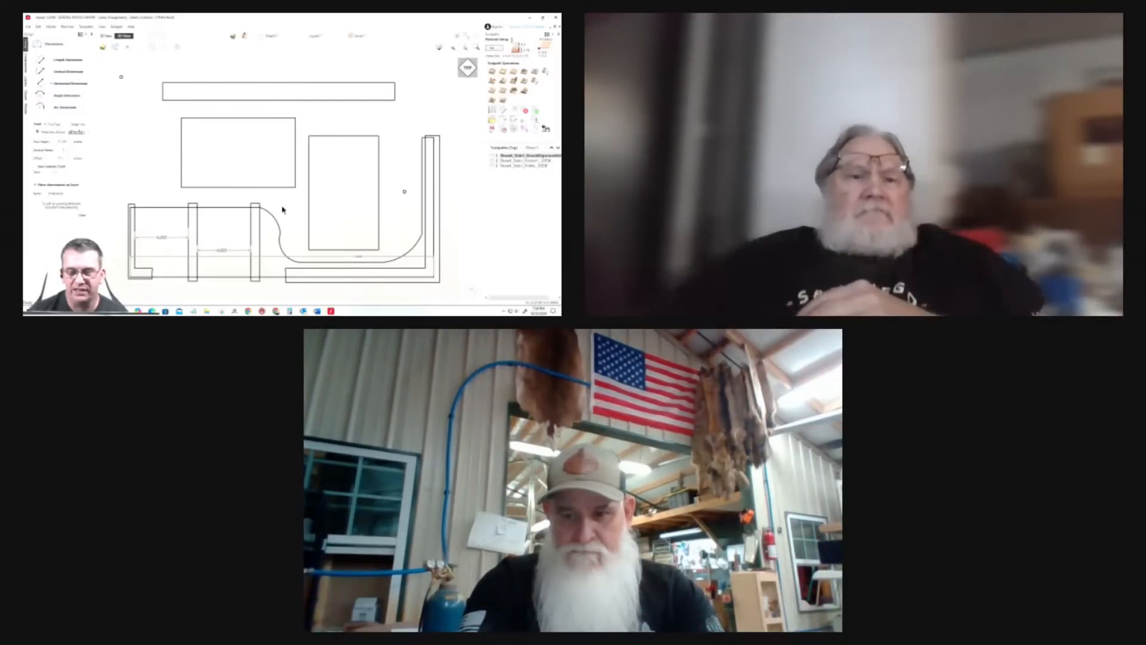
Step: Switch to Chrome and look through the image search results for wall-mounted wood plate racks
{"action": "scroll", "coordinate": [310, 206], "scroll_direction": "down", "scroll_amount": 3}
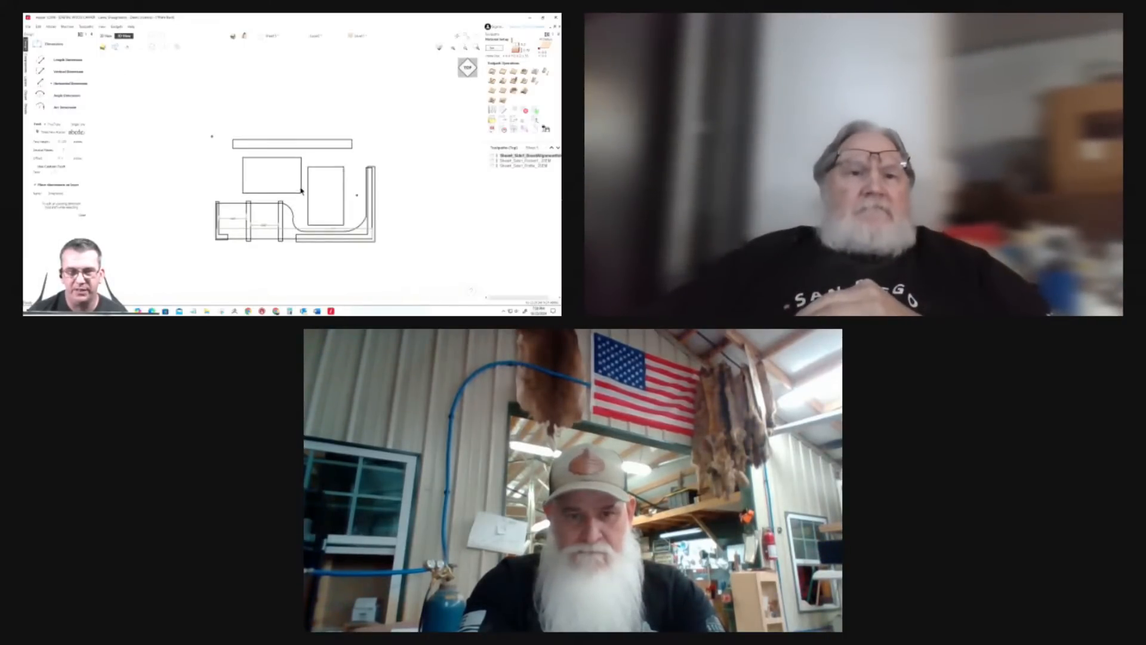
{"action": "scroll", "coordinate": [298, 191], "scroll_direction": "up", "scroll_amount": 2}
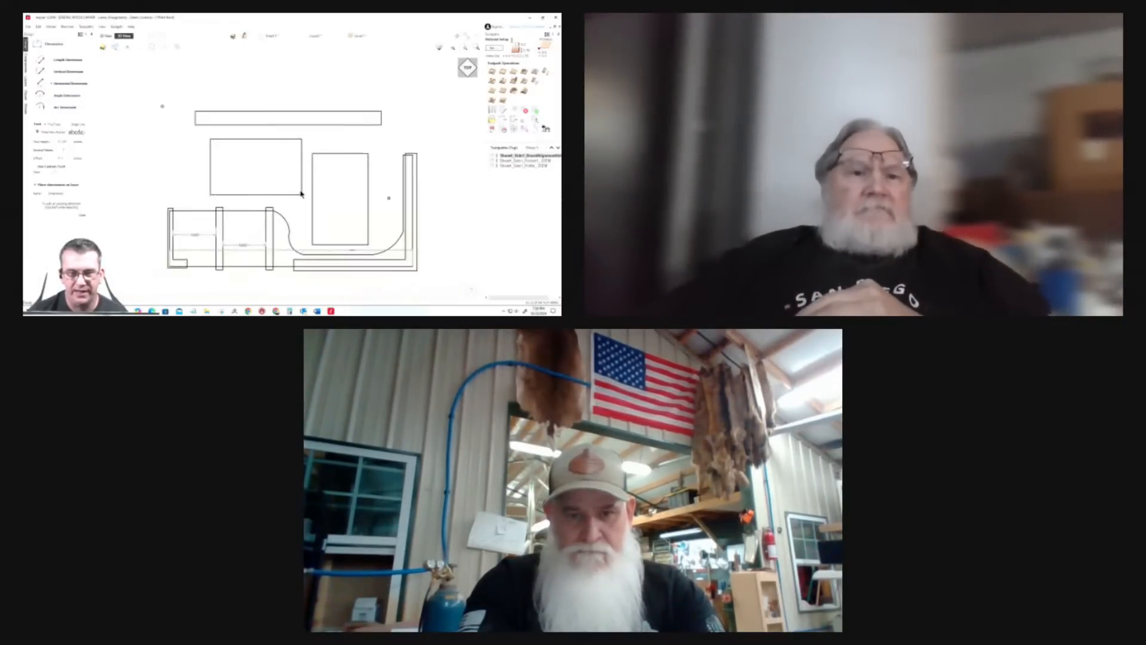
{"action": "left_click", "coordinate": [276, 311]}
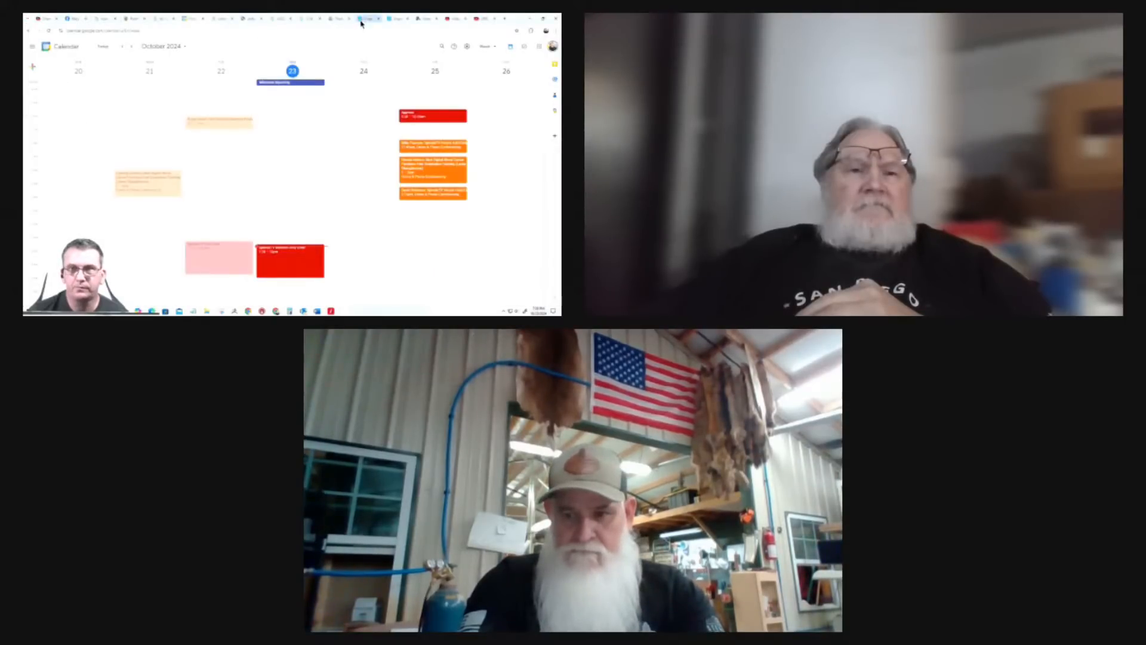
{"action": "left_click", "coordinate": [249, 19]}
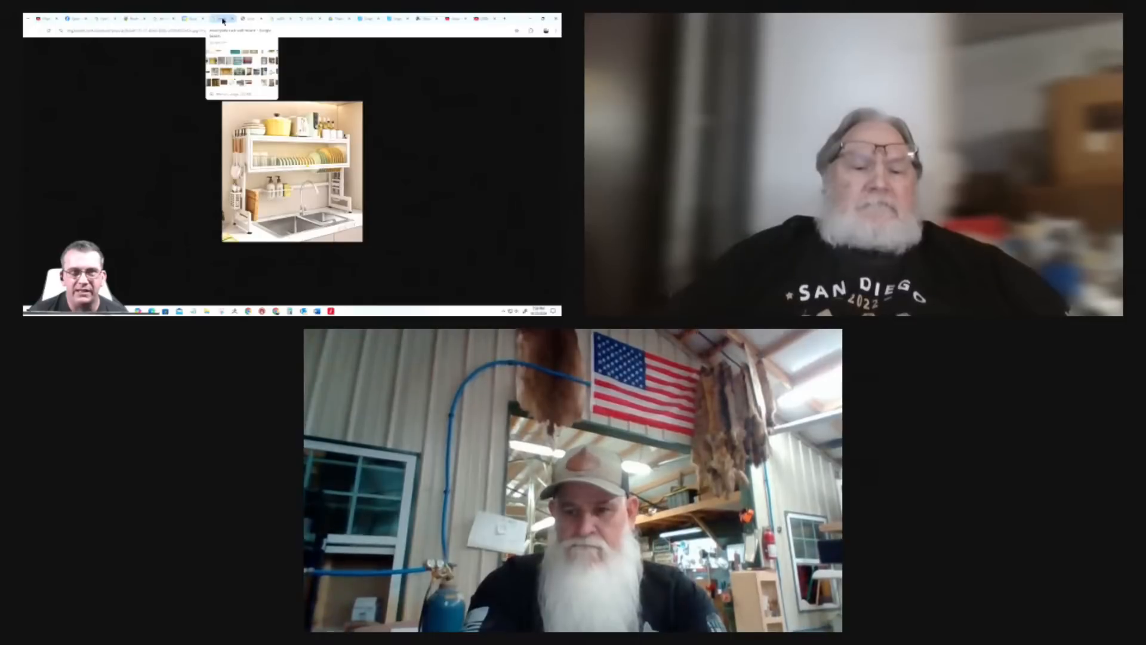
{"action": "left_click", "coordinate": [222, 20]}
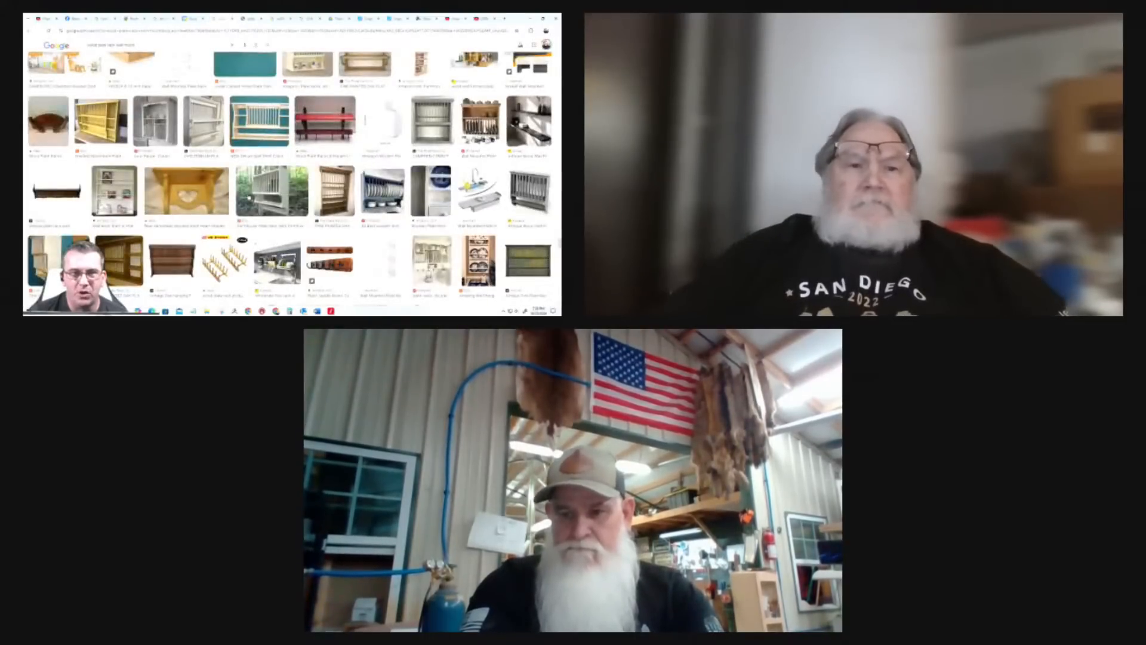
{"action": "scroll", "coordinate": [234, 198], "scroll_direction": "down", "scroll_amount": 5}
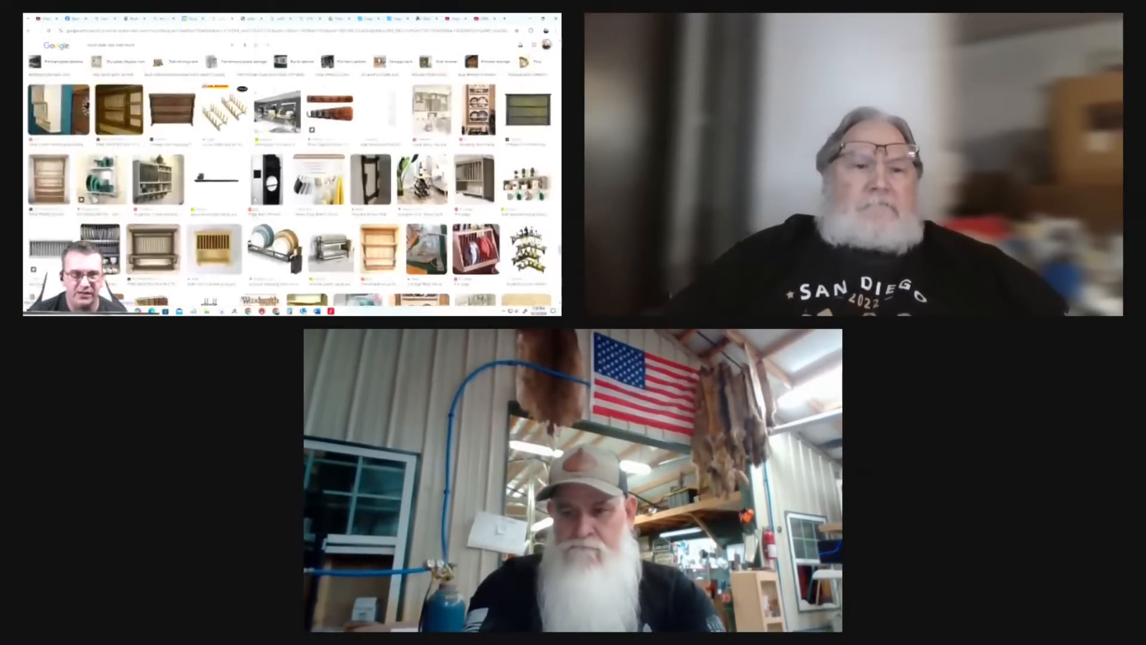
{"action": "scroll", "coordinate": [255, 199], "scroll_direction": "down", "scroll_amount": 10}
{"action": "scroll", "coordinate": [255, 200], "scroll_direction": "down", "scroll_amount": 10}
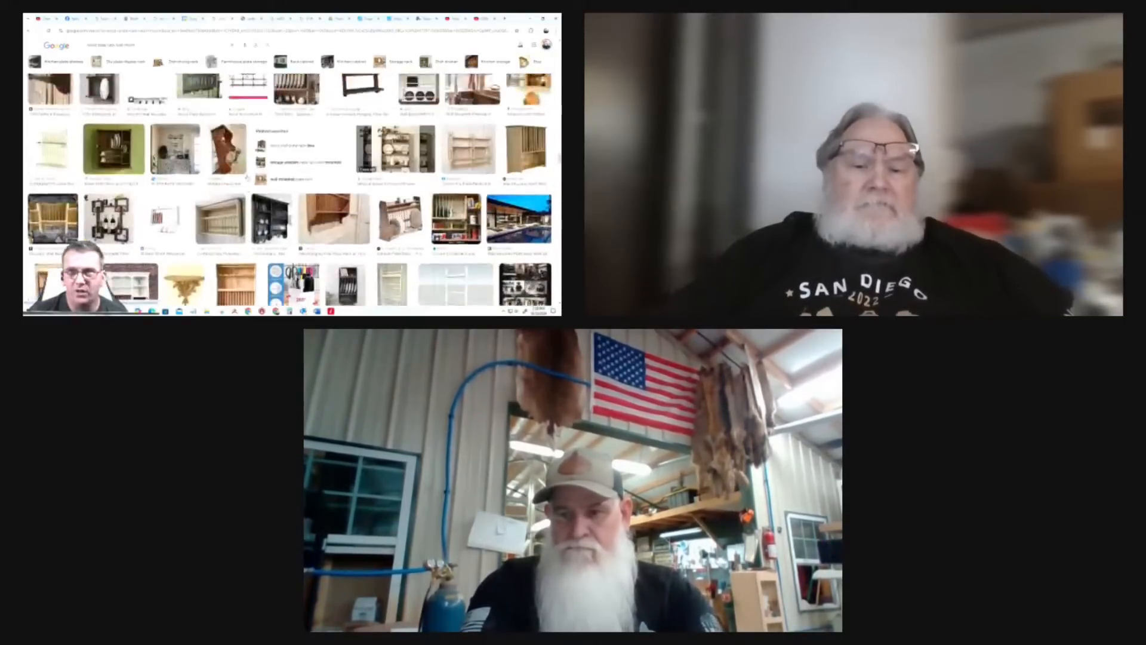
{"action": "scroll", "coordinate": [247, 178], "scroll_direction": "down", "scroll_amount": 5}
{"action": "left_click", "coordinate": [528, 20]}
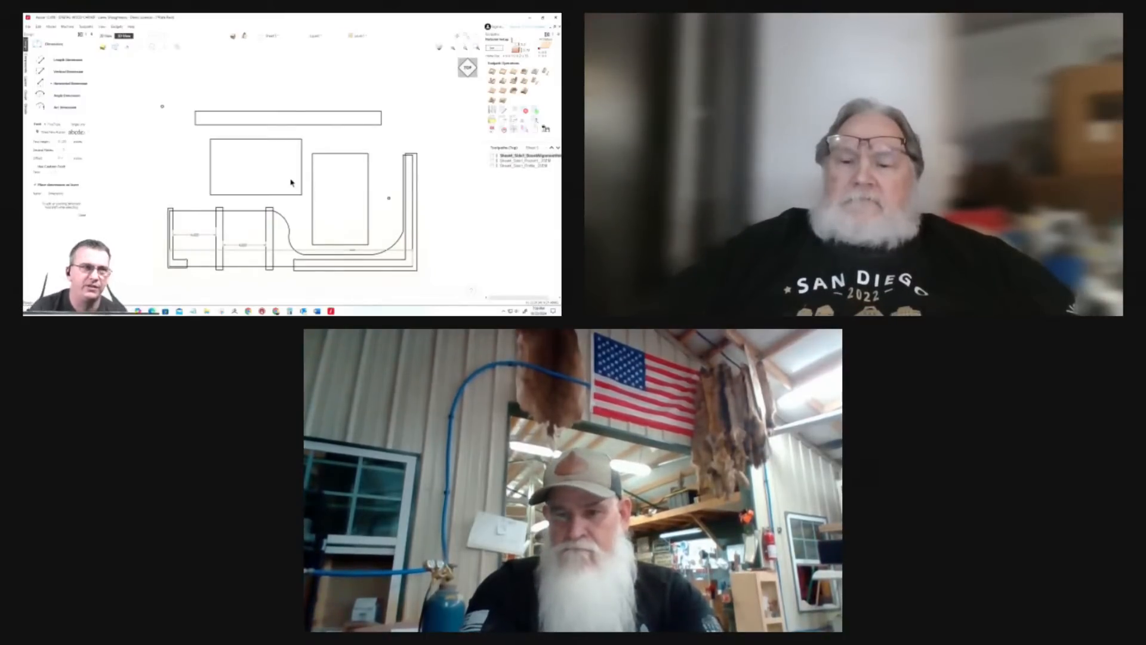
Step: Switch the project to the 2D view and examine the parts laid out across its sheets, including the slatted panels
{"action": "scroll", "coordinate": [149, 110], "scroll_direction": "up", "scroll_amount": 1}
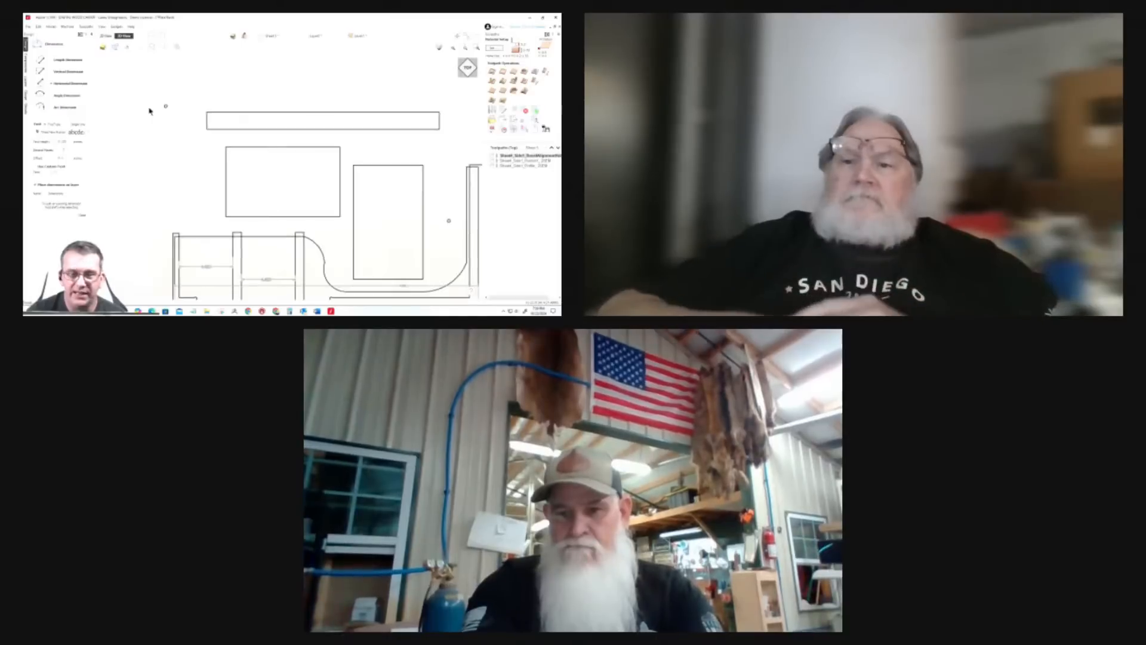
{"action": "scroll", "coordinate": [150, 111], "scroll_direction": "down", "scroll_amount": 3}
{"action": "left_click", "coordinate": [107, 36]}
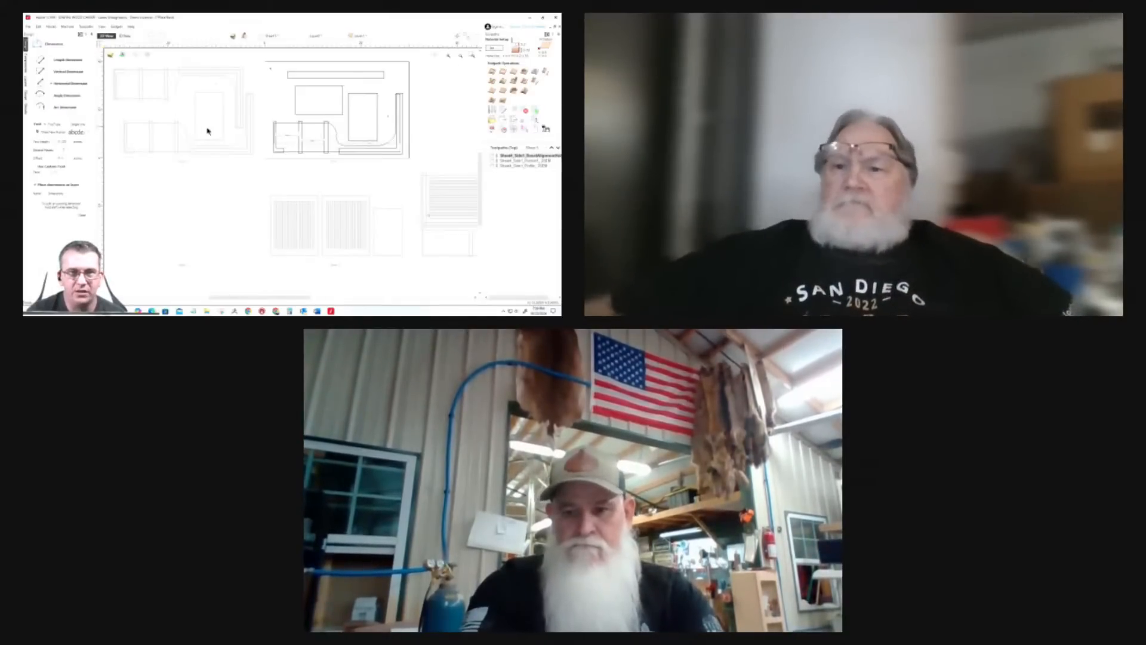
{"action": "scroll", "coordinate": [265, 144], "scroll_direction": "down", "scroll_amount": 3}
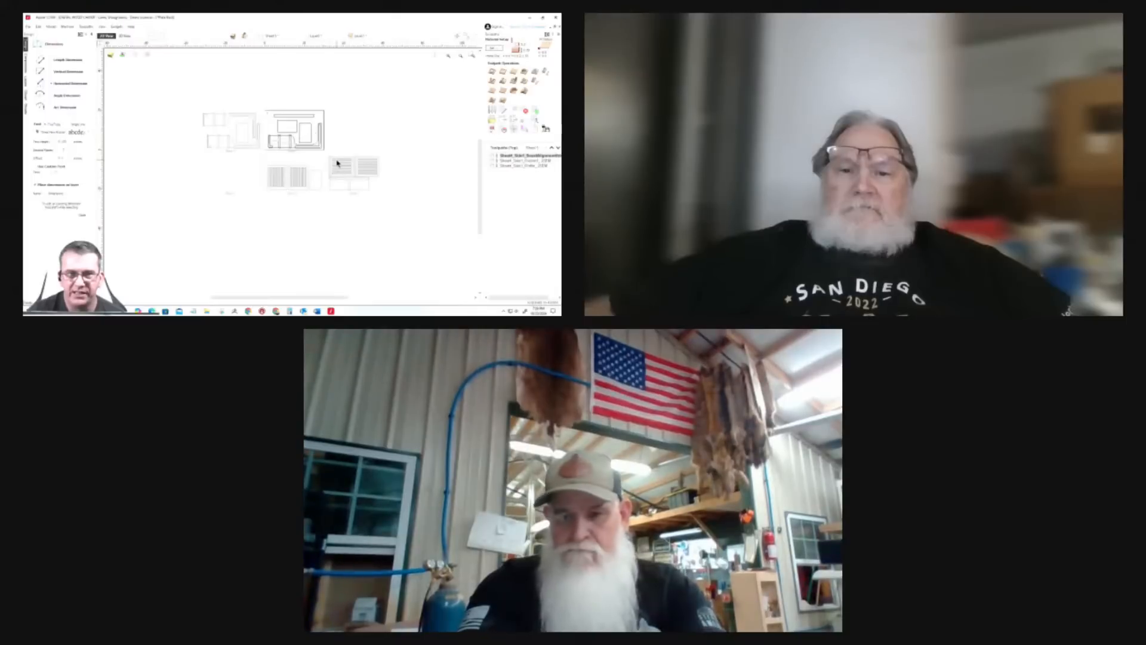
{"action": "scroll", "coordinate": [333, 163], "scroll_direction": "up", "scroll_amount": 3}
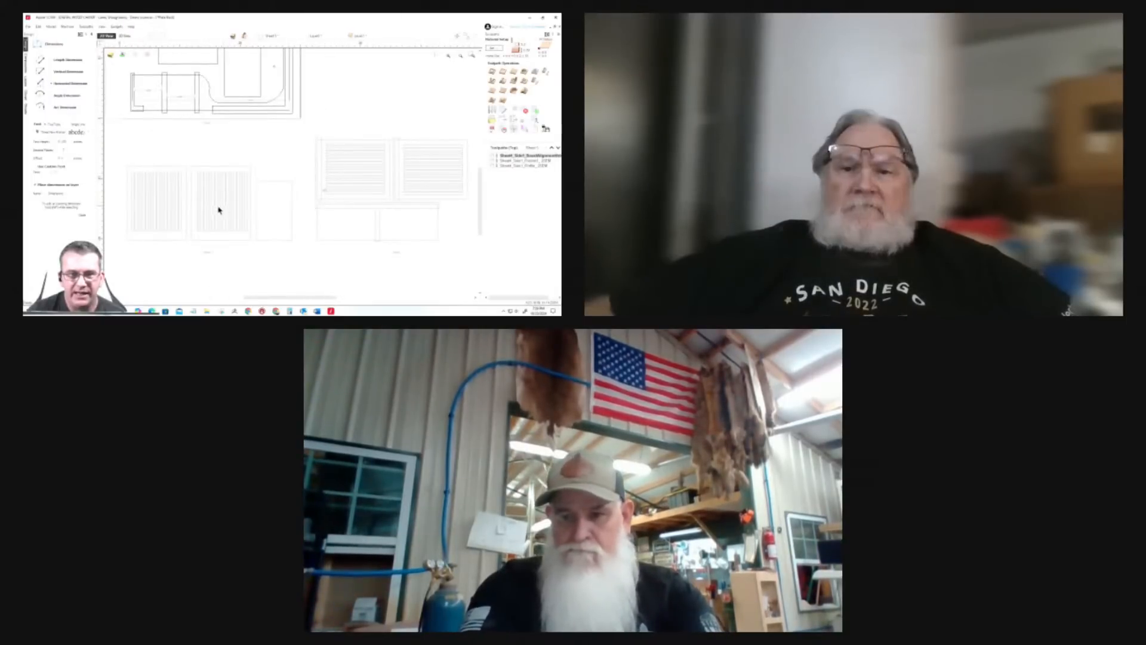
{"action": "scroll", "coordinate": [200, 225], "scroll_direction": "up", "scroll_amount": 2}
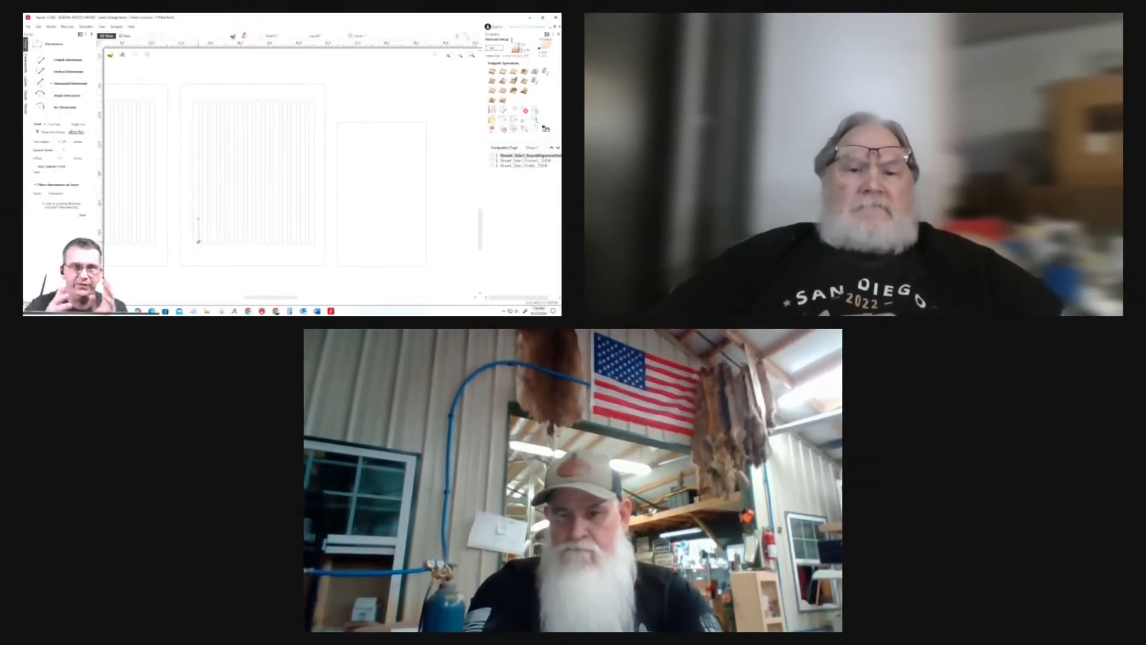
{"action": "scroll", "coordinate": [281, 128], "scroll_direction": "down", "scroll_amount": 2}
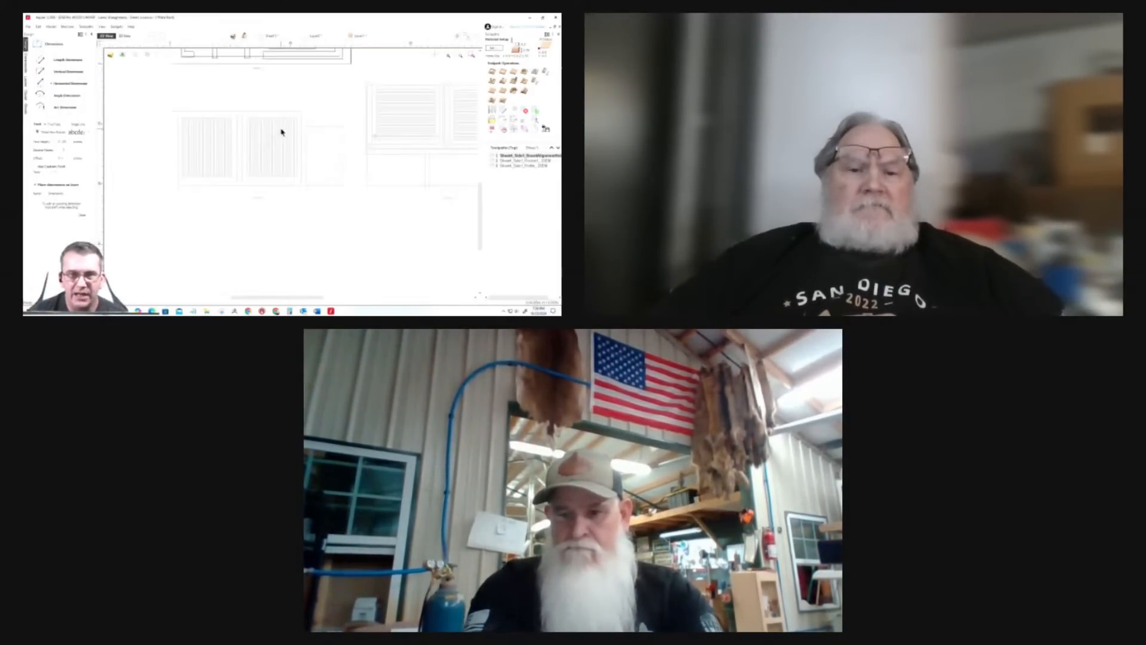
{"action": "scroll", "coordinate": [273, 176], "scroll_direction": "down", "scroll_amount": 1}
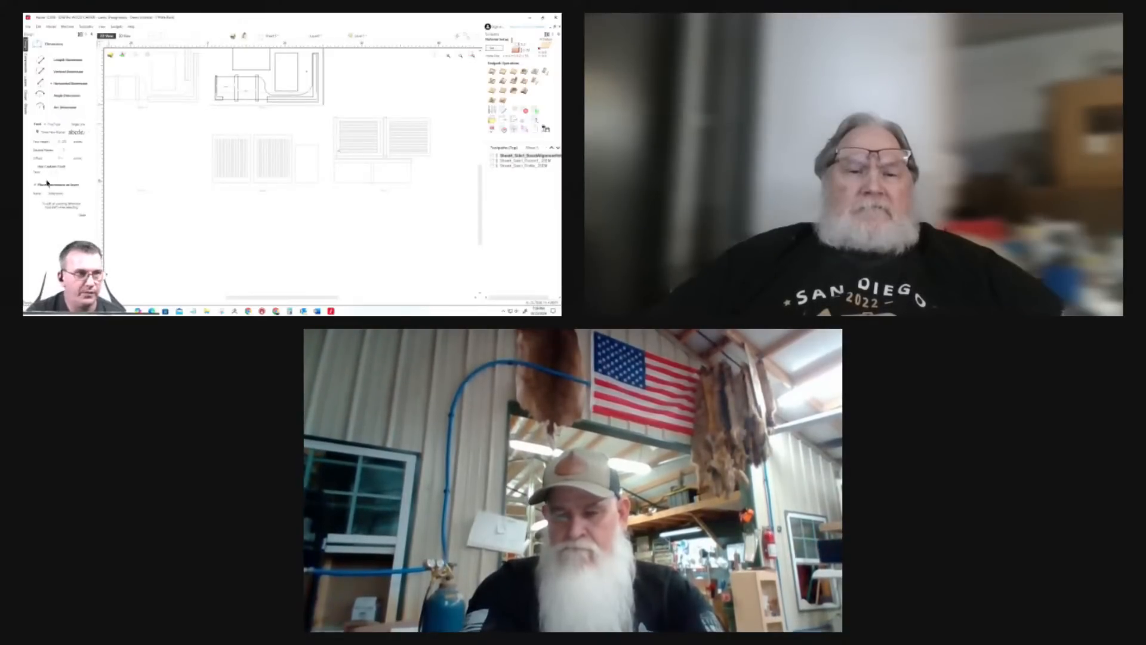
Step: Examine the curved side profile on the active sheet and how its parts compare with the surrounding sheets
{"action": "scroll", "coordinate": [202, 73], "scroll_direction": "up", "scroll_amount": 2}
{"action": "scroll", "coordinate": [233, 129], "scroll_direction": "up", "scroll_amount": 2}
{"action": "scroll", "coordinate": [232, 127], "scroll_direction": "down", "scroll_amount": 6}
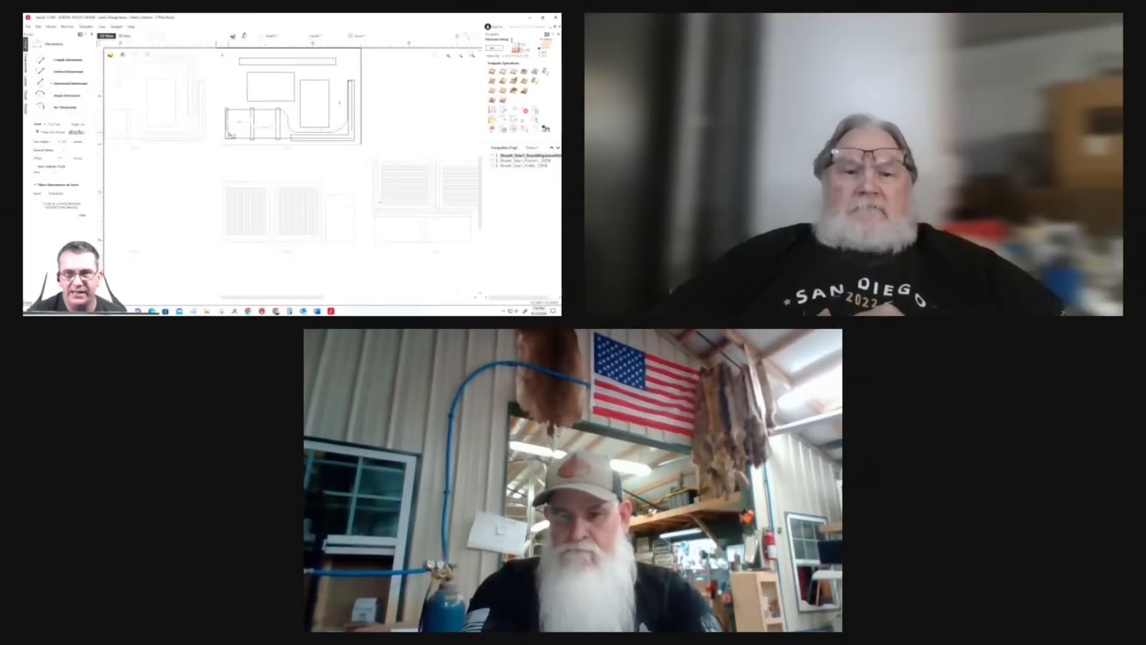
{"action": "scroll", "coordinate": [358, 113], "scroll_direction": "up", "scroll_amount": 4}
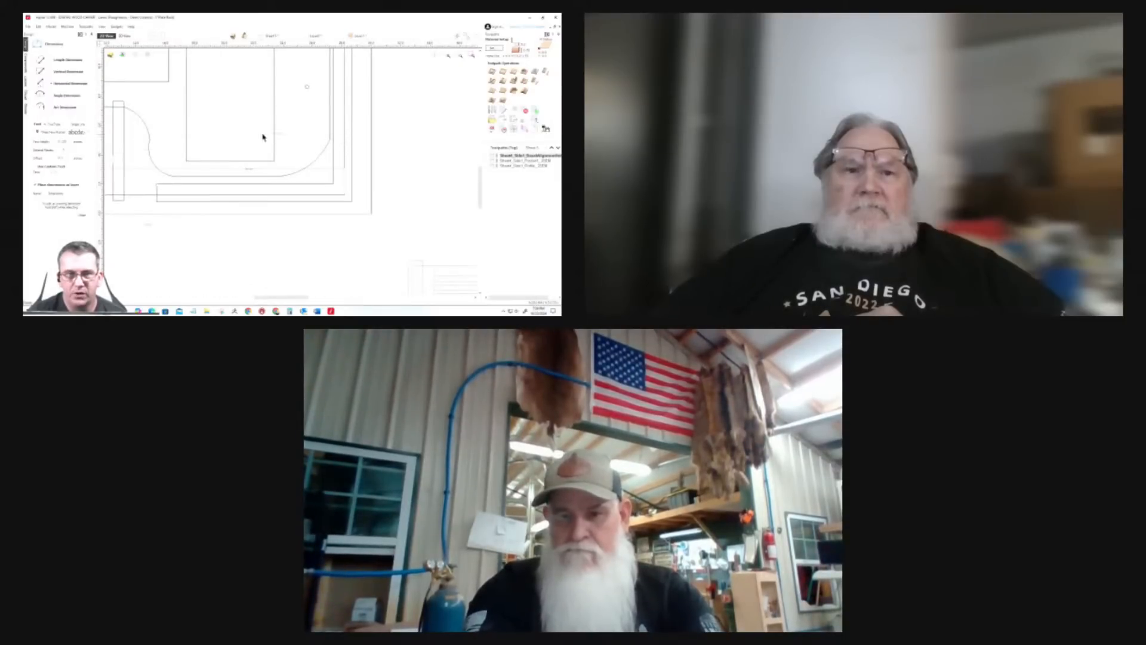
{"action": "scroll", "coordinate": [243, 138], "scroll_direction": "up", "scroll_amount": 5}
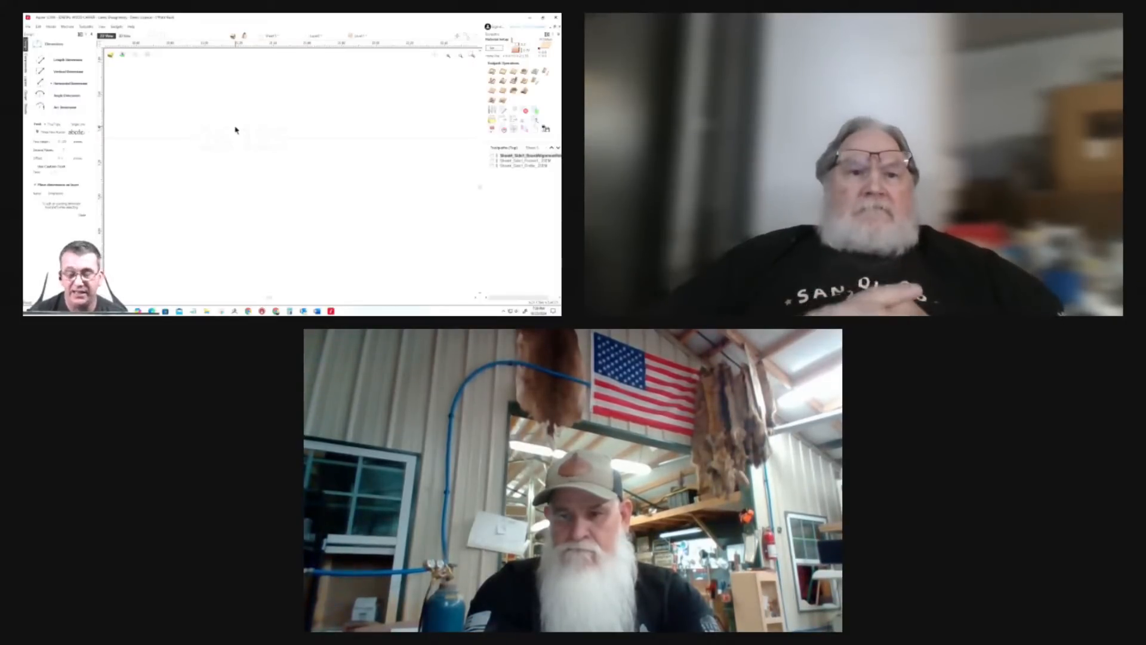
{"action": "scroll", "coordinate": [276, 131], "scroll_direction": "up", "scroll_amount": 3}
{"action": "scroll", "coordinate": [275, 132], "scroll_direction": "down", "scroll_amount": 3}
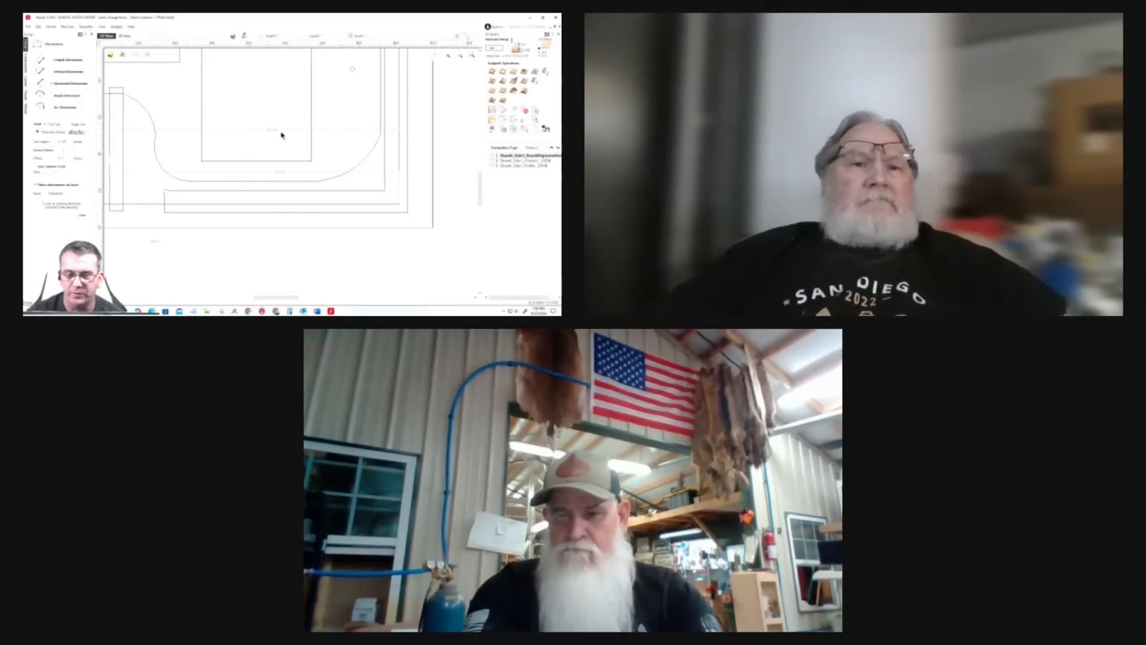
{"action": "scroll", "coordinate": [296, 148], "scroll_direction": "down", "scroll_amount": 5}
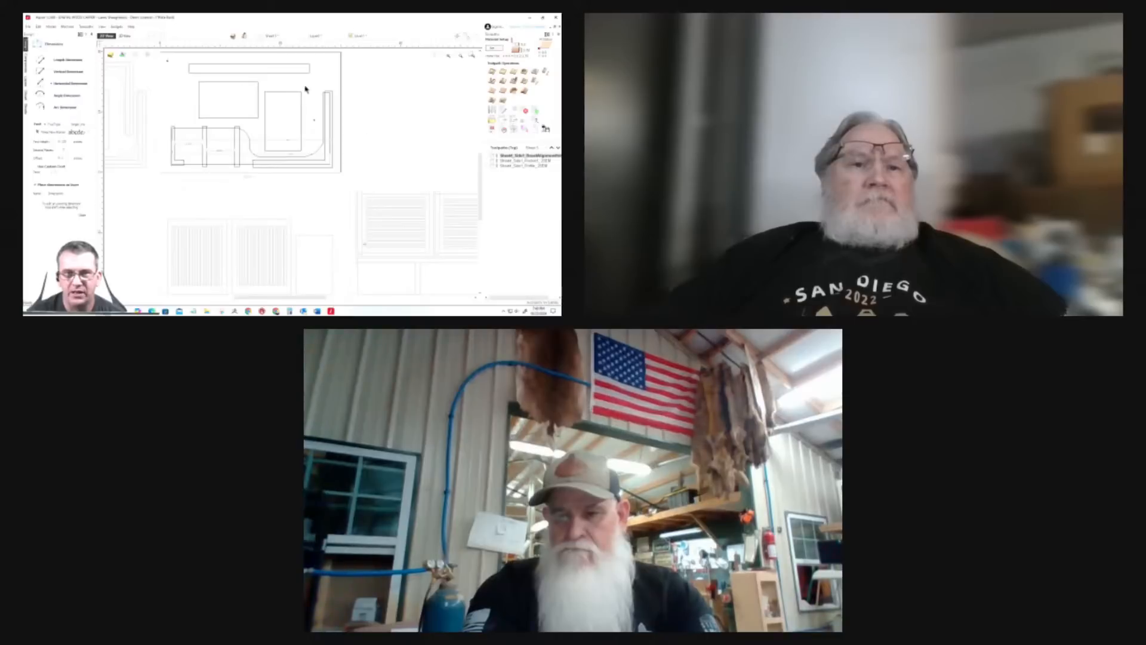
{"action": "scroll", "coordinate": [281, 152], "scroll_direction": "down", "scroll_amount": 2}
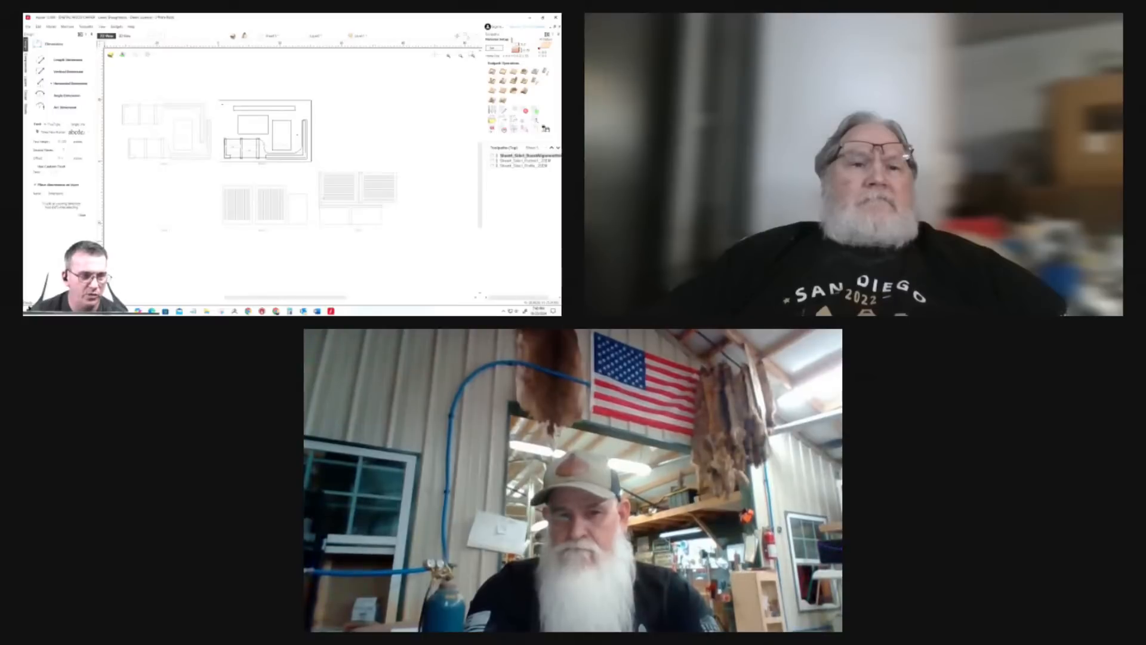
Step: Launch SketchUp and delete the default human figure from the new model
{"action": "key", "text": "super"}
{"action": "scroll", "coordinate": [66, 179], "scroll_direction": "down", "scroll_amount": 8}
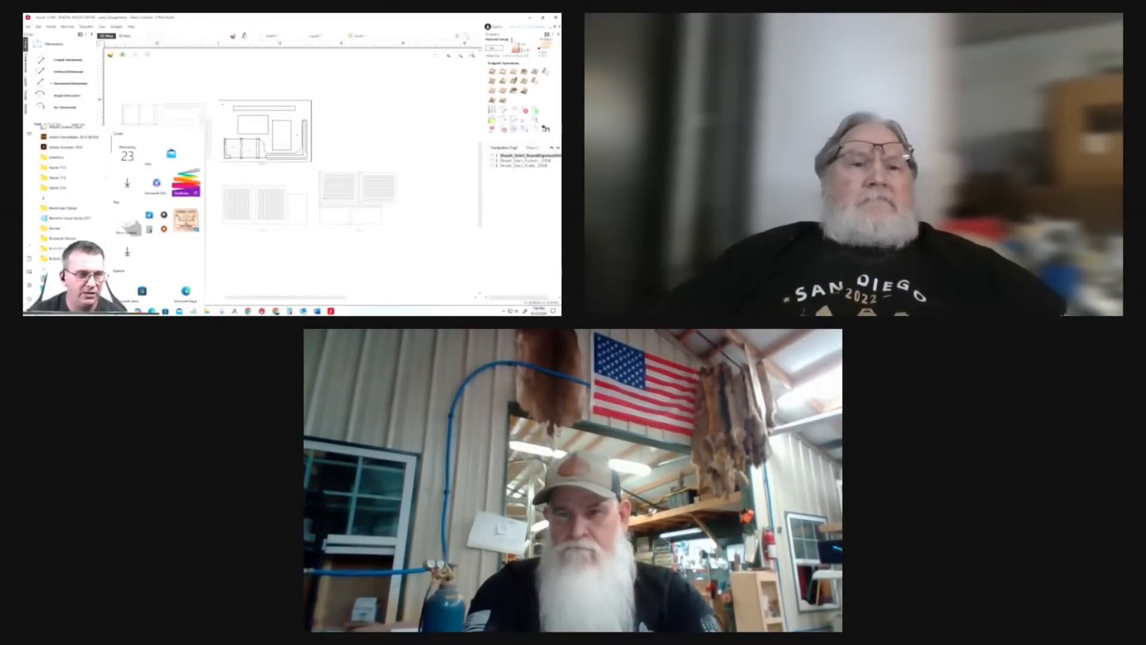
{"action": "scroll", "coordinate": [66, 179], "scroll_direction": "down", "scroll_amount": 10}
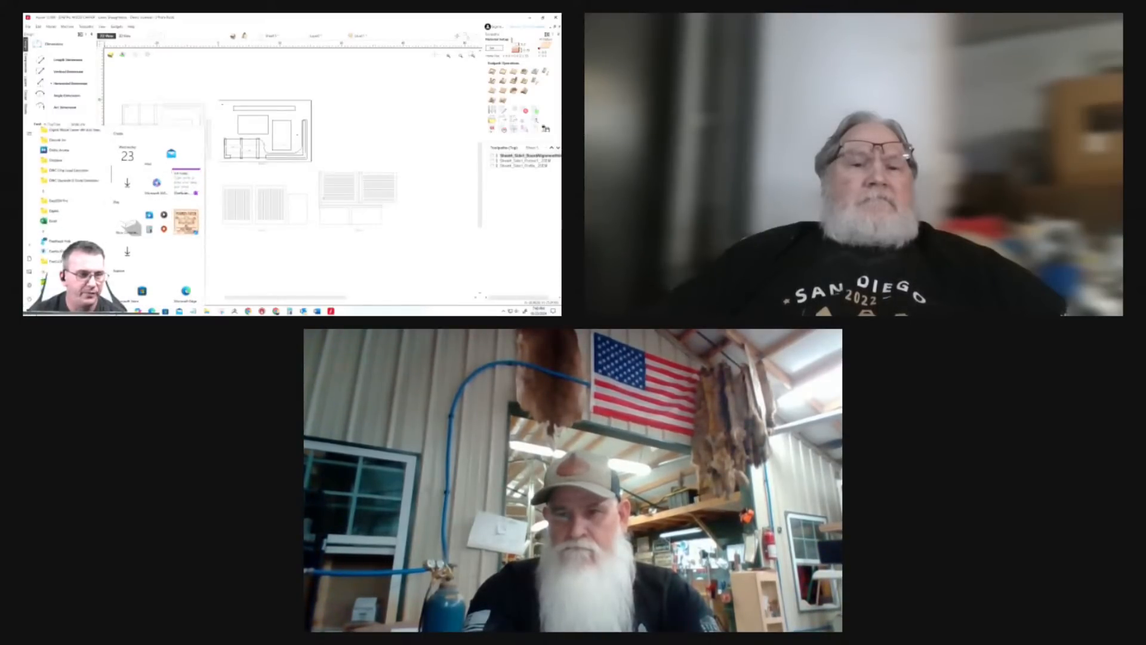
{"action": "scroll", "coordinate": [66, 179], "scroll_direction": "down", "scroll_amount": 10}
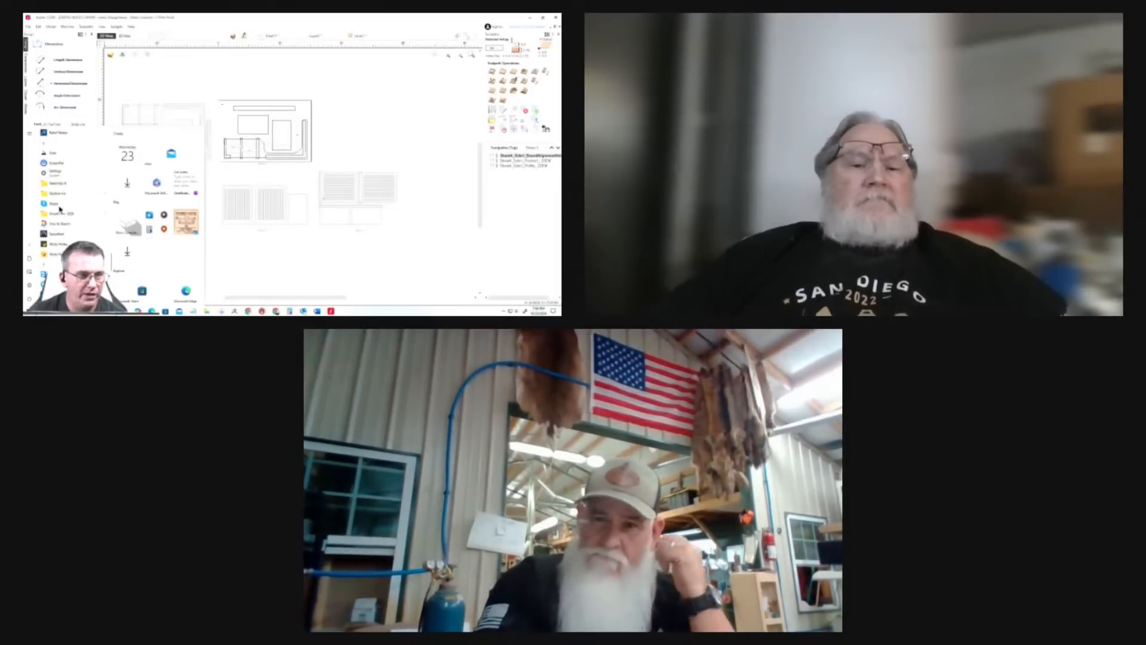
{"action": "left_click", "coordinate": [57, 184]}
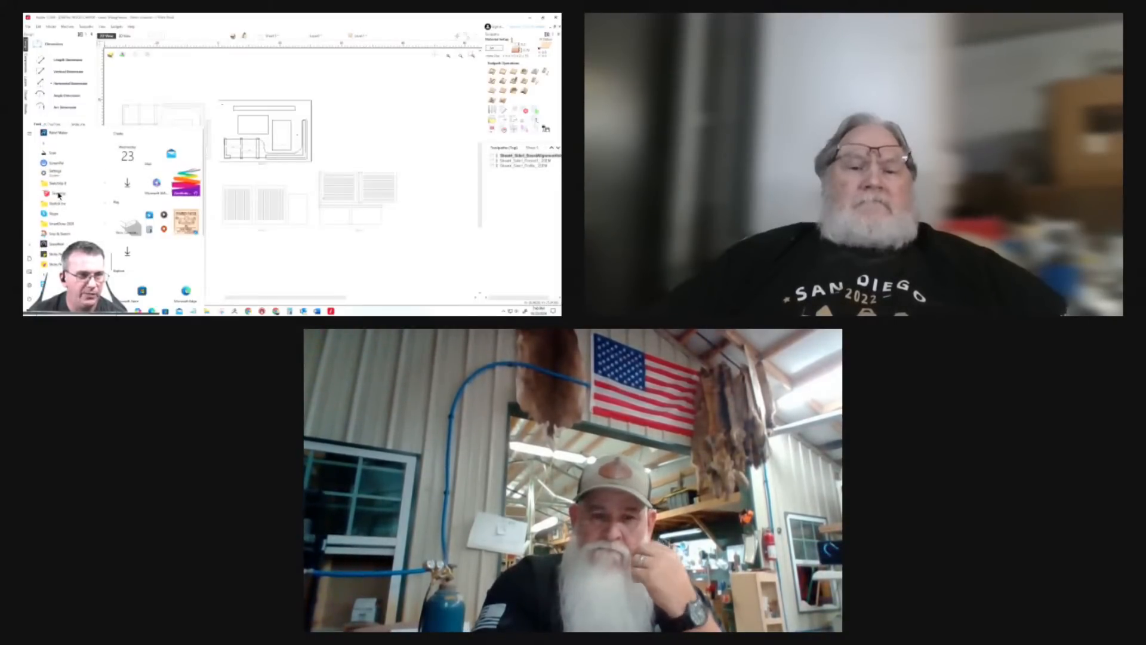
{"action": "left_click", "coordinate": [58, 194]}
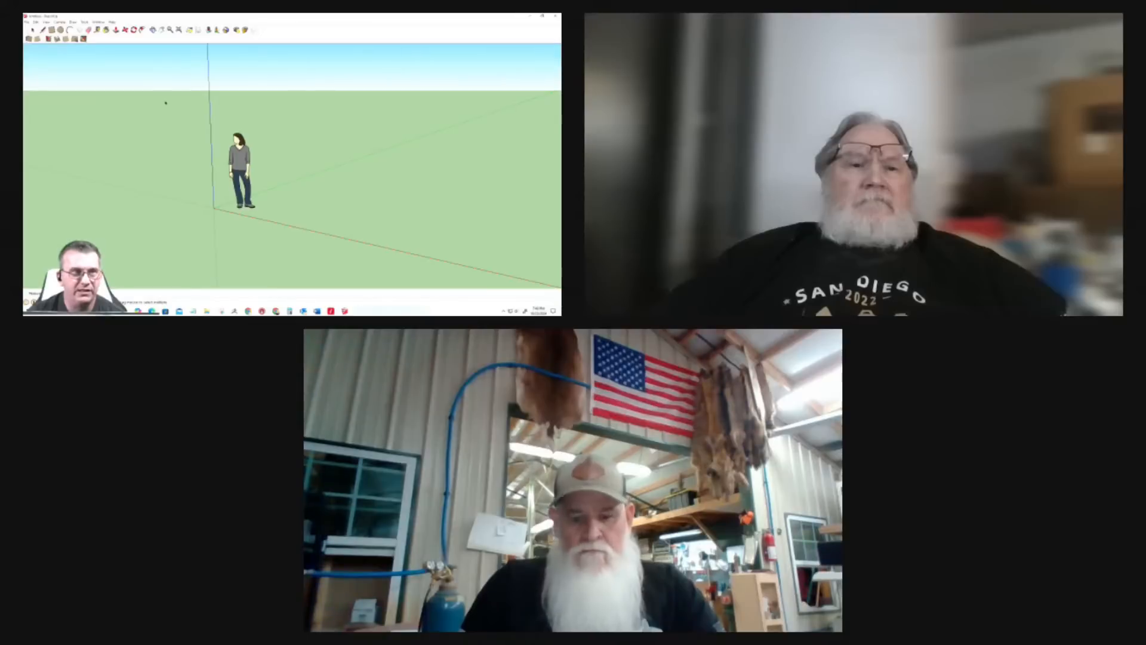
{"action": "left_click_drag", "start_coordinate": [174, 108], "coordinate": [283, 239]}
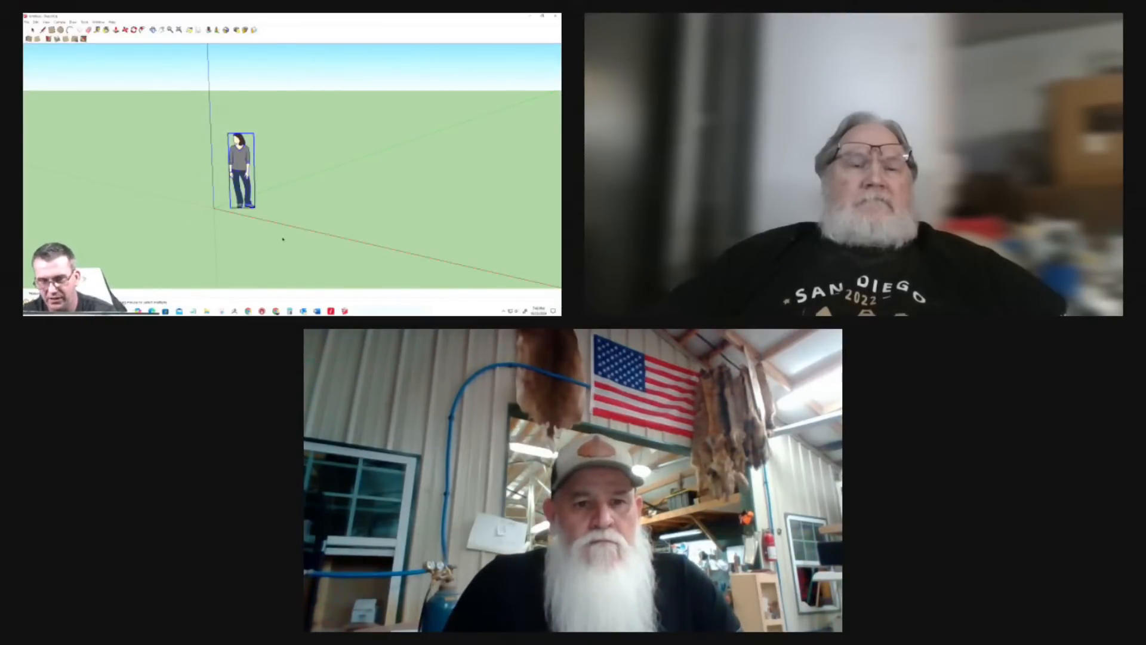
{"action": "key", "text": "Delete"}
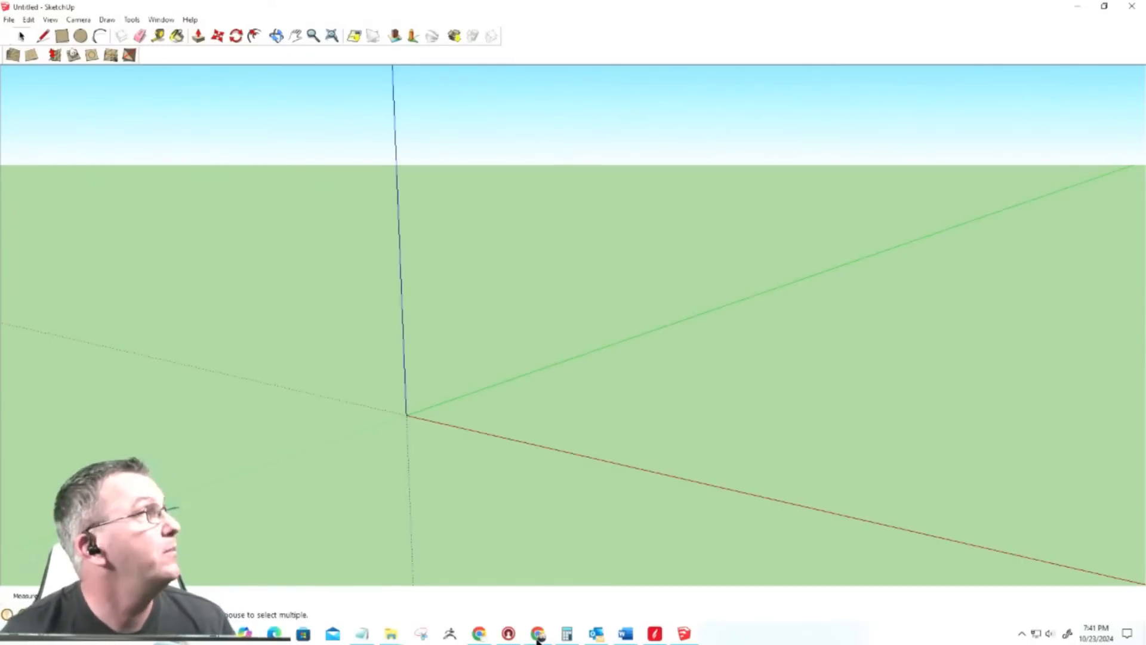
Step: Switch to Chrome to review the wood plate rack reference images, and return to the empty SketchUp model
{"action": "mouse_move", "coordinate": [538, 637]}
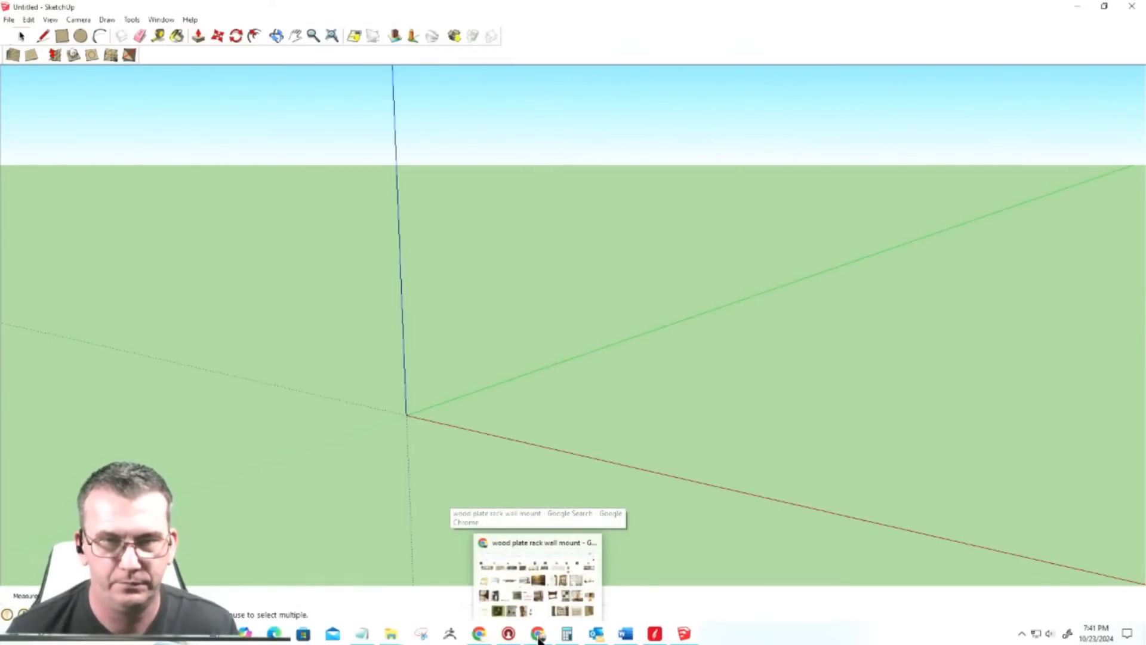
{"action": "left_click", "coordinate": [539, 637]}
{"action": "left_click", "coordinate": [979, 12]}
{"action": "left_click_drag", "start_coordinate": [979, 25], "coordinate": [0, 143]}
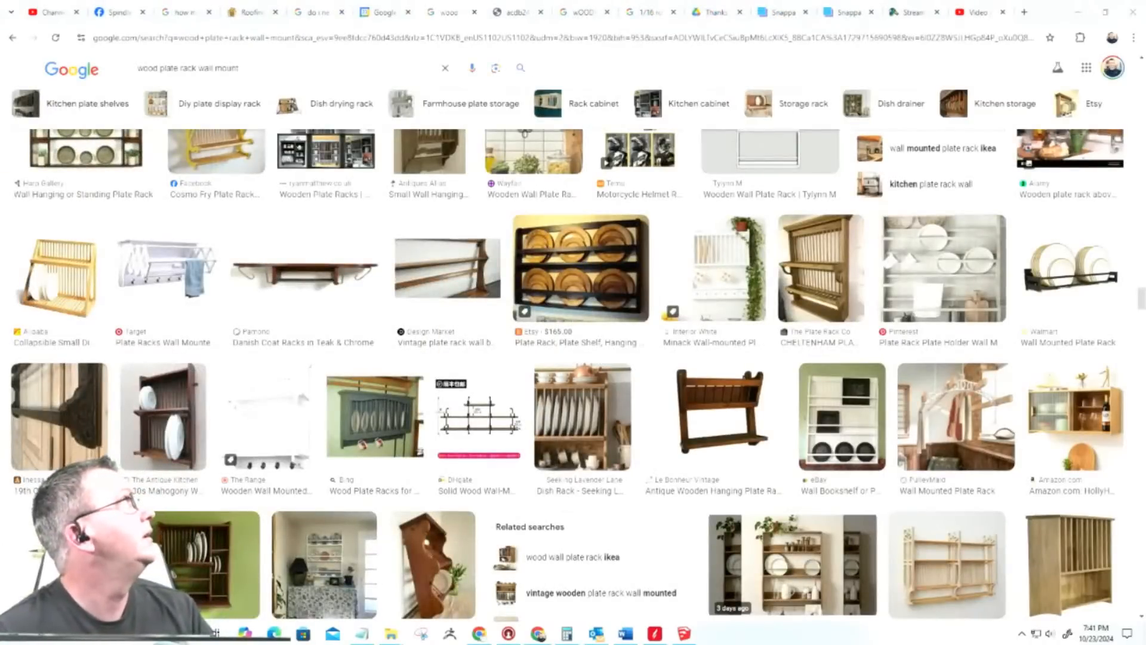
{"action": "left_click", "coordinate": [1079, 14]}
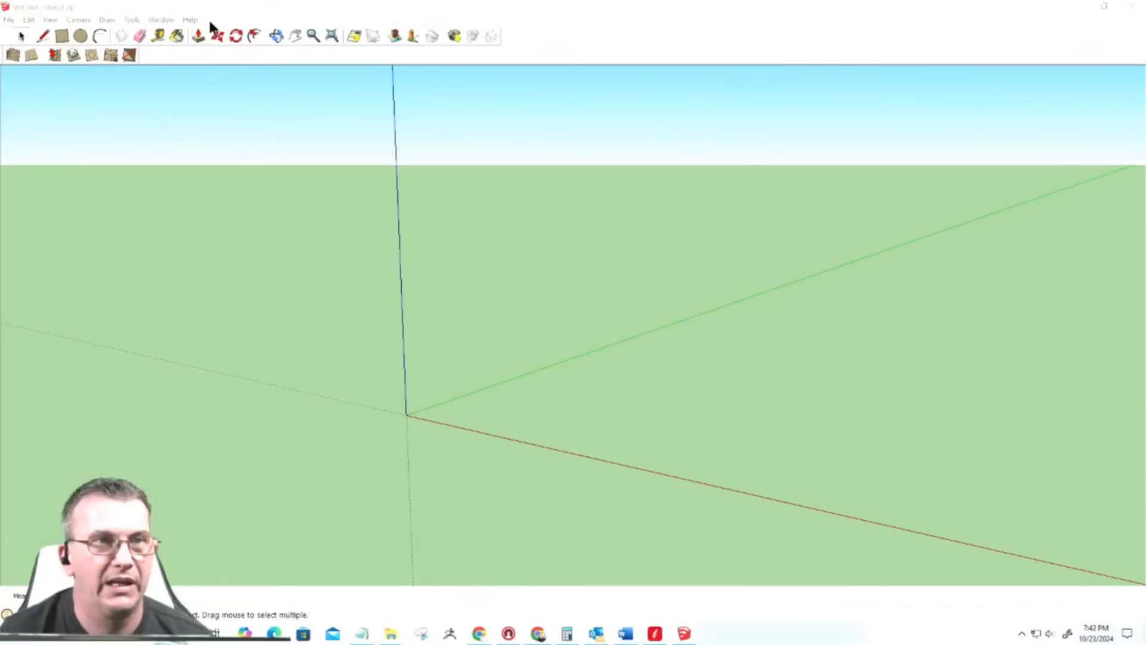
Step: Open the model's style settings and apply the Engineering style from the Default Styles collection
{"action": "left_click", "coordinate": [135, 19]}
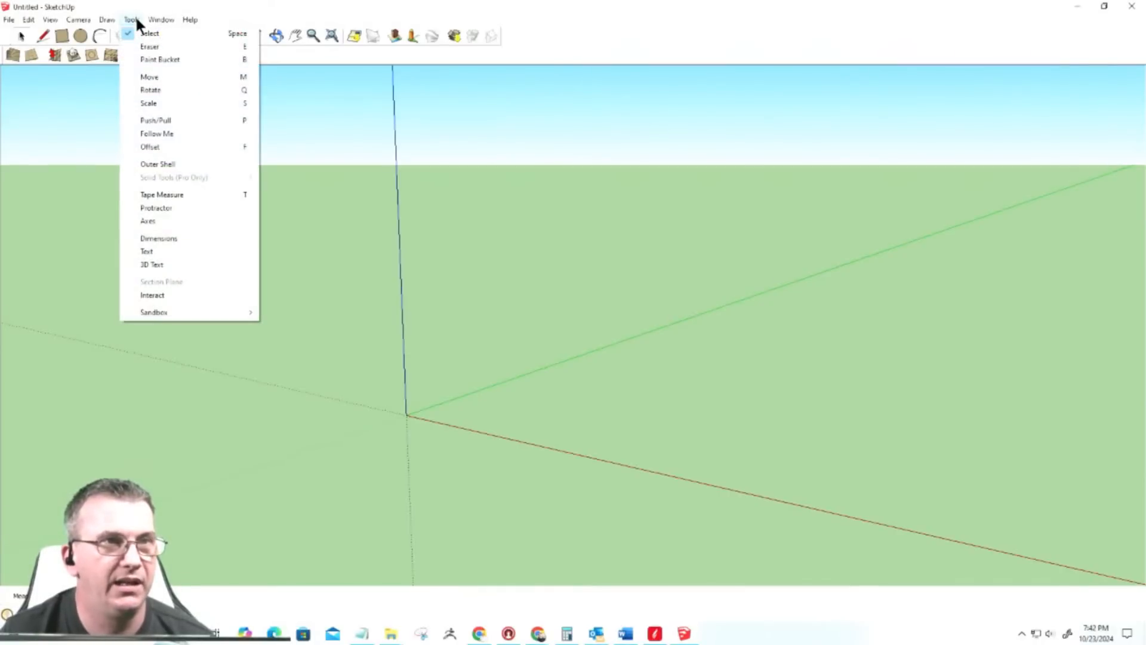
{"action": "mouse_move", "coordinate": [161, 20]}
{"action": "left_click", "coordinate": [170, 91]}
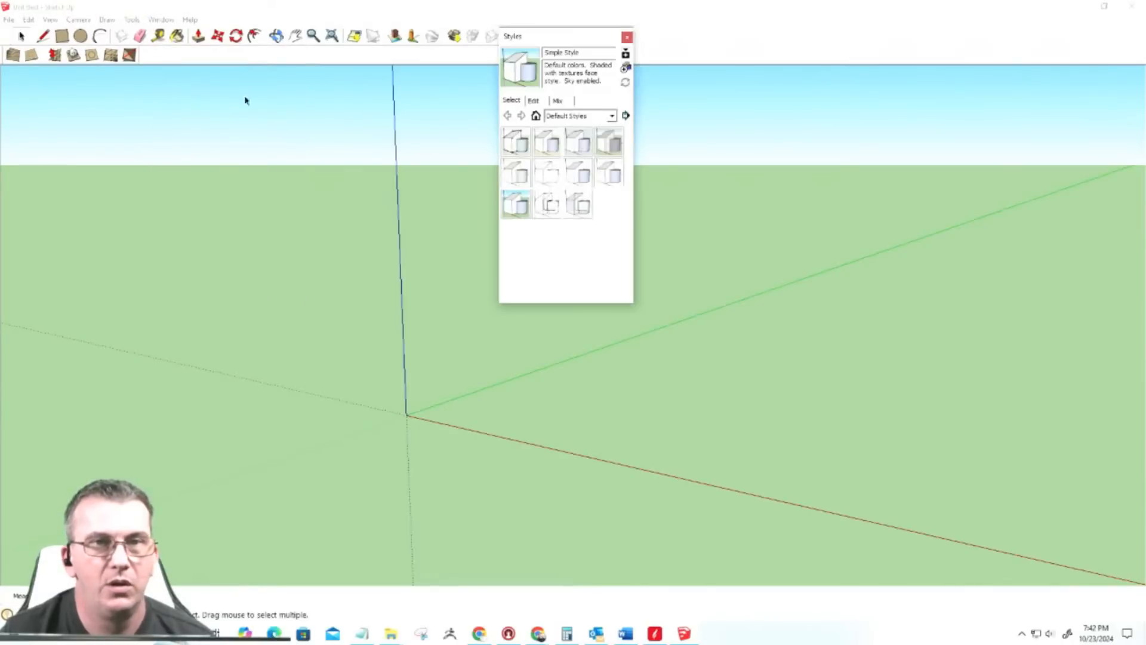
{"action": "left_click", "coordinate": [515, 174]}
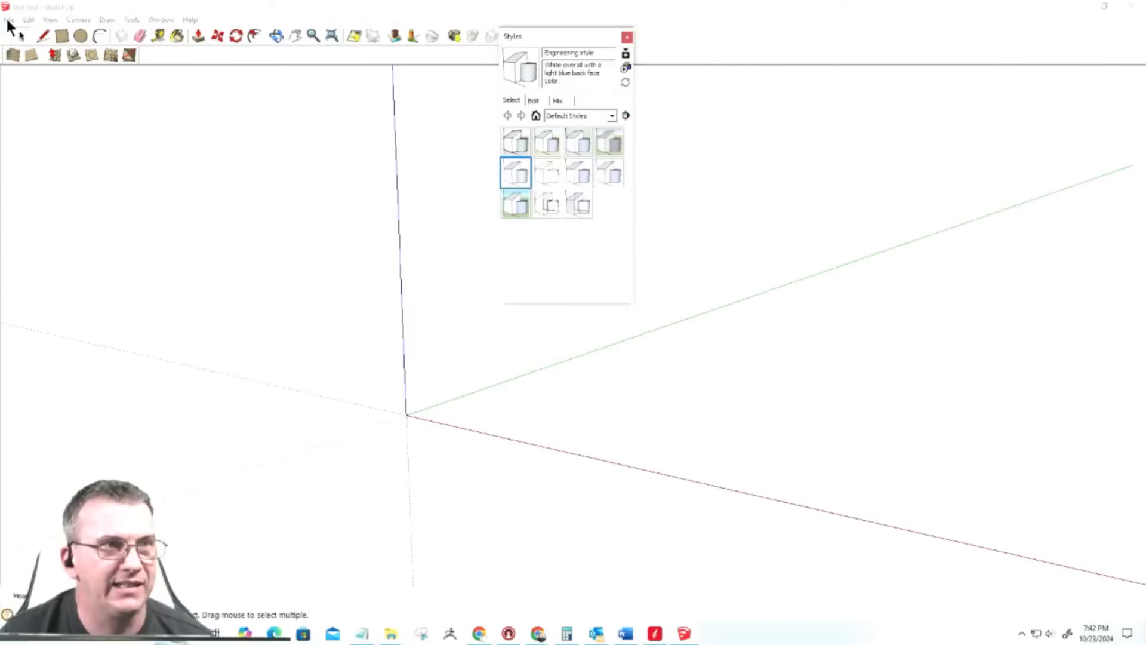
{"action": "left_click", "coordinate": [28, 20]}
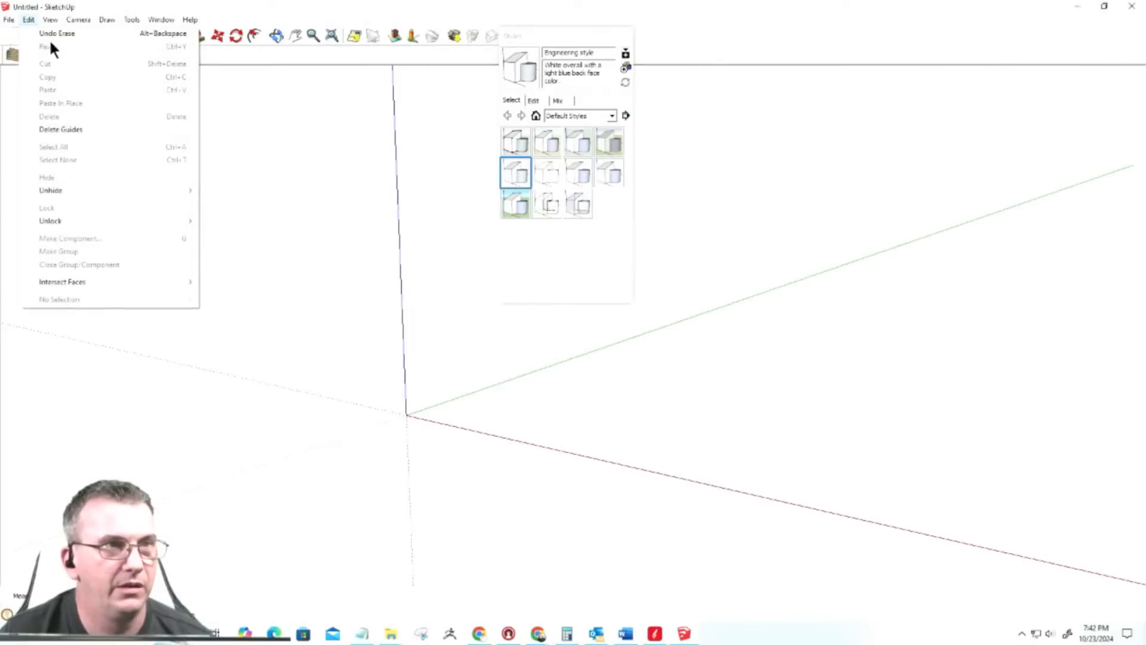
Step: Hide the model axes and close the style settings
{"action": "mouse_move", "coordinate": [49, 18]}
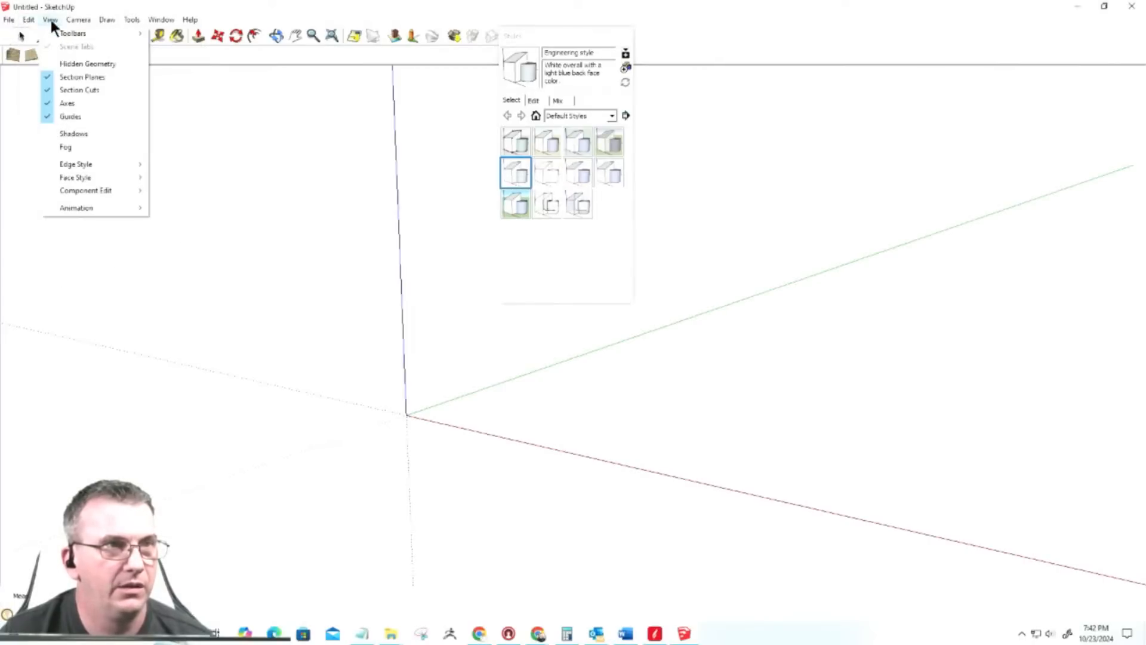
{"action": "left_click", "coordinate": [66, 104]}
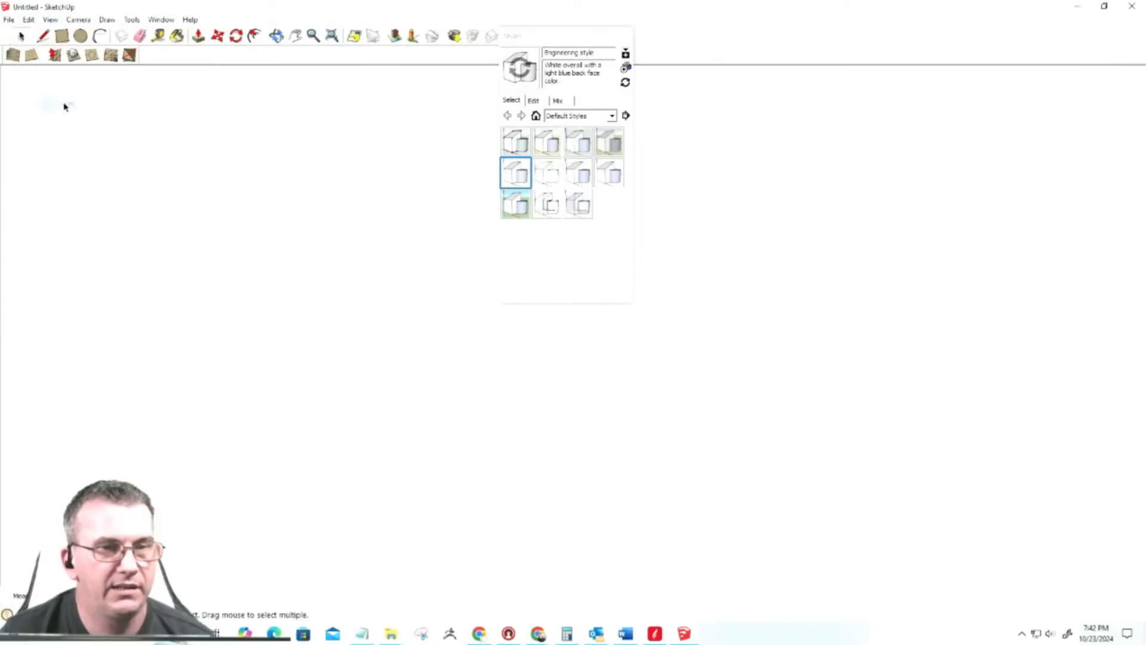
{"action": "left_click", "coordinate": [627, 37]}
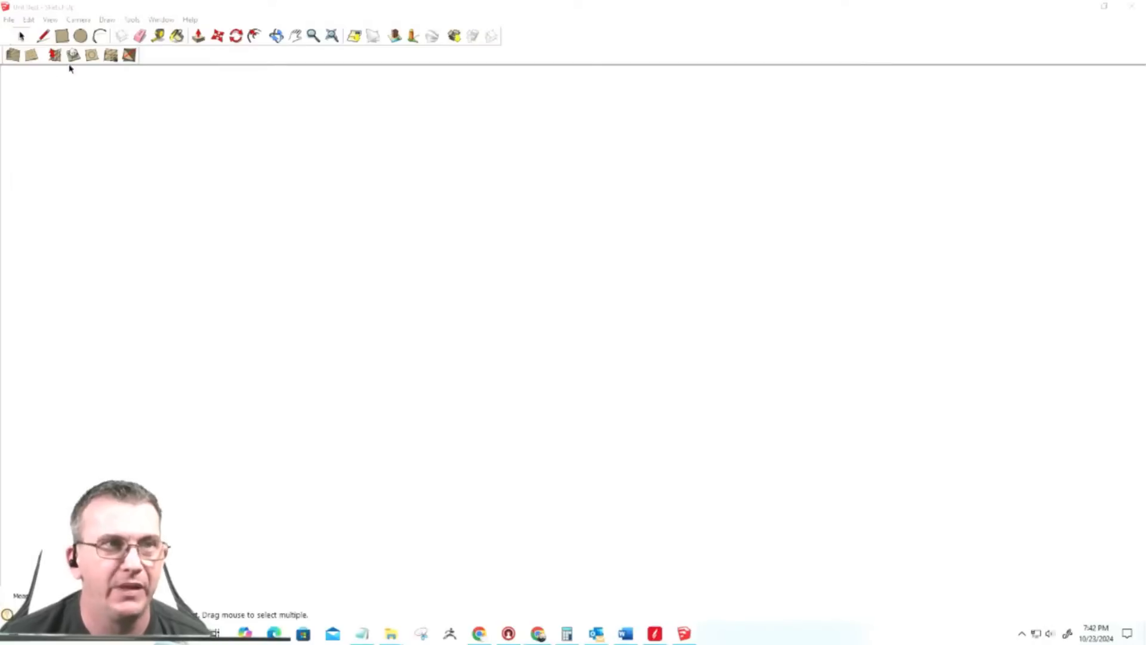
{"action": "left_click", "coordinate": [62, 33]}
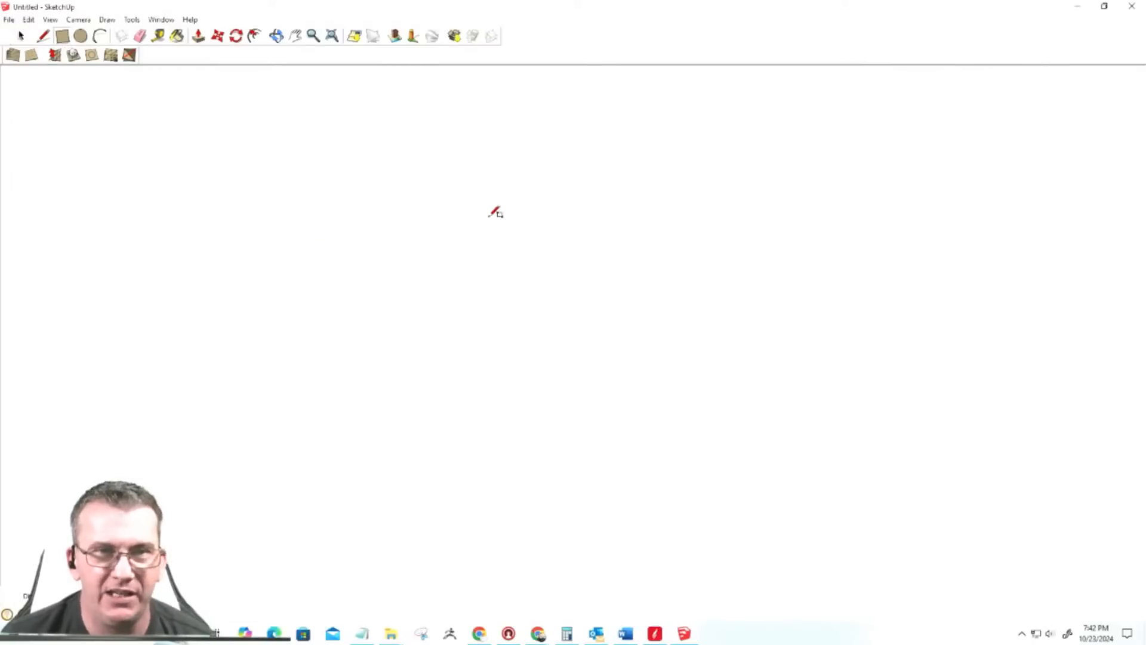
{"action": "left_click", "coordinate": [318, 179]}
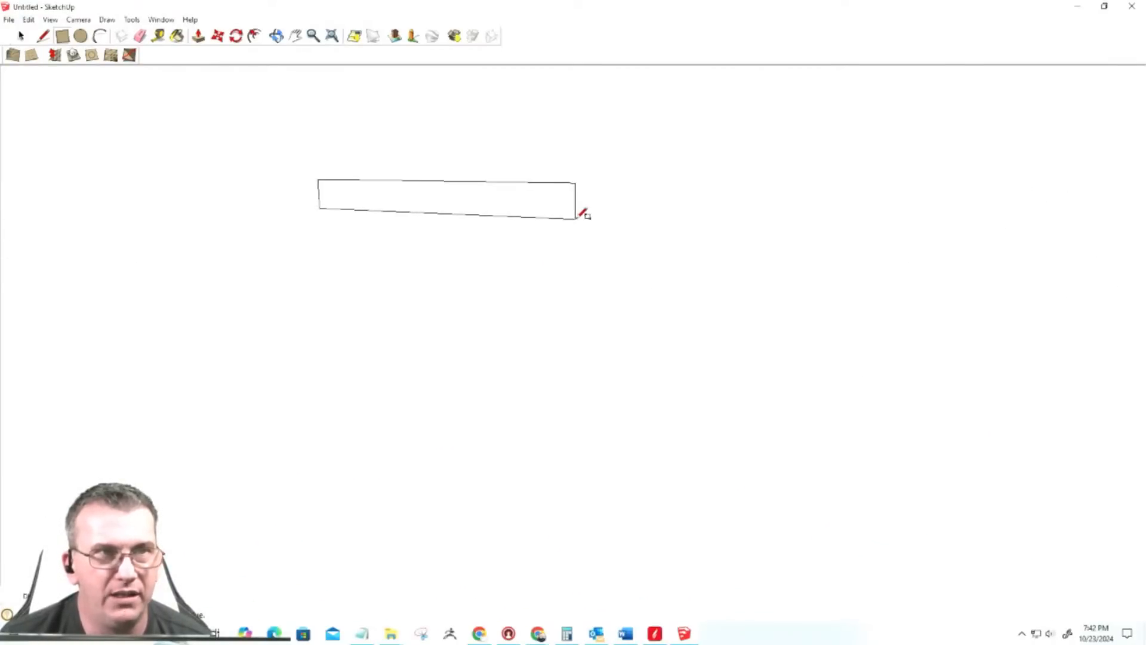
{"action": "left_click", "coordinate": [577, 219]}
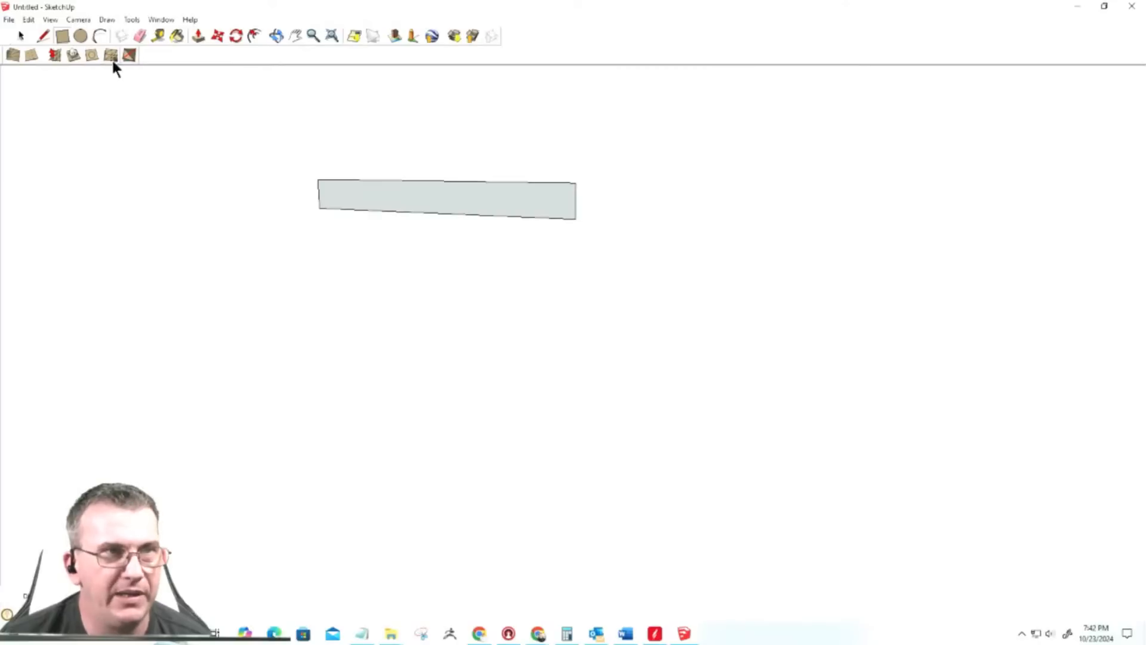
Step: Set the camera to the standard Front view and undo the trial rectangle
{"action": "left_click", "coordinate": [85, 20]}
{"action": "mouse_move", "coordinate": [90, 58]}
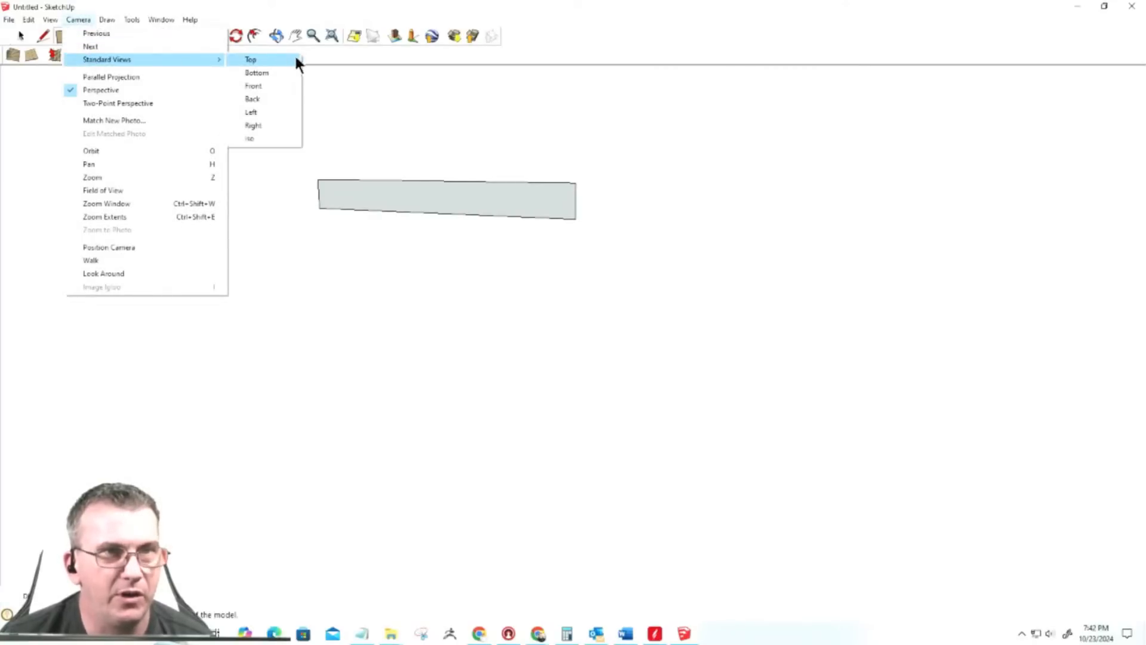
{"action": "left_click", "coordinate": [266, 85]}
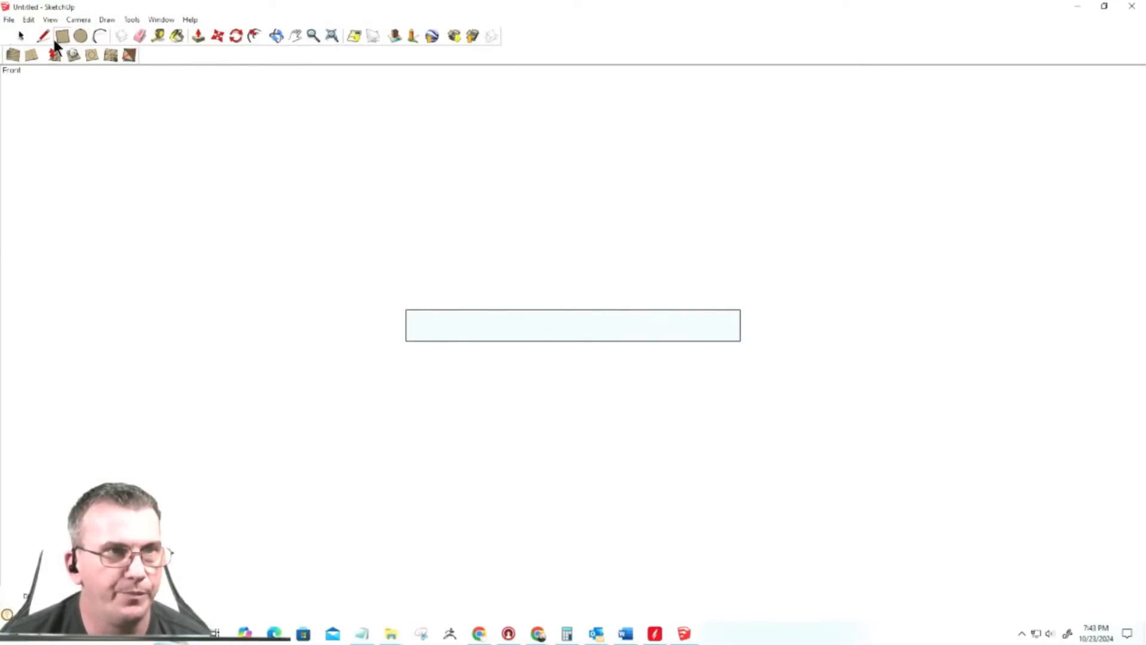
{"action": "left_click", "coordinate": [30, 19]}
{"action": "left_click", "coordinate": [60, 34]}
Step: Draw a rectangle for the back wall in the Front view and widen it by moving its left edge outward
{"action": "left_click", "coordinate": [318, 169]}
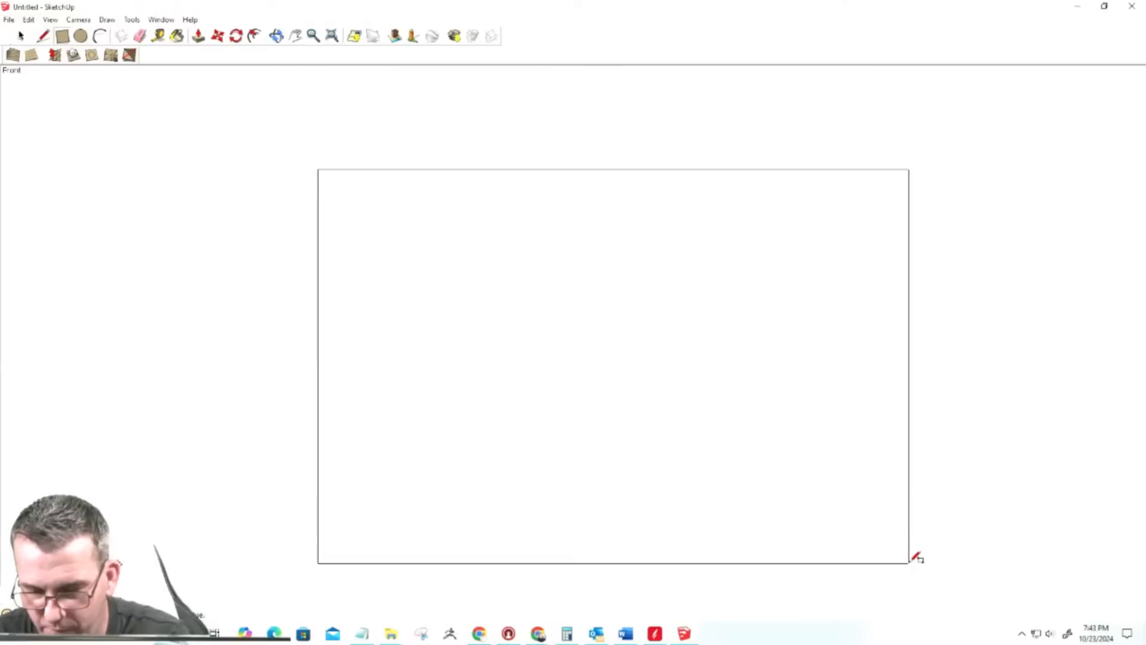
{"action": "key", "text": "Return"}
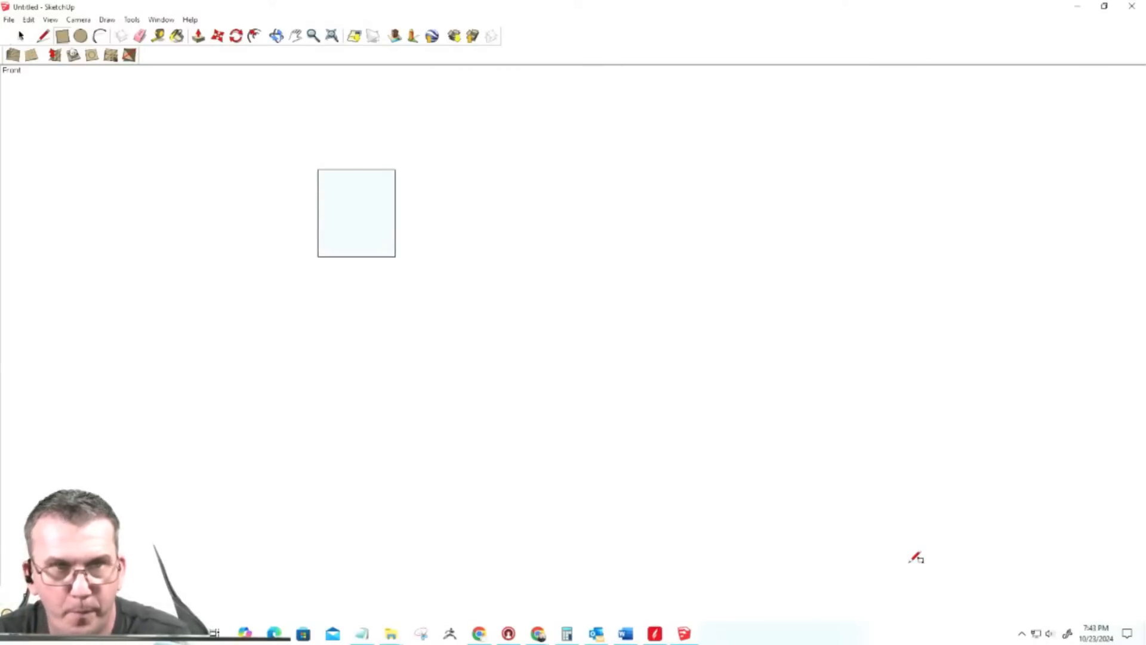
{"action": "scroll", "coordinate": [298, 174], "scroll_direction": "up", "scroll_amount": 1}
{"action": "scroll", "coordinate": [323, 188], "scroll_direction": "up", "scroll_amount": 3}
{"action": "scroll", "coordinate": [343, 197], "scroll_direction": "down", "scroll_amount": 1}
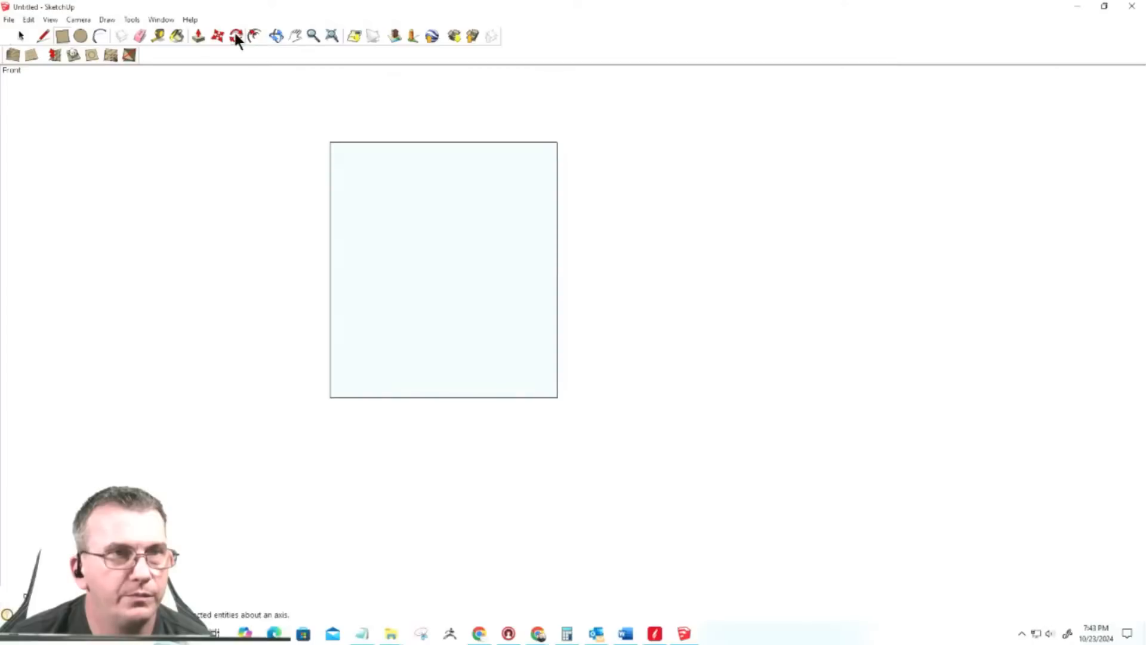
{"action": "left_click", "coordinate": [218, 34]}
{"action": "left_click_drag", "start_coordinate": [330, 261], "coordinate": [183, 259]}
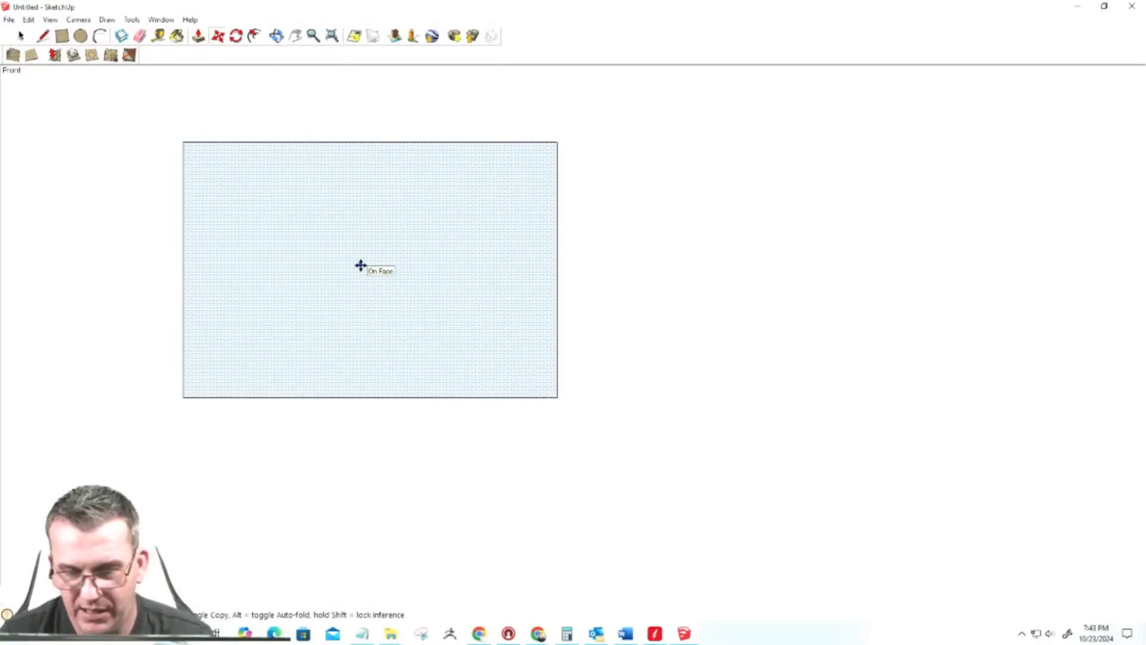
Step: Push/Pull the rectangle into a thin slab and turn the whole slab into a component
{"action": "key", "text": "p"}
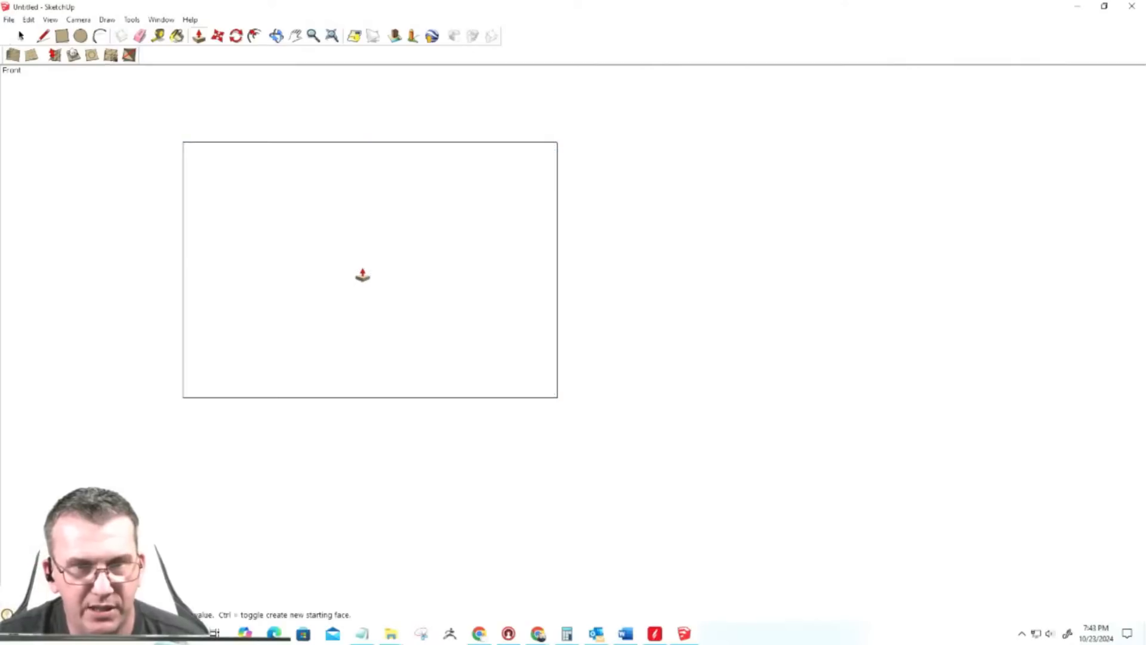
{"action": "left_click", "coordinate": [358, 283]}
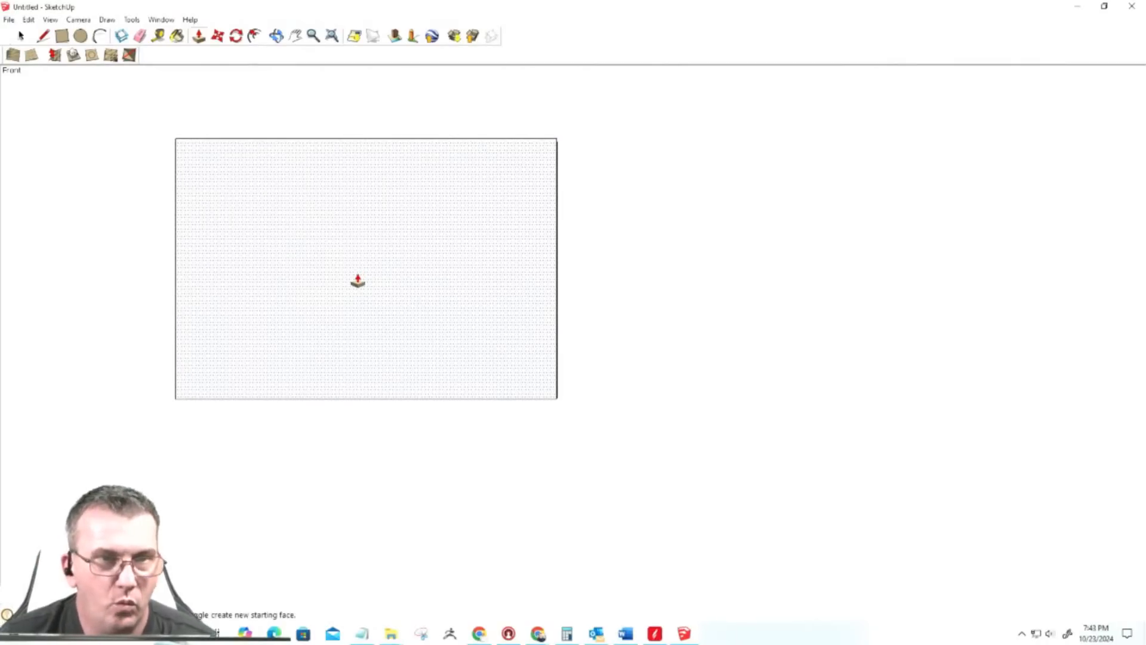
{"action": "key", "text": "space"}
{"action": "left_click", "coordinate": [362, 279]}
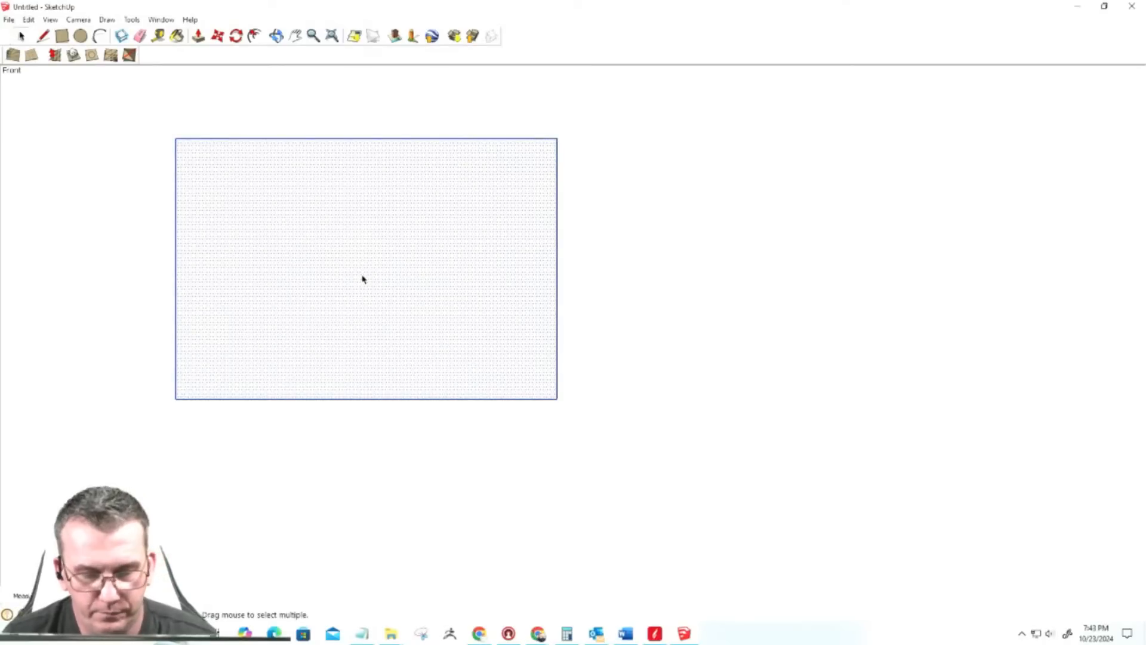
{"action": "key", "text": "g"}
{"action": "key", "text": "Return"}
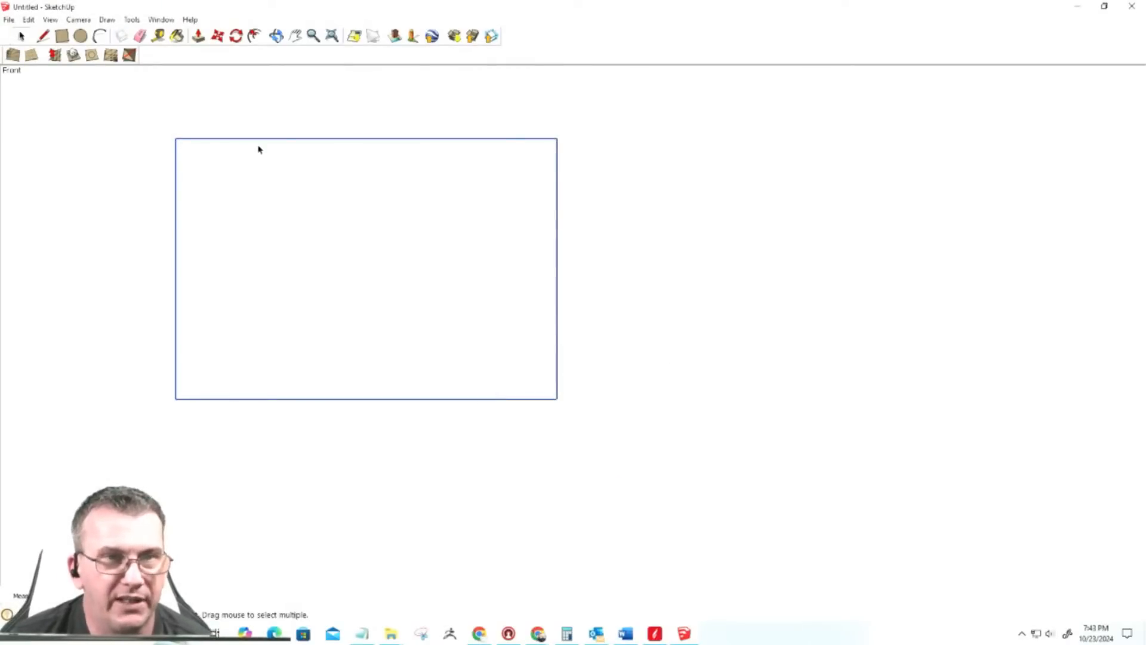
Step: Restore the Front view and draw a large rectangle rising from the slab's bottom edge, inset from its sides and top
{"action": "left_click", "coordinate": [277, 36]}
{"action": "left_click_drag", "start_coordinate": [357, 253], "coordinate": [335, 215]}
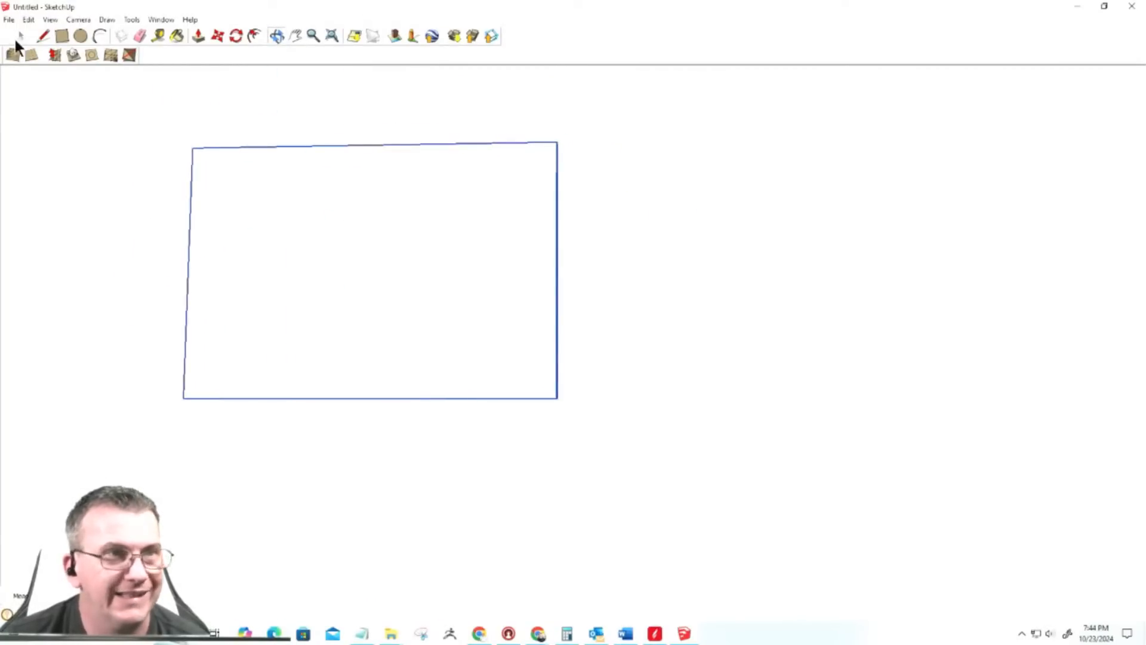
{"action": "left_click", "coordinate": [78, 20]}
{"action": "mouse_move", "coordinate": [87, 59]}
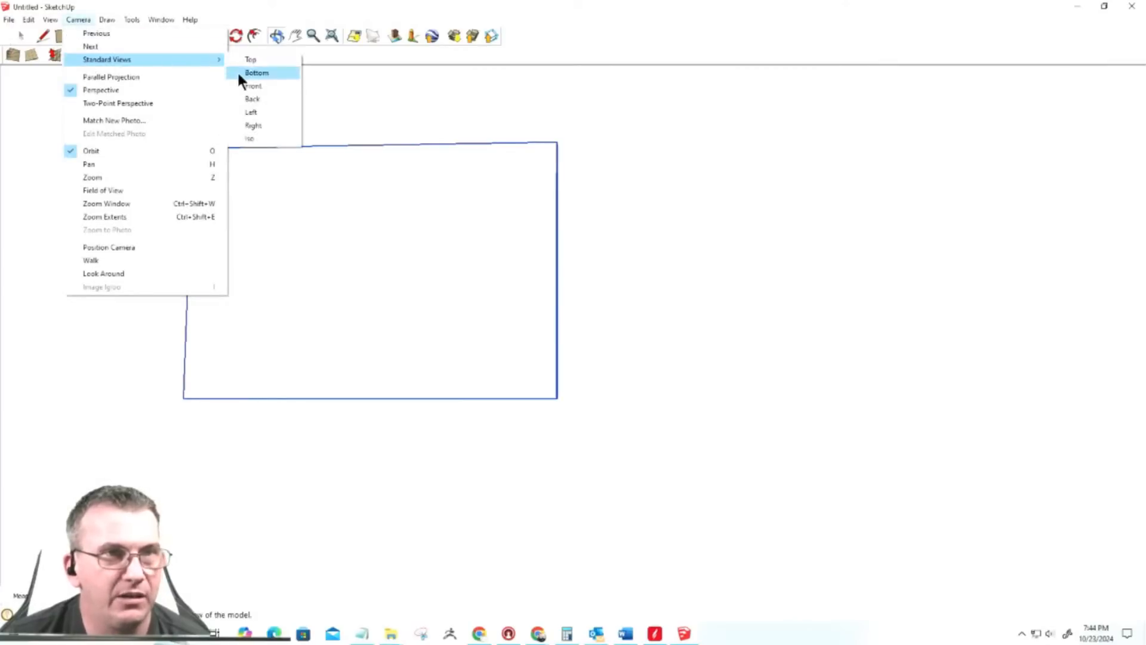
{"action": "left_click", "coordinate": [250, 86]}
{"action": "scroll", "coordinate": [619, 325], "scroll_direction": "up", "scroll_amount": 3}
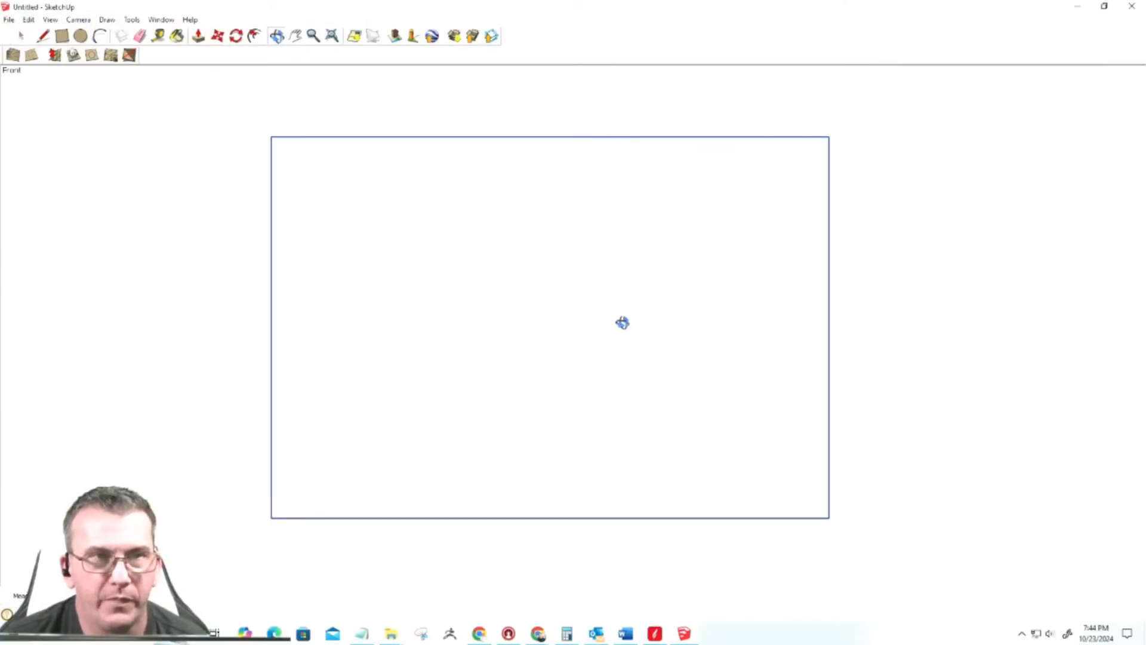
{"action": "left_click", "coordinate": [61, 35]}
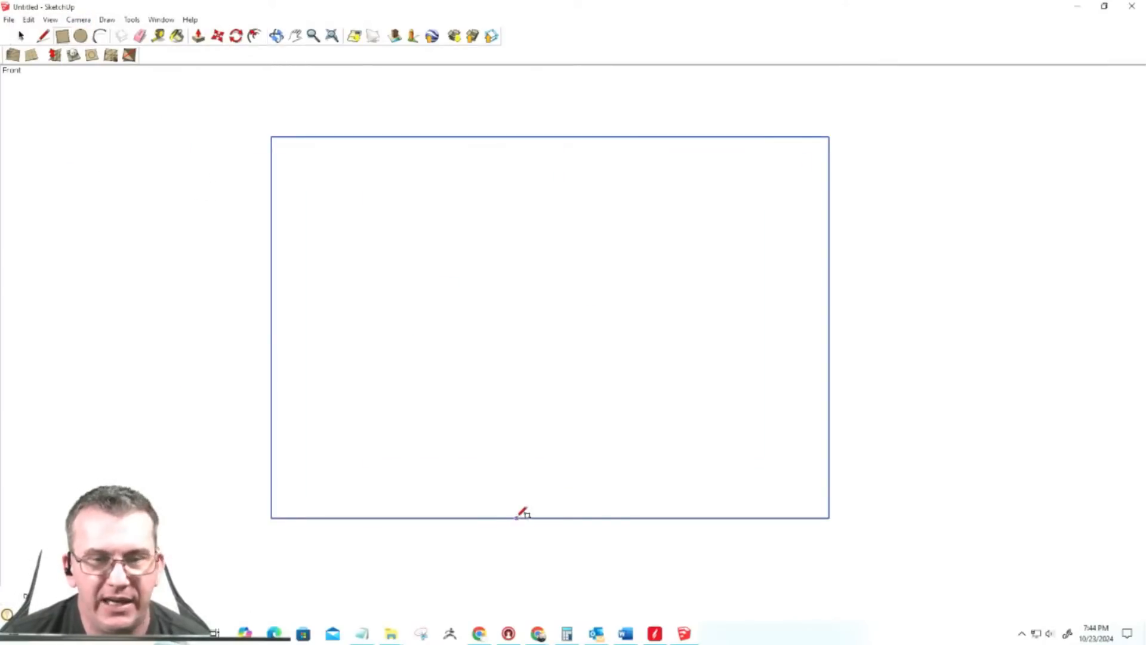
{"action": "left_click", "coordinate": [371, 518]}
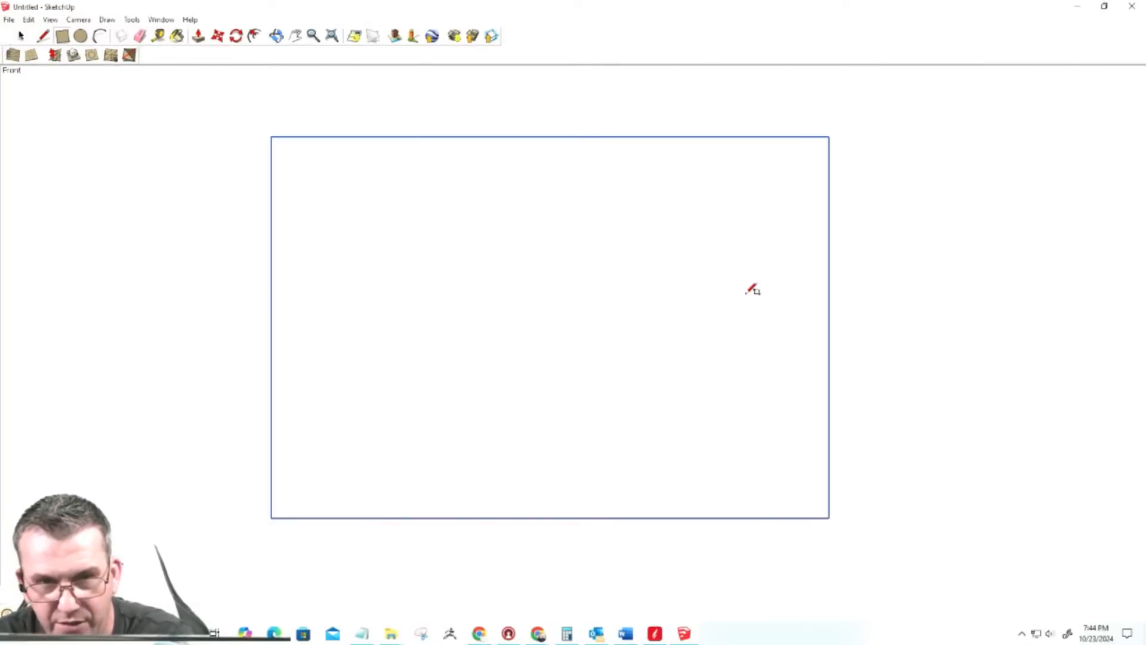
{"action": "scroll", "coordinate": [553, 393], "scroll_direction": "down", "scroll_amount": 1}
{"action": "scroll", "coordinate": [553, 393], "scroll_direction": "down", "scroll_amount": 1}
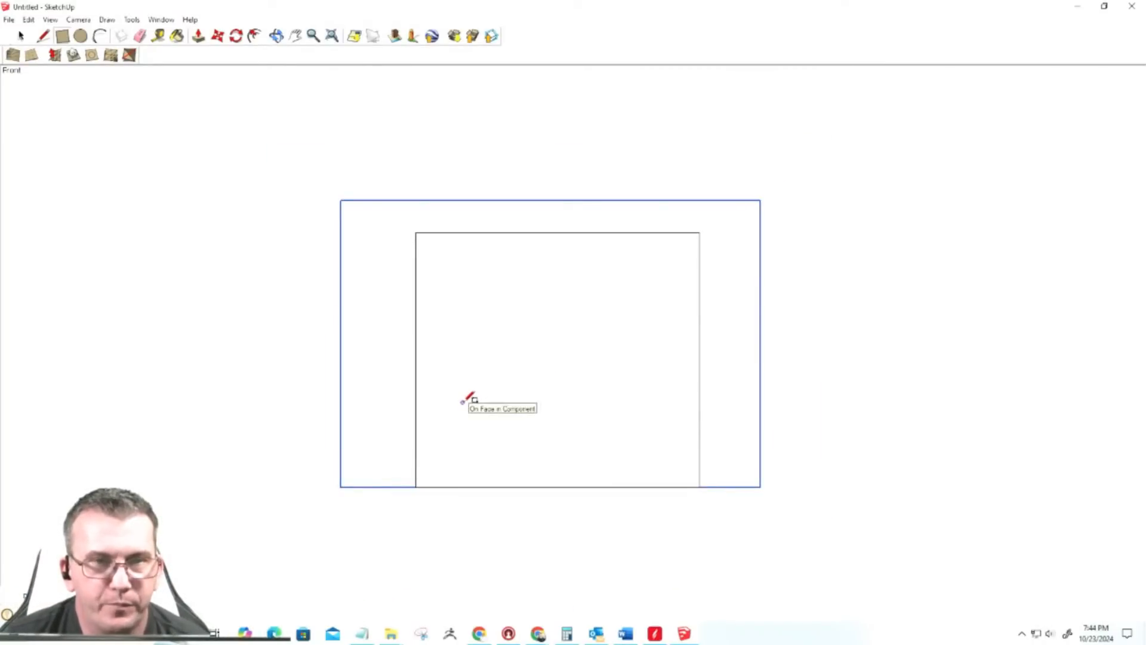
Step: Draw three rectangles filling the left, right and top margins between the inner rectangle and the slab's outline
{"action": "left_click", "coordinate": [61, 37]}
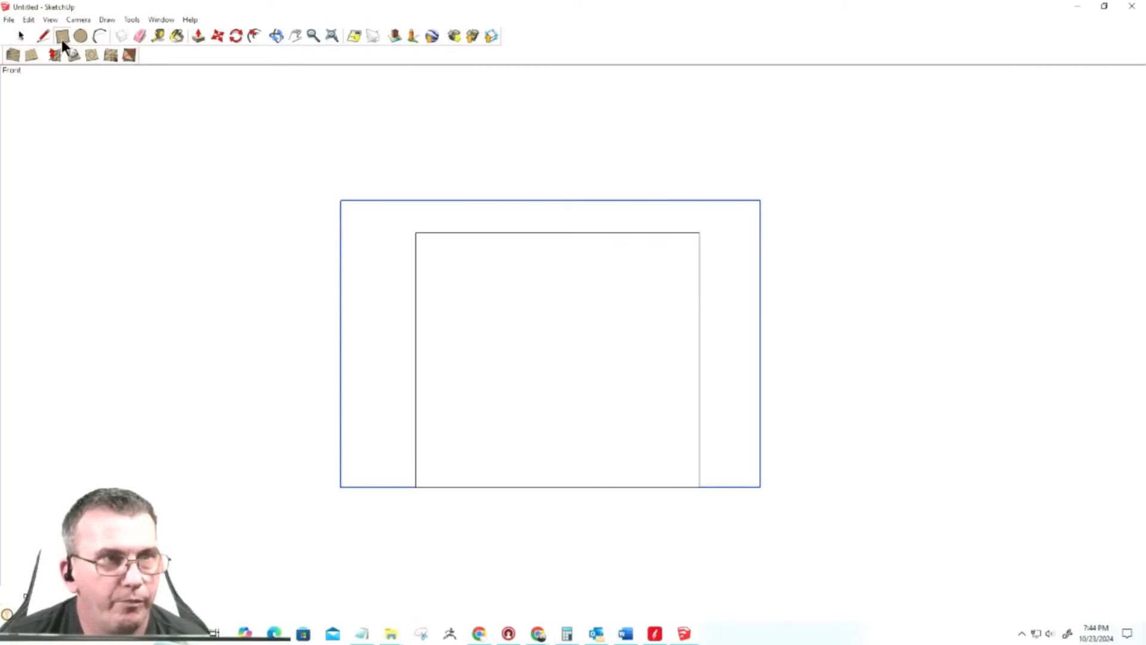
{"action": "left_click", "coordinate": [342, 200]}
{"action": "left_click", "coordinate": [416, 488]}
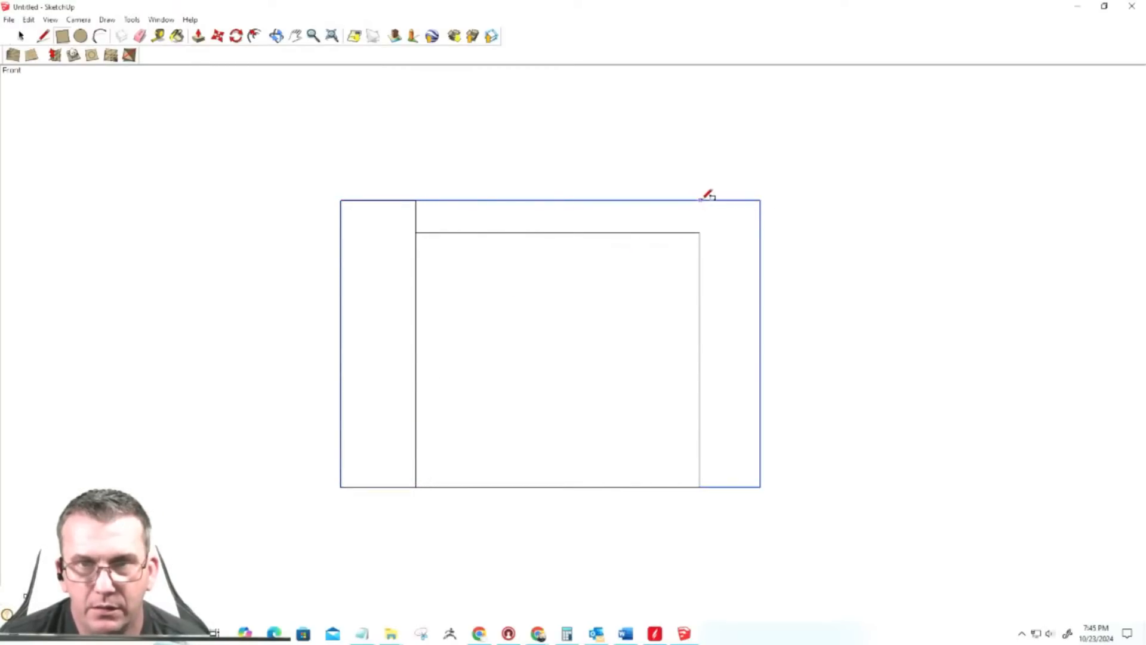
{"action": "left_click", "coordinate": [760, 488]}
{"action": "left_click", "coordinate": [699, 200]}
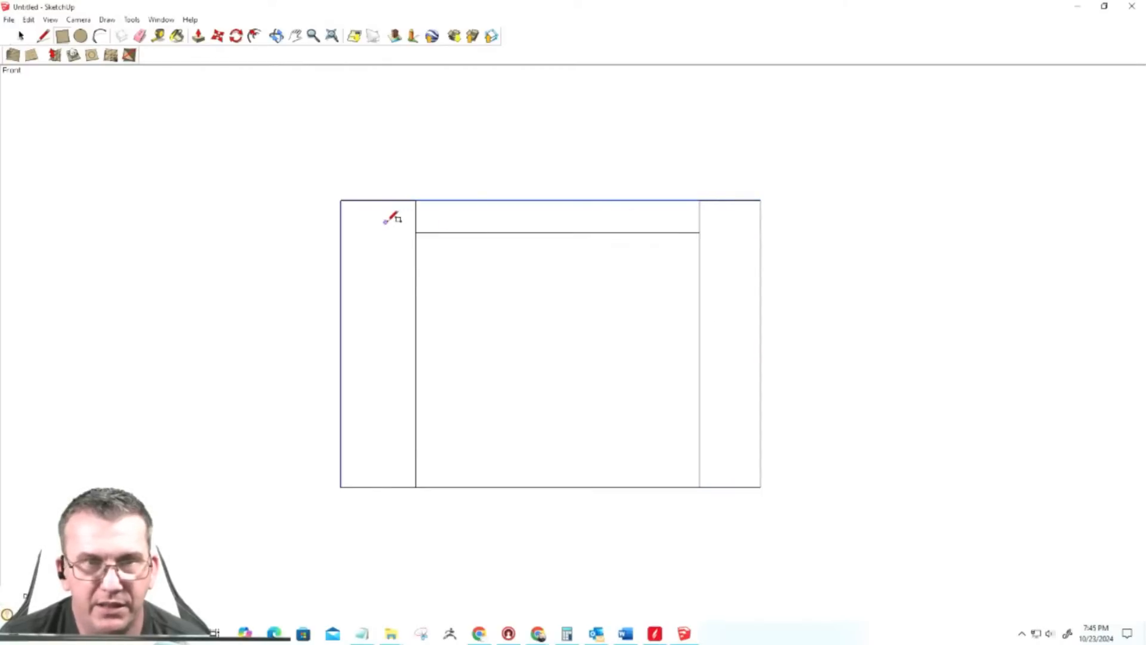
{"action": "left_click", "coordinate": [416, 200]}
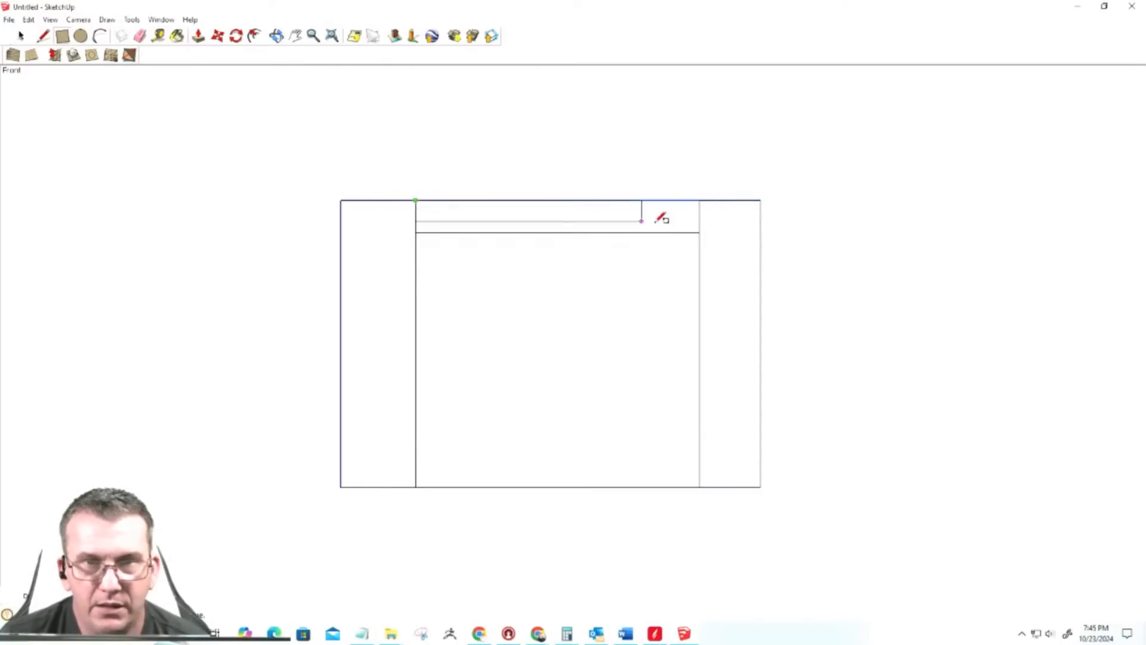
{"action": "left_click", "coordinate": [700, 232]}
Step: Push/Pull the right, top and left margin faces forward to an equal depth around the central recess
{"action": "key", "text": "p"}
{"action": "left_click", "coordinate": [719, 270]}
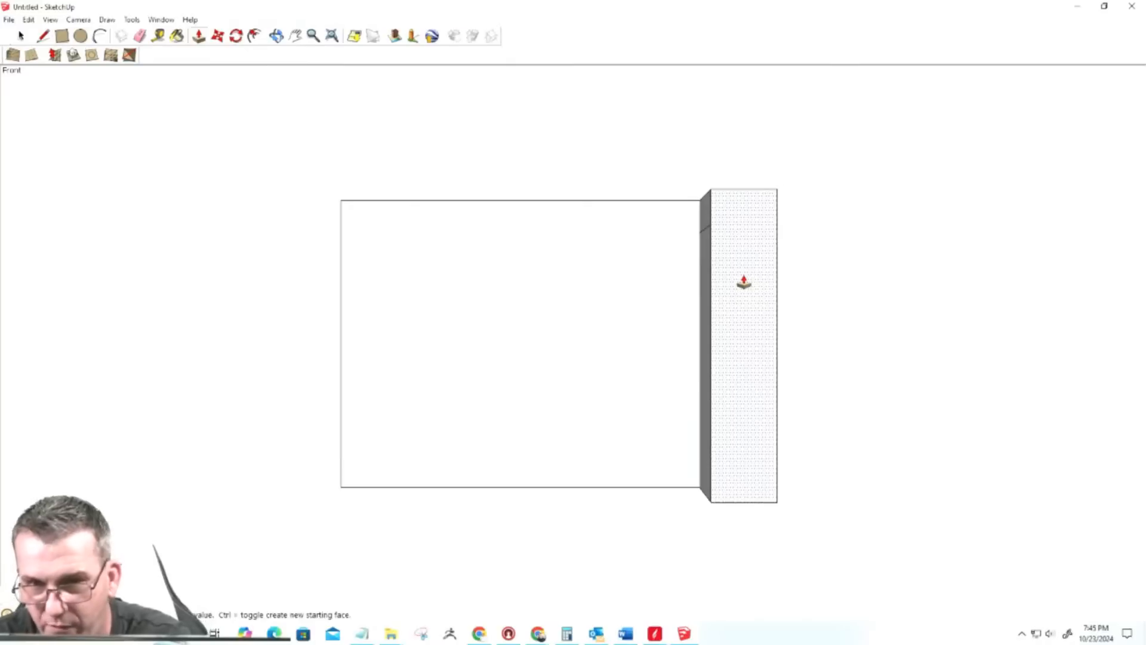
{"action": "left_click", "coordinate": [744, 281]}
{"action": "left_click", "coordinate": [592, 222]}
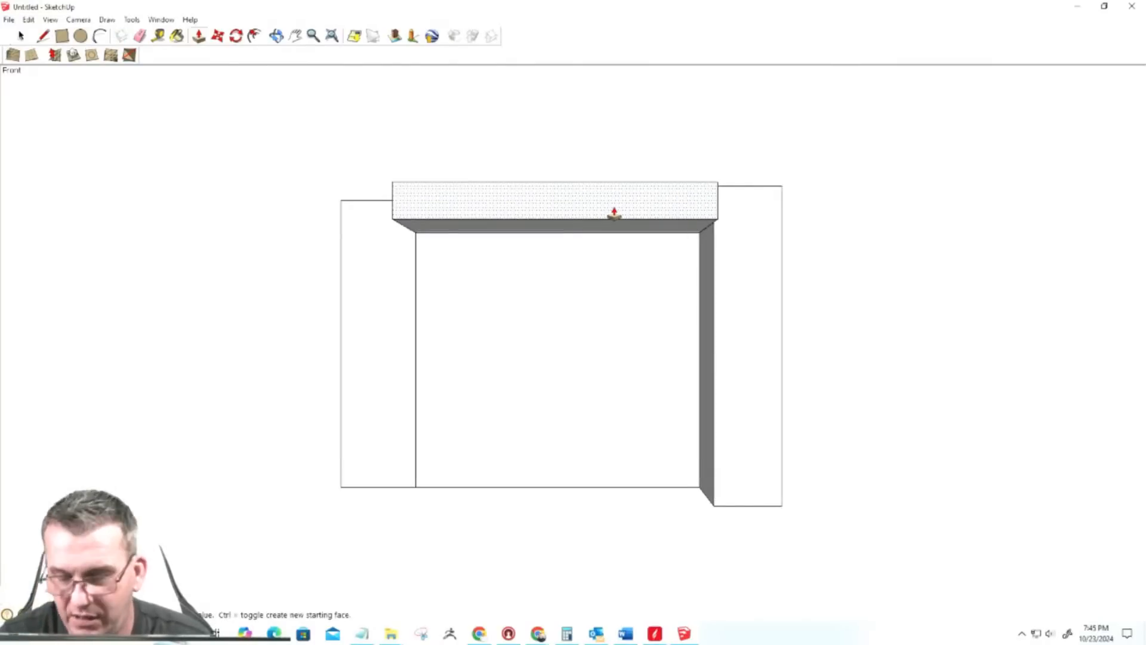
{"action": "left_click", "coordinate": [614, 213]}
{"action": "left_click", "coordinate": [370, 292]}
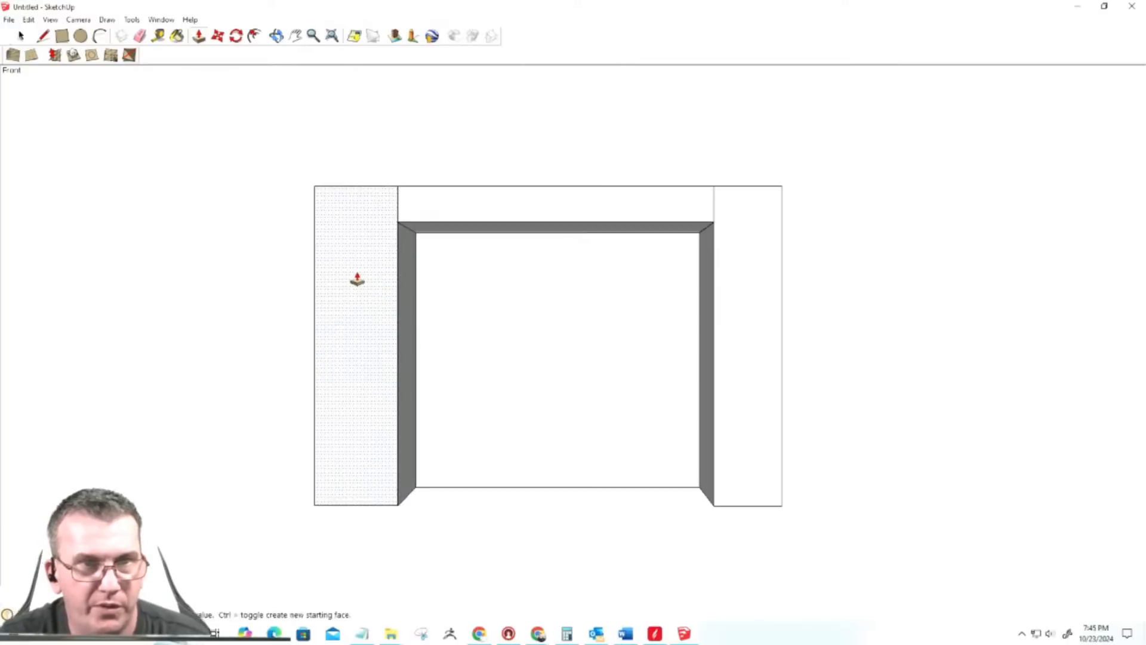
{"action": "left_click", "coordinate": [356, 278]}
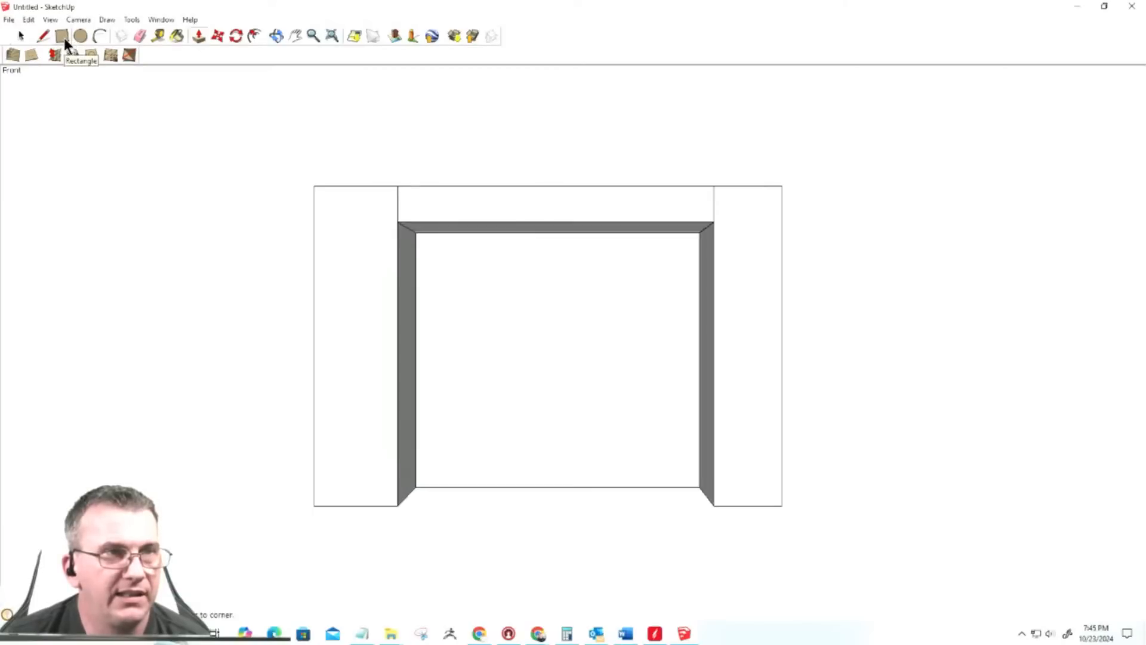
Step: Select all the connected geometry of the raised surround, make it a component, and clear the selection
{"action": "key", "text": "space"}
{"action": "triple_click", "coordinate": [340, 304]}
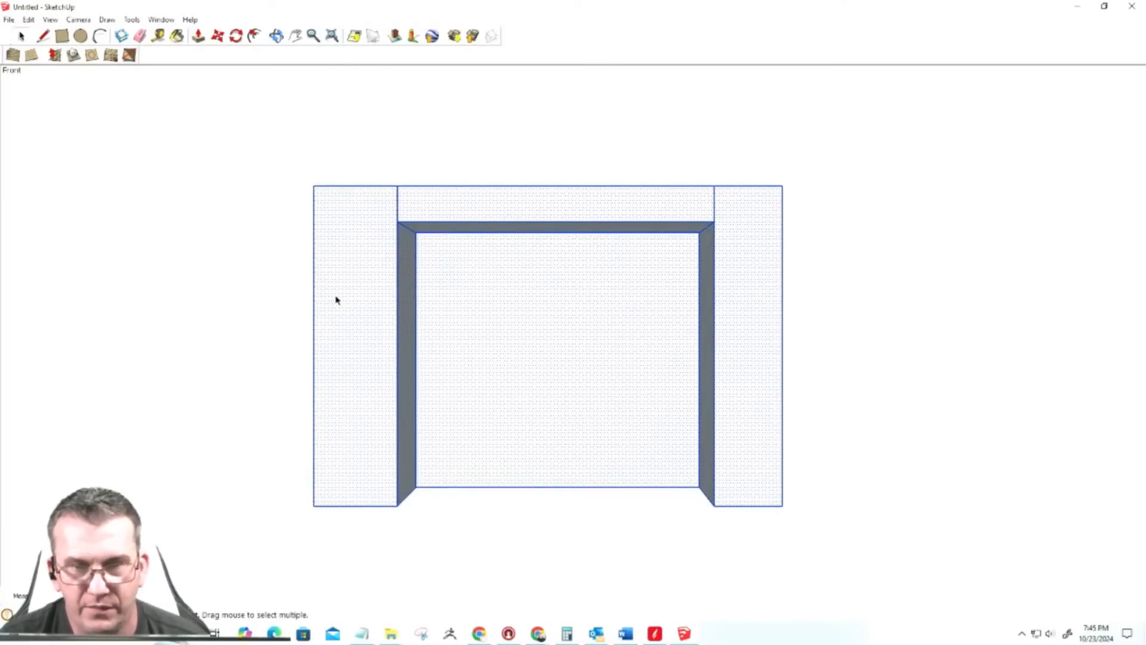
{"action": "key", "text": "g"}
{"action": "key", "text": "Return"}
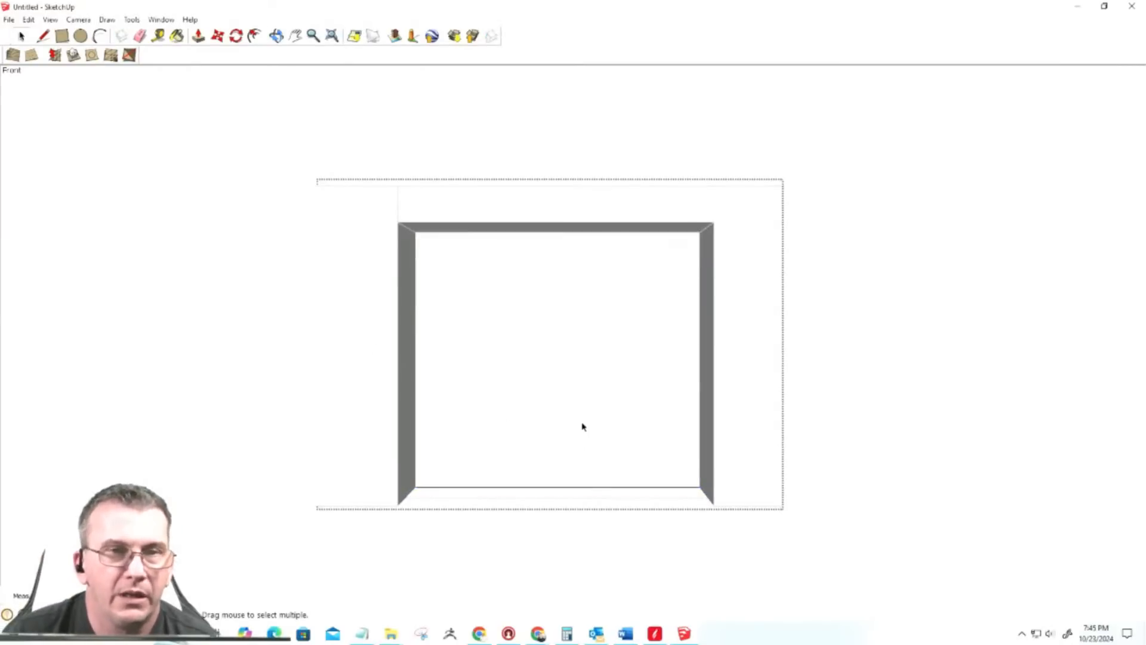
{"action": "left_click", "coordinate": [146, 358]}
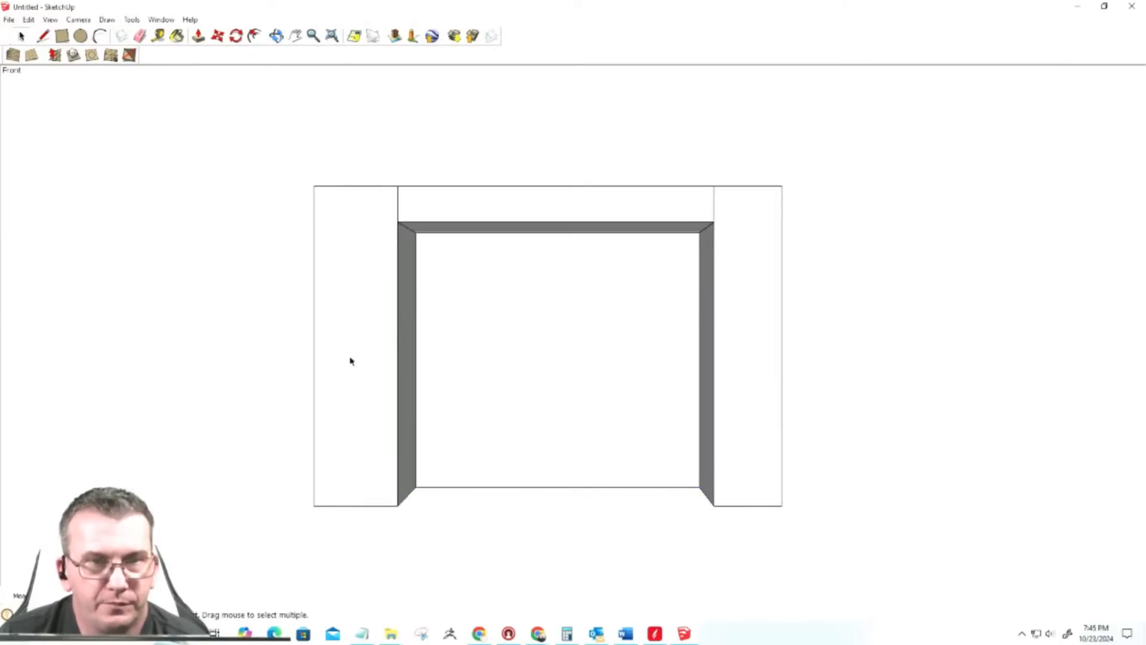
Step: Draw a rectangle across the recess's open bottom between the two side uprights and Push/Pull it upward into a thin shelf
{"action": "left_click", "coordinate": [62, 36]}
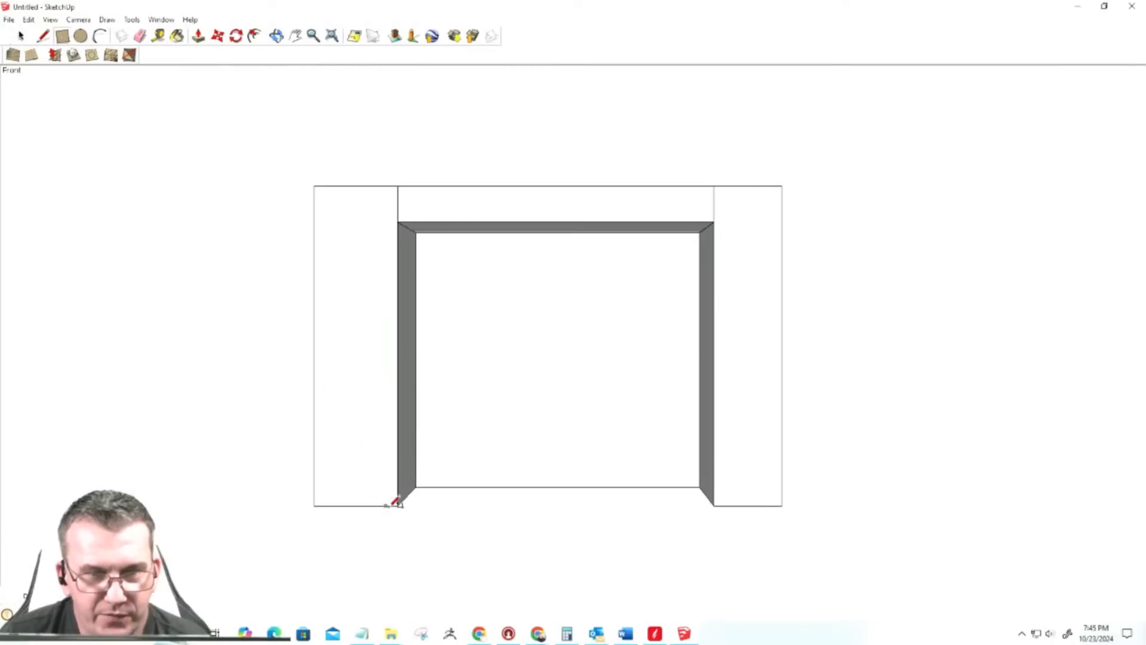
{"action": "left_click", "coordinate": [398, 505]}
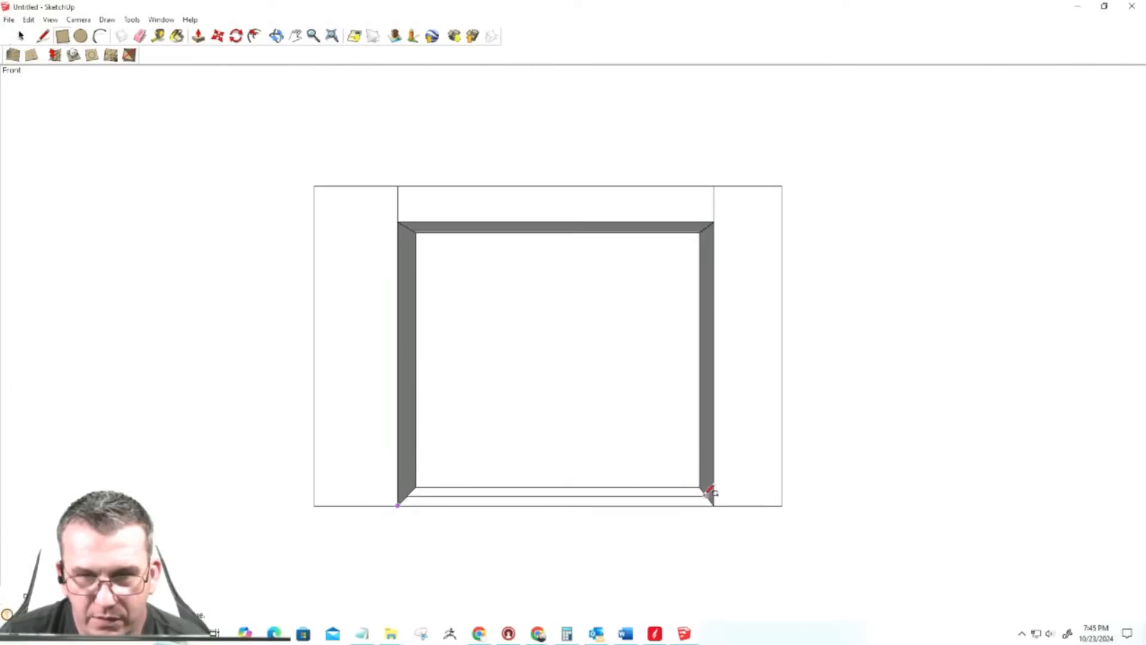
{"action": "left_click", "coordinate": [704, 485]}
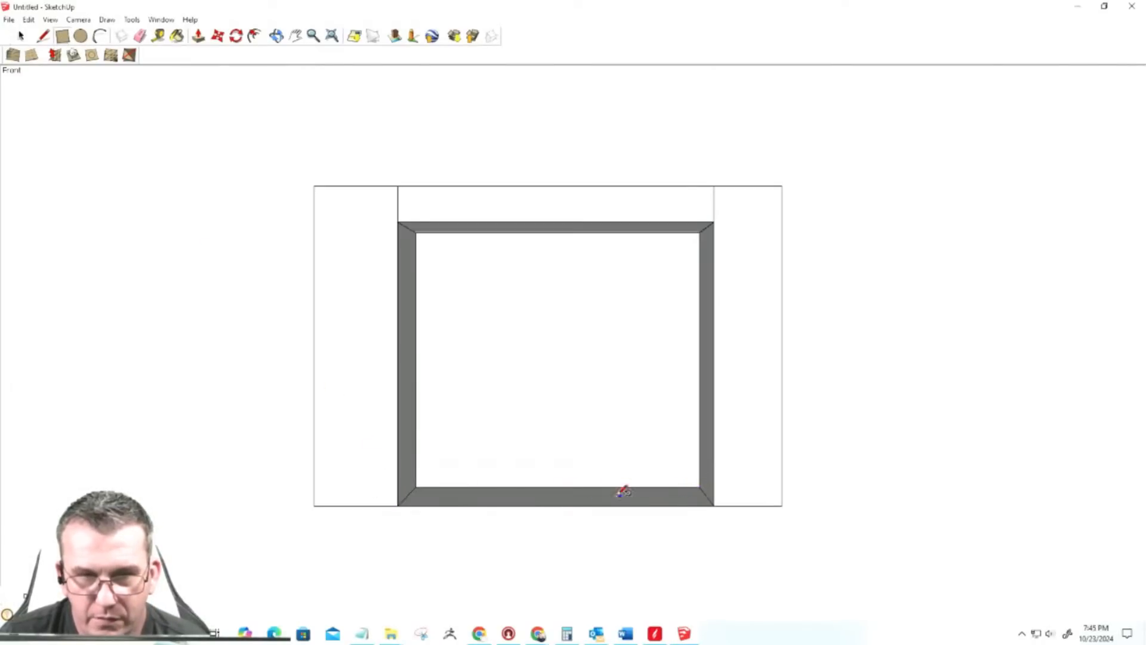
{"action": "key", "text": "p"}
{"action": "left_click", "coordinate": [572, 500]}
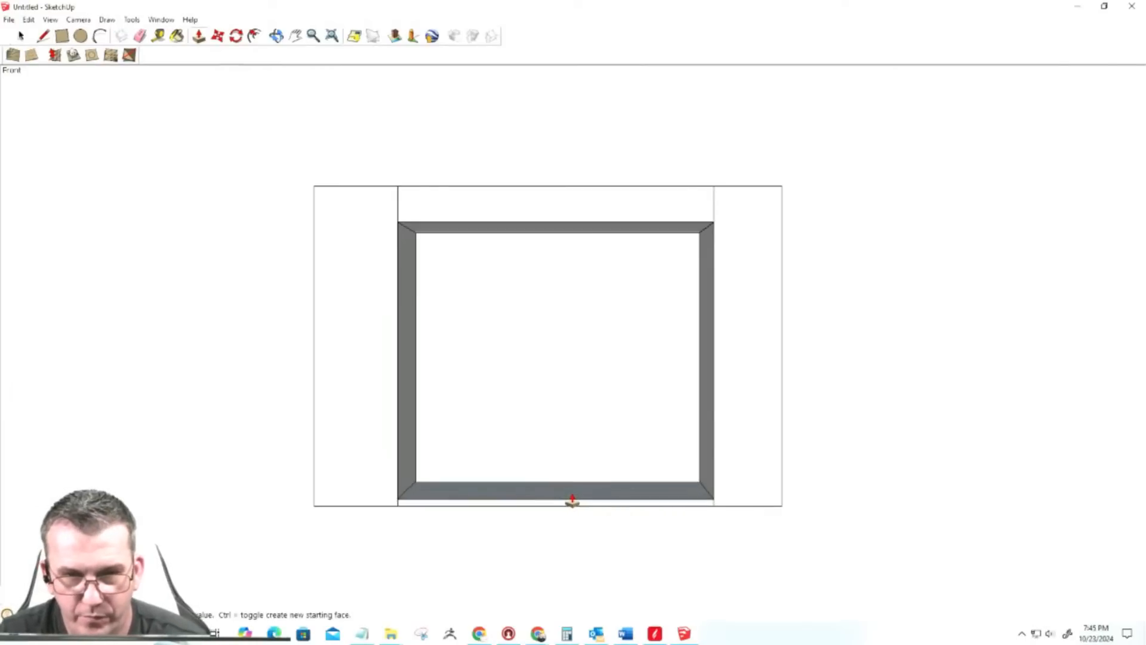
{"action": "left_click", "coordinate": [572, 500]}
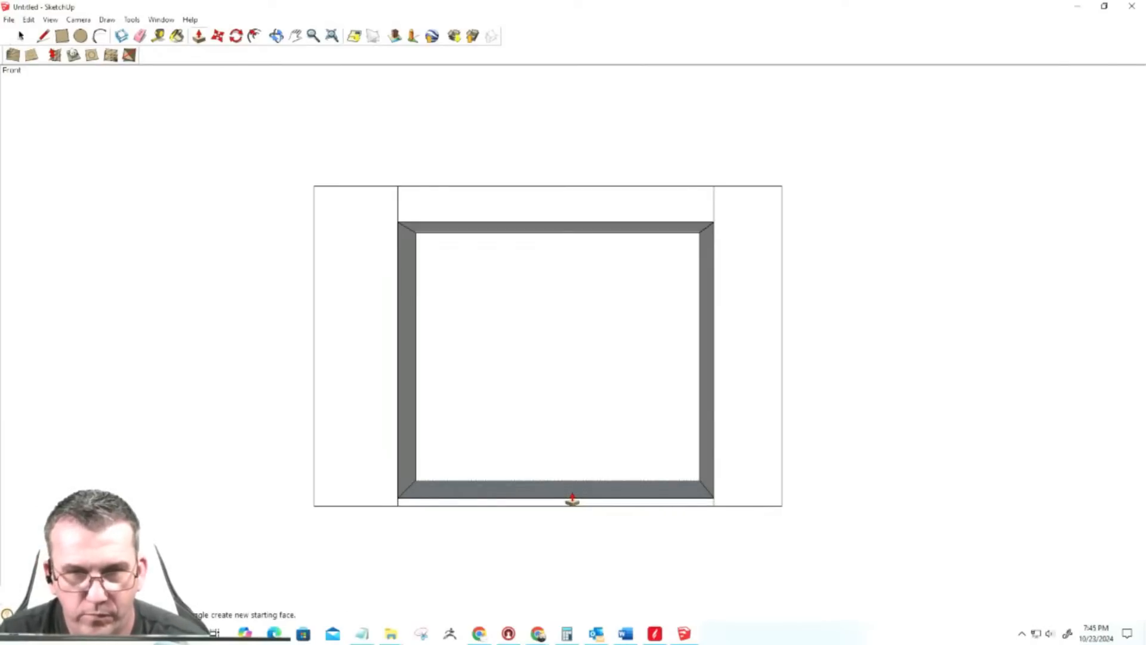
{"action": "key", "text": "space"}
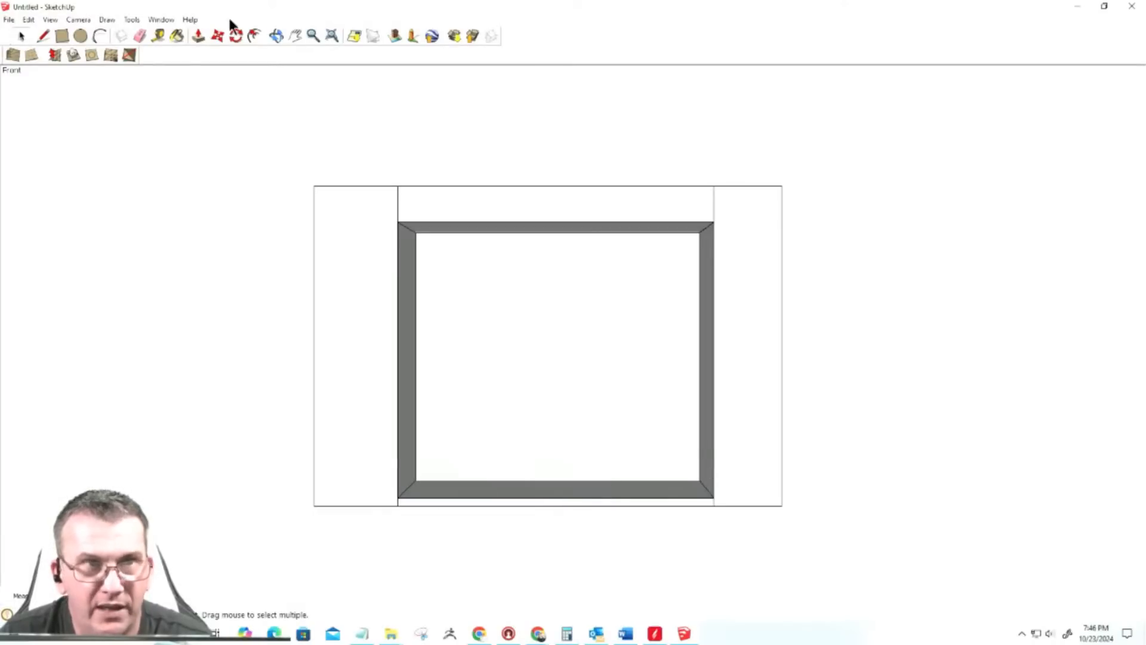
Step: Restore the Front view and place a vertical guide 14.5 inches in from the recess's right edge with the Tape Measure
{"action": "left_click", "coordinate": [160, 37]}
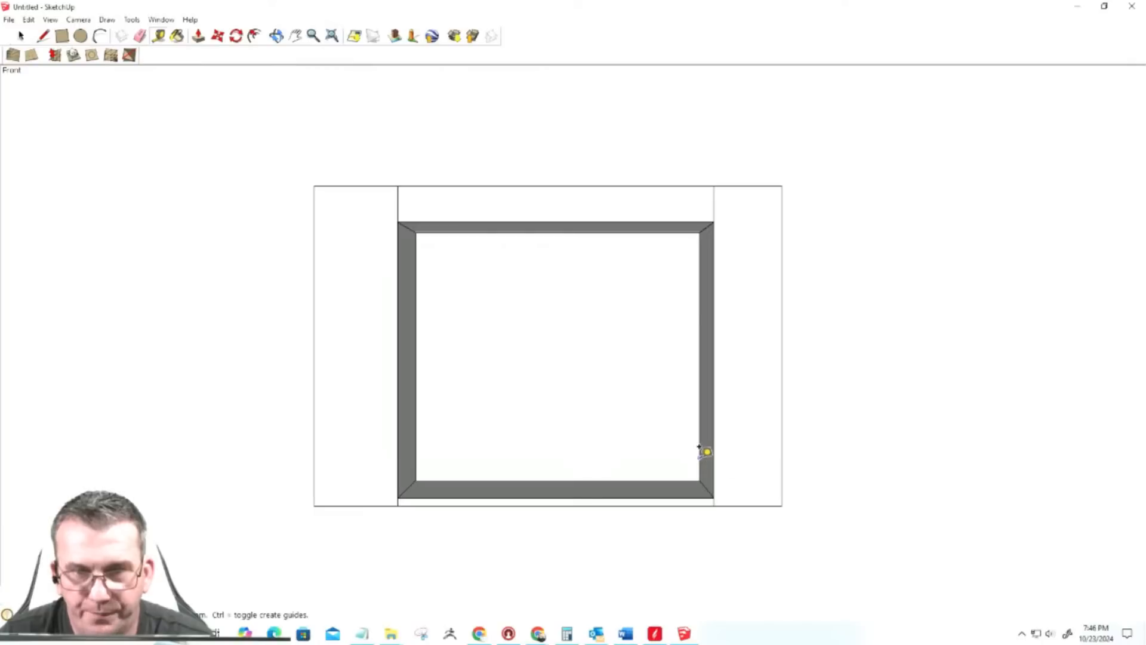
{"action": "left_click", "coordinate": [276, 36]}
{"action": "left_click_drag", "start_coordinate": [603, 337], "coordinate": [440, 303]}
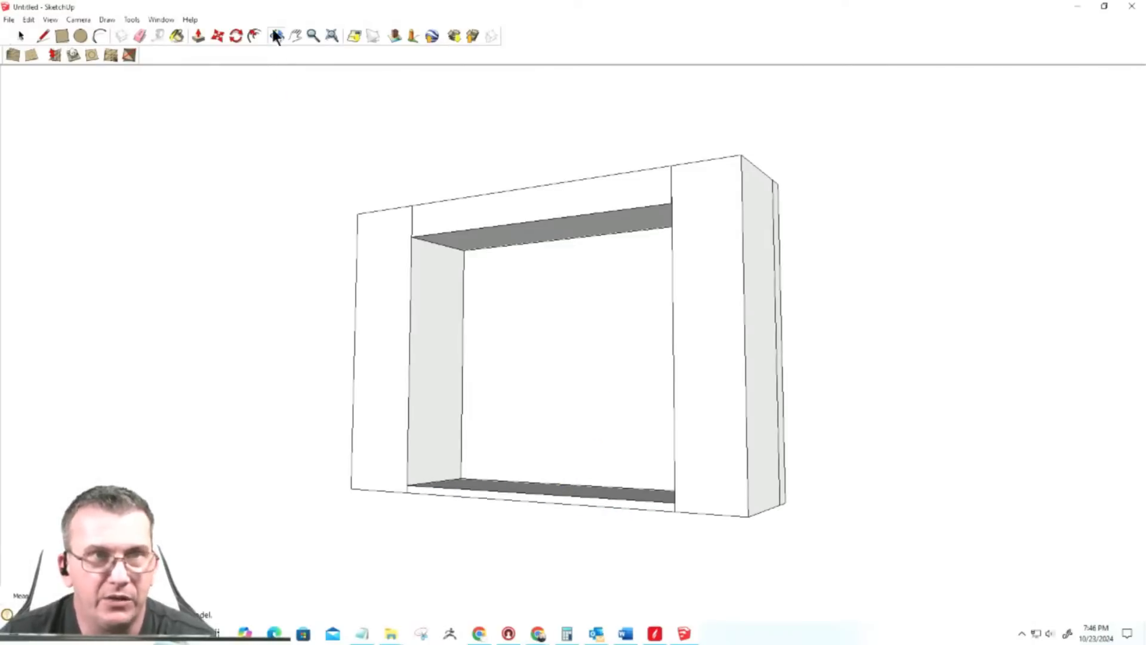
{"action": "left_click", "coordinate": [80, 18]}
{"action": "mouse_move", "coordinate": [108, 63]}
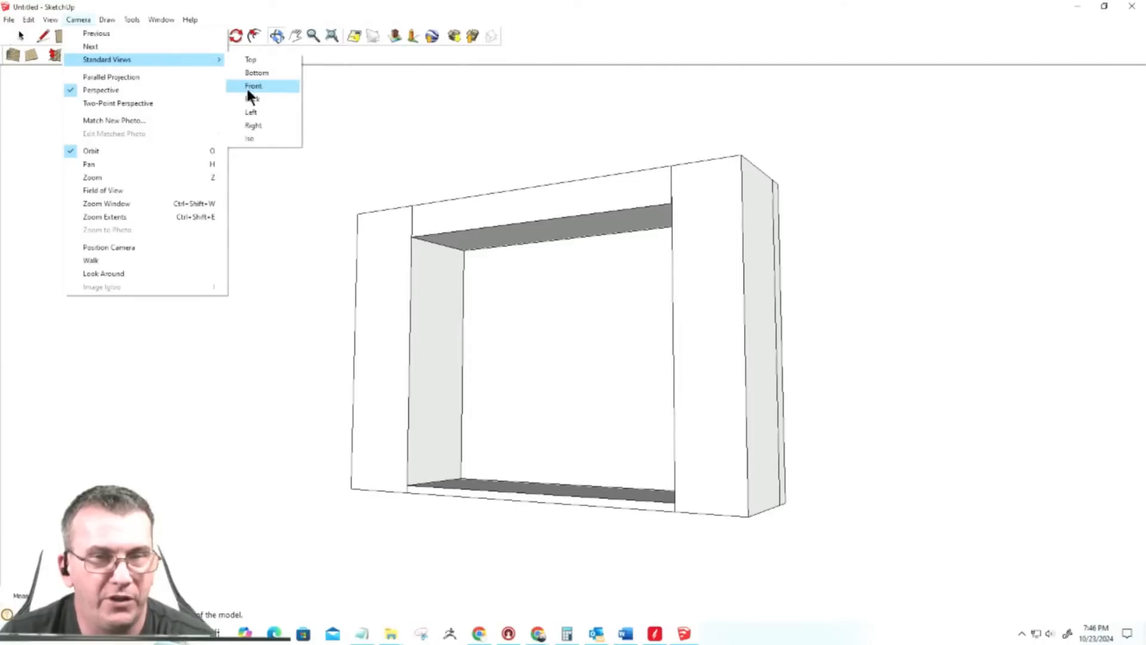
{"action": "left_click", "coordinate": [246, 86]}
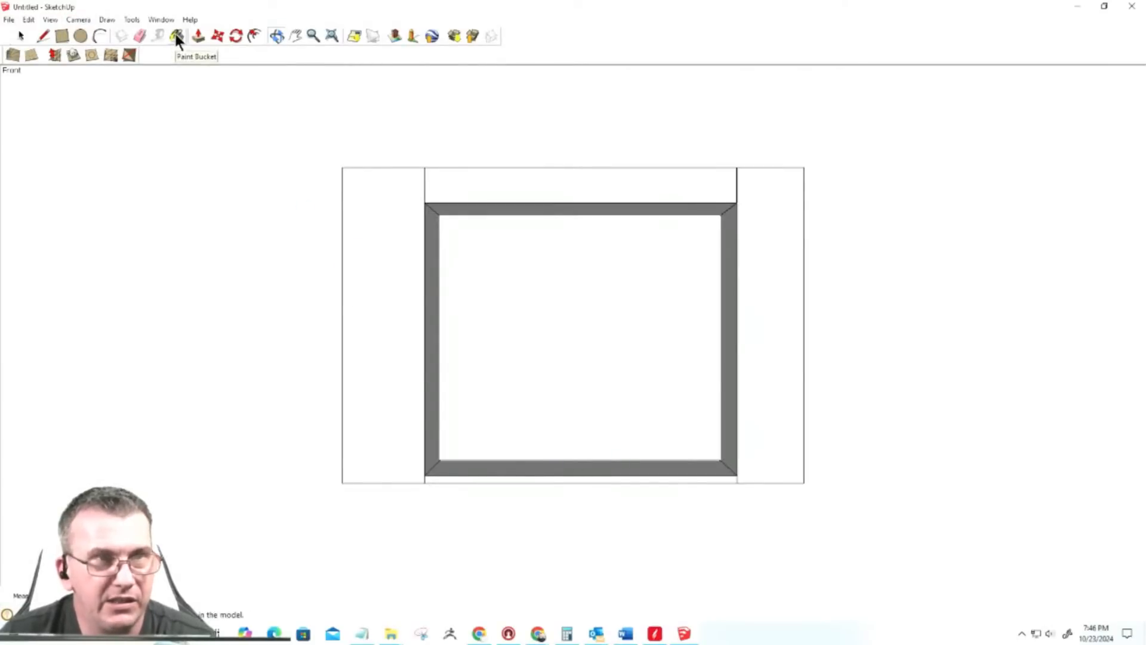
{"action": "left_click", "coordinate": [158, 35]}
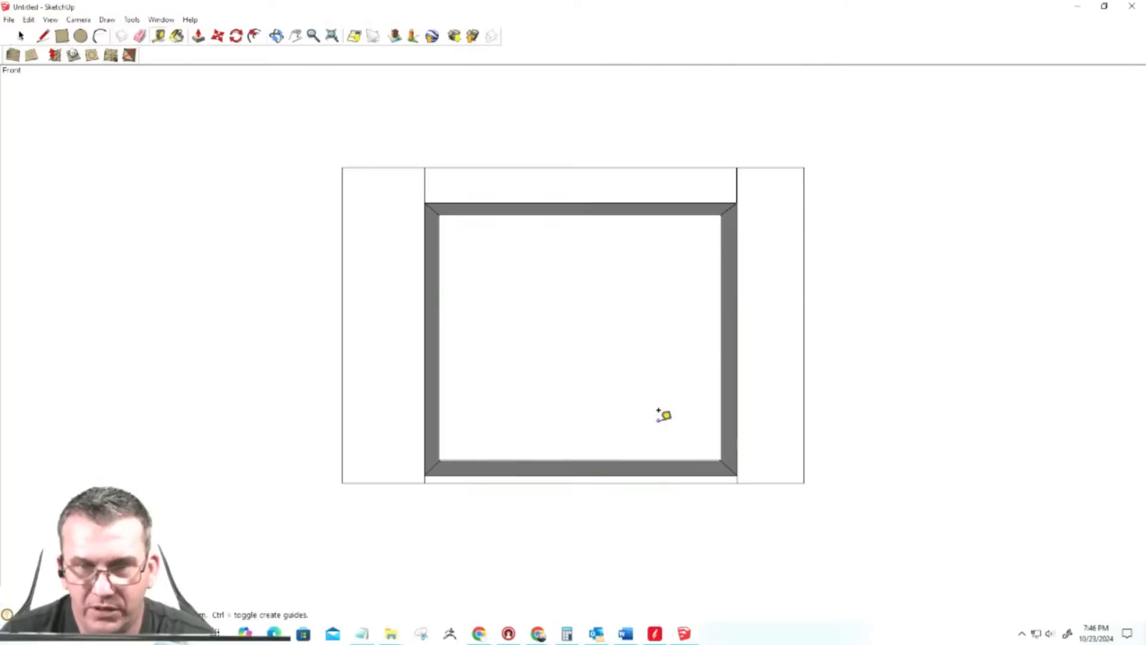
{"action": "left_click", "coordinate": [720, 439]}
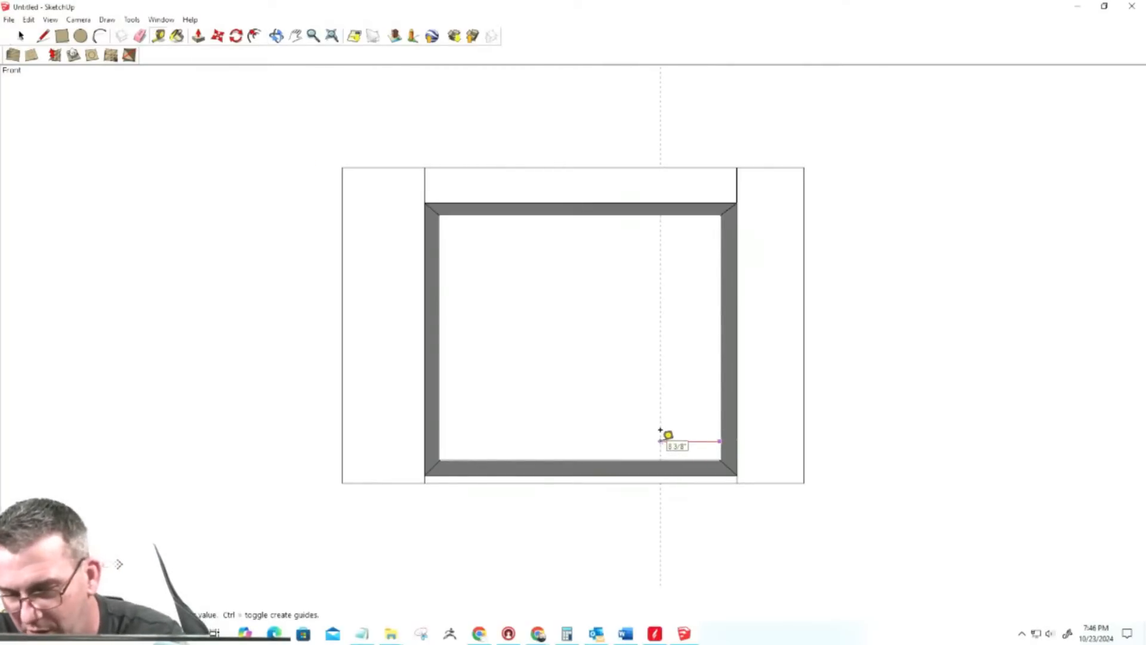
{"action": "type", "text": "14.5"}
{"action": "key", "text": "Return"}
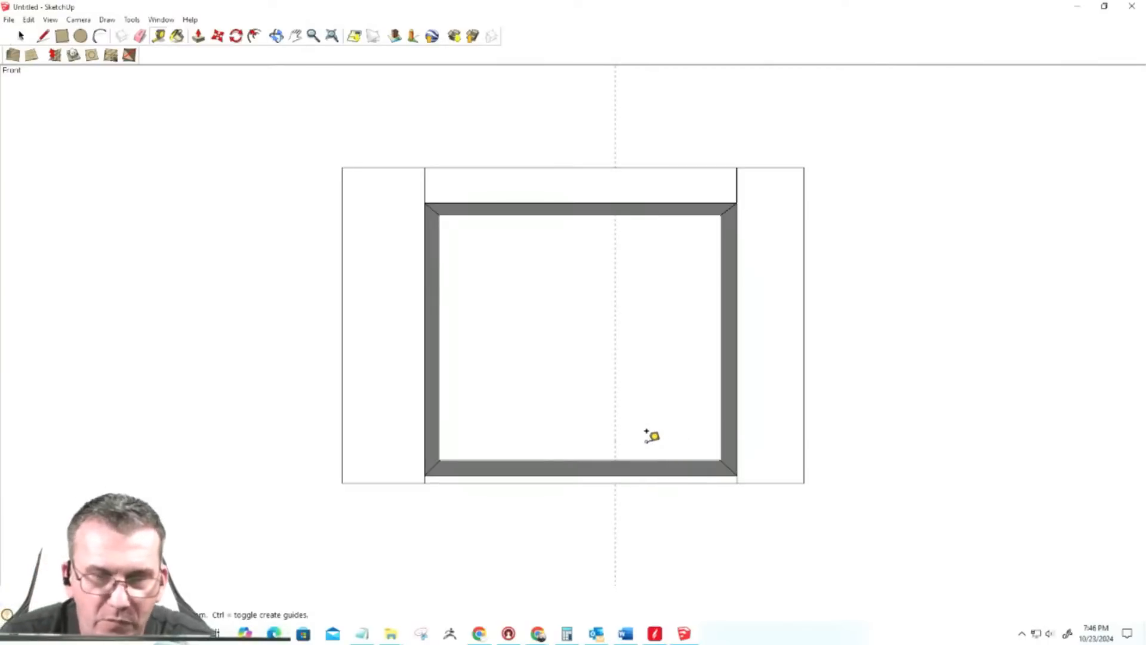
{"action": "left_click", "coordinate": [61, 37]}
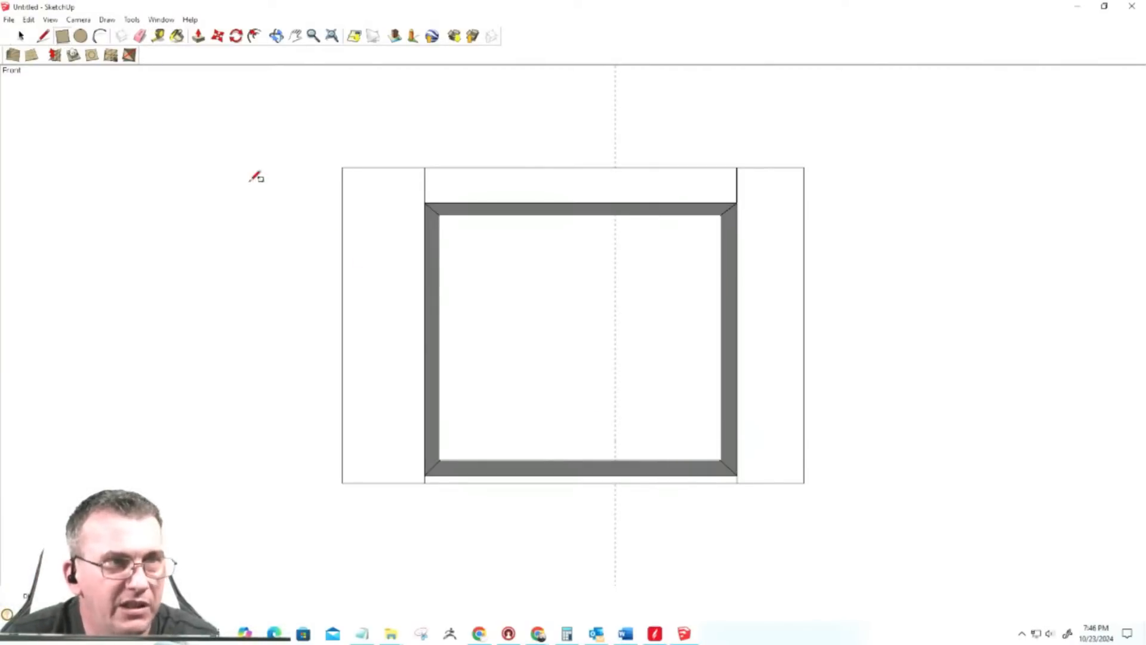
{"action": "left_click", "coordinate": [608, 459]}
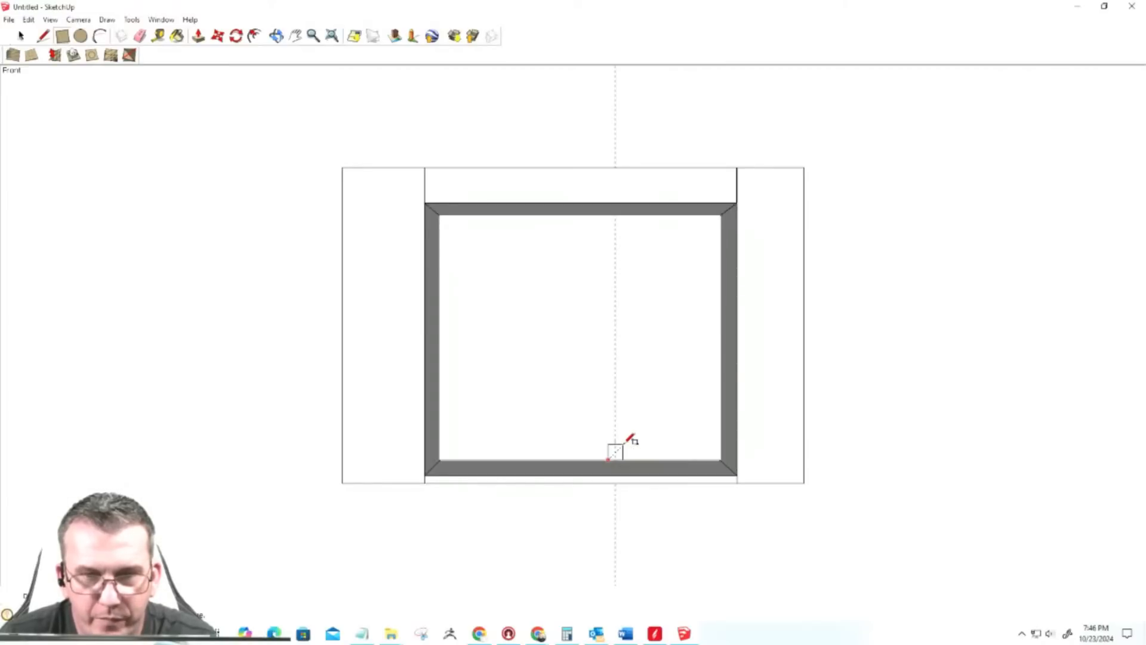
{"action": "key", "text": "Escape"}
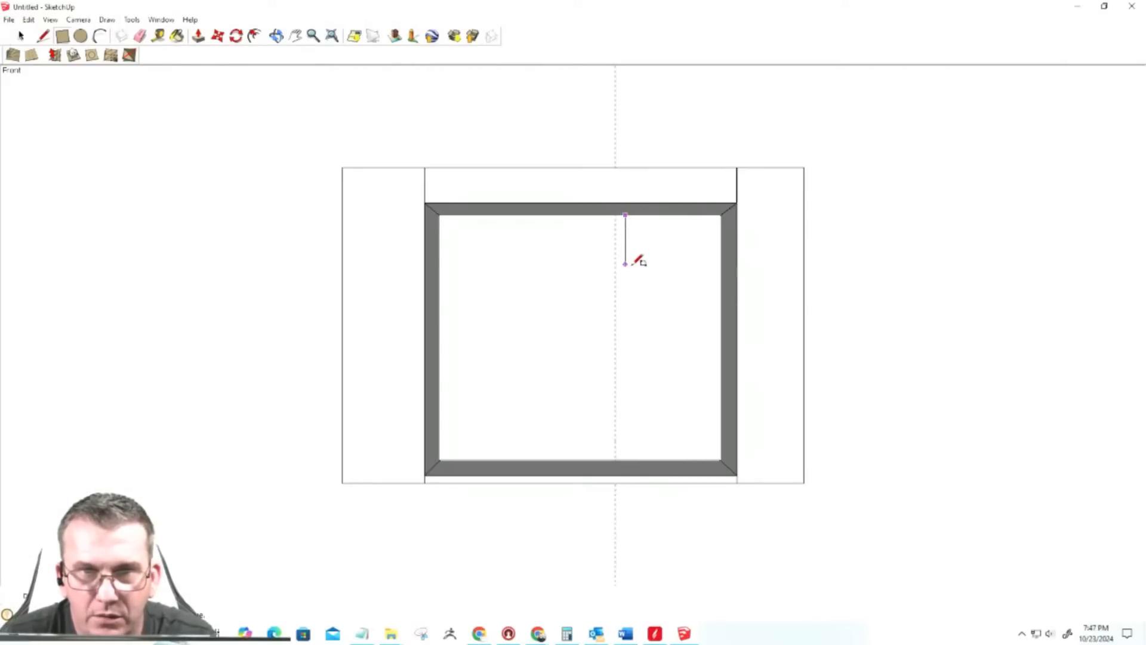
{"action": "scroll", "coordinate": [631, 271], "scroll_direction": "up", "scroll_amount": 1}
{"action": "middle_click_drag", "start_coordinate": [632, 271], "coordinate": [639, 244]}
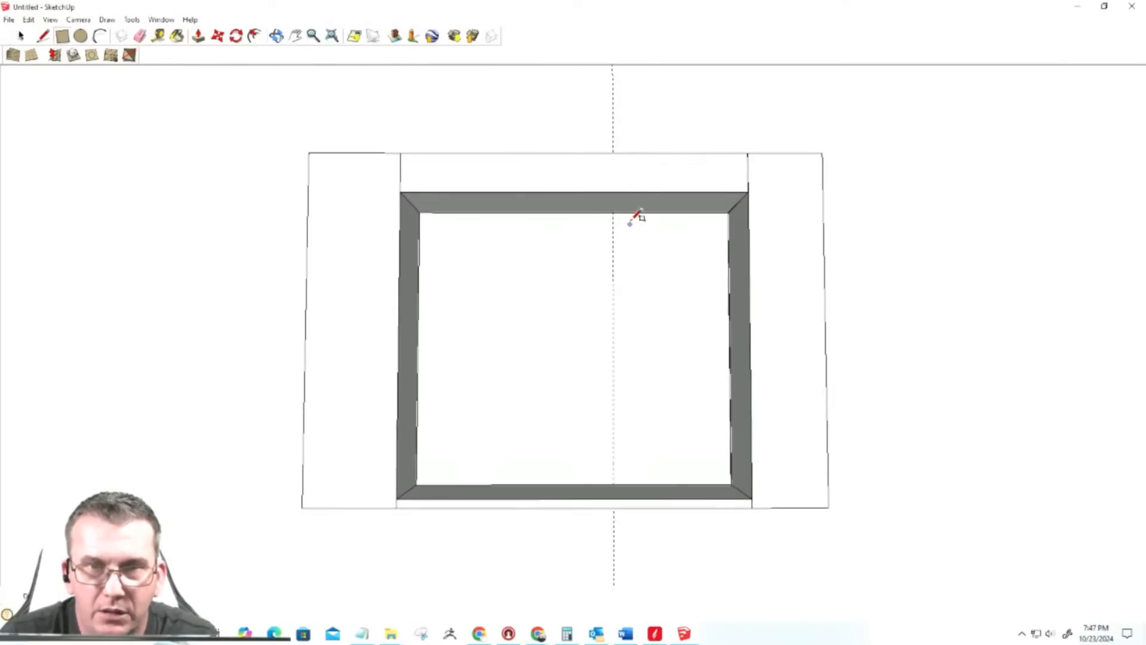
{"action": "left_click", "coordinate": [628, 212]}
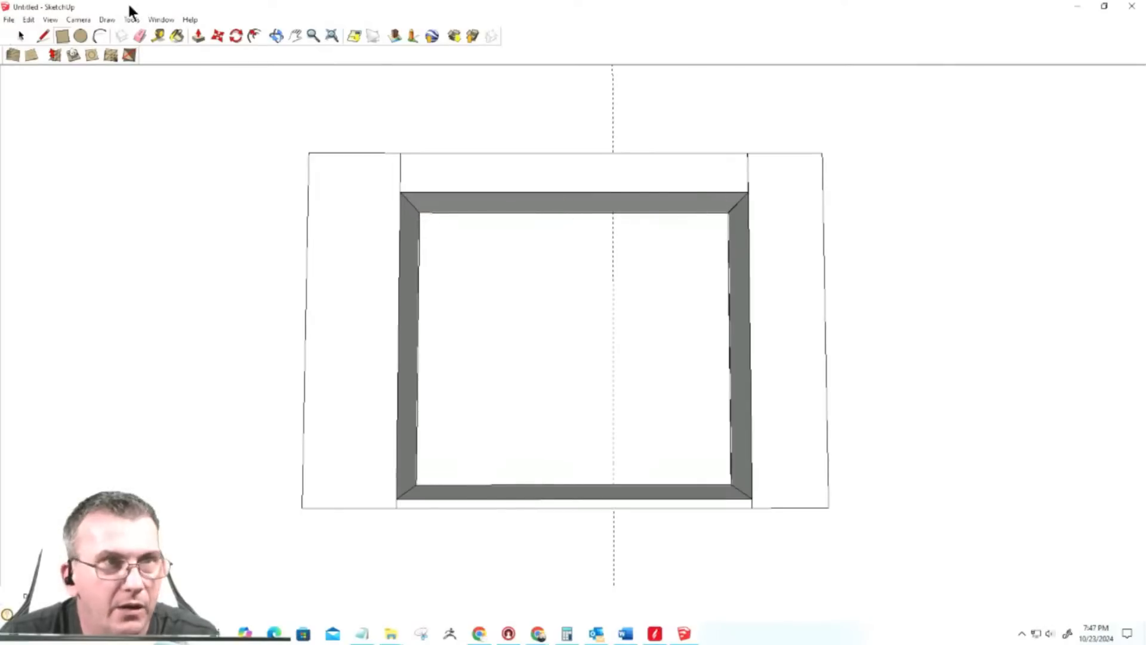
Step: Place a horizontal guide offset down from the recess's top edge, crossing the vertical guide in the lower part of the recess
{"action": "left_click", "coordinate": [158, 37]}
{"action": "left_click", "coordinate": [603, 213]}
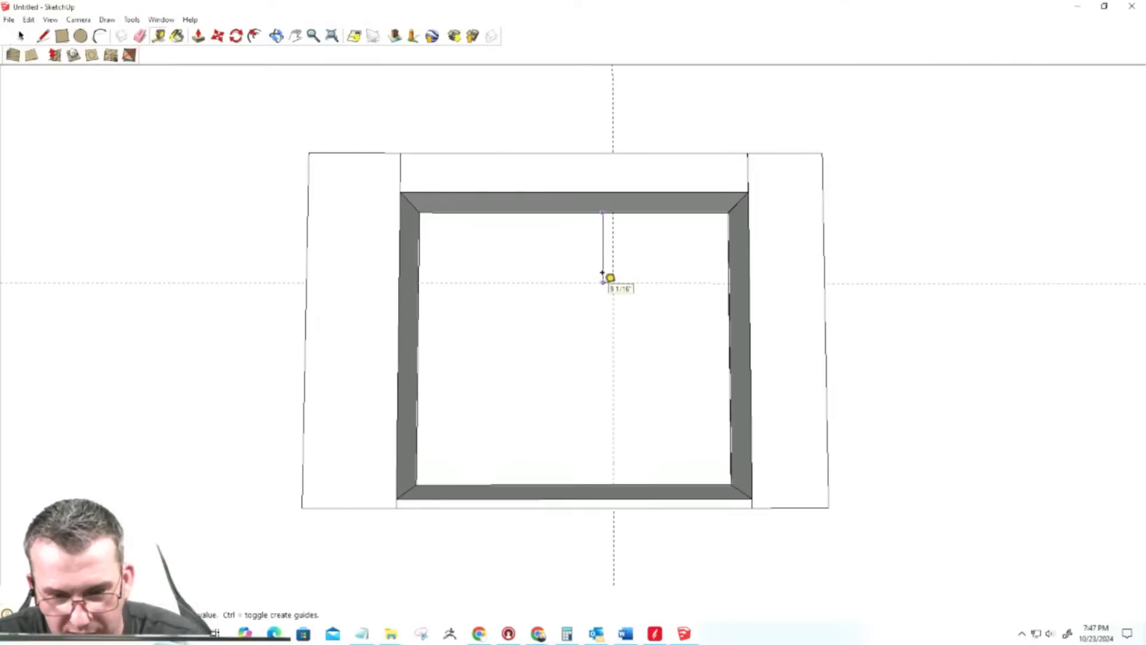
{"action": "key", "text": "Return"}
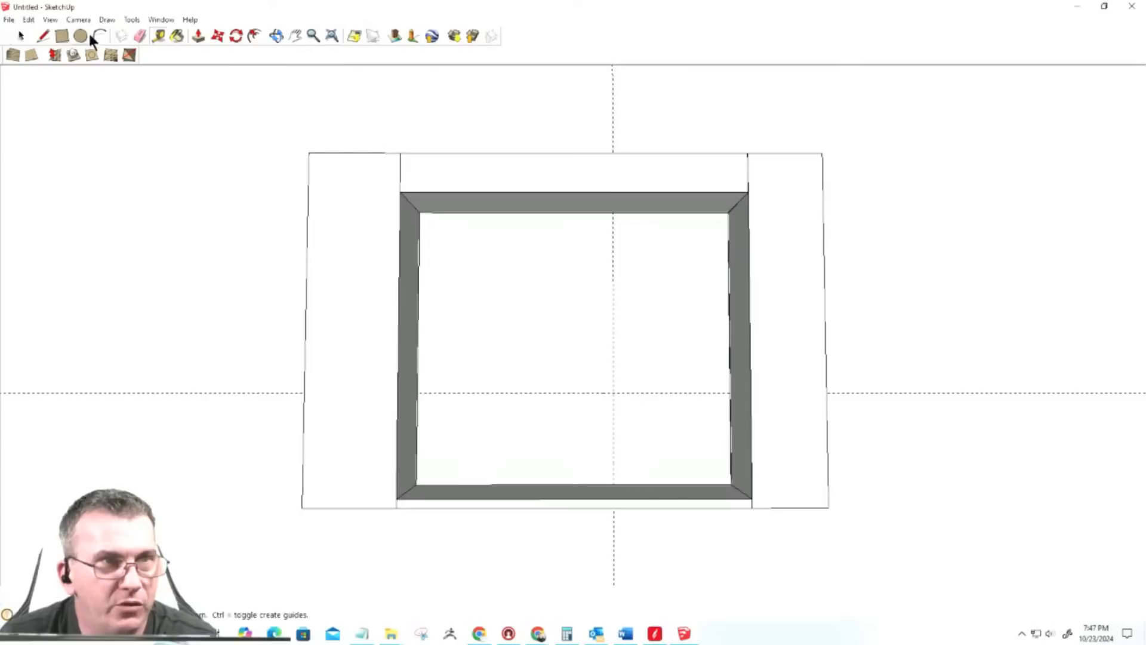
Step: Draw a narrow upright rectangle from the shelf to the horizontal guide at the vertical guide and Push/Pull it forward into a divider
{"action": "left_click", "coordinate": [63, 34]}
{"action": "left_click", "coordinate": [608, 484]}
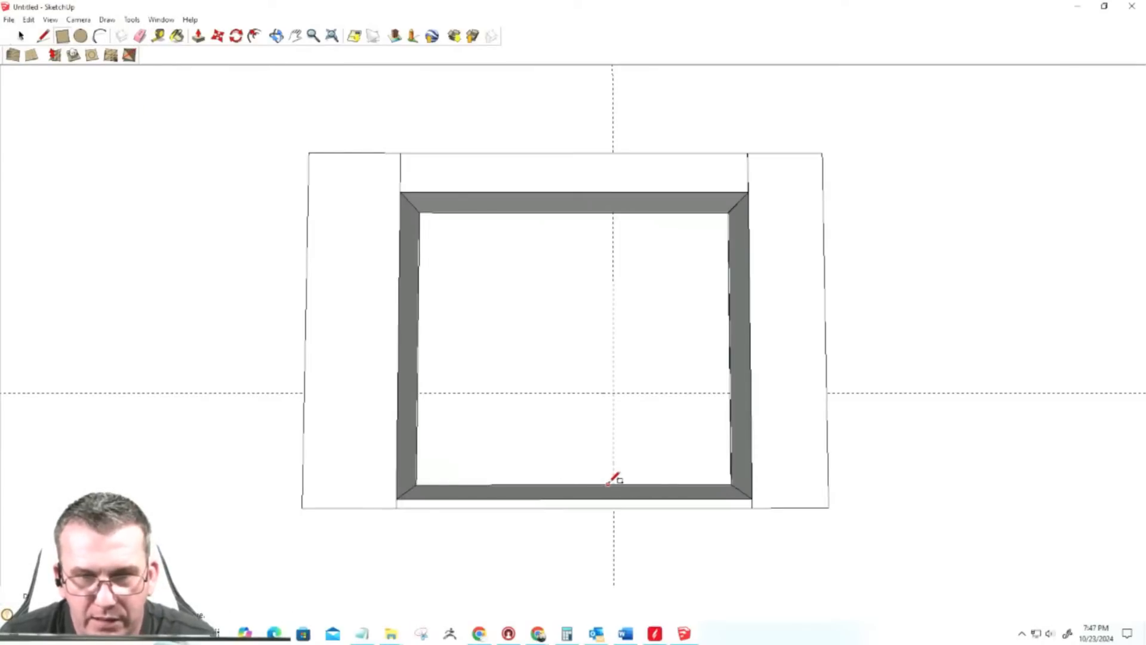
{"action": "left_click", "coordinate": [617, 393]}
{"action": "key", "text": "p"}
{"action": "left_click", "coordinate": [612, 423]}
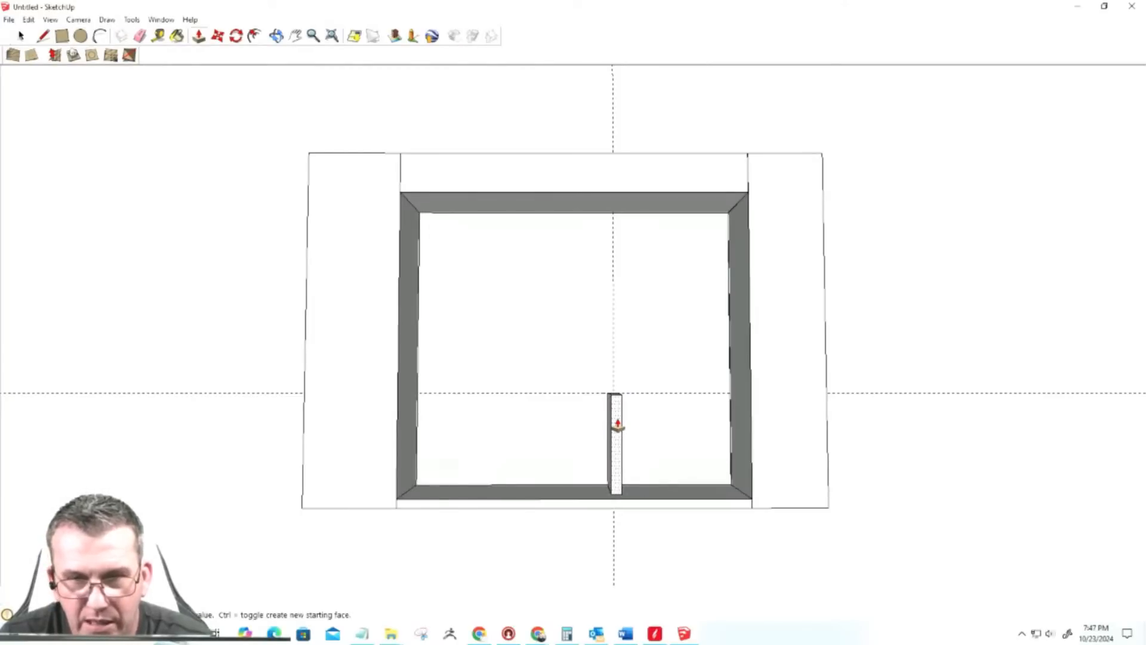
{"action": "left_click", "coordinate": [618, 424]}
{"action": "key", "text": "space"}
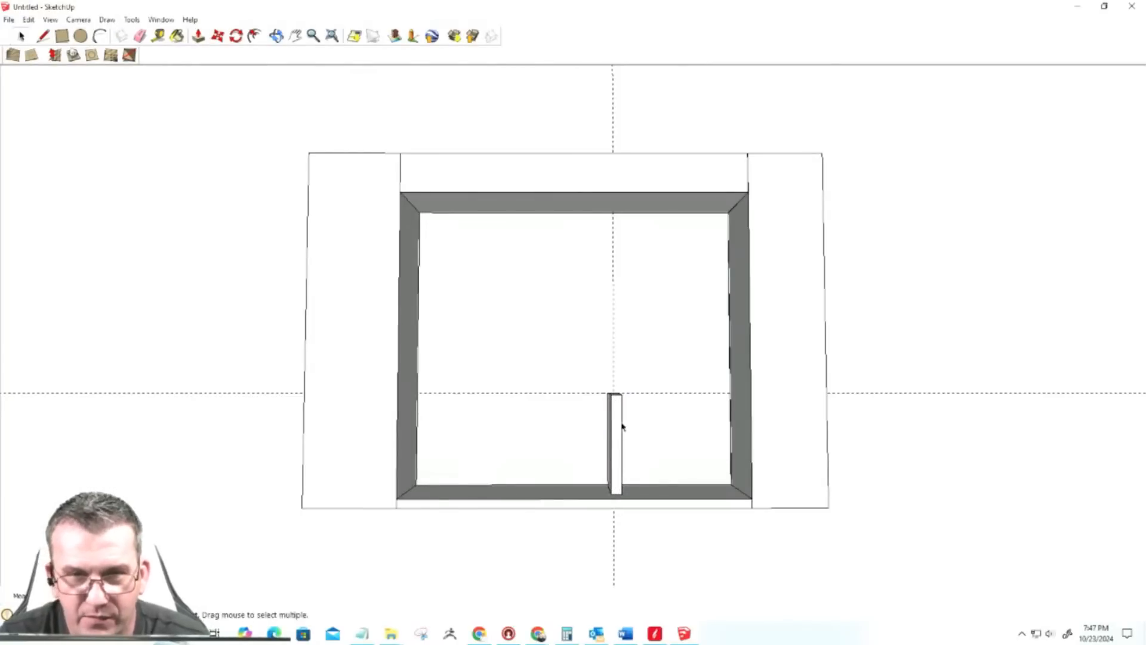
Step: Select all the connected geometry of the shelf and divider, make it a component, and clear the selection
{"action": "triple_click", "coordinate": [618, 426]}
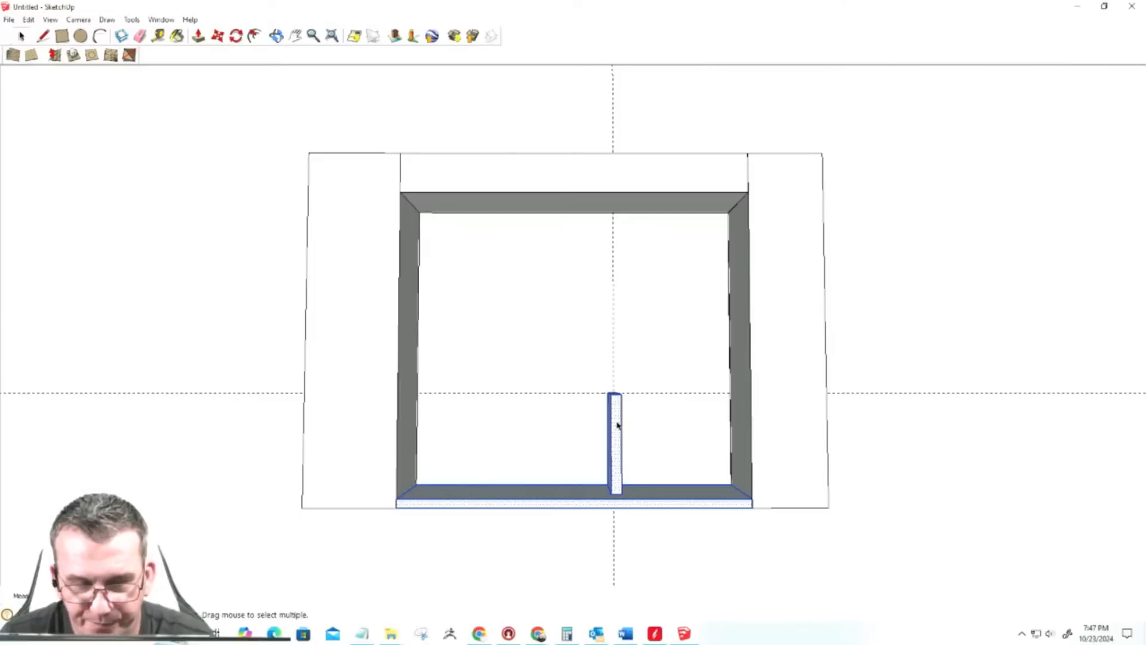
{"action": "key", "text": "g"}
{"action": "key", "text": "Return"}
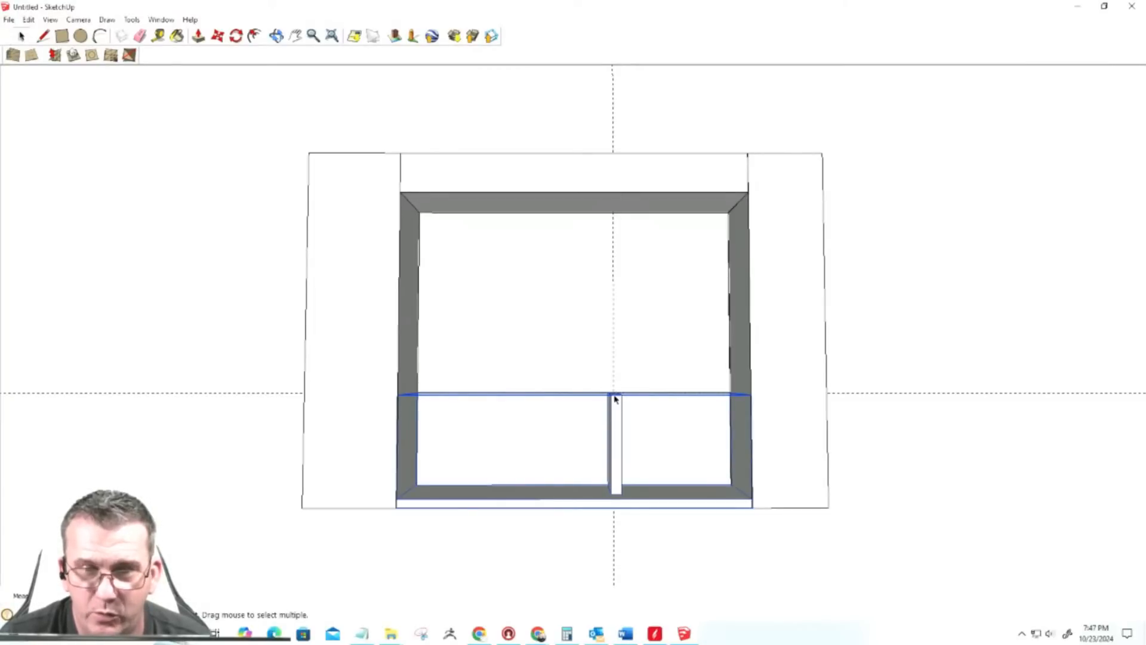
{"action": "left_click", "coordinate": [157, 387]}
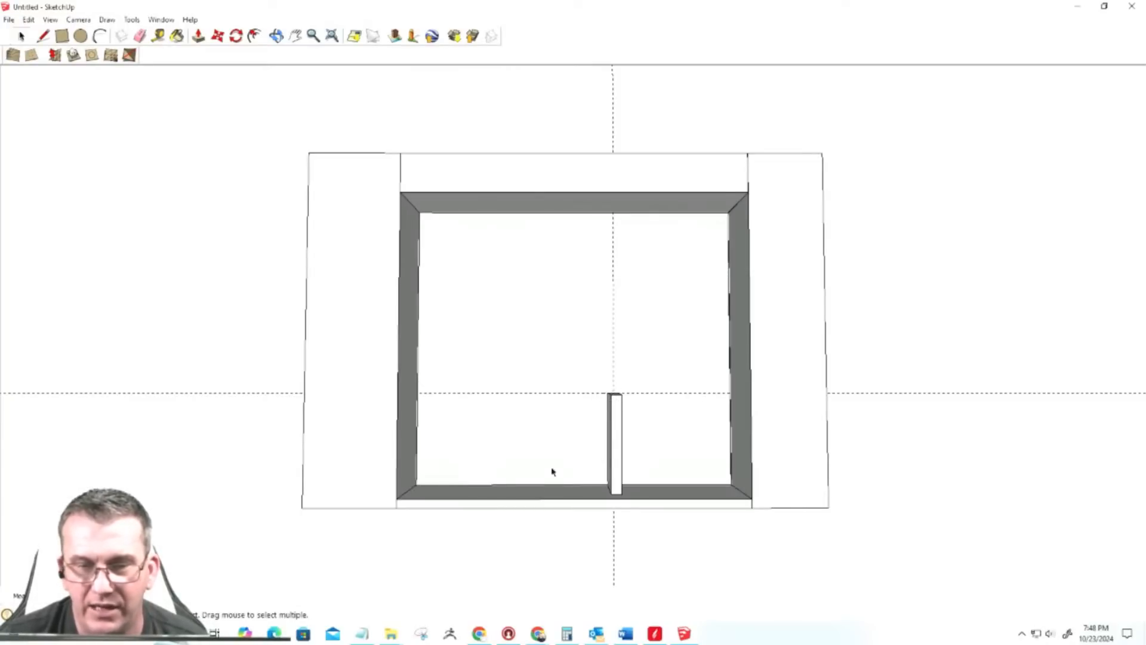
Step: Switch to Aspire to examine the dimensioned shelf and divider drawings of the Plate Rack file, and return to SketchUp
{"action": "left_click", "coordinate": [655, 635]}
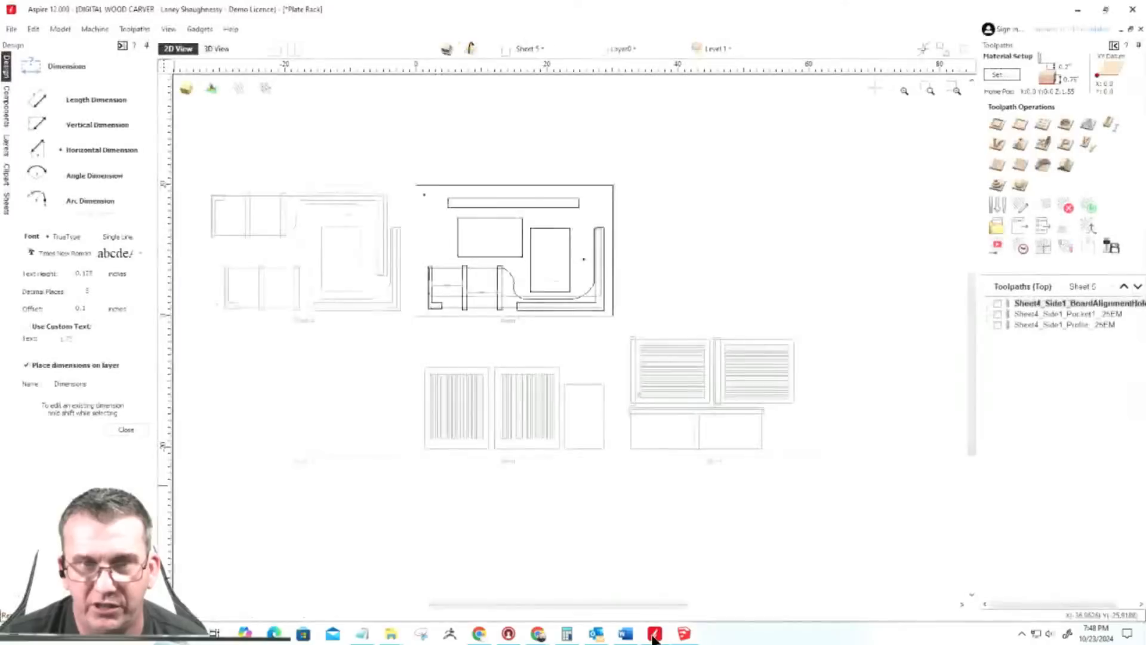
{"action": "scroll", "coordinate": [553, 291], "scroll_direction": "up", "scroll_amount": 10}
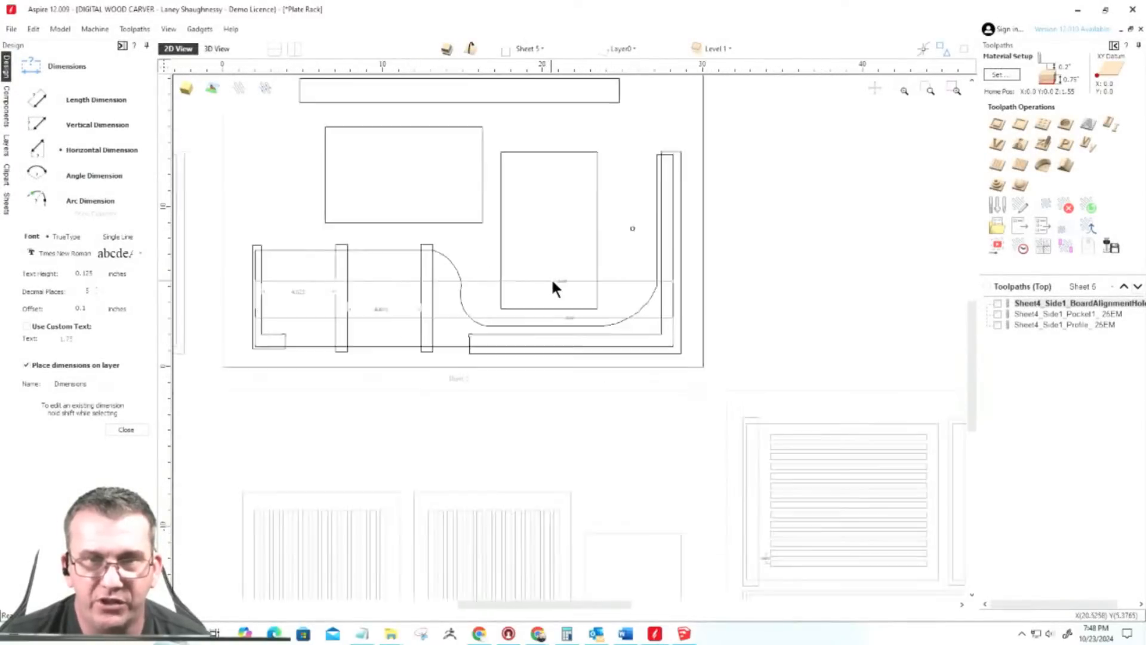
{"action": "scroll", "coordinate": [578, 288], "scroll_direction": "down", "scroll_amount": 8}
{"action": "scroll", "coordinate": [752, 335], "scroll_direction": "down", "scroll_amount": 2}
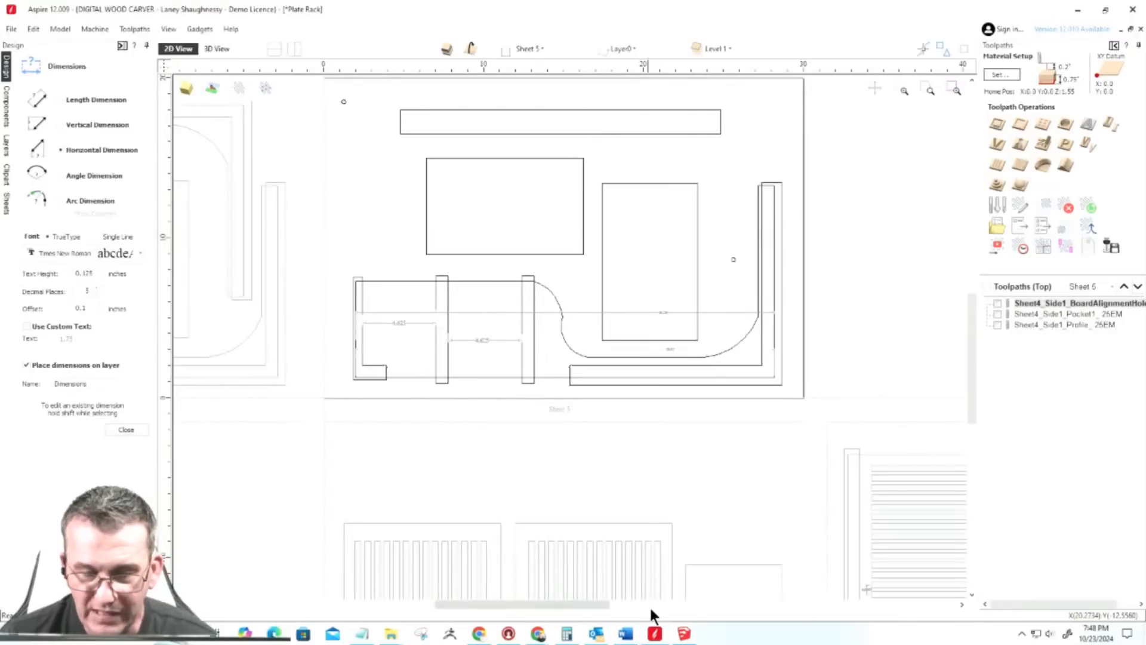
{"action": "mouse_move", "coordinate": [638, 634]}
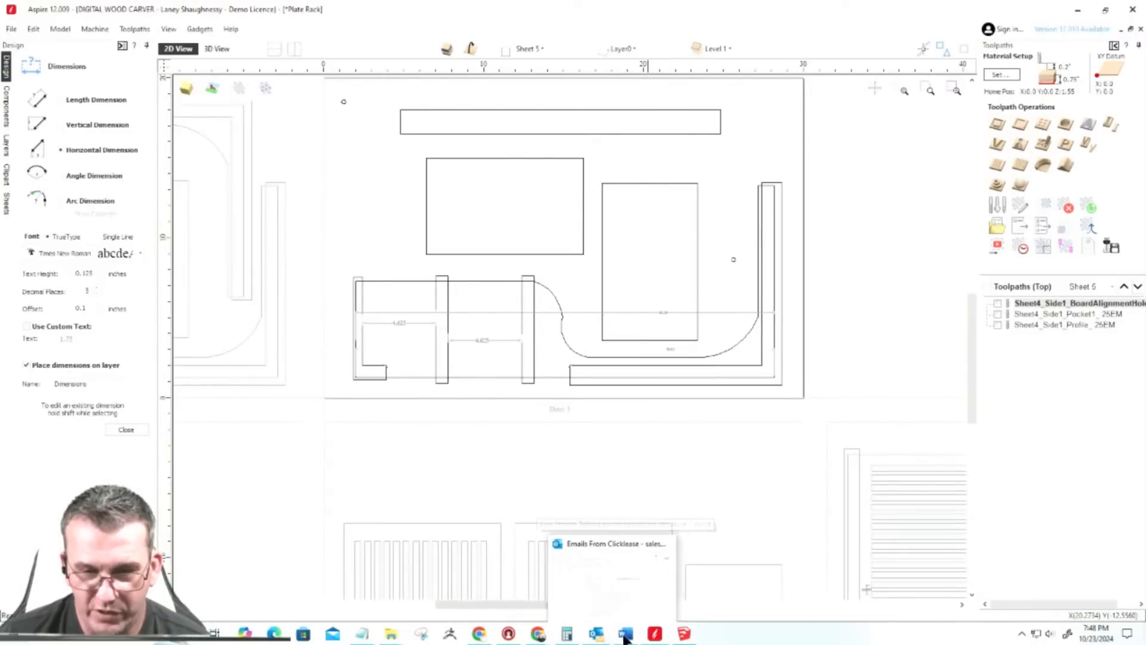
{"action": "left_click", "coordinate": [684, 634]}
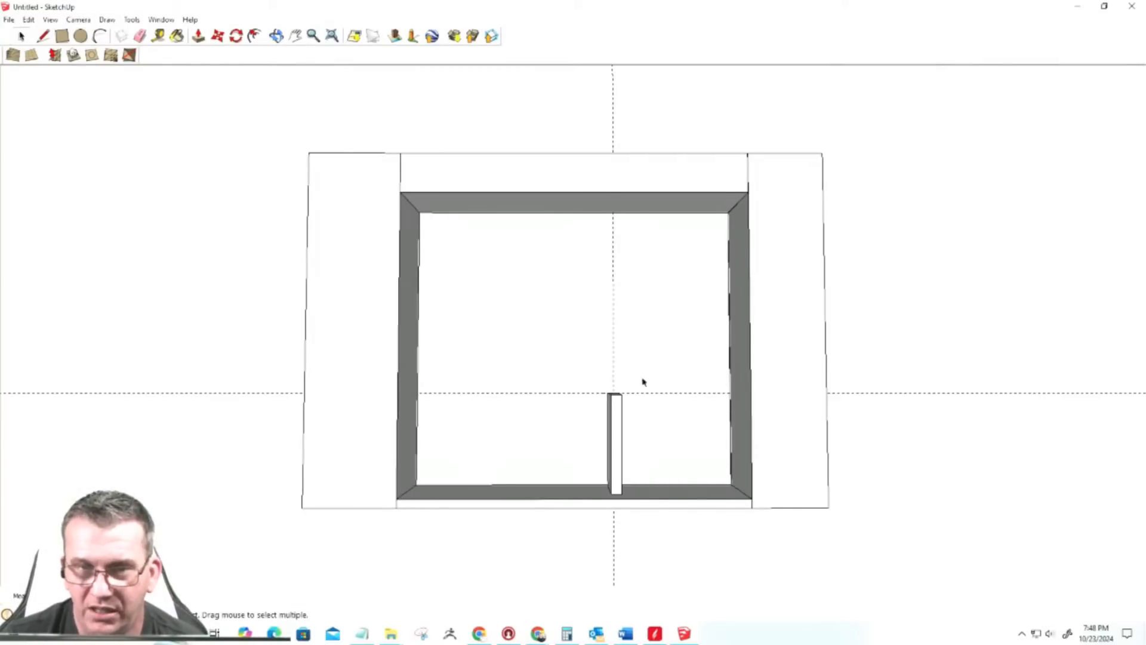
Step: Hide the back wall slab and the raised surround to isolate the shelf and divider, and view them from behind
{"action": "middle_click_drag", "start_coordinate": [600, 379], "coordinate": [432, 379]}
{"action": "middle_click_drag", "start_coordinate": [612, 434], "coordinate": [573, 430]}
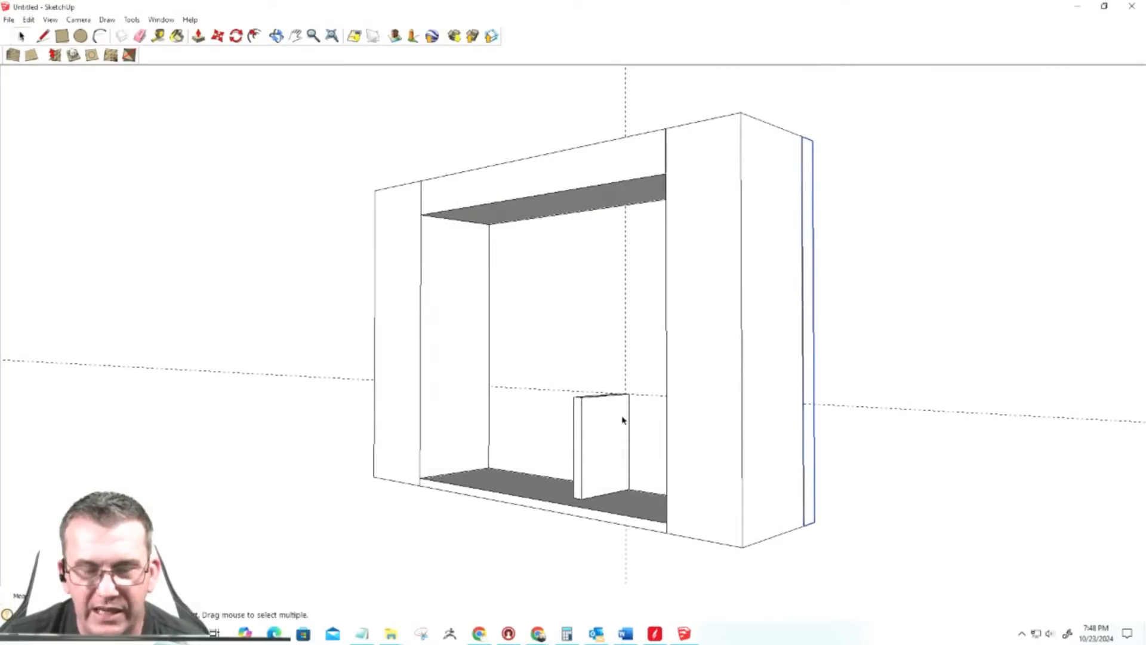
{"action": "right_click", "coordinate": [646, 295]}
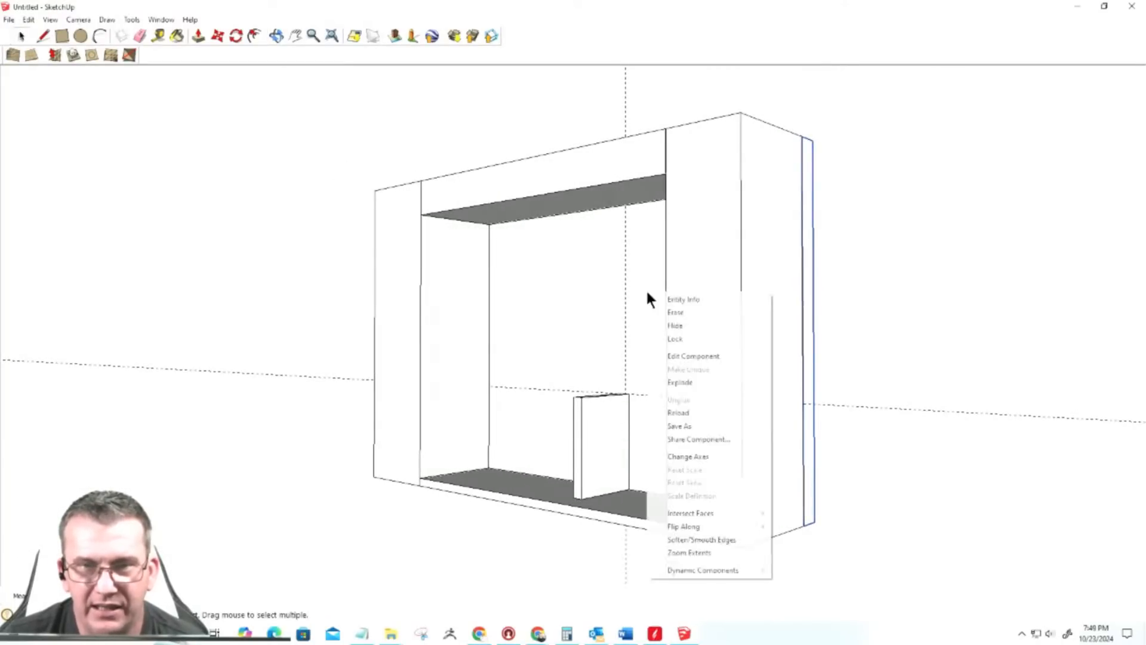
{"action": "left_click", "coordinate": [661, 325]}
{"action": "left_click", "coordinate": [642, 329]}
{"action": "right_click", "coordinate": [642, 328]}
{"action": "left_click", "coordinate": [659, 359]}
{"action": "middle_click_drag", "start_coordinate": [659, 358], "coordinate": [243, 402]}
{"action": "key", "text": "ctrl+z"}
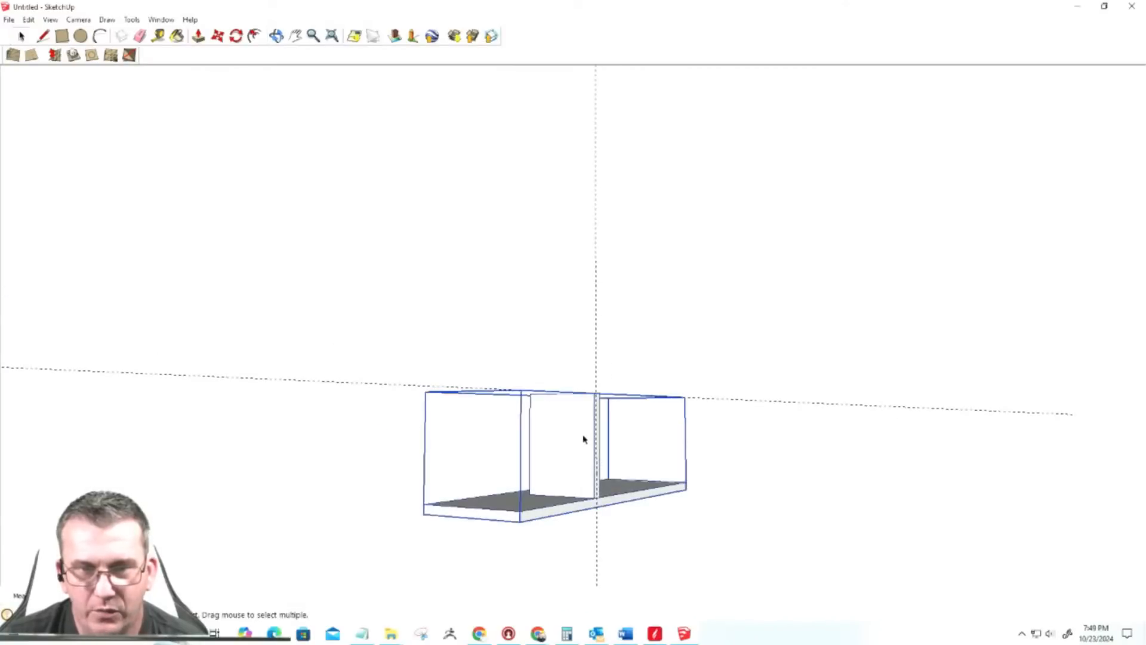
Step: Open the shelf and divider component, Push/Pull the divider's rear face forward from the shelf's back edge, and close the component
{"action": "double_click", "coordinate": [583, 437]}
{"action": "key", "text": "p"}
{"action": "left_click", "coordinate": [597, 436]}
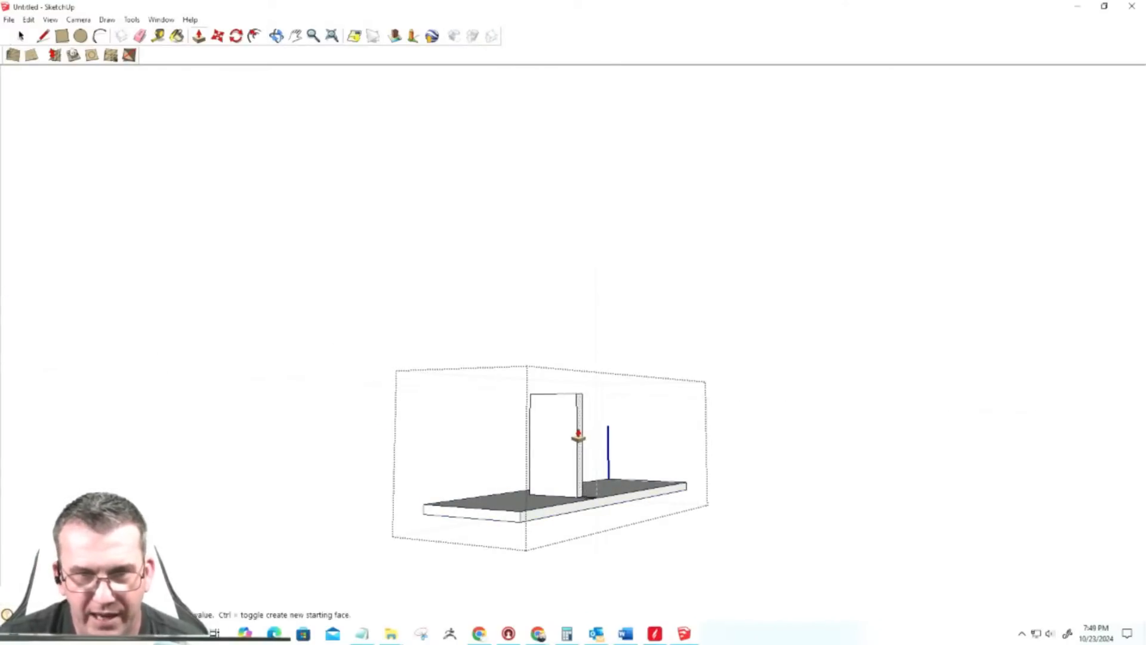
{"action": "left_click", "coordinate": [578, 436]}
{"action": "middle_click_drag", "start_coordinate": [473, 451], "coordinate": [908, 456]}
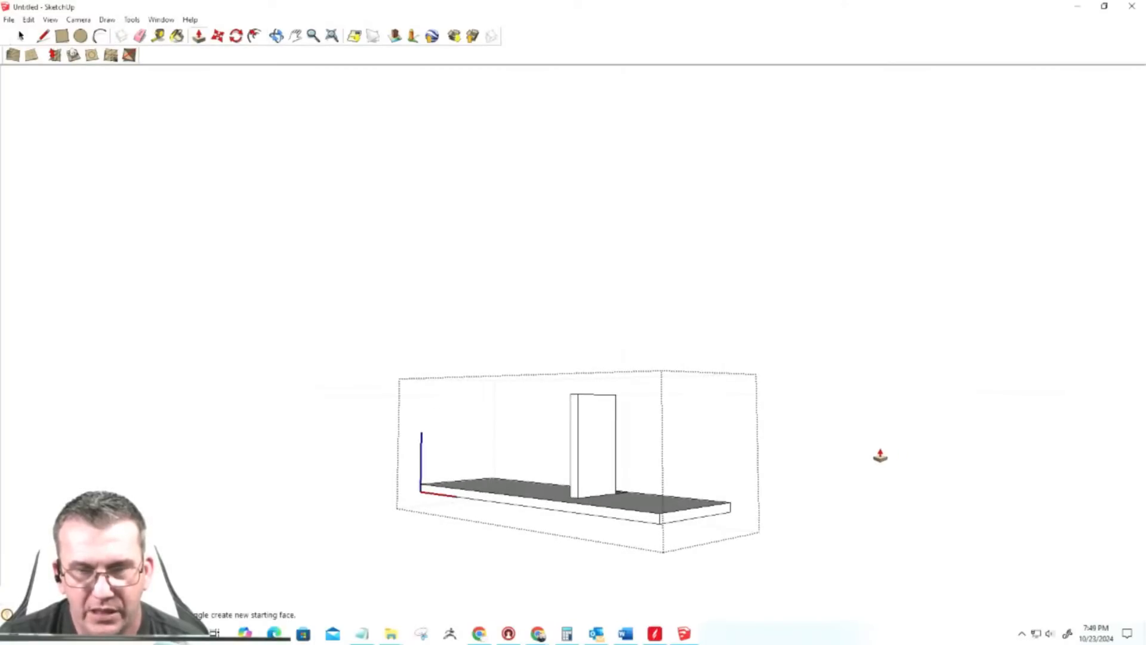
{"action": "key", "text": "space"}
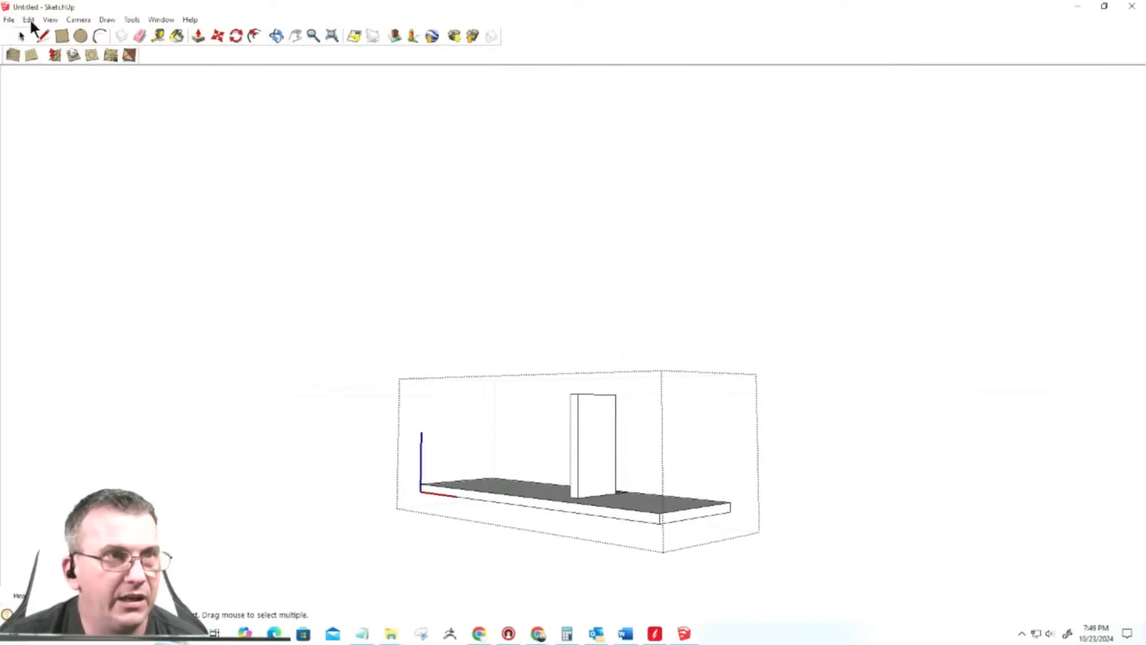
{"action": "left_click", "coordinate": [209, 377]}
Step: Unhide the back wall slab and the raised surround, and view the whole rack from the front
{"action": "left_click", "coordinate": [27, 20]}
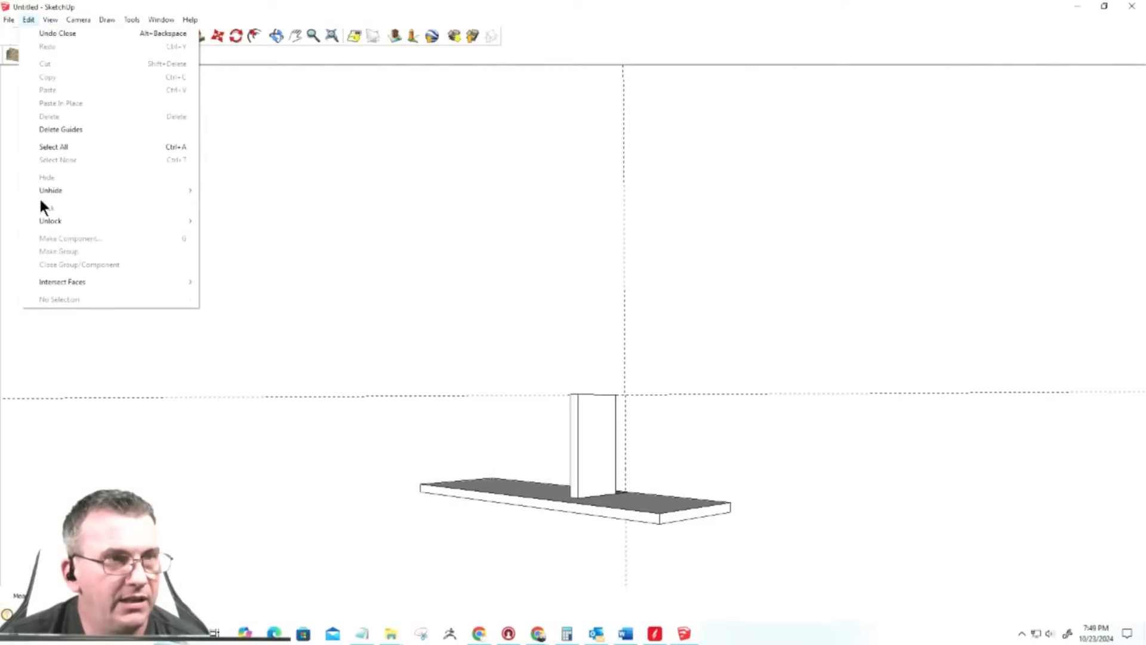
{"action": "mouse_move", "coordinate": [48, 197]}
{"action": "left_click", "coordinate": [216, 213]}
{"action": "middle_click_drag", "start_coordinate": [578, 455], "coordinate": [633, 369]}
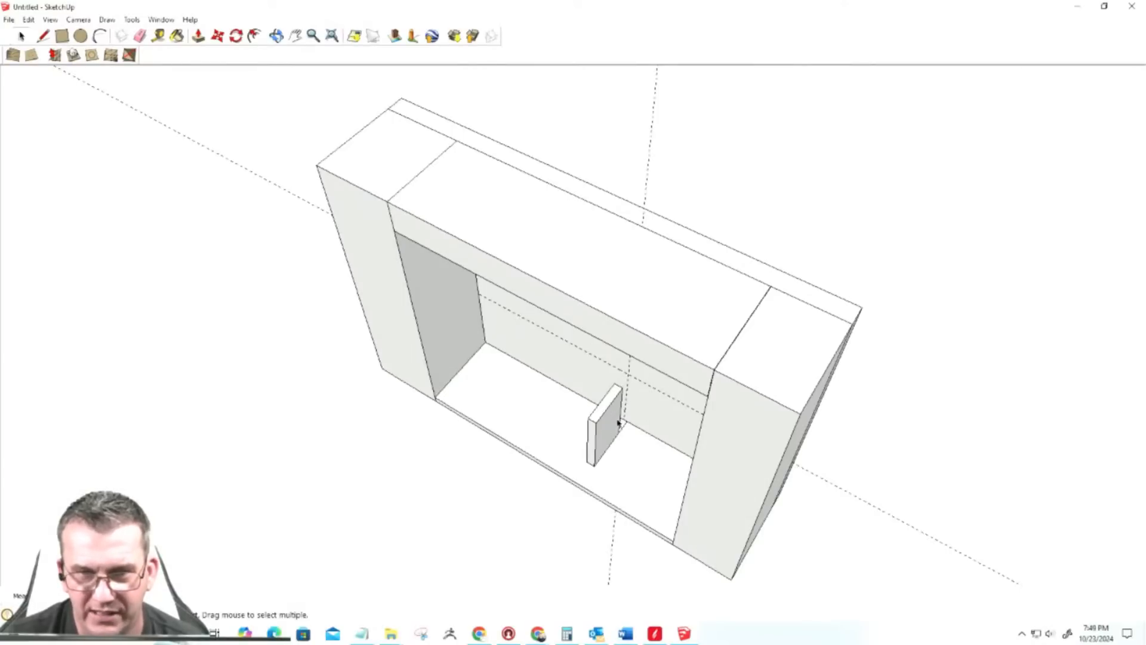
{"action": "middle_click_drag", "start_coordinate": [655, 443], "coordinate": [678, 397]}
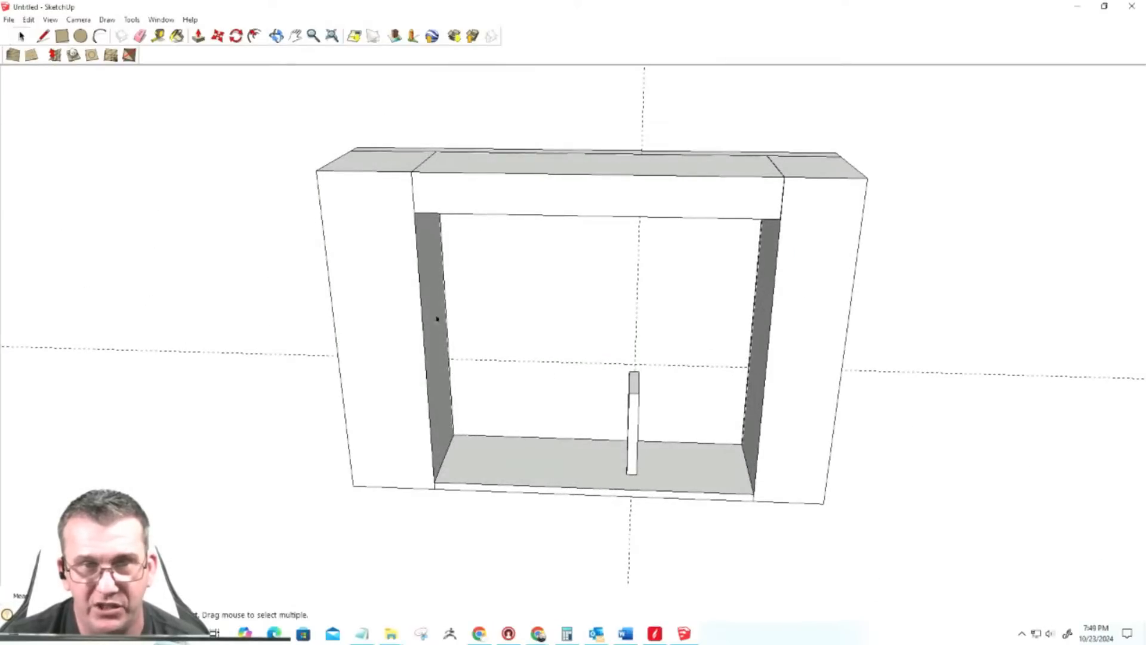
{"action": "middle_click_drag", "start_coordinate": [754, 349], "coordinate": [762, 274]}
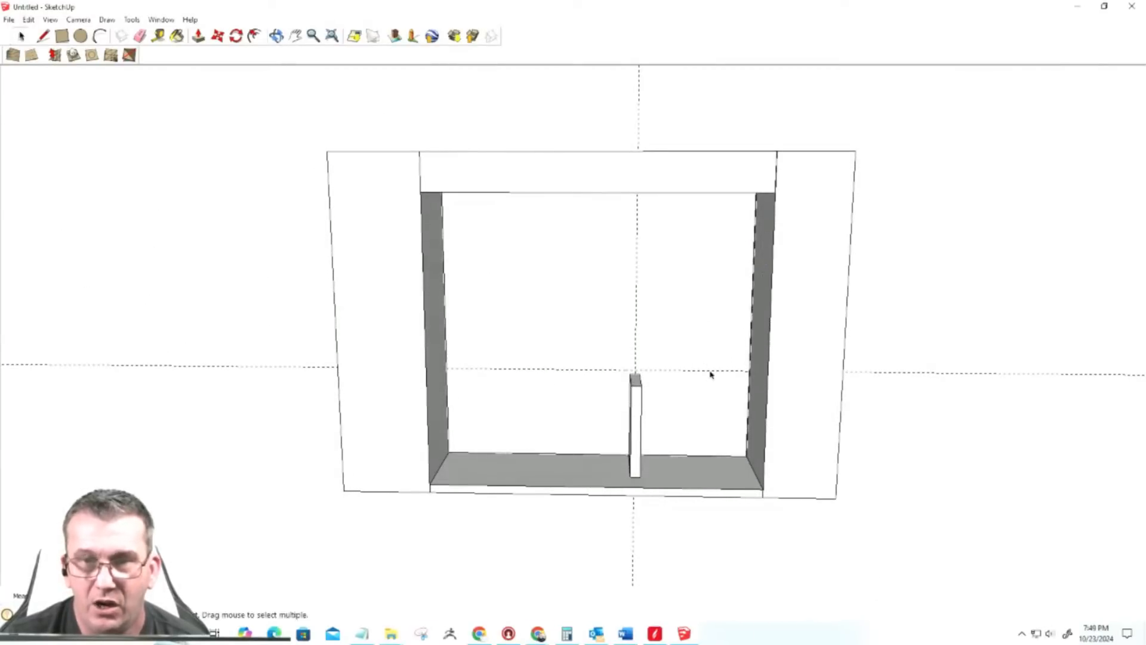
{"action": "middle_click_drag", "start_coordinate": [767, 380], "coordinate": [744, 363]}
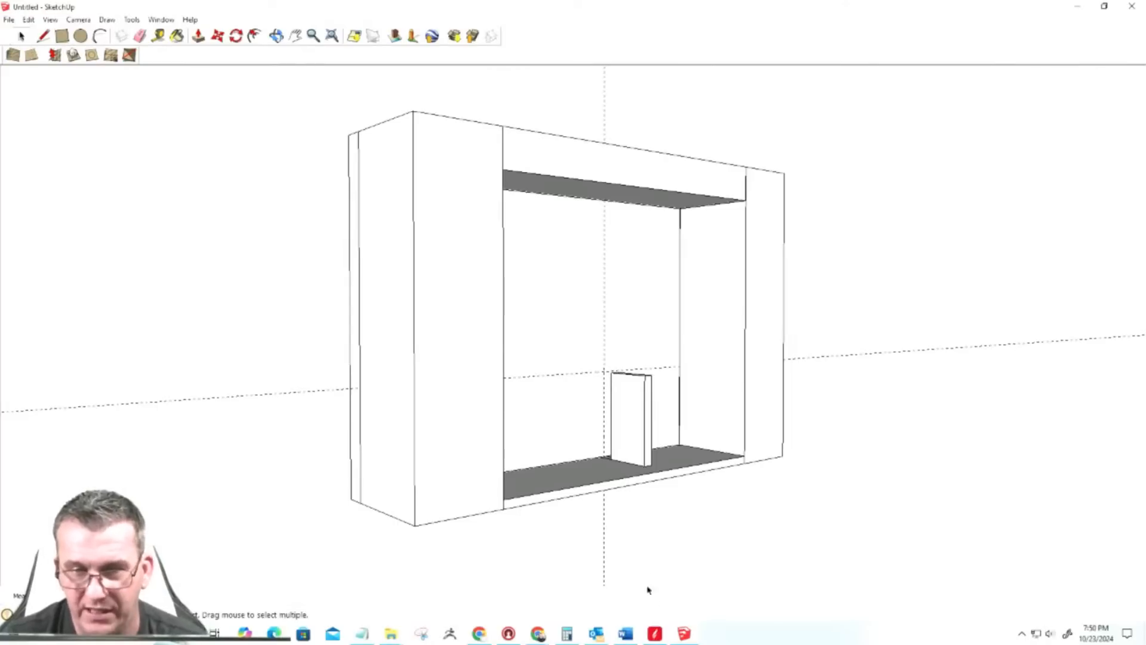
Step: Switch to Aspire, activate Sheet 2 of the Plate Rack file, and check the outline size of its first slotted panel
{"action": "left_click", "coordinate": [655, 634]}
{"action": "scroll", "coordinate": [607, 373], "scroll_direction": "down", "scroll_amount": 6}
{"action": "scroll", "coordinate": [665, 370], "scroll_direction": "up", "scroll_amount": 5}
{"action": "scroll", "coordinate": [667, 378], "scroll_direction": "up", "scroll_amount": 2}
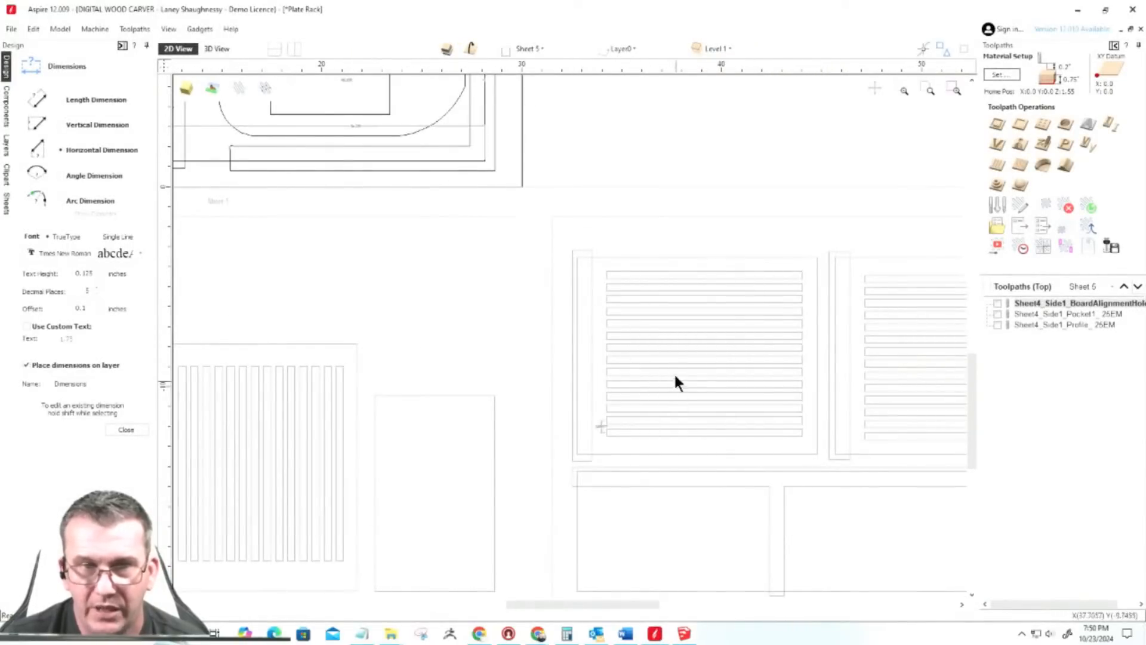
{"action": "scroll", "coordinate": [675, 391], "scroll_direction": "down", "scroll_amount": 3}
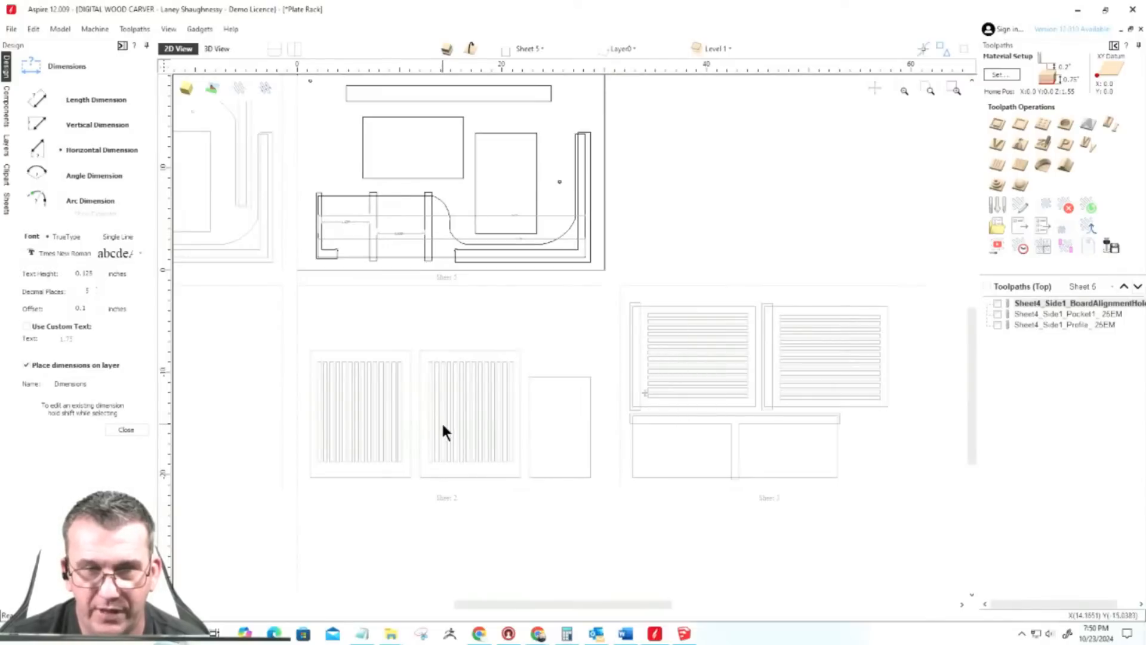
{"action": "scroll", "coordinate": [460, 442], "scroll_direction": "up", "scroll_amount": 2}
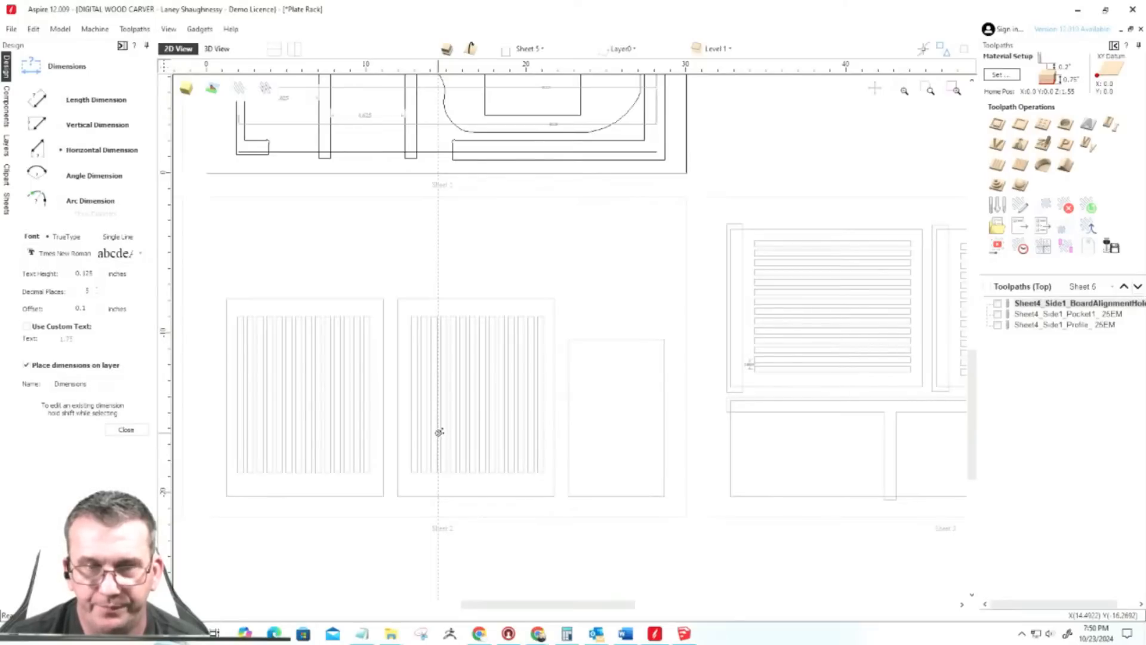
{"action": "left_click", "coordinate": [439, 431]}
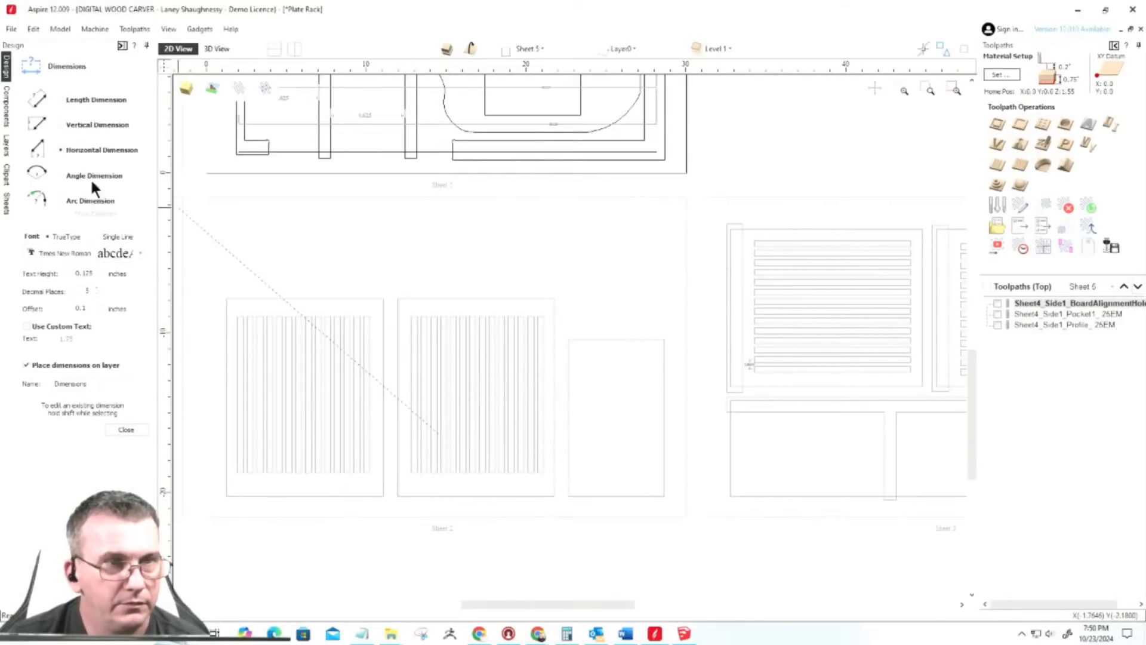
{"action": "key", "text": "Escape"}
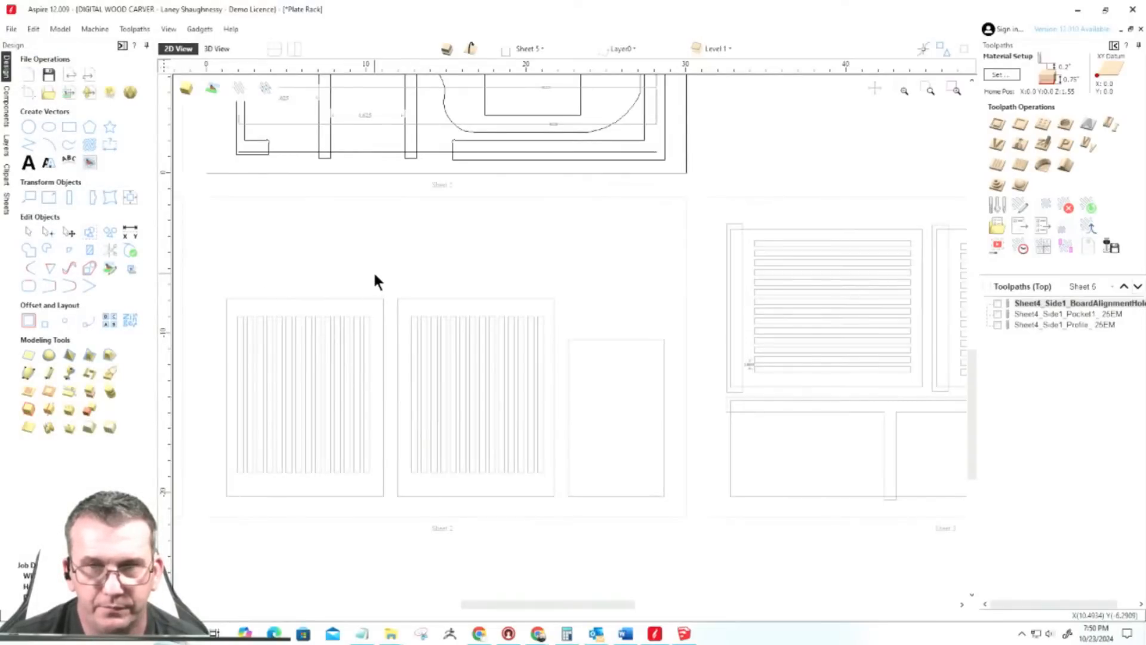
{"action": "double_click", "coordinate": [374, 270]}
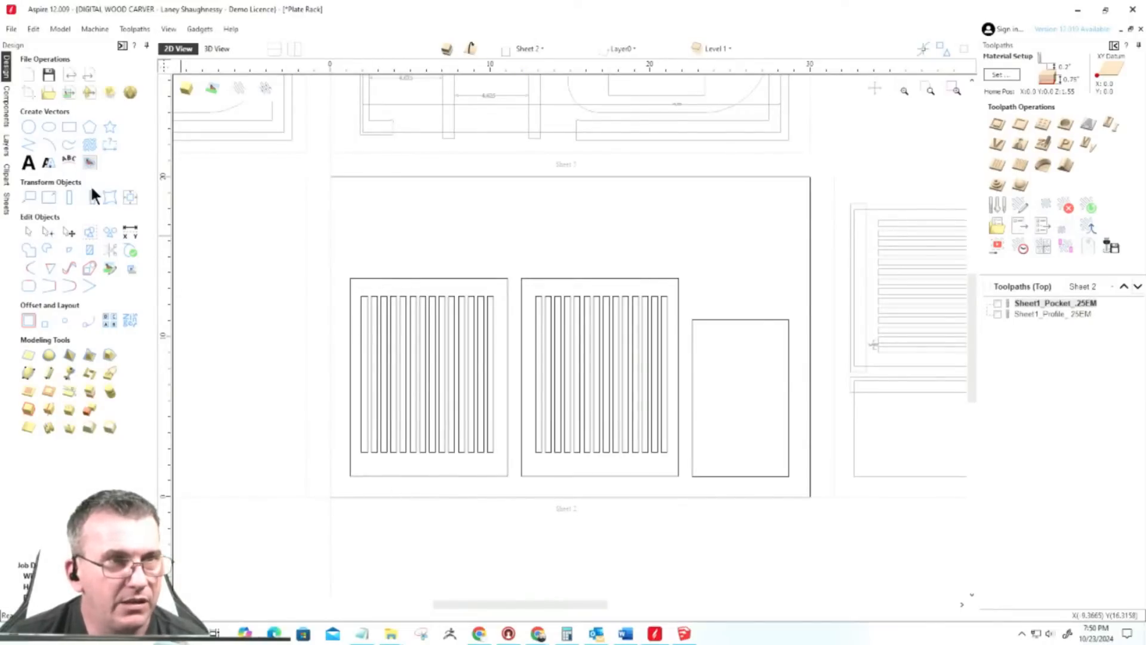
{"action": "left_click", "coordinate": [430, 278]}
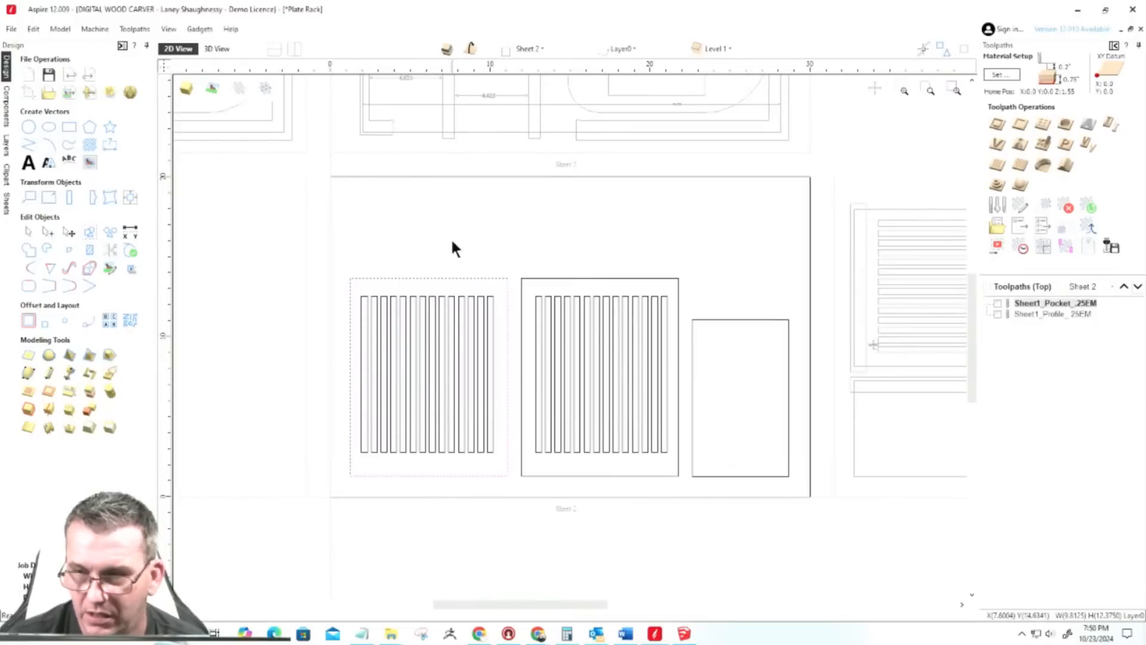
Step: Activate Sheet 3 and check the outline size of its first panel with horizontal slots
{"action": "scroll", "coordinate": [335, 319], "scroll_direction": "down", "scroll_amount": 4}
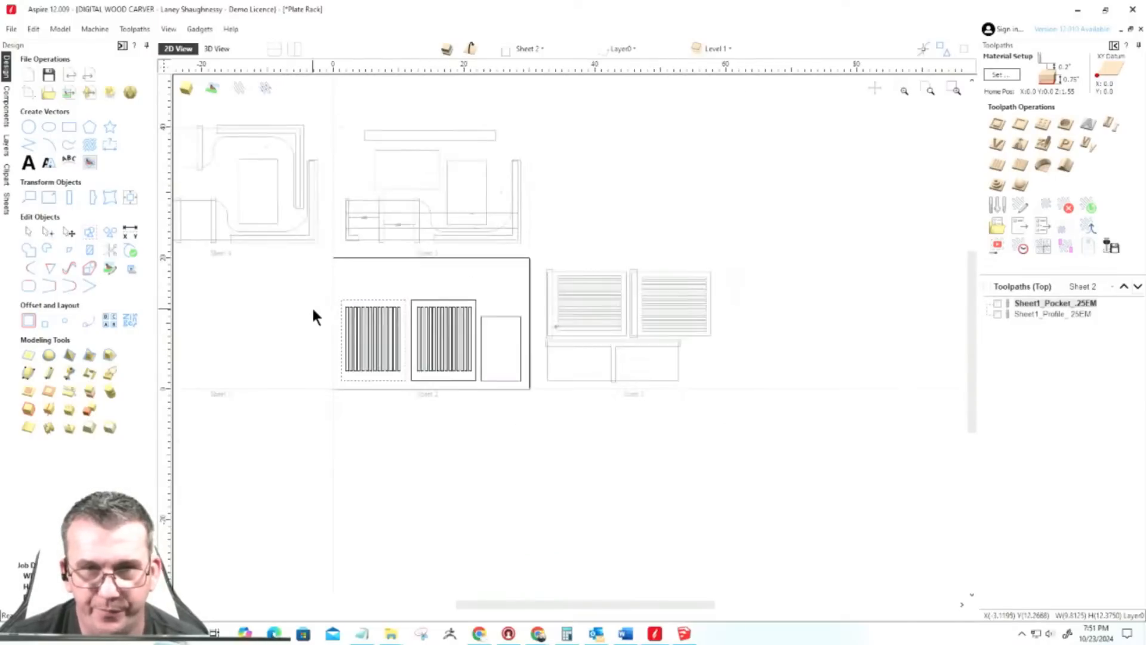
{"action": "scroll", "coordinate": [630, 307], "scroll_direction": "up", "scroll_amount": 4}
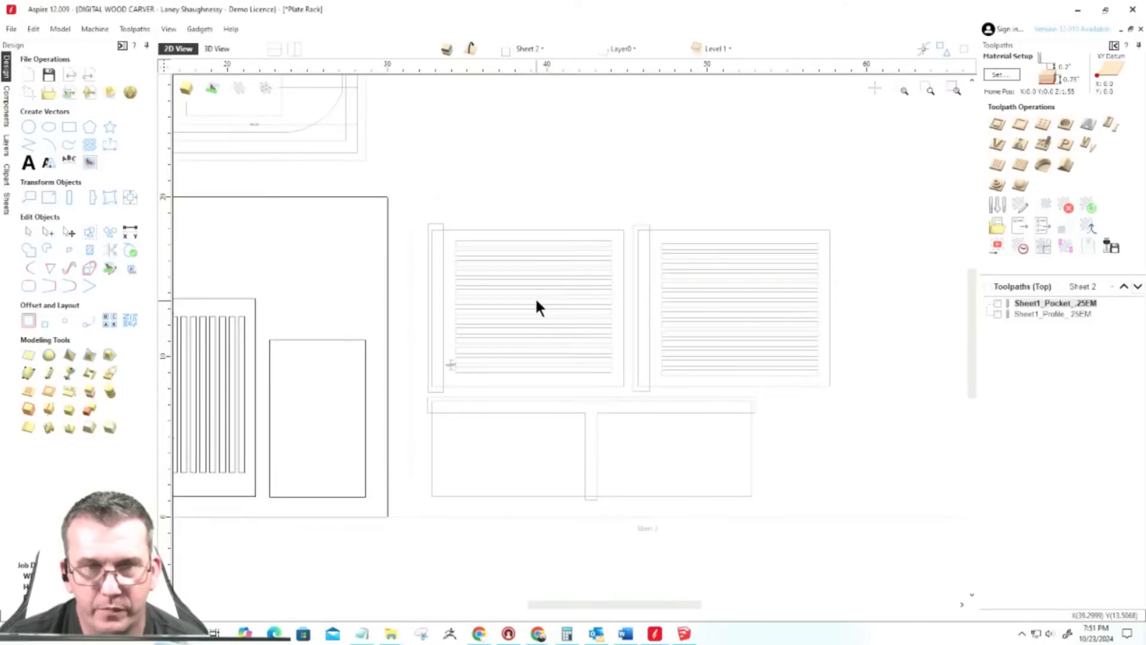
{"action": "left_click", "coordinate": [536, 236]}
{"action": "scroll", "coordinate": [416, 308], "scroll_direction": "up", "scroll_amount": 4}
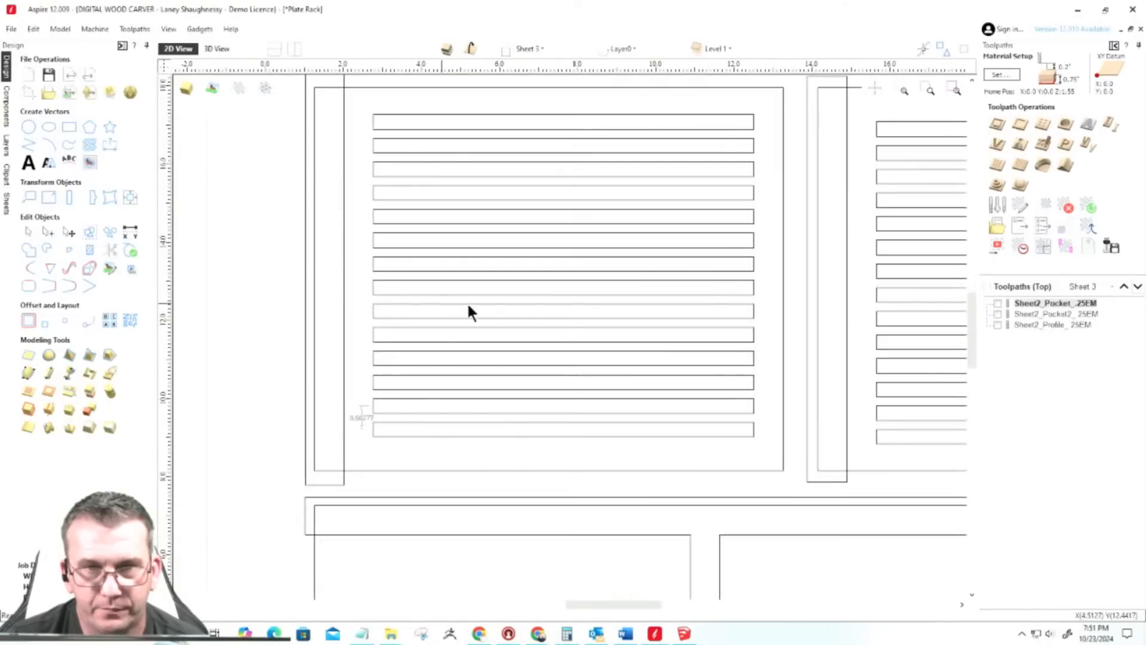
{"action": "scroll", "coordinate": [551, 315], "scroll_direction": "down", "scroll_amount": 1}
{"action": "left_click", "coordinate": [732, 308]}
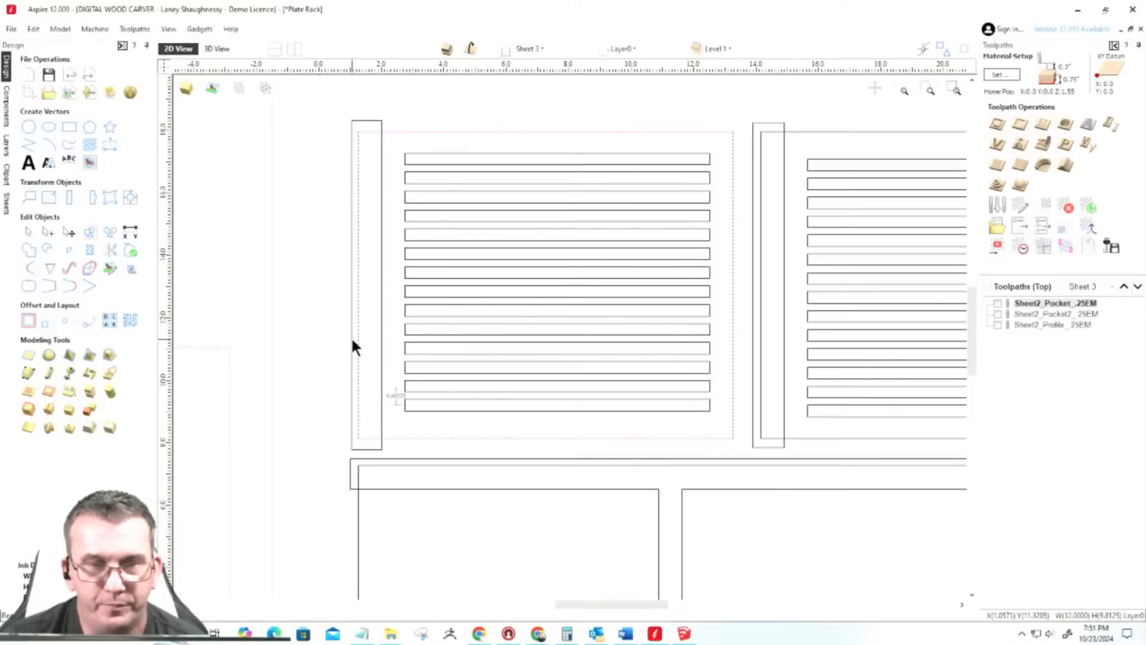
{"action": "scroll", "coordinate": [526, 357], "scroll_direction": "down", "scroll_amount": 5}
{"action": "scroll", "coordinate": [527, 353], "scroll_direction": "down", "scroll_amount": 3}
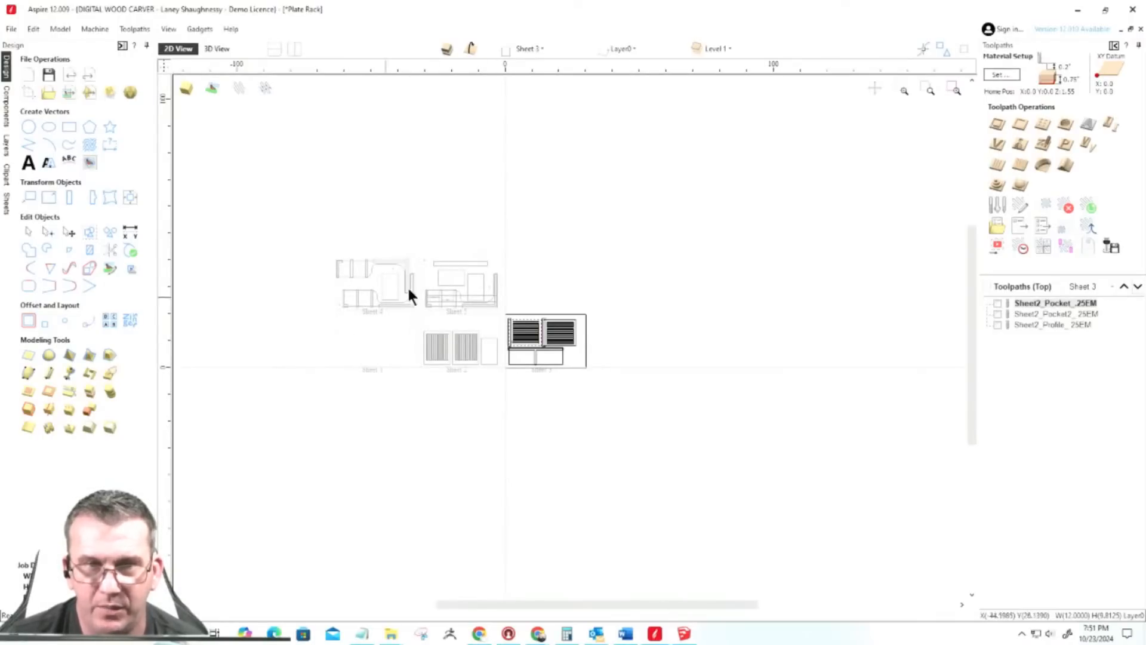
{"action": "scroll", "coordinate": [506, 315], "scroll_direction": "up", "scroll_amount": 5}
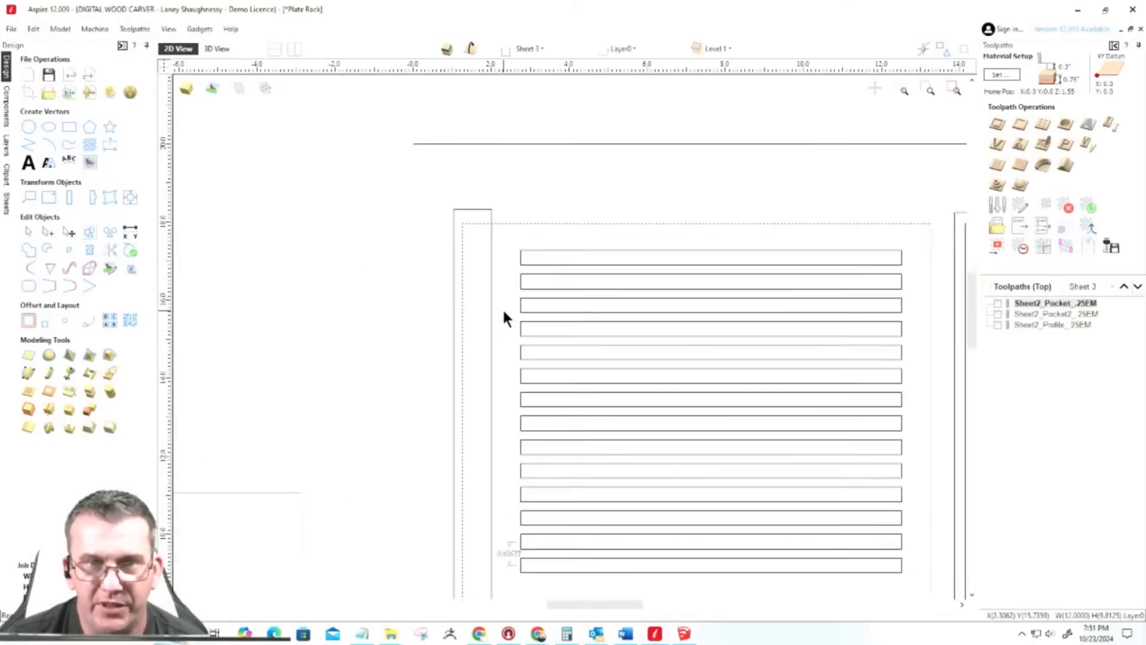
Step: Add a vertical dimension from the upper edge of the first Sheet 3 panel to its uppermost slot
{"action": "left_click", "coordinate": [109, 148]}
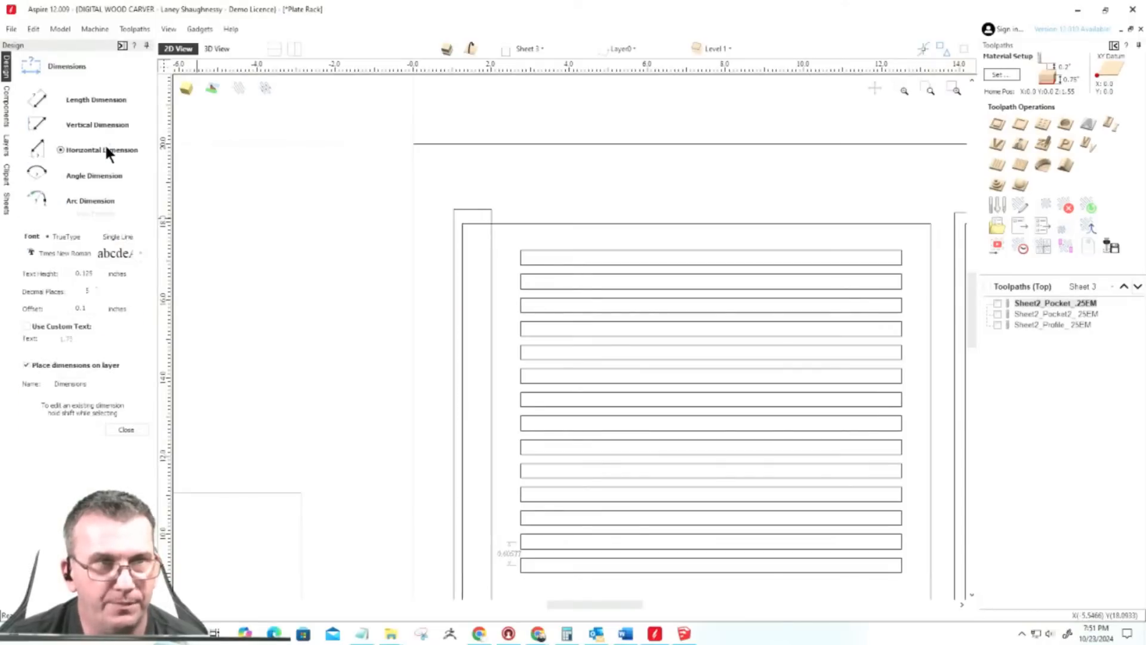
{"action": "left_click", "coordinate": [60, 123]}
{"action": "left_click", "coordinate": [570, 226]}
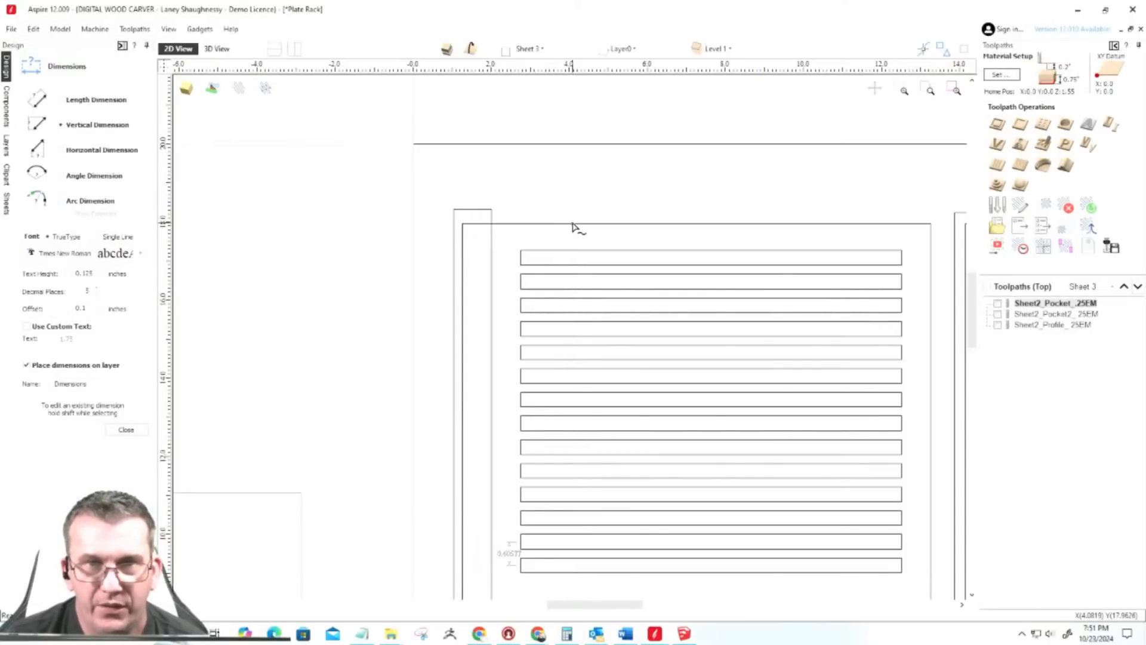
{"action": "scroll", "coordinate": [581, 236], "scroll_direction": "up", "scroll_amount": 4}
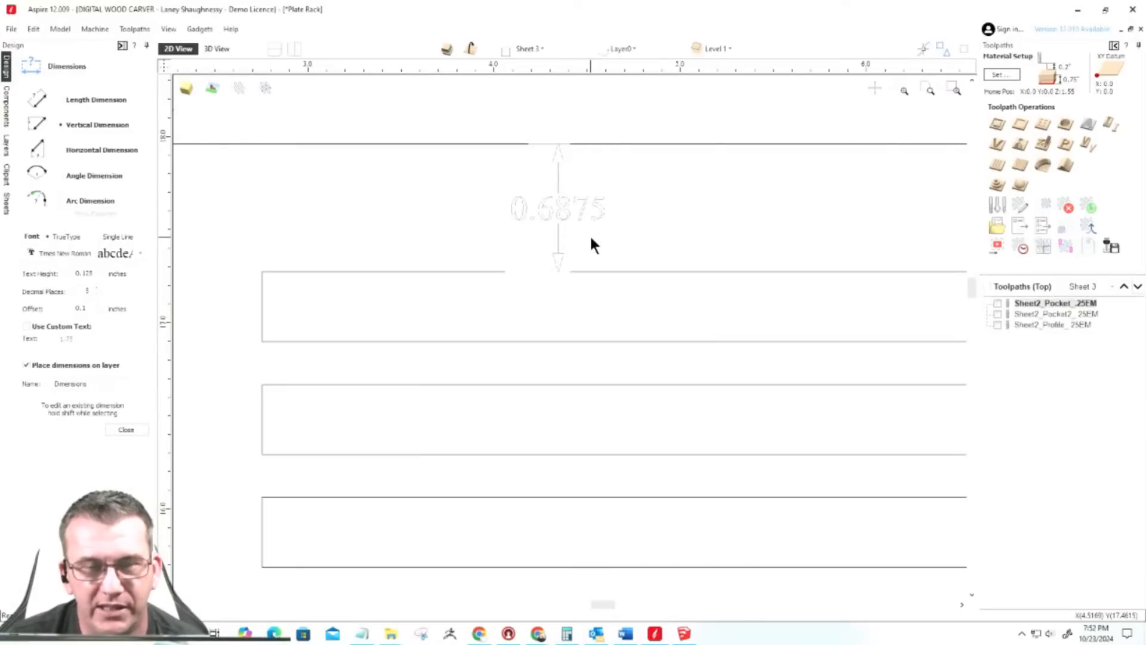
{"action": "scroll", "coordinate": [596, 239], "scroll_direction": "down", "scroll_amount": 2}
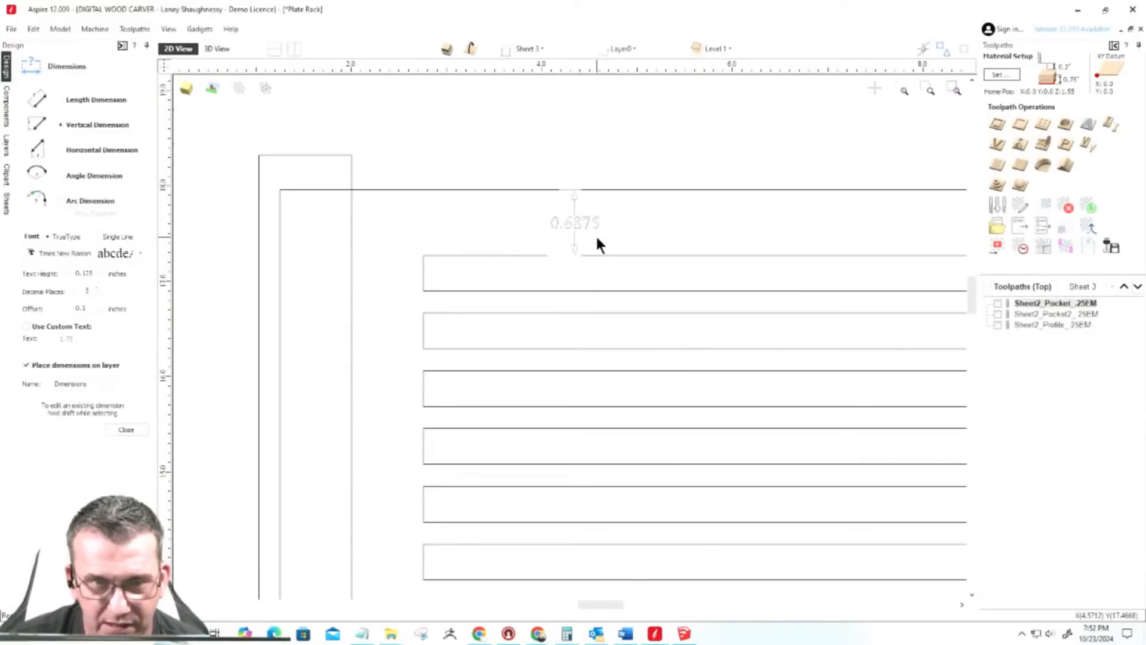
{"action": "scroll", "coordinate": [596, 240], "scroll_direction": "down", "scroll_amount": 1}
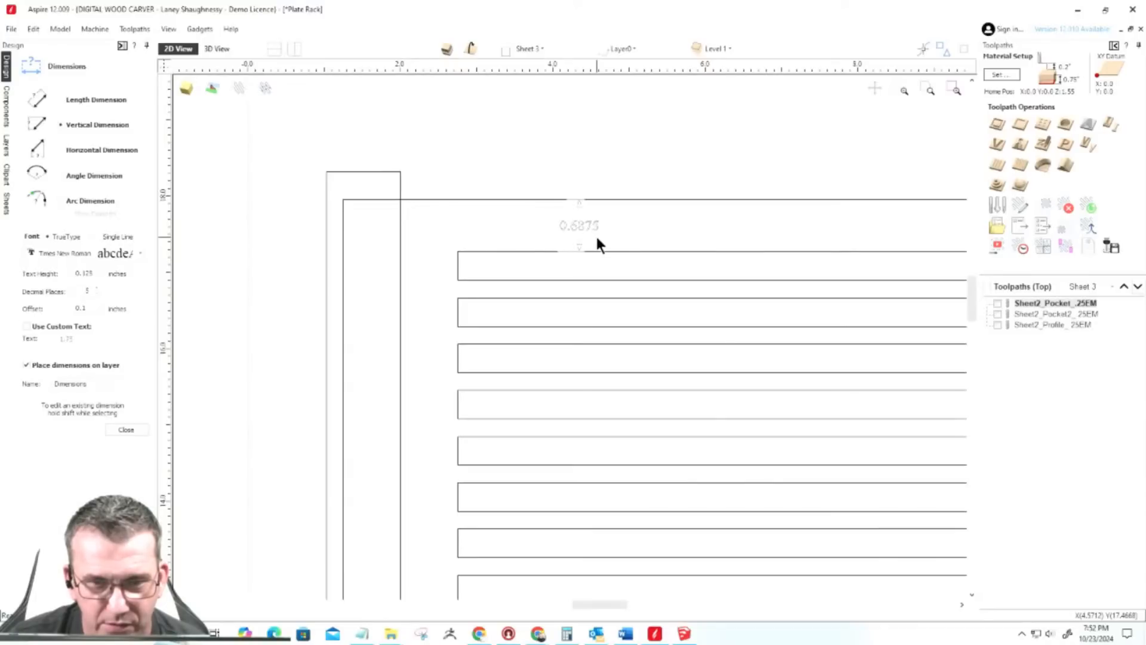
Step: Calculate 11 ÷ 16 in Calculator to check the fraction for the slot offset, and close Calculator
{"action": "left_click", "coordinate": [566, 633]}
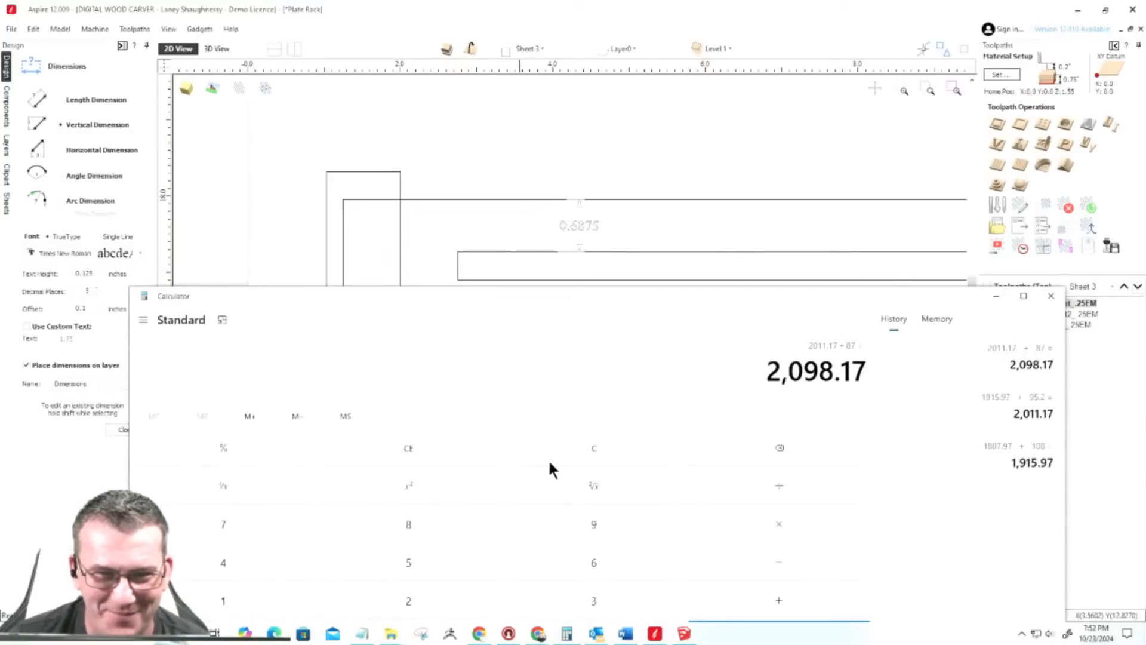
{"action": "key", "text": "Escape"}
{"action": "left_click", "coordinate": [202, 590]}
{"action": "left_click", "coordinate": [202, 590]}
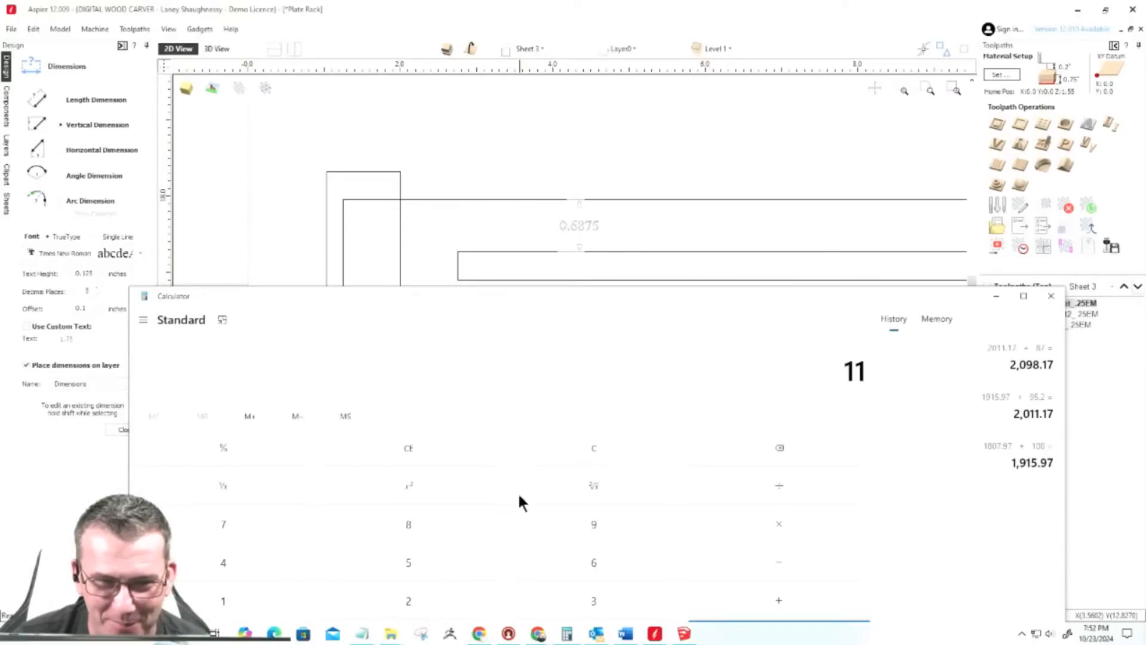
{"action": "left_click", "coordinate": [769, 485]}
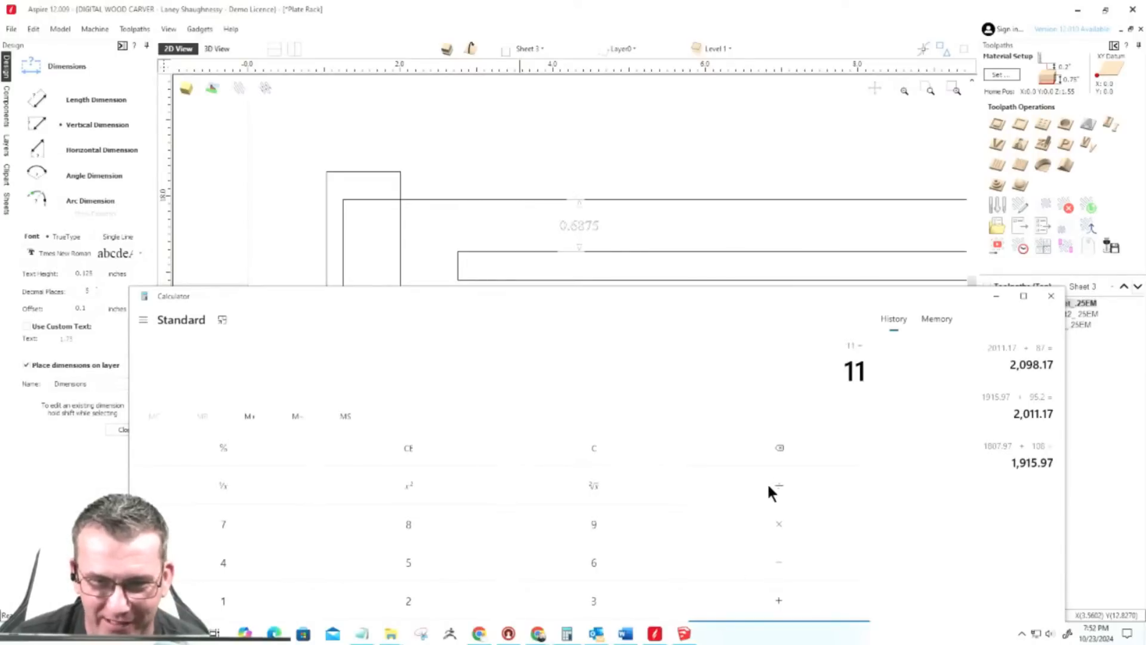
{"action": "left_click", "coordinate": [253, 590]}
{"action": "left_click", "coordinate": [594, 561]}
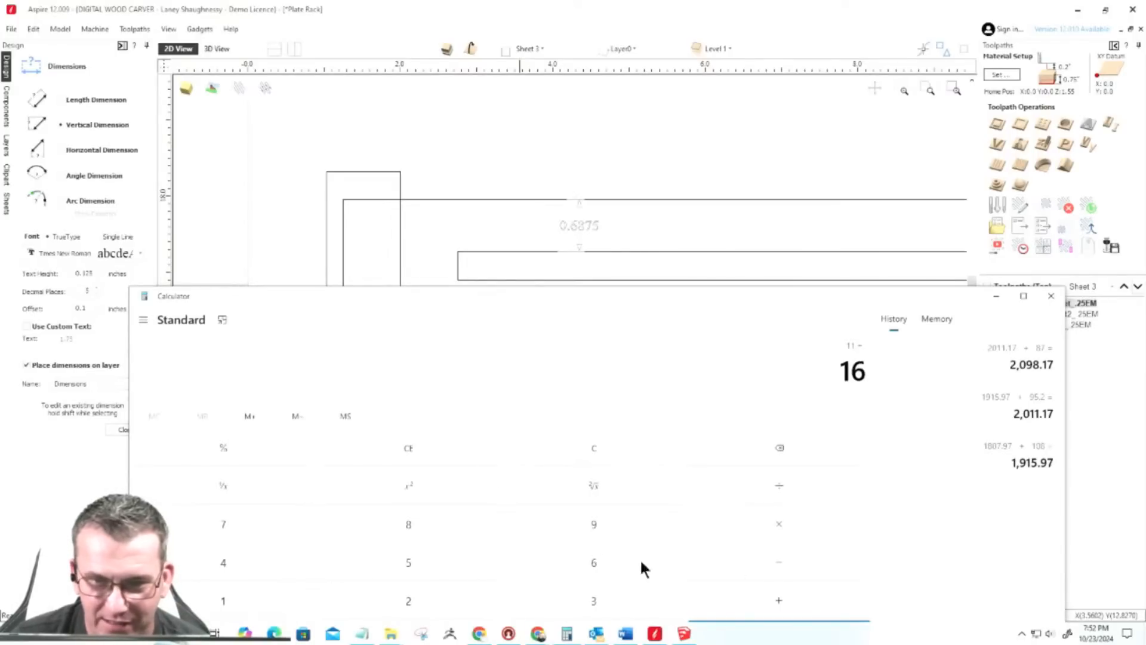
{"action": "key", "text": "Return"}
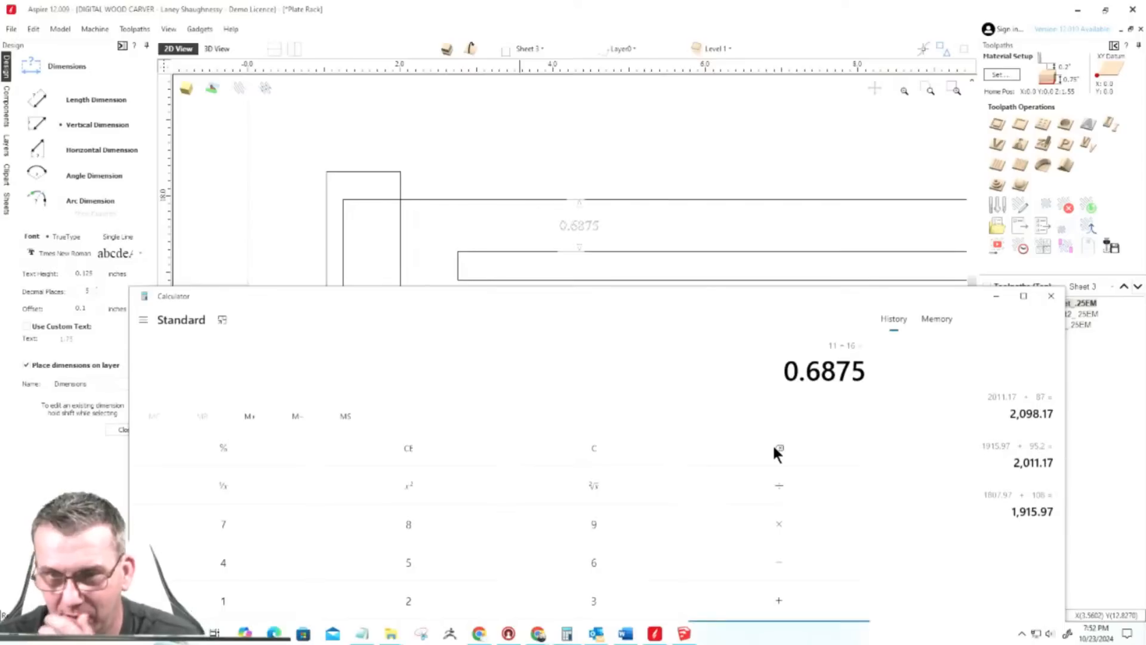
{"action": "left_click", "coordinate": [1051, 296]}
Step: Add vertical dimensions for the uppermost slot's height and for the midpoint-to-midpoint spacing between the first two slots
{"action": "scroll", "coordinate": [445, 431], "scroll_direction": "down", "scroll_amount": 3}
{"action": "scroll", "coordinate": [534, 279], "scroll_direction": "up", "scroll_amount": 5}
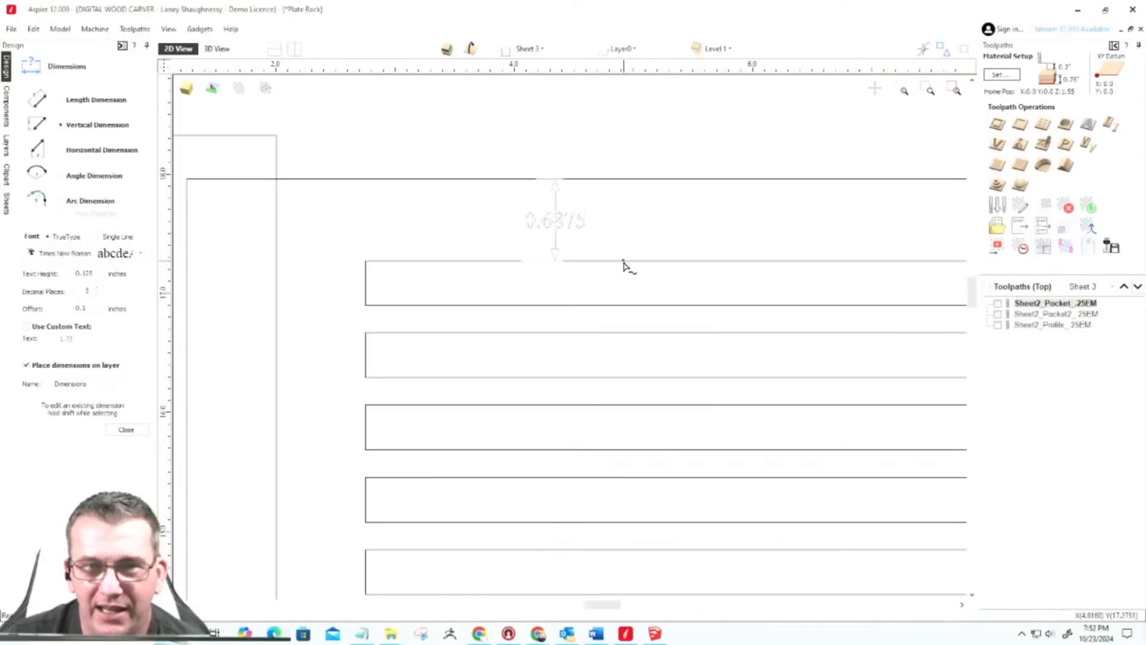
{"action": "left_click", "coordinate": [634, 305]}
{"action": "left_click", "coordinate": [642, 285]}
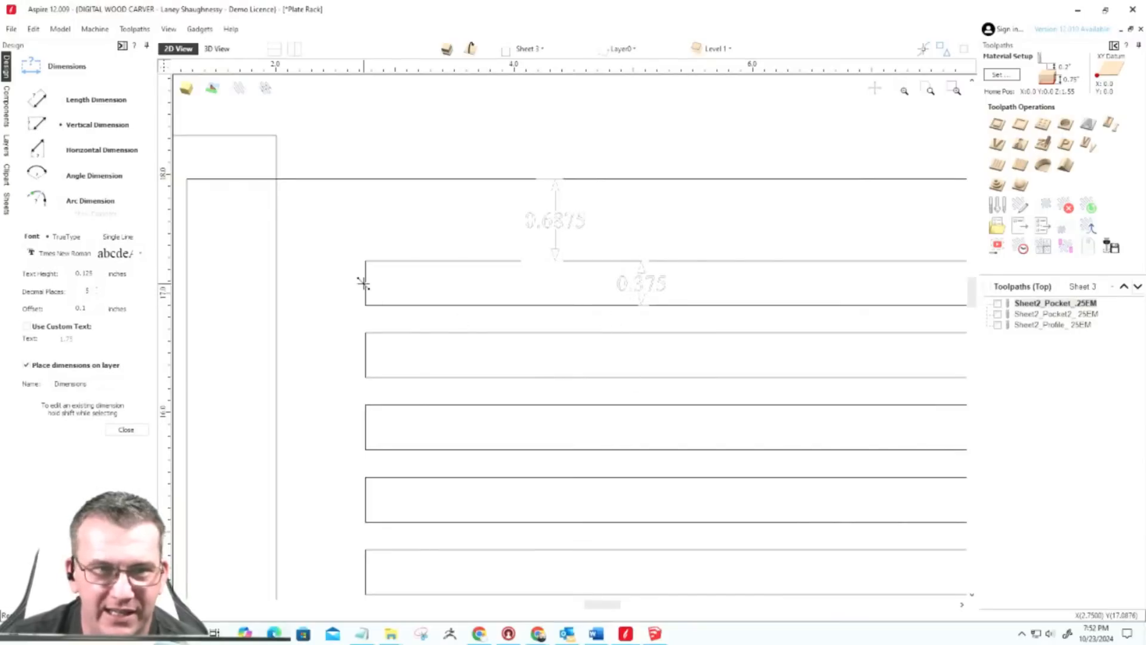
{"action": "left_click", "coordinate": [366, 361]}
{"action": "left_click", "coordinate": [316, 313]}
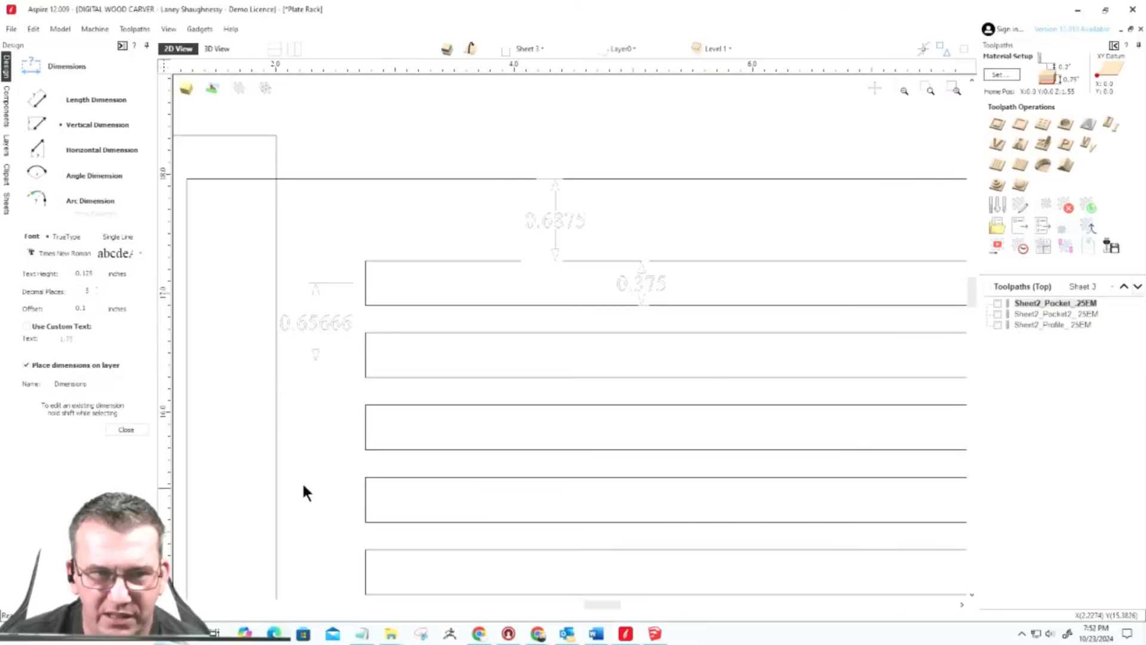
{"action": "scroll", "coordinate": [304, 481], "scroll_direction": "down", "scroll_amount": 2}
{"action": "scroll", "coordinate": [304, 481], "scroll_direction": "up", "scroll_amount": 2}
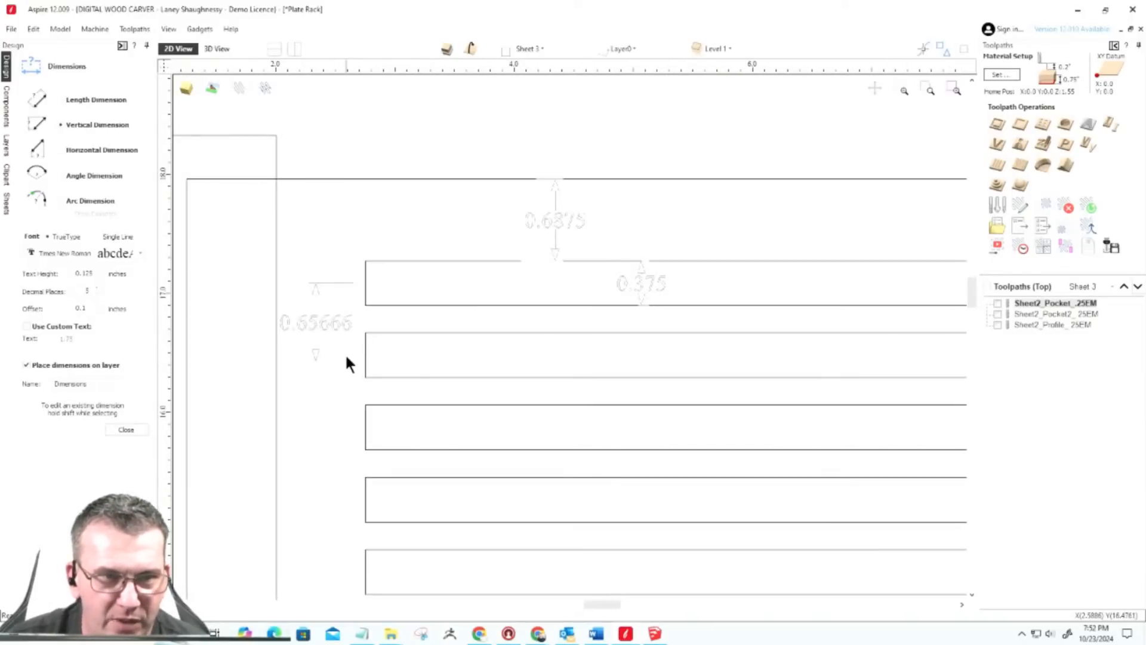
Step: Repeat the vertical dimension between the midpoints of the first two slots, and undo both spacing dimensions
{"action": "left_click", "coordinate": [366, 355]}
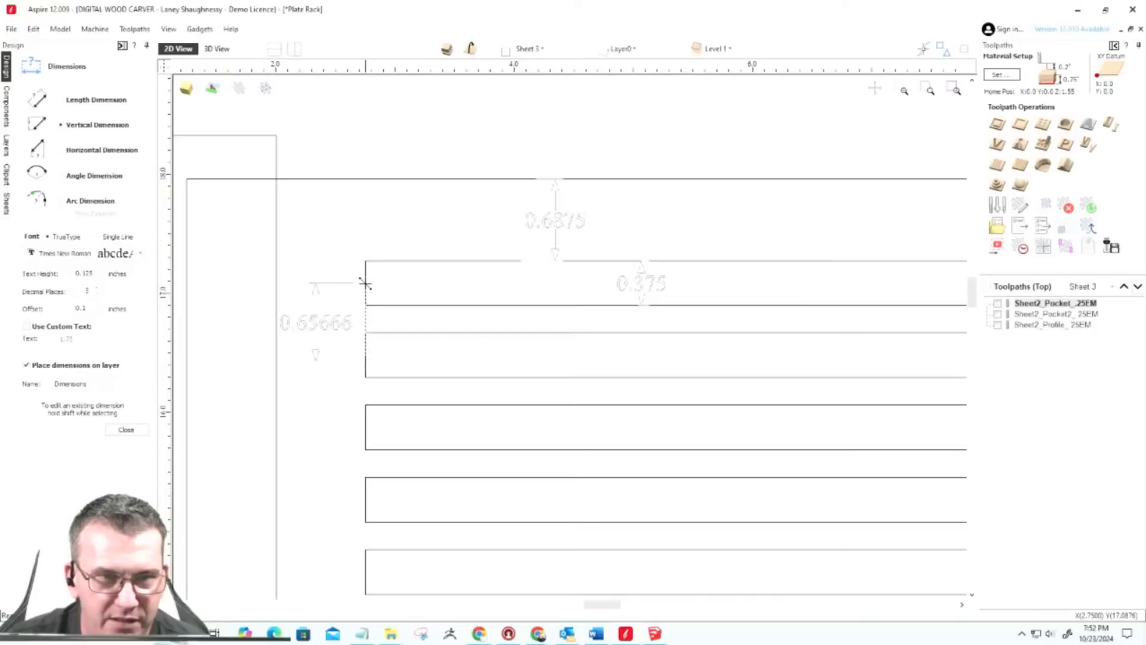
{"action": "left_click", "coordinate": [366, 283]}
{"action": "left_click", "coordinate": [324, 311]}
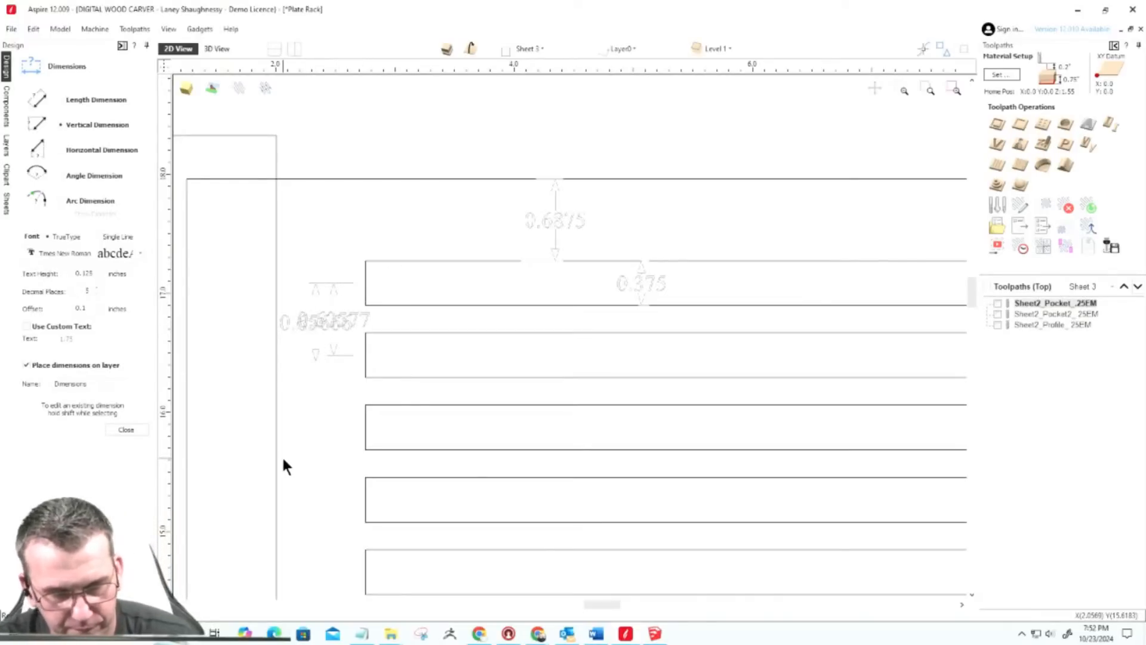
{"action": "key", "text": "ctrl+z"}
{"action": "key", "text": "ctrl+z"}
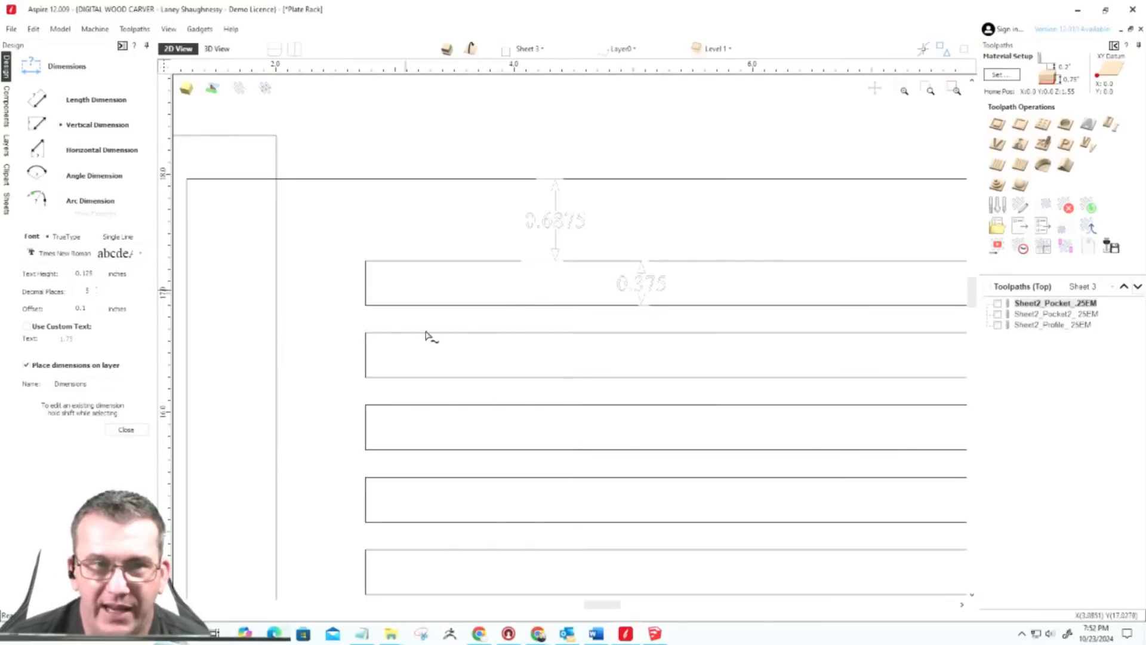
{"action": "scroll", "coordinate": [564, 284], "scroll_direction": "down", "scroll_amount": 5}
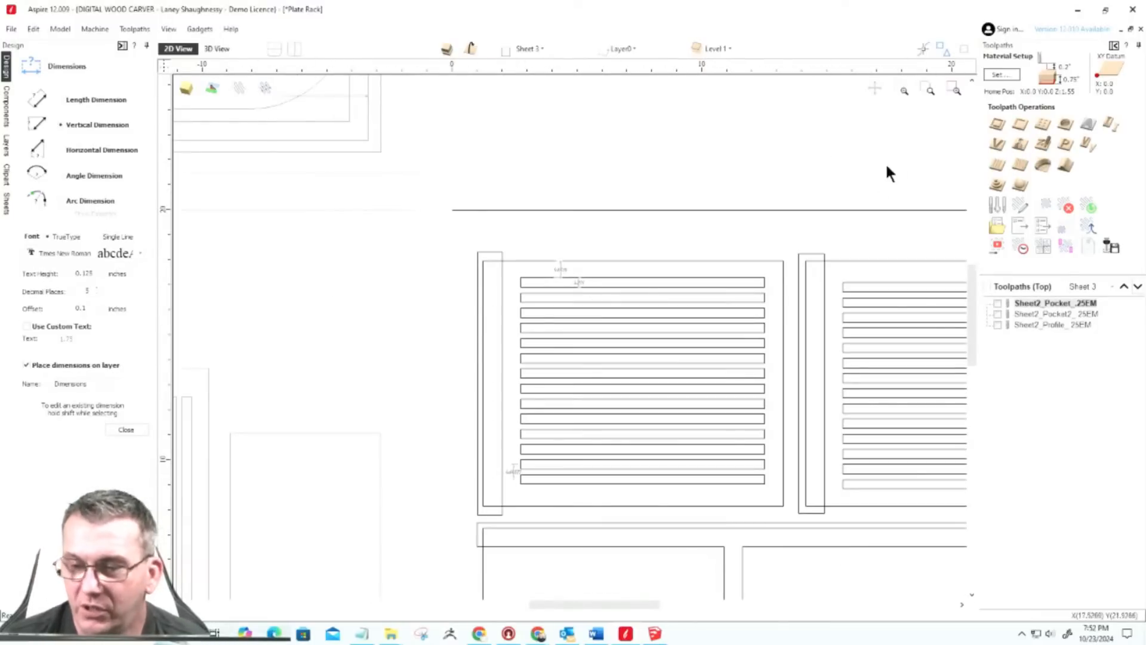
Step: Switch to SketchUp, draw the shelf's end profile on the left side board's inner face at mid-height, and Push/Pull it into a shelf
{"action": "left_click", "coordinate": [655, 632]}
{"action": "middle_click_drag", "start_coordinate": [680, 374], "coordinate": [521, 391]}
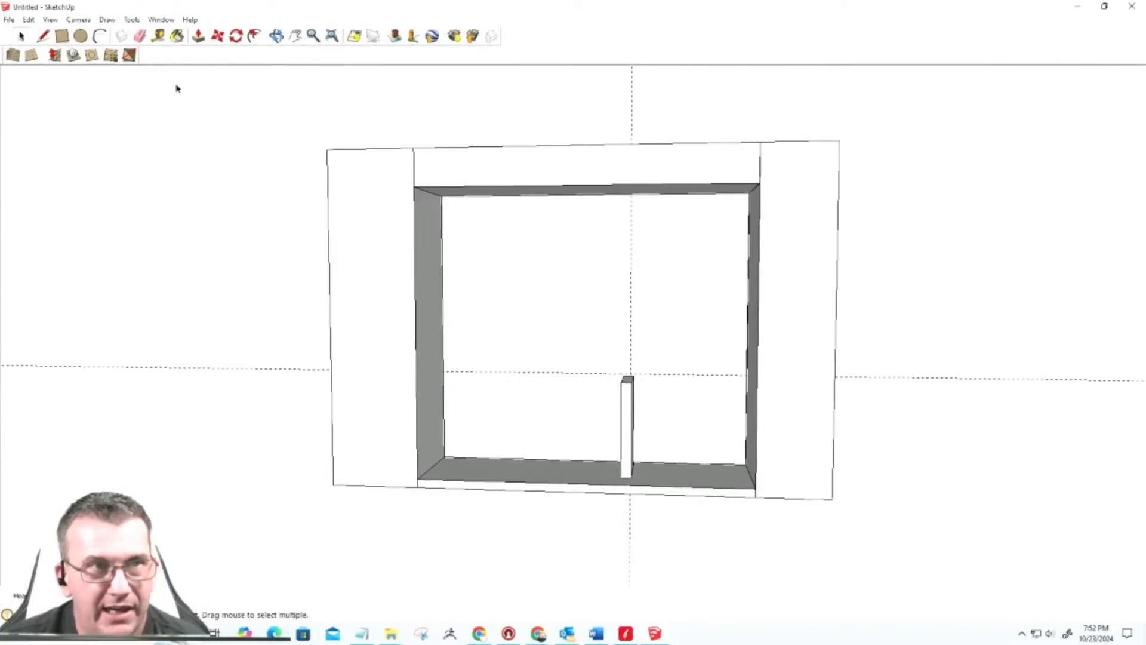
{"action": "left_click", "coordinate": [64, 38]}
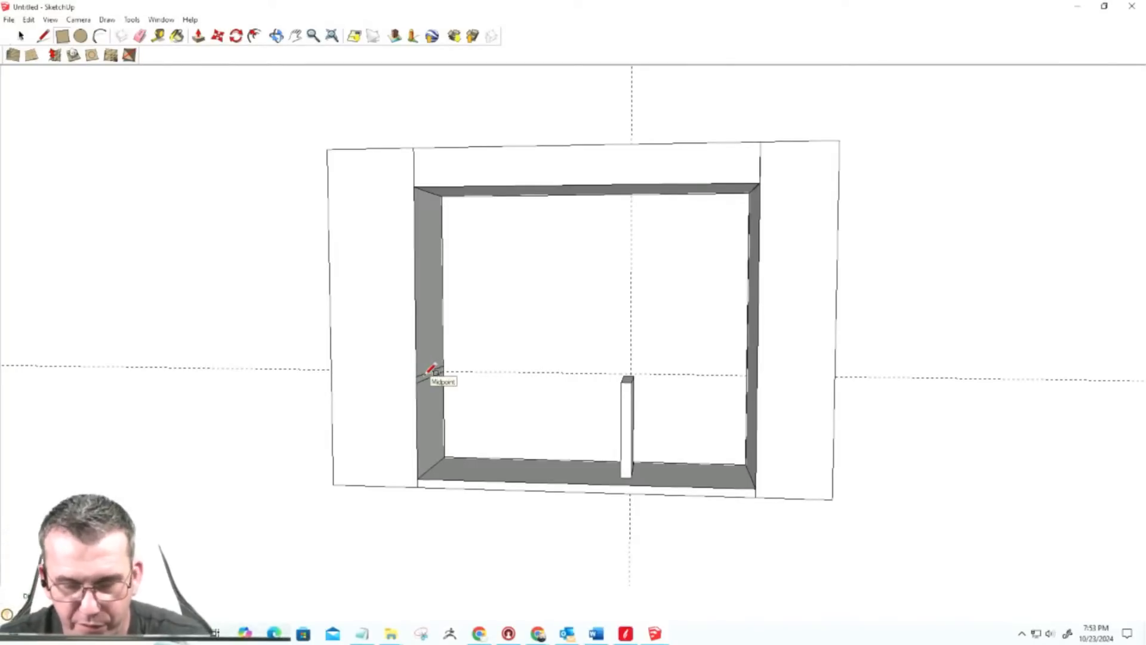
{"action": "key", "text": "p"}
{"action": "left_click", "coordinate": [426, 378]}
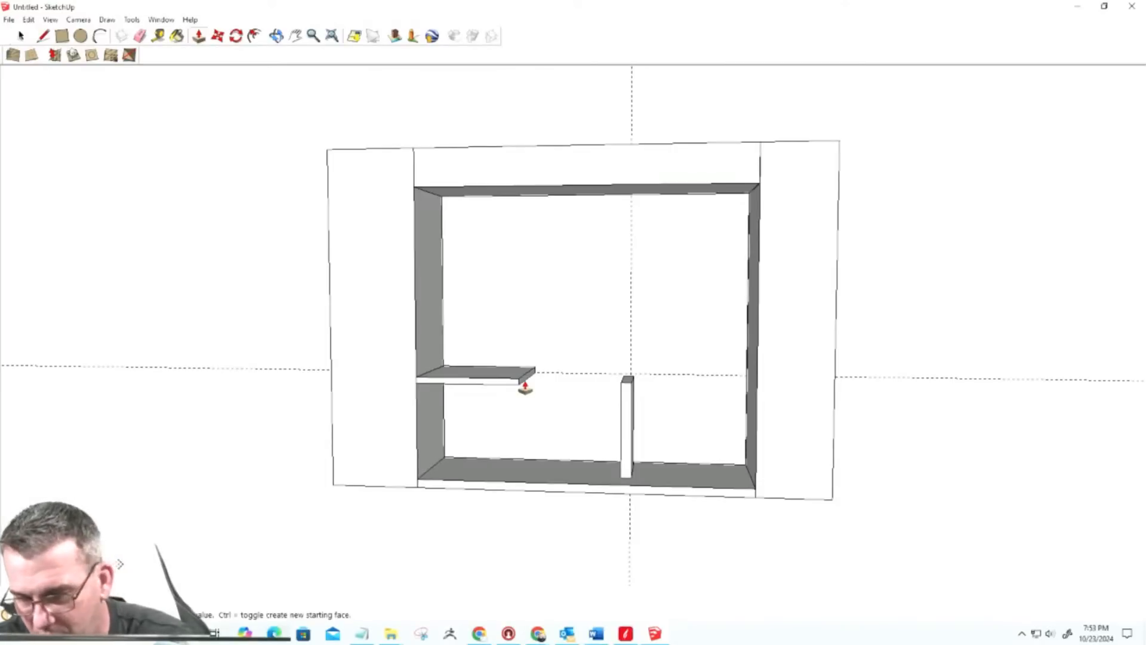
{"action": "left_click", "coordinate": [525, 388]}
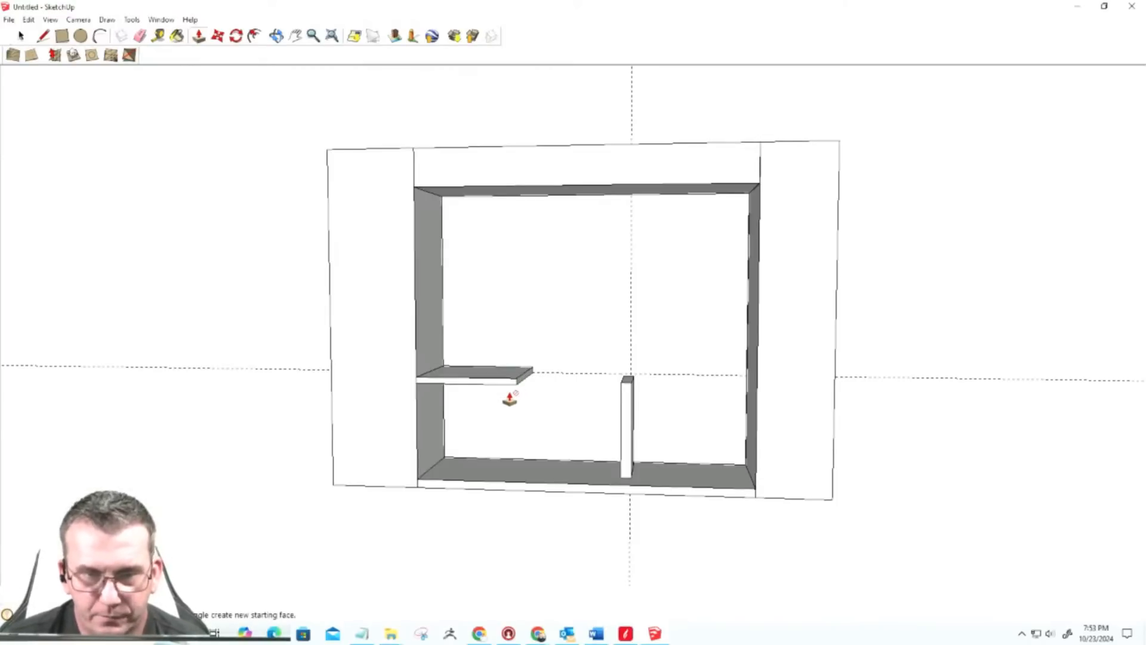
Step: Draw a rectangle on the left side board's inner face from its upper back corner down to the shelf's front corner
{"action": "scroll", "coordinate": [520, 388], "scroll_direction": "up", "scroll_amount": 4}
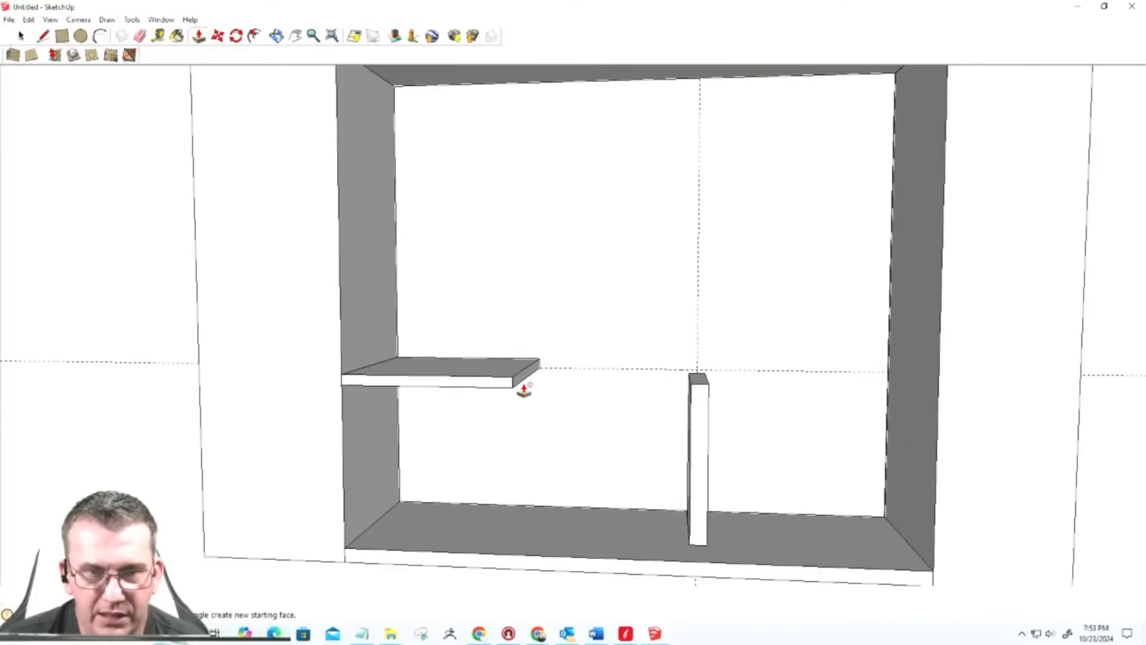
{"action": "mouse_move", "coordinate": [448, 366]}
{"action": "middle_mouse_down"}
{"action": "mouse_move", "coordinate": [532, 481]}
{"action": "mouse_move", "coordinate": [512, 517]}
{"action": "middle_mouse_up"}
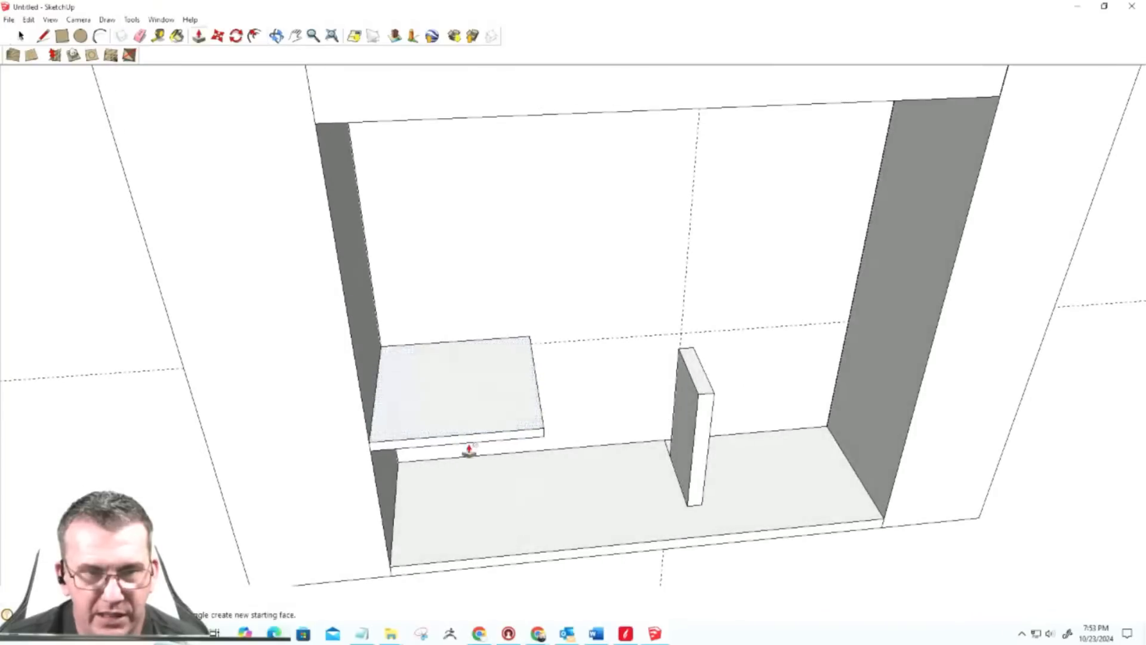
{"action": "scroll", "coordinate": [422, 397], "scroll_direction": "up", "scroll_amount": 3}
{"action": "mouse_move", "coordinate": [422, 397]}
{"action": "middle_mouse_down"}
{"action": "mouse_move", "coordinate": [468, 414]}
{"action": "mouse_move", "coordinate": [424, 453]}
{"action": "middle_mouse_up"}
{"action": "key", "text": "p"}
{"action": "scroll", "coordinate": [394, 438], "scroll_direction": "down", "scroll_amount": 4}
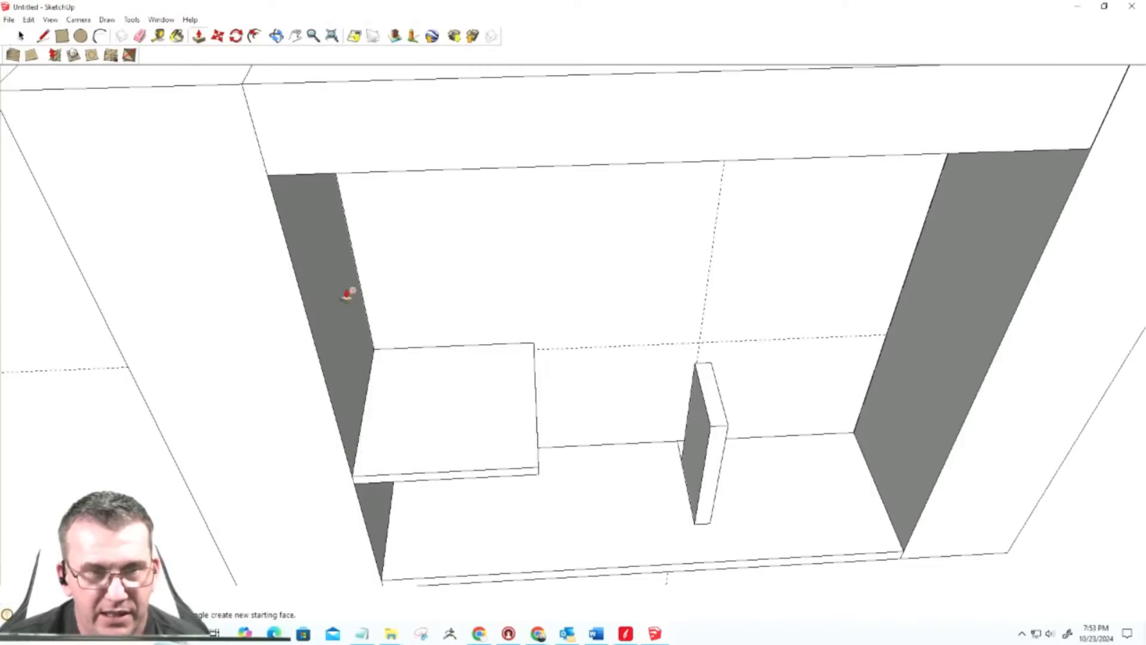
{"action": "middle_click_drag", "start_coordinate": [335, 325], "coordinate": [227, 225]}
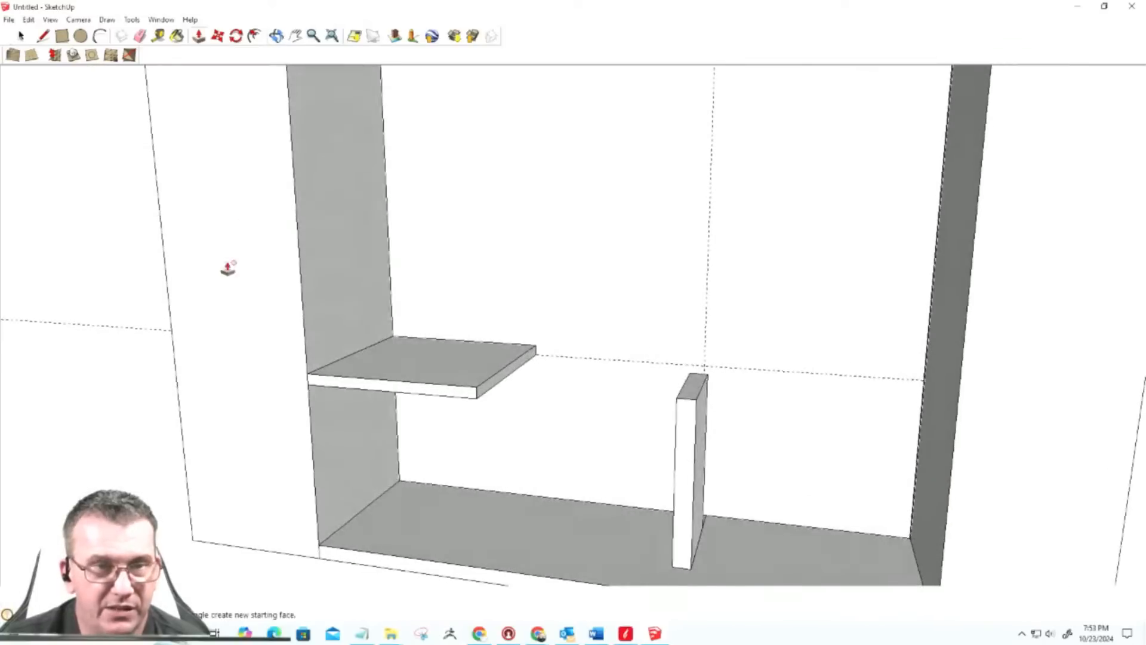
{"action": "scroll", "coordinate": [295, 327], "scroll_direction": "down", "scroll_amount": 4}
{"action": "scroll", "coordinate": [309, 165], "scroll_direction": "up", "scroll_amount": 2}
{"action": "middle_click_drag", "start_coordinate": [310, 164], "coordinate": [282, 266]}
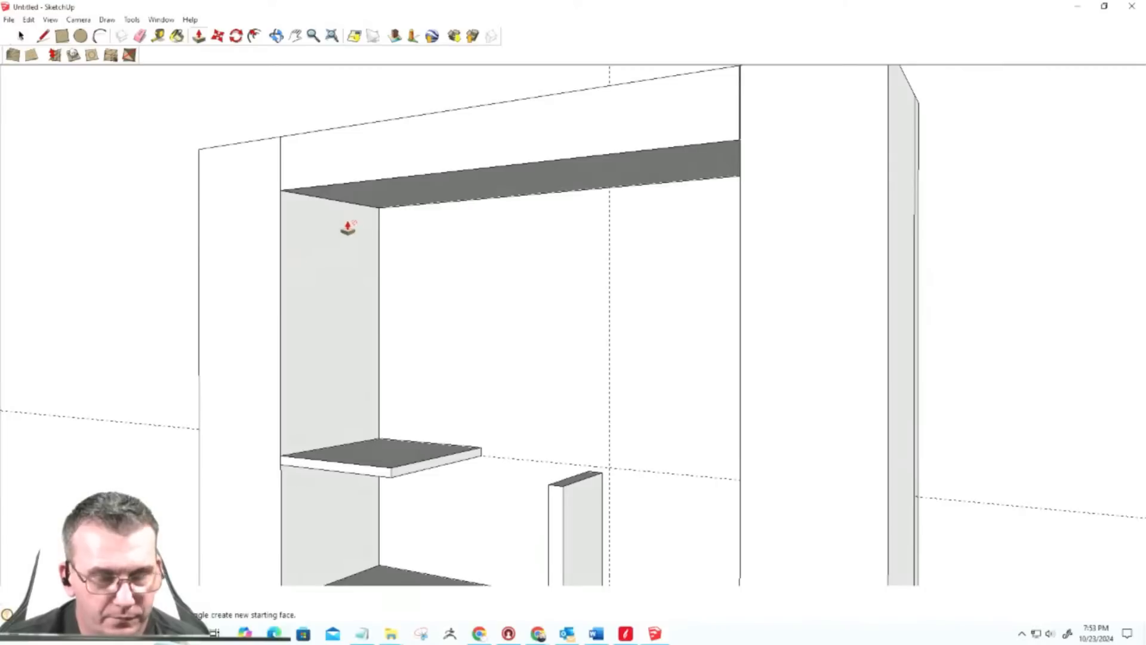
{"action": "key", "text": "r"}
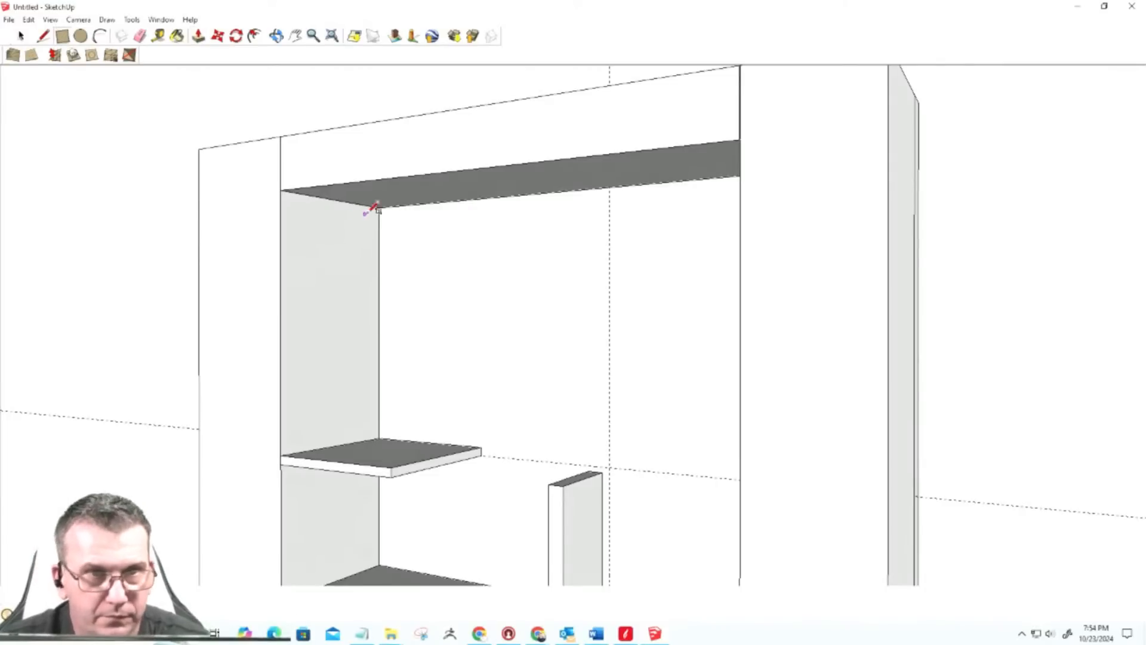
{"action": "left_click", "coordinate": [379, 207]}
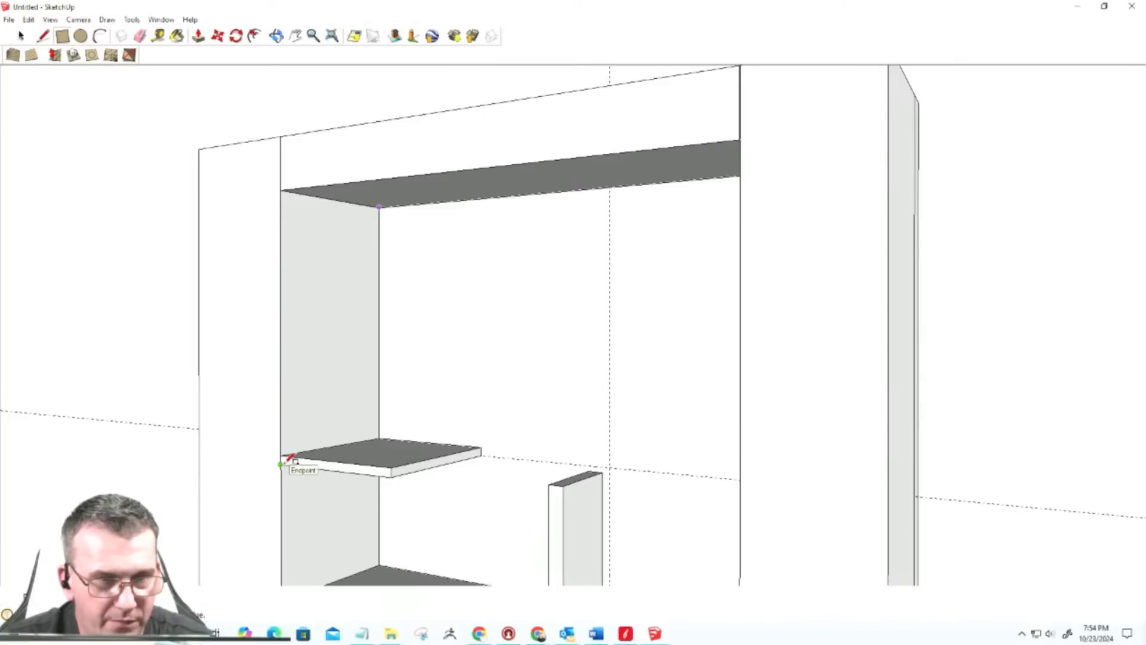
{"action": "left_click", "coordinate": [290, 457]}
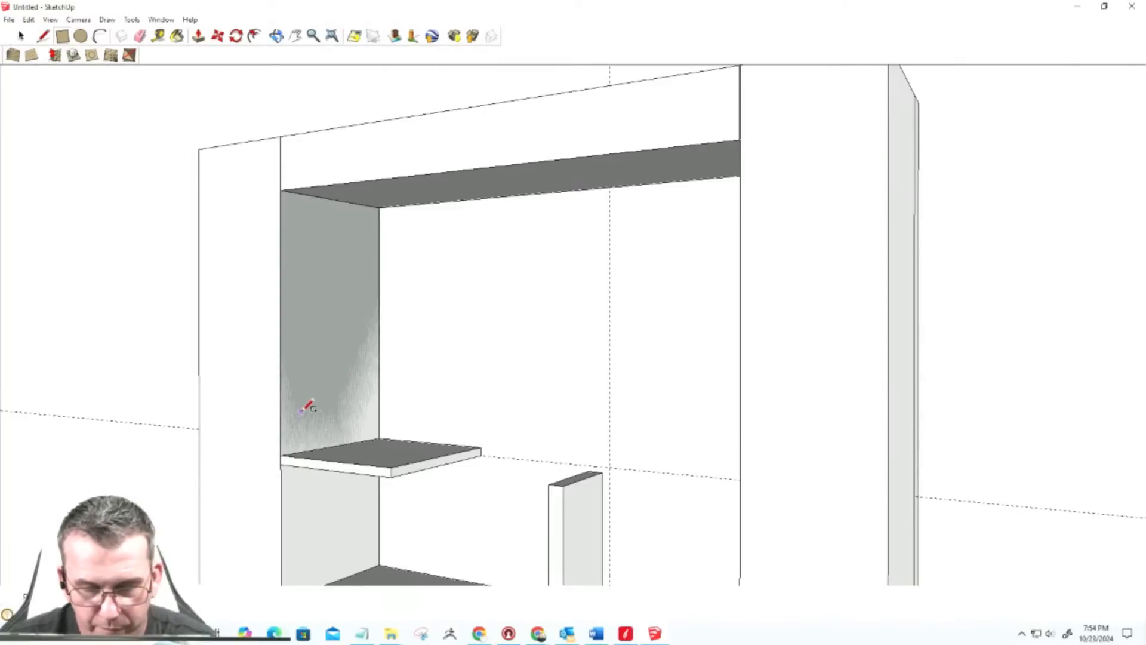
Step: Push/Pull the rectangle above the shelf inward into a thin upright panel against the left side board
{"action": "key", "text": "p"}
{"action": "left_click", "coordinate": [317, 341]}
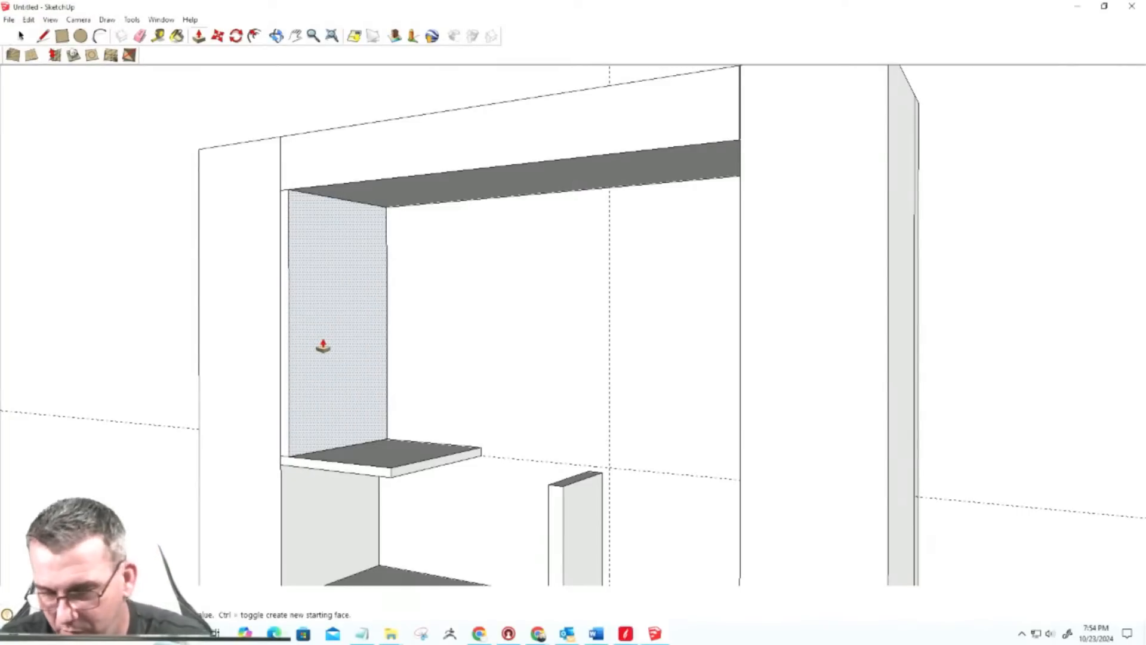
{"action": "left_click", "coordinate": [324, 344]}
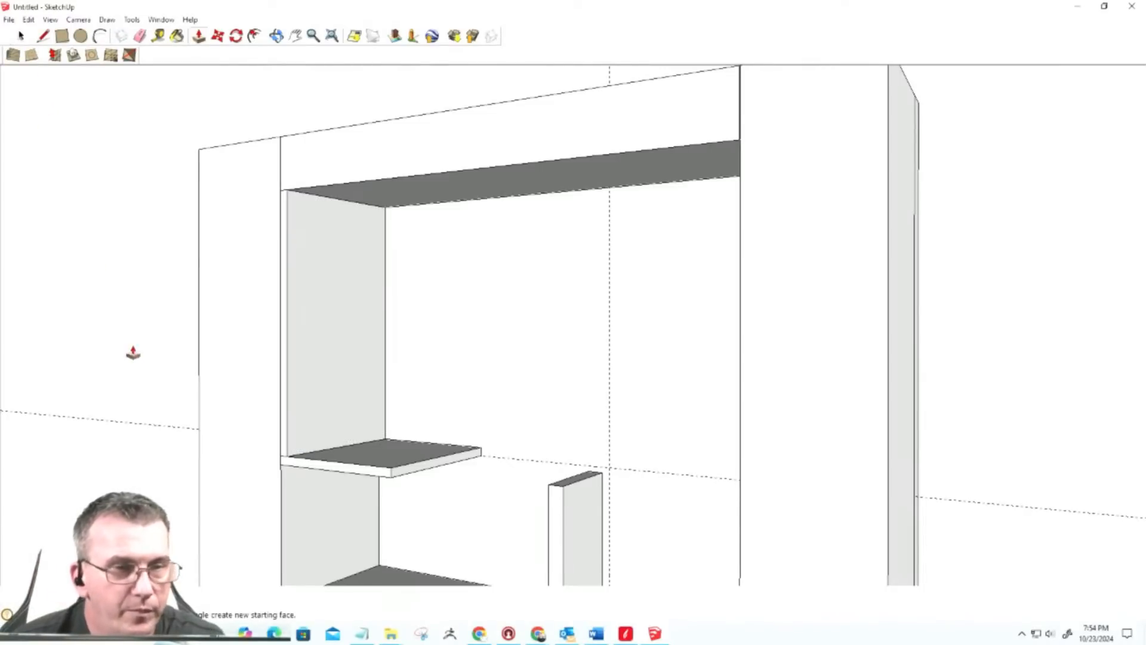
Step: Extend the shelf's free end slightly toward the centre divider with Push/Pull
{"action": "scroll", "coordinate": [284, 463], "scroll_direction": "up", "scroll_amount": 2}
{"action": "scroll", "coordinate": [284, 463], "scroll_direction": "up", "scroll_amount": 1}
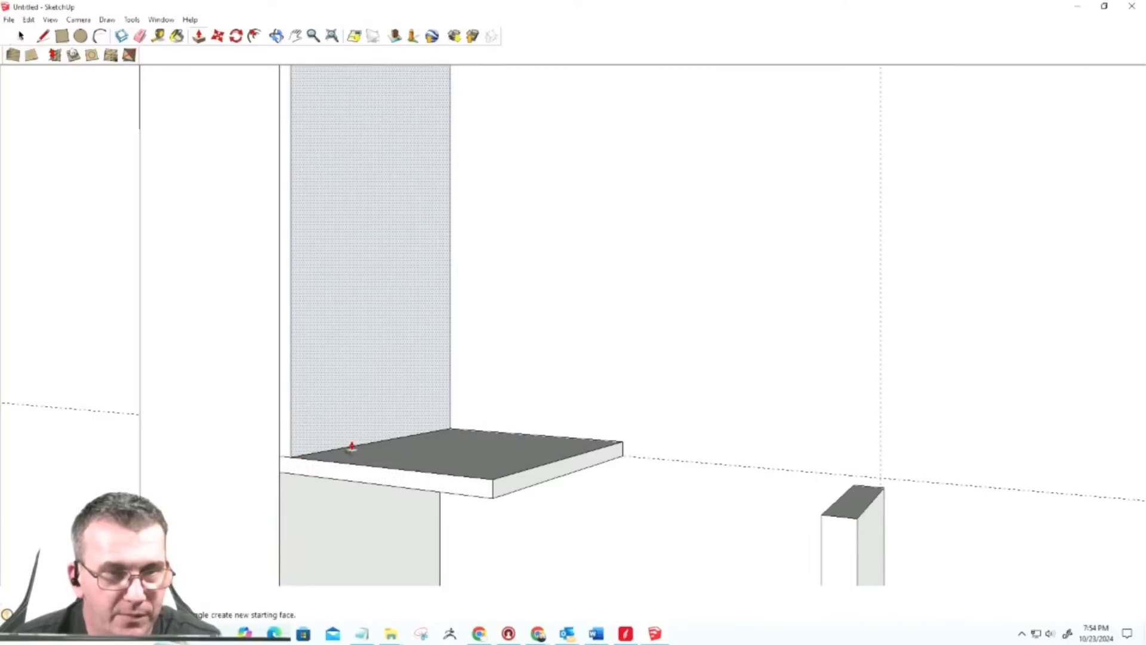
{"action": "middle_click_drag", "start_coordinate": [296, 457], "coordinate": [448, 444]}
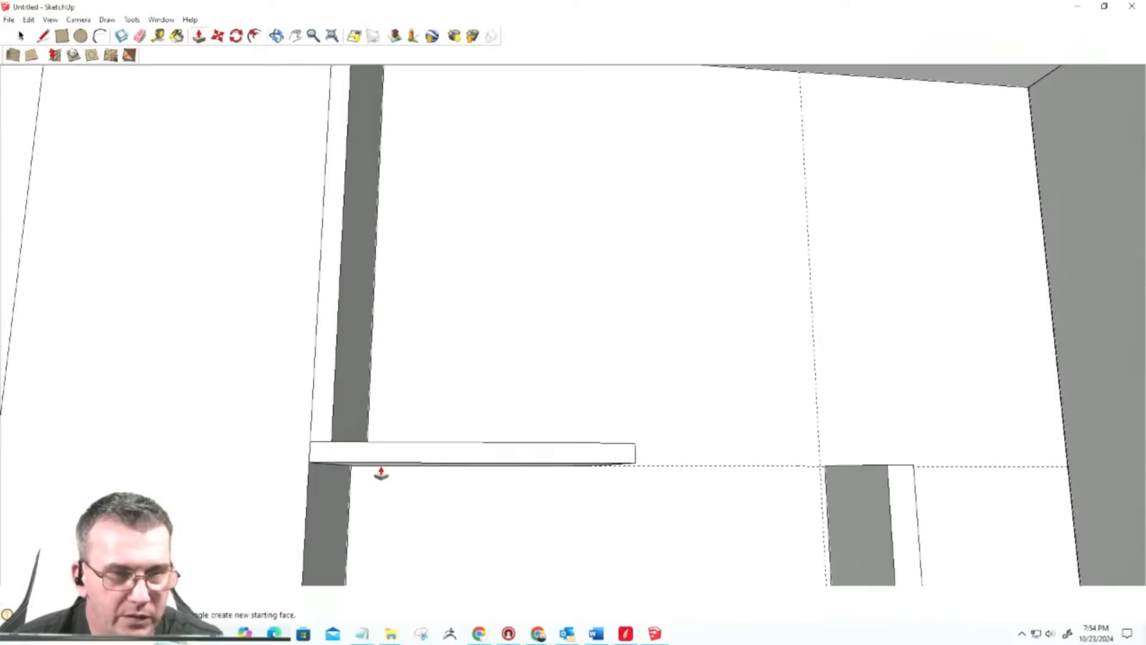
{"action": "middle_click_drag", "start_coordinate": [493, 474], "coordinate": [215, 539]}
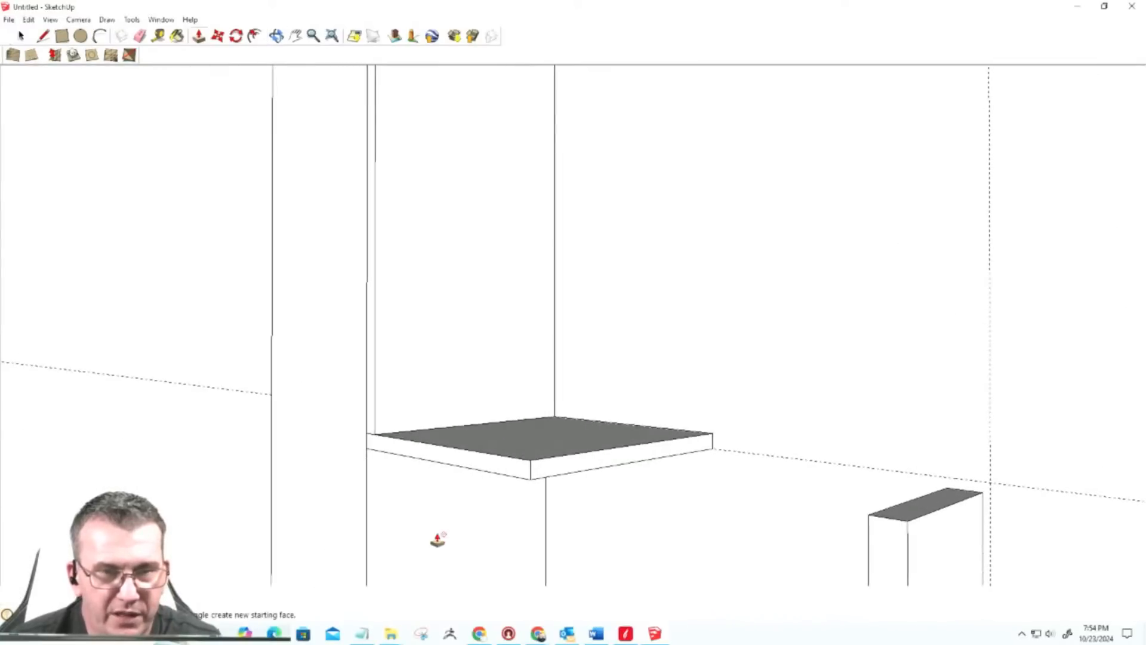
{"action": "left_click", "coordinate": [588, 469]}
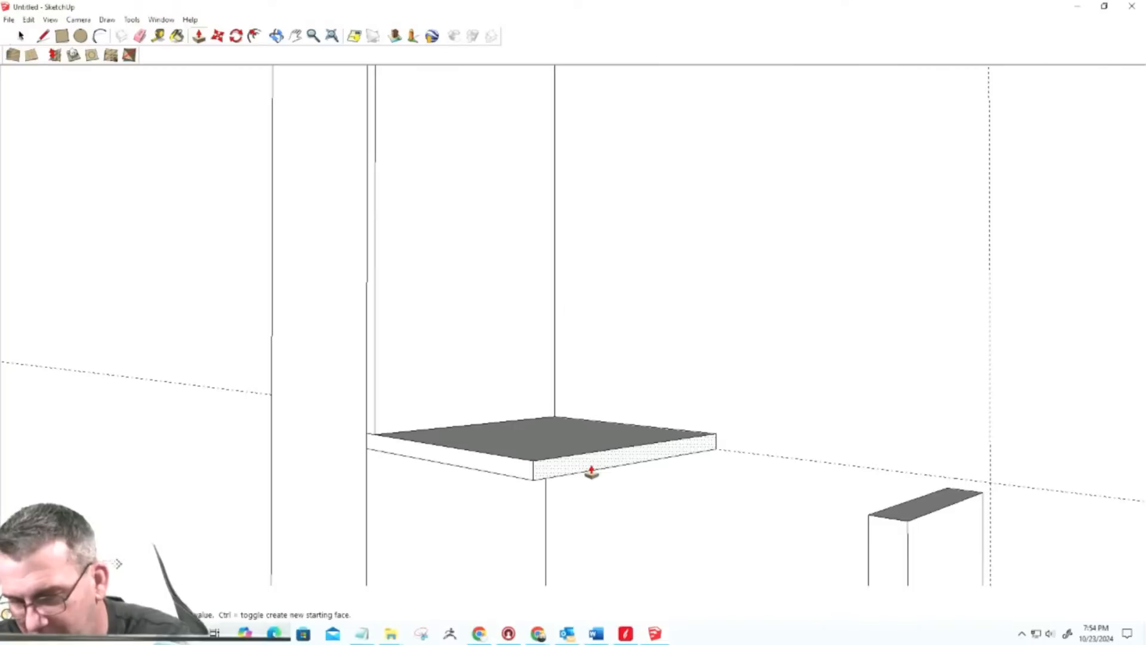
{"action": "left_click", "coordinate": [591, 472]}
Step: Hide the outer frame component to expose the joint between the upright panel and the shelf
{"action": "middle_click_drag", "start_coordinate": [332, 494], "coordinate": [686, 442]}
{"action": "scroll", "coordinate": [418, 457], "scroll_direction": "up", "scroll_amount": 5}
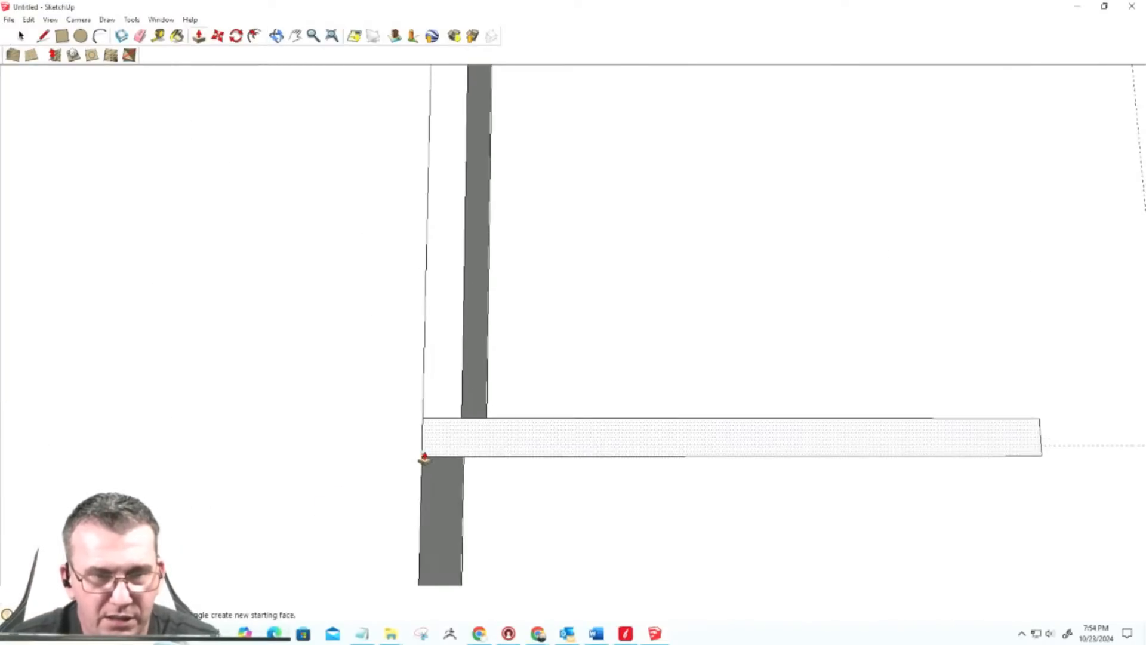
{"action": "scroll", "coordinate": [425, 457], "scroll_direction": "down", "scroll_amount": 3}
{"action": "key", "text": "space"}
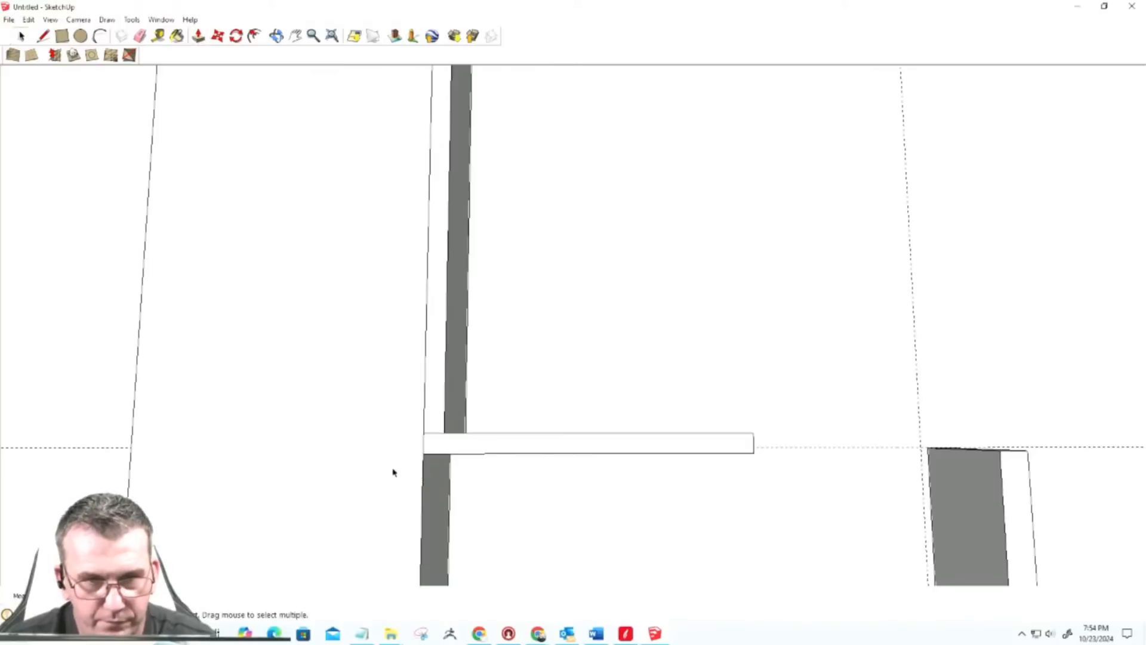
{"action": "right_click", "coordinate": [388, 473]}
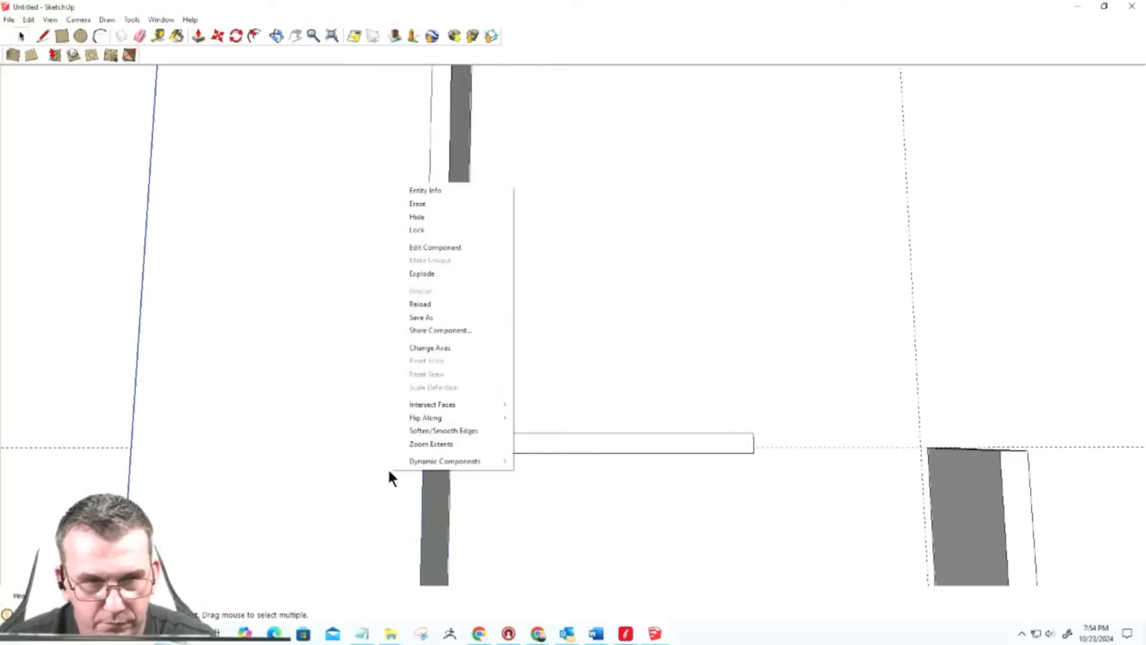
{"action": "left_click", "coordinate": [417, 217]}
Step: Push the shelf's outer end face inward beneath the upright panel
{"action": "middle_click_drag", "start_coordinate": [392, 478], "coordinate": [522, 520]}
{"action": "key", "text": "p"}
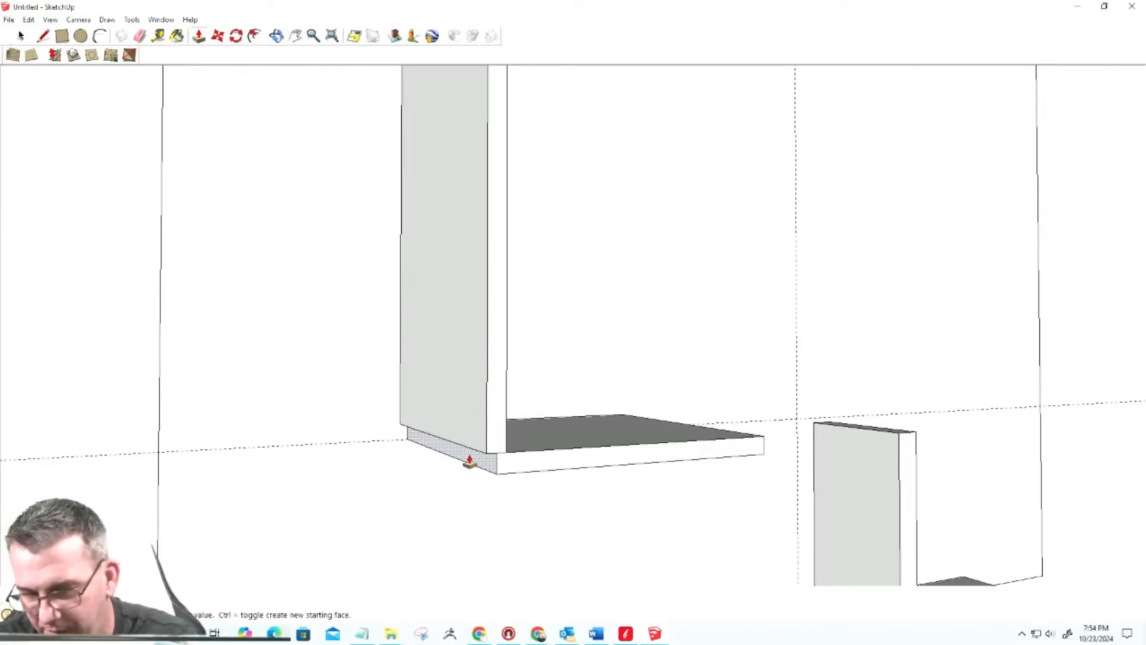
{"action": "middle_click_drag", "start_coordinate": [471, 512], "coordinate": [465, 384]}
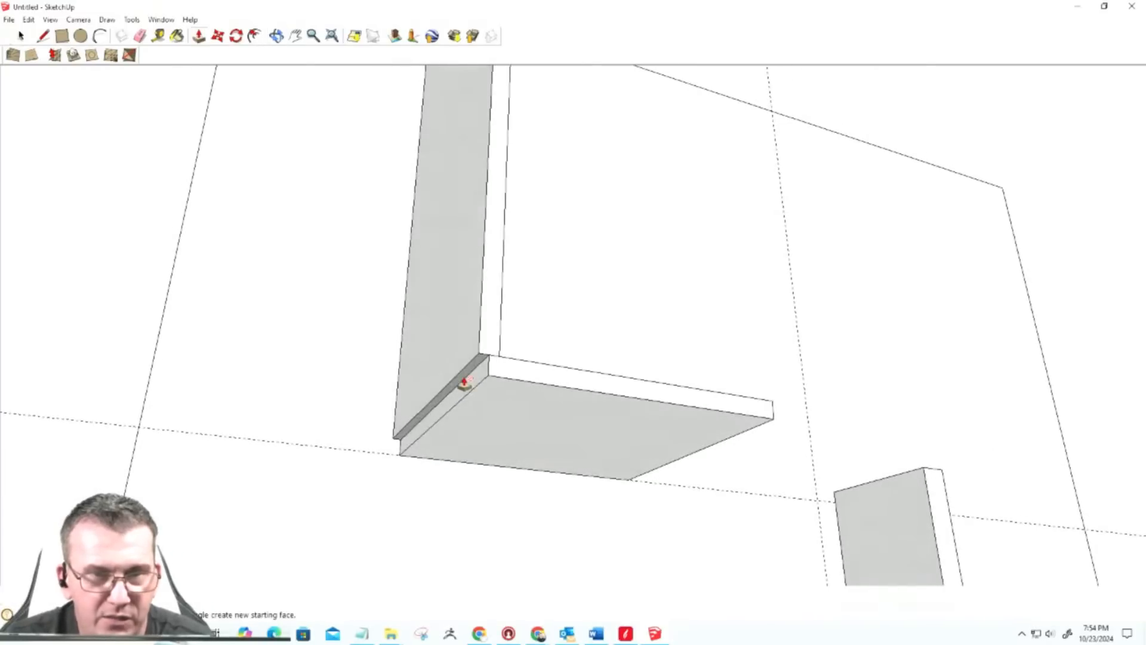
Step: Draw a line along the upright panel's lower face where it meets the shelf, and pull the outer strip down flush with the shelf's underside
{"action": "left_click", "coordinate": [44, 37]}
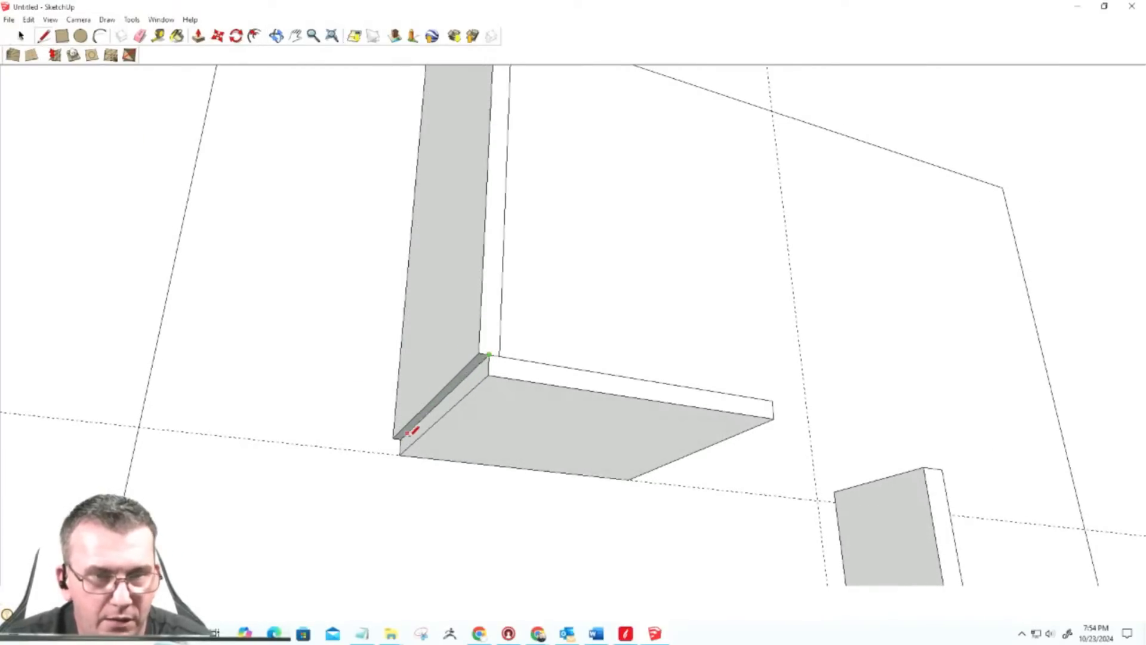
{"action": "key", "text": "p"}
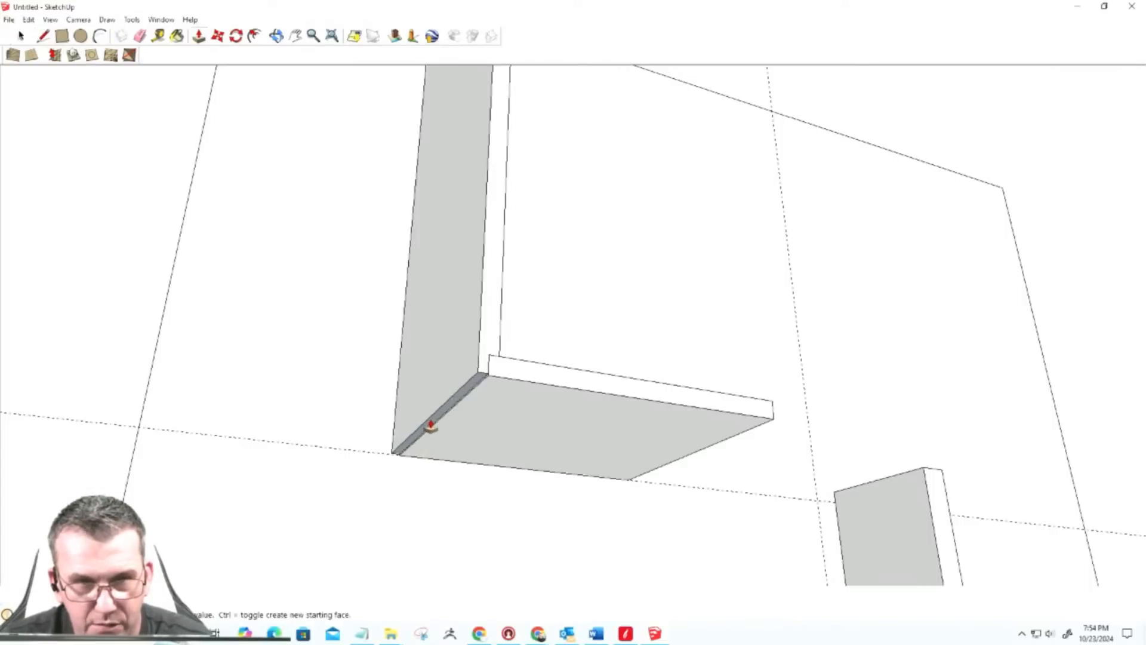
{"action": "left_click", "coordinate": [474, 419]}
{"action": "middle_click_drag", "start_coordinate": [511, 440], "coordinate": [361, 545]}
{"action": "middle_click_drag", "start_coordinate": [427, 418], "coordinate": [438, 496]}
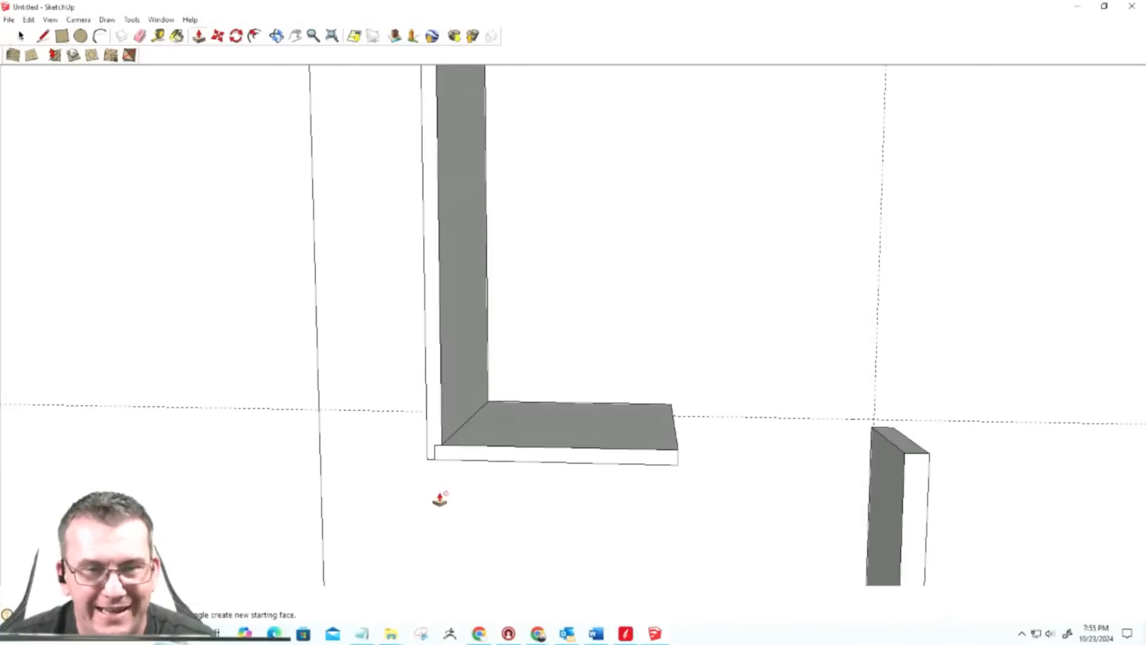
Step: Try to select the upright panel's inner face with its edges together with its front face
{"action": "left_click", "coordinate": [447, 375]}
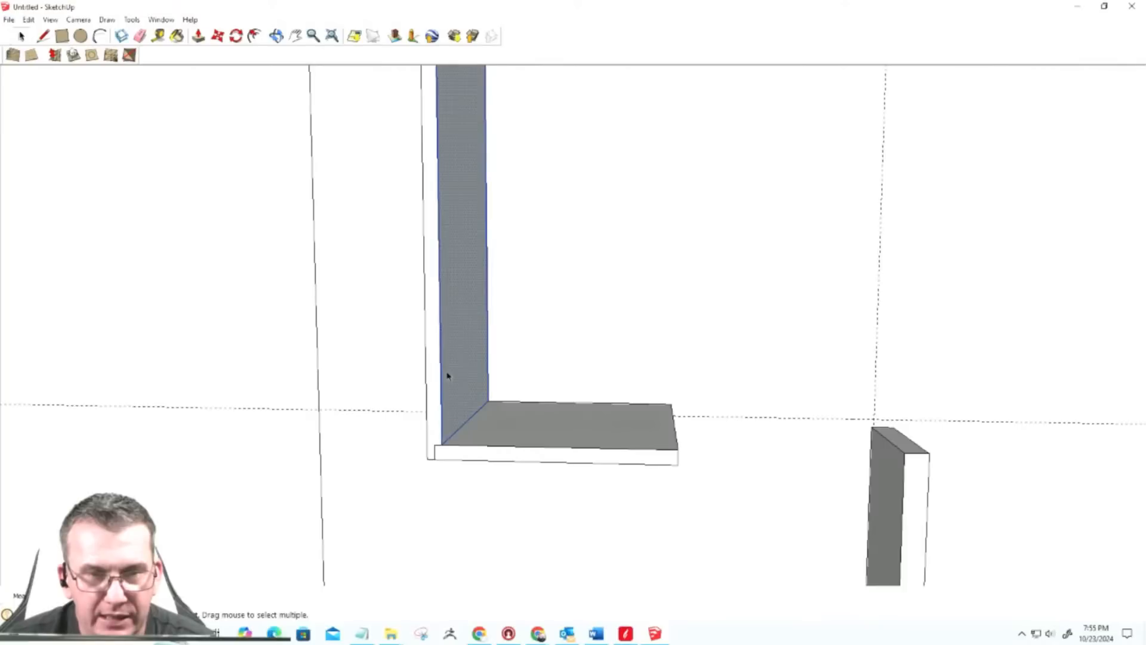
{"action": "left_click", "coordinate": [439, 406], "text": "shift"}
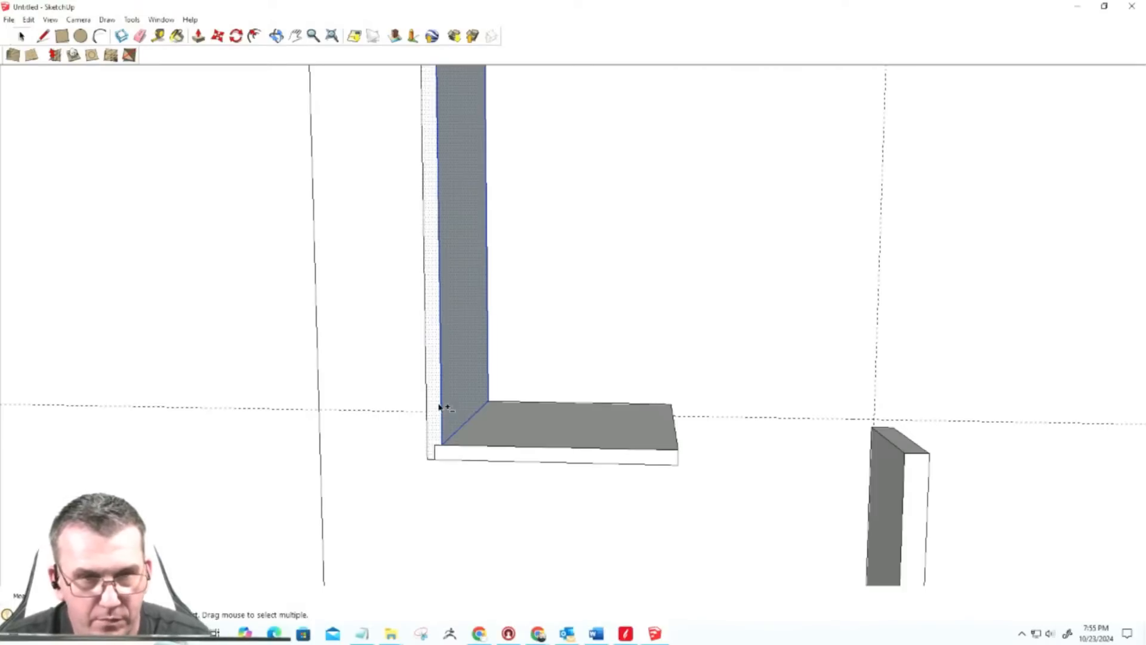
{"action": "middle_click_drag", "start_coordinate": [439, 406], "coordinate": [610, 440], "text": "shift"}
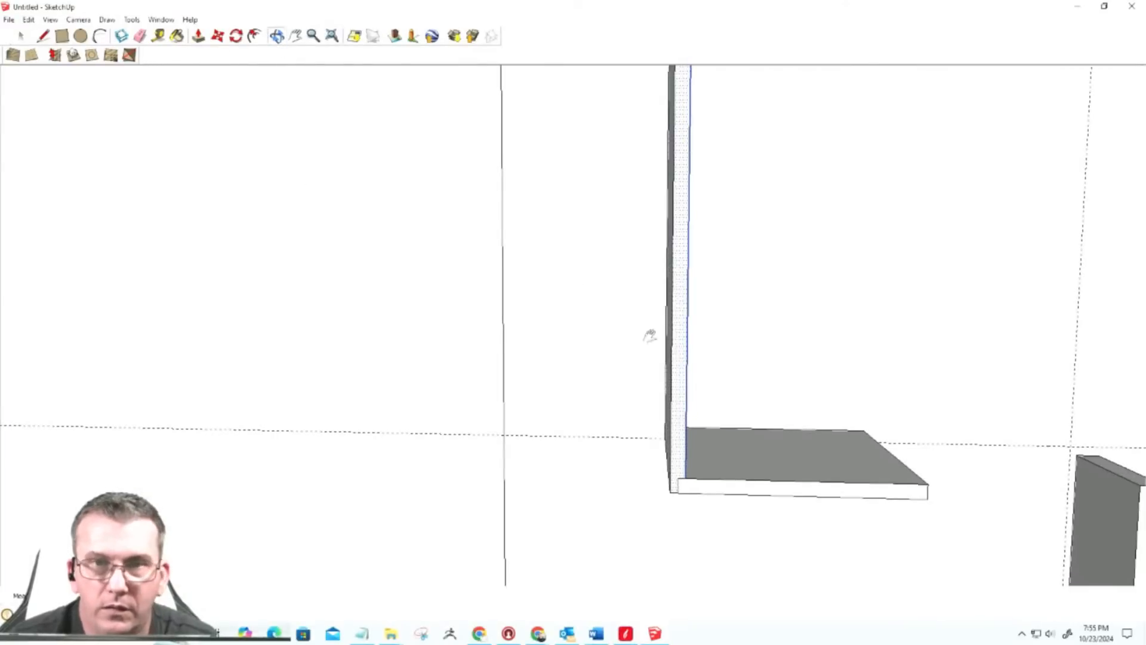
{"action": "middle_click_drag", "start_coordinate": [642, 331], "coordinate": [578, 466], "text": "shift"}
{"action": "scroll", "coordinate": [579, 465], "scroll_direction": "down", "scroll_amount": 5}
{"action": "middle_click_drag", "start_coordinate": [583, 342], "coordinate": [580, 383], "text": "shift"}
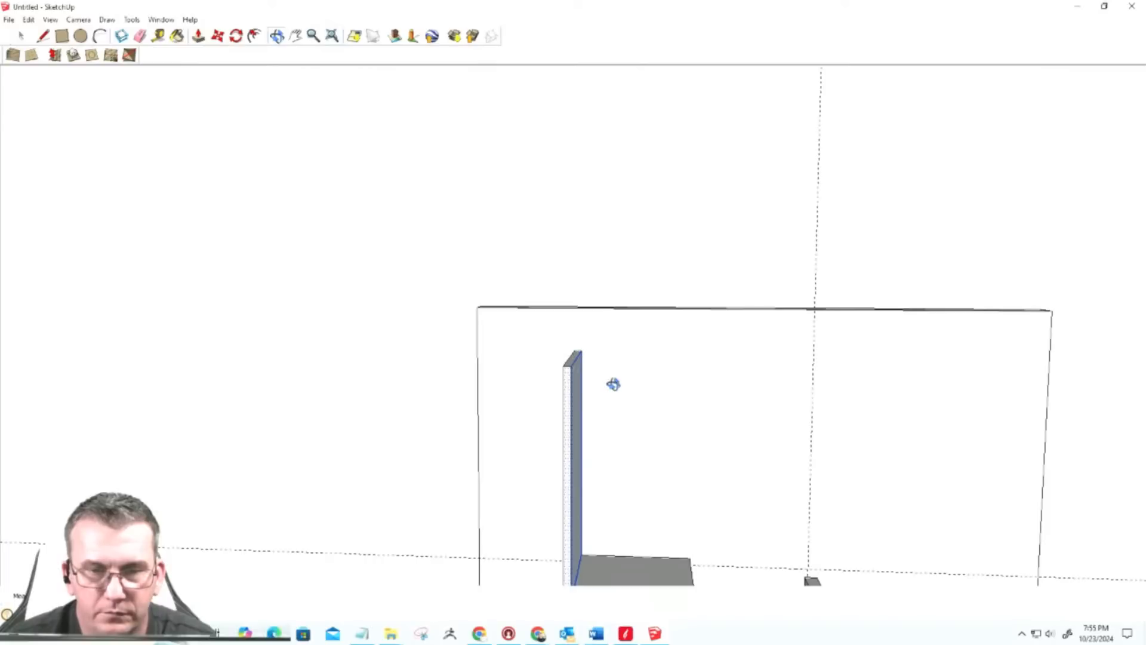
Step: Try to select the upright panel with all its connected geometry, and clear the selection
{"action": "key", "text": "space"}
{"action": "left_click", "coordinate": [572, 391]}
{"action": "scroll", "coordinate": [582, 376], "scroll_direction": "down", "scroll_amount": 3}
{"action": "scroll", "coordinate": [596, 519], "scroll_direction": "up", "scroll_amount": 5}
{"action": "scroll", "coordinate": [590, 491], "scroll_direction": "down", "scroll_amount": 1}
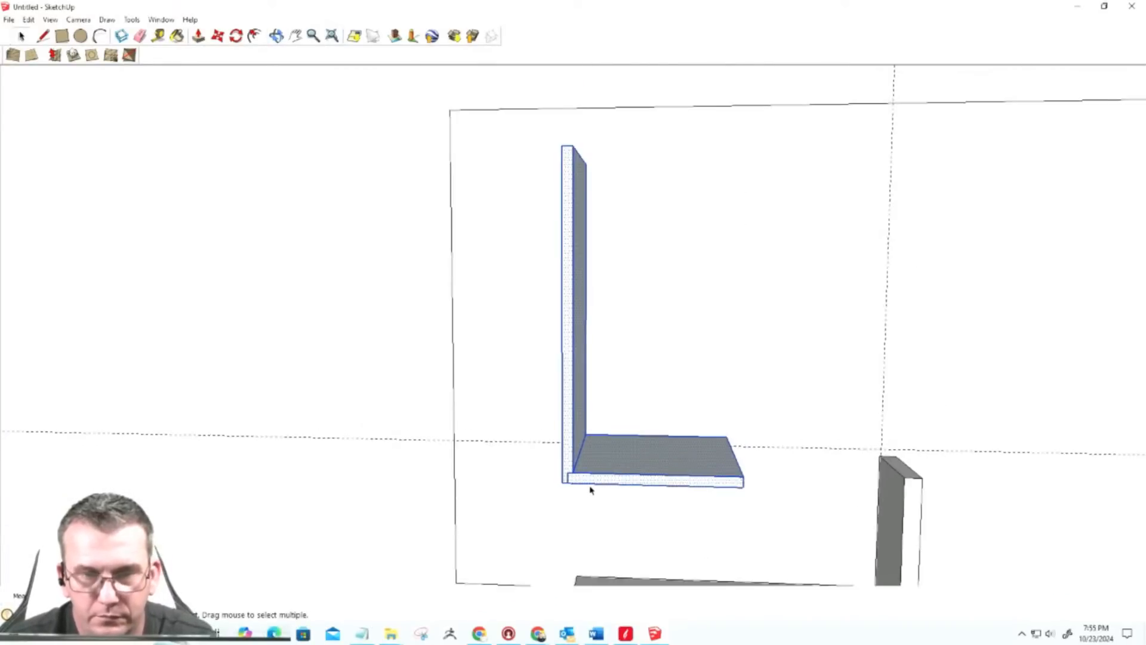
{"action": "scroll", "coordinate": [591, 490], "scroll_direction": "up", "scroll_amount": 1}
{"action": "left_click", "coordinate": [595, 508]}
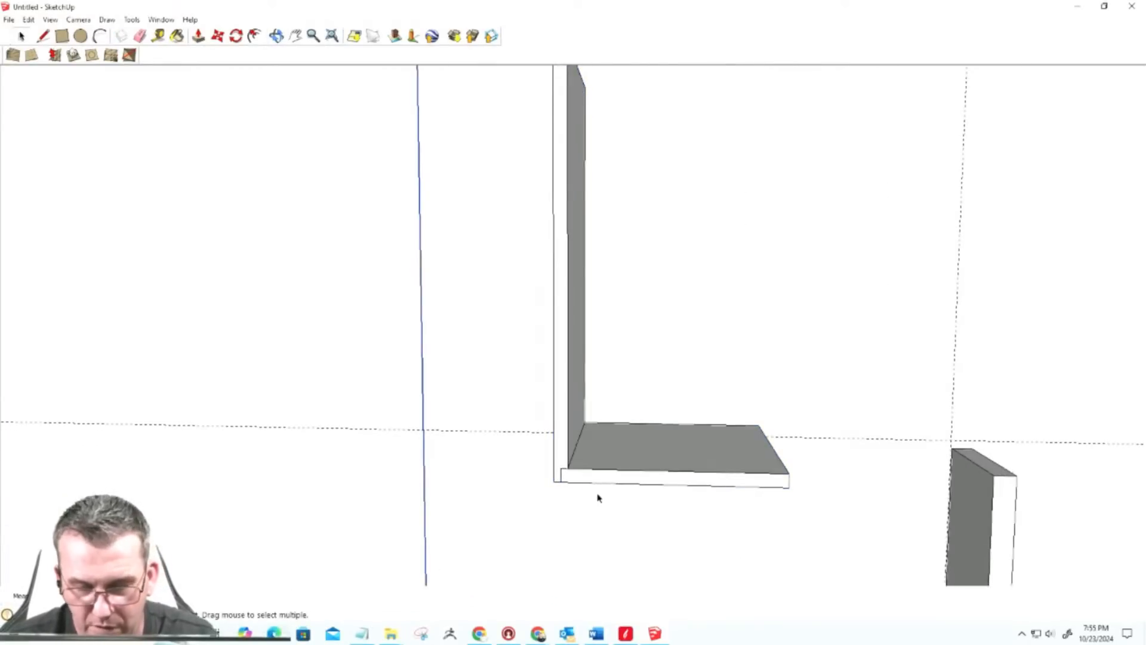
Step: Push the shelf's front face through its full depth to remove the shelf, and make the remaining upright panel a component
{"action": "key", "text": "p"}
{"action": "left_click_drag", "start_coordinate": [604, 482], "coordinate": [621, 427]}
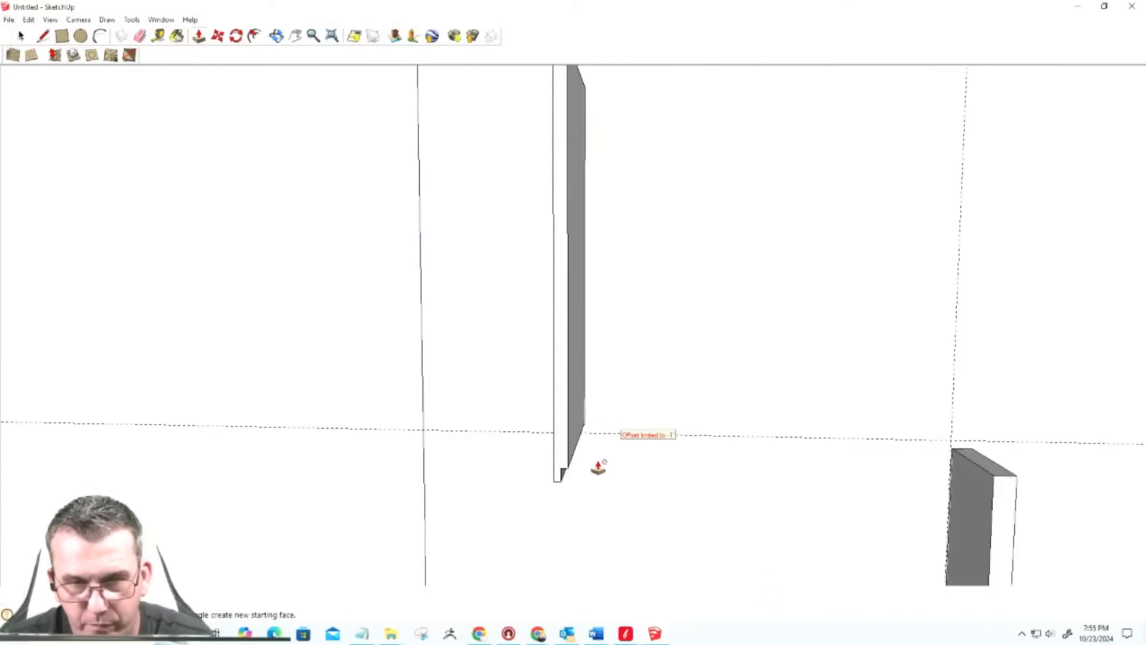
{"action": "key", "text": "space"}
{"action": "triple_click", "coordinate": [571, 438]}
{"action": "key", "text": "g"}
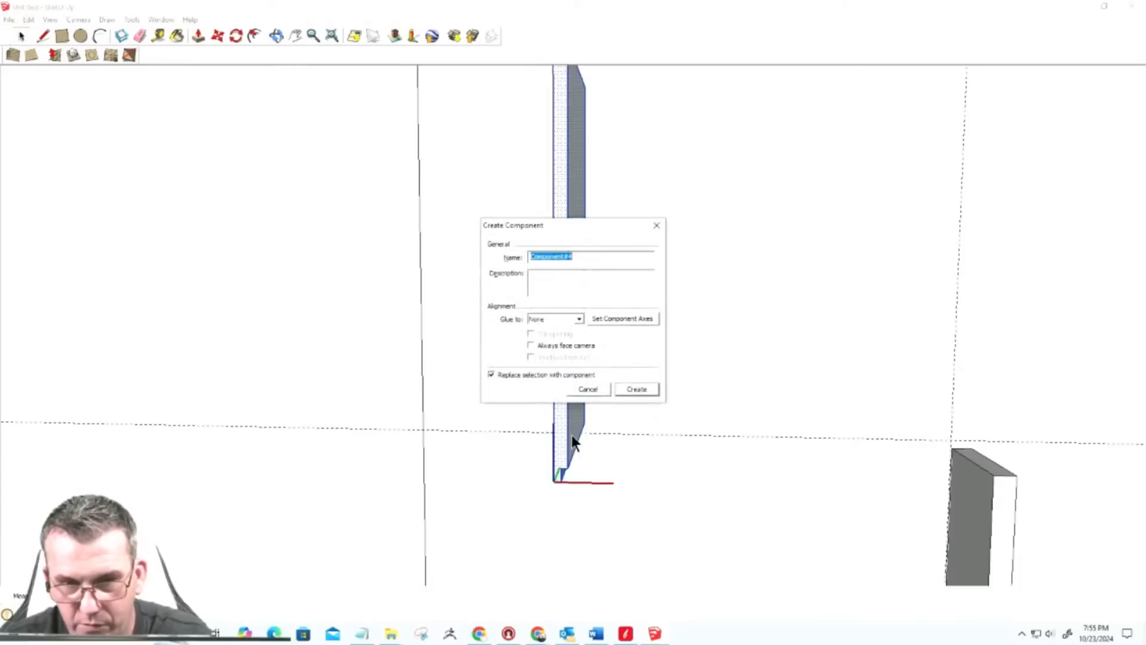
{"action": "left_click", "coordinate": [634, 389]}
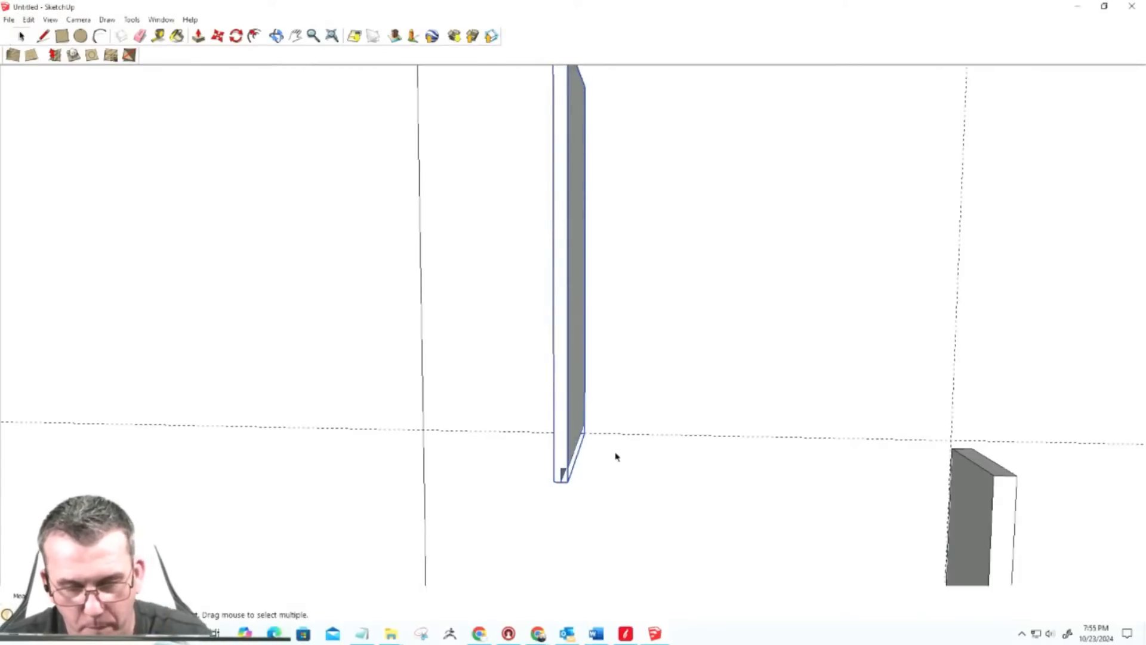
Step: Try to draw a rectangle over the rabbet at the upright panel's lower end, and undo it
{"action": "middle_click_drag", "start_coordinate": [624, 458], "coordinate": [469, 446]}
{"action": "key", "text": "r"}
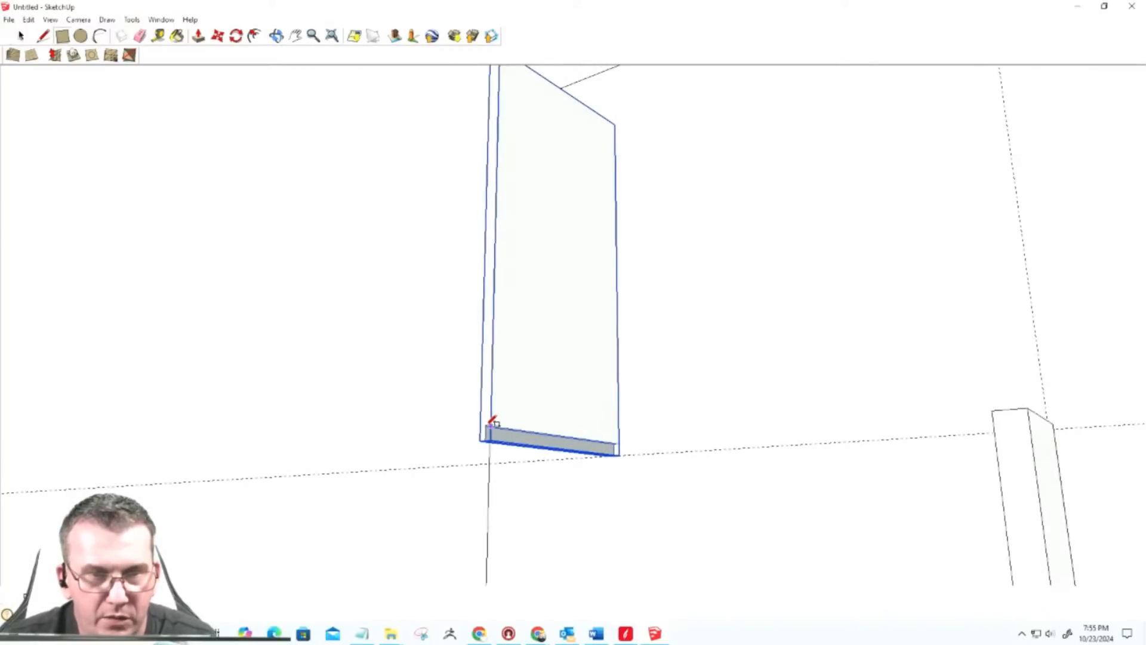
{"action": "left_click", "coordinate": [486, 428]}
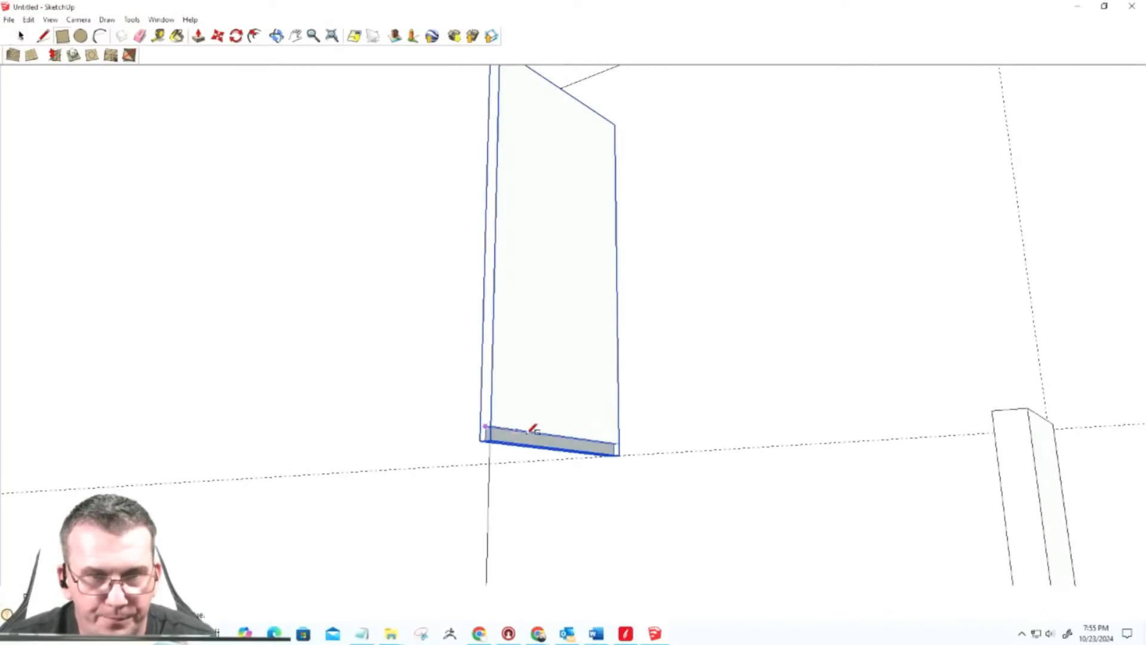
{"action": "left_click", "coordinate": [628, 451]}
{"action": "mouse_move", "coordinate": [633, 454]}
{"action": "middle_mouse_down"}
{"action": "mouse_move", "coordinate": [596, 268]}
{"action": "mouse_move", "coordinate": [596, 320]}
{"action": "mouse_move", "coordinate": [625, 394]}
{"action": "middle_mouse_up"}
{"action": "scroll", "coordinate": [622, 440], "scroll_direction": "up", "scroll_amount": 5}
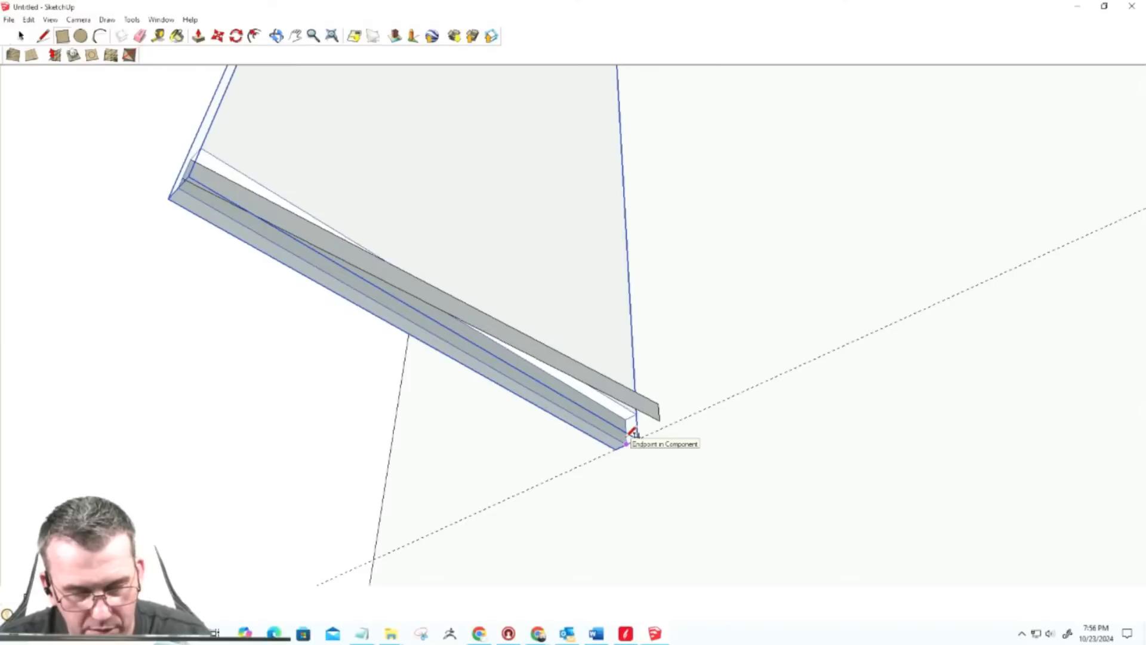
{"action": "key", "text": "ctrl+z"}
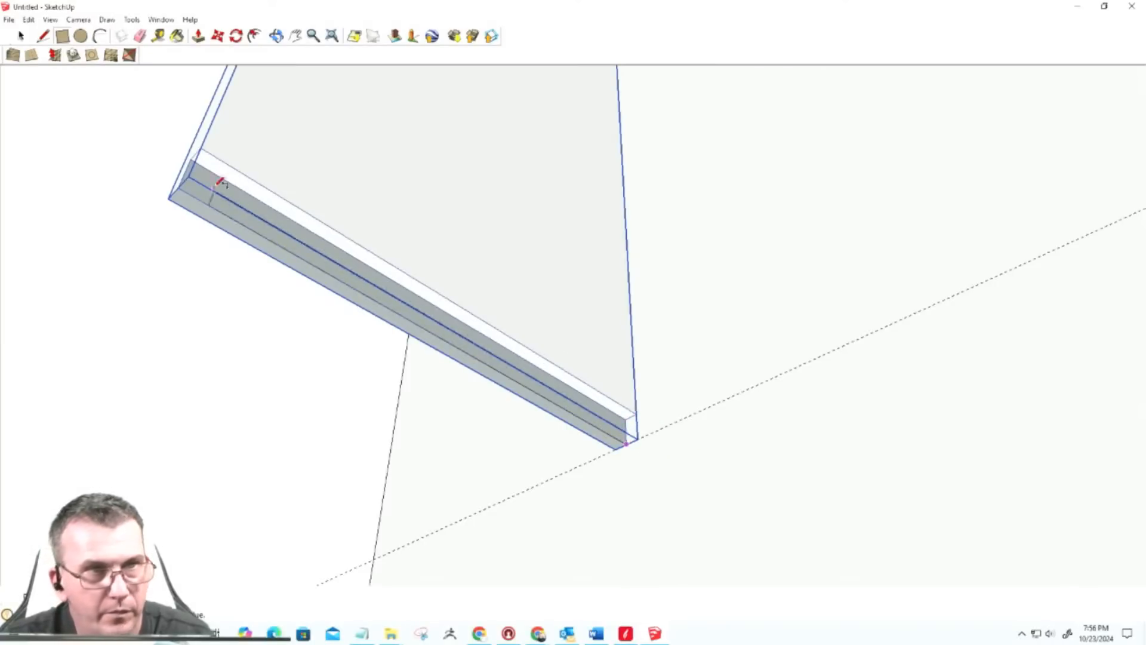
Step: Draw a rectangle corner to corner on the rabbet face of the upright panel and pull it outward into a new shelf
{"action": "left_click", "coordinate": [192, 160]}
{"action": "key", "text": "p"}
{"action": "left_click", "coordinate": [388, 266]}
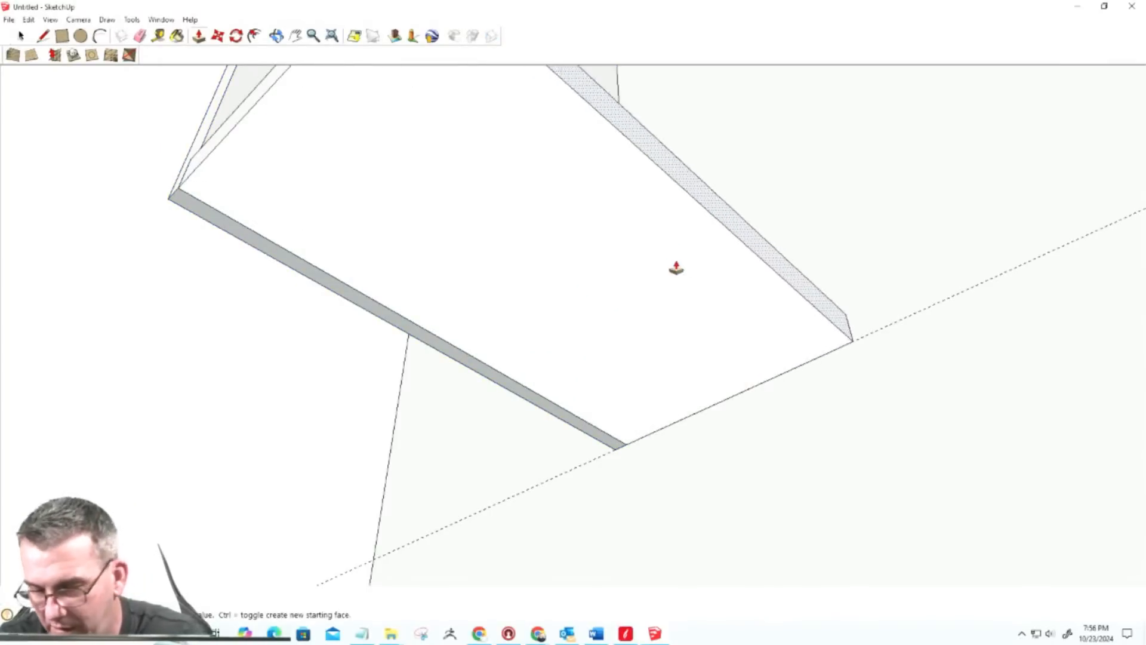
{"action": "left_click", "coordinate": [690, 261]}
Step: Make the new shelf, with all its connected faces and edges, a separate component
{"action": "scroll", "coordinate": [647, 266], "scroll_direction": "down", "scroll_amount": 3}
{"action": "middle_click_drag", "start_coordinate": [639, 255], "coordinate": [750, 525]}
{"action": "key", "text": "space"}
{"action": "triple_click", "coordinate": [671, 349]}
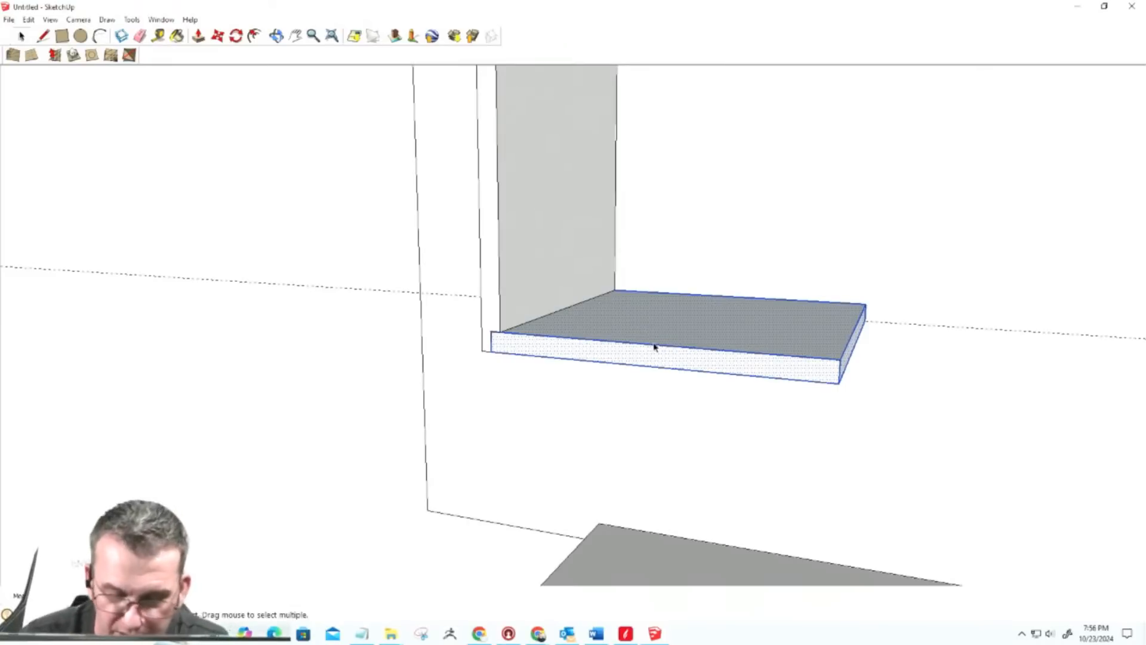
{"action": "key", "text": "g"}
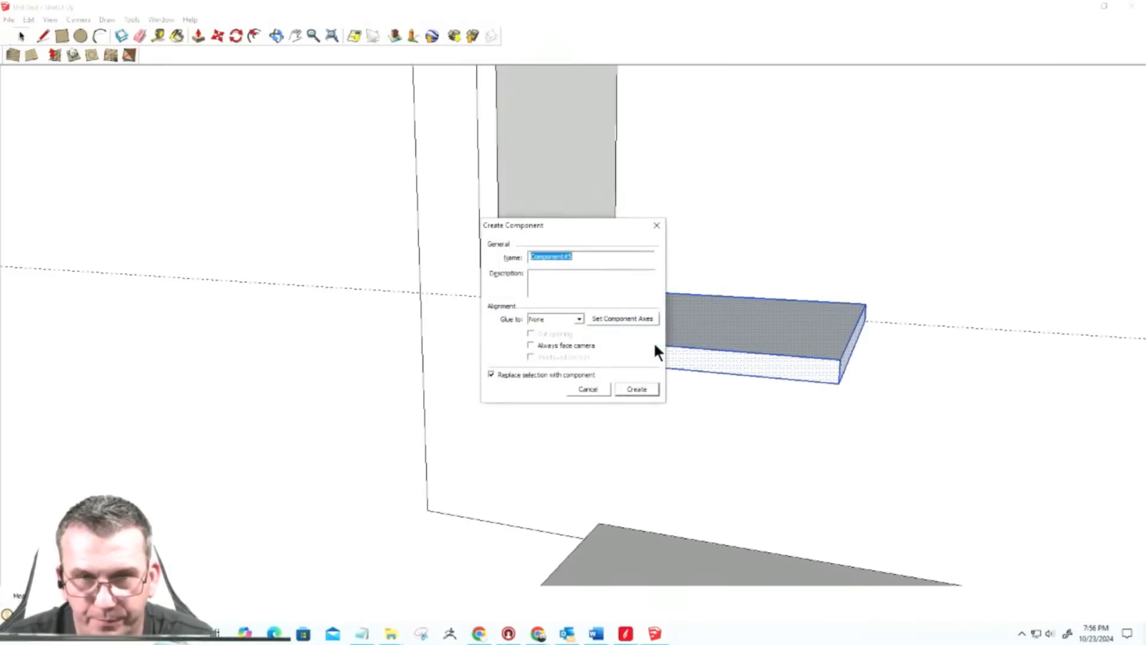
{"action": "left_click", "coordinate": [637, 389]}
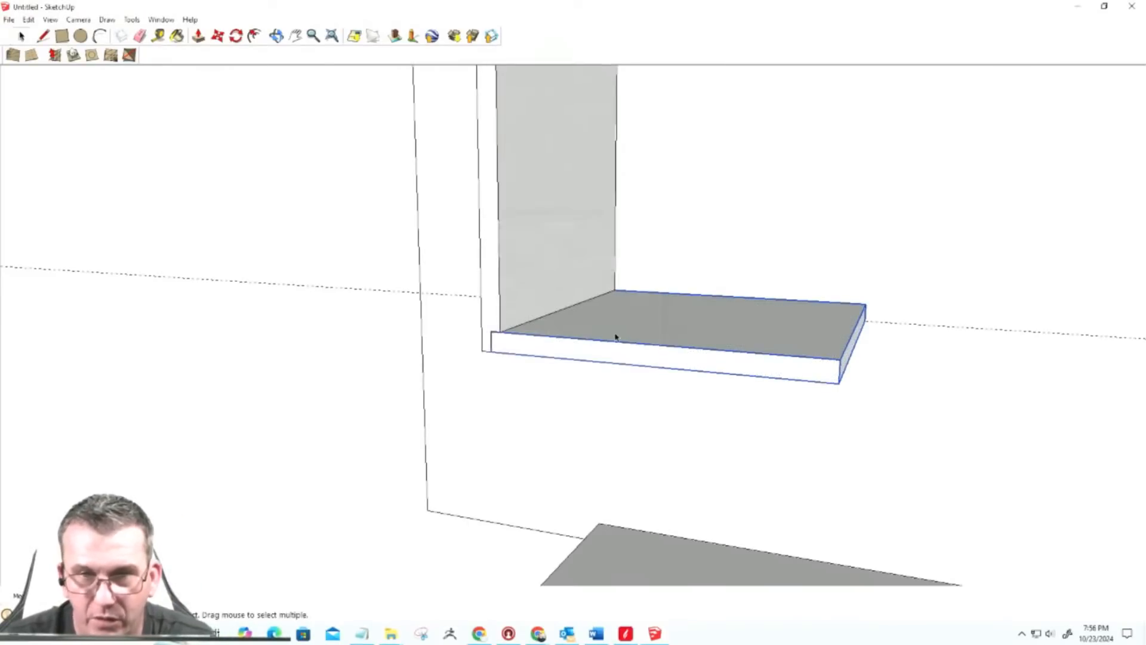
Step: Place Tape Measure guides on the shelf's upper face, inset from its outer end edge and its back edge
{"action": "middle_click_drag", "start_coordinate": [616, 337], "coordinate": [619, 442]}
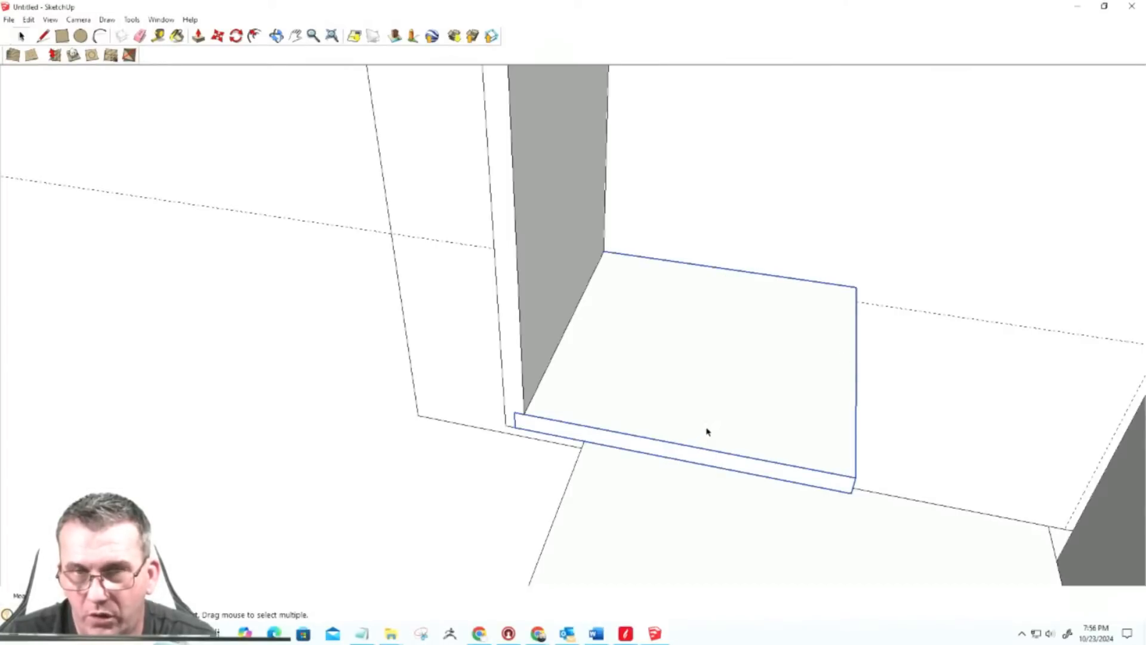
{"action": "left_click", "coordinate": [158, 35]}
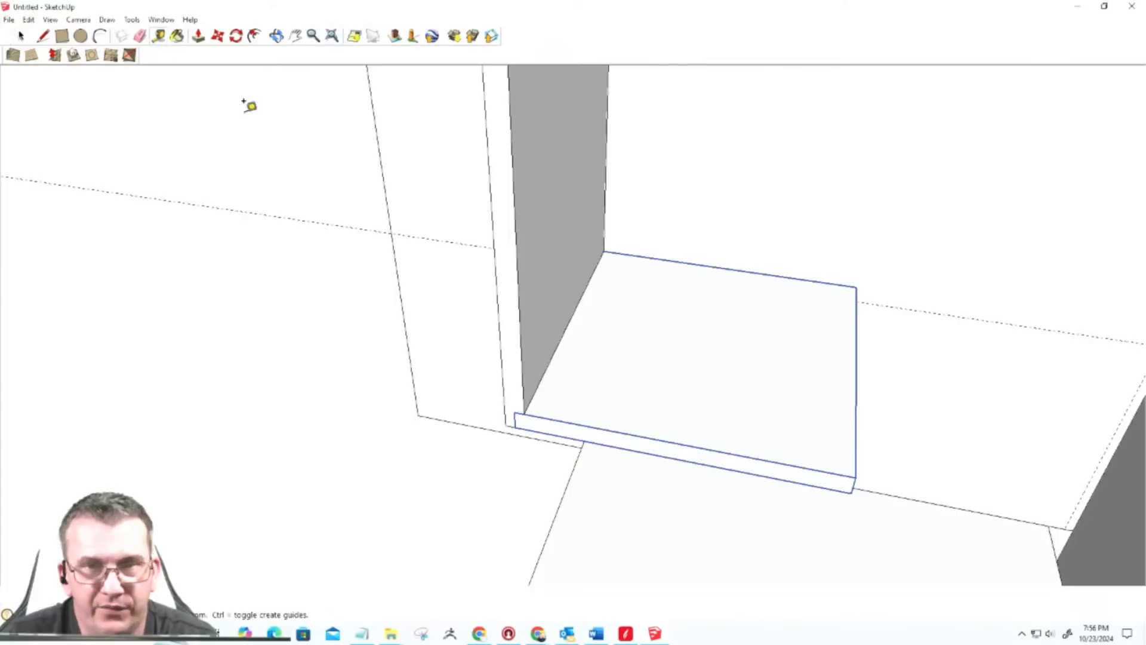
{"action": "left_click", "coordinate": [855, 371]}
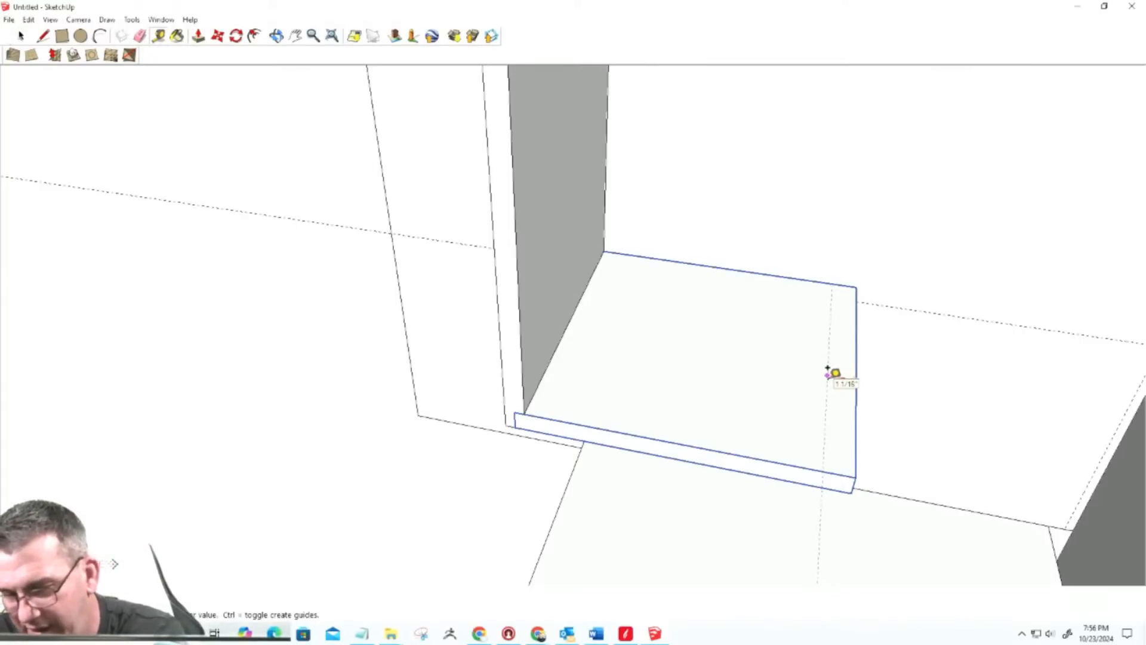
{"action": "left_click", "coordinate": [831, 375]}
{"action": "left_click", "coordinate": [739, 269]}
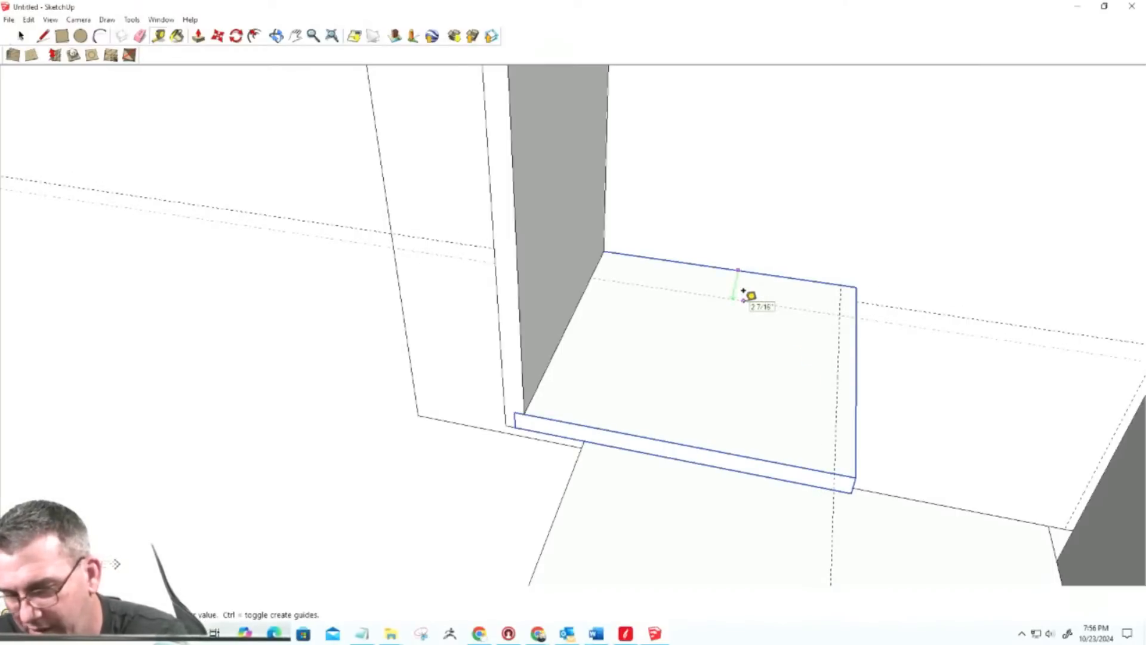
{"action": "left_click", "coordinate": [744, 293]}
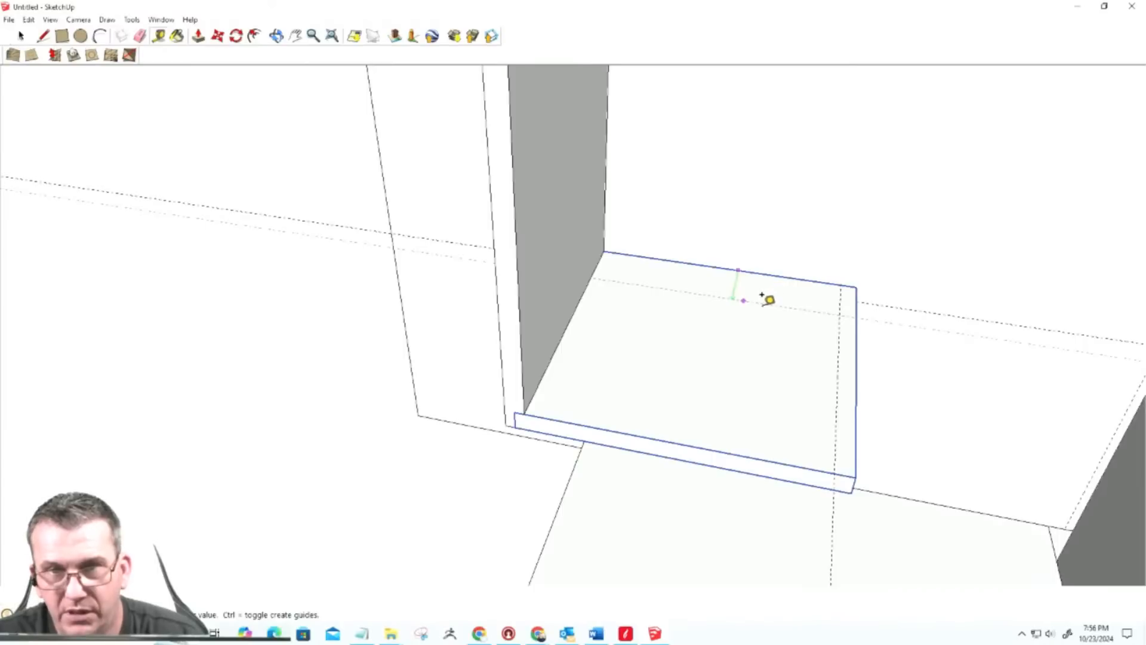
{"action": "left_click", "coordinate": [768, 266]}
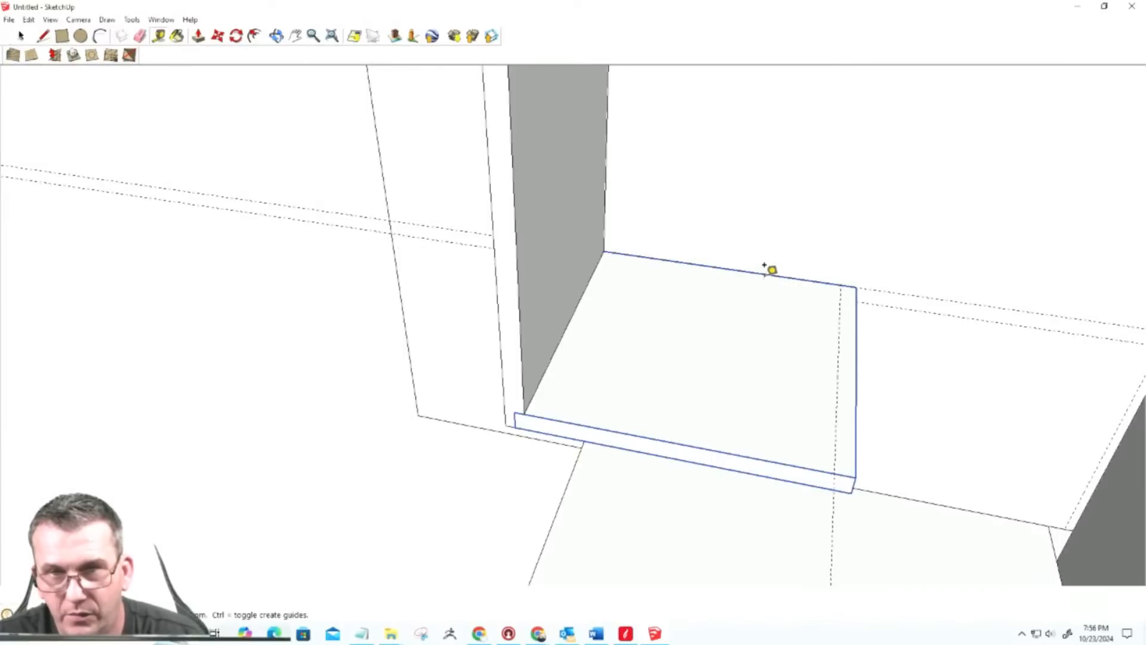
{"action": "left_click", "coordinate": [769, 276]}
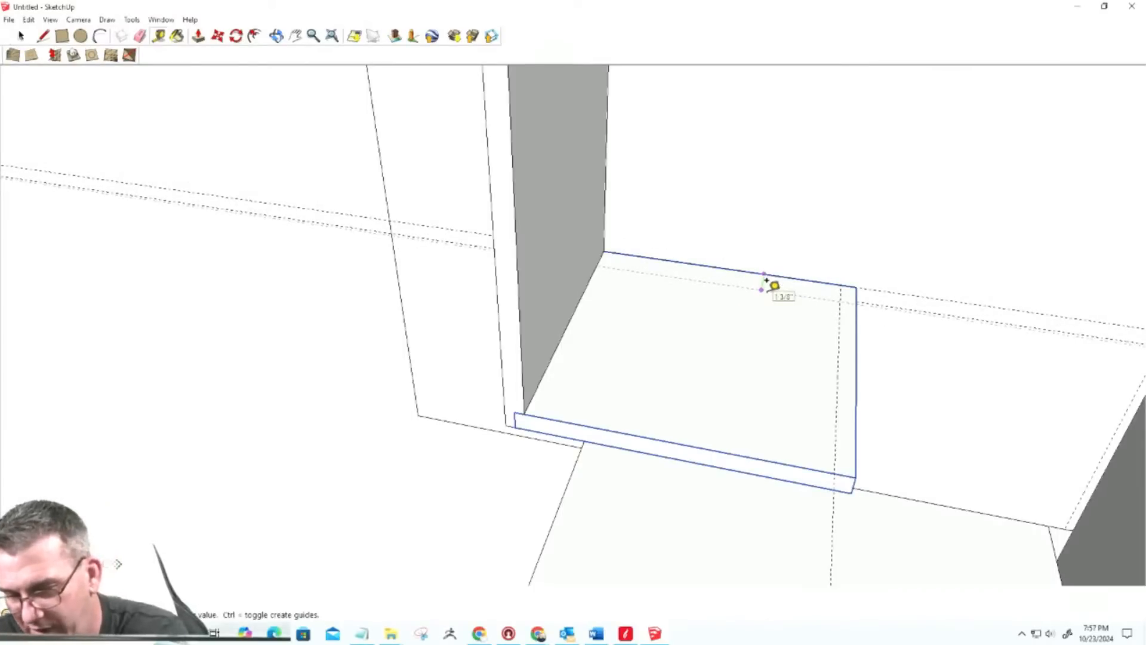
{"action": "left_click", "coordinate": [767, 280]}
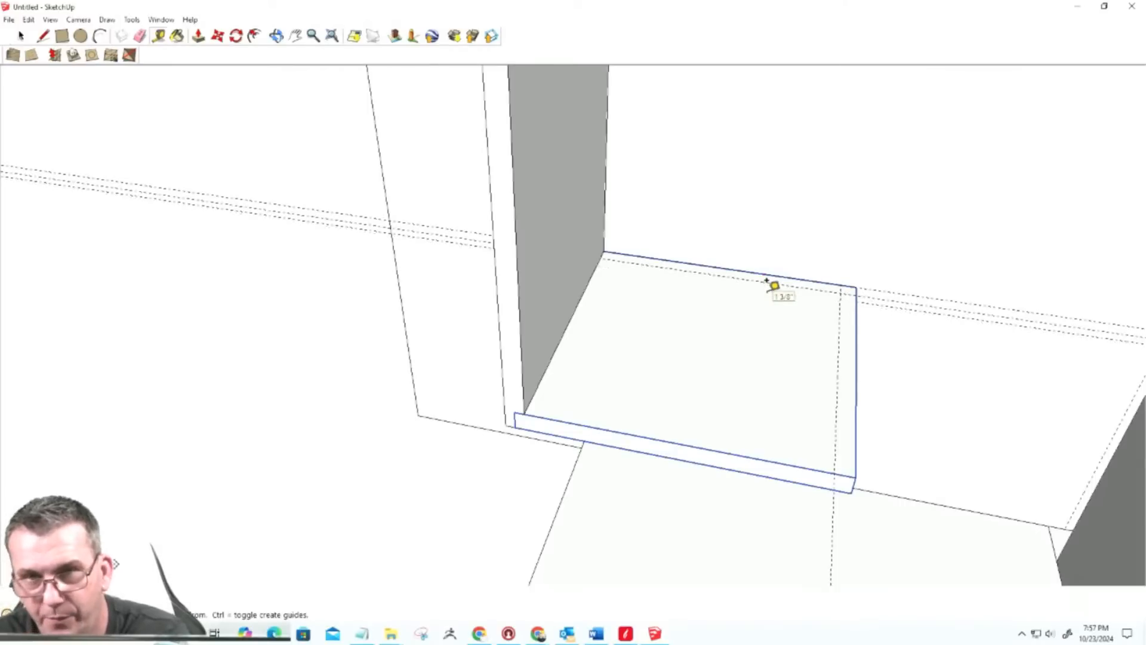
Step: Add a guide offset from the upright panel's base edge and another 3/4" in from the shelf's front edge
{"action": "left_click", "coordinate": [547, 358]}
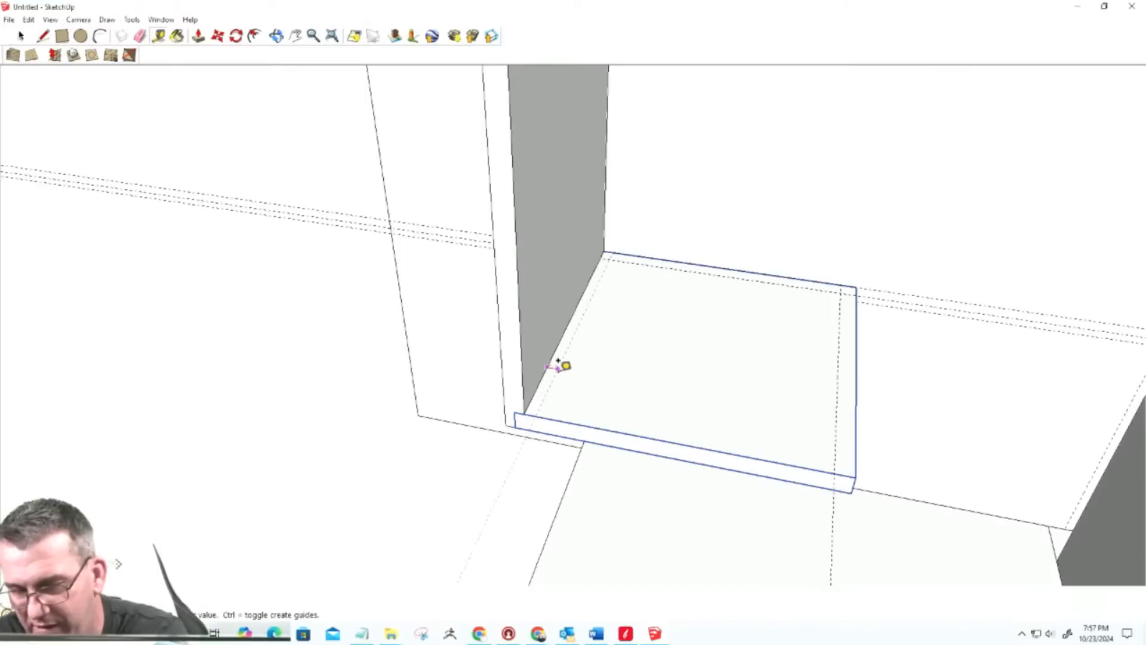
{"action": "left_click", "coordinate": [560, 364]}
{"action": "left_click", "coordinate": [627, 434]}
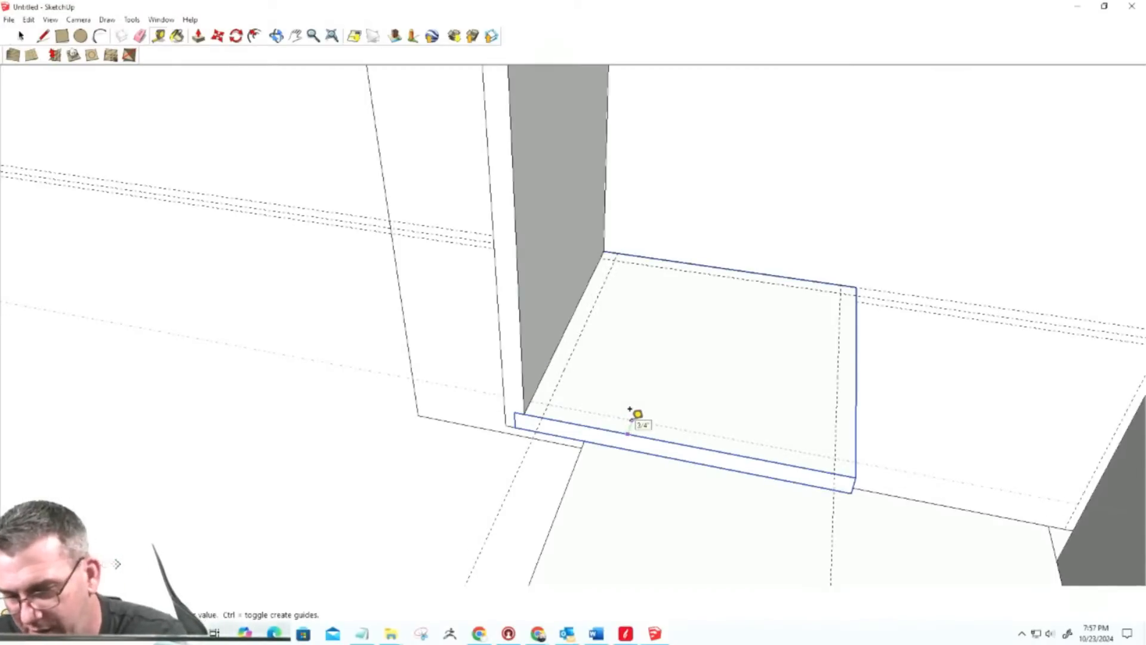
{"action": "left_click", "coordinate": [634, 412]}
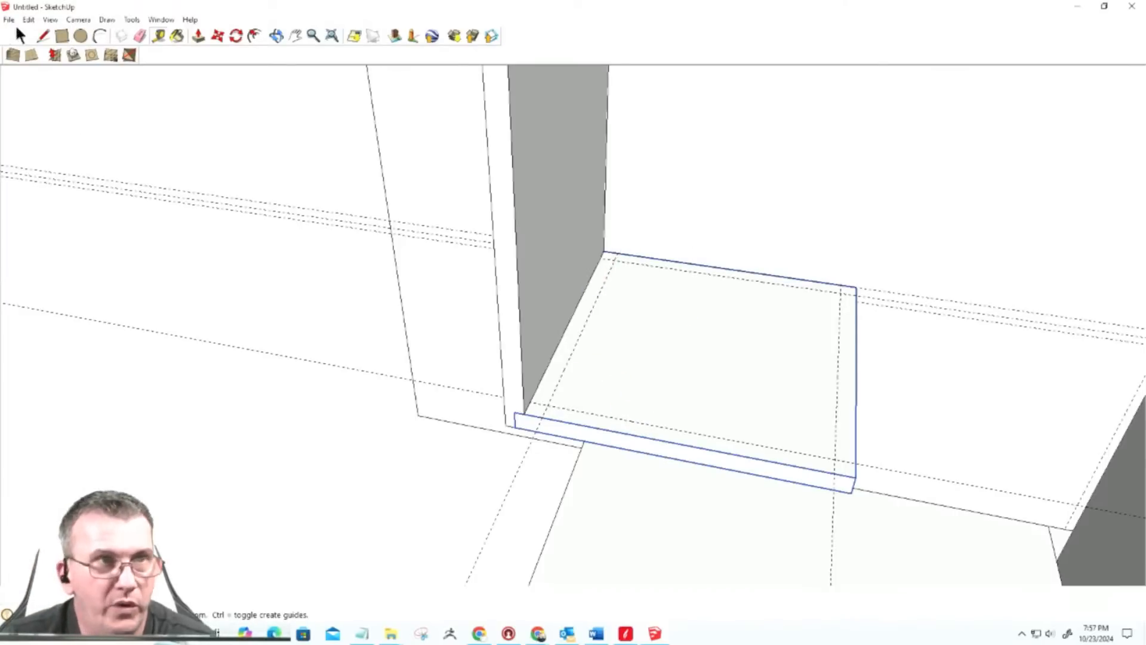
Step: Draw a narrow slot rectangle on the shelf beside the upright panel, running from the back guide to the front guide
{"action": "left_click", "coordinate": [62, 36]}
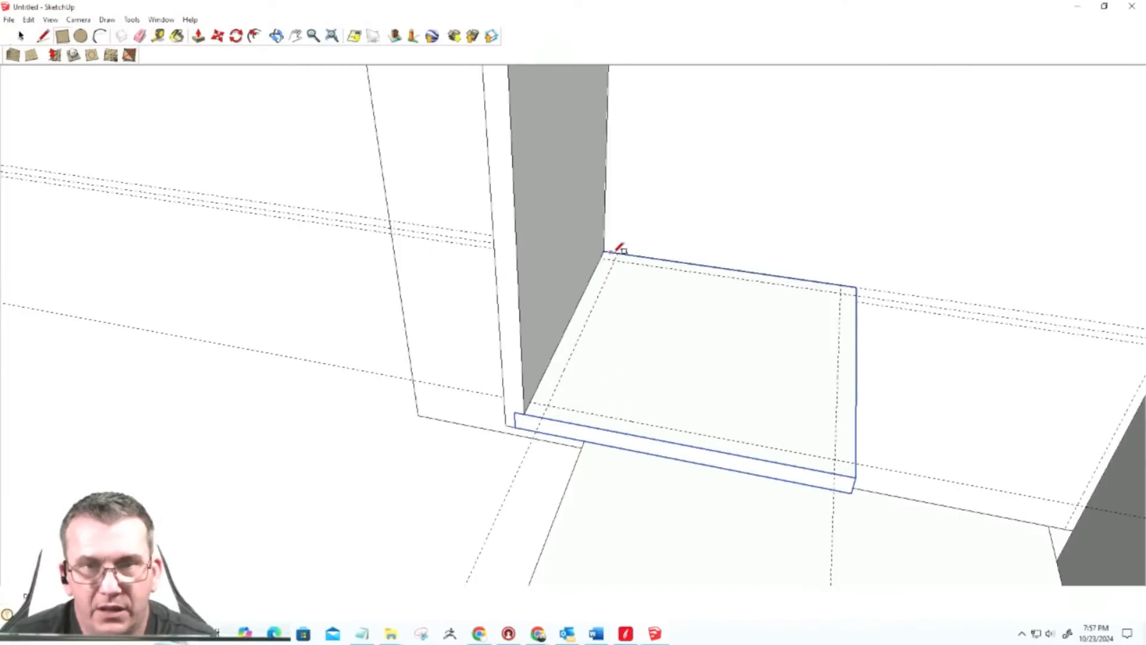
{"action": "left_click", "coordinate": [615, 261]}
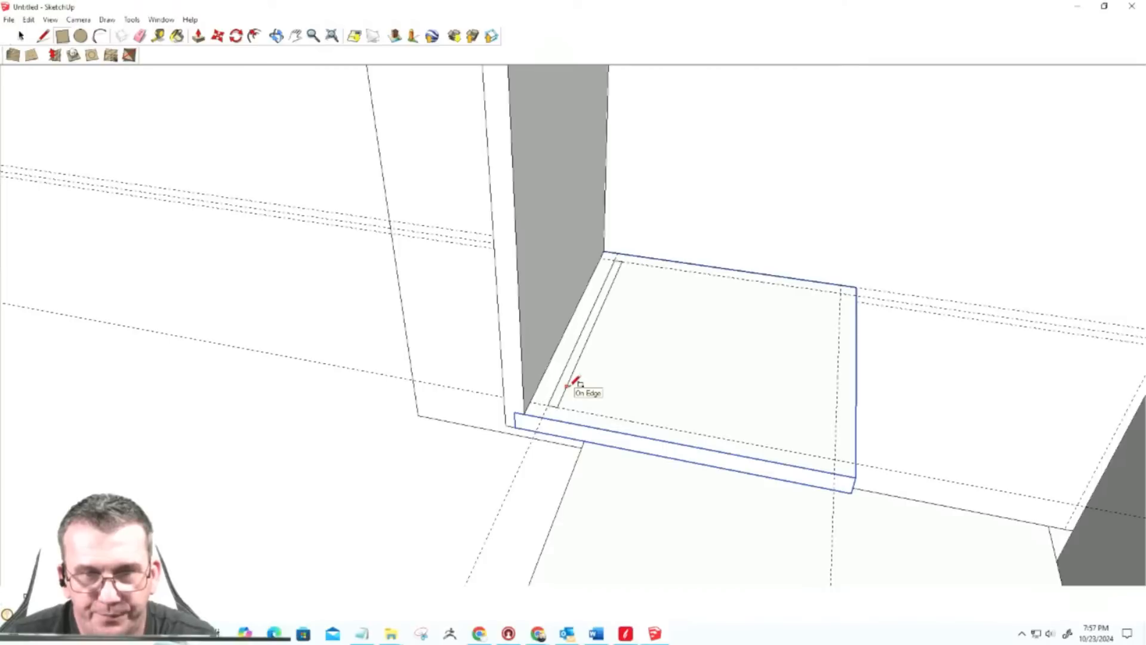
{"action": "key", "text": "space"}
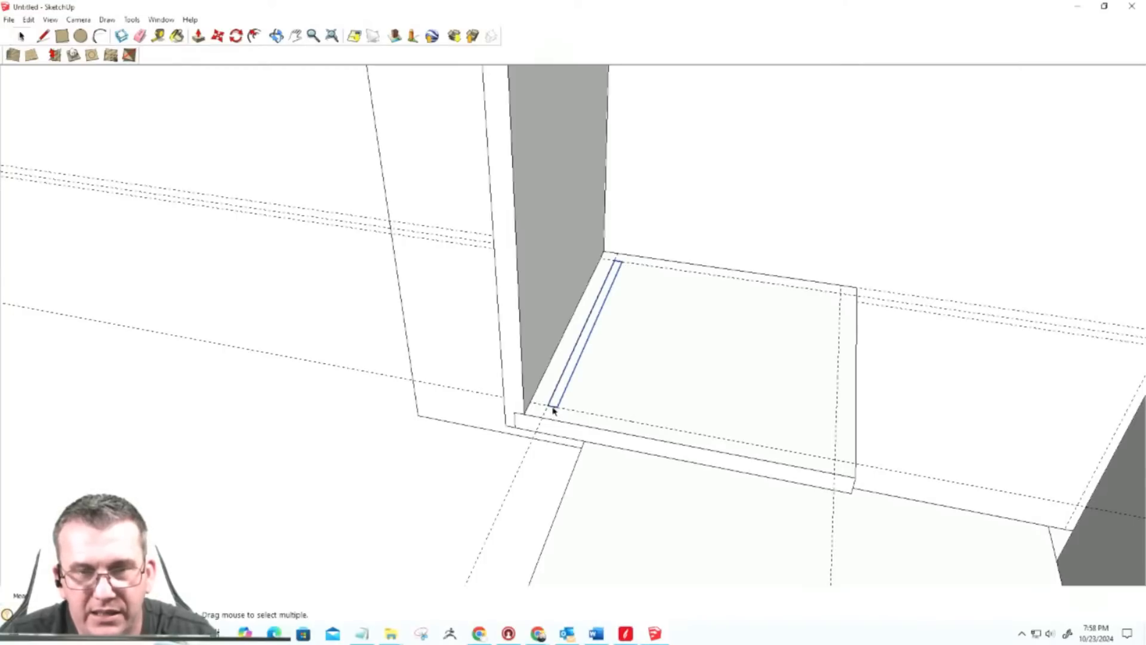
Step: Try to copy the slot rectangle along the shelf from its front edge's midpoint, and undo the copy
{"action": "key", "text": "m"}
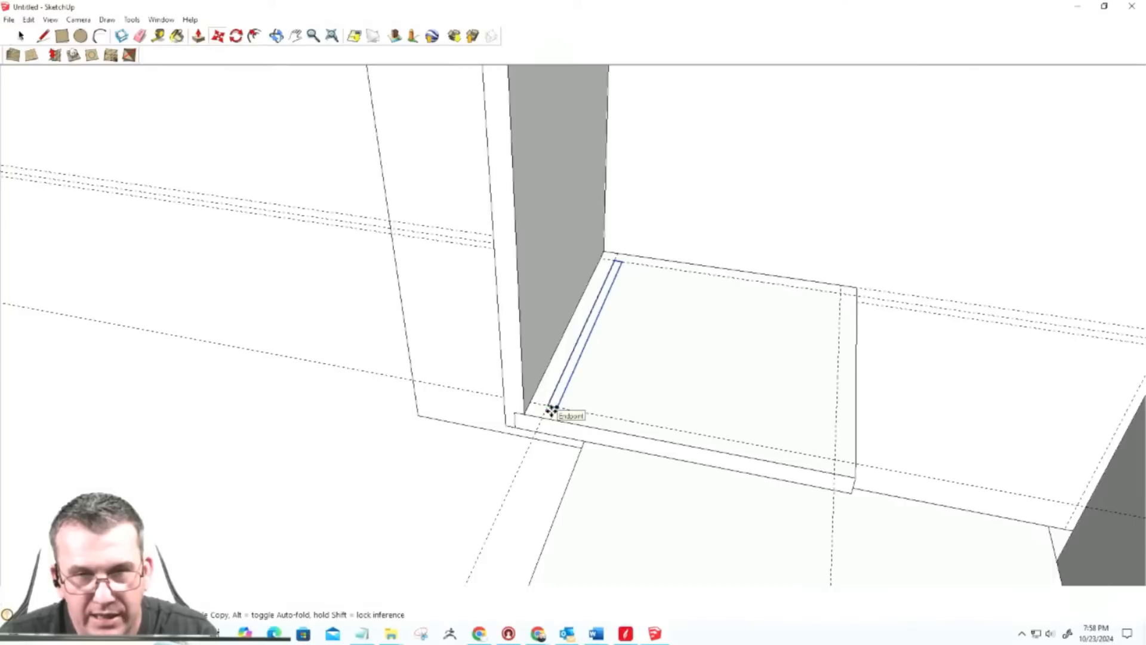
{"action": "scroll", "coordinate": [553, 407], "scroll_direction": "up", "scroll_amount": 4}
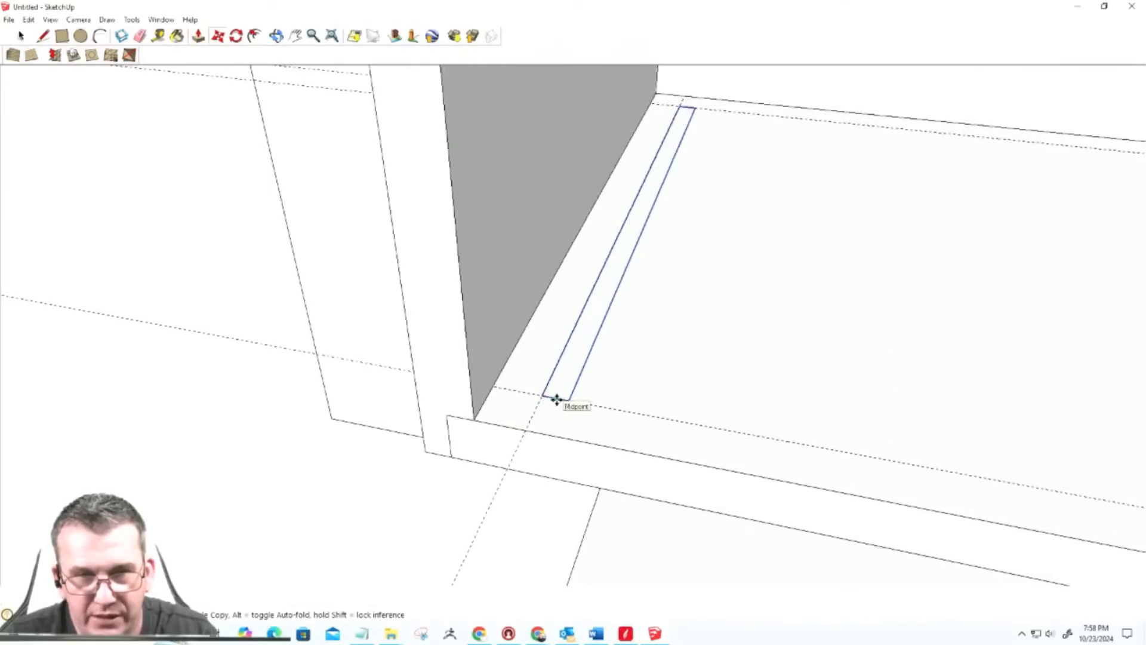
{"action": "left_click", "coordinate": [556, 399]}
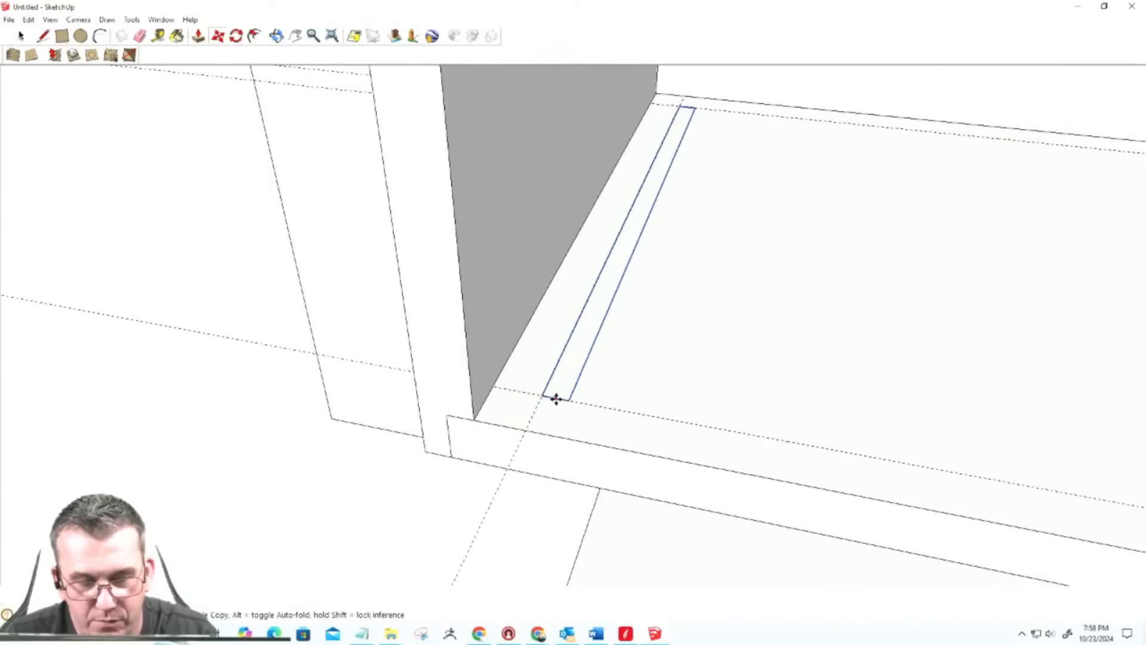
{"action": "key", "text": "ctrl"}
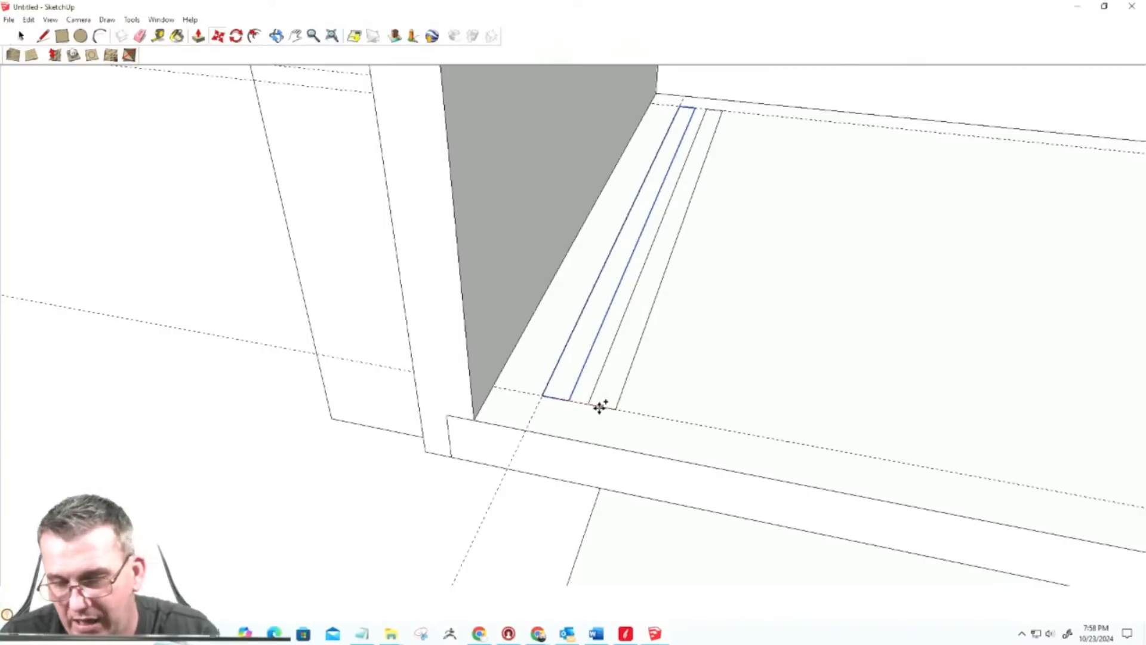
{"action": "left_click", "coordinate": [599, 406]}
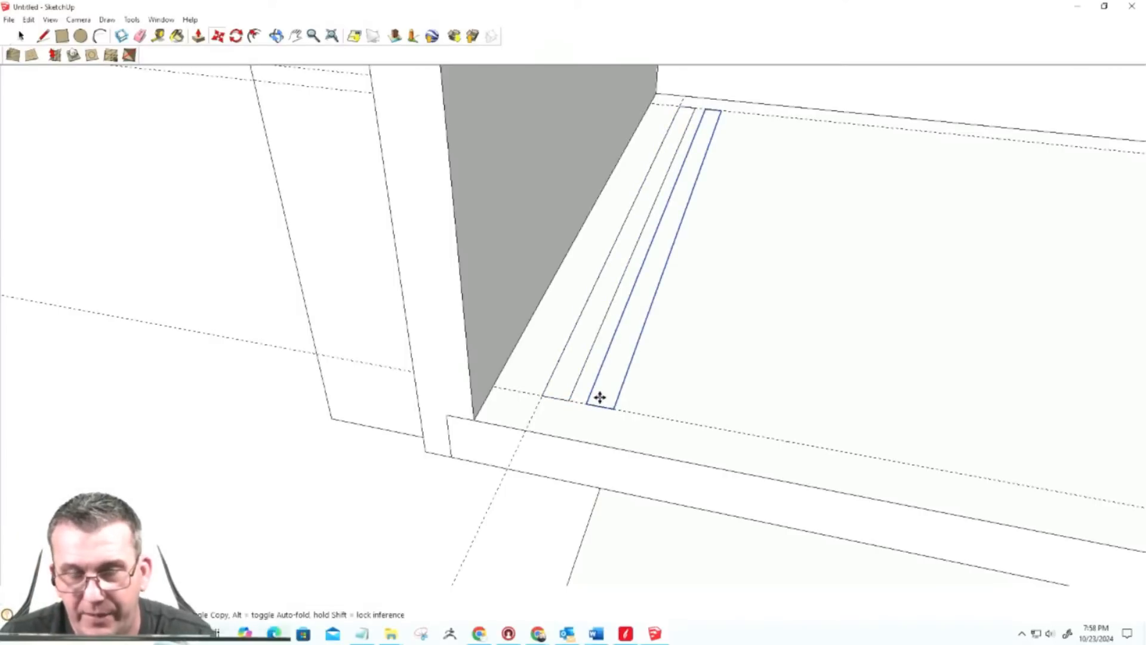
{"action": "scroll", "coordinate": [591, 391], "scroll_direction": "down", "scroll_amount": 3}
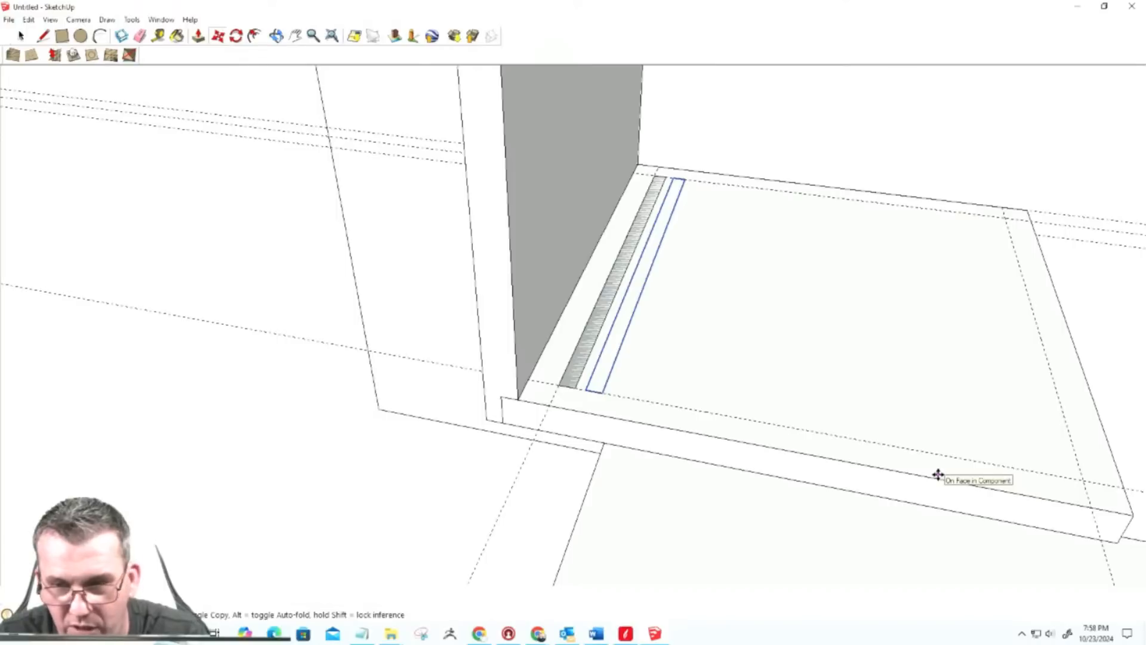
{"action": "key", "text": "Return"}
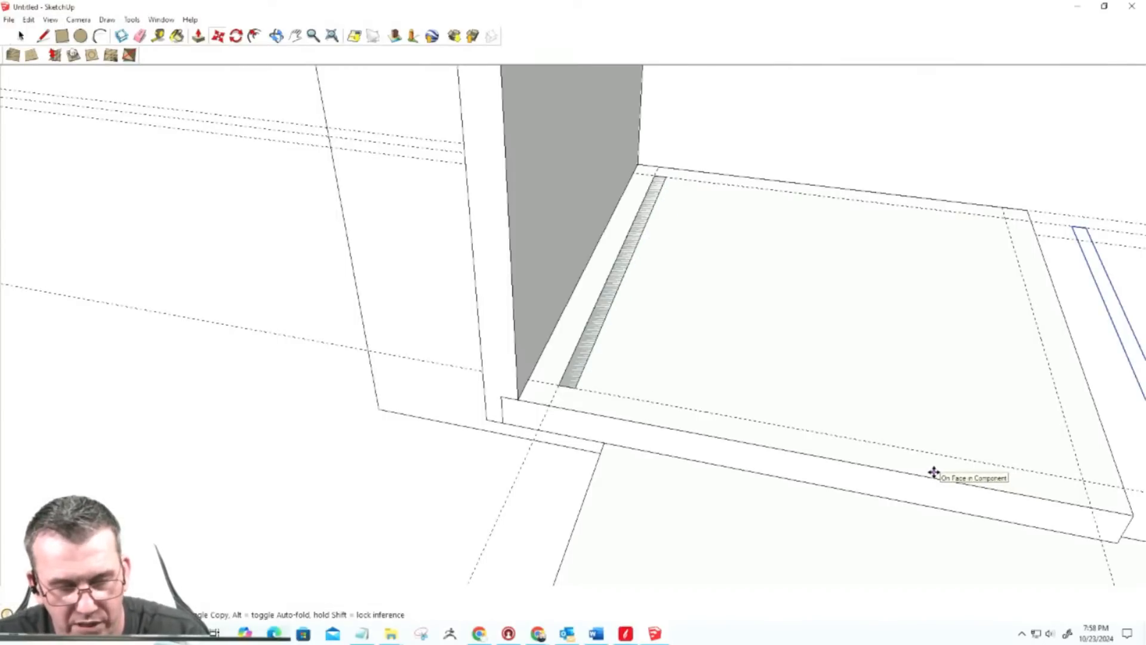
{"action": "key", "text": "ctrl+z"}
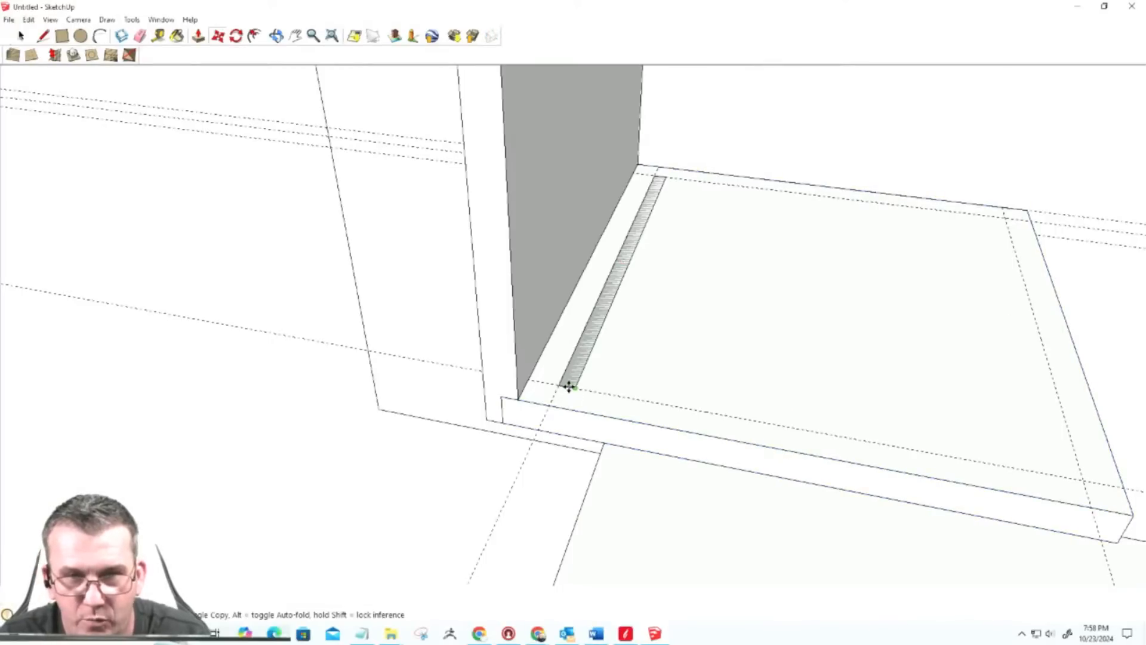
Step: Delete the face of the slot rectangle on the shelf, keeping only its outline edges
{"action": "scroll", "coordinate": [569, 387], "scroll_direction": "up", "scroll_amount": 3}
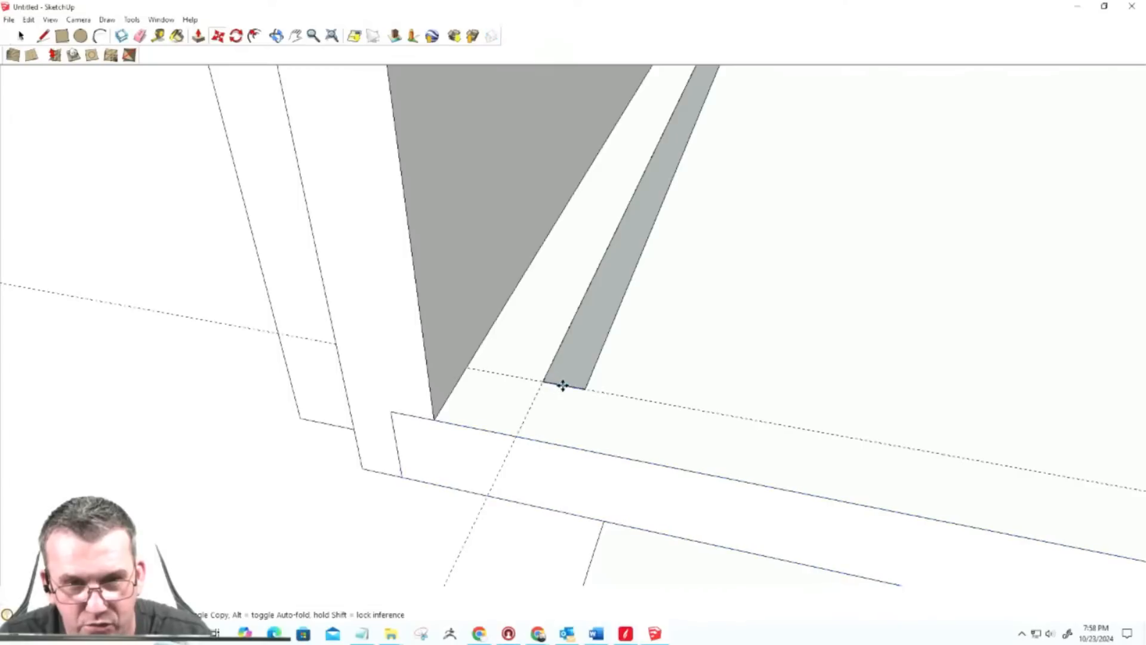
{"action": "scroll", "coordinate": [564, 385], "scroll_direction": "down", "scroll_amount": 2}
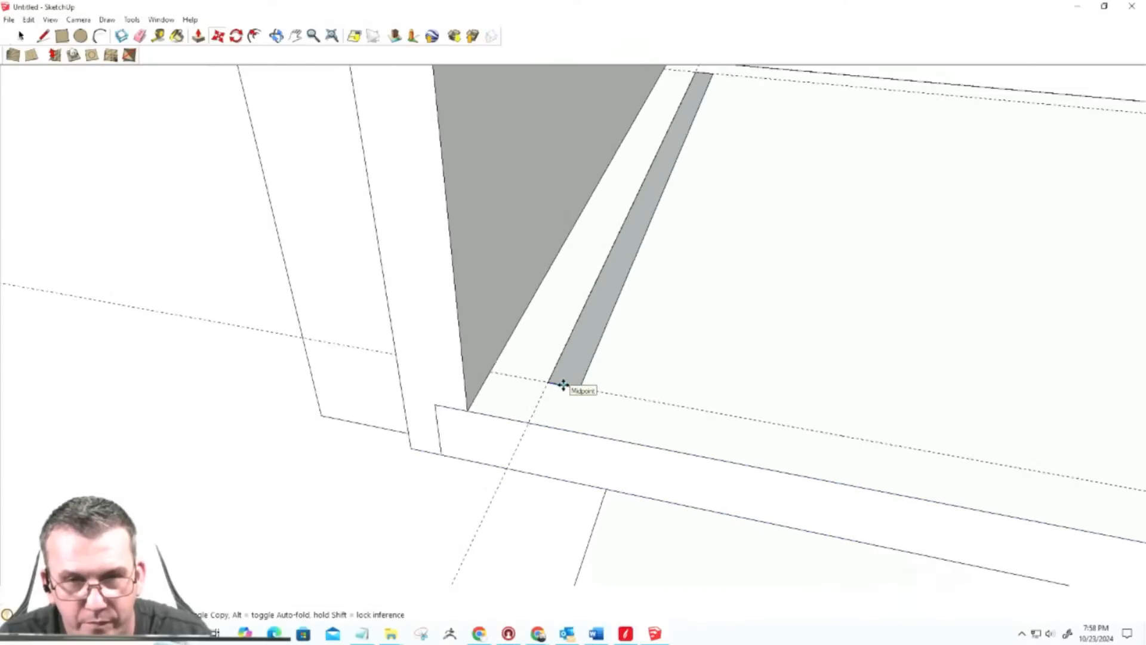
{"action": "key", "text": "space"}
{"action": "left_click", "coordinate": [565, 382]}
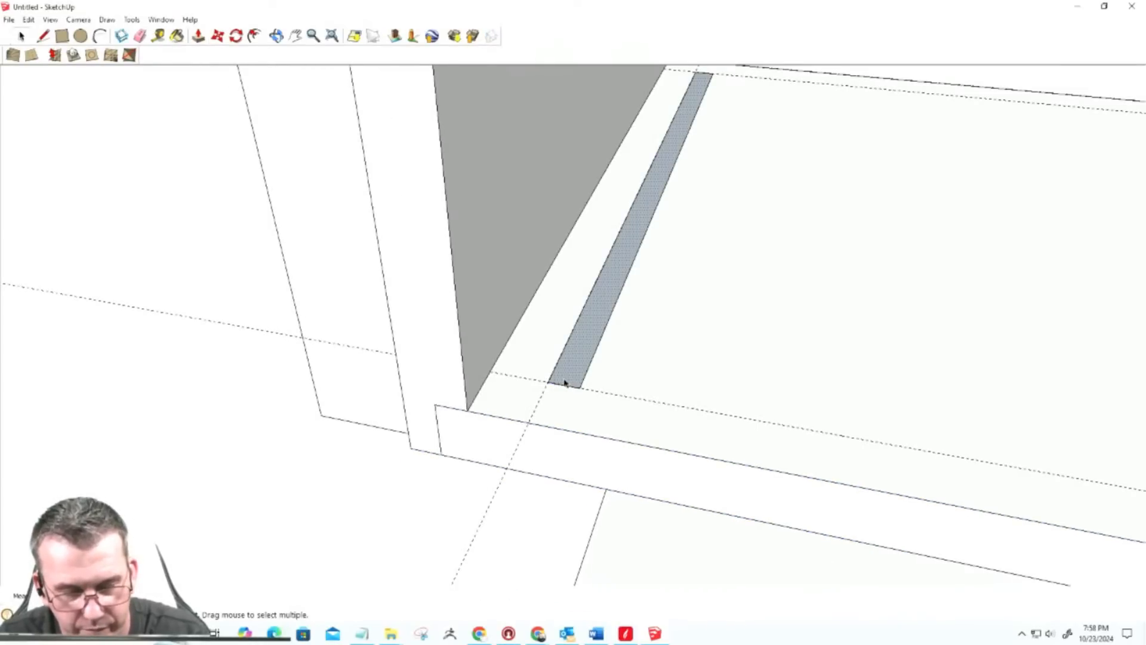
{"action": "key", "text": "Delete"}
Step: Copy the slot's outline edges from their front midpoint along the shelf's front guide, and repeat the copy as an evenly spaced array
{"action": "left_click", "coordinate": [559, 384]}
{"action": "scroll", "coordinate": [569, 399], "scroll_direction": "down", "scroll_amount": 2}
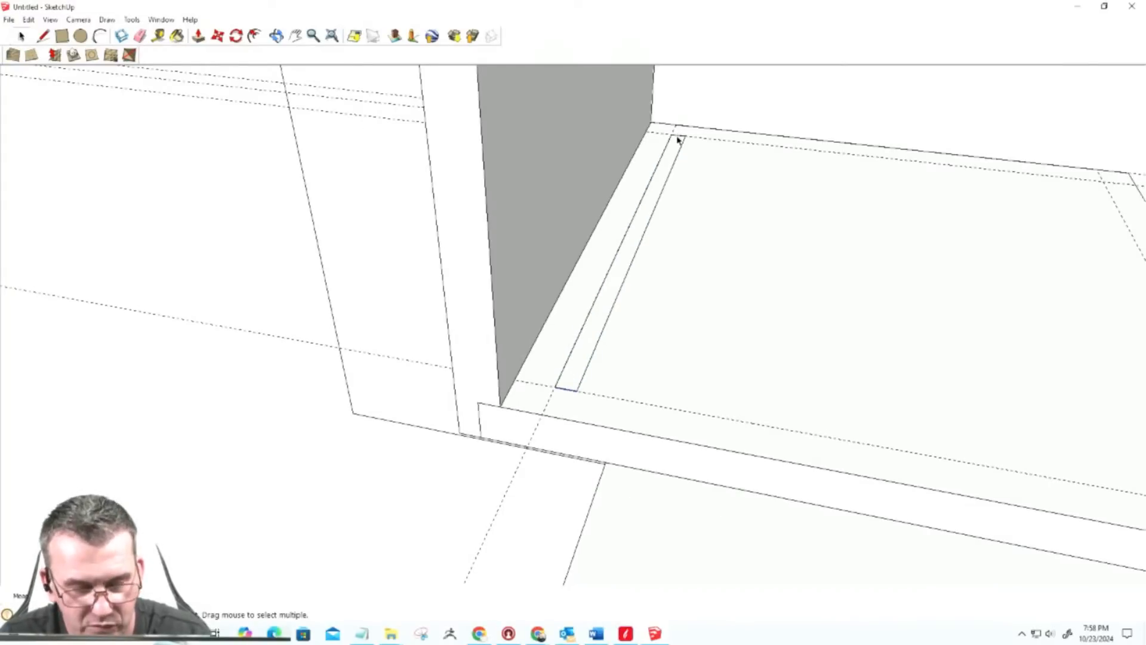
{"action": "left_click", "coordinate": [655, 177], "text": "shift"}
{"action": "left_click", "coordinate": [664, 189], "text": "shift"}
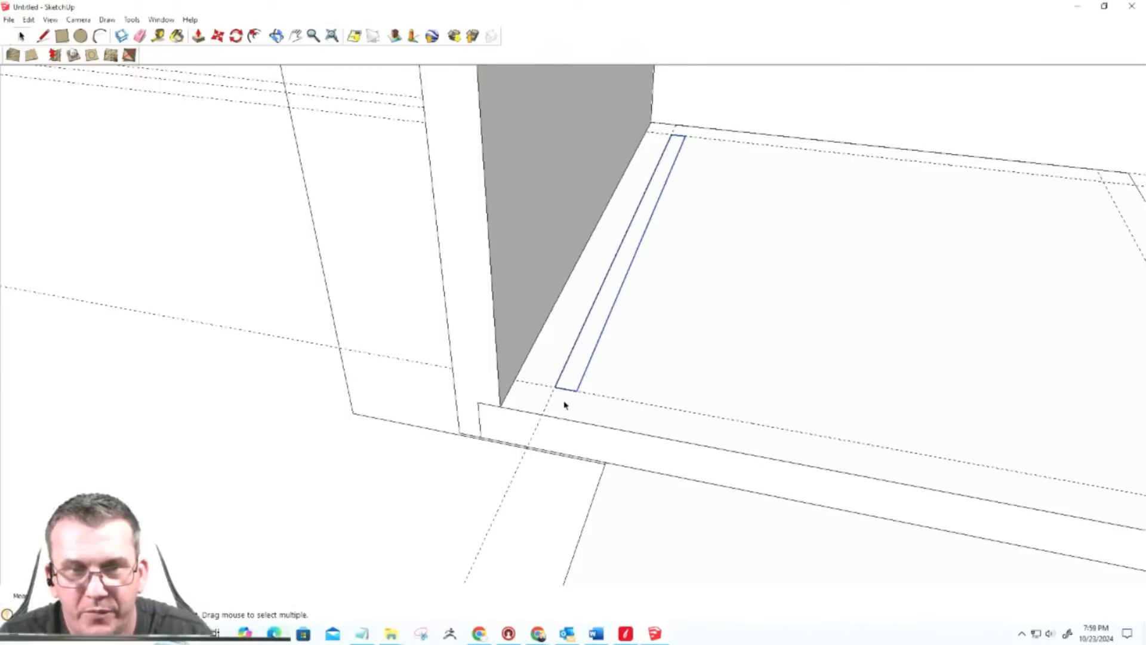
{"action": "scroll", "coordinate": [567, 395], "scroll_direction": "up", "scroll_amount": 1}
{"action": "key", "text": "m"}
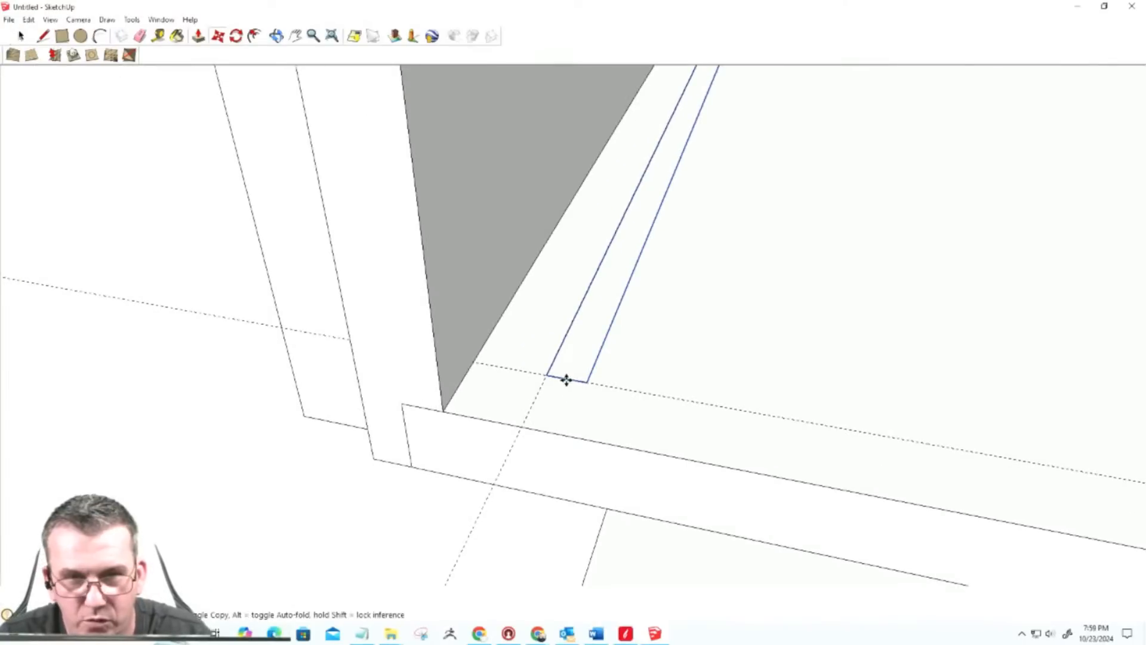
{"action": "key", "text": "ctrl"}
{"action": "left_click", "coordinate": [567, 380]}
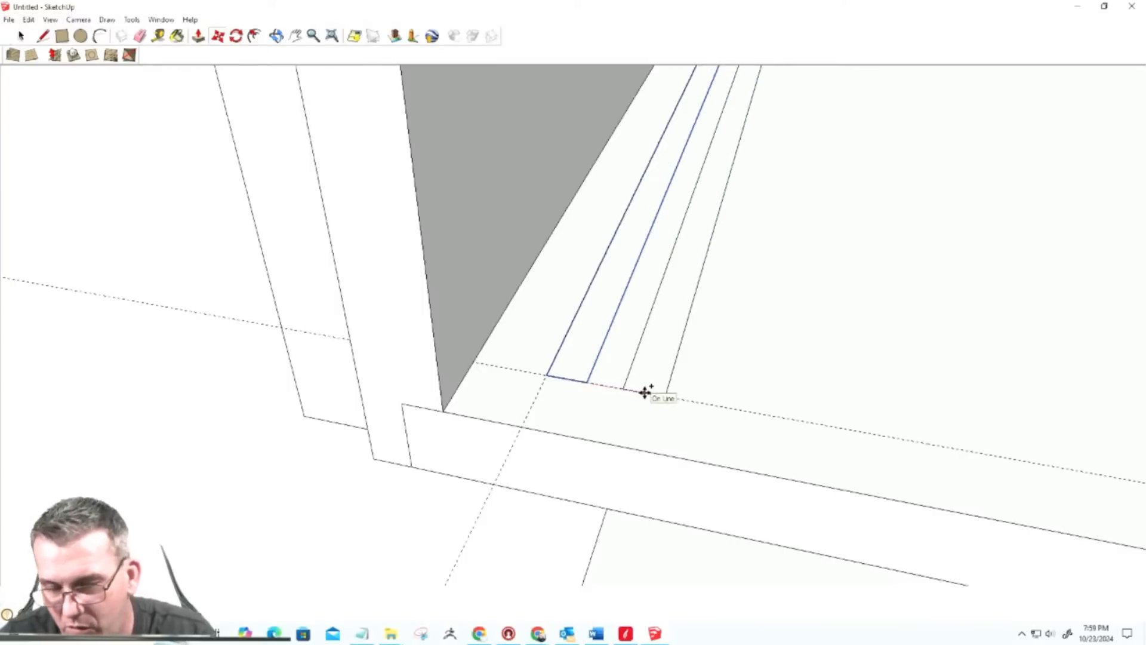
{"action": "left_click", "coordinate": [645, 392]}
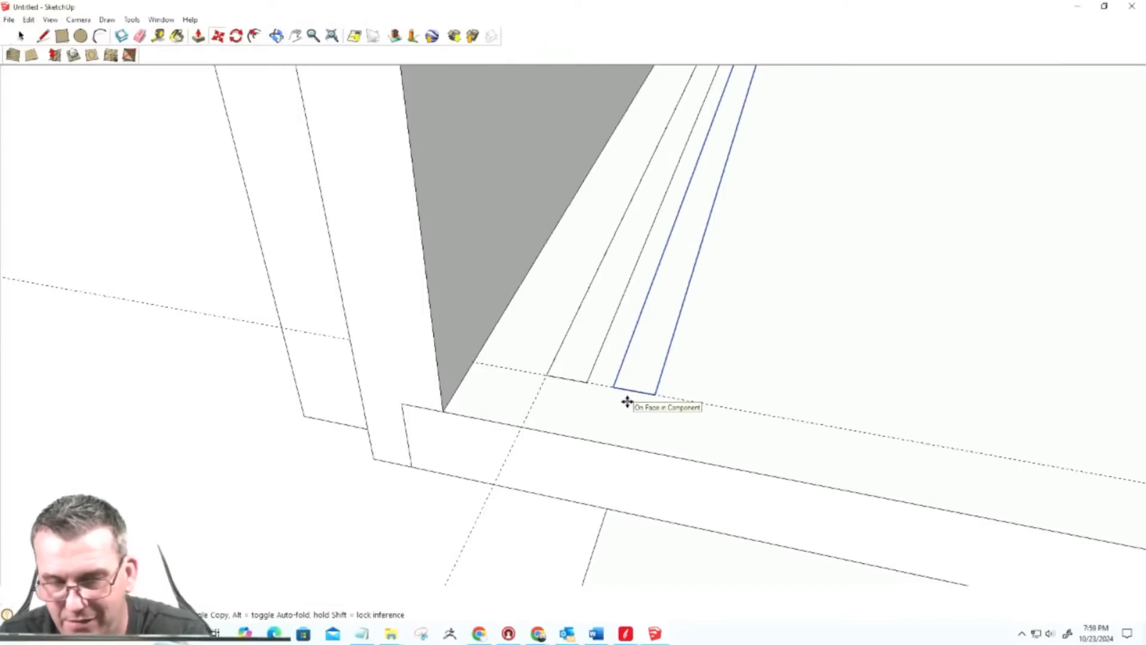
{"action": "key", "text": "Return"}
{"action": "scroll", "coordinate": [589, 381], "scroll_direction": "down", "scroll_amount": 7}
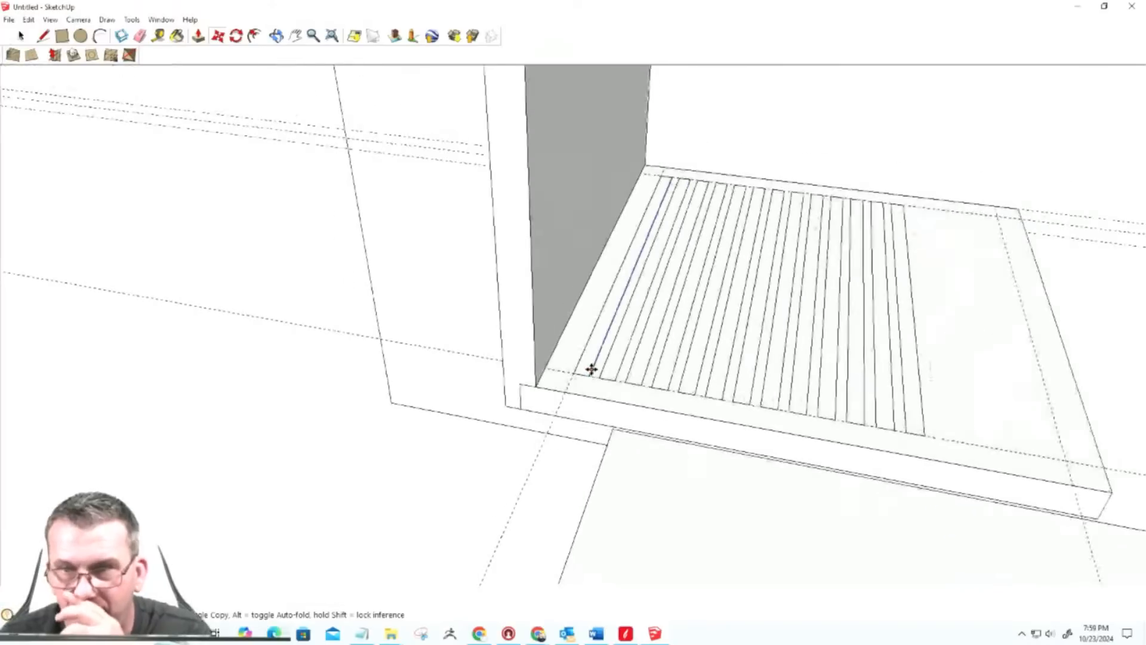
Step: Copy the last slot outline about 5/8" toward the shelf's outer end and repeat the copy as a 6x array
{"action": "scroll", "coordinate": [896, 385], "scroll_direction": "up", "scroll_amount": 4}
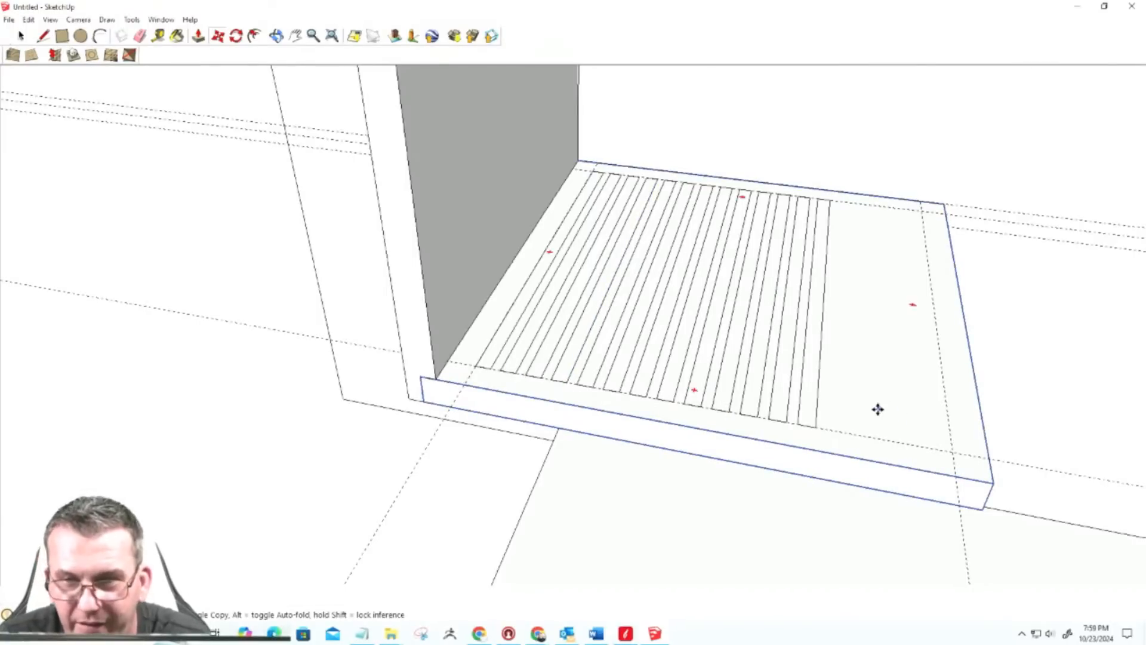
{"action": "scroll", "coordinate": [888, 439], "scroll_direction": "down", "scroll_amount": 1}
{"action": "scroll", "coordinate": [887, 440], "scroll_direction": "up", "scroll_amount": 5}
{"action": "scroll", "coordinate": [668, 396], "scroll_direction": "down", "scroll_amount": 3}
{"action": "scroll", "coordinate": [773, 382], "scroll_direction": "up", "scroll_amount": 2}
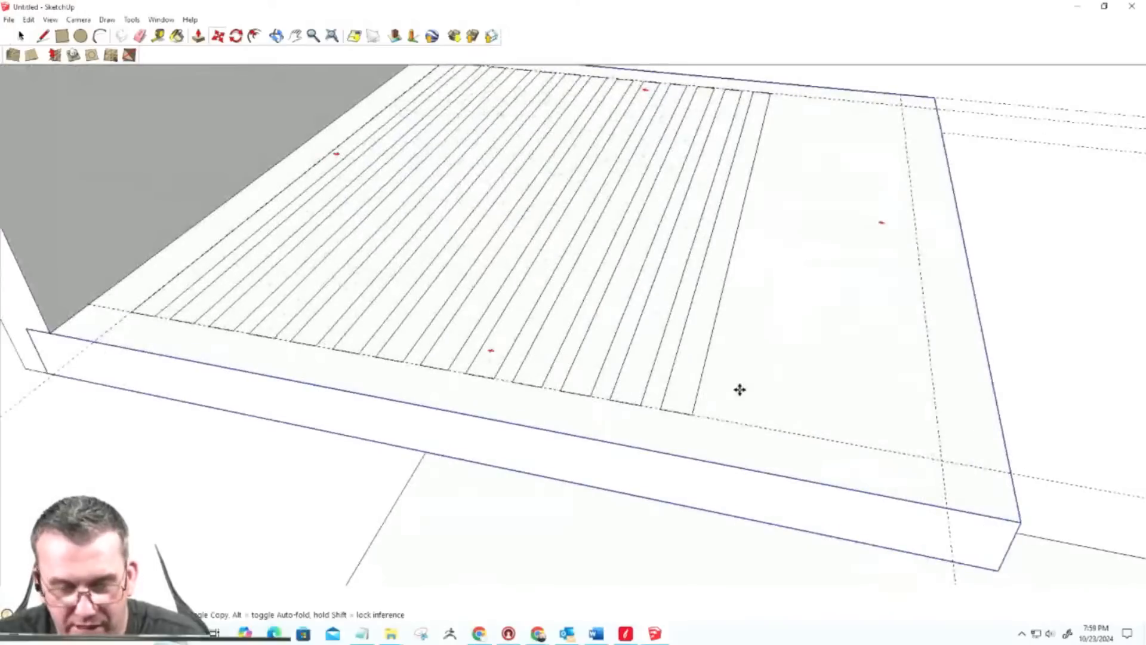
{"action": "key", "text": "space"}
{"action": "left_click", "coordinate": [747, 117]}
{"action": "left_click", "coordinate": [762, 93], "text": "shift"}
{"action": "left_click", "coordinate": [765, 120], "text": "shift"}
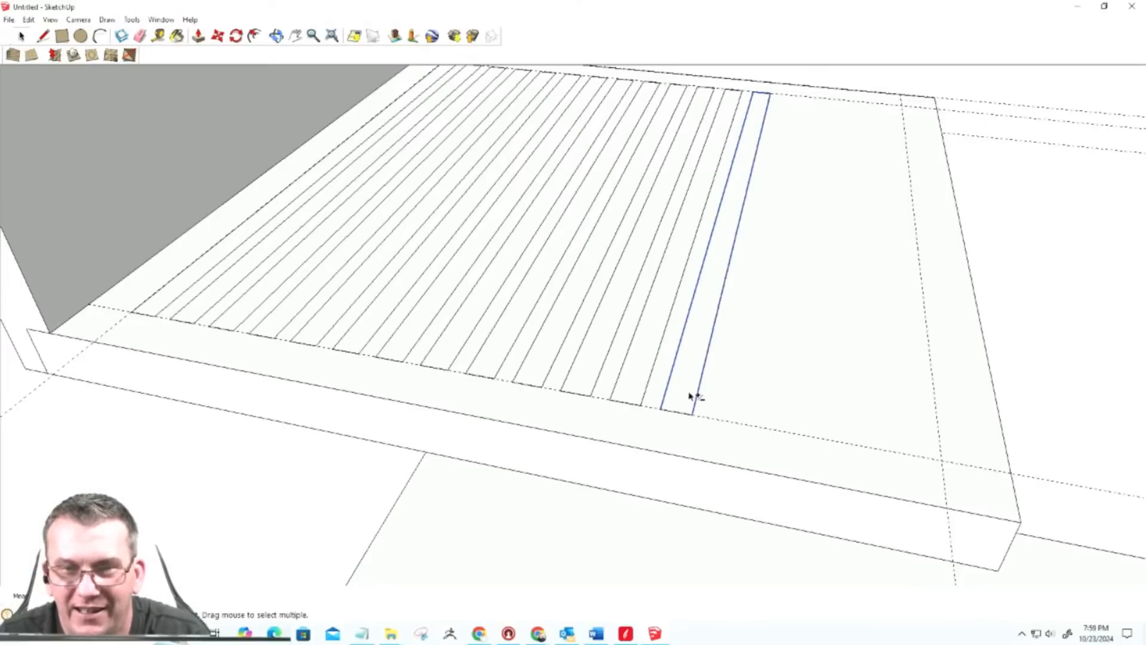
{"action": "left_click", "coordinate": [673, 412], "text": "shift"}
{"action": "key", "text": "m"}
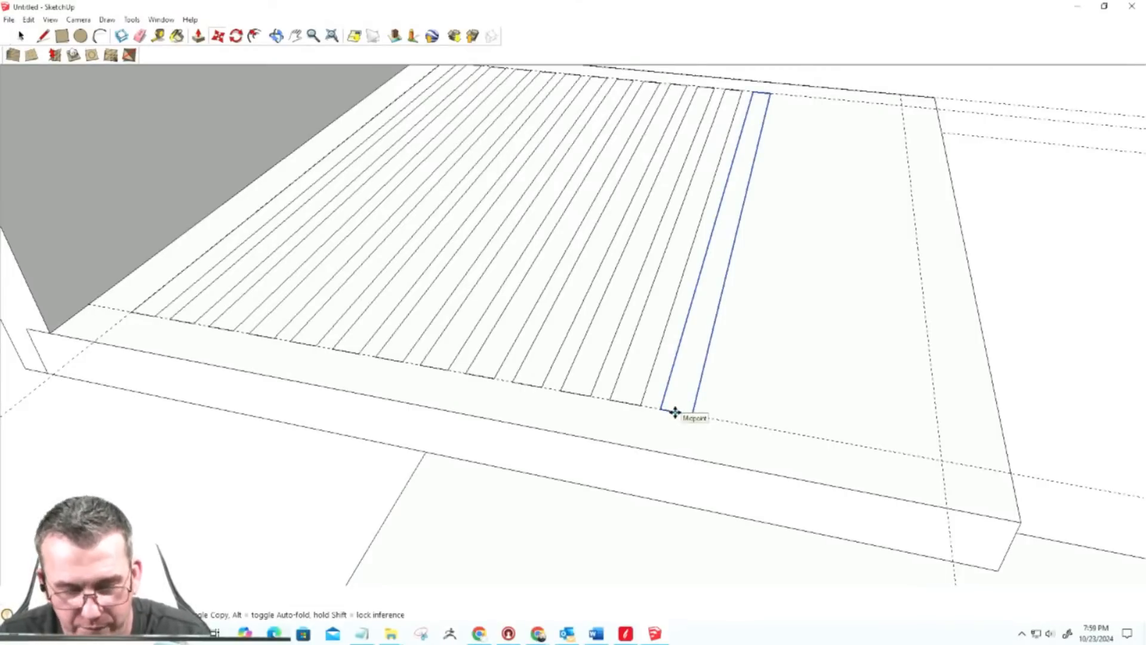
{"action": "left_click", "coordinate": [674, 412]}
{"action": "key", "text": "ctrl"}
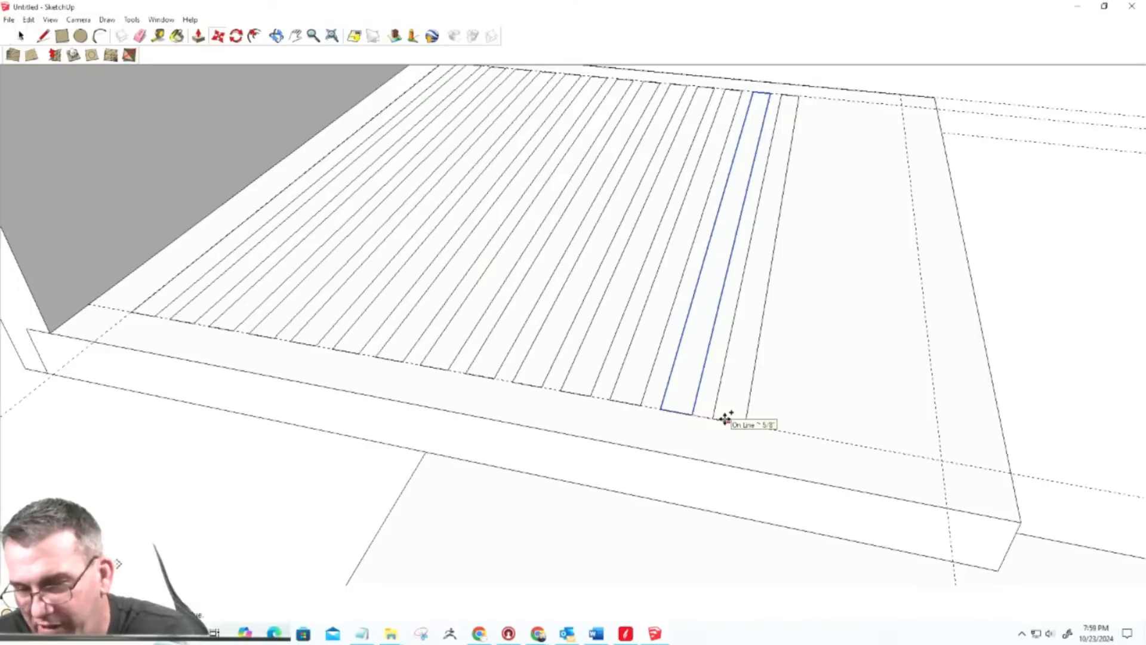
{"action": "left_click", "coordinate": [726, 418]}
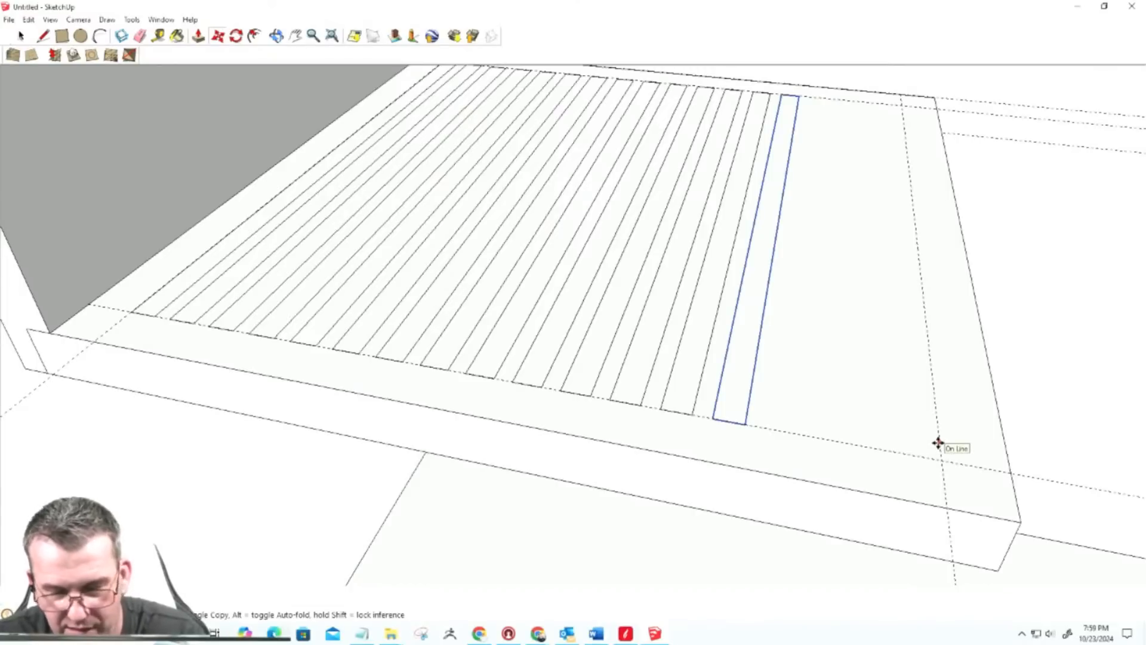
{"action": "type", "text": "6x"}
{"action": "key", "text": "Return"}
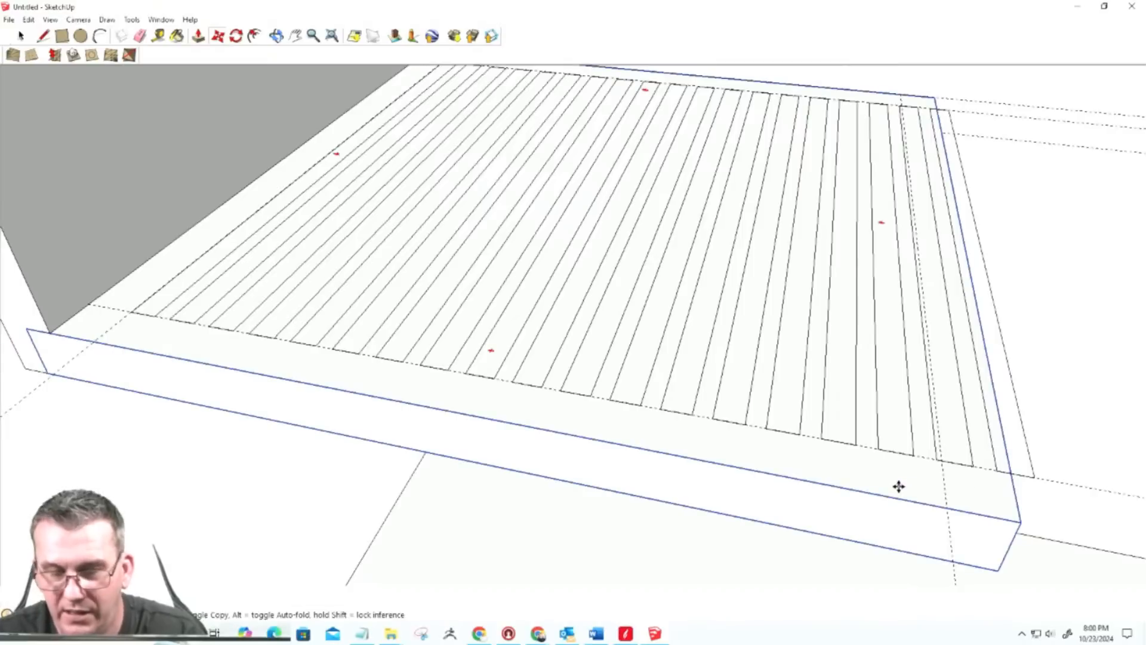
Step: Delete the edges of the last slot outline, which overhangs the shelf's outer end
{"action": "key", "text": "space"}
{"action": "left_click", "coordinate": [973, 464]}
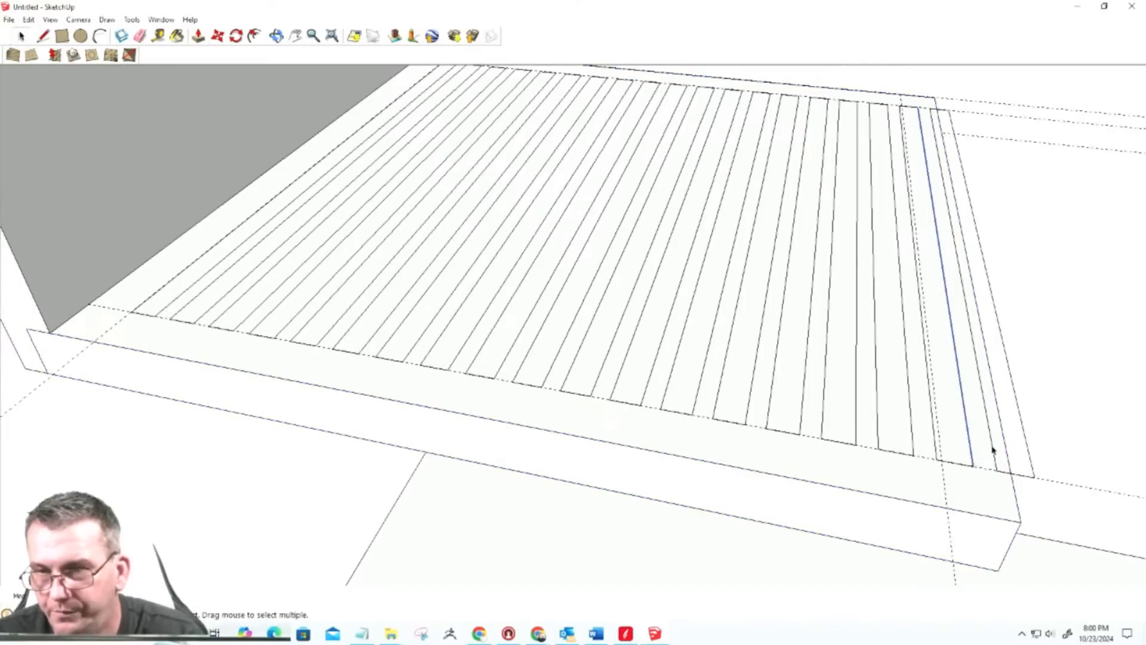
{"action": "left_click", "coordinate": [993, 449]}
{"action": "key", "text": "Delete"}
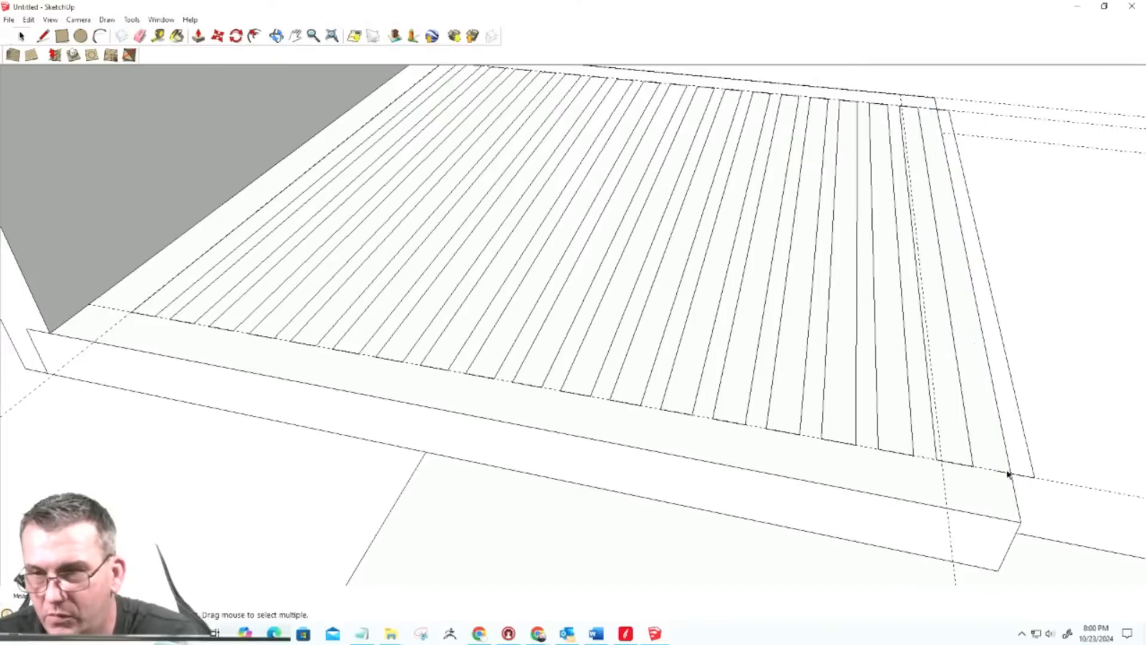
{"action": "left_click", "coordinate": [1026, 452]}
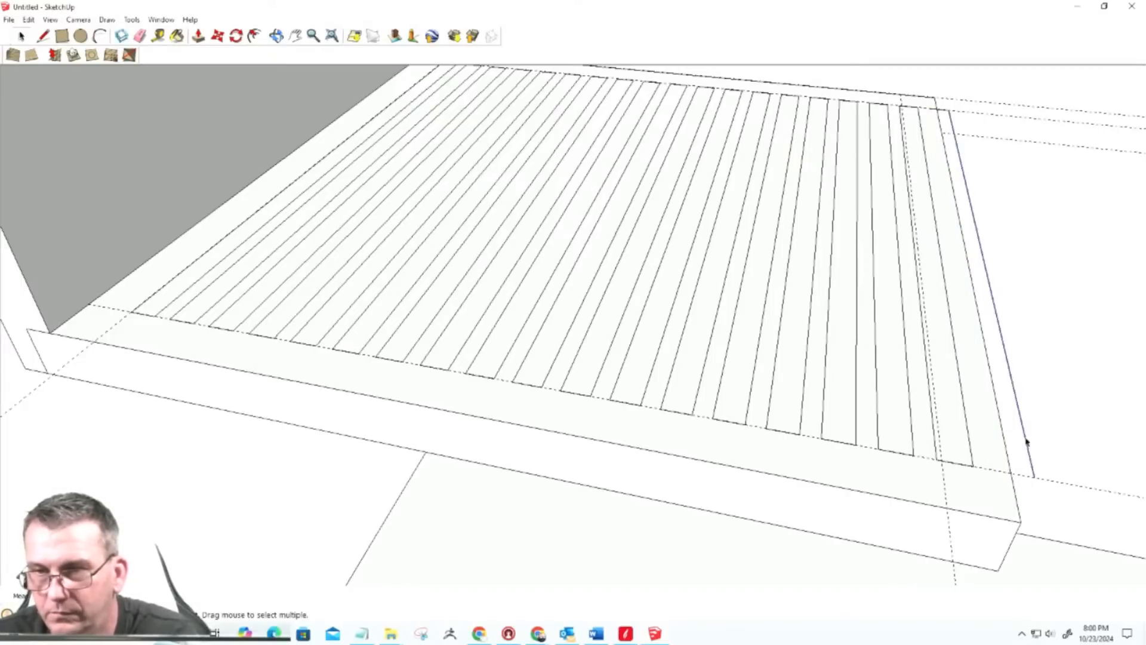
{"action": "key", "text": "Delete"}
{"action": "left_click", "coordinate": [939, 112]}
{"action": "key", "text": "Delete"}
Step: Delete the remaining edges of the surplus slot outline that crosses the guide near the shelf's outer end
{"action": "left_click", "coordinate": [919, 109]}
{"action": "left_click", "coordinate": [915, 108]}
{"action": "key", "text": "Delete"}
{"action": "left_click", "coordinate": [920, 138]}
{"action": "key", "text": "Delete"}
{"action": "left_click", "coordinate": [904, 162]}
{"action": "key", "text": "Delete"}
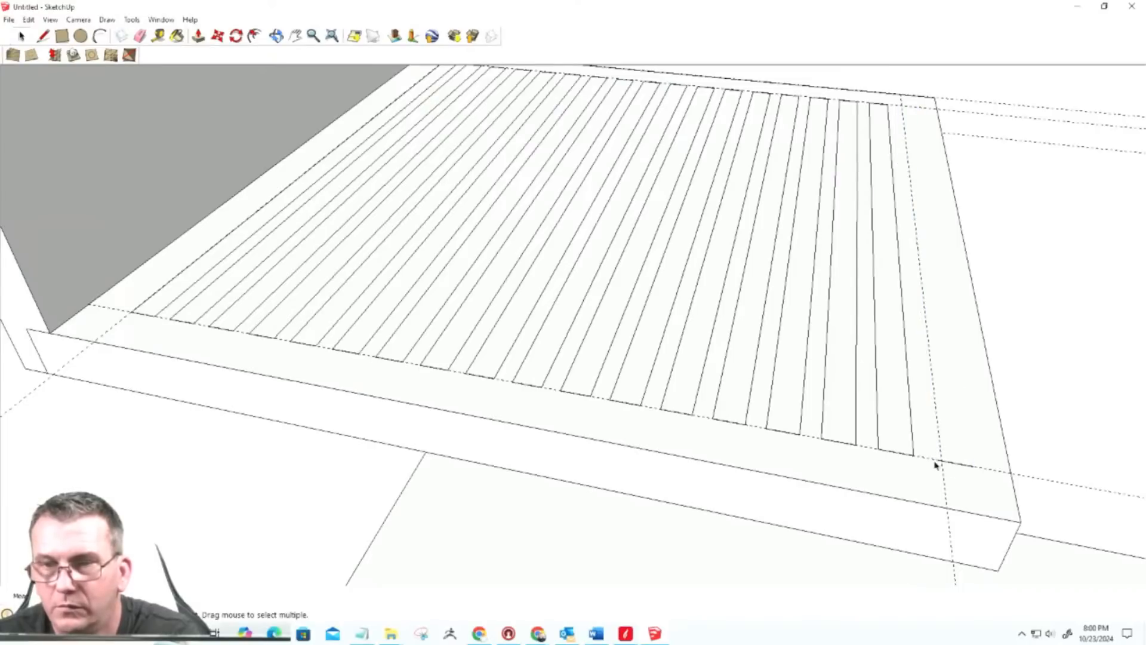
{"action": "left_click", "coordinate": [953, 465]}
{"action": "key", "text": "Delete"}
Step: Measure the gap between the last slot's outer edge and the guide at the shelf's outer end
{"action": "middle_click_drag", "start_coordinate": [953, 466], "coordinate": [520, 407]}
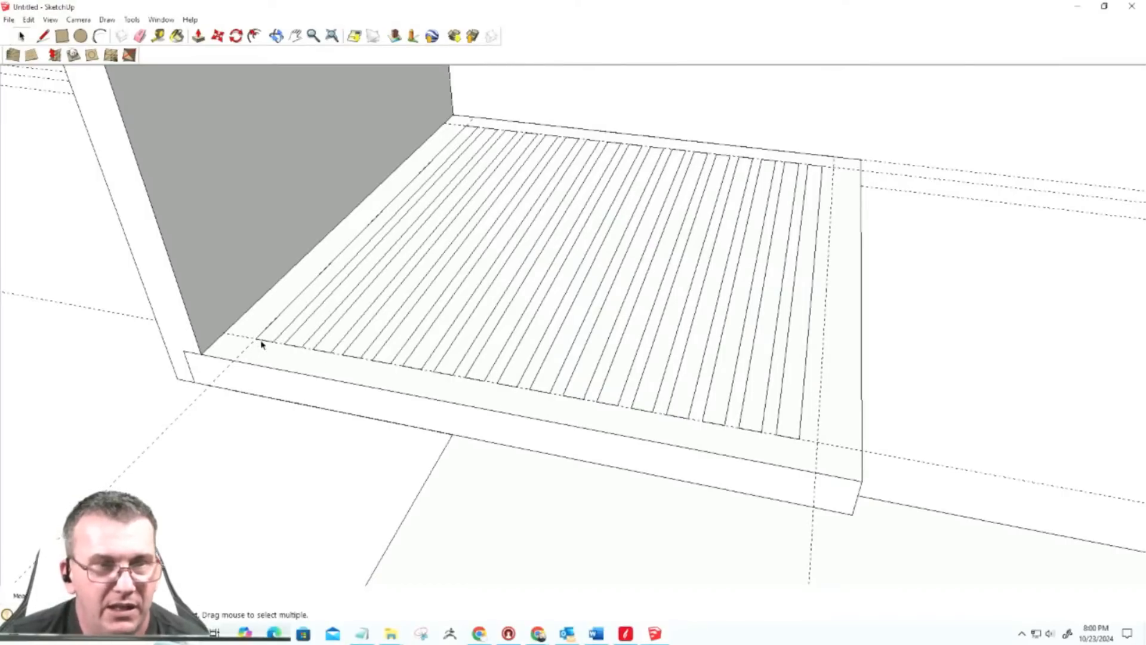
{"action": "scroll", "coordinate": [808, 430], "scroll_direction": "up", "scroll_amount": 3}
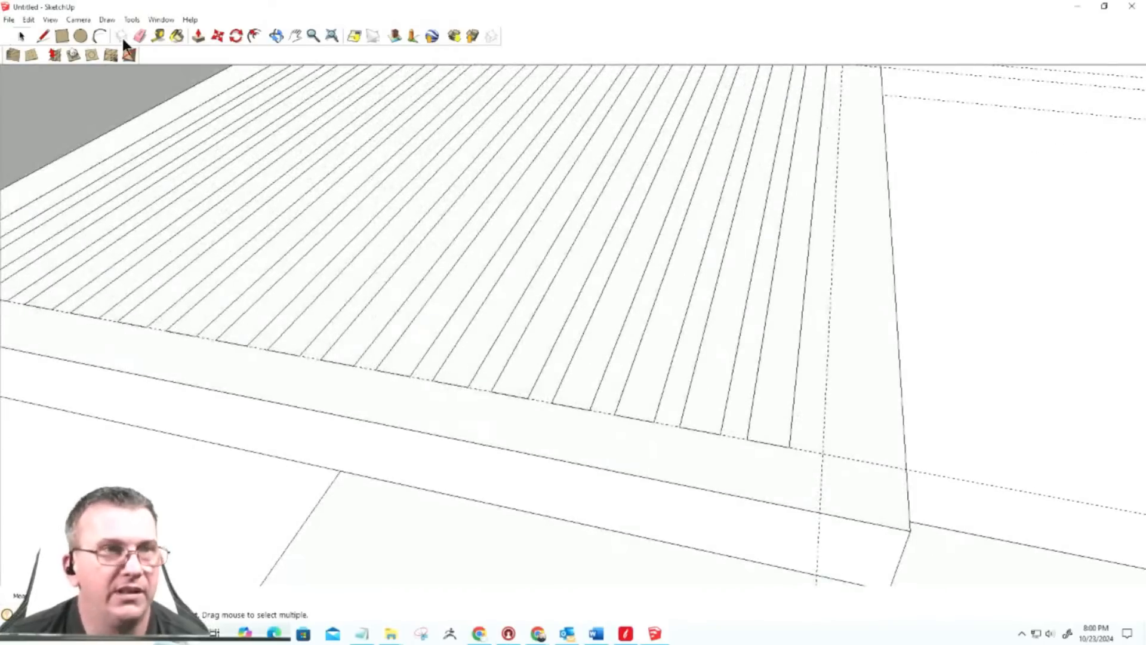
{"action": "left_click", "coordinate": [160, 32]}
{"action": "left_click", "coordinate": [160, 34]}
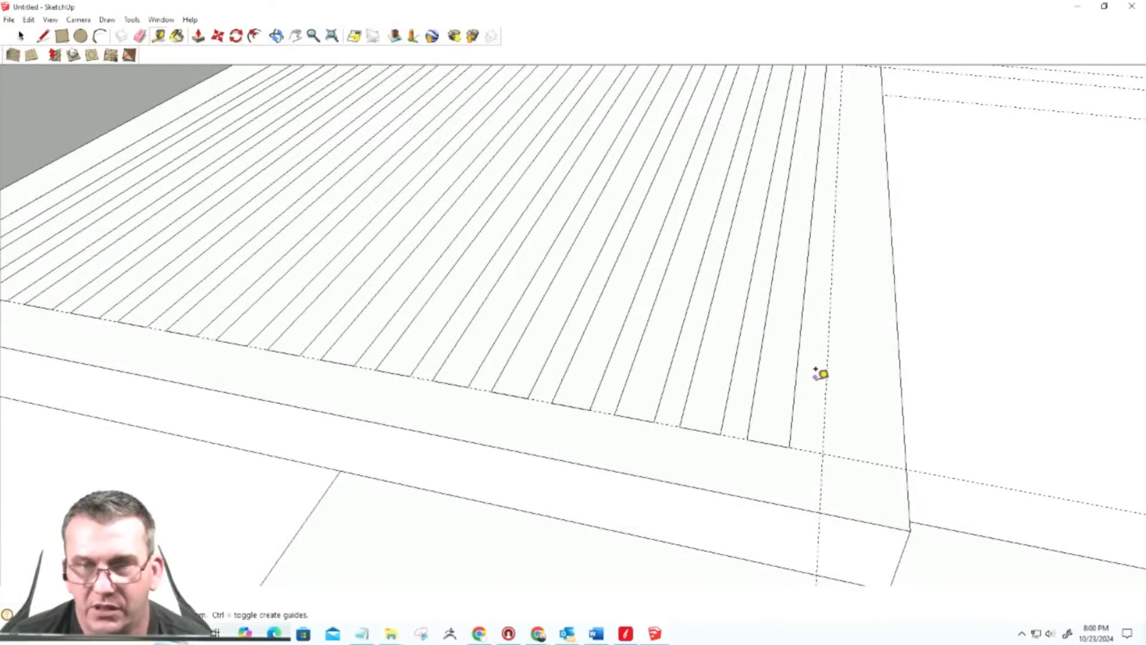
{"action": "left_click", "coordinate": [796, 364]}
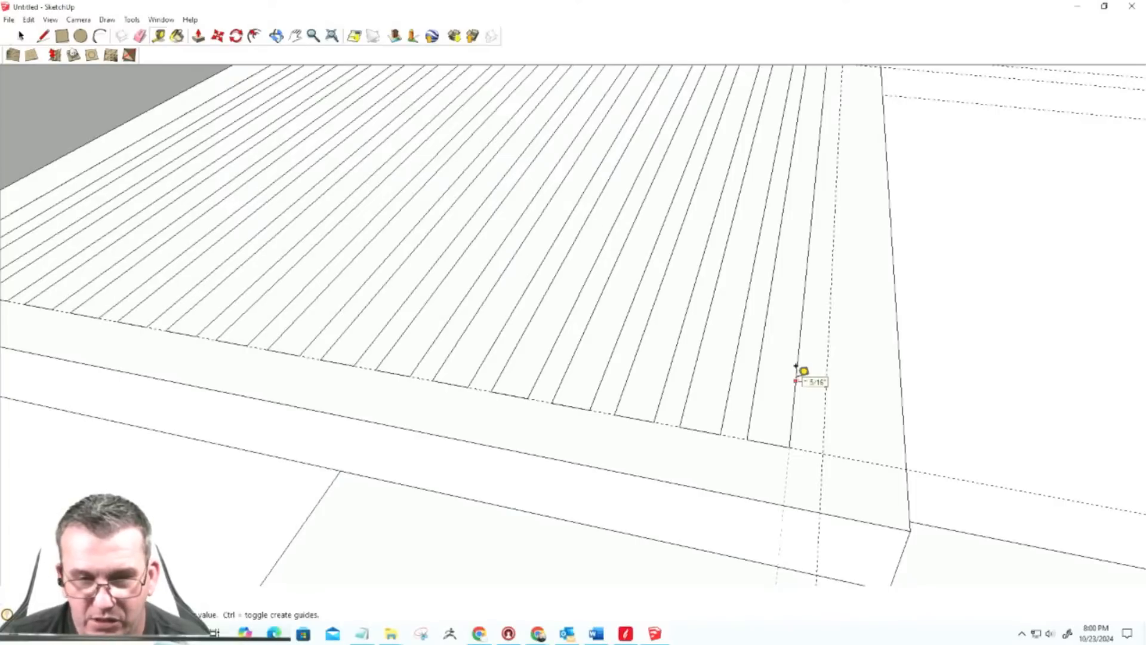
{"action": "left_click", "coordinate": [830, 364]}
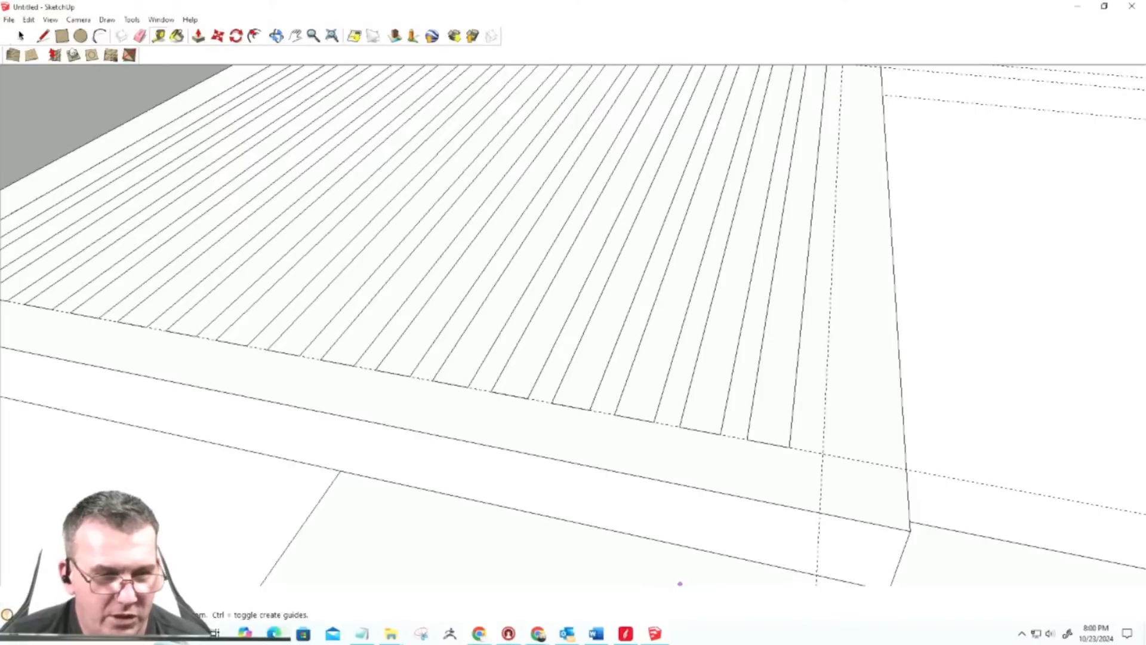
Step: Open the Windows Calculator, divide 0.3125 by 2 to halve the gap, and return to SketchUp
{"action": "left_click", "coordinate": [14, 634]}
{"action": "scroll", "coordinate": [48, 435], "scroll_direction": "down", "scroll_amount": 5}
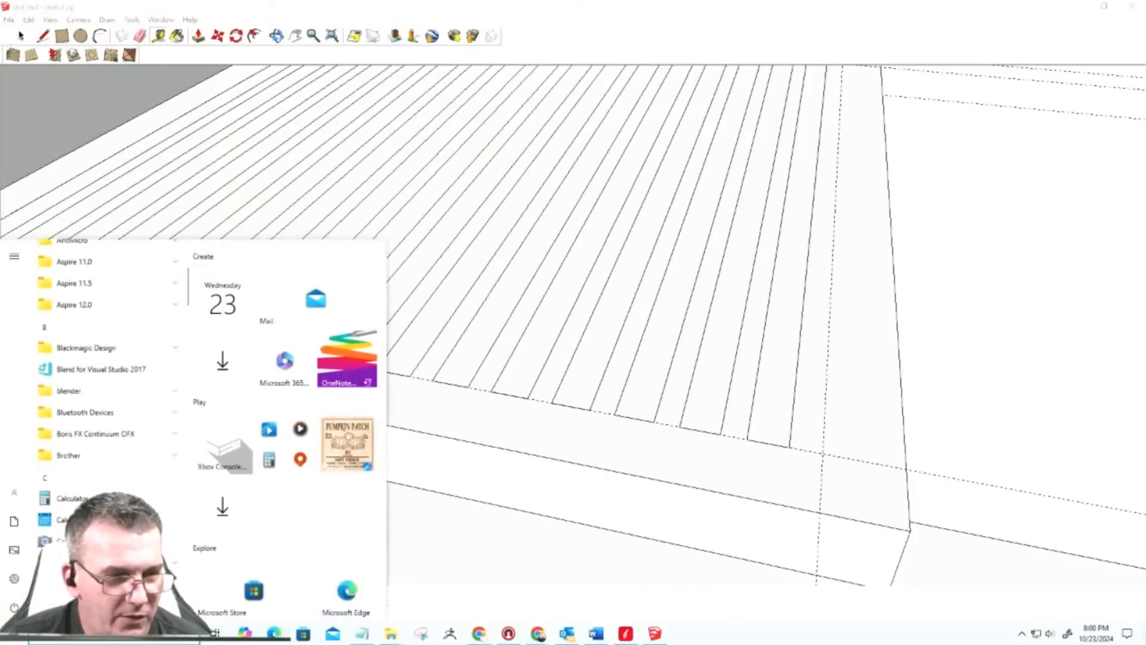
{"action": "left_click", "coordinate": [48, 435]}
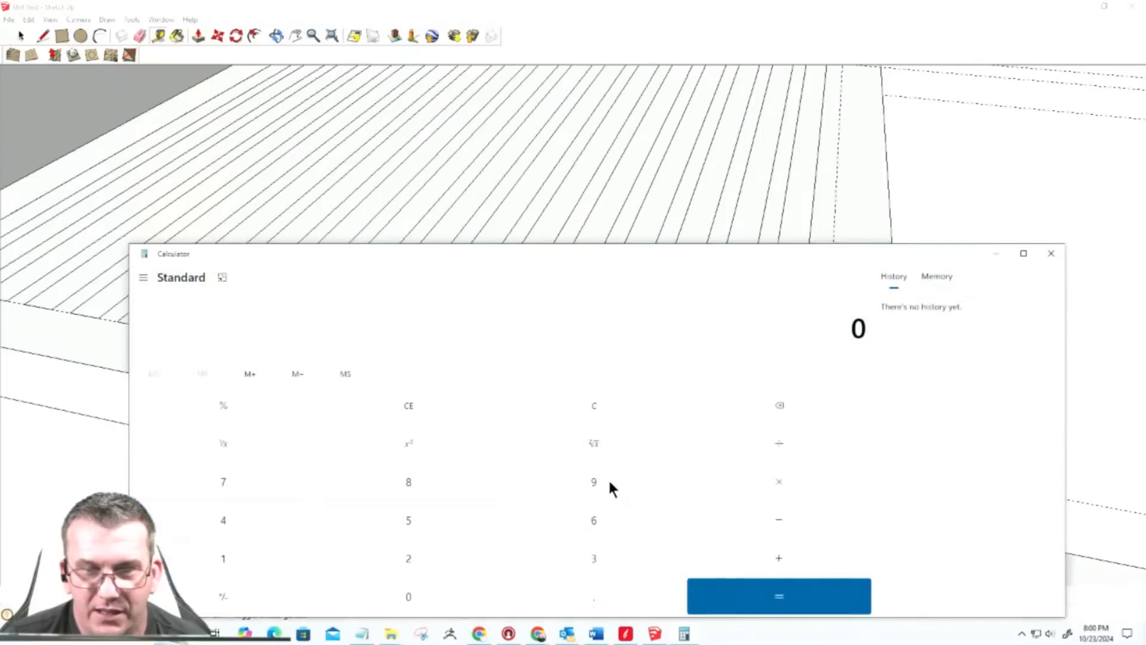
{"action": "left_click", "coordinate": [579, 600]}
{"action": "left_click", "coordinate": [577, 558]}
{"action": "left_click", "coordinate": [202, 553]}
{"action": "left_click", "coordinate": [365, 561]}
{"action": "left_click", "coordinate": [371, 528]}
{"action": "left_click", "coordinate": [773, 445]}
{"action": "left_click", "coordinate": [496, 572]}
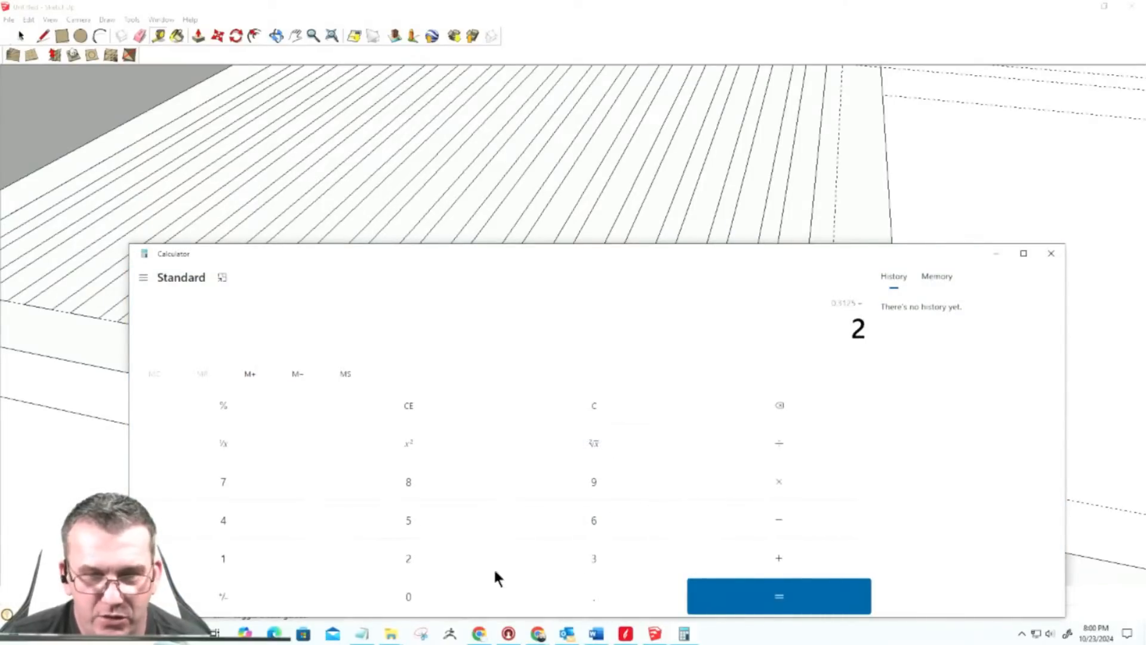
{"action": "left_click", "coordinate": [776, 598]}
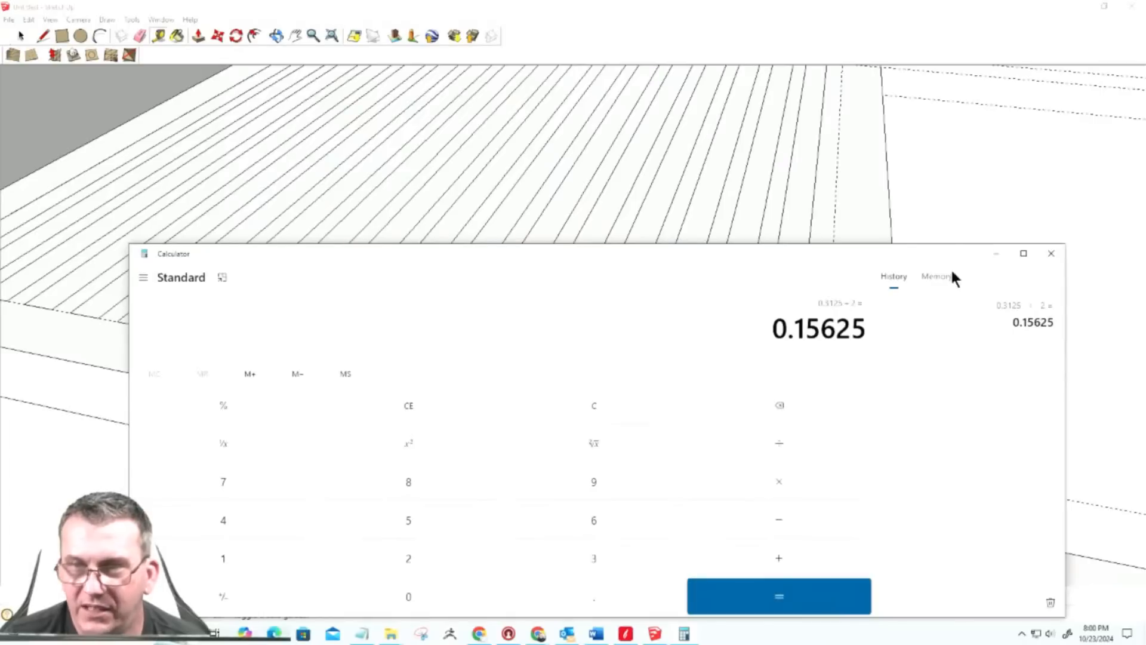
{"action": "left_click", "coordinate": [997, 253]}
Step: Move all the slot outlines together by the halved gap of 0.15625 toward the shelf's outer end to centre them between the guides
{"action": "scroll", "coordinate": [804, 468], "scroll_direction": "down", "scroll_amount": 4}
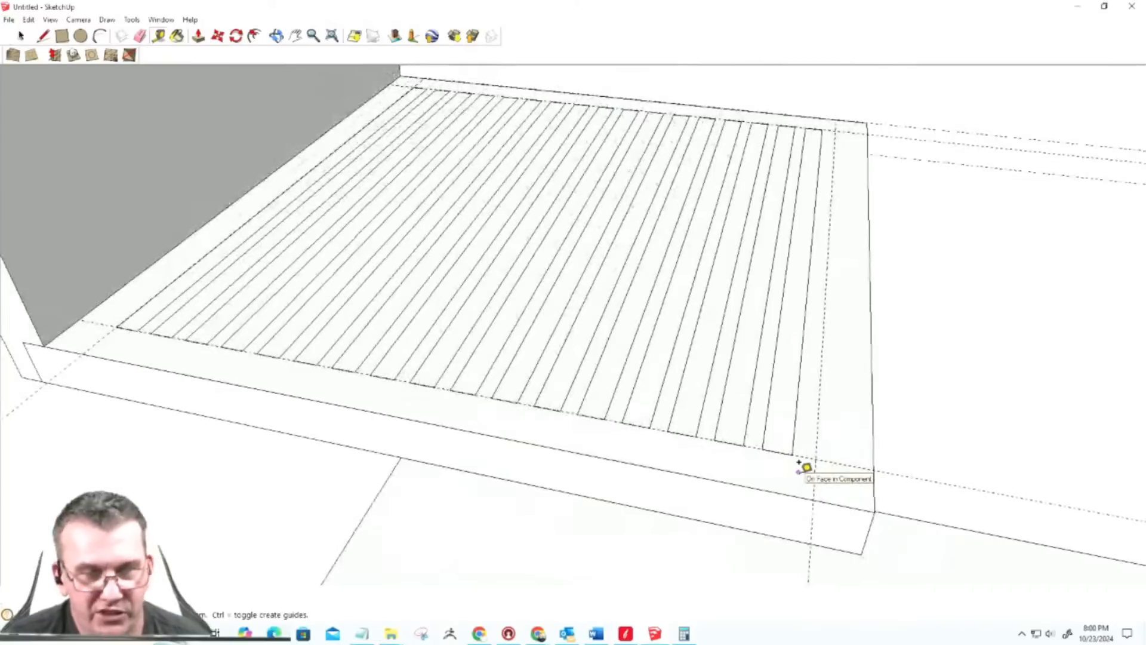
{"action": "key", "text": "space"}
{"action": "scroll", "coordinate": [561, 467], "scroll_direction": "up", "scroll_amount": 1}
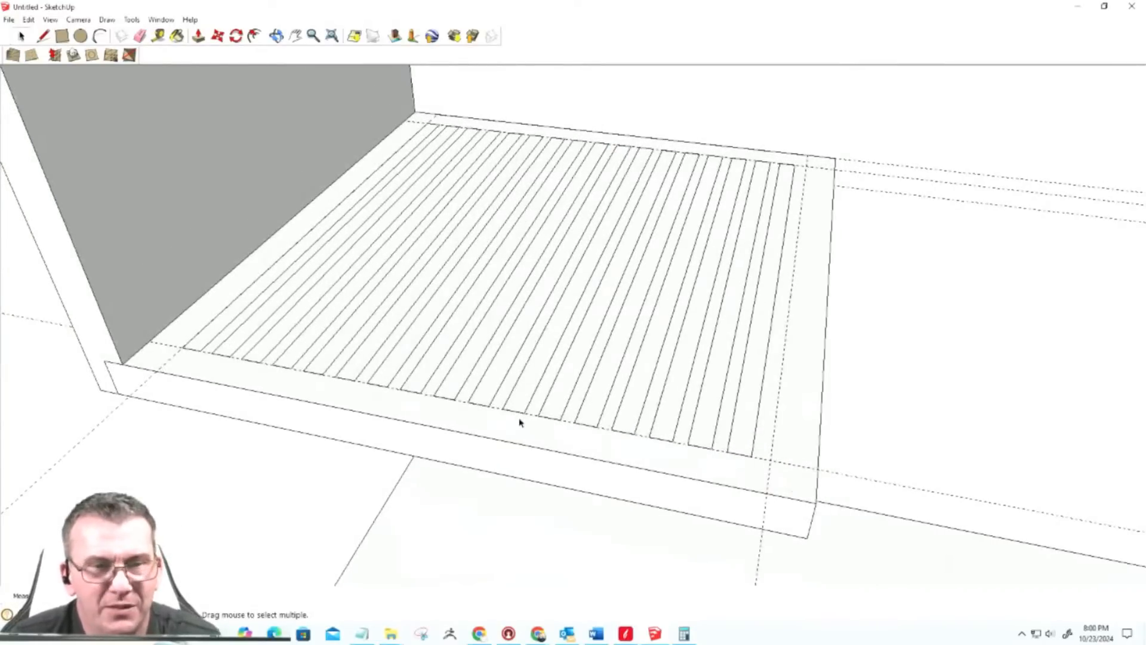
{"action": "scroll", "coordinate": [405, 302], "scroll_direction": "down", "scroll_amount": 3}
{"action": "left_click_drag", "start_coordinate": [320, 115], "coordinate": [355, 168]}
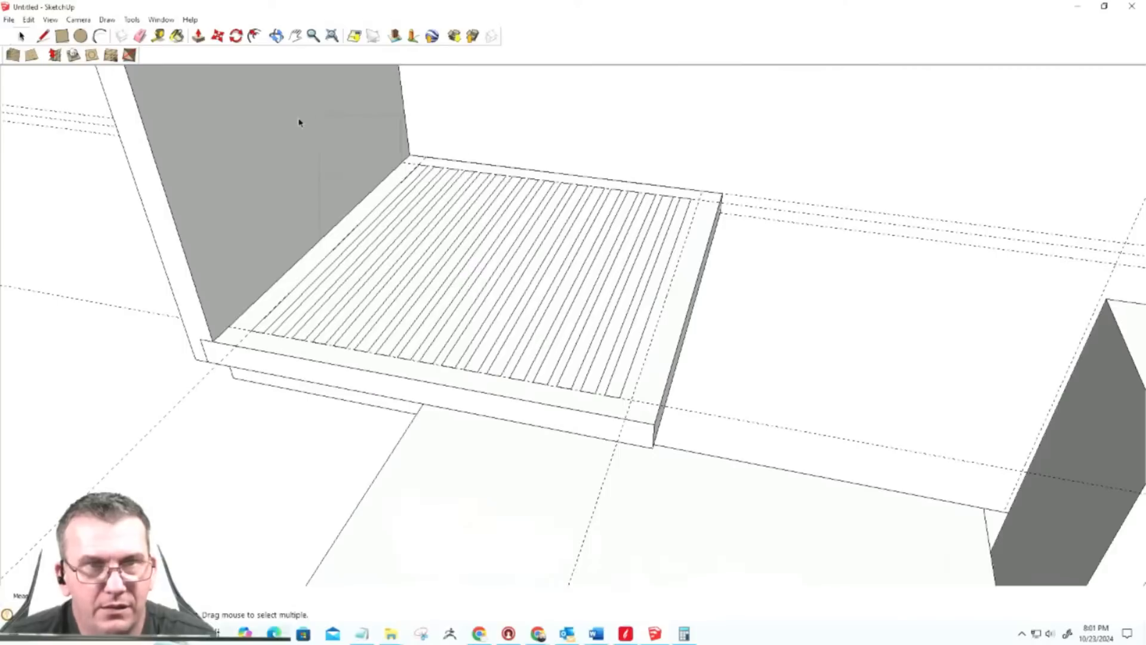
{"action": "left_click_drag", "start_coordinate": [219, 89], "coordinate": [702, 445]}
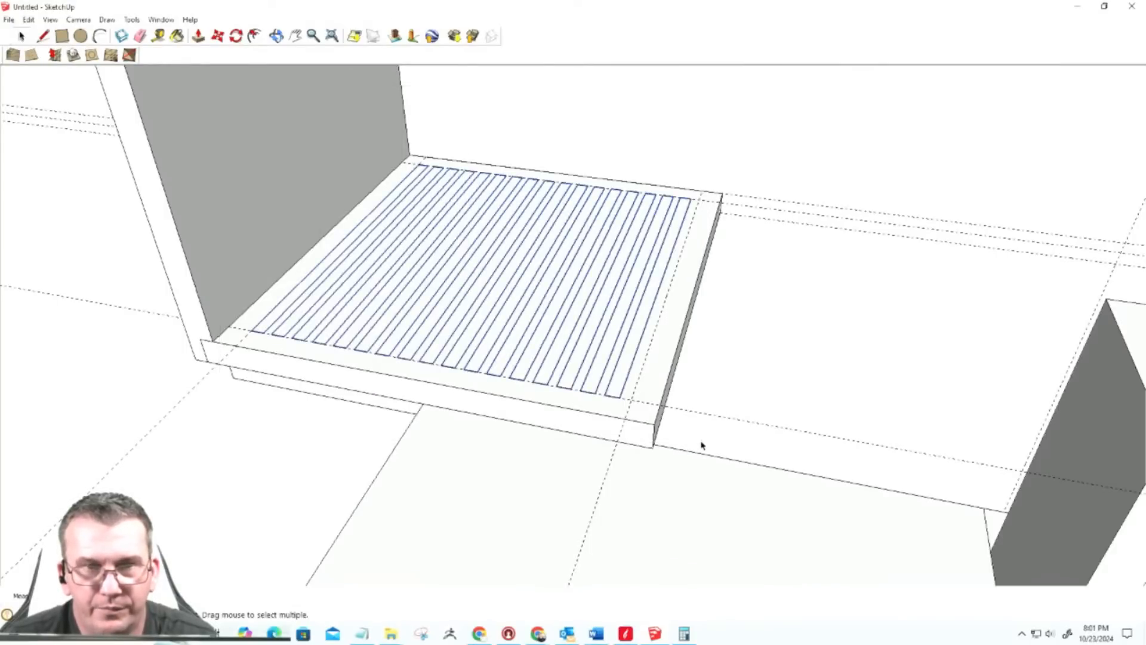
{"action": "scroll", "coordinate": [476, 382], "scroll_direction": "up", "scroll_amount": 3}
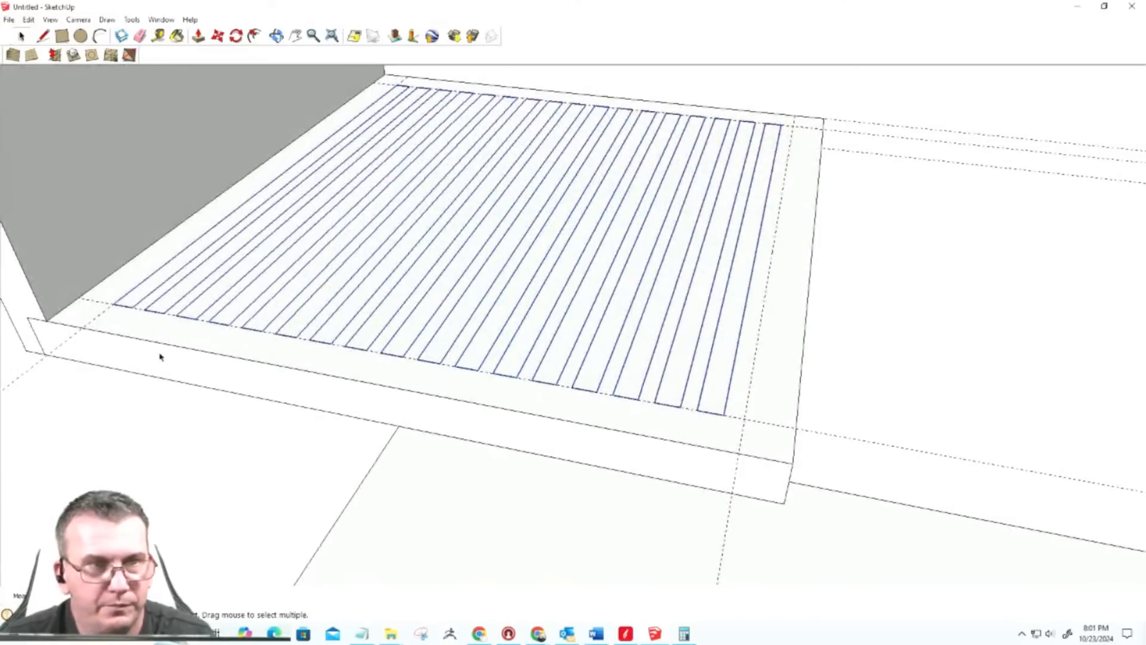
{"action": "scroll", "coordinate": [90, 317], "scroll_direction": "up", "scroll_amount": 3}
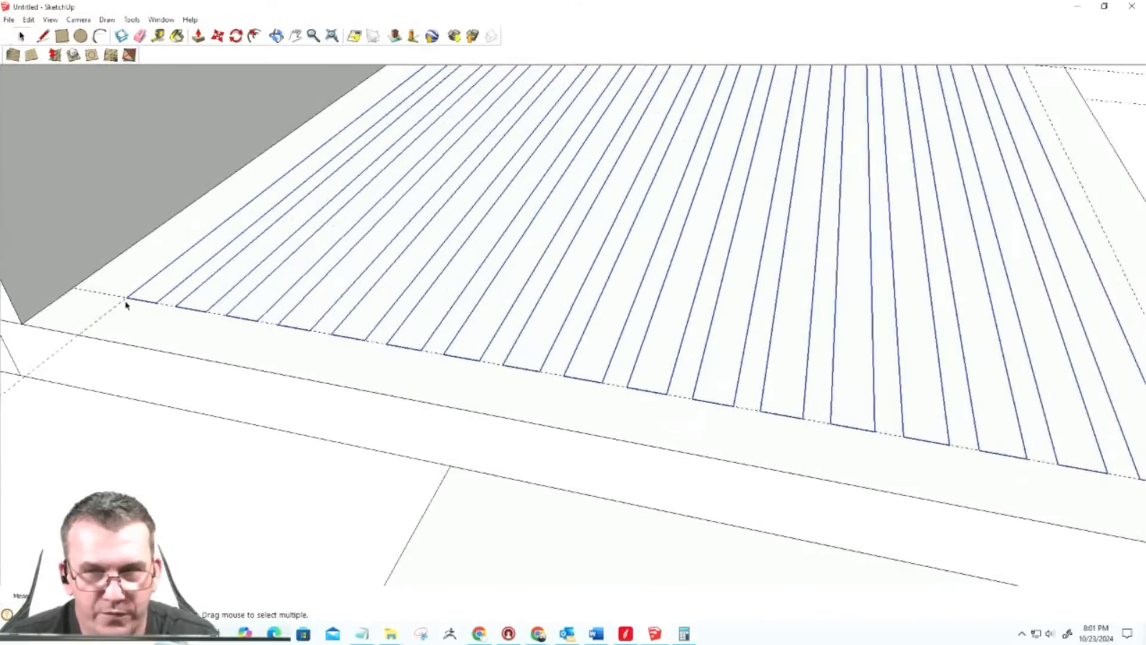
{"action": "key", "text": "m"}
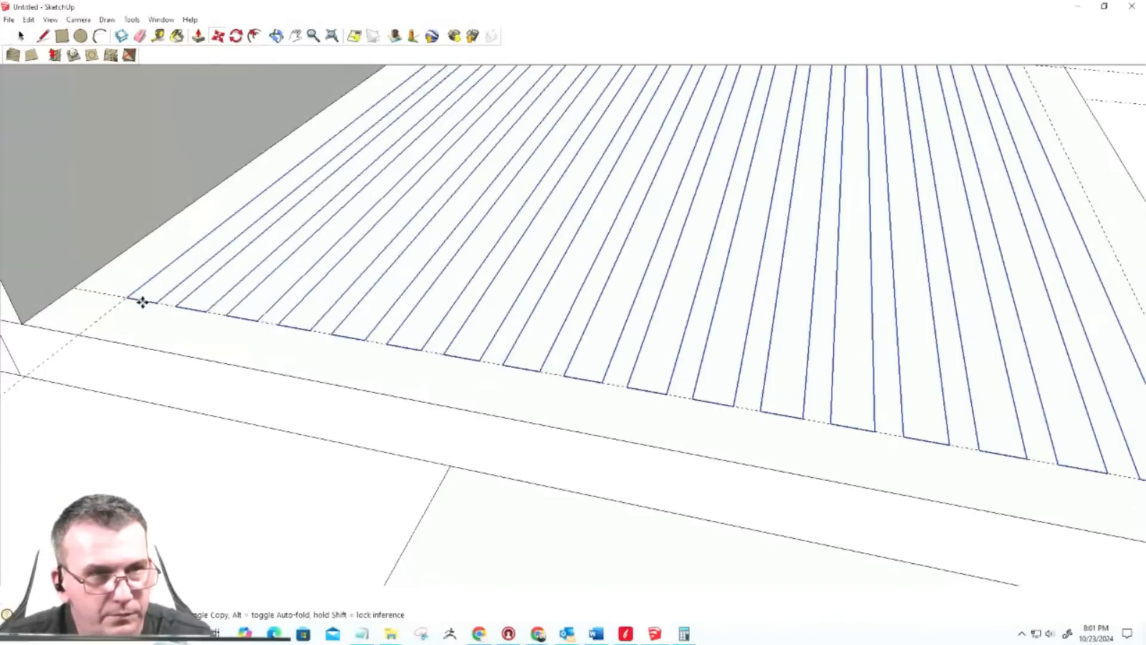
{"action": "left_click", "coordinate": [141, 299]}
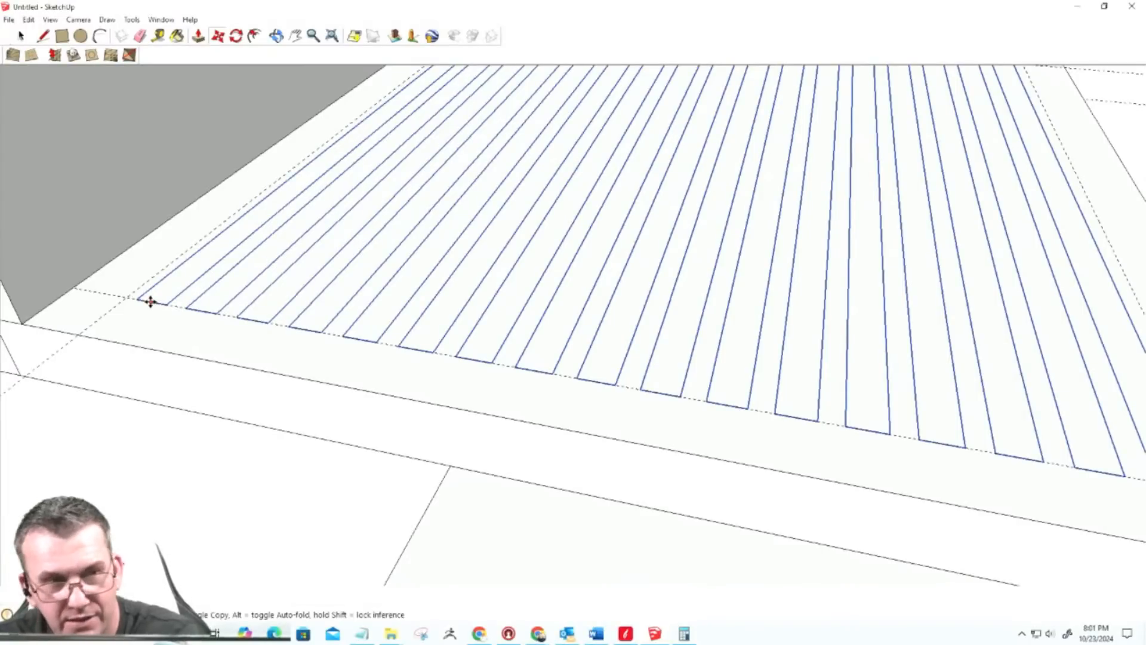
{"action": "left_click", "coordinate": [150, 302]}
{"action": "scroll", "coordinate": [298, 330], "scroll_direction": "down", "scroll_amount": 3}
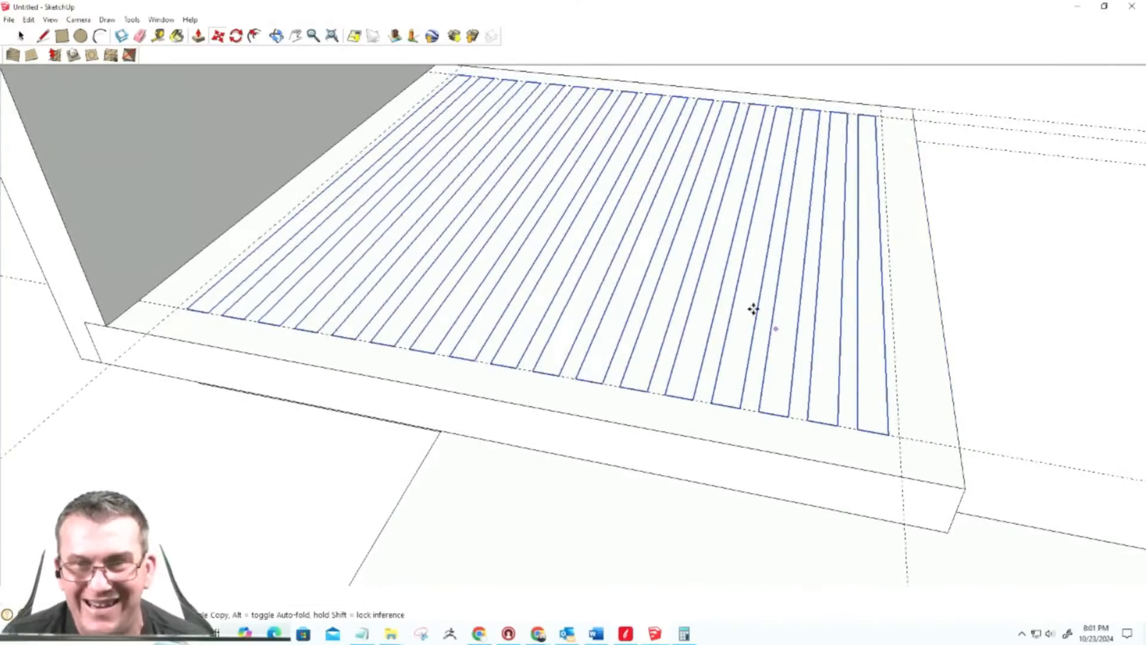
{"action": "key", "text": "p"}
{"action": "key", "text": "space"}
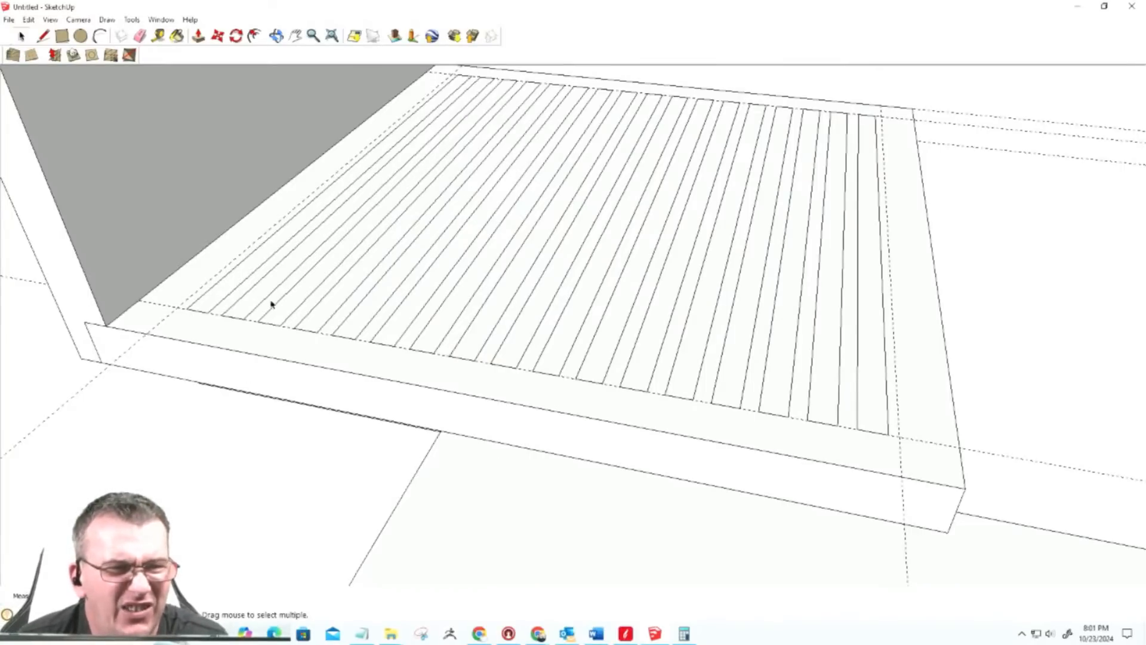
Step: Copy all the slot outlines, open the shelf component for editing, and paste them in place on its face
{"action": "scroll", "coordinate": [439, 465], "scroll_direction": "down", "scroll_amount": 4}
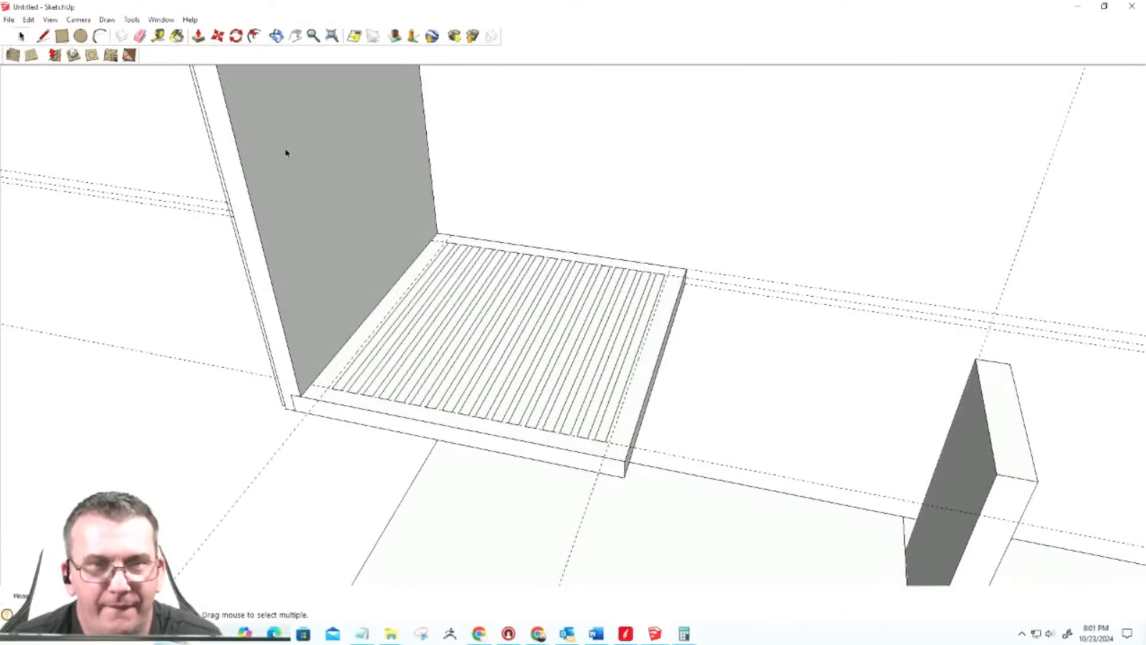
{"action": "left_click_drag", "start_coordinate": [285, 153], "coordinate": [681, 521]}
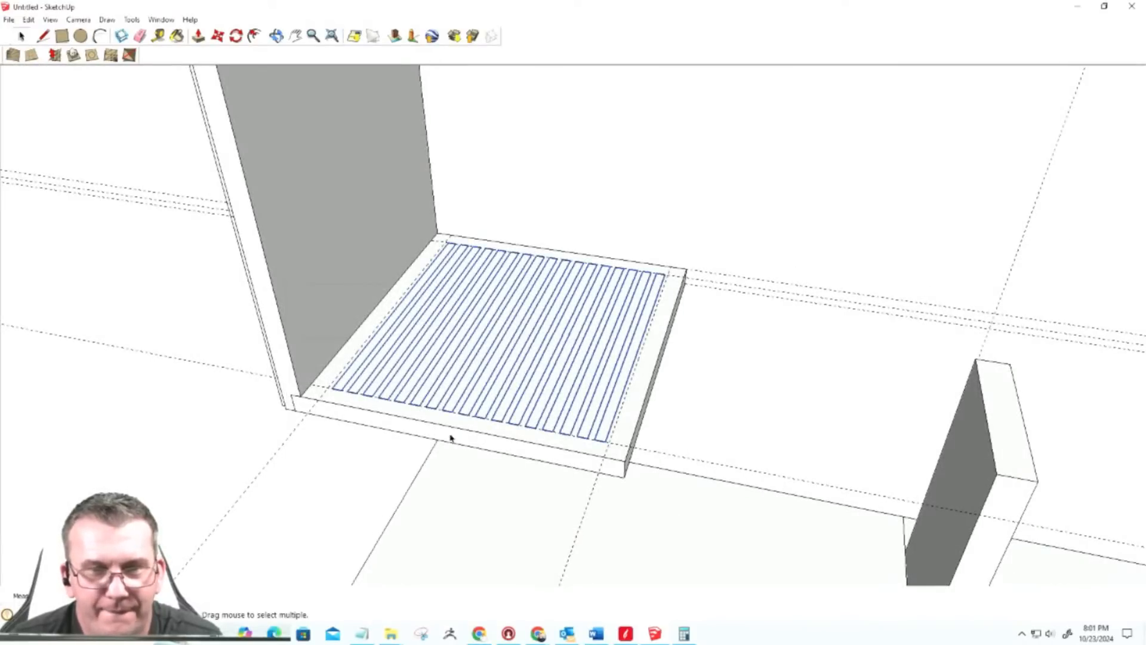
{"action": "scroll", "coordinate": [538, 414], "scroll_direction": "up", "scroll_amount": 3}
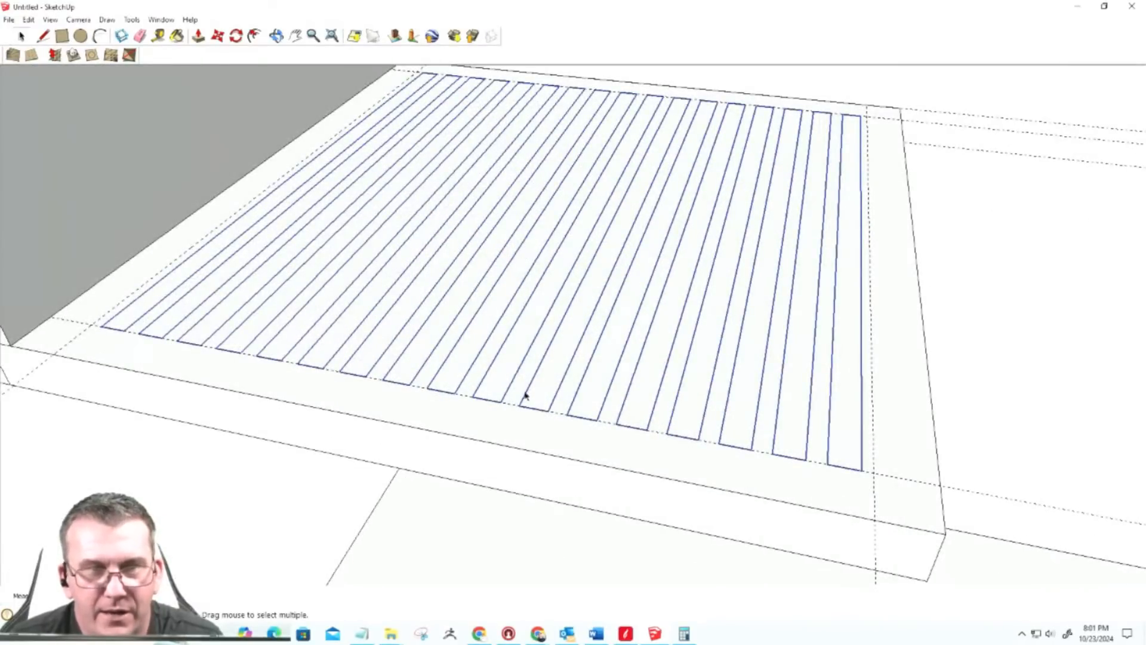
{"action": "left_click", "coordinate": [27, 19]}
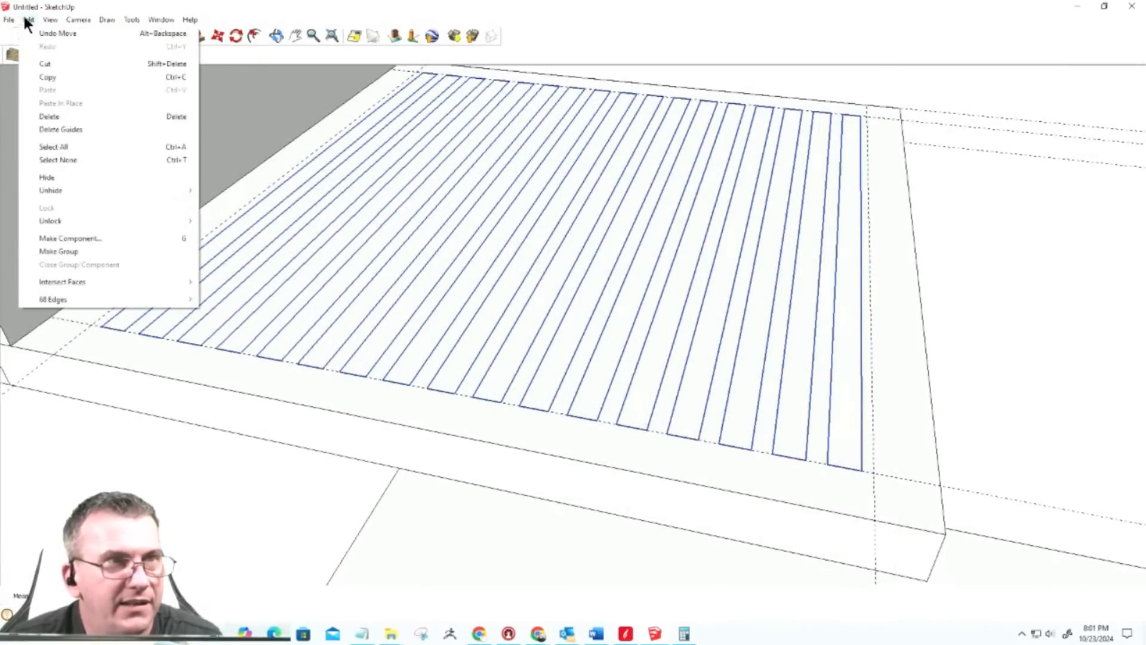
{"action": "left_click", "coordinate": [37, 77]}
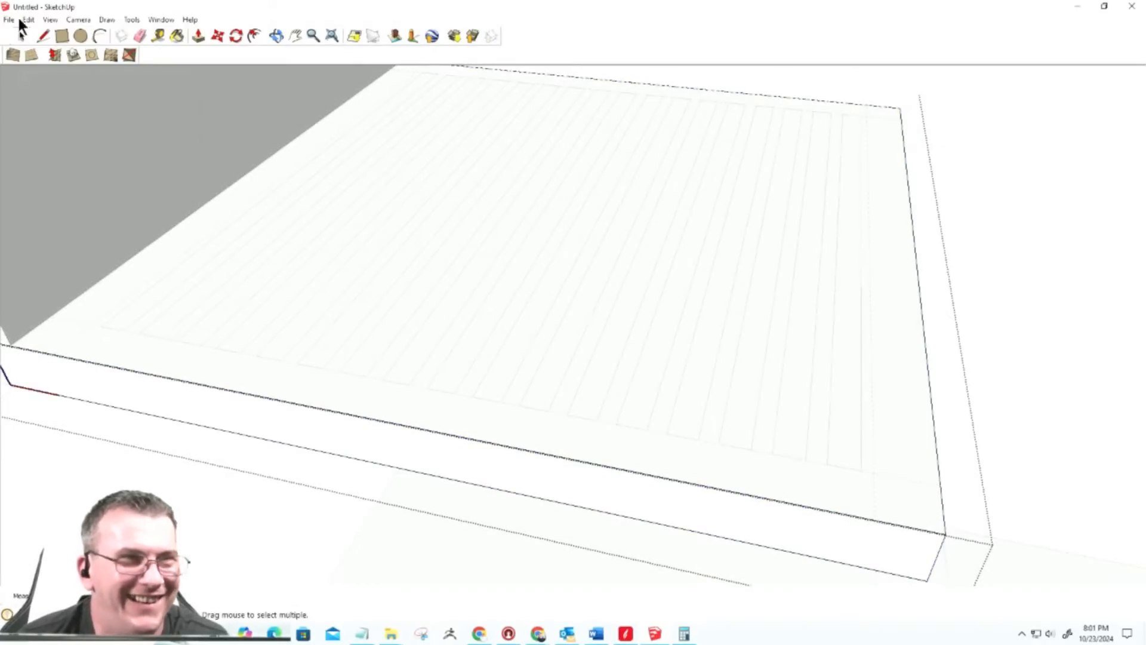
{"action": "left_click", "coordinate": [28, 20]}
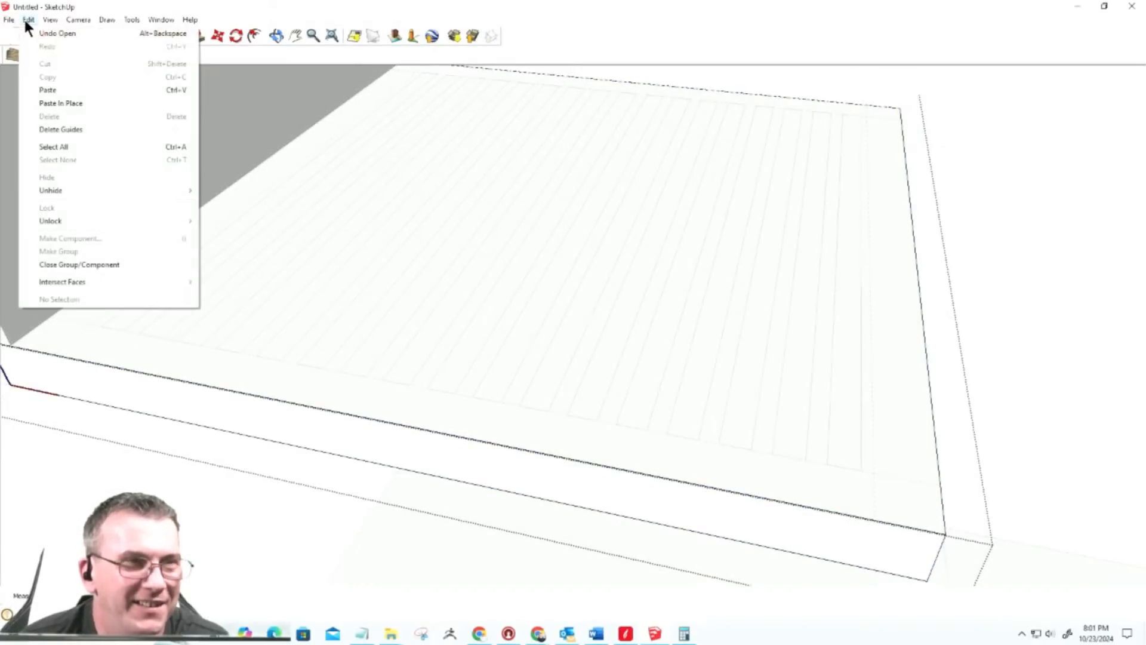
{"action": "left_click", "coordinate": [44, 103]}
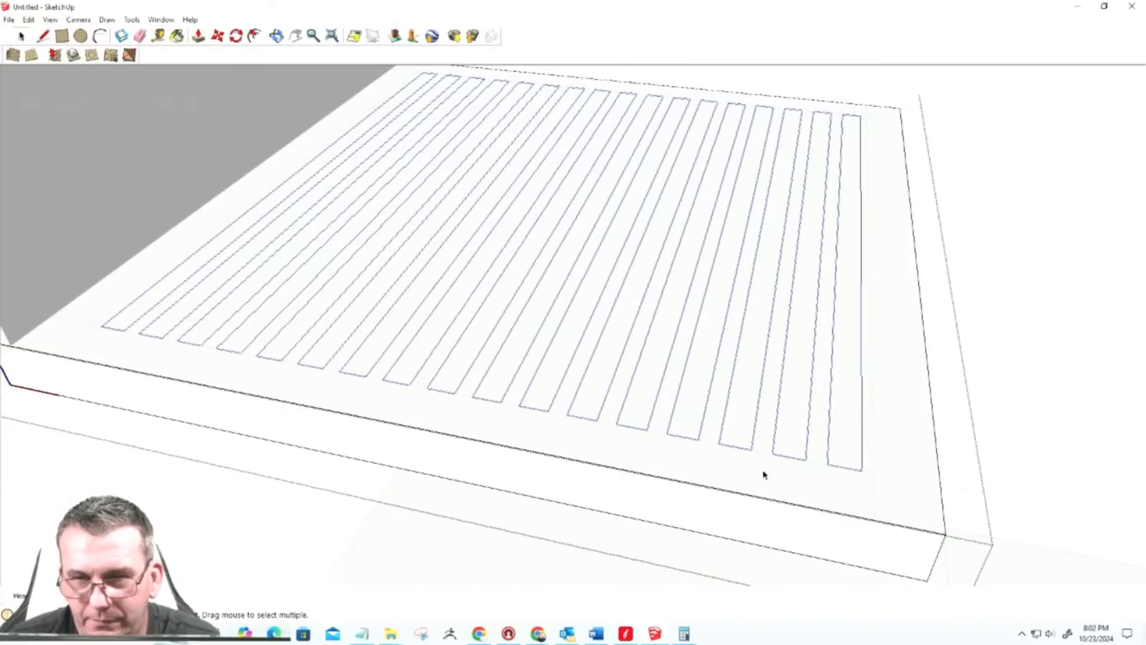
Step: Push/Pull the seven slot faces nearest the shelf's outer end down into the shelf, all to the same depth
{"action": "key", "text": "p"}
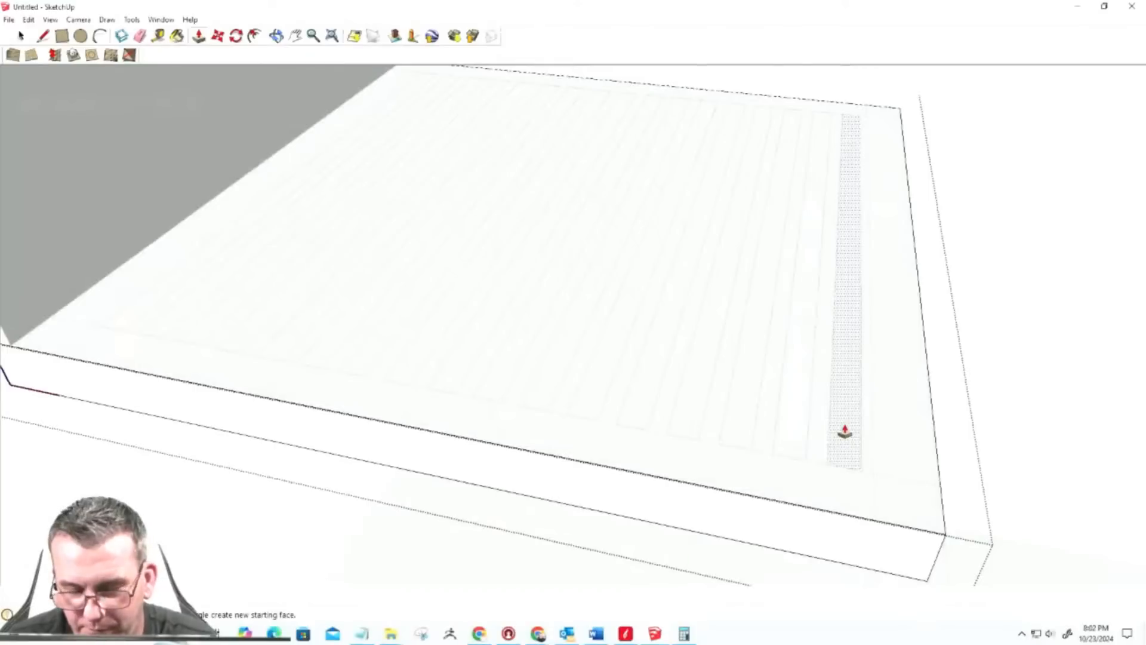
{"action": "left_click", "coordinate": [844, 431]}
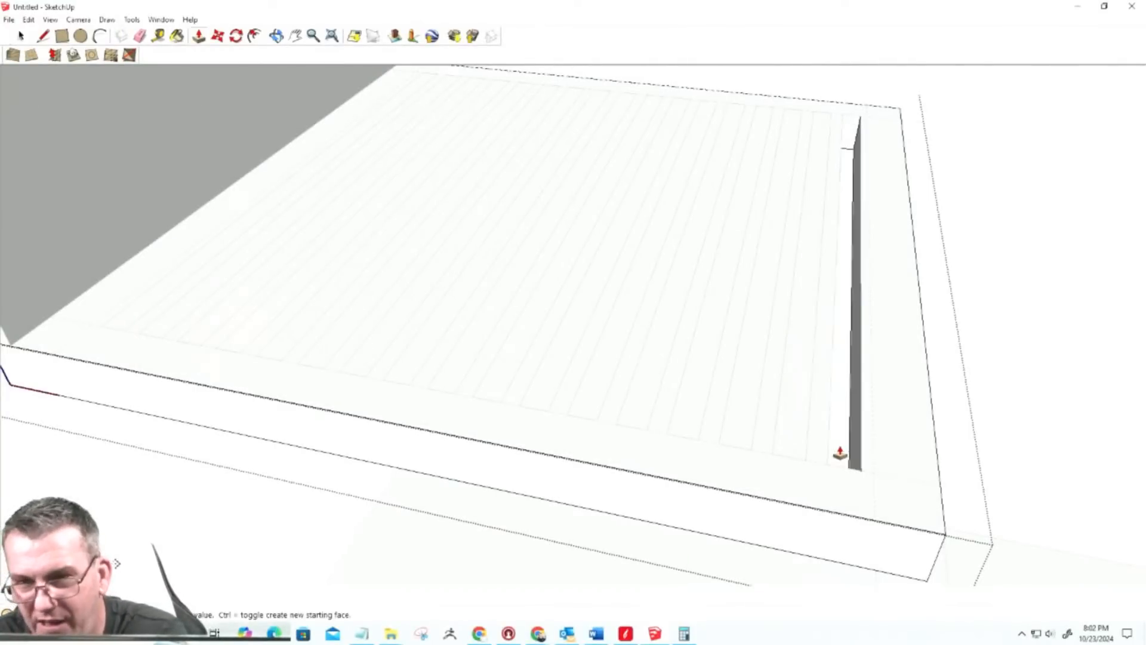
{"action": "left_click", "coordinate": [788, 437]}
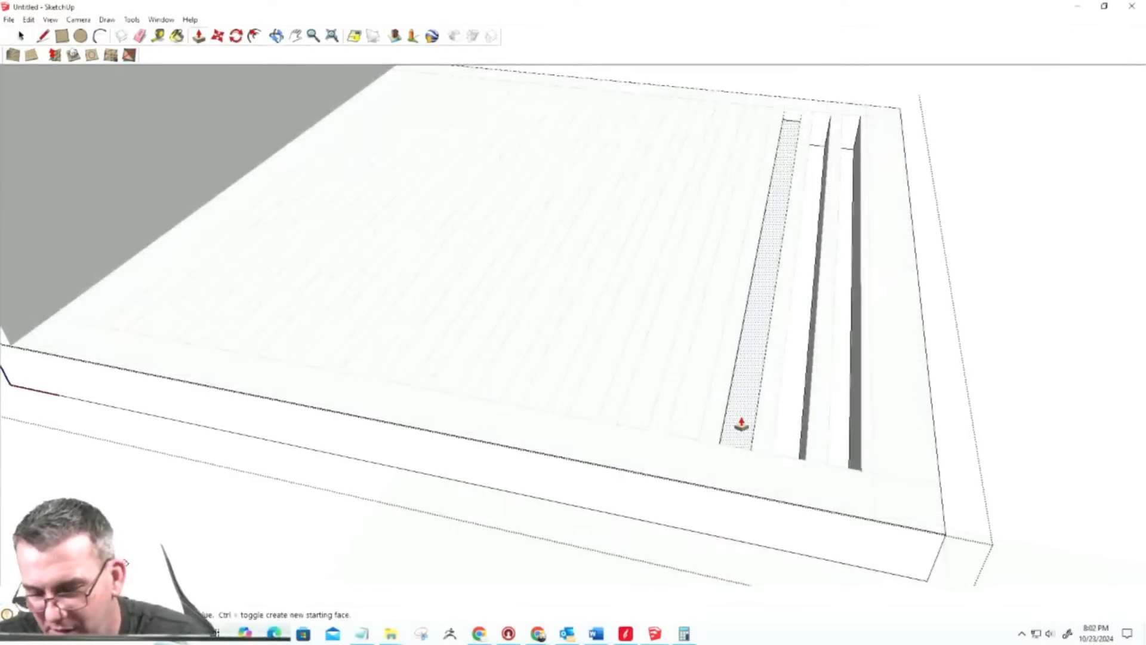
{"action": "key", "text": "Return"}
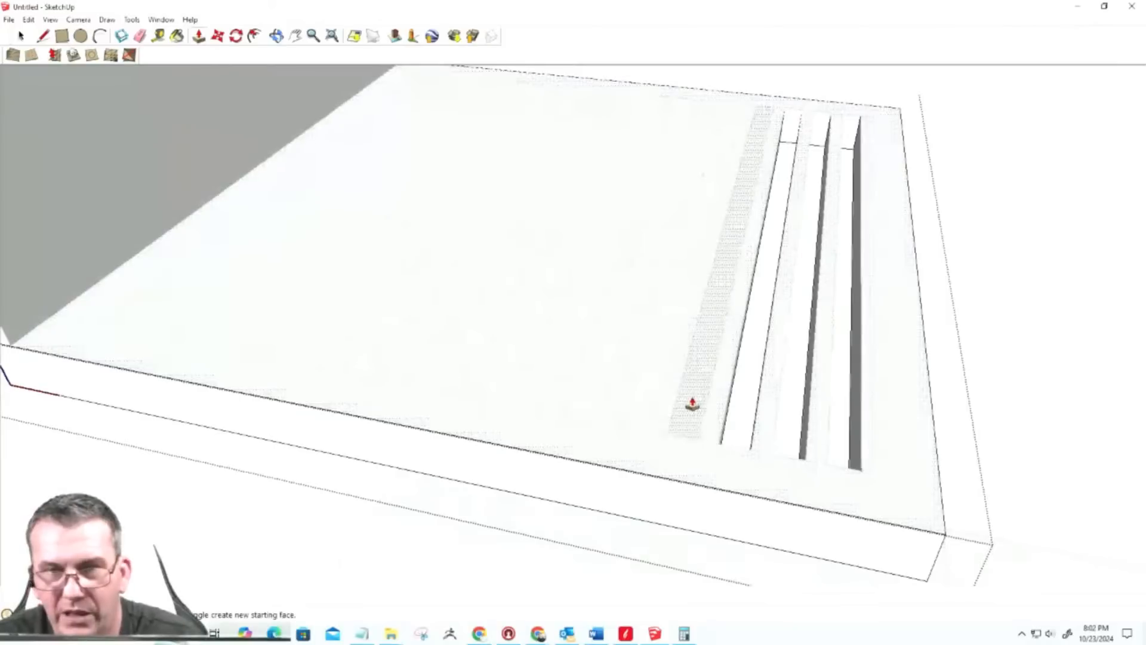
{"action": "left_click", "coordinate": [692, 406]}
{"action": "key", "text": "Return"}
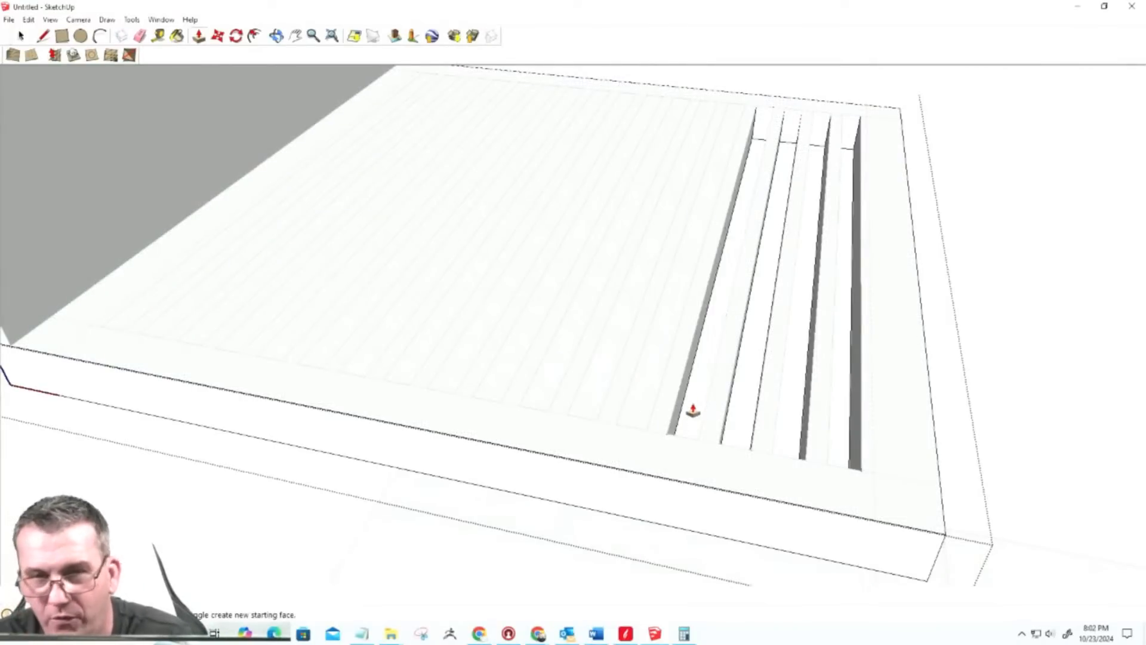
{"action": "left_click", "coordinate": [646, 408]}
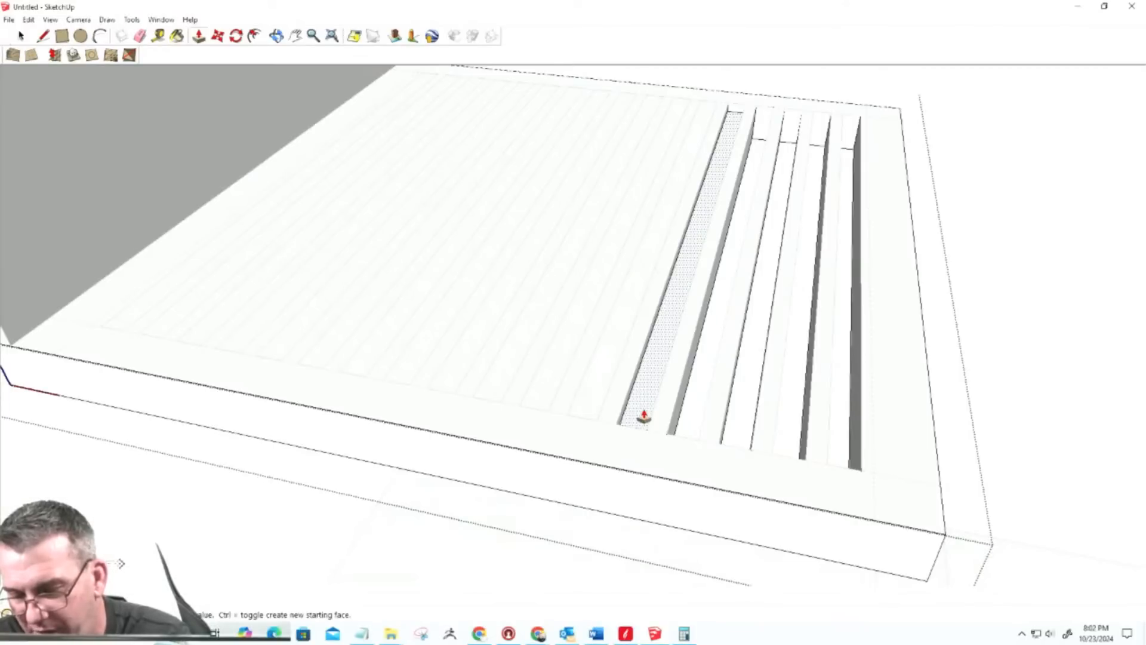
{"action": "key", "text": "Return"}
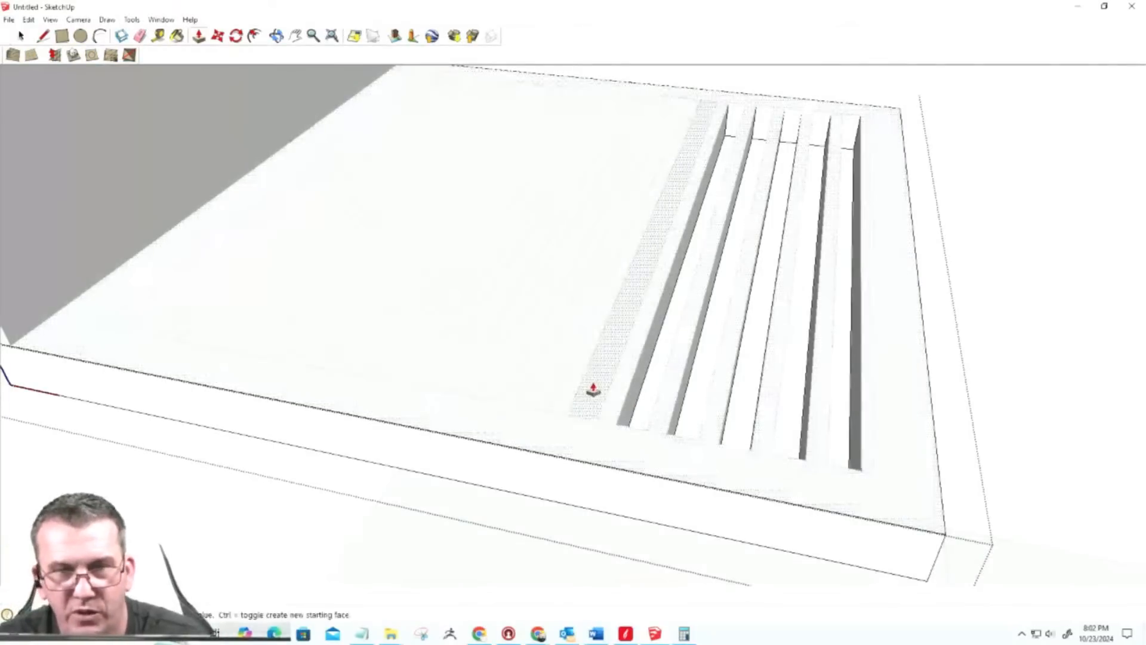
{"action": "left_click", "coordinate": [592, 402]}
{"action": "key", "text": "Return"}
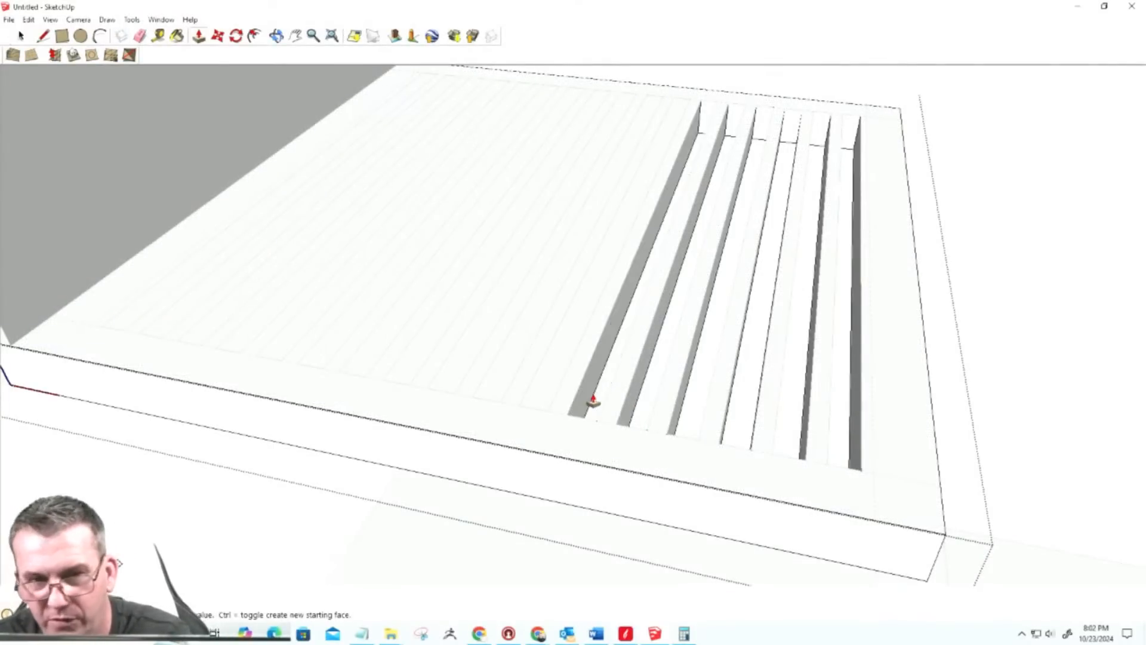
{"action": "left_click", "coordinate": [550, 401]}
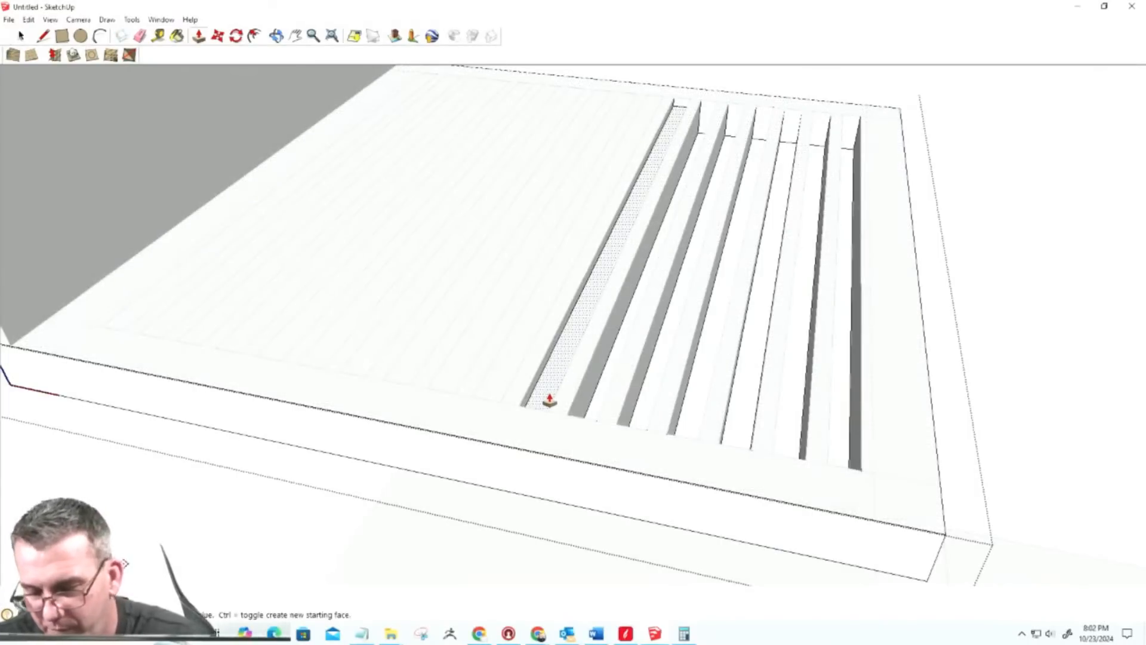
{"action": "key", "text": "Return"}
Step: Try to prepare a combined cut by selecting all the remaining uncut slot faces
{"action": "left_click", "coordinate": [496, 389]}
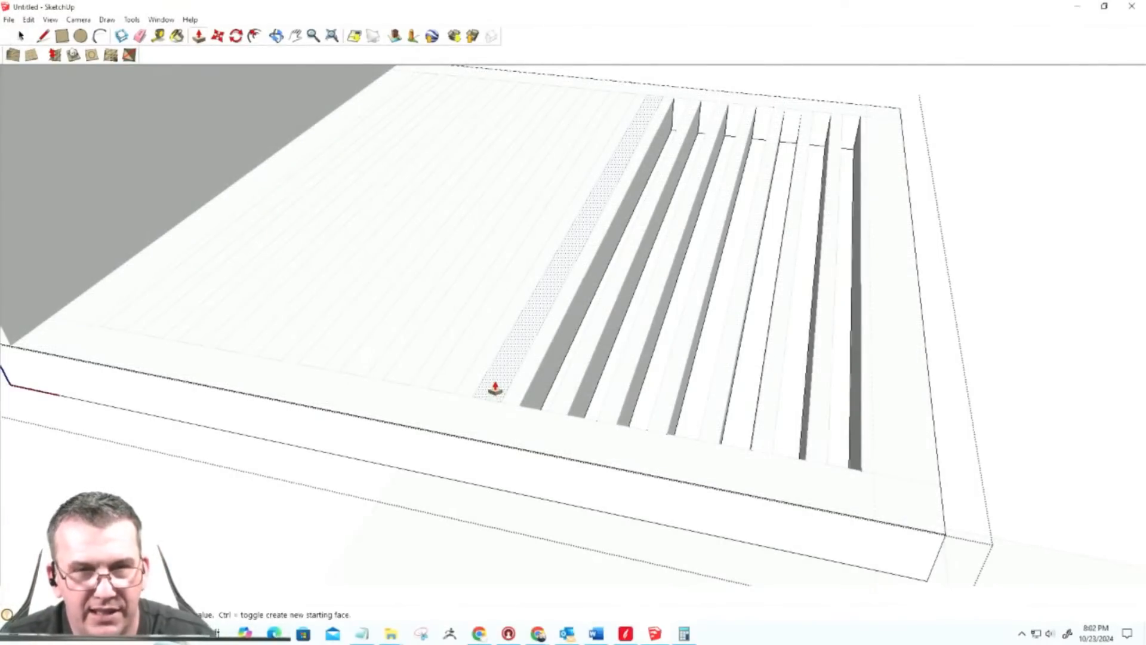
{"action": "key", "text": "space"}
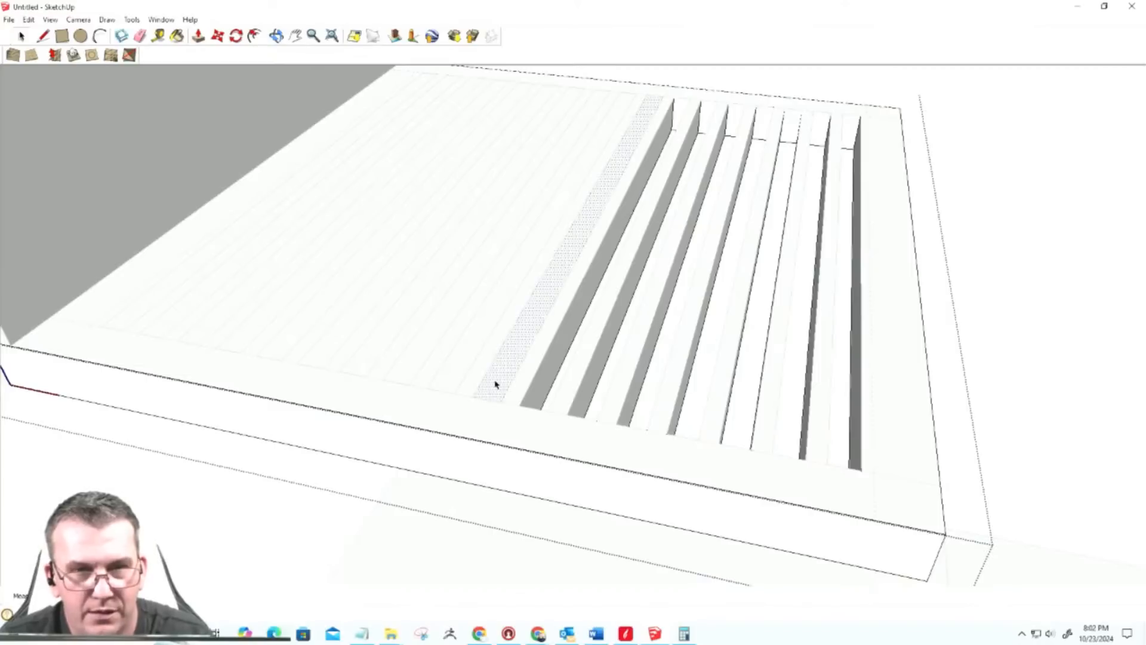
{"action": "left_click", "coordinate": [457, 367], "text": "shift"}
{"action": "left_click", "coordinate": [412, 366], "text": "shift"}
{"action": "left_click", "coordinate": [362, 354], "text": "shift"}
{"action": "left_click", "coordinate": [315, 339], "text": "shift"}
{"action": "left_click", "coordinate": [284, 332], "text": "shift"}
{"action": "left_click", "coordinate": [225, 326], "text": "shift"}
{"action": "left_click", "coordinate": [215, 322], "text": "shift"}
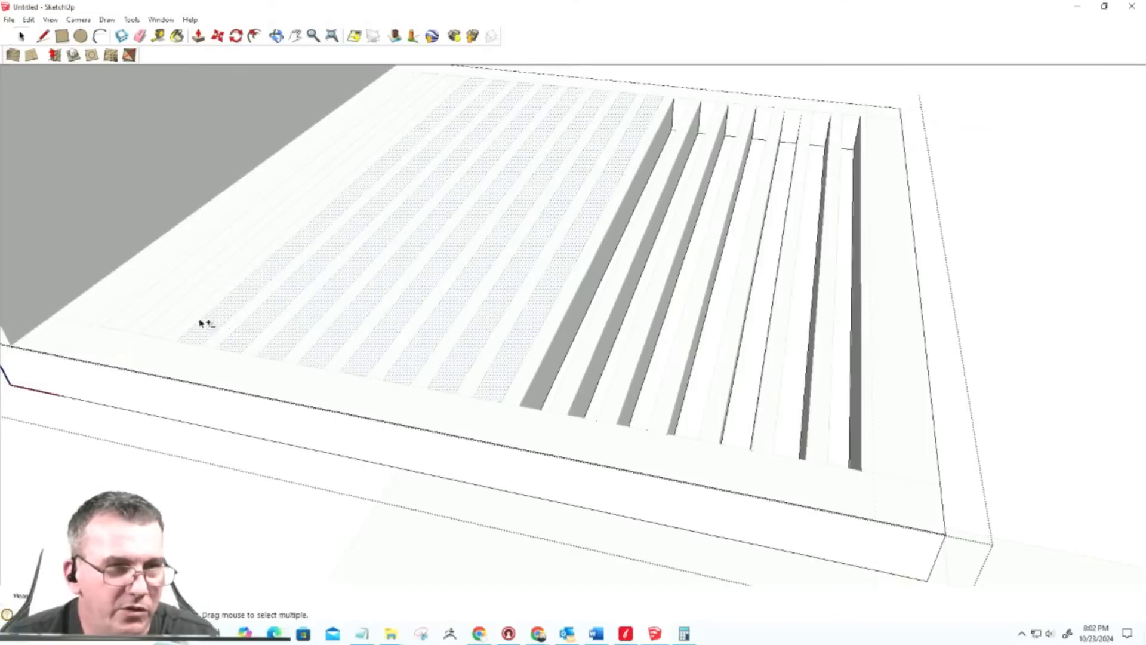
{"action": "left_click", "coordinate": [147, 306], "text": "shift"}
{"action": "left_click", "coordinate": [141, 309], "text": "shift"}
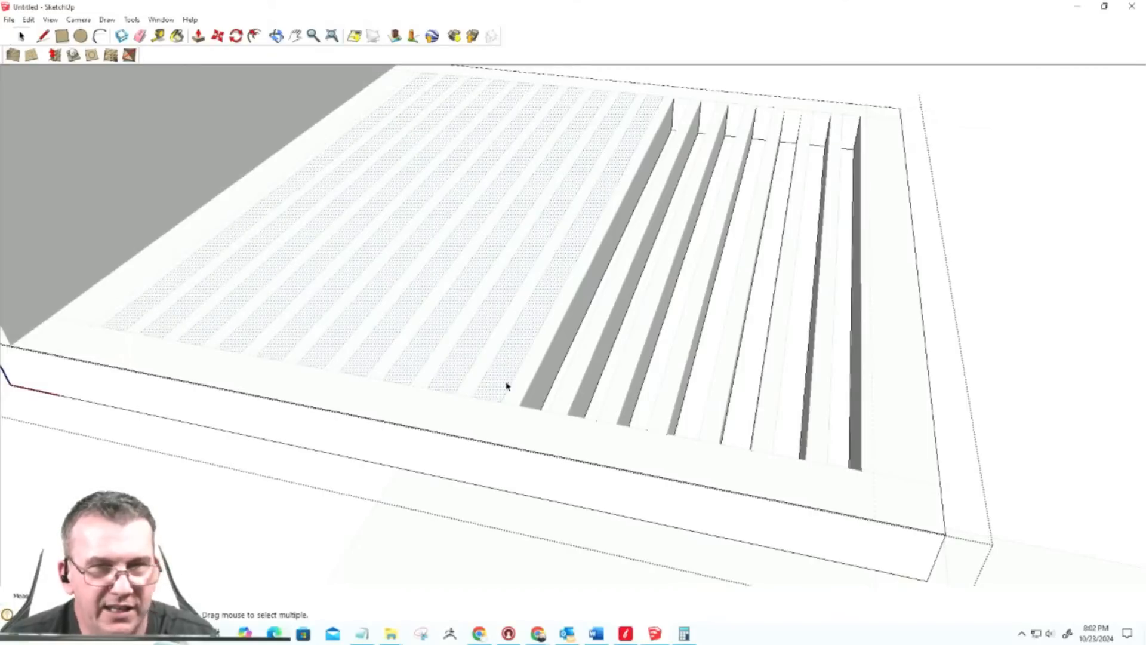
Step: Push/Pull all the remaining slot faces down into the shelf to the same depth as the others, and finish editing the shelf component
{"action": "key", "text": "p"}
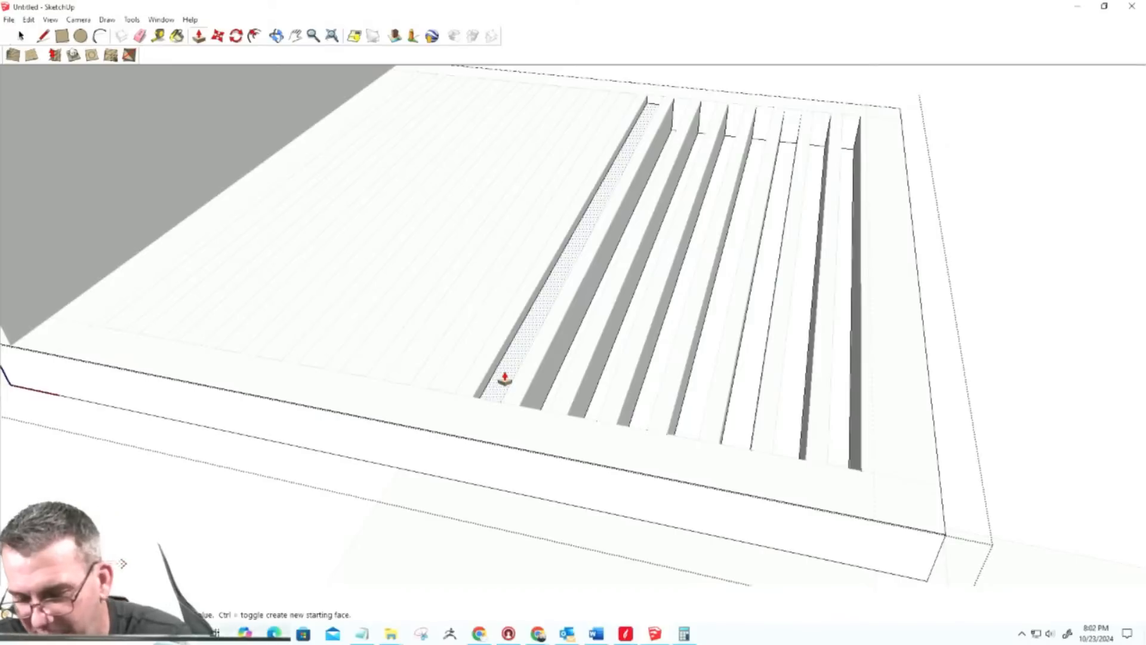
{"action": "double_click", "coordinate": [504, 379]}
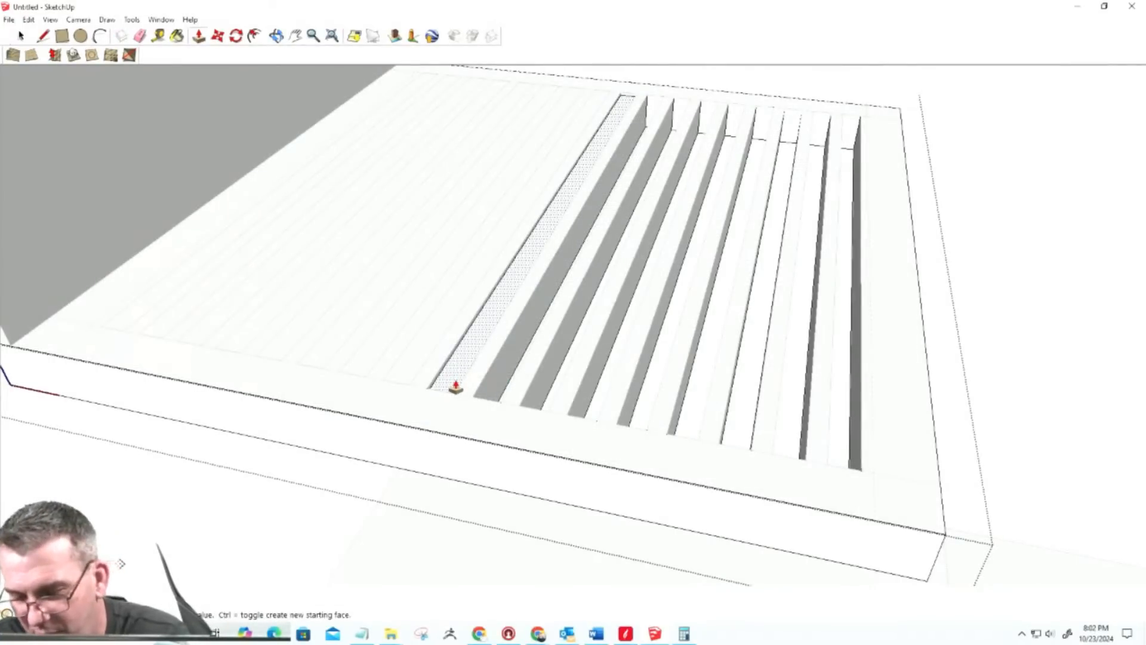
{"action": "double_click", "coordinate": [456, 387]}
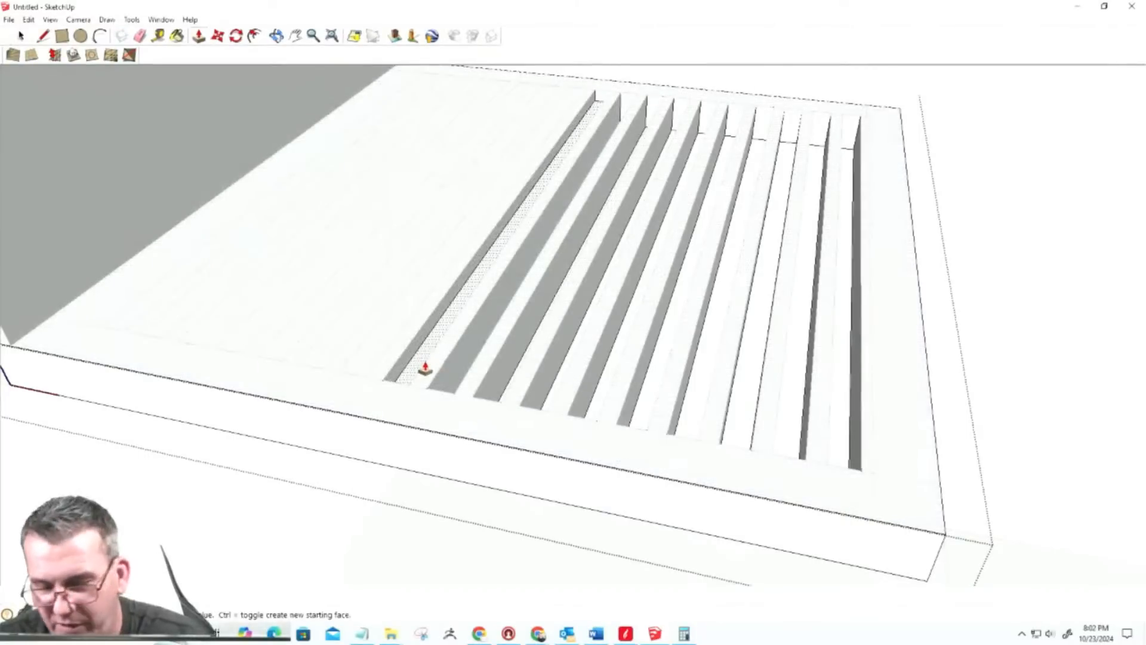
{"action": "double_click", "coordinate": [425, 369]}
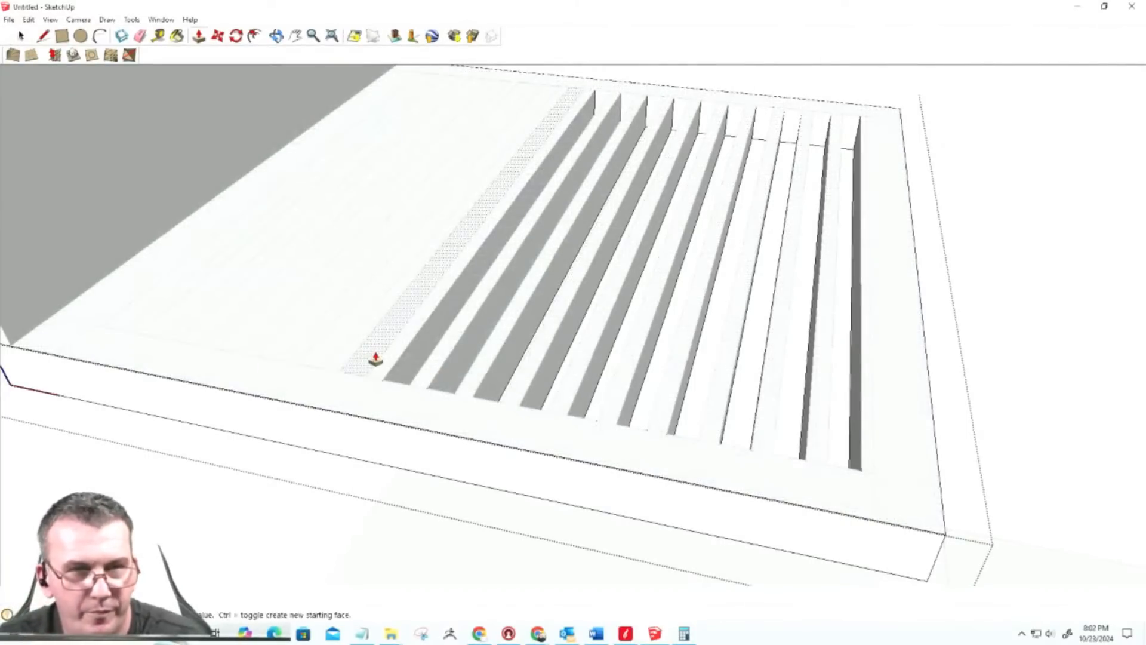
{"action": "double_click", "coordinate": [376, 365]}
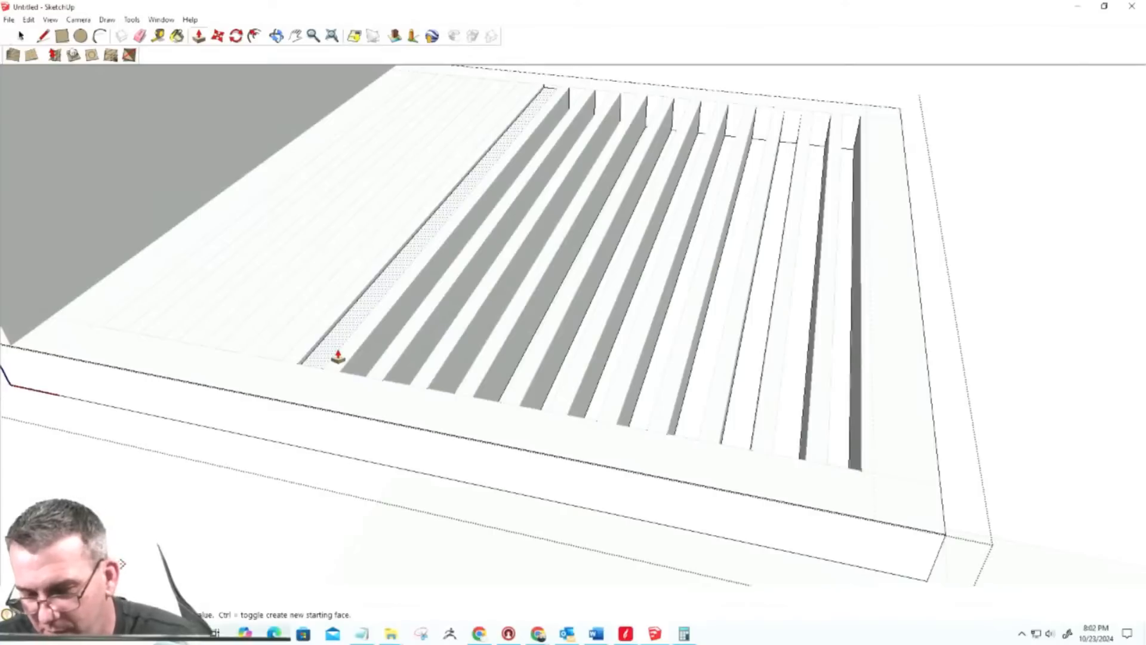
{"action": "double_click", "coordinate": [338, 357]}
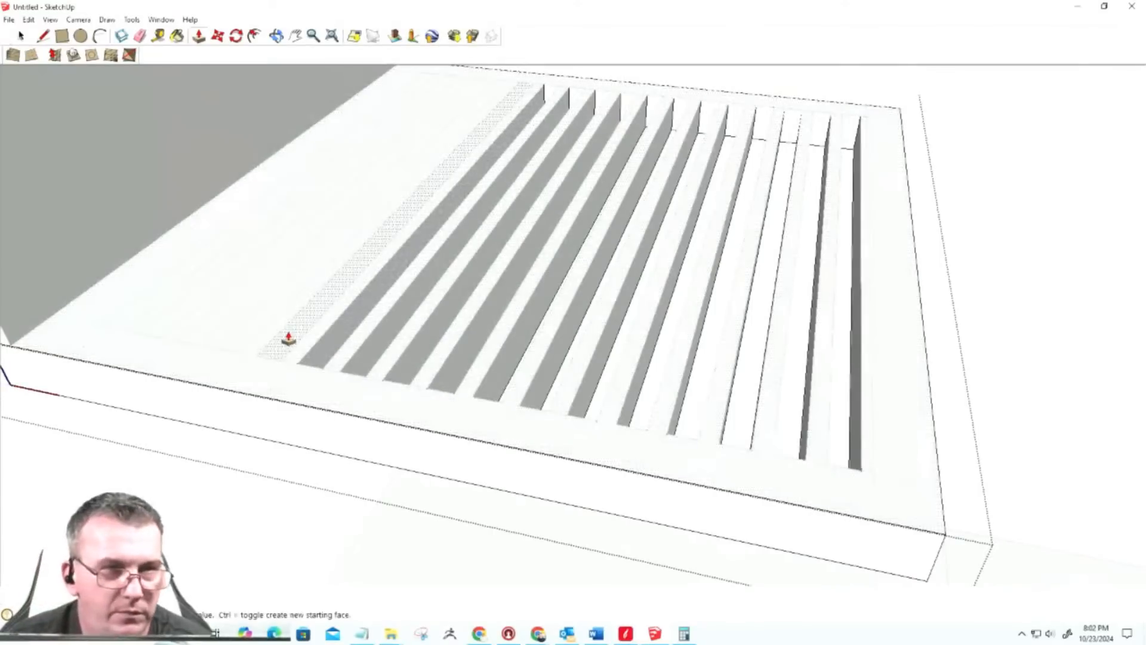
{"action": "double_click", "coordinate": [290, 348]}
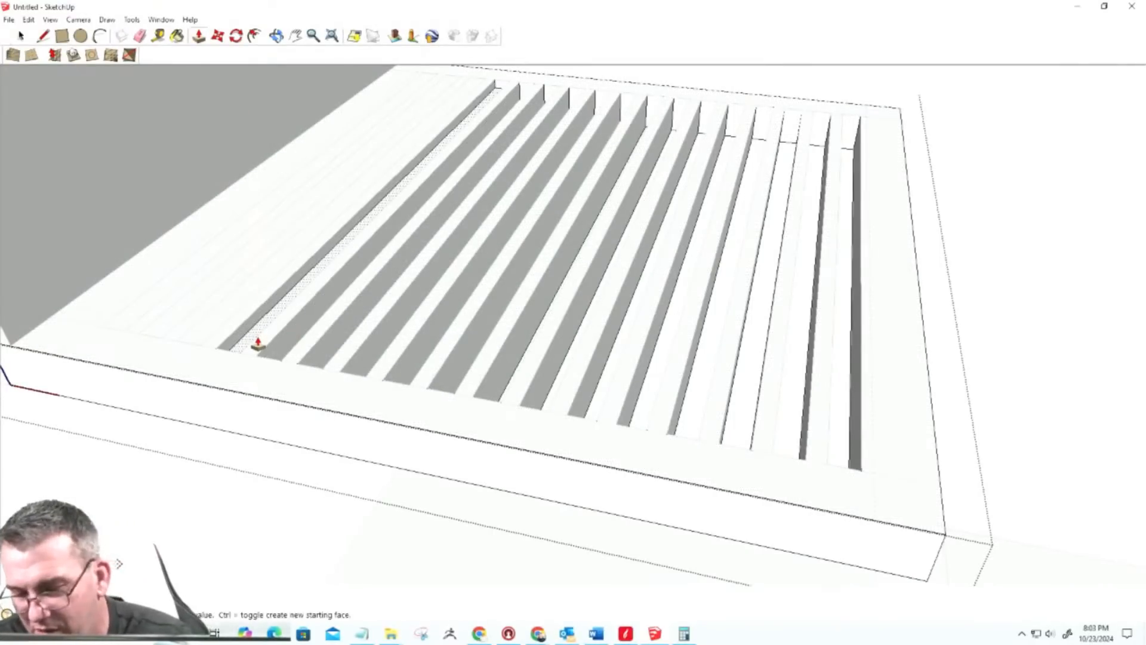
{"action": "double_click", "coordinate": [258, 343]}
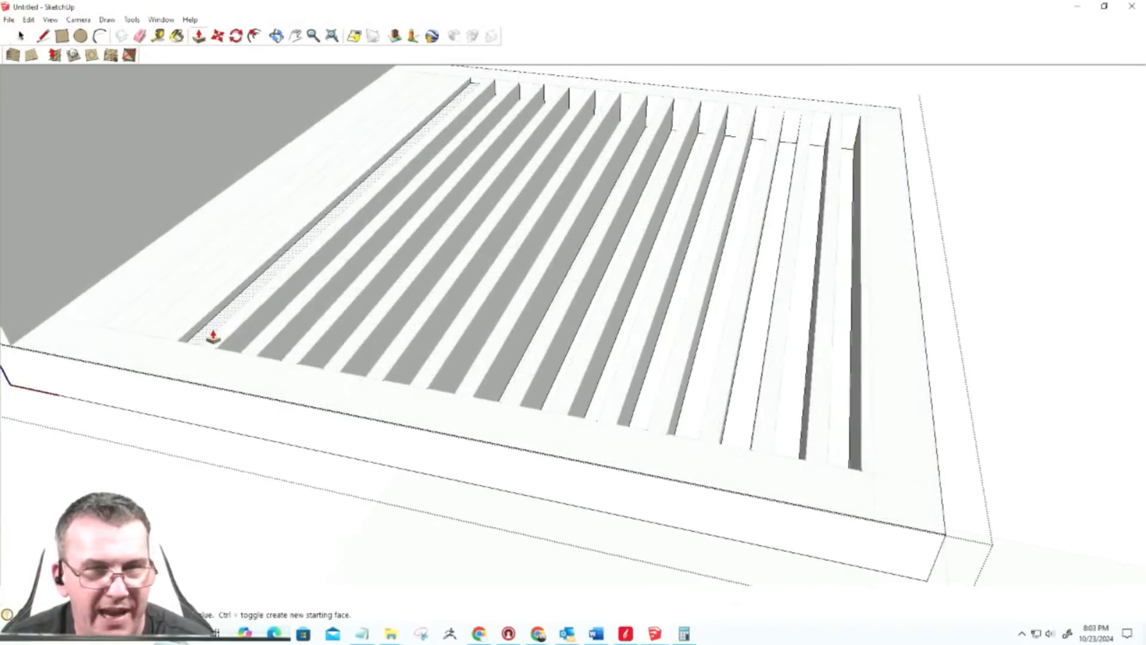
{"action": "double_click", "coordinate": [213, 338]}
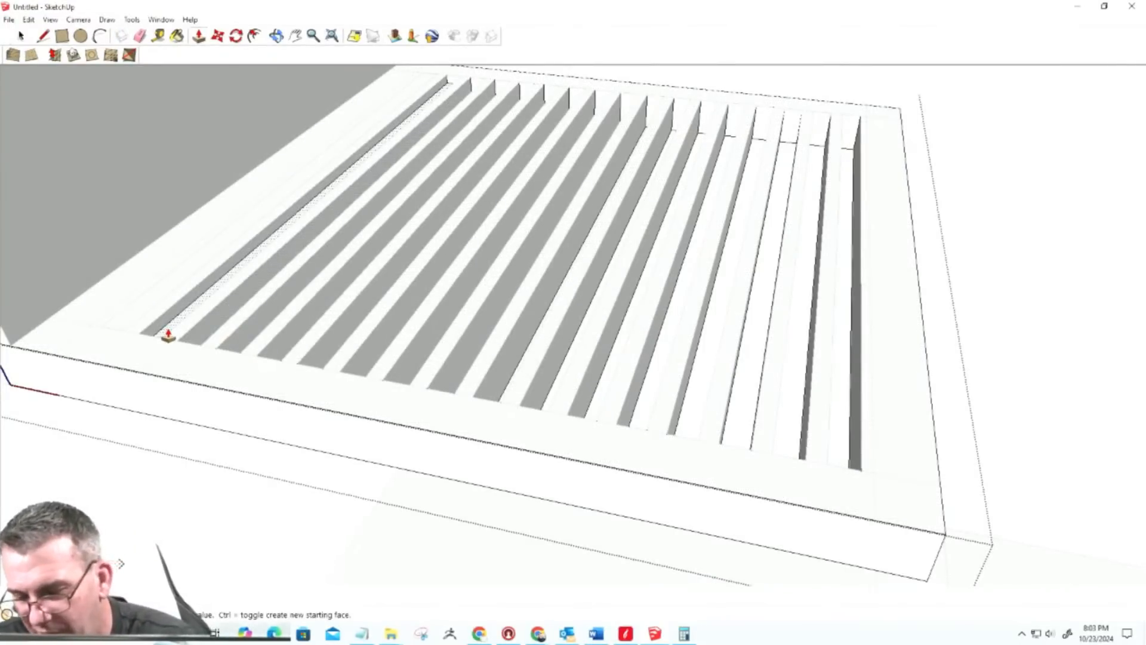
{"action": "double_click", "coordinate": [168, 336]}
{"action": "double_click", "coordinate": [140, 317]}
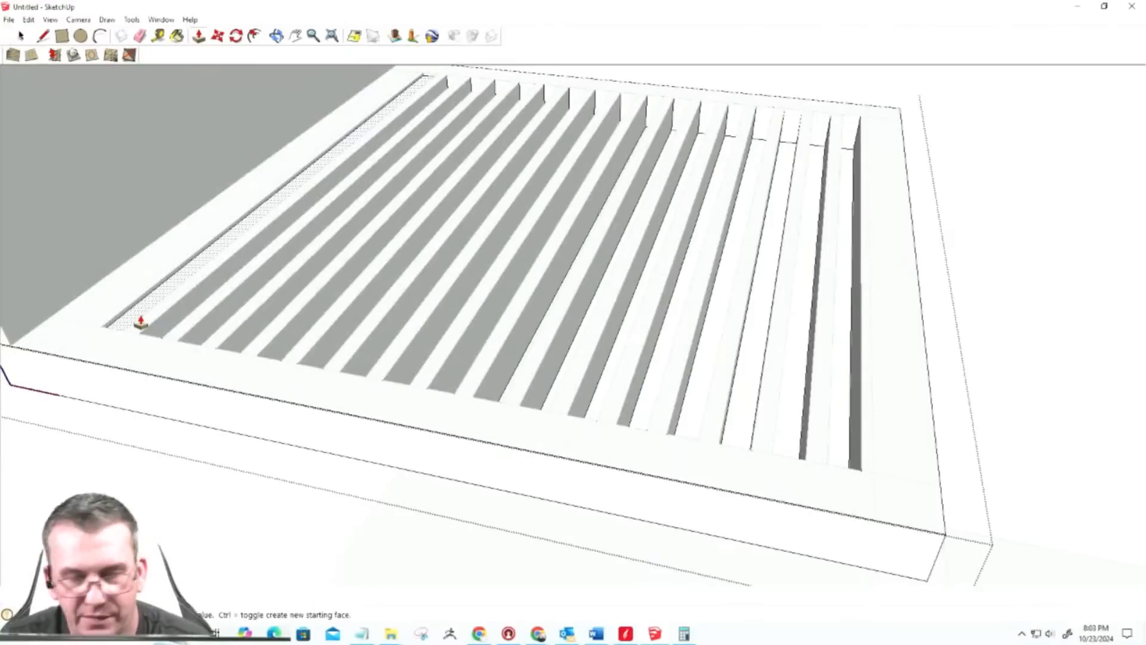
{"action": "double_click", "coordinate": [141, 322]}
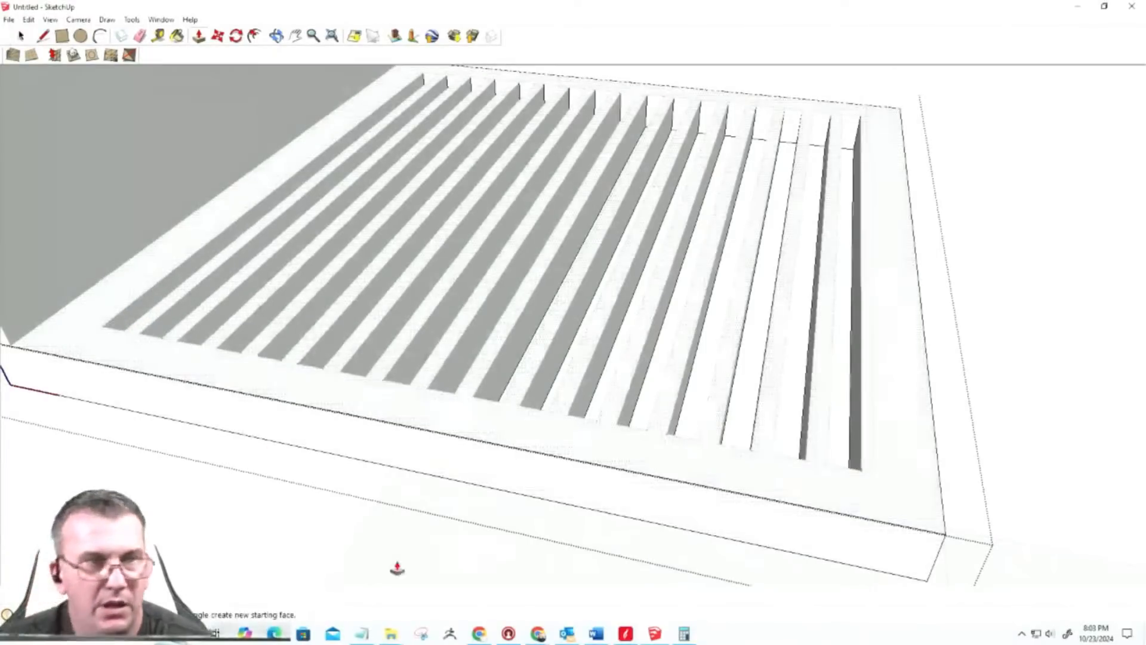
{"action": "scroll", "coordinate": [435, 468], "scroll_direction": "down", "scroll_amount": 5}
{"action": "key", "text": "space"}
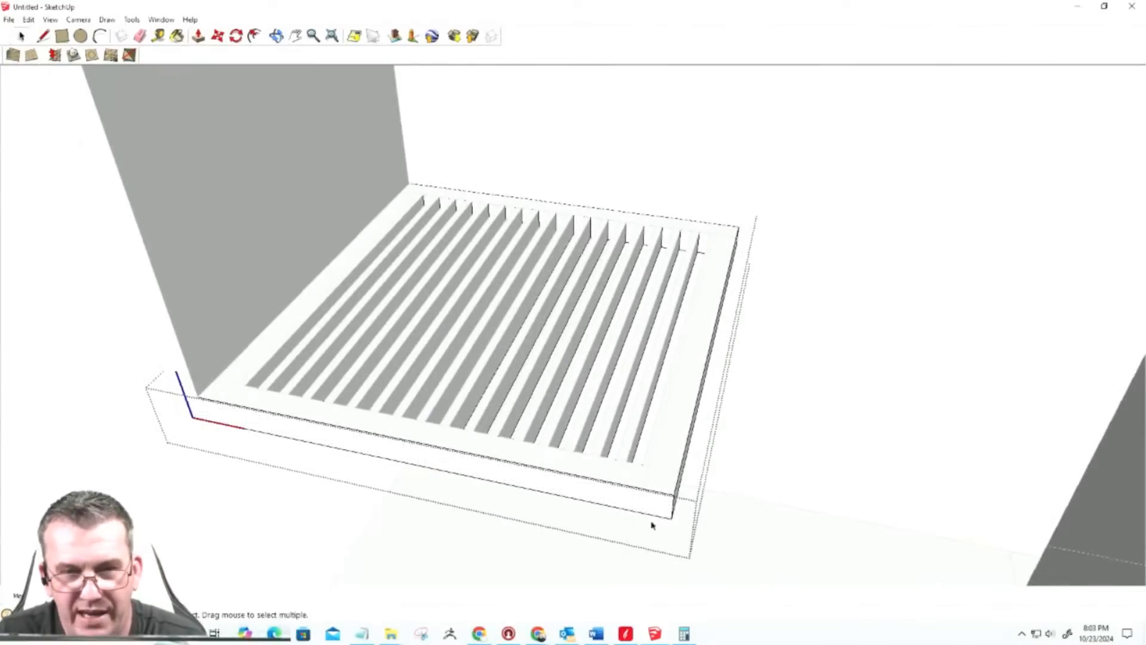
{"action": "left_click", "coordinate": [782, 451]}
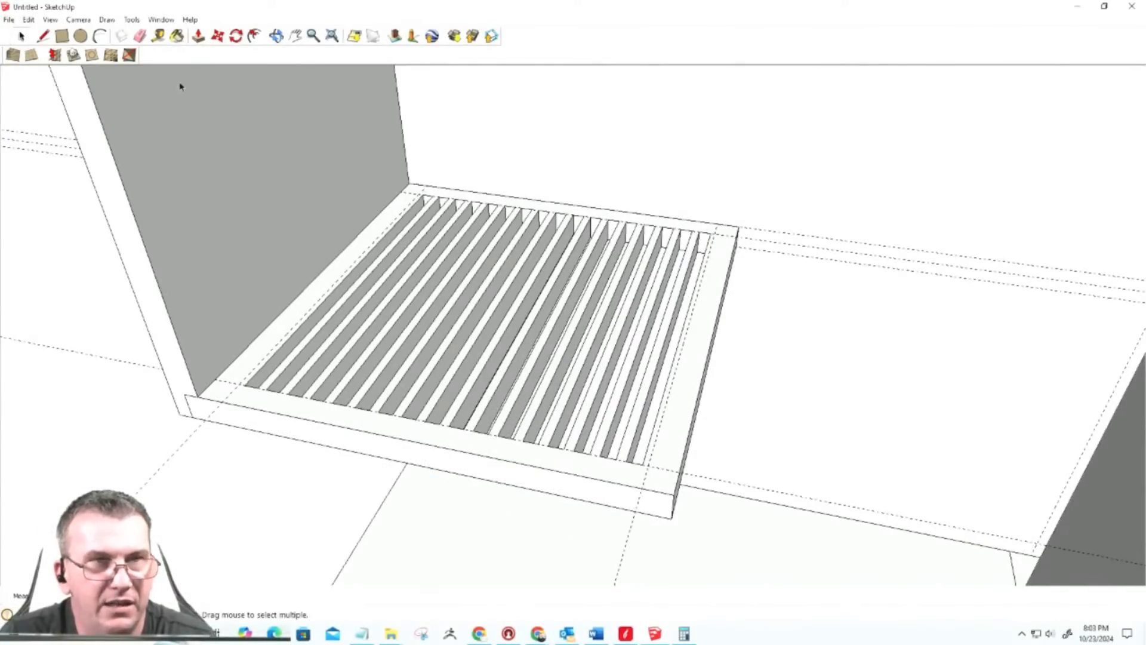
{"action": "left_click_drag", "start_coordinate": [161, 97], "coordinate": [727, 505]}
{"action": "left_click", "coordinate": [727, 505]}
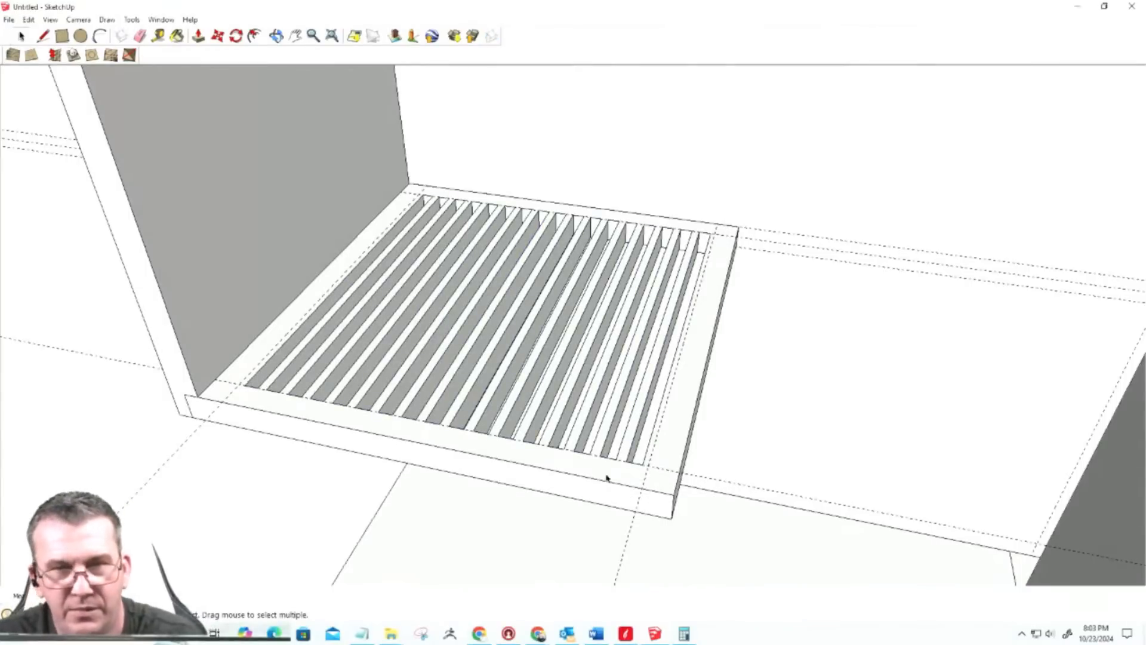
{"action": "scroll", "coordinate": [575, 442], "scroll_direction": "up", "scroll_amount": 3}
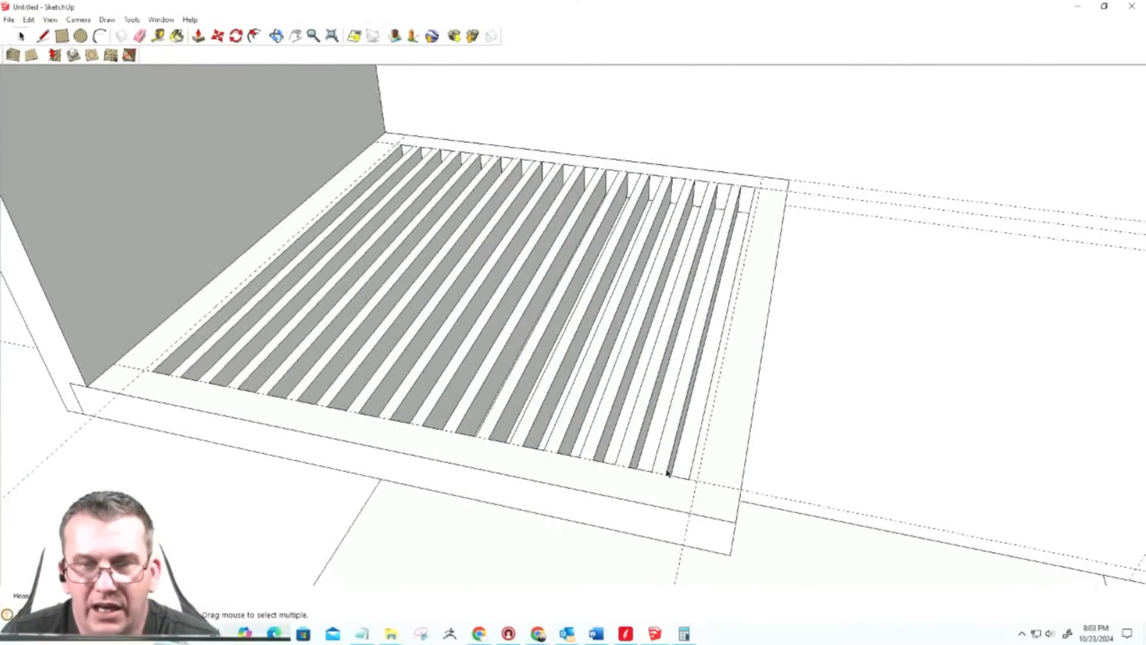
{"action": "left_click", "coordinate": [513, 469]}
{"action": "scroll", "coordinate": [952, 449], "scroll_direction": "down", "scroll_amount": 2}
{"action": "scroll", "coordinate": [691, 475], "scroll_direction": "down", "scroll_amount": 3}
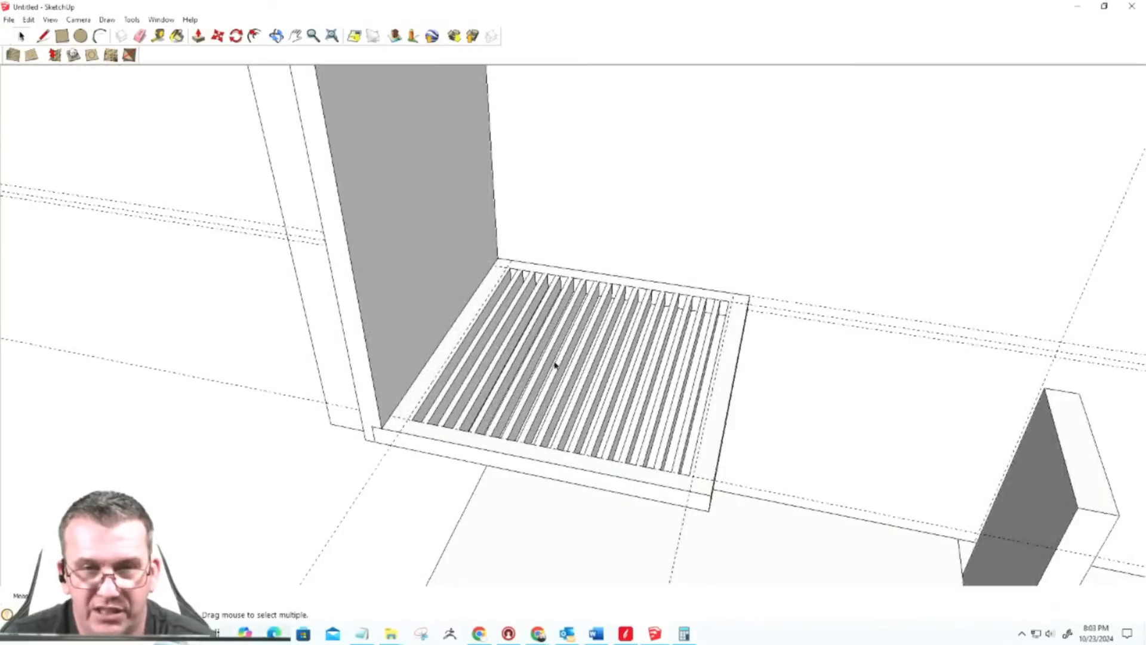
{"action": "scroll", "coordinate": [442, 388], "scroll_direction": "up", "scroll_amount": 2}
Step: Copy the slotted shelf component with Move, placing the copy forward of the original along the slot direction
{"action": "left_click", "coordinate": [387, 458]}
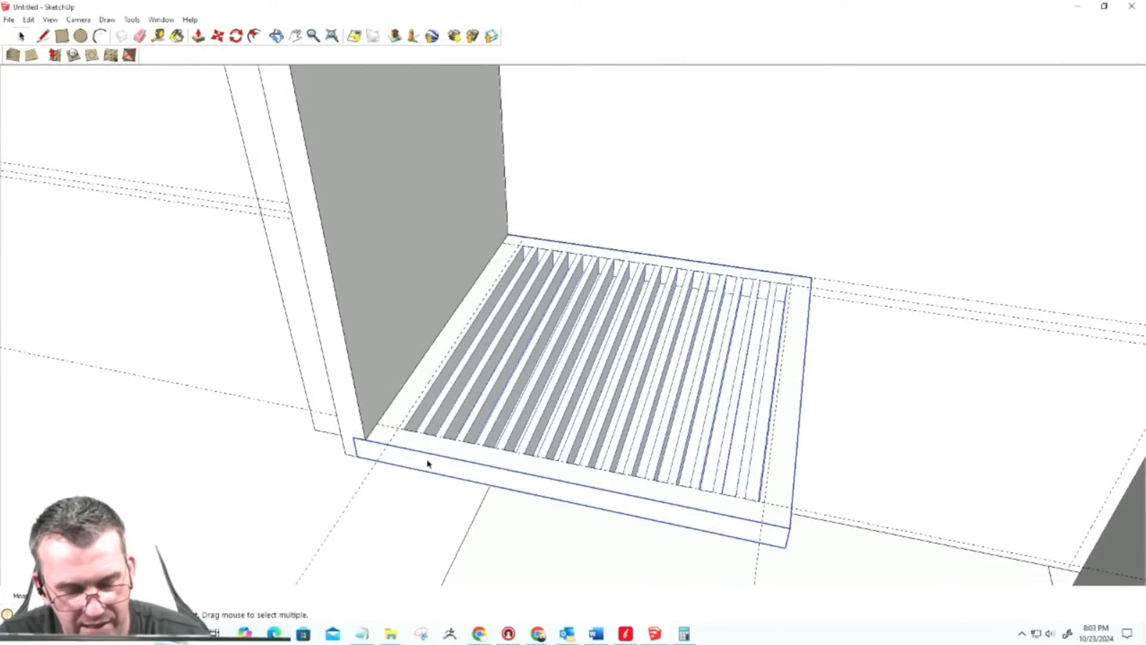
{"action": "middle_click_drag", "start_coordinate": [750, 485], "coordinate": [476, 450]}
{"action": "scroll", "coordinate": [476, 449], "scroll_direction": "down", "scroll_amount": 5}
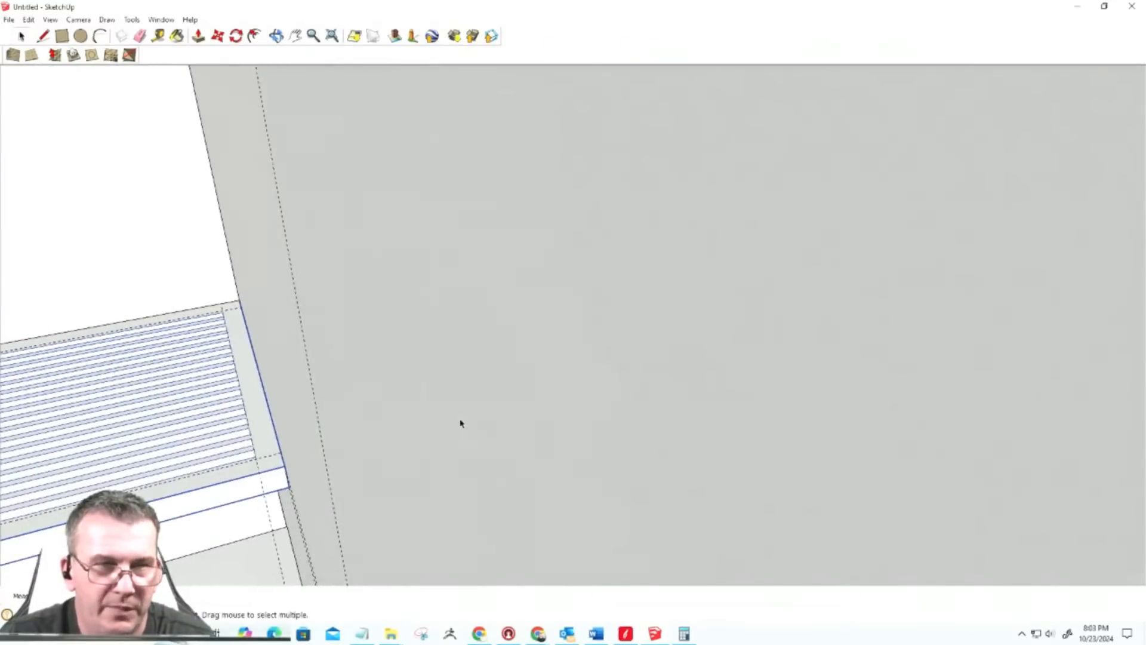
{"action": "middle_click_drag", "start_coordinate": [58, 499], "coordinate": [285, 454]}
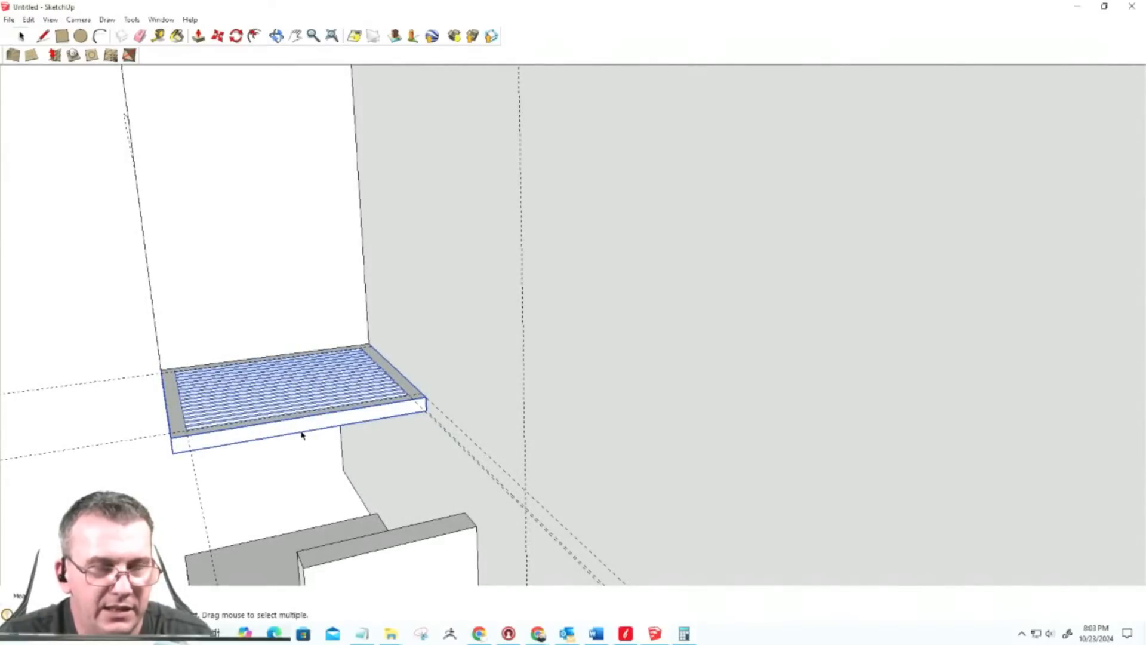
{"action": "key", "text": "m"}
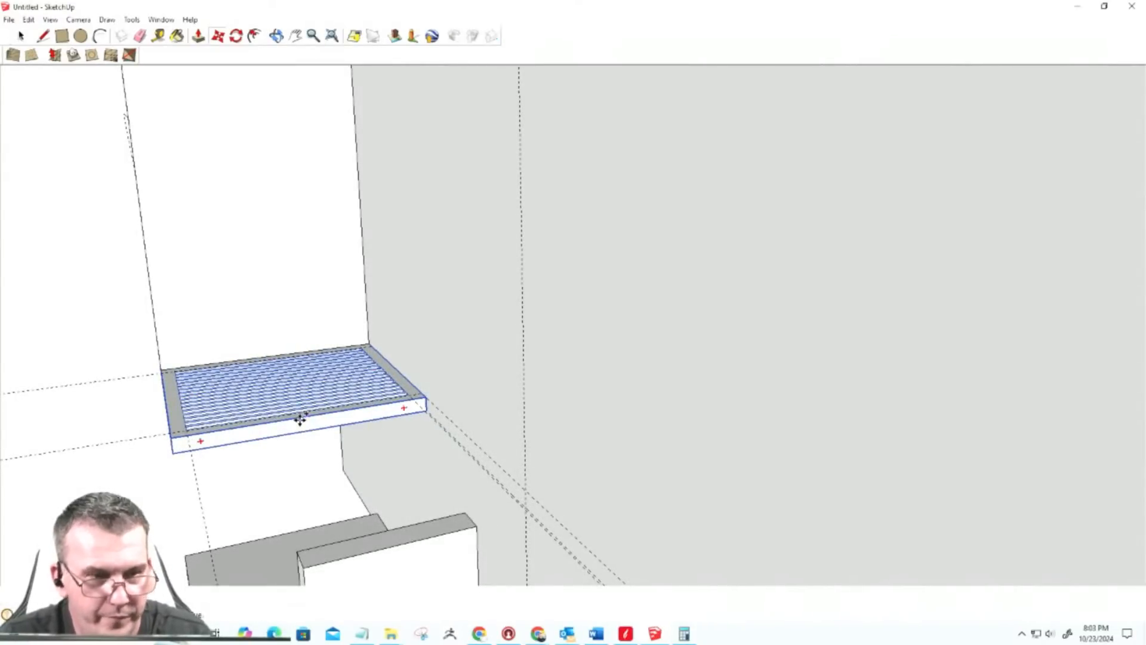
{"action": "left_click", "coordinate": [299, 420]}
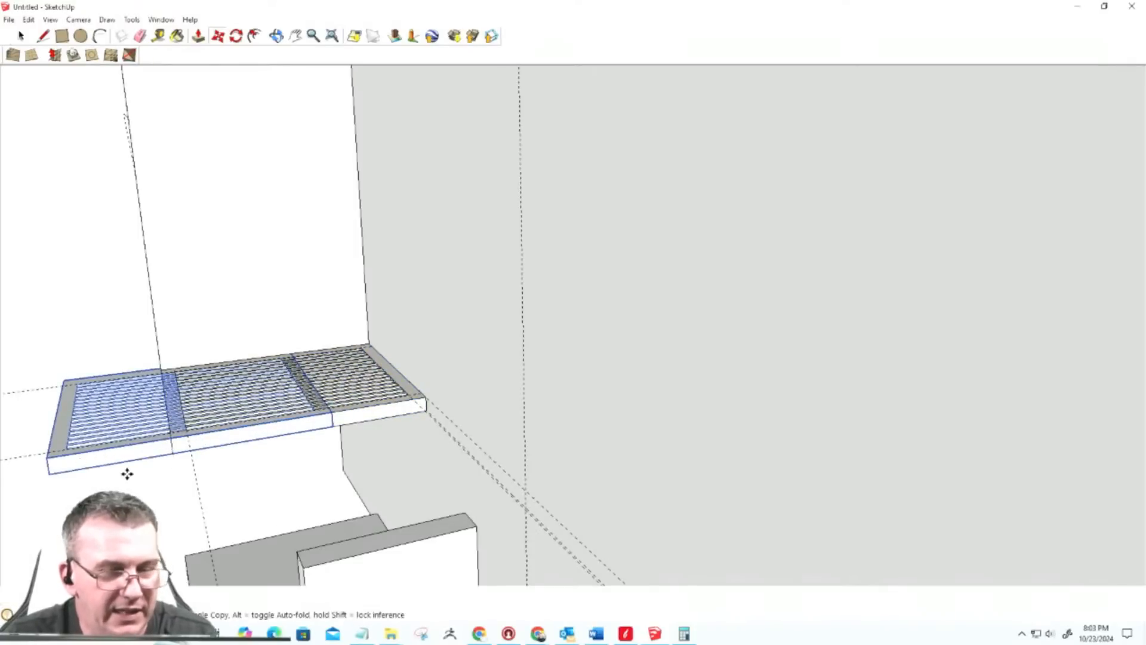
Step: Rotate the shelf copy 90 degrees about its rear lower corner so that it stands upright
{"action": "key", "text": "q"}
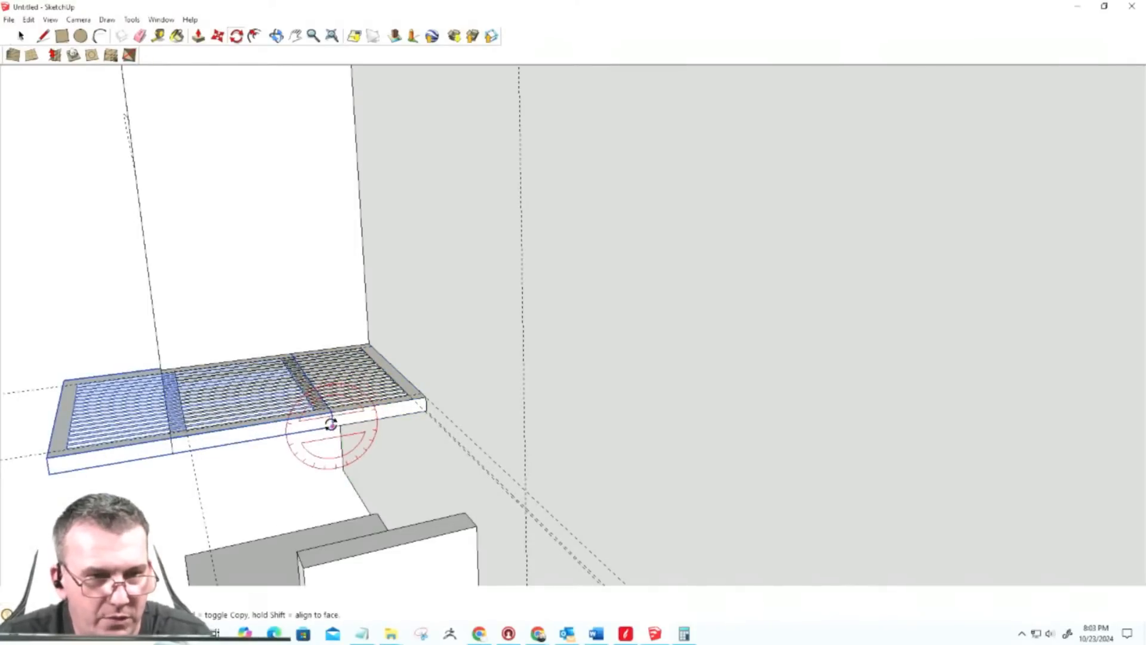
{"action": "left_click", "coordinate": [332, 425]}
{"action": "left_click", "coordinate": [243, 443]}
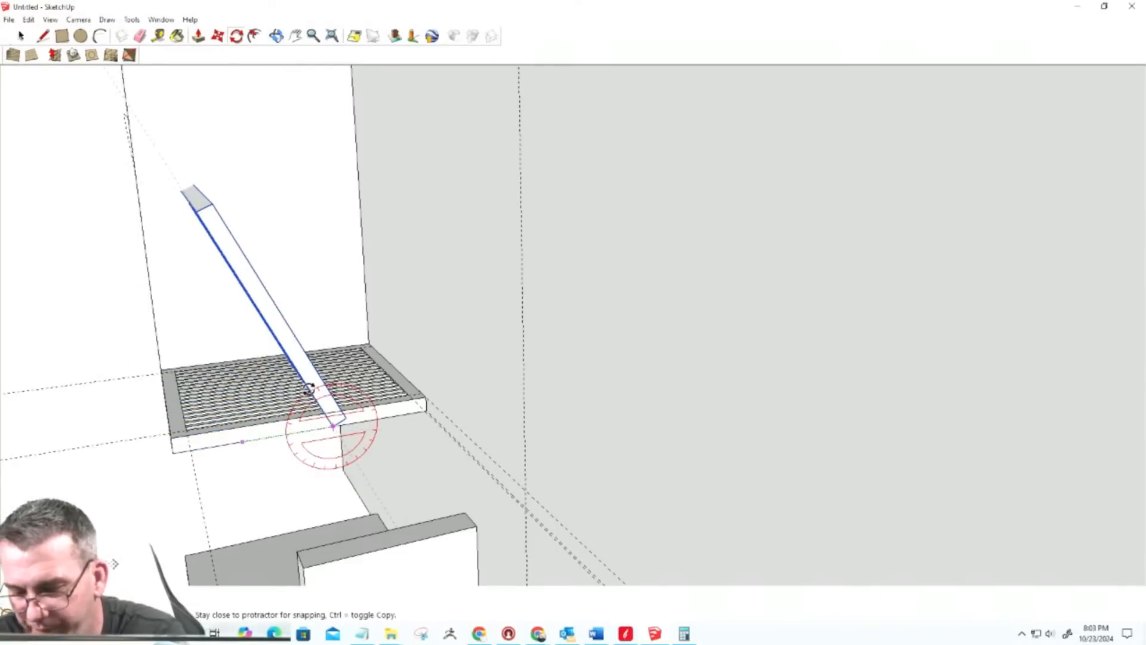
{"action": "type", "text": "90"}
{"action": "key", "text": "Return"}
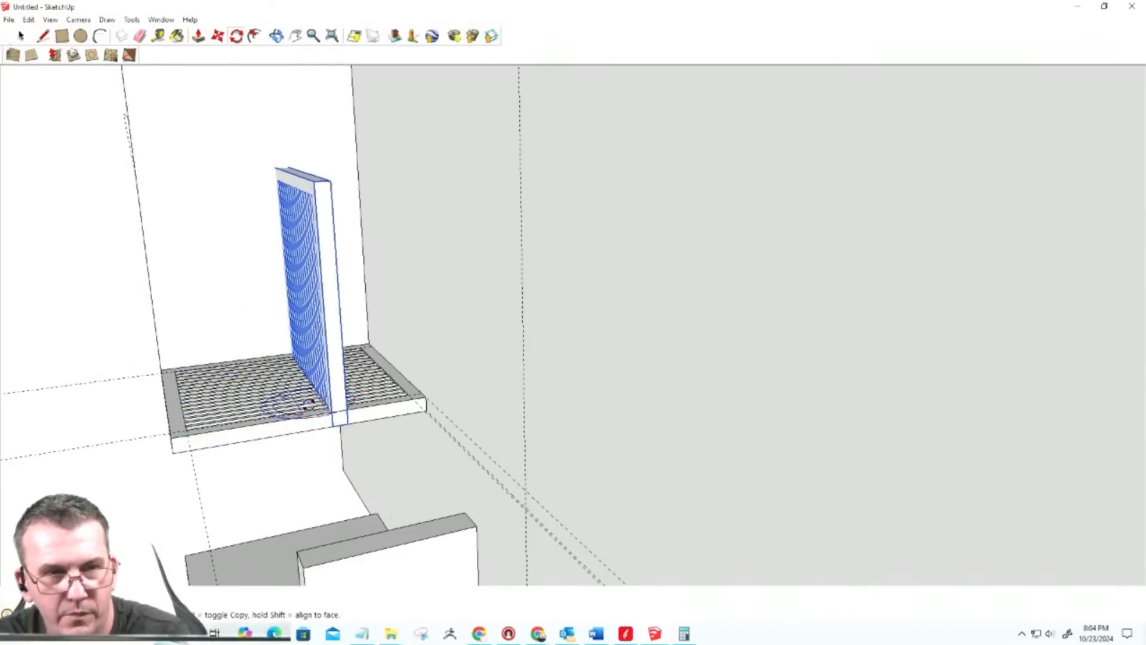
{"action": "key", "text": "space"}
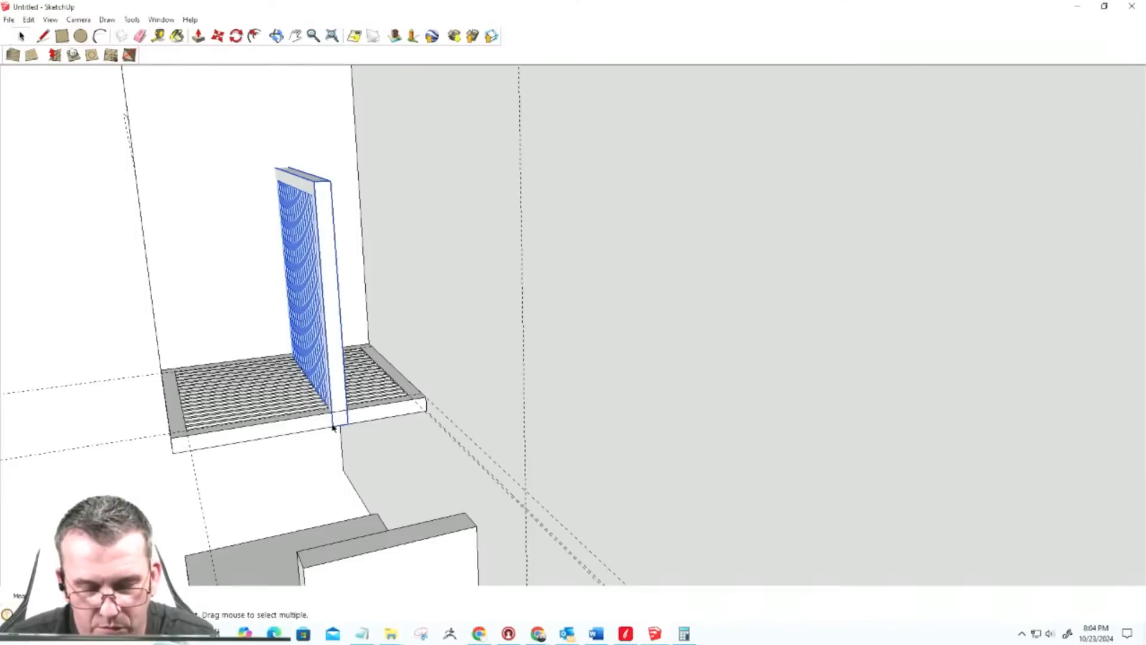
Step: Move the upright slotted panel to the shelf's rear end and seat its lower back corner on the shelf's upper rear corner
{"action": "key", "text": "m"}
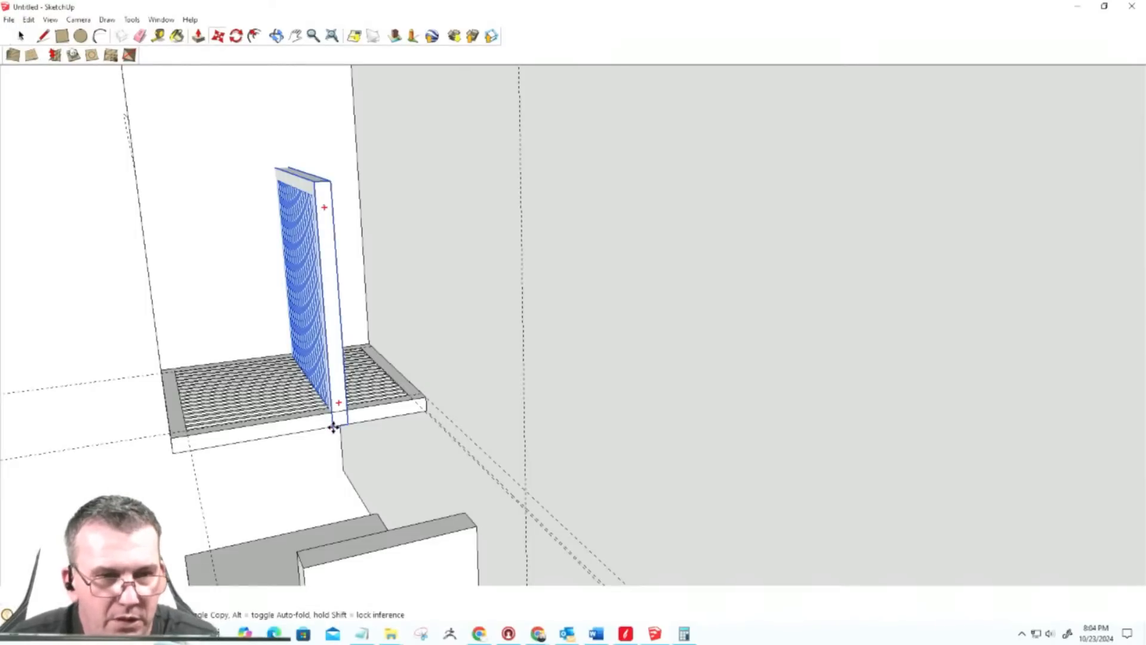
{"action": "left_click", "coordinate": [332, 425]}
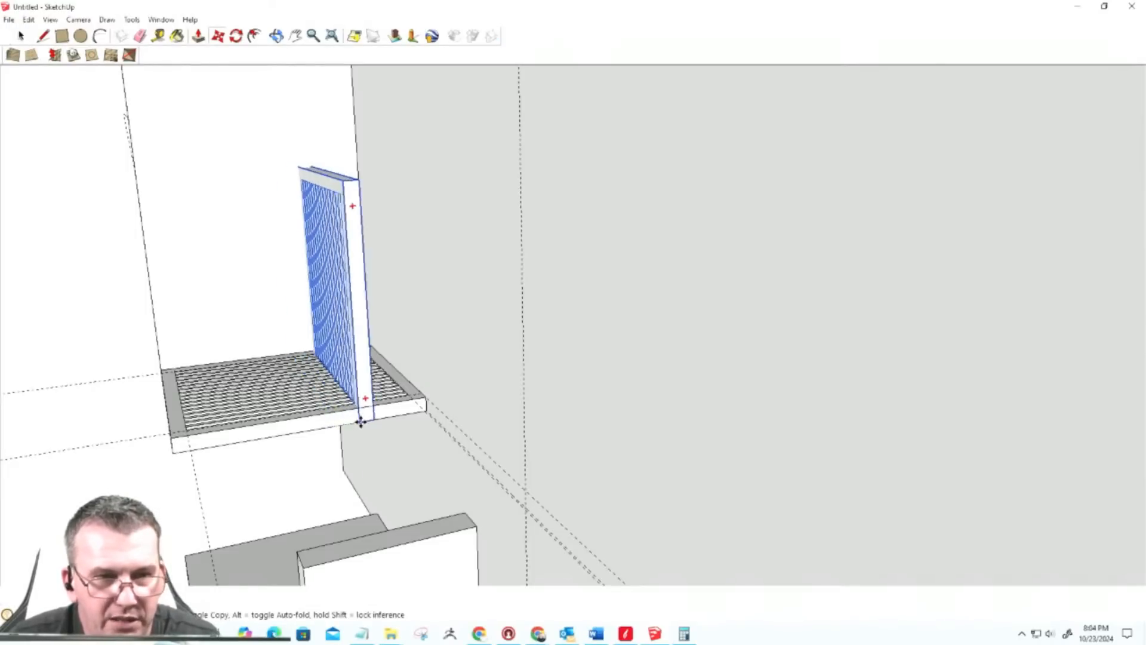
{"action": "left_click", "coordinate": [411, 412]}
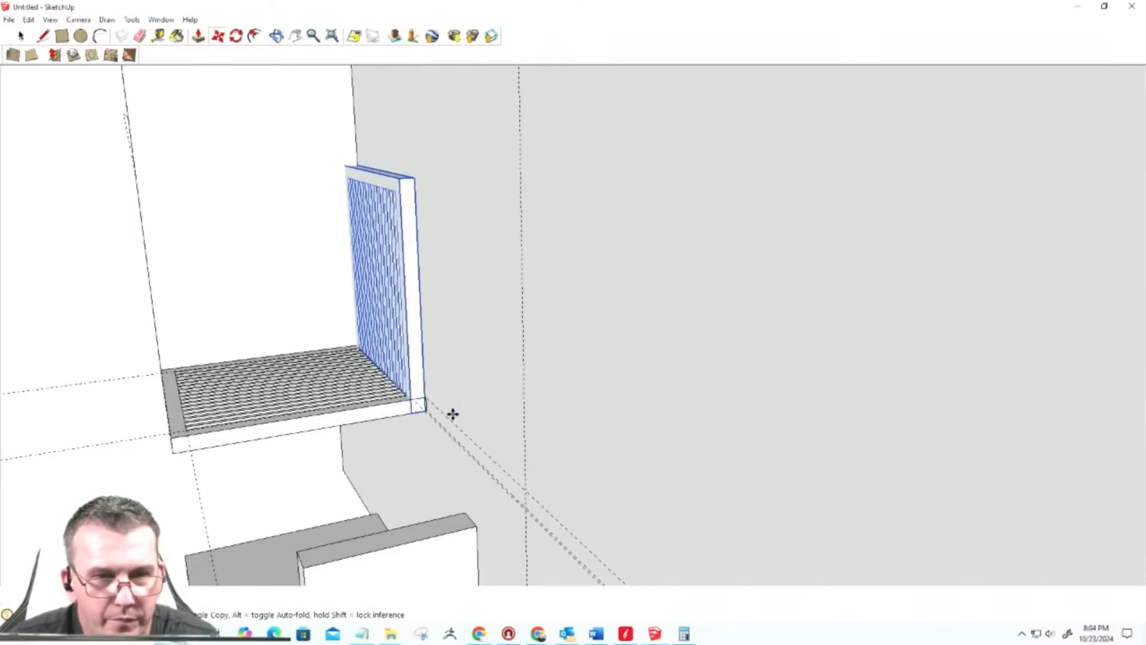
{"action": "scroll", "coordinate": [411, 413], "scroll_direction": "up", "scroll_amount": 4}
{"action": "left_click", "coordinate": [402, 423]}
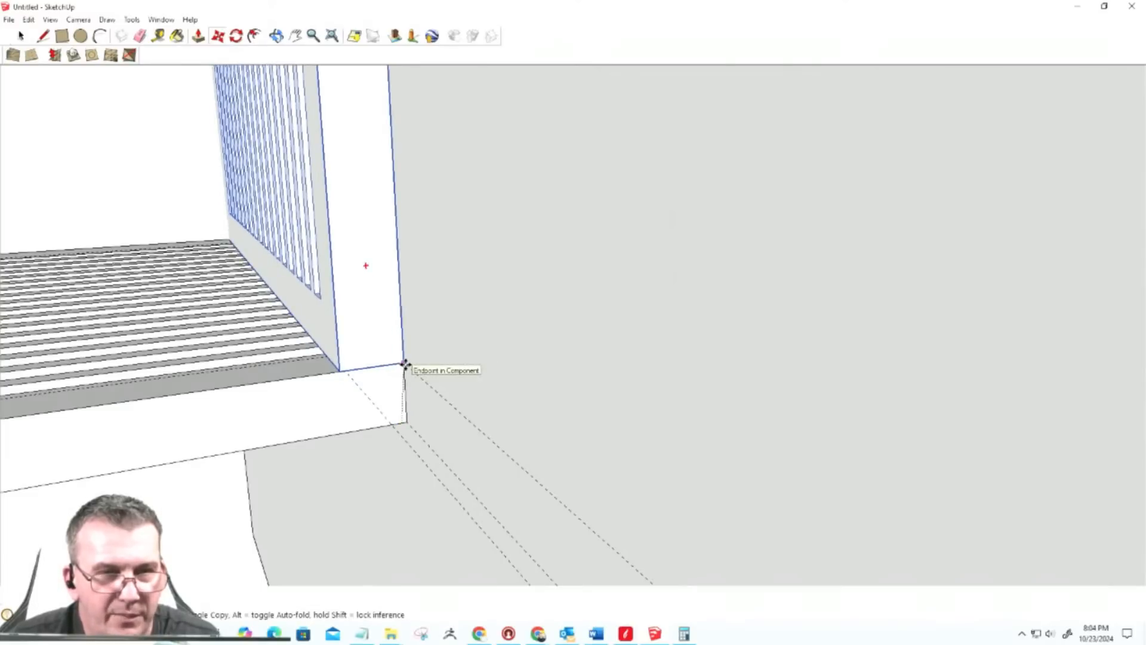
{"action": "left_click", "coordinate": [405, 364]}
{"action": "scroll", "coordinate": [413, 474], "scroll_direction": "down", "scroll_amount": 4}
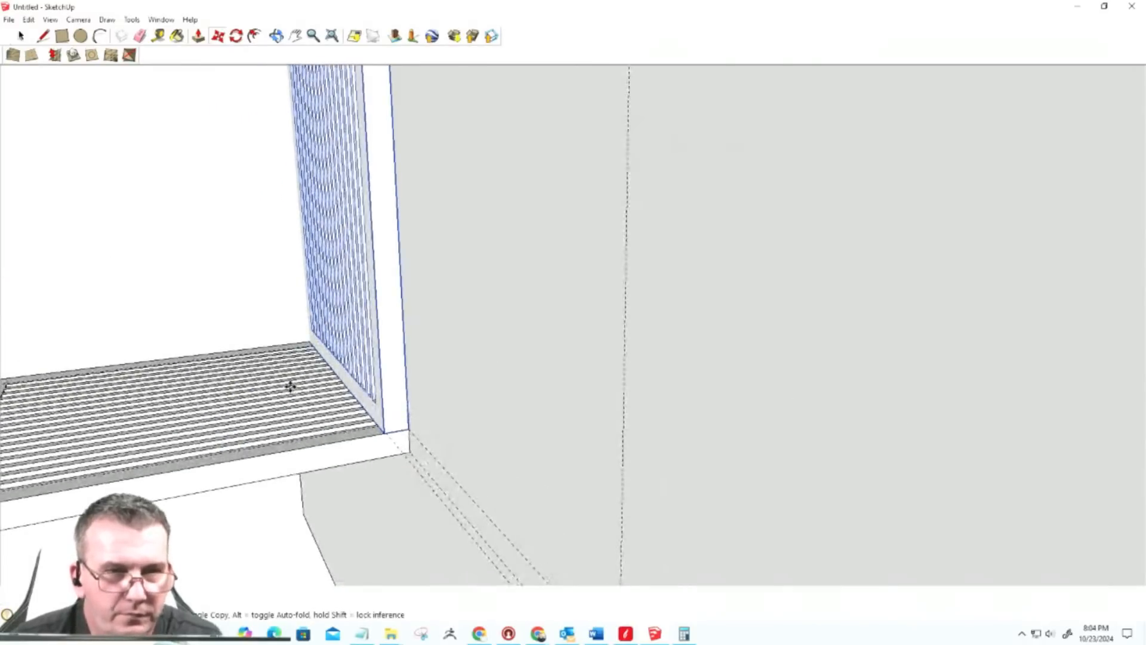
Step: Raise the upright slotted panel straight up to leave a gap between its lower edge and the shelf
{"action": "middle_click_drag", "start_coordinate": [290, 387], "coordinate": [499, 391]}
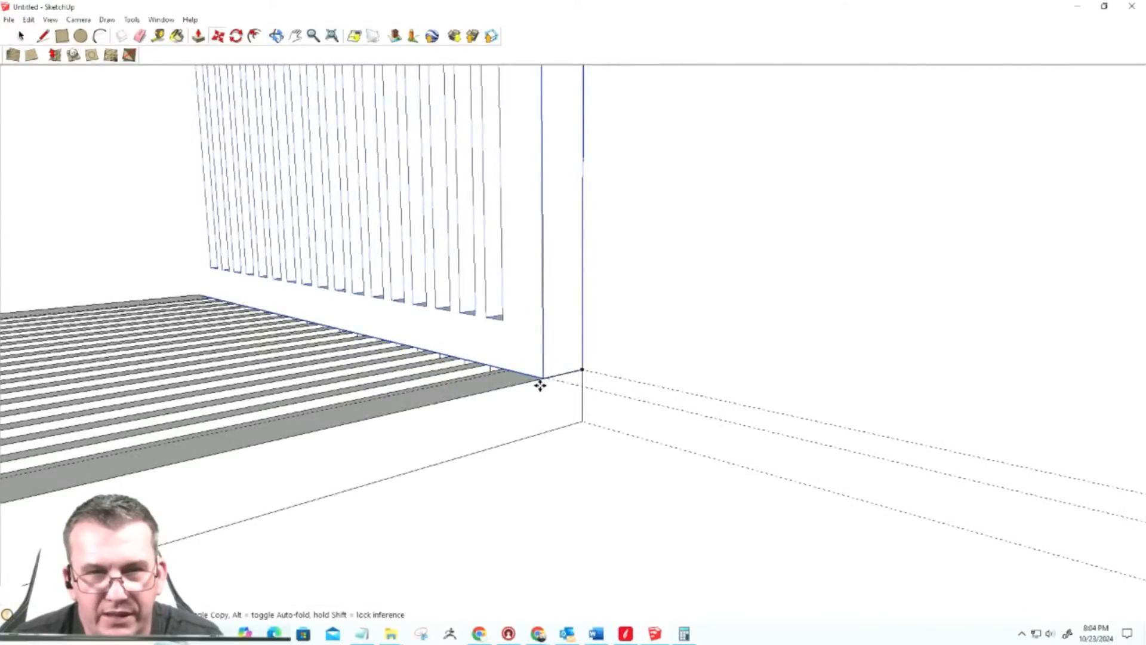
{"action": "middle_click_drag", "start_coordinate": [543, 412], "coordinate": [515, 391]}
{"action": "left_click_drag", "start_coordinate": [500, 388], "coordinate": [522, 217]}
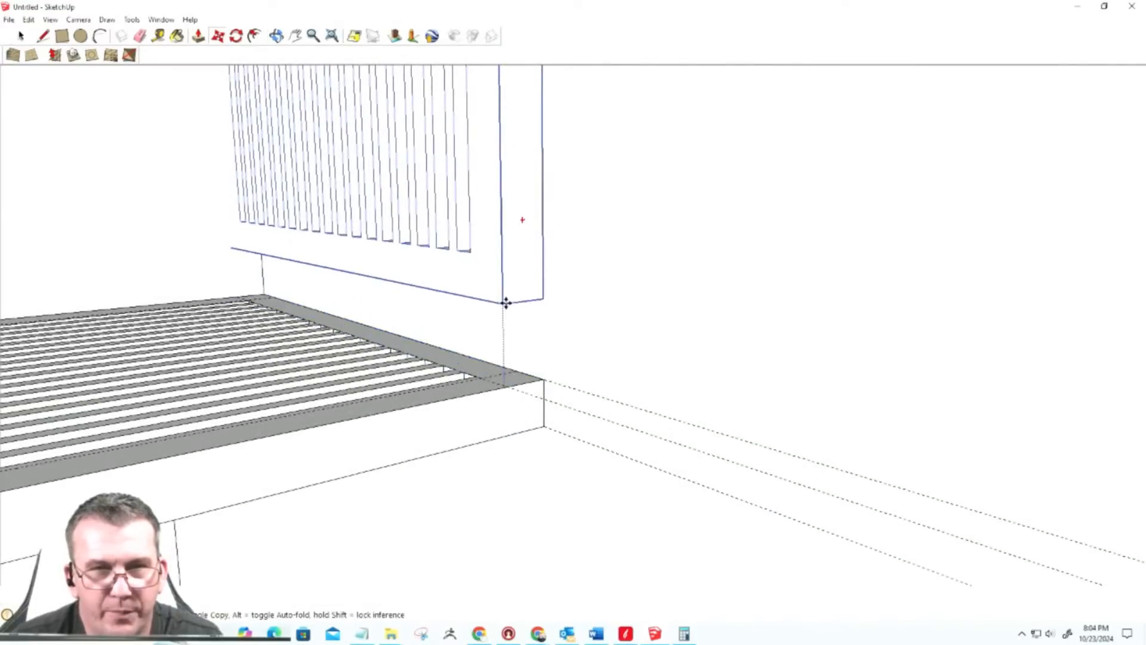
{"action": "middle_click_drag", "start_coordinate": [525, 402], "coordinate": [547, 499]}
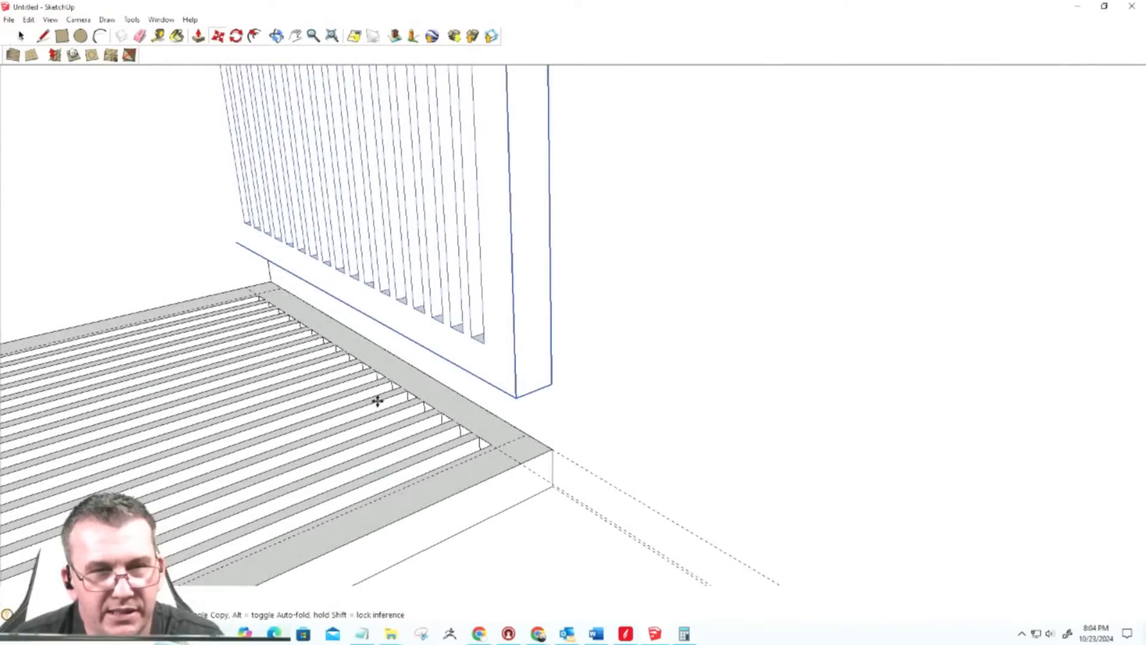
Step: Switch to Aspire to check the slotted panel layout in the Plate Rack drawing, and return to SketchUp
{"action": "left_click", "coordinate": [625, 635]}
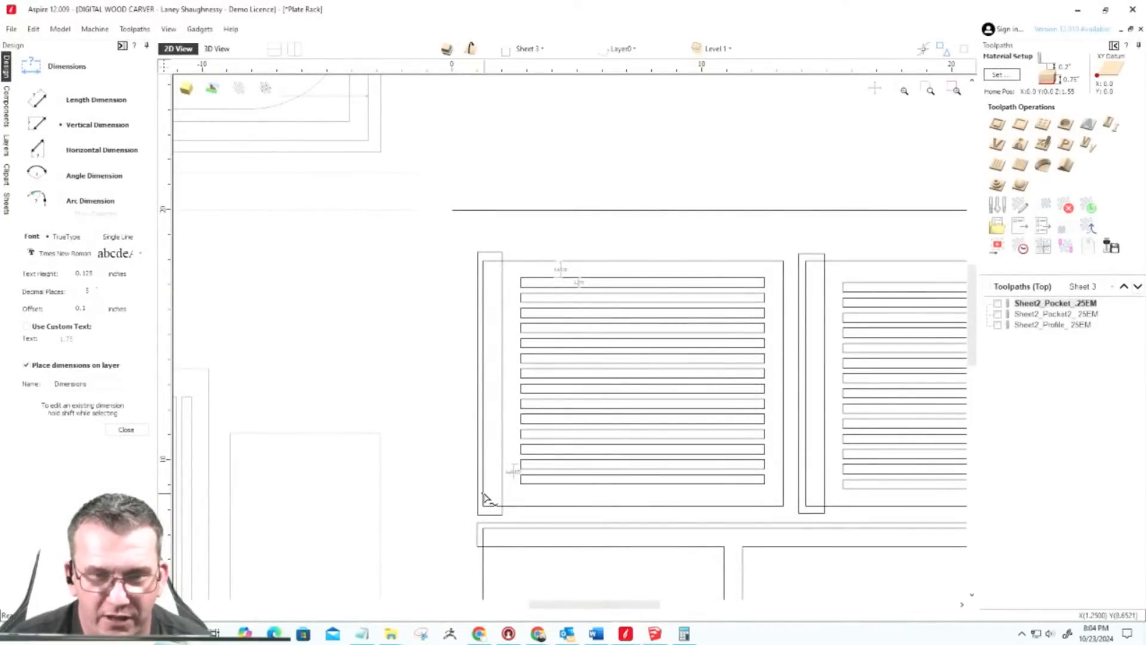
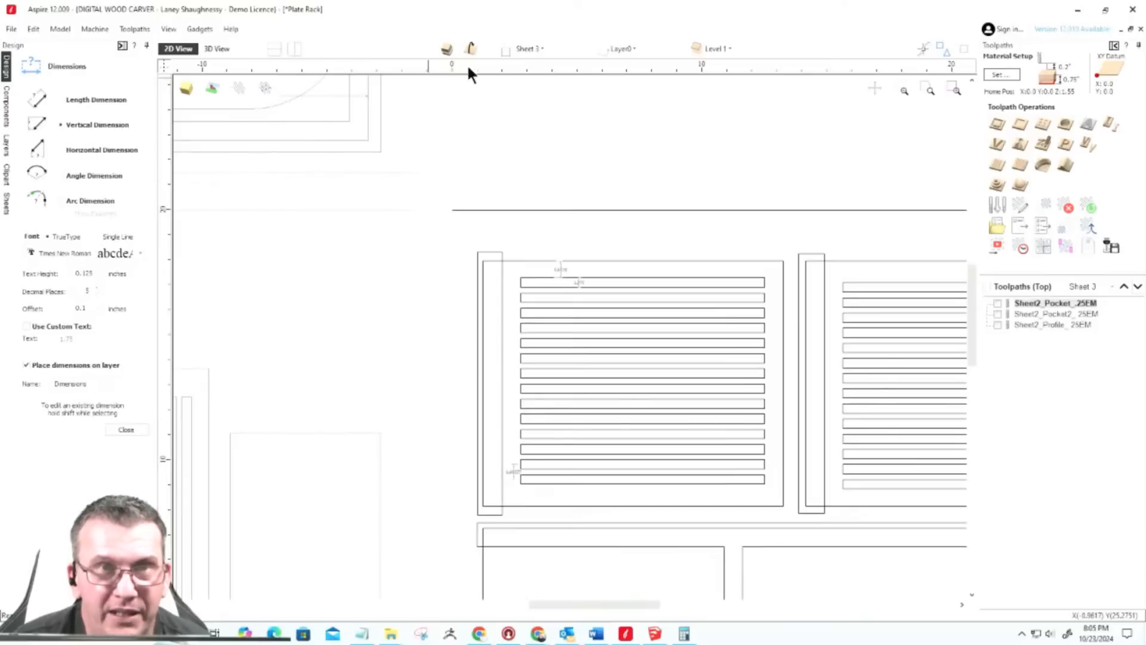
{"action": "middle_click_drag", "start_coordinate": [885, 374], "coordinate": [844, 351]}
{"action": "left_click", "coordinate": [1077, 10]}
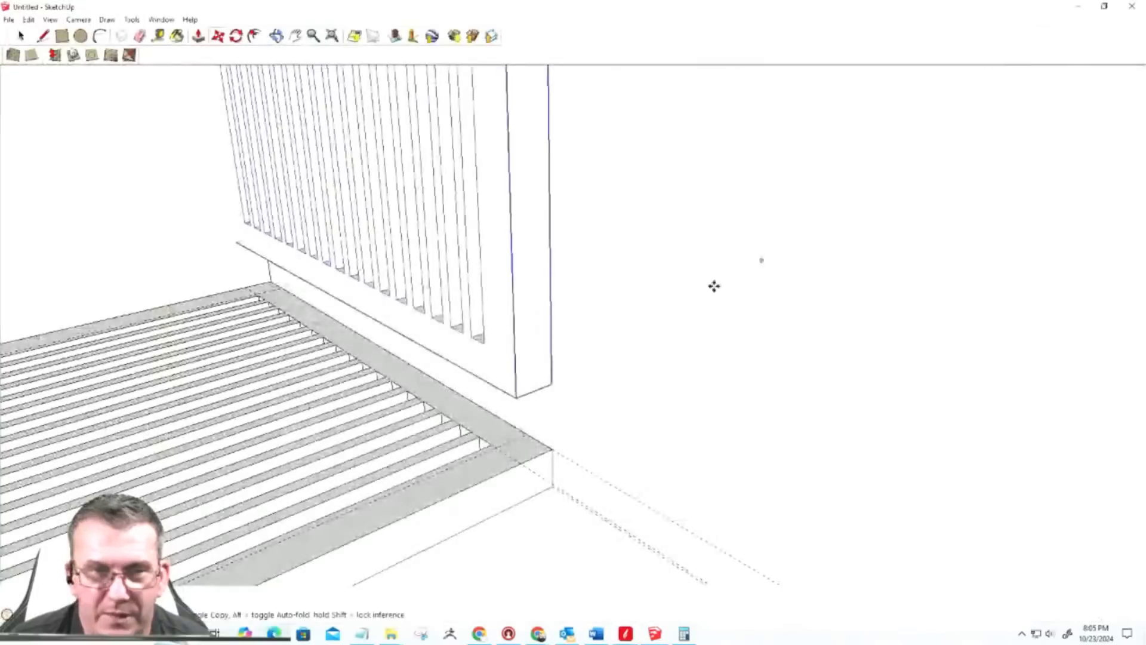
Step: Open the slotted shelf component for editing and place a guide parallel to its rear edge, about 1 inch in, across the slot ends
{"action": "scroll", "coordinate": [483, 428], "scroll_direction": "up", "scroll_amount": 1}
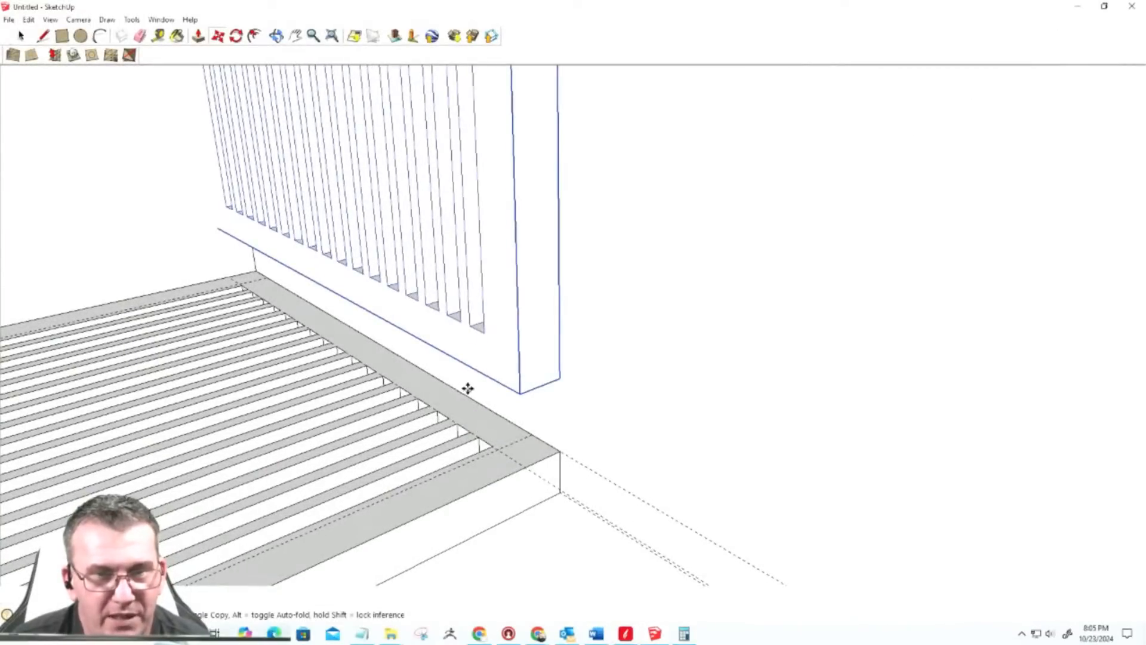
{"action": "left_click", "coordinate": [158, 36]}
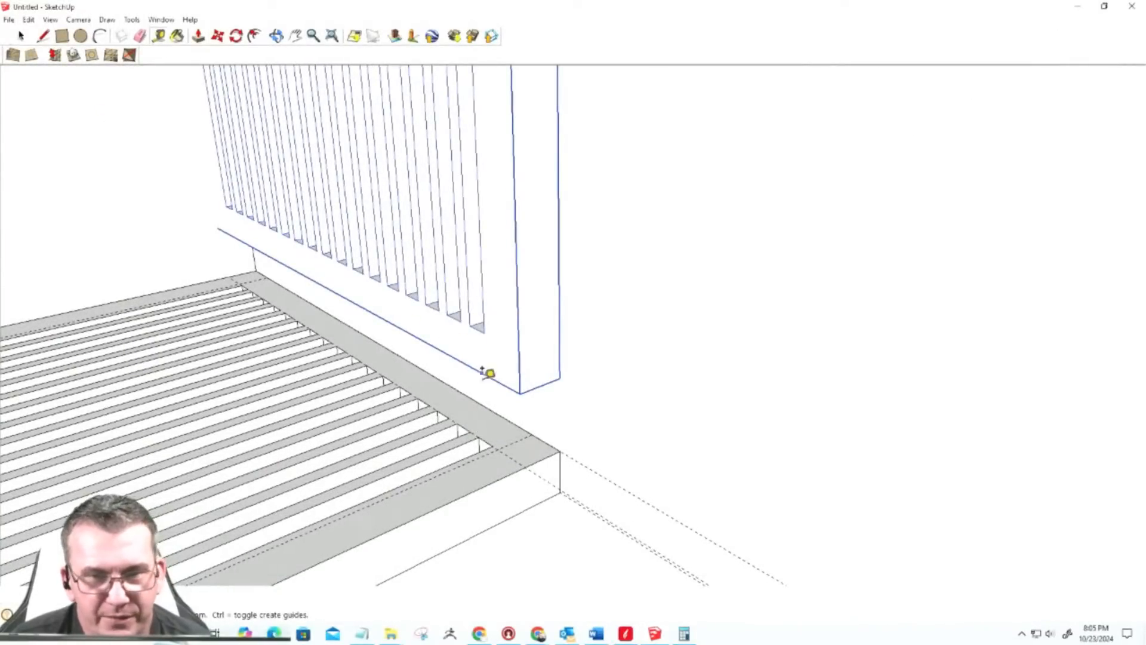
{"action": "key", "text": "space"}
{"action": "triple_click", "coordinate": [494, 439]}
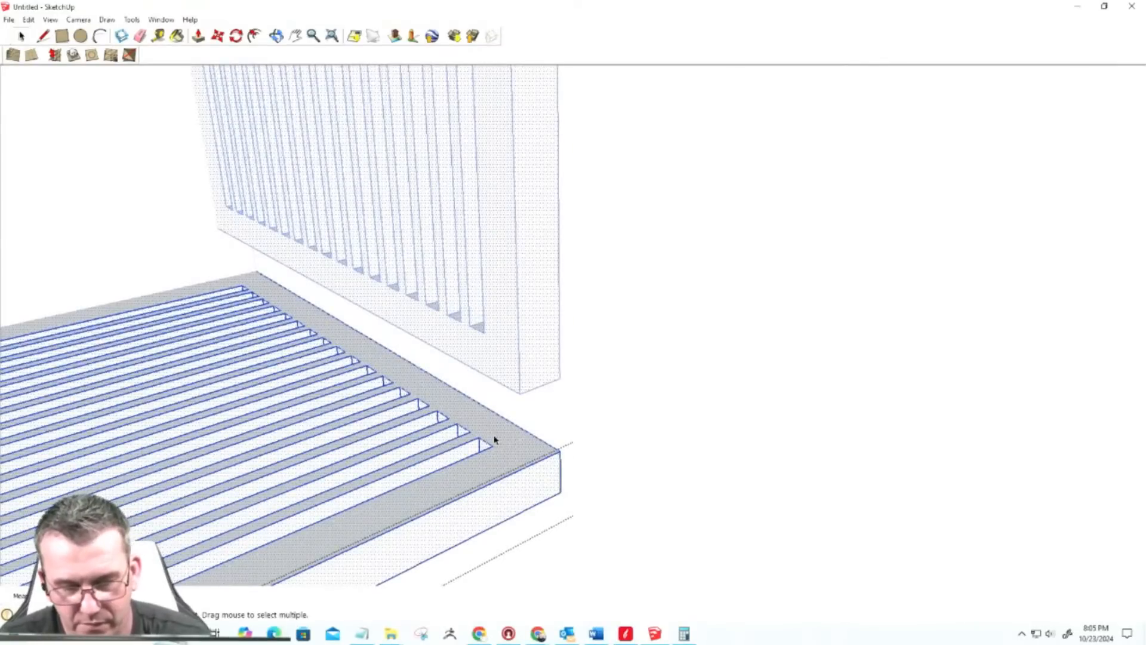
{"action": "key", "text": "t"}
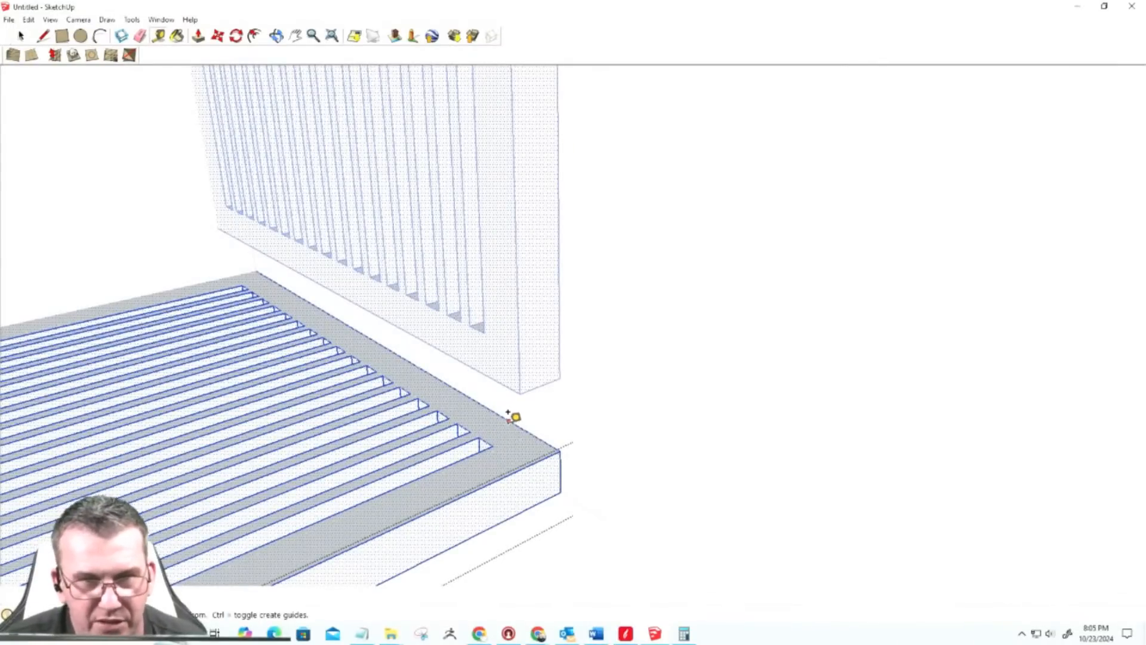
{"action": "left_click", "coordinate": [538, 438]}
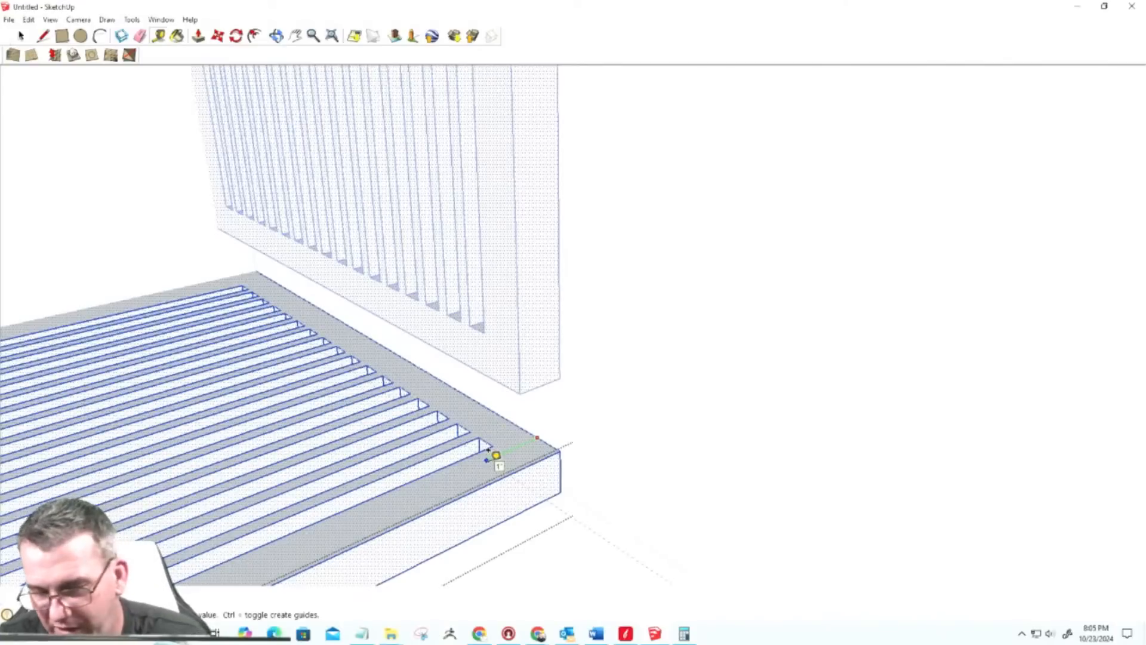
{"action": "left_click", "coordinate": [496, 455]}
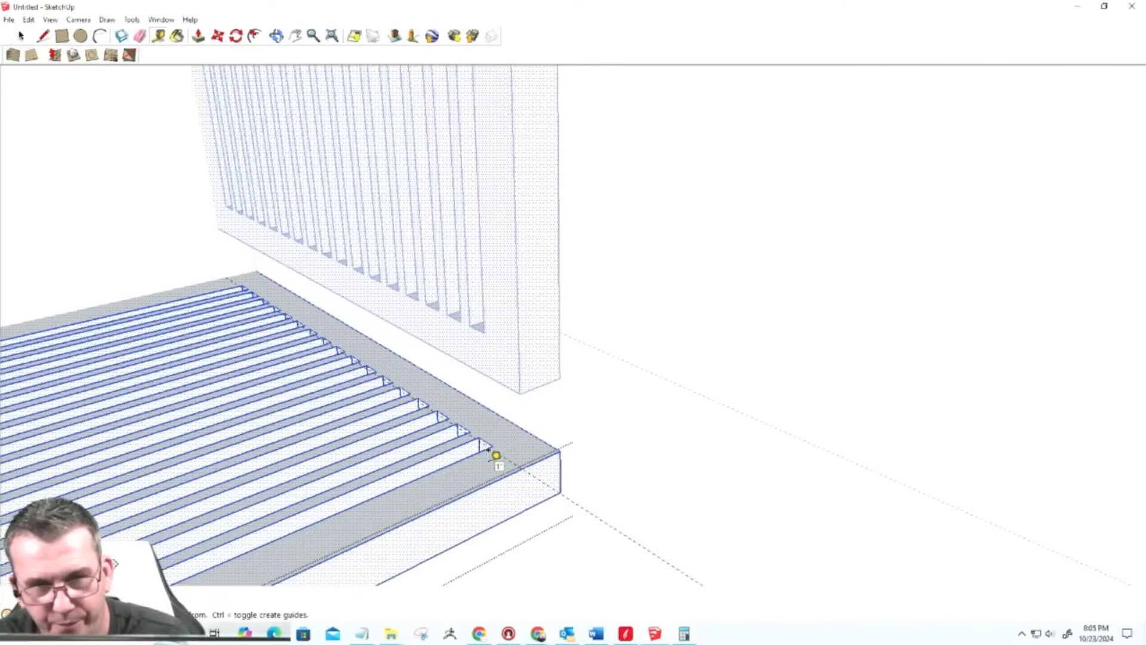
Step: Draw a line along the guide across the shelf's rear slot ends, from the farthest slot to the nearest one
{"action": "scroll", "coordinate": [486, 437], "scroll_direction": "up", "scroll_amount": 3}
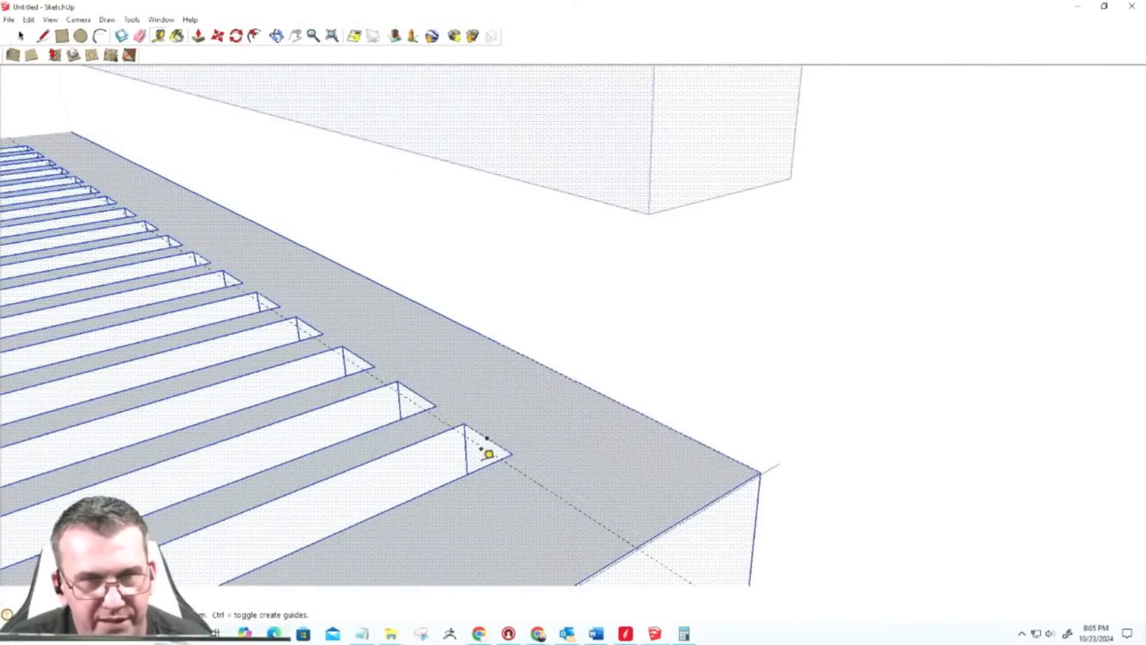
{"action": "scroll", "coordinate": [510, 436], "scroll_direction": "down", "scroll_amount": 2}
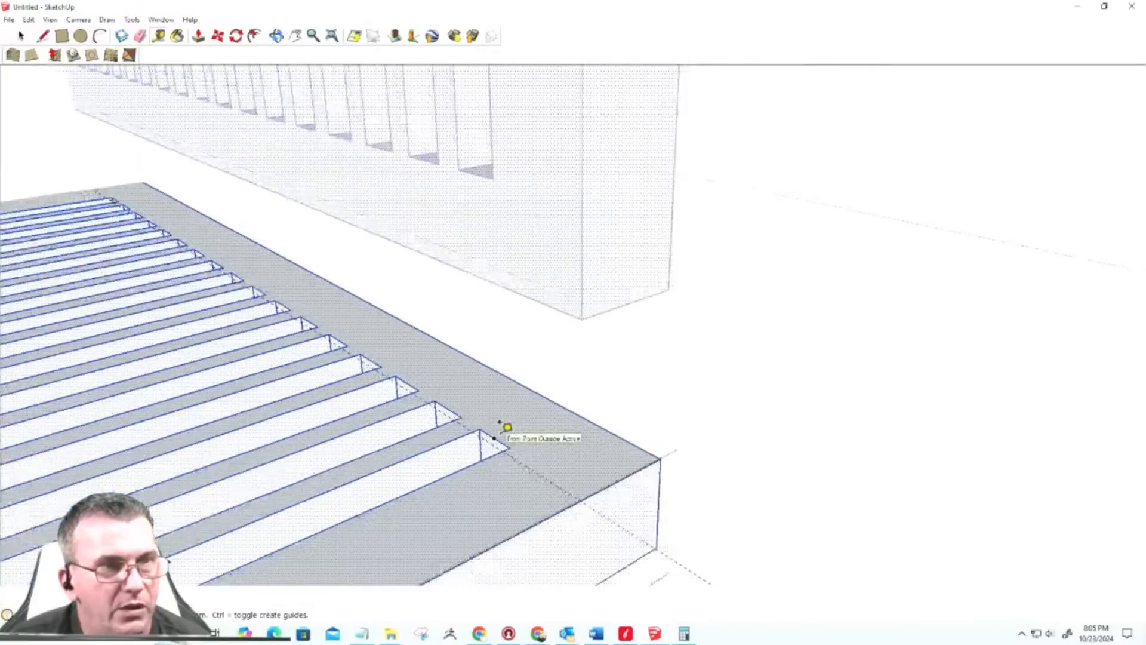
{"action": "scroll", "coordinate": [500, 422], "scroll_direction": "down", "scroll_amount": 1}
{"action": "left_click", "coordinate": [42, 36]}
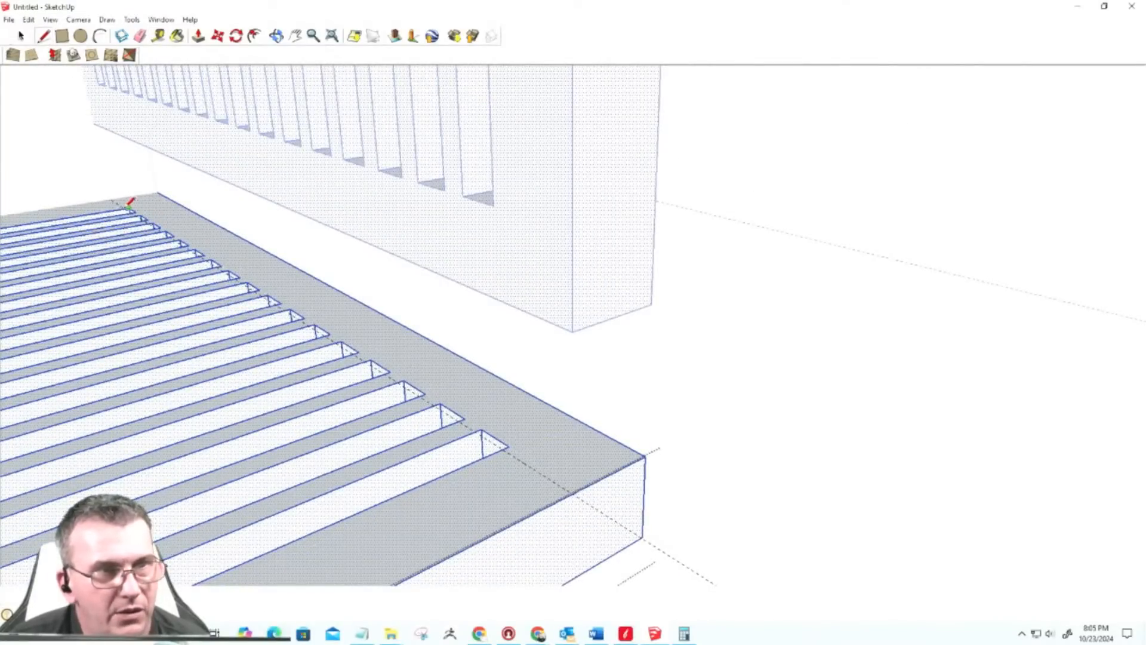
{"action": "scroll", "coordinate": [126, 201], "scroll_direction": "up", "scroll_amount": 3}
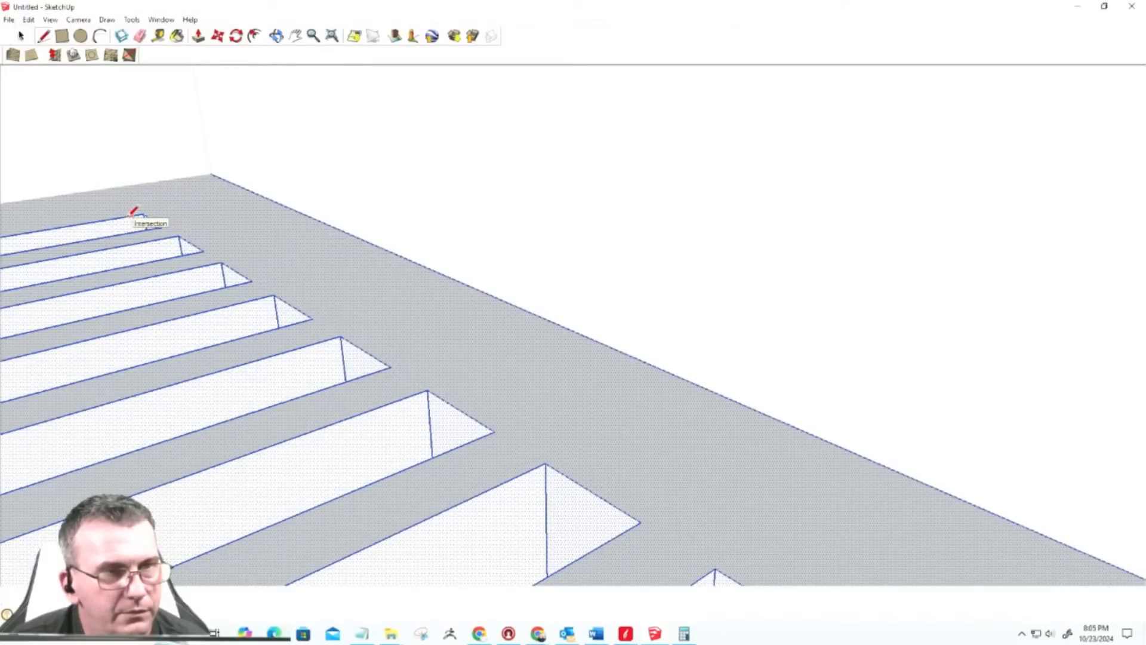
{"action": "scroll", "coordinate": [134, 209], "scroll_direction": "down", "scroll_amount": 2}
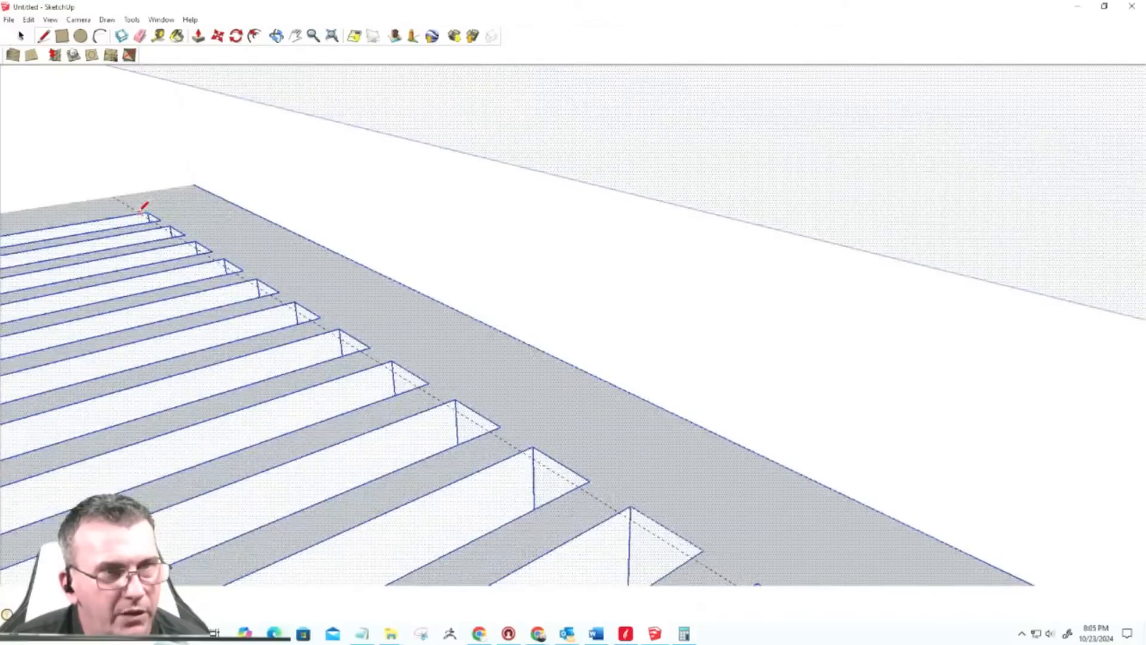
{"action": "scroll", "coordinate": [146, 215], "scroll_direction": "down", "scroll_amount": 4}
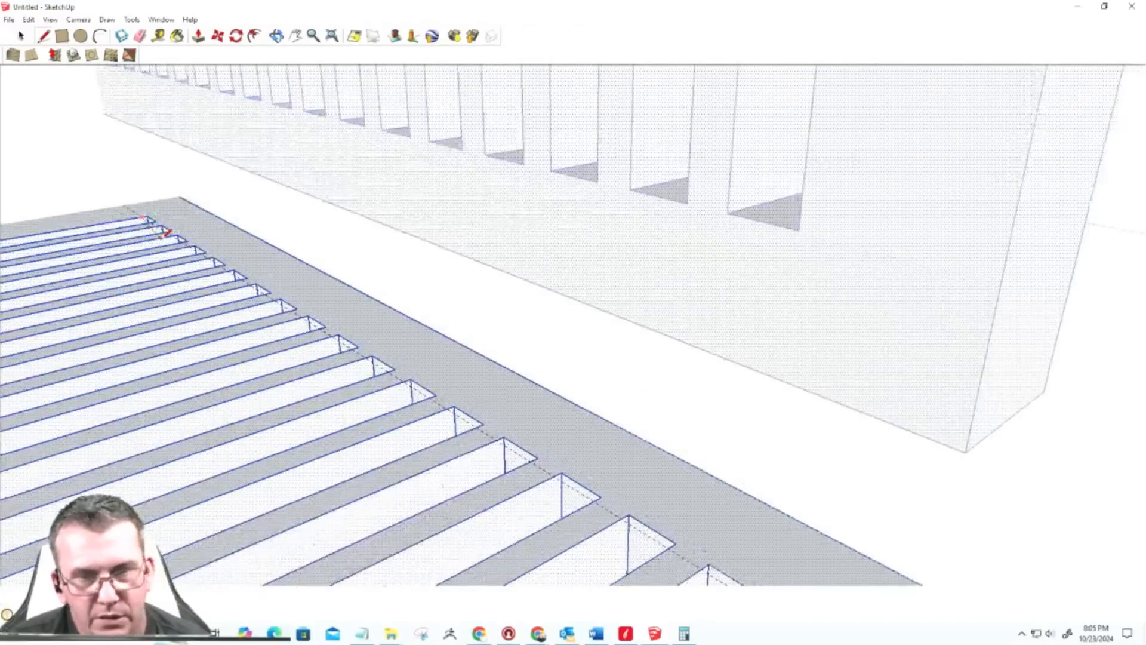
{"action": "left_click", "coordinate": [149, 221]}
{"action": "scroll", "coordinate": [415, 387], "scroll_direction": "up", "scroll_amount": 3}
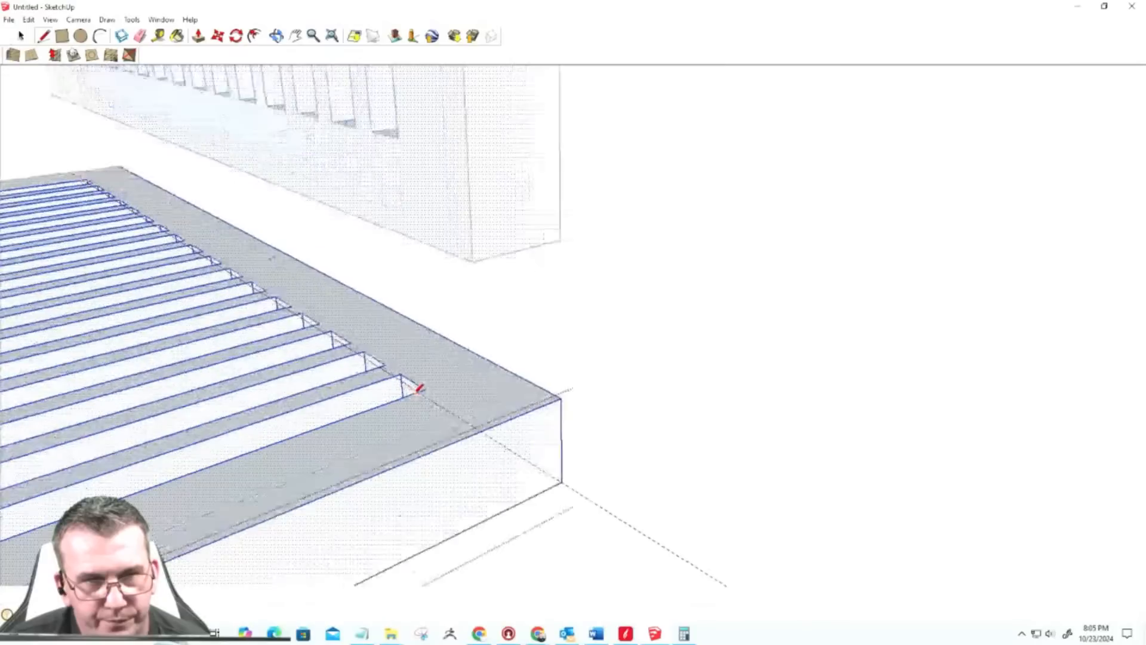
{"action": "left_click", "coordinate": [424, 388]}
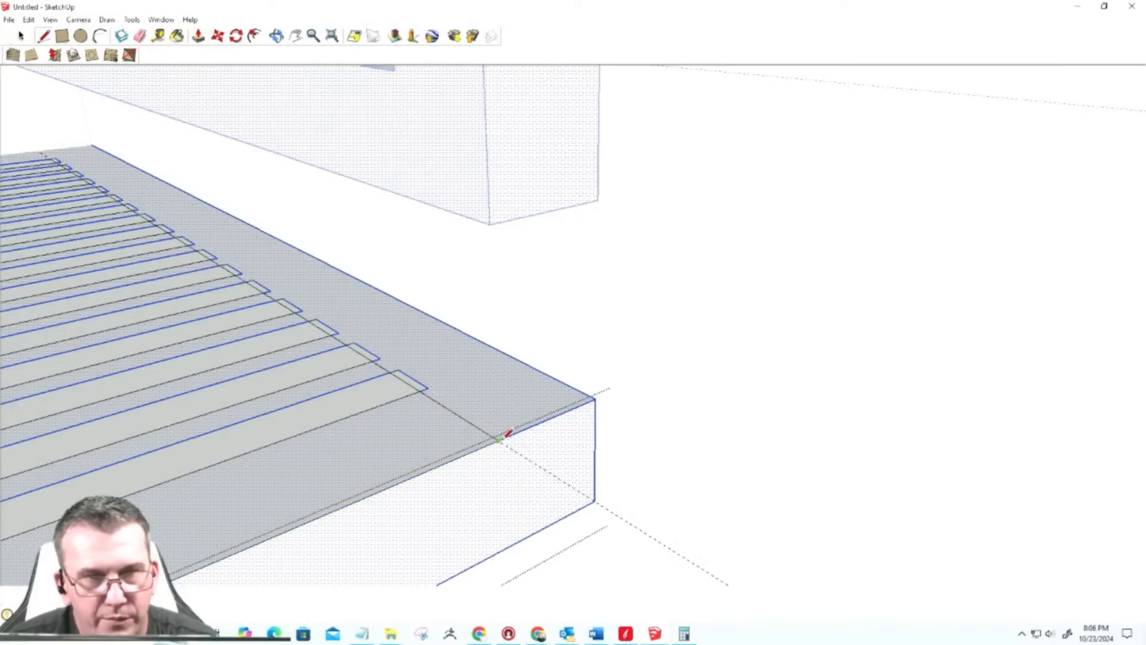
Step: Leave the shelf component and hide the tall side panel standing beside the shelf
{"action": "scroll", "coordinate": [506, 434], "scroll_direction": "down", "scroll_amount": 6}
{"action": "key", "text": "space"}
{"action": "left_click", "coordinate": [290, 347]}
{"action": "left_click", "coordinate": [287, 295]}
{"action": "scroll", "coordinate": [329, 315], "scroll_direction": "up", "scroll_amount": 2}
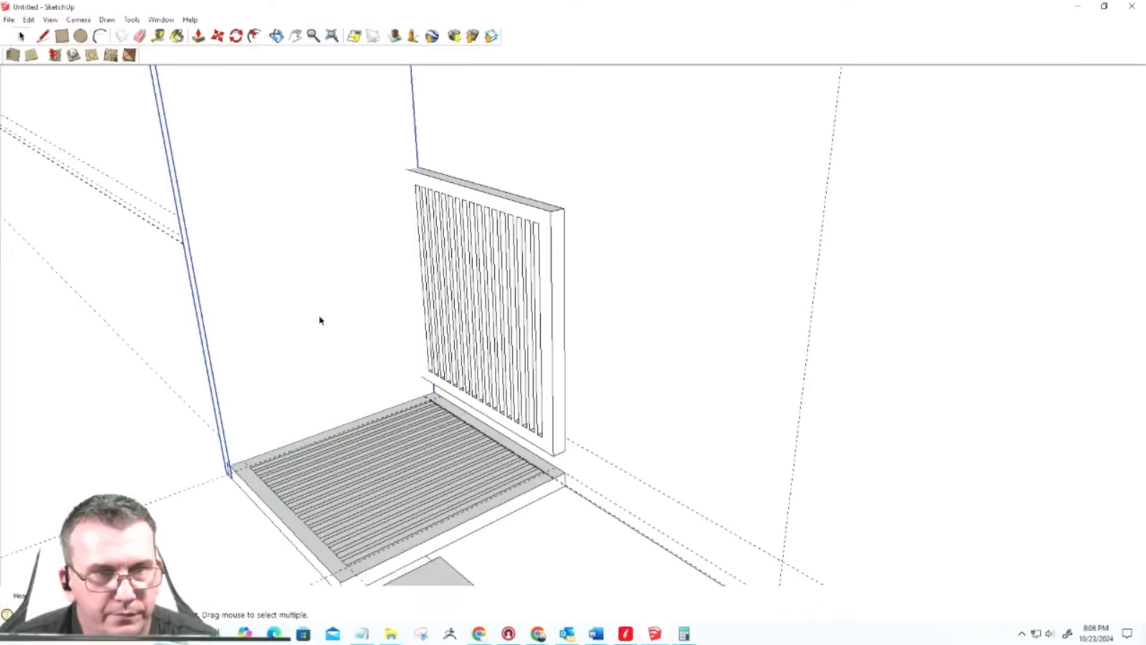
{"action": "right_click", "coordinate": [318, 321]}
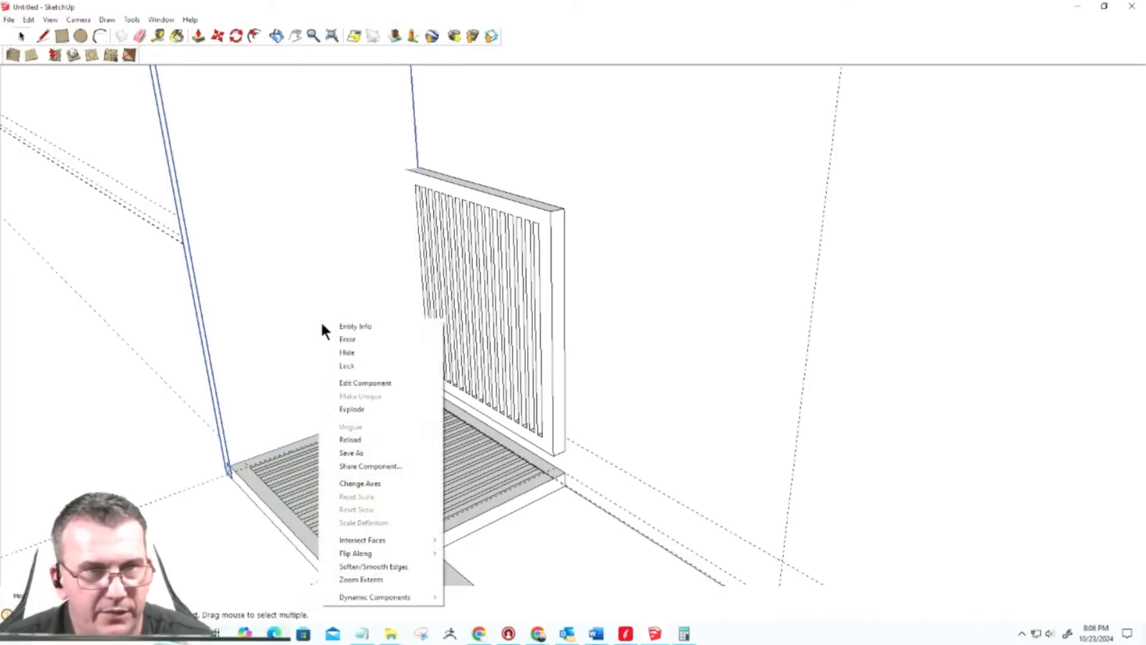
{"action": "left_click", "coordinate": [332, 352]}
{"action": "middle_click_drag", "start_coordinate": [328, 363], "coordinate": [839, 366]}
Step: Reopen the shelf component and extend the line along the guide from the outermost slot's corner to the shelf's side edge
{"action": "scroll", "coordinate": [566, 494], "scroll_direction": "up", "scroll_amount": 4}
{"action": "scroll", "coordinate": [548, 492], "scroll_direction": "up", "scroll_amount": 3}
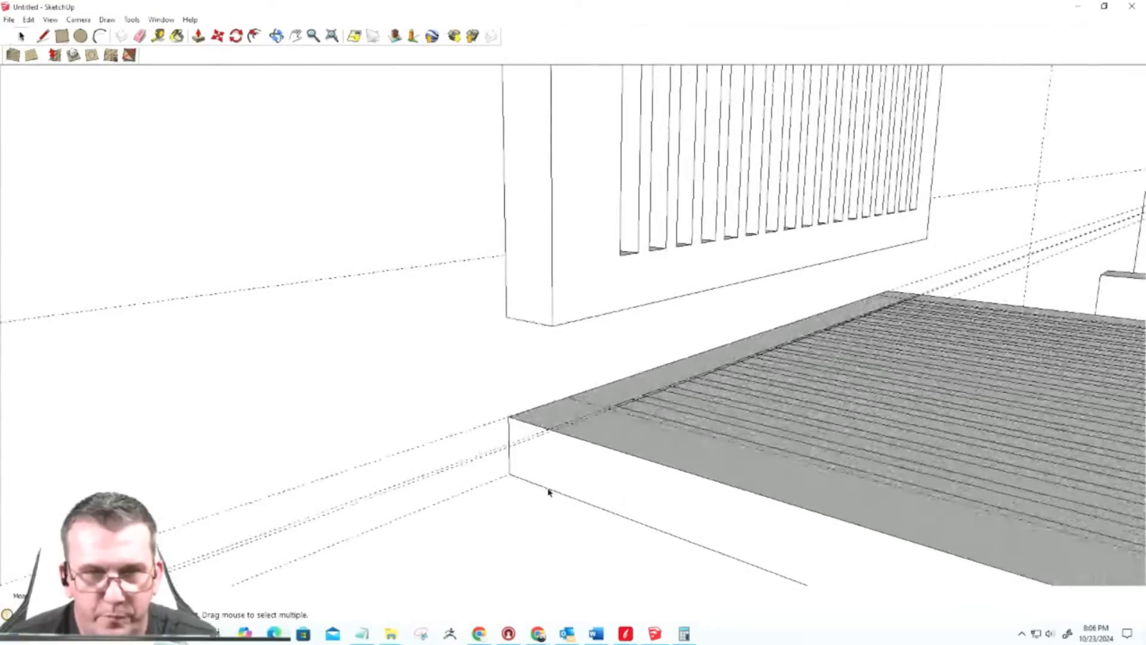
{"action": "middle_click_drag", "start_coordinate": [548, 492], "coordinate": [542, 526]}
{"action": "scroll", "coordinate": [591, 461], "scroll_direction": "up", "scroll_amount": 3}
{"action": "key", "text": "l"}
{"action": "key", "text": "space"}
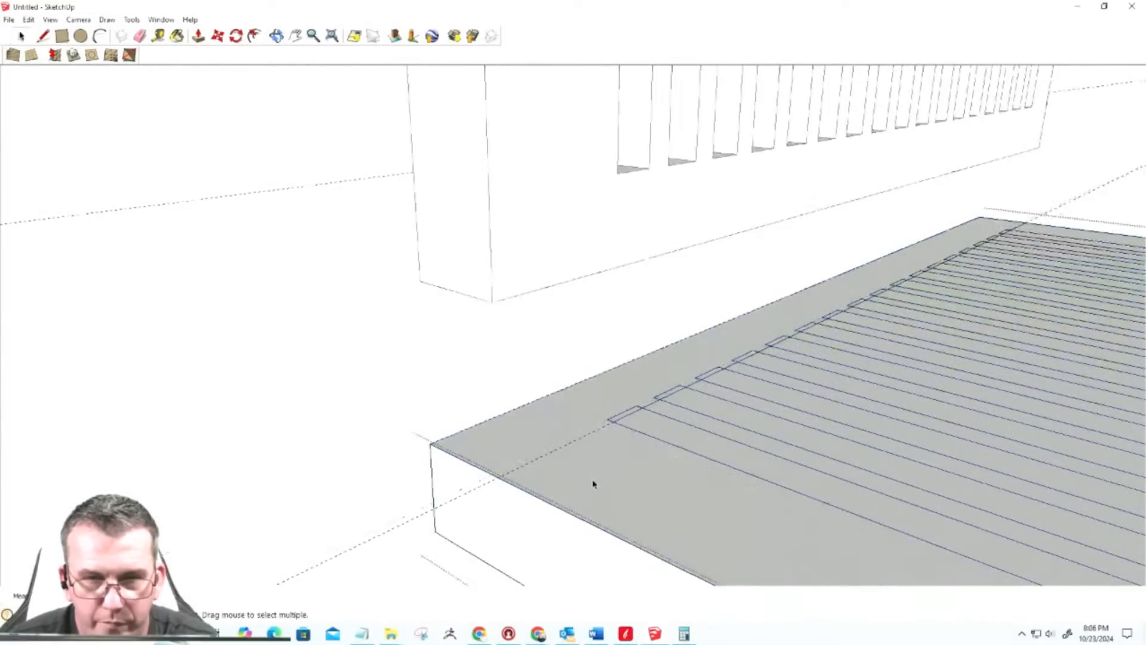
{"action": "key", "text": "l"}
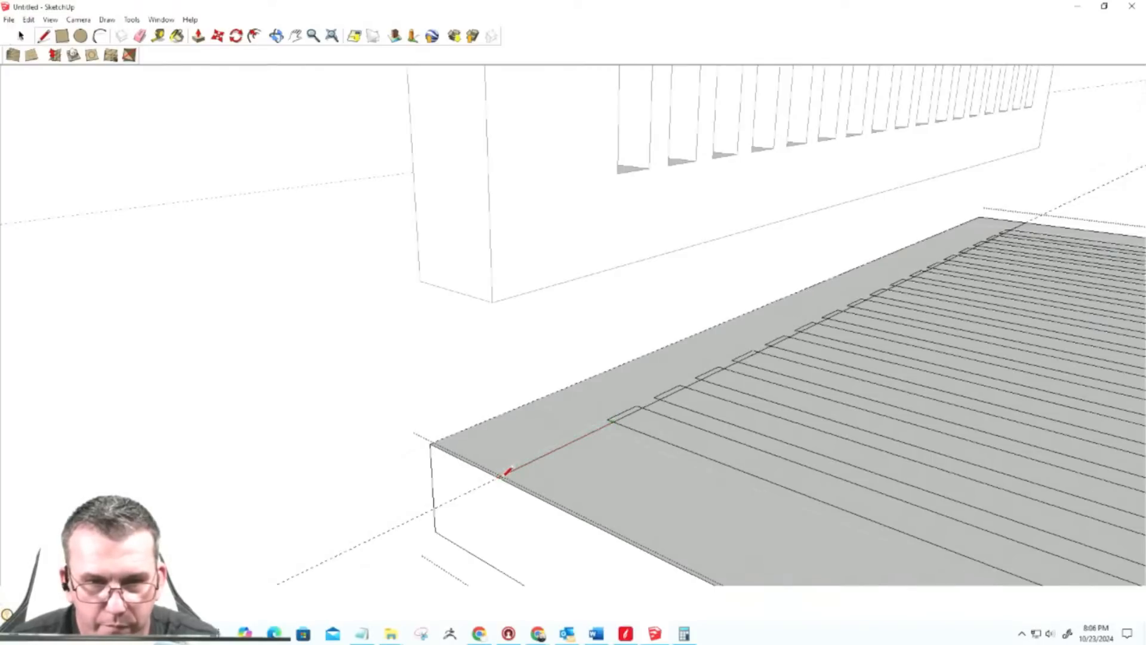
{"action": "key", "text": "space"}
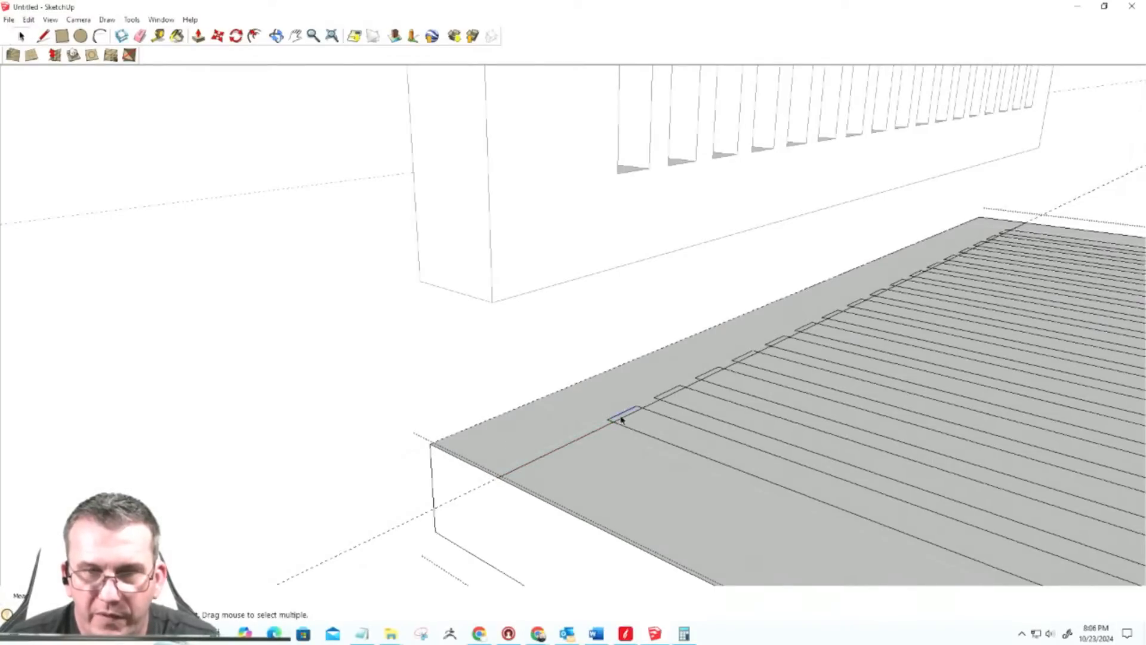
Step: Delete the rear end outlines of the first three slots where they project beyond the line, including the stray edge left at the third
{"action": "scroll", "coordinate": [621, 420], "scroll_direction": "up", "scroll_amount": 3}
{"action": "left_click_drag", "start_coordinate": [517, 363], "coordinate": [679, 455]}
{"action": "key", "text": "Delete"}
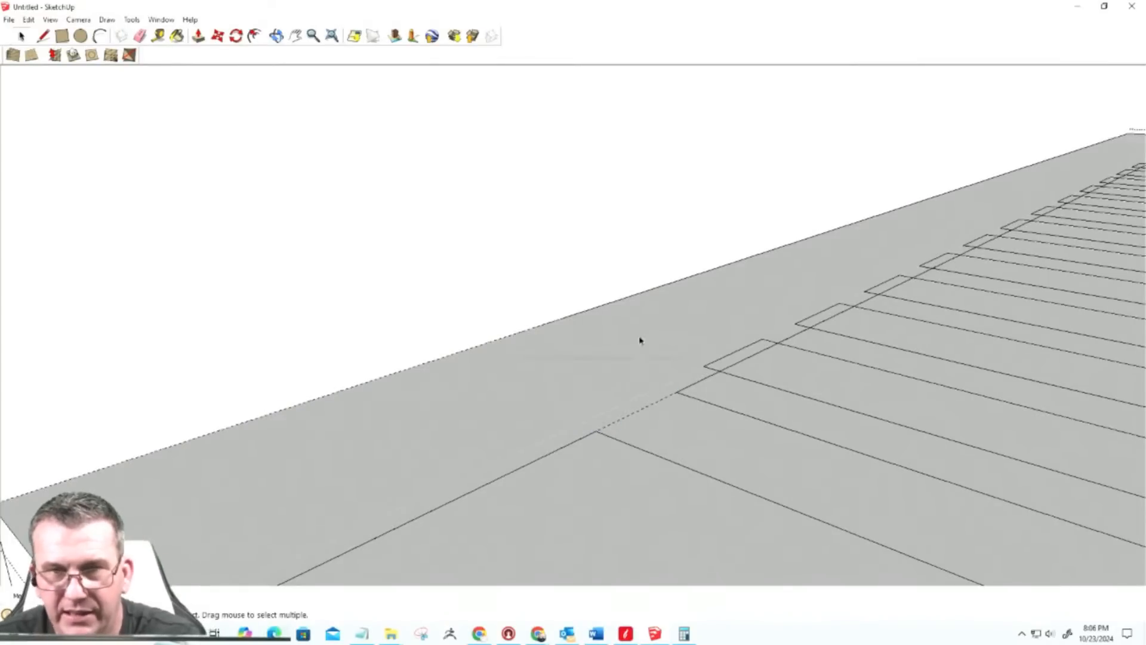
{"action": "left_click_drag", "start_coordinate": [665, 296], "coordinate": [788, 391]}
{"action": "key", "text": "Delete"}
{"action": "left_click_drag", "start_coordinate": [787, 267], "coordinate": [852, 347]}
{"action": "key", "text": "Delete"}
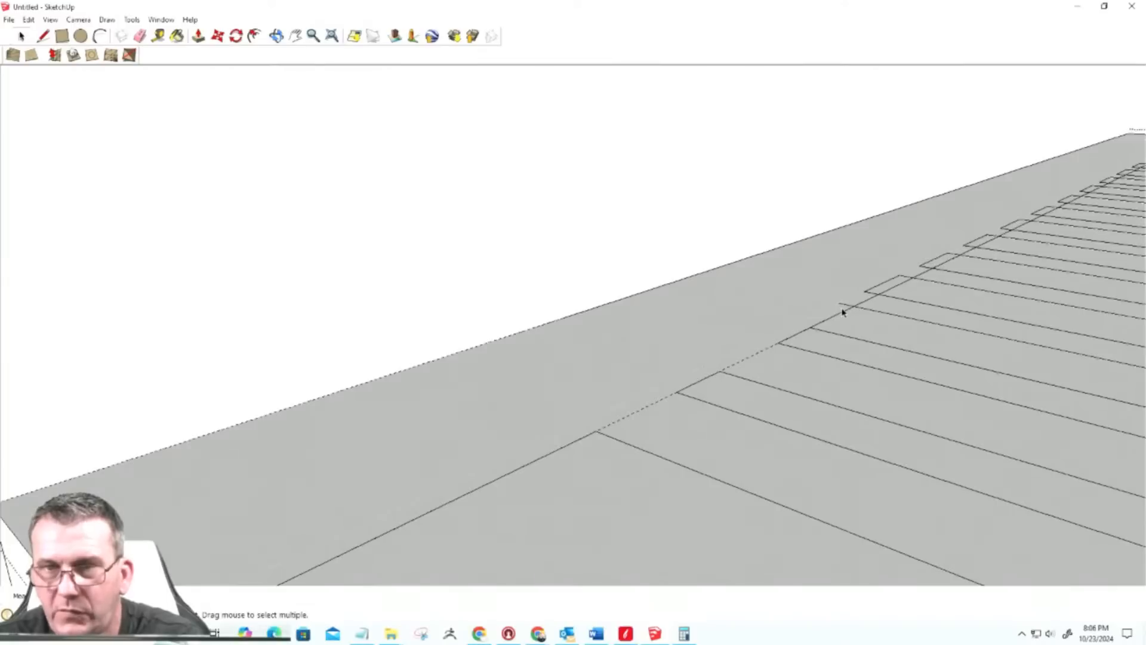
{"action": "key", "text": "Delete"}
Step: Delete the projecting rear end outlines of the fourth and fifth slots, keeping the line and the slot face
{"action": "mouse_move", "coordinate": [860, 241]}
{"action": "left_mouse_down"}
{"action": "mouse_move", "coordinate": [871, 273]}
{"action": "mouse_move", "coordinate": [915, 303]}
{"action": "left_mouse_up"}
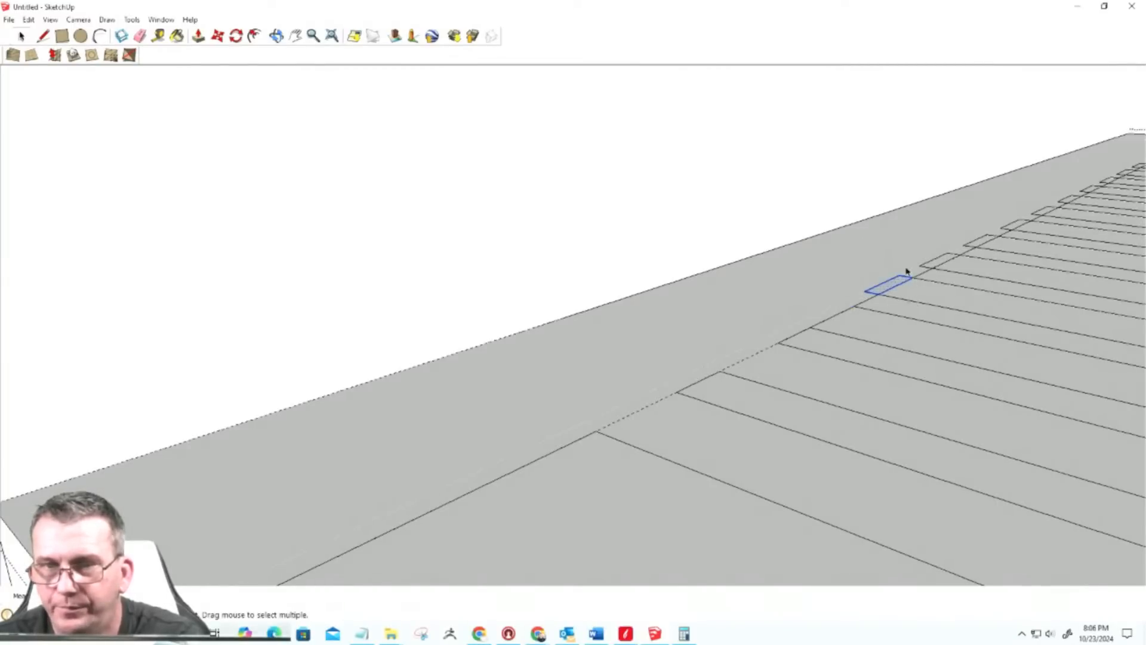
{"action": "scroll", "coordinate": [906, 270], "scroll_direction": "up", "scroll_amount": 3}
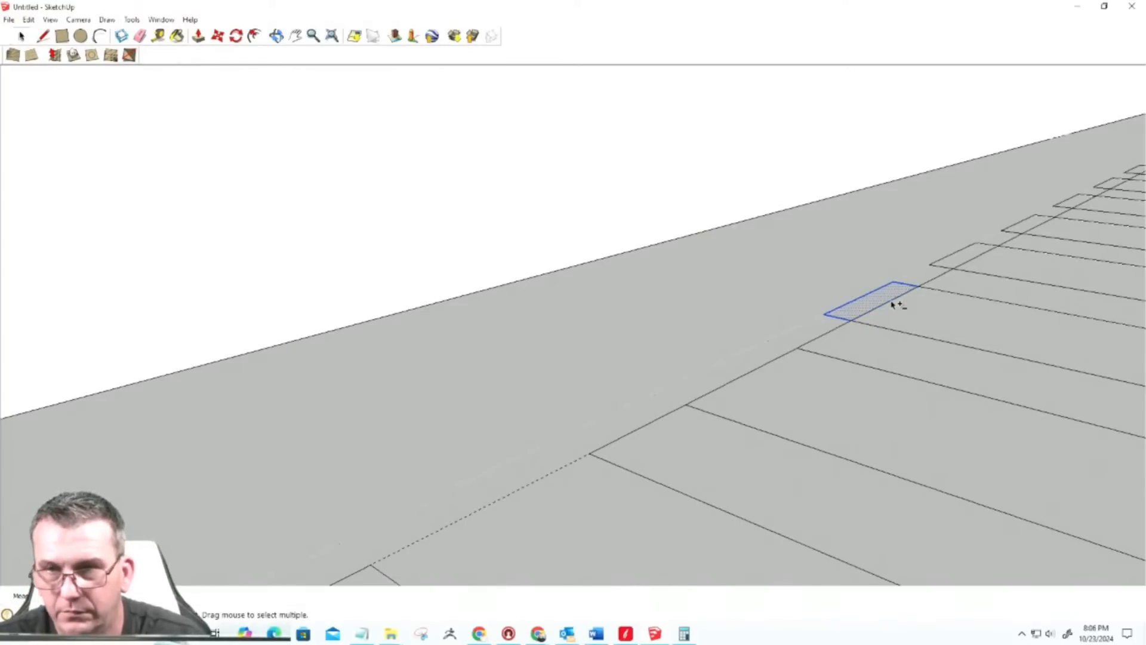
{"action": "key", "text": "Delete"}
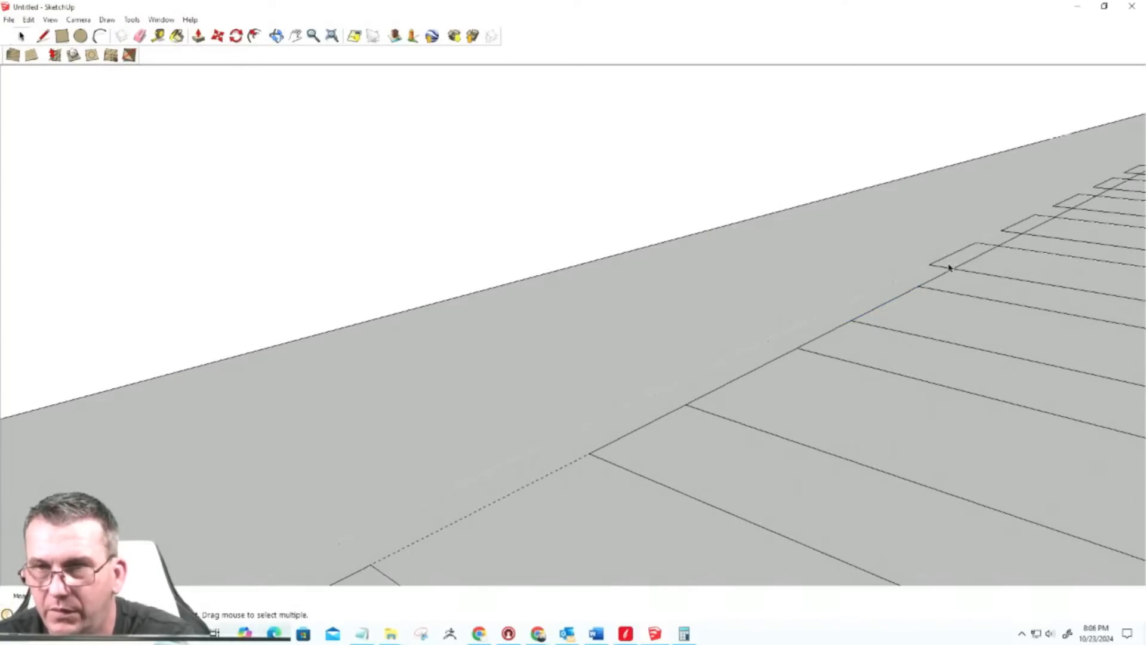
{"action": "left_click_drag", "start_coordinate": [899, 203], "coordinate": [989, 270]}
{"action": "left_click", "coordinate": [979, 266], "text": "shift"}
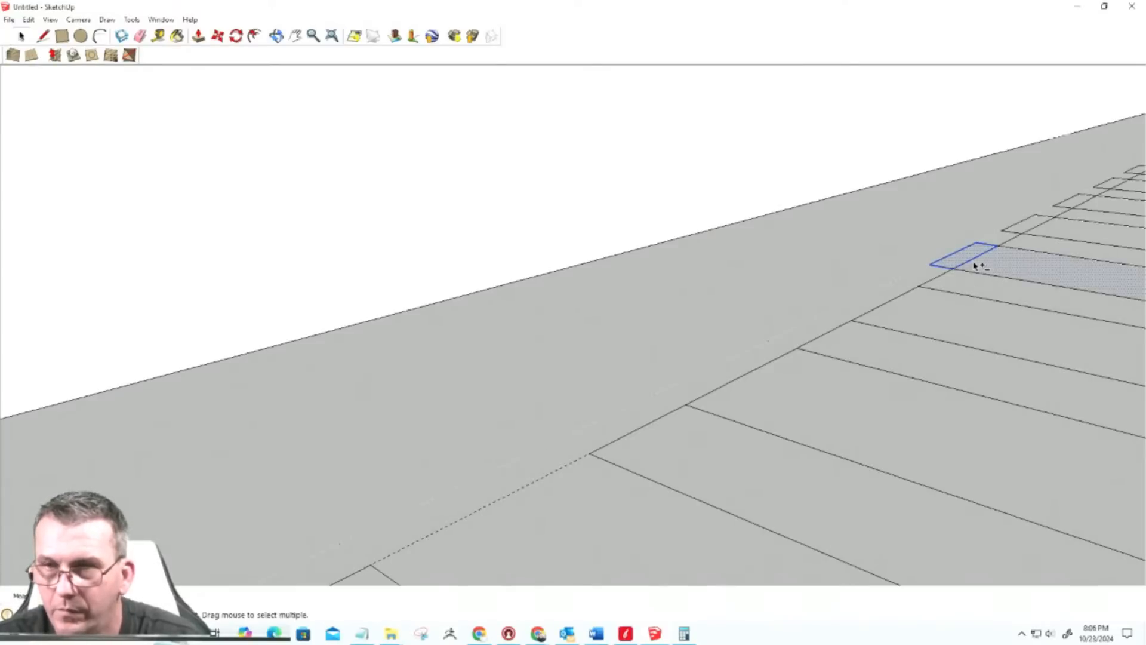
{"action": "left_click", "coordinate": [978, 265], "text": "shift"}
{"action": "key", "text": "Delete"}
Step: Delete the leftover line segment closing the rear end of the third slot
{"action": "scroll", "coordinate": [708, 362], "scroll_direction": "down", "scroll_amount": 3}
{"action": "middle_click_drag", "start_coordinate": [622, 411], "coordinate": [546, 478]}
{"action": "scroll", "coordinate": [851, 303], "scroll_direction": "up", "scroll_amount": 3}
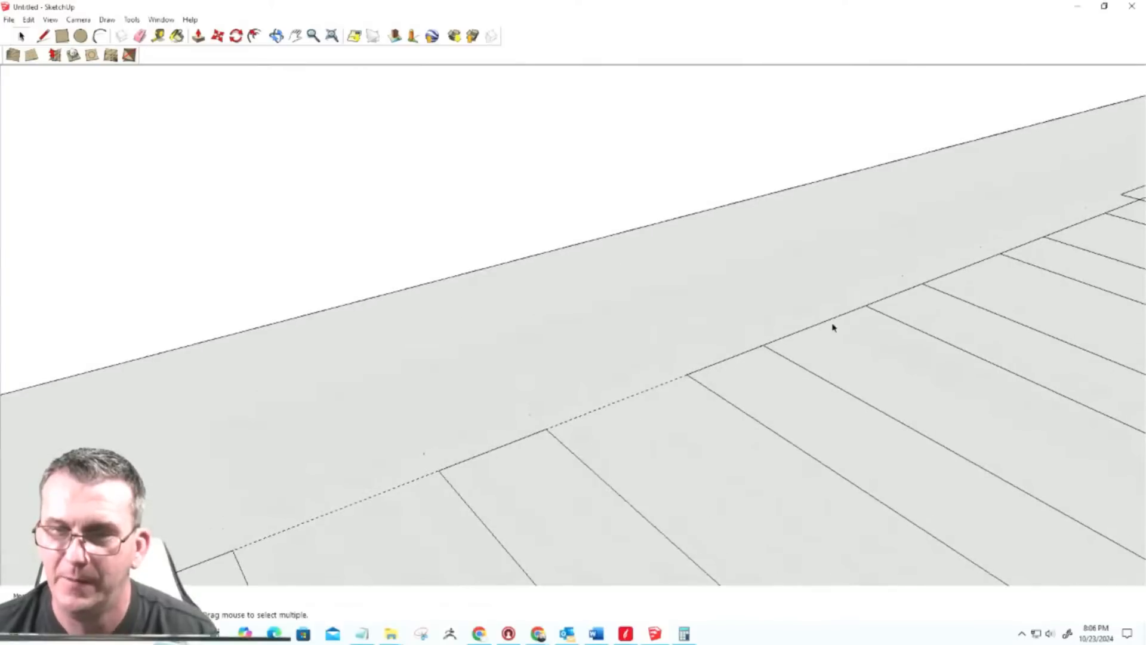
{"action": "left_click", "coordinate": [830, 322]}
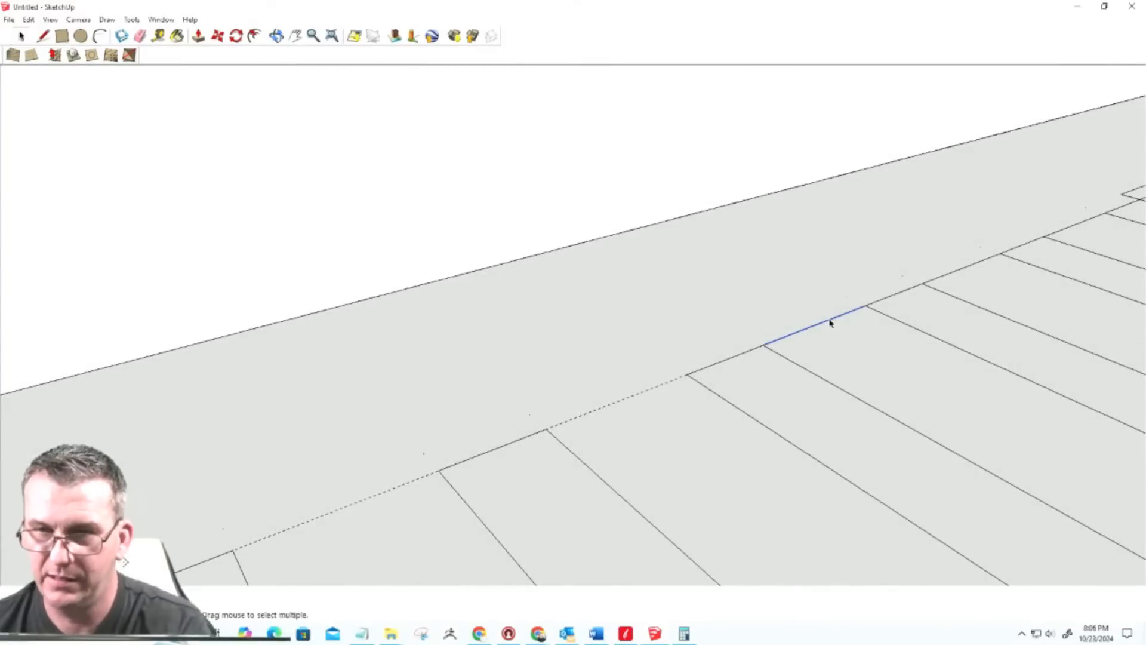
{"action": "key", "text": "Delete"}
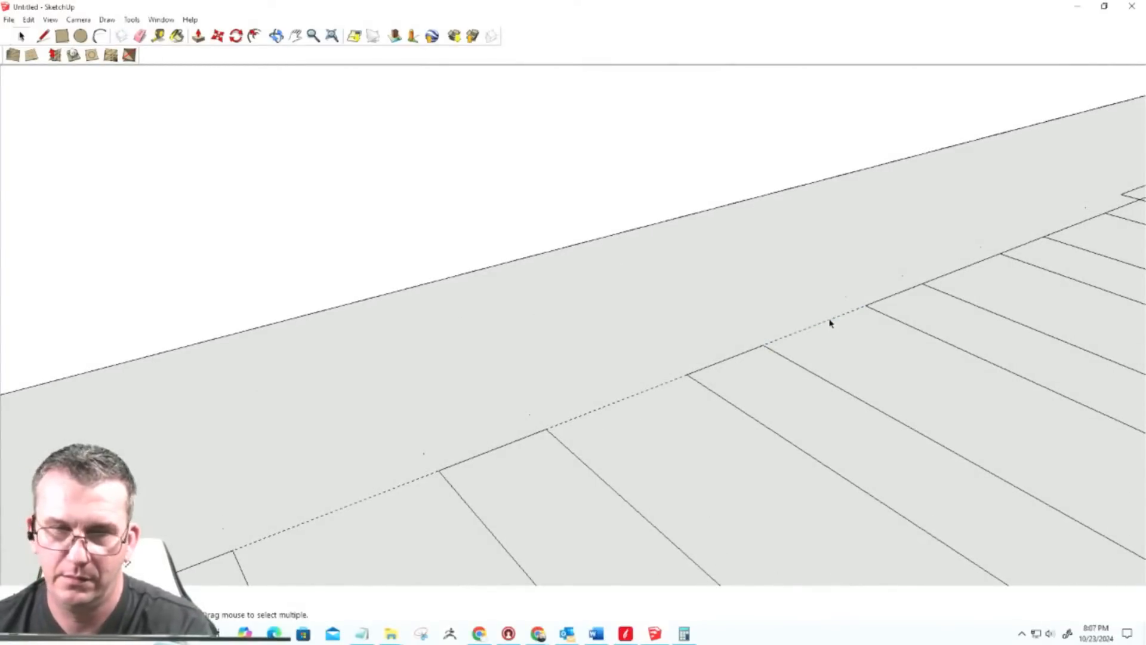
{"action": "scroll", "coordinate": [823, 322], "scroll_direction": "down", "scroll_amount": 3}
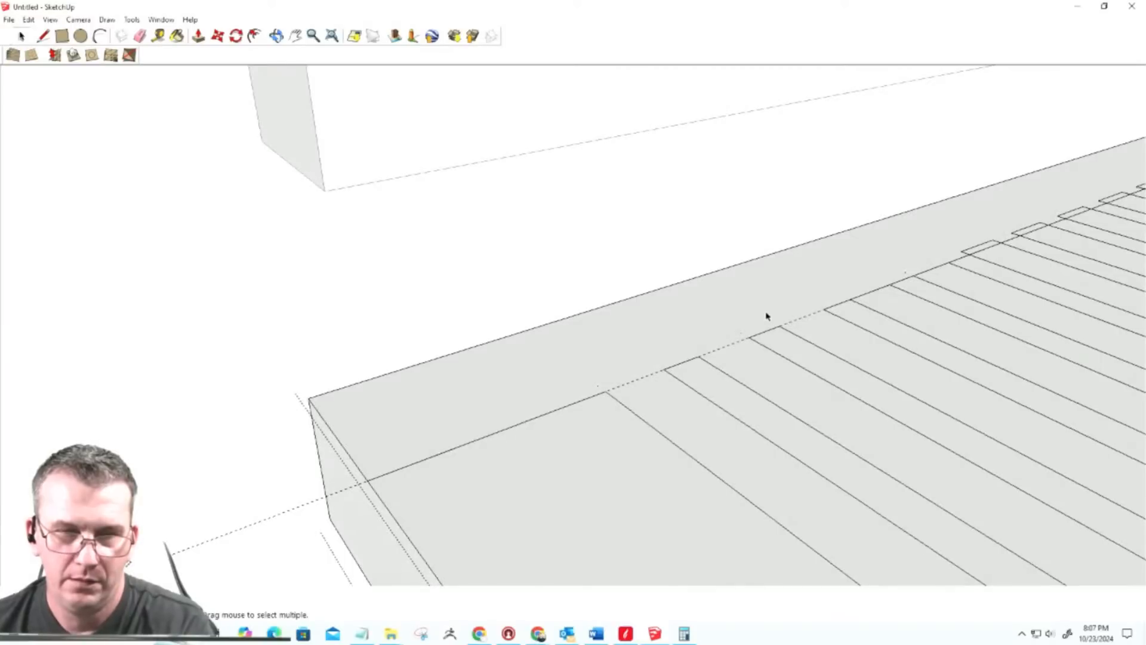
{"action": "scroll", "coordinate": [765, 317], "scroll_direction": "down", "scroll_amount": 3}
{"action": "scroll", "coordinate": [729, 338], "scroll_direction": "up", "scroll_amount": 3}
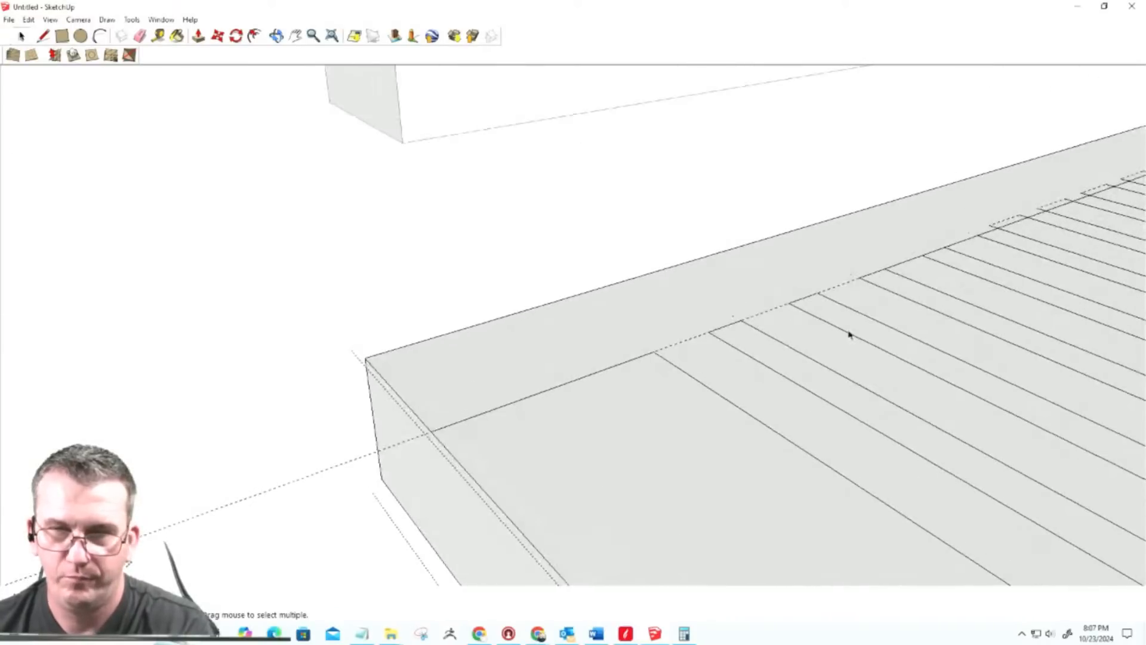
{"action": "scroll", "coordinate": [525, 305], "scroll_direction": "down", "scroll_amount": 3}
{"action": "scroll", "coordinate": [740, 223], "scroll_direction": "up", "scroll_amount": 5}
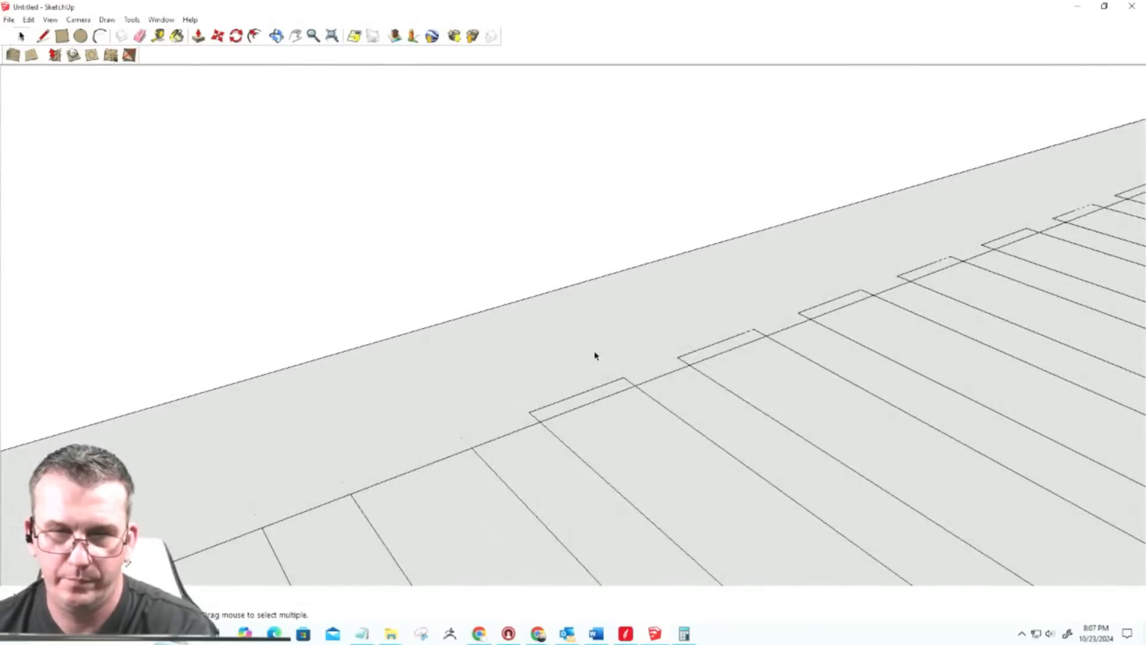
Step: Delete the rear end outline of the shelf's sixth slot where it projects beyond the line
{"action": "left_click", "coordinate": [595, 397]}
{"action": "key", "text": "Delete"}
{"action": "left_click", "coordinate": [629, 386]}
{"action": "key", "text": "Delete"}
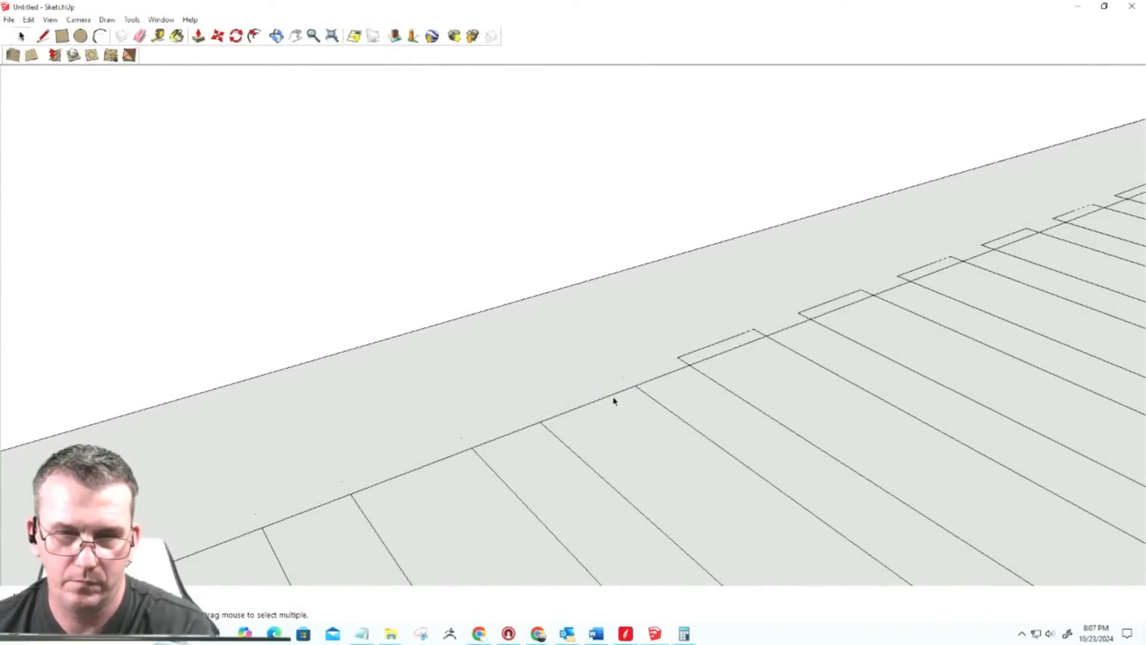
{"action": "scroll", "coordinate": [731, 327], "scroll_direction": "down", "scroll_amount": 5}
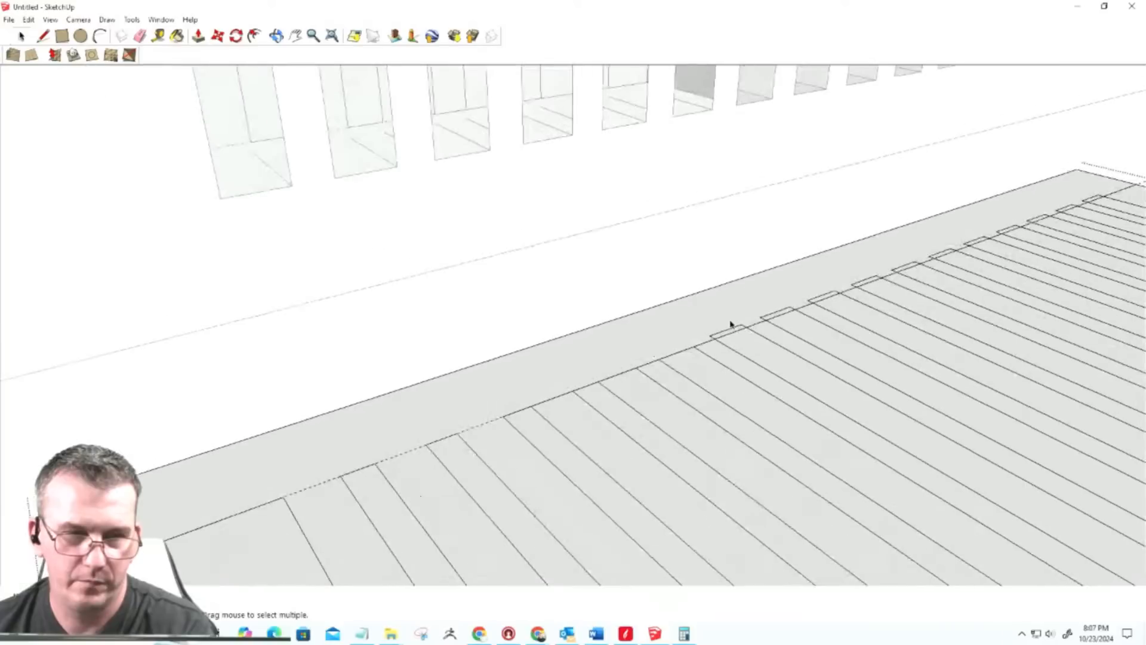
Step: Redraw the missing line segments across the rear ends of the first three slots
{"action": "left_click", "coordinate": [38, 34]}
{"action": "left_click", "coordinate": [284, 496]}
{"action": "left_click", "coordinate": [505, 415]}
{"action": "key", "text": "space"}
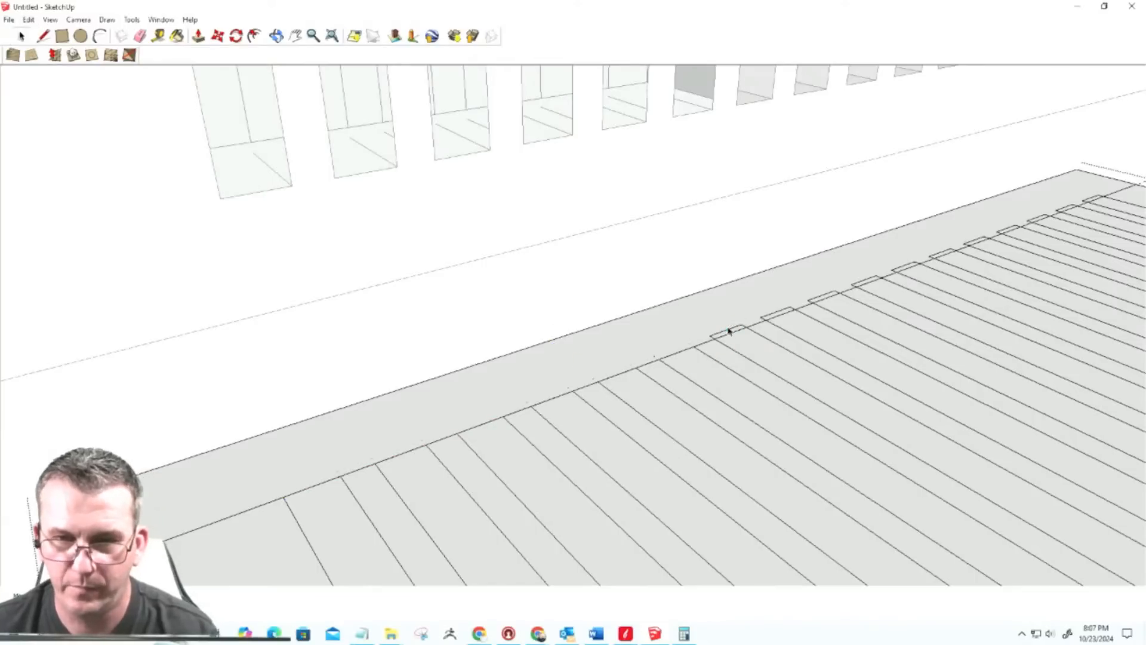
Step: Try to delete the projecting rear end outlines of the seventh to twelfth slots together, and undo the deletion
{"action": "left_click", "coordinate": [730, 330]}
{"action": "left_click_drag", "start_coordinate": [660, 276], "coordinate": [888, 352]}
{"action": "scroll", "coordinate": [729, 332], "scroll_direction": "up", "scroll_amount": 2}
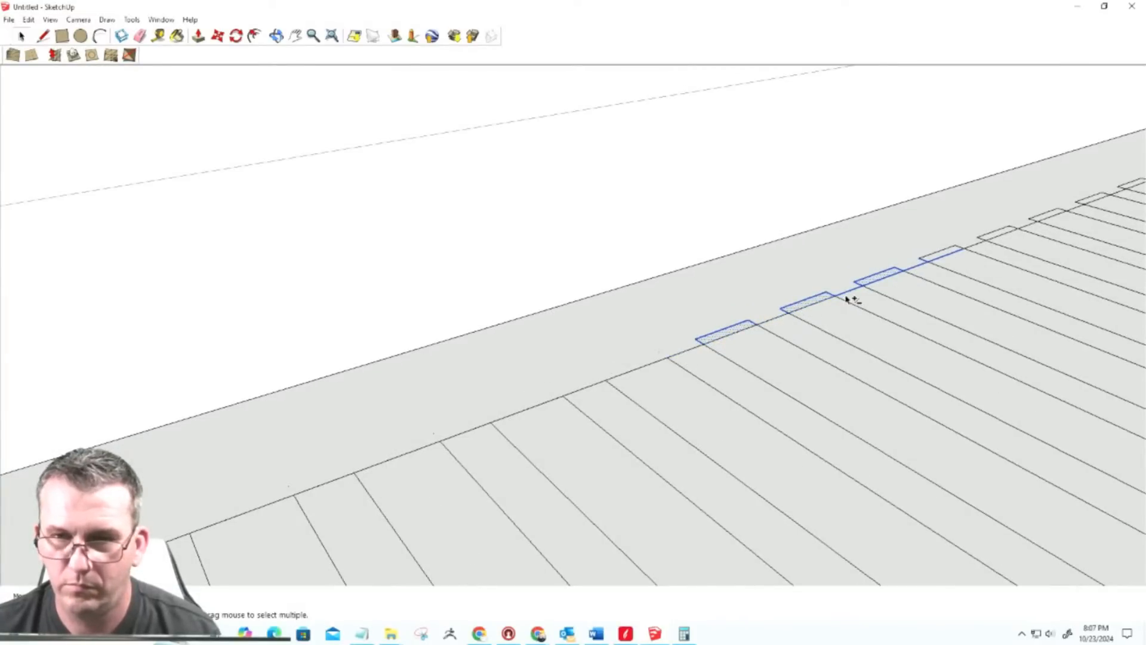
{"action": "left_click", "coordinate": [921, 268], "text": "shift"}
{"action": "left_click", "coordinate": [932, 262], "text": "shift"}
{"action": "left_click", "coordinate": [933, 253], "text": "shift"}
{"action": "left_click", "coordinate": [933, 264], "text": "shift"}
{"action": "left_click", "coordinate": [941, 256], "text": "shift"}
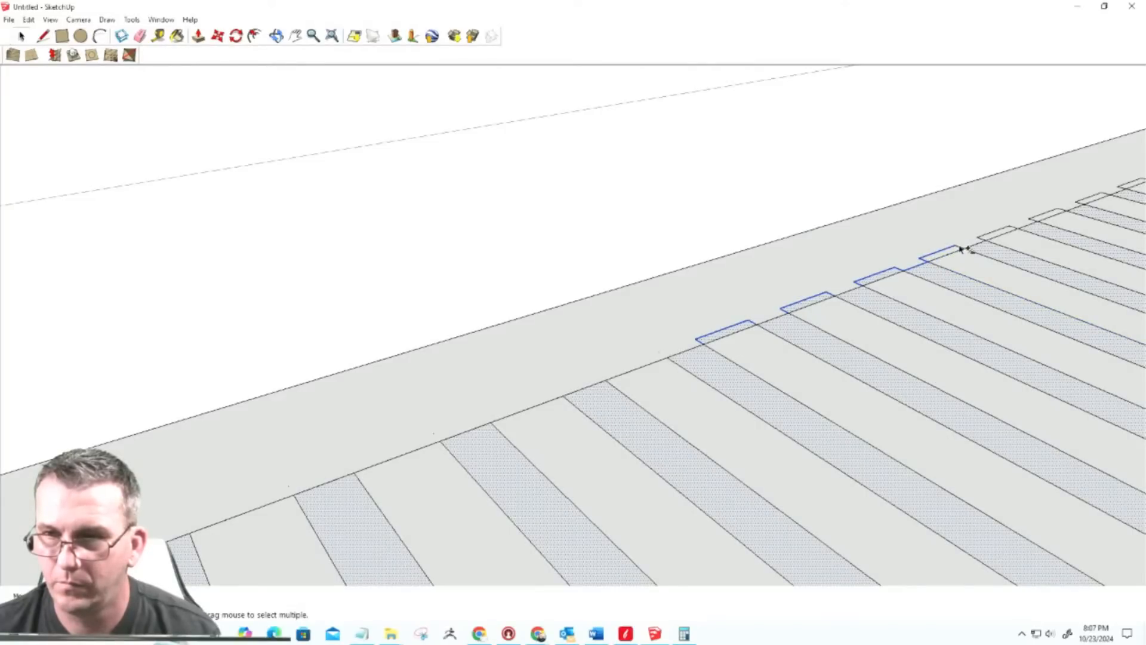
{"action": "left_click", "coordinate": [988, 235], "text": "shift"}
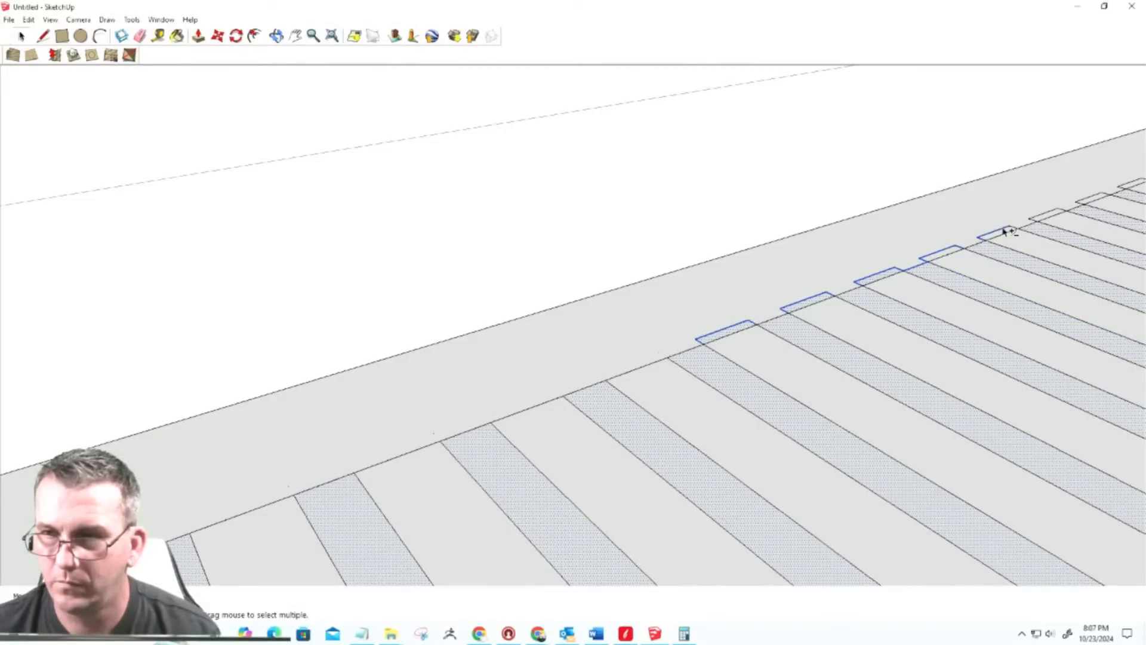
{"action": "left_click", "coordinate": [1045, 215], "text": "shift"}
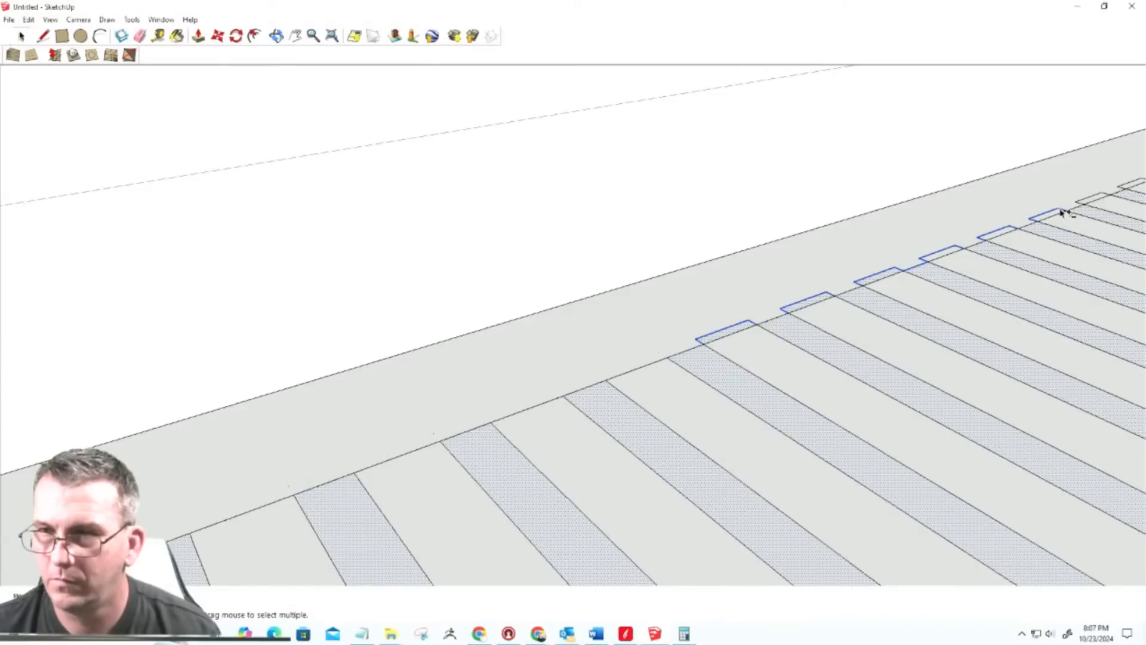
{"action": "key", "text": "Delete"}
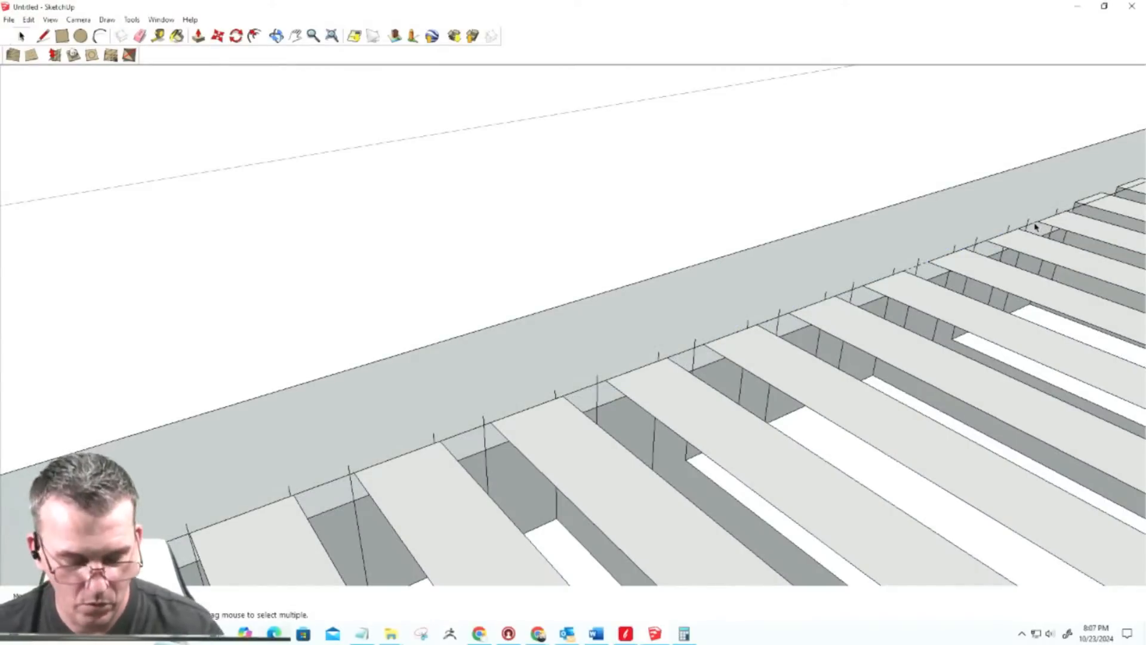
{"action": "key", "text": "ctrl+z"}
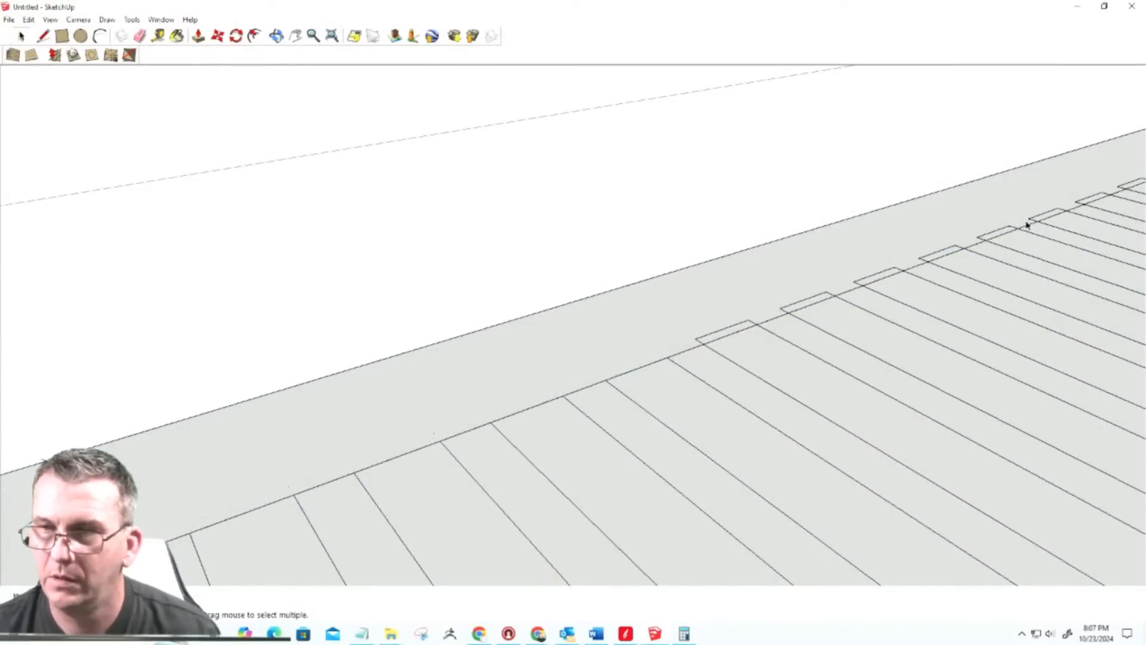
Step: Delete the projecting rear end outlines of the seventh and eighth slots edge by edge, keeping the line
{"action": "left_click", "coordinate": [1036, 218]}
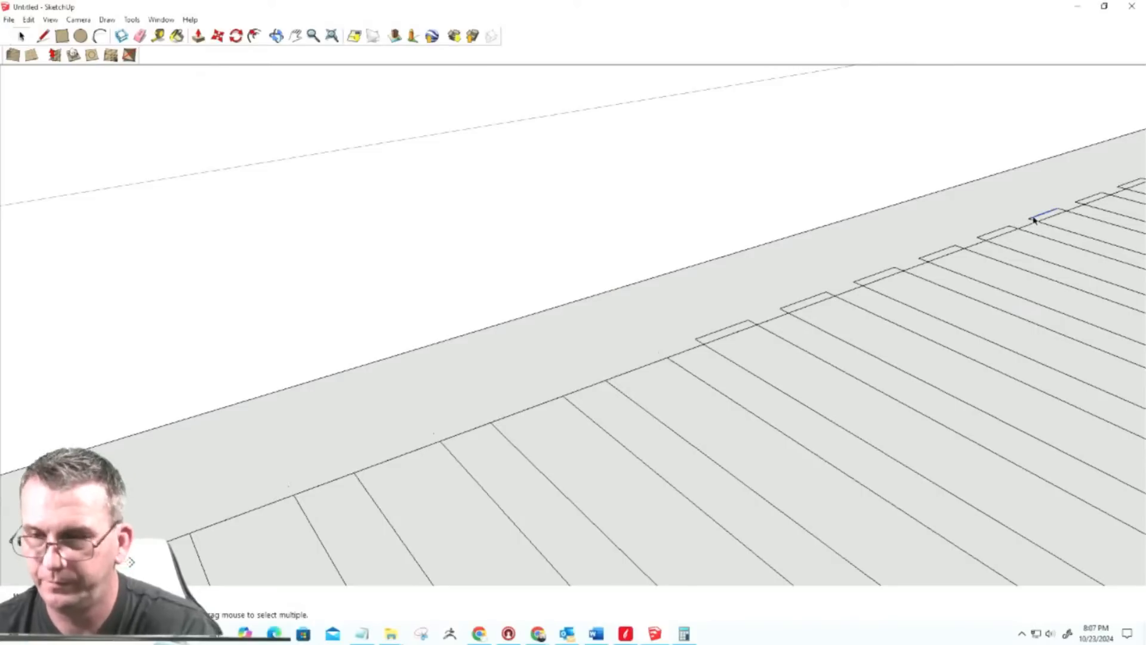
{"action": "left_click_drag", "start_coordinate": [683, 308], "coordinate": [728, 333]}
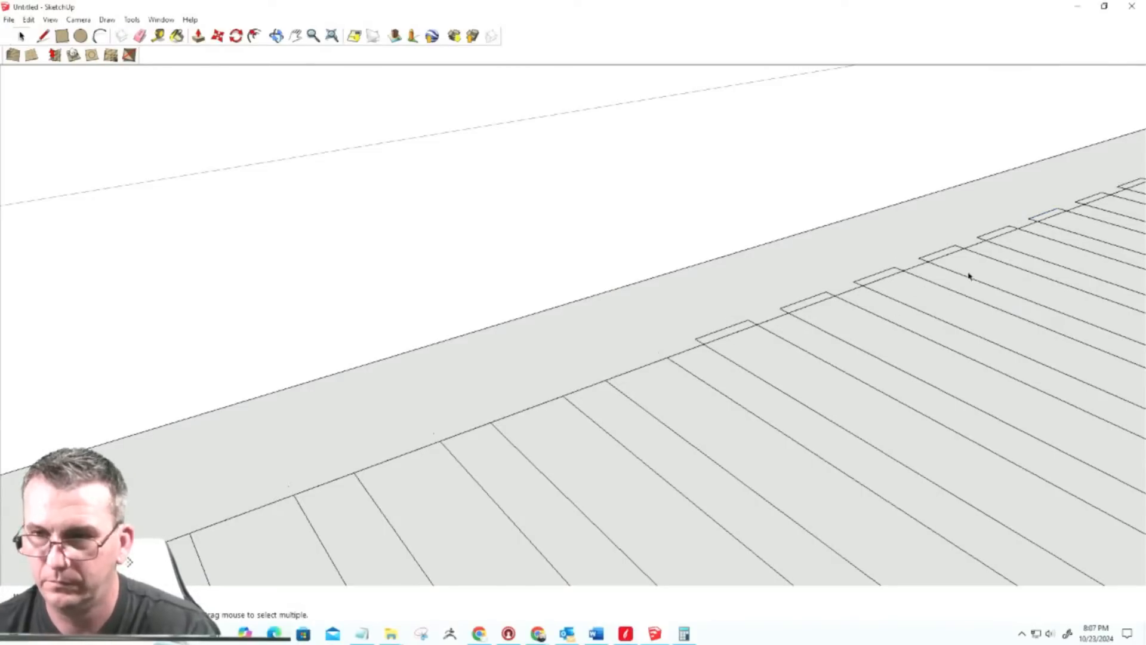
{"action": "left_click", "coordinate": [711, 336]}
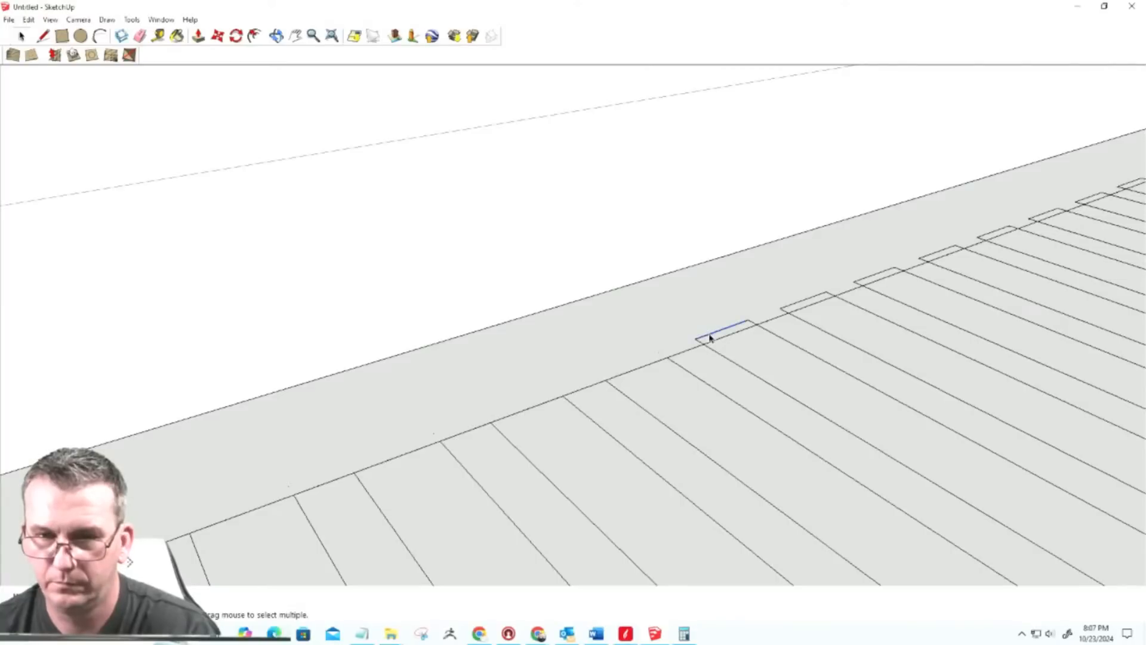
{"action": "key", "text": "Delete"}
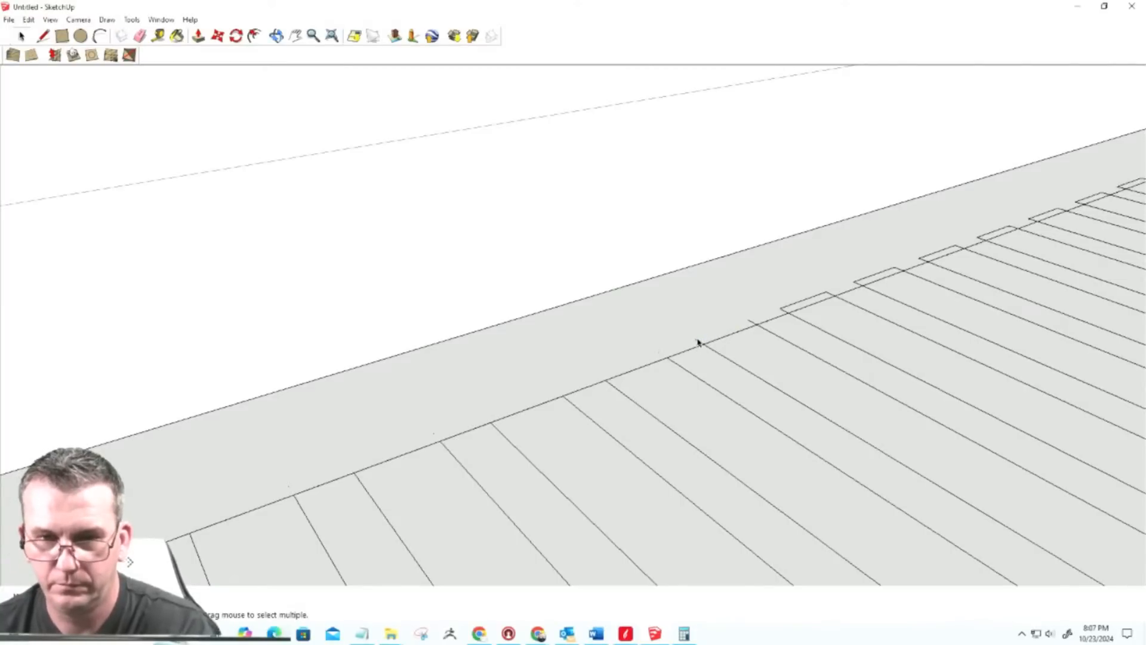
{"action": "key", "text": "Delete"}
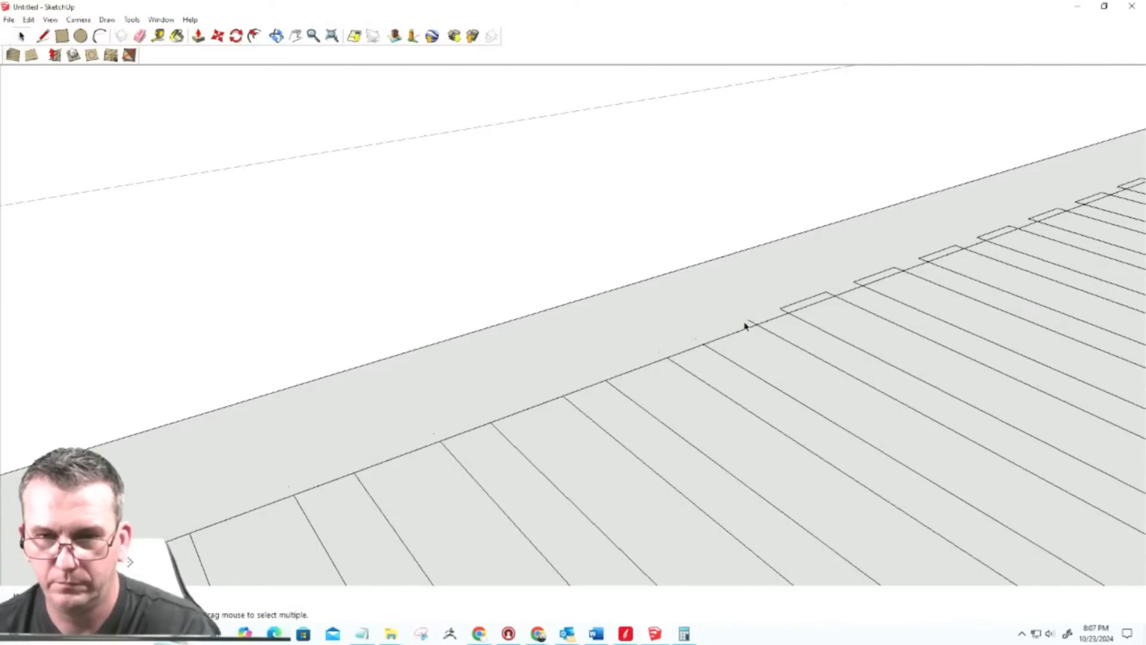
{"action": "left_click", "coordinate": [790, 307]}
{"action": "key", "text": "Delete"}
{"action": "left_click", "coordinate": [829, 297]}
{"action": "key", "text": "Delete"}
Step: Delete the projecting rear end outlines of the ninth and tenth slots, including their short side stubs
{"action": "left_click", "coordinate": [857, 285]}
{"action": "key", "text": "Delete"}
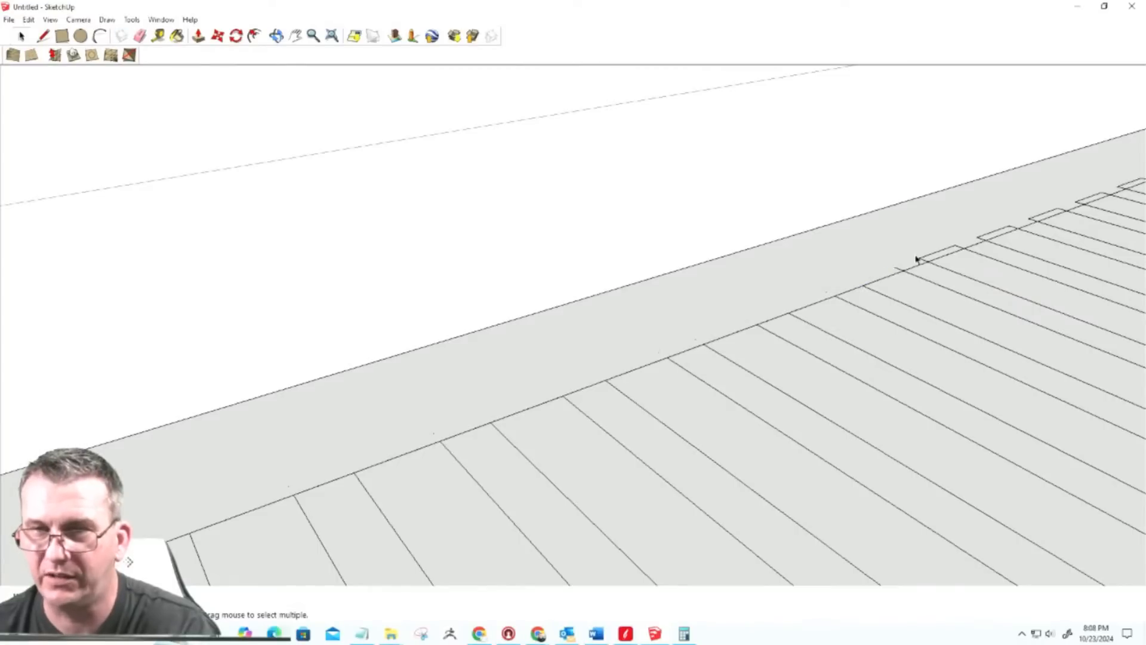
{"action": "left_click", "coordinate": [897, 272]}
{"action": "key", "text": "Delete"}
{"action": "left_click", "coordinate": [922, 261]}
{"action": "key", "text": "Delete"}
{"action": "left_click", "coordinate": [927, 258]}
{"action": "key", "text": "Delete"}
{"action": "left_click", "coordinate": [959, 248]}
{"action": "key", "text": "Delete"}
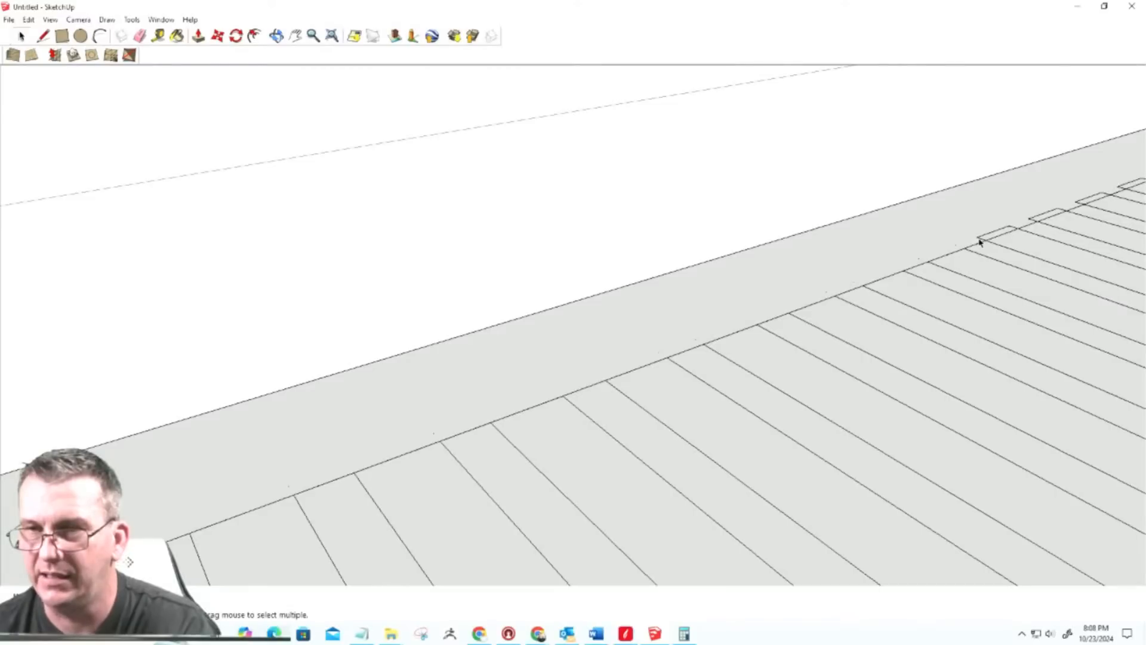
Step: Delete the projecting rear end outlines of the eleventh and twelfth slots beyond the line
{"action": "left_click", "coordinate": [982, 240]}
{"action": "key", "text": "Delete"}
{"action": "left_click", "coordinate": [986, 238]}
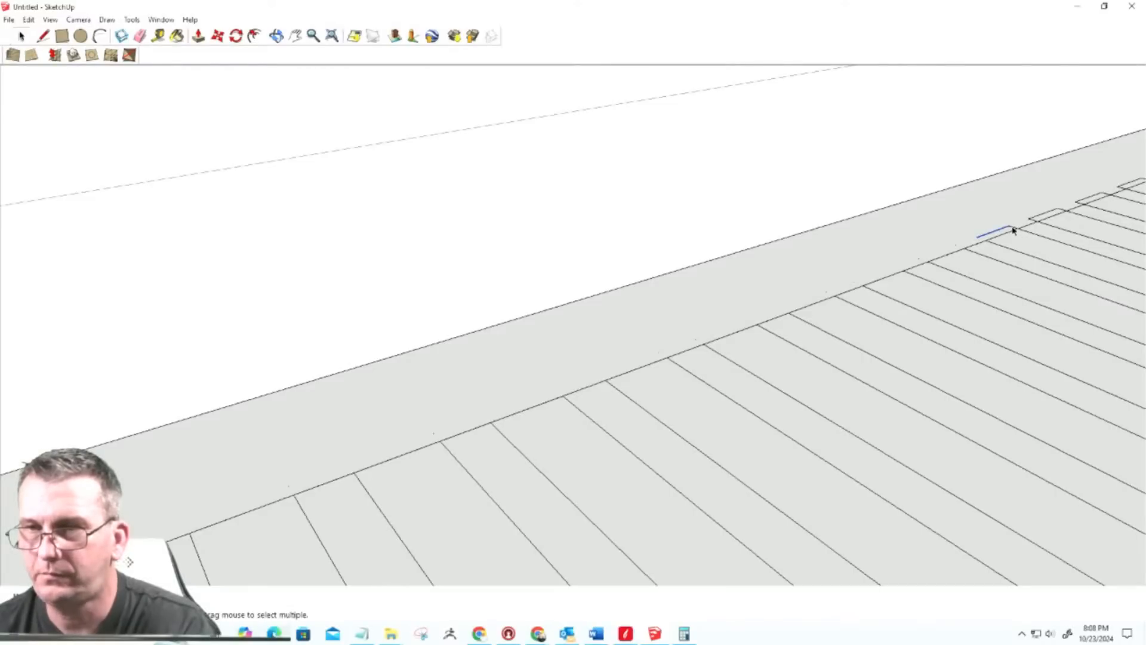
{"action": "key", "text": "Delete"}
{"action": "left_click", "coordinate": [1014, 230]}
{"action": "key", "text": "Delete"}
{"action": "left_click", "coordinate": [1030, 221]}
{"action": "key", "text": "Delete"}
{"action": "left_click_drag", "start_coordinate": [1001, 222], "coordinate": [1015, 235]}
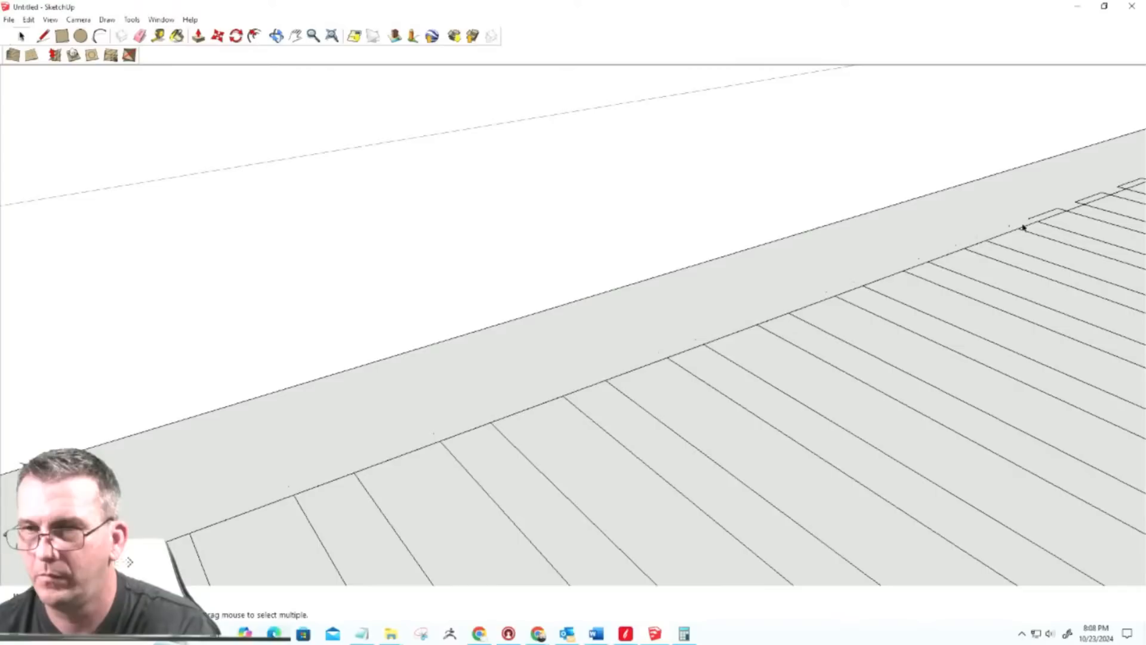
{"action": "left_click", "coordinate": [1036, 221]}
{"action": "left_click", "coordinate": [1037, 219]}
{"action": "key", "text": "Delete"}
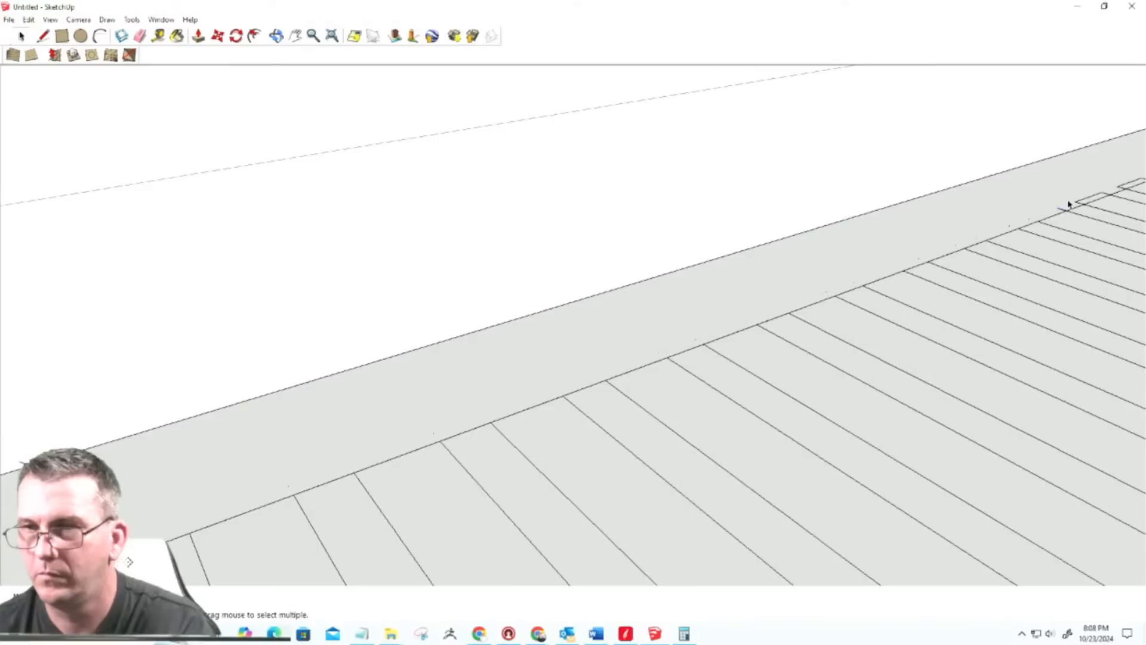
Step: Delete the projecting rear end outlines and leftover stubs of the thirteenth, fourteenth and fifteenth slots
{"action": "left_click", "coordinate": [1084, 202]}
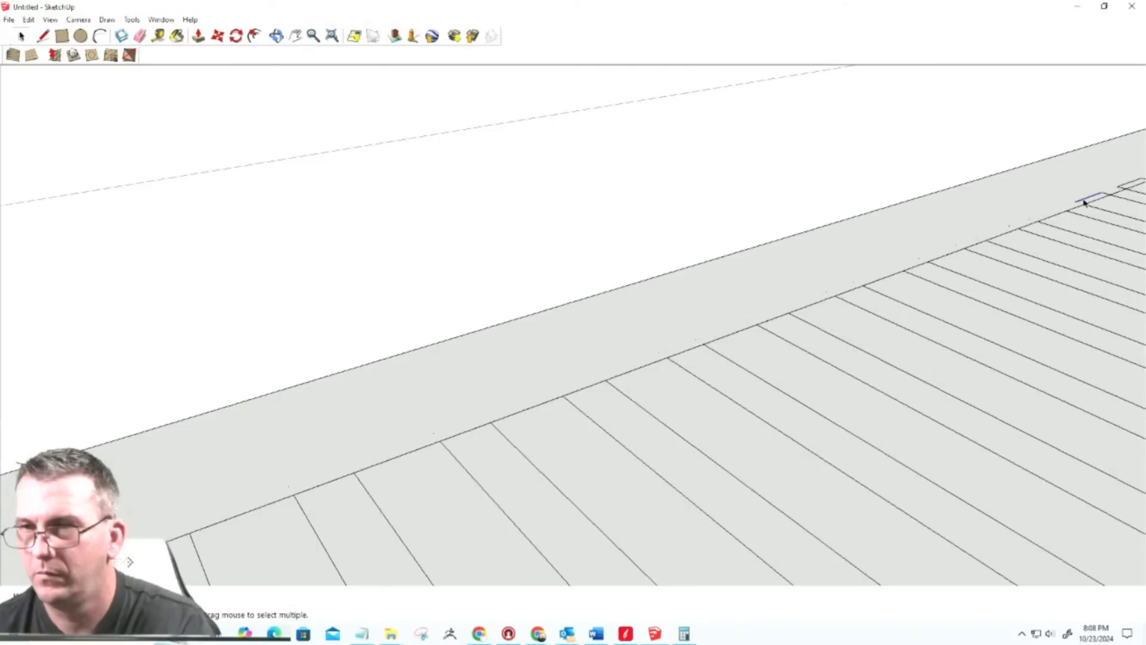
{"action": "key", "text": "Delete"}
{"action": "scroll", "coordinate": [758, 345], "scroll_direction": "down", "scroll_amount": 4}
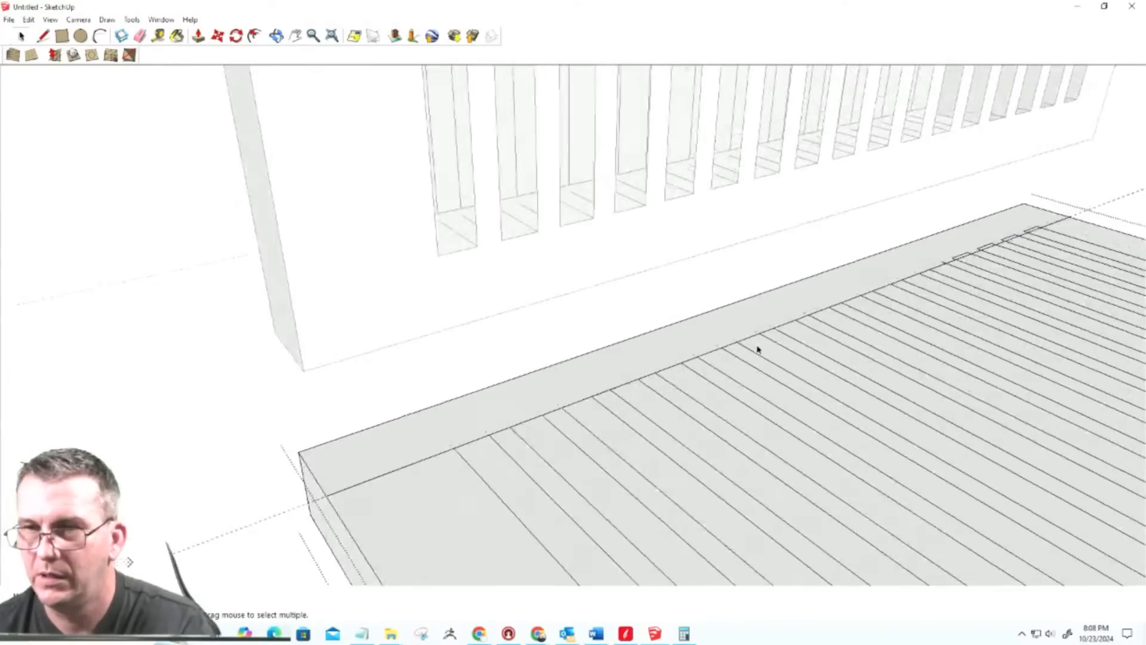
{"action": "scroll", "coordinate": [1045, 218], "scroll_direction": "up", "scroll_amount": 2}
{"action": "scroll", "coordinate": [1045, 217], "scroll_direction": "up", "scroll_amount": 2}
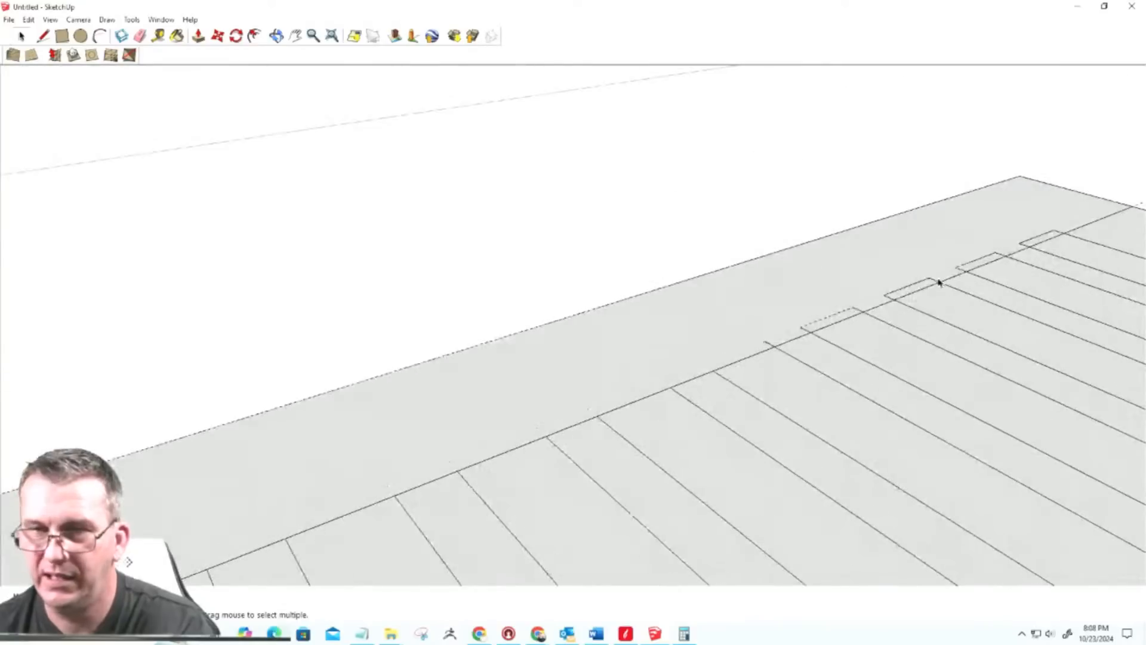
{"action": "left_click", "coordinate": [815, 324]}
{"action": "key", "text": "Delete"}
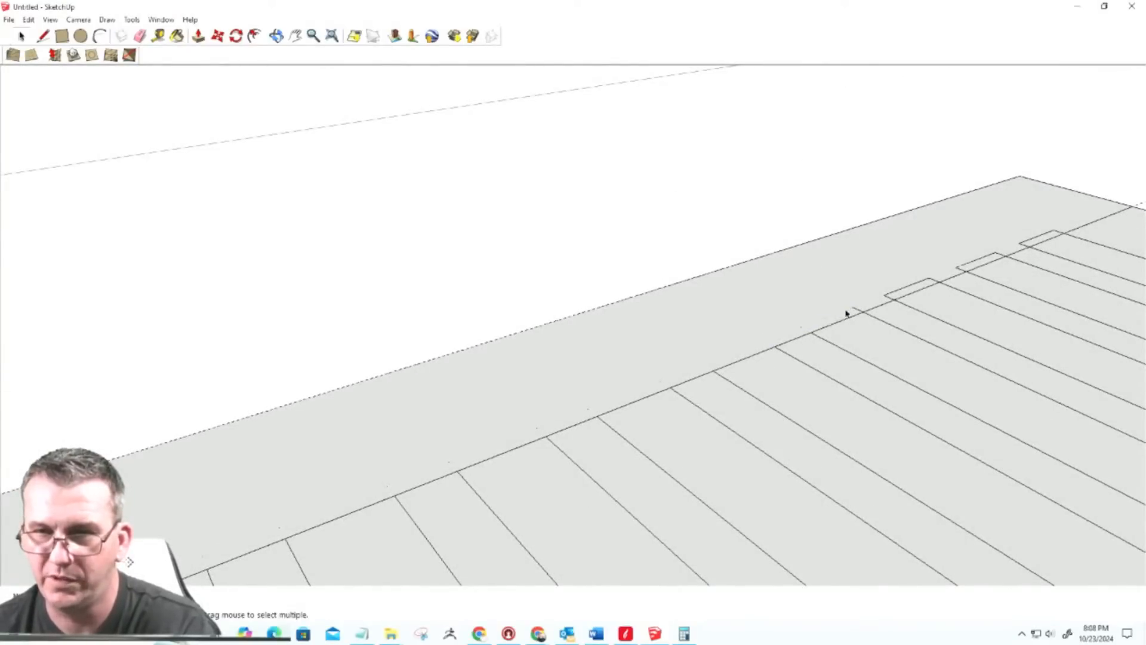
{"action": "left_click", "coordinate": [888, 296]}
{"action": "key", "text": "Delete"}
{"action": "left_click", "coordinate": [890, 293]}
{"action": "key", "text": "Delete"}
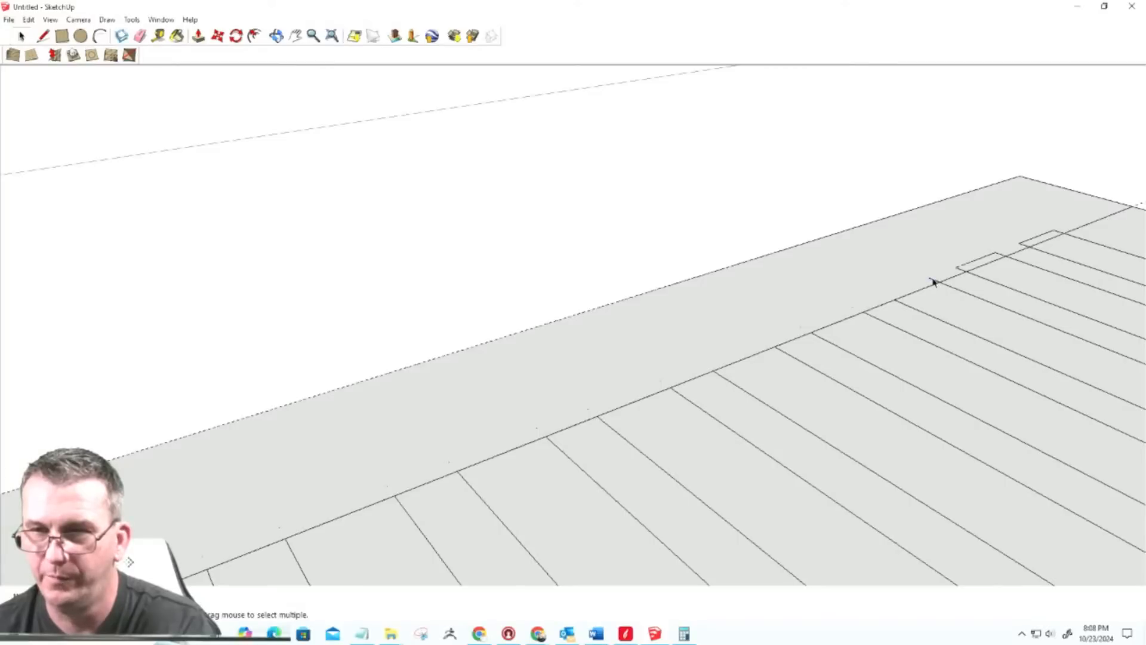
Step: Delete the projecting rear end outlines of the last two slots, leaving only the straight line
{"action": "left_click", "coordinate": [959, 267]}
{"action": "key", "text": "Delete"}
{"action": "left_click", "coordinate": [973, 261]}
{"action": "key", "text": "Delete"}
{"action": "left_click", "coordinate": [999, 254]}
{"action": "key", "text": "Delete"}
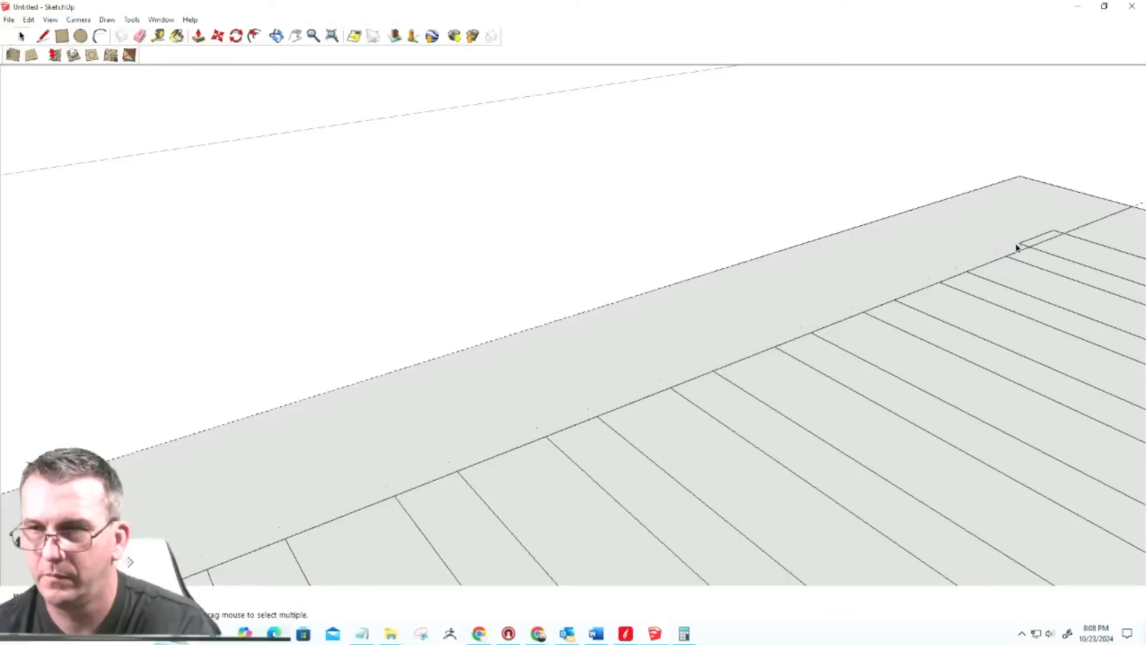
{"action": "left_click", "coordinate": [1022, 246]}
{"action": "key", "text": "Delete"}
{"action": "left_click", "coordinate": [1040, 237]}
{"action": "key", "text": "Delete"}
{"action": "left_click", "coordinate": [1056, 234]}
{"action": "key", "text": "Delete"}
Step: Push the strip behind the slots down with Push/Pull to form a rabbet along the shelf's rear edge
{"action": "scroll", "coordinate": [1054, 239], "scroll_direction": "down", "scroll_amount": 5}
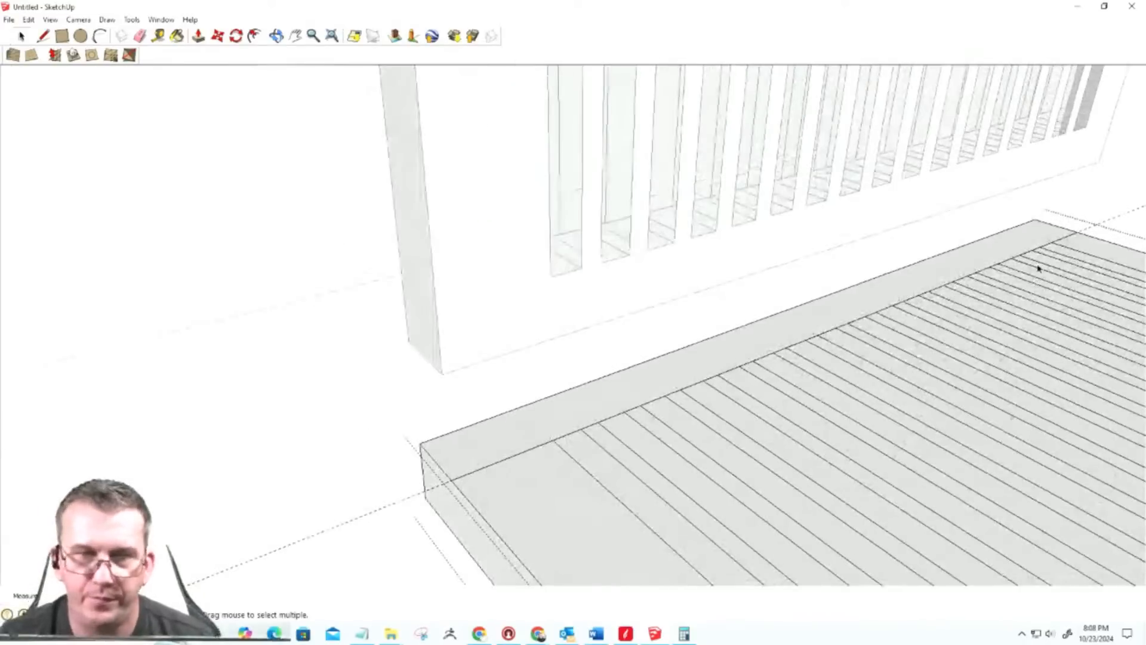
{"action": "key", "text": "p"}
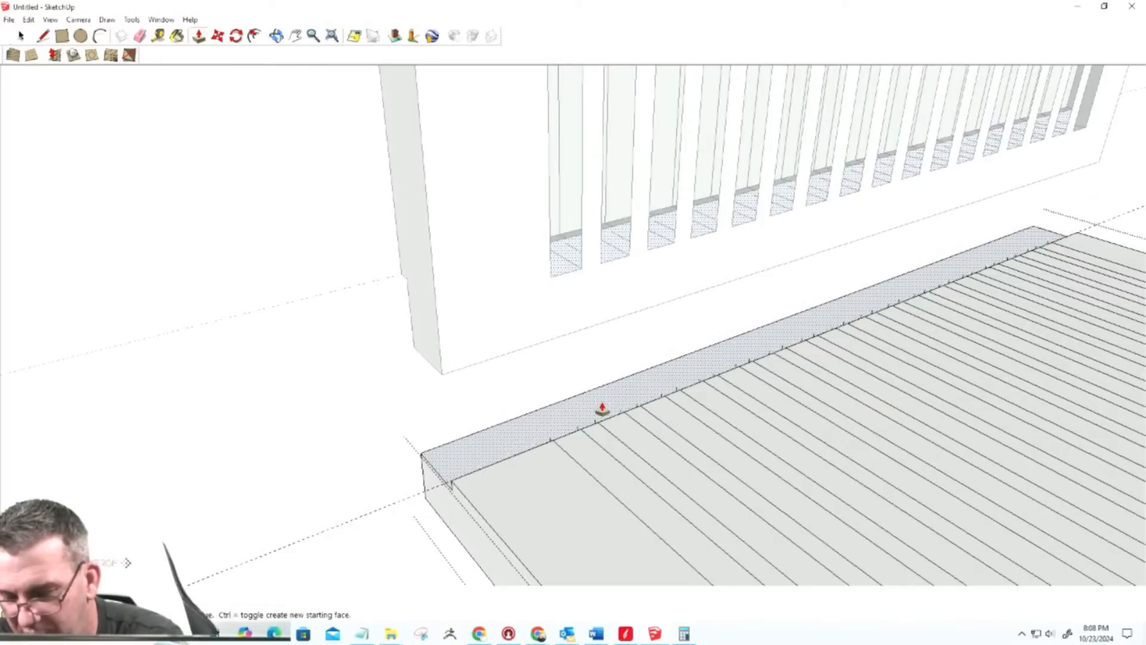
{"action": "left_click", "coordinate": [602, 409]}
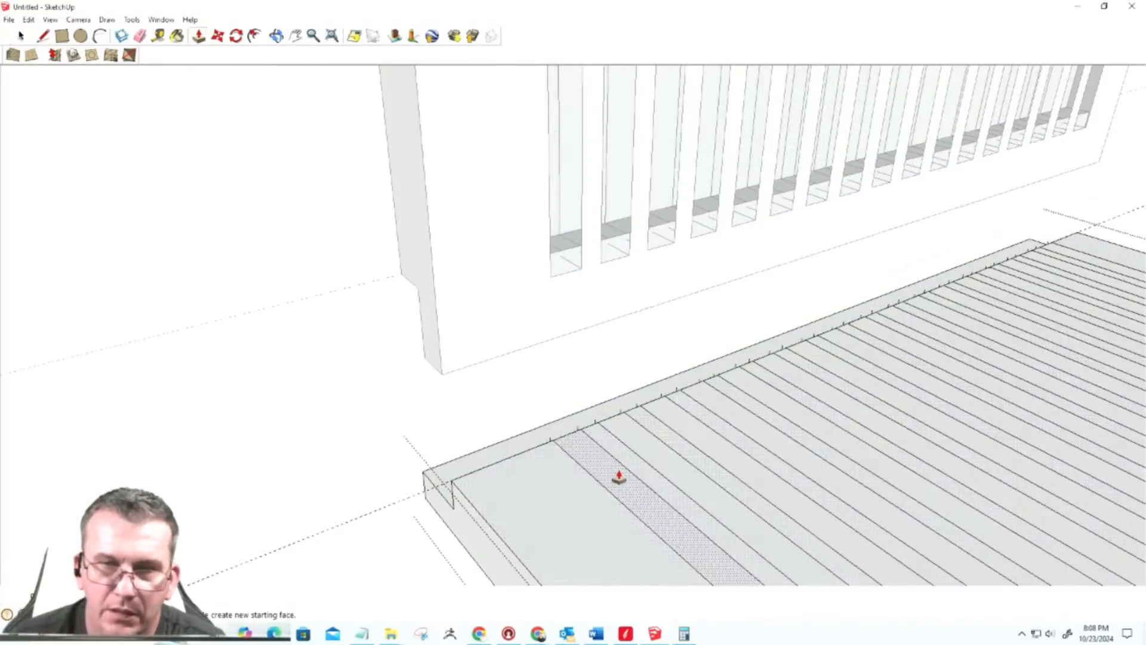
Step: Delete the first nine stray short edges standing along the rabbet beside the slot ends
{"action": "scroll", "coordinate": [545, 442], "scroll_direction": "up", "scroll_amount": 5}
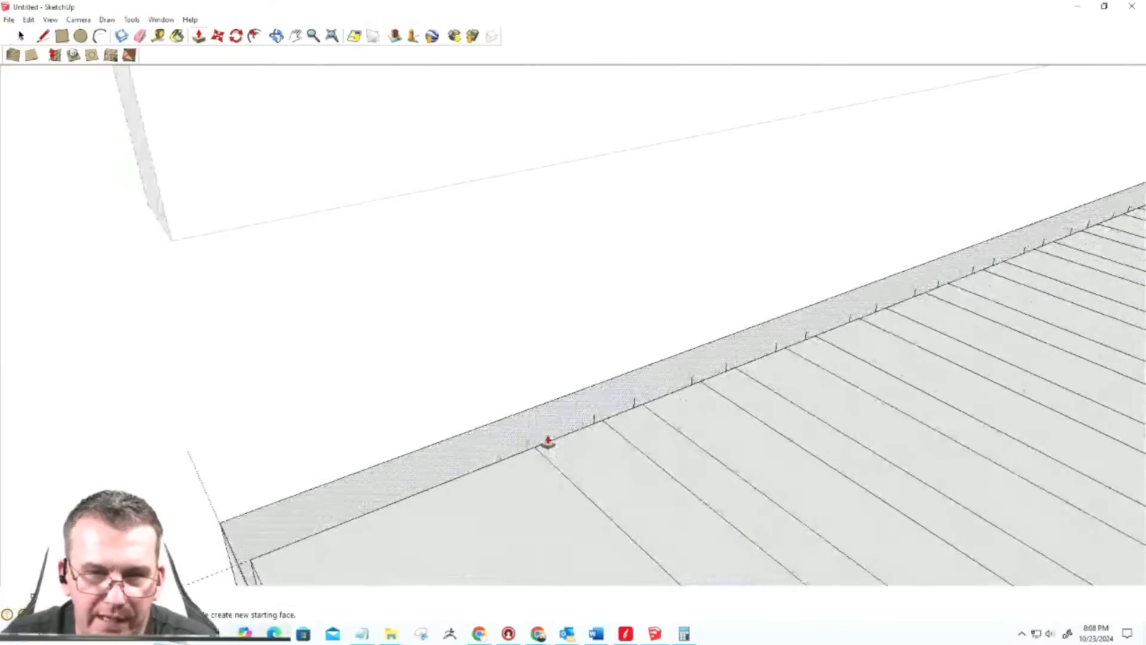
{"action": "key", "text": "space"}
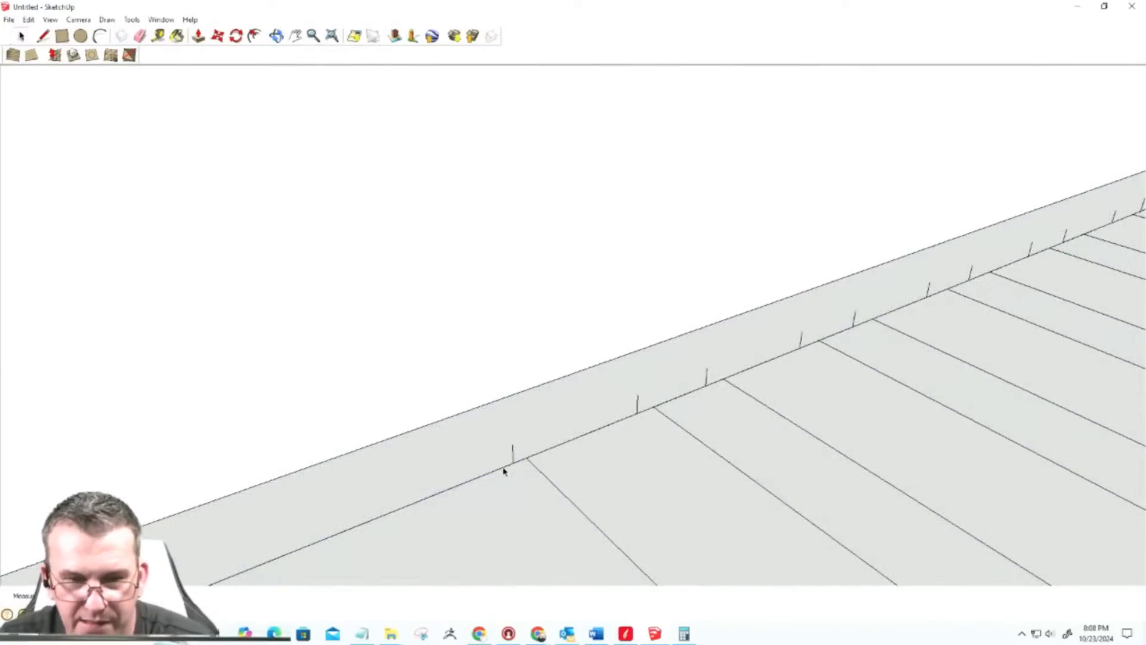
{"action": "key", "text": "Delete"}
{"action": "left_click", "coordinate": [707, 379]}
{"action": "key", "text": "Delete"}
{"action": "left_click", "coordinate": [801, 339]}
{"action": "key", "text": "Delete"}
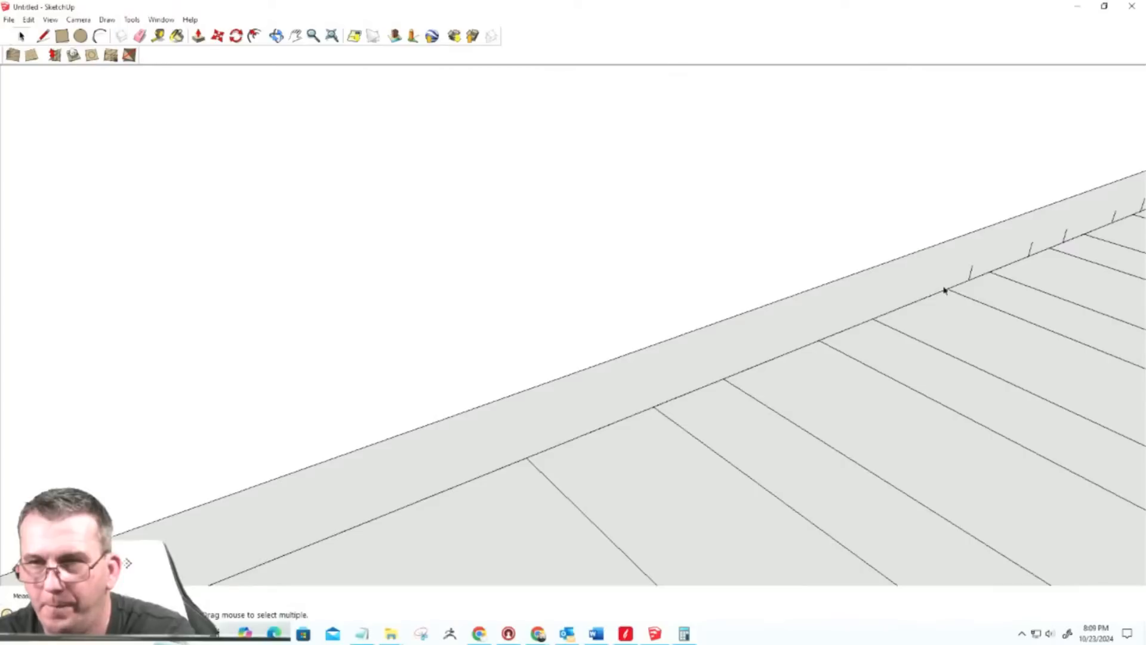
{"action": "left_click", "coordinate": [1032, 248]}
{"action": "key", "text": "Delete"}
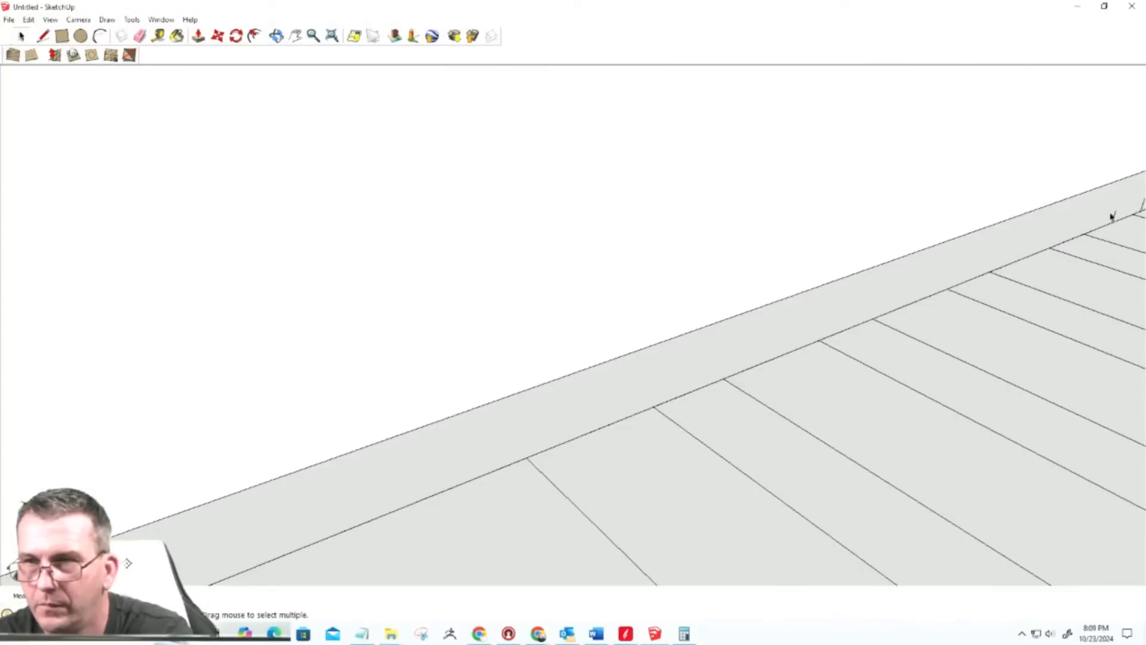
{"action": "scroll", "coordinate": [780, 346], "scroll_direction": "down", "scroll_amount": 6}
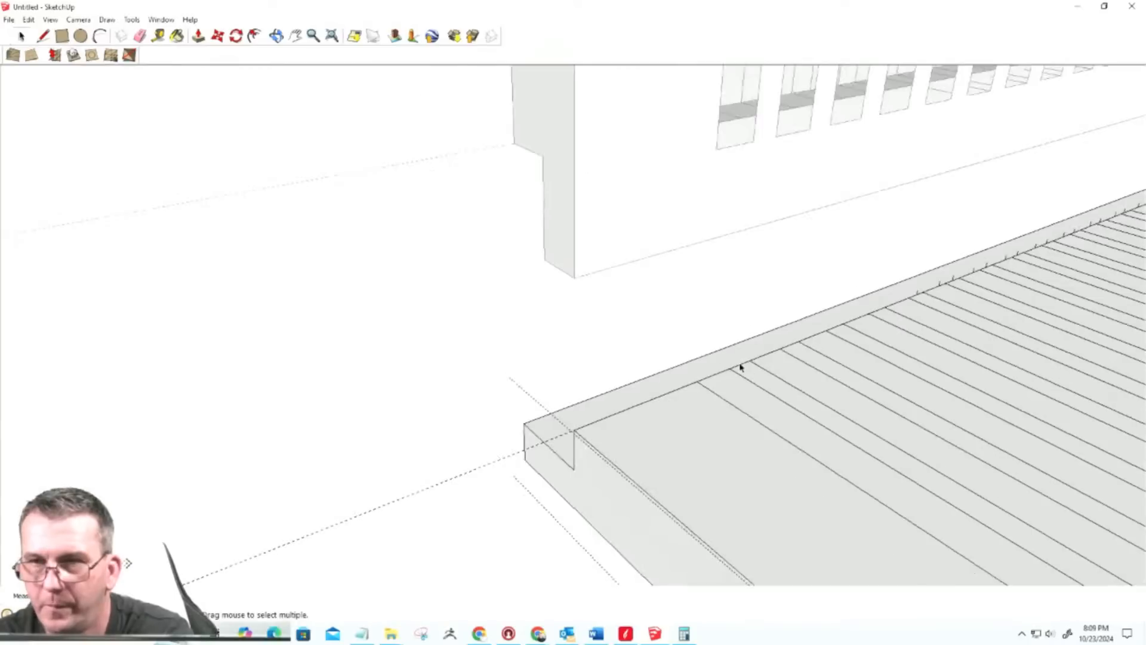
{"action": "scroll", "coordinate": [844, 319], "scroll_direction": "up", "scroll_amount": 3}
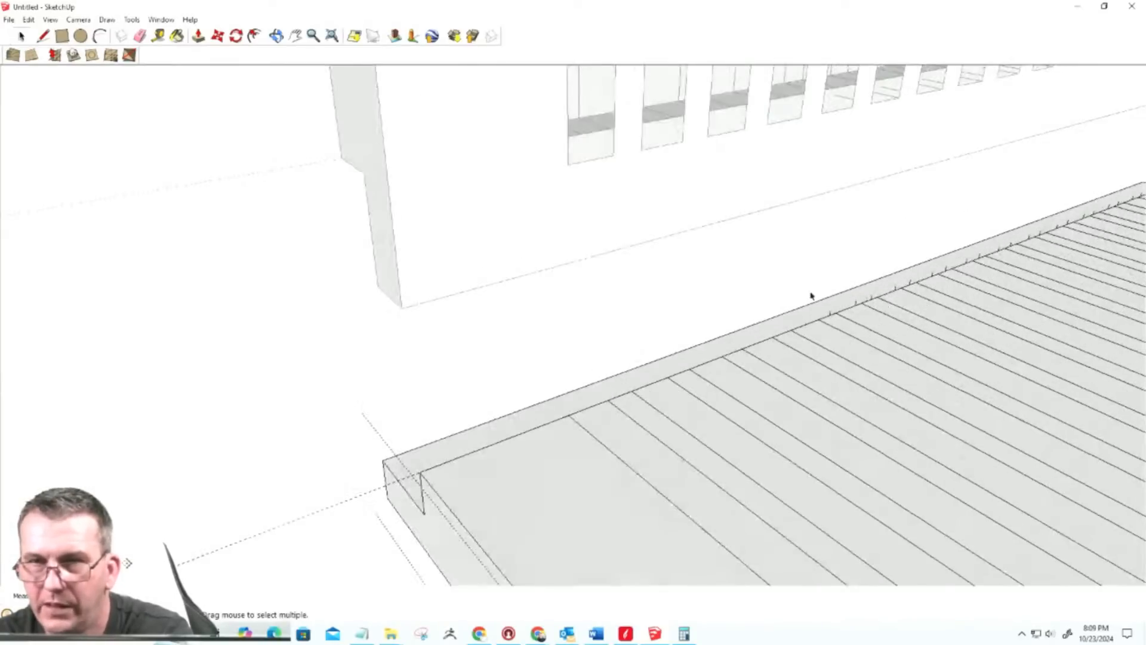
{"action": "scroll", "coordinate": [832, 297], "scroll_direction": "down", "scroll_amount": 3}
{"action": "left_click_drag", "start_coordinate": [761, 263], "coordinate": [863, 312]}
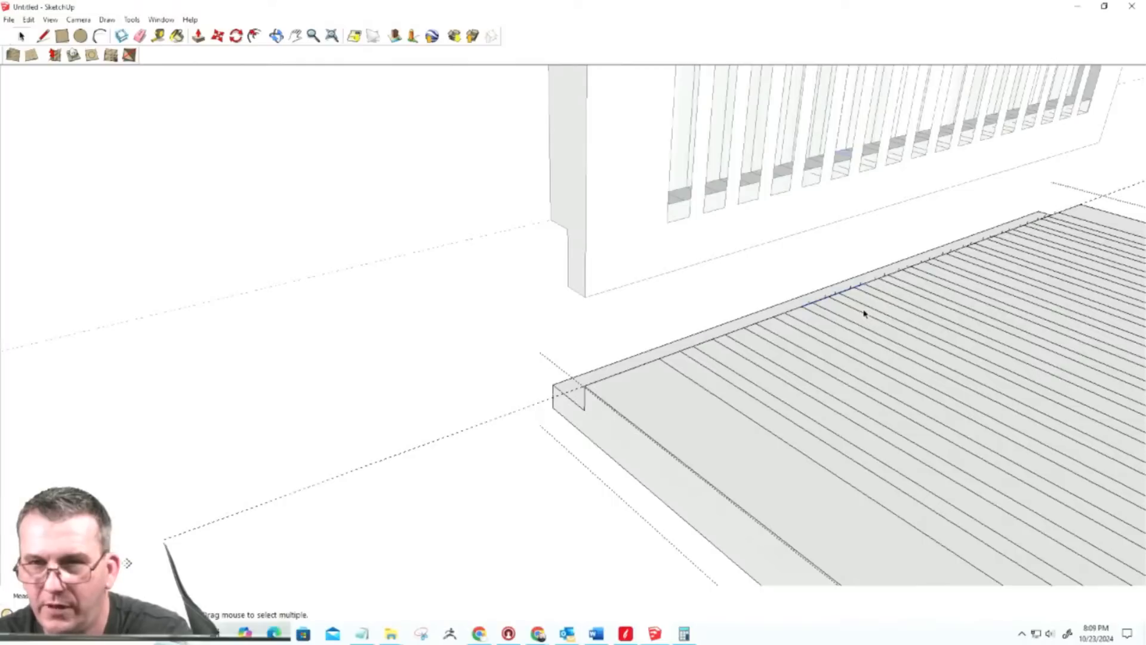
{"action": "scroll", "coordinate": [862, 312], "scroll_direction": "up", "scroll_amount": 5}
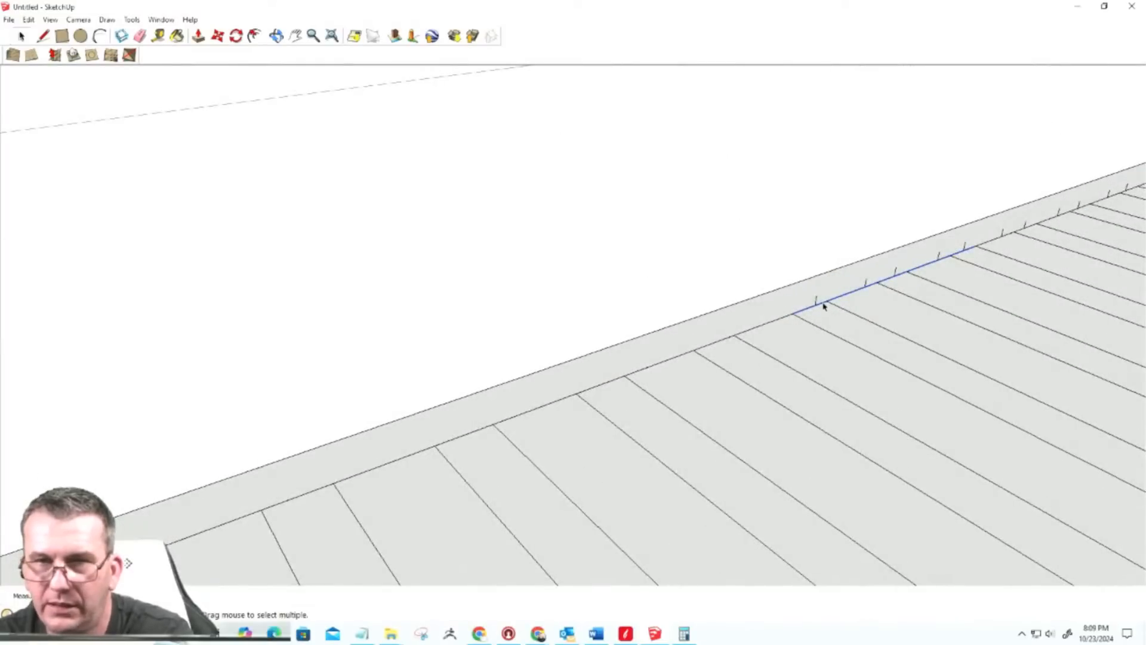
{"action": "left_click", "coordinate": [831, 302], "text": "shift"}
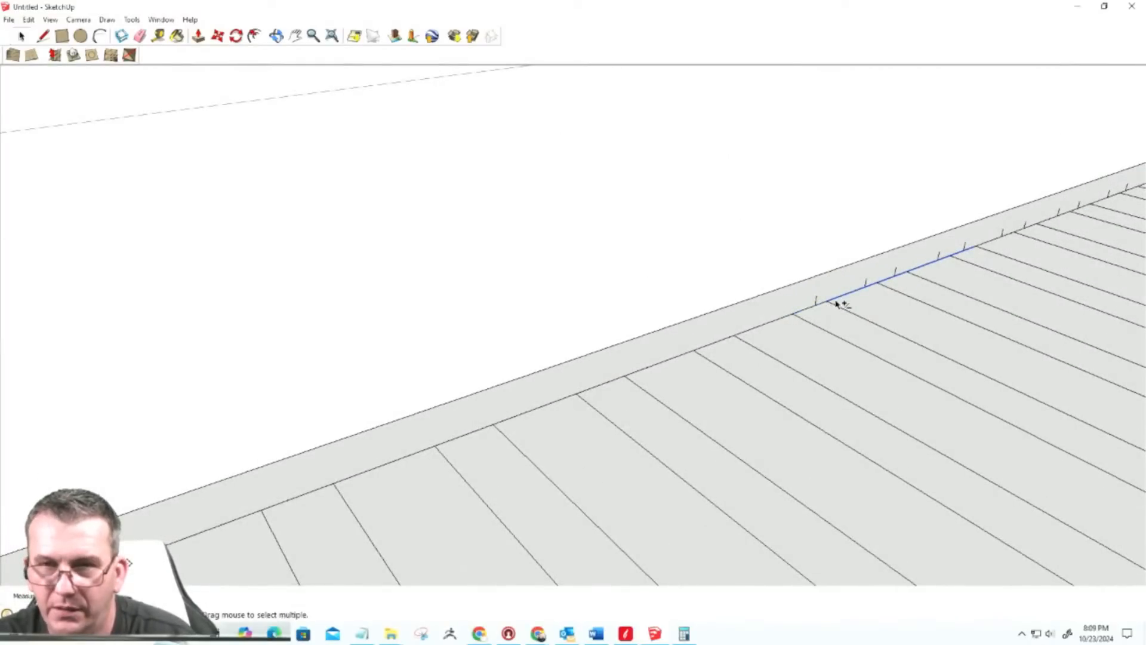
{"action": "left_click", "coordinate": [848, 294], "text": "shift"}
{"action": "left_click", "coordinate": [887, 278], "text": "shift"}
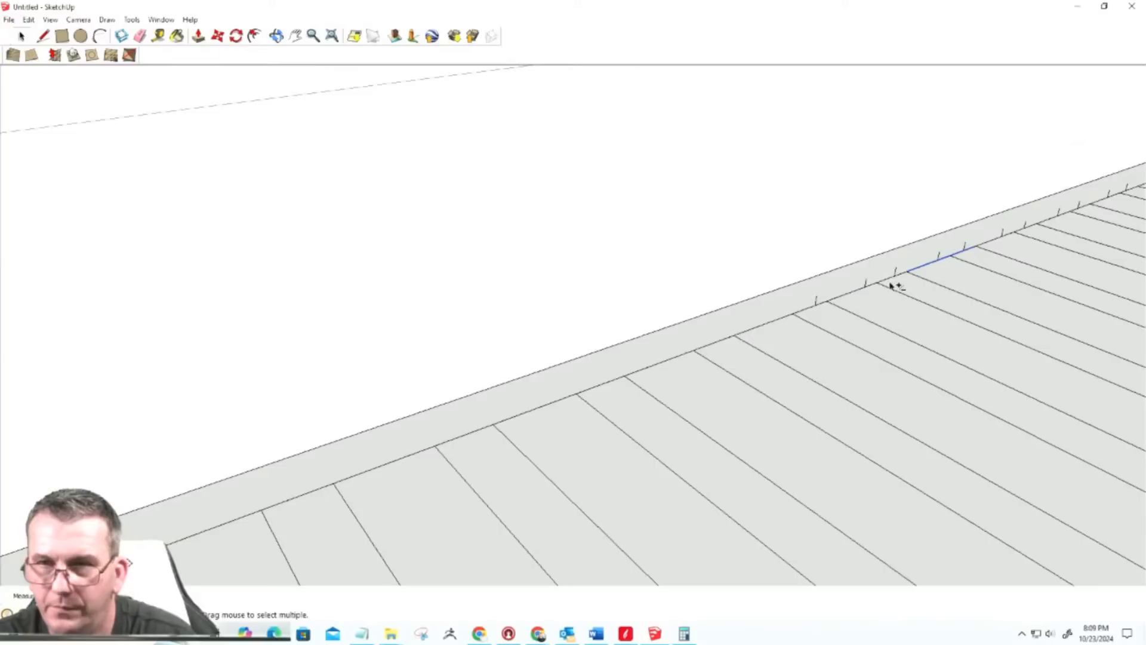
{"action": "left_click", "coordinate": [927, 267], "text": "shift"}
Step: Select the next seven stray short edges standing along the rabbet beside the slot ends and delete them together
{"action": "left_click", "coordinate": [816, 300]}
{"action": "left_click", "coordinate": [865, 282], "text": "shift"}
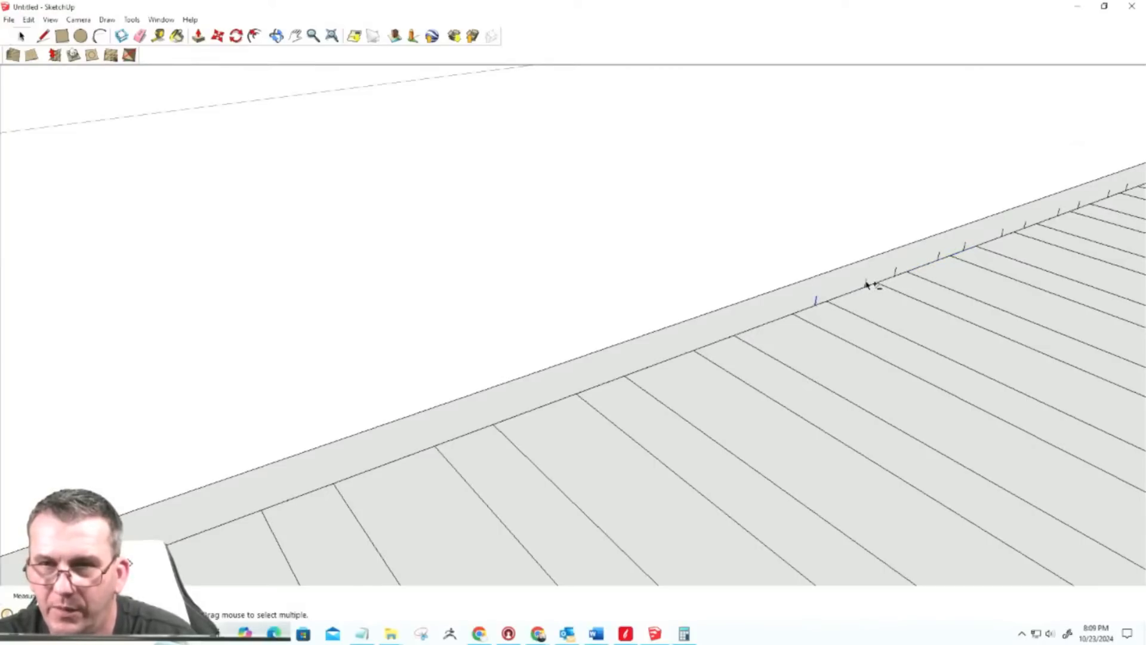
{"action": "left_click", "coordinate": [895, 272], "text": "shift"}
{"action": "left_click", "coordinate": [941, 256], "text": "shift"}
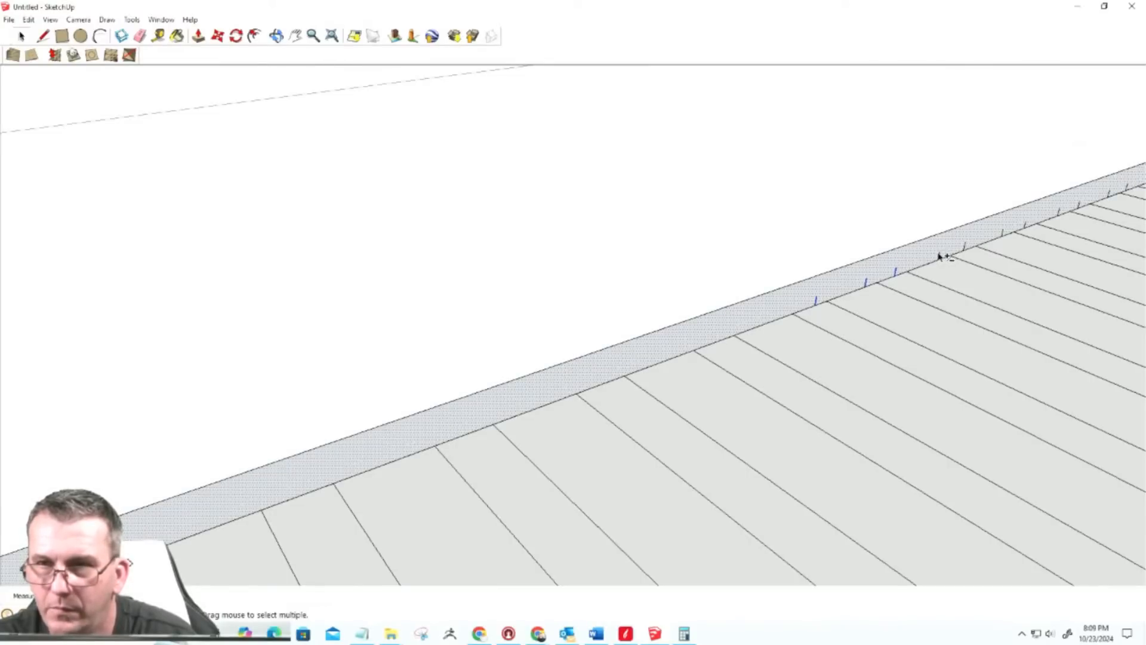
{"action": "left_click", "coordinate": [939, 255], "text": "shift"}
{"action": "left_click", "coordinate": [948, 241], "text": "shift"}
{"action": "left_click", "coordinate": [965, 246], "text": "shift"}
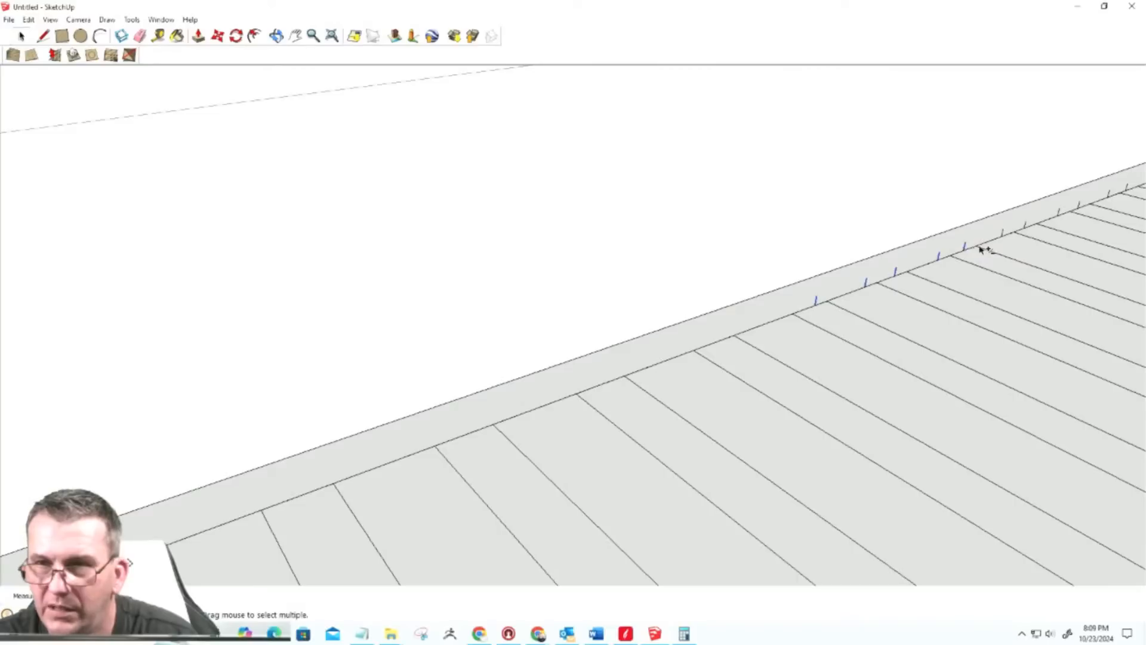
{"action": "left_click", "coordinate": [1004, 234], "text": "shift"}
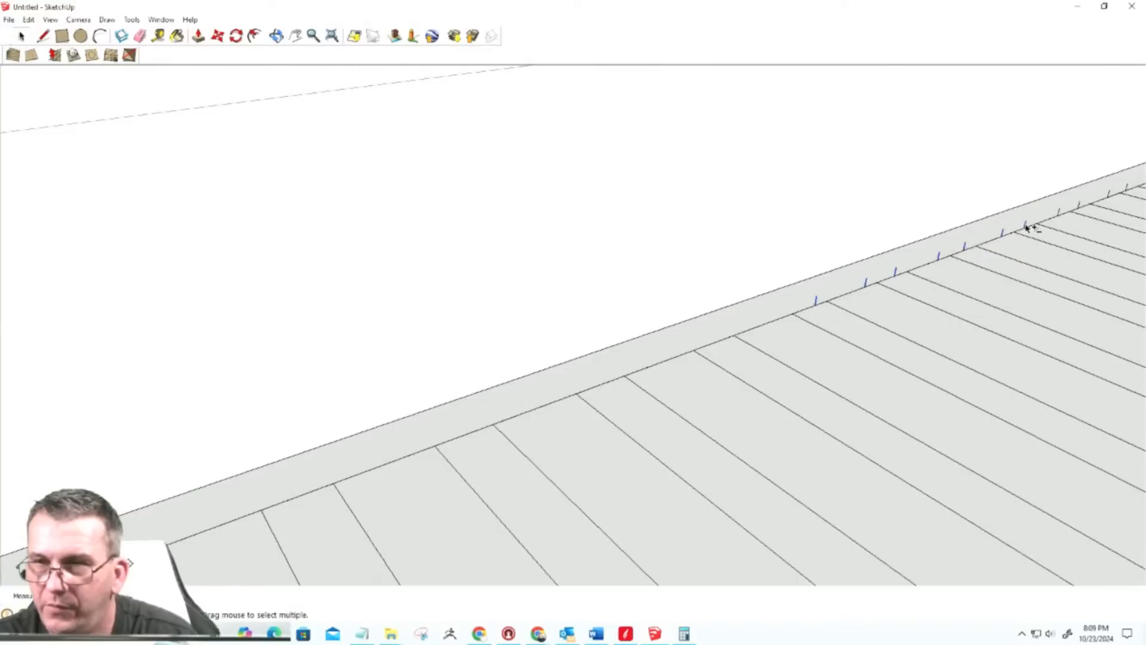
{"action": "key", "text": "Delete"}
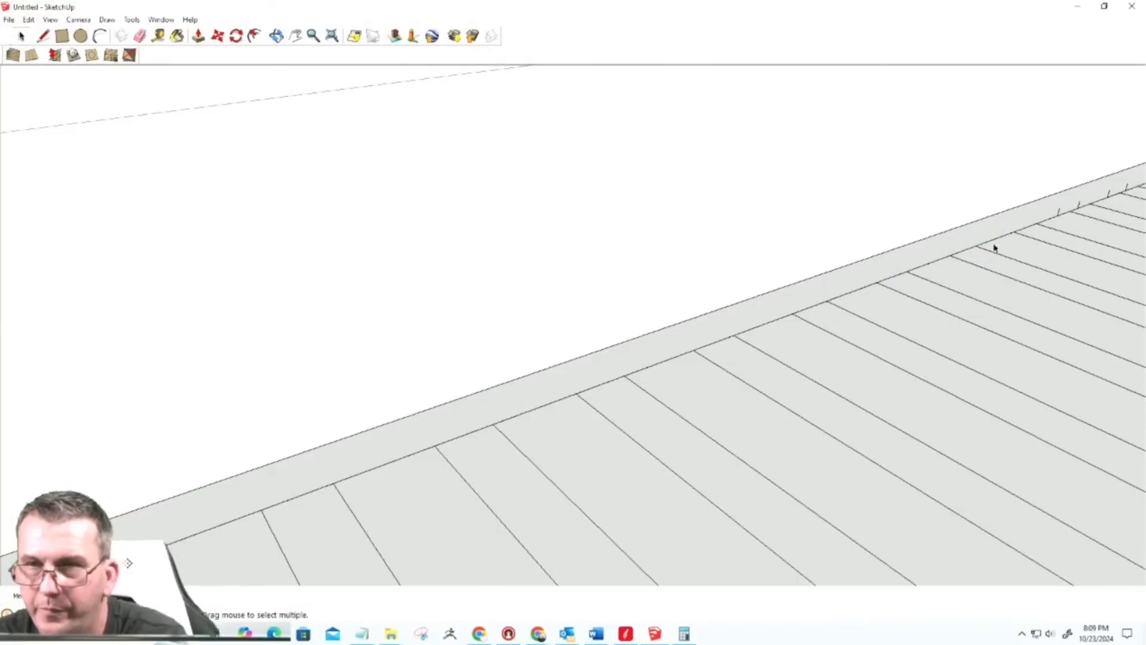
Step: Delete the following six stray short edges along the rabbet one by one, keeping the rabbet face and its long edge
{"action": "scroll", "coordinate": [687, 333], "scroll_direction": "down", "scroll_amount": 4}
{"action": "scroll", "coordinate": [1003, 204], "scroll_direction": "down", "scroll_amount": 3}
{"action": "scroll", "coordinate": [921, 287], "scroll_direction": "up", "scroll_amount": 5}
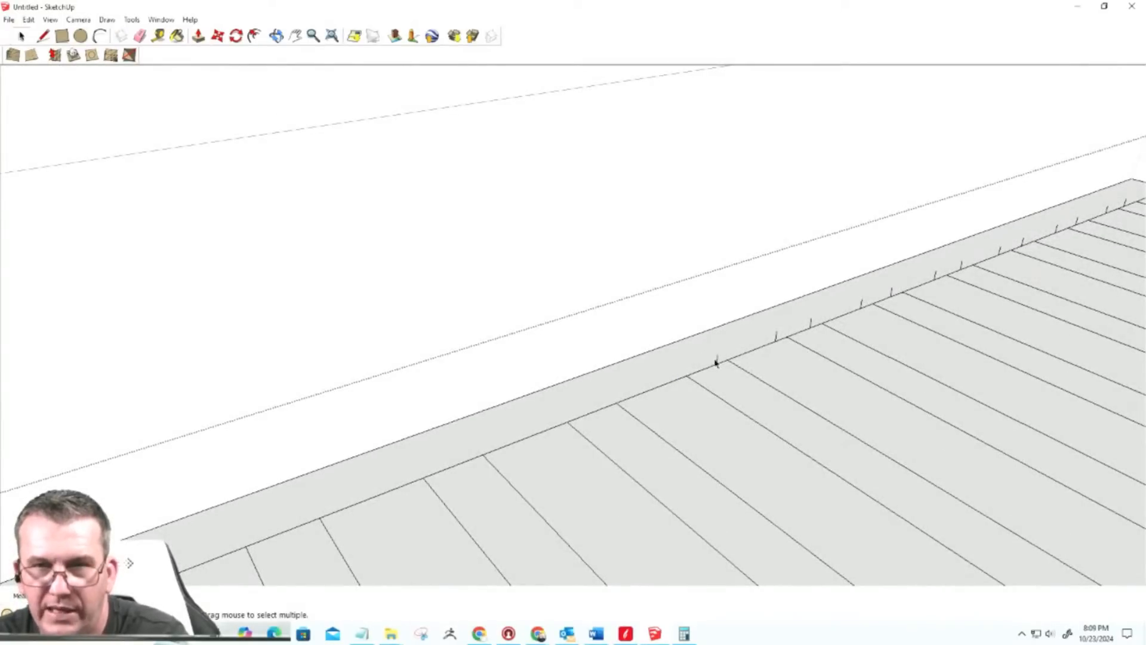
{"action": "left_click", "coordinate": [778, 334]}
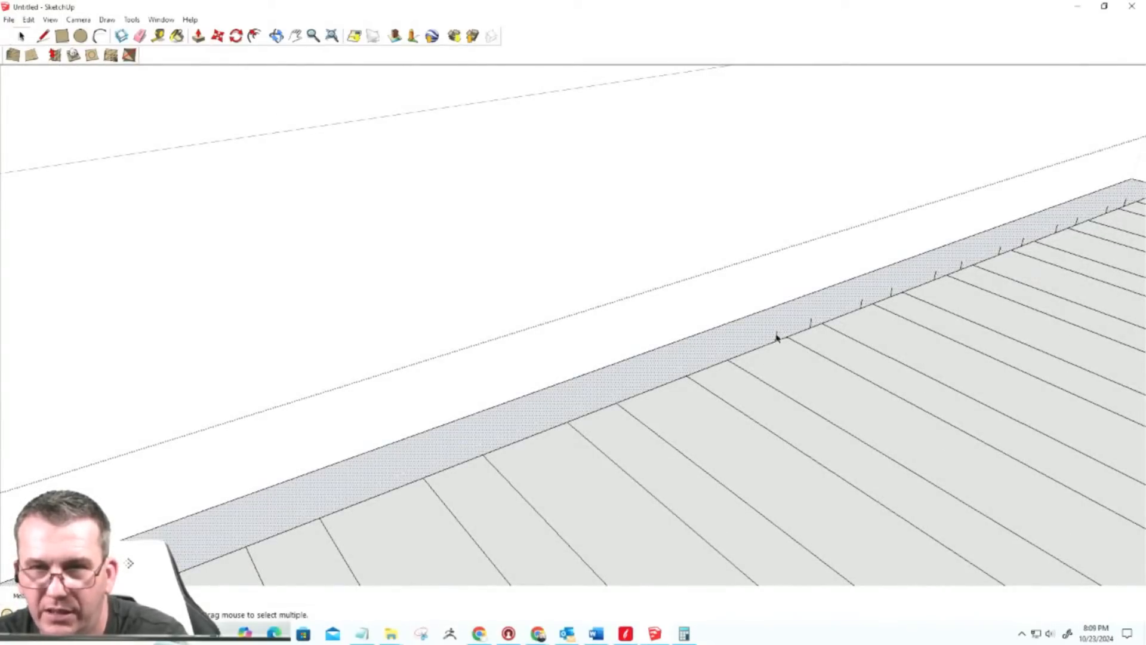
{"action": "key", "text": "Delete"}
{"action": "left_click", "coordinate": [810, 324]}
{"action": "key", "text": "Delete"}
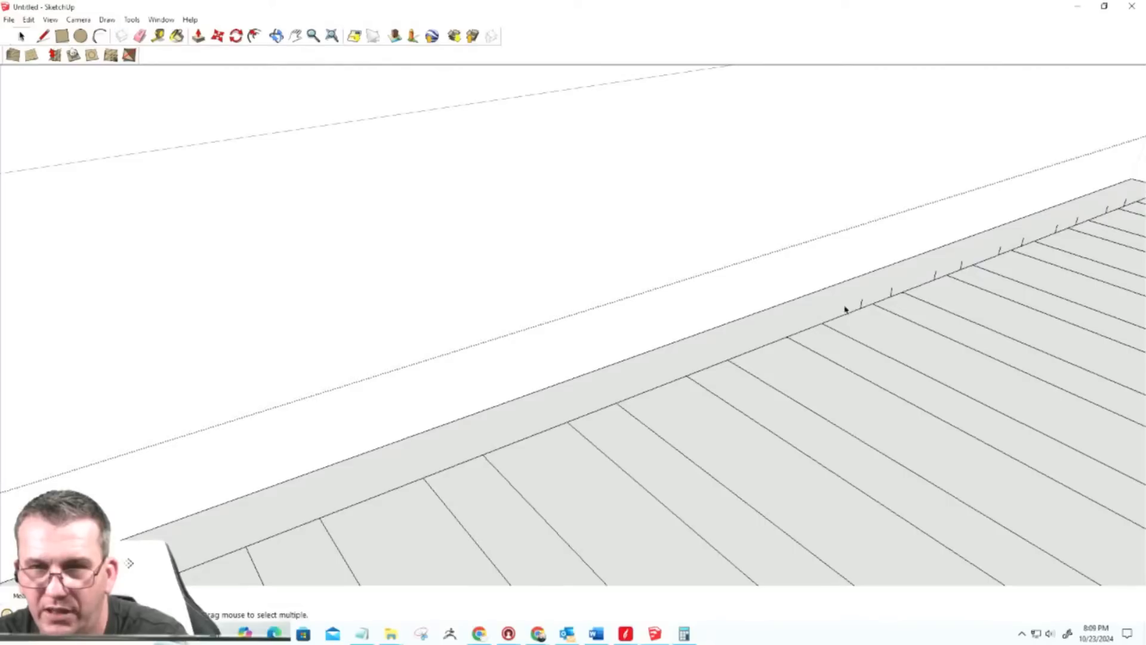
{"action": "left_click", "coordinate": [862, 303]}
{"action": "key", "text": "Delete"}
{"action": "left_click", "coordinate": [891, 291]}
{"action": "key", "text": "Delete"}
{"action": "left_click", "coordinate": [935, 276]}
{"action": "key", "text": "Delete"}
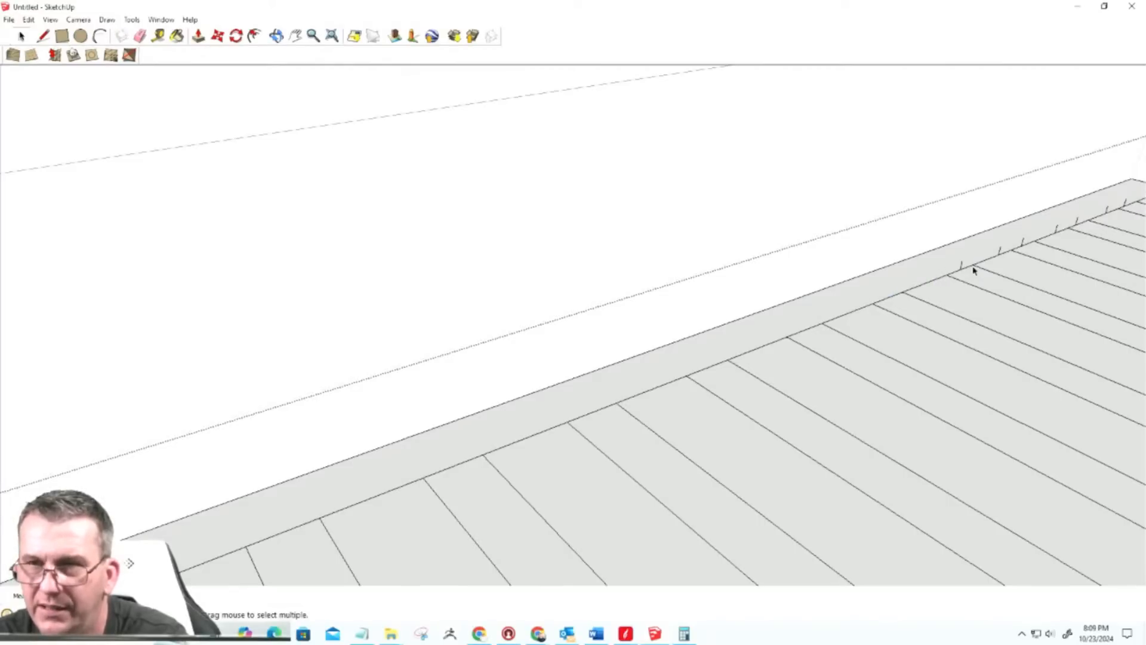
Step: Delete three stray short edges standing along the slat ends of the horizontal slatted panel
{"action": "left_click", "coordinate": [961, 266]}
{"action": "key", "text": "Delete"}
{"action": "left_click", "coordinate": [1000, 251]}
{"action": "key", "text": "Delete"}
{"action": "left_click", "coordinate": [1023, 243]}
{"action": "key", "text": "Delete"}
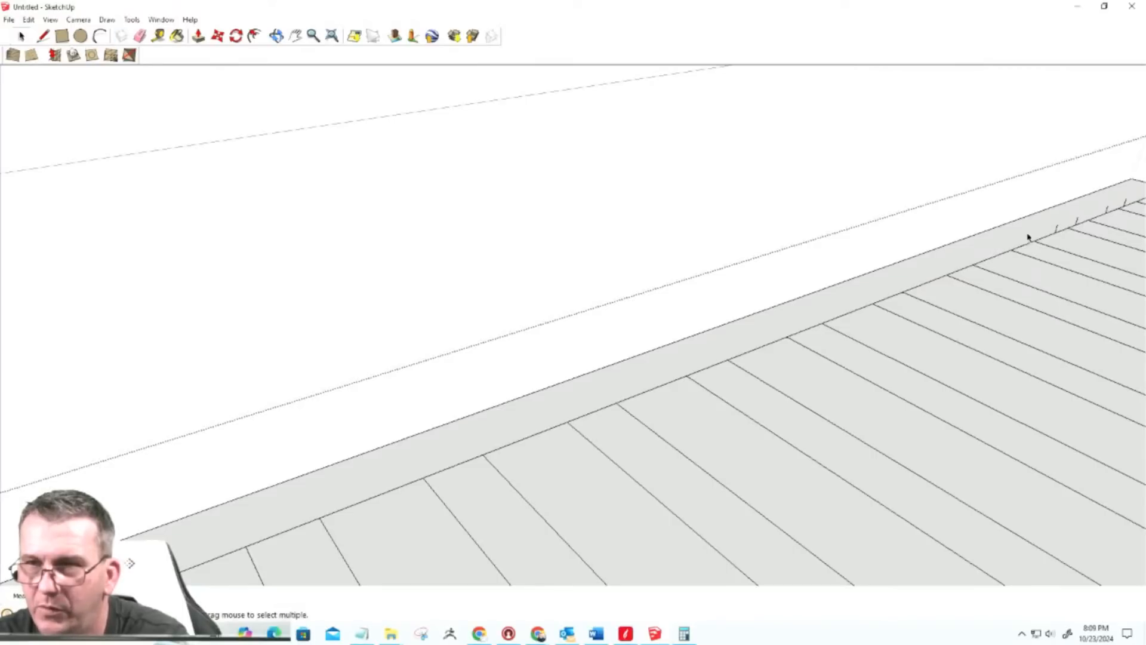
Step: Delete more stray short edges further along the slat ends, undoing the accidental removal of a slat boundary edge
{"action": "left_click", "coordinate": [1057, 232]}
{"action": "key", "text": "Delete"}
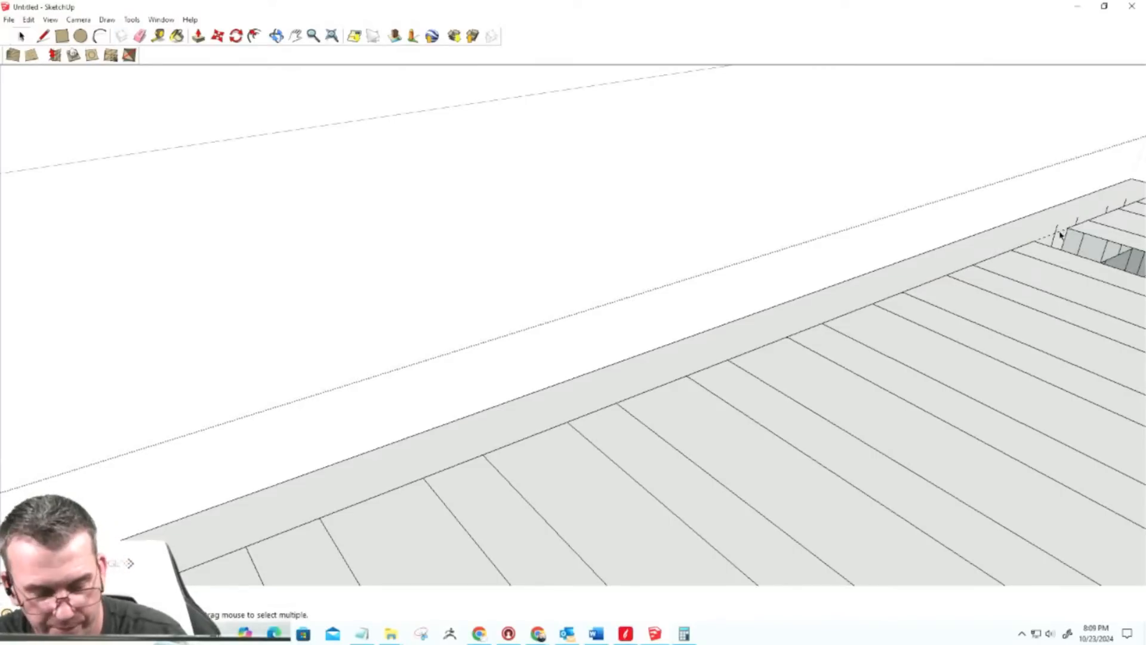
{"action": "key", "text": "ctrl+z"}
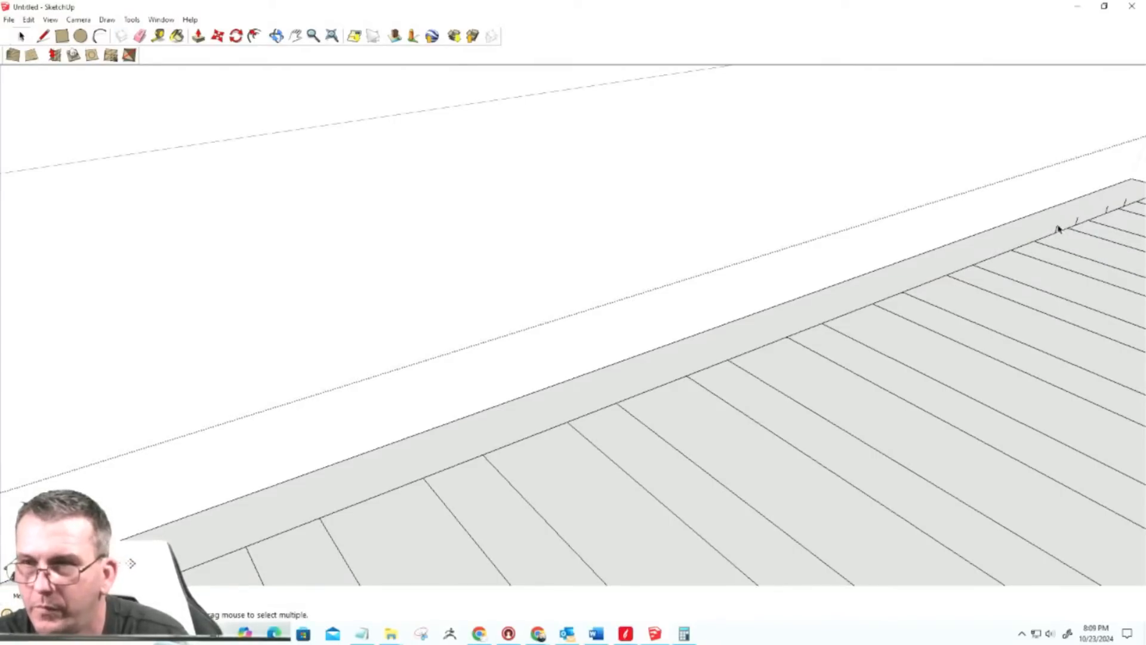
{"action": "left_click", "coordinate": [1059, 230]}
{"action": "key", "text": "Delete"}
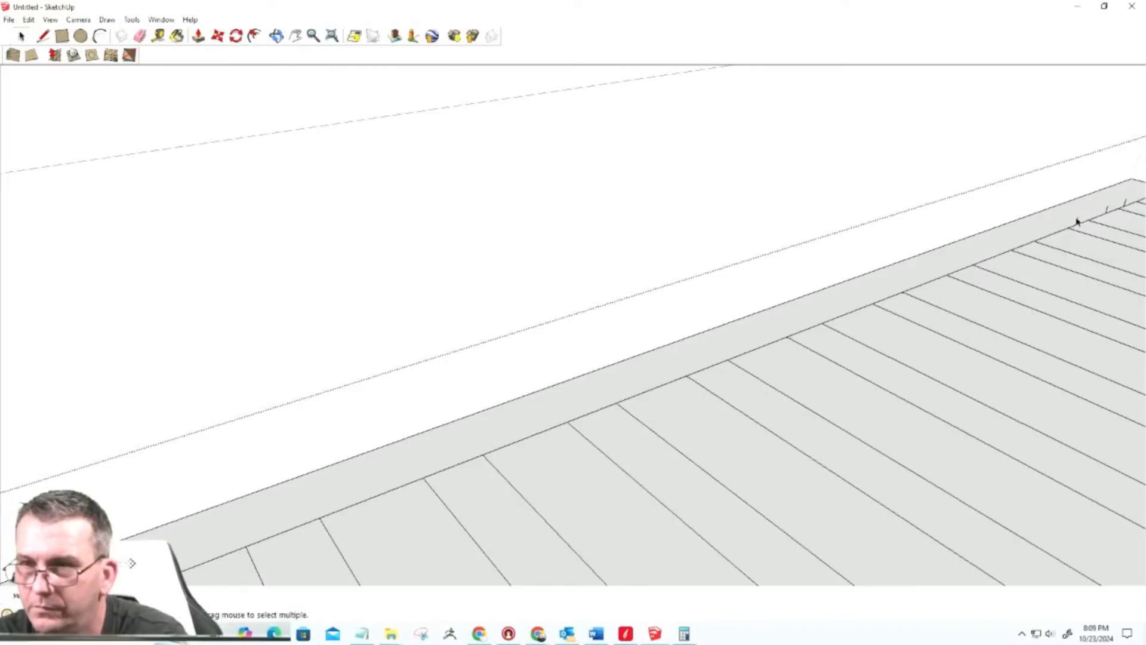
{"action": "left_click", "coordinate": [1108, 209]}
{"action": "key", "text": "Delete"}
Step: Delete the stray edges beside the last slats near the horizontal panel's far corner
{"action": "scroll", "coordinate": [1054, 258], "scroll_direction": "down", "scroll_amount": 5}
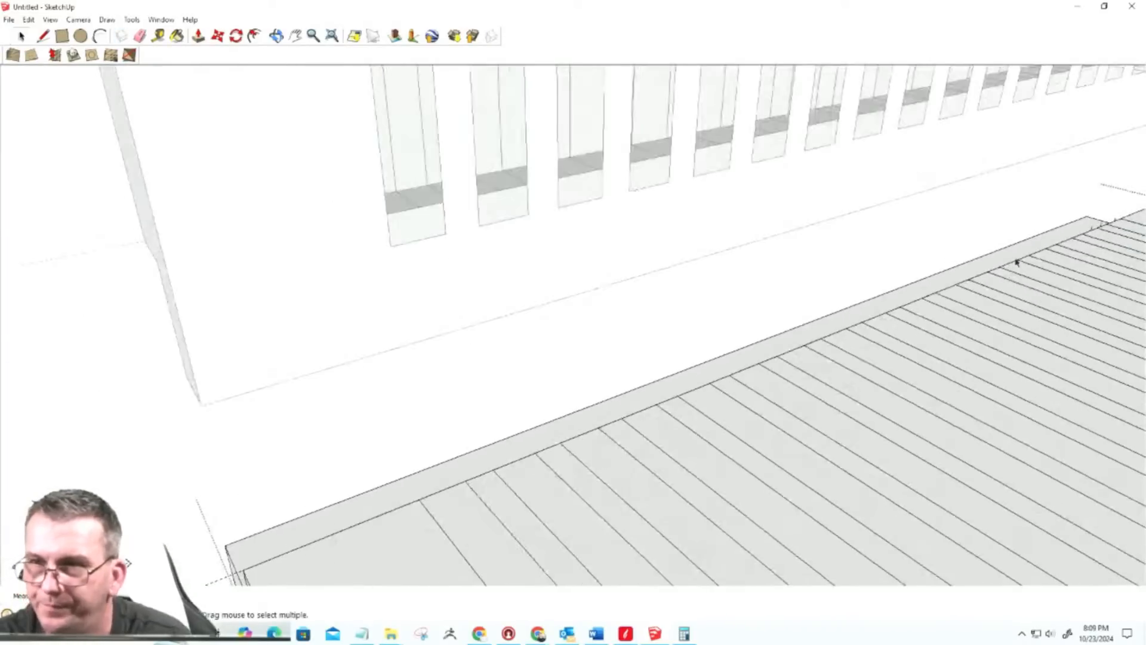
{"action": "scroll", "coordinate": [1091, 213], "scroll_direction": "up", "scroll_amount": 4}
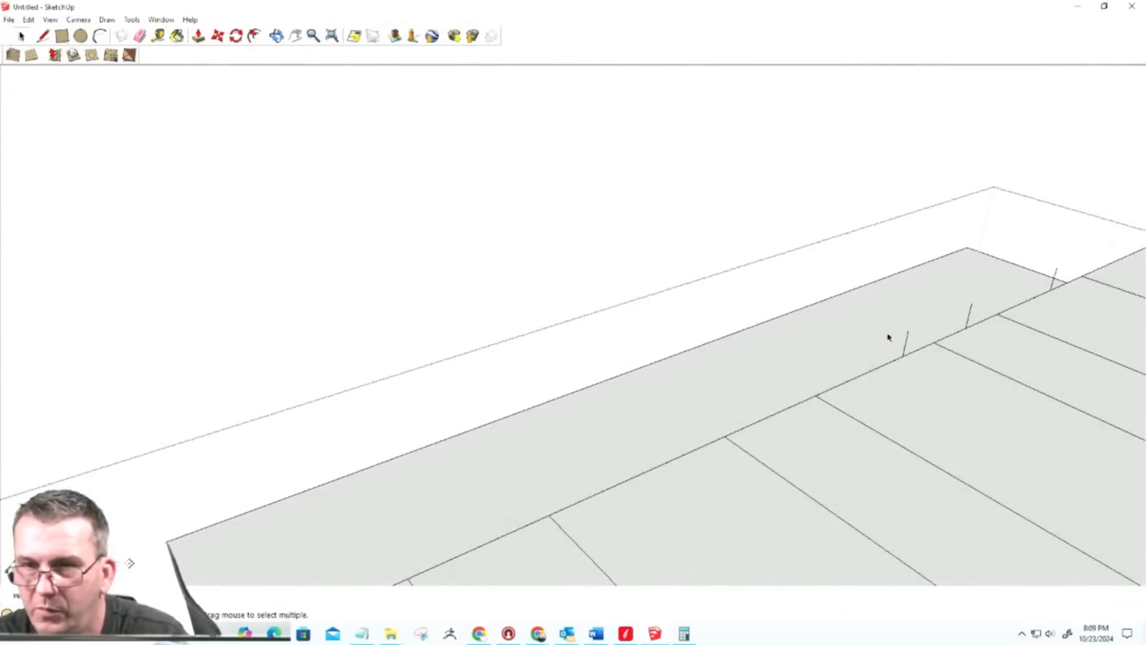
{"action": "left_click", "coordinate": [906, 338]}
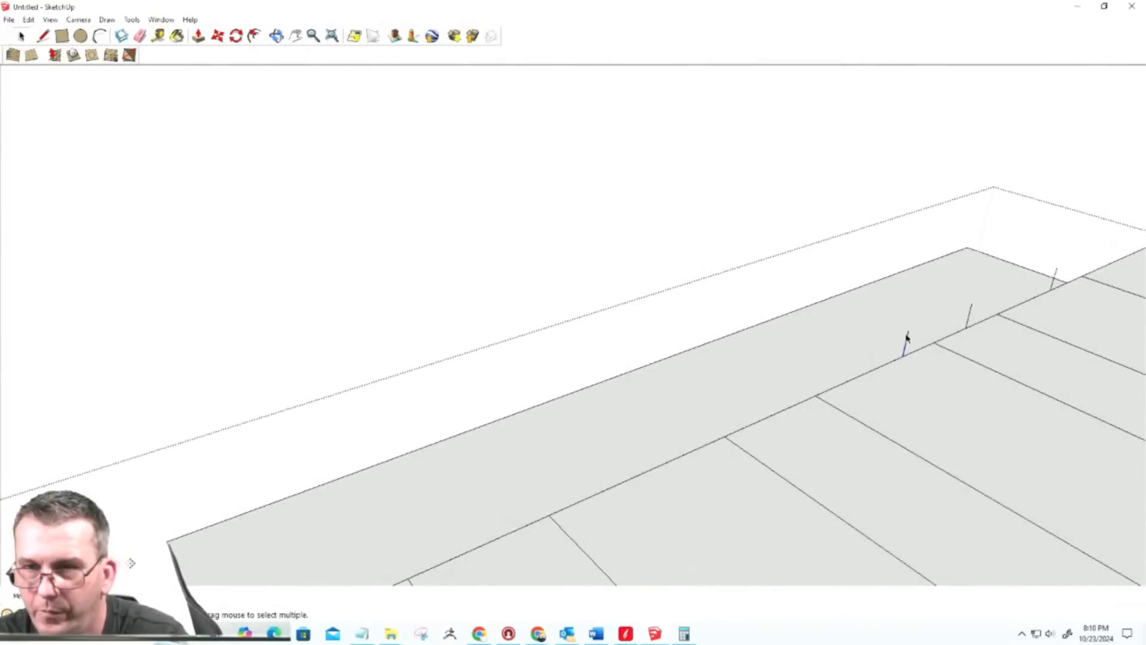
{"action": "key", "text": "Delete"}
{"action": "left_click", "coordinate": [969, 315]}
{"action": "key", "text": "Delete"}
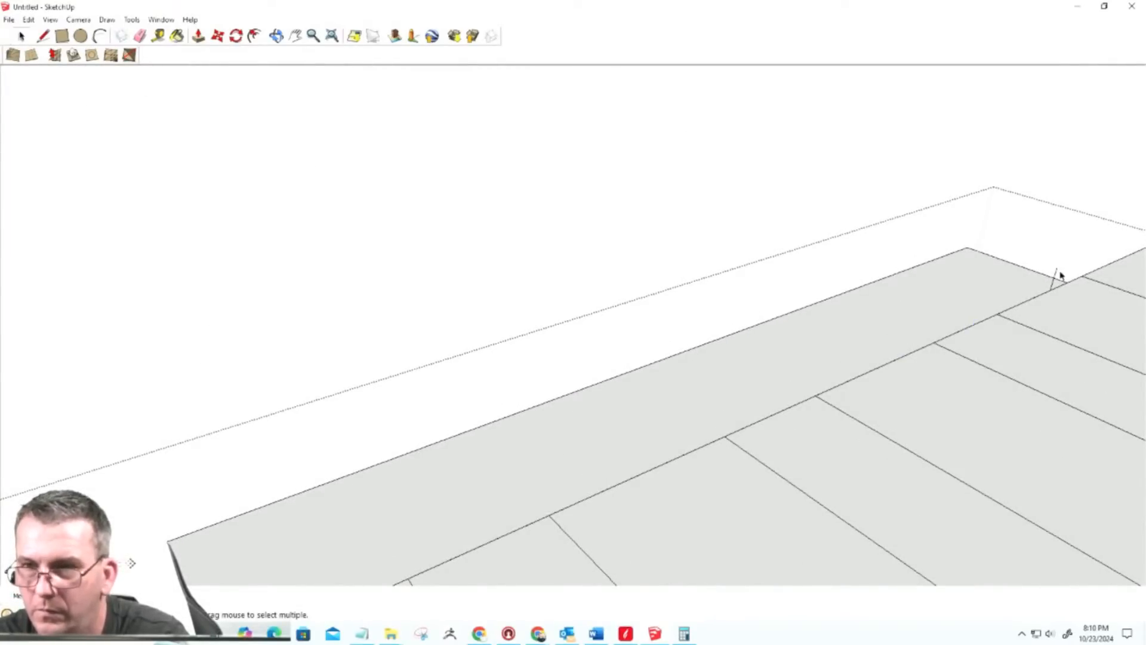
Step: Push/Pull the lowered ledge at the end of the horizontal slatted panel up flush with its top face
{"action": "scroll", "coordinate": [955, 329], "scroll_direction": "down", "scroll_amount": 7}
{"action": "middle_click_drag", "start_coordinate": [693, 516], "coordinate": [959, 414]}
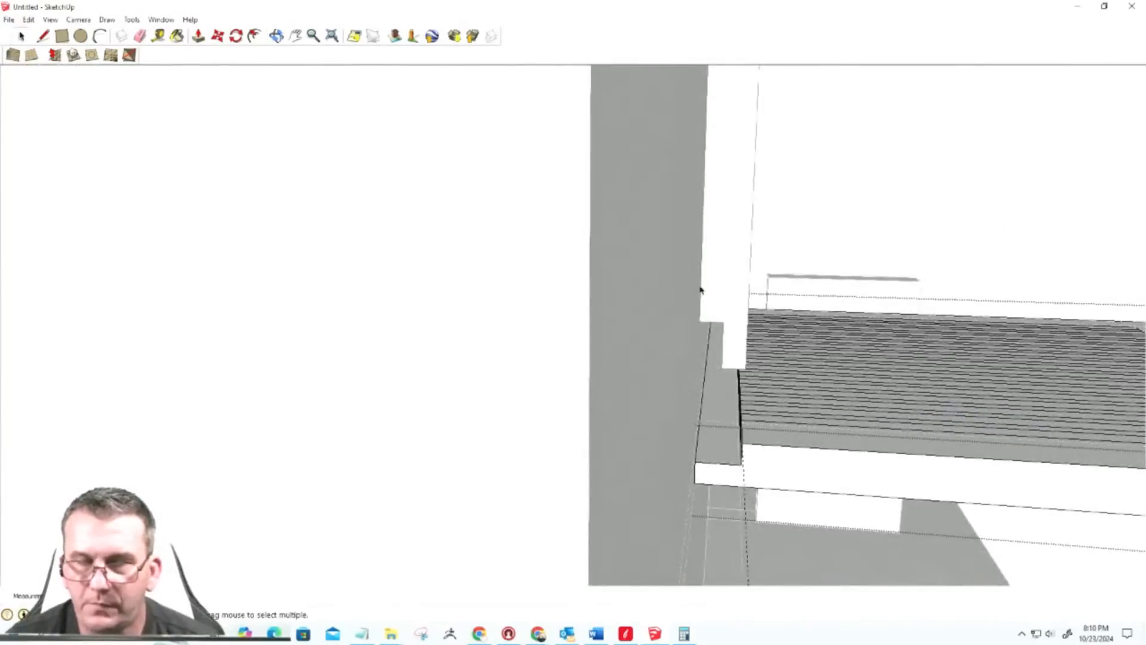
{"action": "scroll", "coordinate": [726, 352], "scroll_direction": "up", "scroll_amount": 5}
{"action": "middle_click_drag", "start_coordinate": [727, 324], "coordinate": [719, 348]}
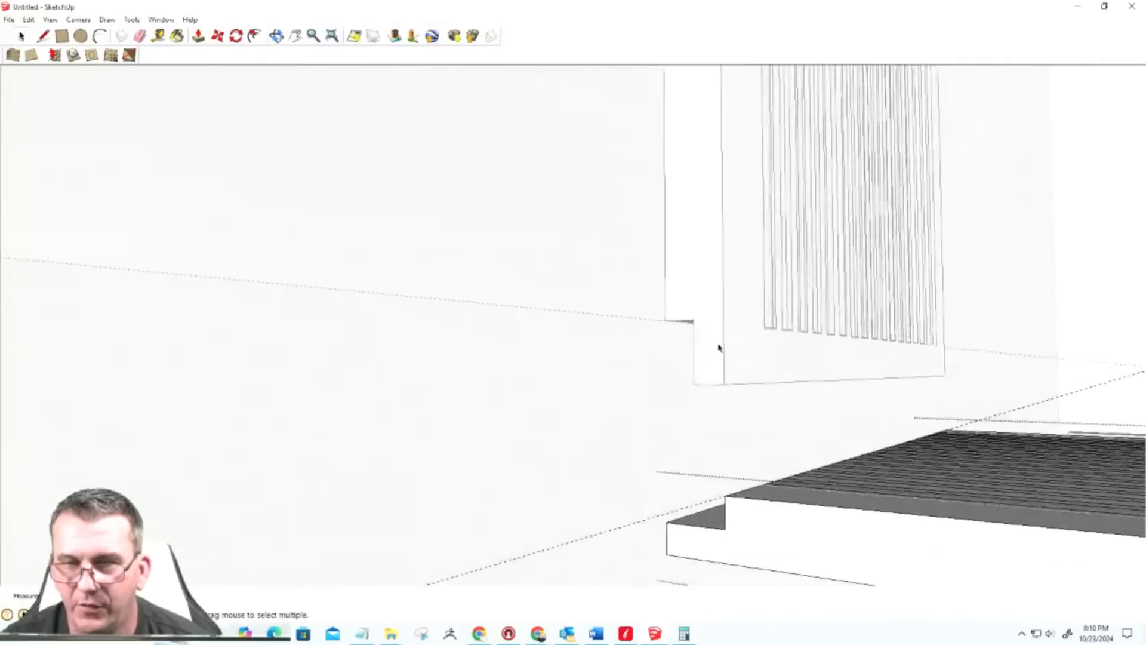
{"action": "middle_click_drag", "start_coordinate": [723, 484], "coordinate": [848, 391]}
{"action": "scroll", "coordinate": [849, 391], "scroll_direction": "up", "scroll_amount": 1}
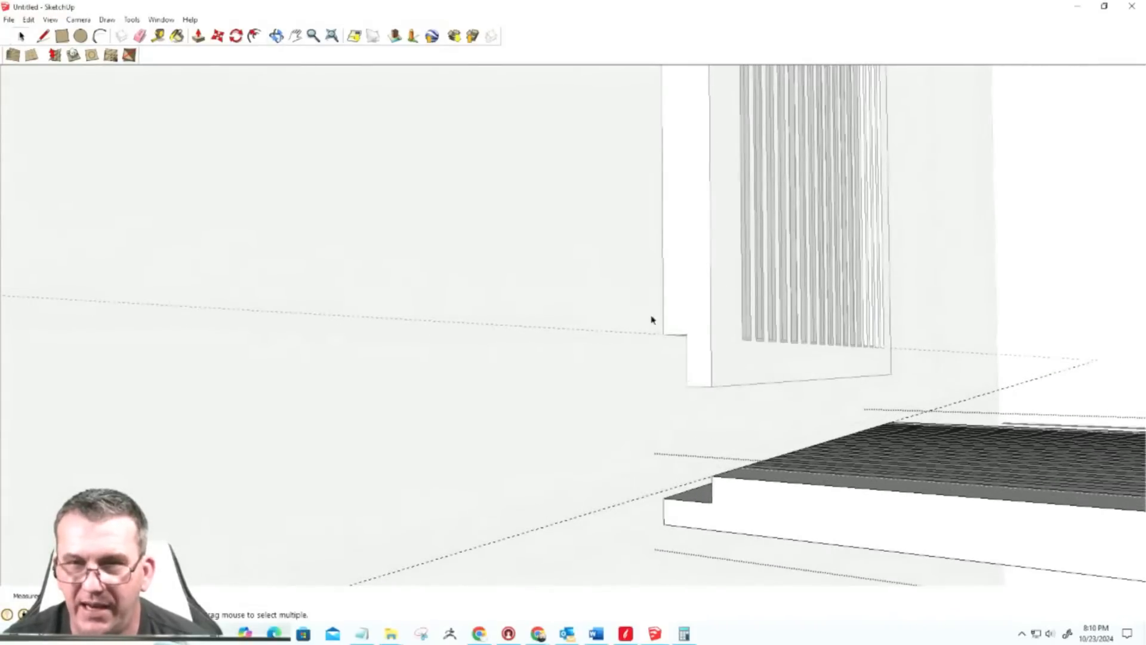
{"action": "middle_click_drag", "start_coordinate": [696, 337], "coordinate": [772, 407]}
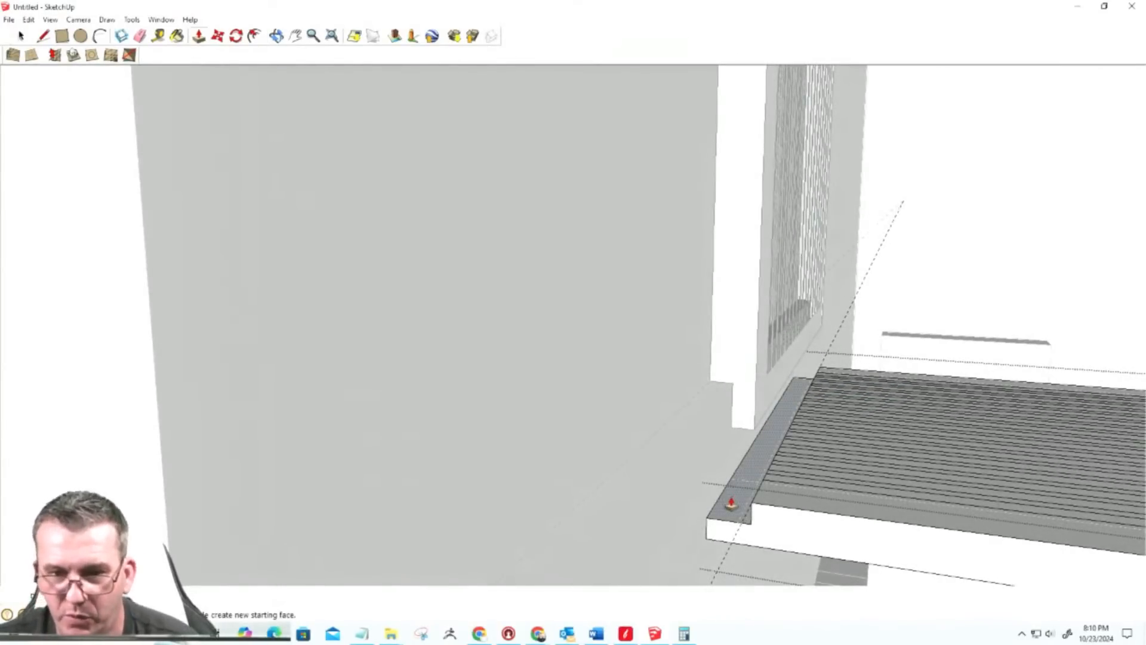
{"action": "left_click", "coordinate": [765, 498]}
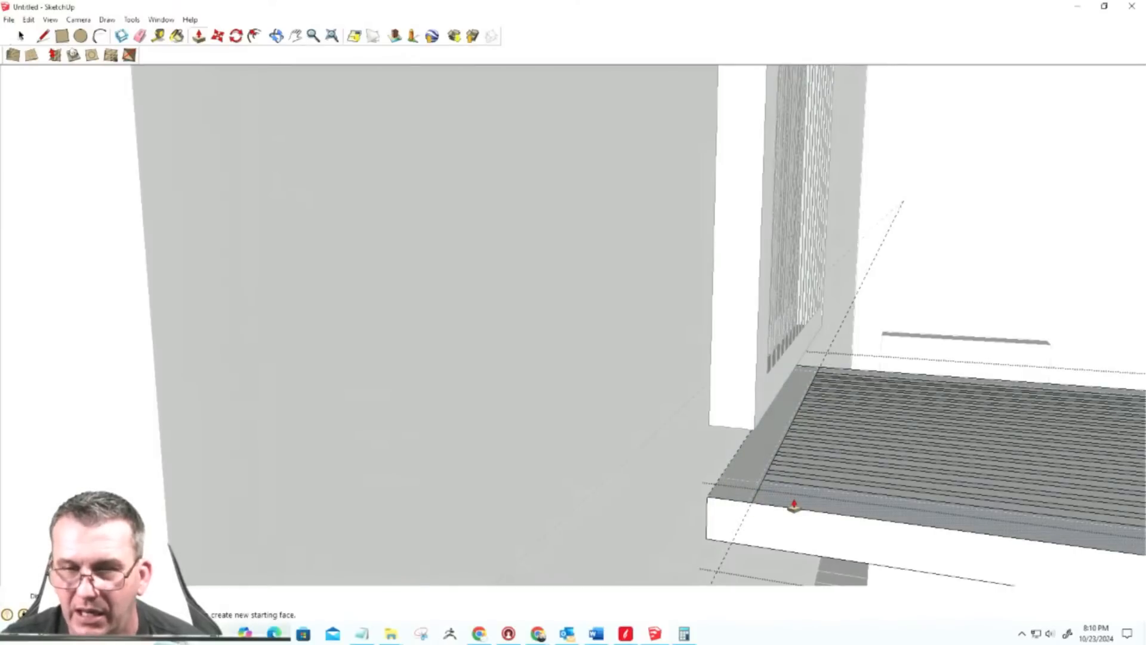
{"action": "key", "text": "space"}
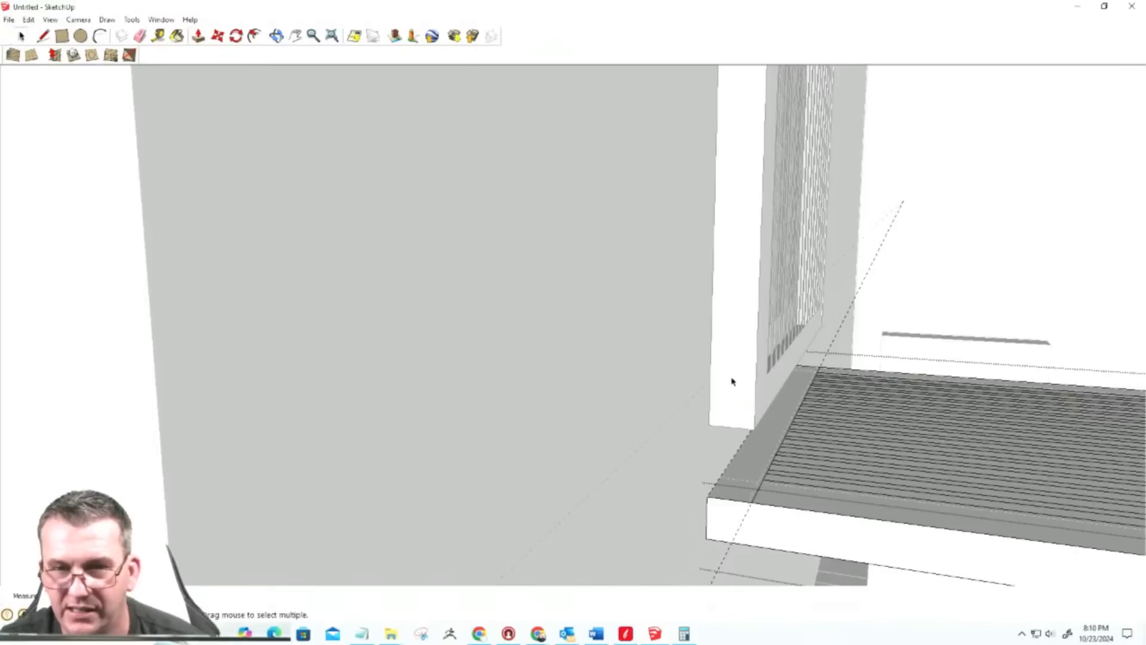
Step: Make the upright slatted panel a unique component, independent of the horizontal one
{"action": "left_click", "coordinate": [734, 379]}
{"action": "left_click", "coordinate": [740, 348]}
{"action": "right_click", "coordinate": [741, 344]}
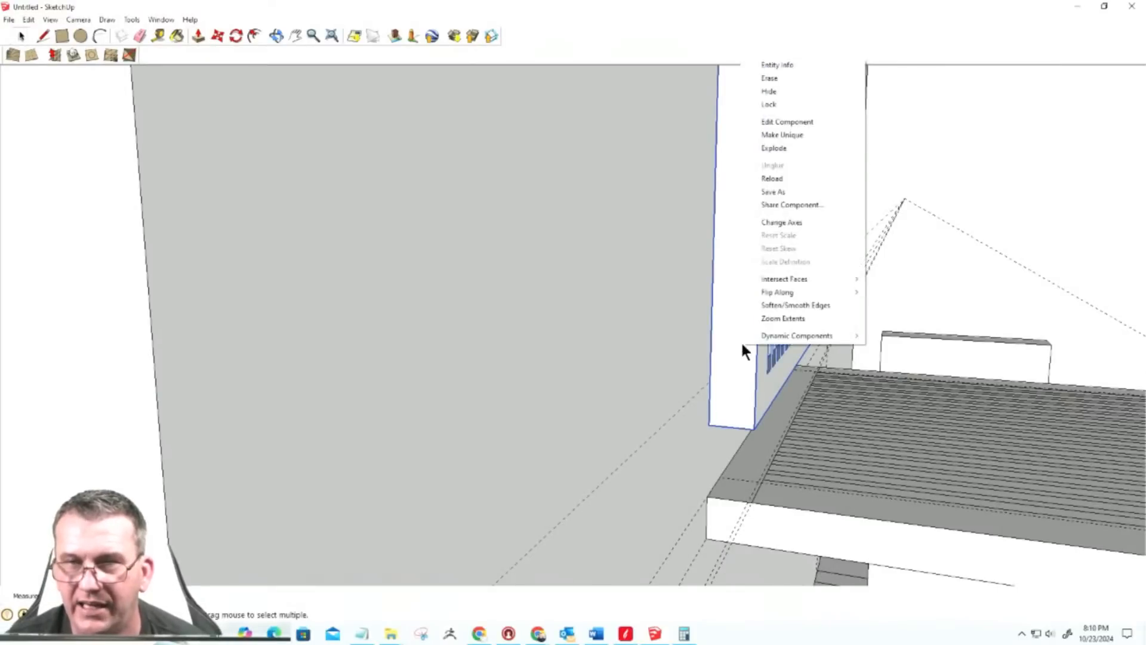
{"action": "left_click", "coordinate": [765, 137]}
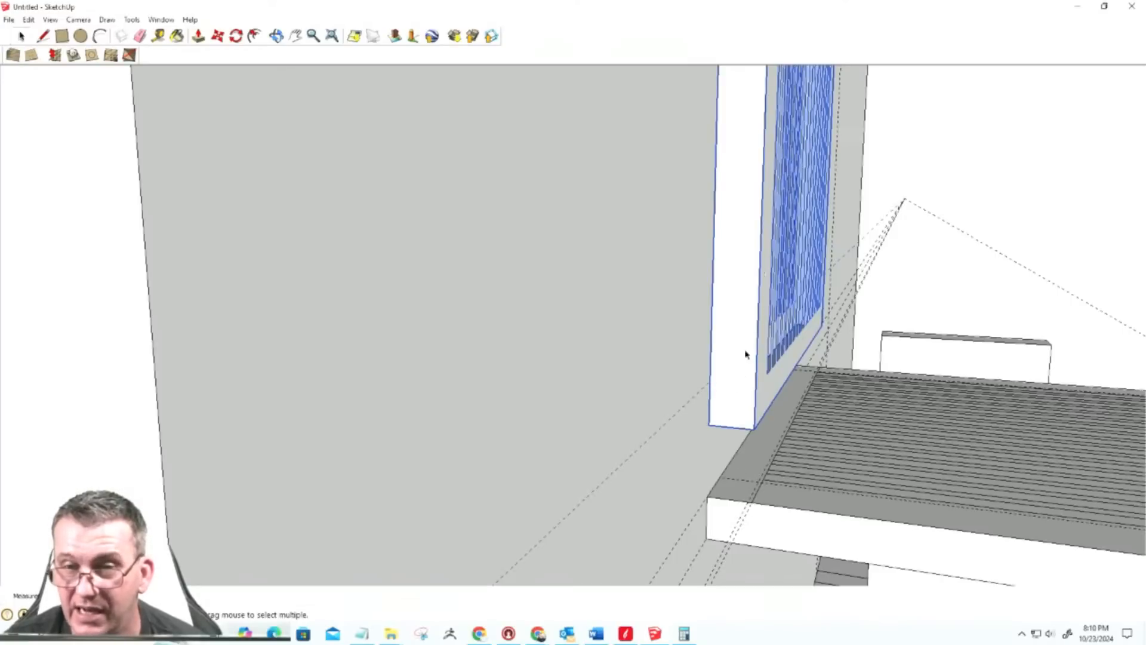
Step: Open the horizontal panel for editing and Push/Pull its end strip down to form a shallow rabbet
{"action": "left_click", "coordinate": [740, 471]}
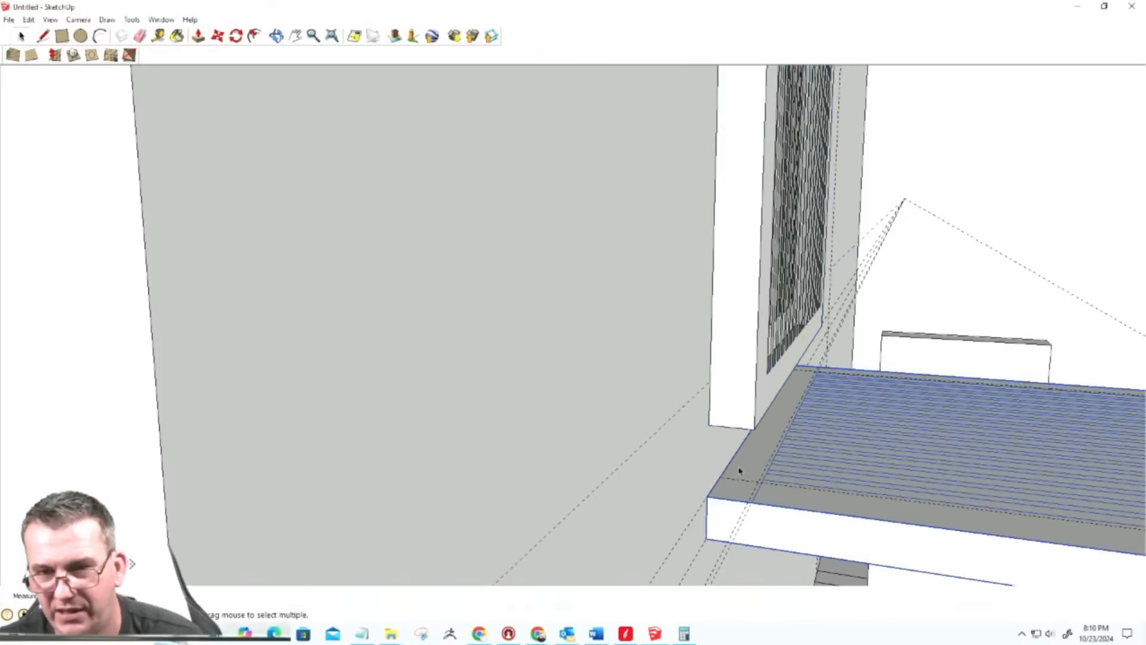
{"action": "double_click", "coordinate": [739, 471]}
{"action": "key", "text": "p"}
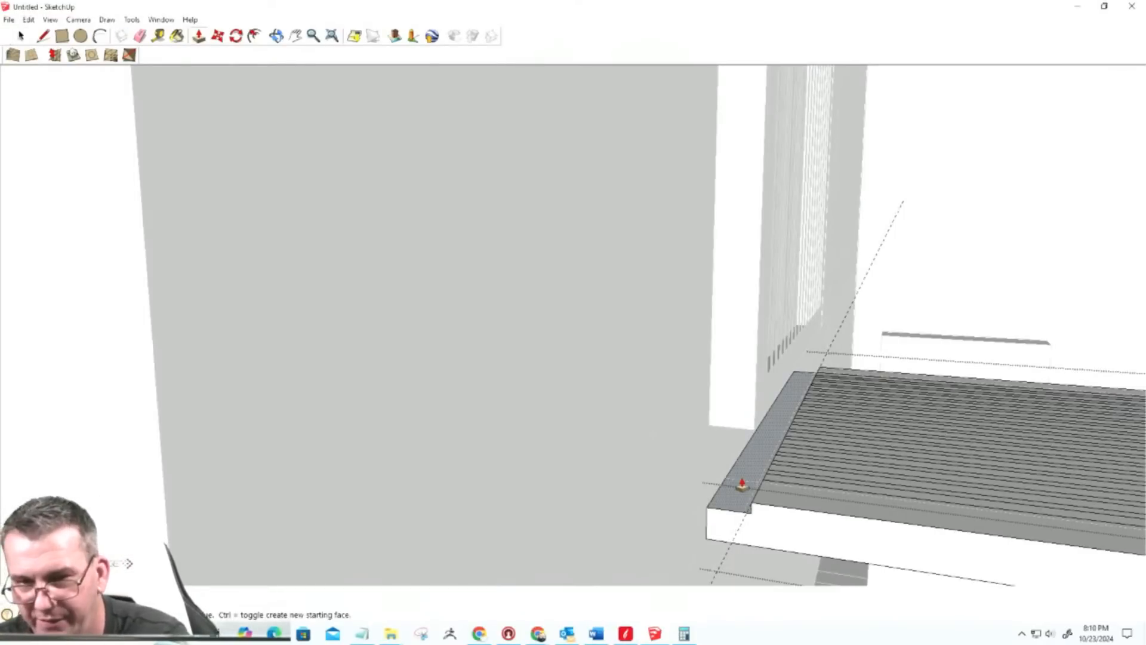
{"action": "middle_click_drag", "start_coordinate": [740, 492], "coordinate": [691, 509]}
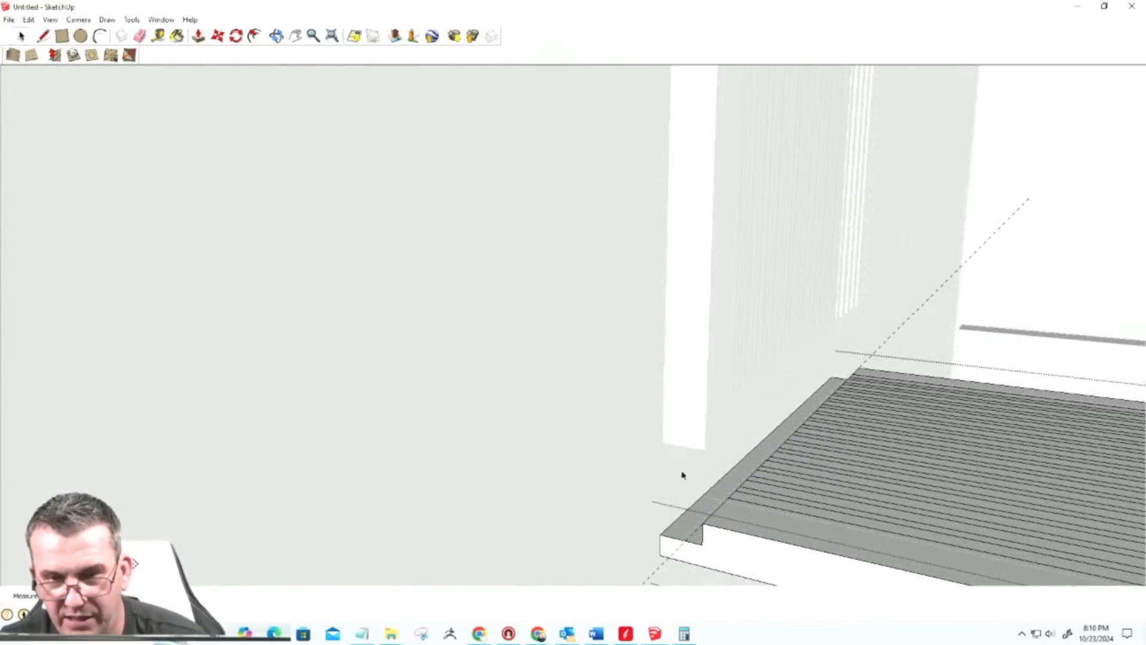
Step: Move the upright slatted panel by its bottom corner down onto the inner corner of the horizontal panel's rabbet
{"action": "left_click", "coordinate": [688, 445]}
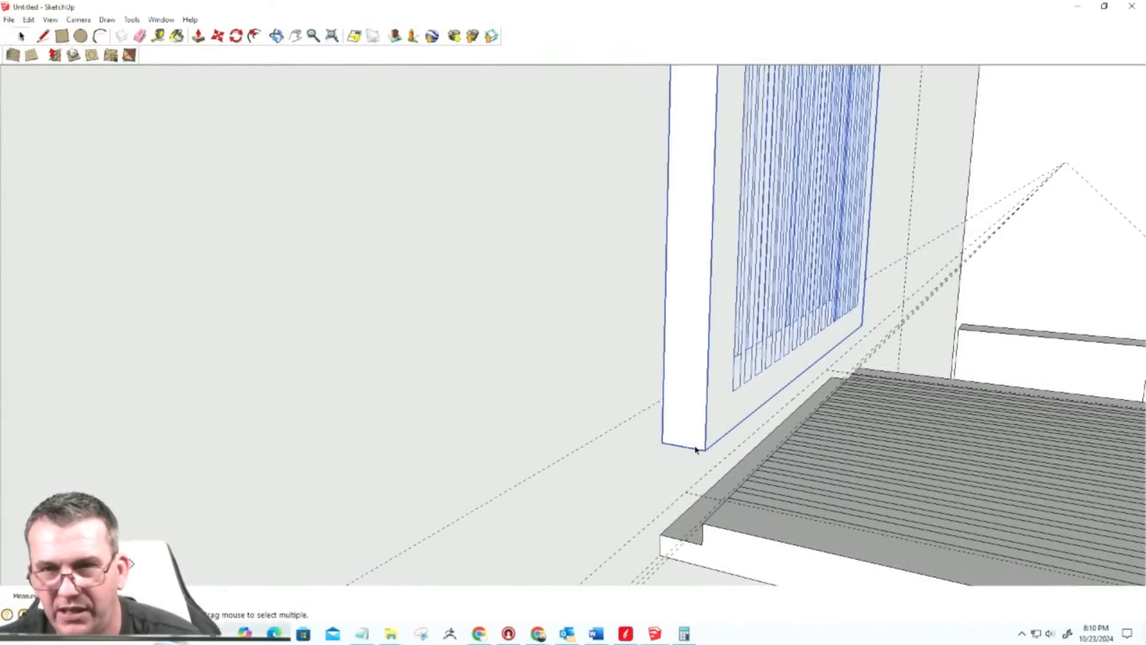
{"action": "key", "text": "m"}
{"action": "left_click", "coordinate": [705, 449]}
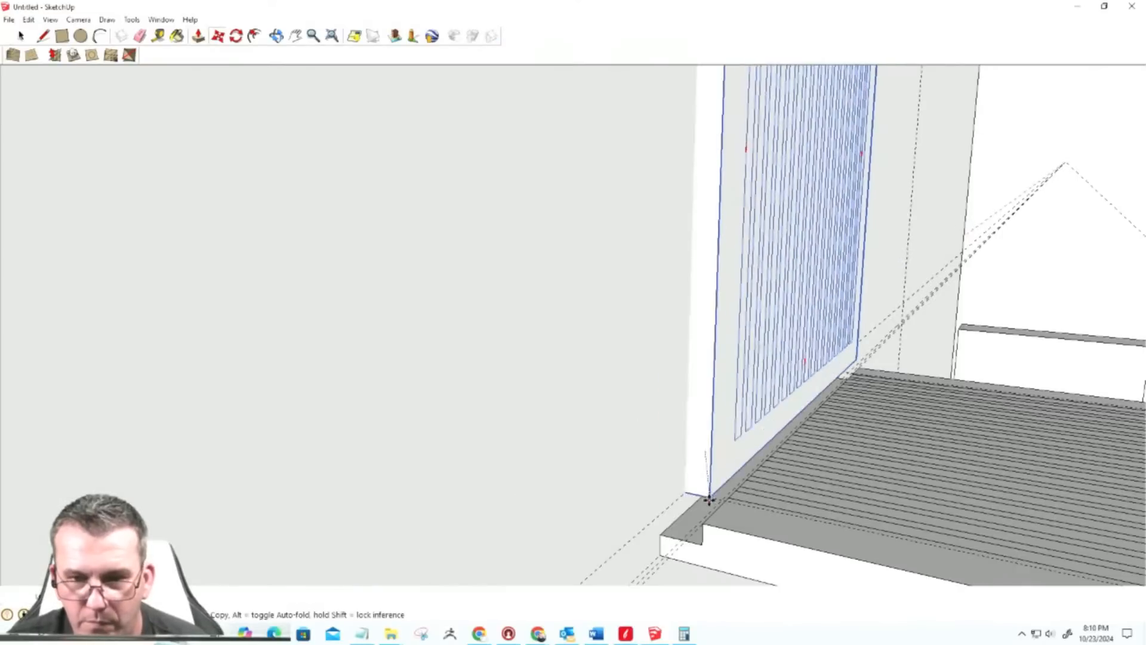
{"action": "left_click", "coordinate": [700, 541]}
Step: Inspect the joint between the upright and horizontal slatted panels and the alignment of their slats
{"action": "middle_click_drag", "start_coordinate": [811, 545], "coordinate": [742, 505]}
{"action": "middle_click_drag", "start_coordinate": [922, 515], "coordinate": [556, 507]}
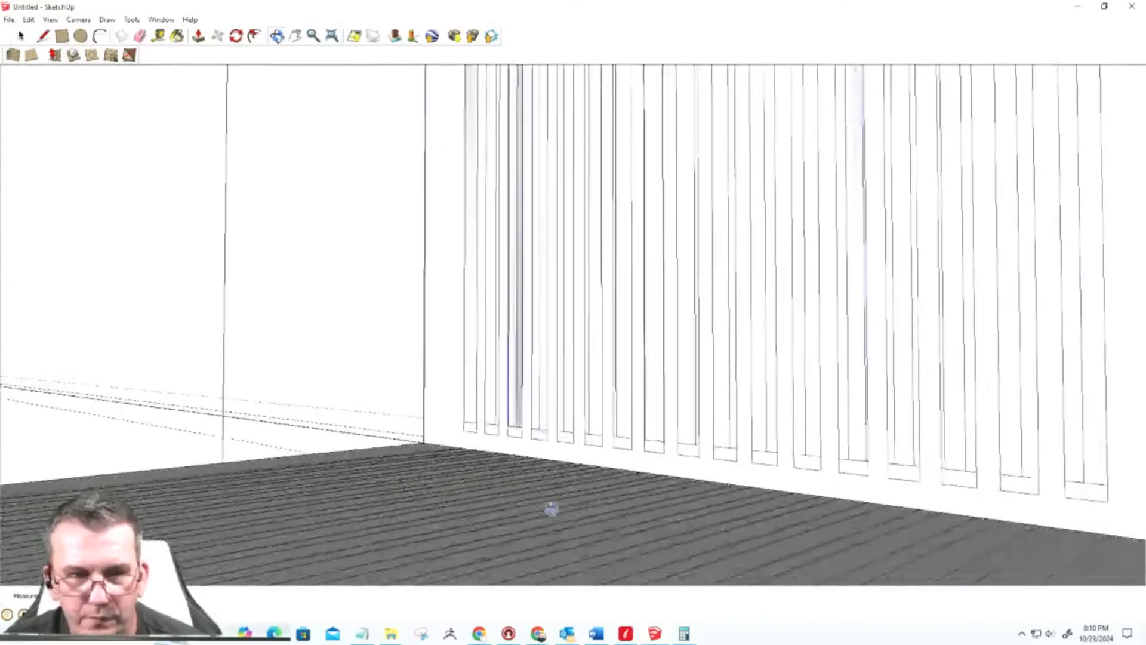
{"action": "scroll", "coordinate": [765, 496], "scroll_direction": "down", "scroll_amount": 5}
{"action": "scroll", "coordinate": [783, 482], "scroll_direction": "down", "scroll_amount": 3}
{"action": "middle_click_drag", "start_coordinate": [786, 491], "coordinate": [841, 515]}
{"action": "scroll", "coordinate": [840, 514], "scroll_direction": "up", "scroll_amount": 1}
{"action": "middle_click_drag", "start_coordinate": [717, 541], "coordinate": [776, 458]}
{"action": "scroll", "coordinate": [778, 460], "scroll_direction": "up", "scroll_amount": 4}
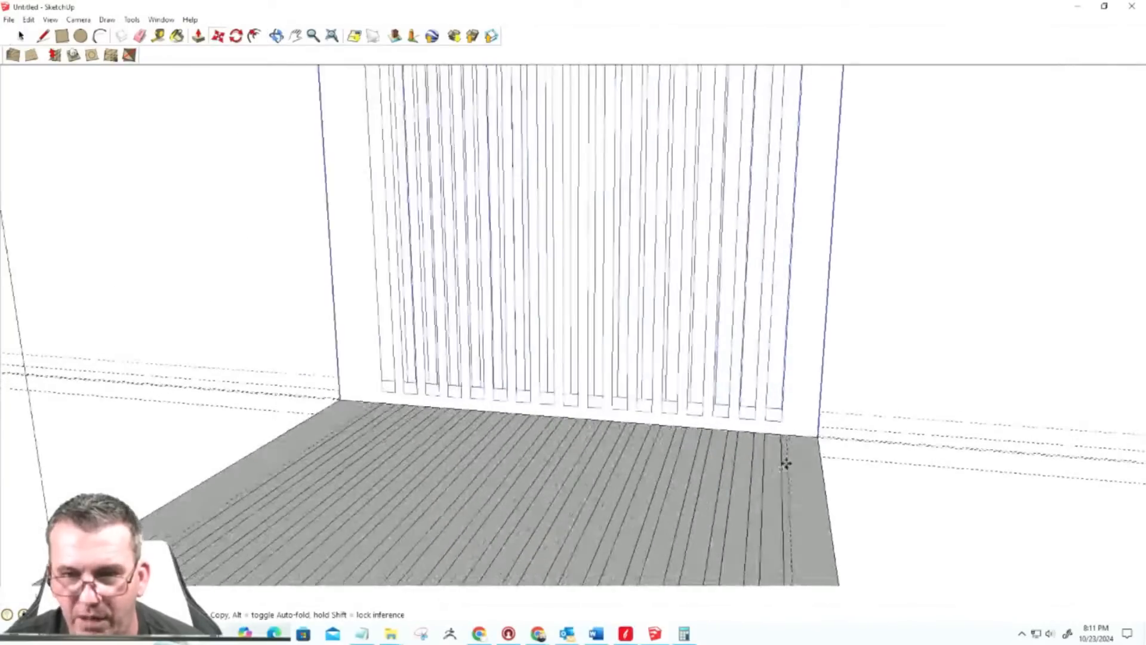
Step: Try to recess the outermost slat strip of the horizontal panel with Push/Pull
{"action": "scroll", "coordinate": [857, 440], "scroll_direction": "down", "scroll_amount": 2}
{"action": "key", "text": "space"}
{"action": "left_click", "coordinate": [847, 496]}
{"action": "left_click", "coordinate": [789, 495]}
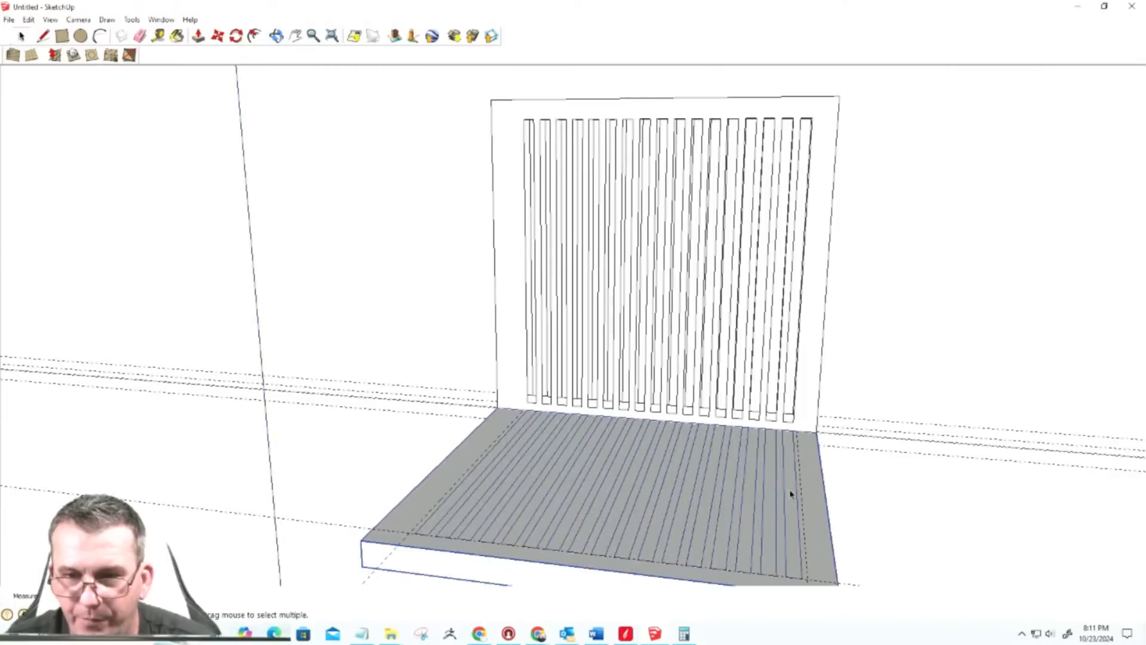
{"action": "double_click", "coordinate": [790, 494]}
{"action": "left_click", "coordinate": [789, 492]}
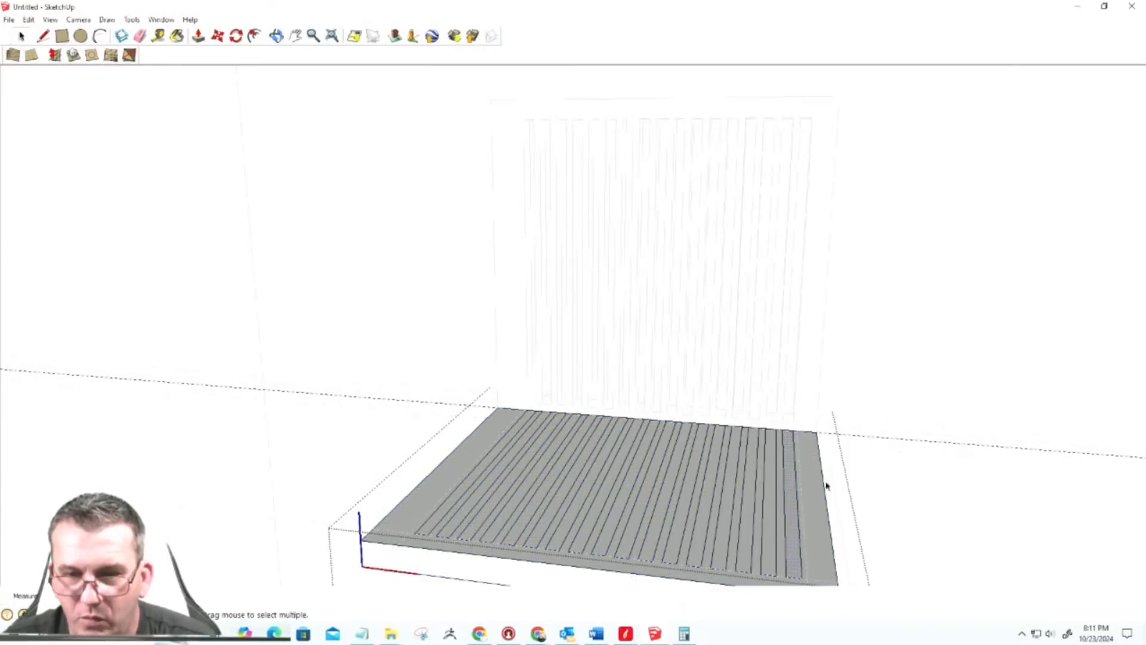
{"action": "key", "text": "p"}
{"action": "left_click", "coordinate": [790, 460]}
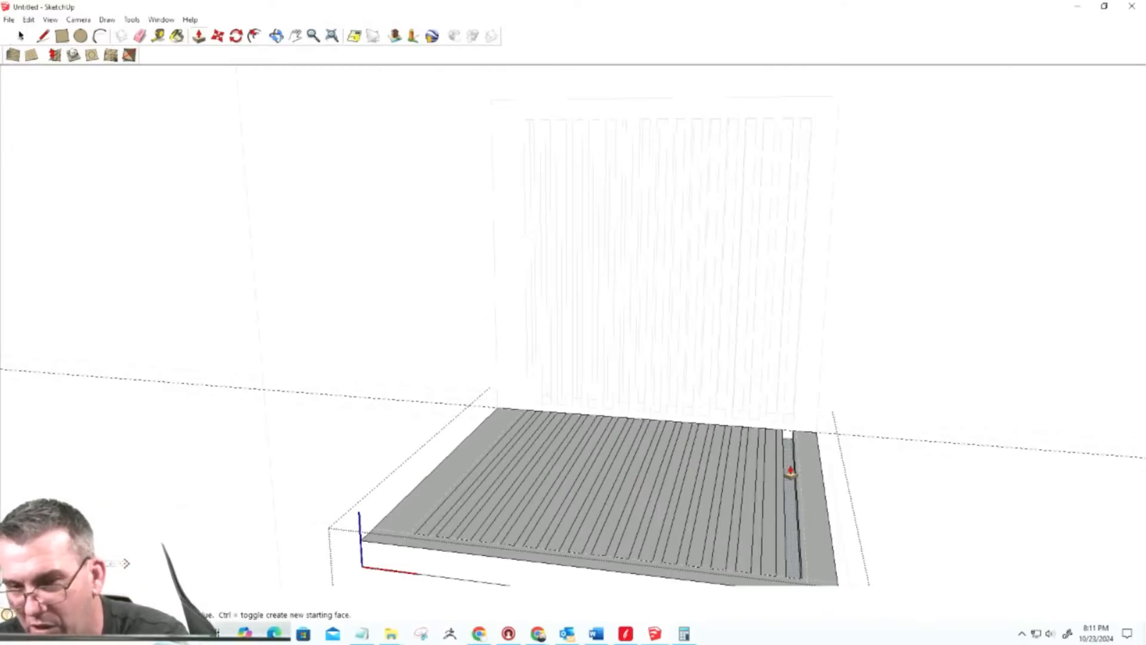
{"action": "middle_click_drag", "start_coordinate": [788, 478], "coordinate": [847, 519]}
{"action": "key", "text": "p"}
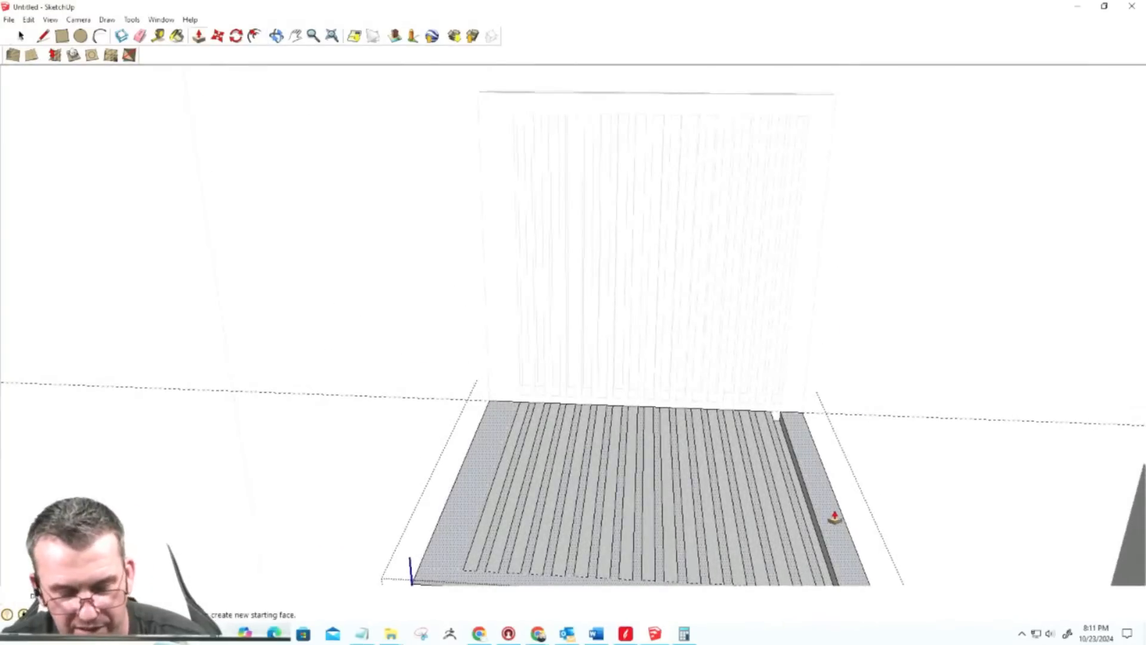
{"action": "middle_click_drag", "start_coordinate": [862, 481], "coordinate": [844, 433]}
{"action": "middle_click_drag", "start_coordinate": [852, 480], "coordinate": [878, 483]}
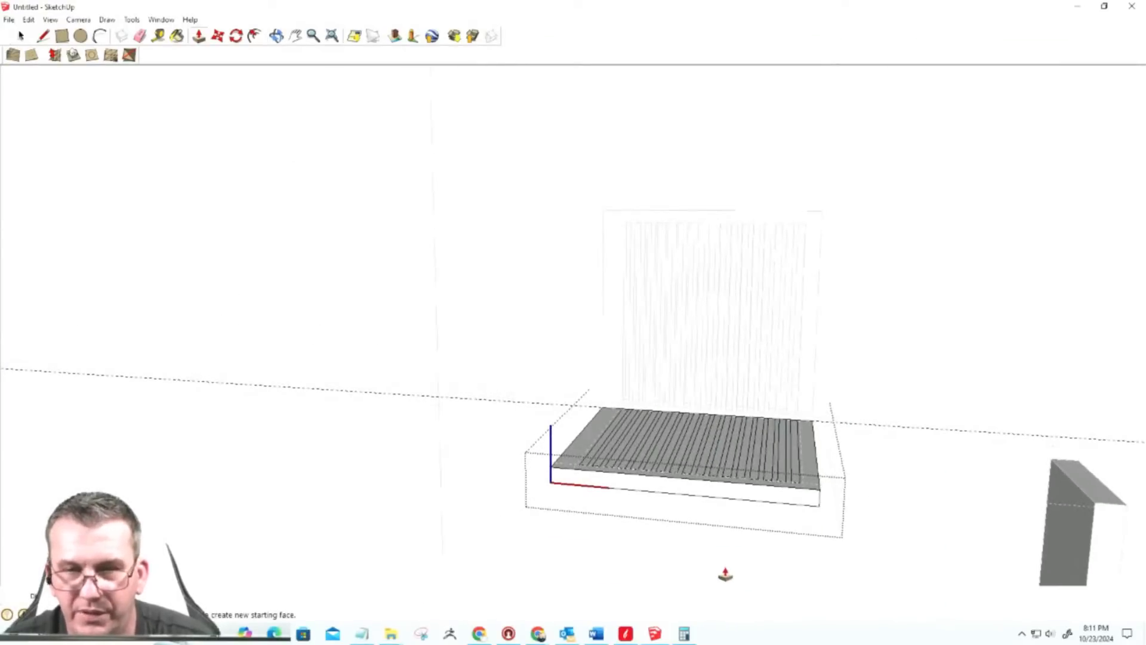
{"action": "key", "text": "space"}
Step: Unhide all hidden parts of the model
{"action": "middle_click_drag", "start_coordinate": [717, 557], "coordinate": [677, 549]}
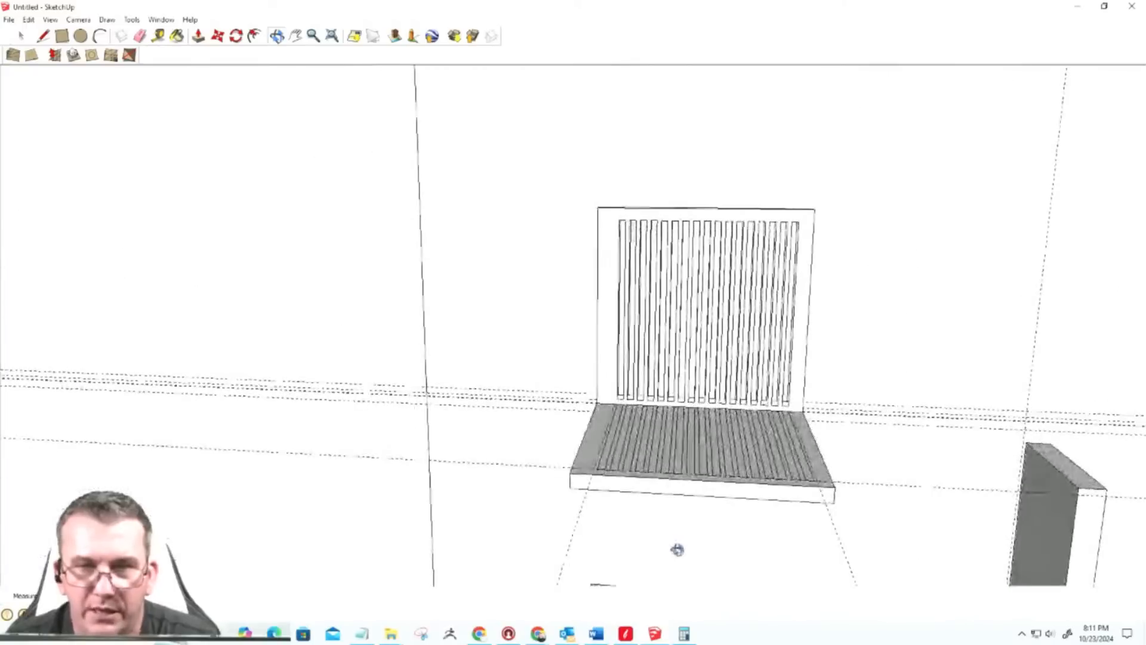
{"action": "left_click", "coordinate": [49, 21]}
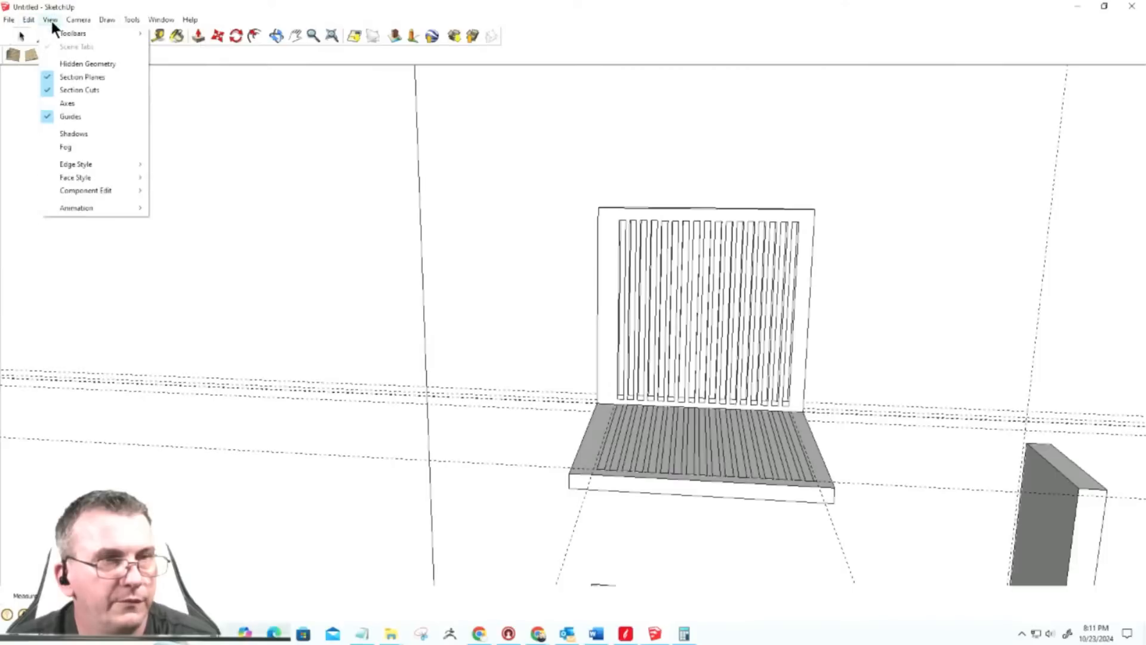
{"action": "mouse_move", "coordinate": [29, 20]}
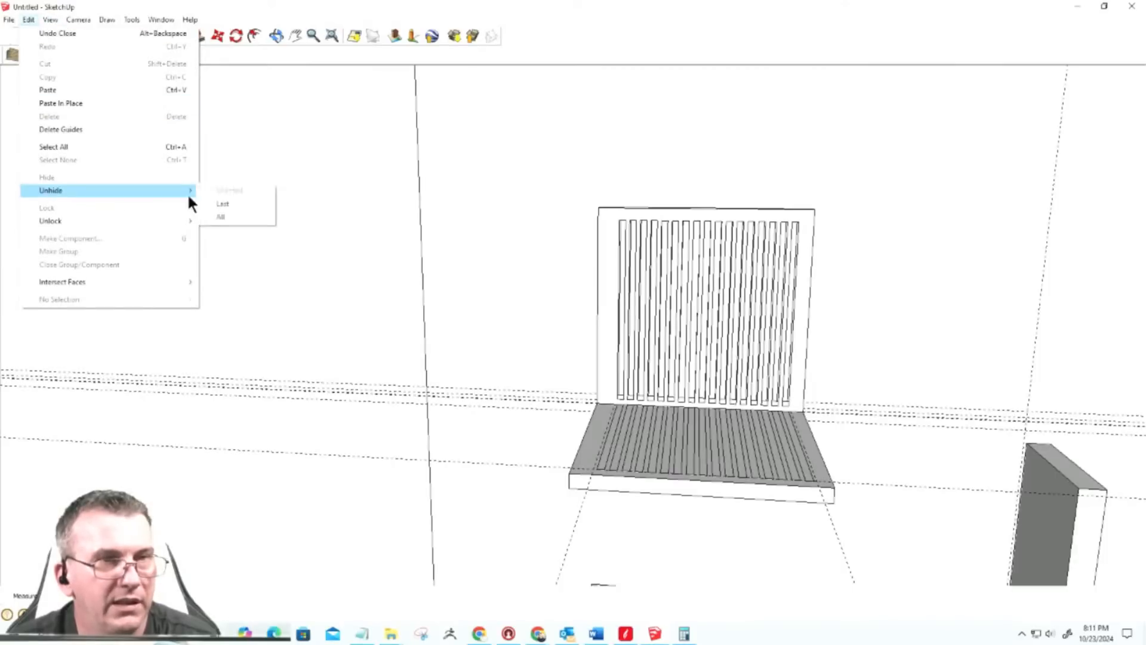
{"action": "left_click", "coordinate": [214, 216]}
Step: Open the tall side panel beside the slatted panels for editing and trace the upright slatted panel's top and front edges on its face
{"action": "middle_click_drag", "start_coordinate": [478, 394], "coordinate": [387, 420]}
{"action": "scroll", "coordinate": [631, 277], "scroll_direction": "up", "scroll_amount": 3}
{"action": "mouse_move", "coordinate": [587, 228]}
{"action": "middle_mouse_down"}
{"action": "mouse_move", "coordinate": [575, 159]}
{"action": "mouse_move", "coordinate": [448, 304]}
{"action": "mouse_move", "coordinate": [456, 291]}
{"action": "middle_mouse_up"}
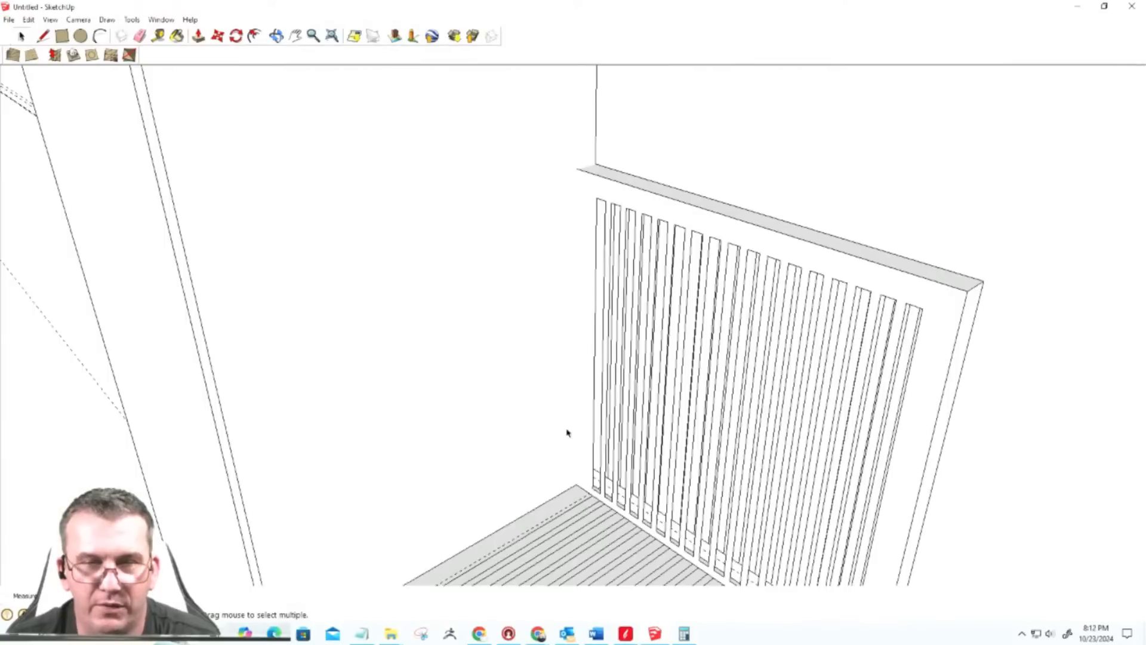
{"action": "mouse_move", "coordinate": [570, 488]}
{"action": "middle_mouse_down"}
{"action": "mouse_move", "coordinate": [680, 360]}
{"action": "mouse_move", "coordinate": [665, 266]}
{"action": "mouse_move", "coordinate": [540, 343]}
{"action": "mouse_move", "coordinate": [456, 442]}
{"action": "mouse_move", "coordinate": [455, 424]}
{"action": "middle_mouse_up"}
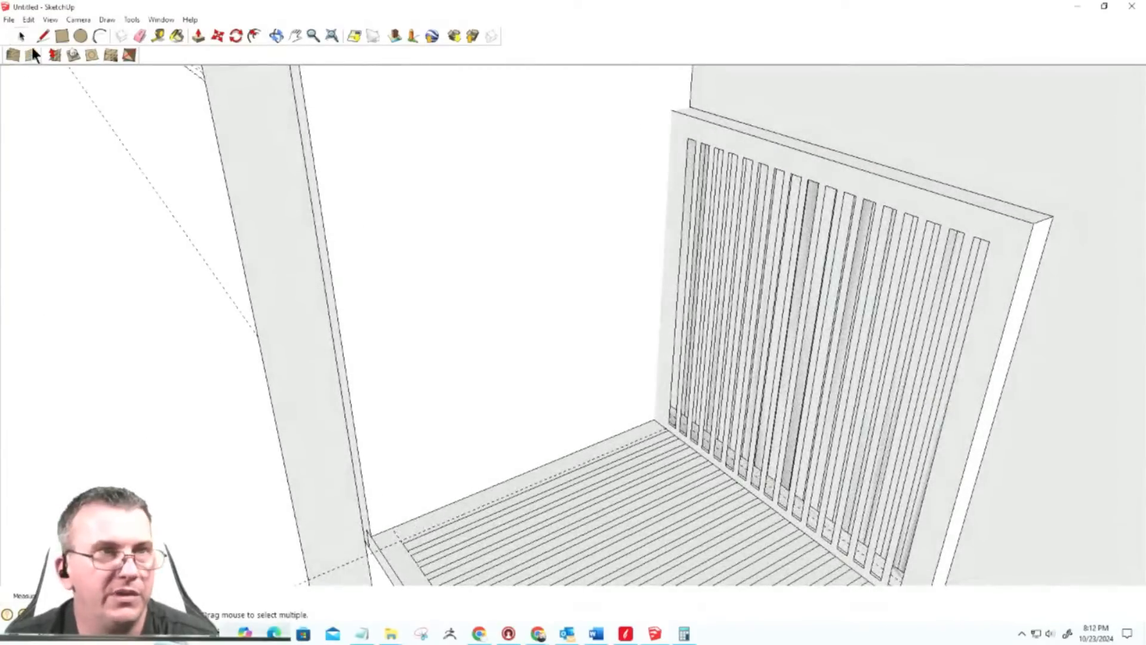
{"action": "double_click", "coordinate": [455, 164]}
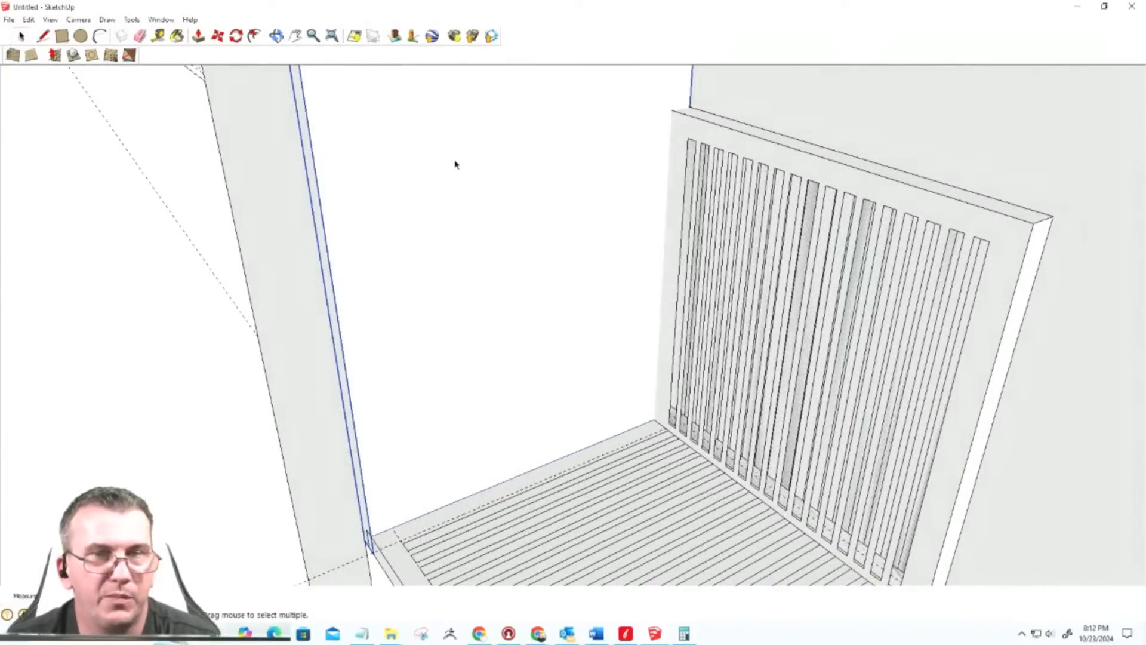
{"action": "left_click", "coordinate": [44, 35]}
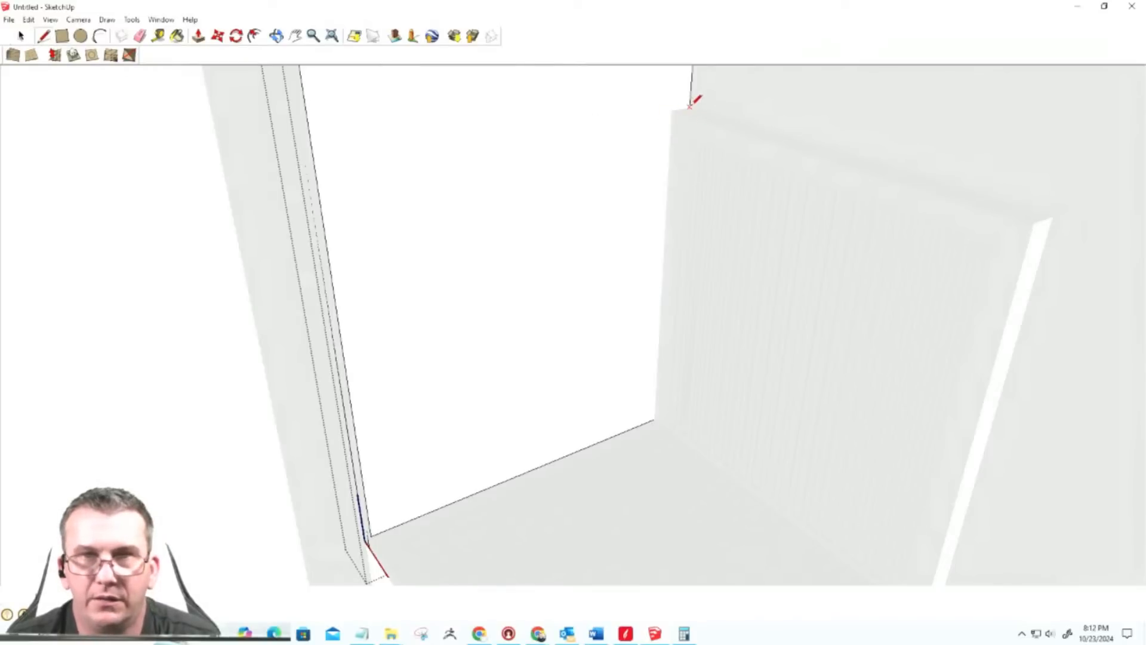
{"action": "left_click", "coordinate": [671, 110]}
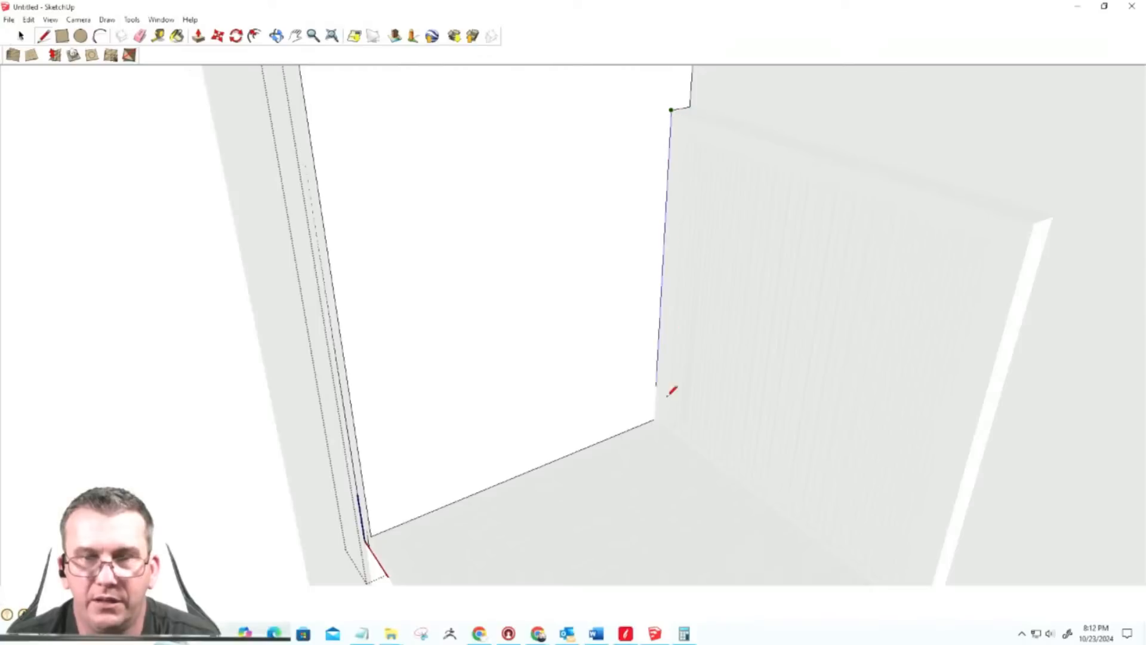
{"action": "left_click", "coordinate": [655, 420]}
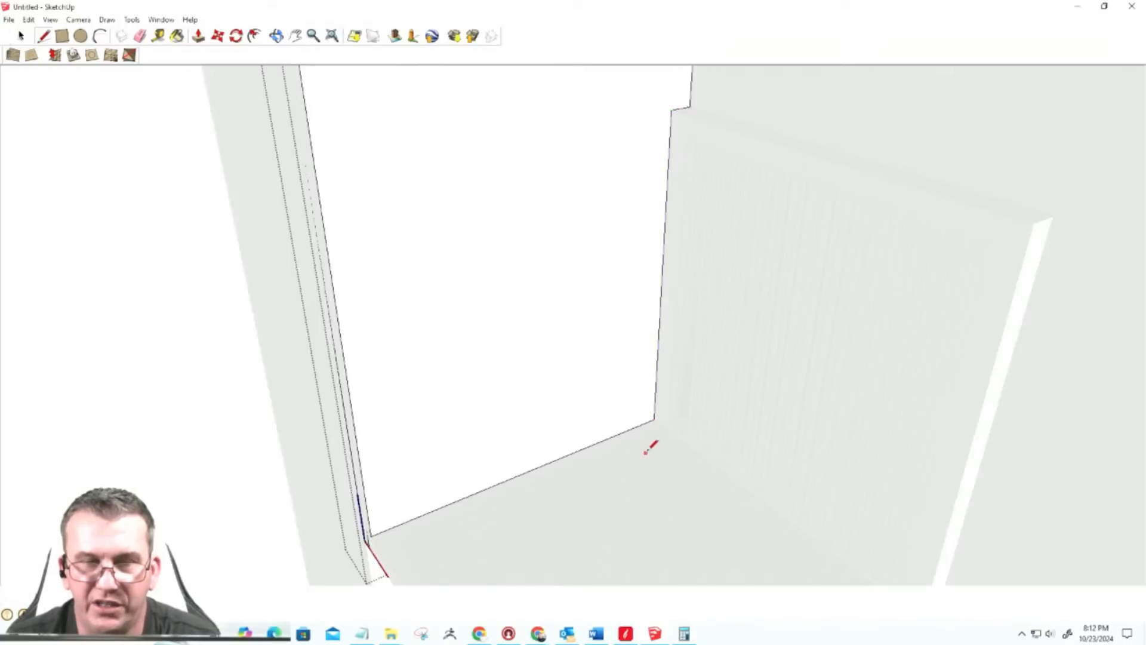
{"action": "key", "text": "space"}
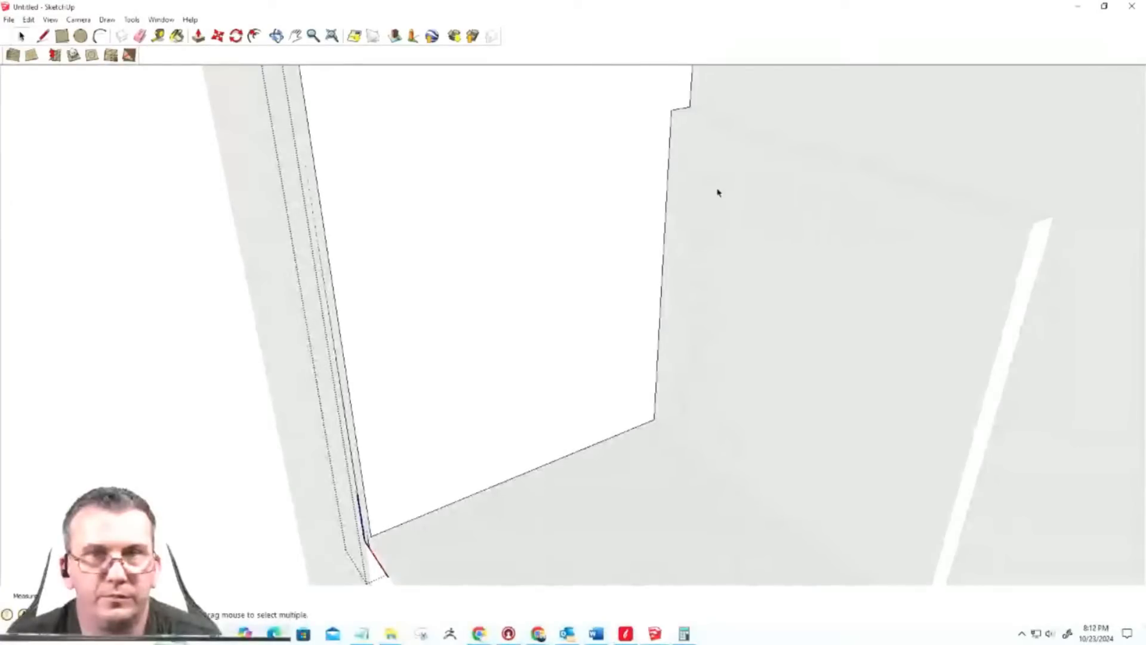
Step: Try a narrow horizontal rectangle on the side panel starting at the upright slatted panel's top back corner, and undo it
{"action": "scroll", "coordinate": [687, 179], "scroll_direction": "down", "scroll_amount": 3}
{"action": "key", "text": "l"}
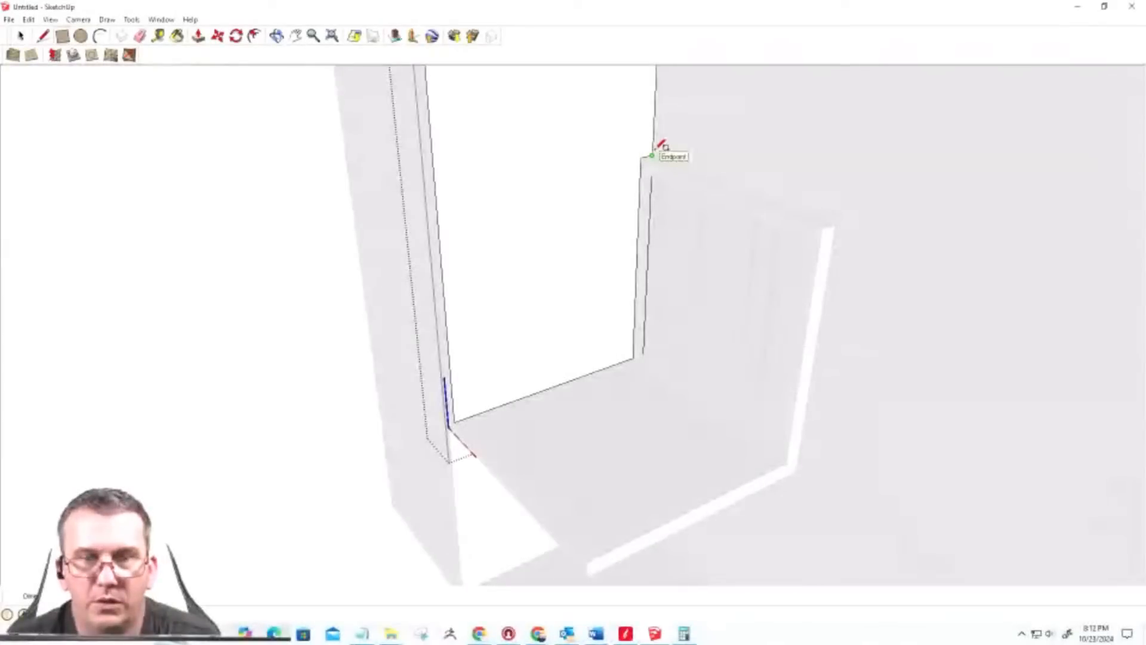
{"action": "left_click", "coordinate": [653, 154]}
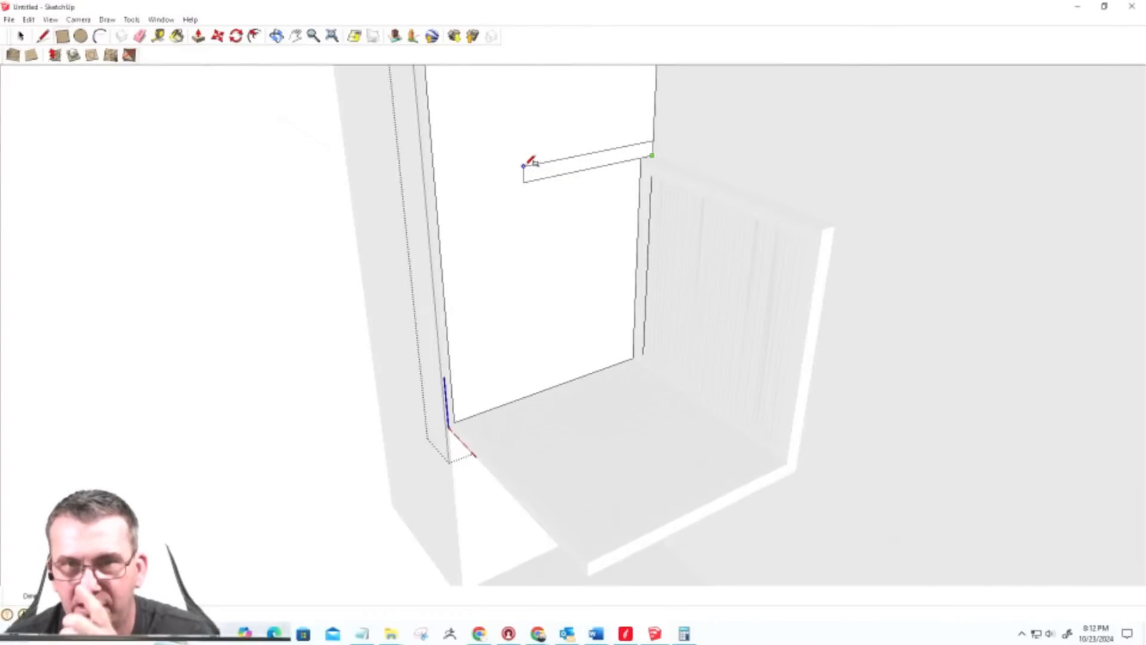
{"action": "scroll", "coordinate": [770, 355], "scroll_direction": "down", "scroll_amount": 3}
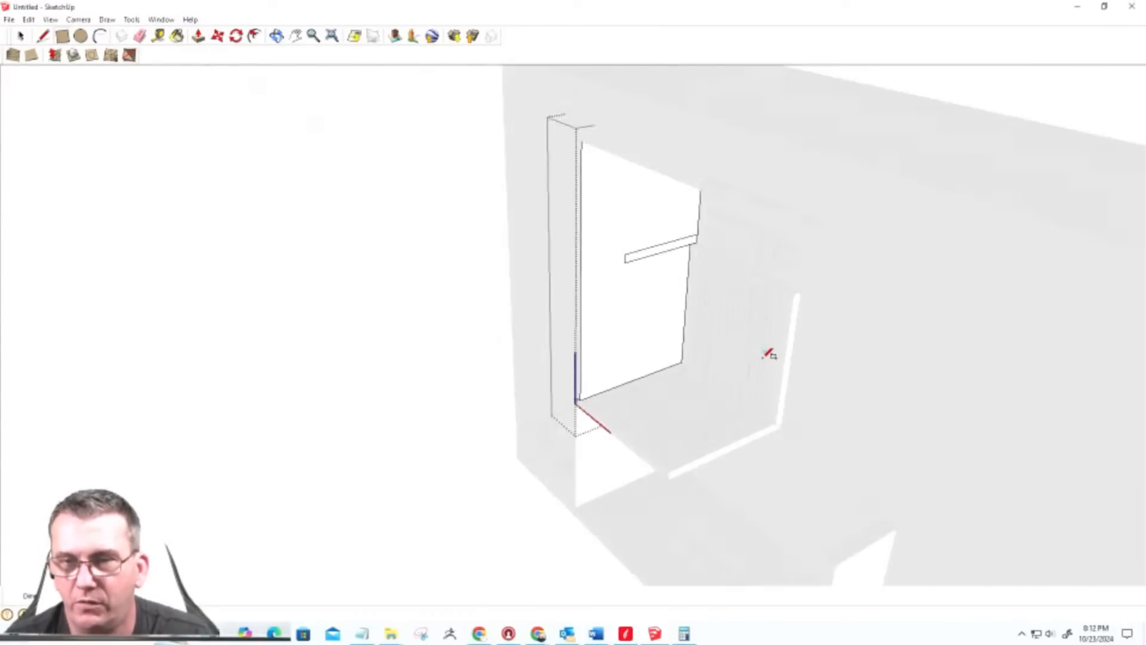
{"action": "scroll", "coordinate": [771, 354], "scroll_direction": "down", "scroll_amount": 3}
{"action": "middle_click_drag", "start_coordinate": [768, 353], "coordinate": [1003, 389]}
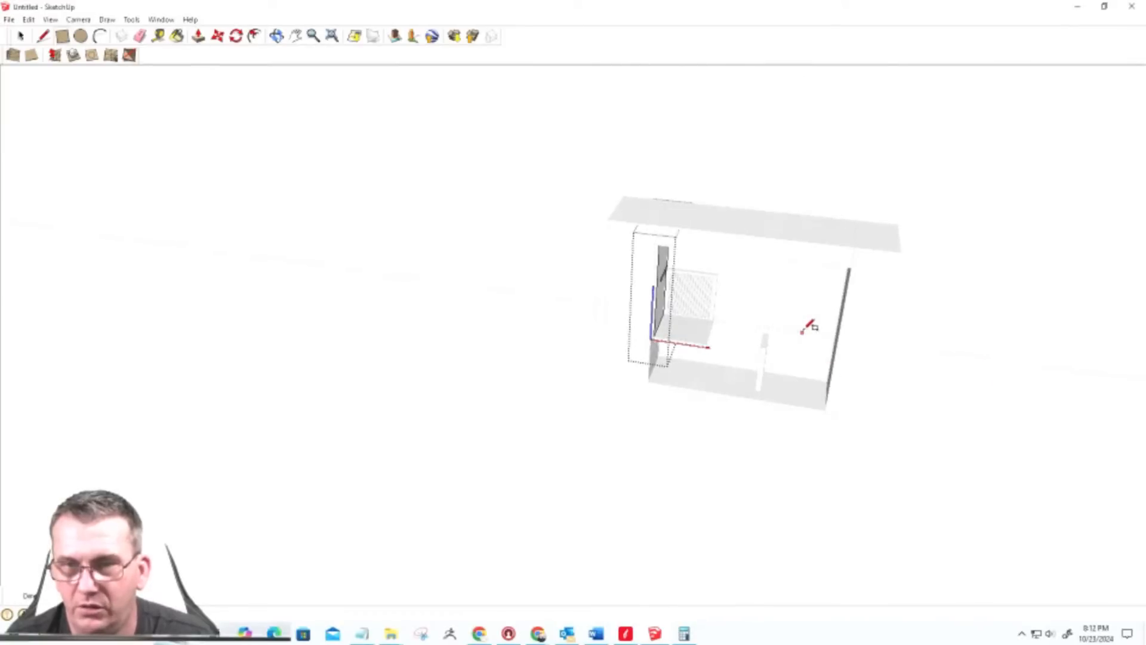
{"action": "mouse_move", "coordinate": [808, 332]}
{"action": "middle_mouse_down"}
{"action": "mouse_move", "coordinate": [840, 350]}
{"action": "mouse_move", "coordinate": [901, 333]}
{"action": "mouse_move", "coordinate": [844, 228]}
{"action": "mouse_move", "coordinate": [724, 235]}
{"action": "mouse_move", "coordinate": [709, 257]}
{"action": "middle_mouse_up"}
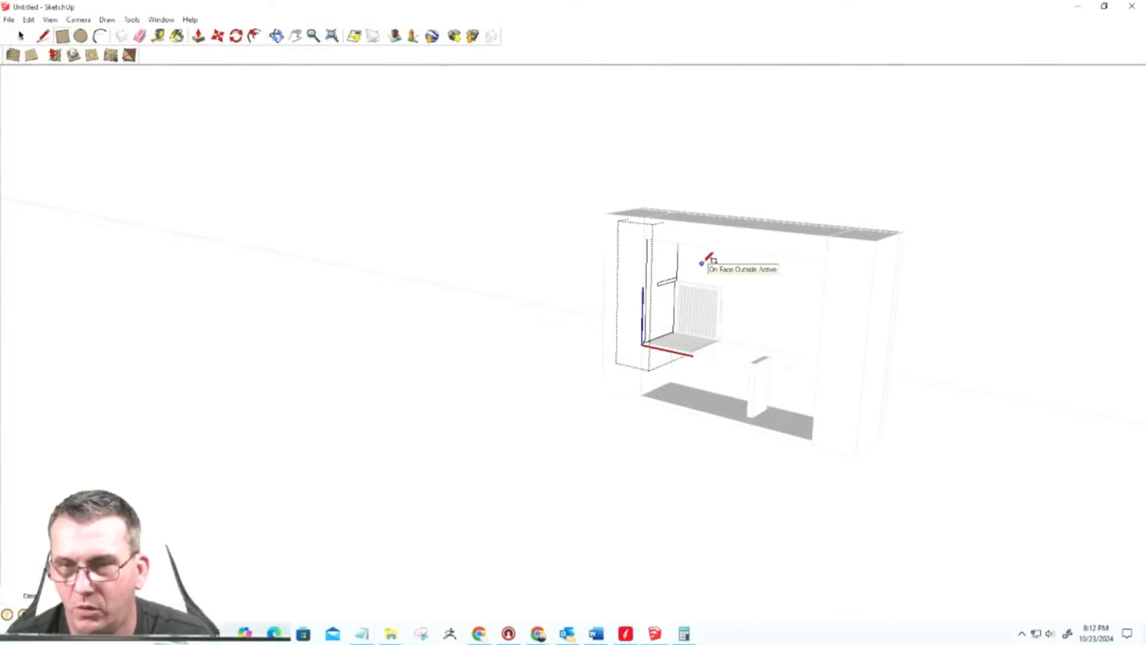
{"action": "scroll", "coordinate": [719, 314], "scroll_direction": "up", "scroll_amount": 4}
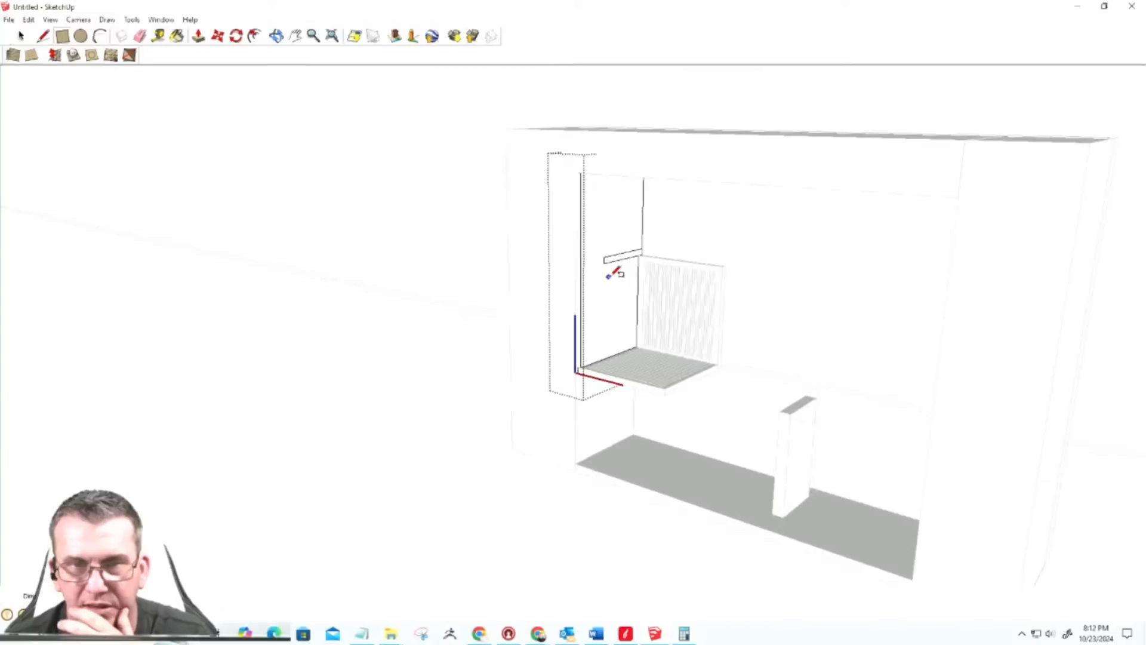
{"action": "scroll", "coordinate": [648, 223], "scroll_direction": "up", "scroll_amount": 4}
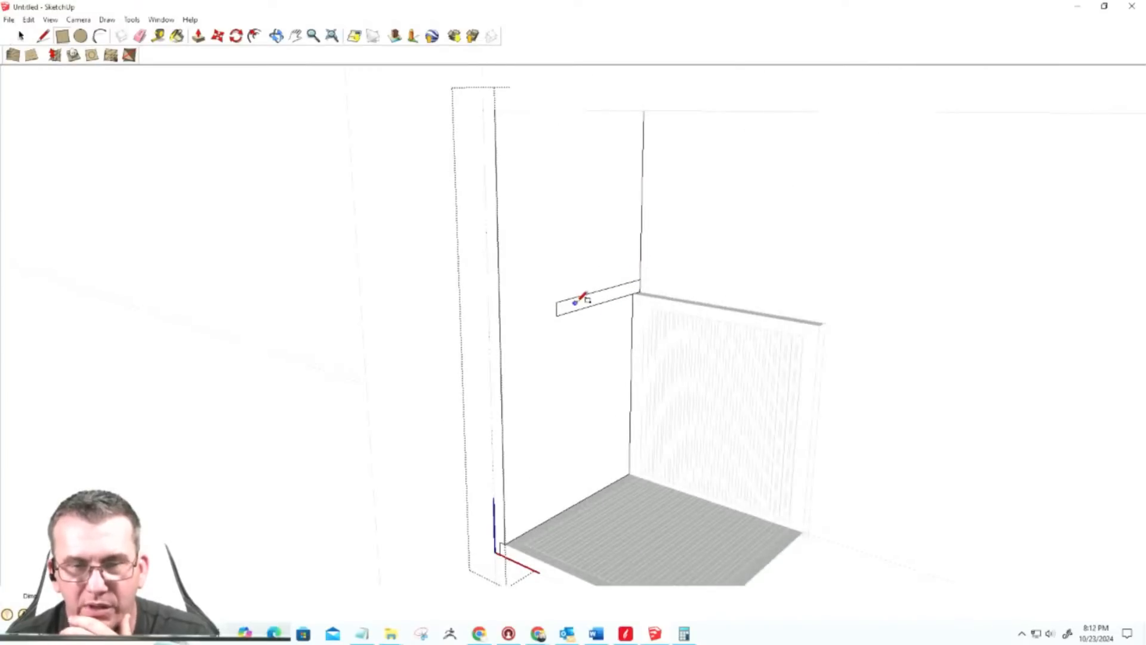
{"action": "key", "text": "ctrl+z"}
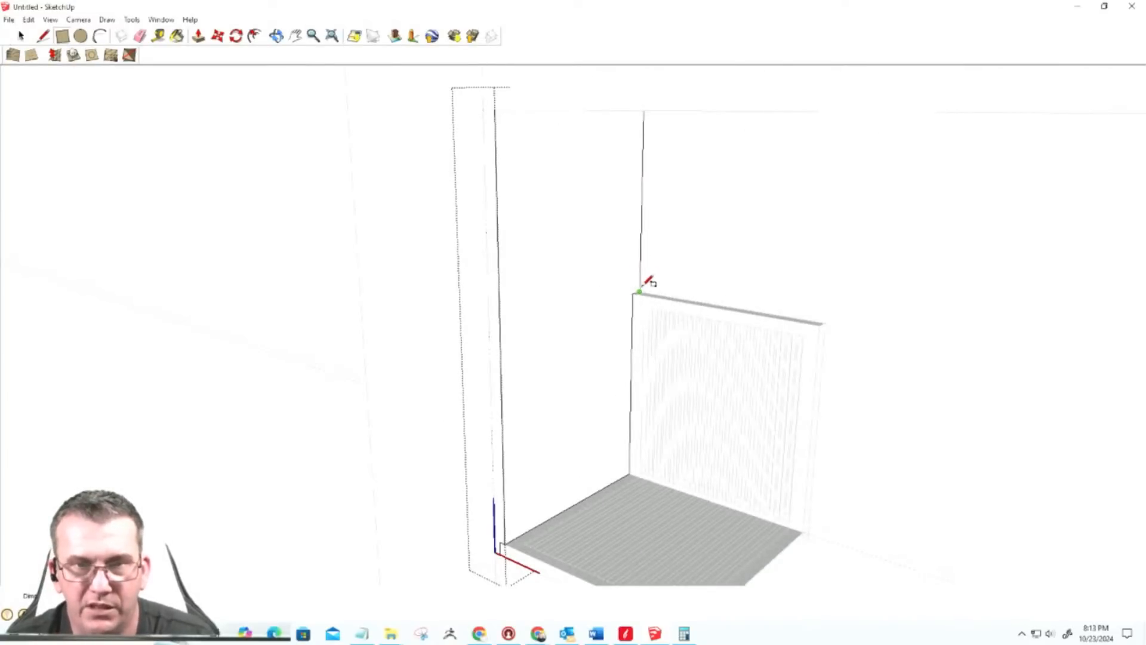
Step: Draw a narrow horizontal rectangle on the side panel's face, extending forward from the upright slatted panel's top back corner
{"action": "left_click", "coordinate": [640, 291]}
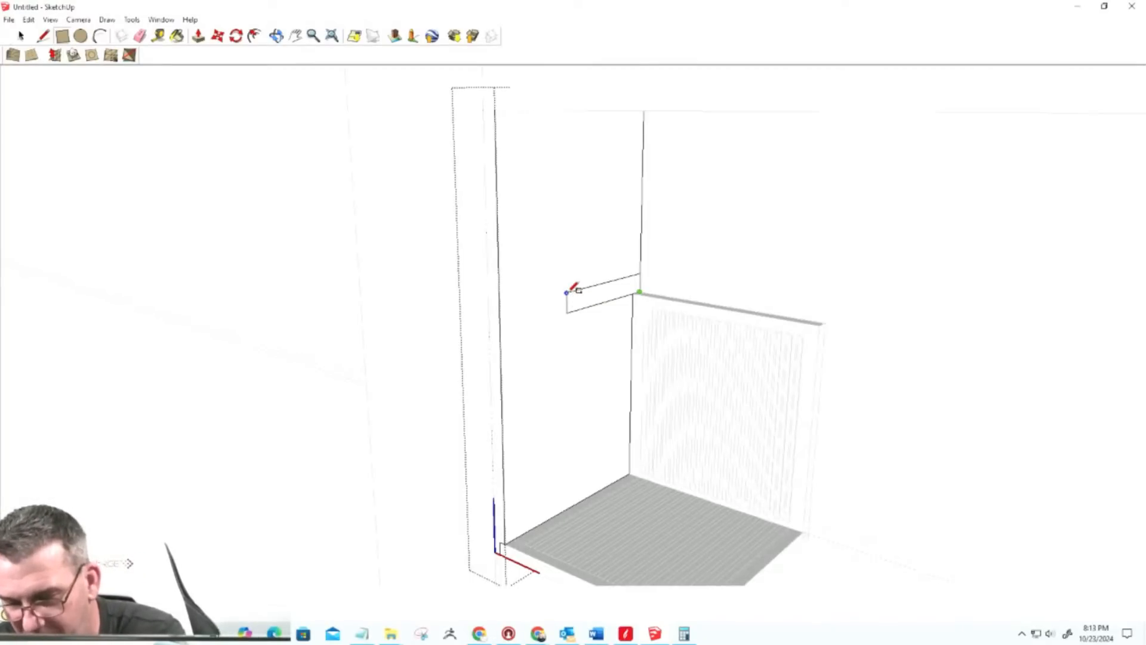
{"action": "left_click", "coordinate": [574, 289]}
{"action": "scroll", "coordinate": [645, 290], "scroll_direction": "up", "scroll_amount": 3}
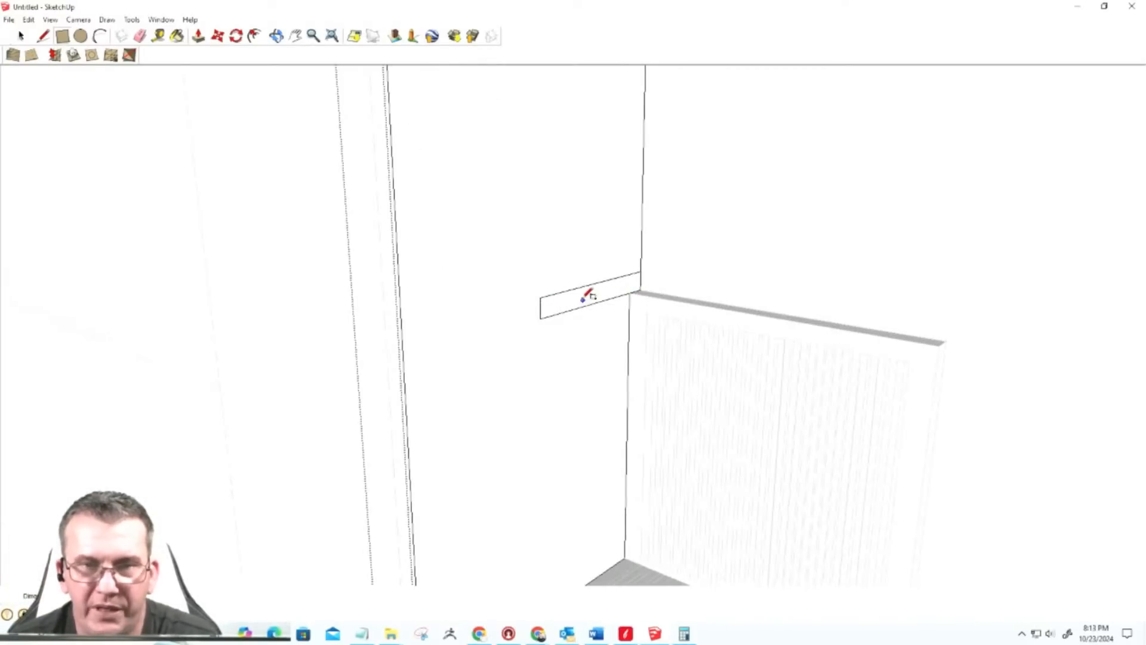
{"action": "scroll", "coordinate": [612, 310], "scroll_direction": "down", "scroll_amount": 1}
{"action": "scroll", "coordinate": [612, 310], "scroll_direction": "down", "scroll_amount": 2}
{"action": "key", "text": "space"}
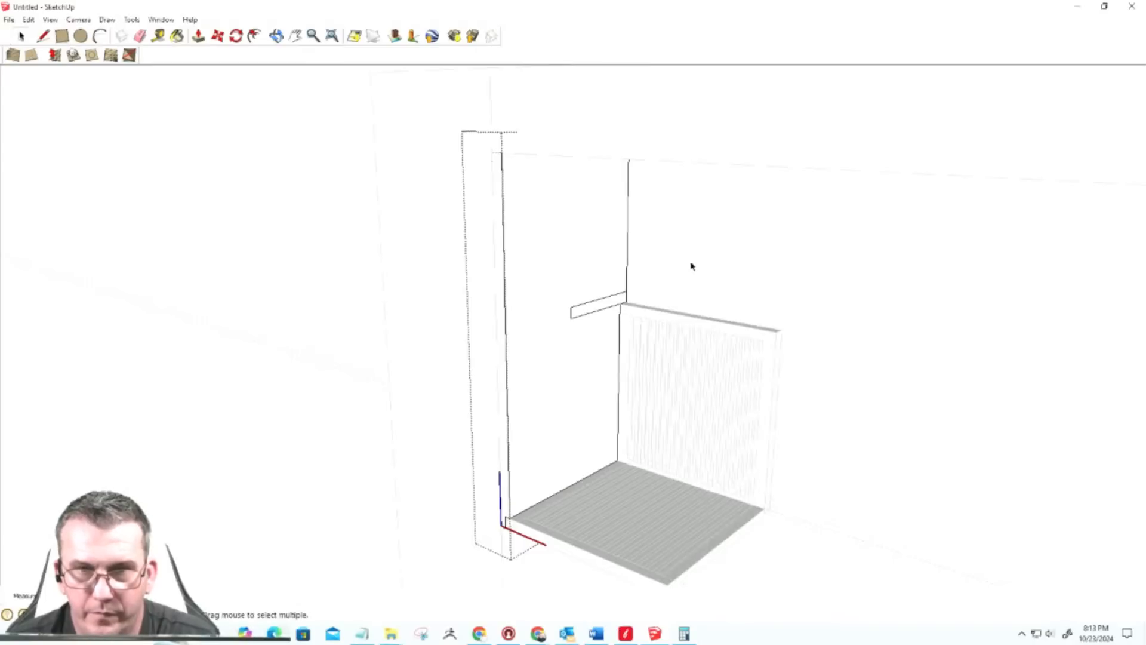
Step: Hide the upright and horizontal slatted panels
{"action": "left_click", "coordinate": [669, 341]}
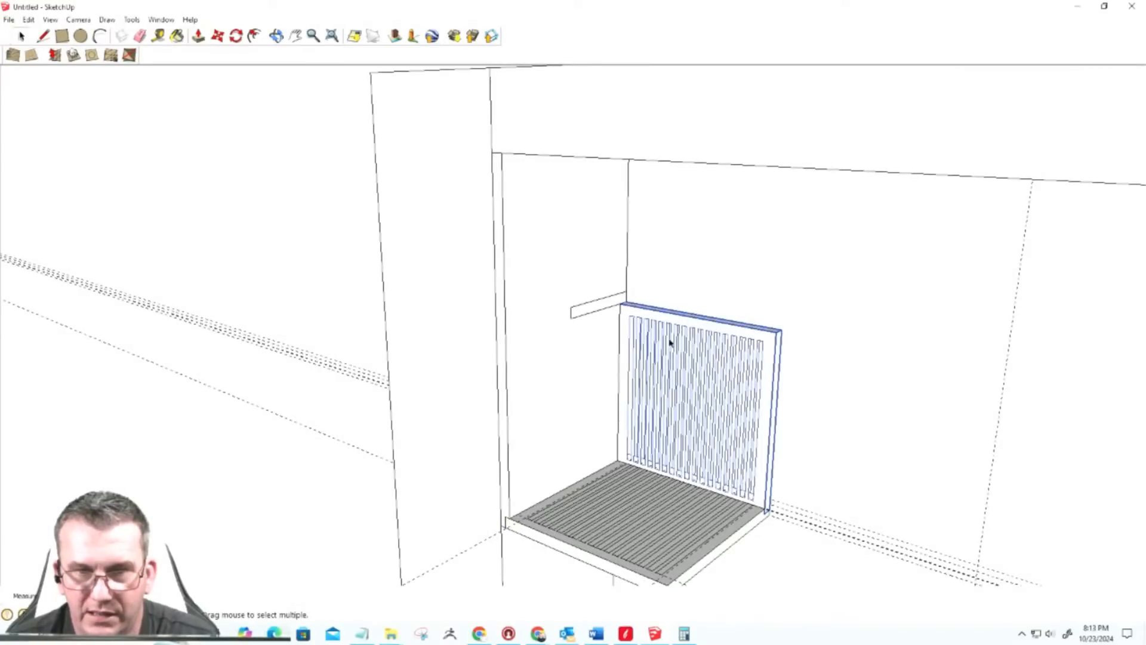
{"action": "right_click", "coordinate": [670, 342]}
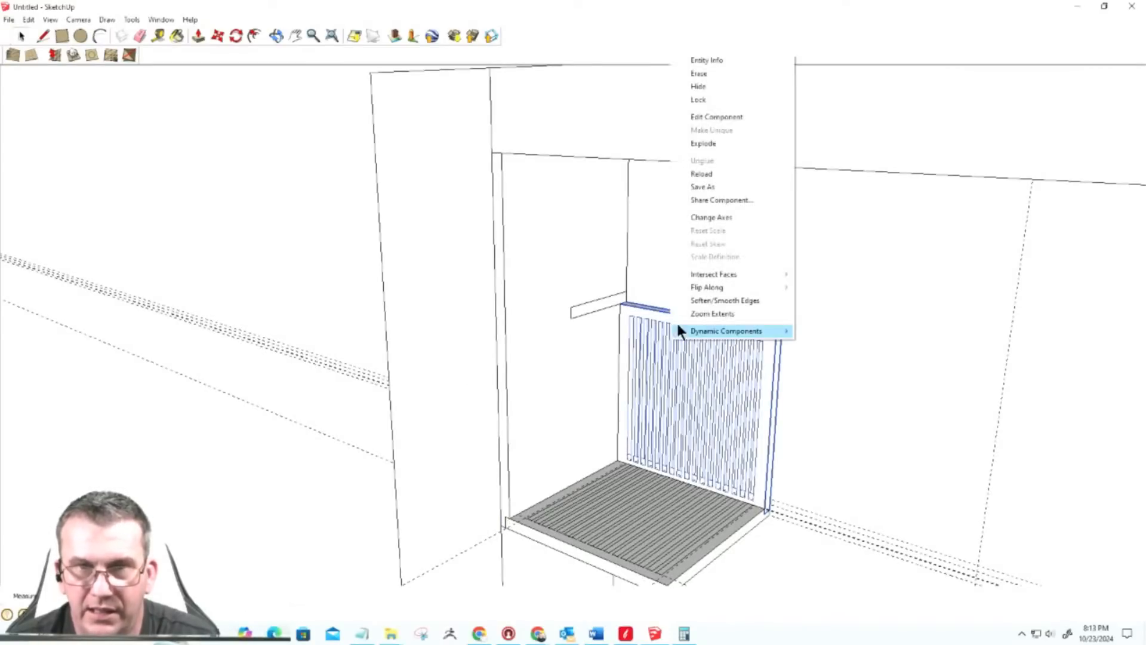
{"action": "left_click", "coordinate": [693, 88]}
{"action": "left_click", "coordinate": [623, 498]}
{"action": "right_click", "coordinate": [623, 498]}
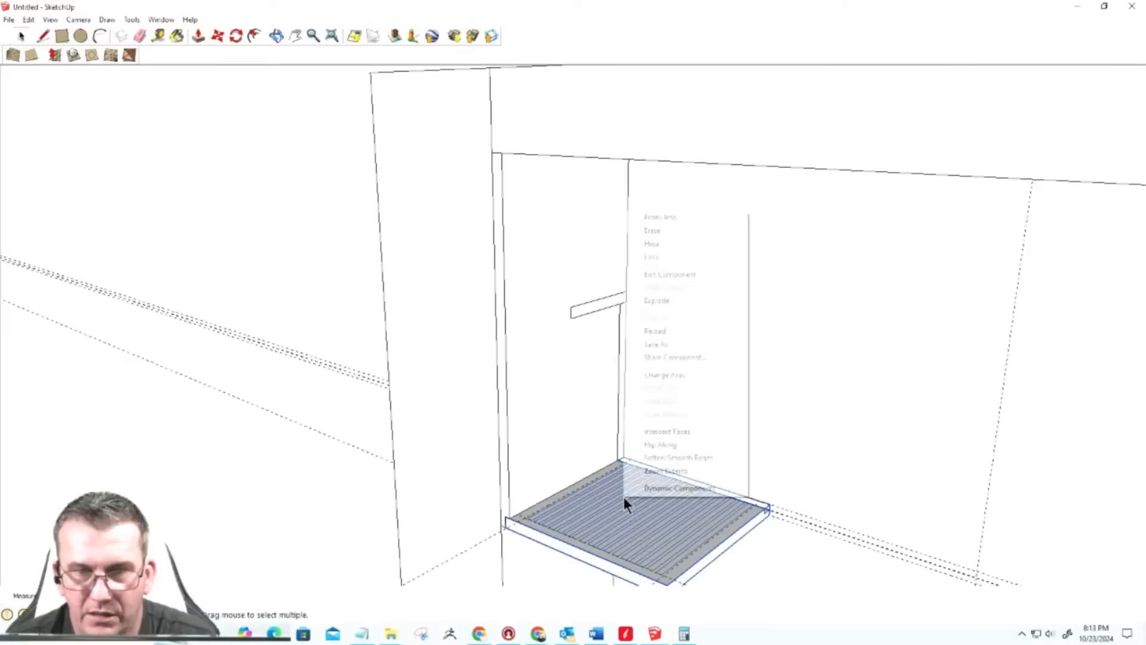
{"action": "left_click", "coordinate": [643, 241]}
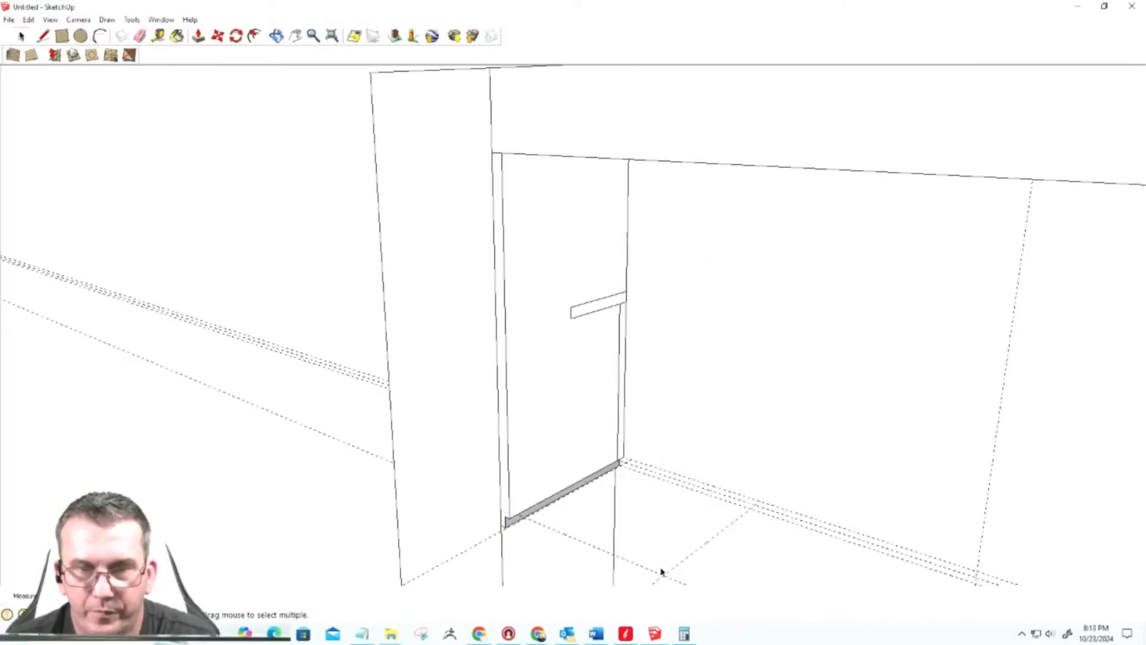
Step: In the side panel, erase the edge between the narrow rectangle and the vertical strip, and recess the merged face with Push/Pull
{"action": "middle_click_drag", "start_coordinate": [660, 568], "coordinate": [579, 482]}
{"action": "scroll", "coordinate": [611, 484], "scroll_direction": "up", "scroll_amount": 6}
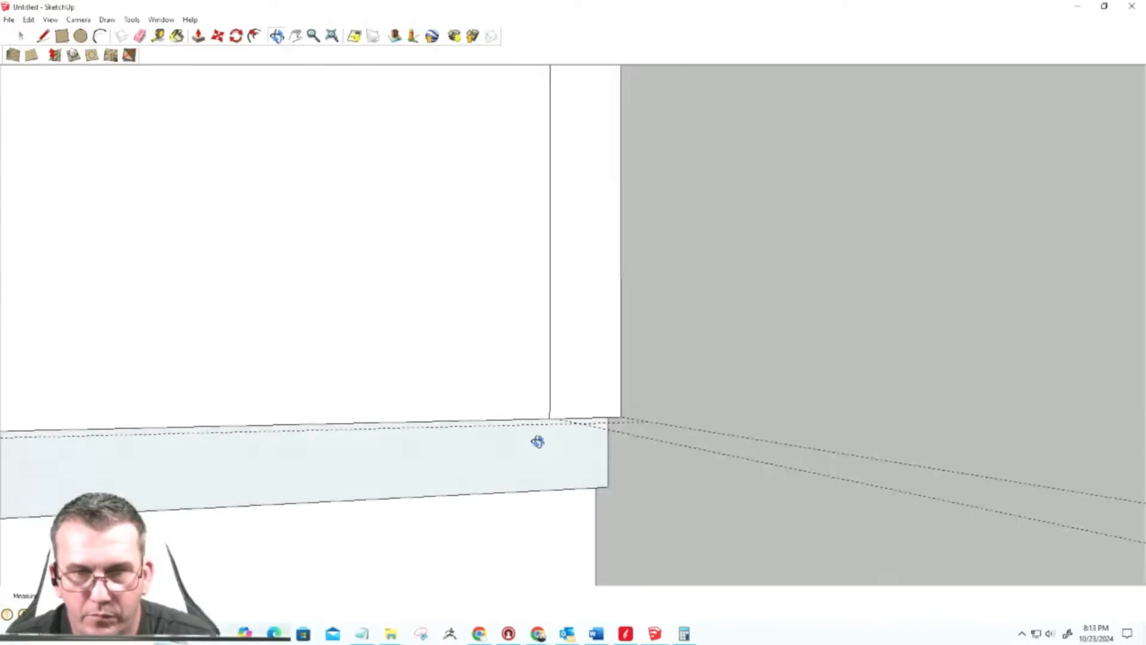
{"action": "middle_click_drag", "start_coordinate": [537, 441], "coordinate": [628, 493]}
{"action": "scroll", "coordinate": [628, 493], "scroll_direction": "down", "scroll_amount": 3}
{"action": "scroll", "coordinate": [594, 441], "scroll_direction": "down", "scroll_amount": 3}
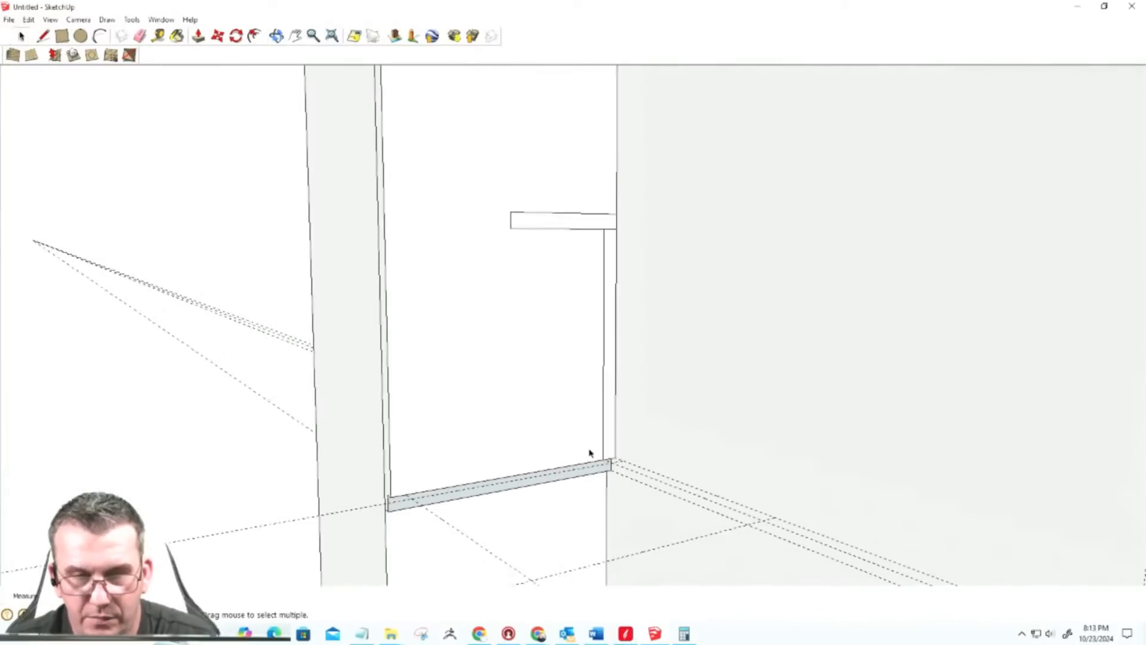
{"action": "scroll", "coordinate": [618, 227], "scroll_direction": "up", "scroll_amount": 5}
{"action": "left_click", "coordinate": [612, 260]}
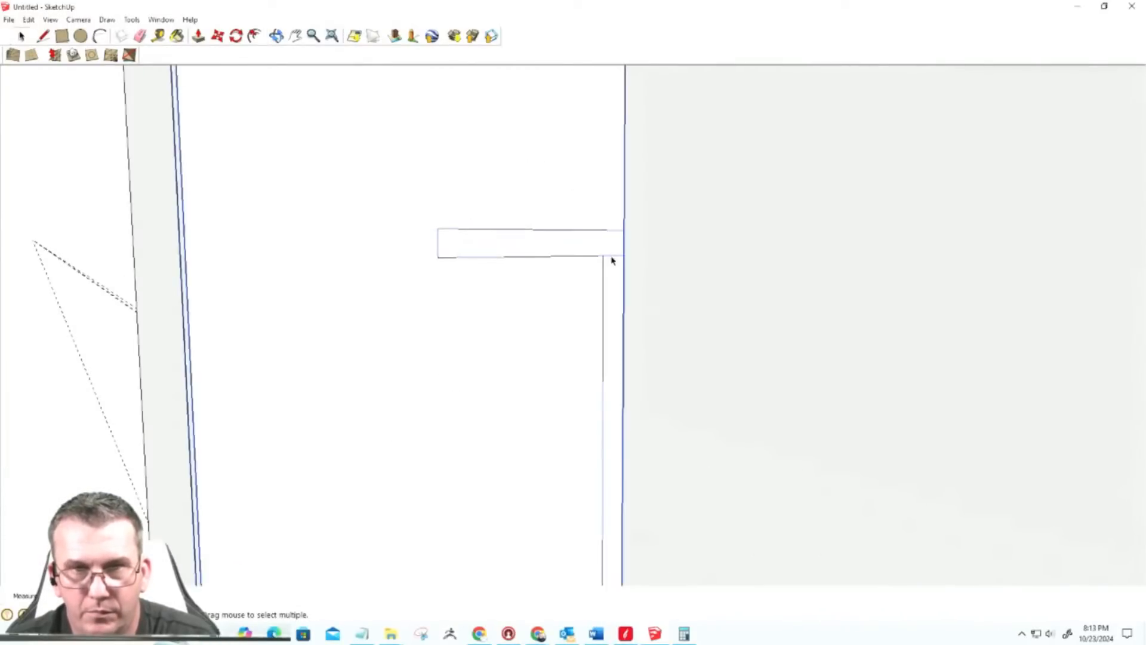
{"action": "double_click", "coordinate": [559, 251]}
{"action": "key", "text": "Delete"}
{"action": "key", "text": "p"}
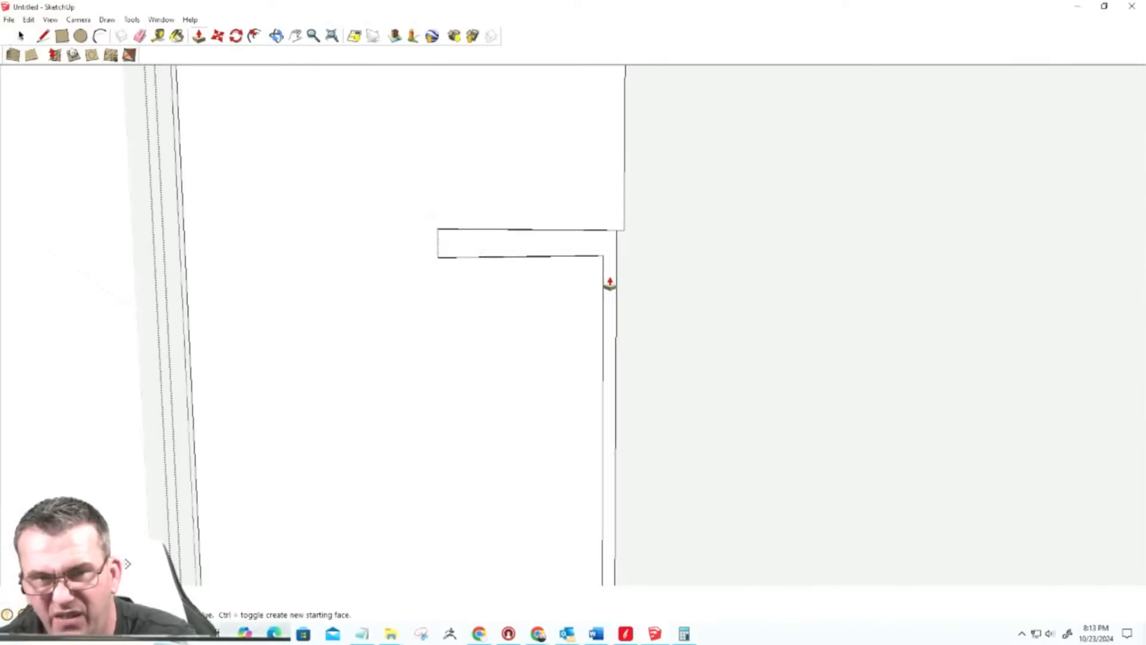
Step: Erase the edge dividing the side panel's vertical groove from its bottom groove at the back corner
{"action": "middle_click_drag", "start_coordinate": [619, 392], "coordinate": [670, 394]}
{"action": "key", "text": "p"}
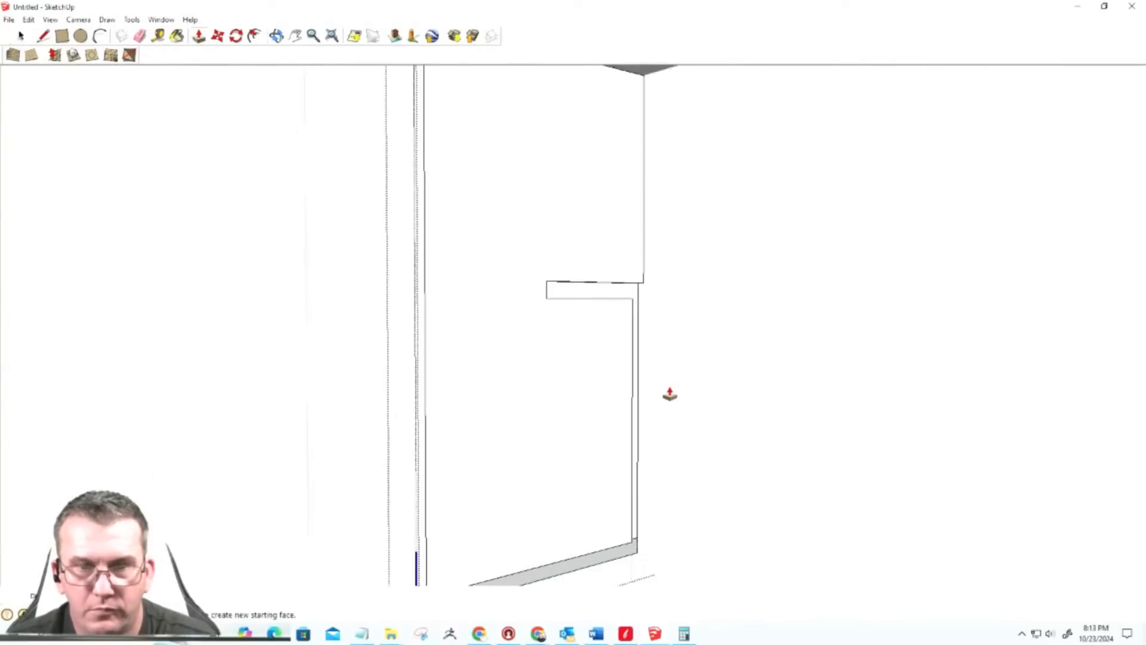
{"action": "scroll", "coordinate": [618, 526], "scroll_direction": "up", "scroll_amount": 5}
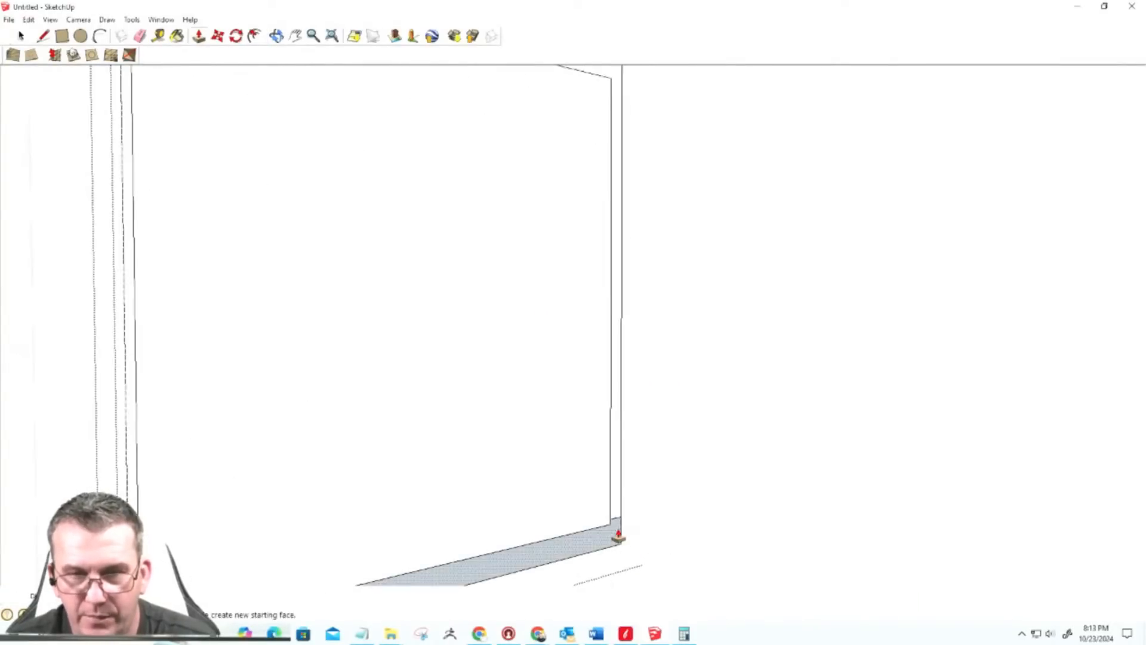
{"action": "key", "text": "space"}
{"action": "scroll", "coordinate": [614, 503], "scroll_direction": "down", "scroll_amount": 5}
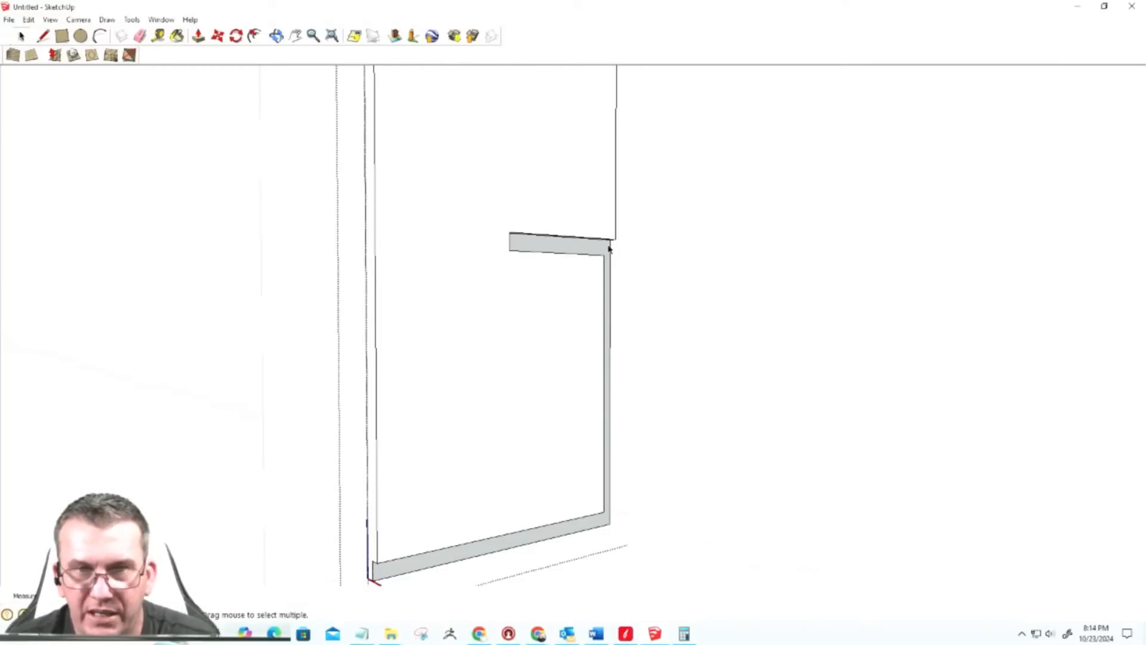
Step: Unhide all hidden parts of the model and close the Materials window
{"action": "key", "text": "o"}
{"action": "left_click_drag", "start_coordinate": [525, 465], "coordinate": [537, 432]}
{"action": "left_click", "coordinate": [22, 37]}
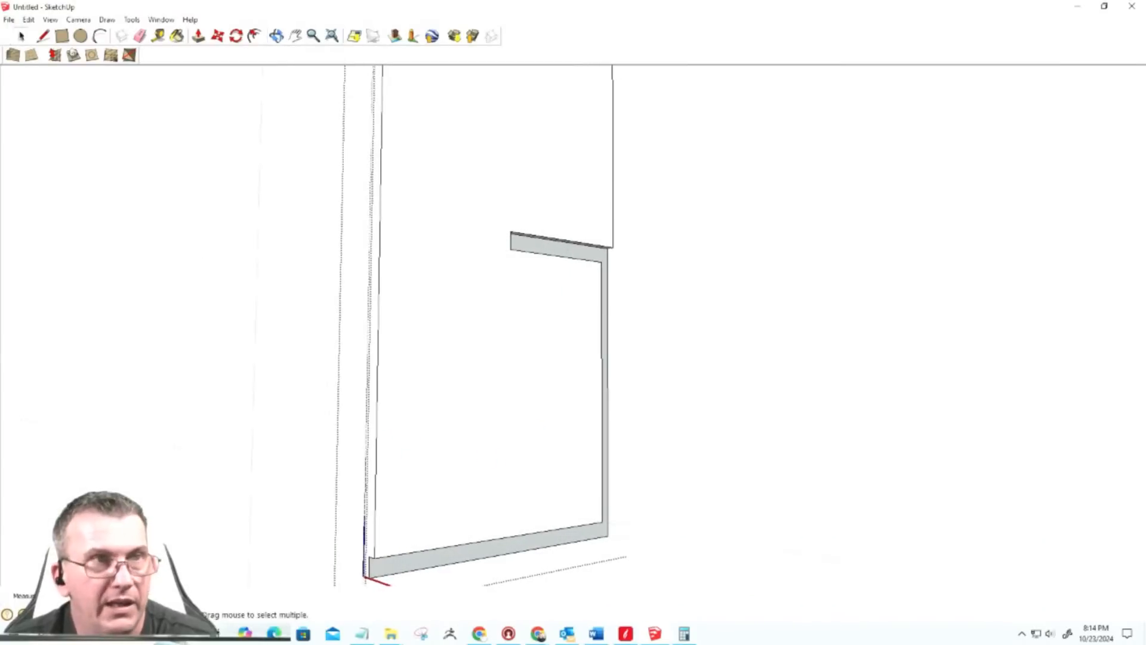
{"action": "left_click", "coordinate": [28, 20]}
{"action": "mouse_move", "coordinate": [51, 194]}
{"action": "left_click", "coordinate": [221, 217]}
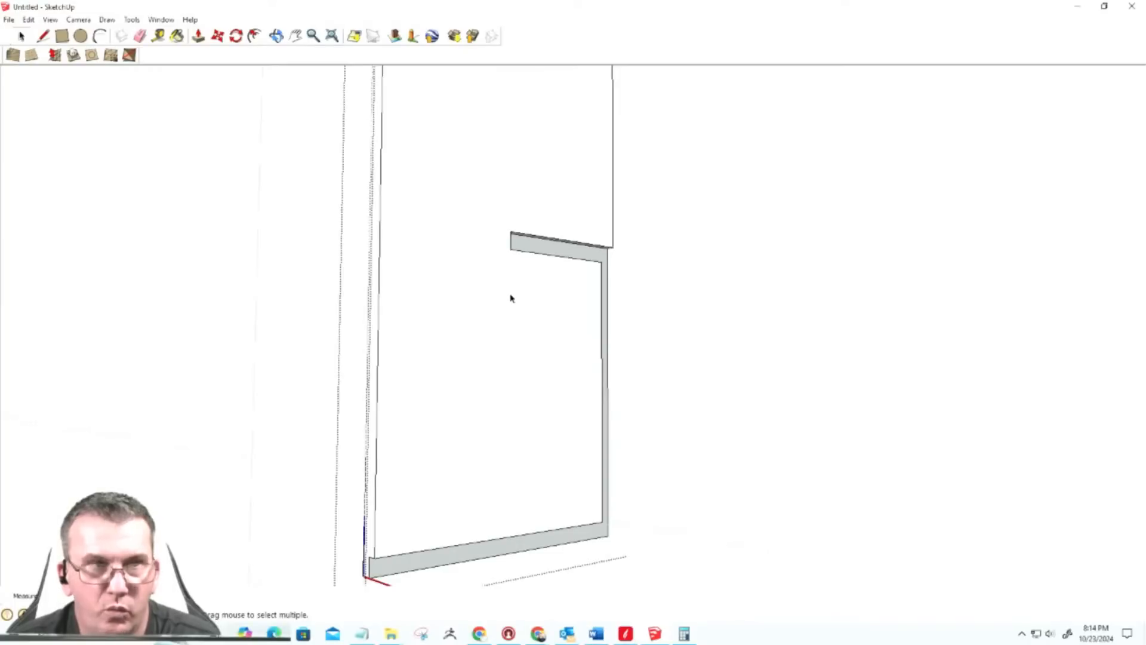
{"action": "left_click", "coordinate": [29, 20]}
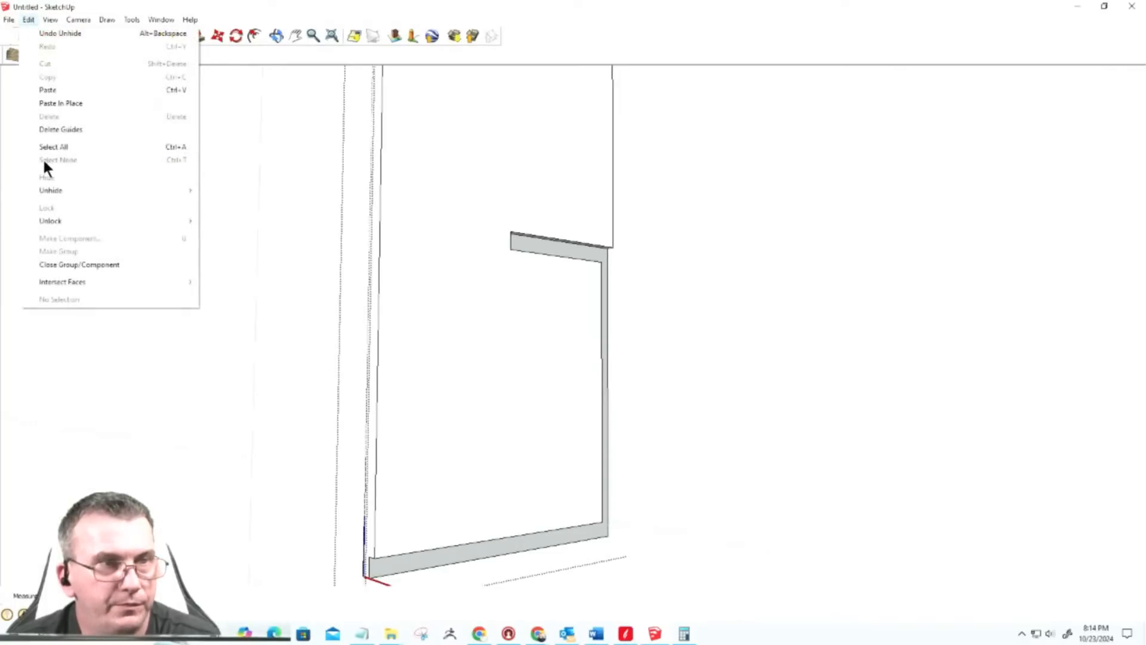
{"action": "mouse_move", "coordinate": [50, 191]}
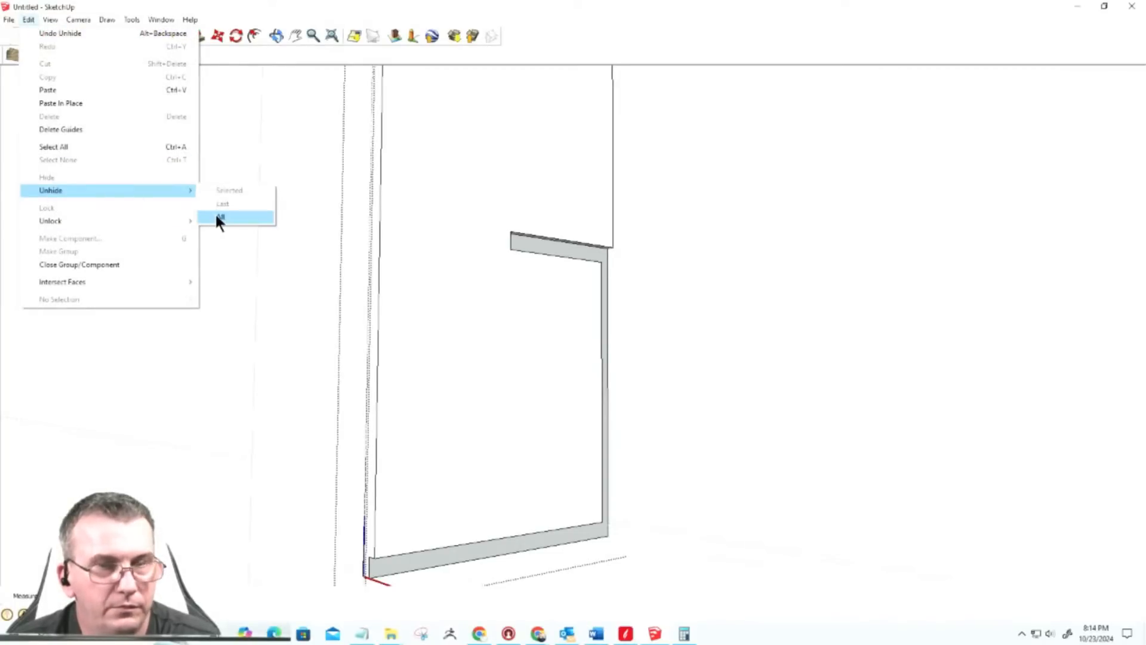
{"action": "left_click", "coordinate": [217, 216]}
{"action": "scroll", "coordinate": [743, 383], "scroll_direction": "down", "scroll_amount": 3}
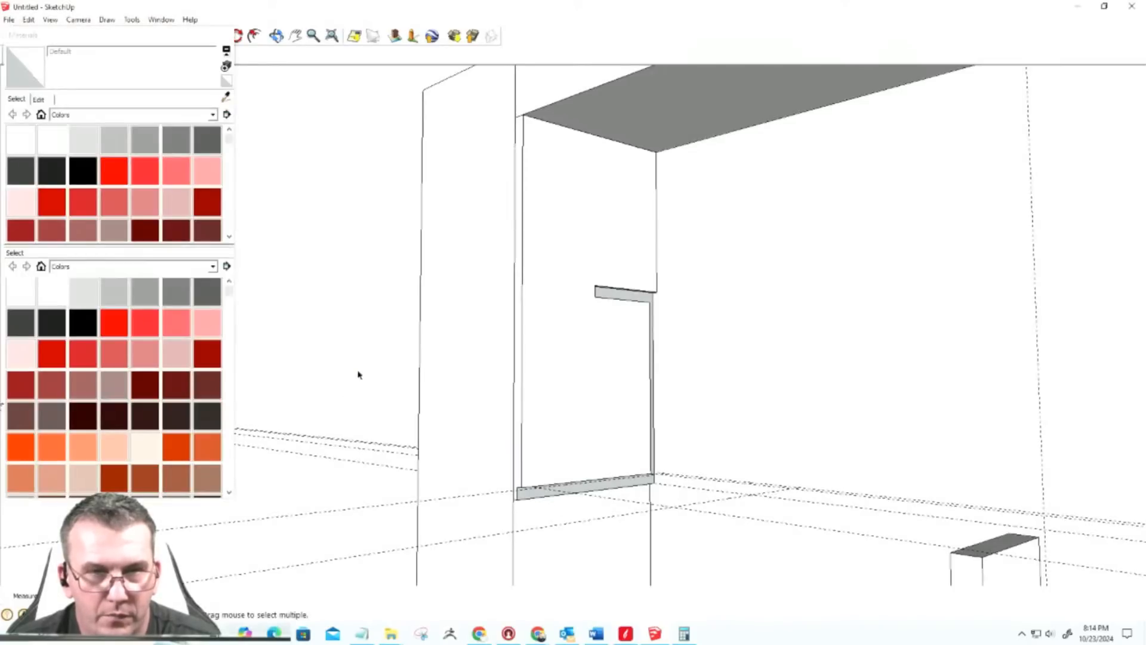
{"action": "left_click", "coordinate": [226, 50]}
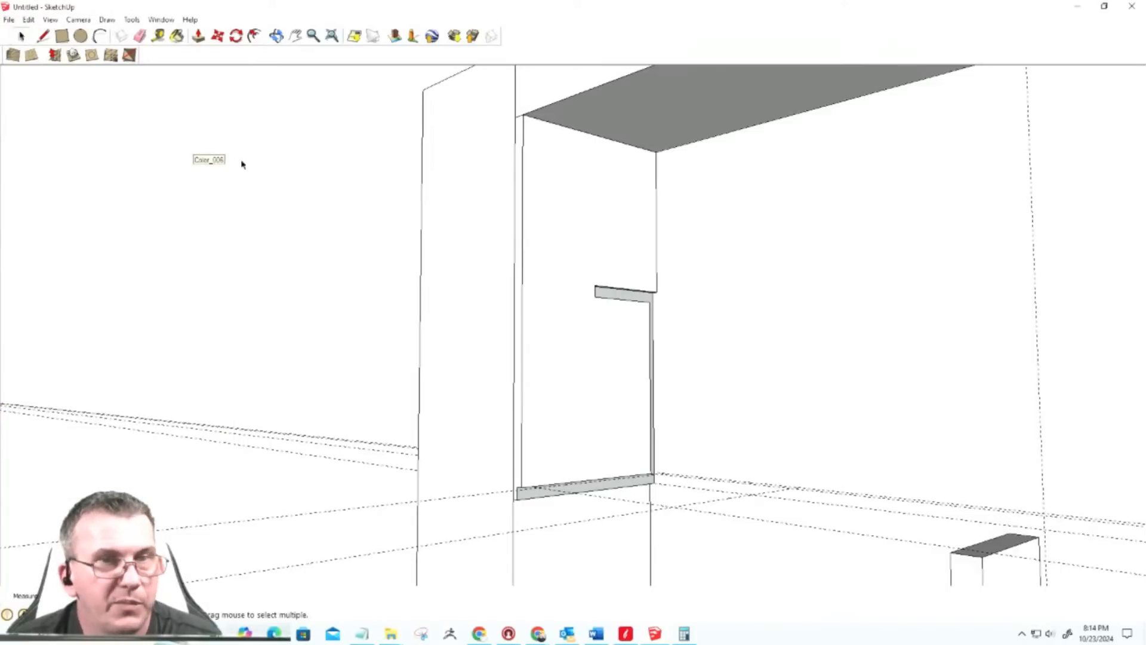
Step: Paint the outer frame around the slatted panel opening with the brown Color_B19
{"action": "left_click", "coordinate": [181, 34]}
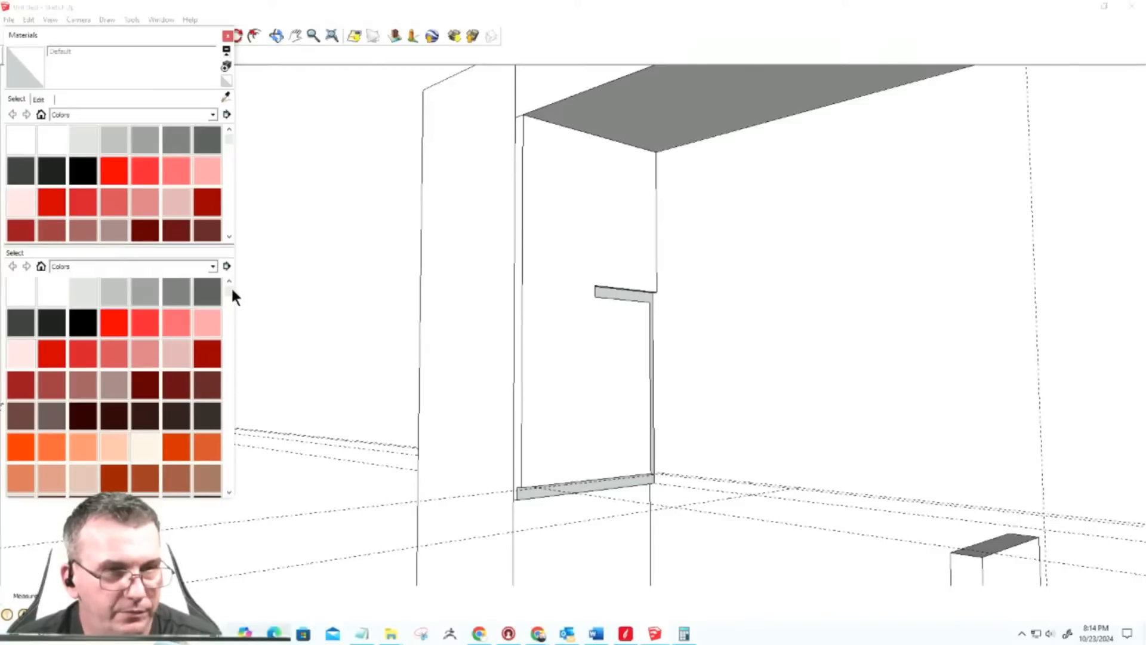
{"action": "scroll", "coordinate": [227, 293], "scroll_direction": "down", "scroll_amount": 1}
{"action": "left_click", "coordinate": [145, 401]}
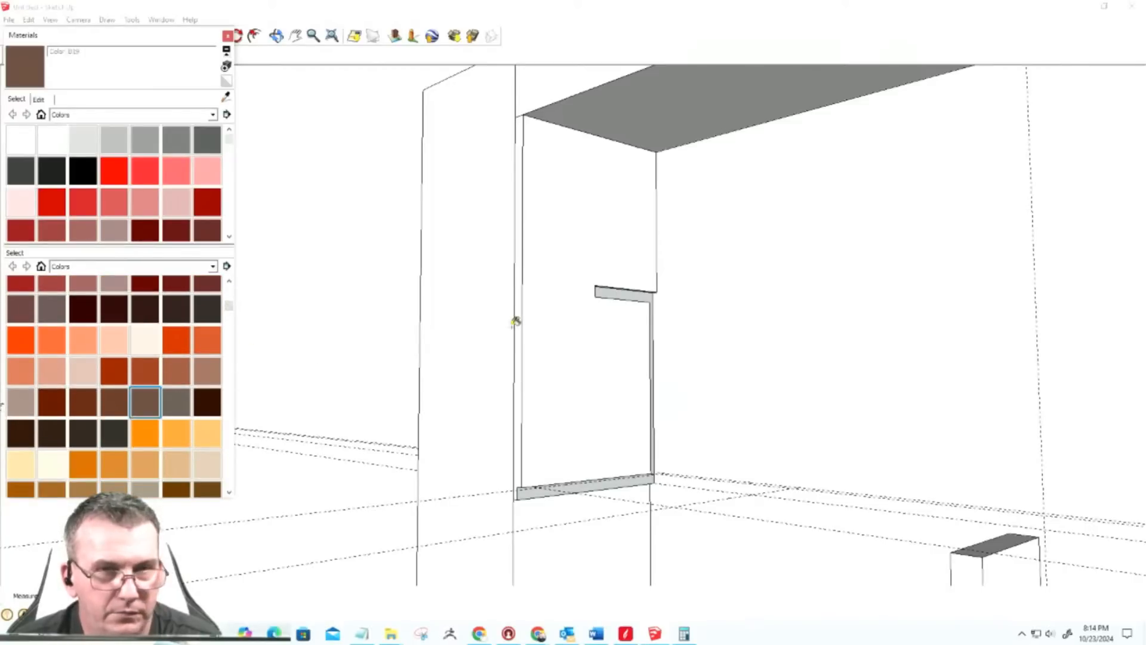
{"action": "left_click", "coordinate": [468, 327]}
{"action": "scroll", "coordinate": [468, 332], "scroll_direction": "down", "scroll_amount": 2}
{"action": "scroll", "coordinate": [470, 330], "scroll_direction": "up", "scroll_amount": 3}
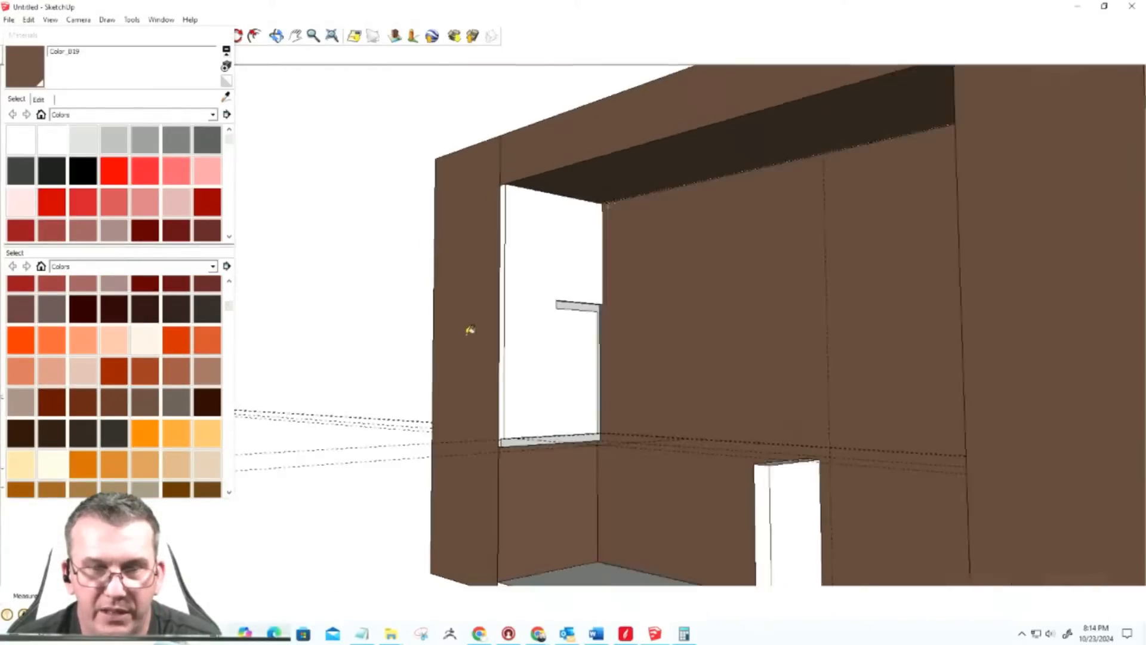
{"action": "scroll", "coordinate": [471, 330], "scroll_direction": "down", "scroll_amount": 4}
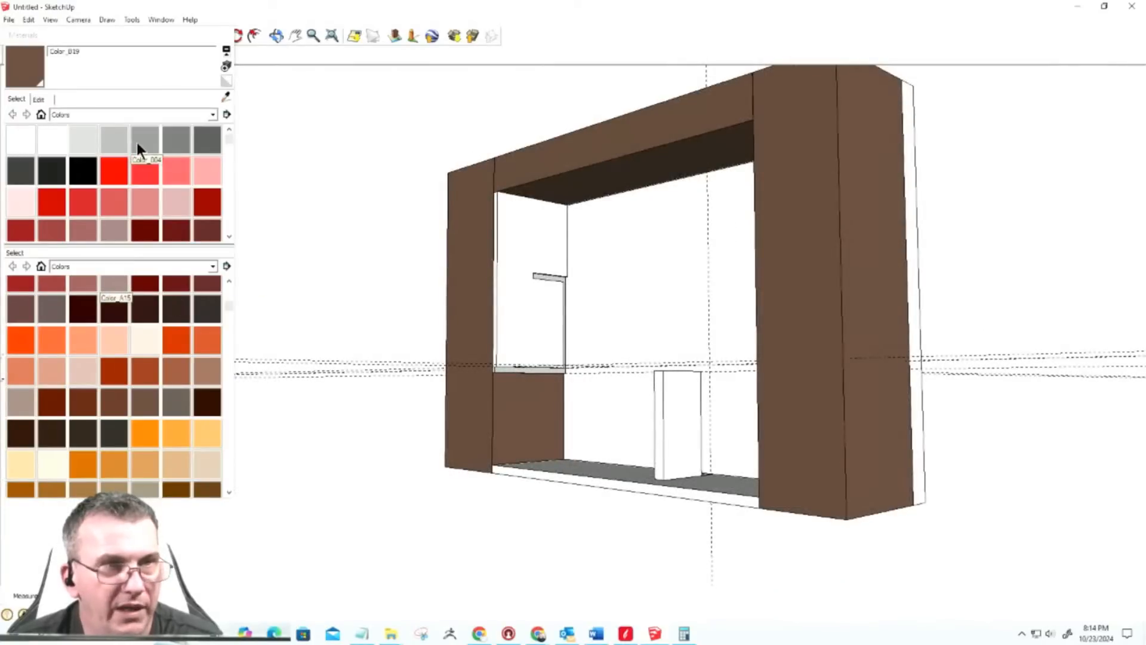
Step: Paint the base panel and short divider with the gray Color_004 and close the Materials window
{"action": "left_click", "coordinate": [138, 147]}
{"action": "left_click", "coordinate": [573, 464]}
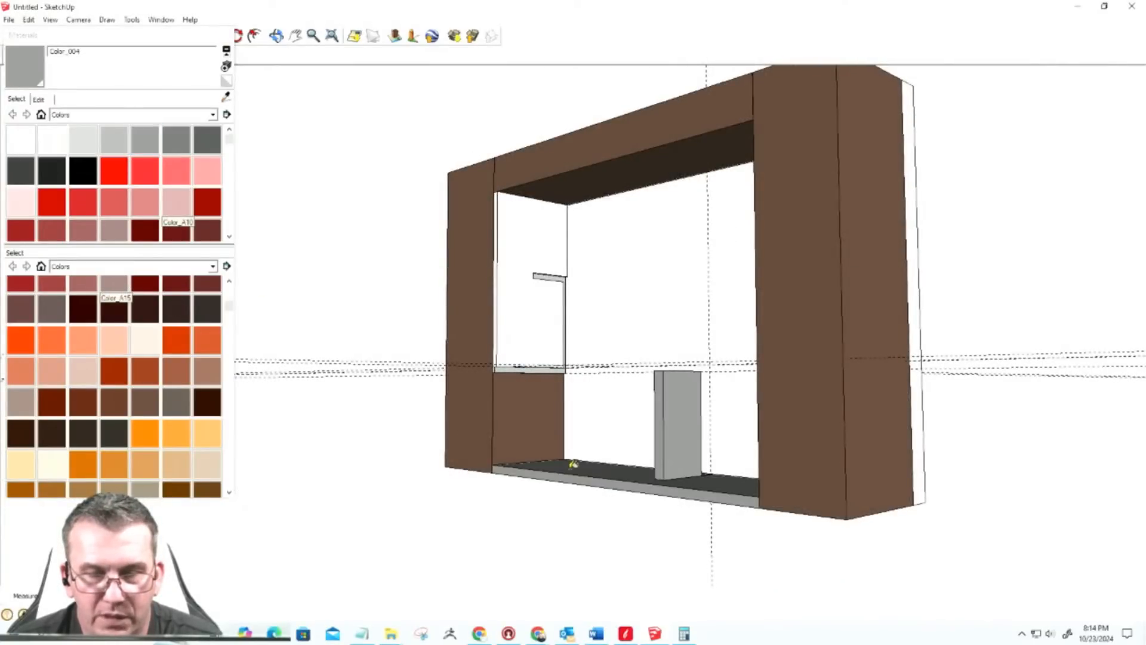
{"action": "scroll", "coordinate": [579, 475], "scroll_direction": "up", "scroll_amount": 3}
{"action": "scroll", "coordinate": [581, 476], "scroll_direction": "down", "scroll_amount": 3}
{"action": "scroll", "coordinate": [544, 209], "scroll_direction": "up", "scroll_amount": 4}
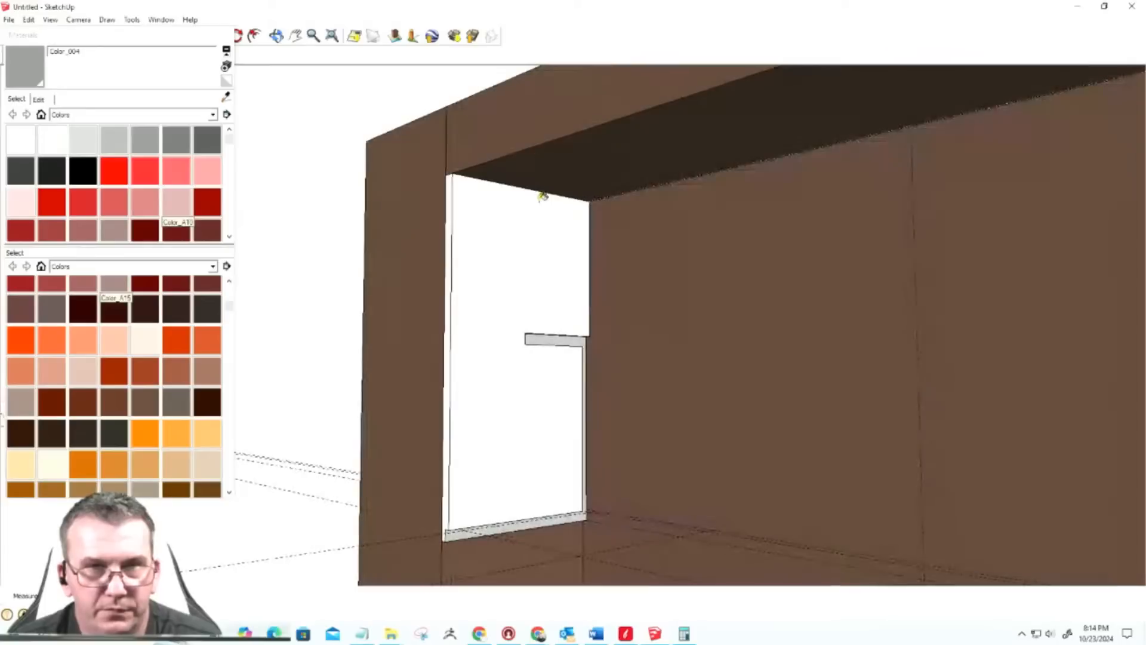
{"action": "scroll", "coordinate": [517, 251], "scroll_direction": "down", "scroll_amount": 1}
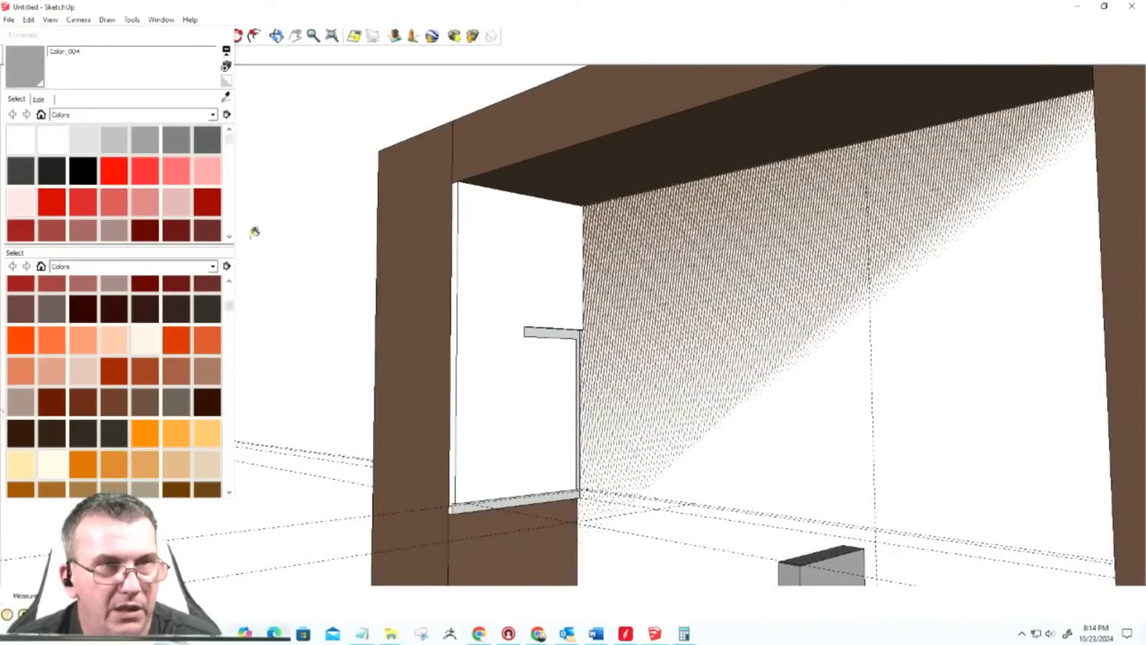
{"action": "left_click", "coordinate": [234, 32]}
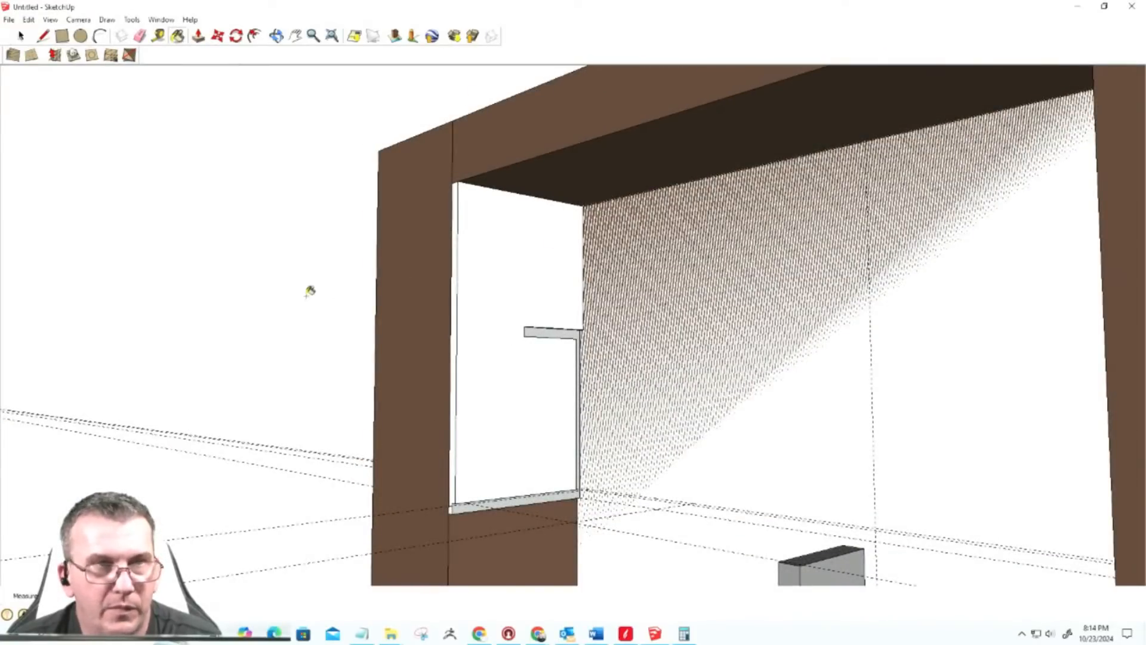
Step: Unhide the upright and horizontal slatted panels
{"action": "left_click", "coordinate": [28, 20]}
{"action": "mouse_move", "coordinate": [123, 190]}
{"action": "left_click", "coordinate": [219, 216]}
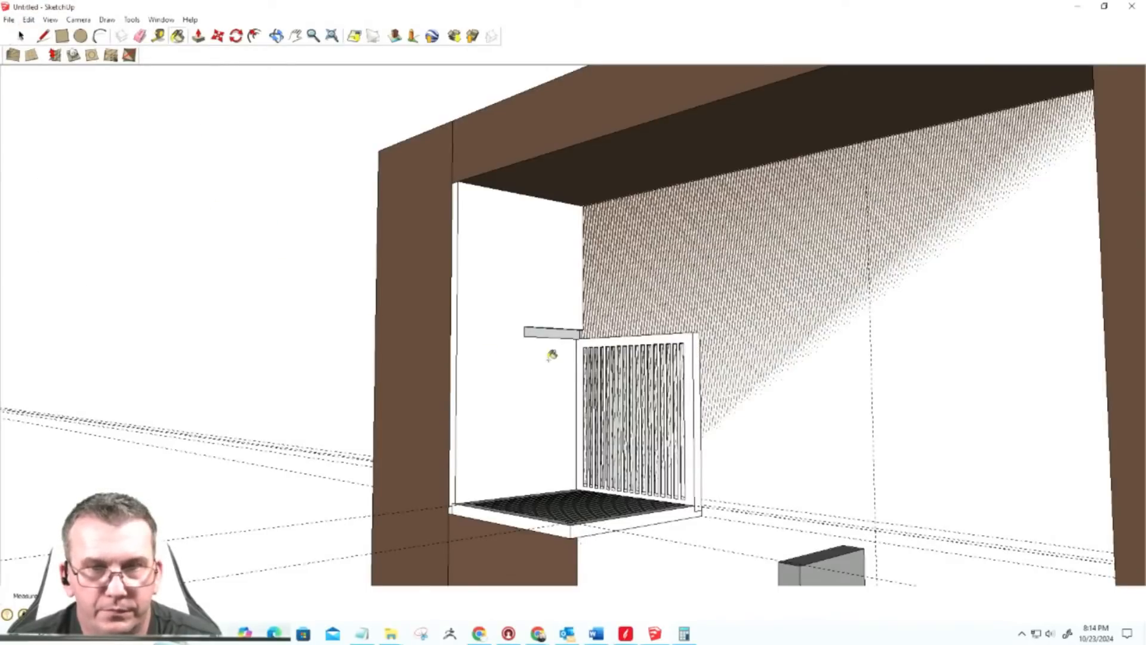
{"action": "scroll", "coordinate": [548, 353], "scroll_direction": "up", "scroll_amount": 3}
{"action": "scroll", "coordinate": [547, 353], "scroll_direction": "down", "scroll_amount": 2}
{"action": "scroll", "coordinate": [597, 259], "scroll_direction": "down", "scroll_amount": 2}
{"action": "middle_click_drag", "start_coordinate": [597, 294], "coordinate": [817, 331]}
{"action": "scroll", "coordinate": [816, 332], "scroll_direction": "down", "scroll_amount": 1}
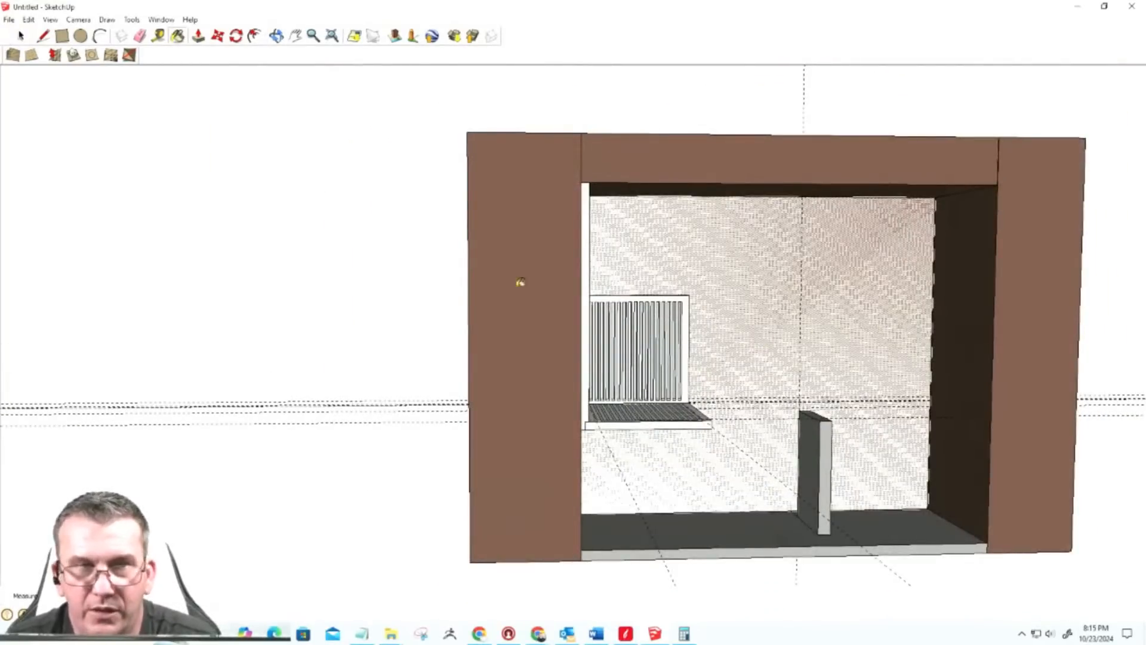
Step: Copy the grooved side panel along the red axis to the opposite inner side of the frame, aligning its top corner with the opening
{"action": "left_click", "coordinate": [22, 36]}
{"action": "left_click", "coordinate": [588, 272]}
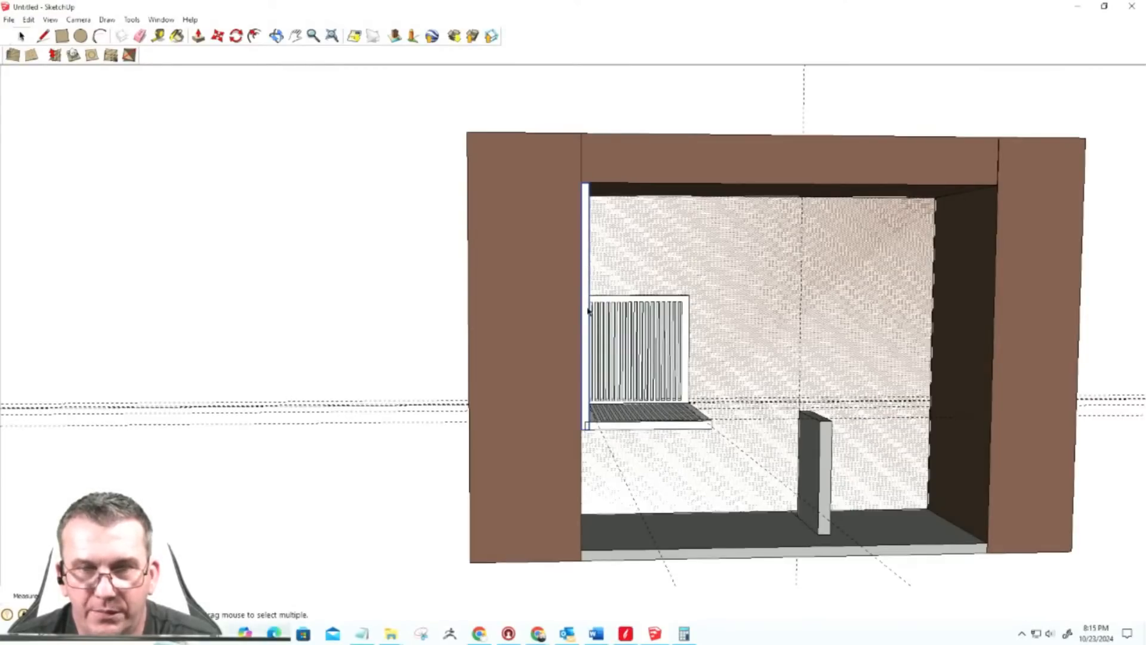
{"action": "middle_click_drag", "start_coordinate": [641, 446], "coordinate": [579, 424]}
{"action": "key", "text": "m"}
{"action": "left_click", "coordinate": [564, 426]}
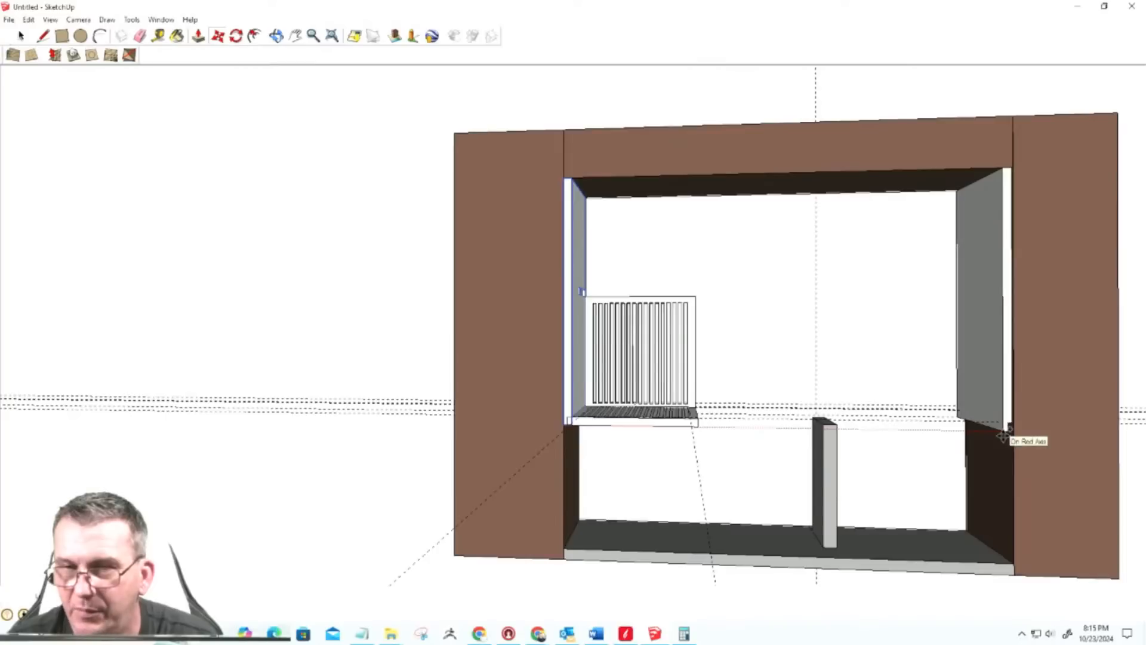
{"action": "left_click", "coordinate": [1003, 434]}
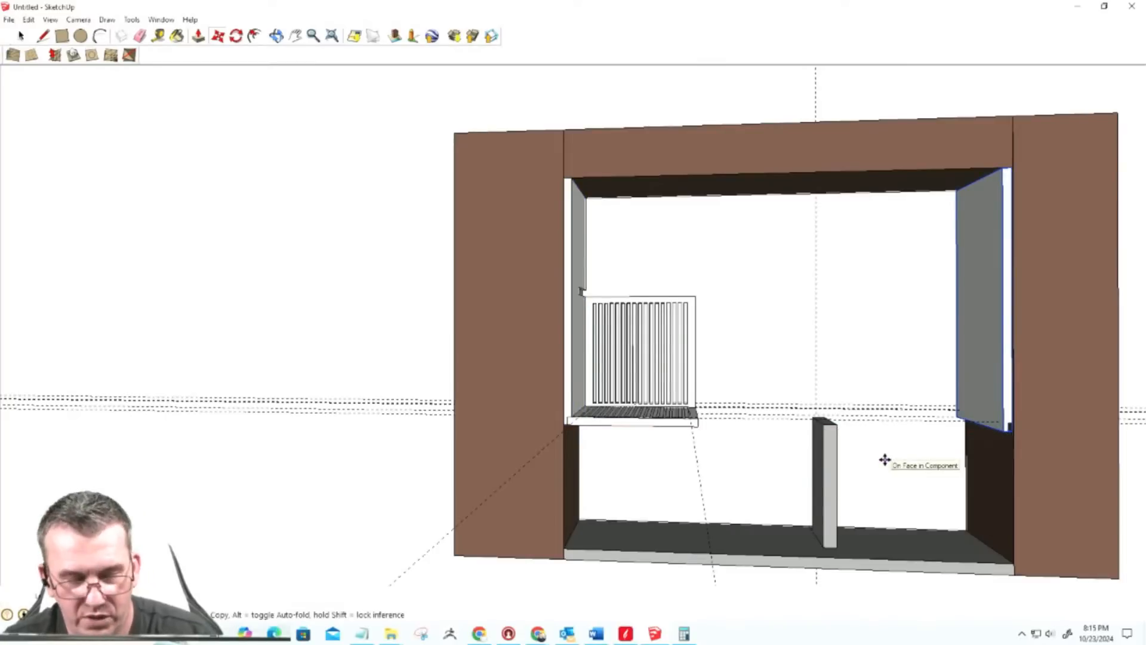
{"action": "key", "text": "ctrl+z"}
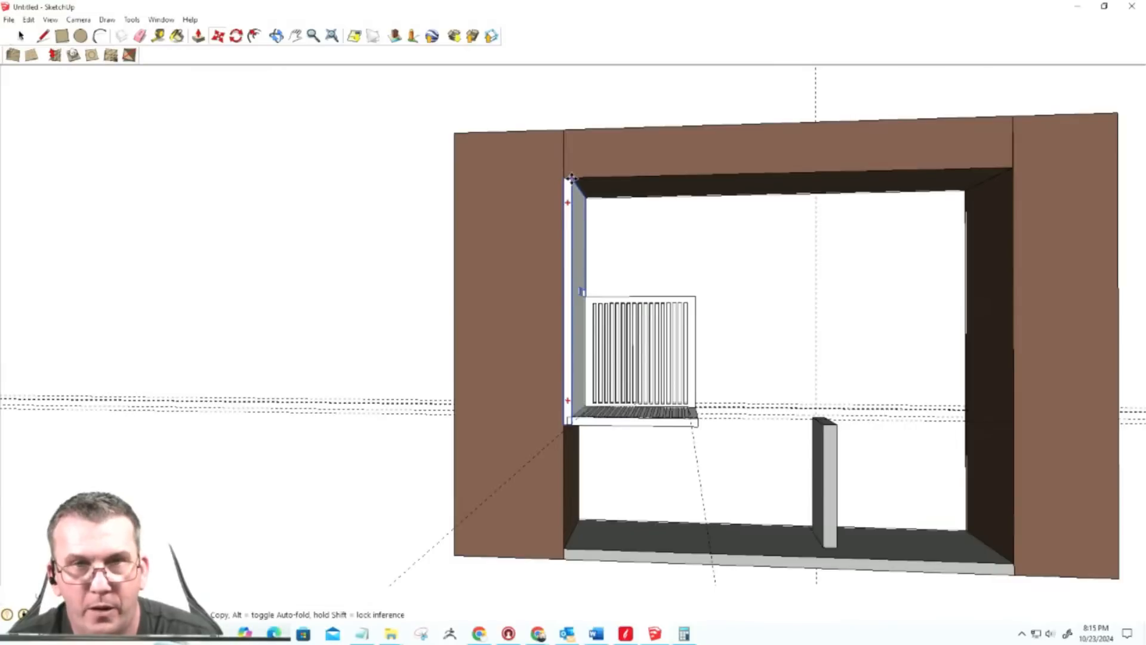
{"action": "left_click", "coordinate": [572, 178]}
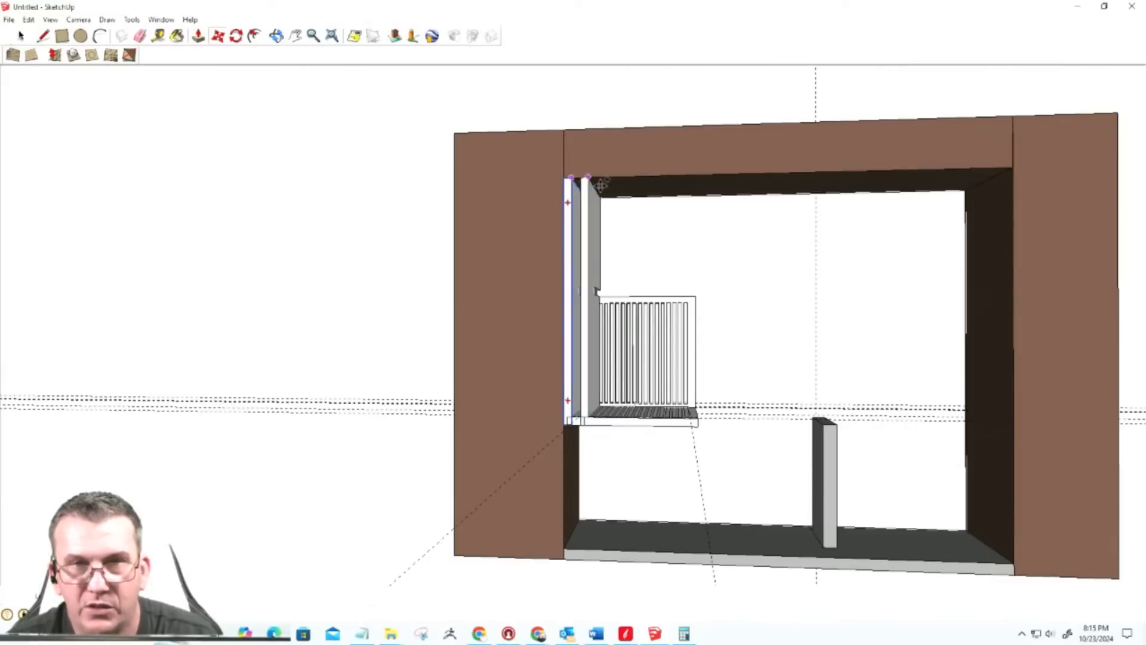
{"action": "left_click", "coordinate": [1010, 169]}
Step: Try to flip the copied side panel along the component's green axis
{"action": "scroll", "coordinate": [965, 418], "scroll_direction": "up", "scroll_amount": 3}
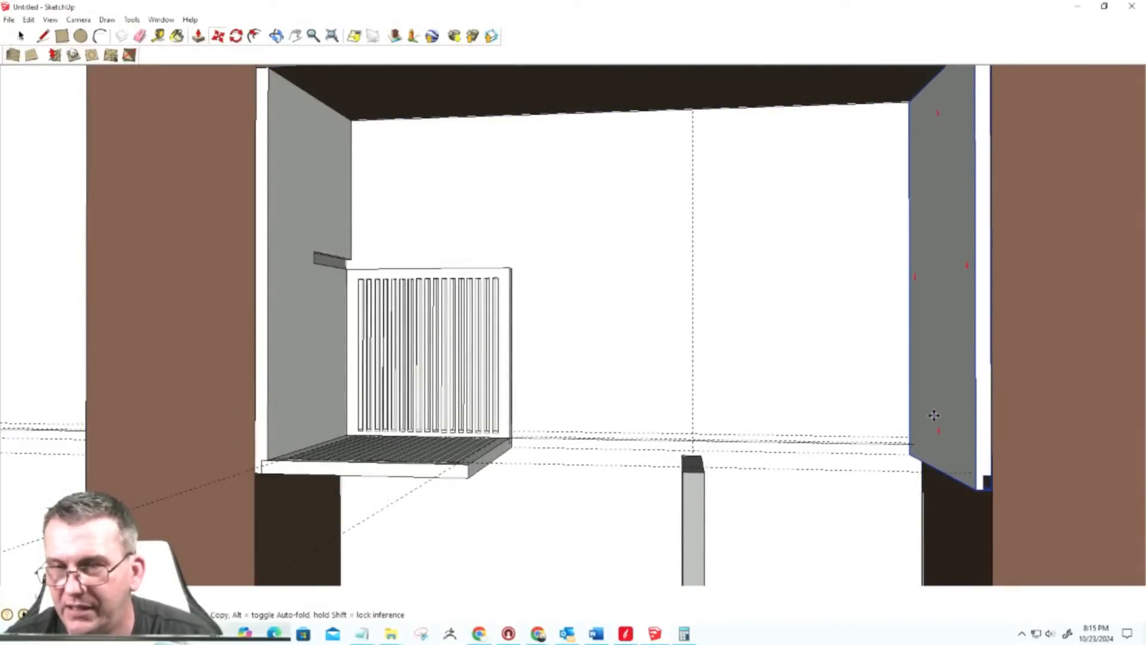
{"action": "right_click", "coordinate": [956, 359]}
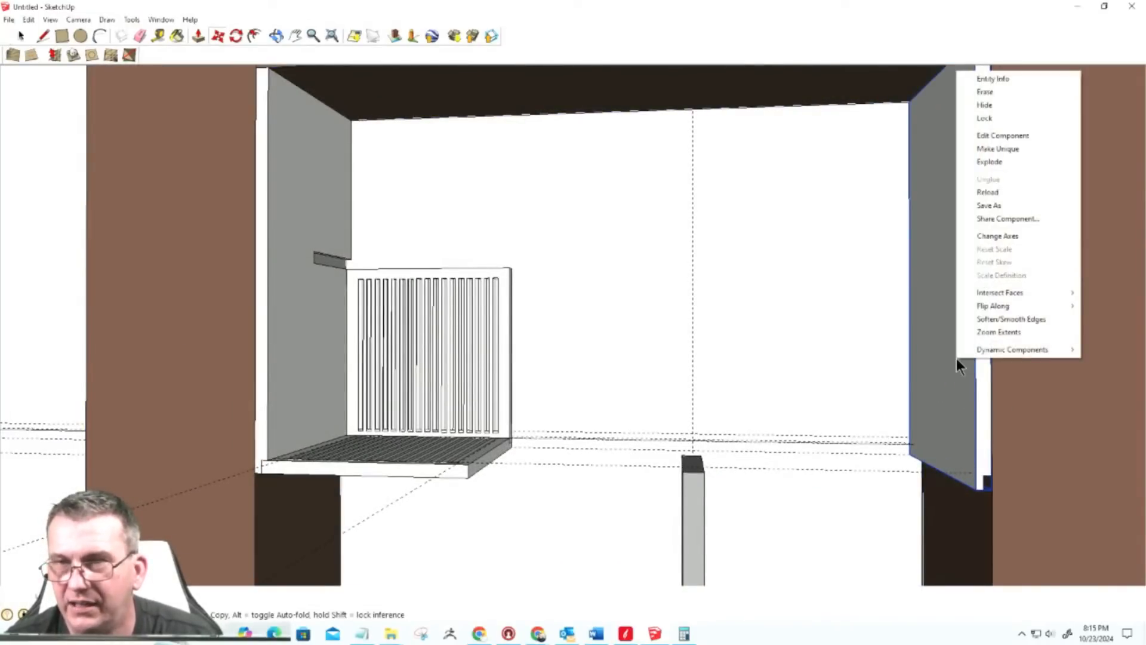
{"action": "mouse_move", "coordinate": [977, 306]}
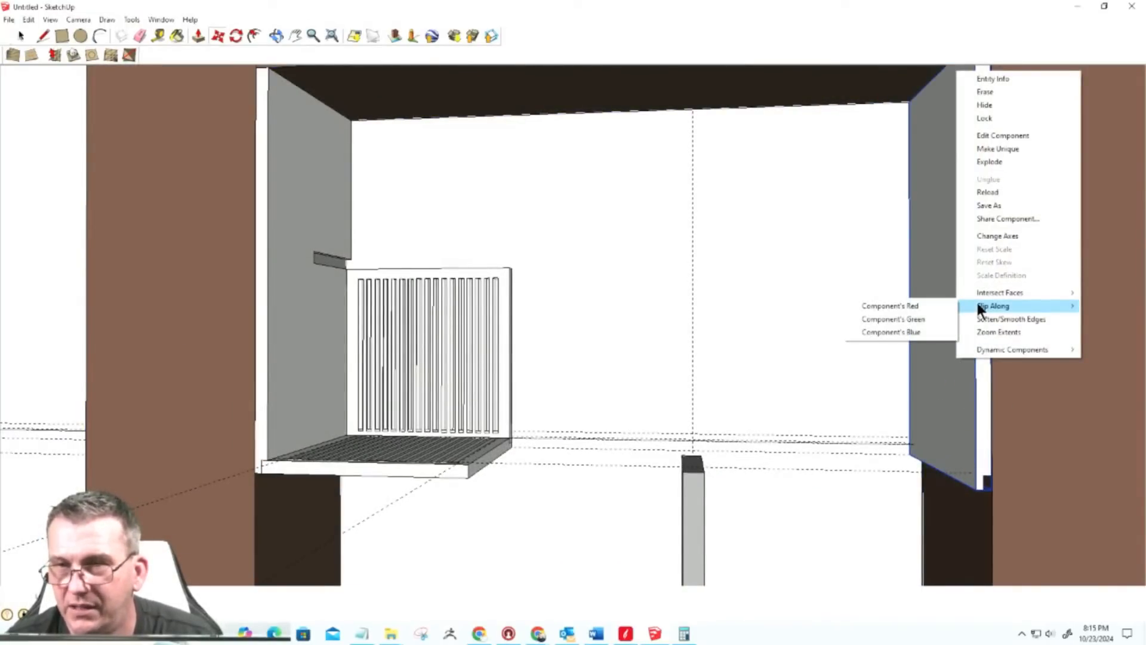
{"action": "left_click", "coordinate": [915, 319]}
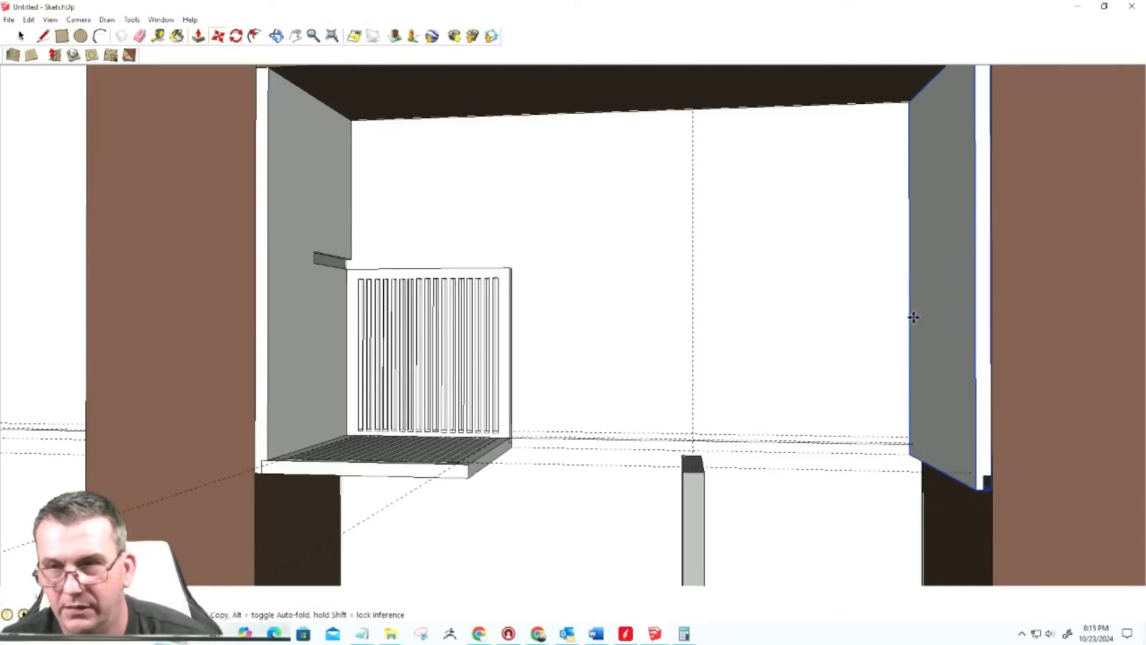
Step: Flip the copied side panel along the component's red axis so its grooves face inward
{"action": "right_click", "coordinate": [955, 305]}
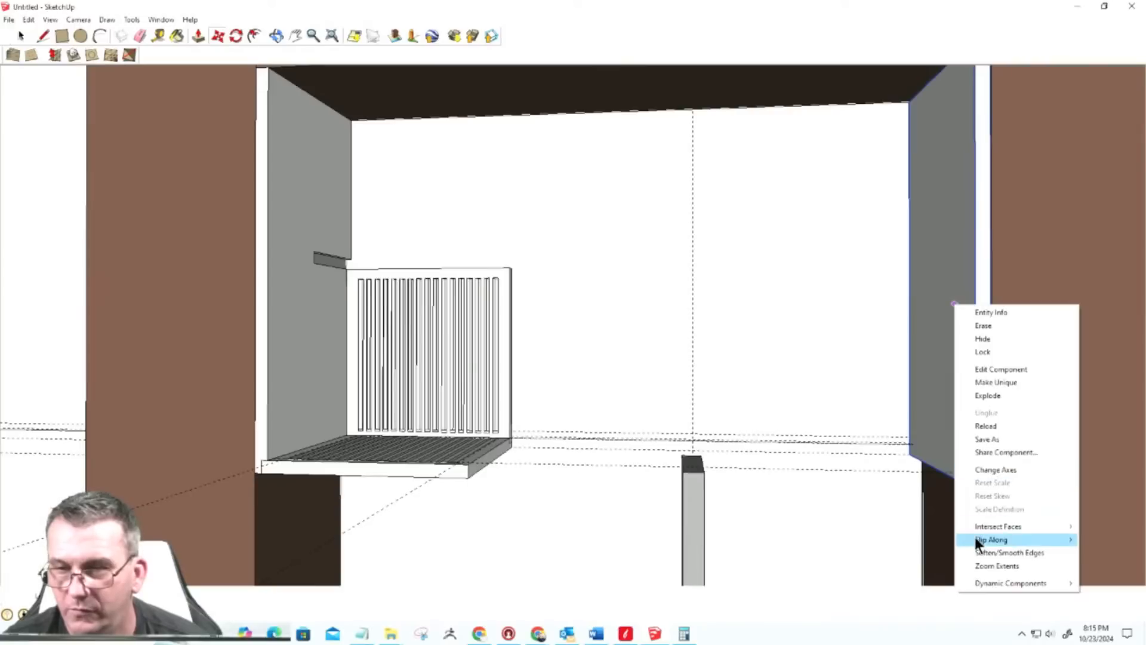
{"action": "mouse_move", "coordinate": [972, 538]}
{"action": "left_click", "coordinate": [904, 540]}
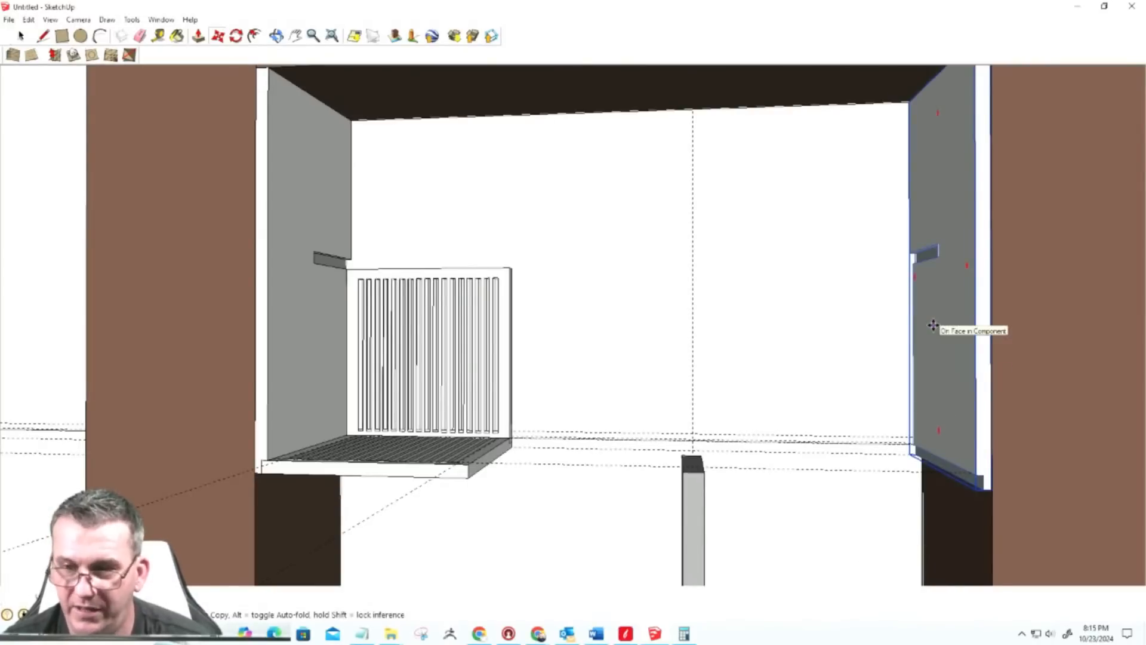
{"action": "mouse_move", "coordinate": [926, 341]}
{"action": "middle_mouse_down"}
{"action": "mouse_move", "coordinate": [1103, 338]}
{"action": "mouse_move", "coordinate": [934, 340]}
{"action": "middle_mouse_up"}
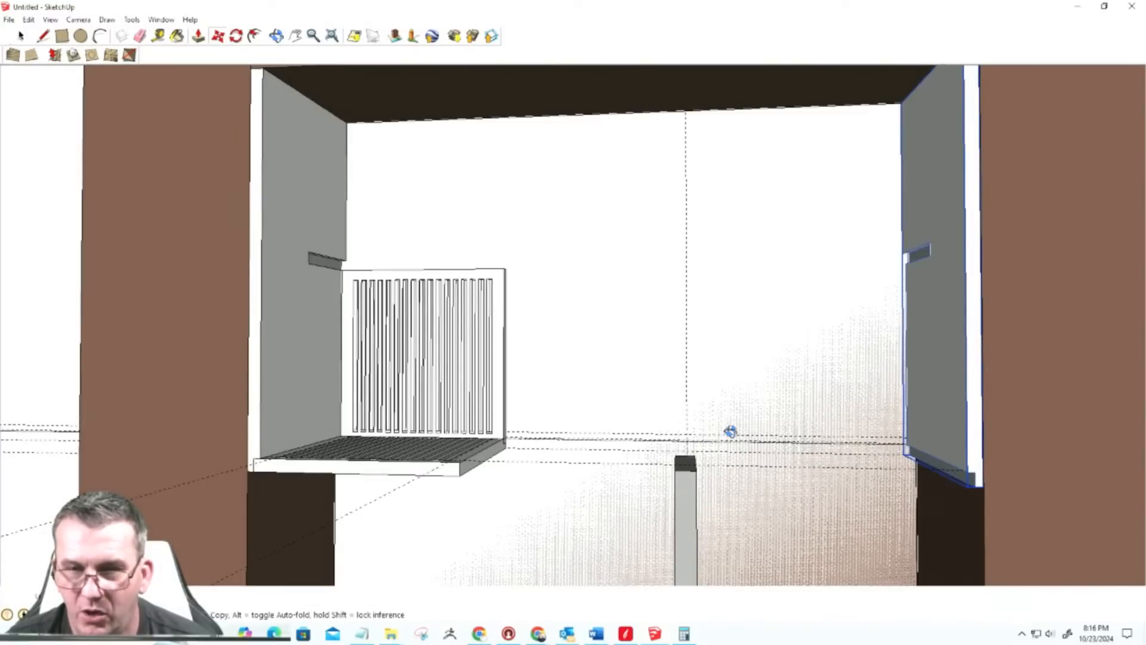
{"action": "middle_click_drag", "start_coordinate": [730, 432], "coordinate": [696, 482]}
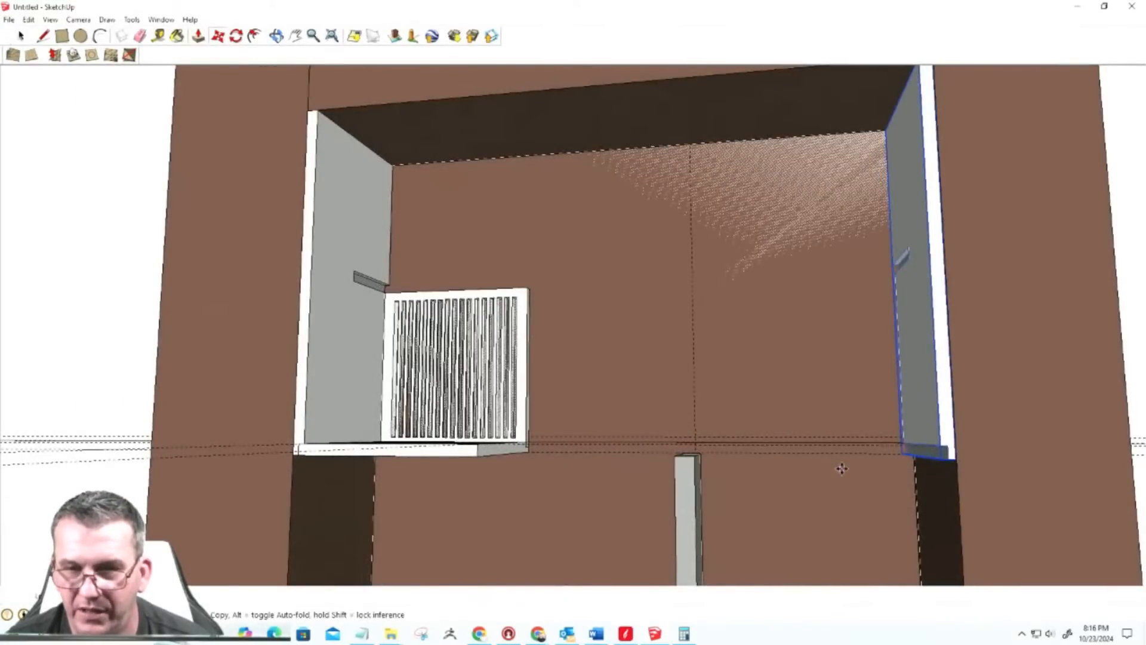
{"action": "middle_click_drag", "start_coordinate": [882, 469], "coordinate": [894, 513]}
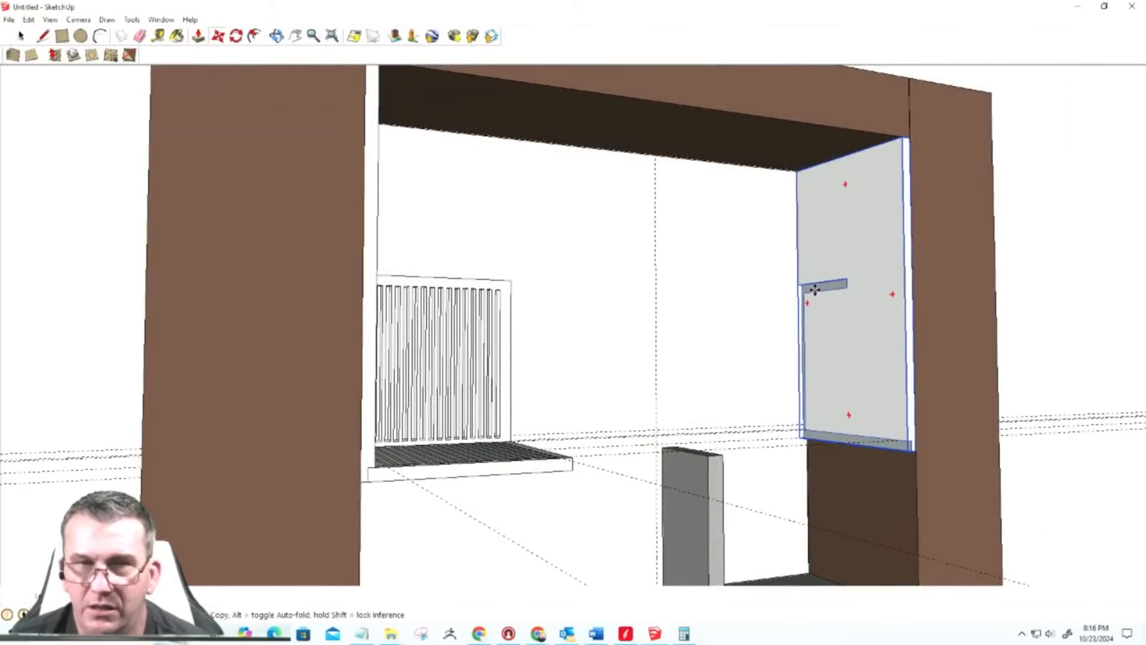
{"action": "middle_click_drag", "start_coordinate": [584, 312], "coordinate": [348, 379]}
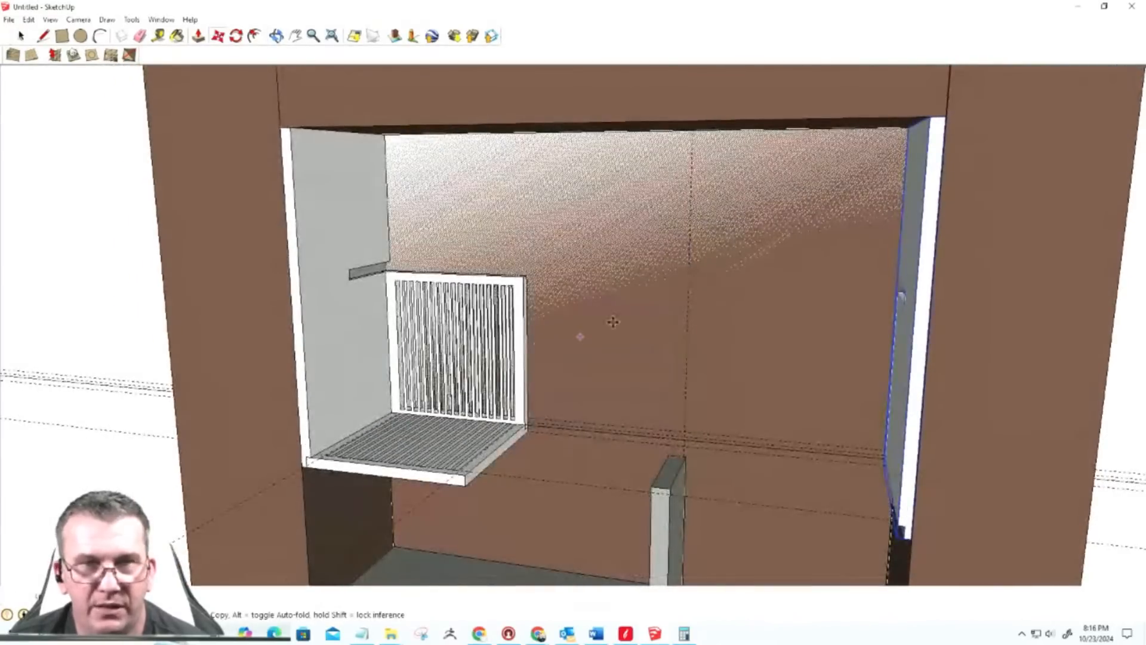
{"action": "scroll", "coordinate": [615, 310], "scroll_direction": "down", "scroll_amount": 5}
{"action": "scroll", "coordinate": [678, 282], "scroll_direction": "up", "scroll_amount": 3}
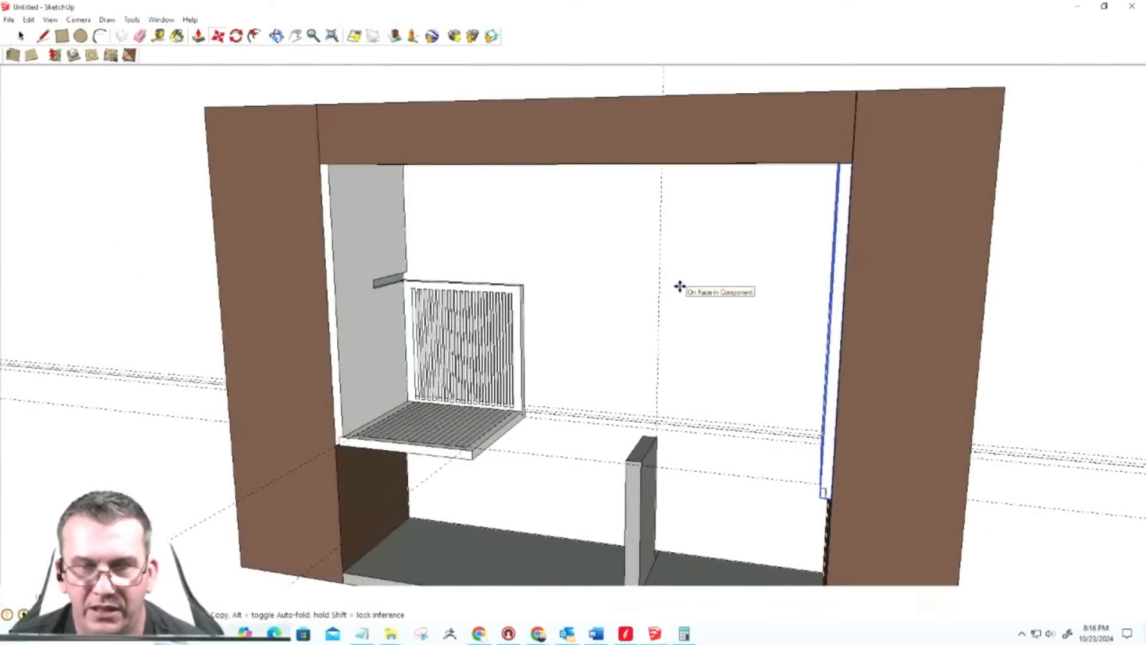
Step: Hide the brown outer frame surrounding the side panels
{"action": "key", "text": "space"}
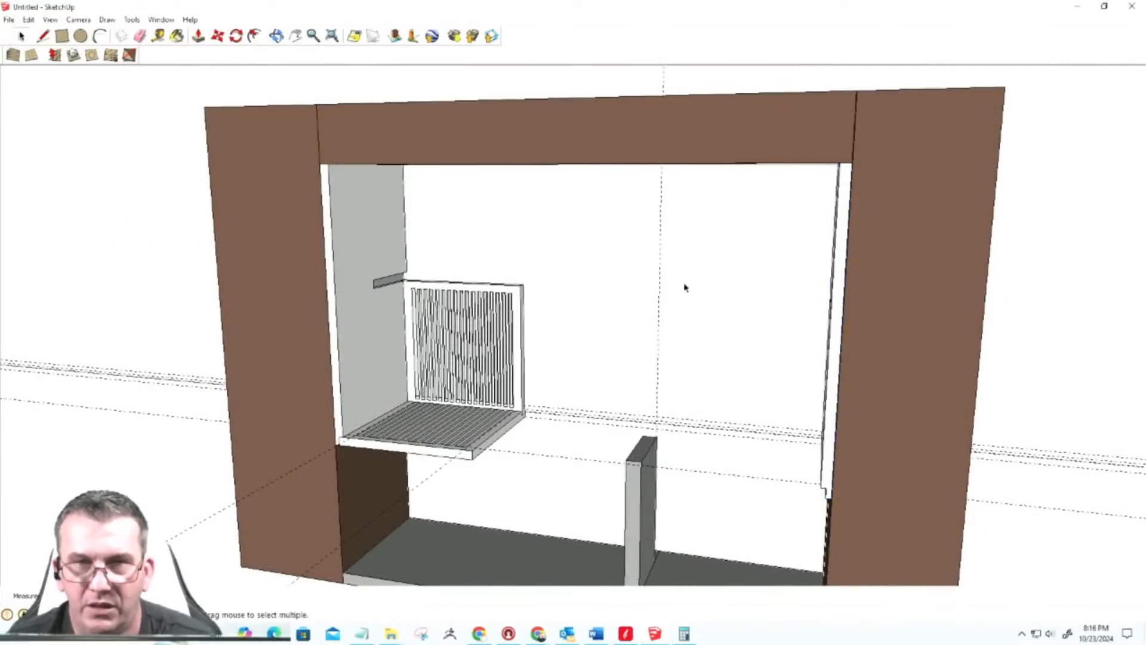
{"action": "right_click", "coordinate": [686, 269]}
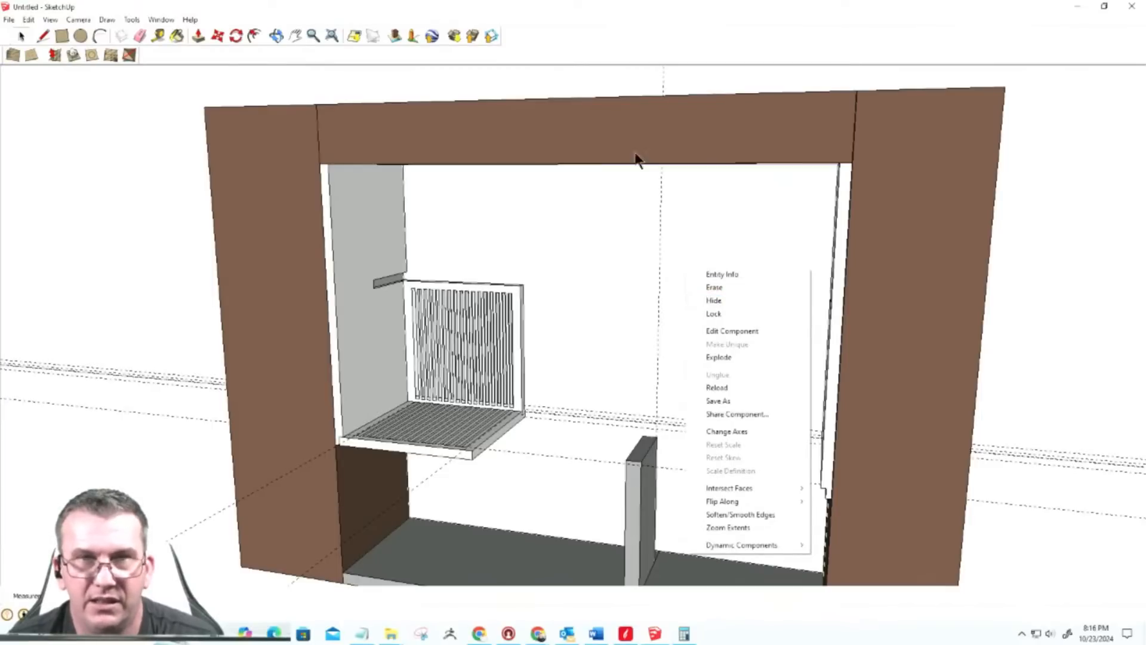
{"action": "left_click", "coordinate": [625, 129]}
{"action": "right_click", "coordinate": [625, 130]}
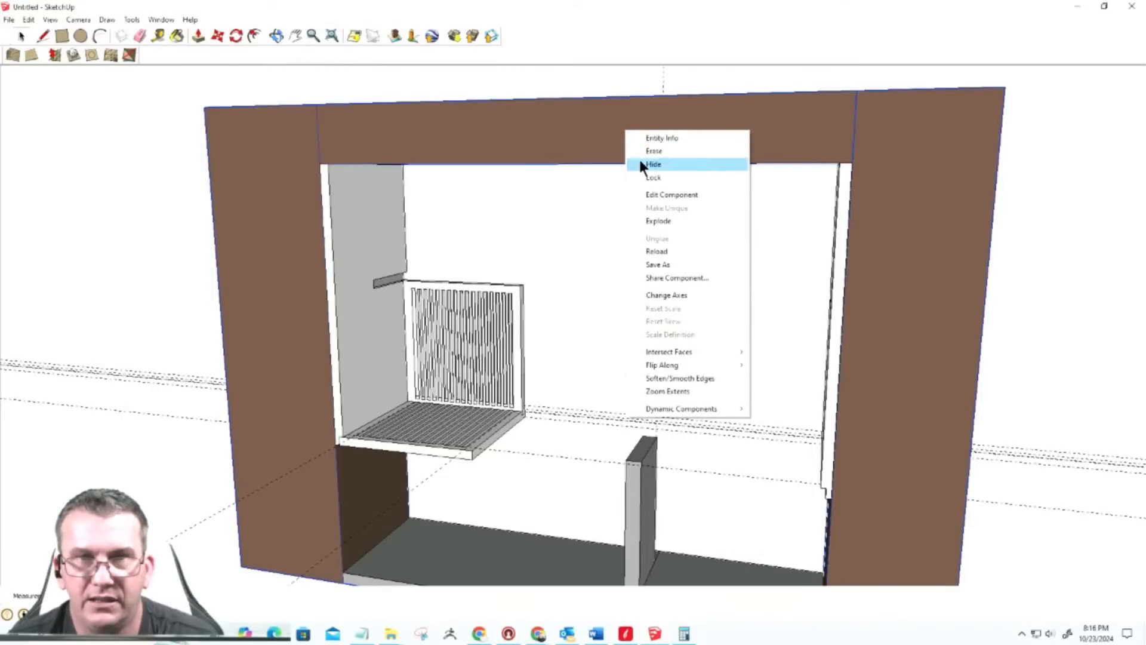
{"action": "left_click", "coordinate": [639, 160]}
{"action": "middle_click_drag", "start_coordinate": [607, 299], "coordinate": [560, 335]}
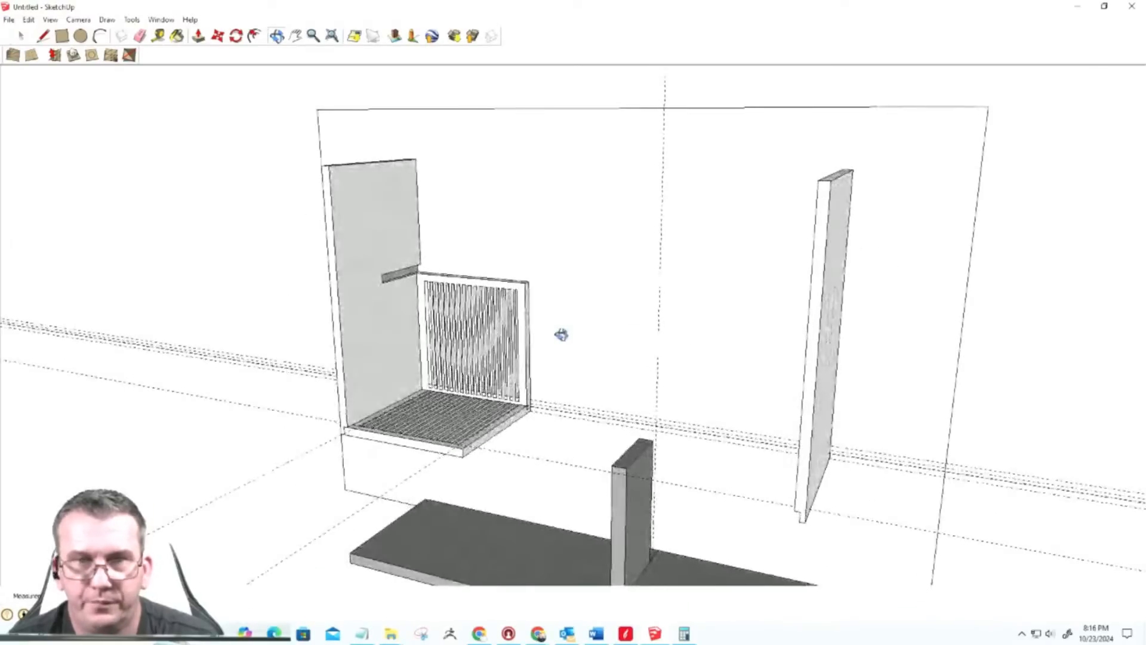
Step: Draw a rectangle filling the floor of the upper groove in the side panel beside the slatted rack
{"action": "left_click", "coordinate": [67, 37]}
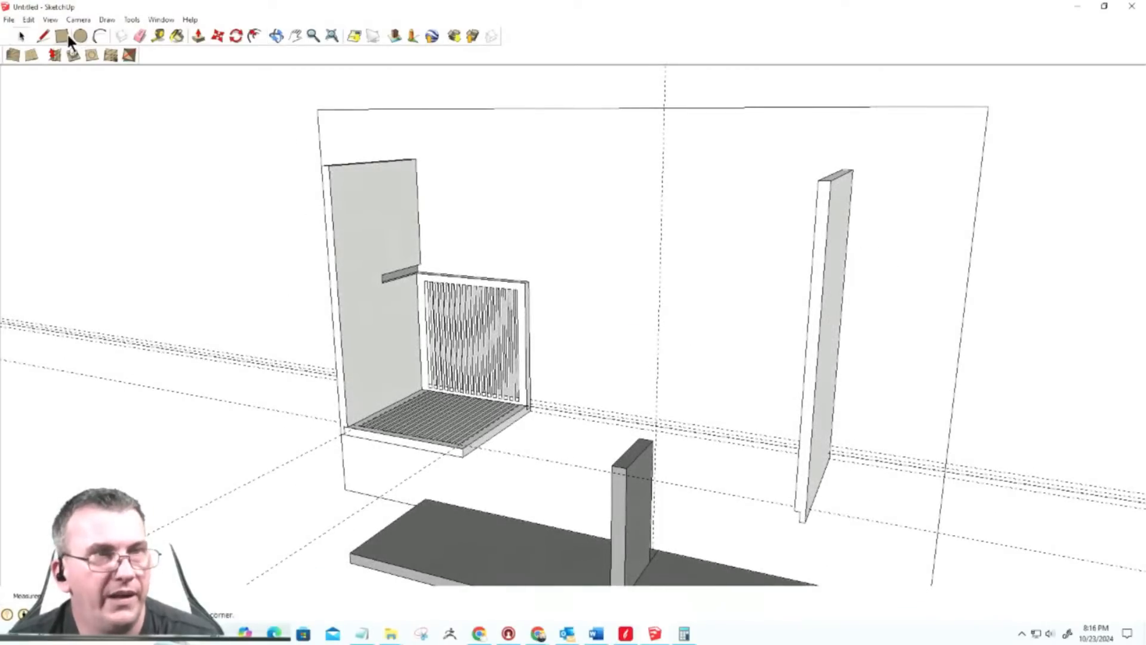
{"action": "scroll", "coordinate": [420, 270], "scroll_direction": "up", "scroll_amount": 5}
{"action": "middle_click_drag", "start_coordinate": [519, 271], "coordinate": [235, 267]}
{"action": "scroll", "coordinate": [474, 239], "scroll_direction": "up", "scroll_amount": 5}
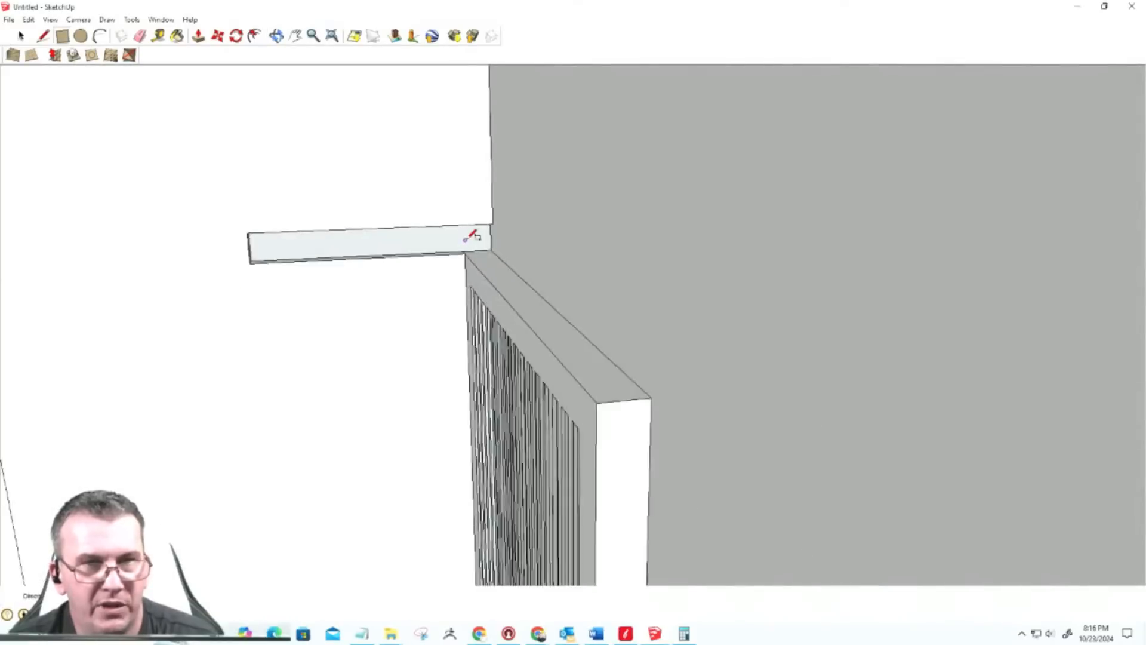
{"action": "scroll", "coordinate": [493, 241], "scroll_direction": "down", "scroll_amount": 2}
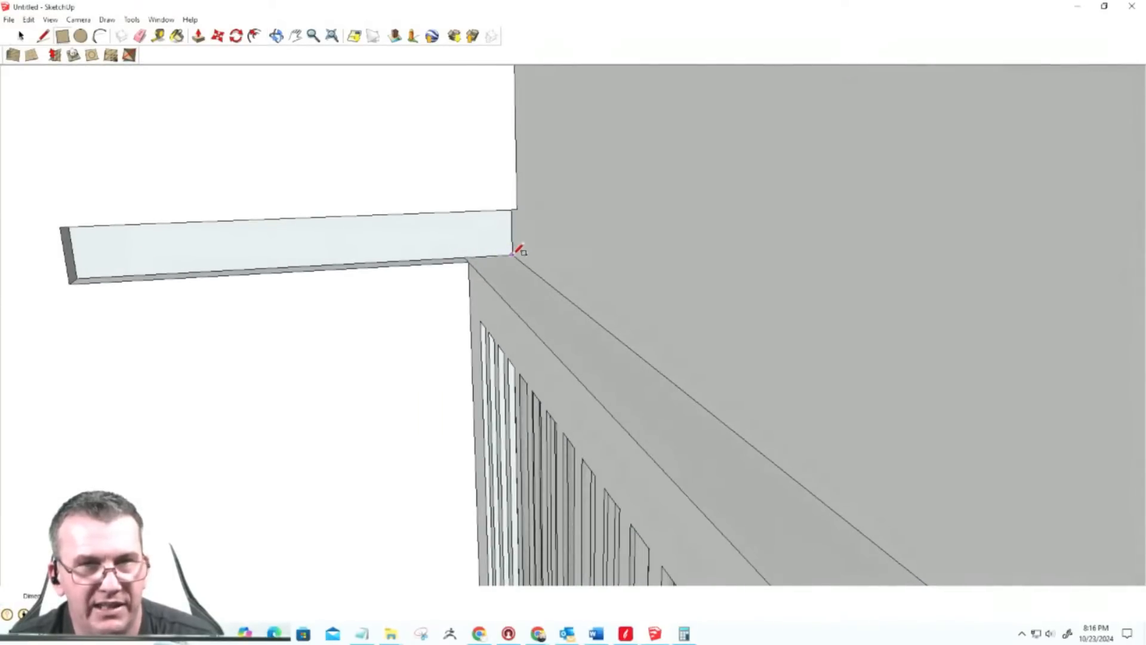
{"action": "left_click", "coordinate": [513, 242]}
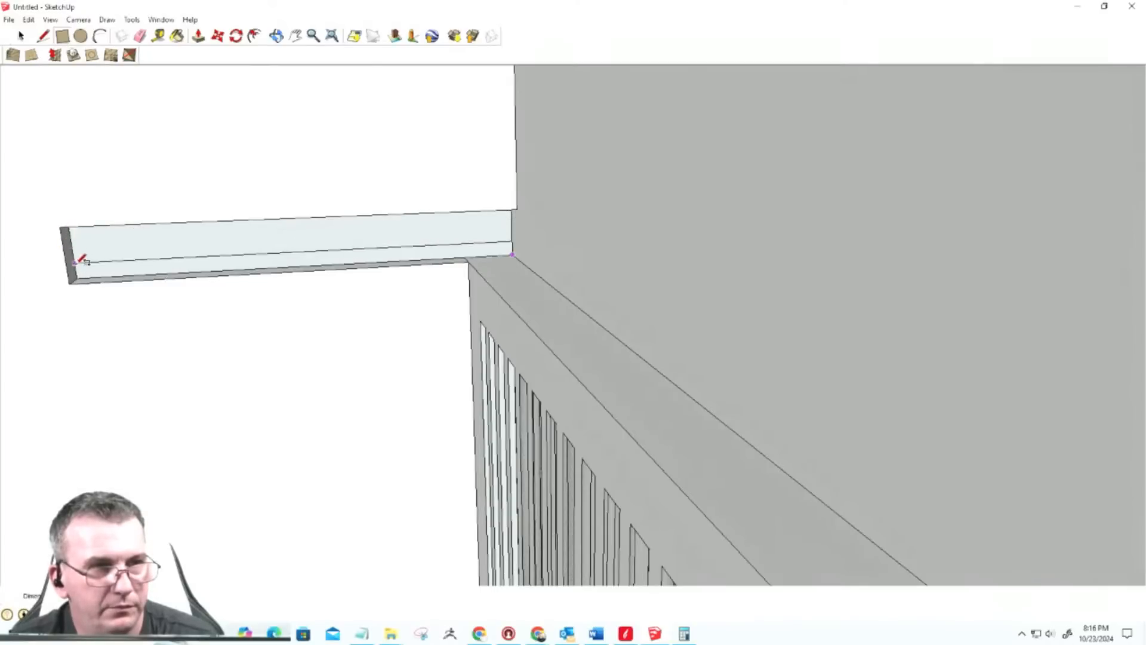
{"action": "left_click", "coordinate": [76, 250]}
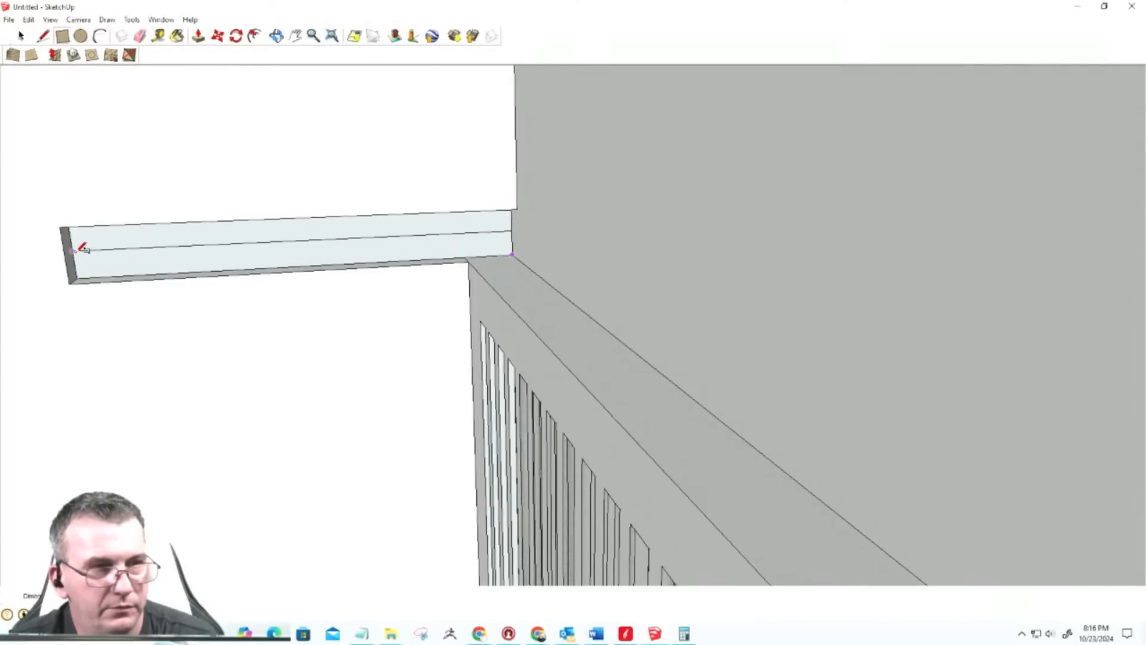
{"action": "middle_click_drag", "start_coordinate": [85, 245], "coordinate": [175, 177]}
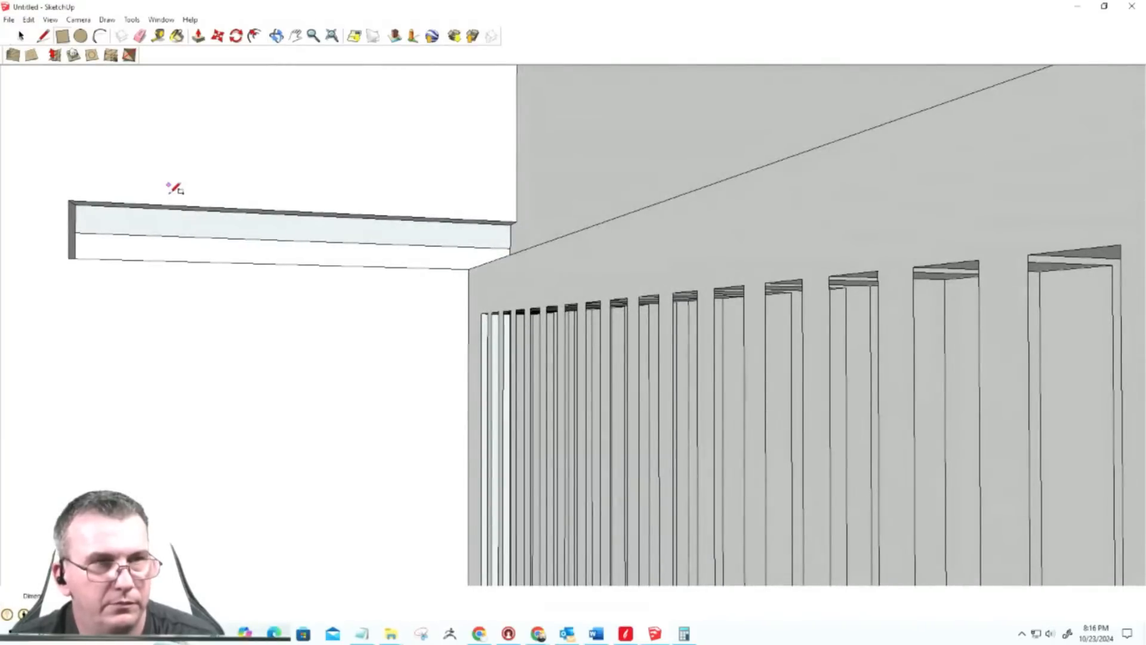
{"action": "key", "text": "m"}
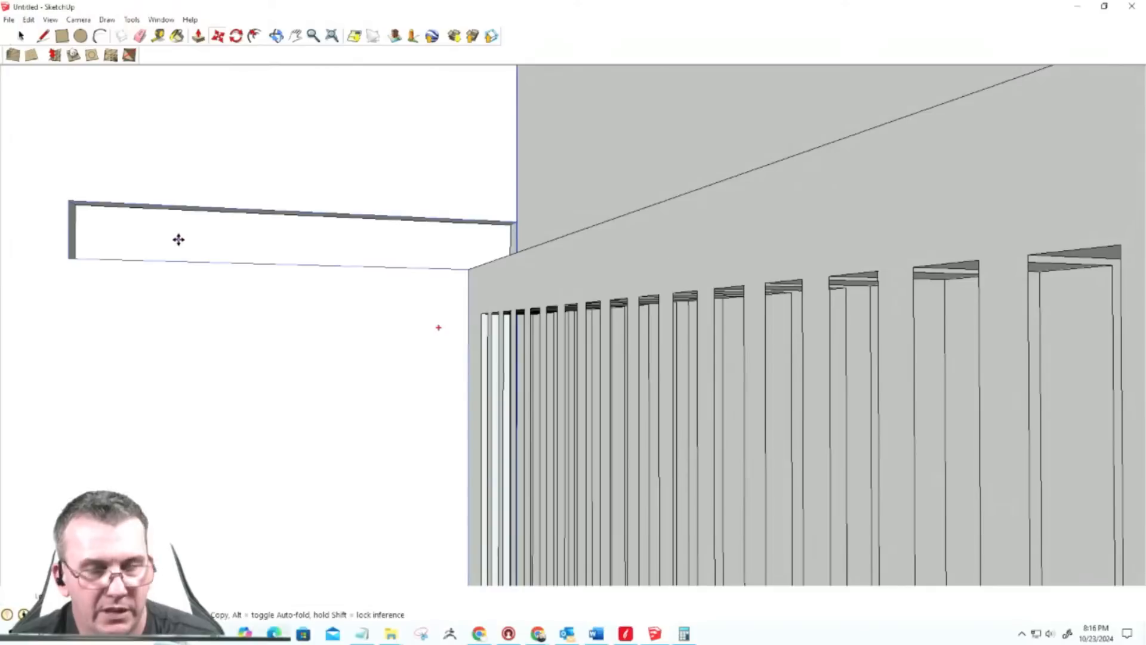
{"action": "key", "text": "p"}
{"action": "scroll", "coordinate": [268, 266], "scroll_direction": "down", "scroll_amount": 5}
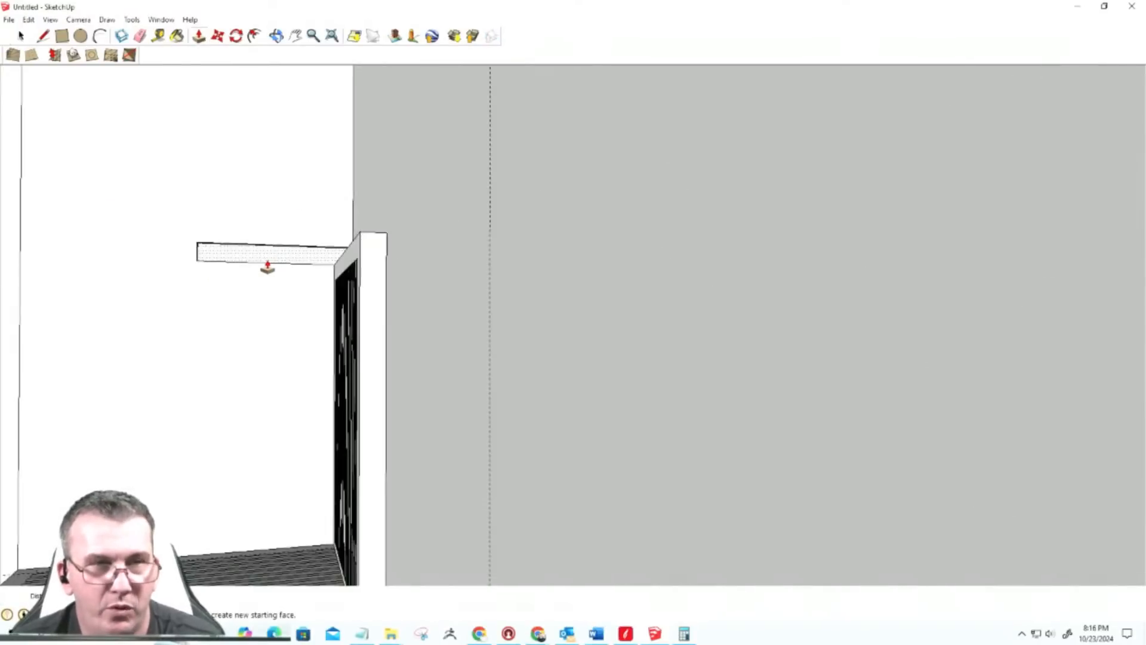
{"action": "scroll", "coordinate": [270, 266], "scroll_direction": "down", "scroll_amount": 10}
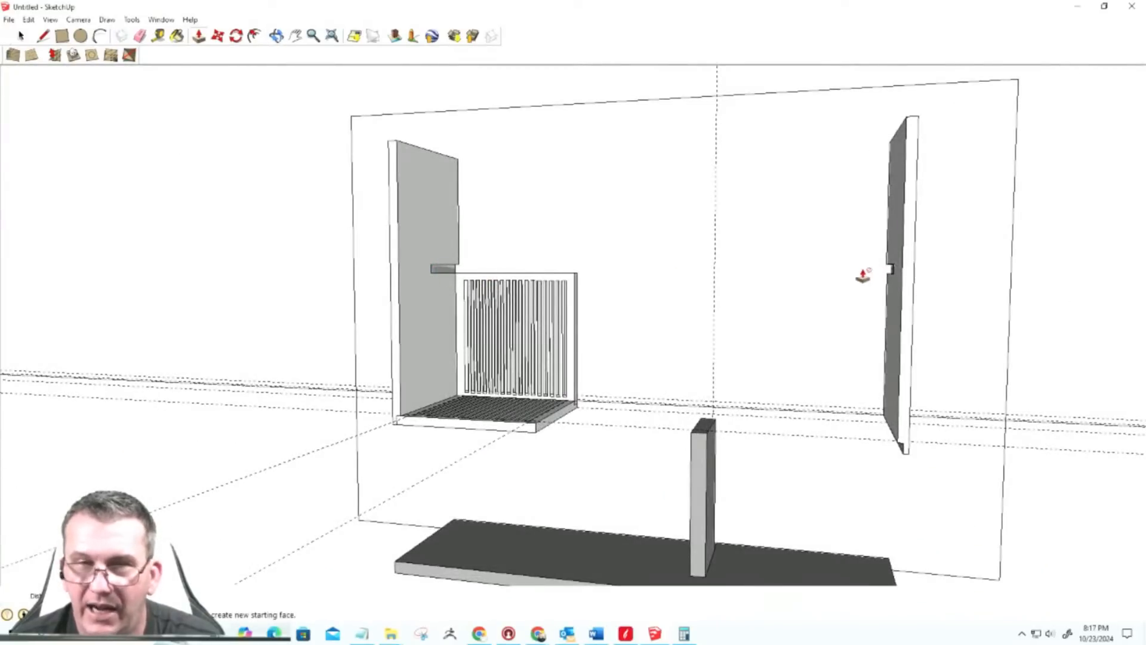
Step: Measure the distance from the groove in one side panel to the matching groove in the opposite panel
{"action": "key", "text": "t"}
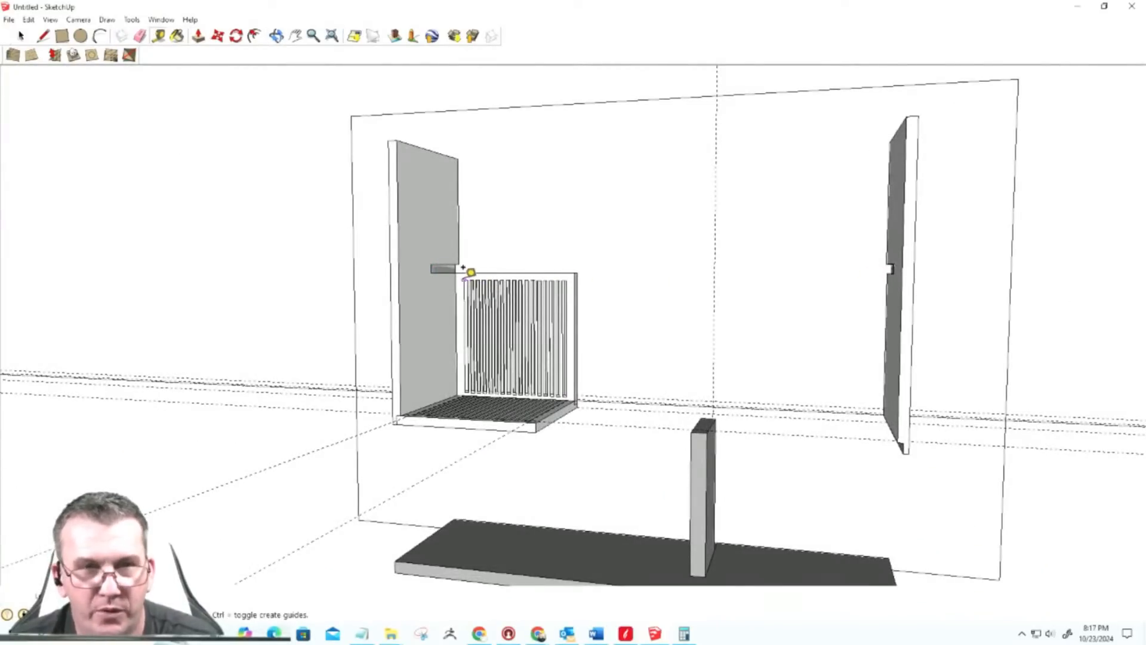
{"action": "scroll", "coordinate": [464, 267], "scroll_direction": "up", "scroll_amount": 5}
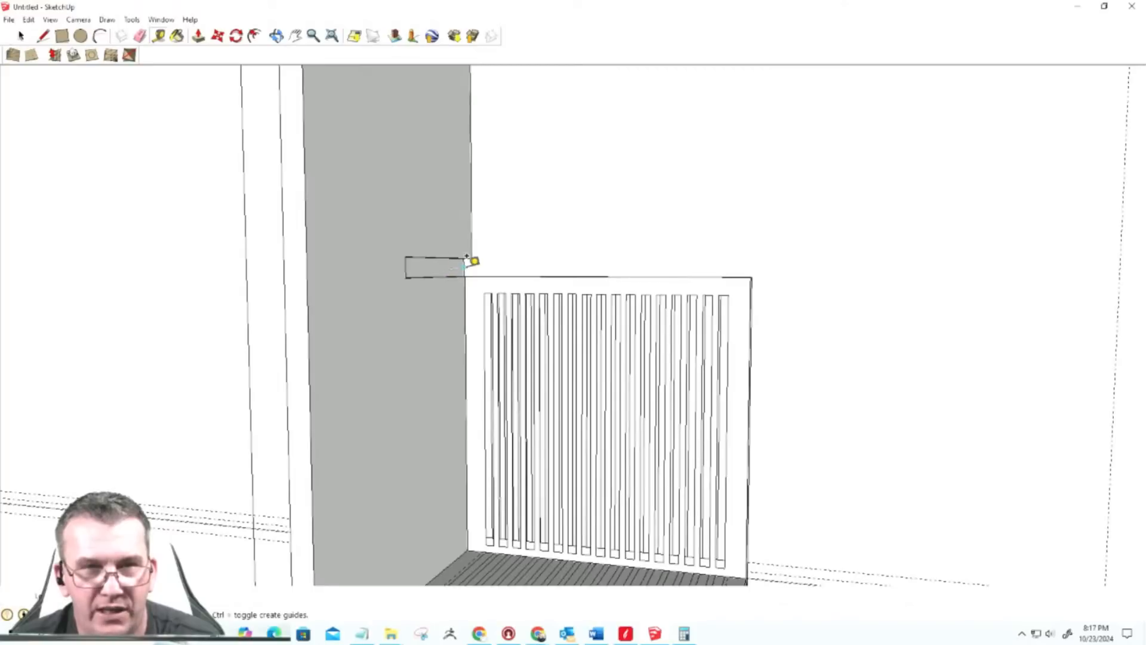
{"action": "left_click", "coordinate": [464, 257]}
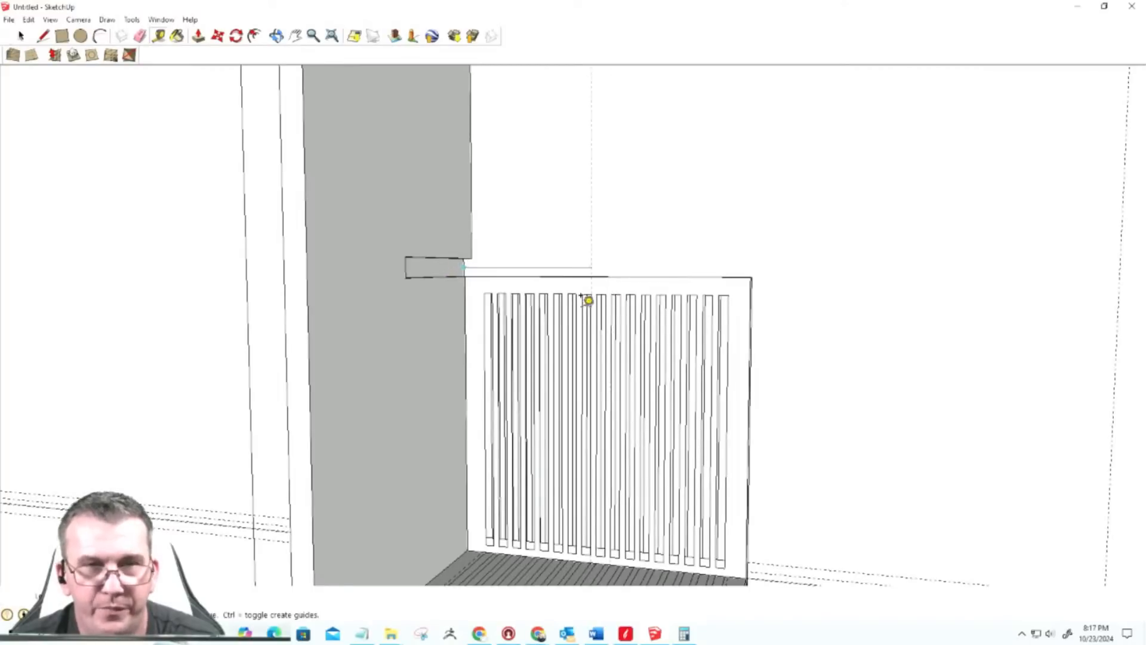
{"action": "scroll", "coordinate": [574, 300], "scroll_direction": "down", "scroll_amount": 5}
{"action": "scroll", "coordinate": [714, 286], "scroll_direction": "up", "scroll_amount": 3}
{"action": "middle_click_drag", "start_coordinate": [919, 291], "coordinate": [1054, 323]}
{"action": "scroll", "coordinate": [927, 276], "scroll_direction": "up", "scroll_amount": 2}
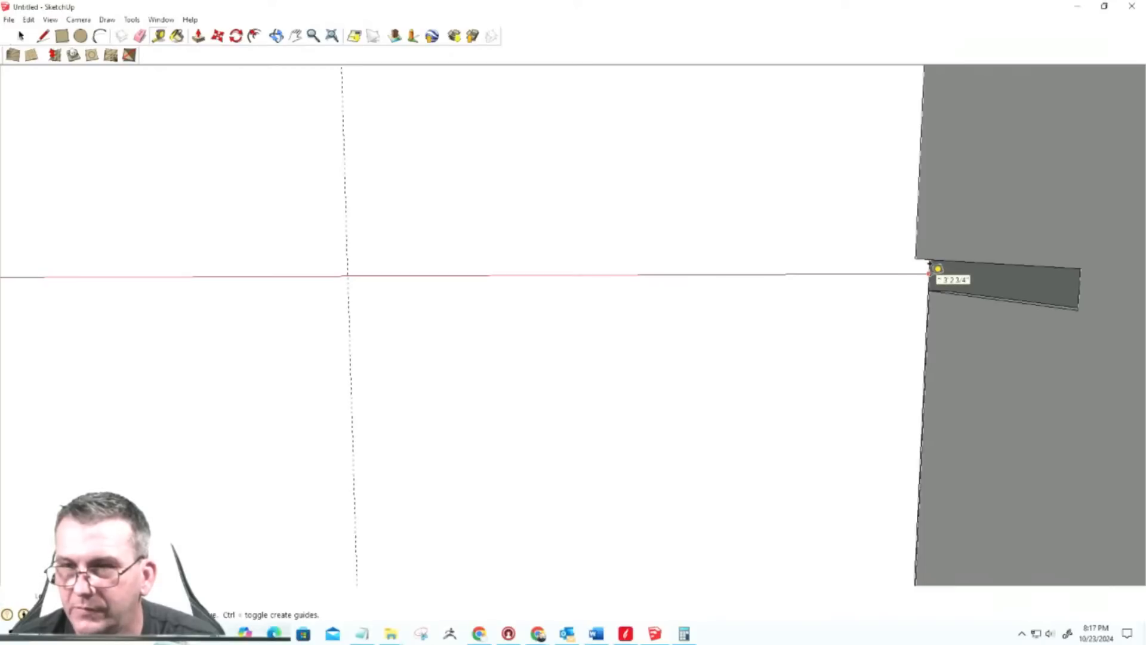
{"action": "key", "text": "Escape"}
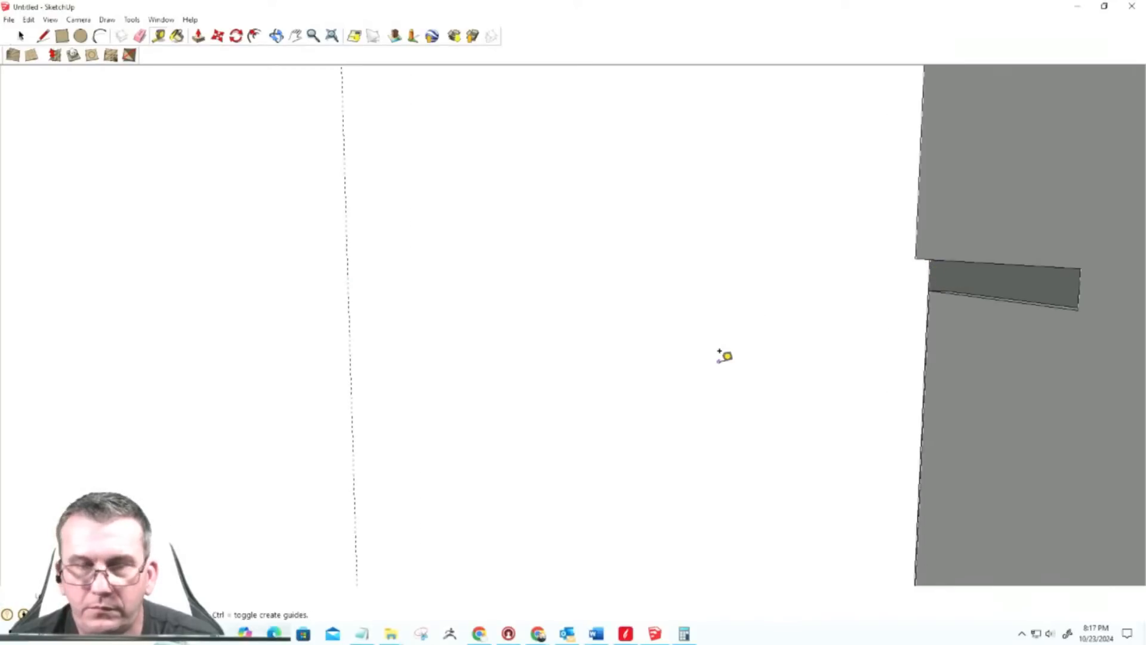
Step: Extrude the groove rectangle across the opening into the opposite side panel's groove to form a shelf
{"action": "scroll", "coordinate": [725, 357], "scroll_direction": "down", "scroll_amount": 10}
{"action": "middle_click_drag", "start_coordinate": [614, 343], "coordinate": [470, 338]}
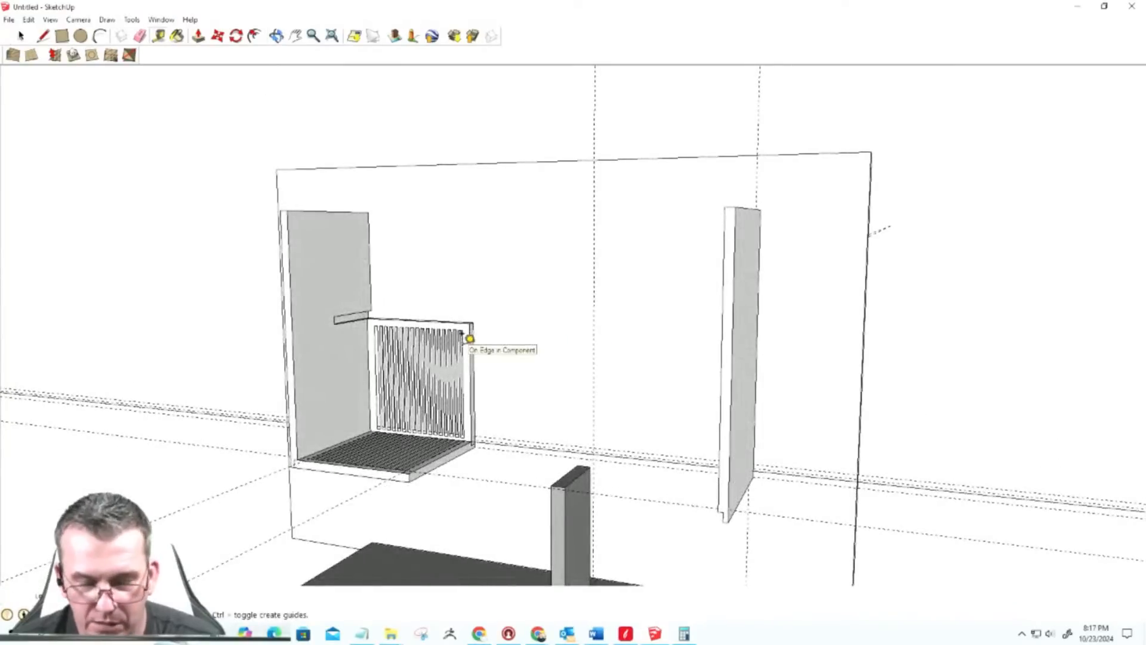
{"action": "key", "text": "p"}
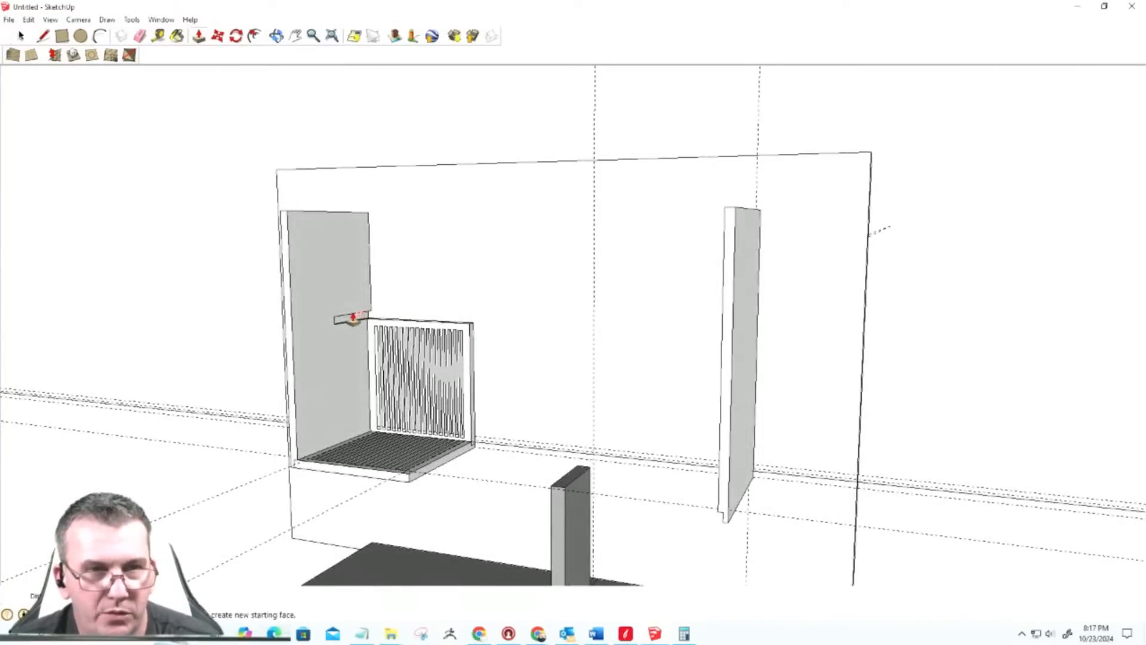
{"action": "scroll", "coordinate": [352, 321], "scroll_direction": "up", "scroll_amount": 4}
{"action": "left_click", "coordinate": [356, 322]}
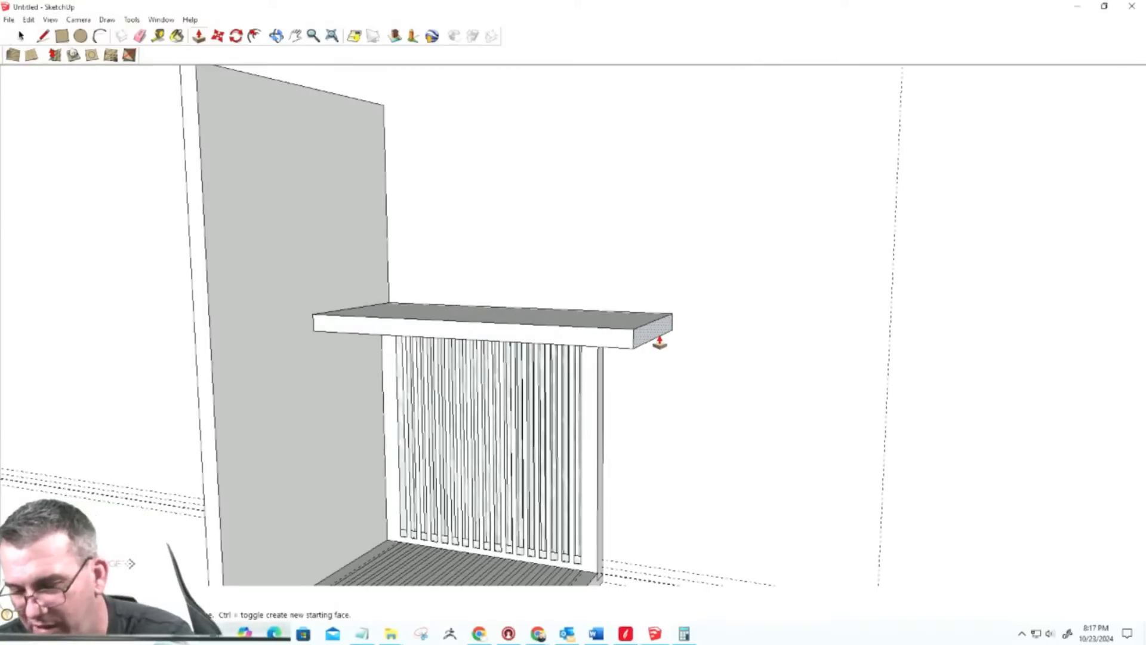
{"action": "key", "text": "Return"}
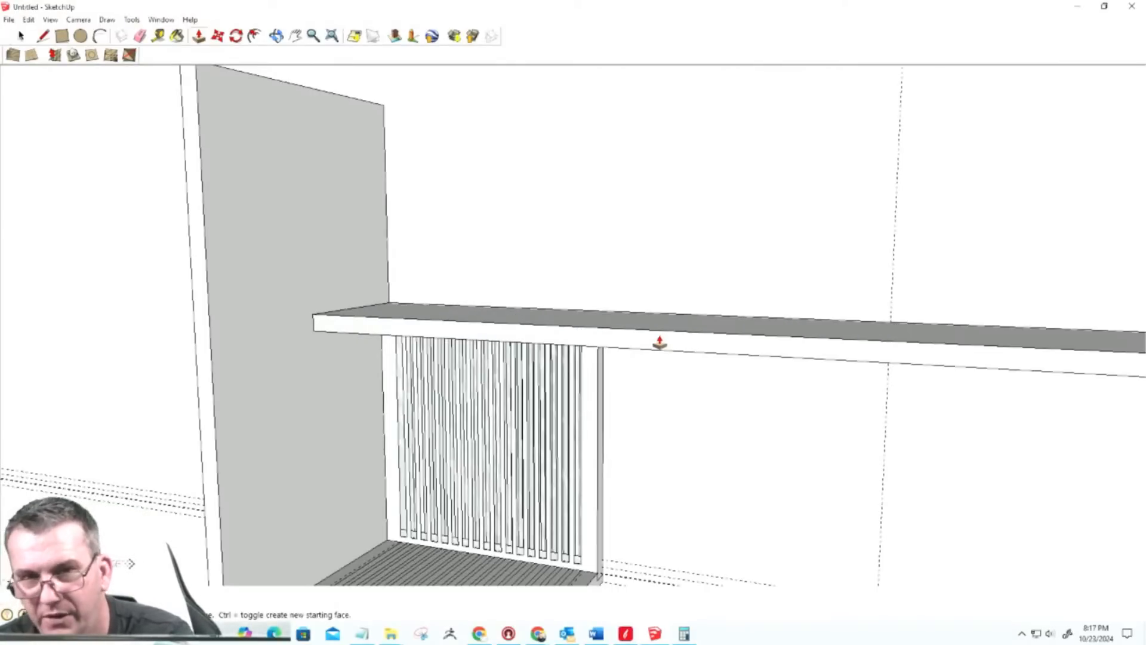
{"action": "middle_click_drag", "start_coordinate": [659, 342], "coordinate": [740, 289]}
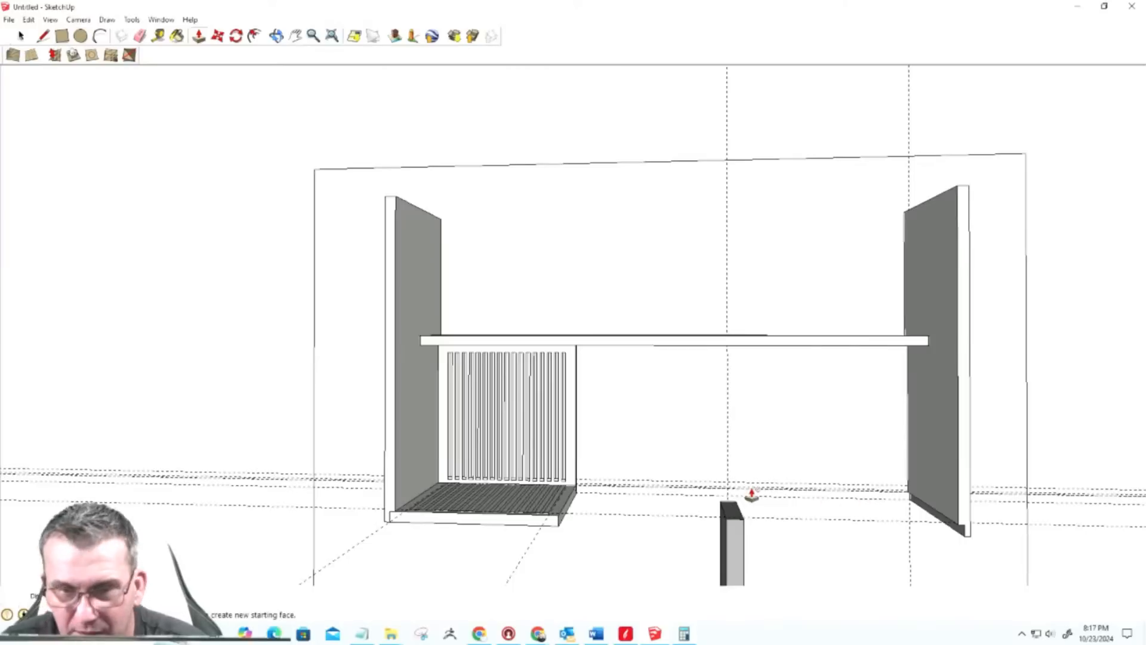
Step: Switch to Chrome and open Amazon in a new browser tab
{"action": "mouse_move", "coordinate": [543, 637]}
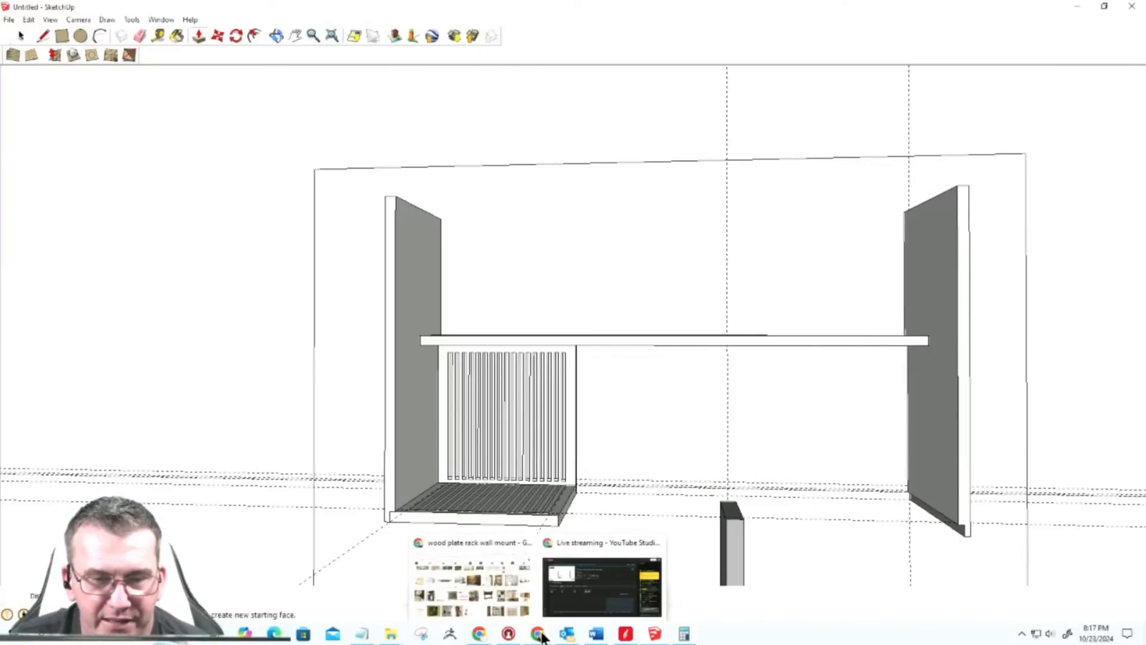
{"action": "left_click", "coordinate": [476, 558]}
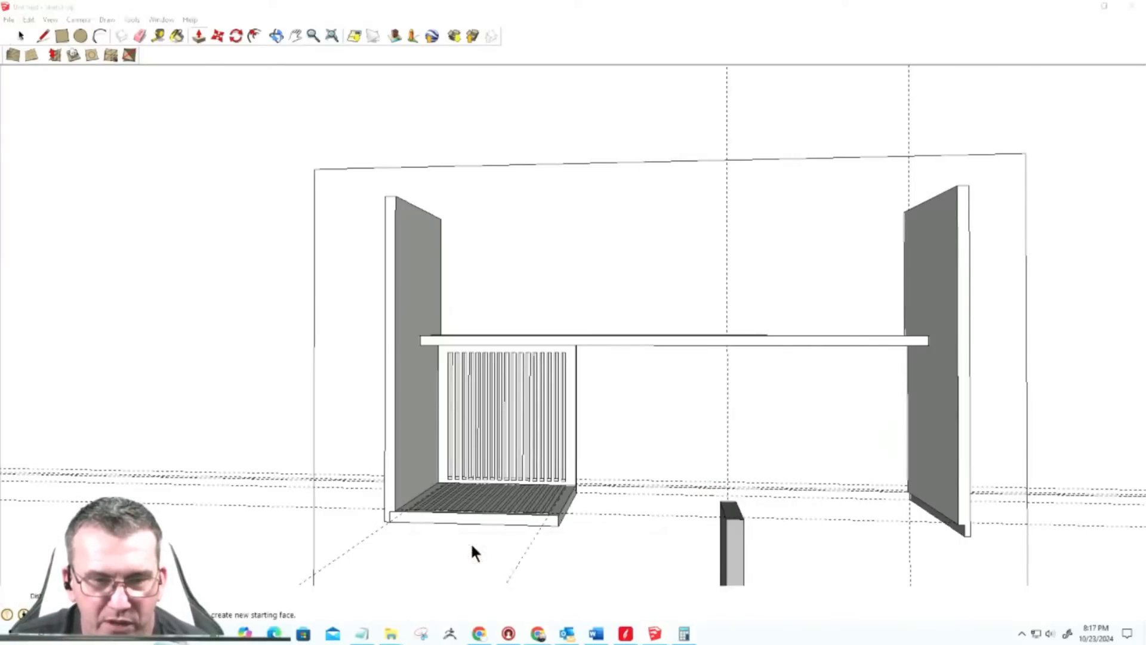
{"action": "left_click", "coordinate": [1025, 13]}
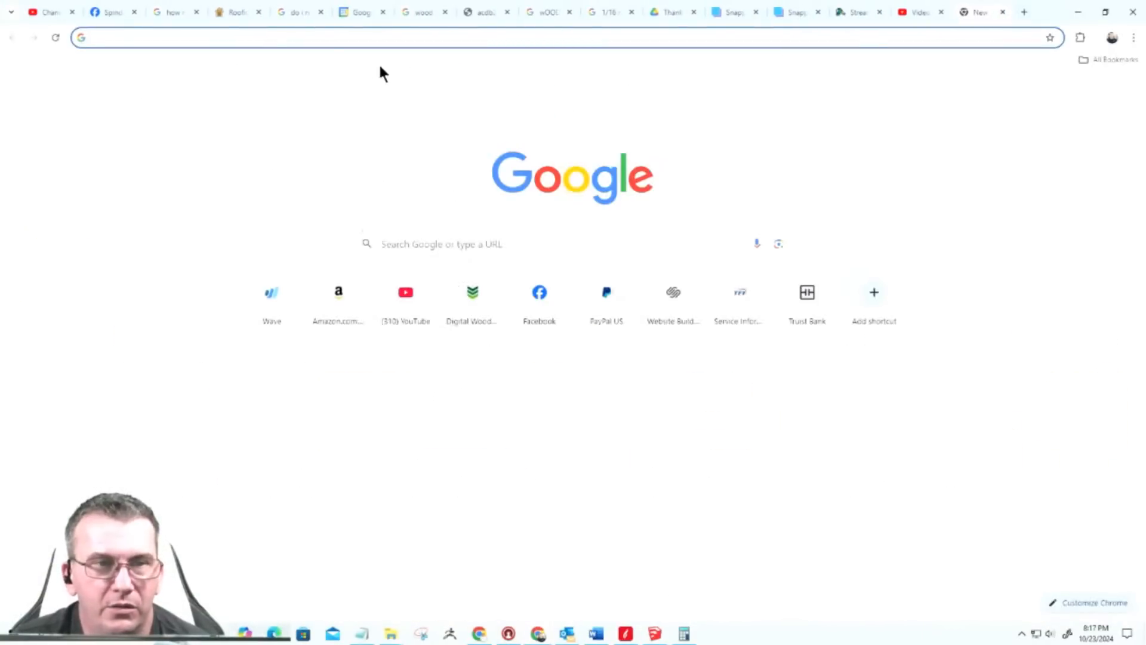
{"action": "left_click", "coordinate": [338, 311]}
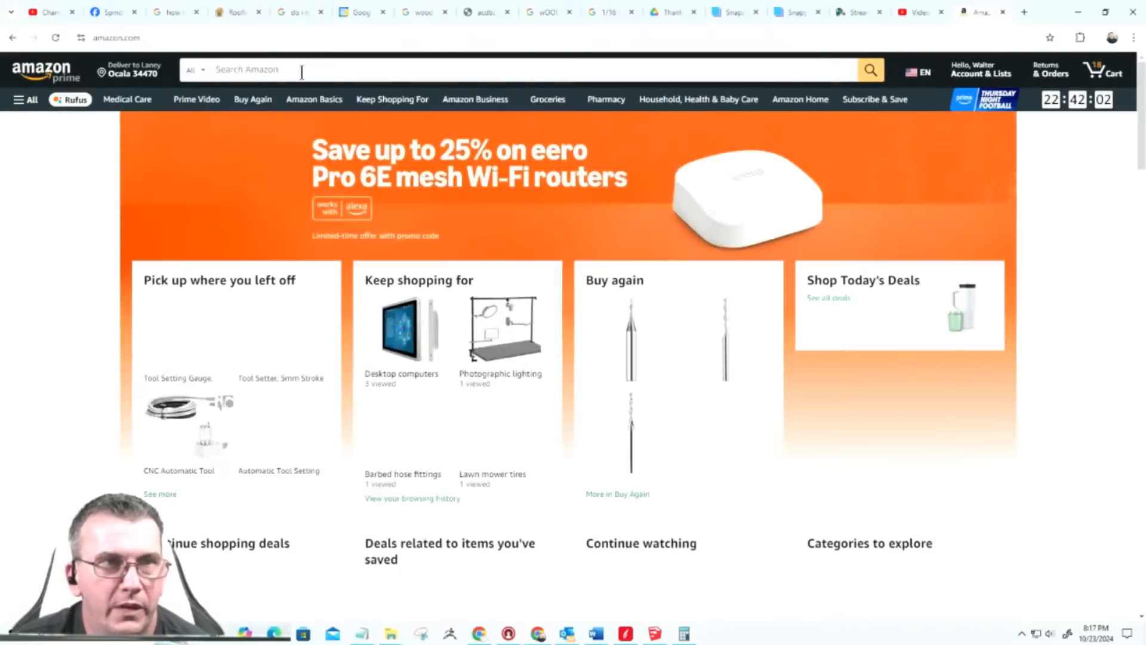
Step: Search Amazon for "Kitchen soap Dispenser"
{"action": "left_click", "coordinate": [302, 70]}
{"action": "type", "text": "Kitche"}
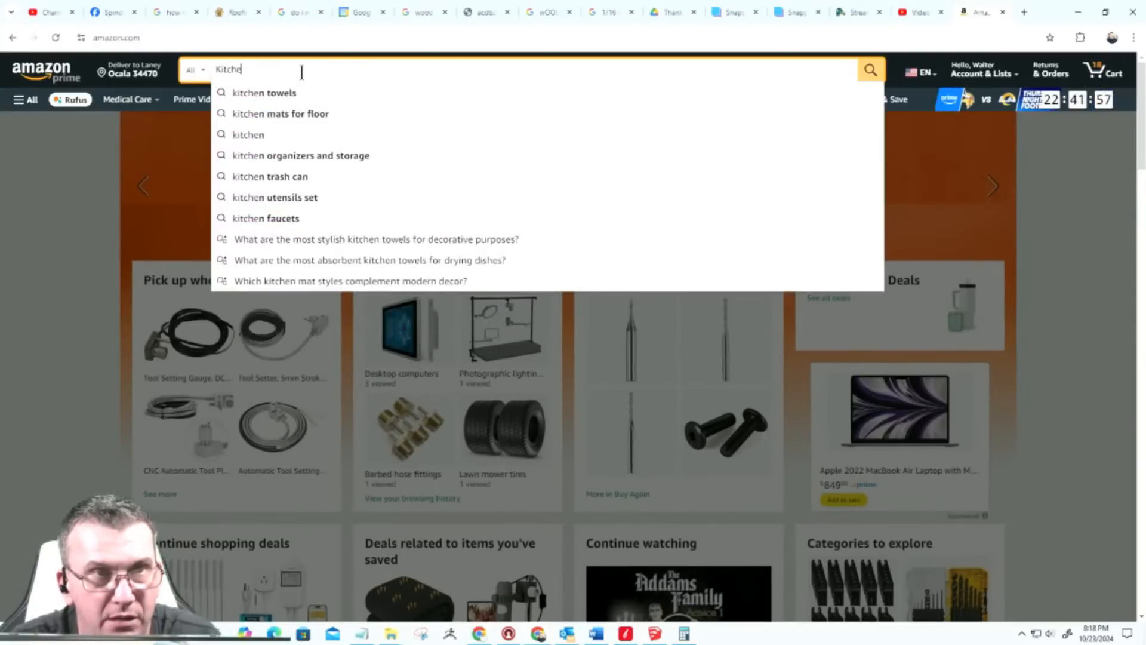
{"action": "type", "text": "n soap "}
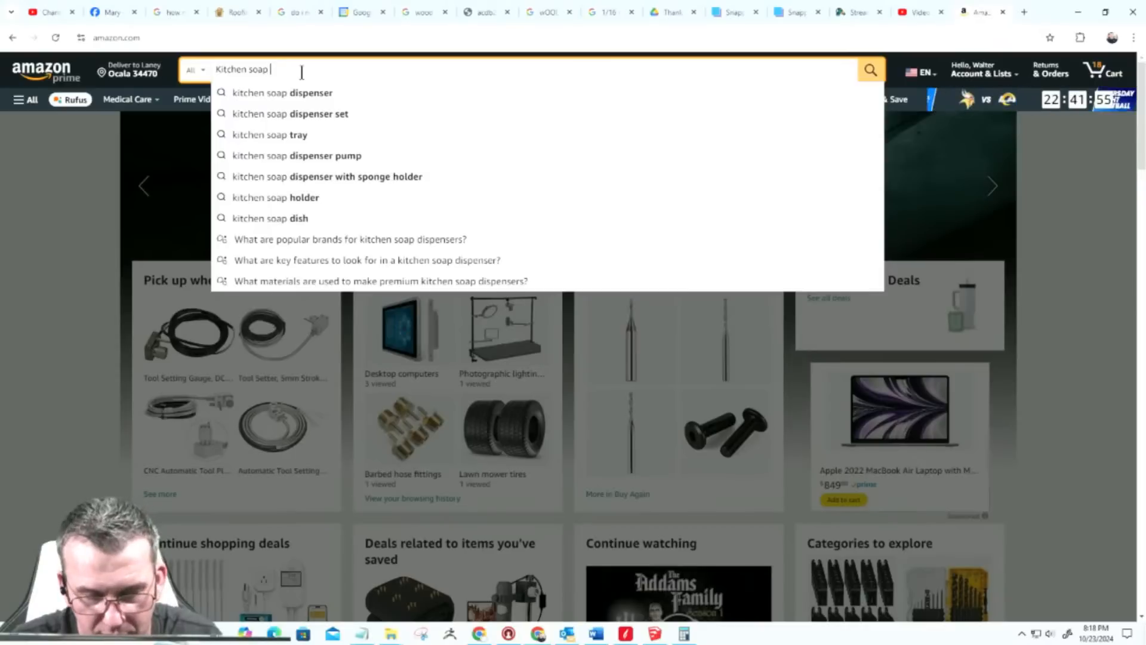
{"action": "type", "text": "Dispenser"}
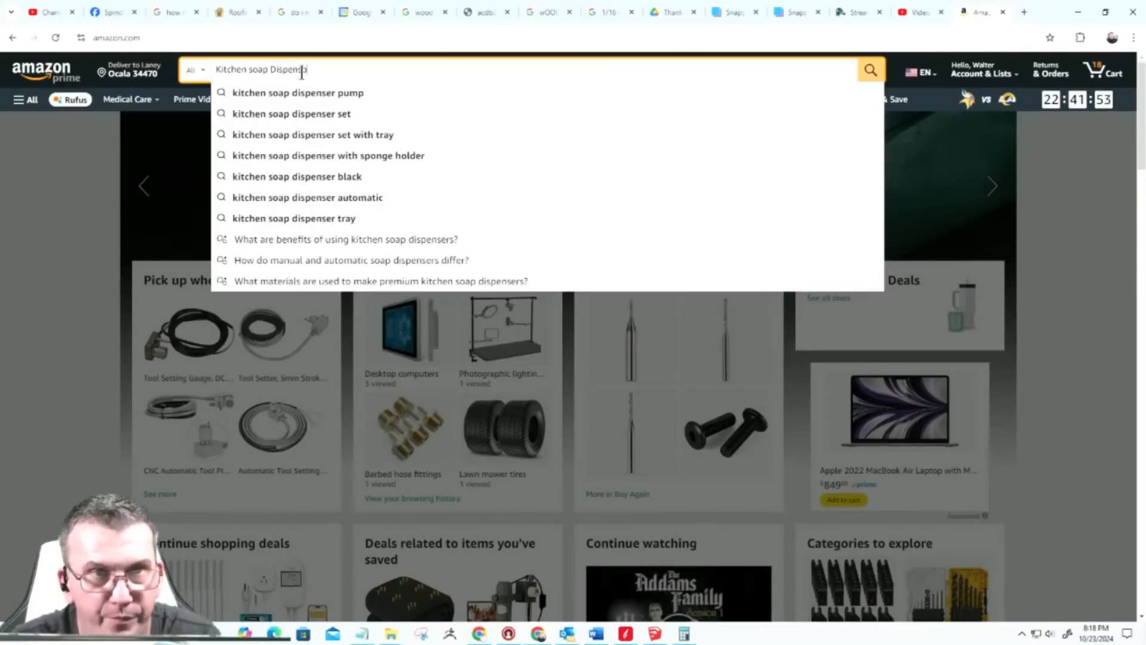
{"action": "key", "text": "Return"}
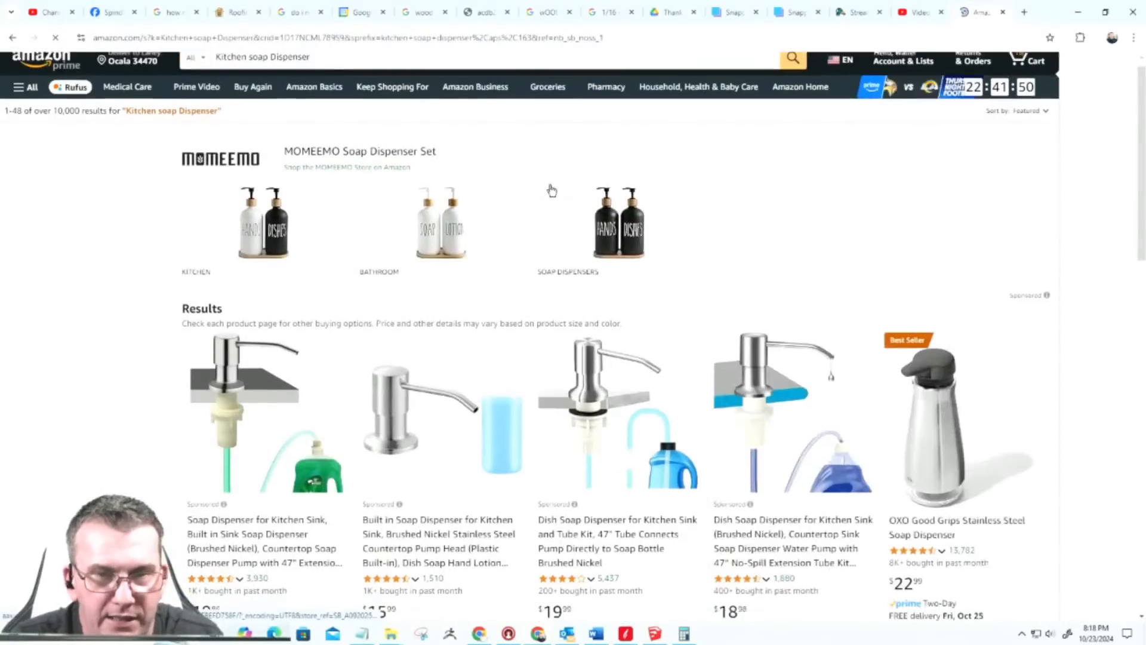
Step: Browse the Amazon search results to compare the shapes and sizes of the kitchen soap dispensers
{"action": "scroll", "coordinate": [243, 219], "scroll_direction": "down", "scroll_amount": 3}
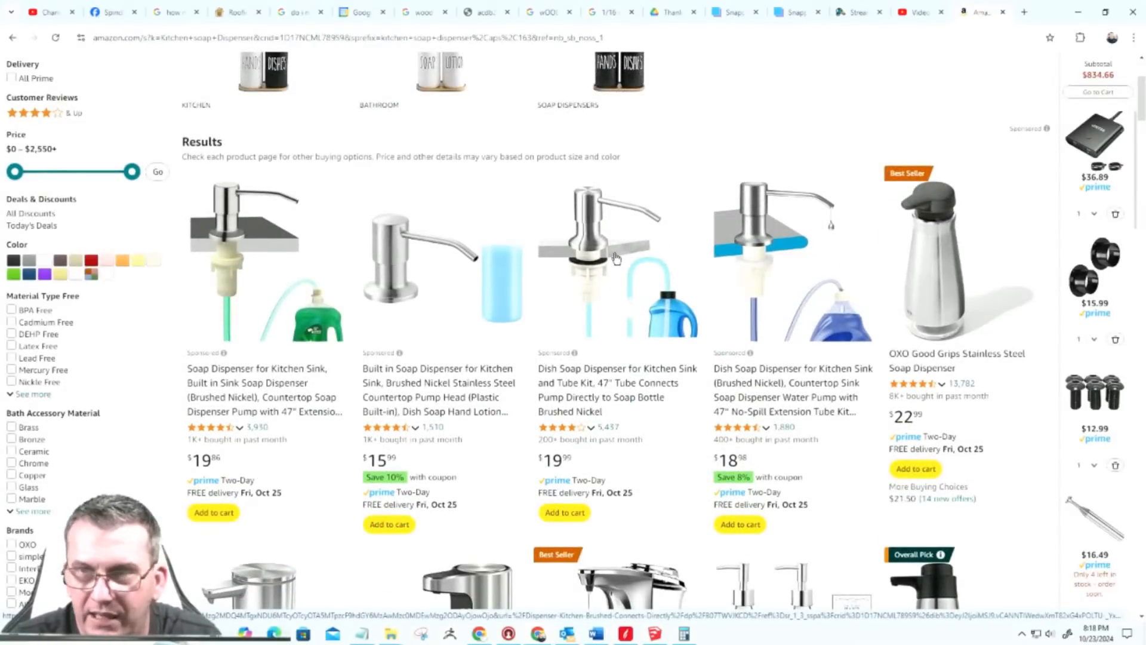
{"action": "scroll", "coordinate": [616, 258], "scroll_direction": "down", "scroll_amount": 5}
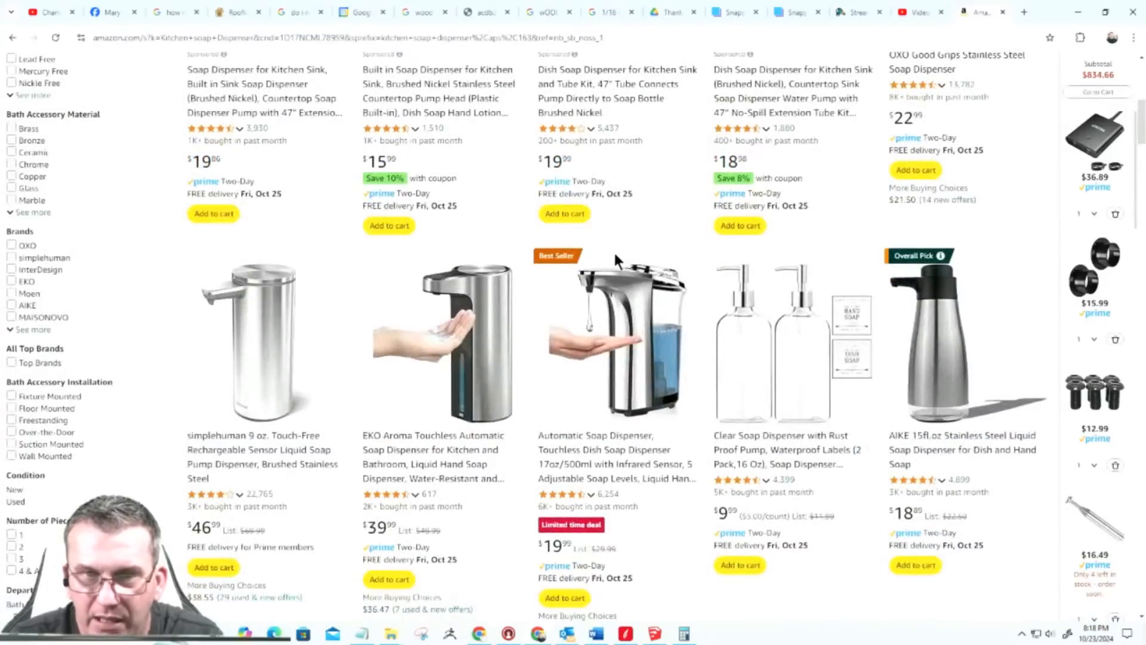
{"action": "scroll", "coordinate": [615, 259], "scroll_direction": "down", "scroll_amount": 15}
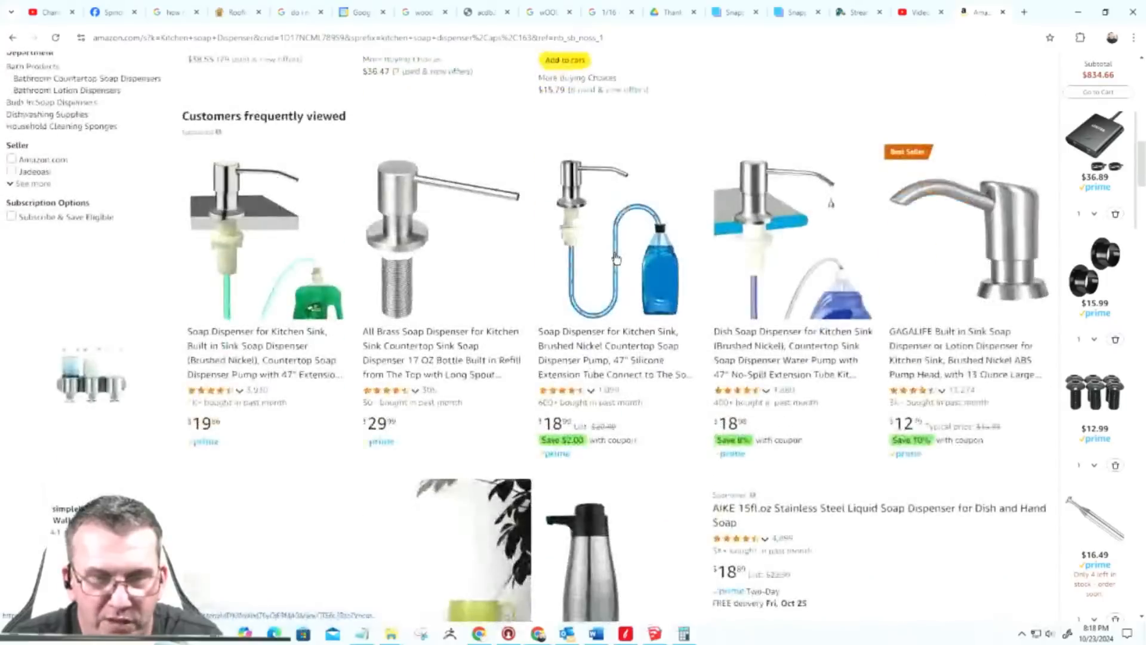
{"action": "scroll", "coordinate": [617, 257], "scroll_direction": "down", "scroll_amount": 6}
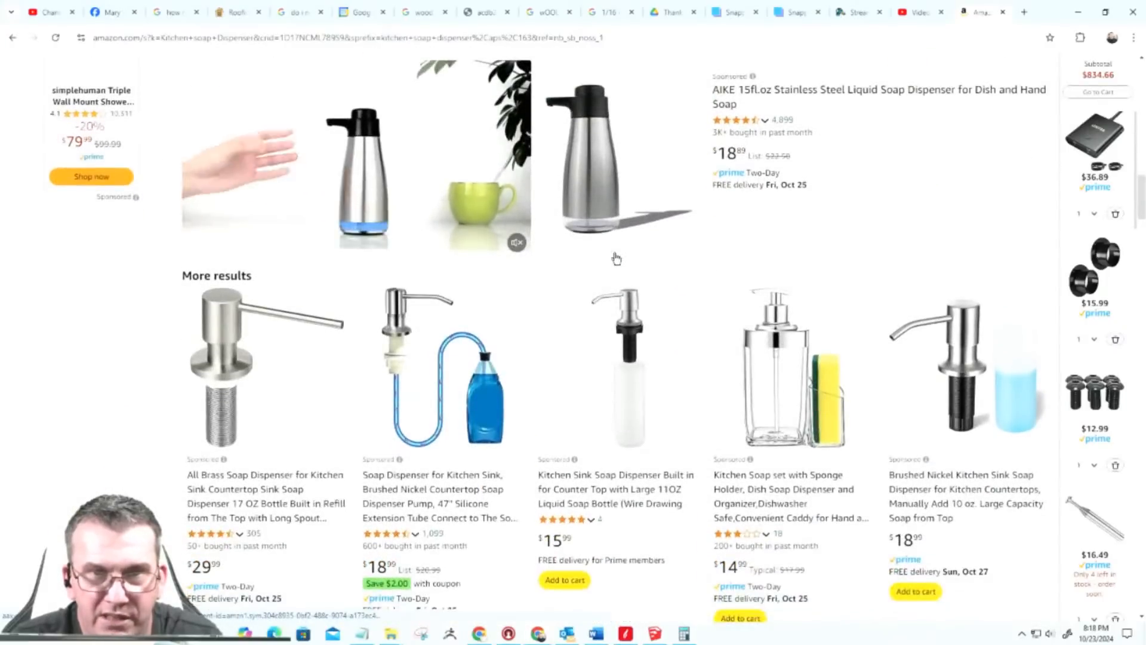
{"action": "scroll", "coordinate": [615, 257], "scroll_direction": "down", "scroll_amount": 2}
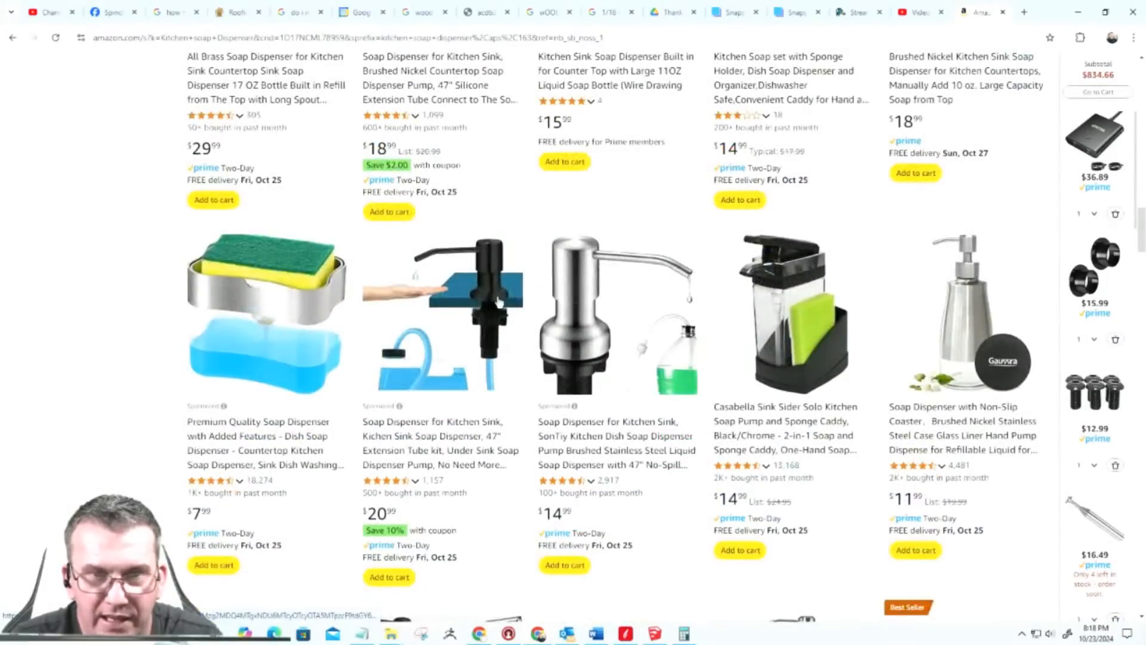
{"action": "scroll", "coordinate": [498, 388], "scroll_direction": "down", "scroll_amount": 6}
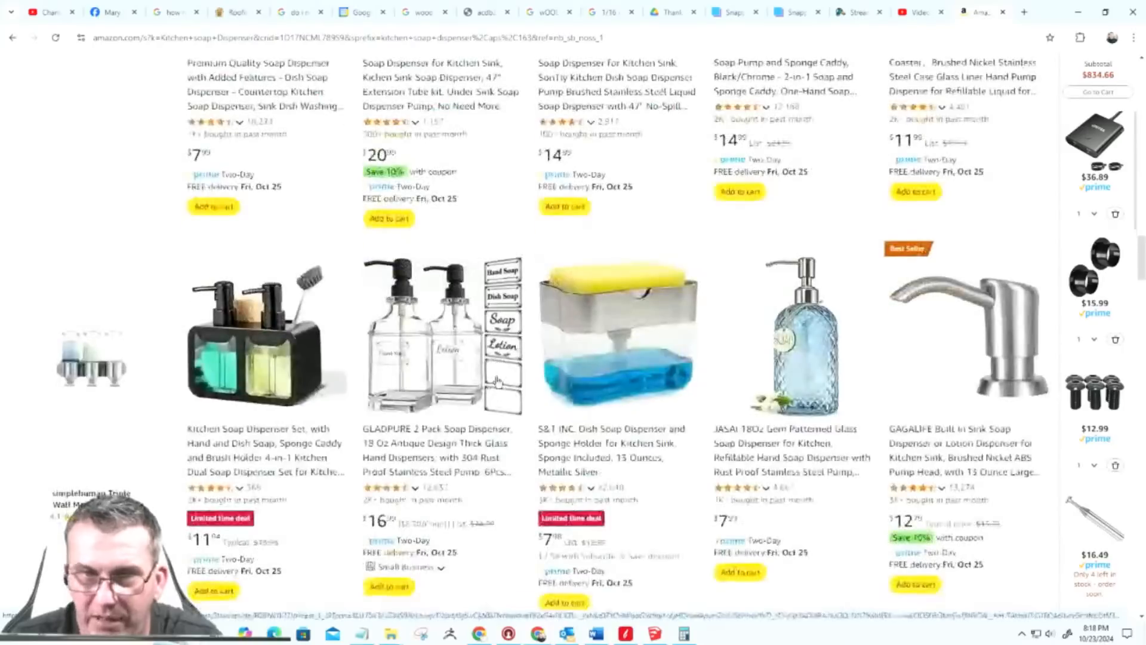
{"action": "scroll", "coordinate": [499, 382], "scroll_direction": "down", "scroll_amount": 10}
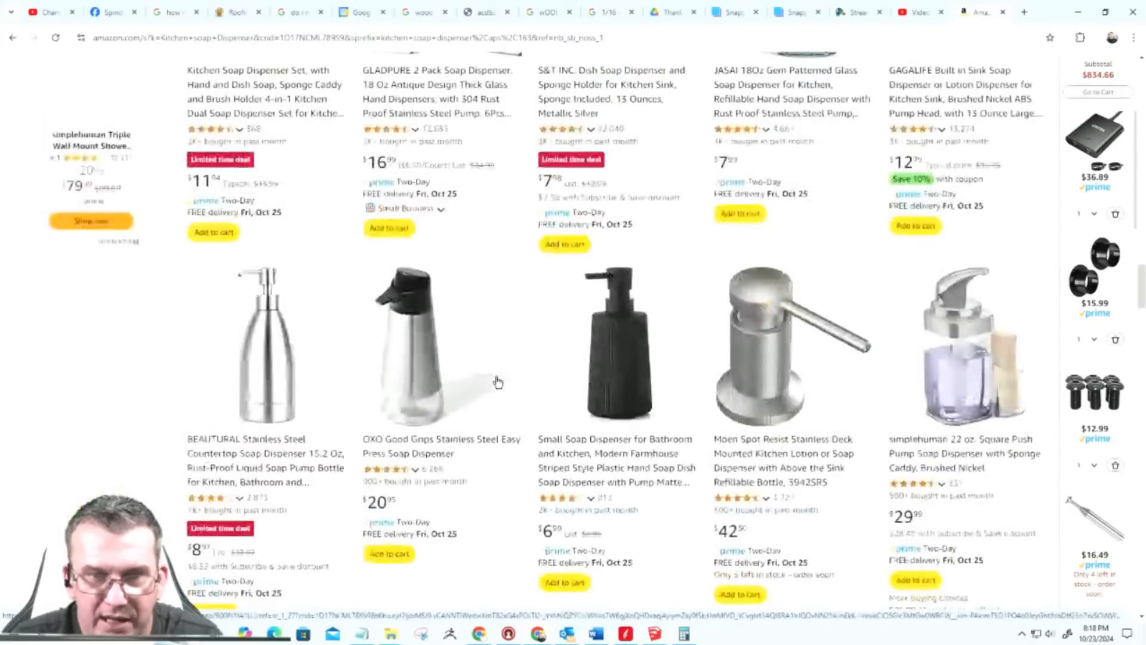
{"action": "scroll", "coordinate": [497, 382], "scroll_direction": "down", "scroll_amount": 3}
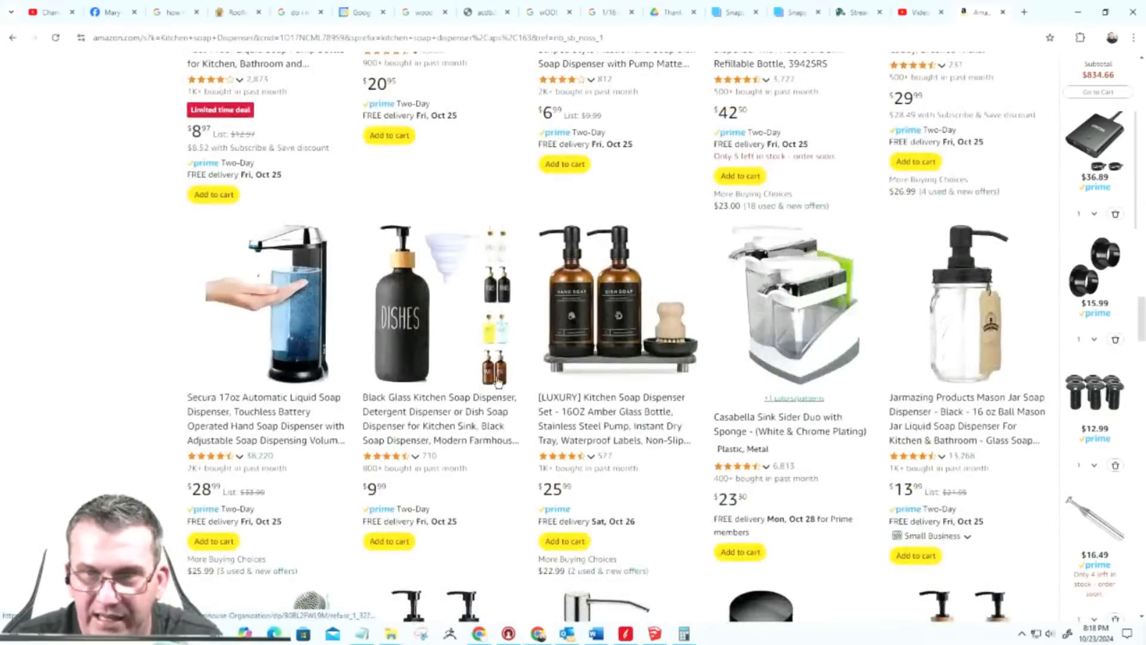
{"action": "scroll", "coordinate": [497, 380], "scroll_direction": "down", "scroll_amount": 6}
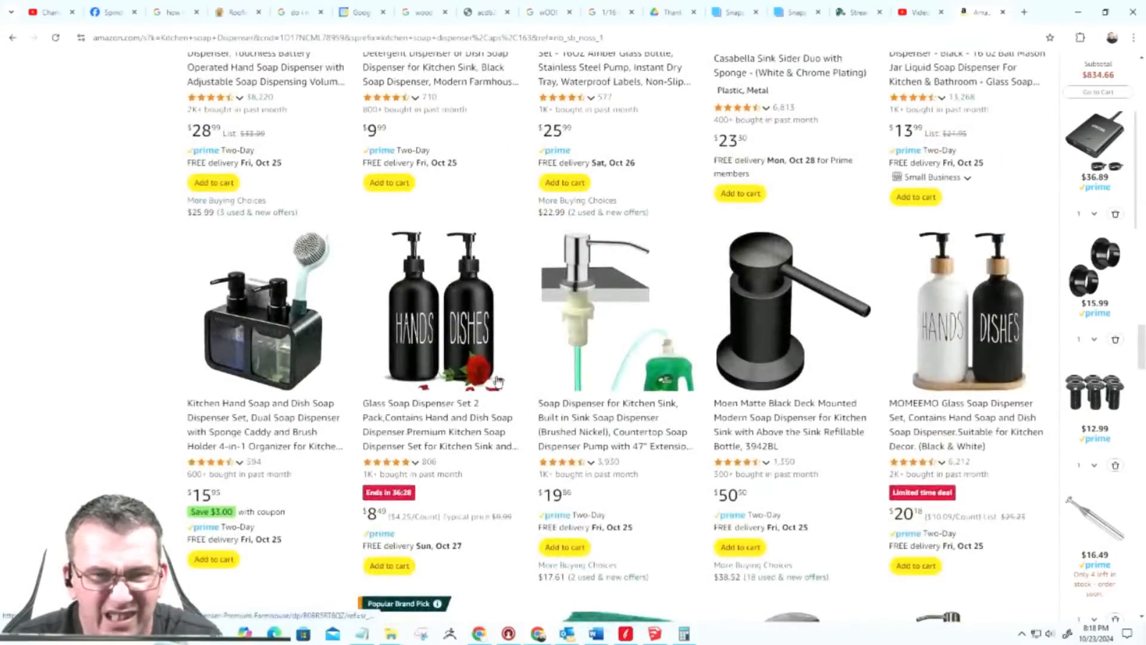
{"action": "scroll", "coordinate": [497, 381], "scroll_direction": "down", "scroll_amount": 13}
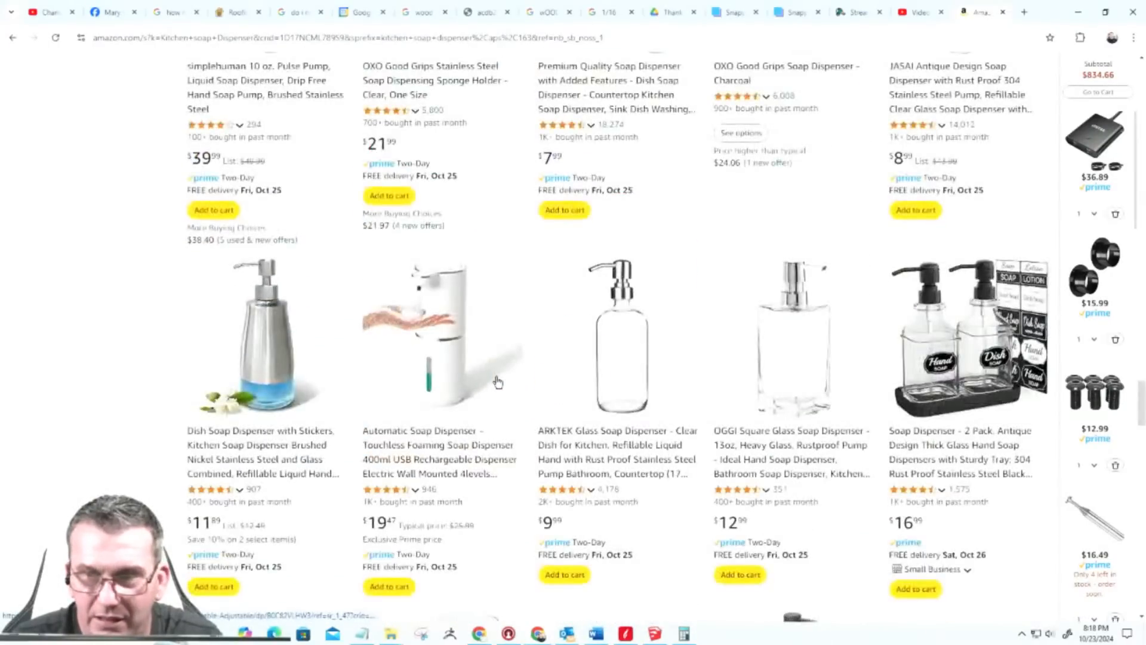
{"action": "scroll", "coordinate": [498, 381], "scroll_direction": "down", "scroll_amount": 5}
{"action": "scroll", "coordinate": [498, 380], "scroll_direction": "down", "scroll_amount": 6}
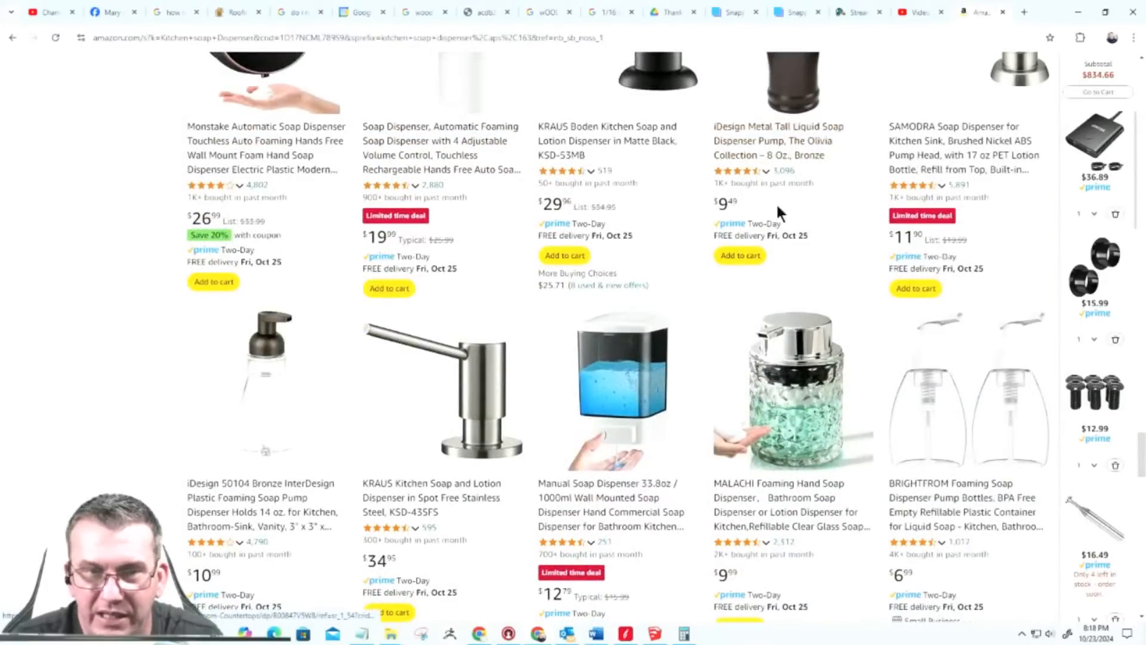
{"action": "scroll", "coordinate": [776, 203], "scroll_direction": "up", "scroll_amount": 6}
{"action": "scroll", "coordinate": [780, 256], "scroll_direction": "down", "scroll_amount": 6}
{"action": "scroll", "coordinate": [779, 256], "scroll_direction": "down", "scroll_amount": 15}
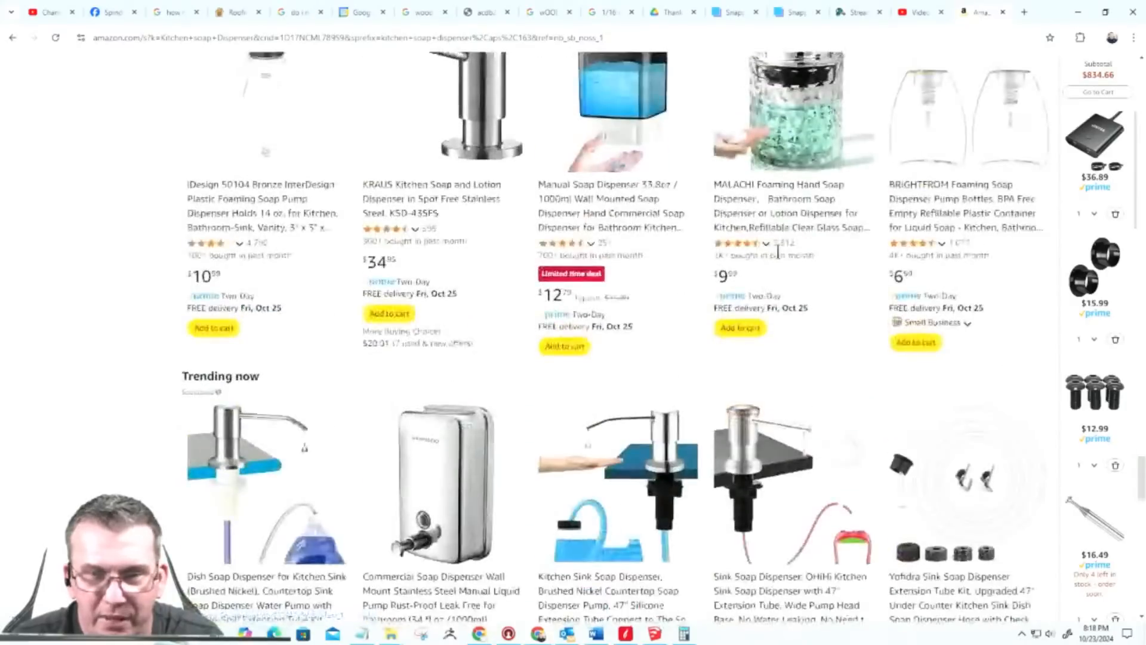
{"action": "scroll", "coordinate": [780, 258], "scroll_direction": "up", "scroll_amount": 15}
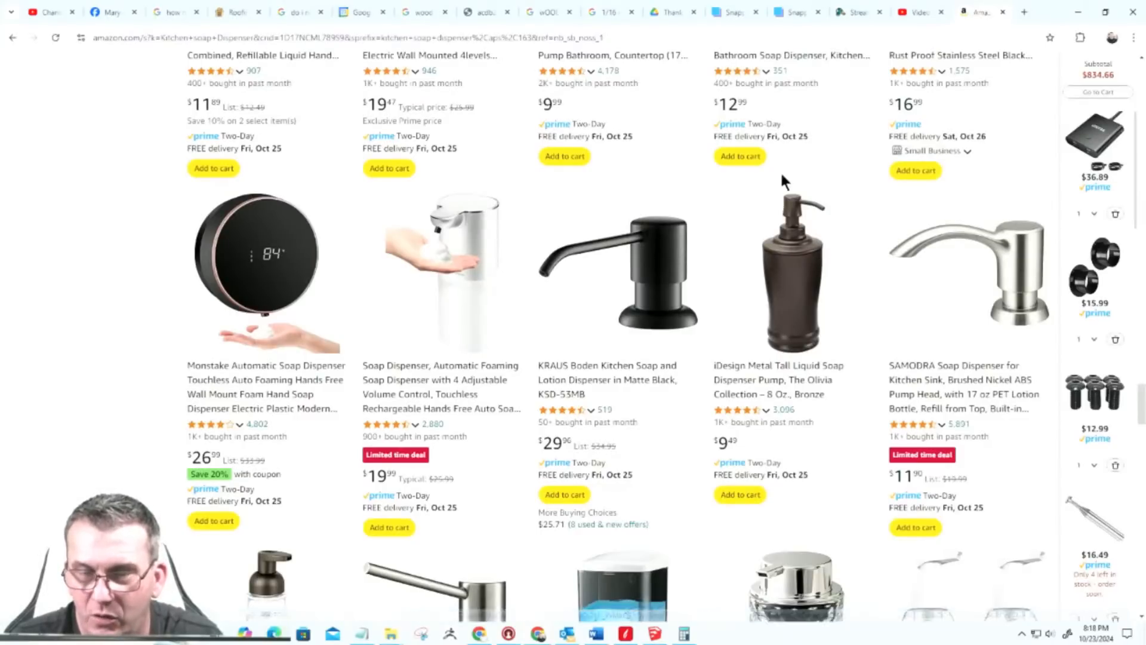
{"action": "scroll", "coordinate": [769, 313], "scroll_direction": "down", "scroll_amount": 5}
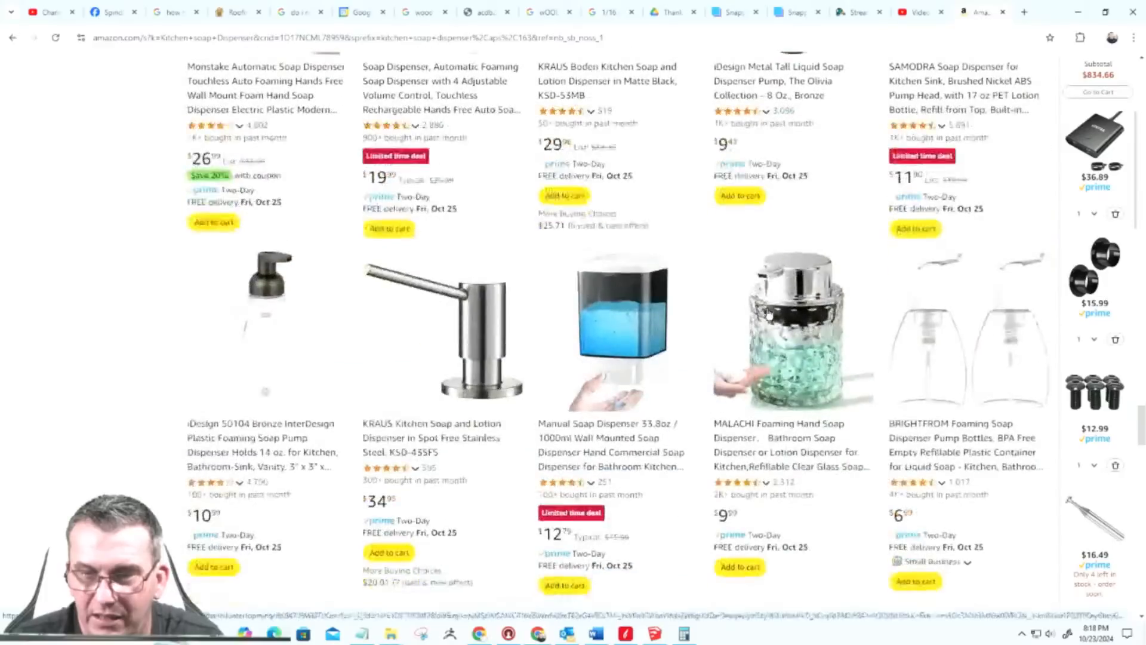
{"action": "scroll", "coordinate": [768, 313], "scroll_direction": "up", "scroll_amount": 20}
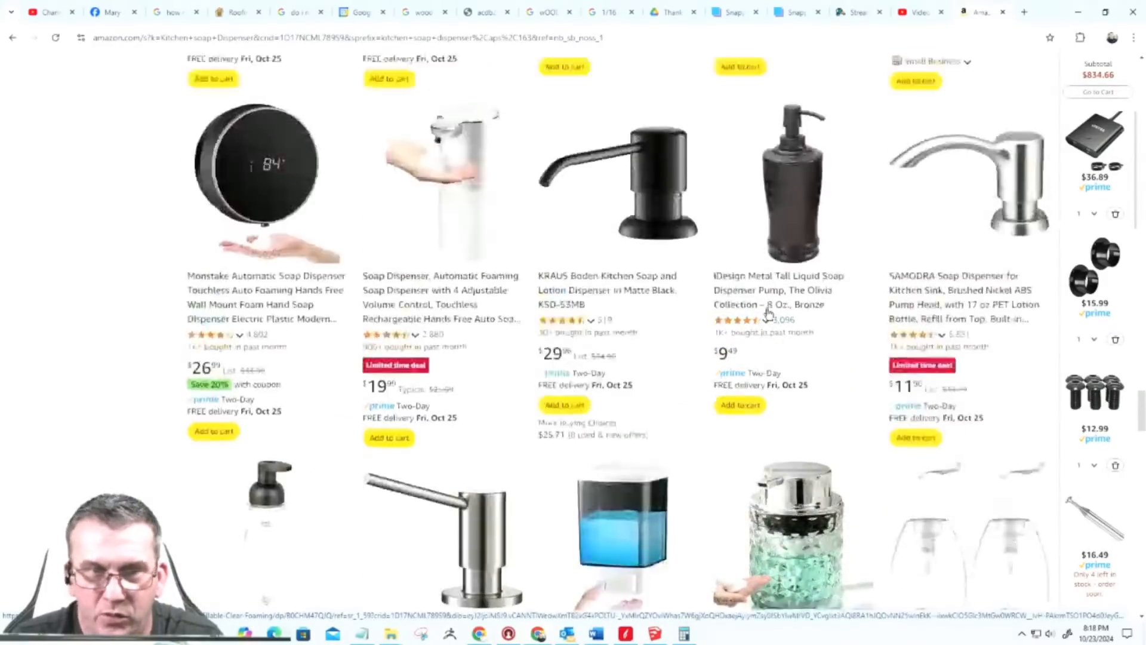
{"action": "scroll", "coordinate": [768, 314], "scroll_direction": "up", "scroll_amount": 15}
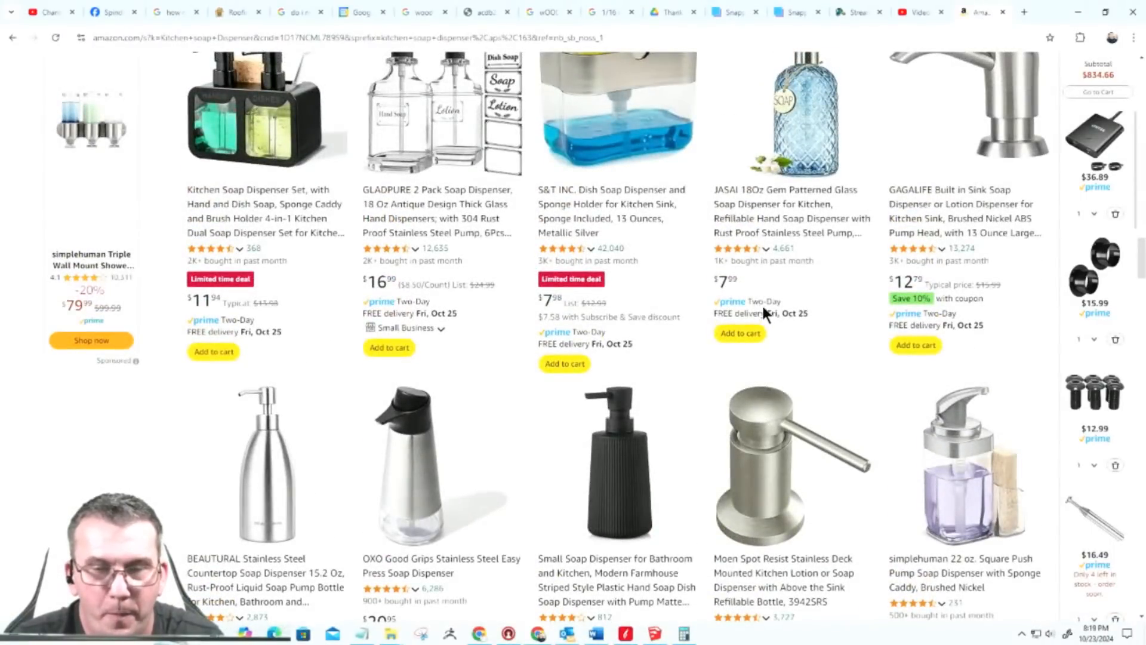
{"action": "scroll", "coordinate": [763, 303], "scroll_direction": "down", "scroll_amount": 4}
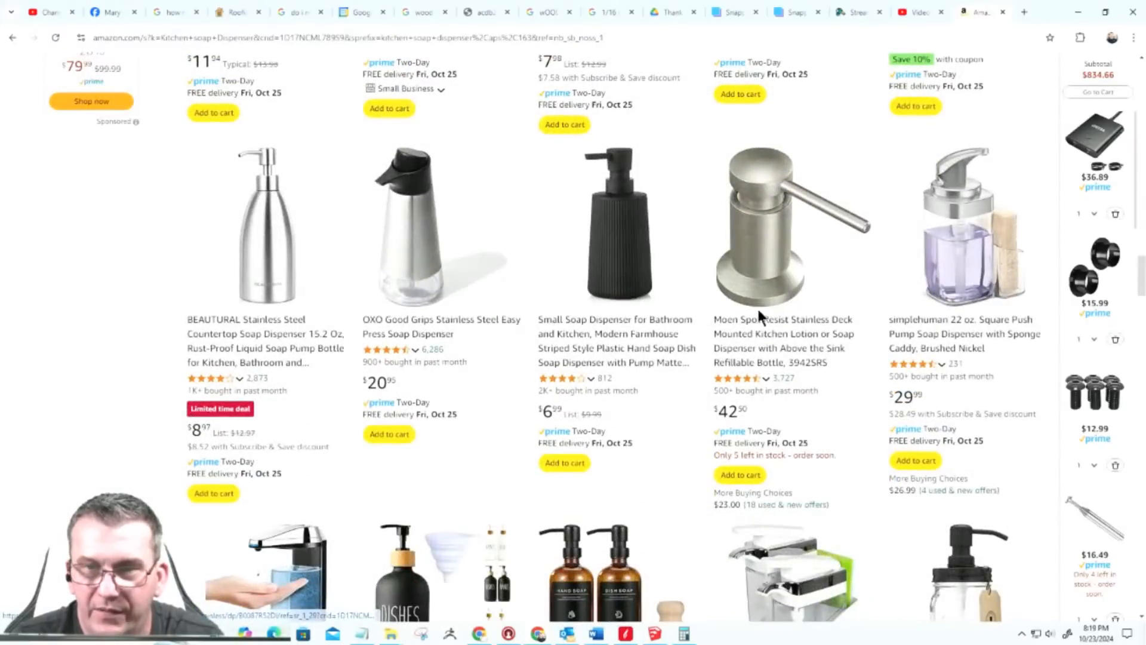
{"action": "scroll", "coordinate": [749, 311], "scroll_direction": "up", "scroll_amount": 13}
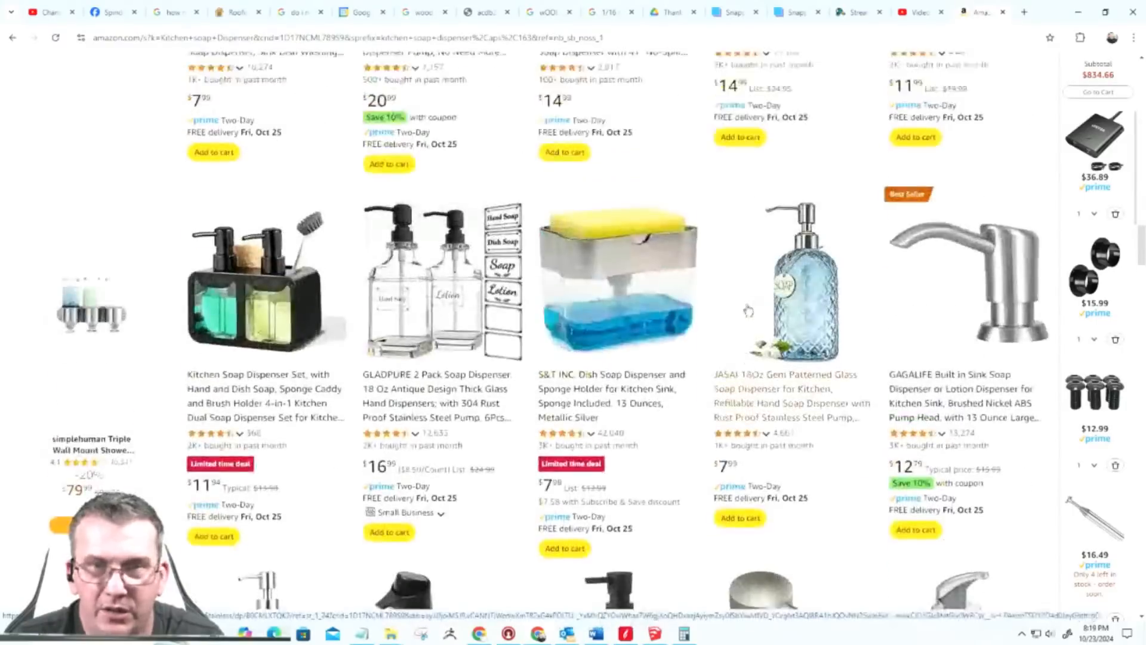
{"action": "scroll", "coordinate": [749, 311], "scroll_direction": "up", "scroll_amount": 9}
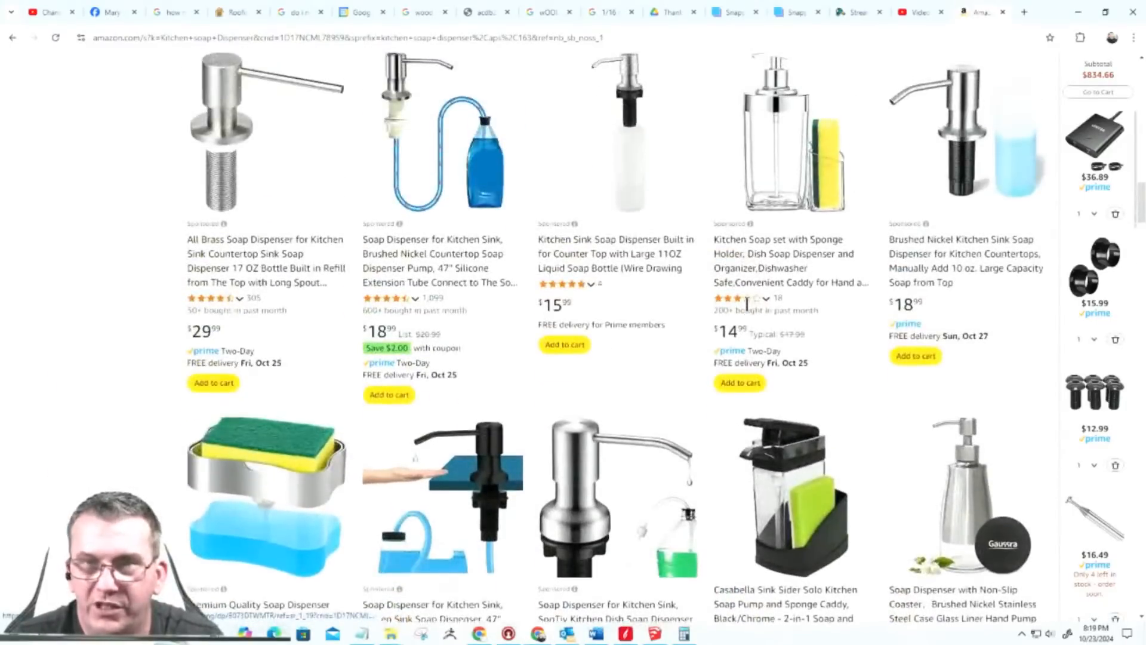
{"action": "scroll", "coordinate": [748, 309], "scroll_direction": "up", "scroll_amount": 11}
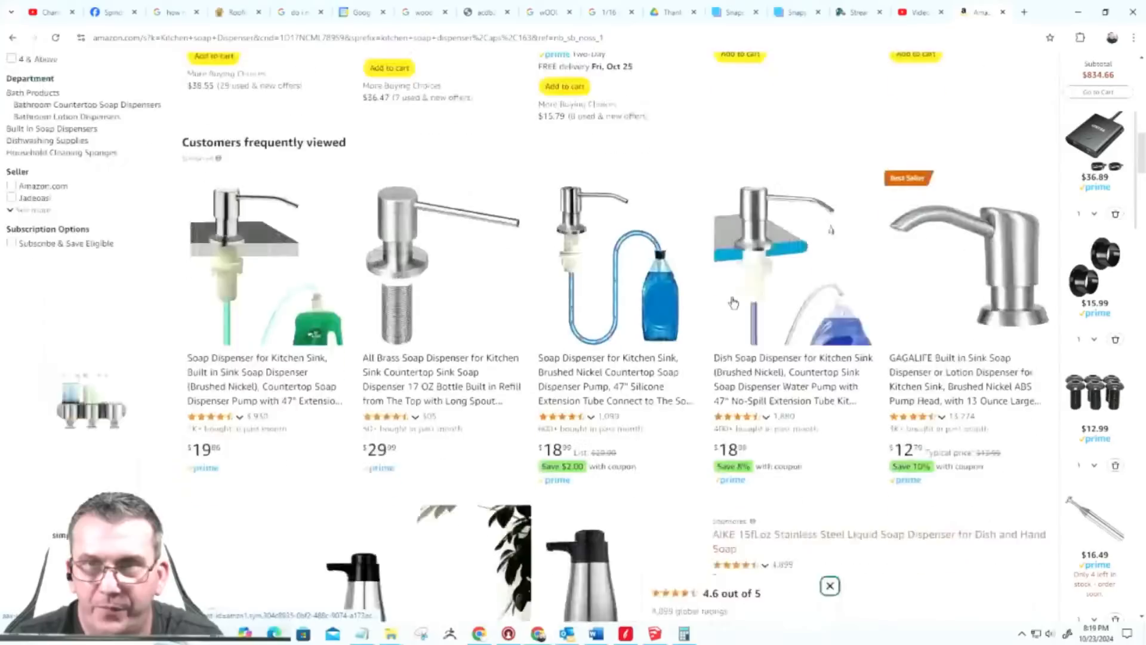
{"action": "scroll", "coordinate": [730, 295], "scroll_direction": "up", "scroll_amount": 4}
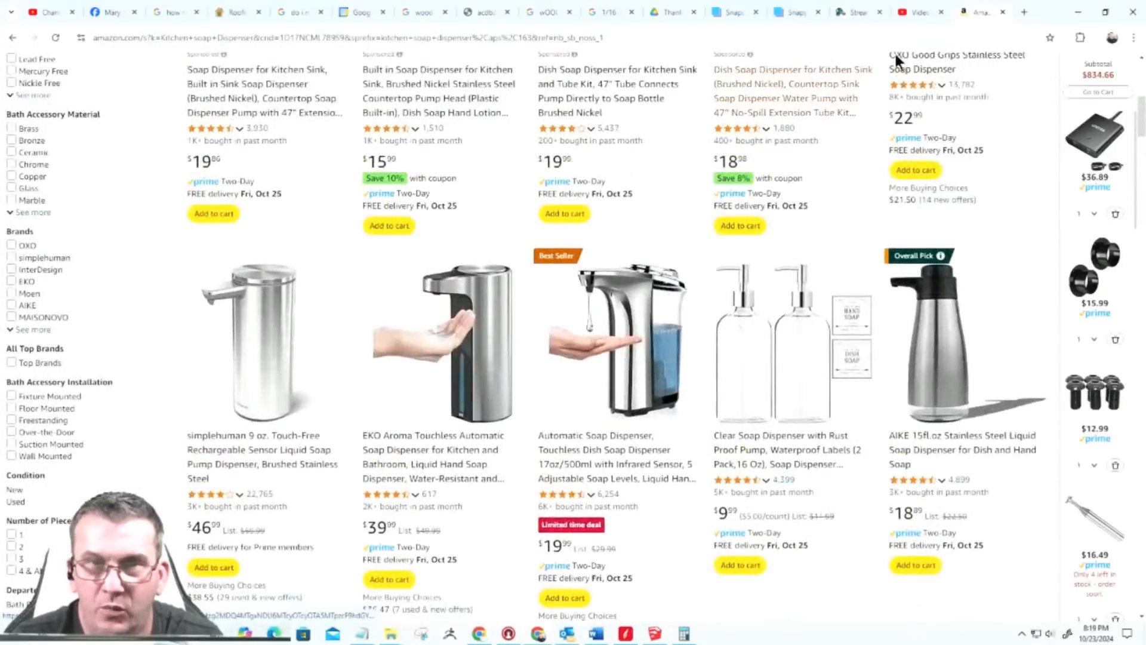
Step: Switch back to SketchUp and hide the guides in the model
{"action": "left_click", "coordinate": [1075, 13]}
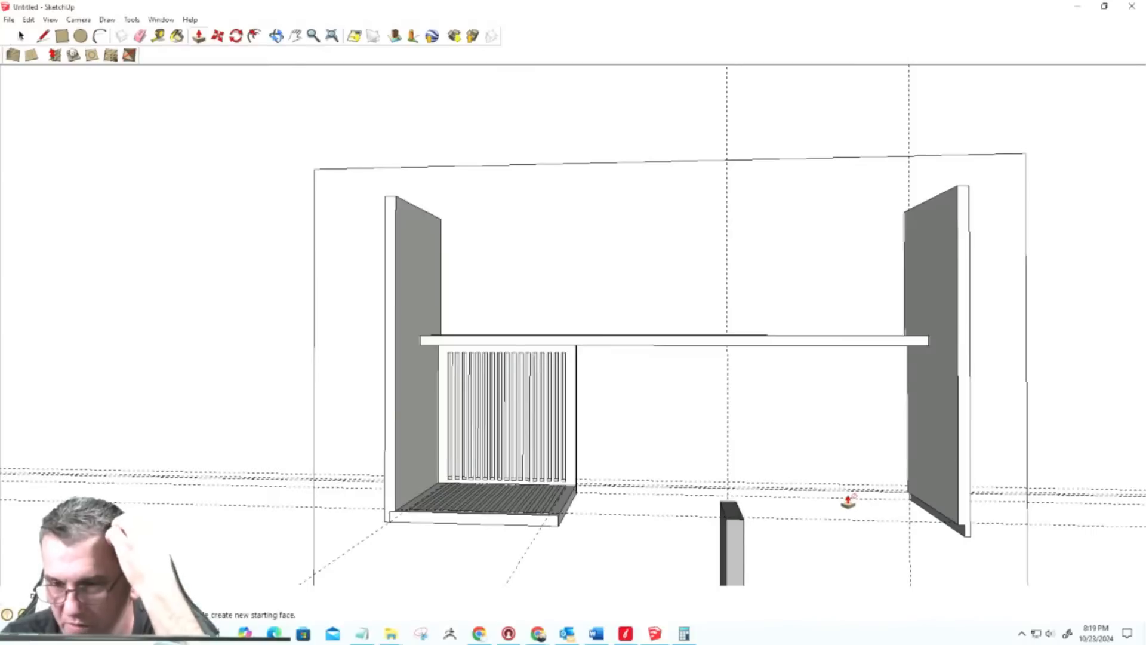
{"action": "scroll", "coordinate": [878, 525], "scroll_direction": "down", "scroll_amount": 1}
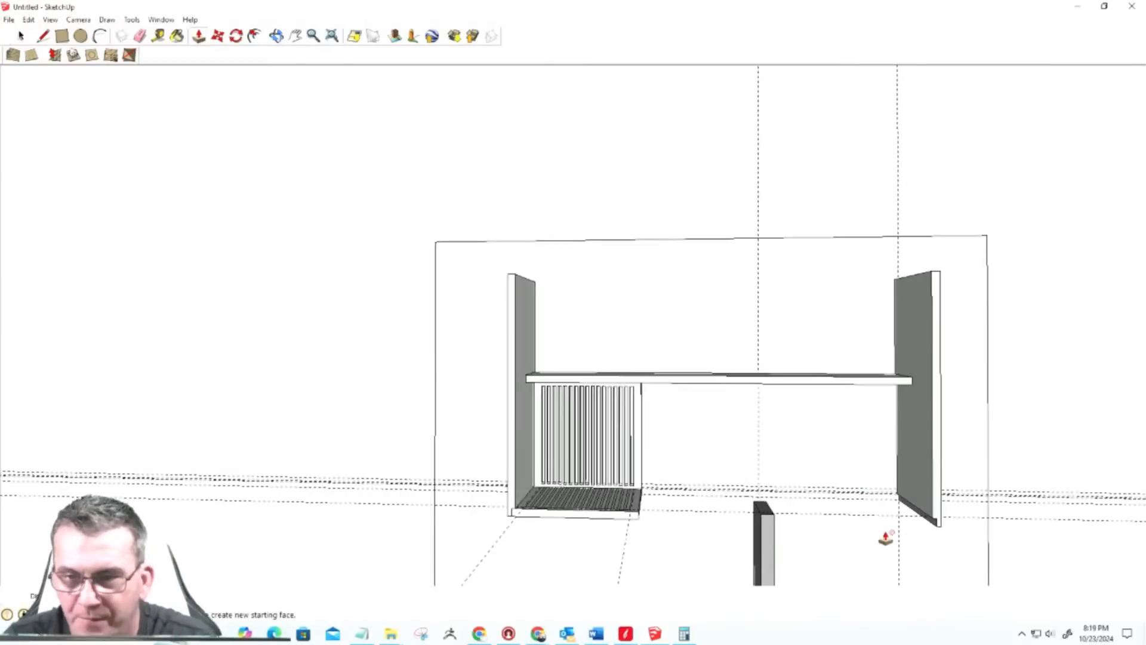
{"action": "scroll", "coordinate": [904, 536], "scroll_direction": "up", "scroll_amount": 3}
{"action": "middle_click_drag", "start_coordinate": [914, 495], "coordinate": [876, 494]}
{"action": "key", "text": "p"}
{"action": "scroll", "coordinate": [908, 493], "scroll_direction": "up", "scroll_amount": 3}
{"action": "scroll", "coordinate": [860, 488], "scroll_direction": "down", "scroll_amount": 3}
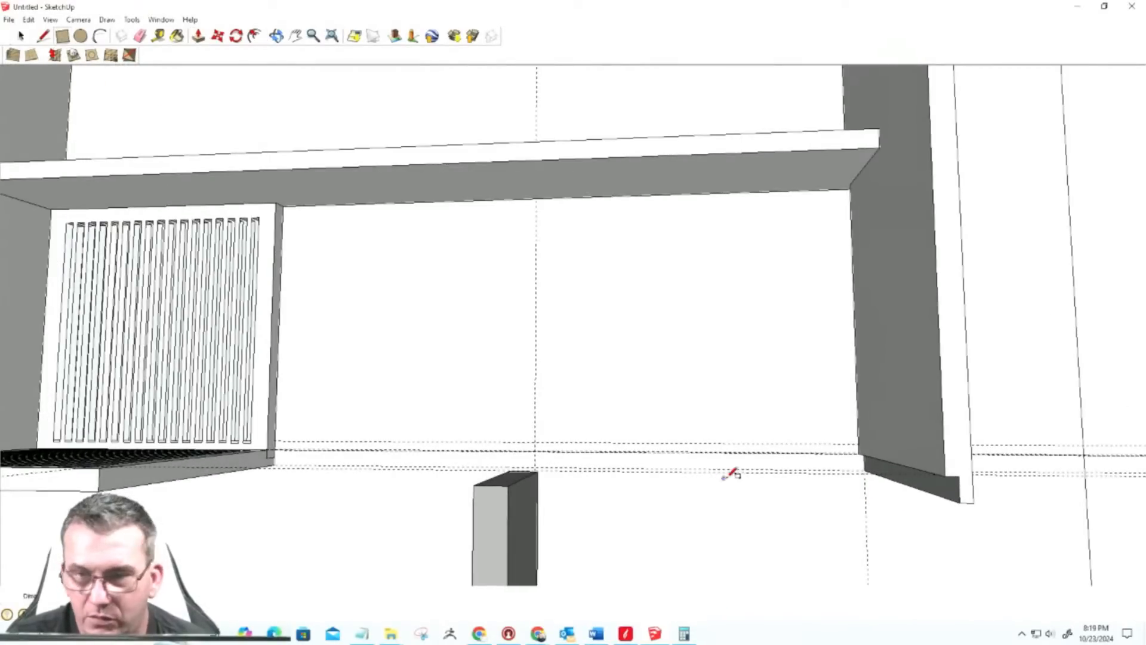
{"action": "mouse_move", "coordinate": [878, 468]}
{"action": "middle_mouse_down"}
{"action": "mouse_move", "coordinate": [870, 474]}
{"action": "mouse_move", "coordinate": [870, 410]}
{"action": "mouse_move", "coordinate": [877, 460]}
{"action": "middle_mouse_up"}
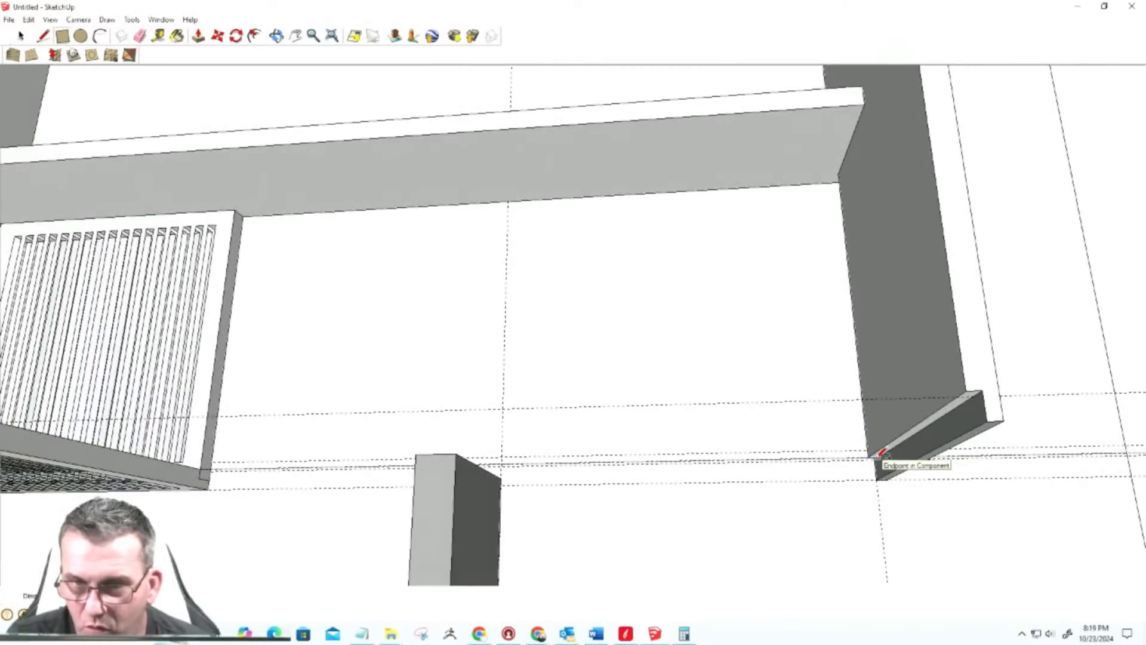
{"action": "scroll", "coordinate": [879, 461], "scroll_direction": "up", "scroll_amount": 3}
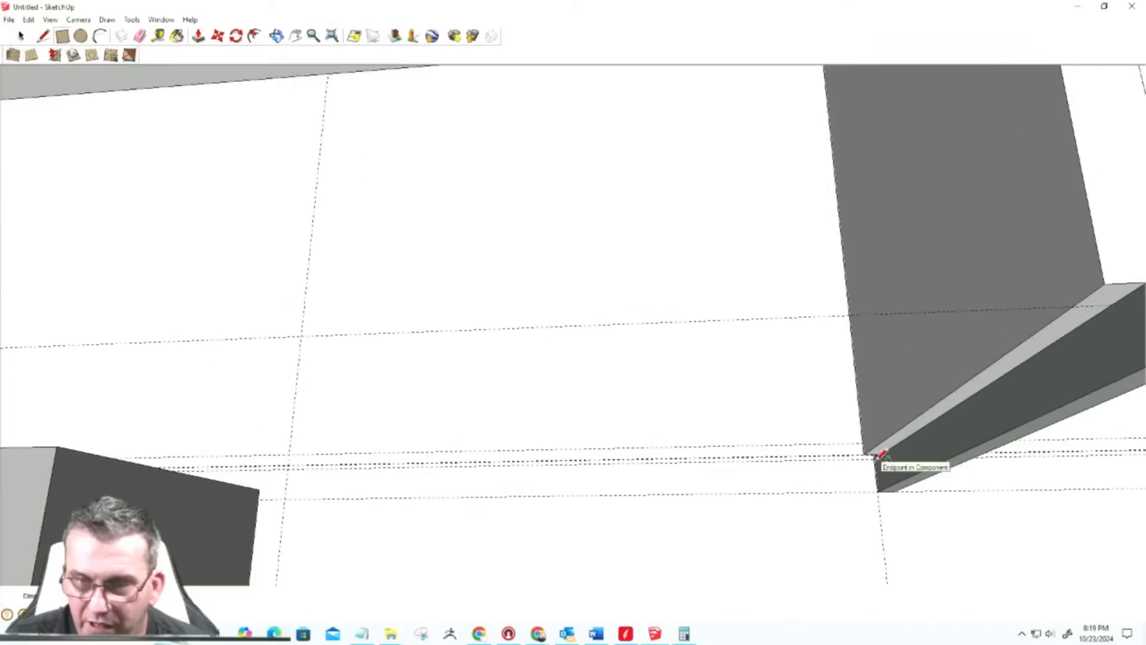
{"action": "left_click", "coordinate": [29, 20]}
{"action": "mouse_move", "coordinate": [45, 18]}
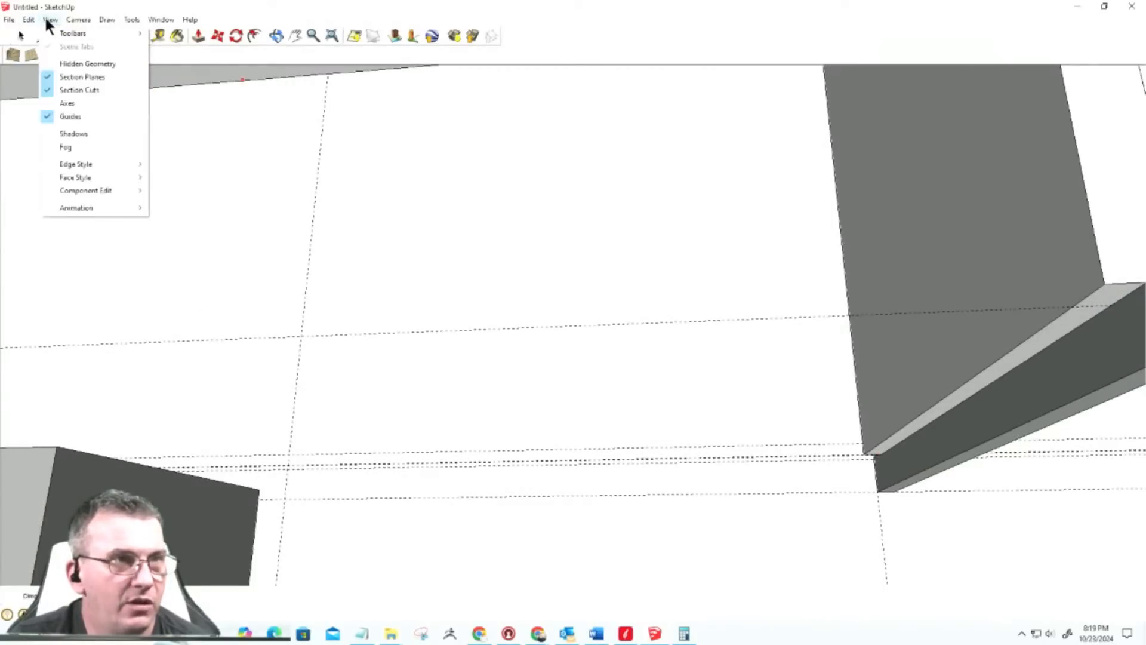
{"action": "left_click", "coordinate": [67, 117]}
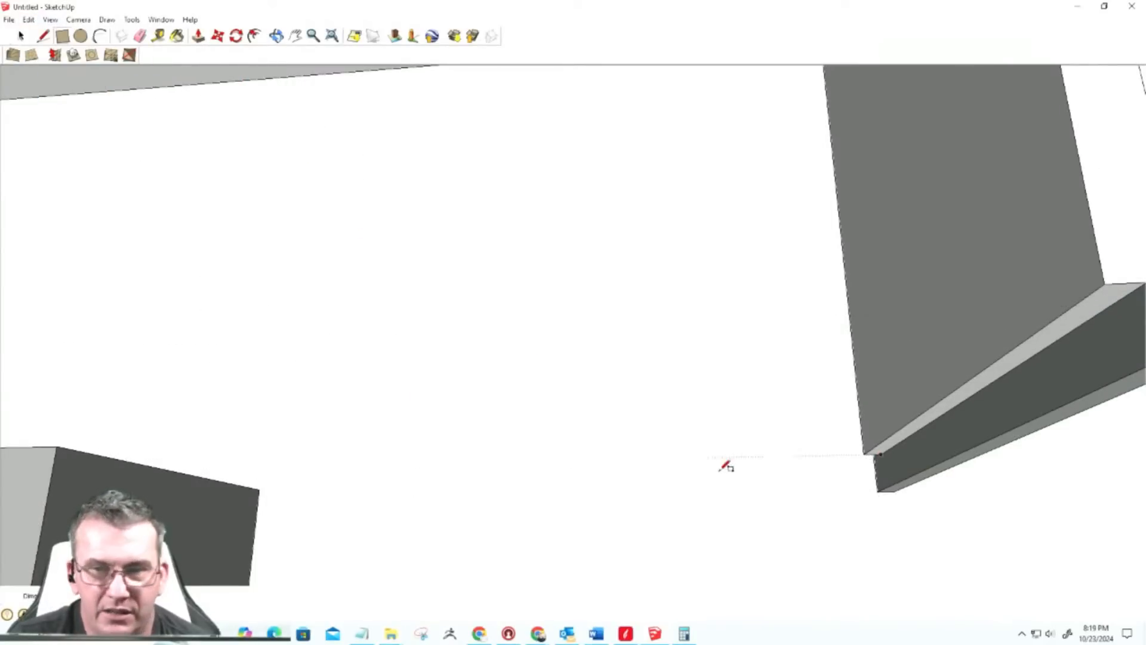
Step: Draw a rectangle on the side panel's bottom strip below the recessed face, from one vertical edge to short of the opposite edge
{"action": "scroll", "coordinate": [872, 442], "scroll_direction": "up", "scroll_amount": 3}
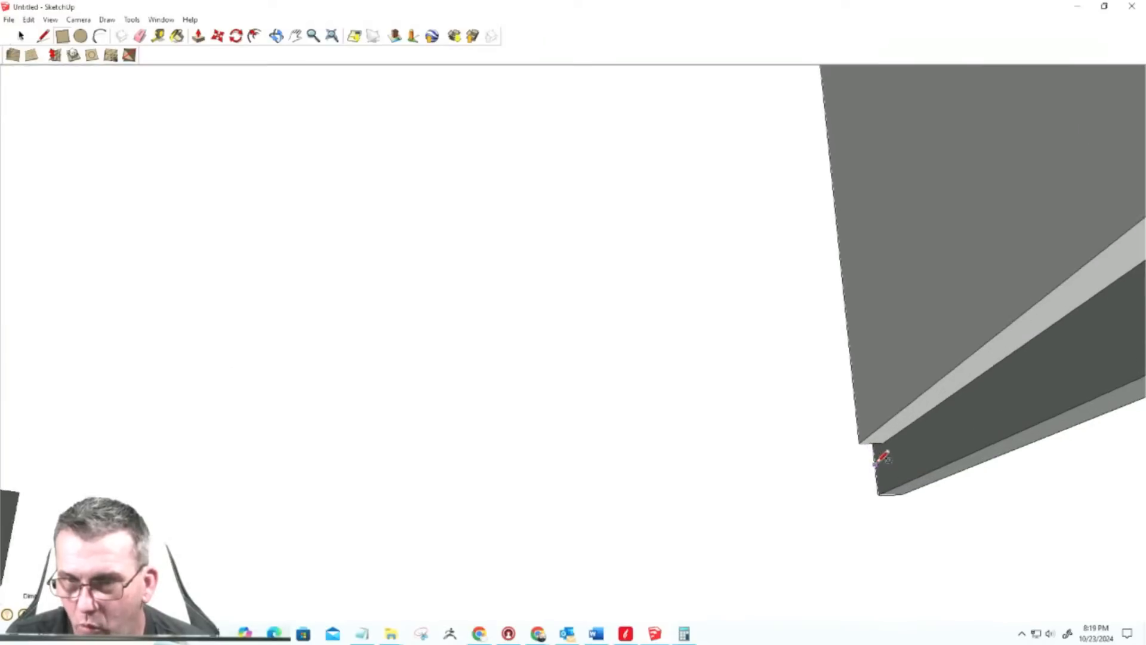
{"action": "middle_click_drag", "start_coordinate": [890, 438], "coordinate": [1111, 460]}
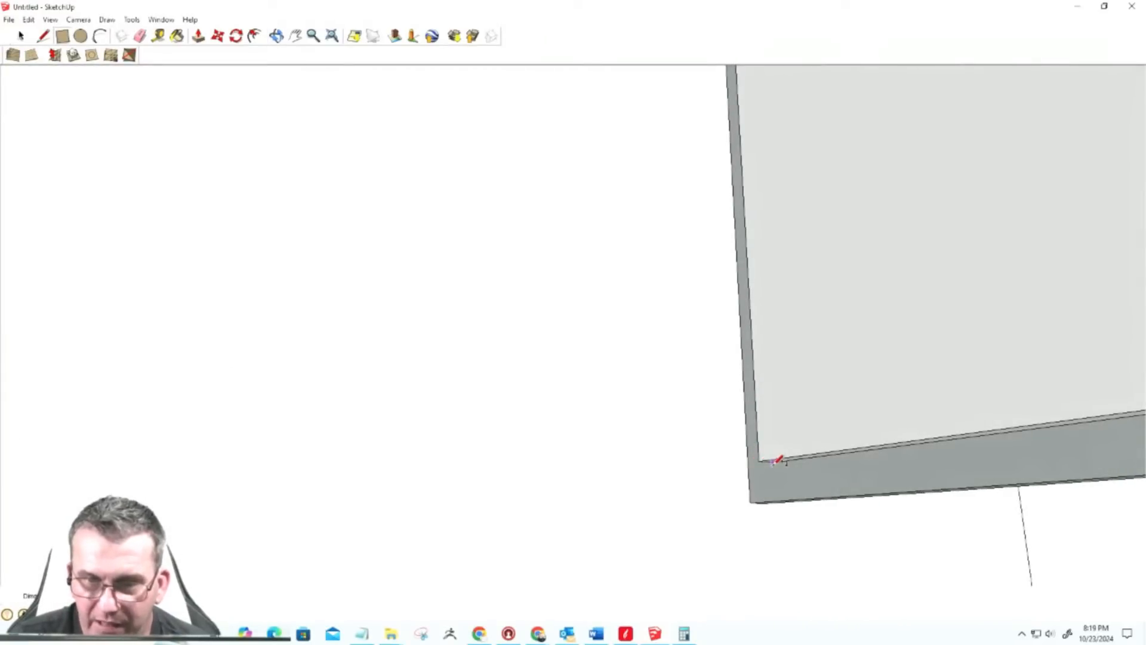
{"action": "middle_click_drag", "start_coordinate": [768, 461], "coordinate": [722, 467]}
{"action": "scroll", "coordinate": [628, 431], "scroll_direction": "down", "scroll_amount": 10}
{"action": "scroll", "coordinate": [854, 433], "scroll_direction": "up", "scroll_amount": 4}
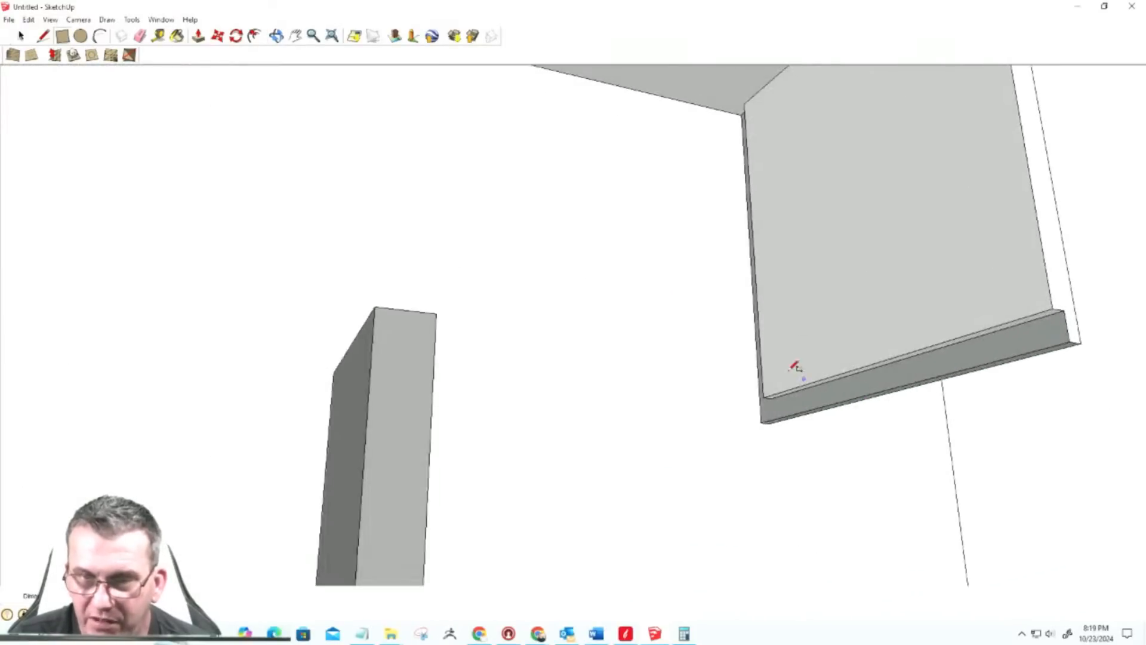
{"action": "scroll", "coordinate": [795, 366], "scroll_direction": "up", "scroll_amount": 4}
{"action": "middle_click_drag", "start_coordinate": [783, 397], "coordinate": [834, 399]}
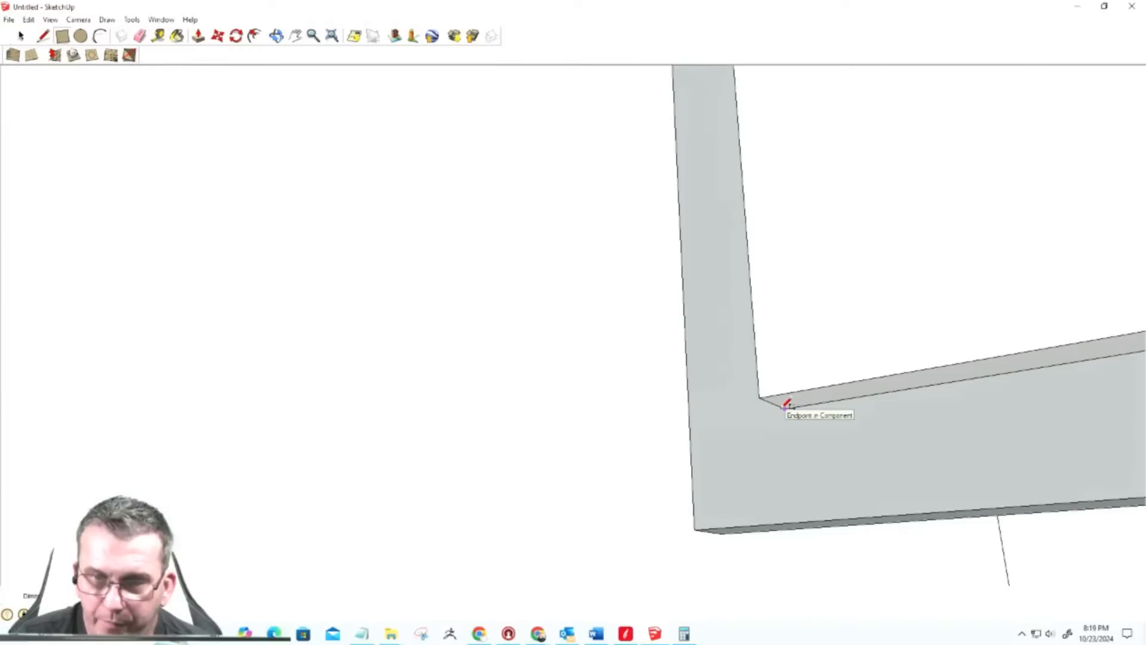
{"action": "left_click", "coordinate": [689, 424]}
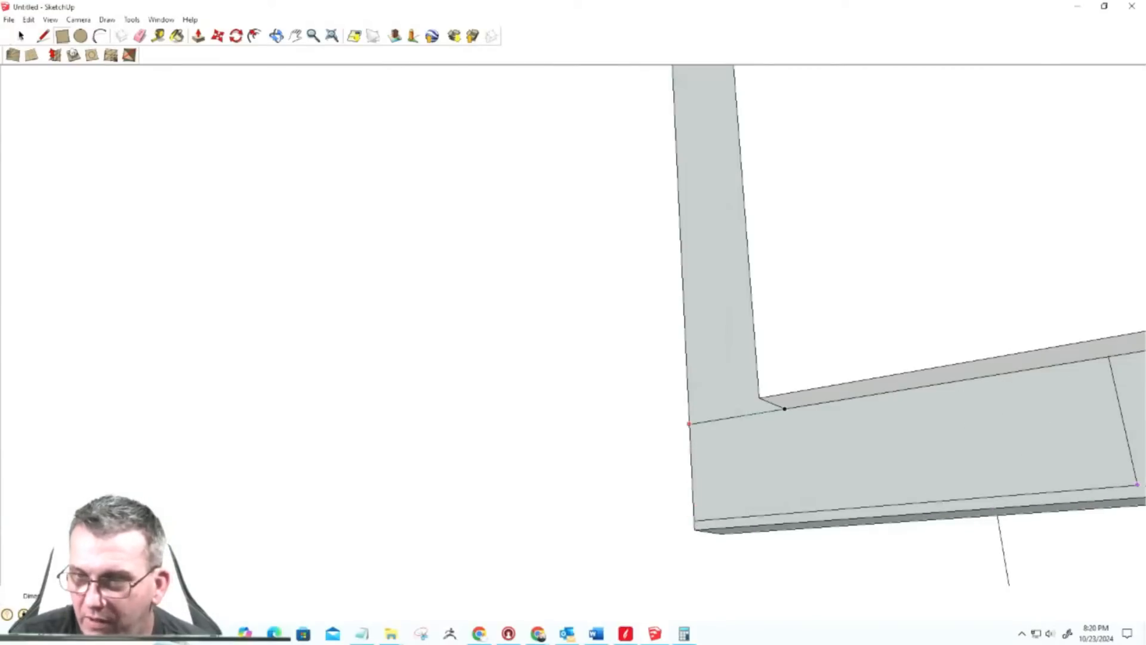
{"action": "key", "text": "Right"}
{"action": "key", "text": "Right"}
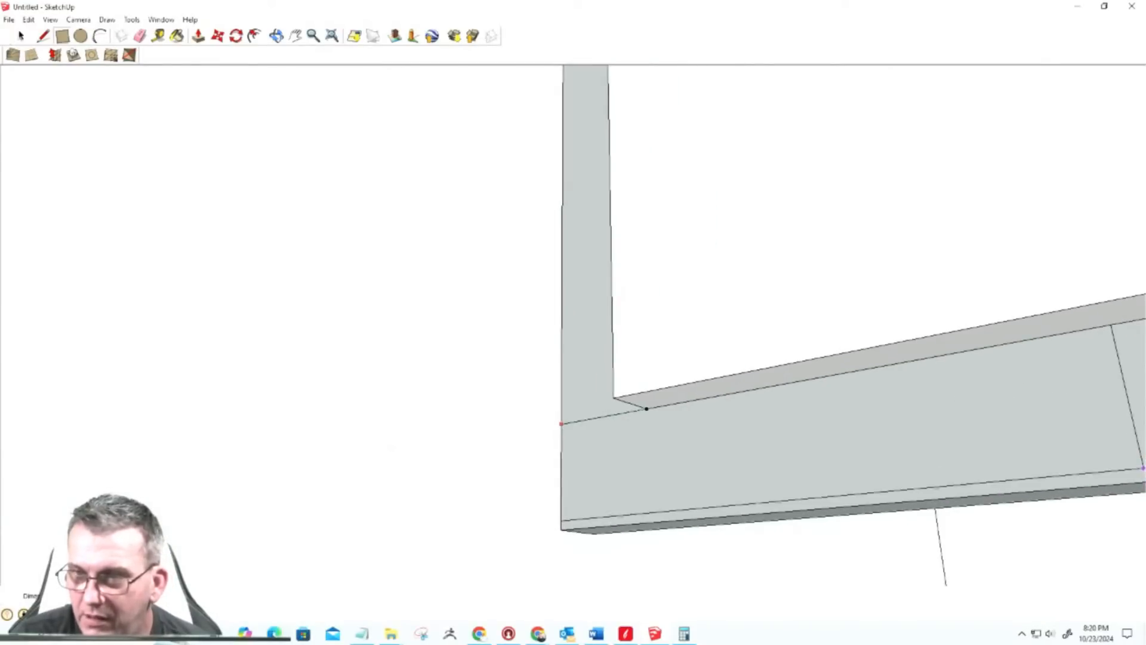
{"action": "key", "text": "Right"}
{"action": "key", "text": "Right"}
{"action": "key", "text": "Right"}
{"action": "key", "text": "Right"}
{"action": "key", "text": "Right"}
{"action": "key", "text": "Right"}
{"action": "key", "text": "Right"}
{"action": "key", "text": "Right"}
{"action": "key", "text": "Right"}
{"action": "key", "text": "Right"}
{"action": "key", "text": "Right"}
{"action": "key", "text": "Right"}
{"action": "key", "text": "Right"}
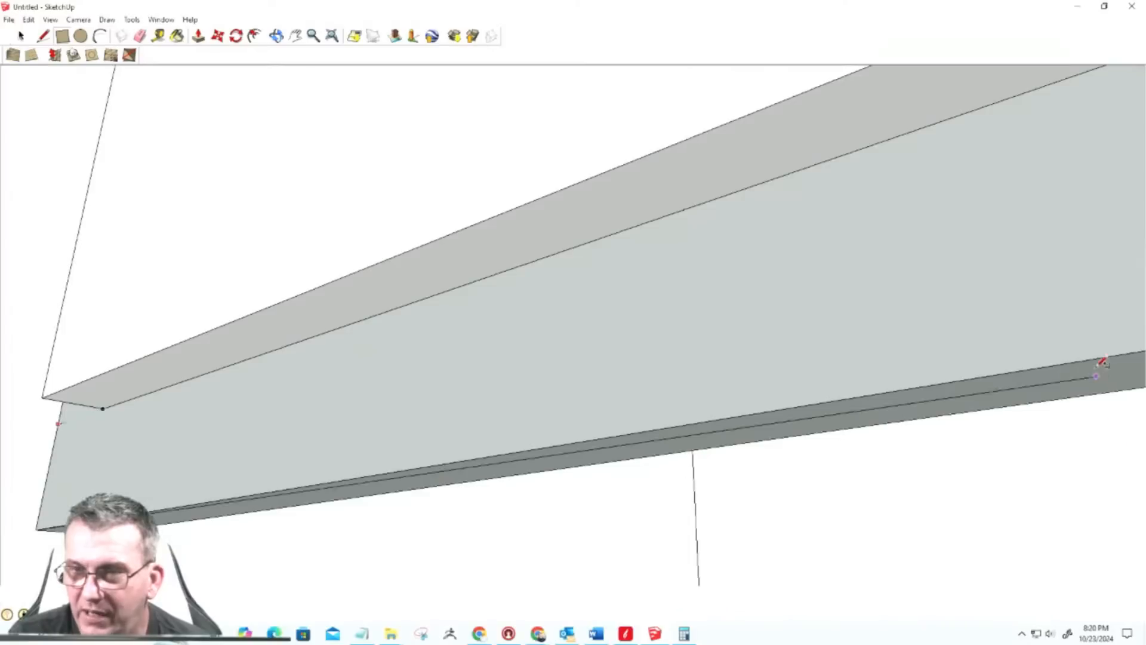
{"action": "key", "text": "Right"}
{"action": "key", "text": "Right"}
{"action": "key", "text": "Right"}
{"action": "key", "text": "Right"}
{"action": "key", "text": "Right"}
{"action": "key", "text": "Right"}
{"action": "key", "text": "Right"}
{"action": "key", "text": "Right"}
{"action": "key", "text": "Right"}
{"action": "key", "text": "Right"}
{"action": "key", "text": "Right"}
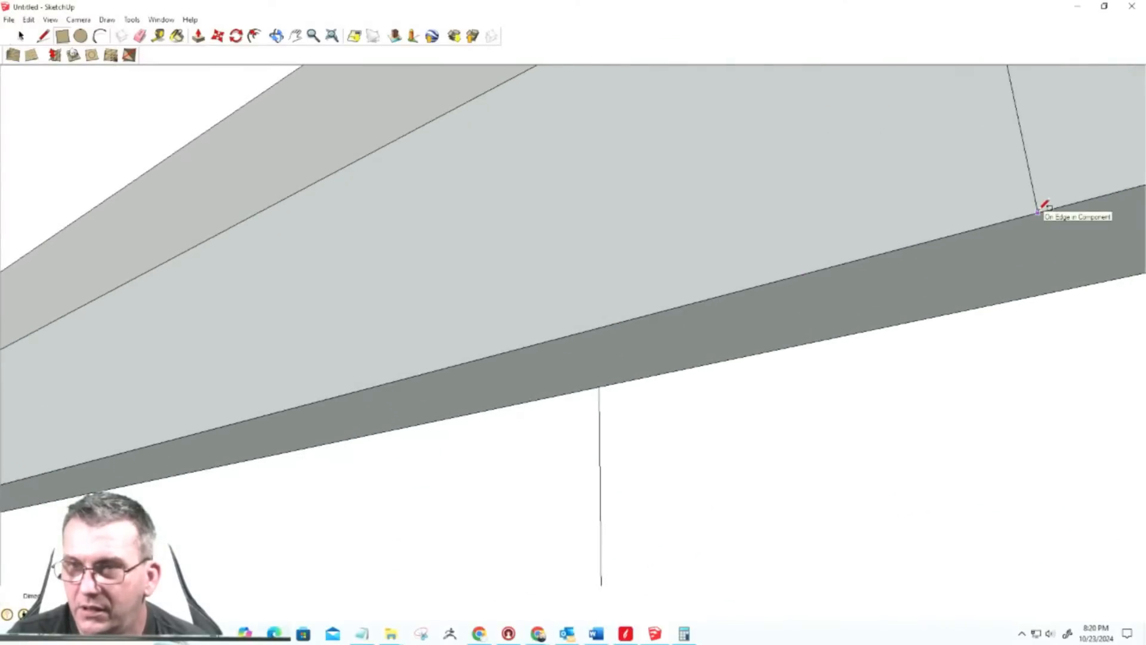
{"action": "scroll", "coordinate": [1039, 210], "scroll_direction": "down", "scroll_amount": 6}
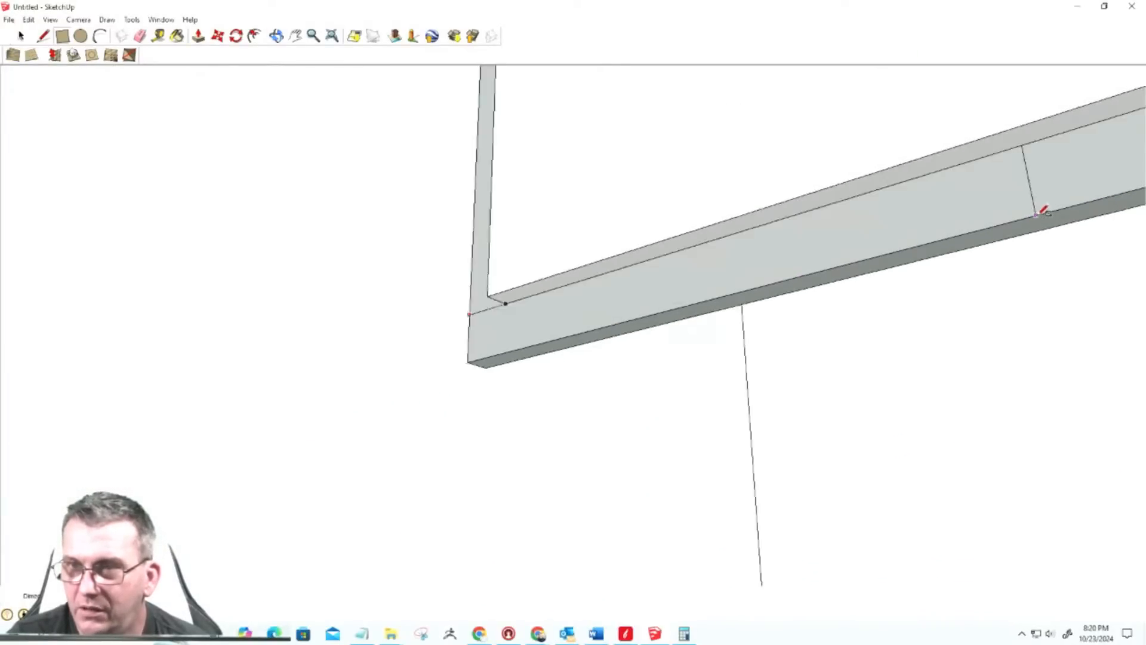
{"action": "scroll", "coordinate": [1036, 215], "scroll_direction": "down", "scroll_amount": 5}
{"action": "scroll", "coordinate": [1034, 227], "scroll_direction": "up", "scroll_amount": 2}
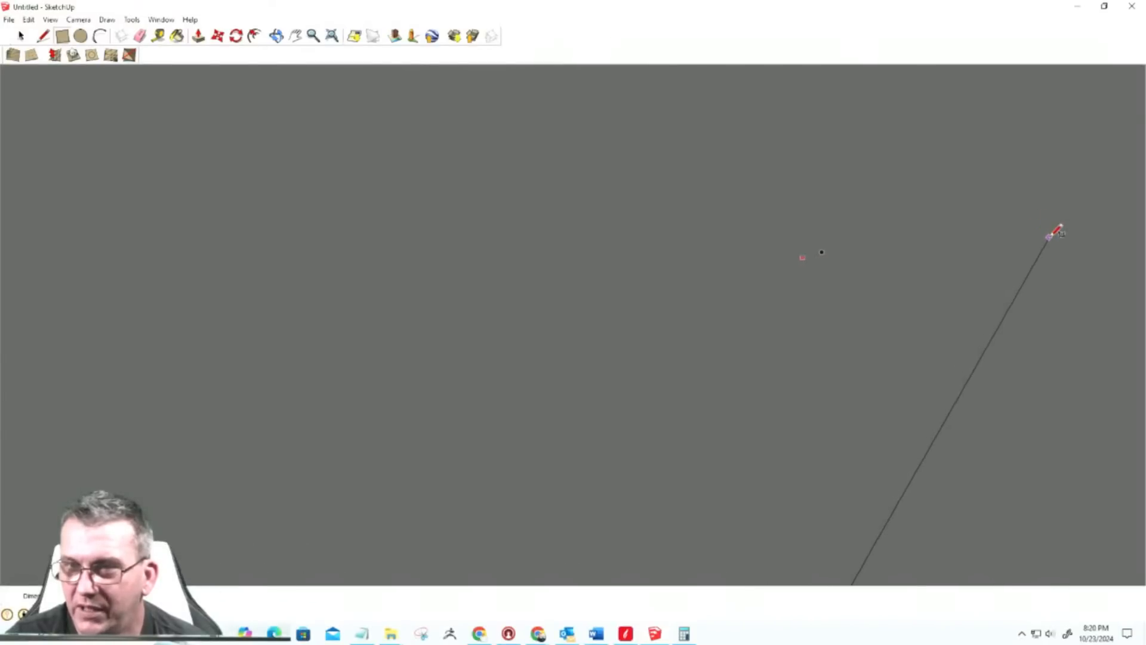
{"action": "scroll", "coordinate": [1068, 232], "scroll_direction": "down", "scroll_amount": 4}
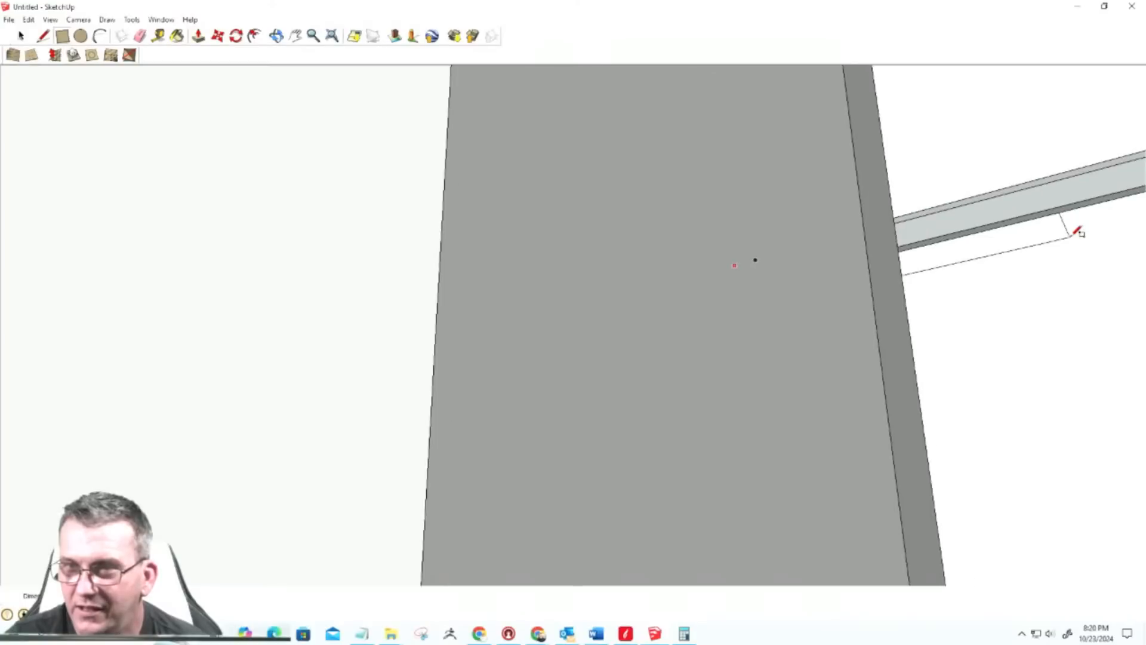
{"action": "left_click", "coordinate": [1130, 183]}
Step: Try to move the short end of the rectangle towards the side panel's edge, and undo the move
{"action": "scroll", "coordinate": [735, 335], "scroll_direction": "down", "scroll_amount": 2}
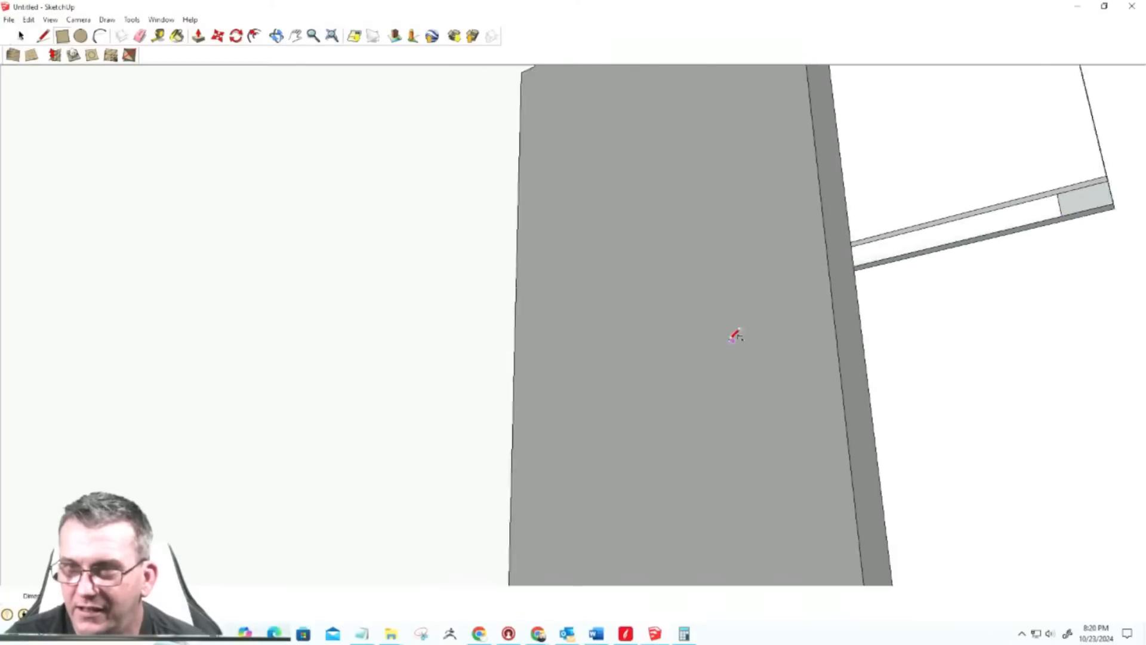
{"action": "scroll", "coordinate": [735, 335], "scroll_direction": "down", "scroll_amount": 3}
{"action": "scroll", "coordinate": [962, 240], "scroll_direction": "up", "scroll_amount": 5}
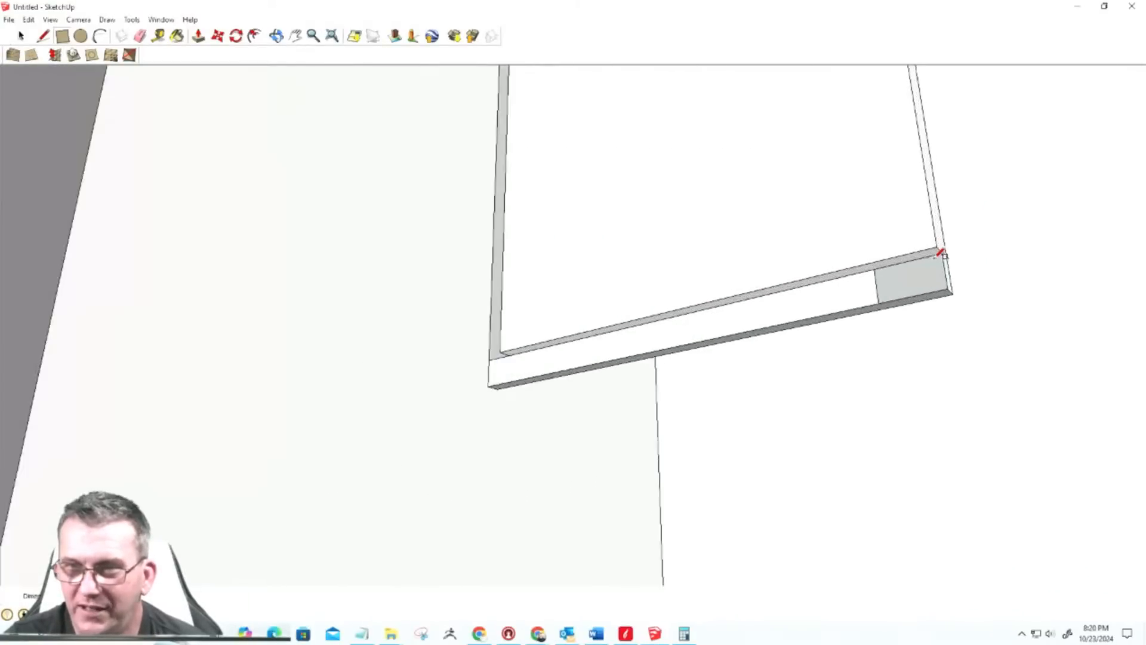
{"action": "scroll", "coordinate": [941, 254], "scroll_direction": "up", "scroll_amount": 1}
{"action": "key", "text": "m"}
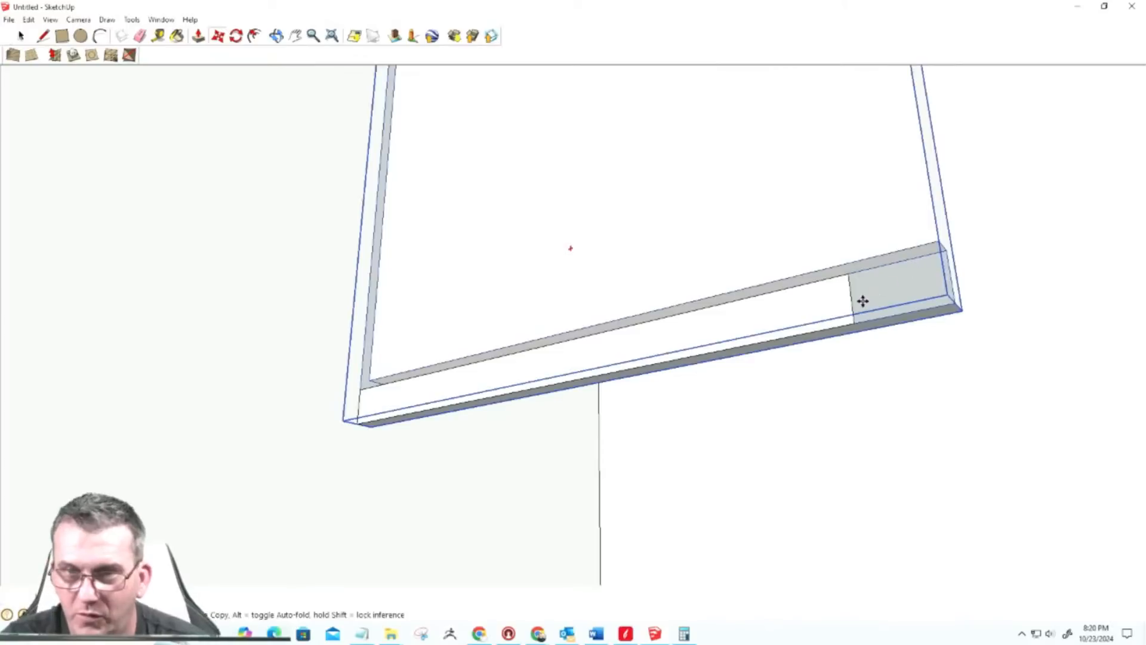
{"action": "left_click", "coordinate": [852, 299]}
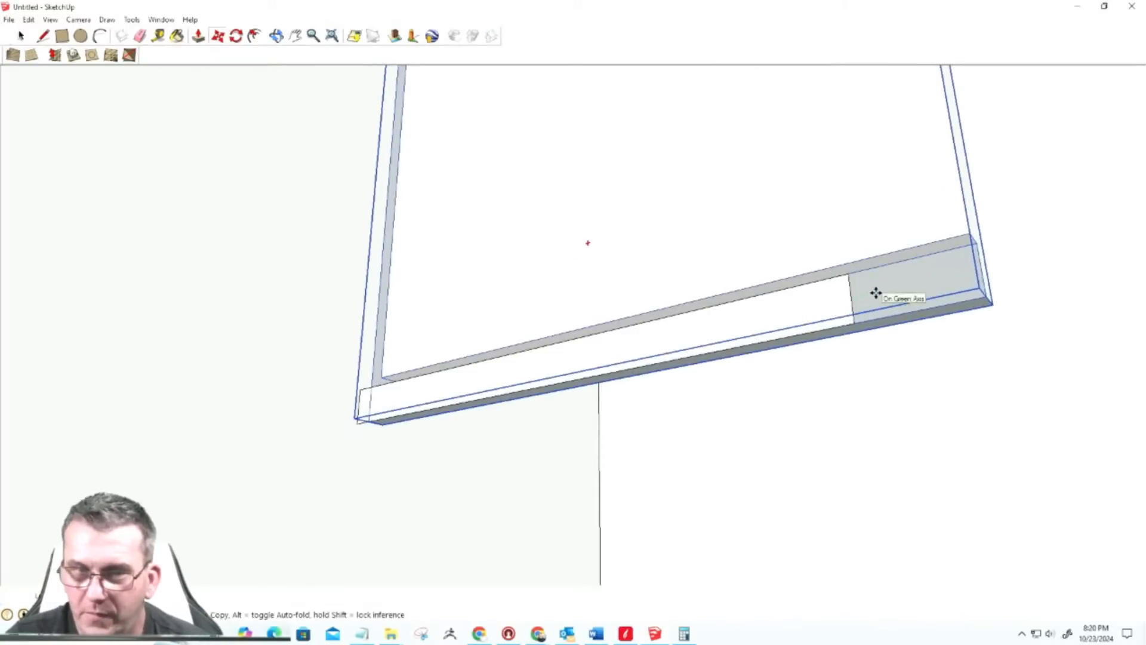
{"action": "left_click", "coordinate": [876, 292]}
{"action": "key", "text": "ctrl+z"}
Step: Try to draw a full-length rectangle over the bottom strip while editing the side panel component, and undo it
{"action": "key", "text": "space"}
{"action": "left_click", "coordinate": [860, 230]}
{"action": "triple_click", "coordinate": [856, 313]}
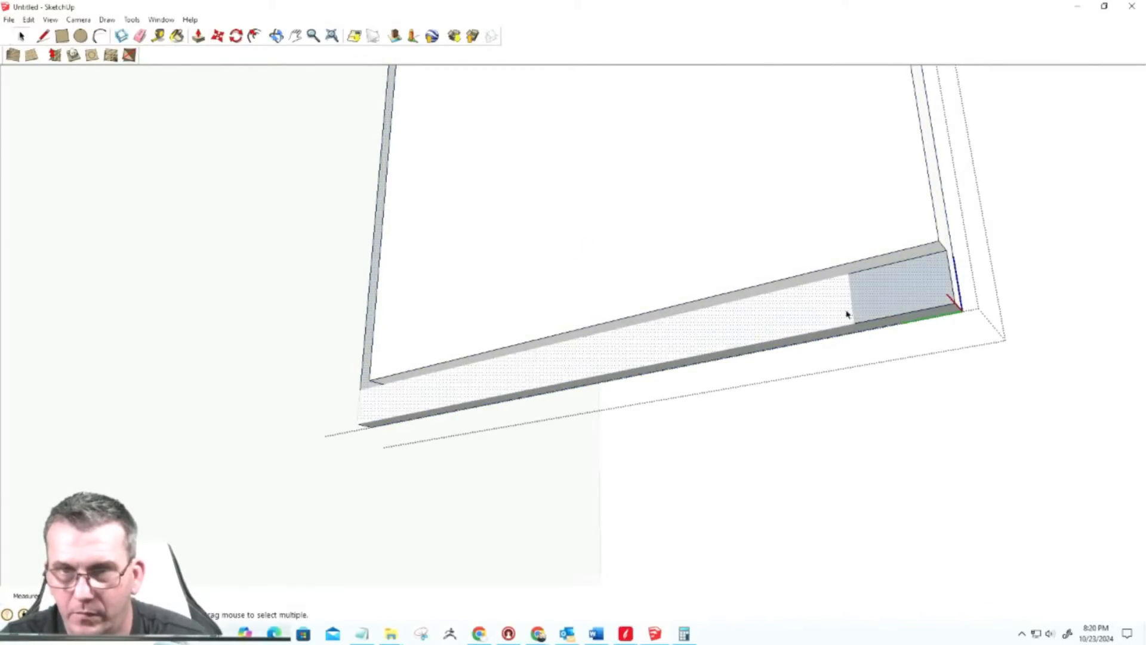
{"action": "left_click", "coordinate": [63, 37]}
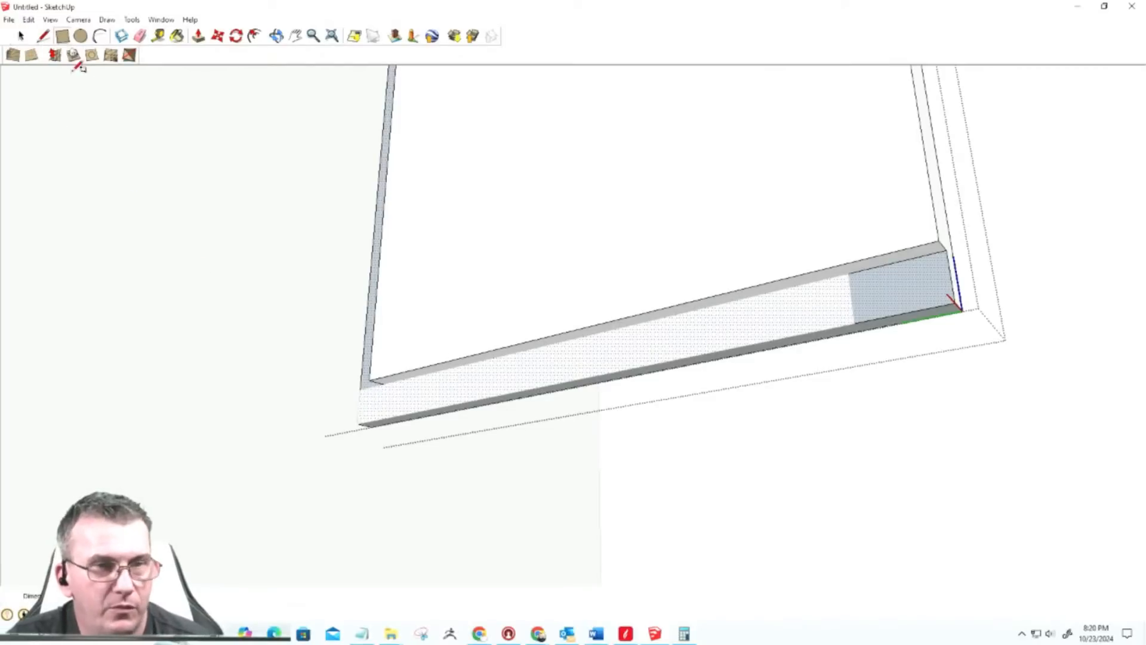
{"action": "left_click", "coordinate": [360, 389]}
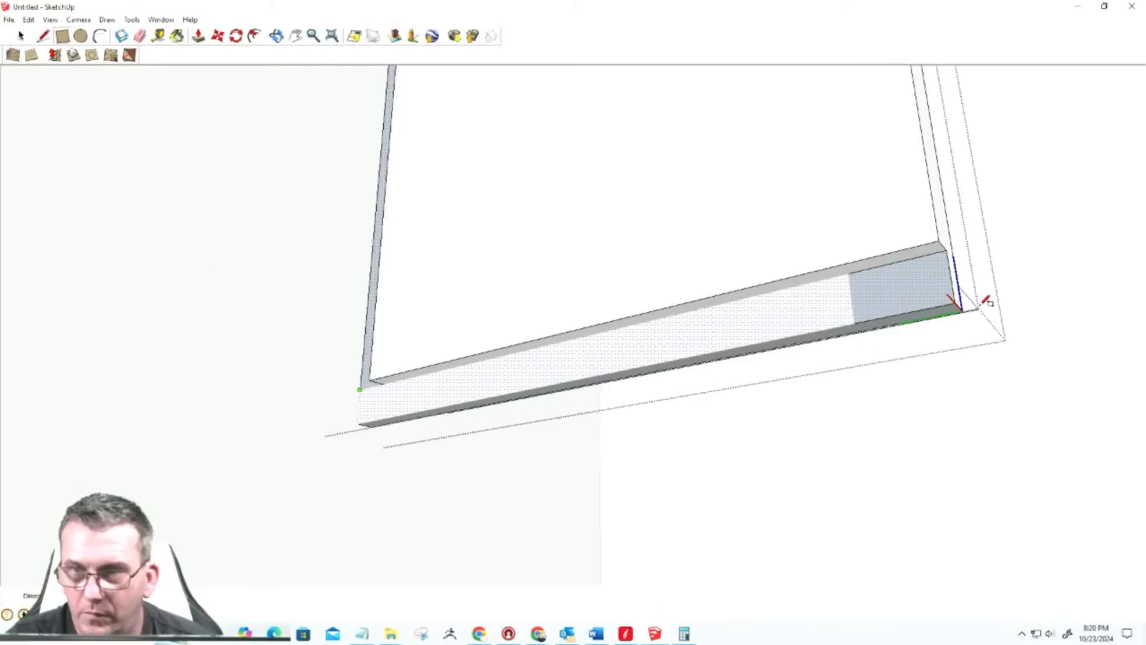
{"action": "left_click", "coordinate": [954, 300]}
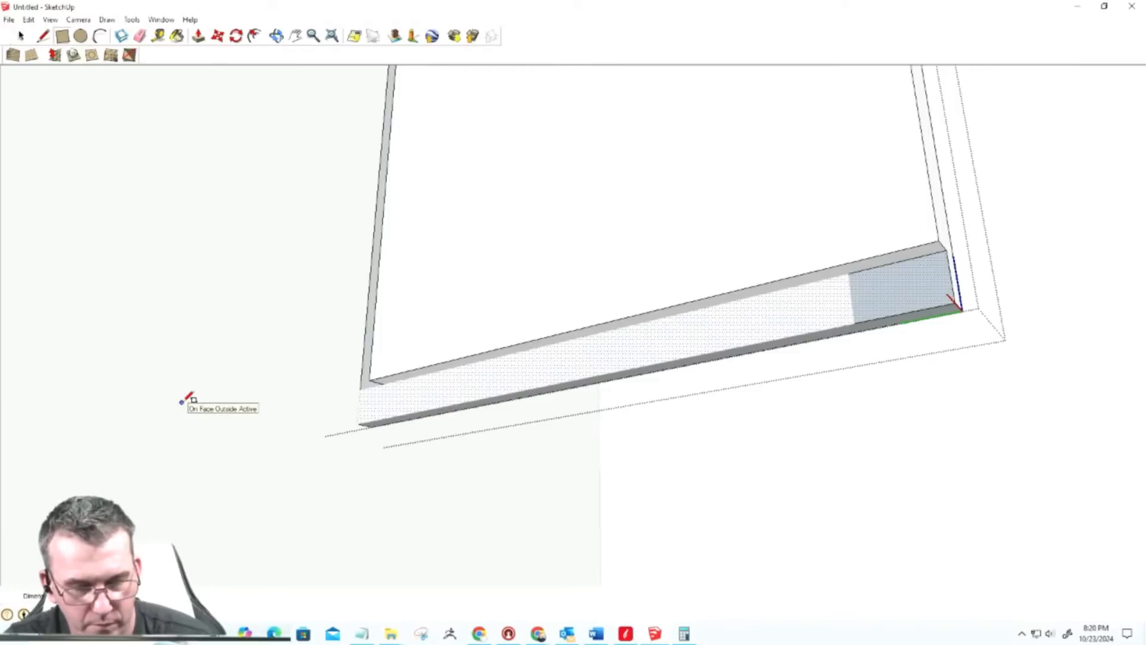
{"action": "key", "text": "ctrl+z"}
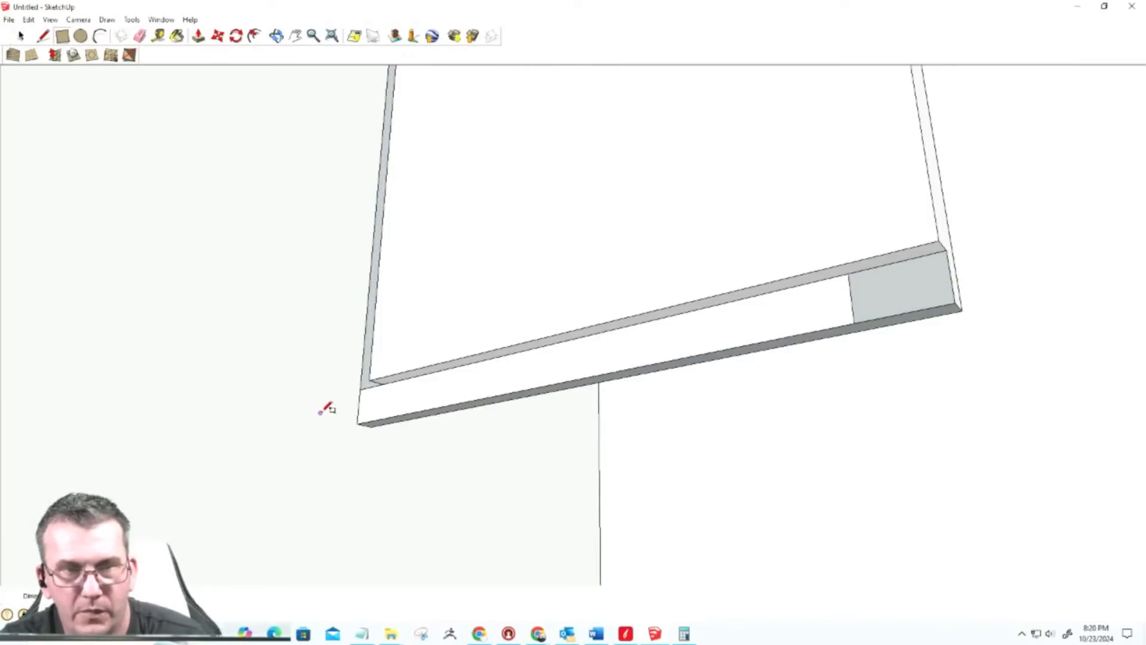
Step: Open the side panel component again, try another rectangle and a Push/Pull on its bottom strip, and leave the component
{"action": "key", "text": "space"}
{"action": "double_click", "coordinate": [494, 255]}
{"action": "key", "text": "r"}
{"action": "left_click", "coordinate": [361, 389]}
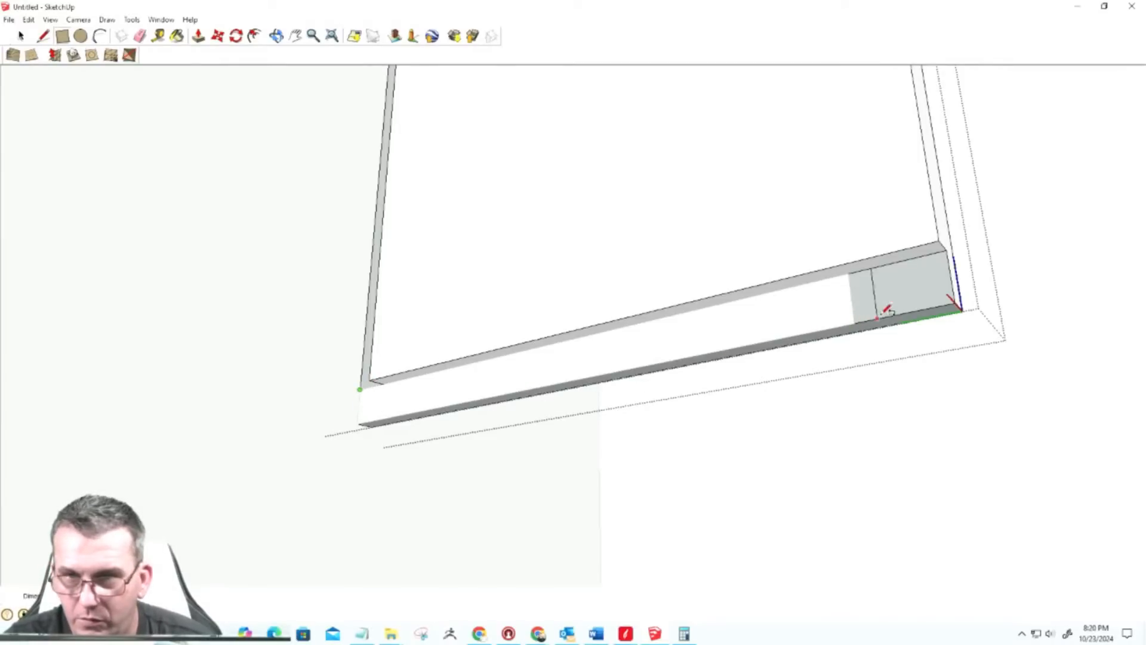
{"action": "left_click", "coordinate": [896, 299]}
{"action": "key", "text": "p"}
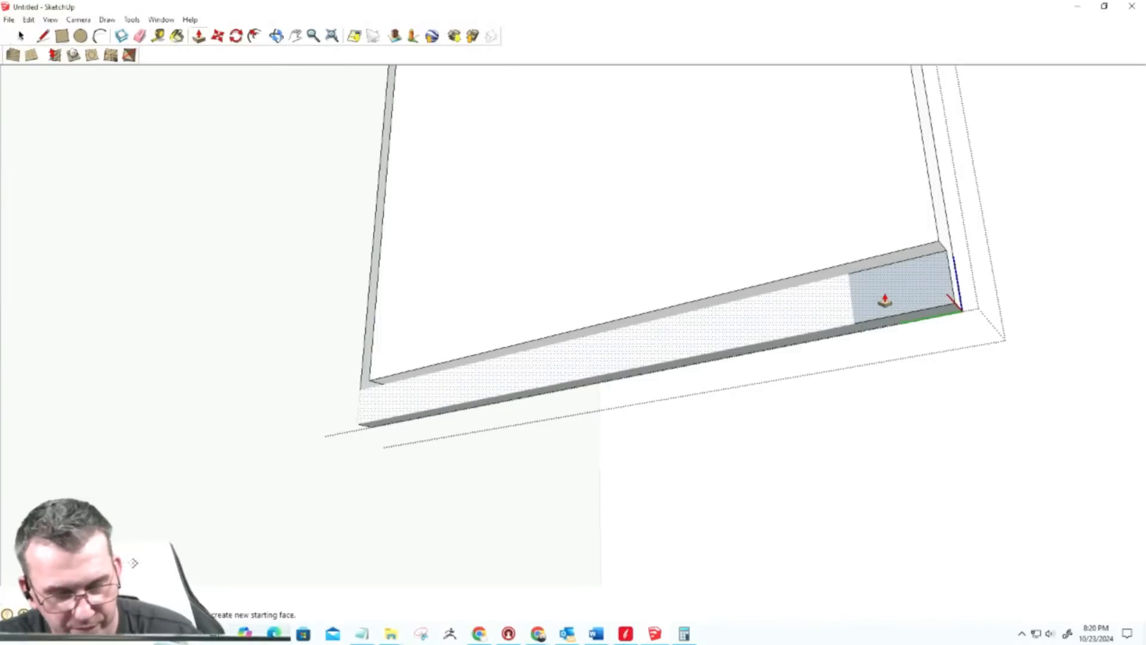
{"action": "left_click", "coordinate": [884, 300]}
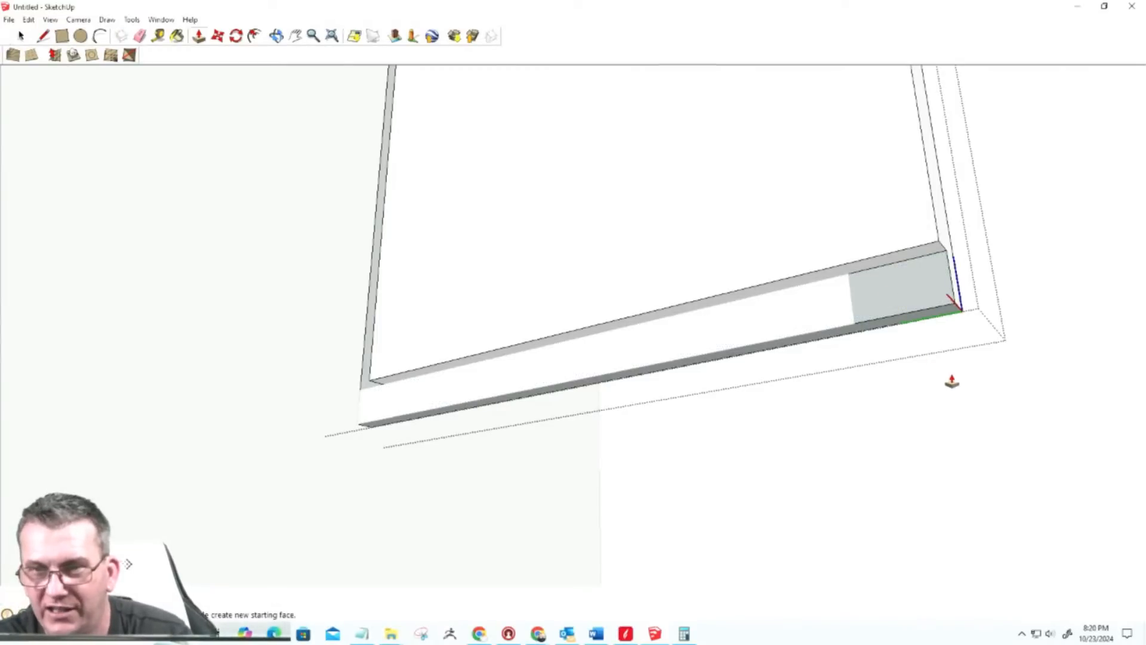
{"action": "key", "text": "space"}
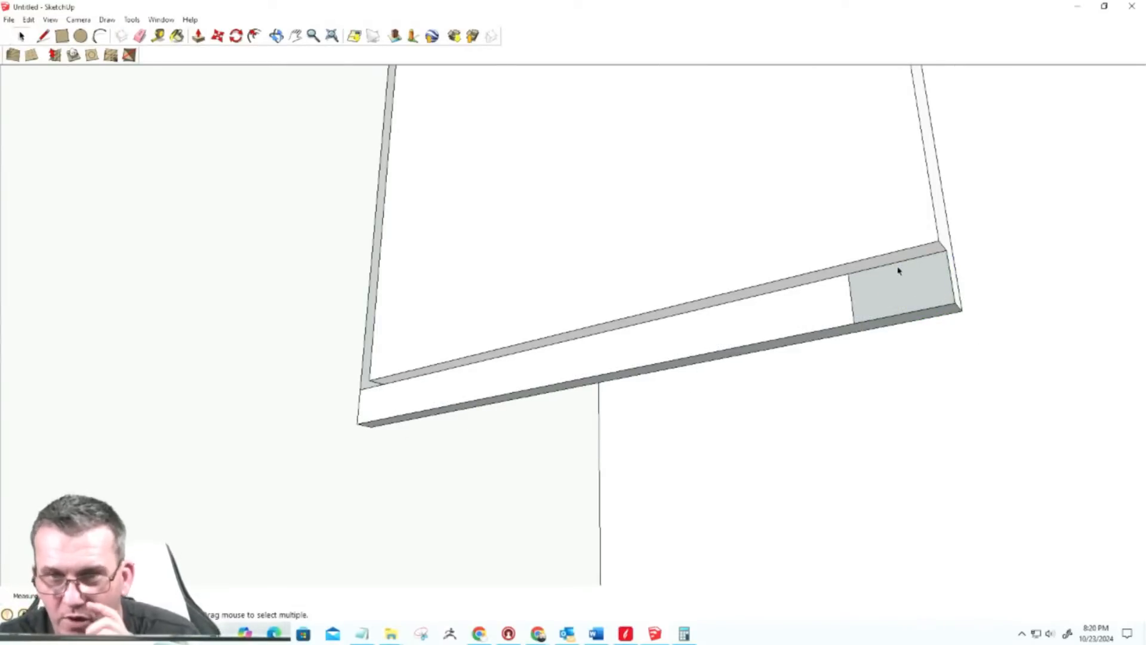
Step: Move the rectangular face along the bottom strip until its short end meets the side panel's edge
{"action": "left_click", "coordinate": [841, 313]}
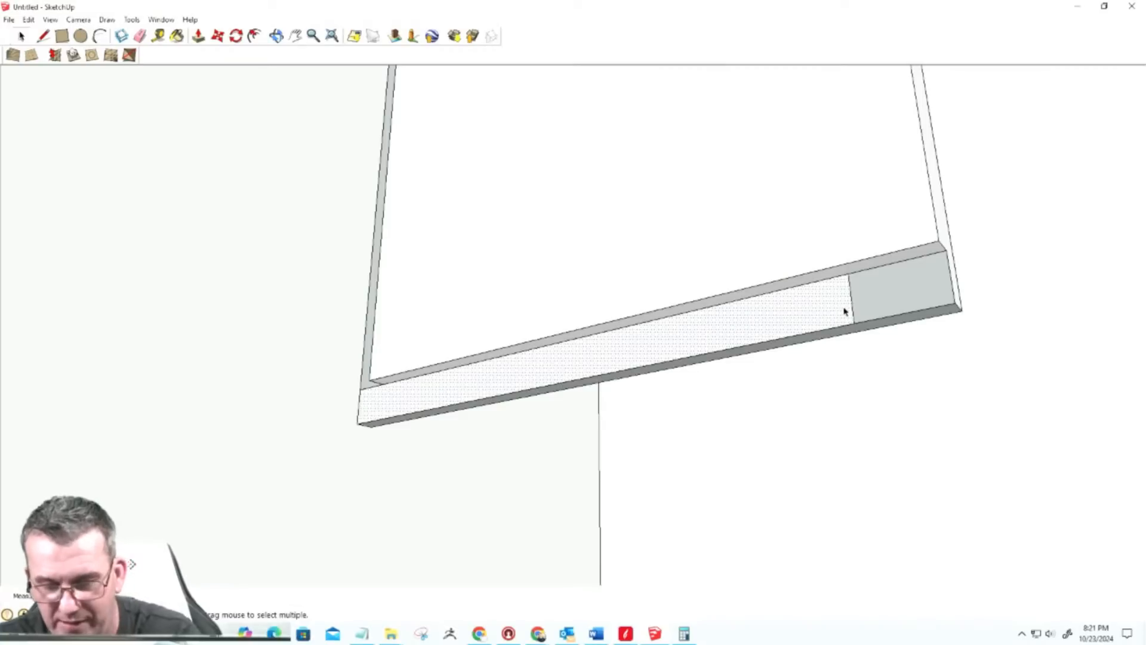
{"action": "key", "text": "m"}
{"action": "left_click", "coordinate": [853, 297]}
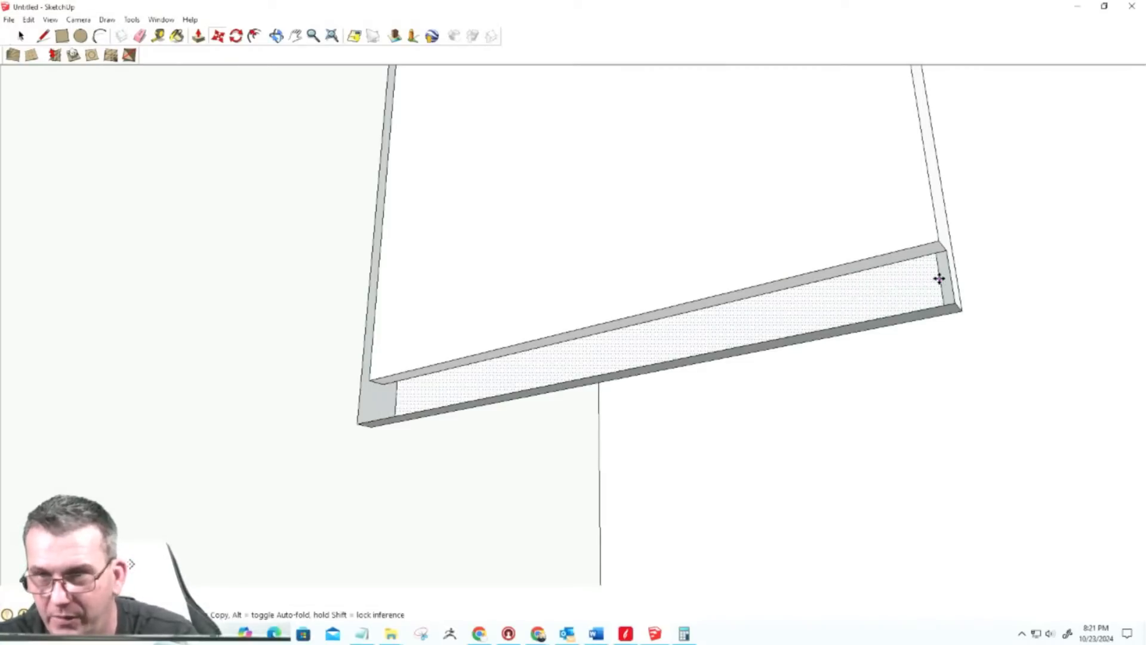
{"action": "left_click", "coordinate": [950, 277]}
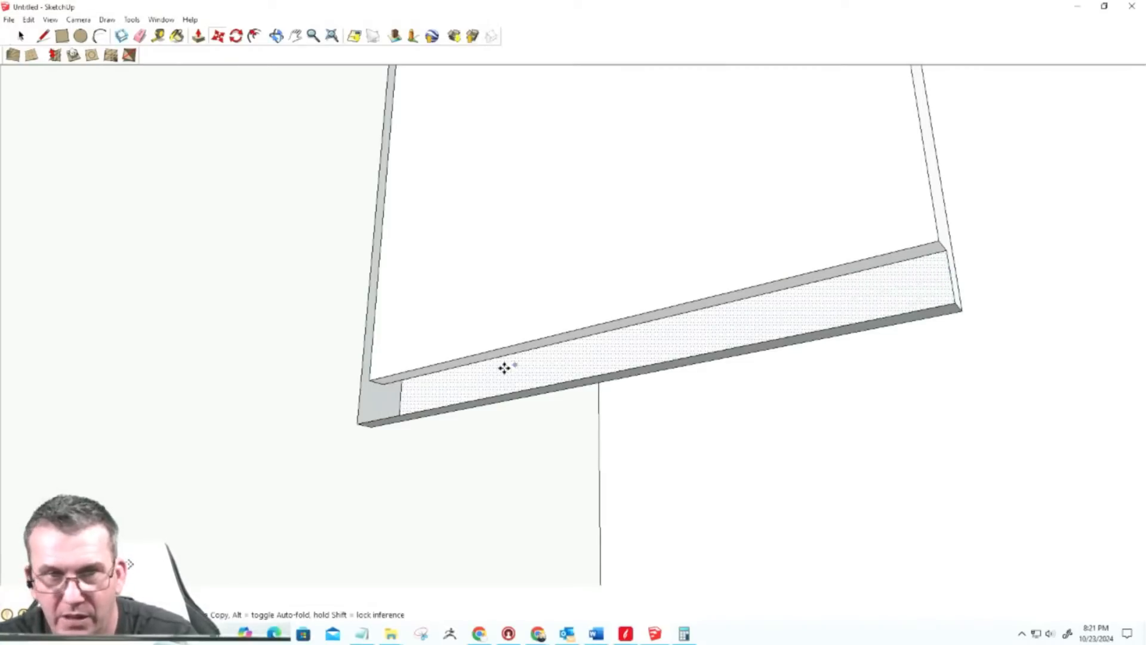
Step: Stretch the rectangle's other short edge out to the panel's opposite edge so that the face spans the whole bottom strip
{"action": "key", "text": "space"}
{"action": "left_click", "coordinate": [400, 396]}
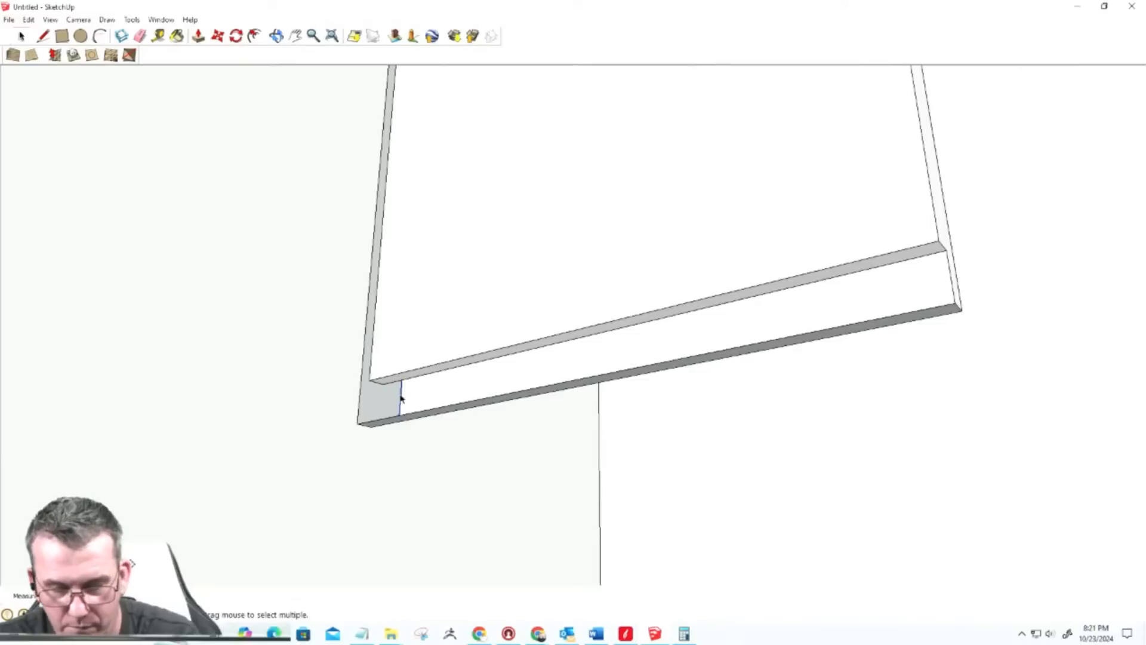
{"action": "key", "text": "m"}
{"action": "left_click", "coordinate": [400, 395]}
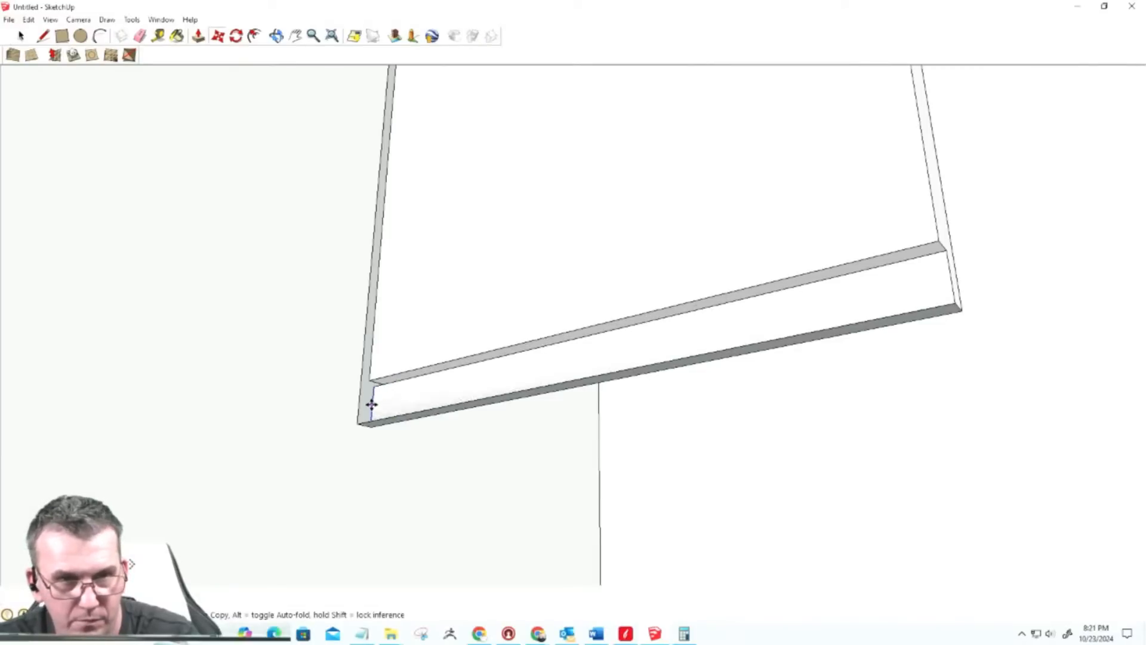
{"action": "left_click", "coordinate": [360, 407]}
Step: Push/Pull the bottom strip face inwards from the side panel to form a horizontal shelf board
{"action": "key", "text": "p"}
{"action": "left_click", "coordinate": [678, 341]}
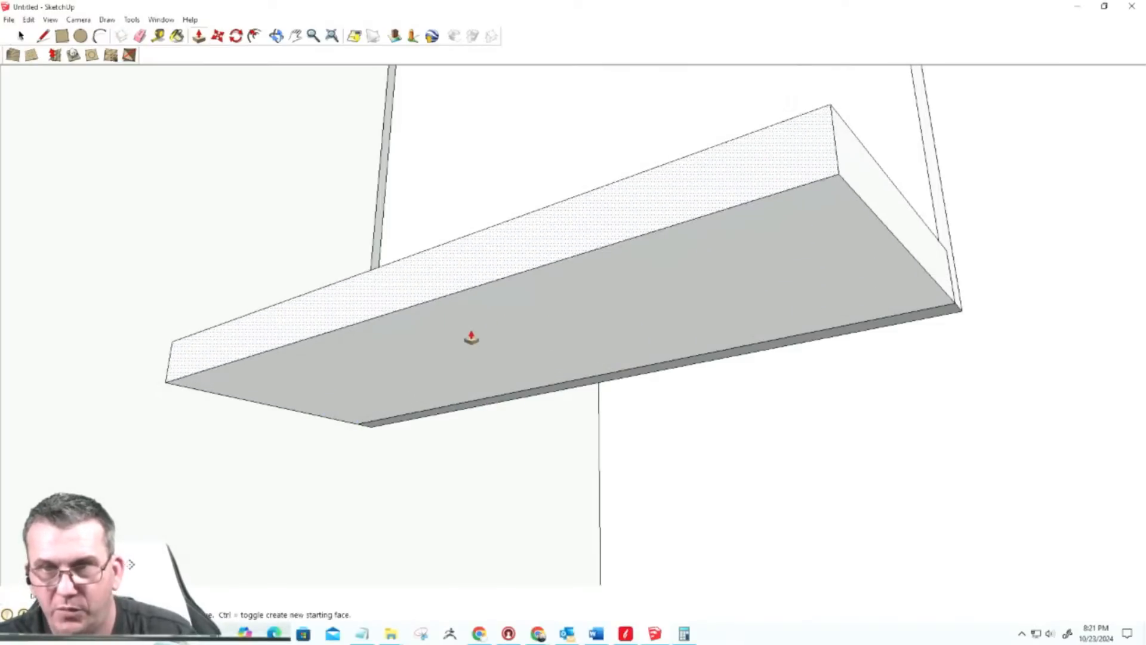
{"action": "left_click", "coordinate": [356, 330]}
Step: Push/Pull the free end of the bottom shelf board slightly further away from the side panel
{"action": "scroll", "coordinate": [378, 365], "scroll_direction": "down", "scroll_amount": 3}
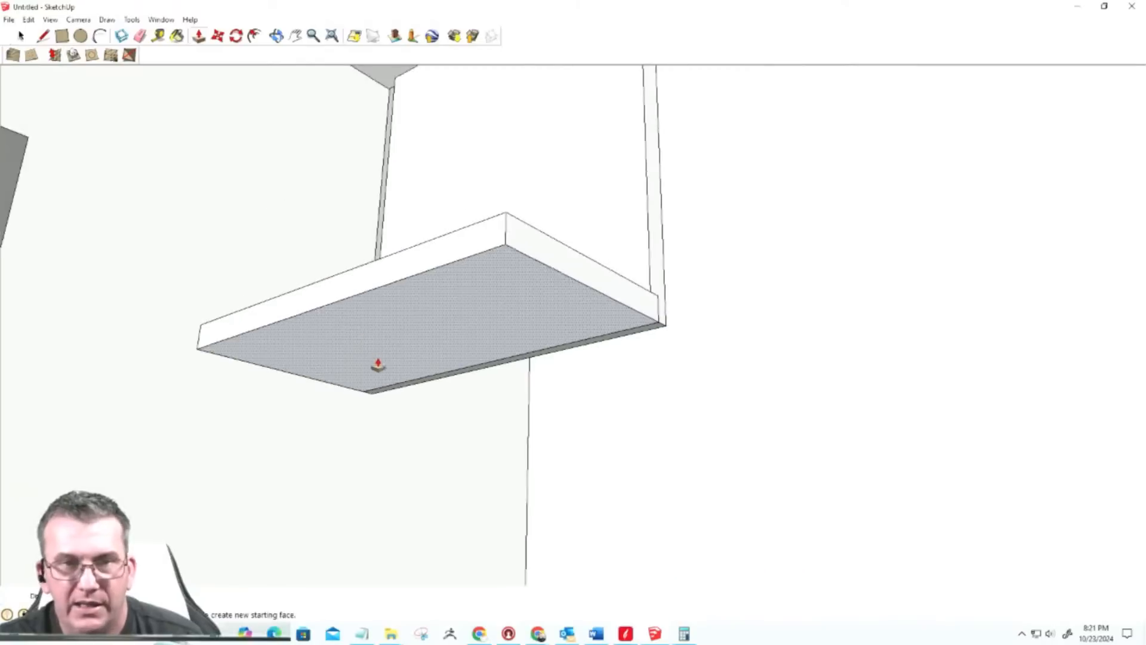
{"action": "scroll", "coordinate": [378, 365], "scroll_direction": "down", "scroll_amount": 4}
{"action": "middle_click_drag", "start_coordinate": [427, 323], "coordinate": [299, 458]}
{"action": "scroll", "coordinate": [418, 401], "scroll_direction": "down", "scroll_amount": 1}
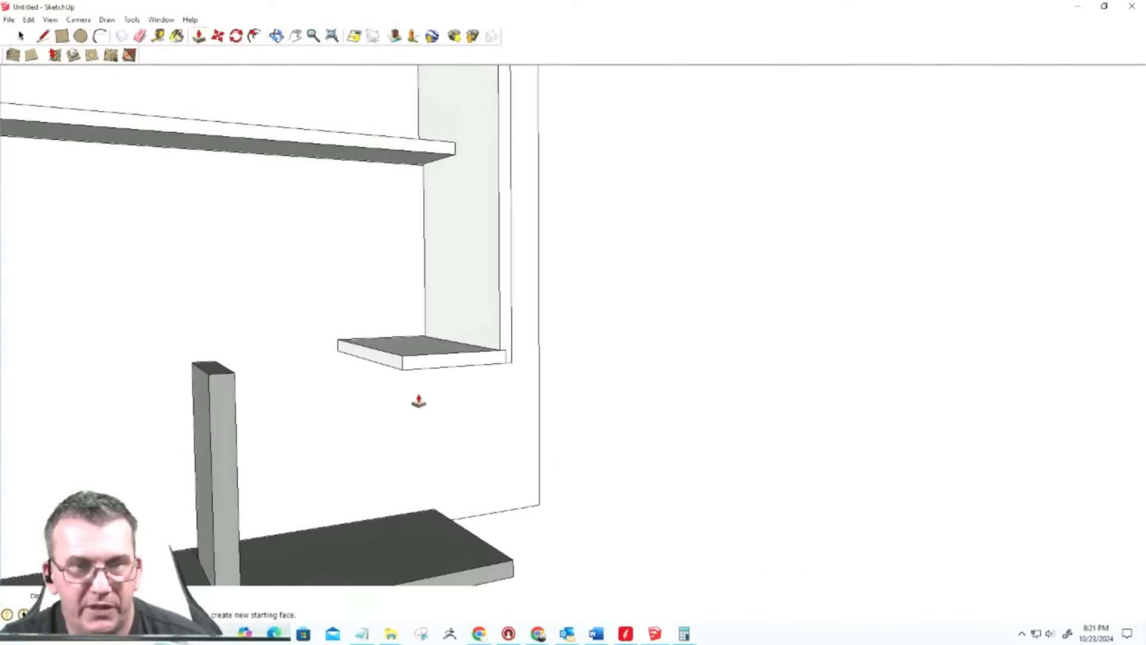
{"action": "scroll", "coordinate": [366, 371], "scroll_direction": "up", "scroll_amount": 4}
{"action": "scroll", "coordinate": [370, 366], "scroll_direction": "down", "scroll_amount": 4}
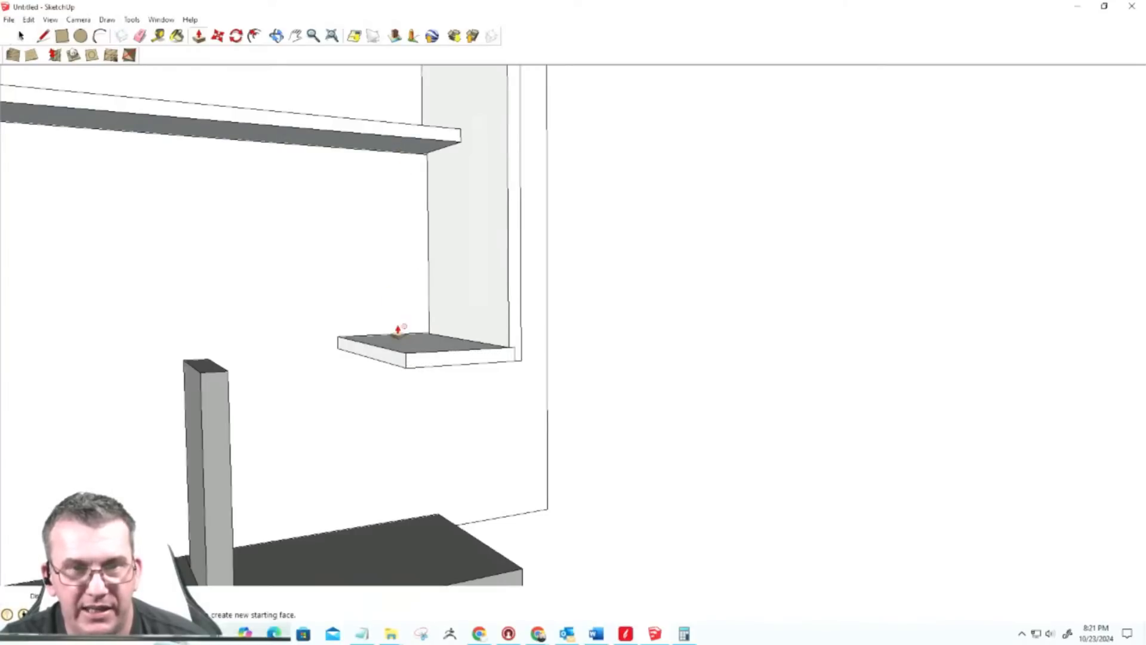
{"action": "middle_click_drag", "start_coordinate": [417, 362], "coordinate": [328, 382]}
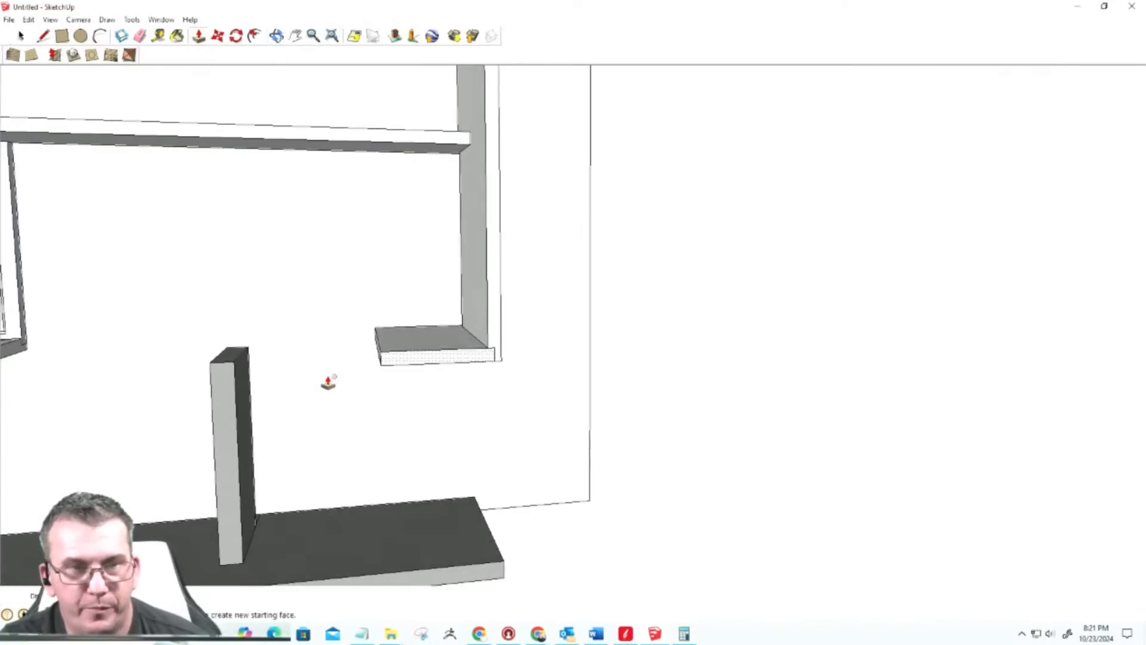
{"action": "scroll", "coordinate": [379, 358], "scroll_direction": "up", "scroll_amount": 3}
{"action": "left_click", "coordinate": [378, 360]}
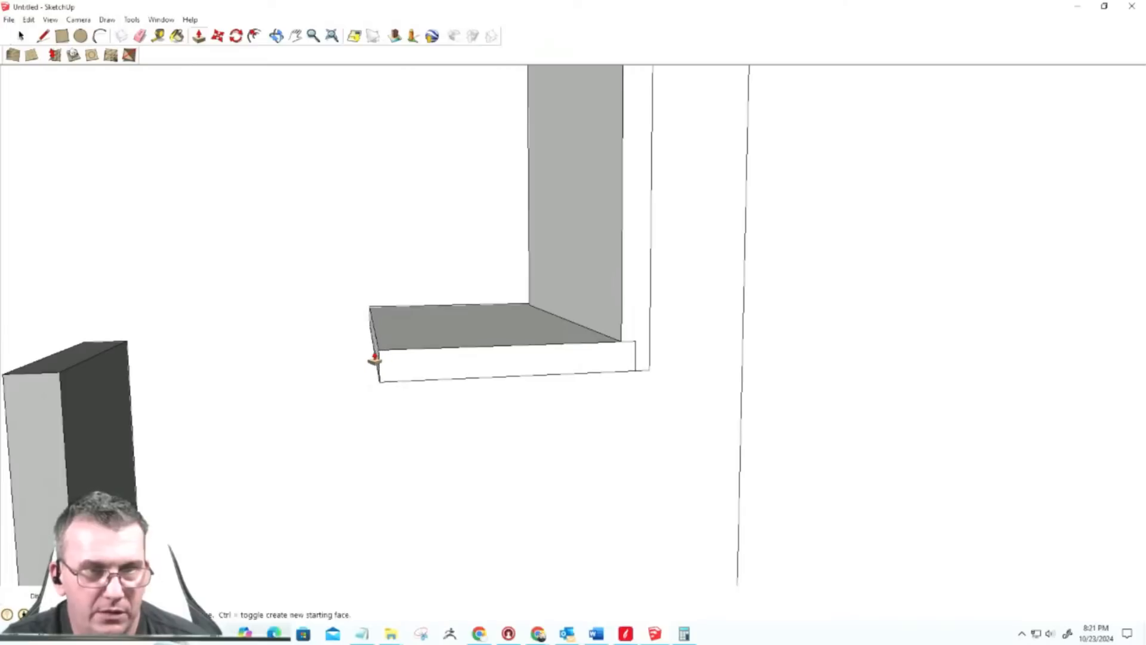
{"action": "left_click", "coordinate": [351, 359]}
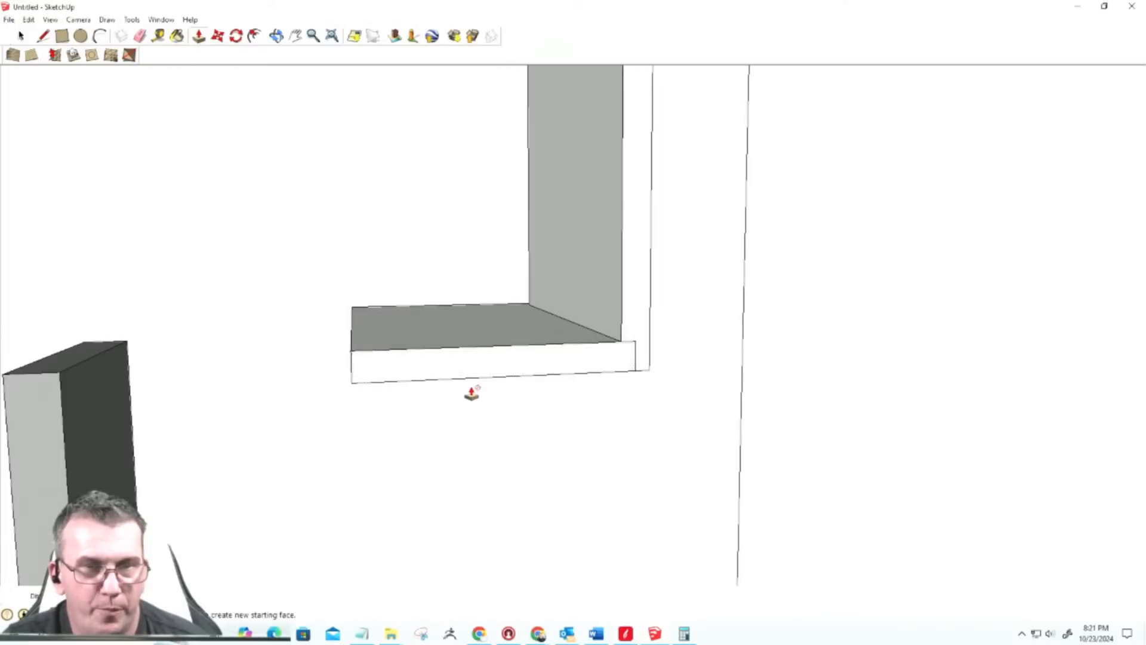
Step: Examine the short bottom shelf board against the side panel and the upper shelf from several angles
{"action": "scroll", "coordinate": [471, 392], "scroll_direction": "down", "scroll_amount": 5}
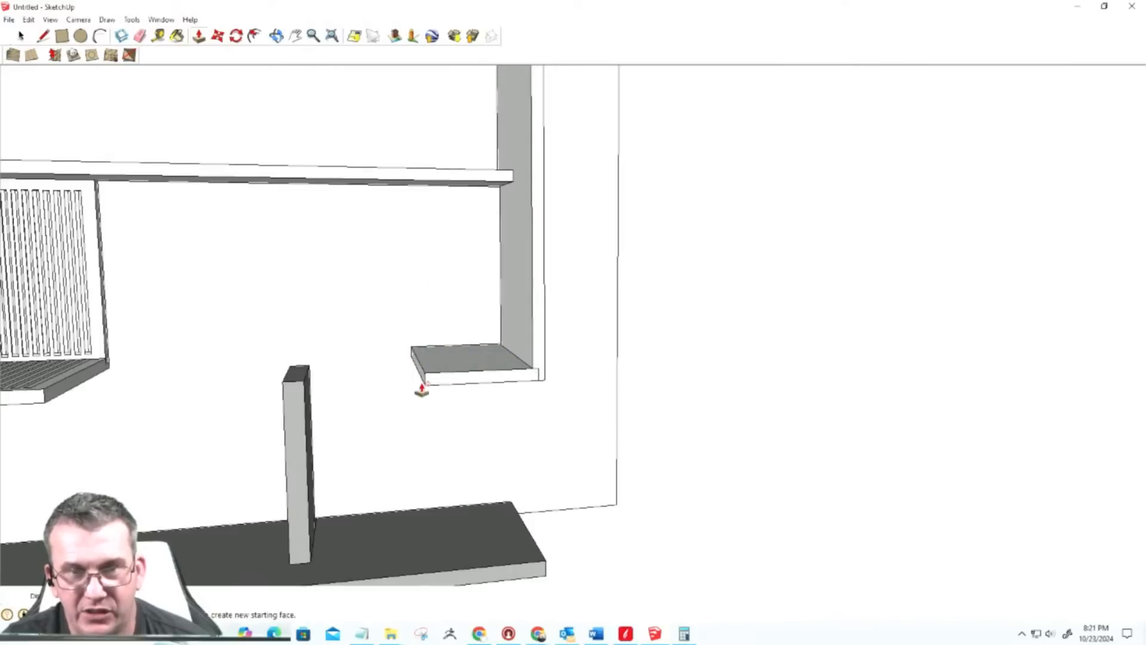
{"action": "middle_click_drag", "start_coordinate": [456, 381], "coordinate": [429, 342]}
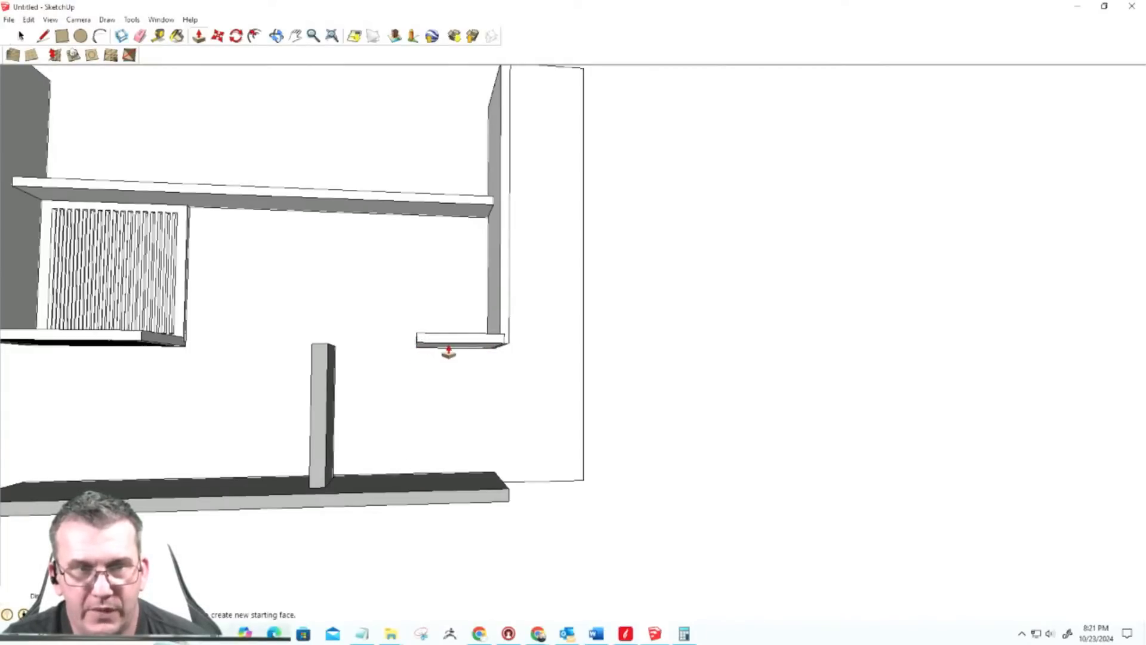
{"action": "middle_click_drag", "start_coordinate": [420, 353], "coordinate": [415, 402]}
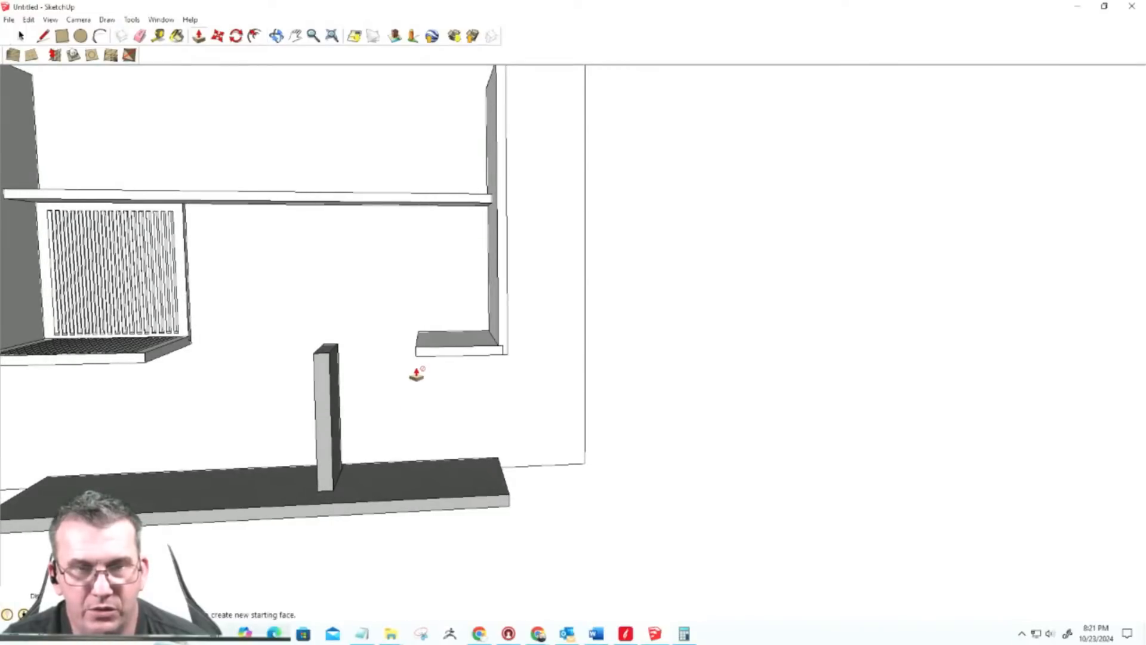
{"action": "middle_click_drag", "start_coordinate": [417, 354], "coordinate": [540, 348]}
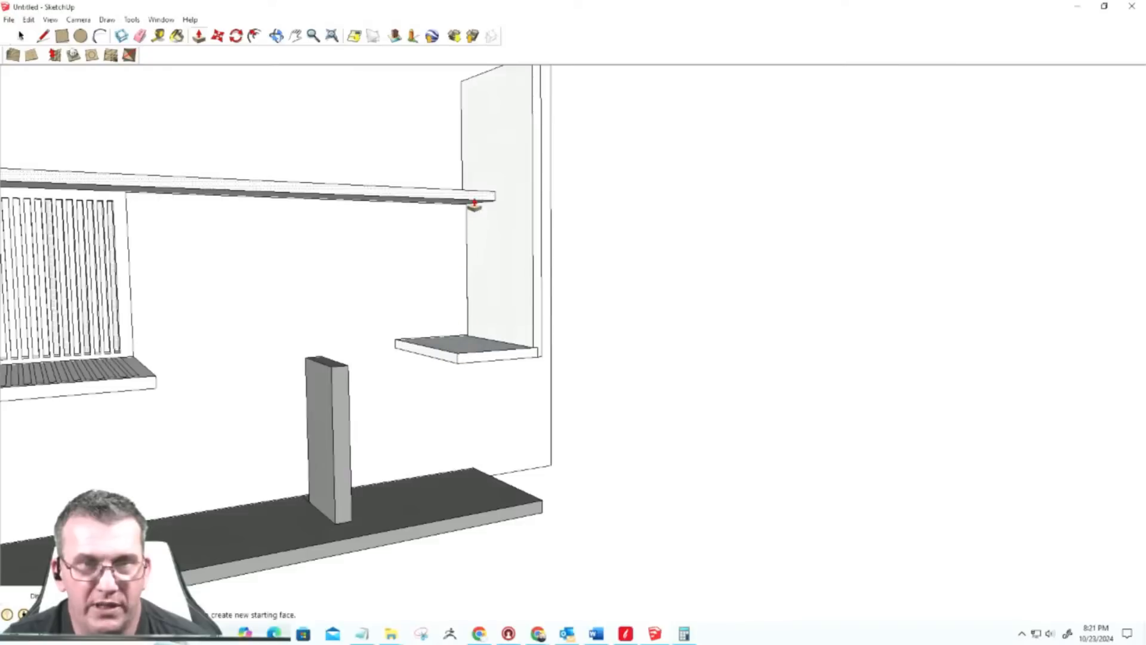
{"action": "middle_click_drag", "start_coordinate": [456, 361], "coordinate": [458, 268]}
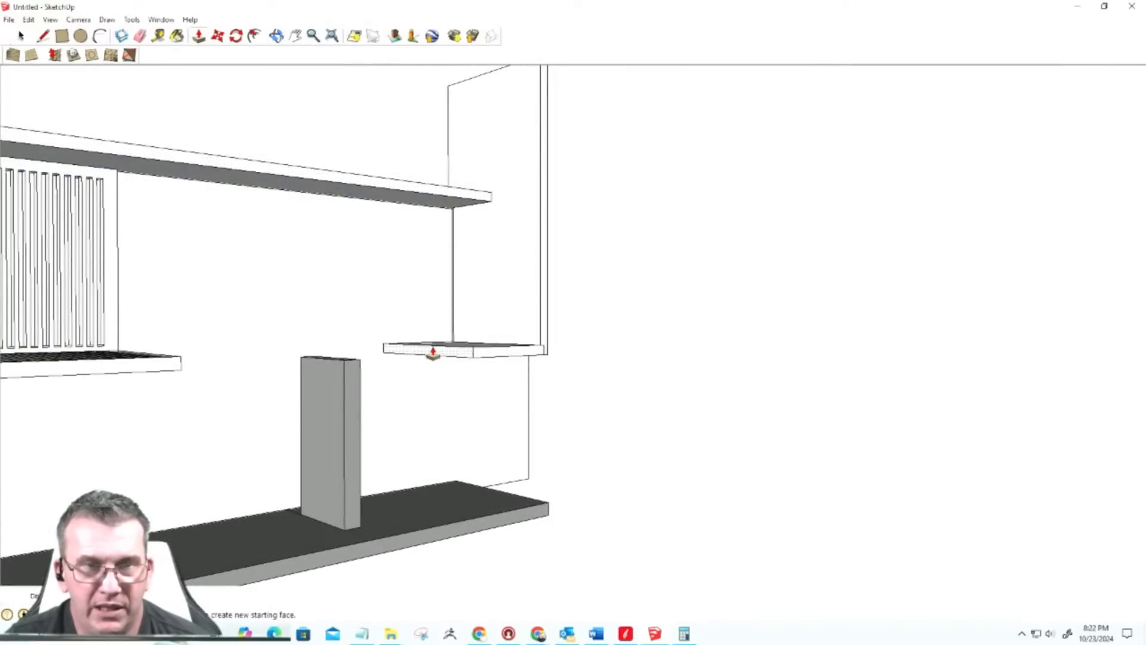
{"action": "scroll", "coordinate": [438, 343], "scroll_direction": "up", "scroll_amount": 3}
{"action": "middle_click_drag", "start_coordinate": [438, 343], "coordinate": [389, 389]}
{"action": "scroll", "coordinate": [387, 388], "scroll_direction": "down", "scroll_amount": 2}
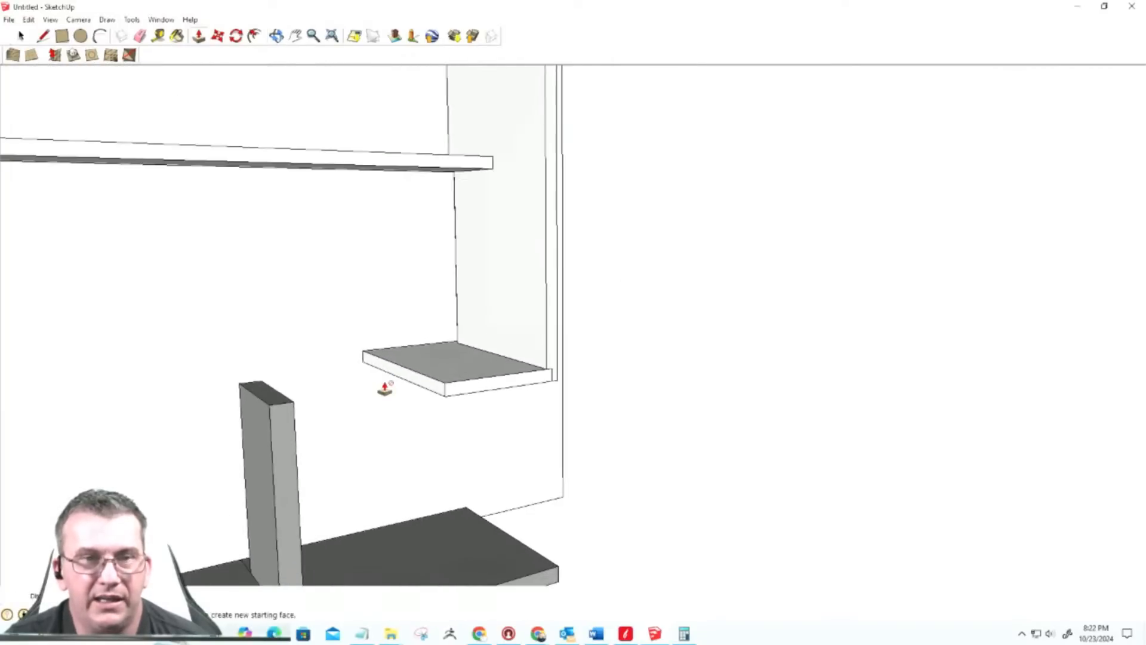
Step: Try to place Tape Measure guides on the bottom shelf board, parallel to its free end
{"action": "left_click", "coordinate": [81, 36]}
{"action": "left_click", "coordinate": [42, 35]}
{"action": "mouse_move", "coordinate": [452, 161]}
{"action": "middle_mouse_down"}
{"action": "mouse_move", "coordinate": [451, 233]}
{"action": "mouse_move", "coordinate": [602, 169]}
{"action": "mouse_move", "coordinate": [790, 187]}
{"action": "middle_mouse_up"}
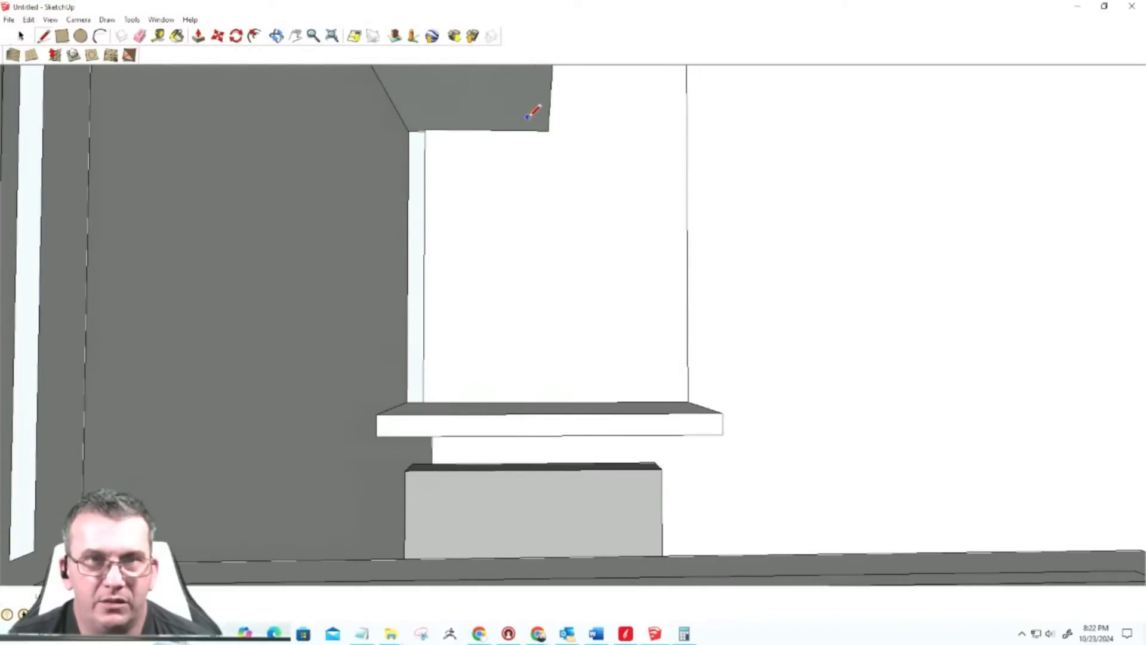
{"action": "middle_click_drag", "start_coordinate": [487, 413], "coordinate": [424, 467]}
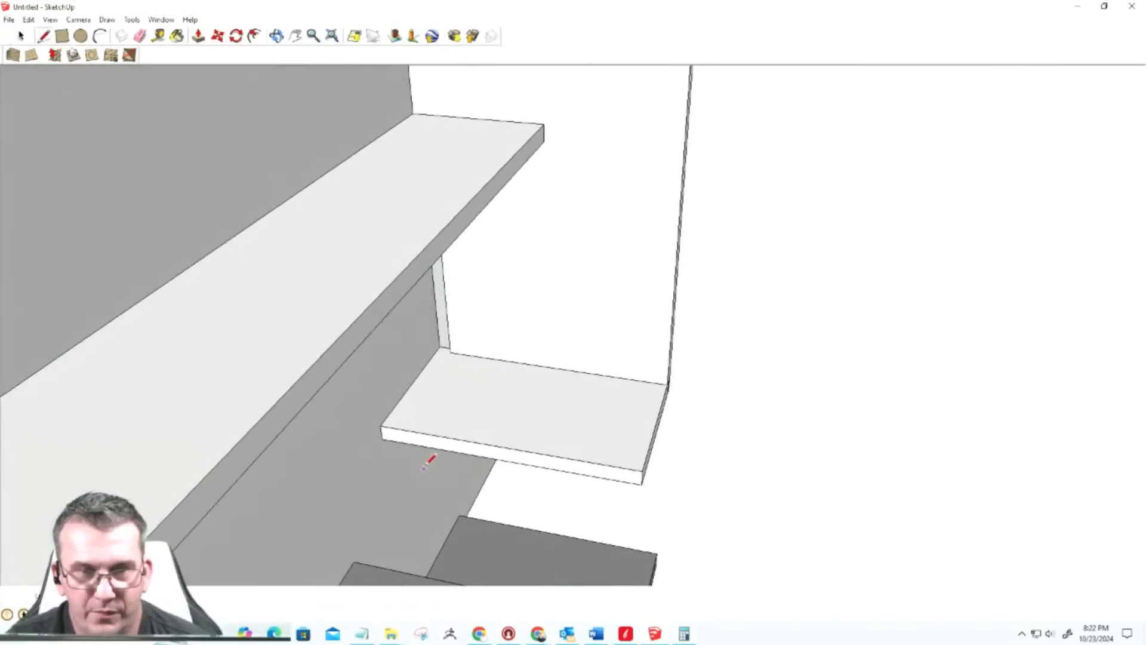
{"action": "key", "text": "t"}
{"action": "left_click", "coordinate": [446, 434]}
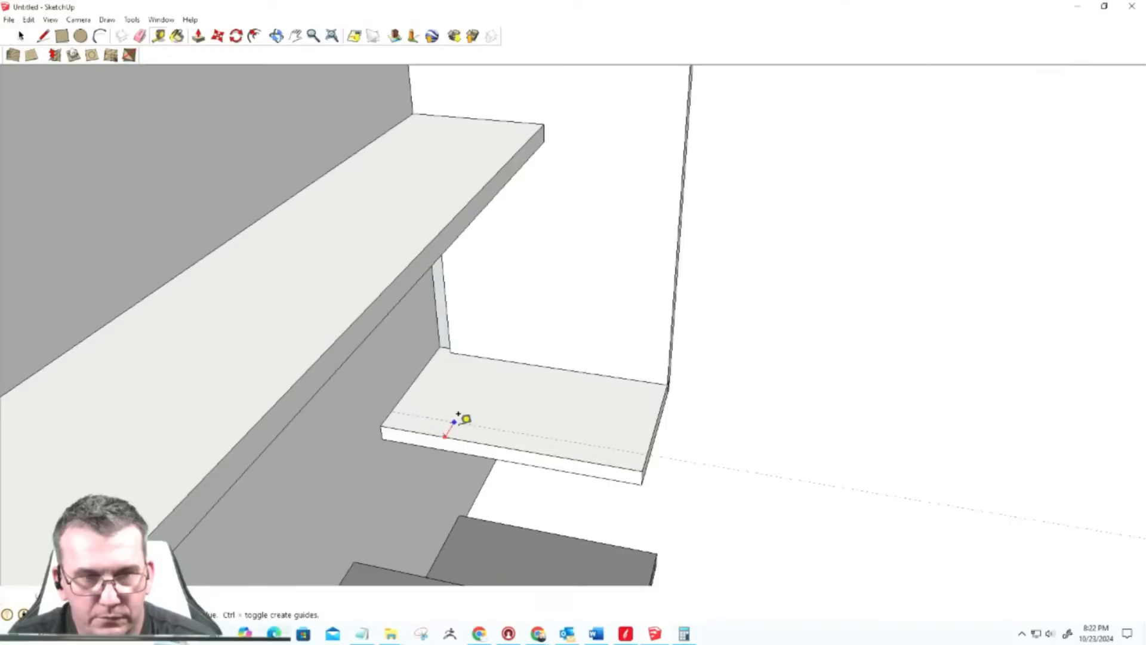
{"action": "key", "text": "Escape"}
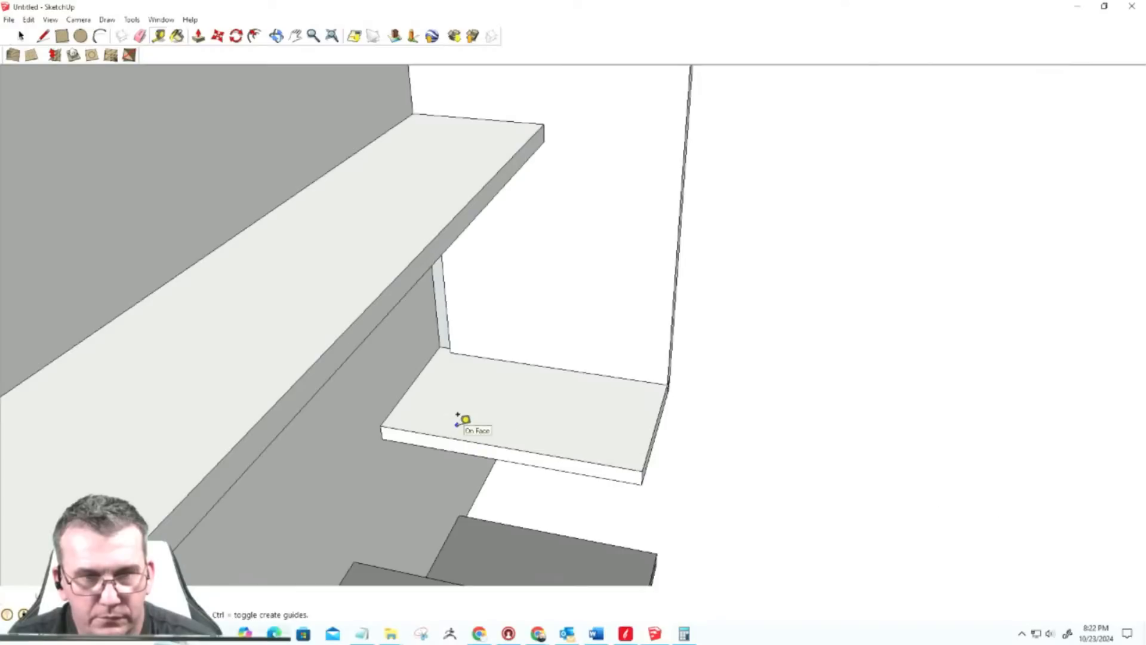
{"action": "left_click", "coordinate": [449, 438]}
{"action": "key", "text": "Escape"}
Step: Turn on the display of guides and undo the trial guides along the shelf board's free end
{"action": "left_click", "coordinate": [28, 19]}
{"action": "mouse_move", "coordinate": [50, 20]}
{"action": "left_click", "coordinate": [66, 116]}
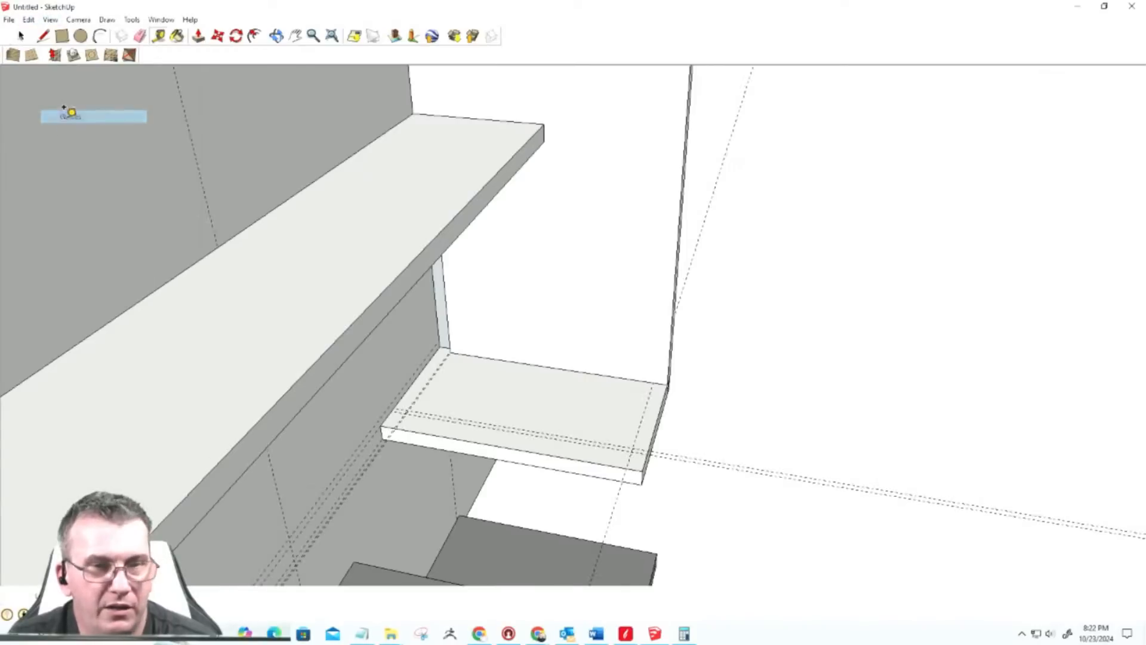
{"action": "key", "text": "ctrl+z"}
{"action": "key", "text": "ctrl+z"}
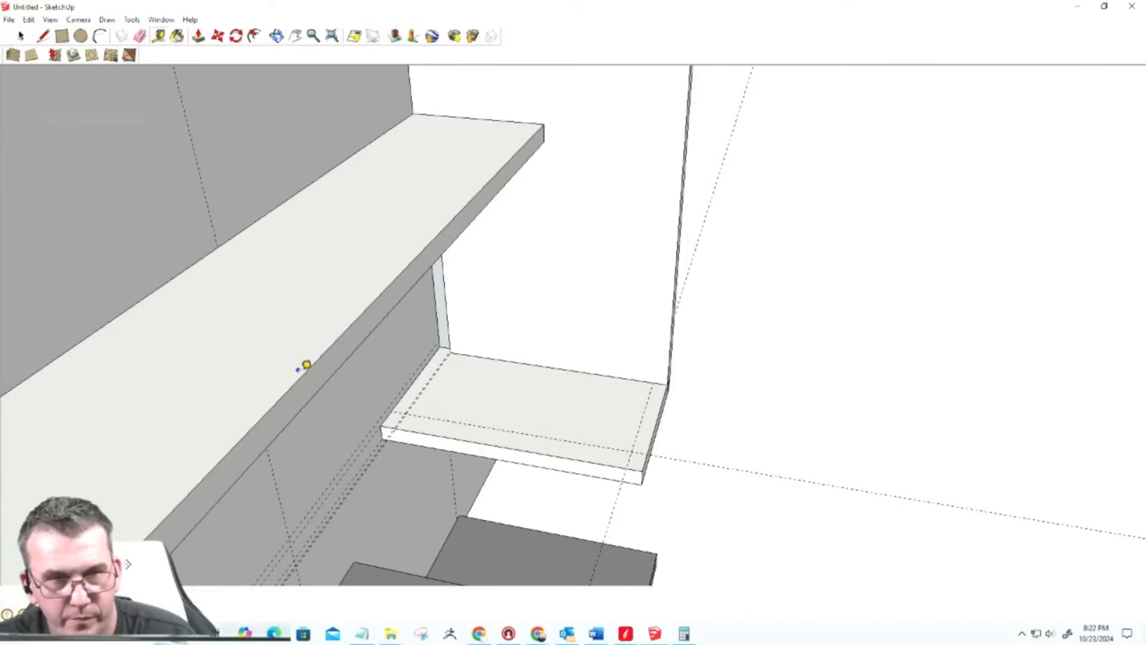
Step: Place a guide parallel to the shelf board's free end and a crossing guide offset 5 from its wall-side edge
{"action": "left_click", "coordinate": [449, 436]}
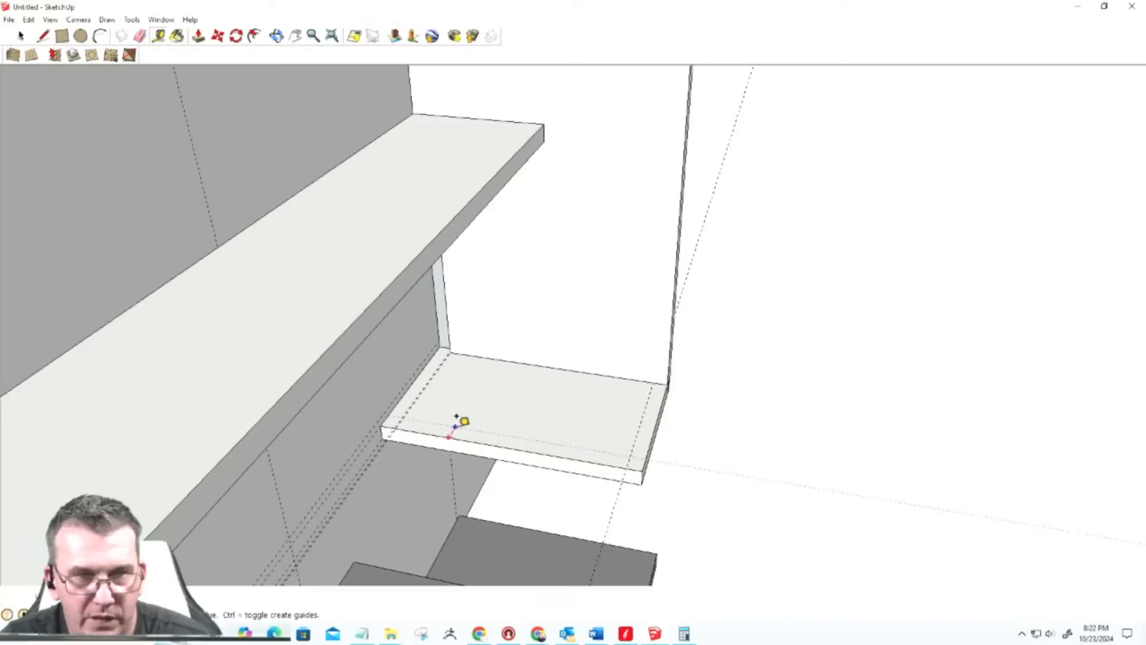
{"action": "left_click", "coordinate": [458, 414]}
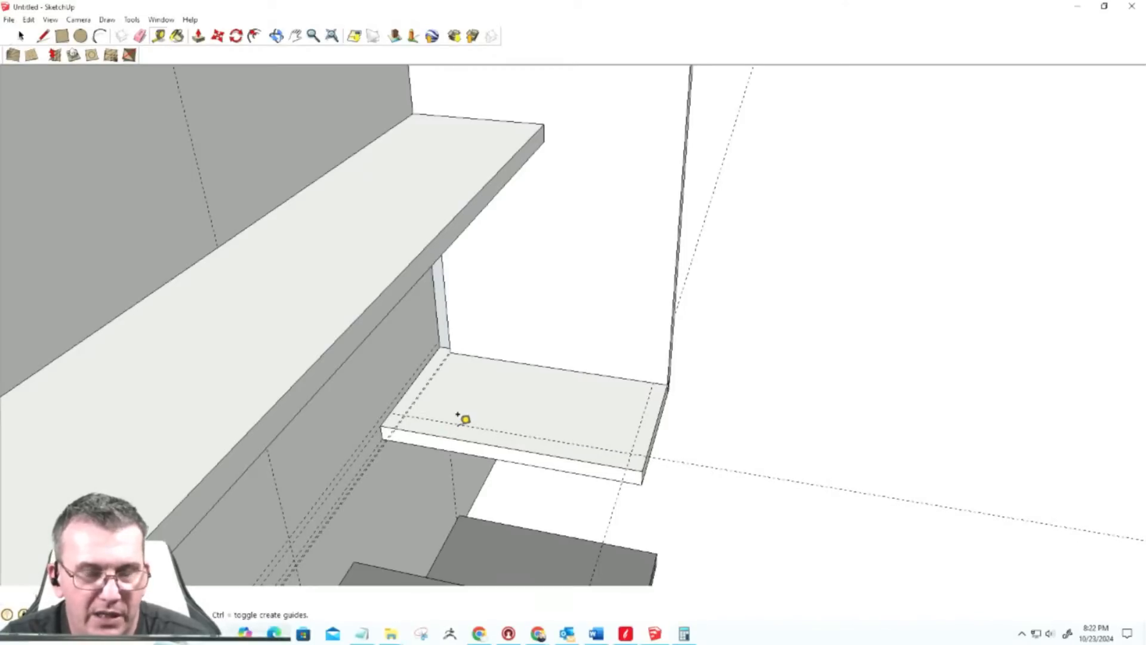
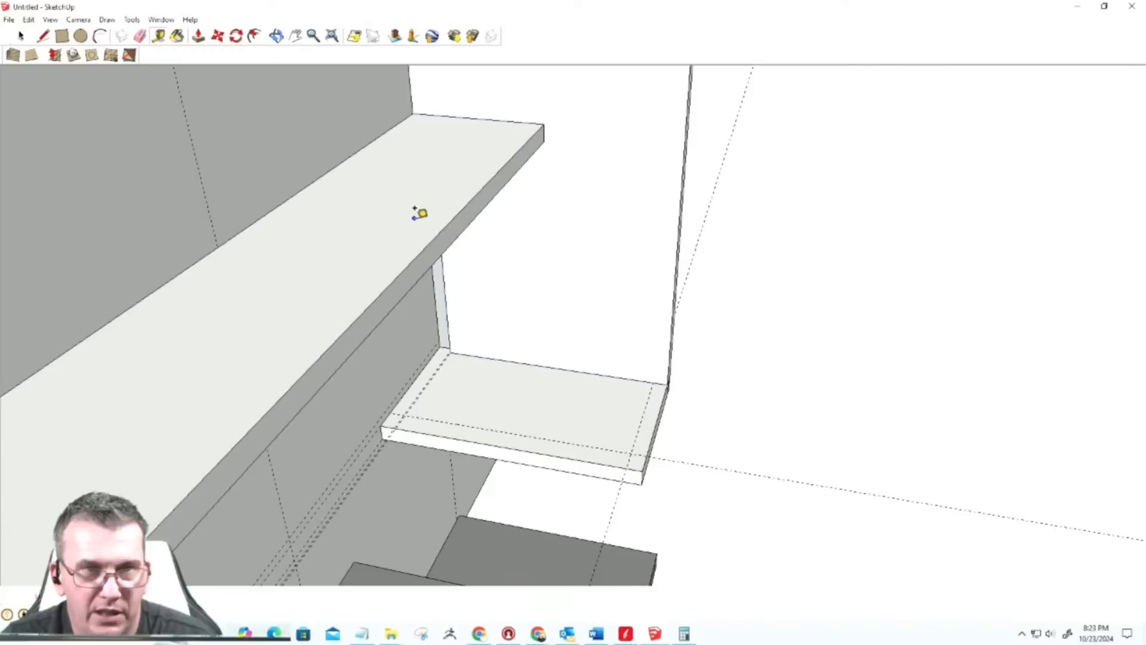
{"action": "left_click", "coordinate": [396, 405]}
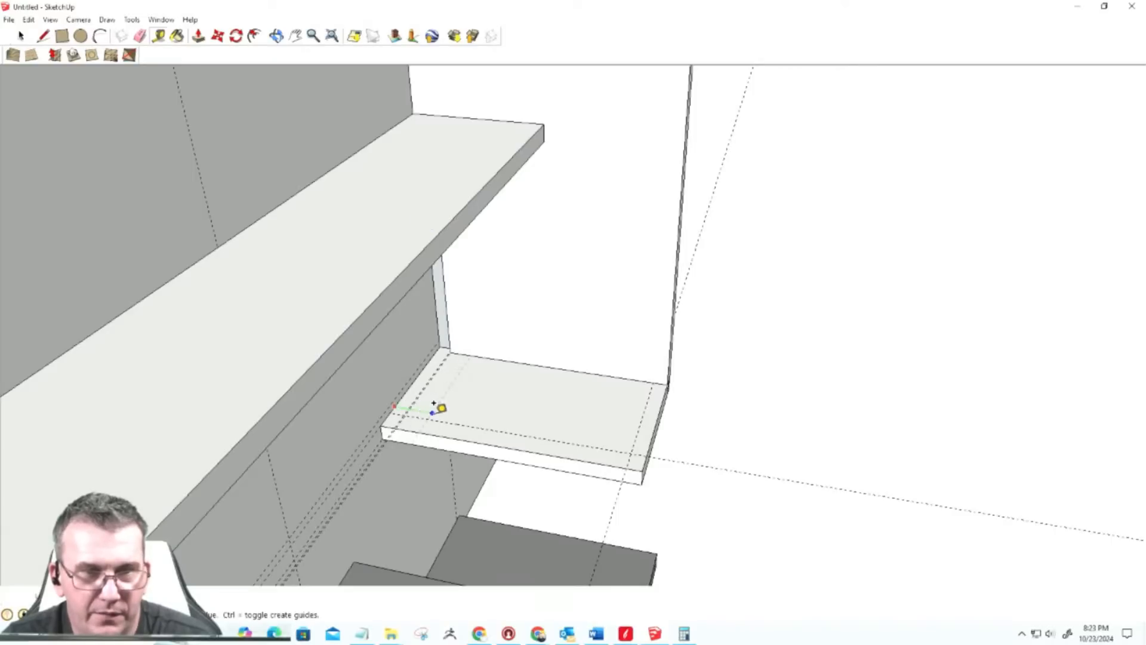
{"action": "type", "text": "5"}
{"action": "key", "text": "Return"}
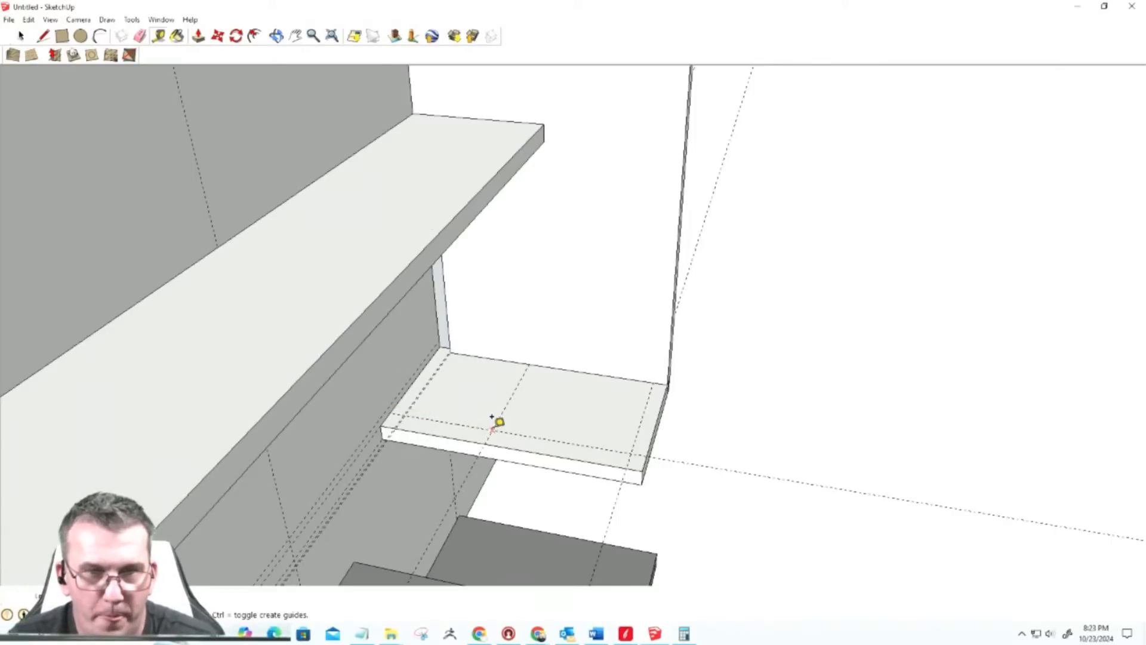
Step: Draw a small circle on the shelf board, centred on the intersection of the two guides
{"action": "left_click", "coordinate": [81, 37]}
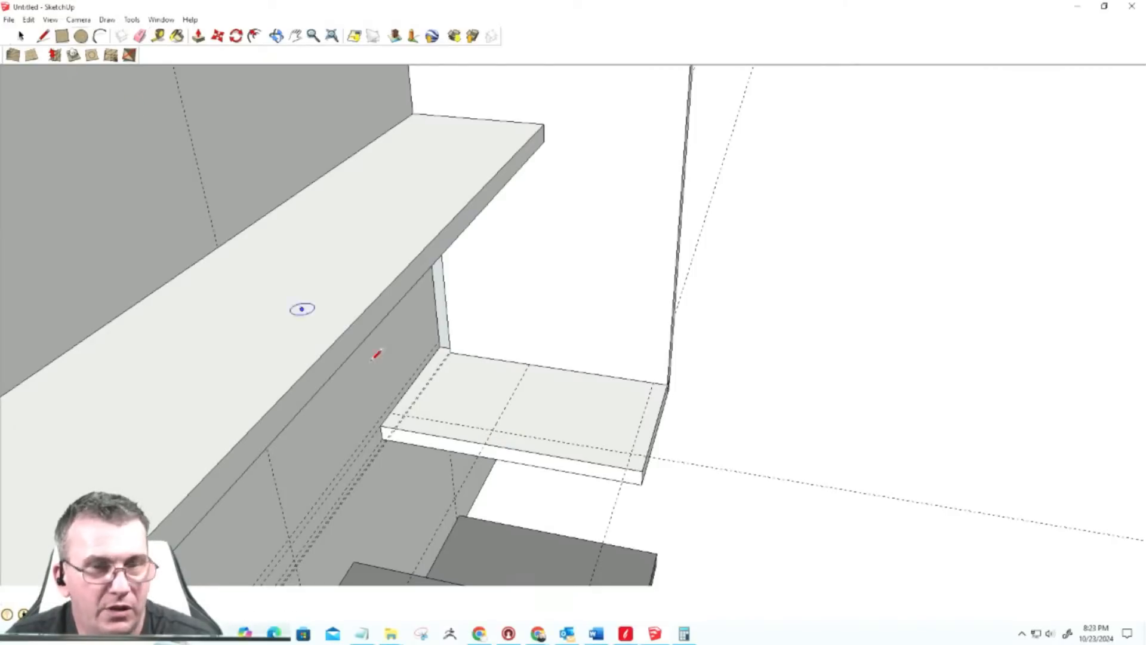
{"action": "left_click", "coordinate": [492, 430]}
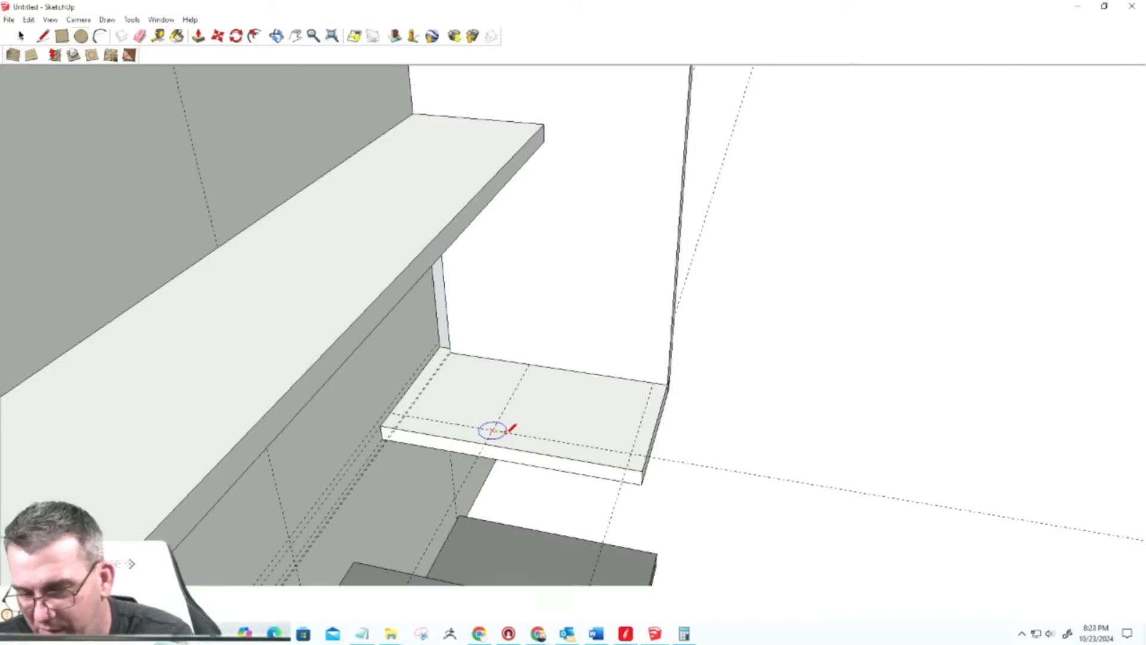
{"action": "left_click", "coordinate": [508, 430]}
Step: Try to Push/Pull the circle up through the upper shelf and adjust the round face at the shelf's top
{"action": "key", "text": "p"}
{"action": "left_click_drag", "start_coordinate": [489, 429], "coordinate": [475, 173]}
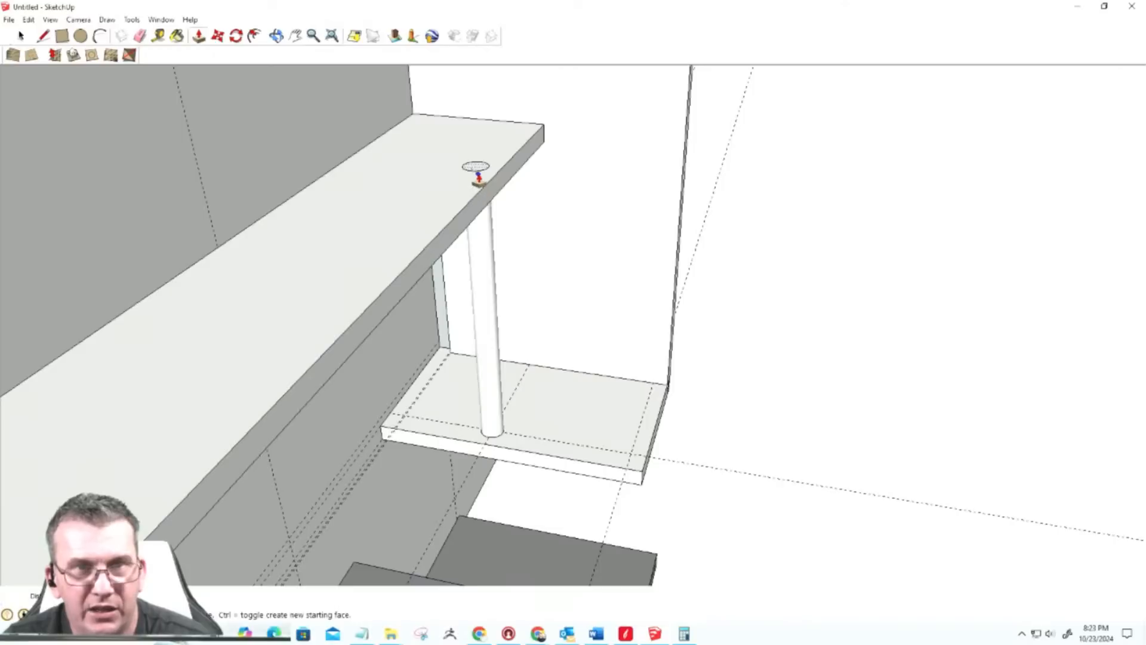
{"action": "left_click_drag", "start_coordinate": [479, 177], "coordinate": [479, 180]}
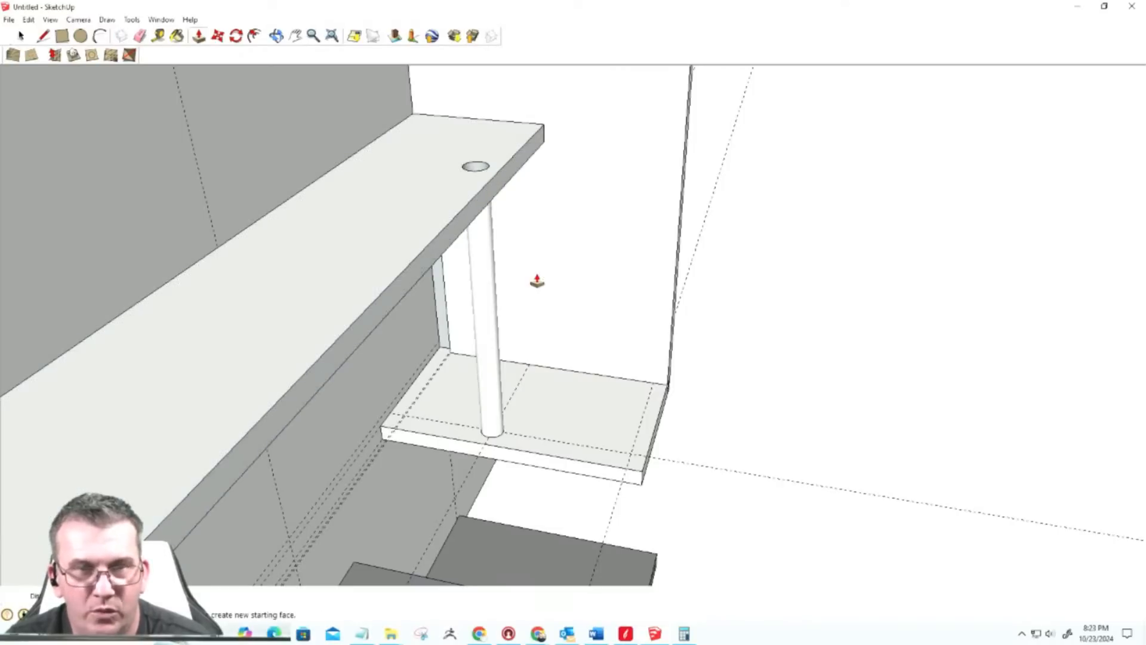
{"action": "middle_click_drag", "start_coordinate": [511, 461], "coordinate": [473, 315]}
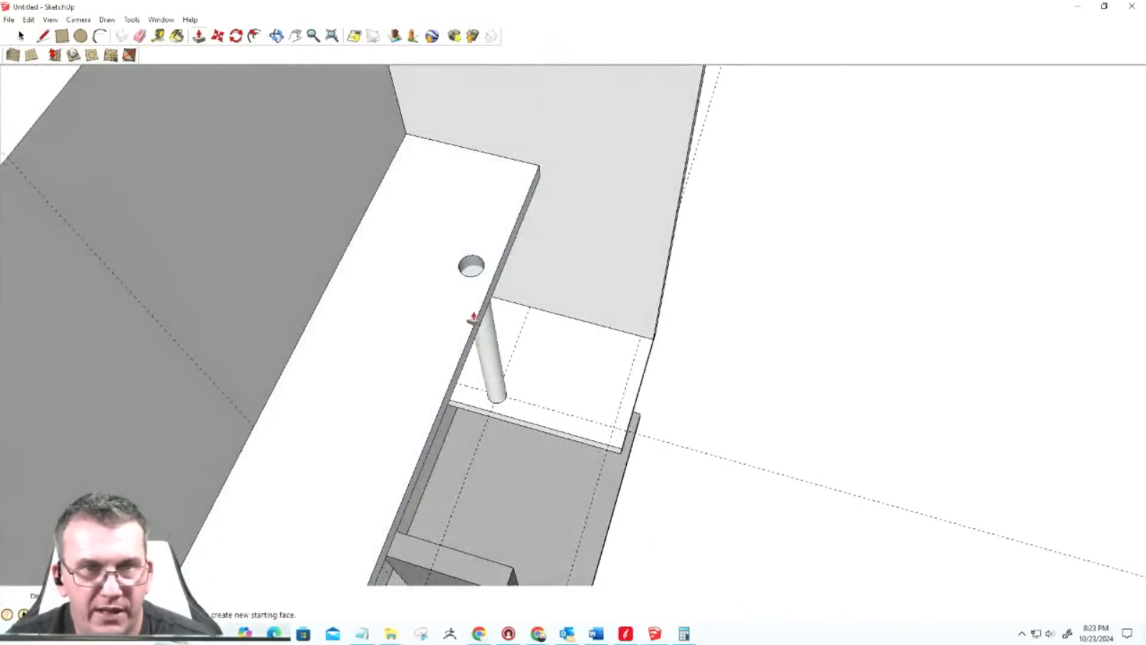
{"action": "left_click", "coordinate": [474, 271]}
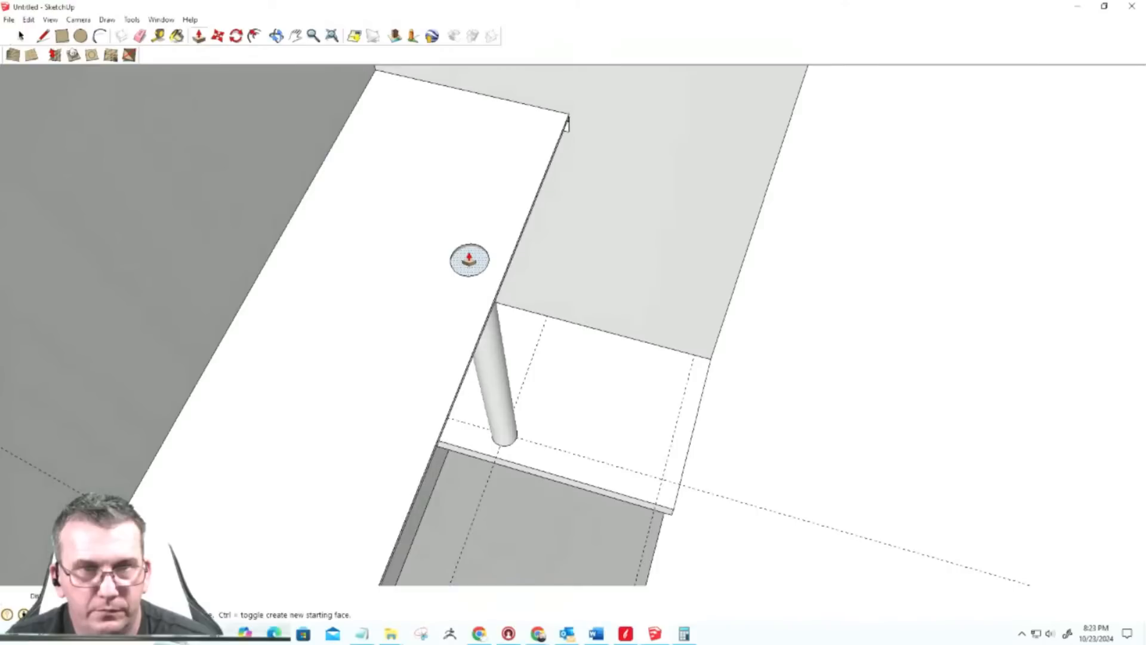
{"action": "left_click", "coordinate": [470, 259]}
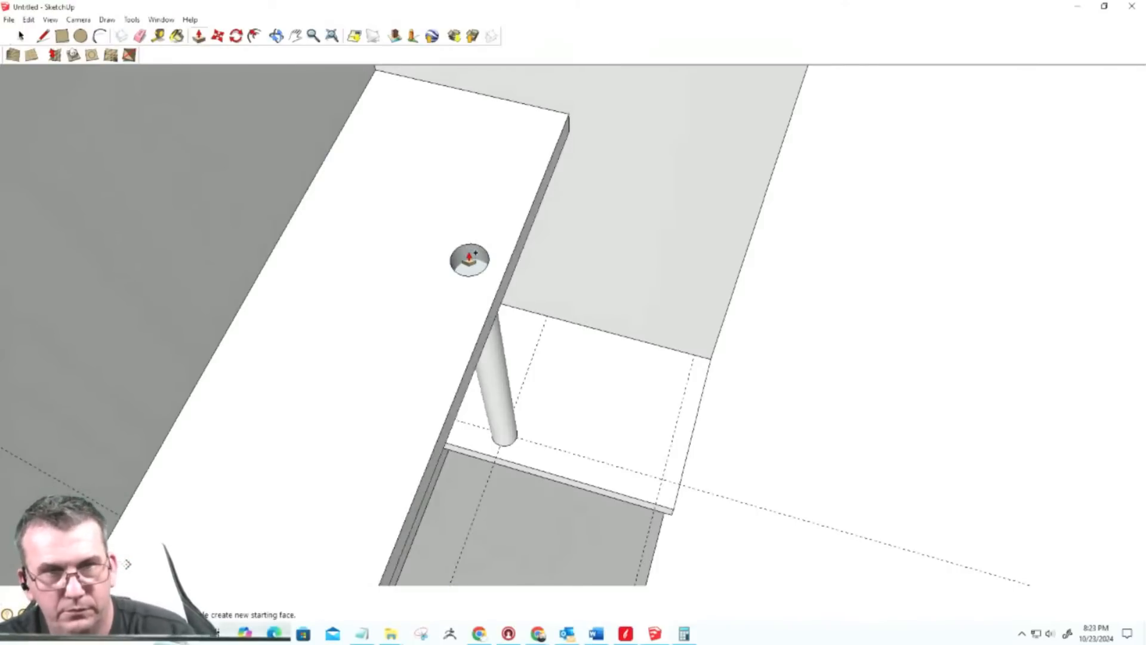
{"action": "key", "text": "t"}
{"action": "middle_click_drag", "start_coordinate": [504, 444], "coordinate": [340, 262]}
{"action": "scroll", "coordinate": [342, 269], "scroll_direction": "down", "scroll_amount": 3}
Step: Push/Pull the circle on the short shelf board up into a round post ending flush with the upper shelf's underside
{"action": "key", "text": "p"}
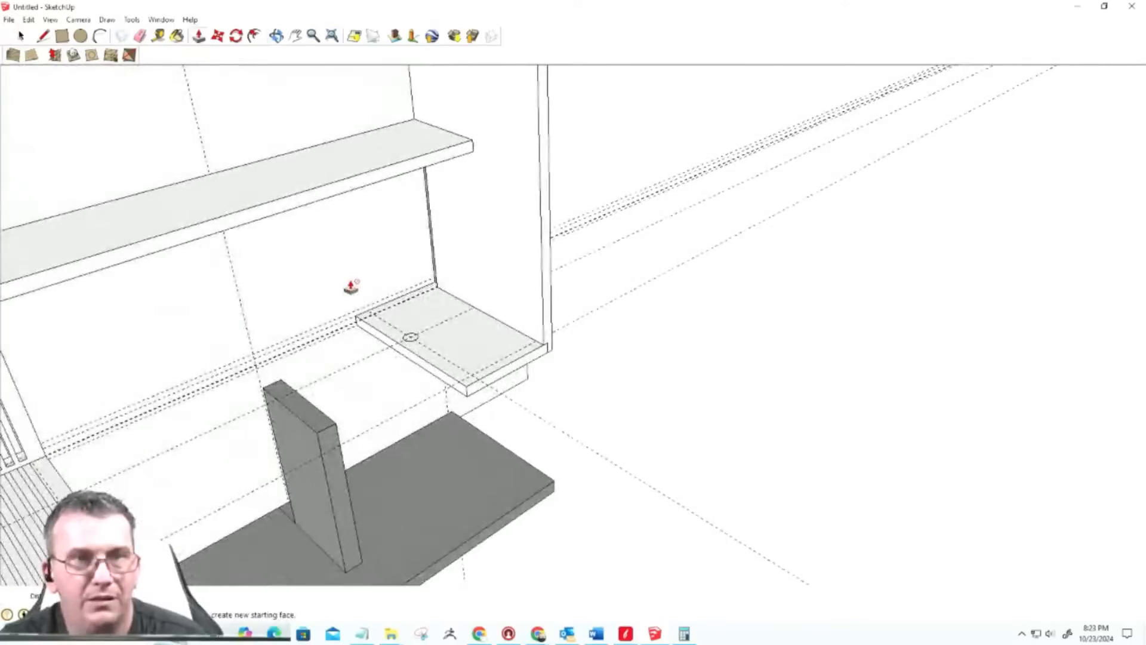
{"action": "left_click", "coordinate": [411, 340]}
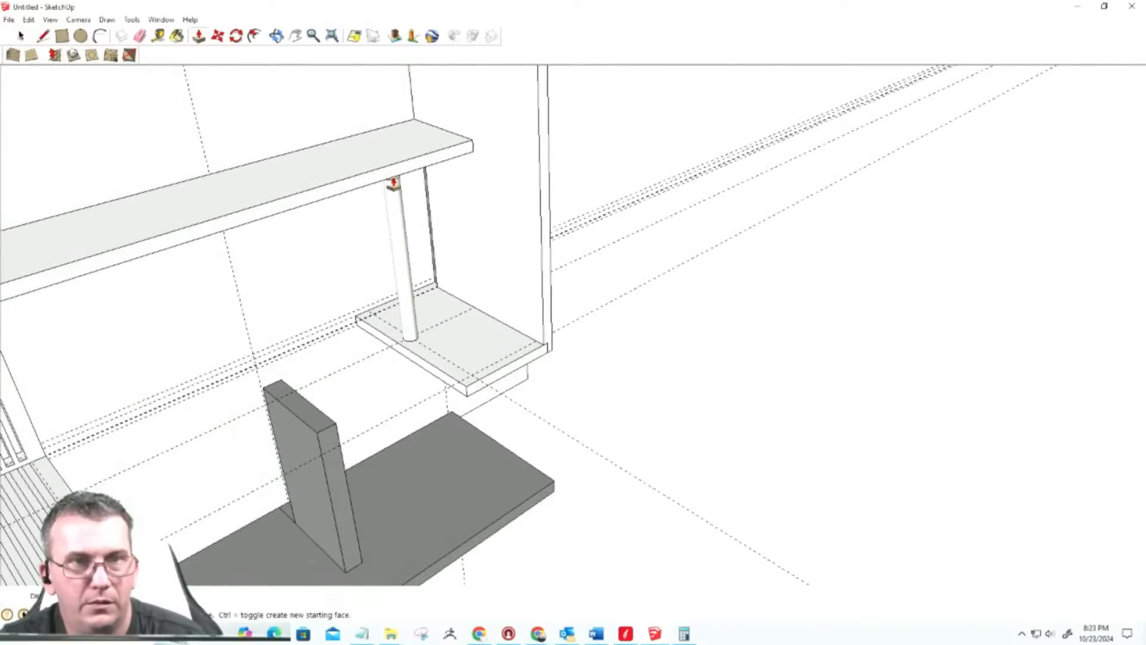
{"action": "mouse_move", "coordinate": [414, 290]}
{"action": "middle_mouse_down"}
{"action": "mouse_move", "coordinate": [343, 144]}
{"action": "mouse_move", "coordinate": [344, 153]}
{"action": "middle_mouse_up"}
{"action": "scroll", "coordinate": [429, 175], "scroll_direction": "up", "scroll_amount": 3}
{"action": "scroll", "coordinate": [422, 187], "scroll_direction": "up", "scroll_amount": 4}
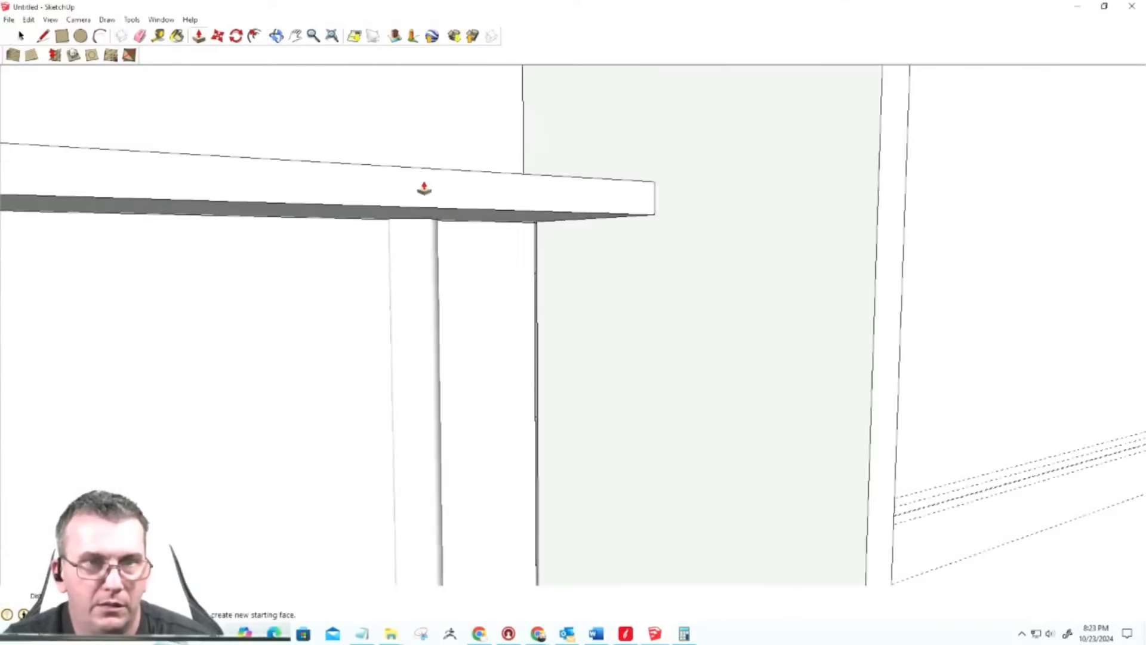
{"action": "scroll", "coordinate": [416, 243], "scroll_direction": "up", "scroll_amount": 2}
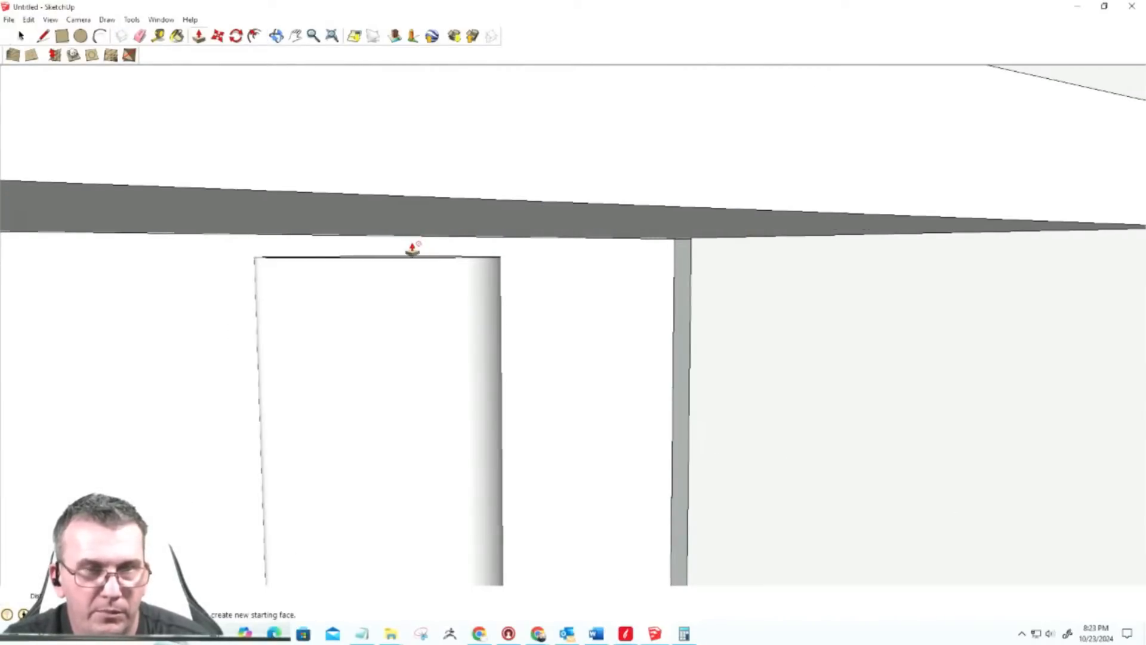
{"action": "scroll", "coordinate": [411, 248], "scroll_direction": "down", "scroll_amount": 2}
{"action": "middle_click_drag", "start_coordinate": [402, 261], "coordinate": [396, 292]}
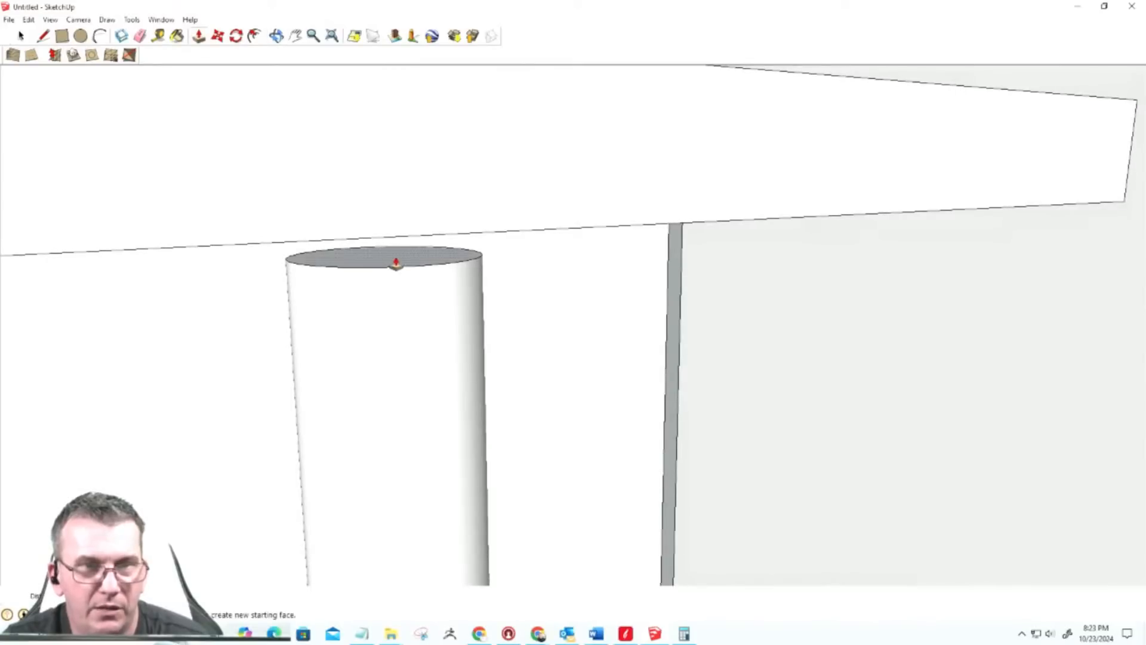
{"action": "left_click", "coordinate": [397, 261]}
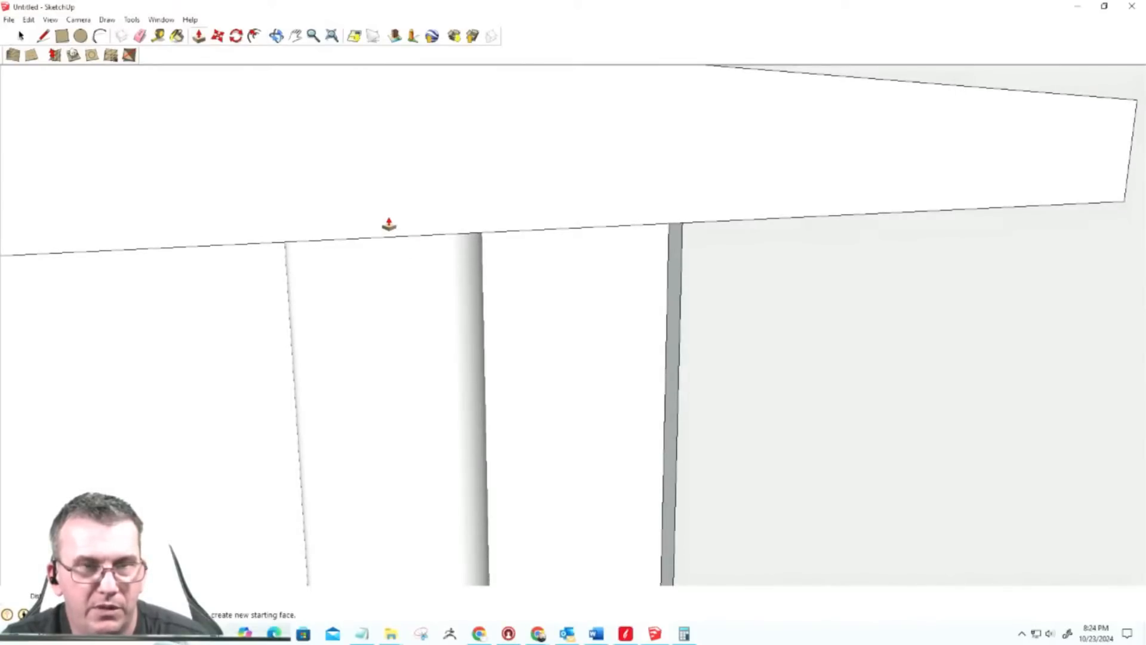
{"action": "scroll", "coordinate": [428, 241], "scroll_direction": "down", "scroll_amount": 6}
{"action": "left_click", "coordinate": [428, 242]}
{"action": "key", "text": "space"}
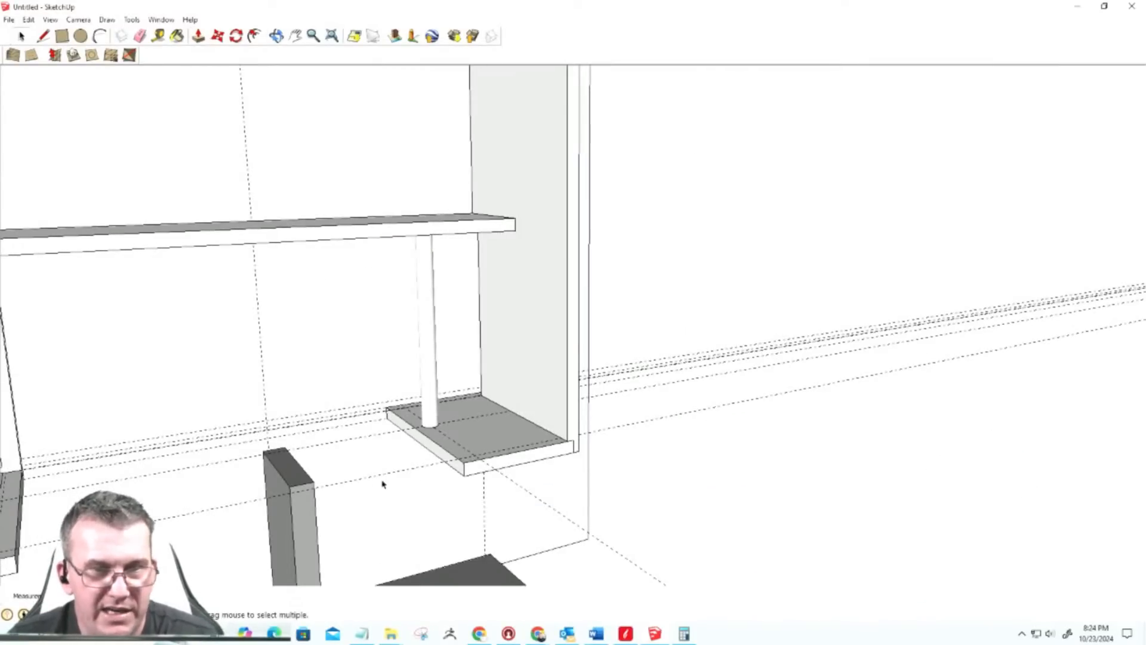
Step: Open the grooved bottom panel for editing and delete the long guide running through it
{"action": "left_click_drag", "start_coordinate": [856, 285], "coordinate": [852, 281]}
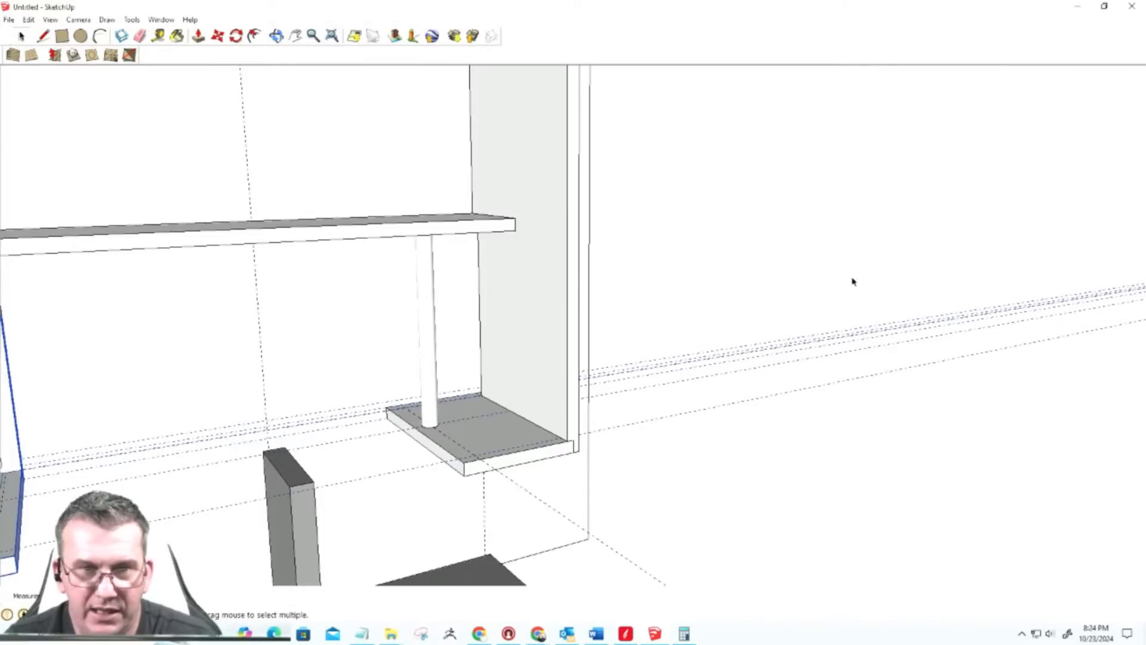
{"action": "scroll", "coordinate": [744, 369], "scroll_direction": "down", "scroll_amount": 2}
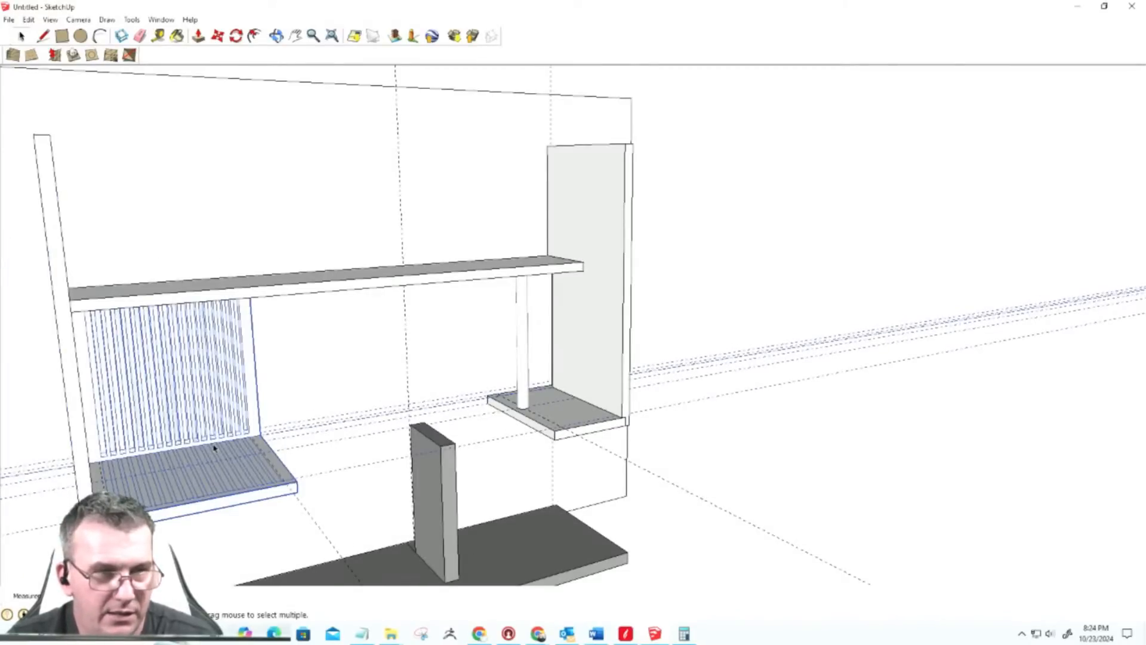
{"action": "double_click", "coordinate": [248, 473]}
{"action": "left_click_drag", "start_coordinate": [809, 402], "coordinate": [761, 339]}
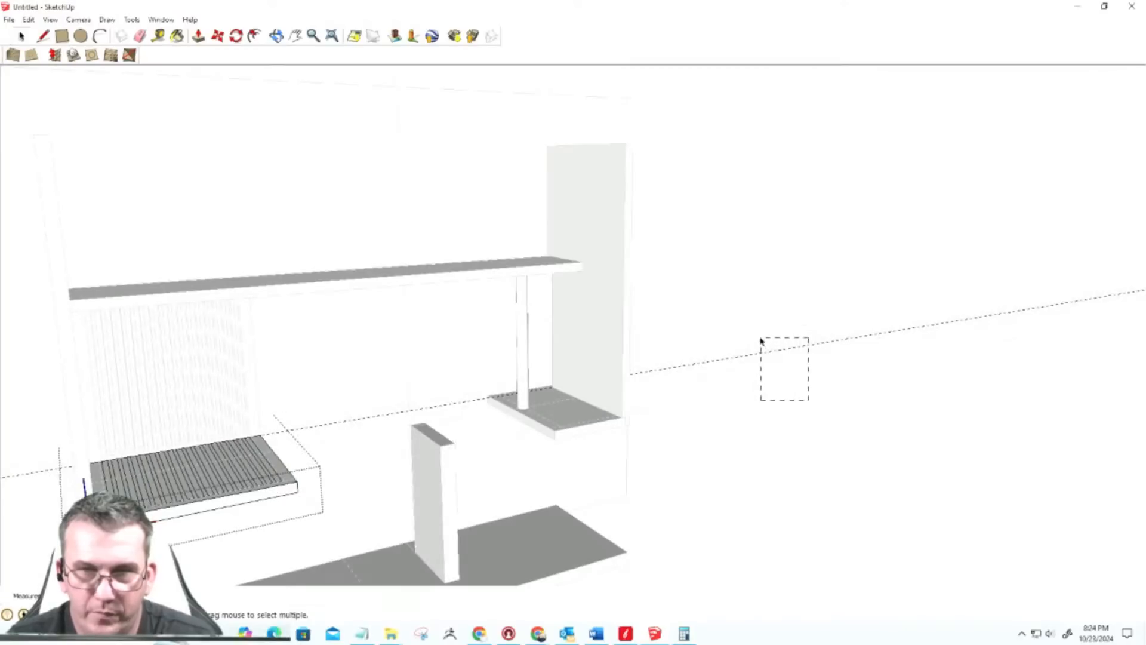
{"action": "left_click_drag", "start_coordinate": [743, 414], "coordinate": [679, 339]}
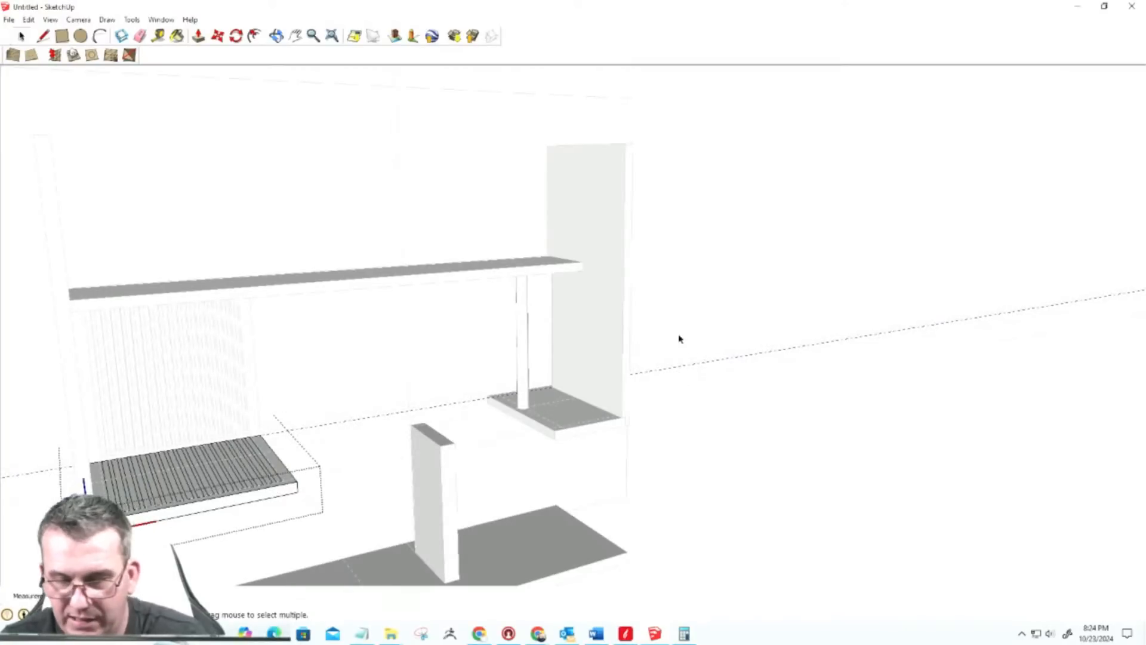
{"action": "key", "text": "Delete"}
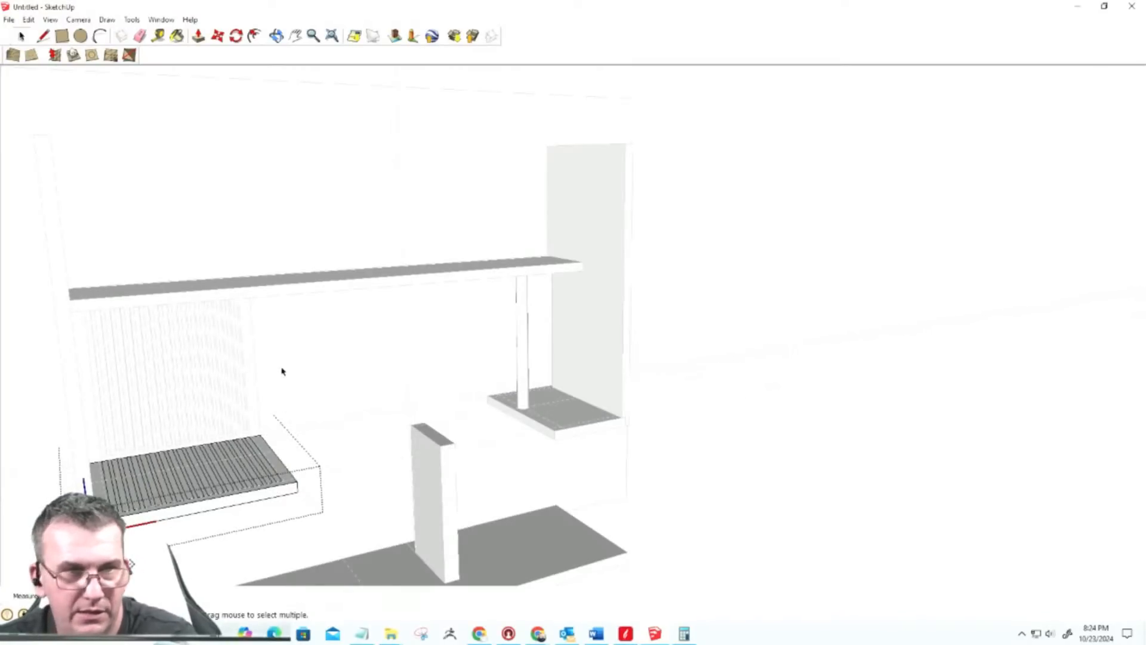
Step: Delete the long horizontal guides running along the wall and the guide along the short shelf board's free end
{"action": "double_click", "coordinate": [246, 385]}
{"action": "left_click_drag", "start_coordinate": [818, 370], "coordinate": [772, 326]}
{"action": "left_click", "coordinate": [381, 398]}
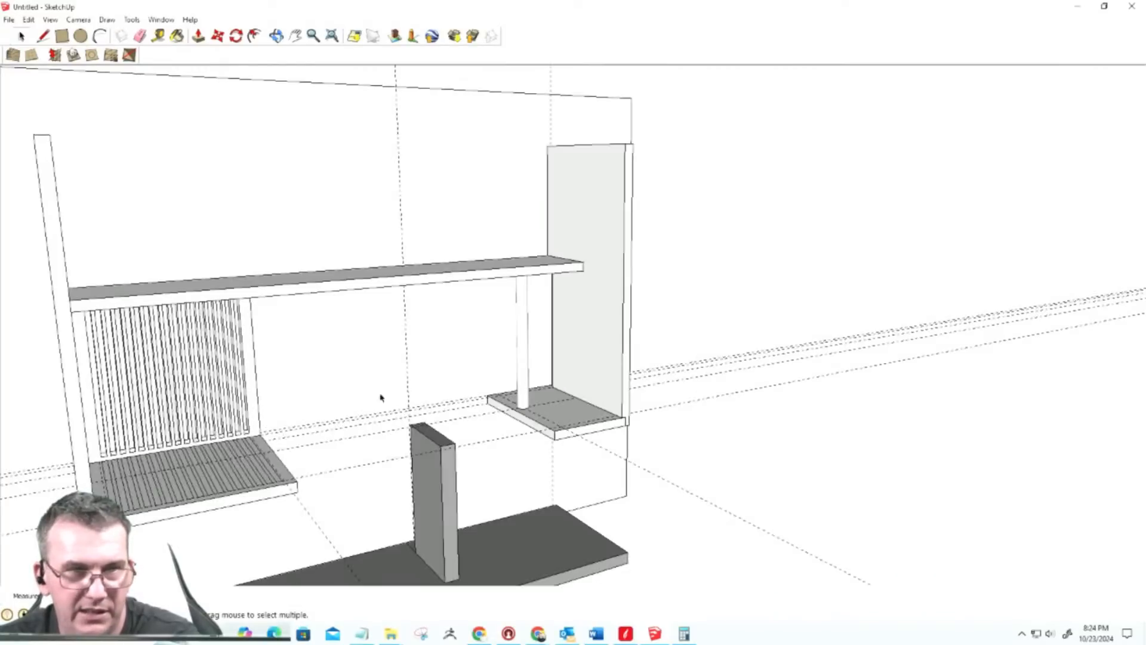
{"action": "left_click_drag", "start_coordinate": [881, 388], "coordinate": [877, 385]}
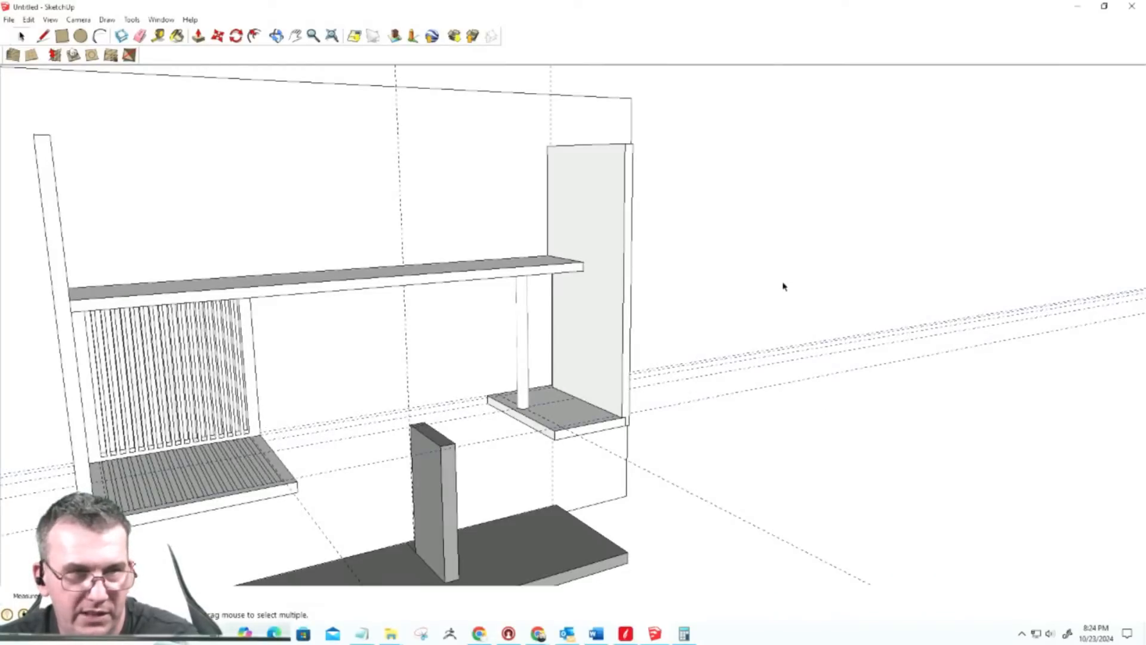
{"action": "key", "text": "Delete"}
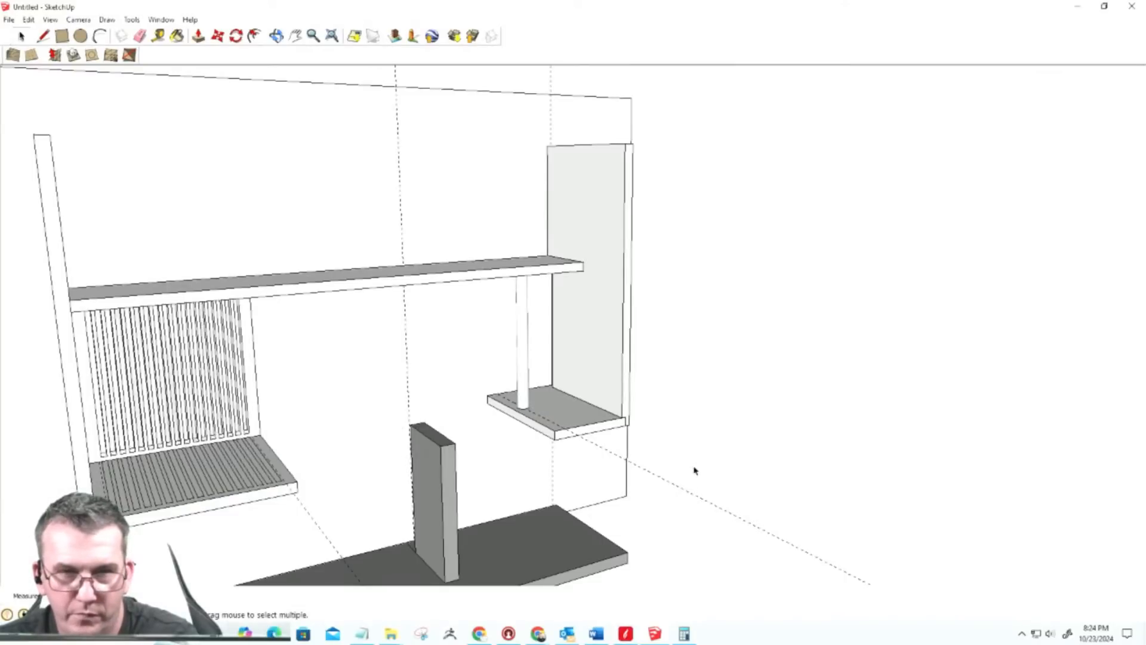
{"action": "left_click", "coordinate": [651, 476]}
{"action": "key", "text": "Delete"}
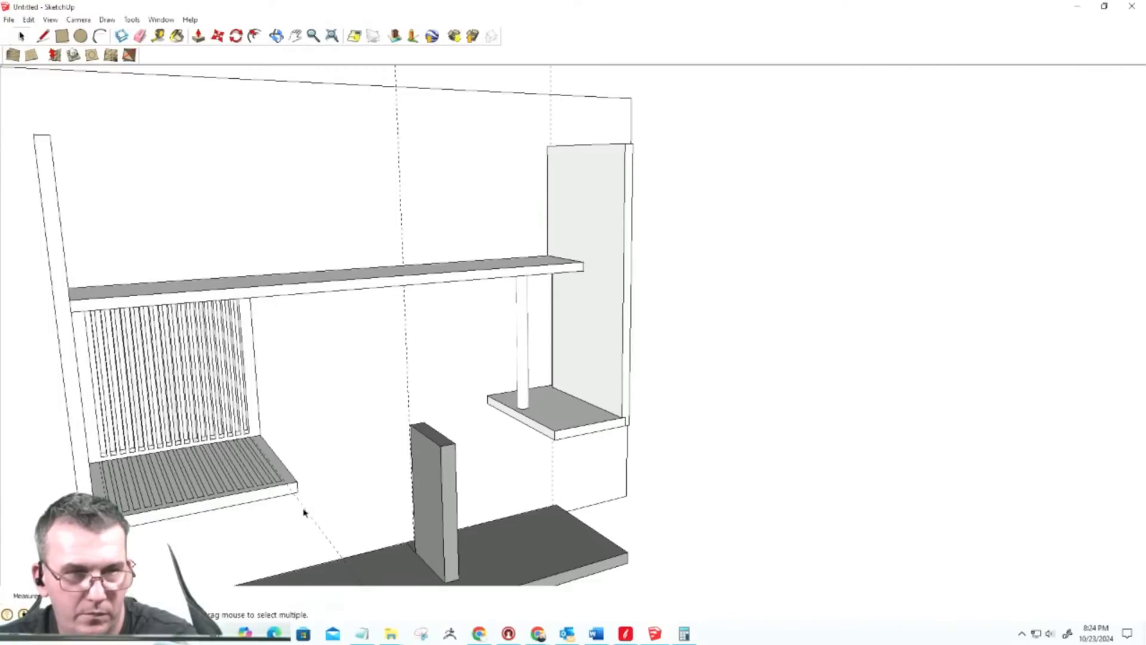
Step: Examine the plate rack from several sides, including the round post, the short shelf board and the grooved panels
{"action": "double_click", "coordinate": [264, 490]}
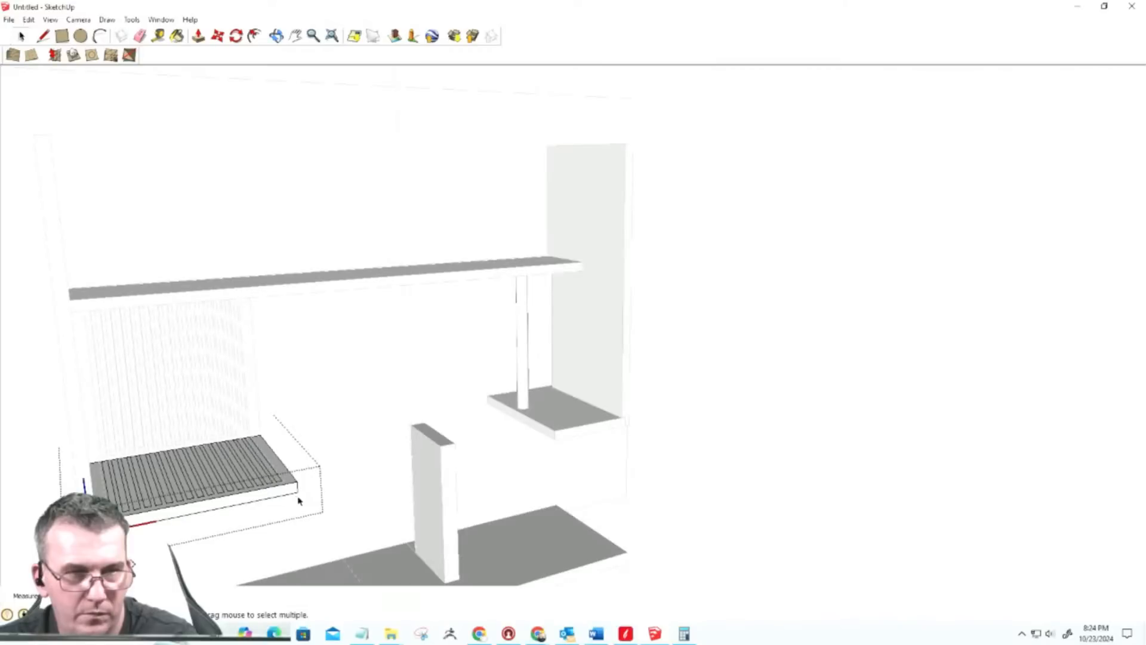
{"action": "scroll", "coordinate": [337, 442], "scroll_direction": "down", "scroll_amount": 4}
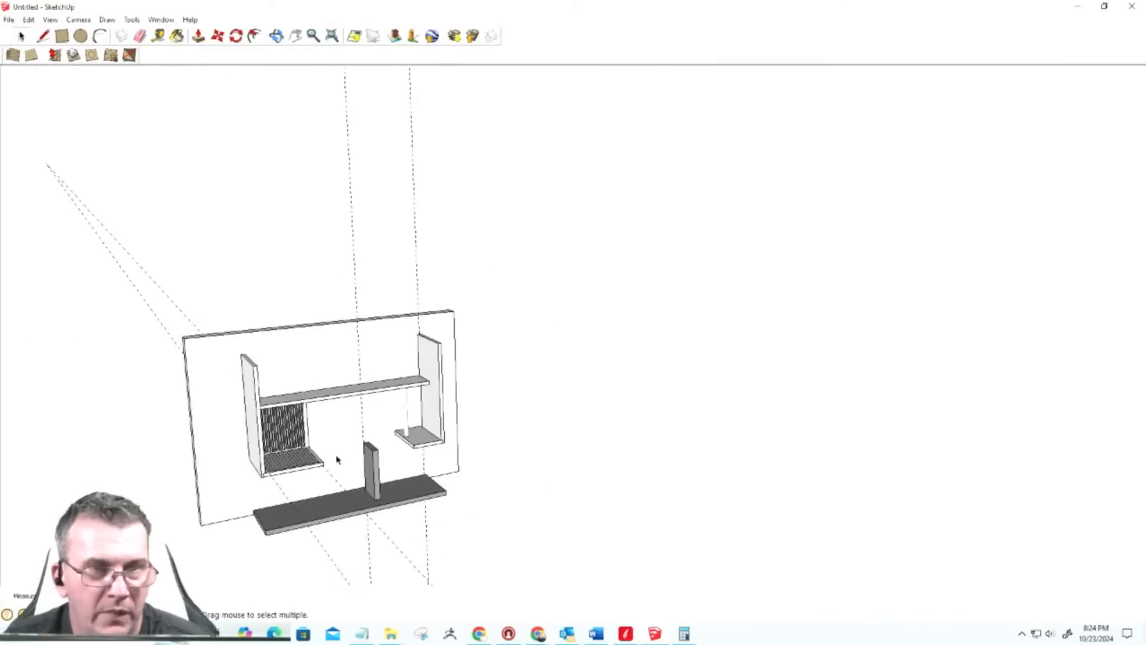
{"action": "scroll", "coordinate": [358, 442], "scroll_direction": "up", "scroll_amount": 7}
{"action": "middle_click_drag", "start_coordinate": [388, 440], "coordinate": [332, 385]}
{"action": "middle_click_drag", "start_coordinate": [400, 462], "coordinate": [615, 426]}
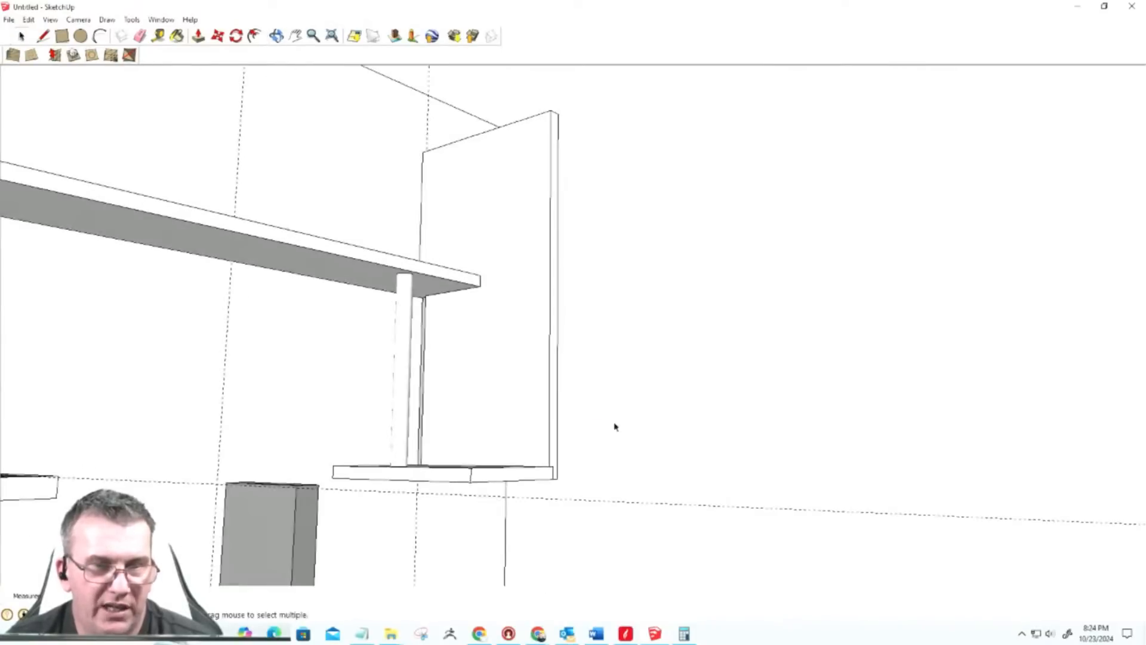
{"action": "scroll", "coordinate": [403, 475], "scroll_direction": "down", "scroll_amount": 5}
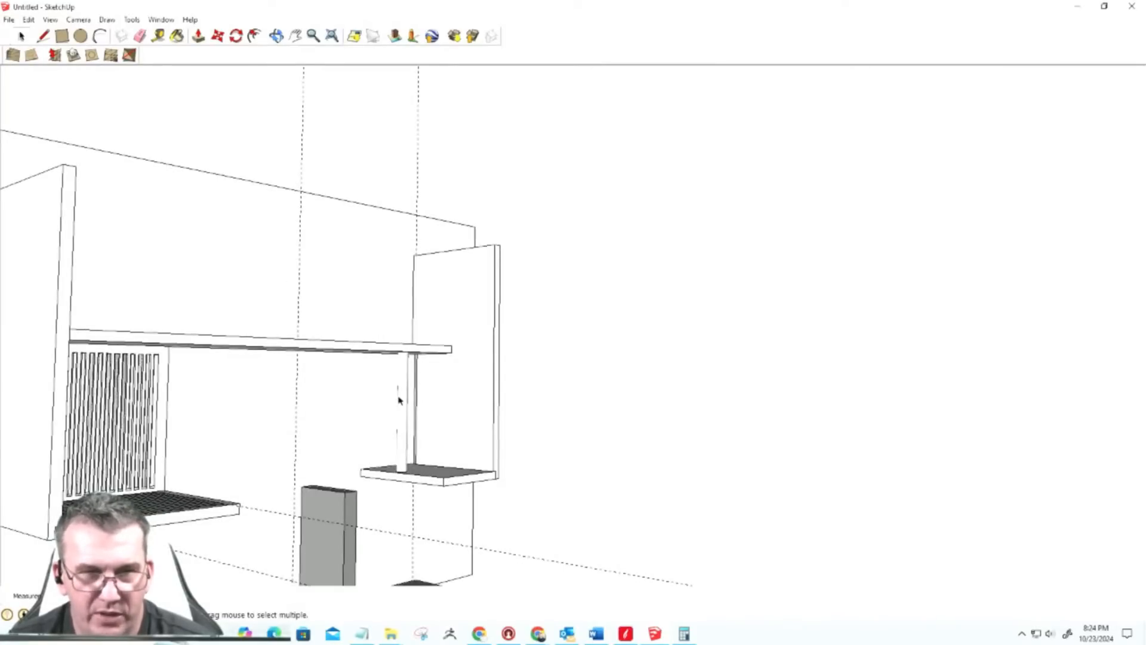
{"action": "mouse_move", "coordinate": [402, 484]}
{"action": "middle_mouse_down"}
{"action": "mouse_move", "coordinate": [396, 424]}
{"action": "mouse_move", "coordinate": [391, 497]}
{"action": "middle_mouse_up"}
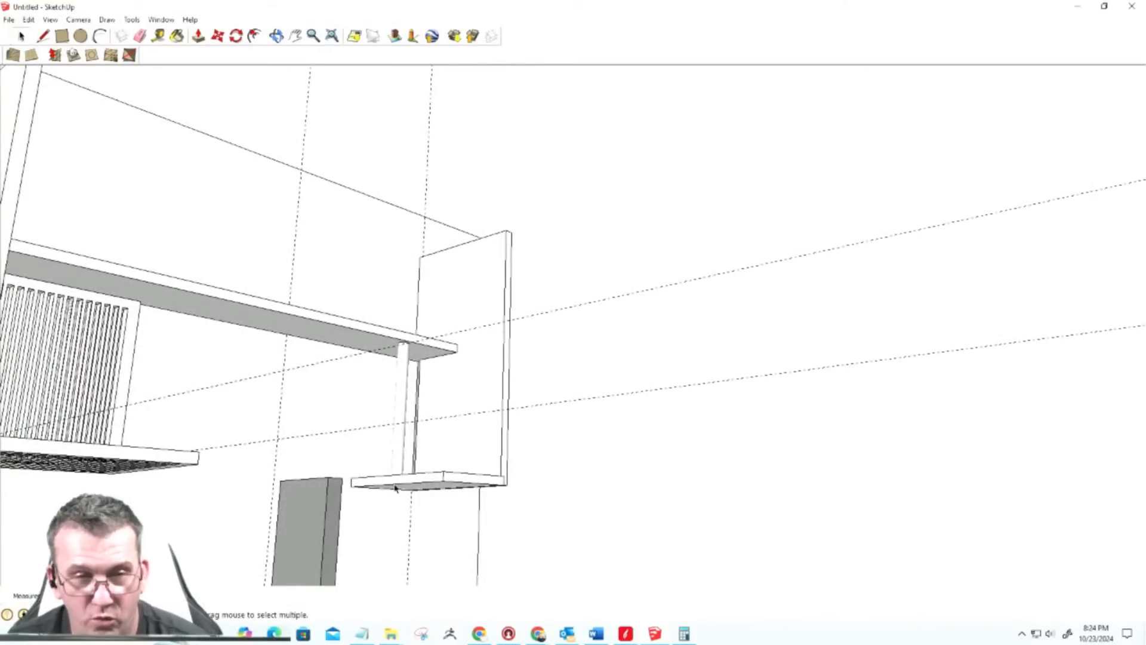
{"action": "middle_click_drag", "start_coordinate": [398, 470], "coordinate": [424, 477]}
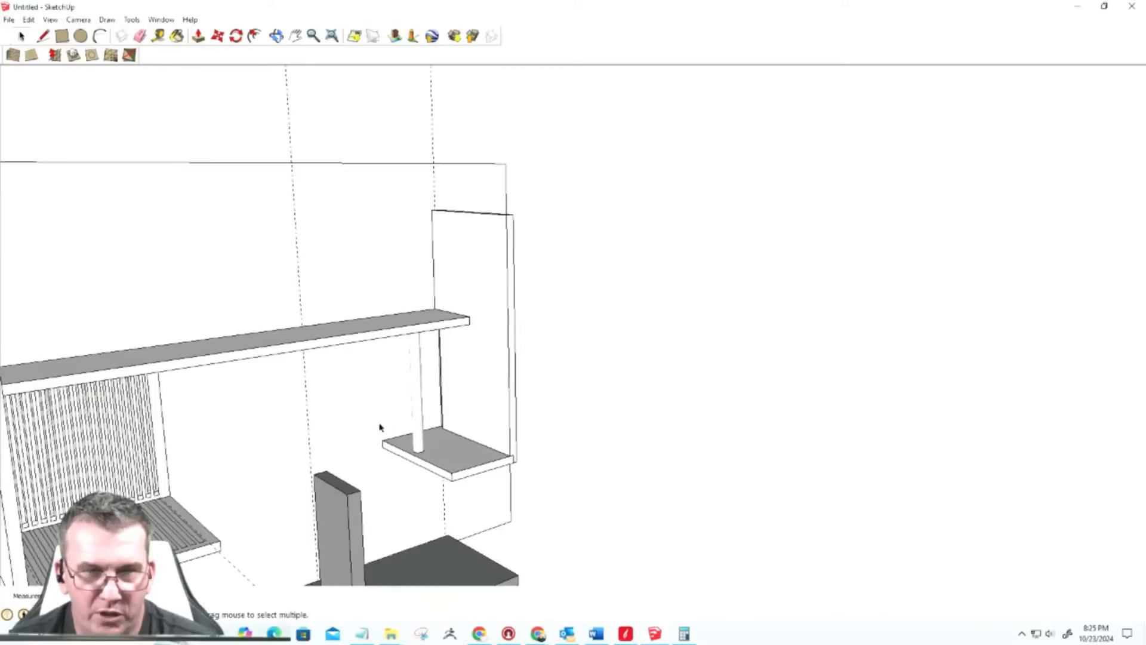
{"action": "middle_click_drag", "start_coordinate": [412, 453], "coordinate": [344, 430]}
{"action": "scroll", "coordinate": [390, 434], "scroll_direction": "down", "scroll_amount": 4}
{"action": "scroll", "coordinate": [405, 442], "scroll_direction": "up", "scroll_amount": 5}
{"action": "mouse_move", "coordinate": [421, 460]}
{"action": "middle_mouse_down"}
{"action": "mouse_move", "coordinate": [371, 455]}
{"action": "mouse_move", "coordinate": [136, 362]}
{"action": "middle_mouse_up"}
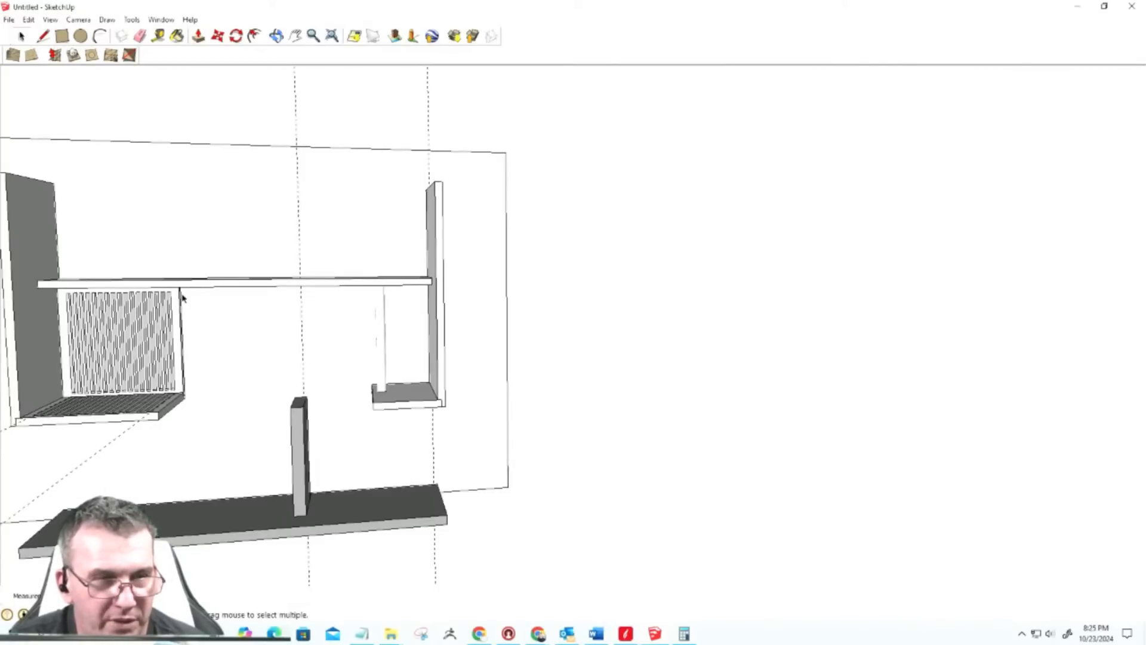
{"action": "middle_click_drag", "start_coordinate": [205, 428], "coordinate": [192, 363]}
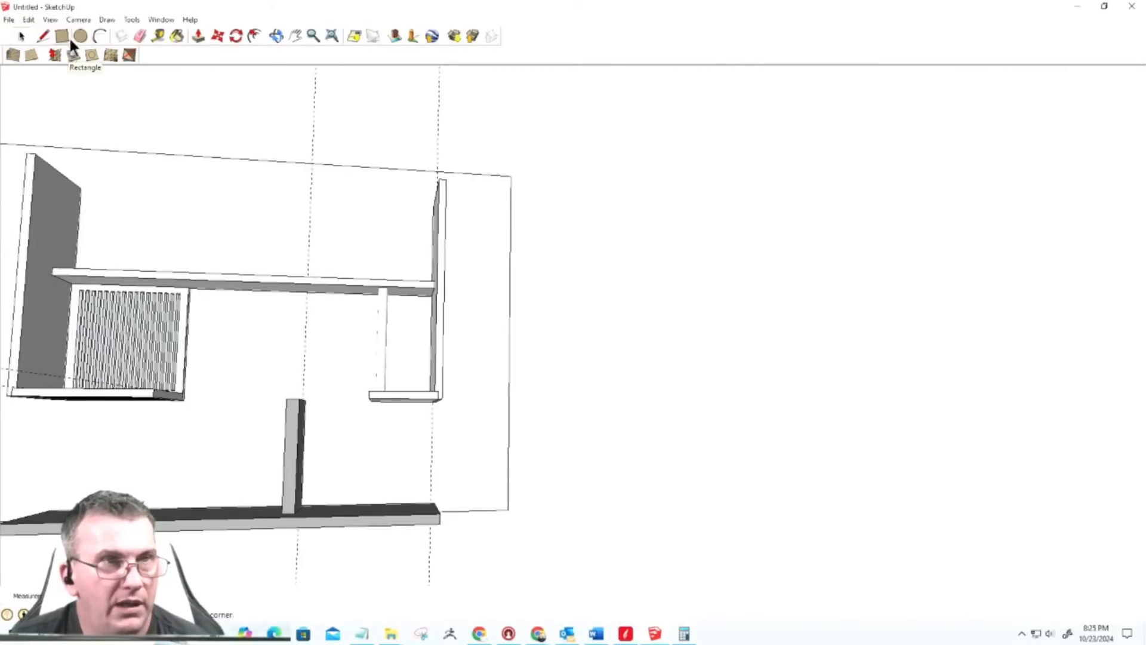
Step: Draw a rectangle on the wall from the grooved back panel's upper corner under the shelf down to the worktop's far end
{"action": "key", "text": "o"}
{"action": "mouse_move", "coordinate": [238, 312]}
{"action": "left_mouse_down"}
{"action": "mouse_move", "coordinate": [320, 334]}
{"action": "mouse_move", "coordinate": [184, 307]}
{"action": "left_mouse_up"}
{"action": "key", "text": "r"}
{"action": "scroll", "coordinate": [179, 278], "scroll_direction": "up", "scroll_amount": 3}
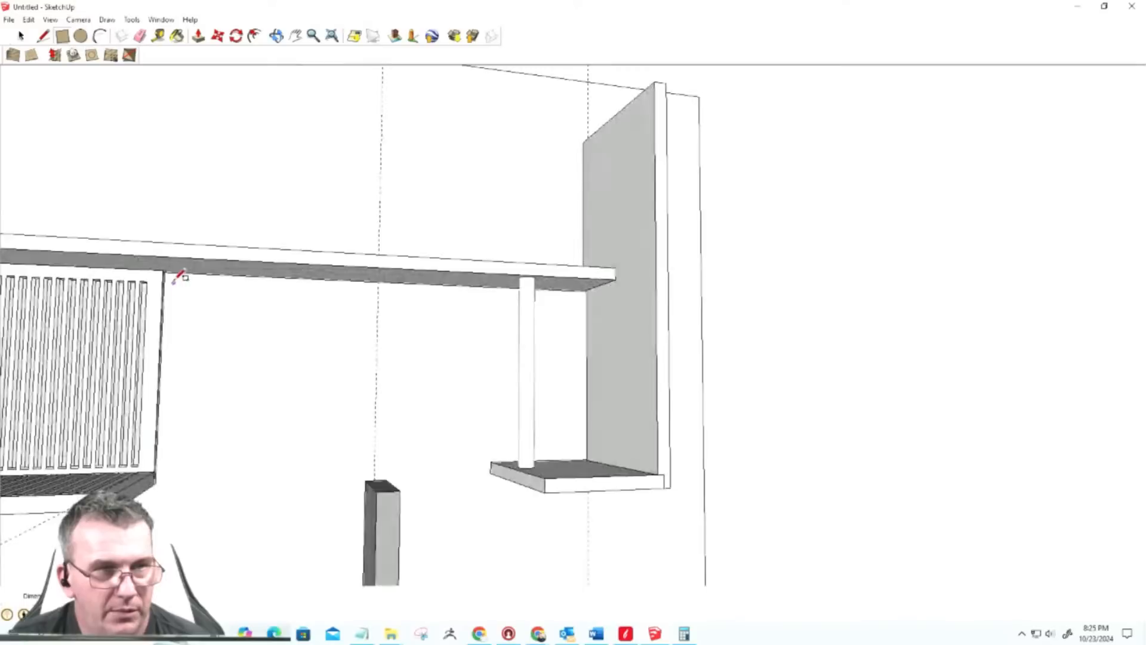
{"action": "scroll", "coordinate": [179, 277], "scroll_direction": "up", "scroll_amount": 3}
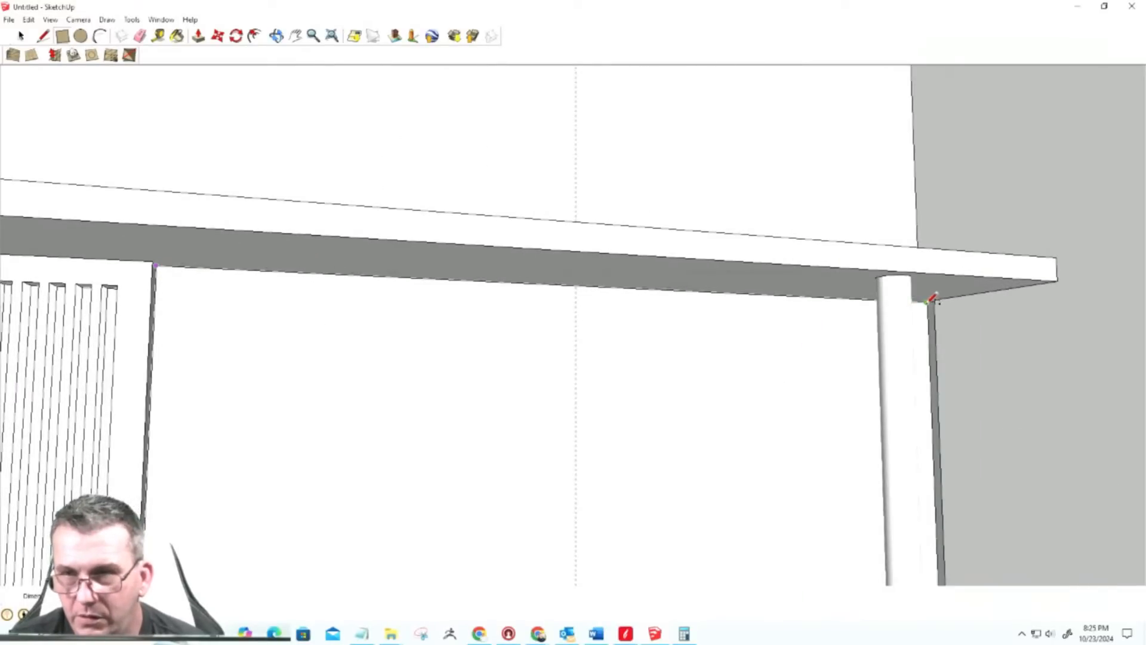
{"action": "mouse_move", "coordinate": [923, 392]}
{"action": "left_mouse_down"}
{"action": "mouse_move", "coordinate": [935, 616]}
{"action": "mouse_move", "coordinate": [952, 538]}
{"action": "mouse_move", "coordinate": [953, 547]}
{"action": "left_mouse_up"}
{"action": "scroll", "coordinate": [703, 412], "scroll_direction": "down", "scroll_amount": 2}
{"action": "scroll", "coordinate": [706, 394], "scroll_direction": "down", "scroll_amount": 3}
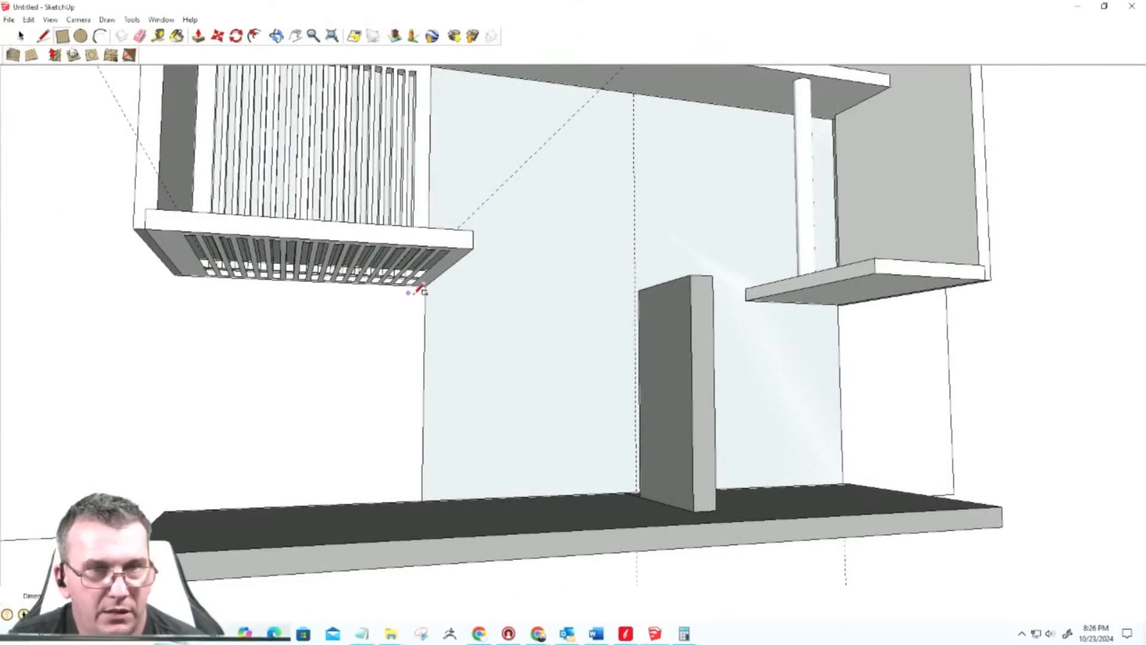
Step: Draw a rectangle on the wall between the worktop and the grooved bottom panel, and delete the edge dividing it from the first rectangle
{"action": "left_click", "coordinate": [425, 286]}
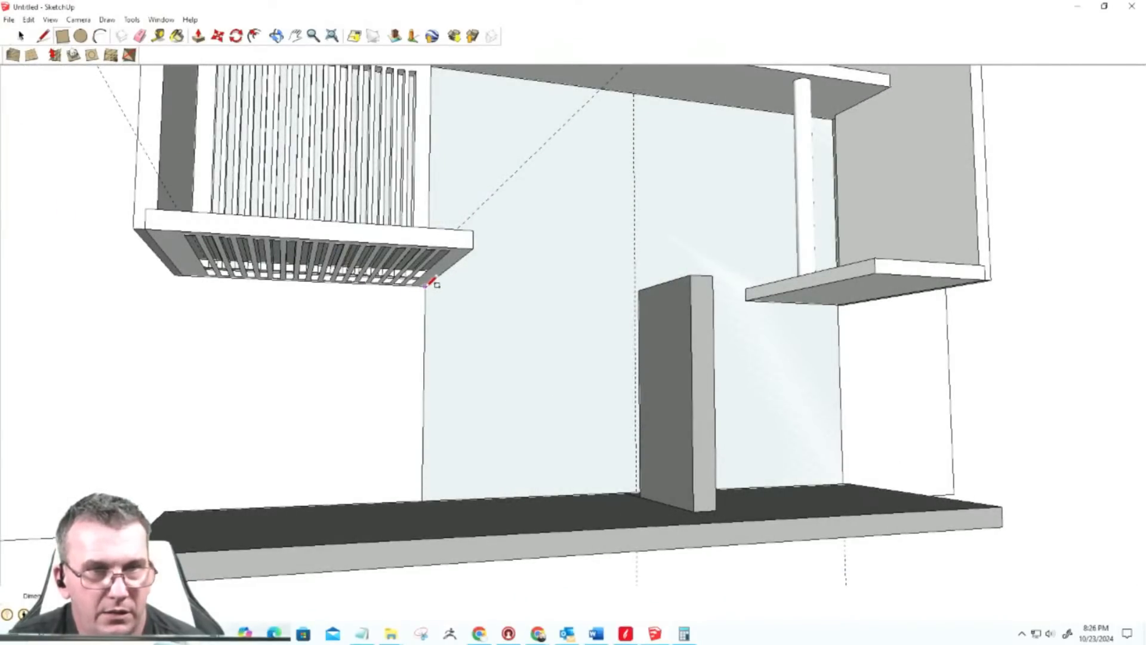
{"action": "left_click", "coordinate": [175, 274]}
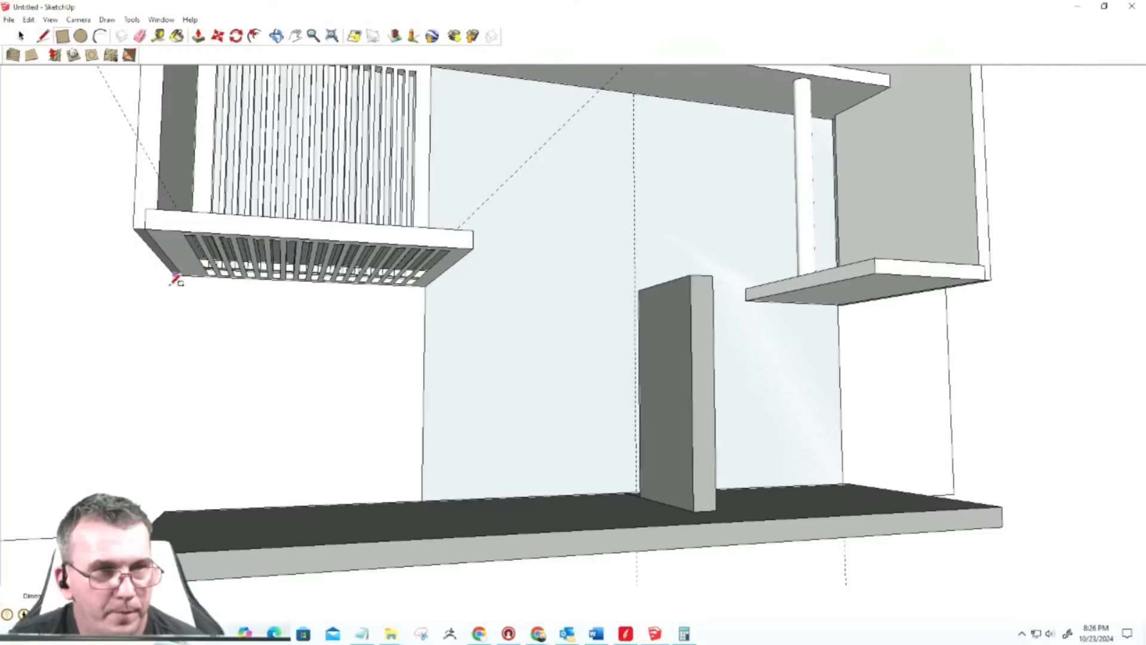
{"action": "left_click", "coordinate": [164, 511]}
{"action": "left_click", "coordinate": [175, 274]}
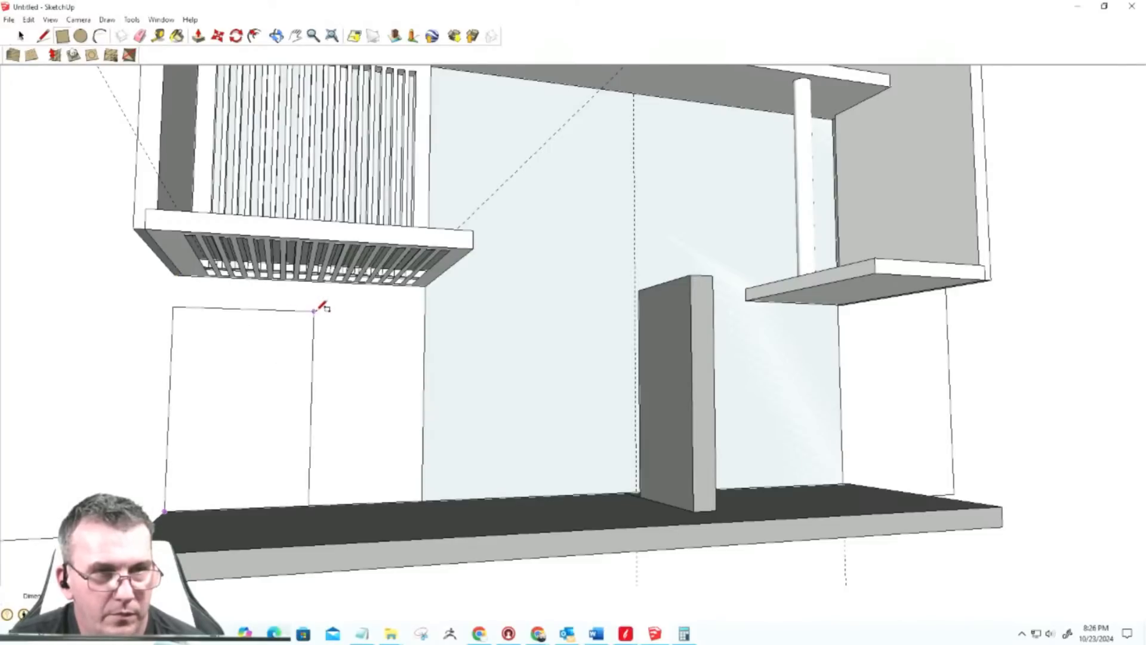
{"action": "left_click", "coordinate": [426, 285]}
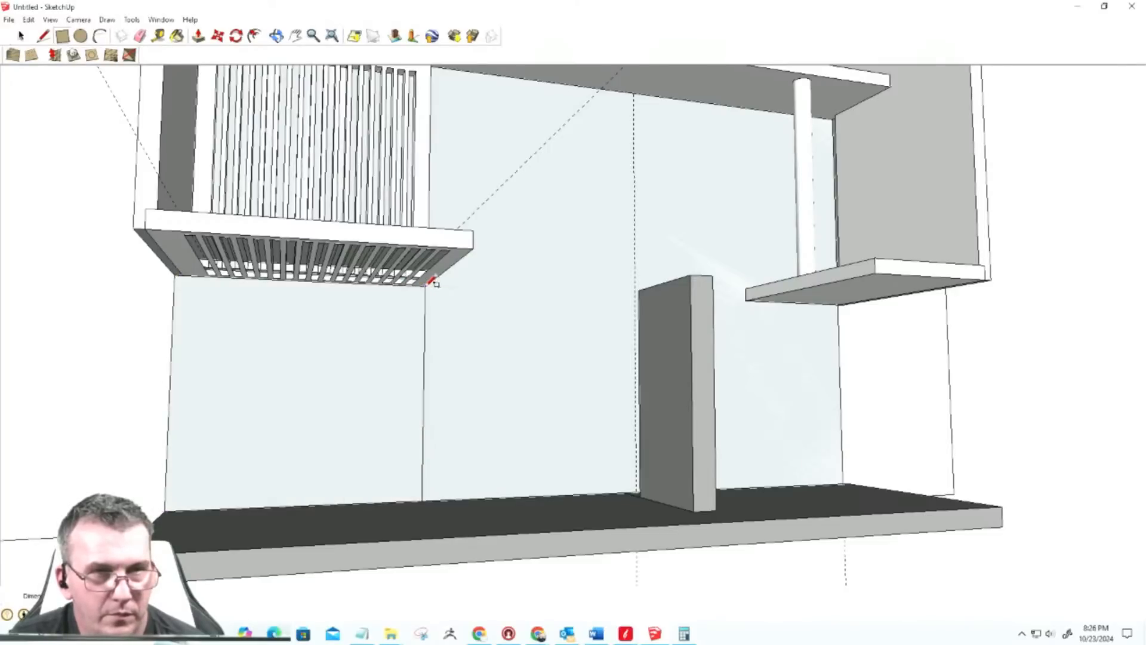
{"action": "left_click", "coordinate": [21, 36]}
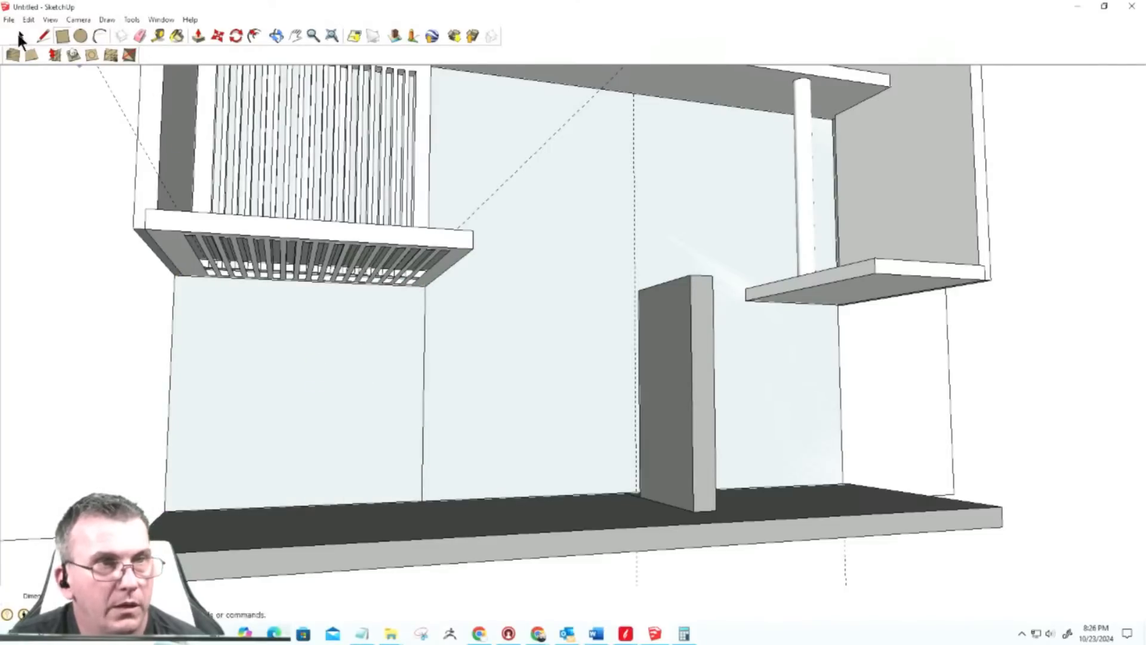
{"action": "left_click", "coordinate": [425, 377]}
{"action": "key", "text": "Delete"}
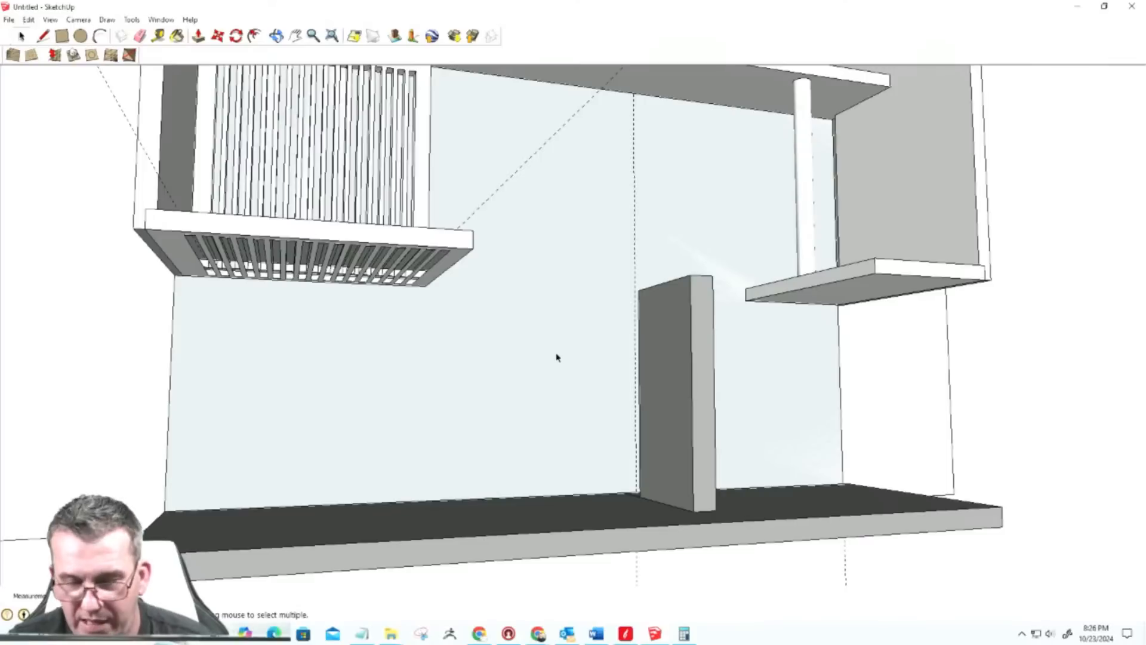
Step: Examine the wall backsplash area and the plate rack from several angles and zoom levels
{"action": "key", "text": "p"}
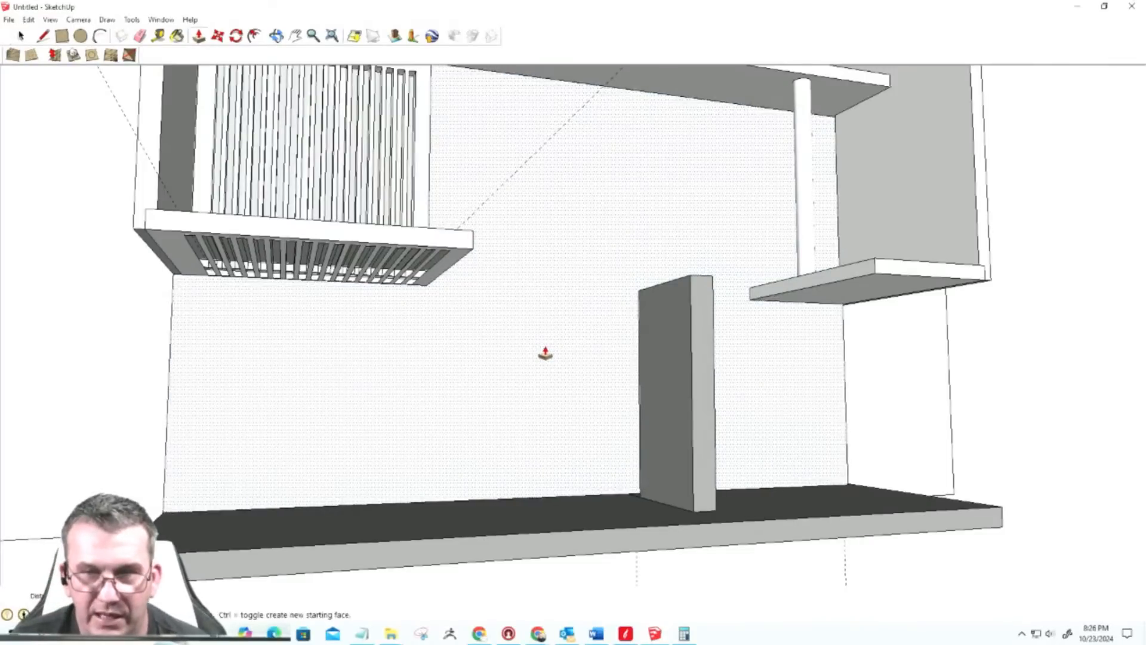
{"action": "key", "text": "o"}
{"action": "left_click_drag", "start_coordinate": [371, 435], "coordinate": [410, 383]}
{"action": "key", "text": "p"}
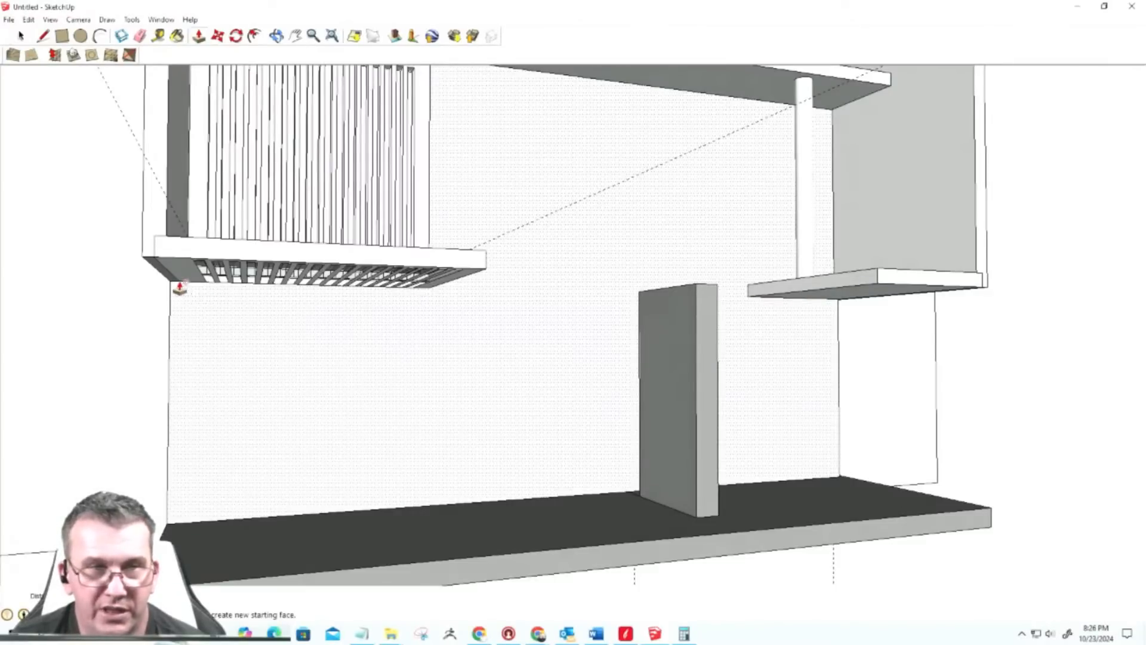
{"action": "middle_click_drag", "start_coordinate": [435, 295], "coordinate": [174, 331]}
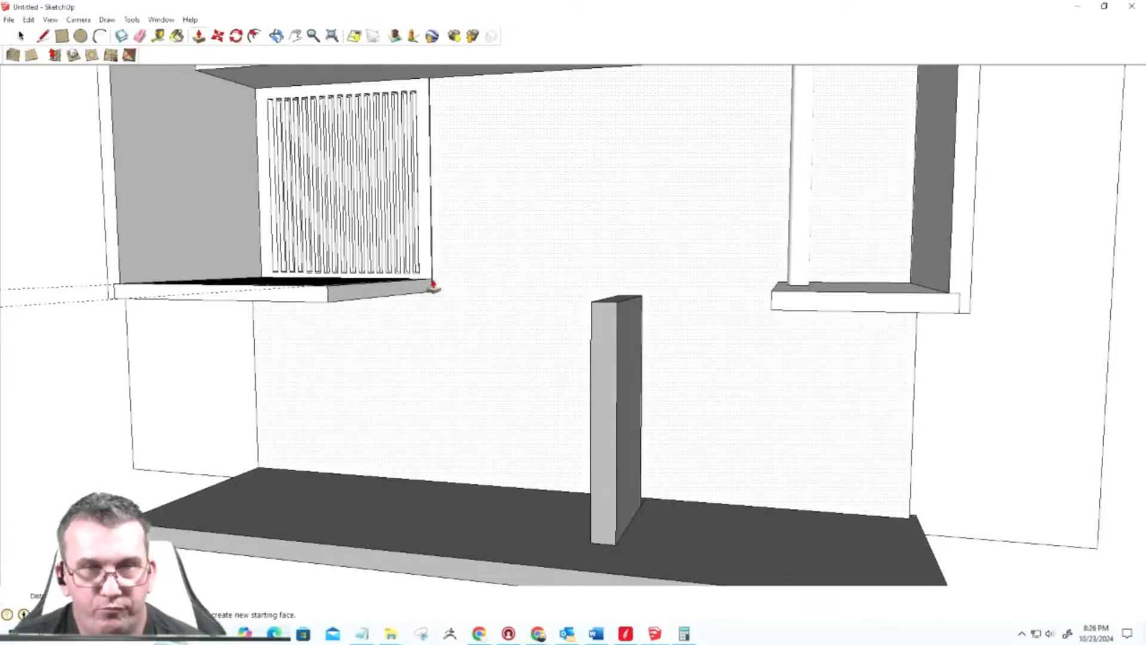
{"action": "scroll", "coordinate": [461, 189], "scroll_direction": "down", "scroll_amount": 5}
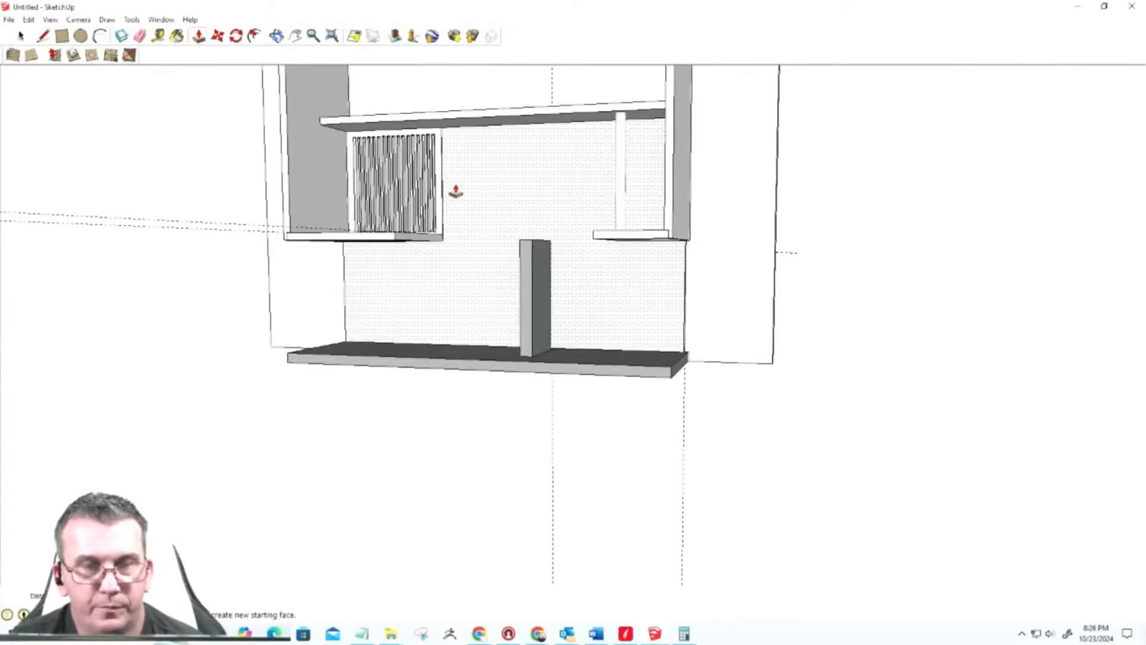
{"action": "scroll", "coordinate": [458, 169], "scroll_direction": "up", "scroll_amount": 2}
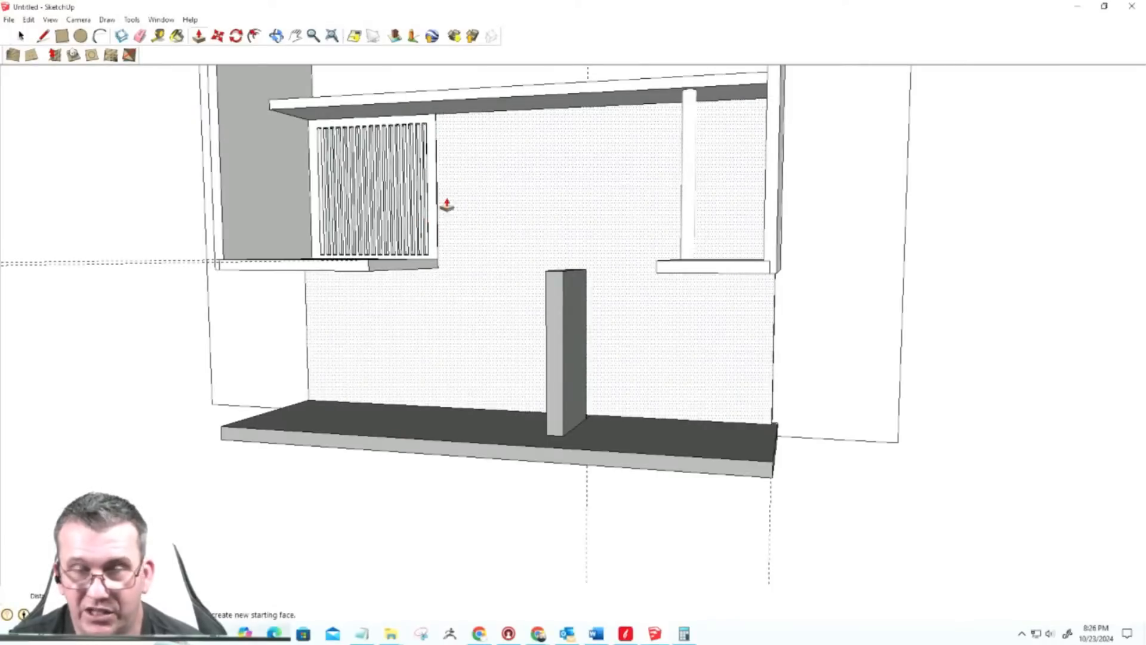
{"action": "middle_click_drag", "start_coordinate": [414, 334], "coordinate": [946, 309]}
{"action": "middle_click_drag", "start_coordinate": [402, 317], "coordinate": [23, 361]}
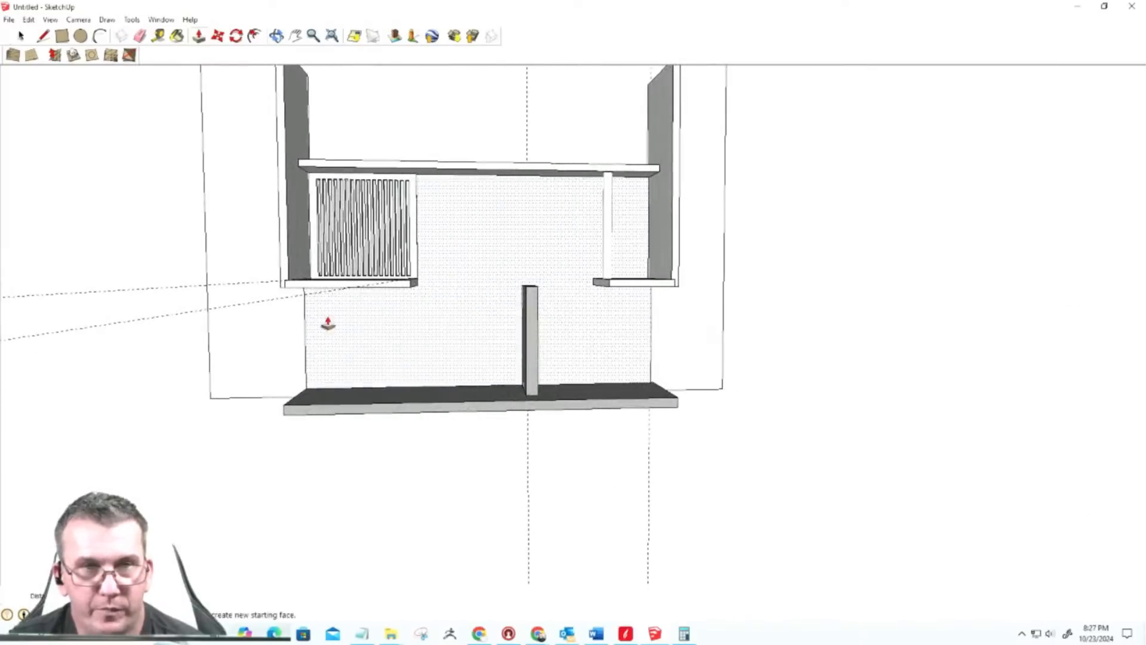
{"action": "scroll", "coordinate": [532, 305], "scroll_direction": "down", "scroll_amount": 3}
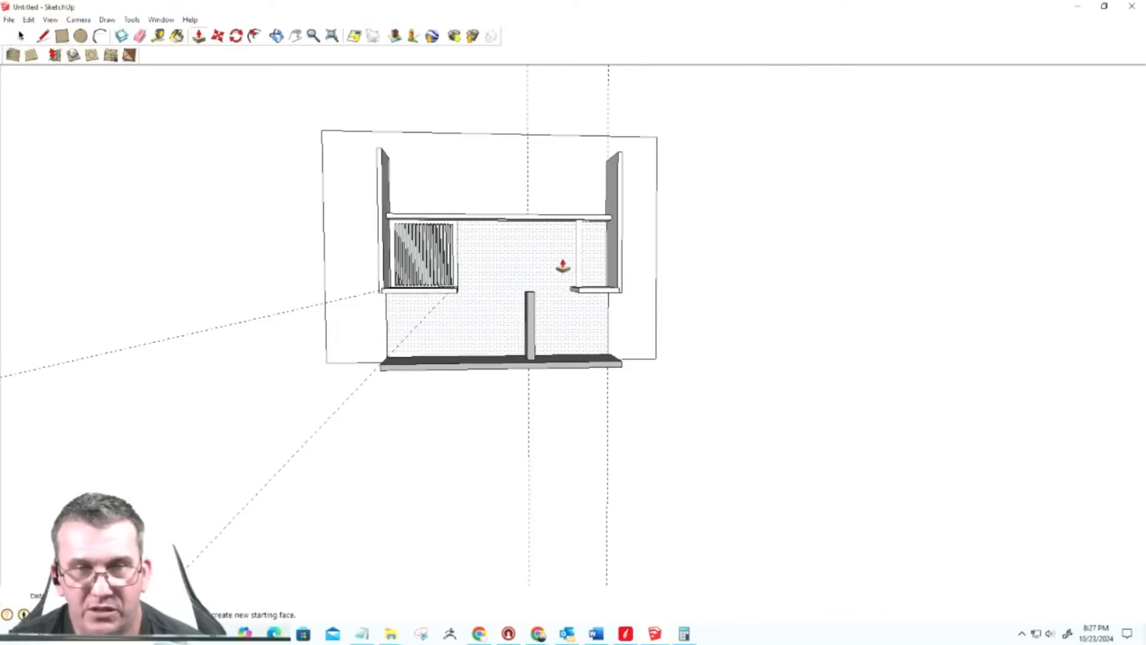
{"action": "scroll", "coordinate": [560, 268], "scroll_direction": "down", "scroll_amount": 3}
{"action": "scroll", "coordinate": [586, 191], "scroll_direction": "up", "scroll_amount": 5}
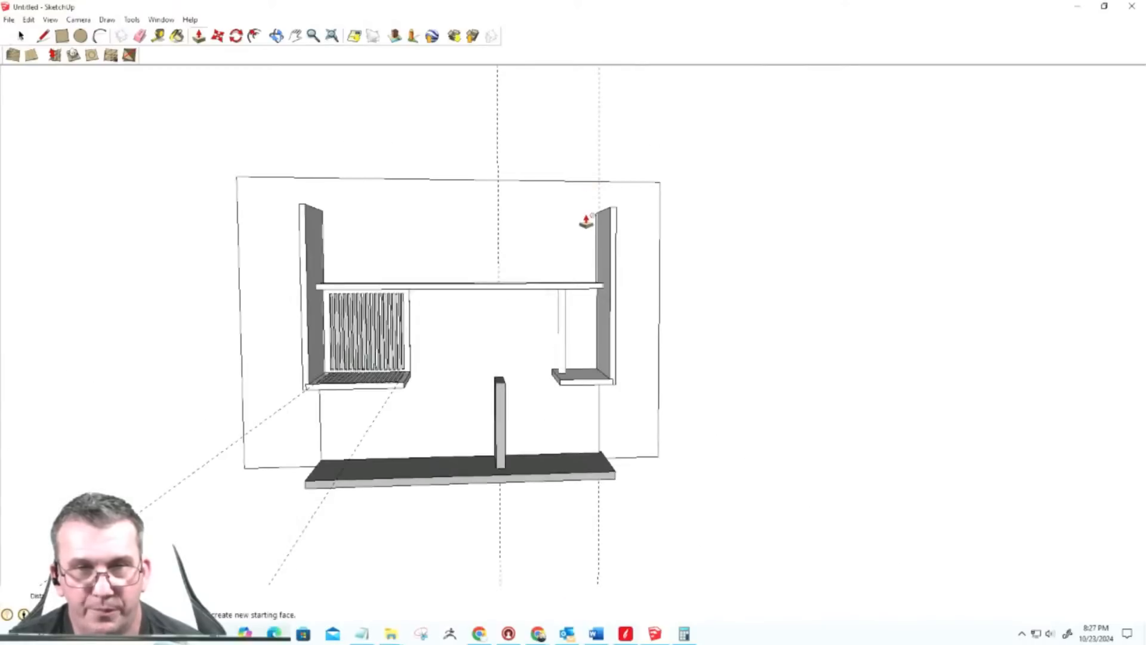
{"action": "scroll", "coordinate": [586, 221], "scroll_direction": "up", "scroll_amount": 2}
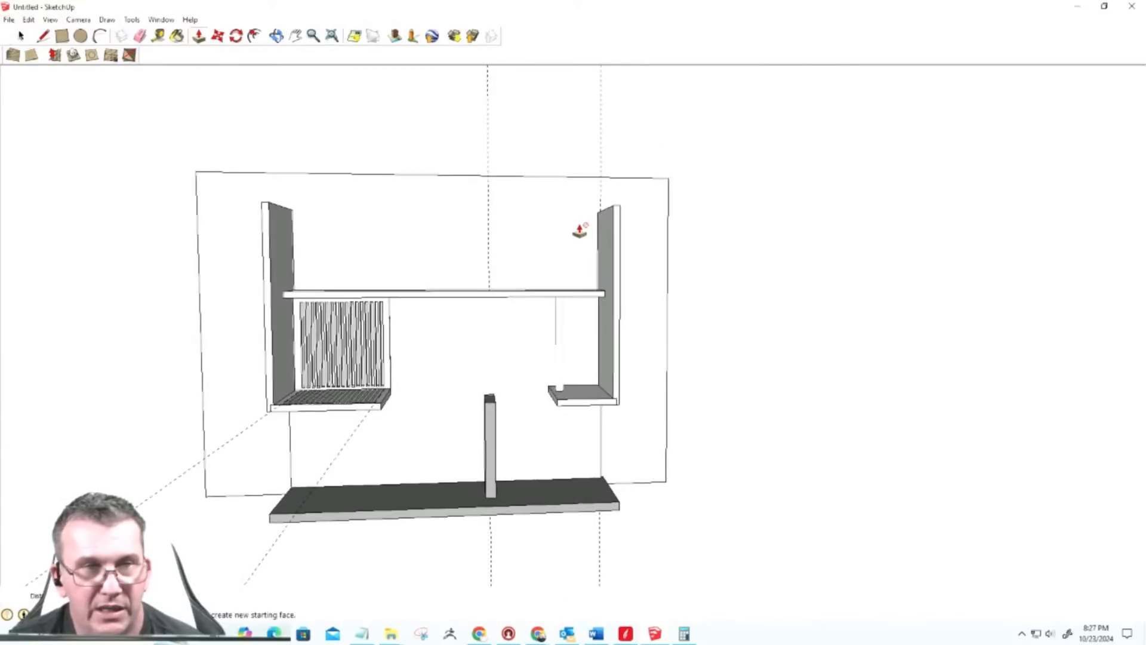
Step: Inside the side panel component beside the grooved panels, draw a narrow full-depth strip along the inner face's upper edge and push it in as a rabbet
{"action": "left_click", "coordinate": [62, 36]}
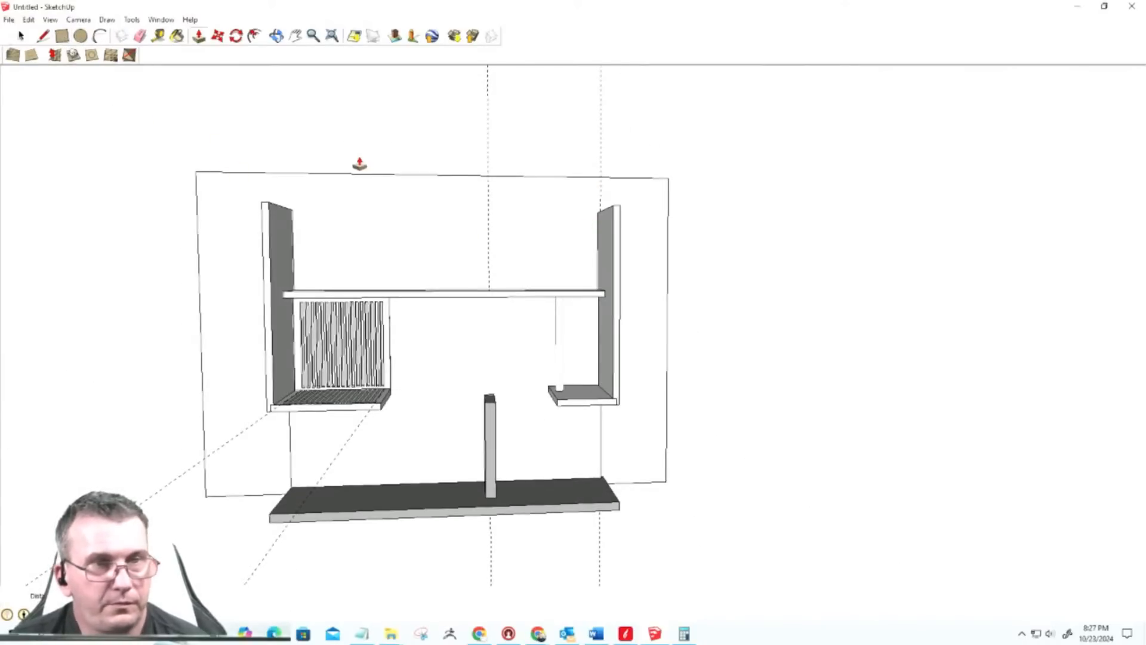
{"action": "scroll", "coordinate": [361, 165], "scroll_direction": "up", "scroll_amount": 3}
{"action": "mouse_move", "coordinate": [344, 224]}
{"action": "middle_mouse_down"}
{"action": "mouse_move", "coordinate": [248, 246]}
{"action": "mouse_move", "coordinate": [114, 251]}
{"action": "mouse_move", "coordinate": [379, 246]}
{"action": "mouse_move", "coordinate": [184, 261]}
{"action": "middle_mouse_up"}
{"action": "key", "text": "p"}
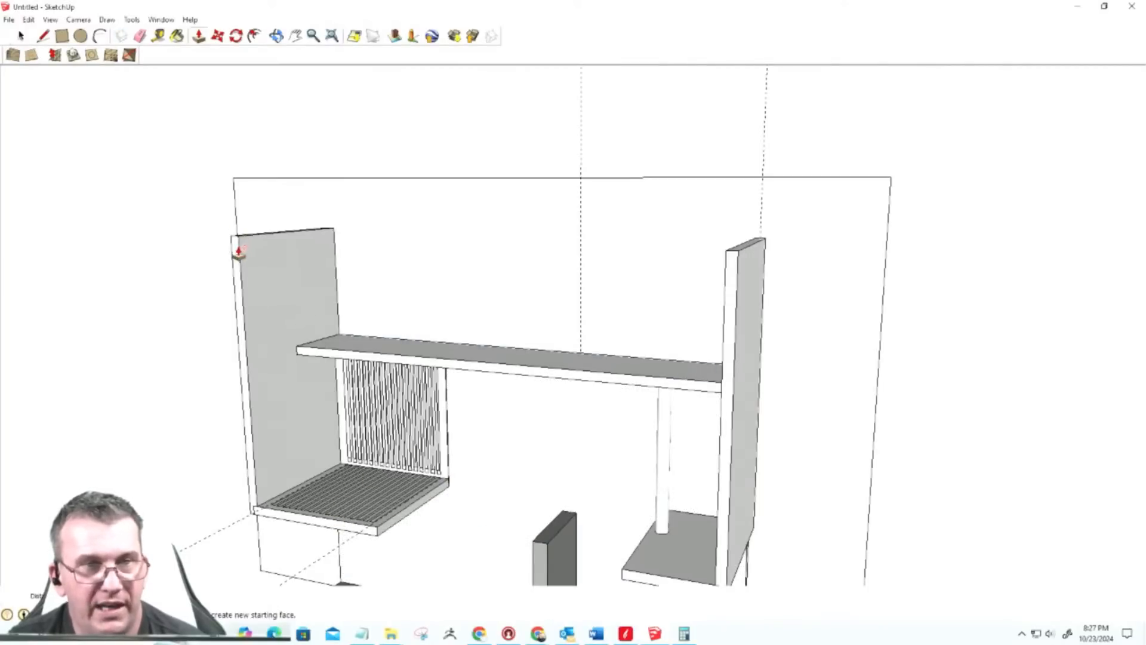
{"action": "left_click", "coordinate": [19, 39]}
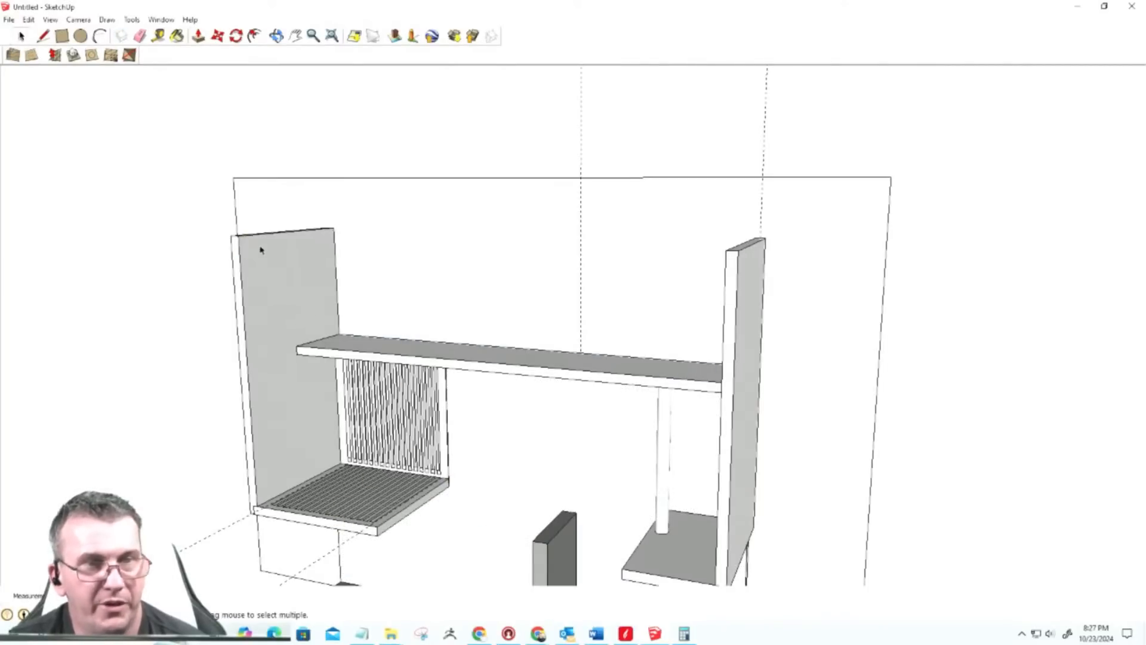
{"action": "scroll", "coordinate": [245, 249], "scroll_direction": "up", "scroll_amount": 3}
{"action": "scroll", "coordinate": [245, 248], "scroll_direction": "down", "scroll_amount": 2}
{"action": "mouse_move", "coordinate": [295, 271]}
{"action": "middle_mouse_down"}
{"action": "mouse_move", "coordinate": [256, 286]}
{"action": "mouse_move", "coordinate": [297, 256]}
{"action": "middle_mouse_up"}
{"action": "double_click", "coordinate": [297, 256]}
{"action": "scroll", "coordinate": [322, 206], "scroll_direction": "up", "scroll_amount": 2}
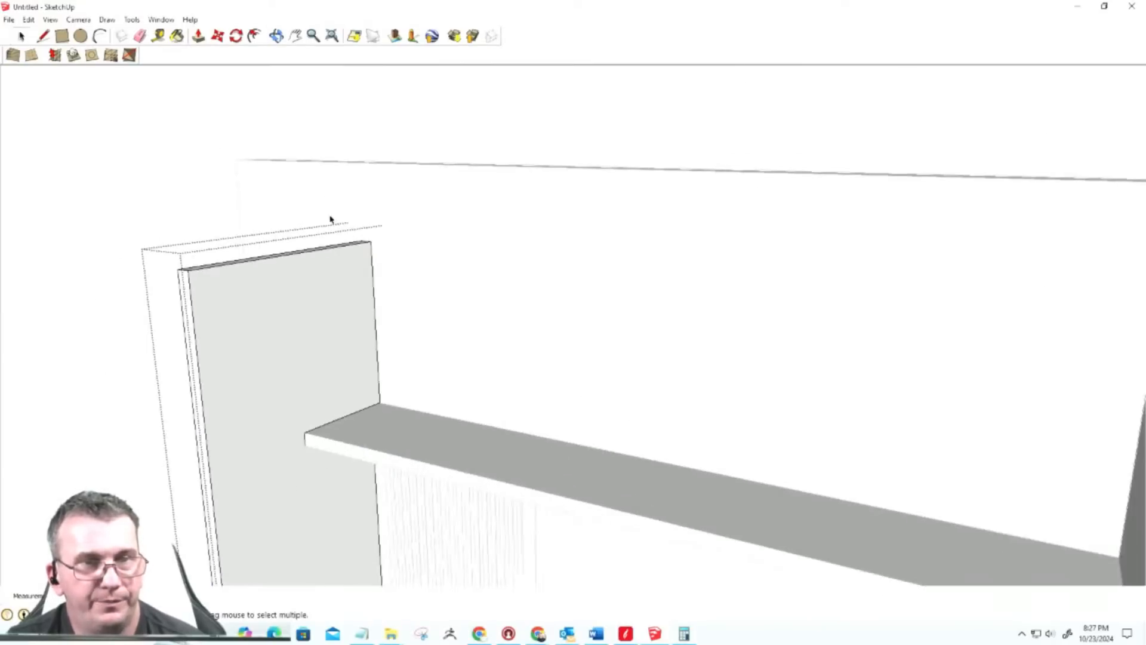
{"action": "scroll", "coordinate": [328, 217], "scroll_direction": "up", "scroll_amount": 2}
{"action": "left_click", "coordinate": [61, 36]}
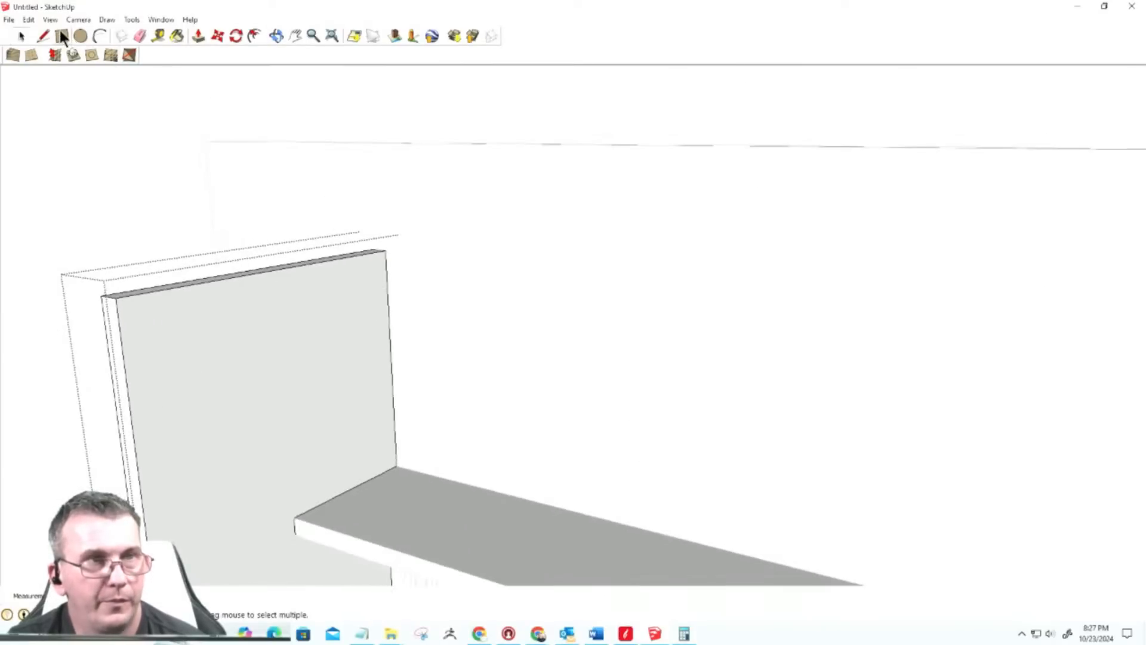
{"action": "left_click", "coordinate": [386, 251]}
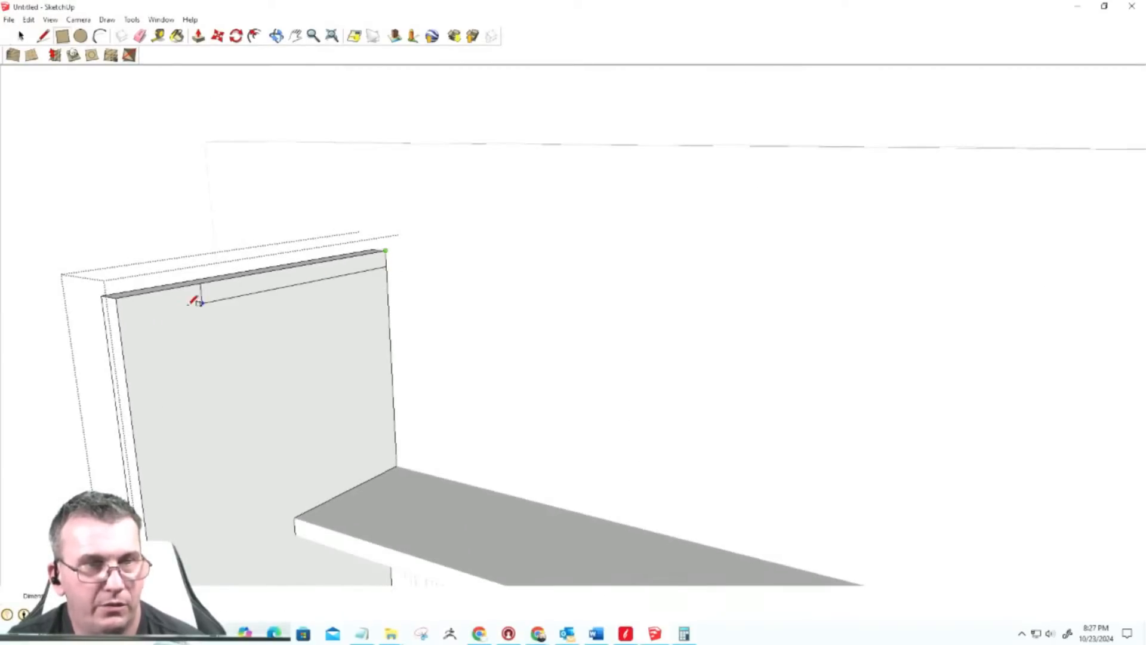
{"action": "left_click", "coordinate": [125, 317]}
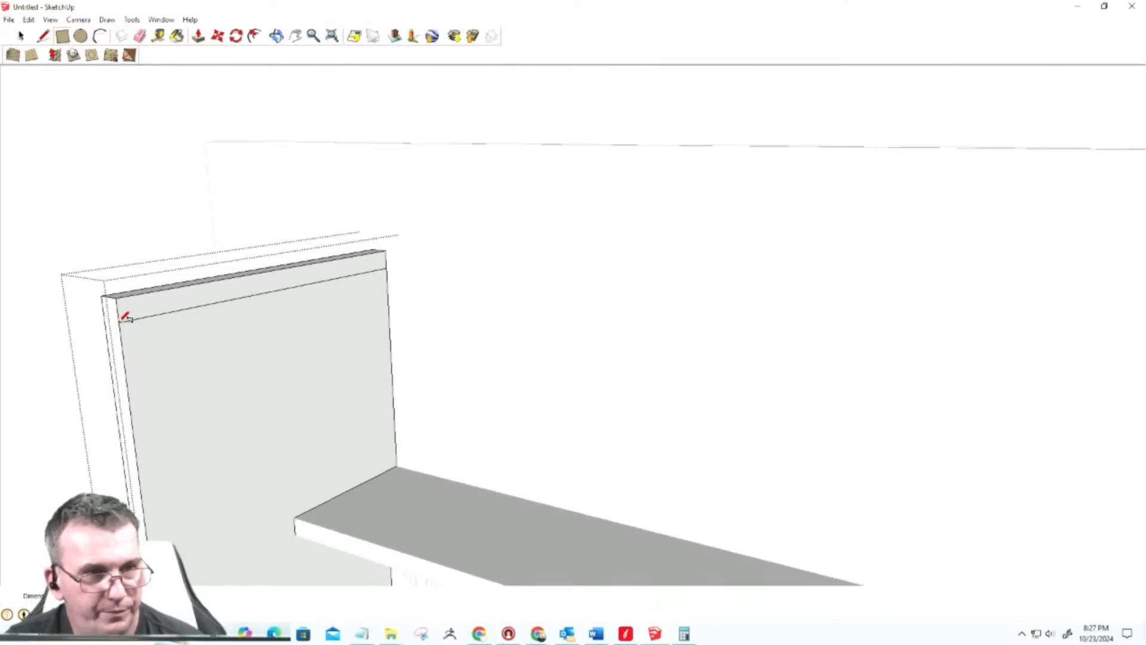
{"action": "key", "text": "p"}
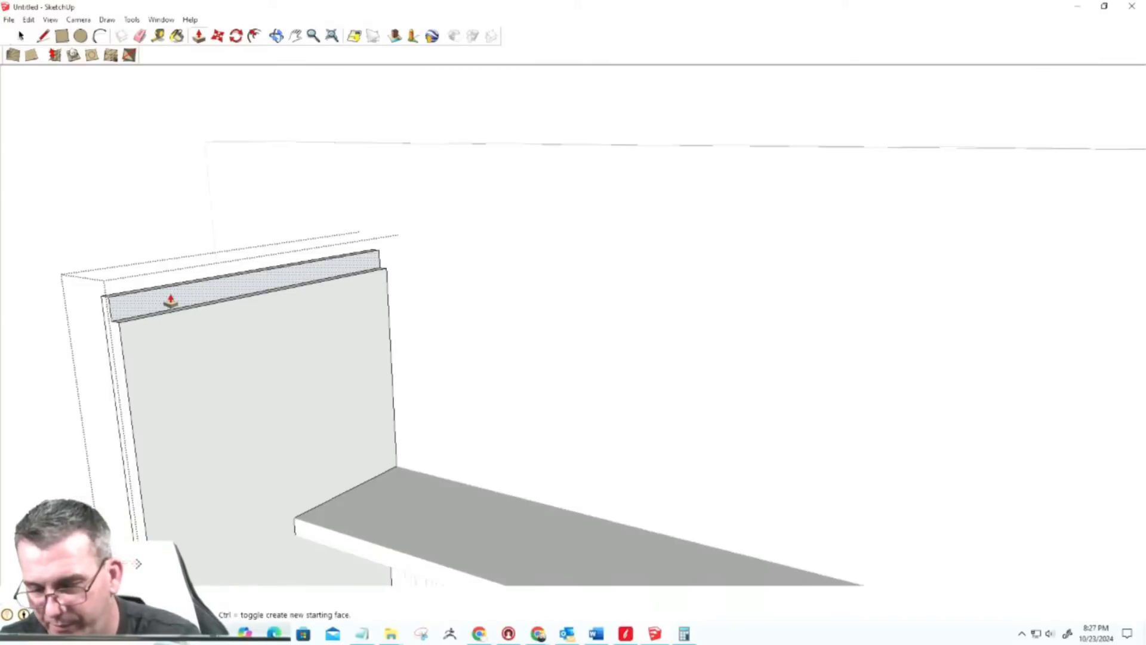
Step: Leave the side panel component and draw a rectangle across the tops of both side panels, spanning between their rabbets from wall to front edge
{"action": "middle_click_drag", "start_coordinate": [146, 409], "coordinate": [382, 384]}
{"action": "scroll", "coordinate": [382, 383], "scroll_direction": "down", "scroll_amount": 5}
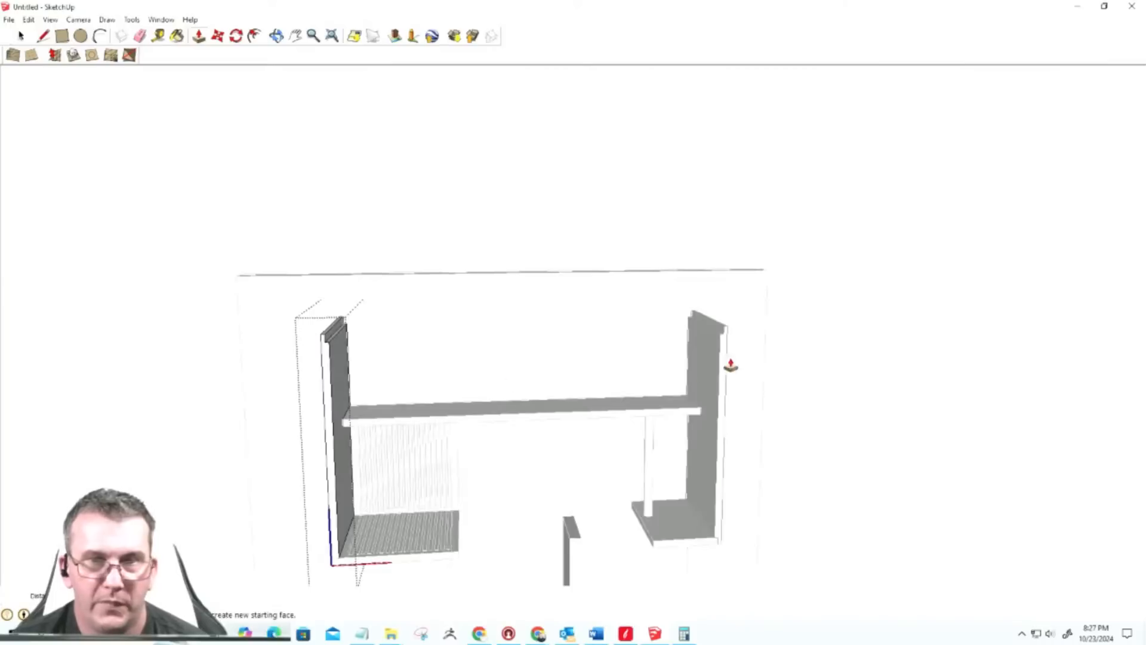
{"action": "scroll", "coordinate": [725, 337], "scroll_direction": "up", "scroll_amount": 5}
{"action": "middle_click_drag", "start_coordinate": [696, 323], "coordinate": [834, 338]}
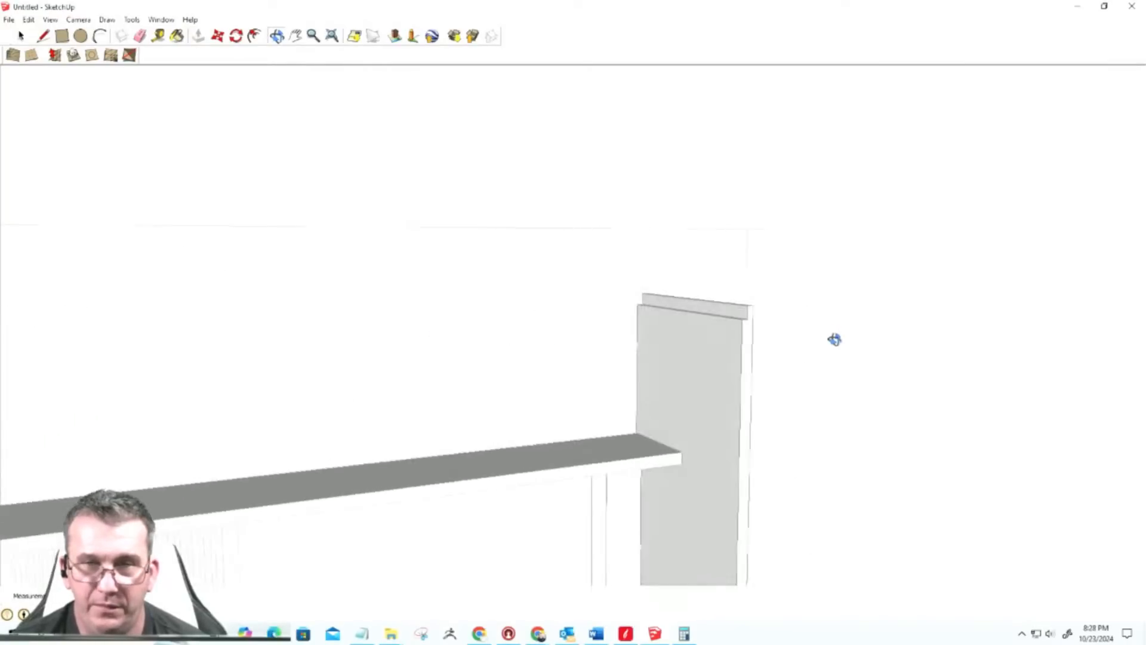
{"action": "scroll", "coordinate": [830, 339], "scroll_direction": "down", "scroll_amount": 3}
{"action": "mouse_move", "coordinate": [804, 377]}
{"action": "middle_mouse_down"}
{"action": "mouse_move", "coordinate": [596, 383]}
{"action": "mouse_move", "coordinate": [650, 384]}
{"action": "middle_mouse_up"}
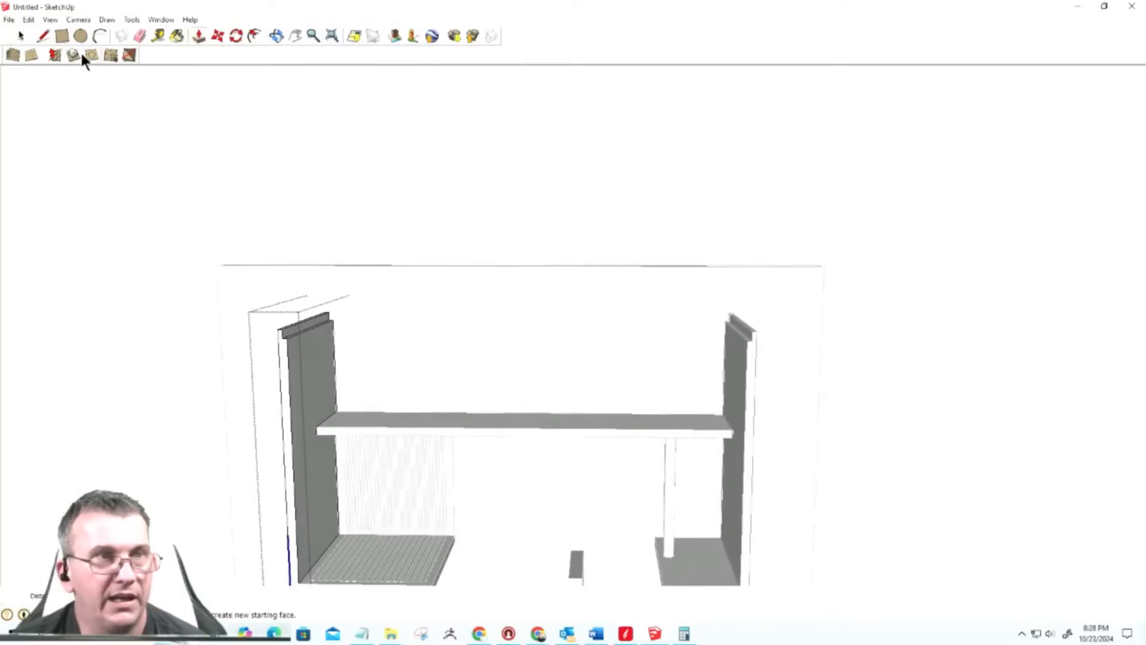
{"action": "left_click", "coordinate": [61, 36]}
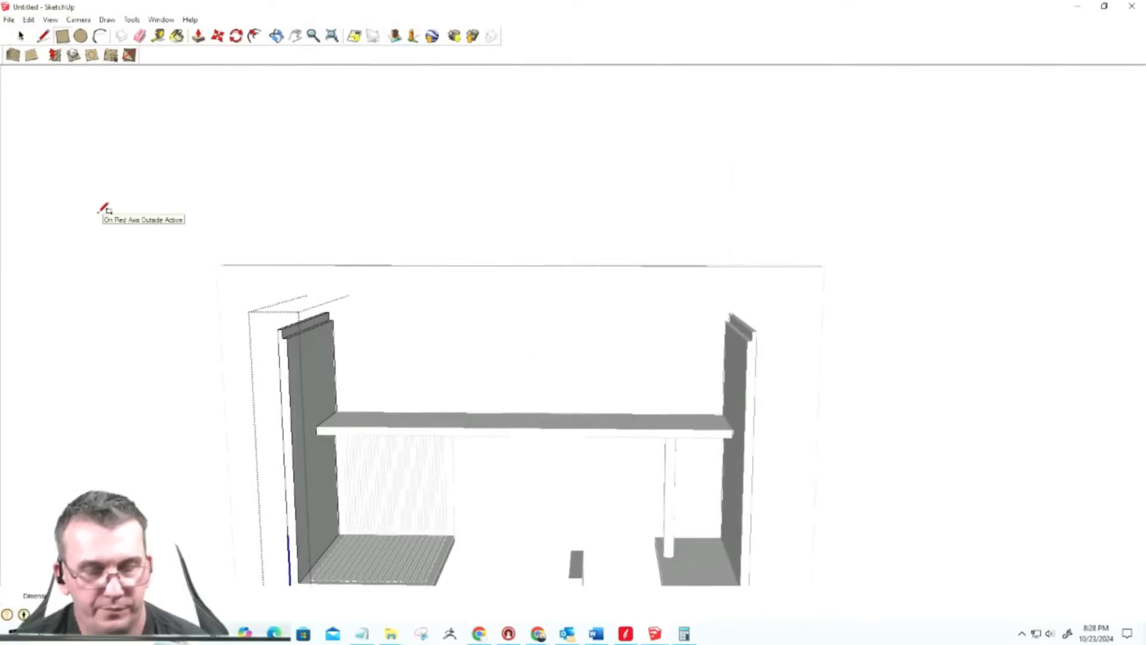
{"action": "key", "text": "space"}
{"action": "left_click", "coordinate": [62, 35]}
{"action": "mouse_move", "coordinate": [333, 317]}
{"action": "middle_mouse_down"}
{"action": "mouse_move", "coordinate": [333, 376]}
{"action": "mouse_move", "coordinate": [335, 328]}
{"action": "middle_mouse_up"}
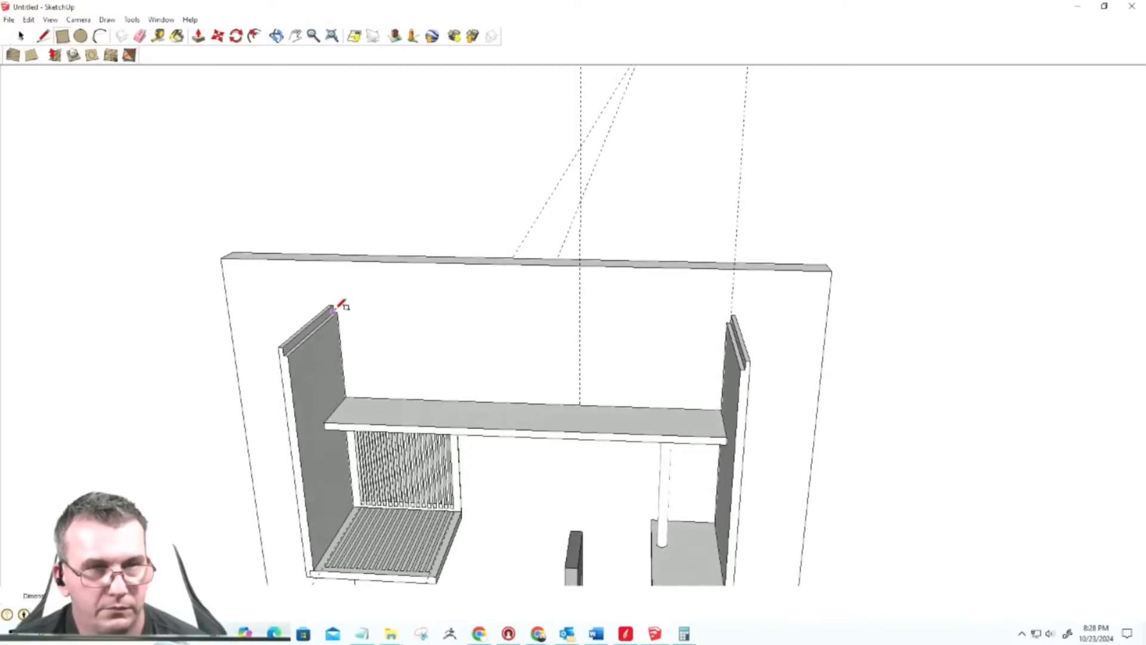
{"action": "left_click", "coordinate": [332, 306]}
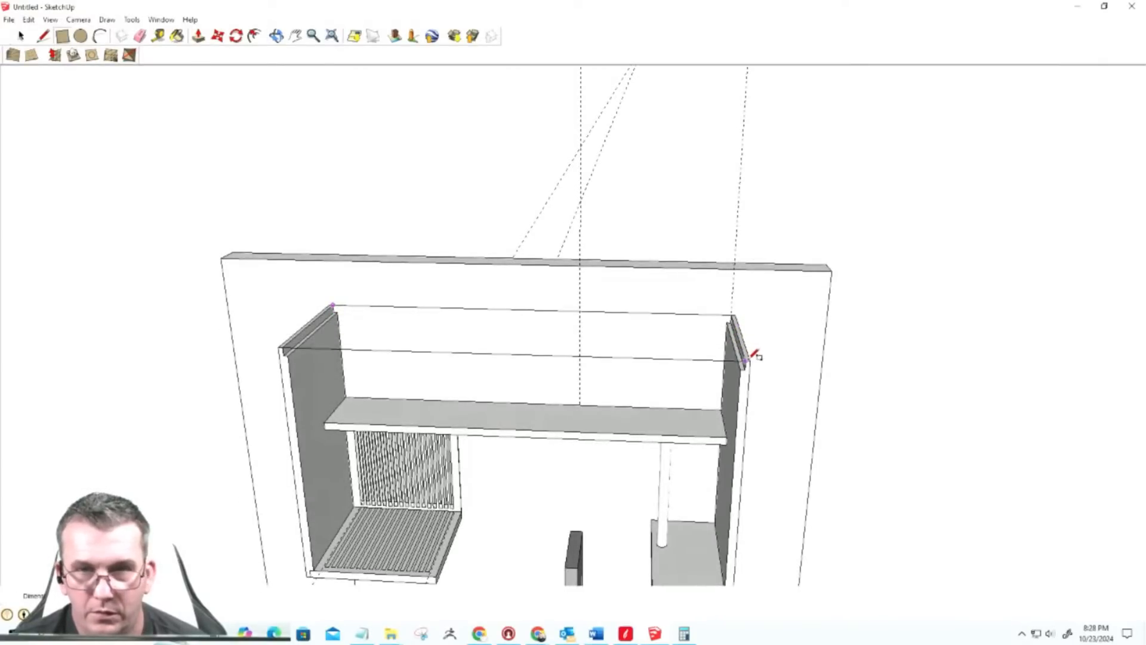
{"action": "left_click", "coordinate": [753, 356]}
Step: Push/Pull the rectangle down to the rabbet's lower corner to form the top board
{"action": "middle_click_drag", "start_coordinate": [731, 391], "coordinate": [686, 240]}
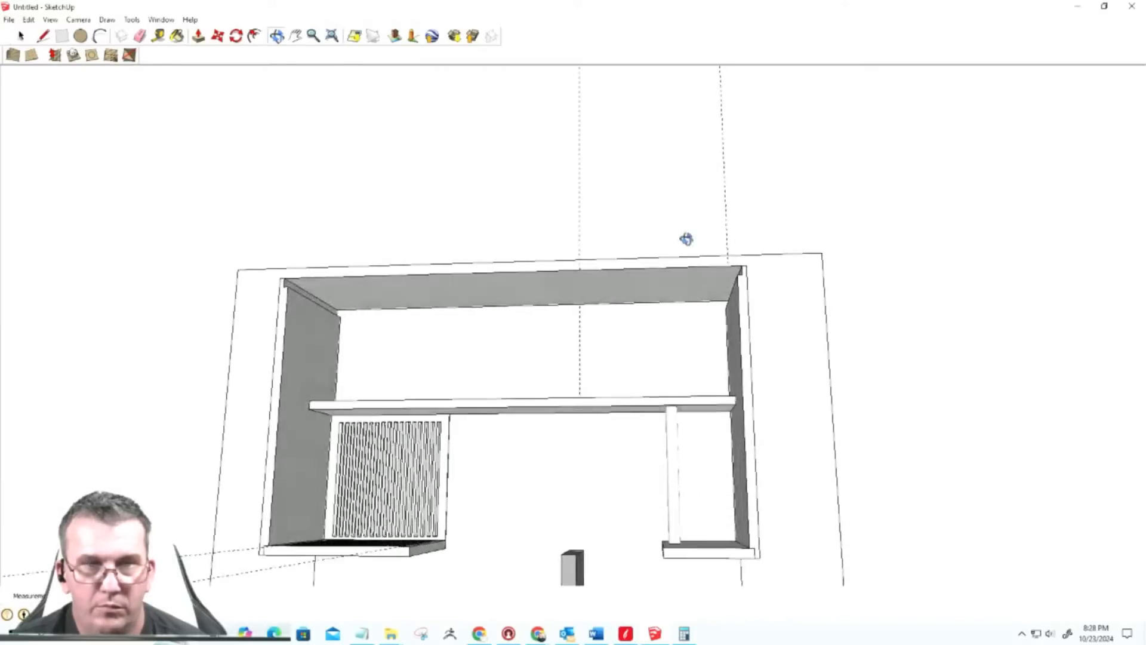
{"action": "key", "text": "p"}
{"action": "left_click_drag", "start_coordinate": [662, 290], "coordinate": [738, 279]}
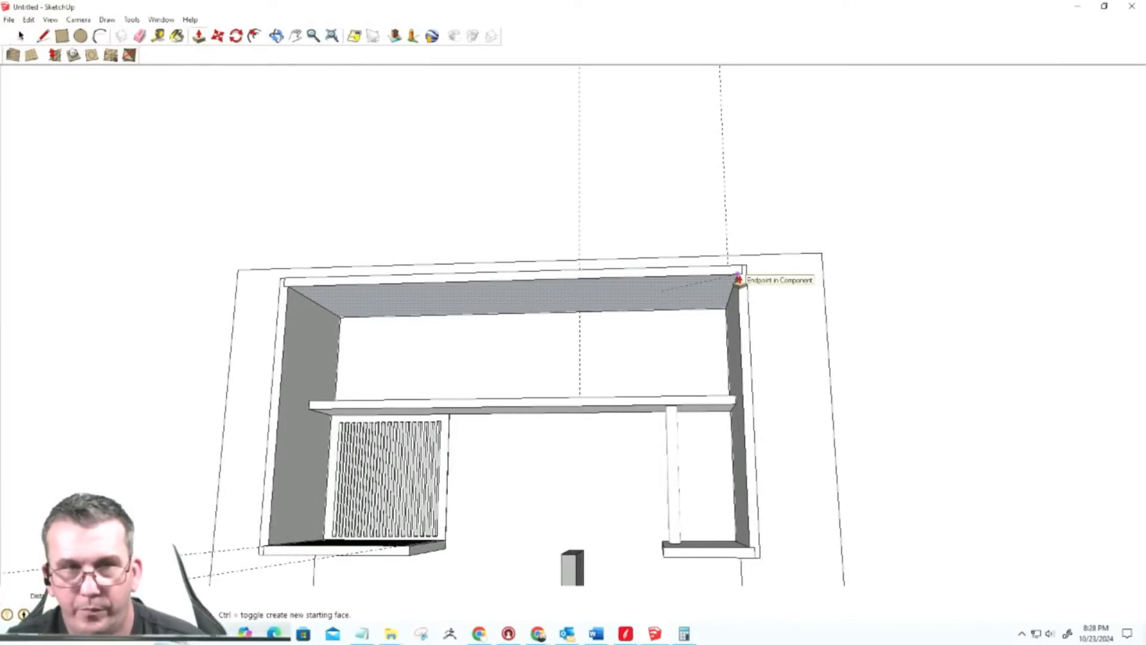
{"action": "left_click", "coordinate": [738, 278]}
{"action": "middle_click_drag", "start_coordinate": [715, 332], "coordinate": [775, 432]}
{"action": "key", "text": "p"}
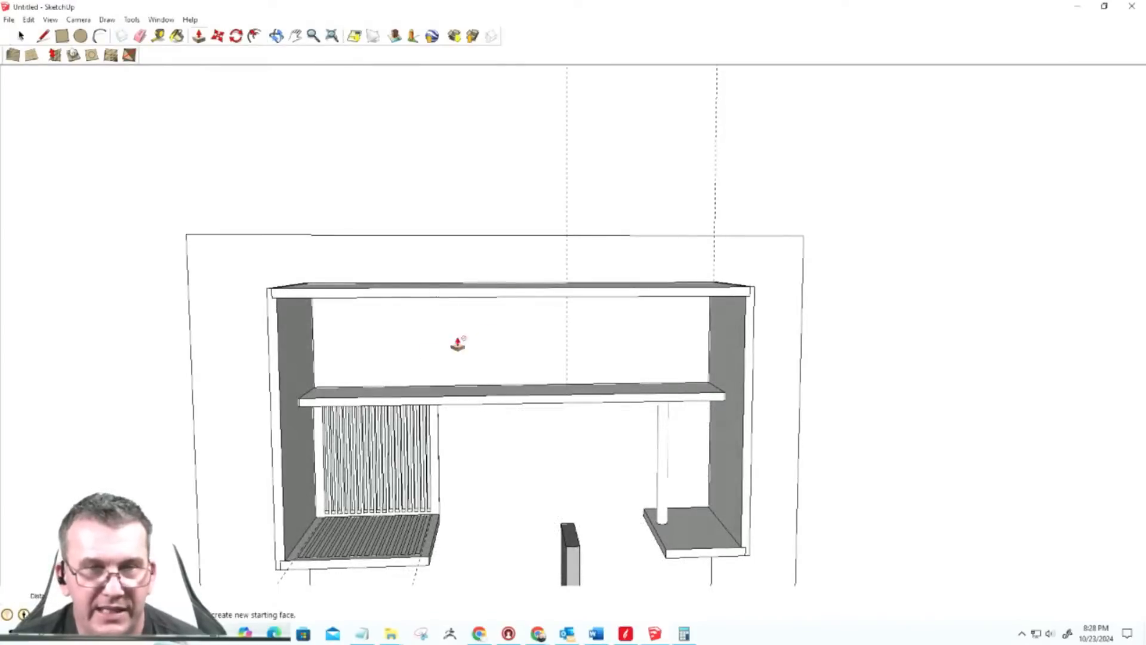
Step: Switch to Aspire and examine the divider positions and spacing dimensions in the Plate Rack drawing sheets
{"action": "left_click", "coordinate": [159, 33]}
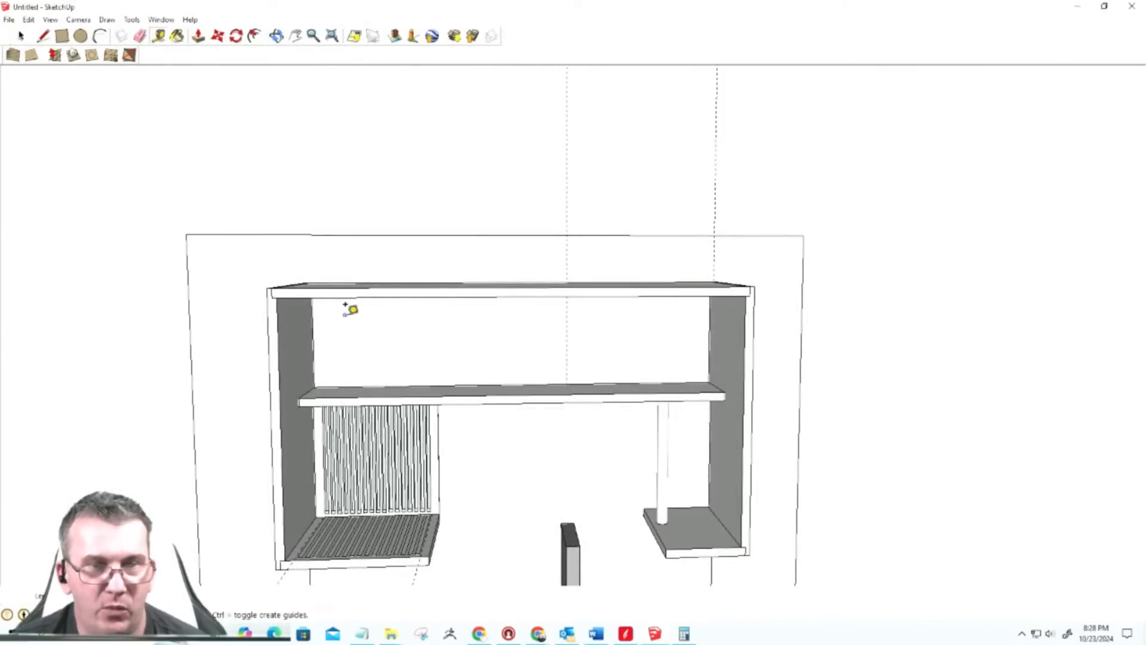
{"action": "scroll", "coordinate": [399, 373], "scroll_direction": "up", "scroll_amount": 2}
{"action": "middle_click_drag", "start_coordinate": [399, 378], "coordinate": [299, 345]}
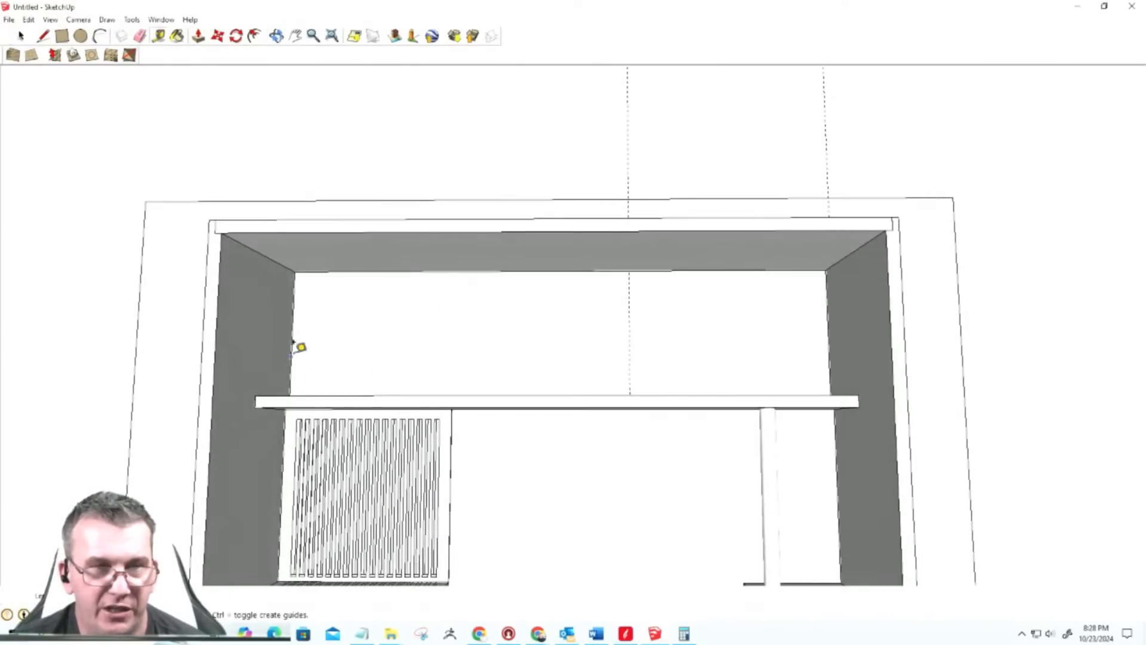
{"action": "left_click", "coordinate": [626, 634]}
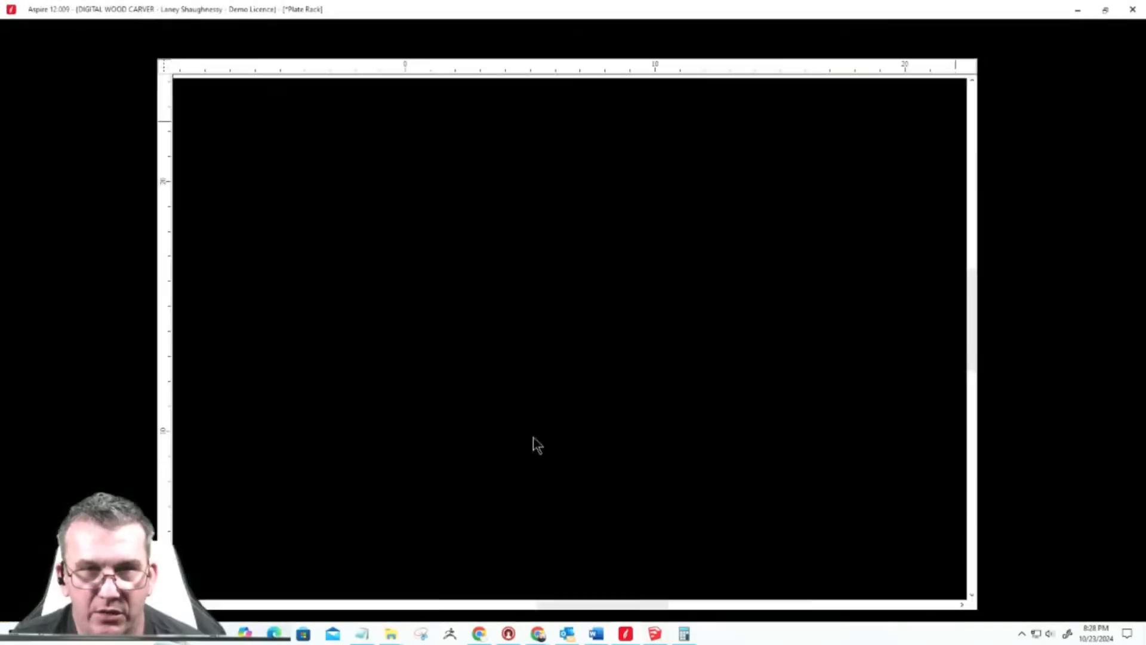
{"action": "scroll", "coordinate": [533, 425], "scroll_direction": "down", "scroll_amount": 5}
{"action": "scroll", "coordinate": [460, 330], "scroll_direction": "up", "scroll_amount": 6}
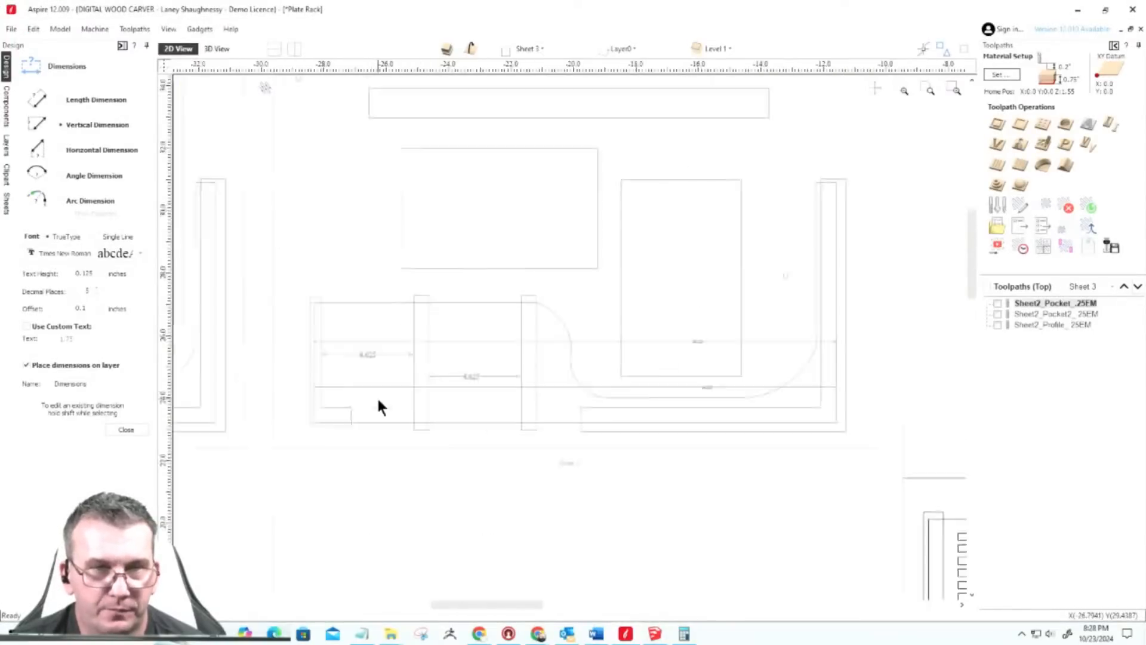
{"action": "scroll", "coordinate": [506, 363], "scroll_direction": "down", "scroll_amount": 2}
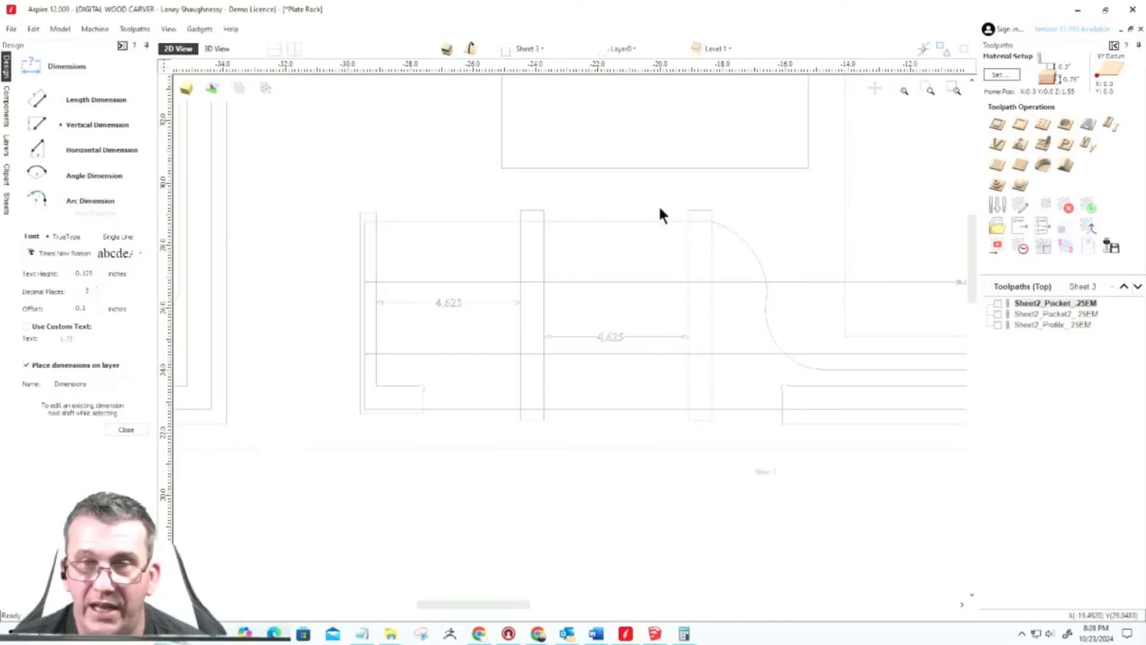
{"action": "scroll", "coordinate": [607, 373], "scroll_direction": "down", "scroll_amount": 3}
{"action": "scroll", "coordinate": [604, 345], "scroll_direction": "up", "scroll_amount": 3}
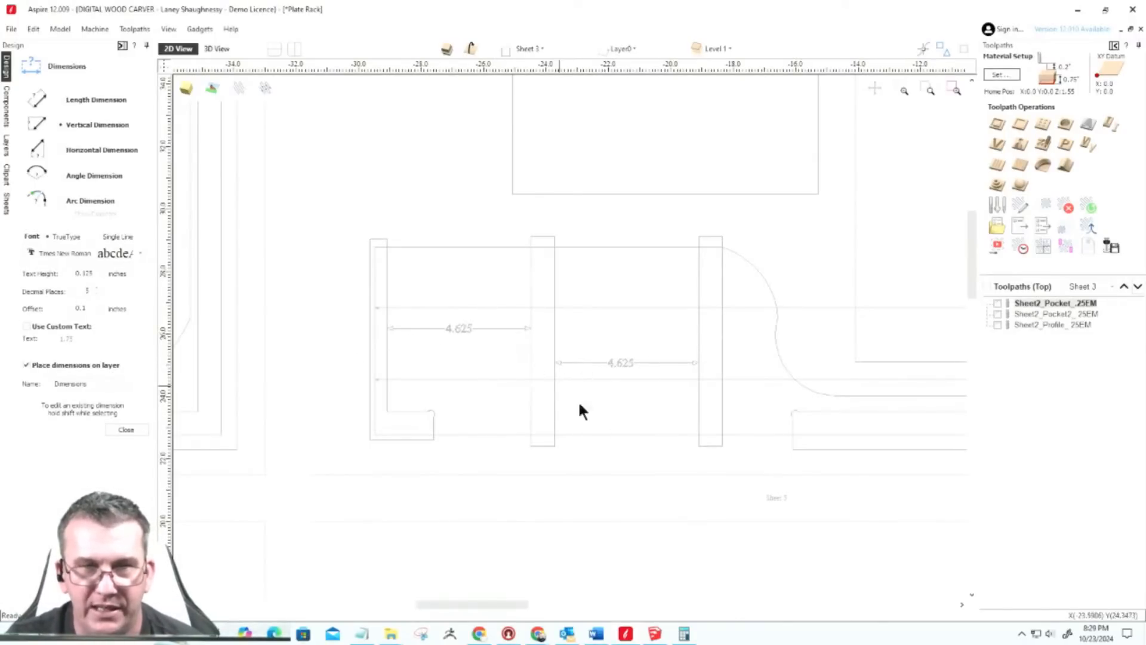
{"action": "scroll", "coordinate": [614, 406], "scroll_direction": "down", "scroll_amount": 5}
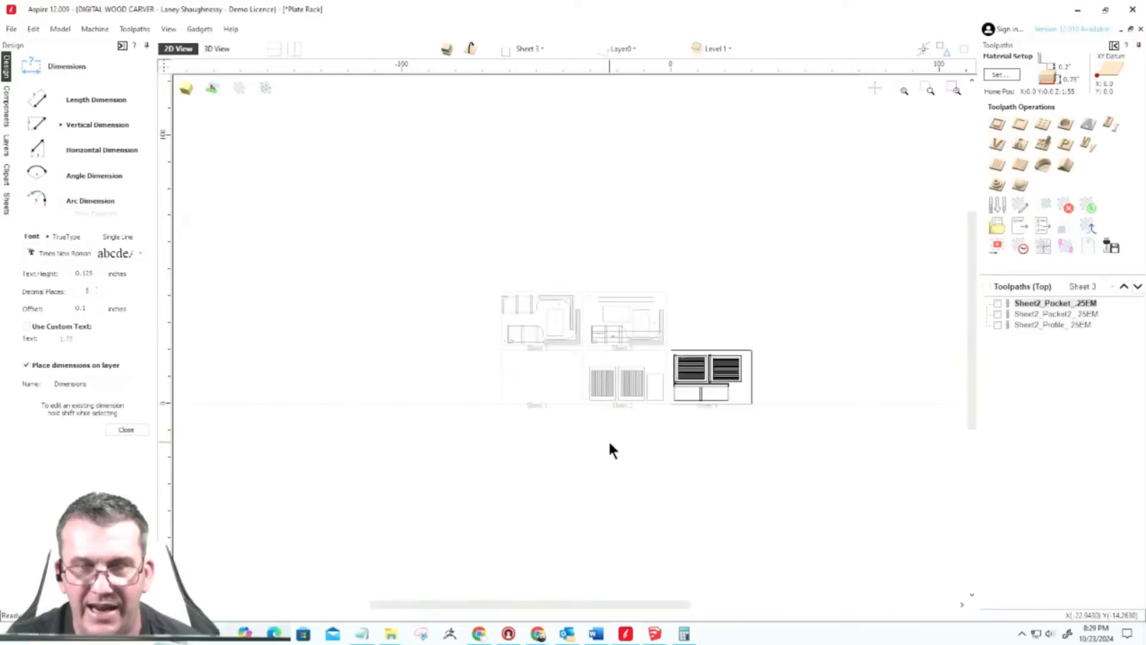
{"action": "scroll", "coordinate": [594, 334], "scroll_direction": "up", "scroll_amount": 6}
{"action": "scroll", "coordinate": [678, 388], "scroll_direction": "up", "scroll_amount": 3}
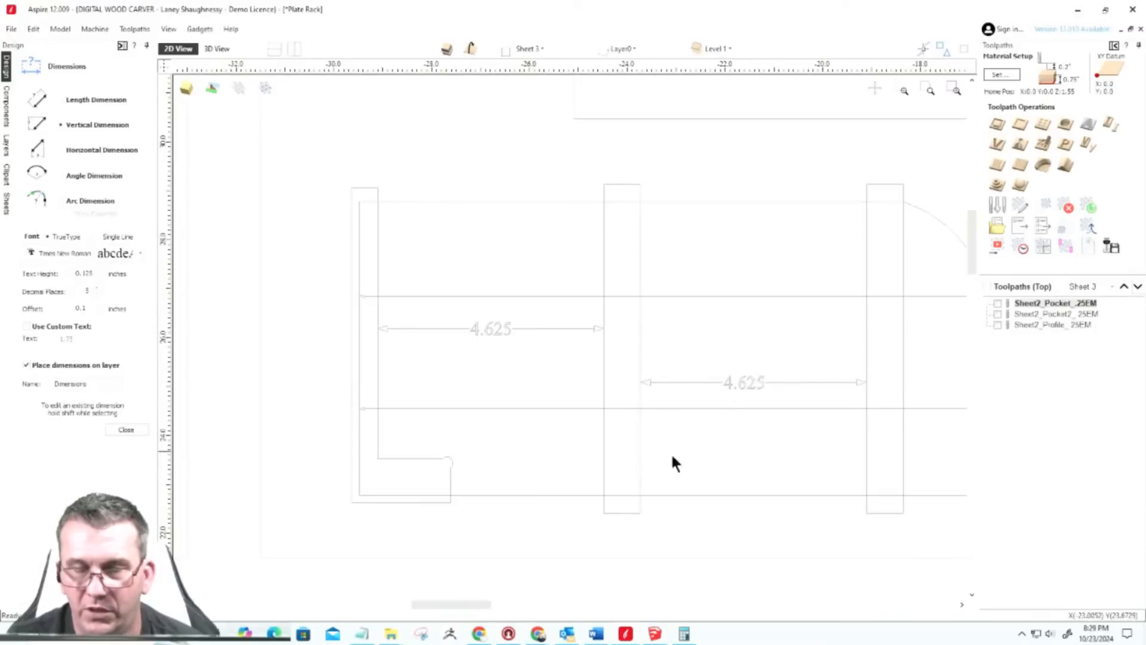
{"action": "scroll", "coordinate": [577, 449], "scroll_direction": "down", "scroll_amount": 5}
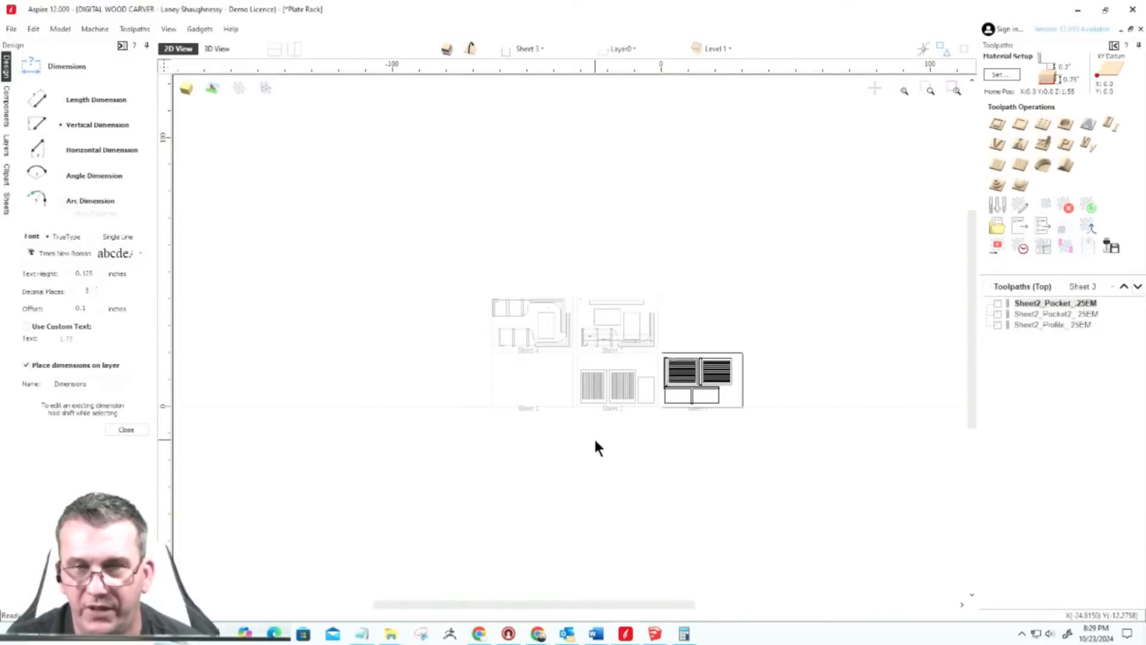
Step: Switch to SketchUp and place a horizontal guide 4.625 above the upper shelf's back edge with the Tape Measure
{"action": "left_click", "coordinate": [659, 638]}
{"action": "mouse_move", "coordinate": [421, 398]}
{"action": "middle_mouse_down"}
{"action": "mouse_move", "coordinate": [417, 420]}
{"action": "mouse_move", "coordinate": [392, 428]}
{"action": "mouse_move", "coordinate": [379, 395]}
{"action": "middle_mouse_up"}
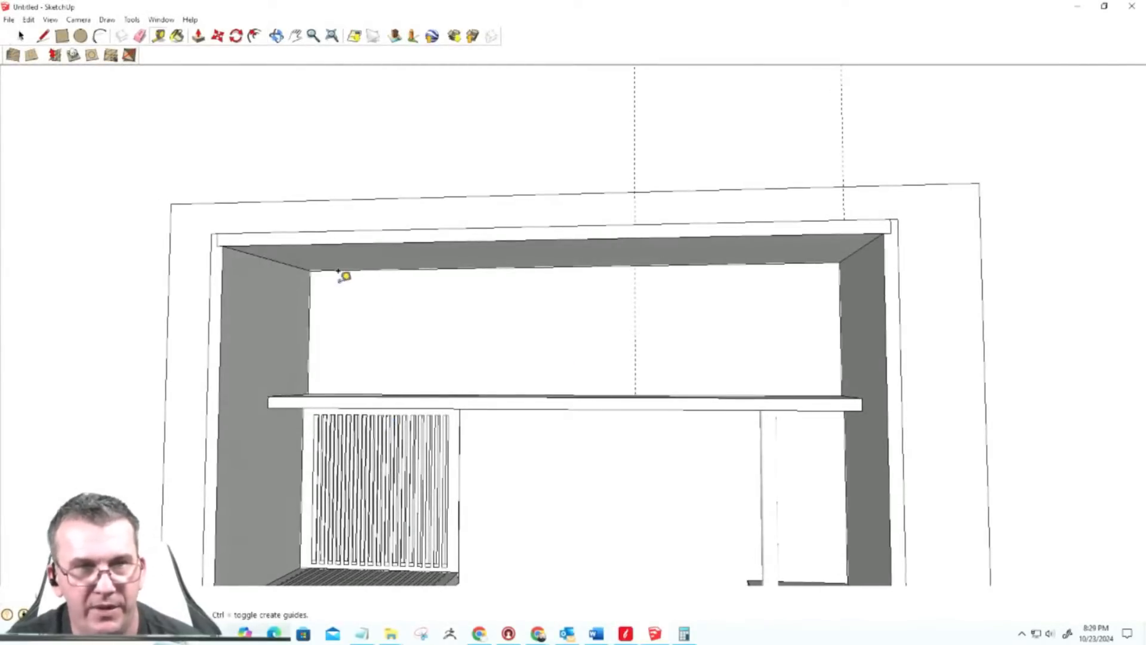
{"action": "scroll", "coordinate": [314, 293], "scroll_direction": "up", "scroll_amount": 4}
{"action": "left_click", "coordinate": [309, 249]}
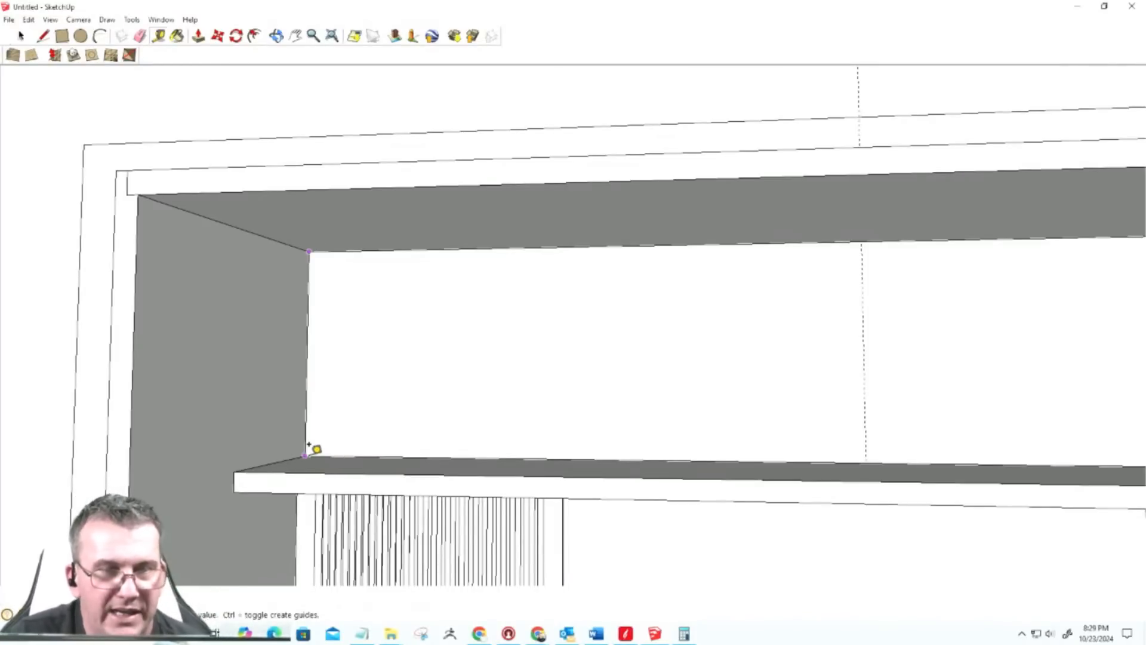
{"action": "key", "text": "Escape"}
{"action": "left_click", "coordinate": [322, 456]}
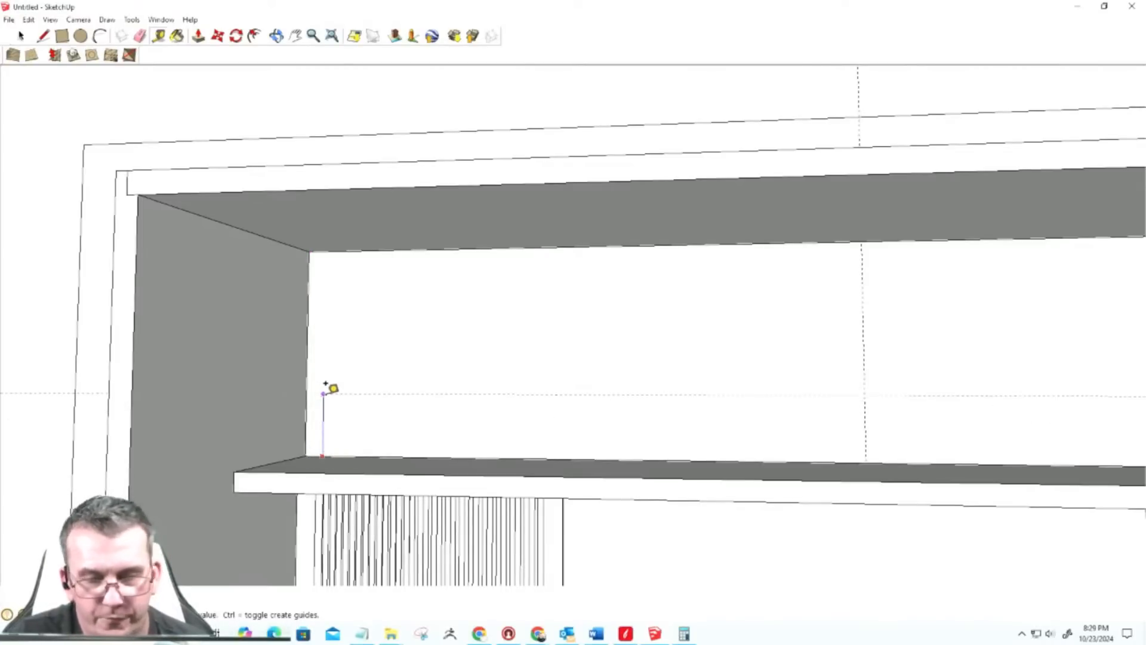
{"action": "type", "text": "4.625"}
{"action": "key", "text": "Return"}
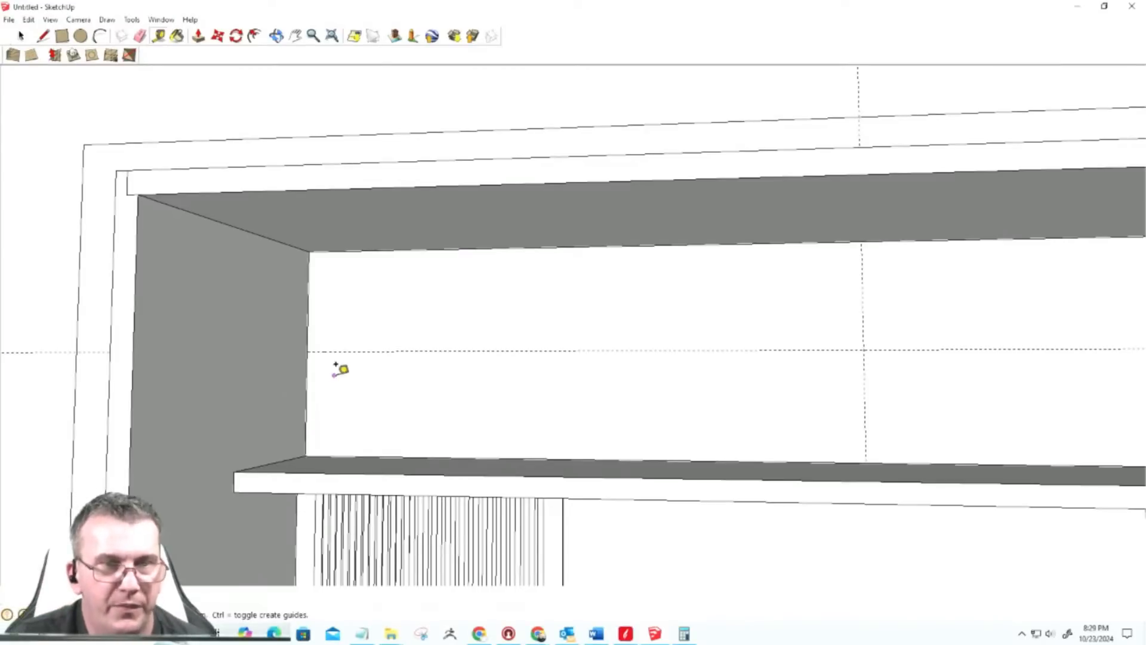
{"action": "left_click", "coordinate": [350, 351]}
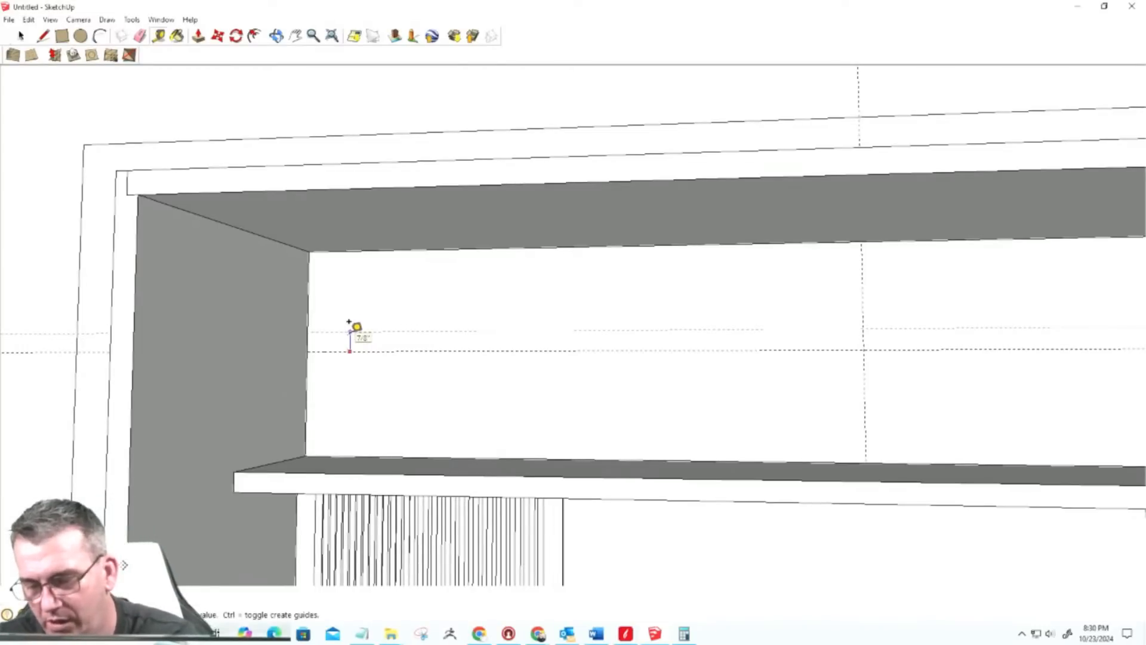
{"action": "left_click", "coordinate": [350, 329]}
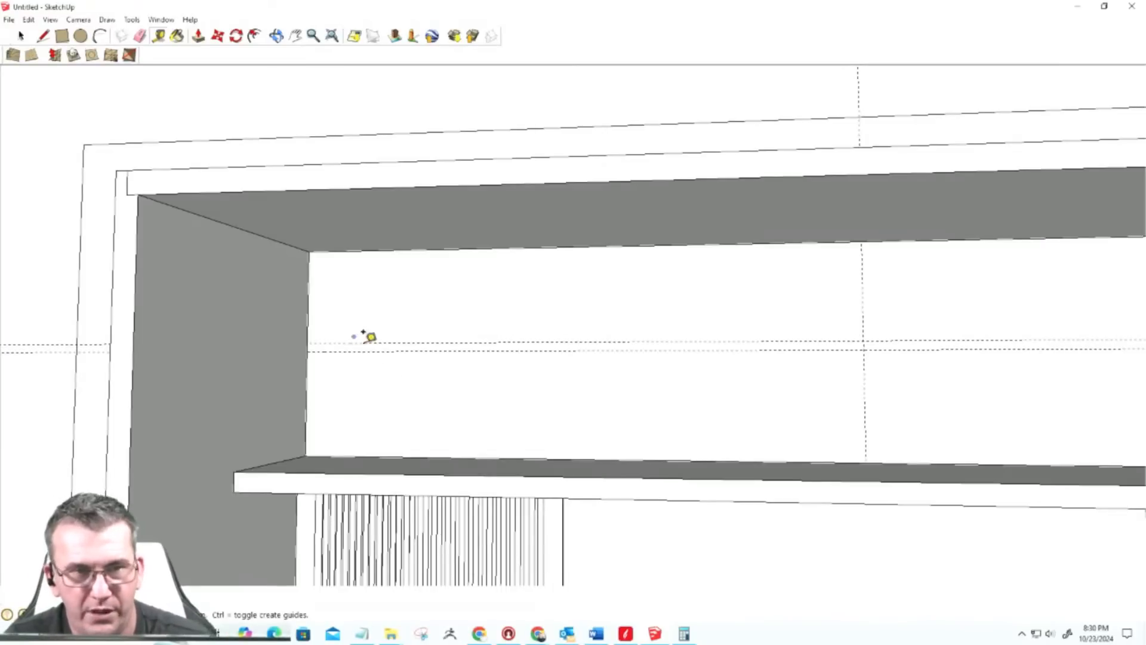
{"action": "key", "text": "ctrl+z"}
Step: Place a second parallel guide just above the first one, and measure from it up to the top board
{"action": "left_click", "coordinate": [382, 351]}
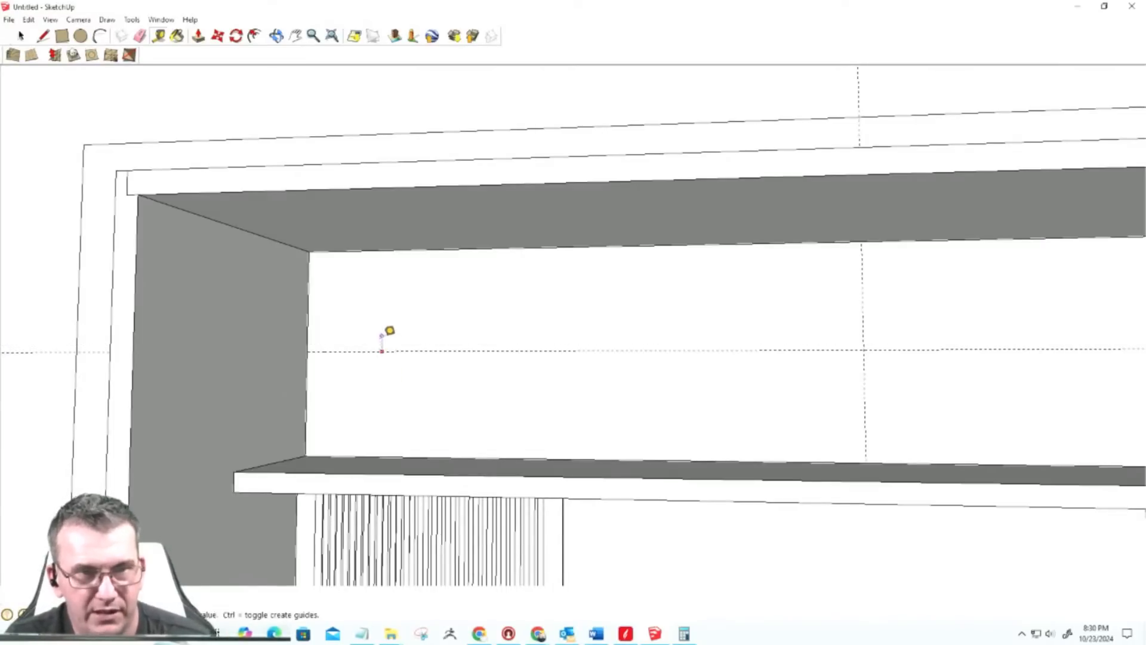
{"action": "left_click", "coordinate": [426, 323]}
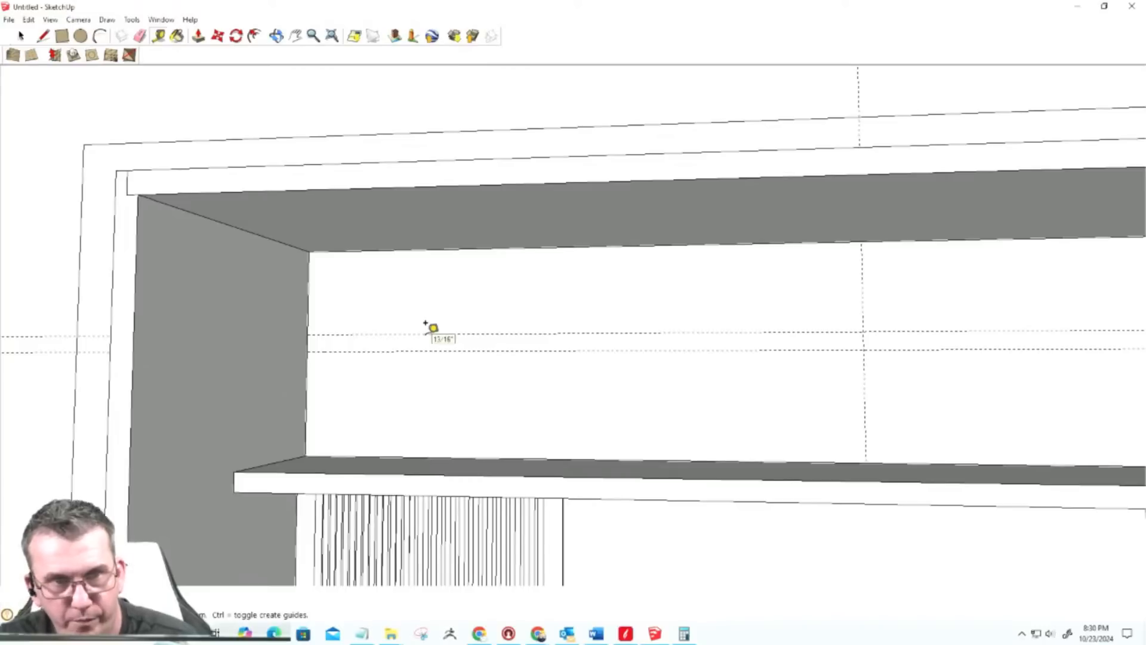
{"action": "left_click", "coordinate": [424, 333]}
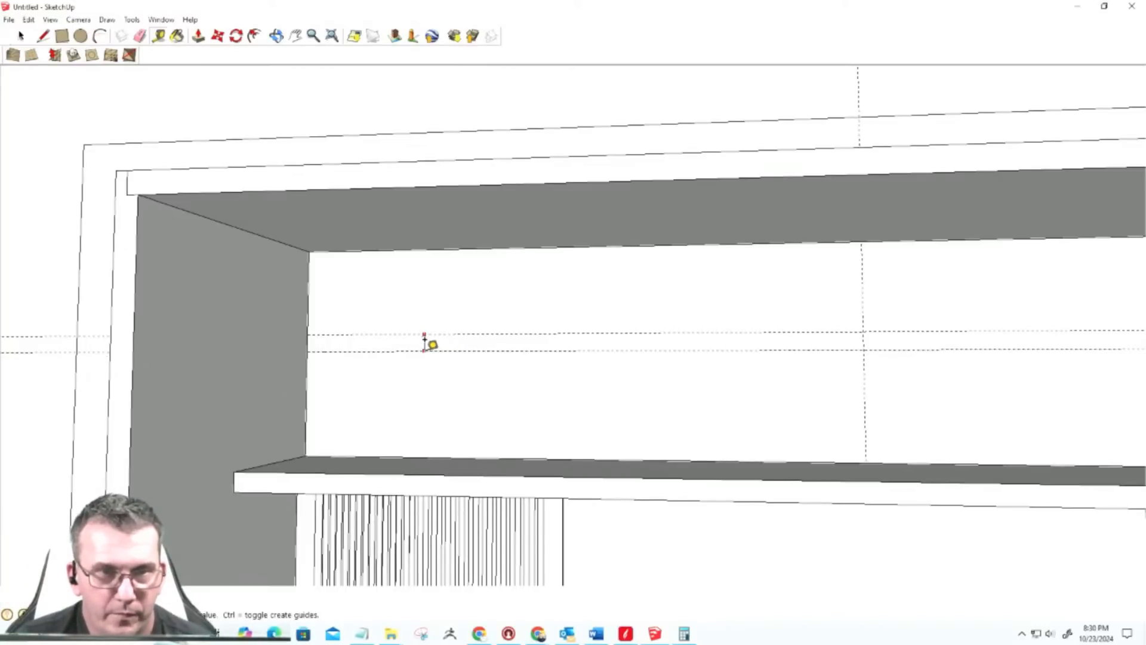
{"action": "left_click", "coordinate": [443, 245]}
Step: Open the side panel component beside the grooved panels for editing, facing its inner side above the shelf
{"action": "middle_click_drag", "start_coordinate": [317, 341], "coordinate": [312, 424]}
{"action": "key", "text": "t"}
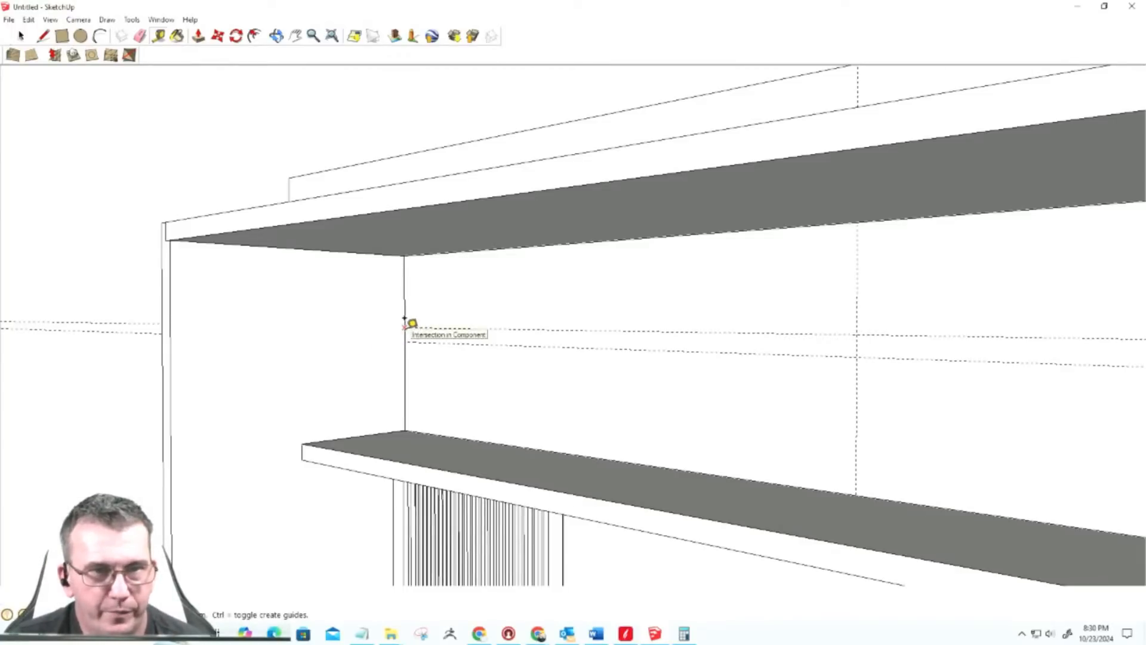
{"action": "key", "text": "space"}
{"action": "double_click", "coordinate": [205, 287]}
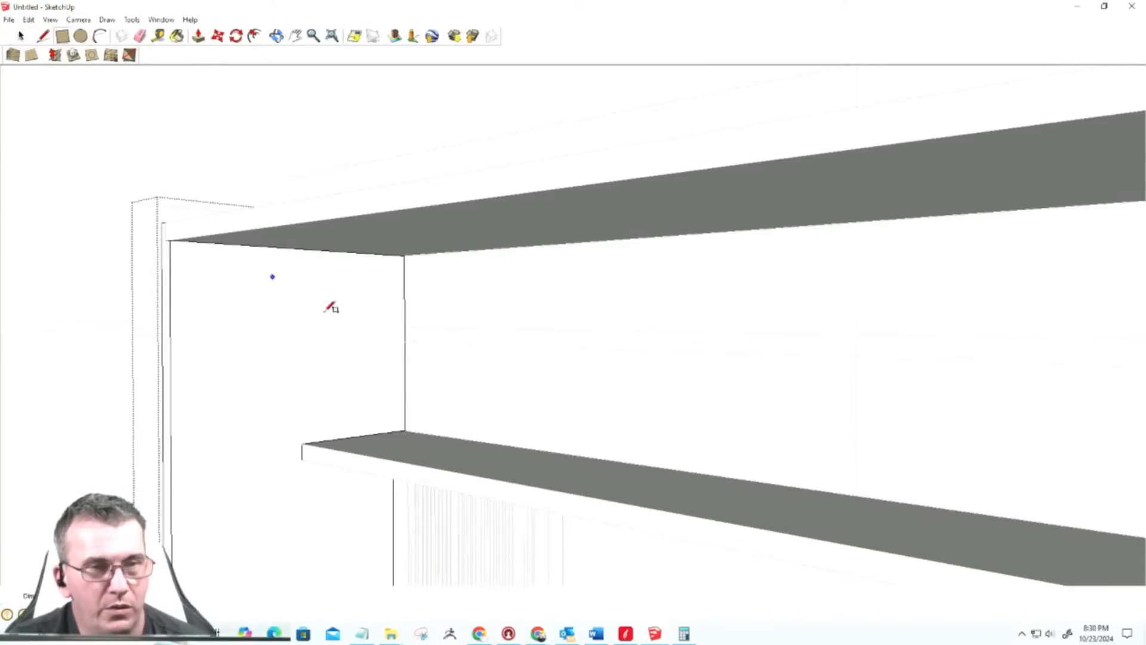
{"action": "left_click", "coordinate": [405, 328]}
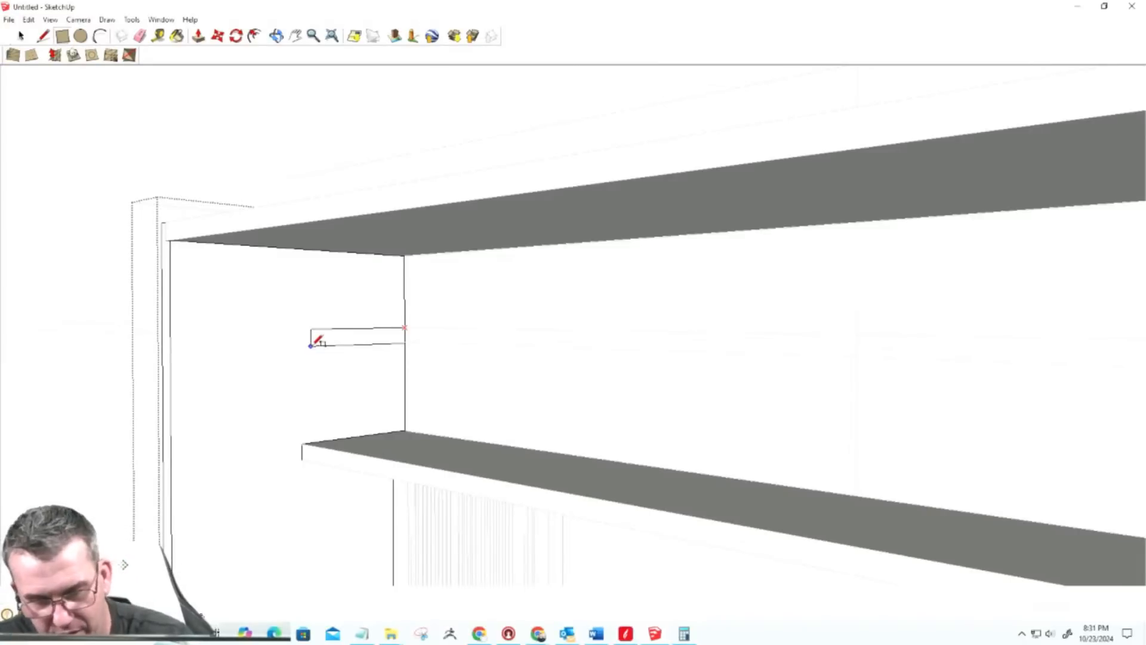
{"action": "key", "text": "Return"}
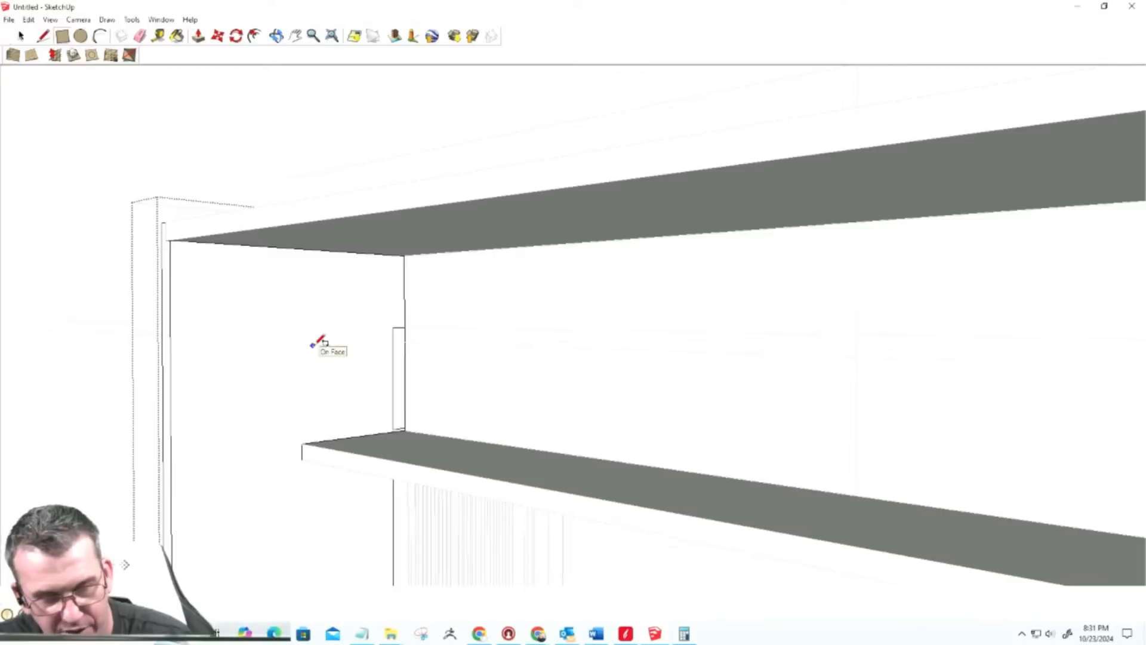
{"action": "key", "text": "ctrl+z"}
Step: Draw a narrow rectangle between the two guides from the side panel's back edge and push it in as a dado
{"action": "left_click", "coordinate": [404, 328]}
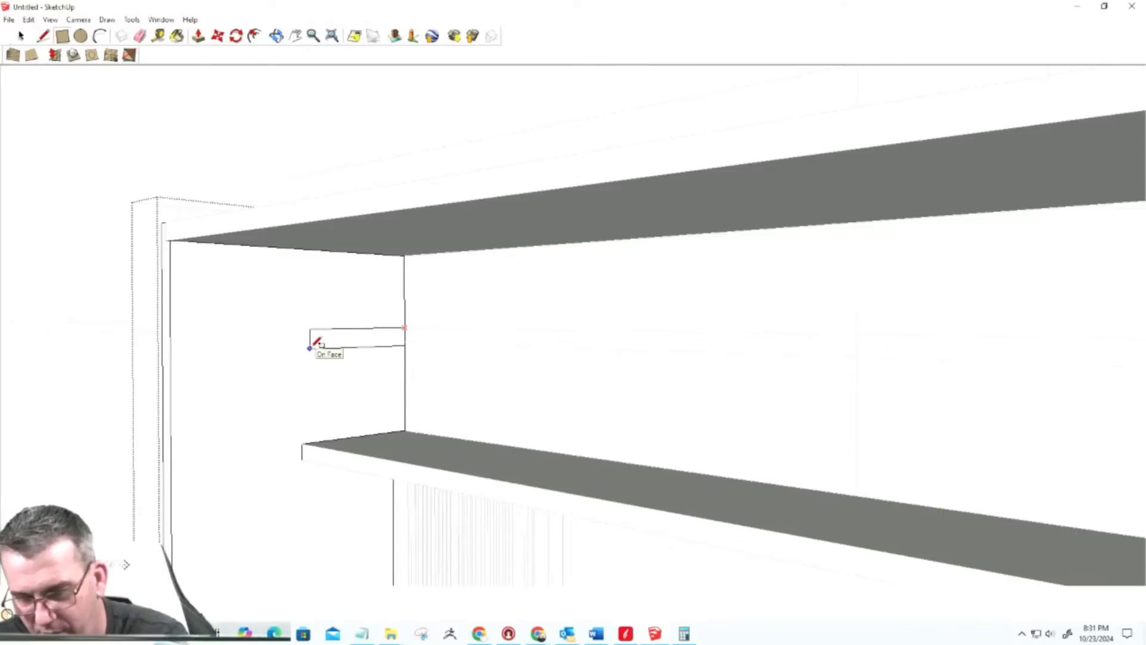
{"action": "left_click", "coordinate": [316, 344]}
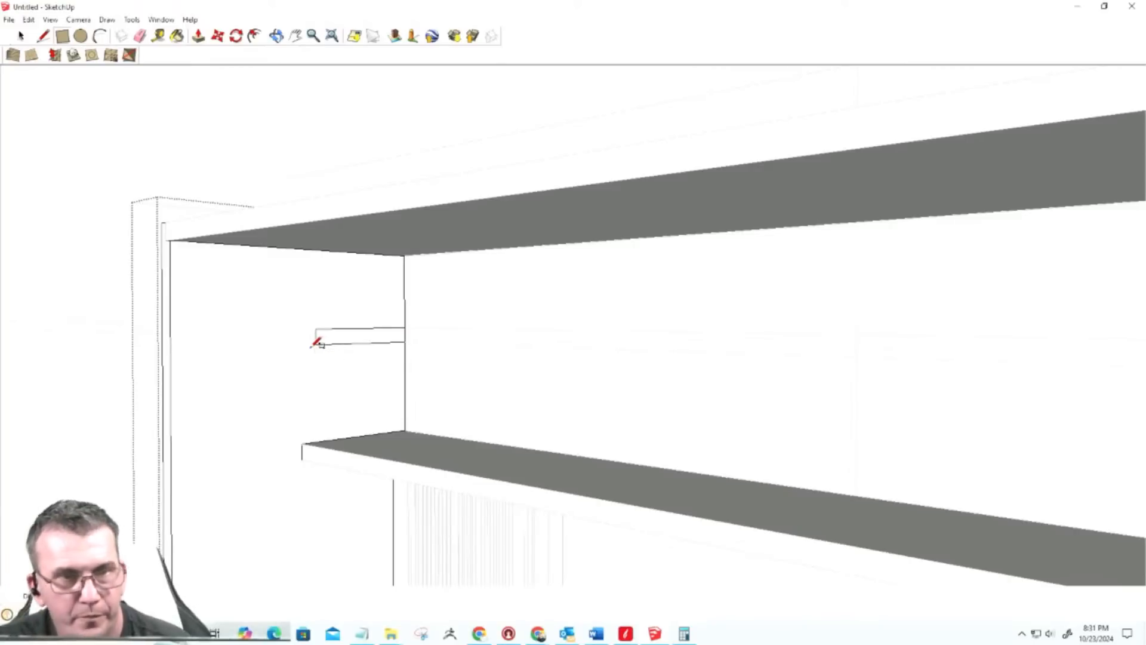
{"action": "key", "text": "p"}
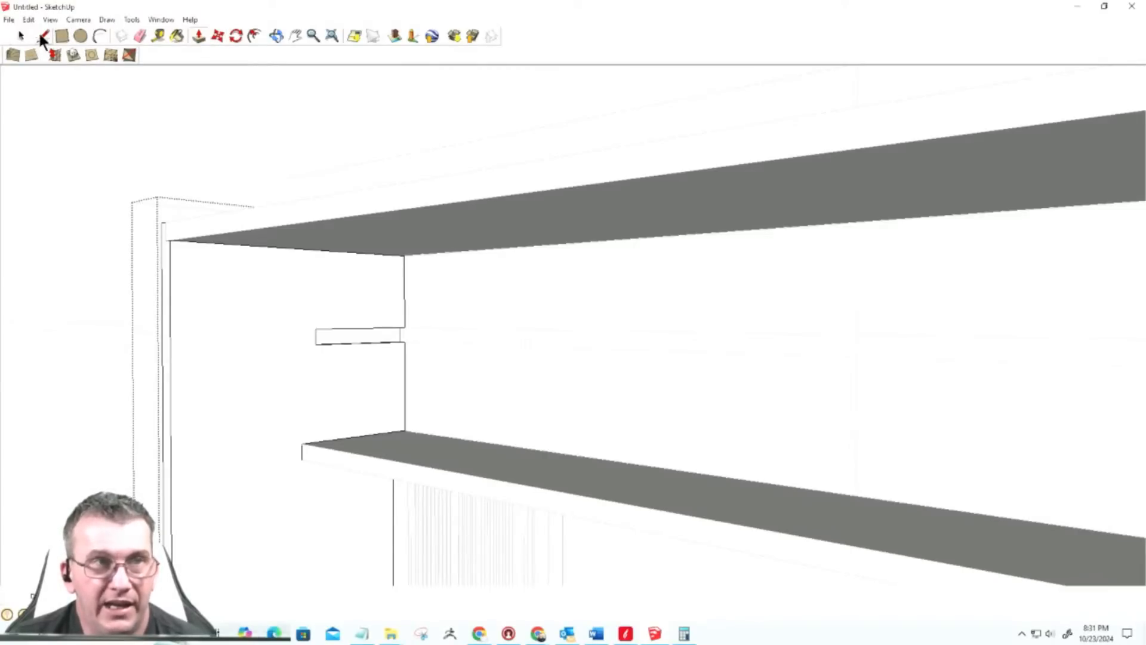
{"action": "key", "text": "p"}
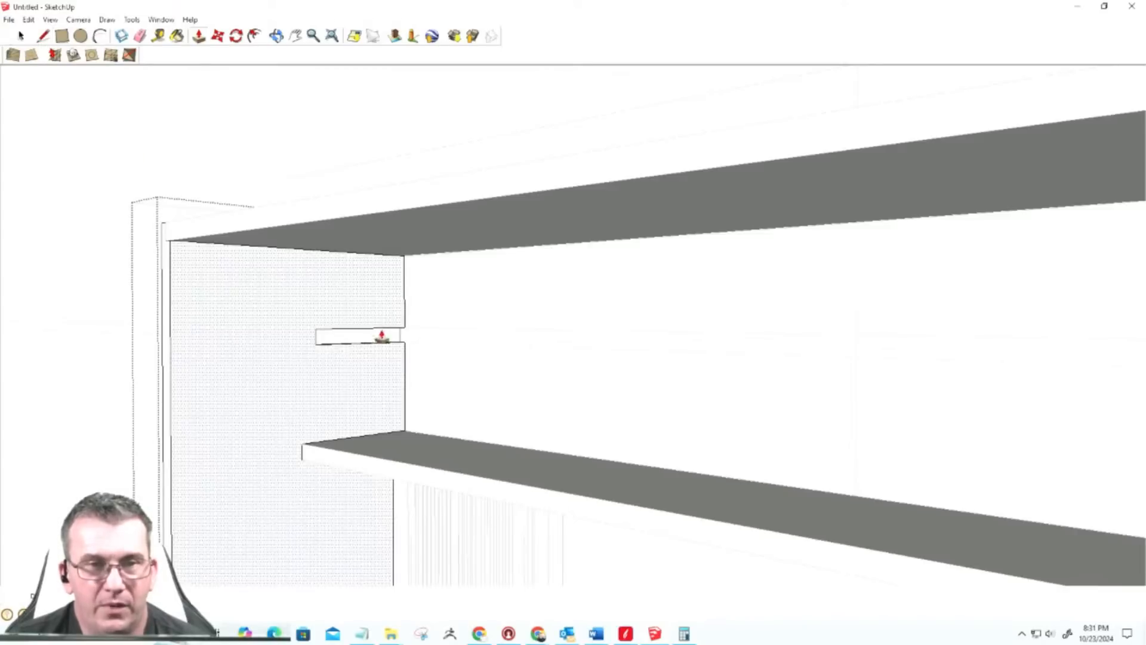
{"action": "scroll", "coordinate": [397, 346], "scroll_direction": "up", "scroll_amount": 3}
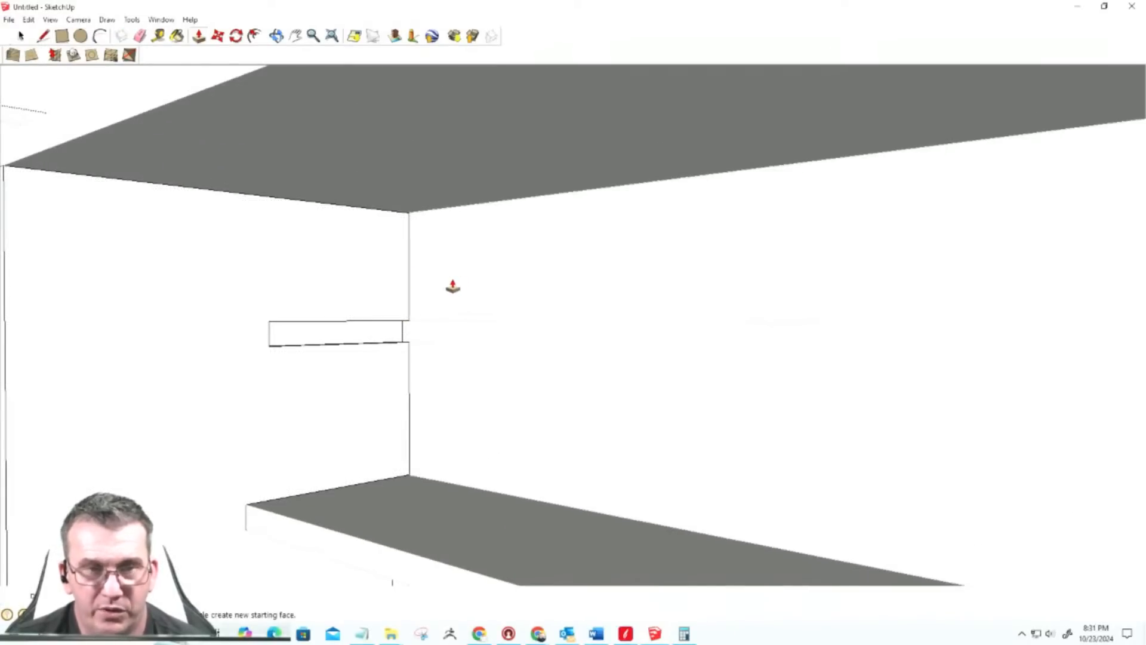
{"action": "key", "text": "r"}
{"action": "left_click", "coordinate": [409, 267]}
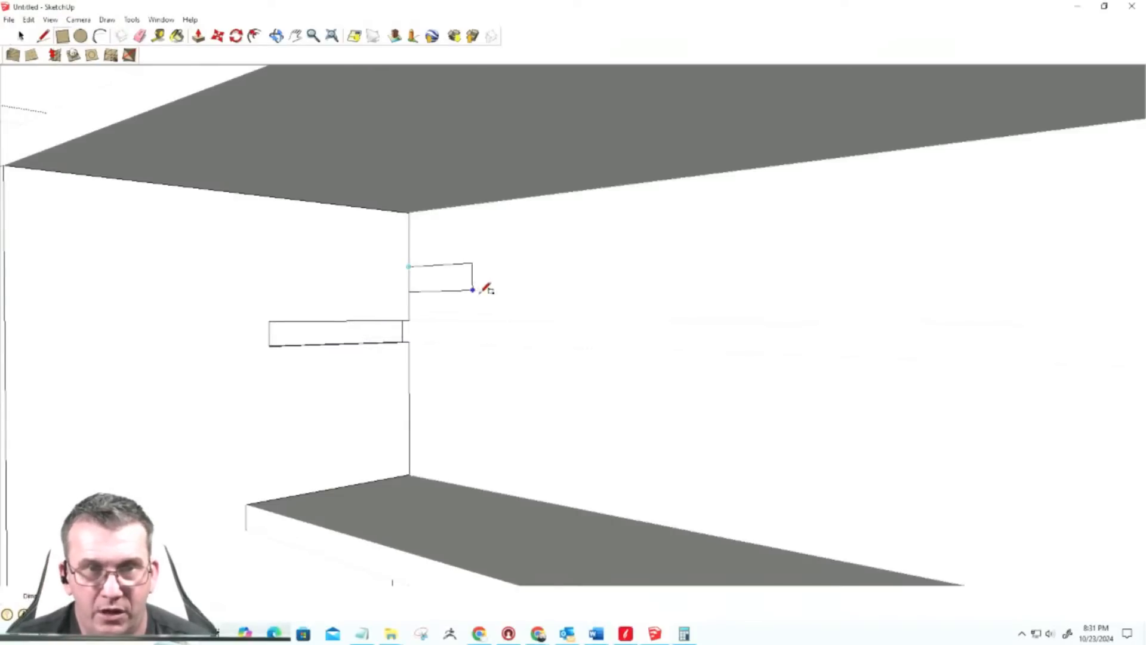
{"action": "left_click", "coordinate": [486, 302]}
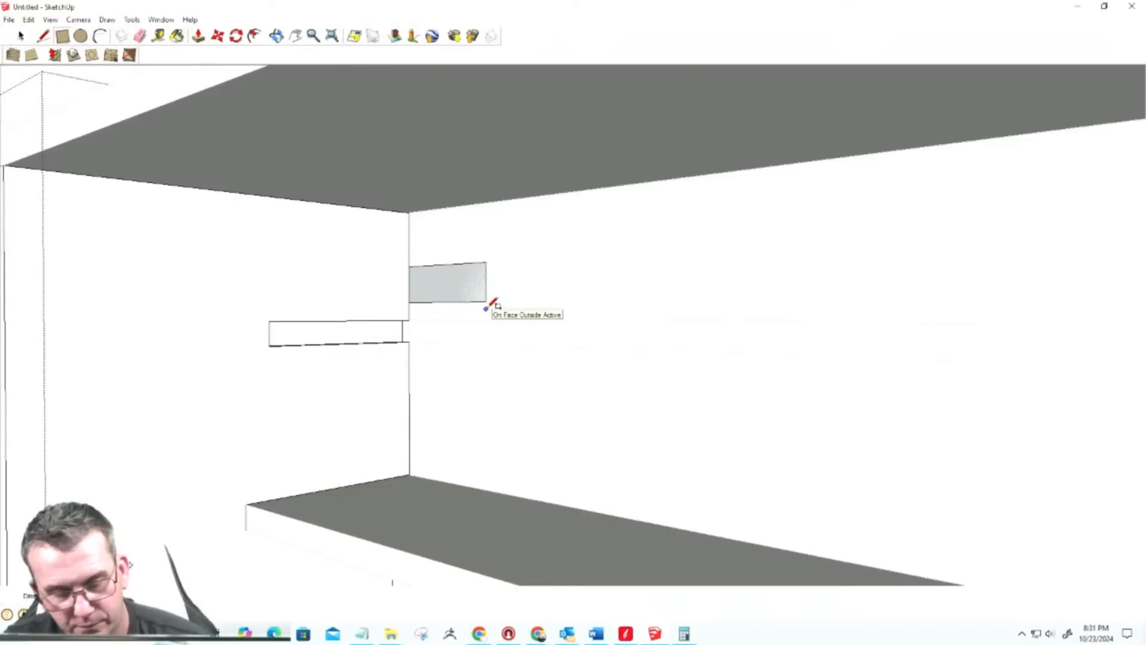
{"action": "key", "text": "ctrl+z"}
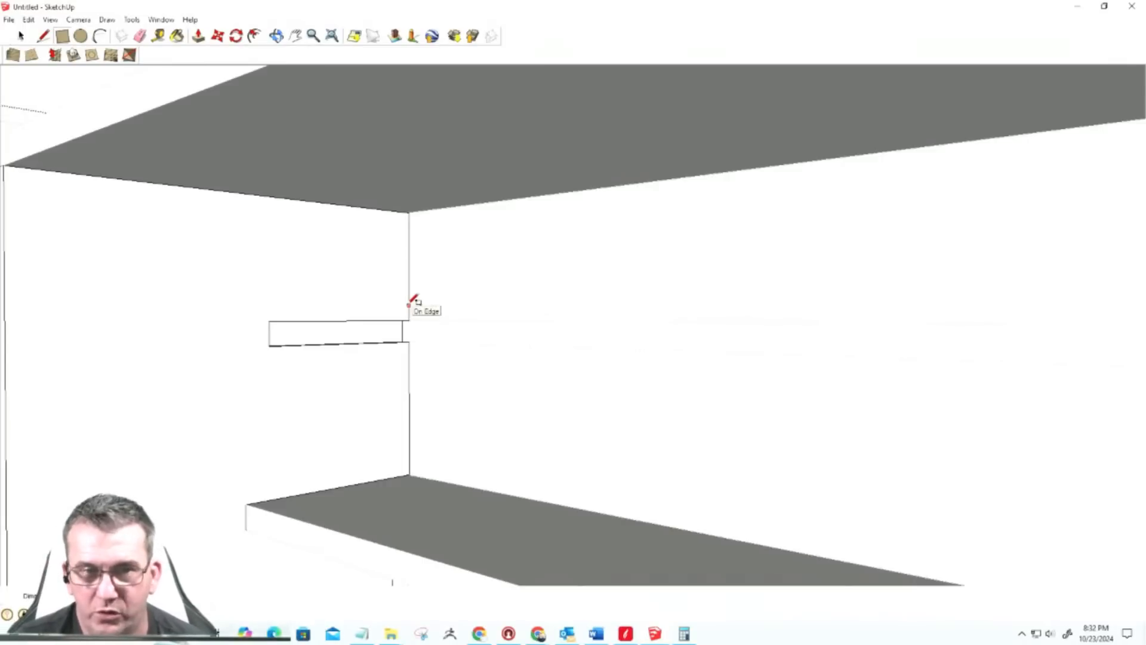
Step: Examine the matching dadoes in both side panels and the open space between the upper shelf and top board
{"action": "middle_click_drag", "start_coordinate": [426, 338], "coordinate": [418, 315]}
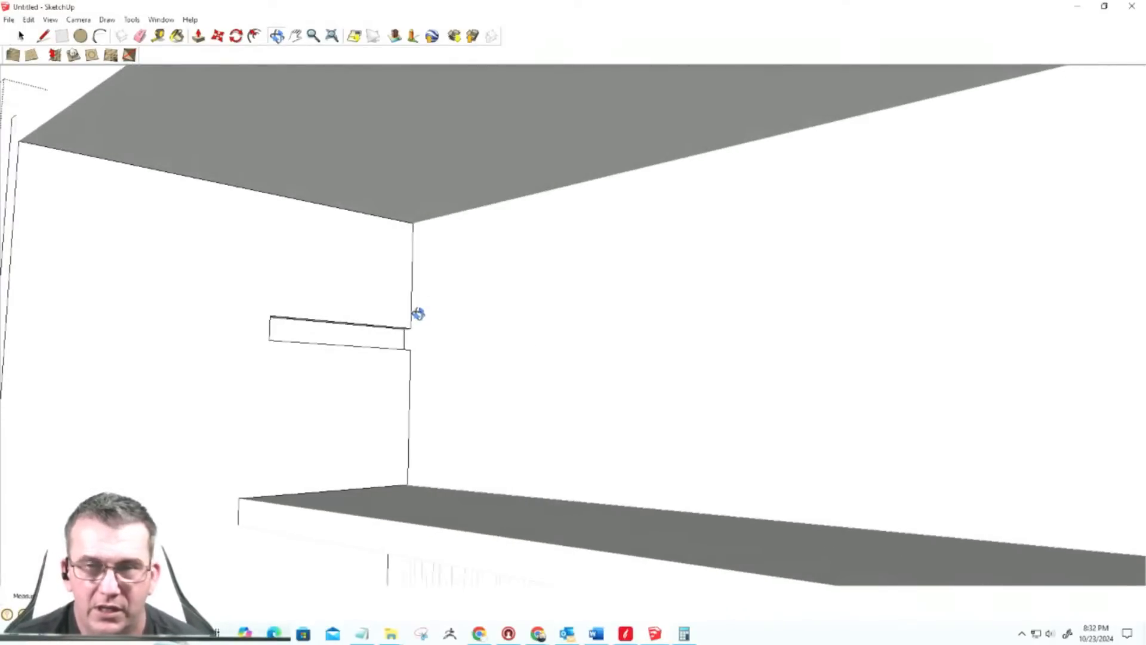
{"action": "scroll", "coordinate": [419, 312], "scroll_direction": "down", "scroll_amount": 3}
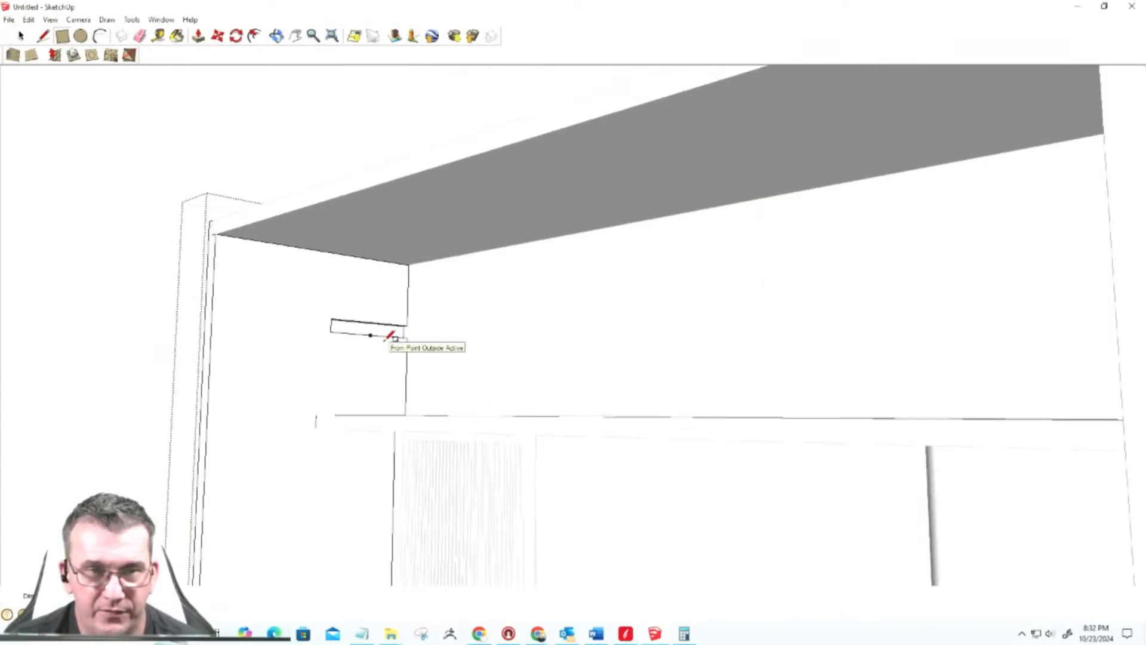
{"action": "scroll", "coordinate": [391, 335], "scroll_direction": "up", "scroll_amount": 2}
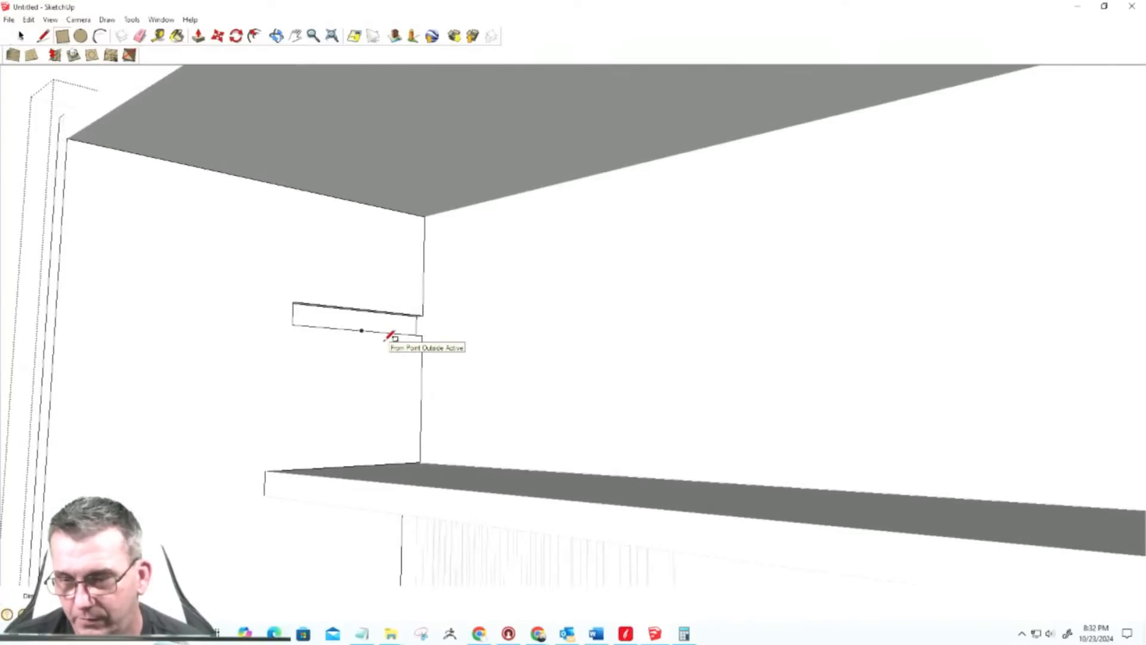
{"action": "scroll", "coordinate": [389, 335], "scroll_direction": "down", "scroll_amount": 4}
{"action": "middle_click_drag", "start_coordinate": [389, 334], "coordinate": [739, 368]}
{"action": "key", "text": "r"}
{"action": "scroll", "coordinate": [920, 284], "scroll_direction": "up", "scroll_amount": 3}
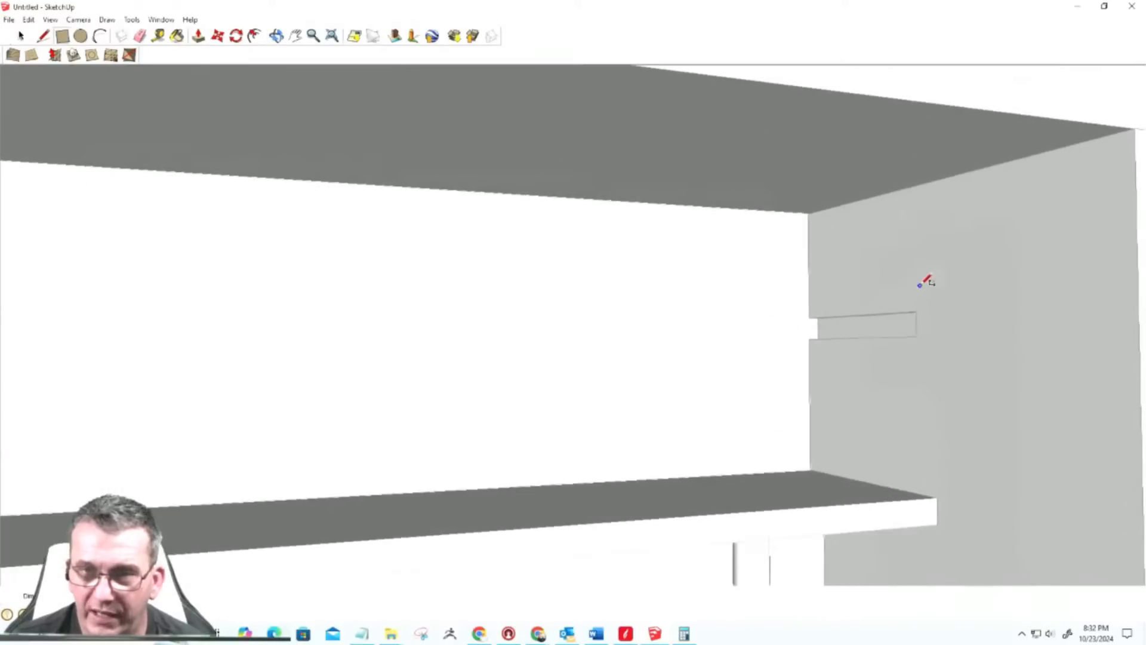
{"action": "scroll", "coordinate": [915, 297], "scroll_direction": "down", "scroll_amount": 2}
{"action": "middle_click_drag", "start_coordinate": [913, 295], "coordinate": [613, 347]}
{"action": "key", "text": "r"}
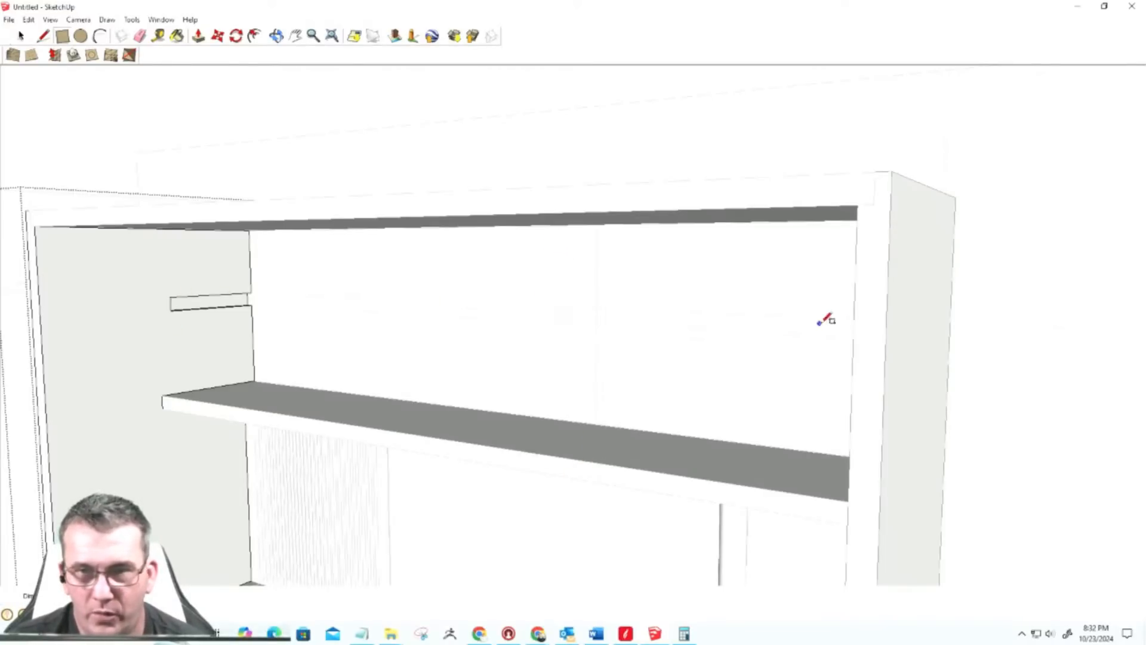
{"action": "middle_click_drag", "start_coordinate": [868, 340], "coordinate": [1059, 346]}
{"action": "scroll", "coordinate": [829, 353], "scroll_direction": "up", "scroll_amount": 3}
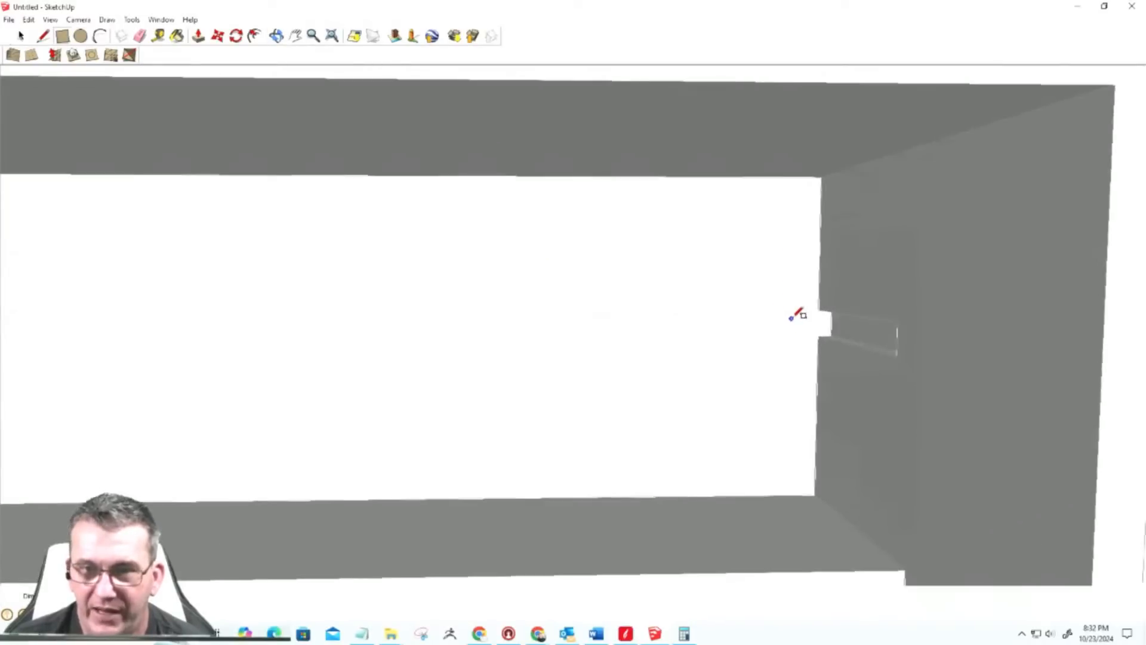
{"action": "scroll", "coordinate": [819, 374], "scroll_direction": "down", "scroll_amount": 5}
{"action": "middle_click_drag", "start_coordinate": [814, 384], "coordinate": [633, 392]}
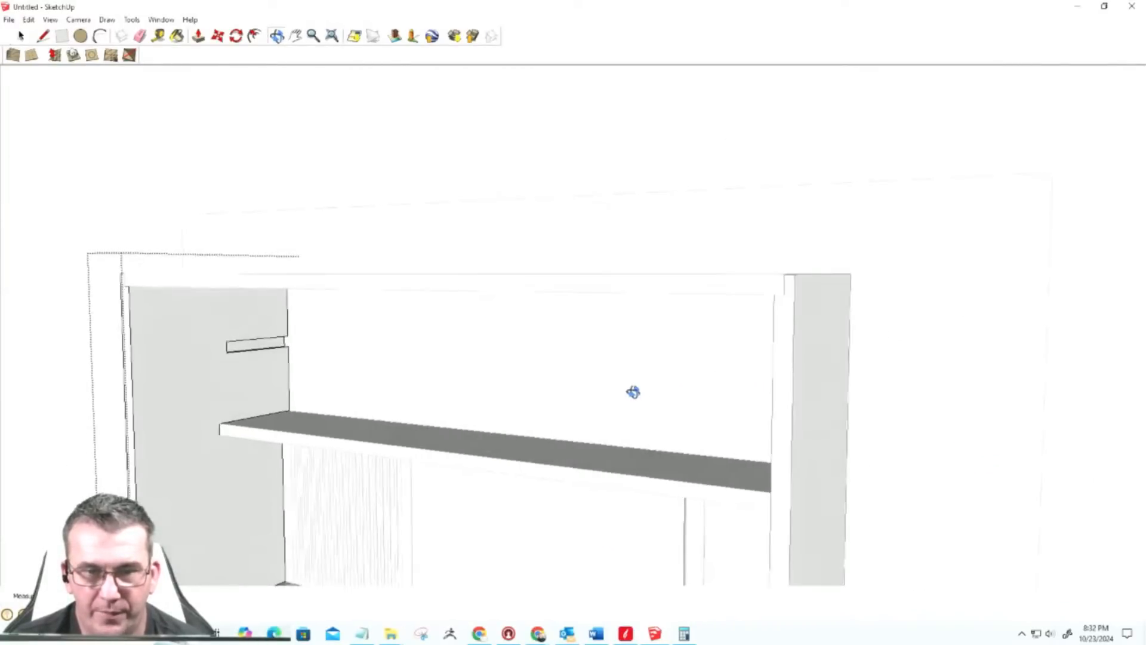
{"action": "scroll", "coordinate": [635, 384], "scroll_direction": "down", "scroll_amount": 4}
{"action": "scroll", "coordinate": [466, 385], "scroll_direction": "up", "scroll_amount": 1}
{"action": "middle_click_drag", "start_coordinate": [478, 404], "coordinate": [778, 401]}
{"action": "scroll", "coordinate": [778, 402], "scroll_direction": "down", "scroll_amount": 3}
{"action": "scroll", "coordinate": [777, 400], "scroll_direction": "up", "scroll_amount": 3}
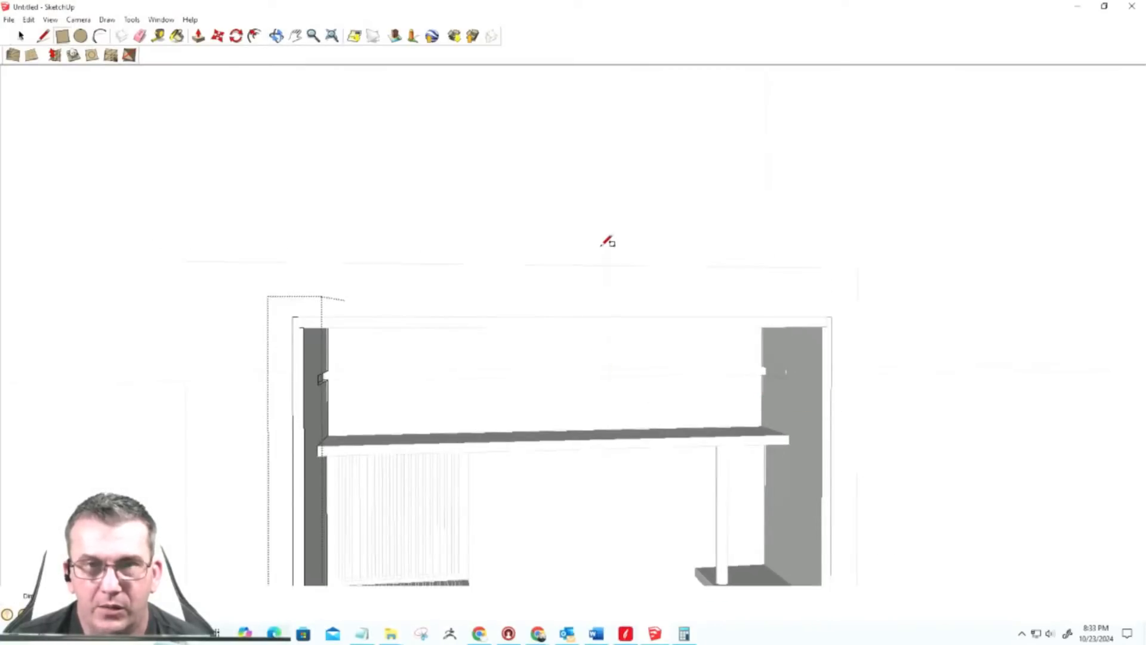
Step: Measure the horizontal distance between the two vertical guides above the rack, and inspect the upper compartment between the dadoes
{"action": "left_click", "coordinate": [158, 37]}
{"action": "left_click", "coordinate": [766, 291]}
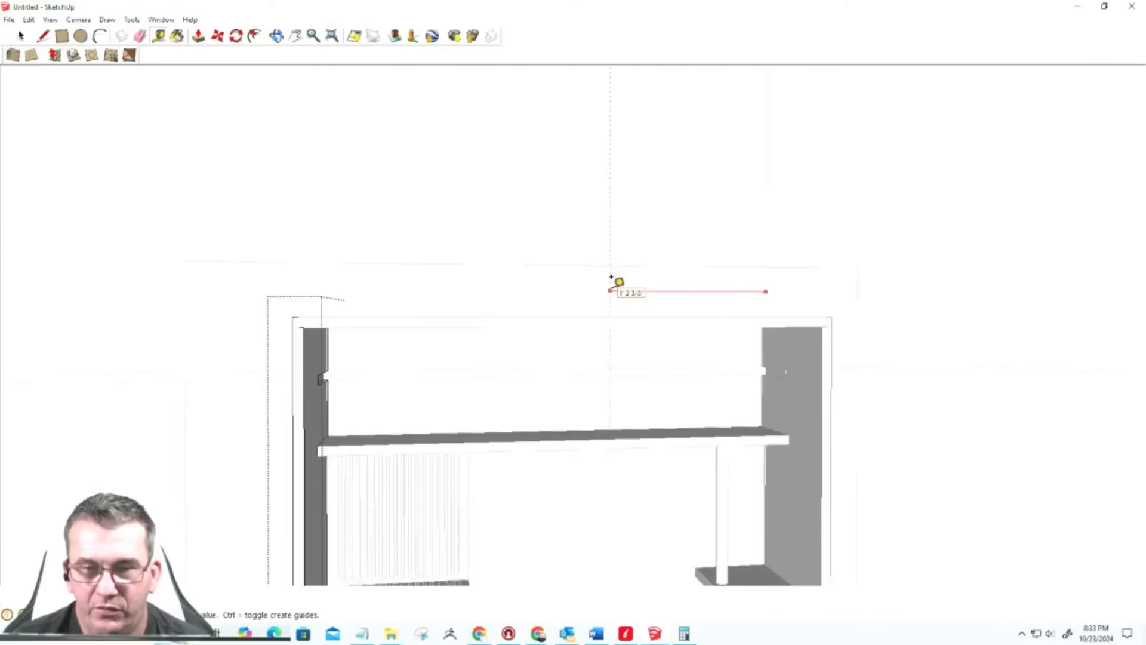
{"action": "scroll", "coordinate": [611, 277], "scroll_direction": "down", "scroll_amount": 3}
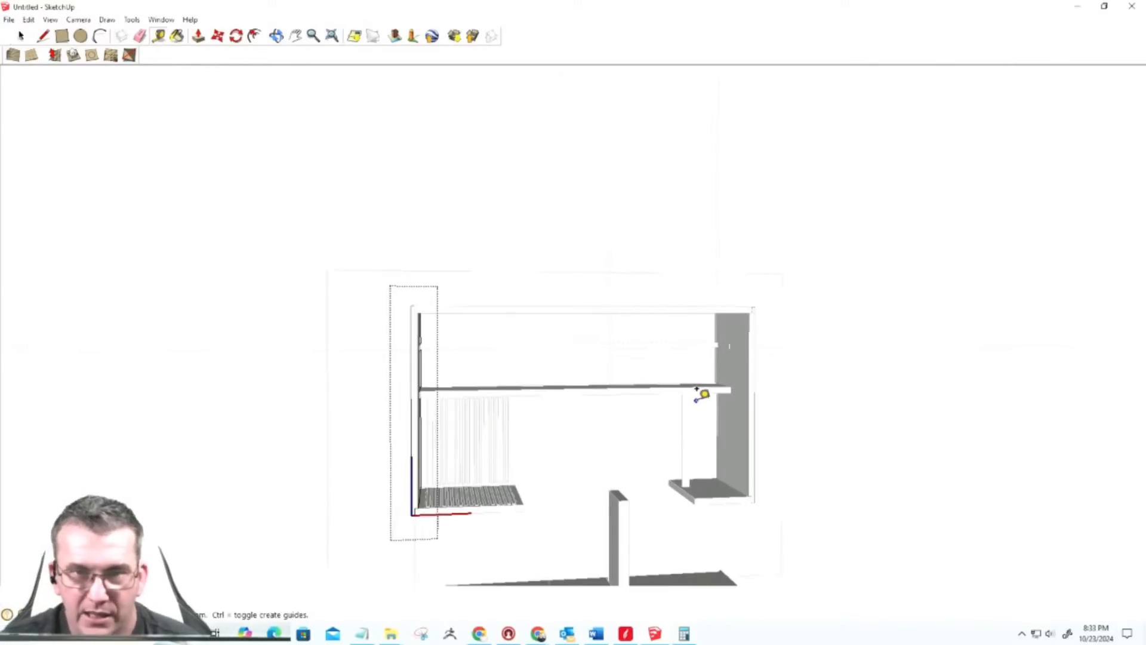
{"action": "scroll", "coordinate": [701, 391], "scroll_direction": "up", "scroll_amount": 5}
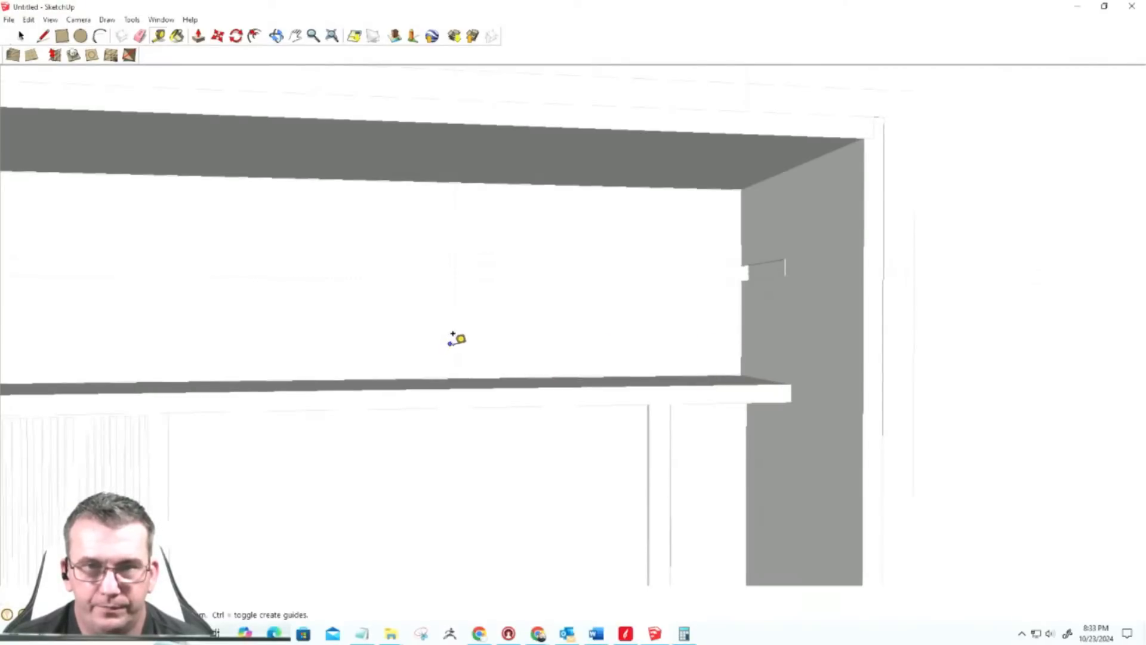
{"action": "scroll", "coordinate": [519, 371], "scroll_direction": "down", "scroll_amount": 8}
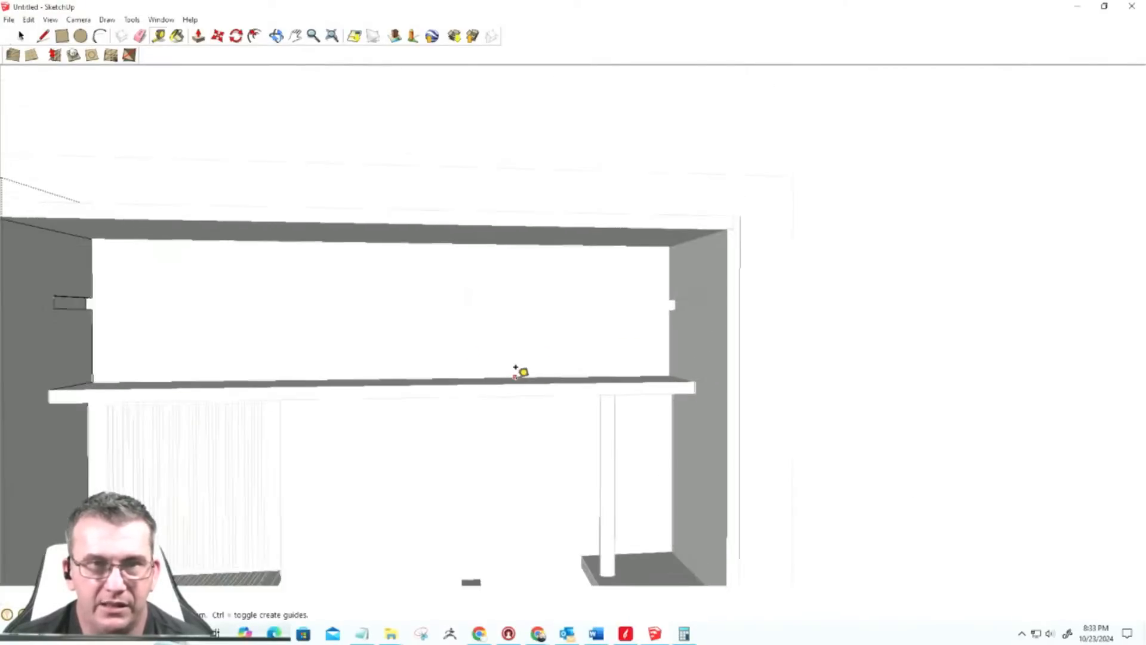
{"action": "scroll", "coordinate": [518, 372], "scroll_direction": "up", "scroll_amount": 6}
{"action": "mouse_move", "coordinate": [519, 366]}
{"action": "middle_mouse_down"}
{"action": "mouse_move", "coordinate": [525, 430]}
{"action": "mouse_move", "coordinate": [499, 320]}
{"action": "mouse_move", "coordinate": [502, 241]}
{"action": "mouse_move", "coordinate": [276, 322]}
{"action": "mouse_move", "coordinate": [230, 377]}
{"action": "middle_mouse_up"}
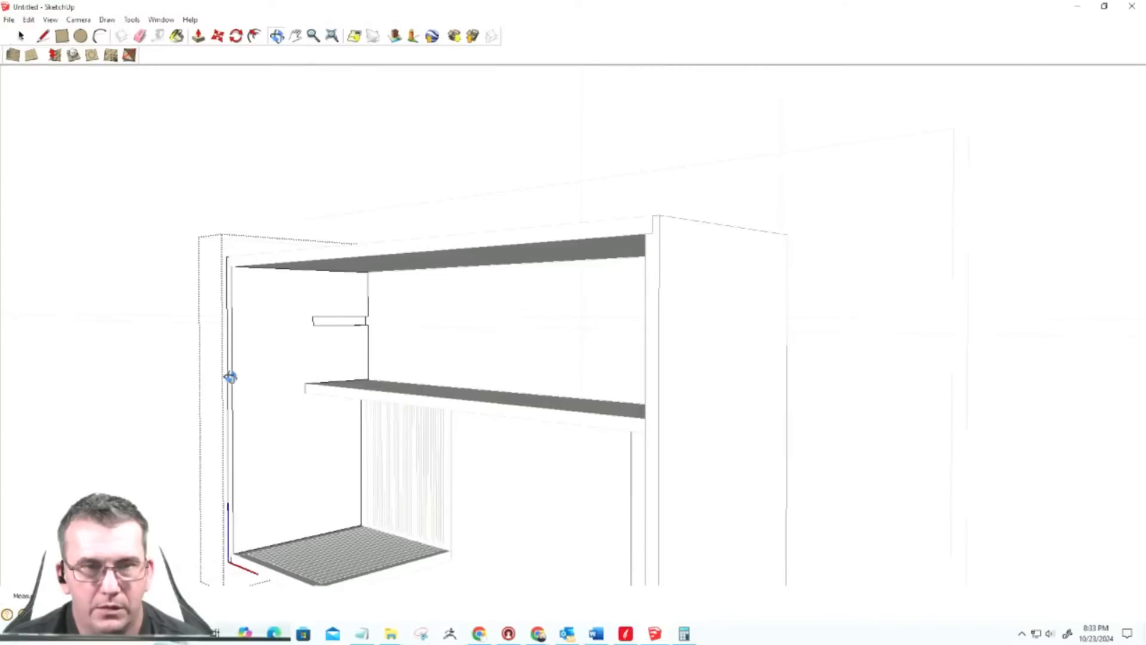
{"action": "scroll", "coordinate": [583, 359], "scroll_direction": "up", "scroll_amount": 8}
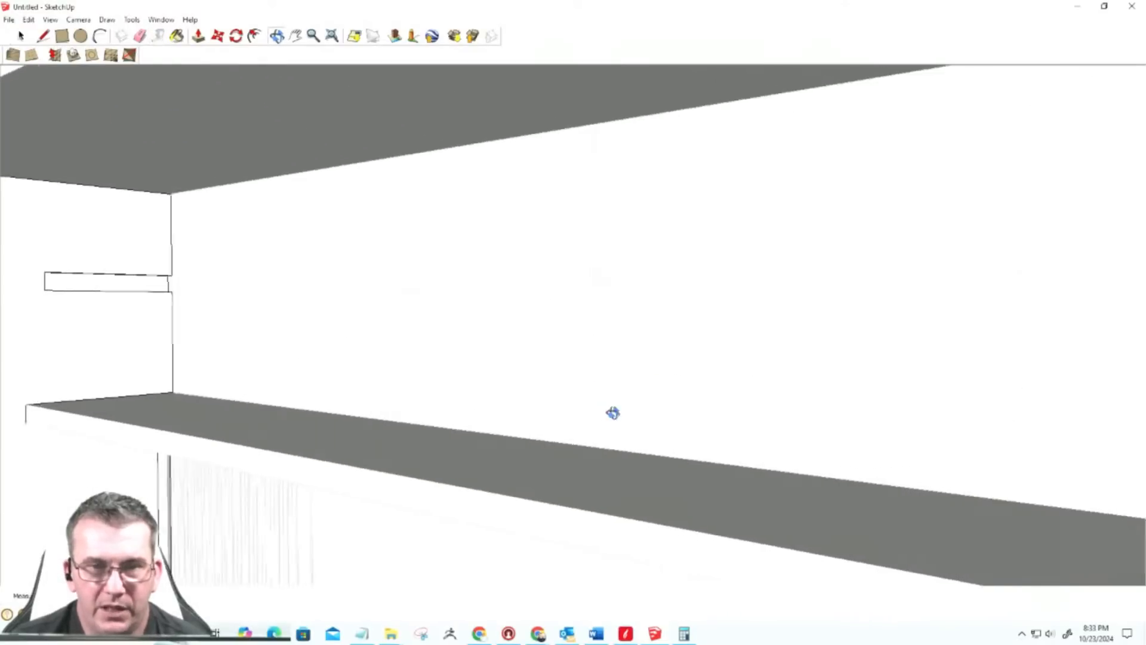
{"action": "middle_click_drag", "start_coordinate": [598, 412], "coordinate": [826, 404]}
{"action": "scroll", "coordinate": [646, 443], "scroll_direction": "down", "scroll_amount": 1}
{"action": "scroll", "coordinate": [632, 442], "scroll_direction": "up", "scroll_amount": 1}
{"action": "middle_click_drag", "start_coordinate": [638, 439], "coordinate": [635, 501]}
{"action": "scroll", "coordinate": [636, 502], "scroll_direction": "down", "scroll_amount": 2}
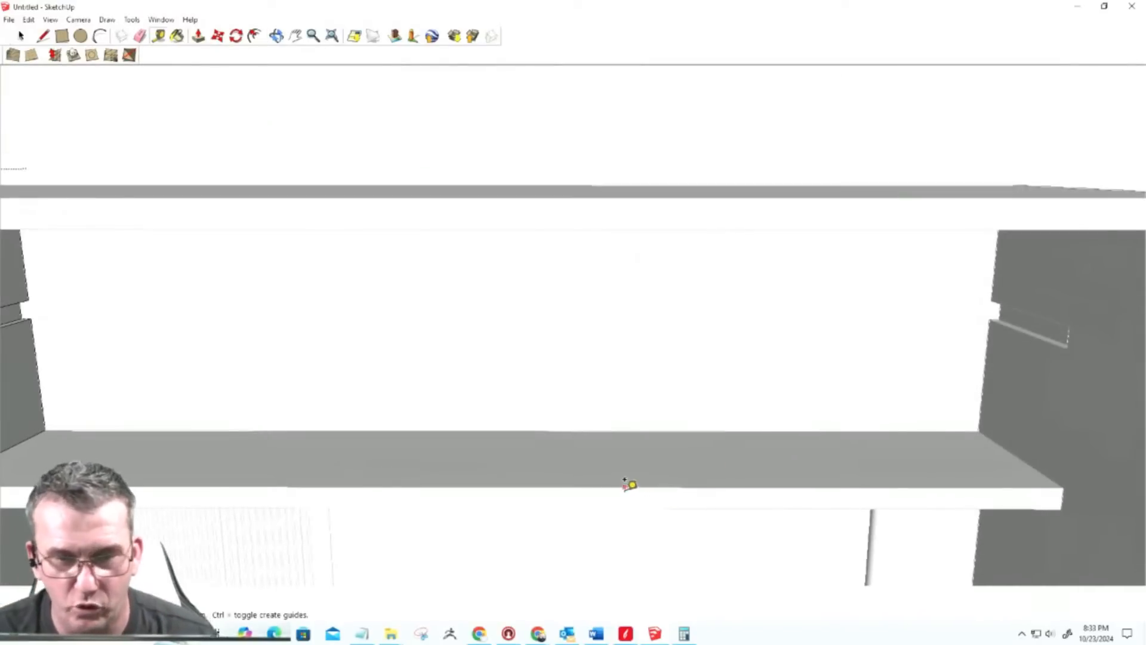
{"action": "key", "text": "space"}
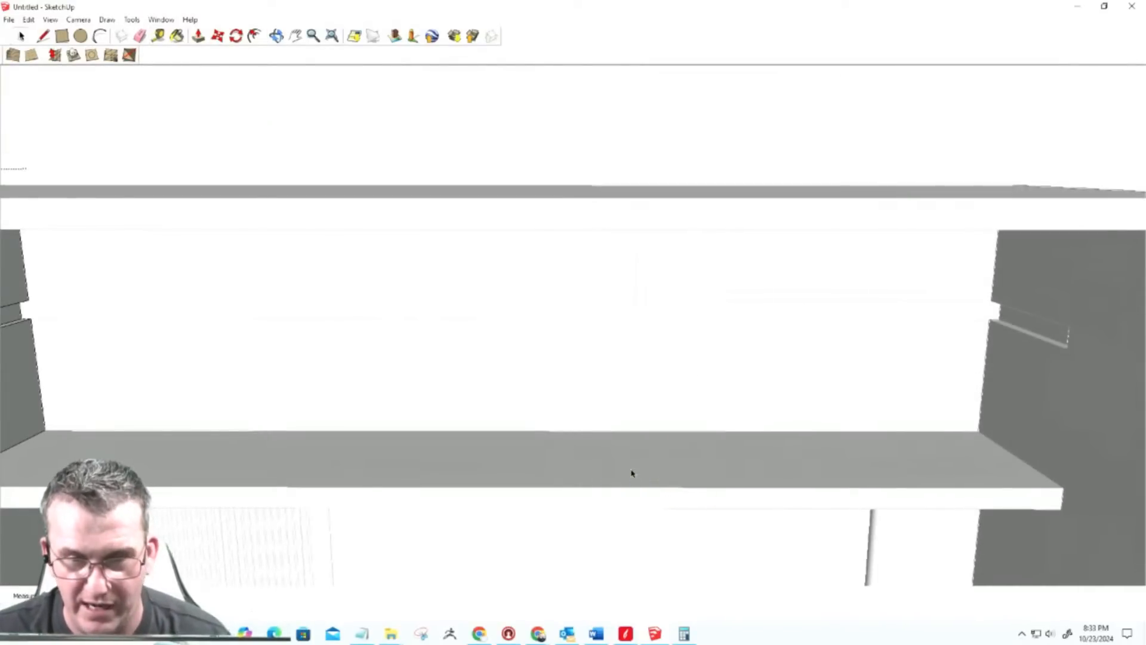
{"action": "left_click", "coordinate": [630, 474]}
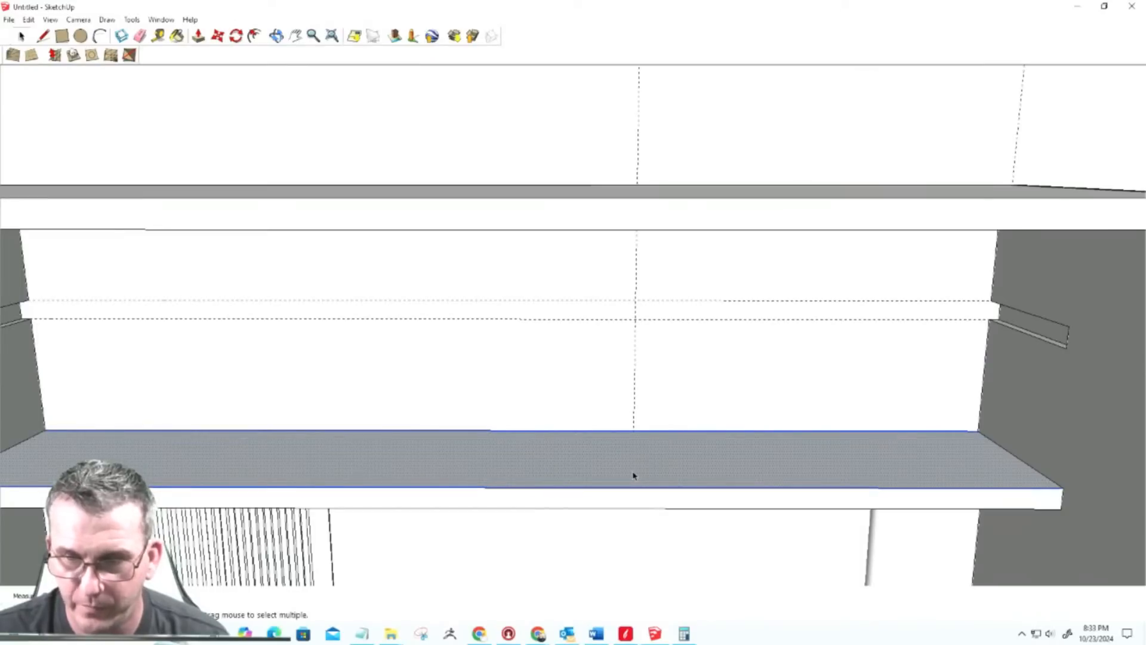
{"action": "triple_click", "coordinate": [633, 475]}
{"action": "left_click", "coordinate": [553, 394]}
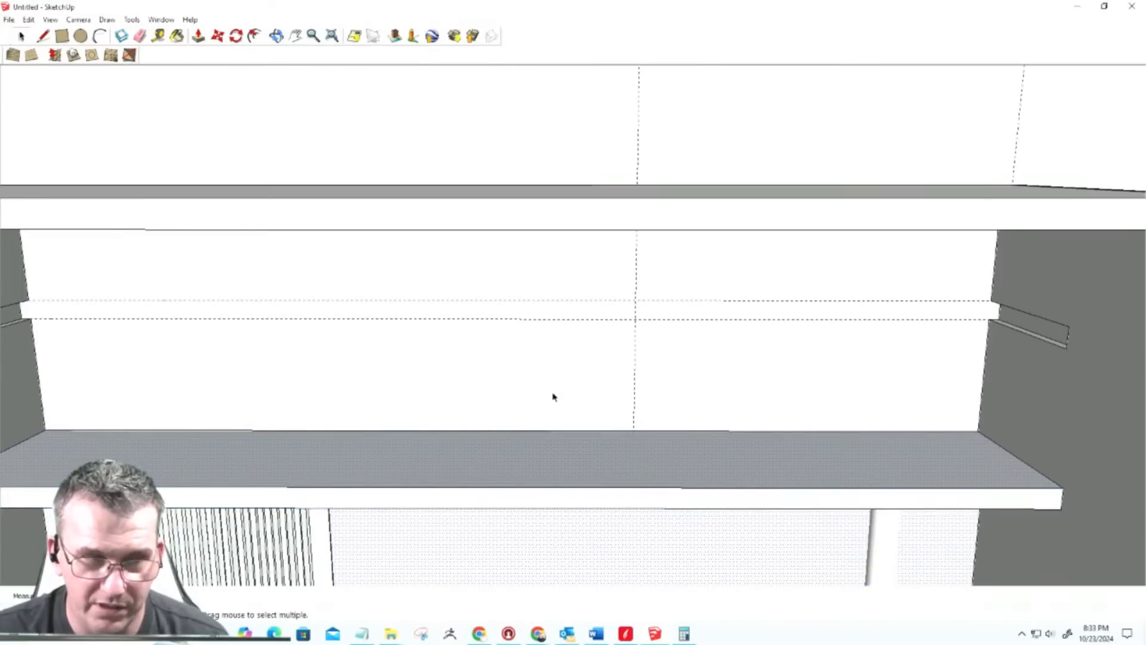
{"action": "scroll", "coordinate": [553, 394], "scroll_direction": "down", "scroll_amount": 5}
{"action": "middle_click_drag", "start_coordinate": [561, 447], "coordinate": [508, 425]}
{"action": "left_click", "coordinate": [504, 434]}
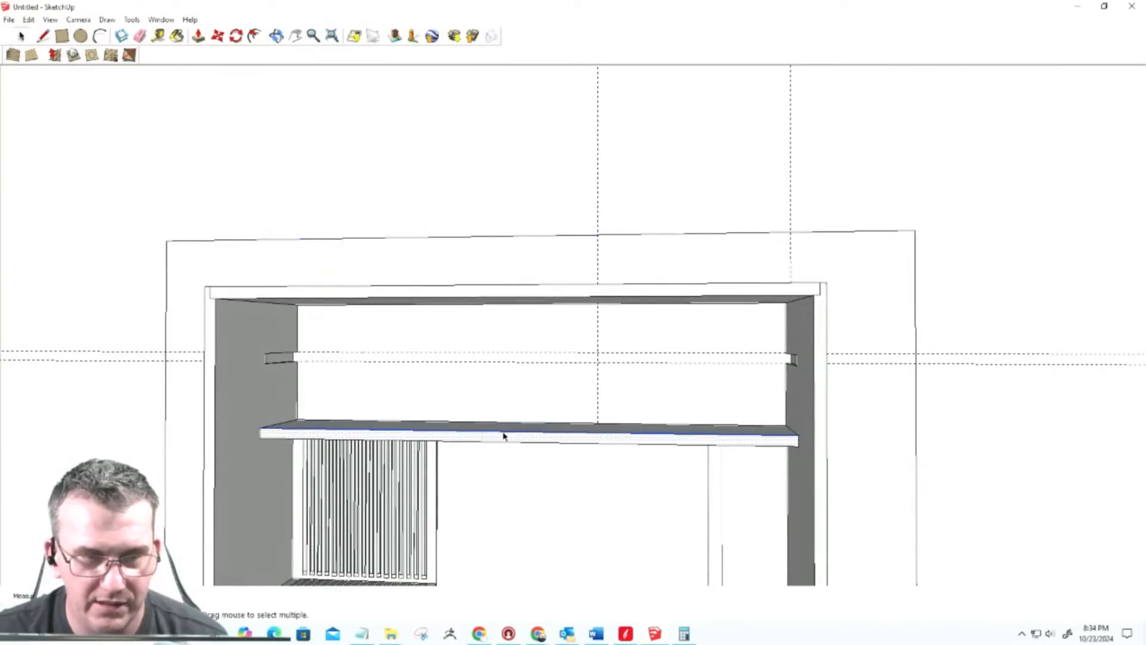
{"action": "triple_click", "coordinate": [503, 435]}
{"action": "scroll", "coordinate": [665, 406], "scroll_direction": "down", "scroll_amount": 5}
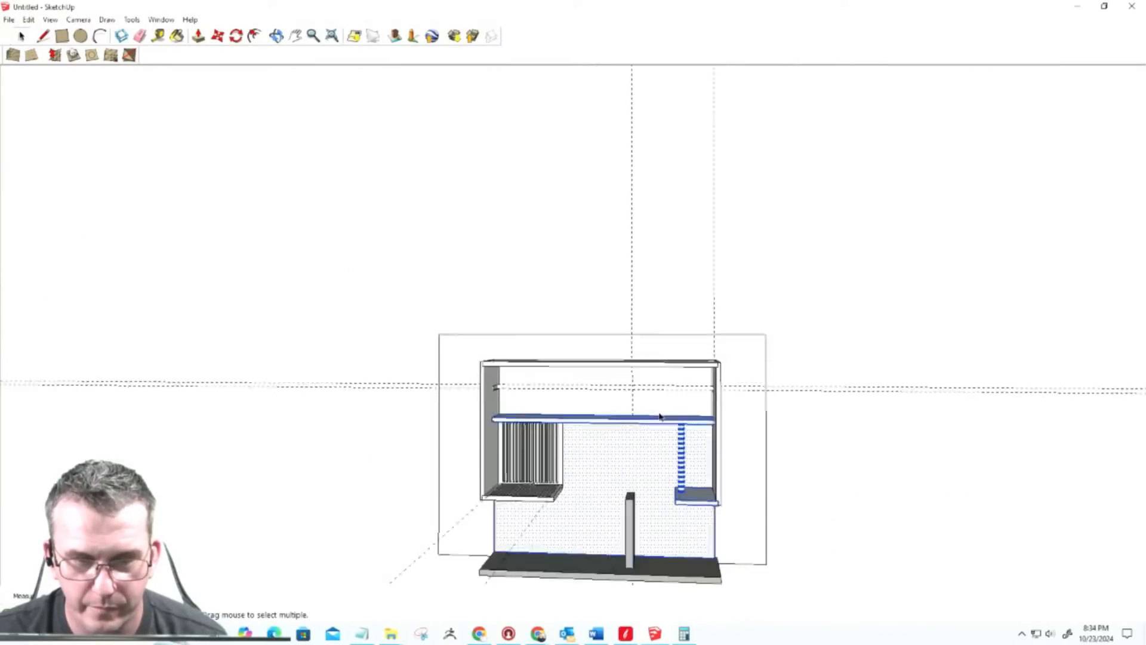
{"action": "scroll", "coordinate": [615, 446], "scroll_direction": "up", "scroll_amount": 6}
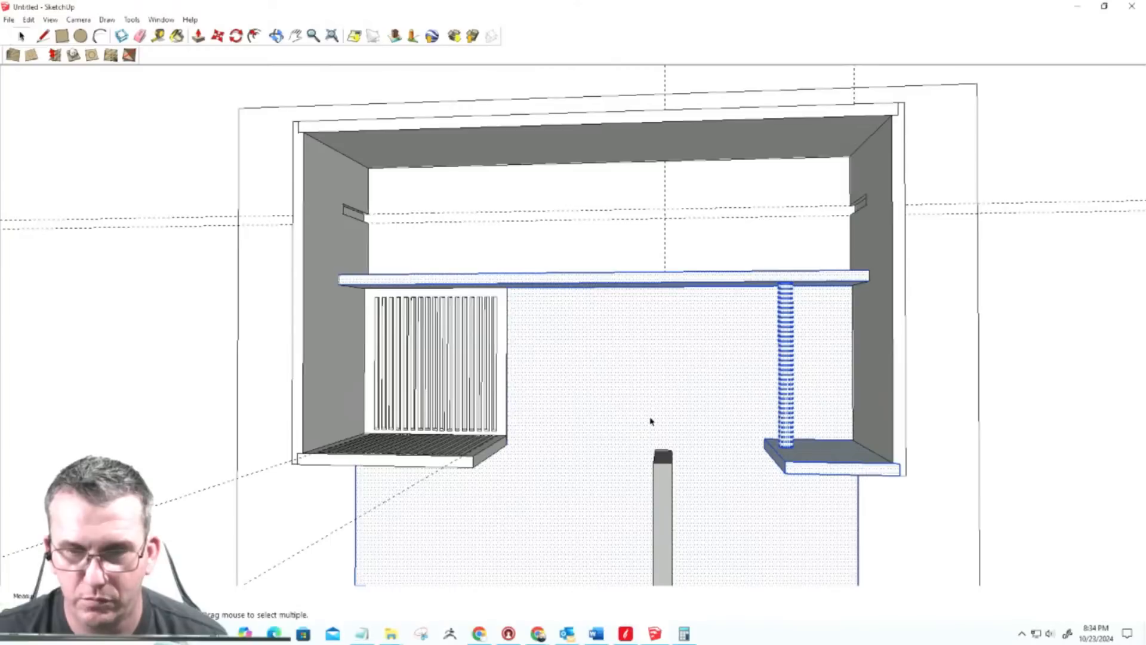
{"action": "key", "text": "Delete"}
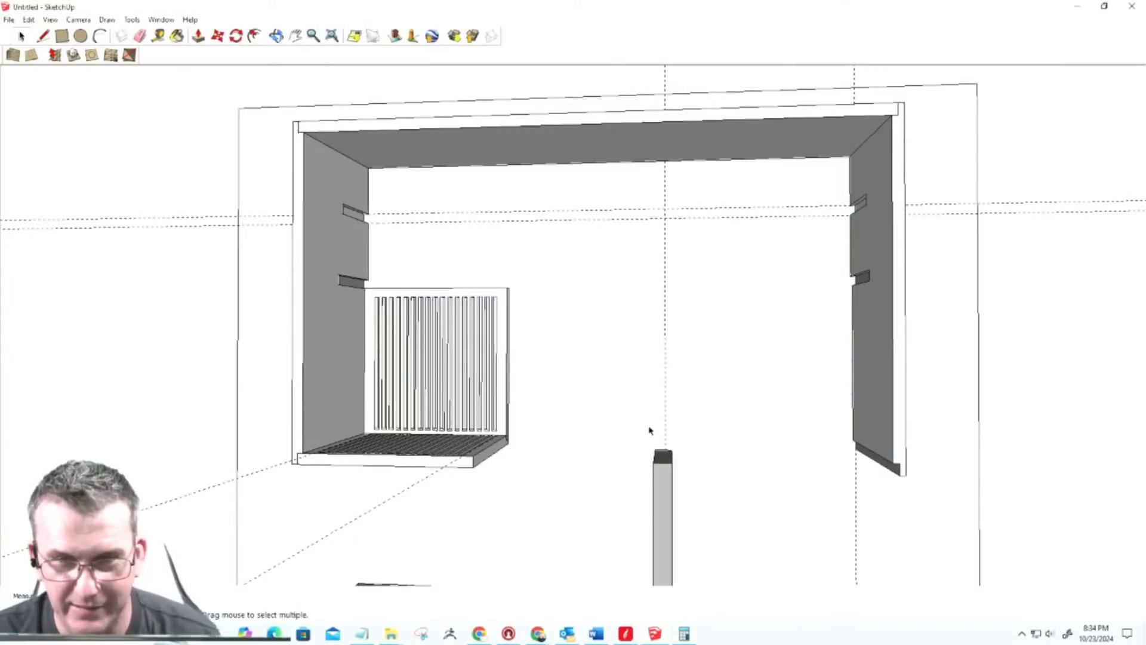
{"action": "middle_click_drag", "start_coordinate": [846, 458], "coordinate": [832, 416]}
{"action": "key", "text": "ctrl+z"}
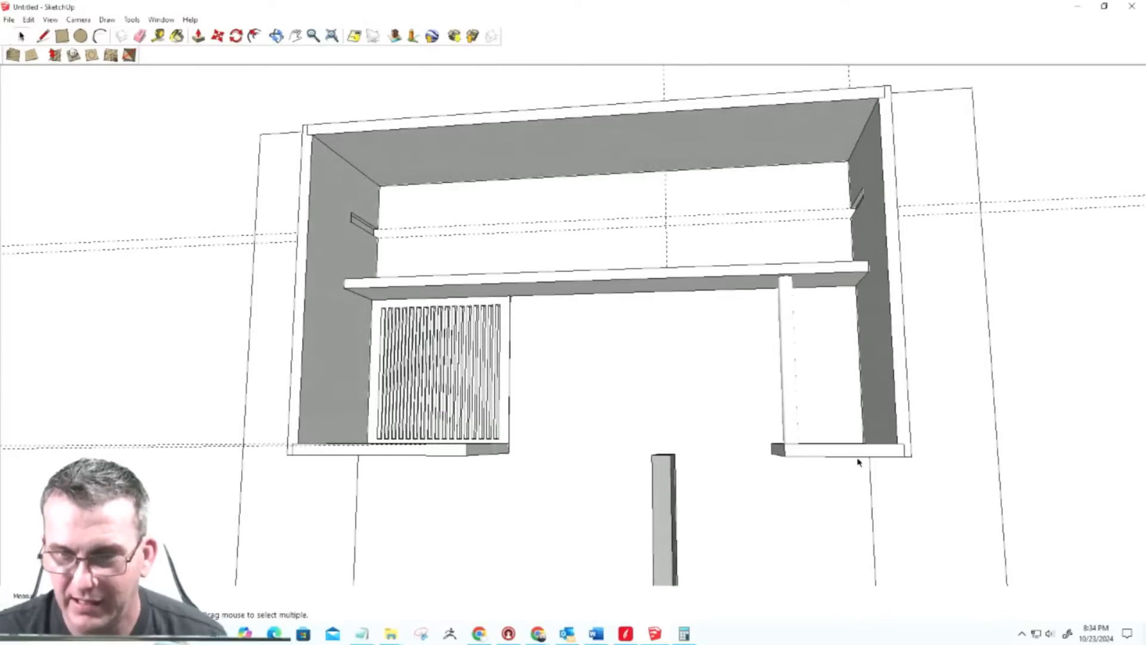
Step: Measure the front length of the small lower shelf opposite the grooved panels
{"action": "left_click", "coordinate": [157, 36]}
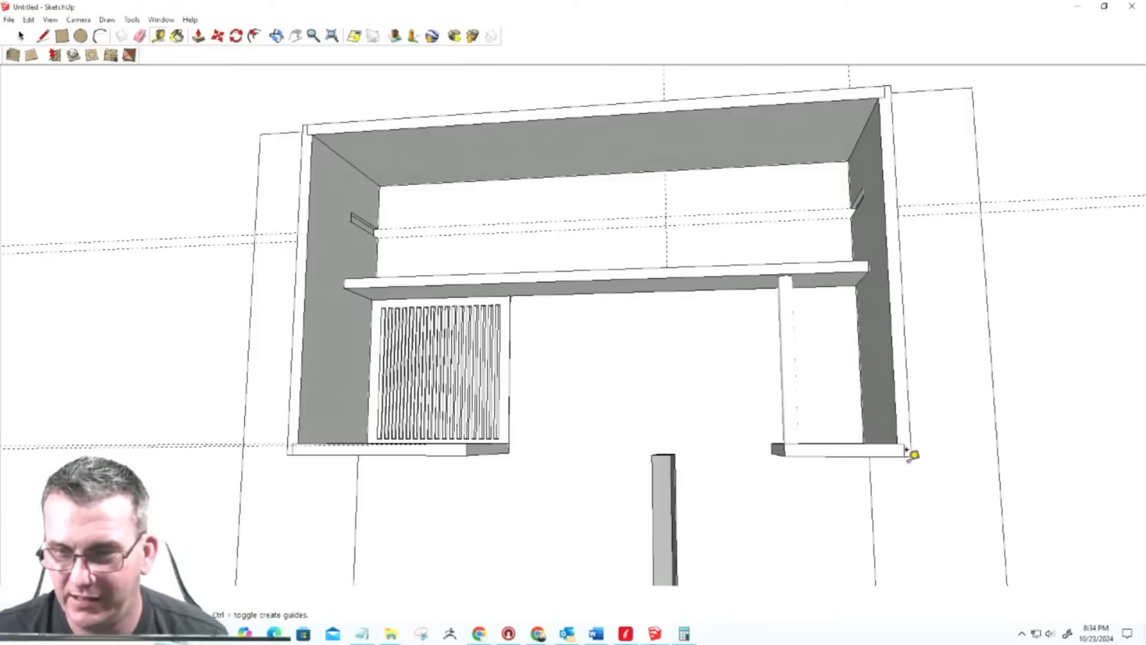
{"action": "left_click", "coordinate": [905, 456]}
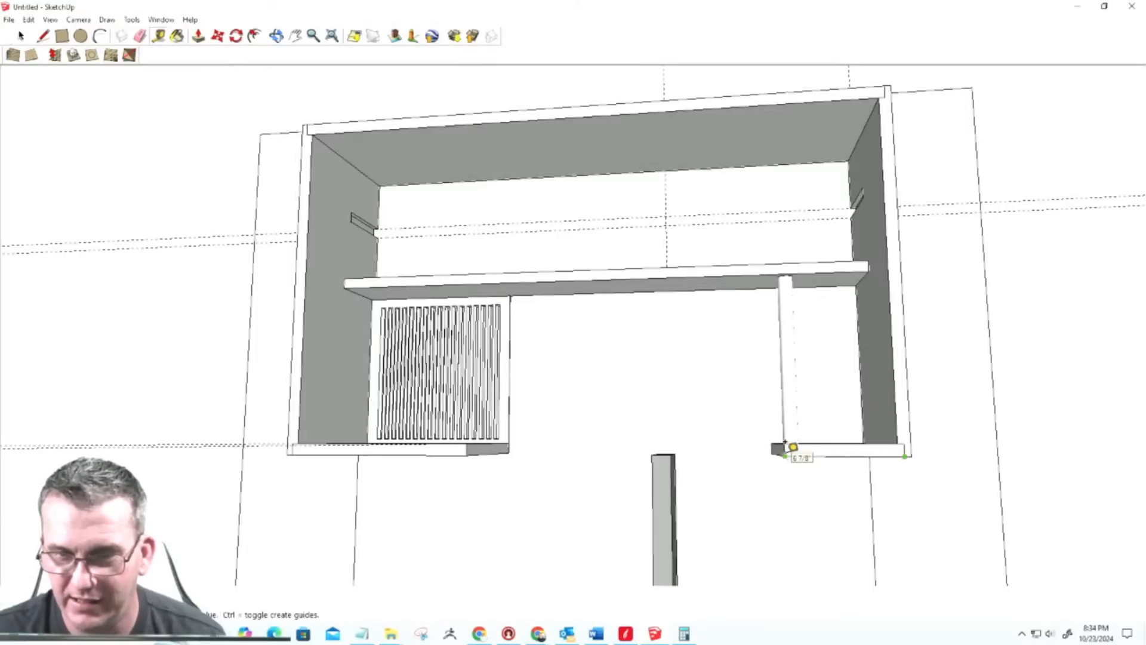
{"action": "scroll", "coordinate": [793, 446], "scroll_direction": "down", "scroll_amount": 4}
Step: Delete the connected ungrouped geometry of the long shelf, backsplash, narrow grooved divider and small lower shelf
{"action": "key", "text": "space"}
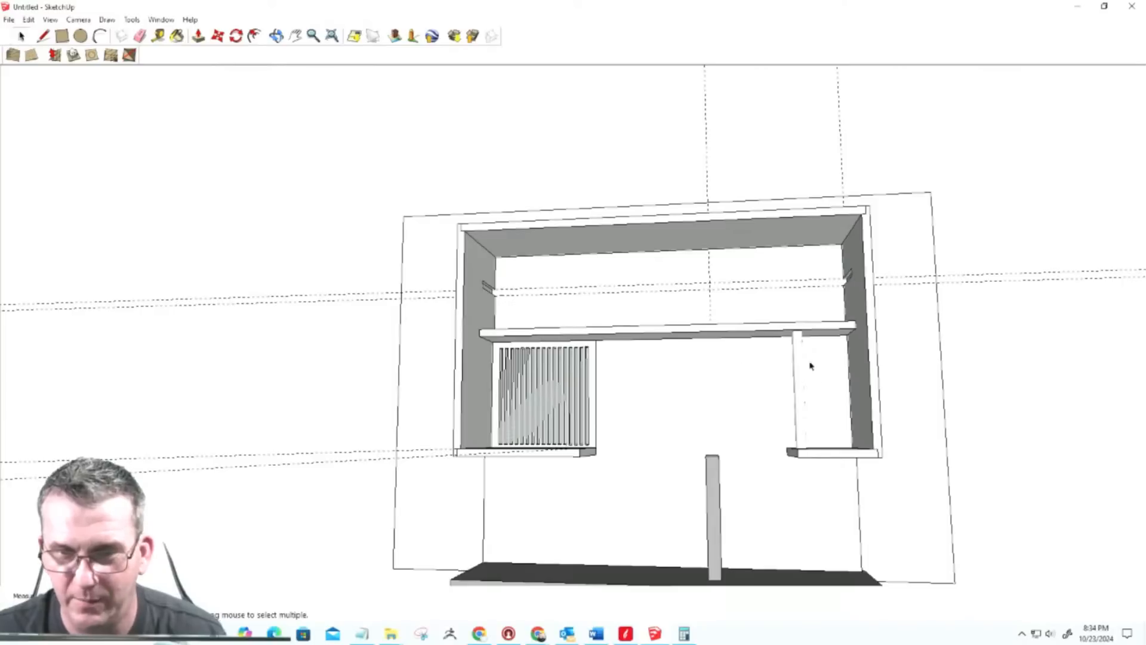
{"action": "left_click", "coordinate": [703, 335]}
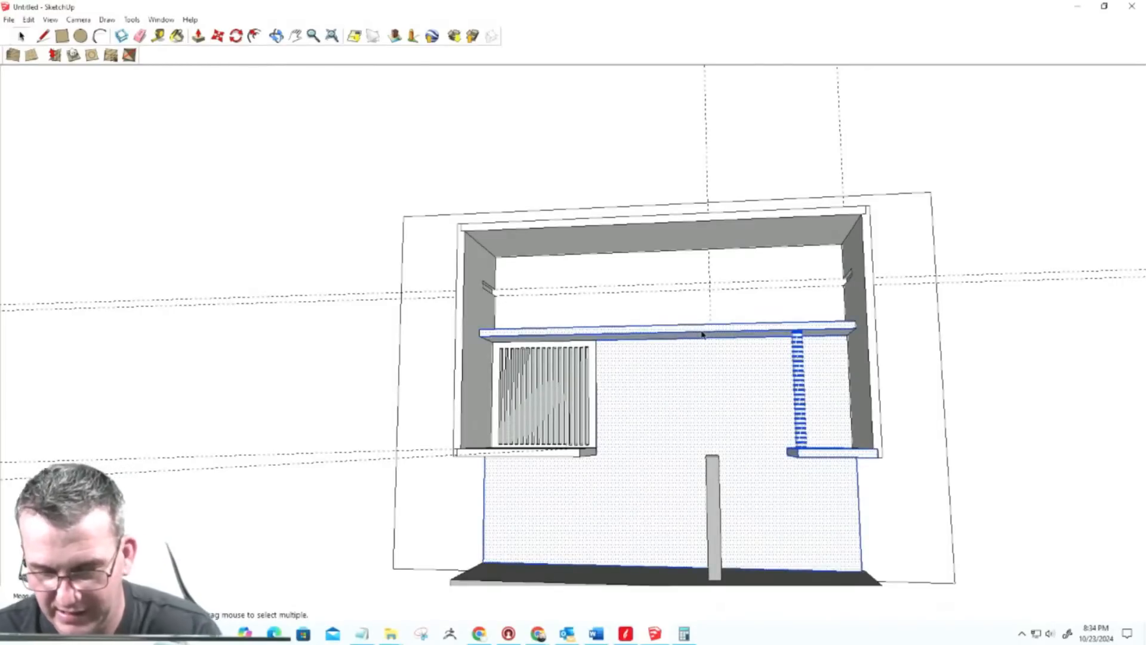
{"action": "key", "text": "Delete"}
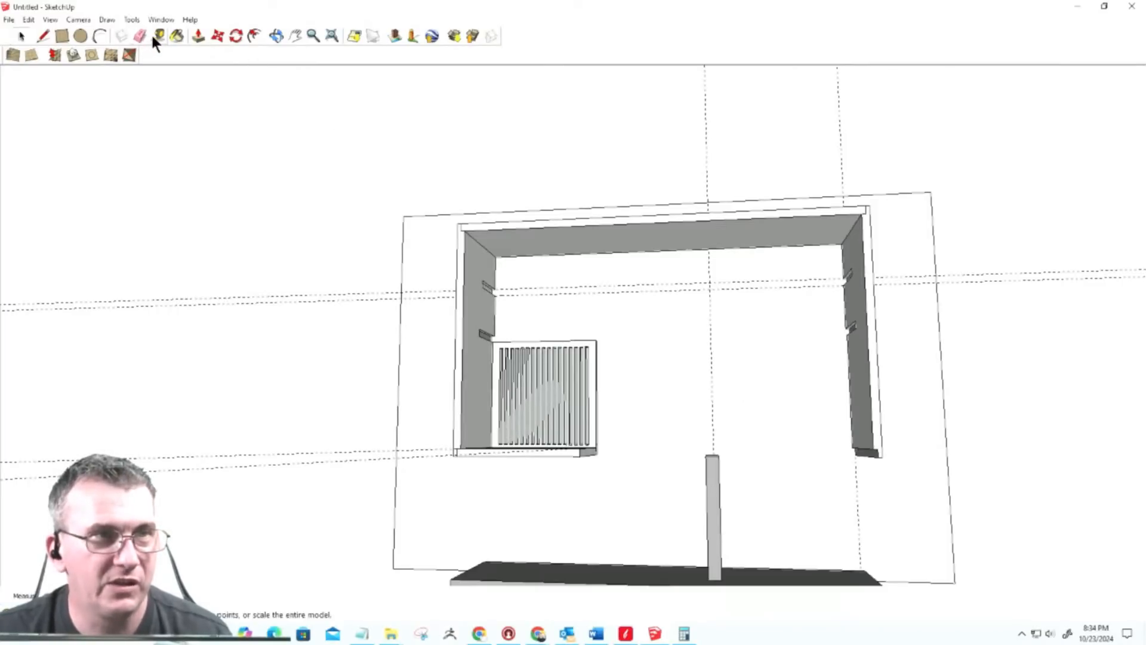
Step: Draw a rectangle over the rabbet at the side panel's lower end and pull it inward as a small bottom shelf
{"action": "middle_click_drag", "start_coordinate": [800, 406], "coordinate": [871, 476]}
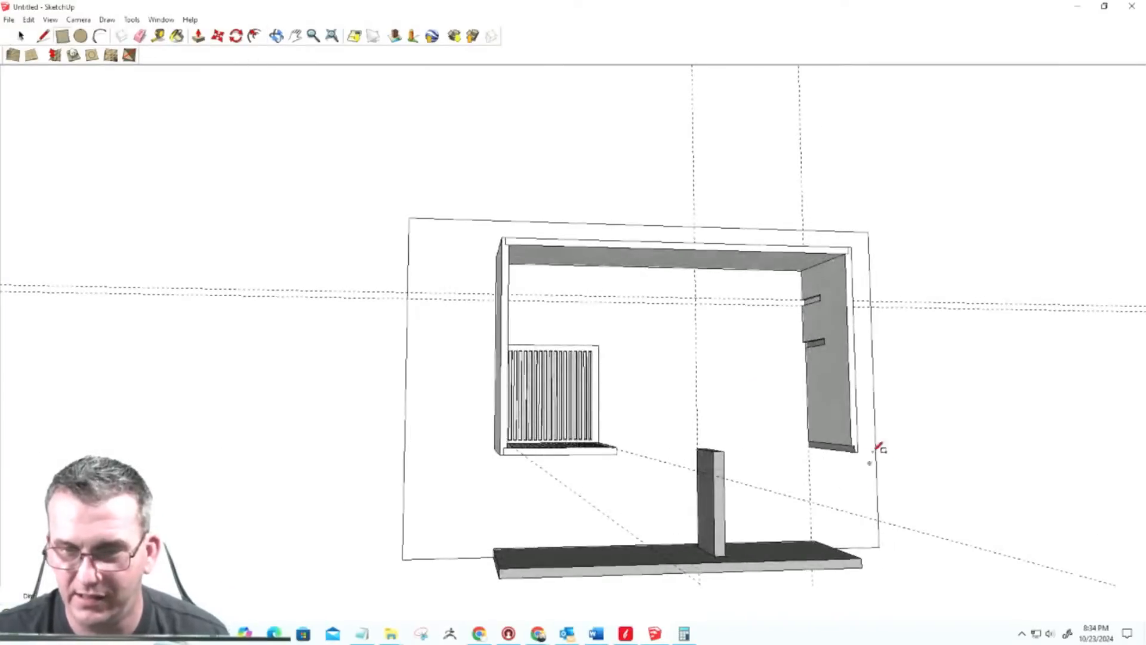
{"action": "scroll", "coordinate": [827, 455], "scroll_direction": "up", "scroll_amount": 6}
{"action": "mouse_move", "coordinate": [746, 406]}
{"action": "middle_mouse_down"}
{"action": "mouse_move", "coordinate": [768, 438]}
{"action": "mouse_move", "coordinate": [786, 402]}
{"action": "middle_mouse_up"}
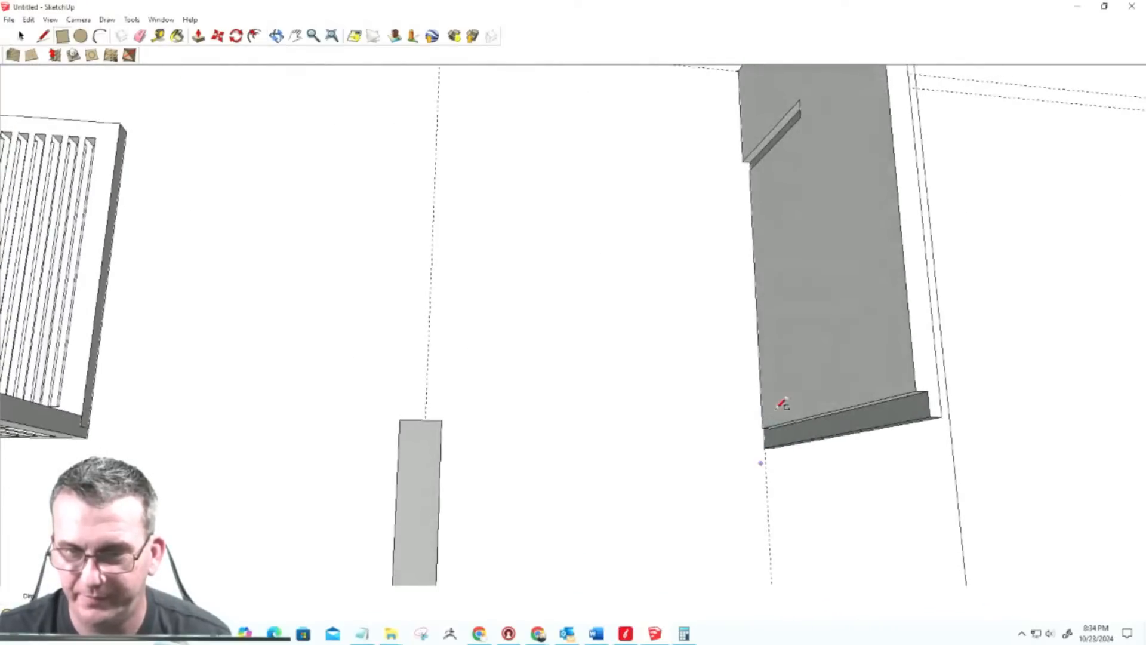
{"action": "left_click", "coordinate": [765, 446]}
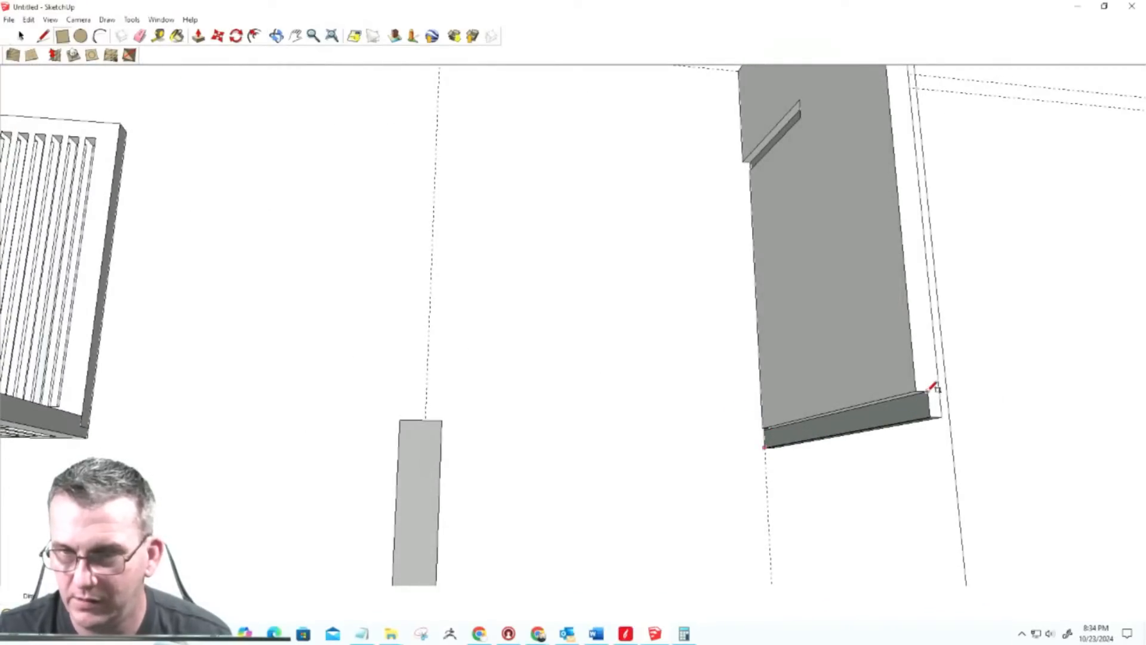
{"action": "left_click", "coordinate": [936, 387]}
{"action": "key", "text": "p"}
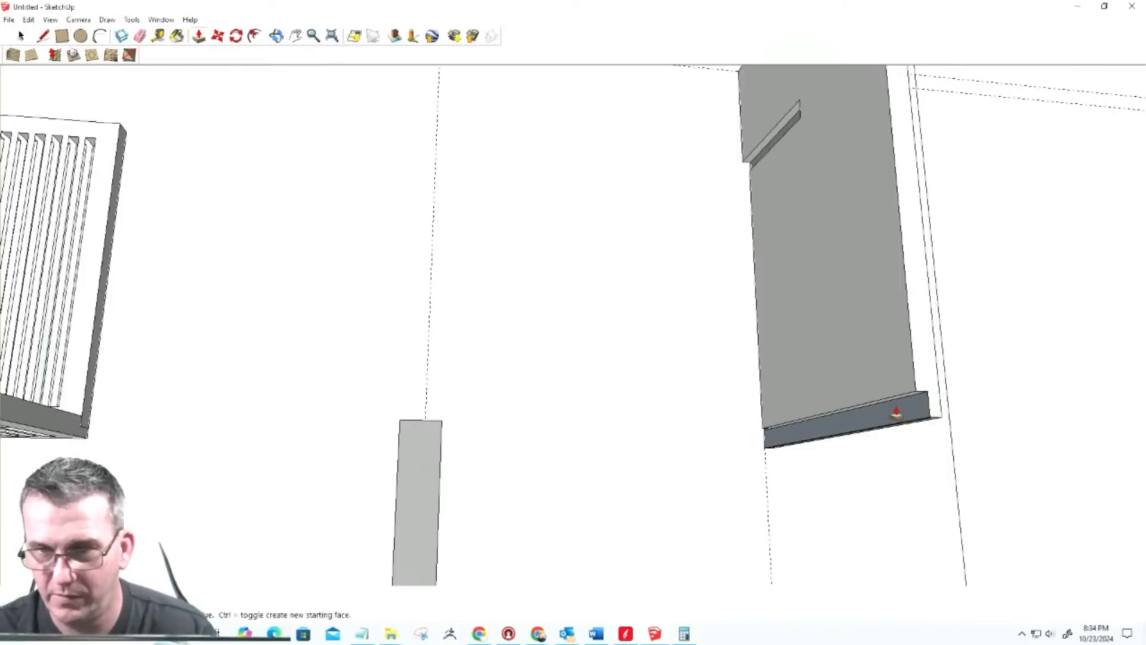
{"action": "left_click", "coordinate": [893, 411]}
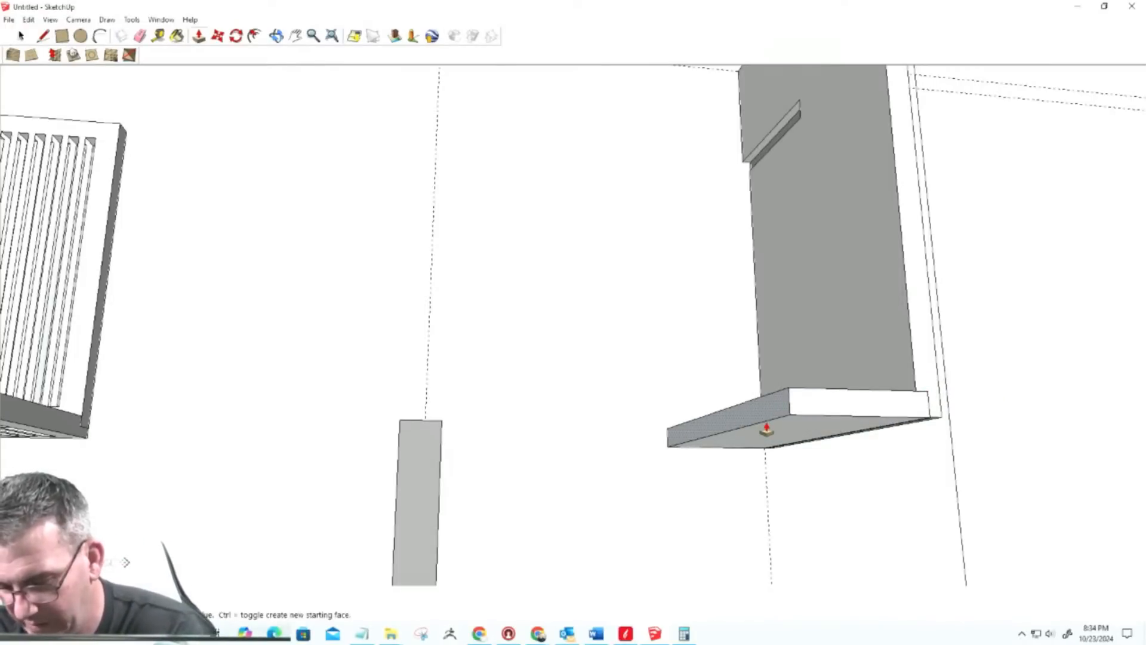
{"action": "left_click", "coordinate": [765, 427]}
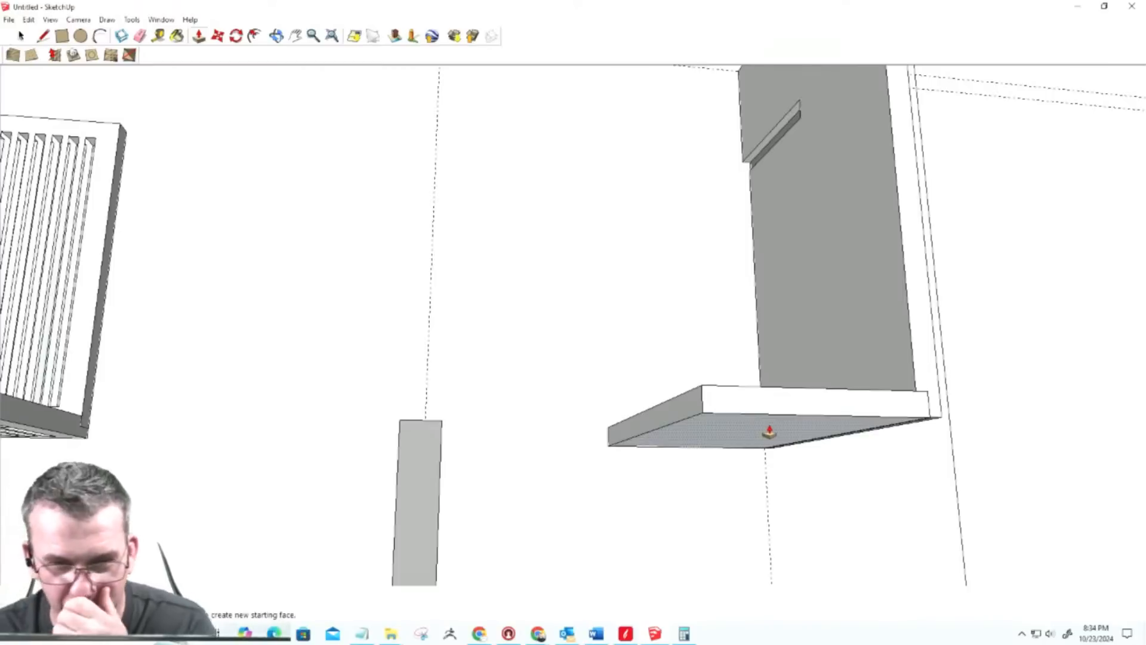
Step: Make the new small bottom shelf with all its faces and edges a component
{"action": "key", "text": "space"}
{"action": "triple_click", "coordinate": [763, 415]}
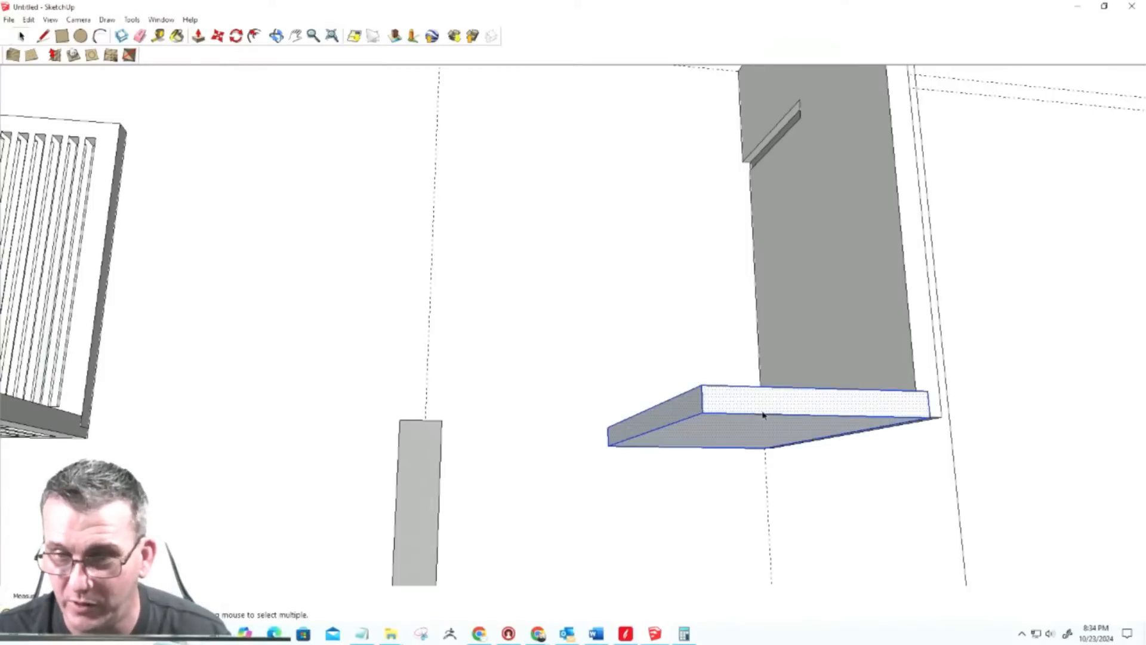
{"action": "key", "text": "g"}
{"action": "key", "text": "Return"}
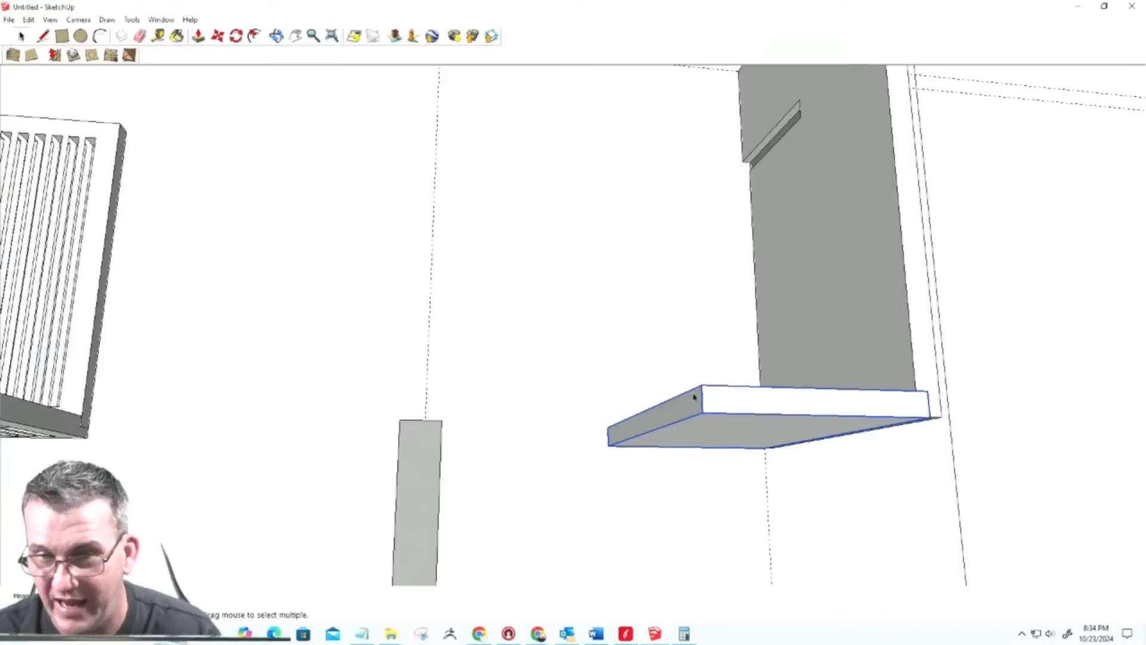
{"action": "scroll", "coordinate": [743, 424], "scroll_direction": "down", "scroll_amount": 5}
{"action": "middle_click_drag", "start_coordinate": [739, 432], "coordinate": [766, 518]}
{"action": "scroll", "coordinate": [770, 388], "scroll_direction": "down", "scroll_amount": 1}
{"action": "scroll", "coordinate": [756, 300], "scroll_direction": "up", "scroll_amount": 4}
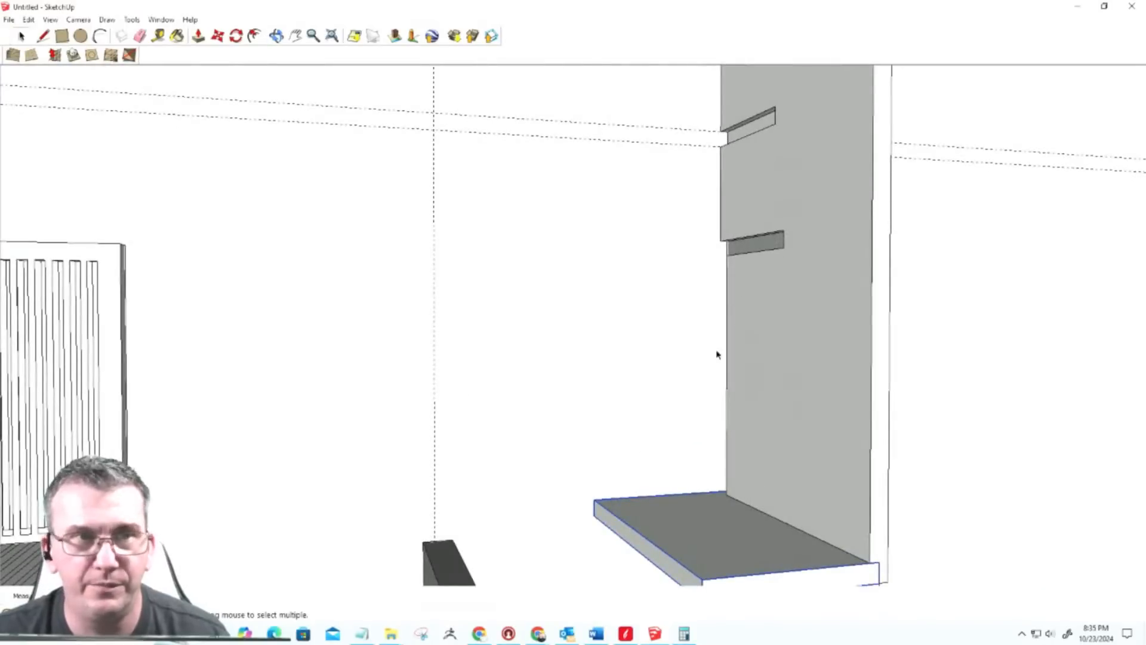
{"action": "left_click", "coordinate": [63, 36]}
{"action": "scroll", "coordinate": [722, 256], "scroll_direction": "up", "scroll_amount": 3}
{"action": "middle_click_drag", "start_coordinate": [725, 245], "coordinate": [810, 274]}
{"action": "scroll", "coordinate": [810, 274], "scroll_direction": "up", "scroll_amount": 3}
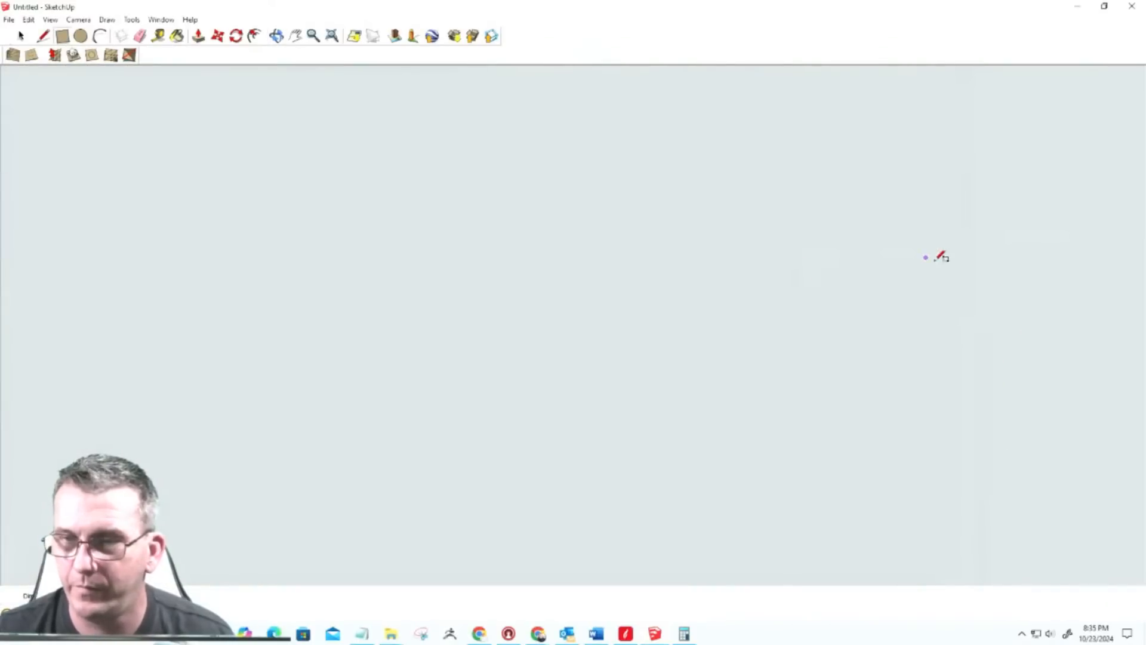
{"action": "scroll", "coordinate": [842, 276], "scroll_direction": "down", "scroll_amount": 4}
{"action": "scroll", "coordinate": [786, 274], "scroll_direction": "down", "scroll_amount": 5}
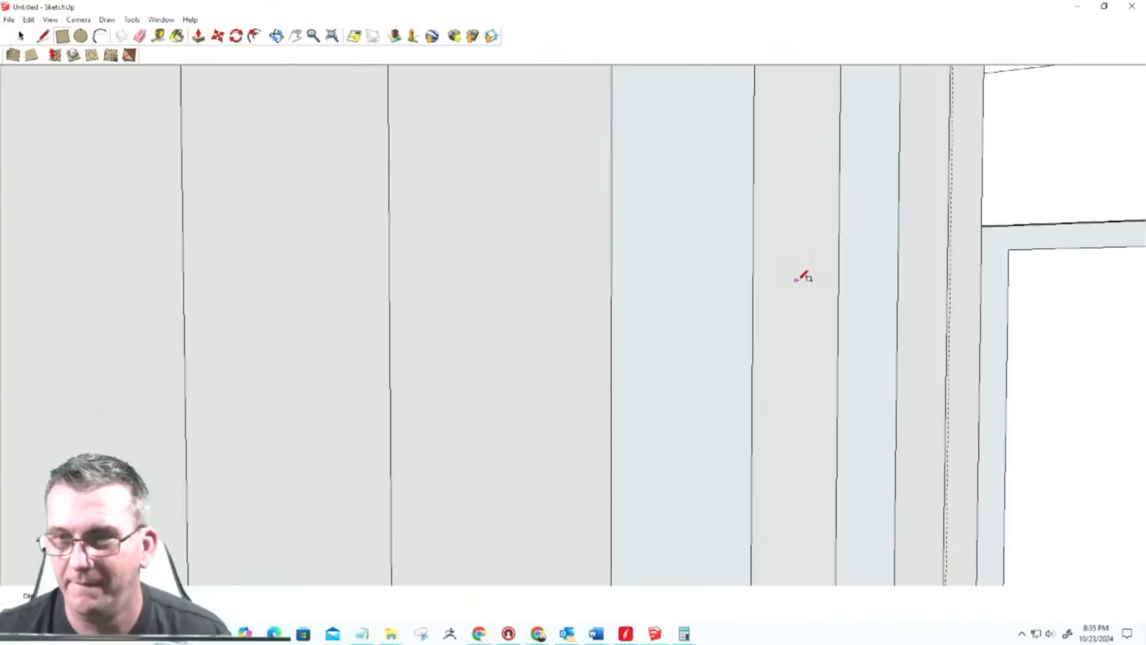
{"action": "scroll", "coordinate": [964, 271], "scroll_direction": "up", "scroll_amount": 3}
{"action": "scroll", "coordinate": [1027, 294], "scroll_direction": "up", "scroll_amount": 2}
{"action": "middle_click_drag", "start_coordinate": [845, 285], "coordinate": [1028, 291]}
{"action": "scroll", "coordinate": [967, 279], "scroll_direction": "down", "scroll_amount": 6}
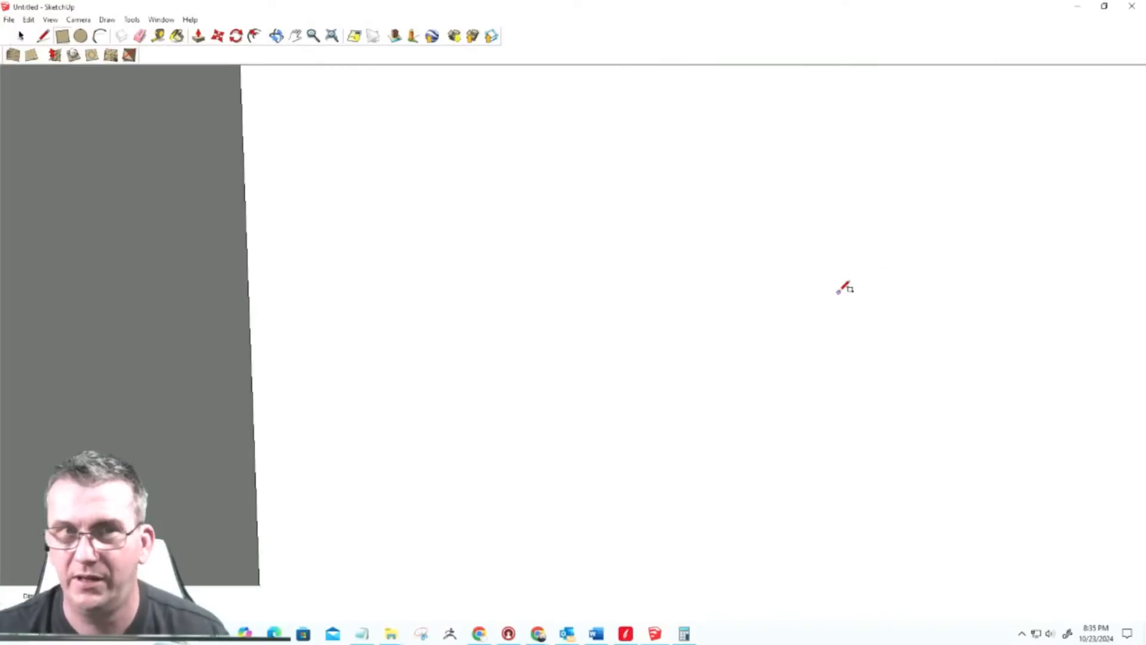
{"action": "scroll", "coordinate": [358, 310], "scroll_direction": "down", "scroll_amount": 8}
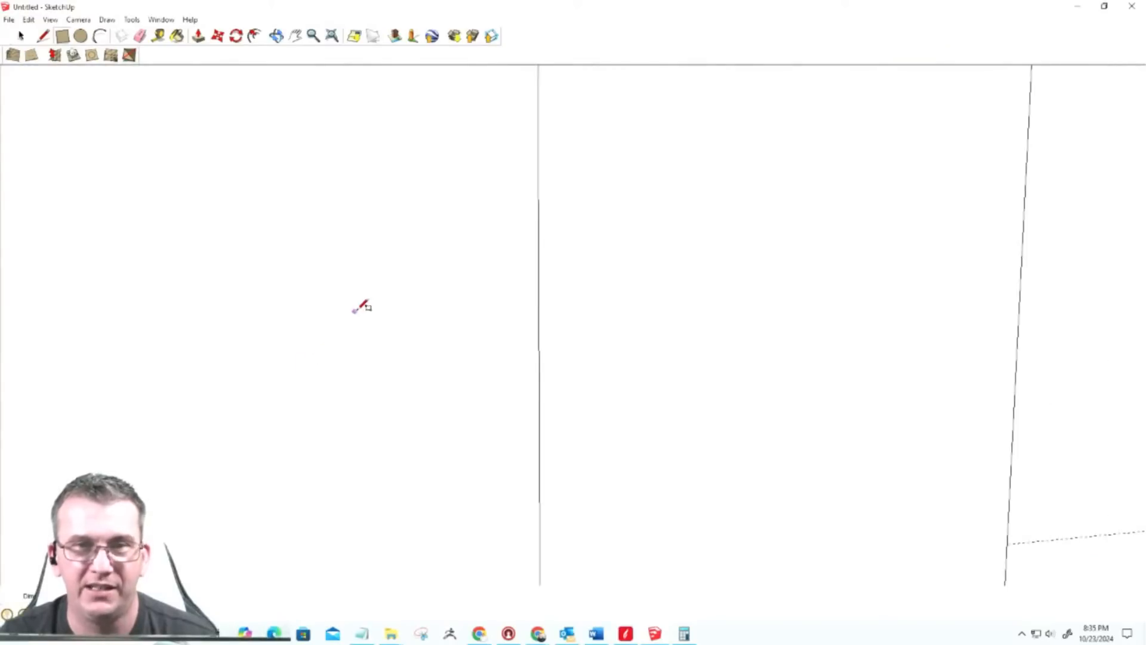
{"action": "scroll", "coordinate": [378, 307], "scroll_direction": "down", "scroll_amount": 8}
{"action": "middle_click_drag", "start_coordinate": [545, 332], "coordinate": [316, 362]}
{"action": "scroll", "coordinate": [530, 220], "scroll_direction": "up", "scroll_amount": 8}
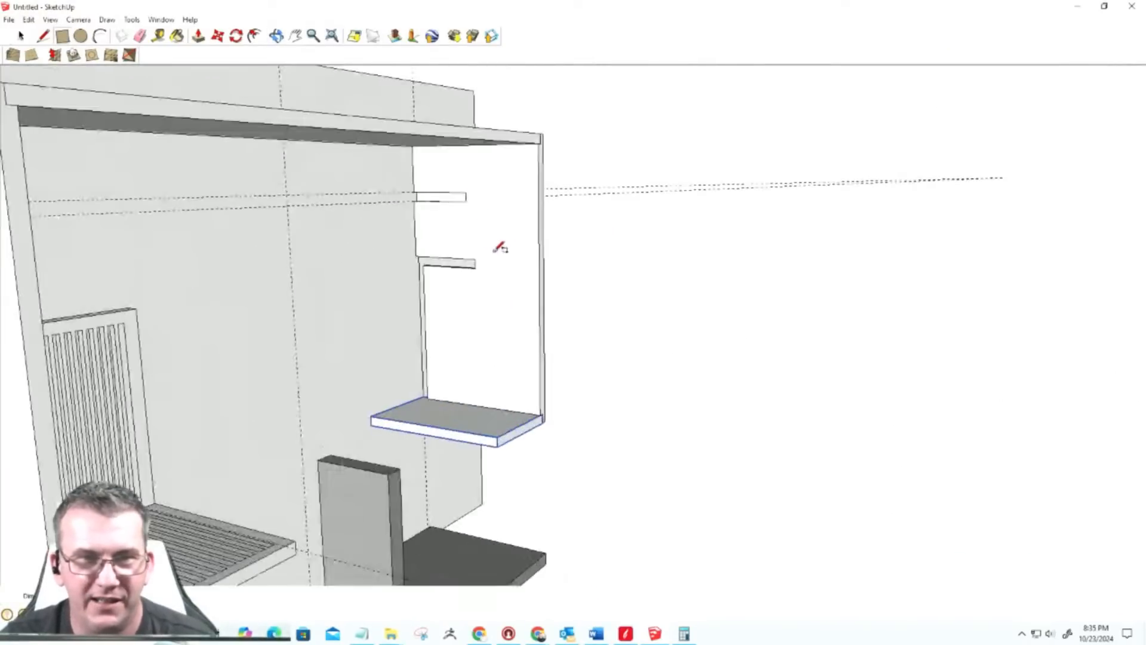
Step: Open the side panel opposite the grooved panels for editing at its long shelf dado
{"action": "middle_click_drag", "start_coordinate": [468, 256], "coordinate": [514, 240]}
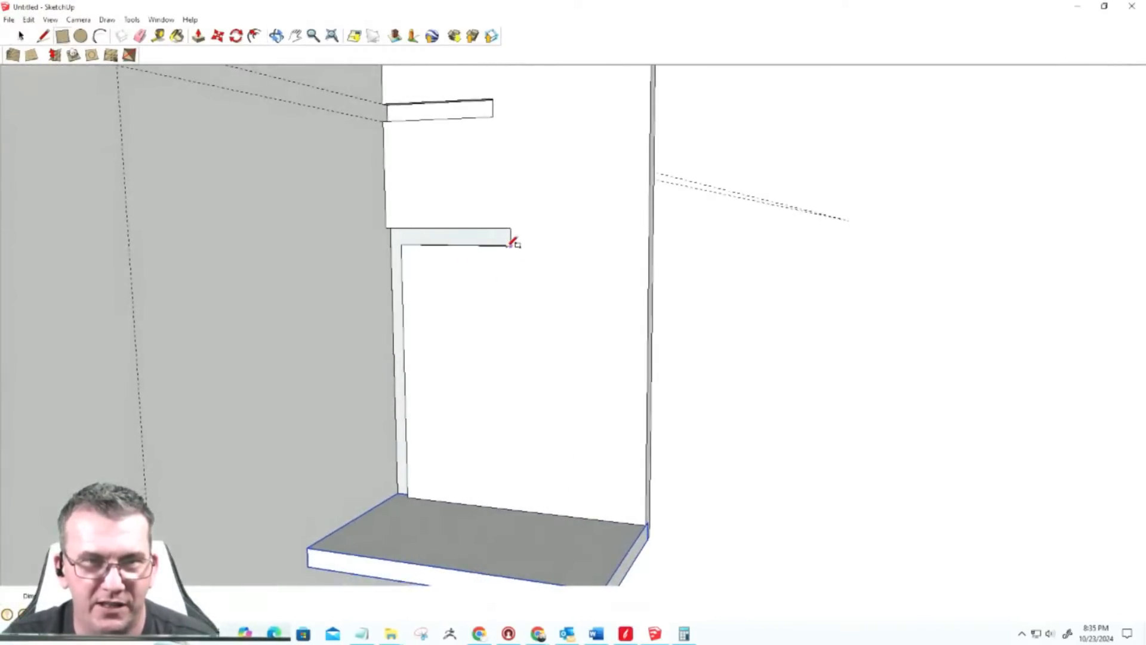
{"action": "scroll", "coordinate": [514, 242], "scroll_direction": "up", "scroll_amount": 5}
{"action": "scroll", "coordinate": [515, 249], "scroll_direction": "up", "scroll_amount": 3}
{"action": "key", "text": "r"}
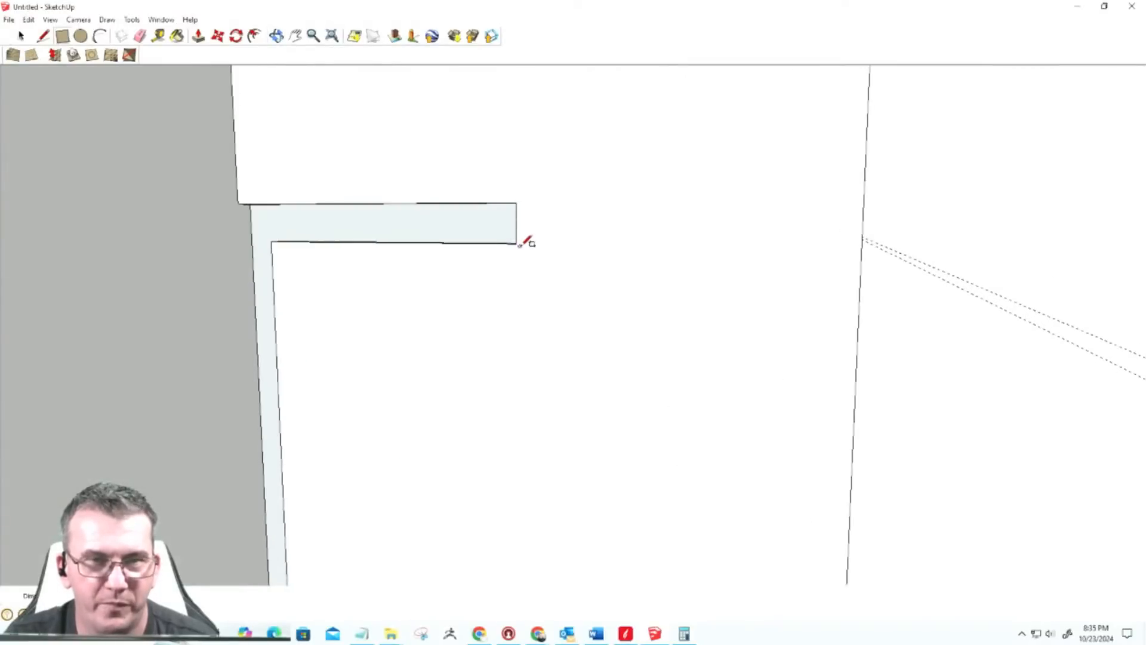
{"action": "key", "text": "space"}
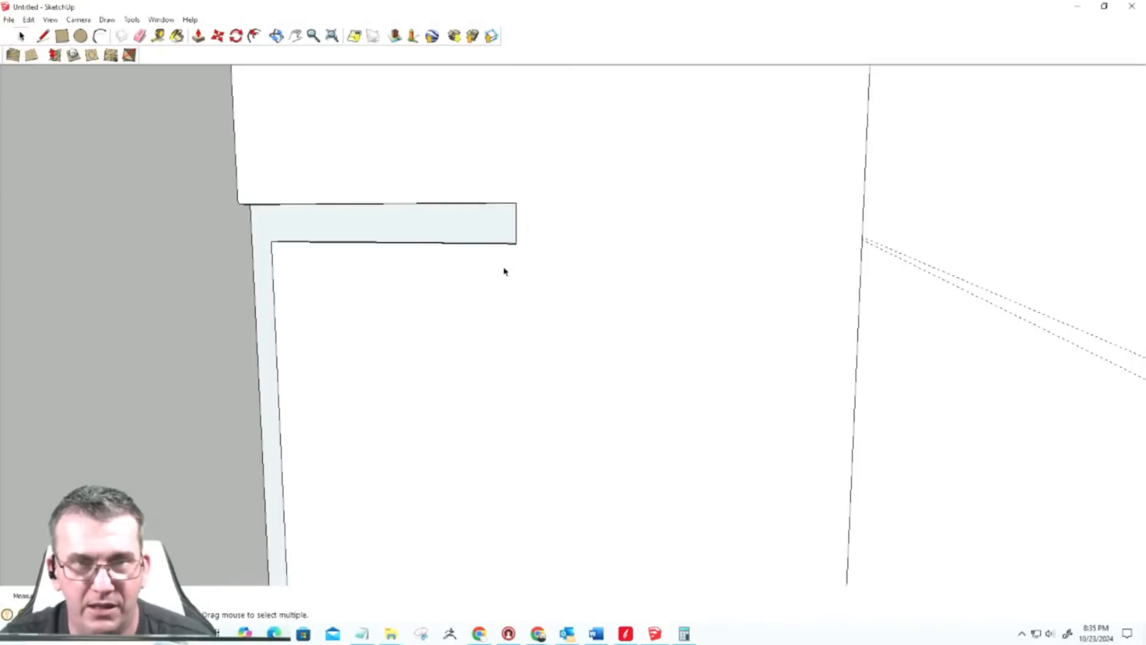
{"action": "left_click", "coordinate": [504, 272]}
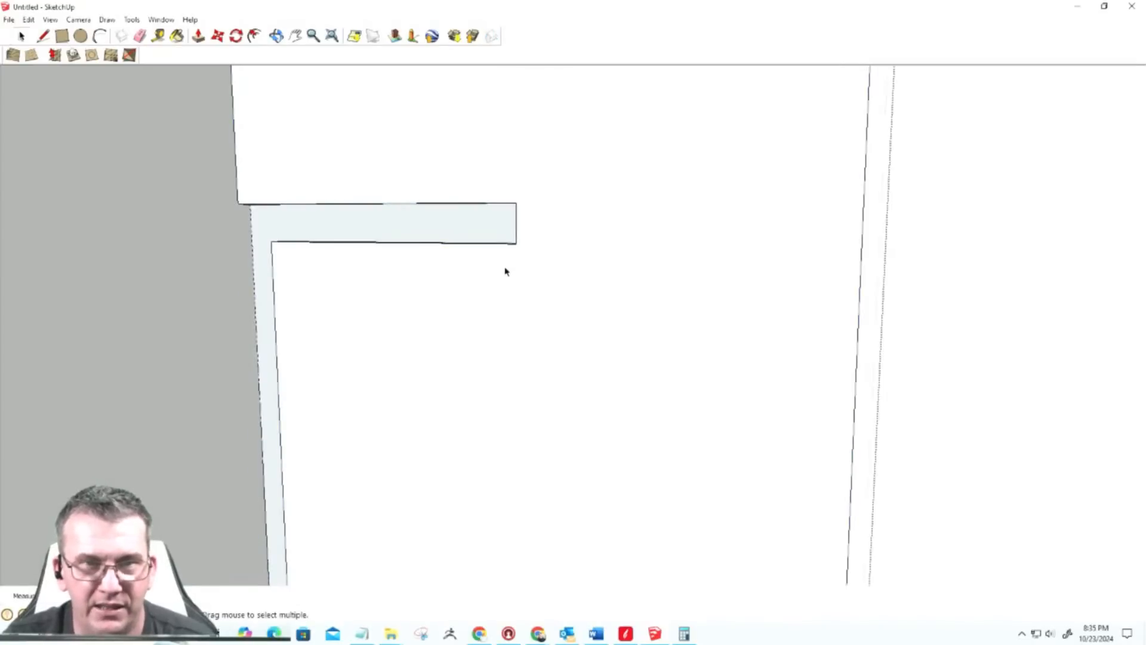
Step: Try to move the front end edge of the long shelf dado toward the side panel's front edge
{"action": "left_click", "coordinate": [517, 228]}
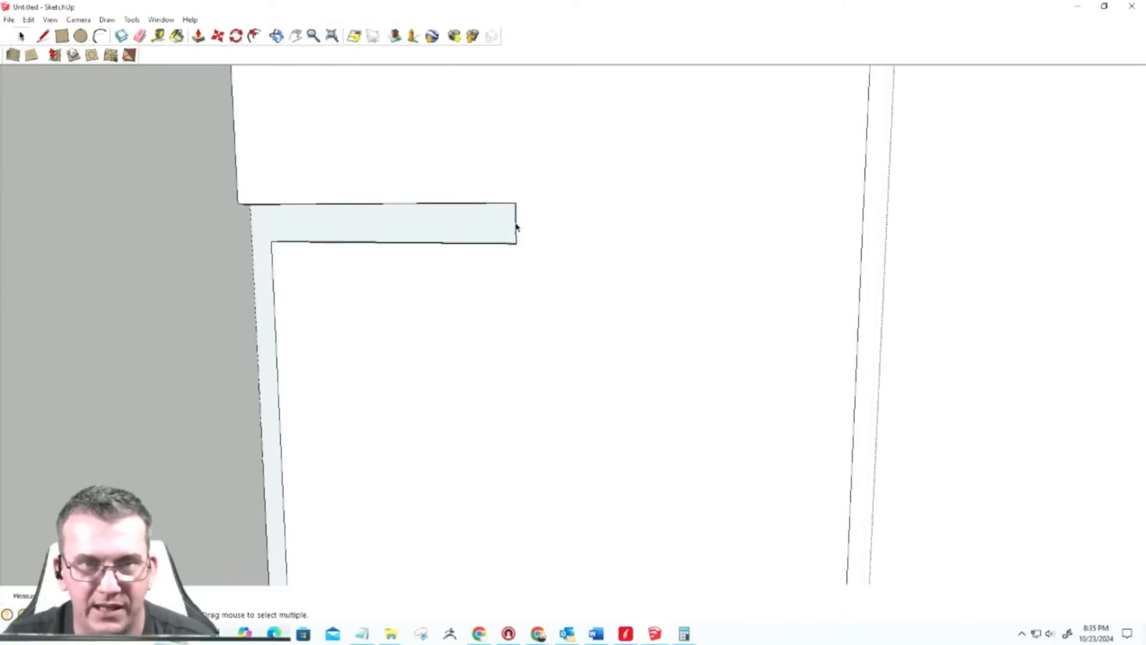
{"action": "key", "text": "m"}
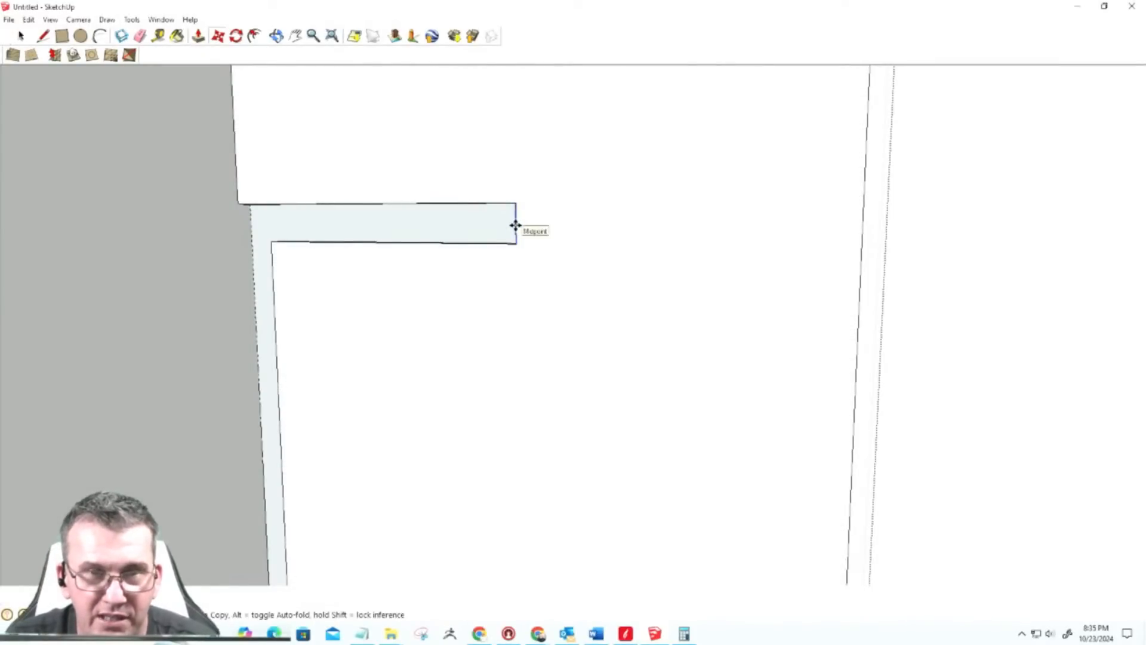
{"action": "left_click", "coordinate": [516, 226]}
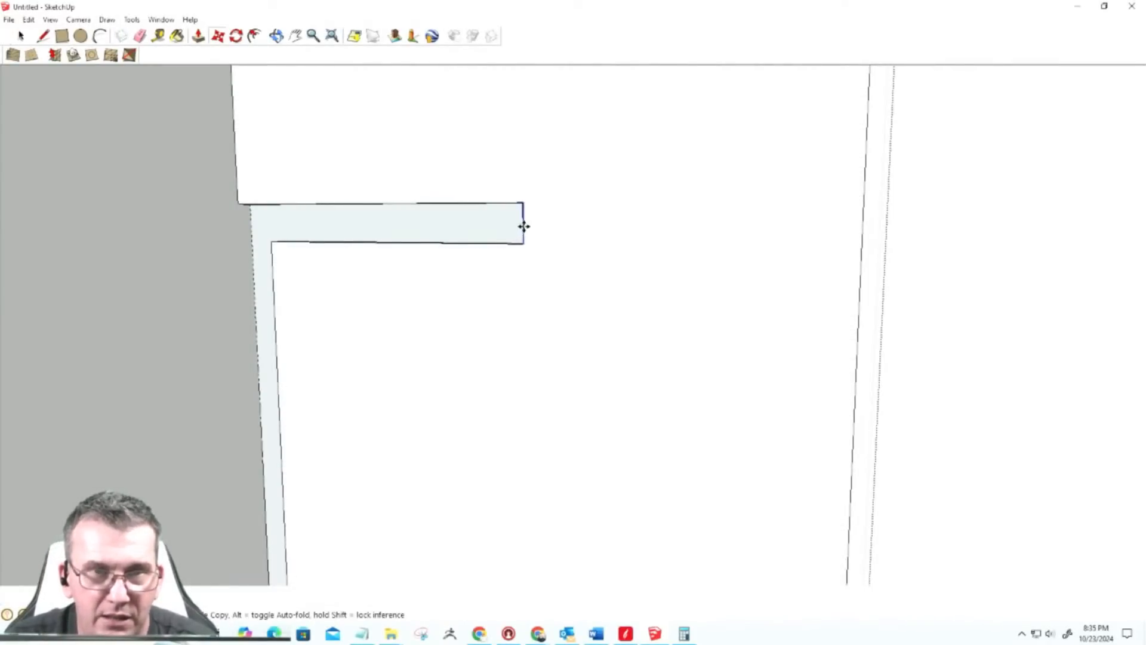
{"action": "left_click", "coordinate": [537, 226]}
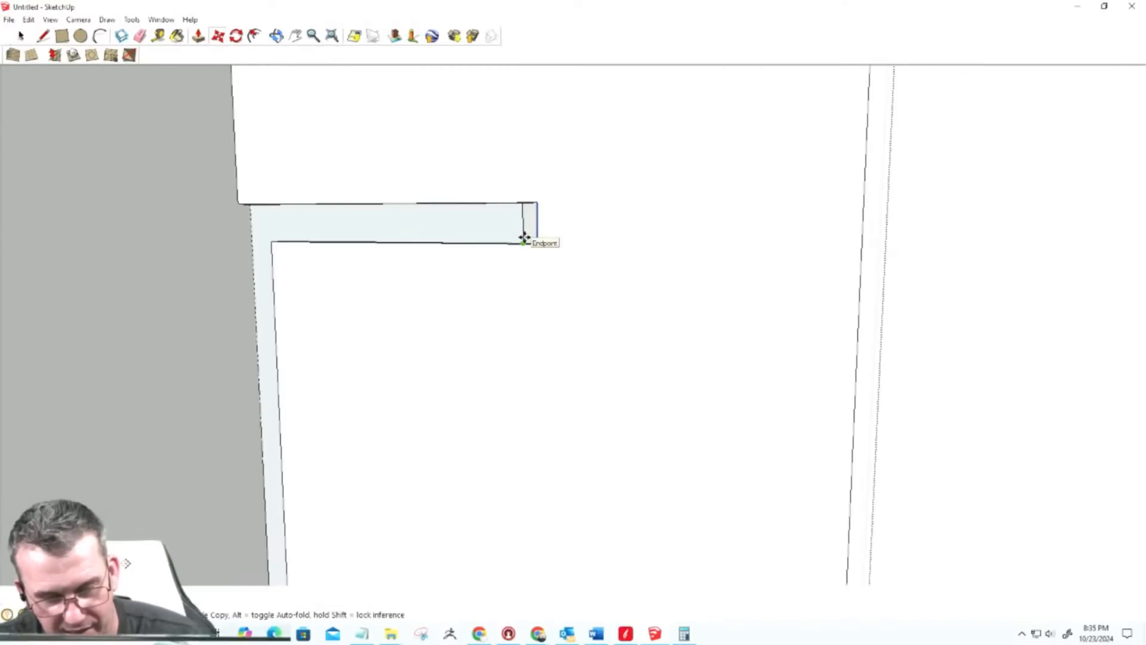
Step: Push/Pull the end face of the long shelf dado forward to lengthen the dado toward the side panel's front edge
{"action": "middle_click_drag", "start_coordinate": [517, 243], "coordinate": [547, 243]}
{"action": "scroll", "coordinate": [491, 238], "scroll_direction": "up", "scroll_amount": 6}
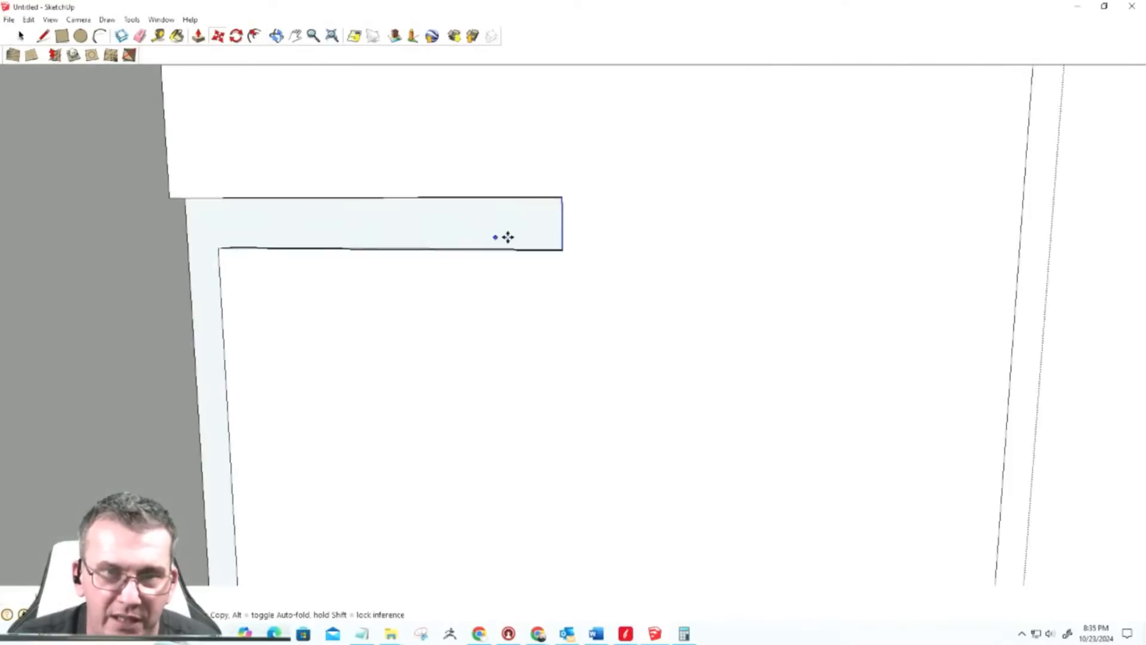
{"action": "middle_click_drag", "start_coordinate": [675, 282], "coordinate": [806, 276]}
{"action": "key", "text": "p"}
{"action": "left_click", "coordinate": [567, 222]}
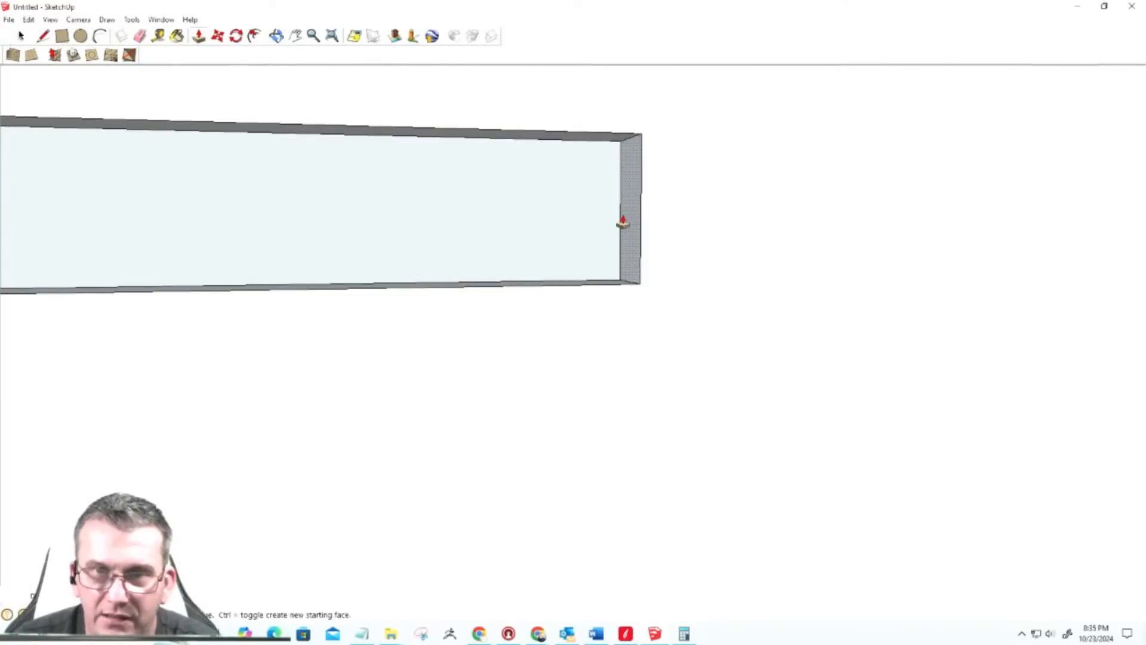
{"action": "key", "text": "Return"}
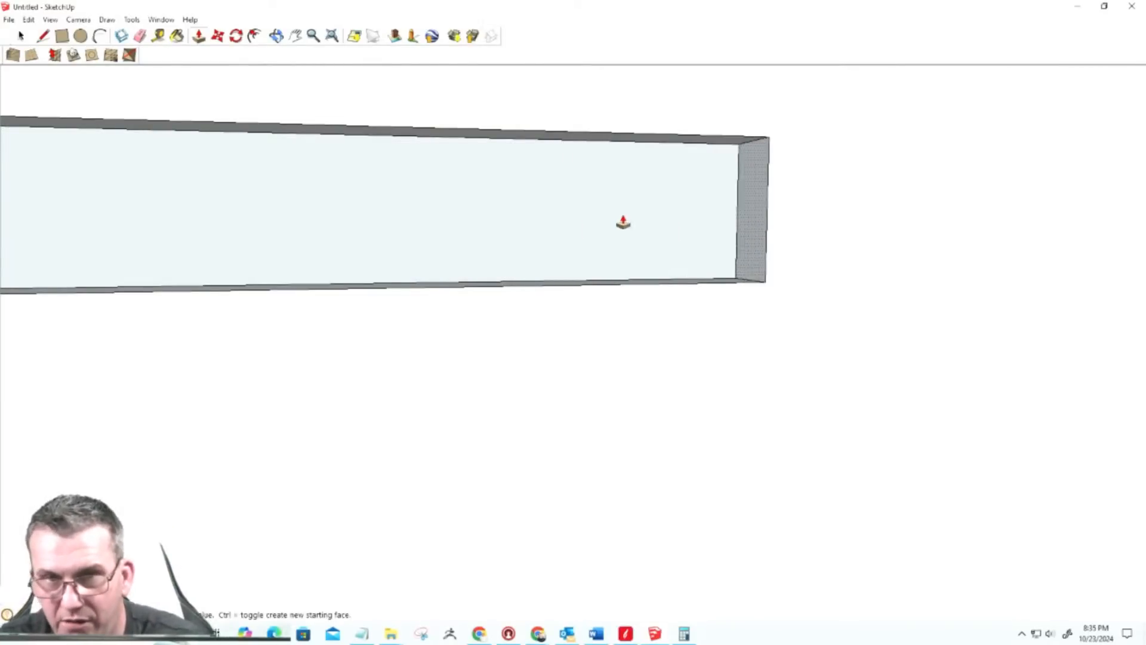
{"action": "scroll", "coordinate": [684, 303], "scroll_direction": "down", "scroll_amount": 2}
{"action": "scroll", "coordinate": [767, 343], "scroll_direction": "down", "scroll_amount": 2}
{"action": "middle_click_drag", "start_coordinate": [767, 342], "coordinate": [614, 339]}
{"action": "scroll", "coordinate": [610, 337], "scroll_direction": "down", "scroll_amount": 4}
{"action": "key", "text": "space"}
{"action": "scroll", "coordinate": [578, 380], "scroll_direction": "down", "scroll_amount": 3}
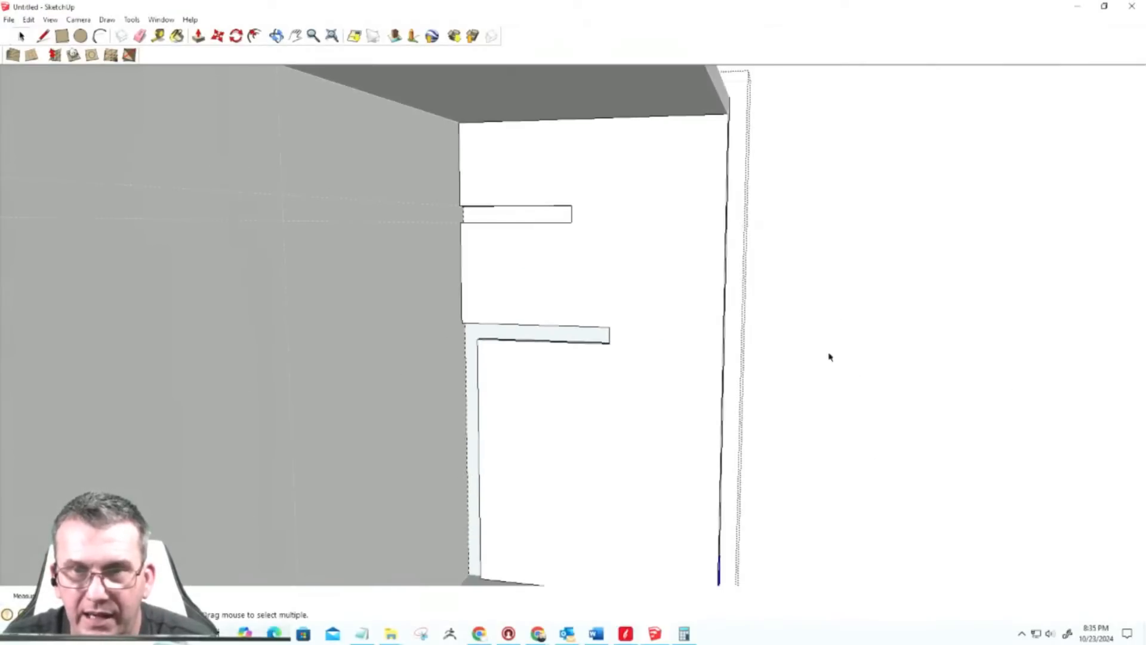
Step: Draw a rectangle over the full length and height of the extended shelf dado, corner to corner
{"action": "scroll", "coordinate": [513, 352], "scroll_direction": "up", "scroll_amount": 5}
{"action": "middle_click_drag", "start_coordinate": [570, 357], "coordinate": [670, 362]}
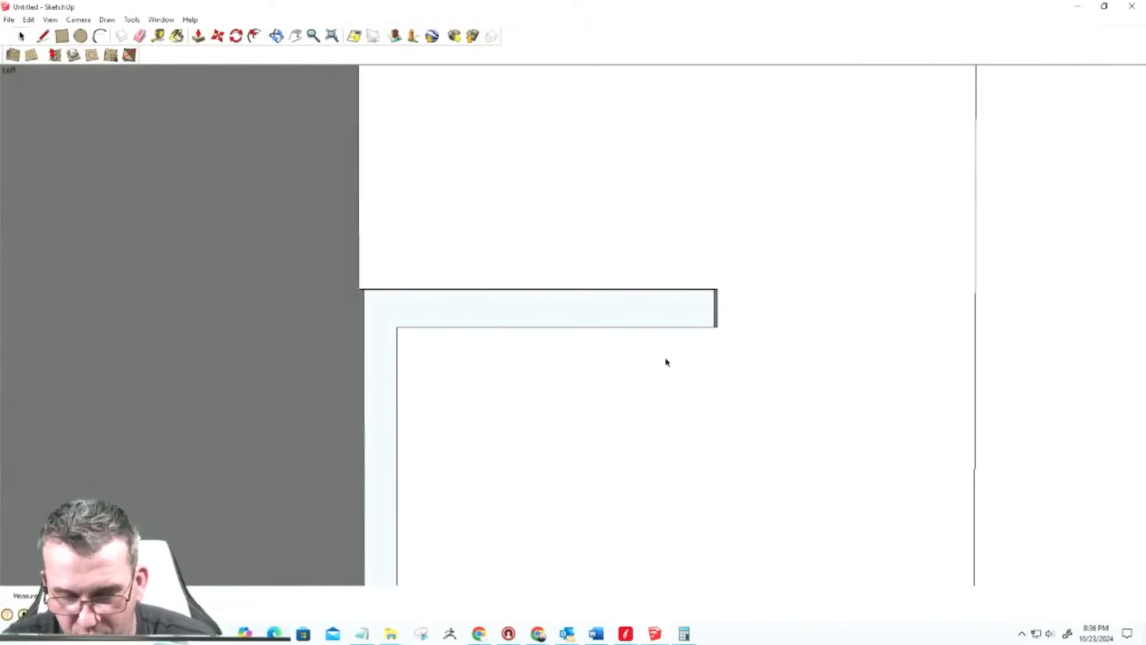
{"action": "key", "text": "r"}
{"action": "scroll", "coordinate": [722, 301], "scroll_direction": "up", "scroll_amount": 5}
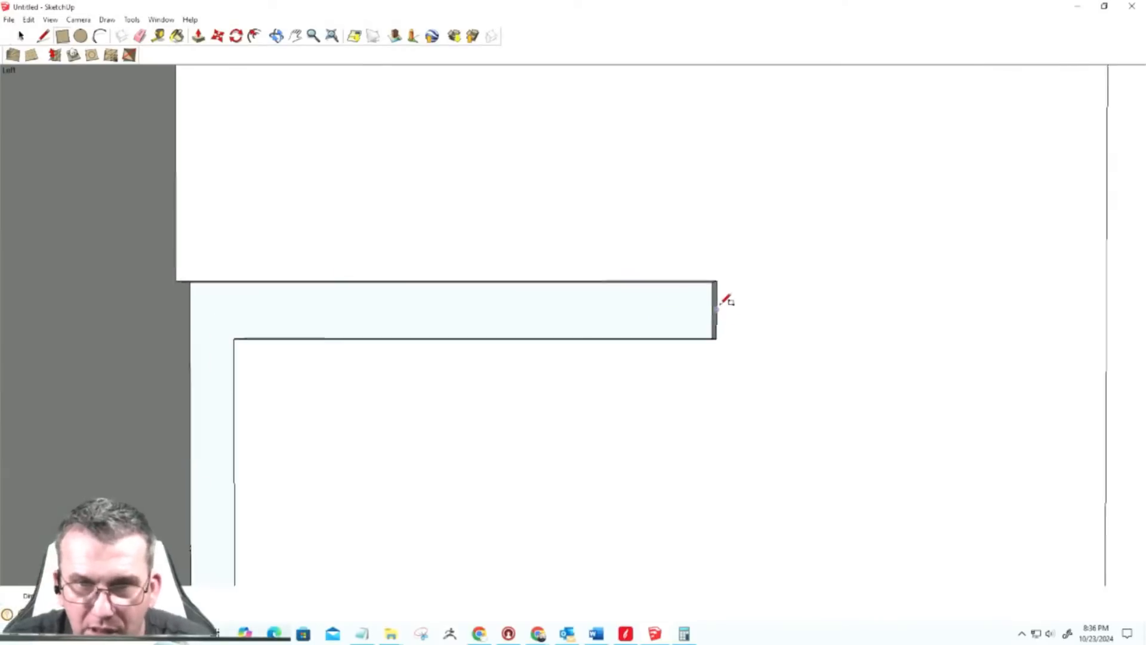
{"action": "scroll", "coordinate": [716, 281], "scroll_direction": "up", "scroll_amount": 1}
{"action": "scroll", "coordinate": [719, 272], "scroll_direction": "down", "scroll_amount": 2}
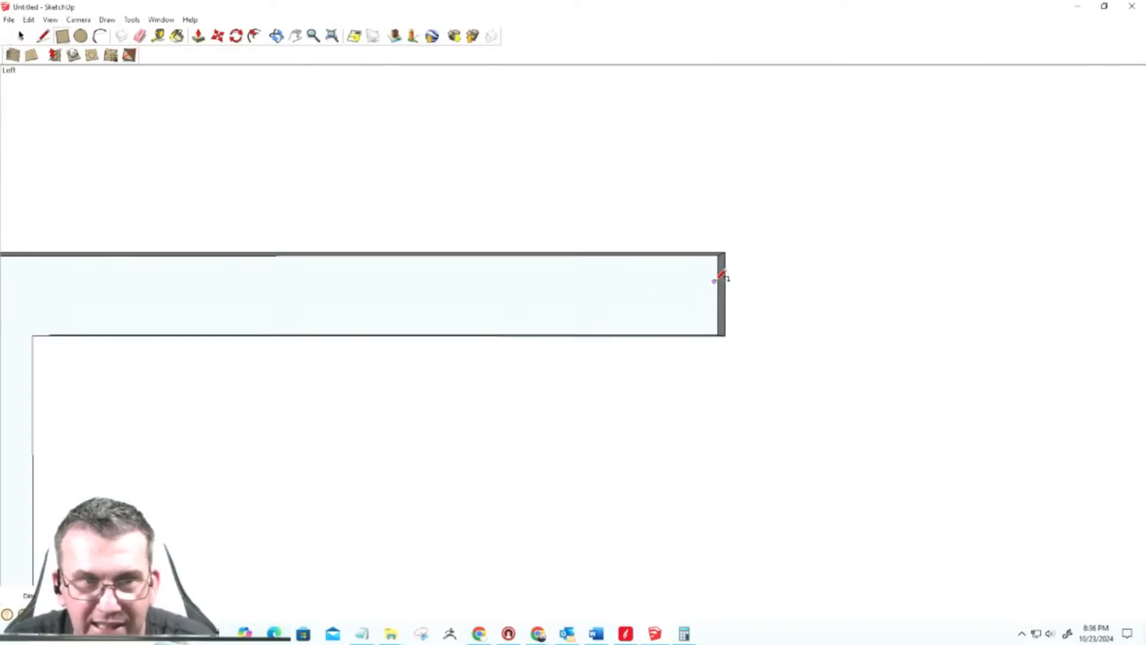
{"action": "left_click", "coordinate": [719, 254]}
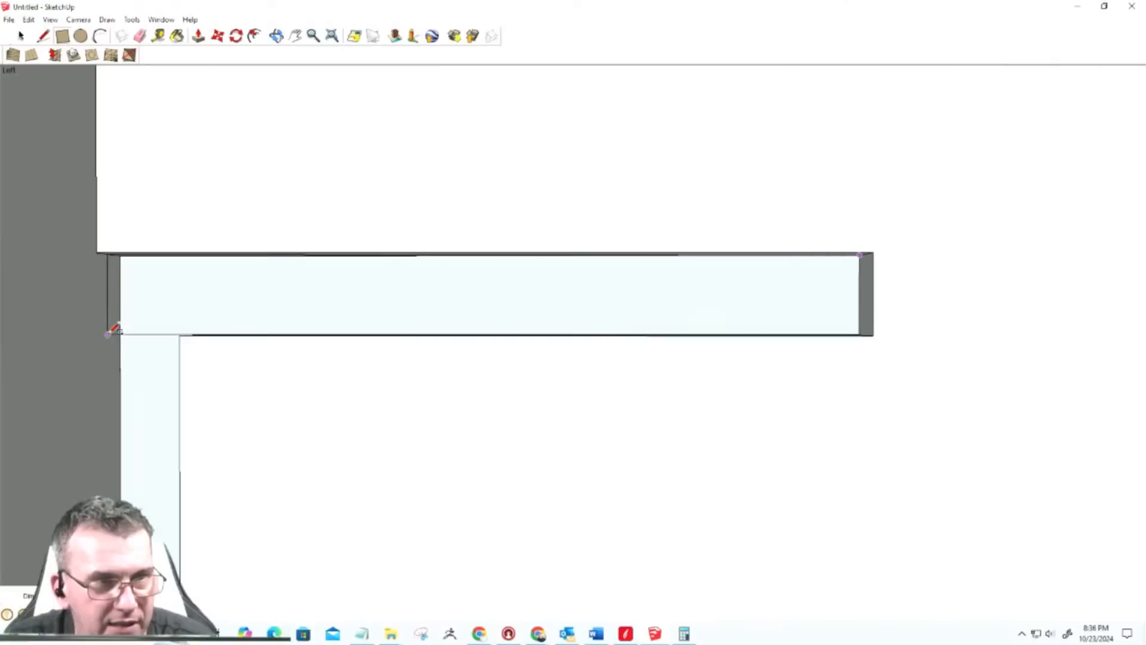
{"action": "left_click", "coordinate": [120, 335]}
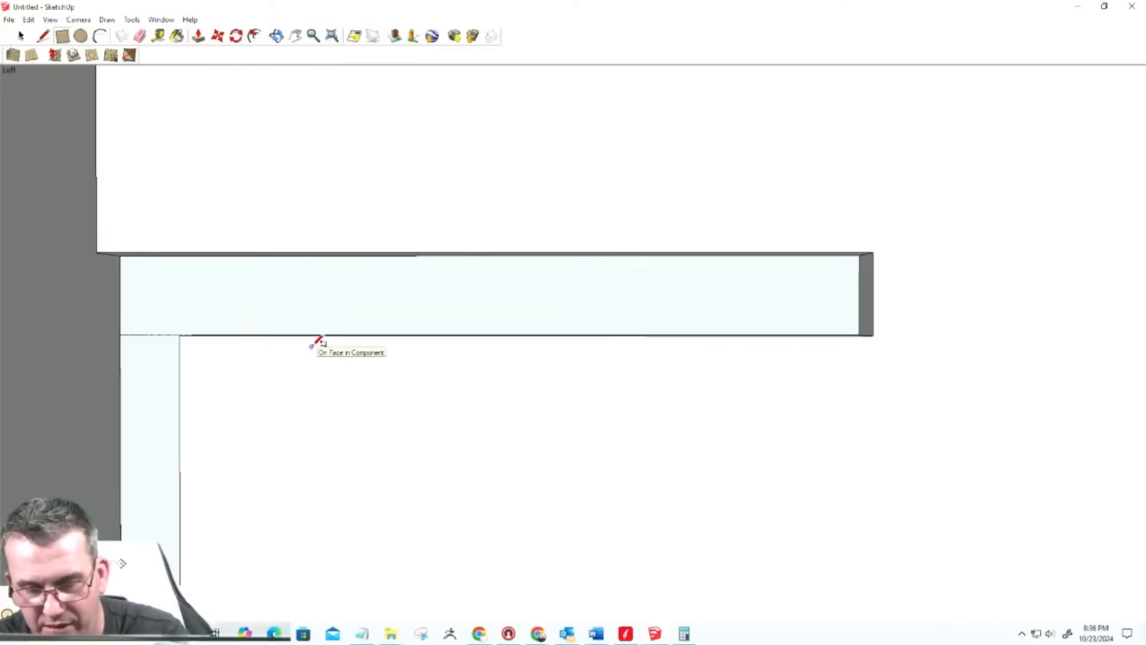
Step: Try to pull the rectangle out of the dado as the long shelf, and undo the extrusion
{"action": "key", "text": "p"}
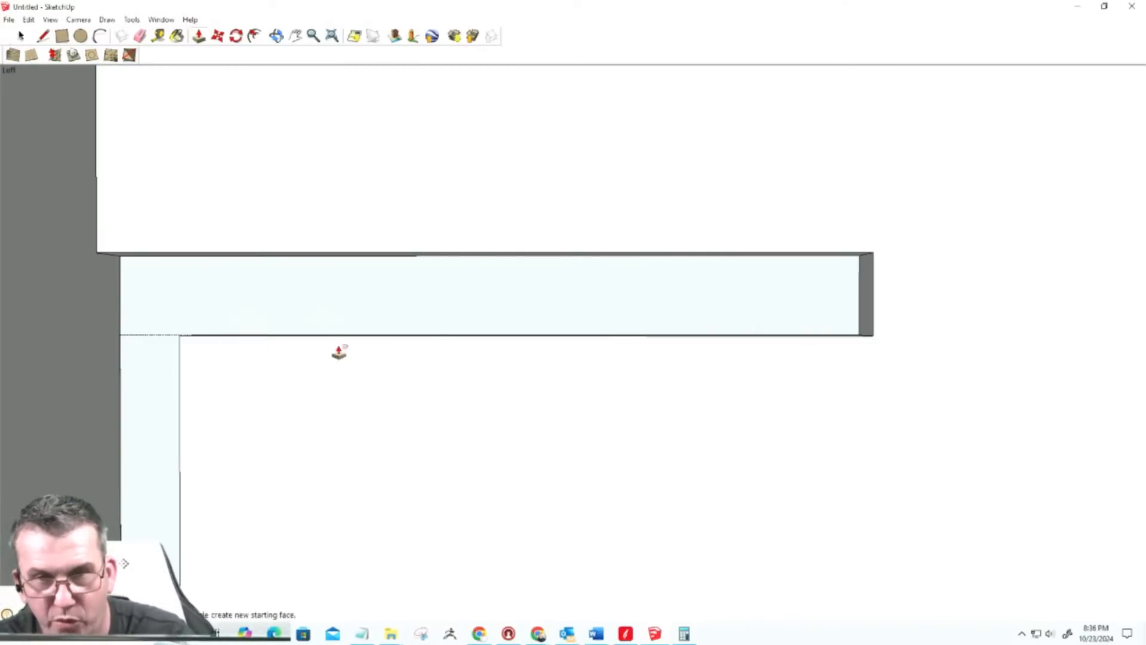
{"action": "left_click", "coordinate": [464, 315]}
{"action": "middle_click_drag", "start_coordinate": [529, 392], "coordinate": [440, 402]}
{"action": "left_click", "coordinate": [456, 379]}
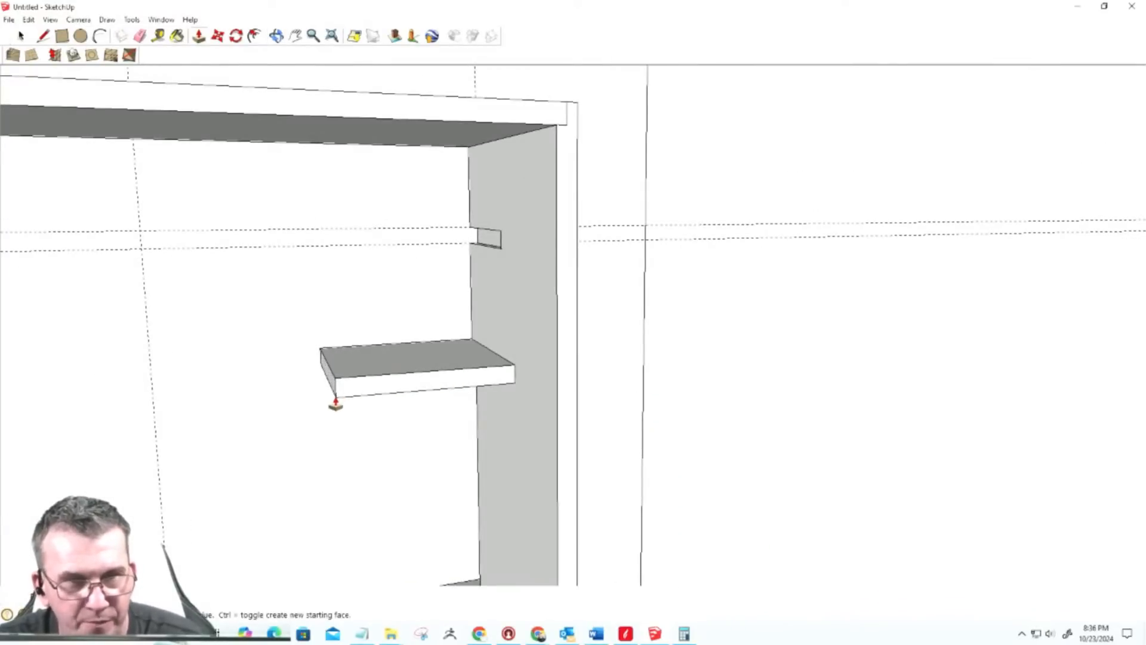
{"action": "key", "text": "Escape"}
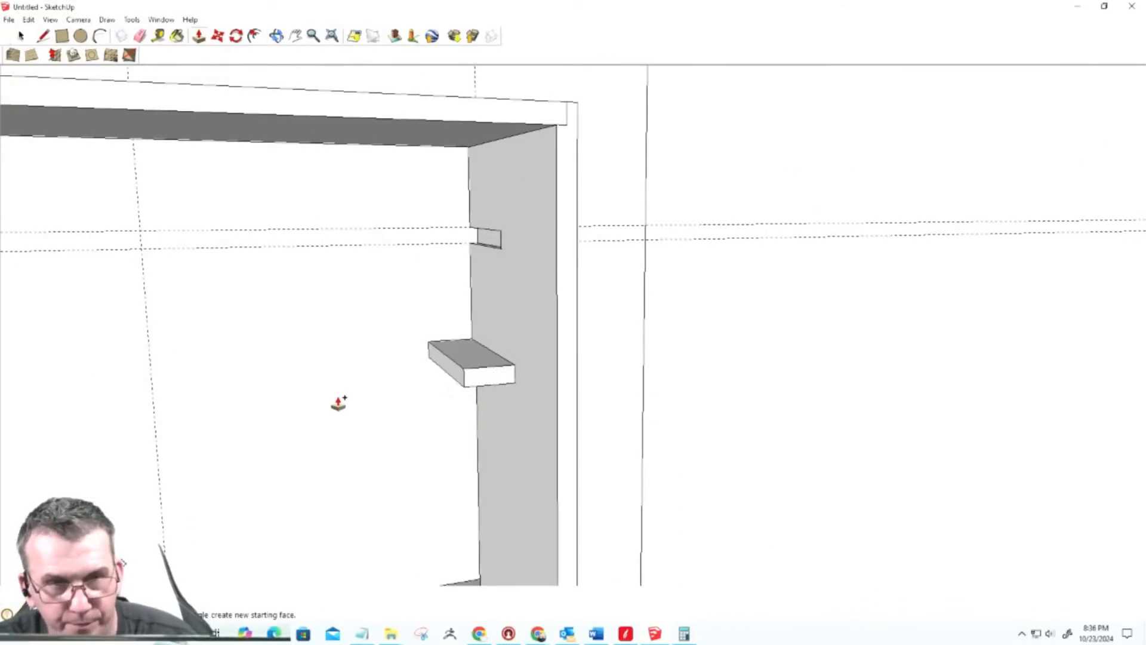
{"action": "key", "text": "ctrl+z"}
{"action": "left_click", "coordinate": [481, 366]}
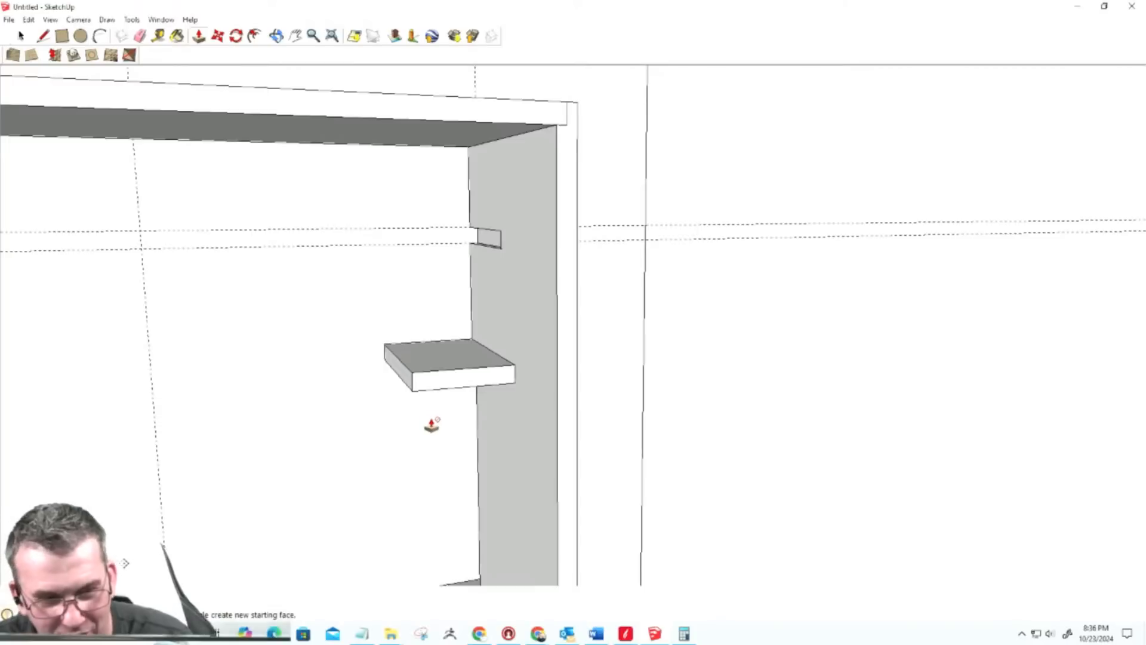
{"action": "key", "text": "ctrl+z"}
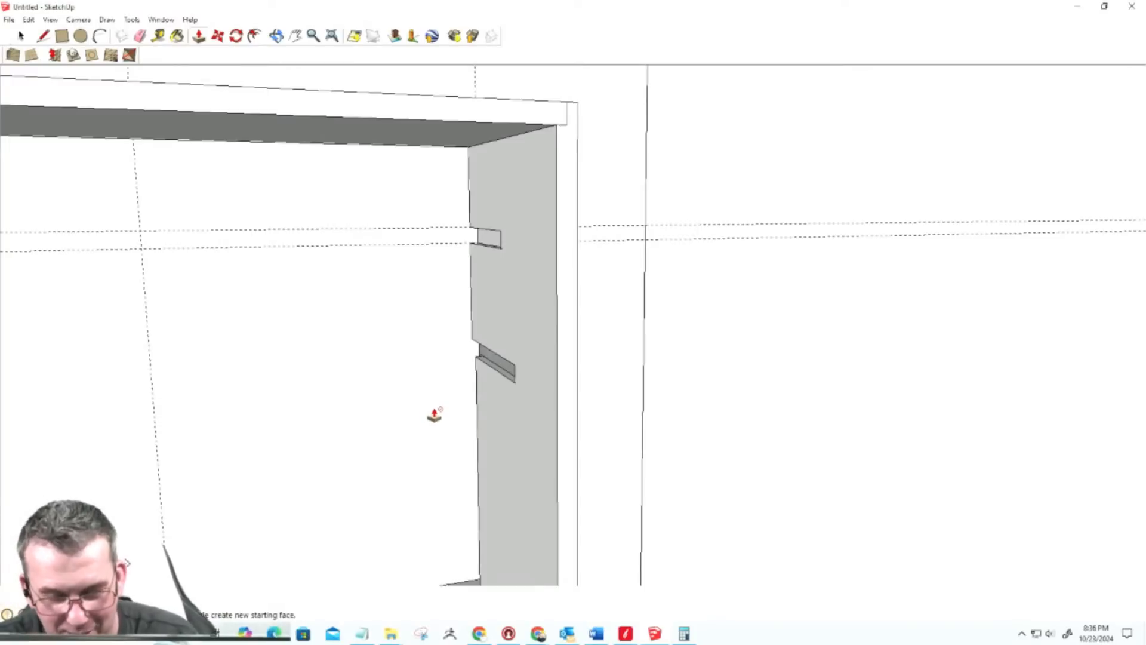
Step: Measure the distance between the matching long shelf dadoes in the two opposite side panels
{"action": "key", "text": "t"}
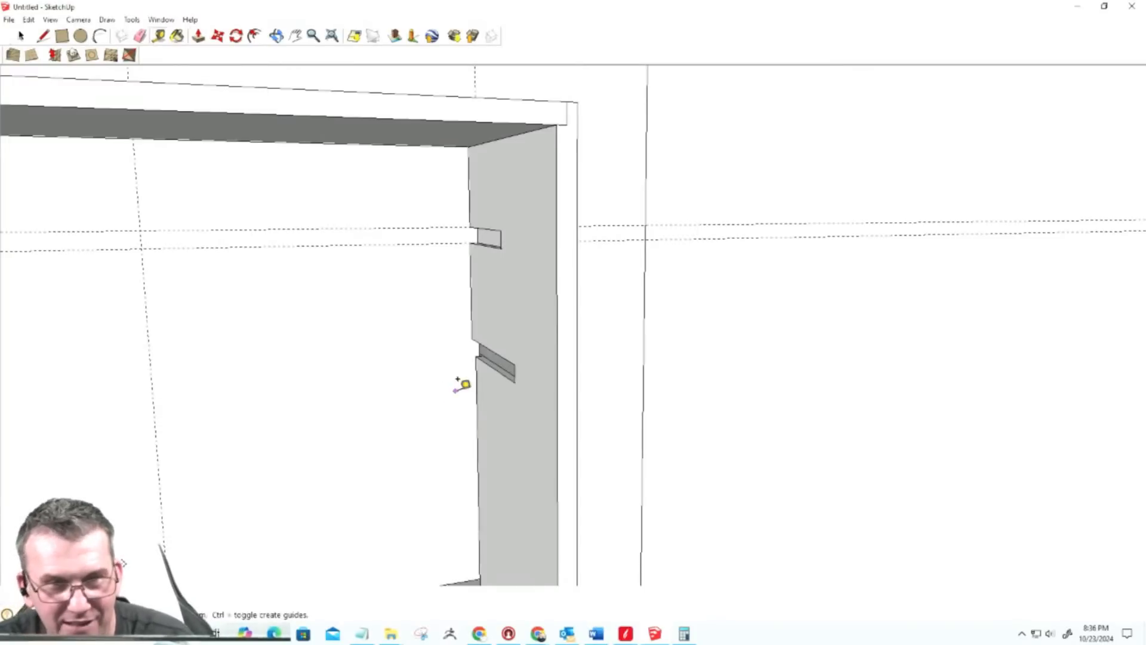
{"action": "left_click", "coordinate": [481, 345]}
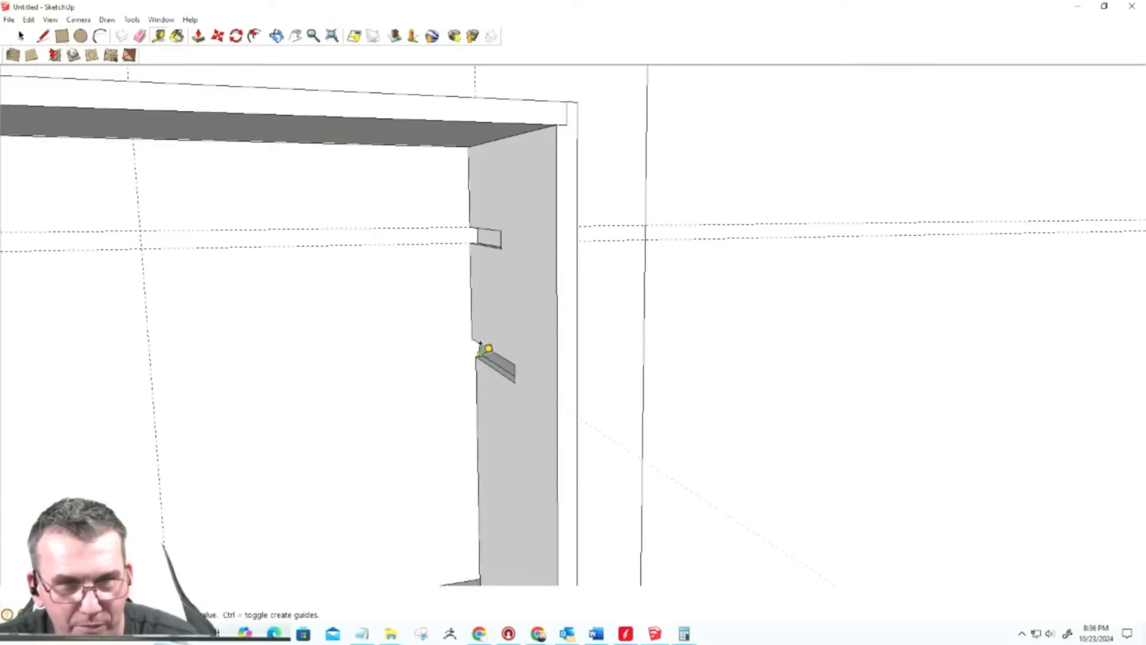
{"action": "scroll", "coordinate": [382, 358], "scroll_direction": "down", "scroll_amount": 5}
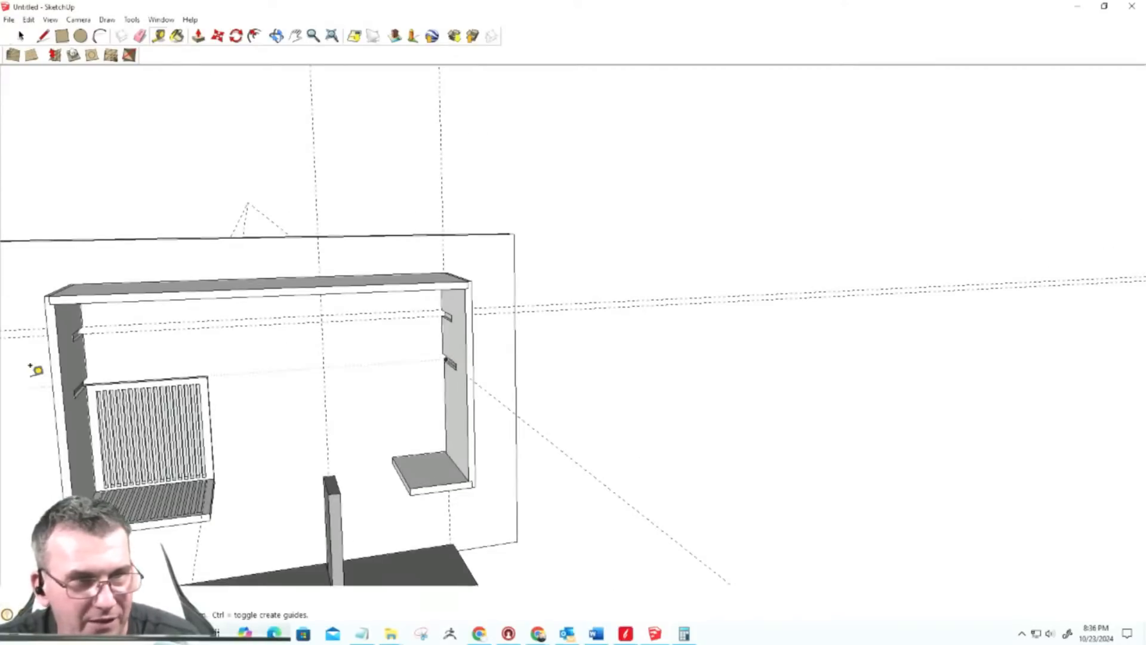
{"action": "scroll", "coordinate": [37, 370], "scroll_direction": "up", "scroll_amount": 6}
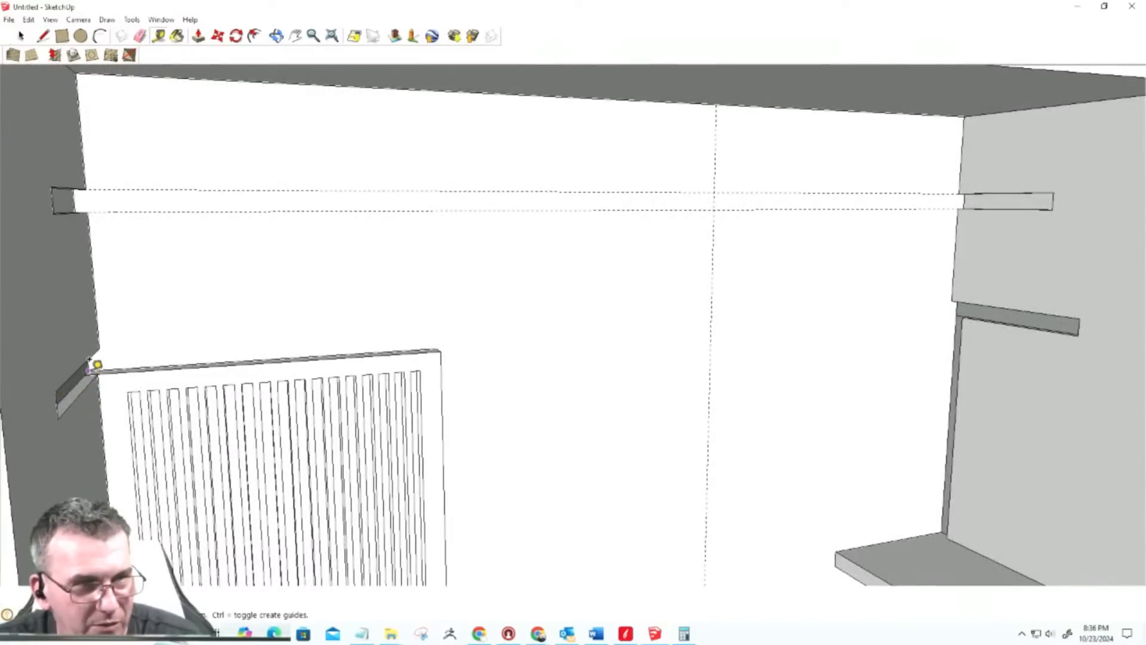
{"action": "left_click", "coordinate": [88, 370]}
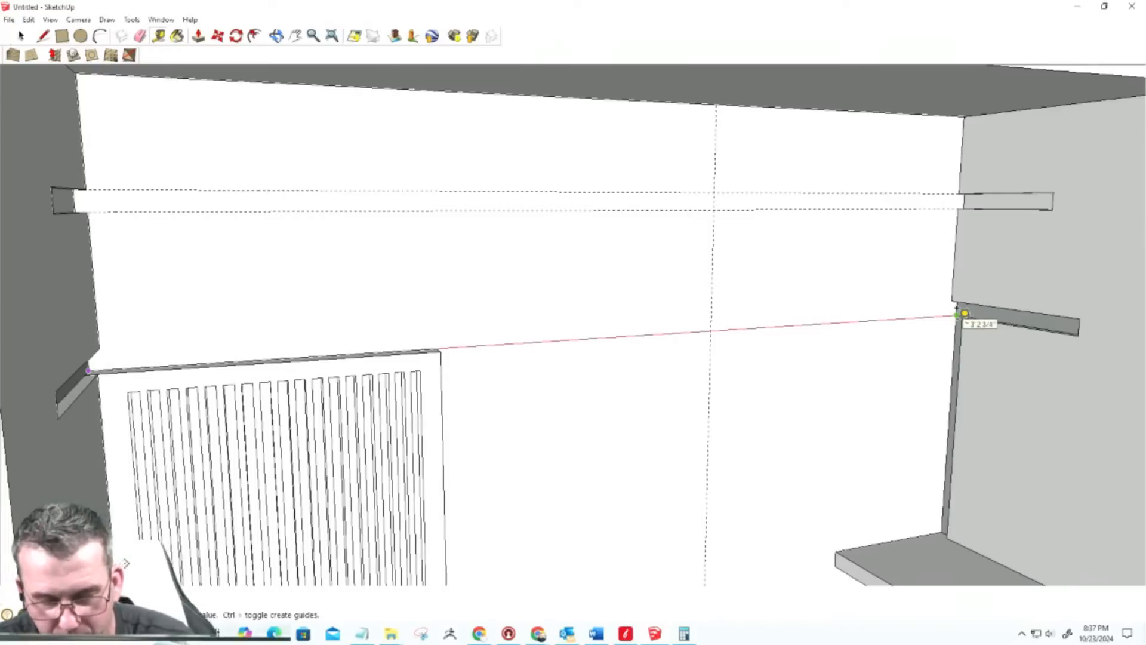
{"action": "key", "text": "space"}
Step: Push/Pull the rectangle in the dado across to the opposite side panel's dado to form the long shelf
{"action": "key", "text": "p"}
{"action": "left_click", "coordinate": [972, 316]}
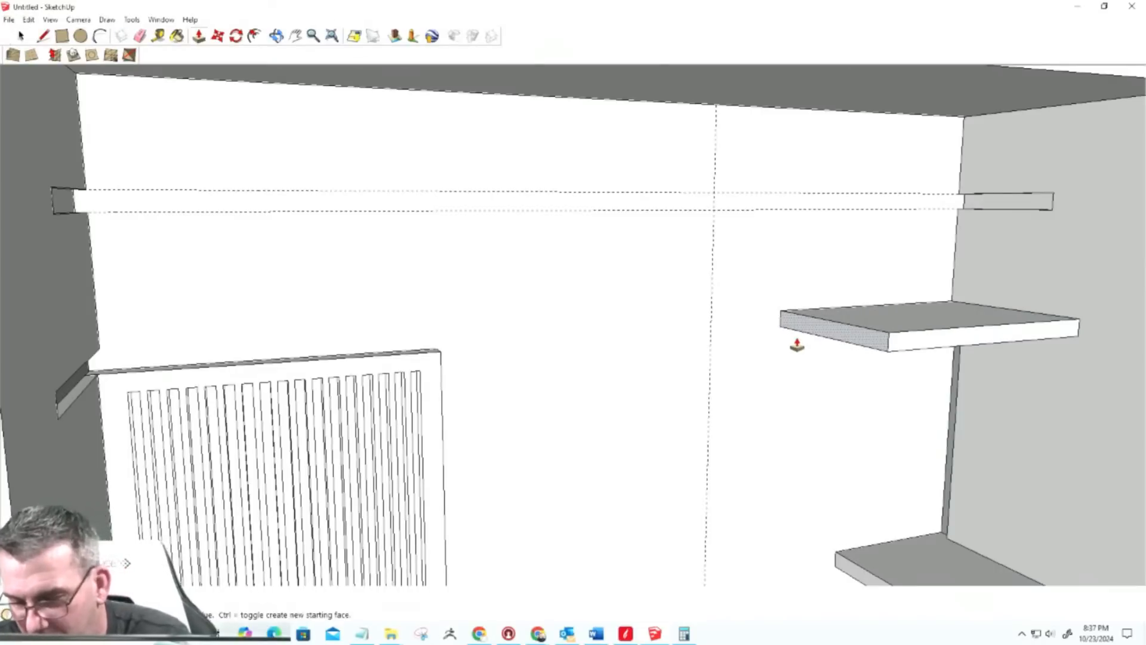
{"action": "double_click", "coordinate": [797, 345]}
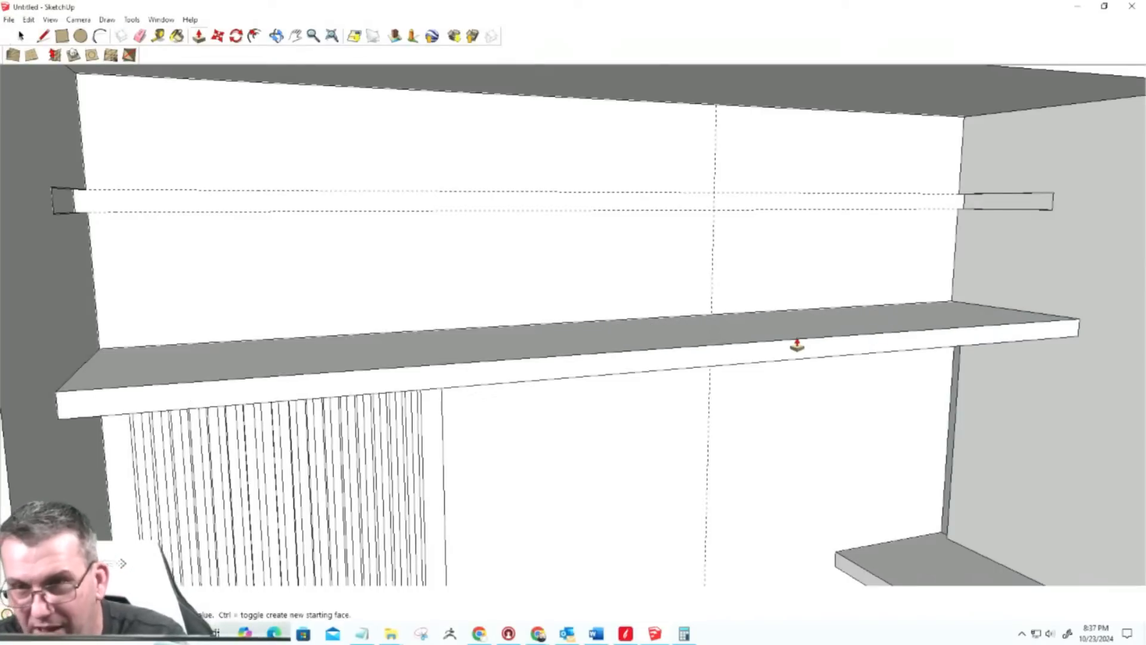
Step: Make the new long shelf with all its faces and edges a component
{"action": "key", "text": "space"}
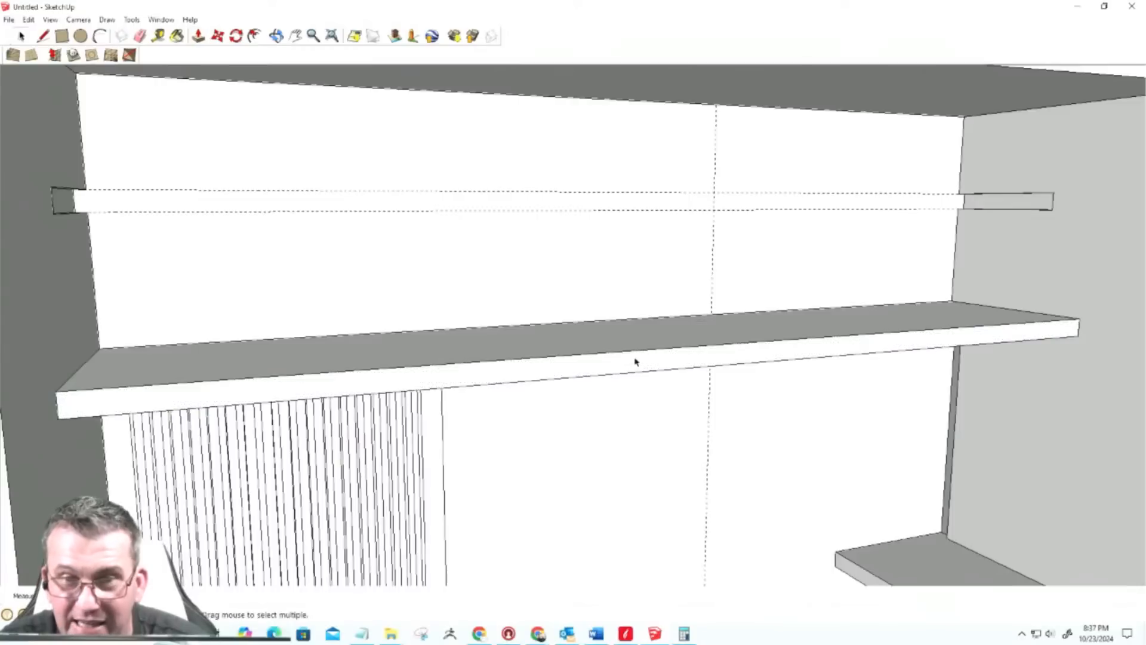
{"action": "triple_click", "coordinate": [637, 358]}
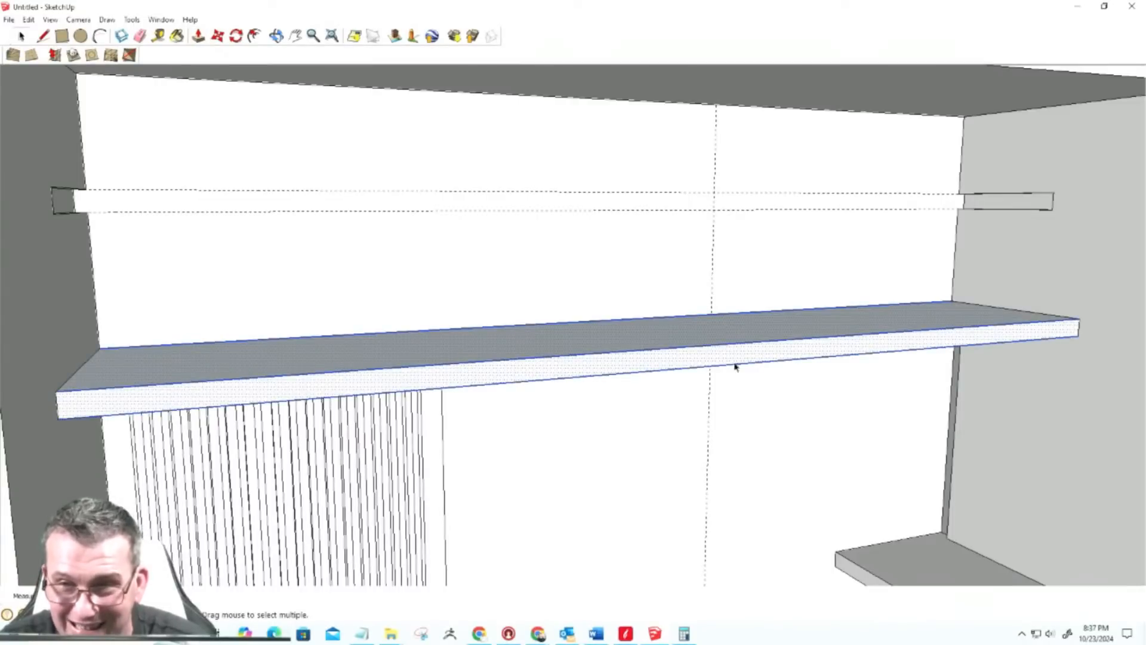
{"action": "key", "text": "g"}
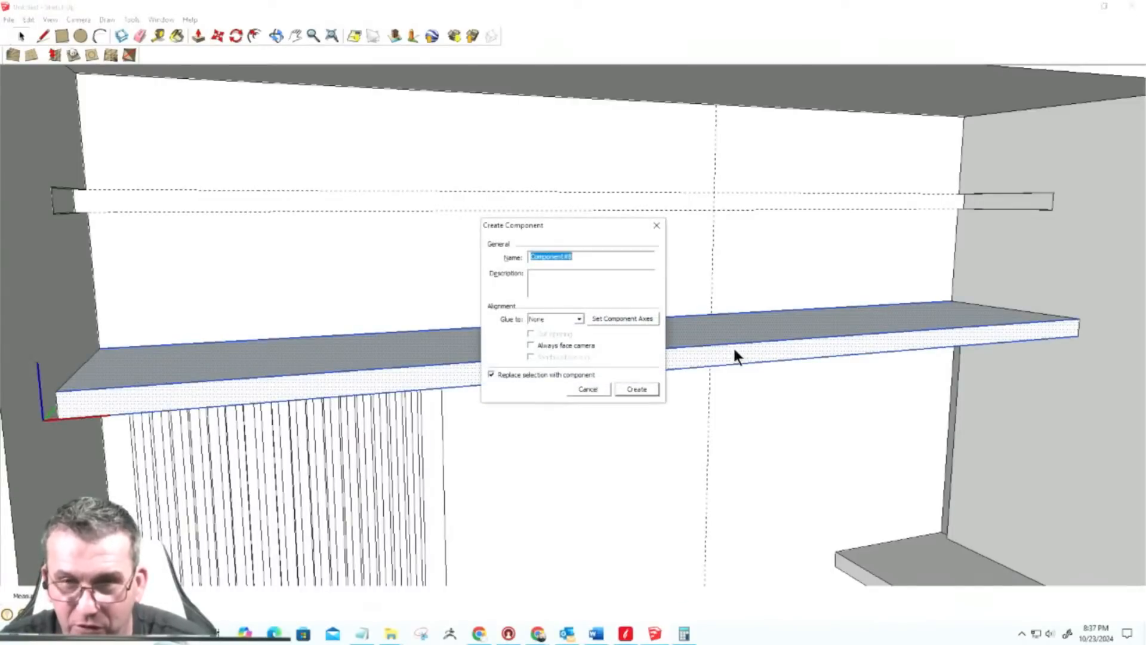
{"action": "left_click", "coordinate": [620, 390]}
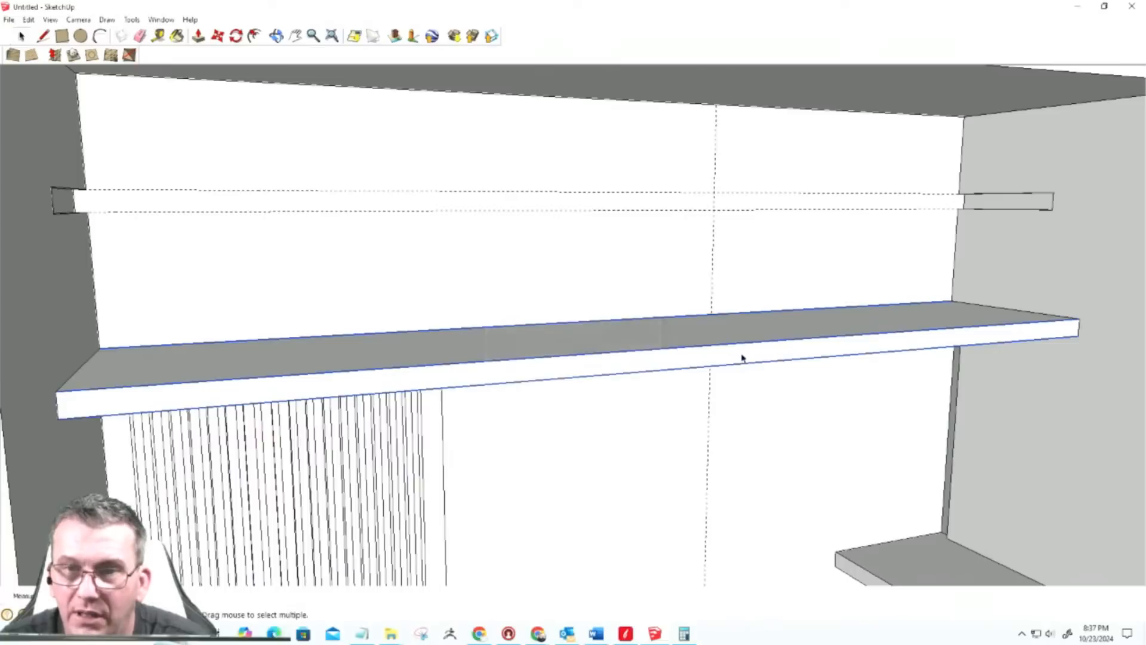
Step: Select the long shelf component and bring up its available commands from its underside above the upright grooved panel
{"action": "left_click", "coordinate": [625, 427]}
{"action": "left_click", "coordinate": [683, 354]}
{"action": "scroll", "coordinate": [724, 392], "scroll_direction": "down", "scroll_amount": 3}
{"action": "middle_click_drag", "start_coordinate": [678, 440], "coordinate": [448, 422]}
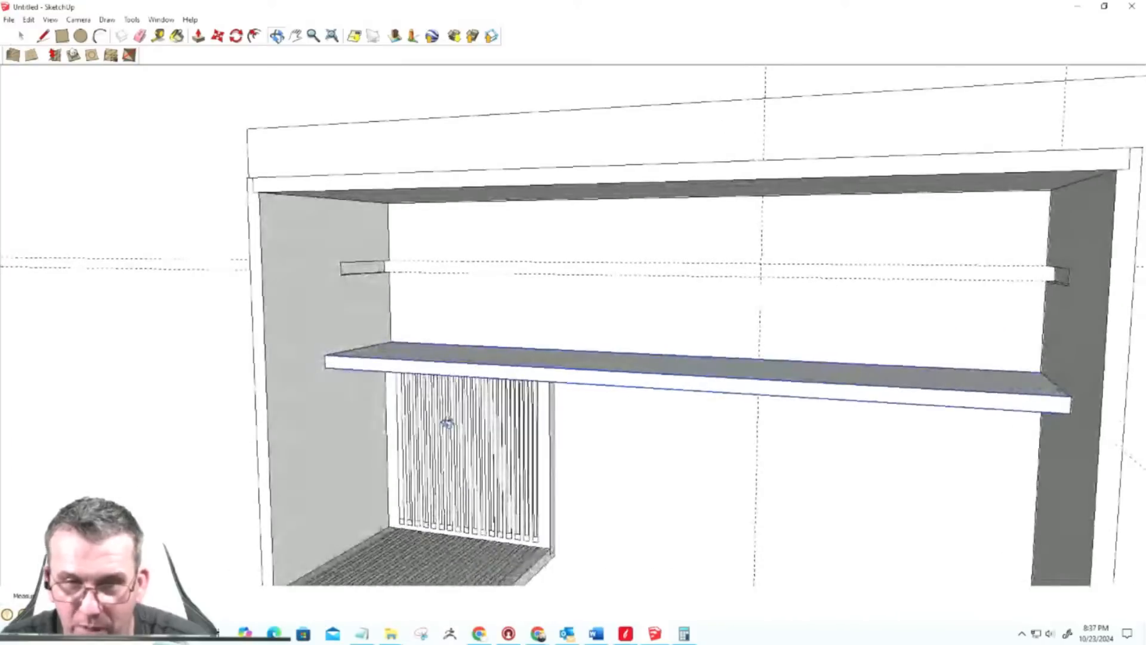
{"action": "scroll", "coordinate": [633, 418], "scroll_direction": "up", "scroll_amount": 2}
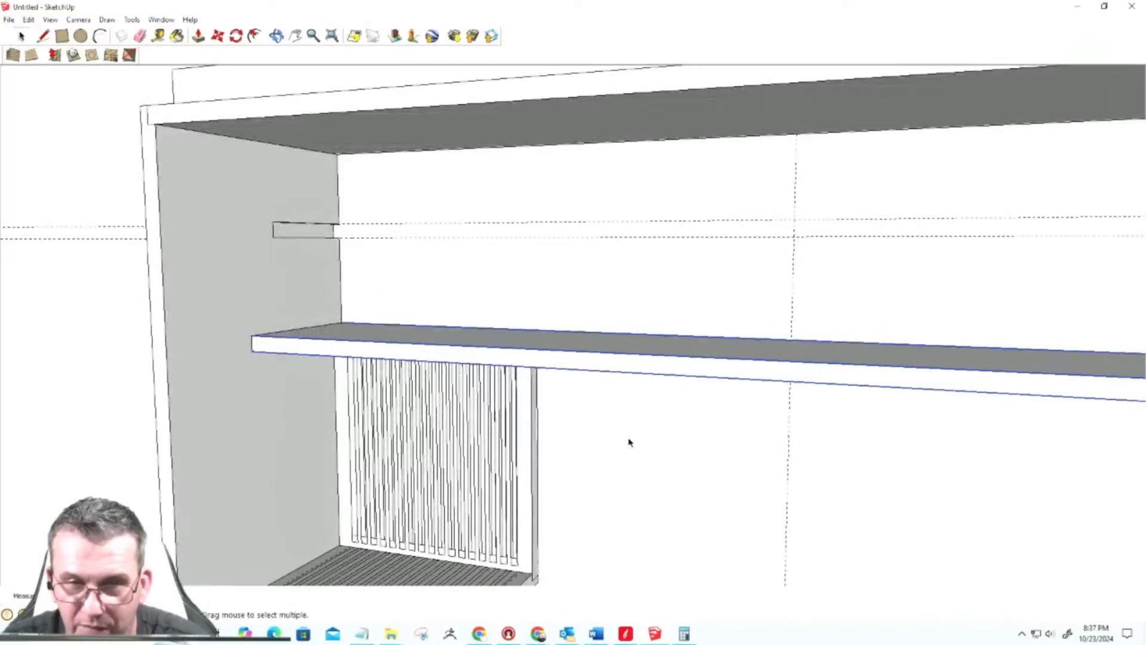
{"action": "middle_click_drag", "start_coordinate": [625, 445], "coordinate": [550, 301]}
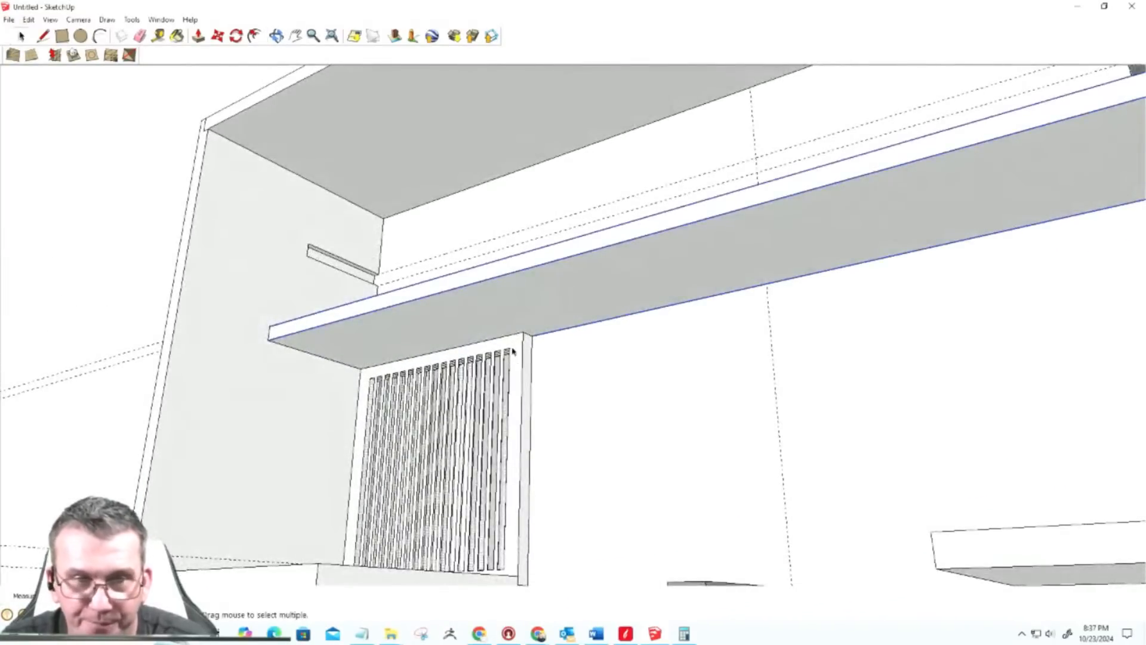
{"action": "scroll", "coordinate": [553, 322], "scroll_direction": "up", "scroll_amount": 2}
{"action": "right_click", "coordinate": [579, 259]}
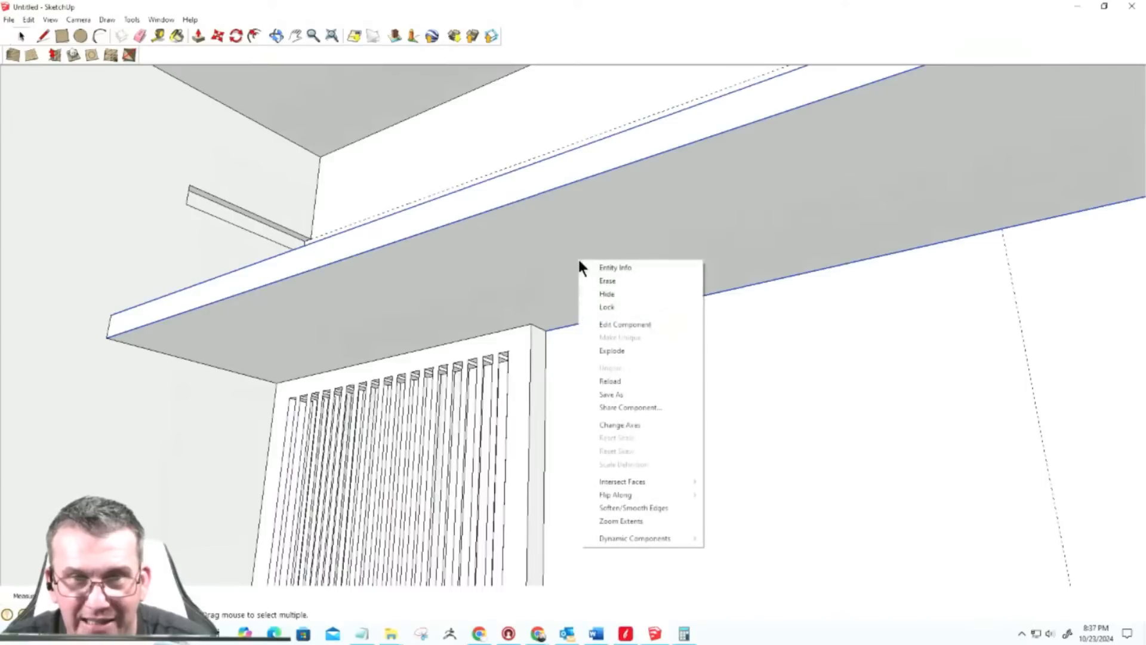
Step: Temporarily hide the lower shelf to look at the slatted panel and side slots behind it, and undo the hiding
{"action": "left_click", "coordinate": [592, 295]}
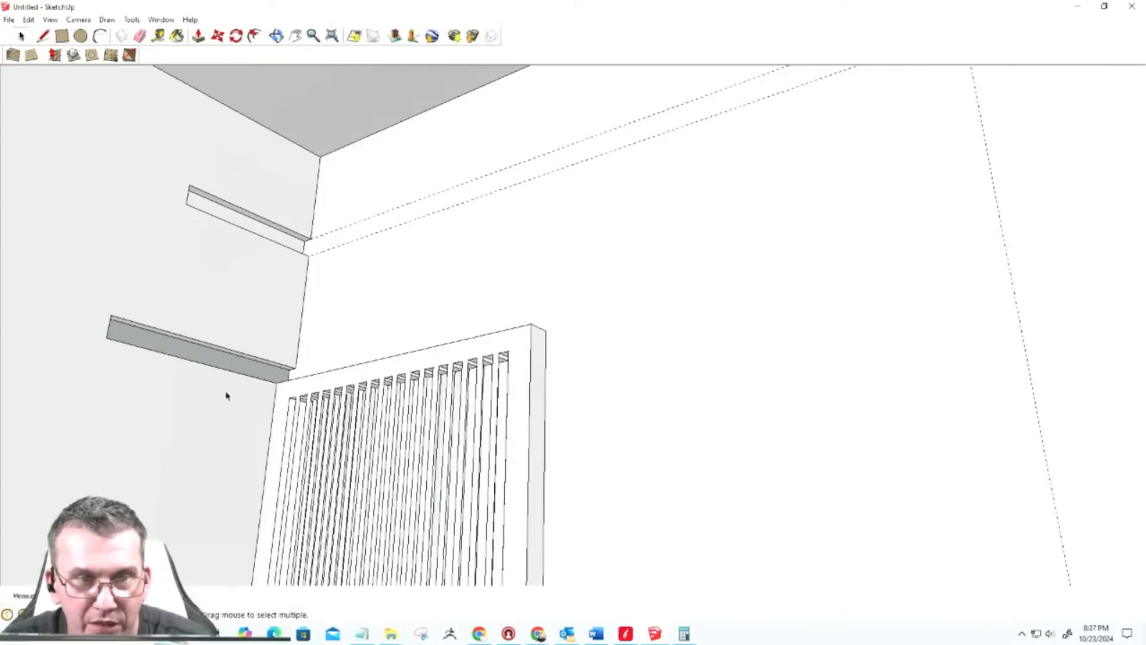
{"action": "middle_click_drag", "start_coordinate": [294, 388], "coordinate": [186, 494]}
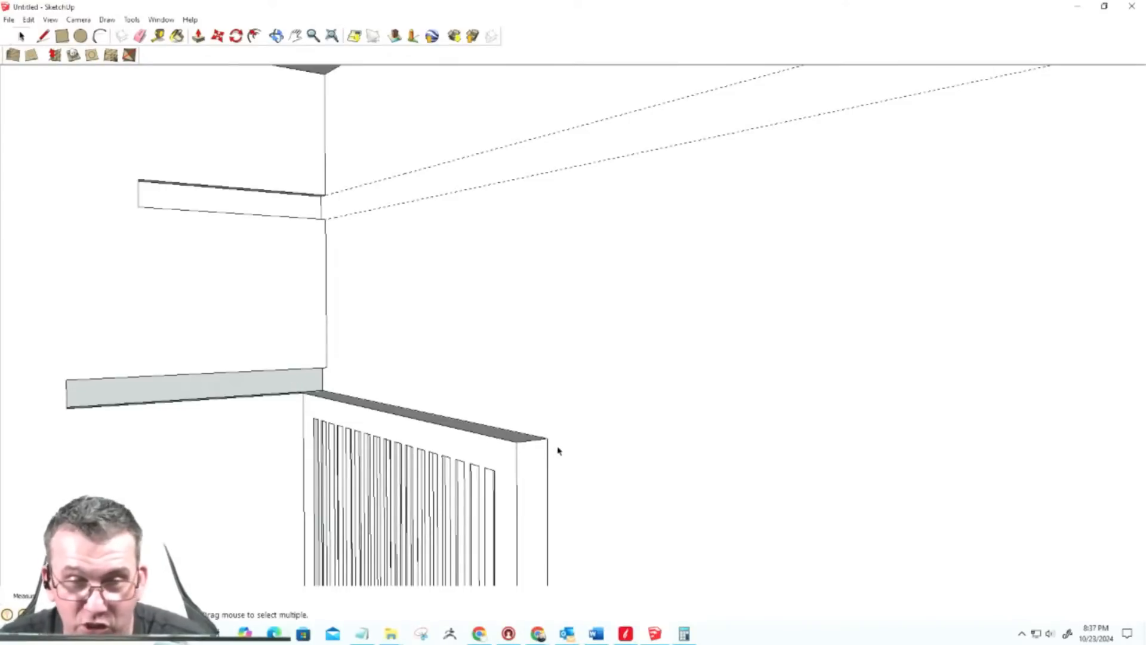
{"action": "left_click", "coordinate": [465, 419]}
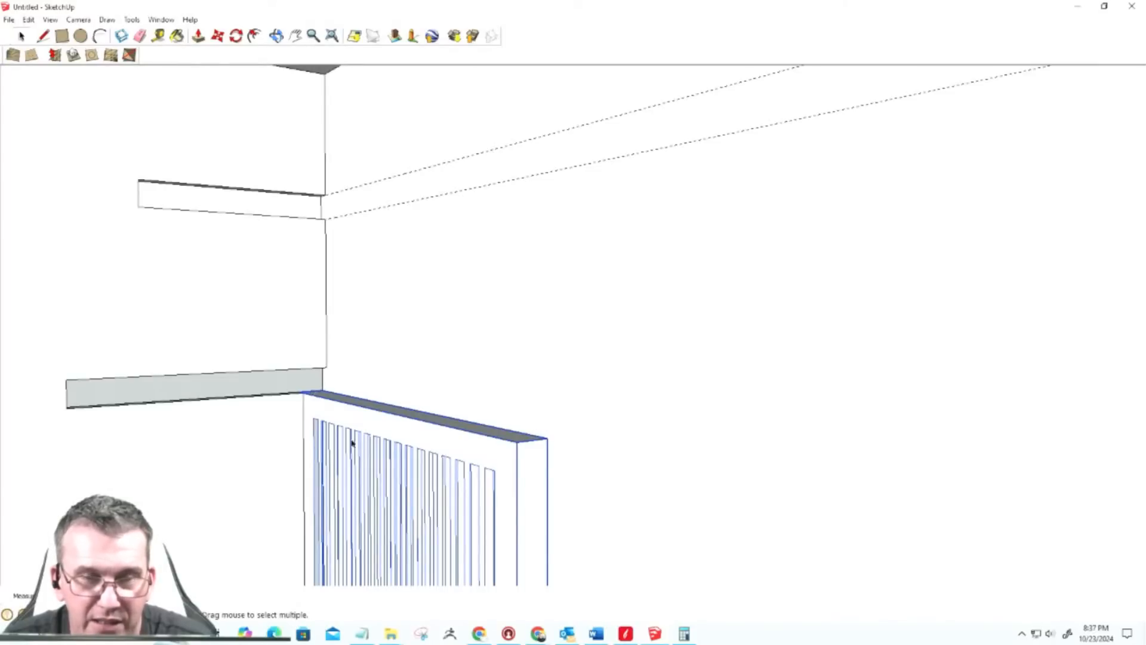
{"action": "scroll", "coordinate": [364, 469], "scroll_direction": "down", "scroll_amount": 3}
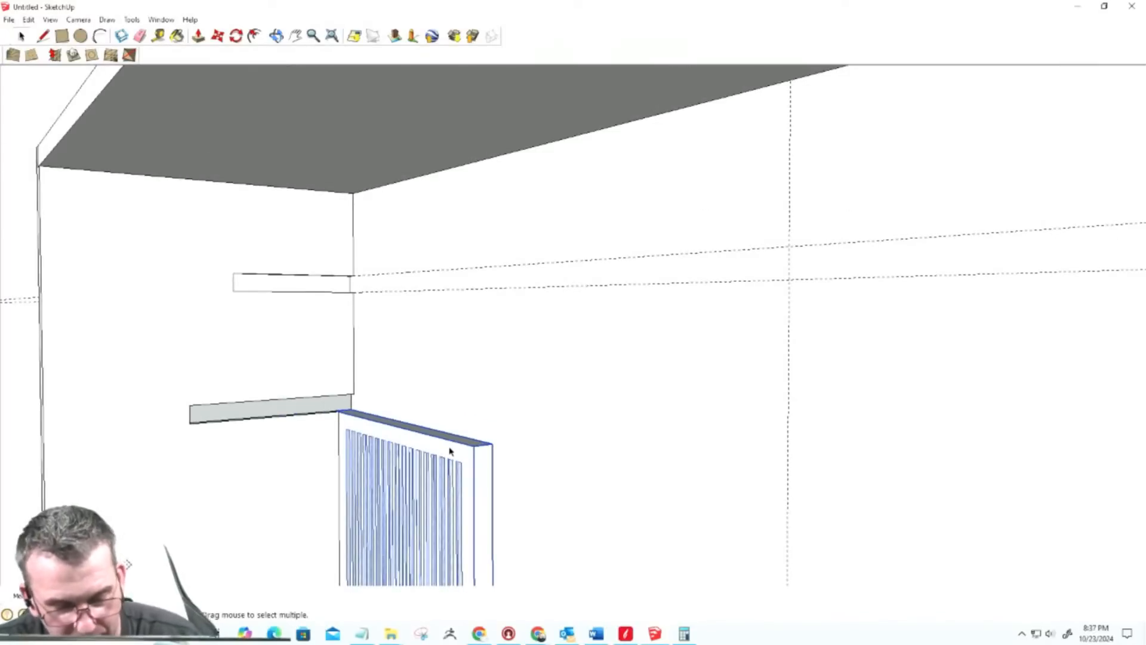
{"action": "key", "text": "ctrl+z"}
{"action": "scroll", "coordinate": [456, 448], "scroll_direction": "down", "scroll_amount": 5}
{"action": "middle_click_drag", "start_coordinate": [497, 404], "coordinate": [961, 478]}
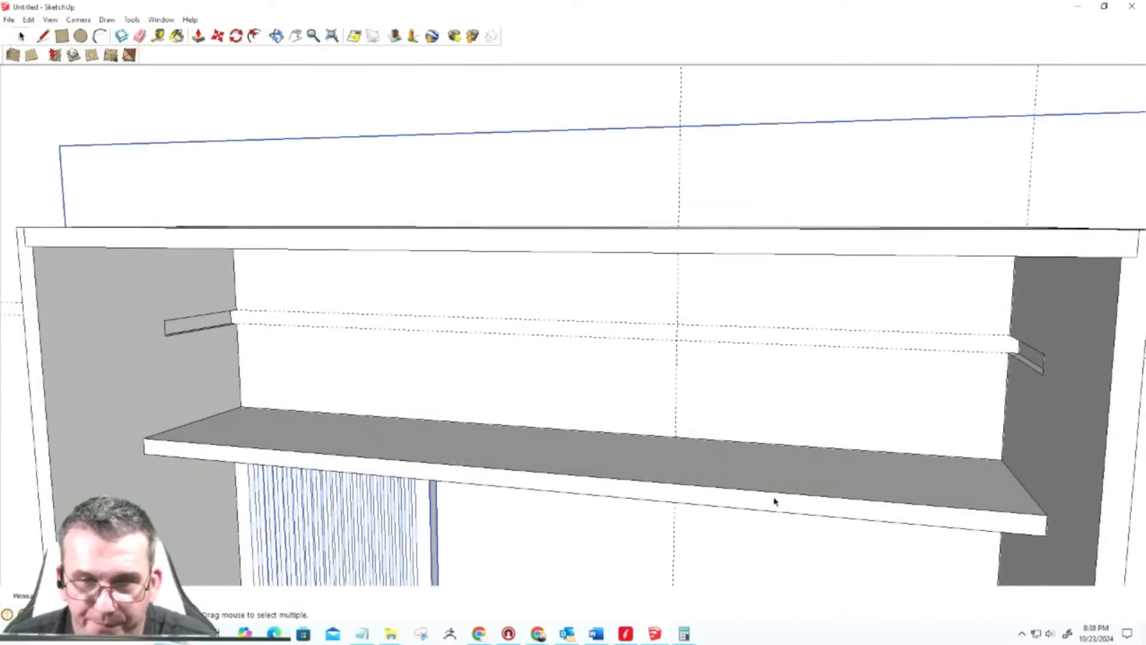
Step: Select the lower shelf and open it for editing, focusing on its back edge at the vertical centre guide
{"action": "left_click", "coordinate": [674, 488]}
{"action": "scroll", "coordinate": [644, 487], "scroll_direction": "down", "scroll_amount": 1}
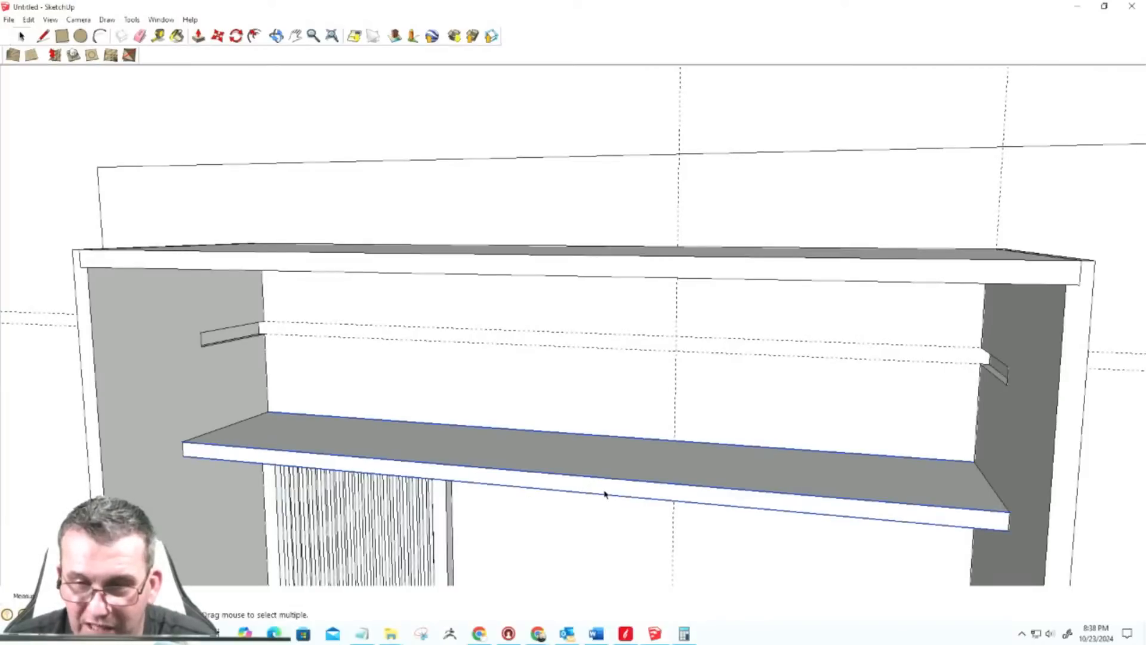
{"action": "scroll", "coordinate": [876, 395], "scroll_direction": "up", "scroll_amount": 1}
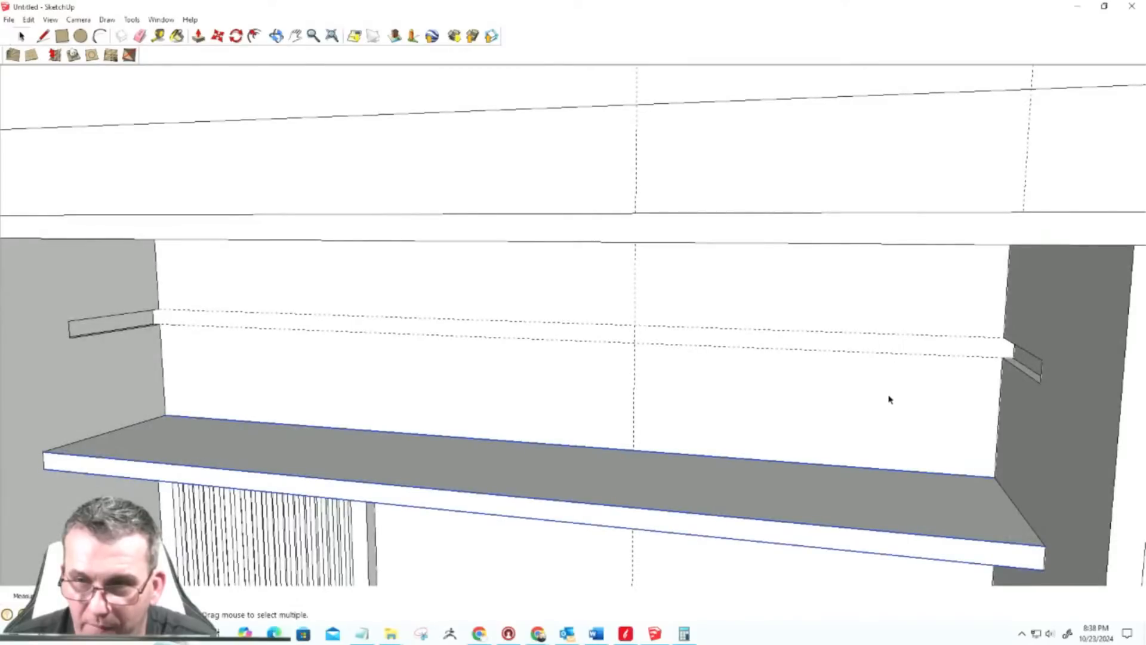
{"action": "scroll", "coordinate": [955, 412], "scroll_direction": "down", "scroll_amount": 3}
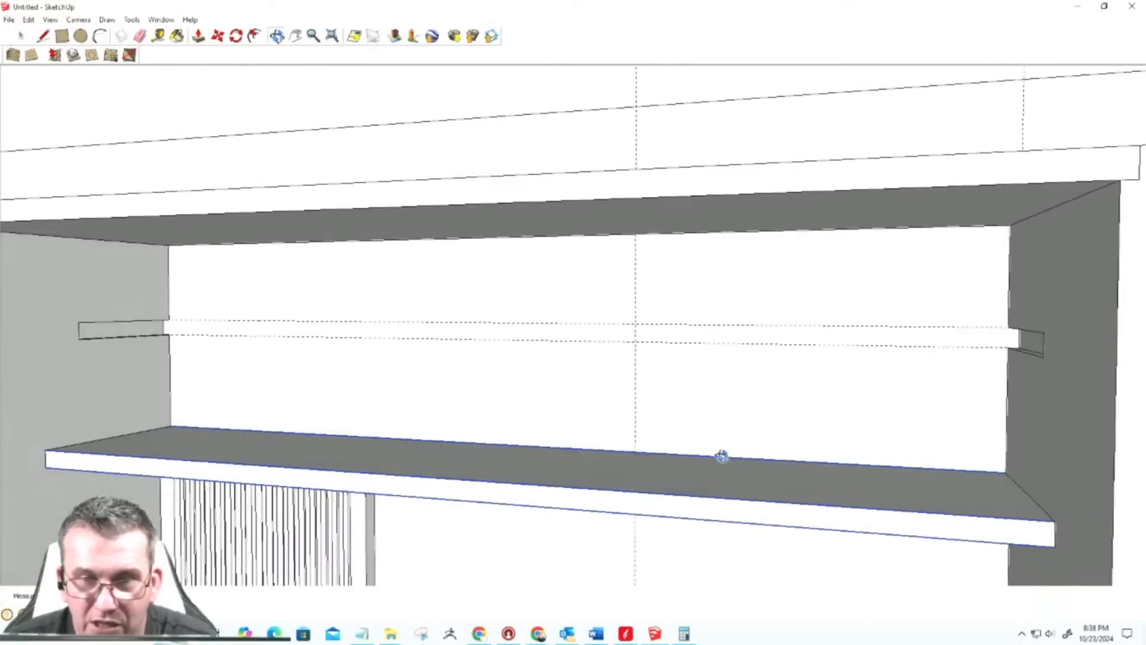
{"action": "scroll", "coordinate": [657, 480], "scroll_direction": "up", "scroll_amount": 3}
{"action": "scroll", "coordinate": [650, 466], "scroll_direction": "up", "scroll_amount": 4}
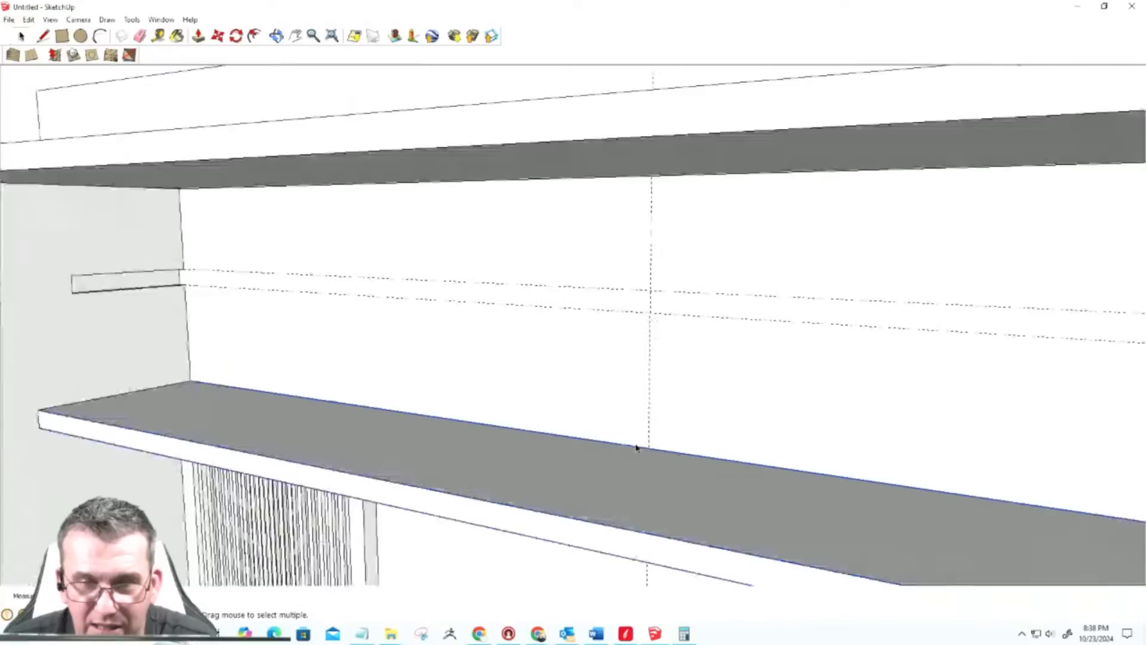
{"action": "scroll", "coordinate": [656, 466], "scroll_direction": "up", "scroll_amount": 3}
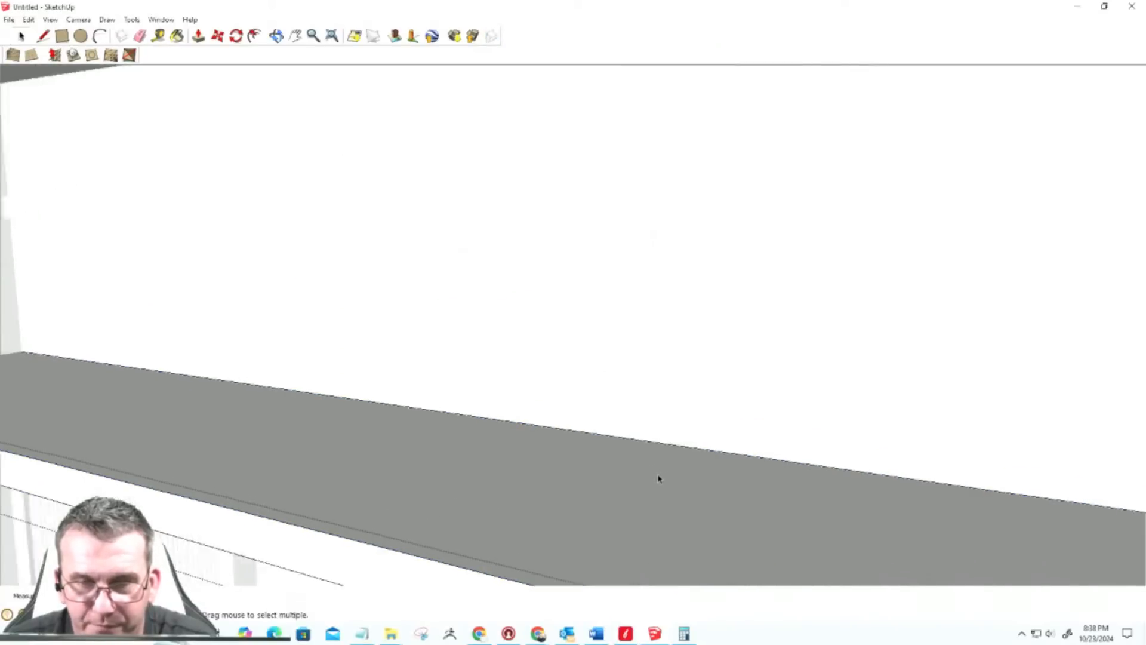
{"action": "key", "text": "r"}
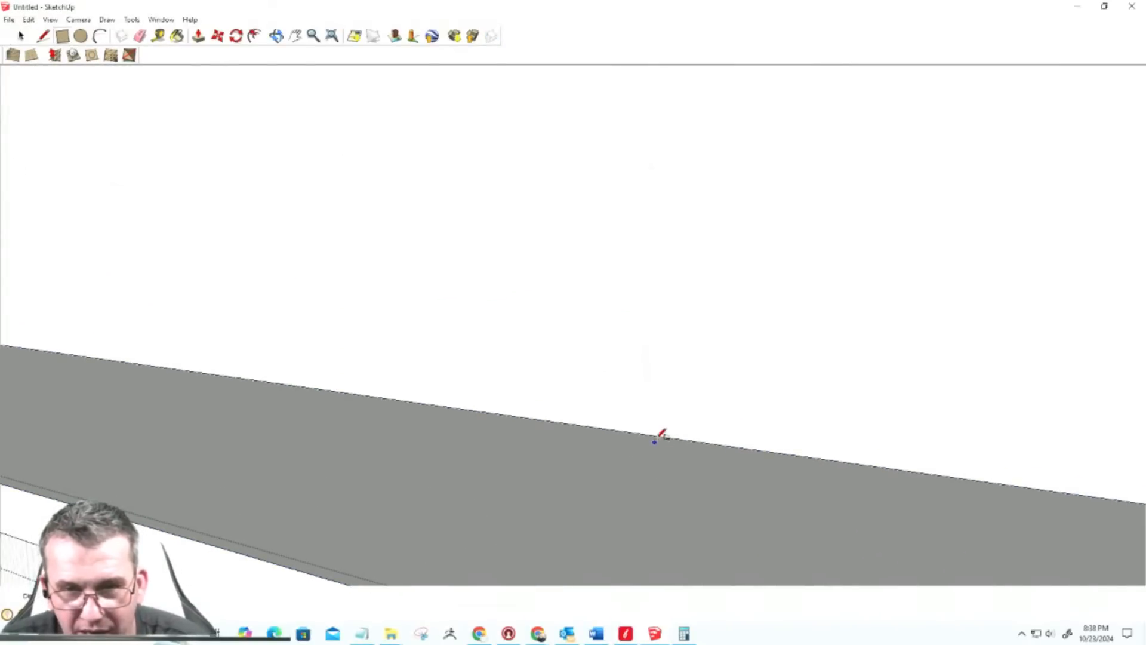
{"action": "left_click", "coordinate": [649, 435]}
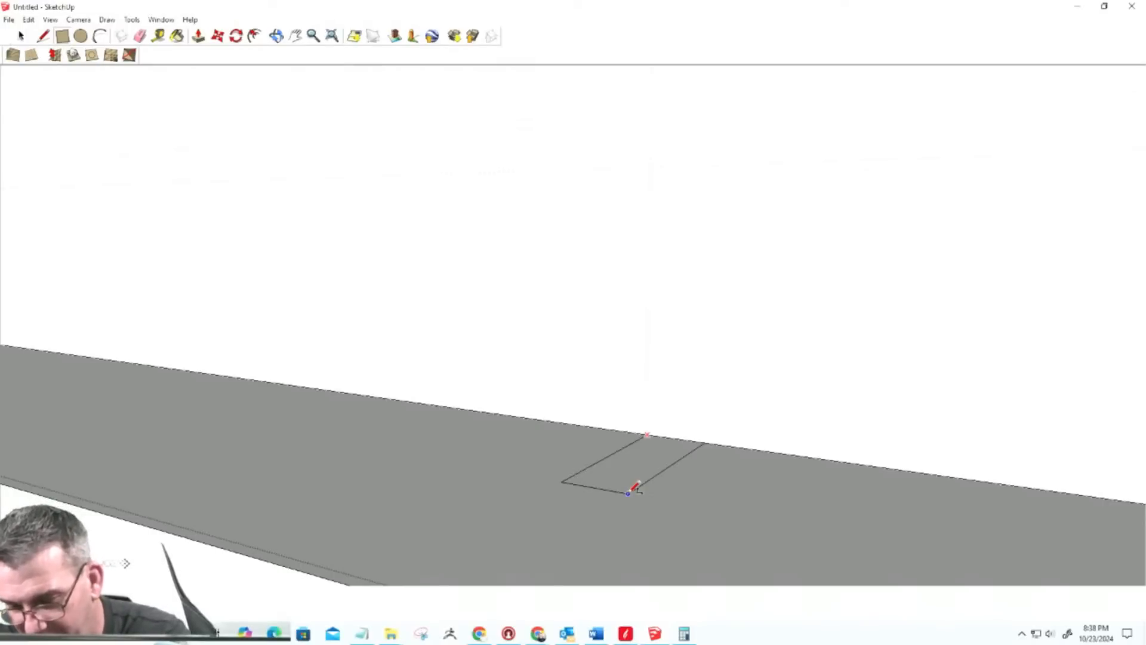
{"action": "key", "text": "Return"}
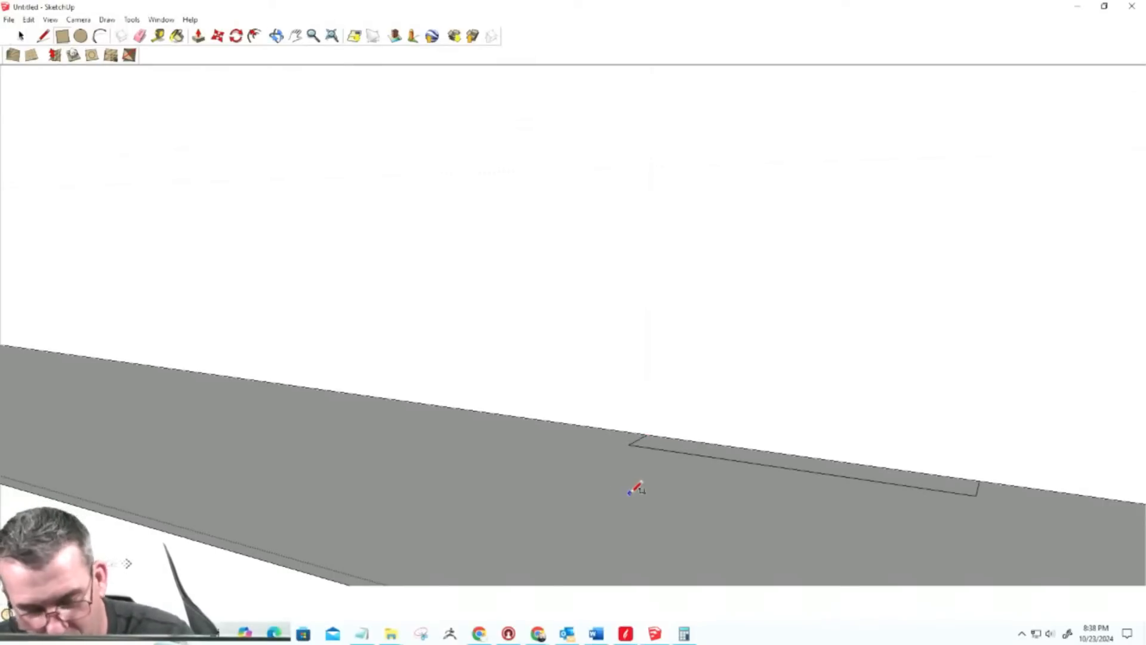
{"action": "key", "text": "ctrl+z"}
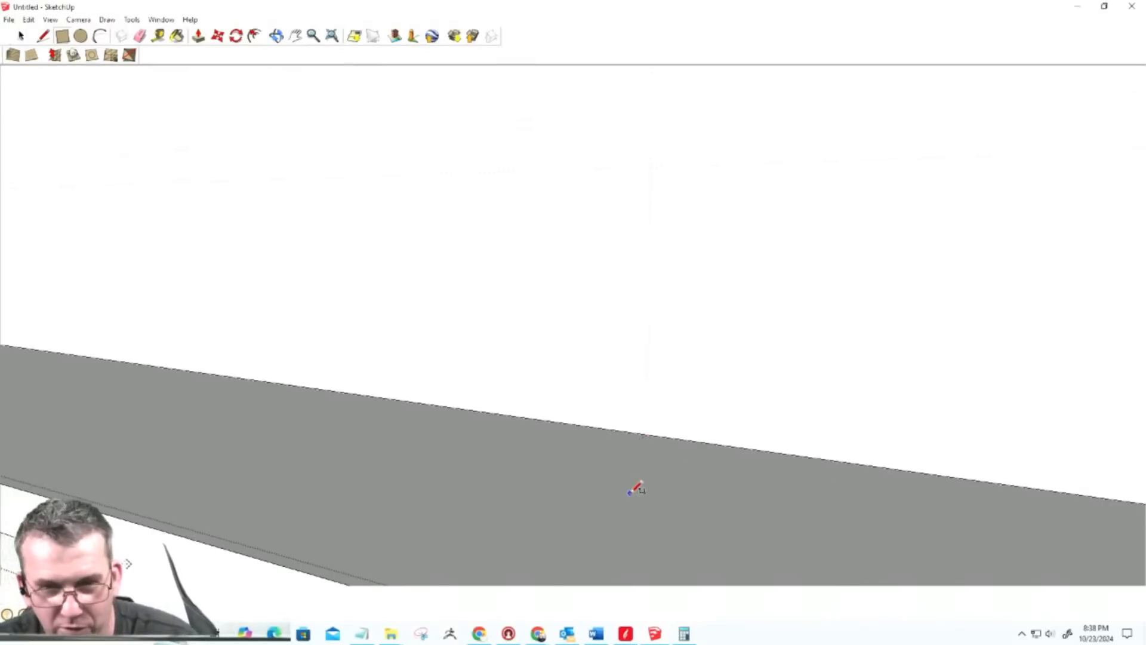
Step: Draw a narrow front-to-back rectangle at the shelf's back edge from the centre guide and push it down into a slot
{"action": "left_click", "coordinate": [648, 434]}
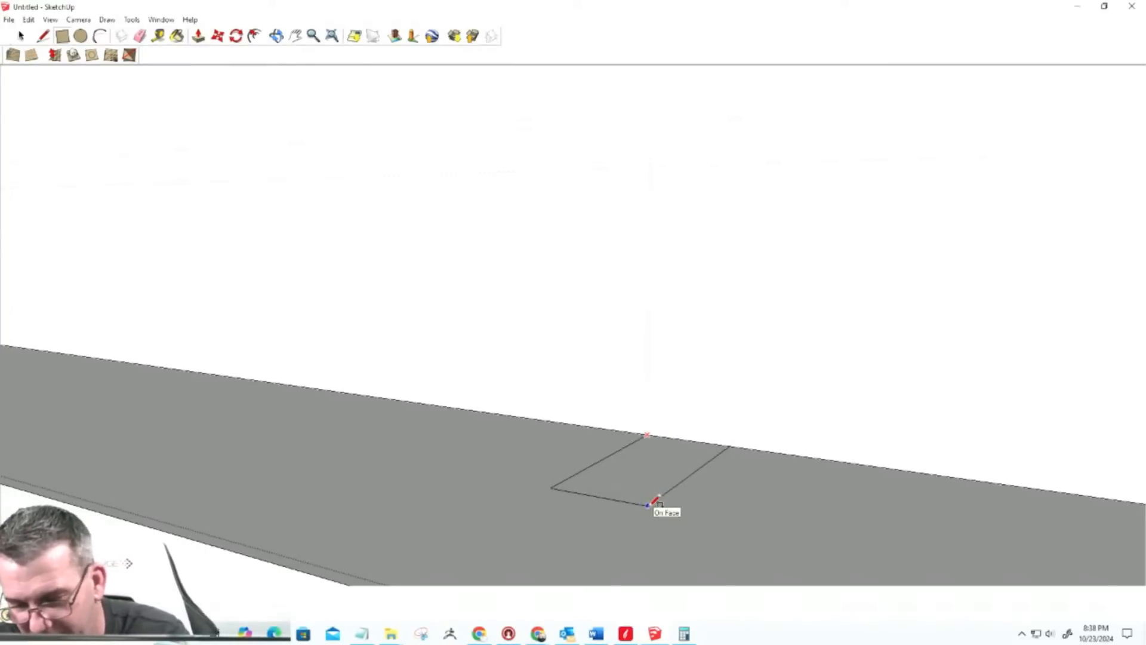
{"action": "key", "text": "Return"}
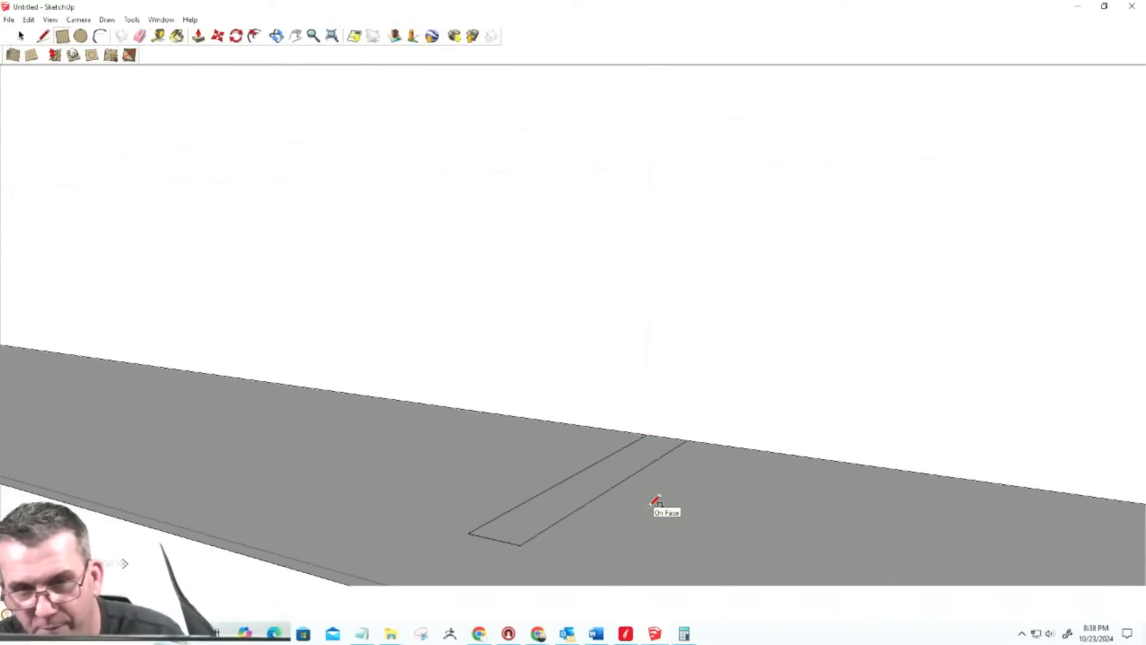
{"action": "key", "text": "p"}
{"action": "left_click", "coordinate": [595, 487]}
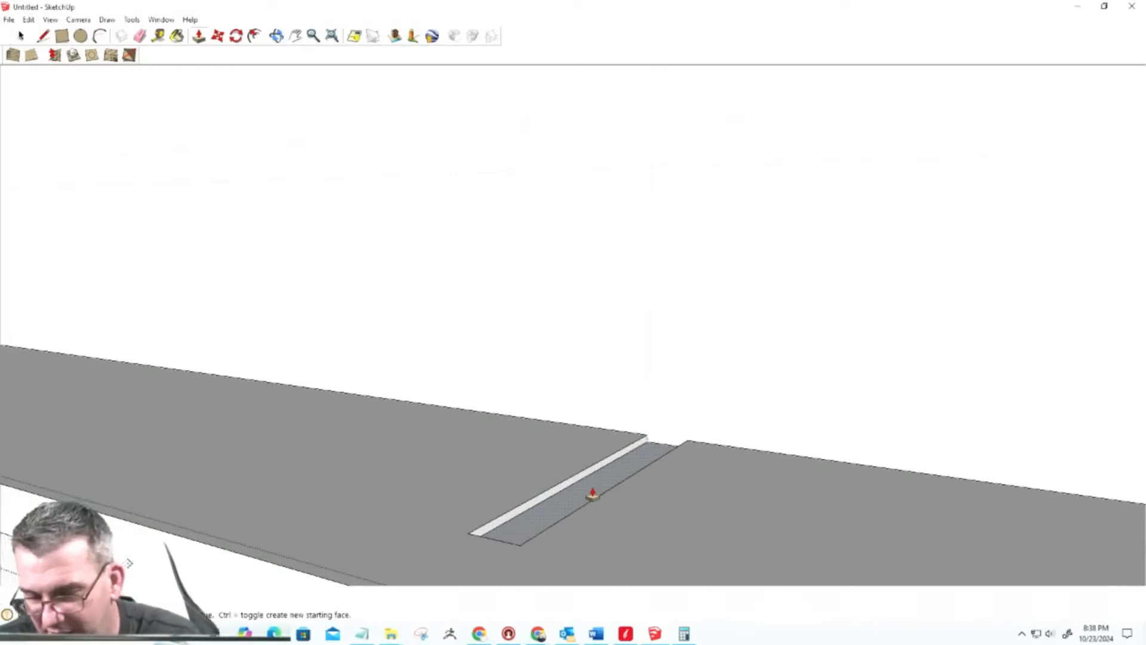
{"action": "left_click", "coordinate": [593, 495]}
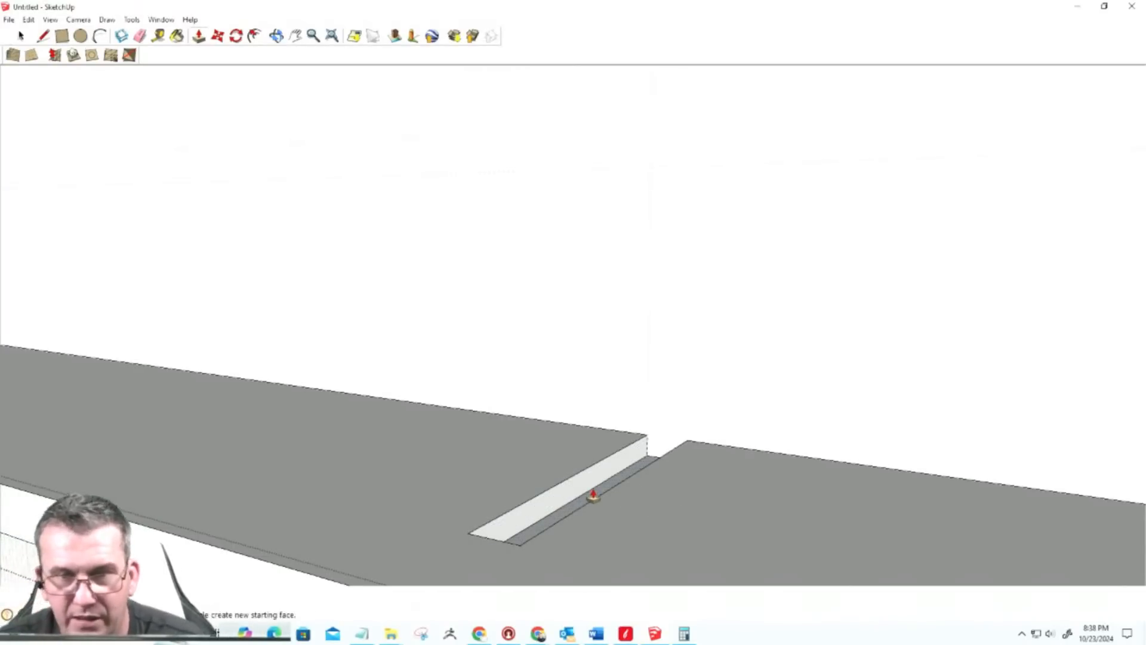
{"action": "scroll", "coordinate": [594, 498], "scroll_direction": "down", "scroll_amount": 3}
{"action": "middle_click_drag", "start_coordinate": [594, 498], "coordinate": [592, 459]}
{"action": "key", "text": "space"}
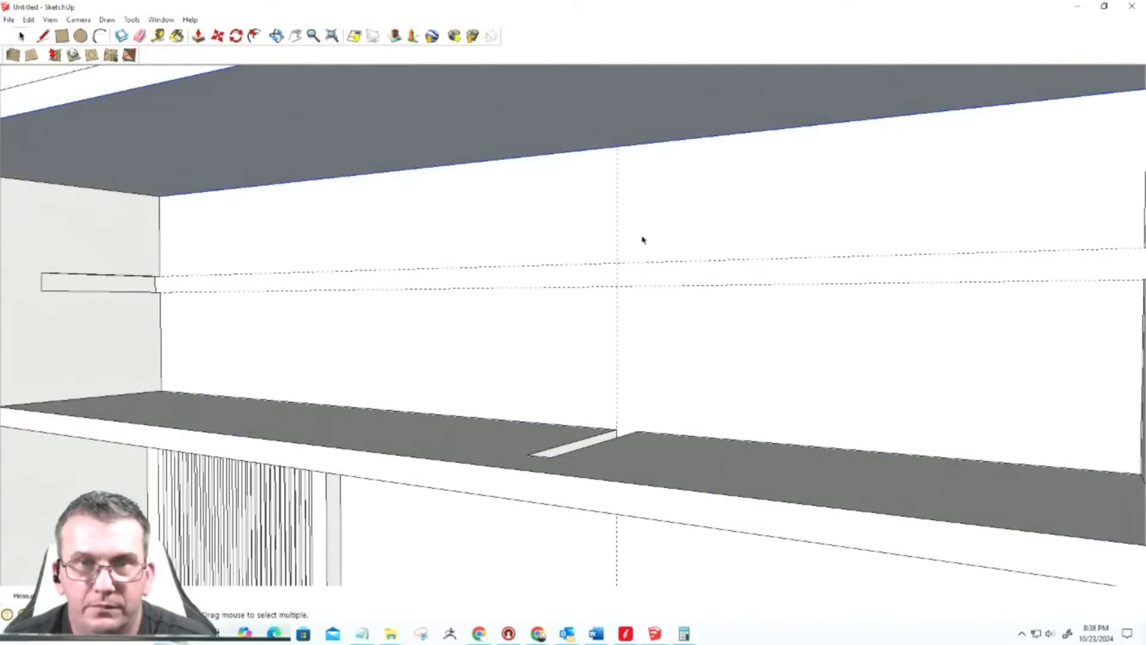
Step: Draw a matching narrow rectangle on the underside of the cabinet top, starting where the centre guide meets its back edge
{"action": "scroll", "coordinate": [623, 340], "scroll_direction": "down", "scroll_amount": 3}
{"action": "scroll", "coordinate": [614, 299], "scroll_direction": "up", "scroll_amount": 6}
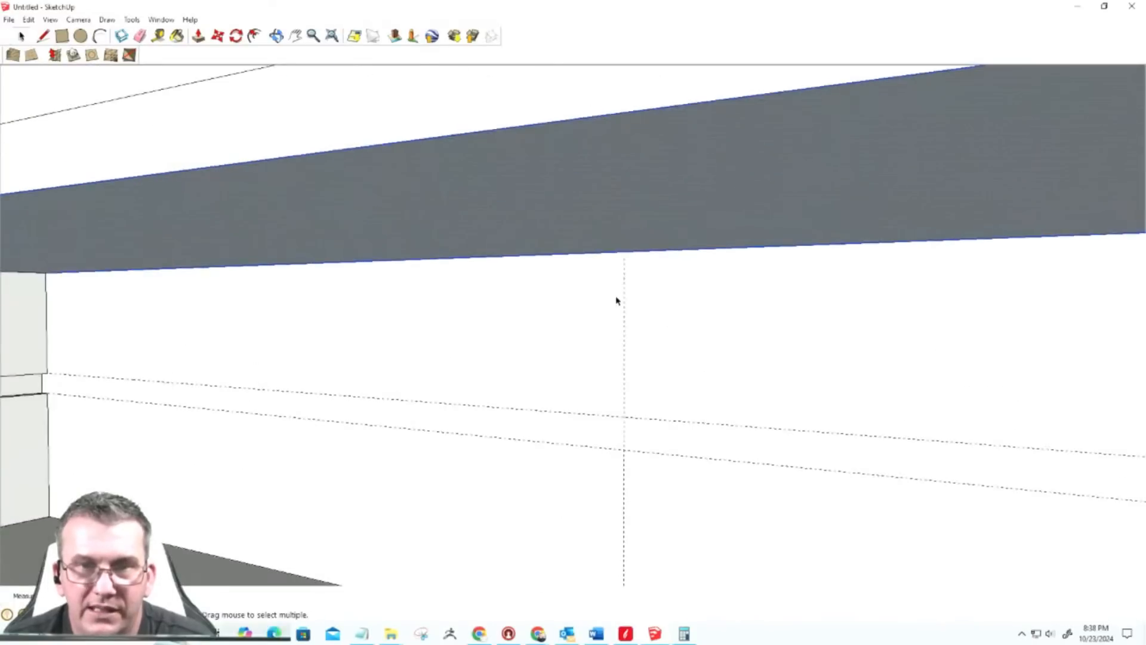
{"action": "key", "text": "r"}
{"action": "left_click", "coordinate": [625, 241]}
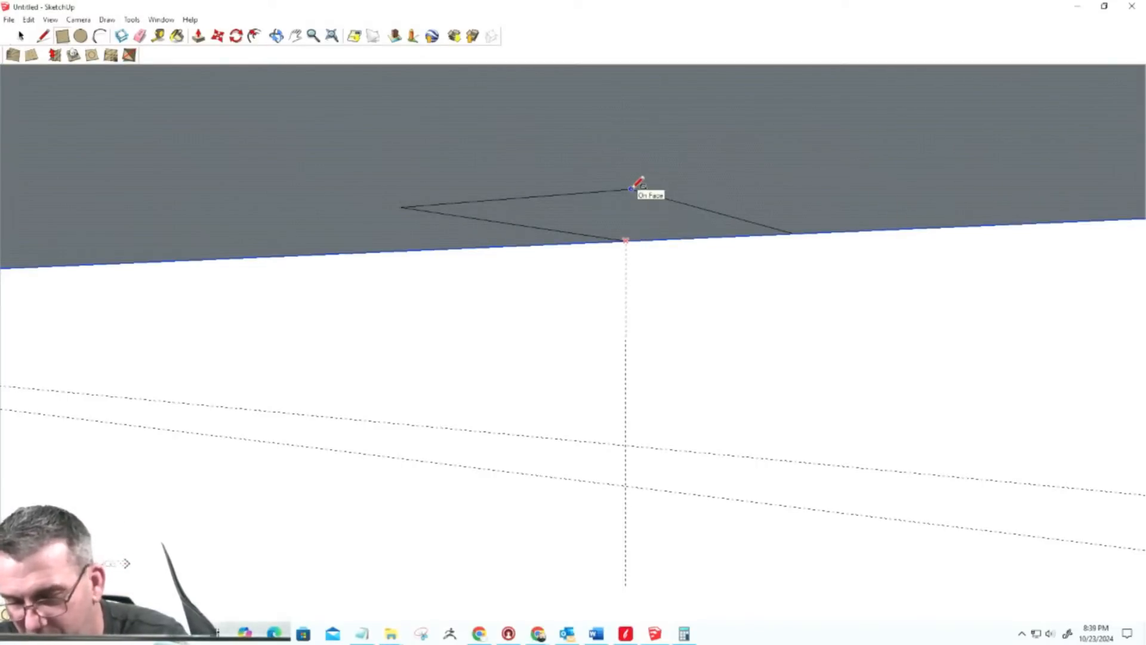
{"action": "key", "text": "Return"}
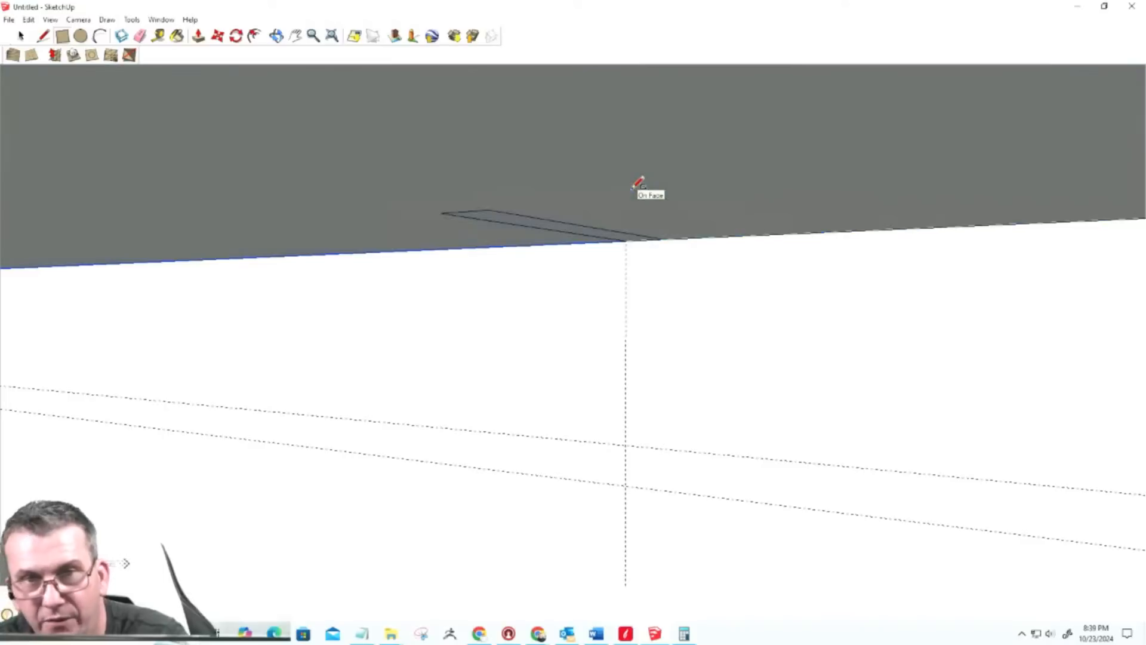
Step: Push the rectangle up into the underside of the cabinet top to cut a recessed slot
{"action": "scroll", "coordinate": [584, 233], "scroll_direction": "up", "scroll_amount": 2}
{"action": "key", "text": "p"}
{"action": "left_click", "coordinate": [581, 225]}
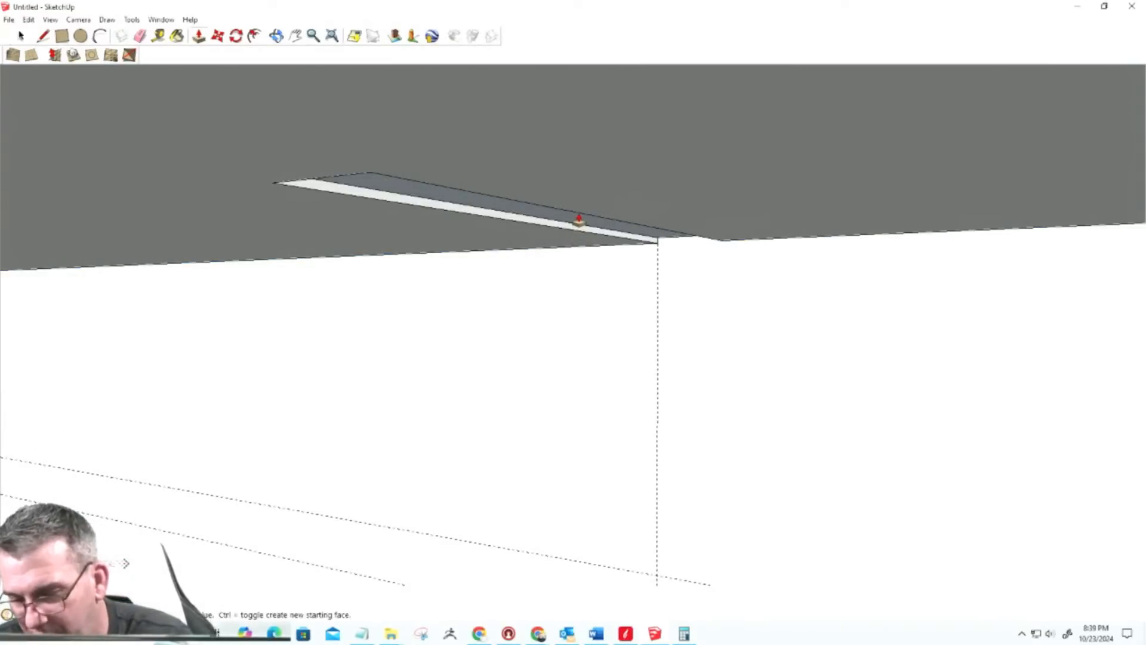
{"action": "key", "text": "Return"}
{"action": "middle_click_drag", "start_coordinate": [589, 294], "coordinate": [637, 230]}
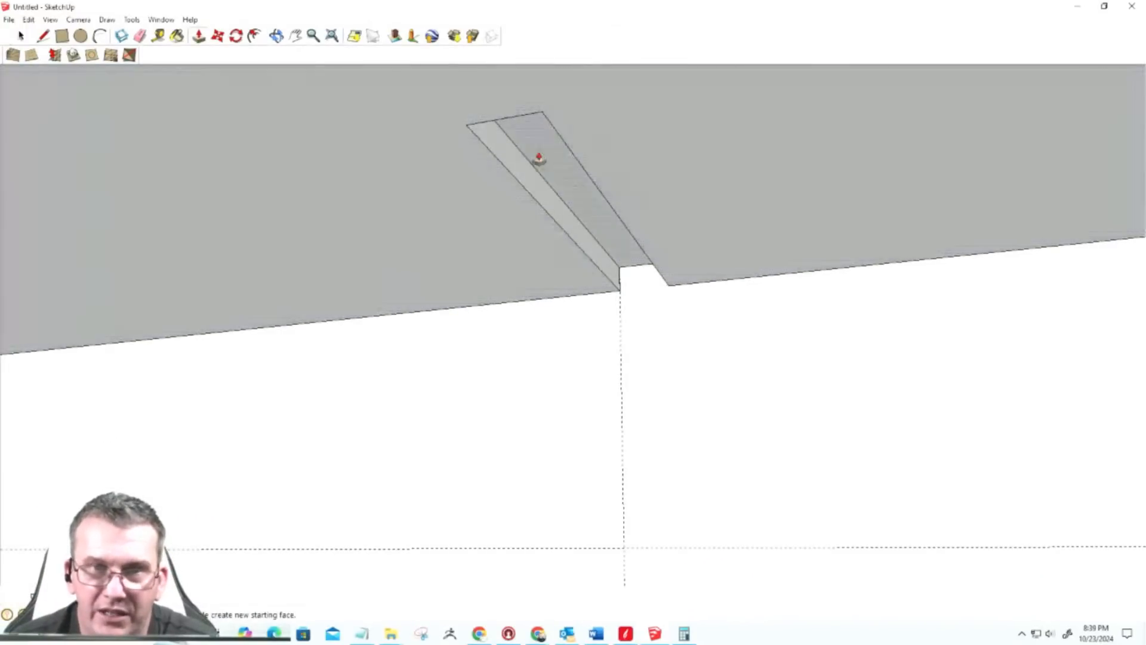
Step: Measure the vertical distance between the slot in the cabinet top and the slot in the lower shelf
{"action": "scroll", "coordinate": [621, 271], "scroll_direction": "down", "scroll_amount": 6}
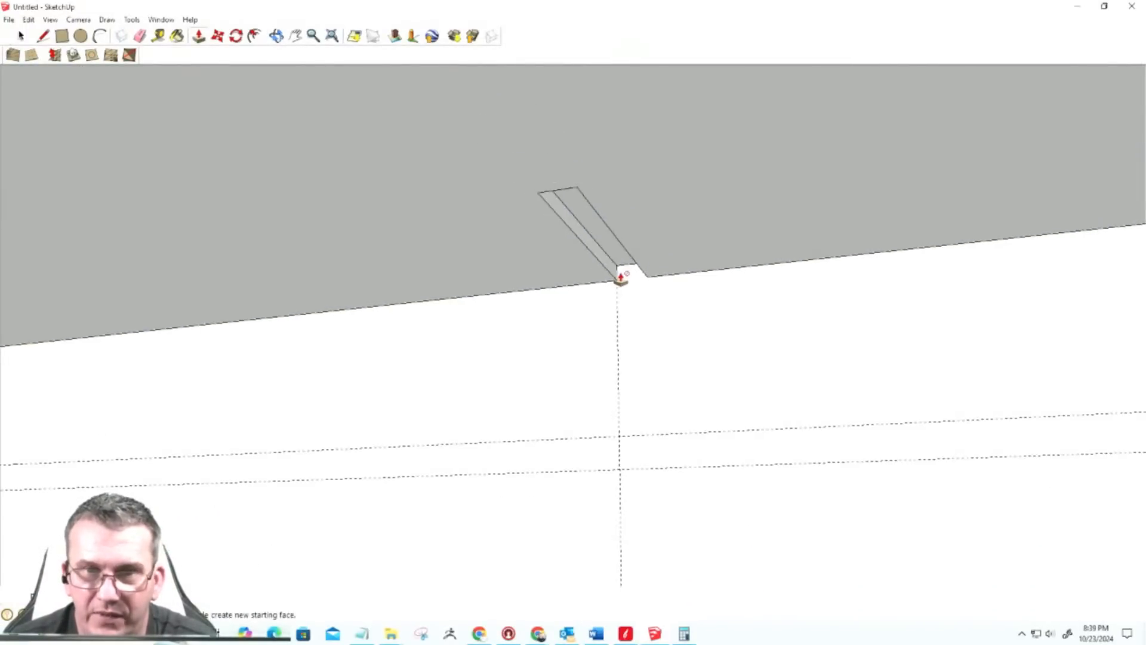
{"action": "scroll", "coordinate": [624, 285], "scroll_direction": "down", "scroll_amount": 4}
{"action": "middle_click_drag", "start_coordinate": [617, 294], "coordinate": [679, 302]}
{"action": "scroll", "coordinate": [642, 295], "scroll_direction": "up", "scroll_amount": 5}
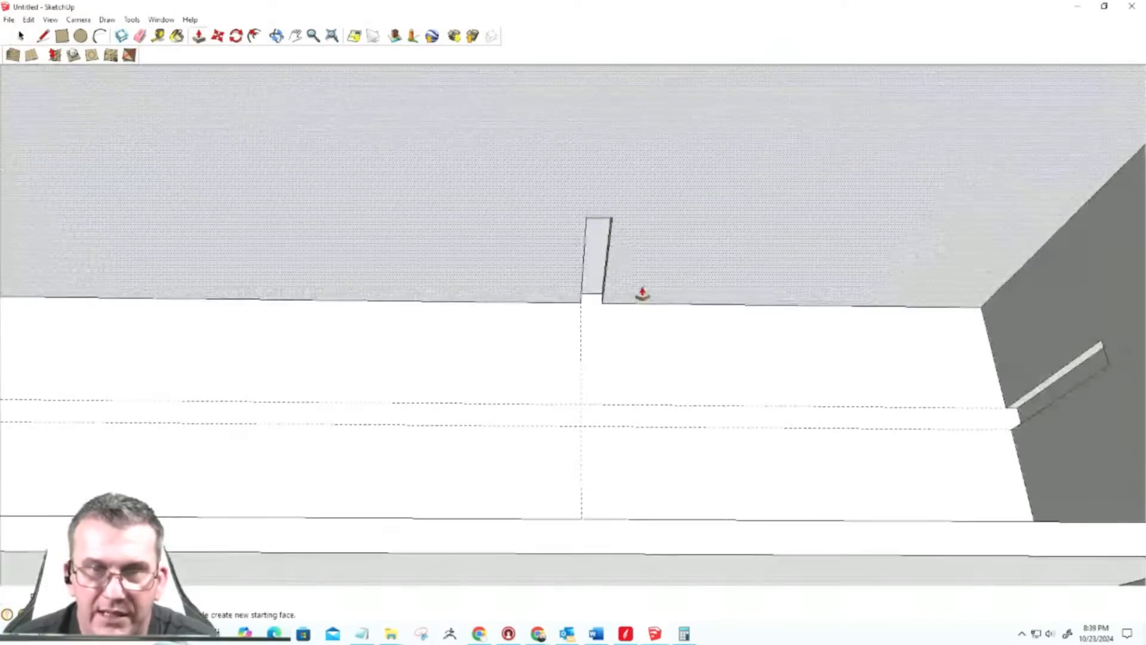
{"action": "key", "text": "t"}
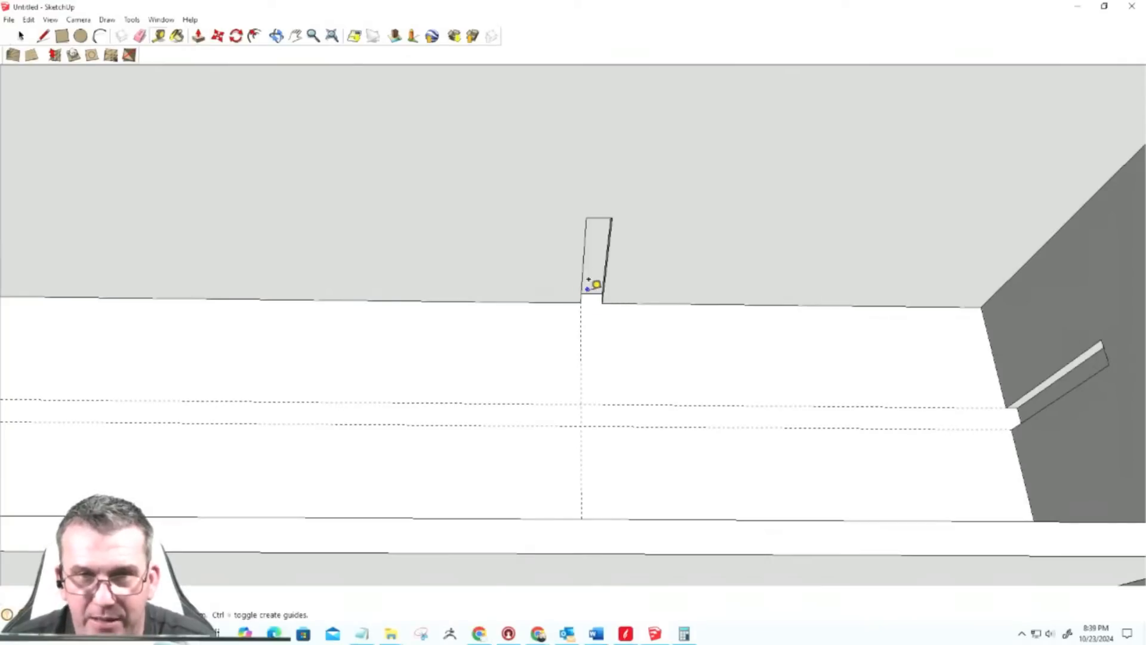
{"action": "left_click", "coordinate": [591, 293]}
{"action": "scroll", "coordinate": [591, 382], "scroll_direction": "down", "scroll_amount": 2}
{"action": "middle_click_drag", "start_coordinate": [590, 390], "coordinate": [577, 505]}
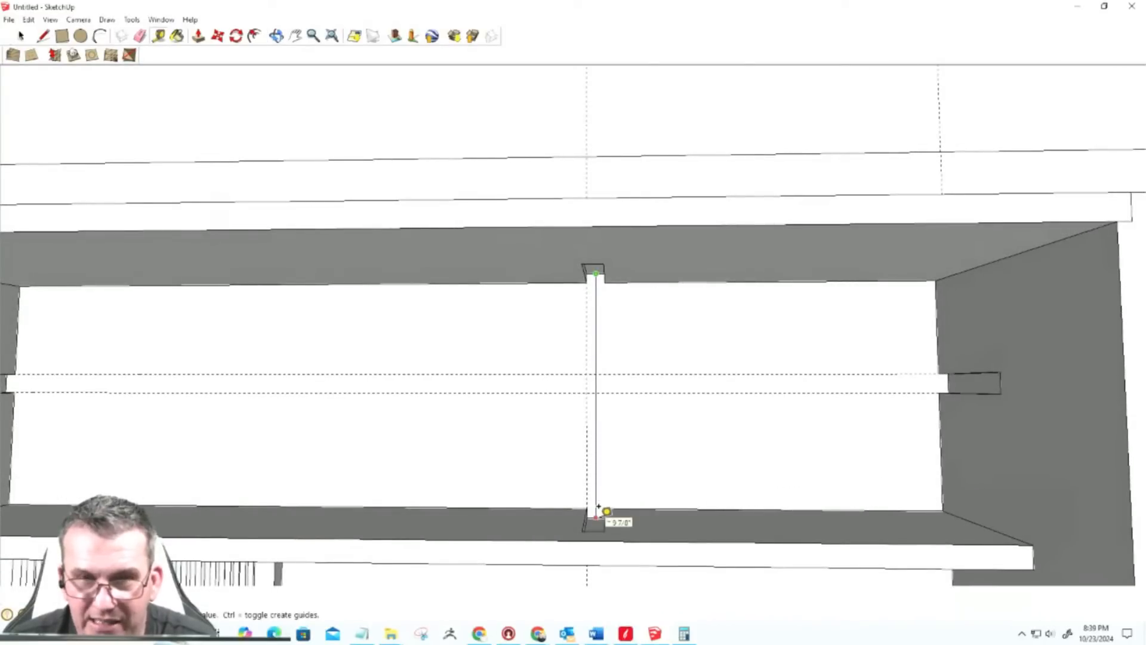
{"action": "left_click", "coordinate": [597, 514]}
{"action": "middle_click_drag", "start_coordinate": [596, 517], "coordinate": [591, 377]}
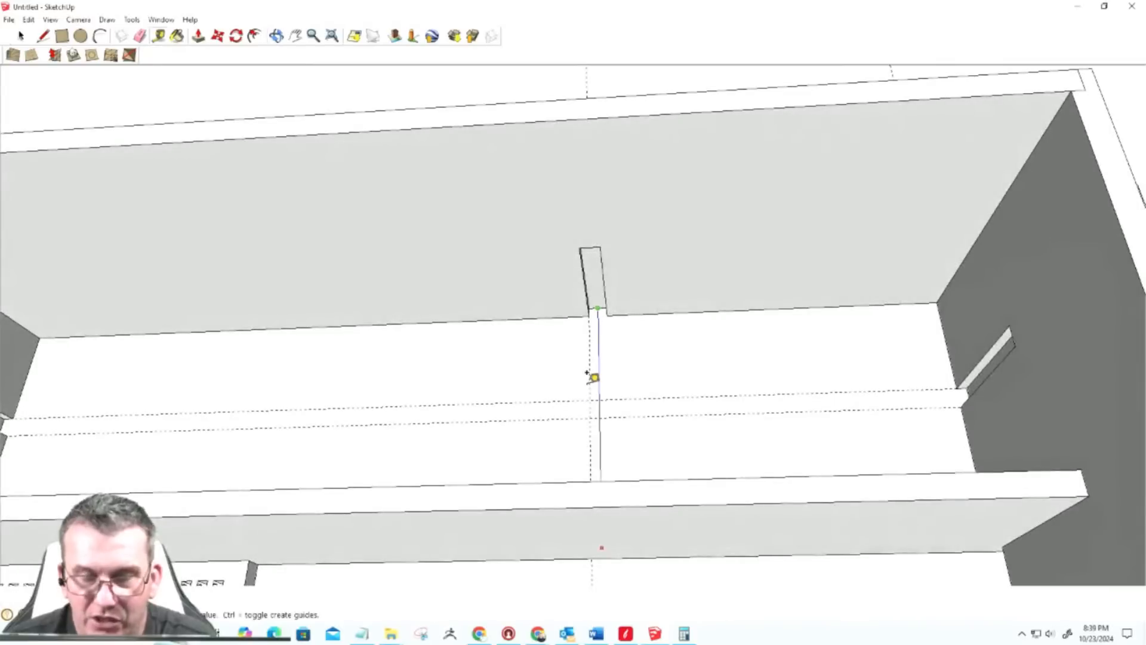
{"action": "key", "text": "space"}
Step: Draw a narrow rectangle on the floor of the lower shelf's centre slot, starting from the slot's back corner at the centre guide
{"action": "scroll", "coordinate": [604, 281], "scroll_direction": "up", "scroll_amount": 2}
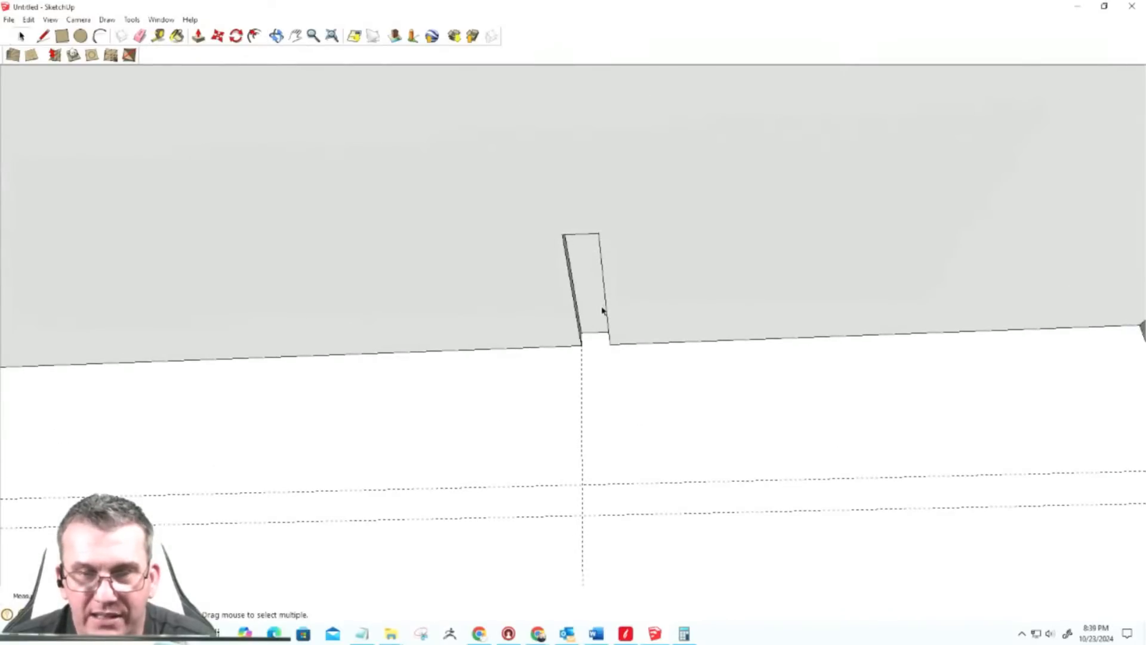
{"action": "scroll", "coordinate": [588, 537], "scroll_direction": "down", "scroll_amount": 6}
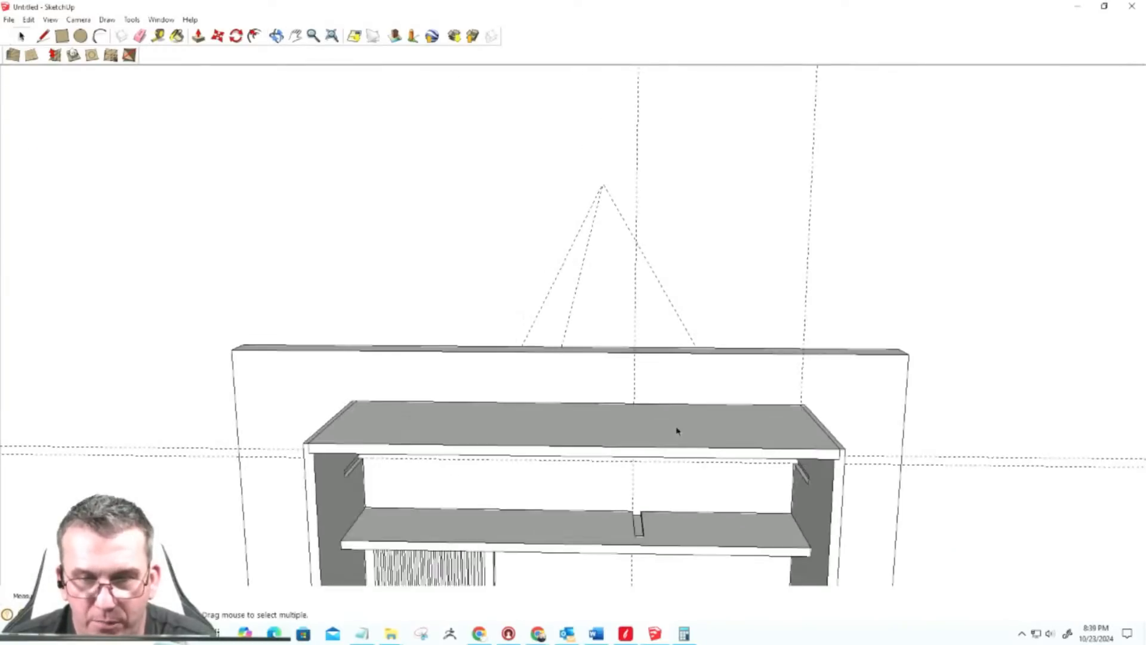
{"action": "scroll", "coordinate": [619, 549], "scroll_direction": "up", "scroll_amount": 1}
{"action": "scroll", "coordinate": [619, 549], "scroll_direction": "up", "scroll_amount": 5}
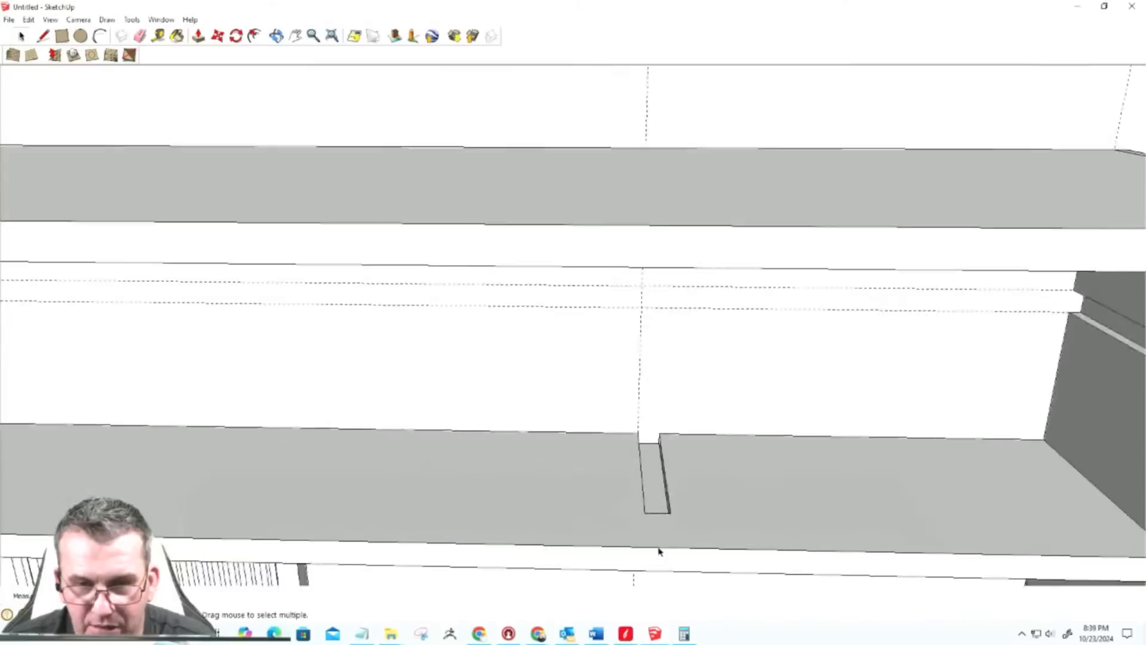
{"action": "middle_click_drag", "start_coordinate": [670, 474], "coordinate": [670, 532]}
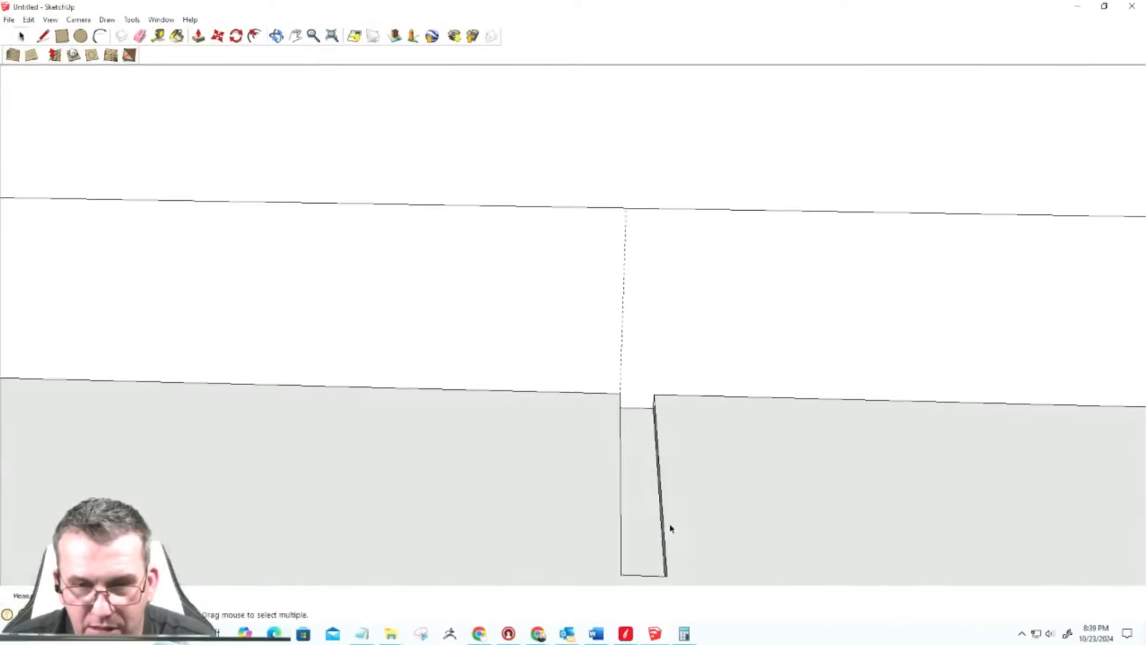
{"action": "middle_click_drag", "start_coordinate": [669, 493], "coordinate": [655, 580]}
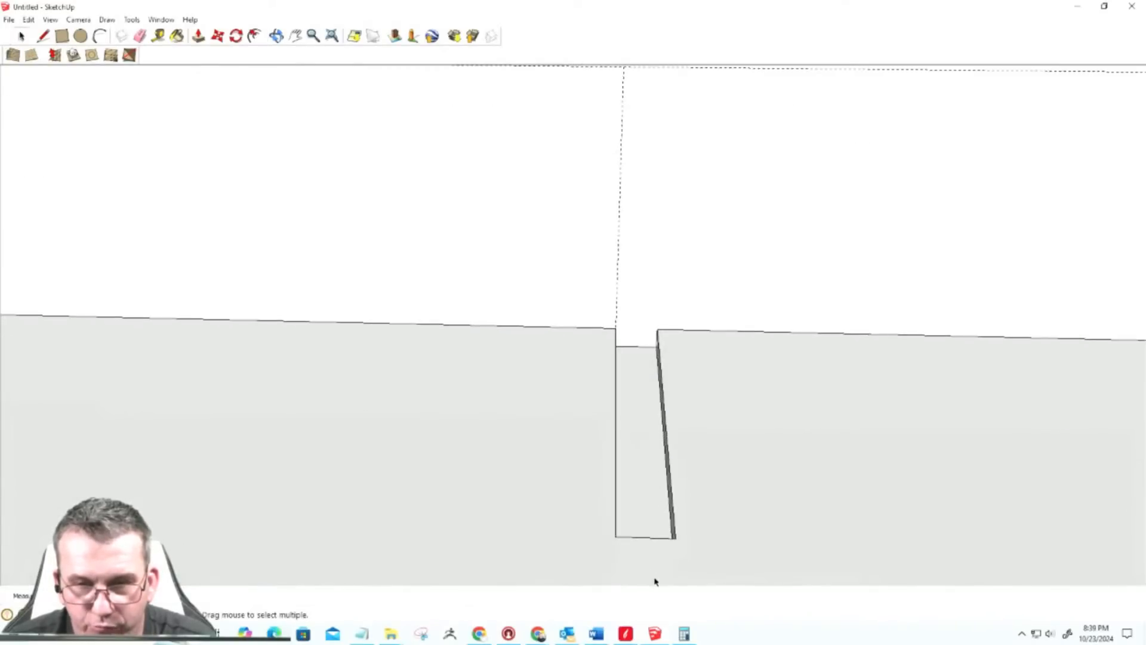
{"action": "scroll", "coordinate": [629, 517], "scroll_direction": "down", "scroll_amount": 1}
{"action": "left_click", "coordinate": [58, 35]}
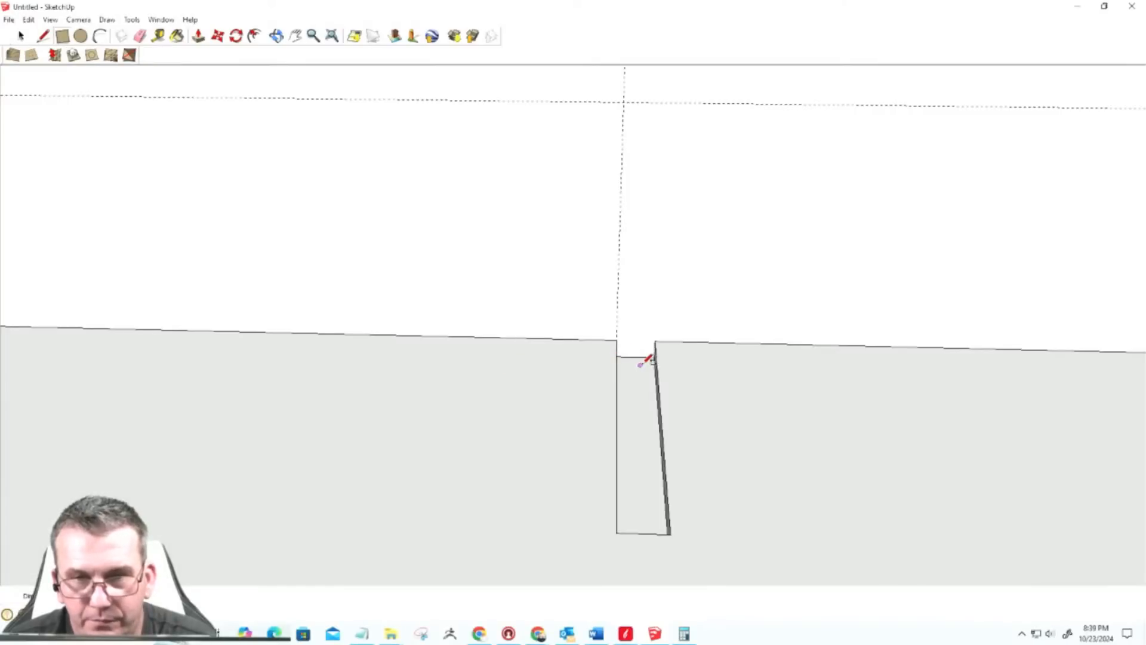
{"action": "mouse_move", "coordinate": [624, 355]}
{"action": "middle_mouse_down"}
{"action": "mouse_move", "coordinate": [581, 371]}
{"action": "mouse_move", "coordinate": [583, 358]}
{"action": "middle_mouse_up"}
{"action": "left_click", "coordinate": [609, 360]}
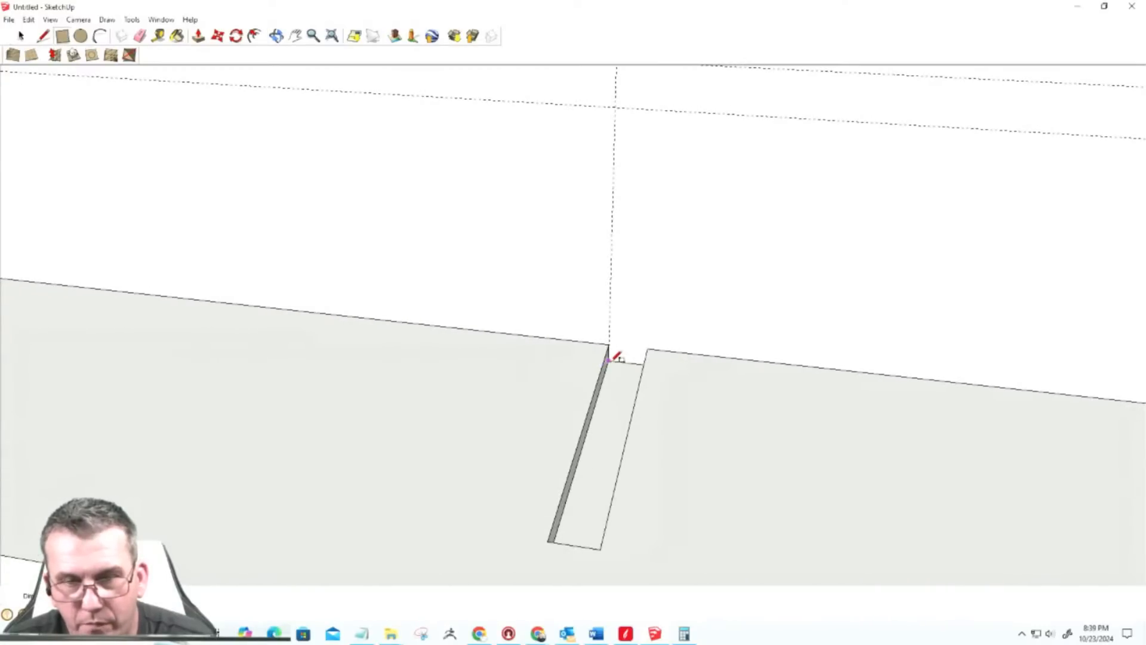
{"action": "left_click", "coordinate": [601, 546]}
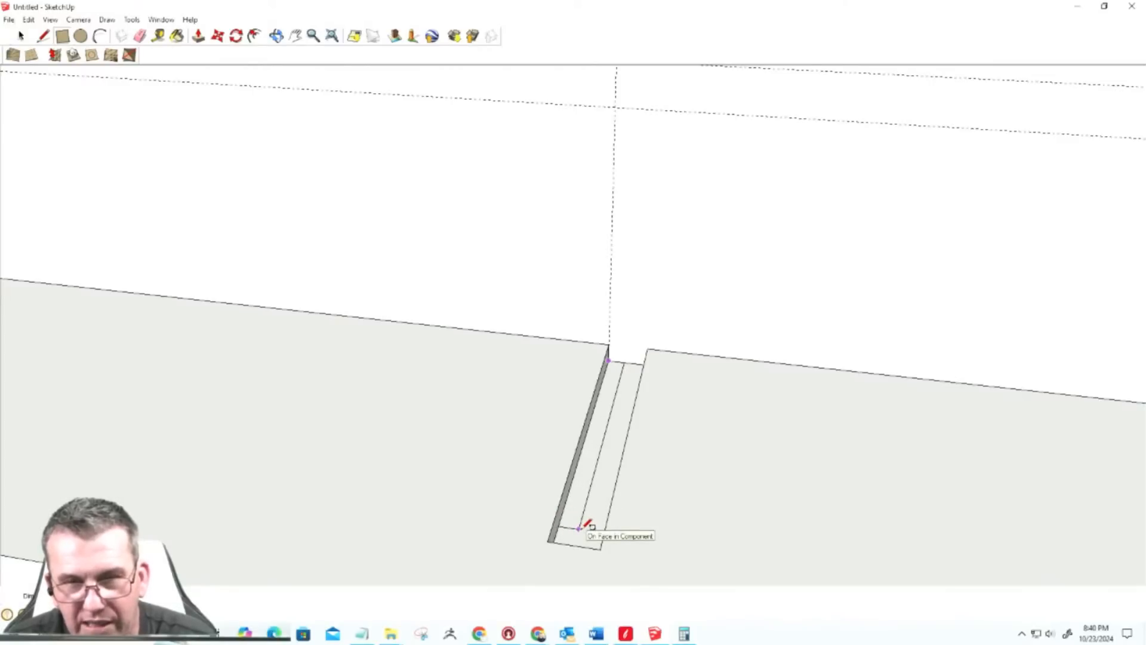
{"action": "left_click", "coordinate": [579, 529]}
{"action": "middle_click_drag", "start_coordinate": [590, 527], "coordinate": [415, 507]}
{"action": "key", "text": "r"}
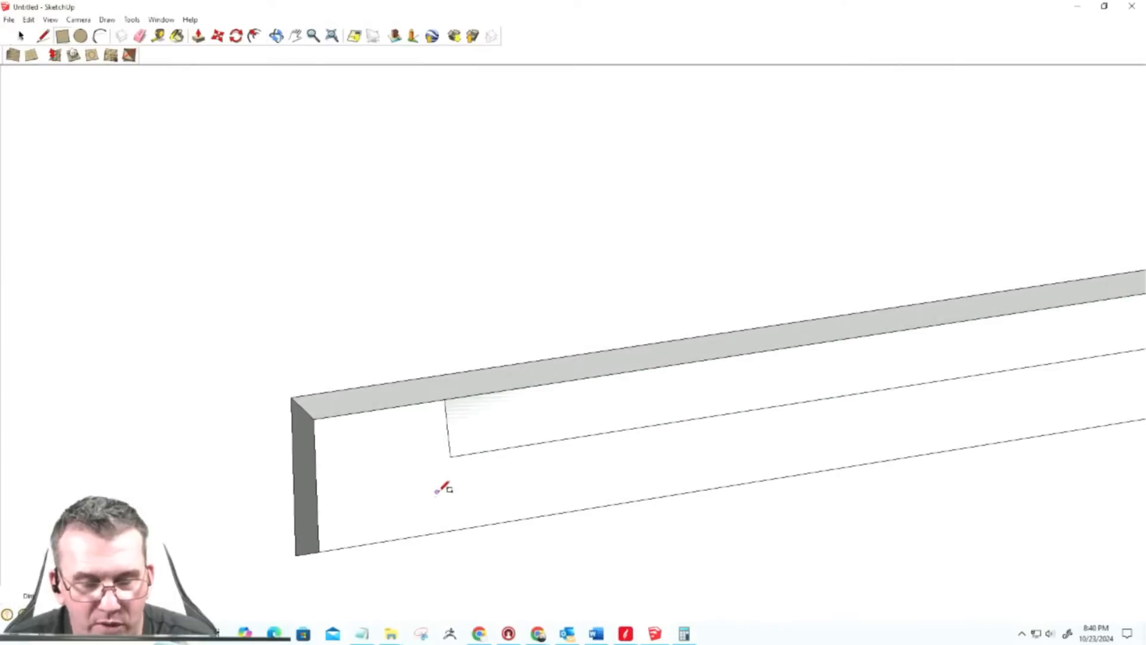
Step: Move the rectangle's short front edge to the front end of the shelf slot
{"action": "scroll", "coordinate": [444, 480], "scroll_direction": "up", "scroll_amount": 2}
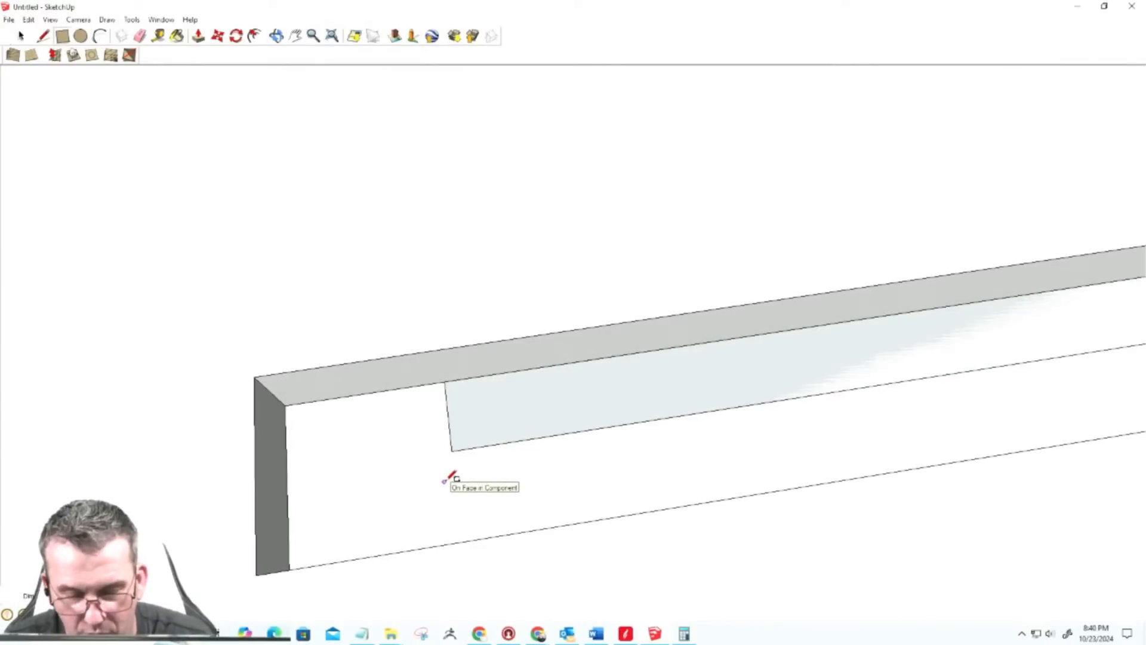
{"action": "key", "text": "space"}
{"action": "left_click", "coordinate": [448, 422]}
{"action": "key", "text": "m"}
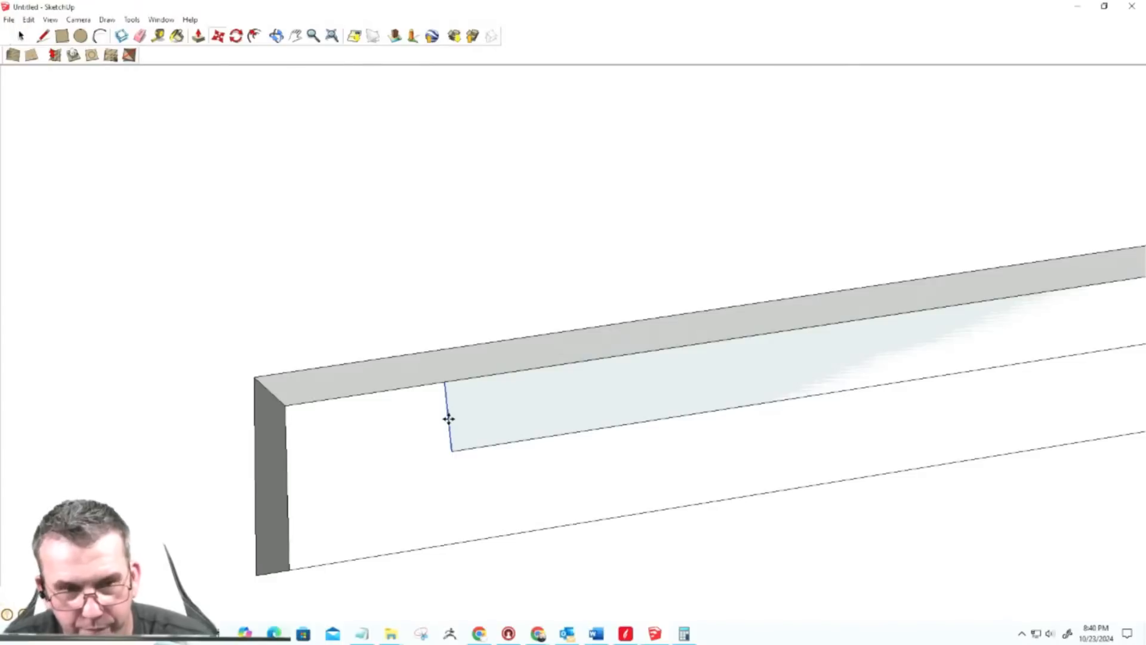
{"action": "left_click", "coordinate": [448, 417]}
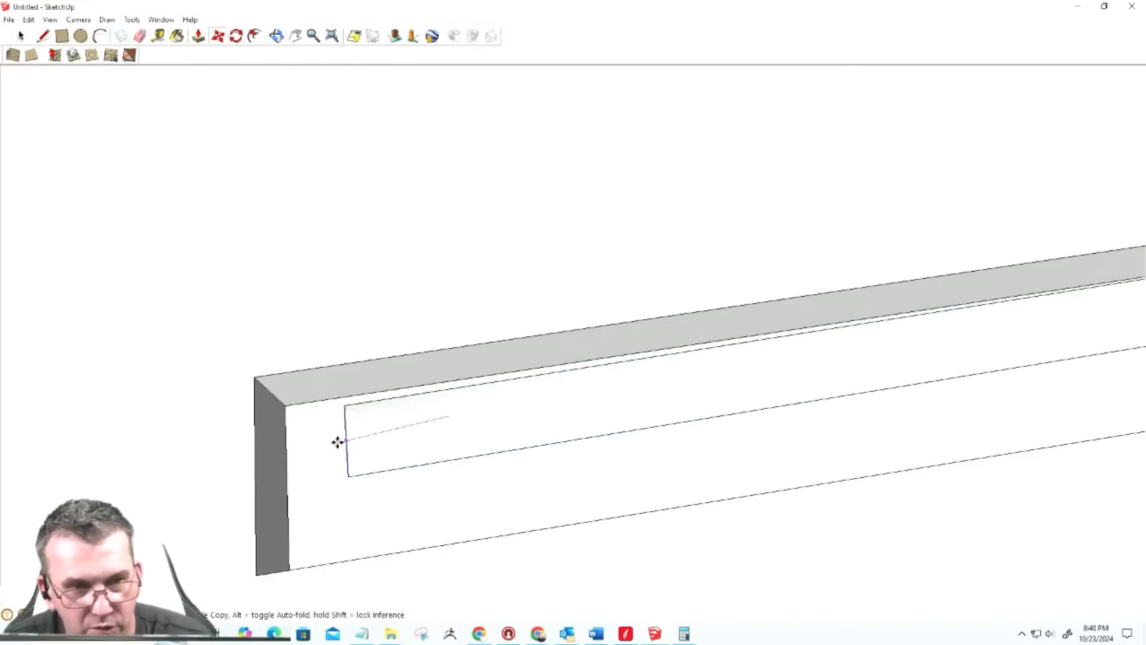
{"action": "left_click", "coordinate": [289, 441]}
{"action": "key", "text": "space"}
Step: Move the rectangle's long inner edge across to the far side of the shelf slot to fill its width
{"action": "left_click", "coordinate": [407, 461]}
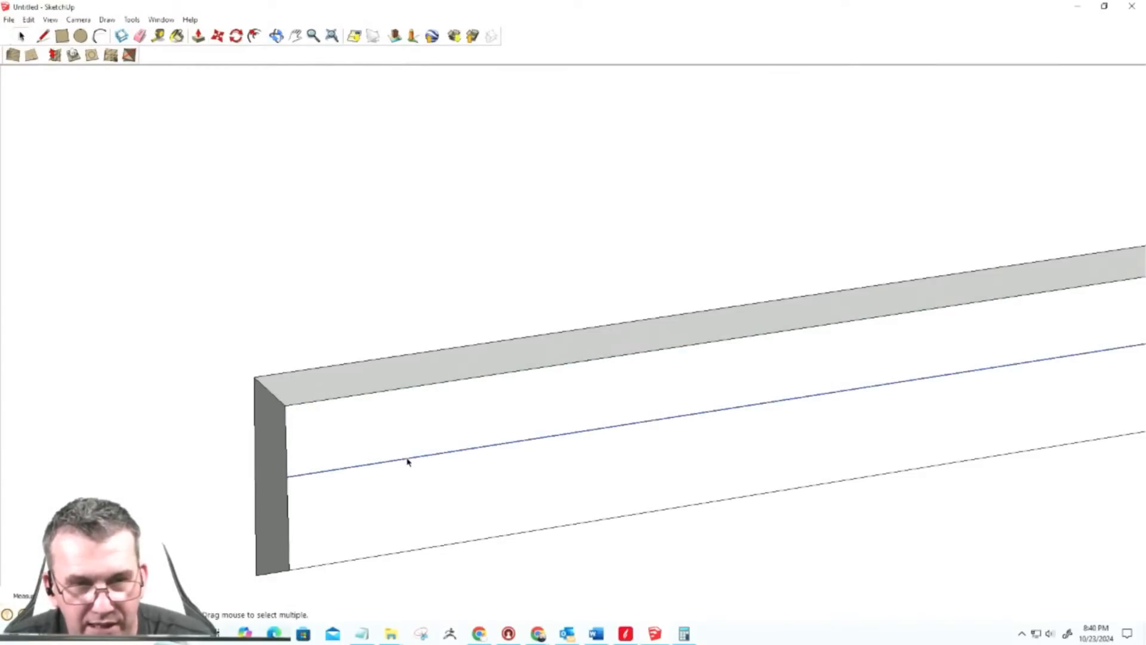
{"action": "key", "text": "m"}
{"action": "middle_click_drag", "start_coordinate": [410, 466], "coordinate": [683, 414]}
{"action": "left_click", "coordinate": [669, 397]}
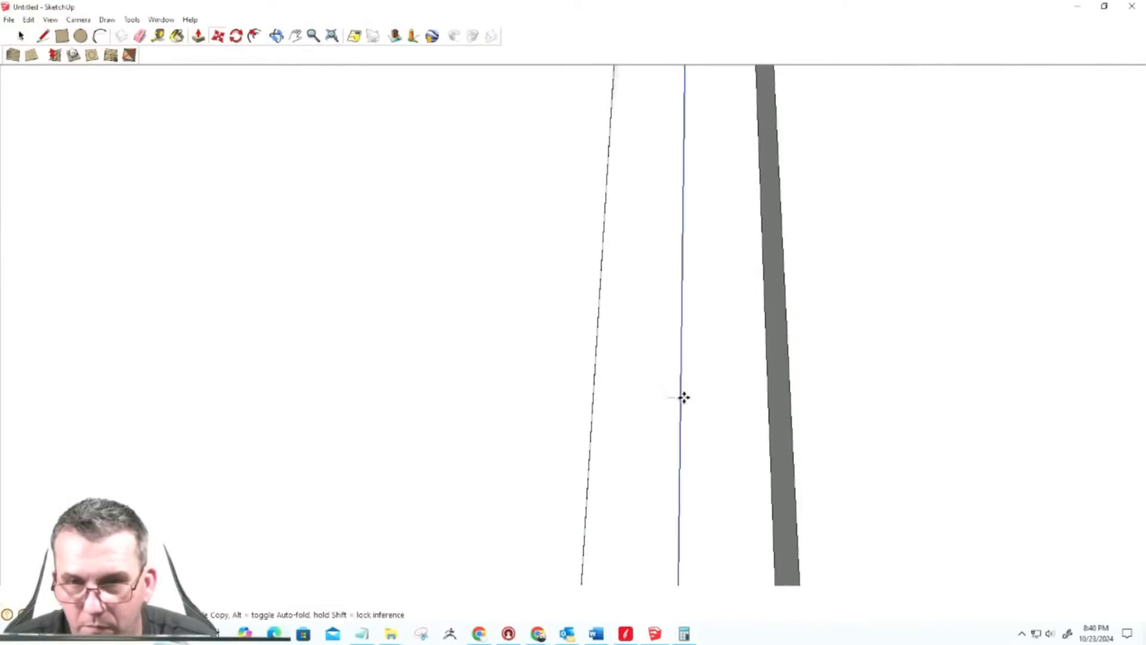
{"action": "scroll", "coordinate": [762, 407], "scroll_direction": "up", "scroll_amount": 5}
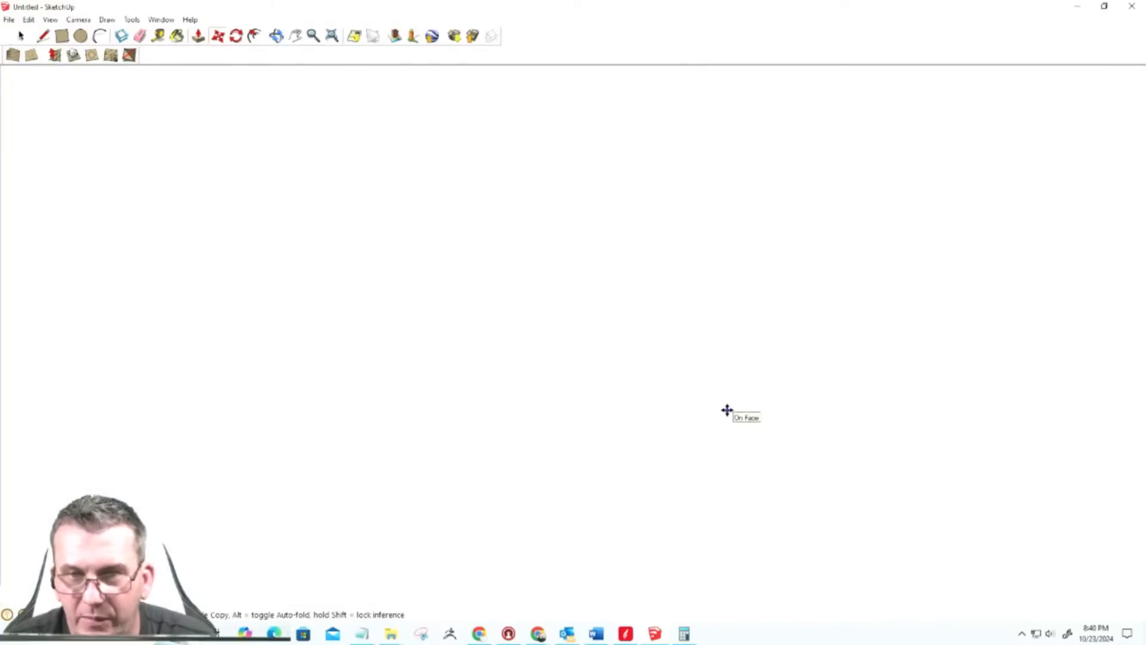
{"action": "scroll", "coordinate": [744, 404], "scroll_direction": "down", "scroll_amount": 2}
{"action": "scroll", "coordinate": [548, 319], "scroll_direction": "down", "scroll_amount": 2}
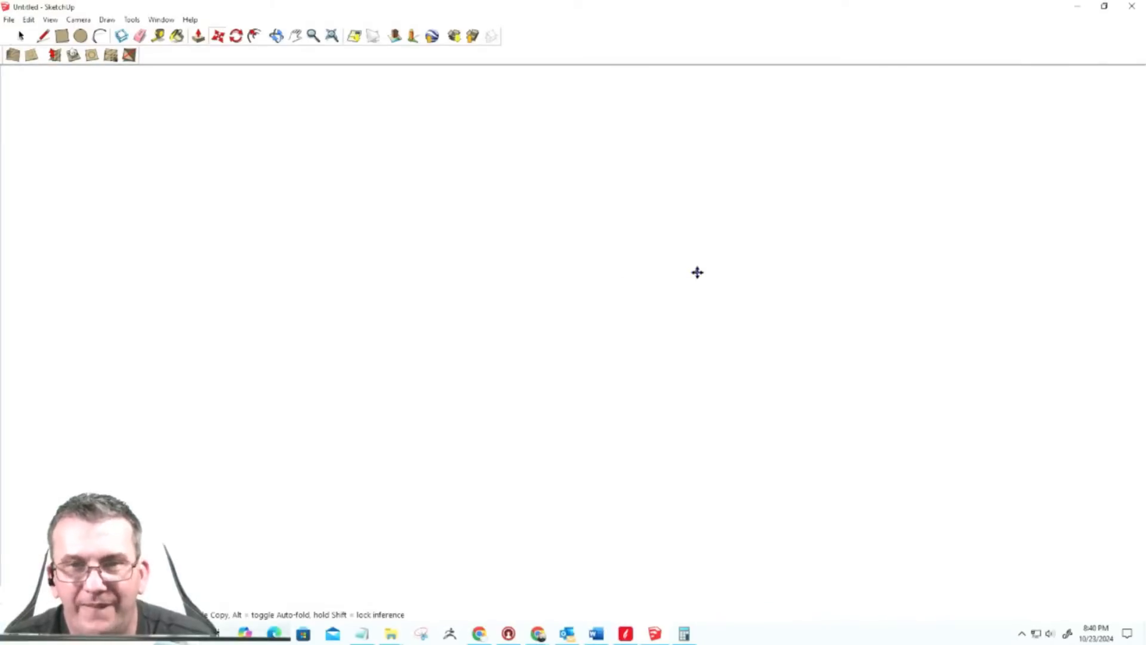
{"action": "scroll", "coordinate": [697, 272], "scroll_direction": "down", "scroll_amount": 3}
Step: Try to pull the rectangle in the shelf slot upward into a vertical piece
{"action": "middle_click_drag", "start_coordinate": [686, 299], "coordinate": [723, 336]}
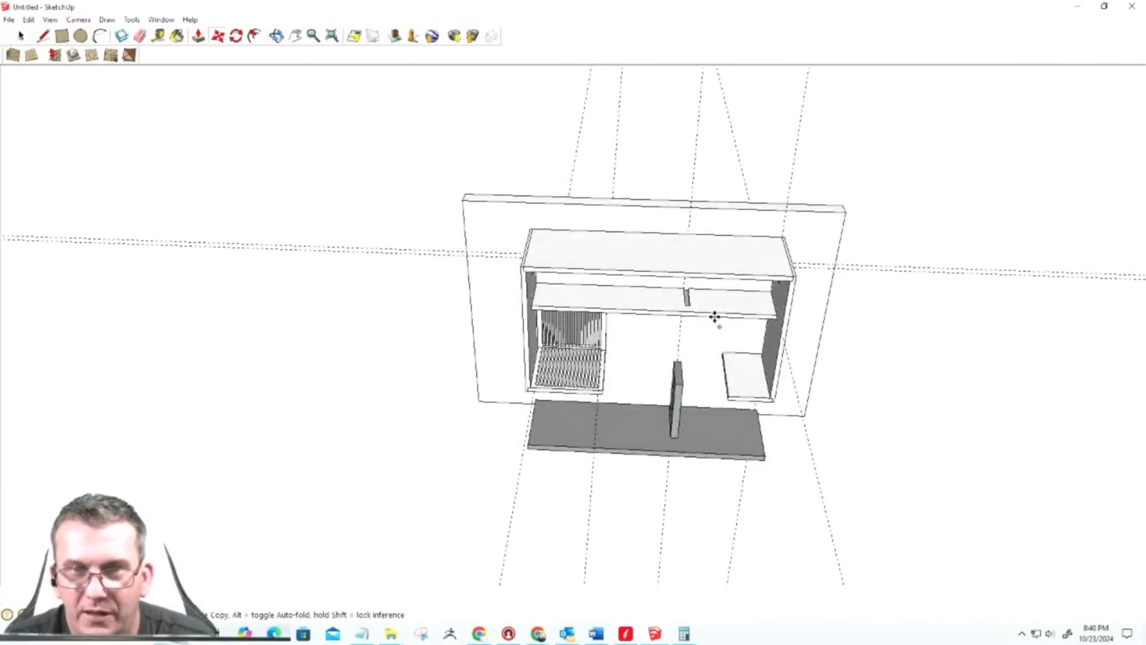
{"action": "scroll", "coordinate": [723, 337], "scroll_direction": "up", "scroll_amount": 6}
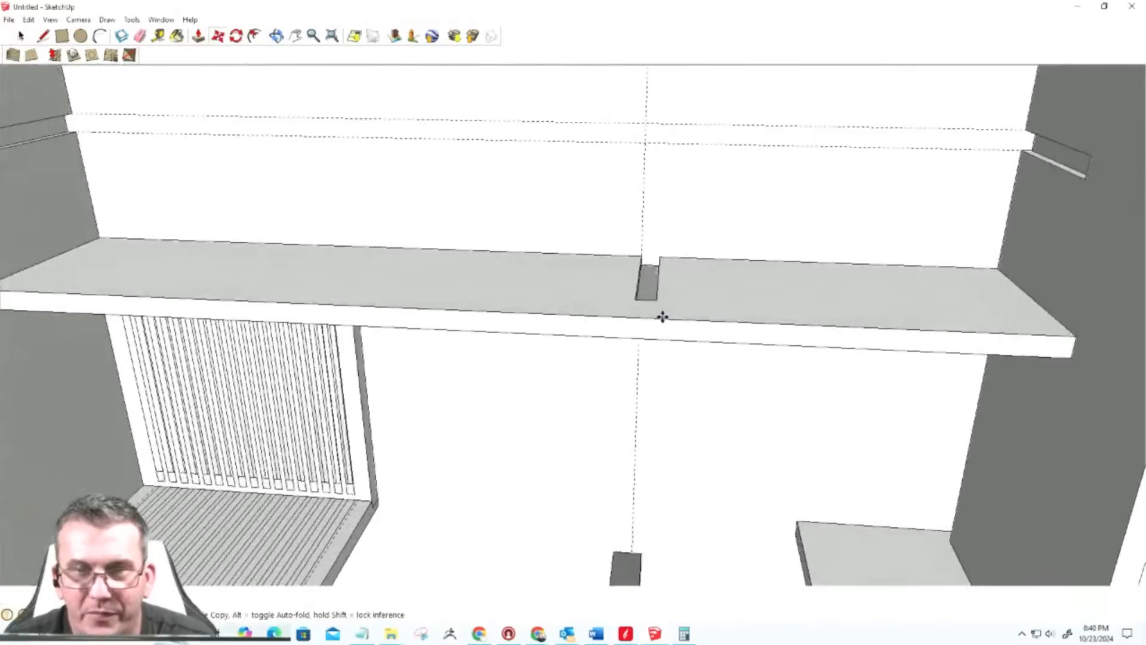
{"action": "scroll", "coordinate": [662, 317], "scroll_direction": "up", "scroll_amount": 1}
{"action": "scroll", "coordinate": [655, 315], "scroll_direction": "down", "scroll_amount": 2}
{"action": "mouse_move", "coordinate": [649, 277]}
{"action": "middle_mouse_down"}
{"action": "mouse_move", "coordinate": [645, 195]}
{"action": "mouse_move", "coordinate": [647, 370]}
{"action": "middle_mouse_up"}
{"action": "scroll", "coordinate": [638, 265], "scroll_direction": "down", "scroll_amount": 5}
{"action": "scroll", "coordinate": [643, 241], "scroll_direction": "up", "scroll_amount": 3}
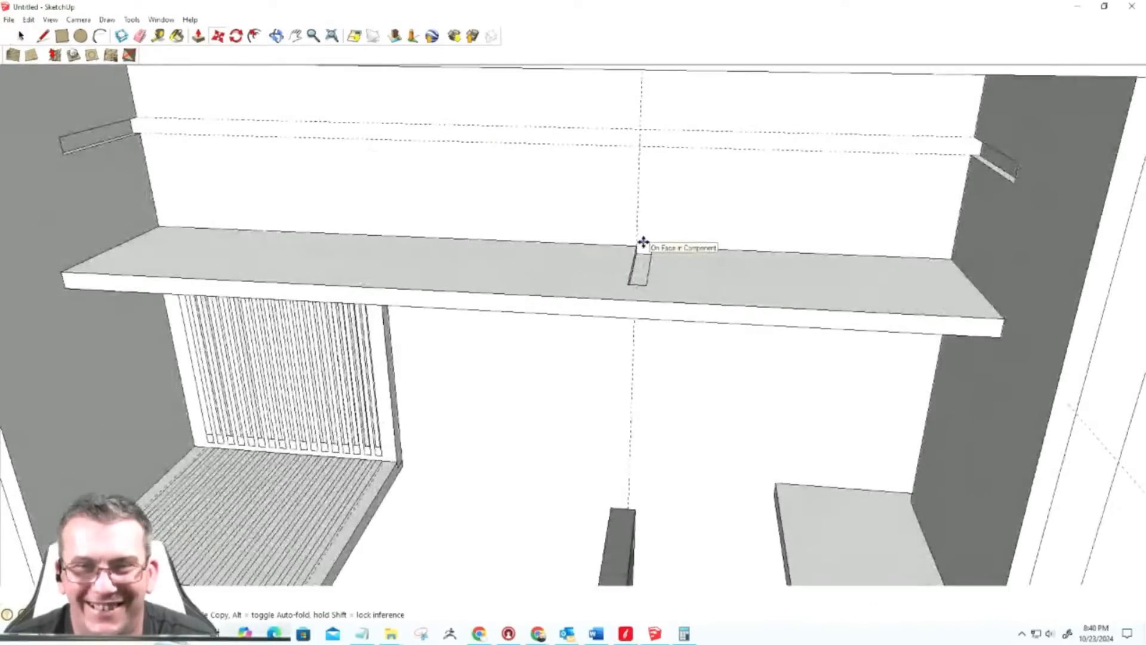
{"action": "left_click", "coordinate": [638, 255]}
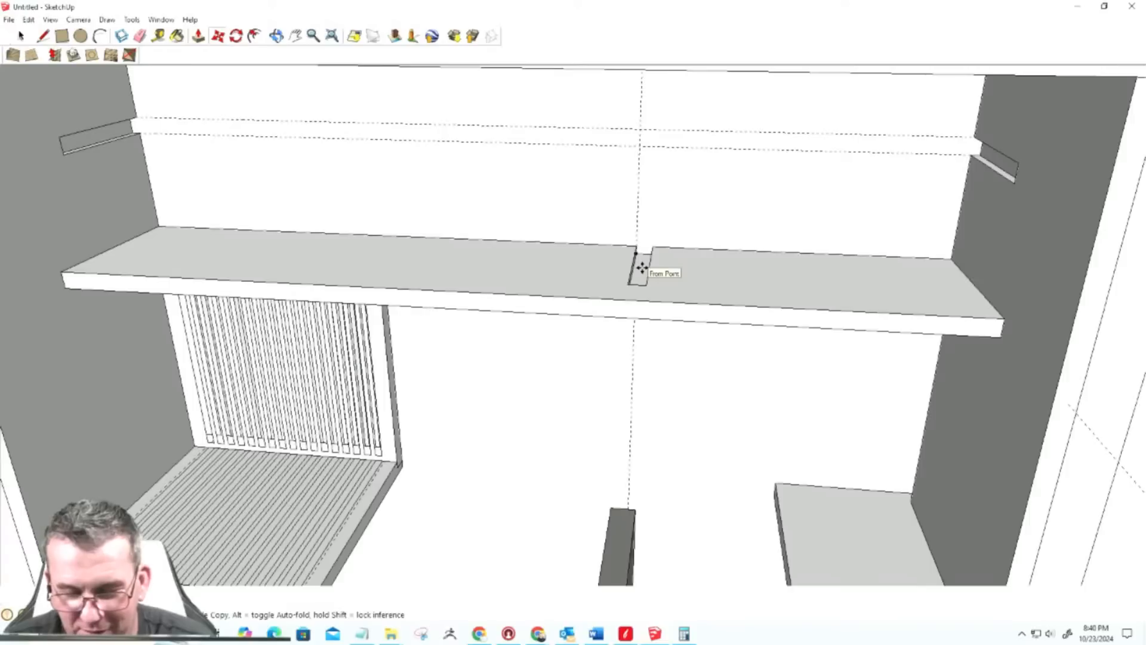
{"action": "key", "text": "p"}
{"action": "left_click", "coordinate": [639, 267]}
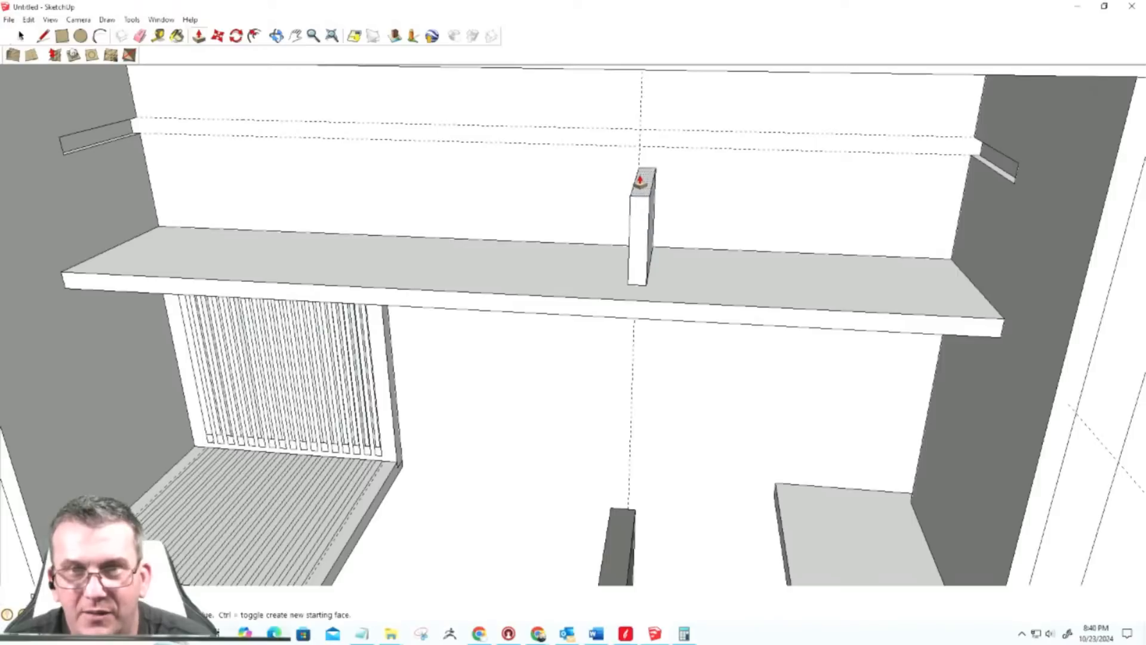
{"action": "left_click", "coordinate": [640, 183]}
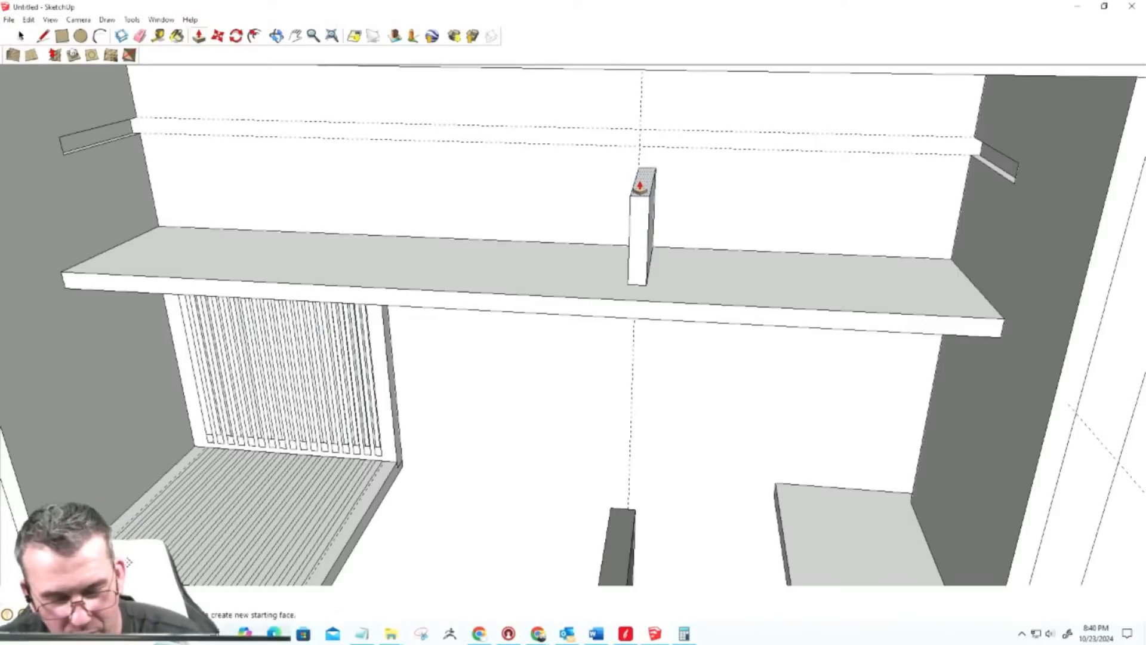
{"action": "left_click", "coordinate": [642, 182]}
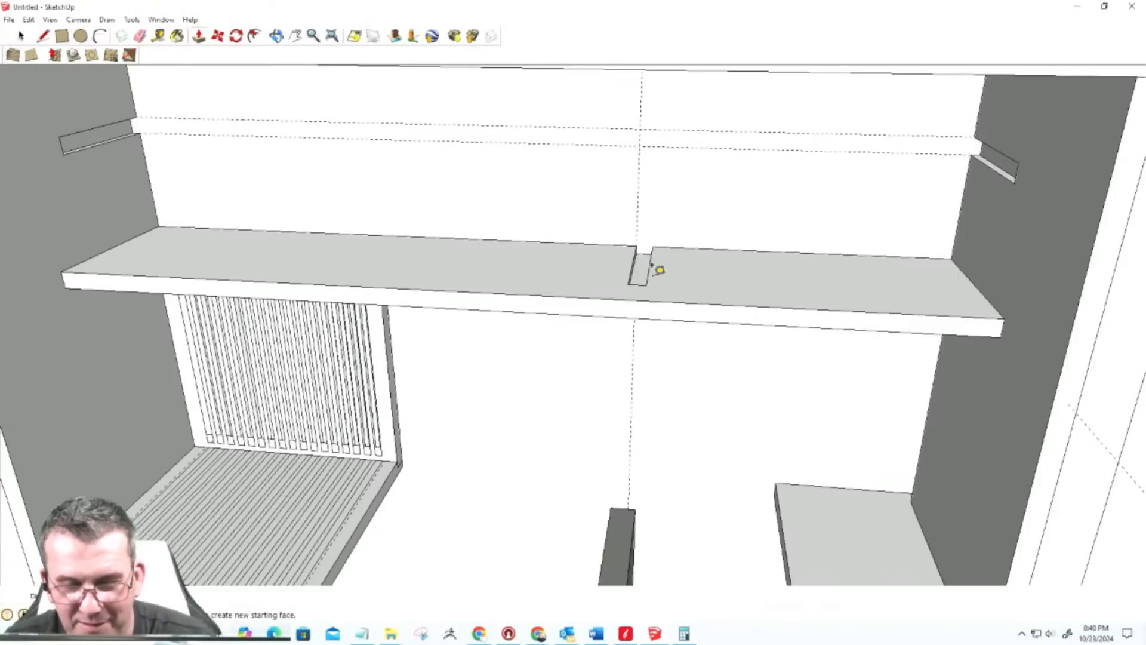
Step: Measure the height from the recessed slot in the cabinet top down to the lower shelf's slot
{"action": "scroll", "coordinate": [652, 281], "scroll_direction": "down", "scroll_amount": 5}
{"action": "mouse_move", "coordinate": [649, 333]}
{"action": "middle_mouse_down"}
{"action": "mouse_move", "coordinate": [626, 192]}
{"action": "mouse_move", "coordinate": [649, 171]}
{"action": "middle_mouse_up"}
{"action": "key", "text": "t"}
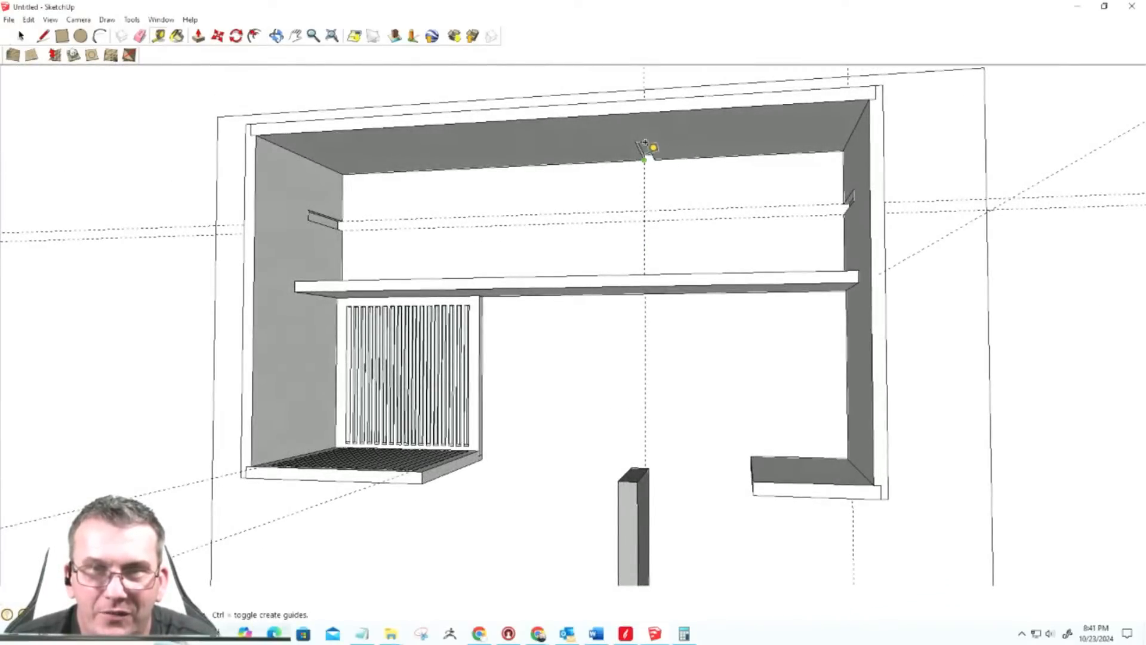
{"action": "scroll", "coordinate": [647, 143], "scroll_direction": "up", "scroll_amount": 3}
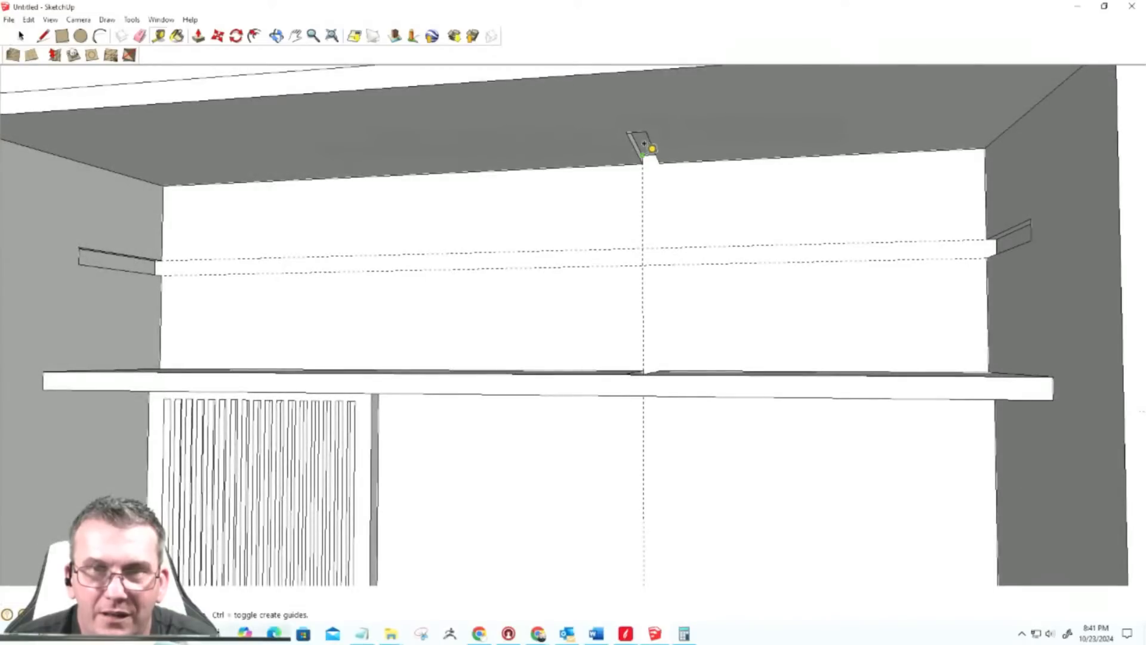
{"action": "left_click", "coordinate": [644, 144]}
{"action": "middle_click_drag", "start_coordinate": [650, 333], "coordinate": [655, 410]}
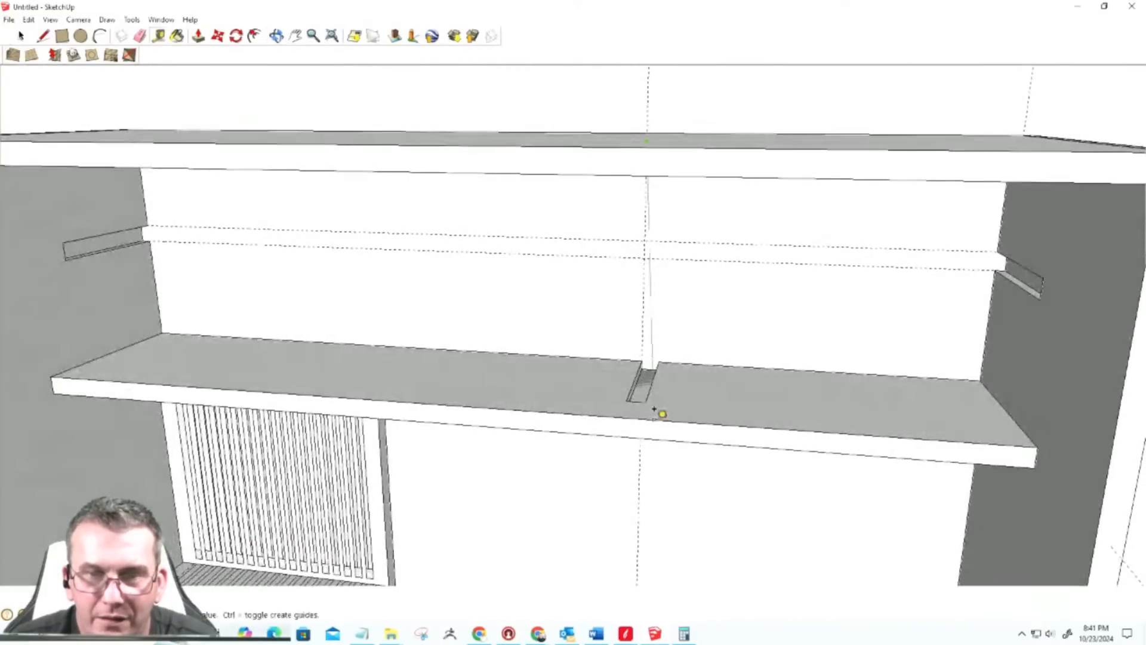
{"action": "left_click", "coordinate": [644, 359]}
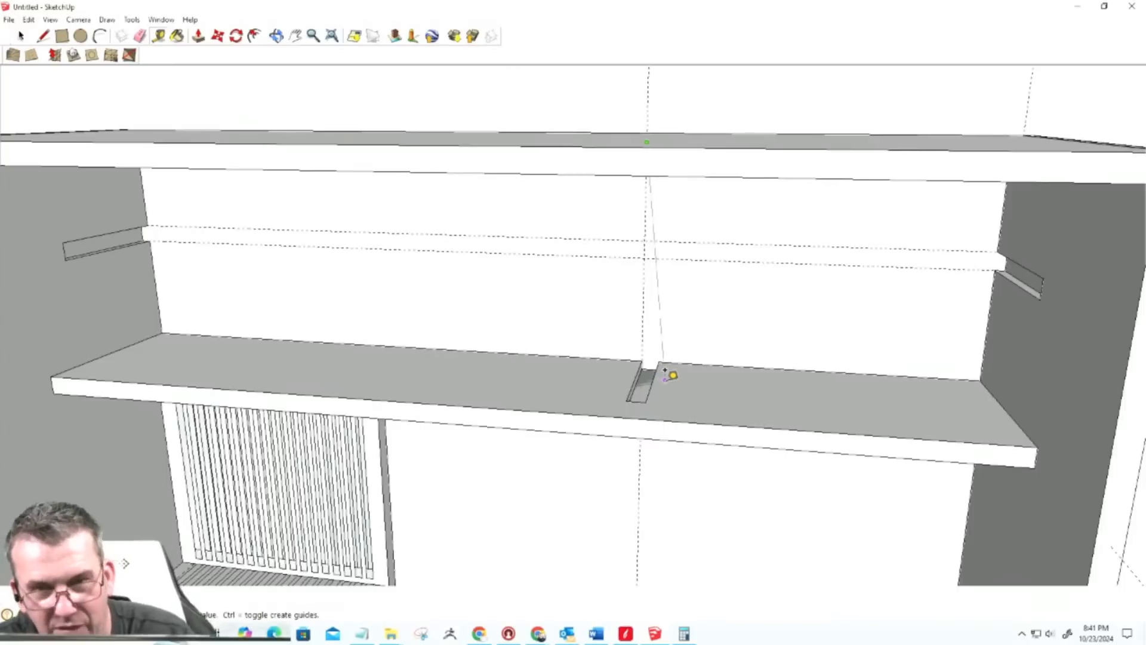
Step: Pull the rectangle in the shelf slot up into the cabinet top's slot to form a vertical divider
{"action": "key", "text": "p"}
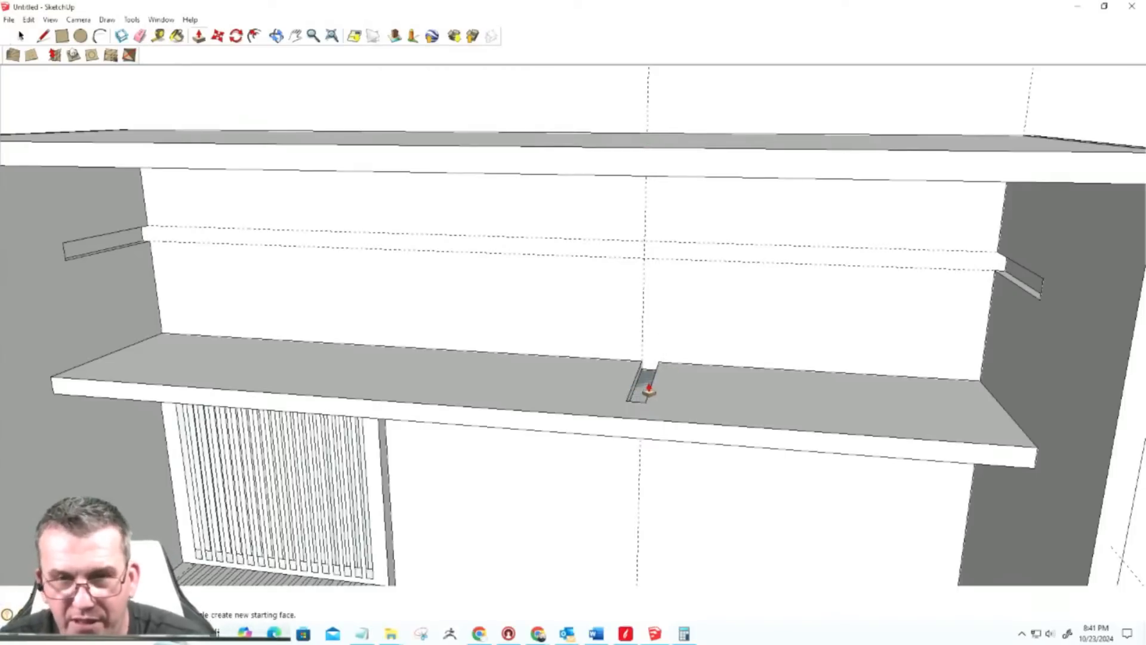
{"action": "left_click", "coordinate": [643, 382]}
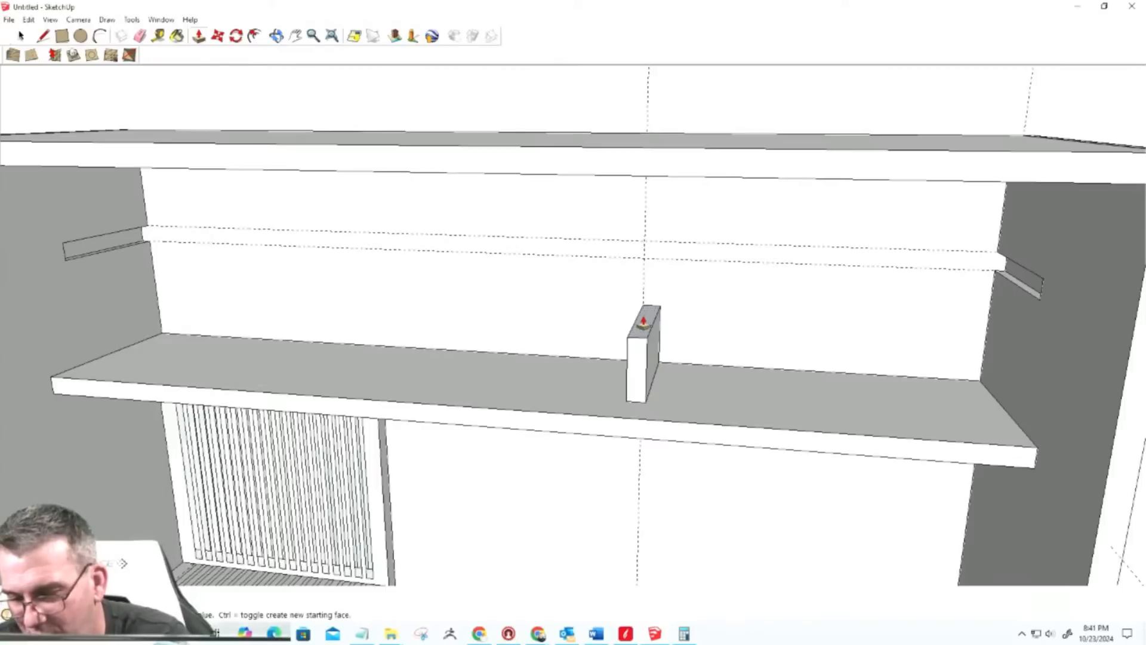
{"action": "left_click", "coordinate": [643, 327]}
{"action": "middle_click_drag", "start_coordinate": [622, 476], "coordinate": [580, 404]}
Step: Try to pull the divider's front face forward past the lower shelf's front edge
{"action": "key", "text": "p"}
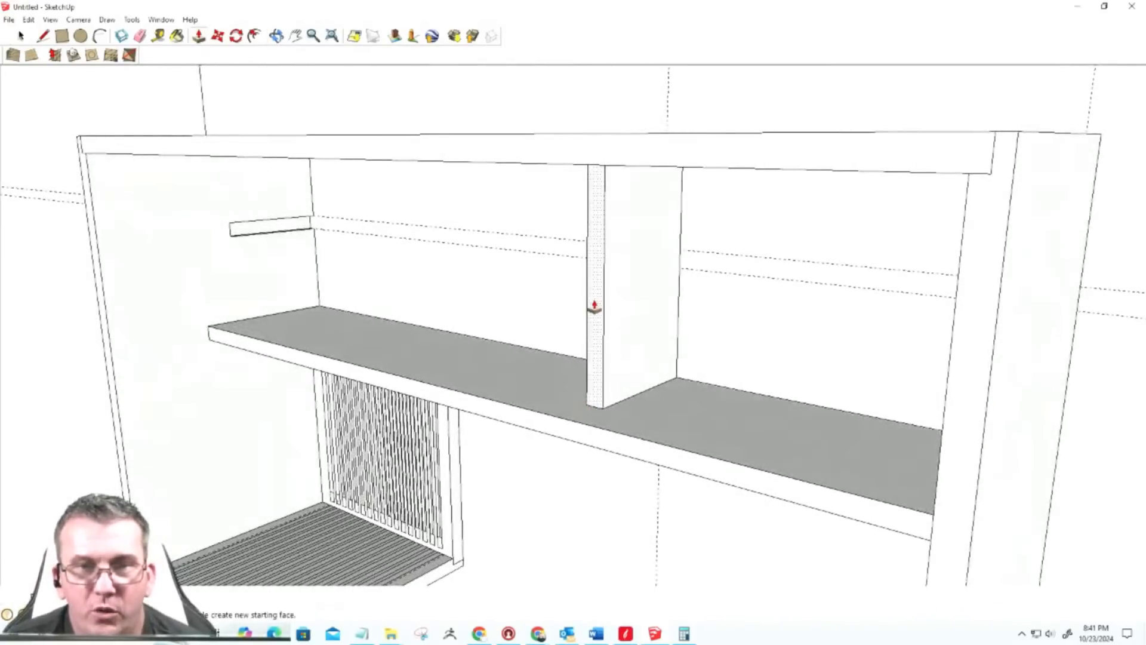
{"action": "middle_click_drag", "start_coordinate": [557, 402], "coordinate": [896, 383]}
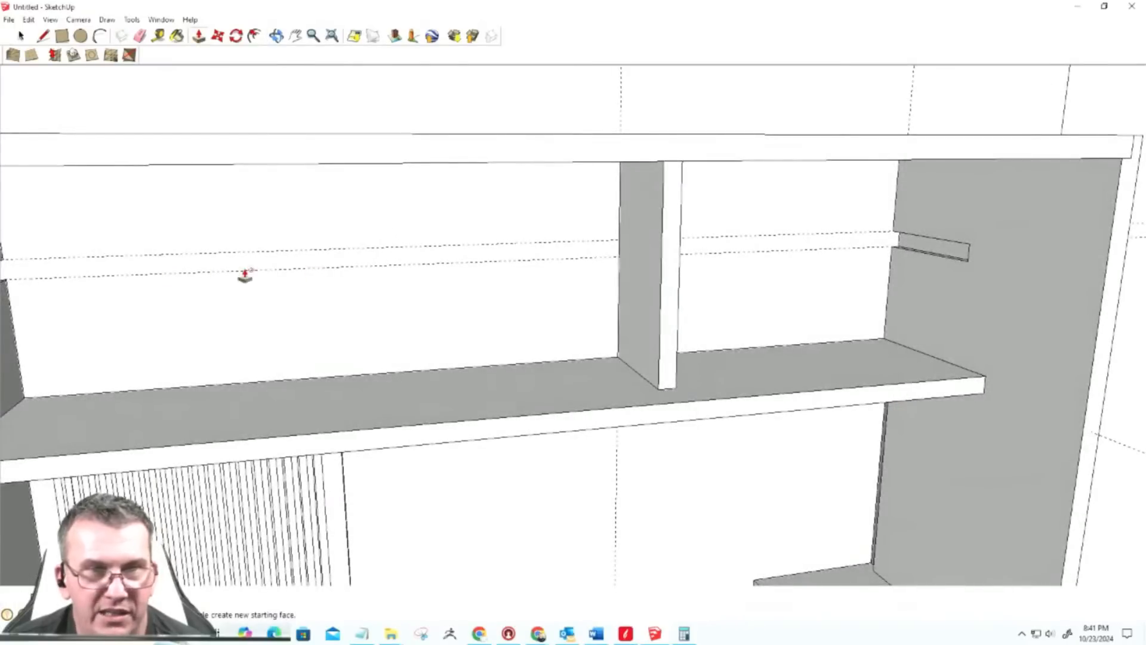
{"action": "mouse_move", "coordinate": [693, 325]}
{"action": "middle_mouse_down"}
{"action": "mouse_move", "coordinate": [877, 351]}
{"action": "mouse_move", "coordinate": [696, 310]}
{"action": "middle_mouse_up"}
{"action": "left_click_drag", "start_coordinate": [676, 305], "coordinate": [694, 372]}
{"action": "middle_click_drag", "start_coordinate": [755, 397], "coordinate": [727, 355]}
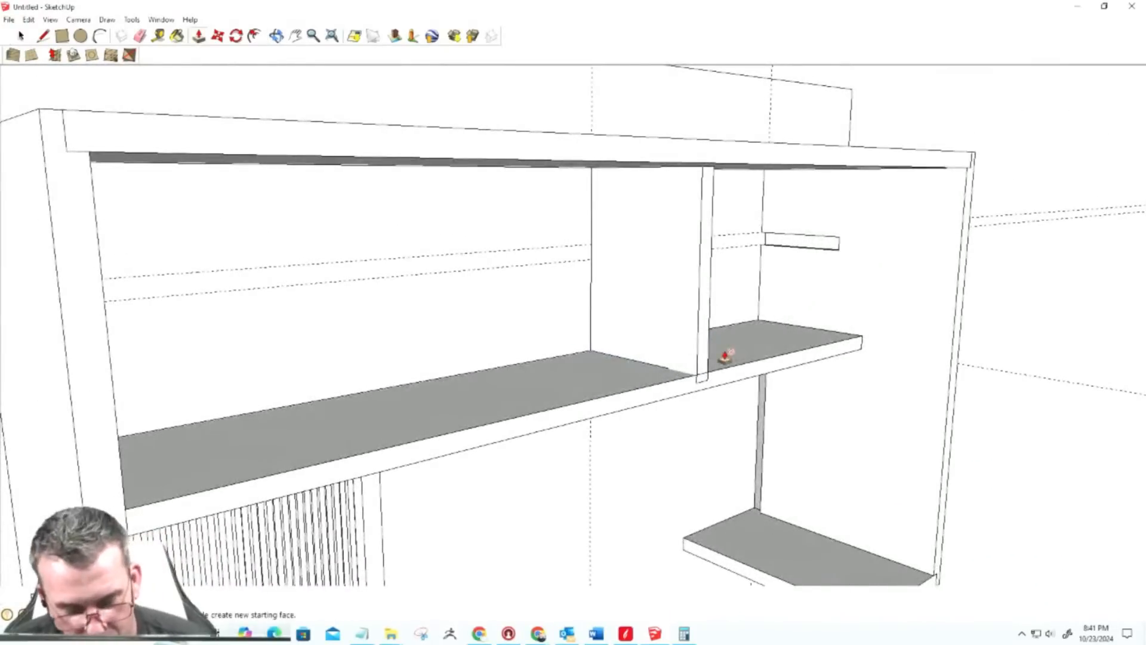
{"action": "key", "text": "ctrl+z"}
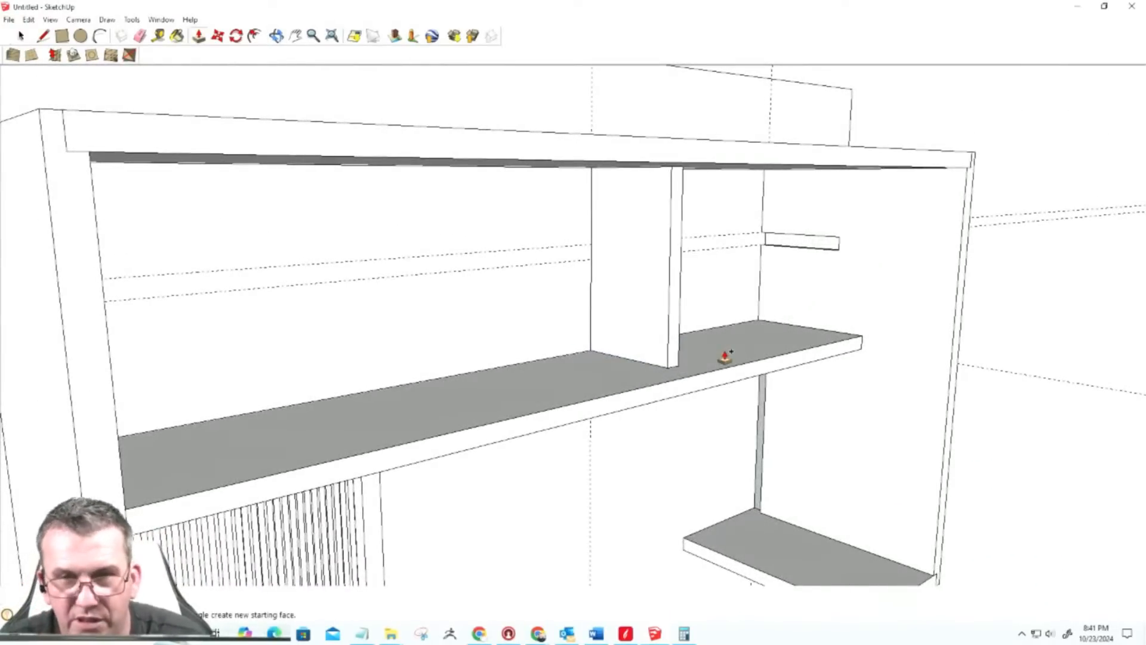
Step: Try to pull the divider's front face slightly forward on the lower shelf
{"action": "middle_click_drag", "start_coordinate": [693, 317], "coordinate": [745, 322]}
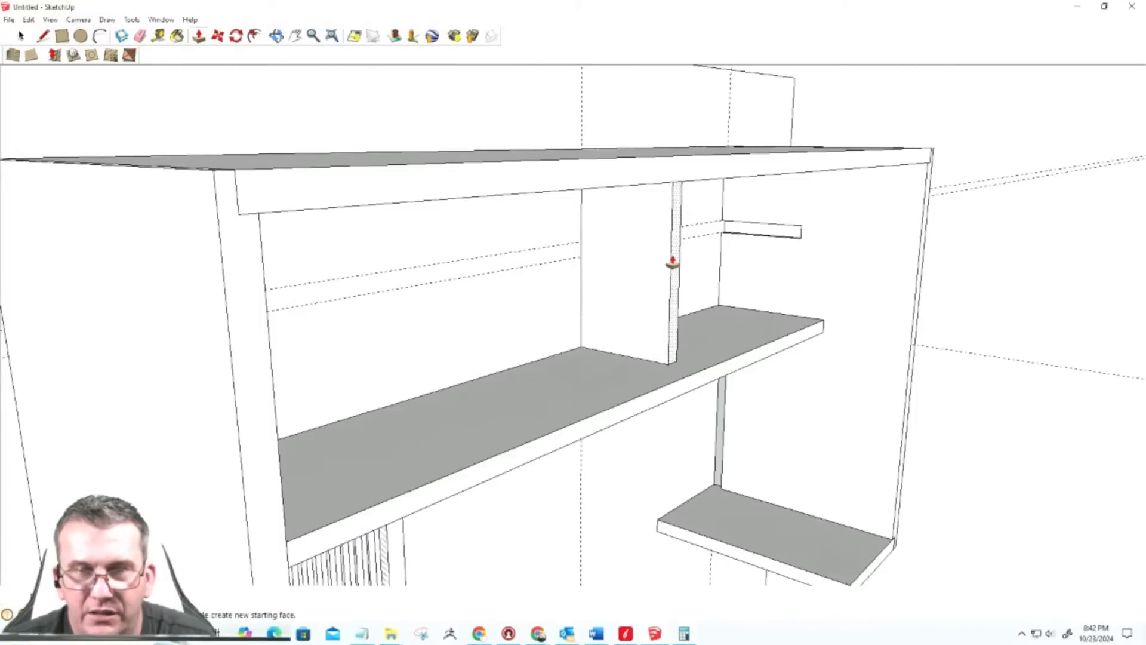
{"action": "left_click", "coordinate": [677, 307]}
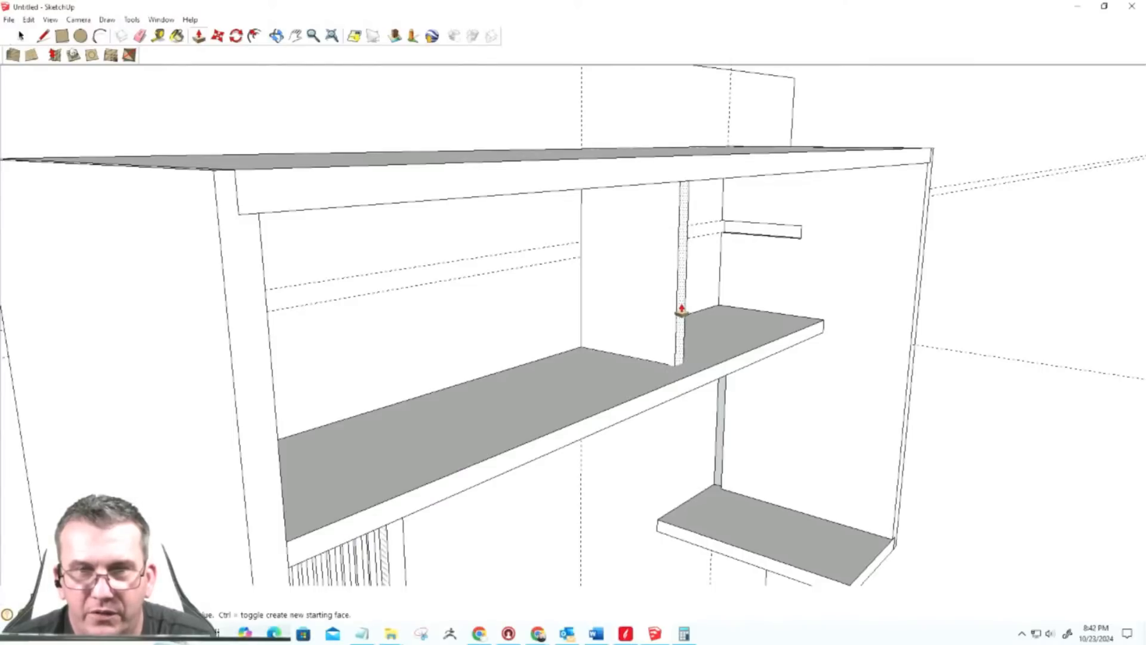
{"action": "left_click", "coordinate": [682, 310]}
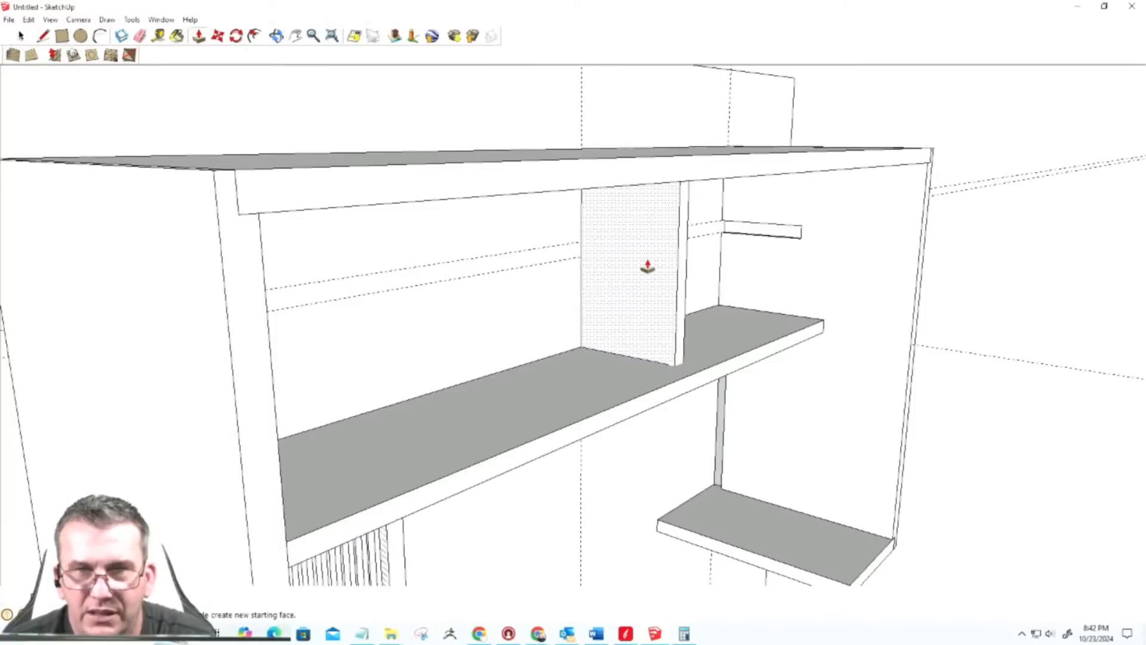
{"action": "double_click", "coordinate": [677, 304]}
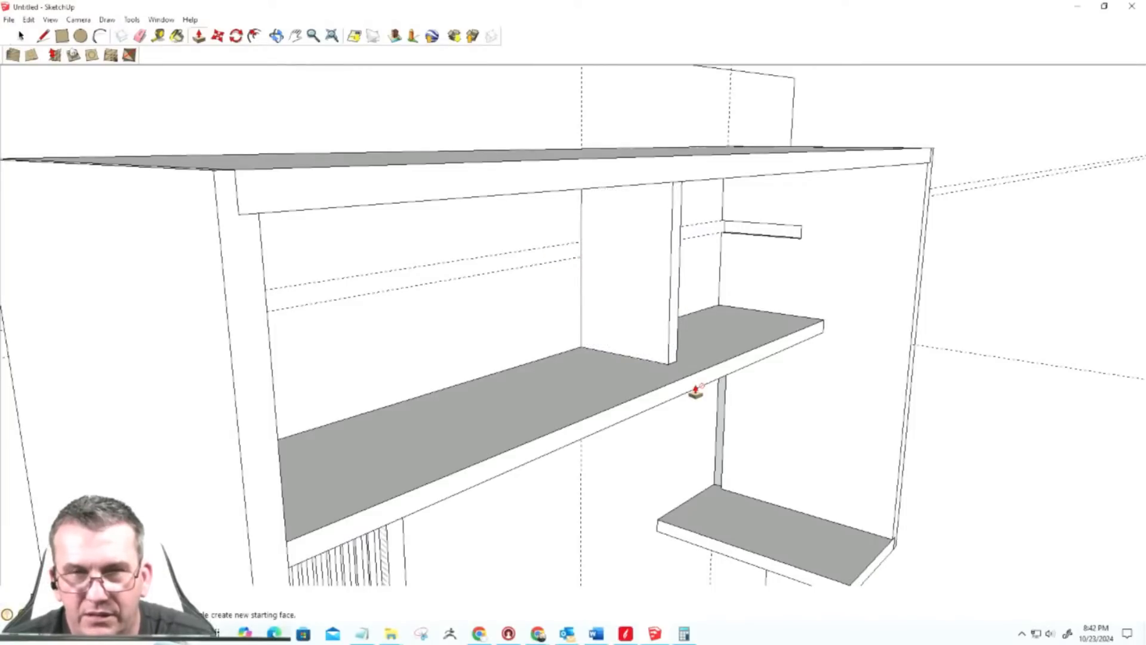
Step: Draw a rectangle on the divider's side face between the two horizontal guides, reaching its front edge
{"action": "scroll", "coordinate": [656, 358], "scroll_direction": "down", "scroll_amount": 3}
{"action": "mouse_move", "coordinate": [548, 343]}
{"action": "middle_mouse_down"}
{"action": "mouse_move", "coordinate": [606, 329]}
{"action": "mouse_move", "coordinate": [489, 325]}
{"action": "middle_mouse_up"}
{"action": "scroll", "coordinate": [582, 317], "scroll_direction": "up", "scroll_amount": 3}
{"action": "key", "text": "space"}
{"action": "left_click", "coordinate": [620, 291]}
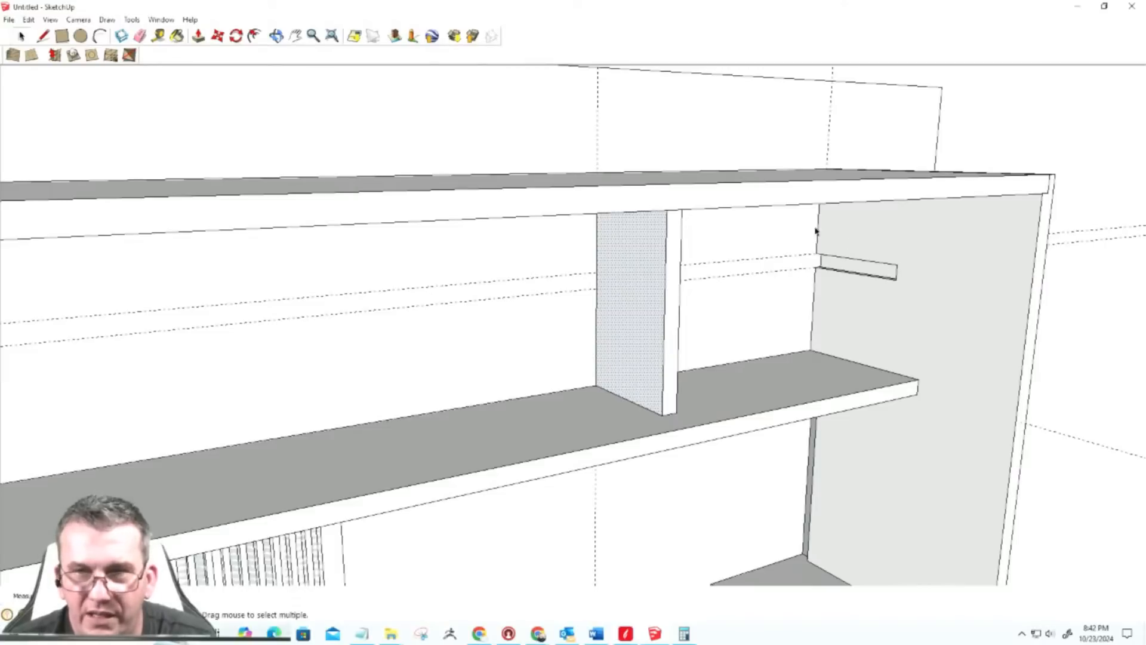
{"action": "scroll", "coordinate": [643, 296], "scroll_direction": "up", "scroll_amount": 2}
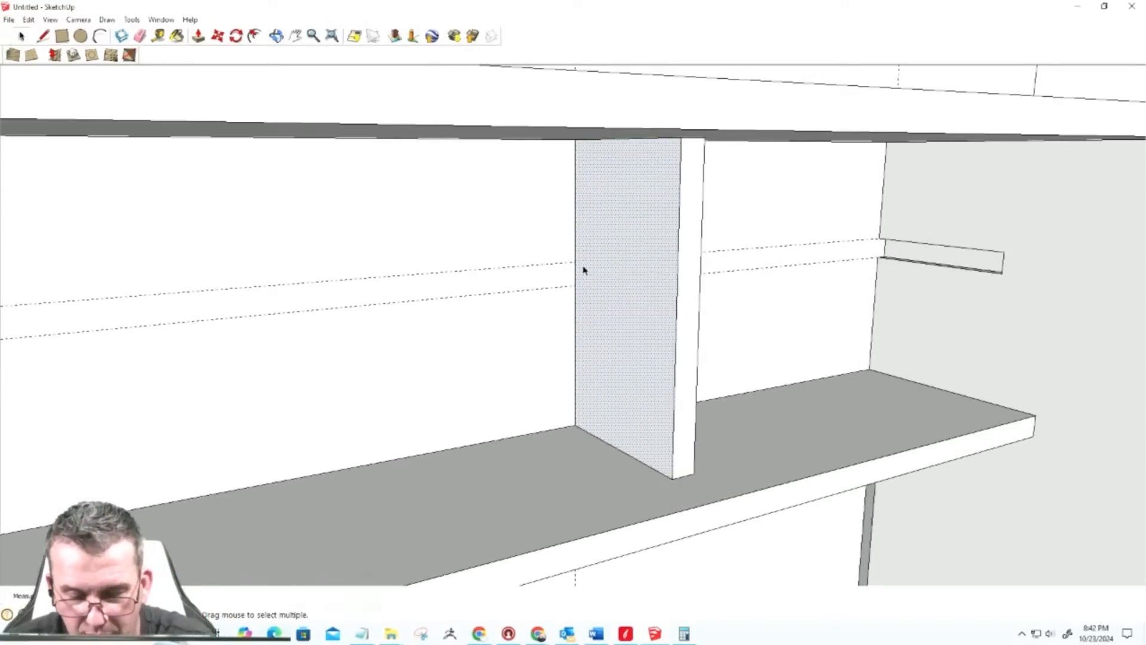
{"action": "key", "text": "r"}
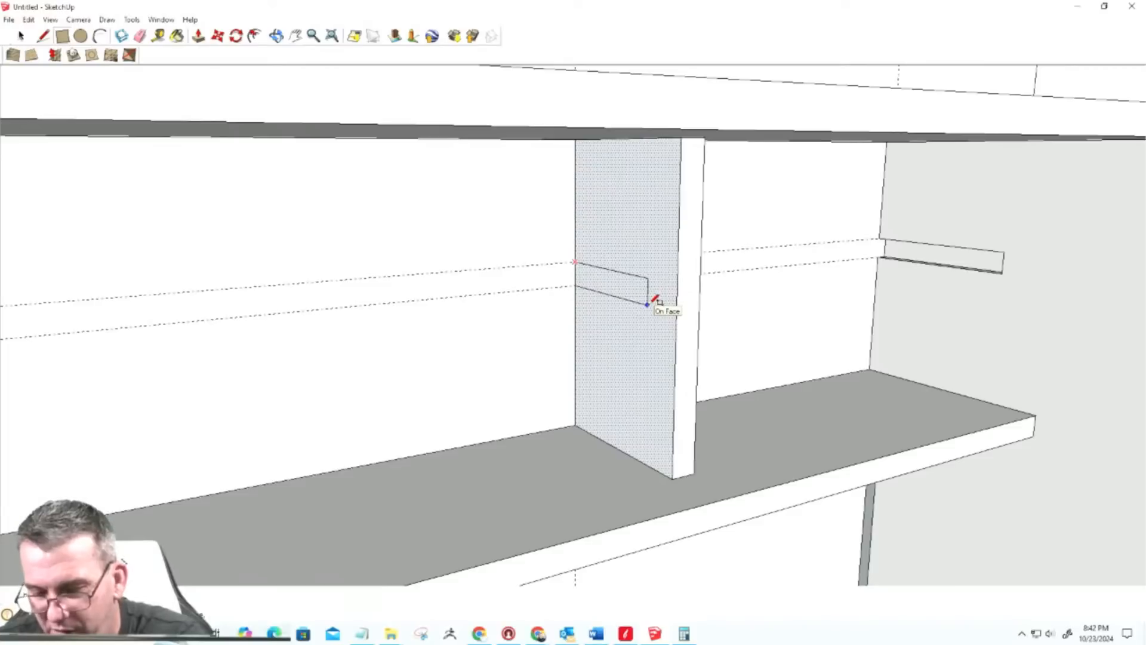
{"action": "left_click", "coordinate": [650, 303]}
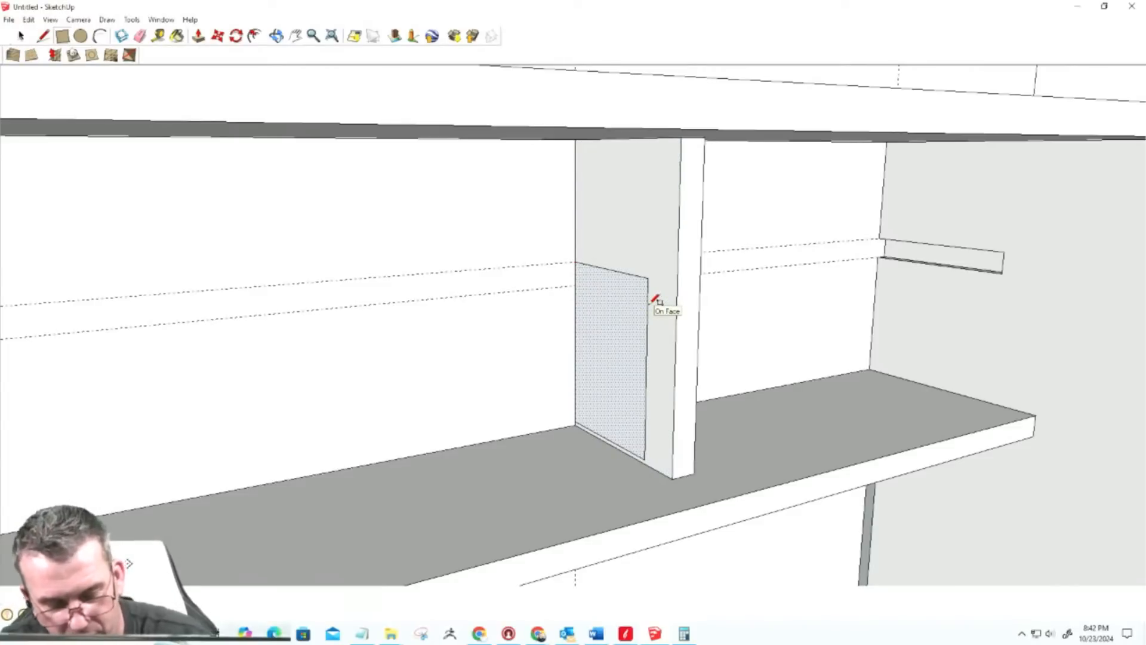
{"action": "key", "text": "ctrl+z"}
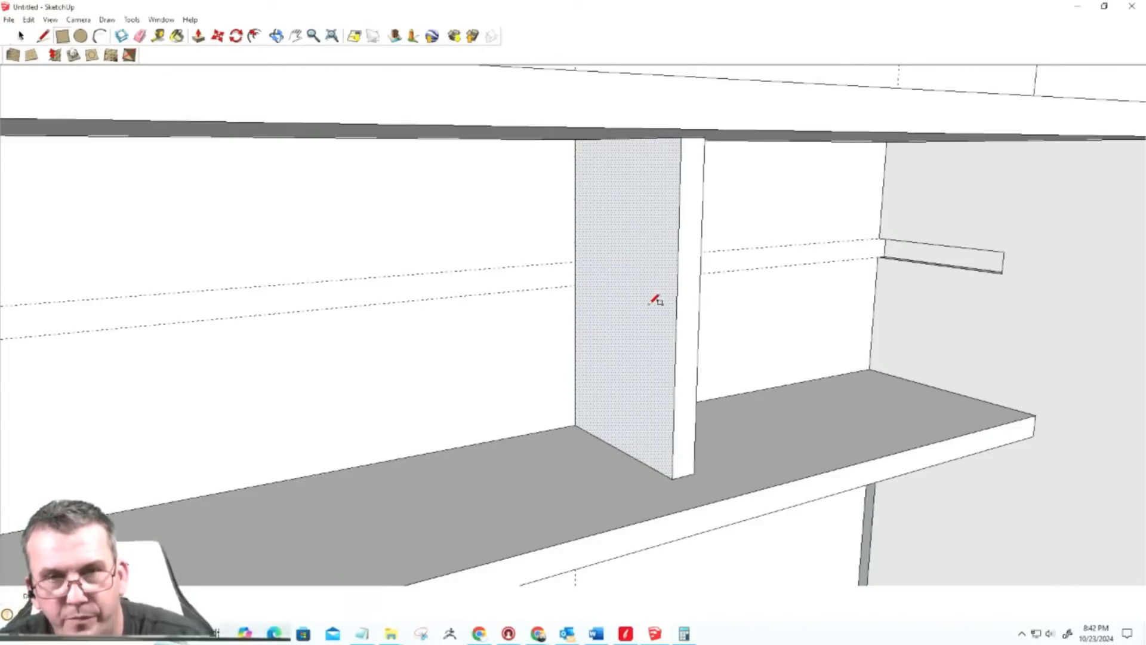
{"action": "left_click", "coordinate": [575, 263]}
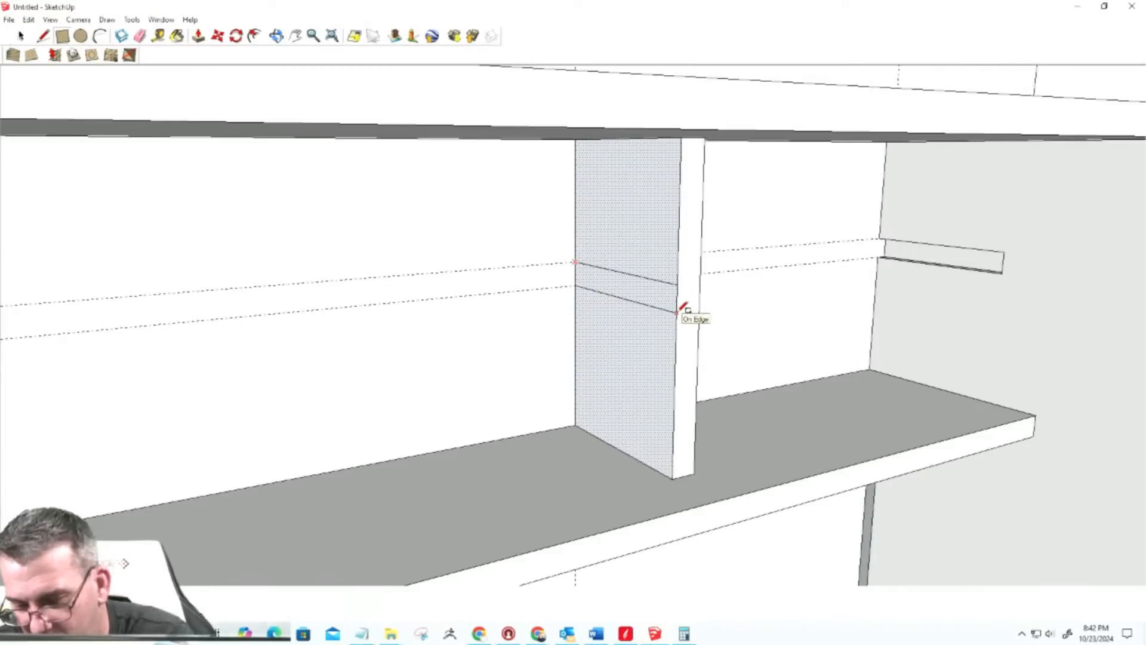
{"action": "left_click", "coordinate": [677, 311]}
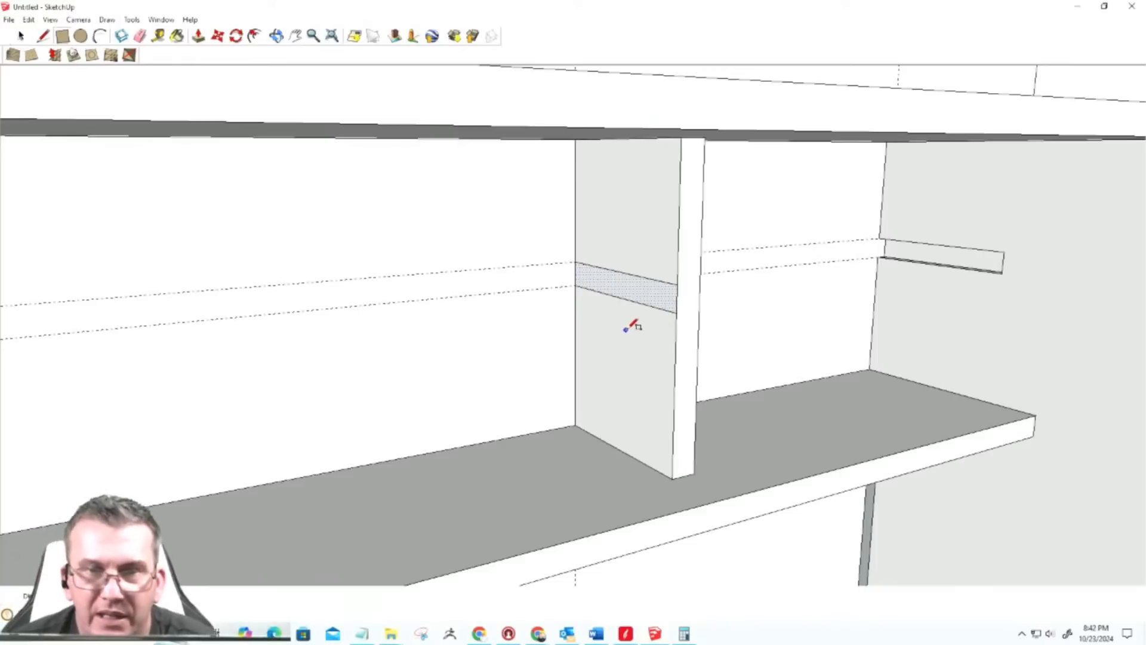
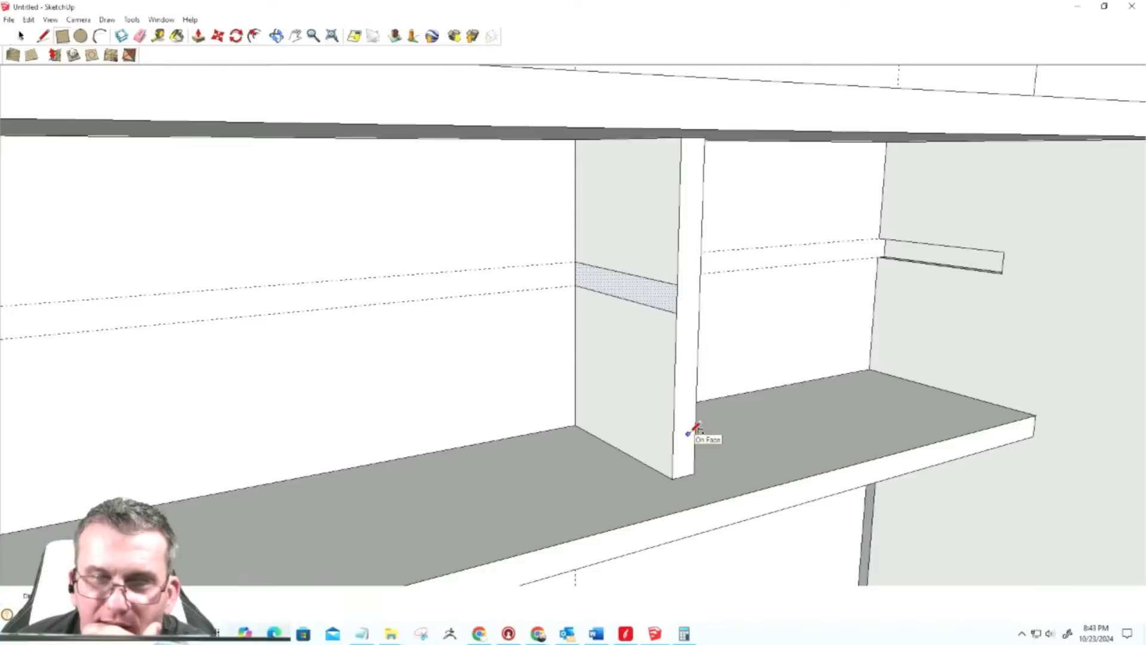
Step: Pull the divider's front face slightly forward toward the lower shelf's front edge
{"action": "key", "text": "space"}
{"action": "left_click", "coordinate": [682, 394]}
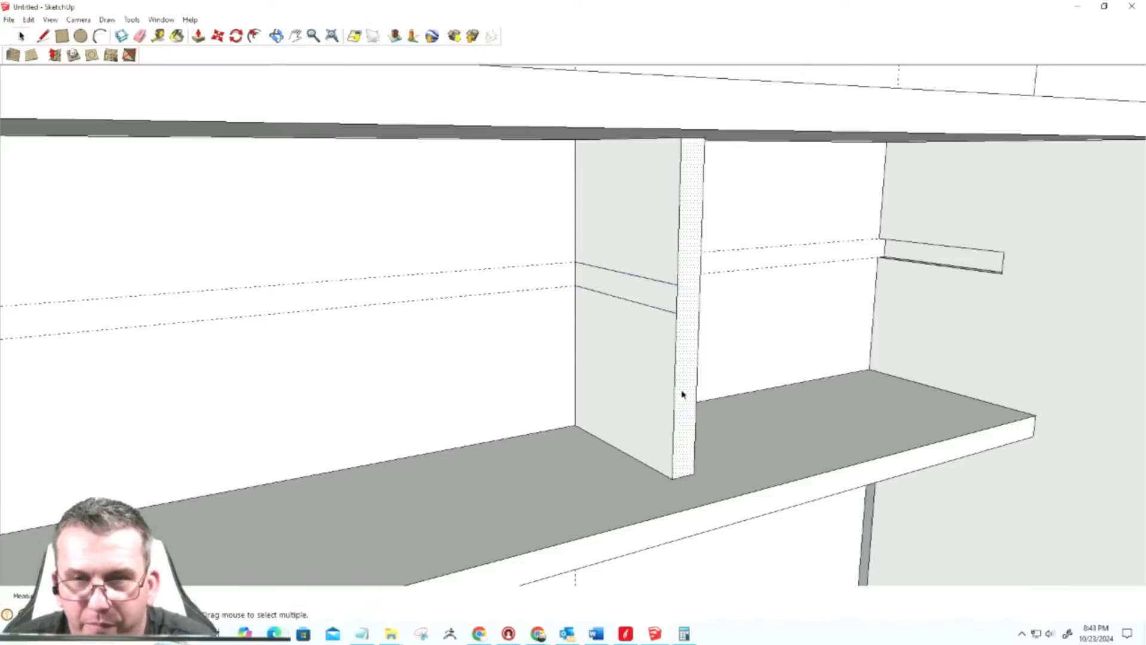
{"action": "key", "text": "p"}
{"action": "left_click", "coordinate": [680, 373]}
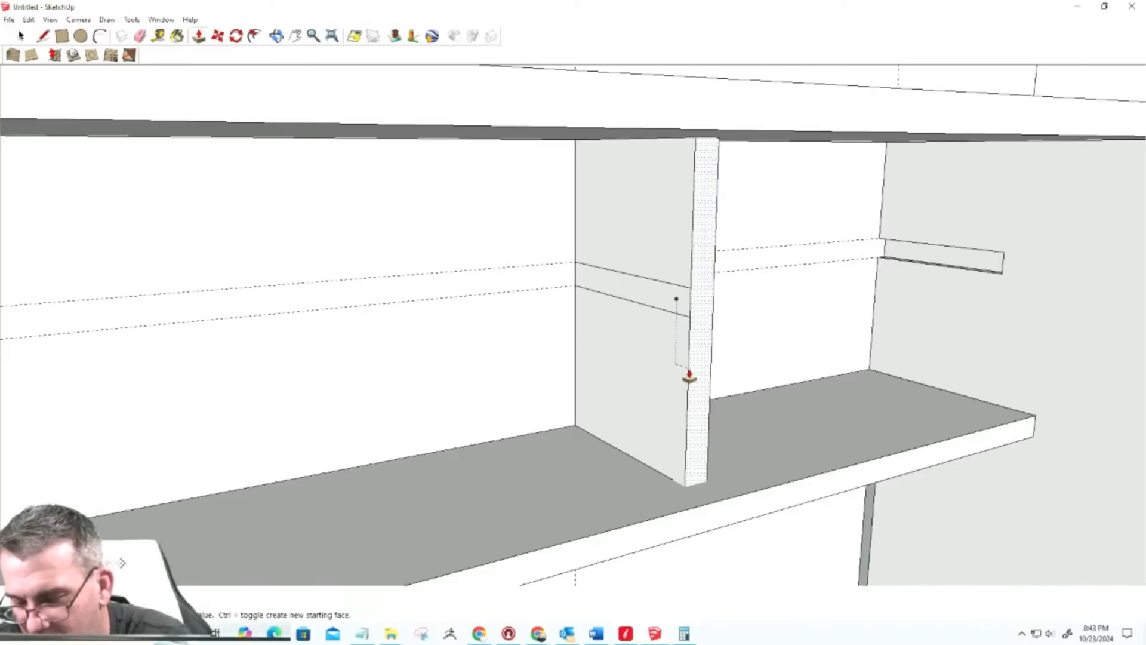
{"action": "left_click", "coordinate": [689, 376]}
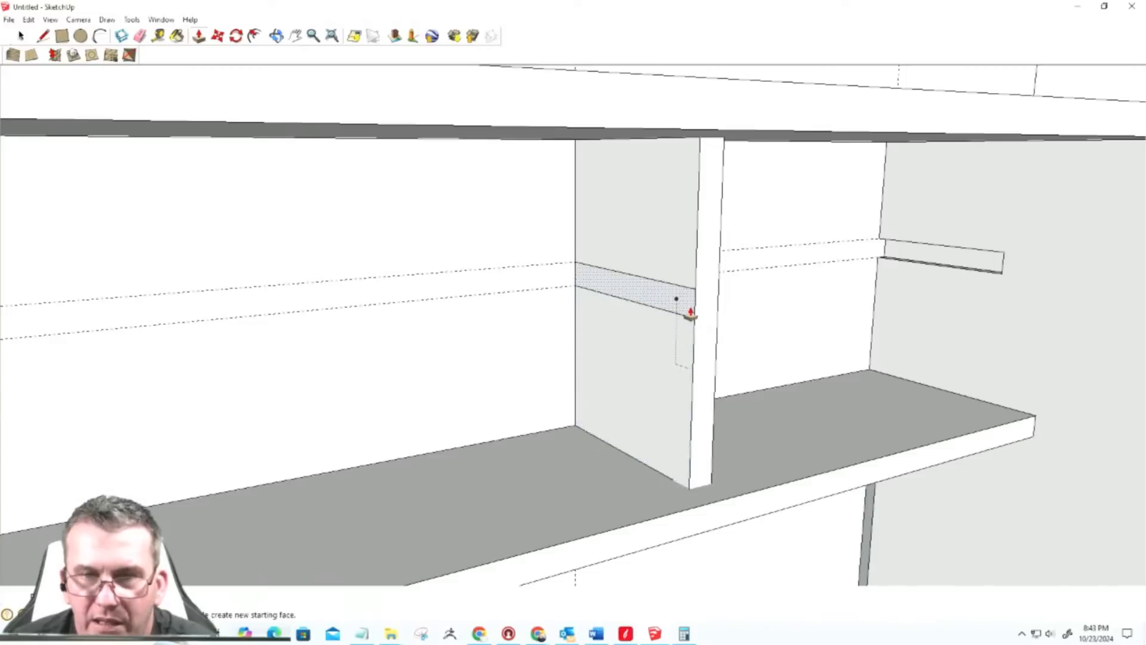
Step: Try to move the front edge of the rectangle on the divider's side face
{"action": "key", "text": "m"}
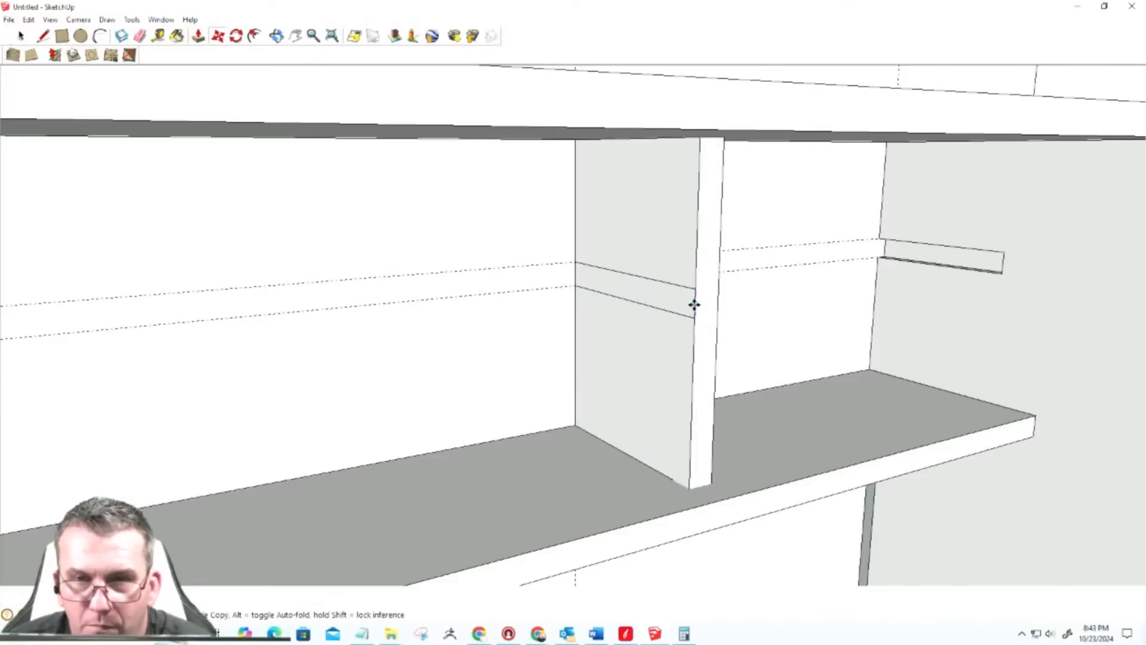
{"action": "left_click", "coordinate": [671, 298]}
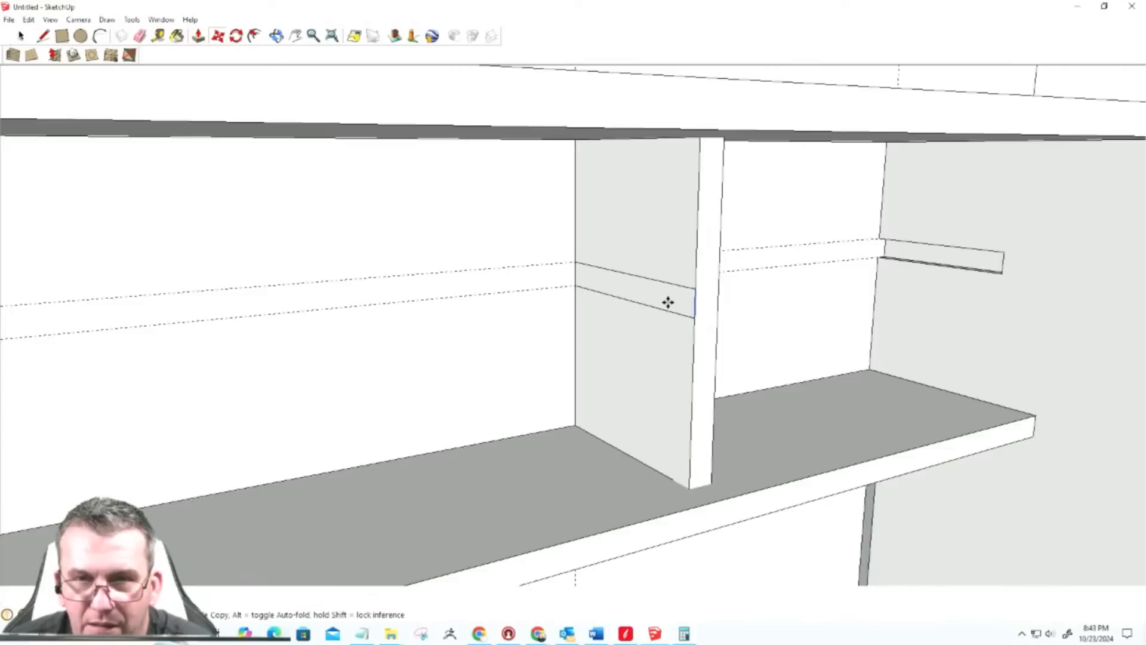
{"action": "left_click", "coordinate": [658, 299]}
{"action": "left_click", "coordinate": [695, 306]}
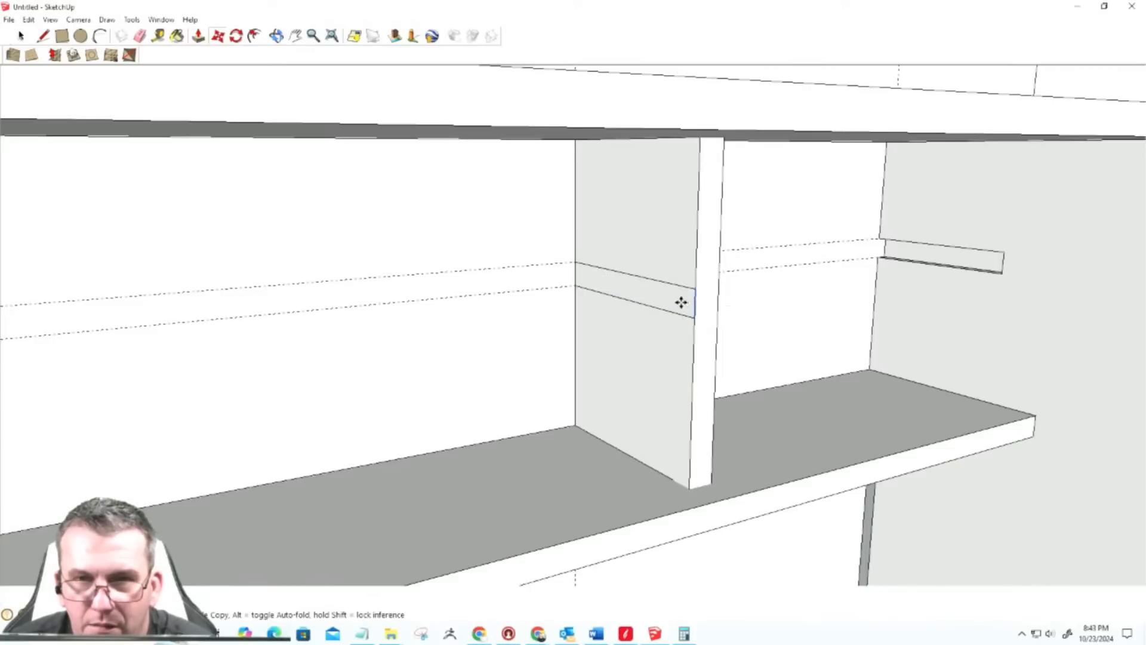
{"action": "left_click", "coordinate": [675, 299]}
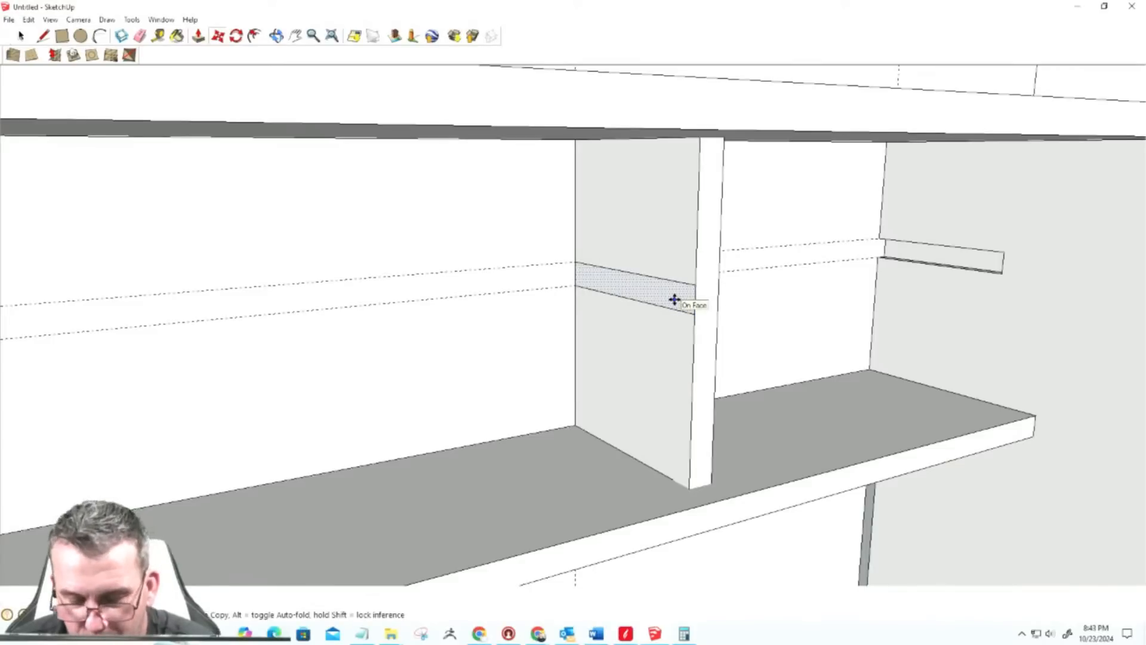
Step: Delete the rectangle's two long edges from the divider's side face
{"action": "key", "text": "space"}
{"action": "left_click", "coordinate": [677, 284]}
{"action": "key", "text": "Delete"}
{"action": "left_click", "coordinate": [677, 312]}
{"action": "key", "text": "Delete"}
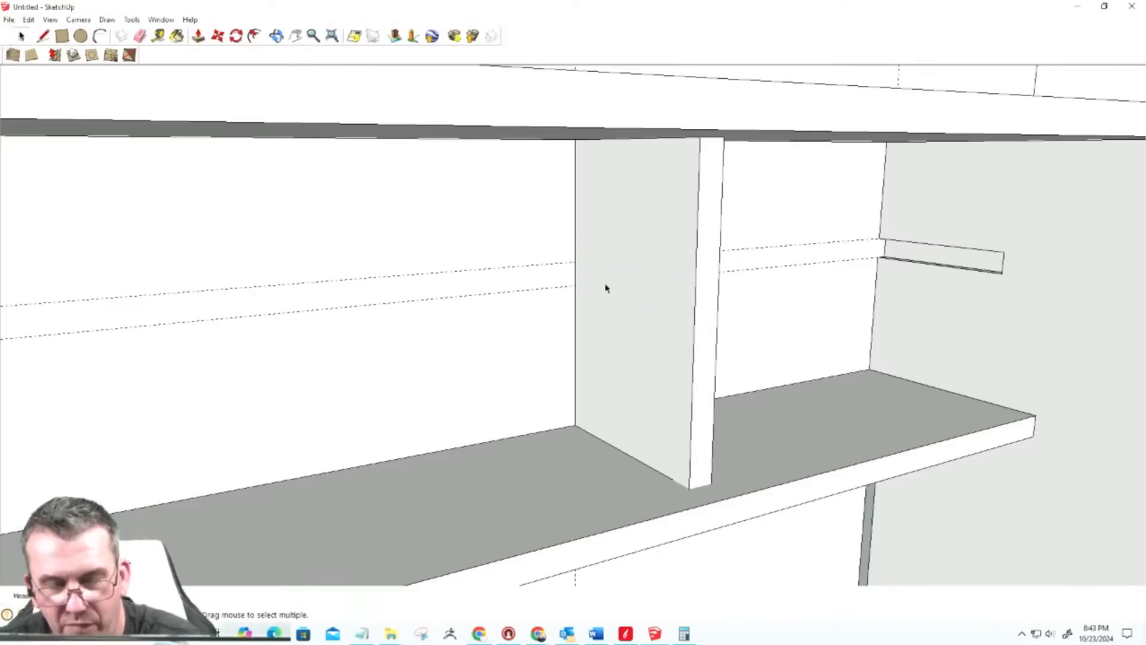
Step: Draw a rectangle between the guides on the divider's side face, stopping short of its front edge, and recess it as a slot
{"action": "key", "text": "r"}
{"action": "left_click", "coordinate": [575, 262]}
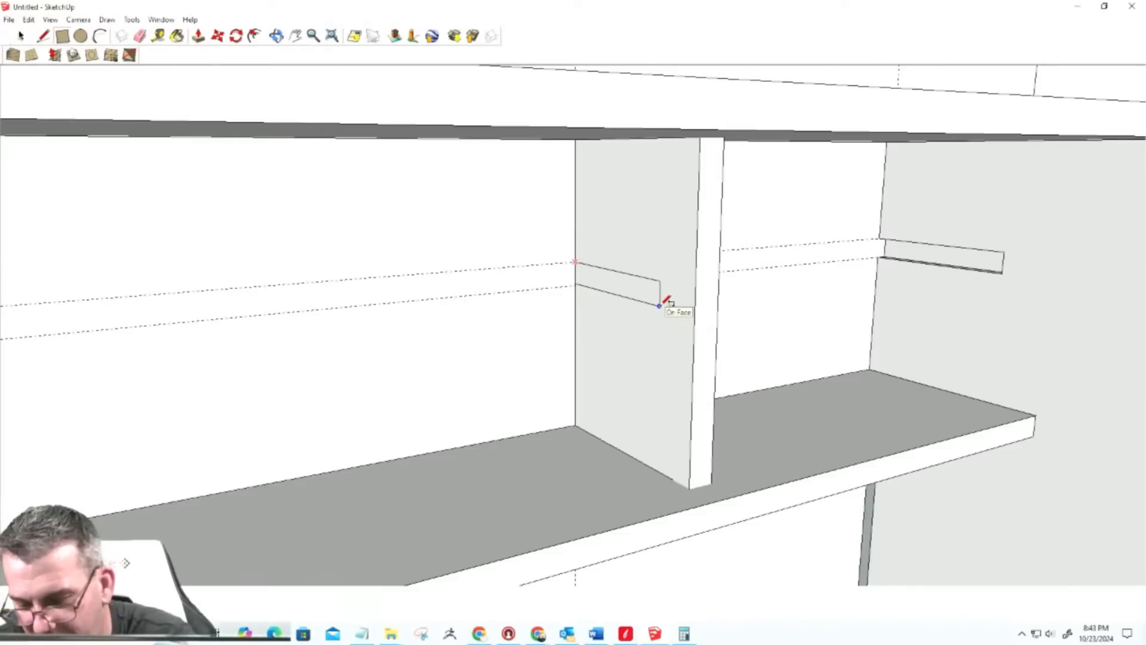
{"action": "left_click", "coordinate": [660, 305]}
{"action": "mouse_move", "coordinate": [645, 353]}
{"action": "middle_mouse_down"}
{"action": "mouse_move", "coordinate": [846, 321]}
{"action": "mouse_move", "coordinate": [641, 335]}
{"action": "middle_mouse_up"}
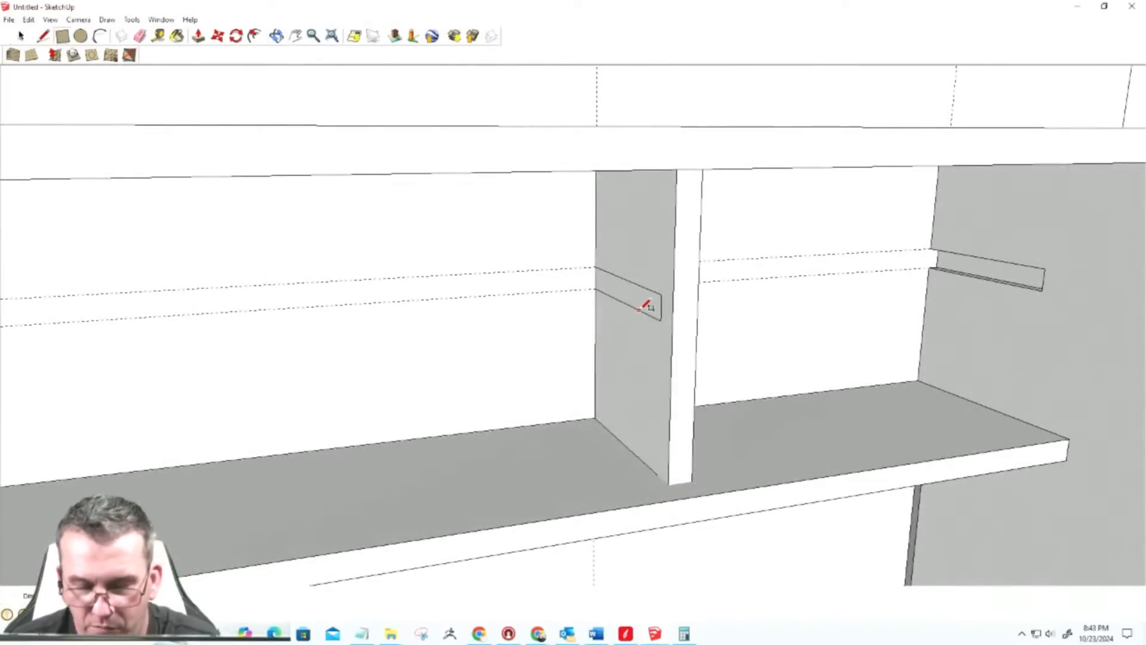
{"action": "key", "text": "p"}
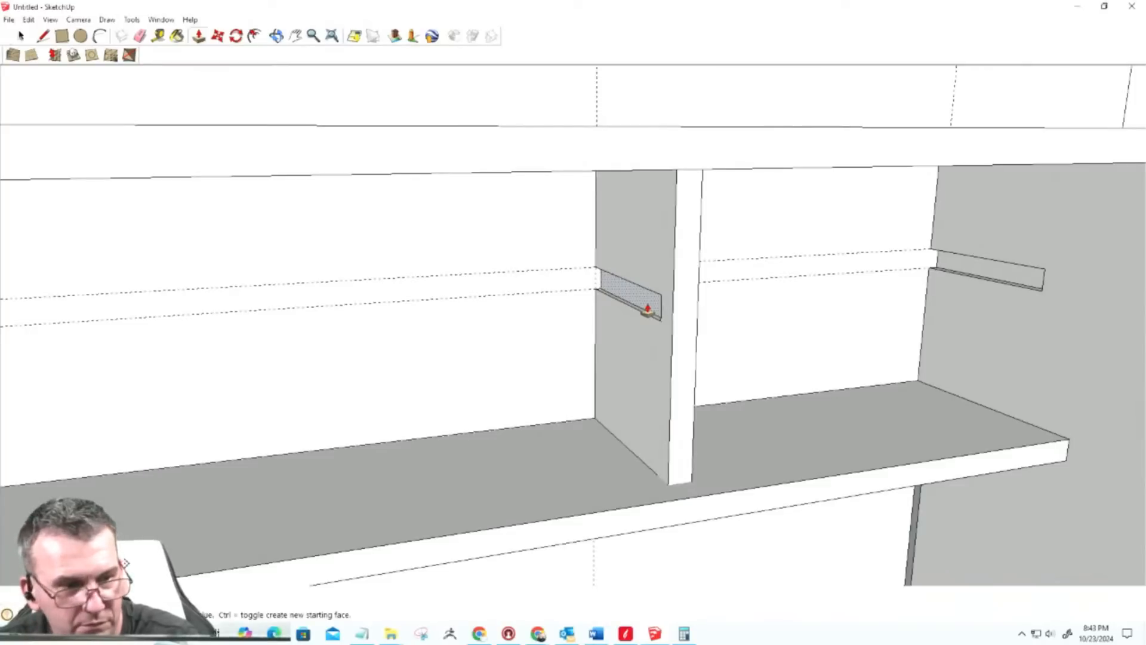
{"action": "double_click", "coordinate": [648, 309]}
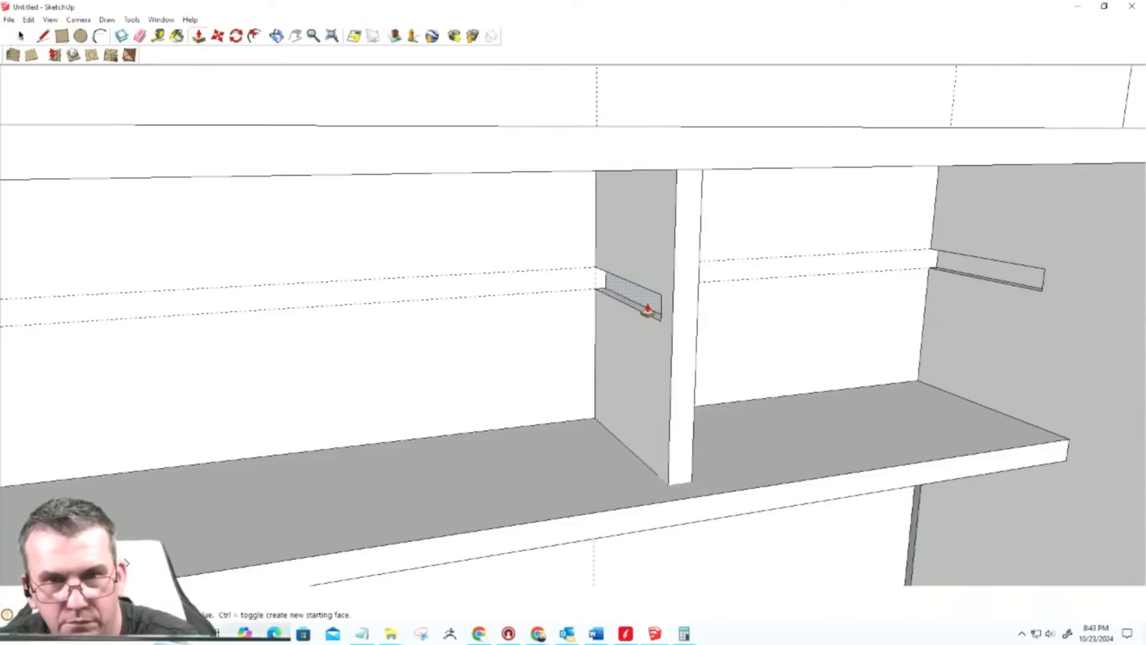
Step: Make the divider and the connected cabinet top into one component
{"action": "middle_click_drag", "start_coordinate": [668, 365], "coordinate": [728, 384]}
{"action": "key", "text": "space"}
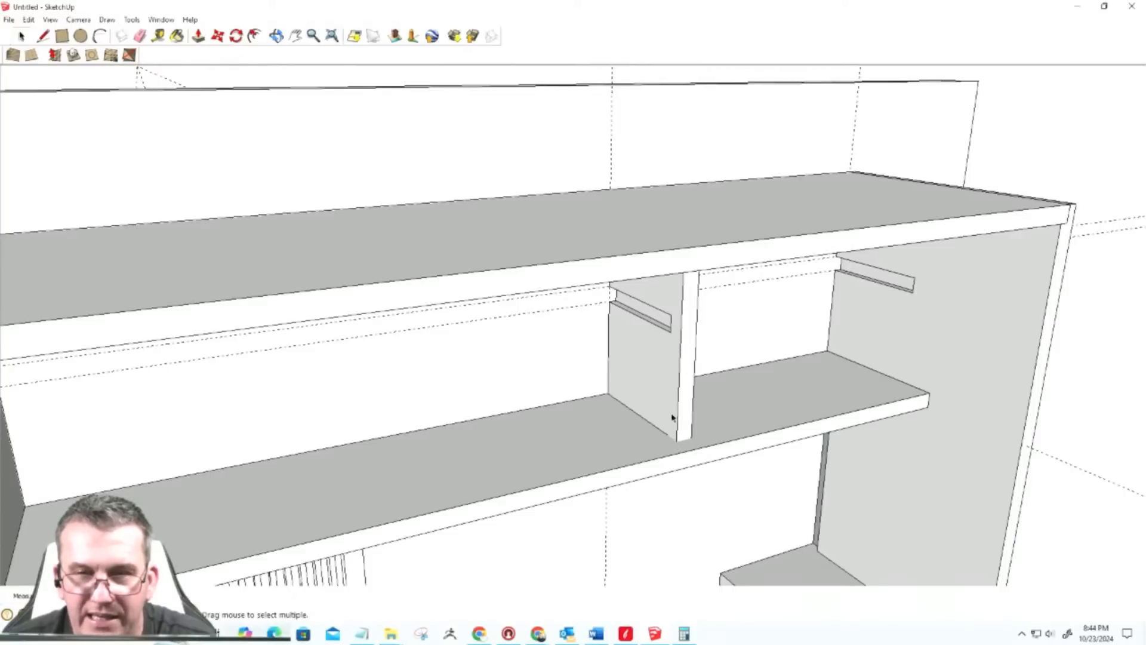
{"action": "triple_click", "coordinate": [674, 391]}
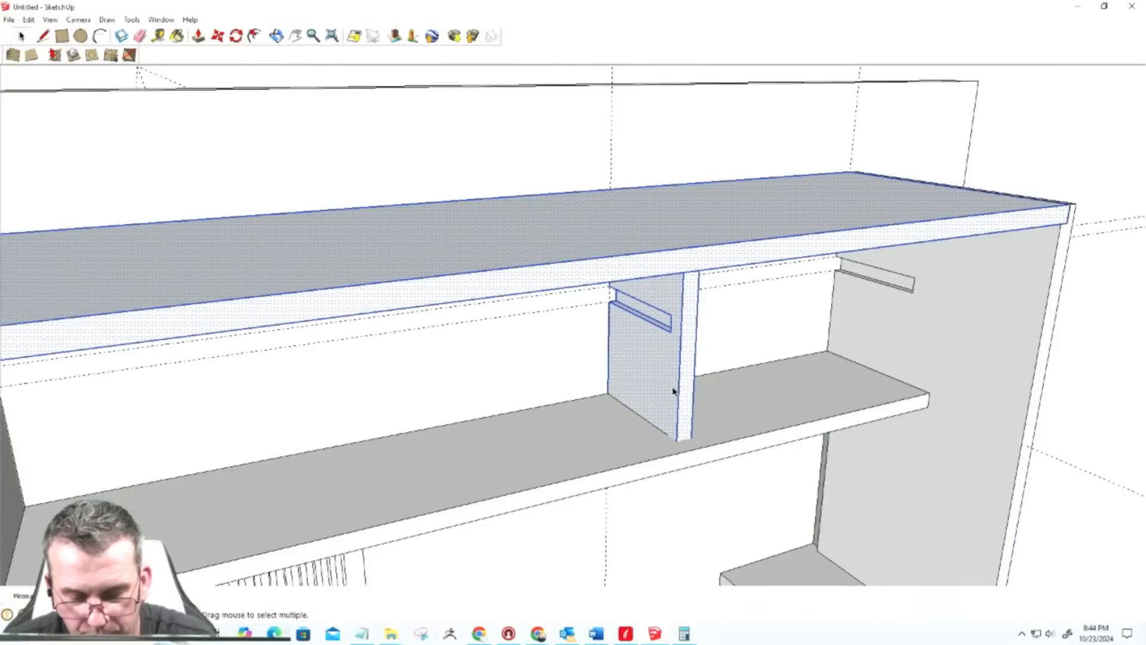
{"action": "key", "text": "g"}
{"action": "key", "text": "Return"}
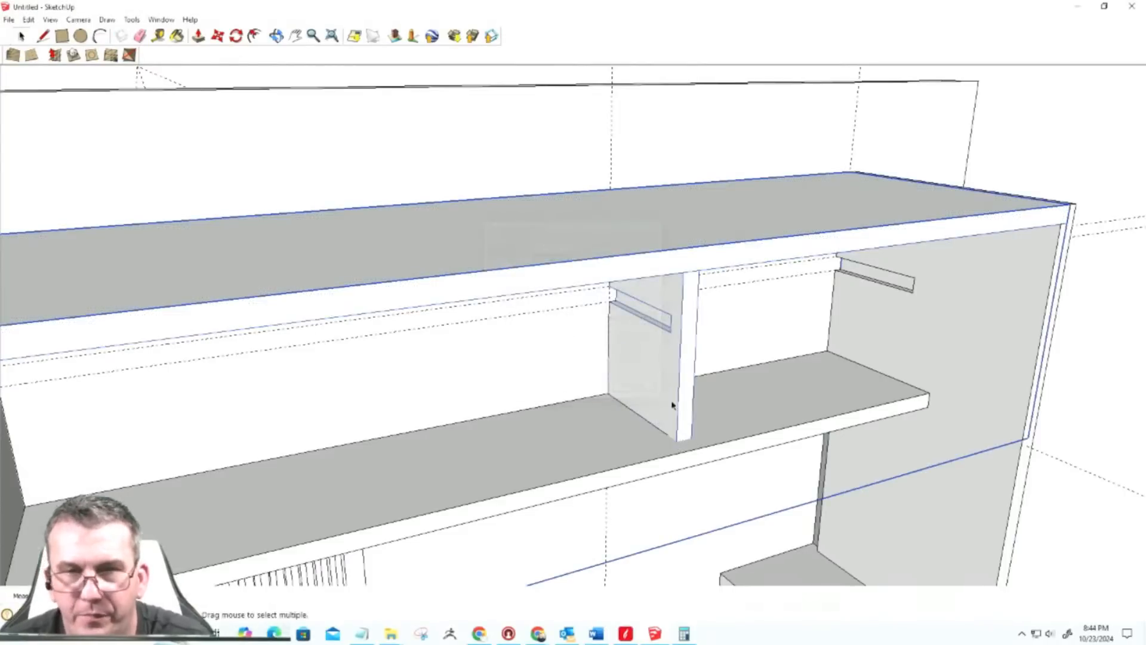
Step: Hide the component containing the cabinet top and divider
{"action": "left_click", "coordinate": [654, 454]}
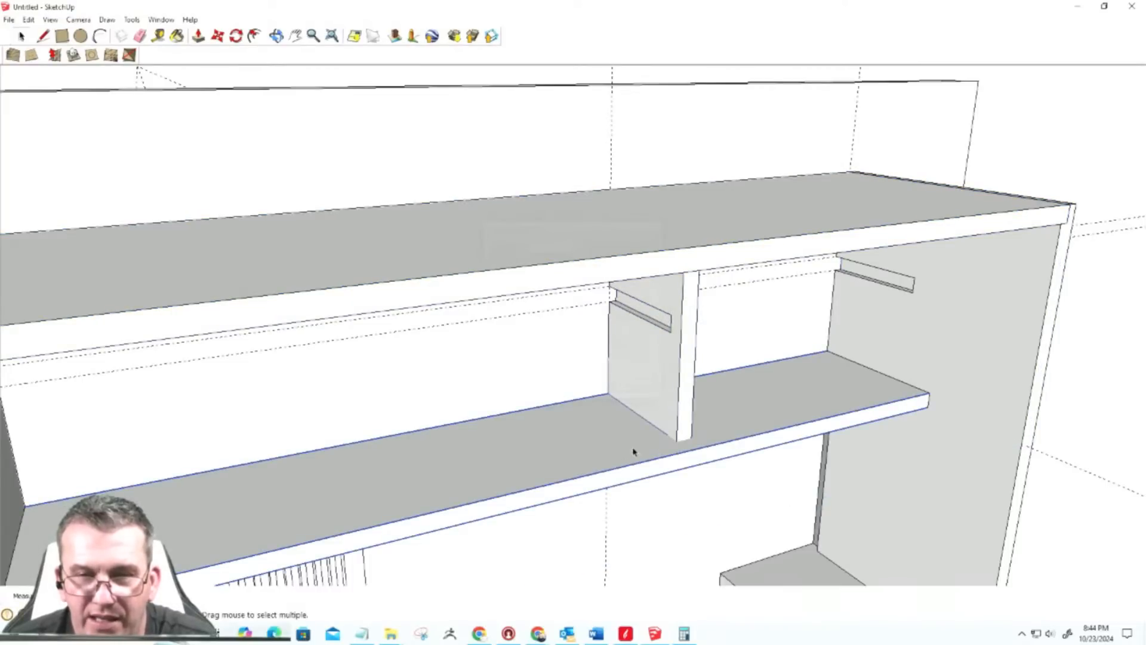
{"action": "right_click", "coordinate": [662, 362]}
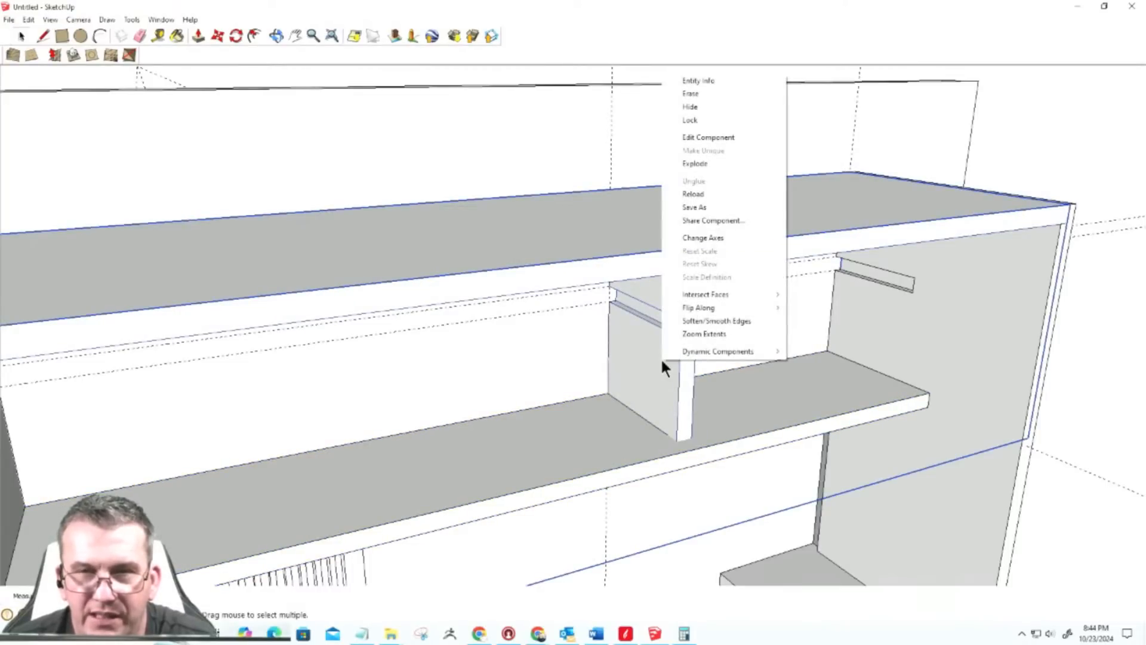
{"action": "left_click", "coordinate": [678, 105]}
Step: Open the lower shelf for editing and extend its centre slot slightly toward the shelf's front edge
{"action": "scroll", "coordinate": [665, 453], "scroll_direction": "up", "scroll_amount": 2}
{"action": "scroll", "coordinate": [666, 454], "scroll_direction": "up", "scroll_amount": 1}
{"action": "middle_click_drag", "start_coordinate": [665, 454], "coordinate": [1006, 545]}
{"action": "scroll", "coordinate": [765, 365], "scroll_direction": "up", "scroll_amount": 5}
{"action": "scroll", "coordinate": [772, 351], "scroll_direction": "up", "scroll_amount": 1}
{"action": "key", "text": "p"}
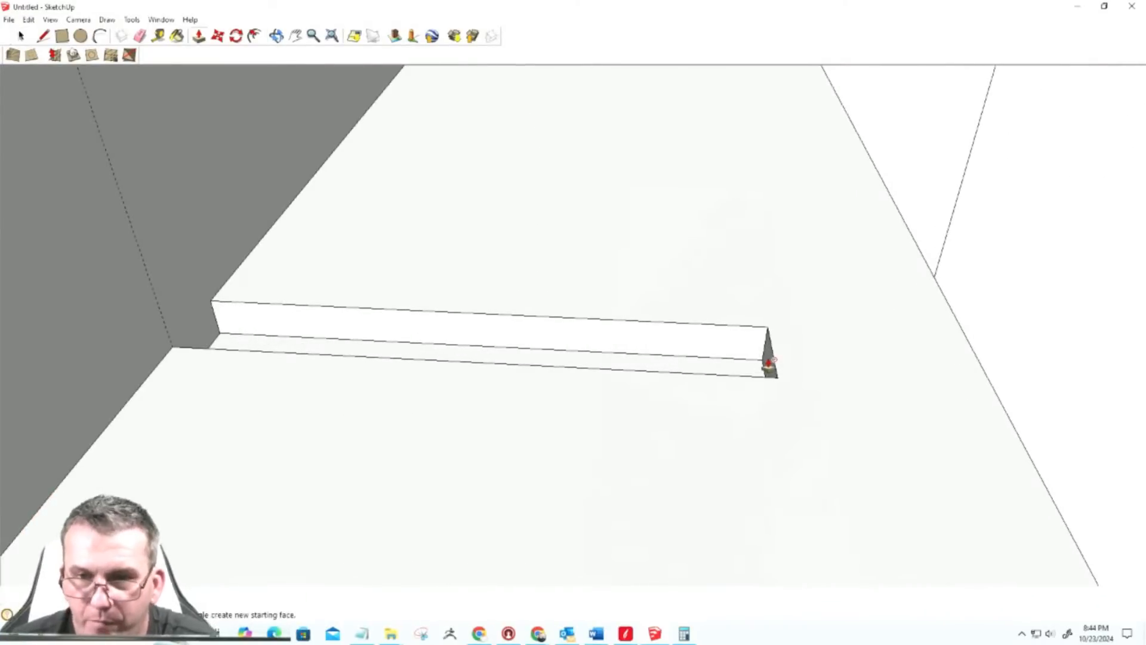
{"action": "key", "text": "space"}
{"action": "left_click", "coordinate": [759, 369]}
{"action": "double_click", "coordinate": [761, 367]}
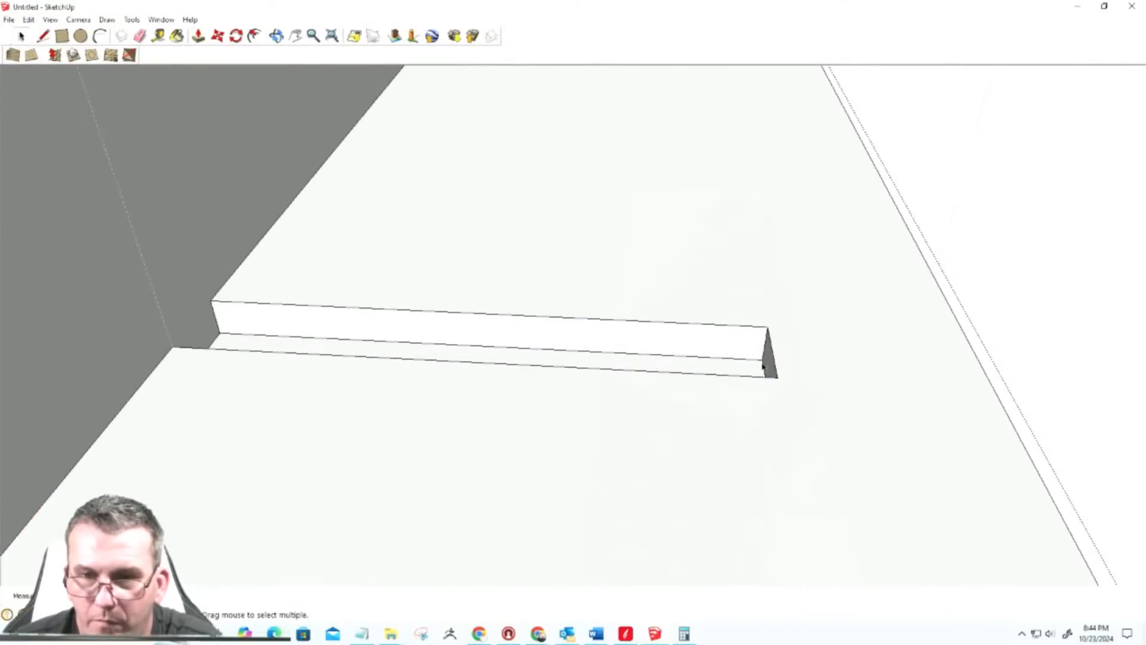
{"action": "key", "text": "p"}
{"action": "left_click", "coordinate": [769, 369]}
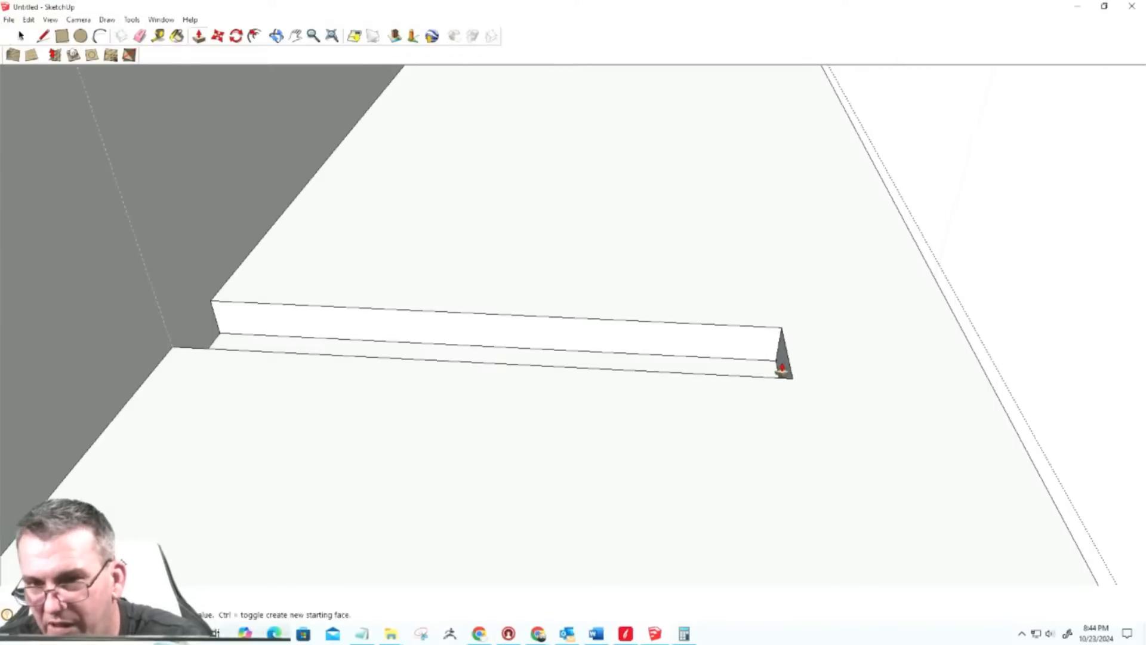
{"action": "key", "text": "Return"}
{"action": "scroll", "coordinate": [866, 440], "scroll_direction": "down", "scroll_amount": 3}
{"action": "middle_click_drag", "start_coordinate": [845, 442], "coordinate": [399, 351]}
{"action": "key", "text": "space"}
Step: Unhide the component containing the cabinet top and divider
{"action": "scroll", "coordinate": [498, 403], "scroll_direction": "down", "scroll_amount": 5}
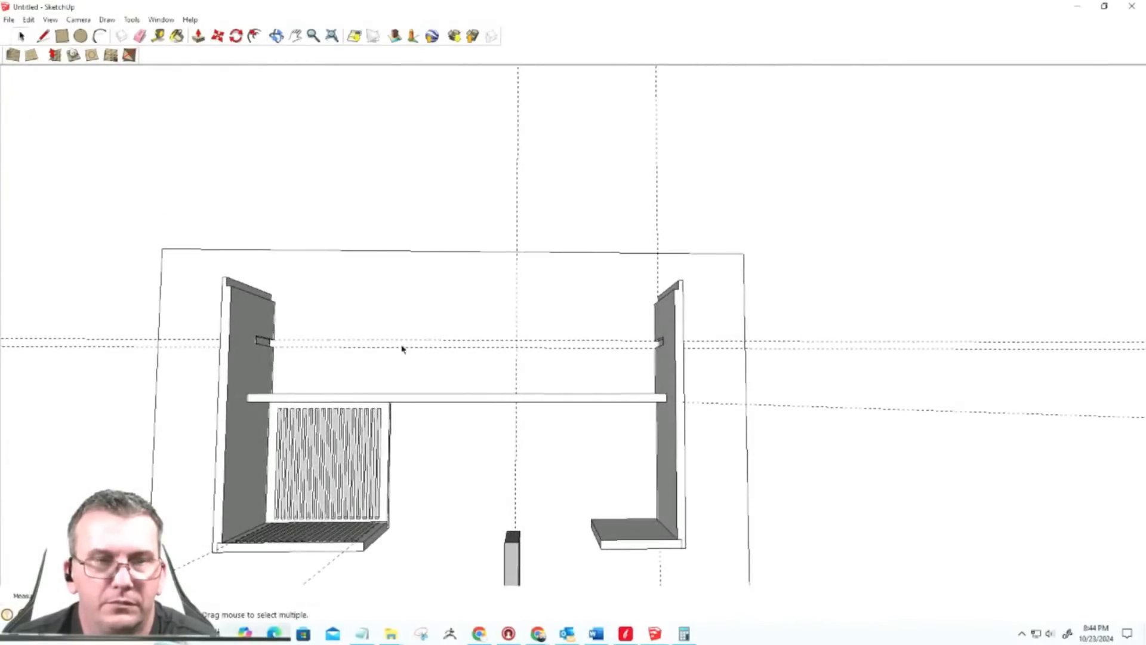
{"action": "scroll", "coordinate": [451, 330], "scroll_direction": "up", "scroll_amount": 3}
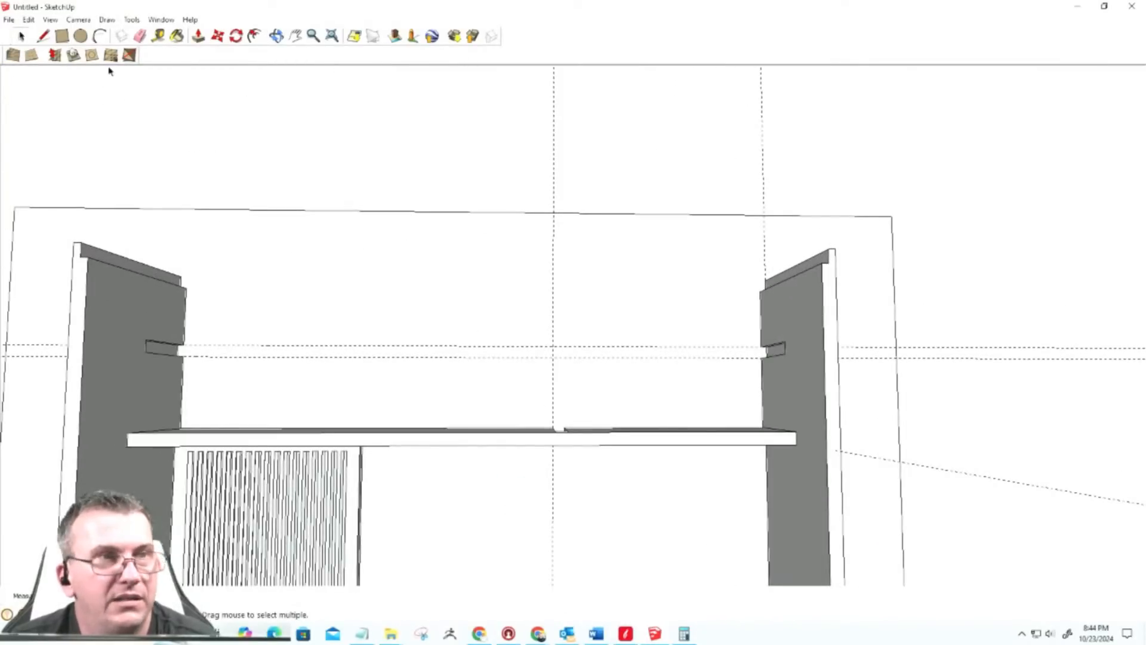
{"action": "left_click", "coordinate": [25, 20]}
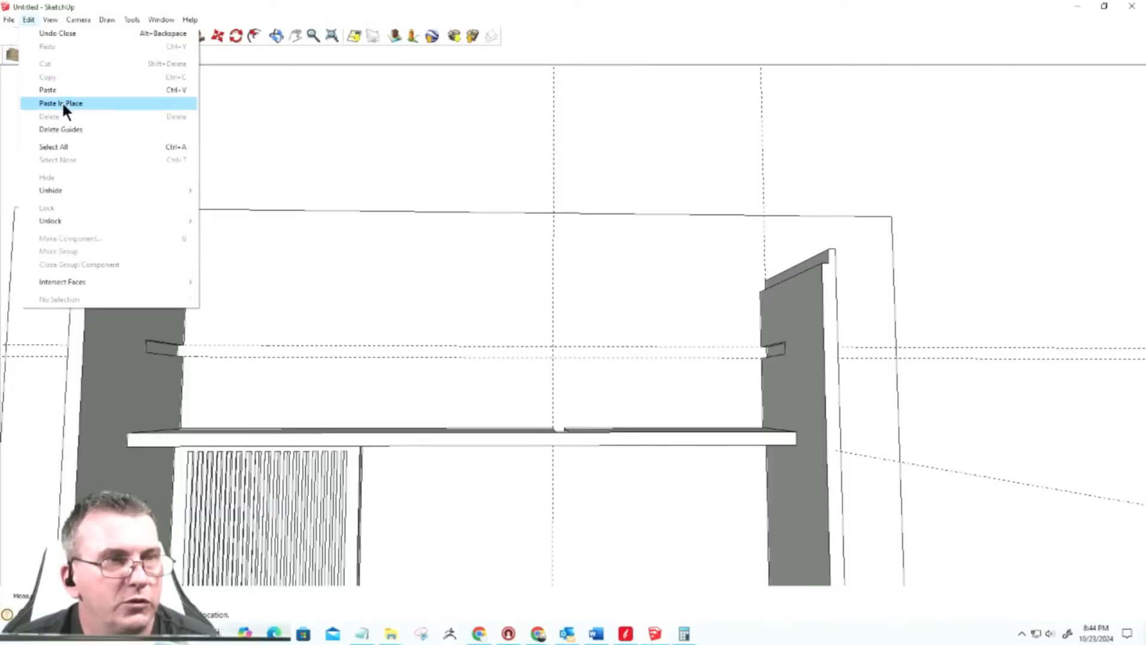
{"action": "mouse_move", "coordinate": [54, 16]}
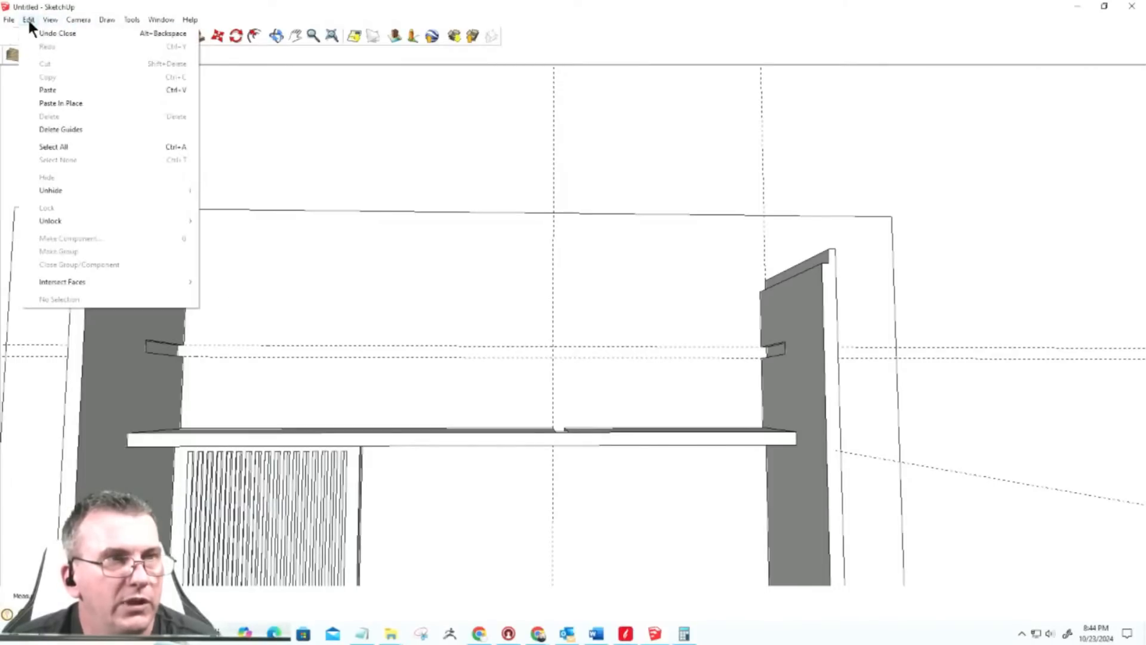
{"action": "mouse_move", "coordinate": [116, 192]}
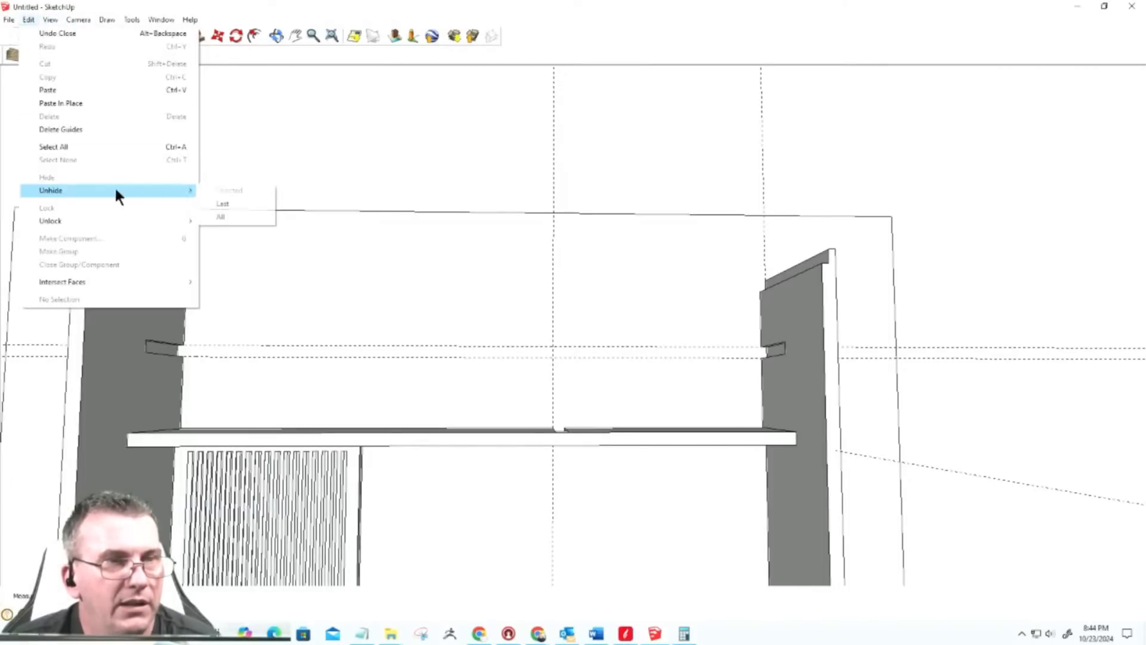
{"action": "left_click", "coordinate": [222, 204]}
Step: Open the combined component for editing and try selecting the divider's geometry separately from the cabinet top
{"action": "left_click", "coordinate": [579, 268]}
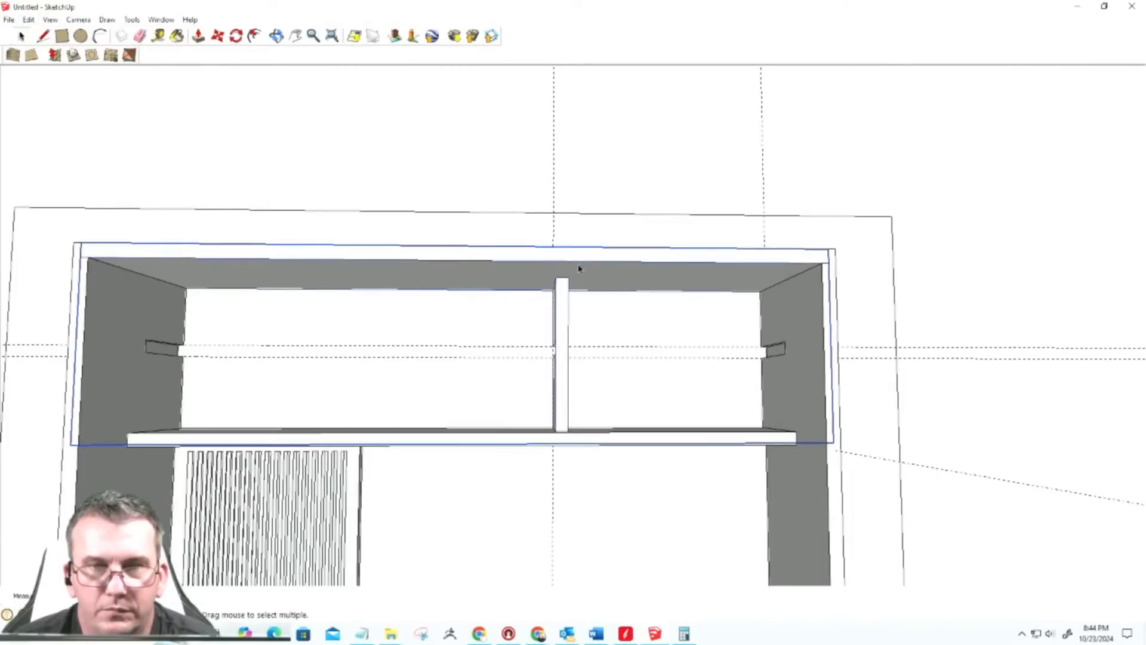
{"action": "double_click", "coordinate": [579, 268]}
{"action": "left_click", "coordinate": [578, 268]}
{"action": "middle_click_drag", "start_coordinate": [572, 286], "coordinate": [477, 343]}
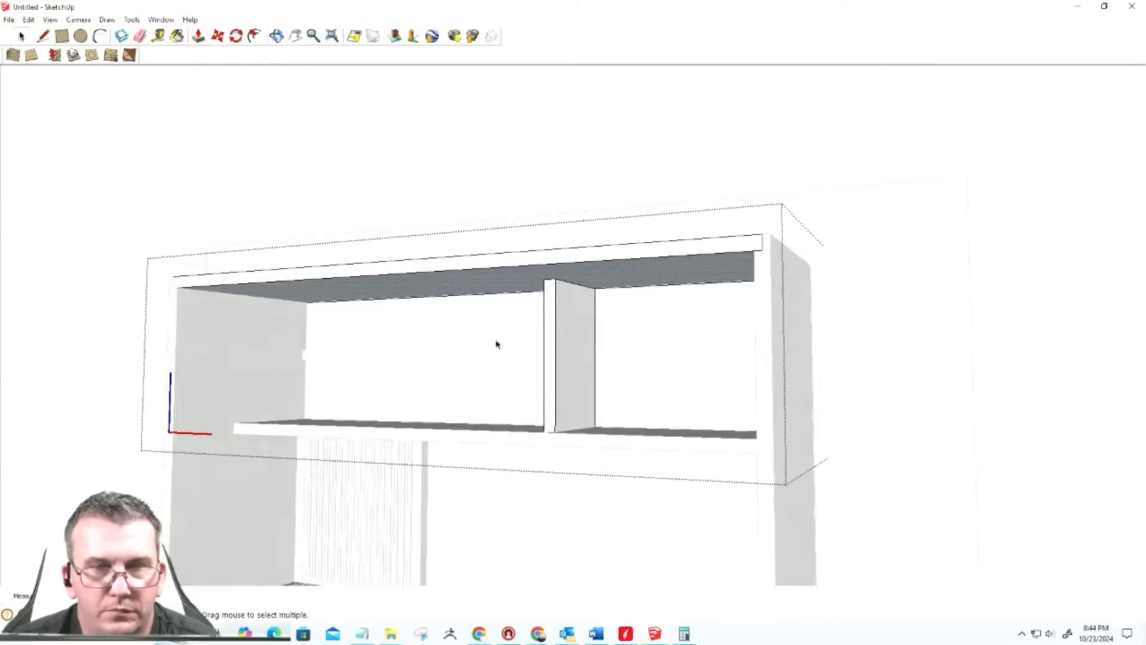
{"action": "left_click", "coordinate": [567, 353]}
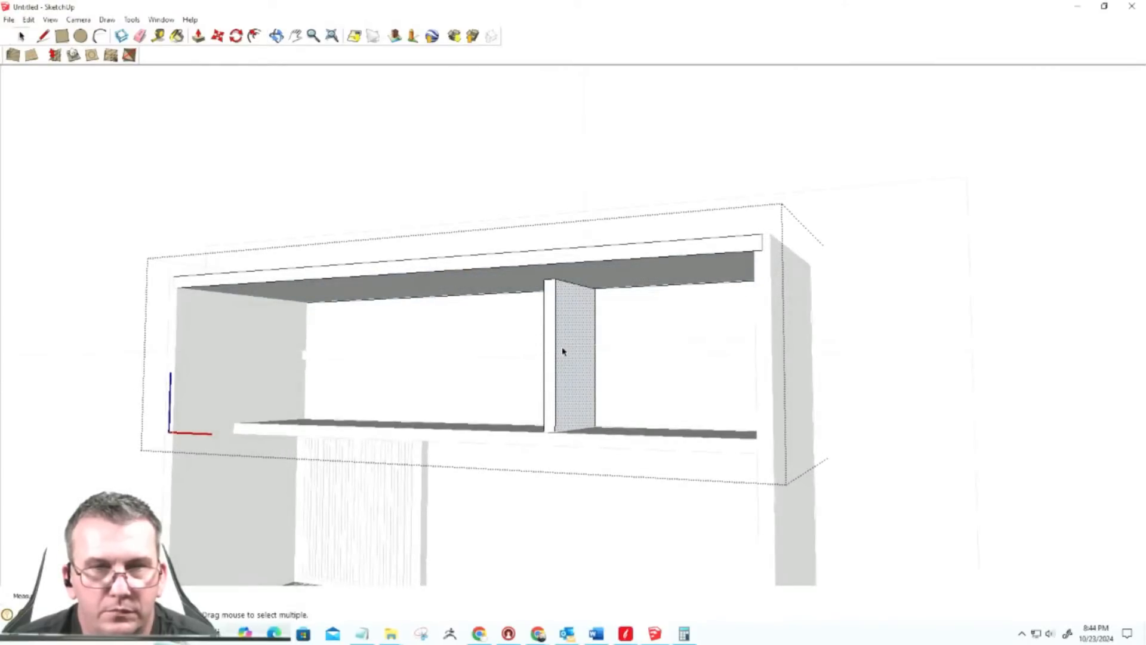
{"action": "triple_click", "coordinate": [562, 351]}
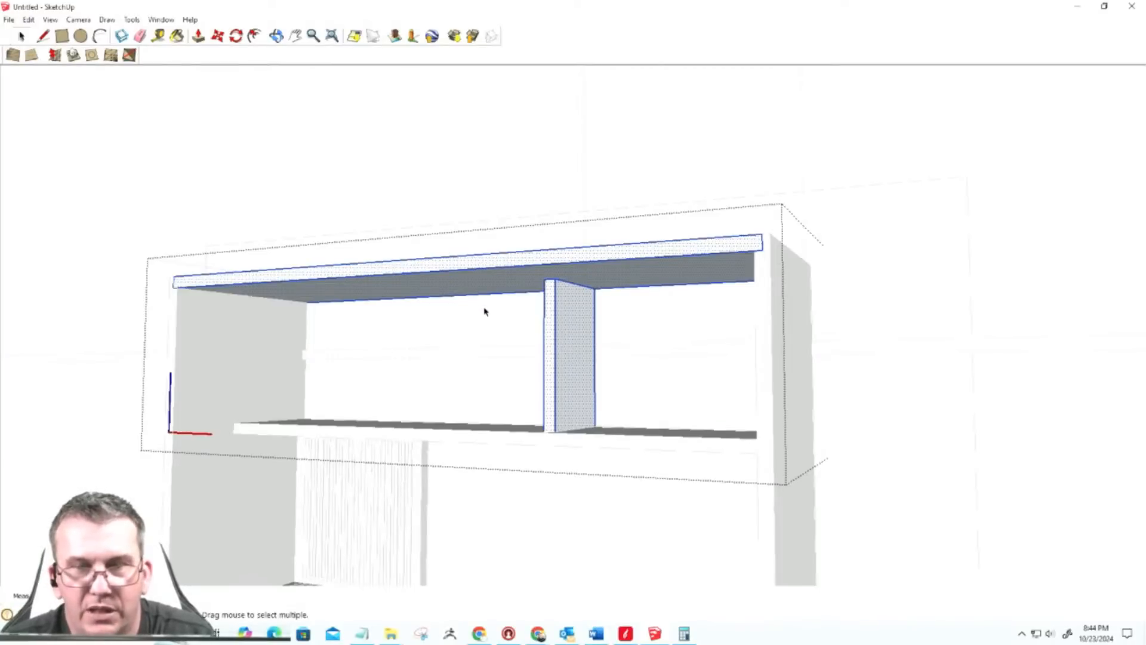
{"action": "left_click_drag", "start_coordinate": [486, 311], "coordinate": [396, 218]}
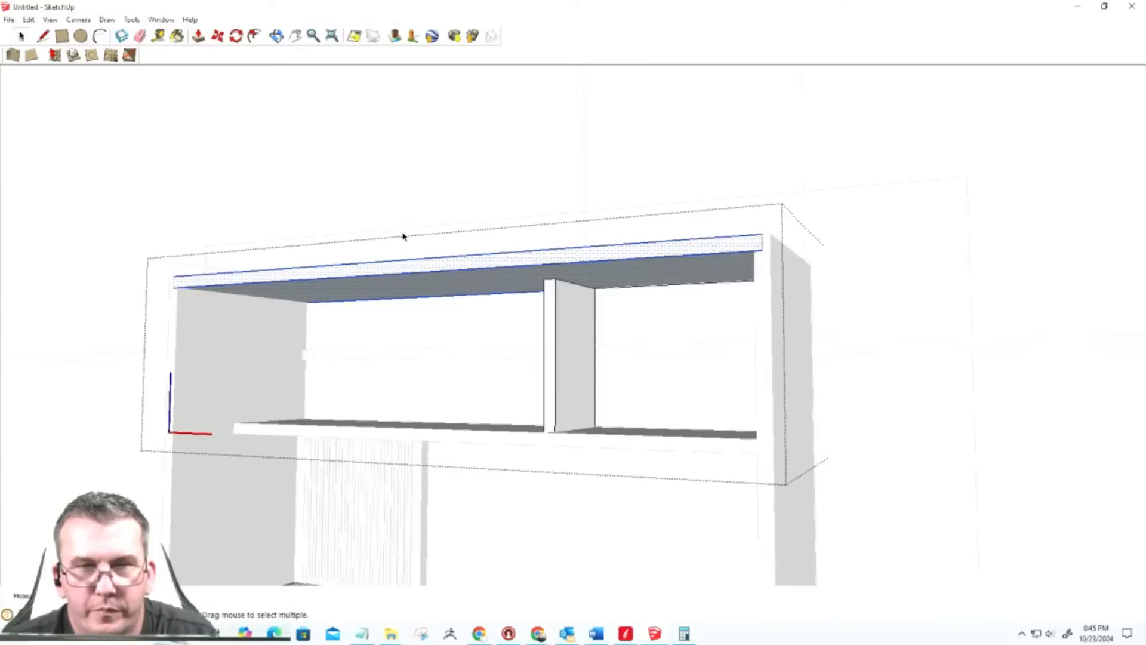
{"action": "scroll", "coordinate": [577, 276], "scroll_direction": "up", "scroll_amount": 3}
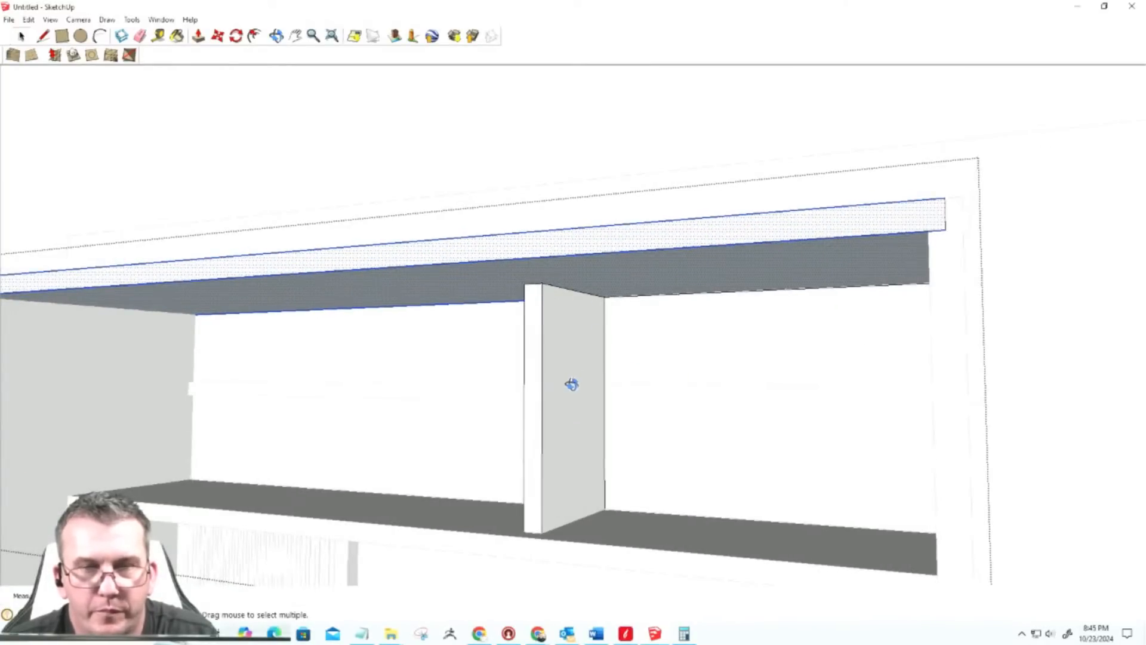
Step: Undo the recent edits back to before the divider was pulled up between the cabinet top and lower shelf
{"action": "key", "text": "ctrl+z"}
{"action": "key", "text": "ctrl+z"}
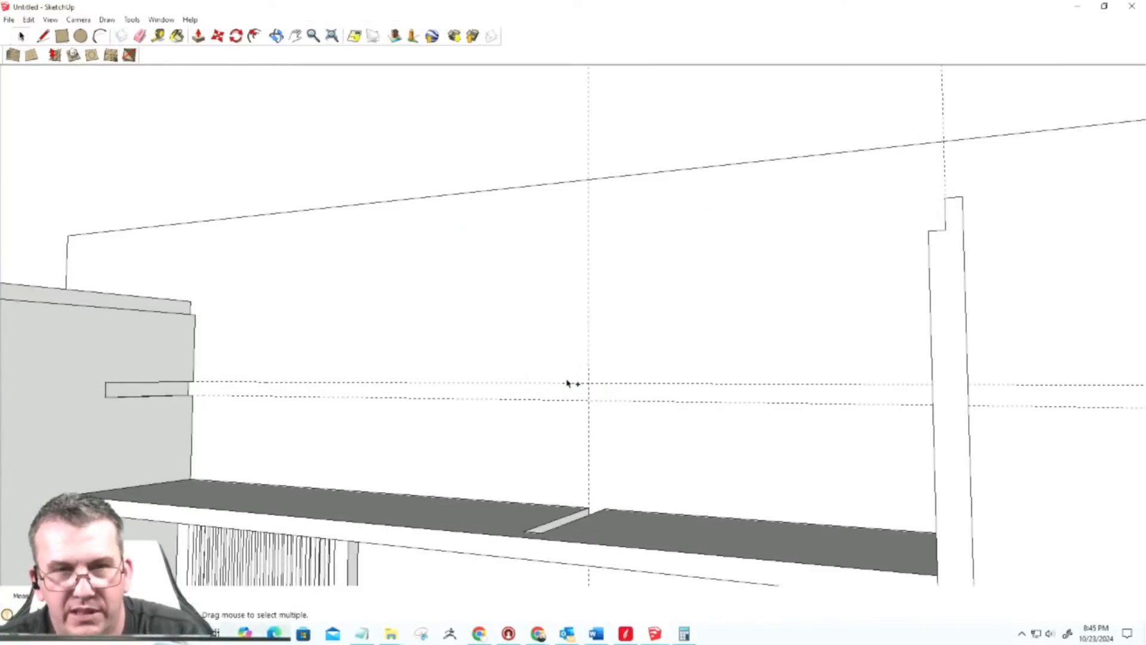
{"action": "key", "text": "ctrl+z"}
{"action": "key", "text": "ctrl+z"}
{"action": "key", "text": "ctrl+z"}
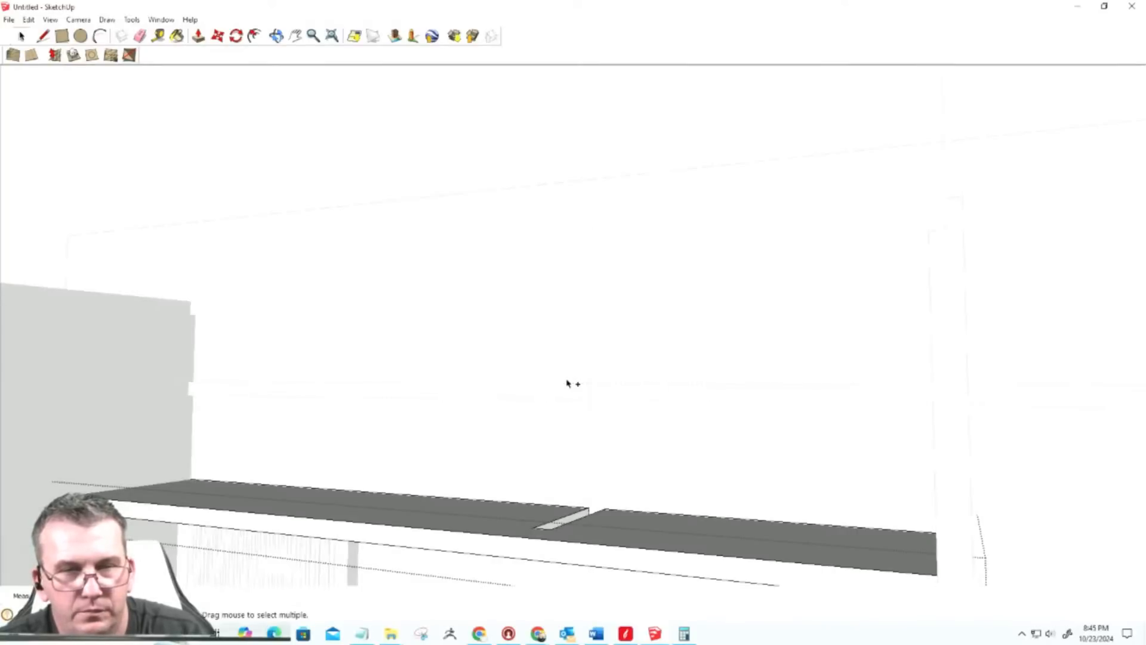
{"action": "key", "text": "ctrl+y"}
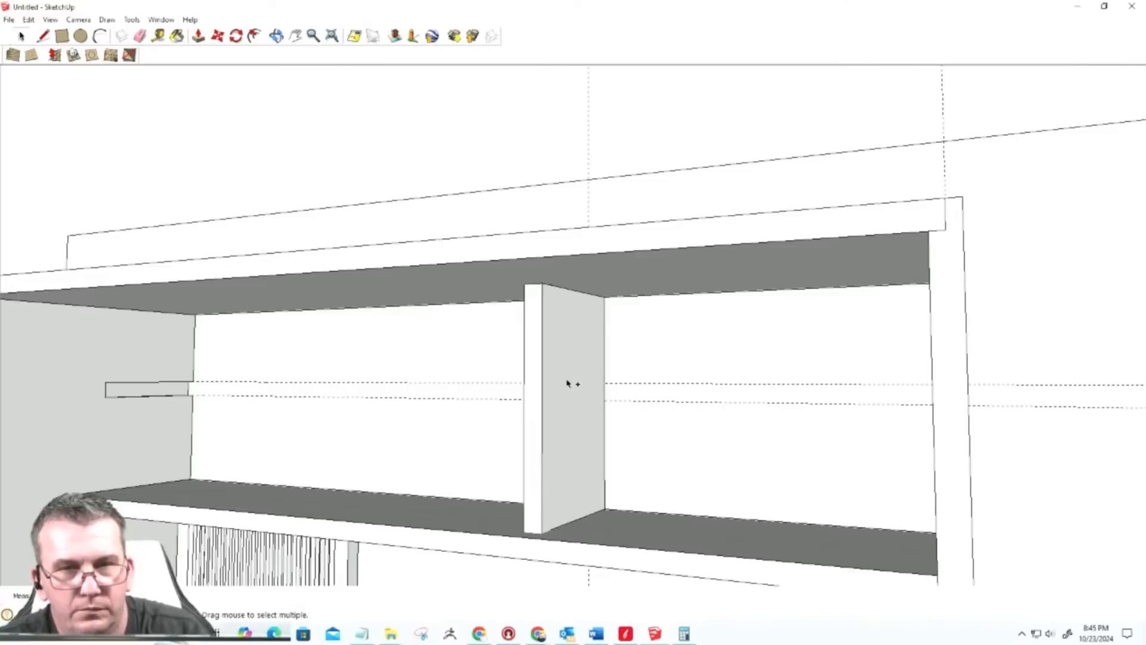
{"action": "key", "text": "ctrl+y"}
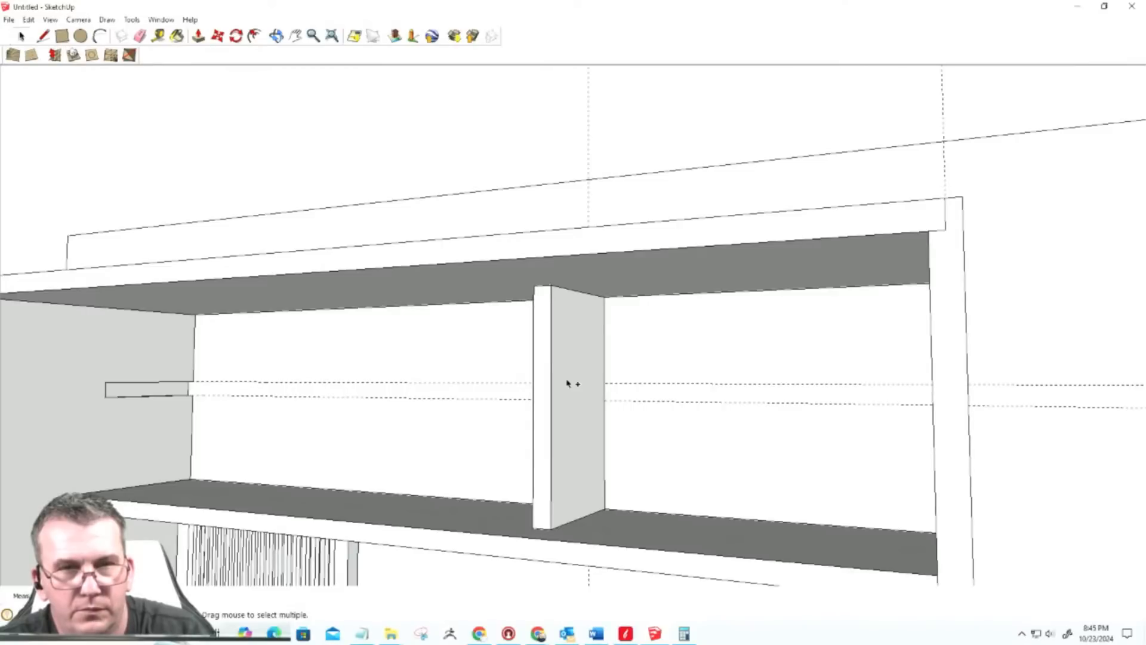
{"action": "key", "text": "ctrl+y"}
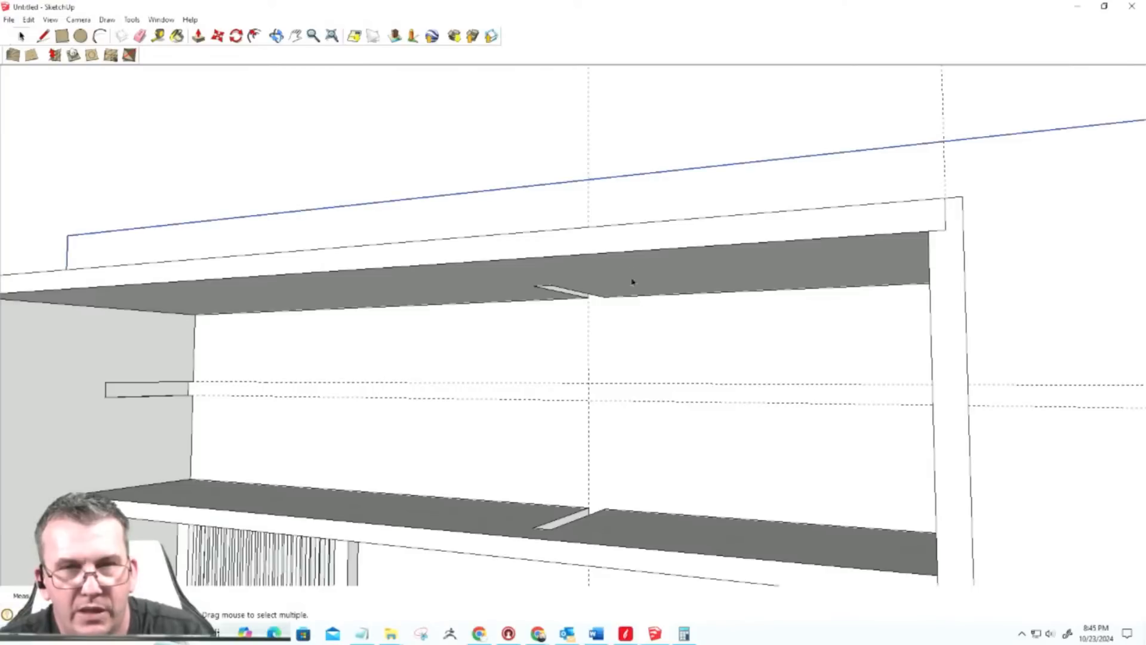
Step: Make the slotted cabinet top into its own component
{"action": "triple_click", "coordinate": [631, 261]}
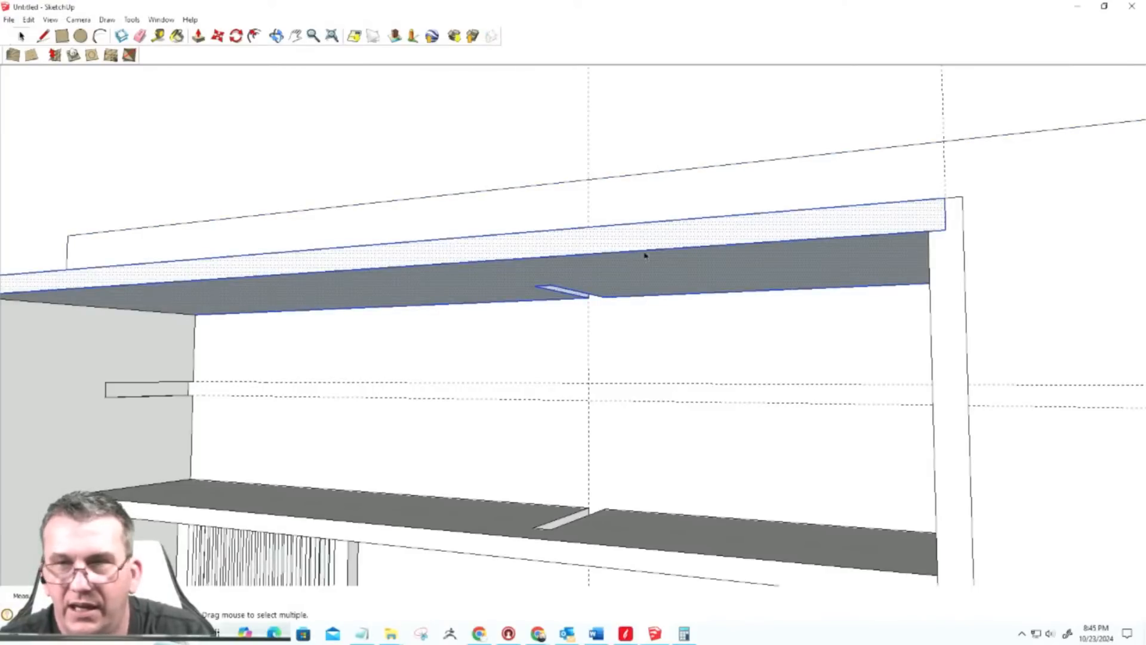
{"action": "key", "text": "g"}
{"action": "key", "text": "Return"}
Step: Push/Pull the base of the lower shelf's centre slot up to the cabinet top to form the vertical divider
{"action": "middle_click_drag", "start_coordinate": [560, 382], "coordinate": [759, 556]}
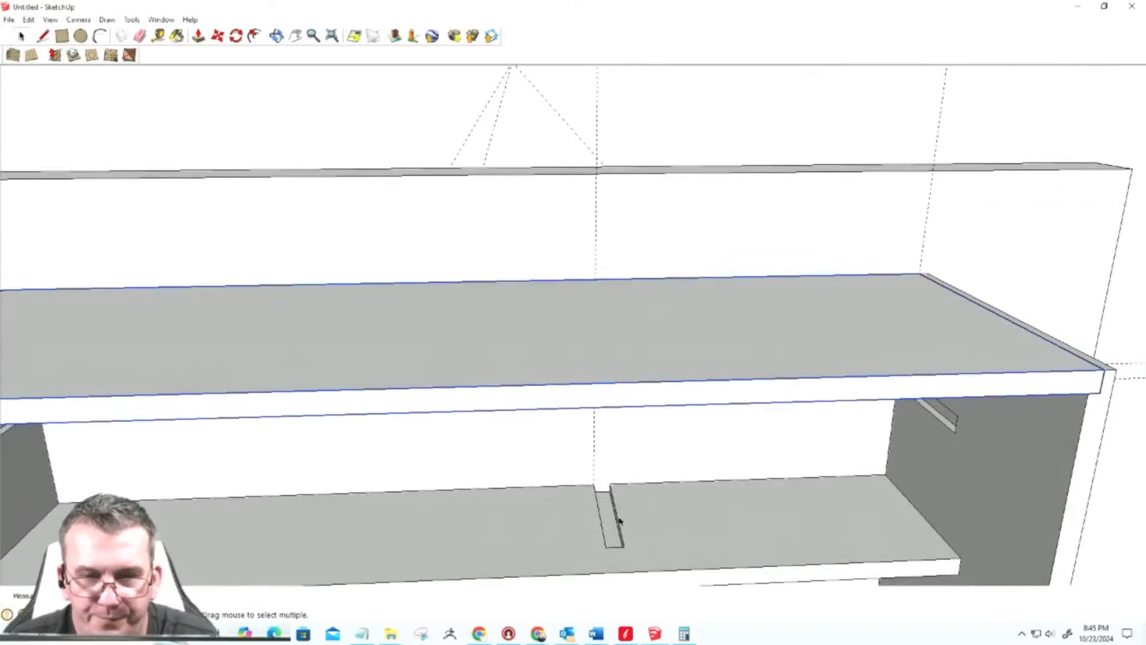
{"action": "scroll", "coordinate": [603, 512], "scroll_direction": "up", "scroll_amount": 3}
{"action": "key", "text": "p"}
{"action": "left_click_drag", "start_coordinate": [607, 504], "coordinate": [586, 281]}
{"action": "scroll", "coordinate": [639, 445], "scroll_direction": "down", "scroll_amount": 5}
{"action": "middle_click_drag", "start_coordinate": [639, 445], "coordinate": [673, 376]}
{"action": "scroll", "coordinate": [637, 348], "scroll_direction": "up", "scroll_amount": 3}
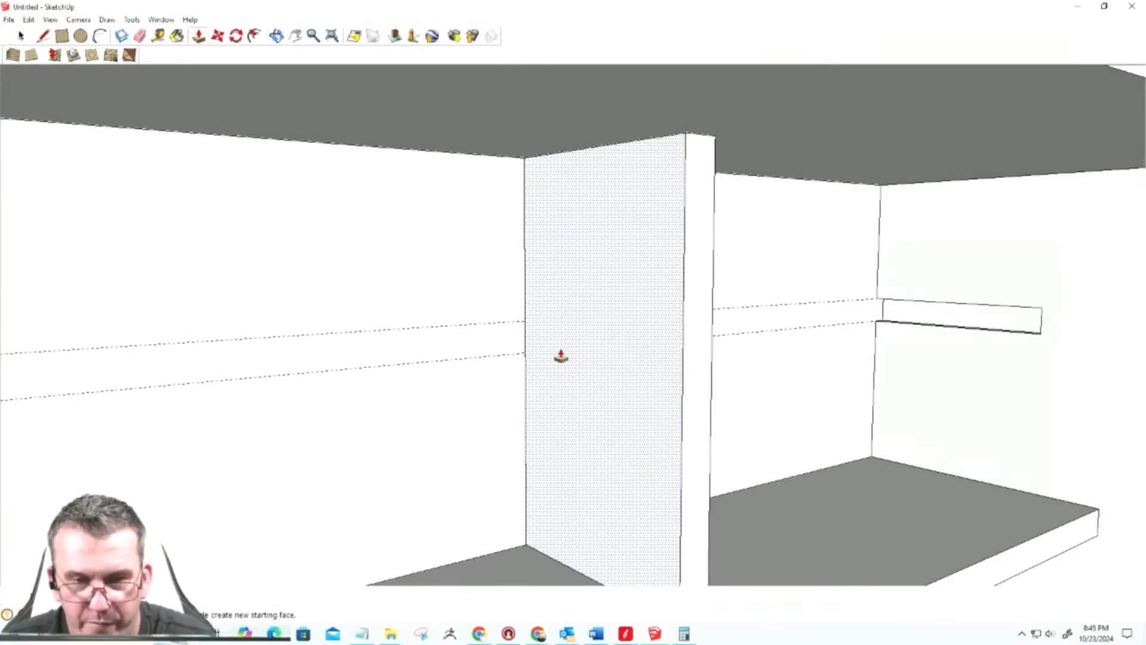
Step: Try to draw a rectangle between the guides on the divider's side face, then undo it
{"action": "key", "text": "space"}
{"action": "key", "text": "r"}
{"action": "left_click", "coordinate": [525, 321]}
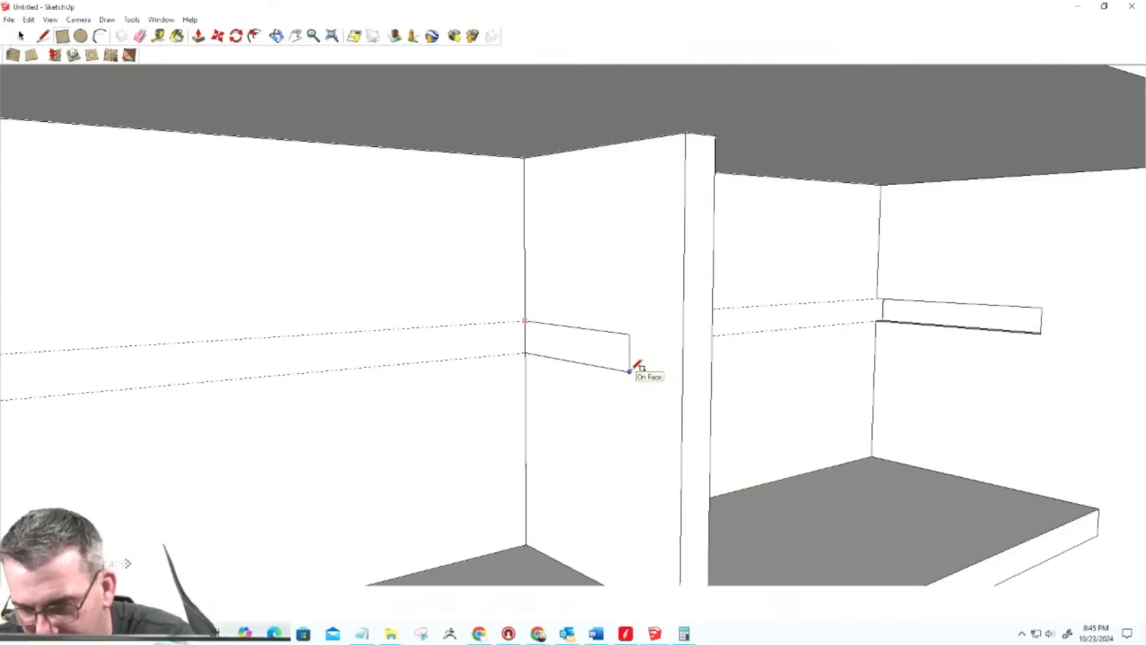
{"action": "key", "text": "Return"}
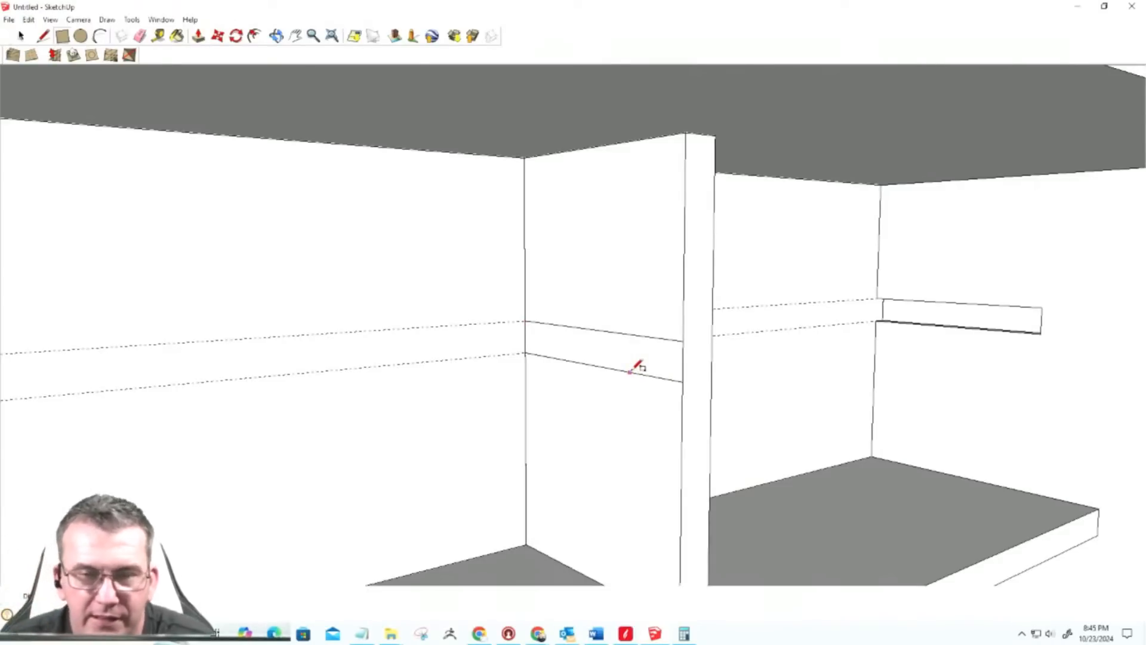
{"action": "key", "text": "ctrl+z"}
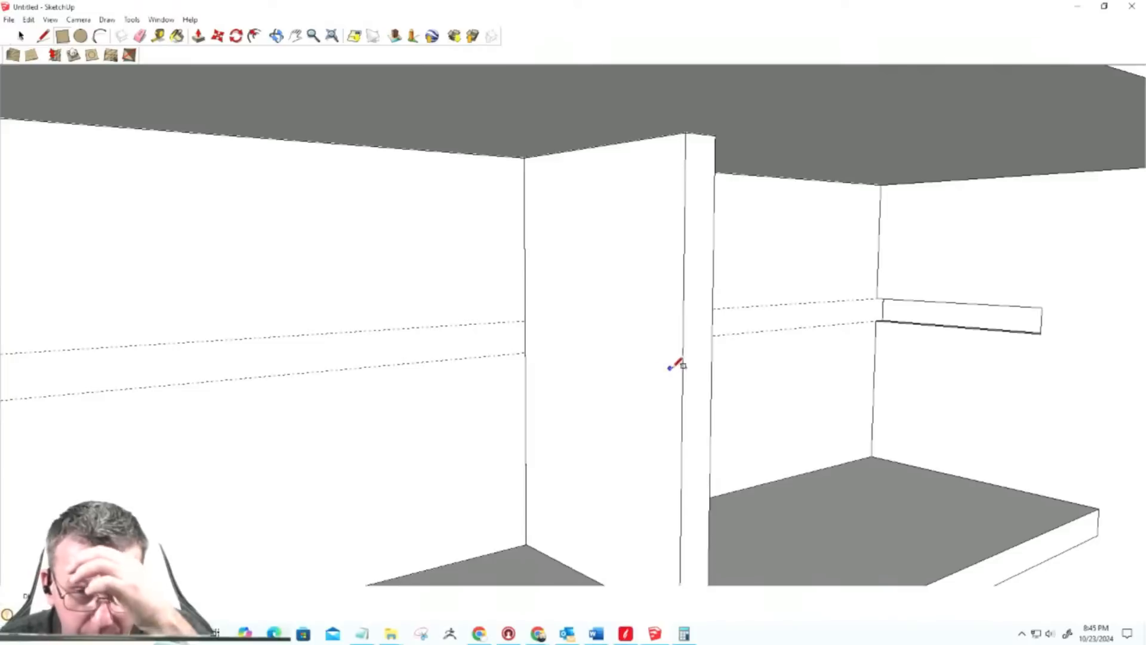
Step: Extend the divider's front edge slightly forward with Push/Pull
{"action": "key", "text": "p"}
{"action": "left_click", "coordinate": [691, 353]}
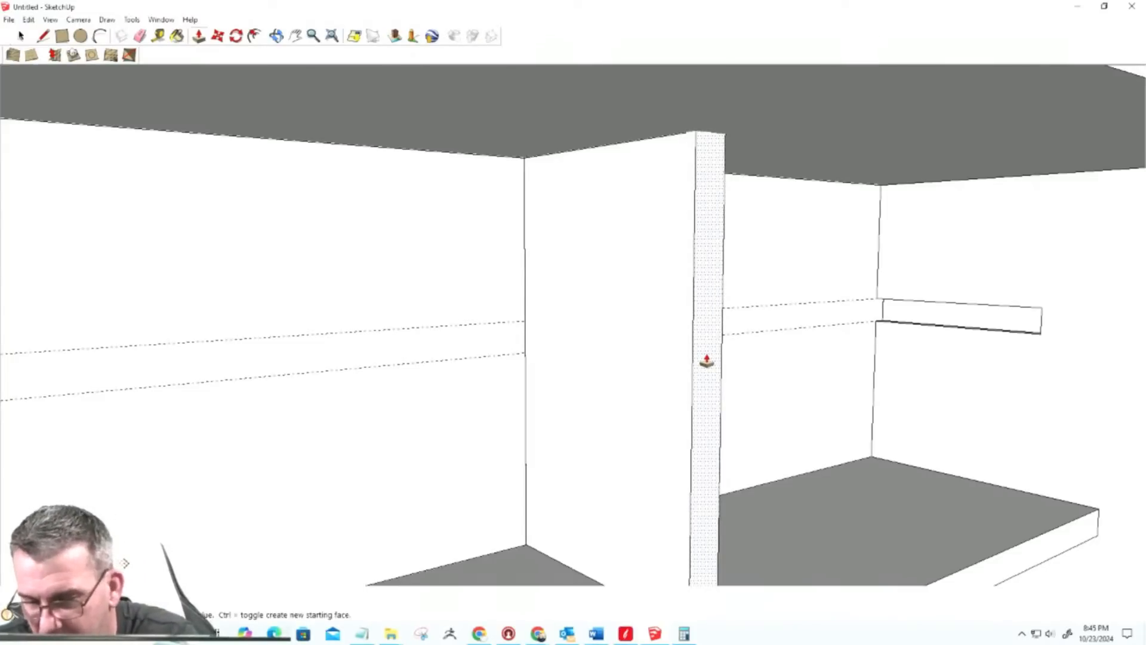
{"action": "left_click", "coordinate": [523, 326]}
Step: Draw a rectangle between the guides on the divider's side face, stopping short of its front edge, and recess it as a slot
{"action": "key", "text": "r"}
{"action": "left_click", "coordinate": [525, 322]}
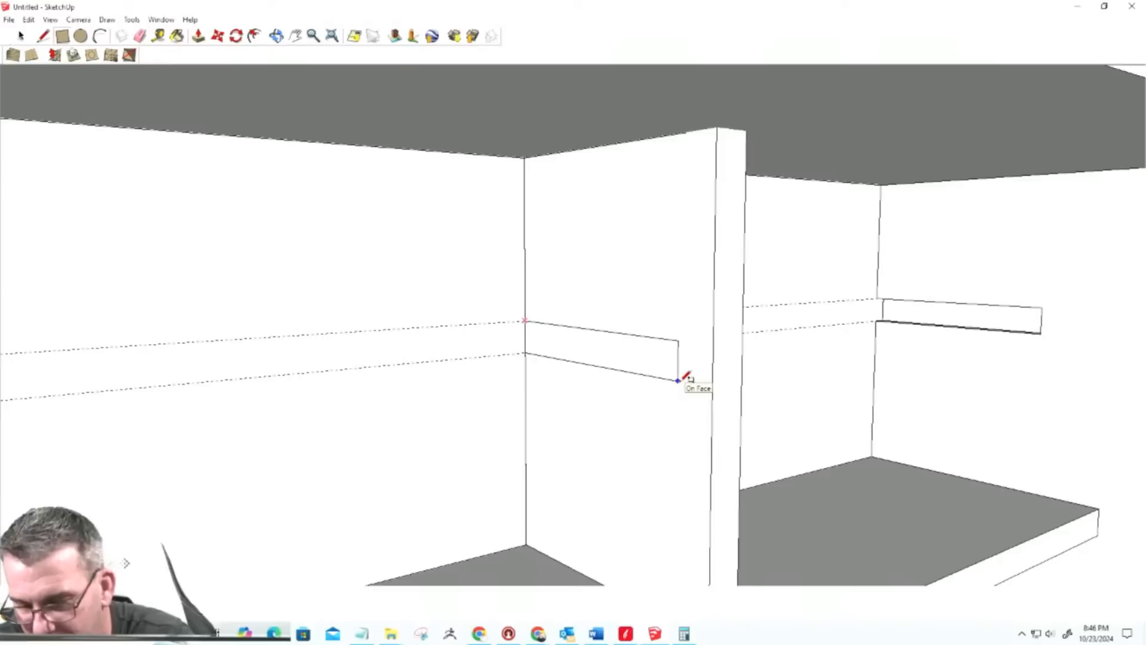
{"action": "left_click", "coordinate": [683, 382]}
{"action": "key", "text": "p"}
{"action": "left_click", "coordinate": [637, 370]}
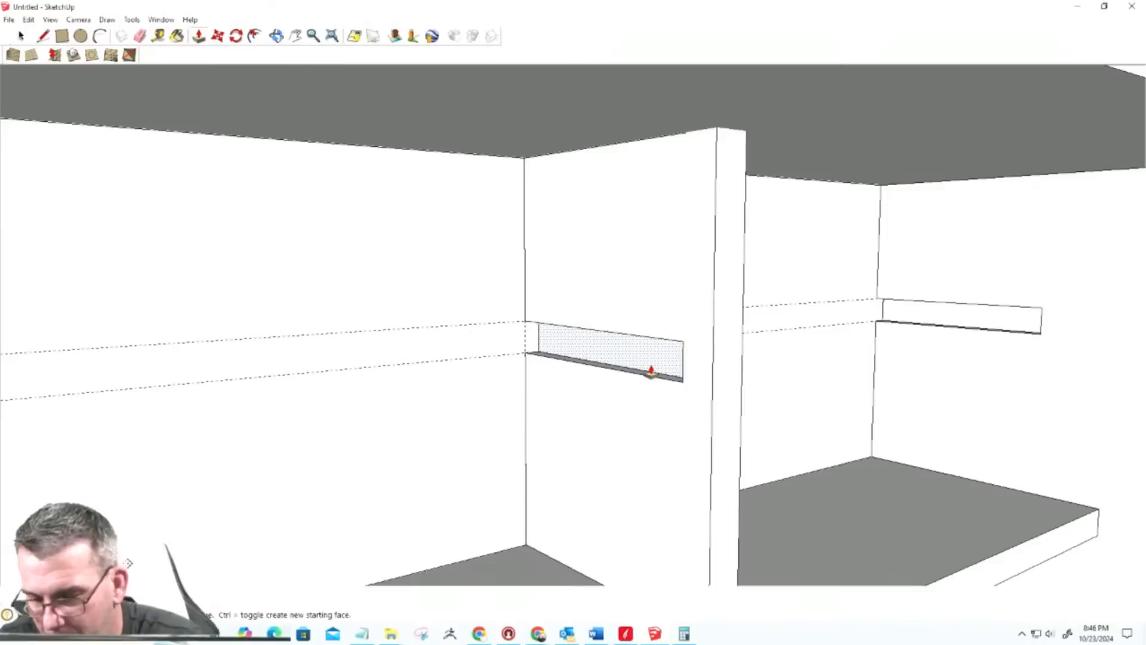
{"action": "left_click", "coordinate": [651, 373]}
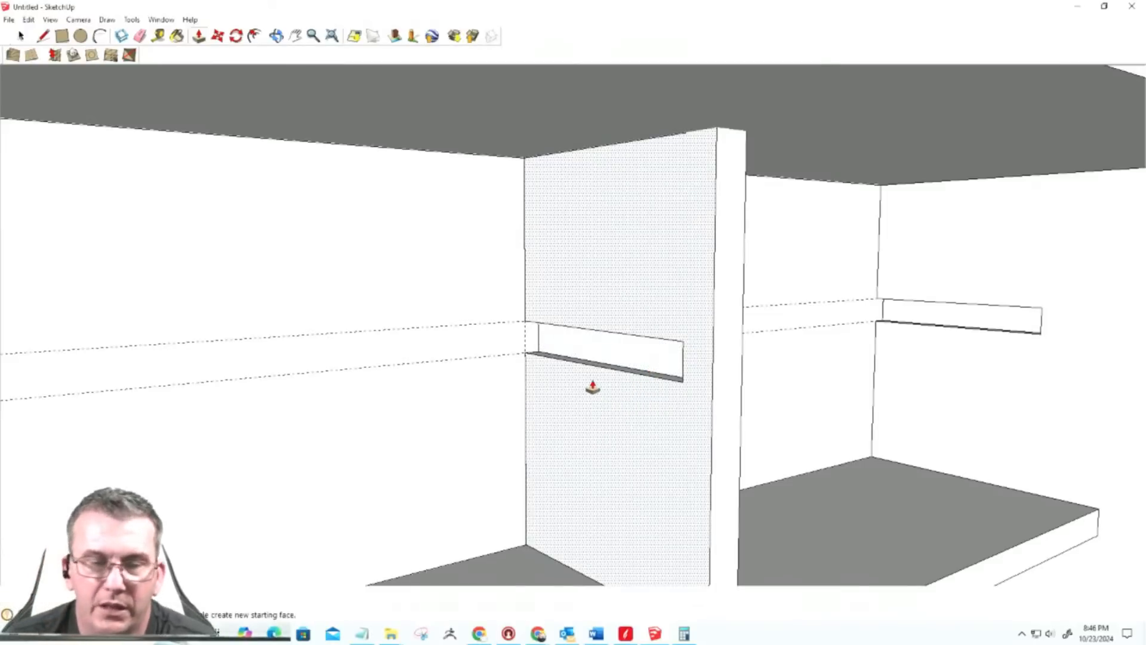
{"action": "scroll", "coordinate": [588, 384], "scroll_direction": "down", "scroll_amount": 2}
Step: Make the slotted divider into its own component and hide it
{"action": "key", "text": "space"}
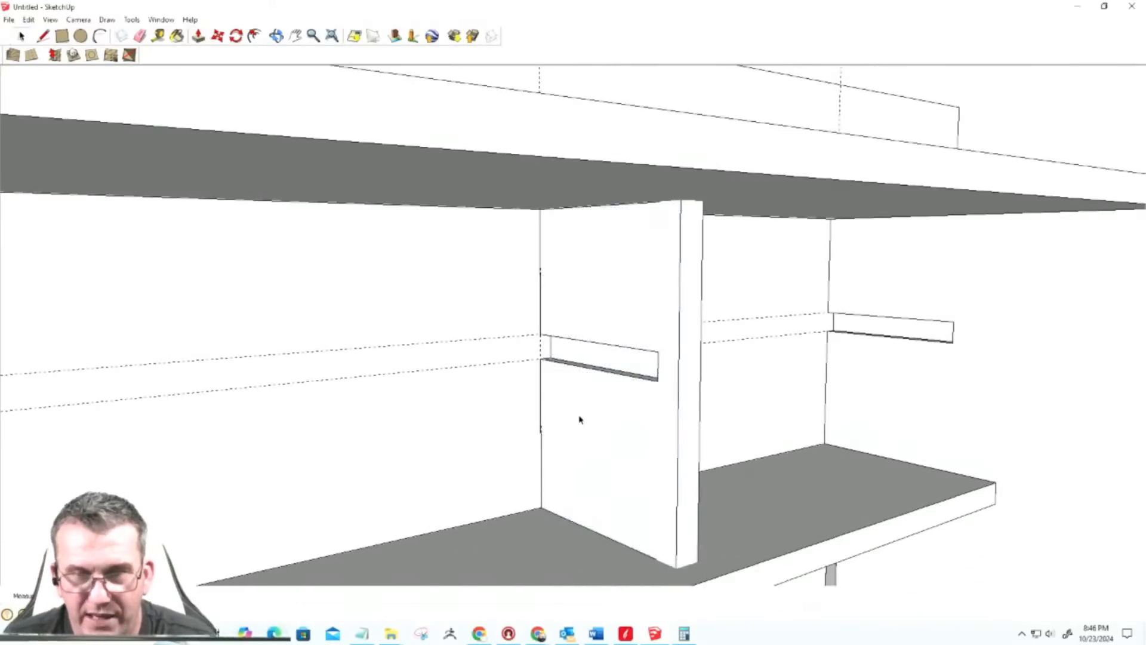
{"action": "triple_click", "coordinate": [643, 324]}
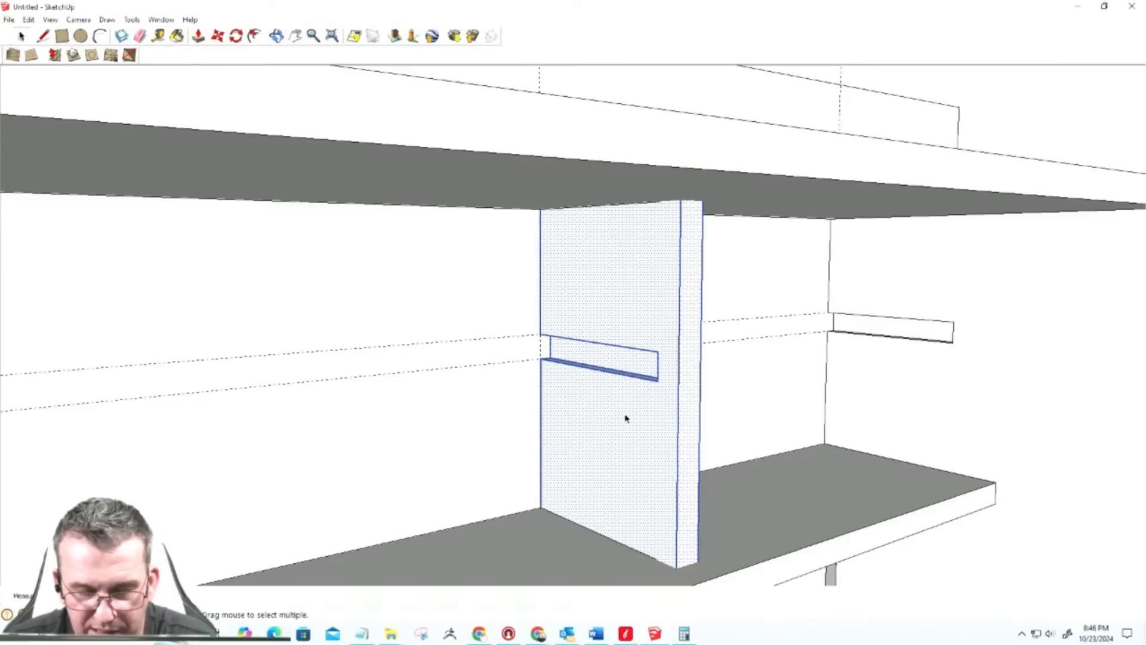
{"action": "key", "text": "g"}
{"action": "key", "text": "Return"}
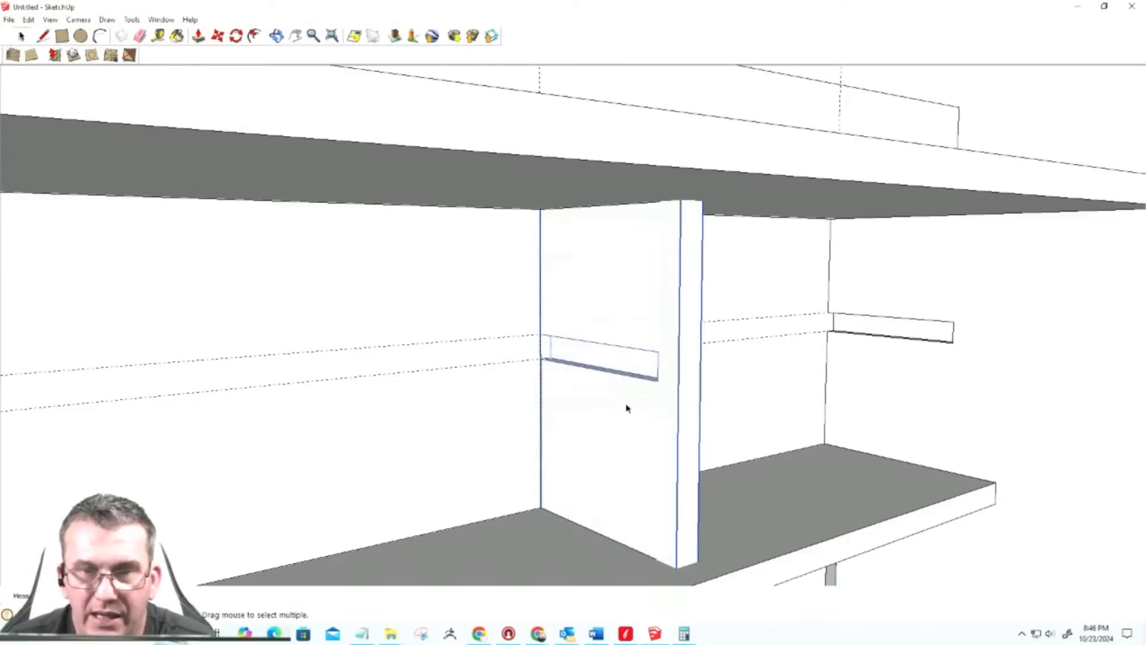
{"action": "right_click", "coordinate": [626, 409]}
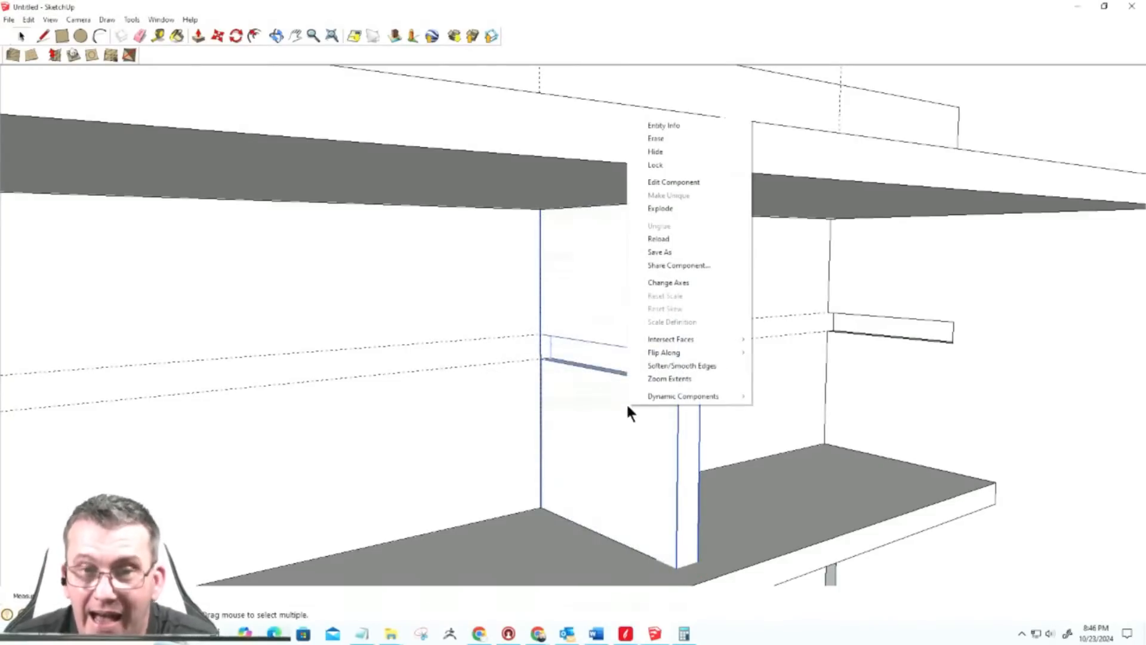
{"action": "left_click", "coordinate": [655, 152]}
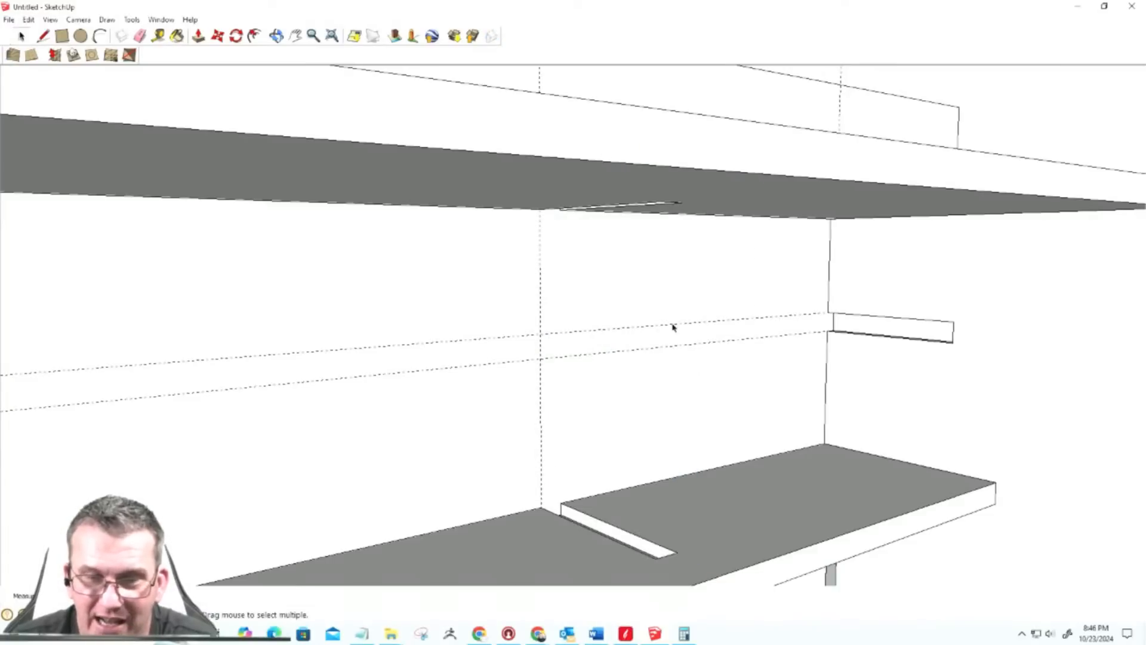
Step: Lengthen the centre slot in the underside of the cabinet top toward the front by extending its end face with Push/Pull
{"action": "mouse_move", "coordinate": [576, 491]}
{"action": "middle_mouse_down"}
{"action": "mouse_move", "coordinate": [714, 504]}
{"action": "mouse_move", "coordinate": [481, 517]}
{"action": "mouse_move", "coordinate": [458, 451]}
{"action": "middle_mouse_up"}
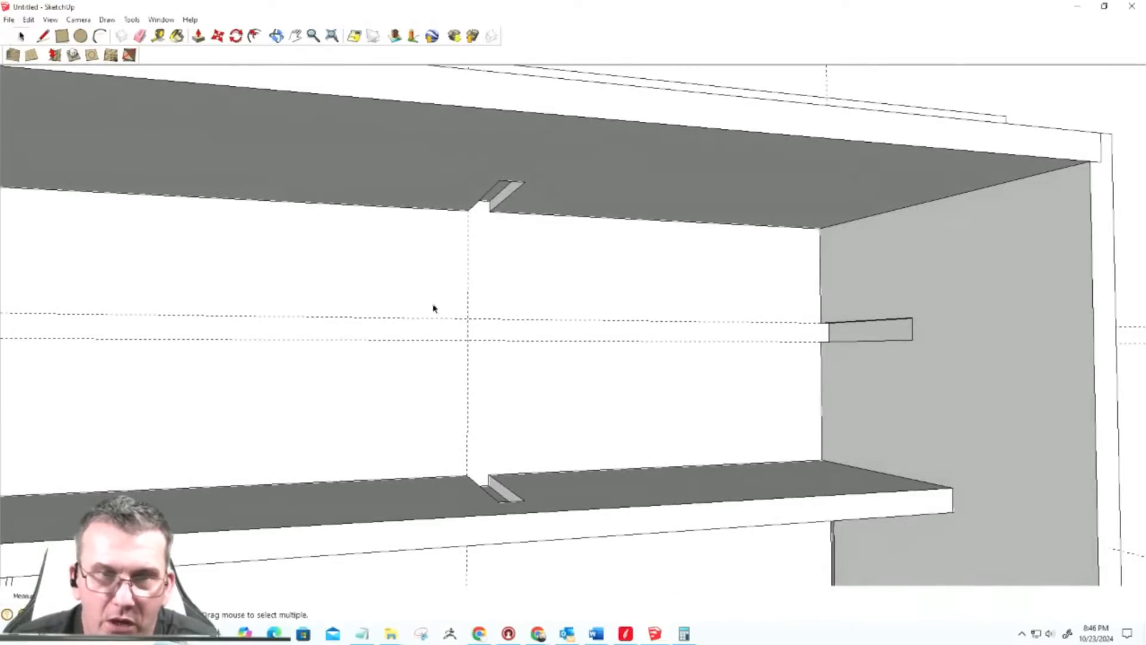
{"action": "scroll", "coordinate": [507, 169], "scroll_direction": "up", "scroll_amount": 4}
{"action": "scroll", "coordinate": [513, 246], "scroll_direction": "up", "scroll_amount": 3}
{"action": "middle_click_drag", "start_coordinate": [510, 330], "coordinate": [498, 239]}
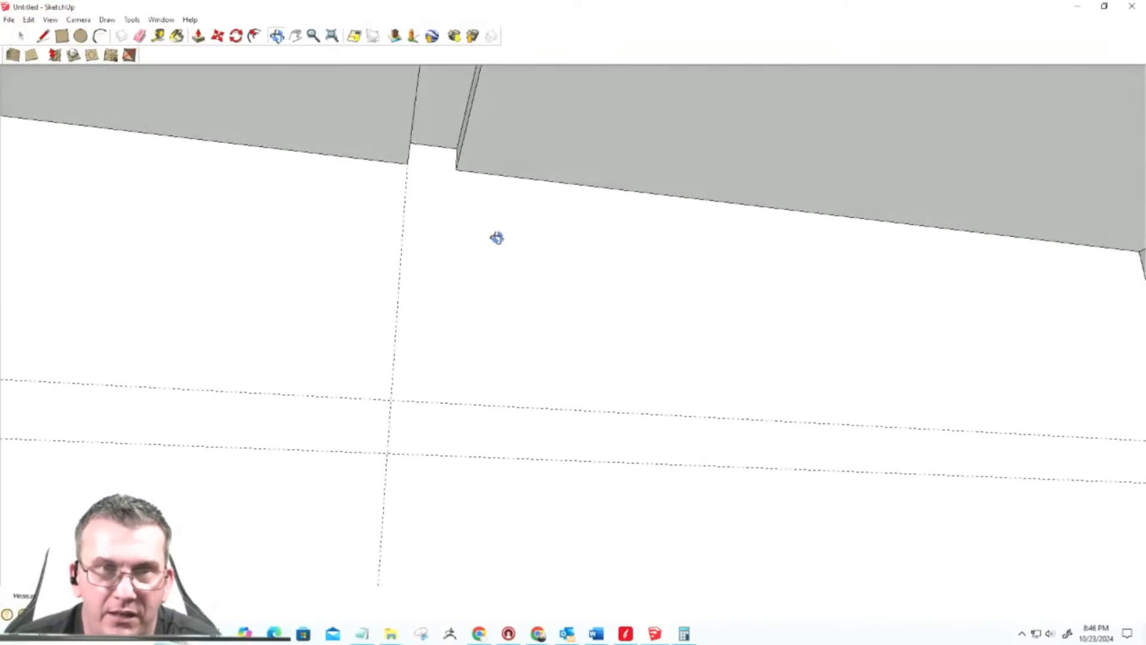
{"action": "scroll", "coordinate": [495, 241], "scroll_direction": "down", "scroll_amount": 5}
{"action": "scroll", "coordinate": [521, 138], "scroll_direction": "up", "scroll_amount": 2}
{"action": "middle_click_drag", "start_coordinate": [519, 139], "coordinate": [473, 89]}
{"action": "scroll", "coordinate": [455, 113], "scroll_direction": "up", "scroll_amount": 4}
{"action": "middle_click_drag", "start_coordinate": [479, 199], "coordinate": [463, 113]}
{"action": "scroll", "coordinate": [478, 179], "scroll_direction": "up", "scroll_amount": 4}
{"action": "middle_click_drag", "start_coordinate": [483, 179], "coordinate": [450, 58]}
{"action": "middle_click_drag", "start_coordinate": [517, 291], "coordinate": [475, 78]}
{"action": "middle_click_drag", "start_coordinate": [497, 389], "coordinate": [493, 299]}
{"action": "scroll", "coordinate": [395, 170], "scroll_direction": "up", "scroll_amount": 1}
{"action": "scroll", "coordinate": [383, 185], "scroll_direction": "down", "scroll_amount": 1}
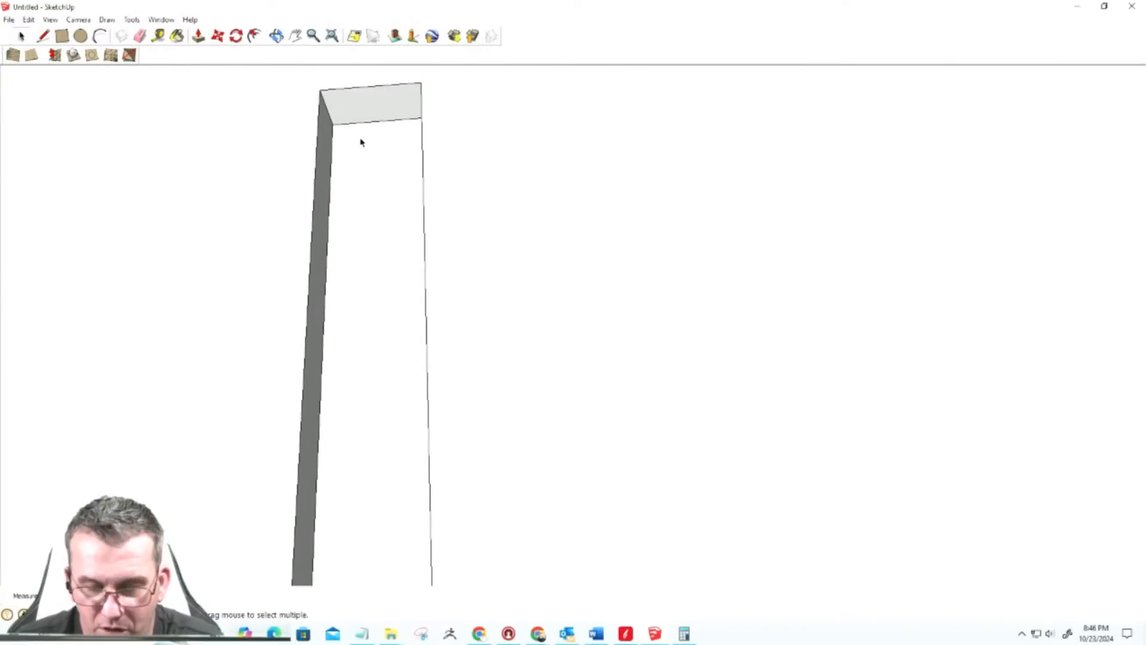
{"action": "key", "text": "ctrl+a"}
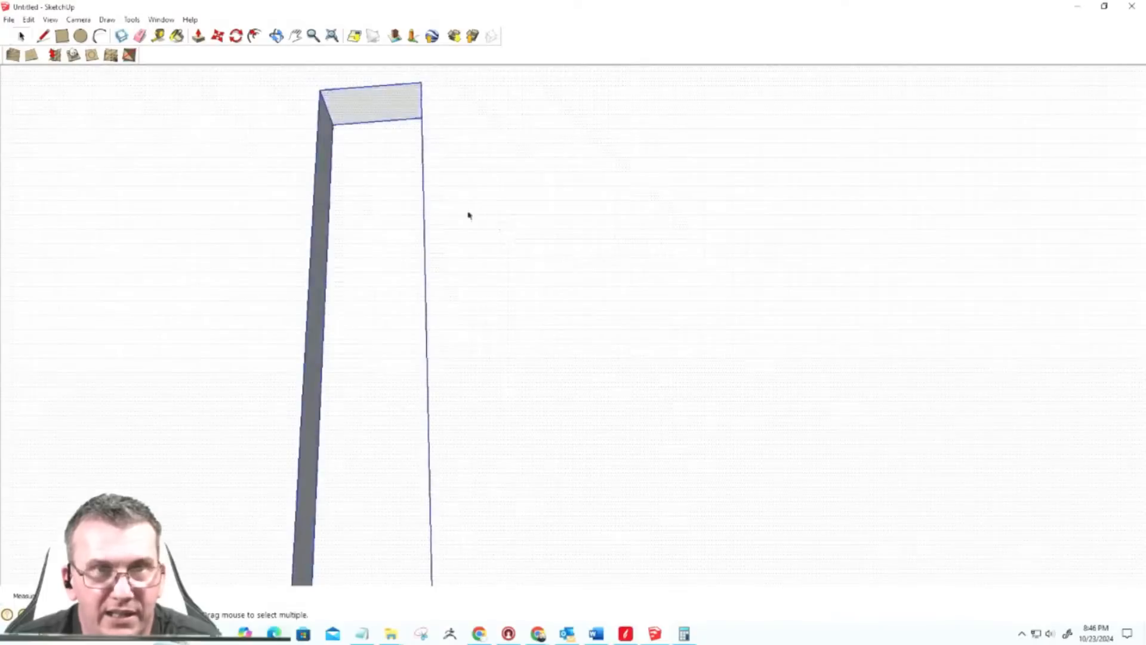
{"action": "key", "text": "p"}
{"action": "left_click", "coordinate": [366, 113]}
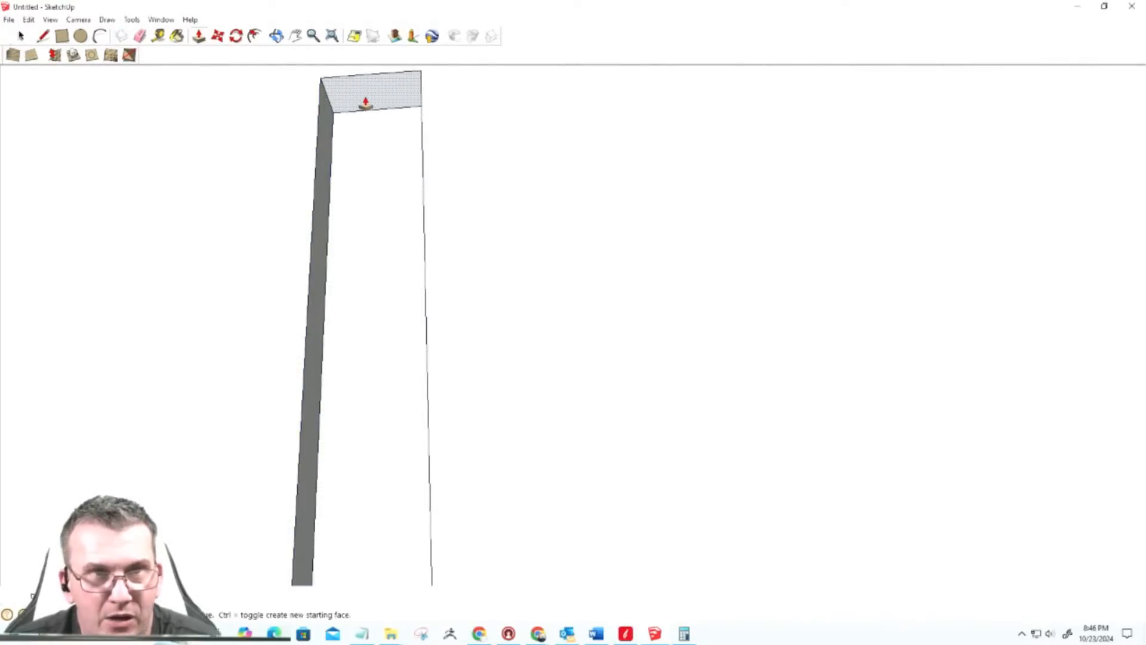
{"action": "key", "text": "Return"}
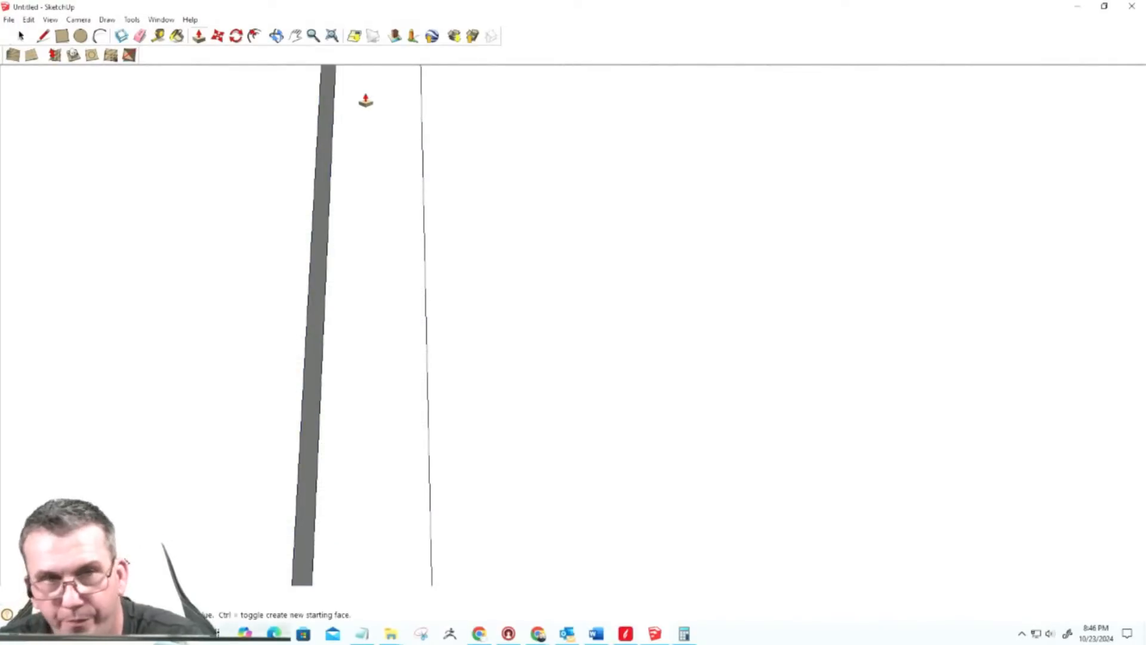
{"action": "scroll", "coordinate": [400, 329], "scroll_direction": "down", "scroll_amount": 3}
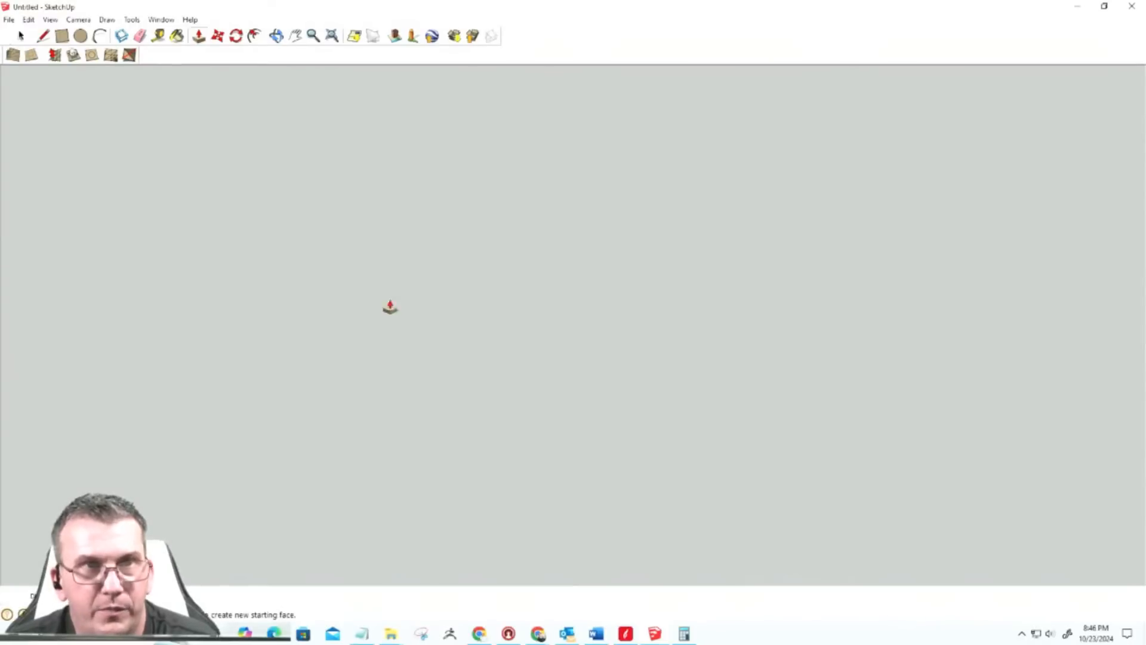
Step: Lengthen the matching centre slot in the long shelf toward the front by extending its end face with Push/Pull
{"action": "left_click", "coordinate": [276, 35]}
{"action": "left_click_drag", "start_coordinate": [371, 154], "coordinate": [451, 367]}
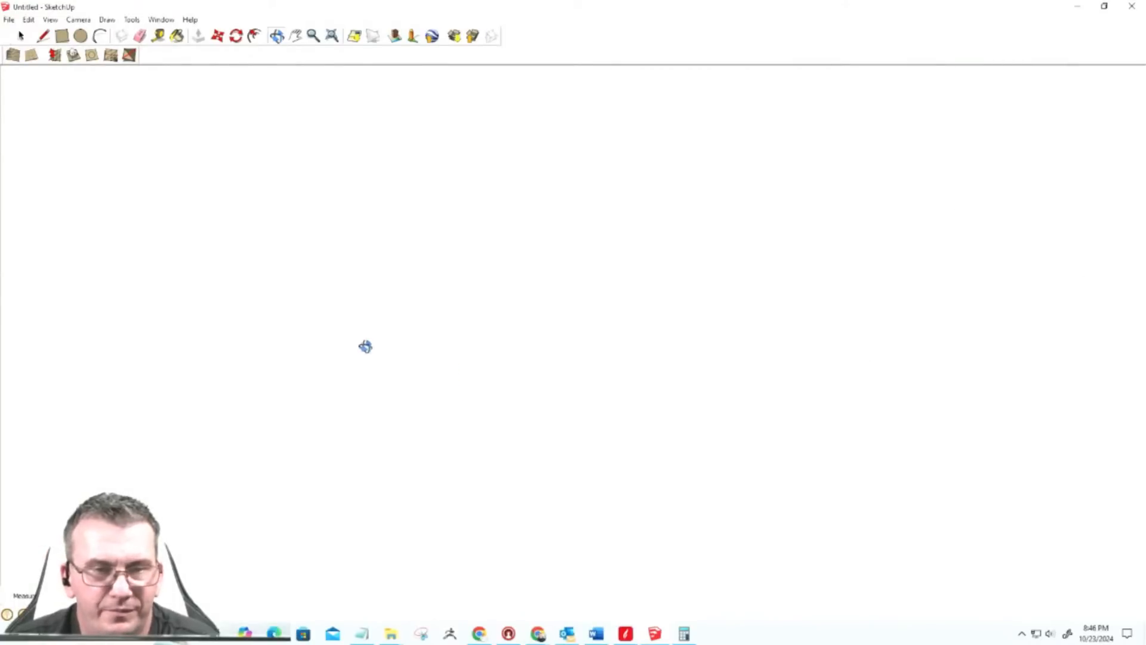
{"action": "left_click_drag", "start_coordinate": [613, 365], "coordinate": [541, 221]}
{"action": "scroll", "coordinate": [541, 222], "scroll_direction": "up", "scroll_amount": 10}
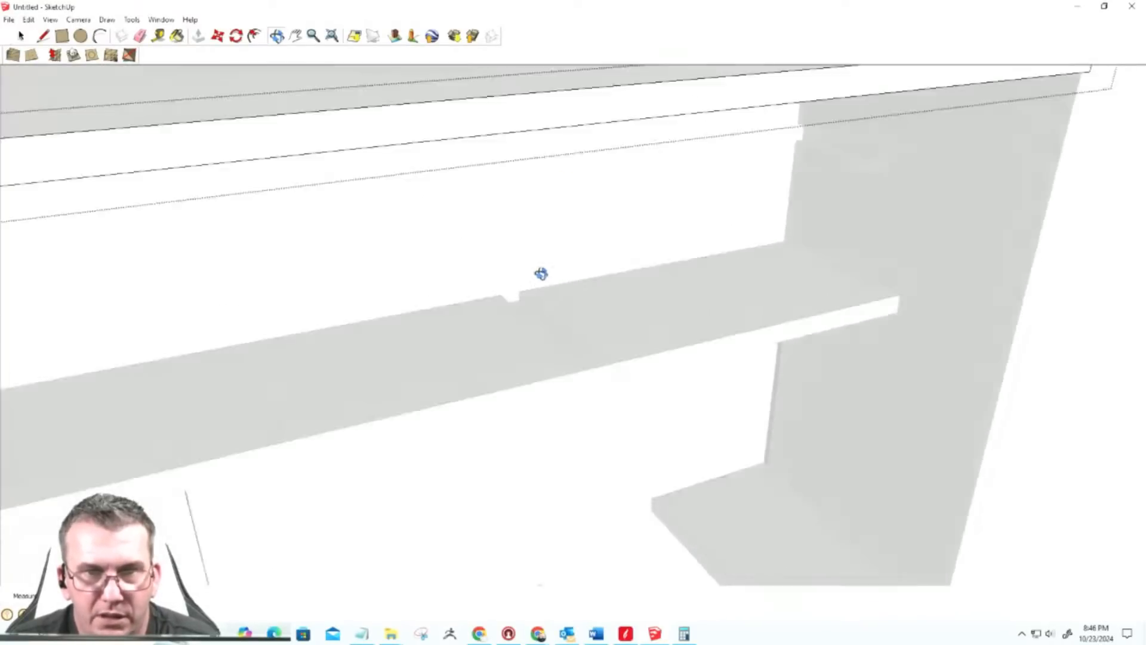
{"action": "key", "text": "space"}
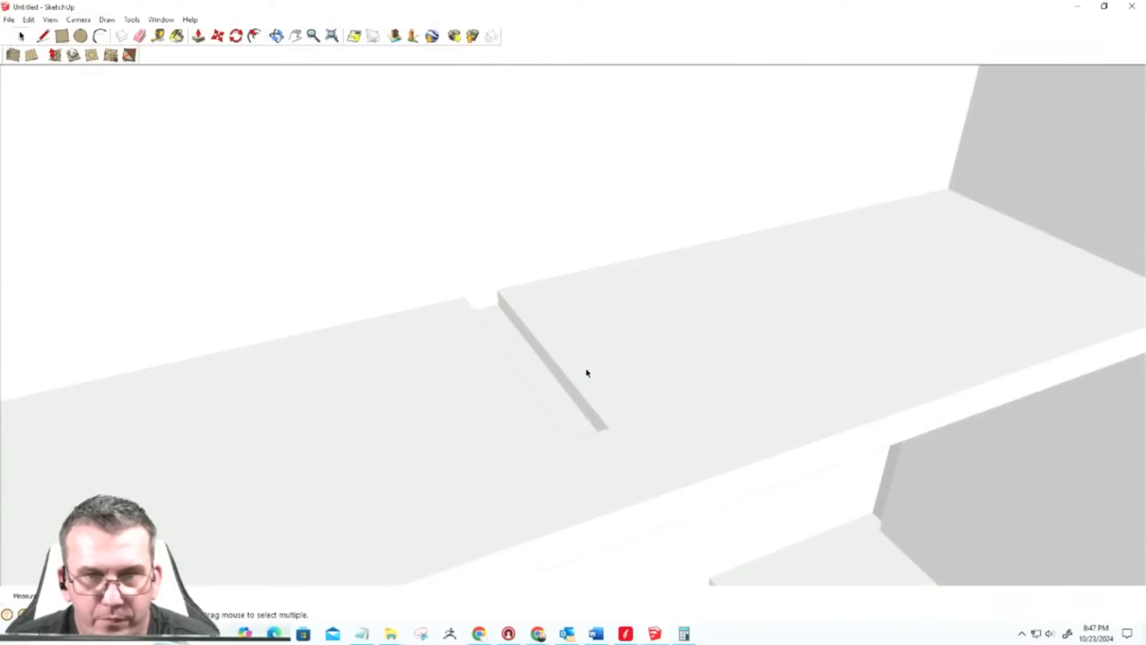
{"action": "left_click", "coordinate": [587, 373]}
{"action": "mouse_move", "coordinate": [575, 397]}
{"action": "middle_mouse_down"}
{"action": "mouse_move", "coordinate": [532, 432]}
{"action": "mouse_move", "coordinate": [657, 450]}
{"action": "mouse_move", "coordinate": [779, 390]}
{"action": "mouse_move", "coordinate": [839, 384]}
{"action": "mouse_move", "coordinate": [834, 404]}
{"action": "mouse_move", "coordinate": [957, 439]}
{"action": "mouse_move", "coordinate": [917, 433]}
{"action": "middle_mouse_up"}
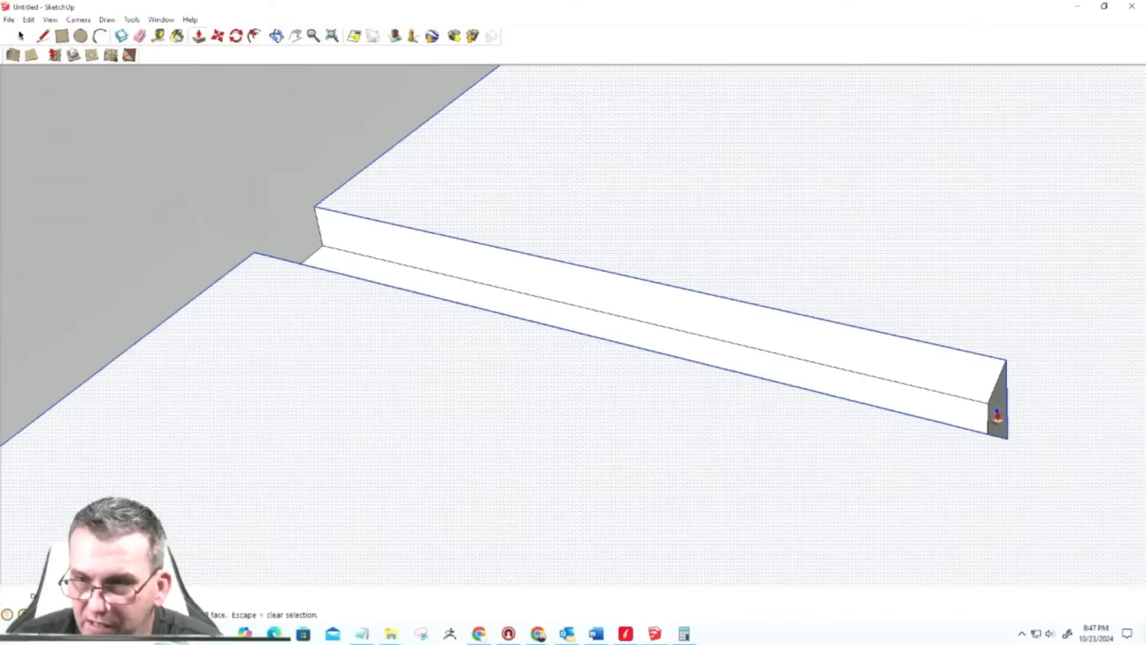
{"action": "left_click", "coordinate": [886, 403]}
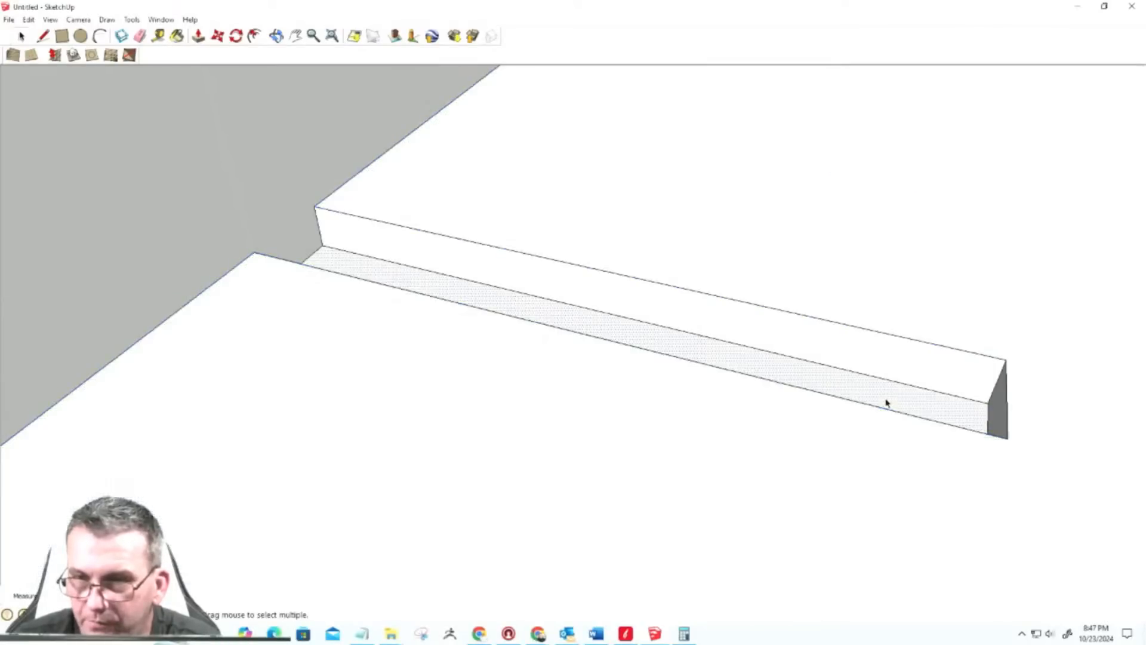
{"action": "key", "text": "p"}
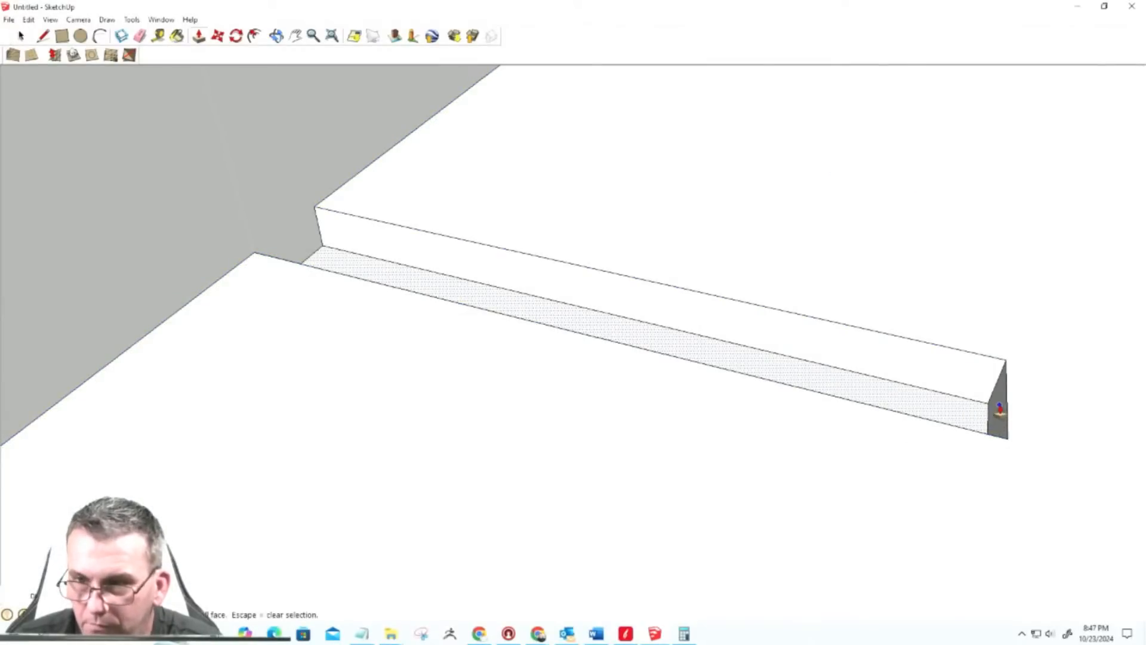
{"action": "key", "text": "space"}
{"action": "left_click", "coordinate": [996, 422]}
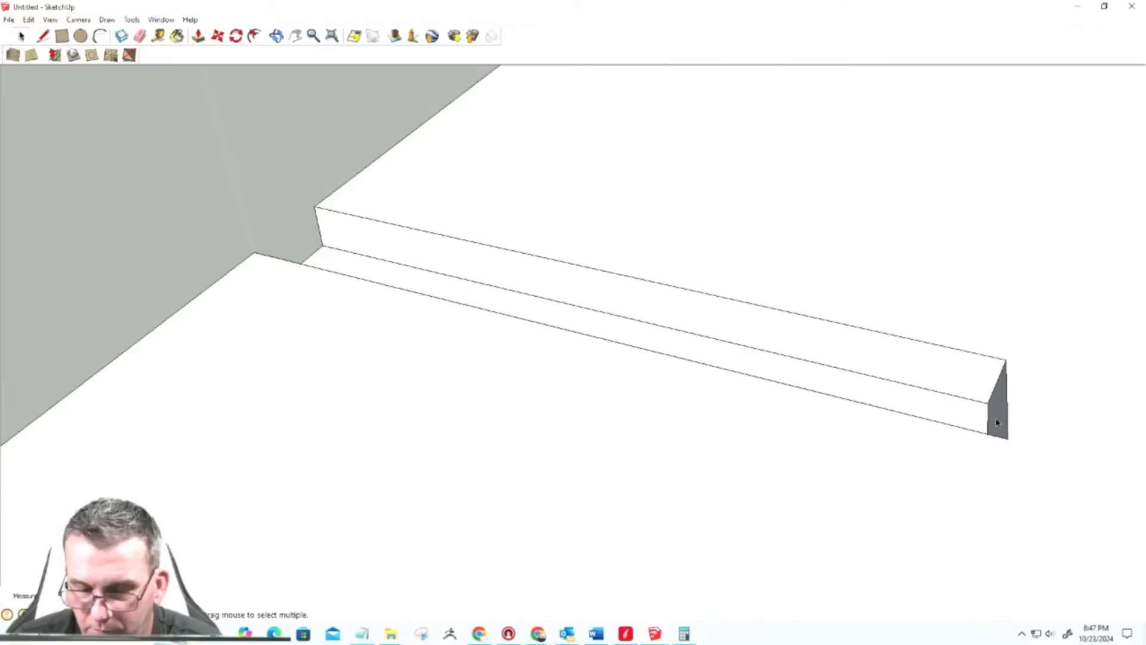
{"action": "key", "text": "p"}
{"action": "left_click", "coordinate": [996, 421]}
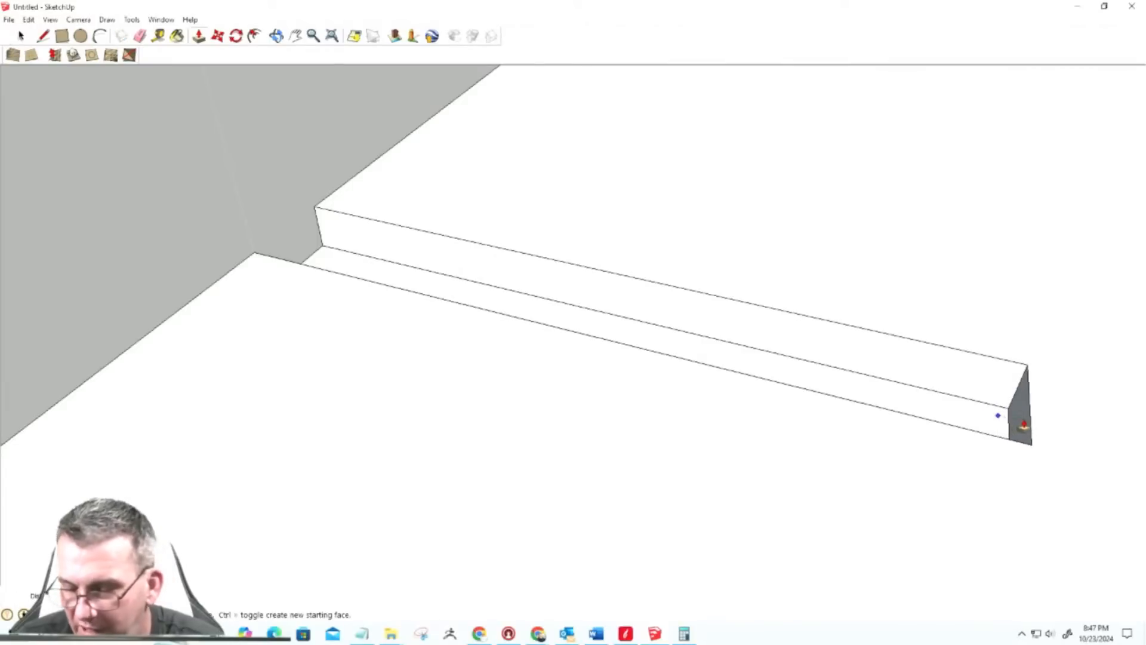
{"action": "key", "text": "Return"}
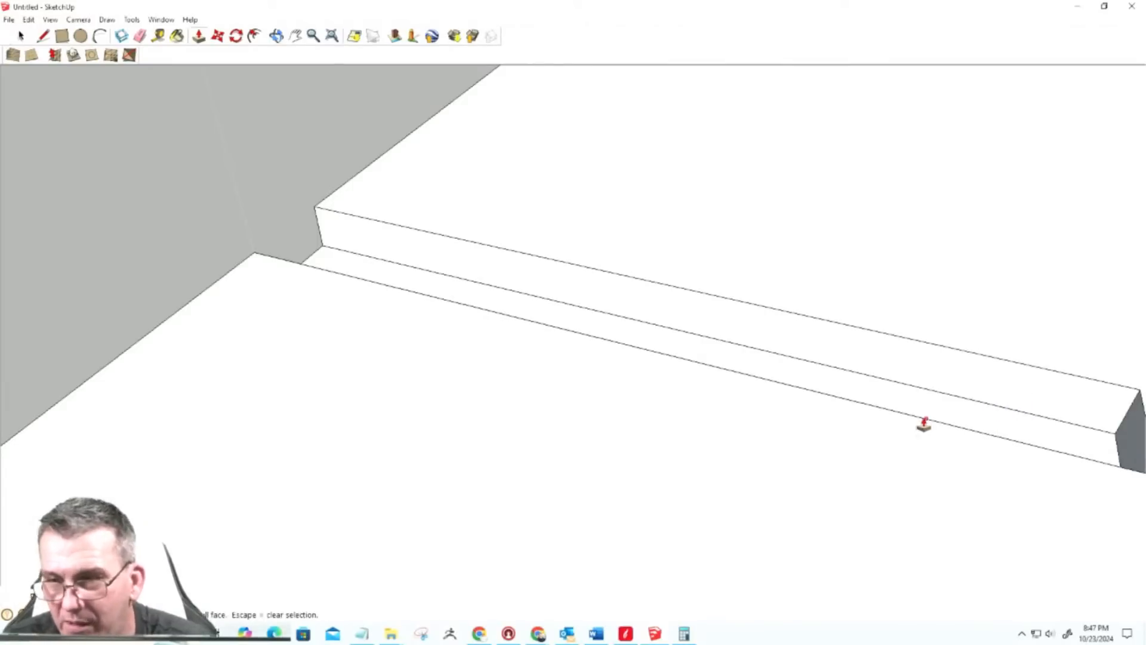
{"action": "scroll", "coordinate": [661, 390], "scroll_direction": "down", "scroll_amount": 2}
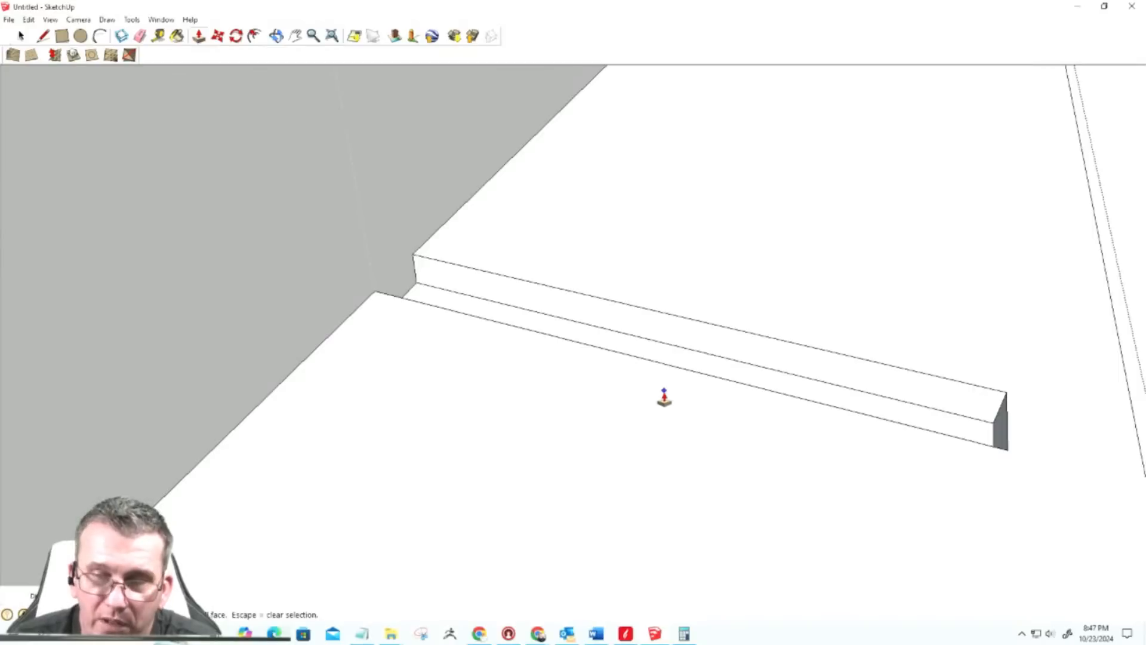
{"action": "key", "text": "space"}
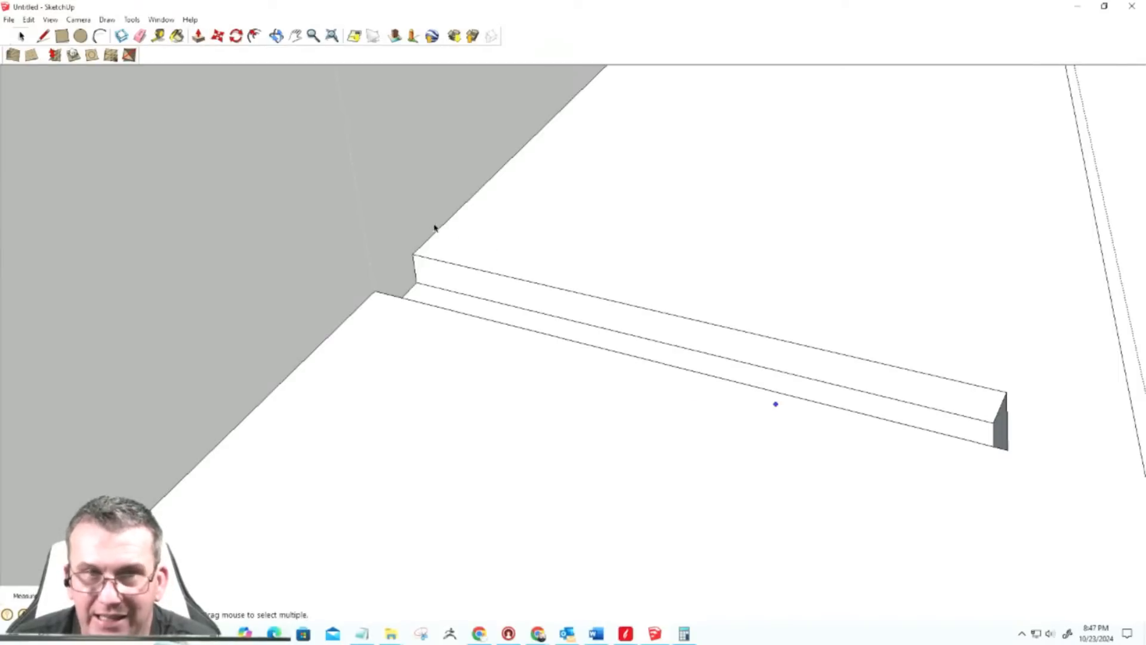
Step: Leave the shelf component, unhide the last hidden divider, and check its fit against the shelf slot
{"action": "scroll", "coordinate": [388, 188], "scroll_direction": "down", "scroll_amount": 2}
{"action": "scroll", "coordinate": [413, 273], "scroll_direction": "down", "scroll_amount": 2}
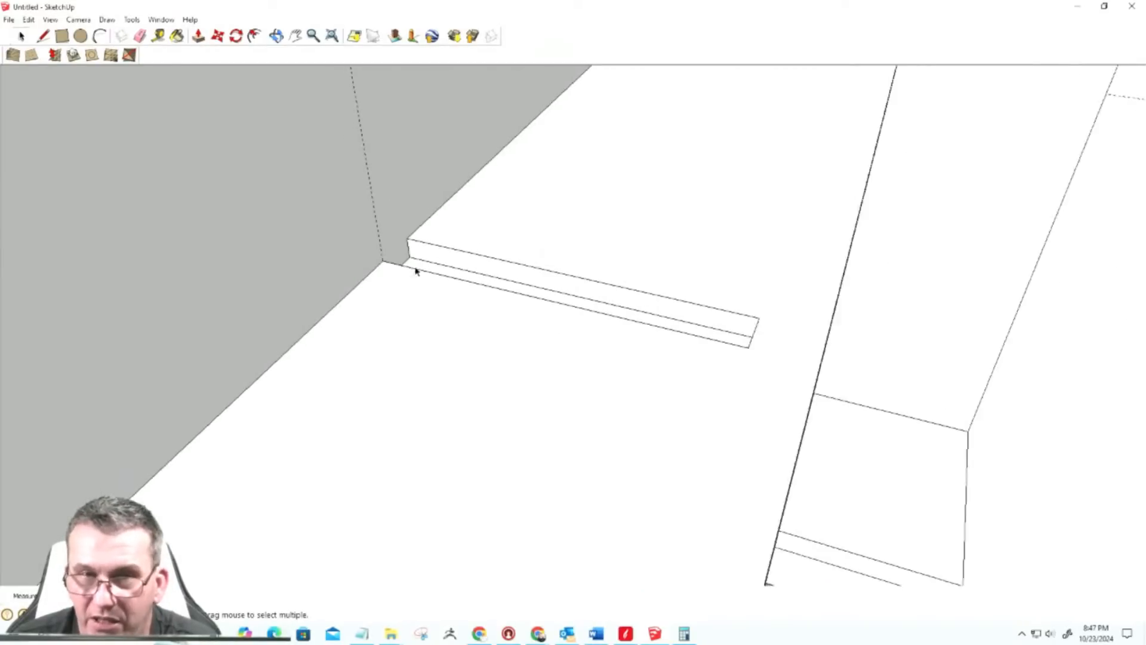
{"action": "scroll", "coordinate": [724, 332], "scroll_direction": "down", "scroll_amount": 1}
{"action": "scroll", "coordinate": [392, 245], "scroll_direction": "down", "scroll_amount": 4}
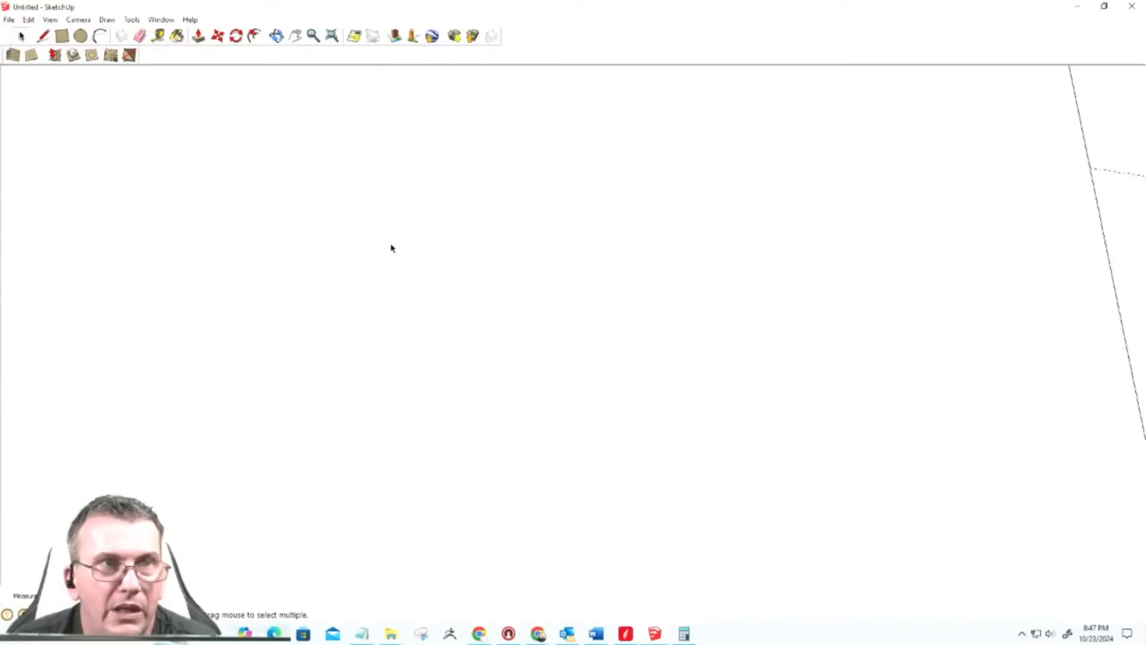
{"action": "scroll", "coordinate": [525, 299], "scroll_direction": "down", "scroll_amount": 5}
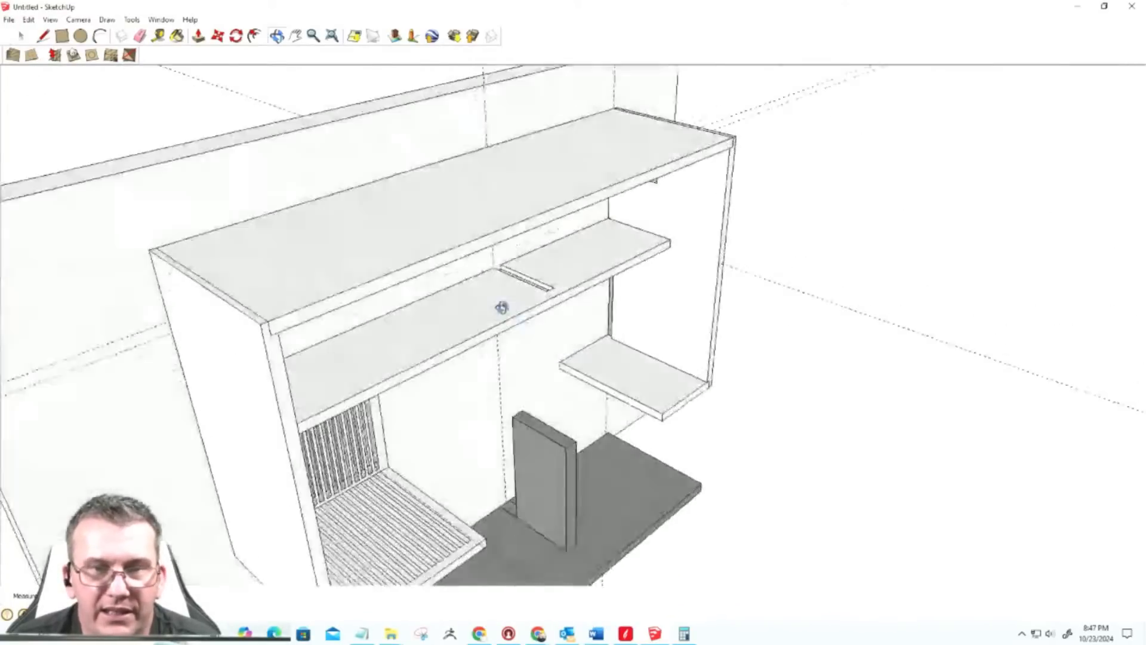
{"action": "scroll", "coordinate": [553, 292], "scroll_direction": "up", "scroll_amount": 2}
{"action": "scroll", "coordinate": [552, 293], "scroll_direction": "up", "scroll_amount": 1}
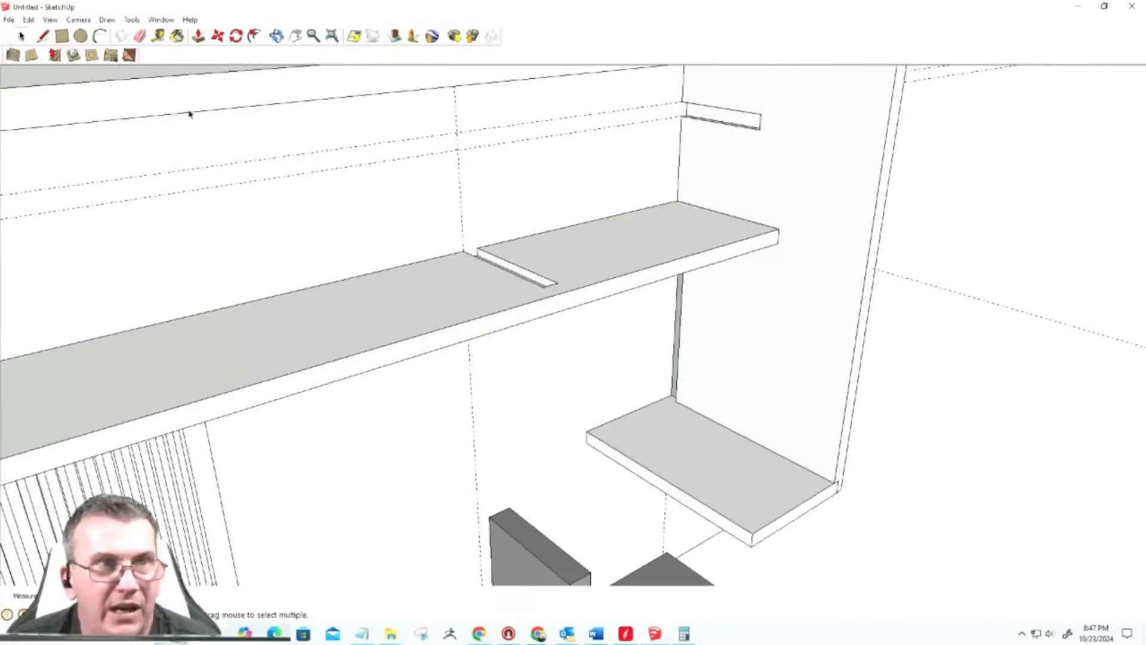
{"action": "left_click", "coordinate": [48, 20]}
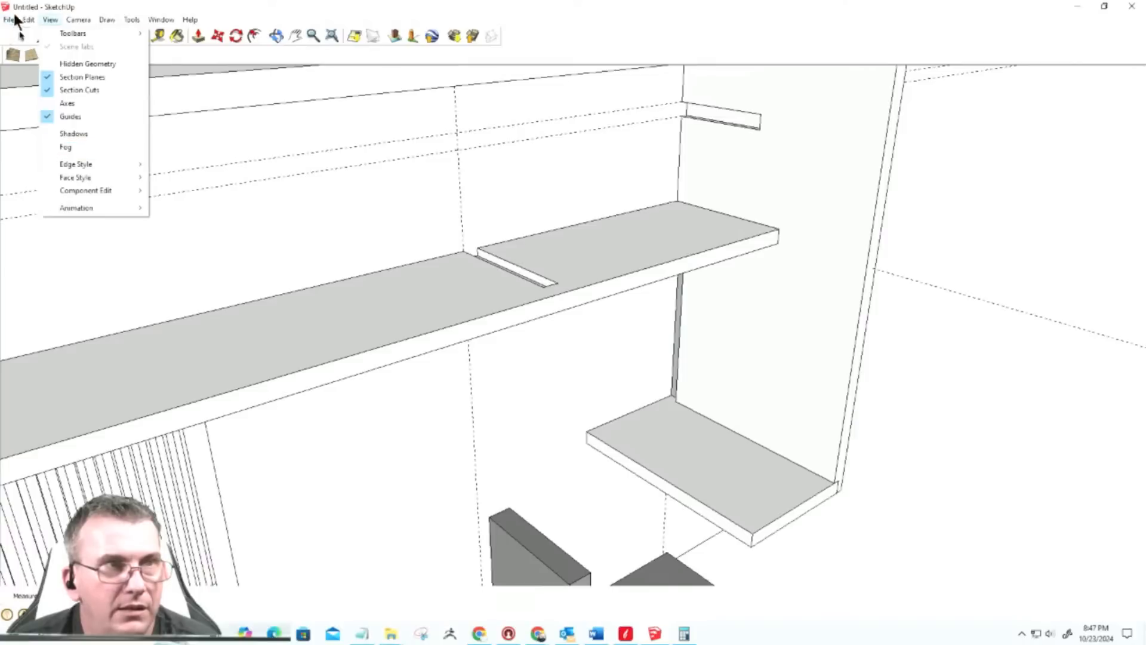
{"action": "mouse_move", "coordinate": [31, 16]}
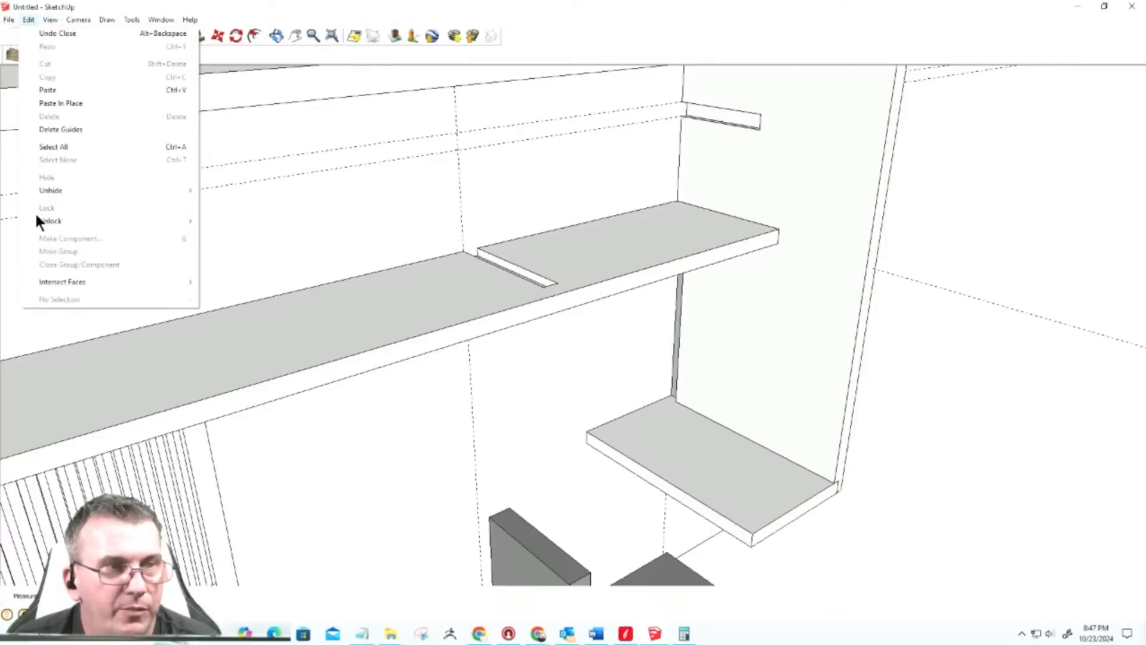
{"action": "mouse_move", "coordinate": [37, 190]}
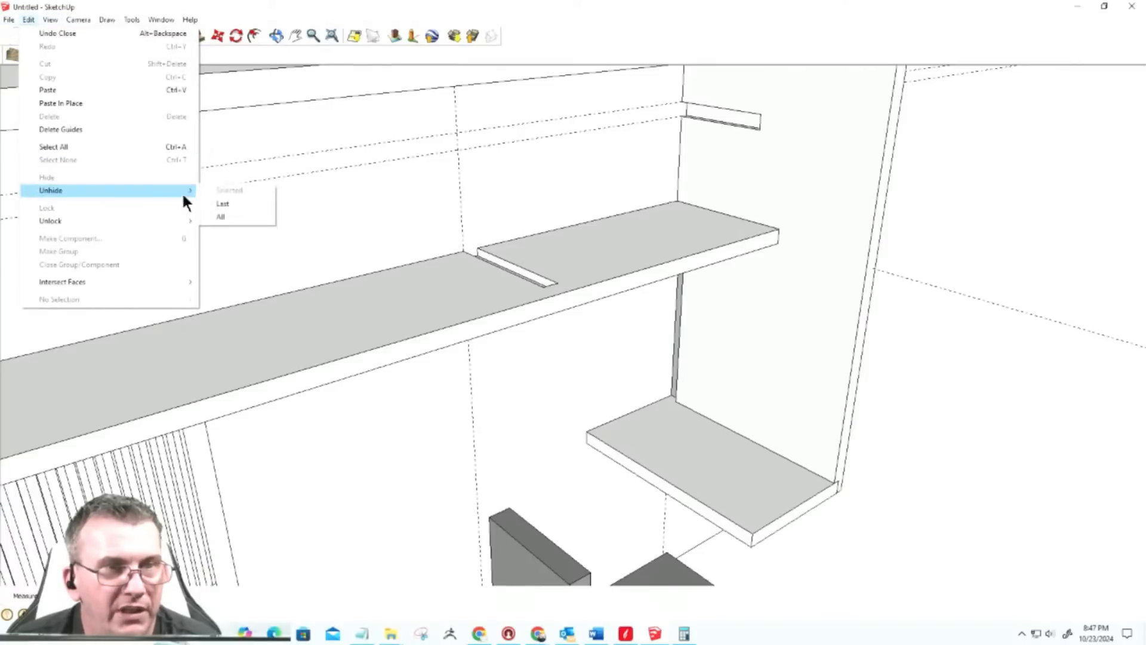
{"action": "left_click", "coordinate": [214, 206]}
{"action": "mouse_move", "coordinate": [489, 310]}
{"action": "middle_mouse_down"}
{"action": "mouse_move", "coordinate": [510, 320]}
{"action": "mouse_move", "coordinate": [379, 277]}
{"action": "mouse_move", "coordinate": [509, 307]}
{"action": "middle_mouse_up"}
{"action": "scroll", "coordinate": [554, 284], "scroll_direction": "up", "scroll_amount": 5}
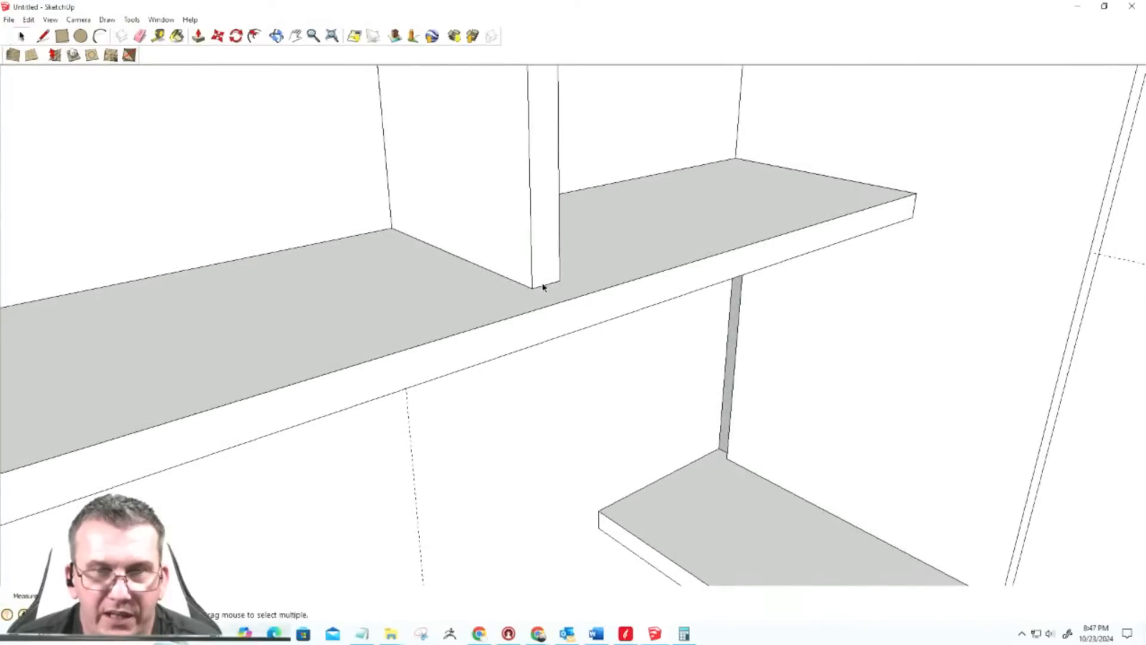
{"action": "scroll", "coordinate": [551, 289], "scroll_direction": "down", "scroll_amount": 8}
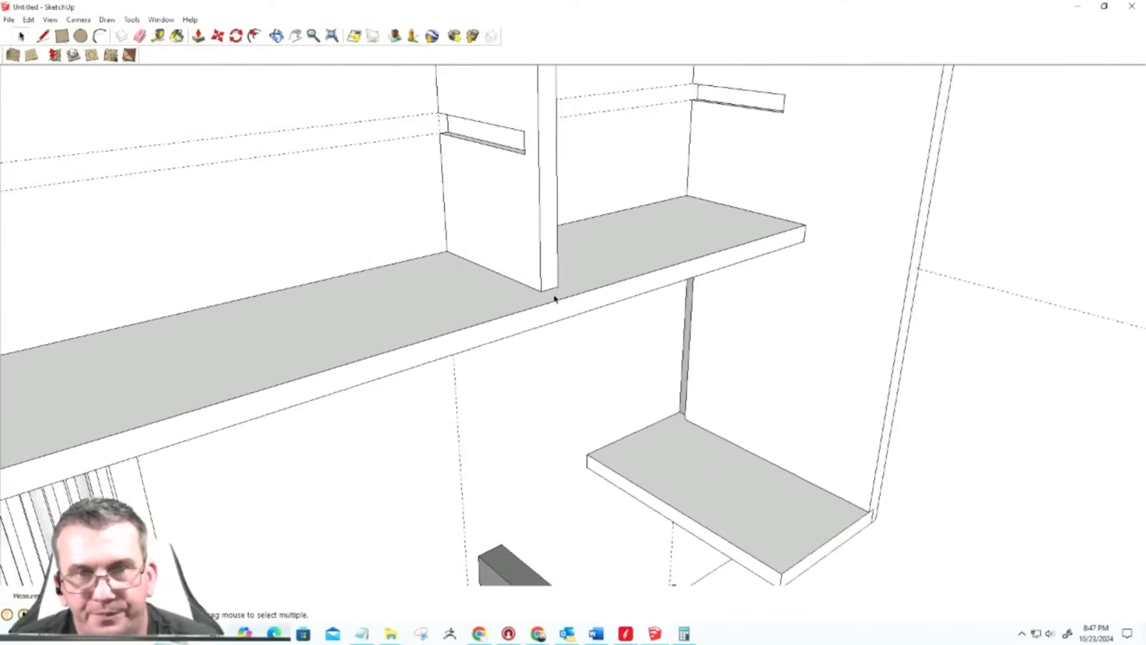
Step: Measure the distance between the slot in the cabinet's left side panel and the slot in the divider
{"action": "middle_click_drag", "start_coordinate": [554, 341], "coordinate": [172, 221]}
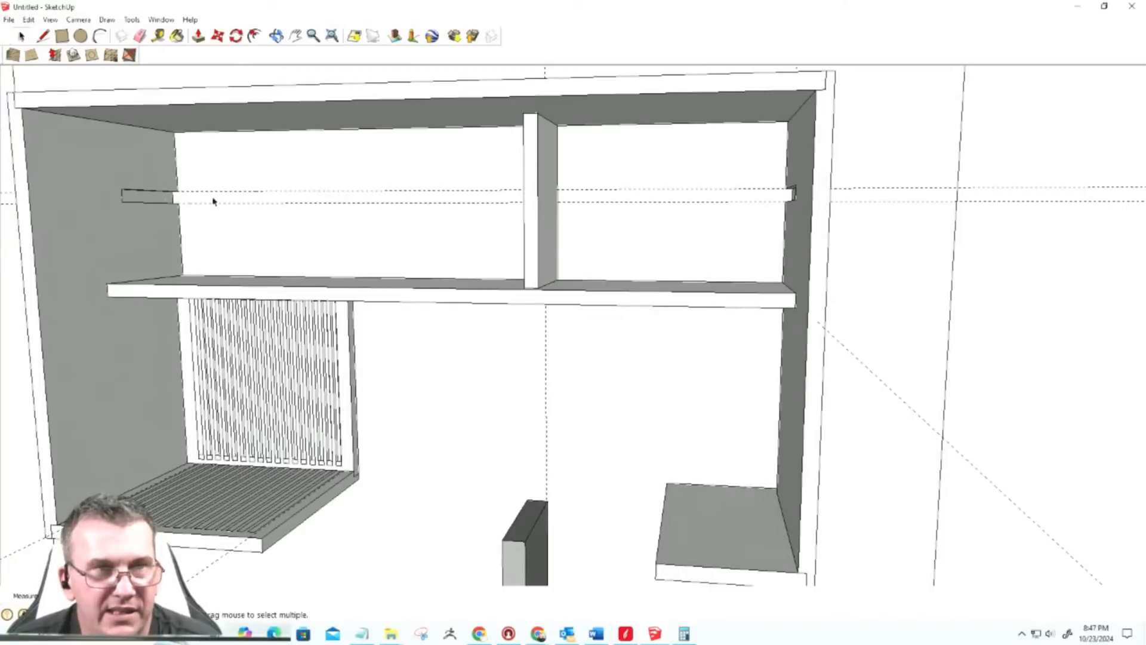
{"action": "left_click", "coordinate": [159, 36]}
{"action": "scroll", "coordinate": [175, 197], "scroll_direction": "up", "scroll_amount": 6}
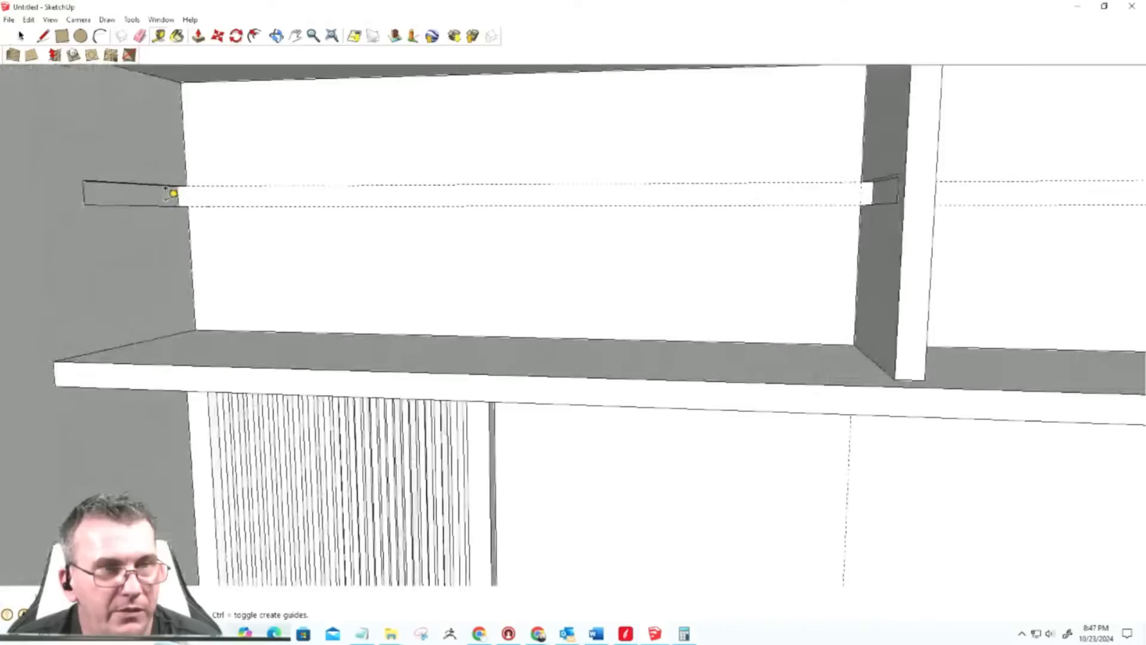
{"action": "left_click", "coordinate": [181, 191]}
{"action": "middle_click_drag", "start_coordinate": [492, 199], "coordinate": [734, 225]}
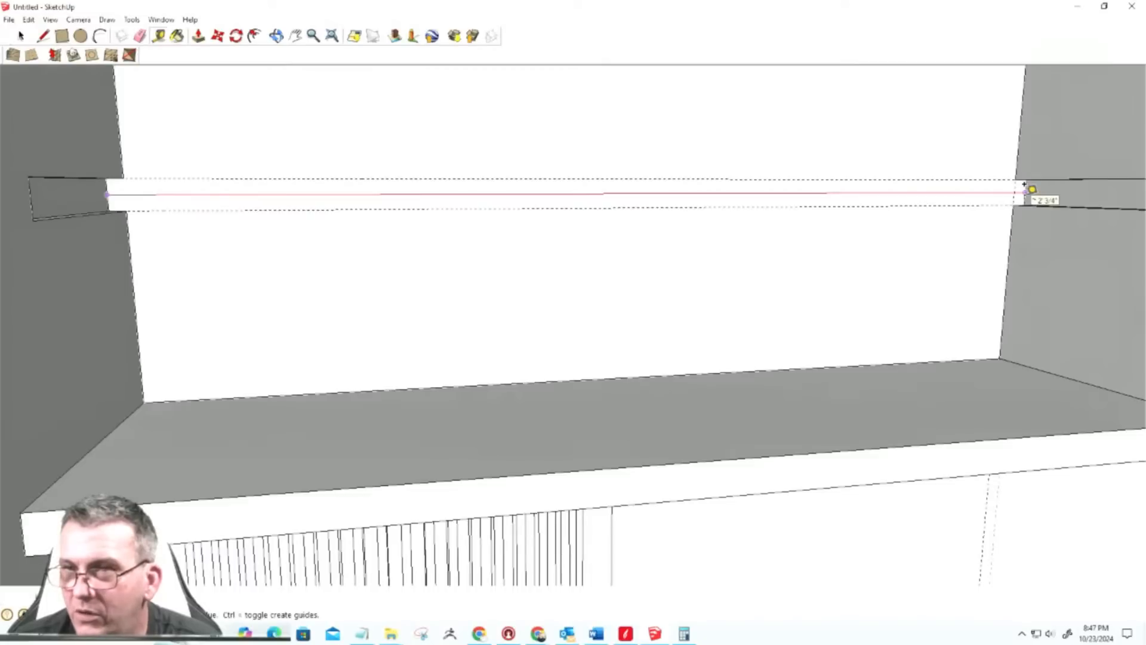
{"action": "key", "text": "space"}
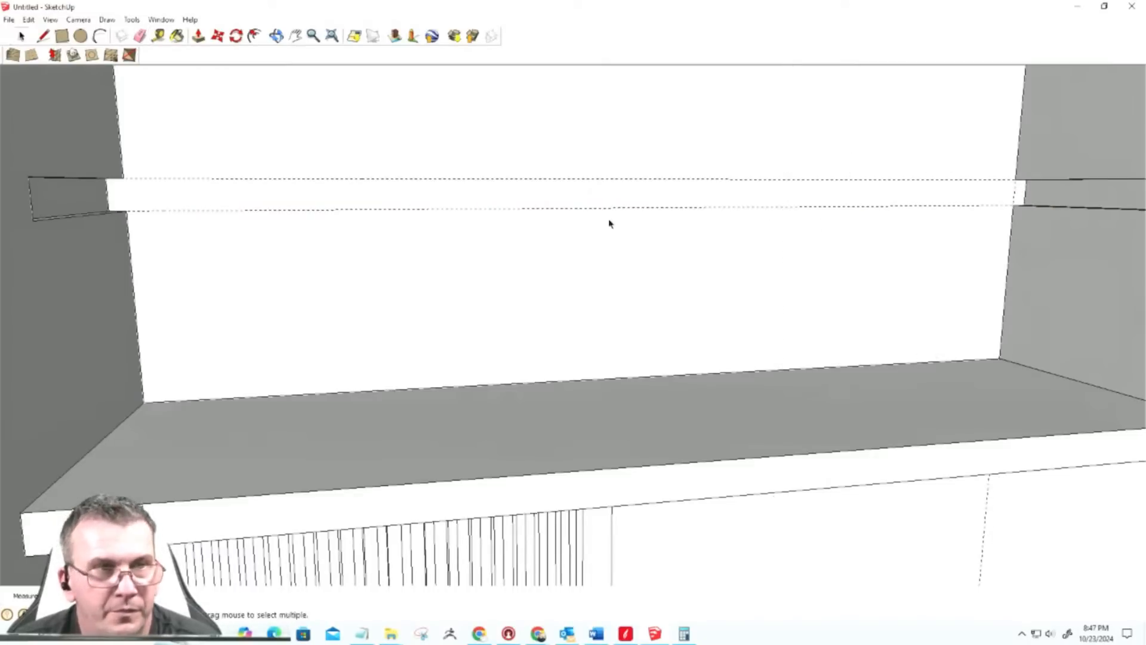
Step: Draw a rectangle spanning the back ends of the left side panel and divider slots, and extrude it forward into a shelf with Push/Pull
{"action": "left_click", "coordinate": [60, 36]}
{"action": "middle_click_drag", "start_coordinate": [141, 239], "coordinate": [120, 179]}
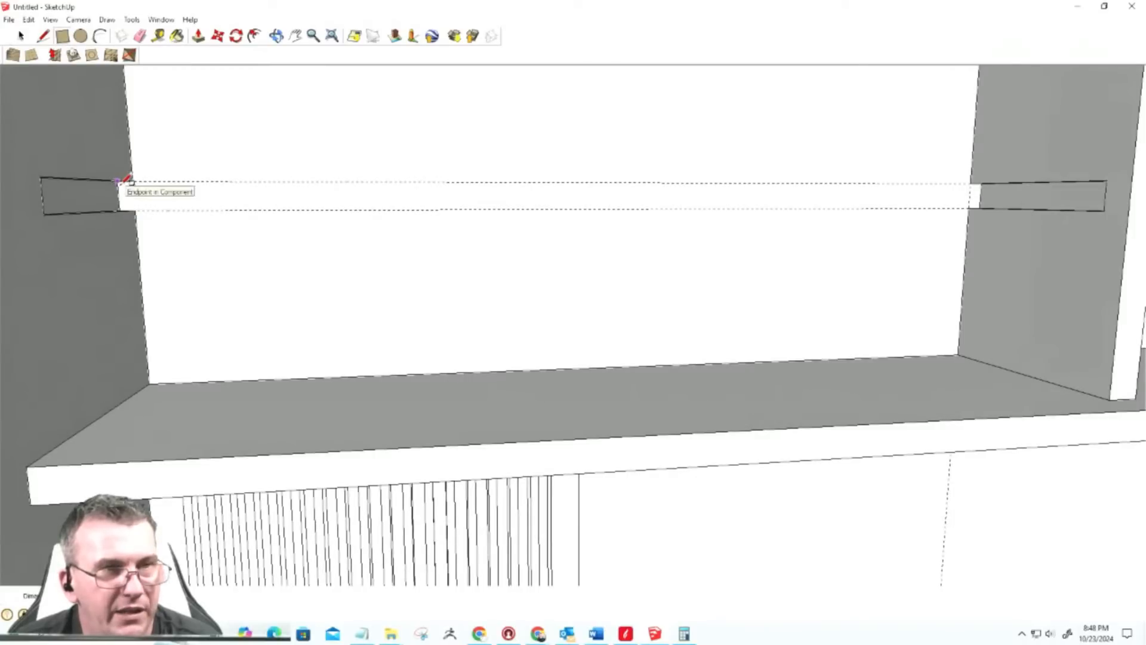
{"action": "left_click", "coordinate": [117, 181]}
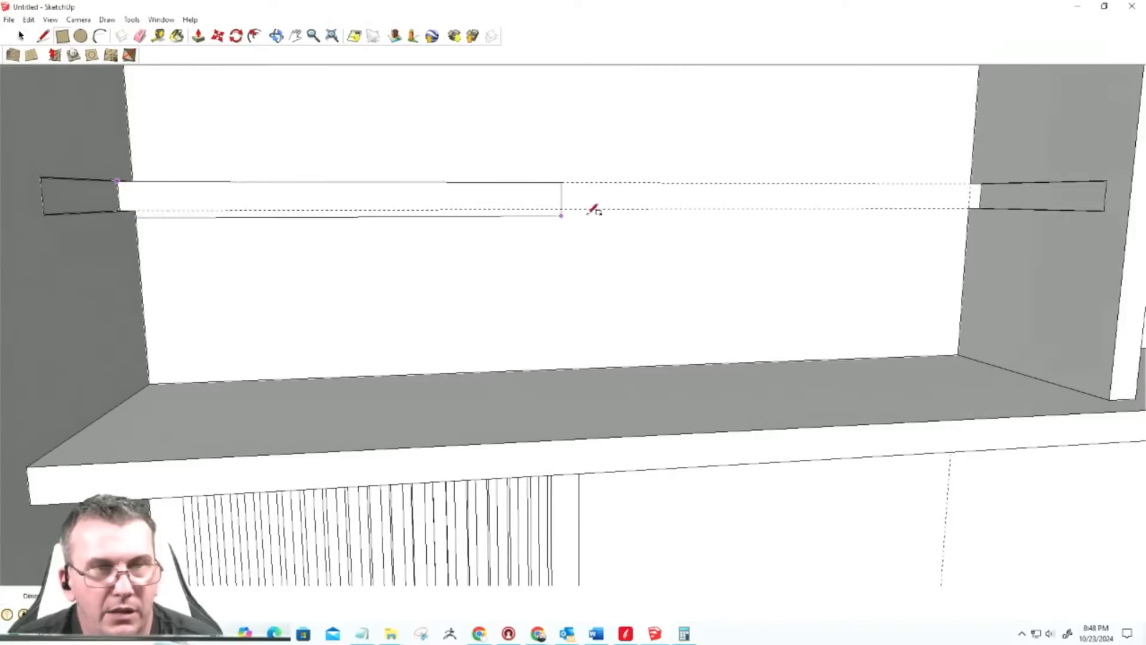
{"action": "left_click", "coordinate": [988, 199]}
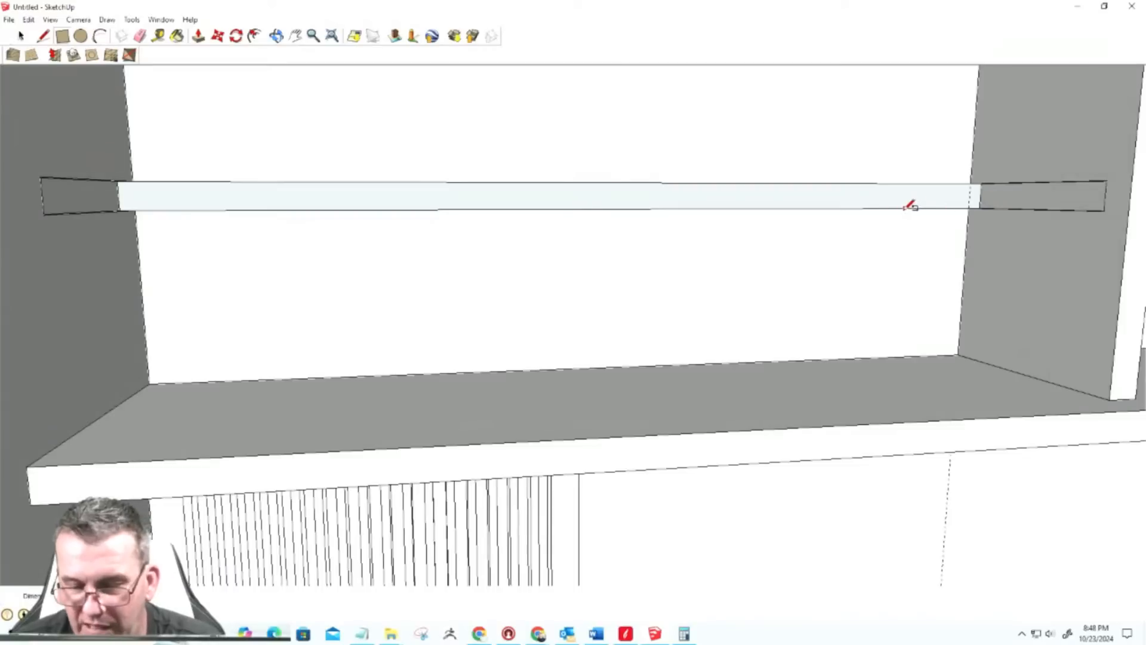
{"action": "key", "text": "p"}
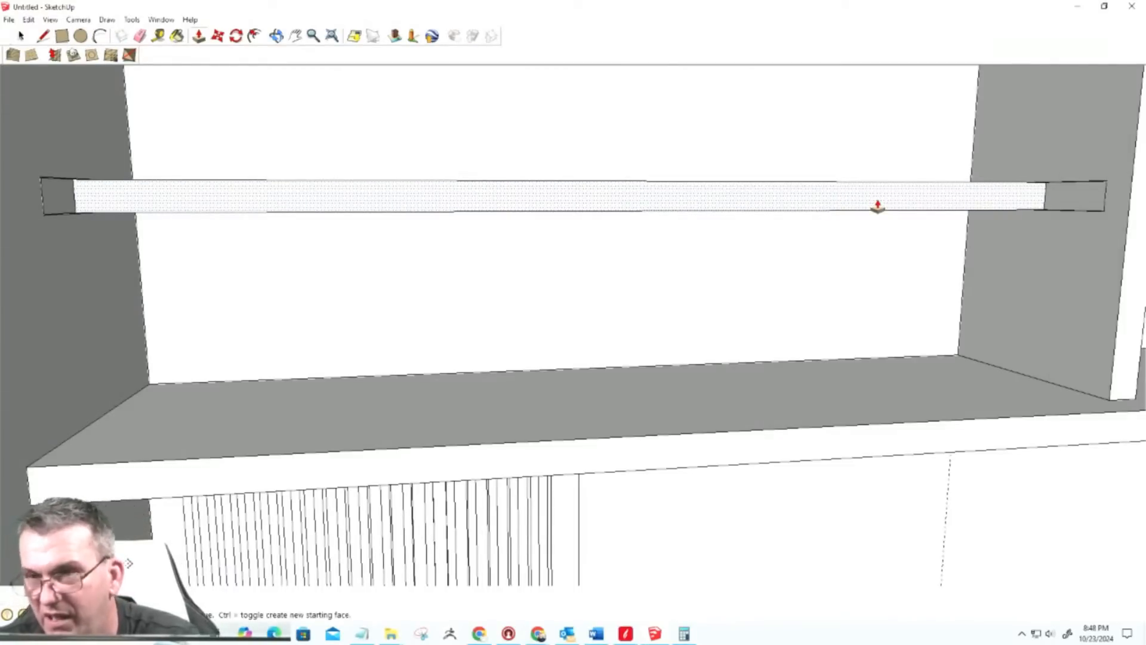
Step: Turn the new short shelf between the left side panel and the divider into a component
{"action": "middle_click_drag", "start_coordinate": [422, 225], "coordinate": [358, 267]}
{"action": "key", "text": "space"}
{"action": "double_click", "coordinate": [378, 200]}
{"action": "key", "text": "g"}
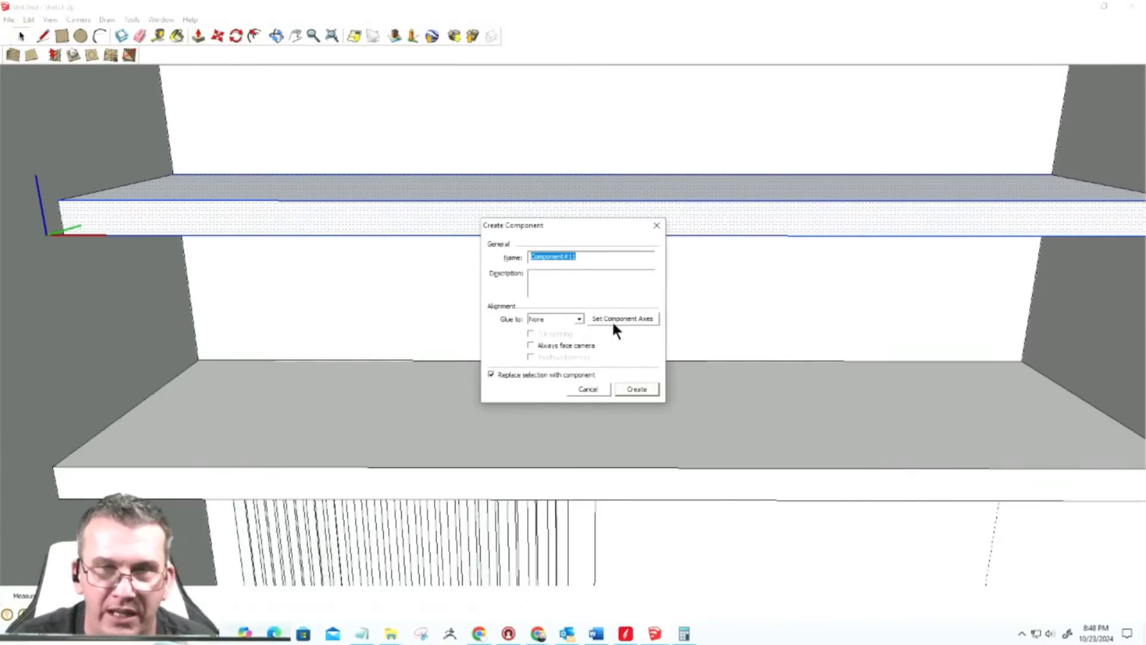
{"action": "left_click", "coordinate": [639, 391]}
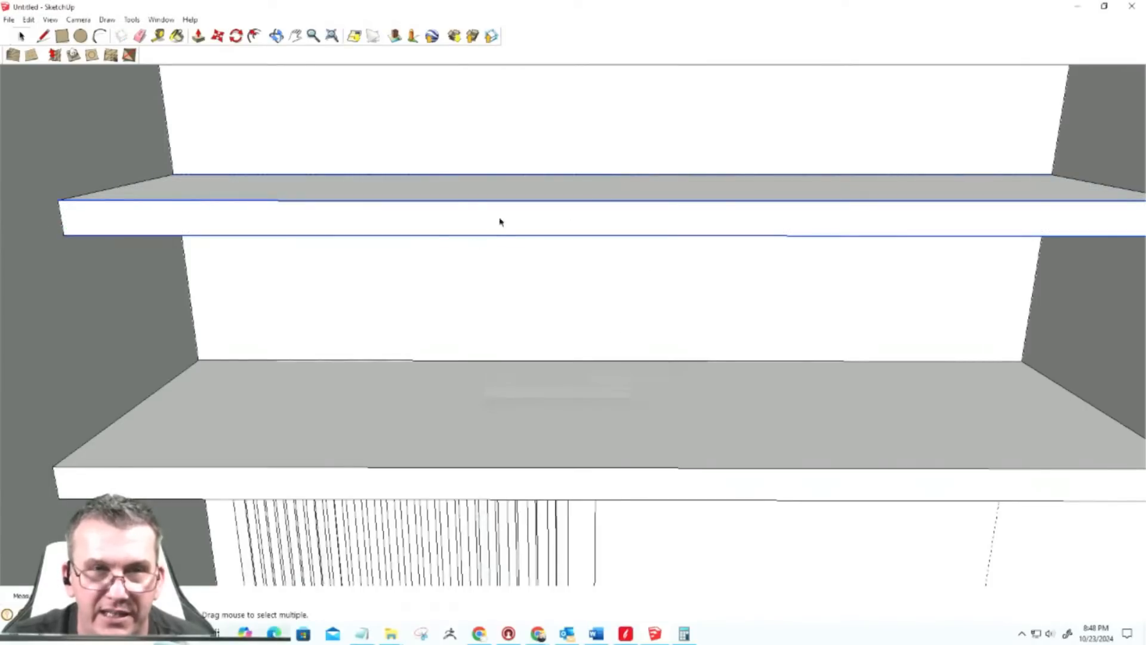
{"action": "double_click", "coordinate": [538, 220]}
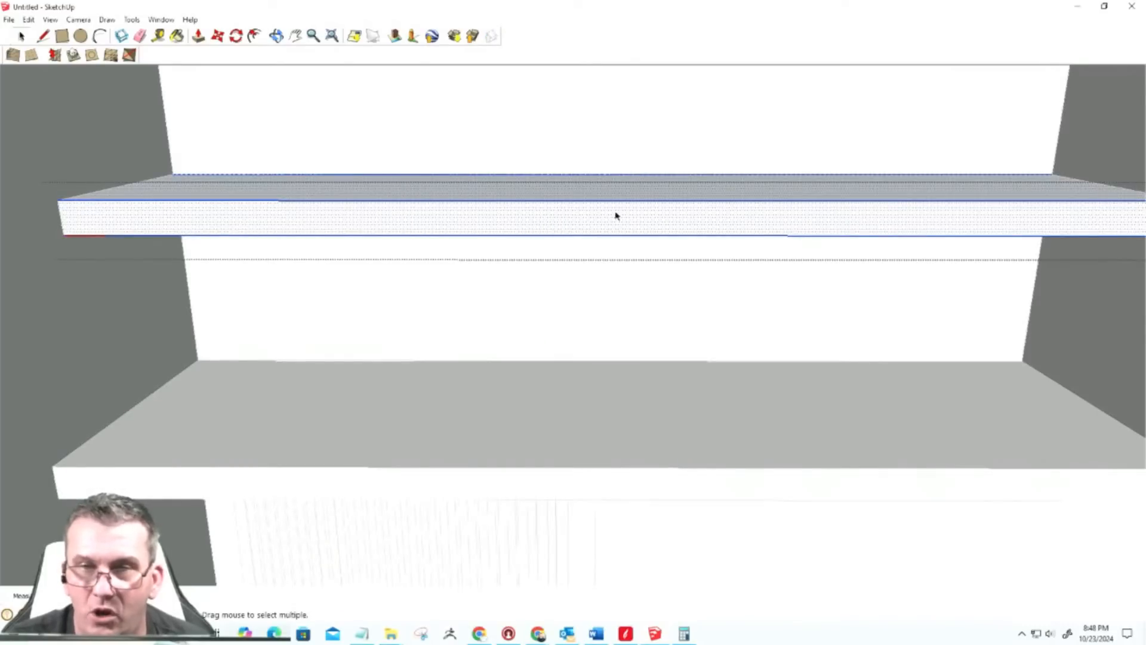
{"action": "scroll", "coordinate": [529, 307], "scroll_direction": "down", "scroll_amount": 3}
{"action": "scroll", "coordinate": [530, 307], "scroll_direction": "up", "scroll_amount": 1}
{"action": "middle_click_drag", "start_coordinate": [539, 316], "coordinate": [515, 311]}
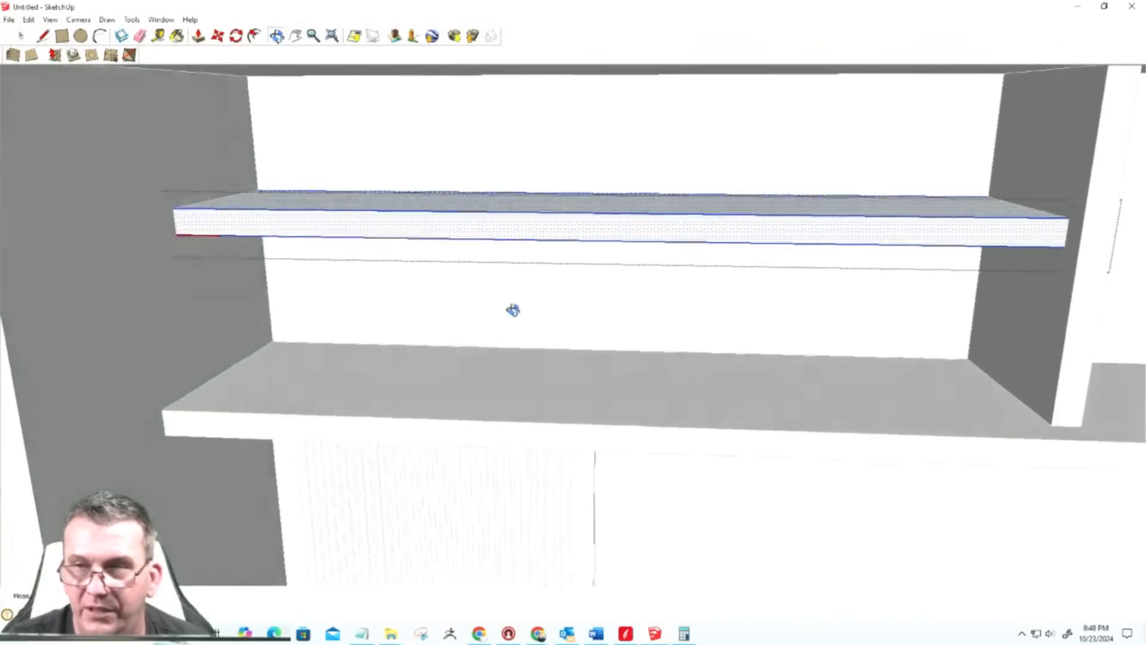
{"action": "scroll", "coordinate": [440, 296], "scroll_direction": "down", "scroll_amount": 4}
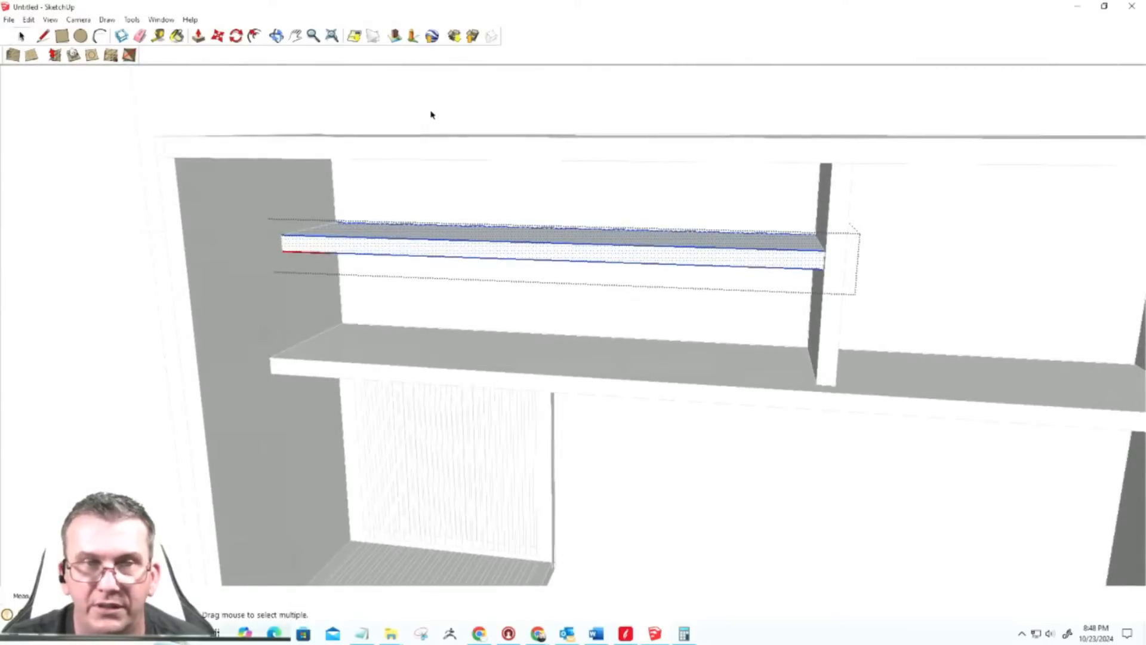
{"action": "left_click", "coordinate": [432, 115]}
Step: Make the cabinet's right side panel a unique component
{"action": "middle_click_drag", "start_coordinate": [634, 173], "coordinate": [1046, 127]}
{"action": "scroll", "coordinate": [1000, 222], "scroll_direction": "up", "scroll_amount": 5}
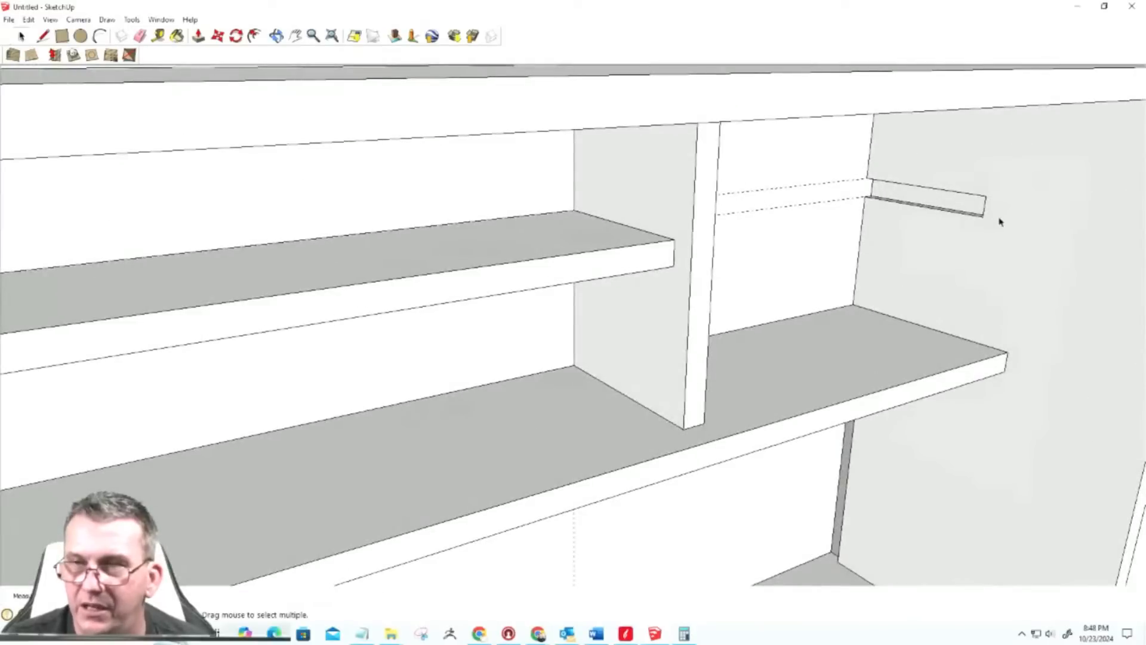
{"action": "scroll", "coordinate": [1000, 222], "scroll_direction": "down", "scroll_amount": 4}
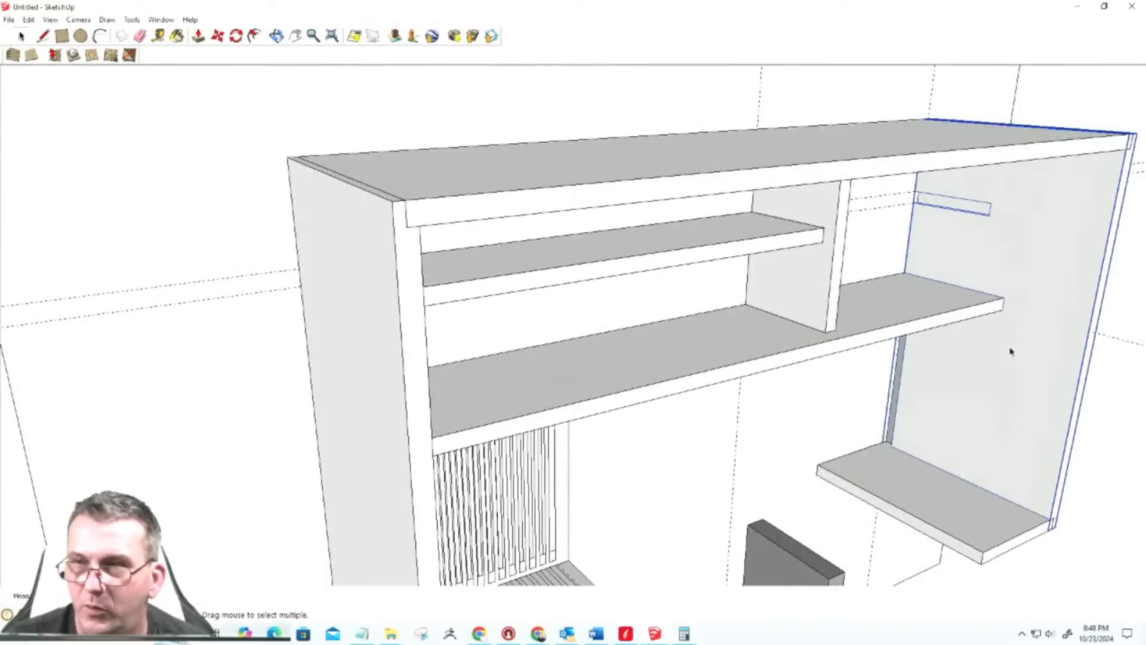
{"action": "right_click", "coordinate": [1032, 275]}
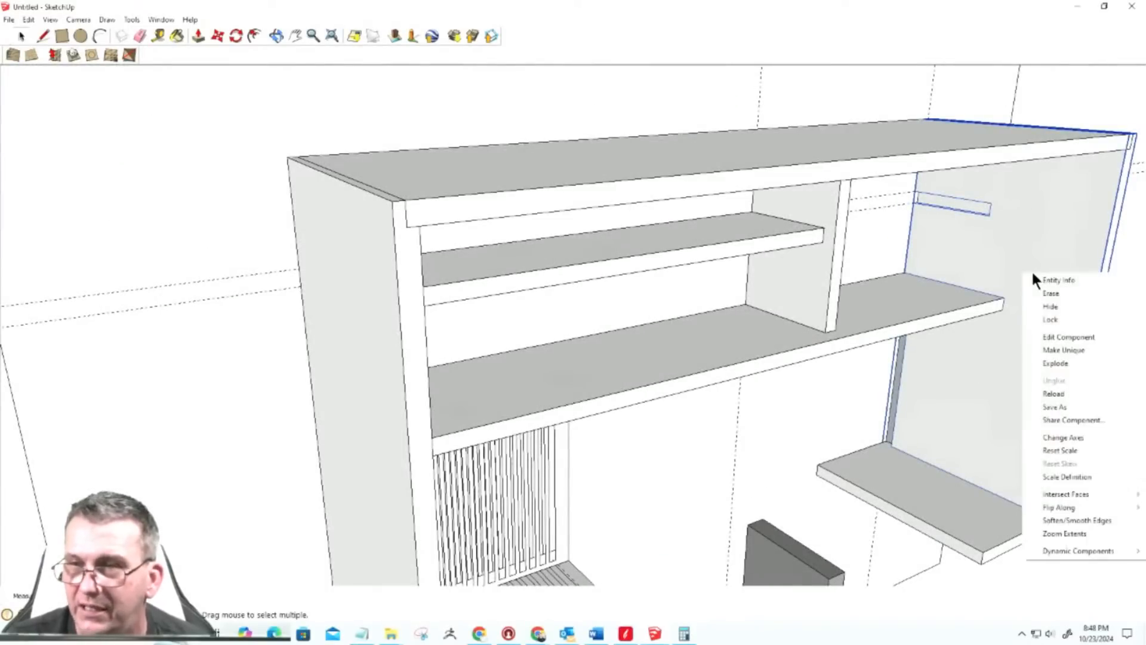
{"action": "left_click", "coordinate": [1062, 350]}
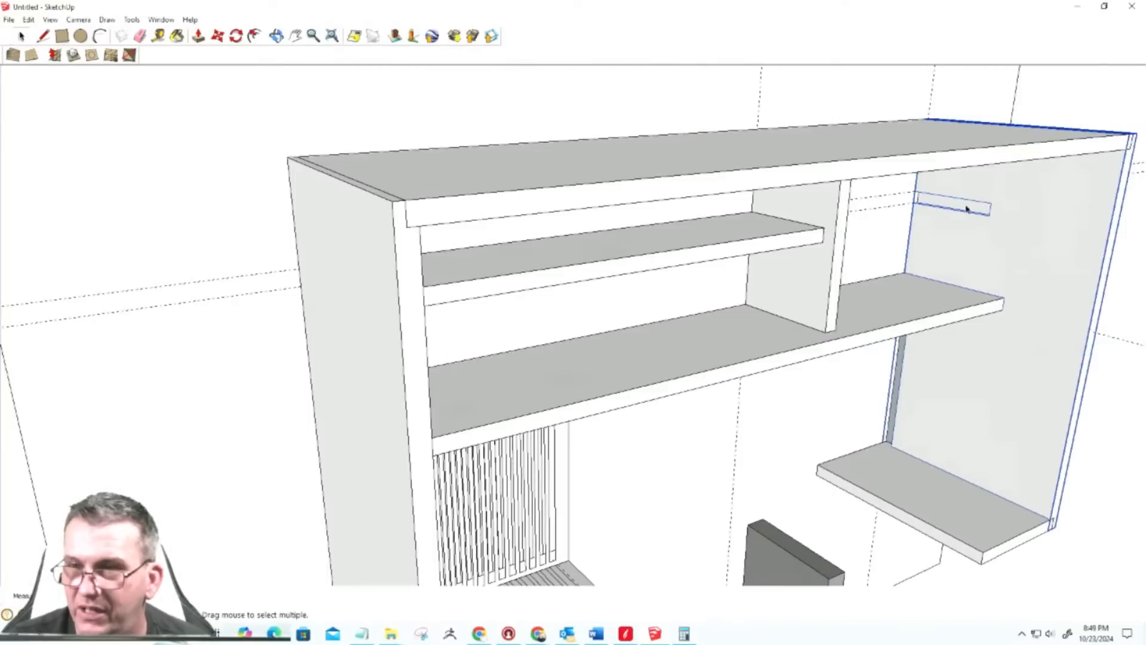
Step: Fill the unused upper shelf slot in the right side panel by bringing its recessed face flush with the inner face using Push/Pull
{"action": "scroll", "coordinate": [1002, 191], "scroll_direction": "up", "scroll_amount": 5}
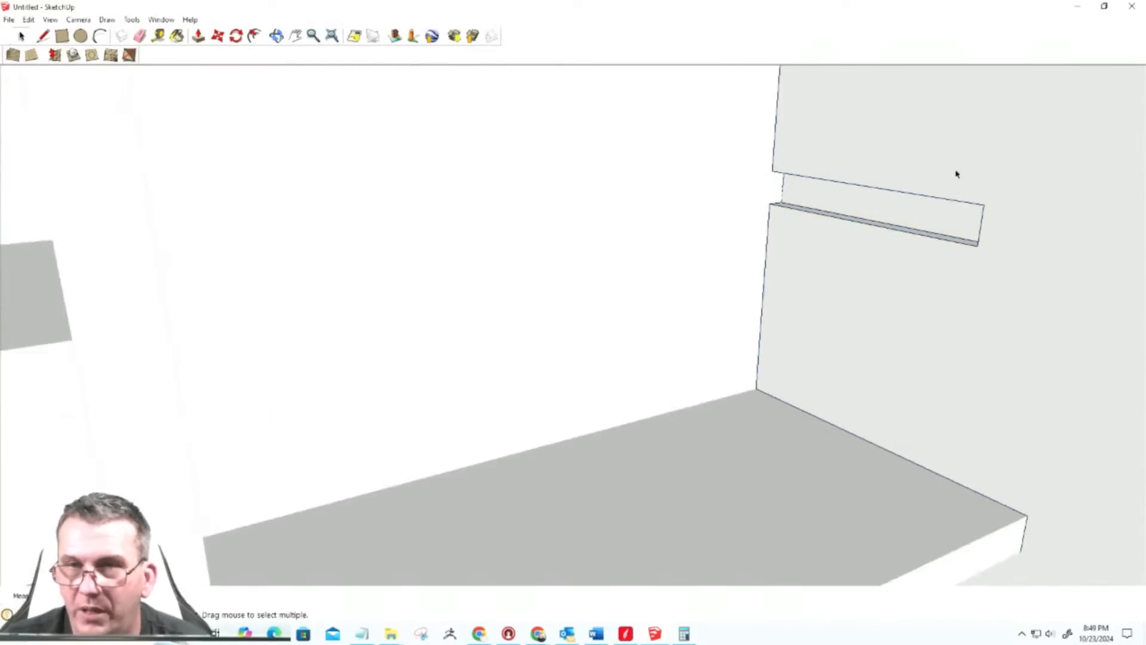
{"action": "key", "text": "p"}
{"action": "left_click", "coordinate": [919, 224]}
{"action": "left_click", "coordinate": [923, 267]}
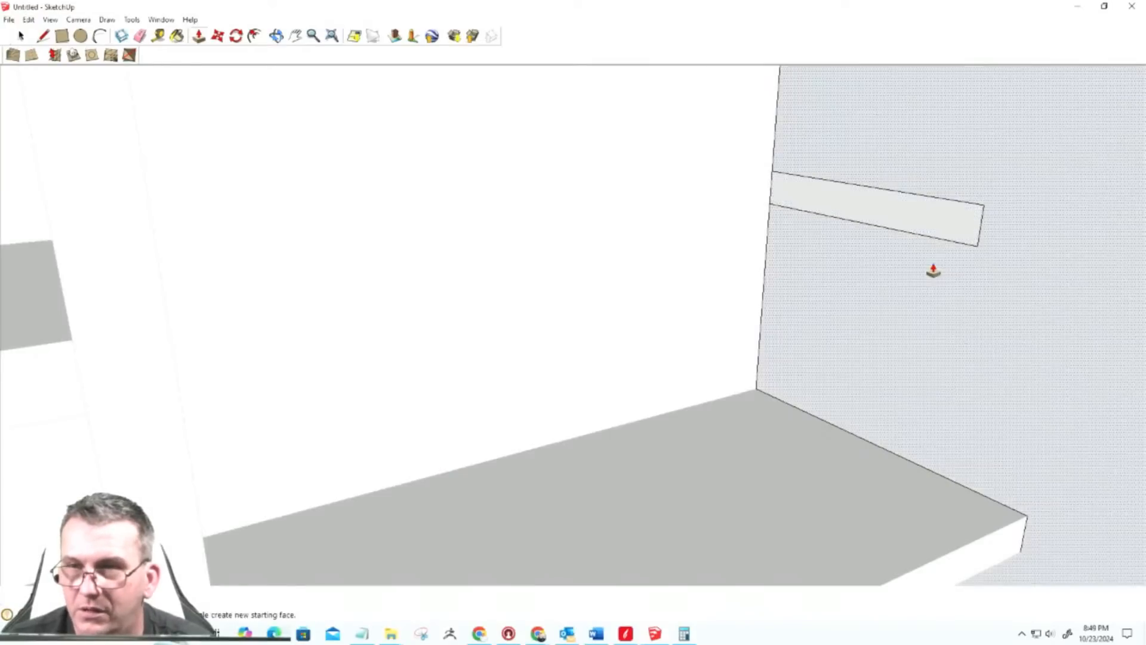
Step: Delete the three leftover slot outline edges from the right side panel's inner face
{"action": "key", "text": "space"}
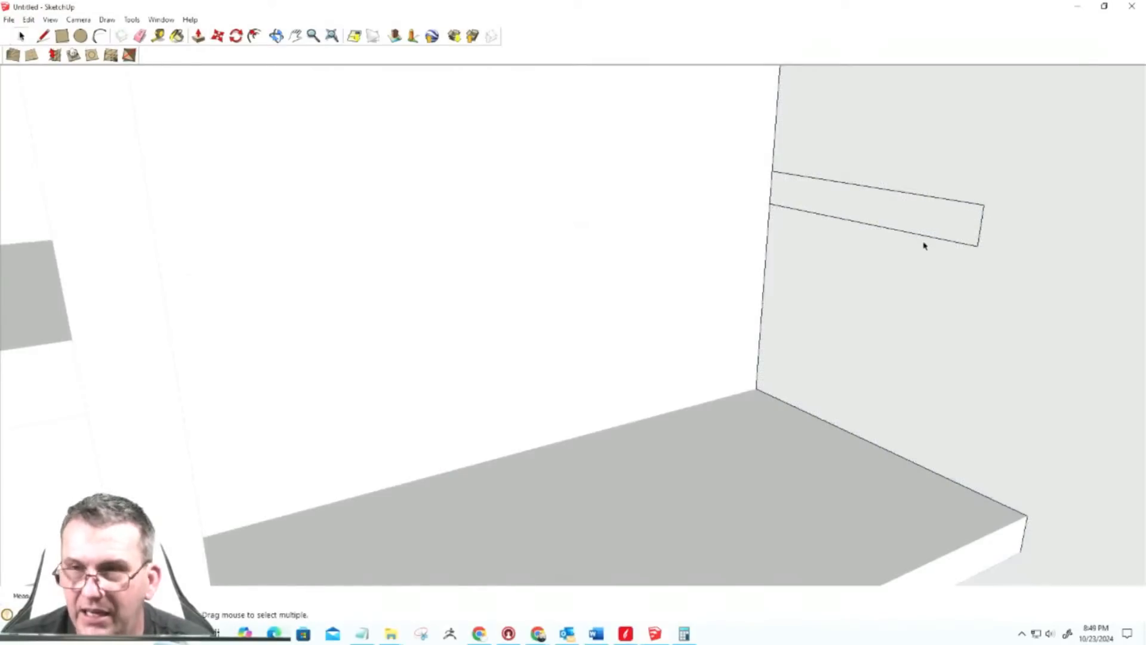
{"action": "left_click", "coordinate": [924, 238]}
{"action": "key", "text": "Delete"}
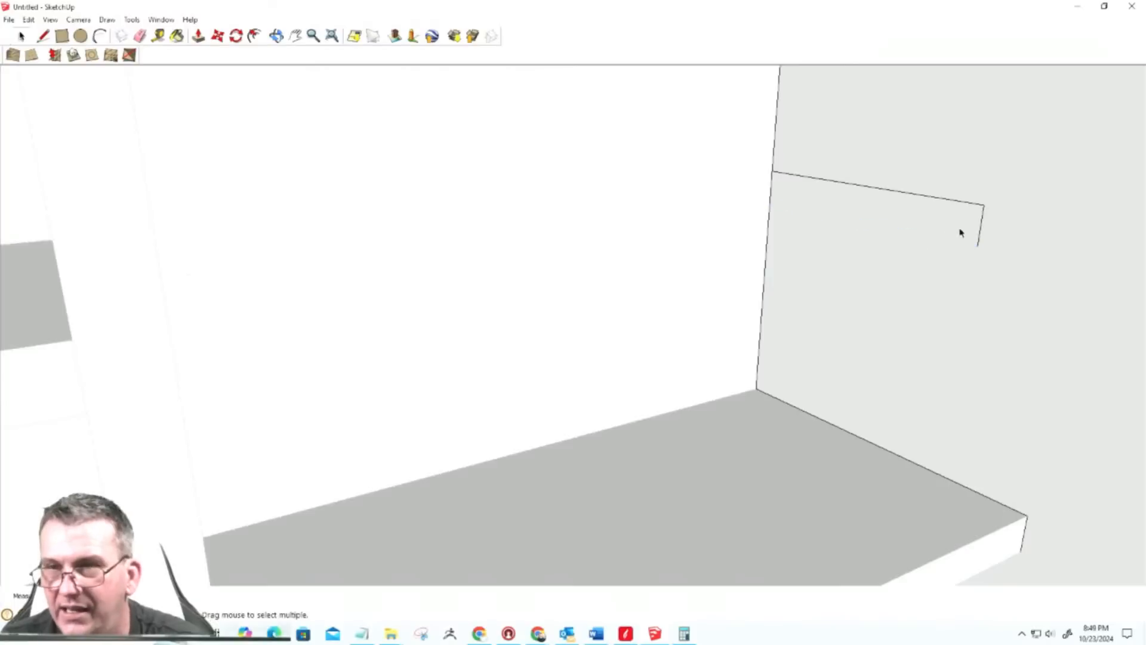
{"action": "left_click", "coordinate": [979, 233]}
{"action": "key", "text": "Delete"}
{"action": "left_click", "coordinate": [907, 193]}
{"action": "key", "text": "Delete"}
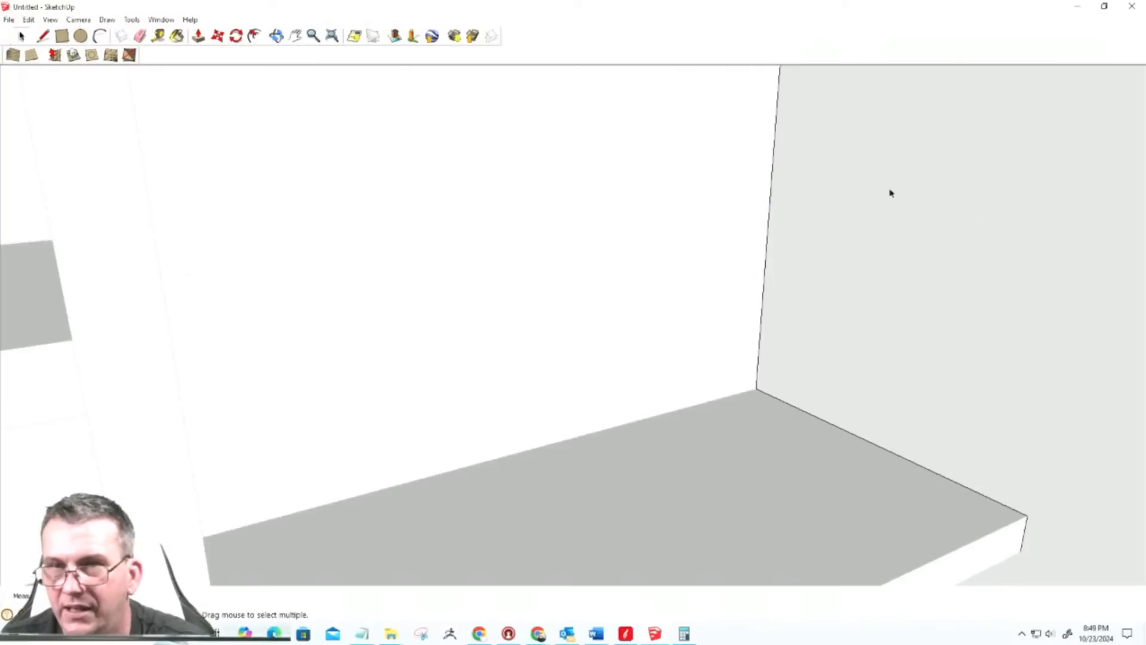
Step: Review the cabinet's construction by selecting the long shelf, divider, short shelf, top, right side panel, small lower shelf and slatted panels in turn
{"action": "scroll", "coordinate": [819, 261], "scroll_direction": "down", "scroll_amount": 4}
{"action": "middle_click_drag", "start_coordinate": [840, 284], "coordinate": [610, 232]}
{"action": "scroll", "coordinate": [603, 251], "scroll_direction": "down", "scroll_amount": 3}
{"action": "scroll", "coordinate": [500, 467], "scroll_direction": "up", "scroll_amount": 5}
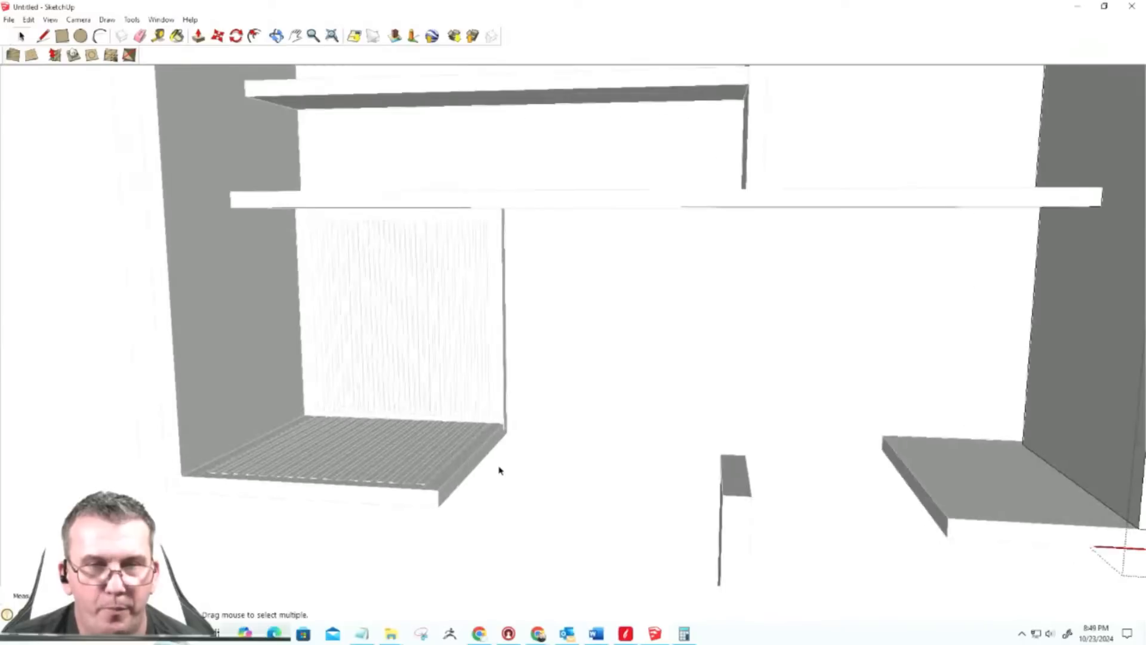
{"action": "middle_click_drag", "start_coordinate": [500, 466], "coordinate": [568, 392]}
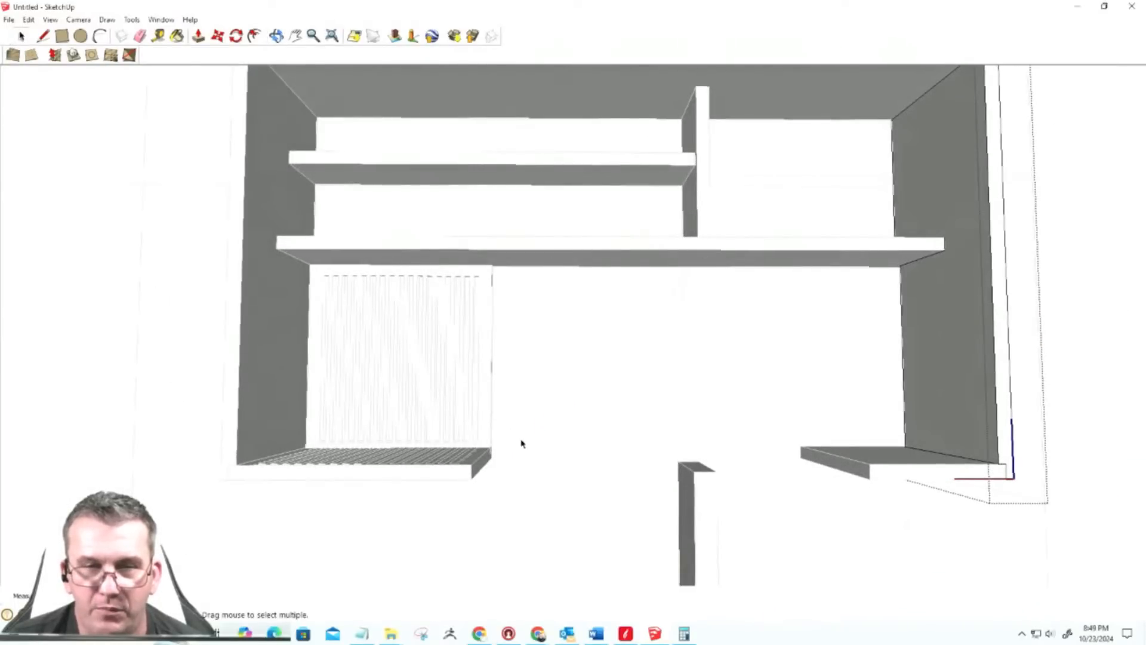
{"action": "scroll", "coordinate": [521, 443], "scroll_direction": "down", "scroll_amount": 1}
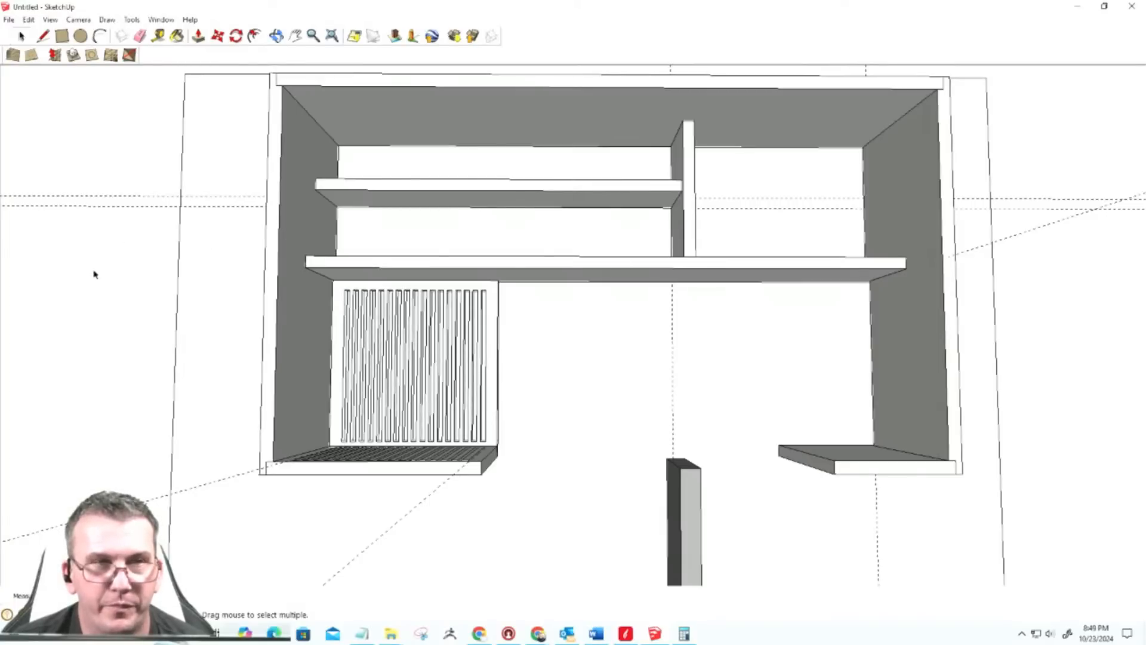
{"action": "scroll", "coordinate": [572, 321], "scroll_direction": "down", "scroll_amount": 5}
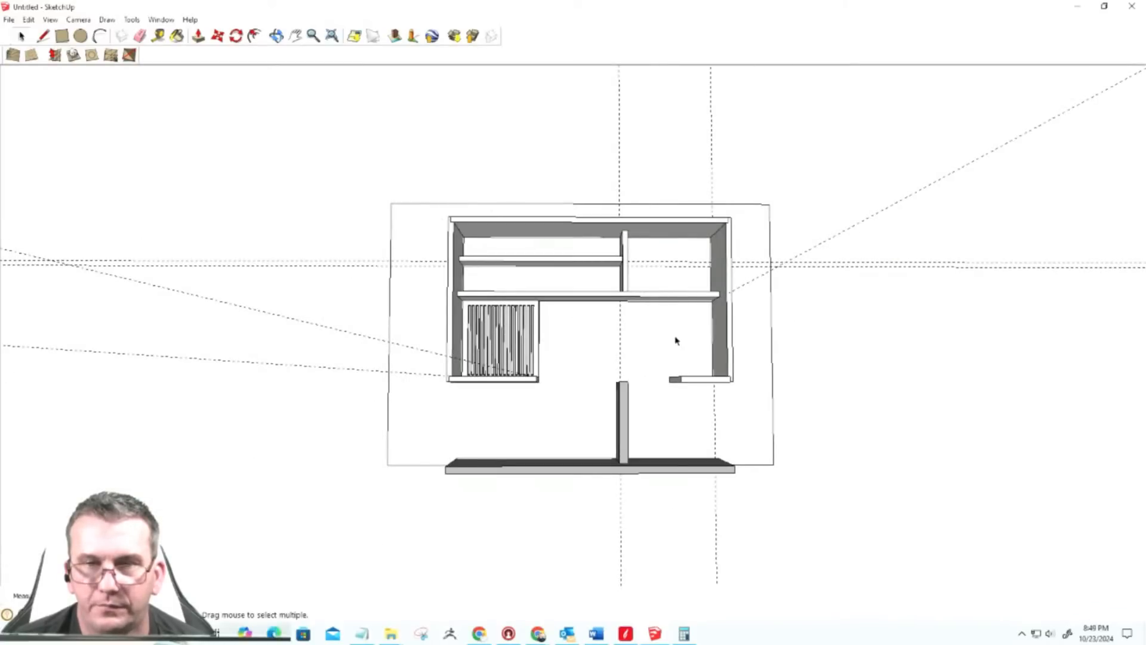
{"action": "left_click", "coordinate": [658, 296]}
{"action": "scroll", "coordinate": [640, 294], "scroll_direction": "up", "scroll_amount": 3}
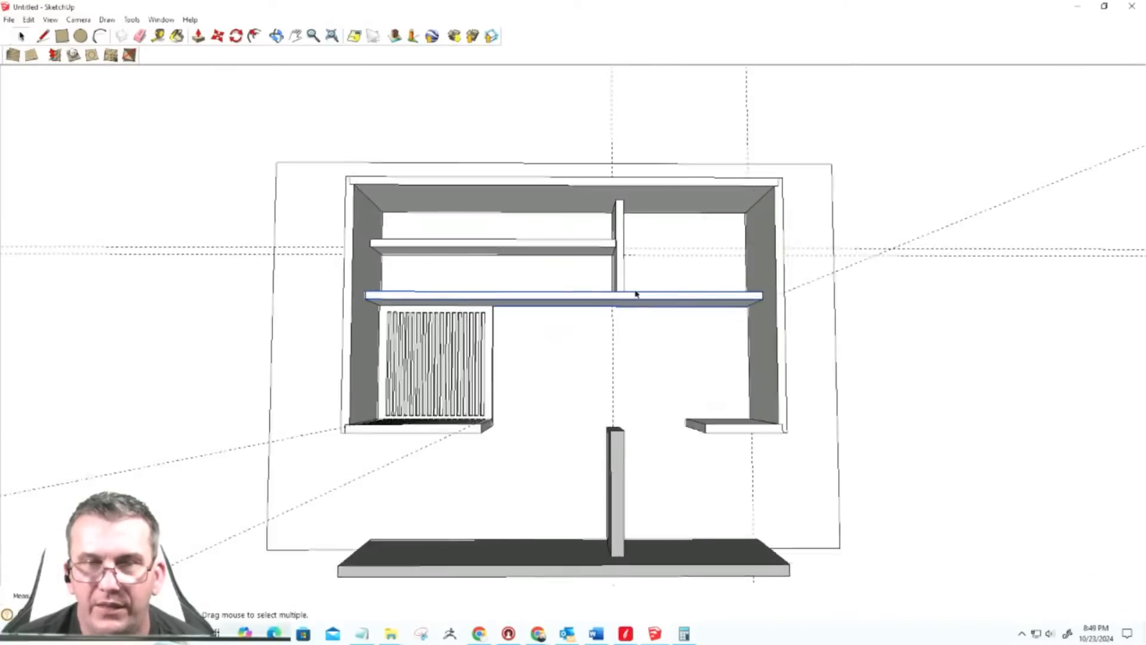
{"action": "left_click", "coordinate": [616, 270]}
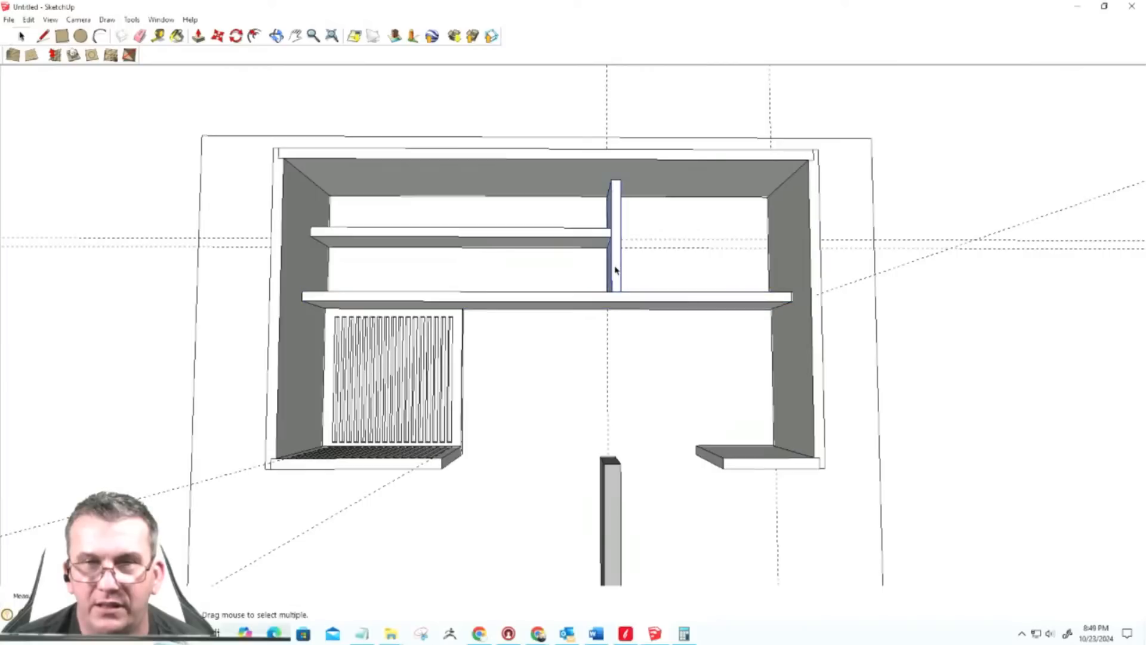
{"action": "left_click", "coordinate": [584, 239]}
{"action": "left_click", "coordinate": [606, 156]}
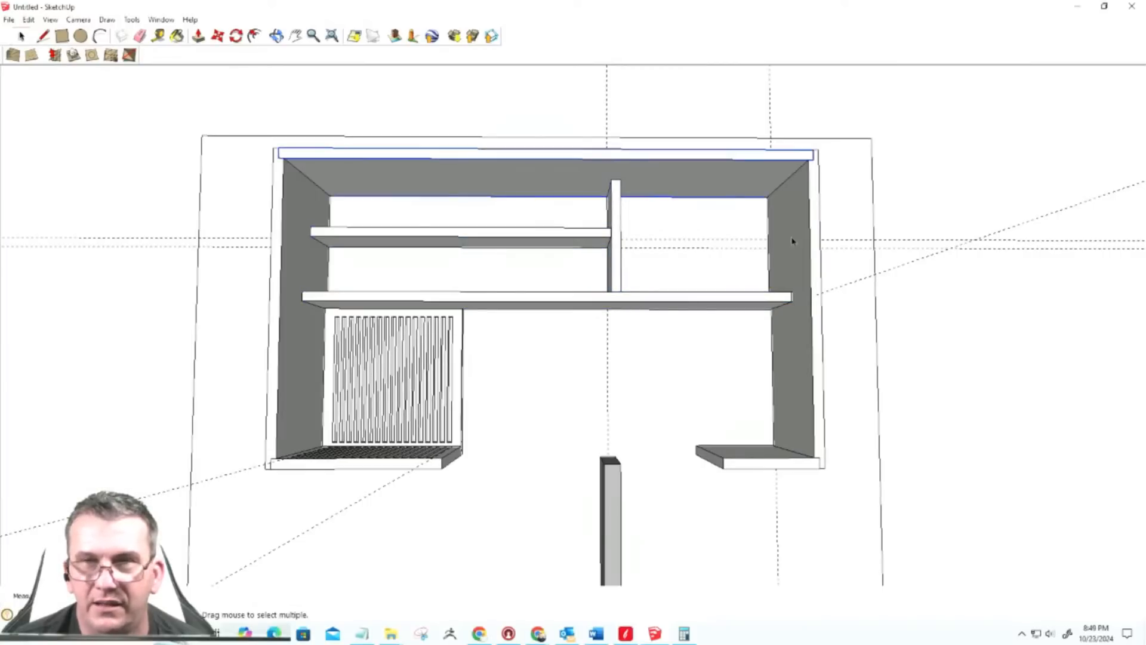
{"action": "left_click", "coordinate": [794, 359]}
{"action": "left_click", "coordinate": [749, 465]}
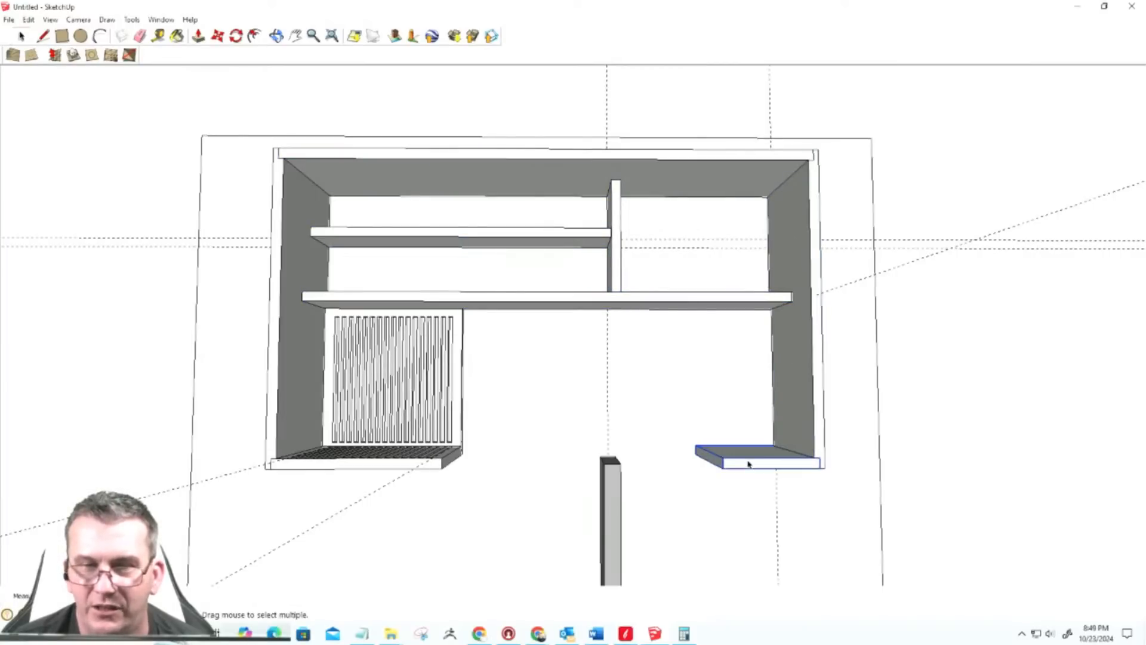
{"action": "left_click", "coordinate": [454, 403]}
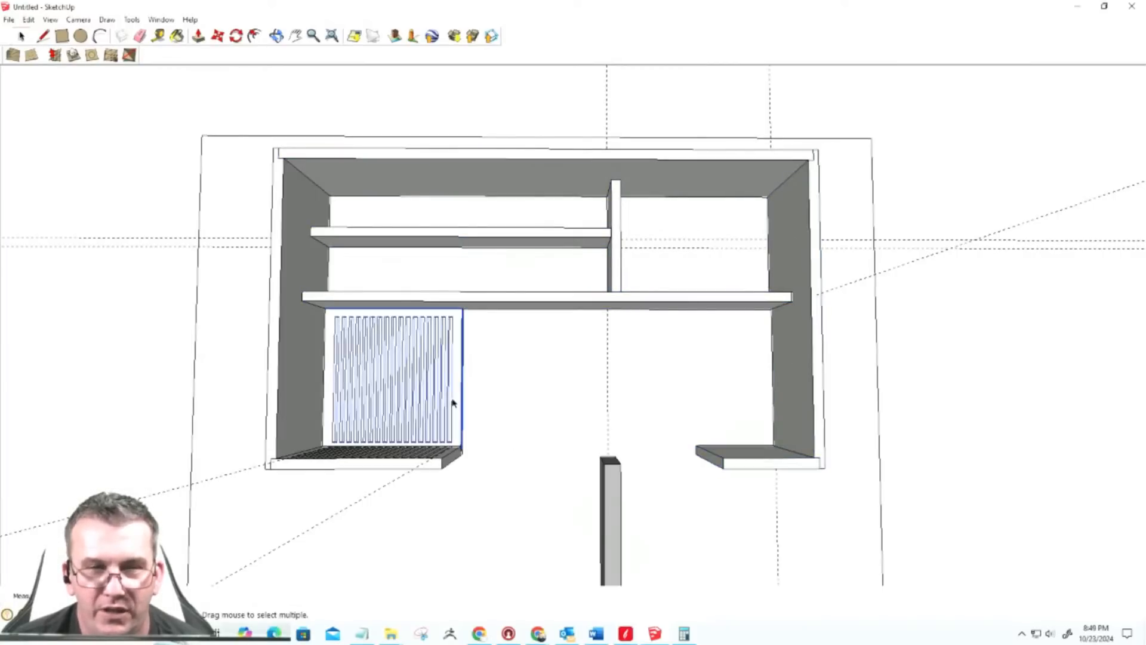
{"action": "left_click", "coordinate": [448, 456]}
Step: Examine the rear recess of the right side panel where it meets the underside of the long shelf
{"action": "scroll", "coordinate": [553, 412], "scroll_direction": "down", "scroll_amount": 1}
{"action": "middle_click_drag", "start_coordinate": [642, 390], "coordinate": [568, 325]}
{"action": "left_click", "coordinate": [61, 37]}
{"action": "scroll", "coordinate": [544, 388], "scroll_direction": "up", "scroll_amount": 3}
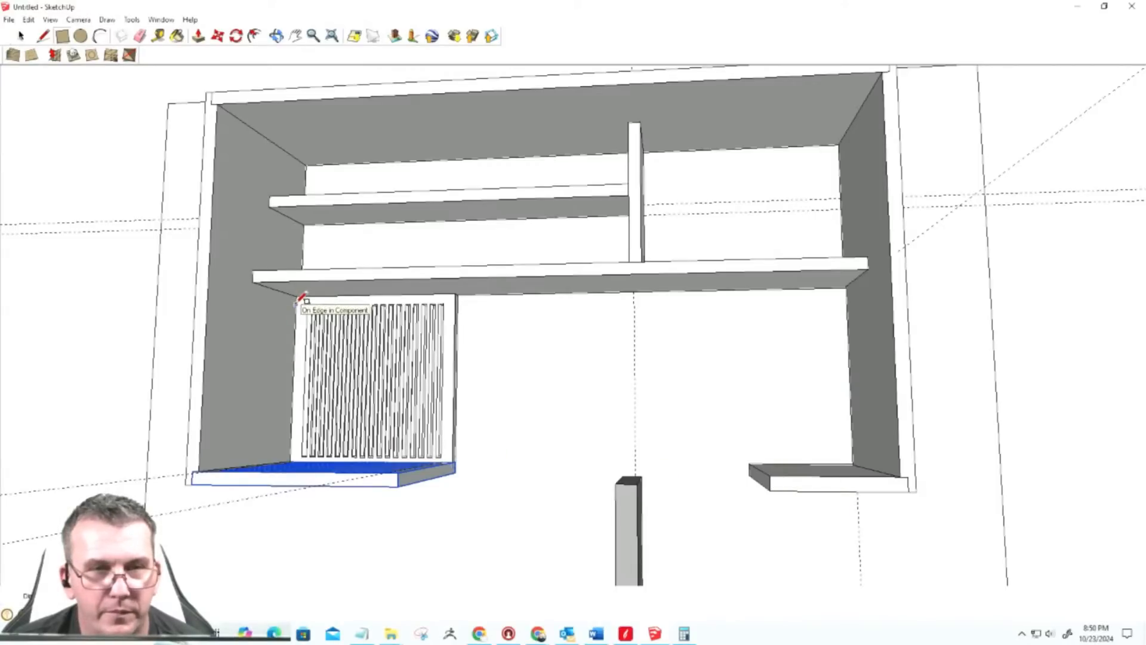
{"action": "mouse_move", "coordinate": [768, 417]}
{"action": "middle_mouse_down"}
{"action": "mouse_move", "coordinate": [939, 430]}
{"action": "mouse_move", "coordinate": [982, 463]}
{"action": "mouse_move", "coordinate": [962, 448]}
{"action": "middle_mouse_up"}
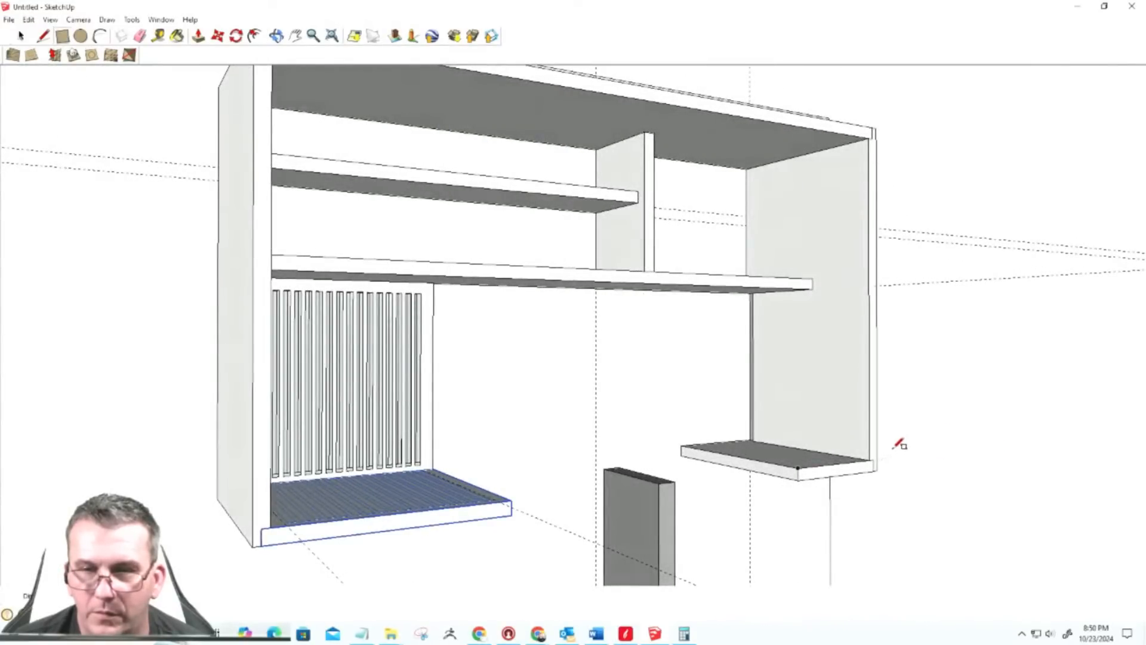
{"action": "scroll", "coordinate": [872, 443], "scroll_direction": "up", "scroll_amount": 4}
{"action": "scroll", "coordinate": [780, 440], "scroll_direction": "up", "scroll_amount": 2}
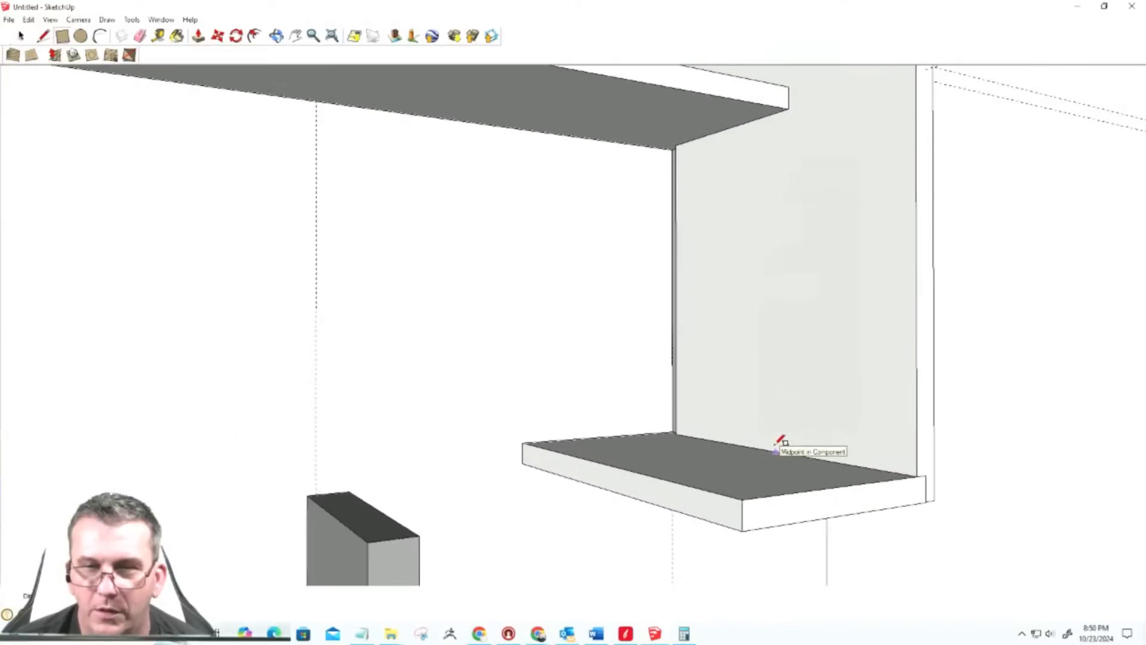
{"action": "middle_click_drag", "start_coordinate": [640, 422], "coordinate": [796, 426]}
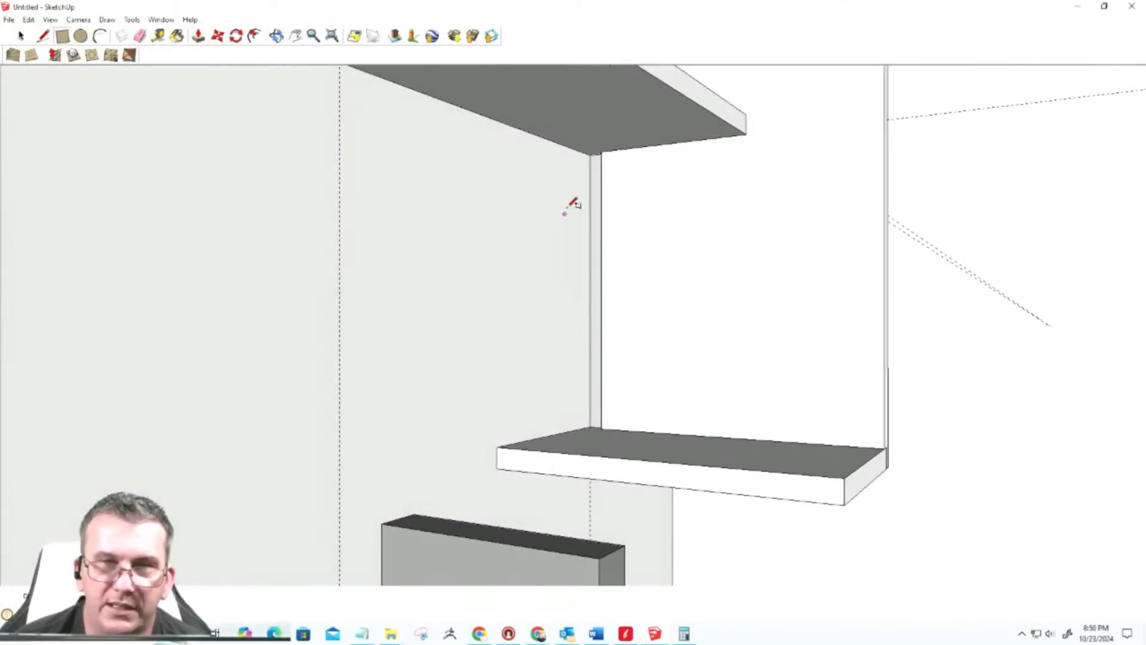
{"action": "scroll", "coordinate": [586, 411], "scroll_direction": "up", "scroll_amount": 3}
{"action": "mouse_move", "coordinate": [637, 392]}
{"action": "middle_mouse_down"}
{"action": "mouse_move", "coordinate": [834, 340]}
{"action": "mouse_move", "coordinate": [564, 403]}
{"action": "middle_mouse_up"}
{"action": "scroll", "coordinate": [567, 404], "scroll_direction": "down", "scroll_amount": 6}
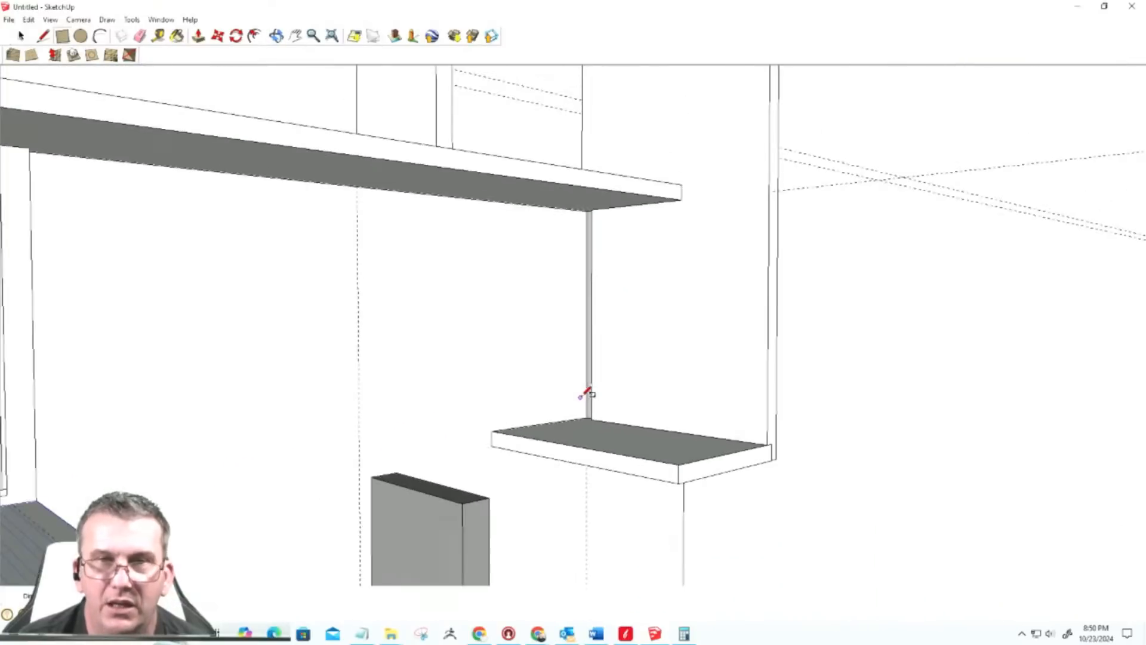
{"action": "scroll", "coordinate": [588, 265], "scroll_direction": "up", "scroll_amount": 3}
{"action": "scroll", "coordinate": [594, 260], "scroll_direction": "up", "scroll_amount": 4}
{"action": "left_click_drag", "start_coordinate": [668, 255], "coordinate": [711, 225]}
{"action": "key", "text": "r"}
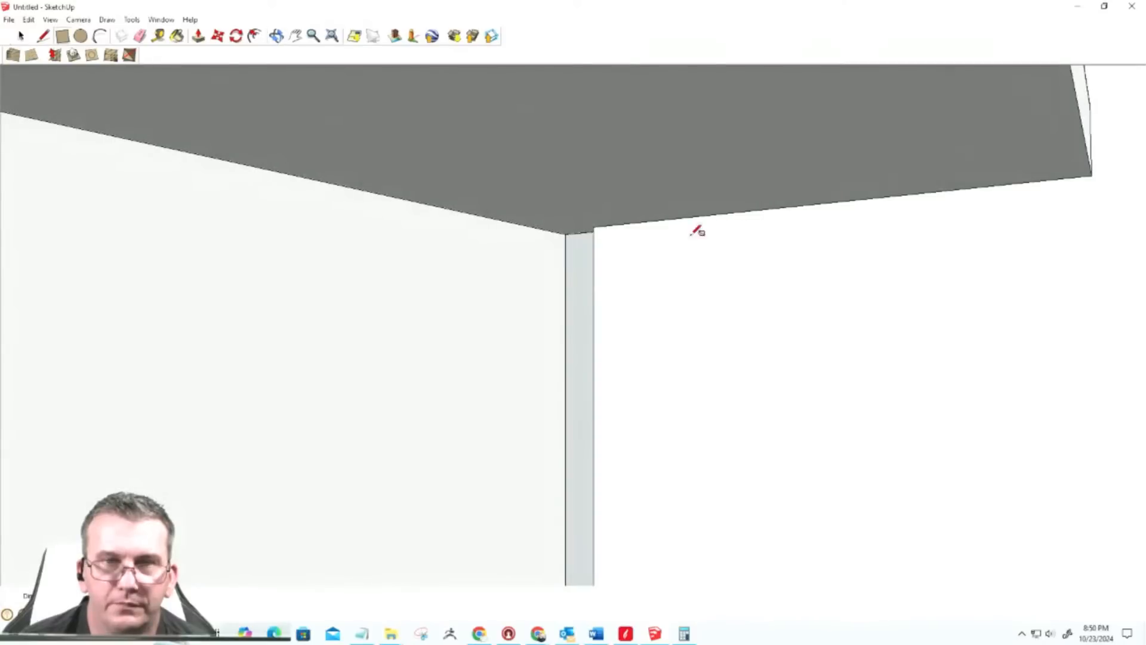
{"action": "key", "text": "space"}
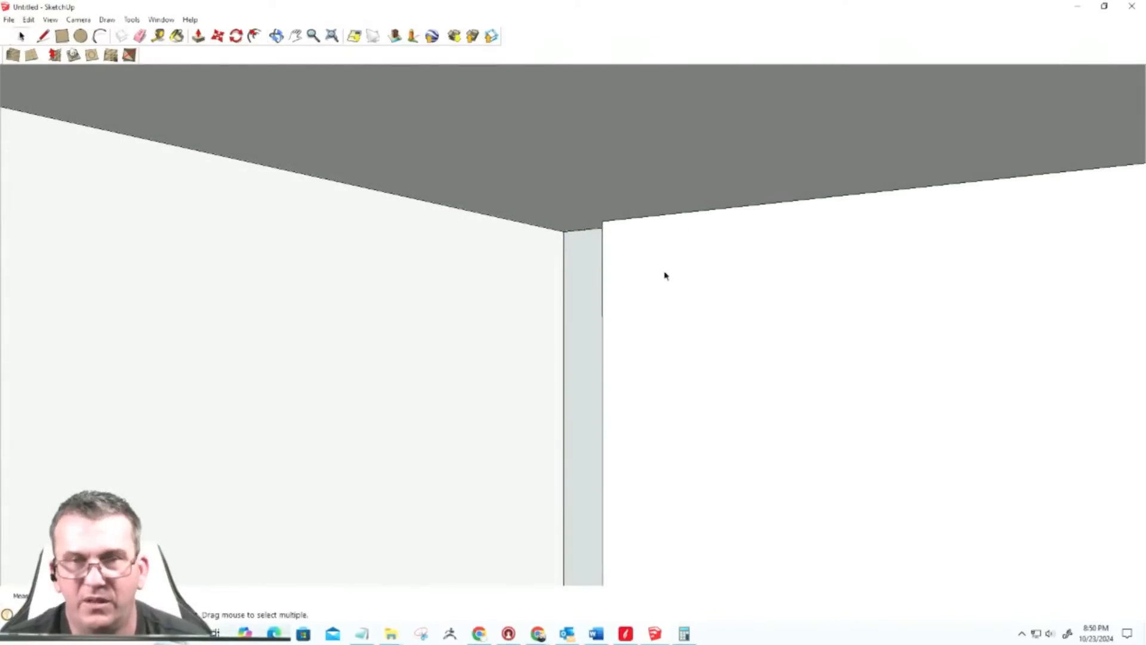
{"action": "scroll", "coordinate": [551, 255], "scroll_direction": "up", "scroll_amount": 2}
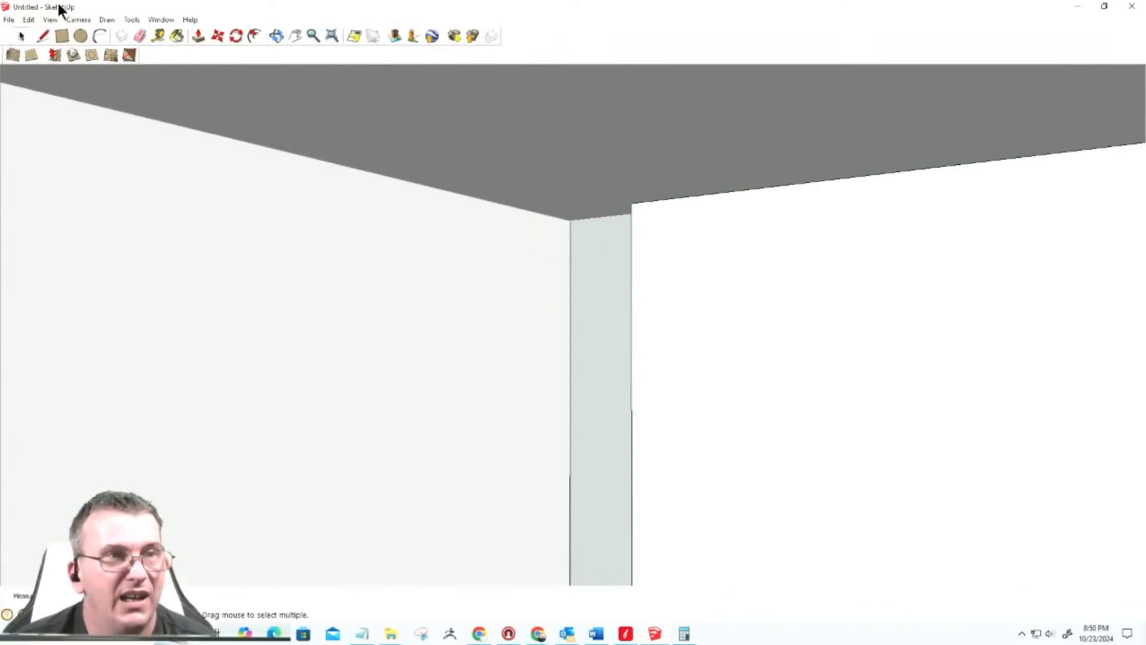
Step: Inspect the right side panel's rear recess under the long shelf and above the small lower shelf, with the panel's geometry selected
{"action": "left_click", "coordinate": [42, 37]}
{"action": "mouse_move", "coordinate": [591, 215]}
{"action": "middle_mouse_down"}
{"action": "mouse_move", "coordinate": [594, 246]}
{"action": "mouse_move", "coordinate": [650, 243]}
{"action": "mouse_move", "coordinate": [627, 223]}
{"action": "mouse_move", "coordinate": [683, 233]}
{"action": "middle_mouse_up"}
{"action": "scroll", "coordinate": [684, 233], "scroll_direction": "down", "scroll_amount": 1}
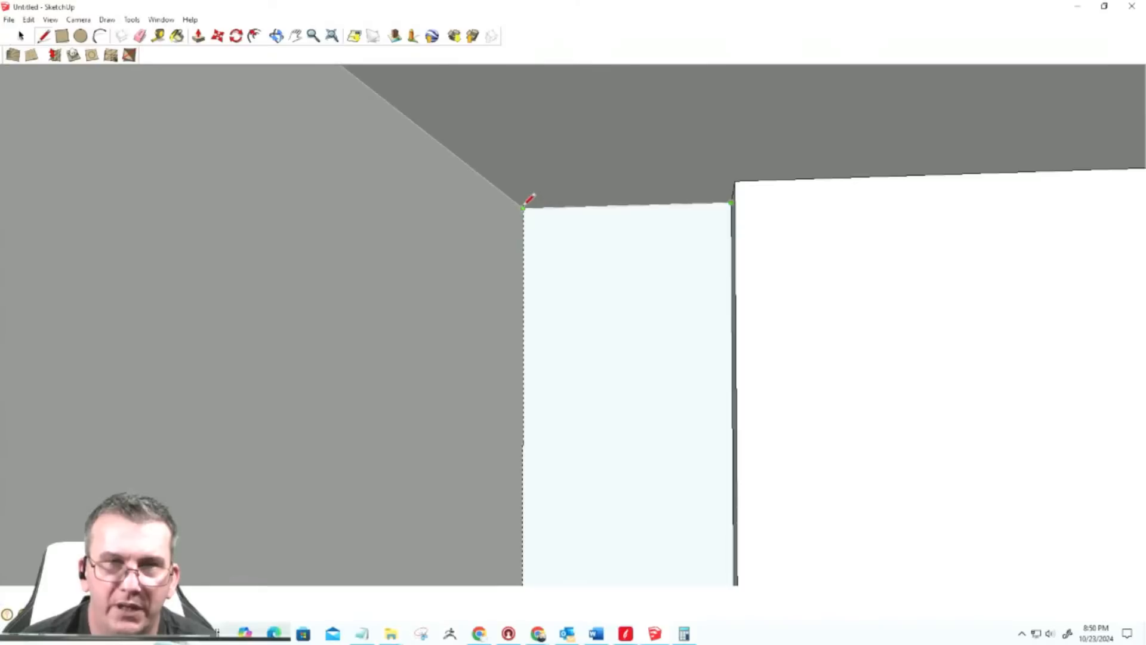
{"action": "scroll", "coordinate": [550, 266], "scroll_direction": "down", "scroll_amount": 3}
{"action": "key", "text": "space"}
{"action": "left_click", "coordinate": [704, 282]}
{"action": "triple_click", "coordinate": [704, 282]}
{"action": "scroll", "coordinate": [627, 283], "scroll_direction": "down", "scroll_amount": 1}
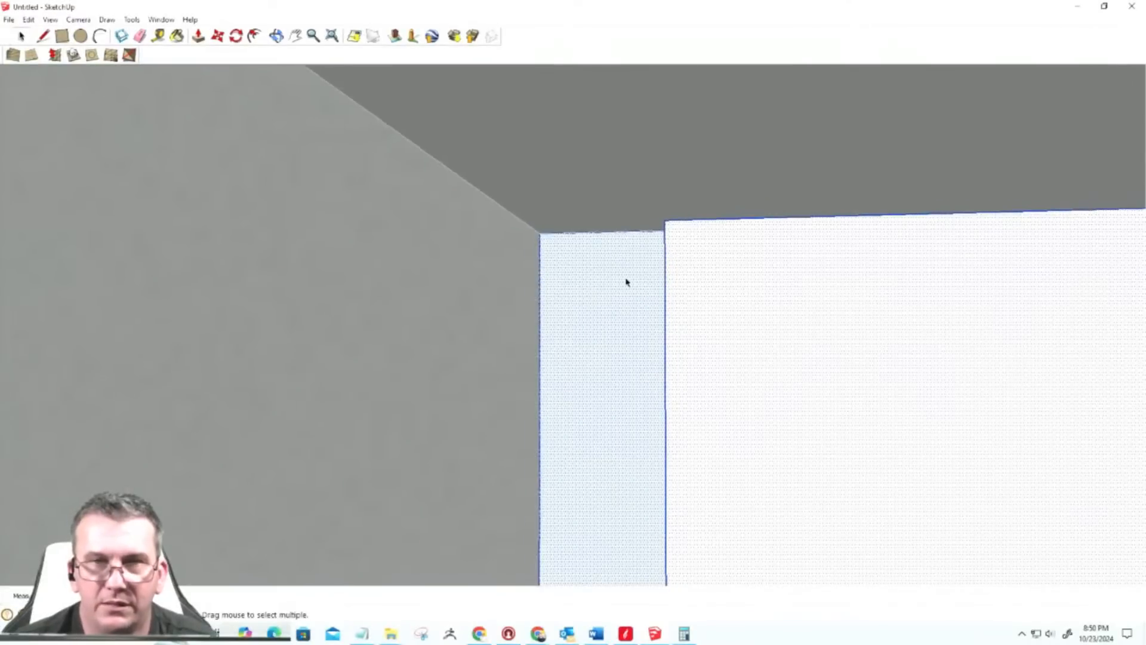
{"action": "left_click", "coordinate": [43, 37]}
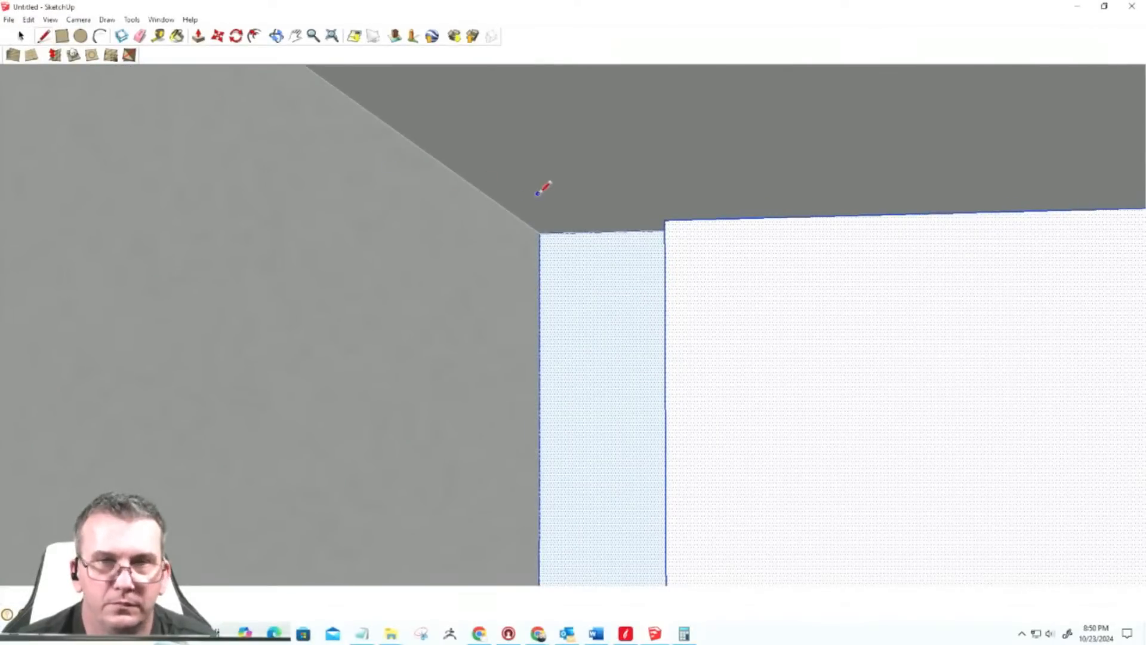
{"action": "scroll", "coordinate": [635, 248], "scroll_direction": "up", "scroll_amount": 3}
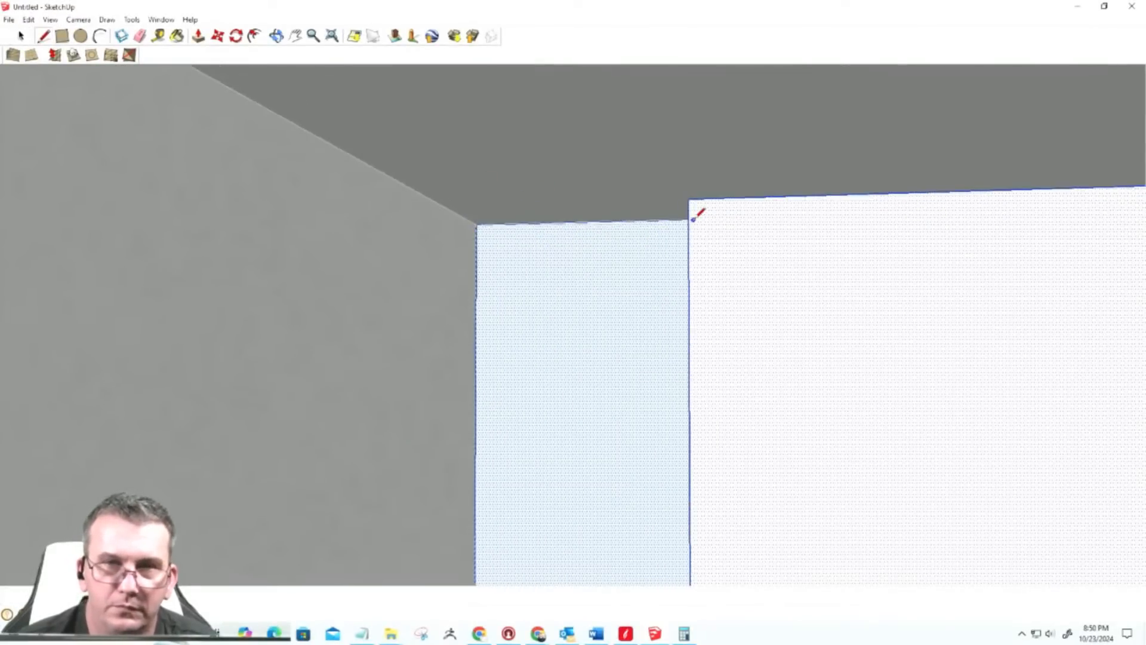
{"action": "scroll", "coordinate": [686, 215], "scroll_direction": "up", "scroll_amount": 2}
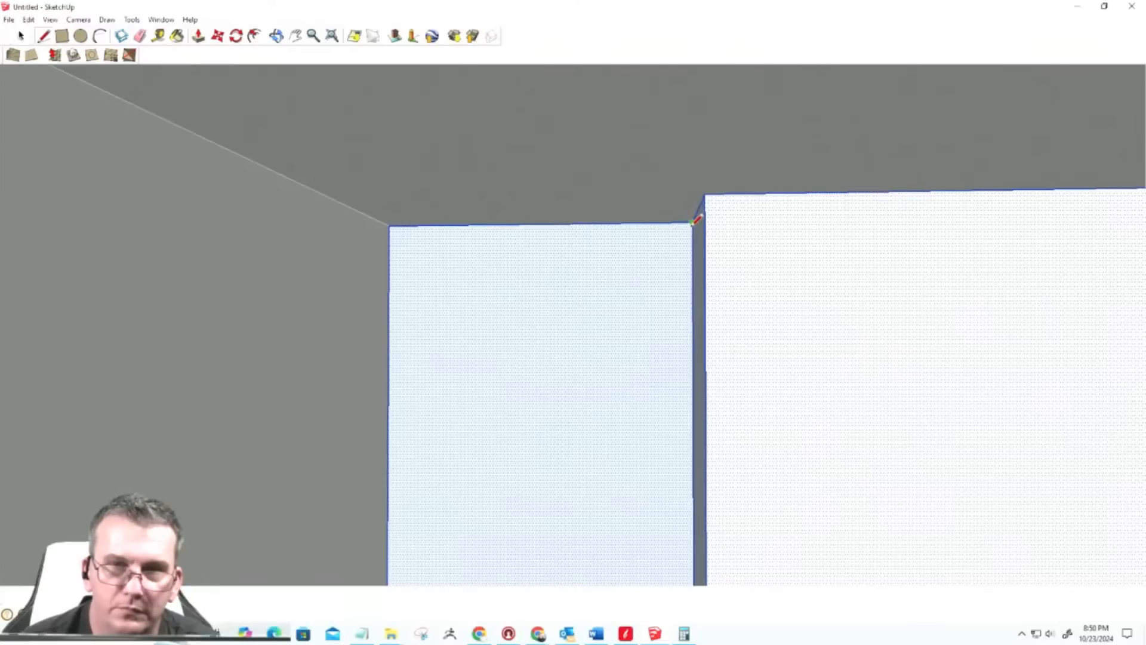
{"action": "scroll", "coordinate": [433, 232], "scroll_direction": "down", "scroll_amount": 7}
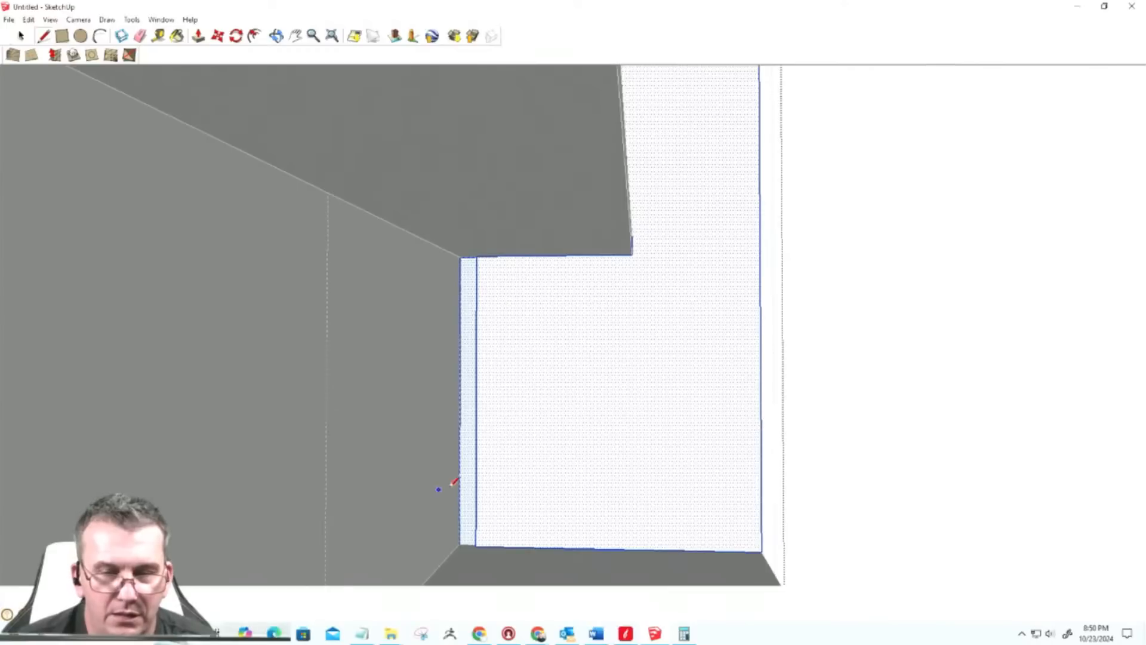
{"action": "scroll", "coordinate": [472, 480], "scroll_direction": "down", "scroll_amount": 5}
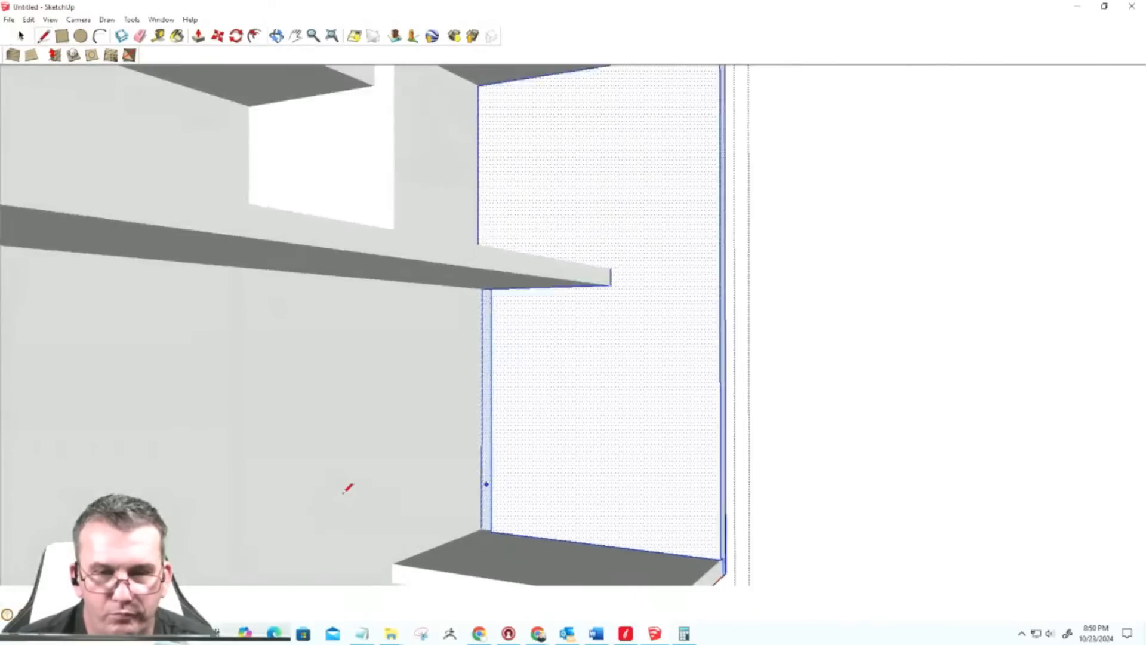
{"action": "scroll", "coordinate": [429, 475], "scroll_direction": "down", "scroll_amount": 2}
{"action": "scroll", "coordinate": [430, 478], "scroll_direction": "up", "scroll_amount": 8}
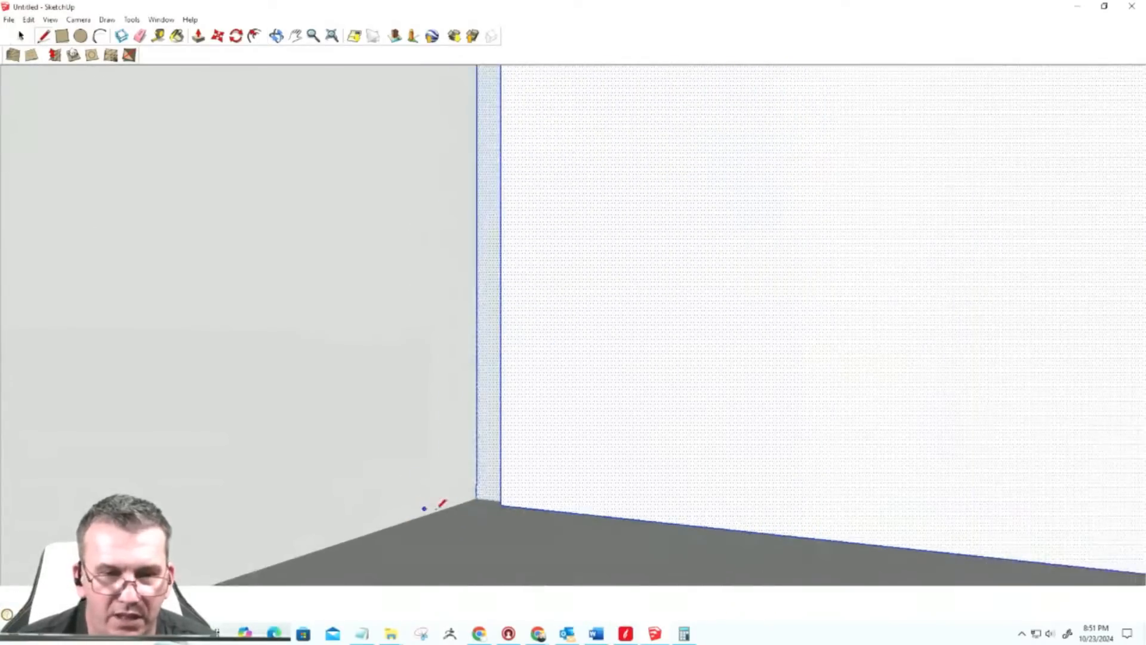
{"action": "scroll", "coordinate": [490, 501], "scroll_direction": "up", "scroll_amount": 6}
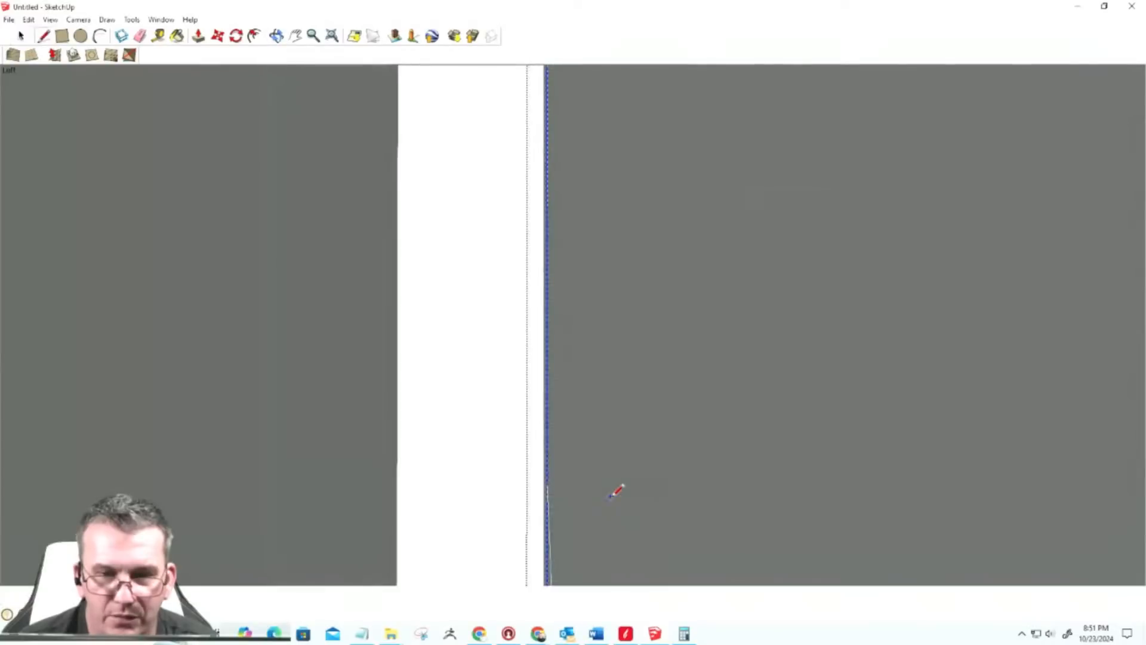
{"action": "scroll", "coordinate": [555, 485], "scroll_direction": "up", "scroll_amount": 5}
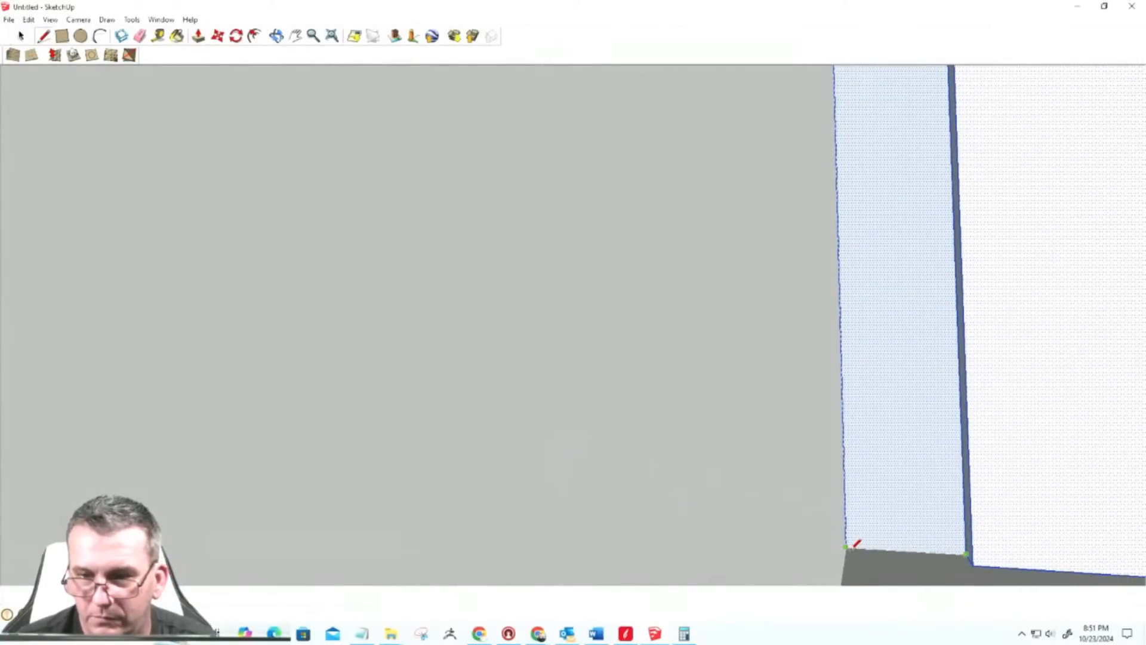
Step: Fill the right side panel's rear recess flush with the inner face using Push/Pull, and delete the leftover vertical edge
{"action": "key", "text": "space"}
{"action": "left_click", "coordinate": [909, 419]}
{"action": "key", "text": "p"}
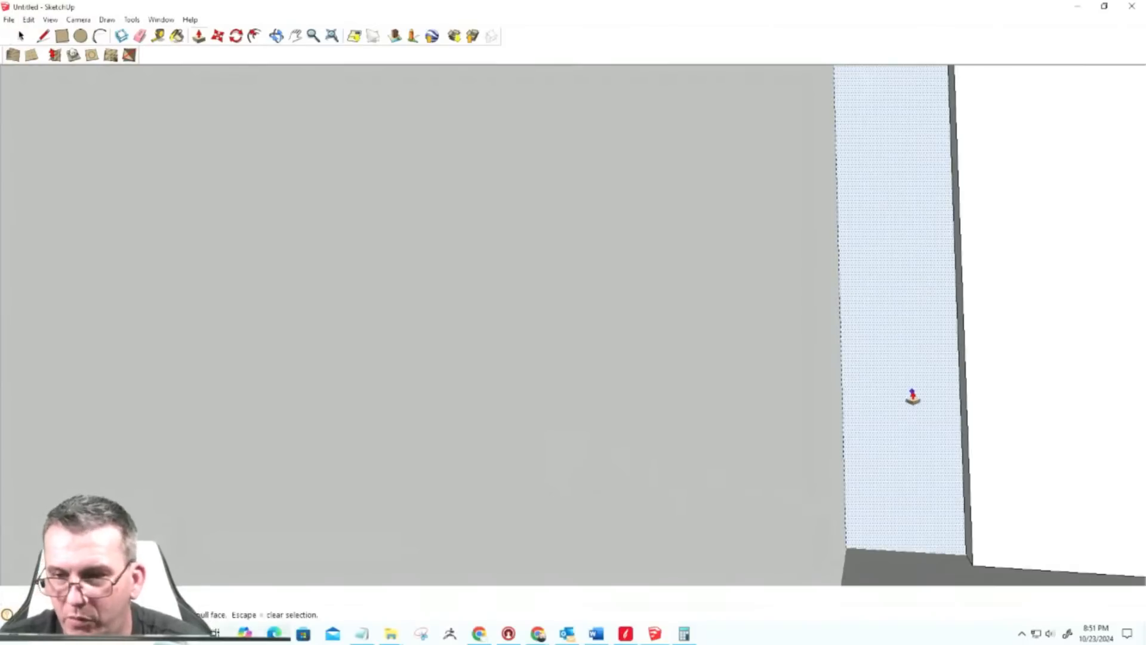
{"action": "left_click", "coordinate": [914, 421]}
{"action": "left_click", "coordinate": [998, 420]}
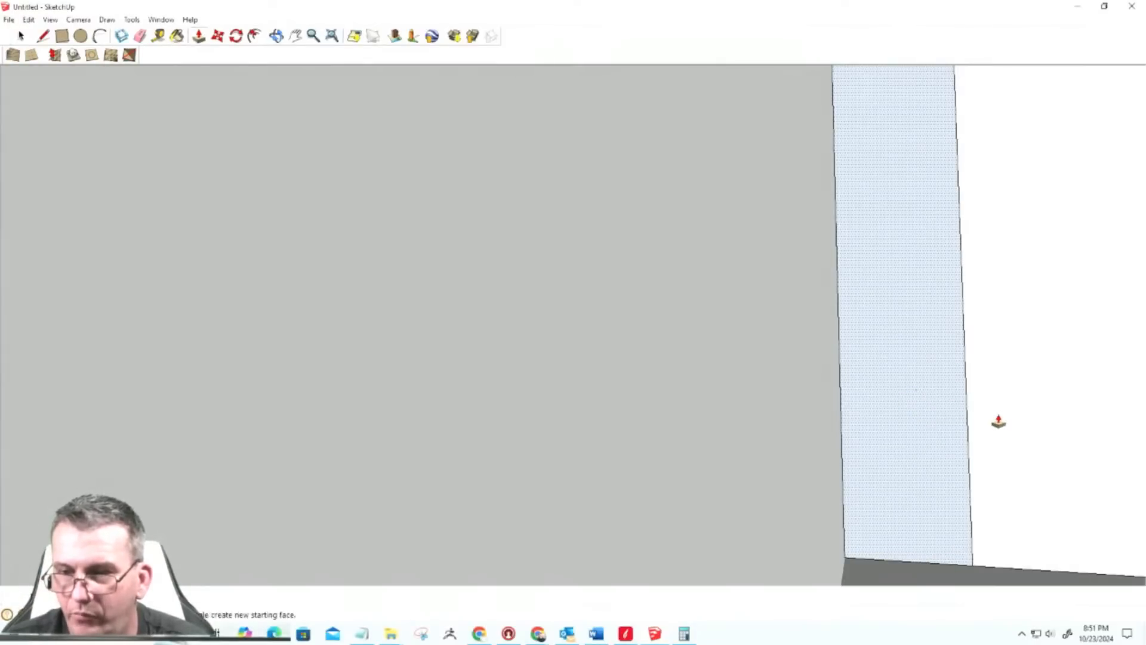
{"action": "key", "text": "space"}
{"action": "left_click", "coordinate": [968, 415]}
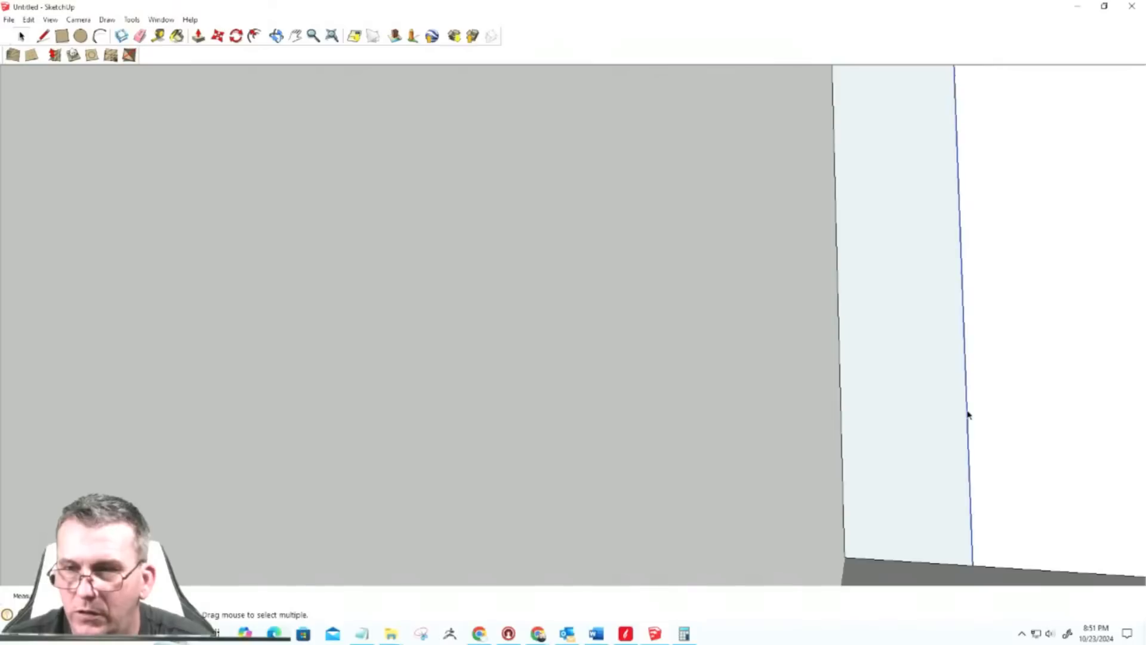
{"action": "key", "text": "Delete"}
Step: Hide the small lower shelf that meets the bottom of the right side panel
{"action": "scroll", "coordinate": [895, 413], "scroll_direction": "down", "scroll_amount": 6}
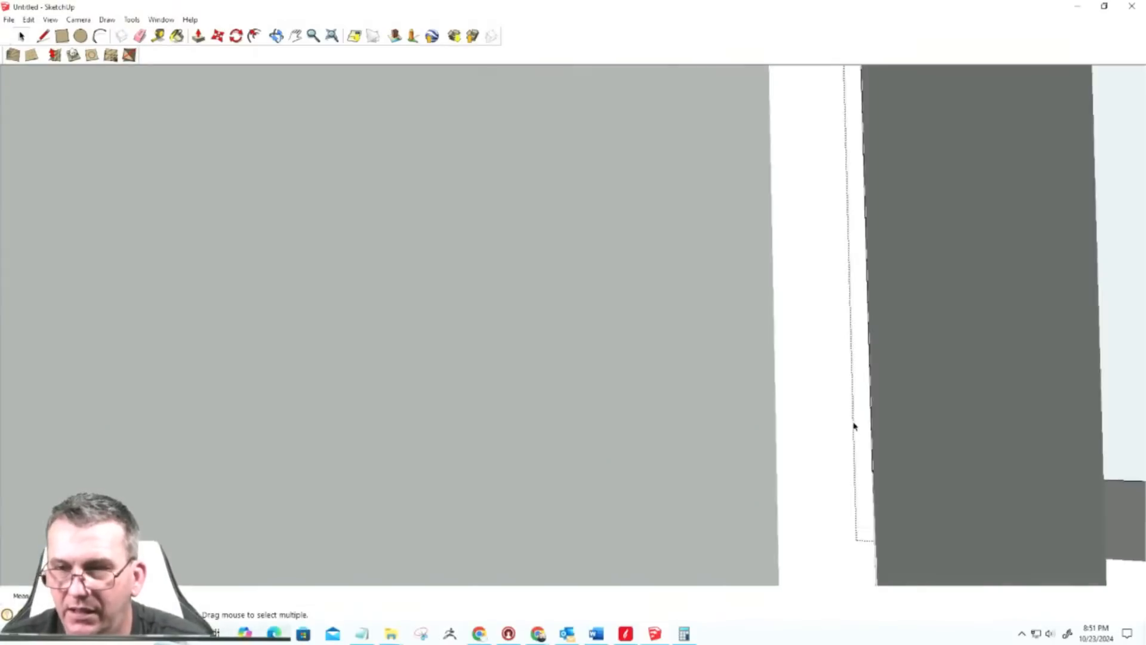
{"action": "scroll", "coordinate": [778, 391], "scroll_direction": "down", "scroll_amount": 5}
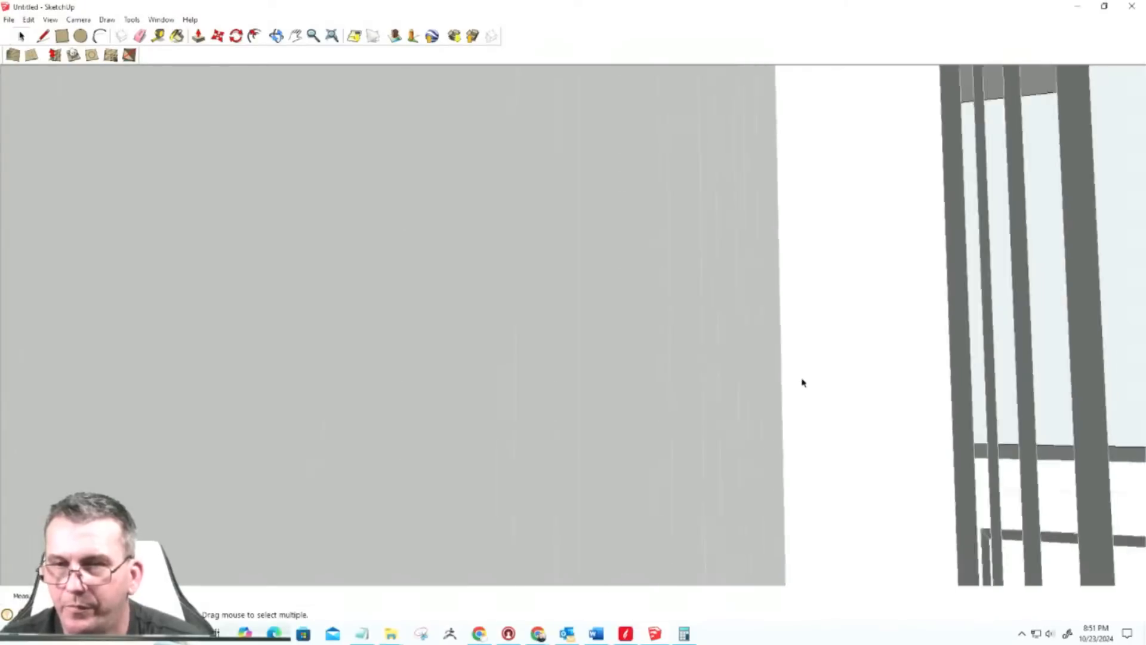
{"action": "scroll", "coordinate": [501, 326], "scroll_direction": "down", "scroll_amount": 8}
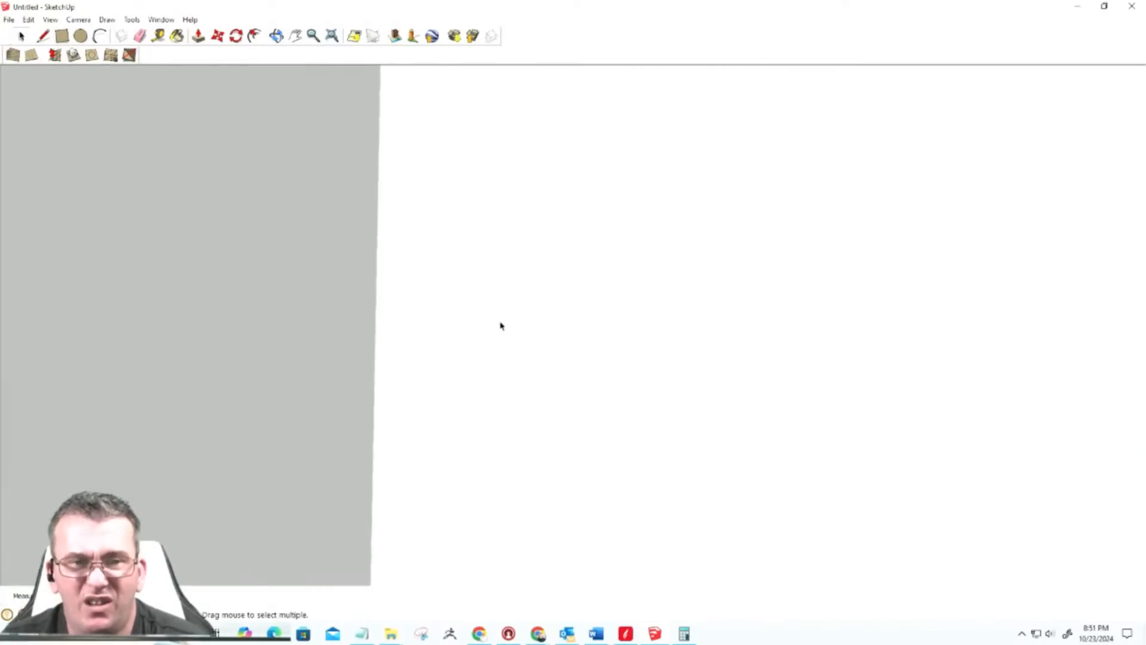
{"action": "scroll", "coordinate": [687, 343], "scroll_direction": "down", "scroll_amount": 5}
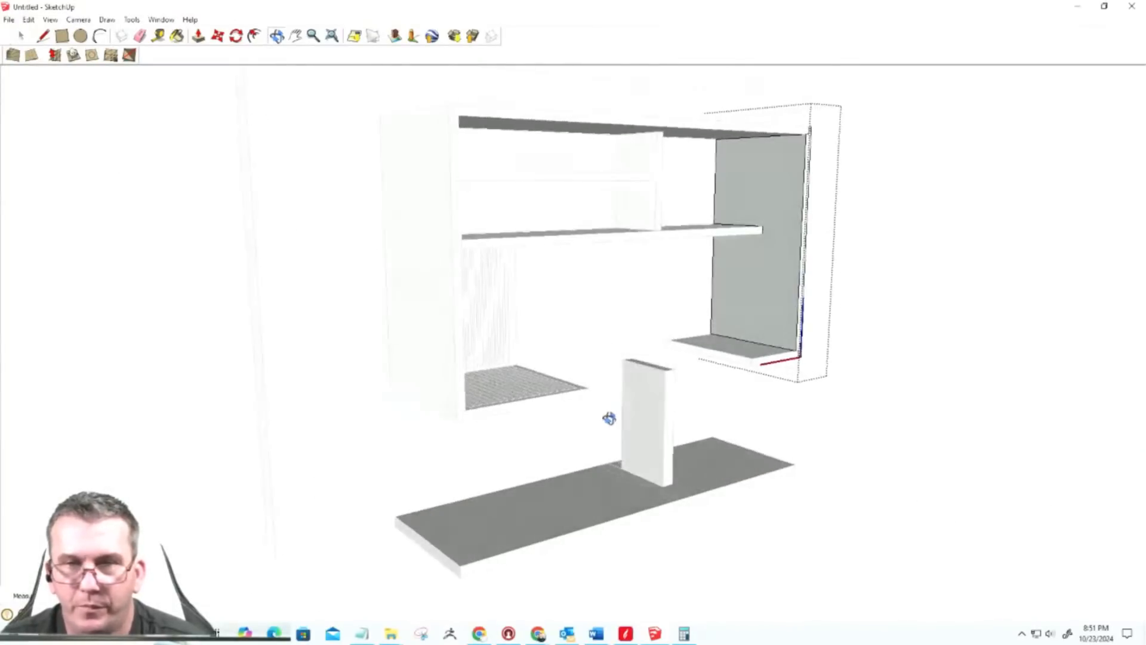
{"action": "scroll", "coordinate": [775, 356], "scroll_direction": "up", "scroll_amount": 6}
{"action": "left_click", "coordinate": [702, 416]}
{"action": "right_click", "coordinate": [703, 416]}
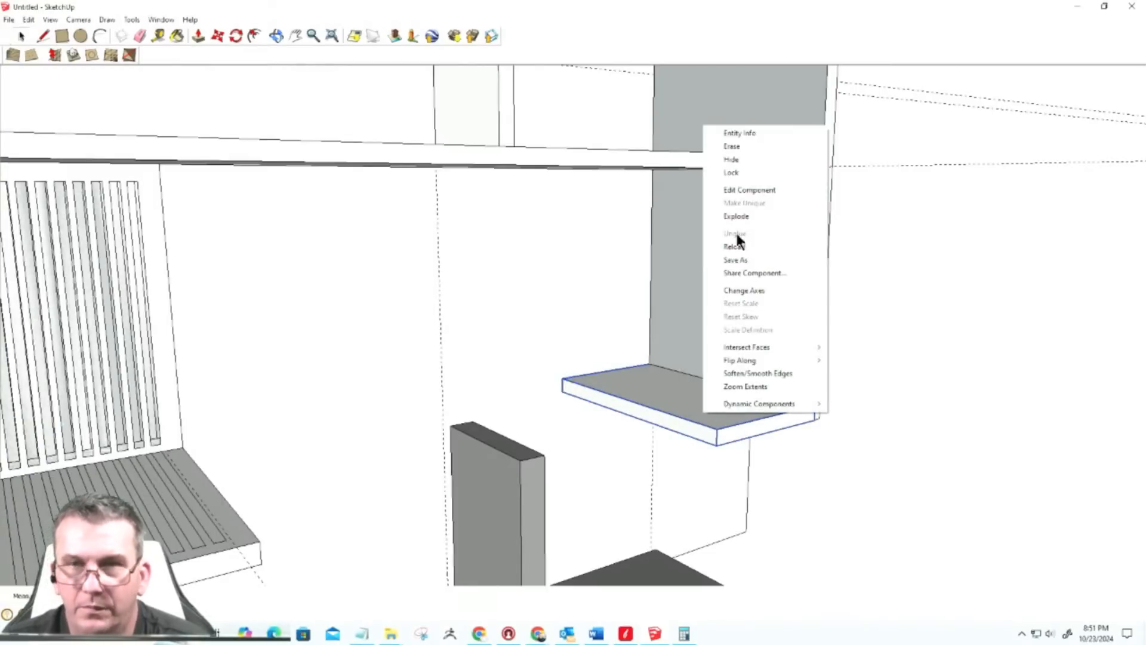
{"action": "left_click", "coordinate": [737, 153]}
Step: Delete the leftover short edge across the bottom shelf recess at the right side panel's rear corner
{"action": "middle_click_drag", "start_coordinate": [657, 394], "coordinate": [665, 320]}
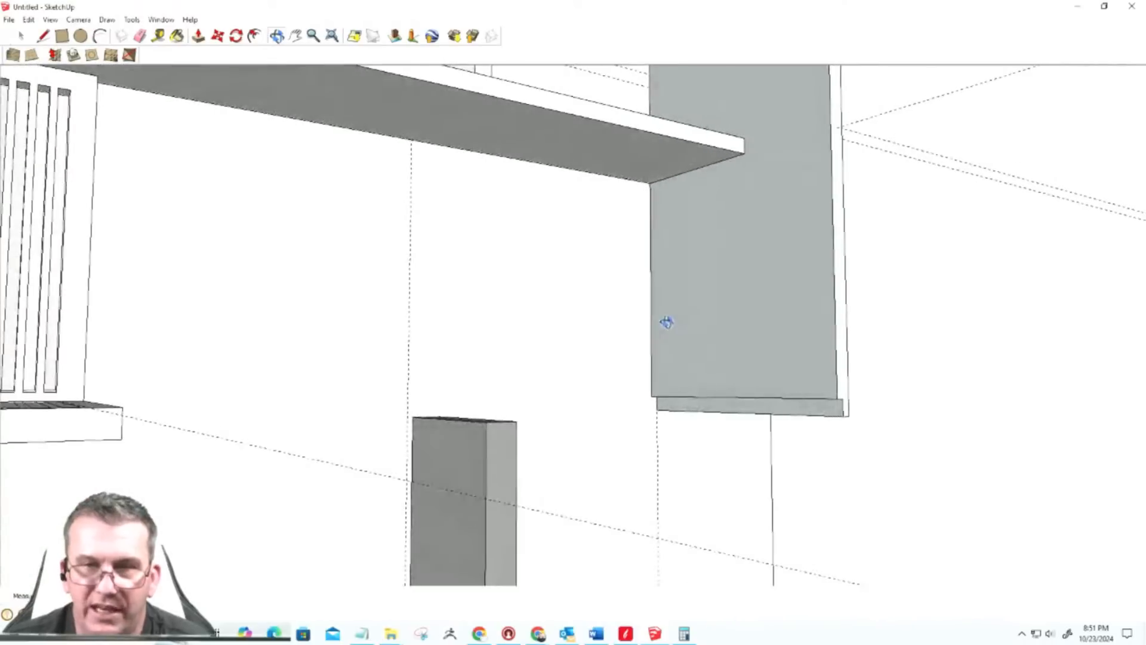
{"action": "middle_click_drag", "start_coordinate": [765, 393], "coordinate": [678, 225]}
{"action": "scroll", "coordinate": [684, 475], "scroll_direction": "up", "scroll_amount": 6}
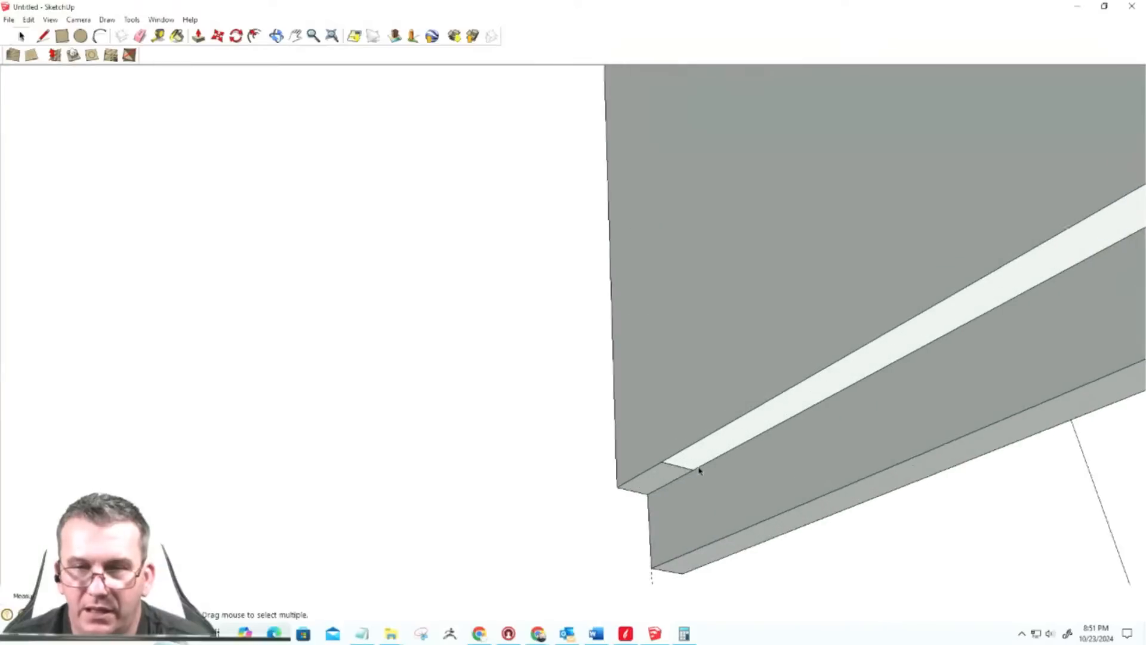
{"action": "left_click", "coordinate": [681, 467]}
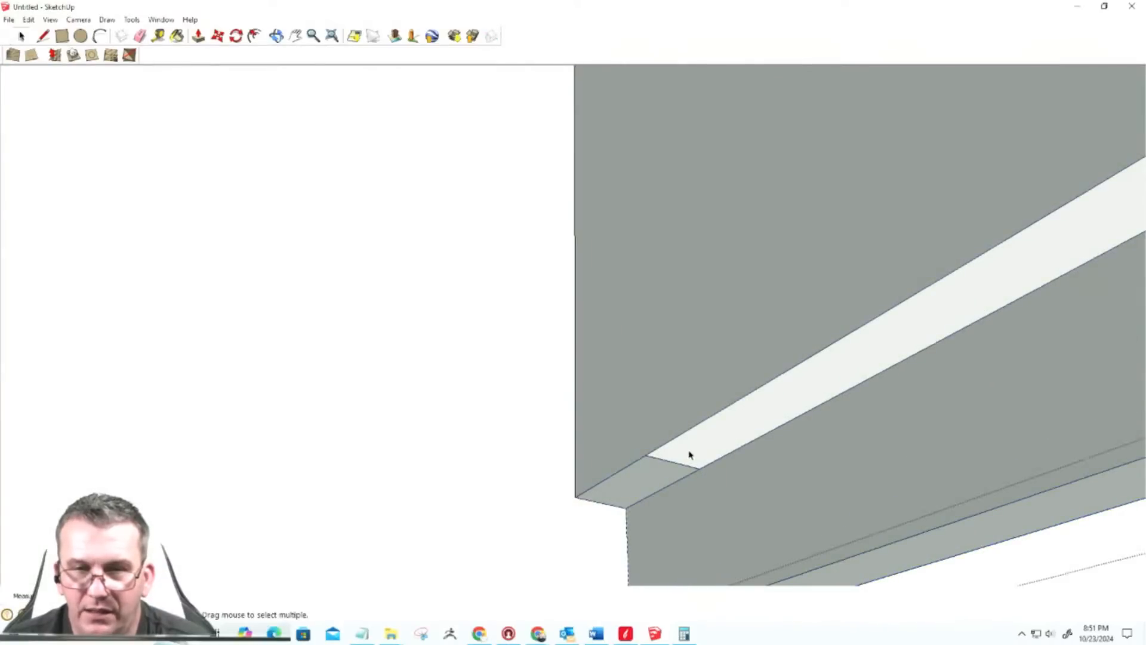
{"action": "left_click", "coordinate": [679, 467]}
{"action": "left_click", "coordinate": [677, 467]}
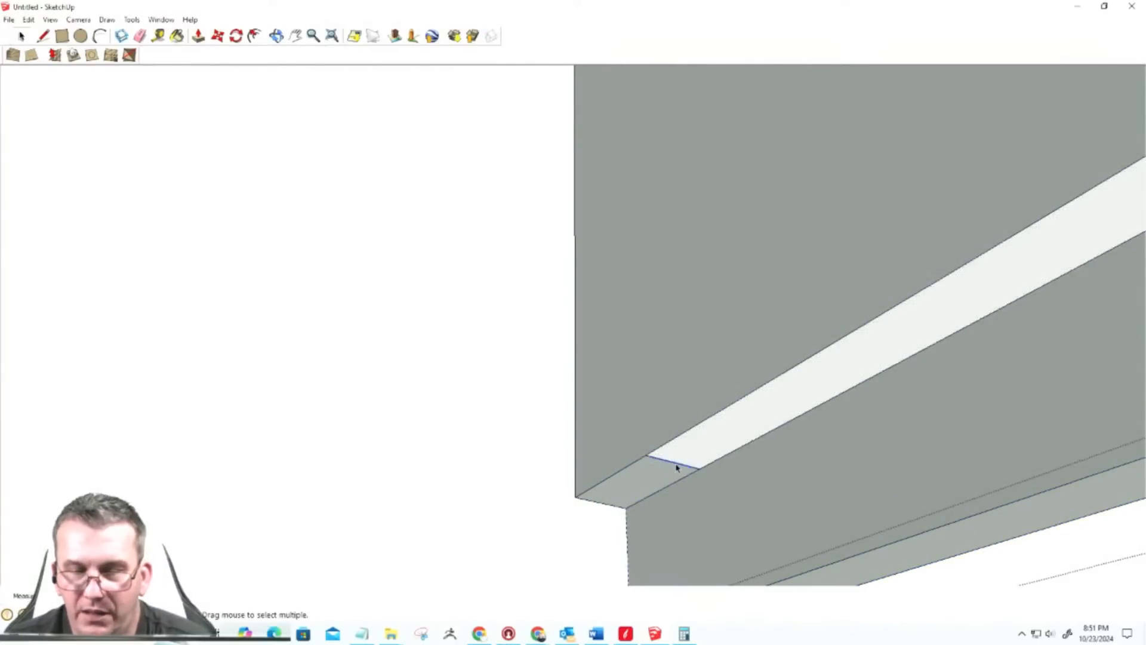
{"action": "key", "text": "Delete"}
{"action": "scroll", "coordinate": [747, 402], "scroll_direction": "down", "scroll_amount": 5}
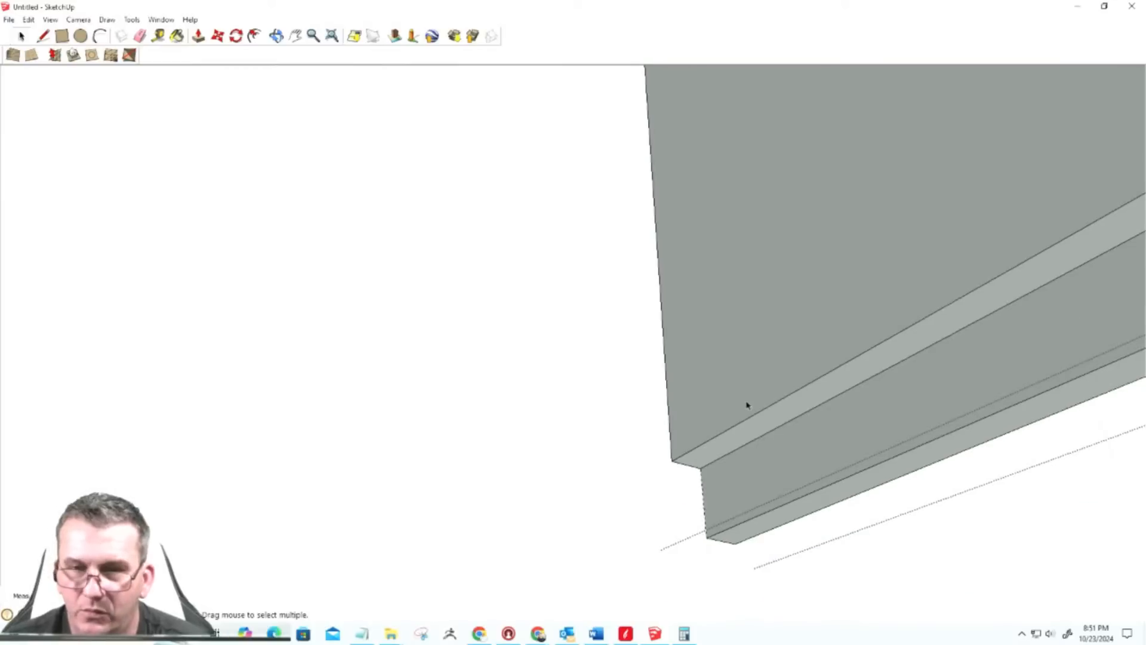
{"action": "middle_click_drag", "start_coordinate": [747, 402], "coordinate": [943, 570]}
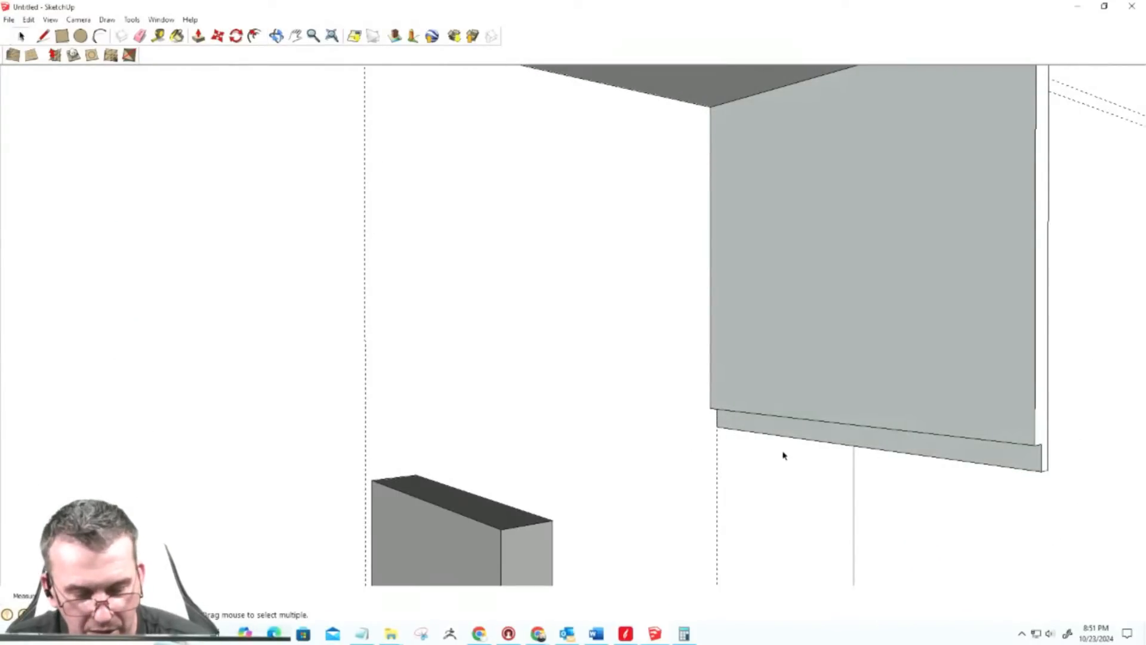
Step: Unhide the small lower shelf and check its fit against the right side panel
{"action": "left_click", "coordinate": [28, 19]}
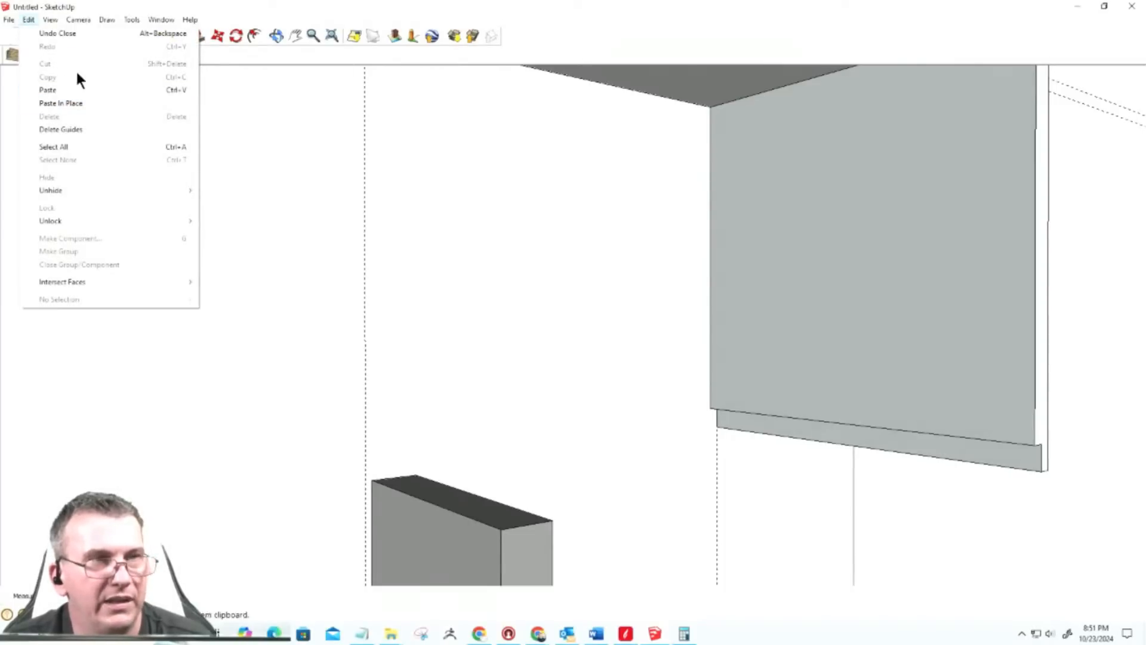
{"action": "mouse_move", "coordinate": [45, 189]}
{"action": "left_click", "coordinate": [248, 206]}
{"action": "middle_click_drag", "start_coordinate": [607, 360], "coordinate": [618, 439]}
{"action": "scroll", "coordinate": [619, 440], "scroll_direction": "down", "scroll_amount": 2}
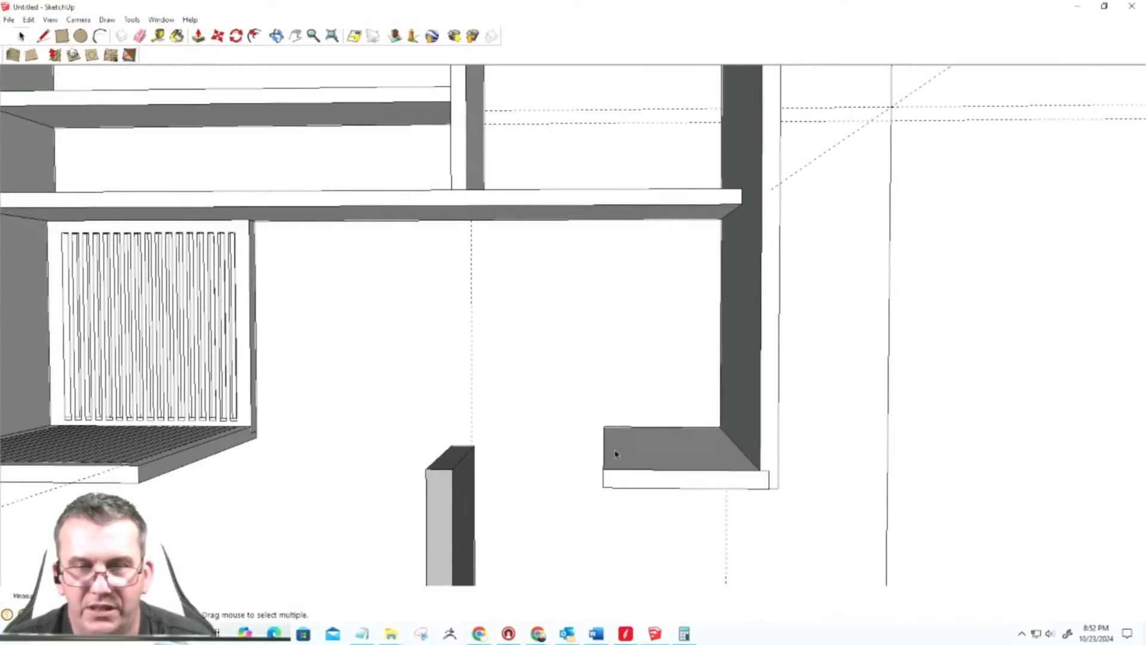
{"action": "middle_click_drag", "start_coordinate": [624, 445], "coordinate": [898, 486]}
{"action": "scroll", "coordinate": [632, 394], "scroll_direction": "up", "scroll_amount": 2}
{"action": "scroll", "coordinate": [632, 394], "scroll_direction": "down", "scroll_amount": 4}
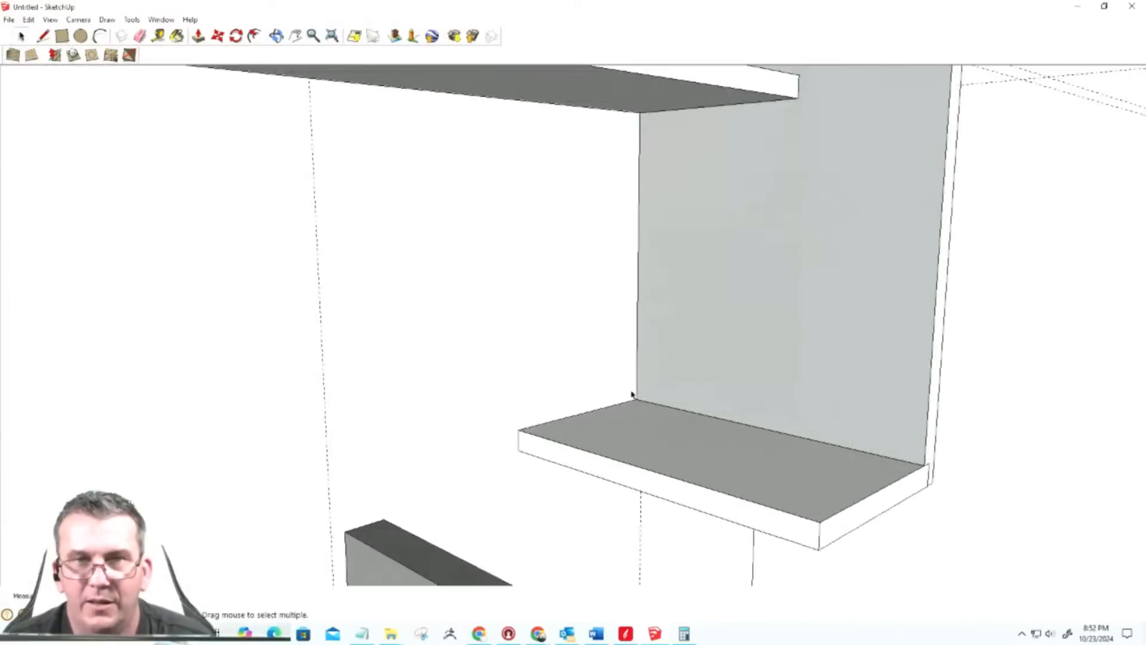
Step: Draw a back rectangle from the slatted back panel's upper corner under the long shelf to the right side panel's rear edge
{"action": "middle_click_drag", "start_coordinate": [616, 414], "coordinate": [507, 368]}
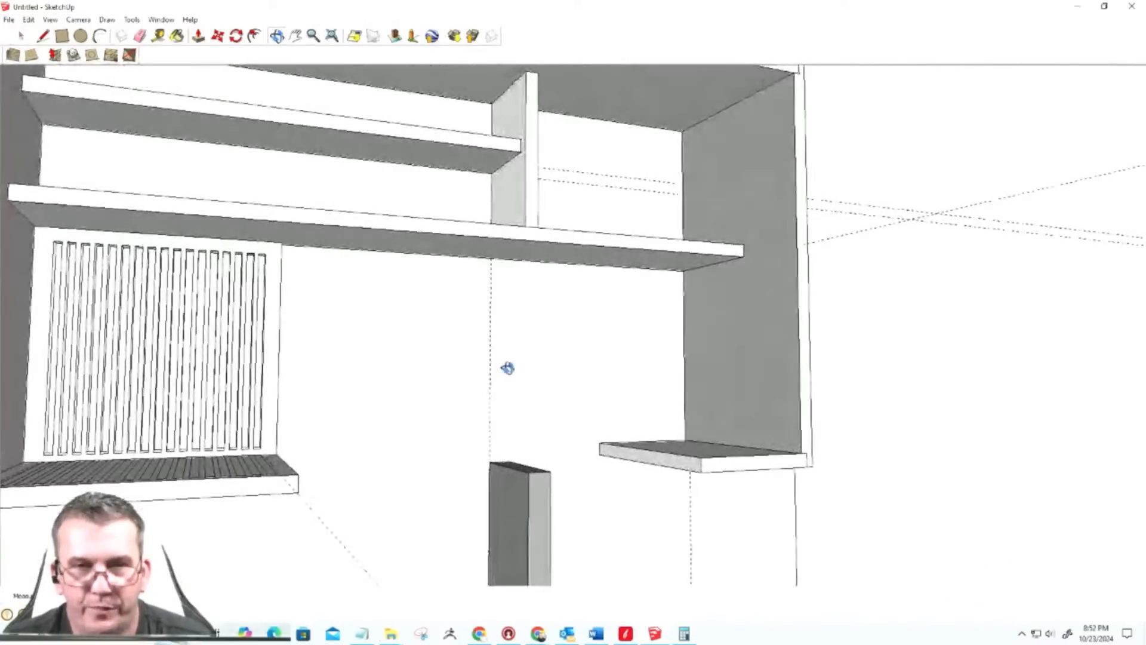
{"action": "middle_click_drag", "start_coordinate": [615, 355], "coordinate": [435, 307]}
{"action": "left_click", "coordinate": [351, 281]}
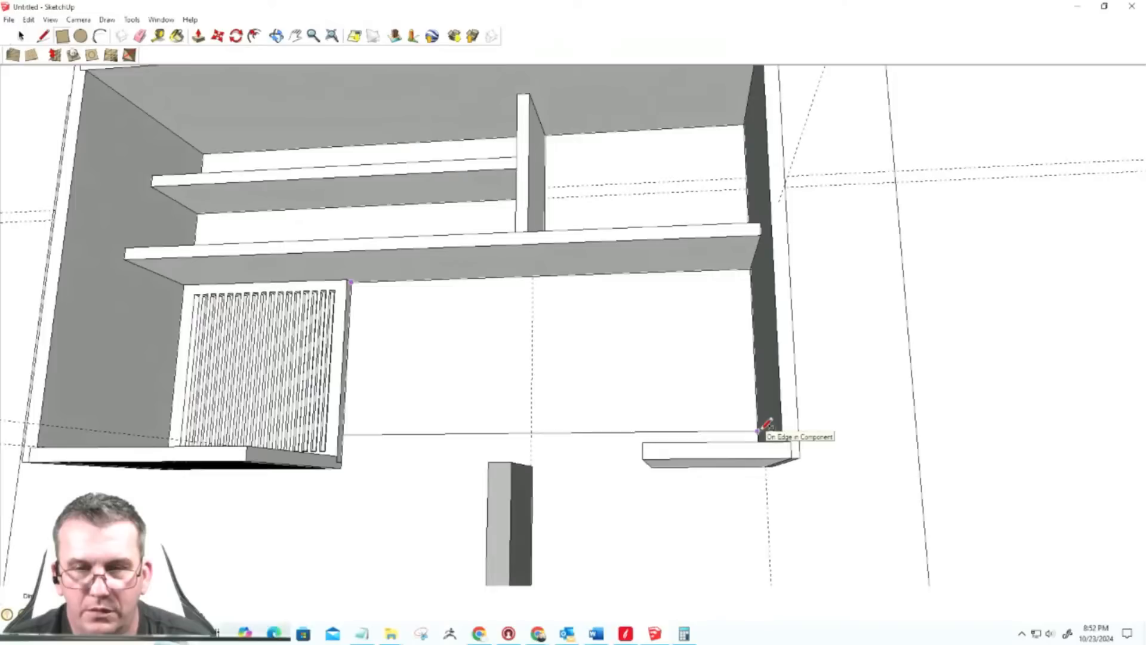
{"action": "left_click", "coordinate": [760, 430]}
Step: Move the back rectangle's bottom edge down to the rear edge of the long base board
{"action": "middle_click_drag", "start_coordinate": [757, 440], "coordinate": [848, 487]}
{"action": "key", "text": "m"}
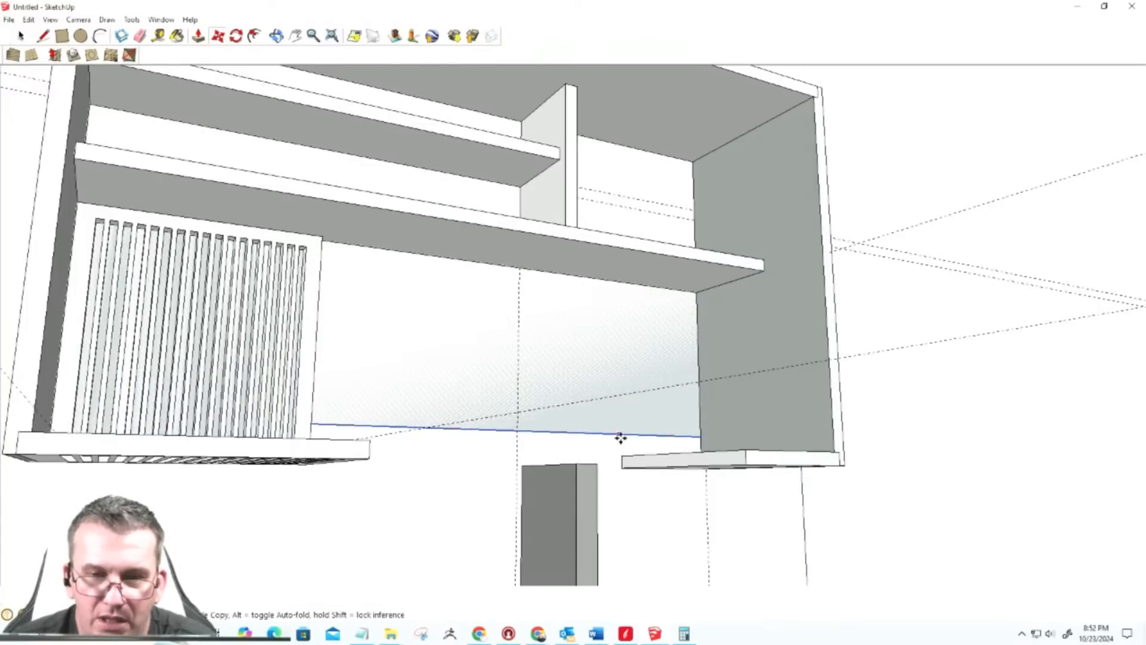
{"action": "scroll", "coordinate": [606, 438], "scroll_direction": "up", "scroll_amount": 3}
{"action": "left_click_drag", "start_coordinate": [600, 439], "coordinate": [773, 457]}
{"action": "left_click", "coordinate": [774, 458]}
{"action": "middle_click_drag", "start_coordinate": [523, 477], "coordinate": [578, 468]}
{"action": "scroll", "coordinate": [776, 448], "scroll_direction": "down", "scroll_amount": 5}
{"action": "key", "text": "m"}
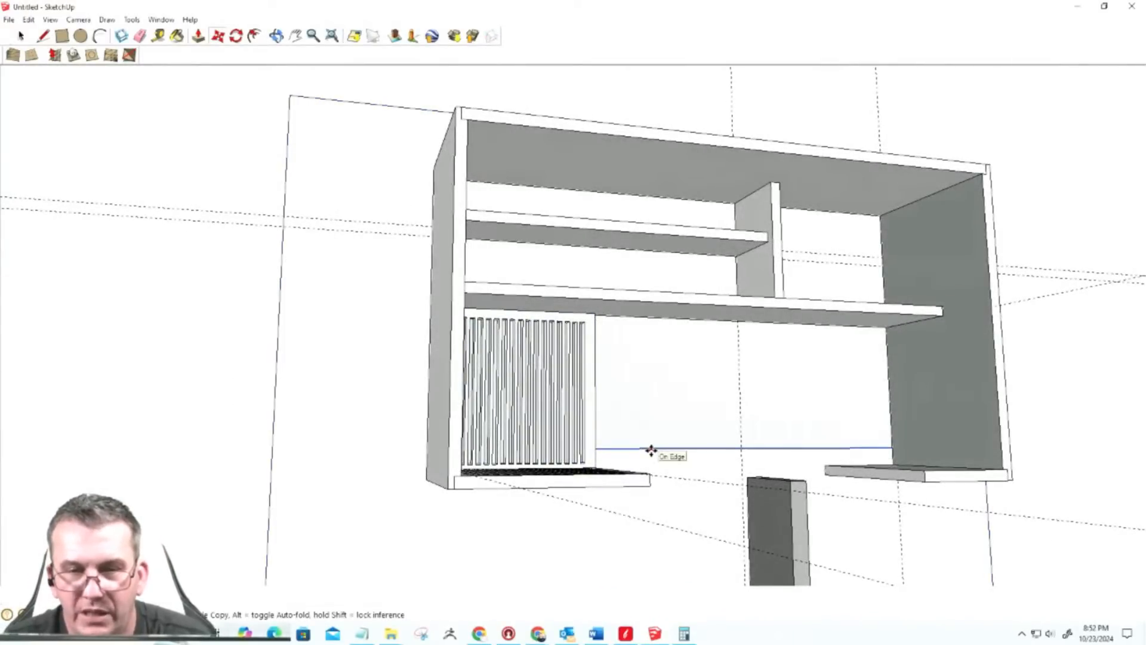
{"action": "scroll", "coordinate": [650, 449], "scroll_direction": "down", "scroll_amount": 3}
{"action": "left_click", "coordinate": [652, 452]}
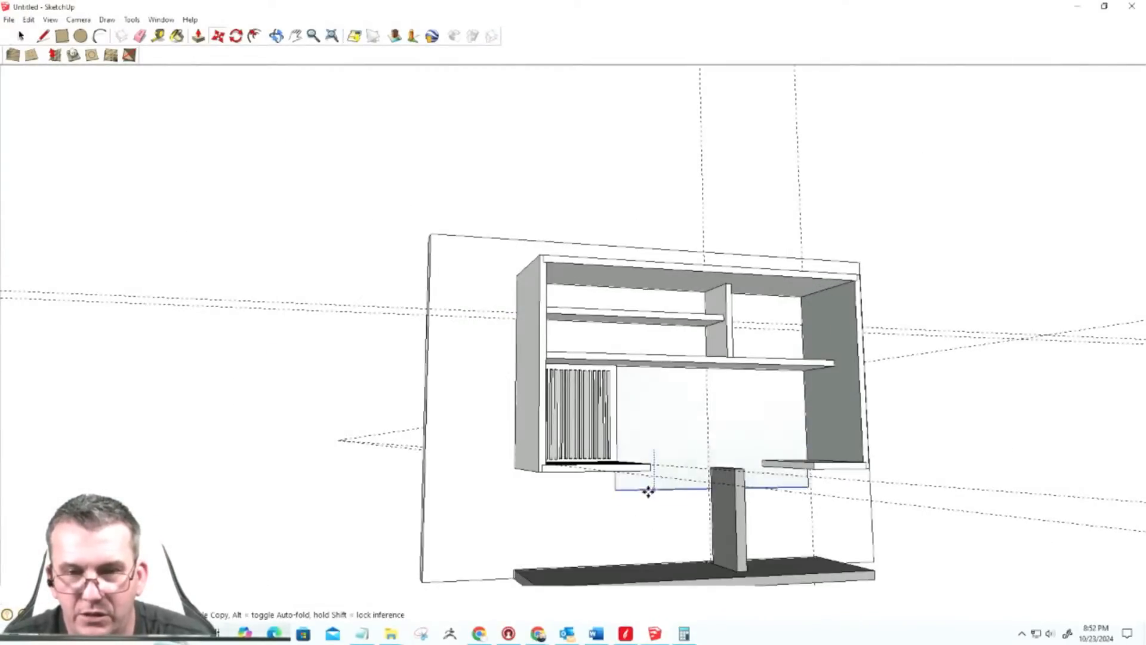
{"action": "left_click", "coordinate": [646, 561]}
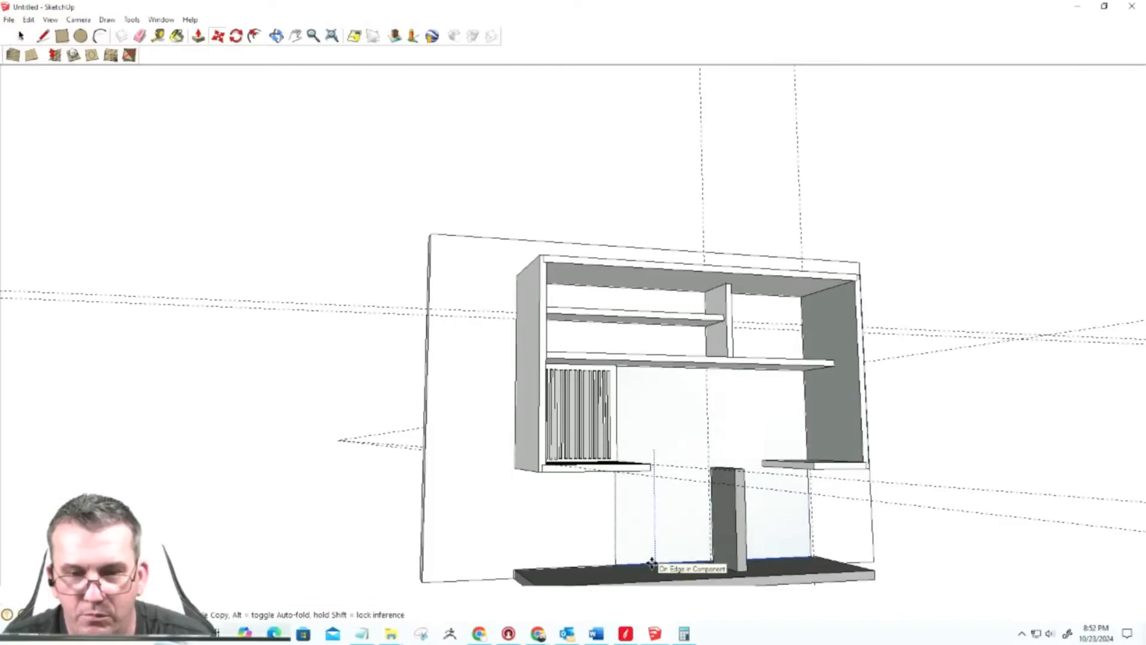
Step: Draw a rectangle from the slotted bottom shelf's outer rear corner to the foot of the existing back face on the base board
{"action": "scroll", "coordinate": [639, 550], "scroll_direction": "up", "scroll_amount": 5}
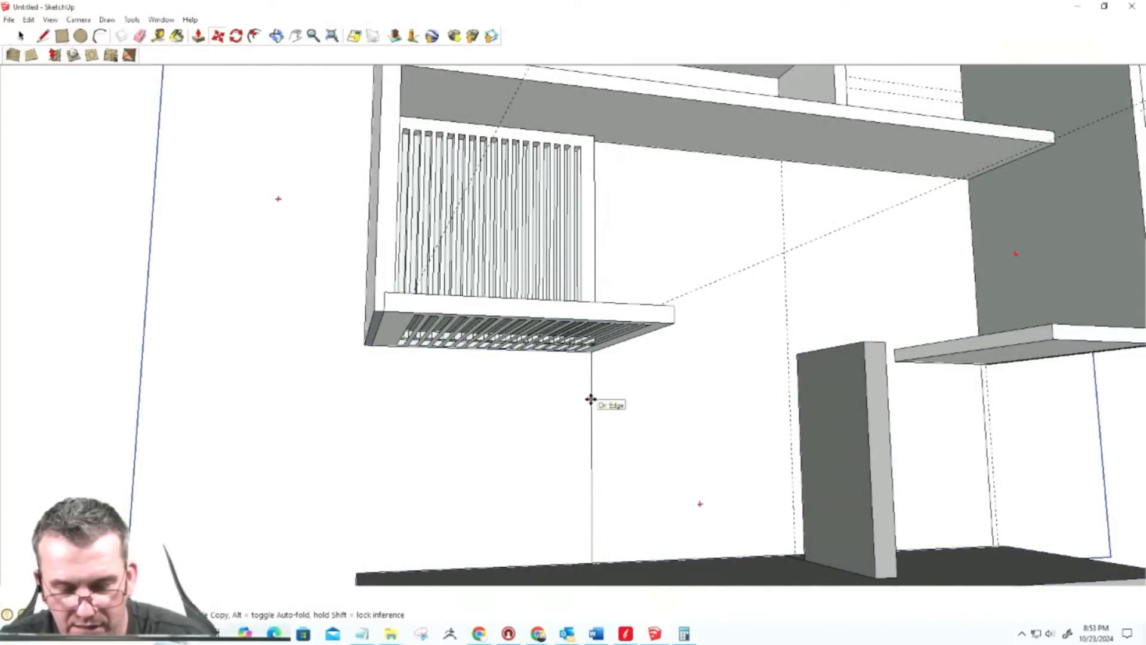
{"action": "left_click", "coordinate": [61, 37]}
{"action": "mouse_move", "coordinate": [379, 358]}
{"action": "middle_mouse_down"}
{"action": "mouse_move", "coordinate": [484, 387]}
{"action": "mouse_move", "coordinate": [430, 351]}
{"action": "middle_mouse_up"}
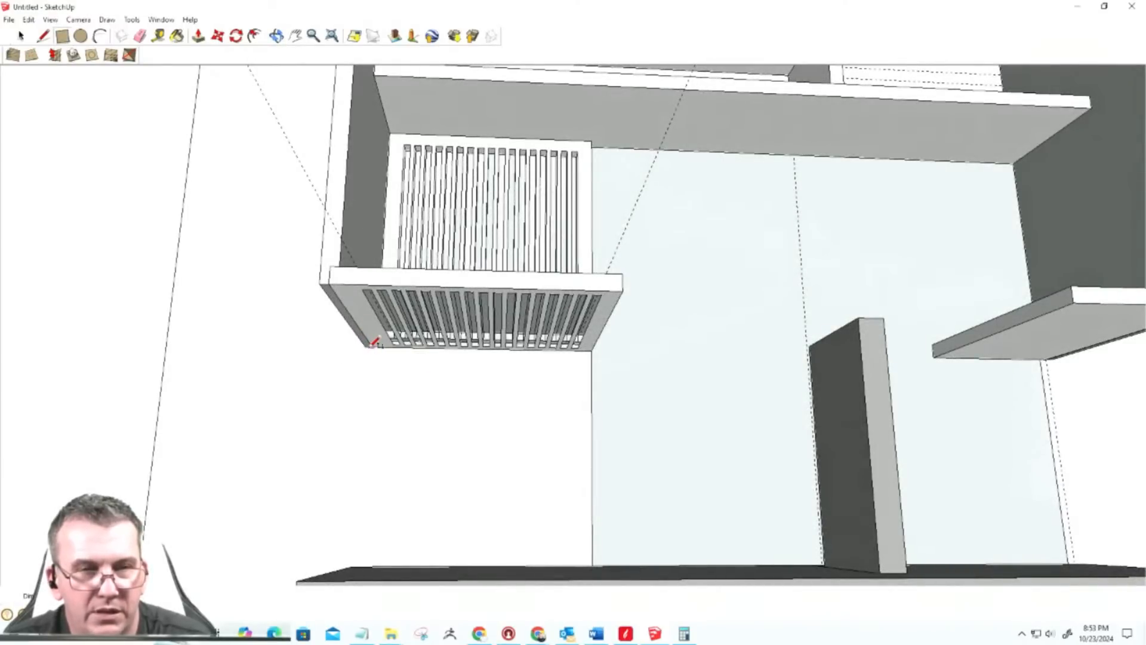
{"action": "left_click", "coordinate": [366, 345]}
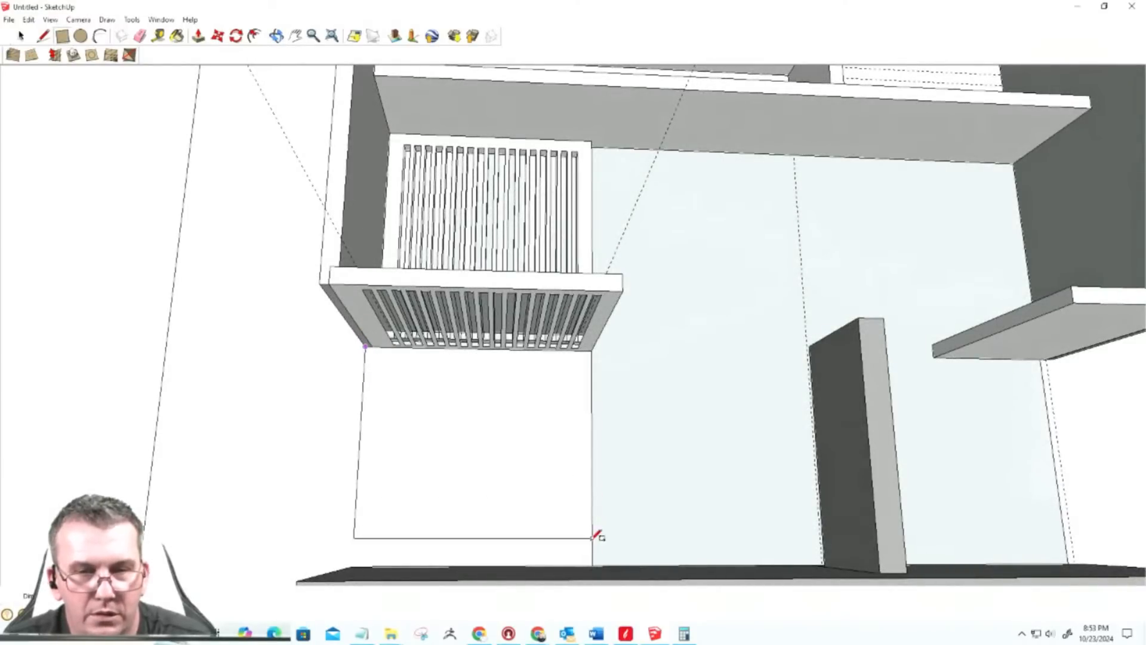
{"action": "left_click", "coordinate": [592, 563]}
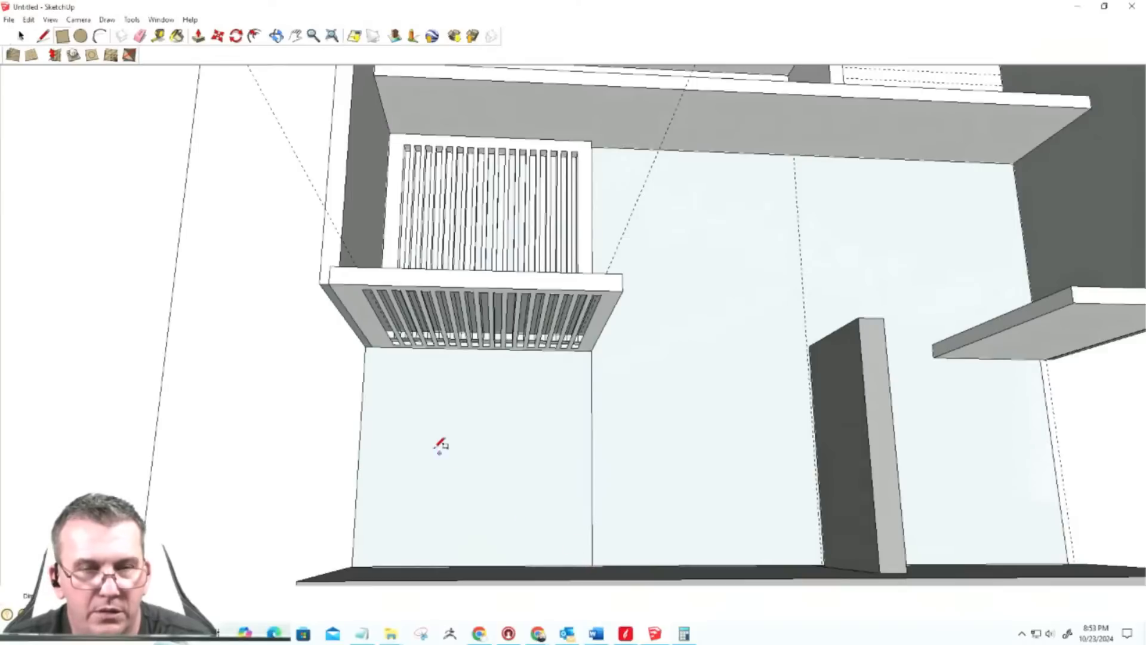
Step: Delete the vertical edge between the new rectangle and the back face so they form one L-shaped face
{"action": "key", "text": "space"}
{"action": "left_click", "coordinate": [592, 436]}
{"action": "key", "text": "Delete"}
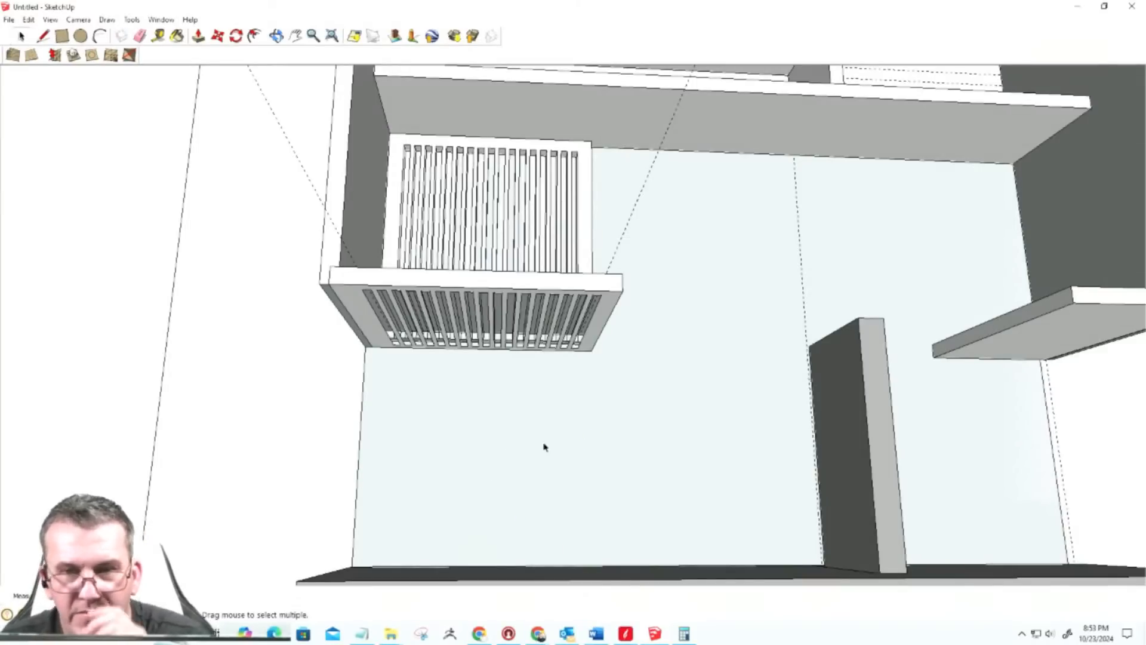
Step: Push/Pull the L-shaped back face to give it a thin panel thickness
{"action": "scroll", "coordinate": [735, 288], "scroll_direction": "down", "scroll_amount": 3}
{"action": "middle_click_drag", "start_coordinate": [735, 287], "coordinate": [578, 416]}
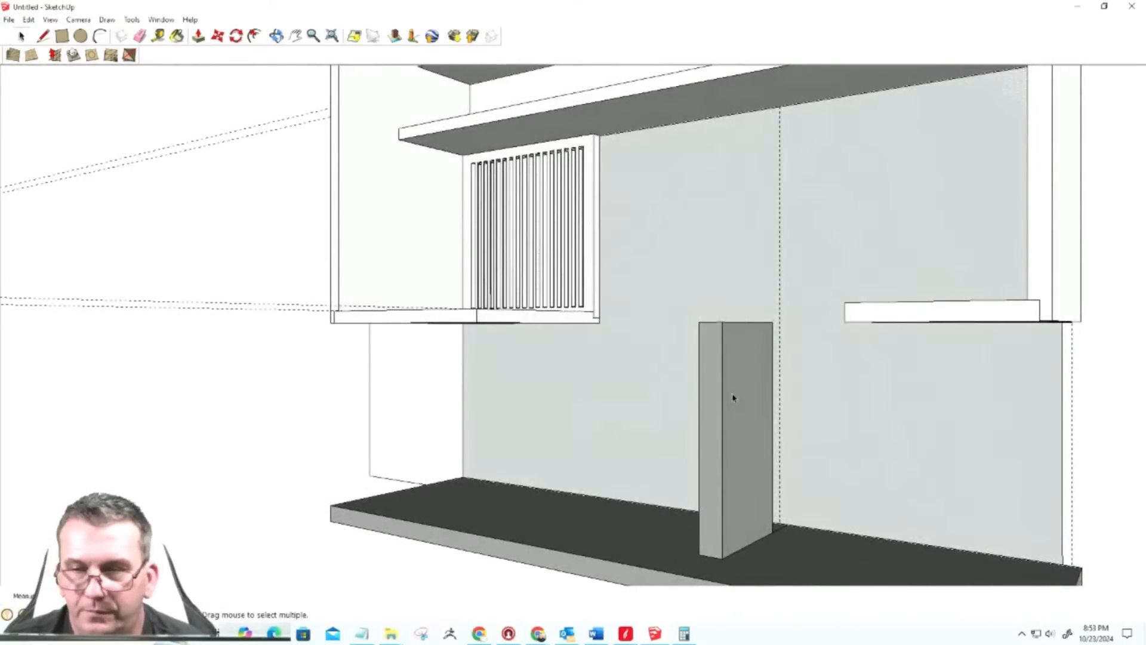
{"action": "middle_click_drag", "start_coordinate": [803, 383], "coordinate": [844, 468]}
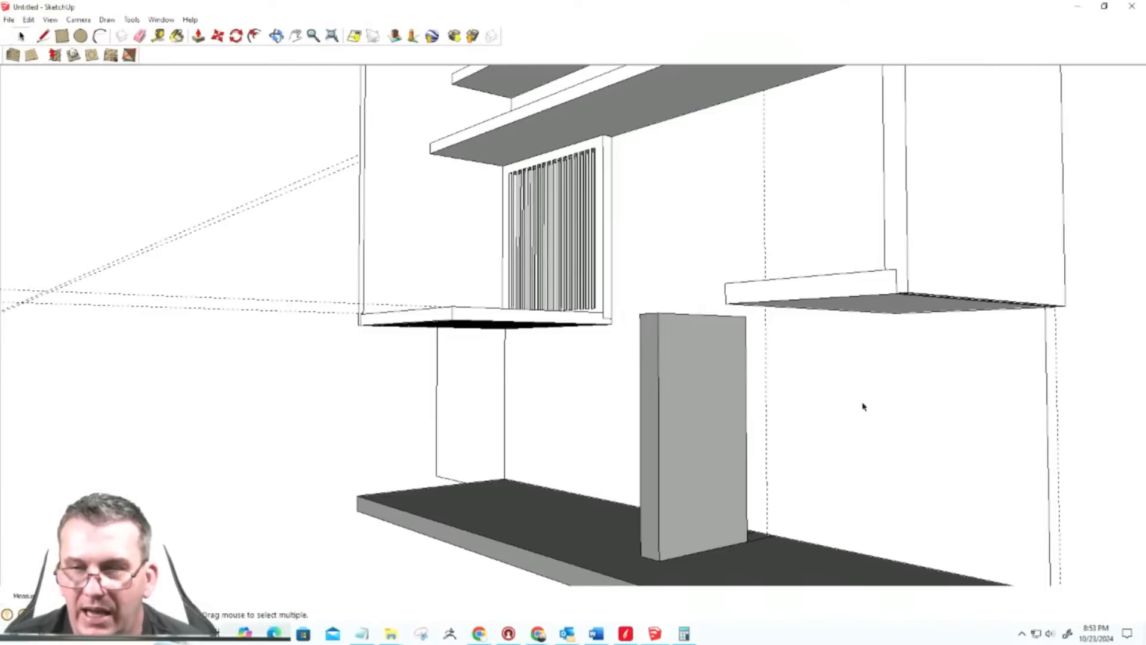
{"action": "left_click", "coordinate": [904, 414]}
{"action": "left_click", "coordinate": [266, 464]}
{"action": "left_click", "coordinate": [880, 432]}
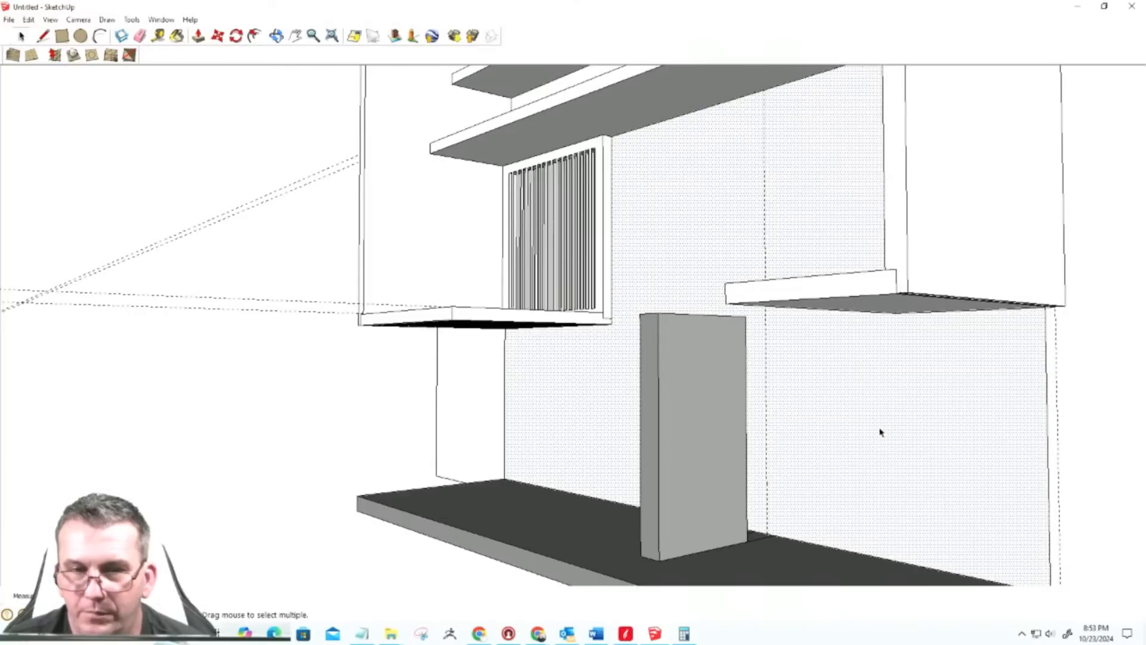
{"action": "key", "text": "p"}
{"action": "left_click", "coordinate": [909, 420]}
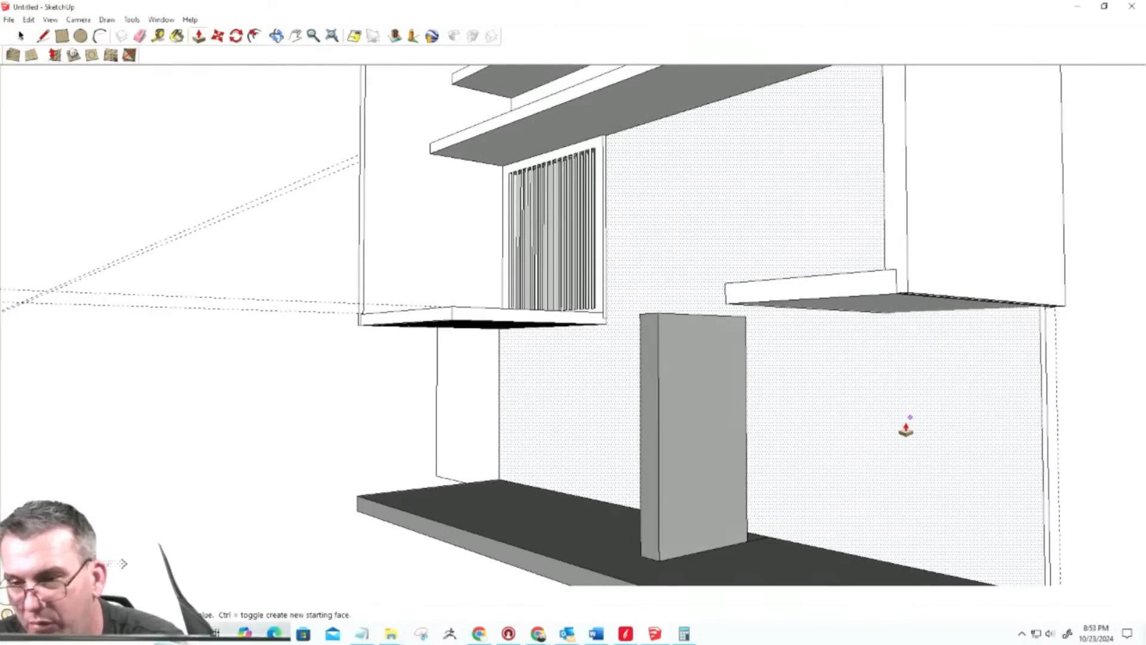
{"action": "left_click", "coordinate": [906, 428]}
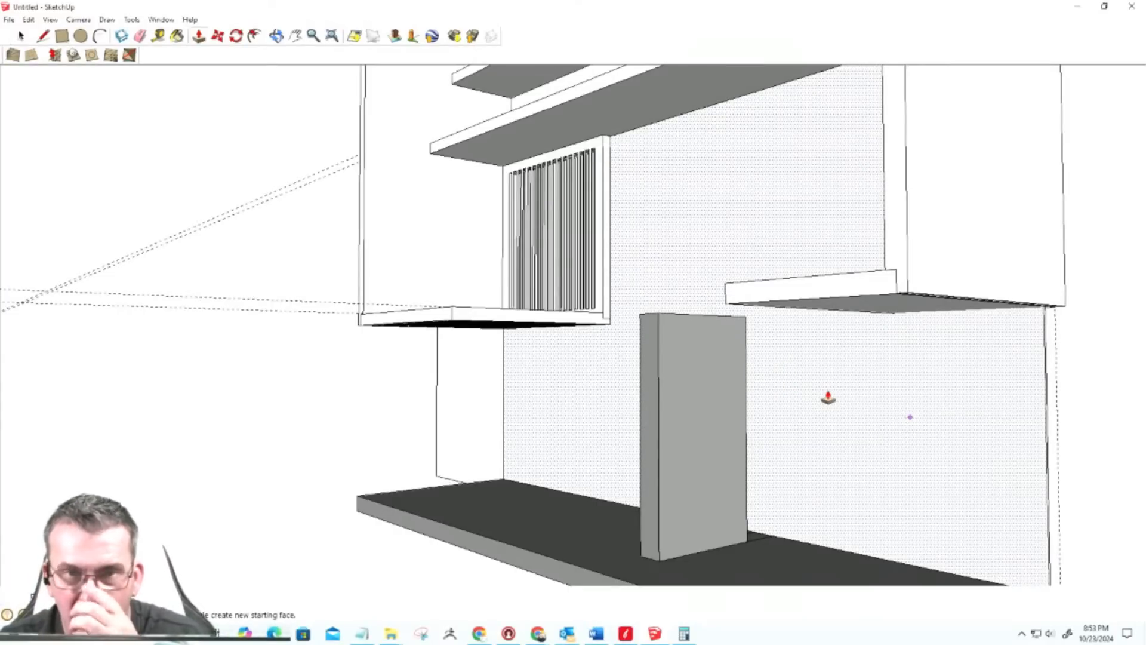
Step: Extend the back panel's narrow end face with Push/Pull to the right side panel's lower rear corner
{"action": "key", "text": "space"}
{"action": "left_click", "coordinate": [858, 399]}
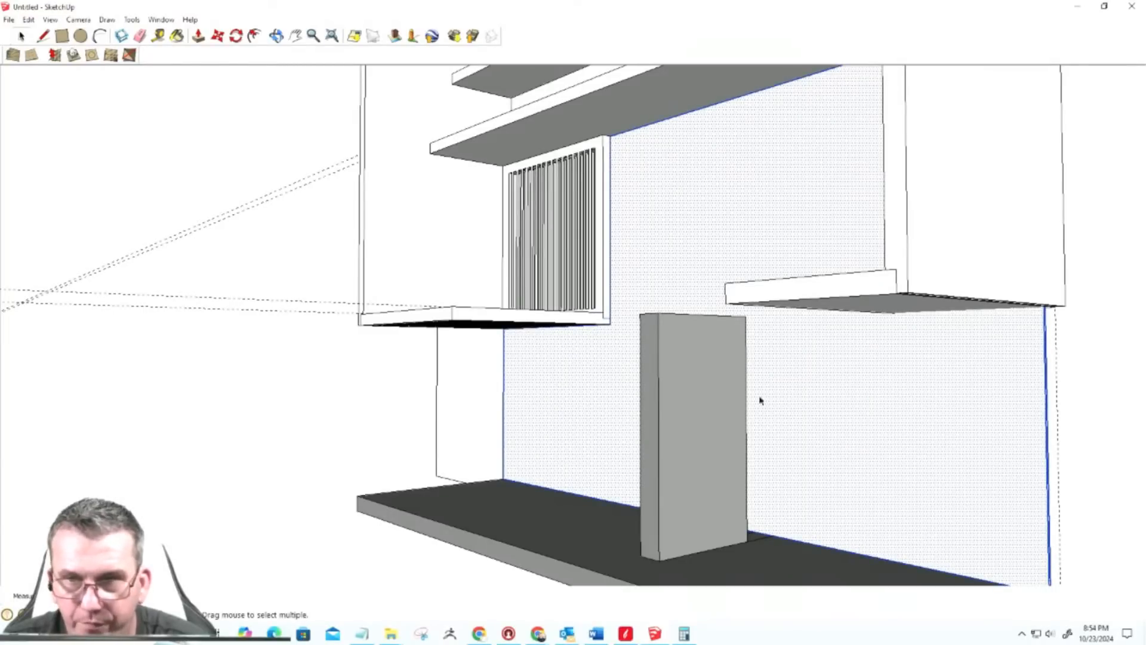
{"action": "middle_click_drag", "start_coordinate": [685, 410], "coordinate": [769, 338]}
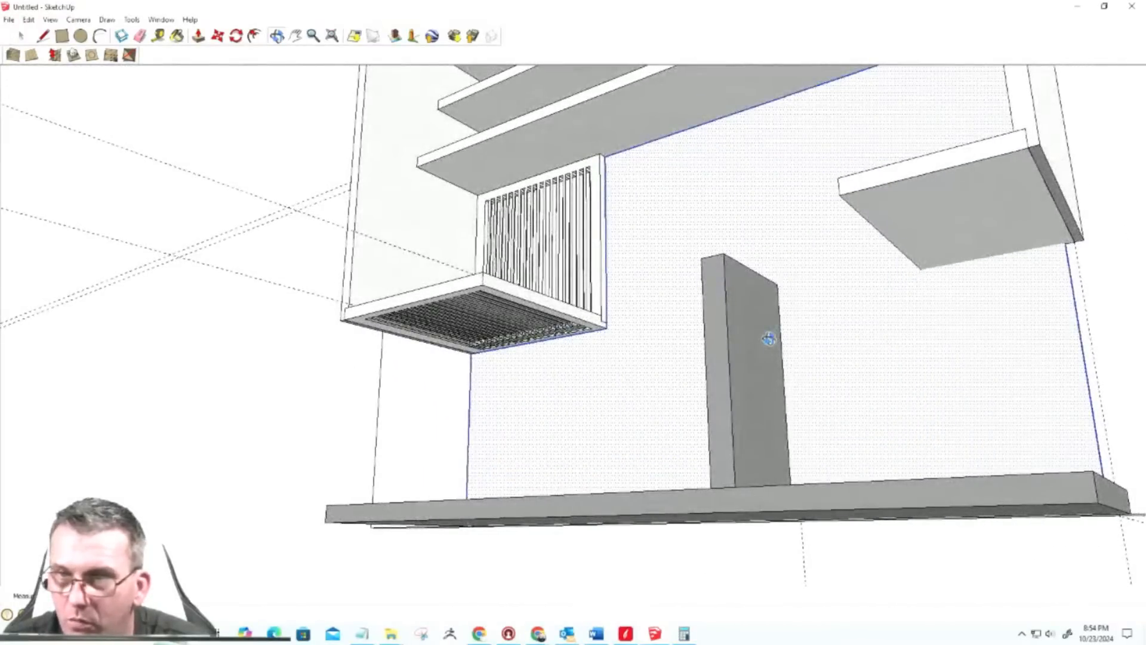
{"action": "middle_click_drag", "start_coordinate": [1041, 342], "coordinate": [880, 378]}
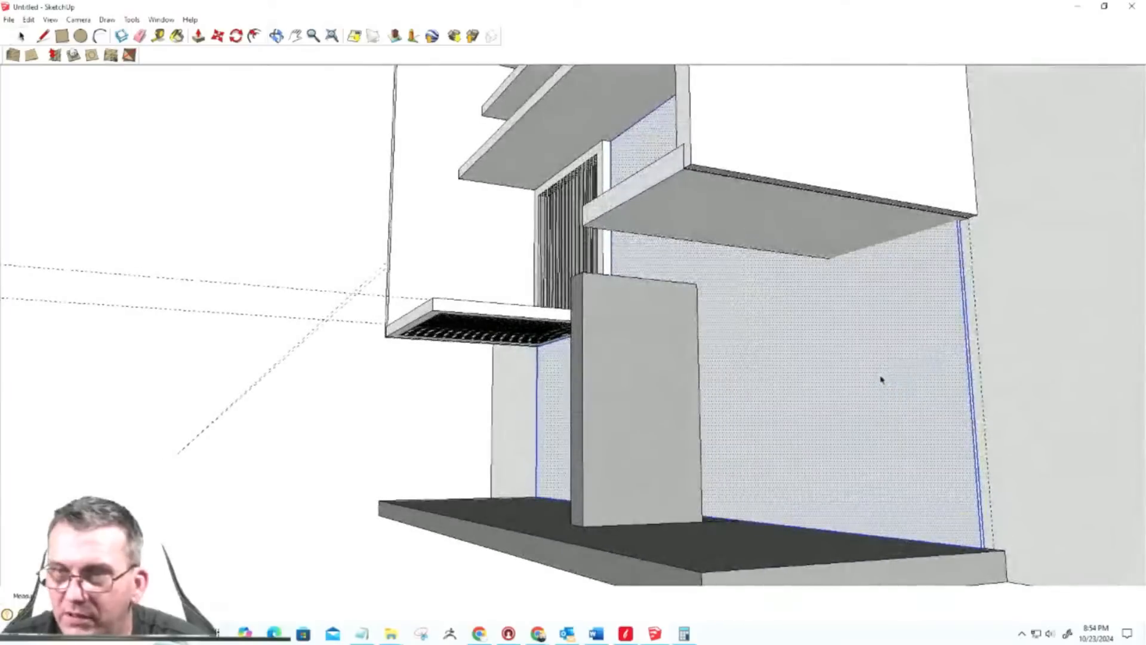
{"action": "key", "text": "p"}
{"action": "left_click", "coordinate": [961, 266]}
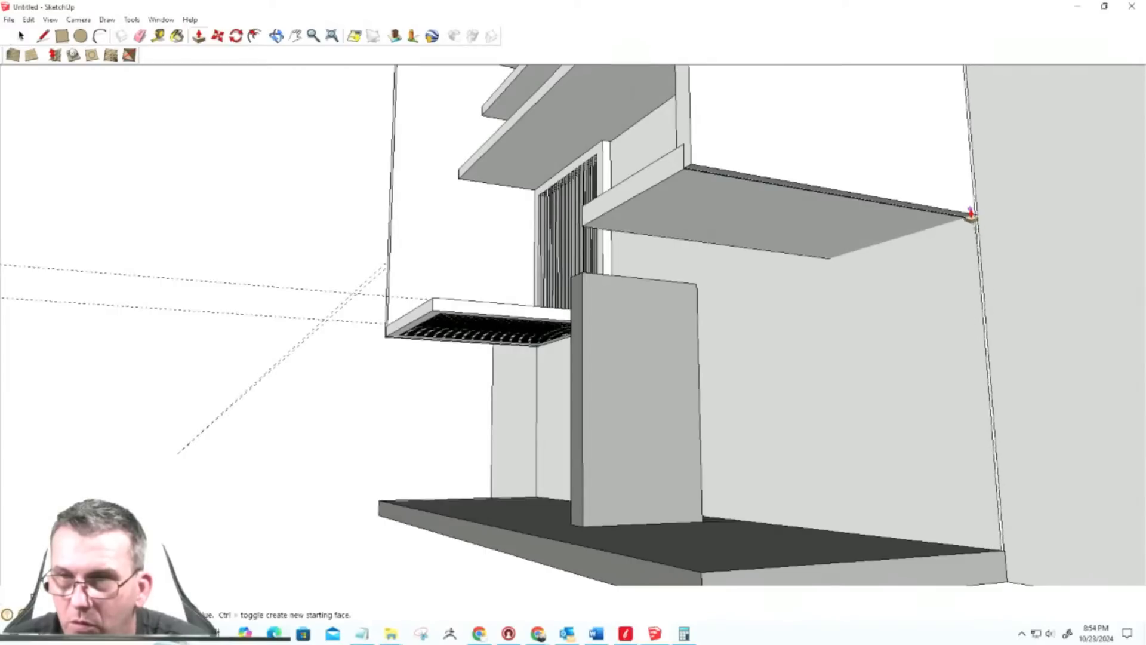
{"action": "left_click", "coordinate": [972, 215]}
Step: Select the back panel's geometry and make it a component
{"action": "key", "text": "space"}
{"action": "left_click", "coordinate": [929, 441]}
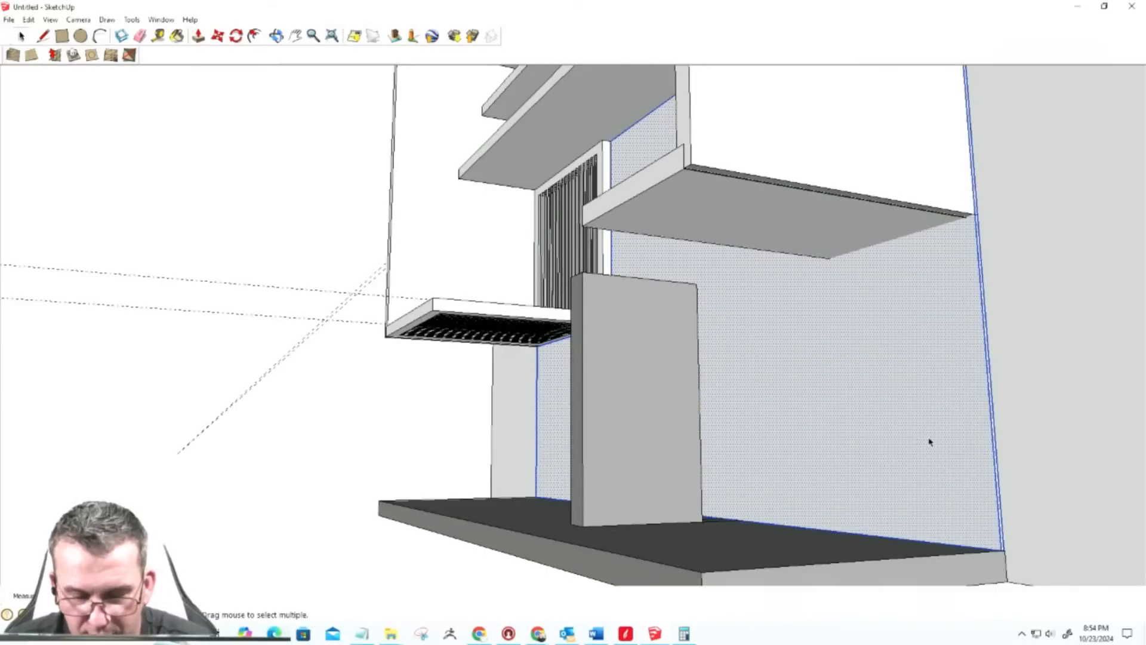
{"action": "key", "text": "g"}
{"action": "key", "text": "Return"}
Step: Examine how the new back panel meets the shelves, side panels and base board
{"action": "middle_click_drag", "start_coordinate": [929, 441], "coordinate": [889, 433]}
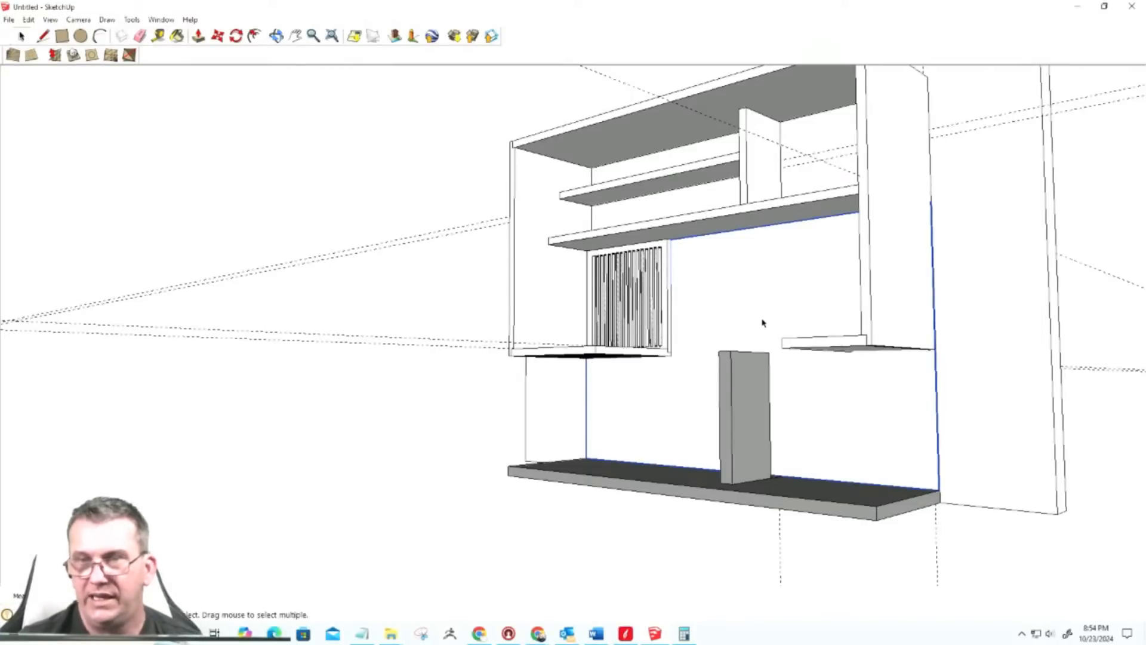
{"action": "scroll", "coordinate": [743, 326], "scroll_direction": "down", "scroll_amount": 4}
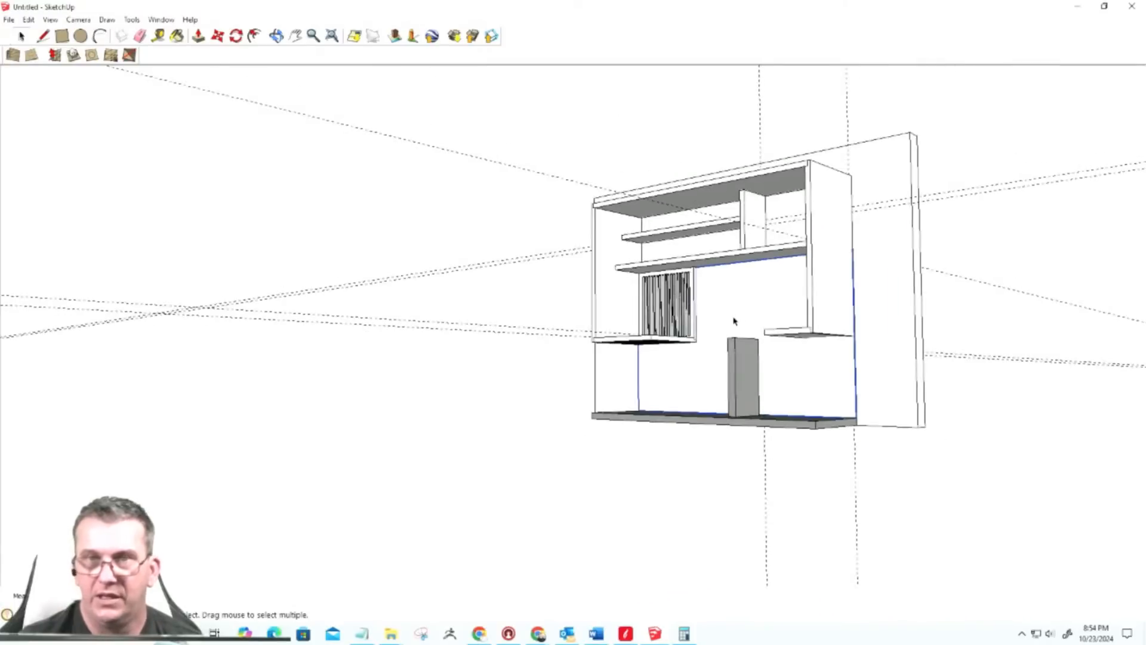
{"action": "scroll", "coordinate": [737, 322], "scroll_direction": "up", "scroll_amount": 5}
{"action": "middle_click_drag", "start_coordinate": [730, 315], "coordinate": [886, 244]}
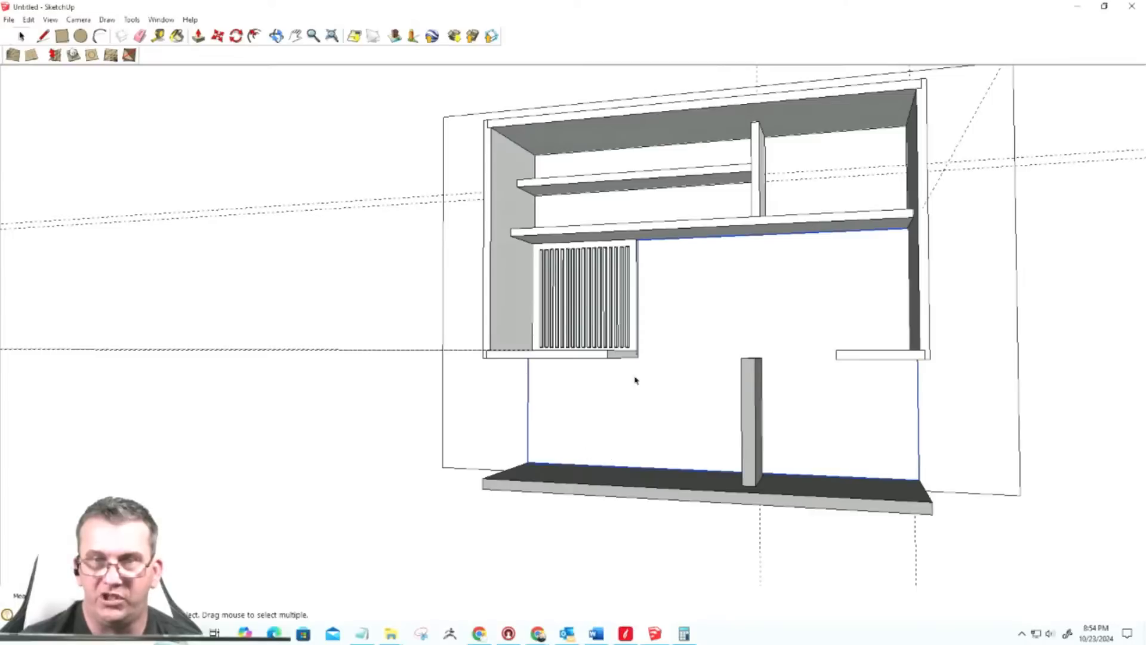
{"action": "scroll", "coordinate": [848, 353], "scroll_direction": "up", "scroll_amount": 3}
{"action": "middle_click_drag", "start_coordinate": [860, 353], "coordinate": [949, 376]}
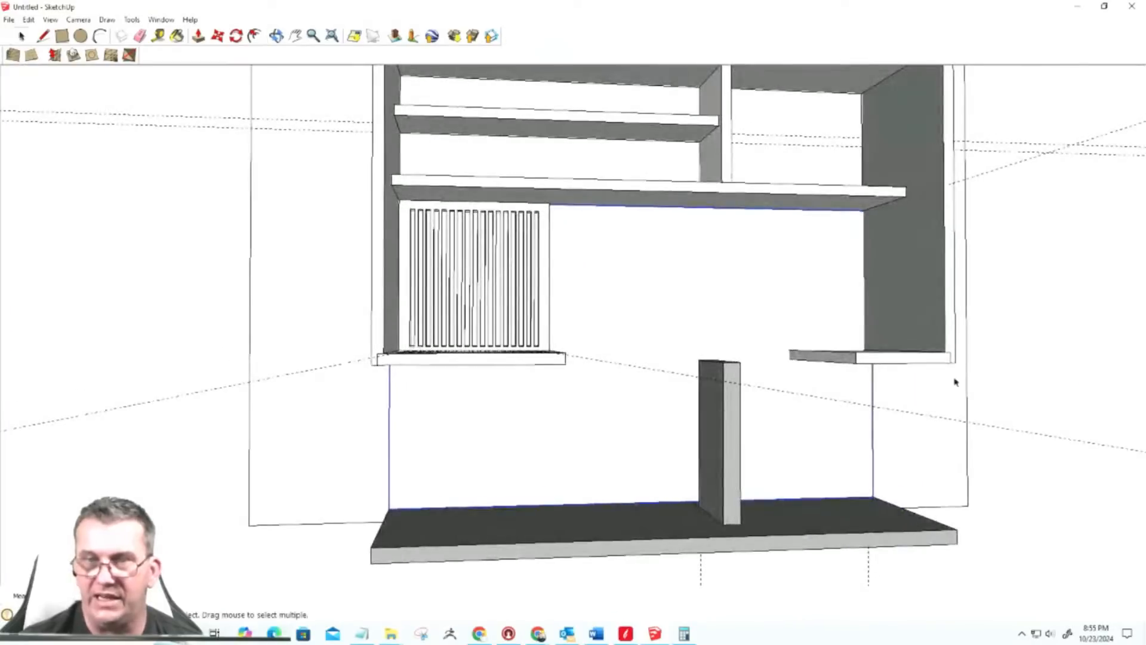
{"action": "scroll", "coordinate": [836, 356], "scroll_direction": "up", "scroll_amount": 3}
{"action": "scroll", "coordinate": [724, 352], "scroll_direction": "up", "scroll_amount": 3}
{"action": "scroll", "coordinate": [732, 352], "scroll_direction": "down", "scroll_amount": 1}
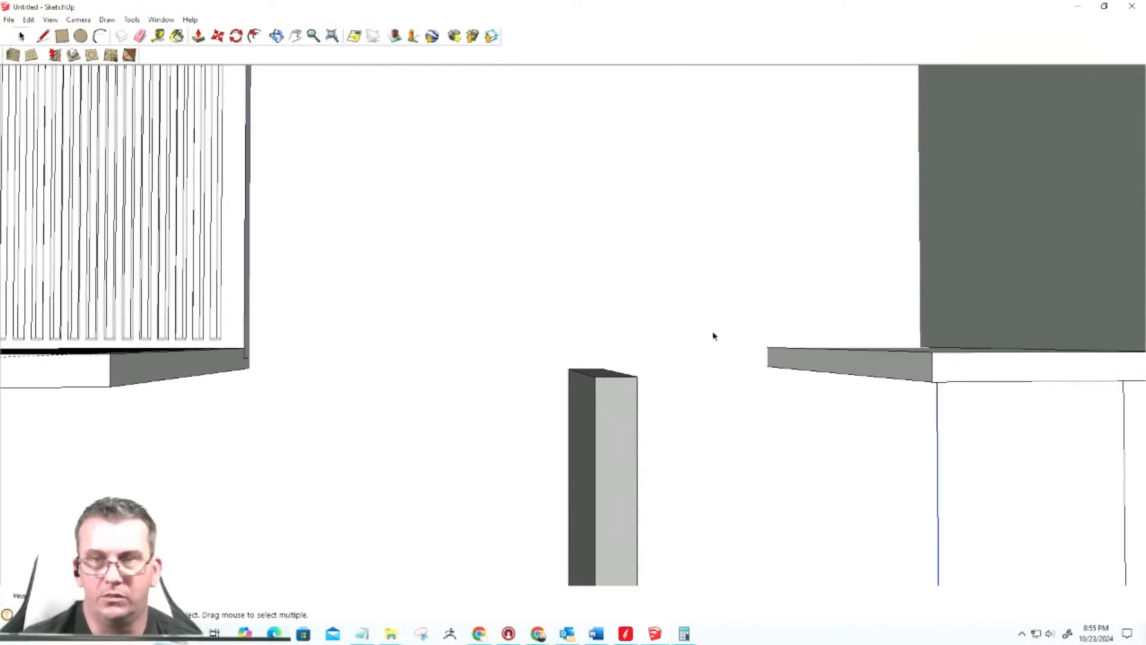
Step: Inside the back panel, trace lines down the small lower shelf's inner rear corner and along its bottom rear edge
{"action": "mouse_move", "coordinate": [824, 389]}
{"action": "middle_mouse_down"}
{"action": "mouse_move", "coordinate": [755, 389]}
{"action": "mouse_move", "coordinate": [691, 333]}
{"action": "mouse_move", "coordinate": [883, 378]}
{"action": "mouse_move", "coordinate": [714, 402]}
{"action": "middle_mouse_up"}
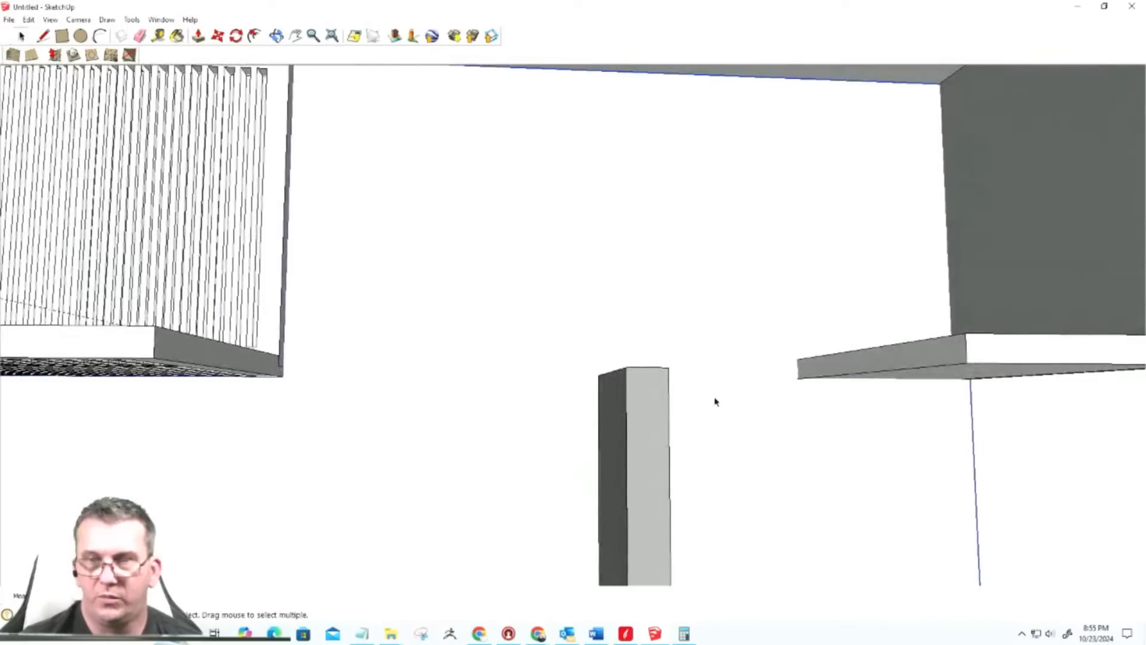
{"action": "left_click", "coordinate": [43, 36]}
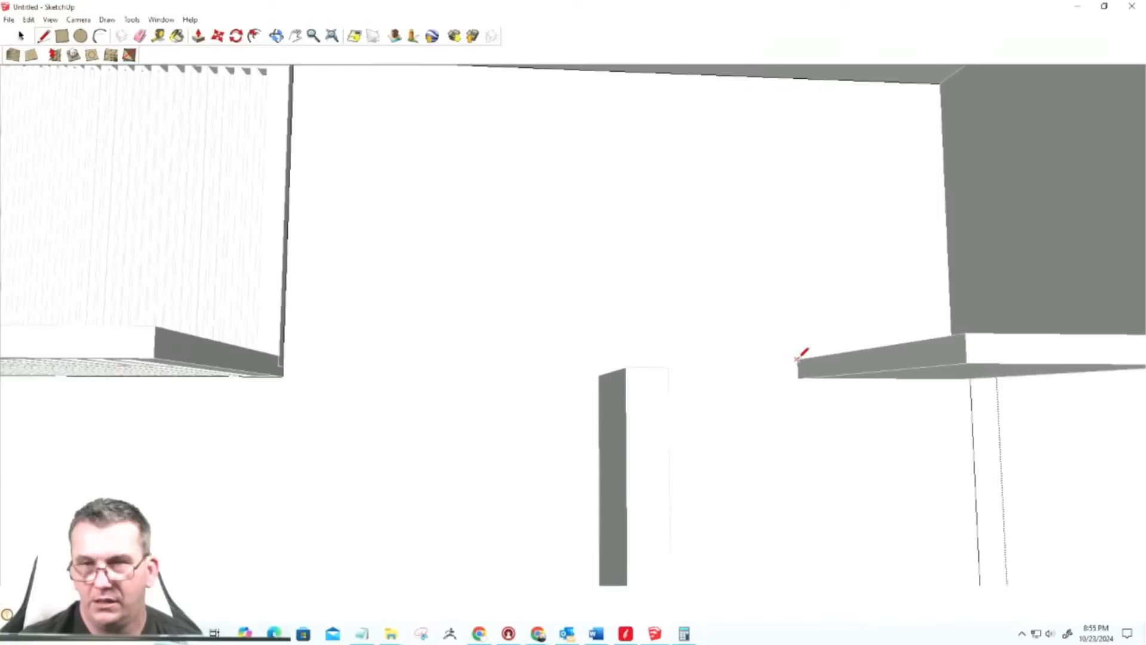
{"action": "left_click", "coordinate": [798, 378]}
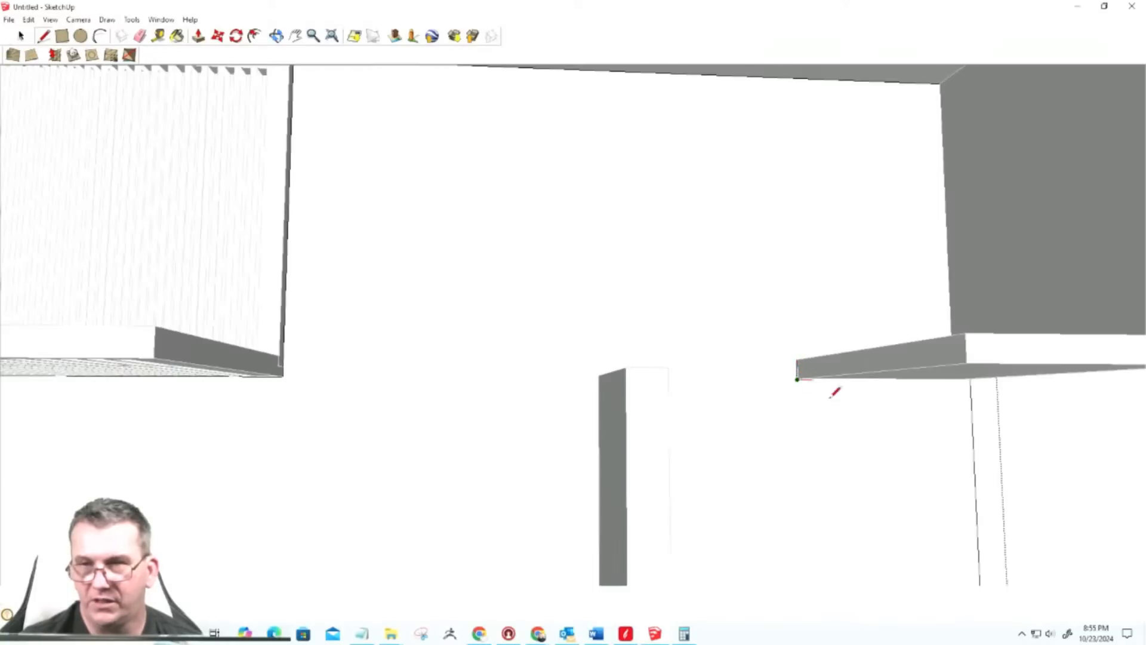
{"action": "left_click", "coordinate": [970, 378]}
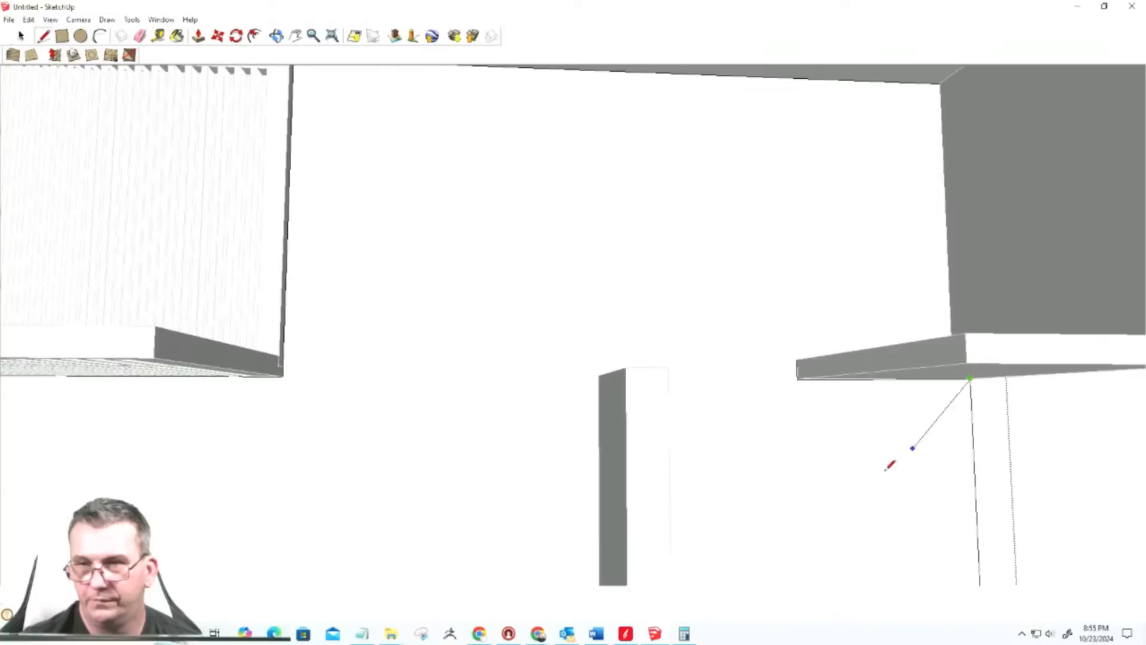
{"action": "key", "text": "space"}
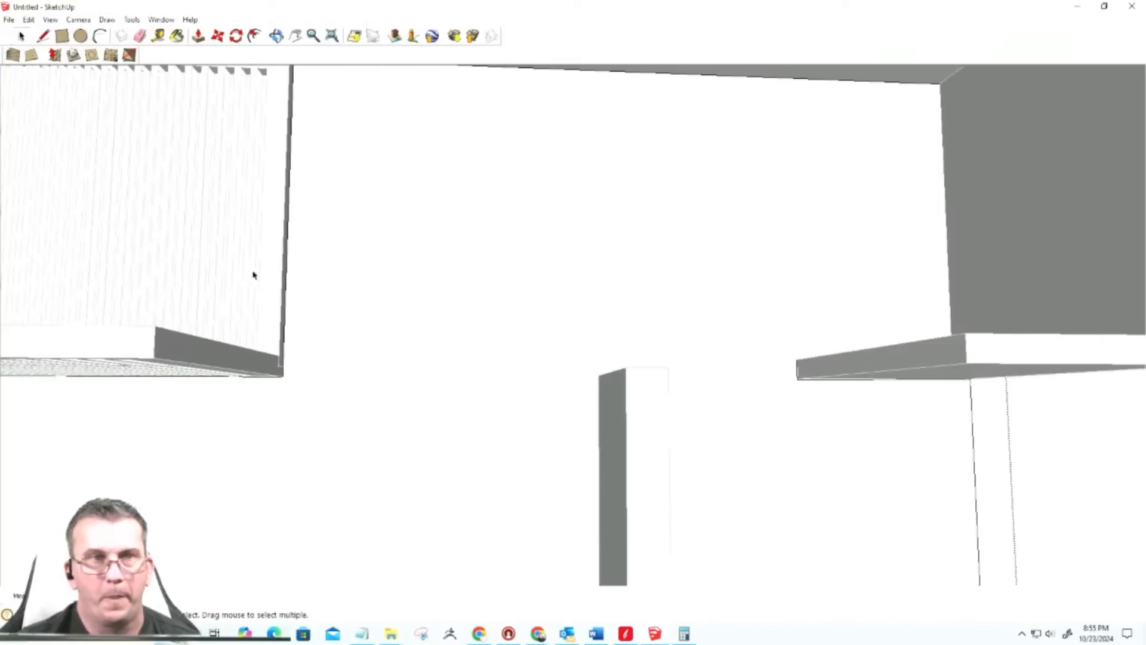
Step: Select the back panel's front face with its boundary and the traced shelf edges, and make them a component
{"action": "left_click", "coordinate": [461, 197]}
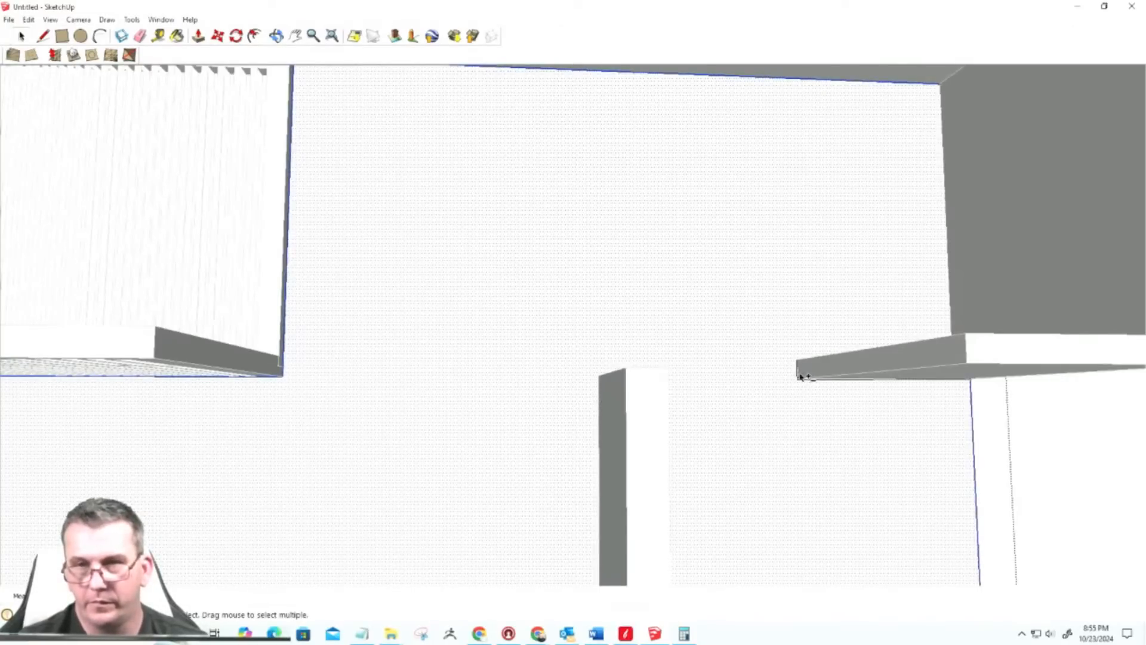
{"action": "left_click", "coordinate": [811, 382], "text": "shift"}
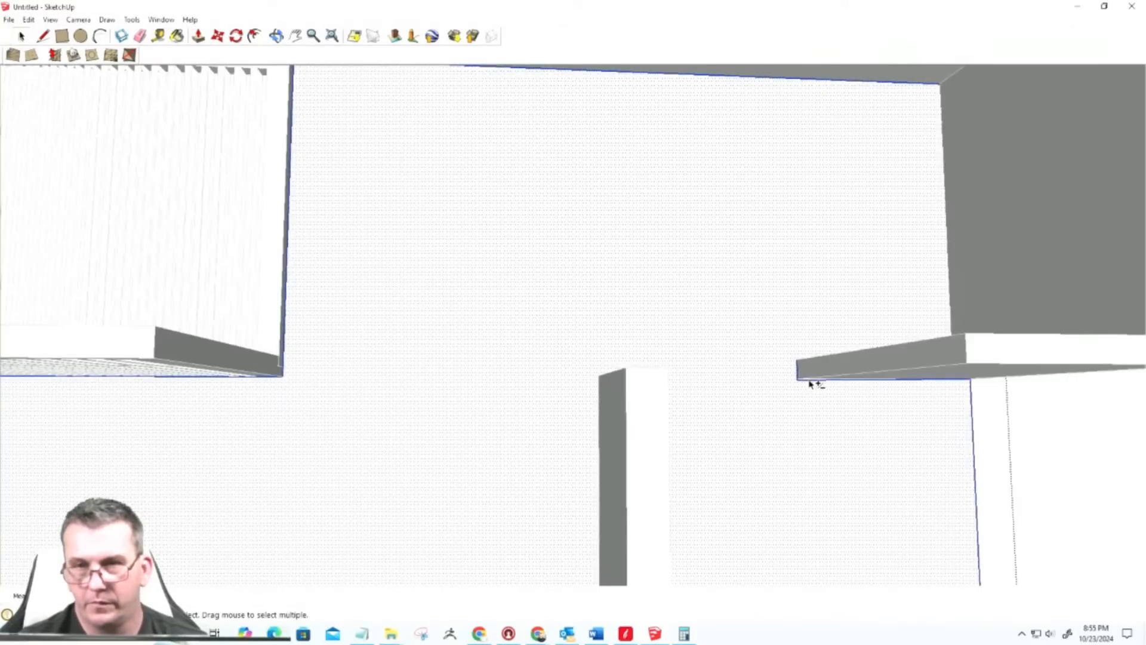
{"action": "key", "text": "g"}
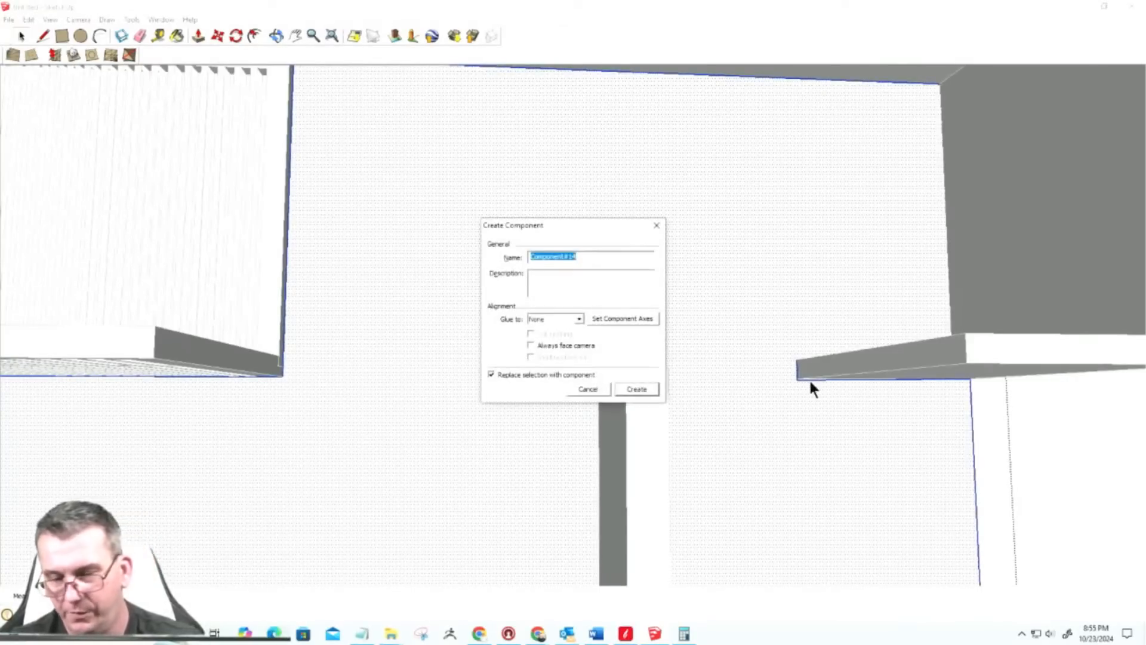
{"action": "key", "text": "Return"}
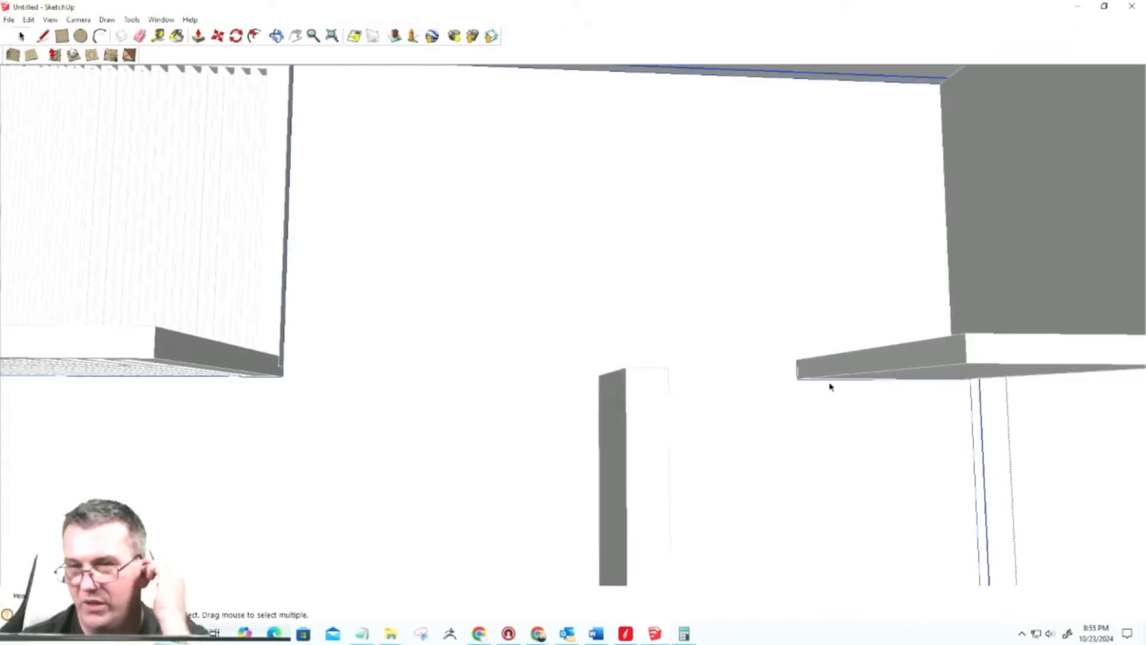
Step: Inspect the back panel from several angles around the slotted shelf, side panels and small lower shelf
{"action": "middle_click_drag", "start_coordinate": [888, 420], "coordinate": [816, 343]}
{"action": "middle_click_drag", "start_coordinate": [818, 409], "coordinate": [645, 478]}
{"action": "scroll", "coordinate": [765, 432], "scroll_direction": "down", "scroll_amount": 6}
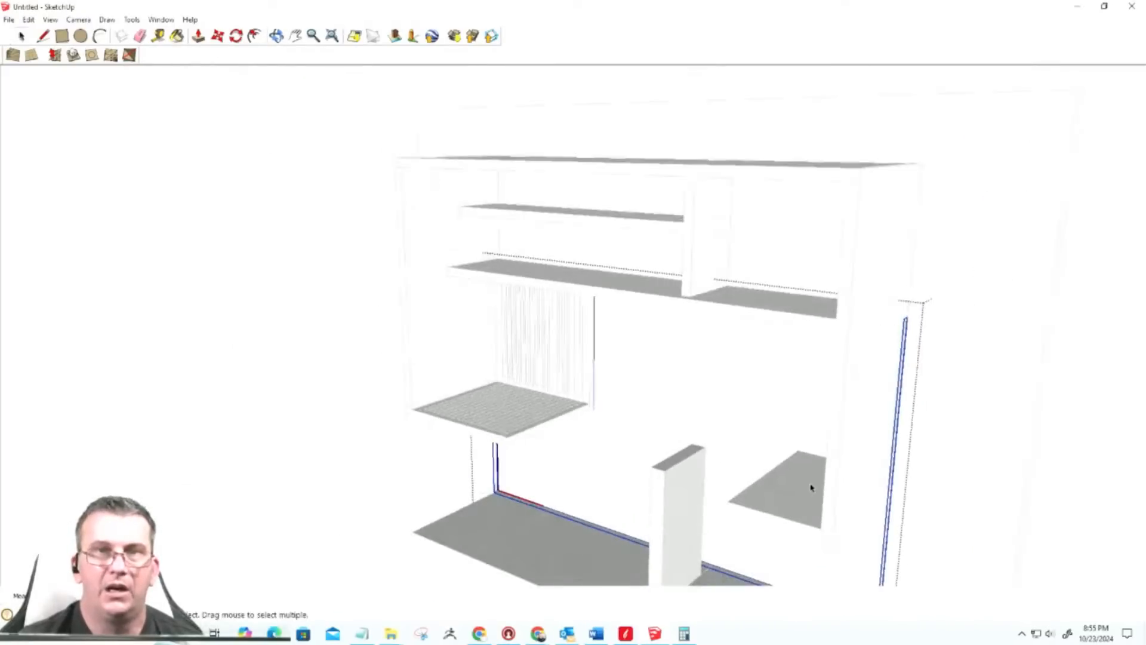
{"action": "middle_click_drag", "start_coordinate": [764, 432], "coordinate": [834, 394]}
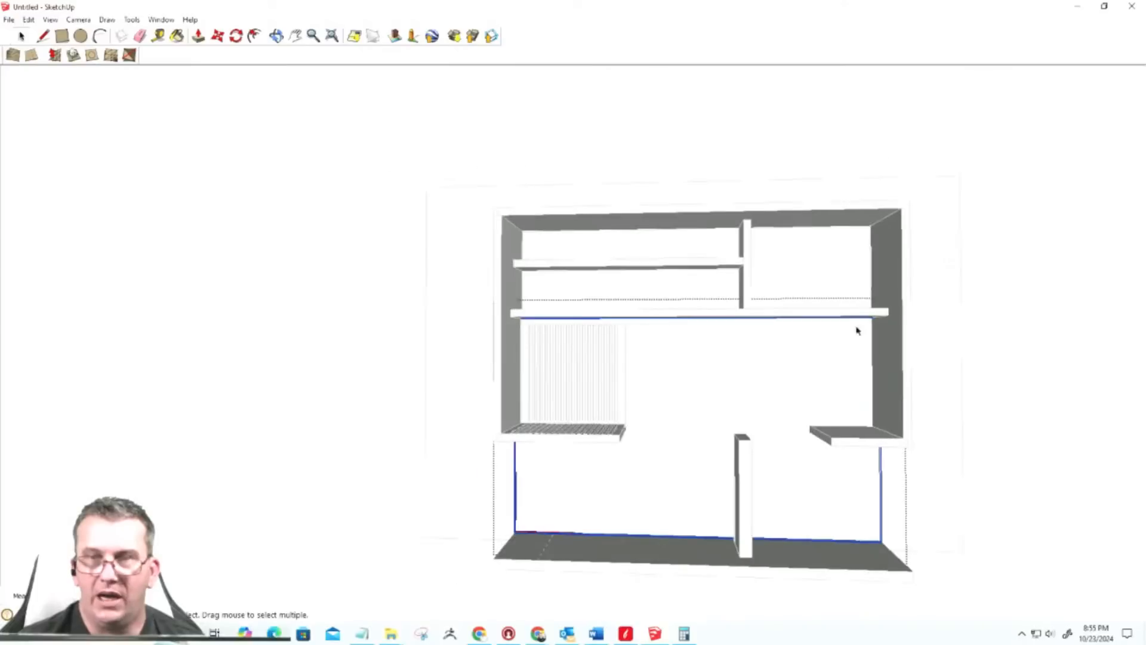
{"action": "scroll", "coordinate": [841, 325], "scroll_direction": "up", "scroll_amount": 3}
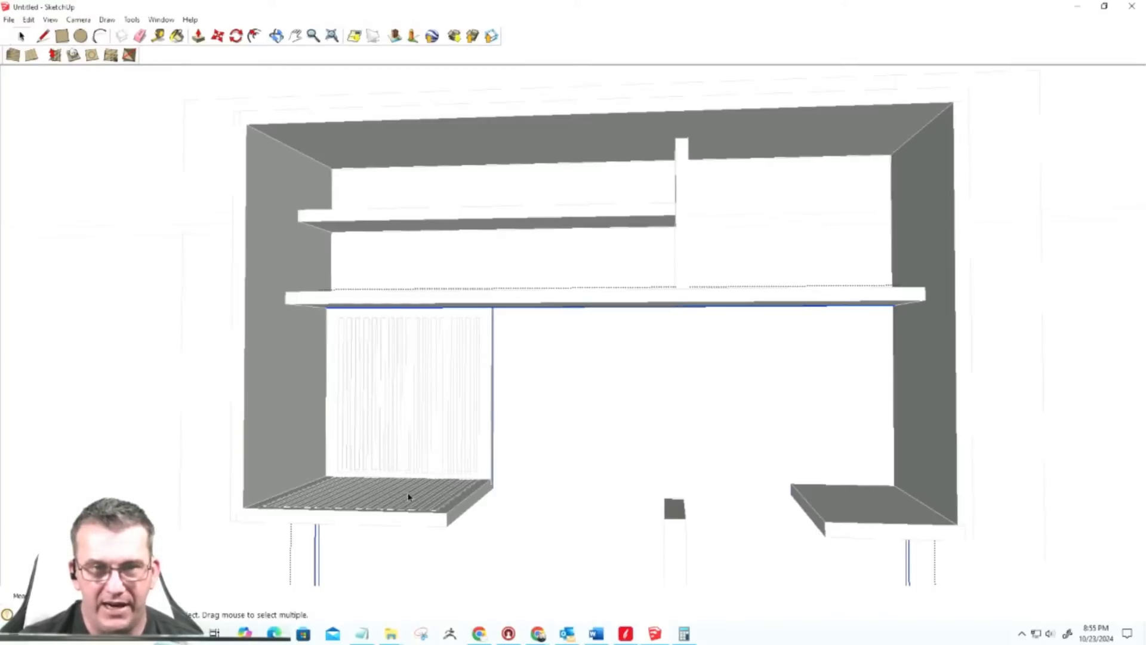
{"action": "middle_click_drag", "start_coordinate": [405, 526], "coordinate": [568, 565]}
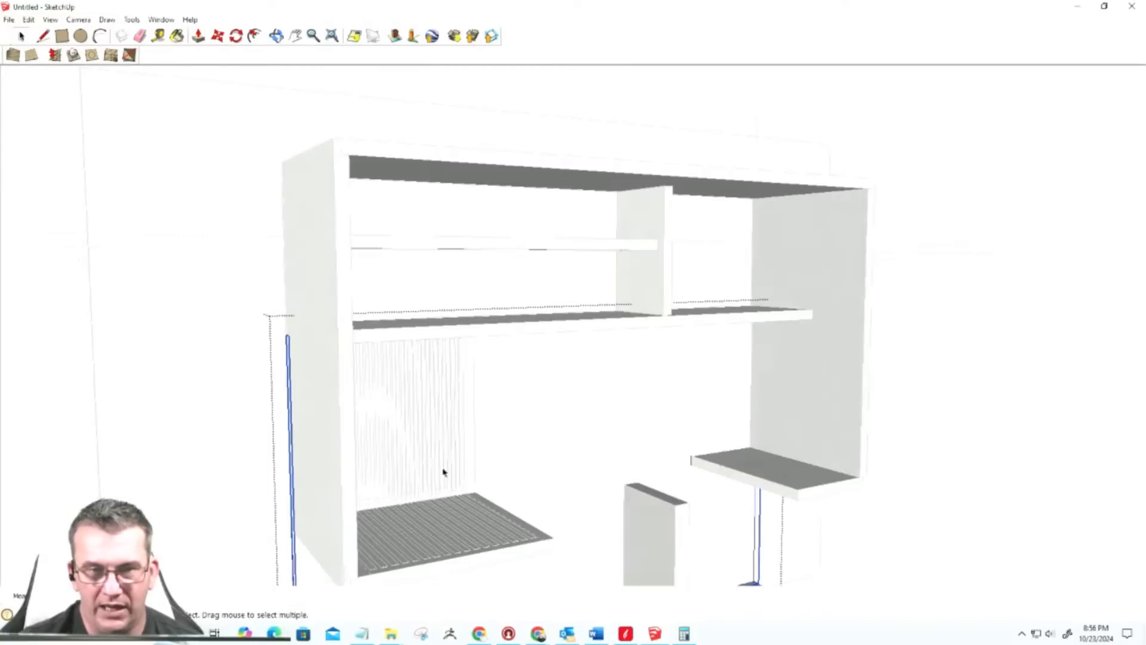
{"action": "middle_click_drag", "start_coordinate": [547, 544], "coordinate": [459, 440]}
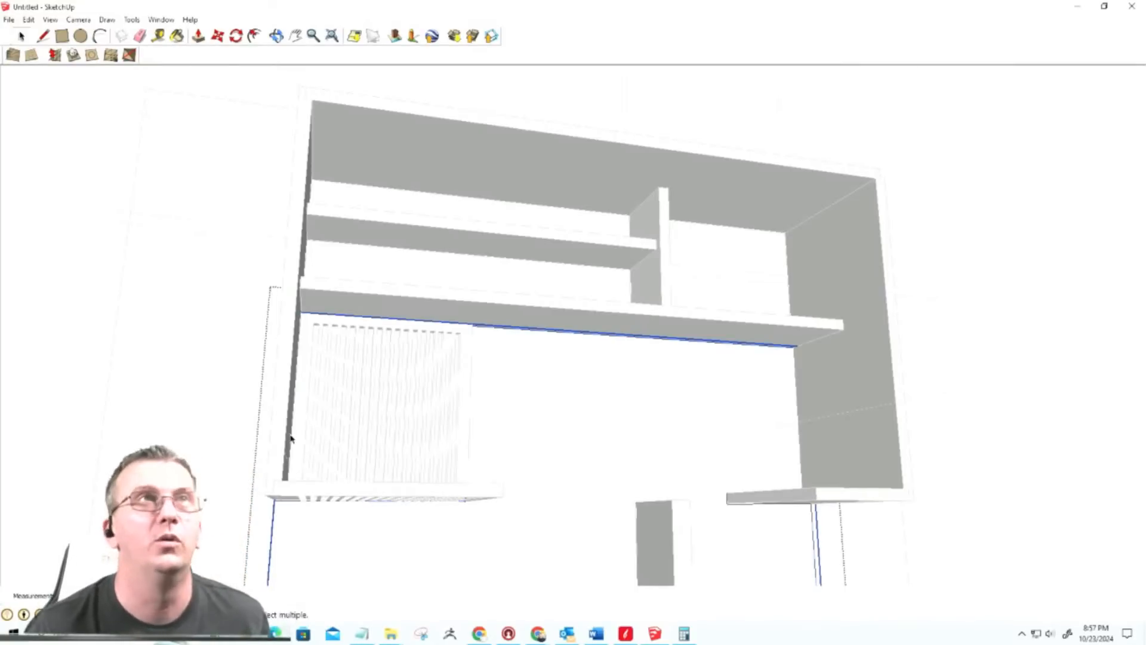
{"action": "scroll", "coordinate": [486, 478], "scroll_direction": "down", "scroll_amount": 2}
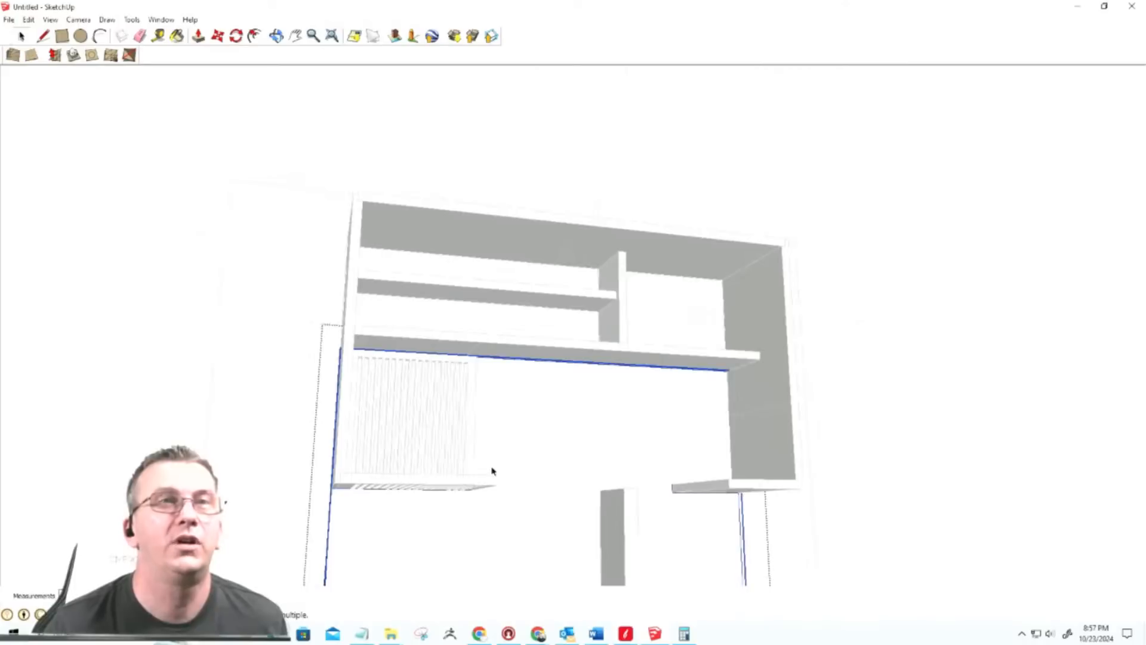
Step: Examine the small slotted shelf and the slotted panel below the long shelf from several angles
{"action": "scroll", "coordinate": [482, 436], "scroll_direction": "up", "scroll_amount": 3}
{"action": "mouse_move", "coordinate": [471, 467]}
{"action": "middle_mouse_down"}
{"action": "mouse_move", "coordinate": [455, 507]}
{"action": "mouse_move", "coordinate": [351, 583]}
{"action": "mouse_move", "coordinate": [245, 583]}
{"action": "mouse_move", "coordinate": [440, 554]}
{"action": "middle_mouse_up"}
{"action": "scroll", "coordinate": [441, 549], "scroll_direction": "up", "scroll_amount": 5}
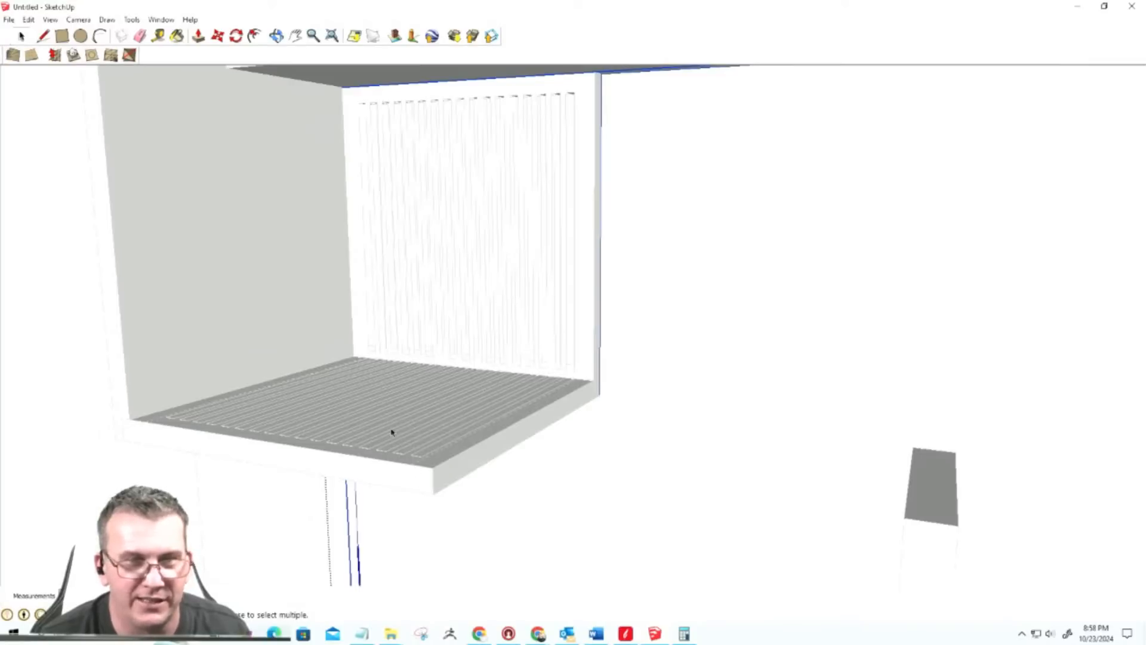
{"action": "middle_click_drag", "start_coordinate": [443, 526], "coordinate": [475, 455]}
{"action": "scroll", "coordinate": [475, 455], "scroll_direction": "down", "scroll_amount": 3}
{"action": "scroll", "coordinate": [554, 305], "scroll_direction": "up", "scroll_amount": 2}
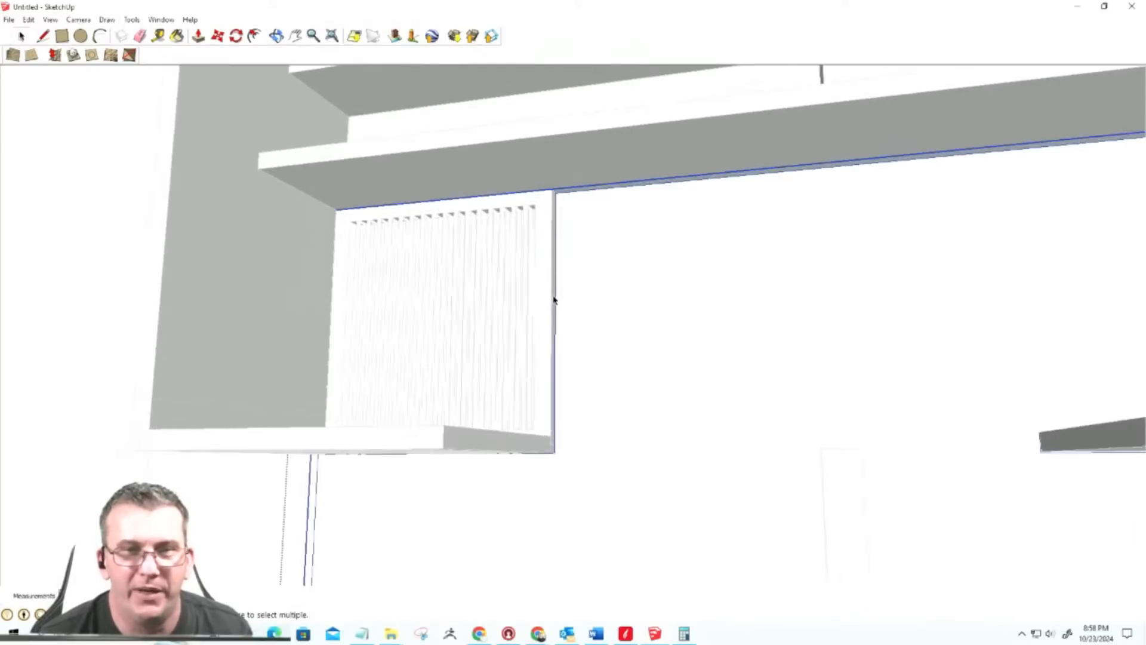
{"action": "scroll", "coordinate": [547, 343], "scroll_direction": "down", "scroll_amount": 1}
{"action": "middle_click_drag", "start_coordinate": [503, 428], "coordinate": [355, 504]}
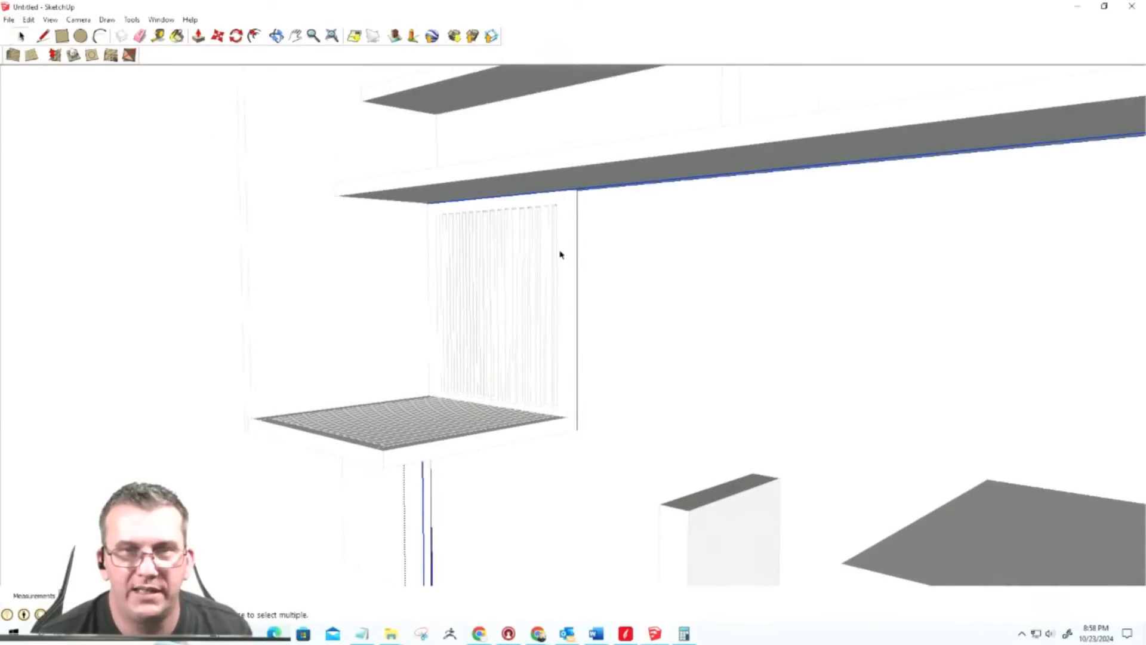
{"action": "scroll", "coordinate": [561, 252], "scroll_direction": "up", "scroll_amount": 2}
{"action": "middle_click_drag", "start_coordinate": [458, 450], "coordinate": [783, 424]}
{"action": "scroll", "coordinate": [779, 409], "scroll_direction": "down", "scroll_amount": 1}
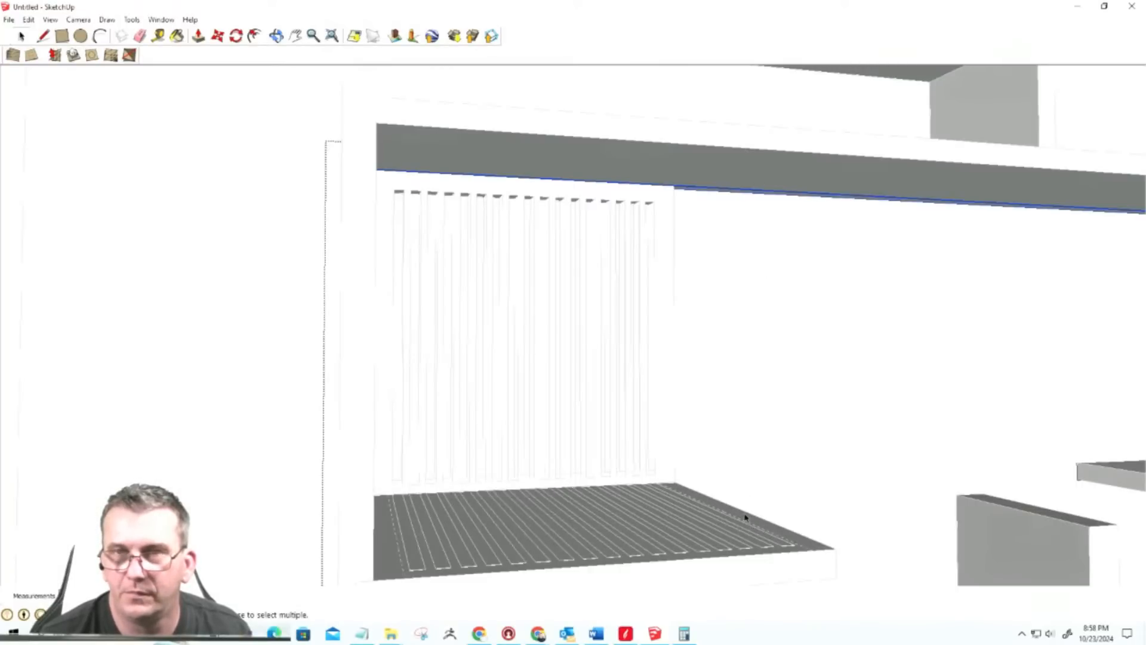
Step: Measure the long shelf's depth on its underside, from the rear edge toward the front edge
{"action": "scroll", "coordinate": [693, 381], "scroll_direction": "down", "scroll_amount": 5}
{"action": "middle_click_drag", "start_coordinate": [783, 332], "coordinate": [696, 227]}
{"action": "scroll", "coordinate": [773, 317], "scroll_direction": "up", "scroll_amount": 5}
{"action": "middle_click_drag", "start_coordinate": [778, 299], "coordinate": [680, 278]}
{"action": "key", "text": "t"}
{"action": "left_click", "coordinate": [695, 261]}
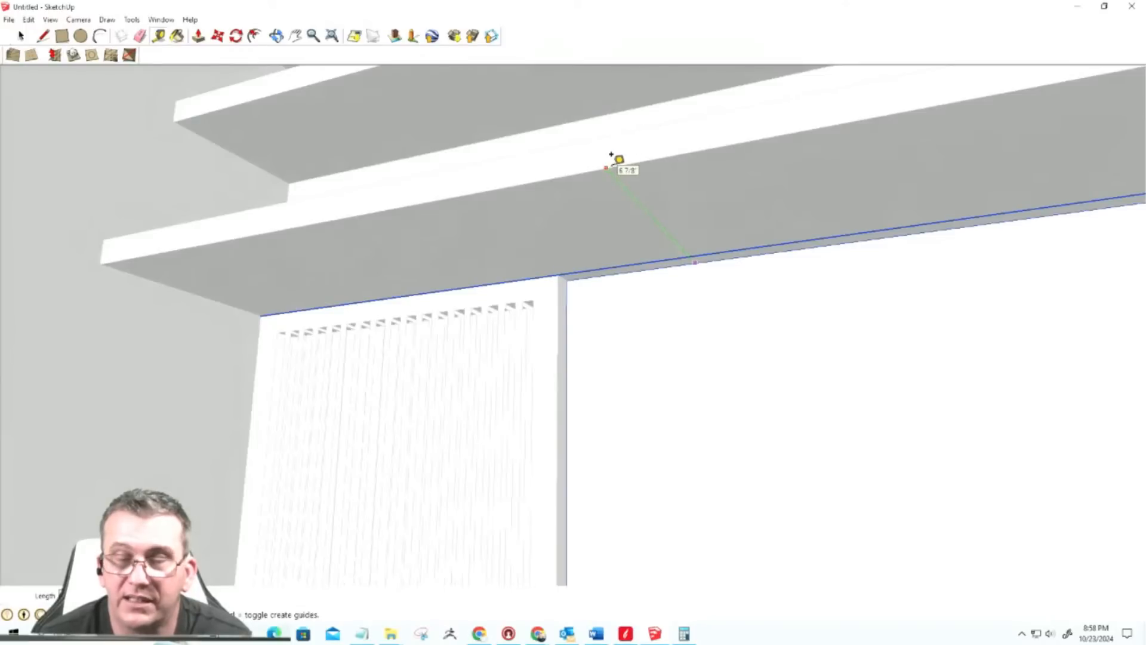
{"action": "key", "text": "space"}
Step: Place a vertical guide 7" forward of the slotted panel's outer rear edge, crossing the side of the small slotted shelf
{"action": "scroll", "coordinate": [621, 319], "scroll_direction": "down", "scroll_amount": 2}
{"action": "middle_click_drag", "start_coordinate": [621, 320], "coordinate": [453, 537]}
{"action": "scroll", "coordinate": [578, 444], "scroll_direction": "down", "scroll_amount": 6}
{"action": "scroll", "coordinate": [591, 496], "scroll_direction": "up", "scroll_amount": 5}
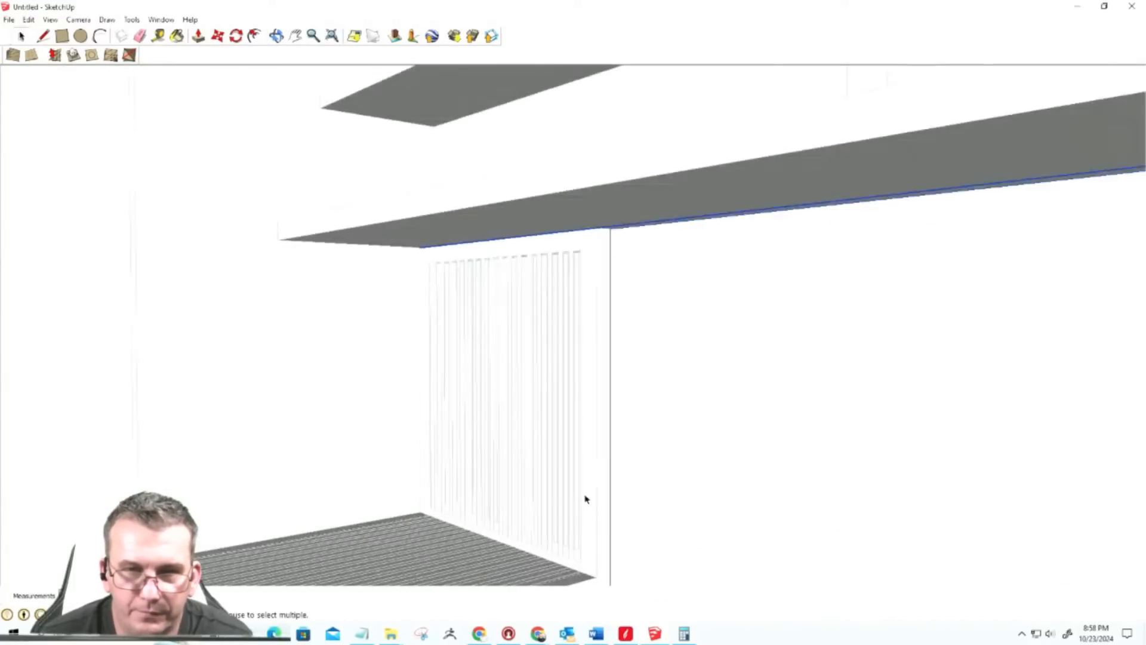
{"action": "scroll", "coordinate": [600, 580], "scroll_direction": "up", "scroll_amount": 3}
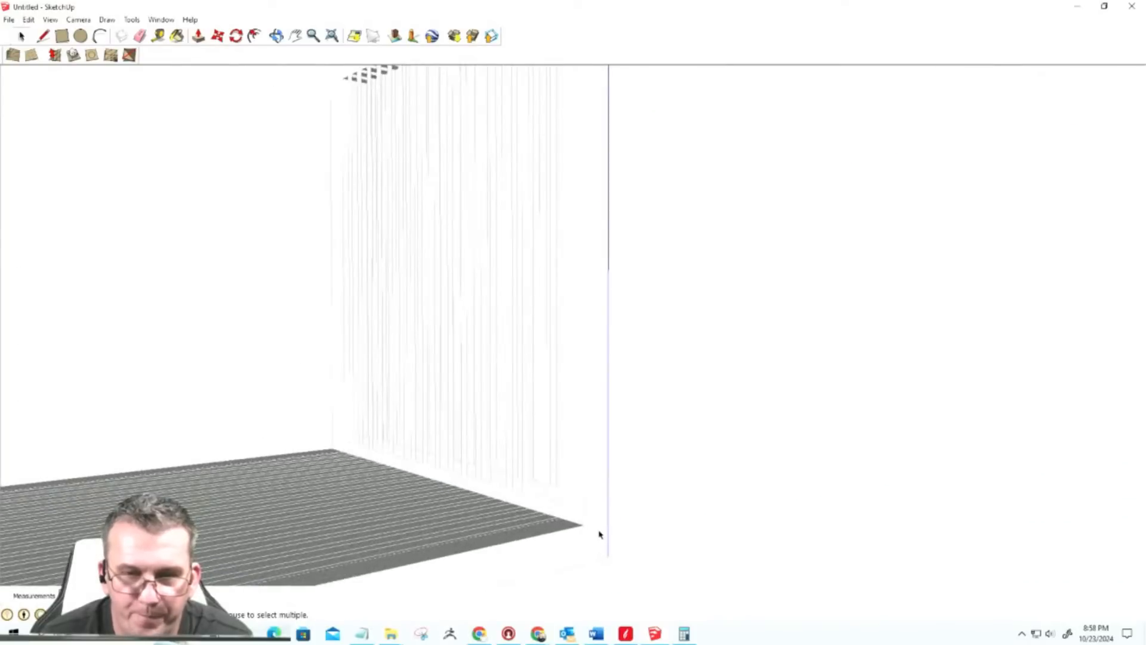
{"action": "scroll", "coordinate": [598, 431], "scroll_direction": "down", "scroll_amount": 1}
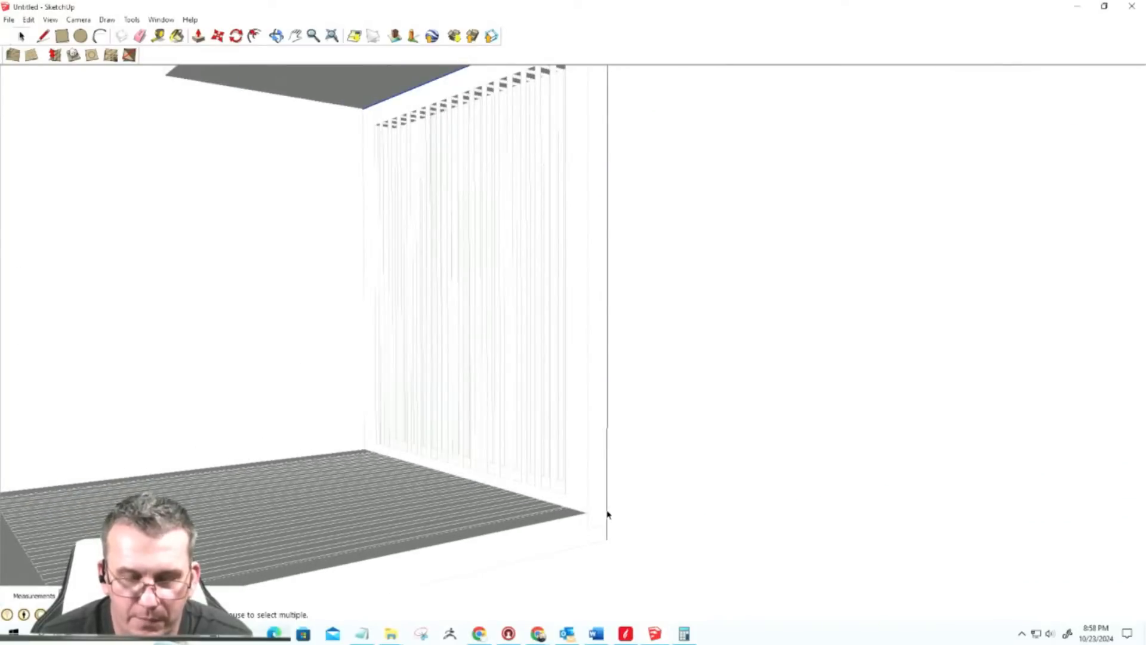
{"action": "key", "text": "t"}
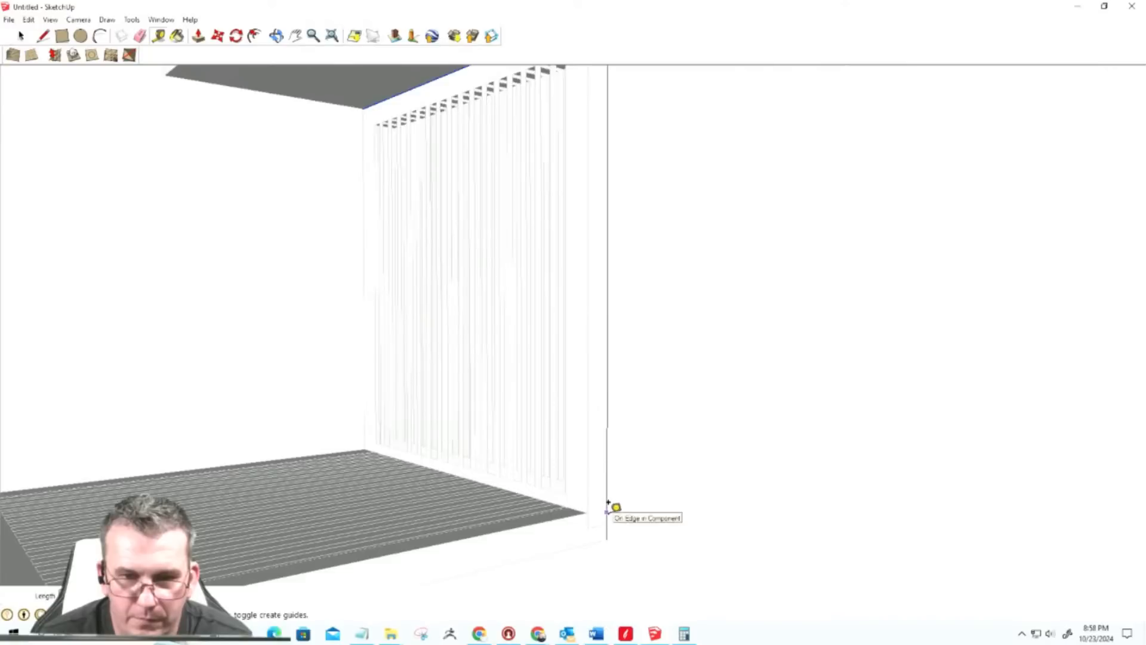
{"action": "left_click", "coordinate": [608, 502]}
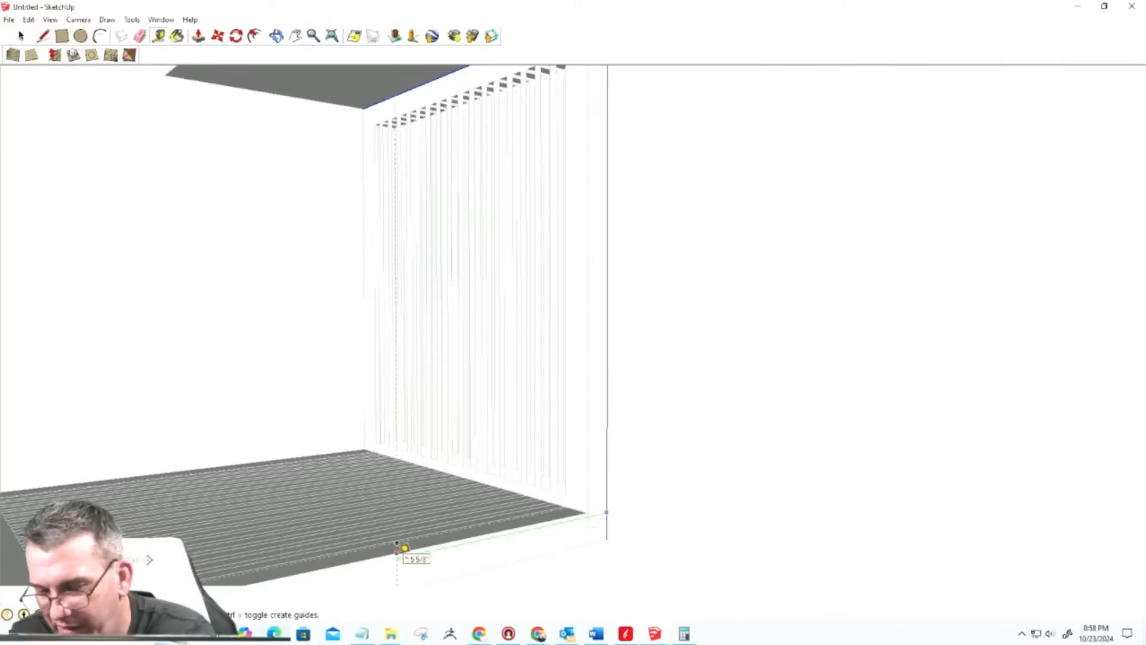
{"action": "type", "text": "7"}
{"action": "key", "text": "Return"}
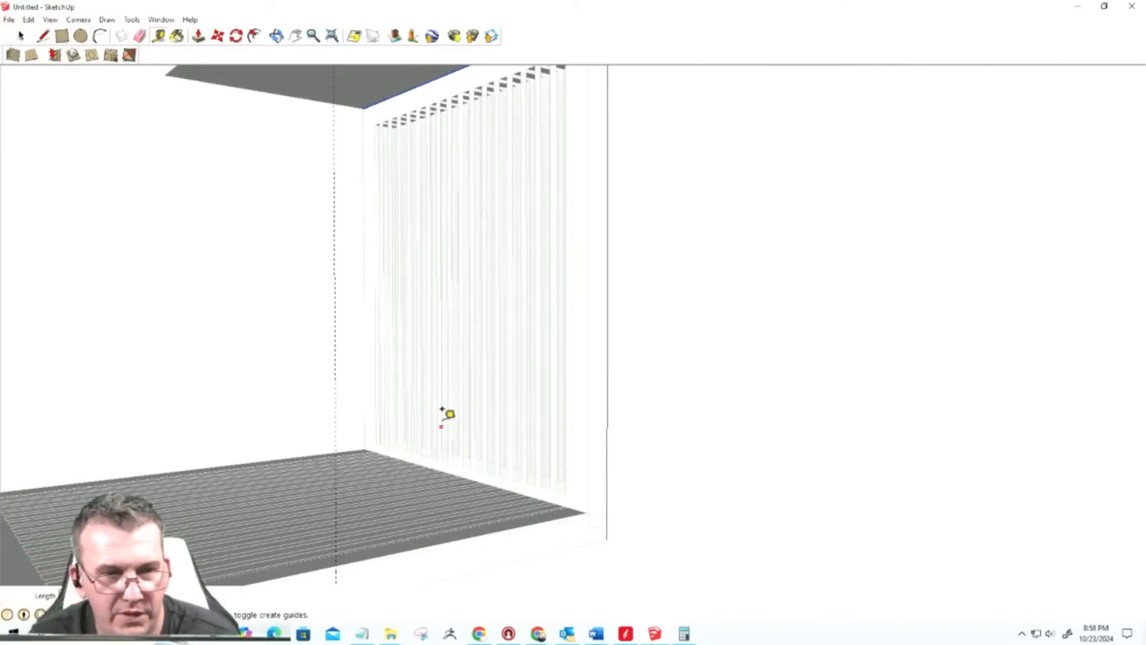
Step: Examine where the vertical guide crosses the small slotted shelf, the long shelf above and the base board
{"action": "scroll", "coordinate": [442, 405], "scroll_direction": "down", "scroll_amount": 3}
{"action": "scroll", "coordinate": [432, 444], "scroll_direction": "up", "scroll_amount": 5}
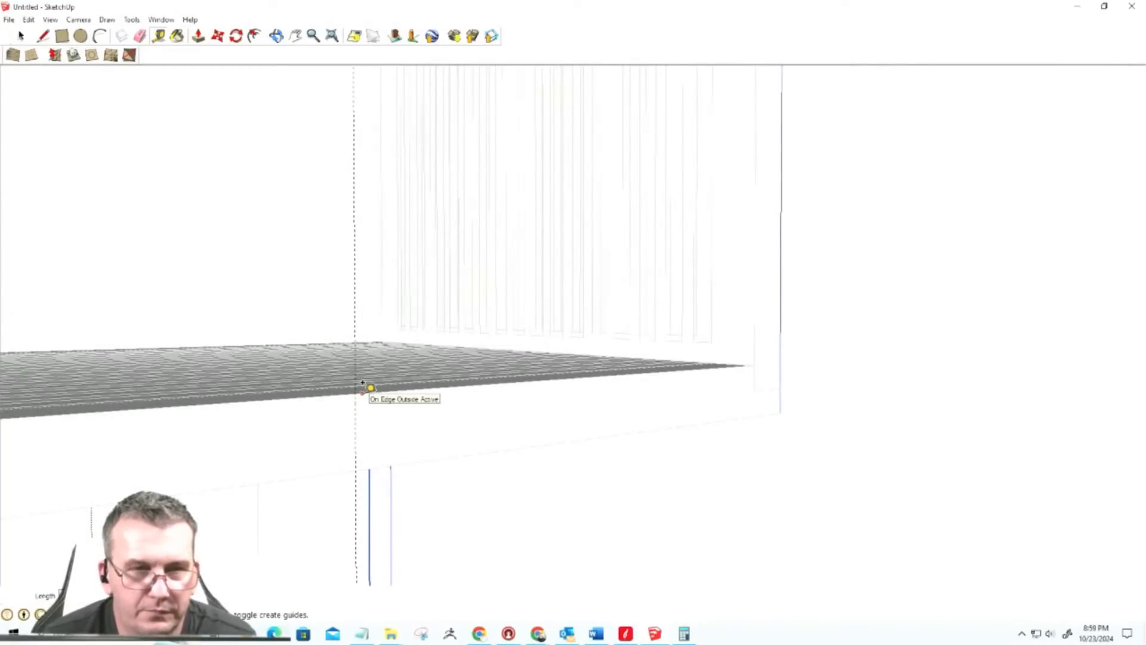
{"action": "scroll", "coordinate": [361, 378], "scroll_direction": "down", "scroll_amount": 6}
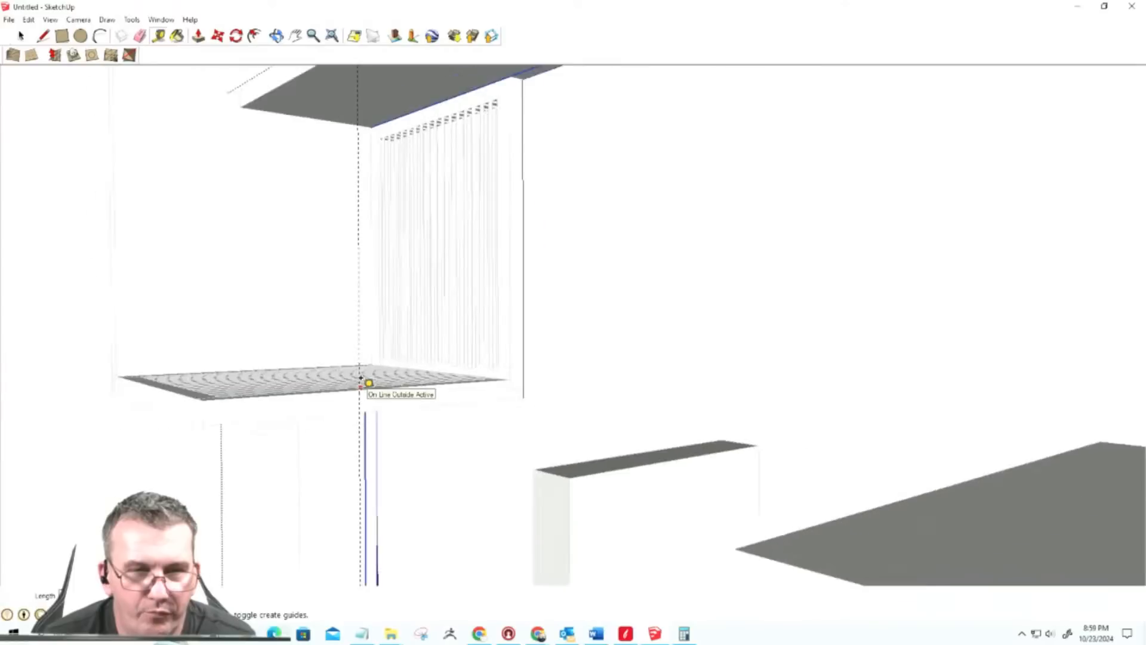
{"action": "scroll", "coordinate": [360, 378], "scroll_direction": "down", "scroll_amount": 2}
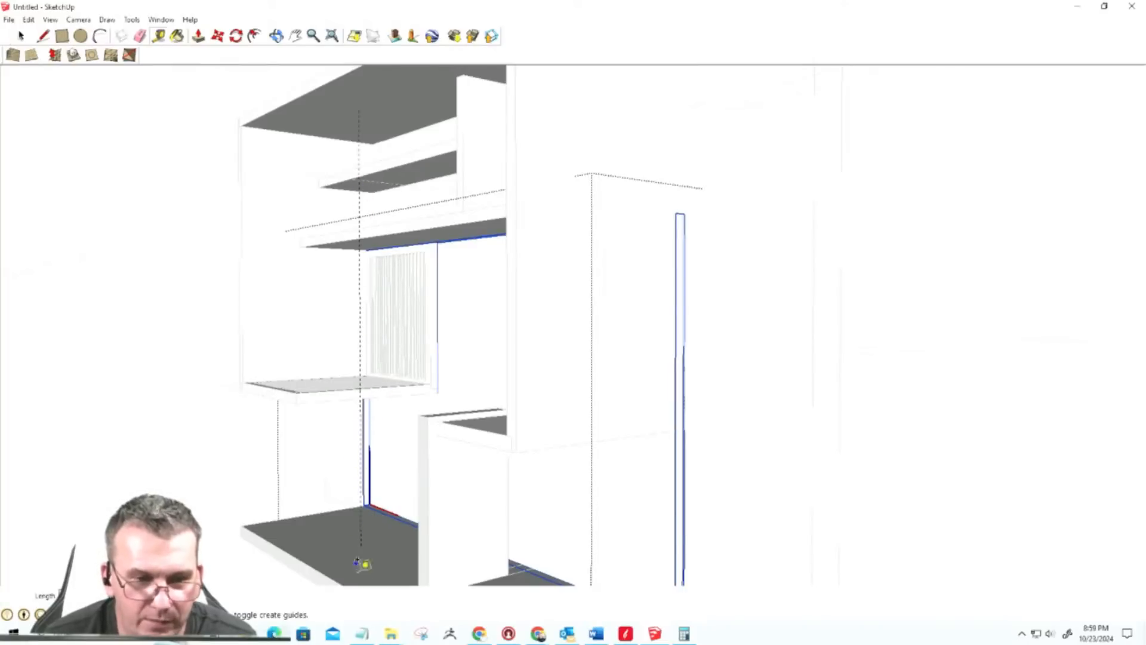
{"action": "scroll", "coordinate": [366, 544], "scroll_direction": "up", "scroll_amount": 2}
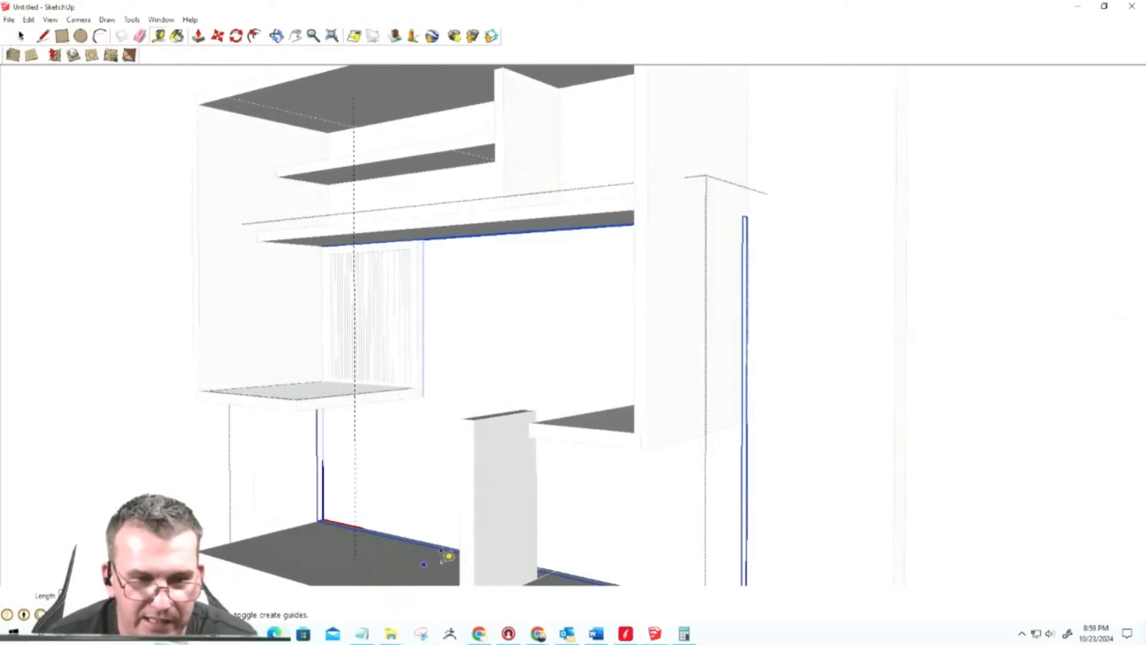
{"action": "mouse_move", "coordinate": [402, 422]}
{"action": "middle_mouse_down"}
{"action": "mouse_move", "coordinate": [350, 389]}
{"action": "mouse_move", "coordinate": [366, 419]}
{"action": "mouse_move", "coordinate": [333, 492]}
{"action": "middle_mouse_up"}
{"action": "scroll", "coordinate": [373, 389], "scroll_direction": "up", "scroll_amount": 5}
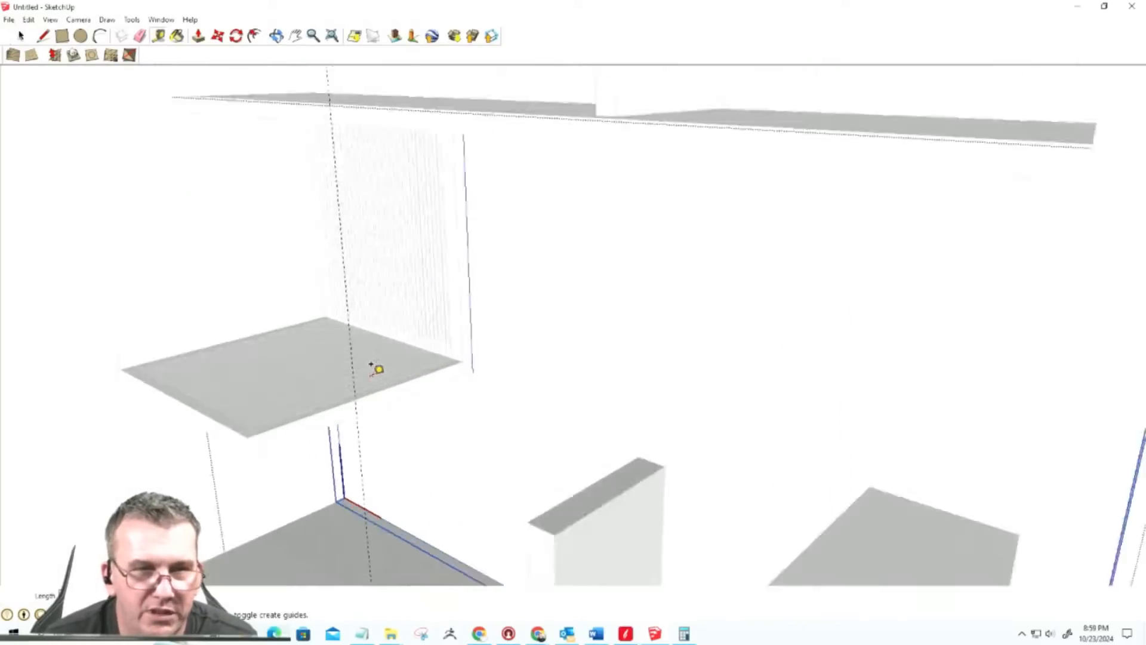
{"action": "scroll", "coordinate": [369, 387], "scroll_direction": "up", "scroll_amount": 2}
{"action": "middle_click_drag", "start_coordinate": [367, 391], "coordinate": [326, 422]}
{"action": "scroll", "coordinate": [323, 418], "scroll_direction": "up", "scroll_amount": 1}
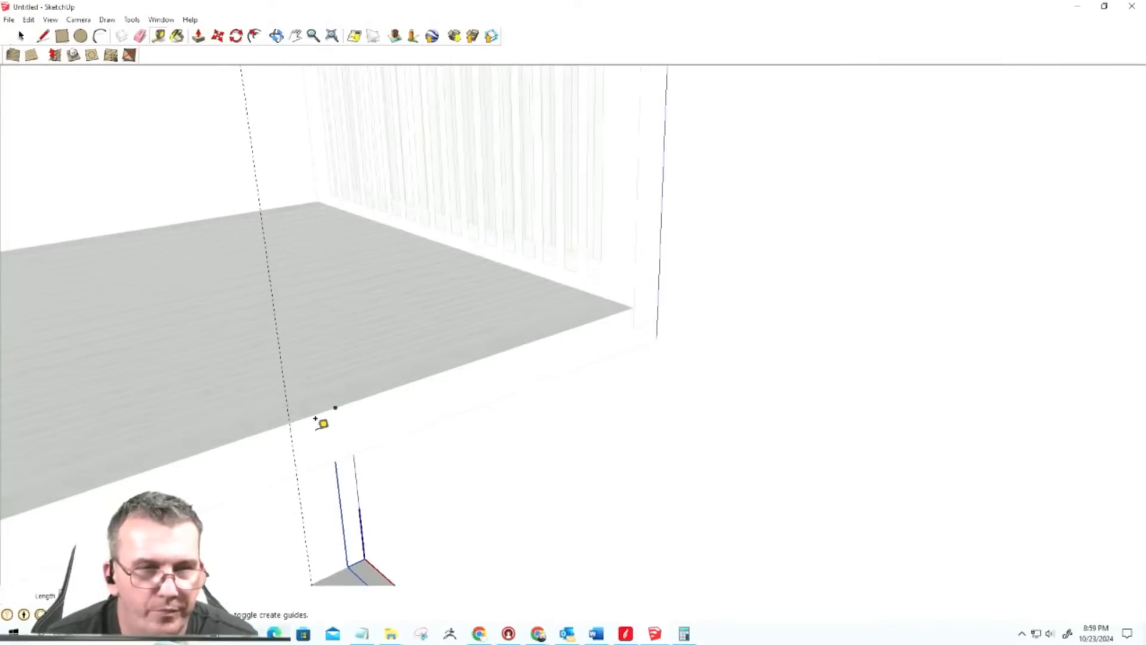
Step: Open the small slotted shelf component for editing and get ready to draw a rectangle at its side edge
{"action": "left_click", "coordinate": [21, 37]}
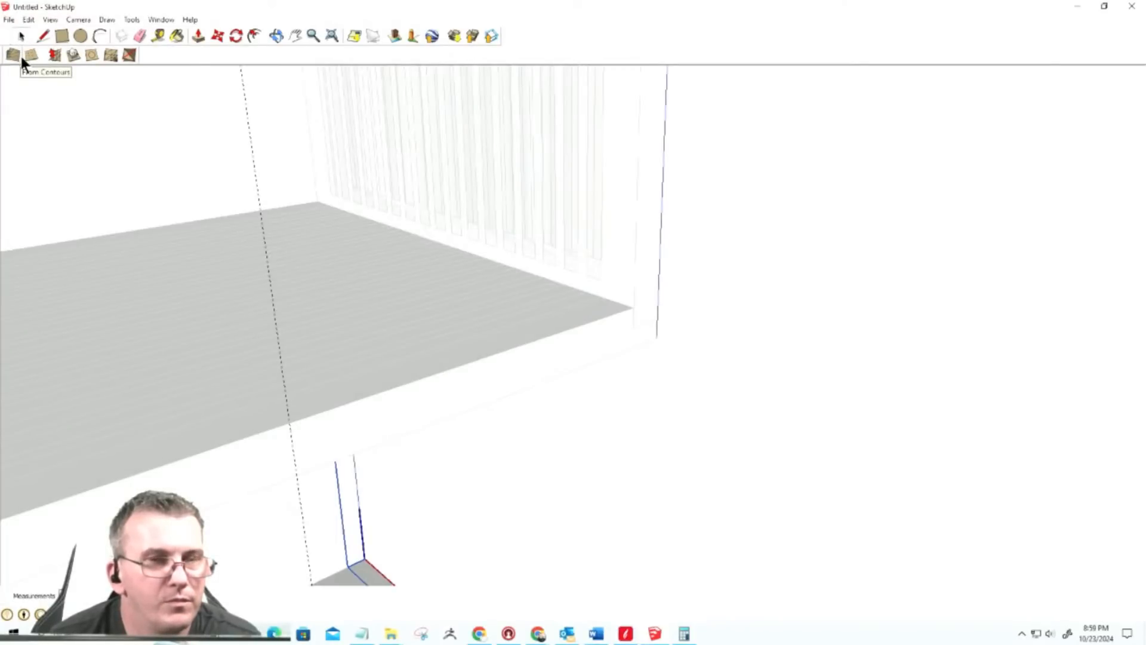
{"action": "left_click", "coordinate": [62, 36]}
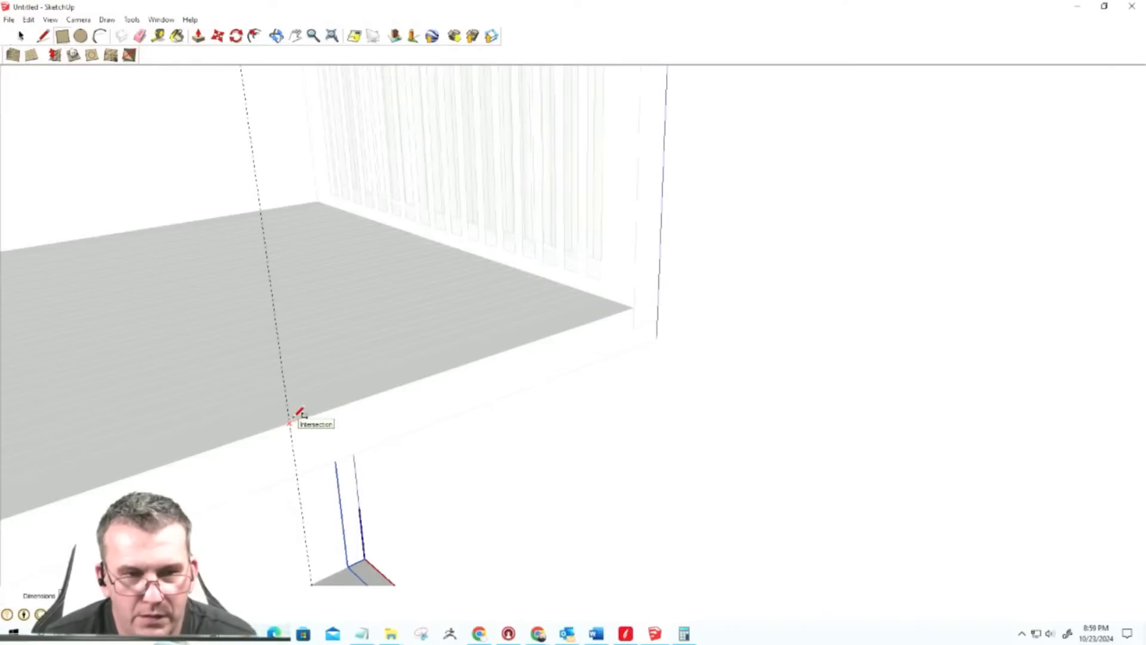
{"action": "key", "text": "space"}
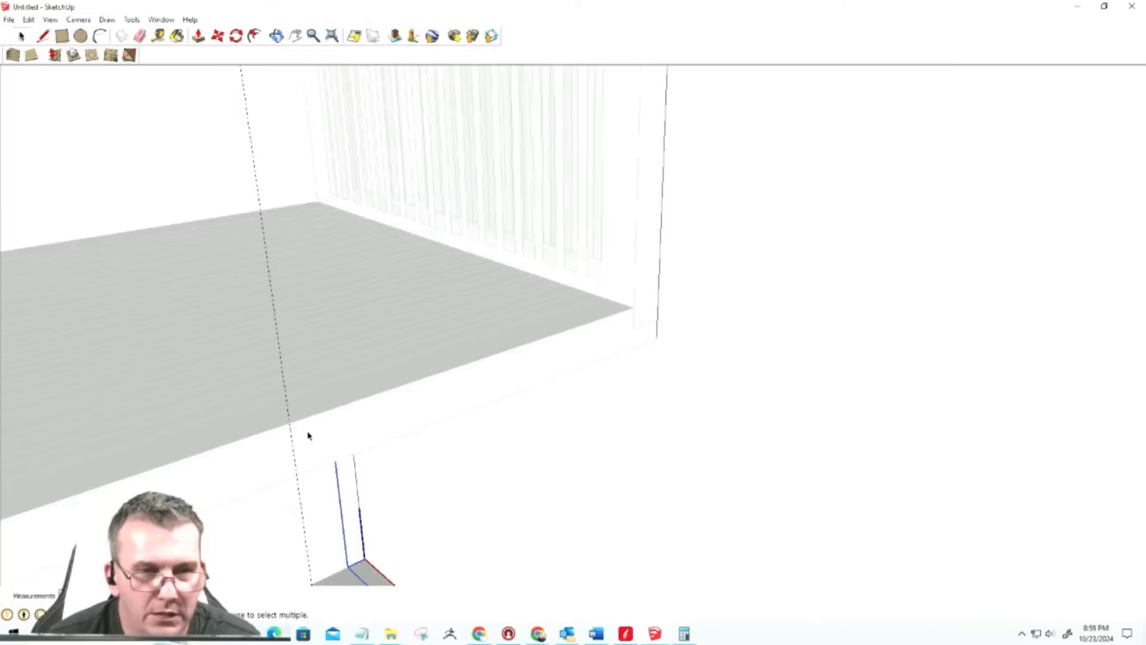
{"action": "double_click", "coordinate": [308, 432]}
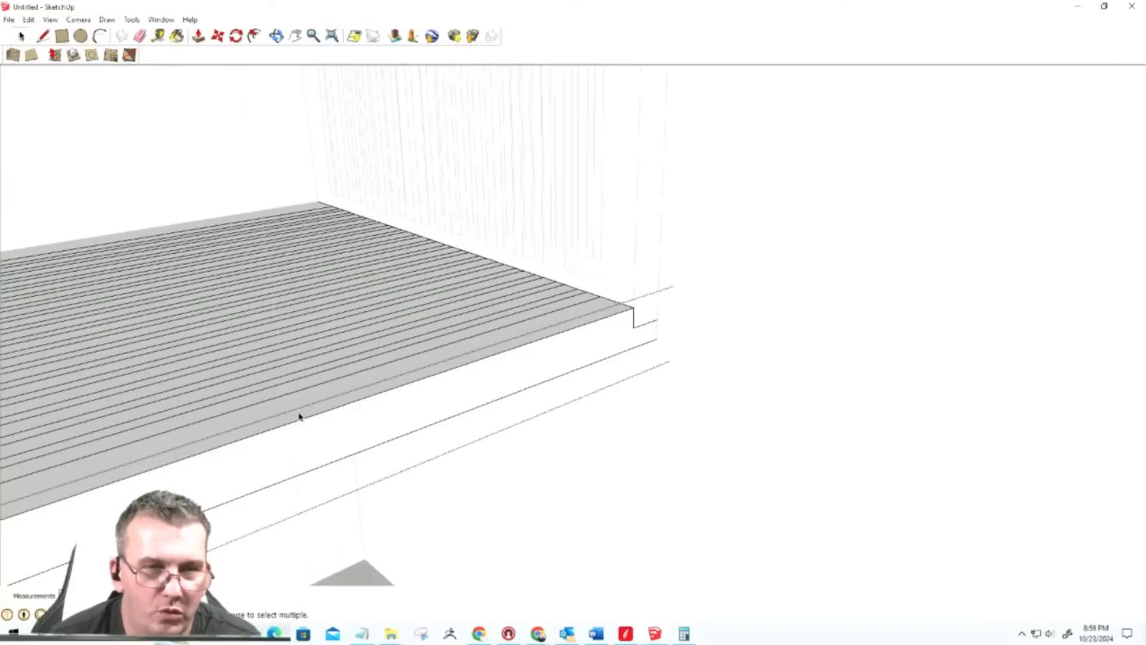
{"action": "middle_click_drag", "start_coordinate": [317, 407], "coordinate": [289, 502]}
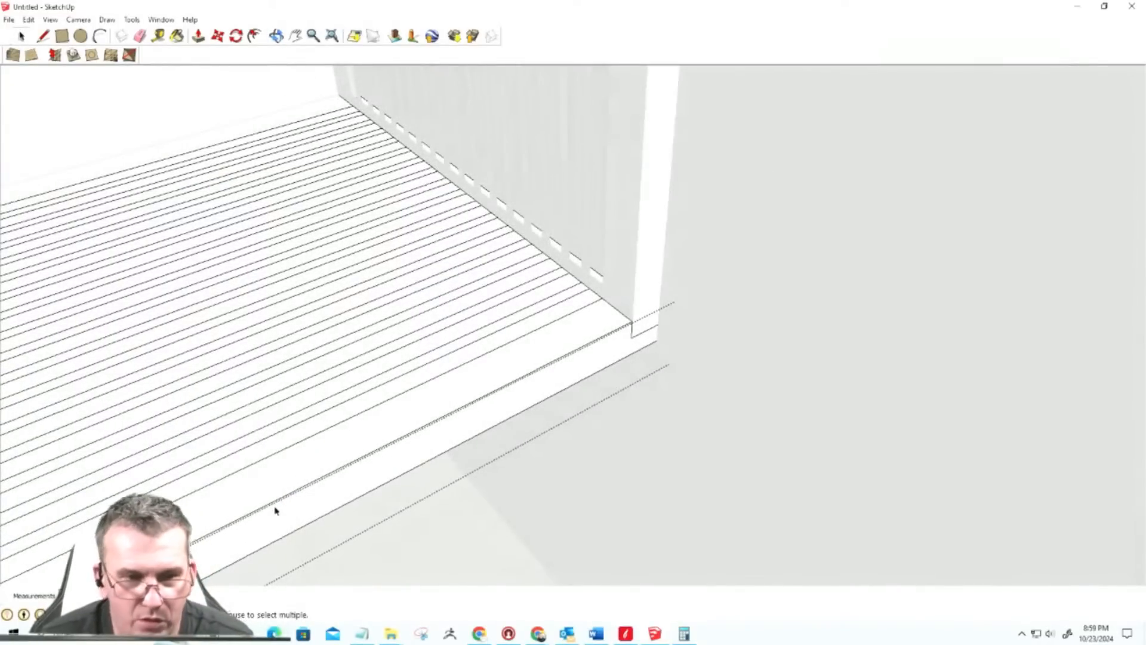
{"action": "left_click", "coordinate": [62, 36]}
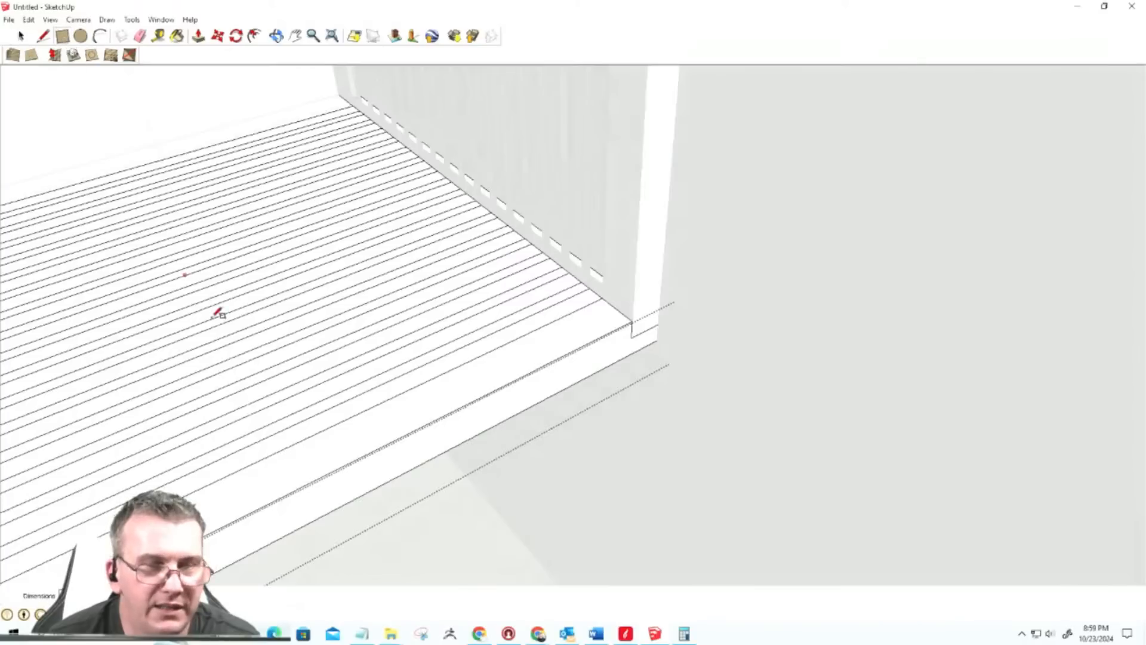
{"action": "left_click", "coordinate": [280, 497]}
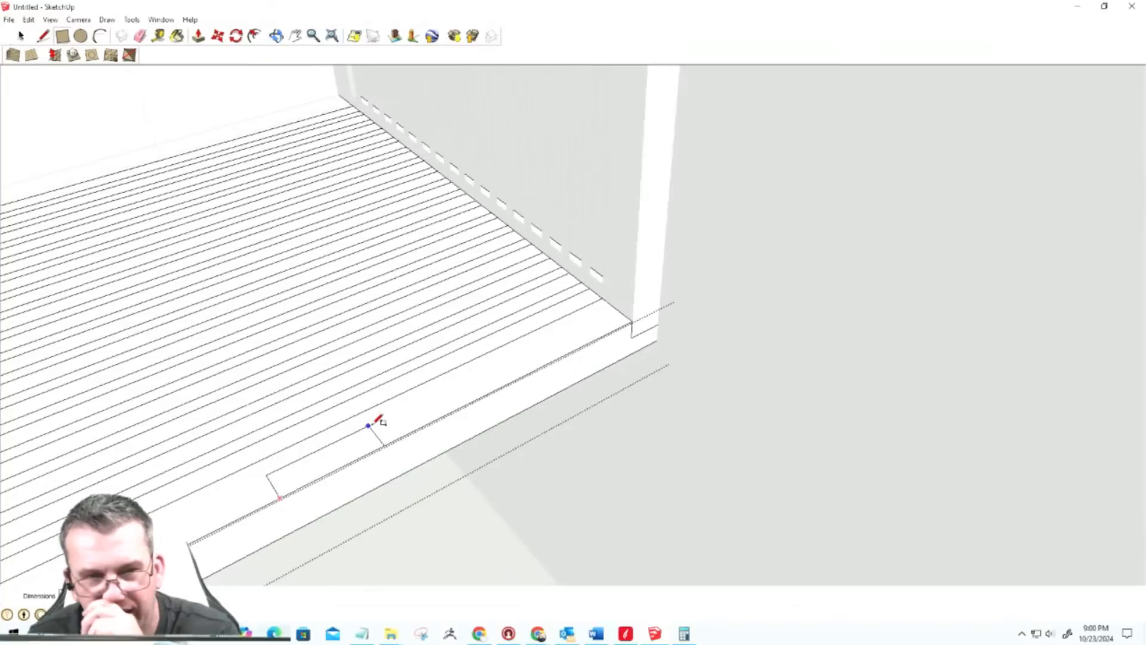
{"action": "key", "text": "Return"}
{"action": "key", "text": "ctrl+z"}
Step: Draw a small rectangle on the slotted shelf's upper face along its side edge and push it down to cut a notch
{"action": "left_click", "coordinate": [280, 497]}
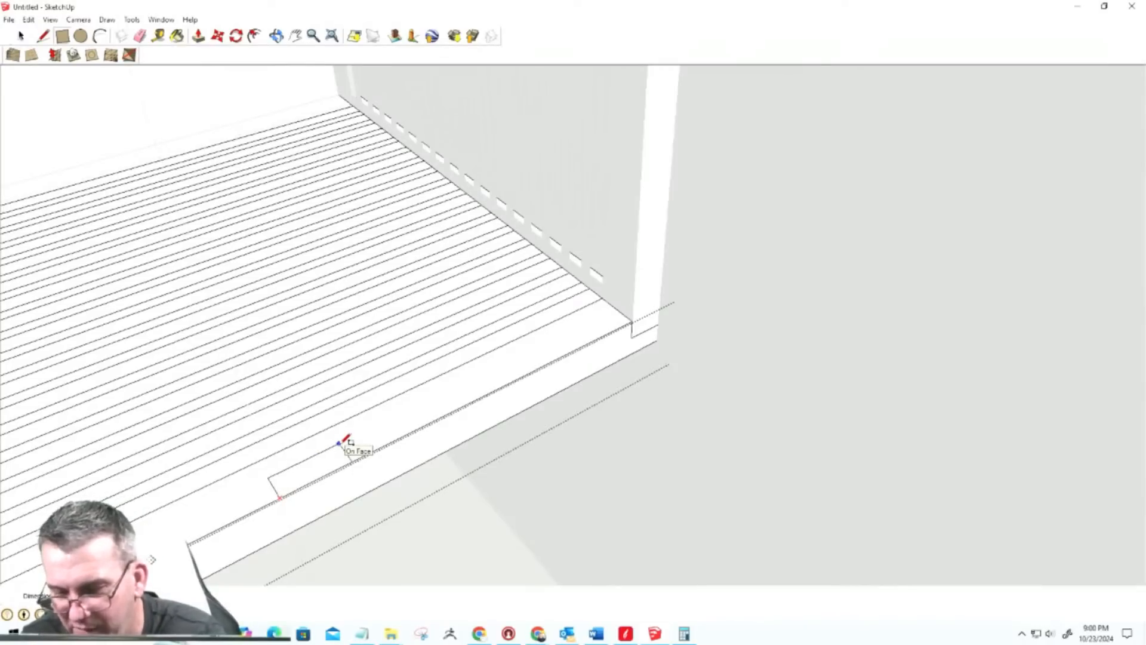
{"action": "key", "text": "Return"}
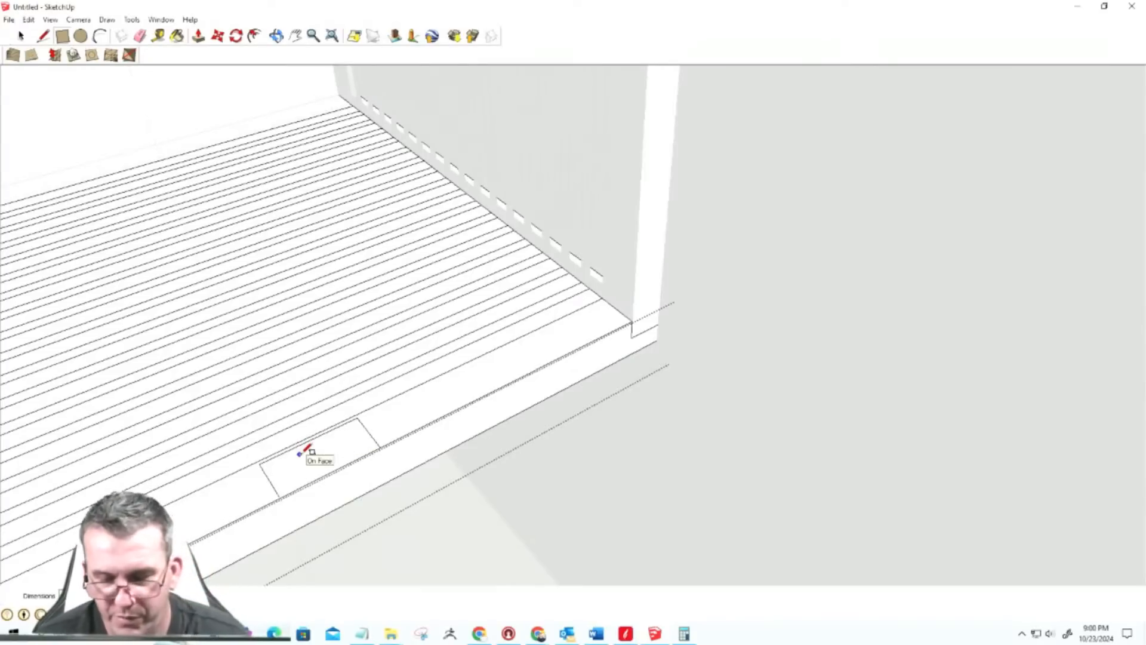
{"action": "key", "text": "p"}
{"action": "left_click", "coordinate": [317, 464]}
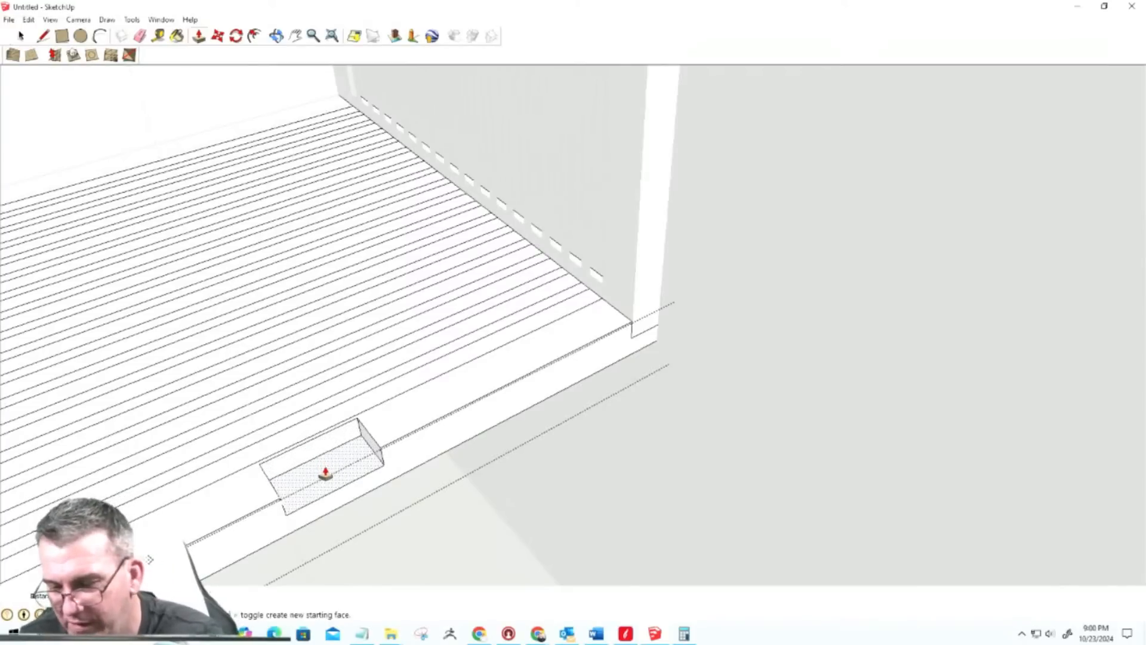
{"action": "left_click", "coordinate": [325, 475]}
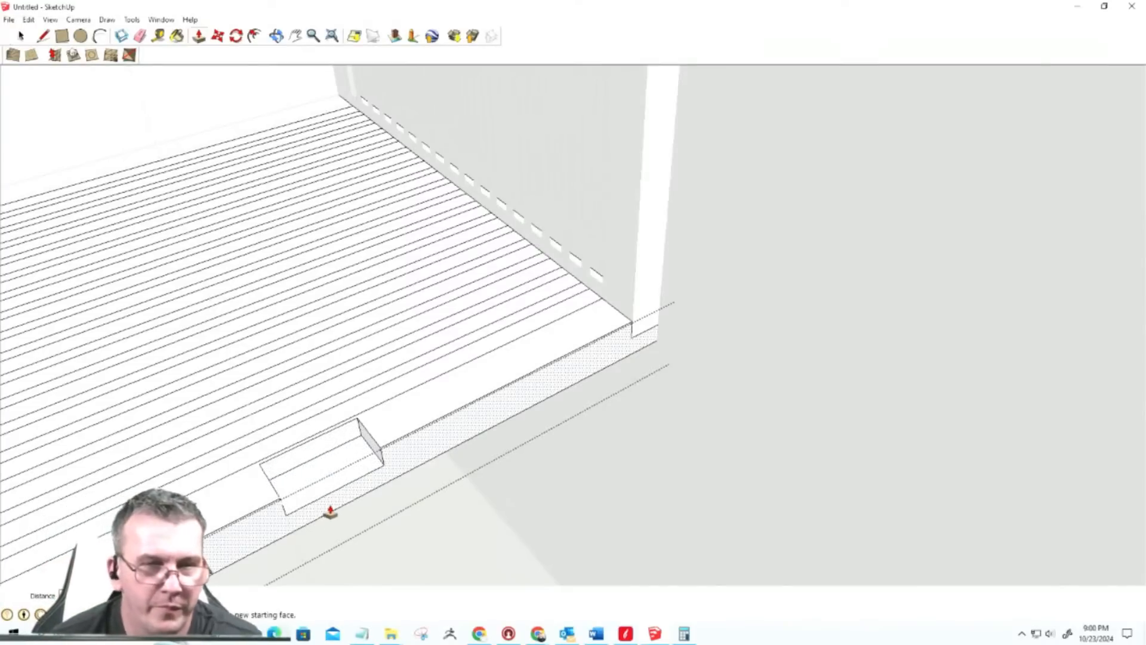
{"action": "scroll", "coordinate": [328, 512], "scroll_direction": "down", "scroll_amount": 1}
{"action": "scroll", "coordinate": [333, 498], "scroll_direction": "down", "scroll_amount": 3}
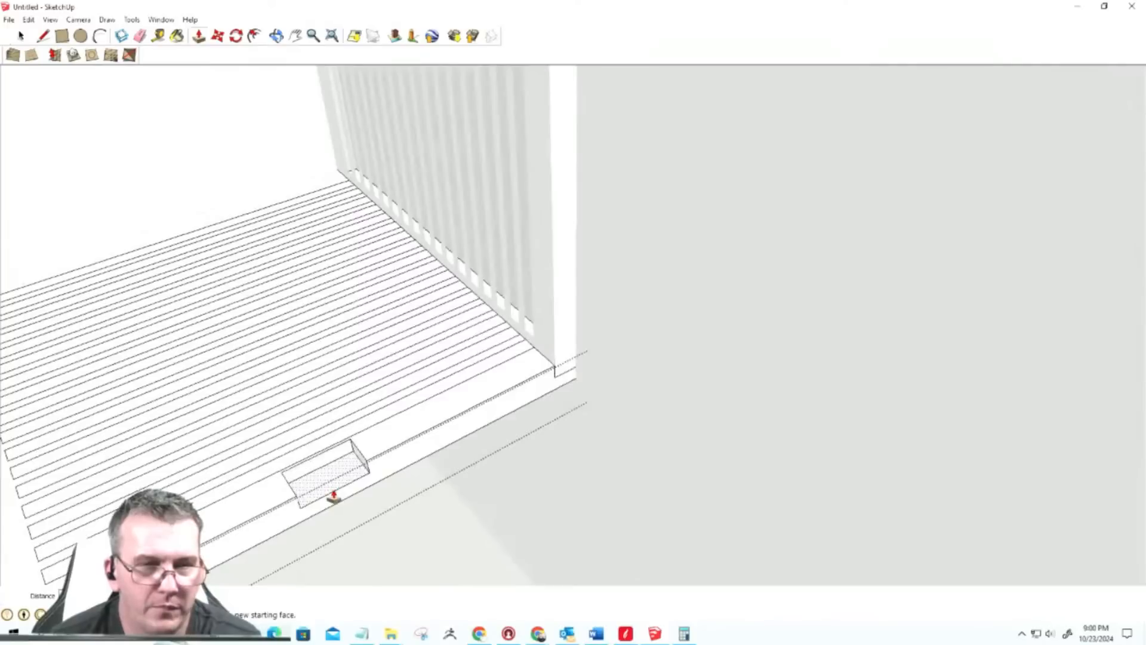
{"action": "middle_click_drag", "start_coordinate": [333, 497], "coordinate": [317, 404]}
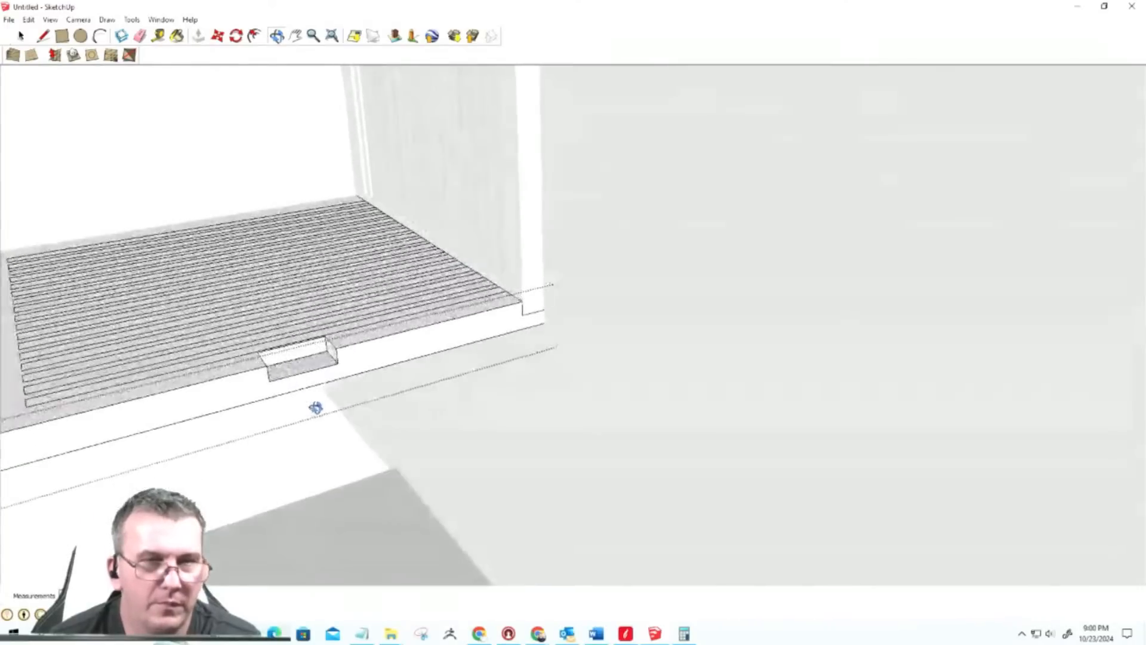
{"action": "key", "text": "space"}
Step: Draw a small rectangle on the long shelf's underside, starting where the vertical guide meets its front edge
{"action": "scroll", "coordinate": [347, 474], "scroll_direction": "down", "scroll_amount": 5}
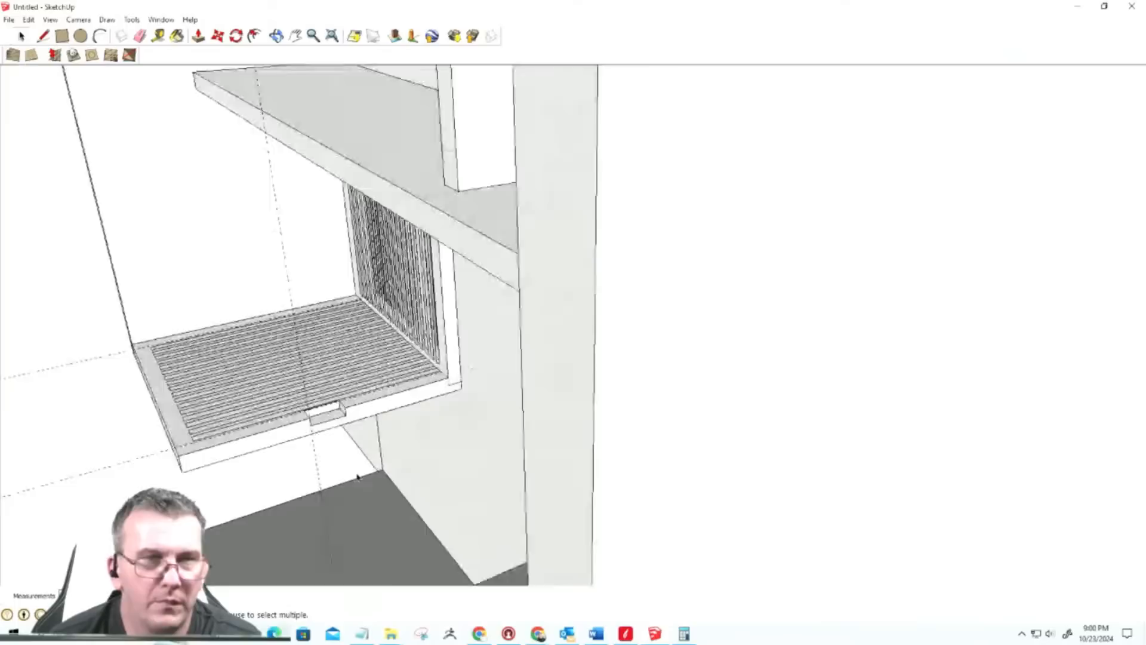
{"action": "middle_click_drag", "start_coordinate": [323, 424], "coordinate": [305, 263]}
{"action": "scroll", "coordinate": [311, 247], "scroll_direction": "up", "scroll_amount": 5}
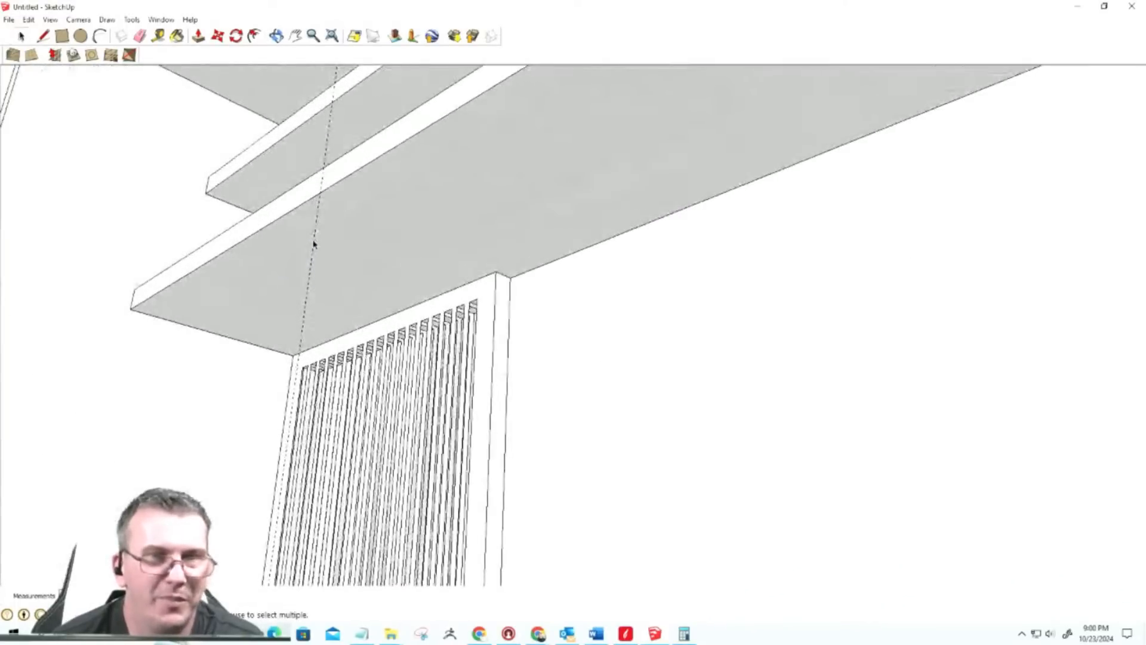
{"action": "mouse_move", "coordinate": [326, 216]}
{"action": "middle_mouse_down"}
{"action": "mouse_move", "coordinate": [225, 235]}
{"action": "mouse_move", "coordinate": [238, 224]}
{"action": "mouse_move", "coordinate": [278, 282]}
{"action": "middle_mouse_up"}
{"action": "scroll", "coordinate": [245, 230], "scroll_direction": "up", "scroll_amount": 6}
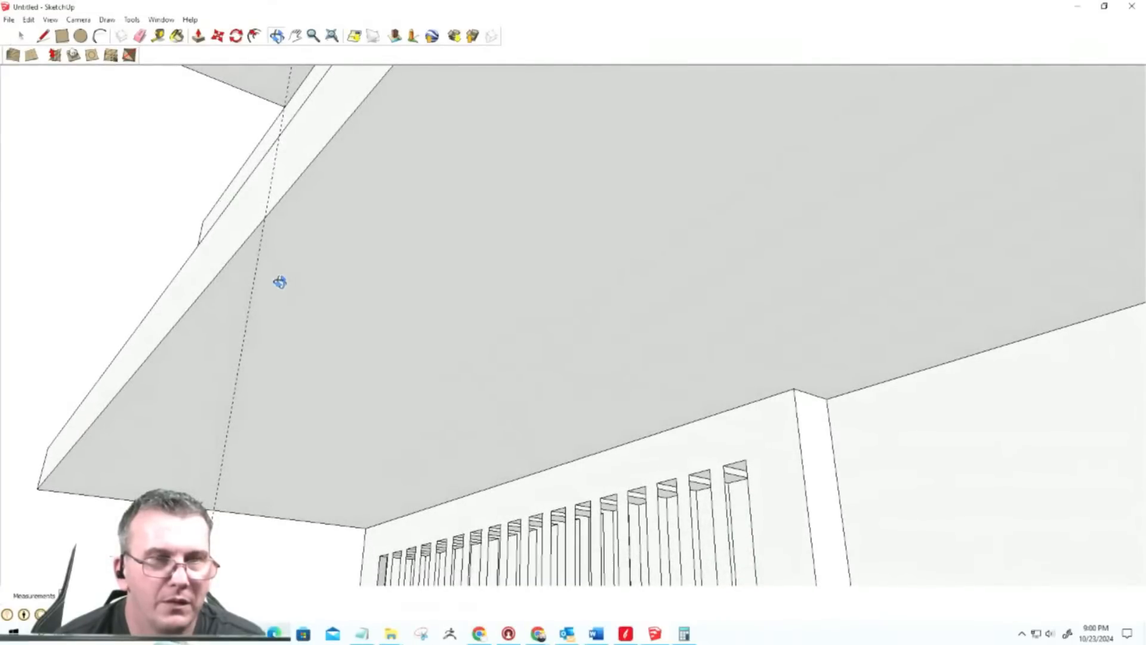
{"action": "key", "text": "r"}
{"action": "left_click", "coordinate": [264, 218]}
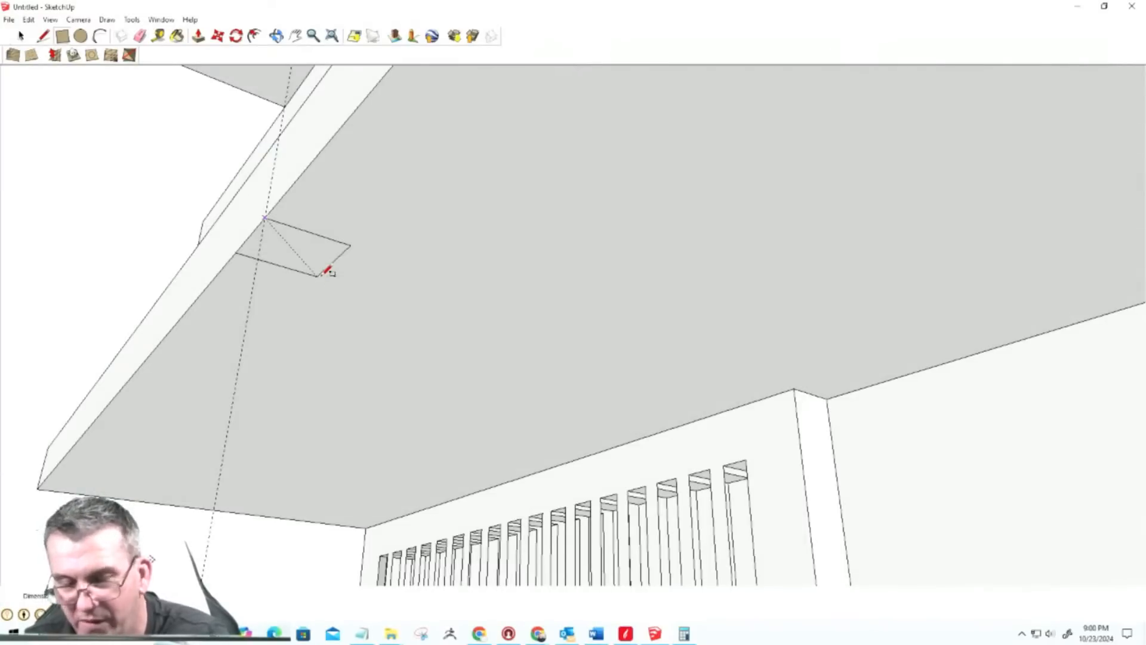
{"action": "key", "text": "Return"}
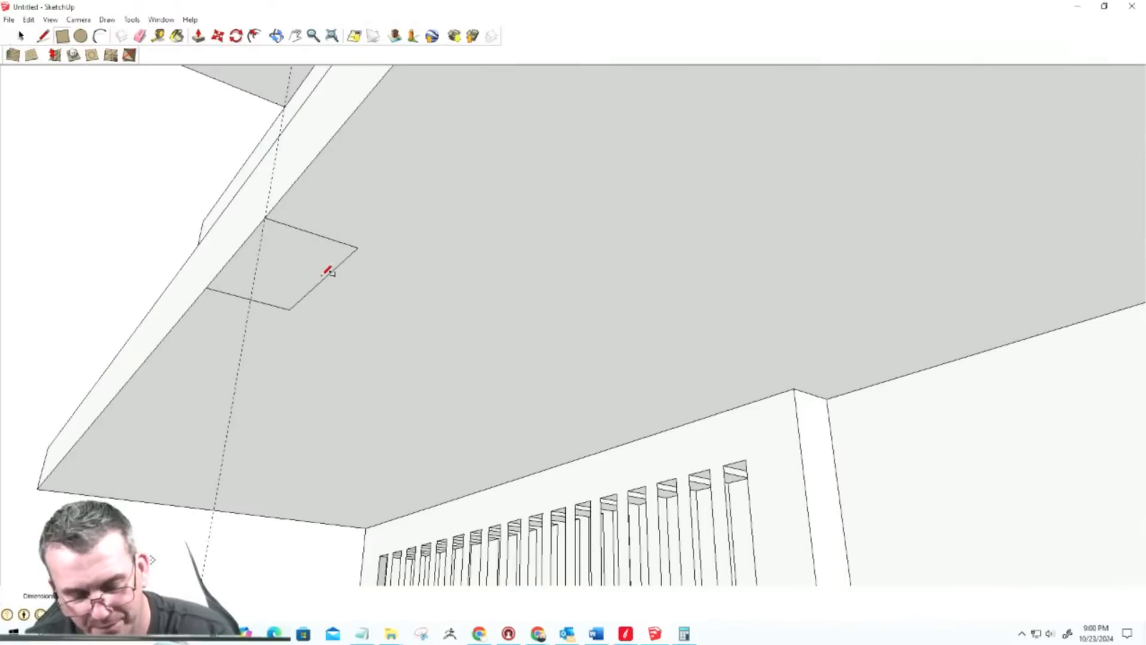
Step: Undo the last rectangle, try a rectangle with Push/Pull on the long shelf's underside at the guide without opening the component, and undo it
{"action": "key", "text": "ctrl+z"}
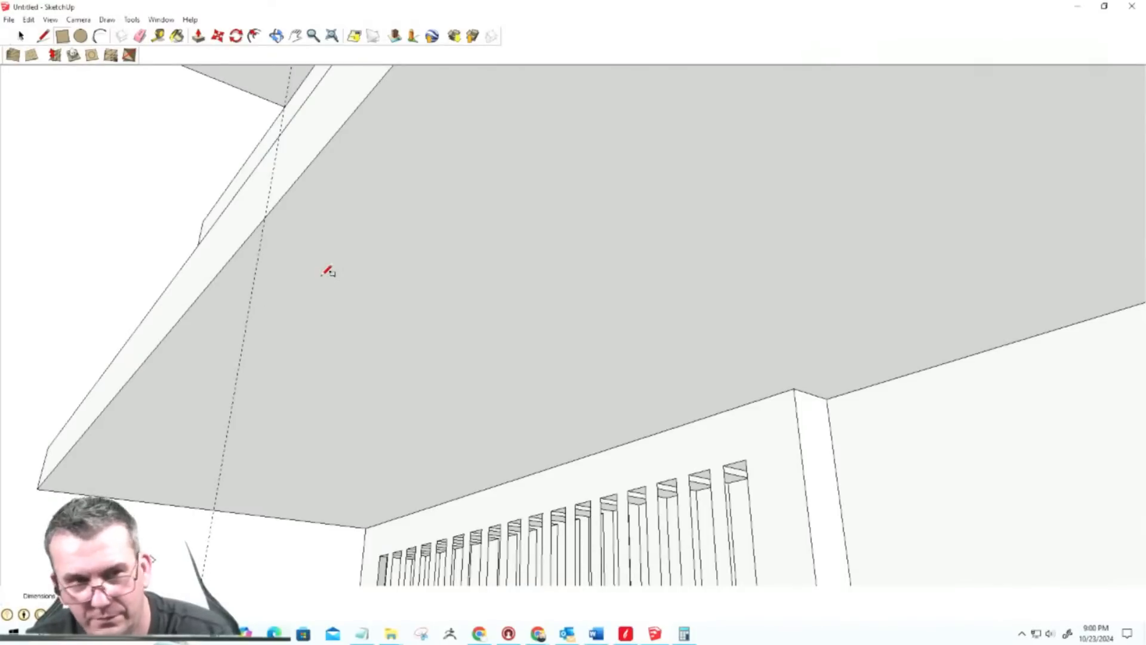
{"action": "left_click", "coordinate": [265, 218]}
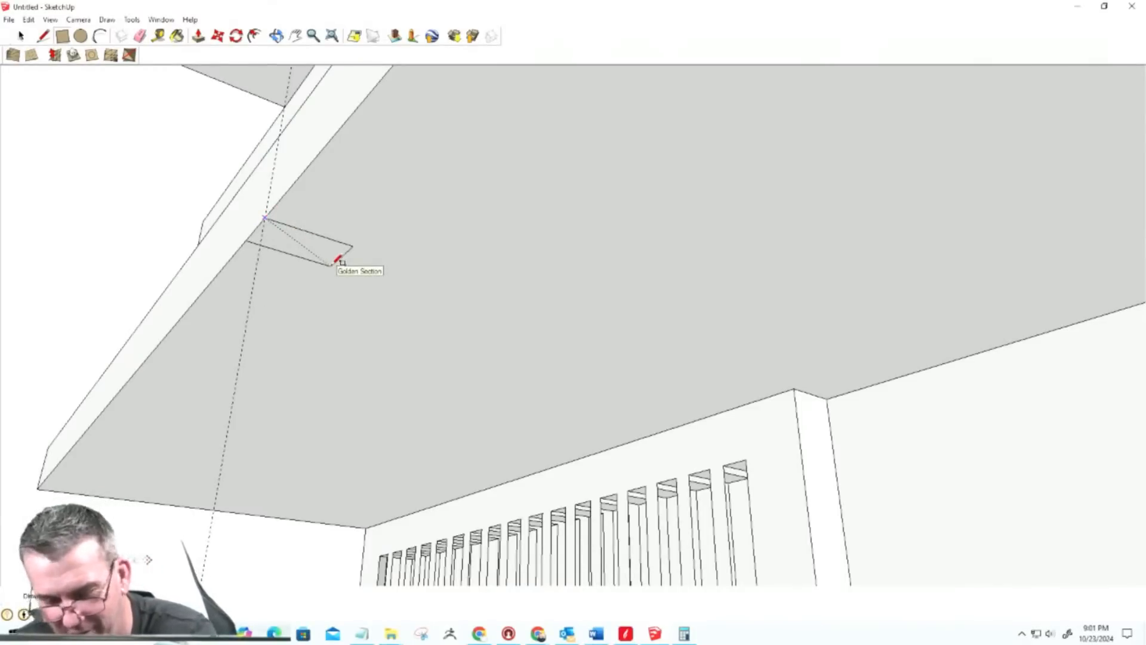
{"action": "key", "text": "Return"}
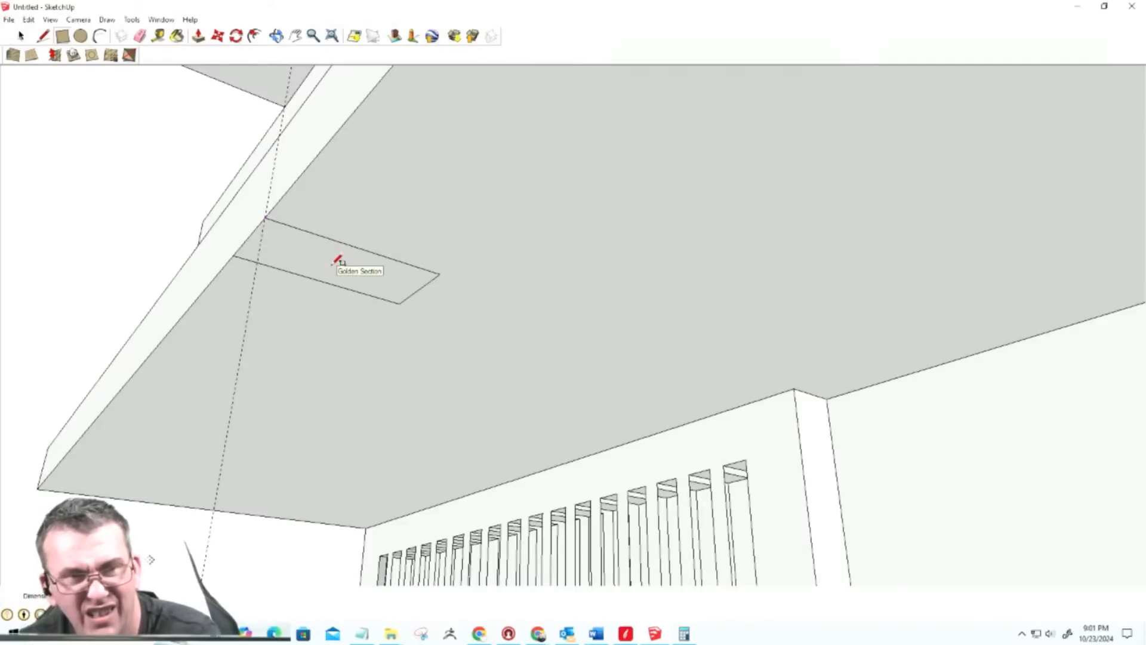
{"action": "key", "text": "p"}
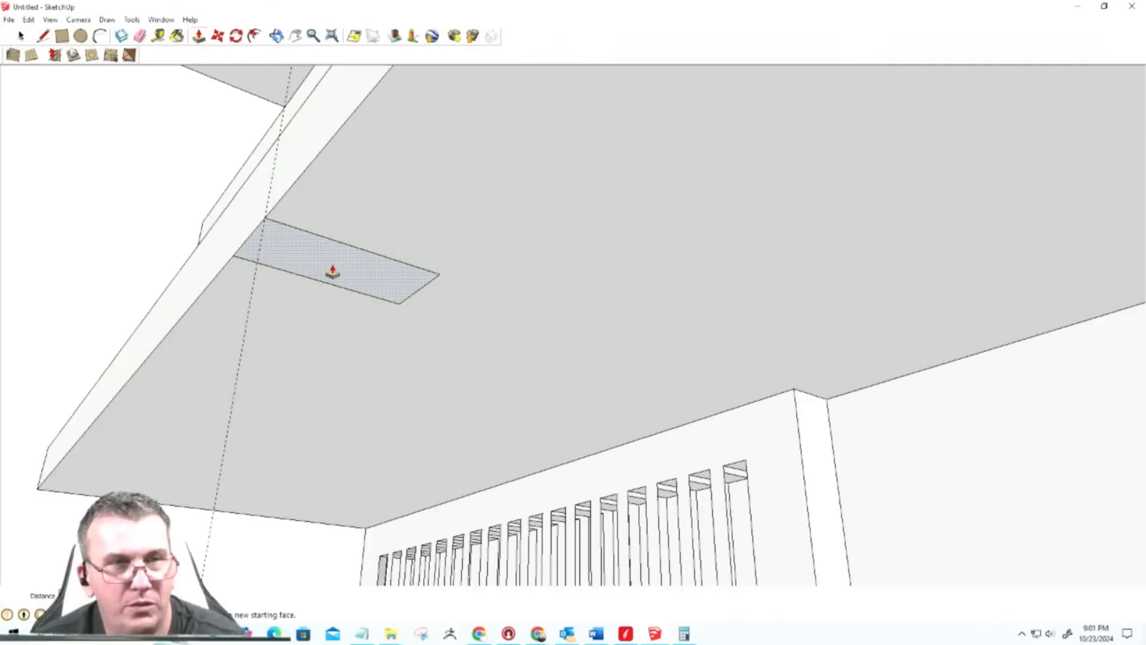
{"action": "left_click", "coordinate": [330, 268]}
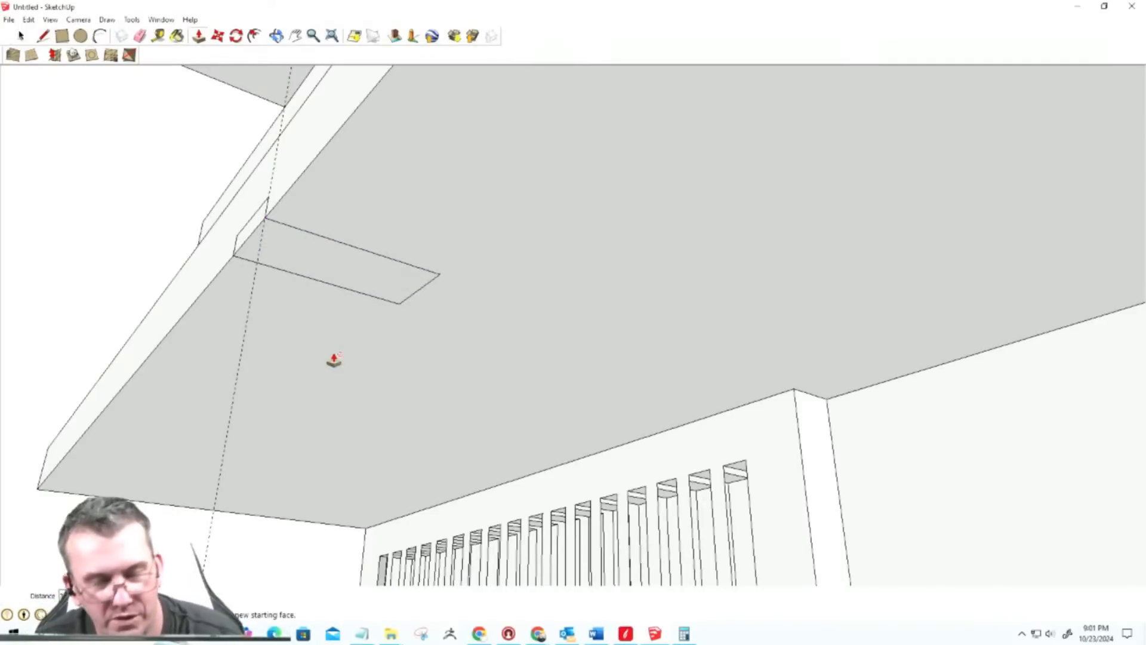
{"action": "key", "text": "ctrl+z"}
{"action": "key", "text": "ctrl+z"}
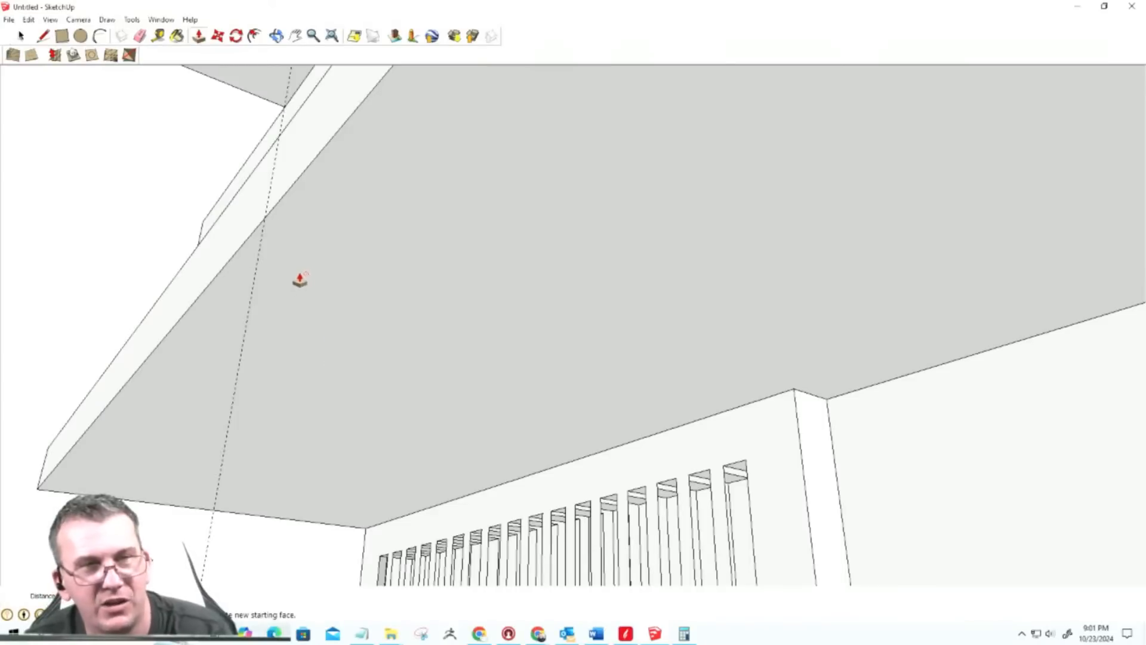
Step: Open the long shelf component for editing and draw a narrow rectangle on its underside, starting at the guide's point on the front edge
{"action": "key", "text": "space"}
{"action": "double_click", "coordinate": [296, 249]}
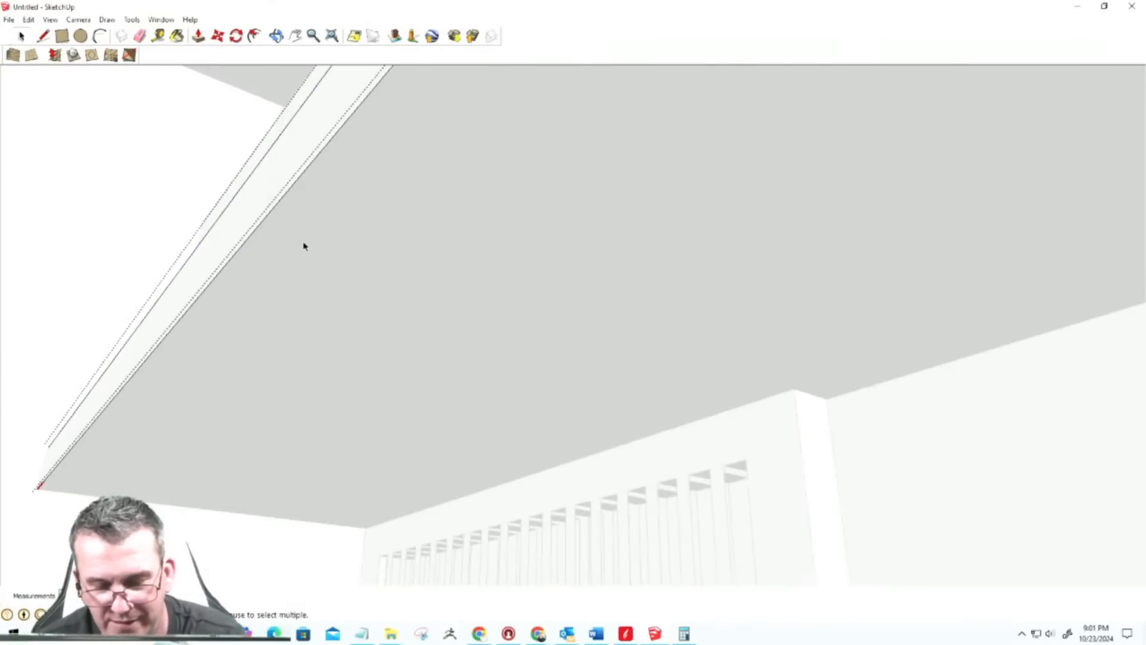
{"action": "key", "text": "r"}
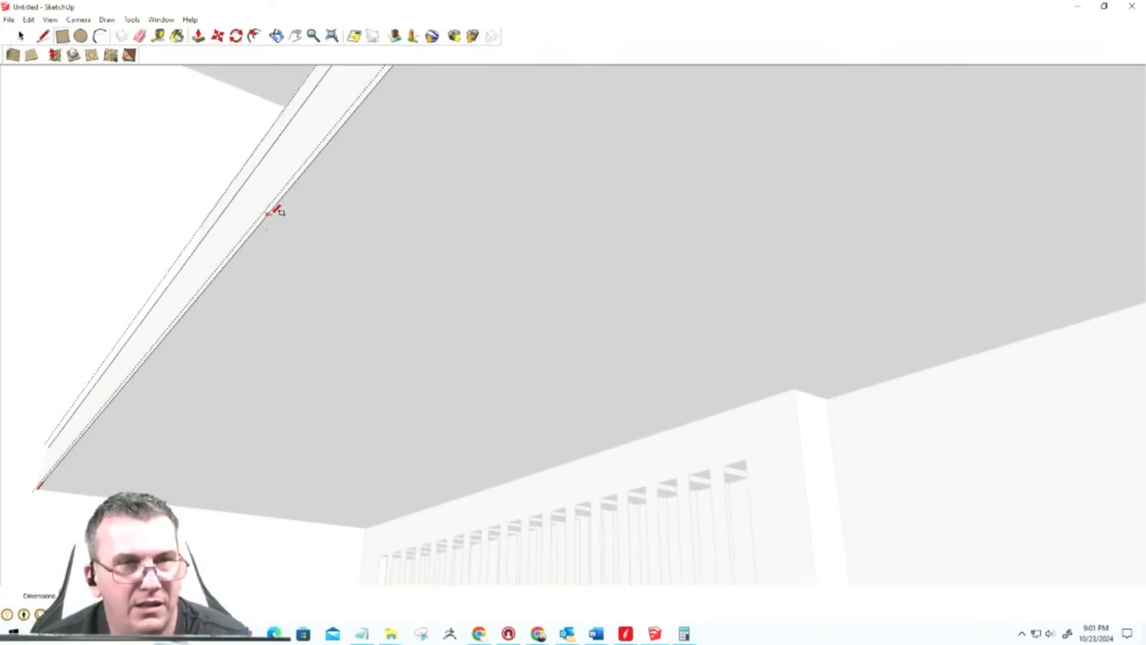
{"action": "left_click", "coordinate": [265, 218]}
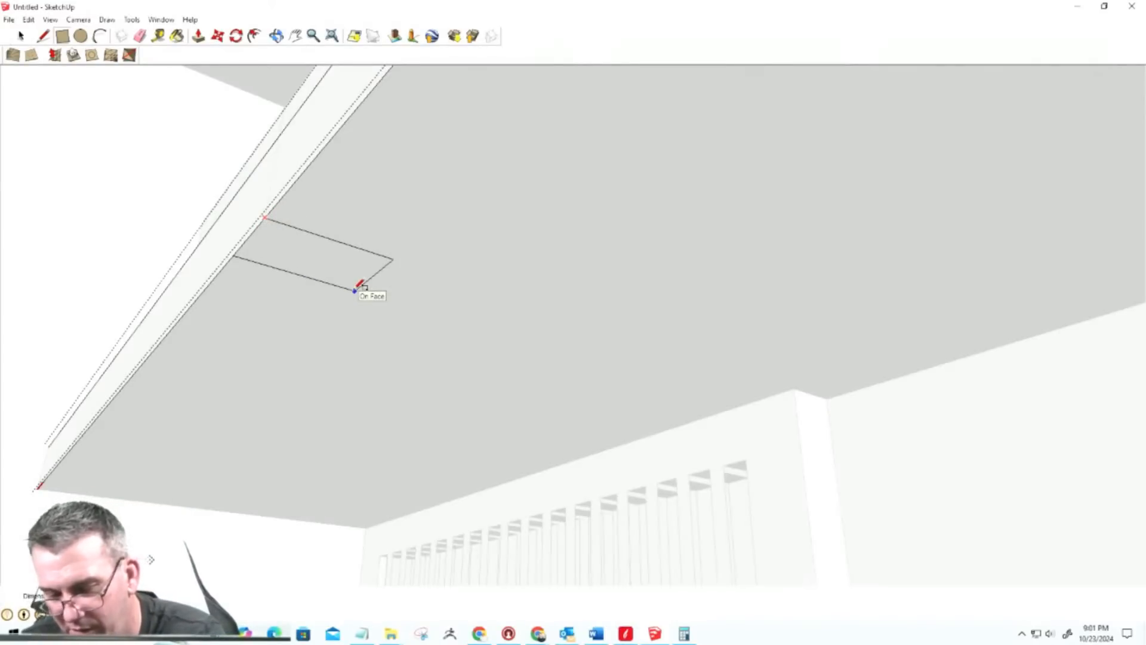
{"action": "key", "text": "Return"}
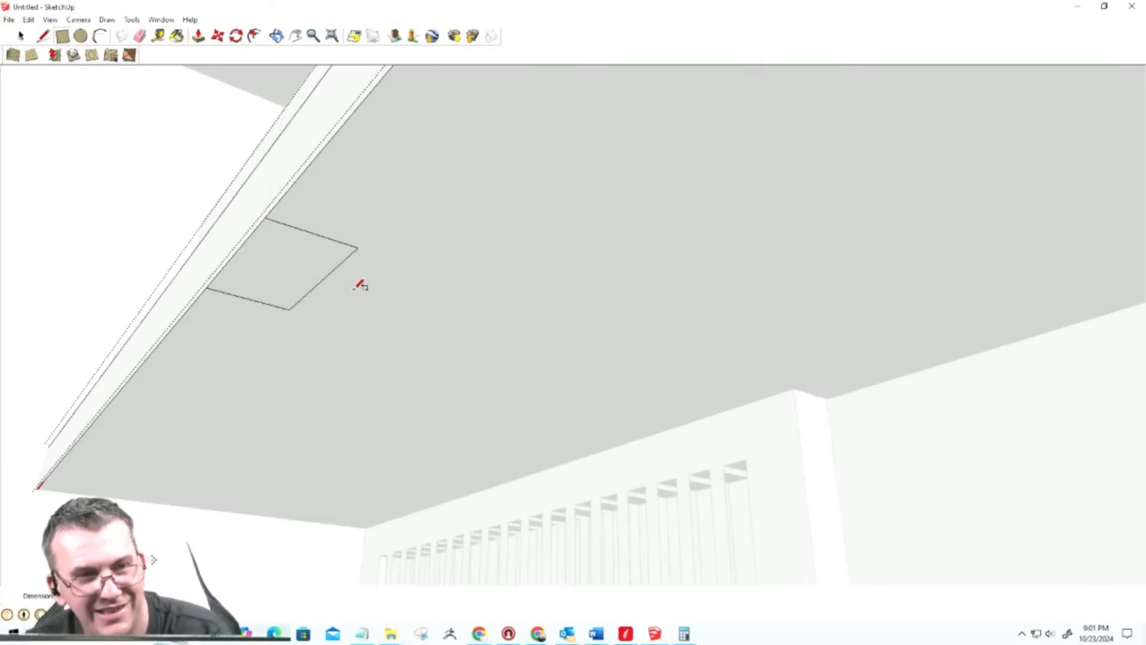
{"action": "key", "text": "ctrl+z"}
{"action": "left_click", "coordinate": [263, 217]}
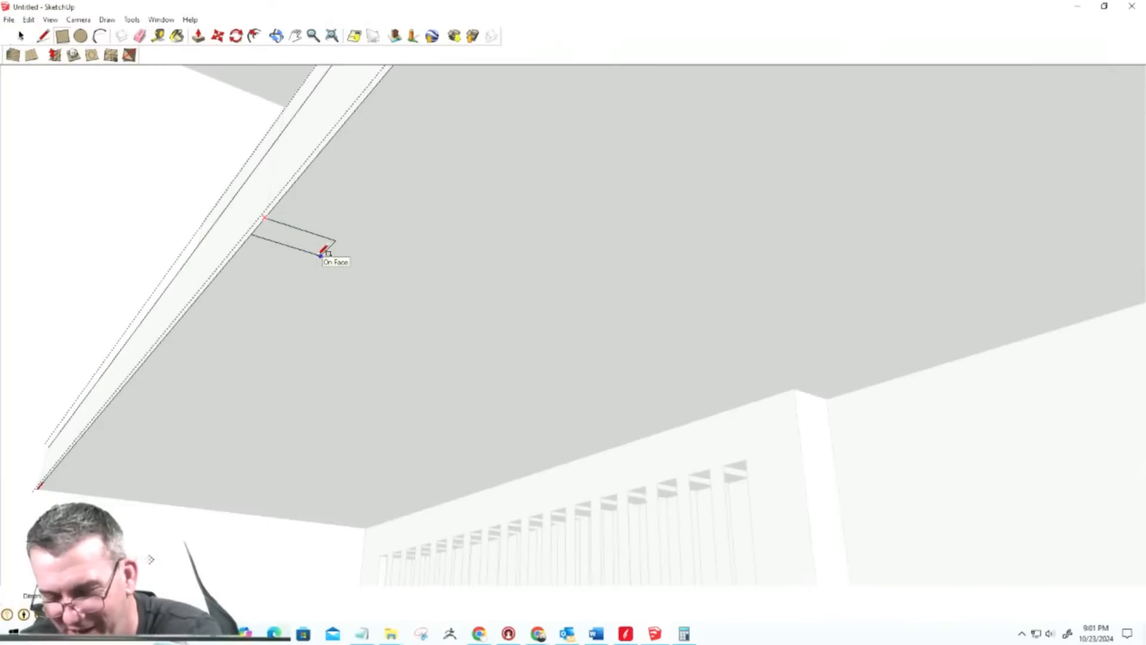
{"action": "key", "text": "Return"}
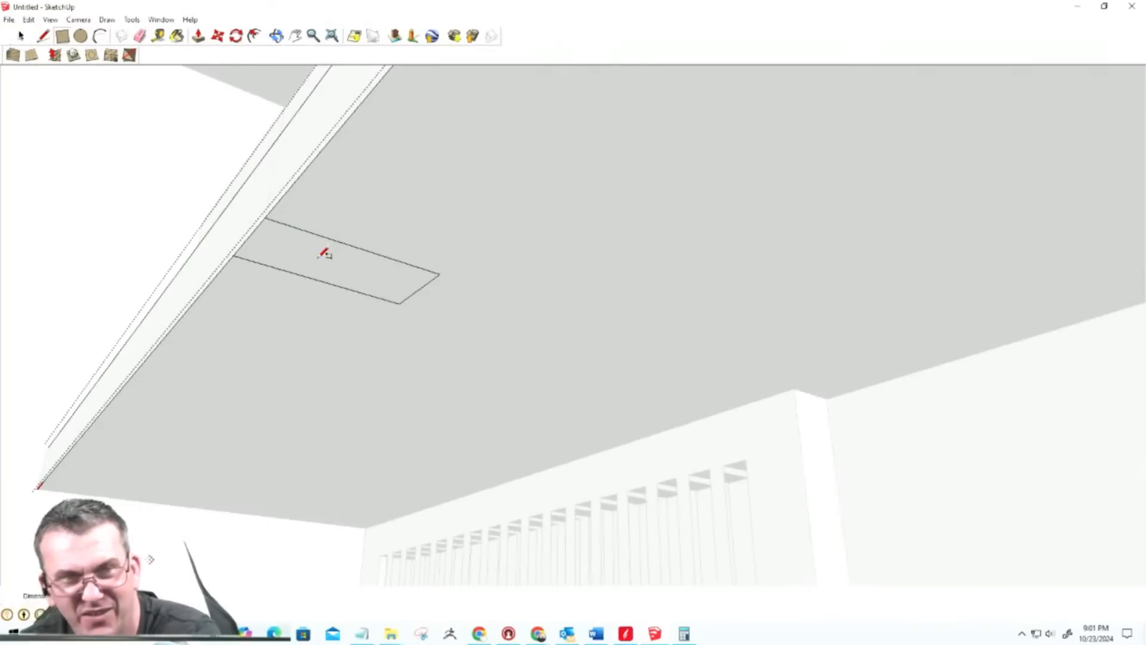
Step: Push the narrow rectangle up into the long shelf to cut a notch, and finish editing the component
{"action": "key", "text": "p"}
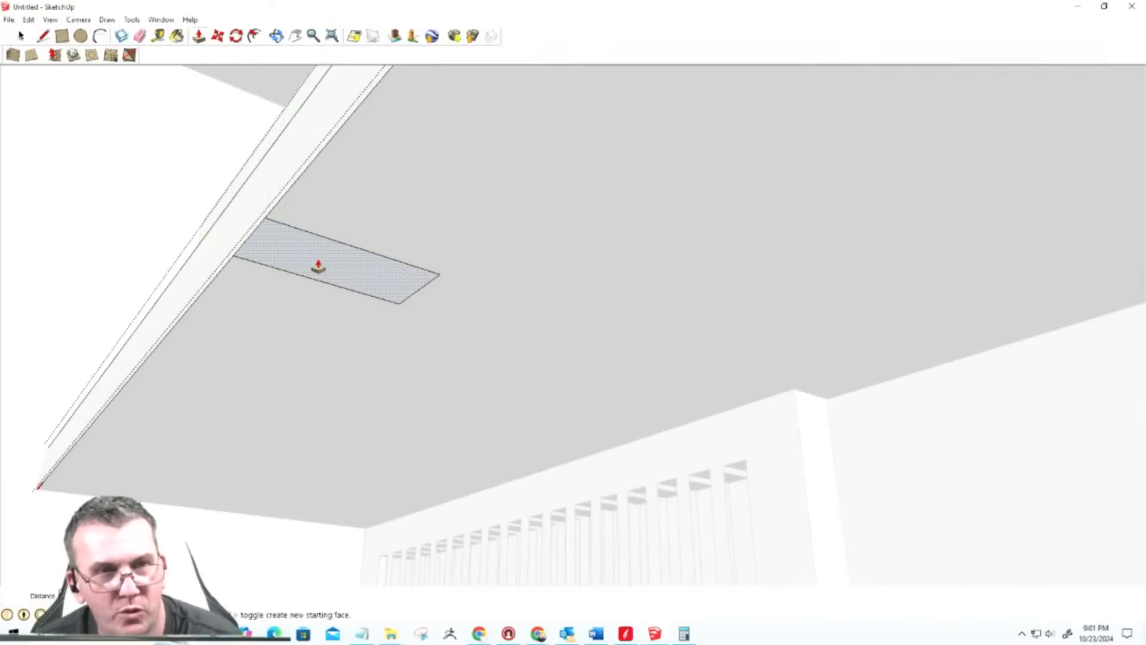
{"action": "left_click", "coordinate": [315, 253]}
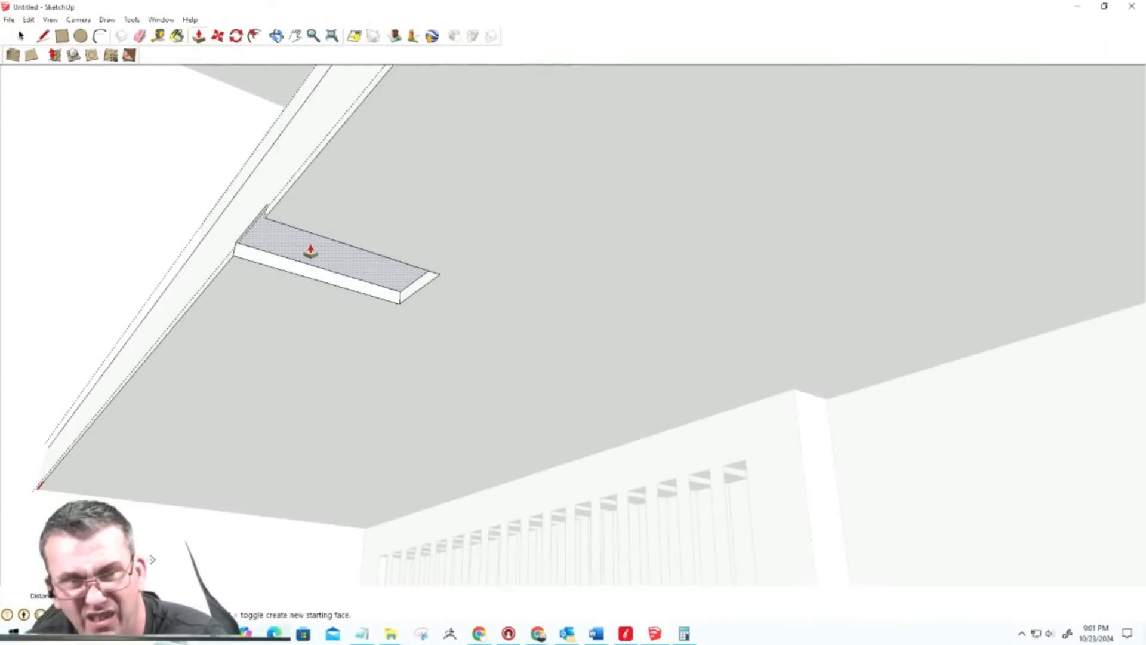
{"action": "left_click", "coordinate": [309, 253]}
{"action": "middle_click_drag", "start_coordinate": [315, 292], "coordinate": [452, 356]}
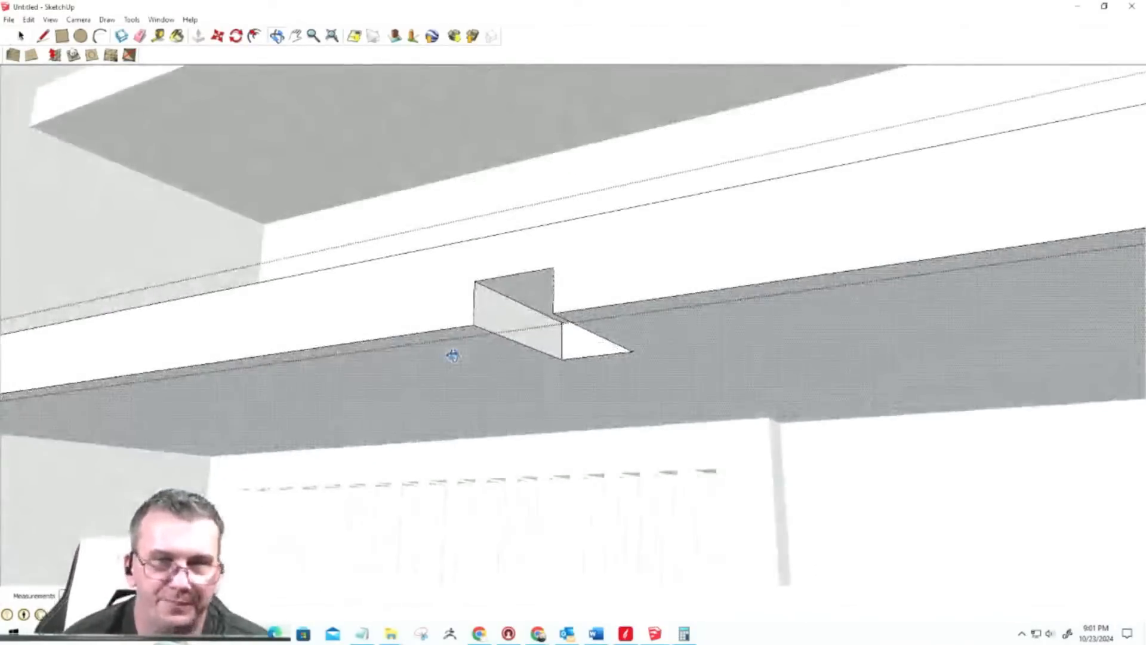
{"action": "scroll", "coordinate": [430, 314], "scroll_direction": "down", "scroll_amount": 8}
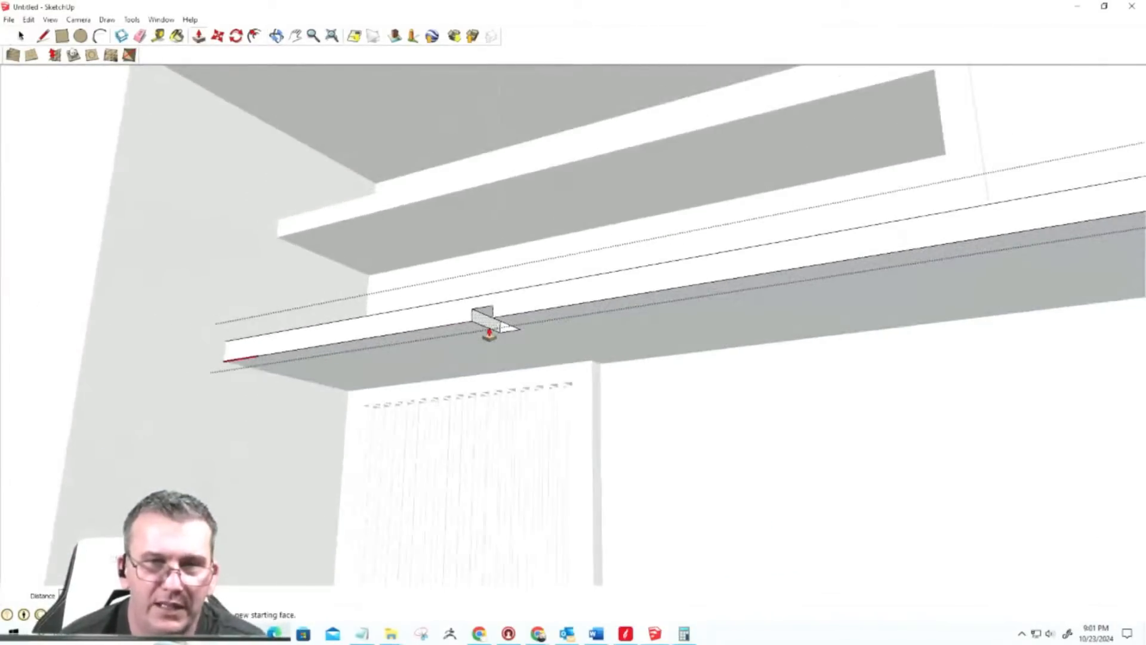
{"action": "scroll", "coordinate": [489, 333], "scroll_direction": "up", "scroll_amount": 1}
{"action": "key", "text": "space"}
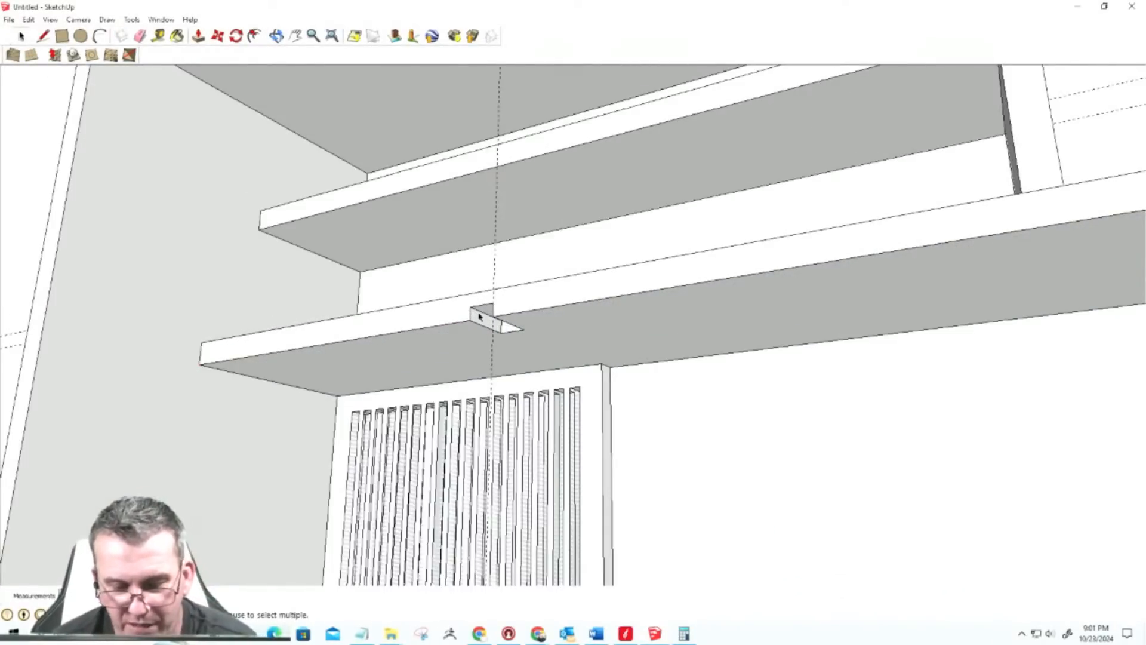
Step: Measure from the long shelf's notch down to the notch in the small slotted shelf to check their alignment
{"action": "key", "text": "t"}
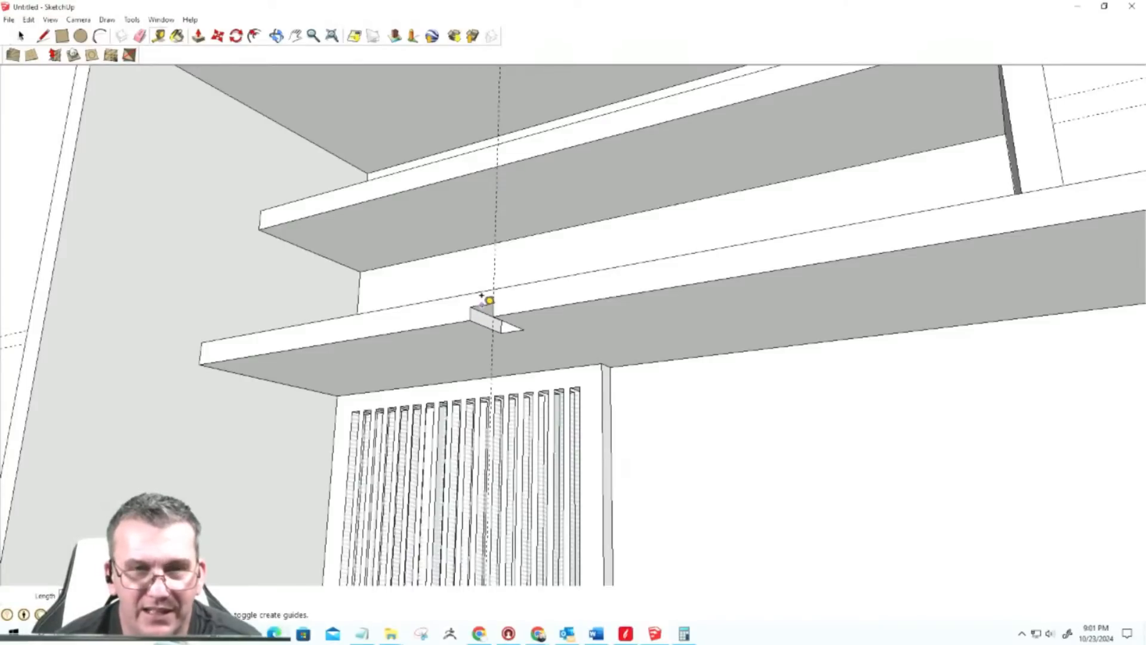
{"action": "scroll", "coordinate": [511, 440], "scroll_direction": "down", "scroll_amount": 8}
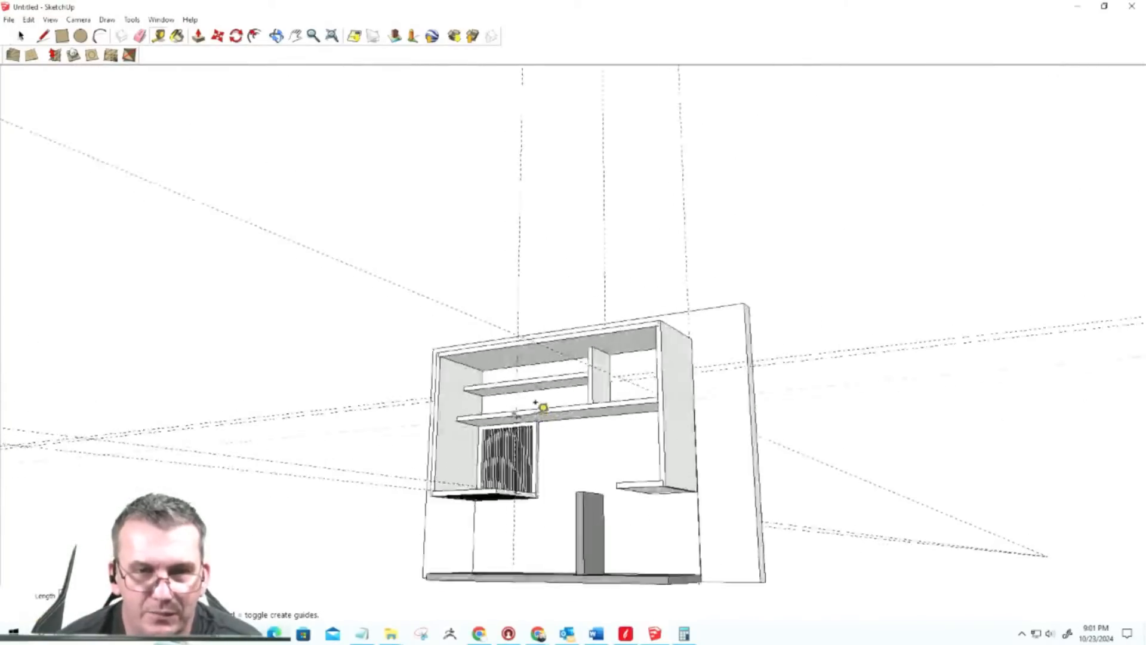
{"action": "scroll", "coordinate": [512, 529], "scroll_direction": "up", "scroll_amount": 8}
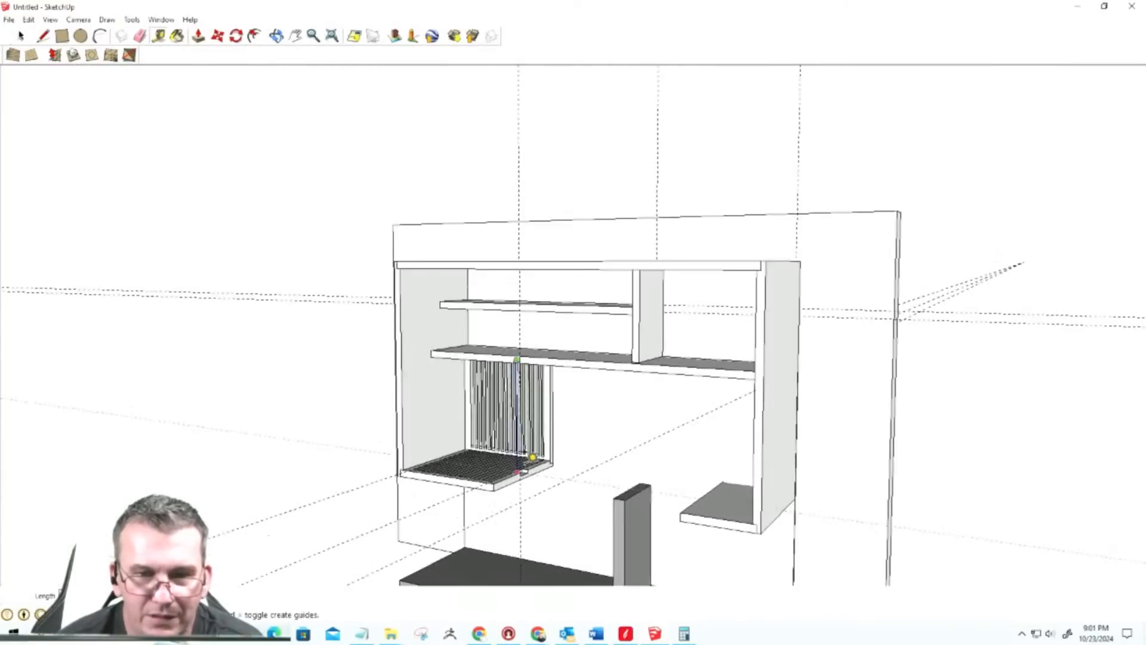
{"action": "scroll", "coordinate": [529, 467], "scroll_direction": "up", "scroll_amount": 5}
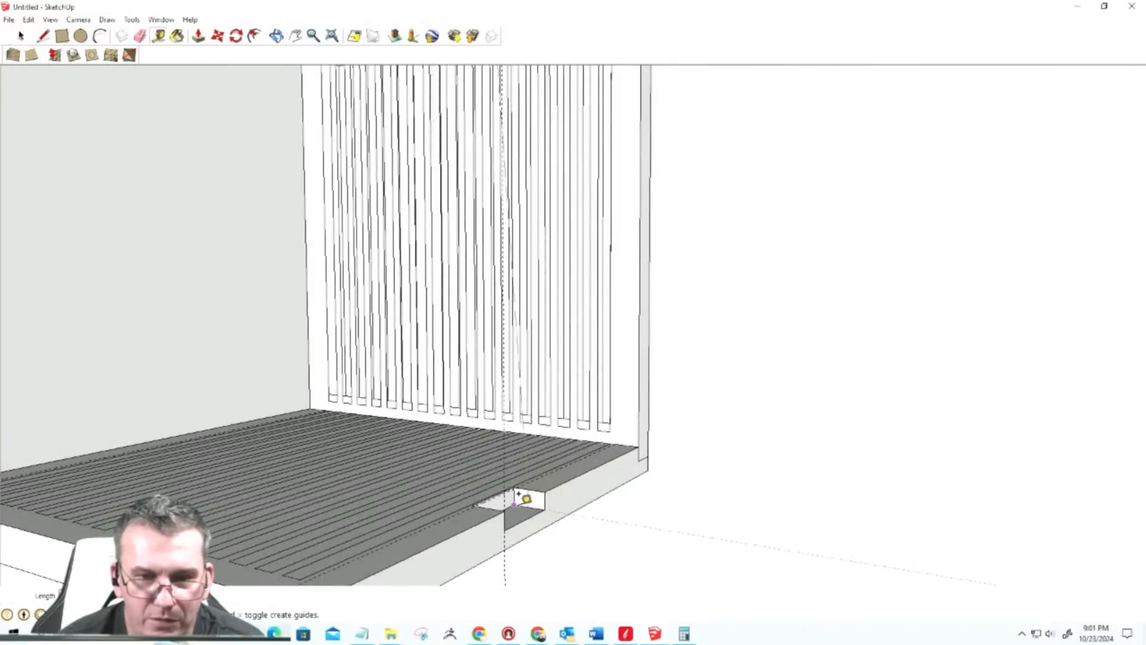
{"action": "middle_click_drag", "start_coordinate": [514, 513], "coordinate": [266, 484]}
{"action": "key", "text": "t"}
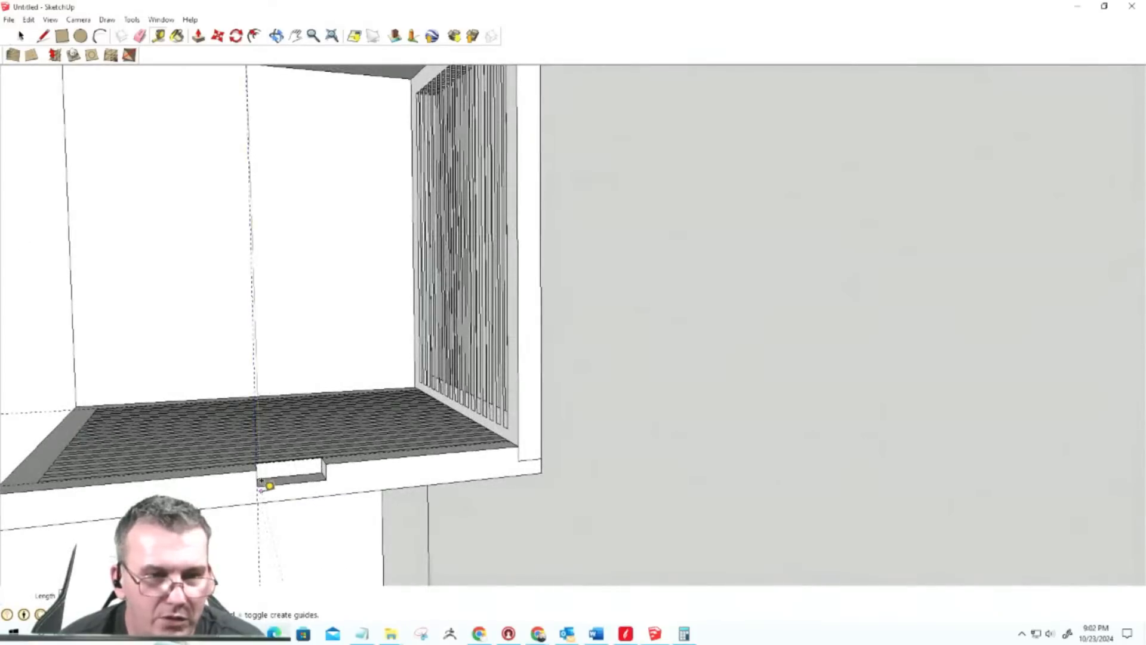
{"action": "left_click", "coordinate": [260, 478]}
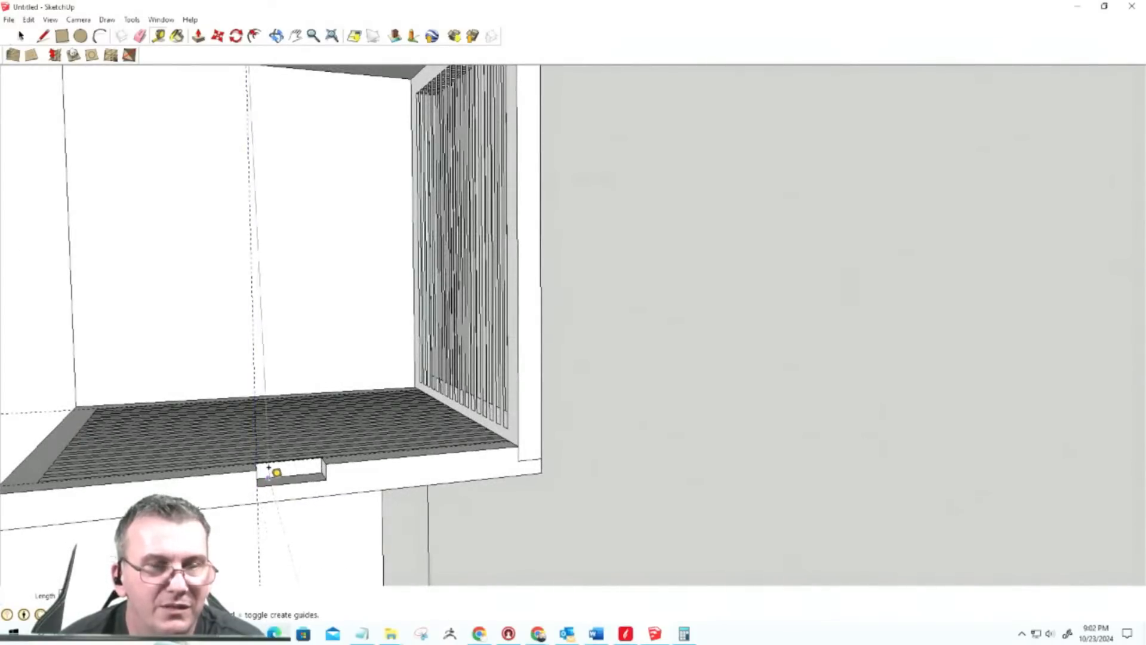
Step: Recheck the vertical alignment of the long shelf's notch and the slotted shelf's notch from the cabinet's front
{"action": "scroll", "coordinate": [268, 467], "scroll_direction": "down", "scroll_amount": 2}
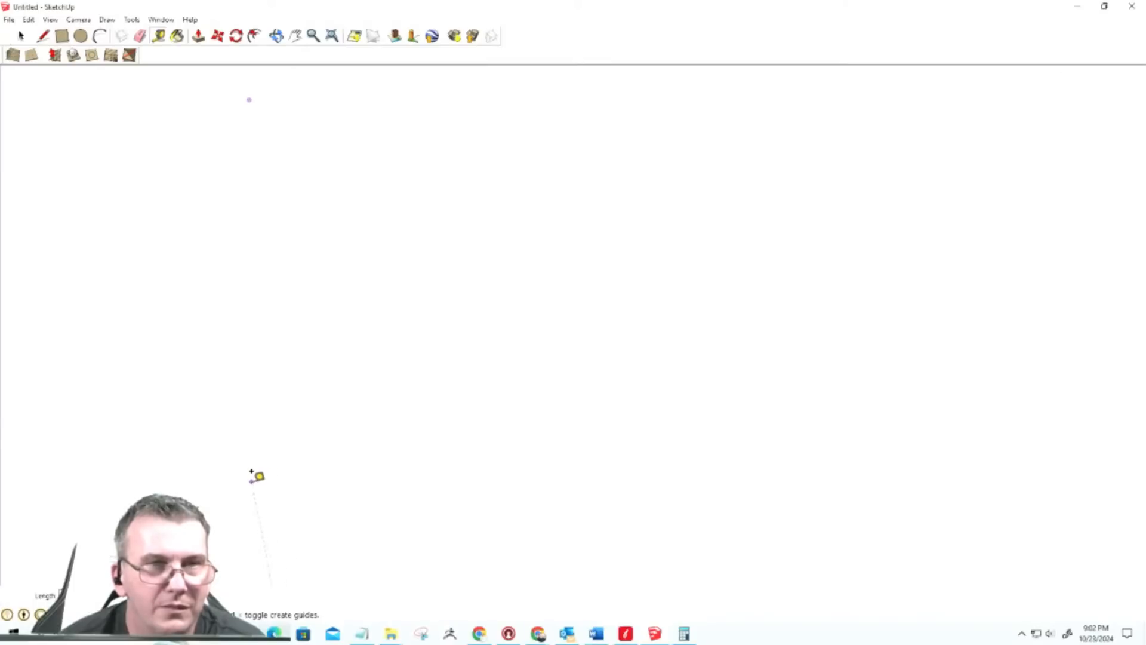
{"action": "key", "text": "o"}
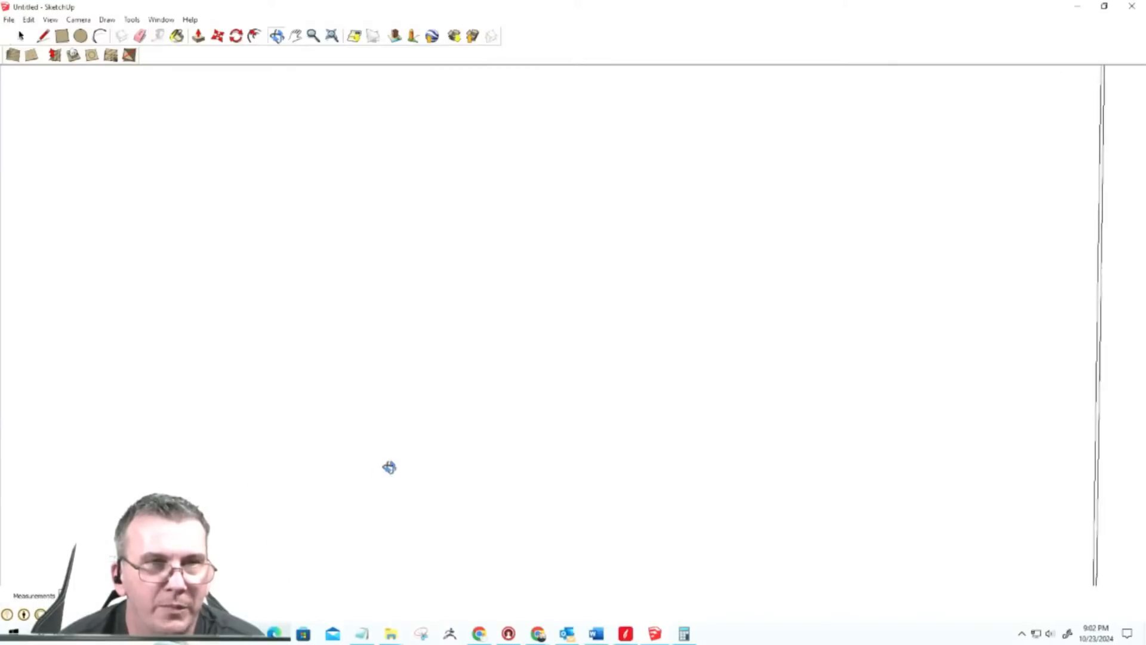
{"action": "left_click_drag", "start_coordinate": [381, 466], "coordinate": [595, 476]}
{"action": "scroll", "coordinate": [580, 464], "scroll_direction": "down", "scroll_amount": 6}
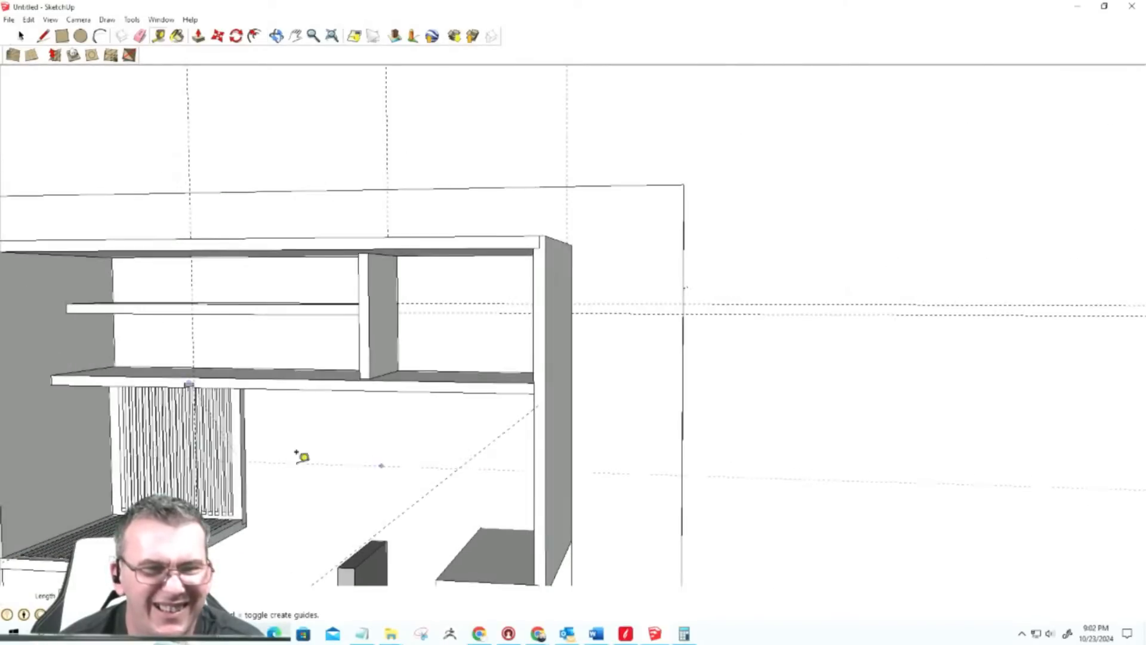
{"action": "scroll", "coordinate": [162, 397], "scroll_direction": "up", "scroll_amount": 2}
{"action": "scroll", "coordinate": [163, 397], "scroll_direction": "up", "scroll_amount": 6}
{"action": "middle_click_drag", "start_coordinate": [278, 357], "coordinate": [356, 371]}
{"action": "scroll", "coordinate": [397, 360], "scroll_direction": "down", "scroll_amount": 8}
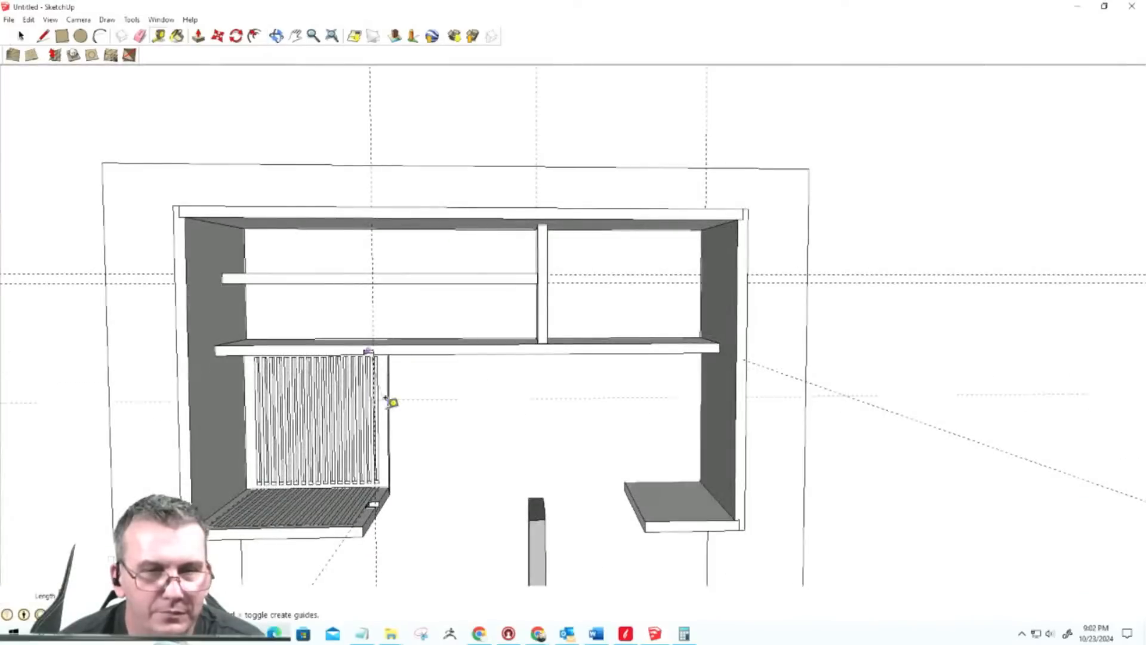
{"action": "scroll", "coordinate": [358, 477], "scroll_direction": "up", "scroll_amount": 3}
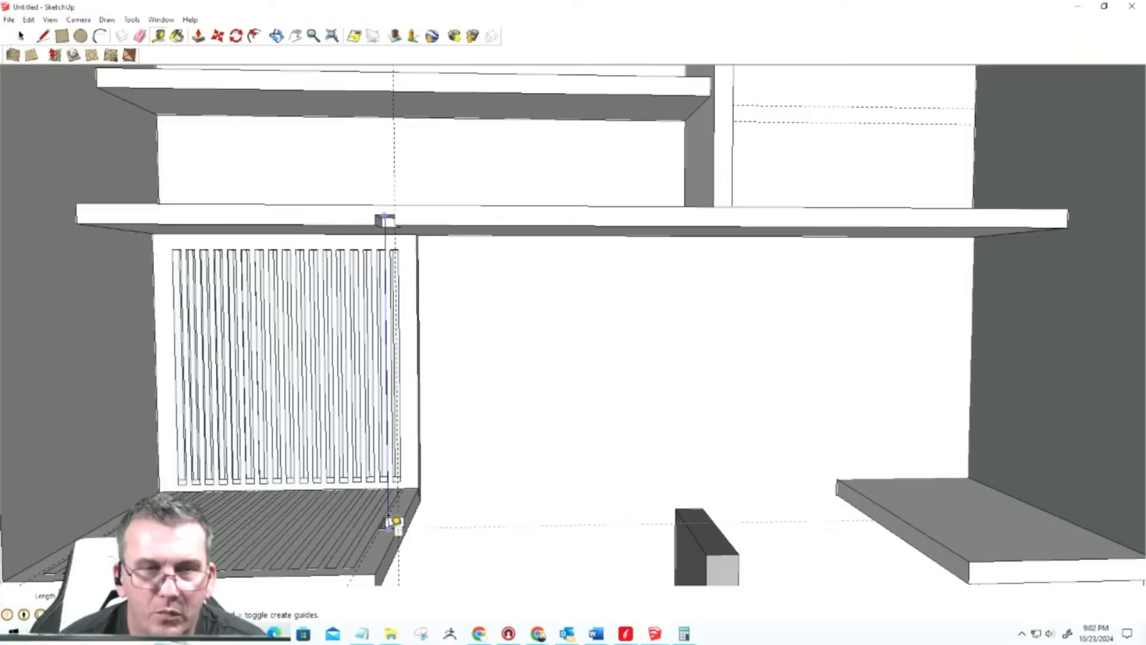
{"action": "middle_click_drag", "start_coordinate": [388, 516], "coordinate": [270, 522]}
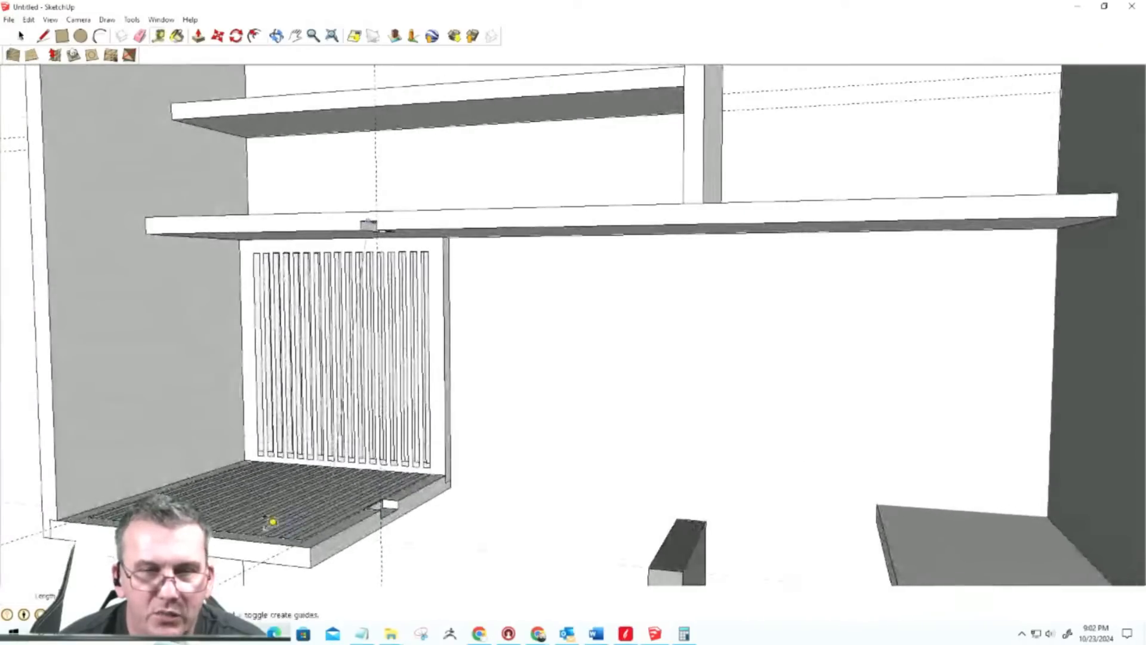
{"action": "scroll", "coordinate": [382, 510], "scroll_direction": "up", "scroll_amount": 3}
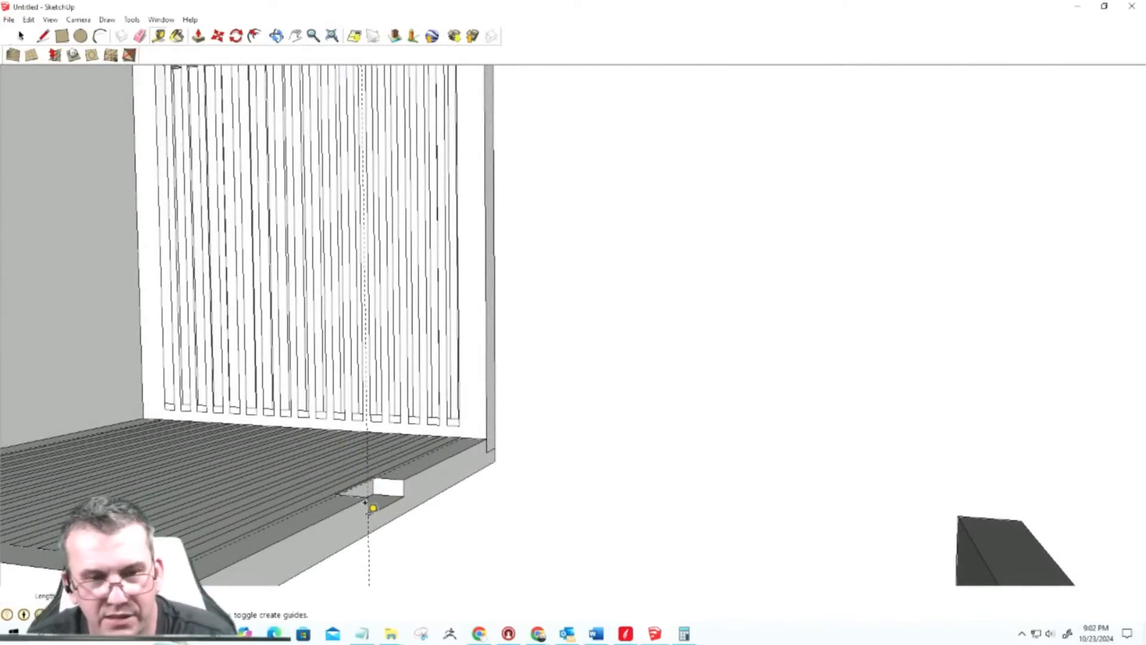
Step: Draw a rectangle on the floor of the slotted shelf's notch, from its side edge's midpoint to the opposite outer corner
{"action": "key", "text": "space"}
{"action": "scroll", "coordinate": [366, 537], "scroll_direction": "down", "scroll_amount": 2}
{"action": "scroll", "coordinate": [358, 525], "scroll_direction": "up", "scroll_amount": 4}
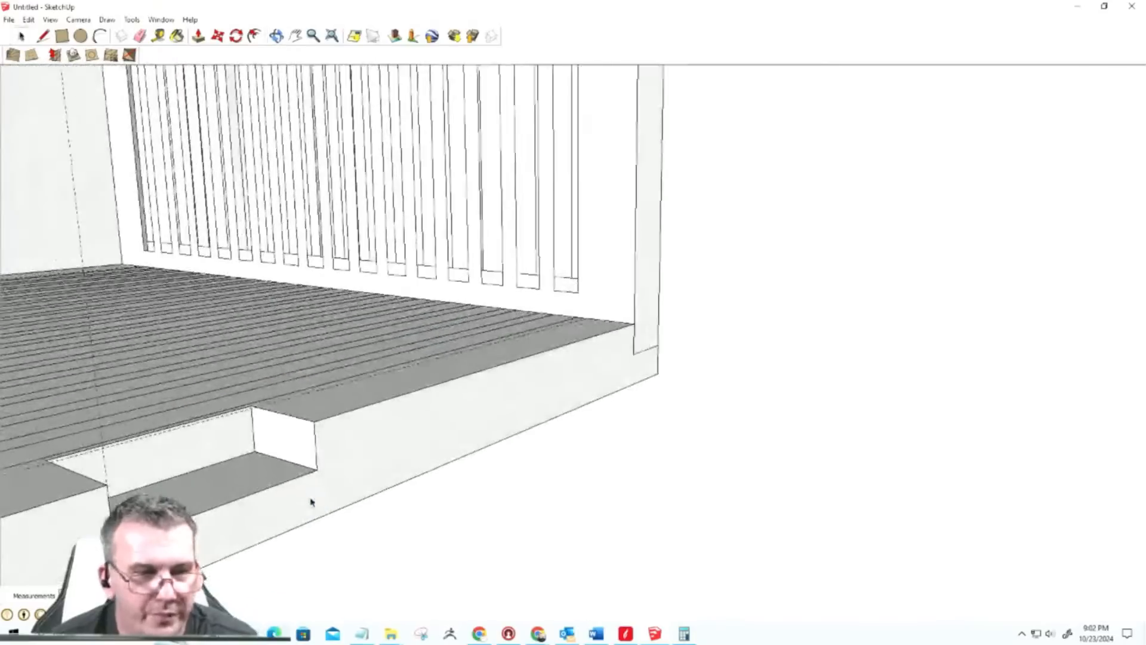
{"action": "scroll", "coordinate": [311, 502], "scroll_direction": "down", "scroll_amount": 2}
{"action": "middle_click_drag", "start_coordinate": [312, 500], "coordinate": [174, 528]}
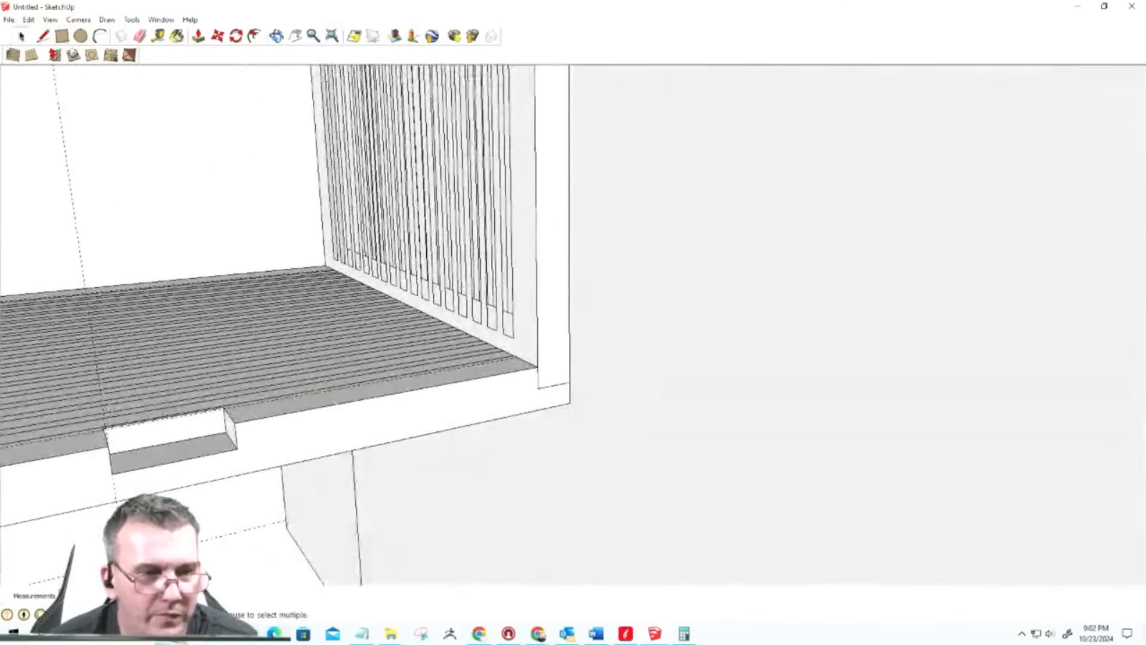
{"action": "key", "text": "r"}
{"action": "mouse_move", "coordinate": [125, 443]}
{"action": "middle_mouse_down"}
{"action": "mouse_move", "coordinate": [101, 461]}
{"action": "mouse_move", "coordinate": [129, 438]}
{"action": "middle_mouse_up"}
{"action": "left_click", "coordinate": [120, 441]}
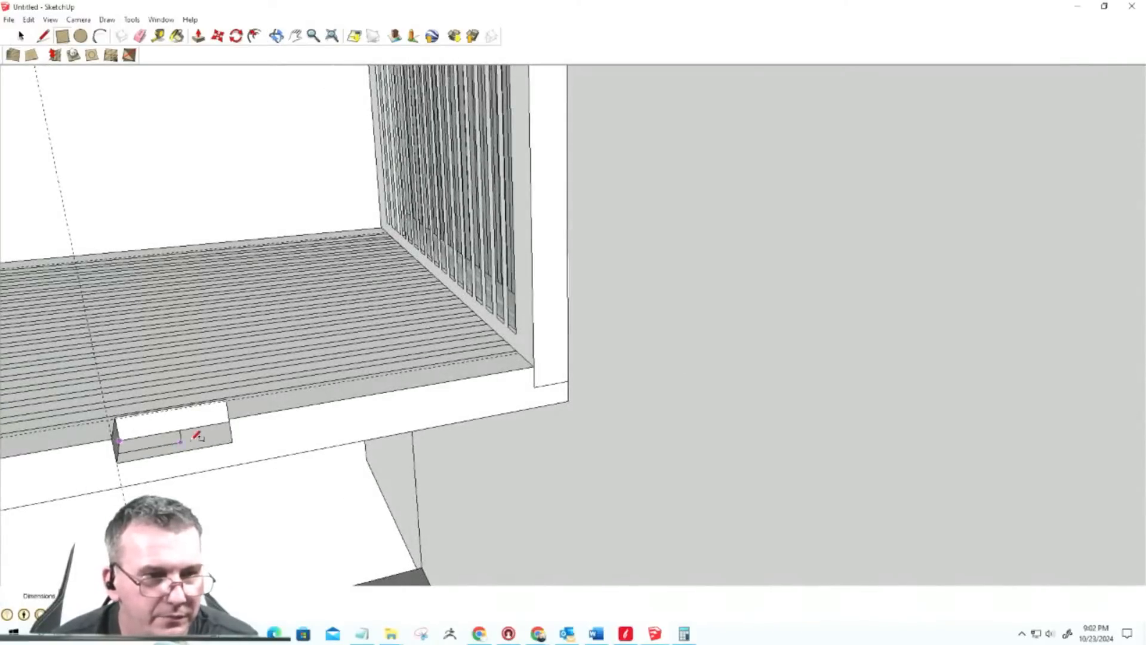
{"action": "left_click", "coordinate": [233, 441]}
Step: Pull the rectangle in the slotted shelf's notch upward into a vertical strip using Push/Pull
{"action": "key", "text": "p"}
{"action": "left_click", "coordinate": [153, 448]}
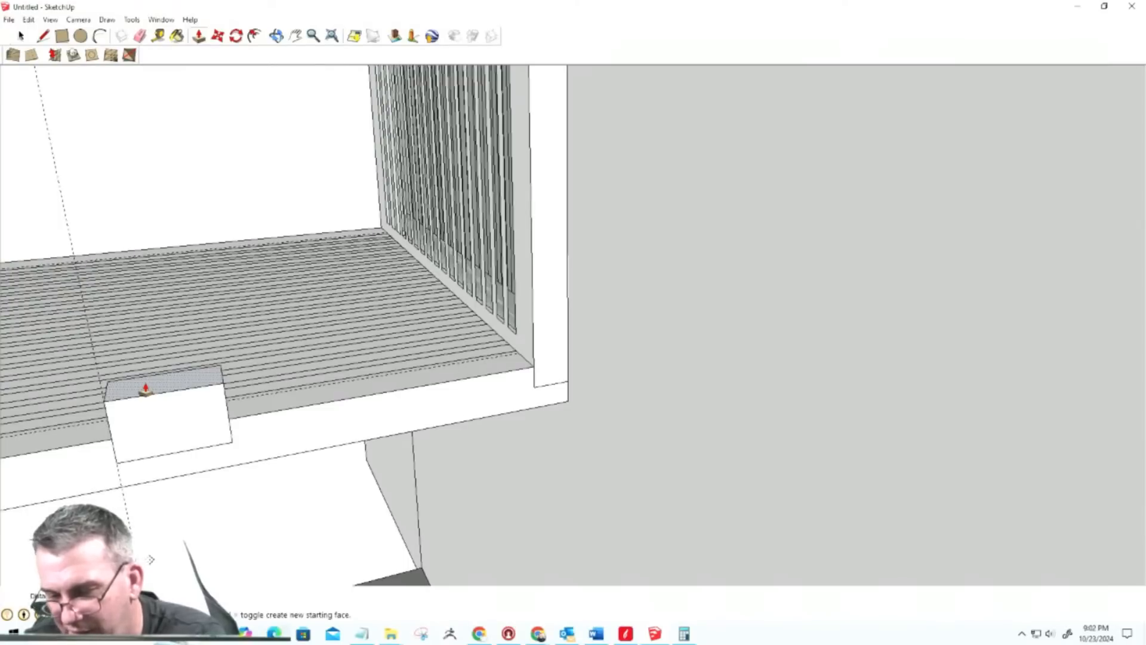
{"action": "key", "text": "Return"}
{"action": "scroll", "coordinate": [305, 415], "scroll_direction": "down", "scroll_amount": 5}
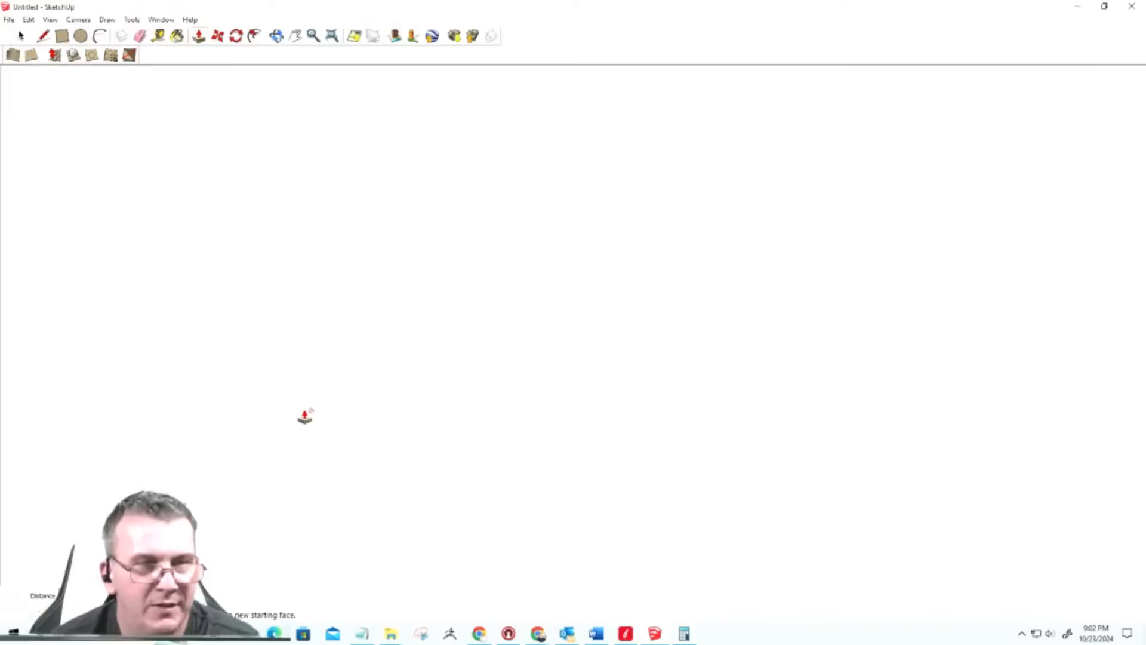
Step: Make the vertical strip between the slotted shelf and the long shelf a component
{"action": "scroll", "coordinate": [356, 386], "scroll_direction": "down", "scroll_amount": 5}
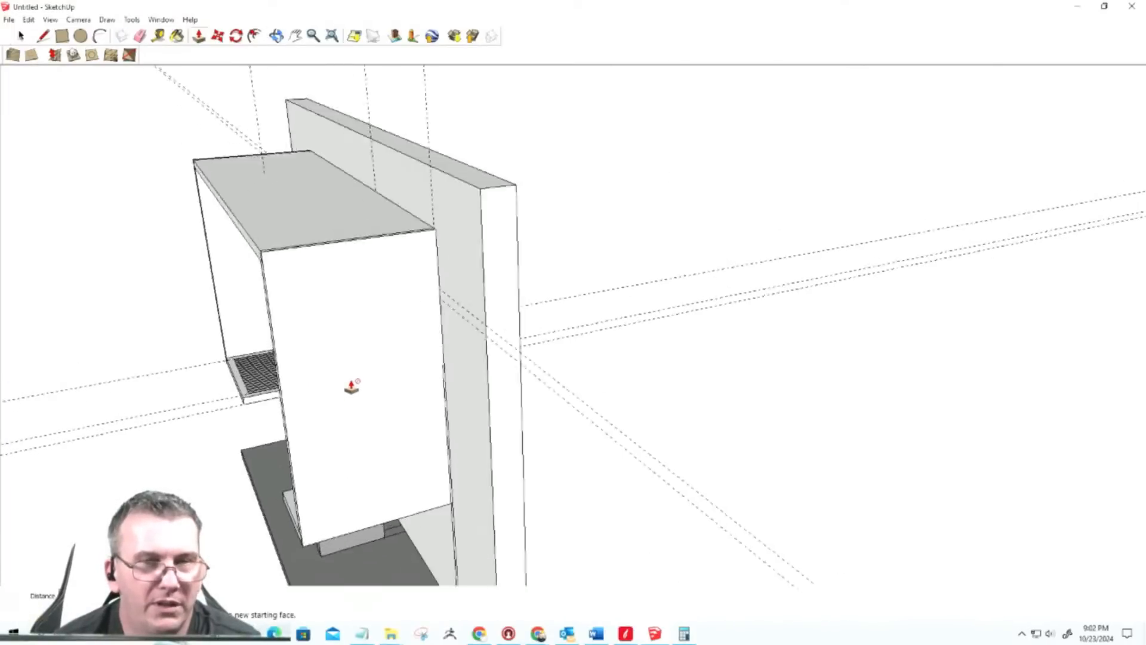
{"action": "middle_click_drag", "start_coordinate": [219, 394], "coordinate": [499, 374]}
{"action": "key", "text": "space"}
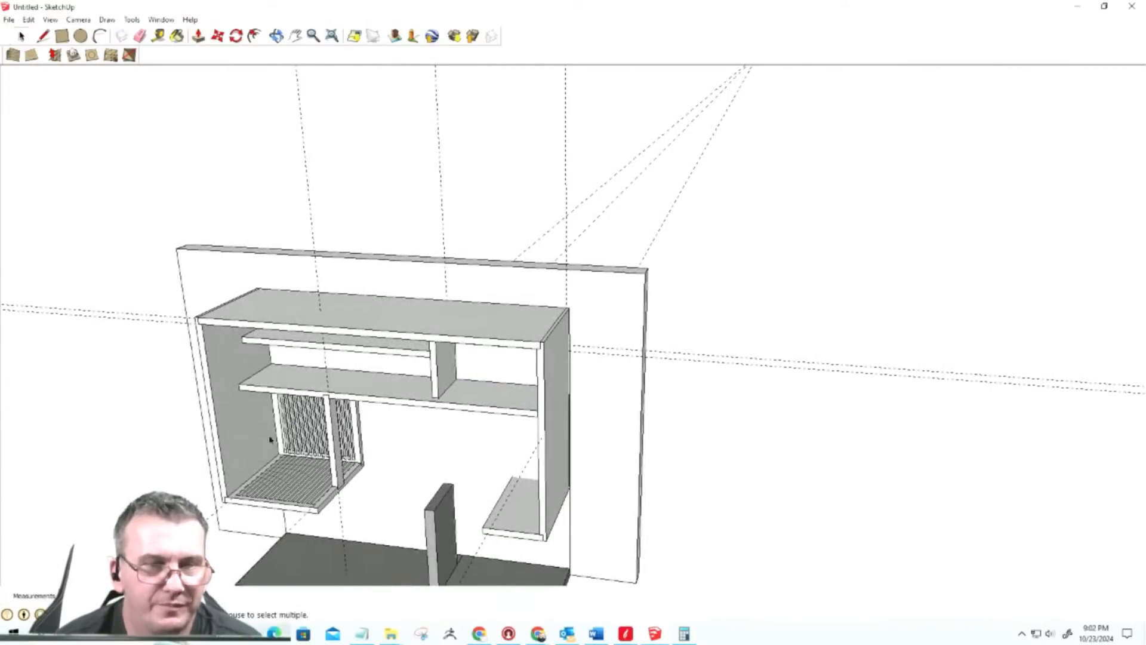
{"action": "scroll", "coordinate": [267, 435], "scroll_direction": "up", "scroll_amount": 5}
{"action": "middle_click_drag", "start_coordinate": [320, 453], "coordinate": [376, 368]}
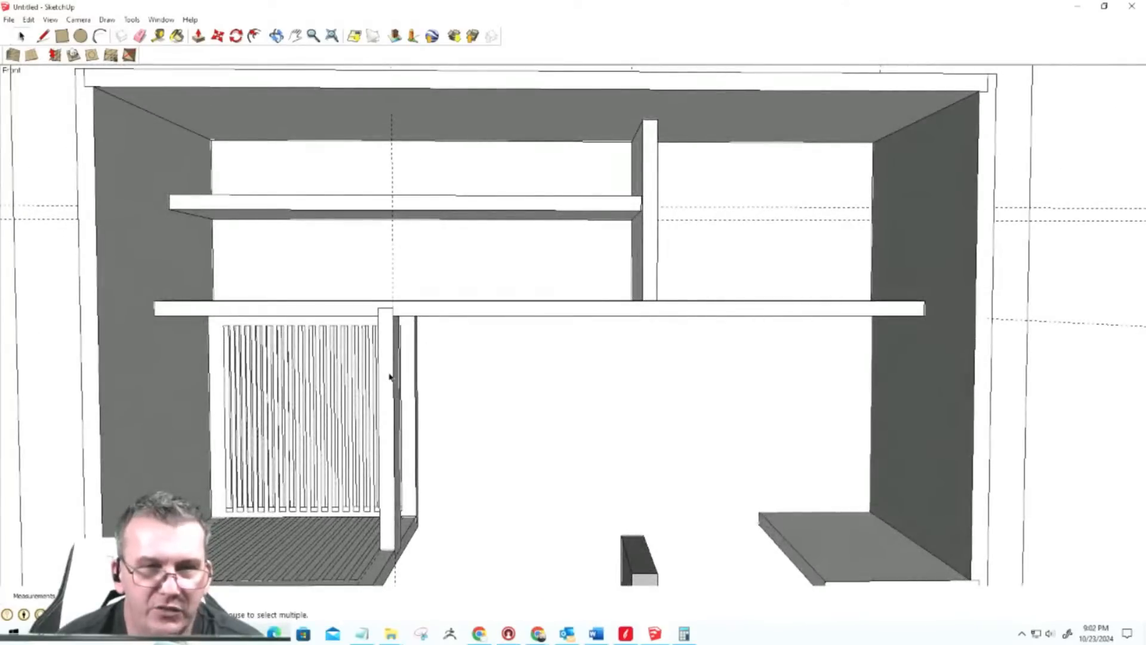
{"action": "left_click", "coordinate": [390, 376]}
{"action": "key", "text": "g"}
{"action": "key", "text": "Return"}
{"action": "left_click", "coordinate": [495, 425]}
Step: Examine from several angles how the vertical strip meets the long shelf's front edge and the slotted shelf below
{"action": "middle_click_drag", "start_coordinate": [511, 408], "coordinate": [714, 394]}
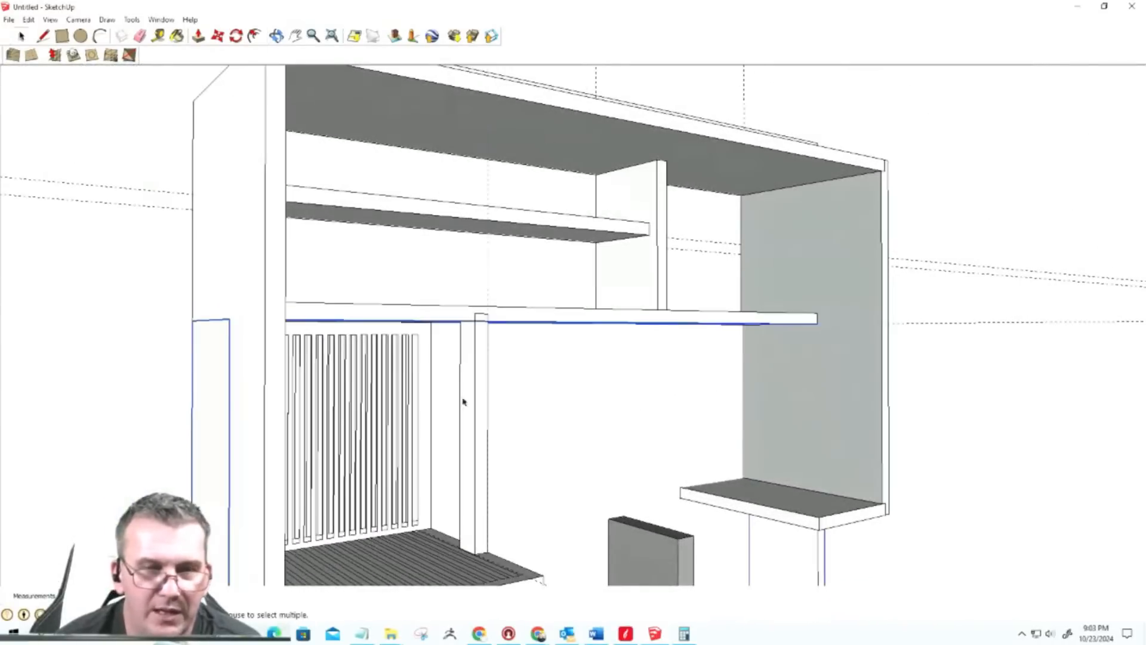
{"action": "scroll", "coordinate": [466, 330], "scroll_direction": "up", "scroll_amount": 4}
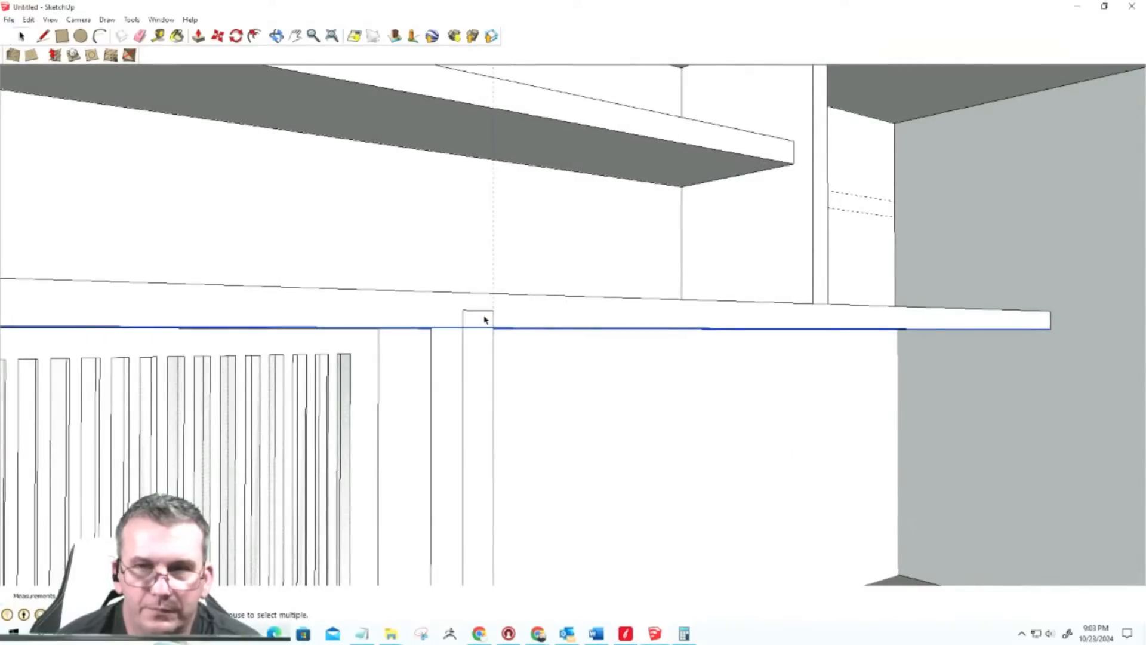
{"action": "middle_click_drag", "start_coordinate": [486, 317], "coordinate": [42, 334]}
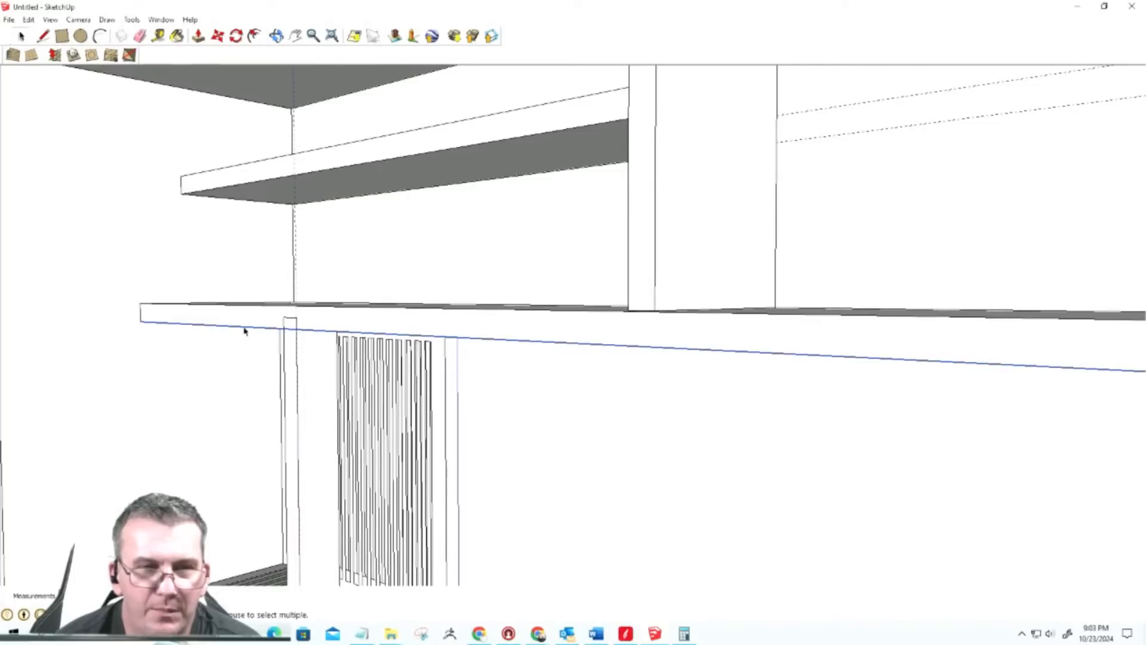
{"action": "scroll", "coordinate": [244, 328], "scroll_direction": "down", "scroll_amount": 3}
{"action": "scroll", "coordinate": [292, 471], "scroll_direction": "up", "scroll_amount": 5}
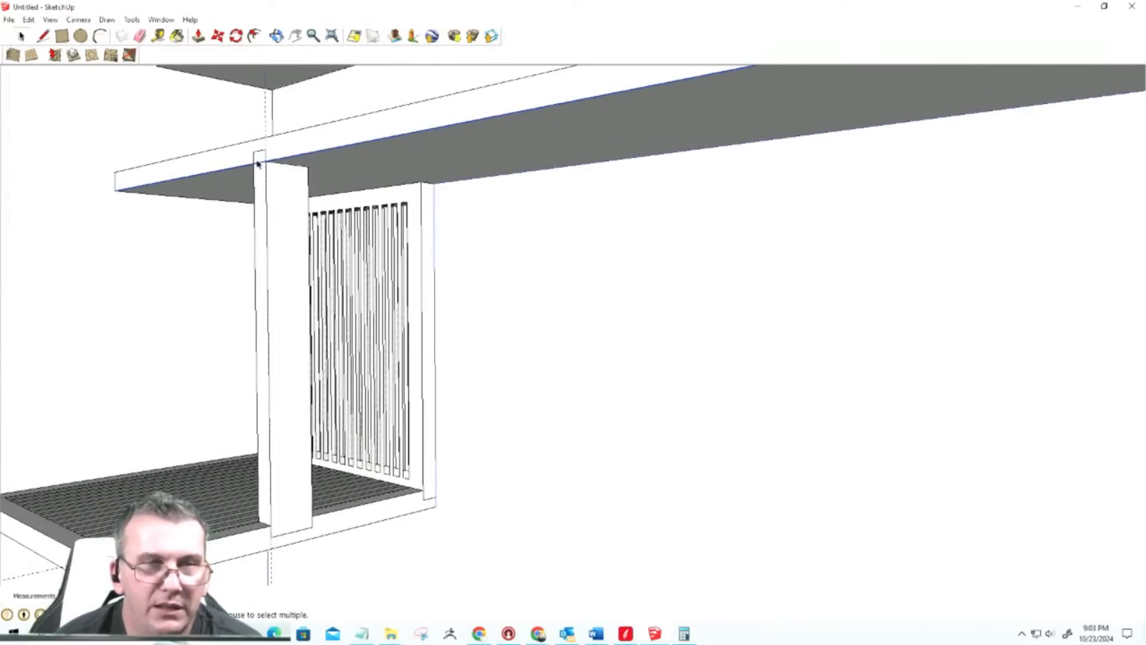
{"action": "scroll", "coordinate": [466, 259], "scroll_direction": "down", "scroll_amount": 3}
{"action": "middle_click_drag", "start_coordinate": [388, 268], "coordinate": [439, 304]}
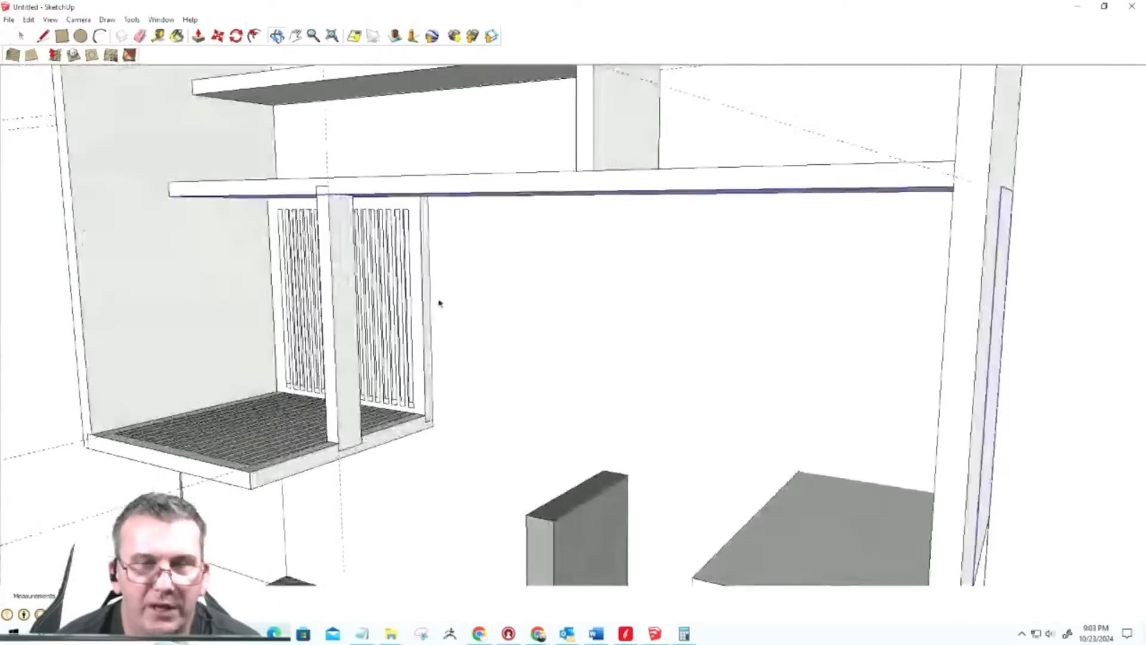
{"action": "middle_click_drag", "start_coordinate": [353, 216], "coordinate": [342, 187]}
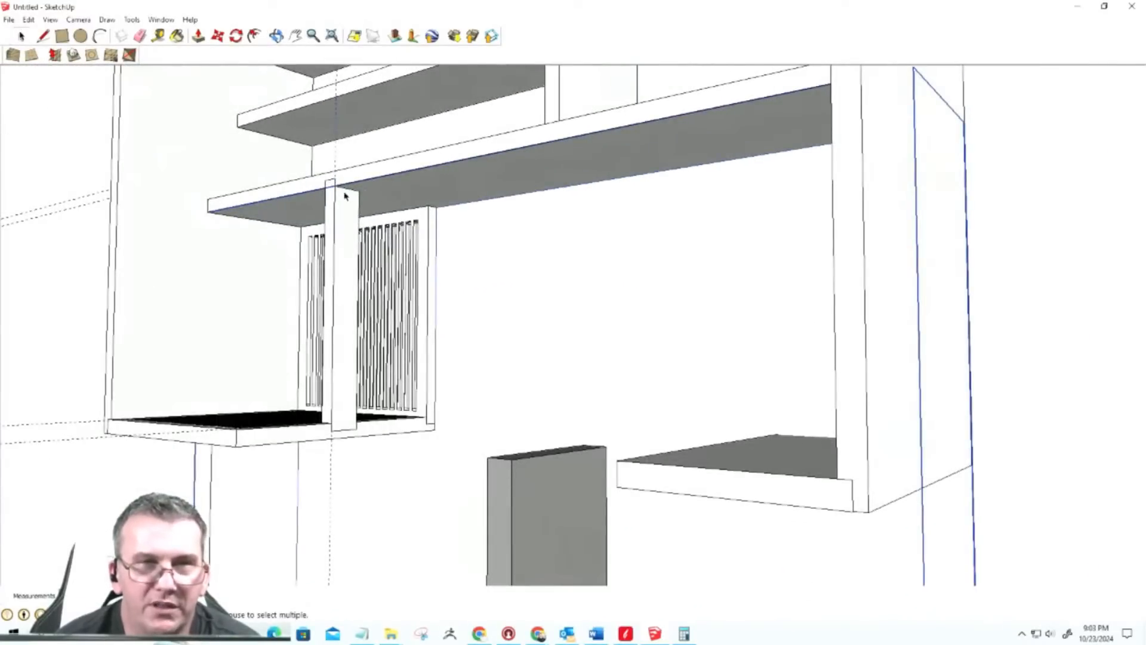
{"action": "scroll", "coordinate": [367, 201], "scroll_direction": "down", "scroll_amount": 3}
{"action": "scroll", "coordinate": [322, 170], "scroll_direction": "up", "scroll_amount": 5}
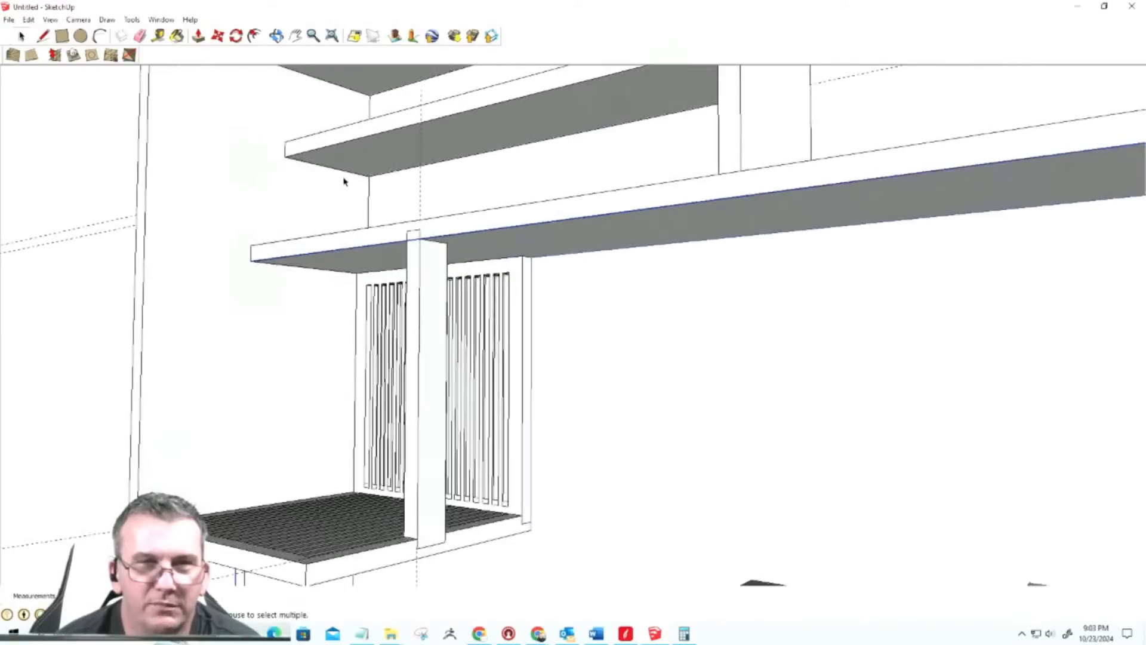
{"action": "scroll", "coordinate": [418, 203], "scroll_direction": "down", "scroll_amount": 4}
{"action": "mouse_move", "coordinate": [443, 208]}
{"action": "middle_mouse_down"}
{"action": "mouse_move", "coordinate": [571, 428]}
{"action": "mouse_move", "coordinate": [813, 379]}
{"action": "mouse_move", "coordinate": [402, 379]}
{"action": "mouse_move", "coordinate": [345, 438]}
{"action": "middle_mouse_up"}
Step: Delete the diagonal guides in front of the slotted shelf and the vertical guide running through the strip
{"action": "left_click", "coordinate": [141, 325]}
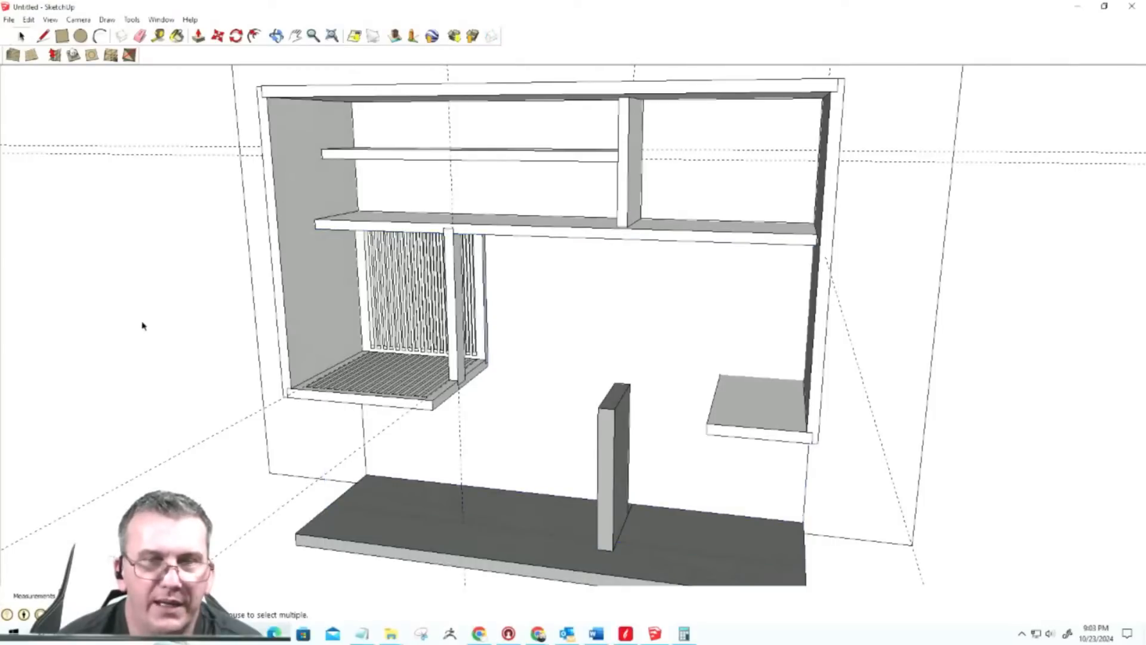
{"action": "left_click_drag", "start_coordinate": [130, 455], "coordinate": [108, 437]}
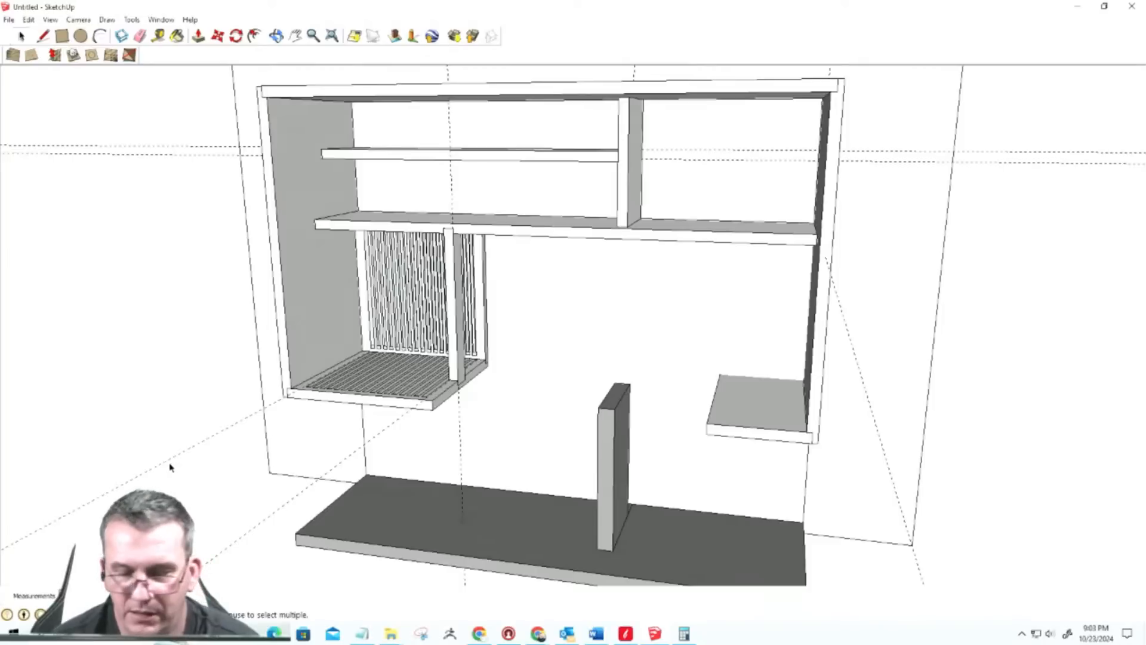
{"action": "left_click", "coordinate": [192, 474]}
{"action": "left_click", "coordinate": [313, 485]}
{"action": "left_click", "coordinate": [309, 487]}
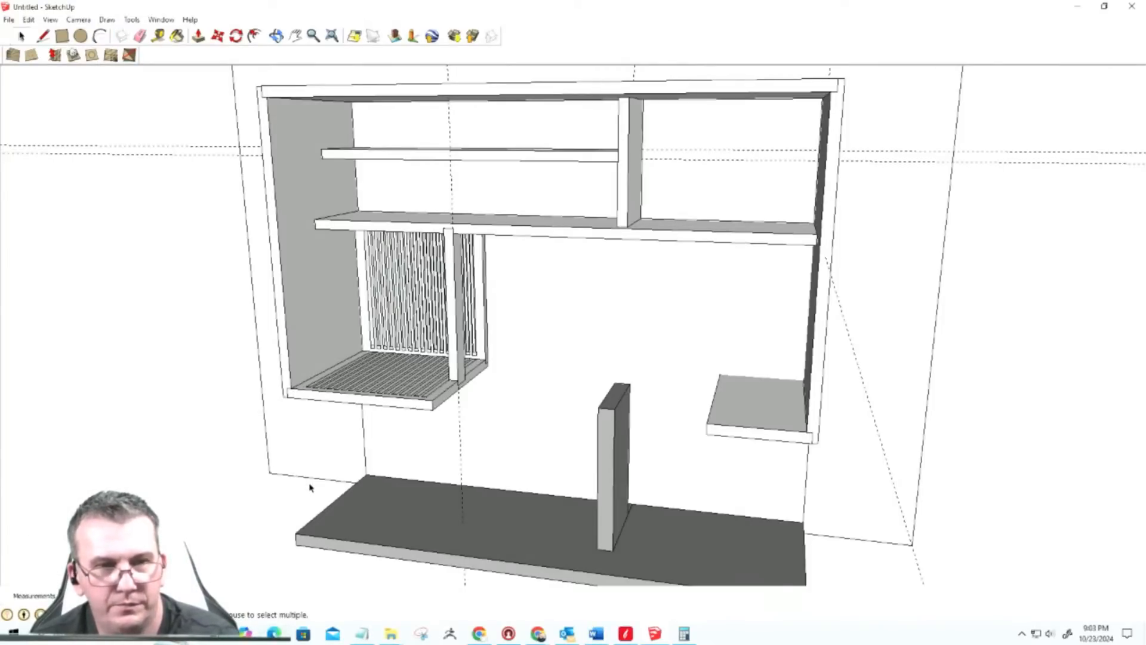
{"action": "double_click", "coordinate": [459, 421]}
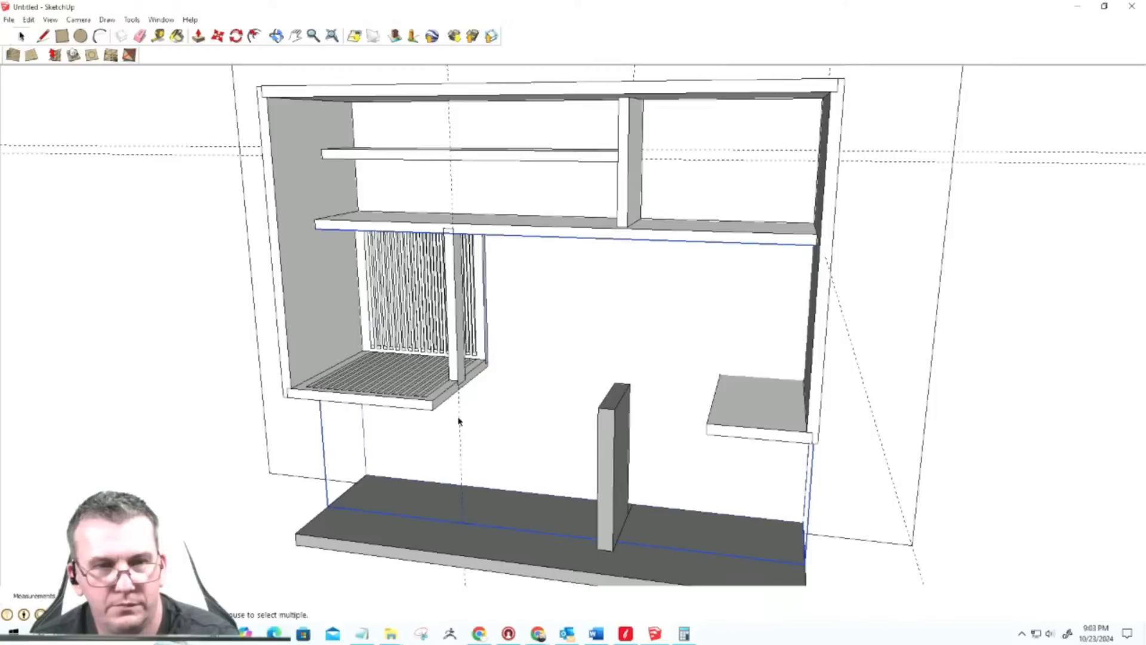
{"action": "key", "text": "Delete"}
{"action": "left_click", "coordinate": [462, 424]}
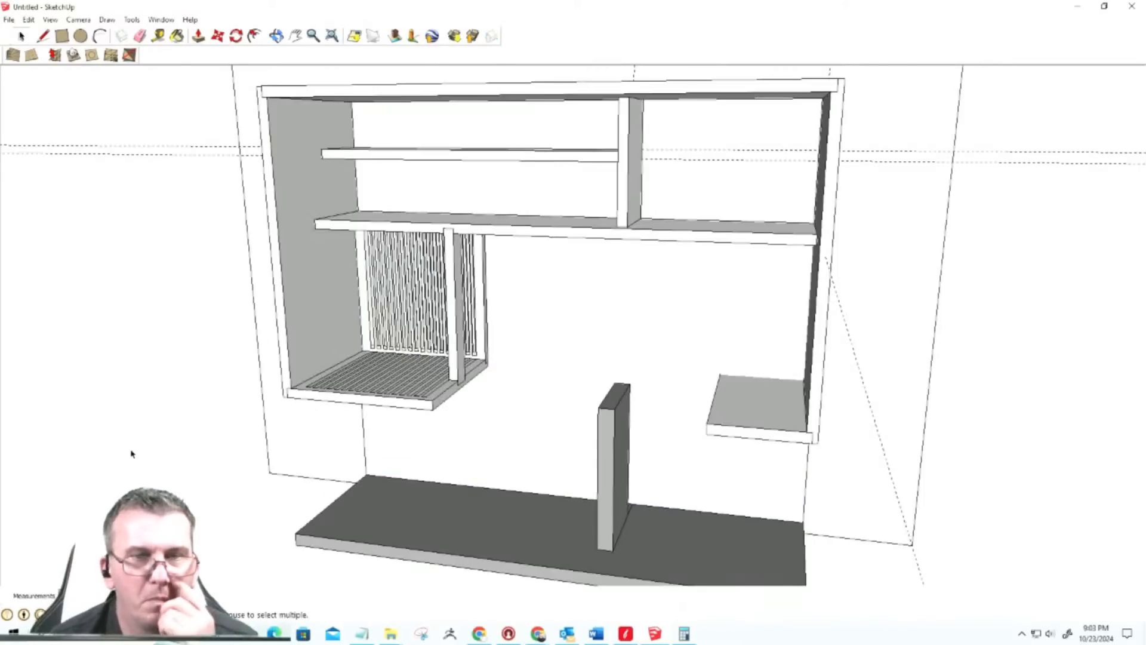
Step: Examine the small plain shelf and the opening between it and the slotted shelf
{"action": "middle_click_drag", "start_coordinate": [187, 446], "coordinate": [277, 417]}
{"action": "scroll", "coordinate": [332, 414], "scroll_direction": "down", "scroll_amount": 2}
{"action": "scroll", "coordinate": [635, 378], "scroll_direction": "up", "scroll_amount": 5}
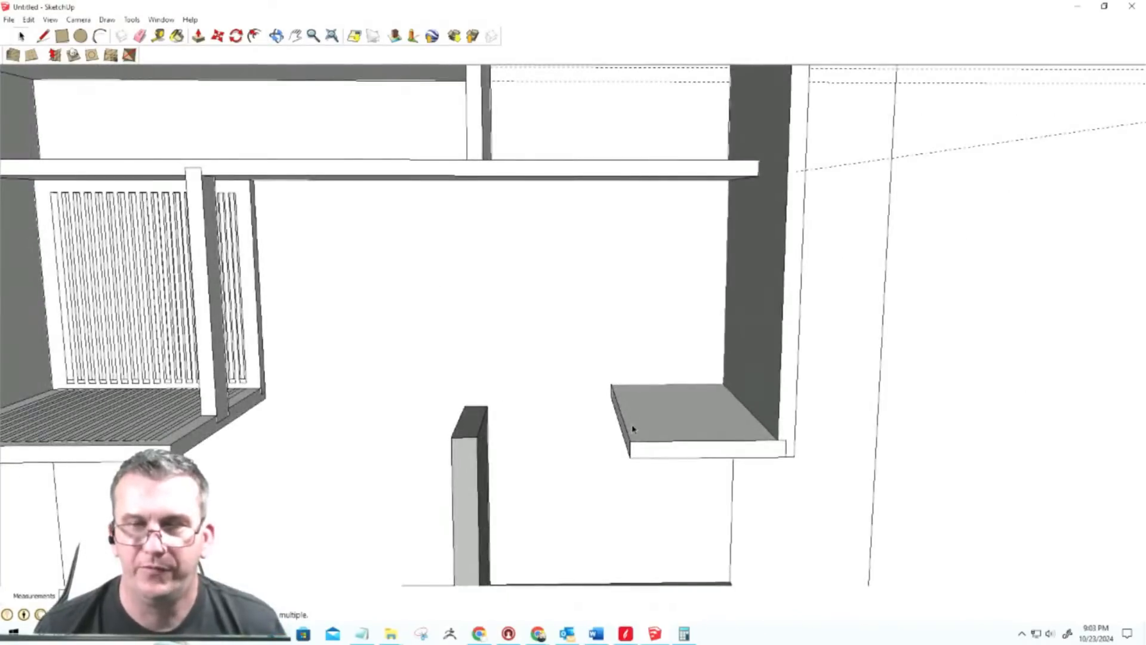
{"action": "scroll", "coordinate": [621, 403], "scroll_direction": "up", "scroll_amount": 3}
{"action": "scroll", "coordinate": [625, 411], "scroll_direction": "down", "scroll_amount": 5}
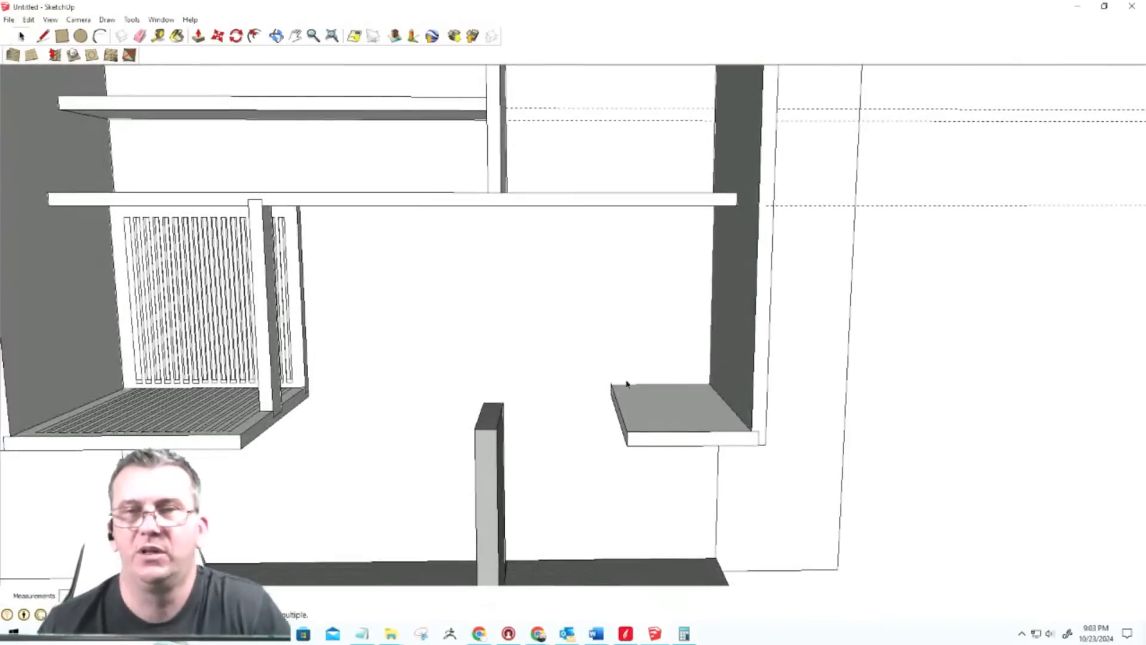
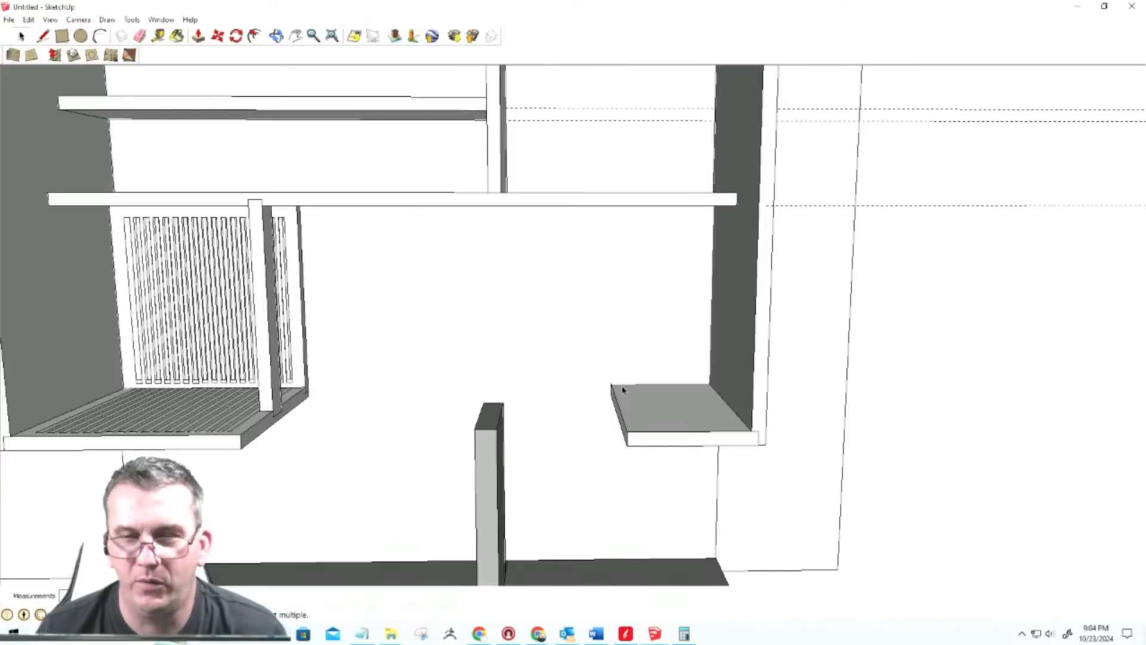
{"action": "middle_click_drag", "start_coordinate": [619, 408], "coordinate": [781, 427]}
{"action": "scroll", "coordinate": [689, 377], "scroll_direction": "down", "scroll_amount": 3}
{"action": "scroll", "coordinate": [690, 375], "scroll_direction": "up", "scroll_amount": 1}
{"action": "middle_click_drag", "start_coordinate": [689, 374], "coordinate": [625, 353]}
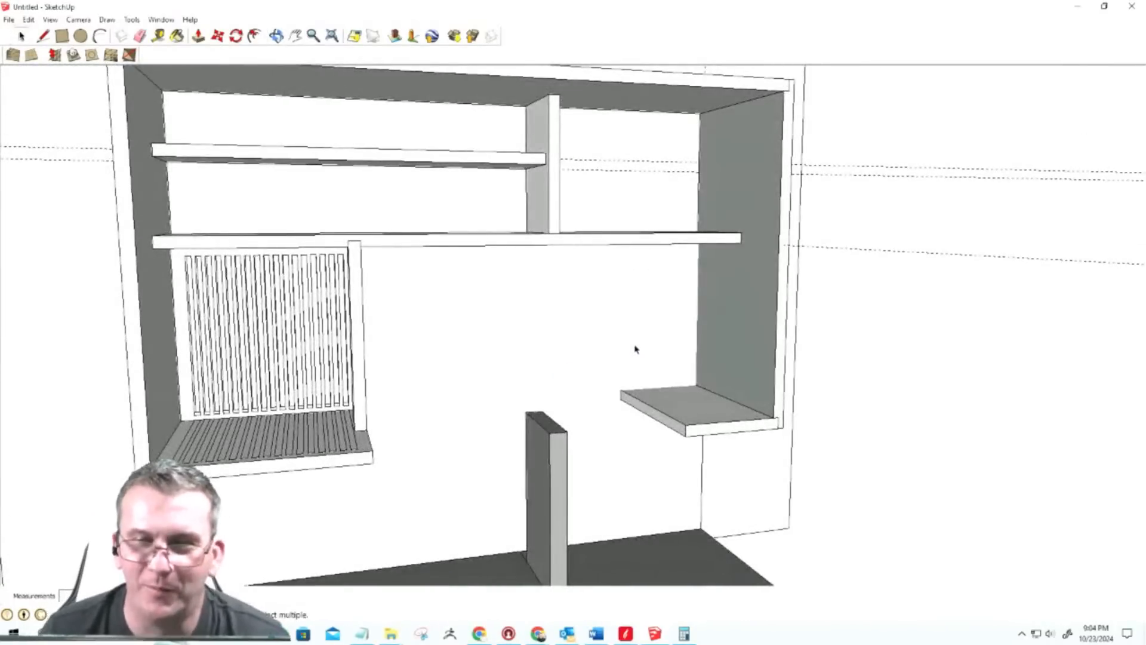
{"action": "scroll", "coordinate": [704, 288], "scroll_direction": "up", "scroll_amount": 3}
{"action": "middle_click_drag", "start_coordinate": [704, 294], "coordinate": [572, 347]}
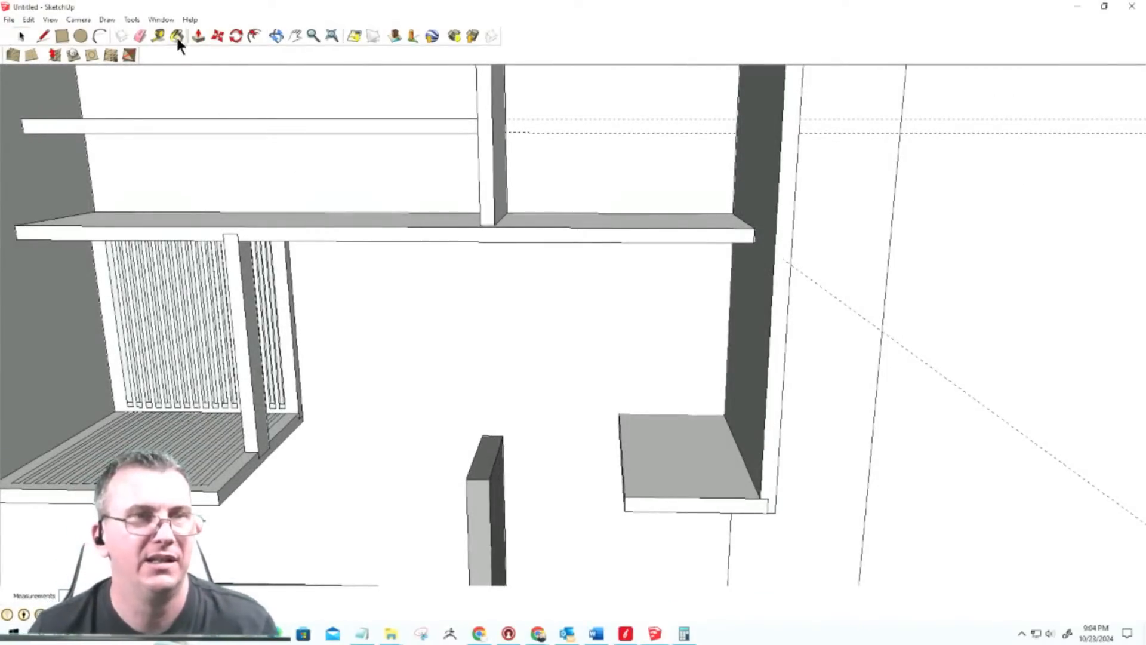
{"action": "left_click", "coordinate": [157, 36]}
{"action": "left_click", "coordinate": [641, 412]}
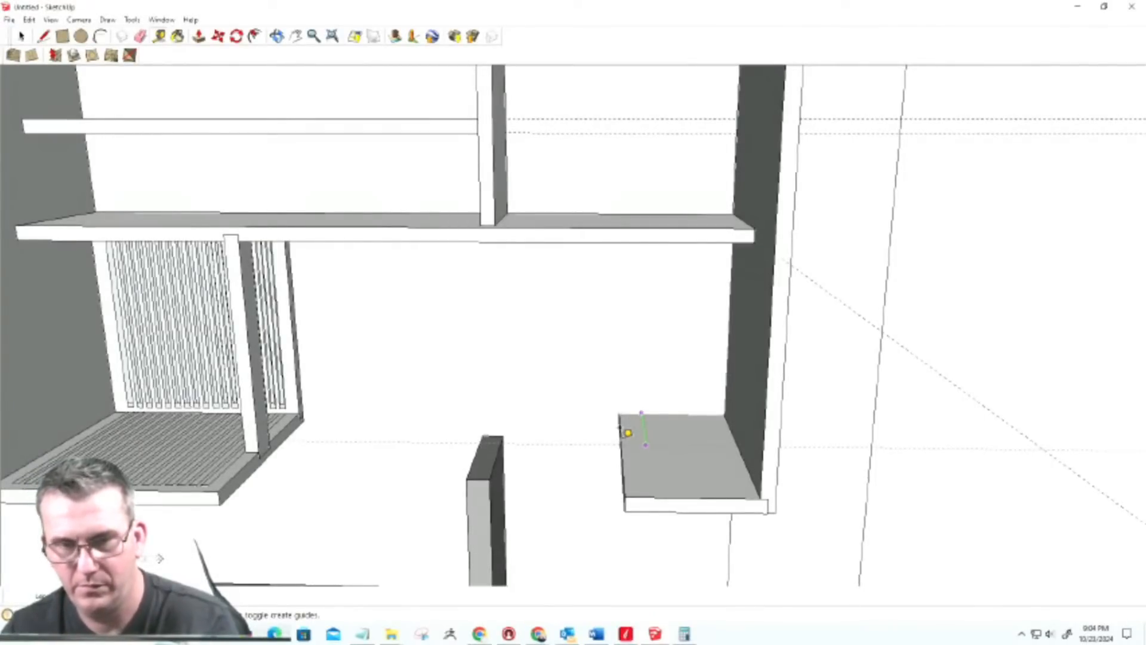
{"action": "middle_click_drag", "start_coordinate": [632, 435], "coordinate": [486, 394]}
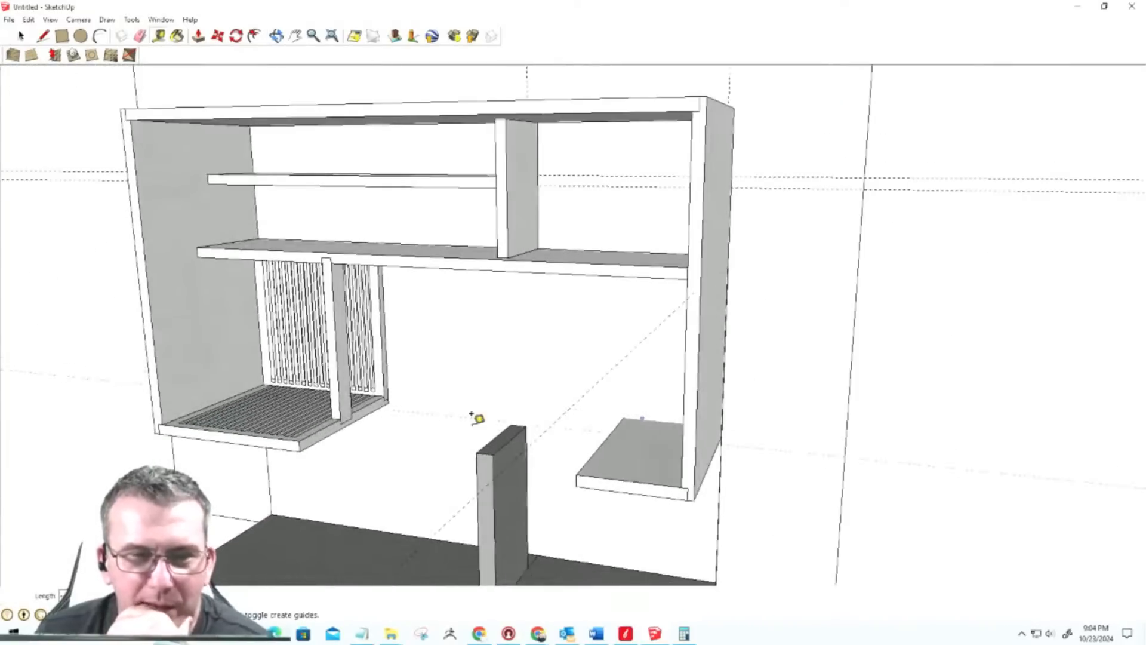
{"action": "key", "text": "space"}
{"action": "left_click", "coordinate": [342, 397]}
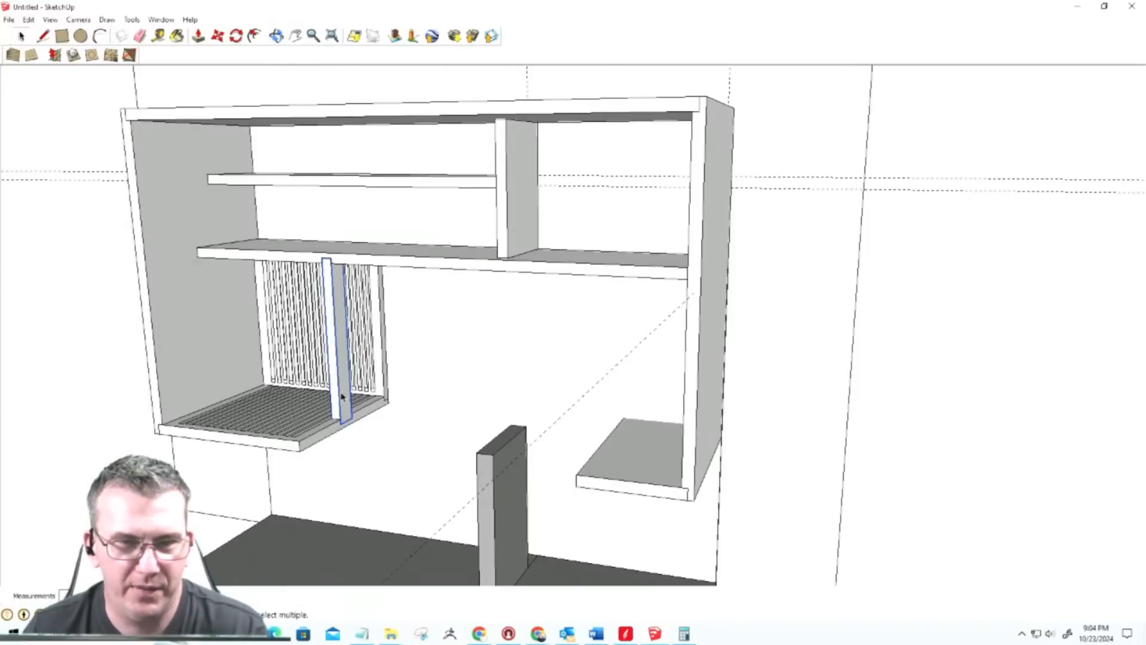
{"action": "double_click", "coordinate": [342, 396]}
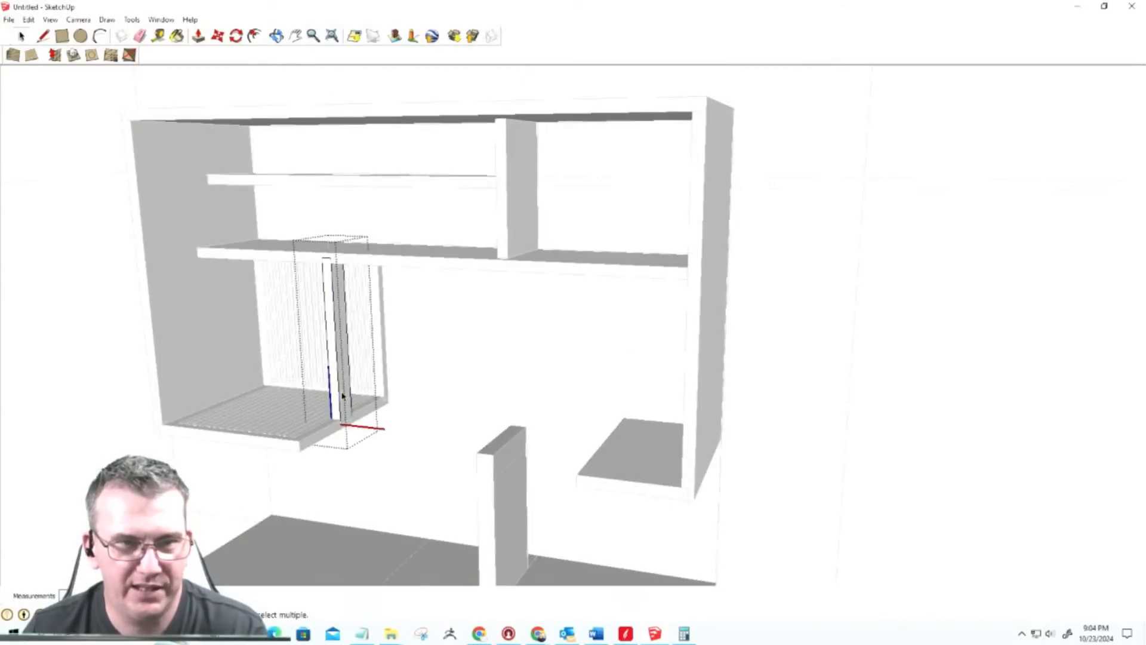
{"action": "left_click", "coordinate": [458, 394]}
Step: Copy the vertical strip by its lower corner onto the inner side edge of the small plain shelf opposite
{"action": "left_click", "coordinate": [348, 397]}
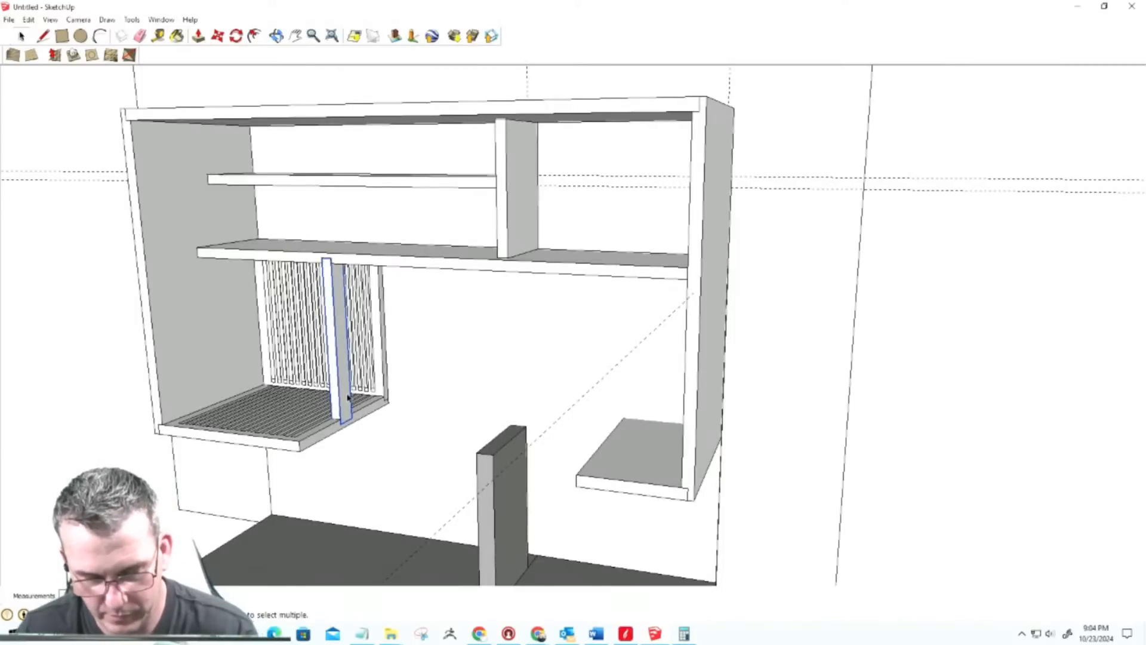
{"action": "key", "text": "m"}
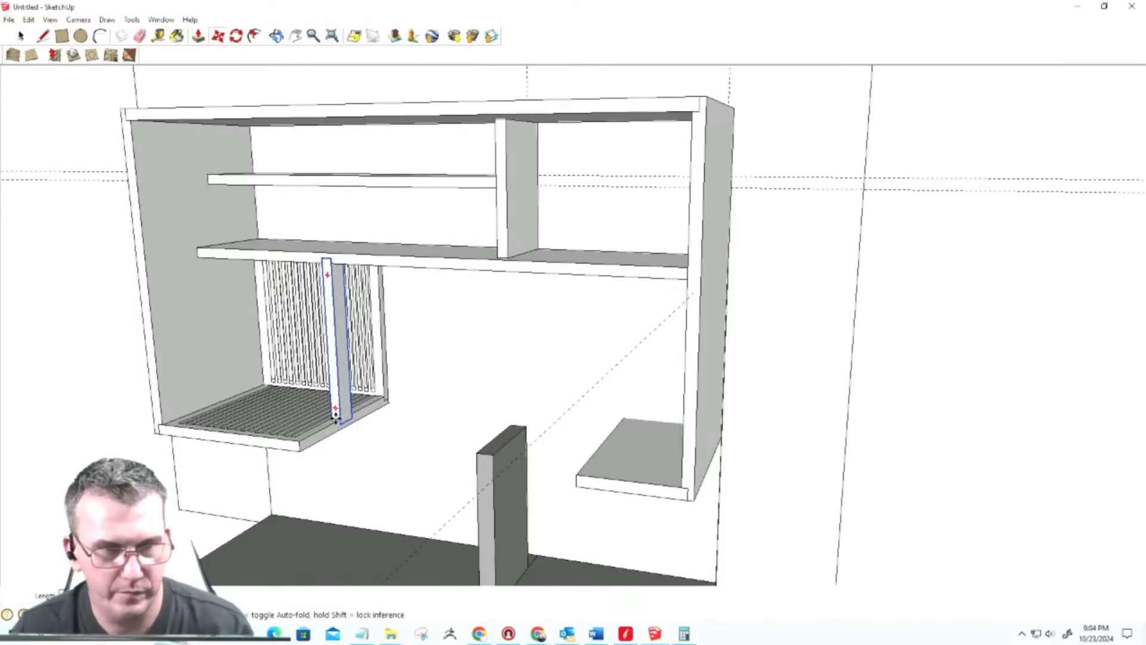
{"action": "left_click", "coordinate": [342, 424]}
{"action": "key", "text": "ctrl"}
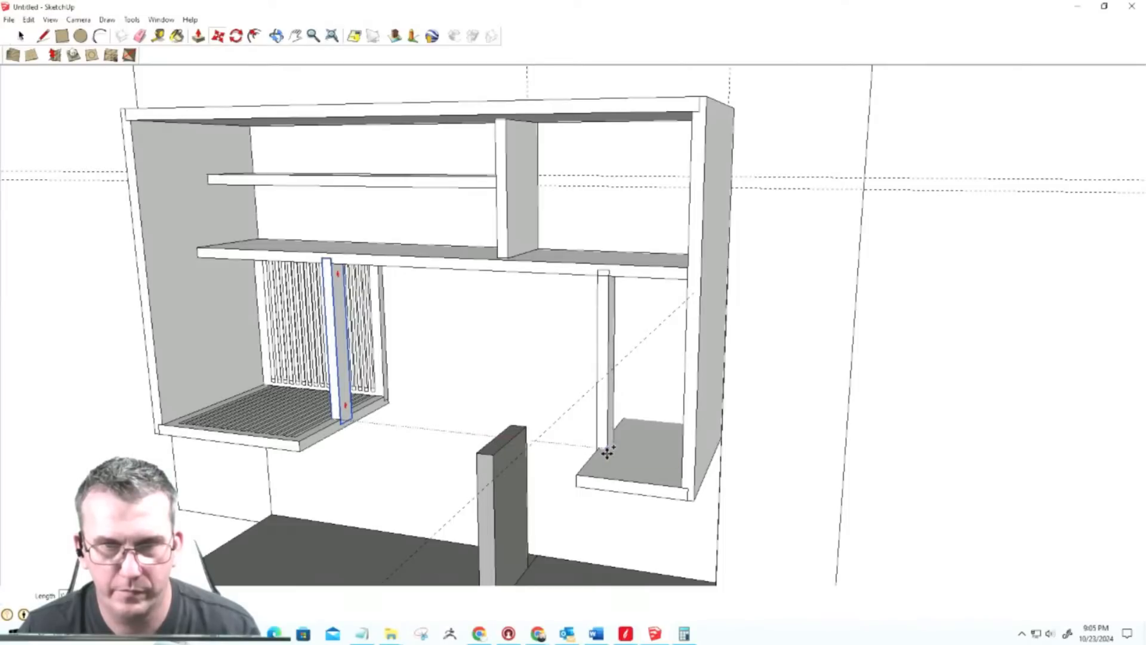
{"action": "left_click", "coordinate": [607, 452]}
Step: Examine where the copied strip overlaps the long shelf above and the small plain shelf below
{"action": "middle_click_drag", "start_coordinate": [608, 453], "coordinate": [865, 438]}
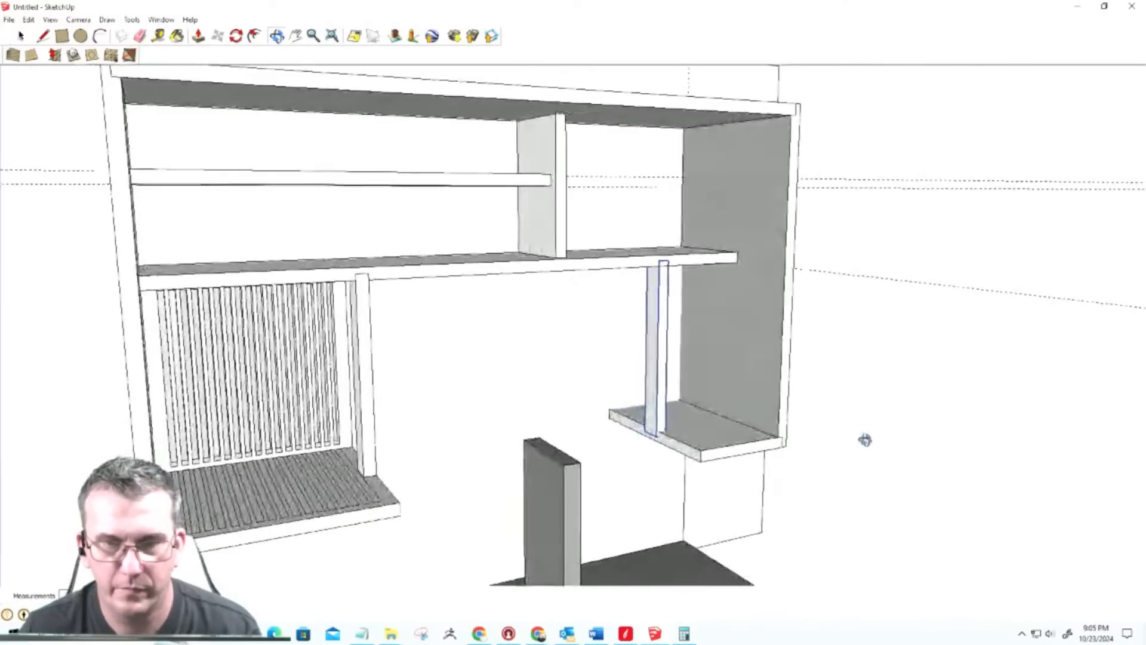
{"action": "scroll", "coordinate": [634, 272], "scroll_direction": "up", "scroll_amount": 3}
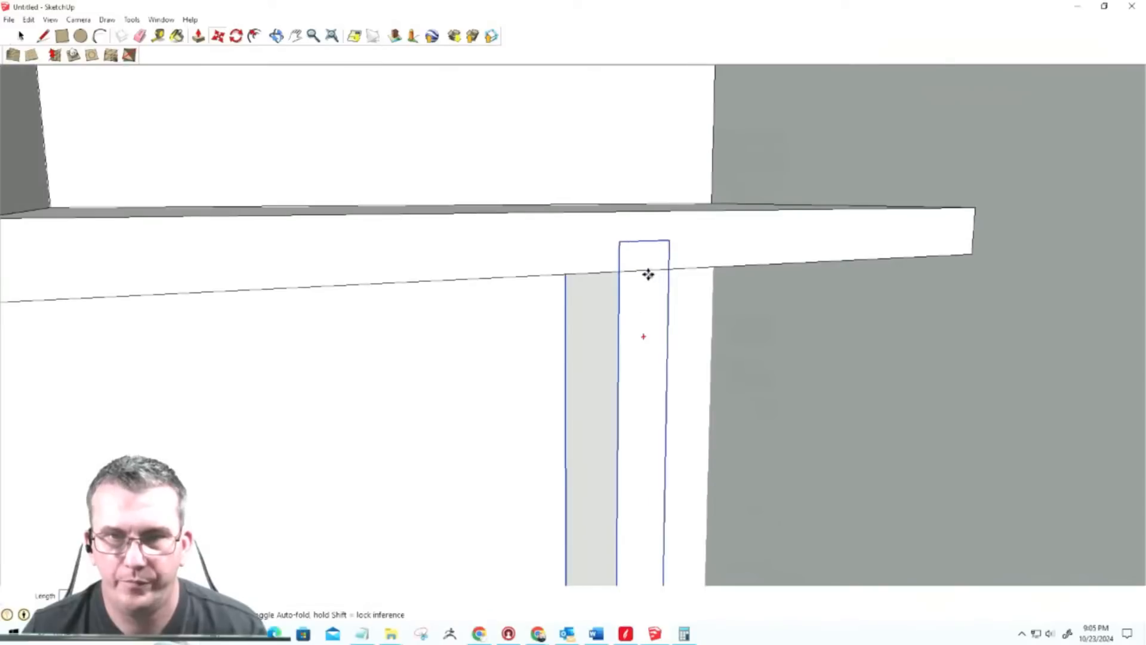
{"action": "left_click", "coordinate": [669, 270]}
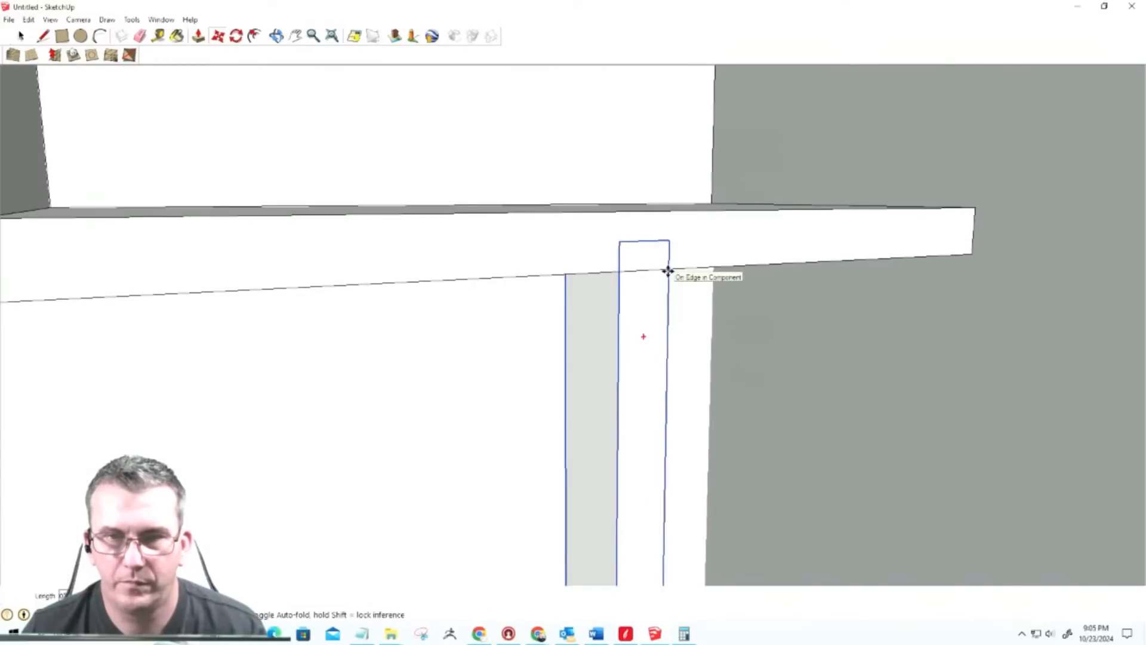
{"action": "scroll", "coordinate": [666, 274], "scroll_direction": "down", "scroll_amount": 1}
{"action": "scroll", "coordinate": [666, 274], "scroll_direction": "down", "scroll_amount": 3}
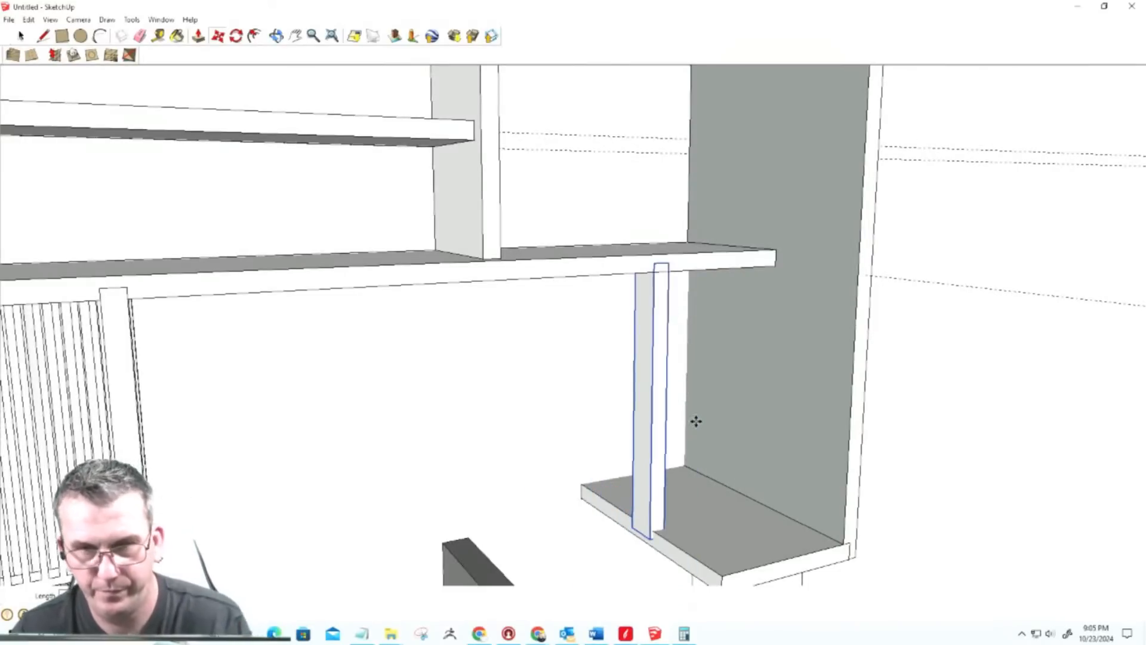
{"action": "scroll", "coordinate": [660, 543], "scroll_direction": "up", "scroll_amount": 3}
{"action": "scroll", "coordinate": [638, 540], "scroll_direction": "up", "scroll_amount": 2}
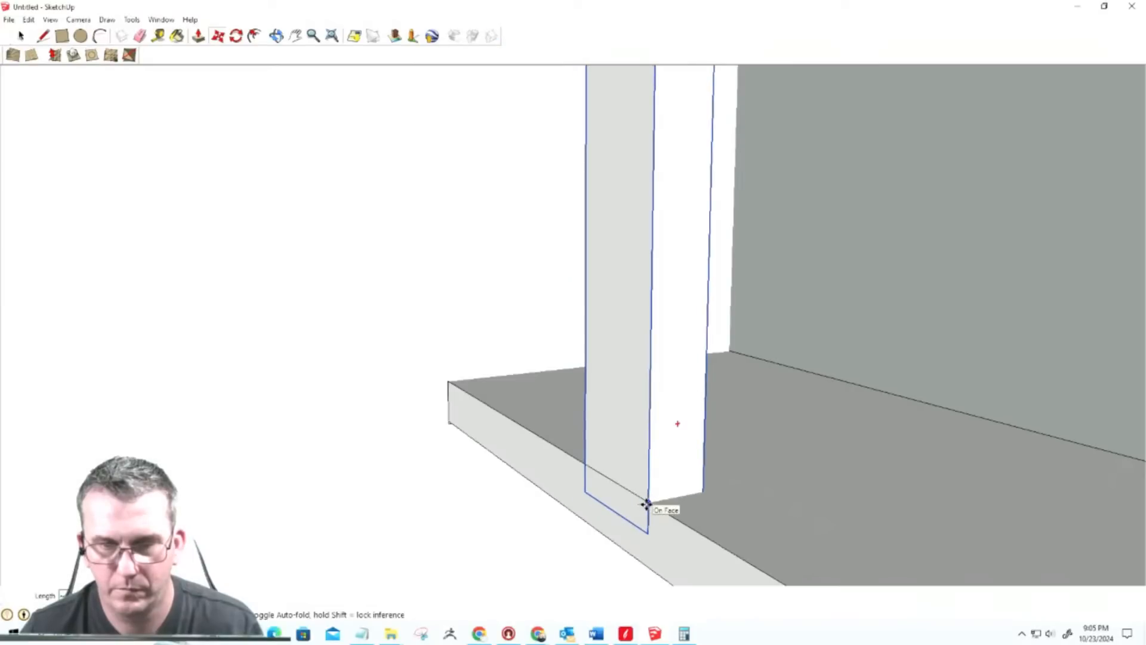
Step: Select the small plain shelf and compare the two vertical strips from the cabinet's front and side
{"action": "key", "text": "space"}
{"action": "left_click", "coordinate": [750, 472]}
{"action": "scroll", "coordinate": [750, 476], "scroll_direction": "down", "scroll_amount": 10}
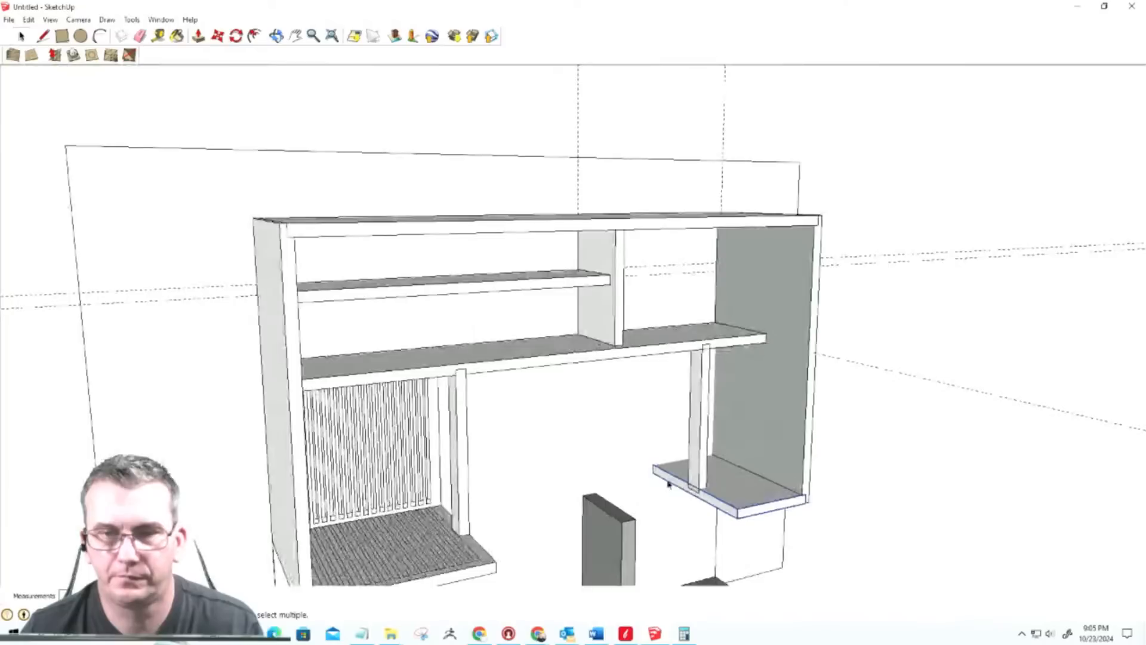
{"action": "middle_click_drag", "start_coordinate": [690, 485], "coordinate": [512, 465]}
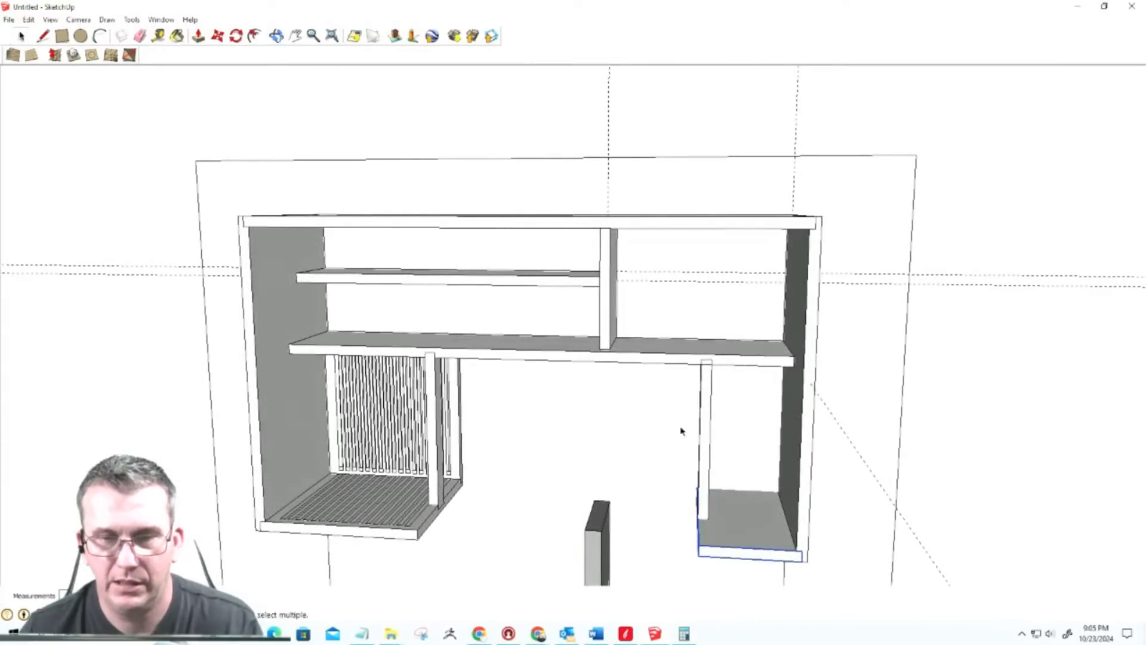
{"action": "middle_click_drag", "start_coordinate": [572, 447], "coordinate": [777, 446]}
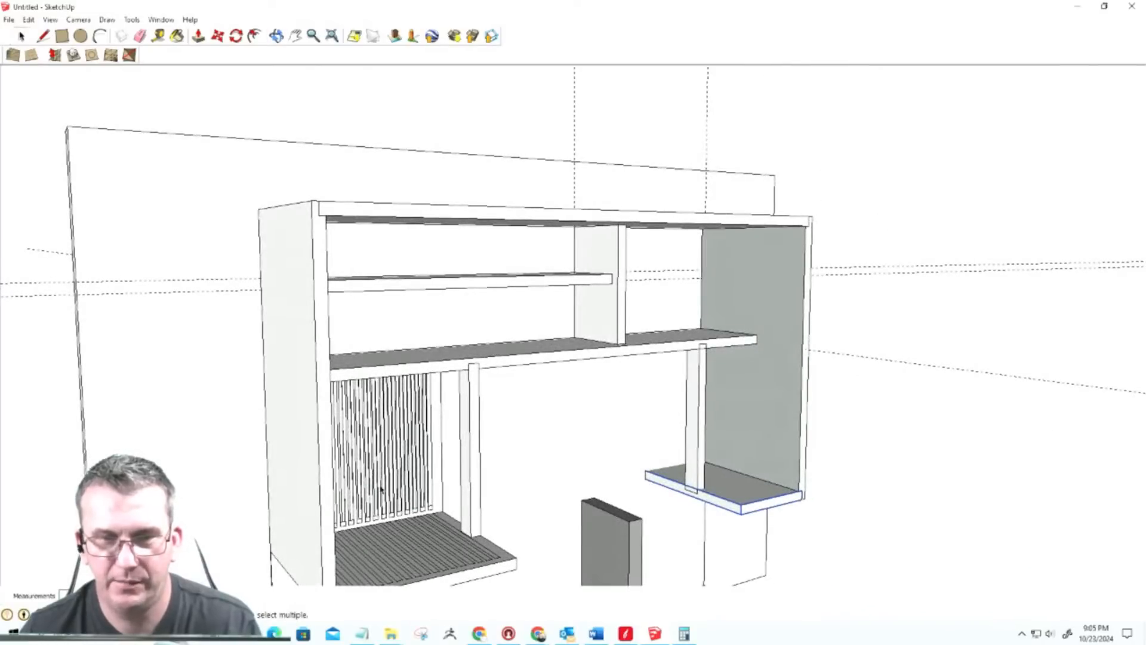
Step: Examine where the vertical strip overlaps the long shelf above and the small plain shelf below
{"action": "middle_click_drag", "start_coordinate": [683, 431], "coordinate": [442, 460]}
{"action": "scroll", "coordinate": [441, 461], "scroll_direction": "down", "scroll_amount": 5}
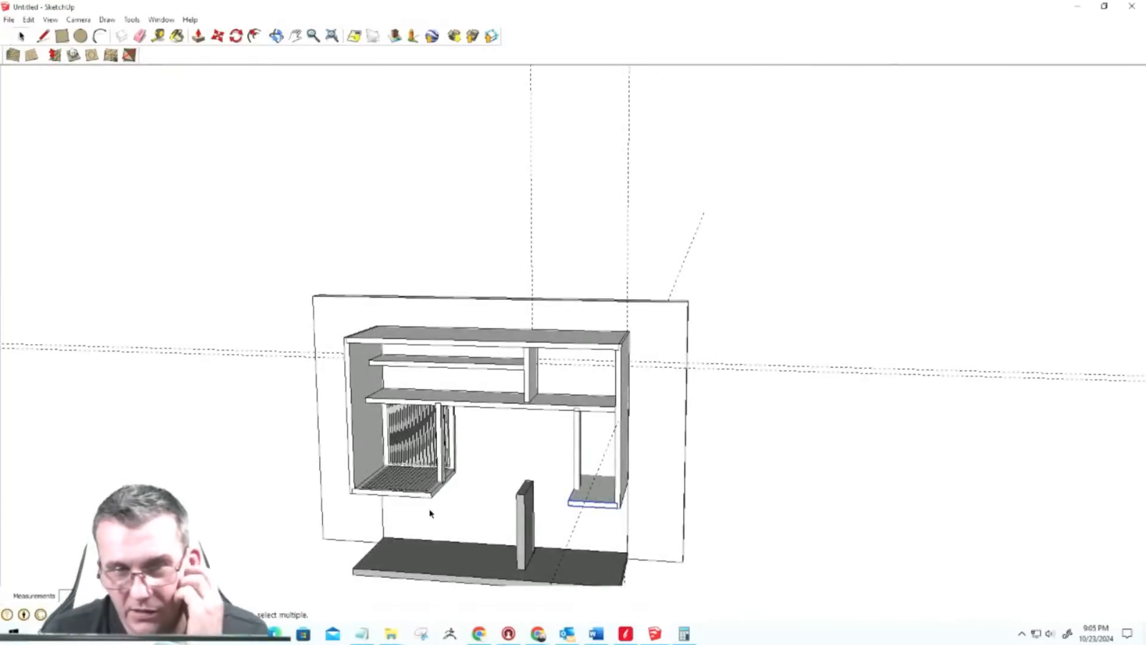
{"action": "scroll", "coordinate": [522, 473], "scroll_direction": "up", "scroll_amount": 5}
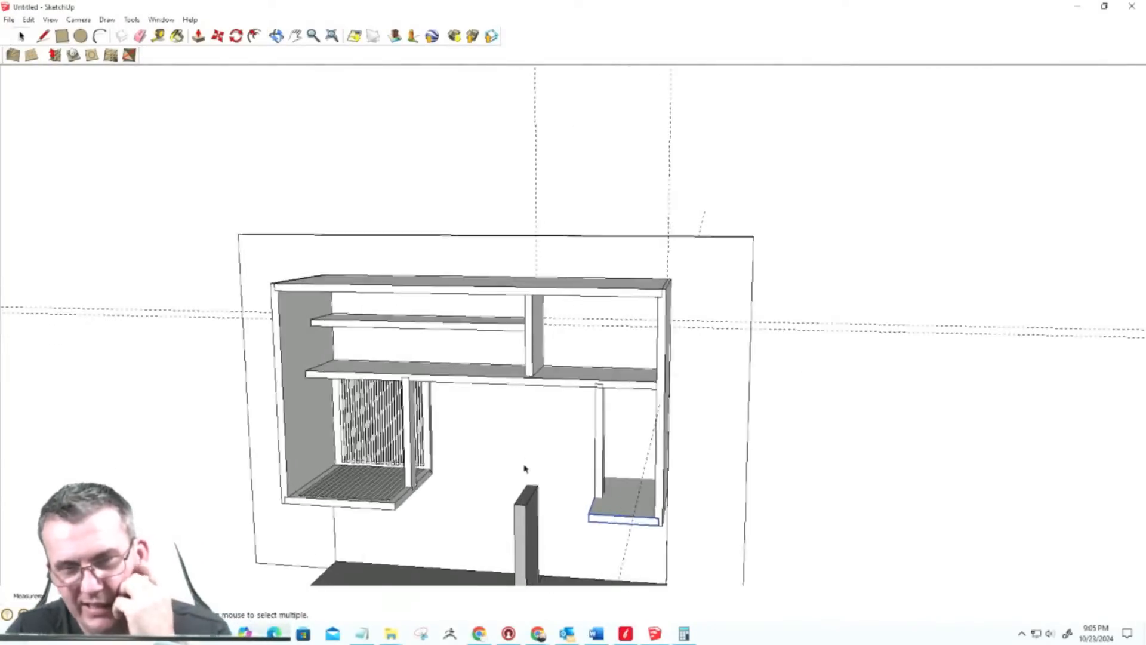
{"action": "mouse_move", "coordinate": [635, 486]}
{"action": "middle_mouse_down"}
{"action": "mouse_move", "coordinate": [832, 440]}
{"action": "mouse_move", "coordinate": [740, 496]}
{"action": "middle_mouse_up"}
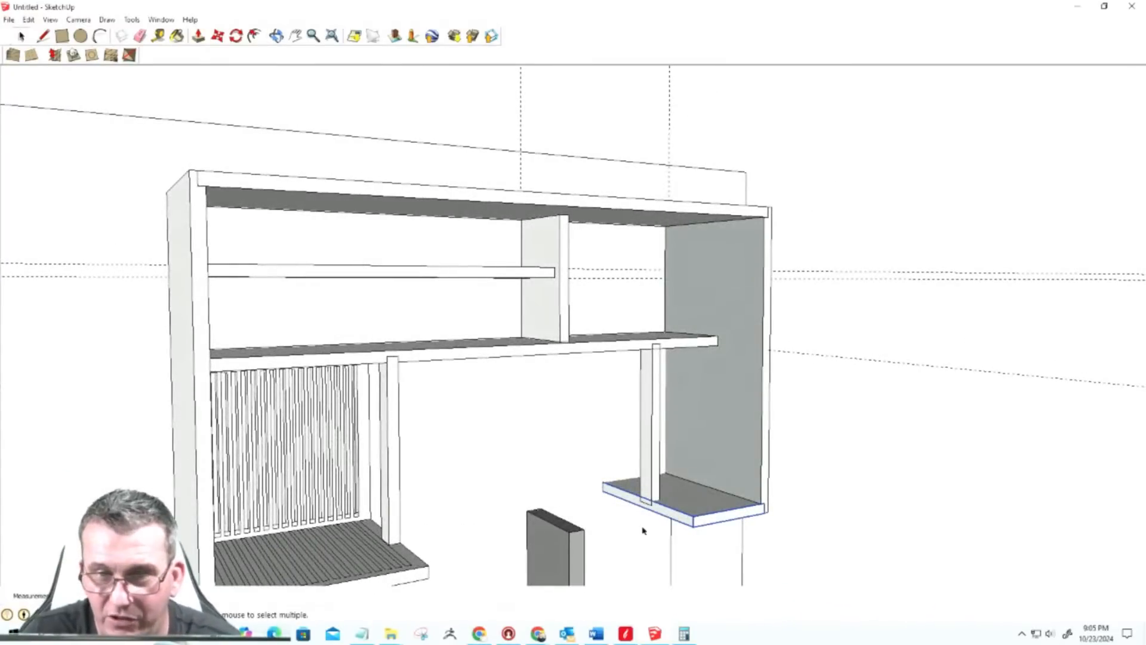
{"action": "scroll", "coordinate": [658, 493], "scroll_direction": "up", "scroll_amount": 3}
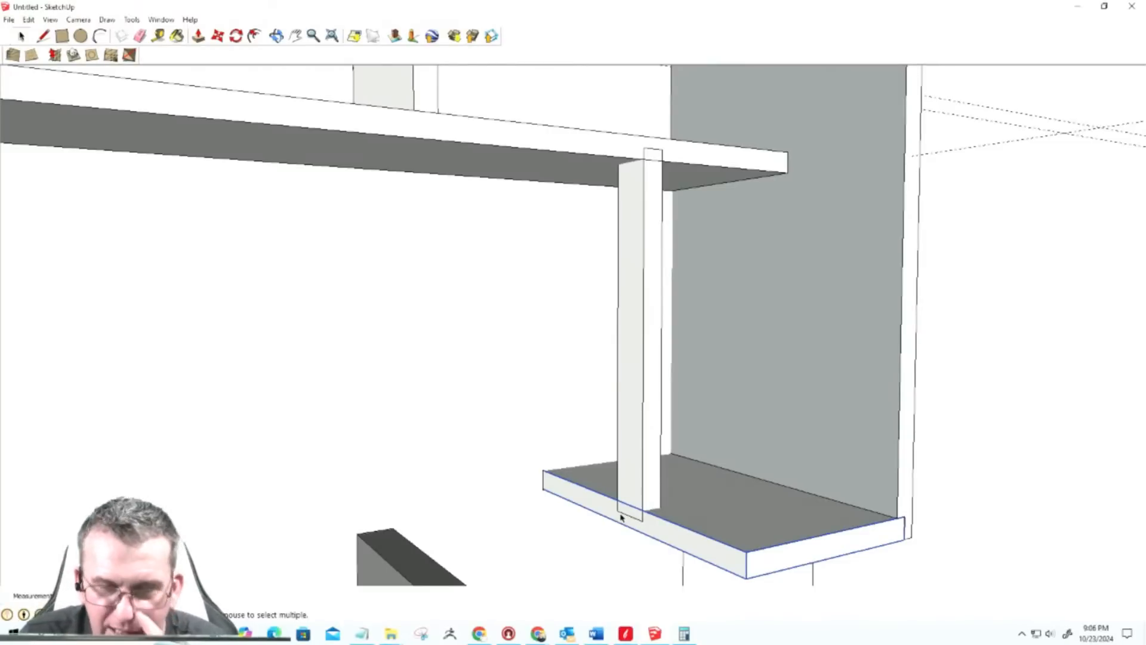
{"action": "scroll", "coordinate": [665, 98], "scroll_direction": "up", "scroll_amount": 6}
{"action": "middle_click_drag", "start_coordinate": [653, 180], "coordinate": [678, 350]}
{"action": "scroll", "coordinate": [678, 350], "scroll_direction": "down", "scroll_amount": 4}
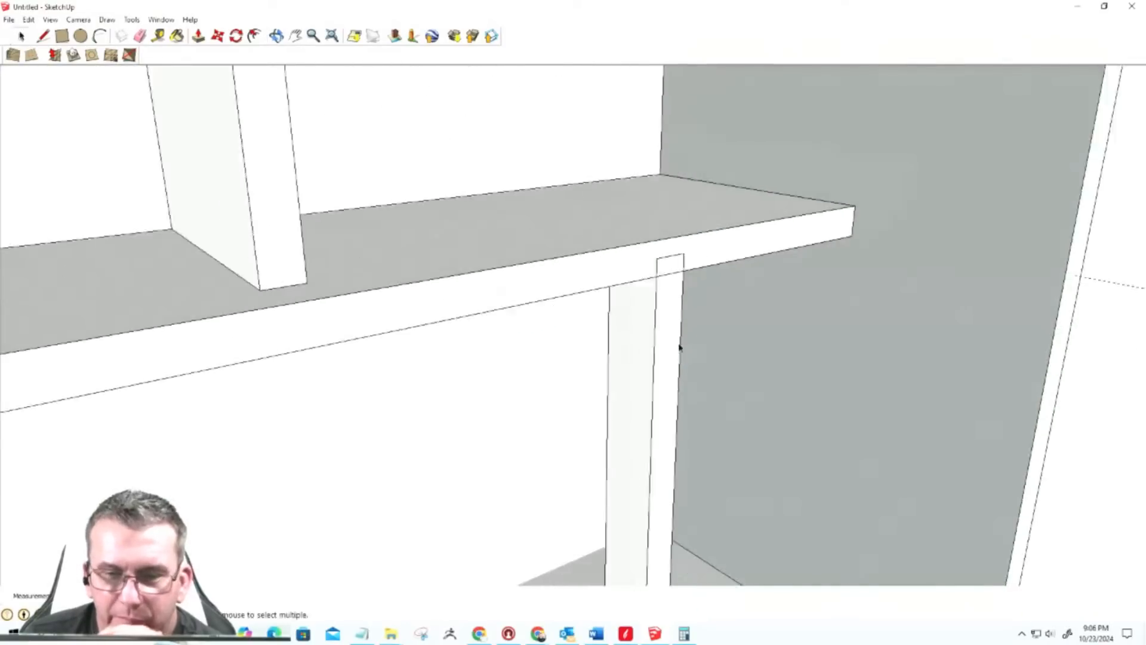
{"action": "scroll", "coordinate": [647, 583], "scroll_direction": "down", "scroll_amount": 3}
{"action": "scroll", "coordinate": [645, 538], "scroll_direction": "up", "scroll_amount": 8}
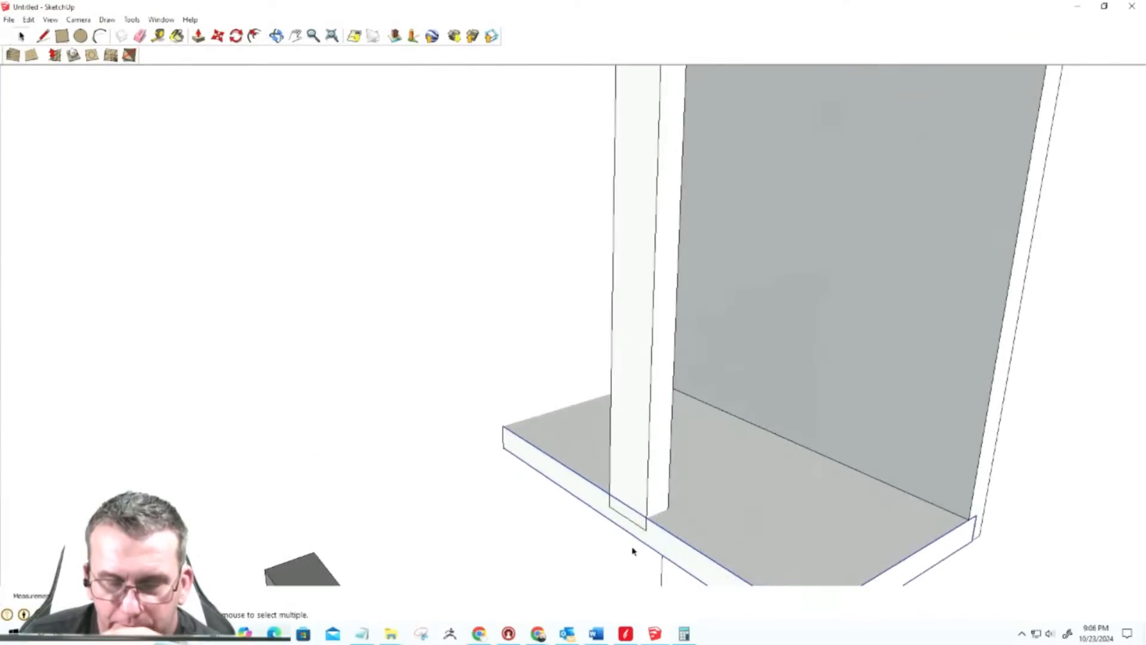
{"action": "middle_click_drag", "start_coordinate": [639, 538], "coordinate": [679, 532]}
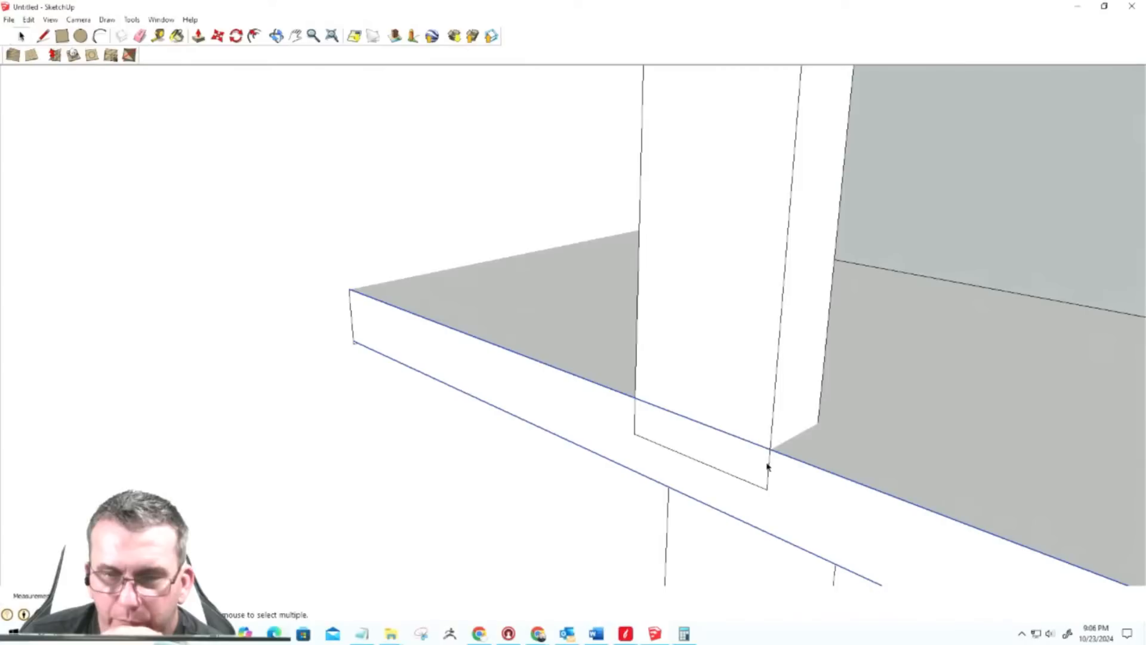
Step: Try to trace the strip's footprint with a rectangle on the small plain shelf's top face without opening the shelf for editing
{"action": "left_click", "coordinate": [787, 437]}
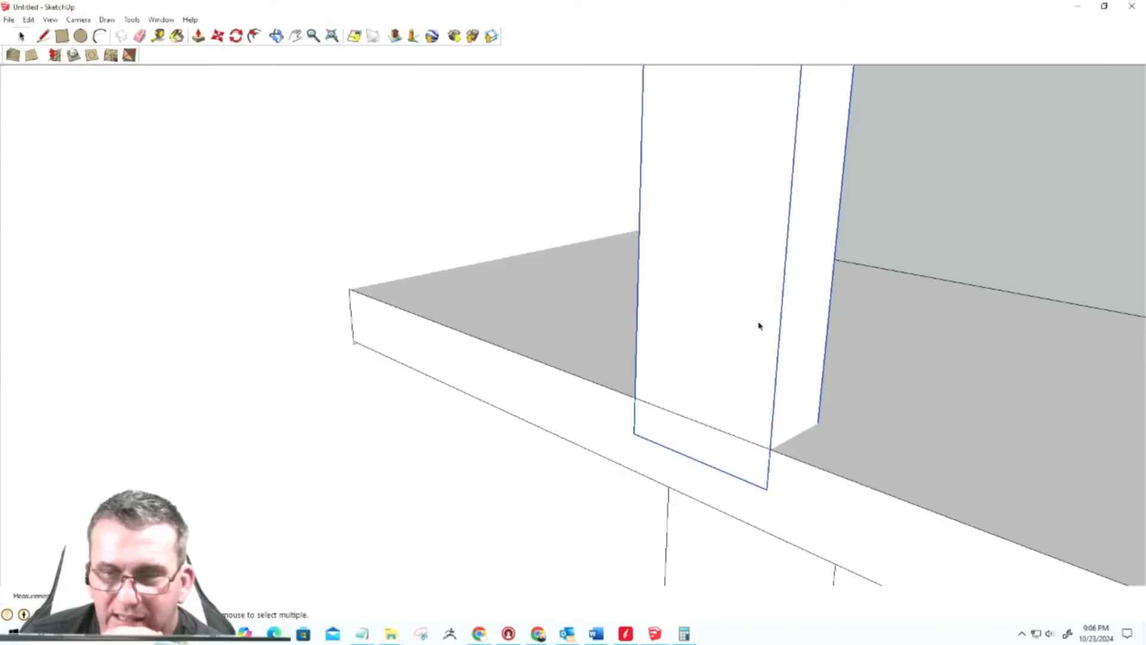
{"action": "left_click", "coordinate": [844, 477]}
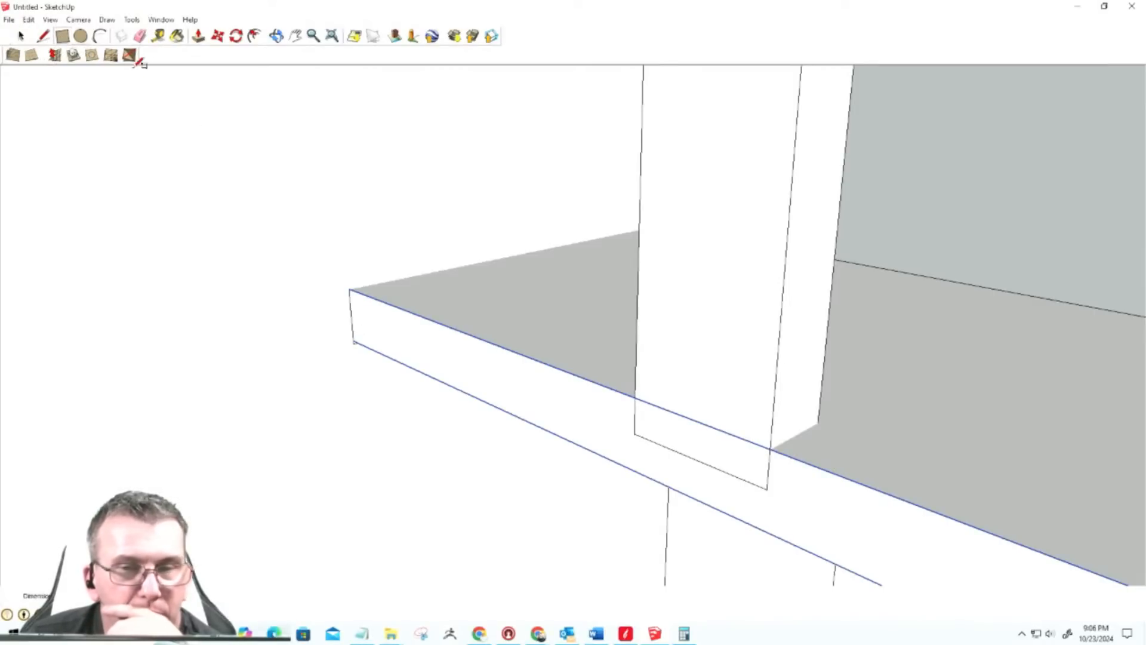
{"action": "middle_click_drag", "start_coordinate": [888, 427], "coordinate": [373, 480]}
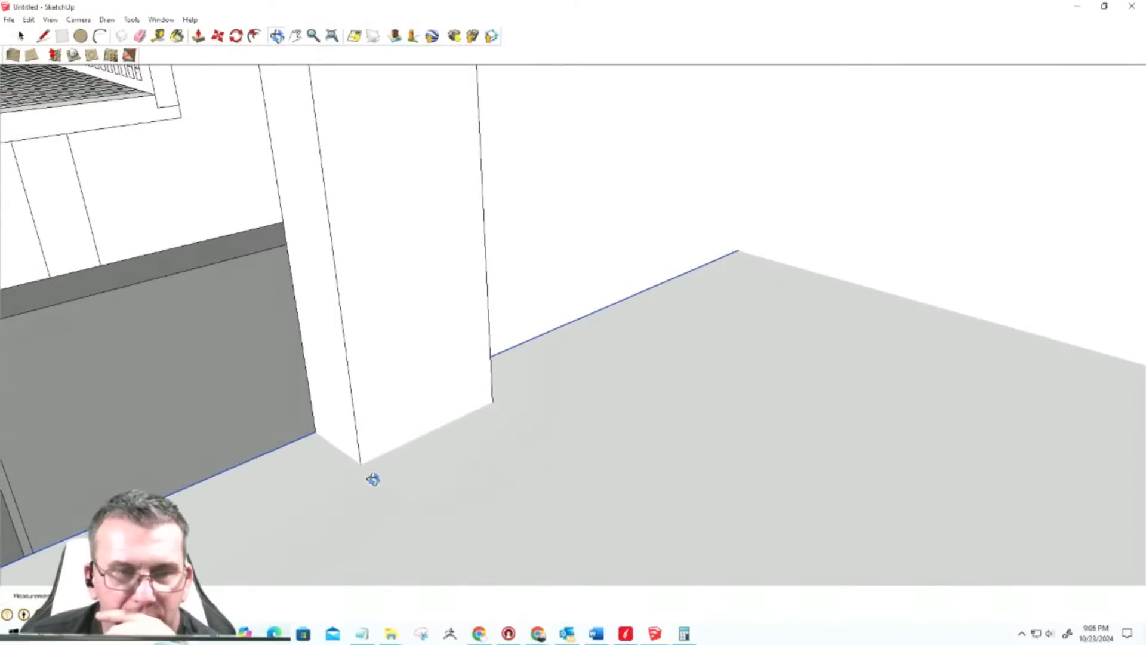
{"action": "left_click", "coordinate": [316, 431]}
{"action": "left_click", "coordinate": [494, 397]}
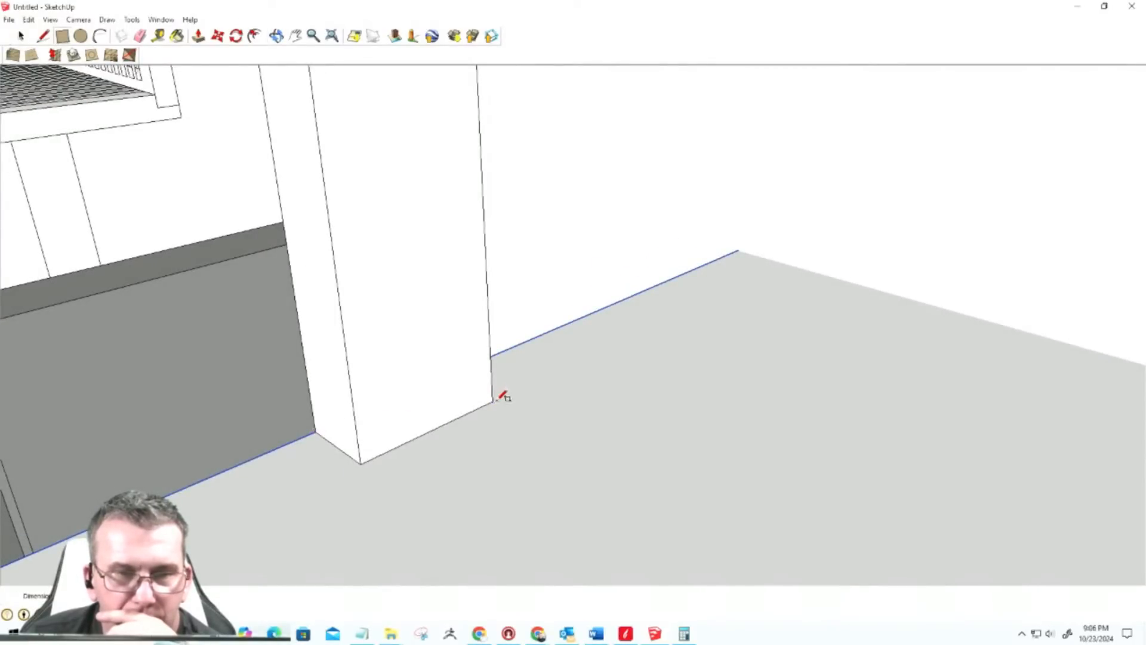
{"action": "key", "text": "space"}
Step: Draw a rectangle over the strip's footprint on the top face inside the small plain shelf's group, and hide the strip
{"action": "double_click", "coordinate": [306, 496]}
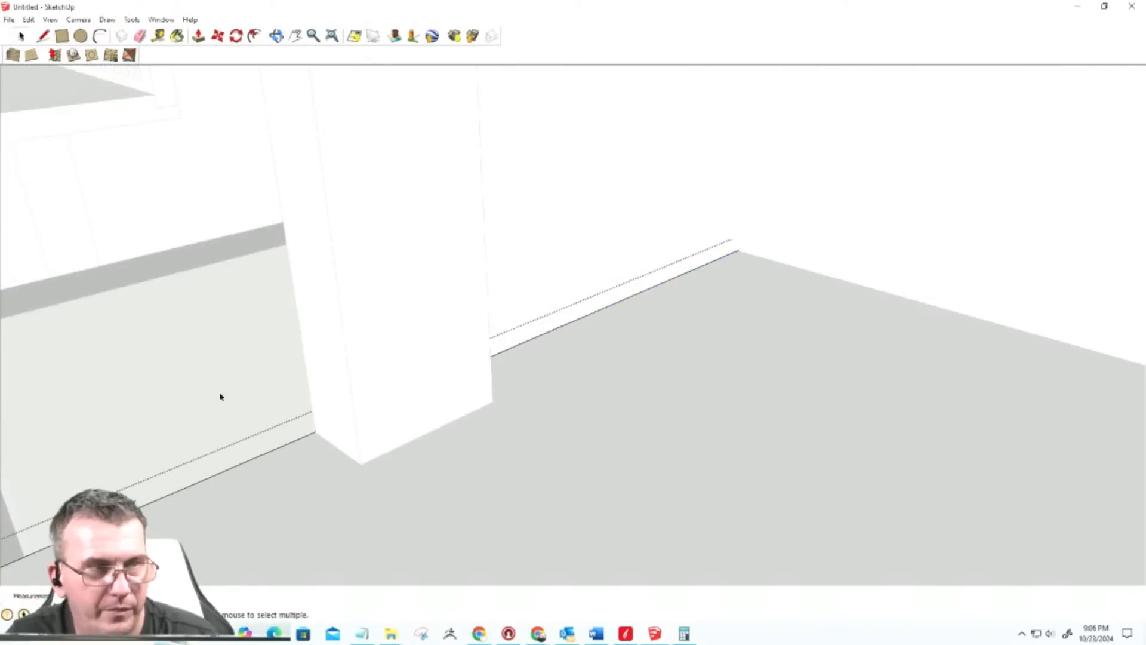
{"action": "left_click", "coordinate": [62, 36]}
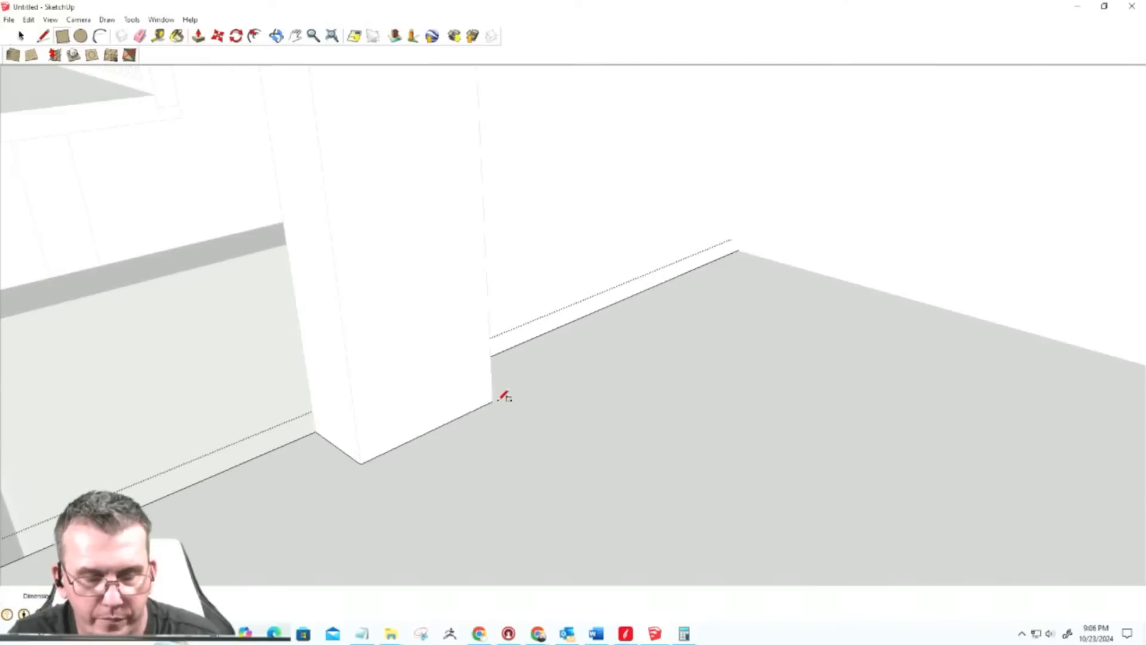
{"action": "key", "text": "space"}
{"action": "key", "text": "Escape"}
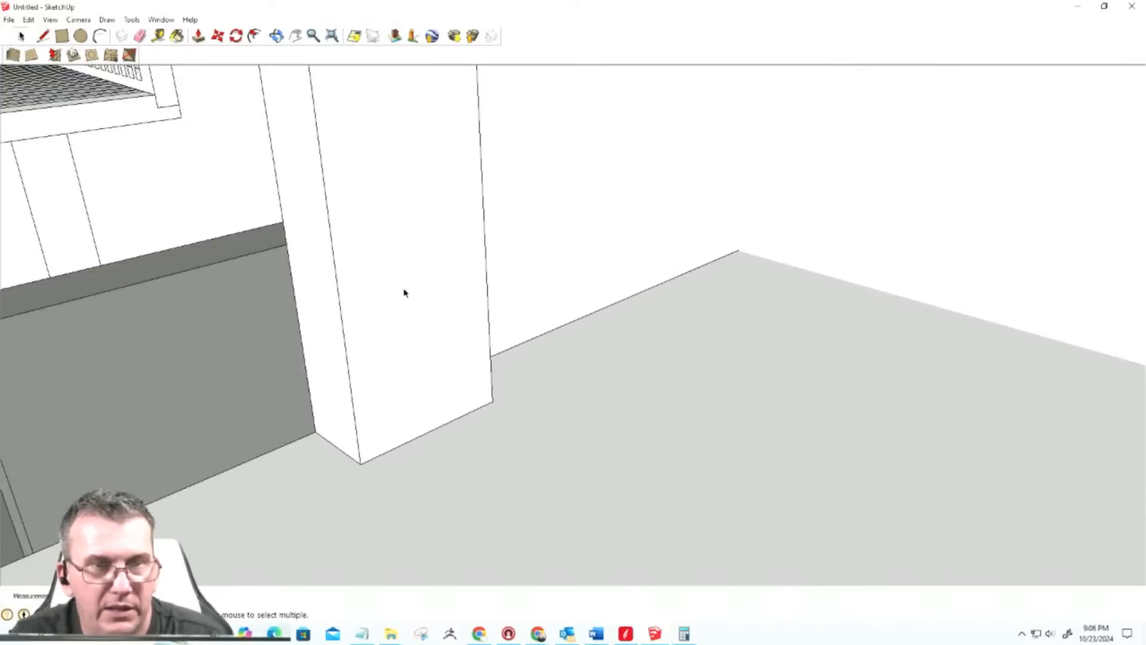
{"action": "right_click", "coordinate": [403, 293]}
{"action": "left_click", "coordinate": [427, 323]}
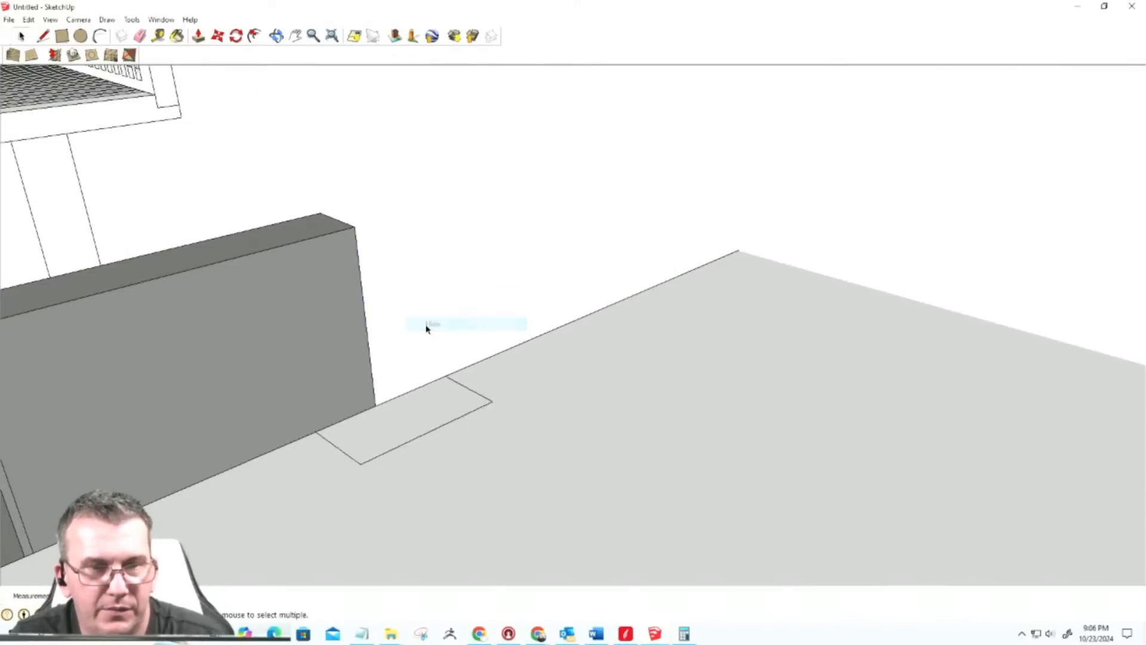
Step: Cut the divider notch into the right bottom shelf by pushing in the rectangle drawn along its side edge
{"action": "double_click", "coordinate": [412, 501]}
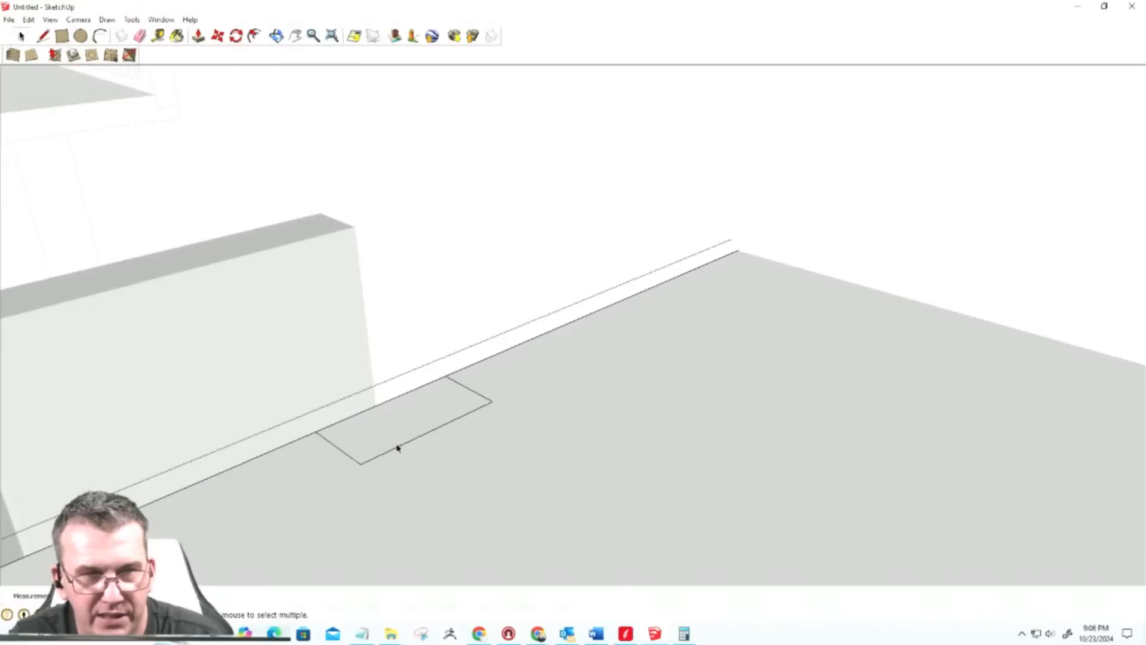
{"action": "key", "text": "p"}
{"action": "left_click", "coordinate": [391, 432]}
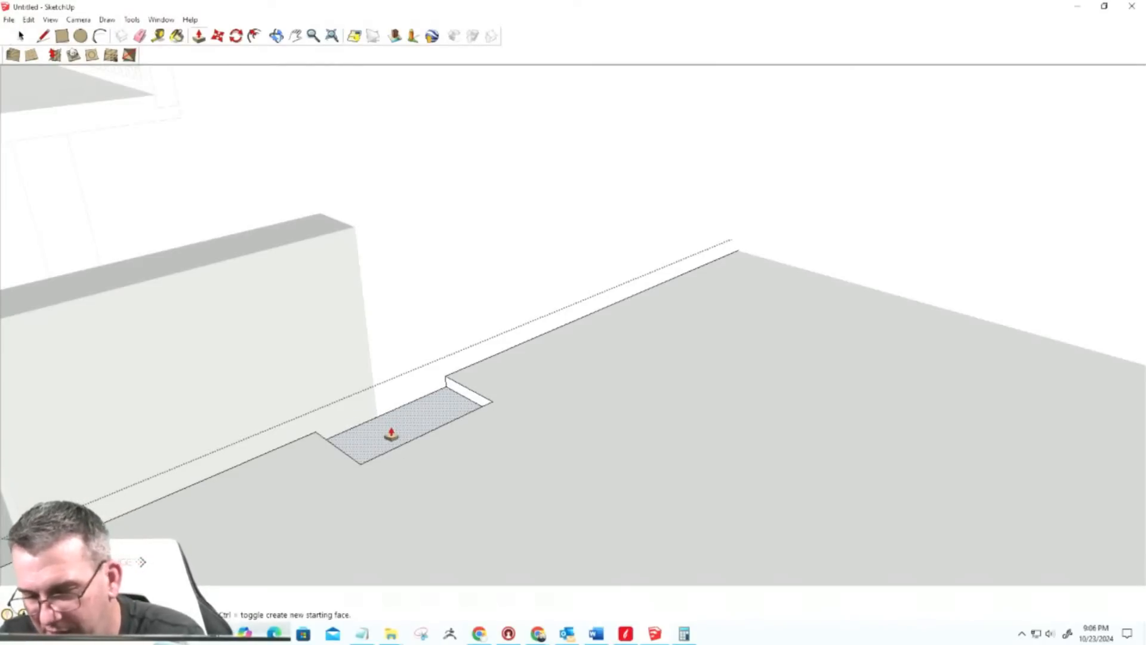
{"action": "left_click", "coordinate": [391, 432]}
{"action": "middle_click_drag", "start_coordinate": [384, 438], "coordinate": [860, 352]}
{"action": "scroll", "coordinate": [457, 433], "scroll_direction": "down", "scroll_amount": 6}
{"action": "key", "text": "space"}
{"action": "left_click", "coordinate": [952, 393]}
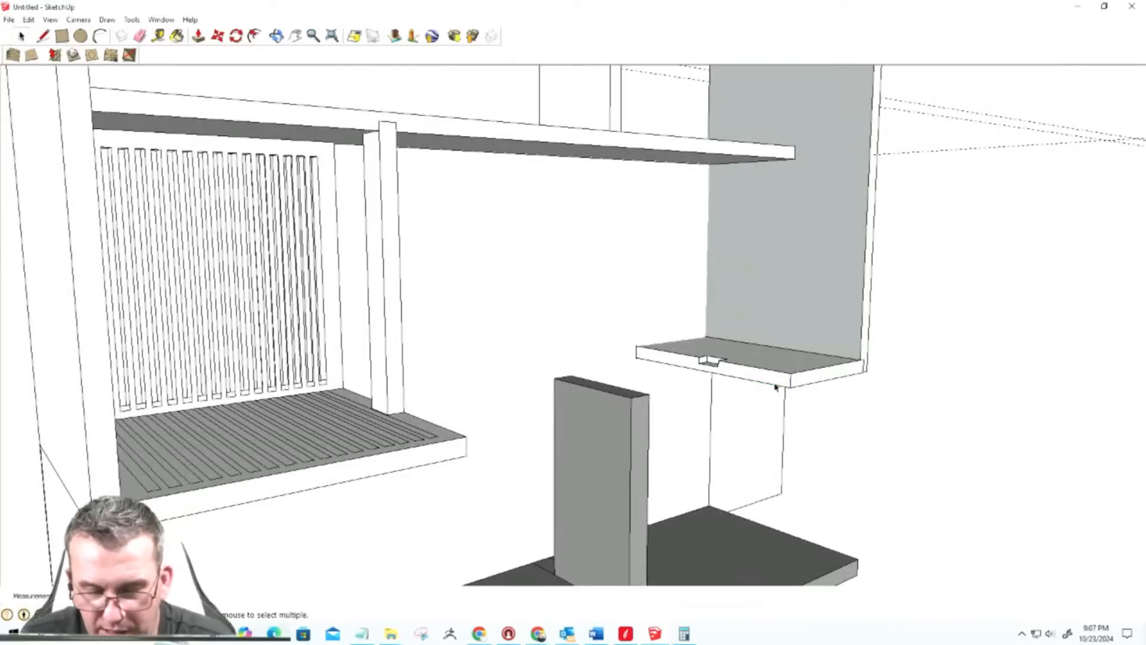
Step: Unhide the last hidden divider where it meets the underside of the long middle shelf
{"action": "left_click", "coordinate": [32, 20]}
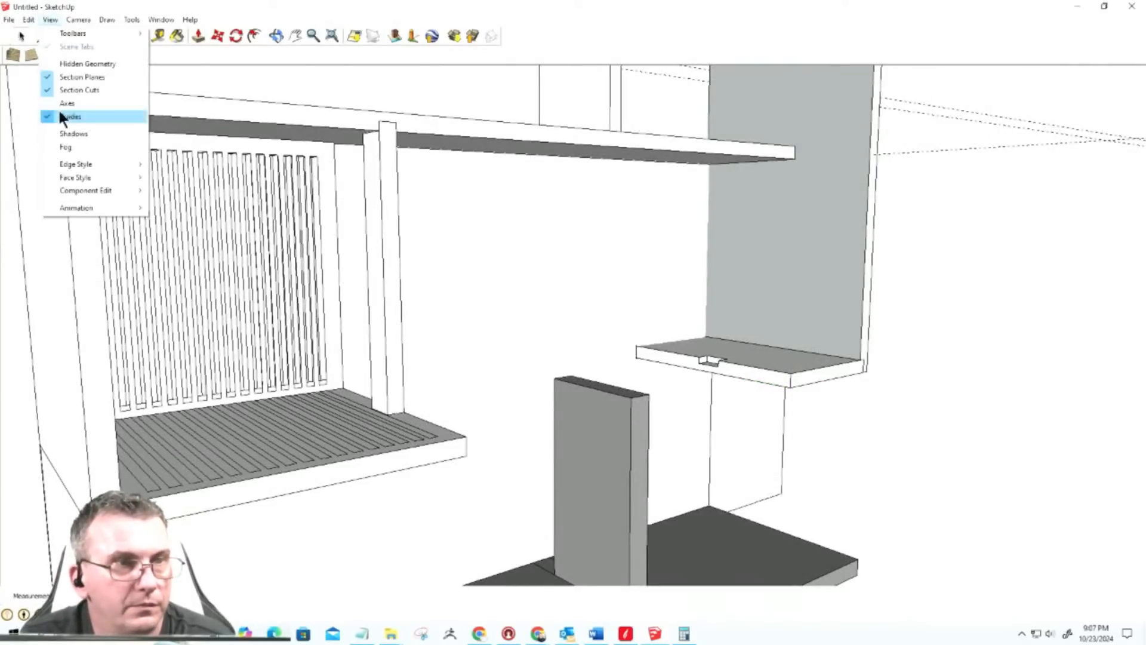
{"action": "mouse_move", "coordinate": [33, 20]}
{"action": "mouse_move", "coordinate": [54, 190]}
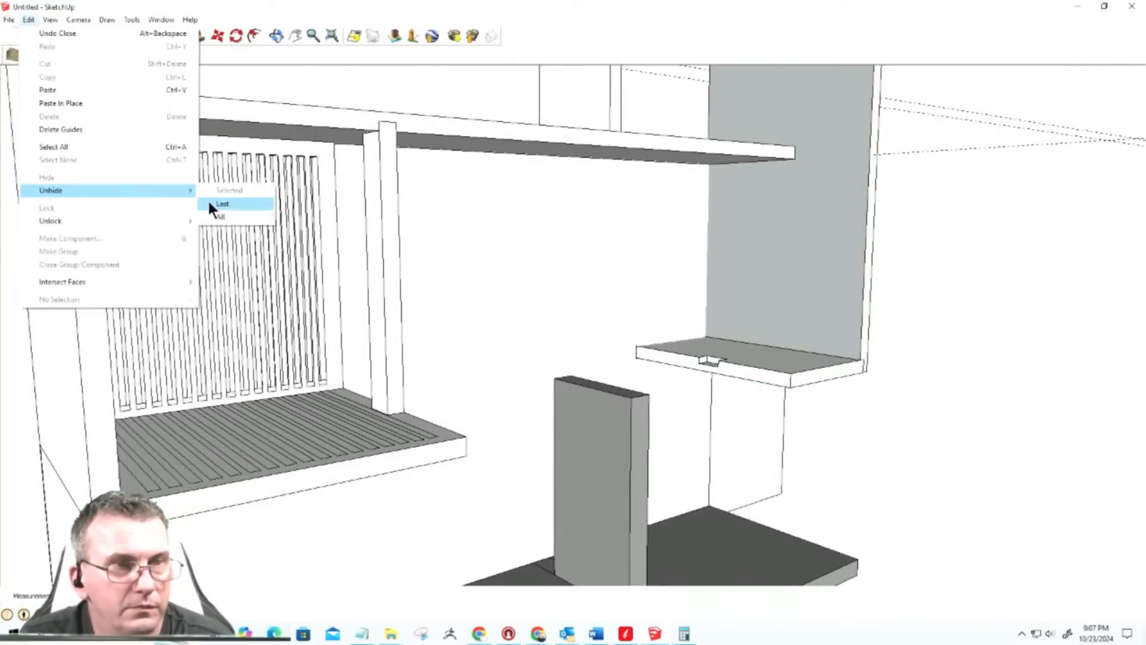
{"action": "left_click", "coordinate": [209, 200]}
{"action": "scroll", "coordinate": [752, 206], "scroll_direction": "up", "scroll_amount": 8}
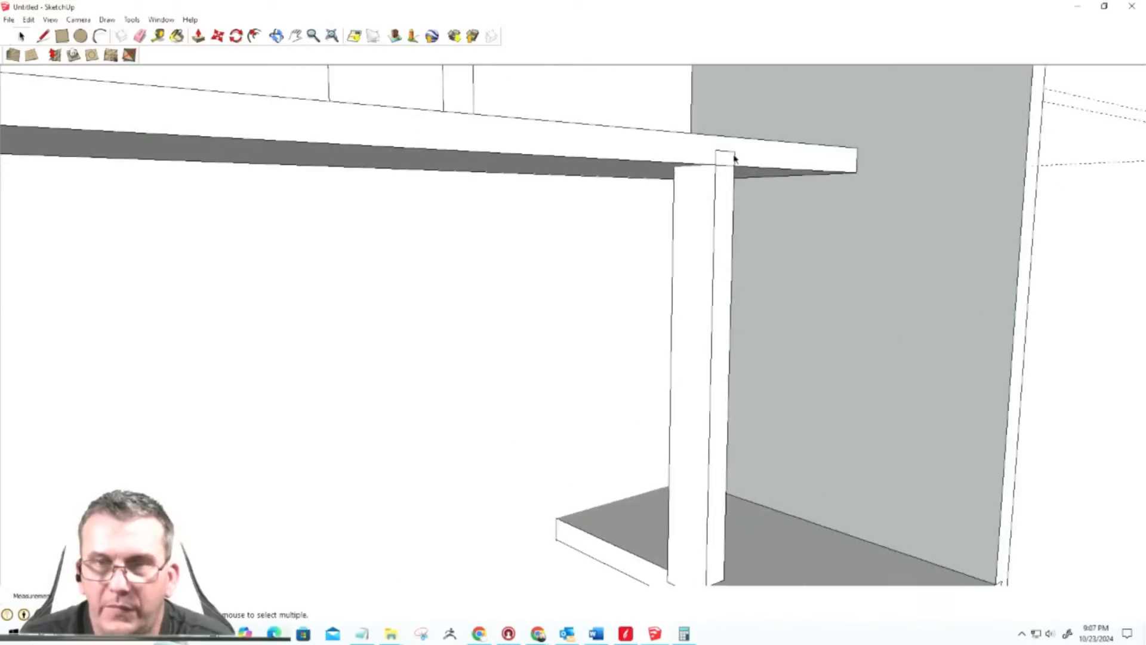
{"action": "middle_click_drag", "start_coordinate": [738, 264], "coordinate": [694, 329]}
{"action": "middle_click_drag", "start_coordinate": [699, 479], "coordinate": [647, 433]}
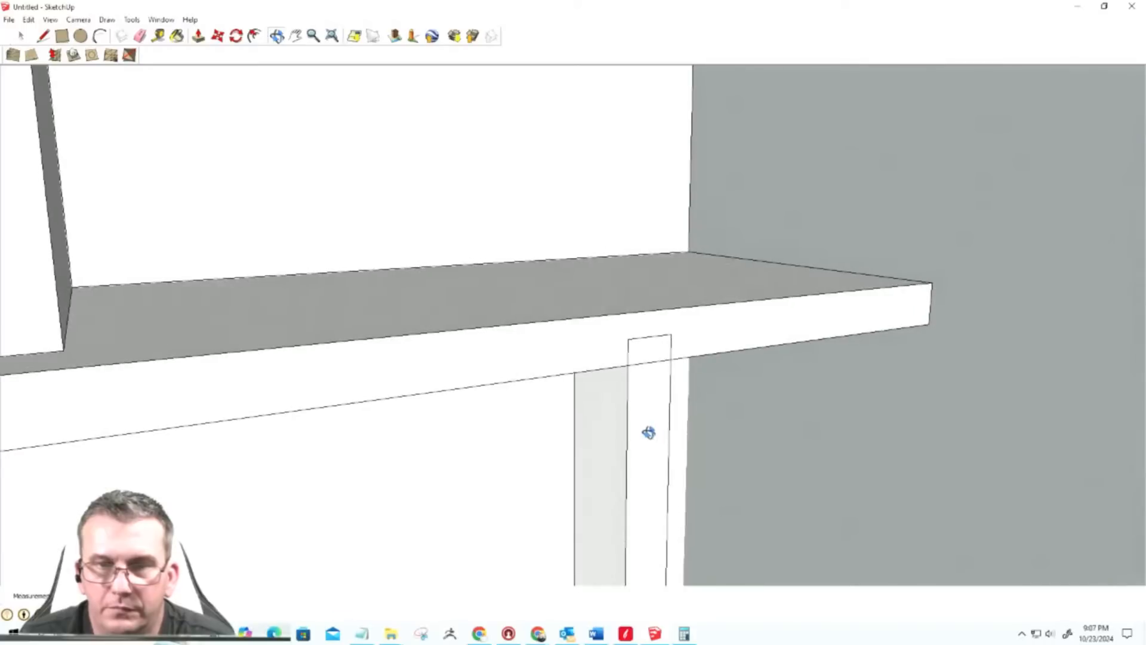
{"action": "scroll", "coordinate": [646, 407], "scroll_direction": "up", "scroll_amount": 2}
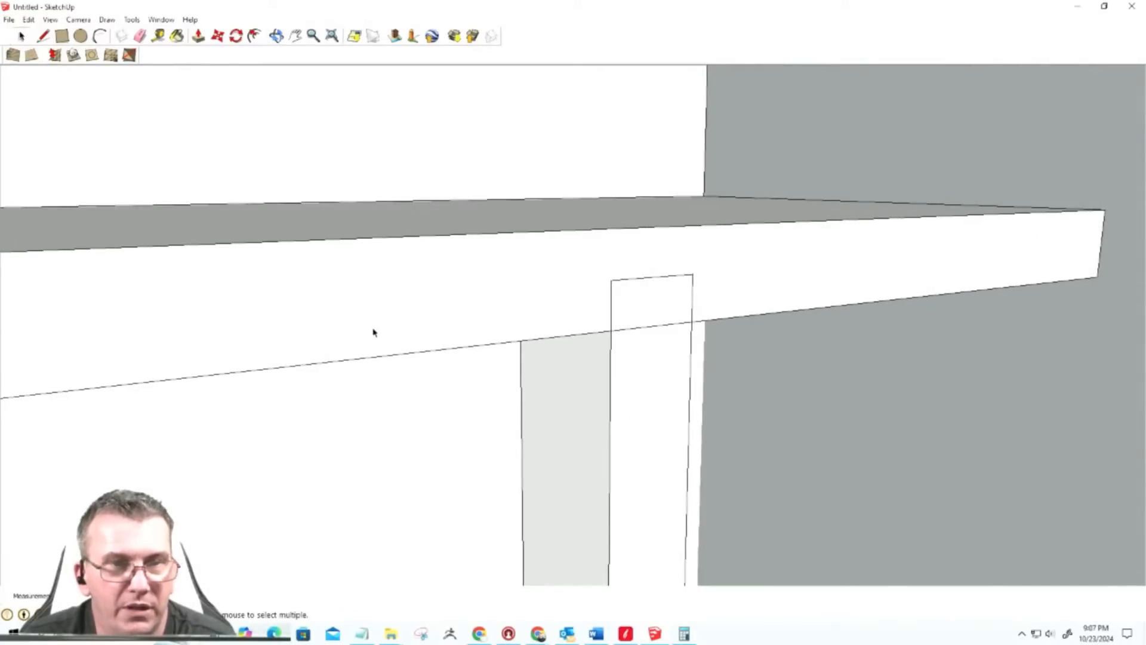
Step: Inside the long middle shelf, draw a rectangle on its front edge tracing the overlapping top of the right divider
{"action": "double_click", "coordinate": [414, 285]}
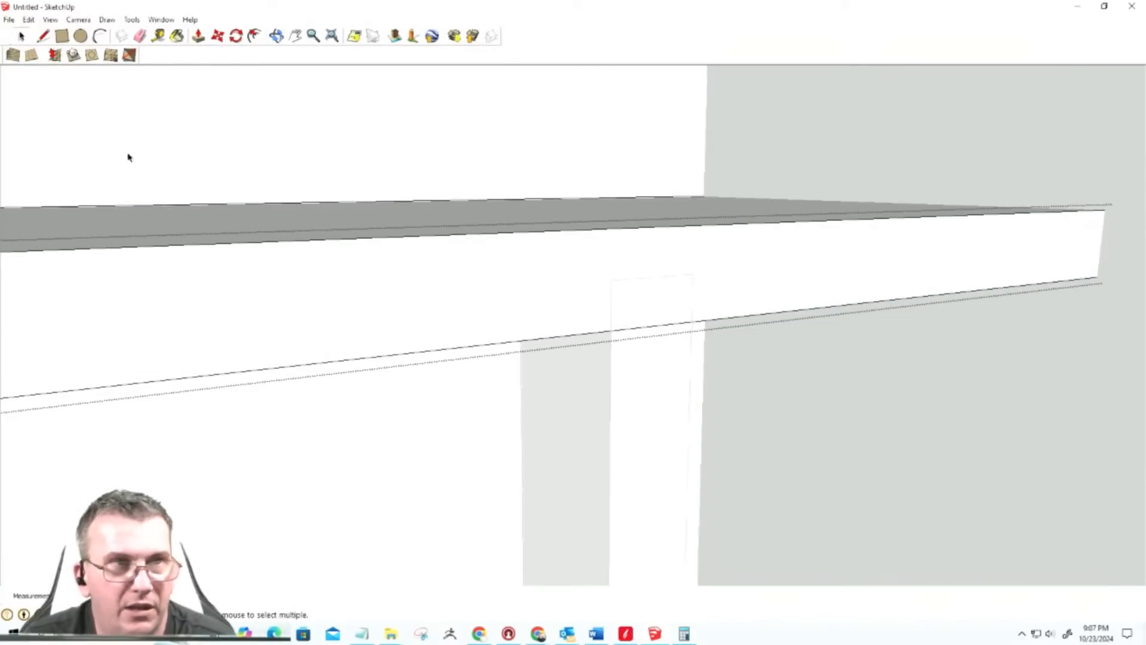
{"action": "left_click", "coordinate": [44, 36]}
{"action": "left_click", "coordinate": [652, 326]}
{"action": "key", "text": "Escape"}
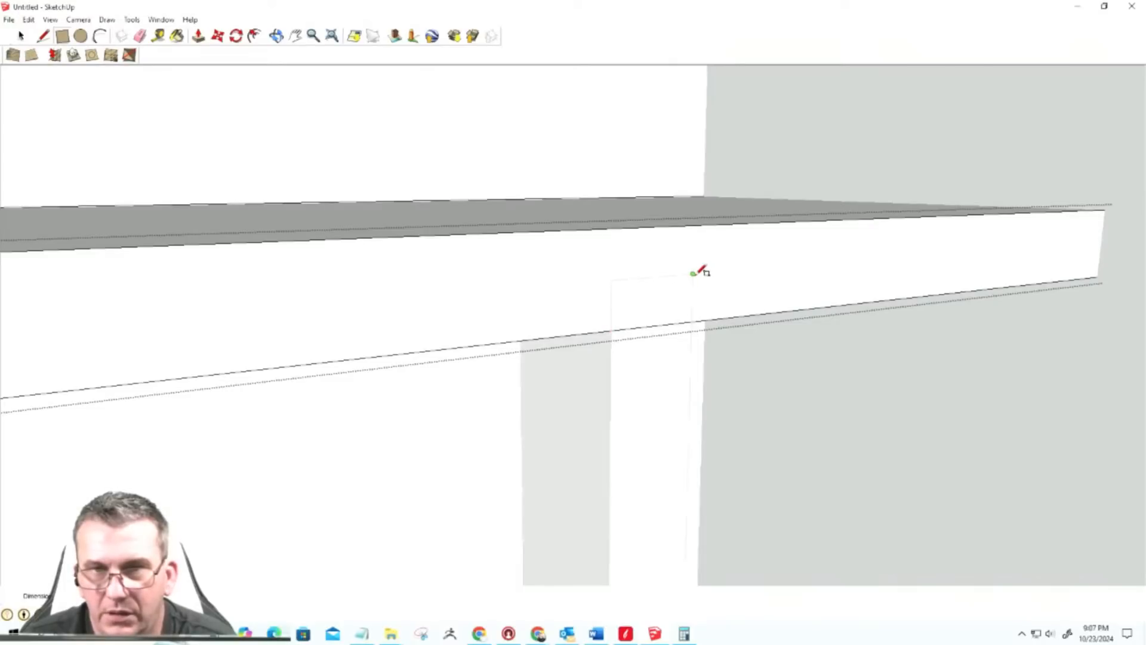
{"action": "key", "text": "space"}
Step: Hide the right divider and push the traced rectangle back to cut a notch in the middle shelf
{"action": "right_click", "coordinate": [659, 410]}
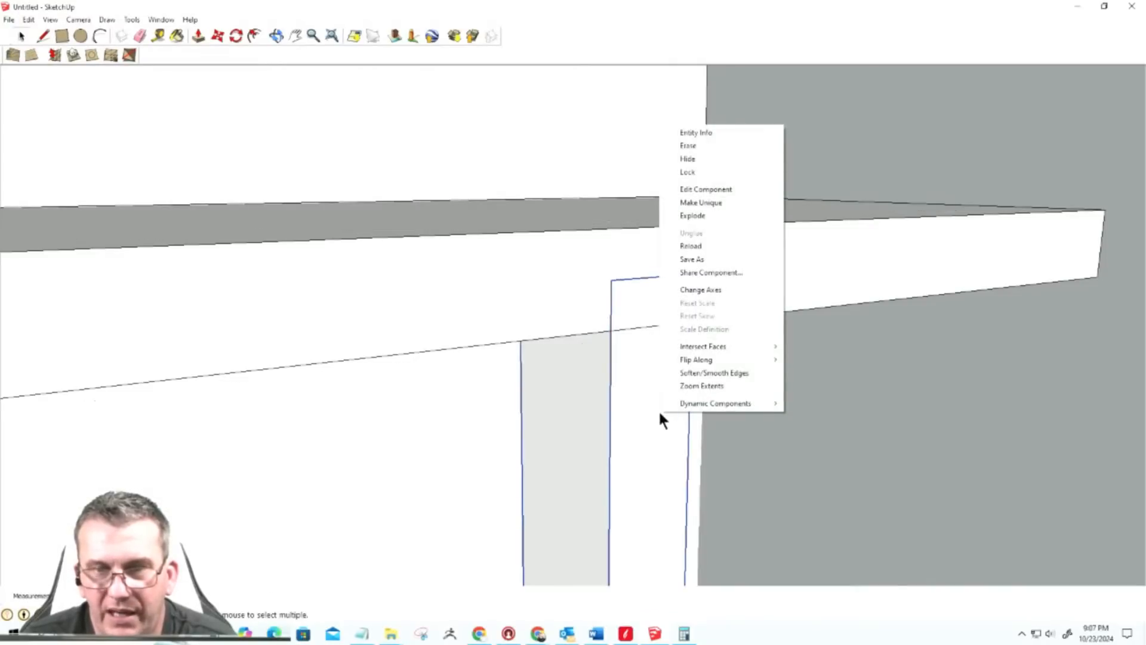
{"action": "left_click", "coordinate": [700, 158]}
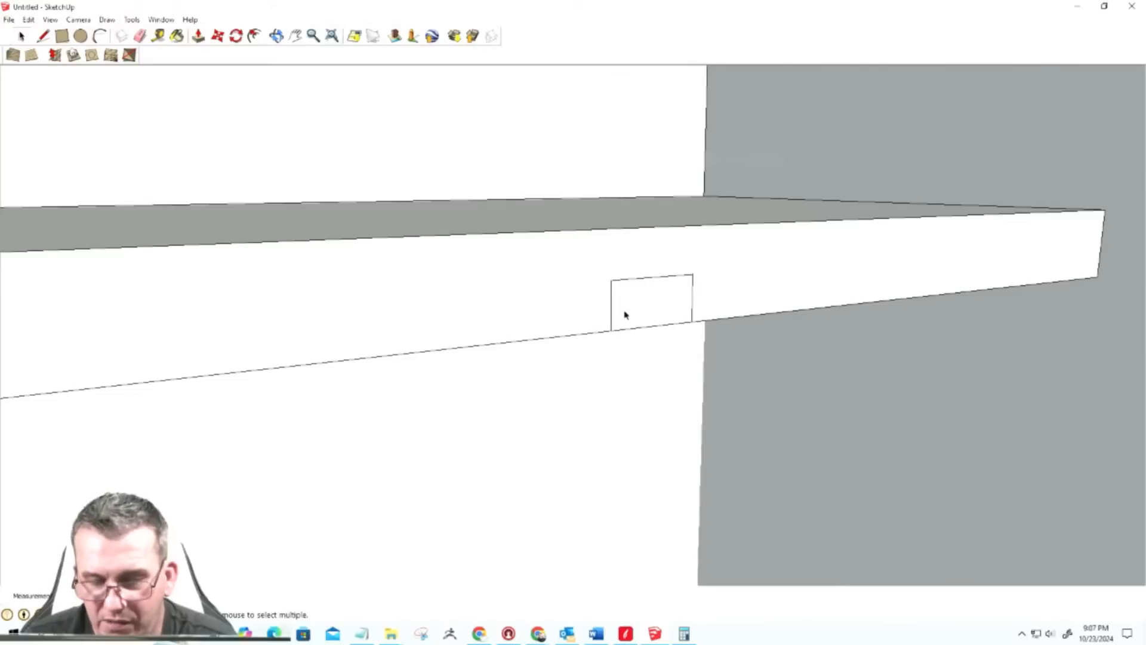
{"action": "double_click", "coordinate": [529, 326]}
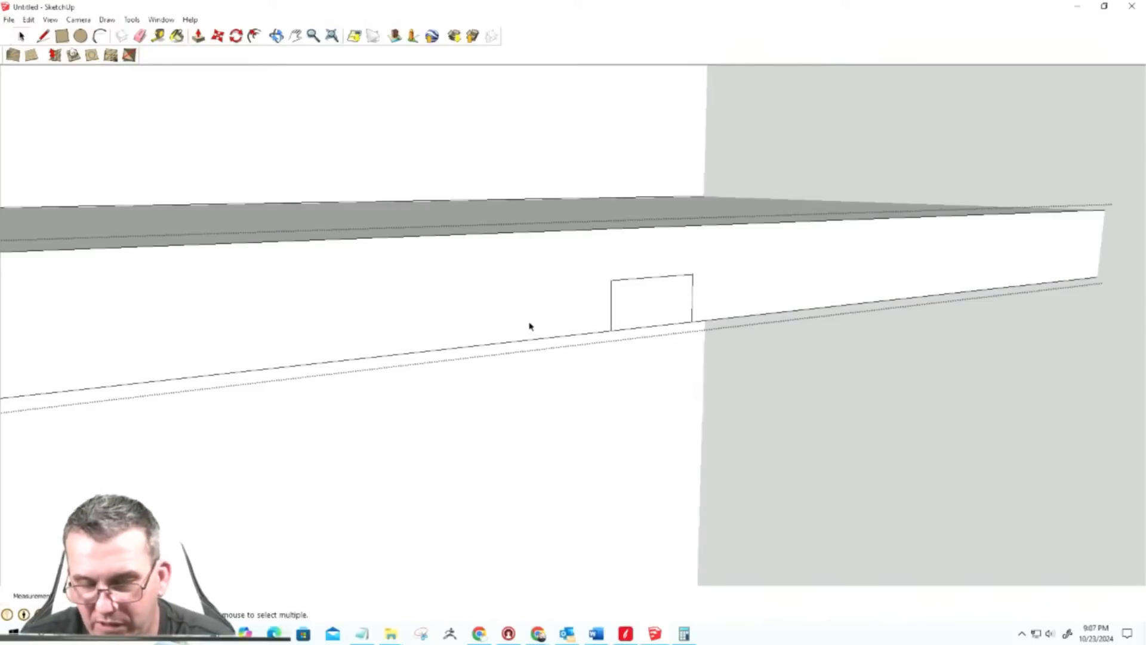
{"action": "key", "text": "p"}
{"action": "left_click", "coordinate": [660, 317]}
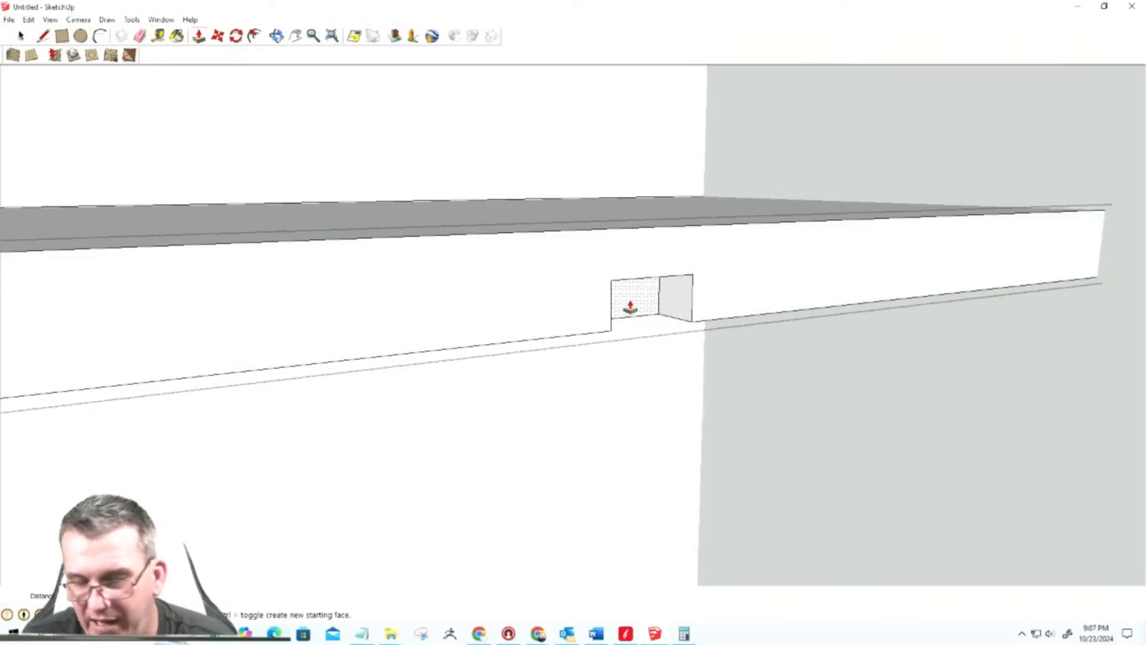
{"action": "left_click", "coordinate": [630, 308]}
{"action": "middle_click_drag", "start_coordinate": [634, 365], "coordinate": [620, 385]}
{"action": "key", "text": "space"}
{"action": "left_click", "coordinate": [609, 398]}
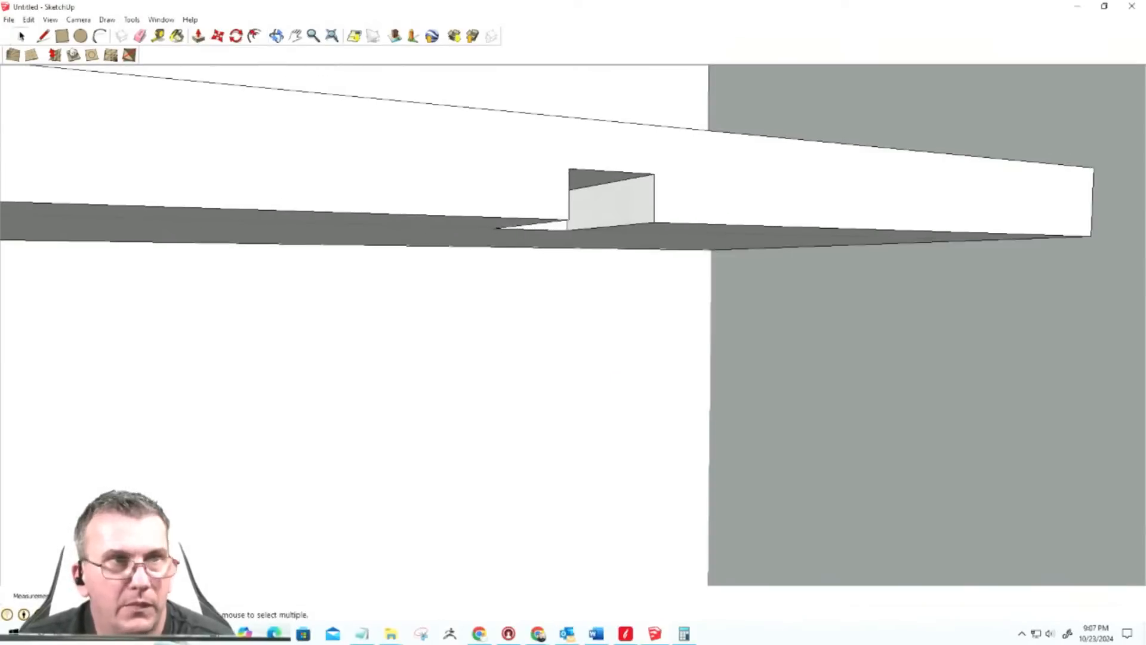
Step: Unhide the last hidden divider so both dividers show beneath the middle shelf
{"action": "left_click", "coordinate": [27, 20]}
{"action": "mouse_move", "coordinate": [132, 189]}
{"action": "left_click", "coordinate": [216, 205]}
{"action": "middle_click_drag", "start_coordinate": [529, 389], "coordinate": [435, 416]}
{"action": "scroll", "coordinate": [435, 416], "scroll_direction": "up", "scroll_amount": 6}
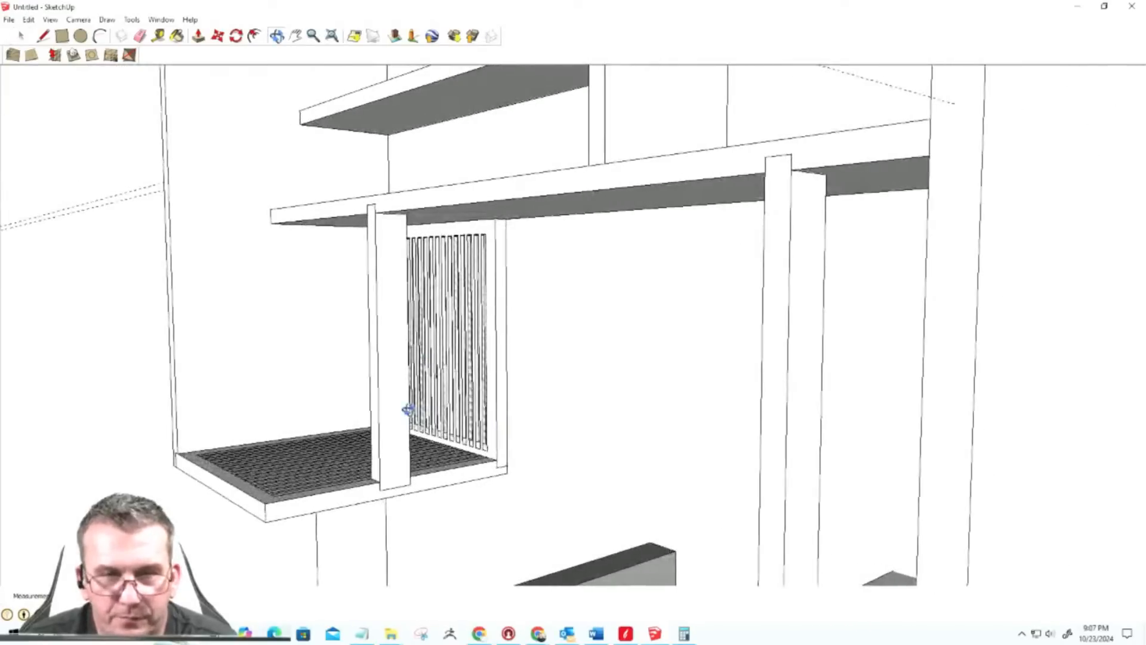
{"action": "left_click", "coordinate": [392, 344]}
{"action": "left_click", "coordinate": [799, 381]}
{"action": "left_click", "coordinate": [383, 400]}
{"action": "double_click", "coordinate": [386, 399]}
{"action": "middle_click_drag", "start_coordinate": [384, 397], "coordinate": [454, 445]}
{"action": "middle_click_drag", "start_coordinate": [602, 428], "coordinate": [579, 430]}
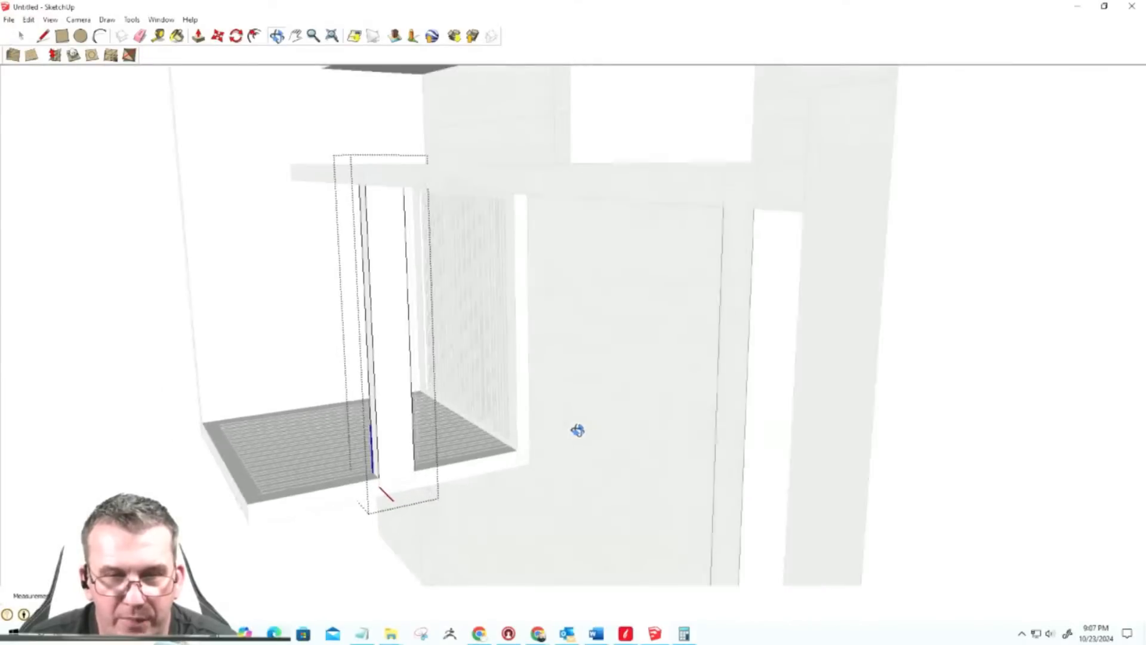
{"action": "left_click", "coordinate": [591, 367]}
Step: Try to deepen the divider component by pulling the left divider's rear face toward the back wall
{"action": "scroll", "coordinate": [527, 403], "scroll_direction": "up", "scroll_amount": 3}
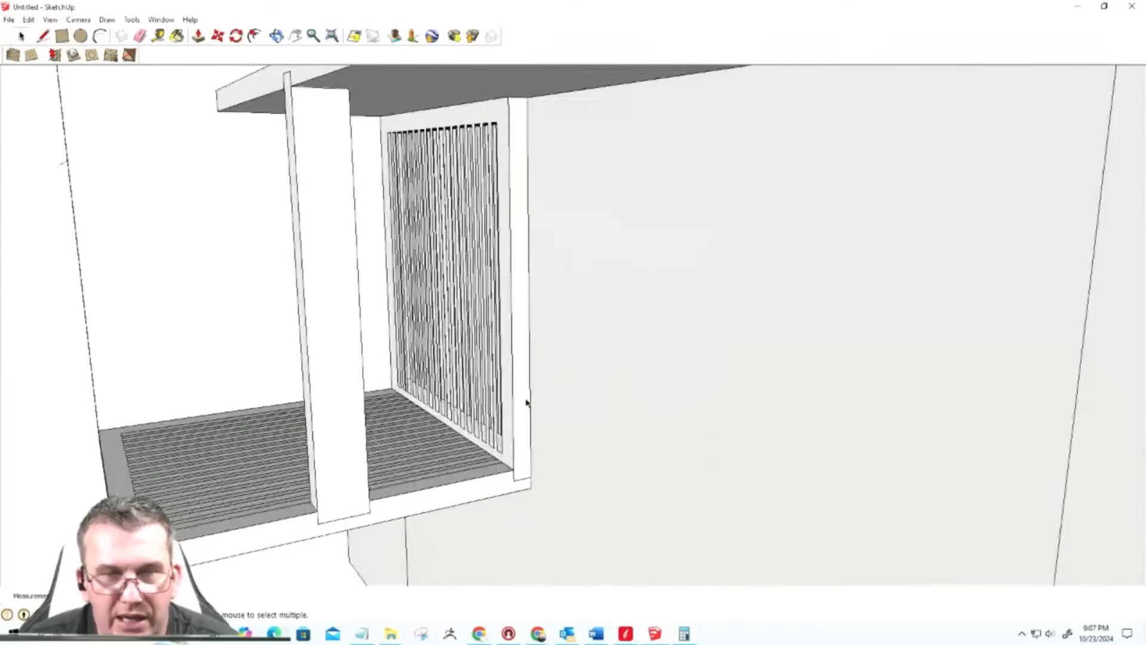
{"action": "scroll", "coordinate": [417, 410], "scroll_direction": "down", "scroll_amount": 3}
{"action": "scroll", "coordinate": [379, 410], "scroll_direction": "up", "scroll_amount": 4}
{"action": "scroll", "coordinate": [379, 409], "scroll_direction": "down", "scroll_amount": 3}
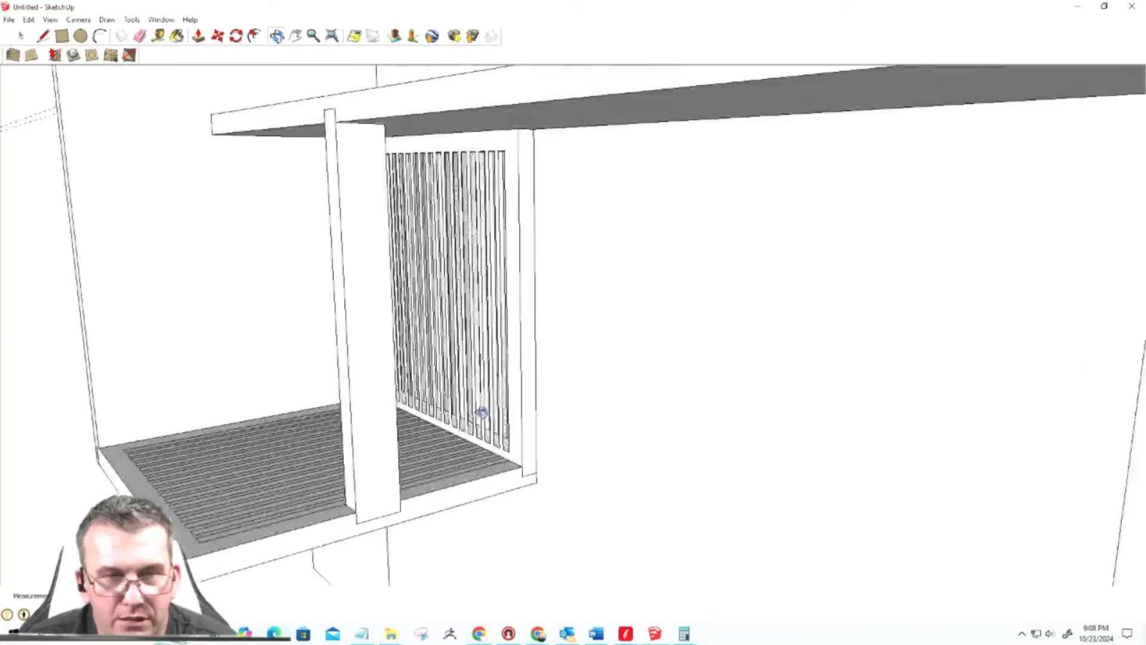
{"action": "scroll", "coordinate": [483, 412], "scroll_direction": "up", "scroll_amount": 5}
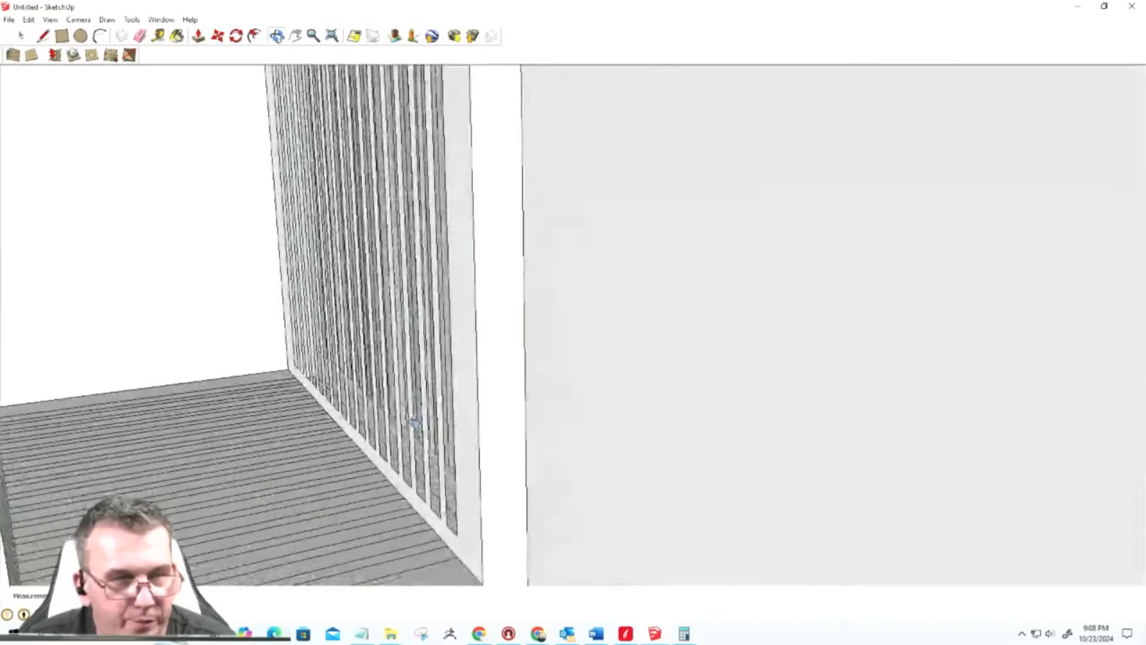
{"action": "middle_click_drag", "start_coordinate": [407, 418], "coordinate": [317, 436]}
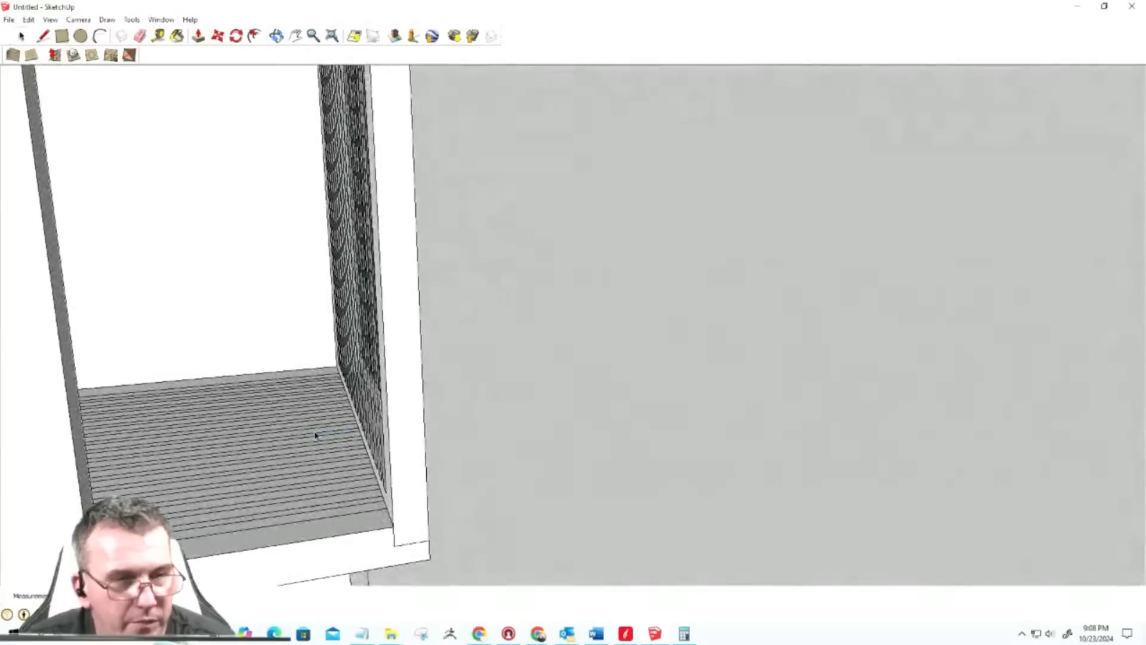
{"action": "key", "text": "p"}
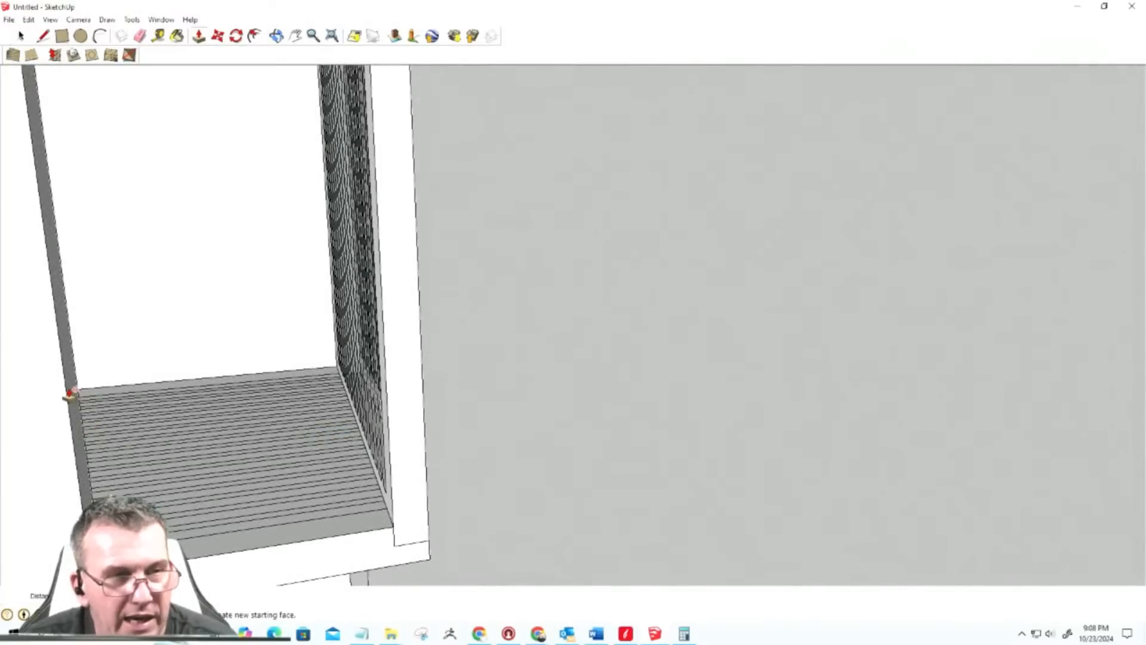
{"action": "key", "text": "space"}
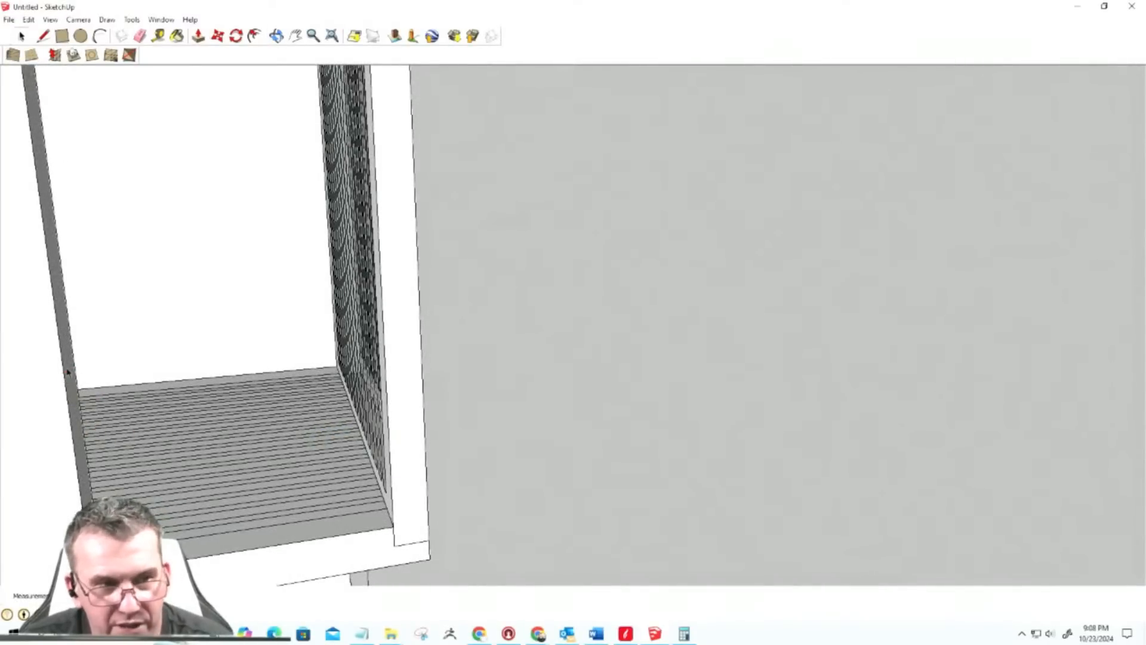
{"action": "left_click", "coordinate": [68, 371]}
{"action": "double_click", "coordinate": [67, 371]}
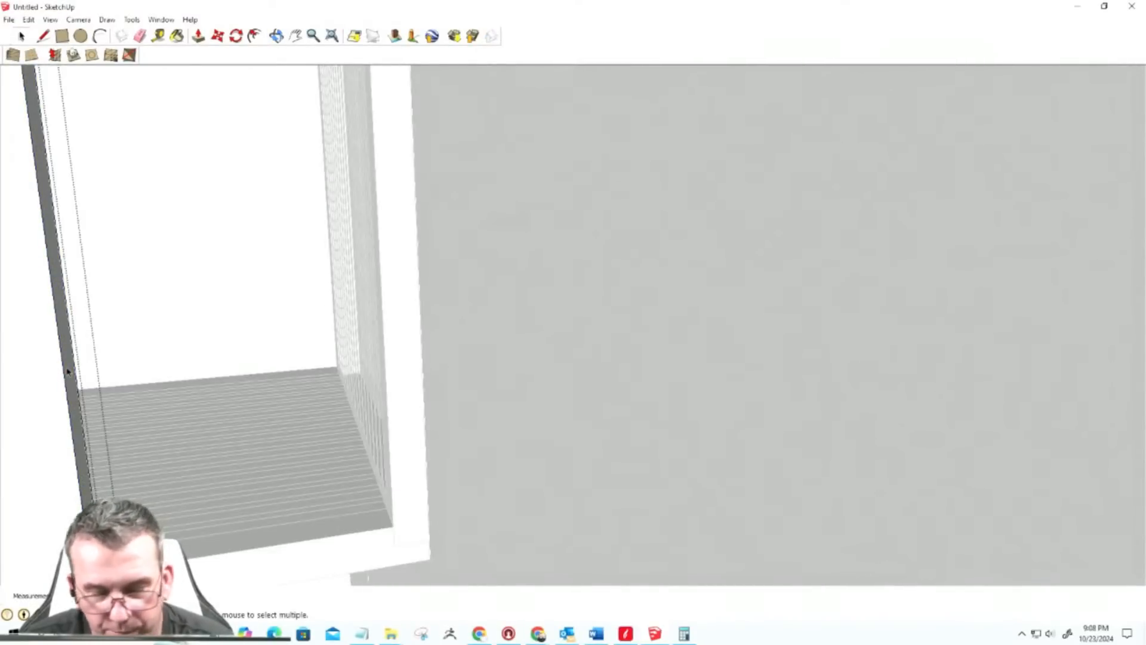
{"action": "key", "text": "p"}
{"action": "mouse_move", "coordinate": [68, 371]}
{"action": "left_mouse_down"}
{"action": "mouse_move", "coordinate": [261, 357]}
{"action": "mouse_move", "coordinate": [269, 464]}
{"action": "mouse_move", "coordinate": [425, 432]}
{"action": "mouse_move", "coordinate": [253, 466]}
{"action": "mouse_move", "coordinate": [574, 445]}
{"action": "mouse_move", "coordinate": [287, 361]}
{"action": "mouse_move", "coordinate": [394, 310]}
{"action": "mouse_move", "coordinate": [422, 361]}
{"action": "mouse_move", "coordinate": [322, 378]}
{"action": "mouse_move", "coordinate": [703, 333]}
{"action": "mouse_move", "coordinate": [852, 333]}
{"action": "mouse_move", "coordinate": [853, 362]}
{"action": "left_mouse_up"}
Step: Undo the rearward extension of the dividers and leave the component
{"action": "scroll", "coordinate": [732, 404], "scroll_direction": "up", "scroll_amount": 5}
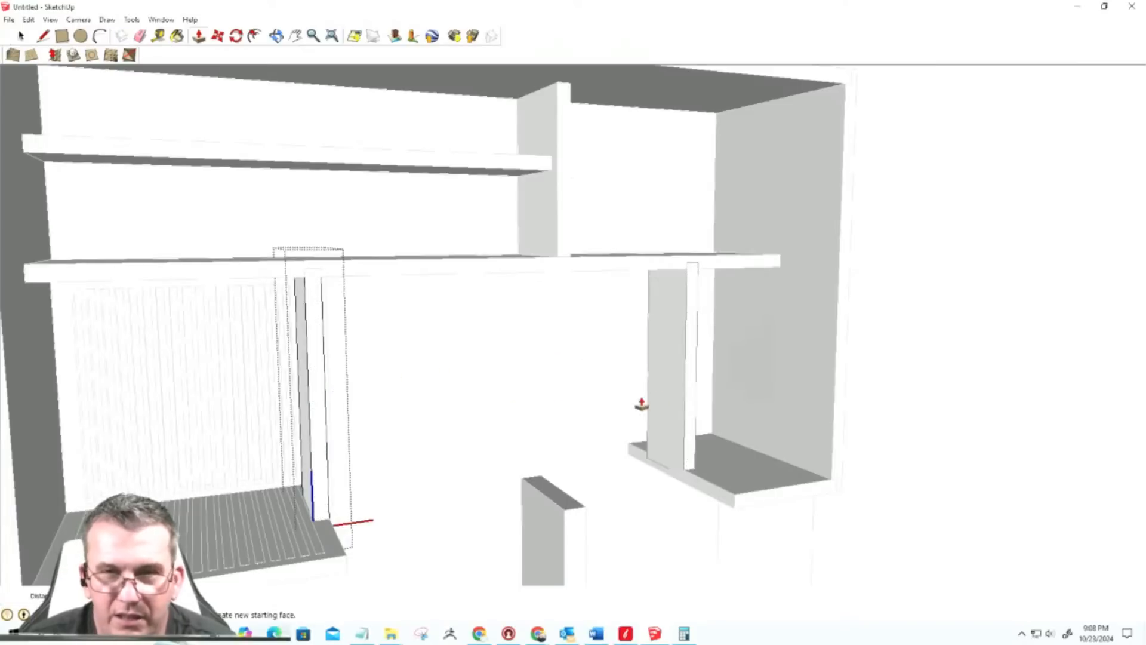
{"action": "middle_click_drag", "start_coordinate": [663, 397], "coordinate": [729, 400]}
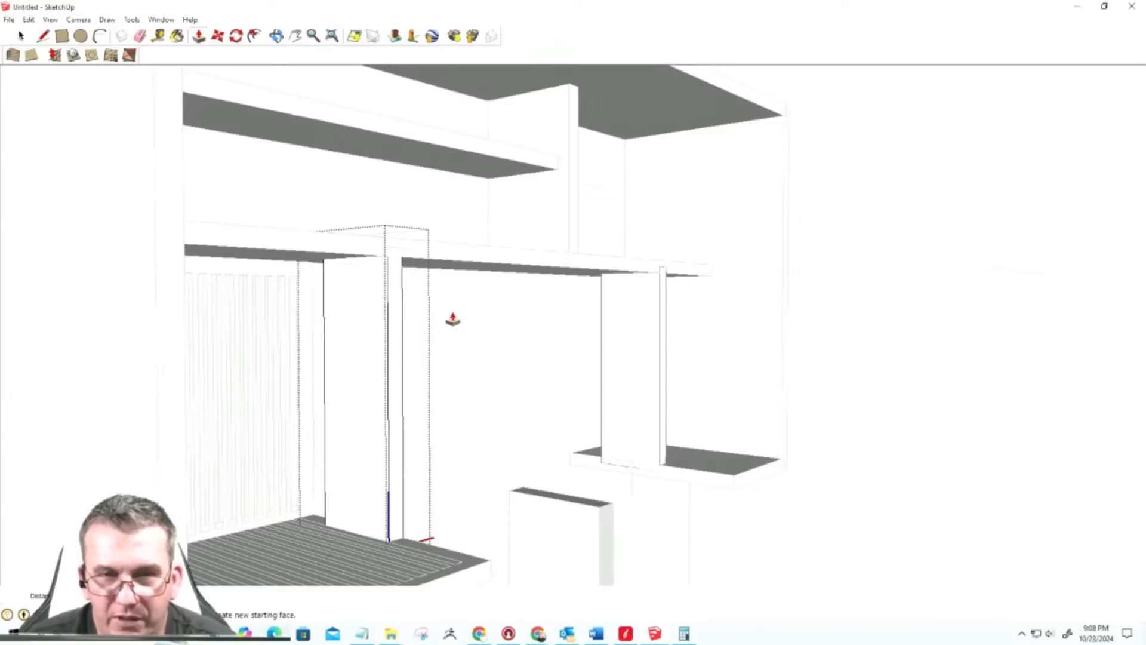
{"action": "middle_click_drag", "start_coordinate": [517, 362], "coordinate": [167, 371]}
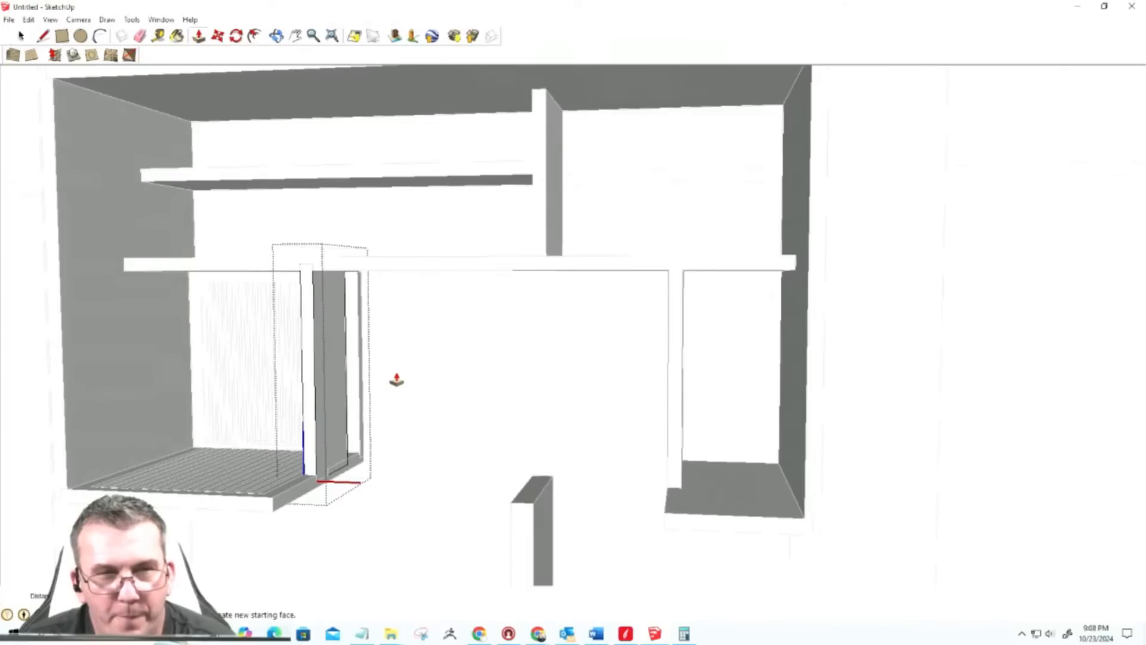
{"action": "key", "text": "space"}
{"action": "left_click", "coordinate": [409, 358]}
{"action": "middle_click_drag", "start_coordinate": [408, 360], "coordinate": [670, 356]}
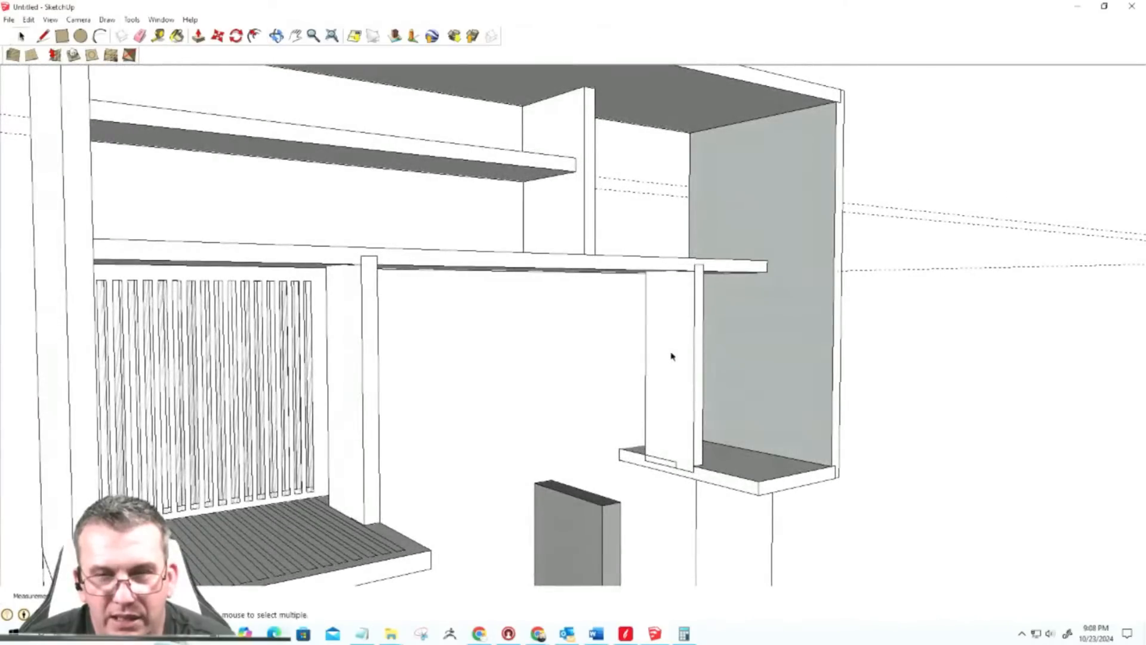
{"action": "double_click", "coordinate": [671, 356]}
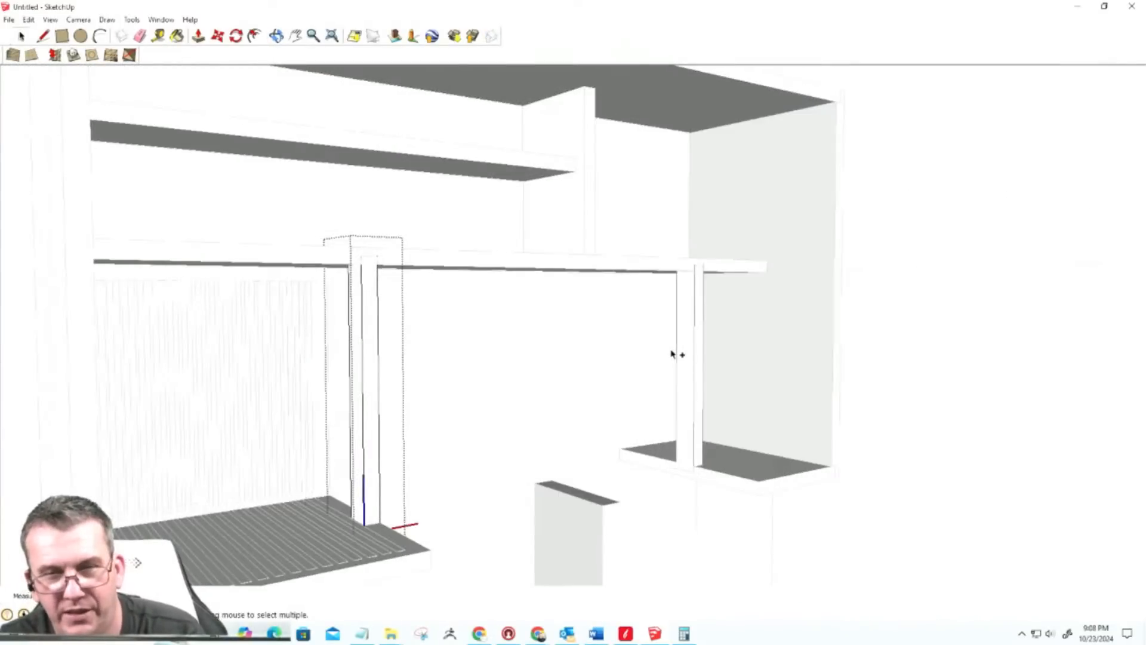
{"action": "left_click", "coordinate": [563, 384]}
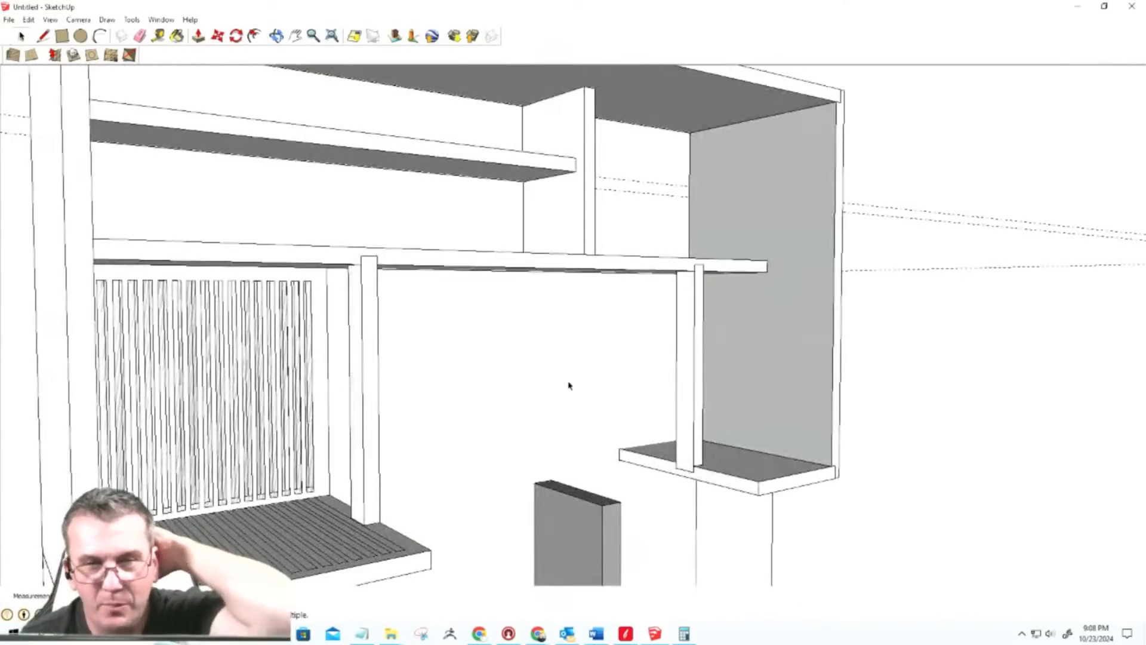
Step: Examine the whole cabinet from the front and from below, checking the back panel against the middle shelf and dividers
{"action": "scroll", "coordinate": [576, 387], "scroll_direction": "down", "scroll_amount": 3}
{"action": "scroll", "coordinate": [576, 387], "scroll_direction": "down", "scroll_amount": 2}
{"action": "middle_click_drag", "start_coordinate": [575, 386], "coordinate": [439, 377]}
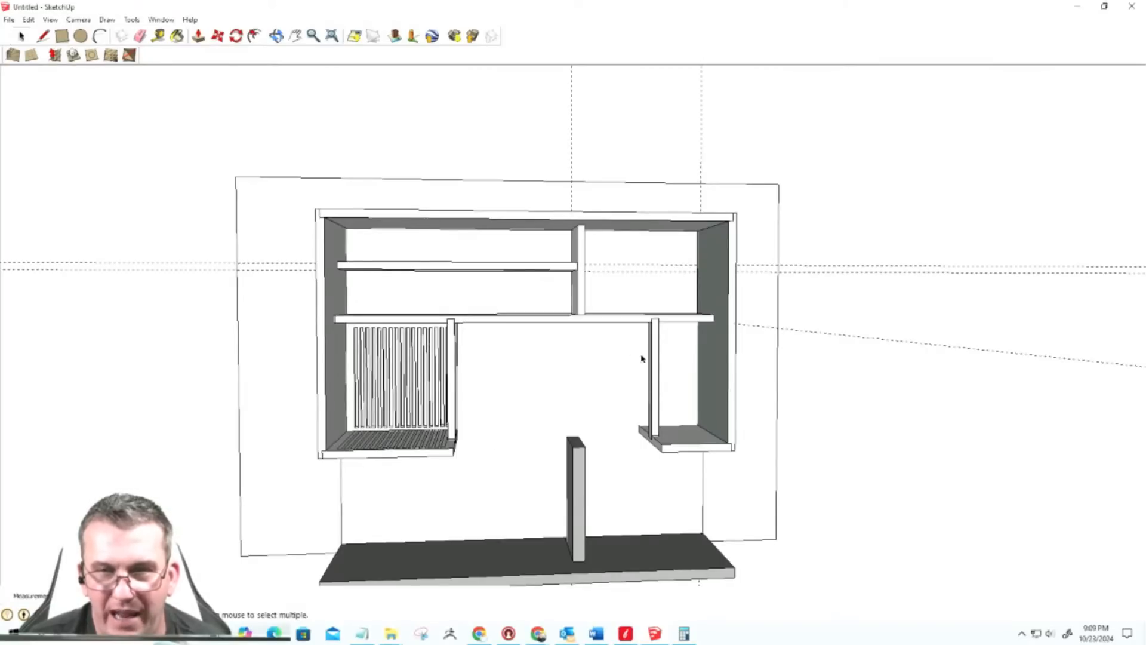
{"action": "left_click", "coordinate": [501, 424]}
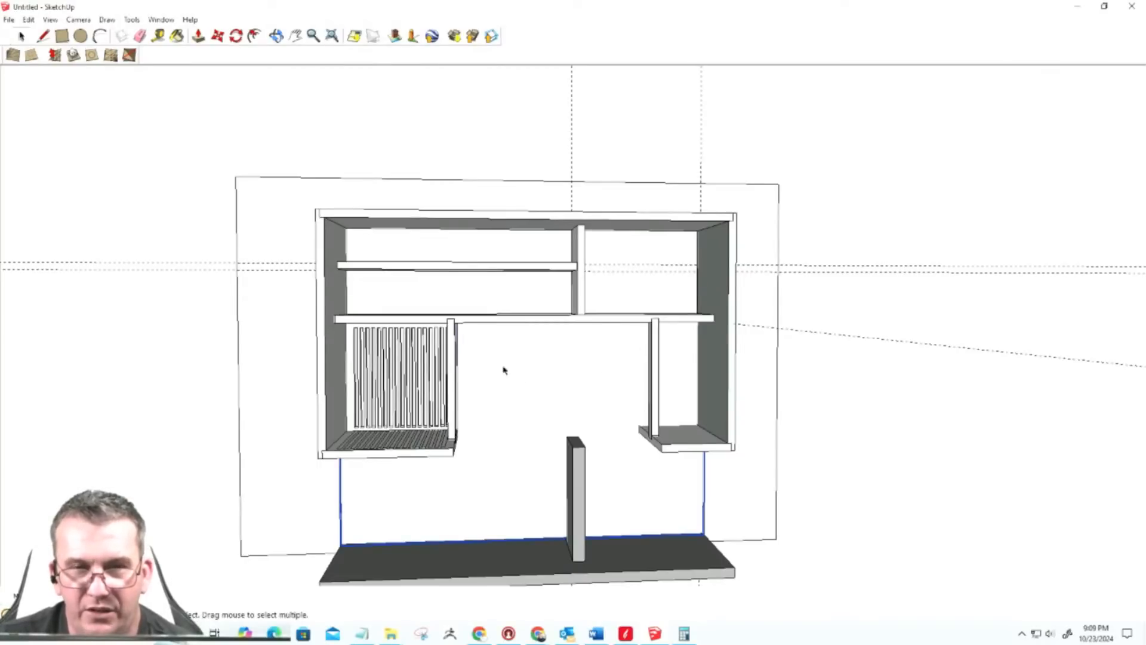
{"action": "scroll", "coordinate": [528, 390], "scroll_direction": "down", "scroll_amount": 2}
{"action": "mouse_move", "coordinate": [581, 412]}
{"action": "middle_mouse_down"}
{"action": "mouse_move", "coordinate": [366, 468]}
{"action": "mouse_move", "coordinate": [512, 414]}
{"action": "mouse_move", "coordinate": [584, 341]}
{"action": "middle_mouse_up"}
{"action": "scroll", "coordinate": [585, 342], "scroll_direction": "up", "scroll_amount": 5}
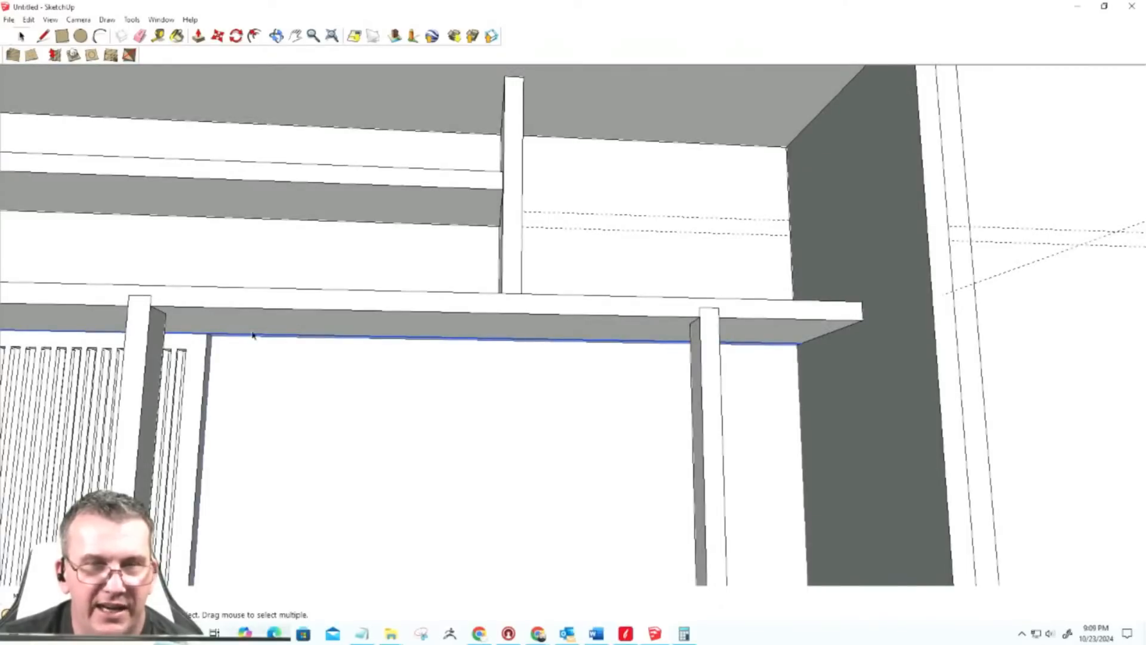
{"action": "scroll", "coordinate": [549, 342], "scroll_direction": "down", "scroll_amount": 4}
{"action": "mouse_move", "coordinate": [678, 410]}
{"action": "middle_mouse_down"}
{"action": "mouse_move", "coordinate": [689, 440]}
{"action": "mouse_move", "coordinate": [435, 447]}
{"action": "mouse_move", "coordinate": [338, 437]}
{"action": "mouse_move", "coordinate": [312, 455]}
{"action": "mouse_move", "coordinate": [440, 402]}
{"action": "mouse_move", "coordinate": [526, 384]}
{"action": "middle_mouse_up"}
{"action": "scroll", "coordinate": [438, 380], "scroll_direction": "down", "scroll_amount": 3}
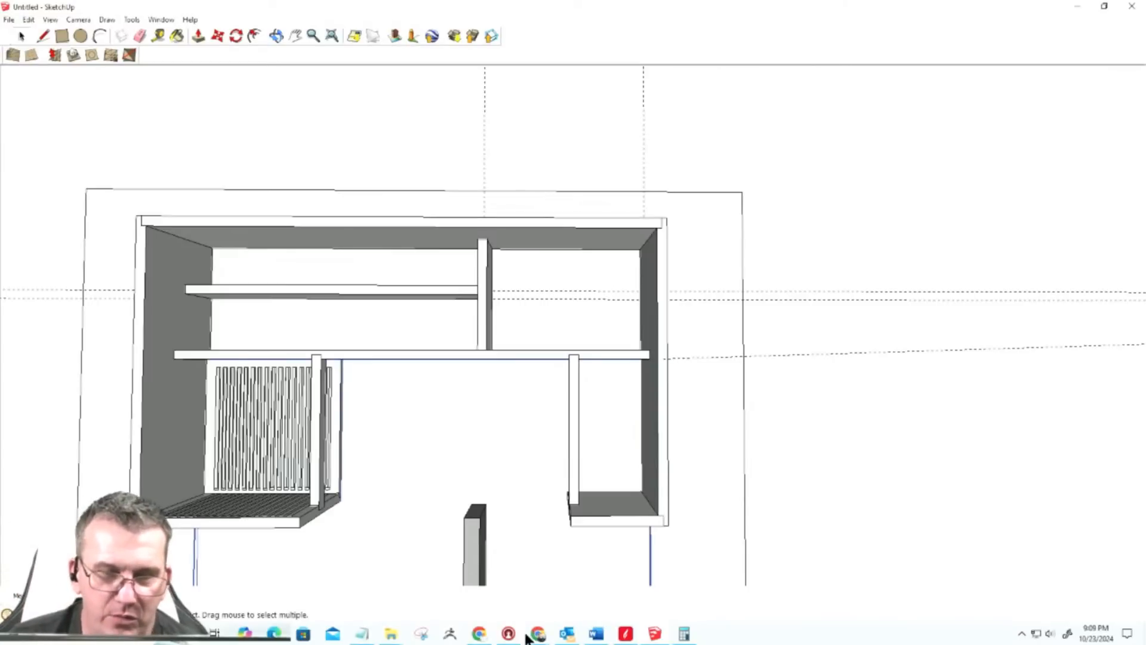
{"action": "mouse_move", "coordinate": [540, 639]}
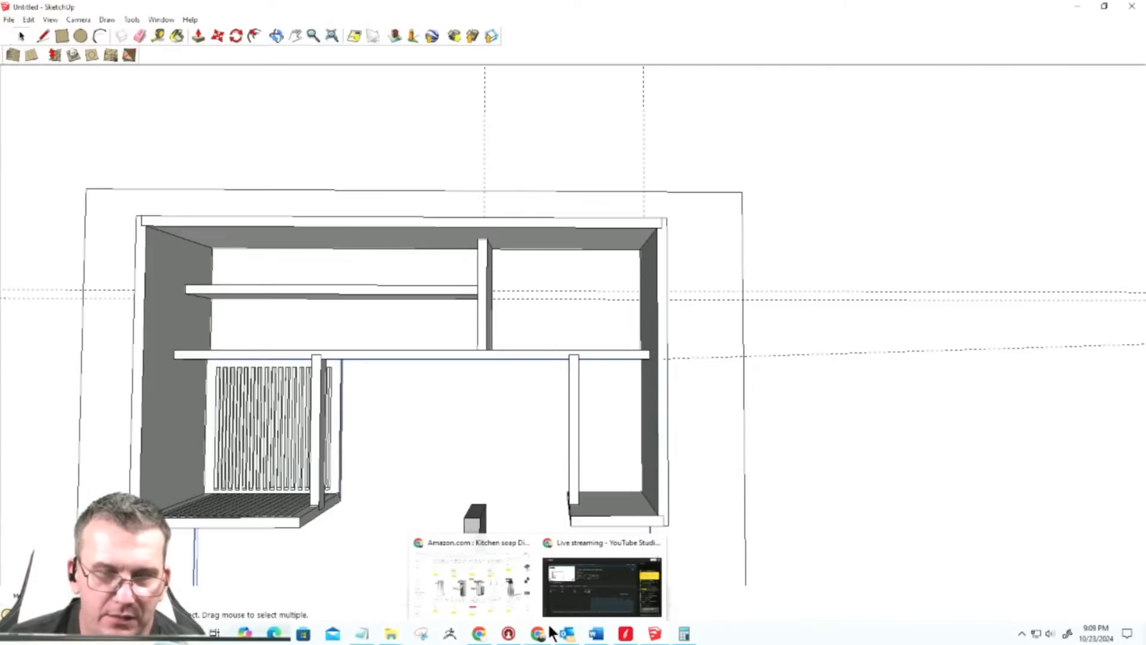
Step: Switch to Chrome and look through the Google image results for "wood plate rack wall mount" for comparable designs
{"action": "left_click", "coordinate": [496, 604]}
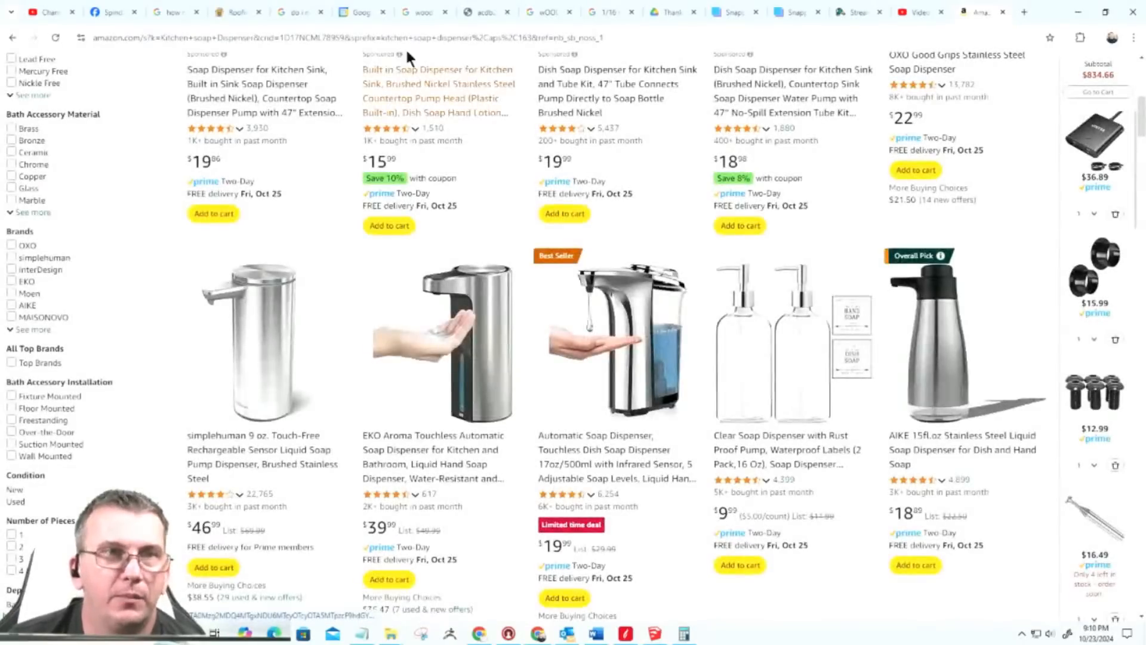
{"action": "left_click", "coordinate": [418, 13]}
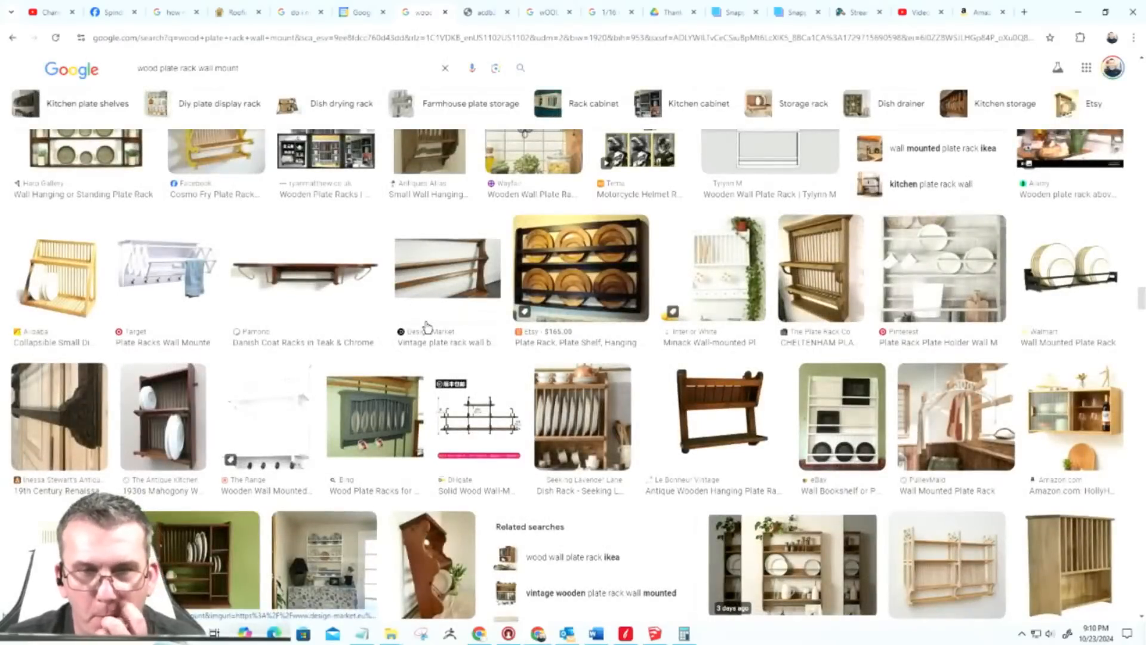
{"action": "scroll", "coordinate": [555, 435], "scroll_direction": "down", "scroll_amount": 5}
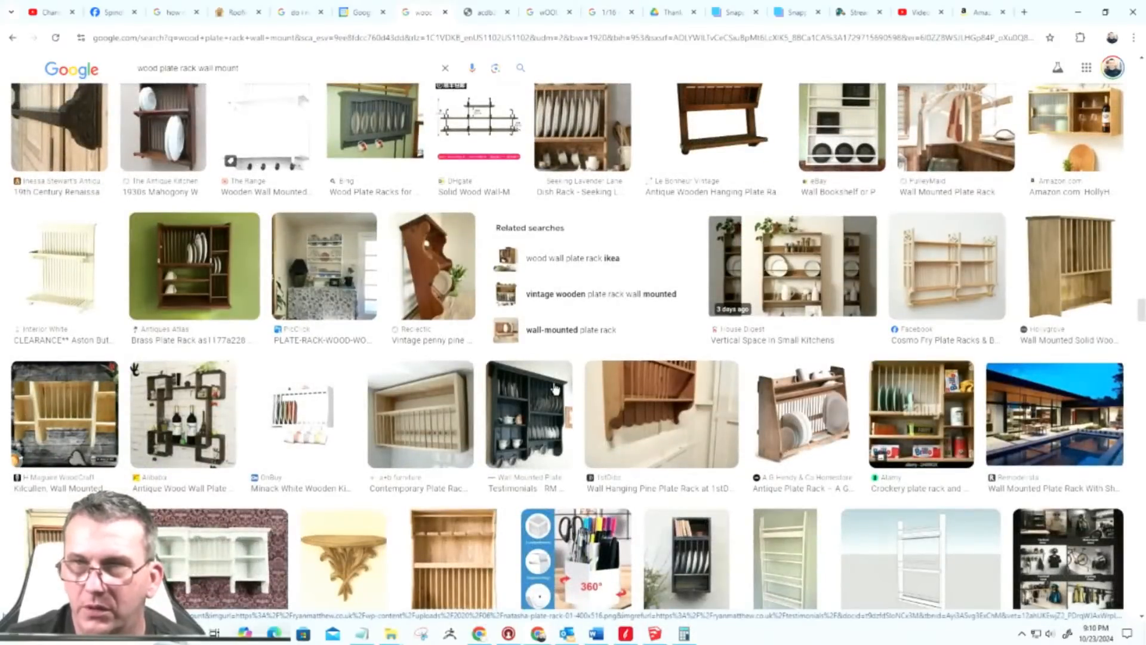
{"action": "scroll", "coordinate": [555, 388], "scroll_direction": "down", "scroll_amount": 6}
{"action": "scroll", "coordinate": [556, 391], "scroll_direction": "down", "scroll_amount": 1}
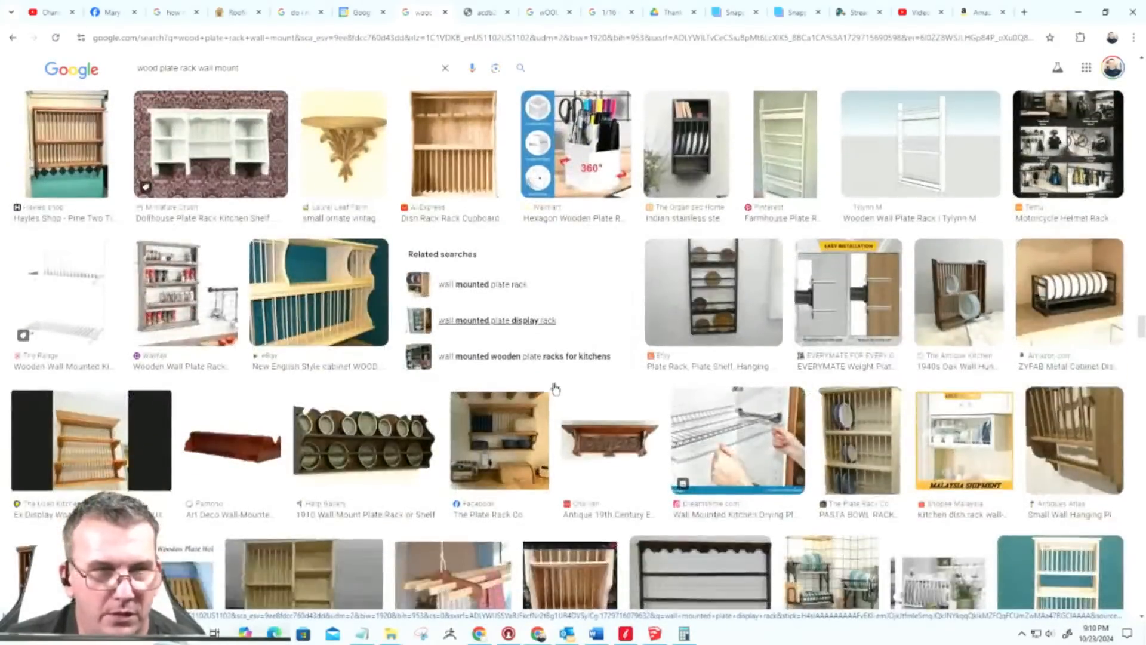
{"action": "scroll", "coordinate": [554, 385], "scroll_direction": "down", "scroll_amount": 10}
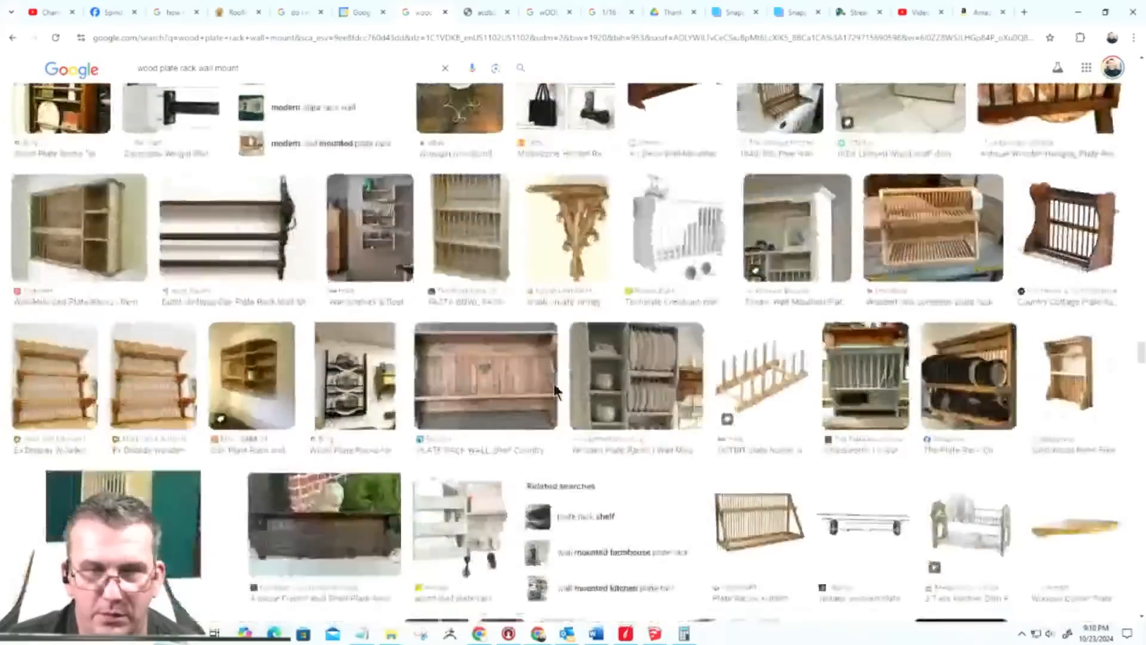
{"action": "scroll", "coordinate": [555, 388], "scroll_direction": "down", "scroll_amount": 1}
{"action": "scroll", "coordinate": [555, 388], "scroll_direction": "down", "scroll_amount": 10}
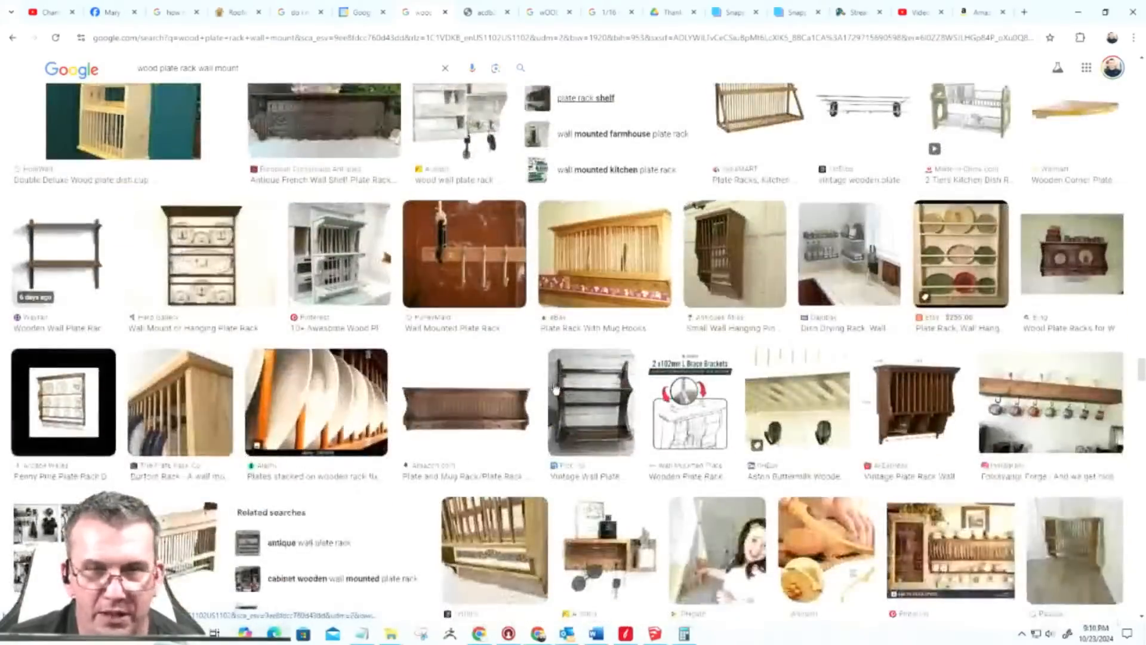
{"action": "scroll", "coordinate": [555, 388], "scroll_direction": "down", "scroll_amount": 2}
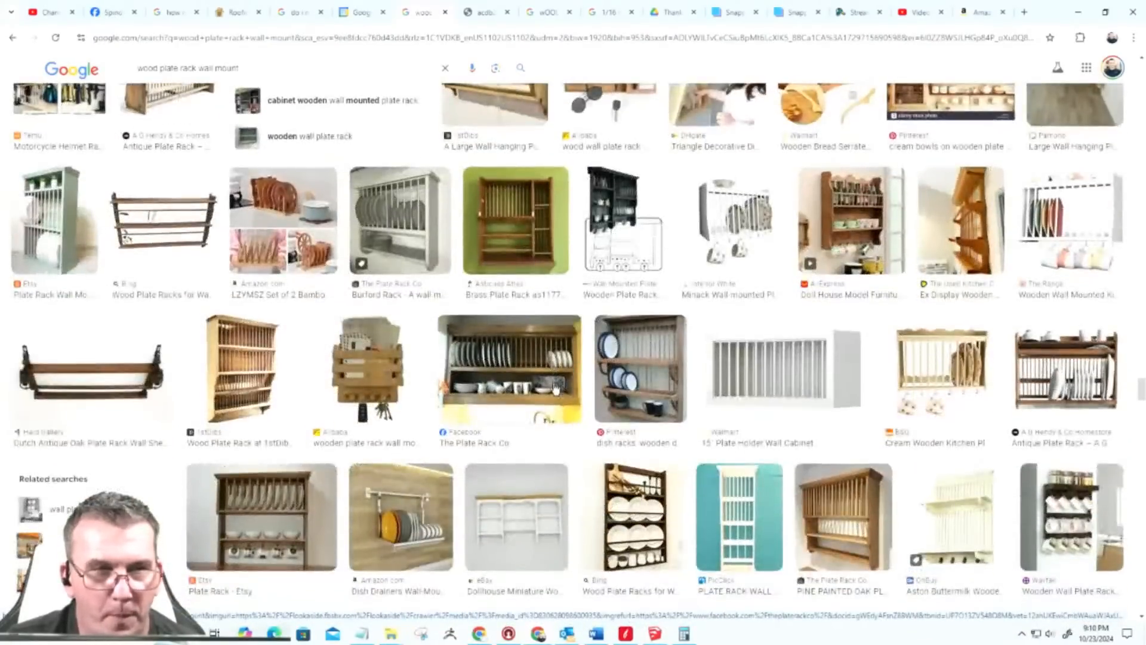
{"action": "scroll", "coordinate": [555, 388], "scroll_direction": "down", "scroll_amount": 6}
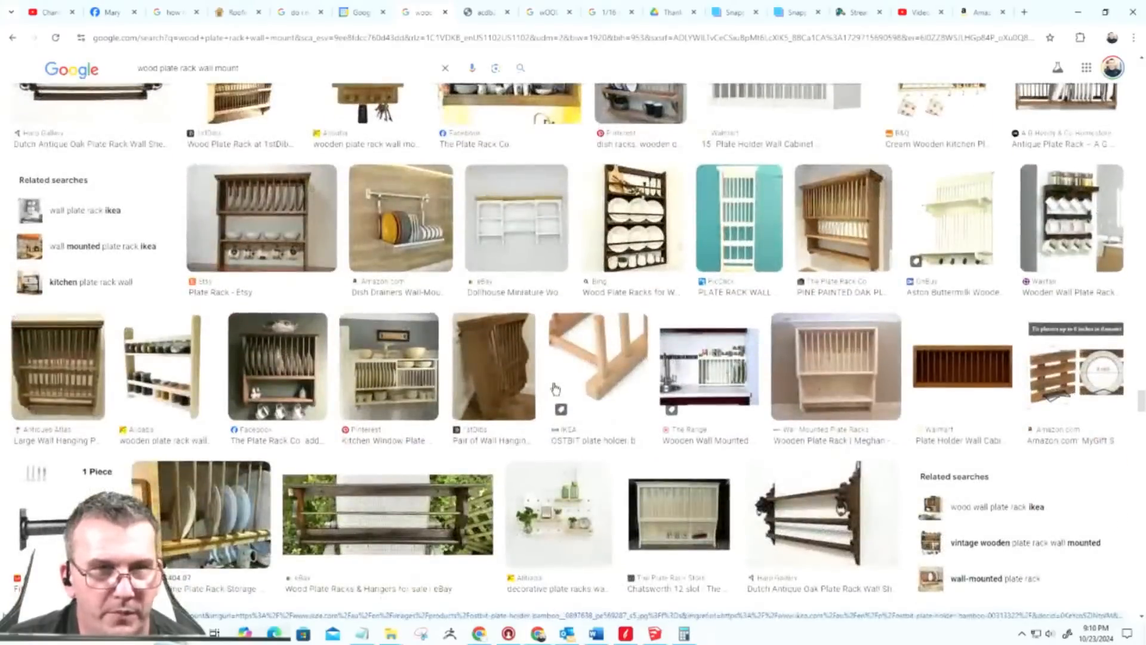
{"action": "scroll", "coordinate": [179, 173], "scroll_direction": "up", "scroll_amount": 2}
{"action": "scroll", "coordinate": [257, 224], "scroll_direction": "down", "scroll_amount": 1}
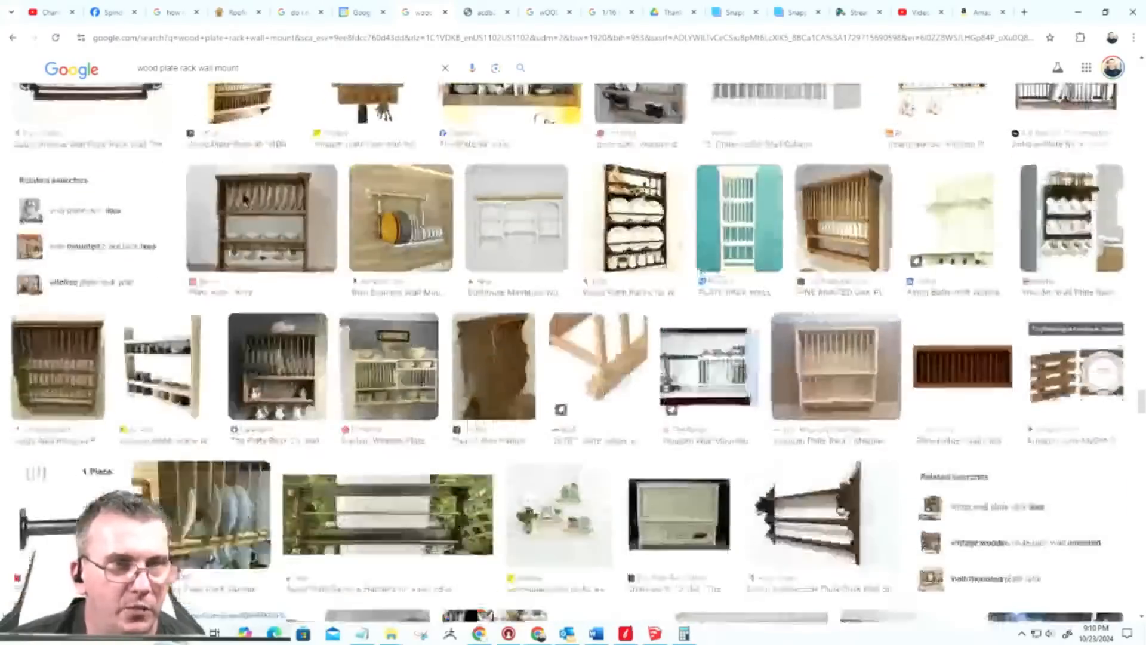
Step: View the Etsy plate rack and AliExpress cup holder pictures, browse the related images, and return to the SketchUp model
{"action": "left_click", "coordinate": [262, 227]}
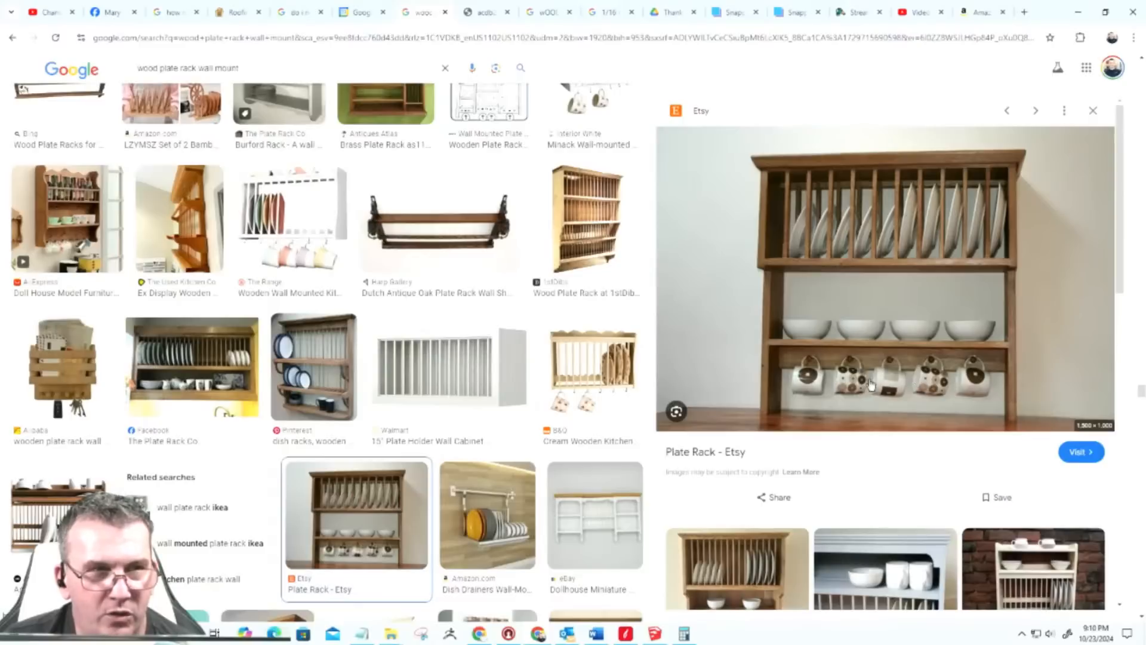
{"action": "left_click", "coordinate": [80, 221]}
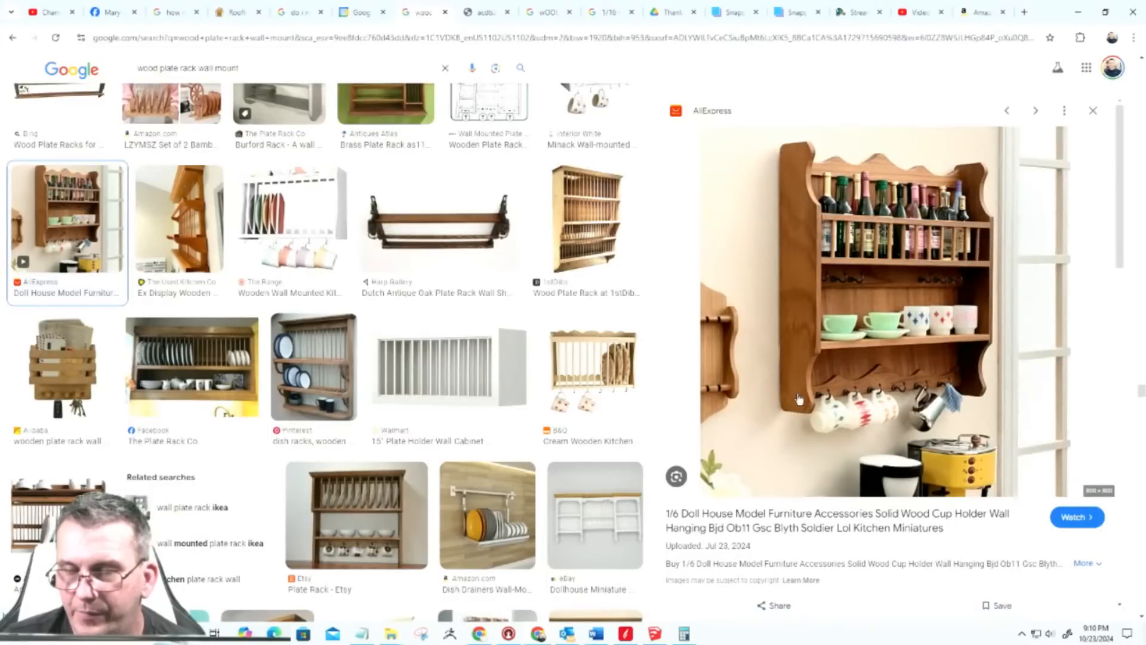
{"action": "scroll", "coordinate": [962, 384], "scroll_direction": "down", "scroll_amount": 5}
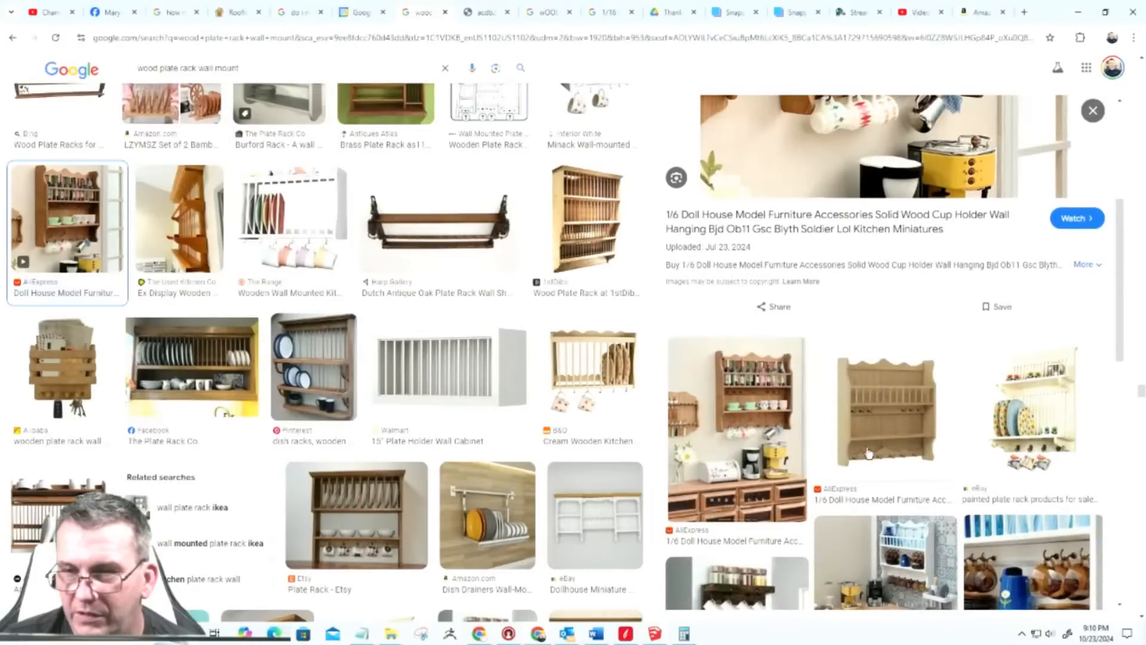
{"action": "scroll", "coordinate": [895, 457], "scroll_direction": "down", "scroll_amount": 5}
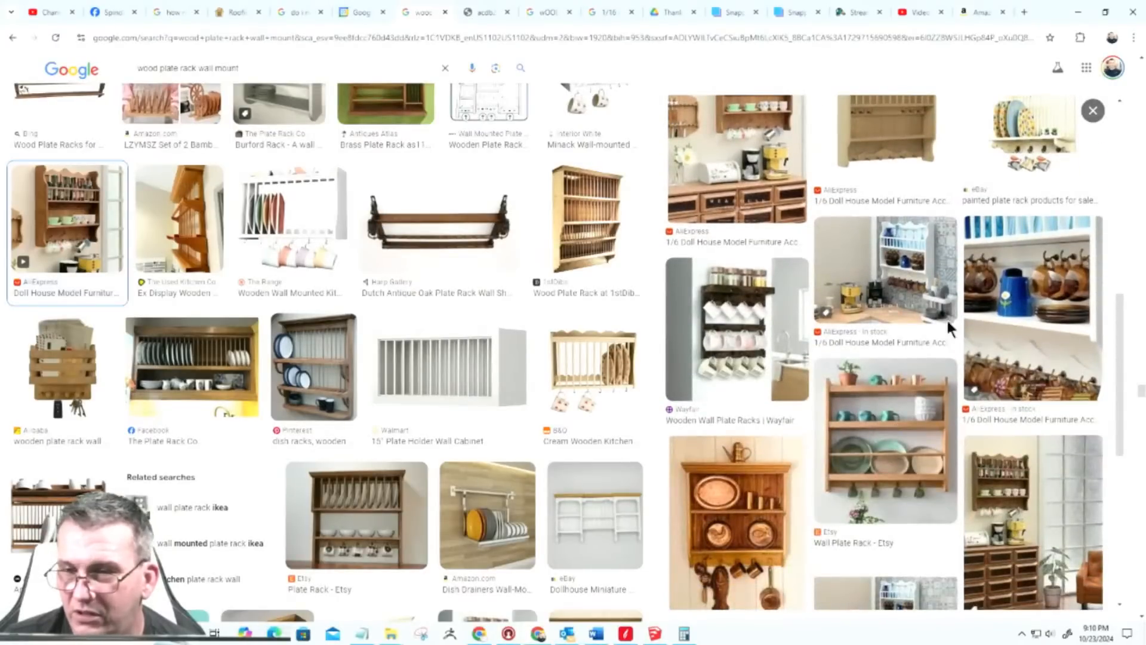
{"action": "scroll", "coordinate": [872, 505], "scroll_direction": "down", "scroll_amount": 4}
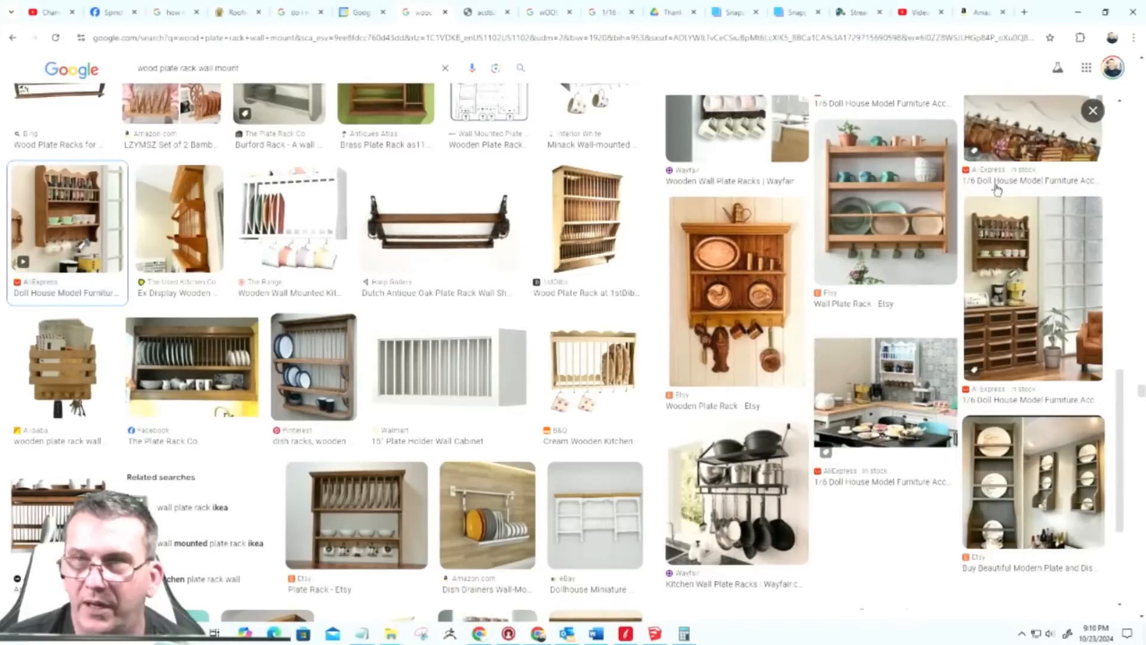
{"action": "left_click", "coordinate": [1078, 12]}
Step: Examine the cabinet from the front and from below, checking the shelves, dividers, slotted drying shelf and back panel
{"action": "scroll", "coordinate": [308, 415], "scroll_direction": "up", "scroll_amount": 3}
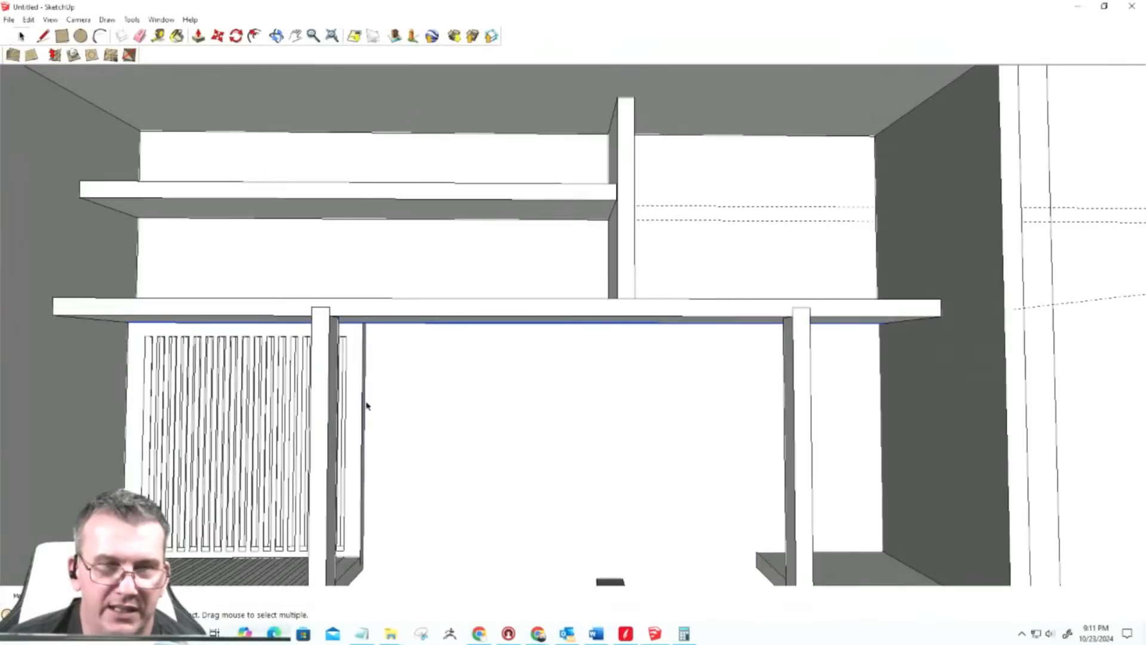
{"action": "mouse_move", "coordinate": [376, 396]}
{"action": "middle_mouse_down"}
{"action": "mouse_move", "coordinate": [303, 370]}
{"action": "mouse_move", "coordinate": [243, 366]}
{"action": "mouse_move", "coordinate": [143, 392]}
{"action": "mouse_move", "coordinate": [714, 396]}
{"action": "mouse_move", "coordinate": [514, 396]}
{"action": "mouse_move", "coordinate": [422, 383]}
{"action": "middle_mouse_up"}
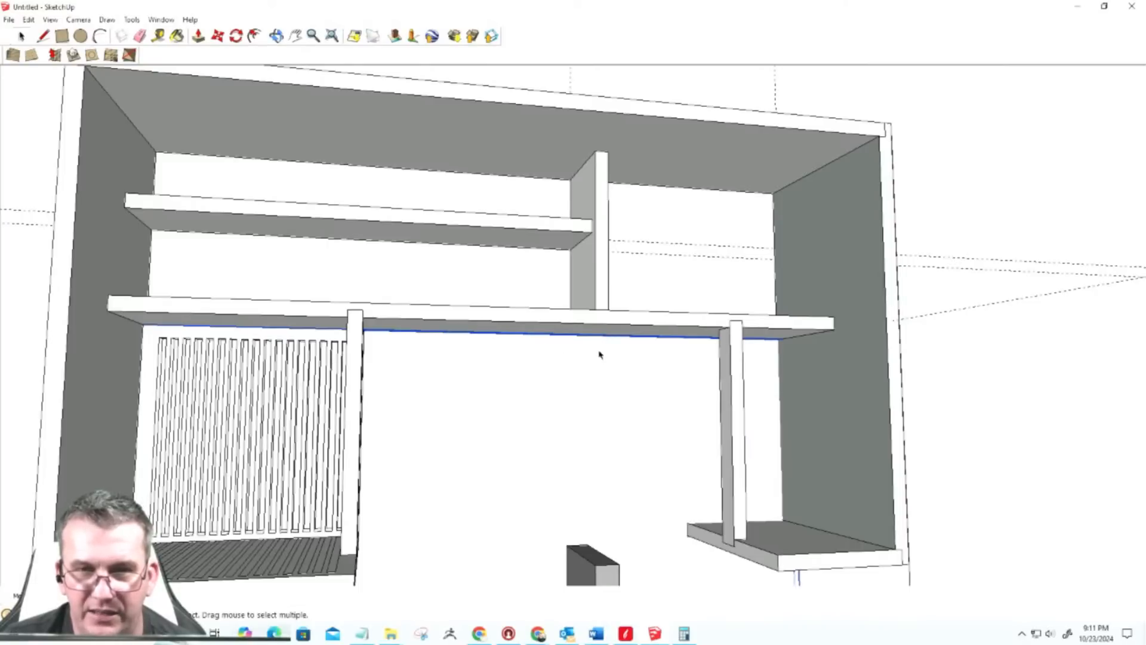
{"action": "scroll", "coordinate": [641, 449], "scroll_direction": "down", "scroll_amount": 8}
{"action": "scroll", "coordinate": [630, 388], "scroll_direction": "up", "scroll_amount": 5}
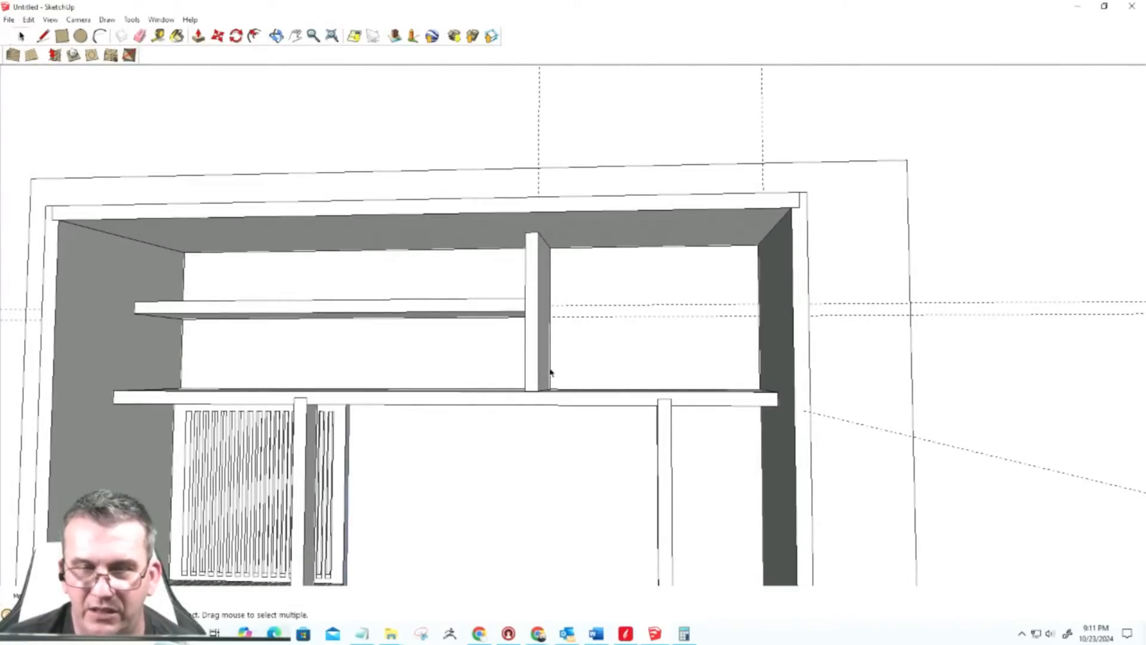
{"action": "scroll", "coordinate": [591, 391], "scroll_direction": "down", "scroll_amount": 6}
{"action": "mouse_move", "coordinate": [581, 402]}
{"action": "middle_mouse_down"}
{"action": "mouse_move", "coordinate": [686, 486]}
{"action": "mouse_move", "coordinate": [742, 450]}
{"action": "mouse_move", "coordinate": [430, 376]}
{"action": "mouse_move", "coordinate": [399, 328]}
{"action": "mouse_move", "coordinate": [547, 297]}
{"action": "mouse_move", "coordinate": [655, 346]}
{"action": "mouse_move", "coordinate": [511, 499]}
{"action": "middle_mouse_up"}
{"action": "scroll", "coordinate": [410, 507], "scroll_direction": "up", "scroll_amount": 4}
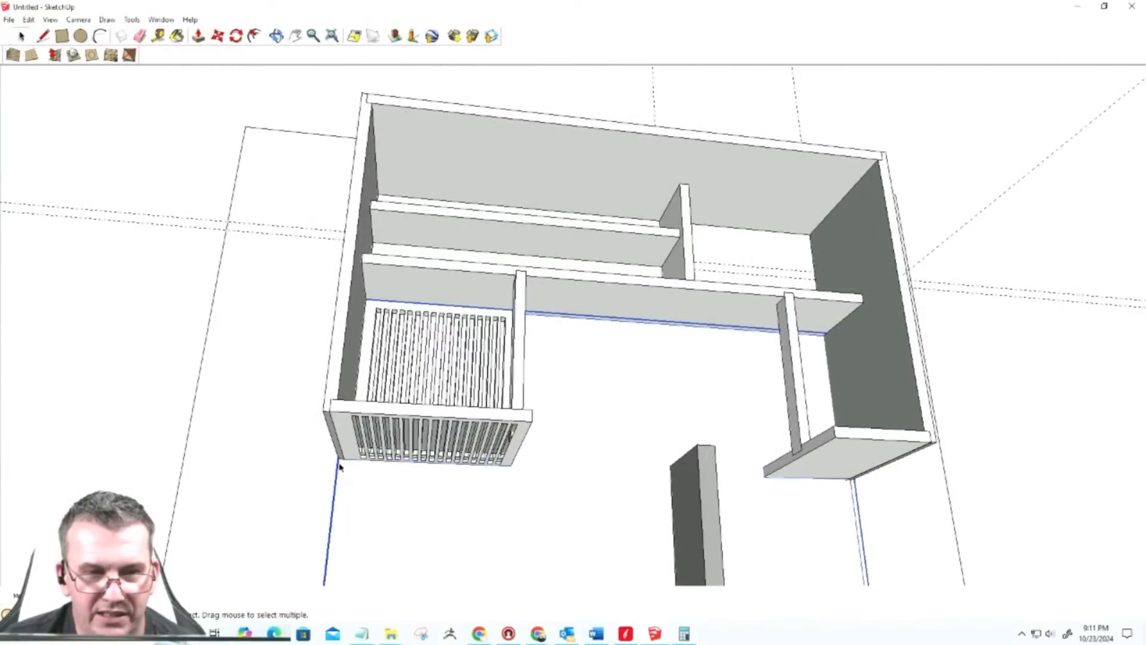
{"action": "middle_click_drag", "start_coordinate": [413, 486], "coordinate": [354, 578]}
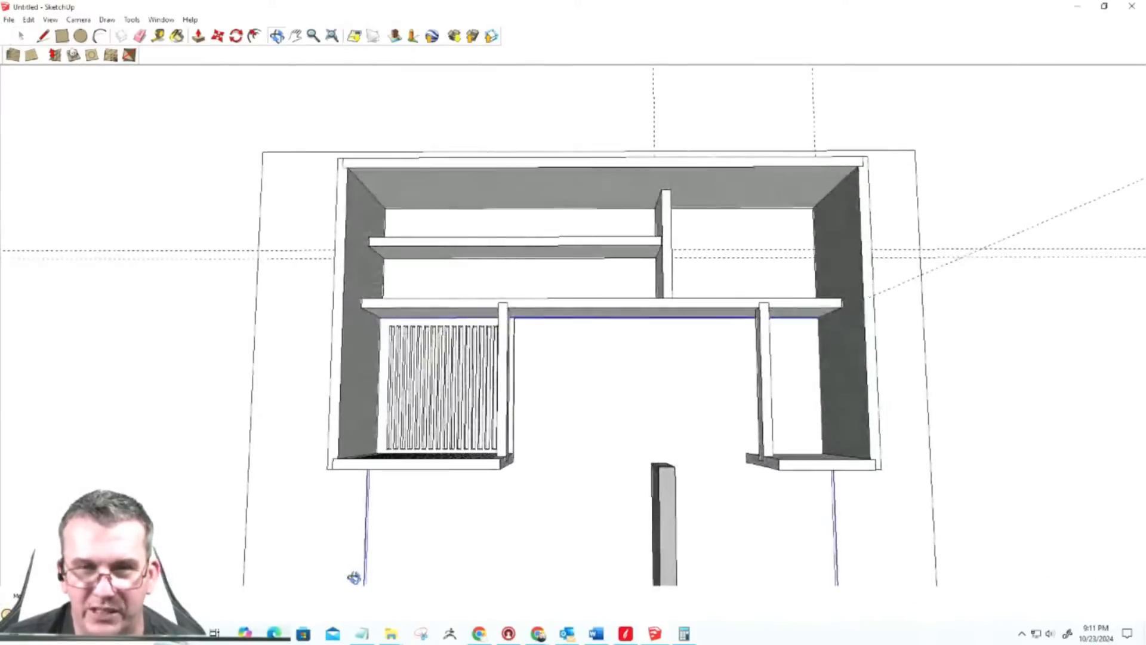
{"action": "scroll", "coordinate": [615, 391], "scroll_direction": "down", "scroll_amount": 3}
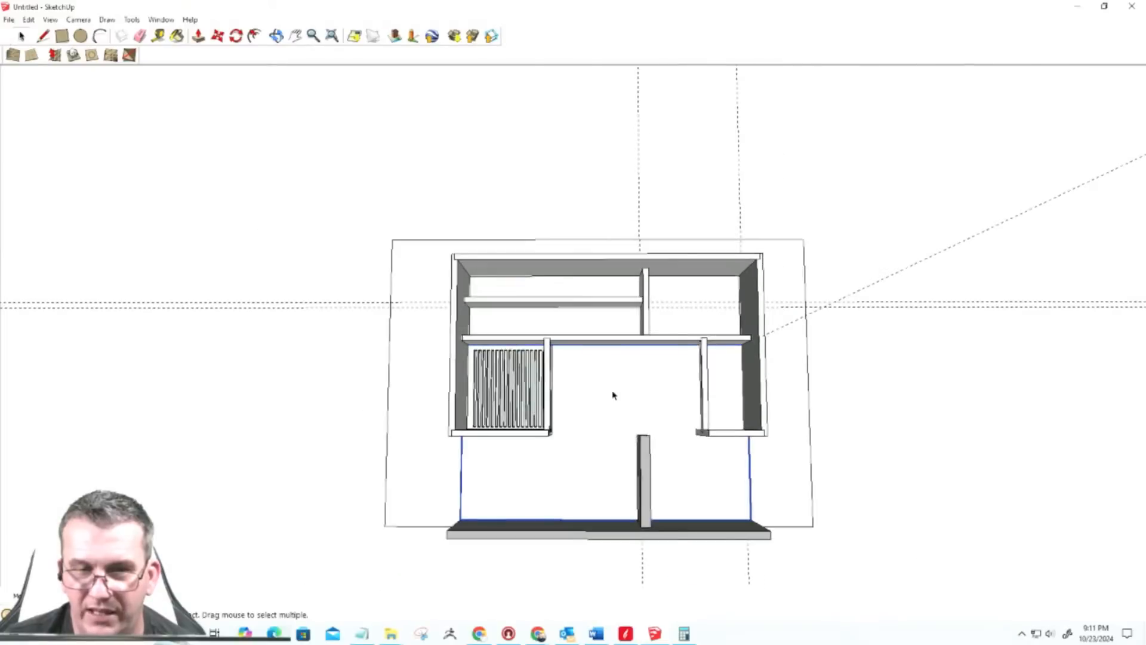
{"action": "scroll", "coordinate": [613, 395], "scroll_direction": "up", "scroll_amount": 2}
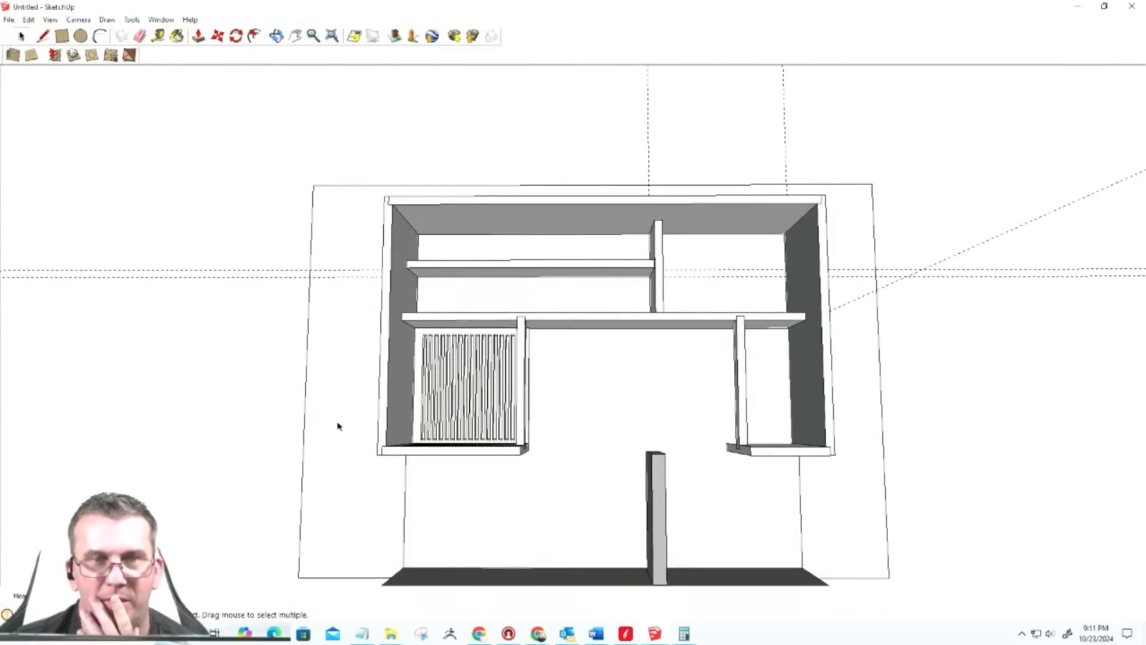
{"action": "right_click", "coordinate": [617, 379]}
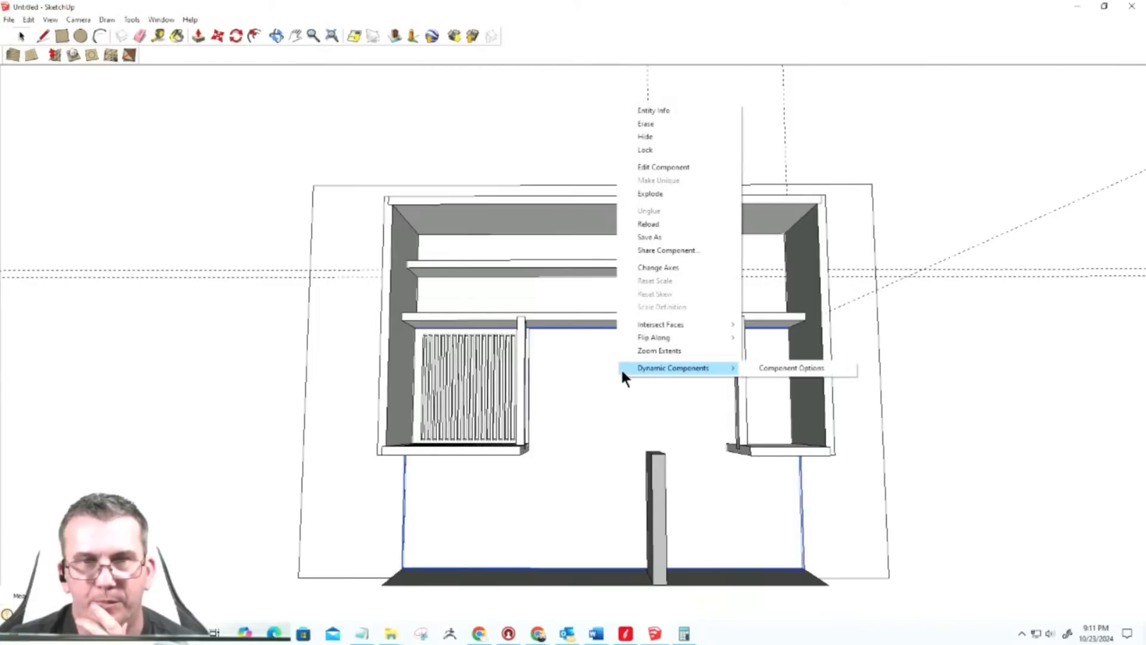
Step: Start saving the model under a new name and choose the Fall Theme project folder in Downloads
{"action": "left_click", "coordinate": [10, 20]}
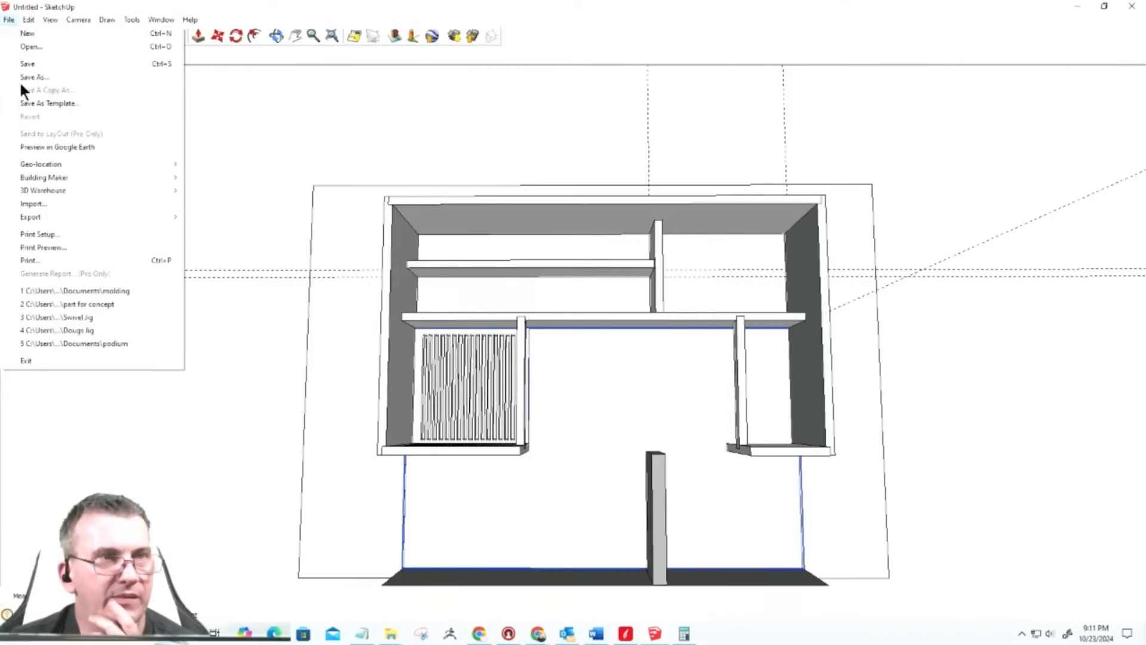
{"action": "left_click", "coordinate": [21, 76]}
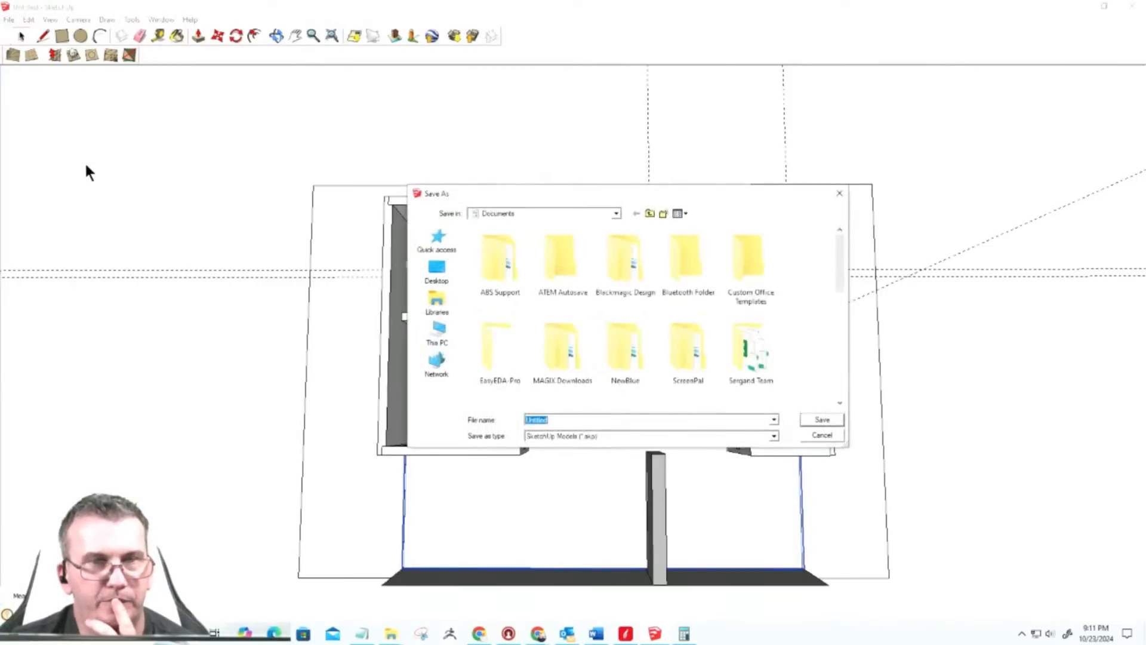
{"action": "left_click", "coordinate": [447, 294]}
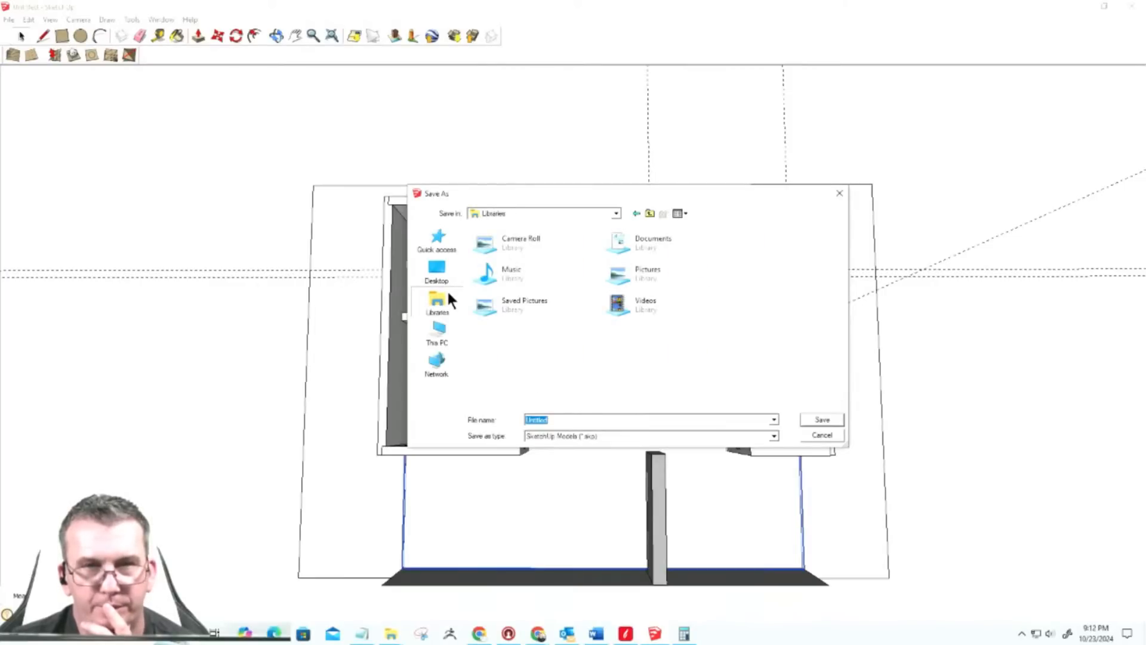
{"action": "left_click", "coordinate": [440, 335]}
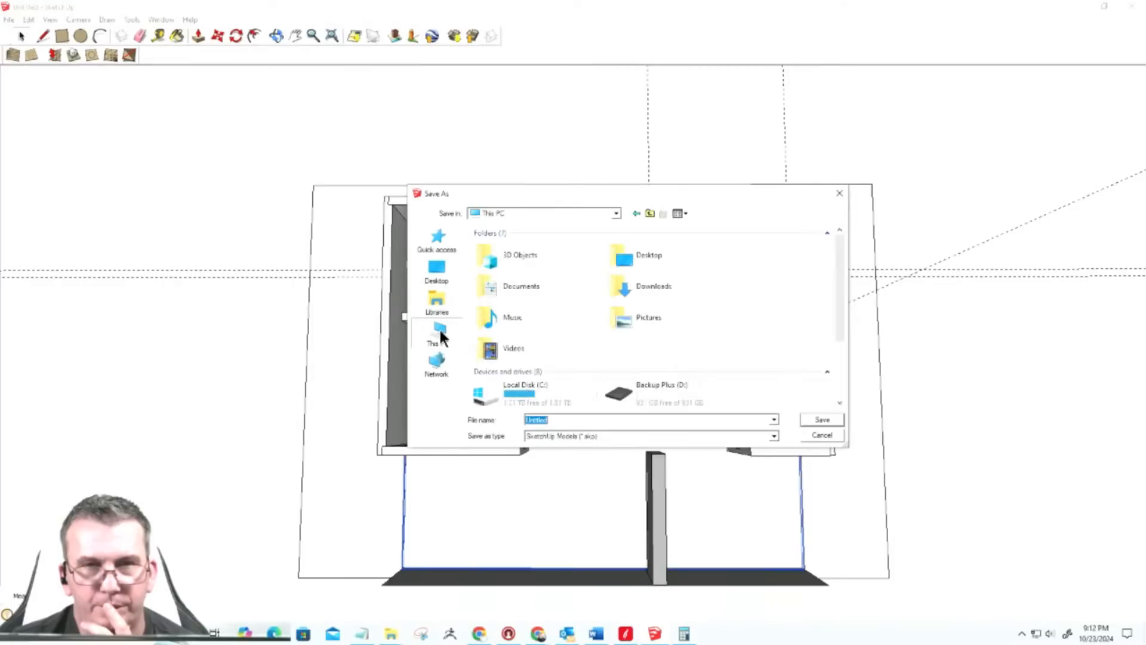
{"action": "double_click", "coordinate": [633, 285]}
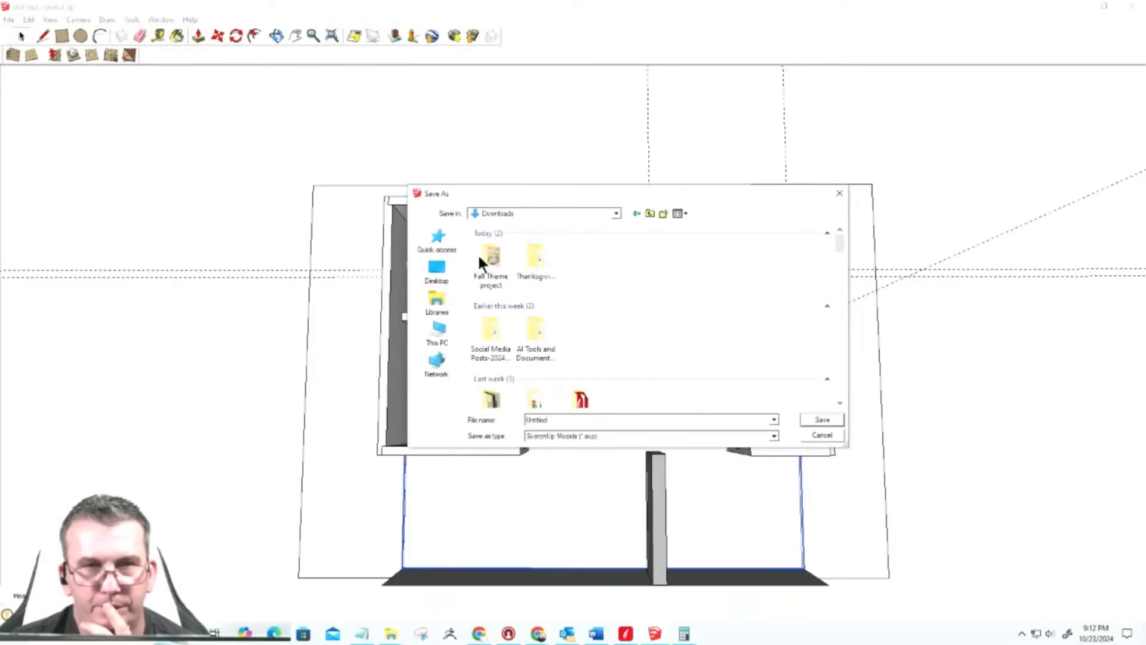
{"action": "double_click", "coordinate": [492, 257]}
Step: Name the model file "over the sink Cabinet" and save it as a SketchUp model
{"action": "double_click", "coordinate": [550, 422]}
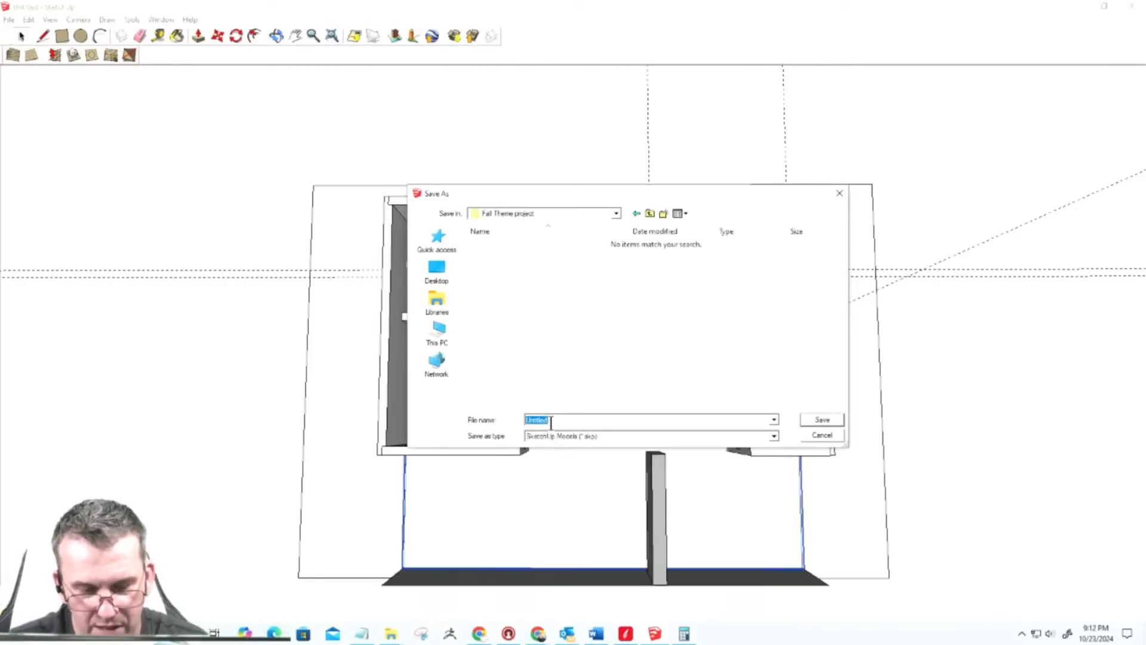
{"action": "type", "text": "Fver"}
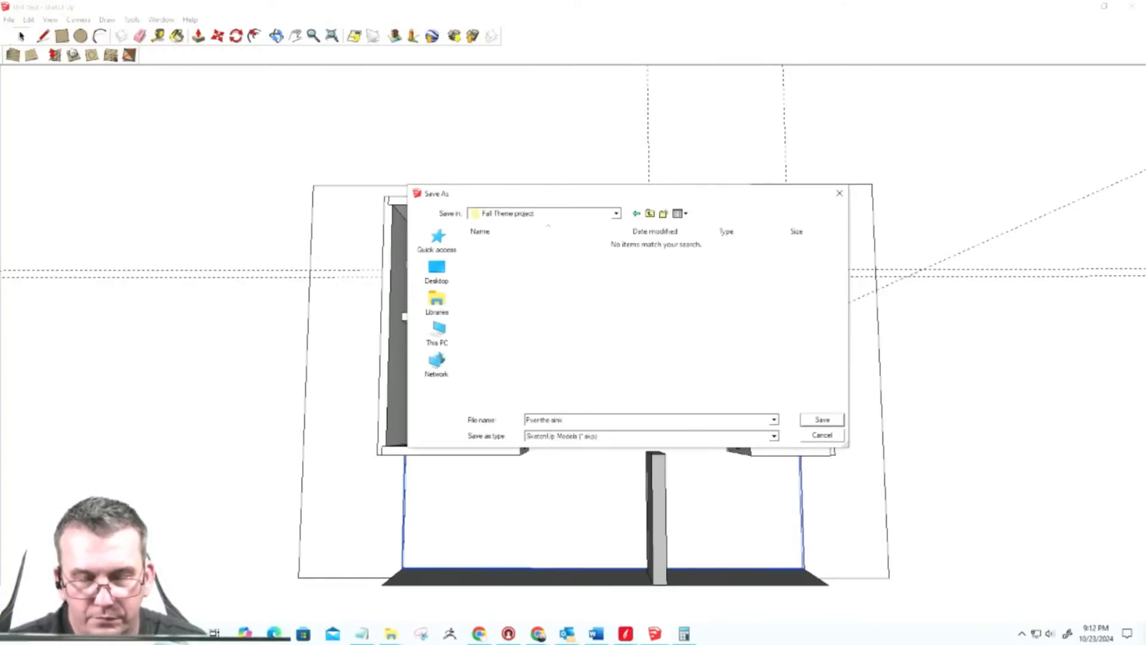
{"action": "type", "text": "the sink Cabinet"}
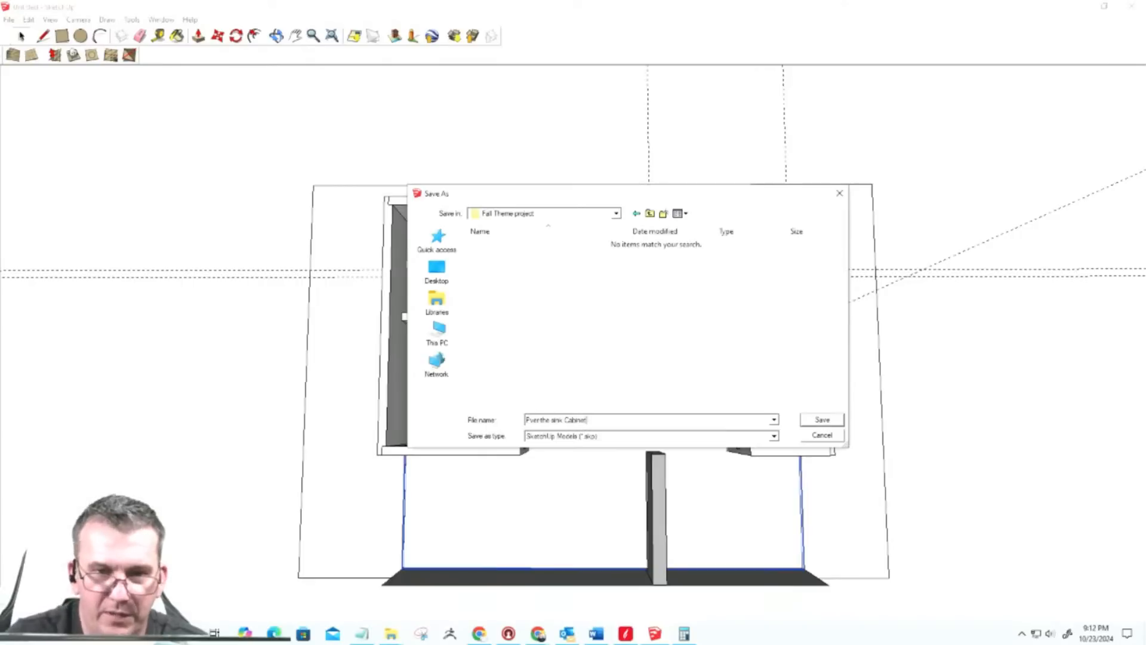
{"action": "left_click_drag", "start_coordinate": [530, 421], "coordinate": [519, 425]}
{"action": "type", "text": "o"}
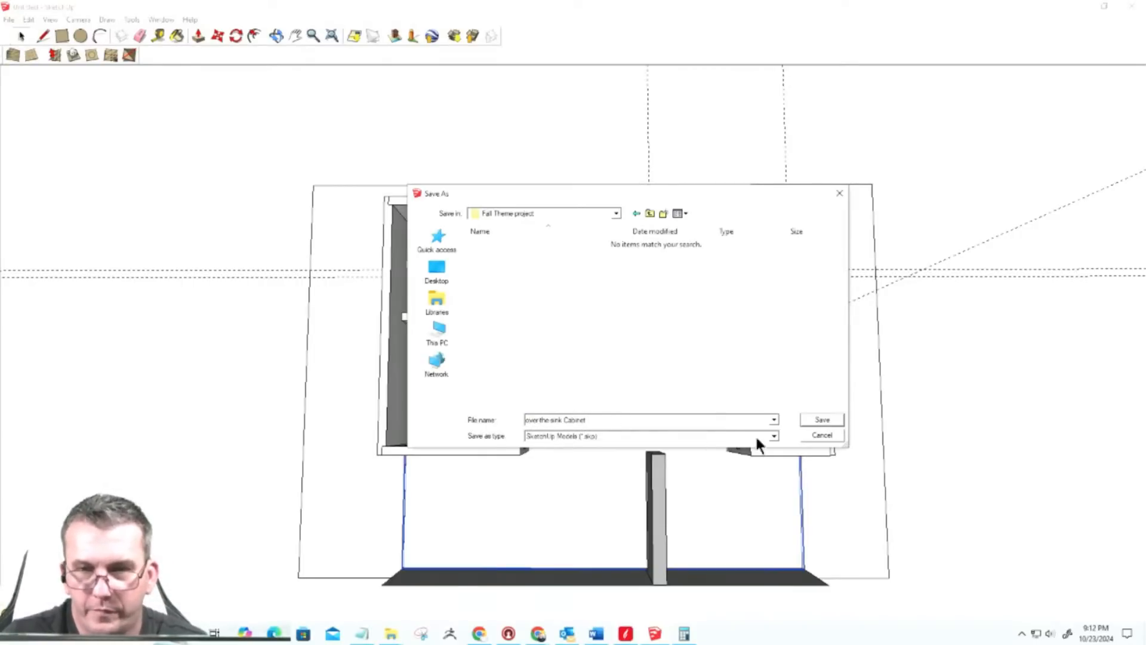
{"action": "left_click", "coordinate": [821, 420]}
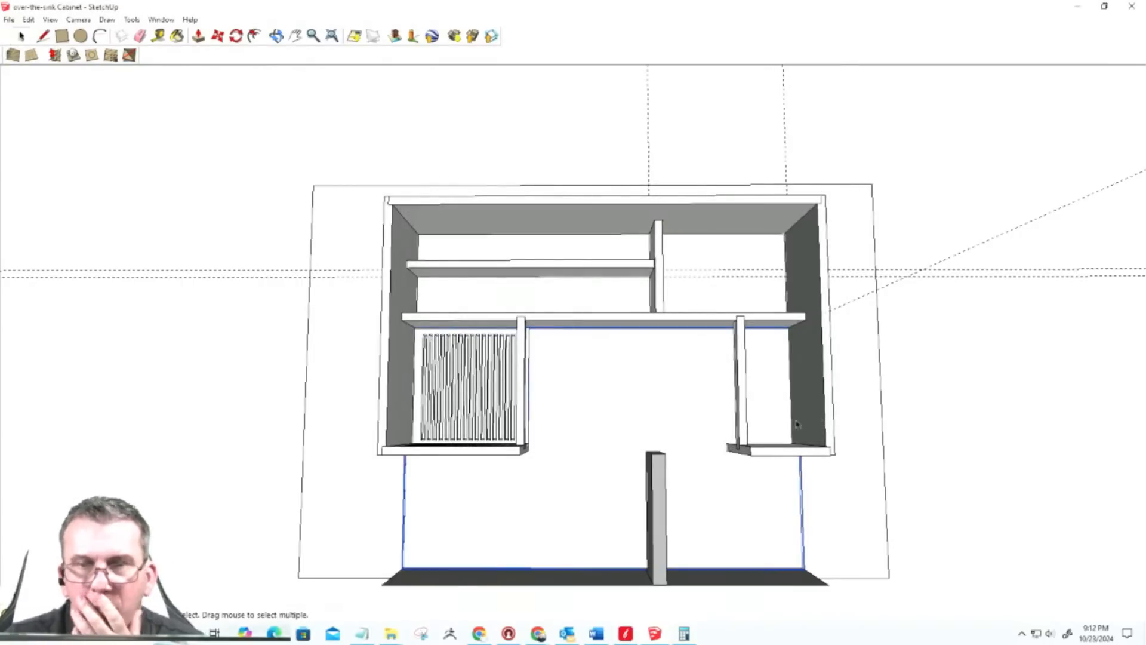
Step: Select the cabinet's right side panel and bring up the list of the model's layers
{"action": "middle_click_drag", "start_coordinate": [714, 417], "coordinate": [845, 408]}
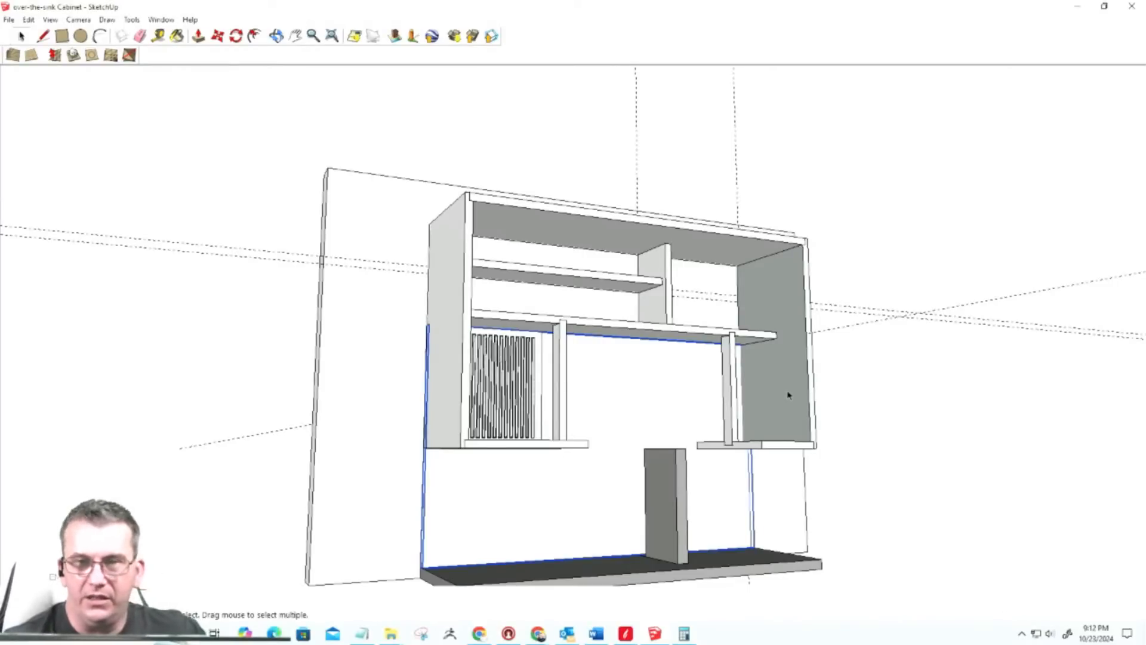
{"action": "scroll", "coordinate": [788, 396], "scroll_direction": "up", "scroll_amount": 6}
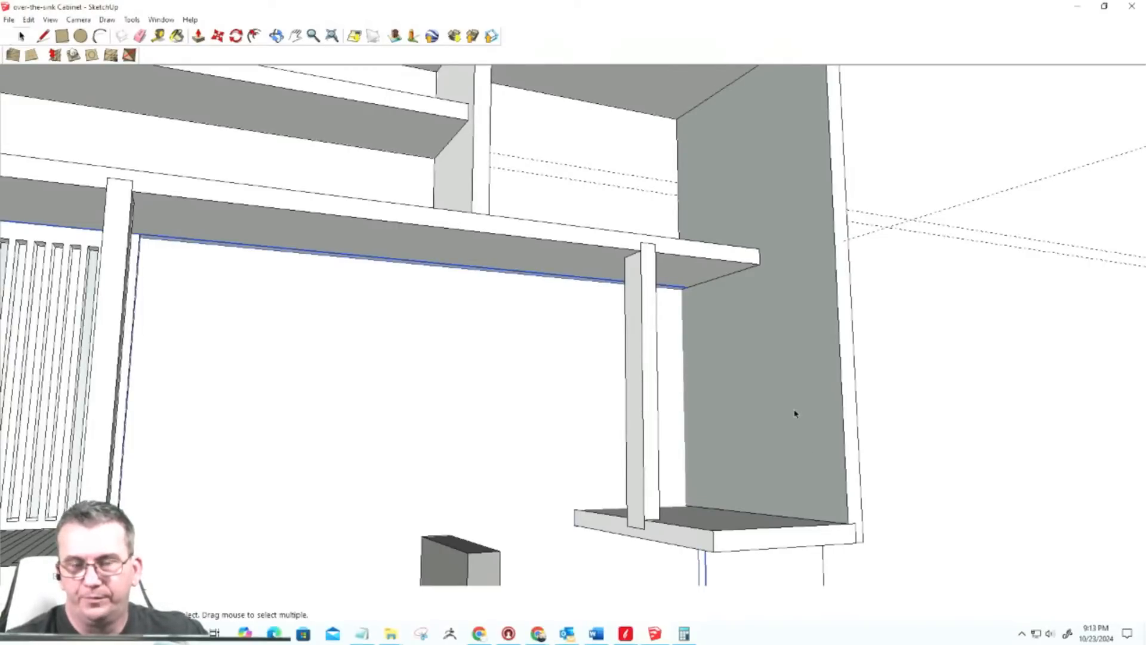
{"action": "left_click", "coordinate": [799, 326]}
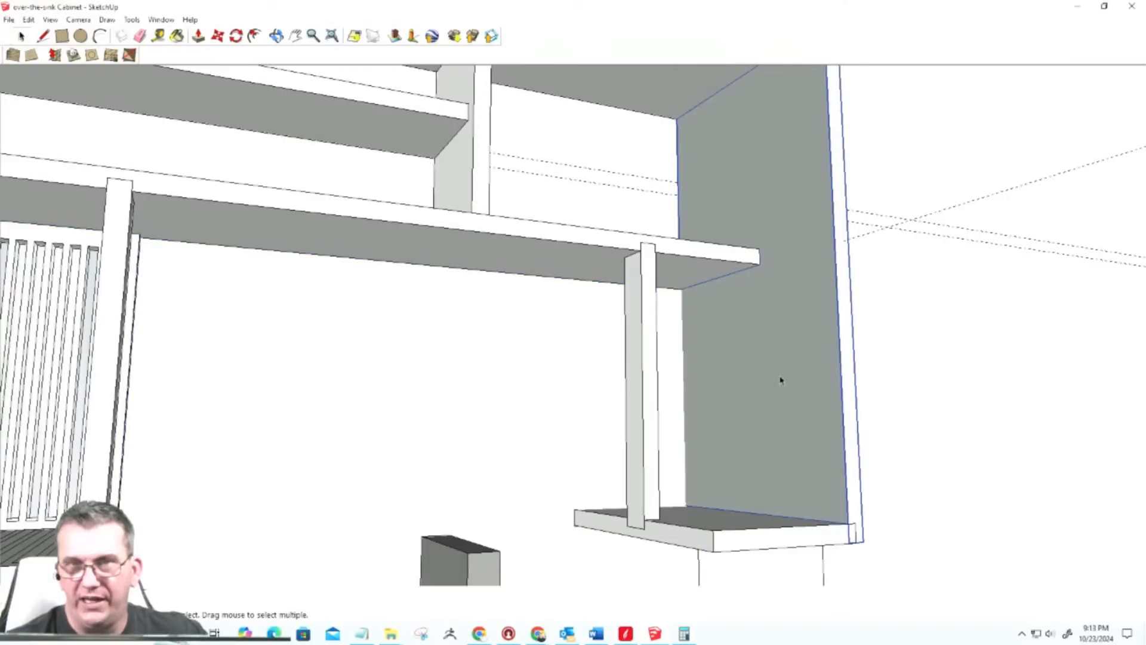
{"action": "scroll", "coordinate": [768, 455], "scroll_direction": "down", "scroll_amount": 3}
{"action": "right_click", "coordinate": [773, 244]}
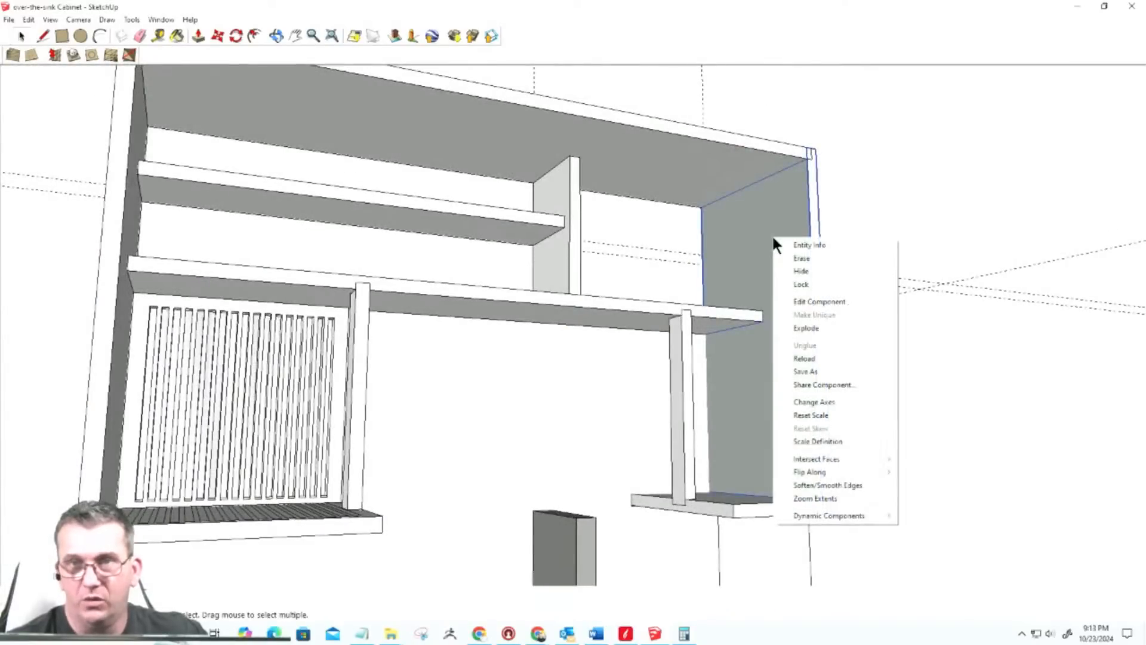
{"action": "left_click", "coordinate": [158, 19]}
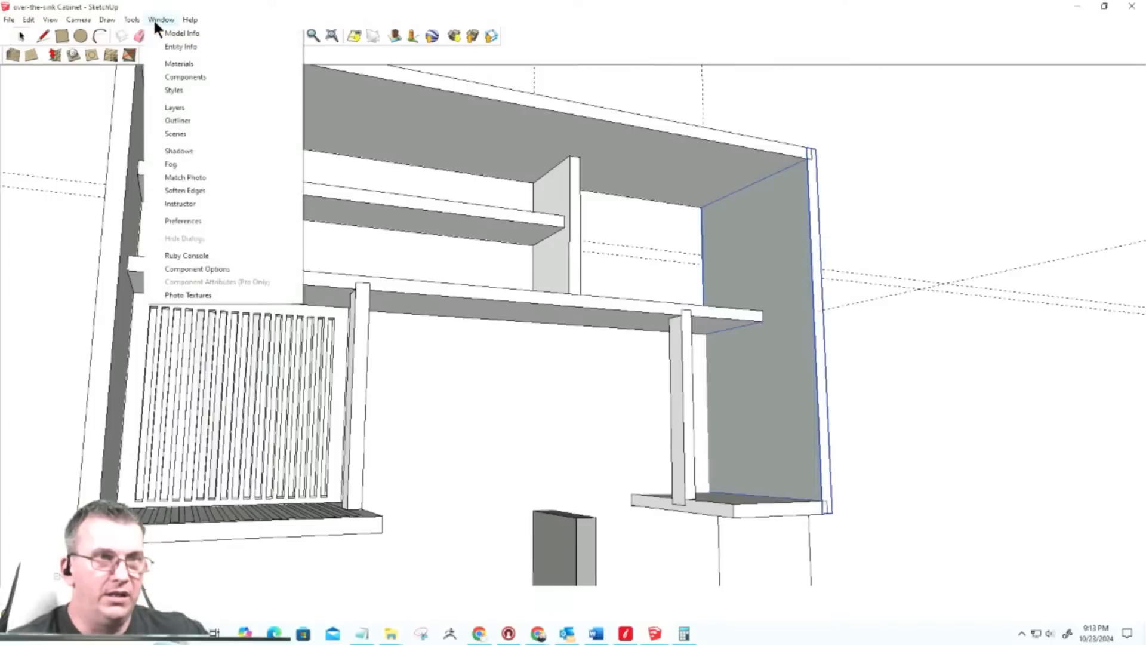
{"action": "left_click", "coordinate": [162, 110]}
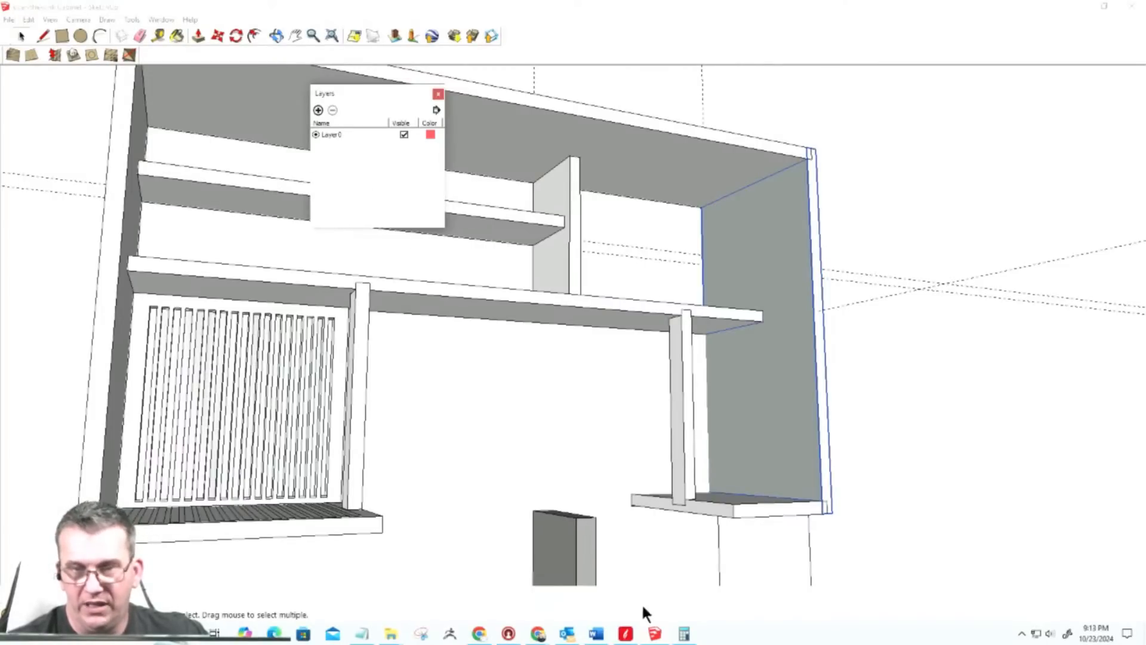
{"action": "mouse_move", "coordinate": [627, 636]}
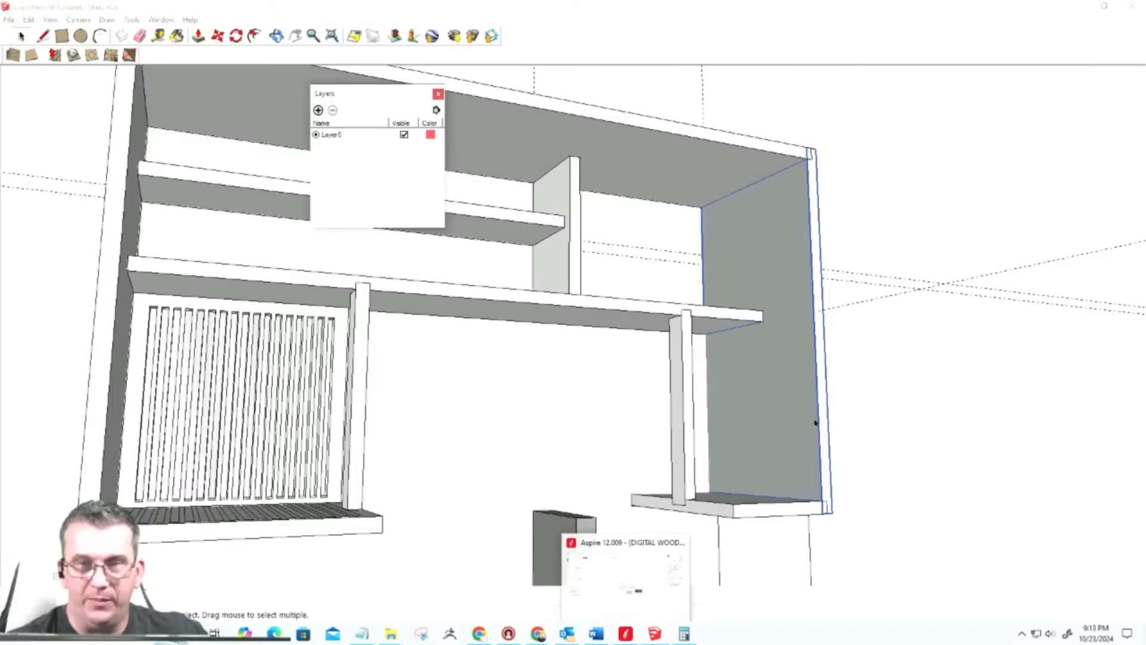
{"action": "right_click", "coordinate": [797, 370]}
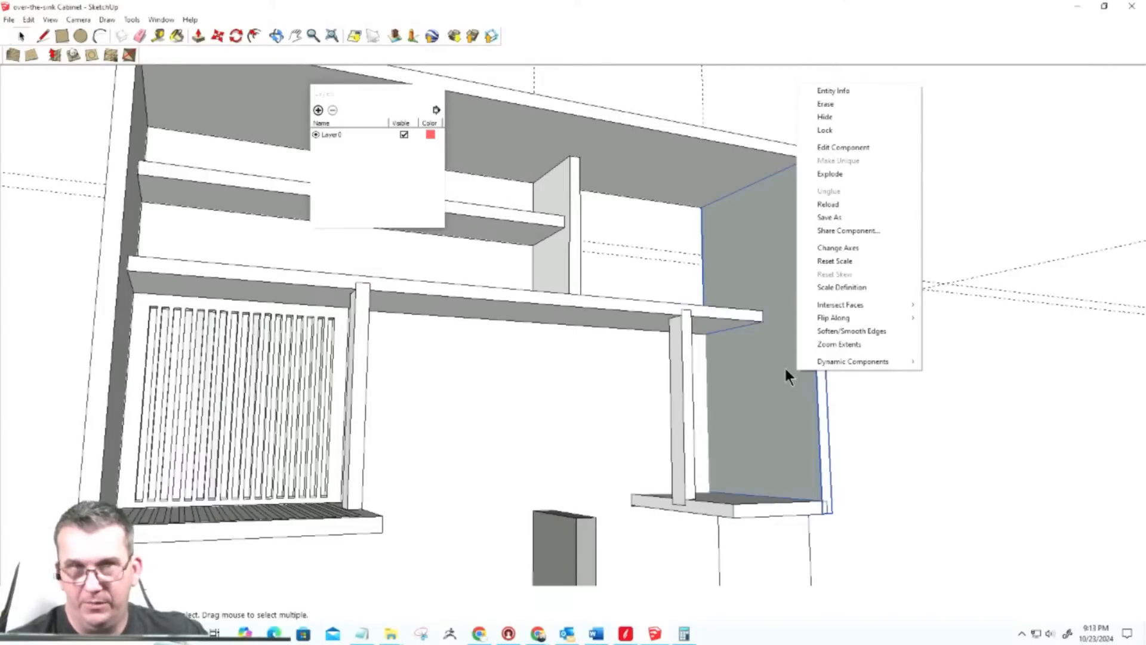
Step: Add a layer named "Right Panel" to the model
{"action": "left_click", "coordinate": [317, 111]}
{"action": "left_click", "coordinate": [317, 111]}
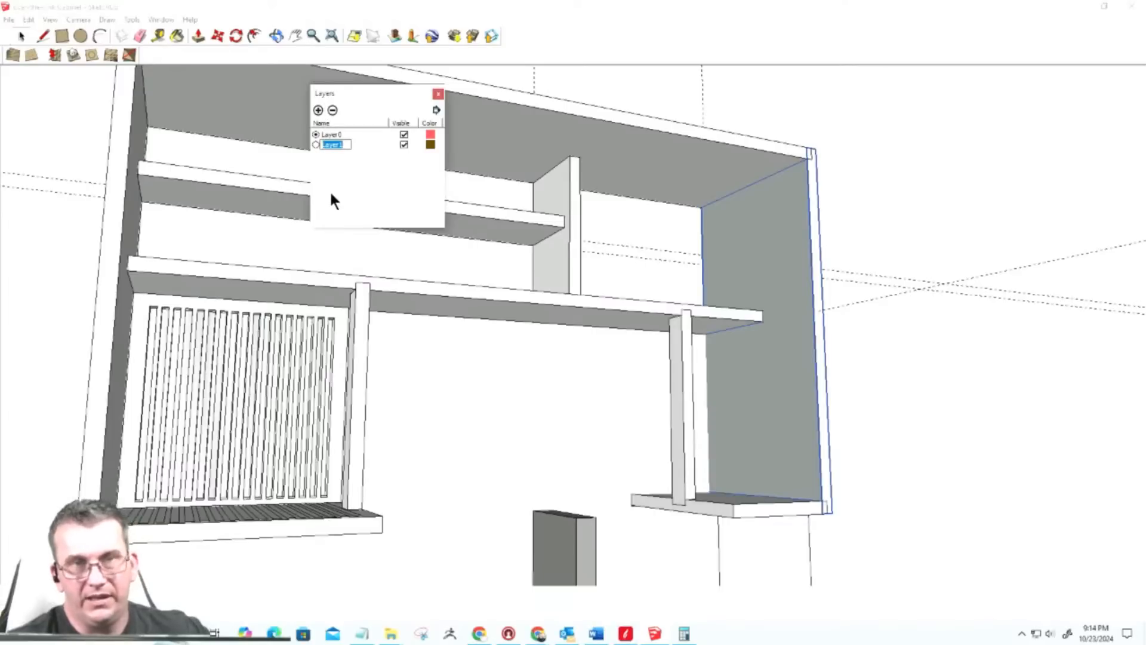
{"action": "key", "text": "BackSpace"}
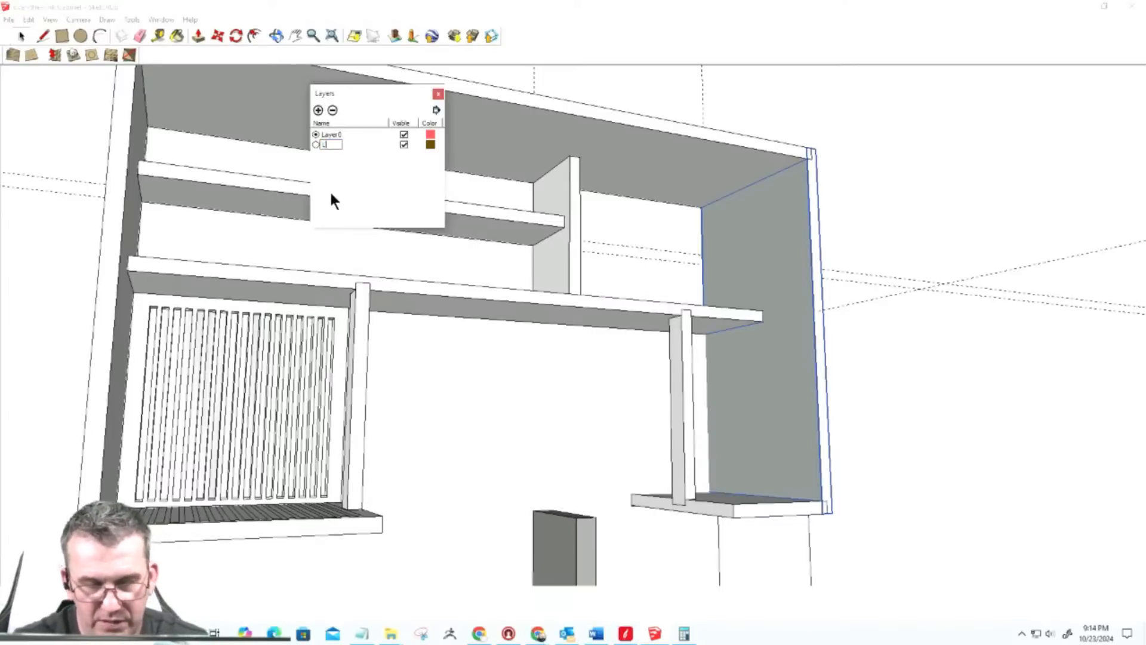
{"action": "type", "text": "Ri"}
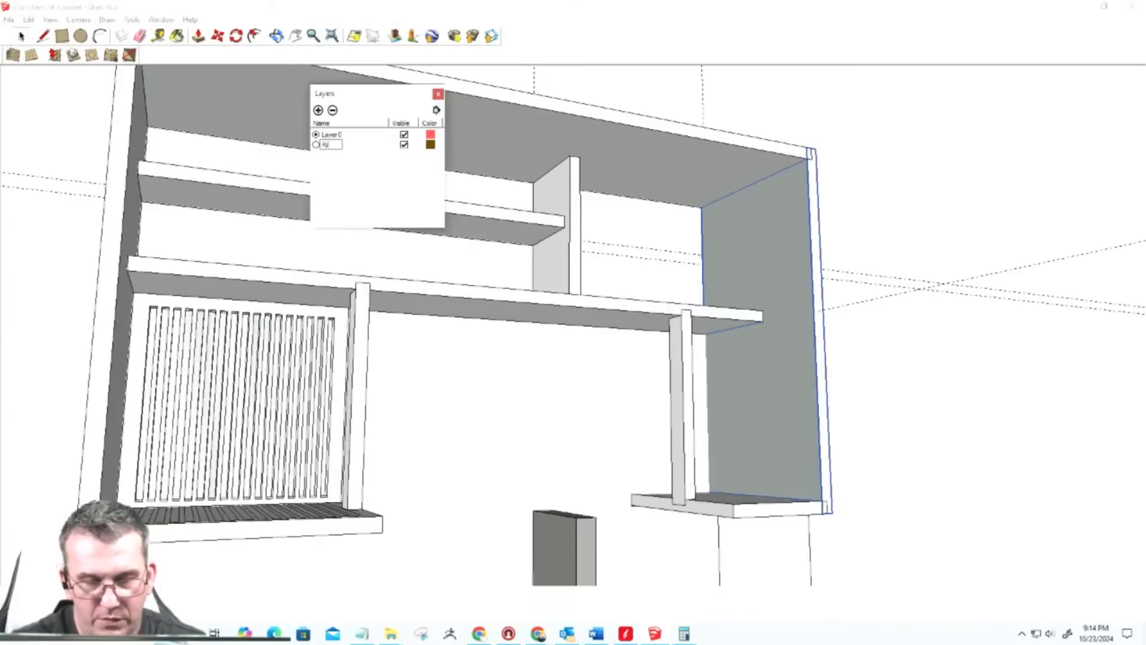
{"action": "type", "text": "ght S"}
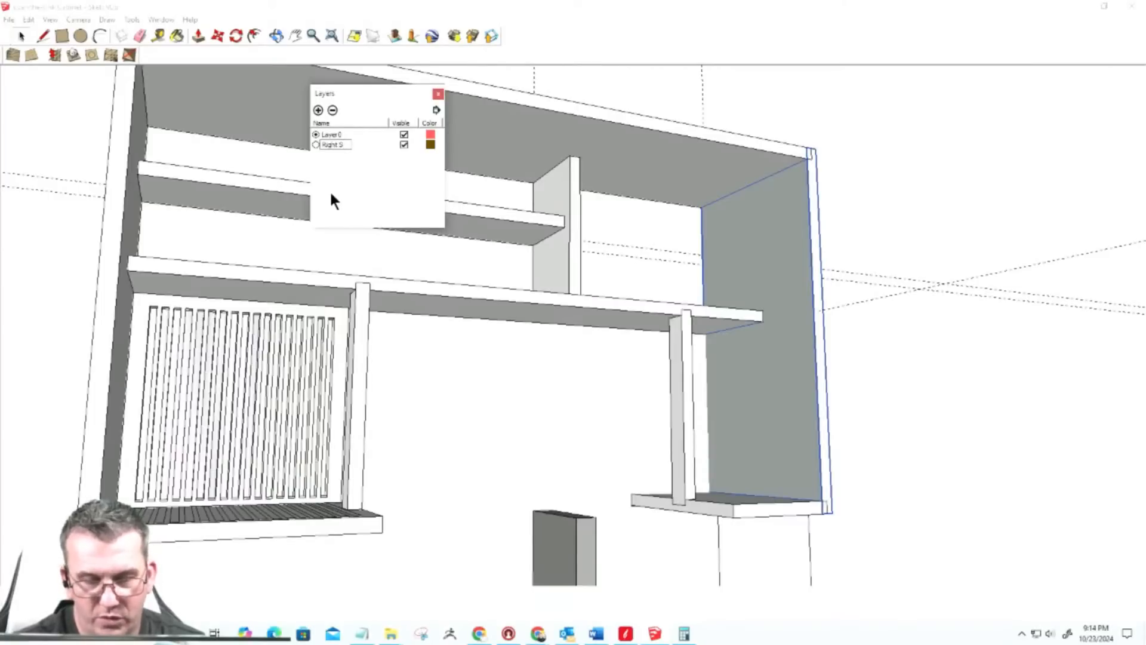
{"action": "key", "text": "BackSpace"}
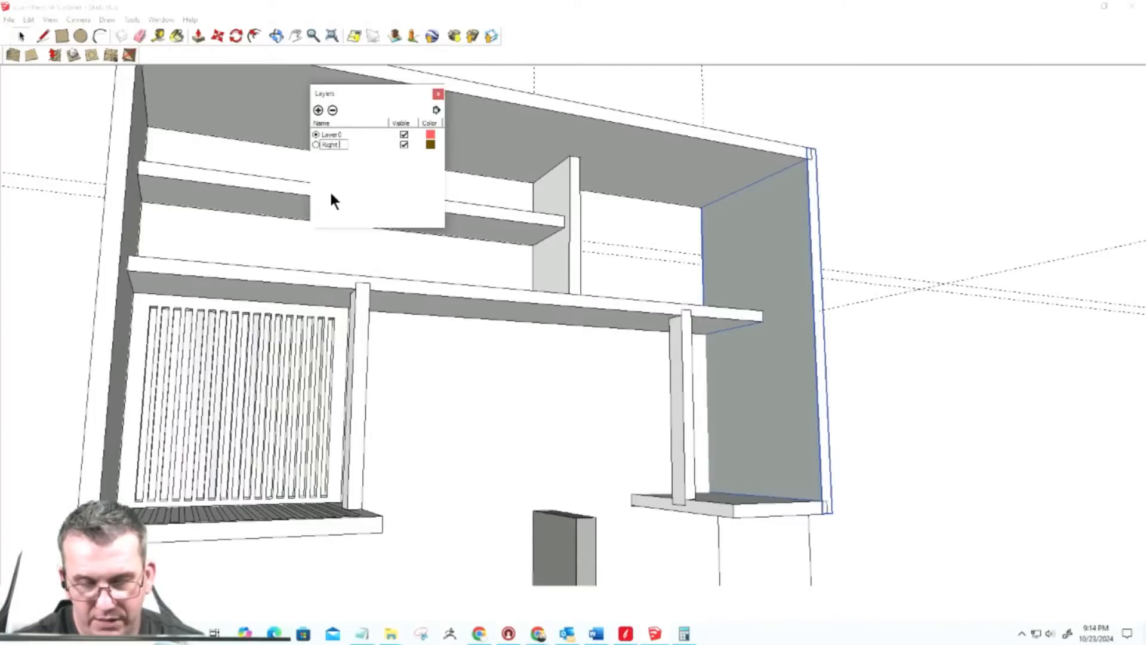
{"action": "type", "text": "Panel"}
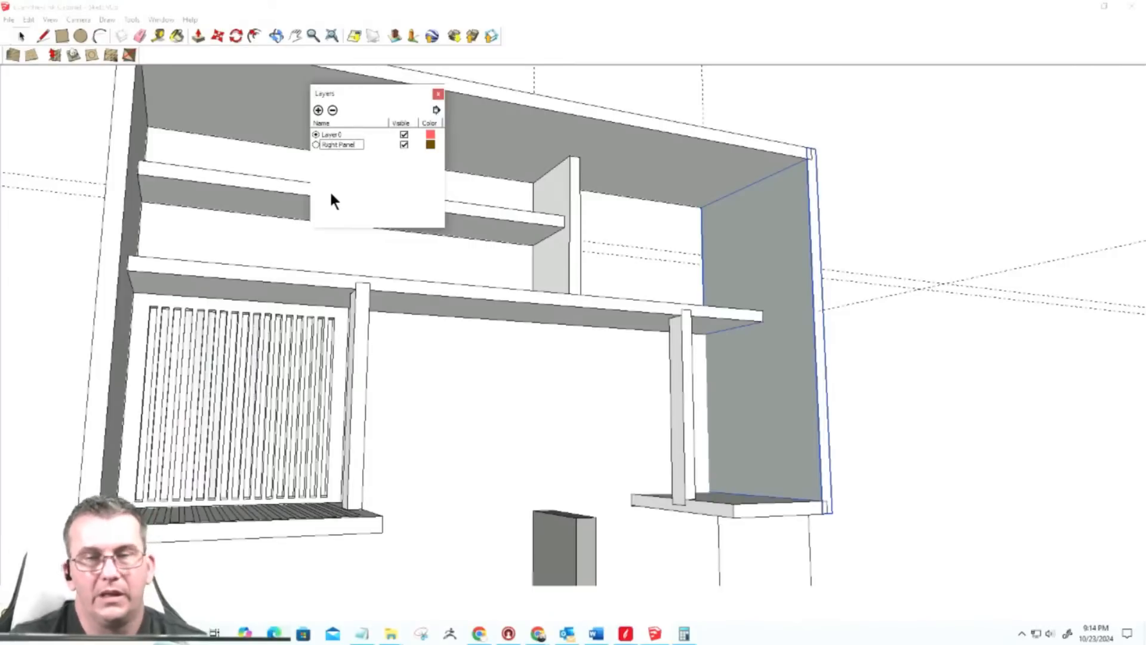
Step: Inspect the color and material settings of the Right Panel layer
{"action": "left_click", "coordinate": [429, 144]}
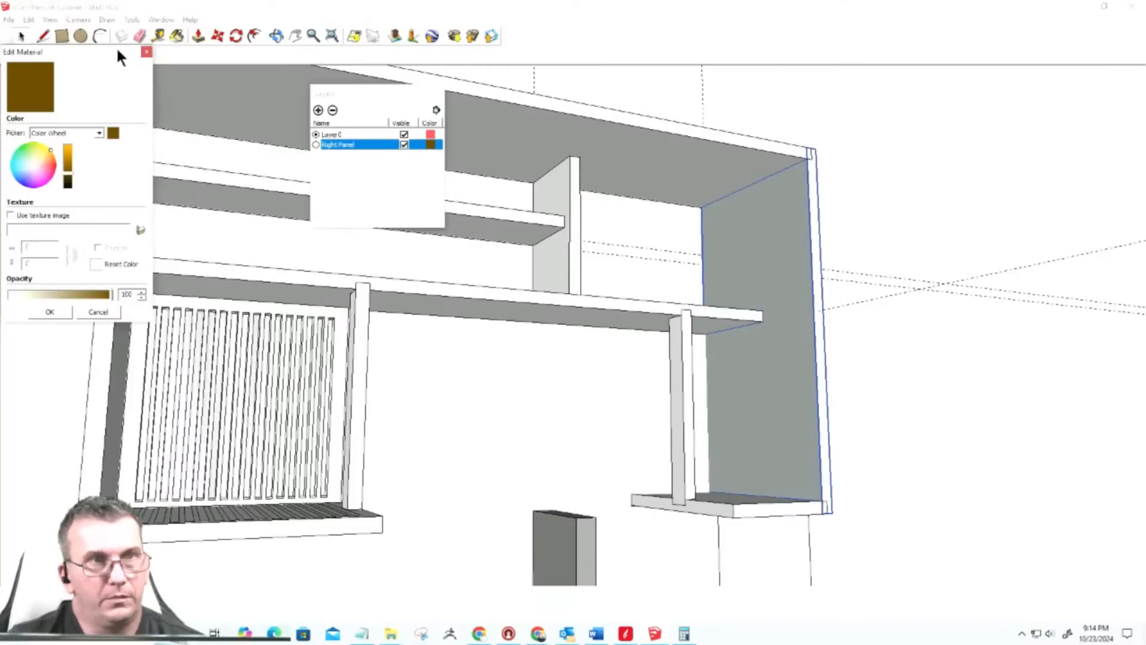
{"action": "left_click", "coordinate": [41, 311]}
{"action": "left_click", "coordinate": [948, 322]}
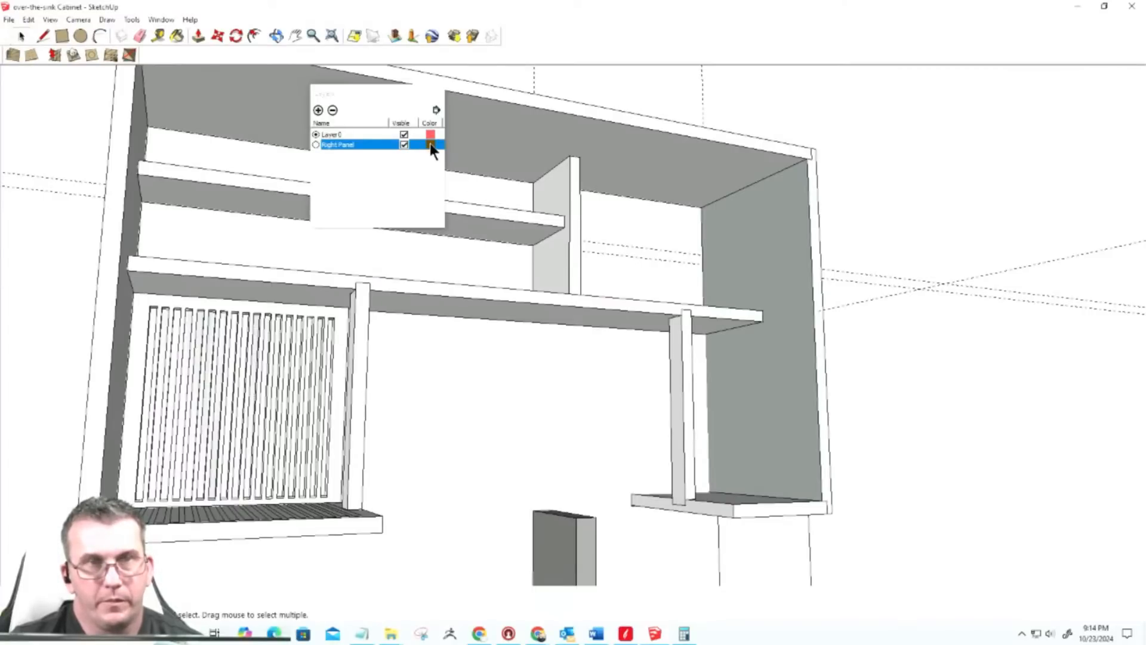
{"action": "left_click", "coordinate": [433, 123]}
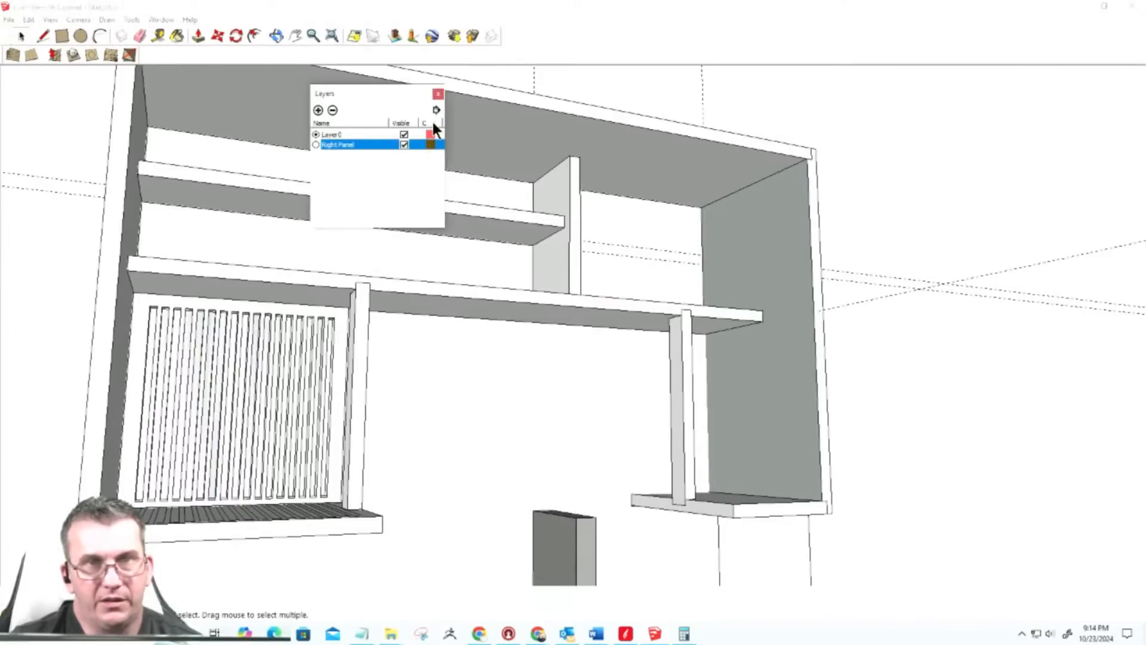
{"action": "left_click", "coordinate": [430, 145]}
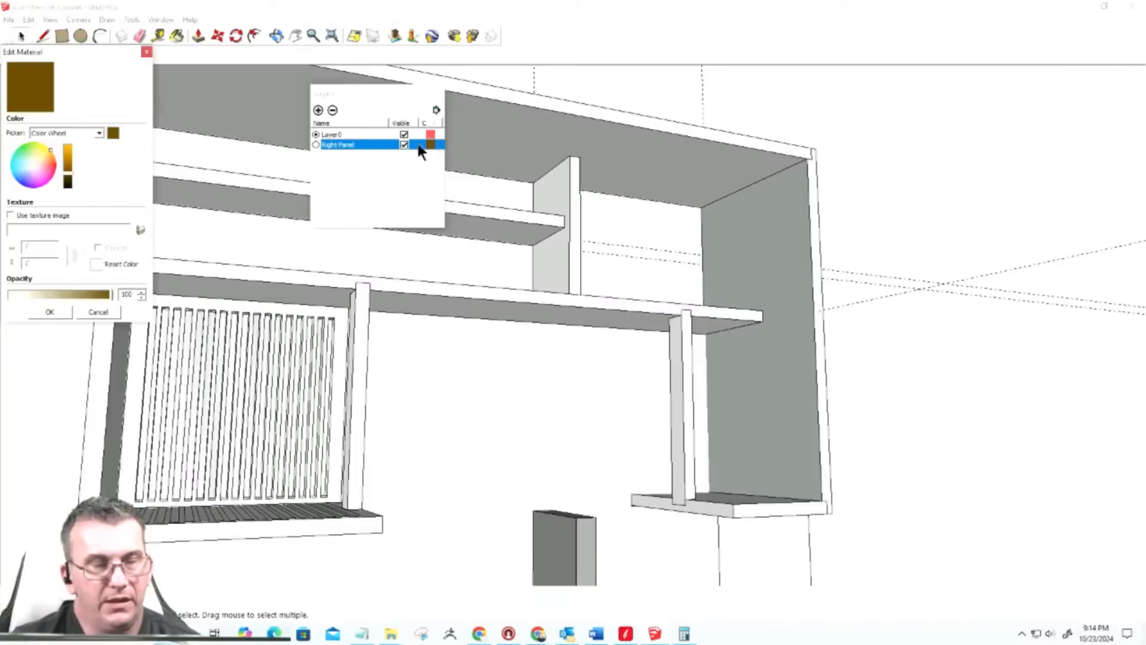
{"action": "left_click", "coordinate": [42, 306]}
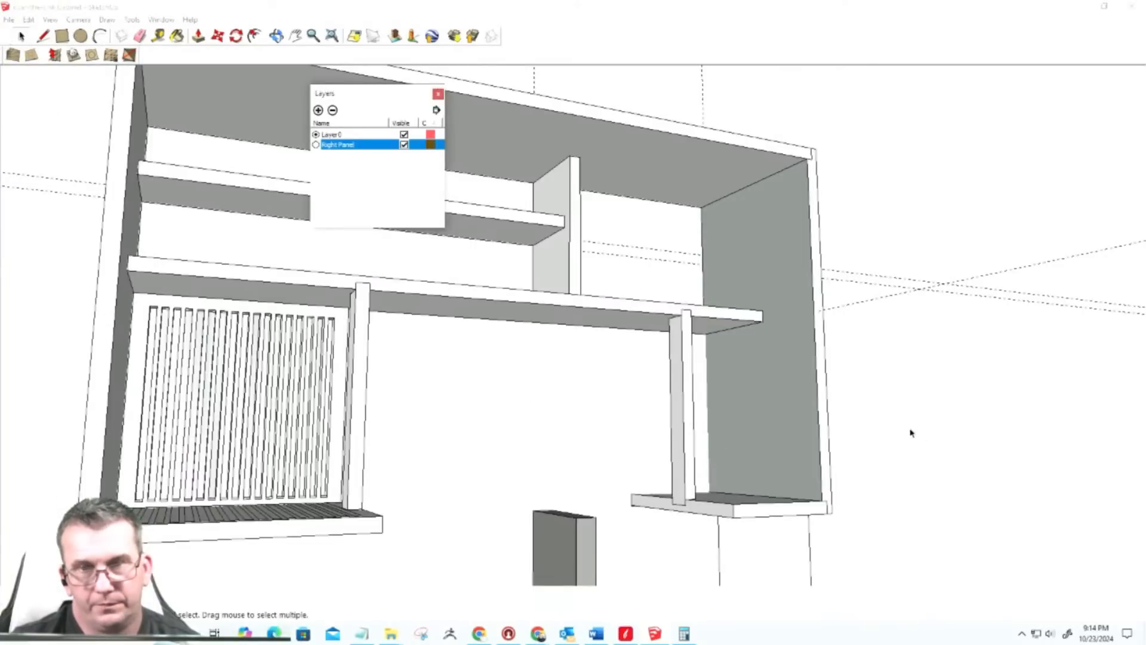
{"action": "left_click", "coordinate": [818, 420]}
{"action": "right_click", "coordinate": [819, 419]}
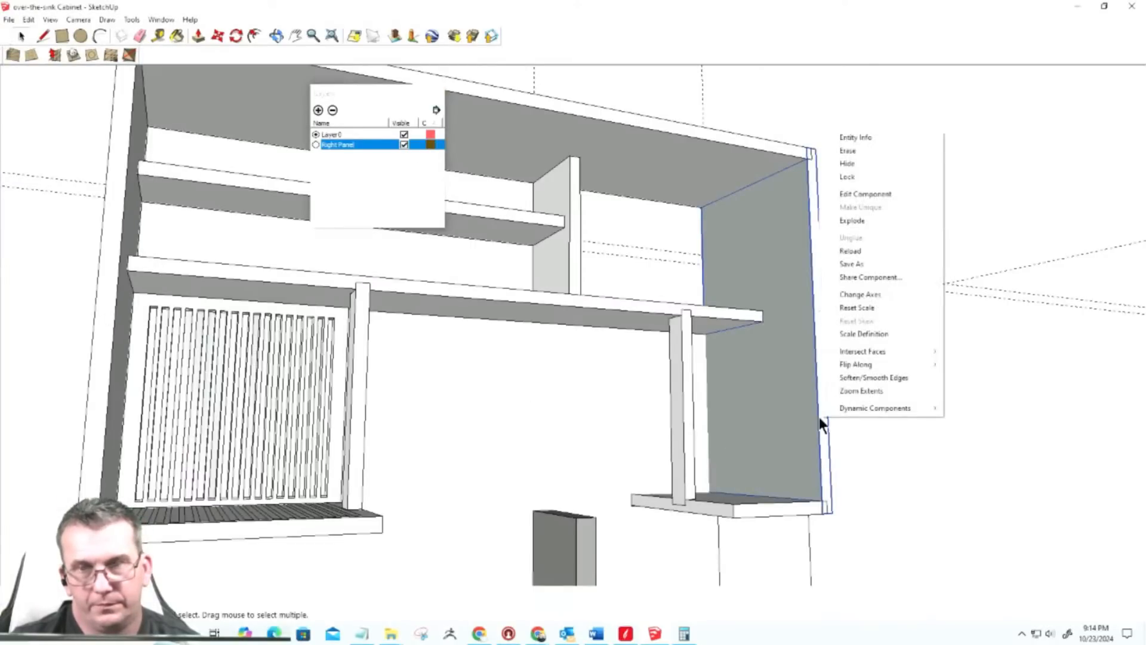
{"action": "mouse_move", "coordinate": [846, 411]}
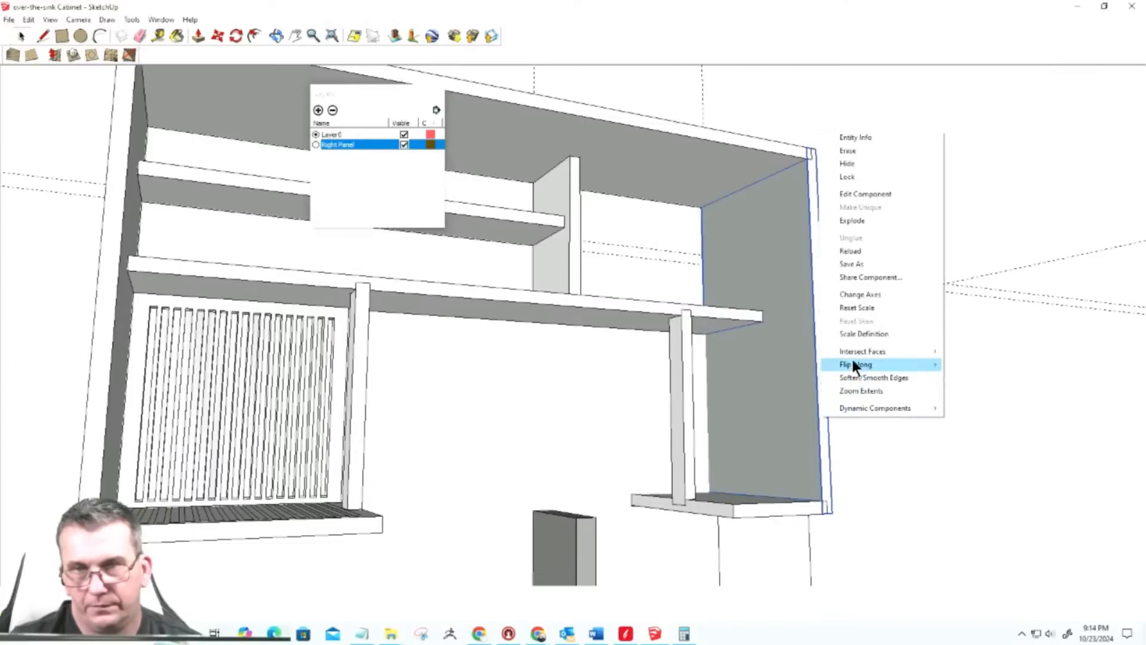
{"action": "left_click", "coordinate": [852, 266]}
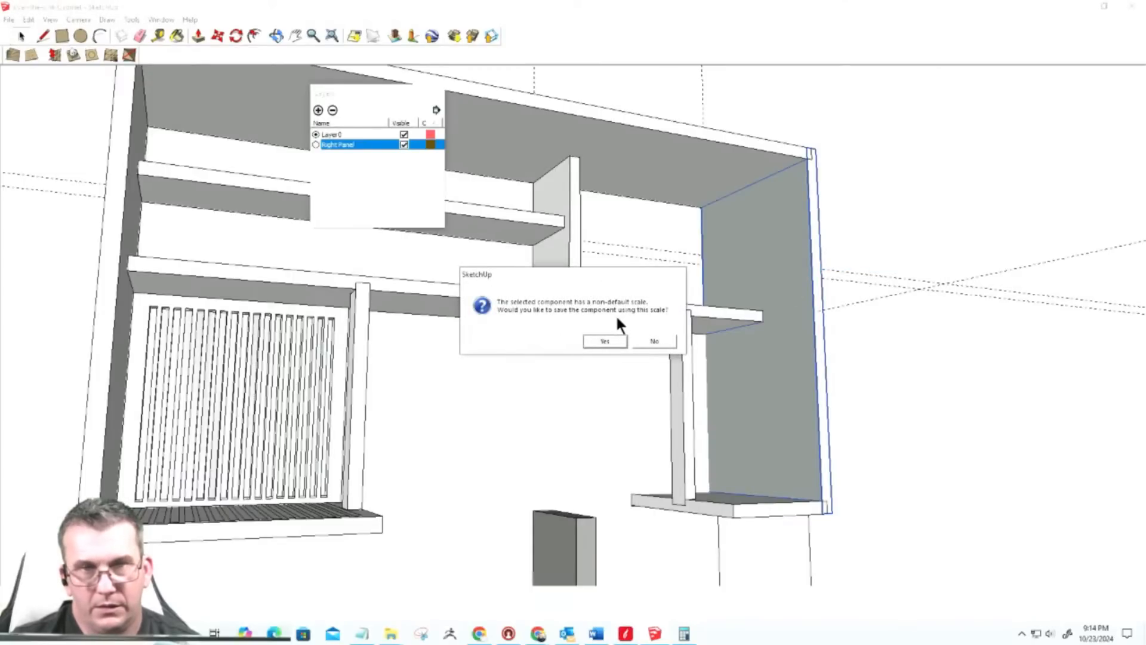
{"action": "left_click", "coordinate": [653, 345]}
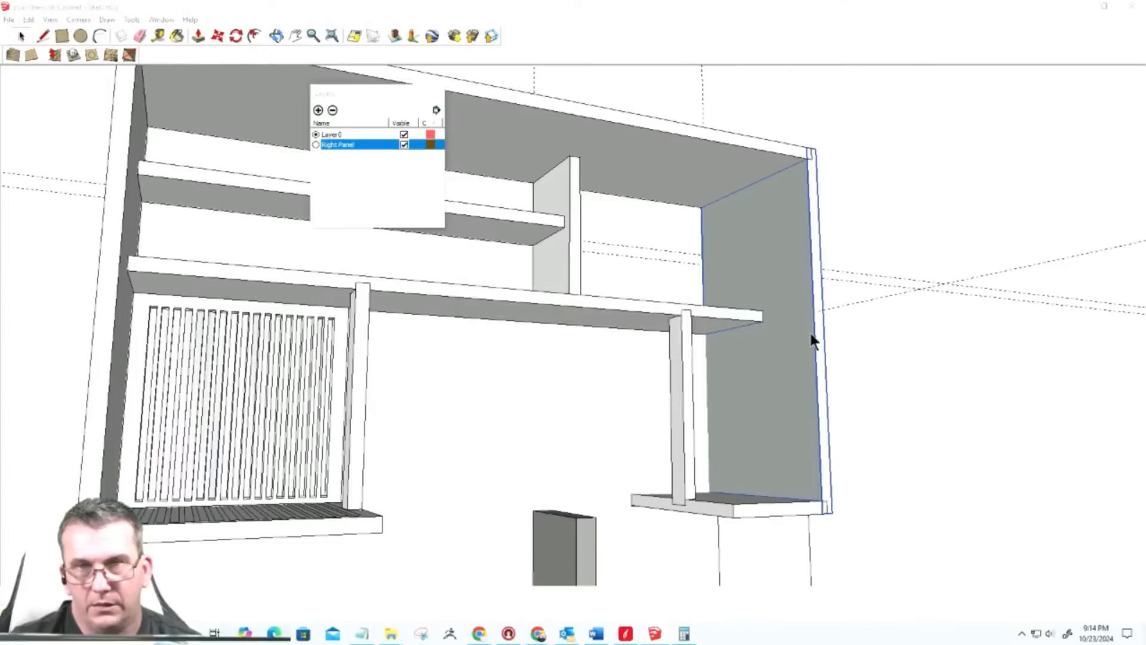
Step: Show the entity information of the cabinet's right side panel and assign the component to the Right Panel layer
{"action": "left_click", "coordinate": [822, 437]}
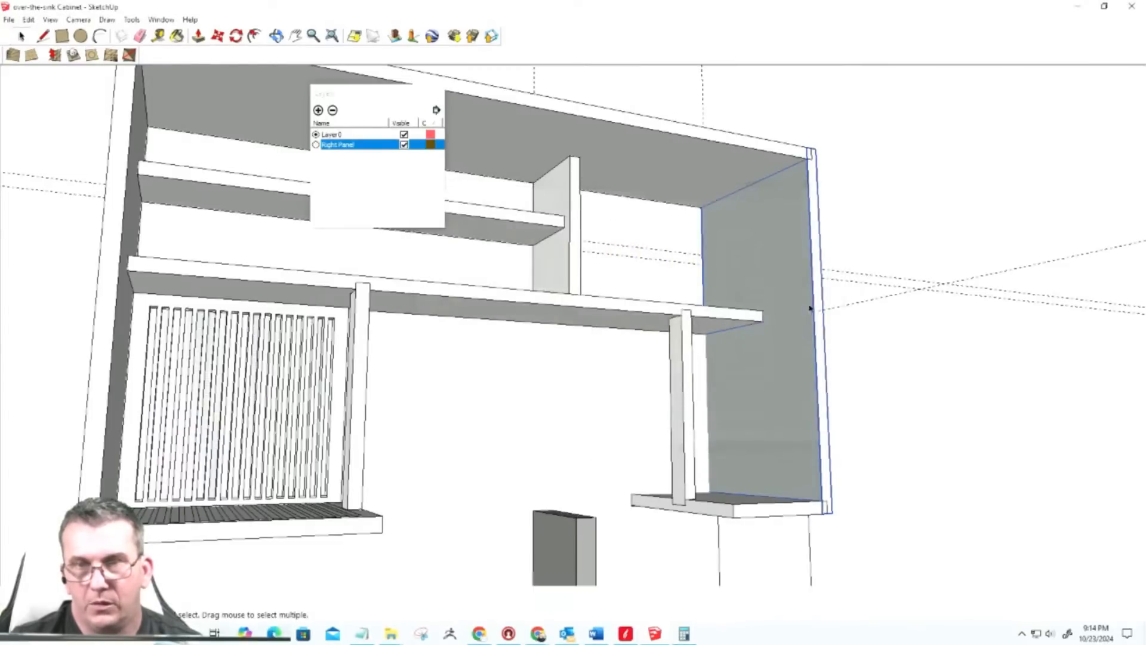
{"action": "right_click", "coordinate": [811, 305]}
{"action": "left_click", "coordinate": [848, 313]}
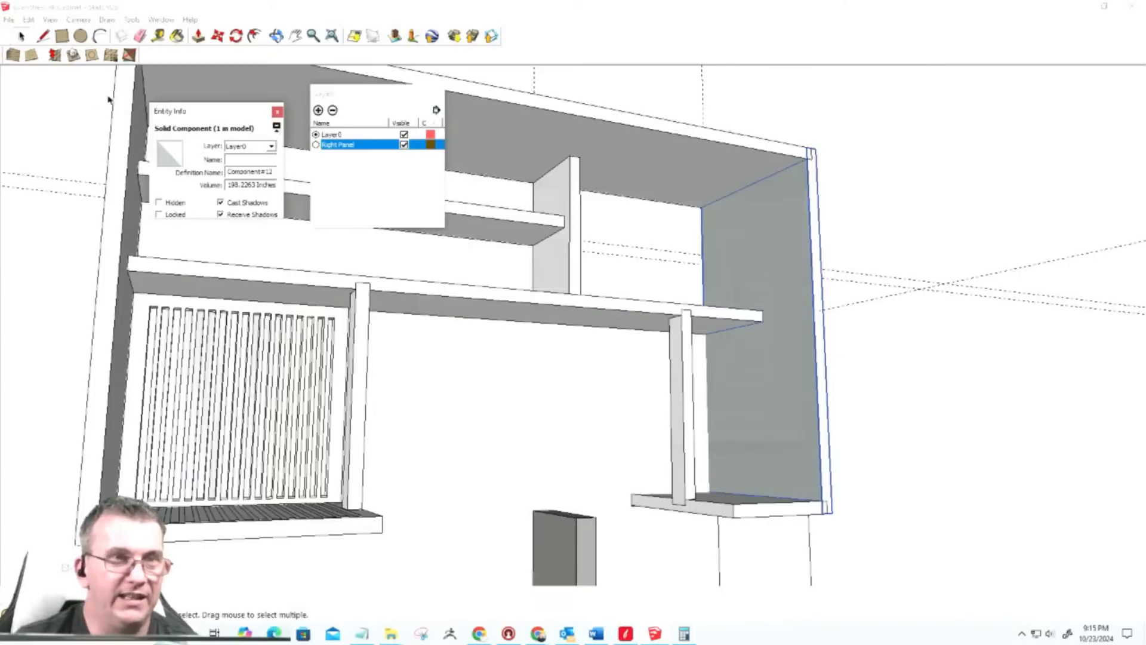
{"action": "left_click_drag", "start_coordinate": [200, 112], "coordinate": [859, 156]}
{"action": "left_click", "coordinate": [942, 195]}
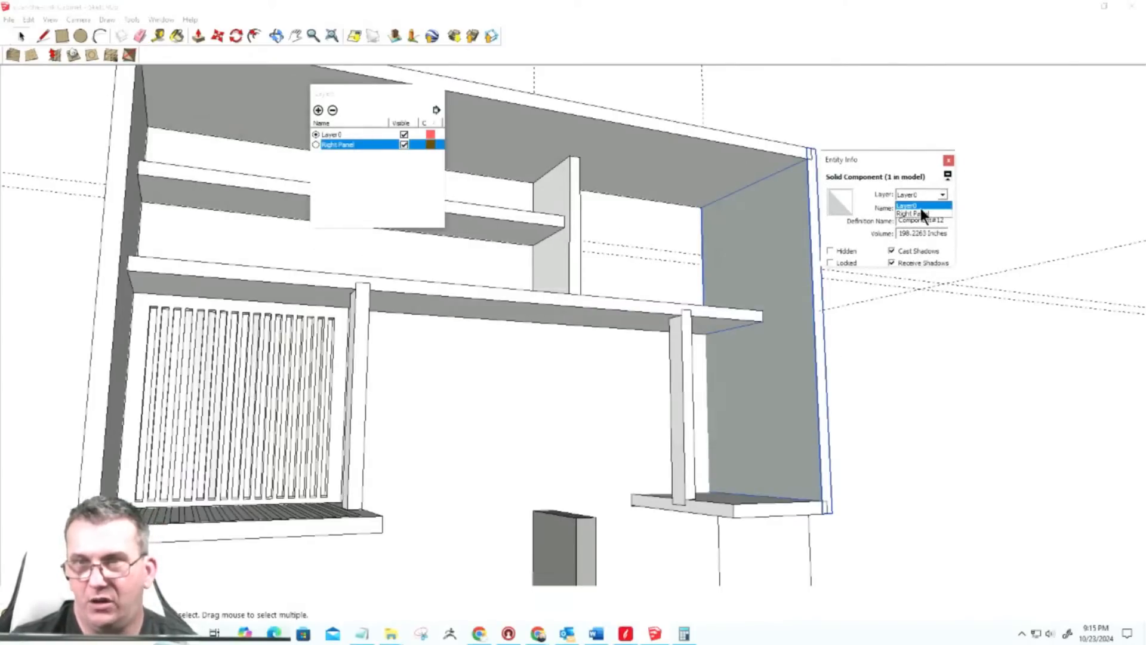
{"action": "left_click", "coordinate": [911, 213]}
Step: Set both the instance name and the definition name of the right side component to "Right Panel"
{"action": "left_click", "coordinate": [902, 207]}
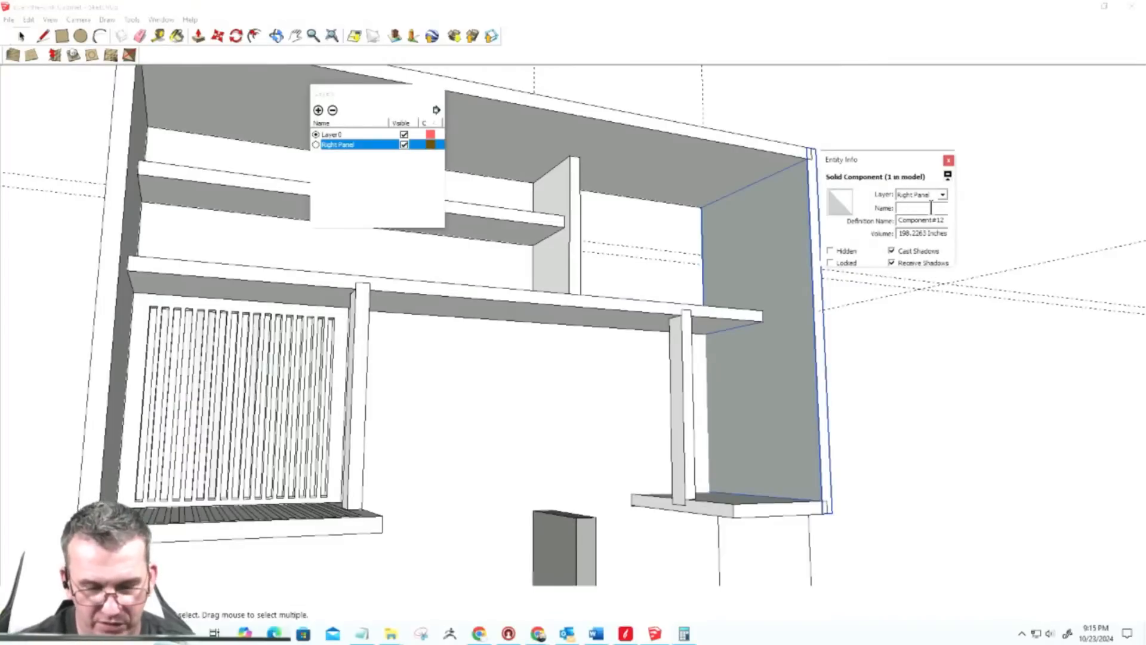
{"action": "type", "text": "Right Panel"}
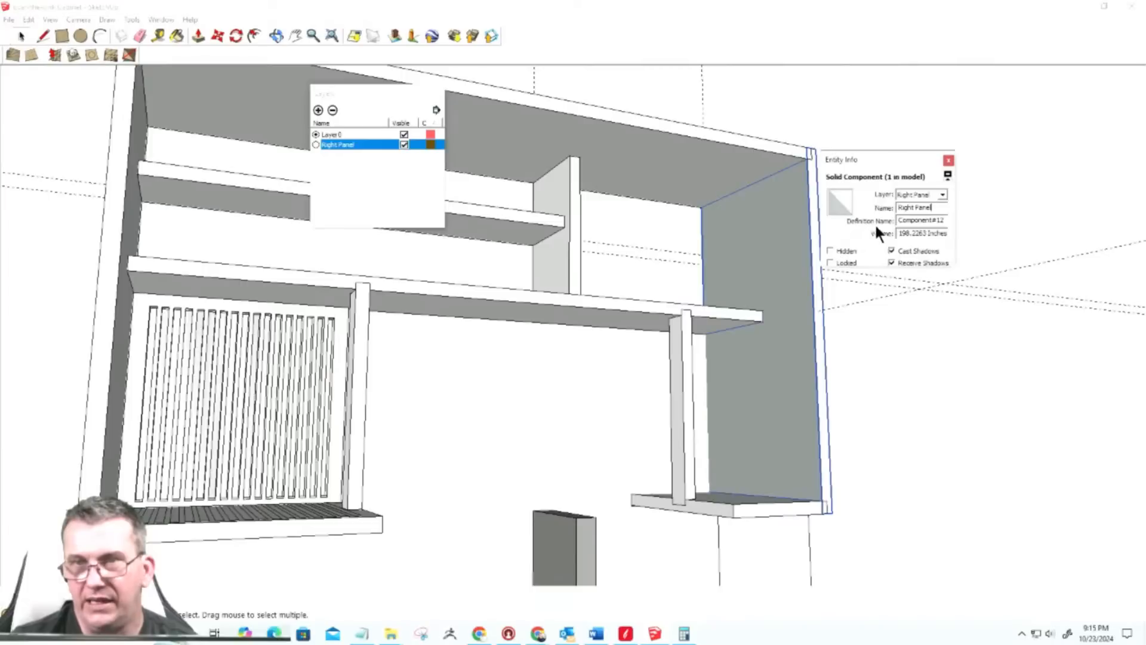
{"action": "left_click", "coordinate": [944, 220]}
{"action": "double_click", "coordinate": [945, 220]}
{"action": "type", "text": "Richt Panel"}
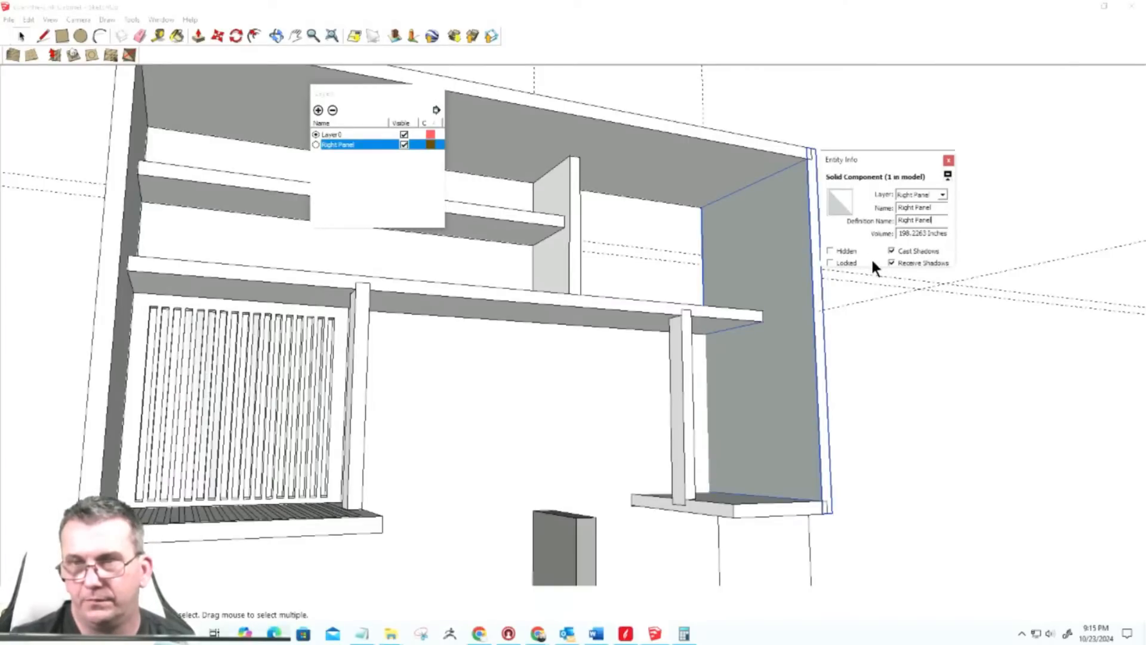
{"action": "left_click", "coordinate": [949, 160]}
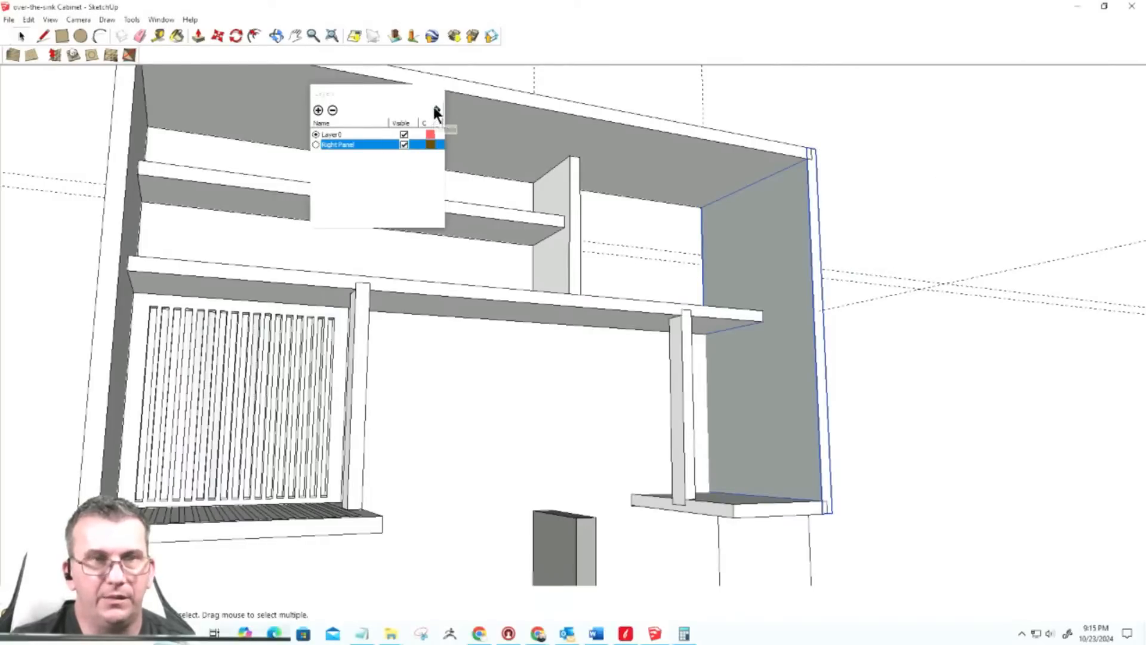
Step: Make Right Panel the active layer and close the layer list
{"action": "left_click", "coordinate": [315, 145]}
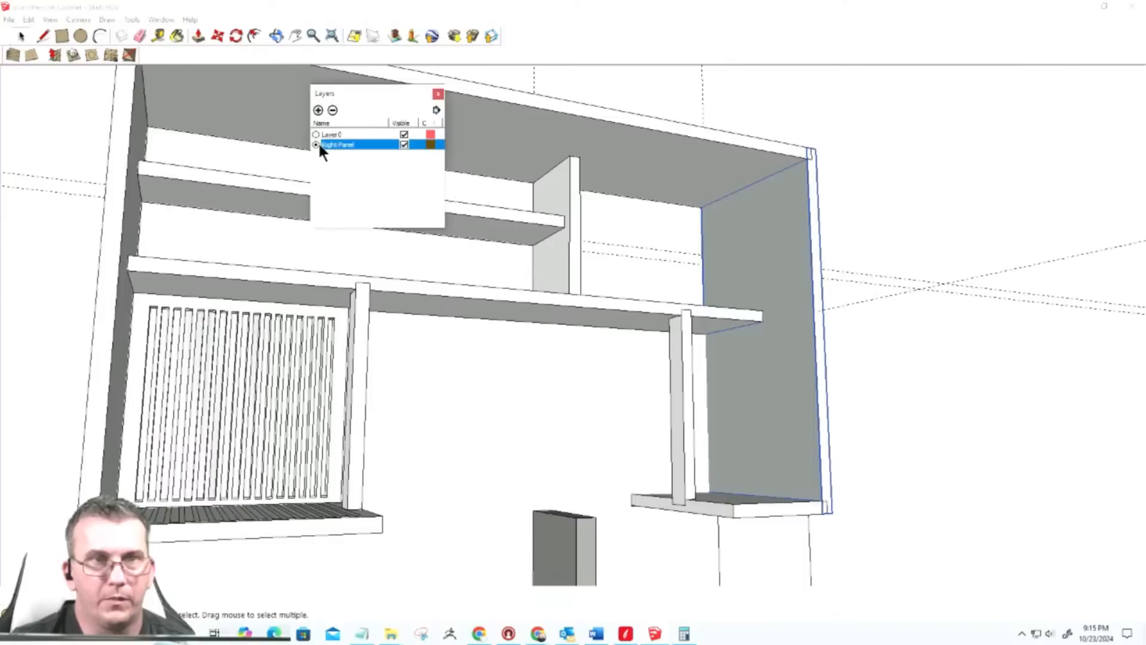
{"action": "left_click", "coordinate": [340, 134]}
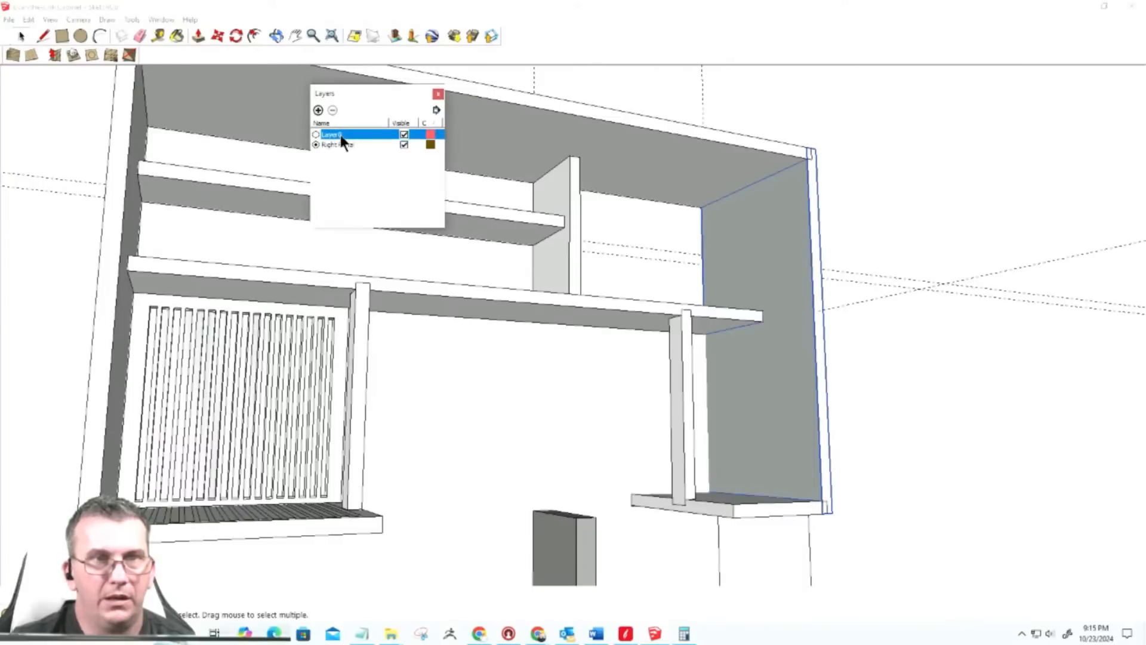
{"action": "left_click", "coordinate": [438, 94]}
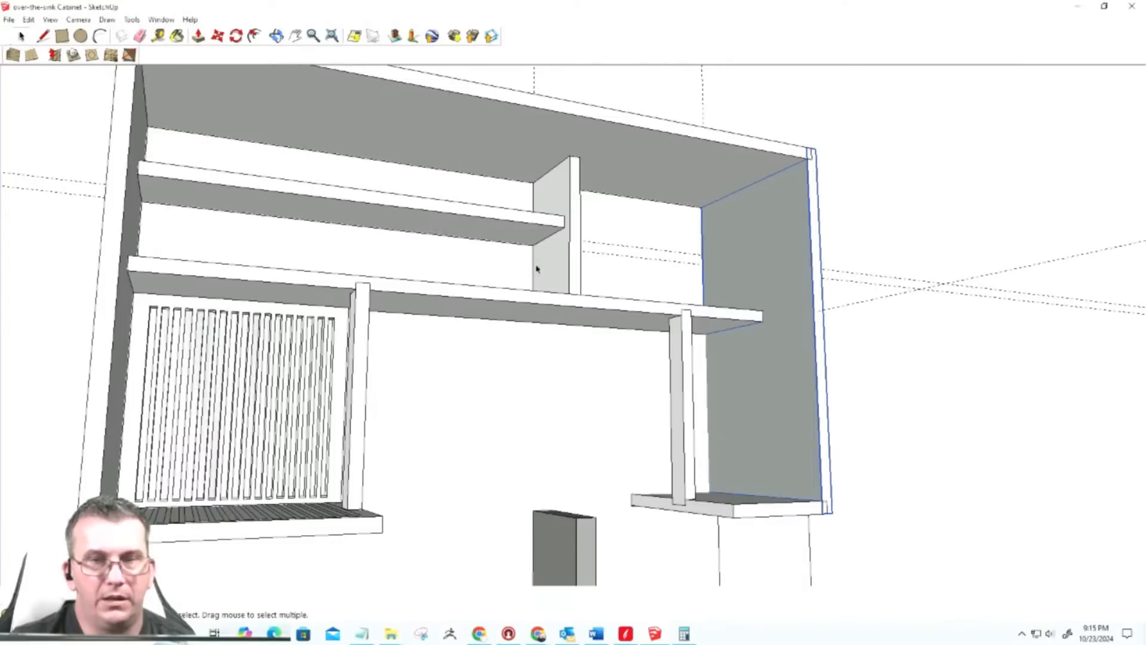
Step: Save the over-the-sink cabinet model under its existing file name
{"action": "scroll", "coordinate": [827, 406], "scroll_direction": "down", "scroll_amount": 5}
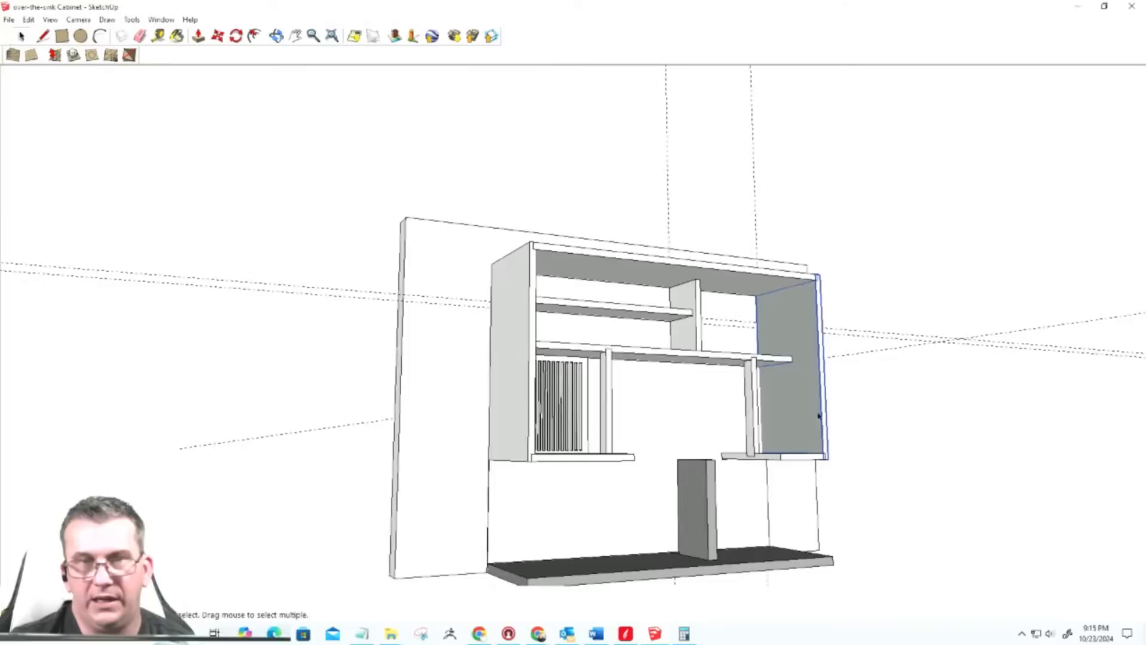
{"action": "left_click", "coordinate": [10, 21]}
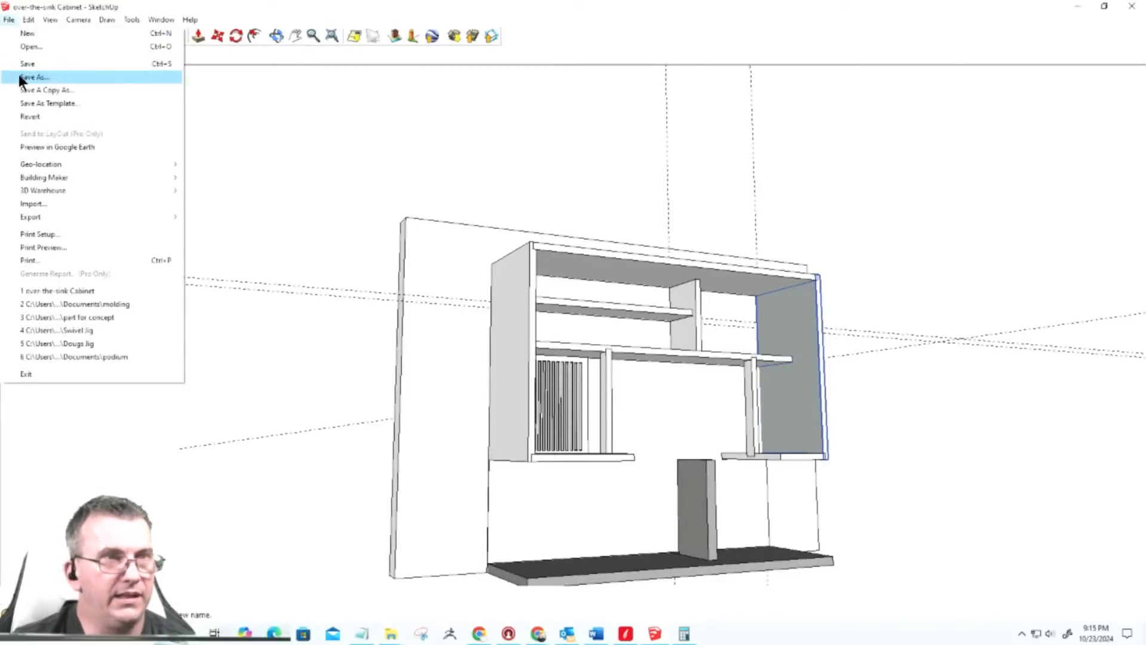
{"action": "left_click", "coordinate": [20, 65]}
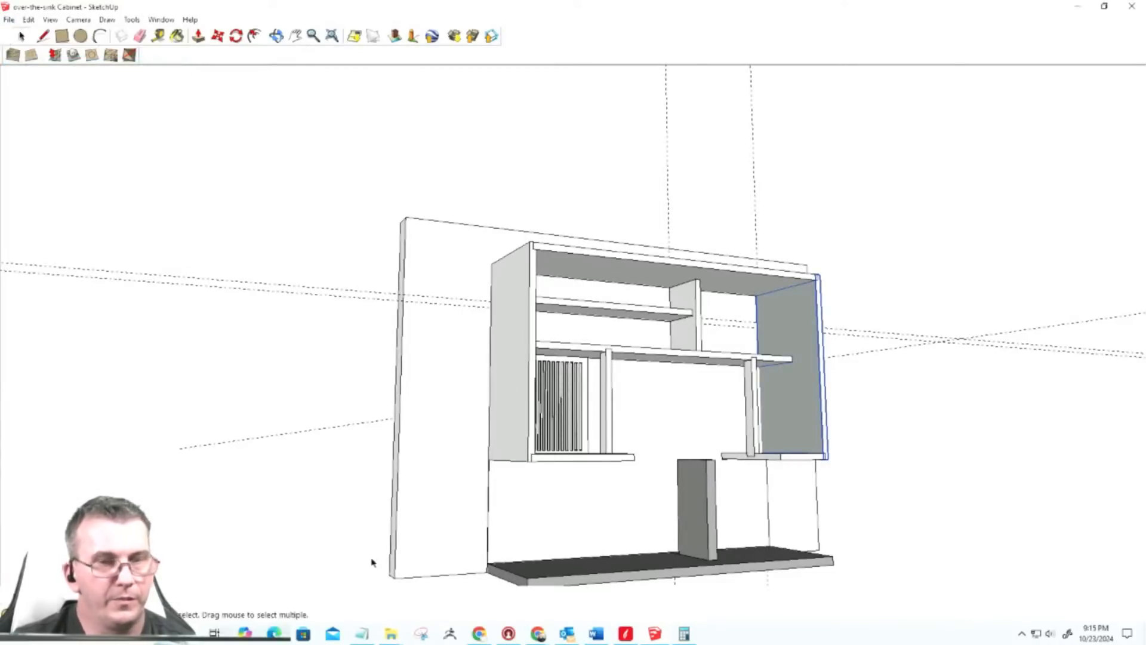
Step: Switch to Aspire and start a new file, declining to save the changes in the open Plate Rack job
{"action": "left_click", "coordinate": [625, 635]}
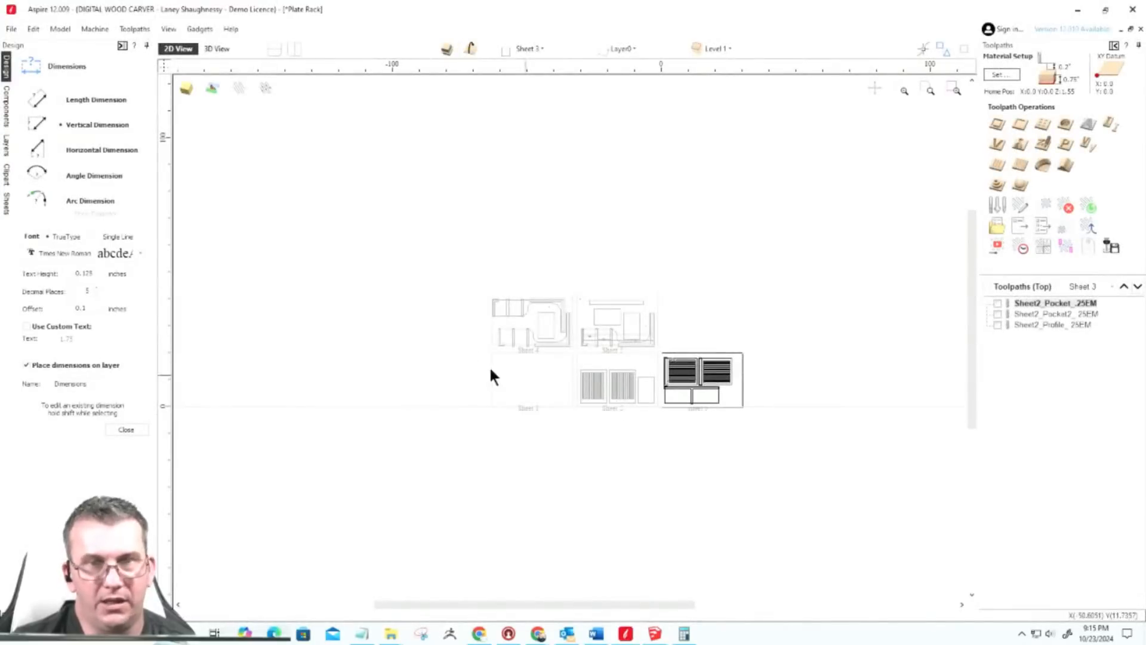
{"action": "left_click", "coordinate": [12, 29]}
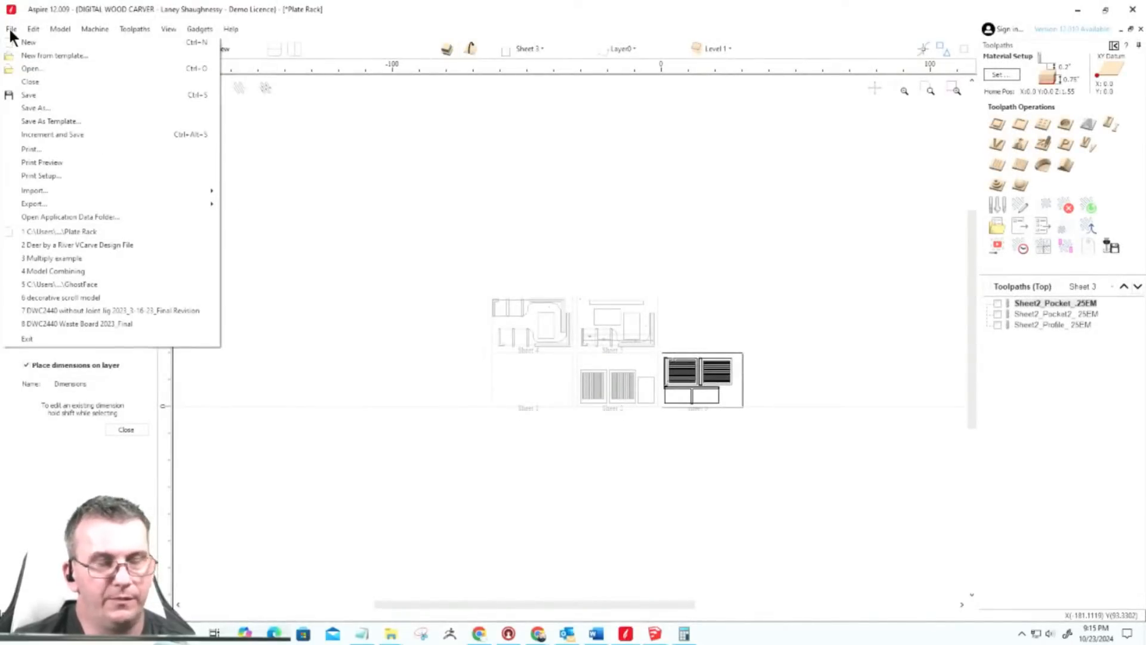
{"action": "left_click", "coordinate": [23, 42]}
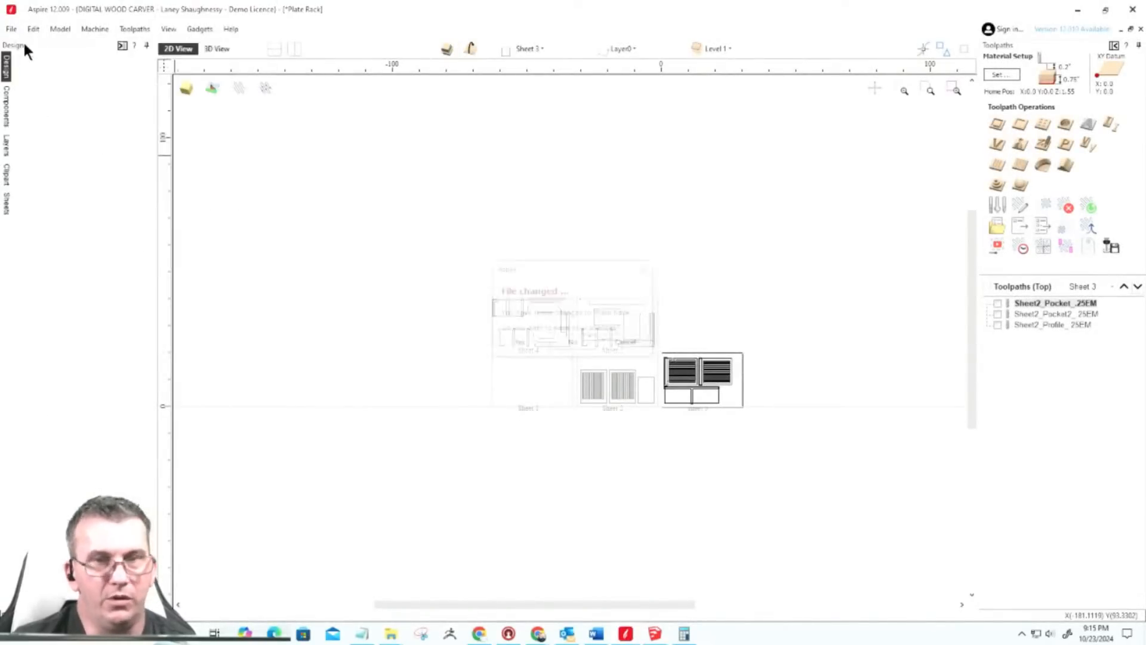
{"action": "left_click", "coordinate": [572, 349]}
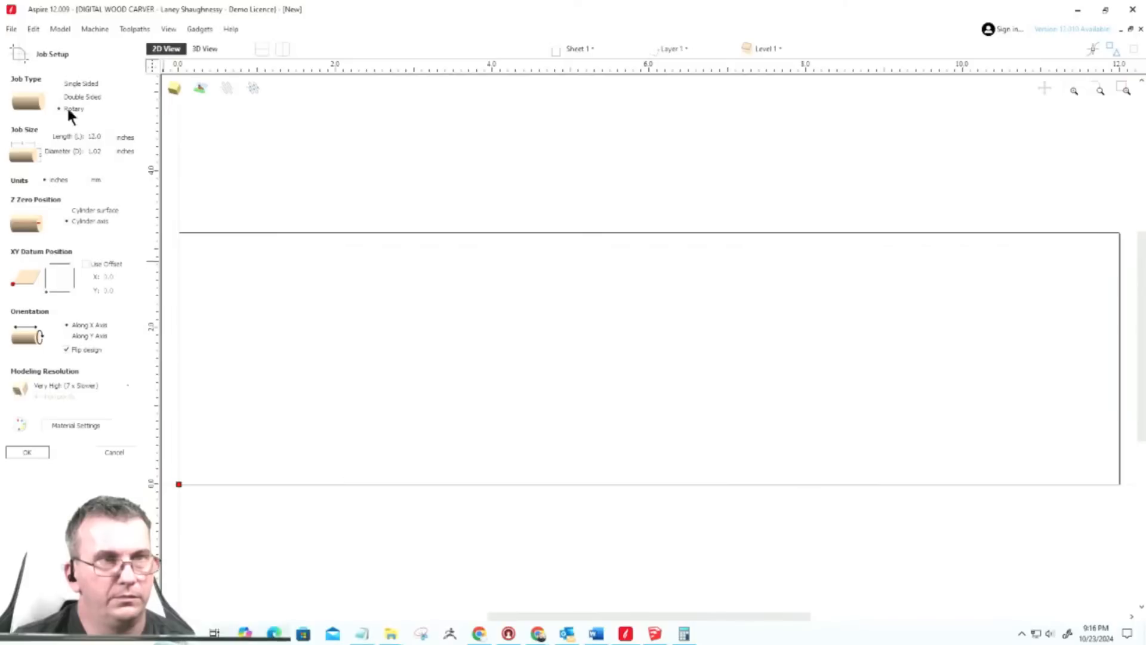
Step: Set up the job as double sided, 24 inches wide and 36 inches high
{"action": "left_click", "coordinate": [60, 84]}
{"action": "left_click", "coordinate": [58, 97]}
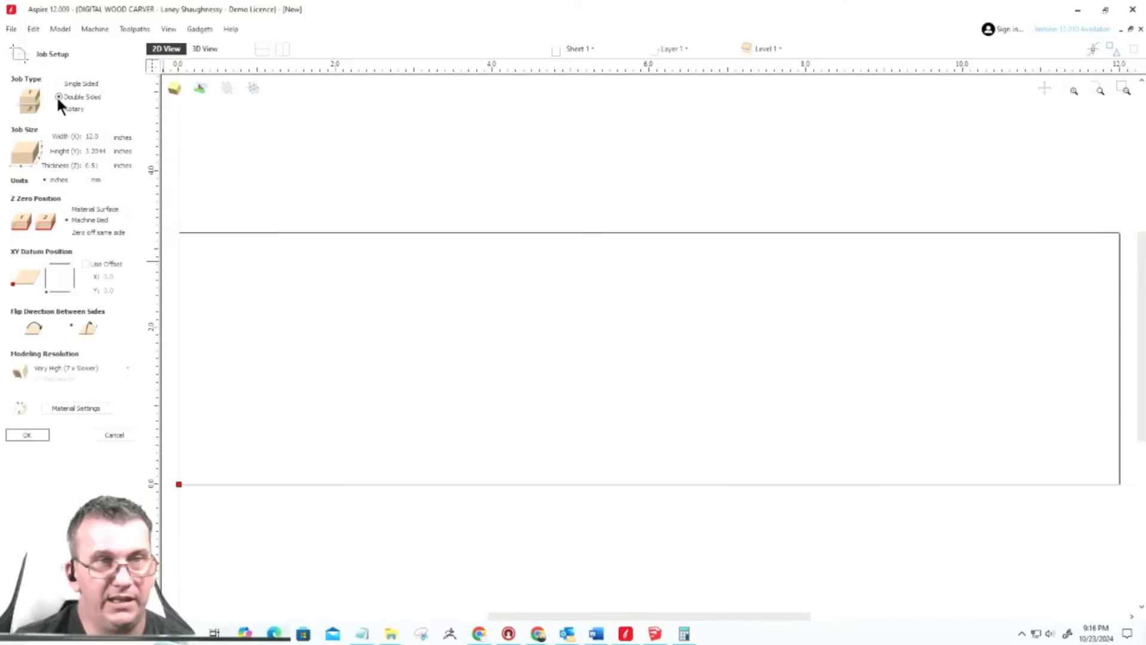
{"action": "left_click", "coordinate": [95, 137]}
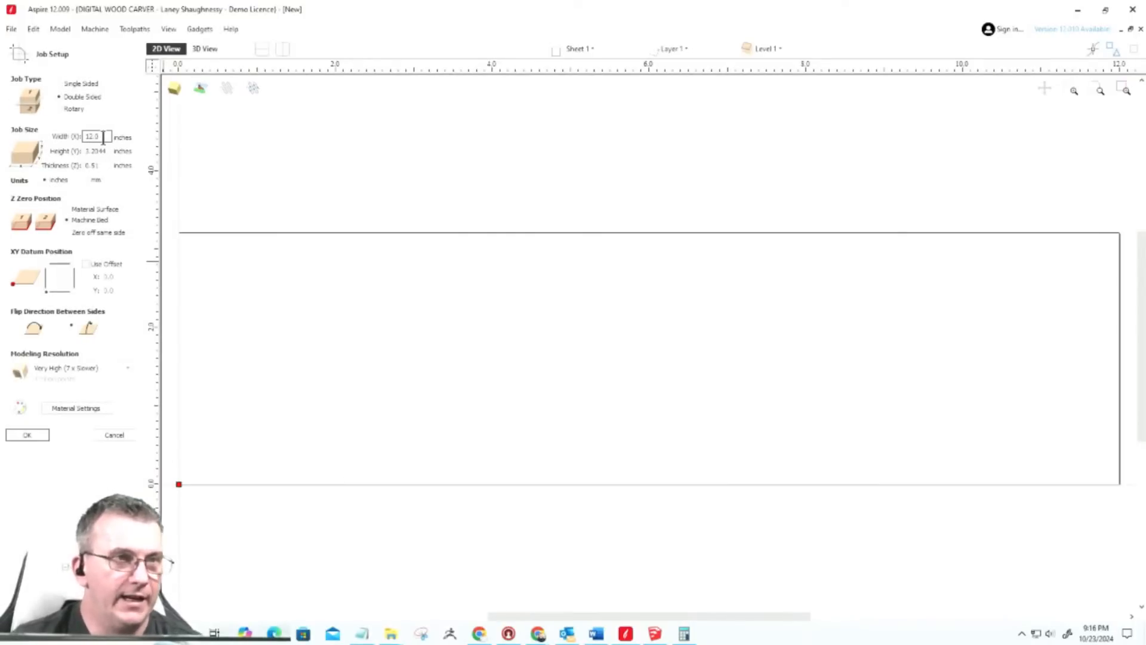
{"action": "left_click_drag", "start_coordinate": [104, 138], "coordinate": [63, 128]}
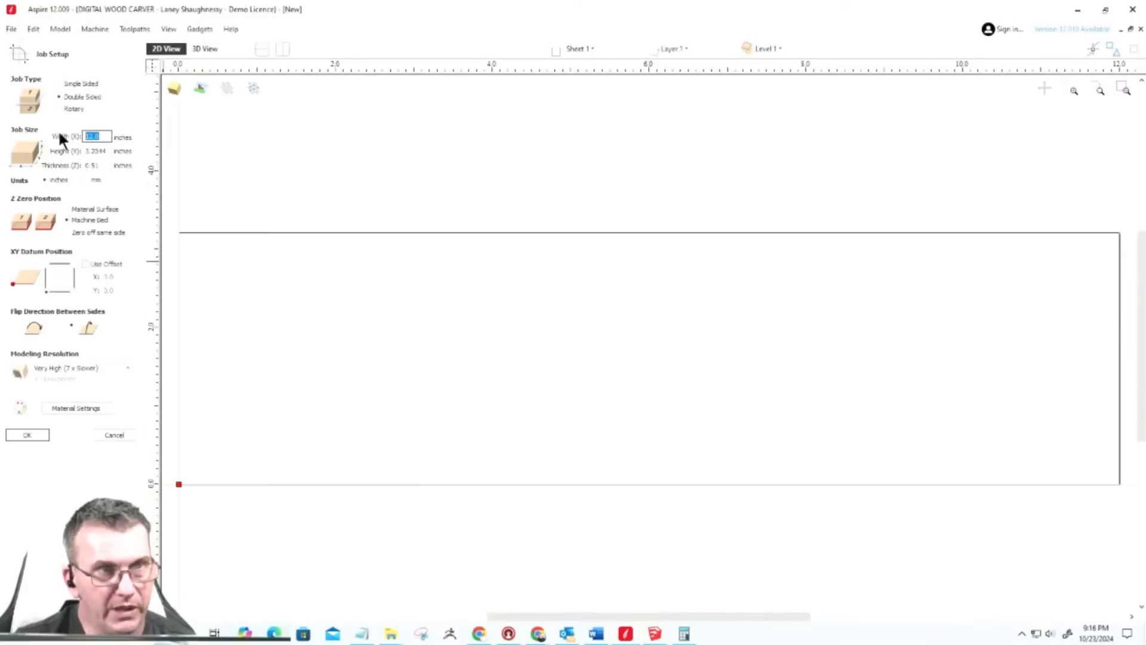
{"action": "type", "text": "24"}
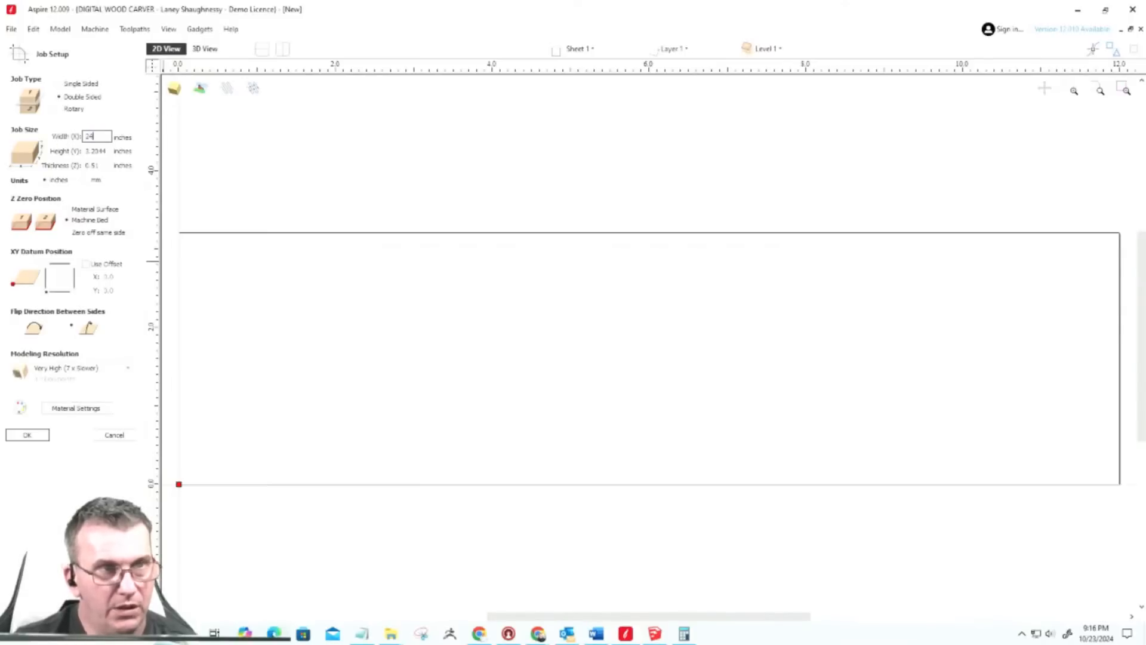
{"action": "left_click", "coordinate": [114, 151]}
{"action": "left_click_drag", "start_coordinate": [110, 151], "coordinate": [61, 154]}
{"action": "type", "text": "36"}
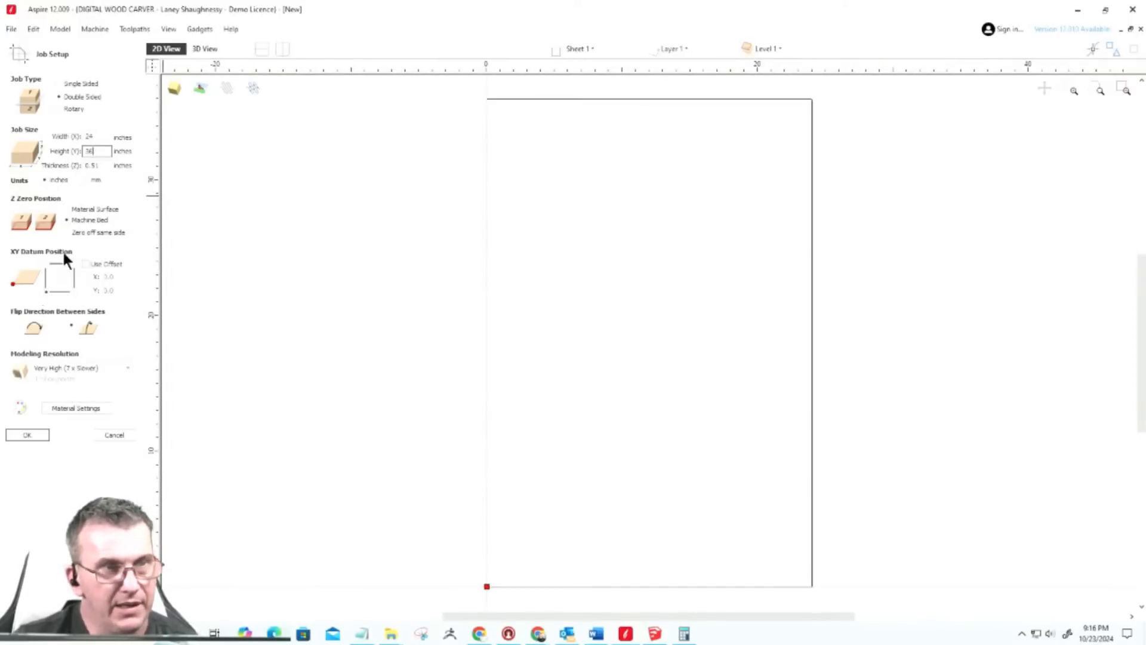
Step: Set the Z zero position to Machine Bed, choose the side-to-side flip direction, and create the job
{"action": "left_click", "coordinate": [68, 209]}
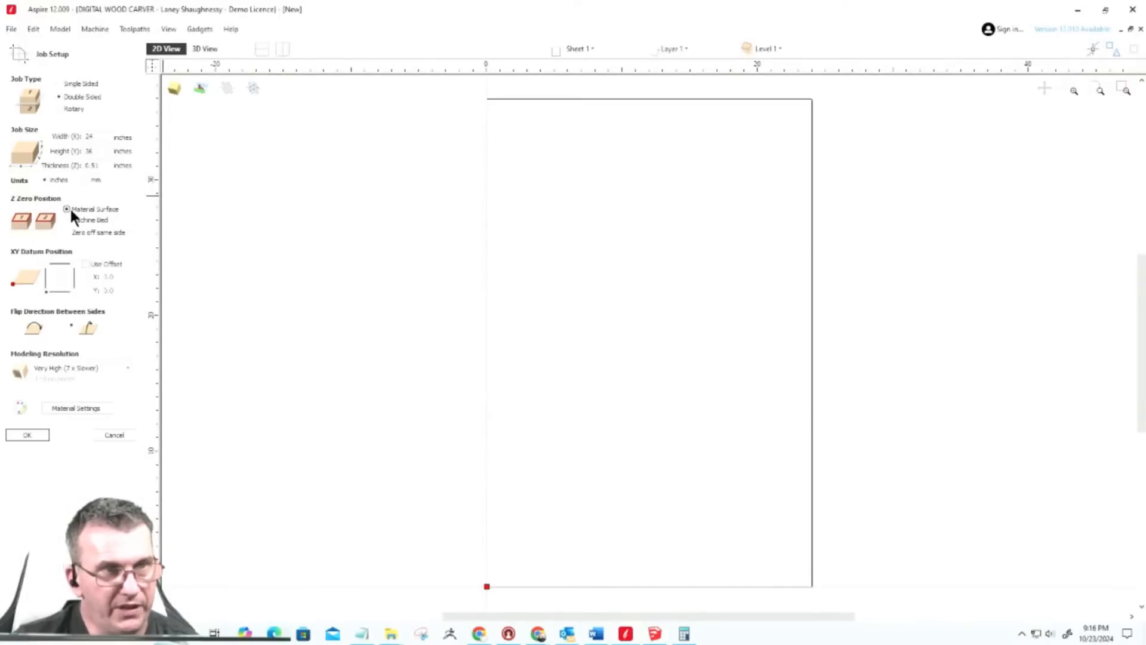
{"action": "left_click", "coordinate": [67, 219]}
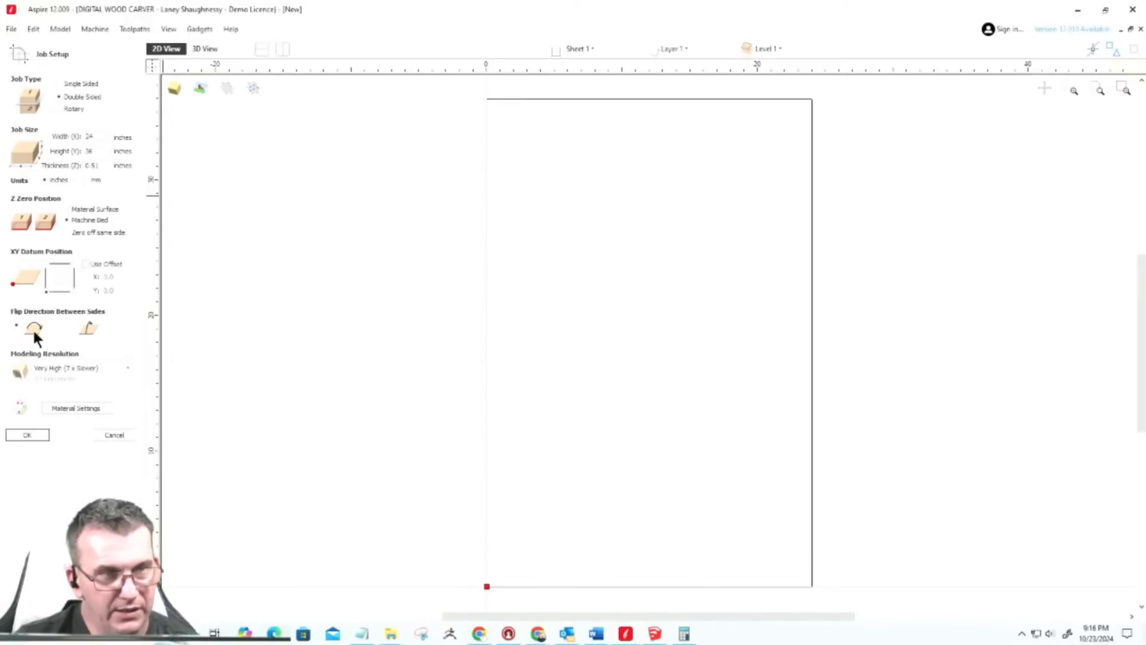
{"action": "left_click", "coordinate": [25, 436]}
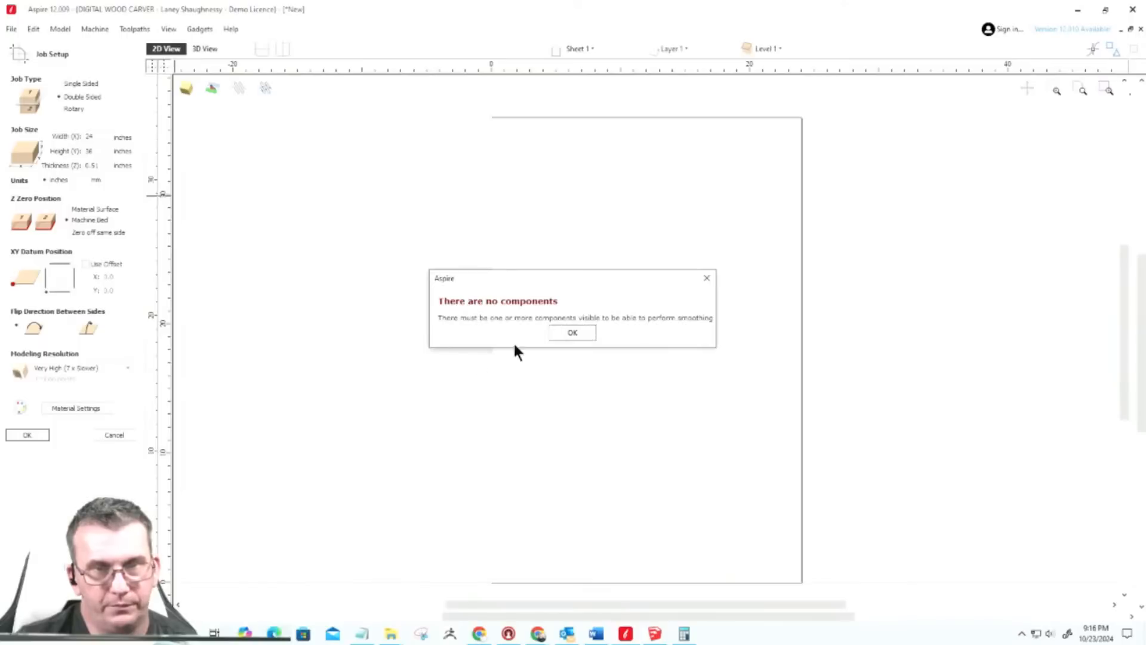
{"action": "left_click", "coordinate": [582, 335]}
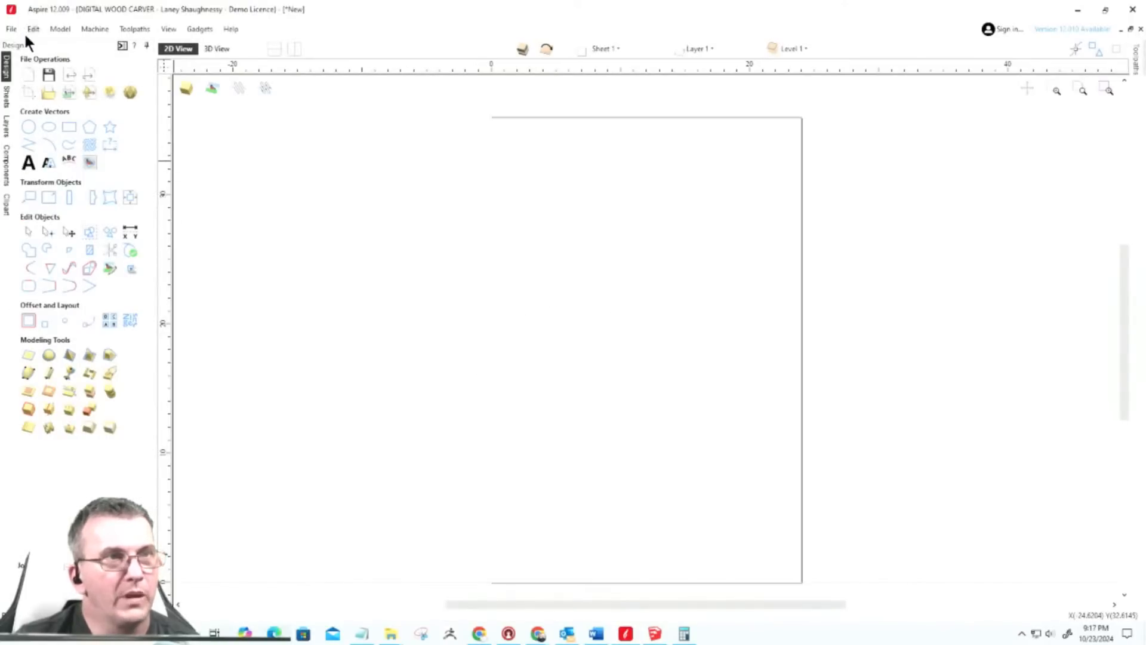
Step: Import vectors from a file and choose the over-the-sink Cabinet SketchUp model
{"action": "left_click", "coordinate": [70, 92]}
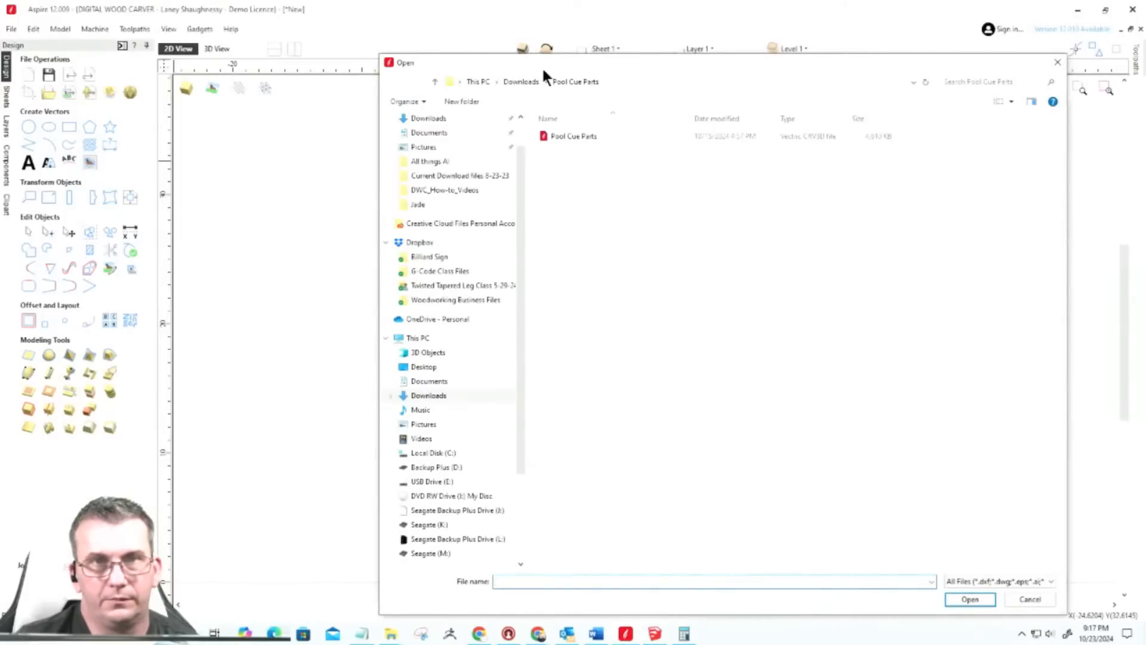
{"action": "left_click", "coordinate": [528, 81]}
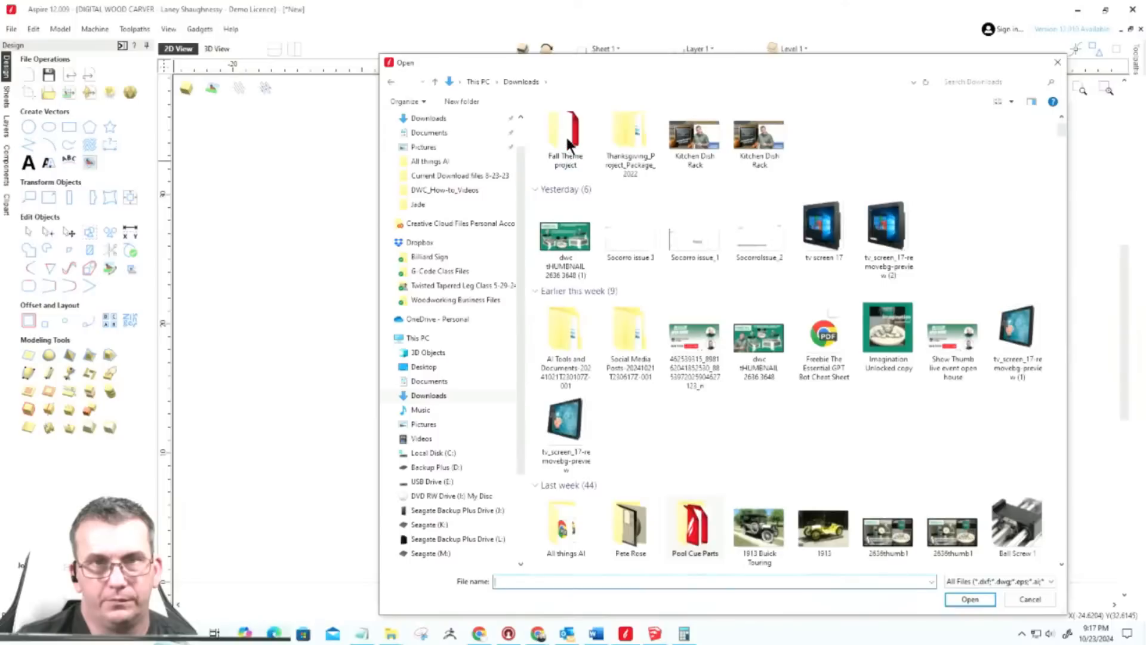
{"action": "double_click", "coordinate": [569, 139]}
{"action": "double_click", "coordinate": [552, 139]}
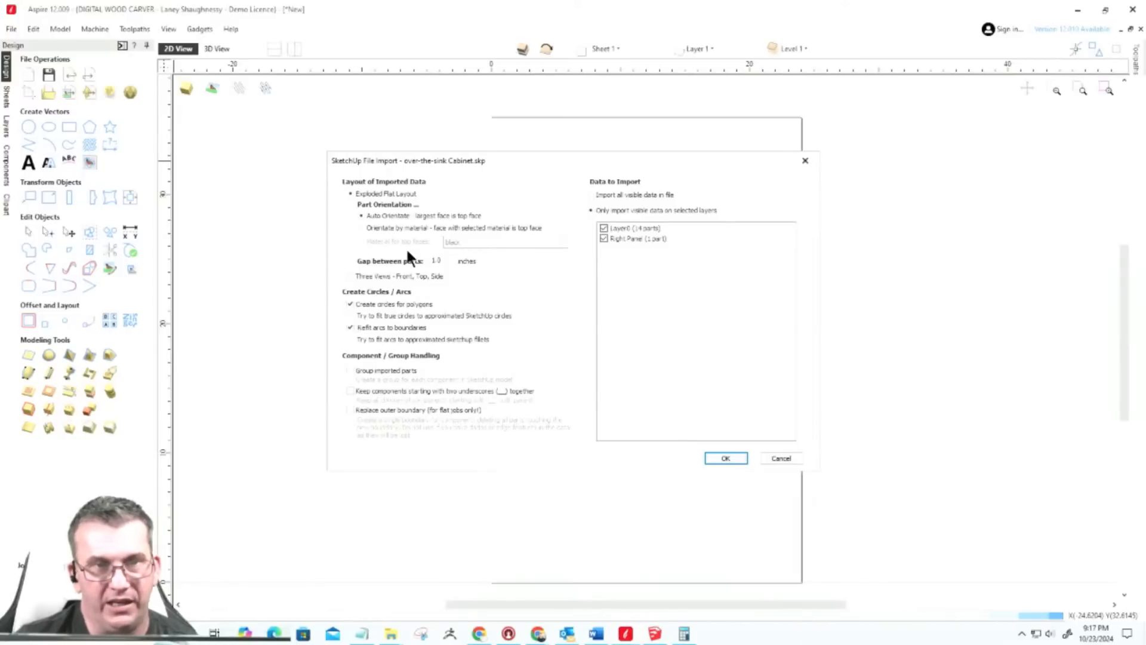
Step: Import the exploded flat layout with parts grouped and components starting with two underscores kept together
{"action": "left_click", "coordinate": [351, 370]}
{"action": "left_click", "coordinate": [350, 391]}
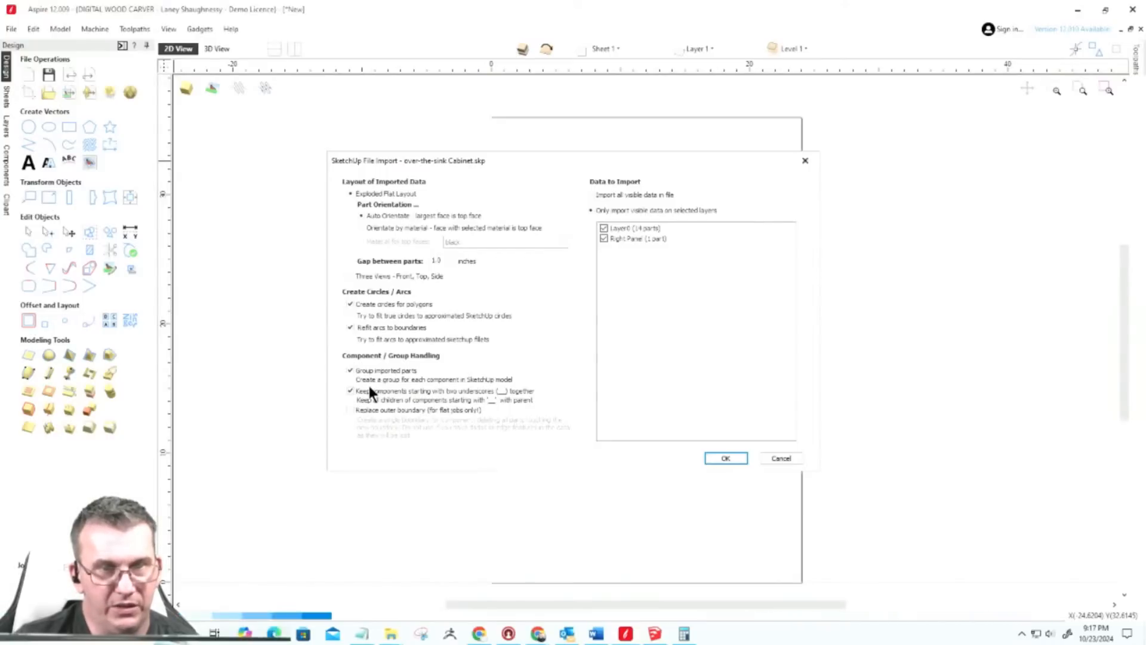
{"action": "left_click", "coordinate": [725, 458]}
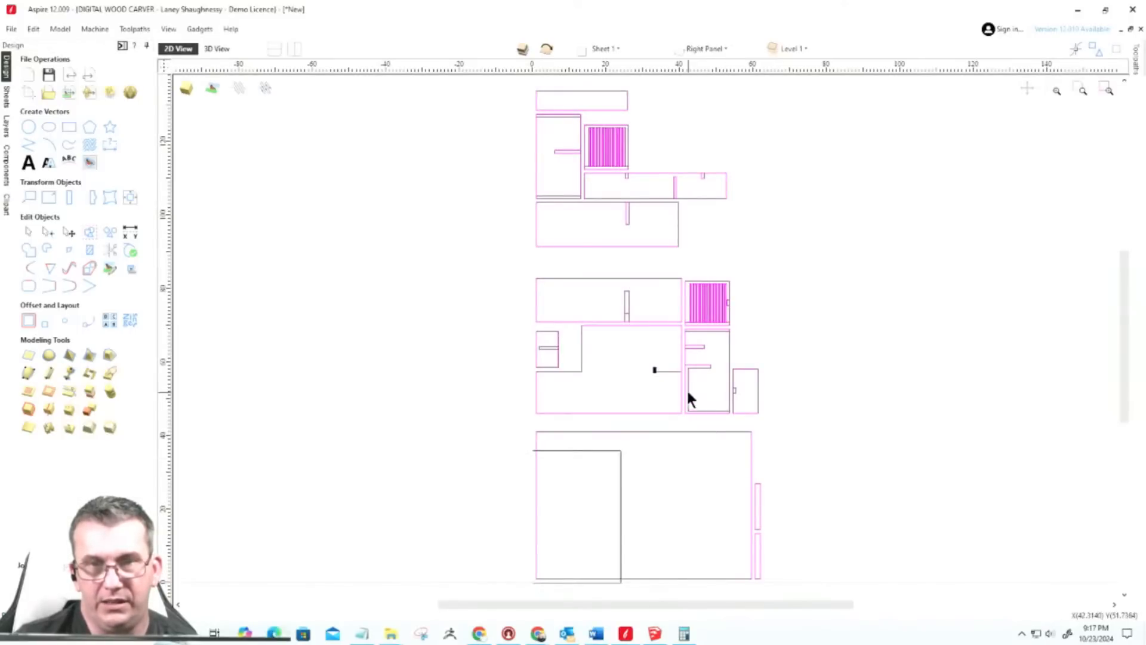
Step: Hide Layer 1 and Layer0 so that only the Right Panel layer of the imported parts is displayed
{"action": "scroll", "coordinate": [667, 373], "scroll_direction": "up", "scroll_amount": 4}
{"action": "scroll", "coordinate": [665, 376], "scroll_direction": "down", "scroll_amount": 5}
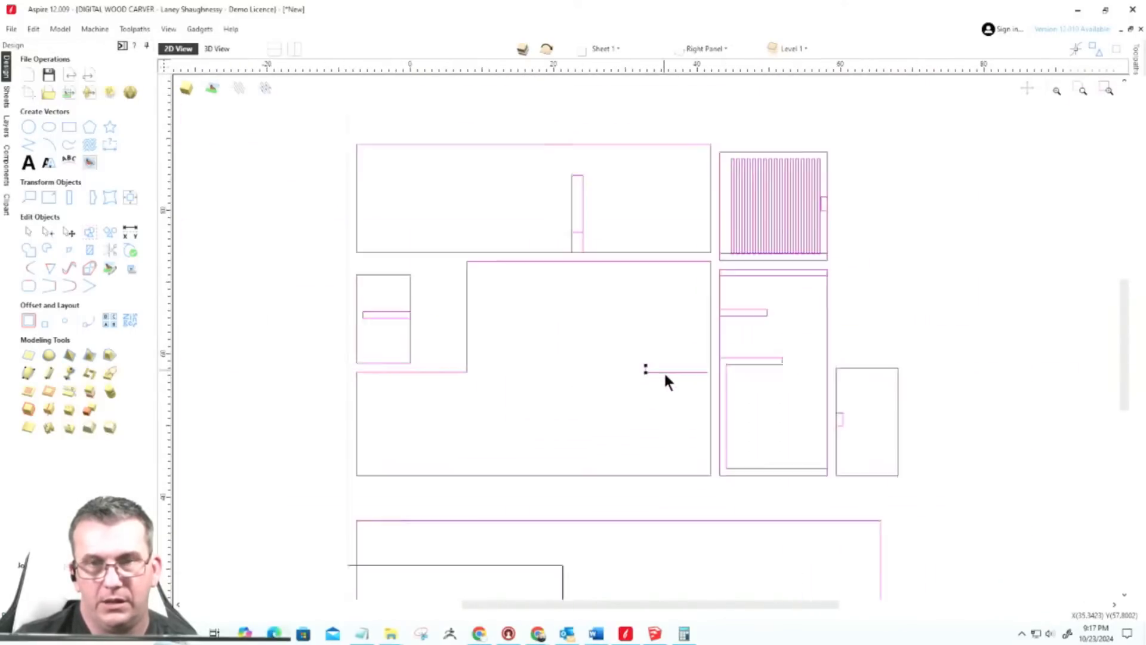
{"action": "scroll", "coordinate": [665, 377], "scroll_direction": "down", "scroll_amount": 2}
{"action": "scroll", "coordinate": [665, 382], "scroll_direction": "up", "scroll_amount": 8}
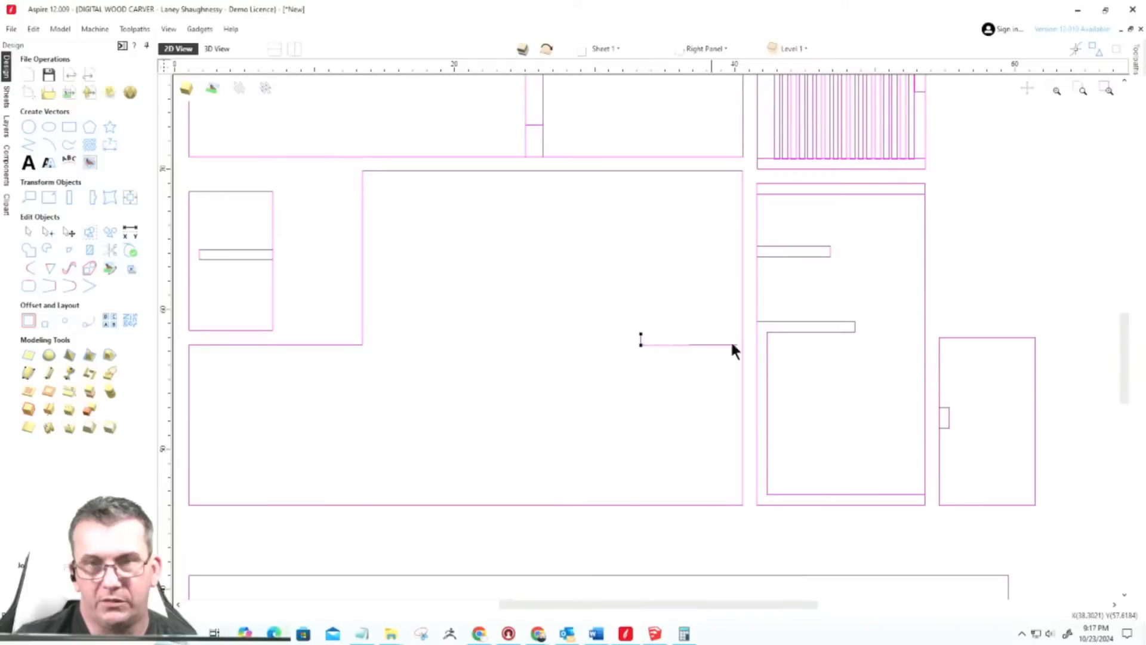
{"action": "scroll", "coordinate": [672, 355], "scroll_direction": "down", "scroll_amount": 10}
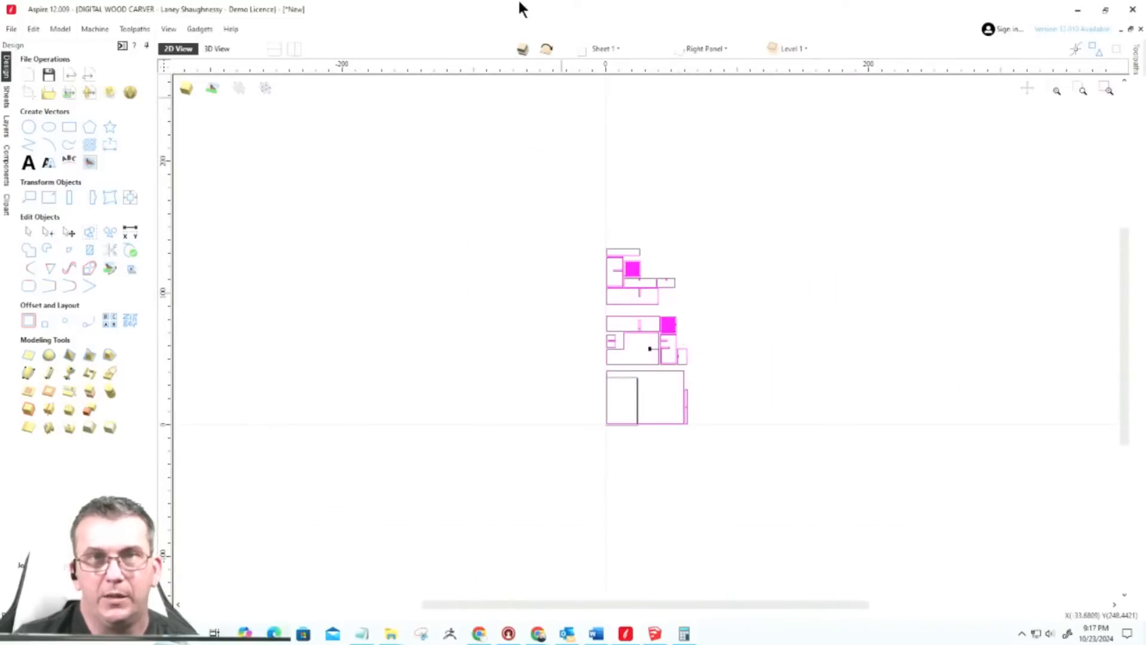
{"action": "left_click", "coordinate": [723, 47]}
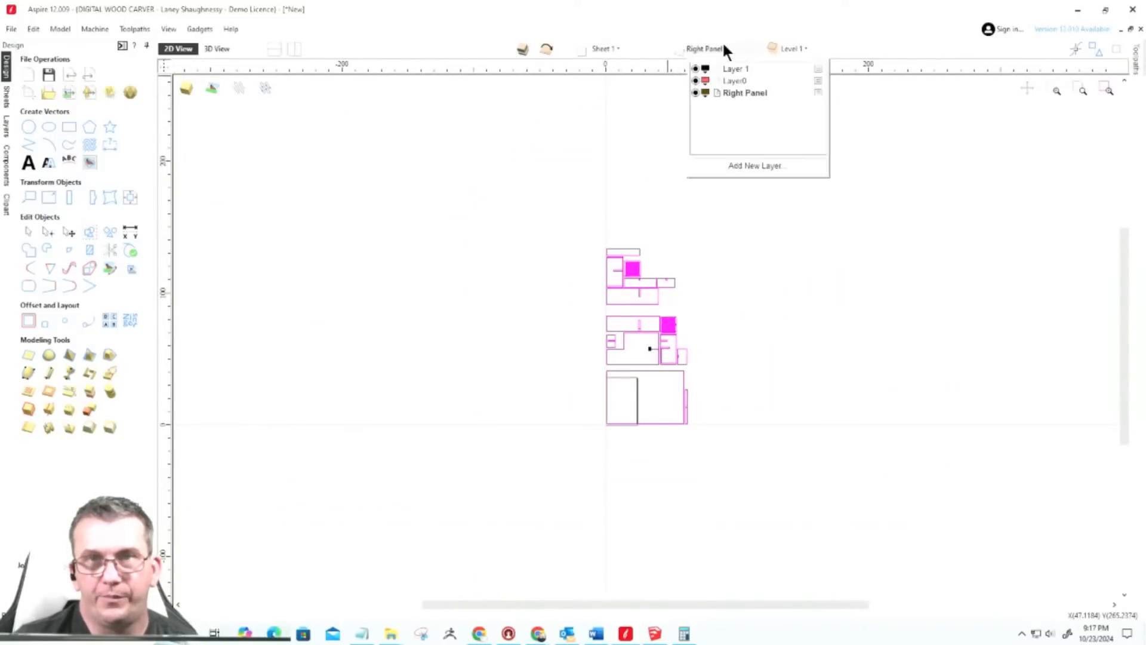
{"action": "left_click", "coordinate": [696, 81]}
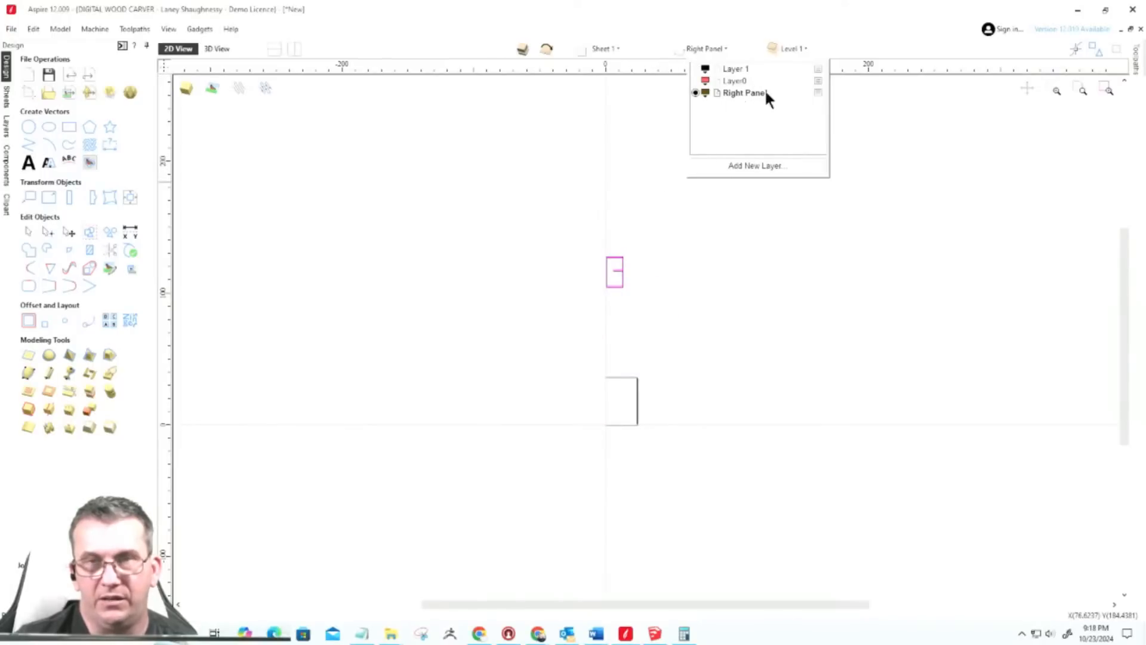
Step: Toggle the Right Panel and Layer0 visibility, leaving only Right Panel shown
{"action": "left_click", "coordinate": [696, 92]}
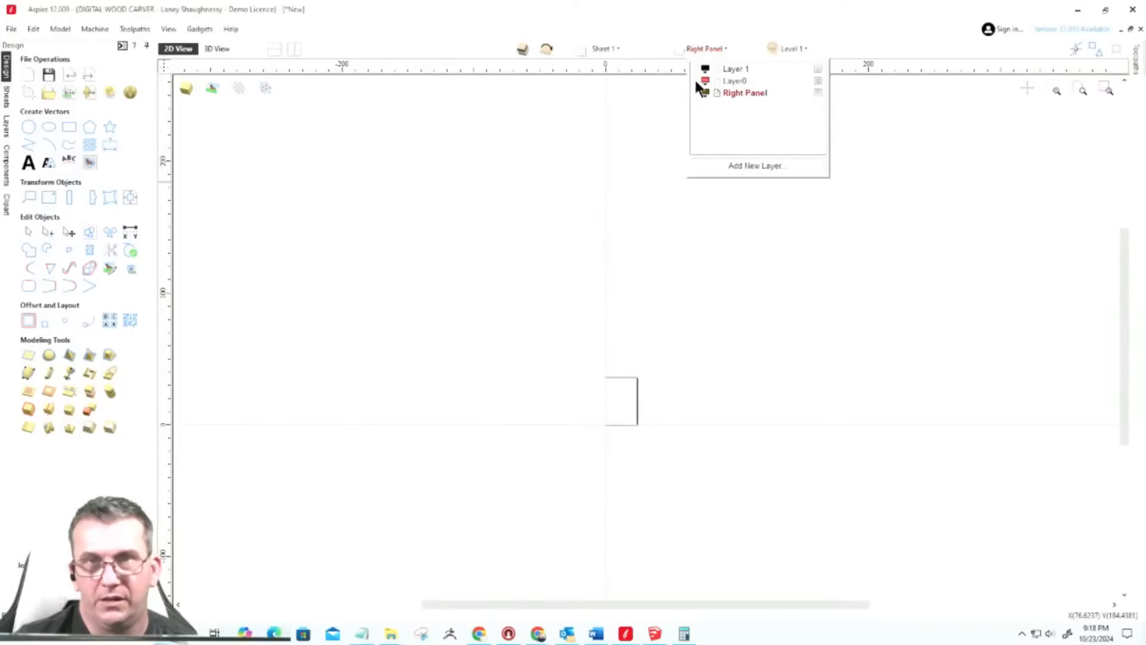
{"action": "left_click", "coordinate": [695, 80]}
{"action": "left_click", "coordinate": [696, 81]}
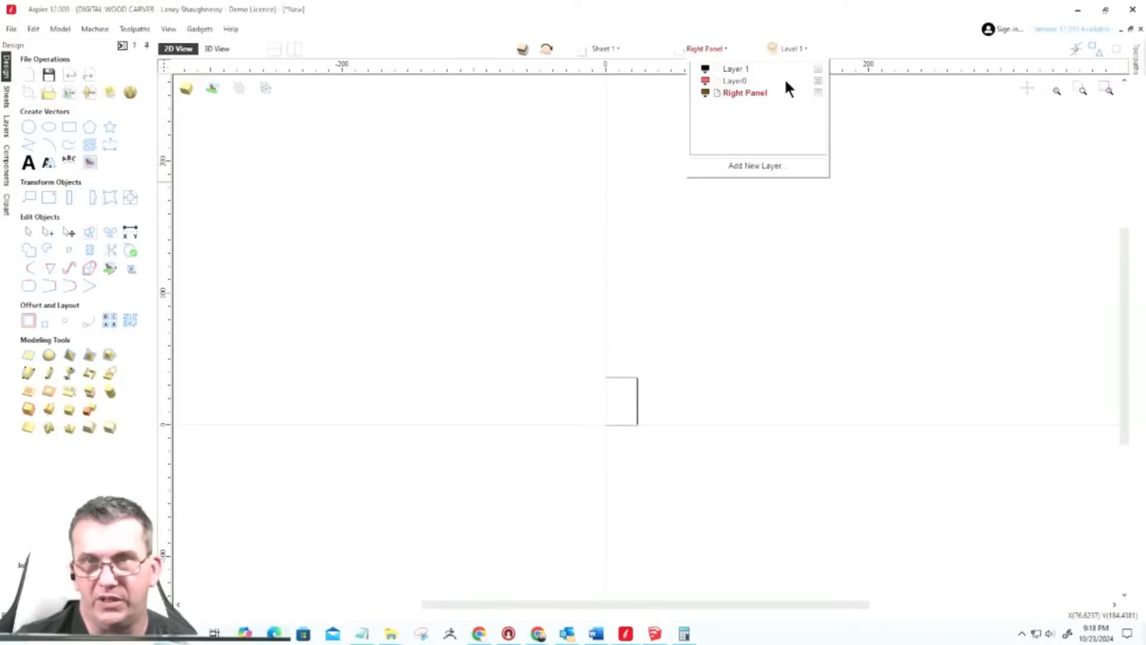
{"action": "left_click", "coordinate": [696, 92]}
Step: Examine the isolated right panel's outline, its end grooves and its middle shelf slot up close
{"action": "scroll", "coordinate": [621, 251], "scroll_direction": "up", "scroll_amount": 8}
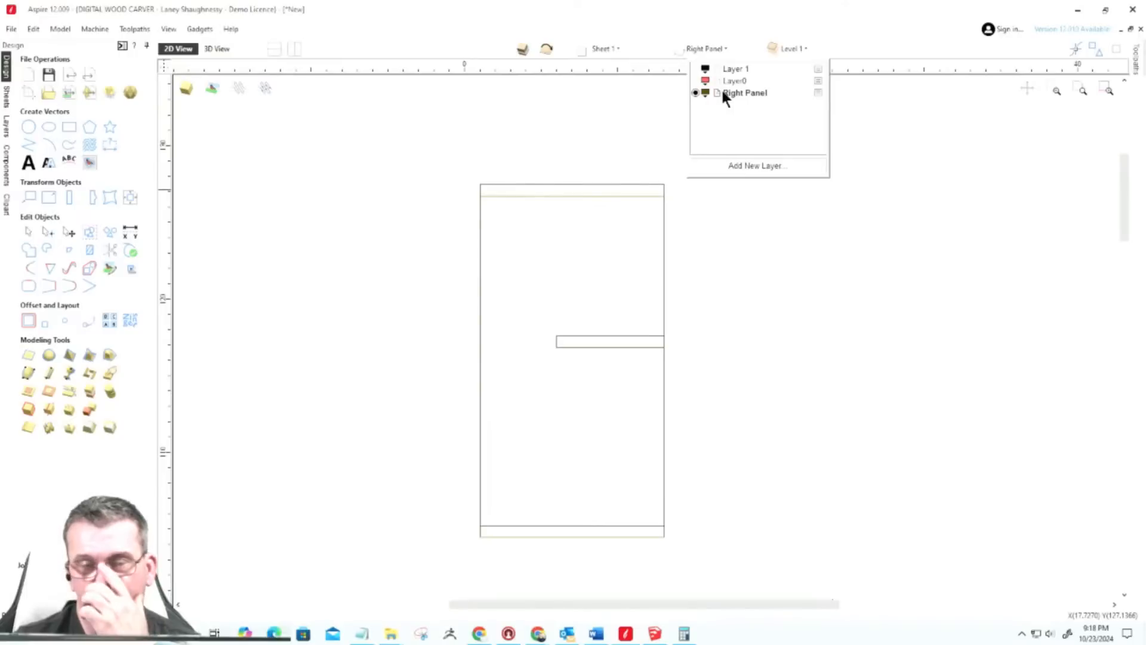
{"action": "scroll", "coordinate": [633, 355], "scroll_direction": "down", "scroll_amount": 6}
{"action": "scroll", "coordinate": [644, 346], "scroll_direction": "up", "scroll_amount": 8}
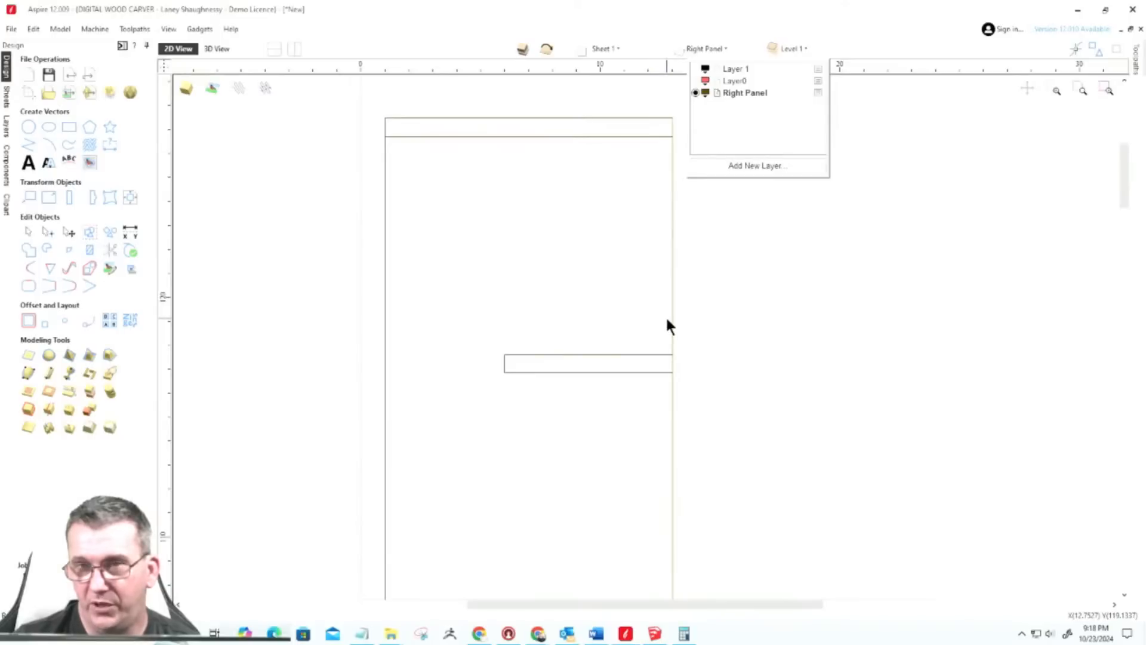
{"action": "scroll", "coordinate": [668, 325], "scroll_direction": "down", "scroll_amount": 5}
{"action": "scroll", "coordinate": [669, 327], "scroll_direction": "up", "scroll_amount": 4}
{"action": "scroll", "coordinate": [699, 313], "scroll_direction": "down", "scroll_amount": 3}
{"action": "scroll", "coordinate": [576, 306], "scroll_direction": "up", "scroll_amount": 4}
{"action": "scroll", "coordinate": [582, 301], "scroll_direction": "down", "scroll_amount": 3}
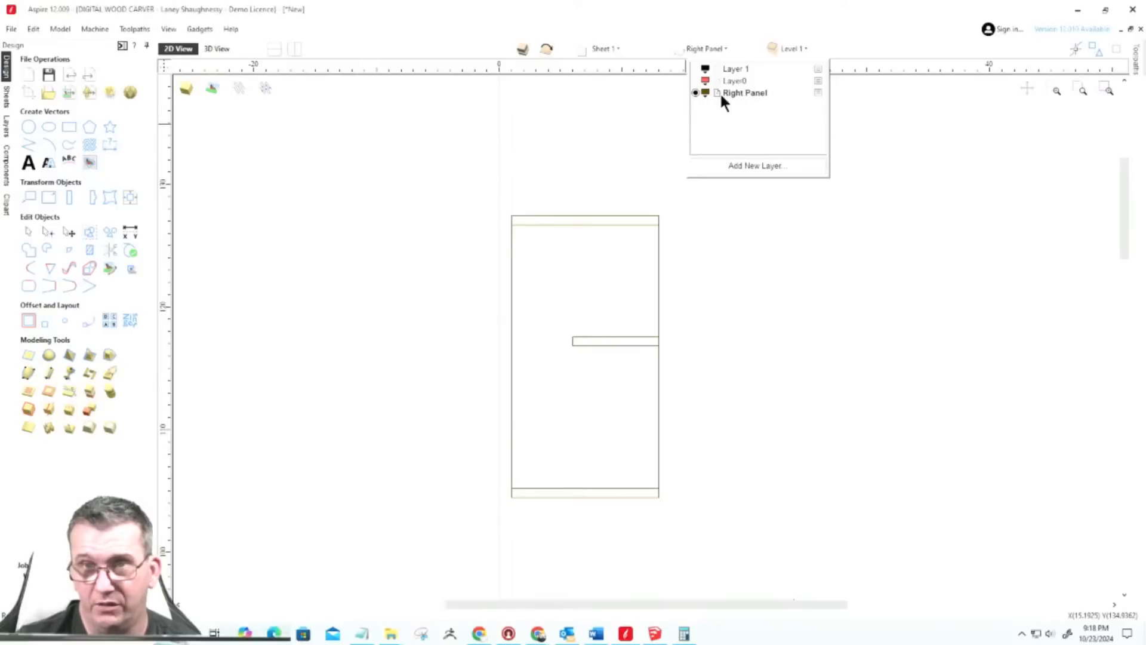
Step: Toggle Layer0 on and off, and select all vectors on the Right Panel layer while Layer0 is hidden
{"action": "left_click", "coordinate": [696, 82]}
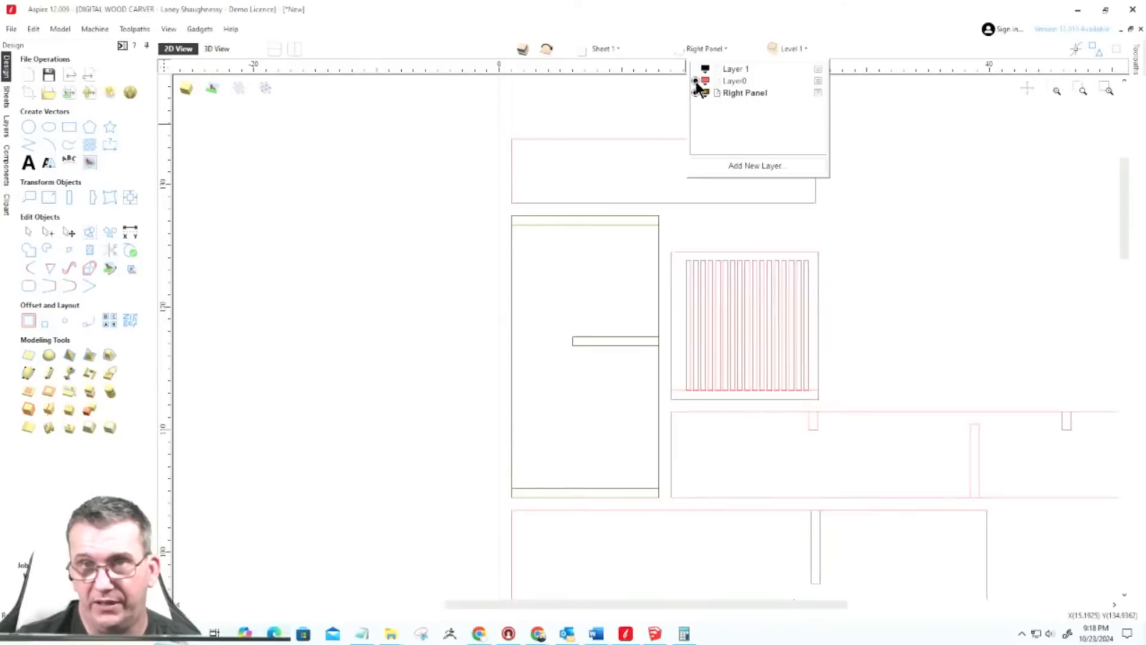
{"action": "left_click", "coordinate": [696, 82]}
{"action": "left_click", "coordinate": [696, 82]}
{"action": "left_click", "coordinate": [695, 81]}
{"action": "key", "text": "ctrl+a"}
Step: Compare the selected right panel with Layer0 hidden and shown, leaving Layer0 visible
{"action": "left_click", "coordinate": [696, 81]}
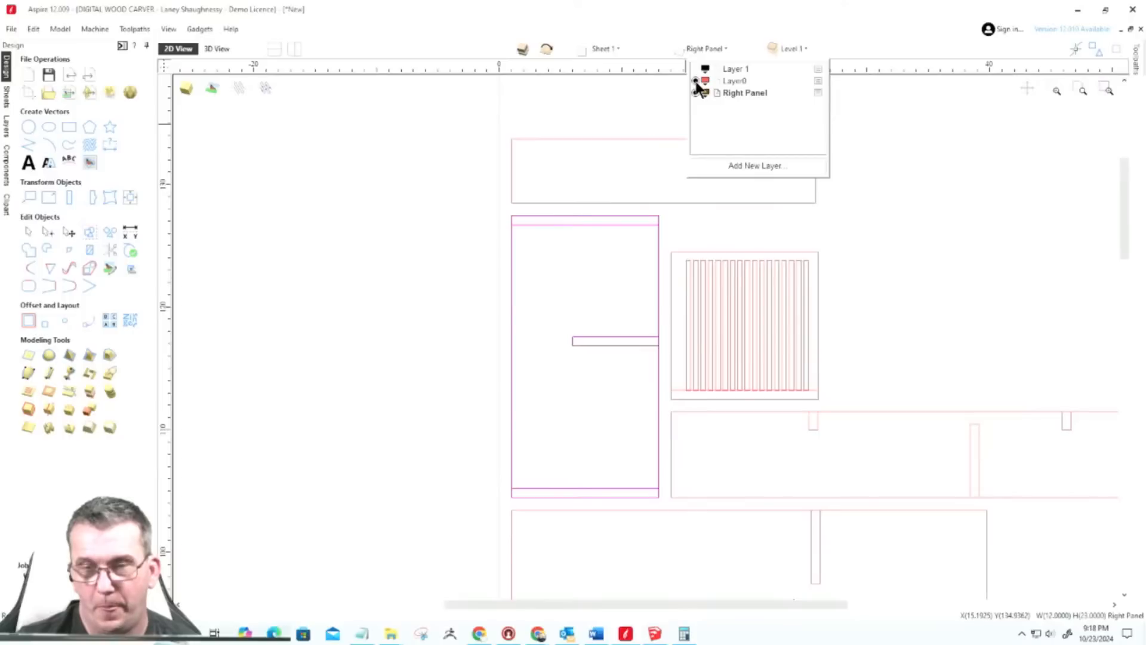
{"action": "left_click", "coordinate": [696, 82]}
{"action": "scroll", "coordinate": [529, 387], "scroll_direction": "down", "scroll_amount": 5}
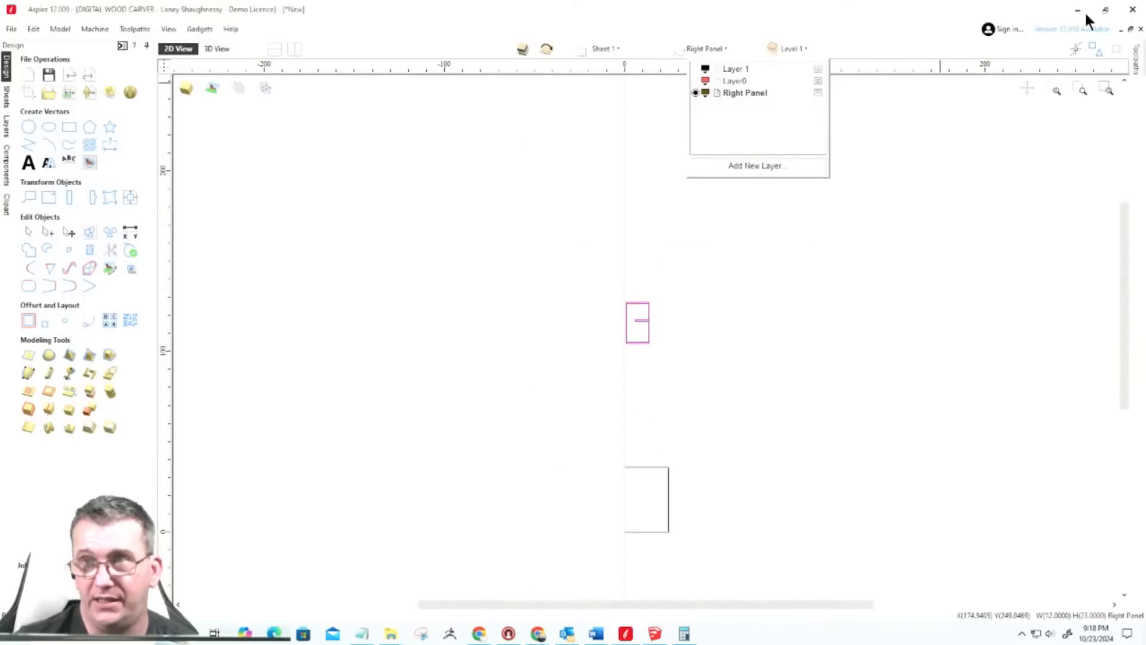
{"action": "left_click", "coordinate": [695, 81]}
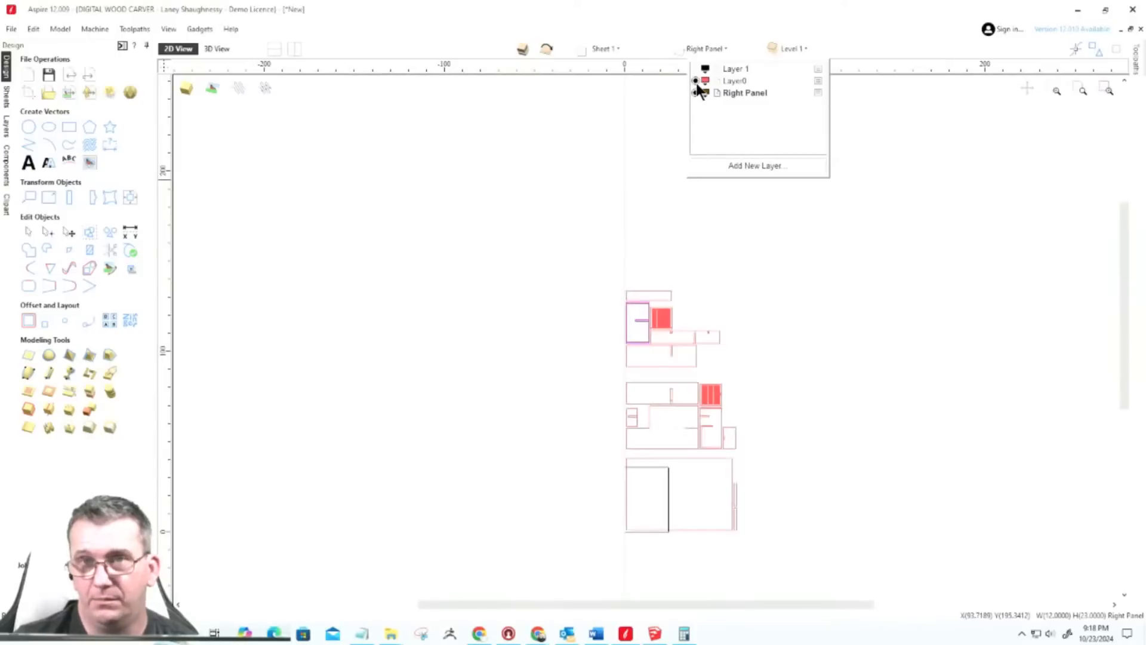
Step: Move the large stepped panel outline out of the middle sheet layout into the empty space beside the parts
{"action": "scroll", "coordinate": [742, 399], "scroll_direction": "up", "scroll_amount": 3}
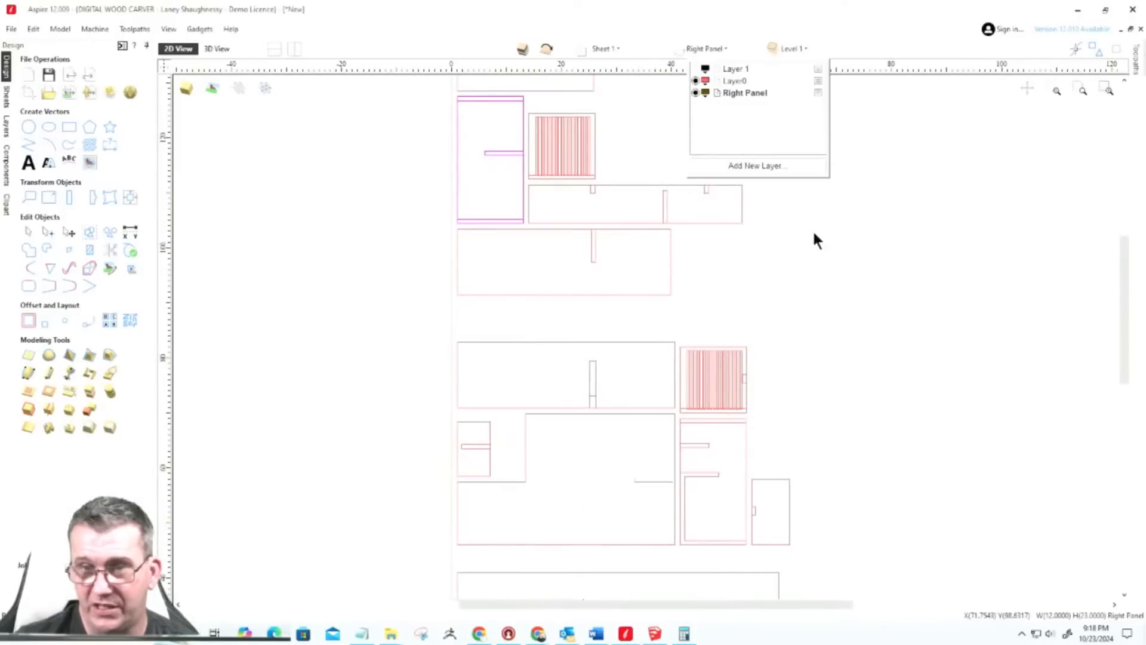
{"action": "scroll", "coordinate": [456, 448], "scroll_direction": "down", "scroll_amount": 3}
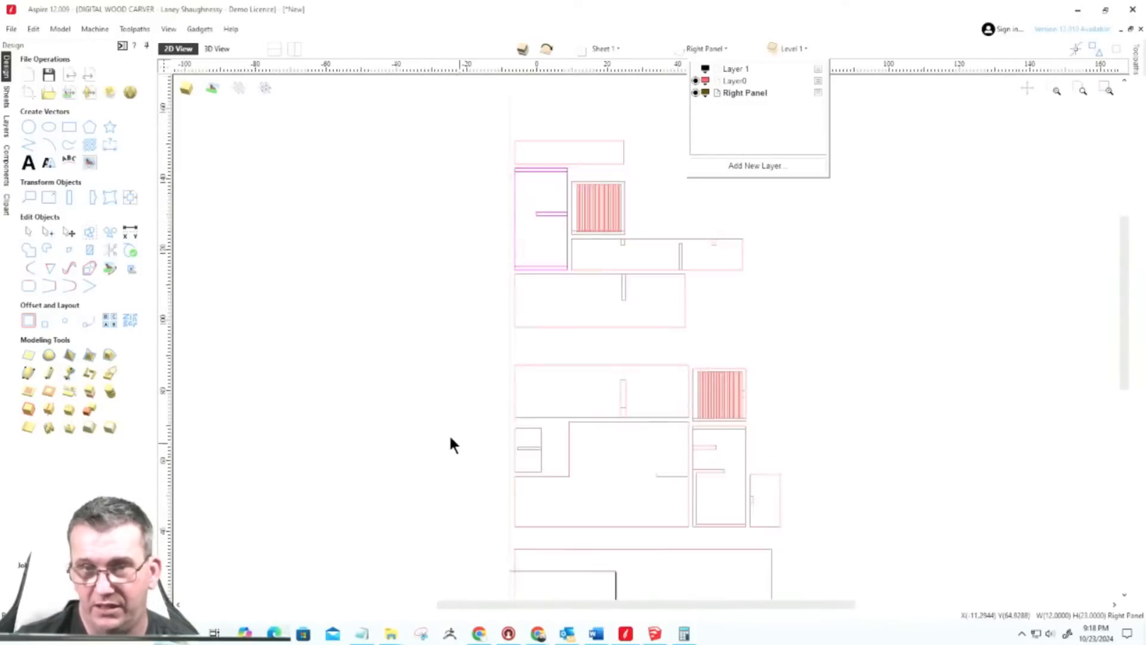
{"action": "scroll", "coordinate": [597, 413], "scroll_direction": "up", "scroll_amount": 4}
{"action": "scroll", "coordinate": [394, 286], "scroll_direction": "down", "scroll_amount": 3}
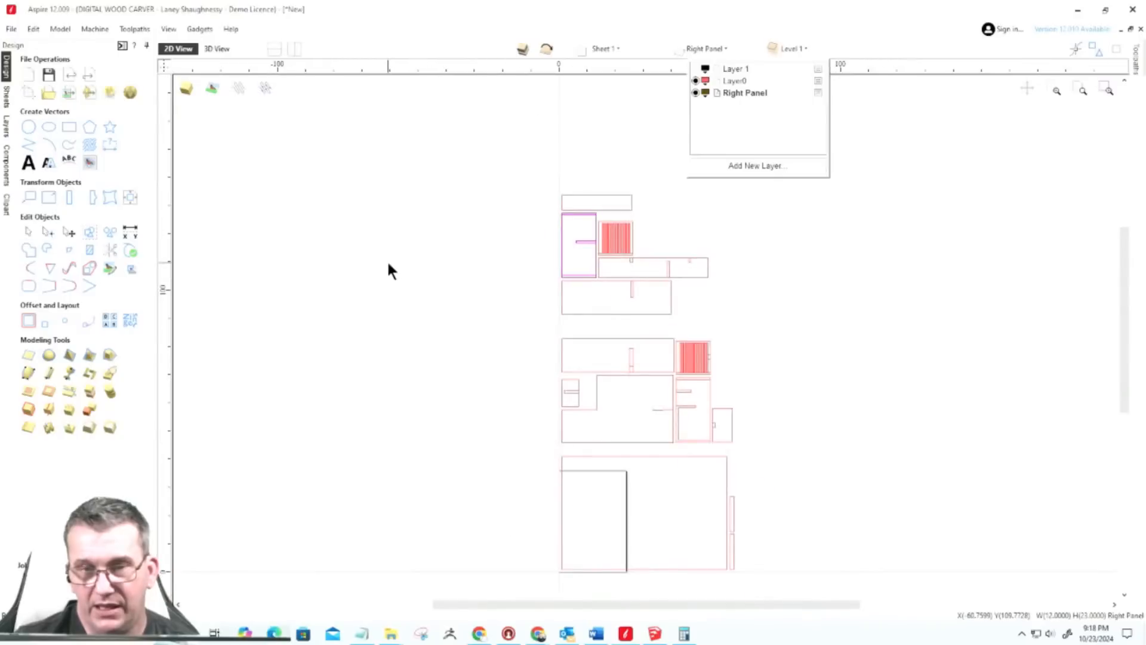
{"action": "scroll", "coordinate": [663, 490], "scroll_direction": "up", "scroll_amount": 2}
{"action": "scroll", "coordinate": [553, 401], "scroll_direction": "down", "scroll_amount": 3}
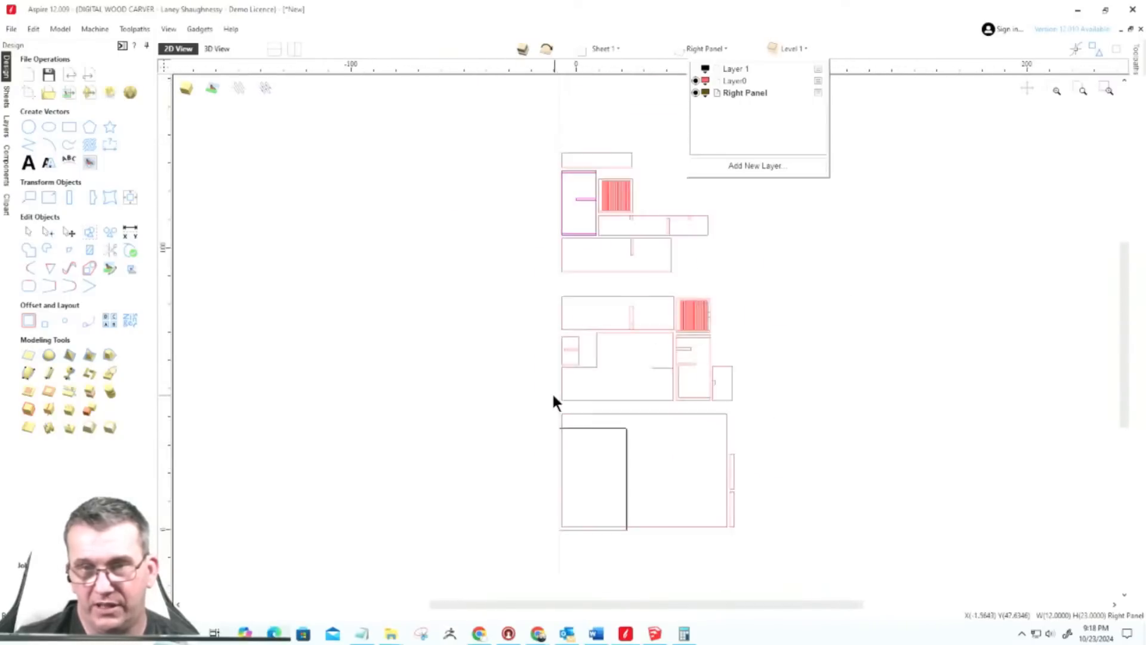
{"action": "left_click", "coordinate": [606, 358]}
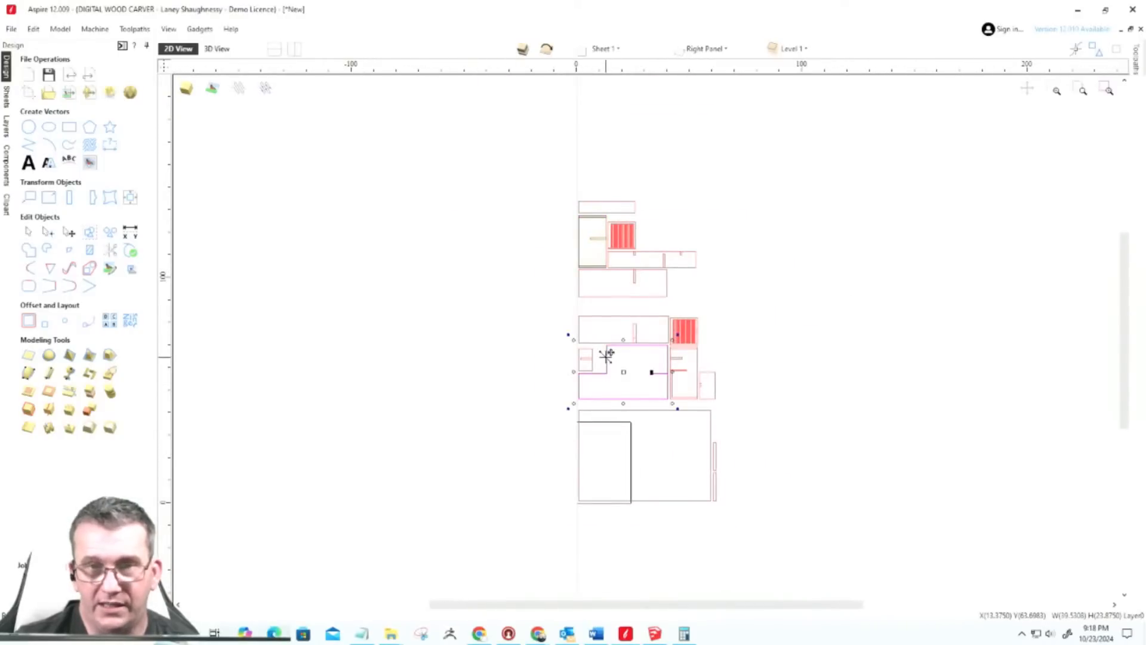
{"action": "left_click_drag", "start_coordinate": [607, 356], "coordinate": [794, 357]}
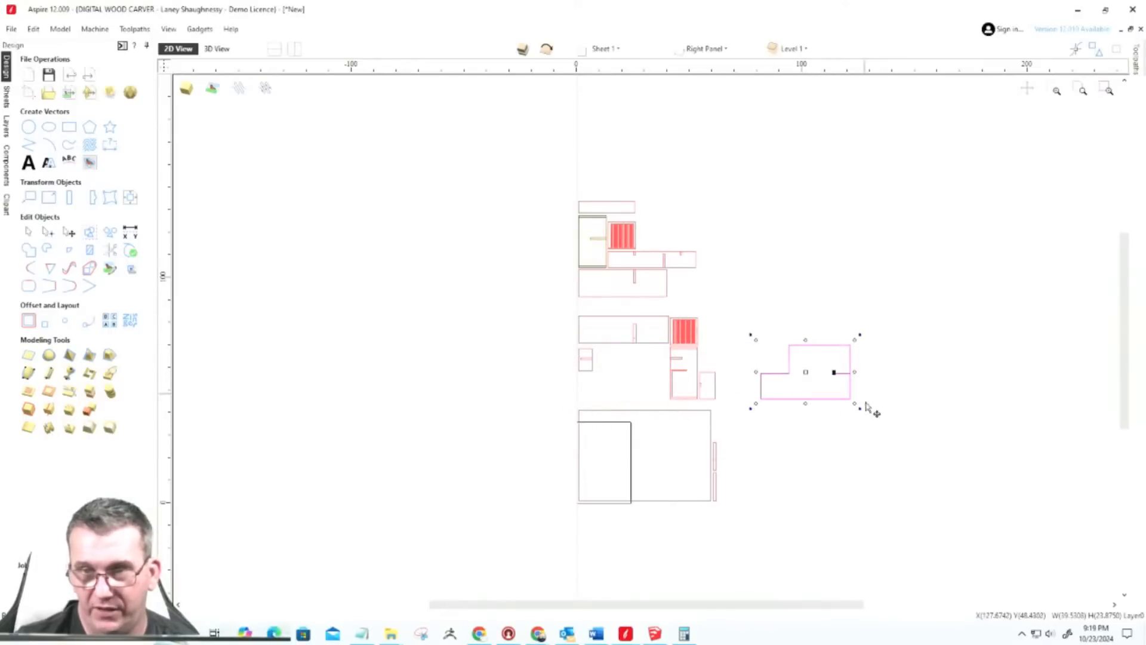
Step: Examine the moved panel outline's open slot line and corner up close, and compare it with the remaining parts
{"action": "scroll", "coordinate": [800, 394], "scroll_direction": "up", "scroll_amount": 10}
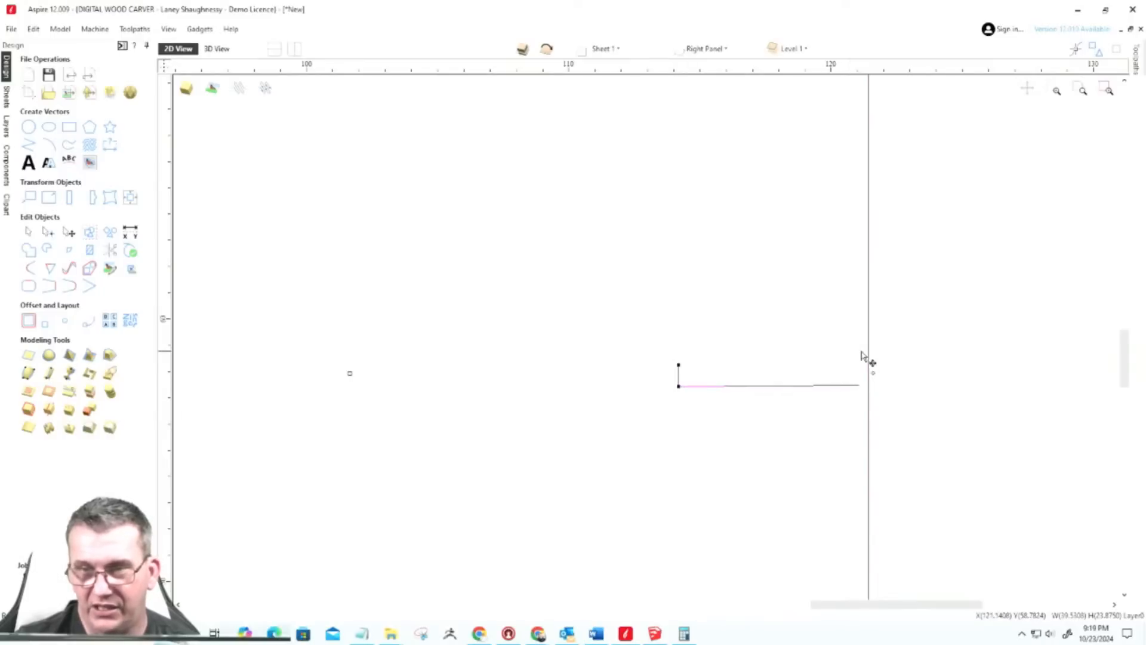
{"action": "scroll", "coordinate": [875, 410], "scroll_direction": "down", "scroll_amount": 9}
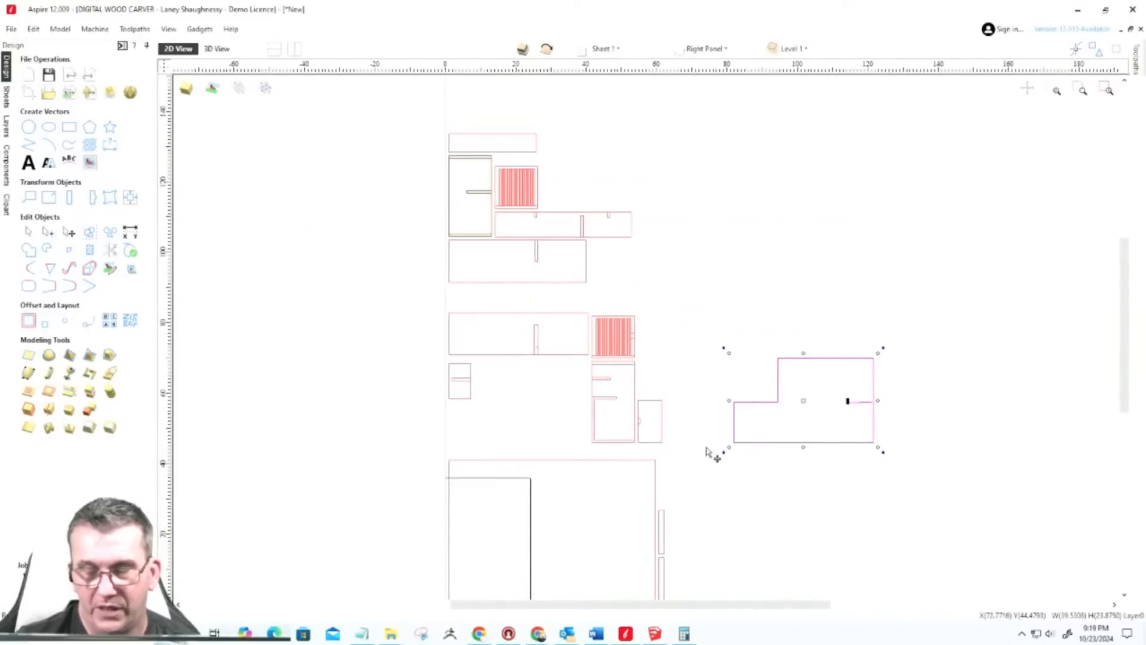
{"action": "scroll", "coordinate": [750, 403], "scroll_direction": "up", "scroll_amount": 5}
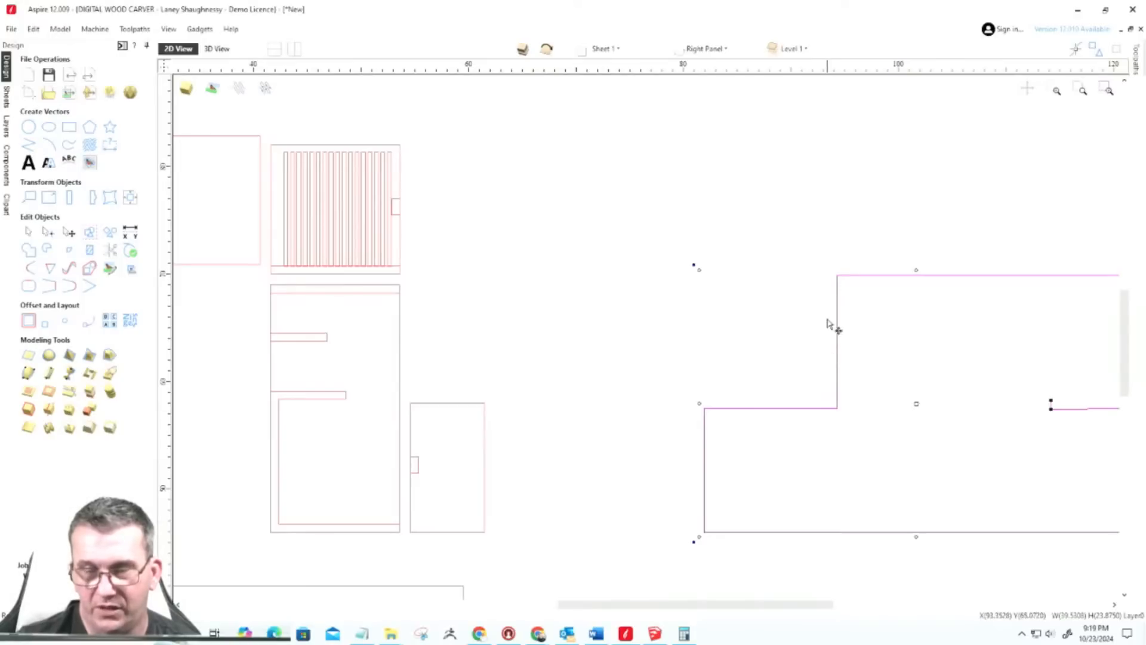
{"action": "scroll", "coordinate": [642, 406], "scroll_direction": "down", "scroll_amount": 3}
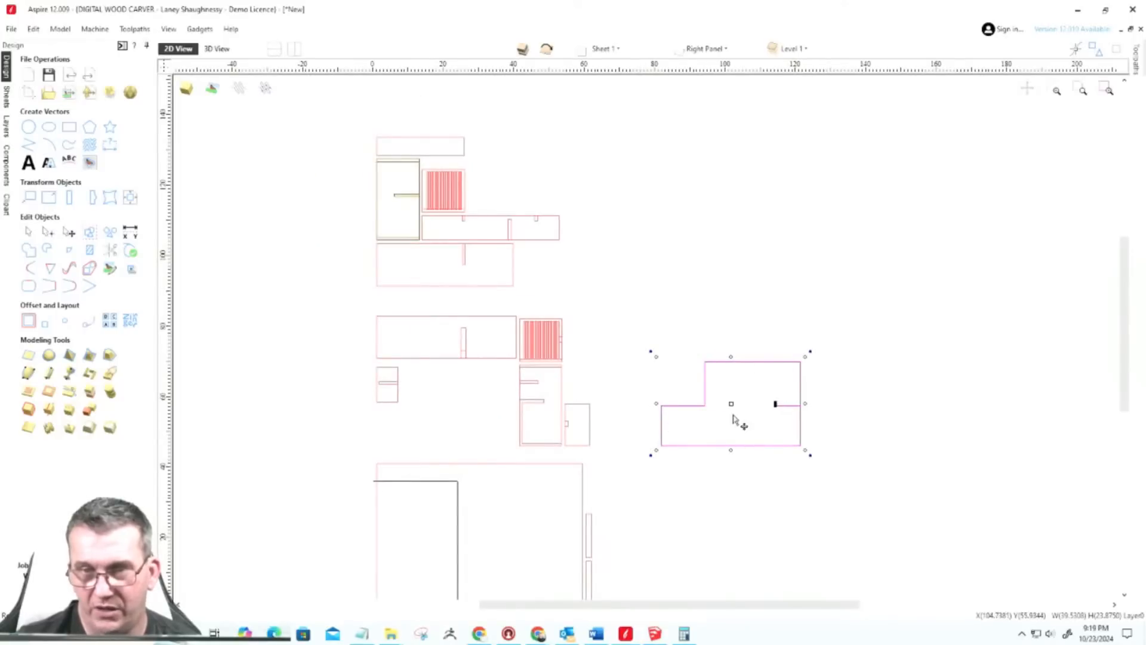
{"action": "scroll", "coordinate": [711, 439], "scroll_direction": "up", "scroll_amount": 2}
{"action": "scroll", "coordinate": [750, 452], "scroll_direction": "down", "scroll_amount": 3}
{"action": "scroll", "coordinate": [632, 450], "scroll_direction": "up", "scroll_amount": 4}
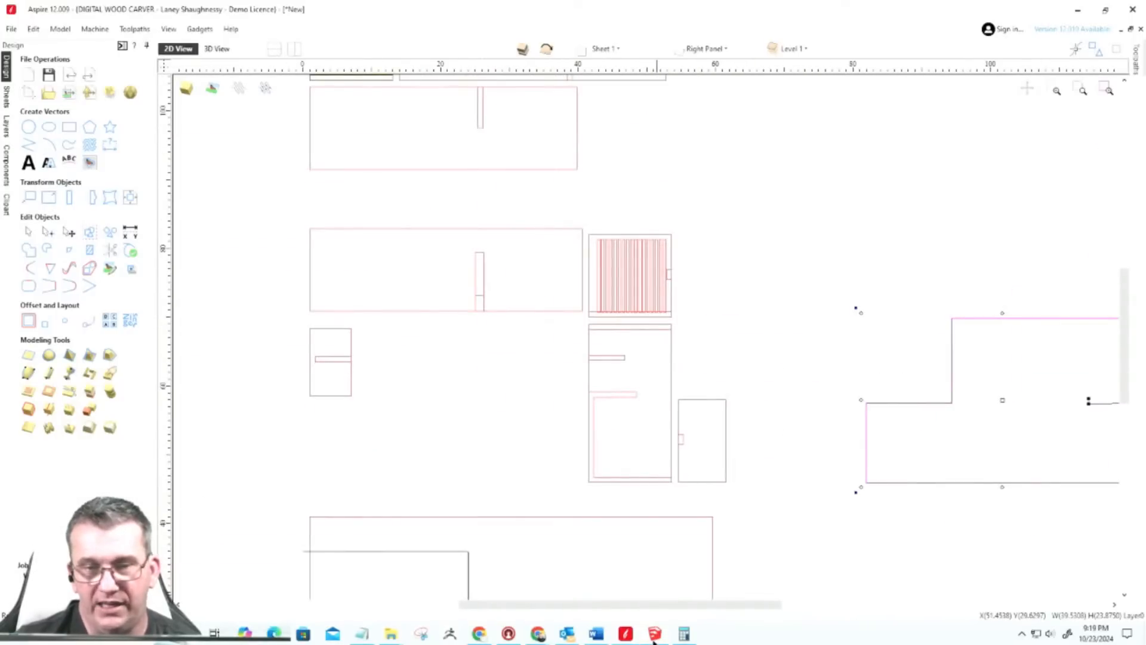
Step: Switch to the SketchUp cabinet model and select the left side, lower left shelf, upper divider and middle shelf in turn
{"action": "left_click", "coordinate": [655, 634]}
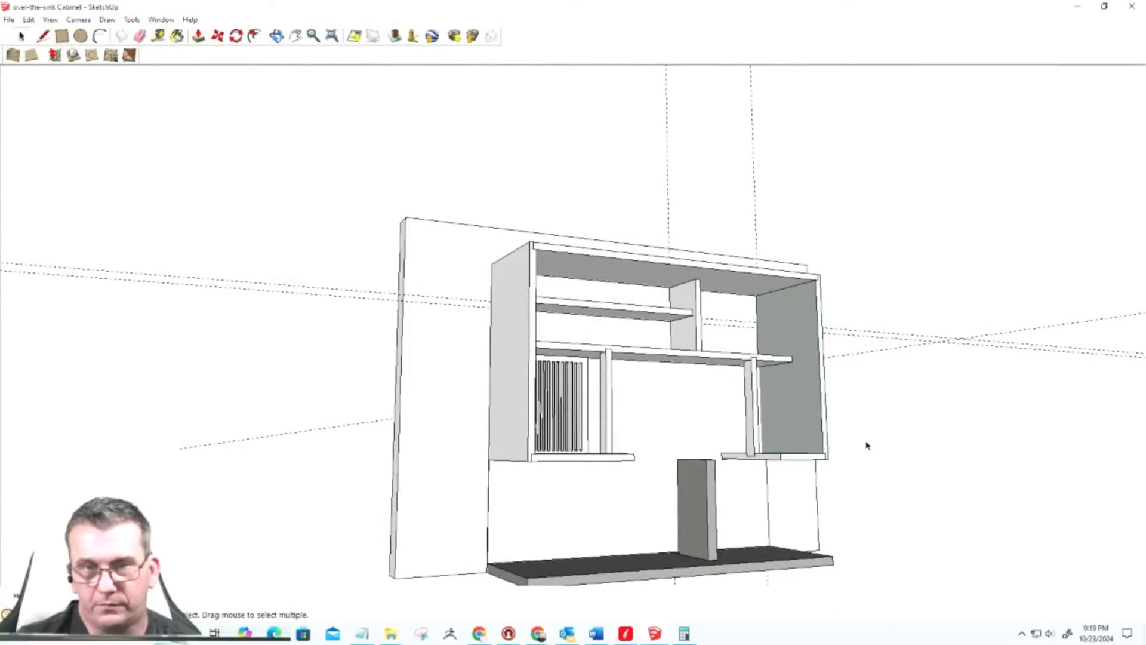
{"action": "left_click", "coordinate": [522, 300]}
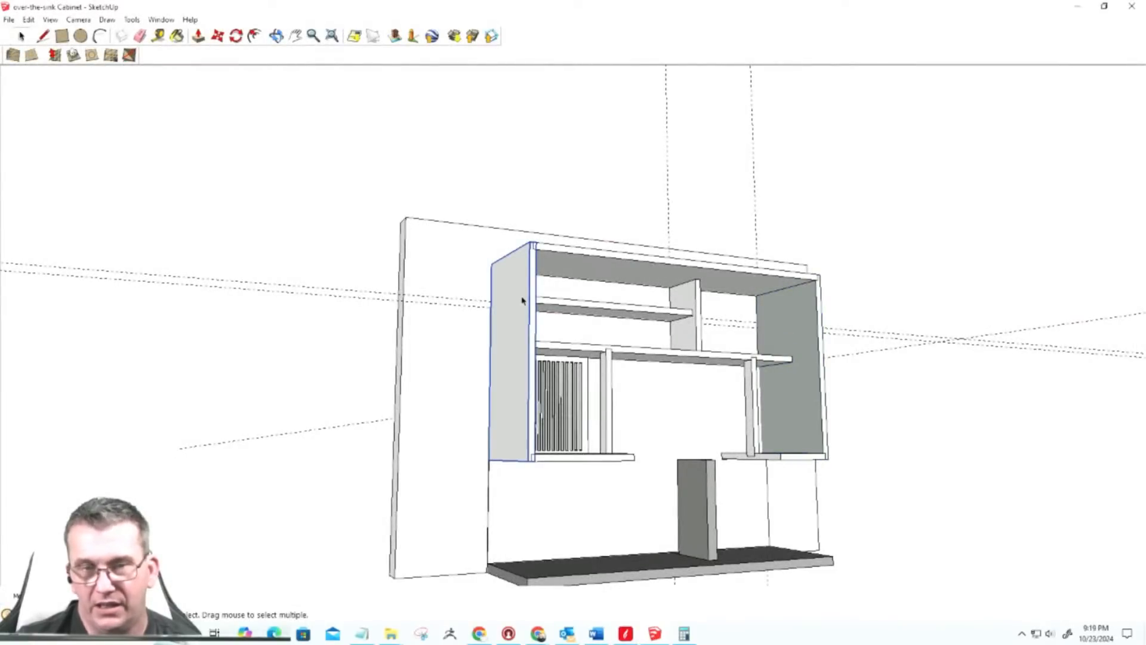
{"action": "scroll", "coordinate": [569, 443], "scroll_direction": "up", "scroll_amount": 2}
{"action": "left_click", "coordinate": [563, 426]}
{"action": "left_click", "coordinate": [567, 469]}
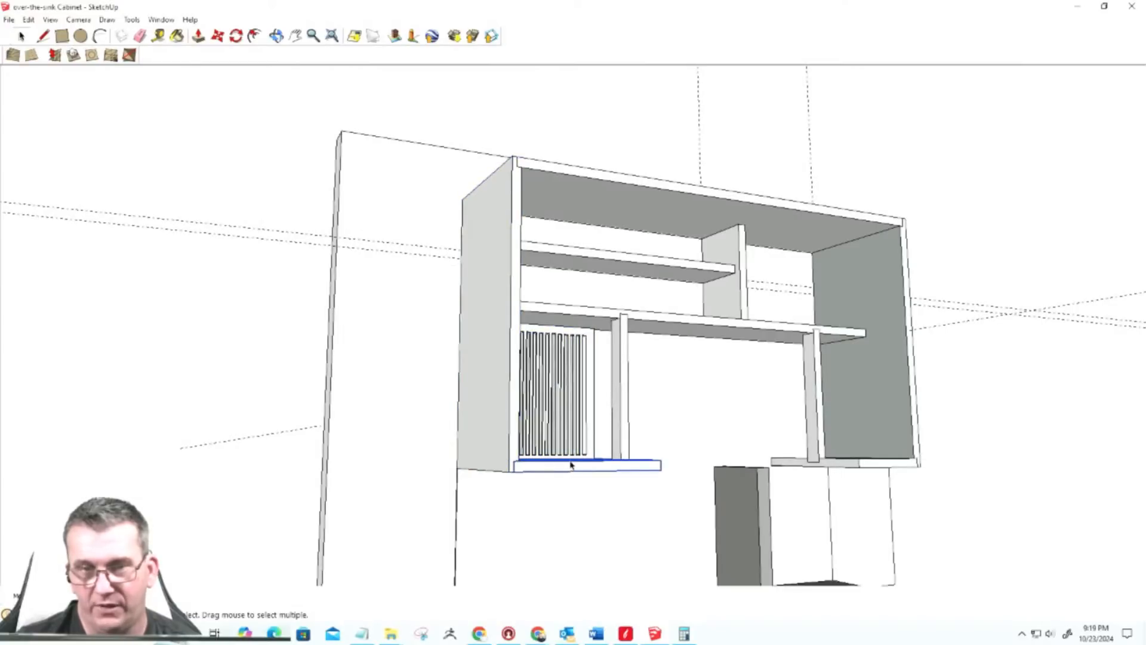
{"action": "left_click", "coordinate": [615, 263]}
{"action": "left_click", "coordinate": [741, 274]}
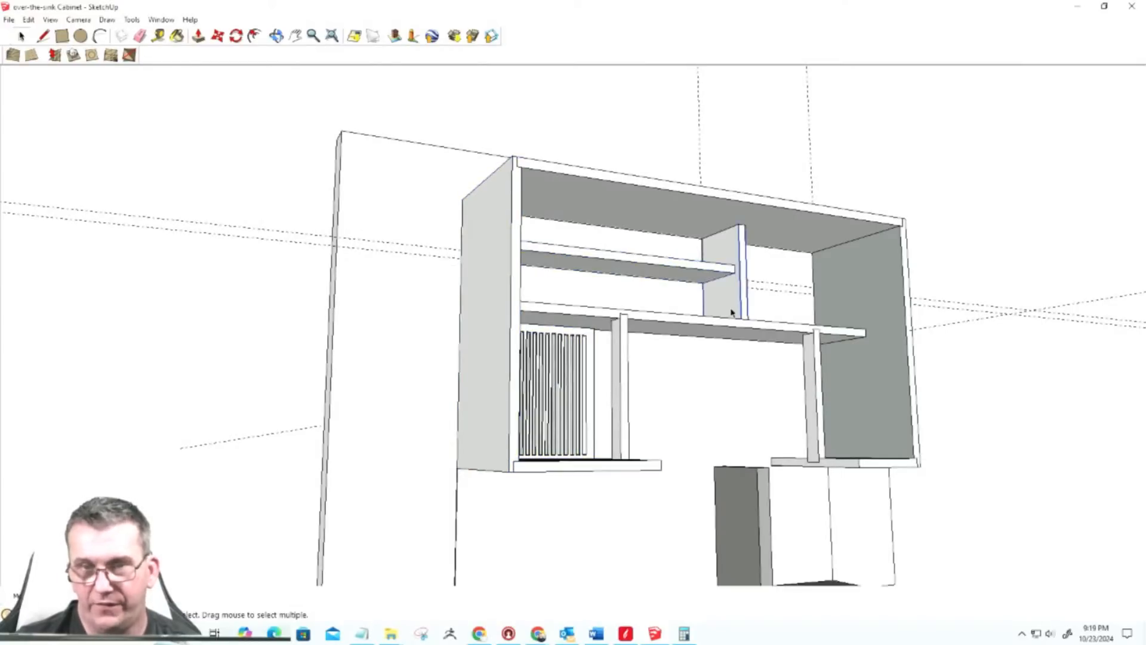
{"action": "left_click", "coordinate": [655, 323]}
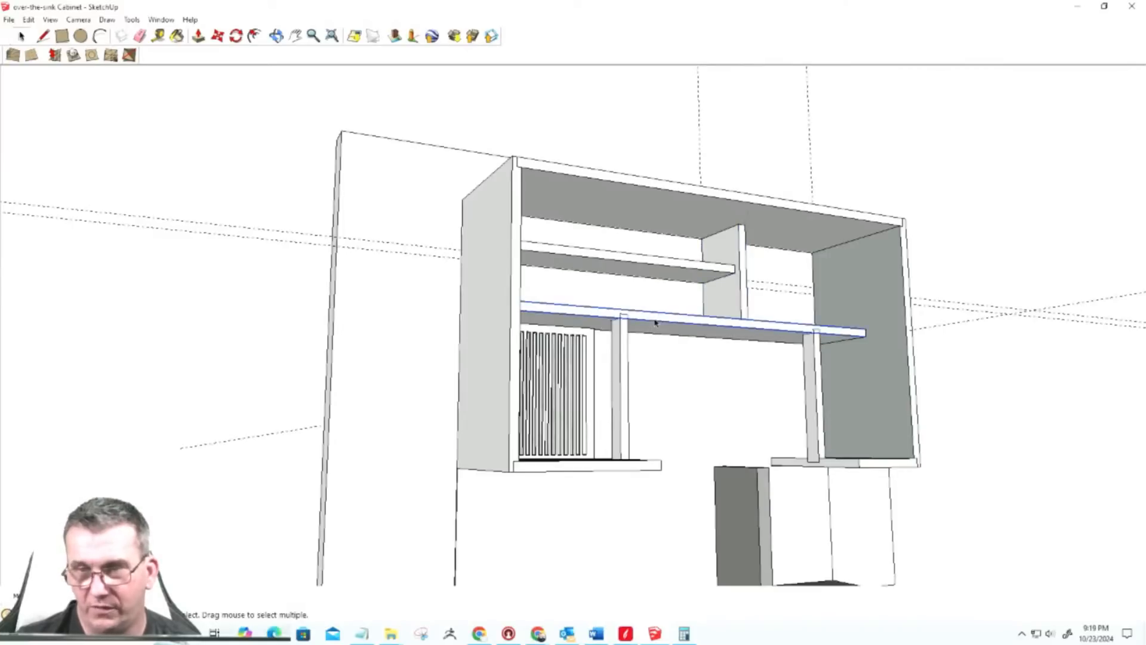
Step: Orbit around the cabinet to inspect the right side, slatted back and lower shelves from the opposite direction
{"action": "middle_click_drag", "start_coordinate": [827, 448], "coordinate": [460, 525]}
{"action": "scroll", "coordinate": [460, 525], "scroll_direction": "down", "scroll_amount": 2}
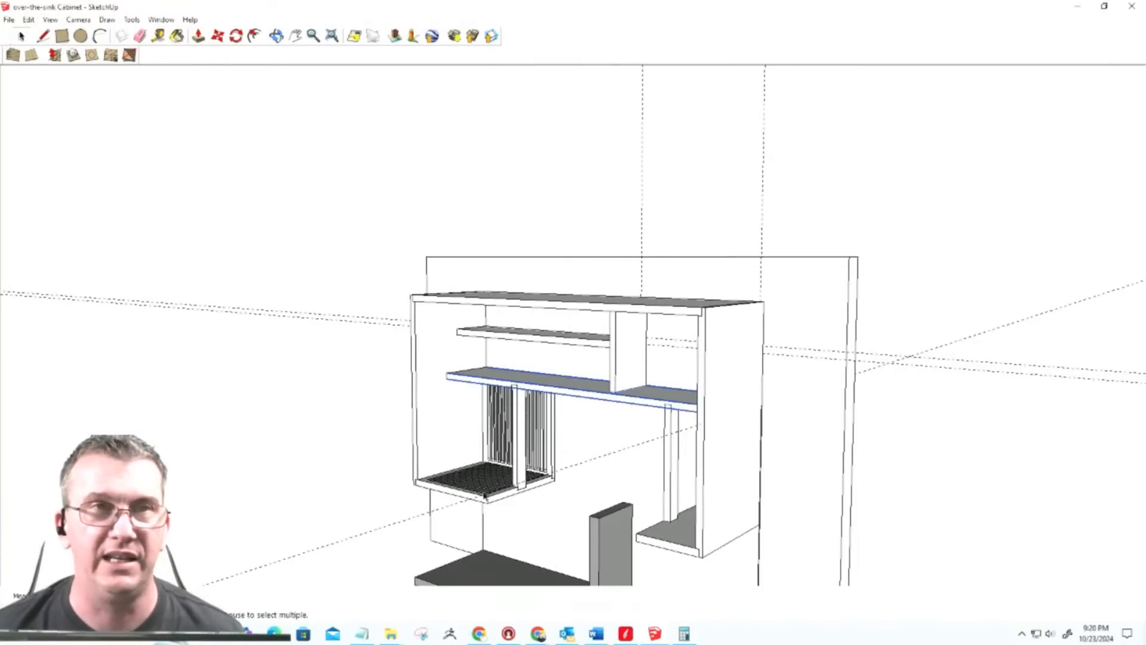
{"action": "scroll", "coordinate": [555, 496], "scroll_direction": "down", "scroll_amount": 4}
{"action": "scroll", "coordinate": [575, 517], "scroll_direction": "up", "scroll_amount": 5}
{"action": "scroll", "coordinate": [621, 358], "scroll_direction": "down", "scroll_amount": 4}
{"action": "scroll", "coordinate": [635, 383], "scroll_direction": "up", "scroll_amount": 3}
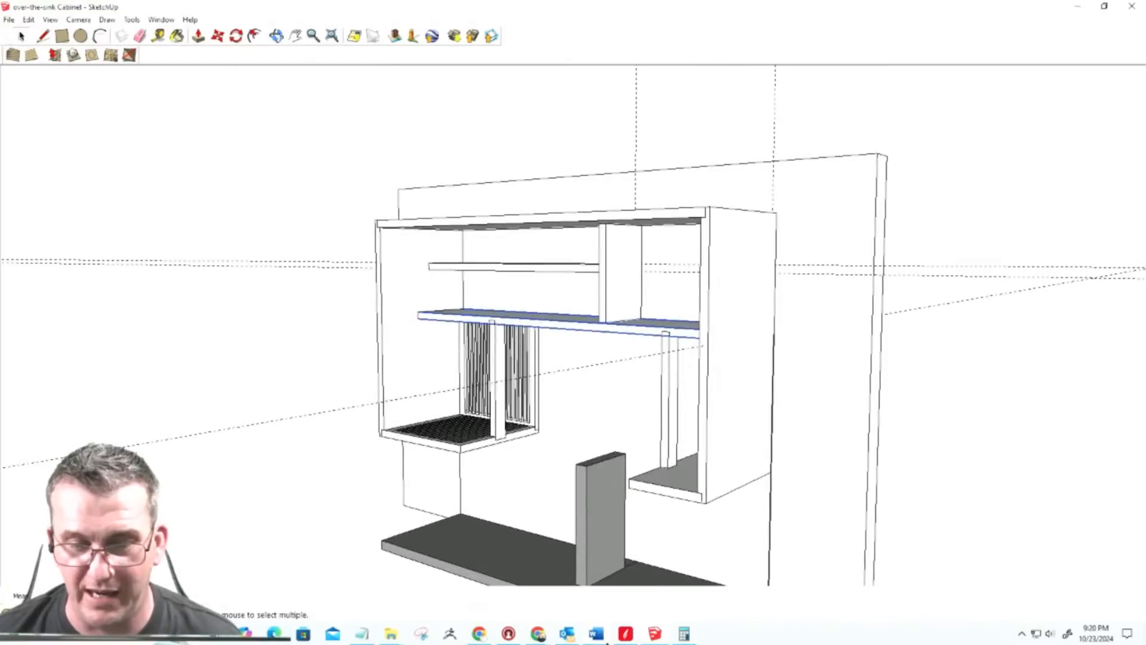
Step: Switch back to Aspire, show the sheets list and reselect the stepped panel outline beside the layout
{"action": "left_click", "coordinate": [638, 638]}
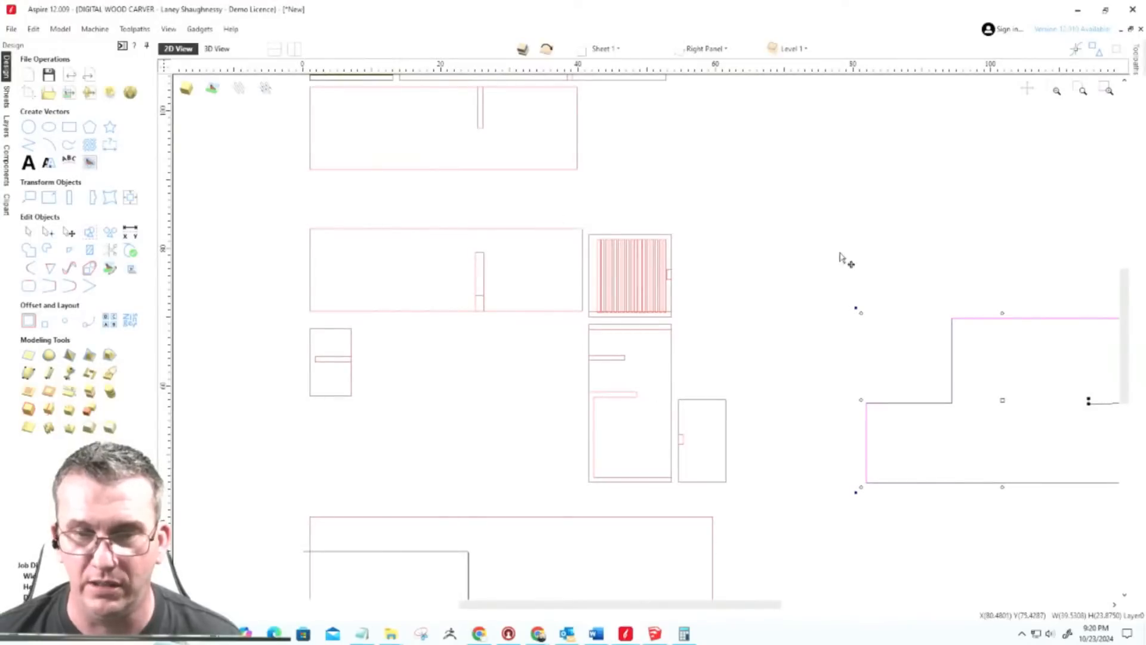
{"action": "scroll", "coordinate": [648, 274], "scroll_direction": "down", "scroll_amount": 5}
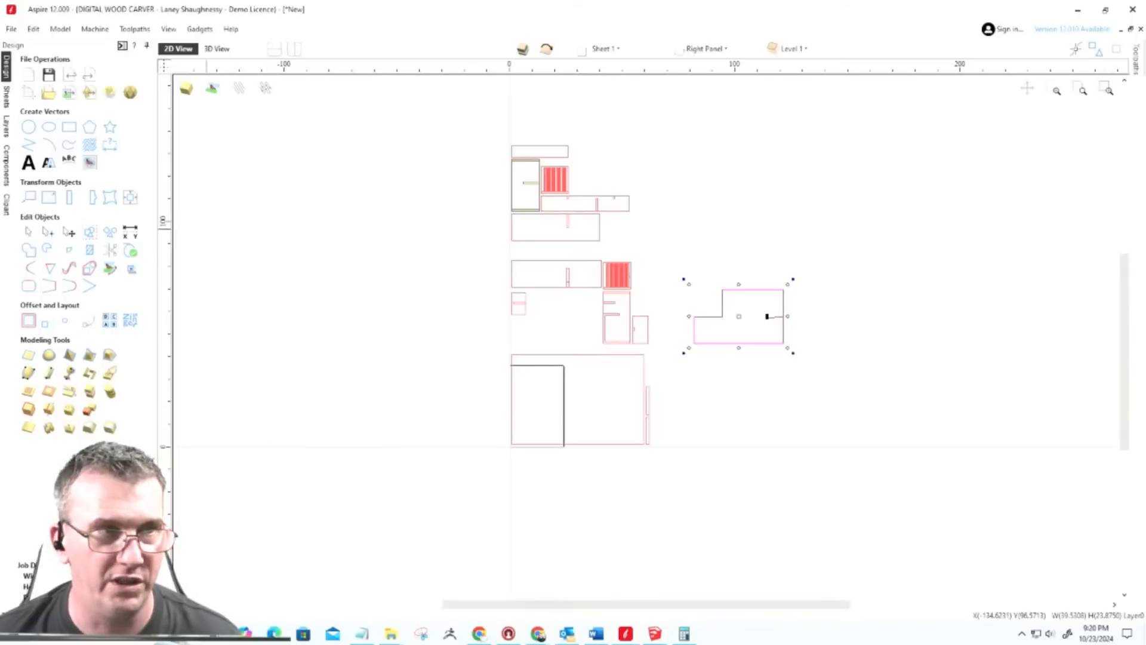
{"action": "left_click", "coordinate": [7, 99]}
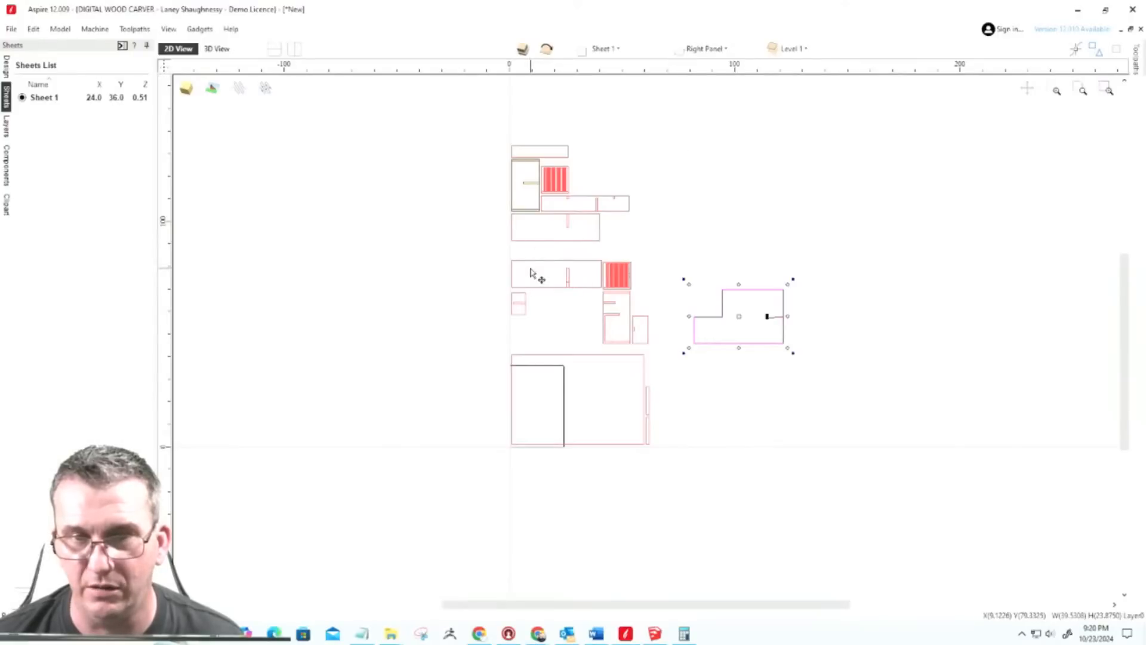
{"action": "left_click", "coordinate": [620, 175]}
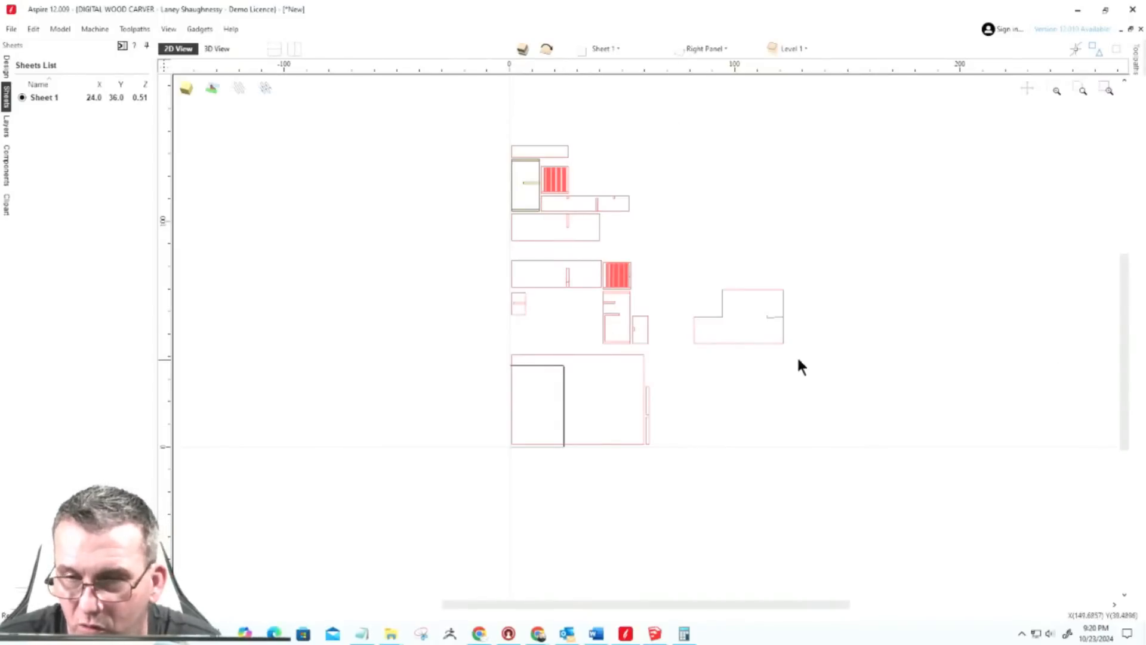
{"action": "scroll", "coordinate": [764, 425], "scroll_direction": "up", "scroll_amount": 3}
{"action": "scroll", "coordinate": [764, 425], "scroll_direction": "down", "scroll_amount": 5}
{"action": "left_click", "coordinate": [690, 370]}
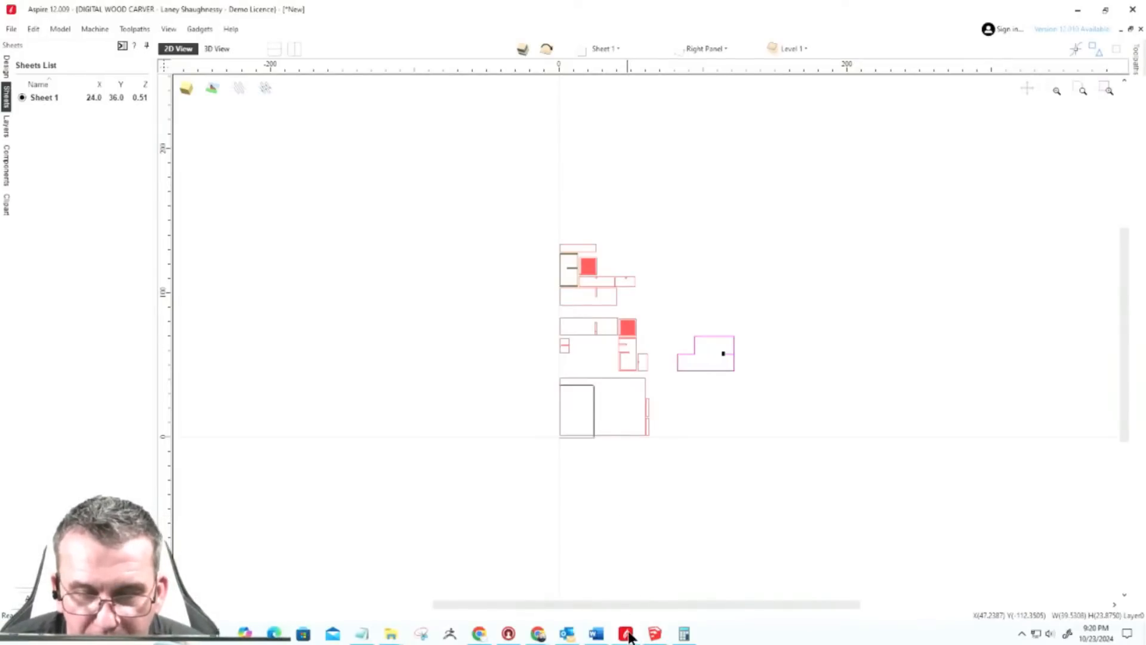
Step: Switch to File Explorer, go up from Pumpkin_Patch to Thanksgiving_Project_Package_2022 and open its Happy_Thanksgiving_02 folder
{"action": "mouse_move", "coordinate": [392, 636]}
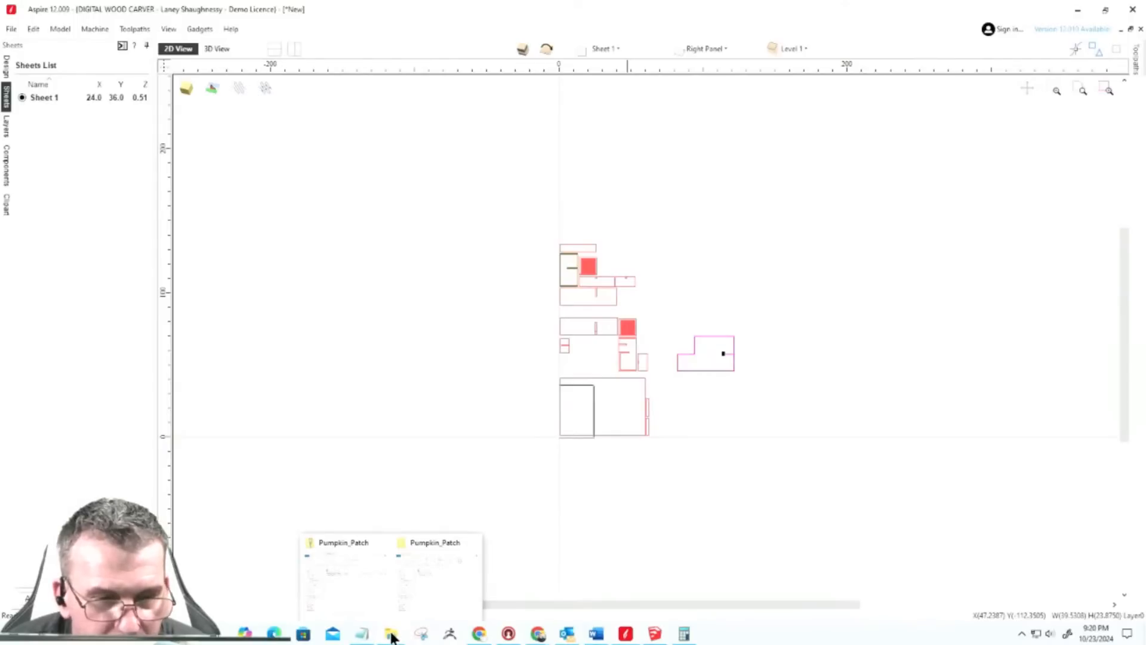
{"action": "left_click", "coordinate": [370, 602]}
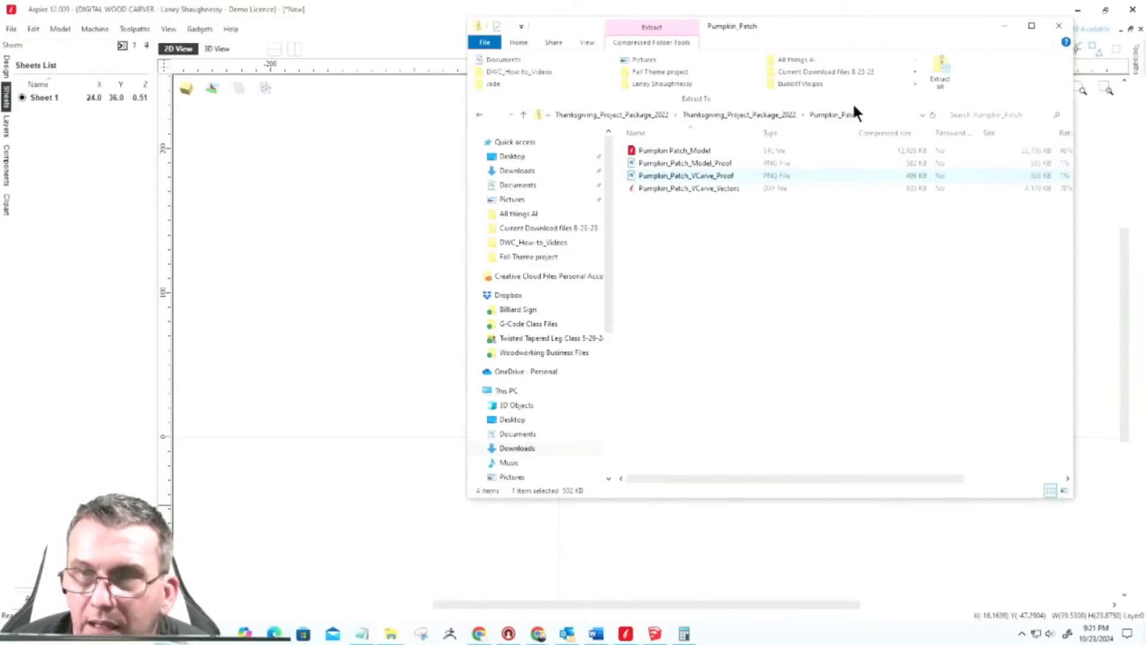
{"action": "left_click", "coordinate": [523, 115]}
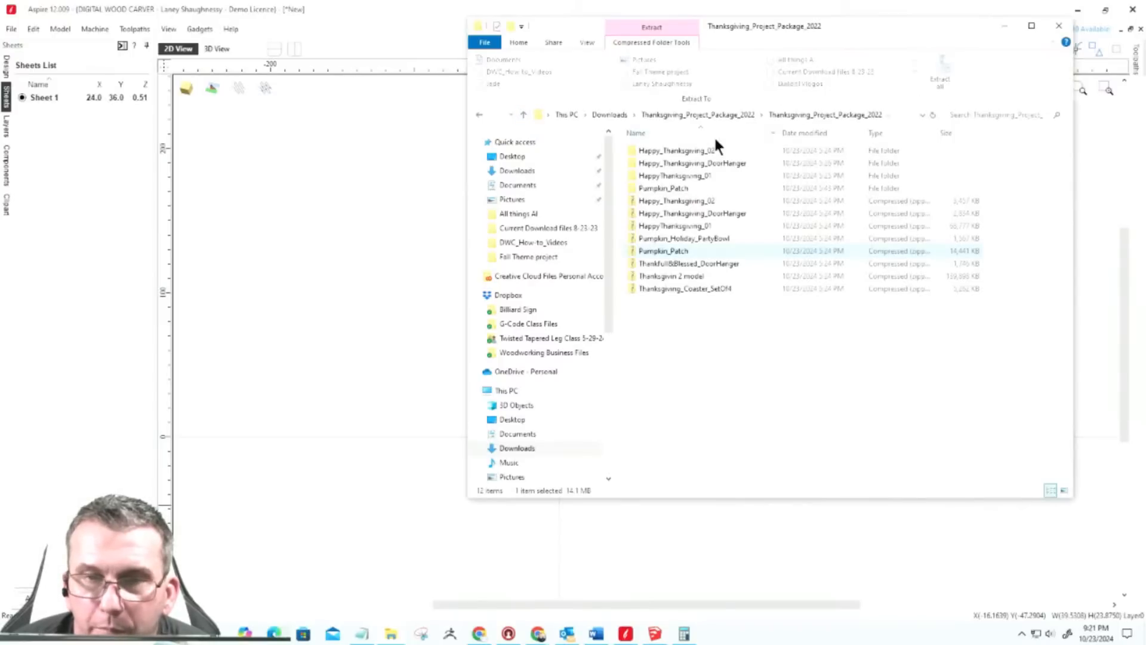
{"action": "left_click", "coordinate": [679, 150]}
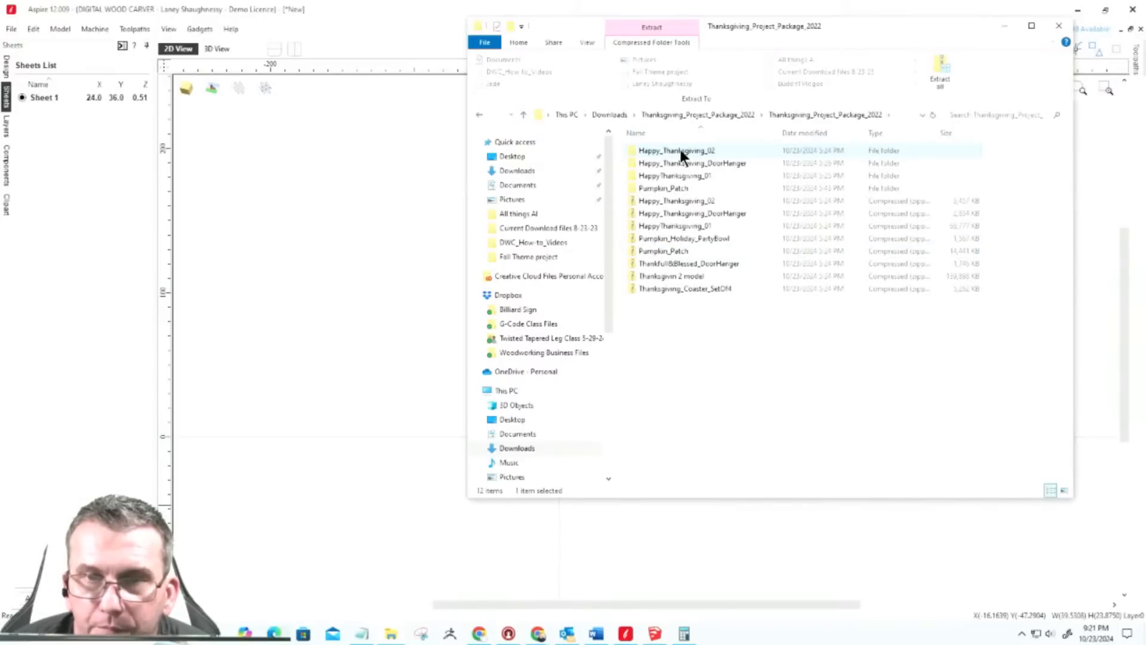
{"action": "double_click", "coordinate": [679, 151]}
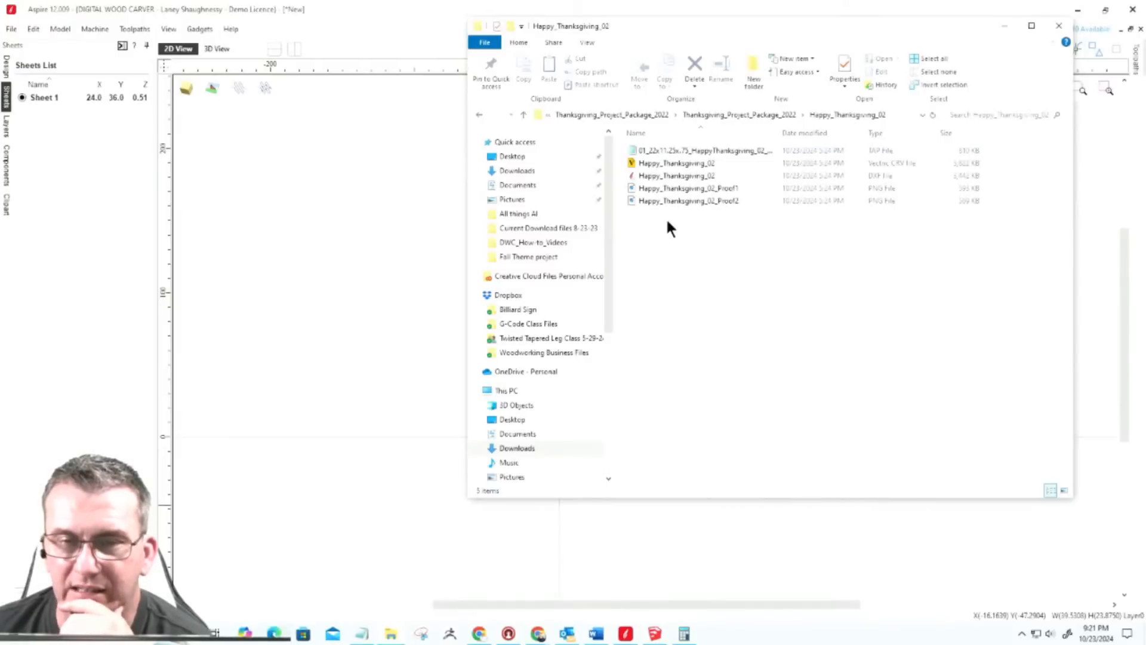
Step: View the Happy_Thanksgiving_02_Proof1 and Happy_Thanksgiving_02_Proof2 images, and close the viewer
{"action": "left_click", "coordinate": [661, 187]}
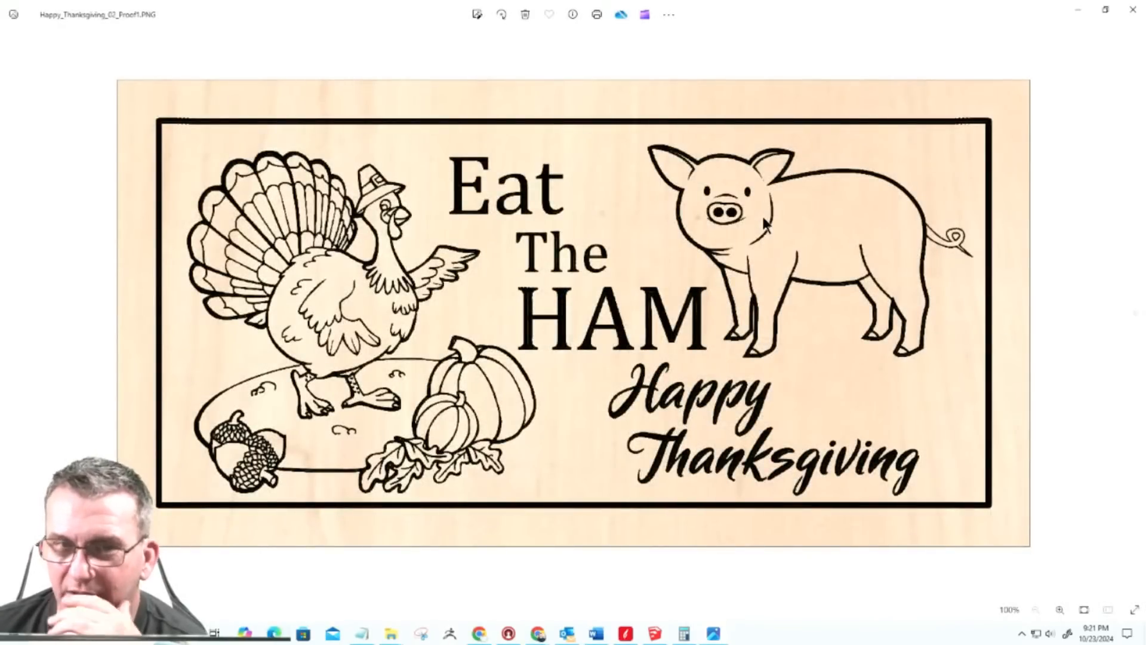
{"action": "left_click", "coordinate": [1139, 324]}
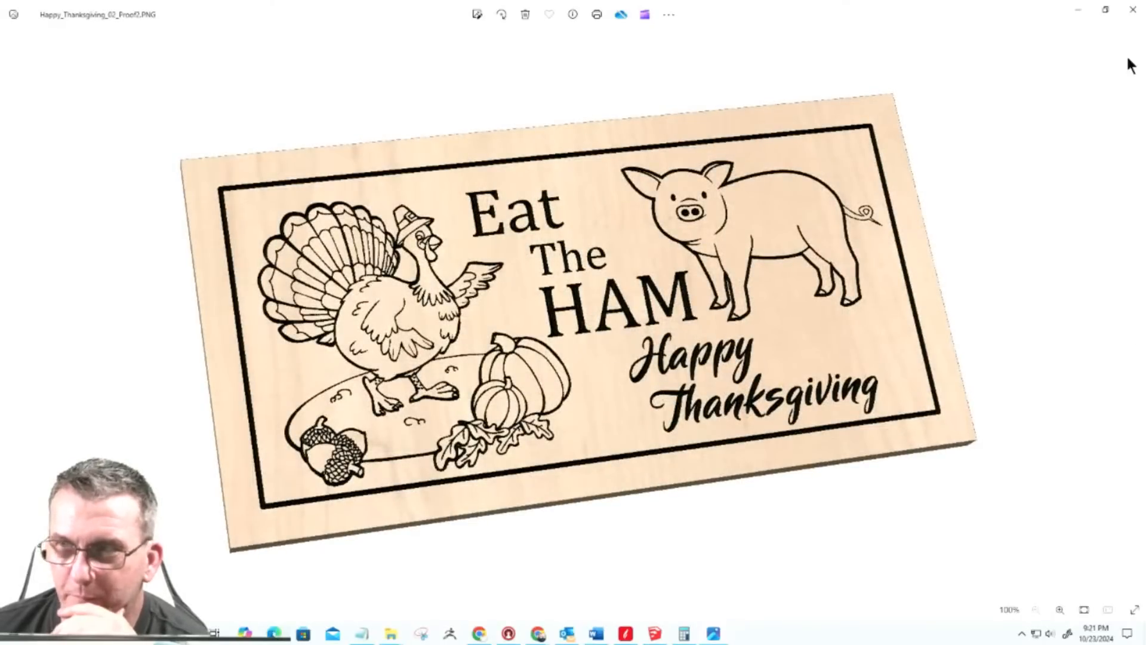
{"action": "left_click", "coordinate": [1134, 11]}
{"action": "double_click", "coordinate": [674, 201]}
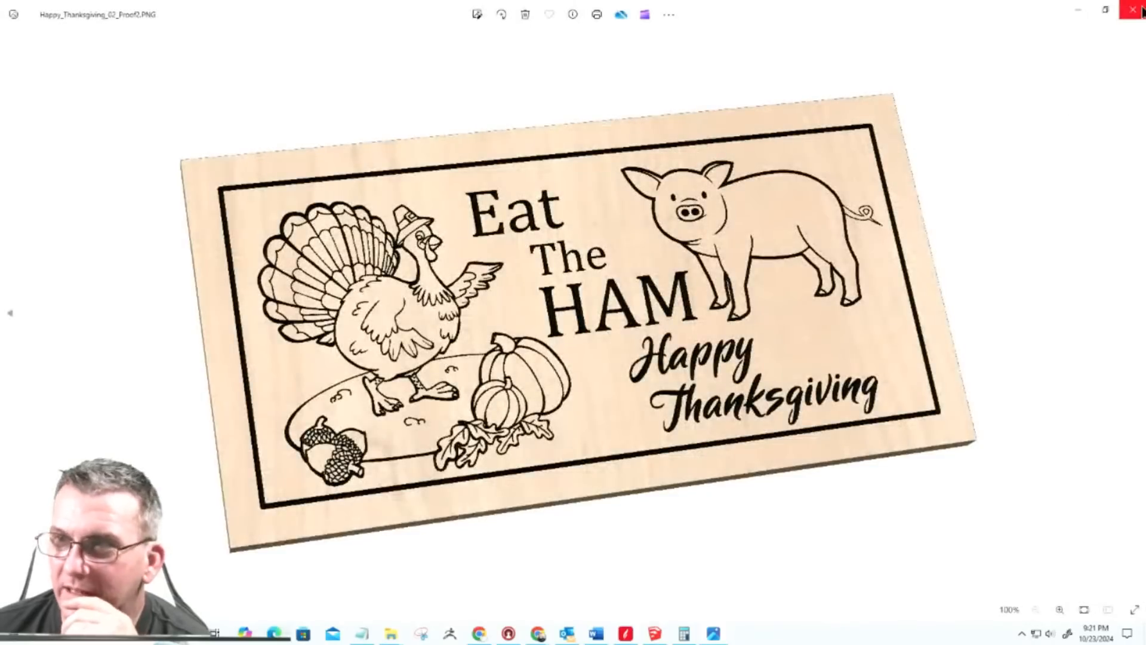
{"action": "left_click", "coordinate": [1133, 10]}
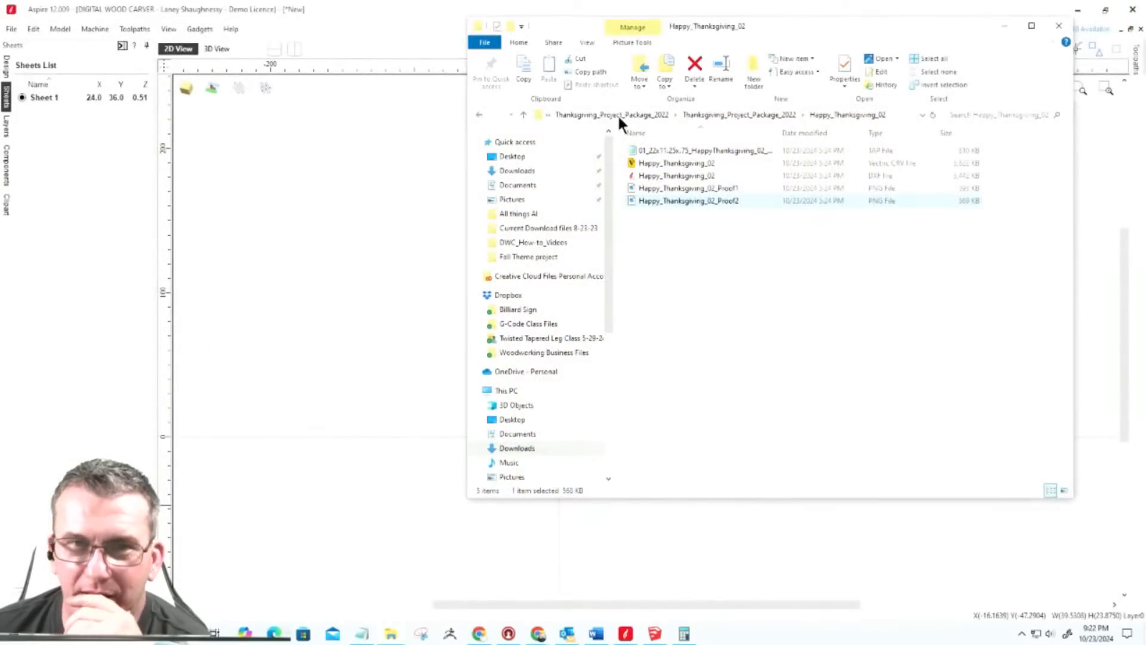
Step: Go back to the package folder, open the HappyThanksgiving_01 folder and view its HappyThanksgiving_01 PNG image
{"action": "left_click", "coordinate": [702, 115]}
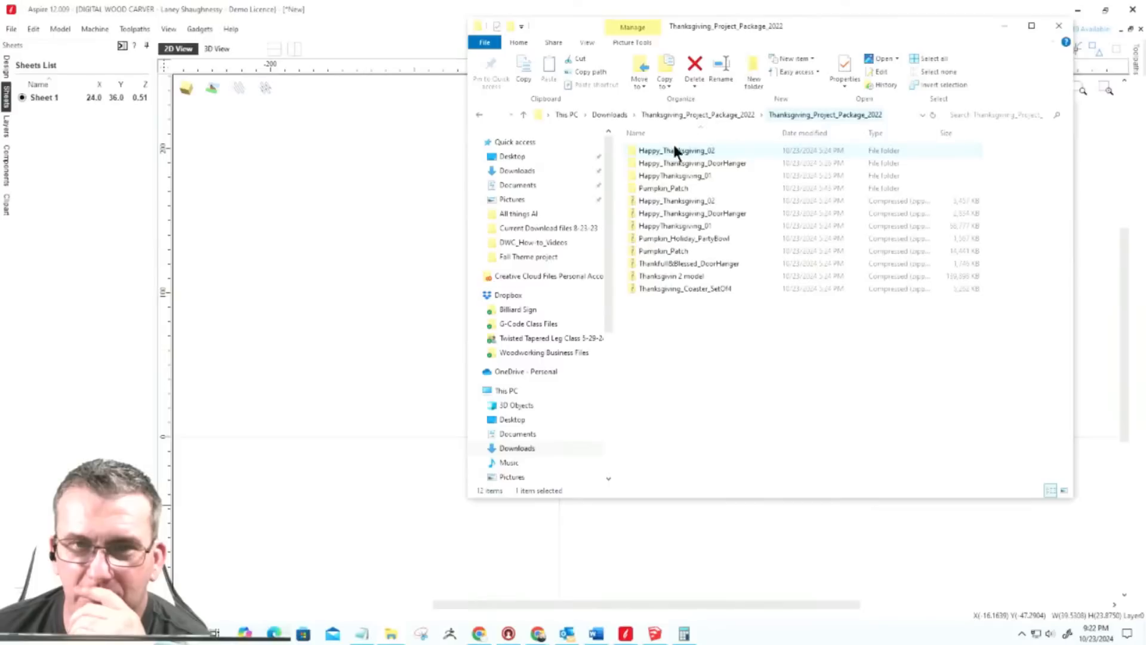
{"action": "left_click", "coordinate": [667, 171]}
{"action": "double_click", "coordinate": [668, 174]}
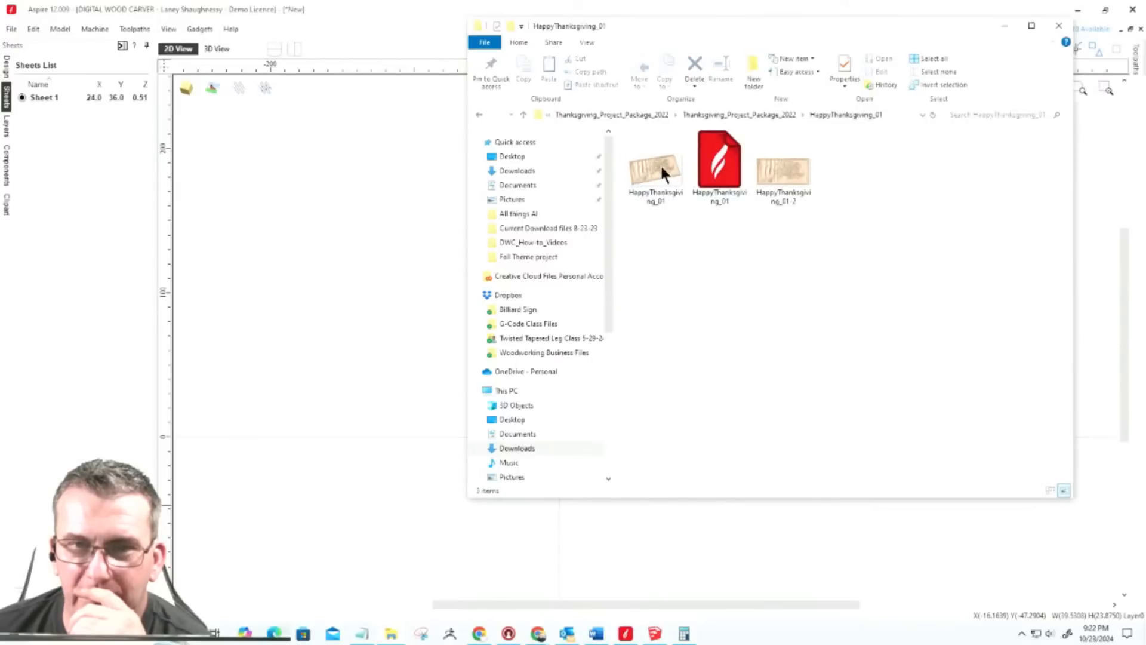
{"action": "left_click", "coordinate": [661, 165]}
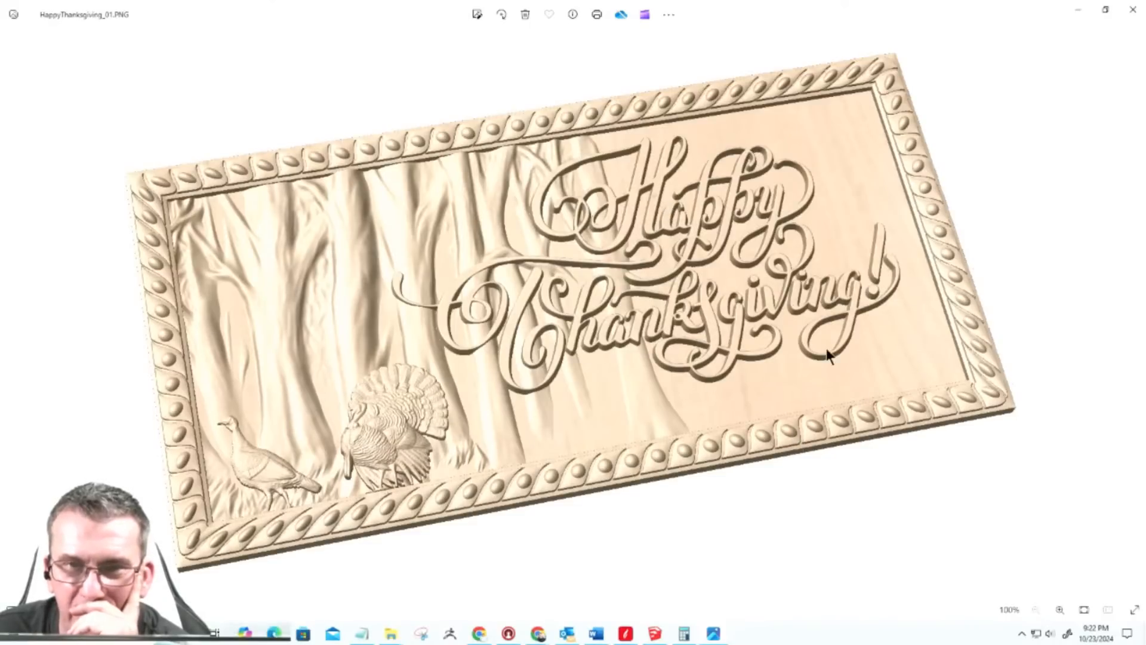
Step: Close the open image, open the package's Pumpkin_Patch folder, and view and close its Pumpkin_Patch_Model_Proof image
{"action": "left_click", "coordinate": [1131, 14]}
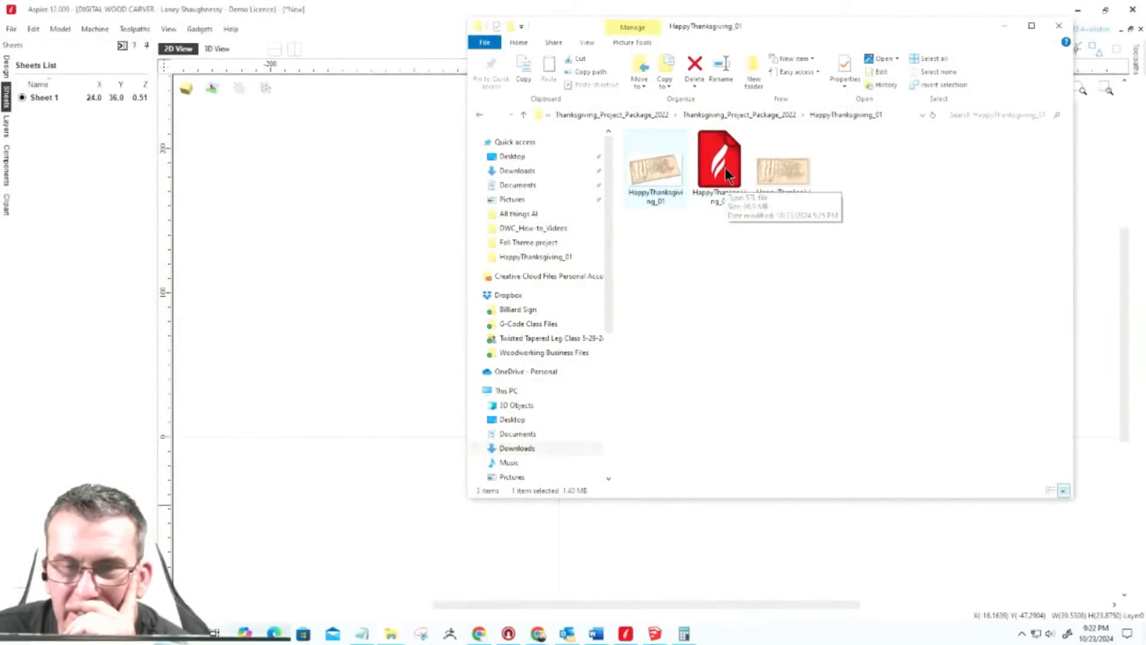
{"action": "left_click", "coordinate": [705, 114]}
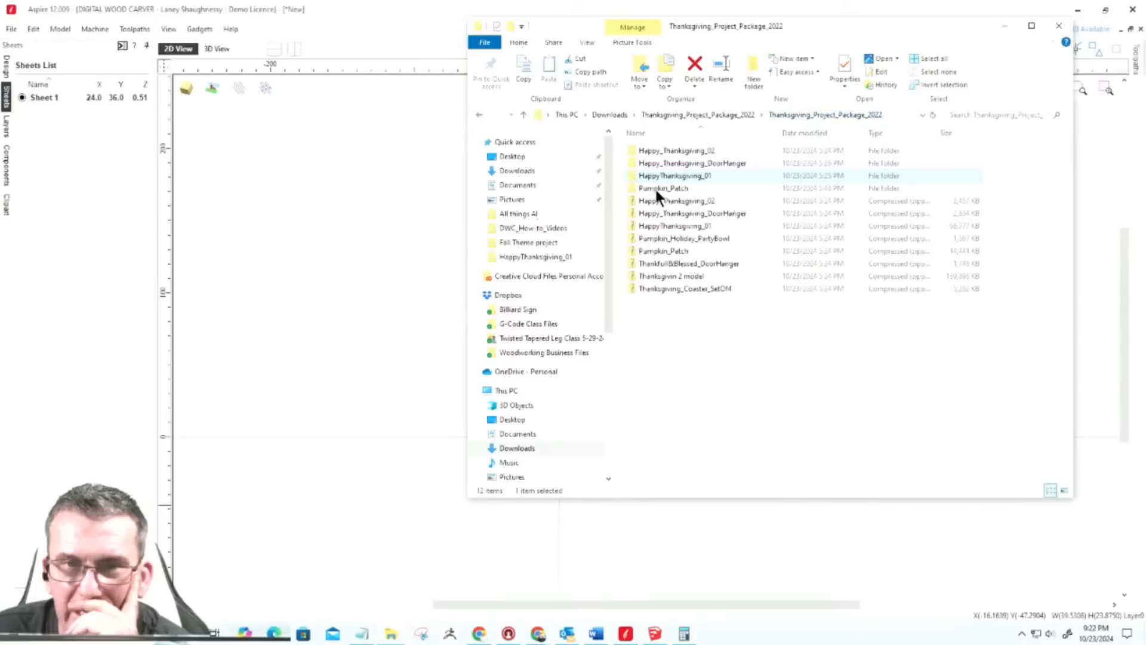
{"action": "left_click", "coordinate": [652, 187]}
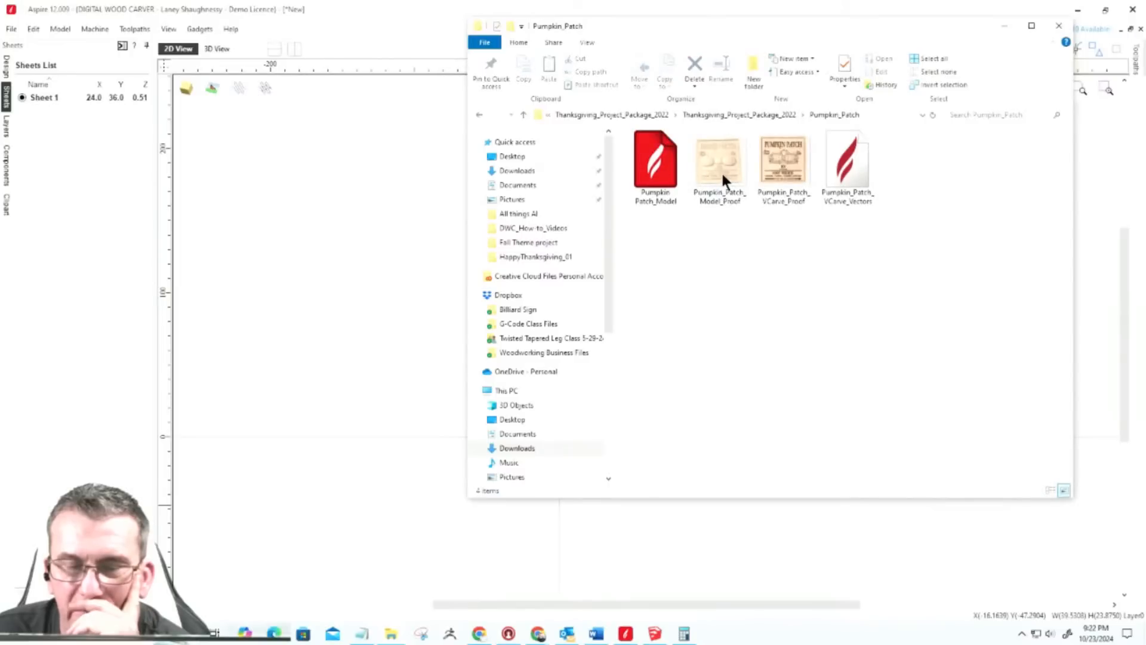
{"action": "left_click", "coordinate": [733, 161]}
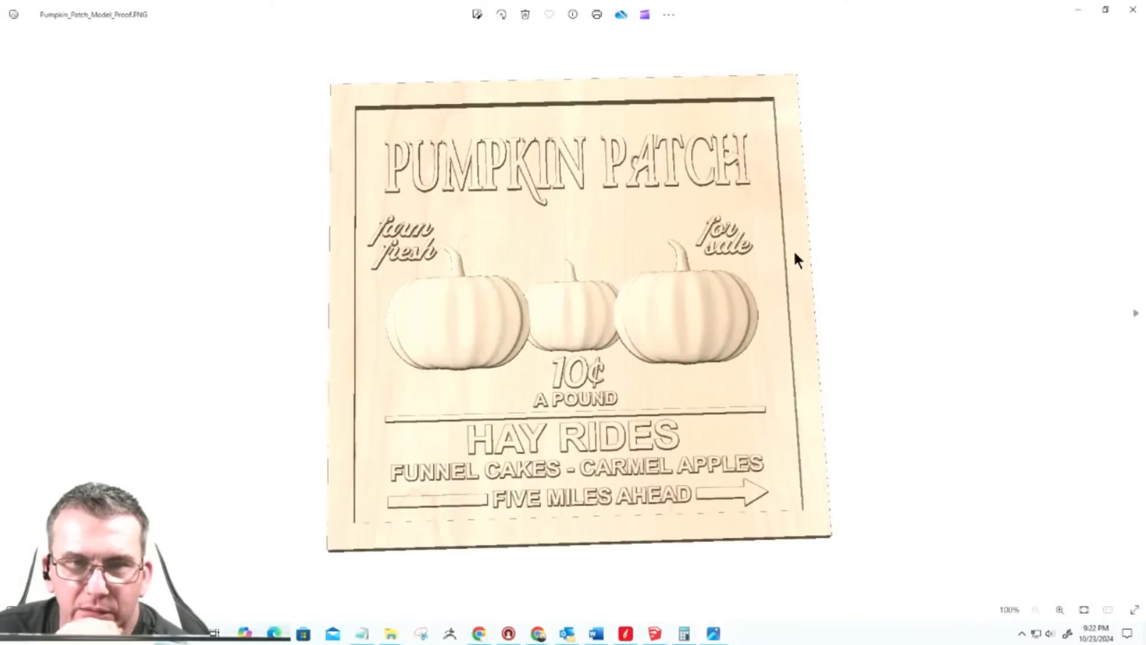
{"action": "left_click", "coordinate": [1133, 10]}
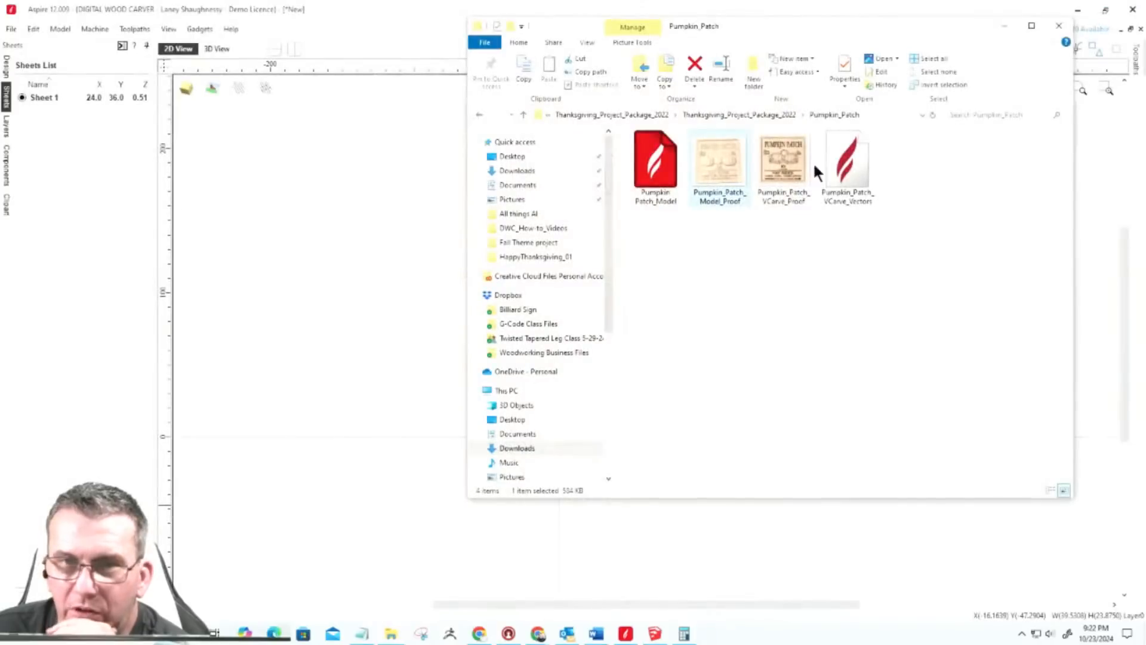
Step: Extract the zipped Happy_Thanksgiving_DoorHanger folder from the Thanksgiving package to the default destination, replacing the existing files there
{"action": "left_click", "coordinate": [715, 114]}
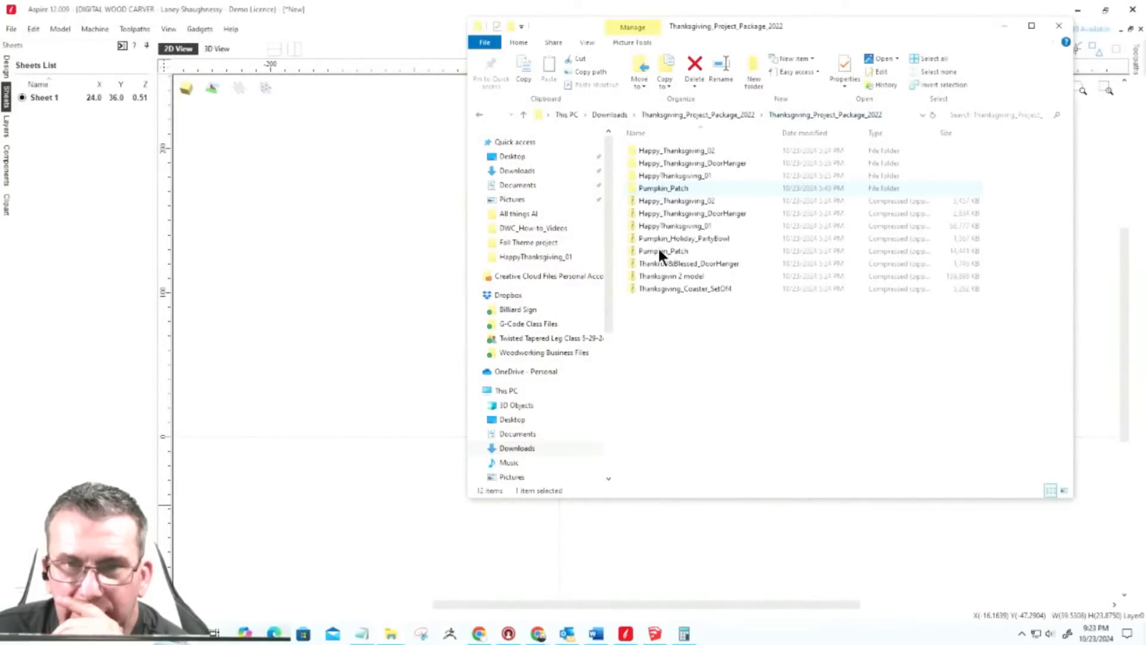
{"action": "double_click", "coordinate": [654, 212]}
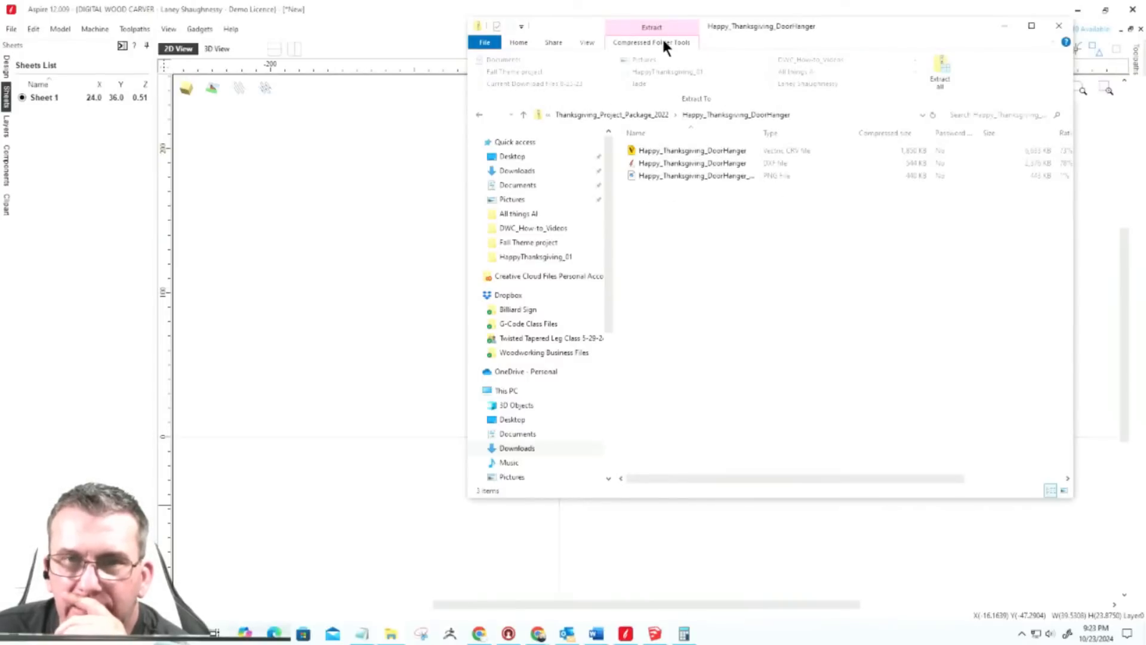
{"action": "left_click", "coordinate": [942, 72]}
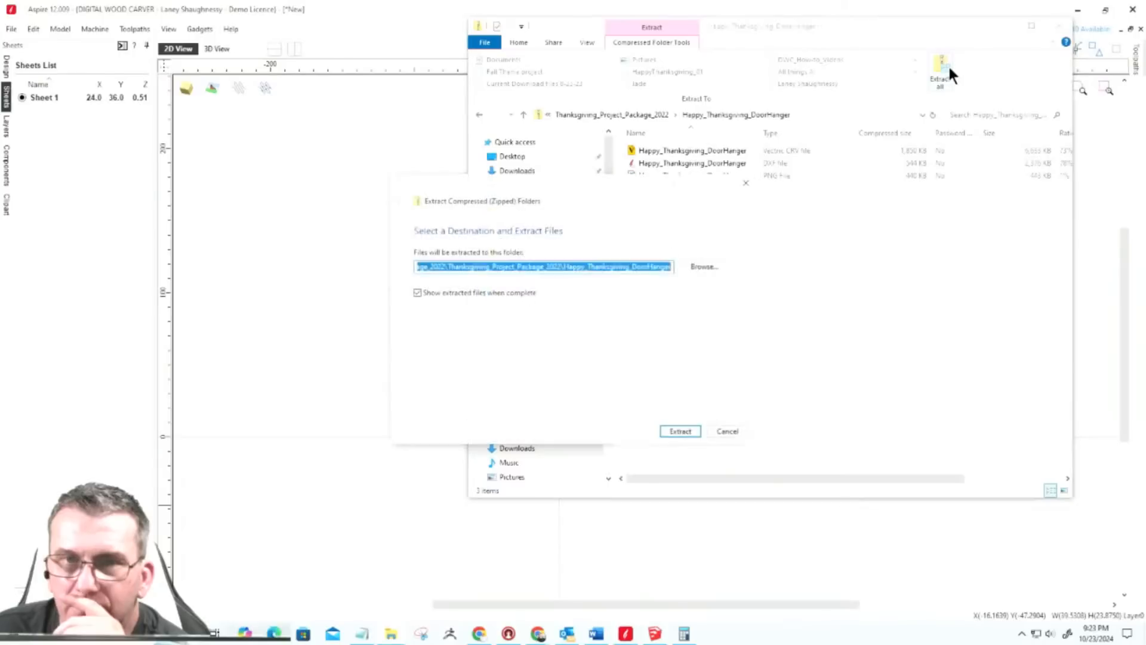
{"action": "left_click", "coordinate": [681, 431]}
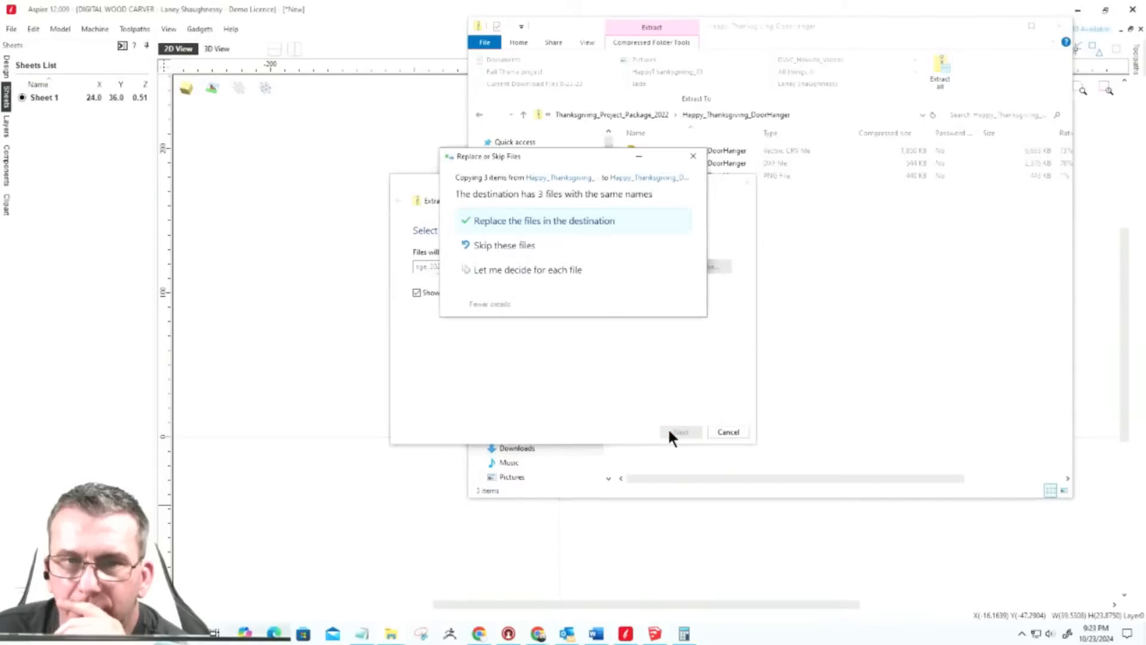
{"action": "left_click", "coordinate": [523, 220]}
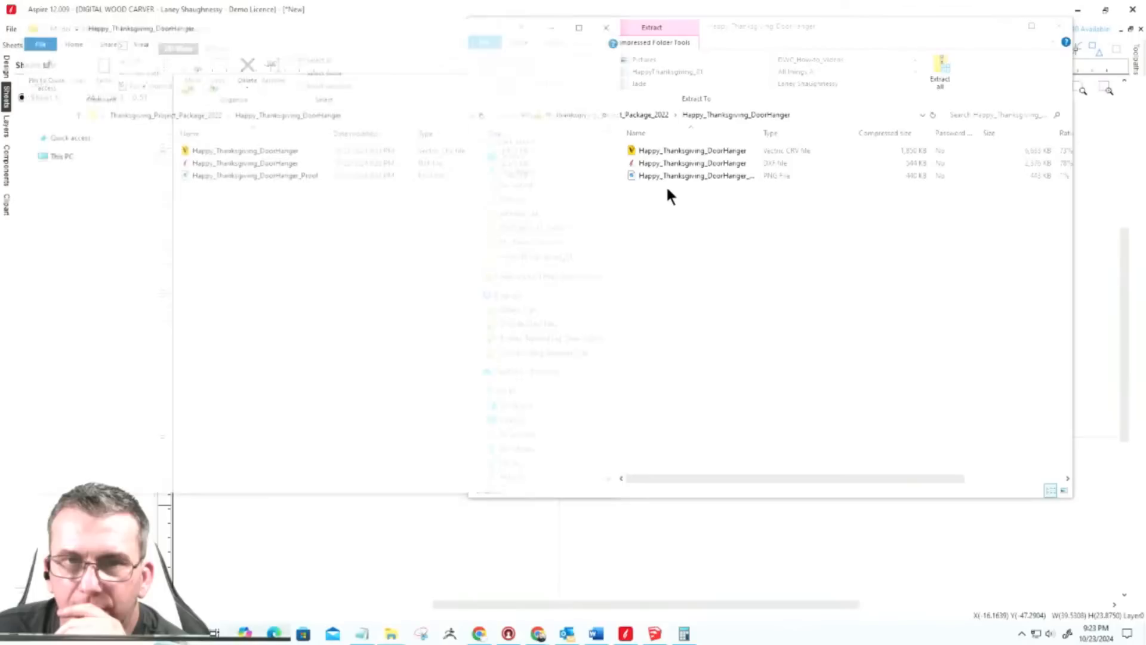
Step: View the extracted Happy_Thanksgiving_DoorHanger_Proof image, close it and its folder window, and return via the package folder to Aspire
{"action": "left_click", "coordinate": [201, 173]}
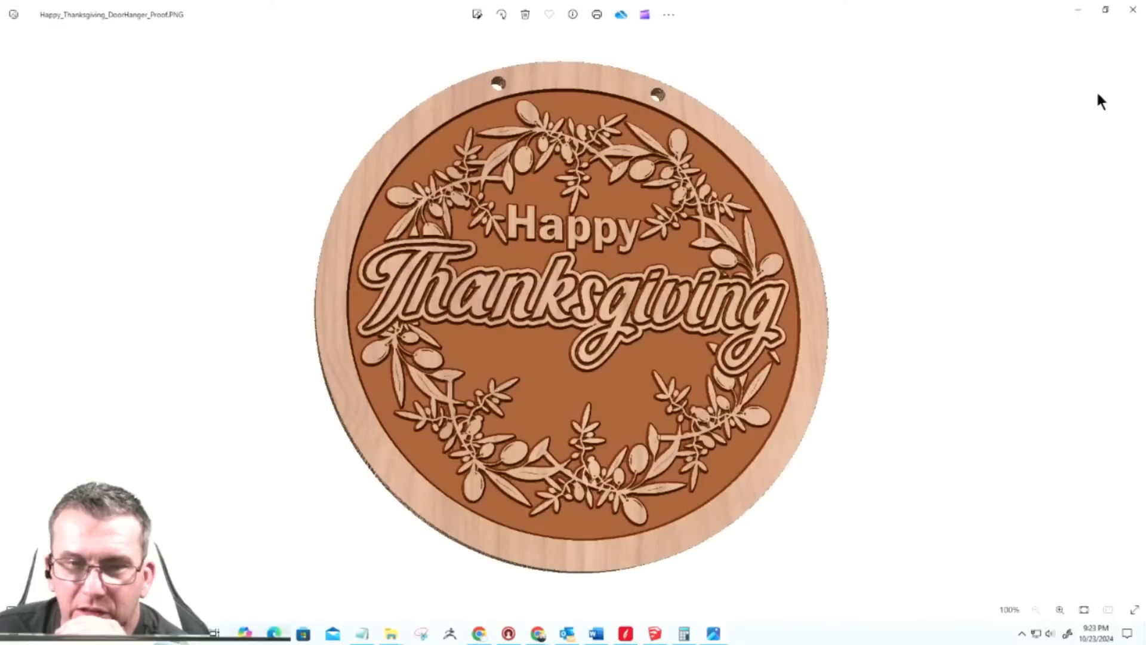
{"action": "left_click", "coordinate": [1133, 10]}
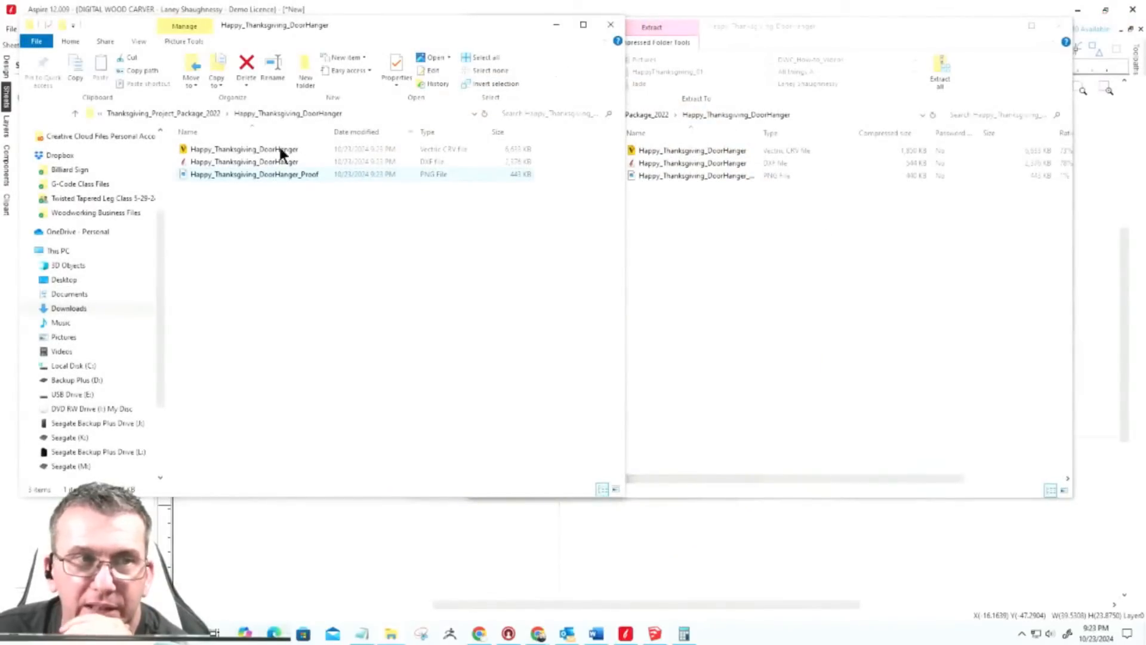
{"action": "left_click", "coordinate": [609, 26]}
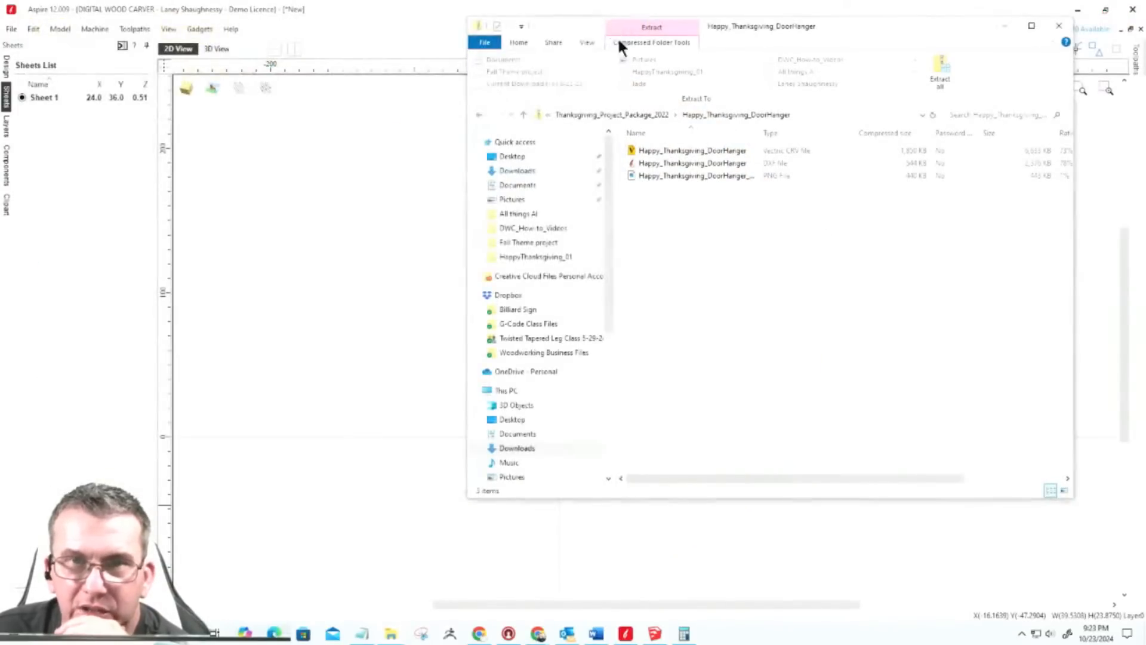
{"action": "left_click", "coordinate": [637, 116]}
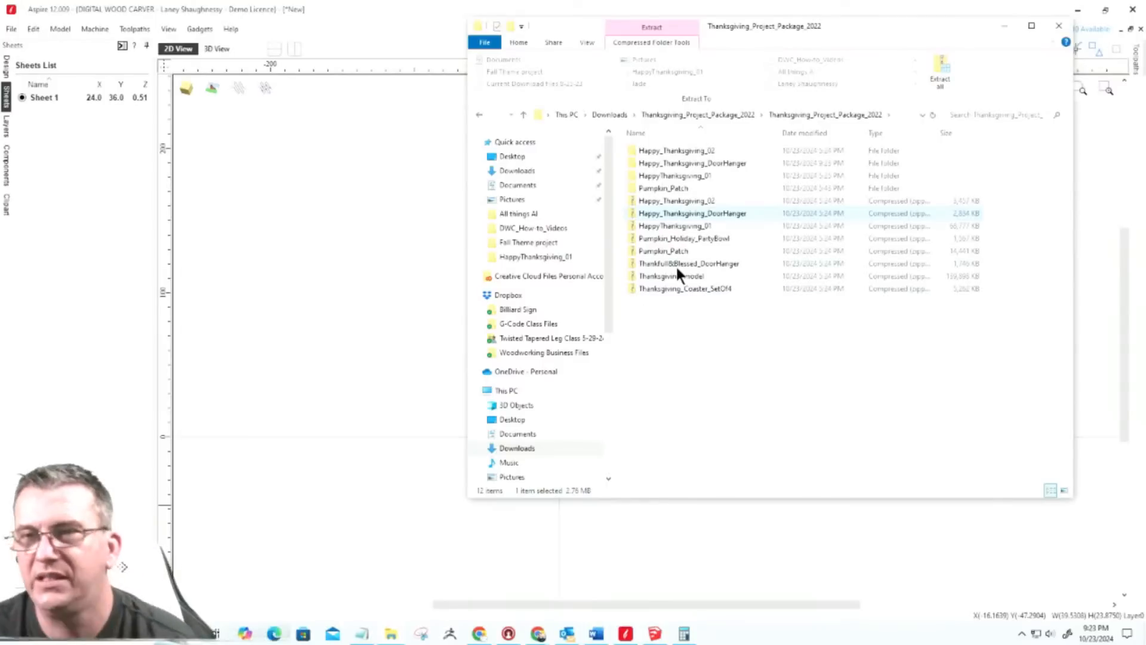
{"action": "left_click", "coordinate": [1008, 26]}
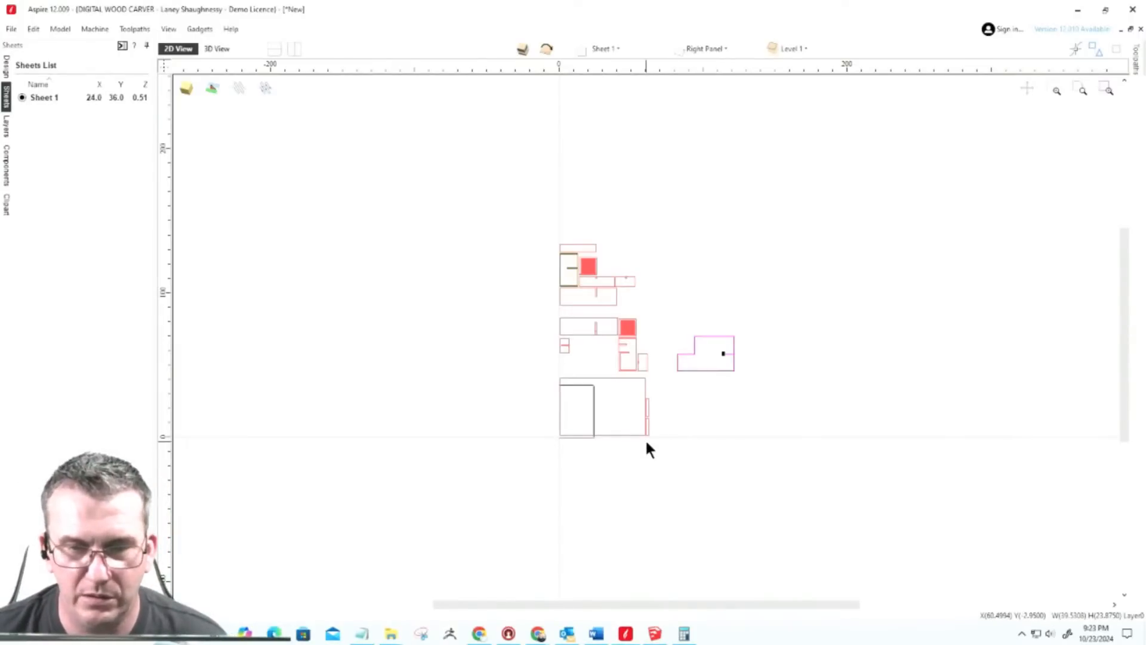
Step: Move the 58.5 by 40 inch rectangle around the job sheet into the empty space beyond the stepped panel outline
{"action": "scroll", "coordinate": [647, 447], "scroll_direction": "up", "scroll_amount": 3}
{"action": "scroll", "coordinate": [648, 448], "scroll_direction": "down", "scroll_amount": 1}
{"action": "scroll", "coordinate": [647, 446], "scroll_direction": "down", "scroll_amount": 2}
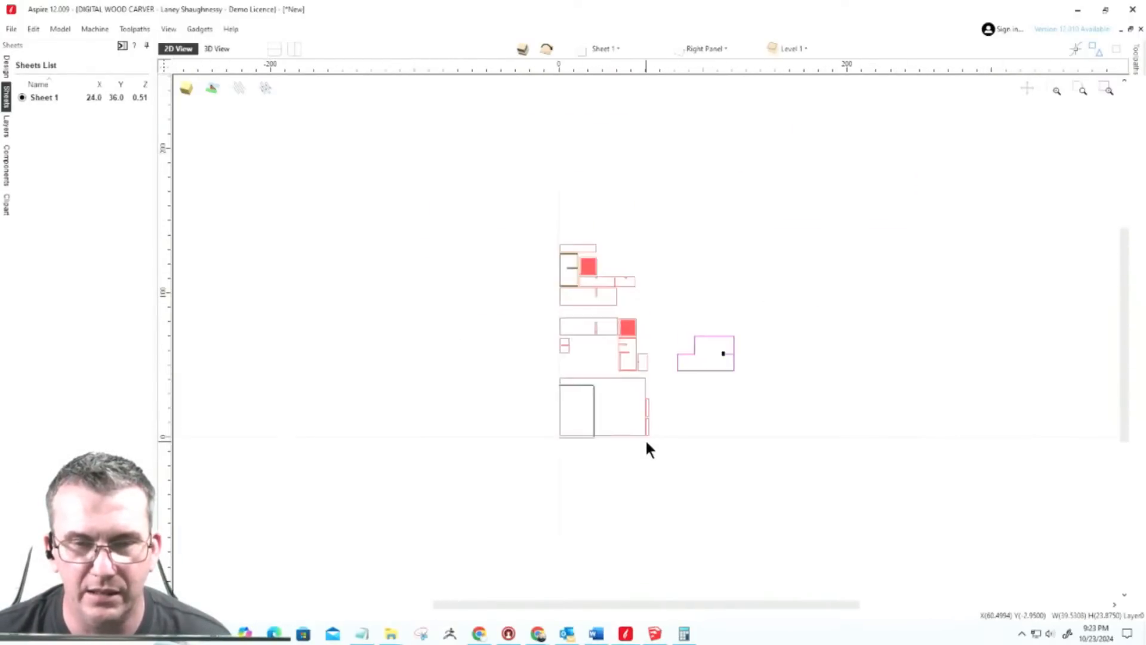
{"action": "scroll", "coordinate": [647, 446], "scroll_direction": "up", "scroll_amount": 4}
{"action": "scroll", "coordinate": [648, 445], "scroll_direction": "up", "scroll_amount": 1}
{"action": "scroll", "coordinate": [647, 444], "scroll_direction": "down", "scroll_amount": 5}
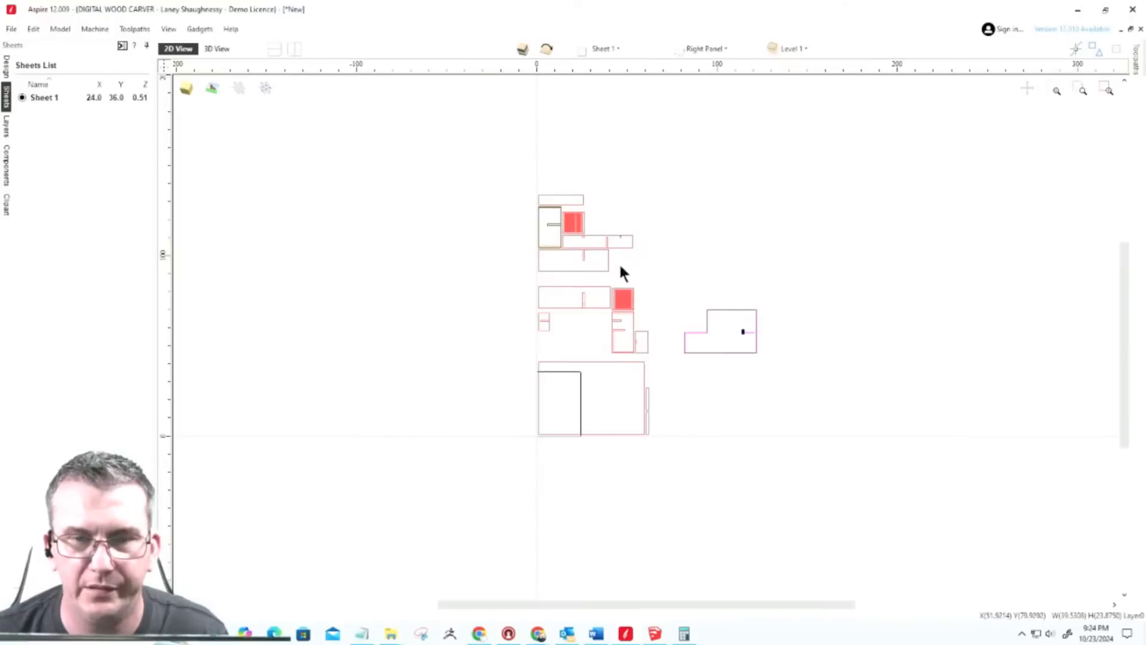
{"action": "scroll", "coordinate": [530, 172], "scroll_direction": "up", "scroll_amount": 2}
{"action": "scroll", "coordinate": [530, 172], "scroll_direction": "down", "scroll_amount": 2}
{"action": "scroll", "coordinate": [531, 173], "scroll_direction": "up", "scroll_amount": 2}
{"action": "scroll", "coordinate": [542, 238], "scroll_direction": "down", "scroll_amount": 2}
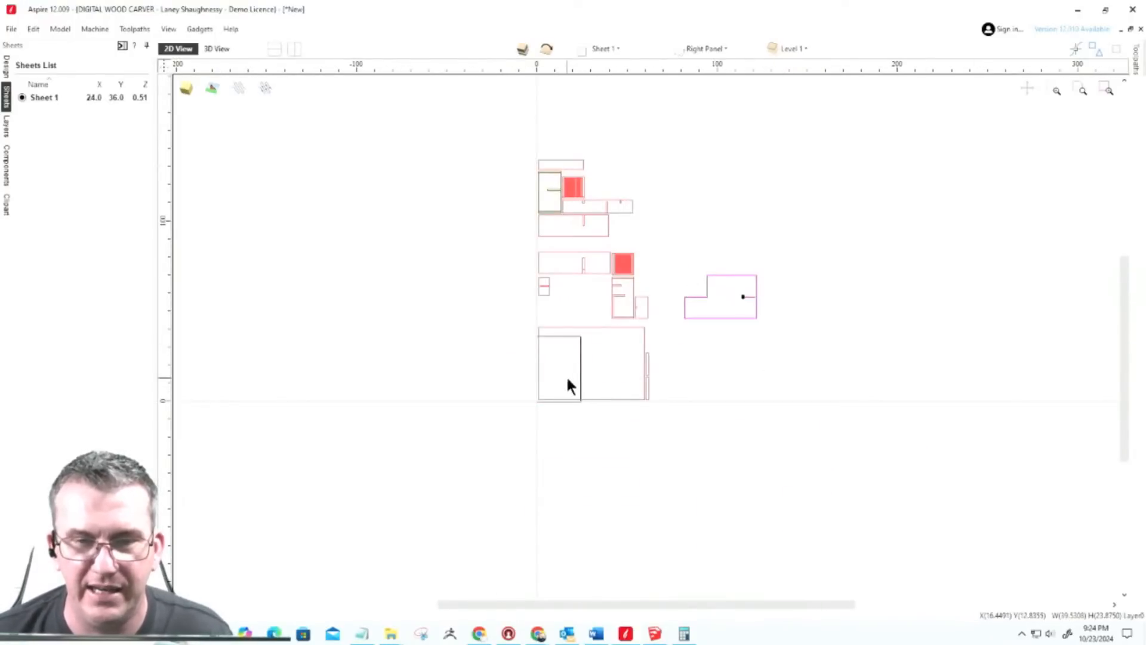
{"action": "left_click", "coordinate": [578, 325]}
{"action": "left_click", "coordinate": [578, 328]}
{"action": "left_click_drag", "start_coordinate": [578, 325], "coordinate": [875, 261]}
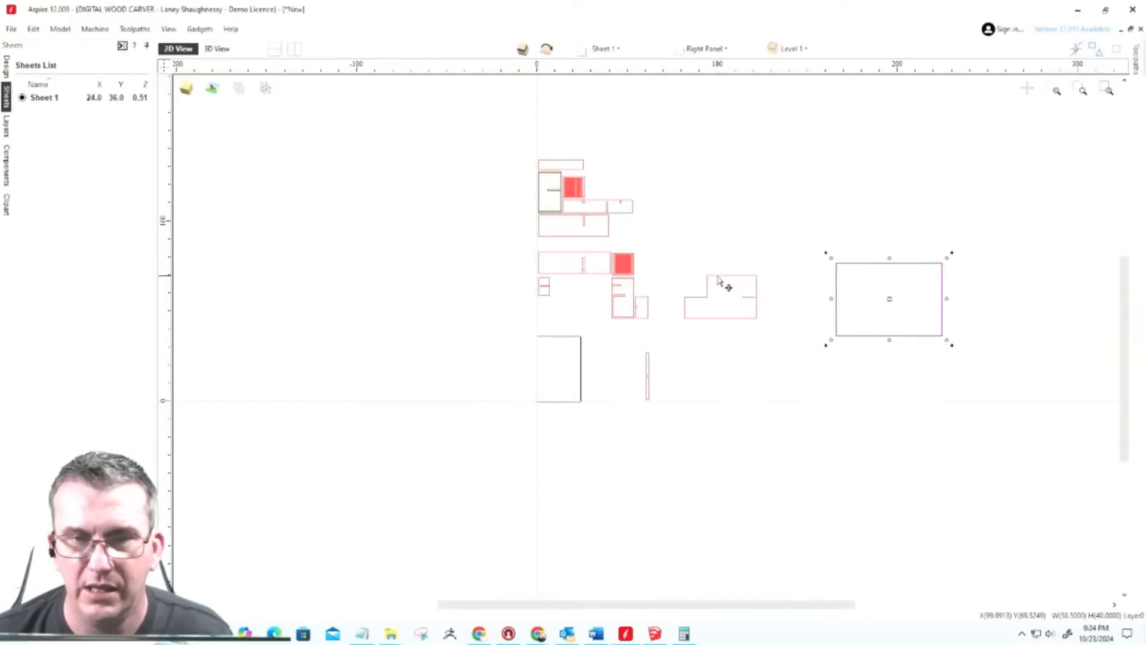
Step: Select the stepped panel outline with its small slot and move it slightly closer to the large rectangle
{"action": "scroll", "coordinate": [719, 282], "scroll_direction": "up", "scroll_amount": 3}
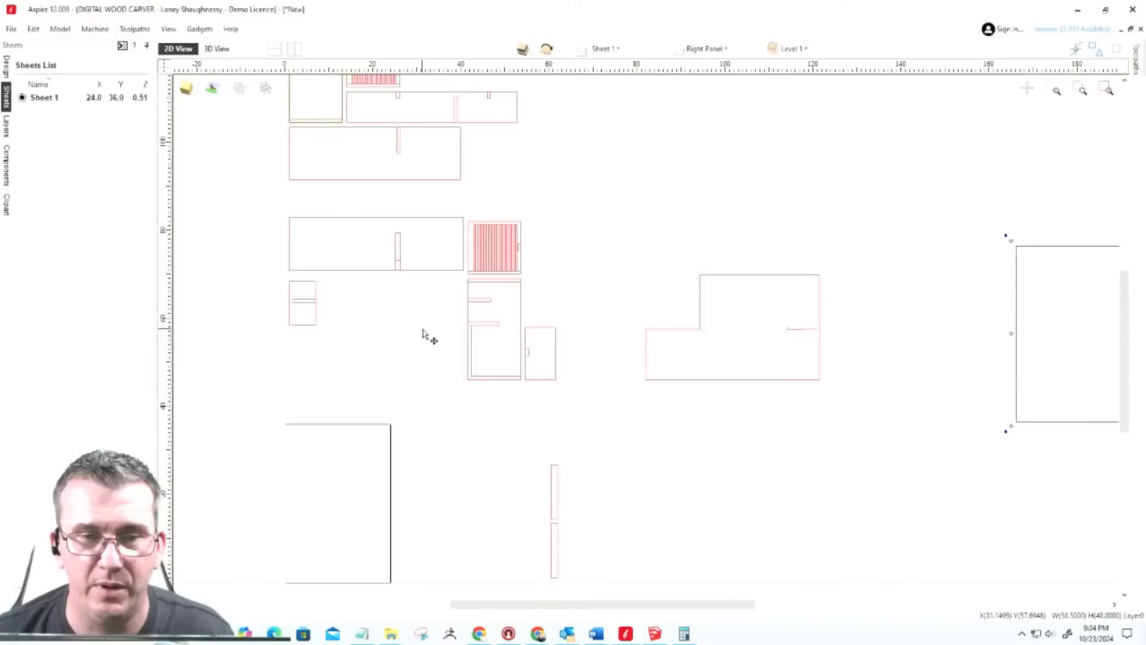
{"action": "scroll", "coordinate": [433, 335], "scroll_direction": "up", "scroll_amount": 1}
{"action": "scroll", "coordinate": [563, 324], "scroll_direction": "down", "scroll_amount": 5}
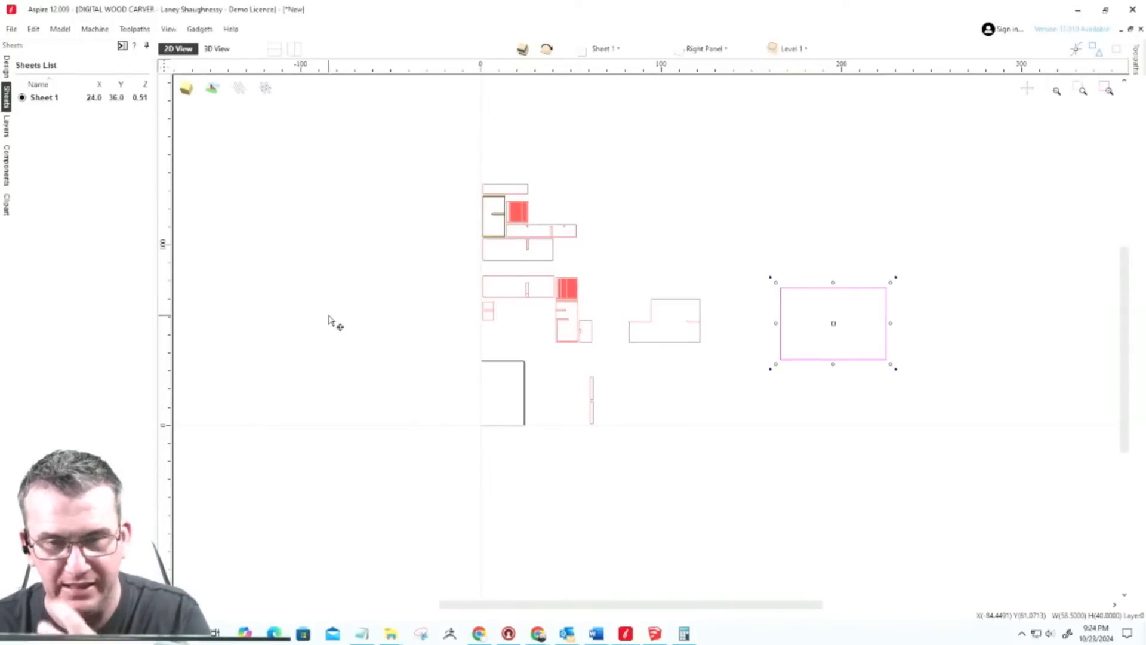
{"action": "left_click", "coordinate": [656, 301]}
{"action": "left_click", "coordinate": [655, 297]}
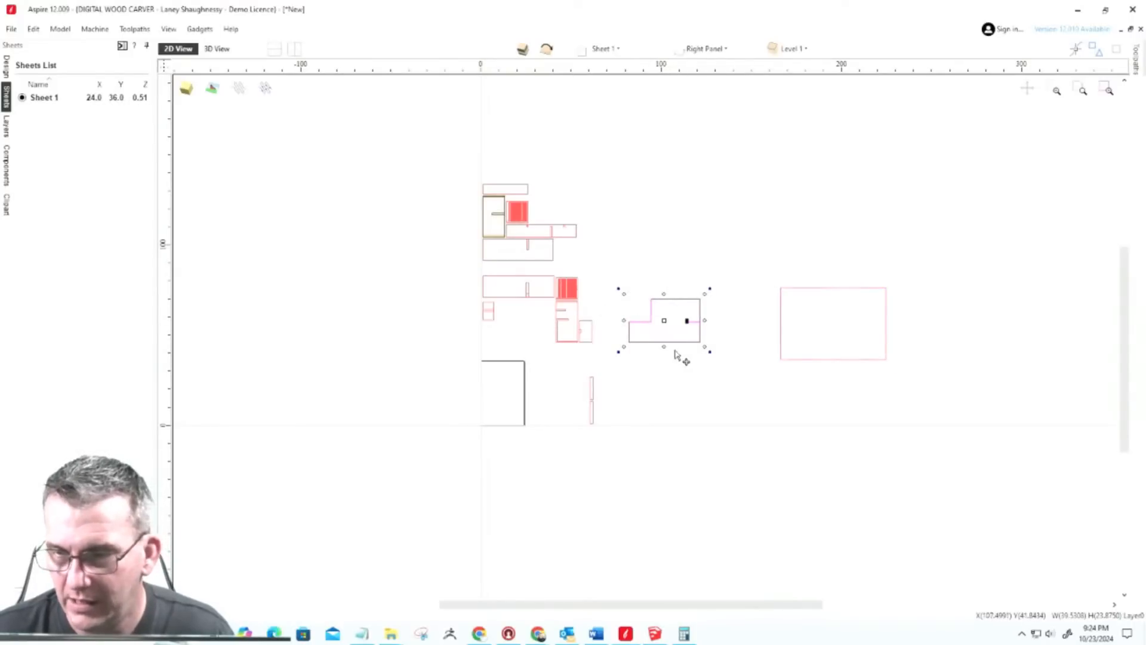
{"action": "scroll", "coordinate": [687, 322], "scroll_direction": "up", "scroll_amount": 4}
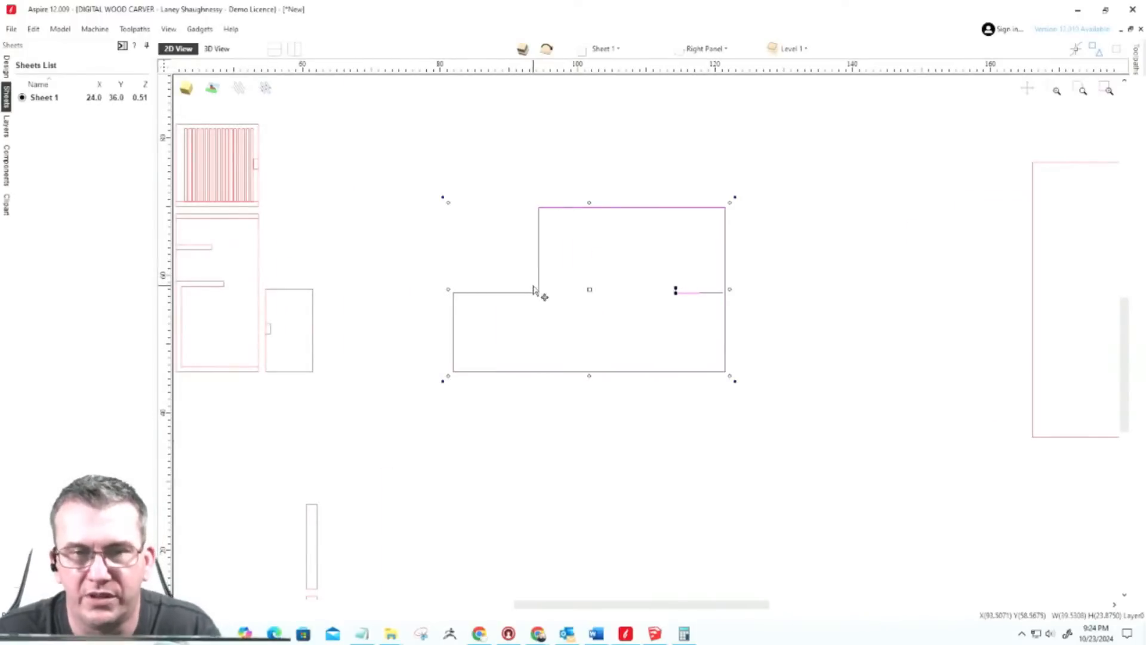
{"action": "left_click_drag", "start_coordinate": [538, 290], "coordinate": [602, 326]}
{"action": "scroll", "coordinate": [579, 331], "scroll_direction": "down", "scroll_amount": 3}
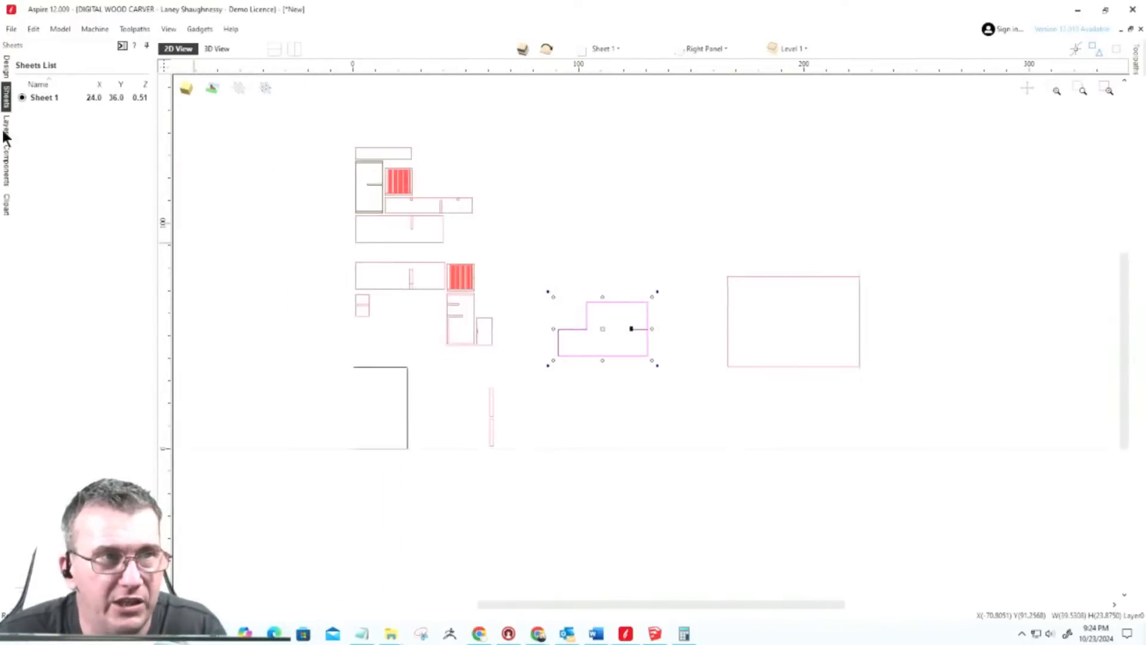
Step: Look through the 3D clipart thumbnails in the clipart library
{"action": "left_click", "coordinate": [6, 204]}
{"action": "left_click_drag", "start_coordinate": [149, 369], "coordinate": [153, 559]}
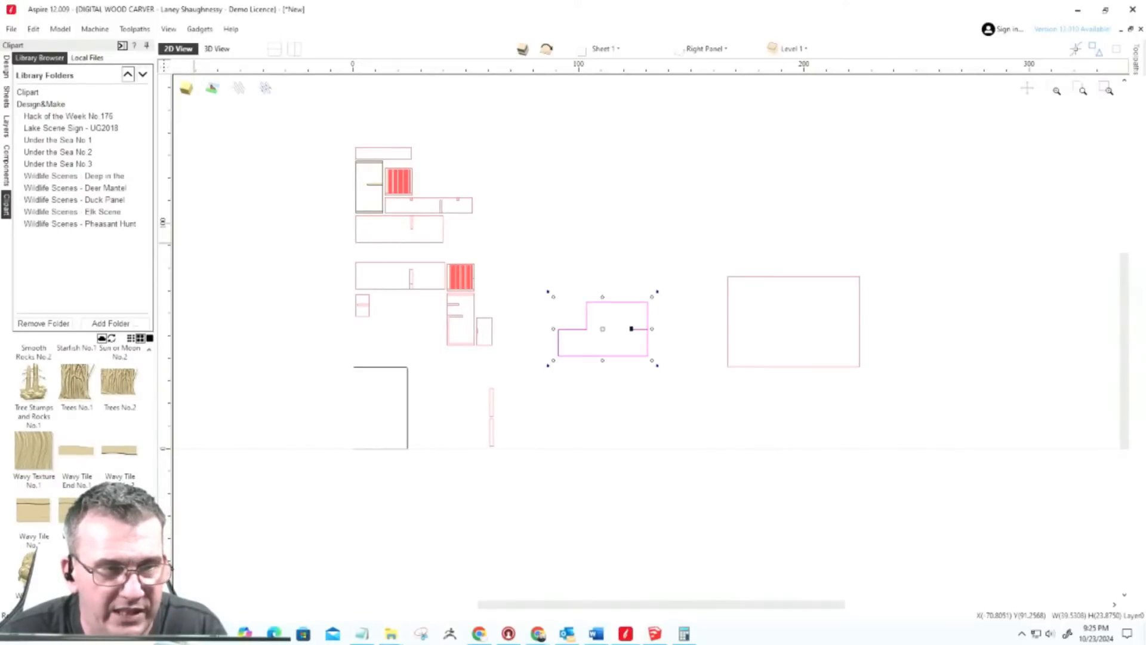
{"action": "scroll", "coordinate": [76, 447], "scroll_direction": "up", "scroll_amount": 5}
{"action": "left_click_drag", "start_coordinate": [154, 525], "coordinate": [154, 364]}
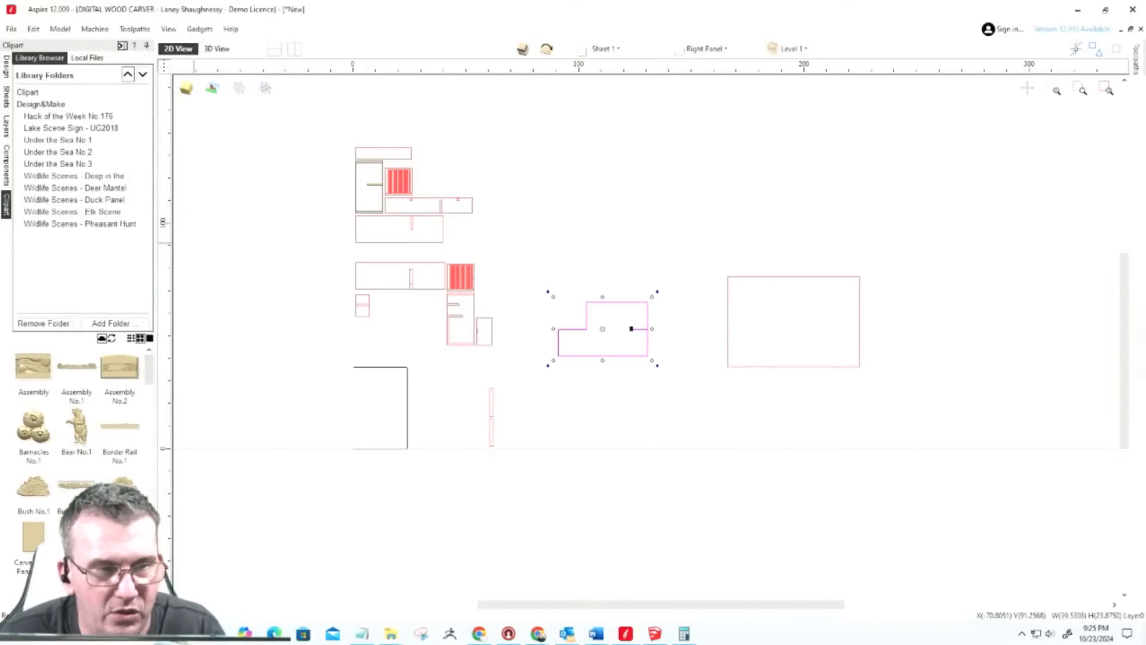
{"action": "scroll", "coordinate": [52, 389], "scroll_direction": "down", "scroll_amount": 1}
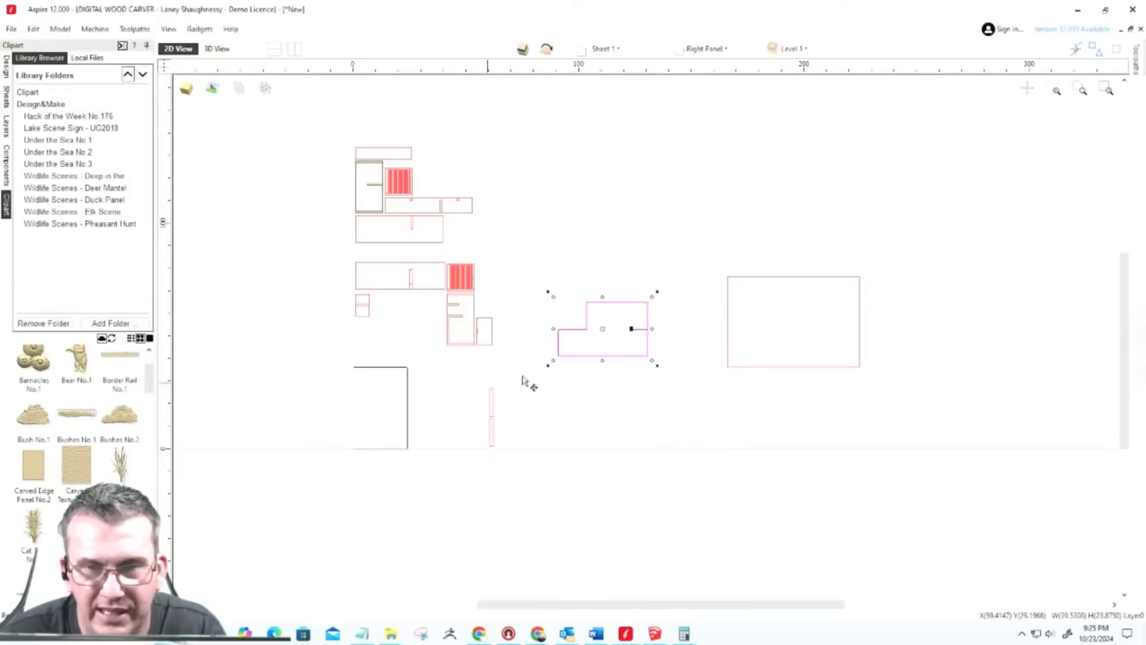
{"action": "scroll", "coordinate": [617, 334], "scroll_direction": "up", "scroll_amount": 5}
{"action": "scroll", "coordinate": [621, 346], "scroll_direction": "down", "scroll_amount": 5}
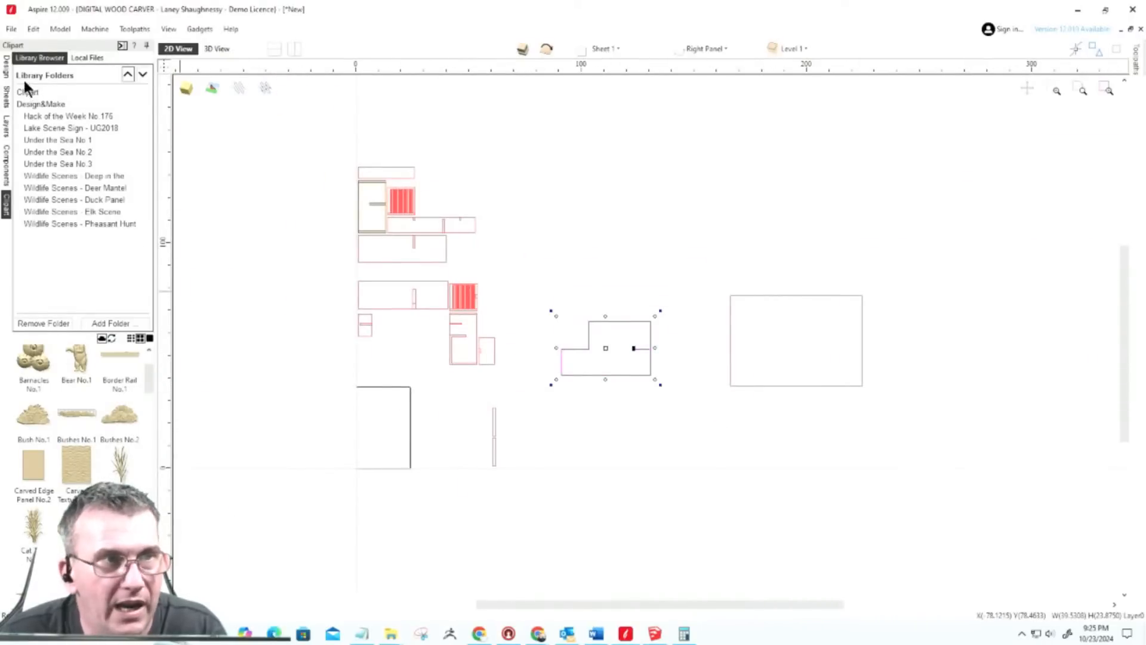
Step: Show the sheets list again and add a new sheet named 3D Scene to the job
{"action": "left_click", "coordinate": [7, 99]}
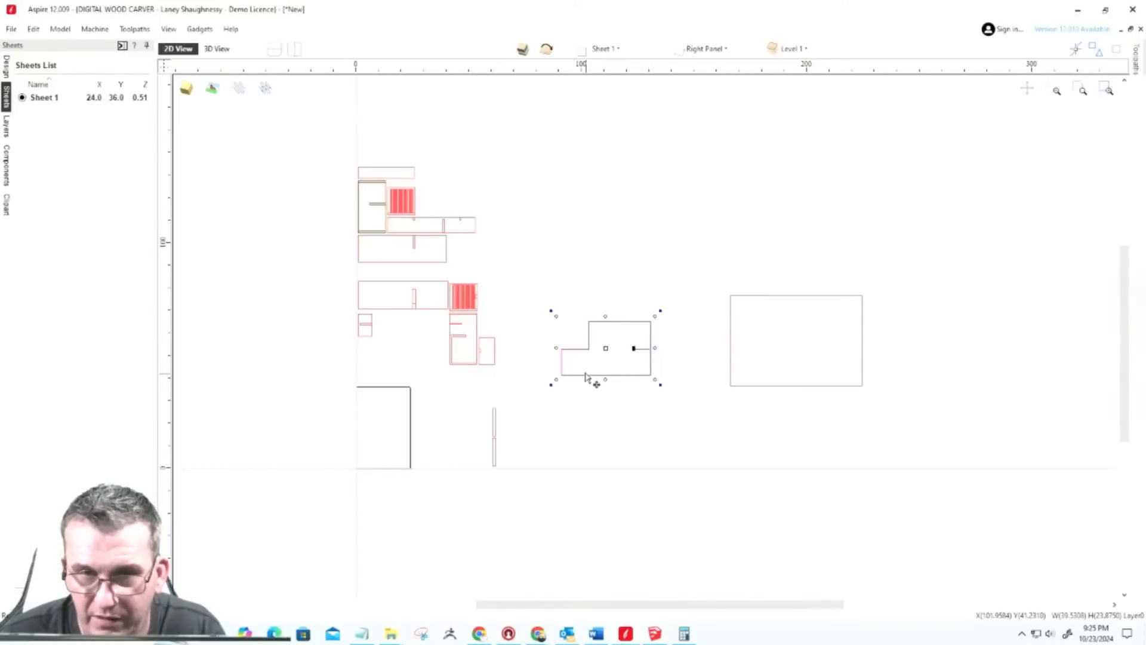
{"action": "scroll", "coordinate": [588, 376], "scroll_direction": "up", "scroll_amount": 3}
{"action": "scroll", "coordinate": [632, 360], "scroll_direction": "down", "scroll_amount": 1}
{"action": "scroll", "coordinate": [633, 360], "scroll_direction": "up", "scroll_amount": 1}
{"action": "scroll", "coordinate": [636, 360], "scroll_direction": "down", "scroll_amount": 2}
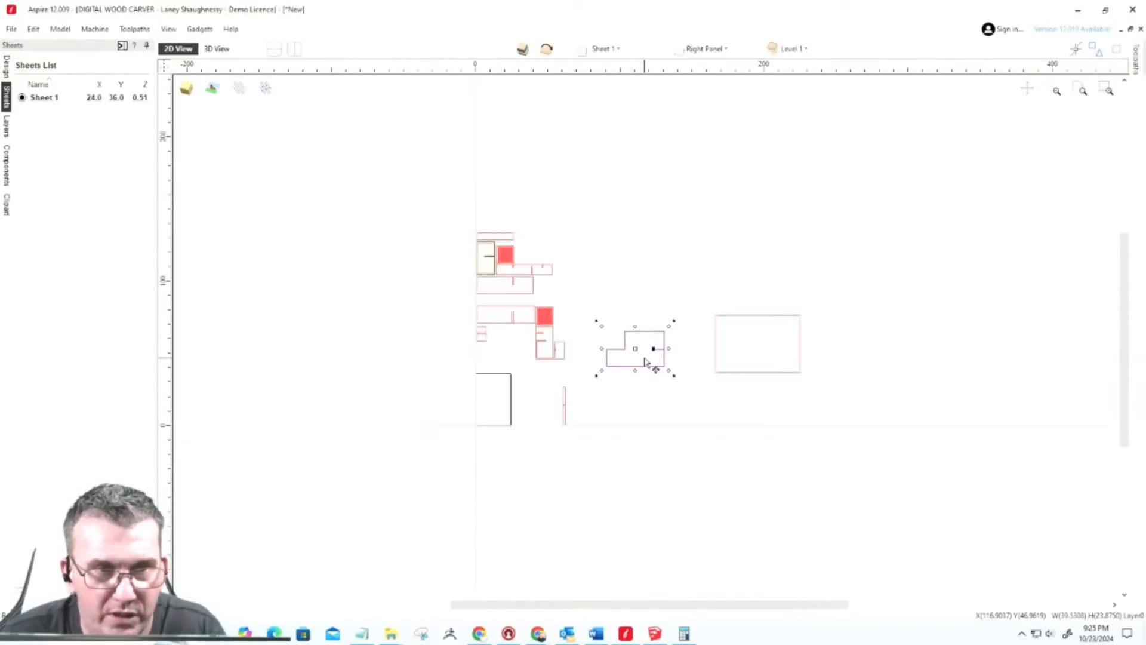
{"action": "left_click", "coordinate": [22, 590]}
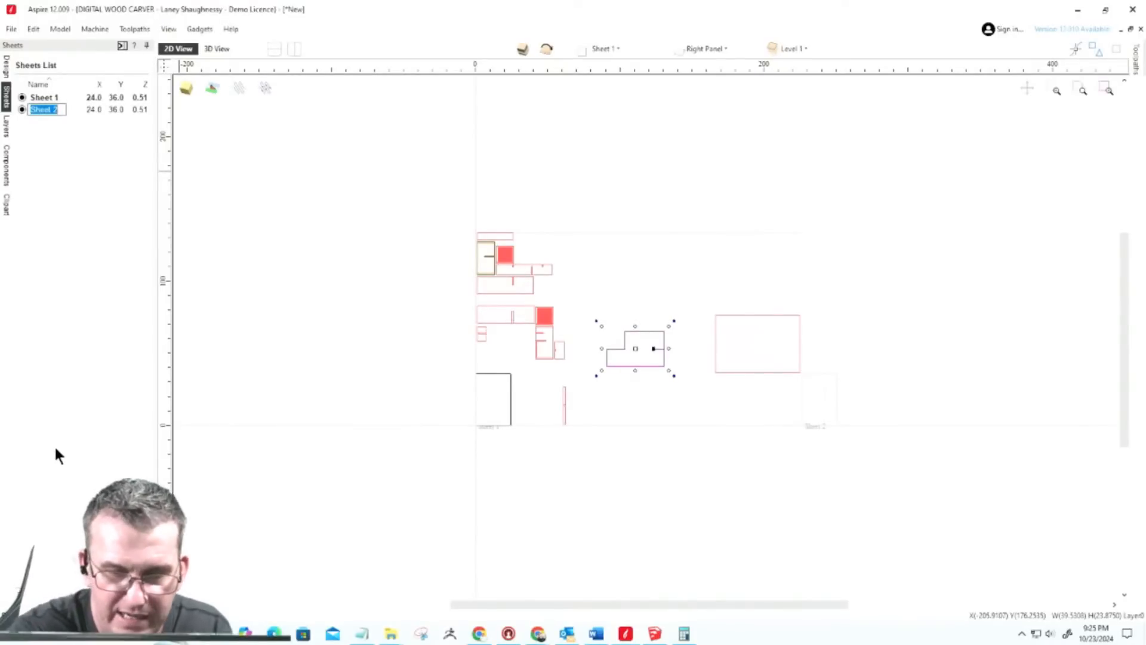
{"action": "type", "text": "3D Scene"}
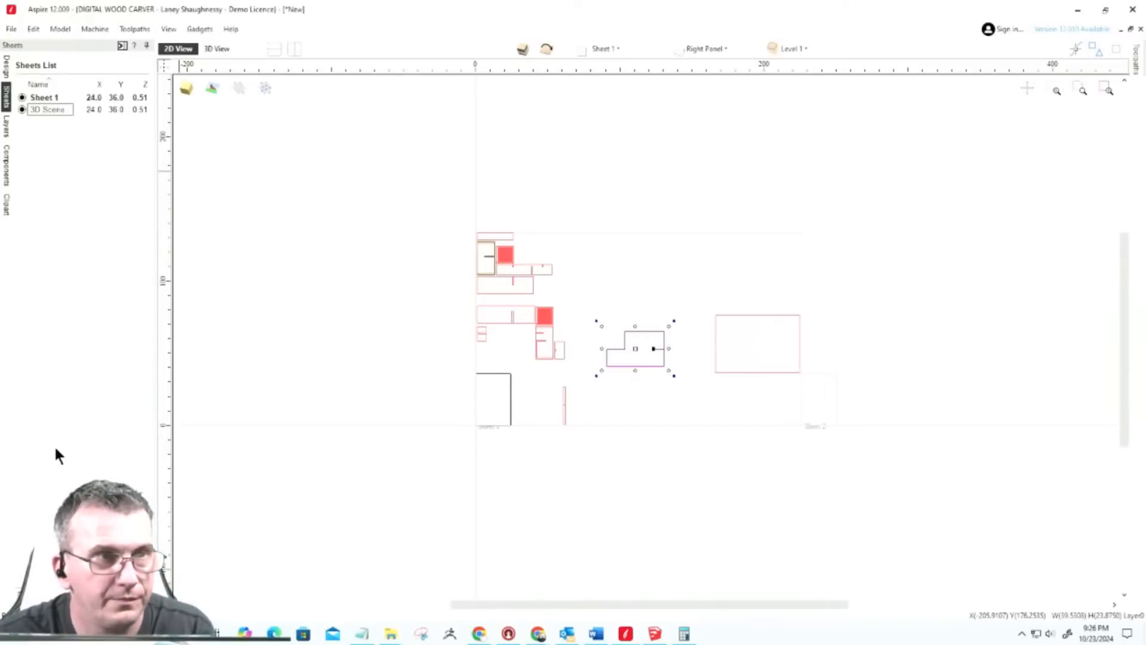
{"action": "key", "text": "Return"}
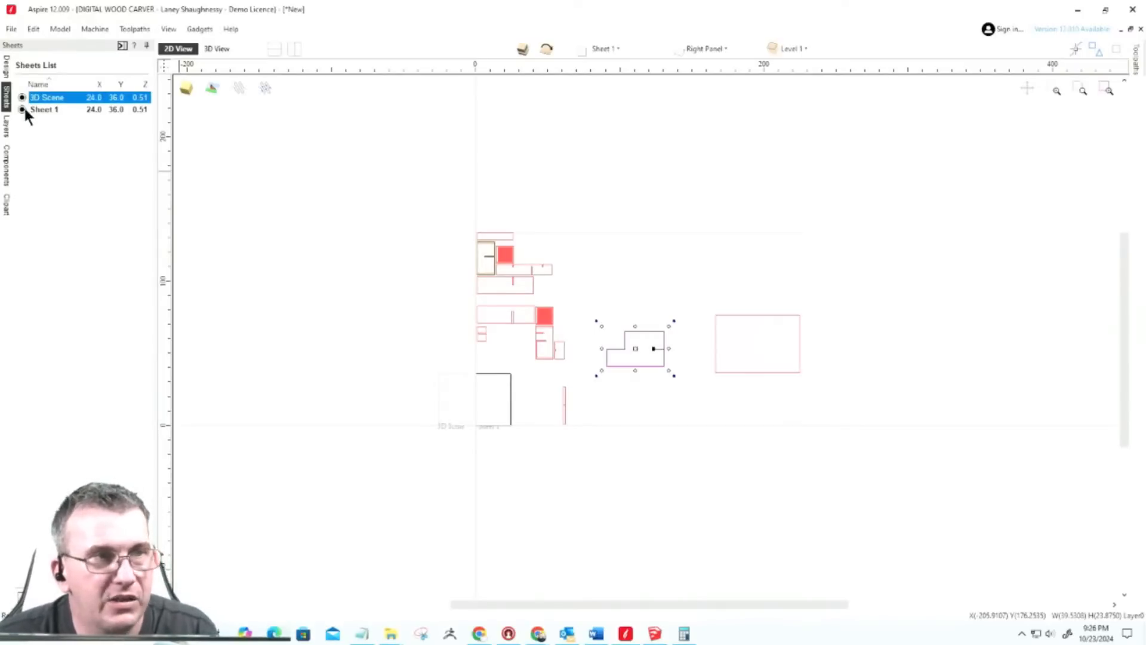
Step: Resize the 3D Scene sheet to 40 inches wide and 24 inches high
{"action": "left_click", "coordinate": [56, 97]}
{"action": "key", "text": "Escape"}
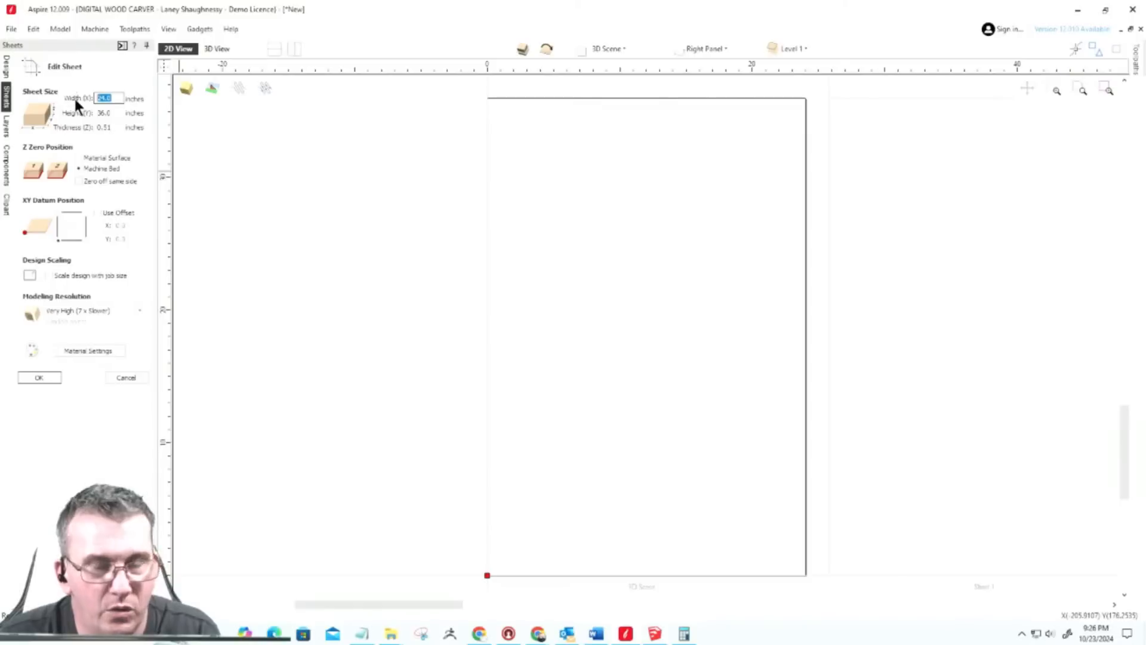
{"action": "type", "text": "40"}
{"action": "left_click", "coordinate": [94, 113]}
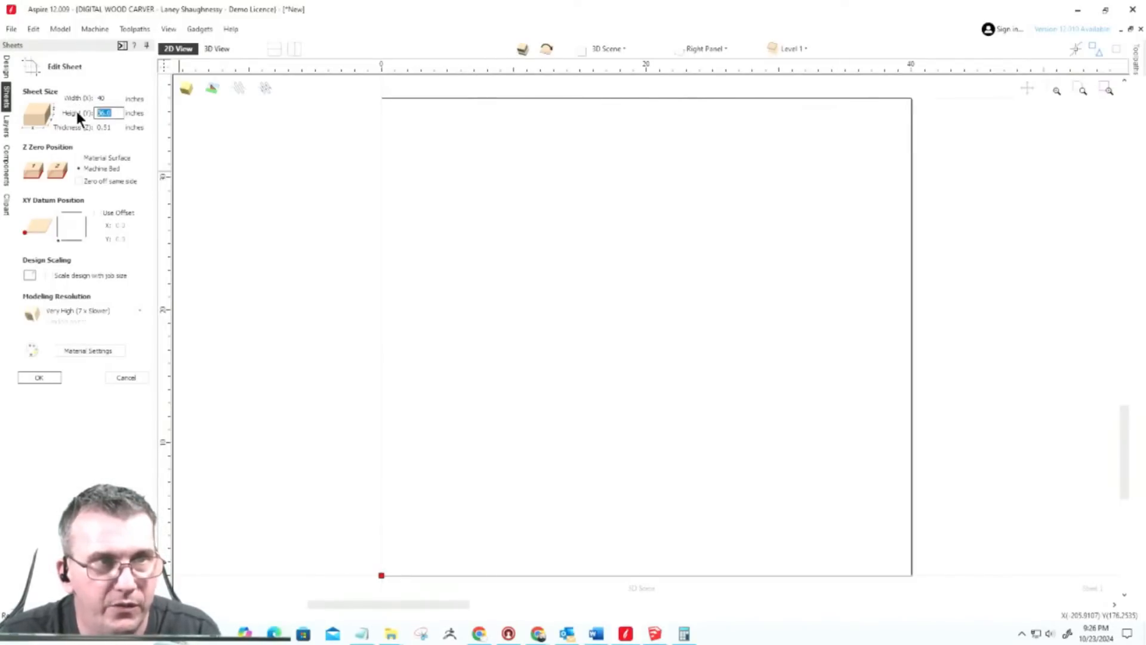
{"action": "type", "text": "24"}
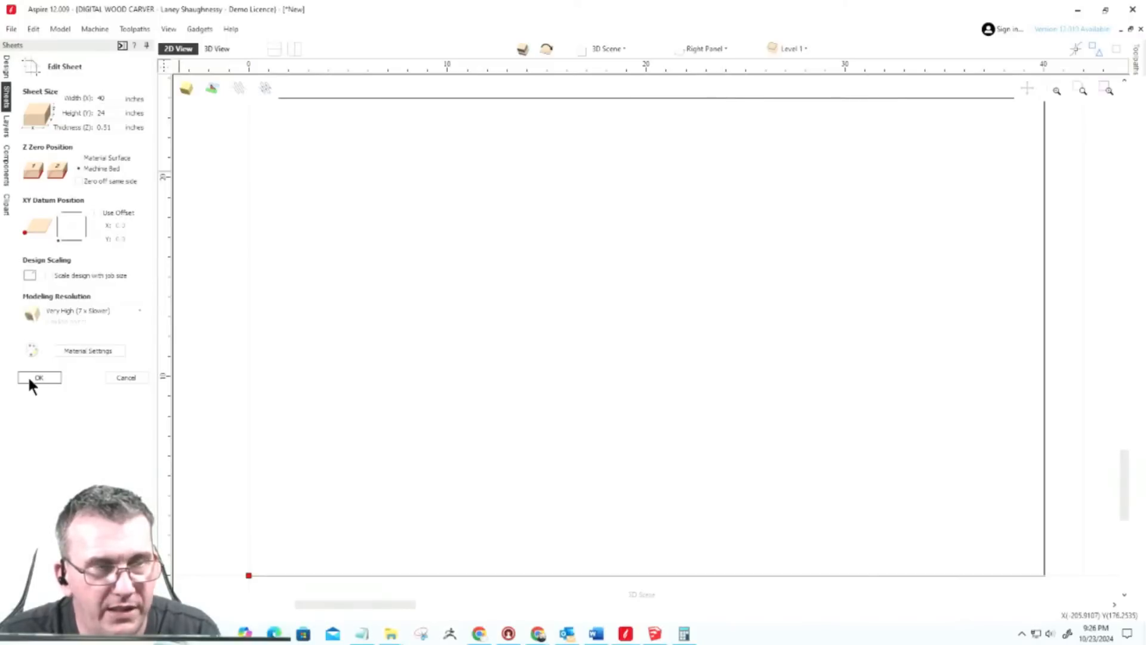
{"action": "left_click", "coordinate": [29, 378]}
Step: Activate Sheet 1 and move the stepped panel outline with its slot to the 3D Scene sheet
{"action": "scroll", "coordinate": [761, 376], "scroll_direction": "down", "scroll_amount": 3}
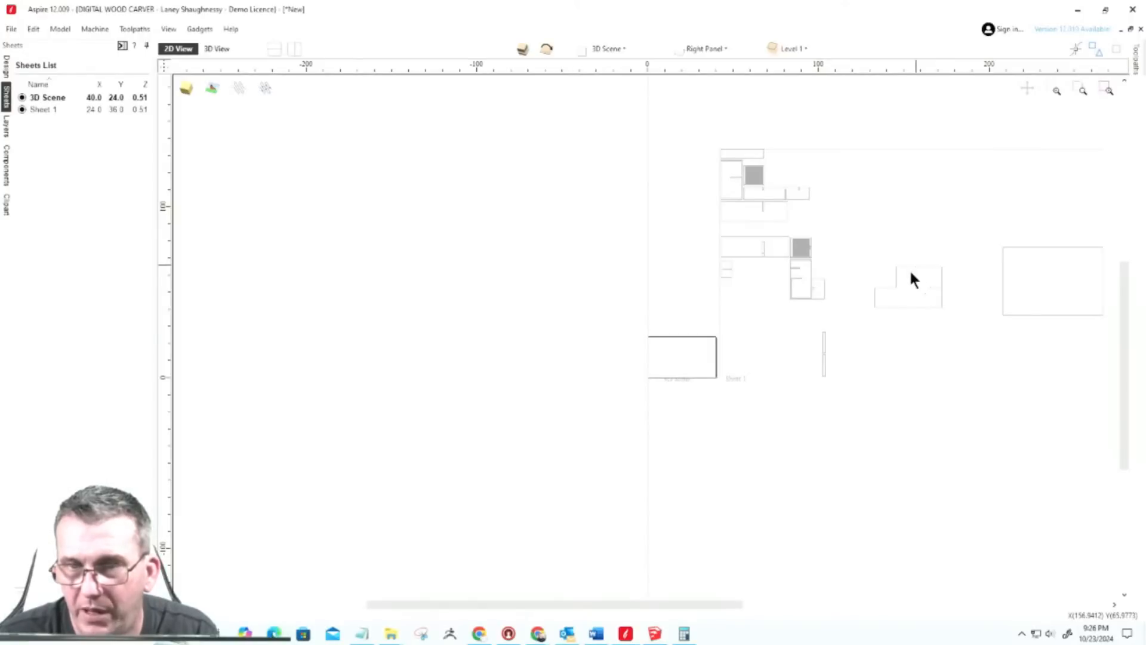
{"action": "left_click", "coordinate": [744, 370]}
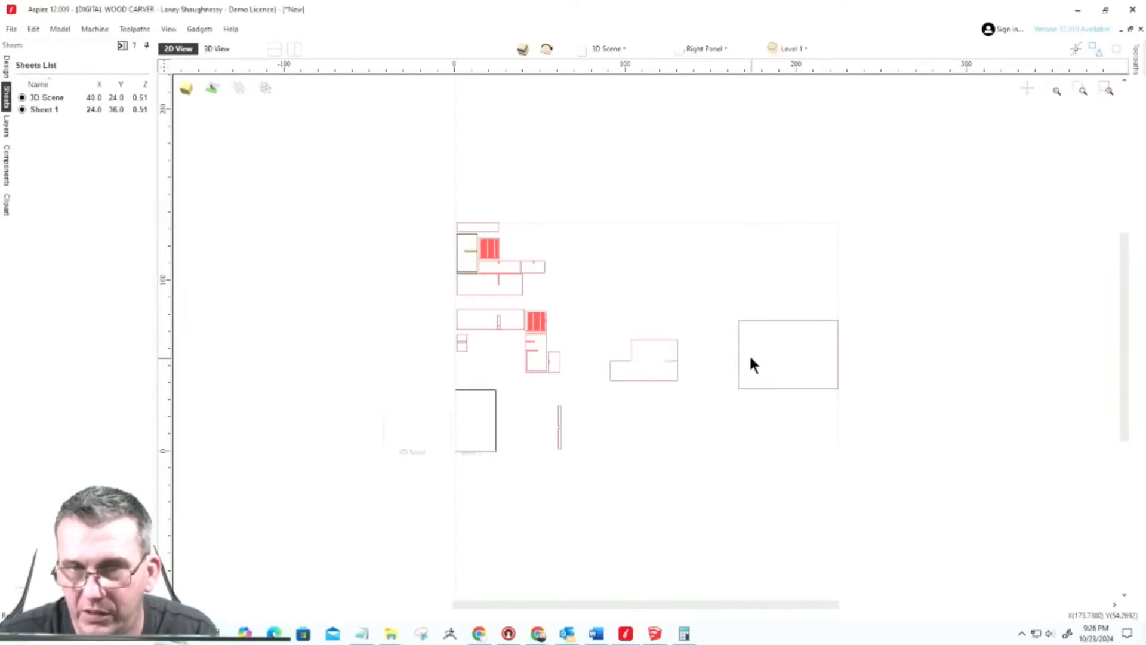
{"action": "left_click", "coordinate": [667, 367]}
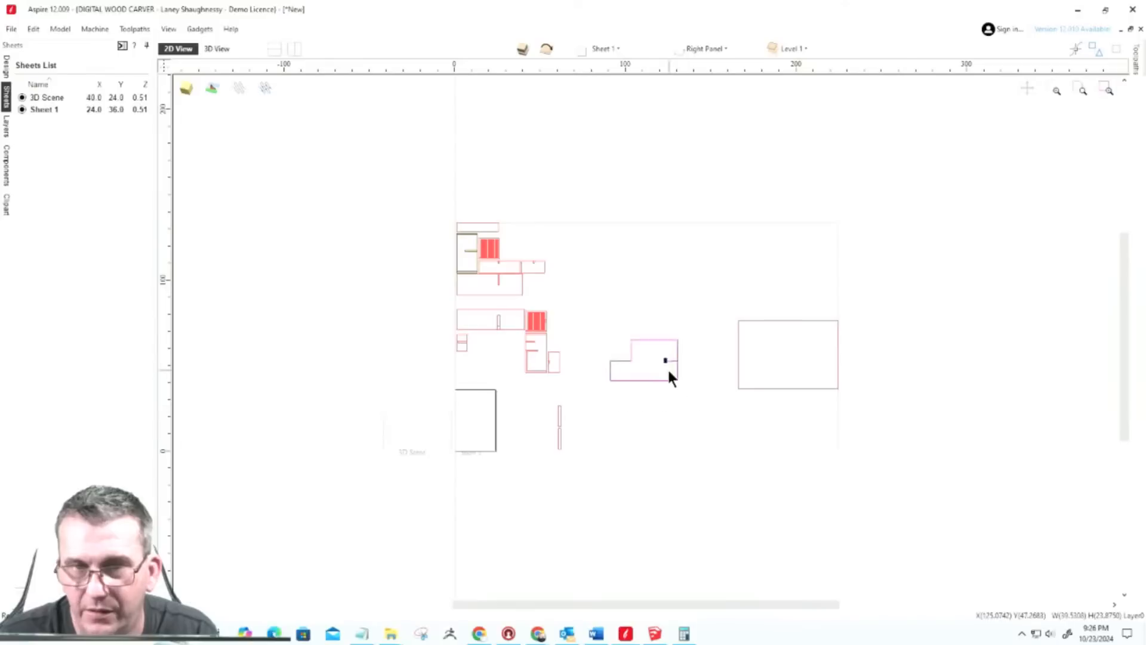
{"action": "right_click", "coordinate": [669, 358]}
{"action": "mouse_move", "coordinate": [691, 588]}
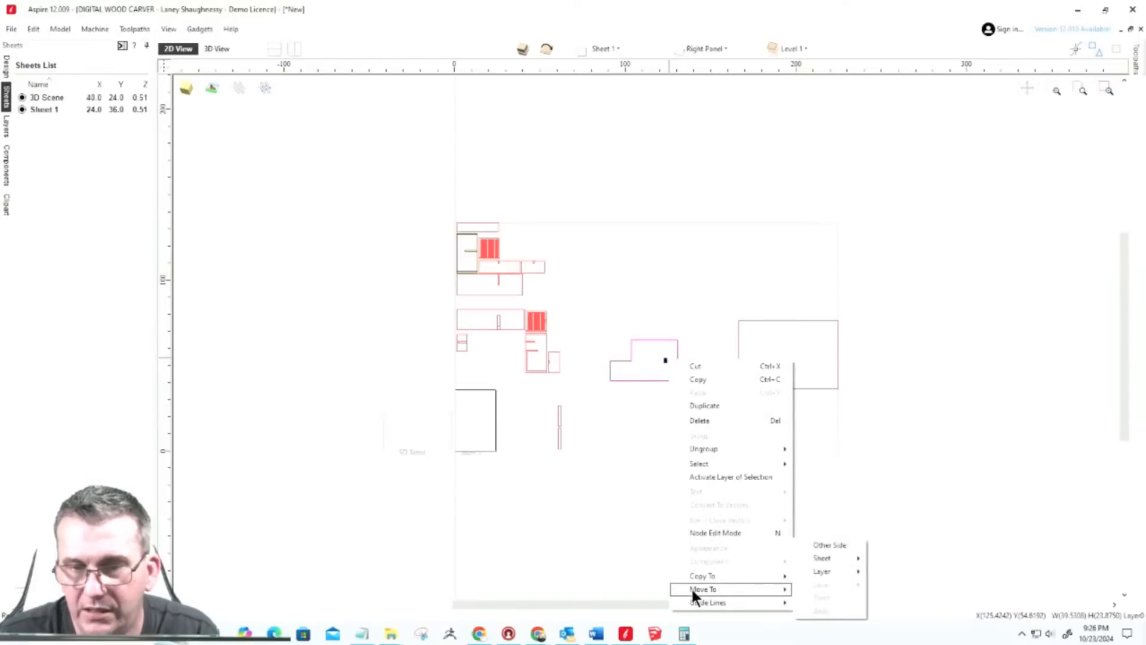
{"action": "mouse_move", "coordinate": [817, 558]}
{"action": "left_click", "coordinate": [892, 561]}
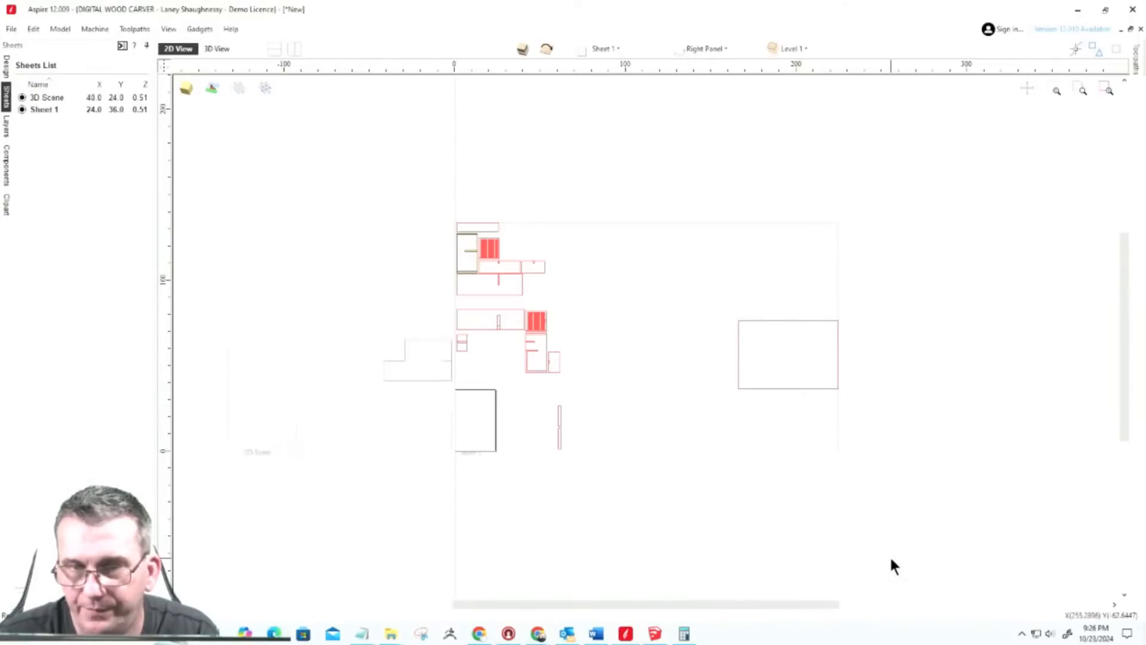
Step: Activate the 3D Scene sheet and move the stepped panel outline onto it, aligning their lower corners on the slot side
{"action": "left_click", "coordinate": [253, 437]}
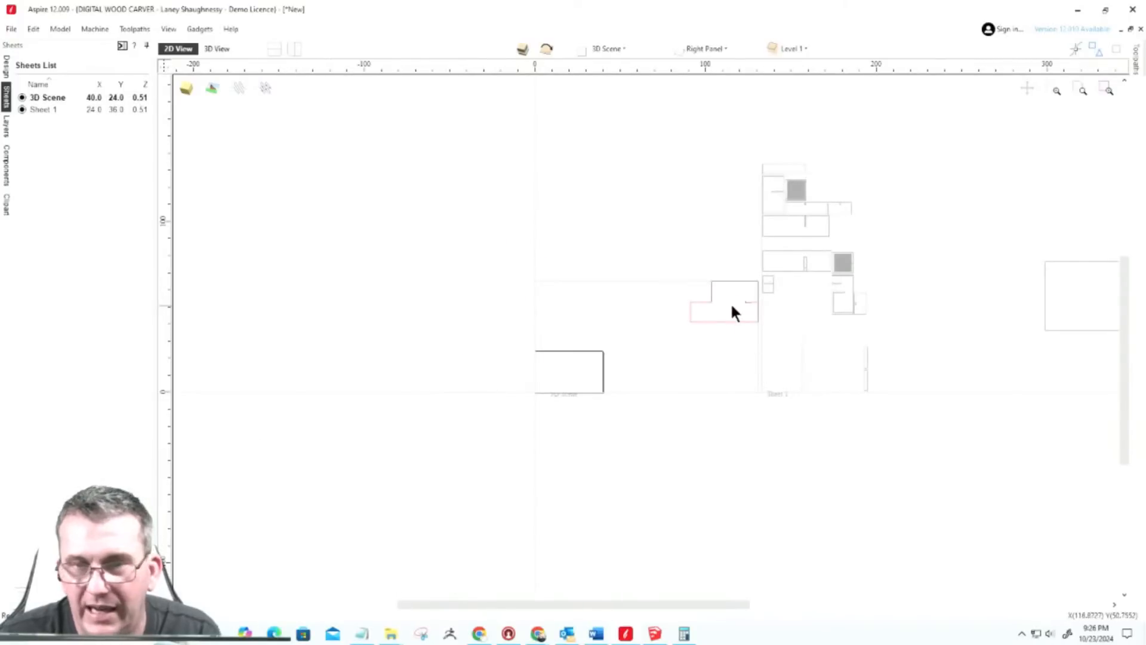
{"action": "left_click", "coordinate": [710, 299]}
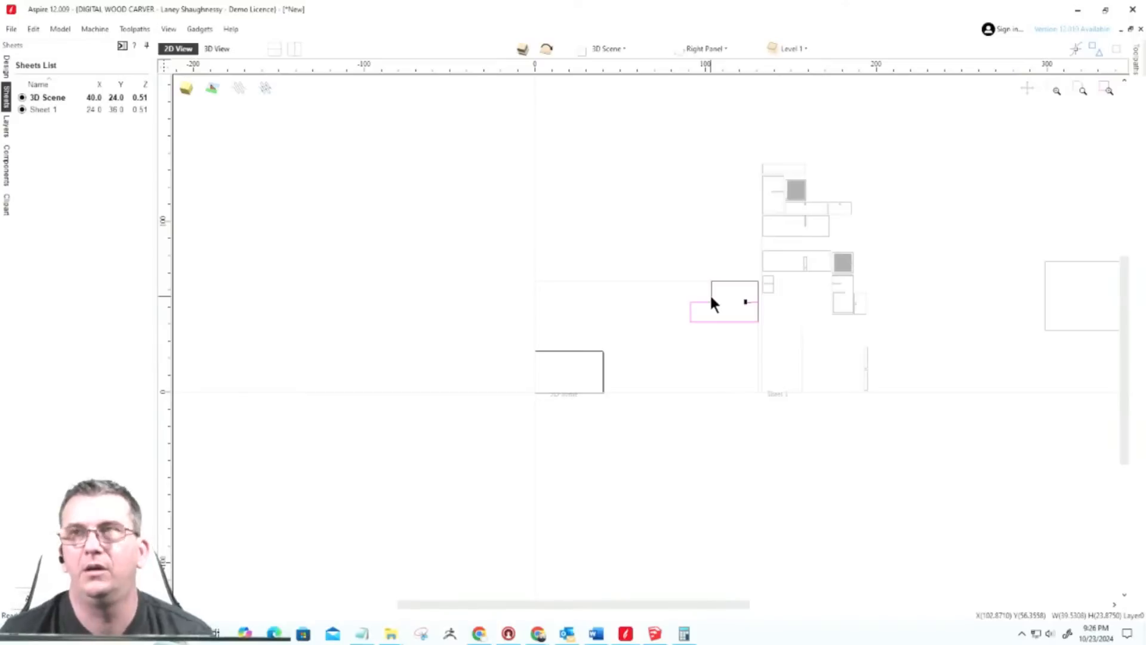
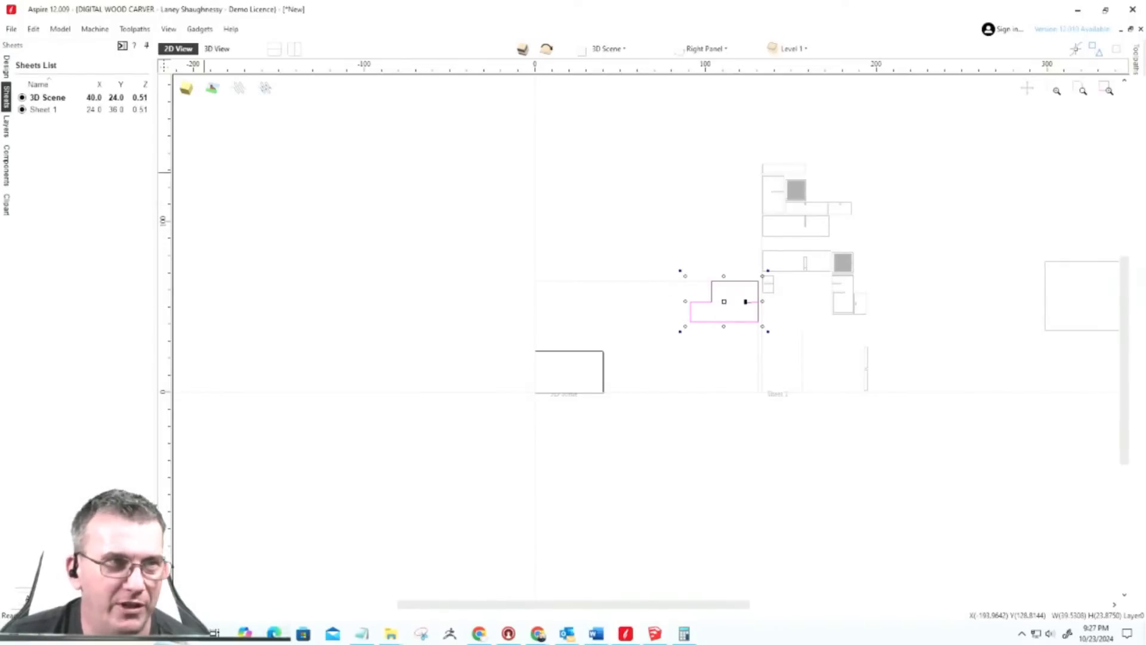
{"action": "left_click", "coordinate": [6, 66]}
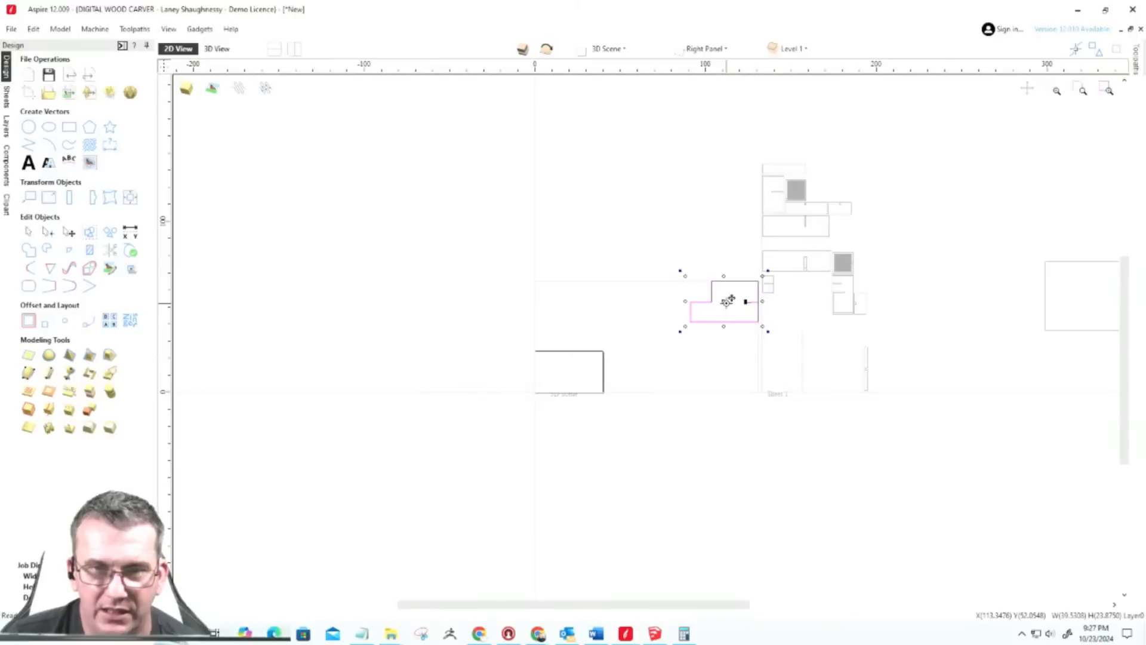
{"action": "left_click_drag", "start_coordinate": [757, 321], "coordinate": [604, 389]}
{"action": "scroll", "coordinate": [553, 382], "scroll_direction": "up", "scroll_amount": 3}
{"action": "scroll", "coordinate": [614, 379], "scroll_direction": "up", "scroll_amount": 3}
{"action": "scroll", "coordinate": [735, 352], "scroll_direction": "down", "scroll_amount": 1}
{"action": "scroll", "coordinate": [567, 290], "scroll_direction": "up", "scroll_amount": 2}
{"action": "scroll", "coordinate": [486, 174], "scroll_direction": "down", "scroll_amount": 1}
{"action": "scroll", "coordinate": [486, 174], "scroll_direction": "down", "scroll_amount": 2}
{"action": "scroll", "coordinate": [600, 250], "scroll_direction": "up", "scroll_amount": 2}
{"action": "scroll", "coordinate": [600, 249], "scroll_direction": "up", "scroll_amount": 1}
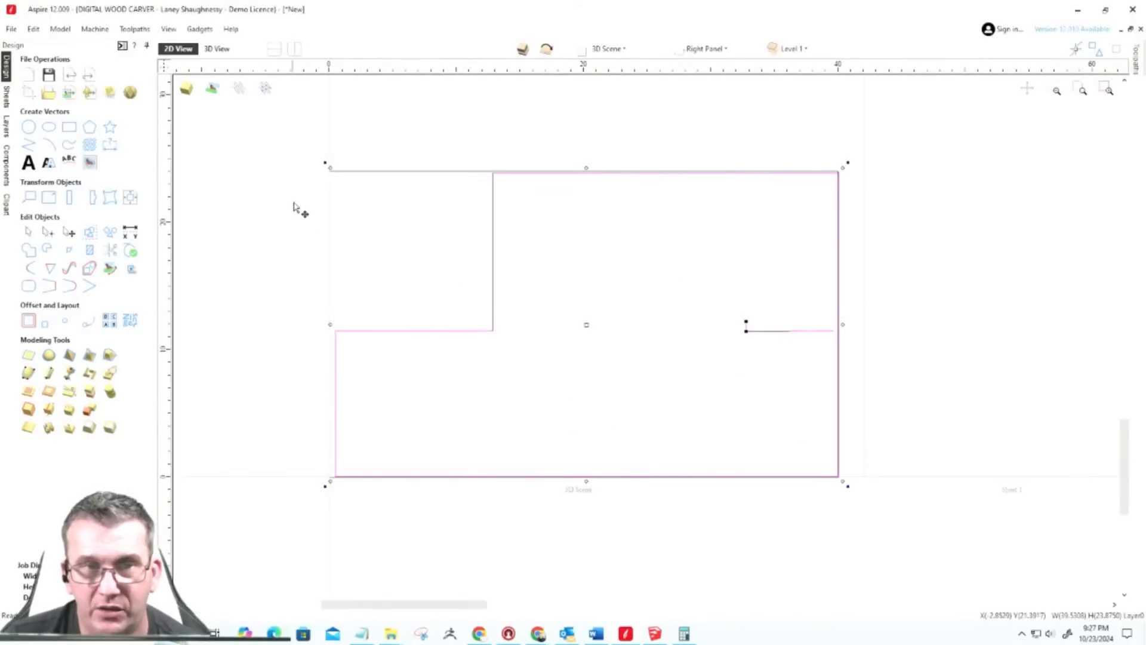
{"action": "scroll", "coordinate": [329, 409], "scroll_direction": "up", "scroll_amount": 1}
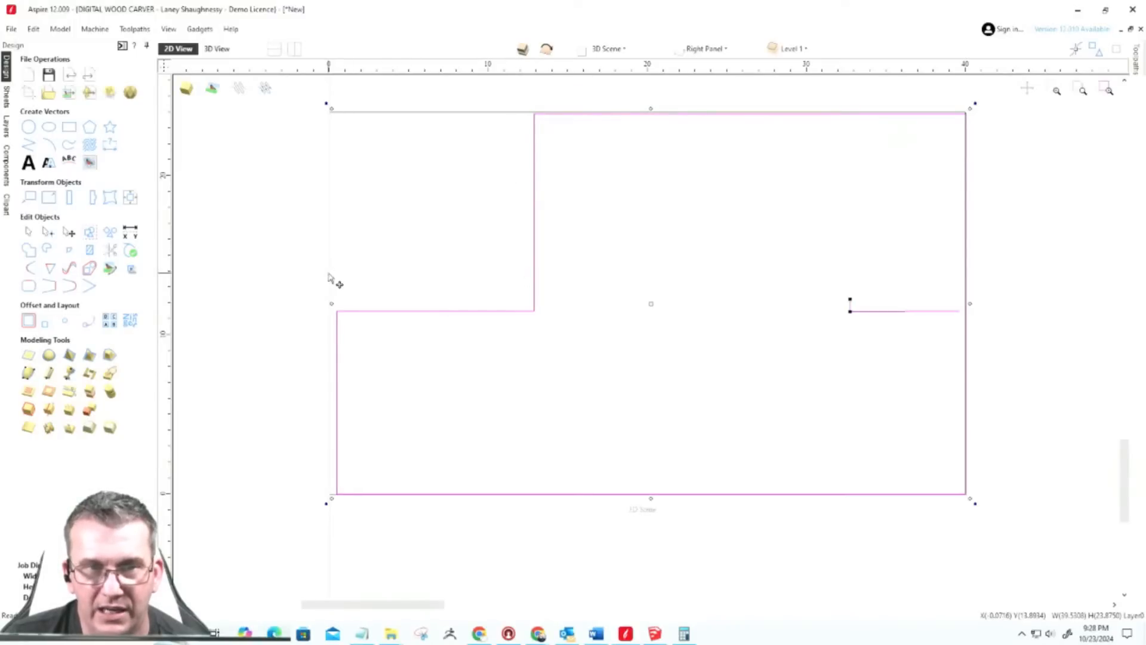
Step: Switch to SketchUp and examine the over-the-sink cabinet's slatted dish rack, shelves and dividers from below and the front
{"action": "left_click", "coordinate": [655, 633]}
{"action": "middle_click_drag", "start_coordinate": [442, 358], "coordinate": [391, 560]}
{"action": "scroll", "coordinate": [374, 463], "scroll_direction": "up", "scroll_amount": 3}
{"action": "scroll", "coordinate": [375, 350], "scroll_direction": "up", "scroll_amount": 3}
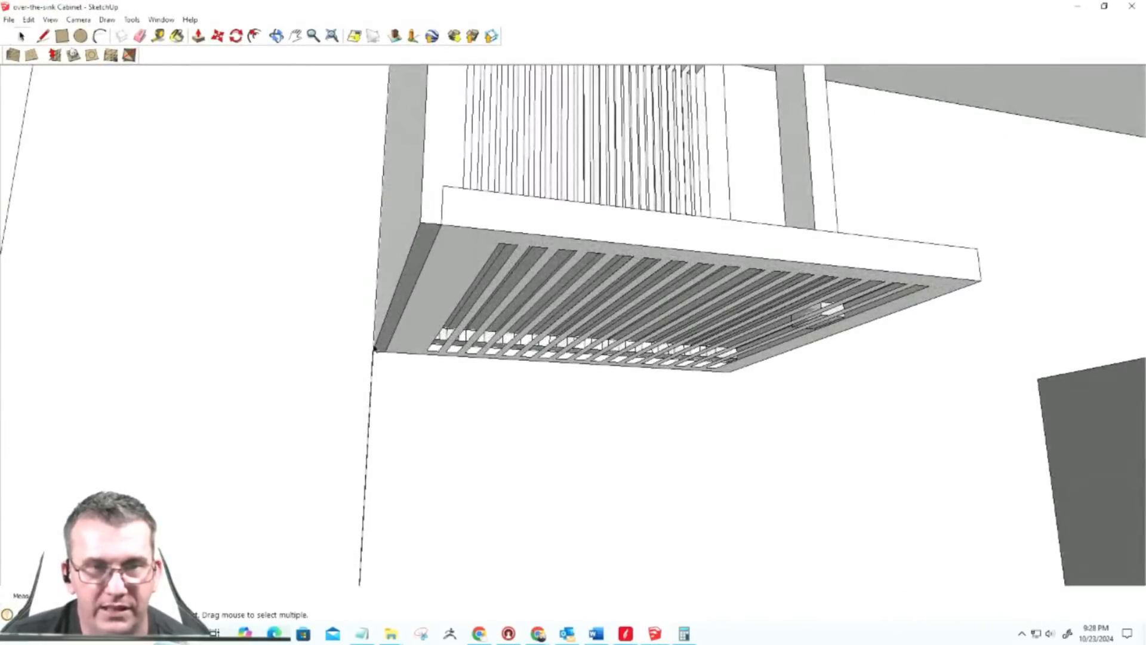
{"action": "scroll", "coordinate": [320, 486], "scroll_direction": "down", "scroll_amount": 6}
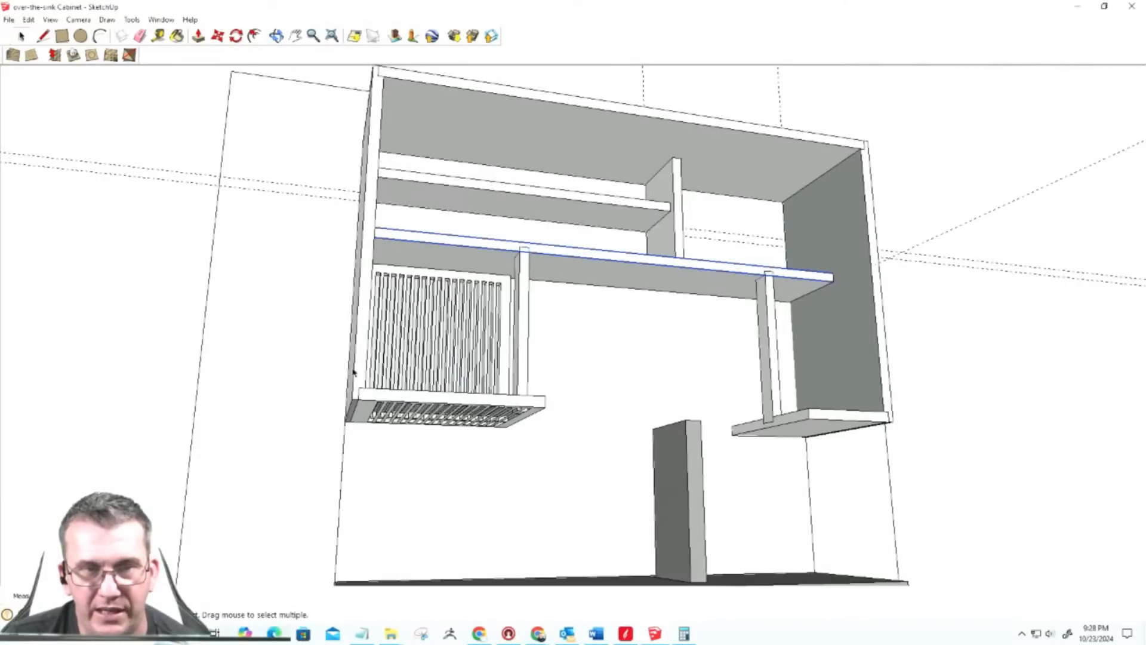
{"action": "middle_click_drag", "start_coordinate": [370, 338], "coordinate": [326, 452]}
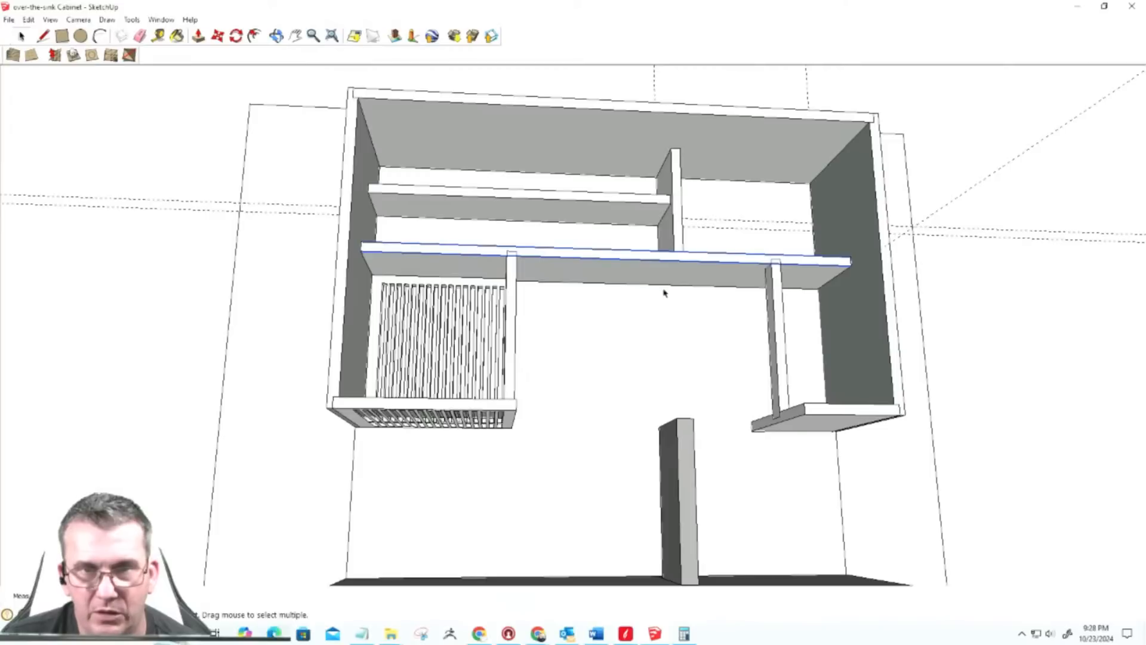
{"action": "mouse_move", "coordinate": [659, 640]}
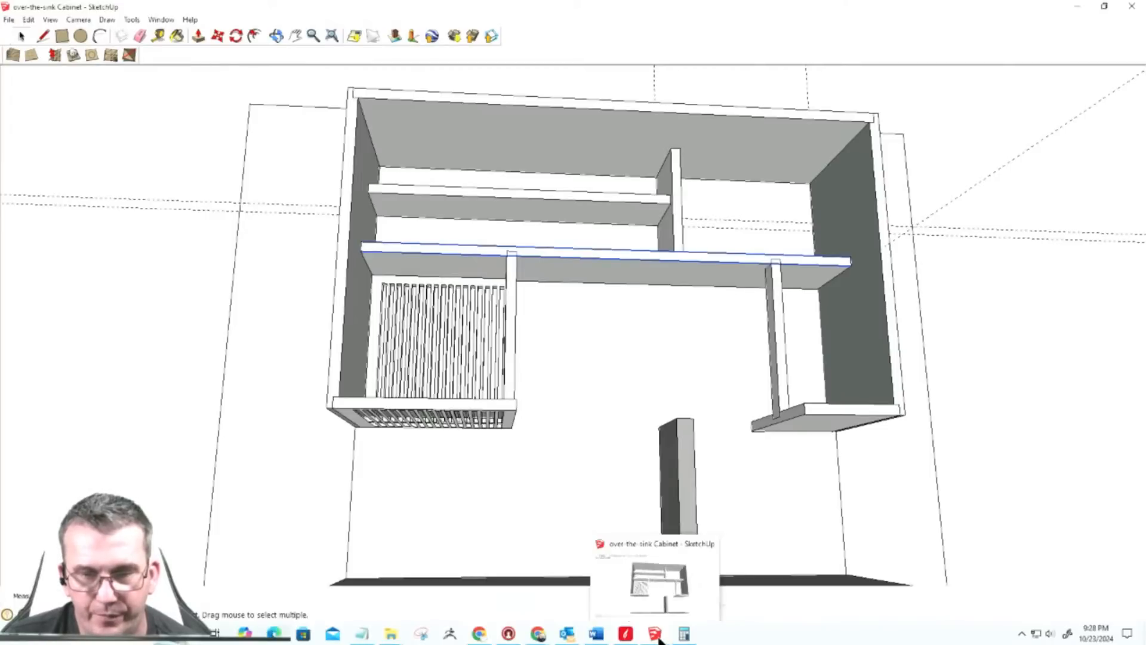
Step: Switch back to Aspire and examine how the stepped panel outline sits within the 3D Scene sheet
{"action": "left_click", "coordinate": [625, 634]}
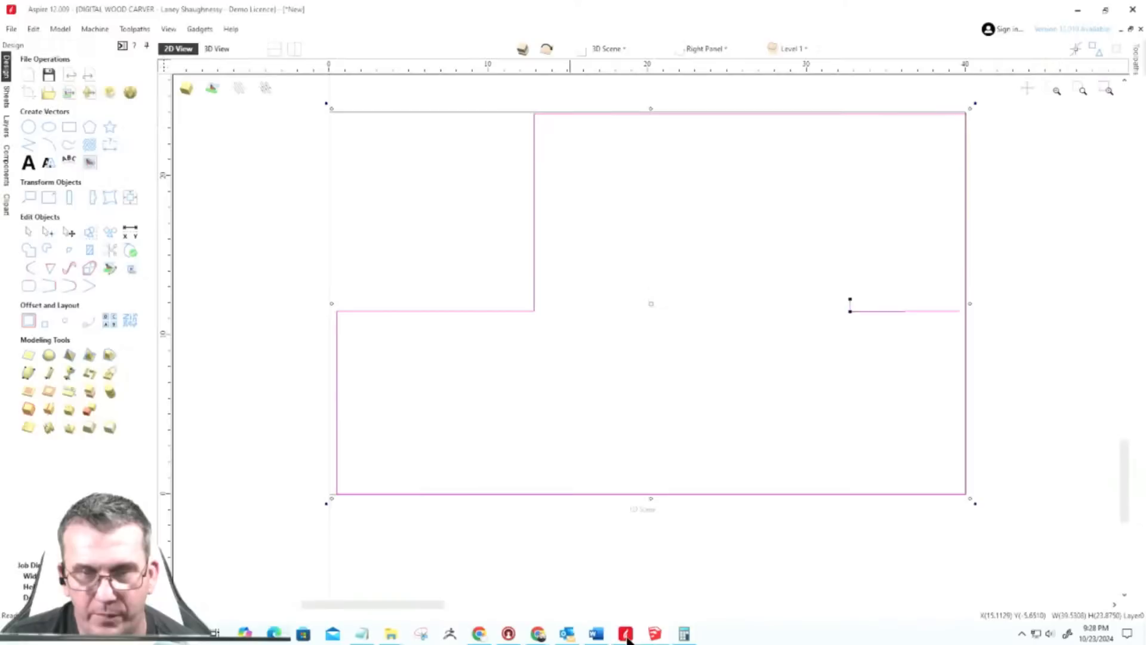
{"action": "scroll", "coordinate": [512, 370], "scroll_direction": "down", "scroll_amount": 3}
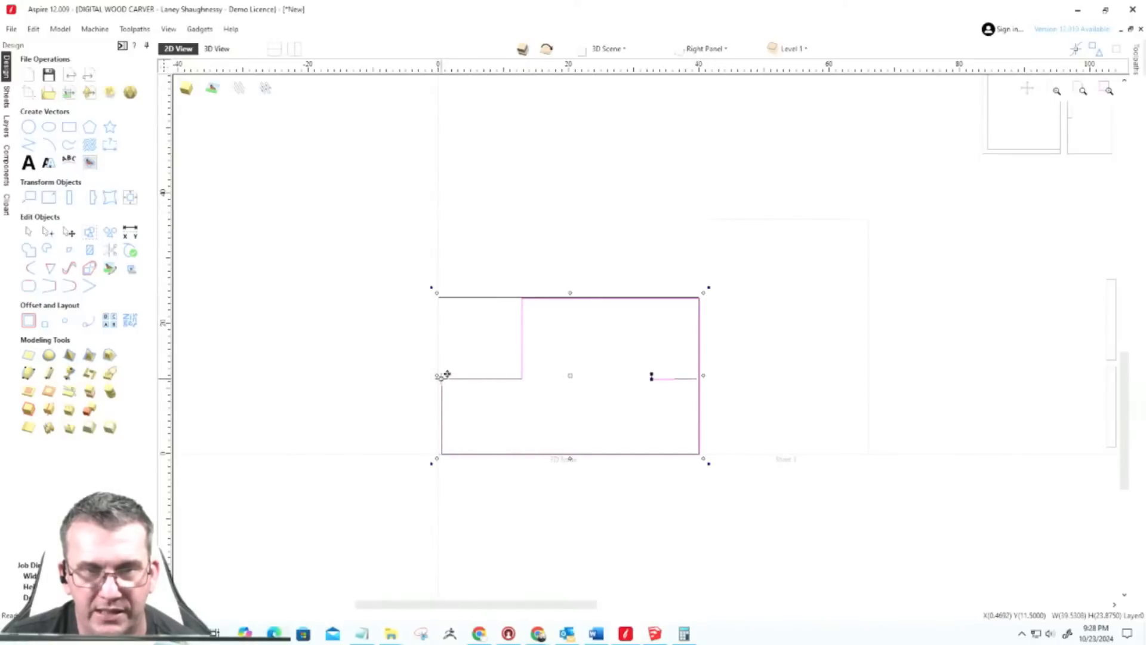
{"action": "scroll", "coordinate": [446, 370], "scroll_direction": "up", "scroll_amount": 4}
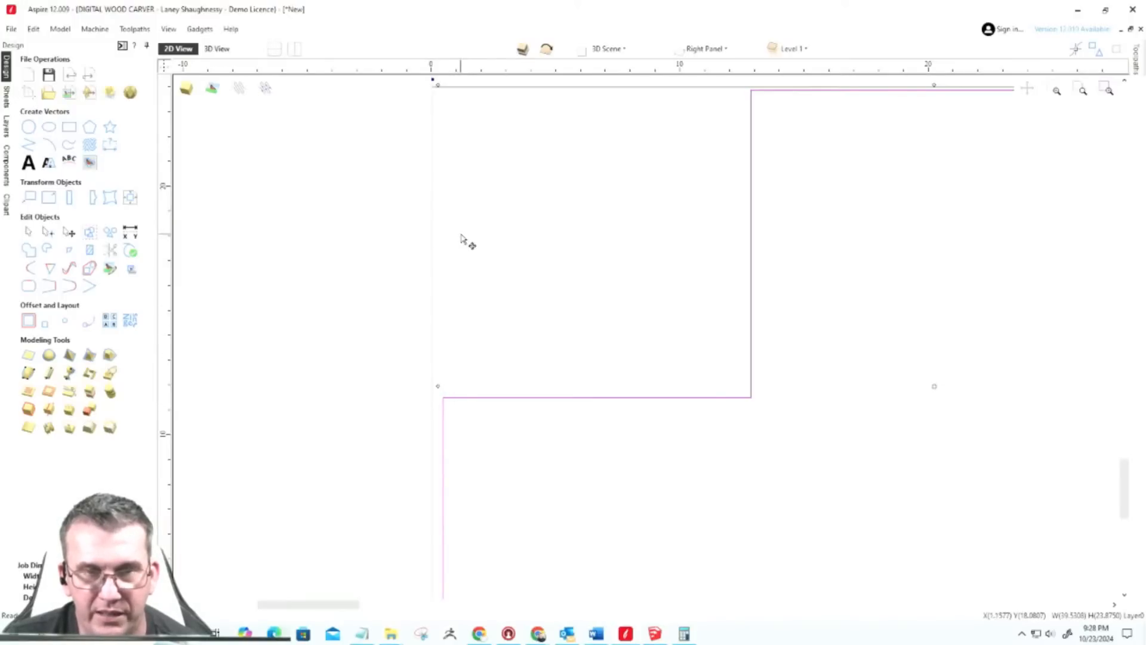
{"action": "scroll", "coordinate": [531, 353], "scroll_direction": "down", "scroll_amount": 3}
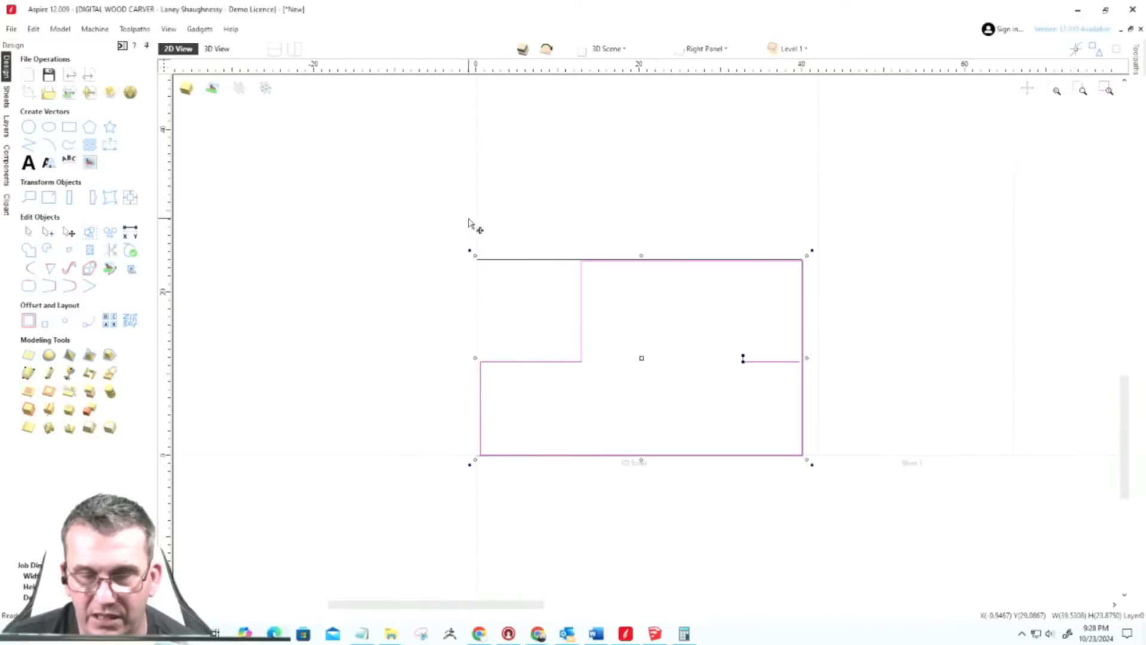
{"action": "scroll", "coordinate": [606, 436], "scroll_direction": "up", "scroll_amount": 1}
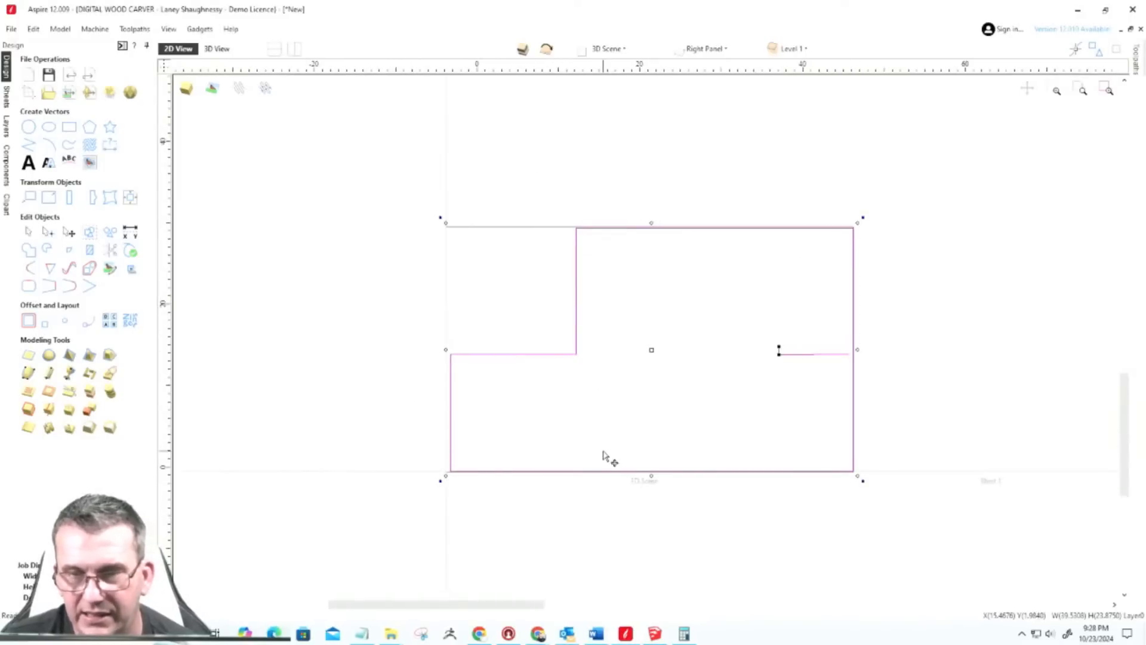
{"action": "scroll", "coordinate": [603, 459], "scroll_direction": "down", "scroll_amount": 3}
{"action": "scroll", "coordinate": [651, 305], "scroll_direction": "up", "scroll_amount": 3}
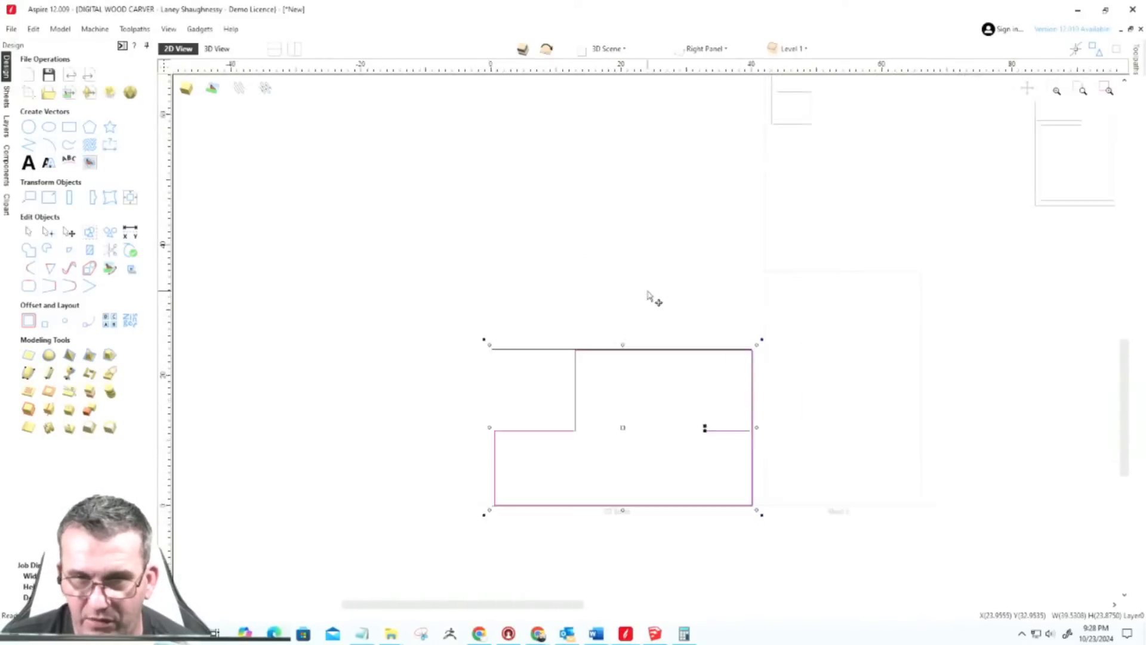
{"action": "scroll", "coordinate": [659, 501], "scroll_direction": "down", "scroll_amount": 3}
{"action": "scroll", "coordinate": [657, 563], "scroll_direction": "up", "scroll_amount": 3}
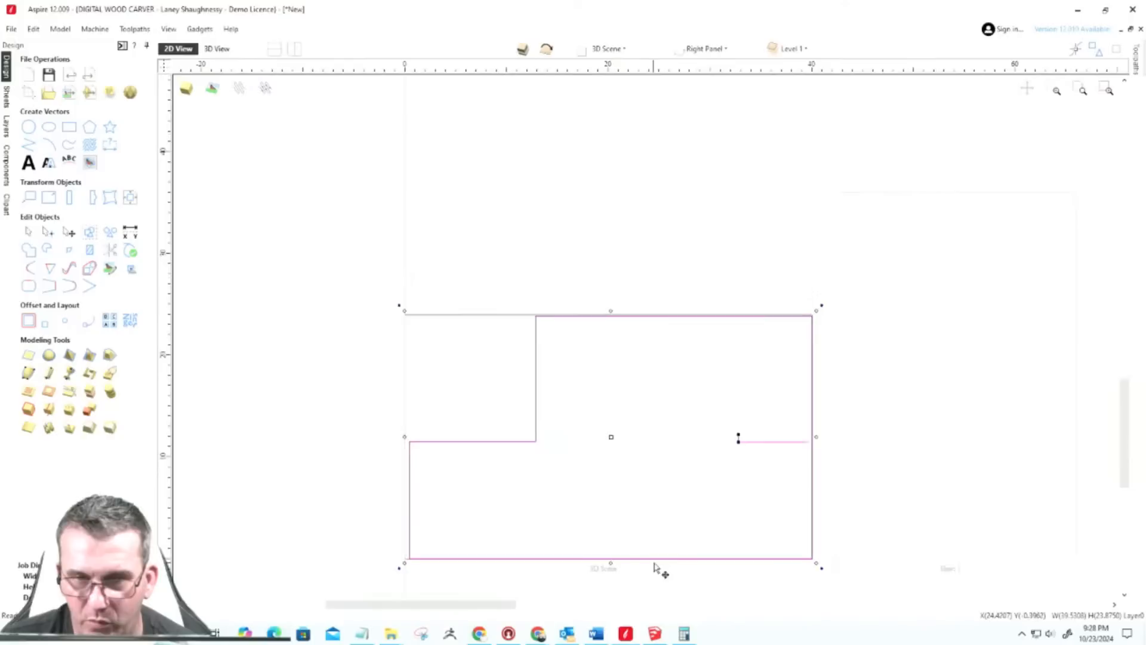
{"action": "scroll", "coordinate": [713, 466], "scroll_direction": "down", "scroll_amount": 2}
{"action": "scroll", "coordinate": [759, 522], "scroll_direction": "up", "scroll_amount": 1}
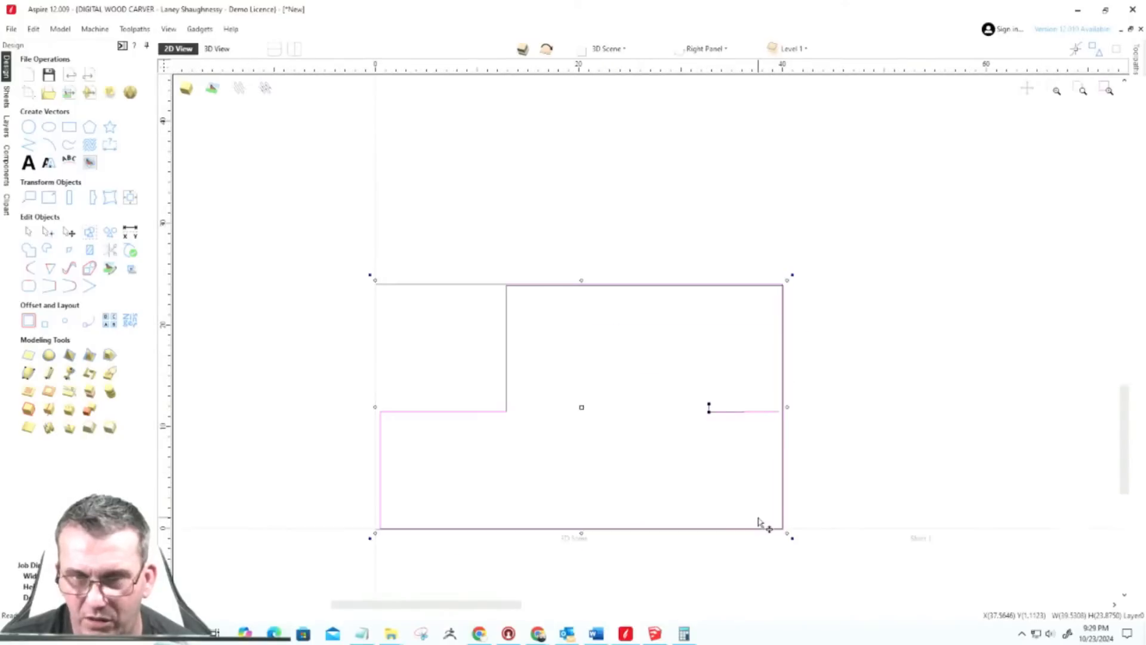
{"action": "middle_click_drag", "start_coordinate": [760, 521], "coordinate": [734, 478]}
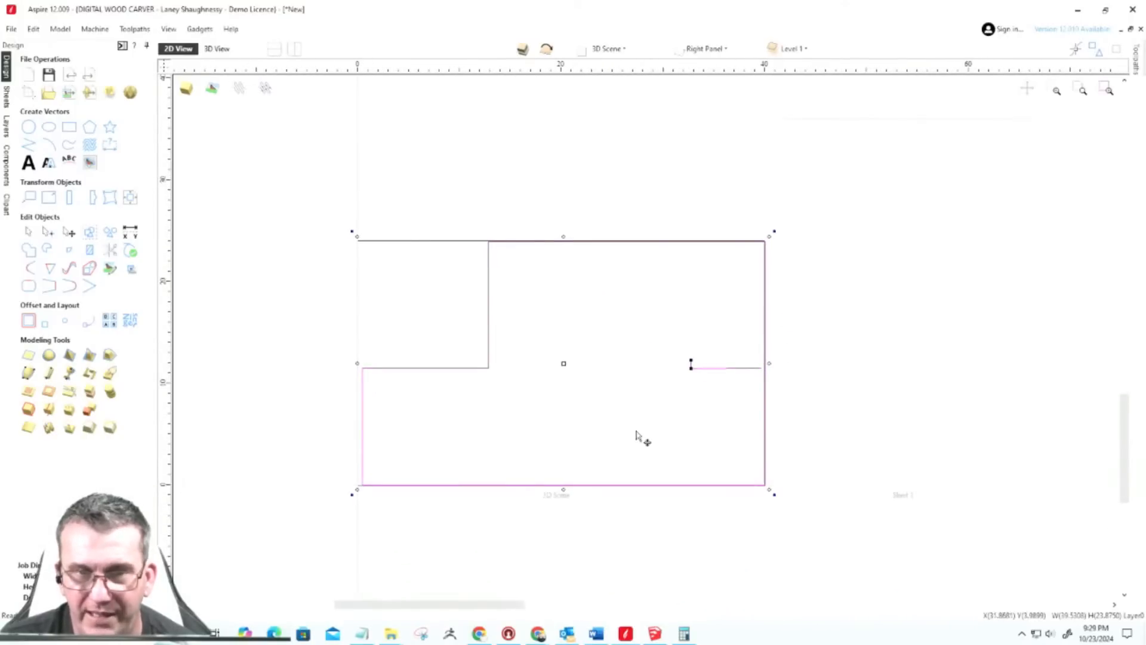
Step: Ungroup the stepped panel outline and select the long horizontal line of its small slot
{"action": "left_click", "coordinate": [697, 412]}
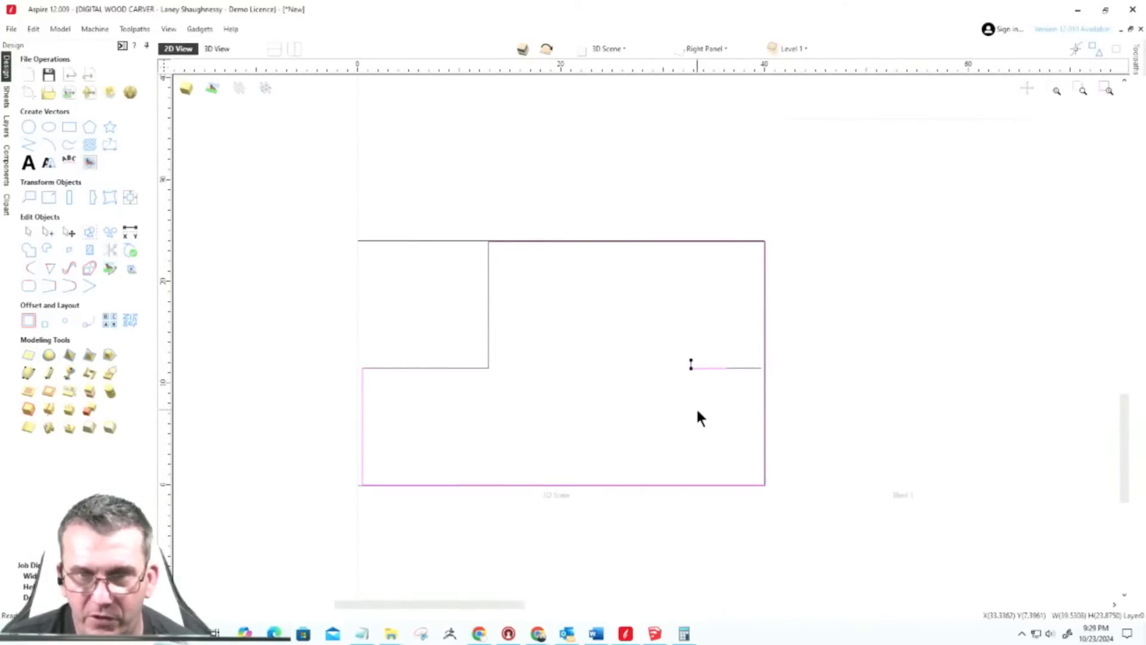
{"action": "left_click", "coordinate": [714, 368]}
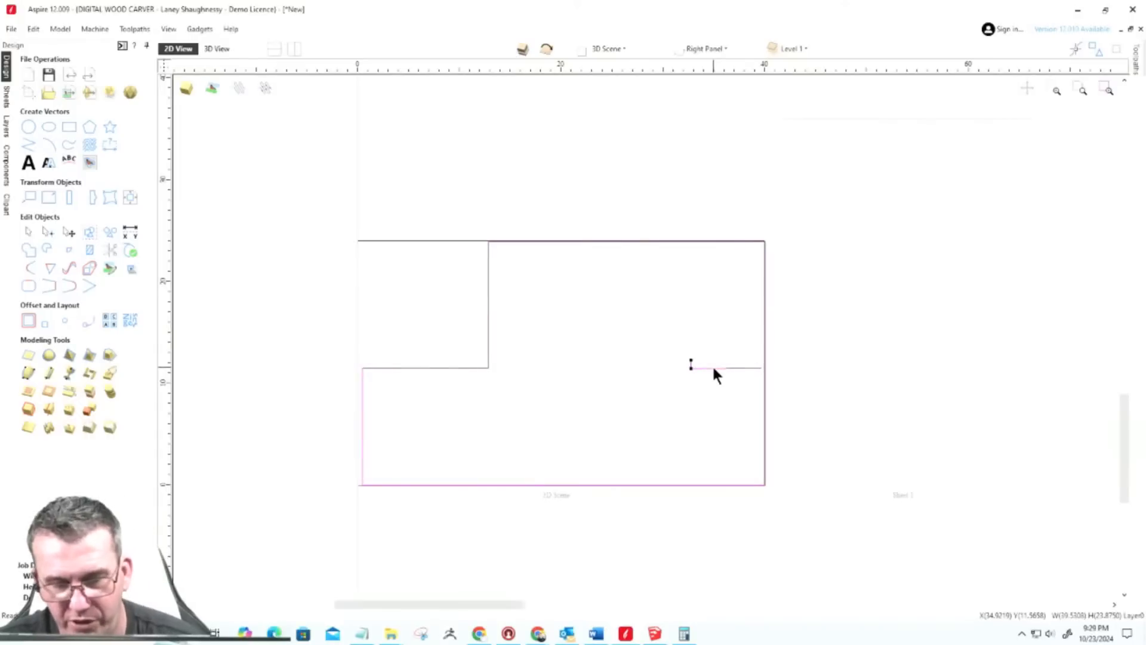
{"action": "scroll", "coordinate": [708, 376], "scroll_direction": "up", "scroll_amount": 3}
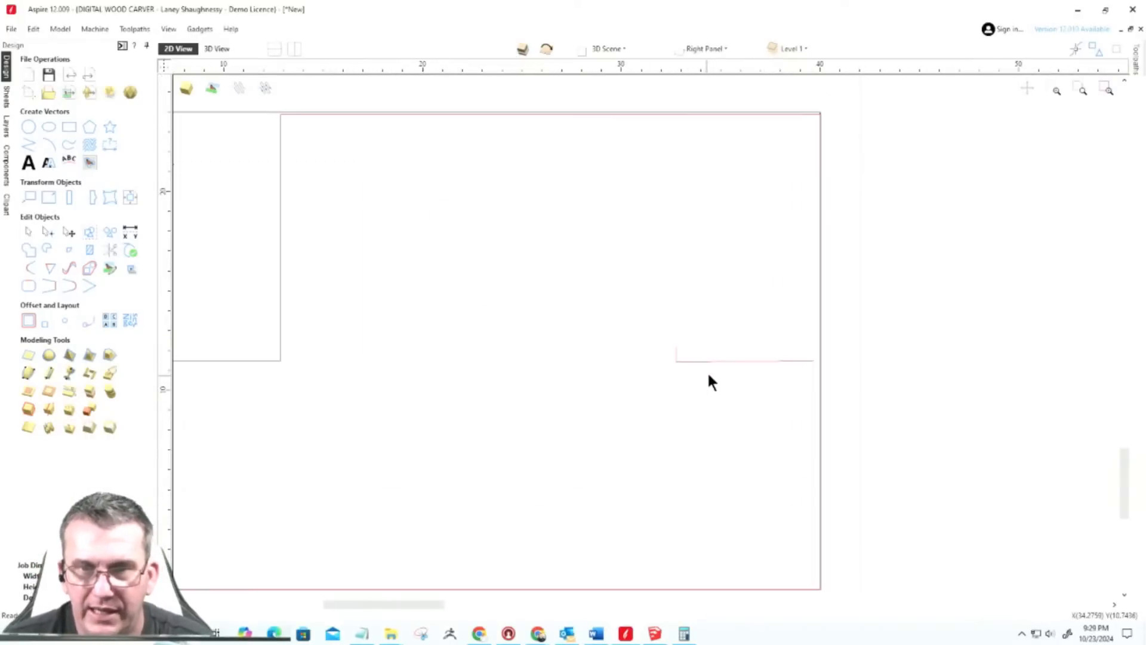
{"action": "left_click", "coordinate": [719, 362]}
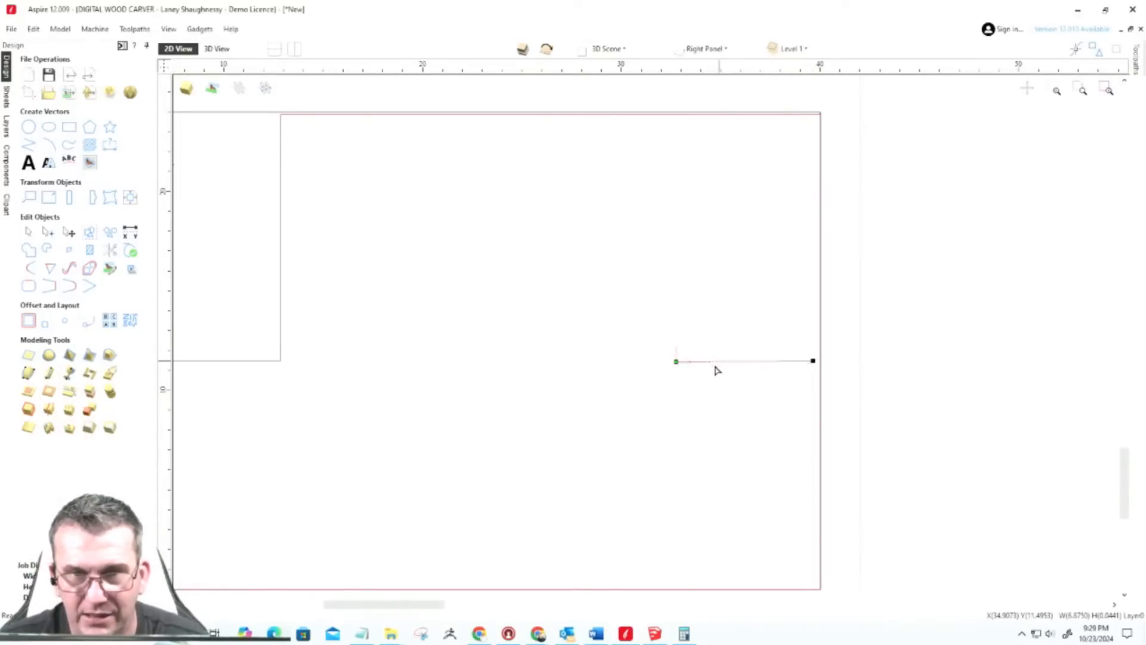
{"action": "scroll", "coordinate": [705, 377], "scroll_direction": "up", "scroll_amount": 4}
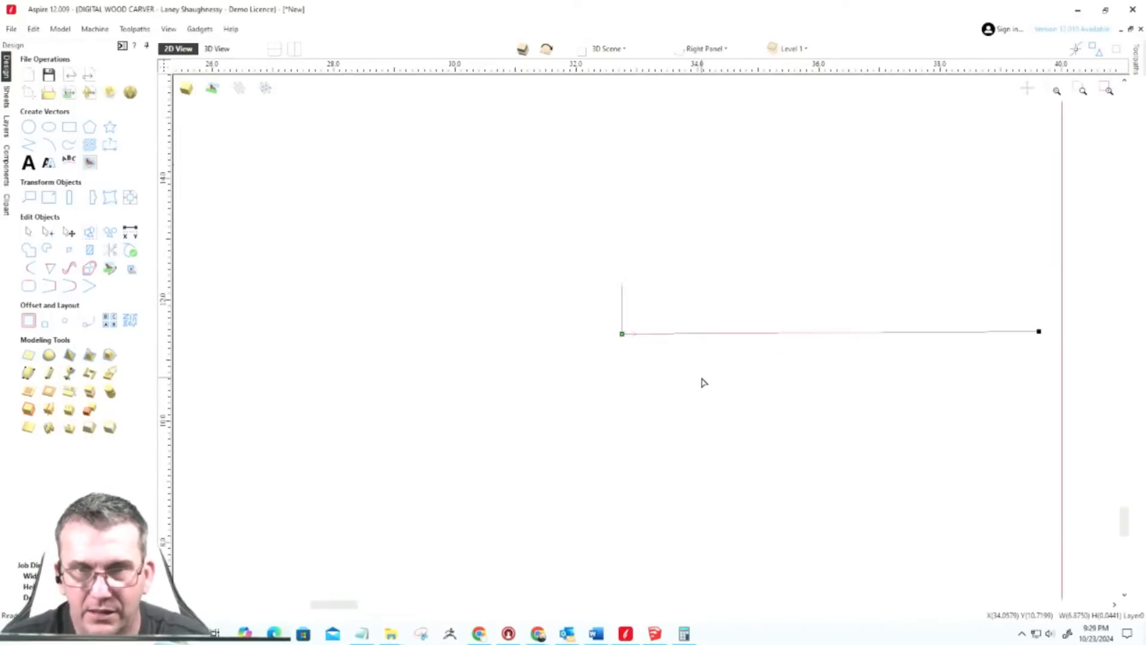
Step: Select the slot's short vertical line together with its long line and straighten the long line to exactly horizontal
{"action": "left_click", "coordinate": [622, 333]}
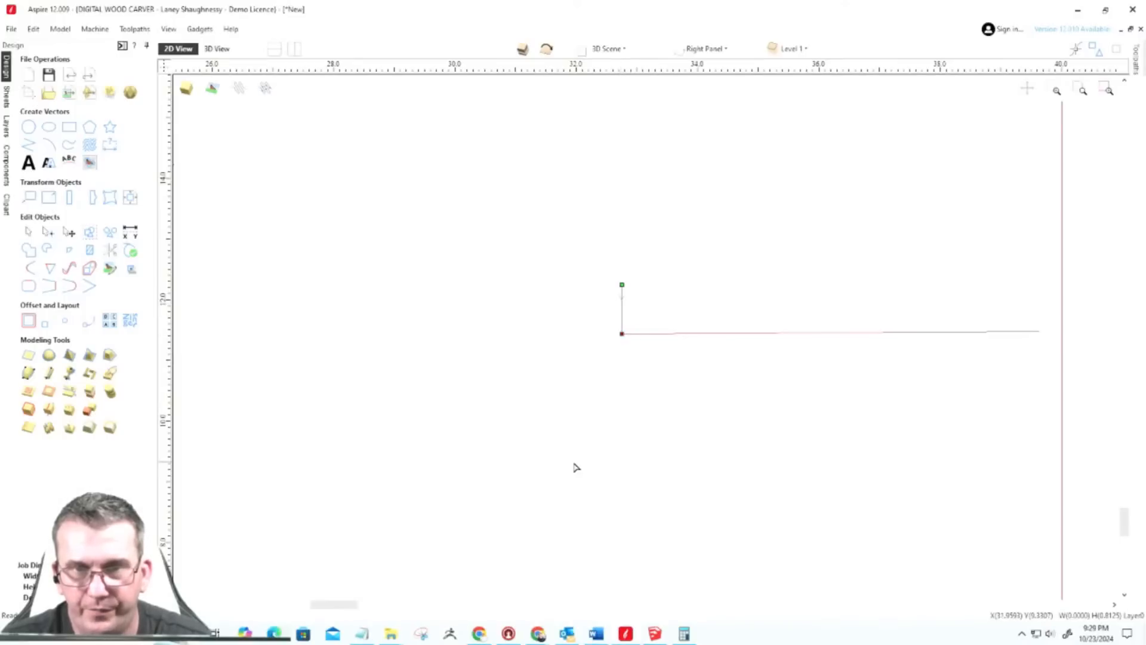
{"action": "left_click", "coordinate": [1012, 334], "text": "shift"}
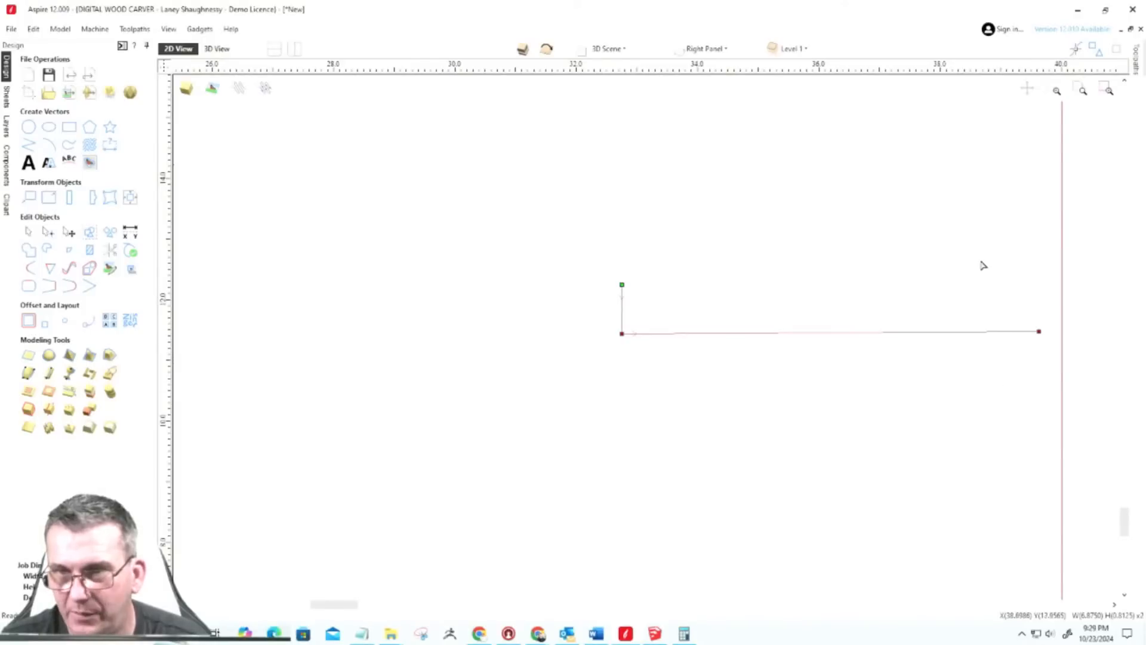
{"action": "left_click", "coordinate": [891, 459]}
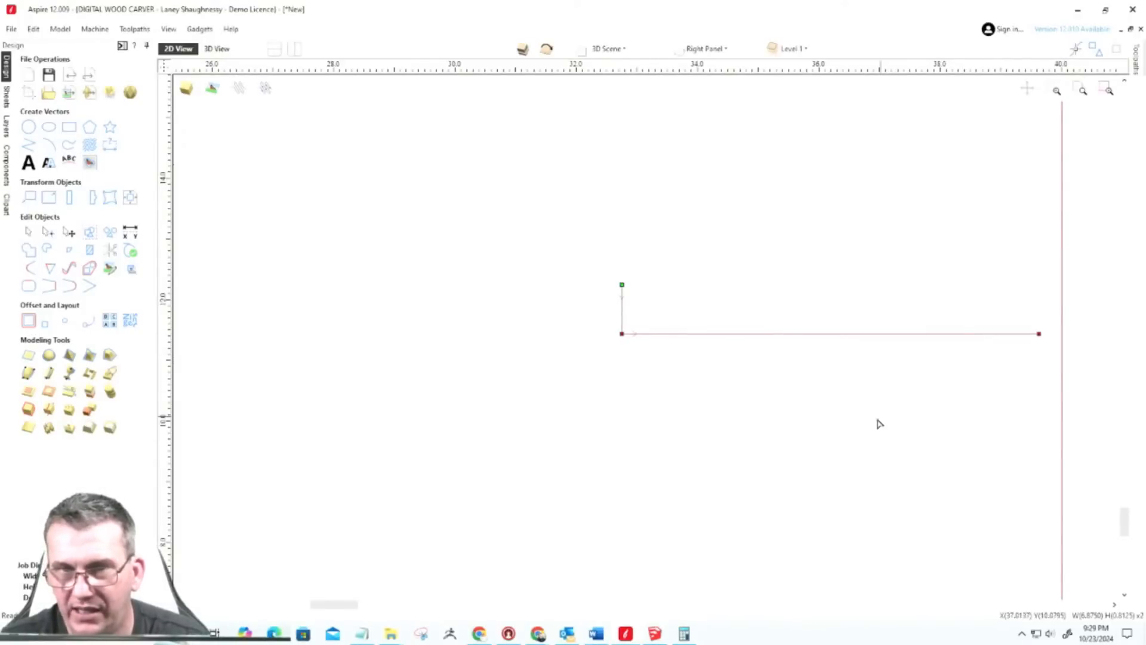
Step: Examine the stepped panel outline on its sheet, then switch to SketchUp to check the cabinet from the front and return to Aspire
{"action": "scroll", "coordinate": [865, 484], "scroll_direction": "down", "scroll_amount": 2}
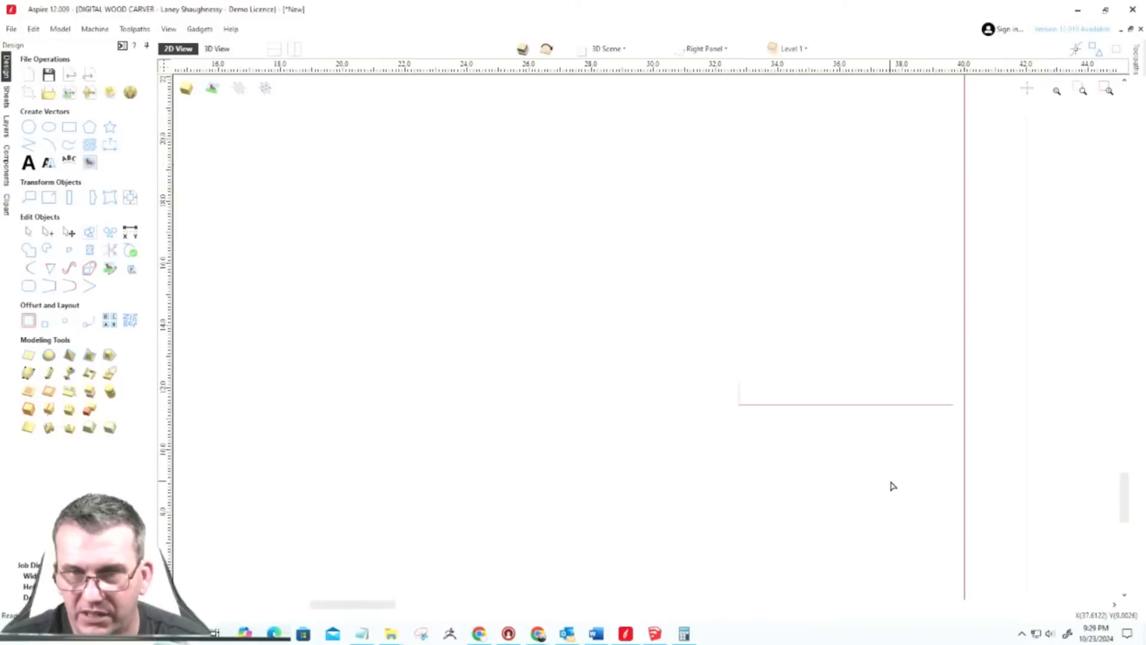
{"action": "scroll", "coordinate": [991, 460], "scroll_direction": "down", "scroll_amount": 8}
{"action": "scroll", "coordinate": [897, 491], "scroll_direction": "up", "scroll_amount": 3}
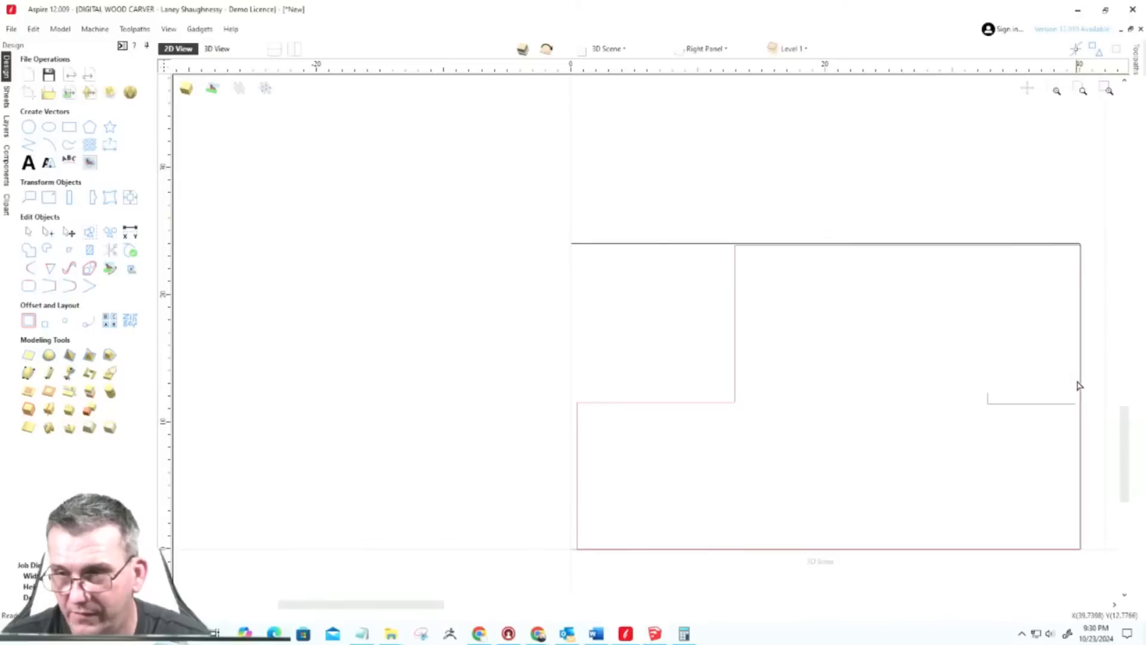
{"action": "scroll", "coordinate": [728, 497], "scroll_direction": "down", "scroll_amount": 3}
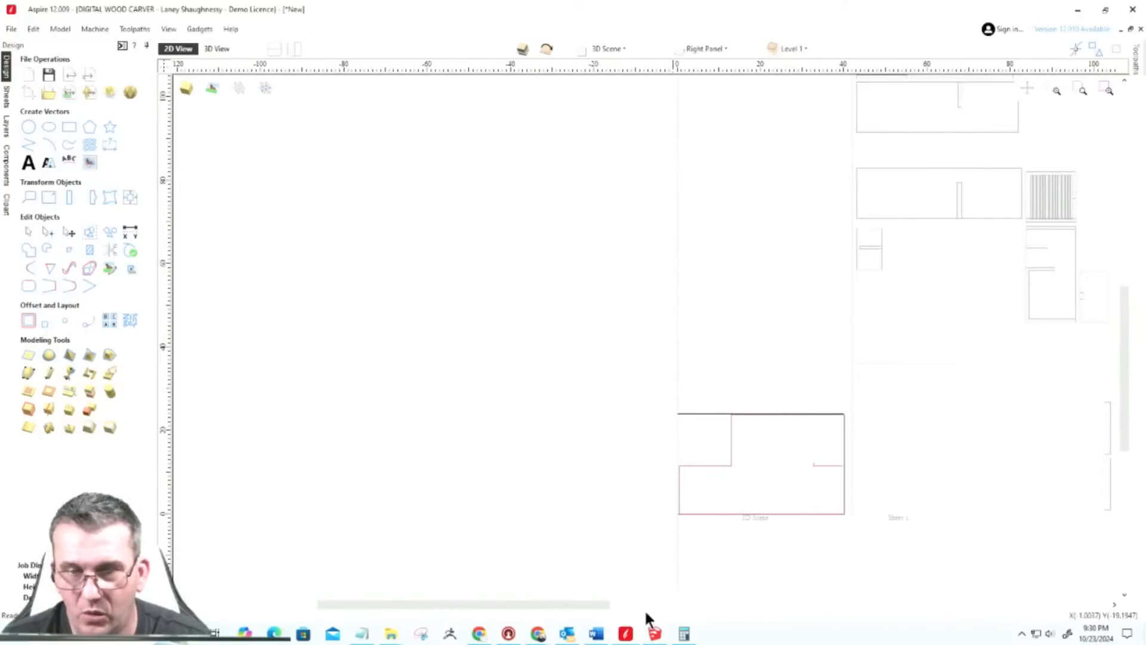
{"action": "left_click", "coordinate": [655, 633]}
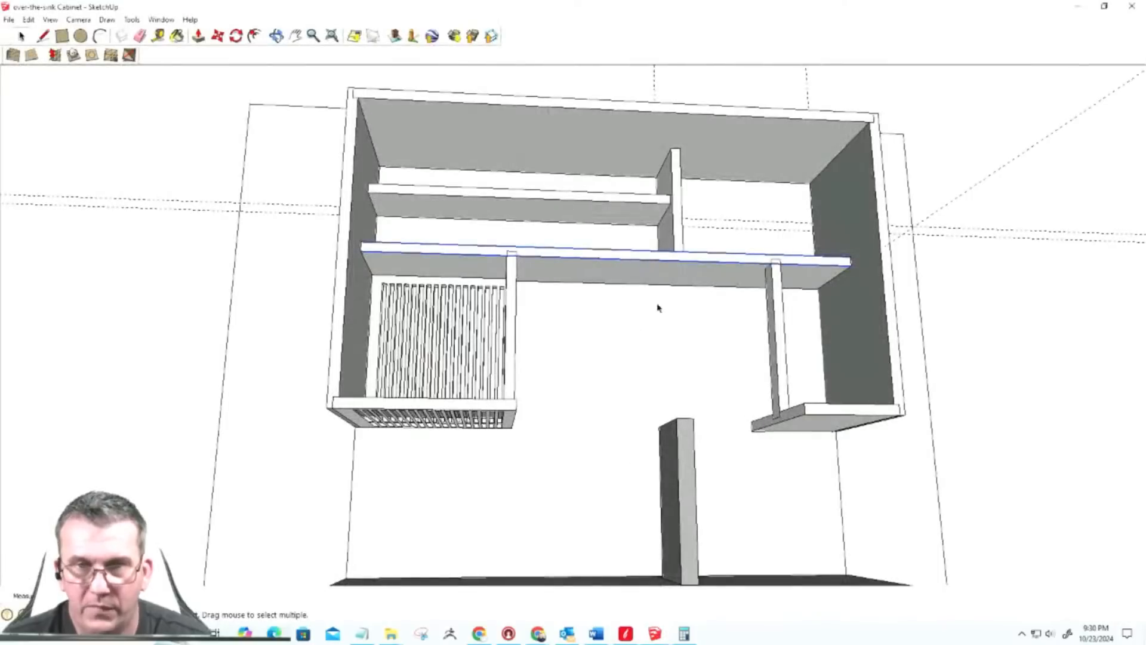
{"action": "mouse_move", "coordinate": [511, 396]}
{"action": "middle_mouse_down"}
{"action": "mouse_move", "coordinate": [649, 499]}
{"action": "mouse_move", "coordinate": [639, 488]}
{"action": "middle_mouse_up"}
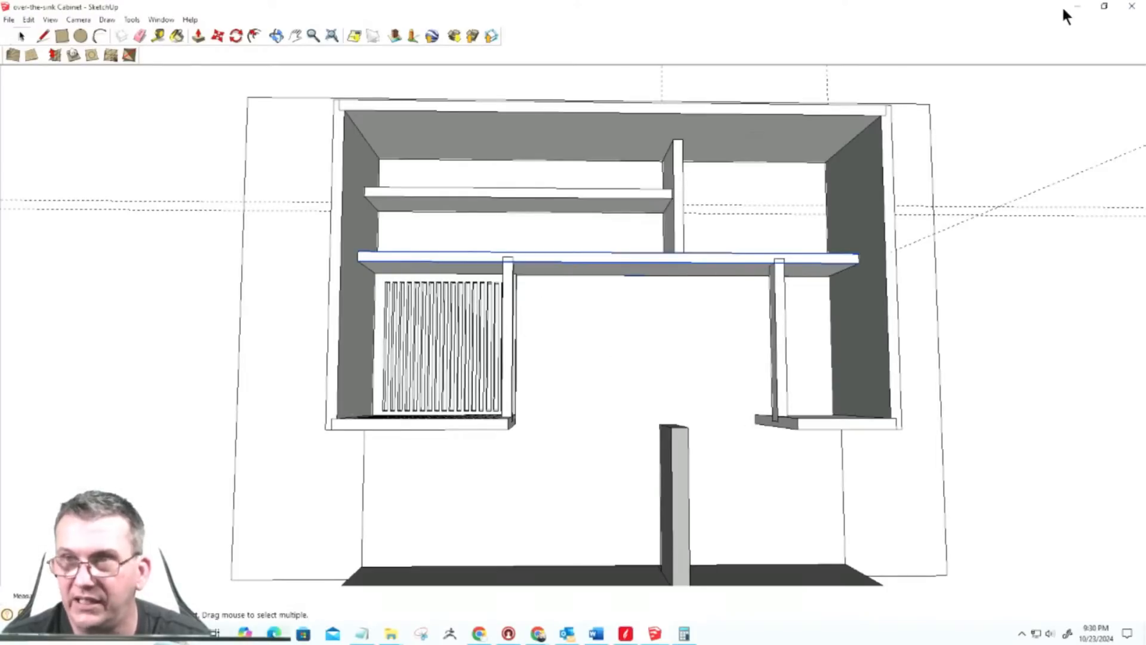
{"action": "left_click", "coordinate": [1078, 7]}
Step: Find the Trees No.2 relief in the clipart library and place it near the panel's lower right corner
{"action": "scroll", "coordinate": [394, 438], "scroll_direction": "up", "scroll_amount": 5}
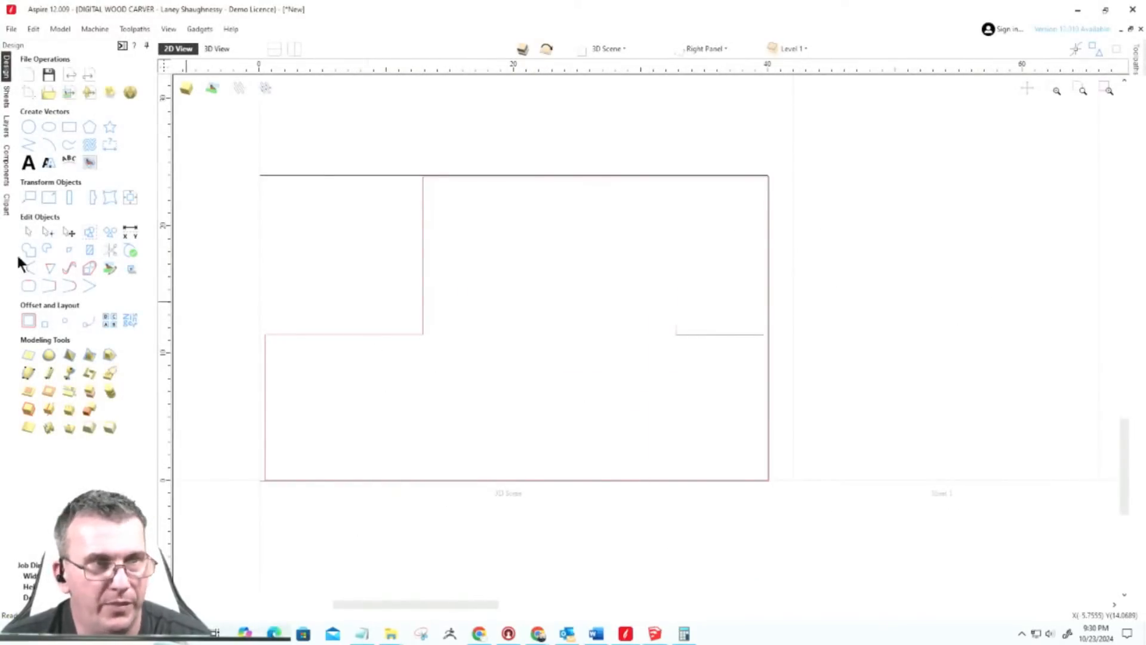
{"action": "left_click", "coordinate": [7, 205]}
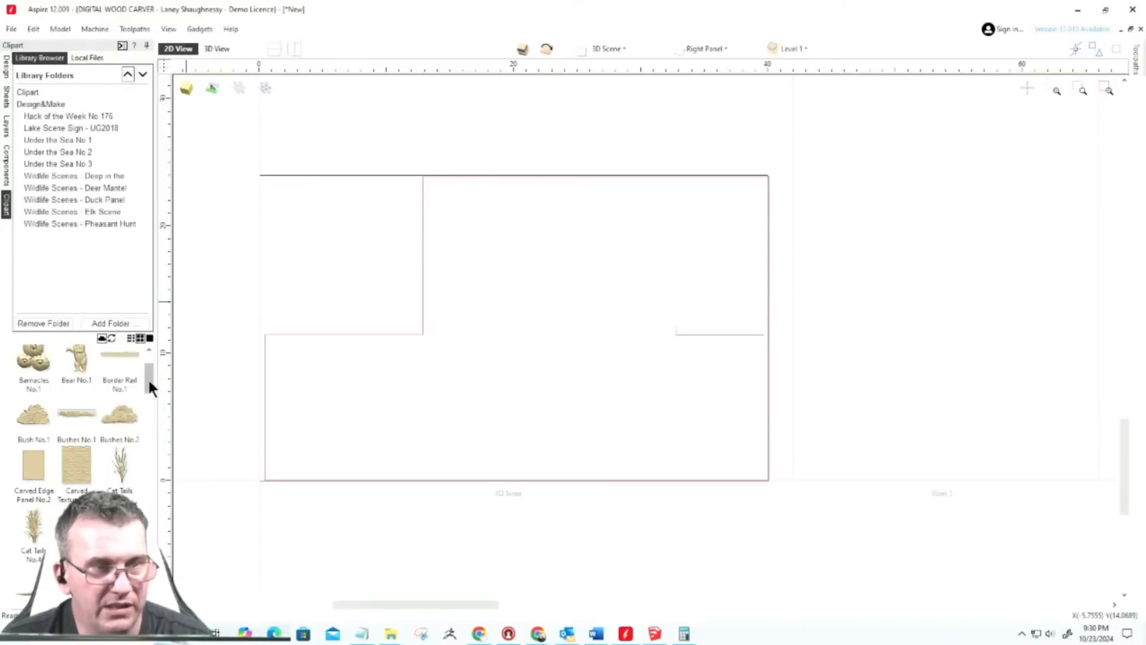
{"action": "left_click_drag", "start_coordinate": [148, 377], "coordinate": [150, 368]}
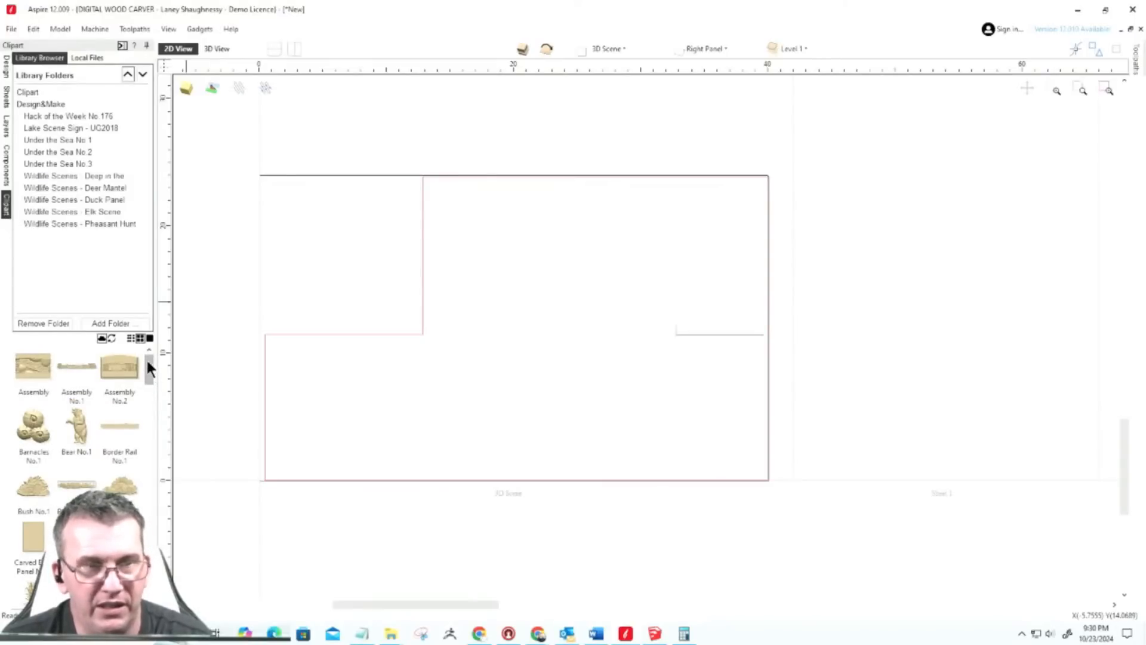
{"action": "left_click_drag", "start_coordinate": [148, 362], "coordinate": [146, 353]}
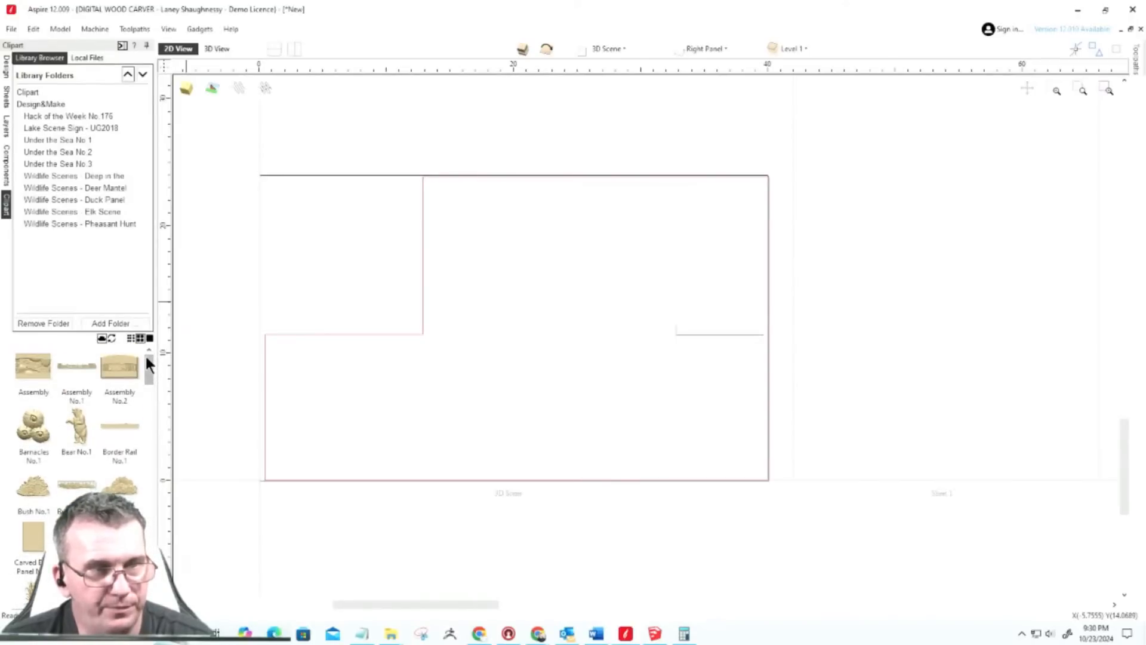
{"action": "left_click_drag", "start_coordinate": [146, 357], "coordinate": [150, 583]}
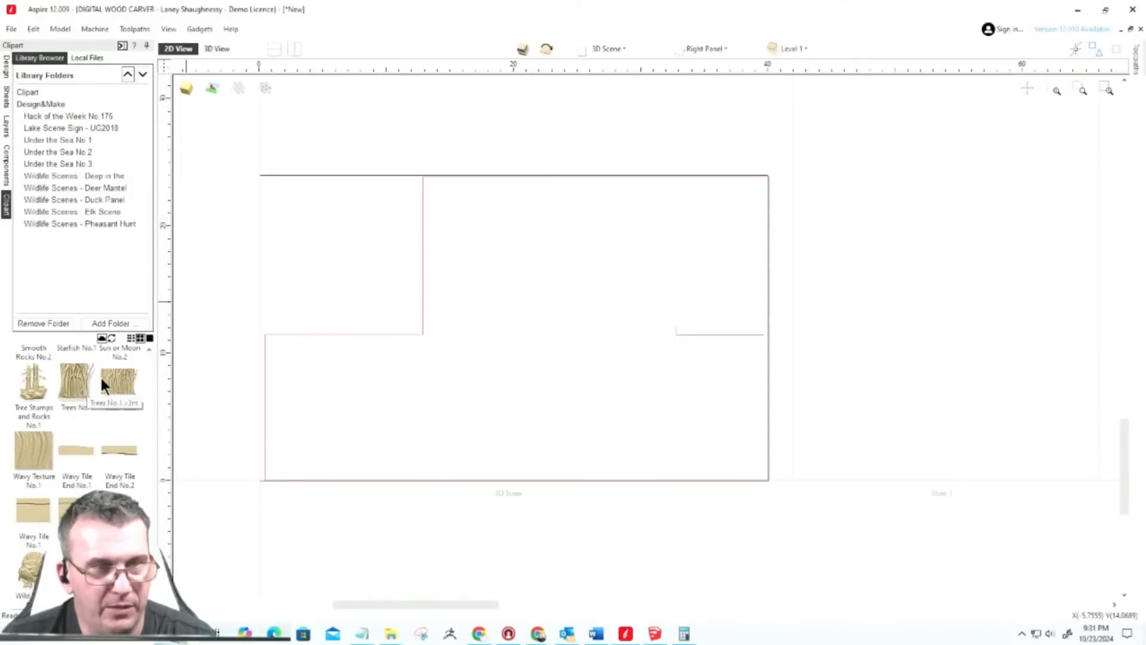
{"action": "left_click_drag", "start_coordinate": [106, 379], "coordinate": [744, 458]}
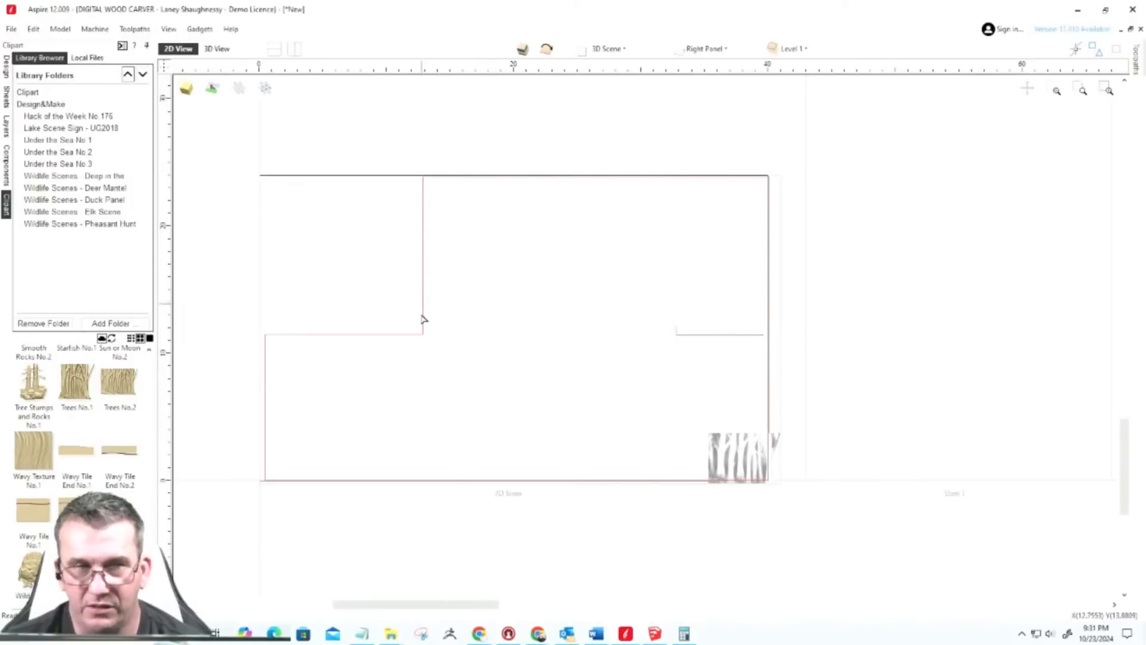
{"action": "mouse_move", "coordinate": [149, 521]}
{"action": "left_mouse_down"}
{"action": "mouse_move", "coordinate": [154, 422]}
{"action": "mouse_move", "coordinate": [153, 436]}
{"action": "left_mouse_up"}
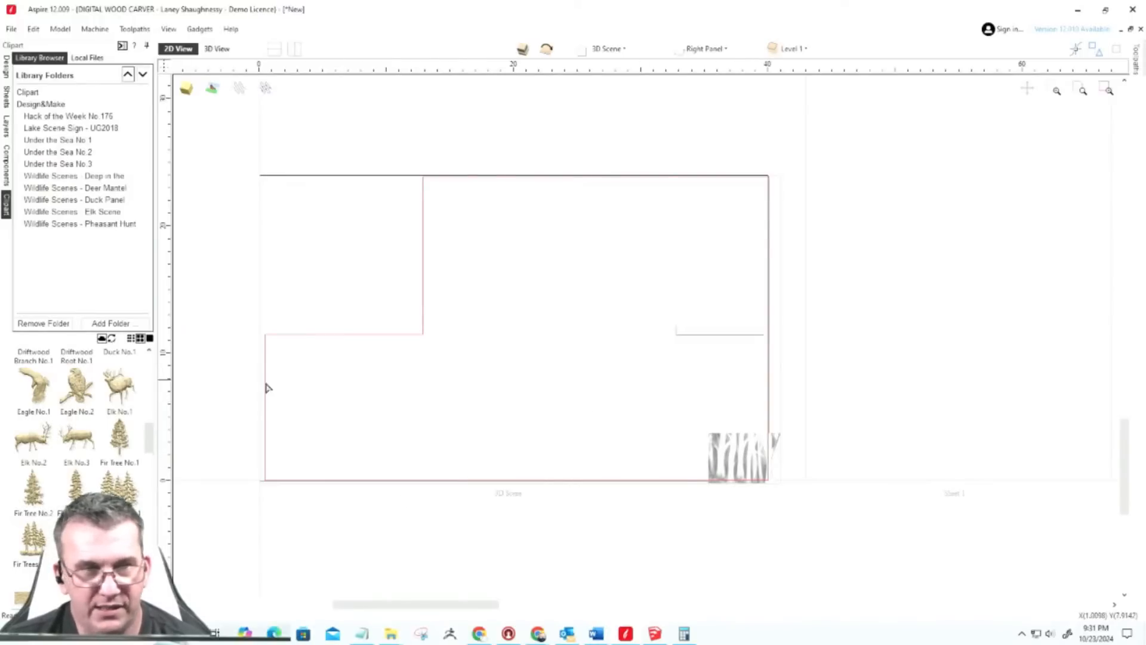
Step: Move the tree relief into the panel's lower left section and enlarge it to about 16.55 by 11.70 inches, filling the section's height
{"action": "left_click", "coordinate": [5, 65]}
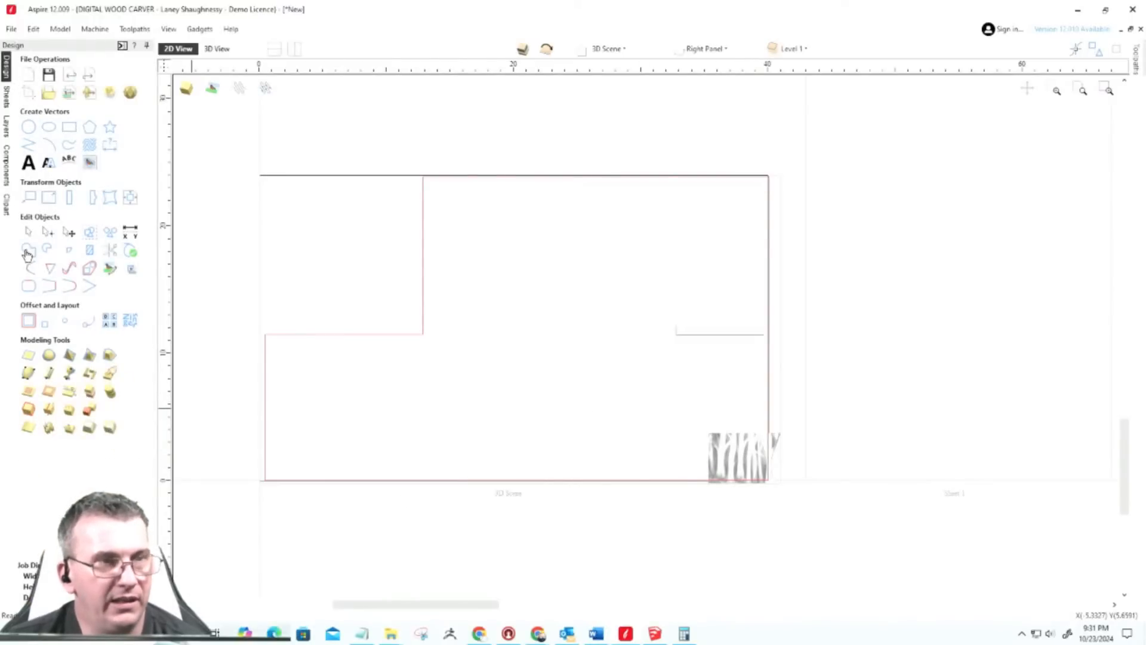
{"action": "left_click", "coordinate": [719, 449]}
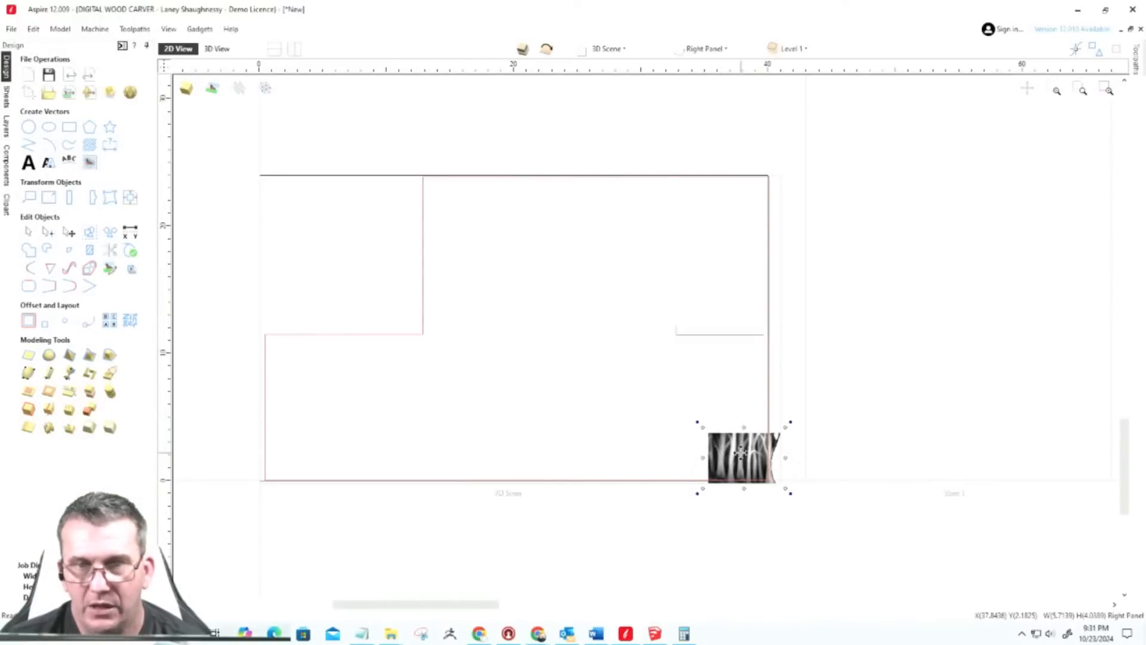
{"action": "left_click_drag", "start_coordinate": [727, 448], "coordinate": [299, 354]}
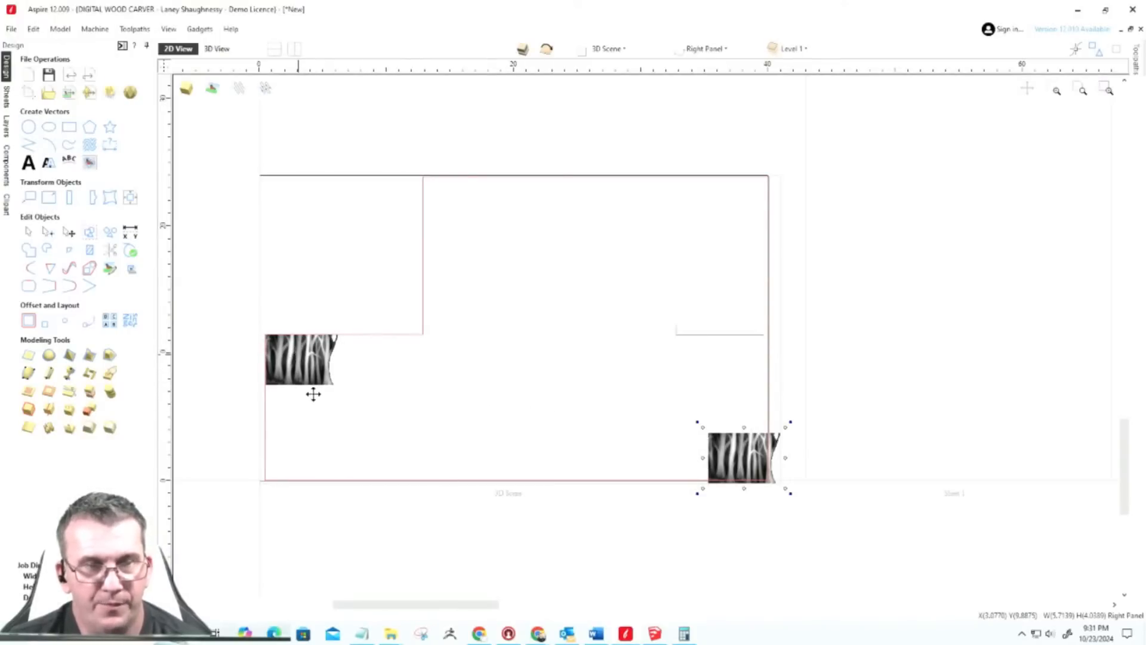
{"action": "left_click_drag", "start_coordinate": [314, 394], "coordinate": [314, 392]}
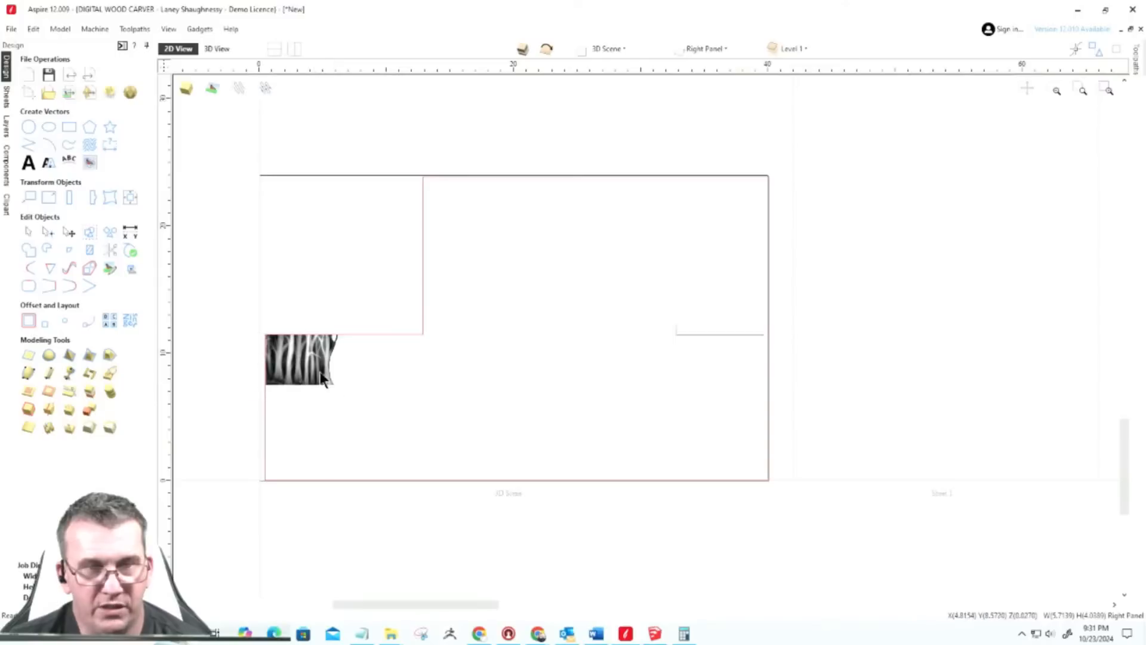
{"action": "left_click_drag", "start_coordinate": [343, 391], "coordinate": [438, 481]}
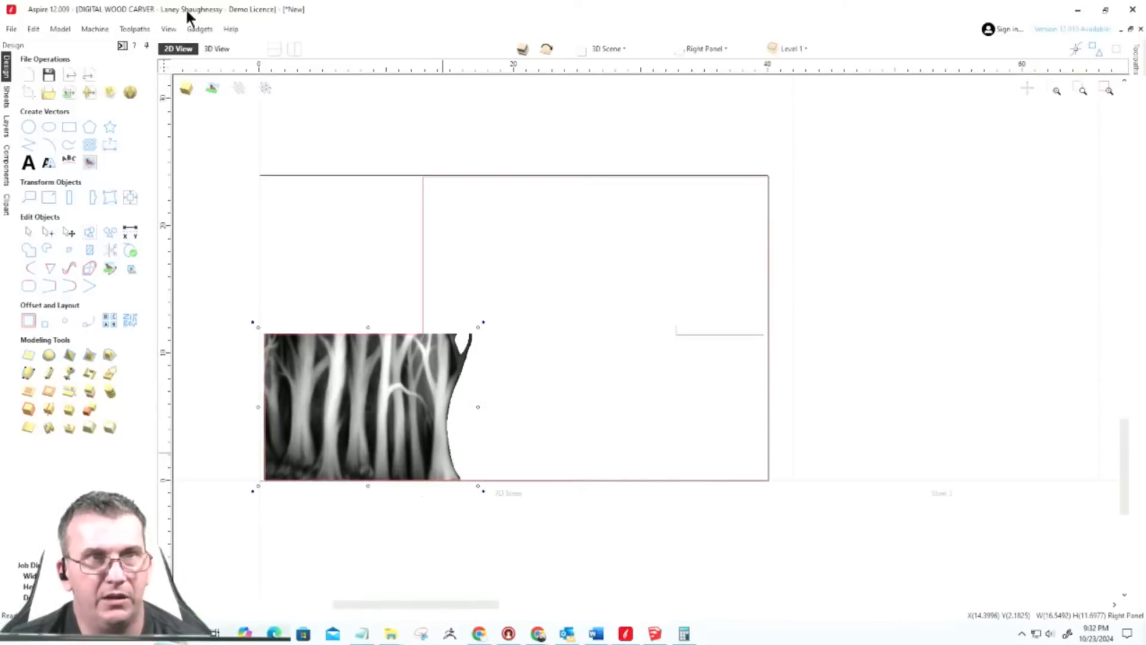
Step: Show the 2D and 3D views side by side and examine how the tree relief sits within the stepped panel
{"action": "left_click", "coordinate": [290, 45]}
{"action": "scroll", "coordinate": [833, 461], "scroll_direction": "up", "scroll_amount": 1}
{"action": "scroll", "coordinate": [835, 461], "scroll_direction": "down", "scroll_amount": 2}
{"action": "middle_click_drag", "start_coordinate": [874, 433], "coordinate": [900, 419]}
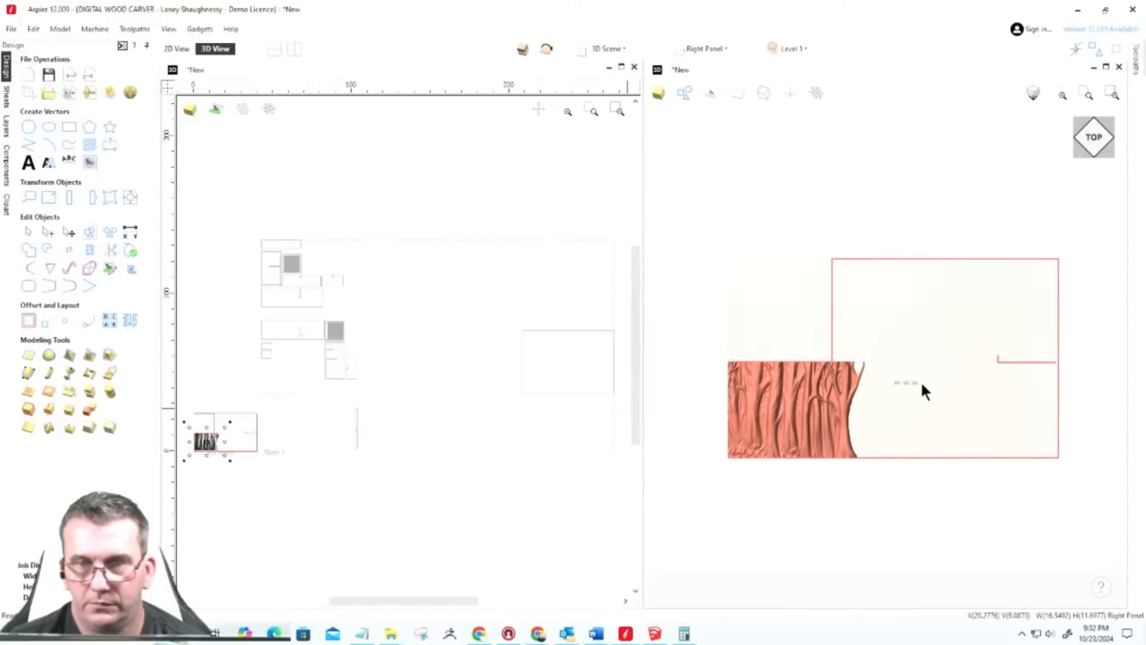
{"action": "left_click", "coordinate": [937, 391]}
{"action": "scroll", "coordinate": [979, 418], "scroll_direction": "down", "scroll_amount": 1}
{"action": "scroll", "coordinate": [929, 416], "scroll_direction": "up", "scroll_amount": 3}
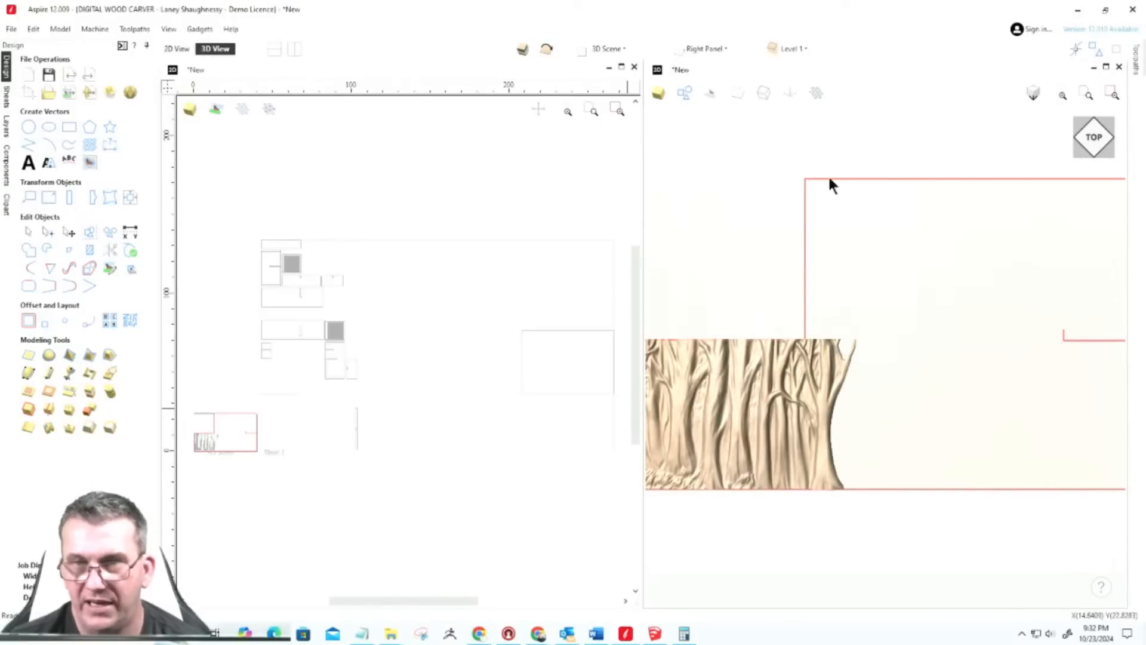
{"action": "scroll", "coordinate": [794, 406], "scroll_direction": "down", "scroll_amount": 5}
{"action": "scroll", "coordinate": [775, 440], "scroll_direction": "up", "scroll_amount": 4}
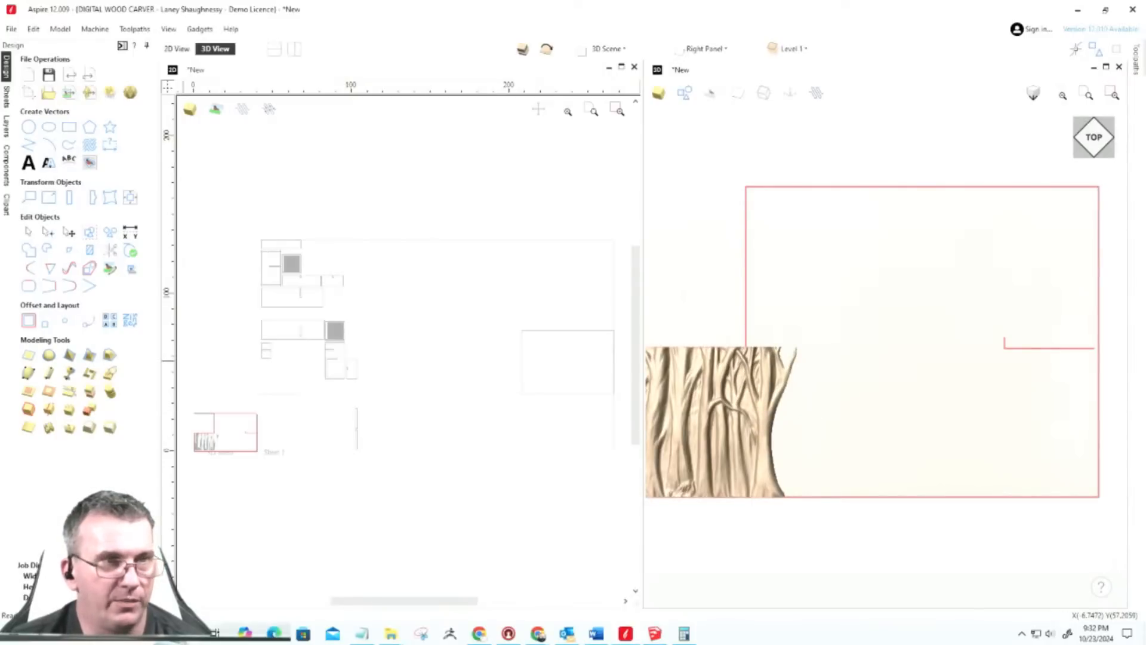
{"action": "left_click", "coordinate": [6, 204]}
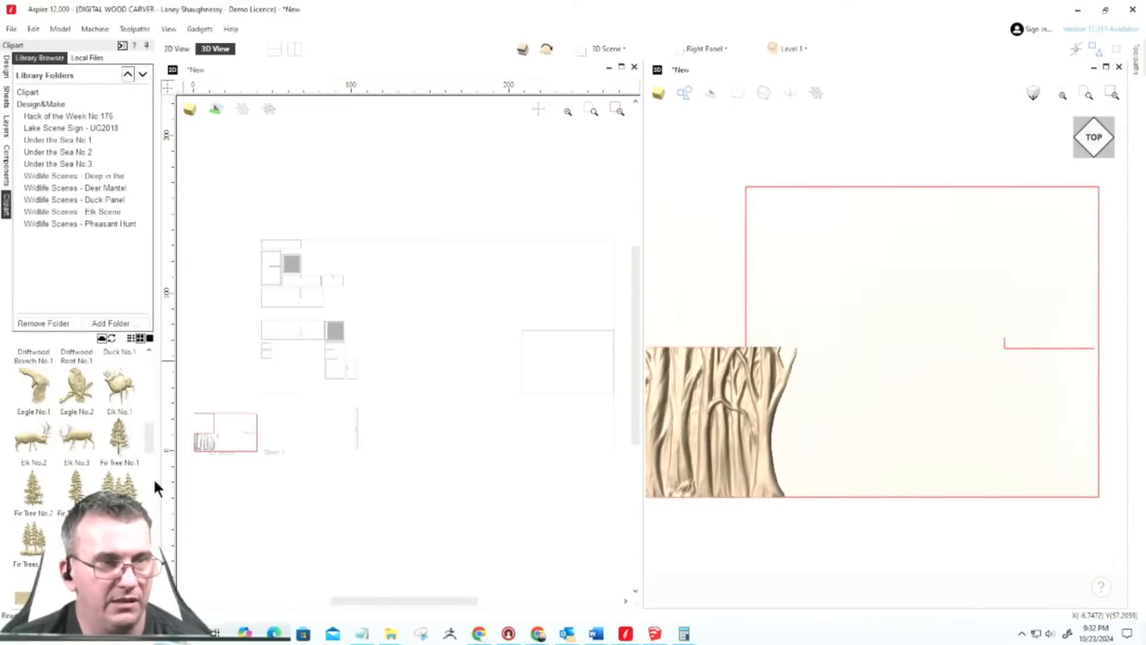
{"action": "left_click_drag", "start_coordinate": [150, 434], "coordinate": [152, 573]}
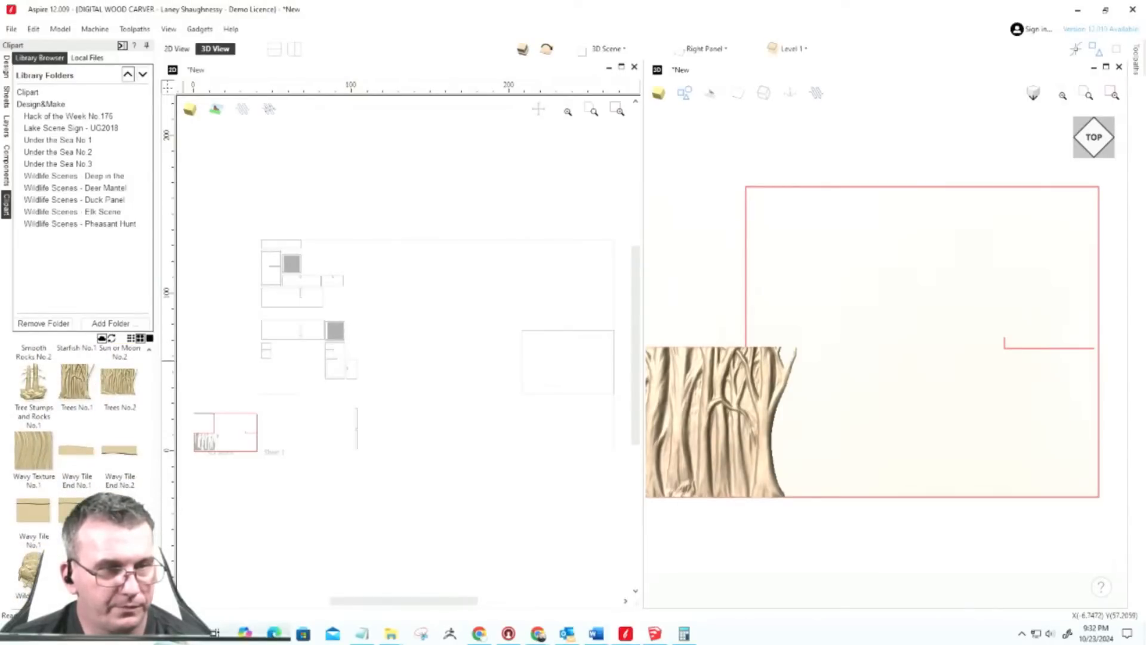
{"action": "left_click", "coordinate": [729, 416]}
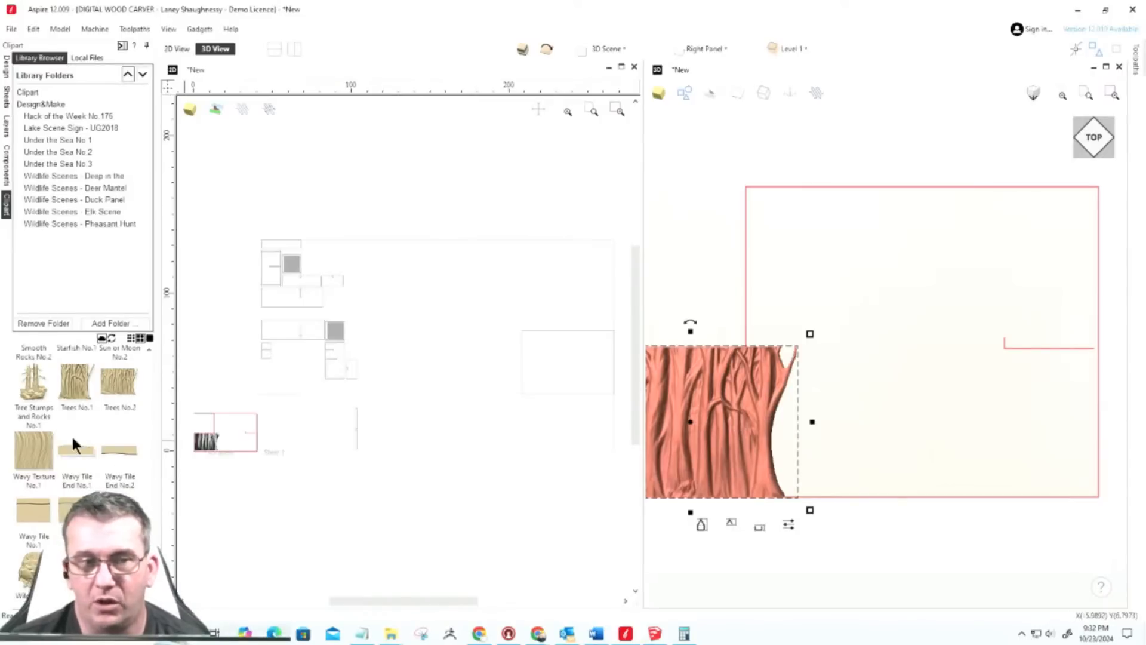
Step: Draw a square-cornered rectangle of 12.375 by 11.5 inches over the trees, matching the panel's lower left section
{"action": "scroll", "coordinate": [247, 461], "scroll_direction": "up", "scroll_amount": 6}
{"action": "scroll", "coordinate": [492, 443], "scroll_direction": "down", "scroll_amount": 6}
{"action": "scroll", "coordinate": [381, 427], "scroll_direction": "up", "scroll_amount": 6}
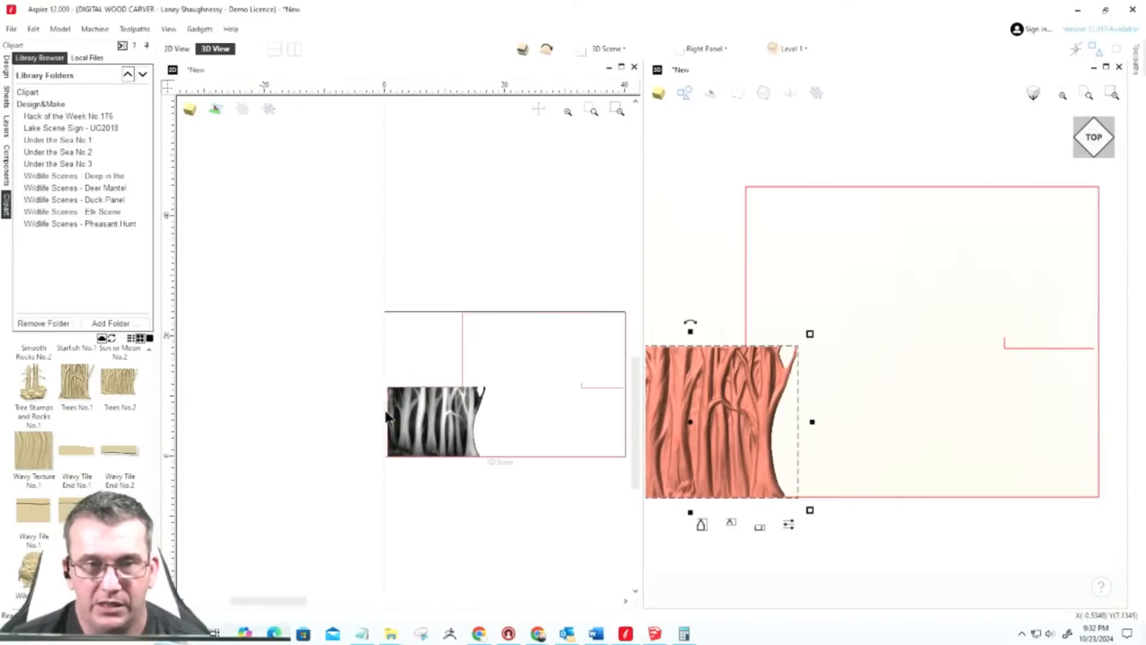
{"action": "scroll", "coordinate": [464, 398], "scroll_direction": "up", "scroll_amount": 5}
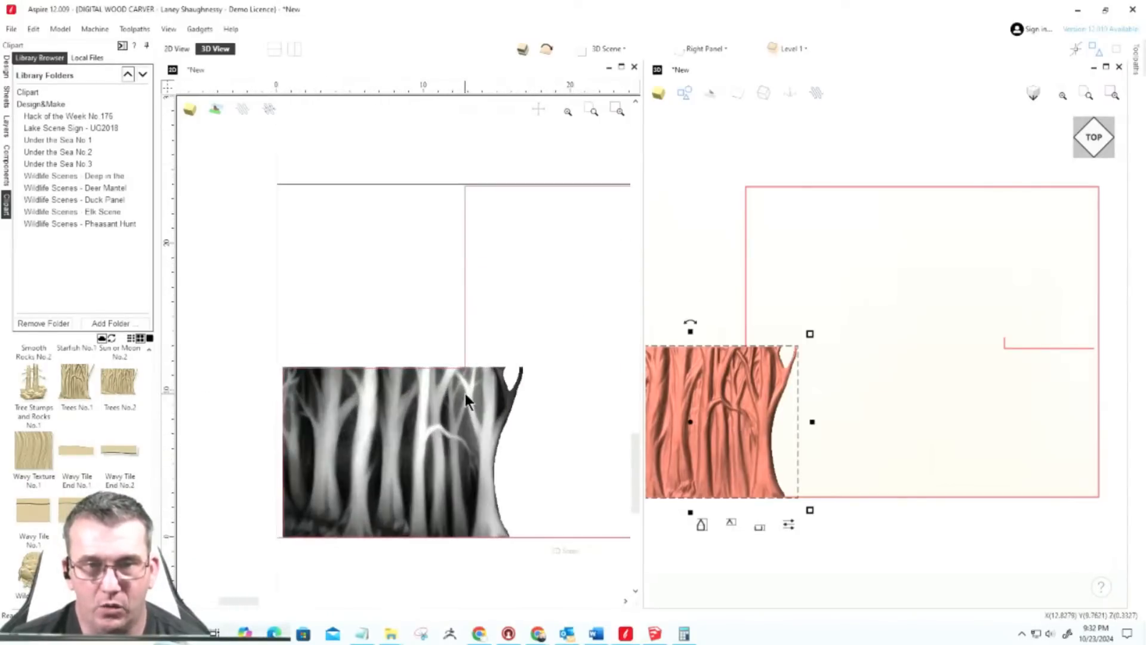
{"action": "left_click", "coordinate": [7, 67]}
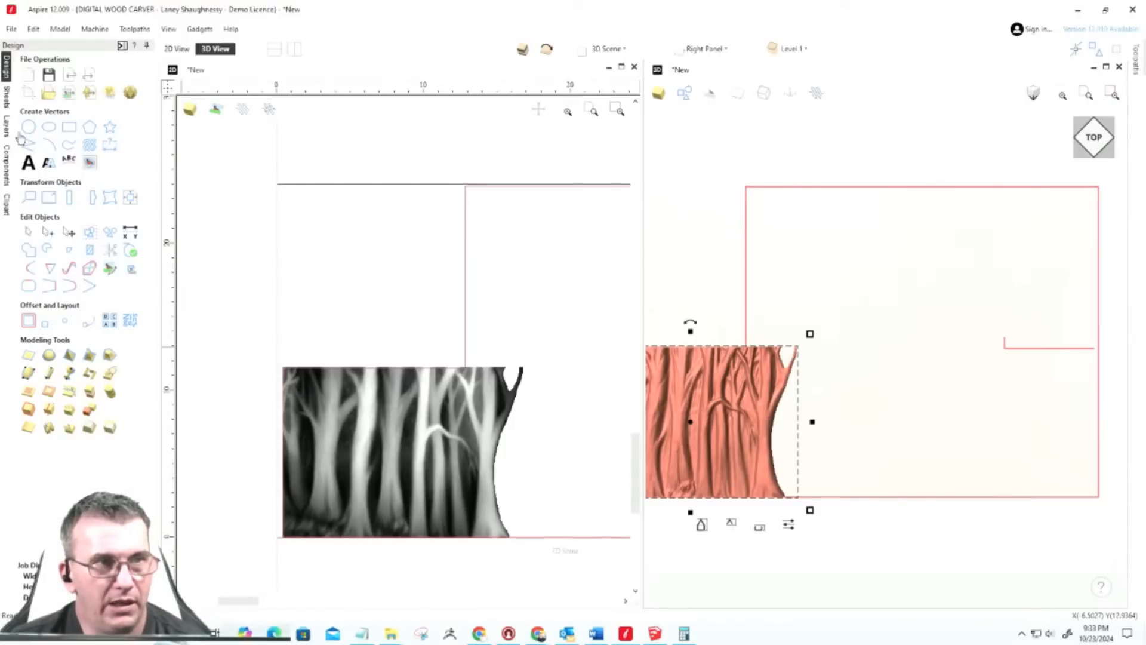
{"action": "left_click", "coordinate": [67, 134]}
{"action": "left_click_drag", "start_coordinate": [282, 368], "coordinate": [464, 371]}
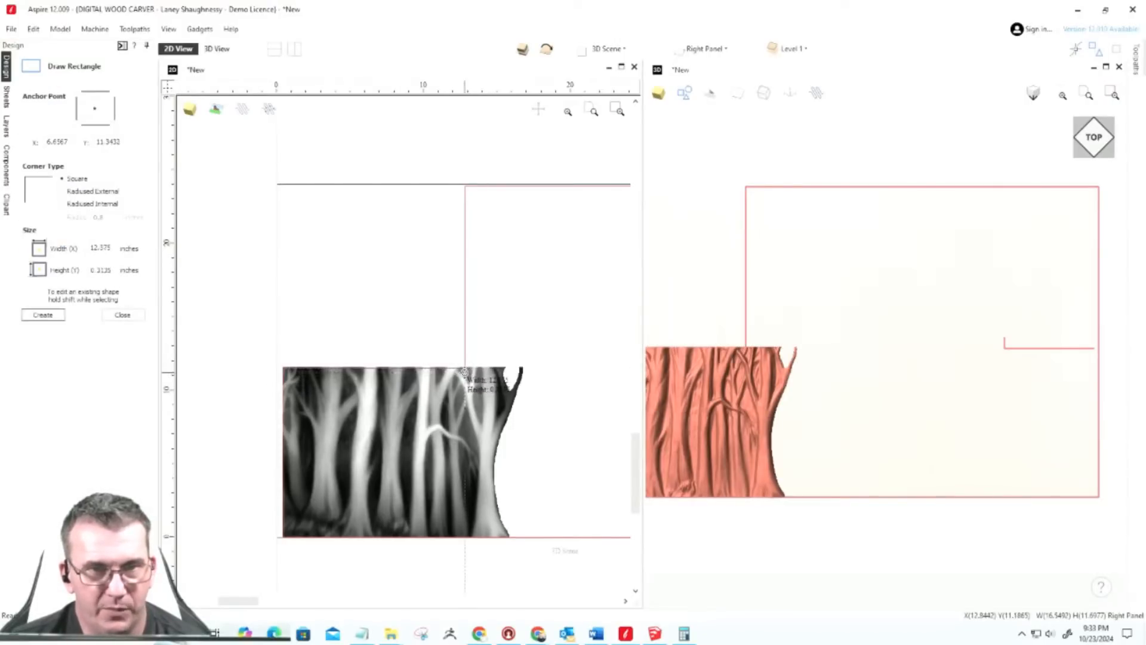
{"action": "left_click_drag", "start_coordinate": [465, 466], "coordinate": [465, 538]}
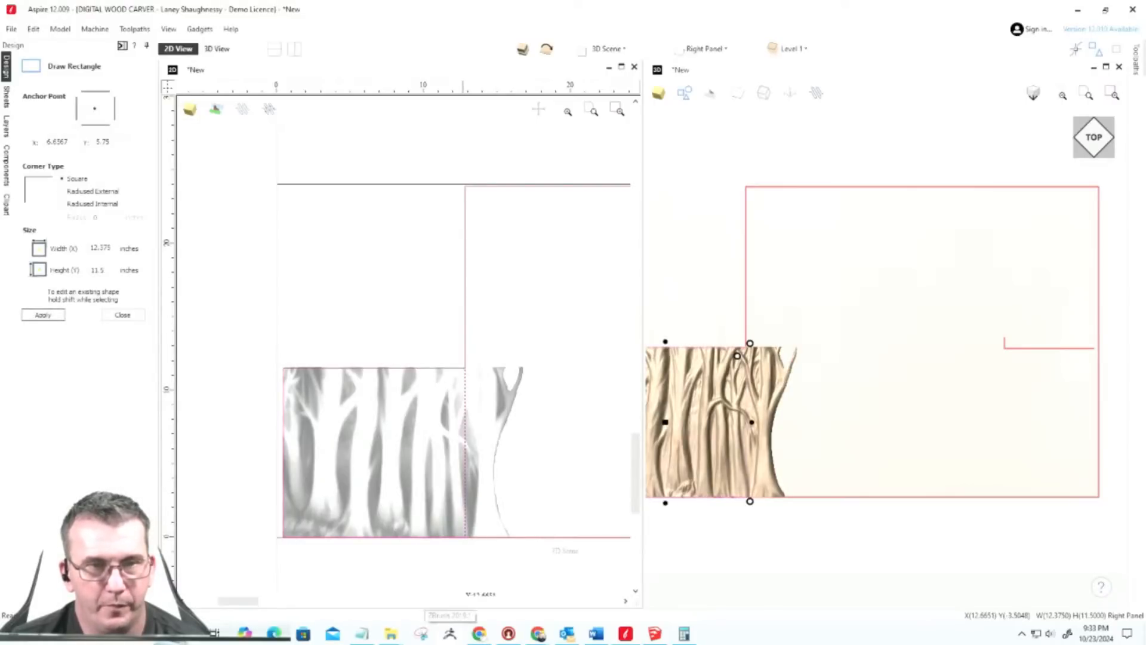
Step: Insert a new component level and clip Level 1, which holds the trees, to the selected rectangle
{"action": "left_click", "coordinate": [8, 170]}
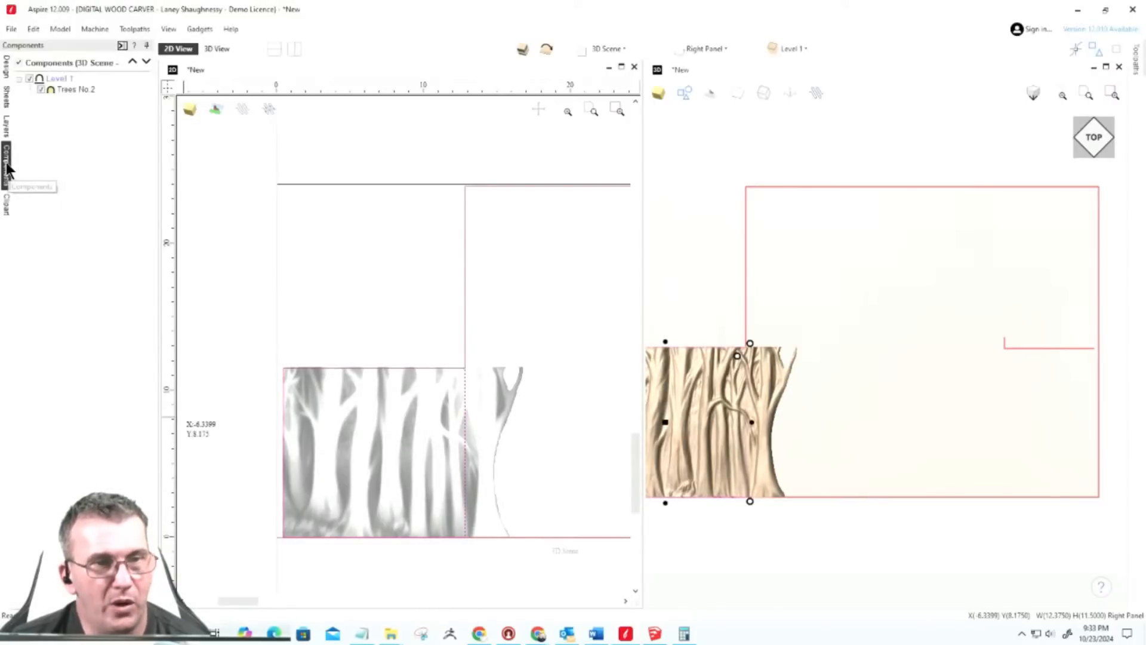
{"action": "right_click", "coordinate": [59, 79]}
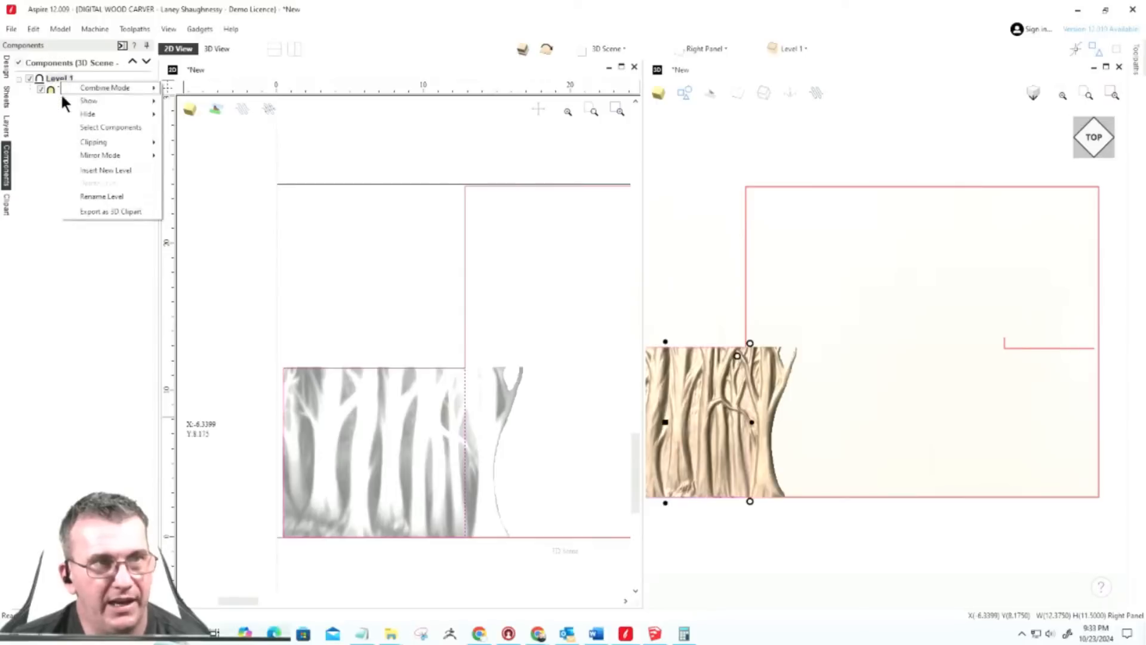
{"action": "left_click", "coordinate": [76, 171]}
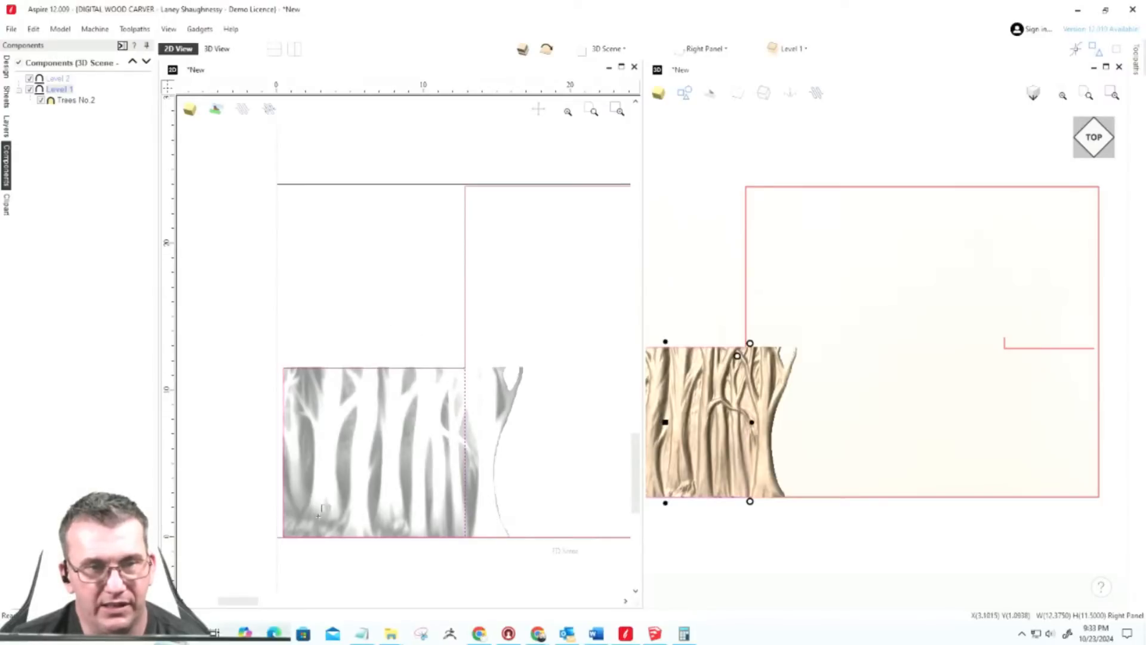
{"action": "right_click", "coordinate": [66, 88]}
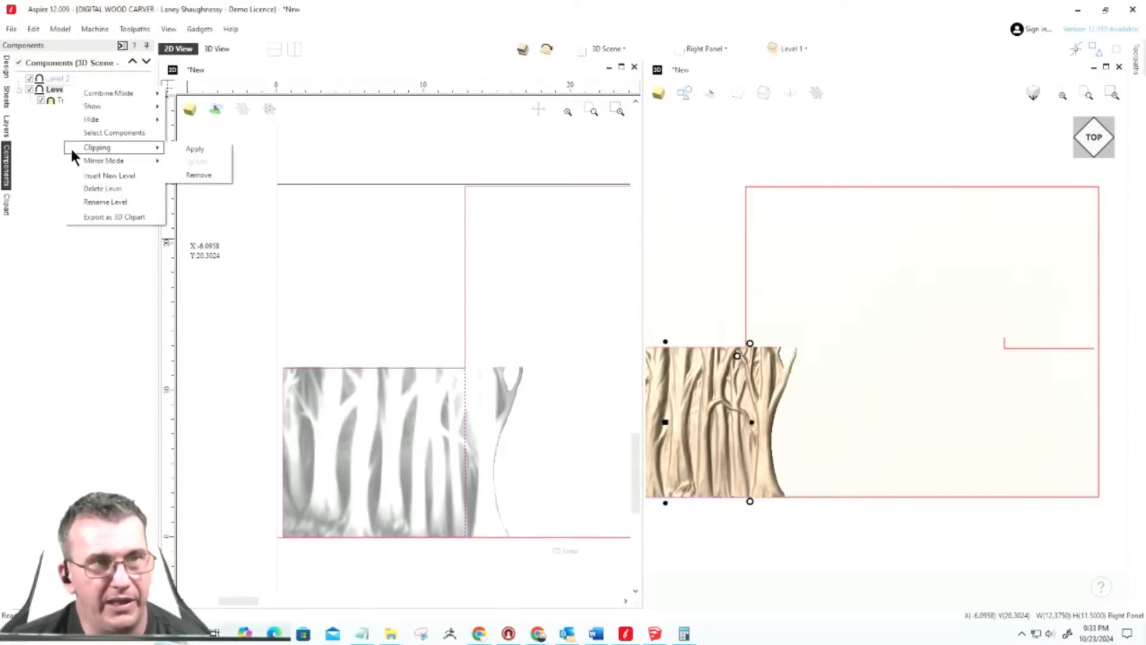
{"action": "left_click", "coordinate": [192, 150]}
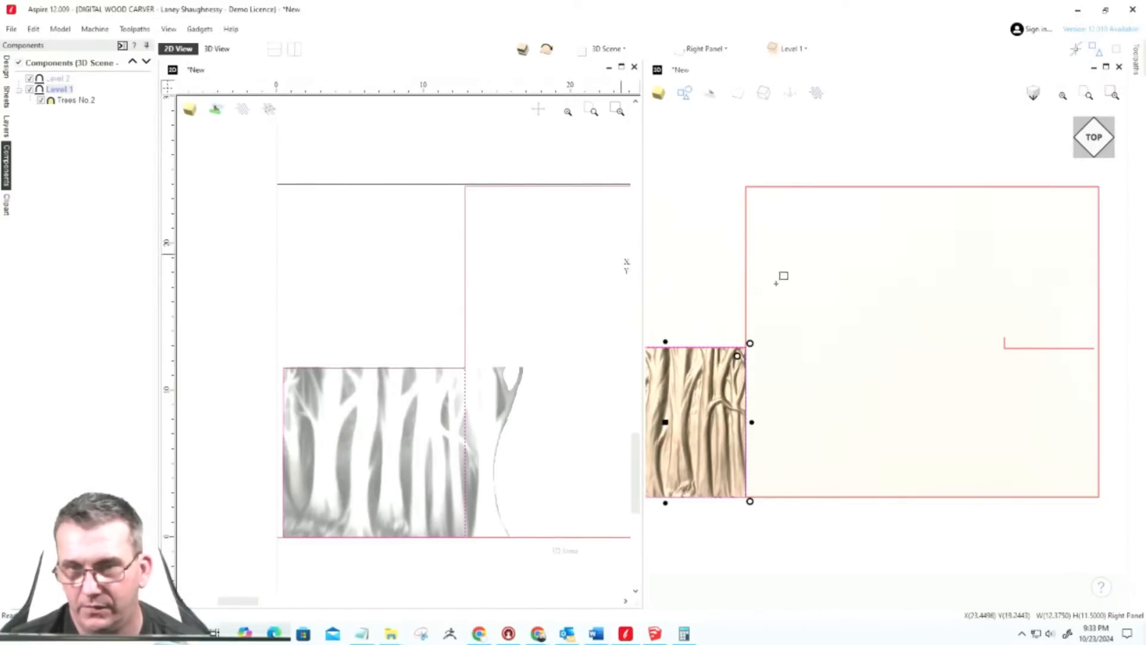
Step: Examine the clipped tree relief against the rest of the panel in the 3D and 2D views
{"action": "scroll", "coordinate": [843, 408], "scroll_direction": "down", "scroll_amount": 3}
{"action": "scroll", "coordinate": [775, 455], "scroll_direction": "up", "scroll_amount": 3}
{"action": "scroll", "coordinate": [800, 418], "scroll_direction": "down", "scroll_amount": 4}
{"action": "scroll", "coordinate": [784, 391], "scroll_direction": "up", "scroll_amount": 3}
{"action": "scroll", "coordinate": [824, 385], "scroll_direction": "down", "scroll_amount": 1}
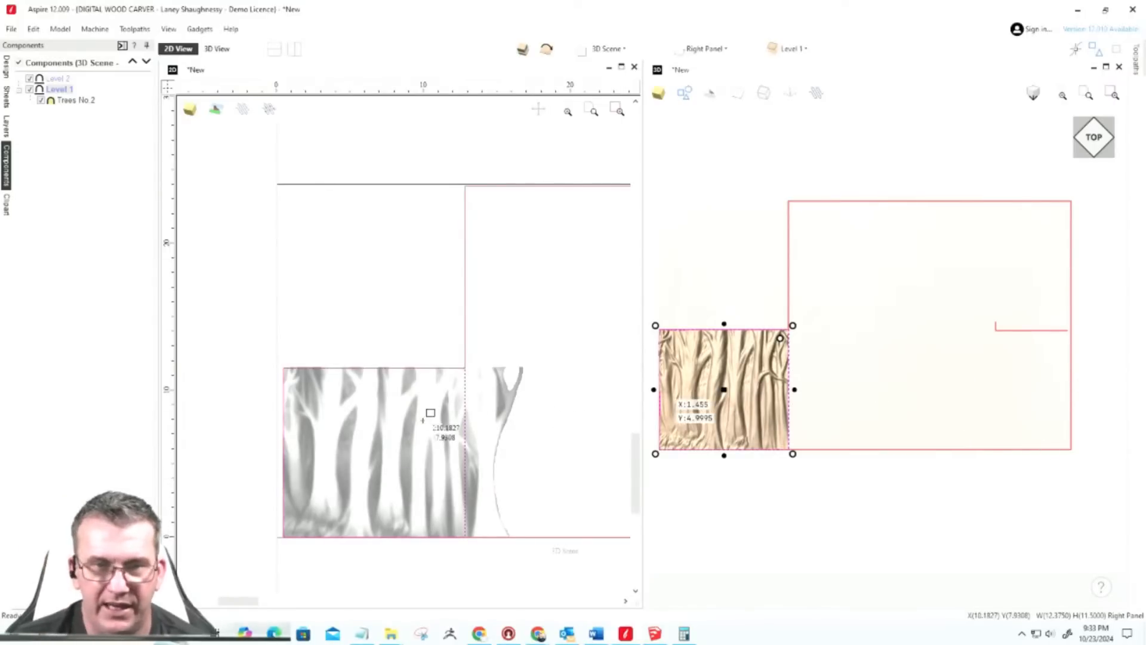
{"action": "scroll", "coordinate": [546, 406], "scroll_direction": "down", "scroll_amount": 4}
{"action": "scroll", "coordinate": [821, 370], "scroll_direction": "down", "scroll_amount": 3}
{"action": "scroll", "coordinate": [876, 349], "scroll_direction": "up", "scroll_amount": 3}
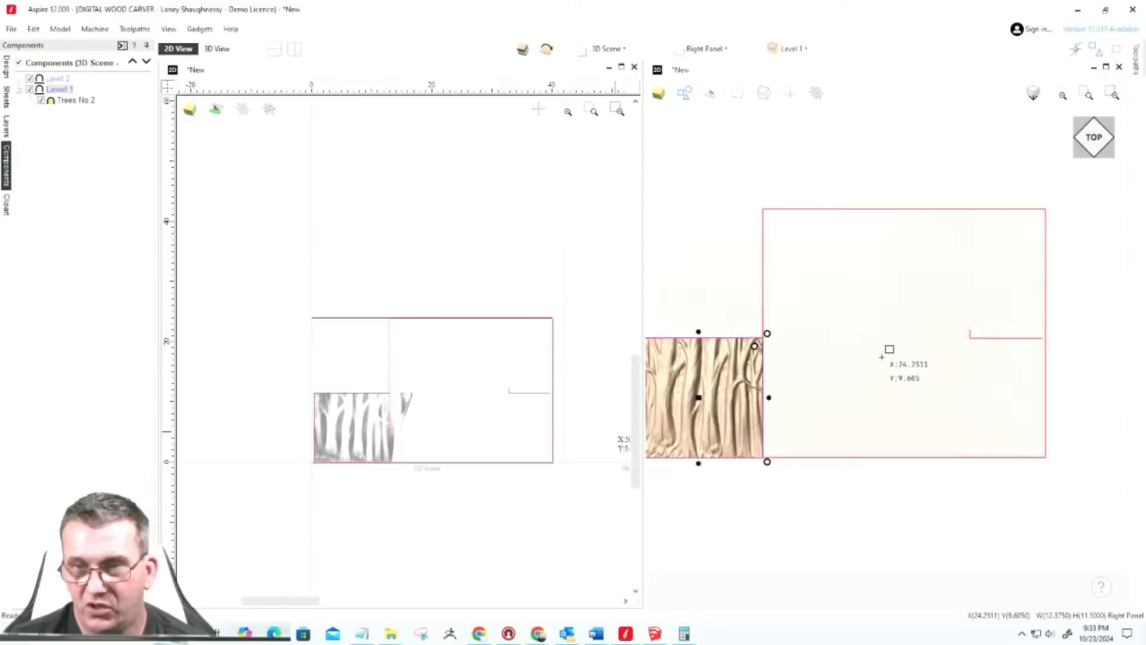
Step: Place the Wild Turkey Hen No.1 clipart over the lower part of the clipped tree relief
{"action": "scroll", "coordinate": [875, 353], "scroll_direction": "down", "scroll_amount": 2}
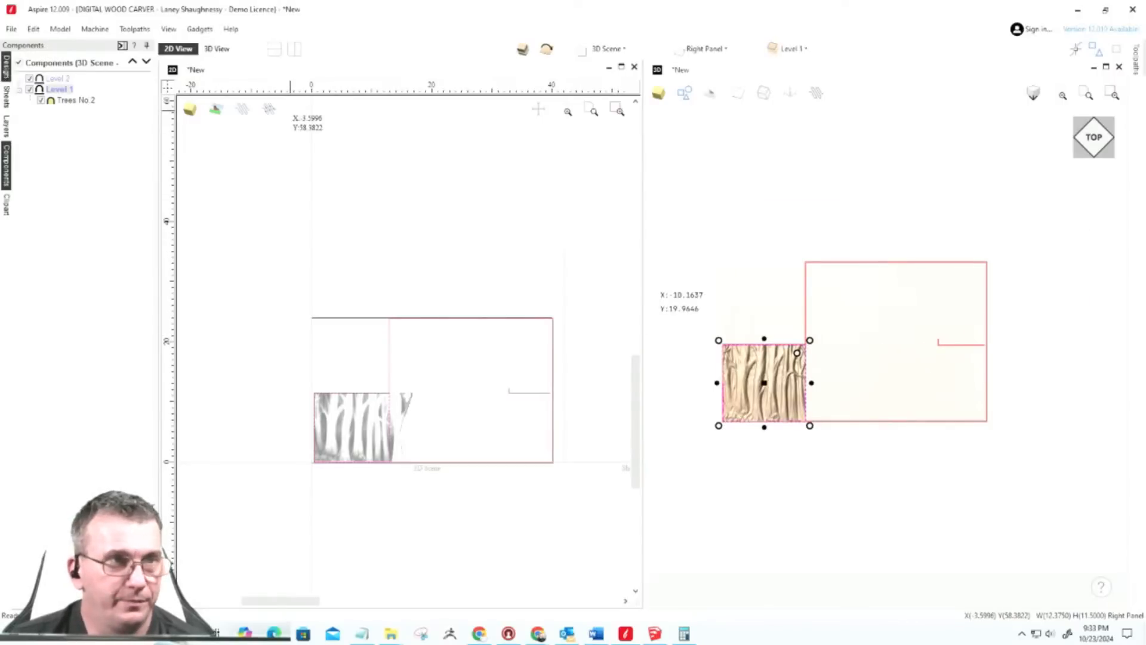
{"action": "left_click", "coordinate": [8, 210]}
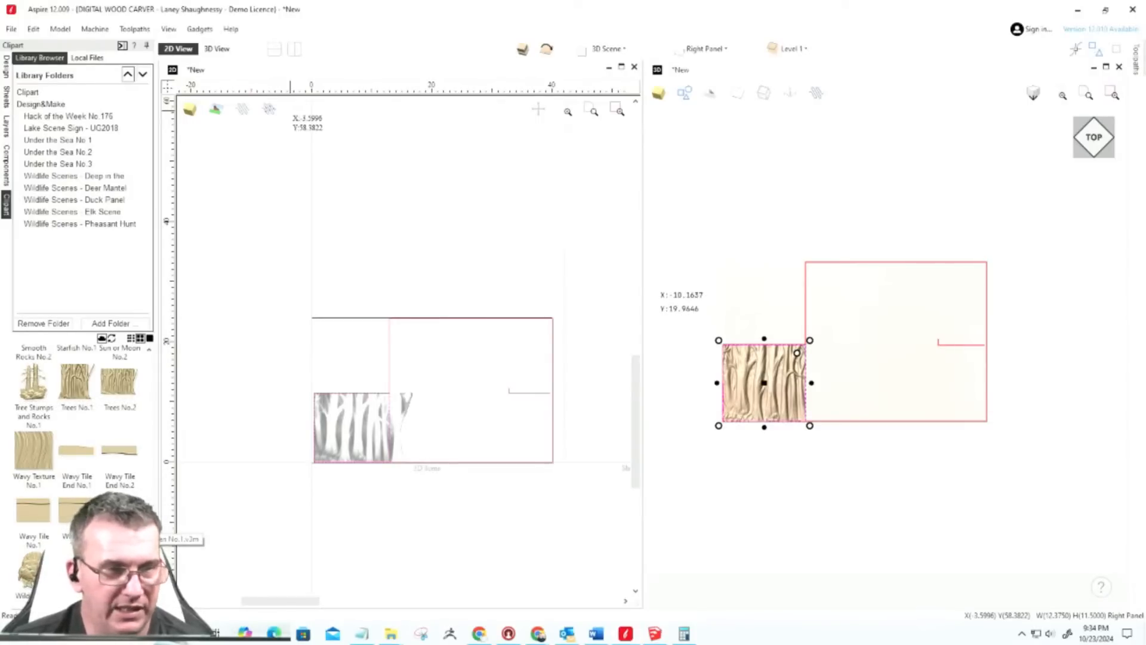
{"action": "left_click_drag", "start_coordinate": [89, 567], "coordinate": [366, 448]}
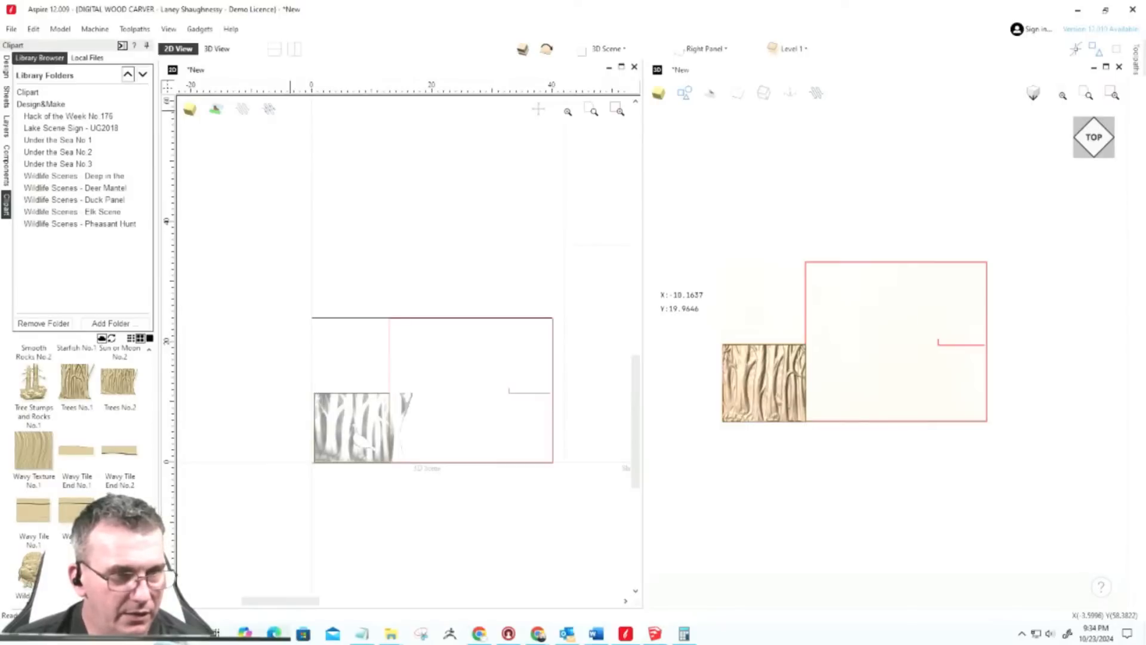
Step: Browse the clipart library for scenery and place Fir Trees No.2 at the lower left corner of the sheet
{"action": "scroll", "coordinate": [153, 469], "scroll_direction": "down", "scroll_amount": 6}
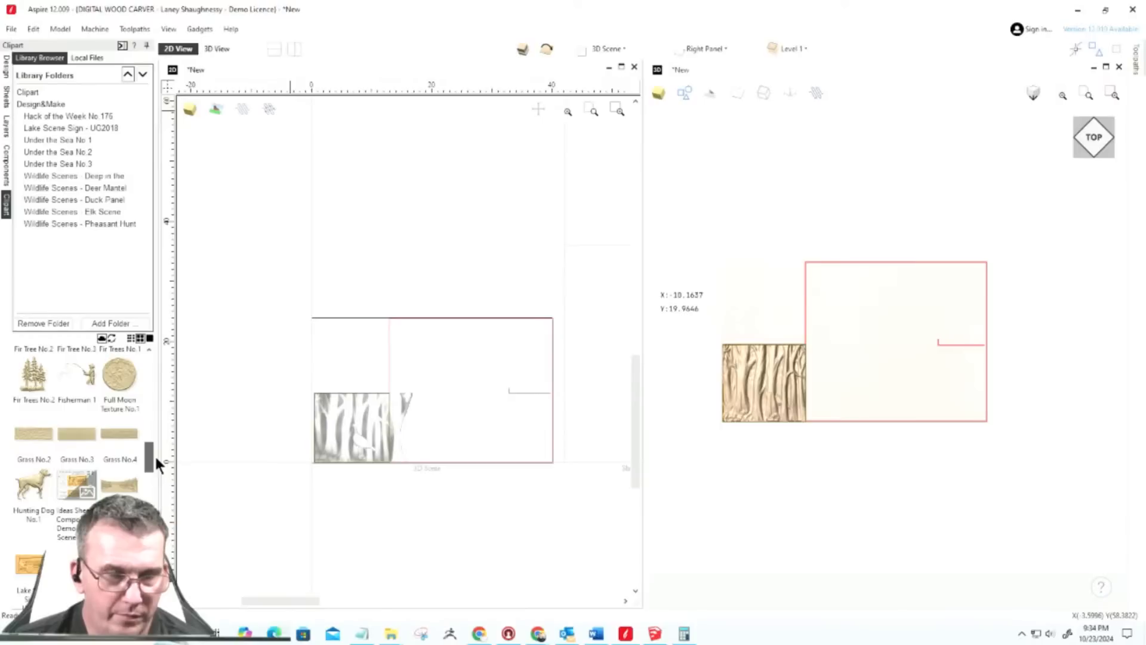
{"action": "left_click_drag", "start_coordinate": [155, 458], "coordinate": [154, 394]}
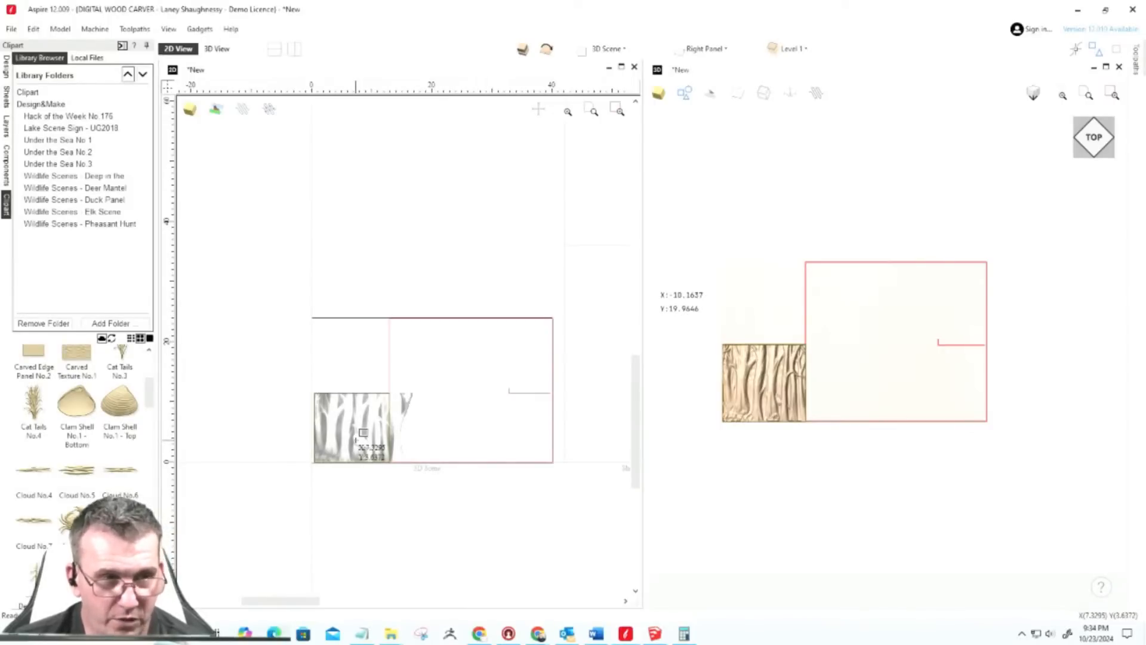
{"action": "scroll", "coordinate": [149, 387], "scroll_direction": "up", "scroll_amount": 2}
{"action": "left_click_drag", "start_coordinate": [149, 390], "coordinate": [149, 377]}
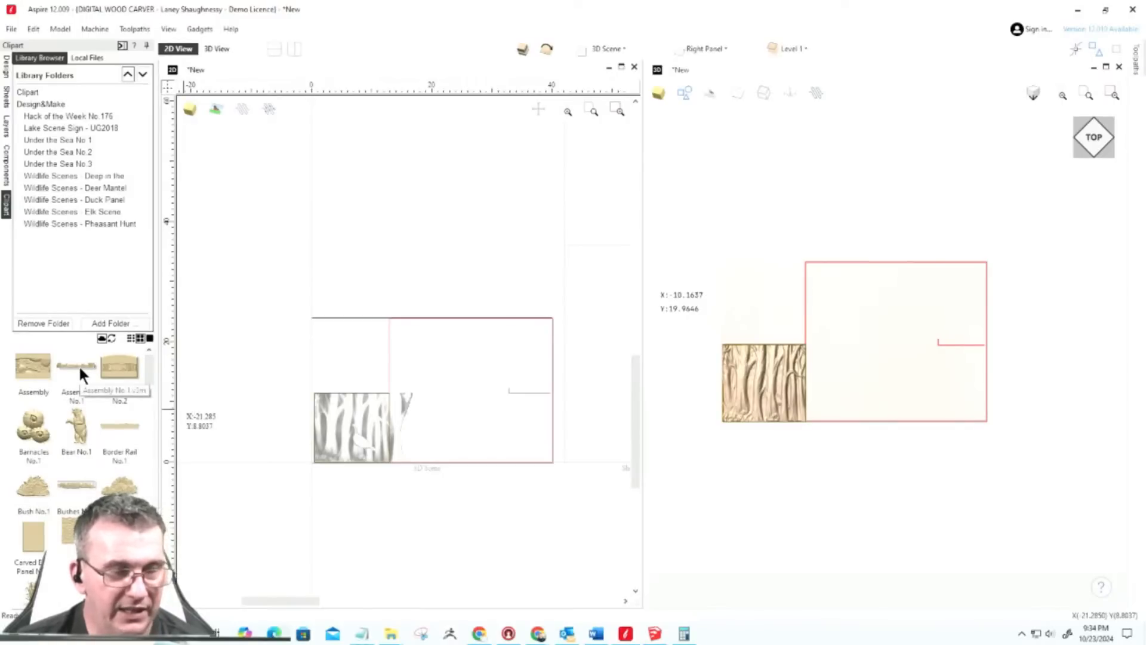
{"action": "left_click_drag", "start_coordinate": [148, 370], "coordinate": [151, 443]}
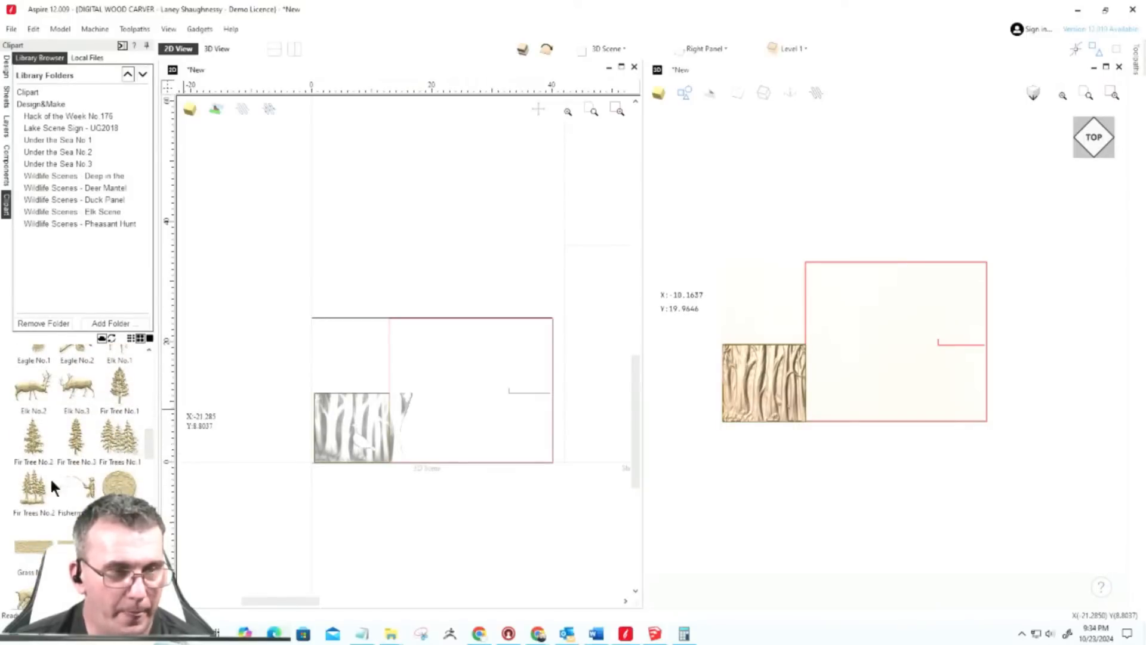
{"action": "left_click_drag", "start_coordinate": [26, 498], "coordinate": [308, 464]}
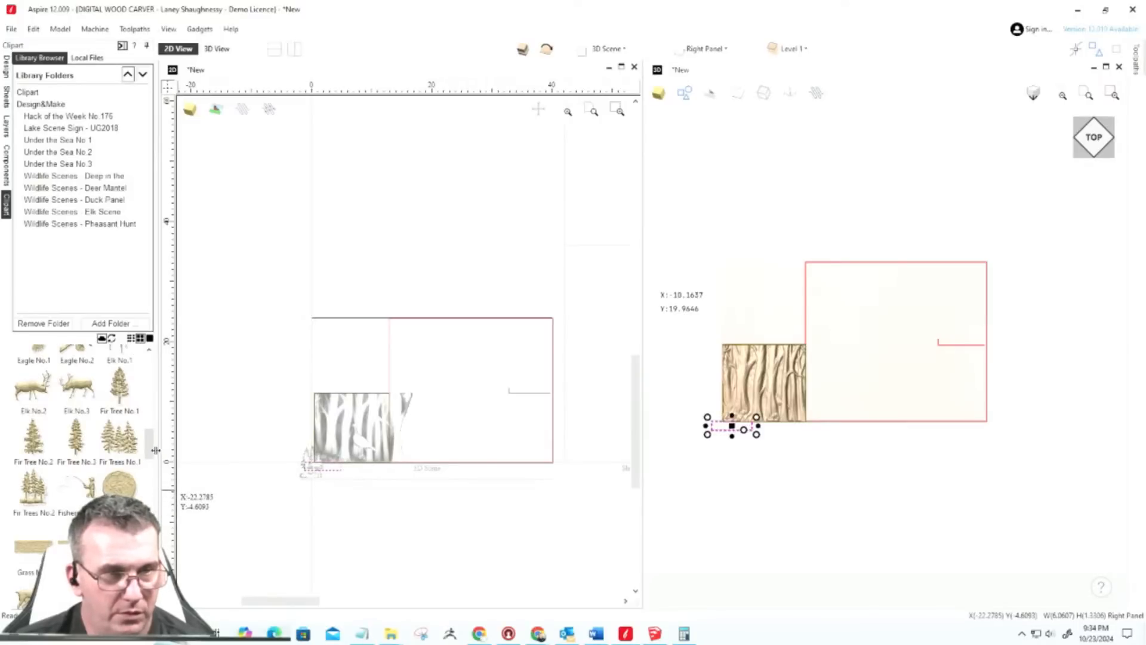
Step: Close the Draw Rectangle tool and delete the stray rectangle beside the small fir trees
{"action": "scroll", "coordinate": [152, 444], "scroll_direction": "down", "scroll_amount": 10}
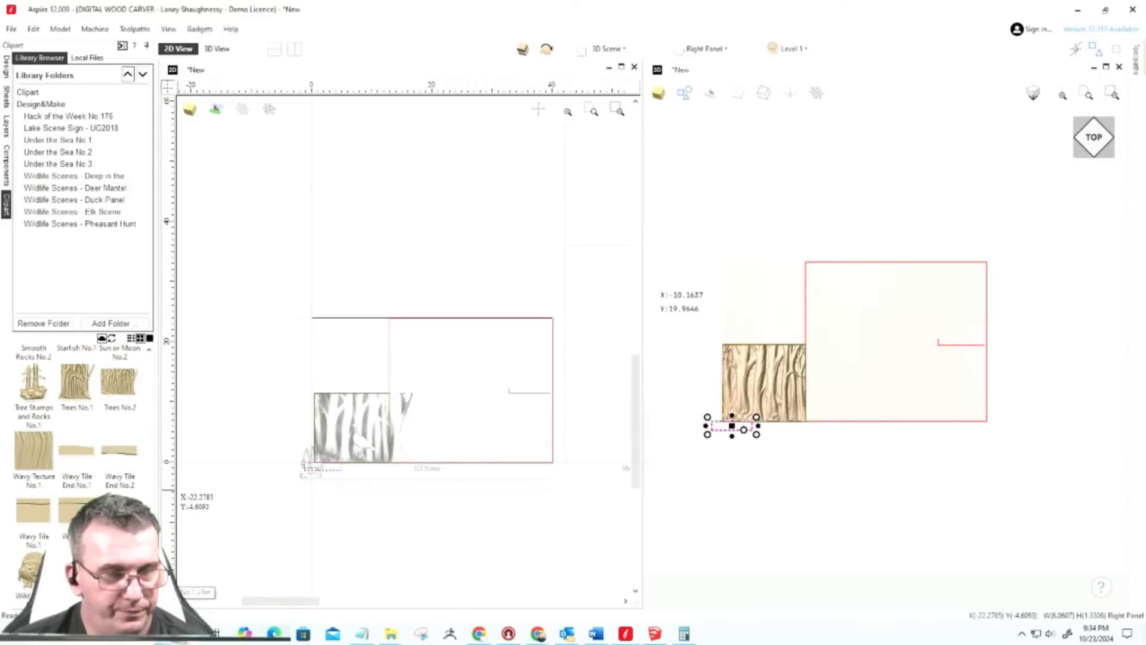
{"action": "left_click", "coordinate": [6, 66]}
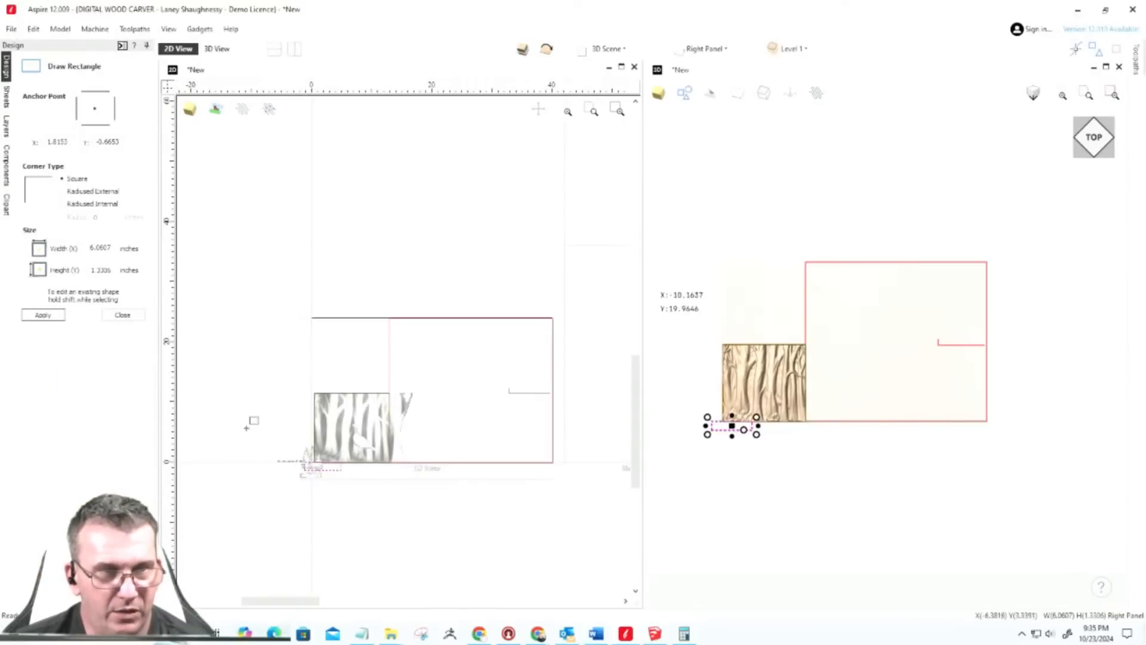
{"action": "left_click", "coordinate": [122, 314]}
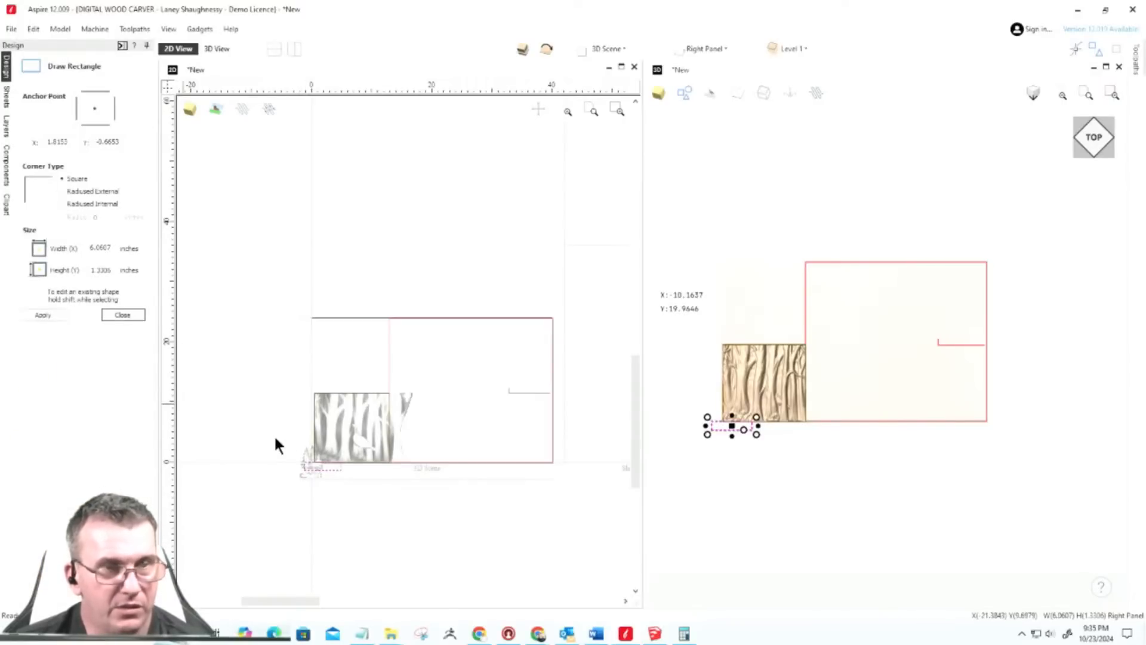
{"action": "left_click", "coordinate": [305, 457]}
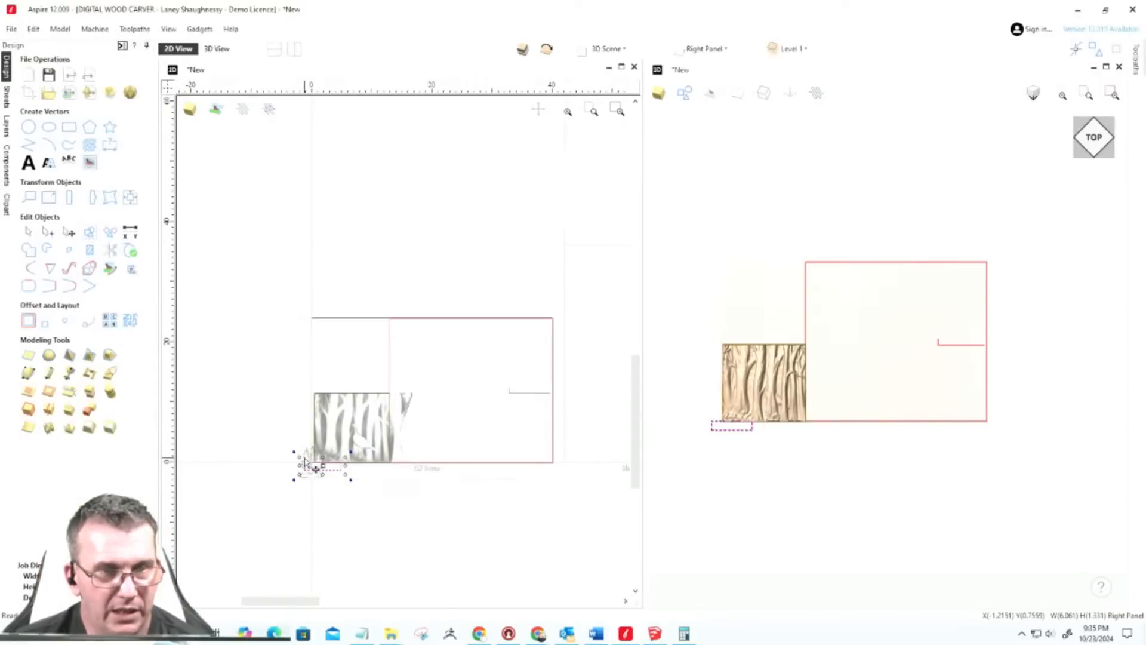
{"action": "left_click", "coordinate": [332, 469]}
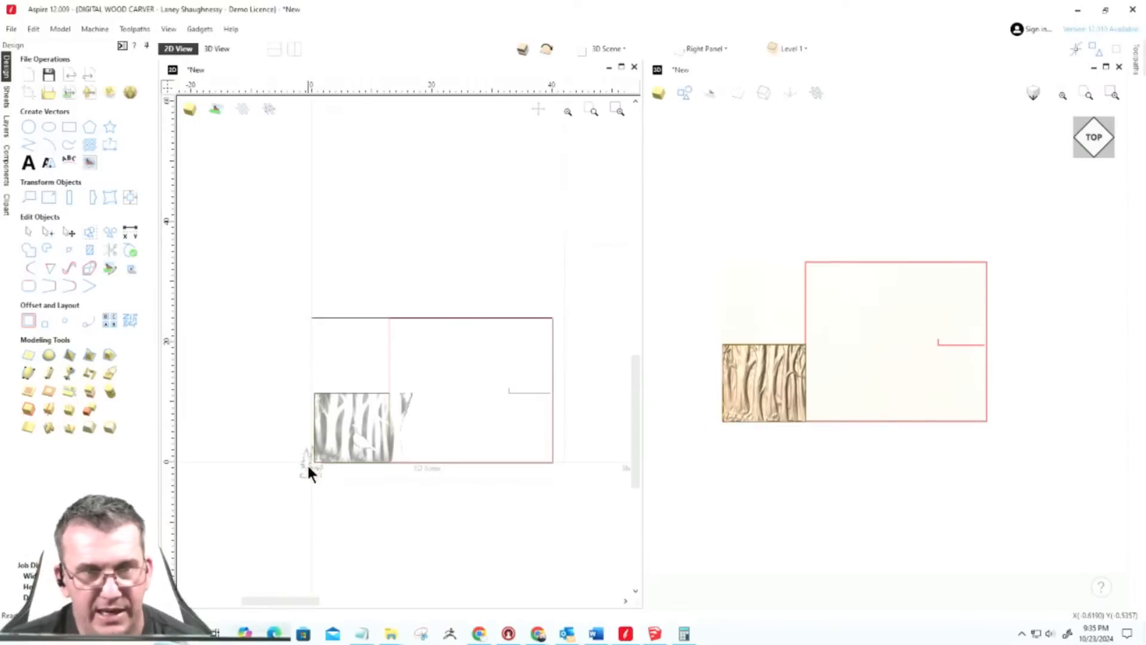
Step: Move the fir trees into the panel's lower right corner and reassign them to Level 2
{"action": "left_click", "coordinate": [309, 468]}
{"action": "left_click_drag", "start_coordinate": [309, 471], "coordinate": [532, 457]}
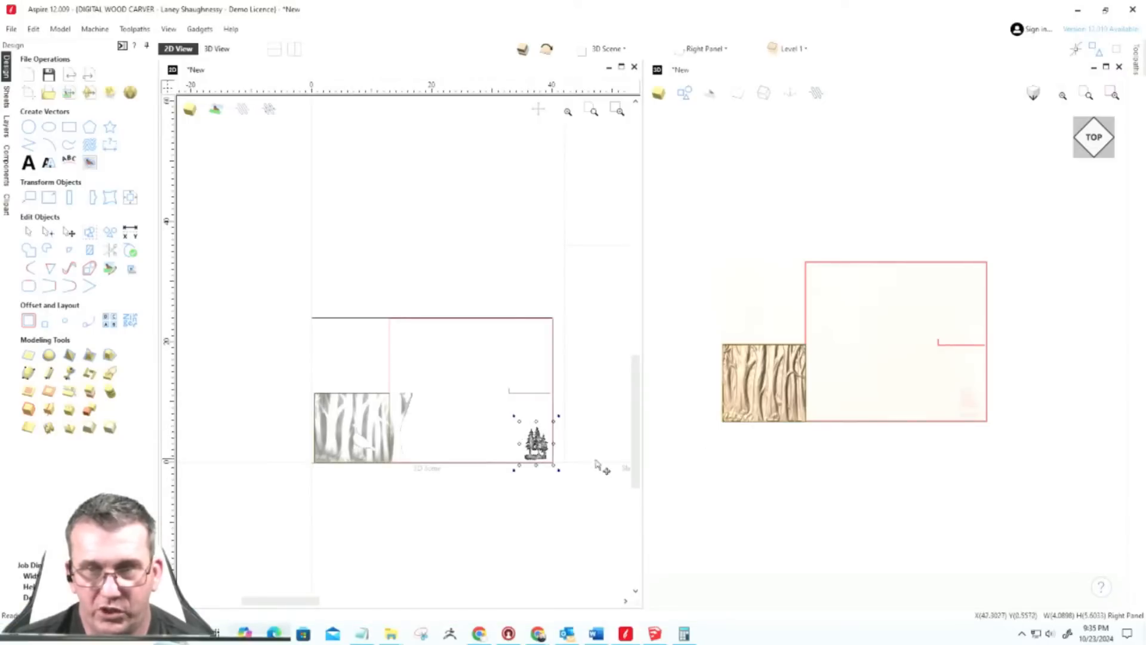
{"action": "scroll", "coordinate": [963, 421], "scroll_direction": "up", "scroll_amount": 4}
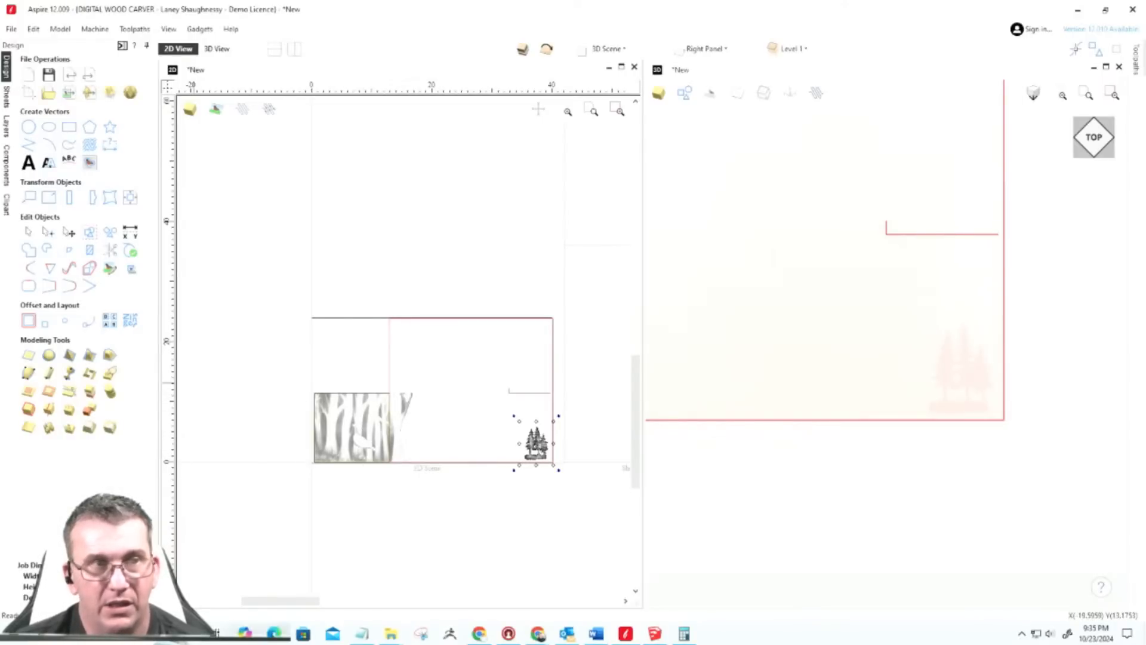
{"action": "left_click", "coordinate": [6, 165]}
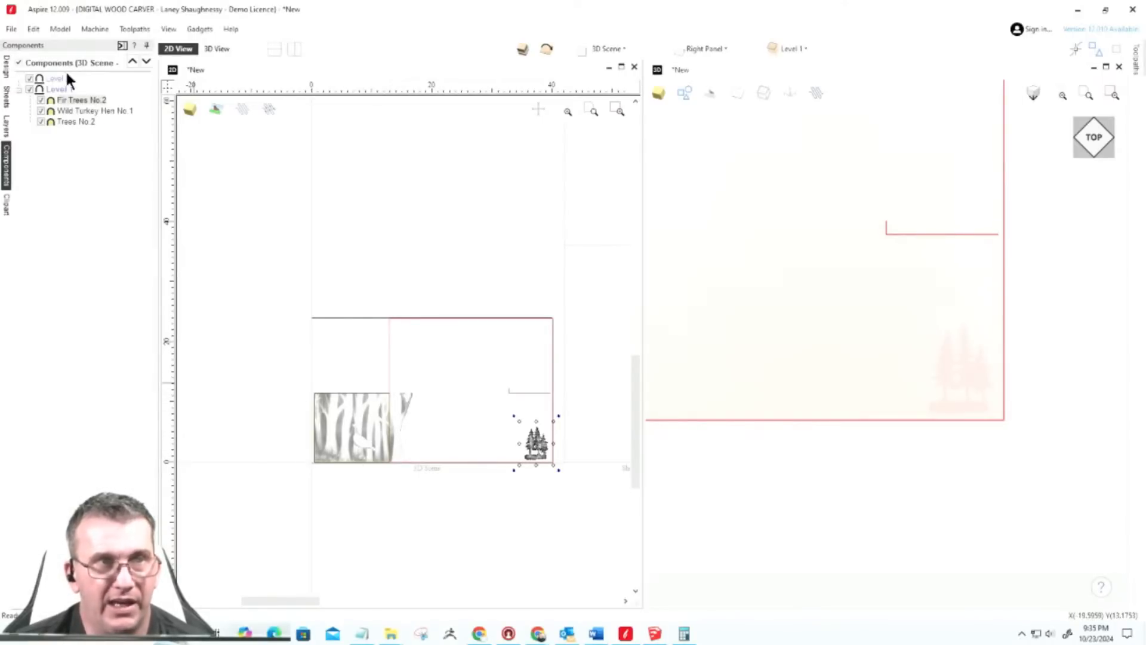
{"action": "mouse_move", "coordinate": [64, 99]}
{"action": "left_mouse_down"}
{"action": "mouse_move", "coordinate": [37, 83]}
{"action": "mouse_move", "coordinate": [56, 79]}
{"action": "left_mouse_up"}
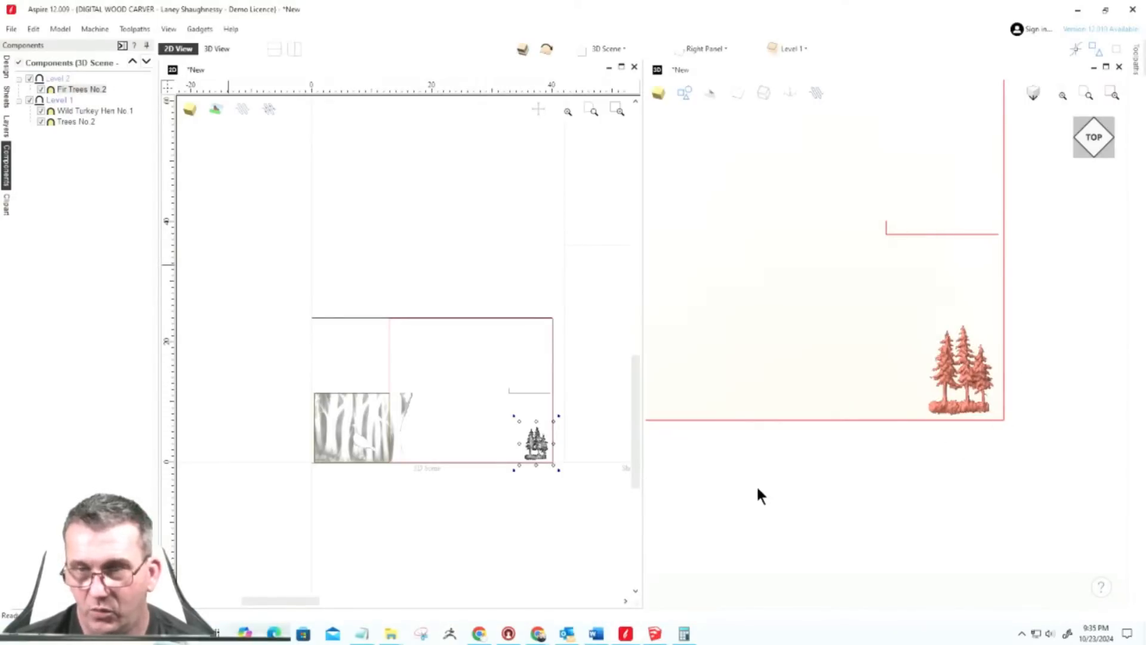
Step: Enlarge the fir trees to about 16.07 by 22.02 inches and shift them slightly past the panel's lower right corner
{"action": "left_click_drag", "start_coordinate": [520, 423], "coordinate": [452, 269]}
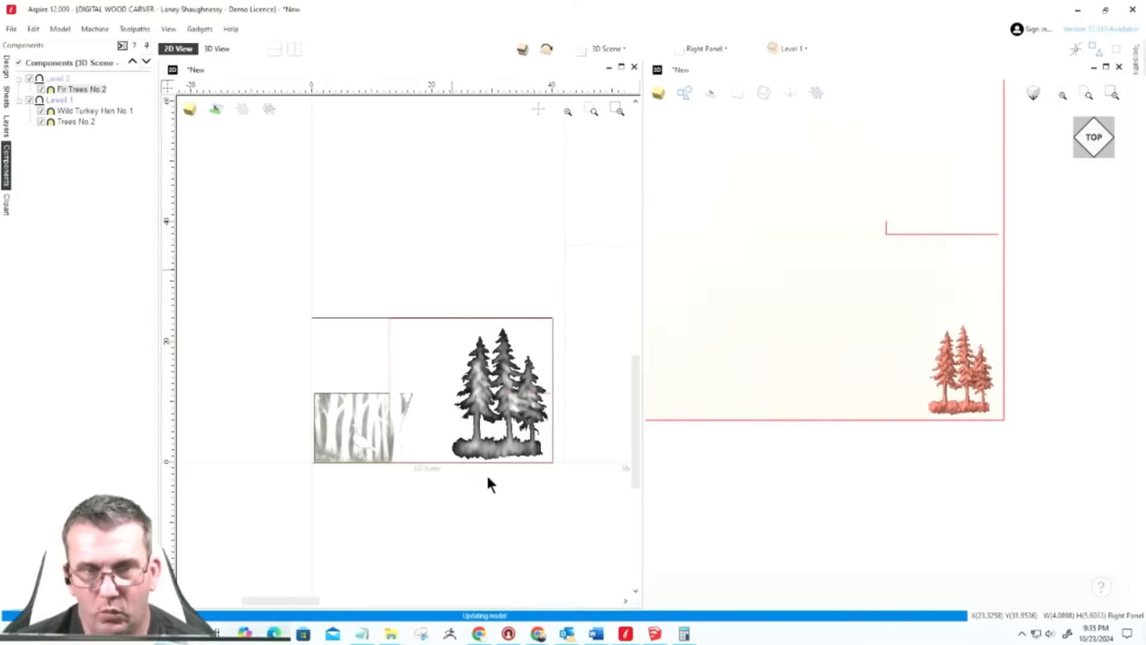
{"action": "left_click", "coordinate": [498, 452]}
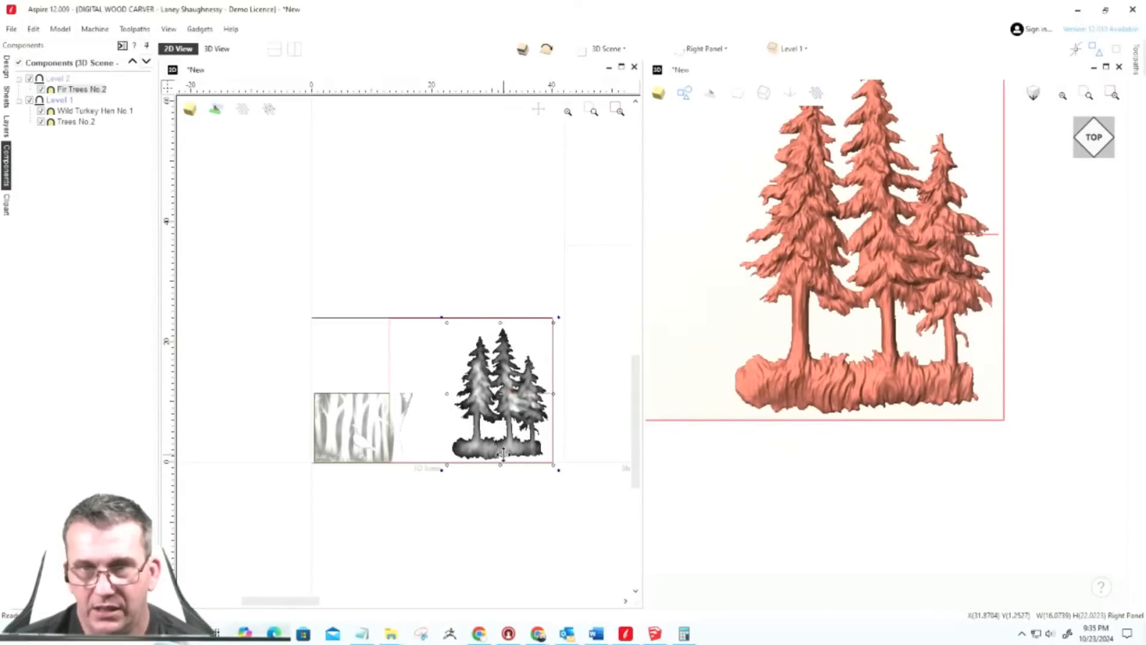
{"action": "left_click_drag", "start_coordinate": [512, 449], "coordinate": [531, 463]}
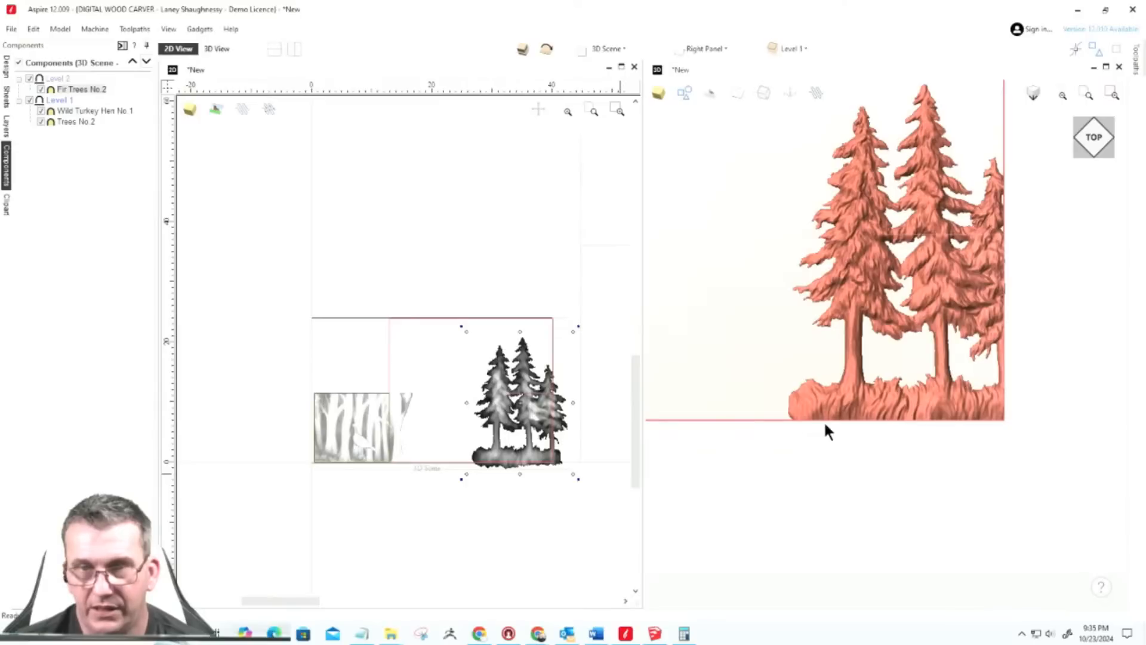
Step: Enlarge the fir trees in the 3D view to about 20.33 by 27.86 inches, extending past the panel's top edge
{"action": "scroll", "coordinate": [851, 412], "scroll_direction": "down", "scroll_amount": 4}
{"action": "scroll", "coordinate": [674, 389], "scroll_direction": "up", "scroll_amount": 1}
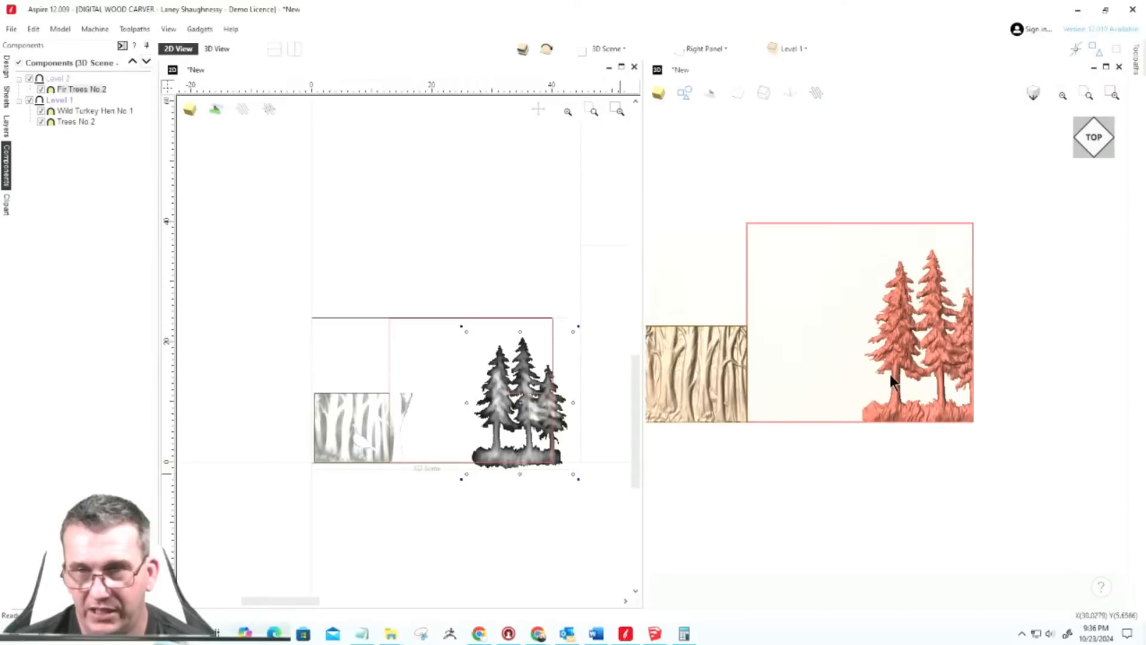
{"action": "left_click", "coordinate": [899, 343]}
{"action": "left_click", "coordinate": [898, 346]}
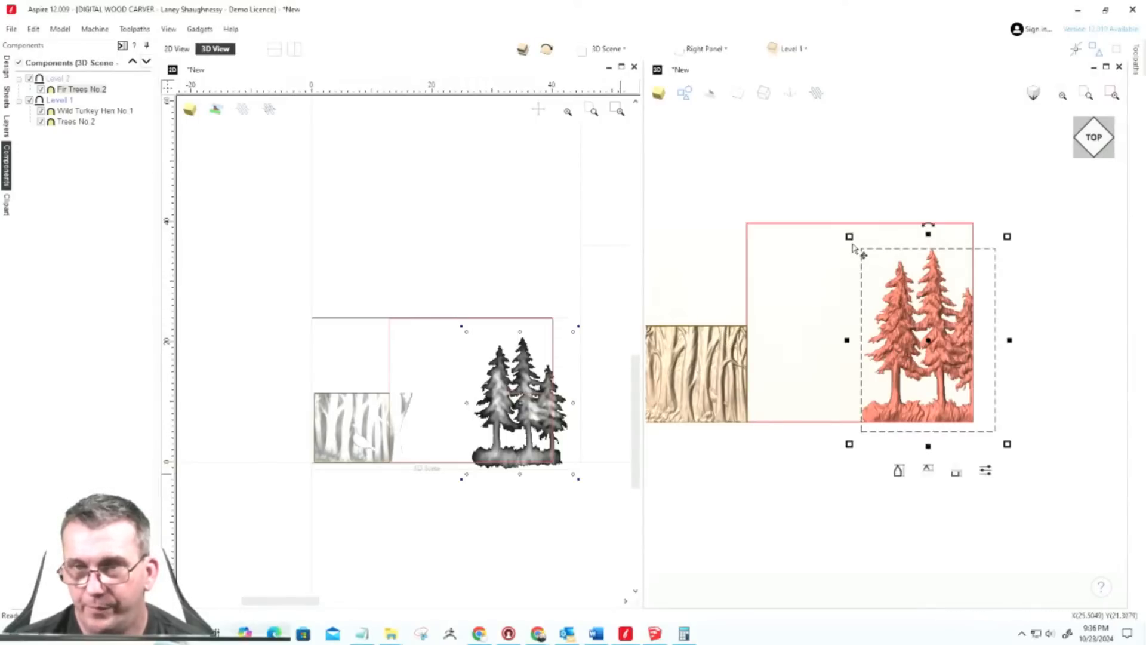
{"action": "left_click_drag", "start_coordinate": [849, 237], "coordinate": [826, 206]}
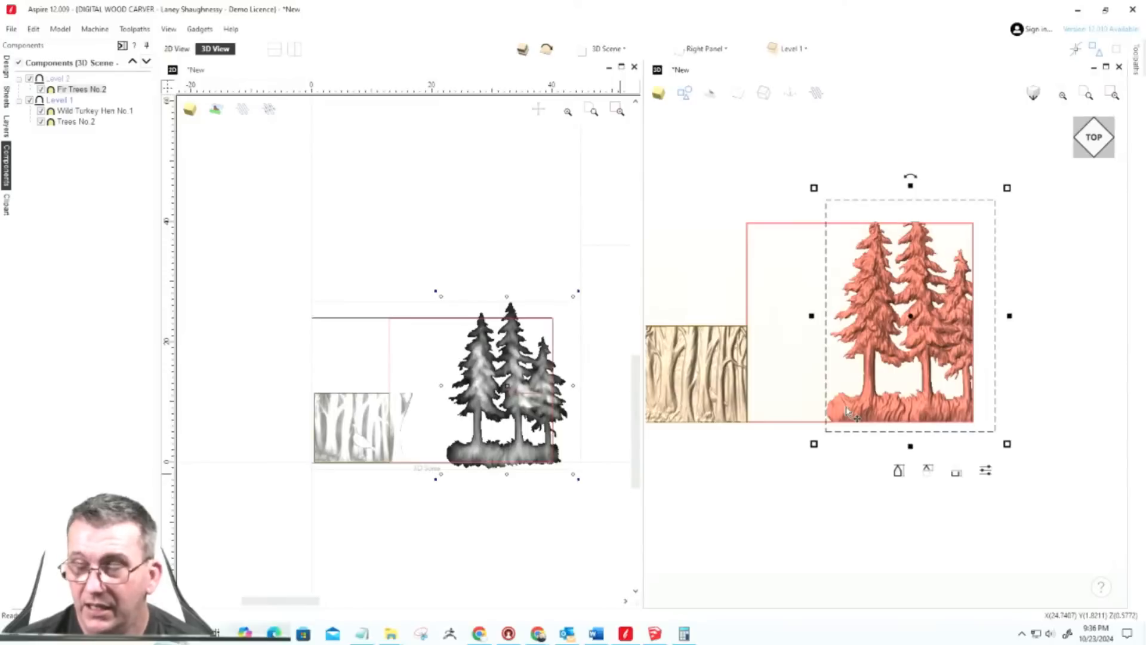
Step: Look through the clipart library for alternative scenery and move the large fir trees off the panel, above its top edge
{"action": "left_click", "coordinate": [483, 446]}
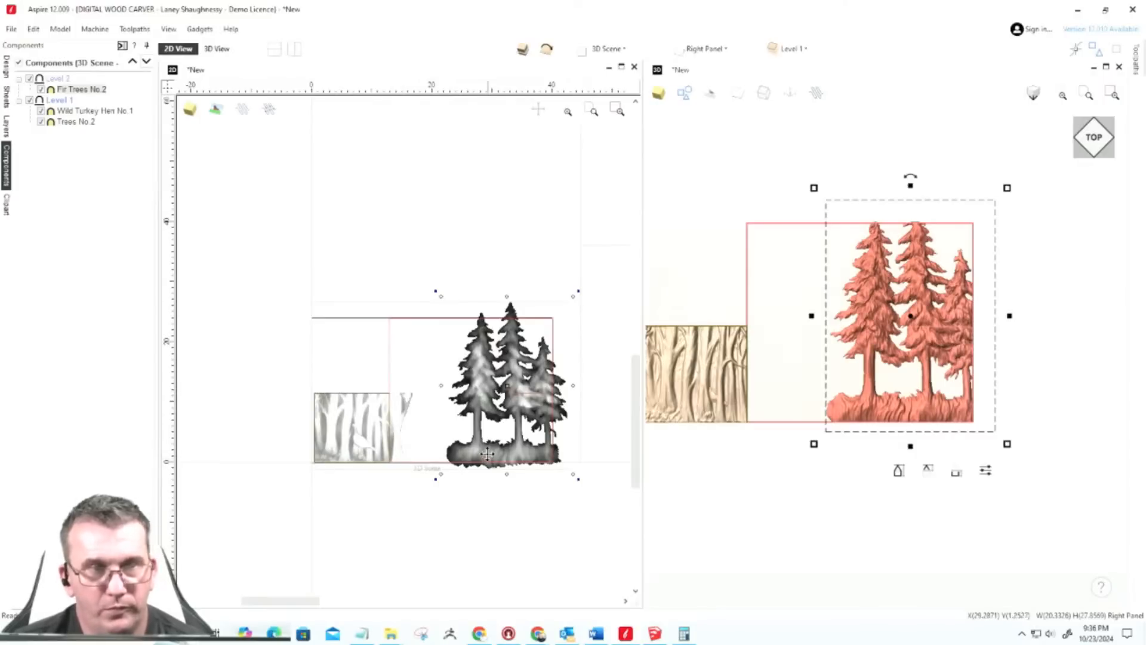
{"action": "left_click", "coordinate": [6, 204]}
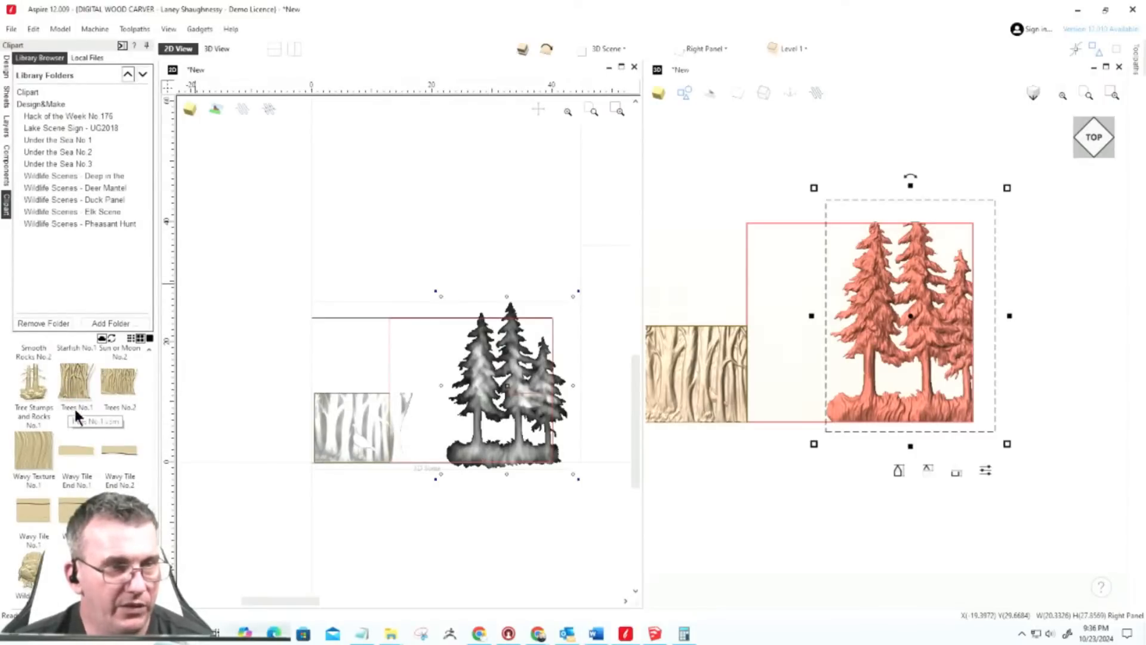
{"action": "left_click_drag", "start_coordinate": [151, 560], "coordinate": [157, 431]}
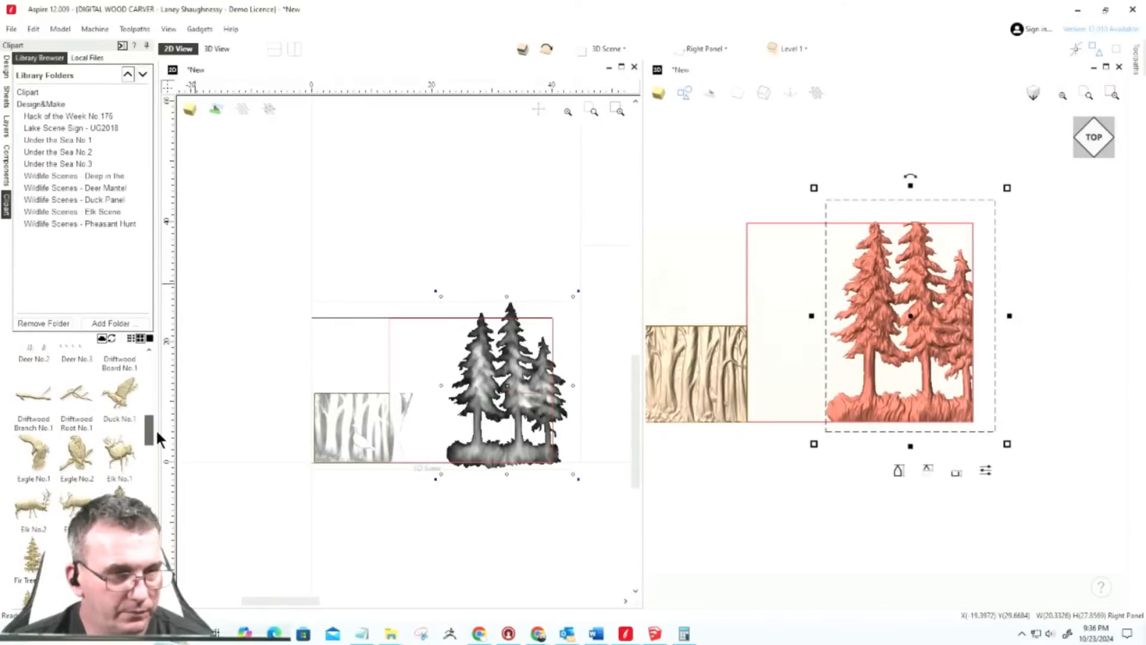
{"action": "mouse_move", "coordinate": [156, 434]}
{"action": "left_mouse_down"}
{"action": "mouse_move", "coordinate": [156, 360]}
{"action": "mouse_move", "coordinate": [148, 460]}
{"action": "mouse_move", "coordinate": [153, 440]}
{"action": "left_mouse_up"}
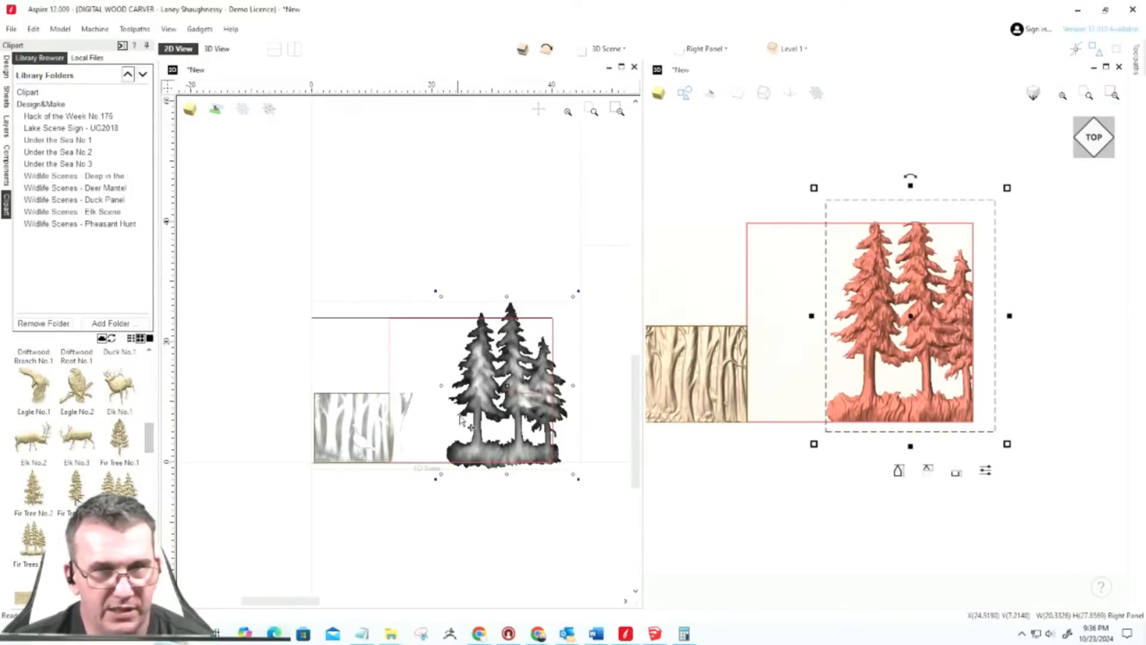
{"action": "key", "text": "Escape"}
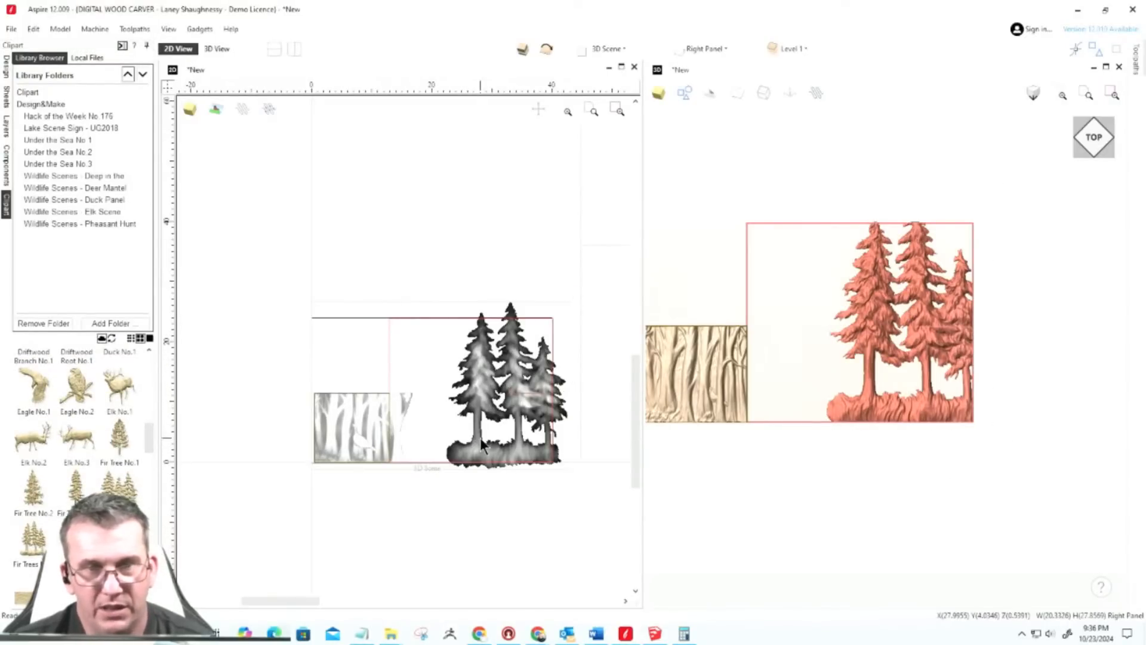
{"action": "left_click_drag", "start_coordinate": [486, 422], "coordinate": [439, 190]}
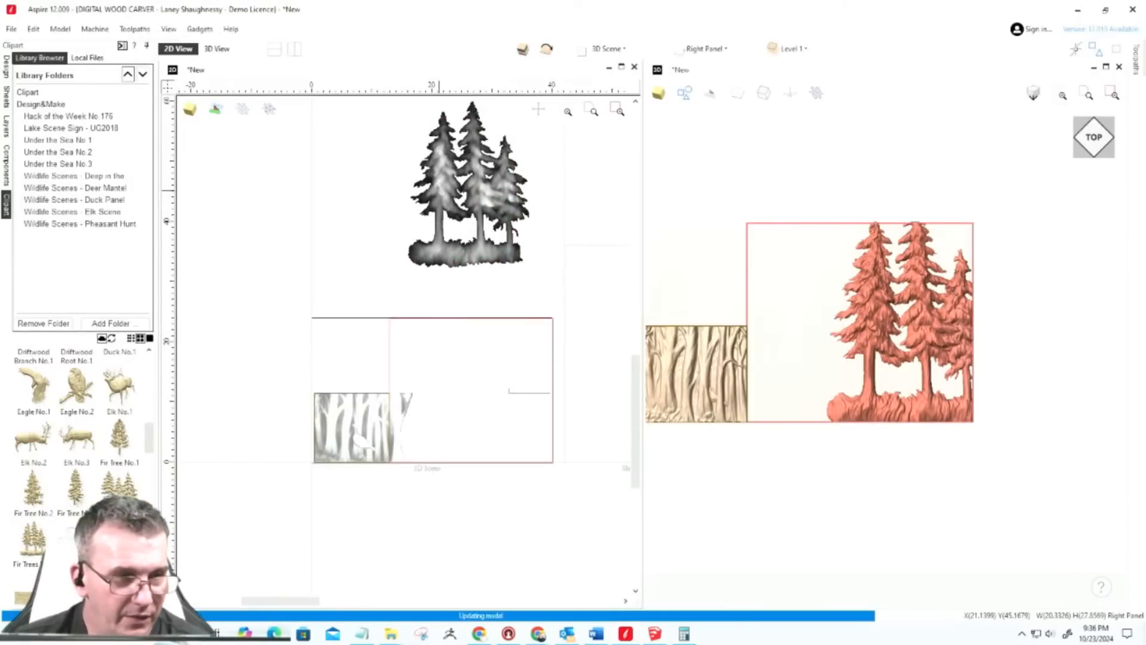
Step: Try the Fir Trees No.1 clipart enlarged to about 15.68 by 14.86 inches in the panel, and delete both fir tree reliefs
{"action": "double_click", "coordinate": [120, 491]}
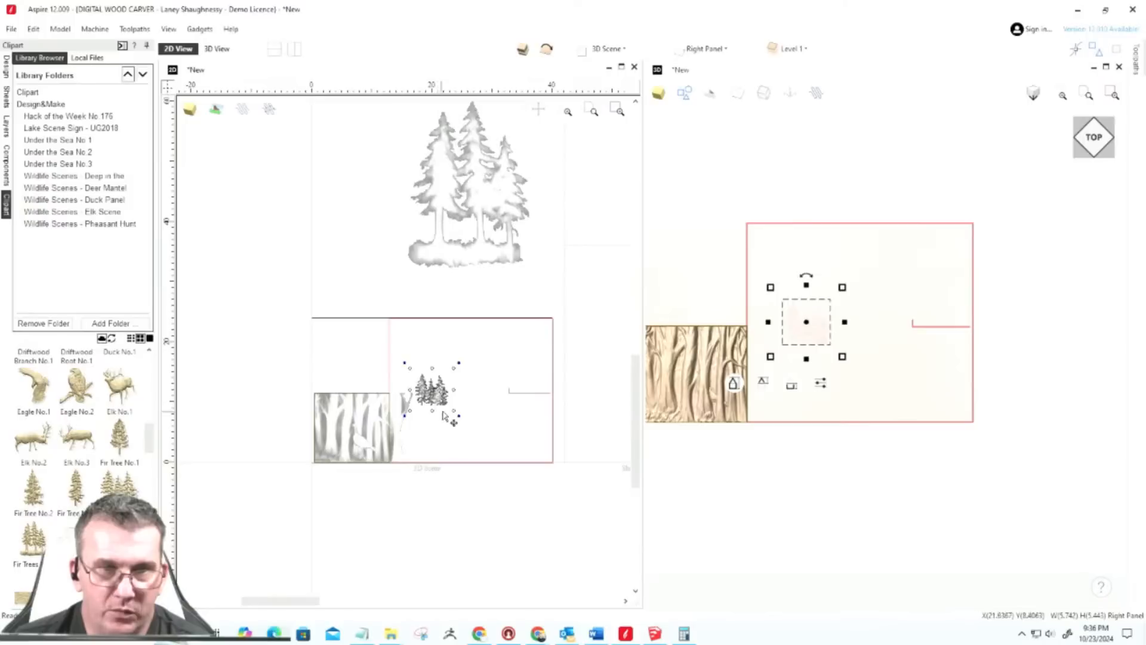
{"action": "left_click_drag", "start_coordinate": [454, 412], "coordinate": [558, 465]}
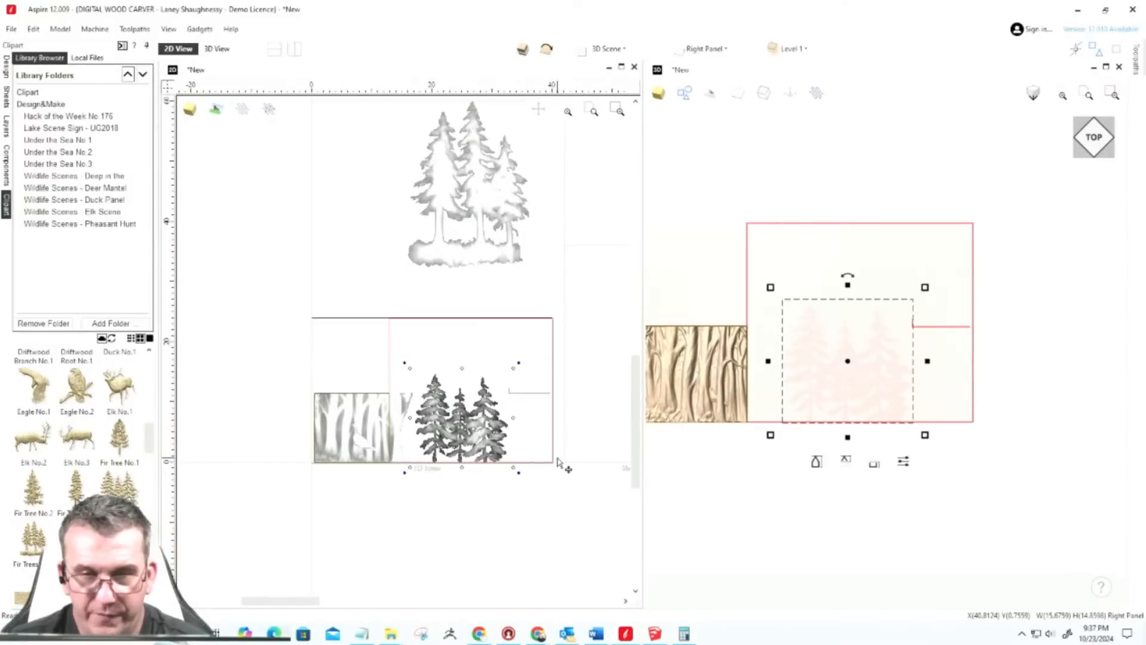
{"action": "key", "text": "Delete"}
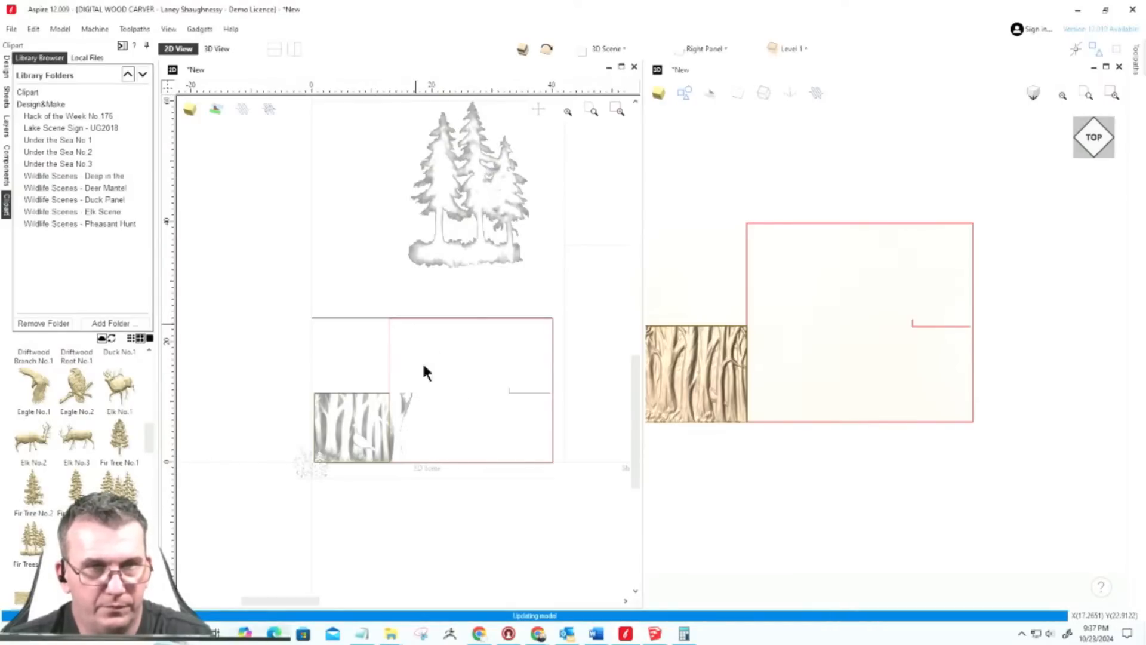
{"action": "left_click", "coordinate": [480, 254]}
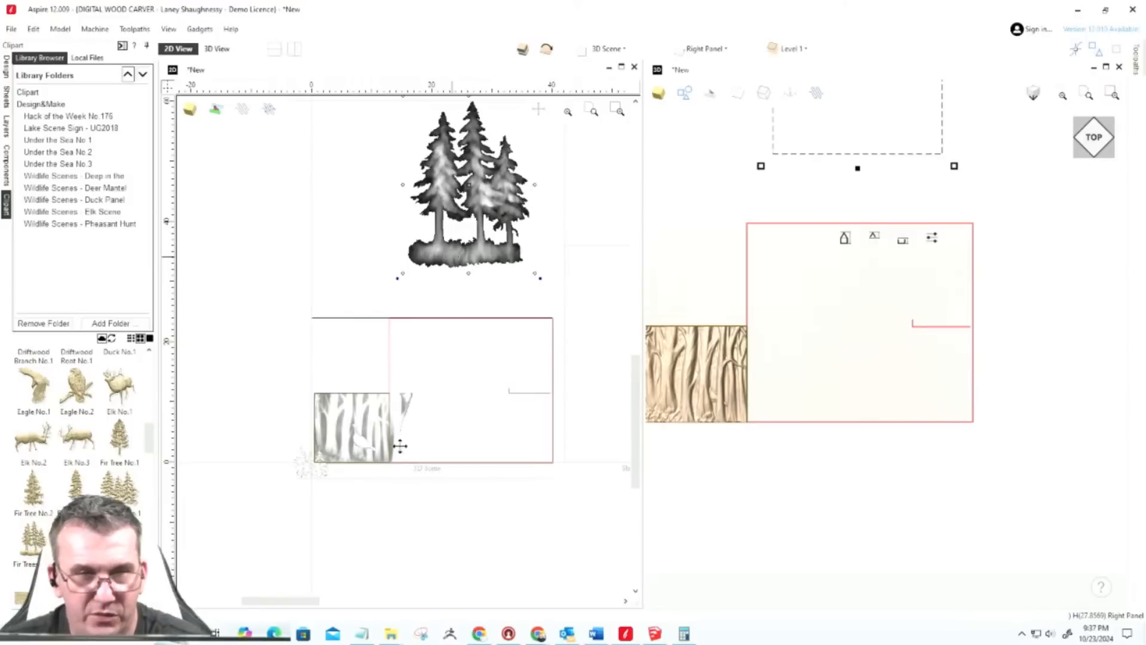
{"action": "key", "text": "Delete"}
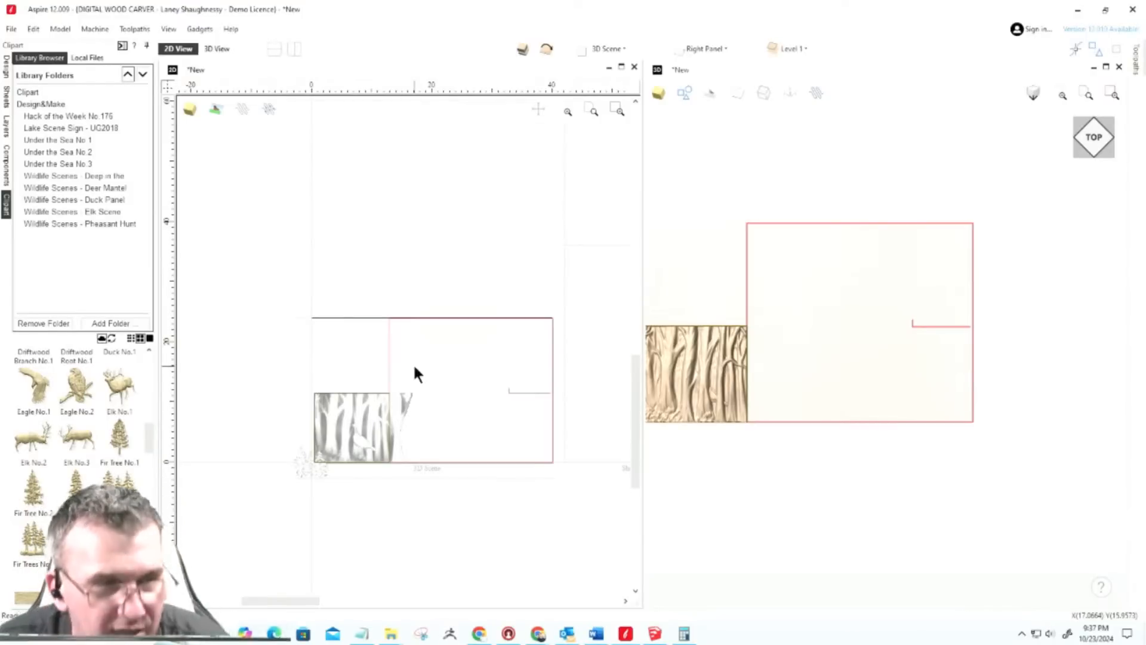
Step: Add the Elk No.3 clipart to the panel, make Level 2 the active level, and move the elk component into it
{"action": "double_click", "coordinate": [76, 442]}
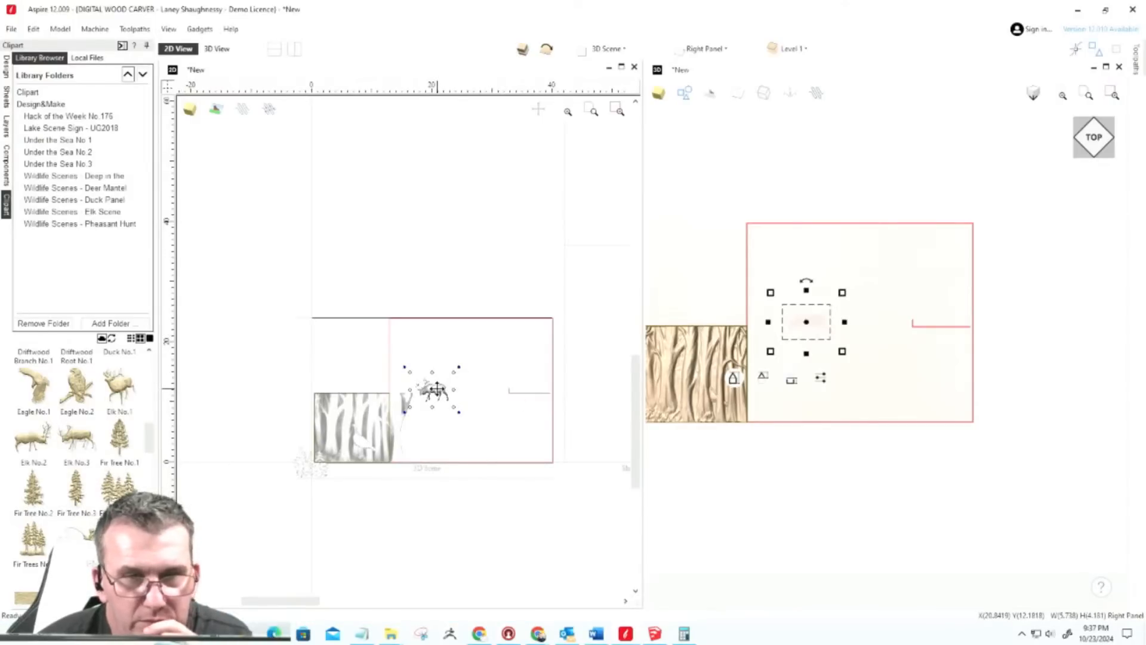
{"action": "left_click", "coordinate": [5, 167]}
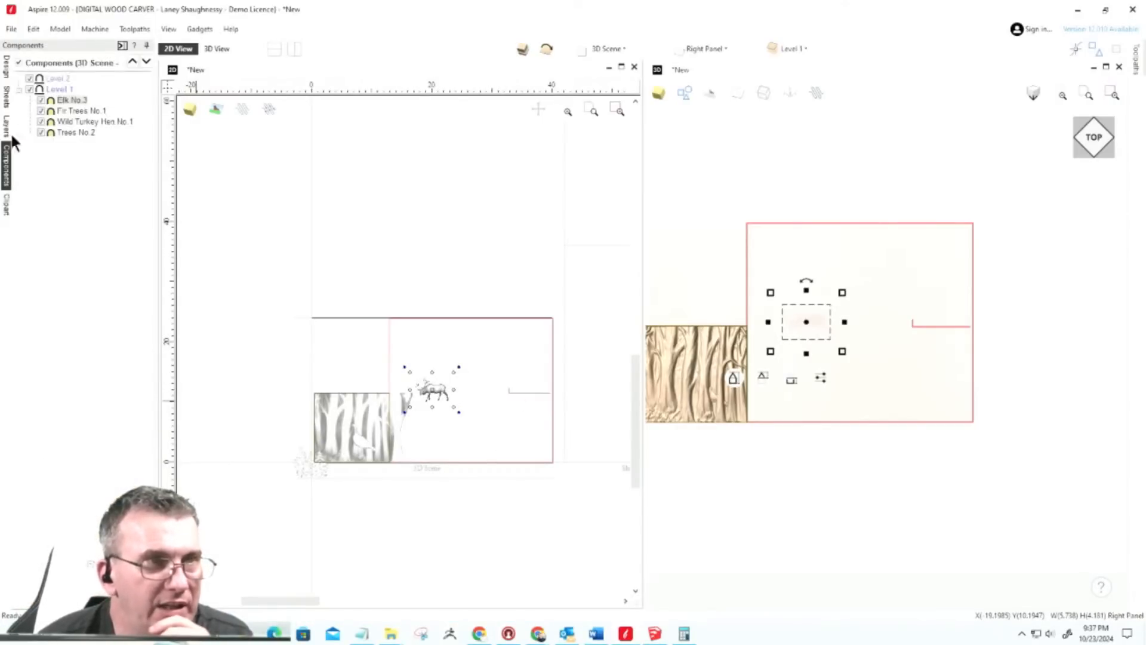
{"action": "left_click", "coordinate": [59, 78]}
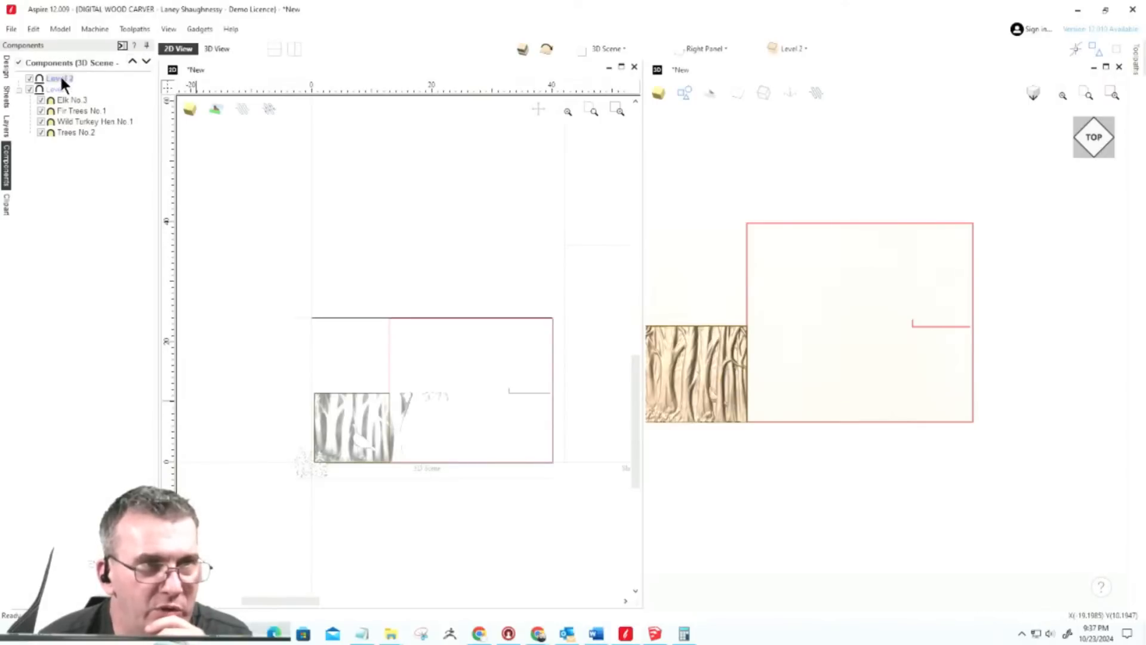
{"action": "left_click_drag", "start_coordinate": [68, 99], "coordinate": [64, 82]}
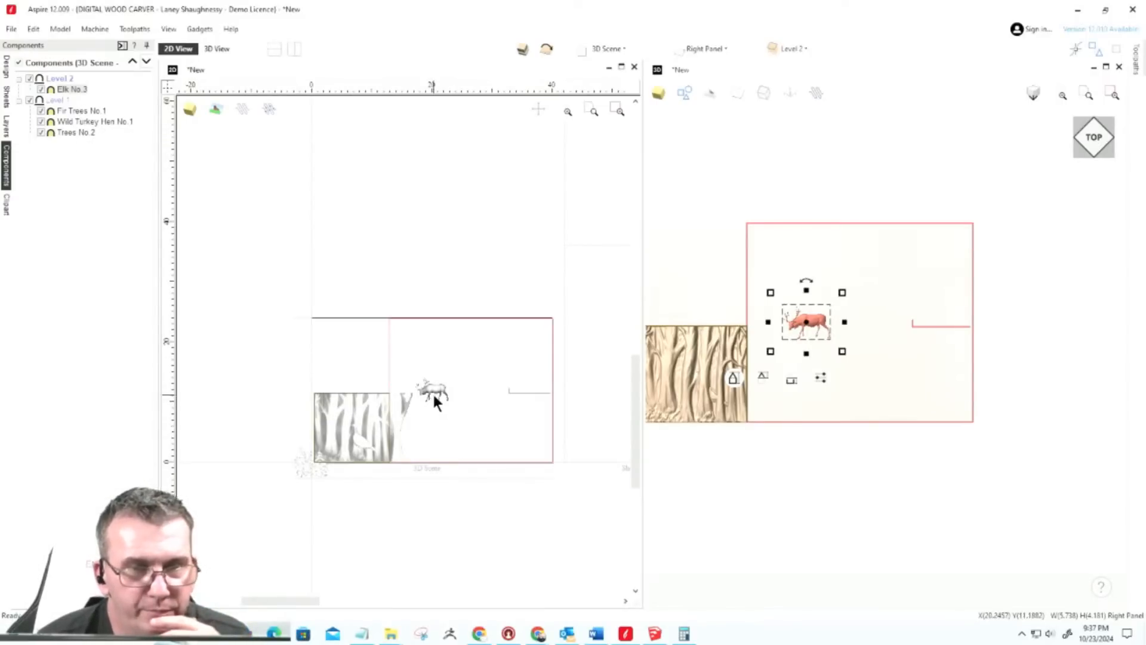
Step: Try the elk enlarged to about 11.48 by 8.37 inches in the panel's lower right corner, and delete it
{"action": "mouse_move", "coordinate": [456, 412]}
{"action": "left_mouse_down"}
{"action": "mouse_move", "coordinate": [475, 435]}
{"action": "mouse_move", "coordinate": [468, 428]}
{"action": "left_mouse_up"}
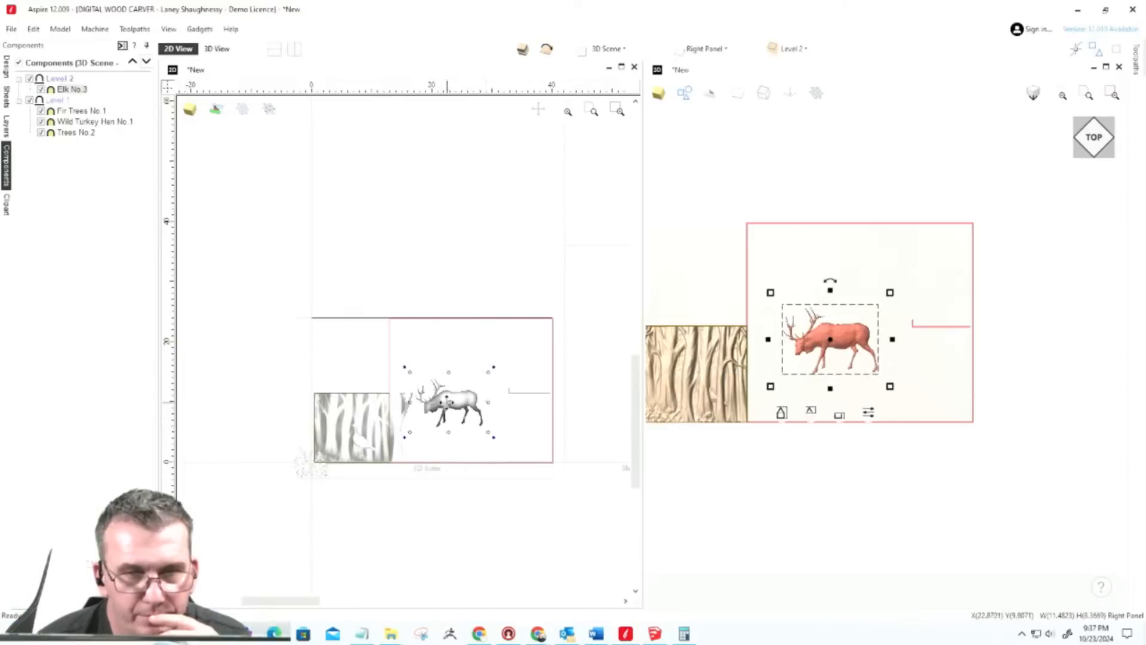
{"action": "left_click_drag", "start_coordinate": [446, 401], "coordinate": [514, 436]}
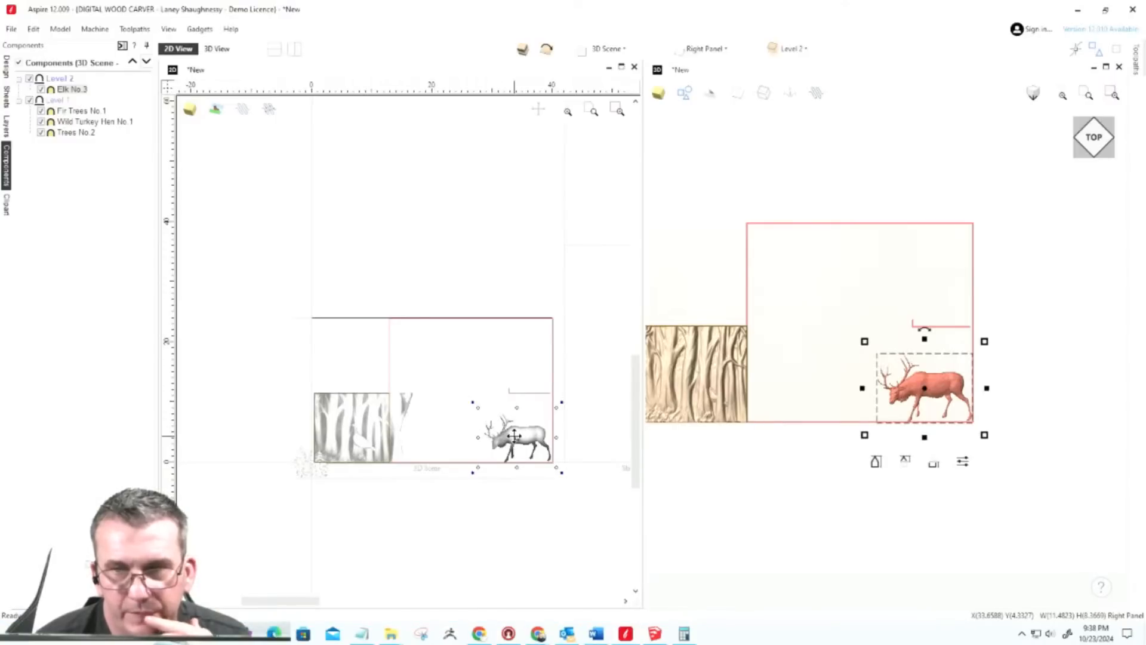
{"action": "left_click", "coordinate": [10, 209]}
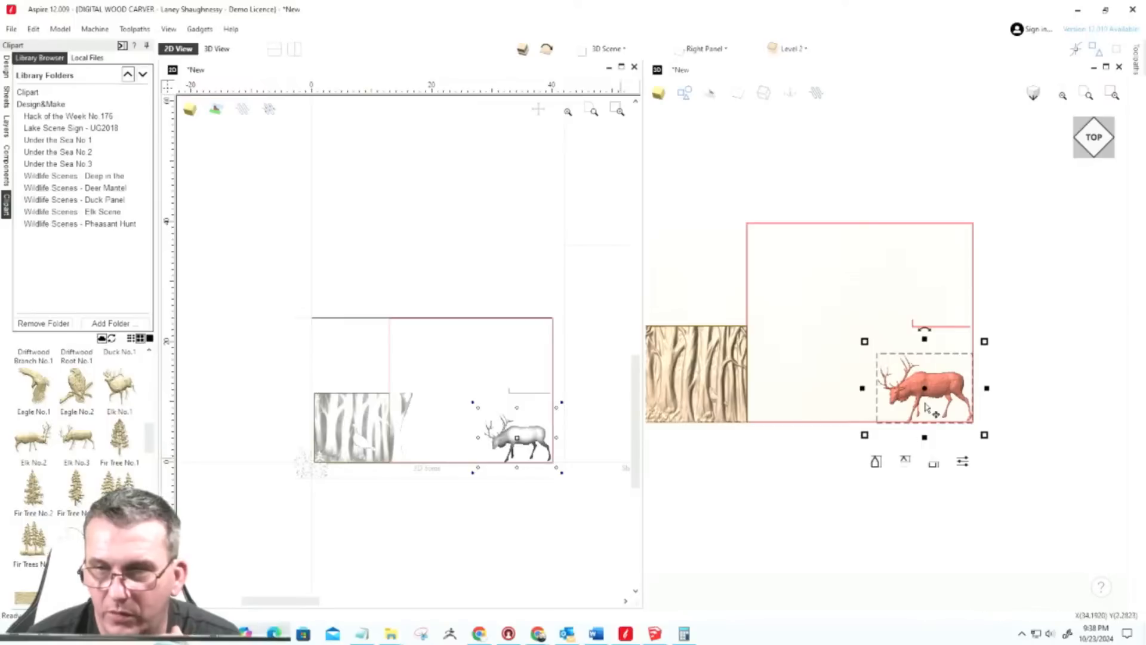
{"action": "scroll", "coordinate": [929, 406], "scroll_direction": "up", "scroll_amount": 5}
{"action": "scroll", "coordinate": [935, 402], "scroll_direction": "down", "scroll_amount": 2}
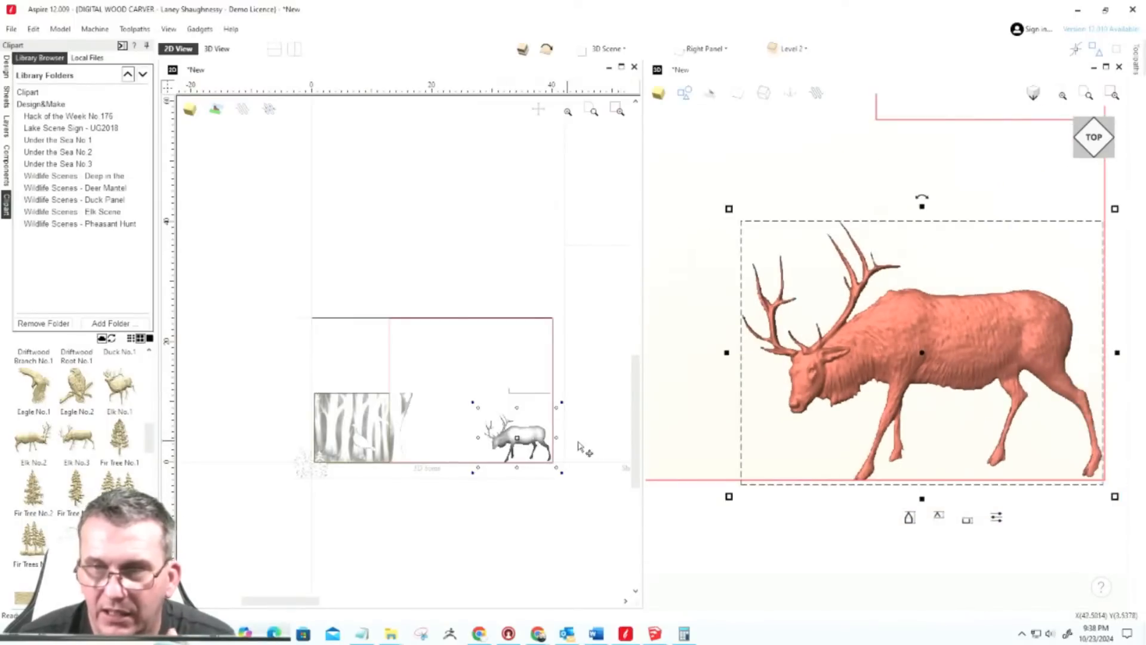
{"action": "key", "text": "Escape"}
{"action": "left_click", "coordinate": [525, 438]}
{"action": "key", "text": "Delete"}
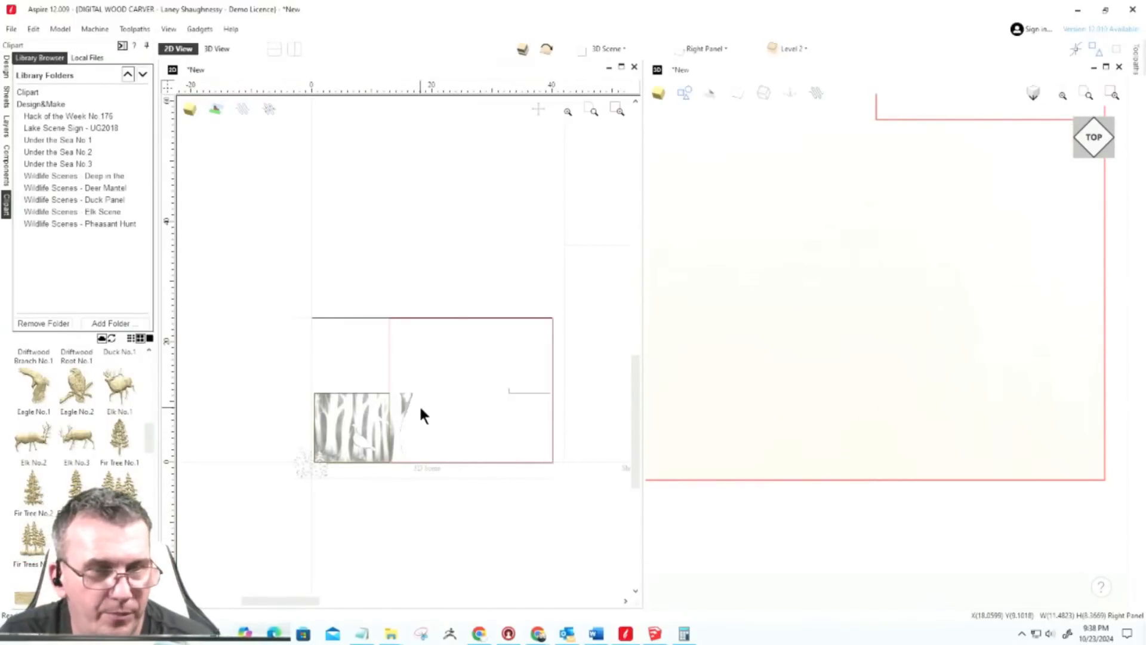
Step: Review the job setup, including its job size, thickness and modeling resolution
{"action": "left_click", "coordinate": [6, 69]}
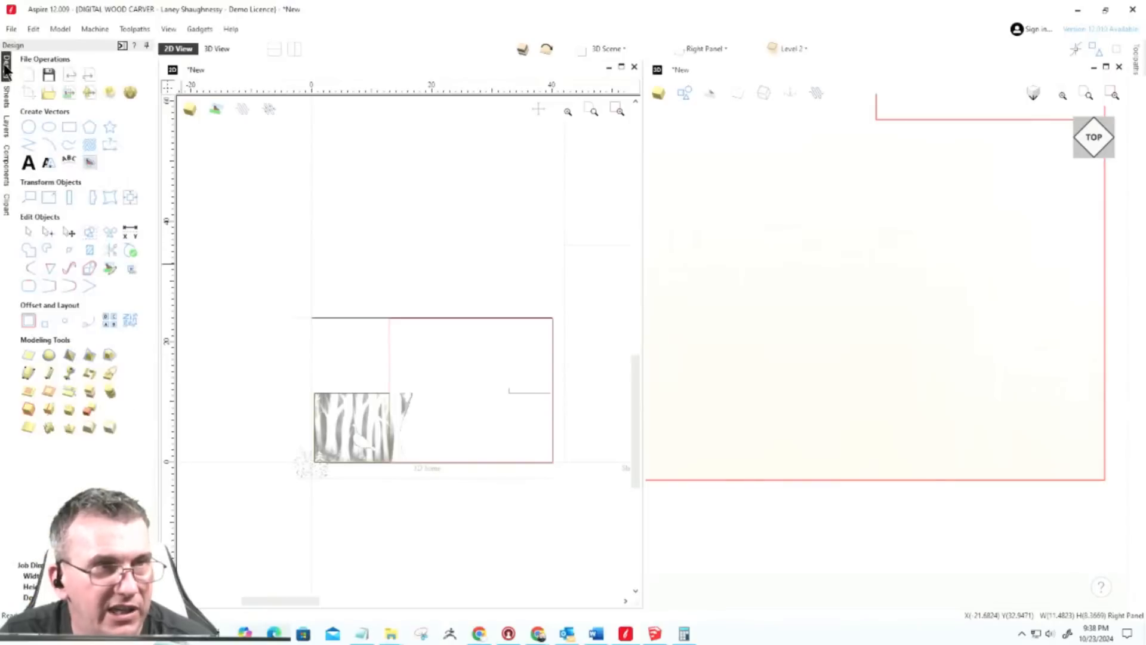
{"action": "left_click", "coordinate": [29, 94]}
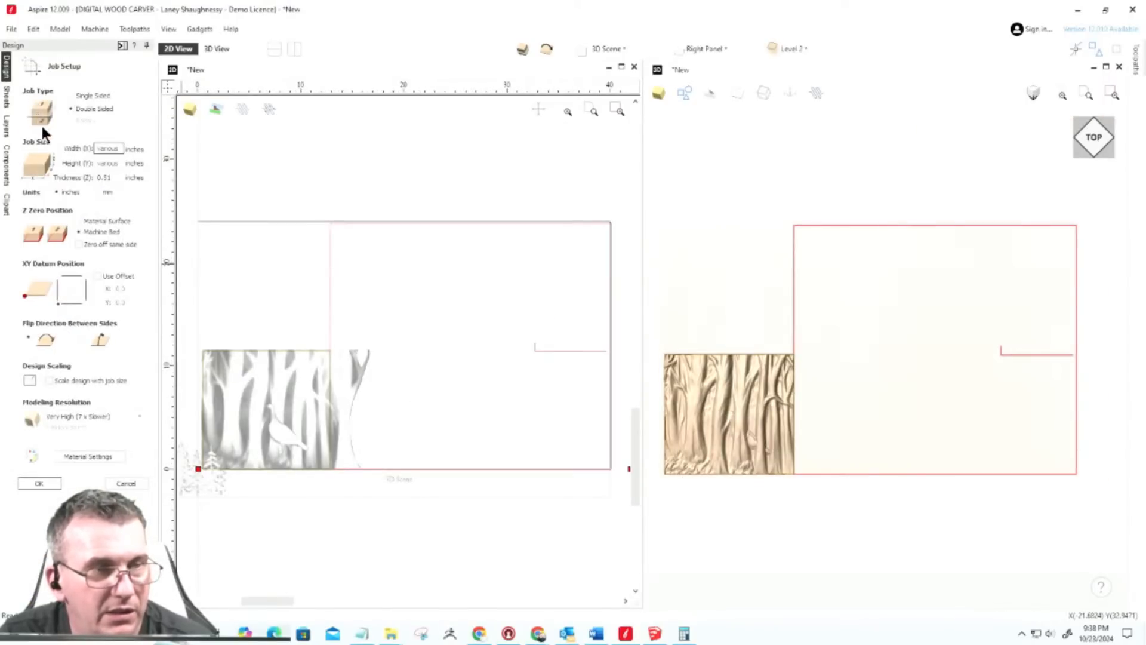
{"action": "left_click", "coordinate": [136, 480]}
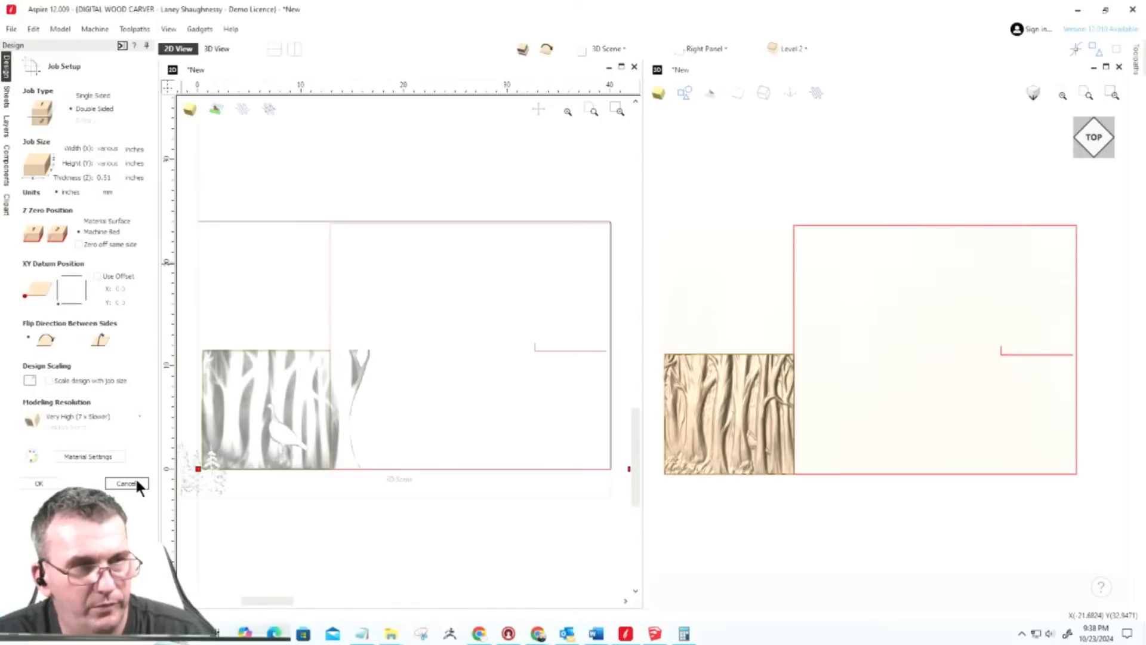
{"action": "left_click", "coordinate": [136, 482]}
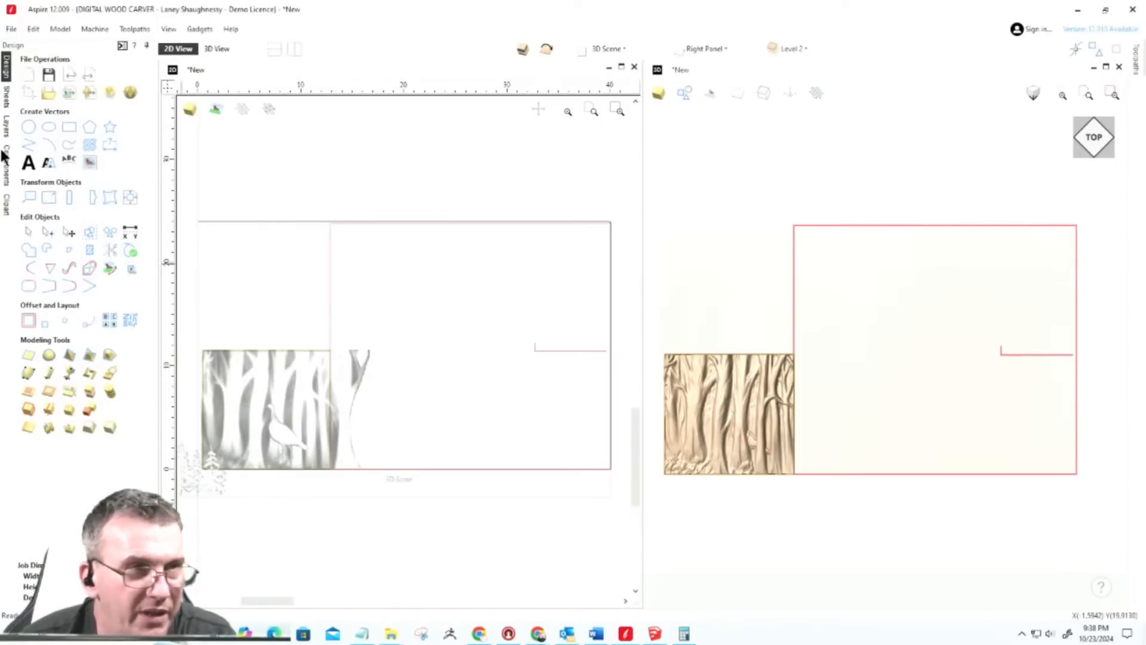
Step: Look through the clipart library for background scenery and add the Lake Scene No.2 clipart to the panel
{"action": "left_click", "coordinate": [6, 206]}
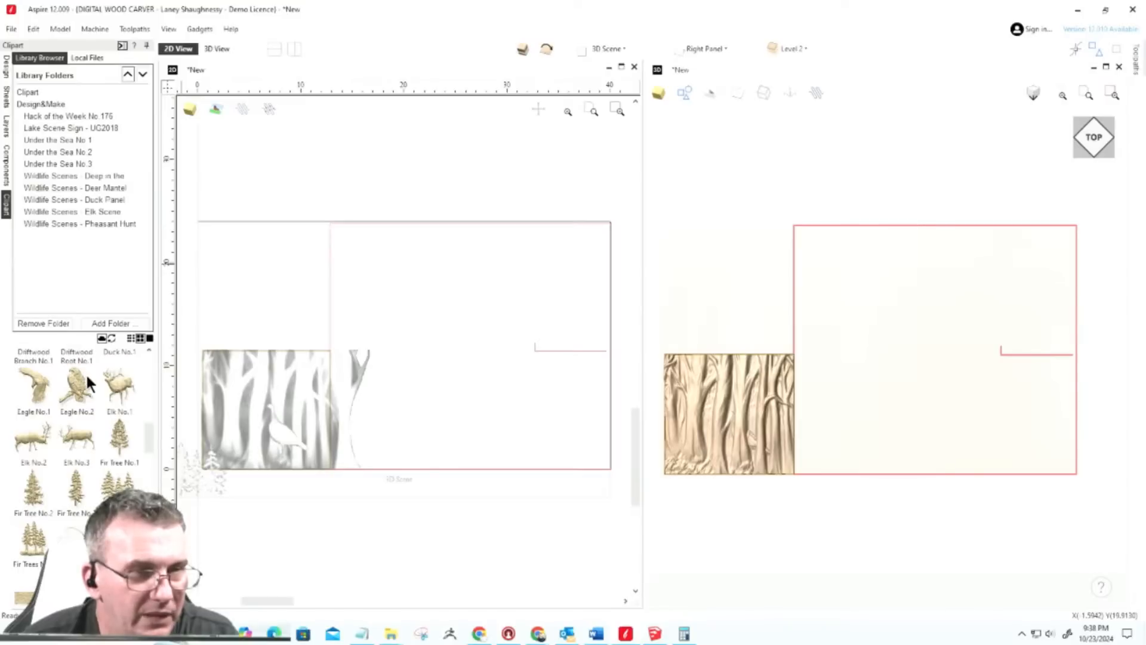
{"action": "left_click_drag", "start_coordinate": [147, 441], "coordinate": [154, 375]}
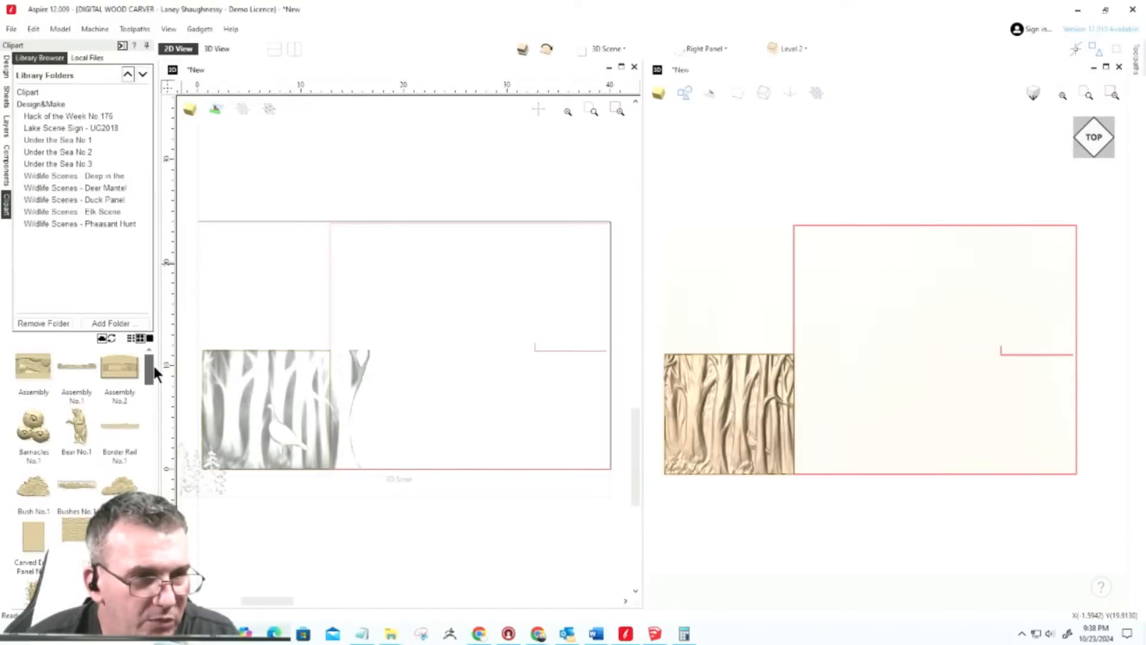
{"action": "left_click_drag", "start_coordinate": [153, 371], "coordinate": [154, 457]}
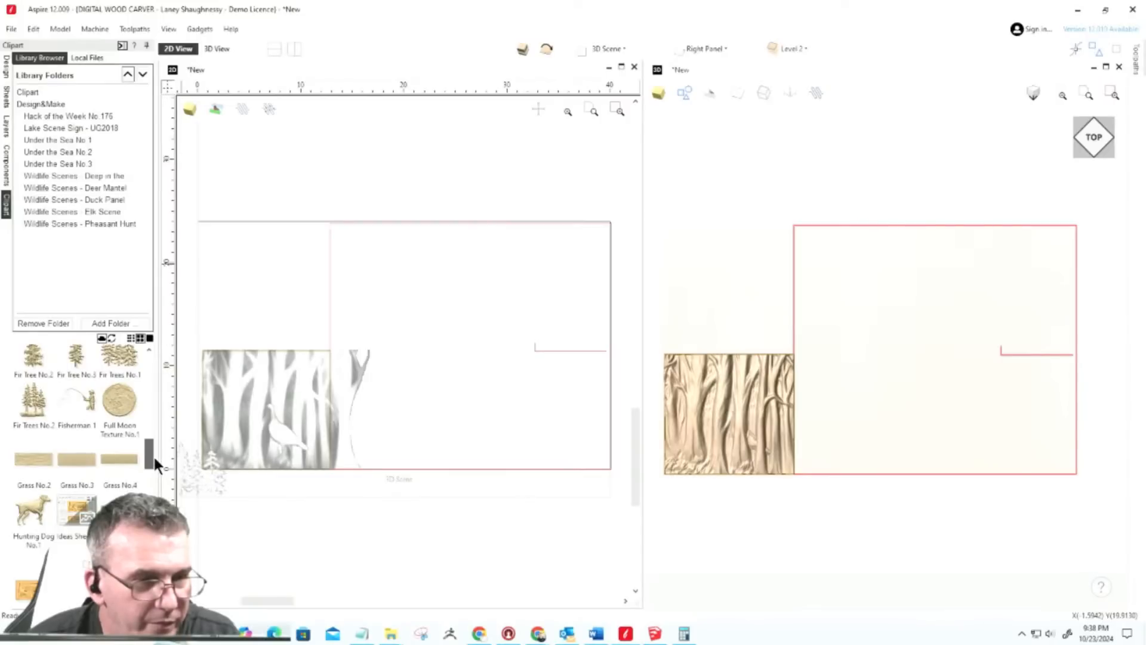
{"action": "left_click_drag", "start_coordinate": [154, 457], "coordinate": [152, 464]}
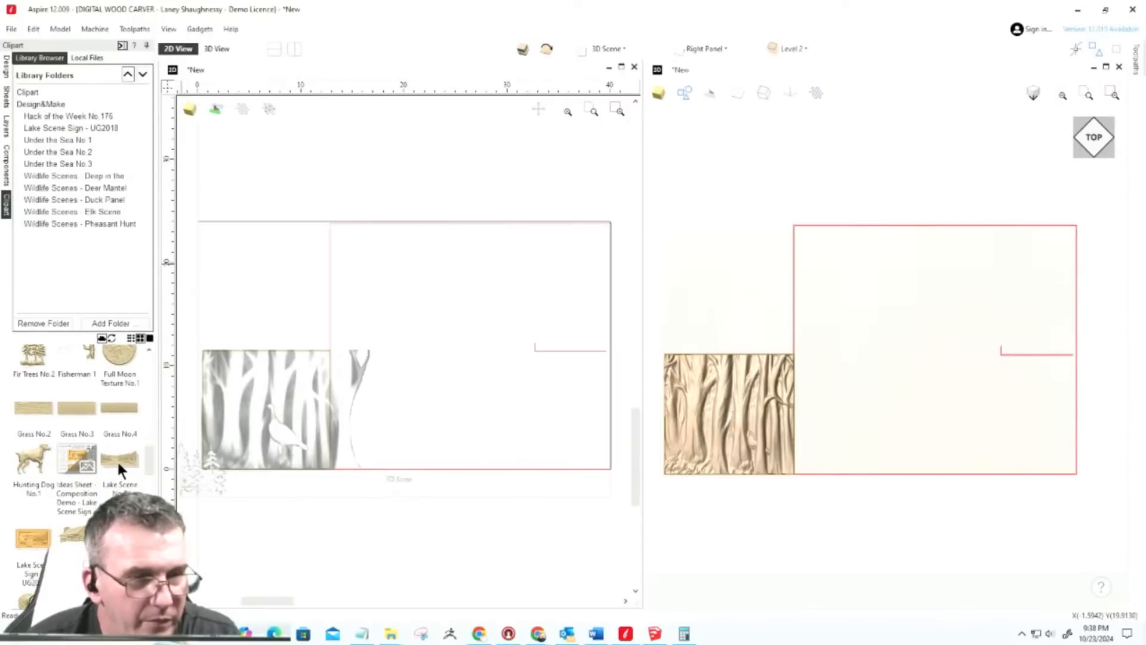
{"action": "double_click", "coordinate": [116, 463]}
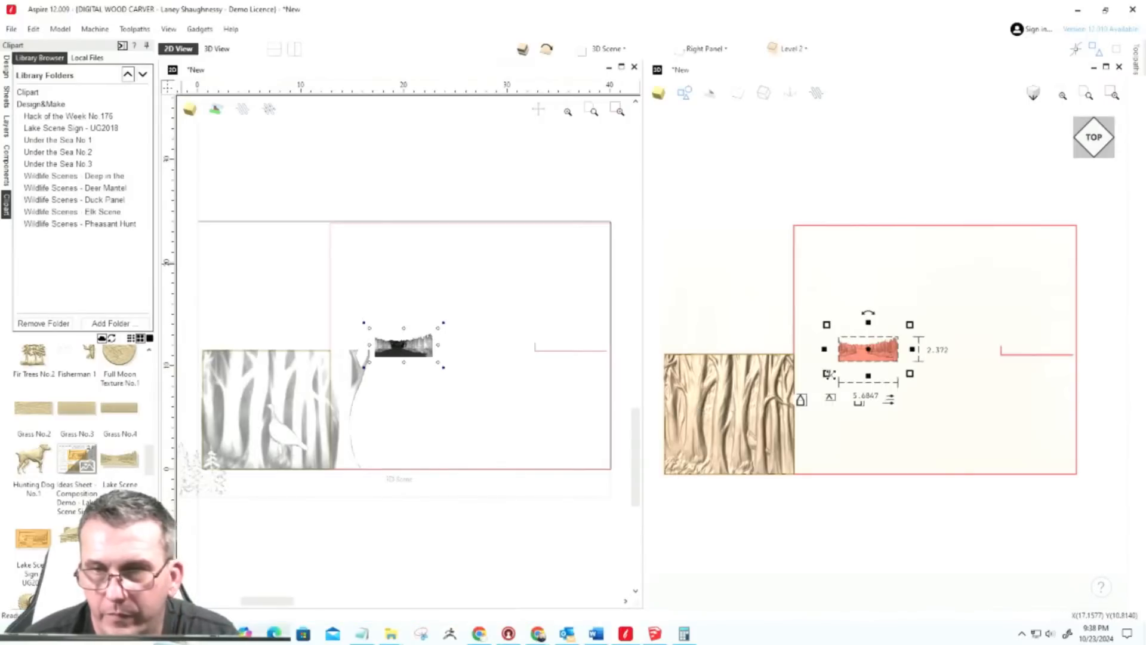
Step: Enlarge the lake scene to about 35.45 by 14.80 inches, starting at the panel's left edge and extending past its right edge
{"action": "left_click_drag", "start_coordinate": [825, 325], "coordinate": [794, 240]}
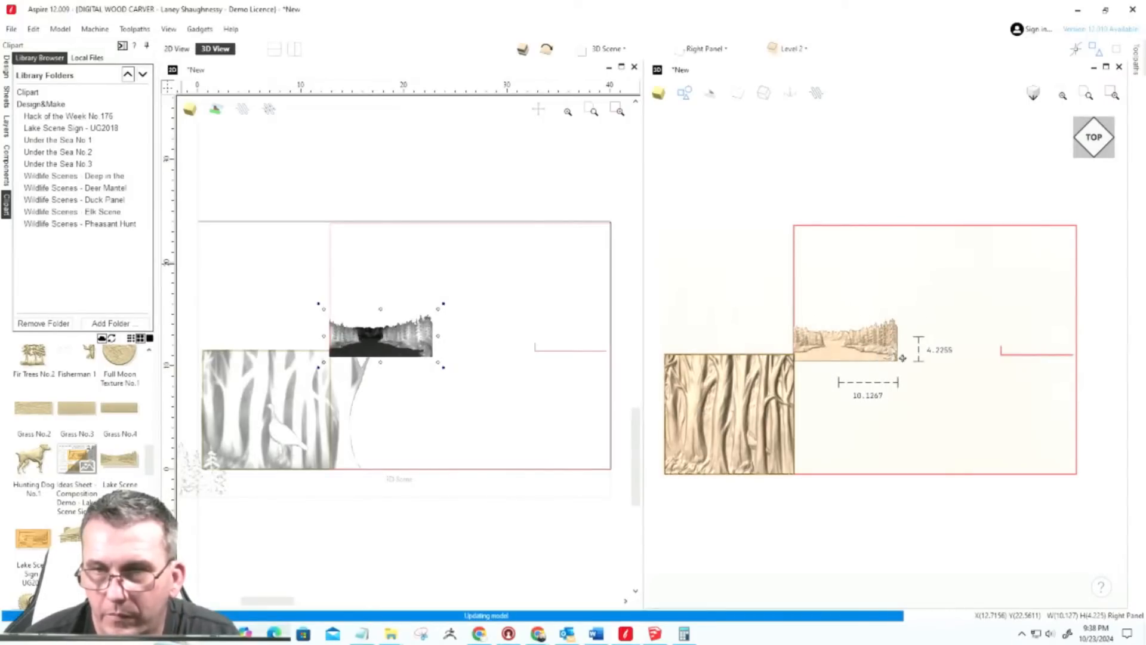
{"action": "left_click_drag", "start_coordinate": [910, 306], "coordinate": [1087, 209]}
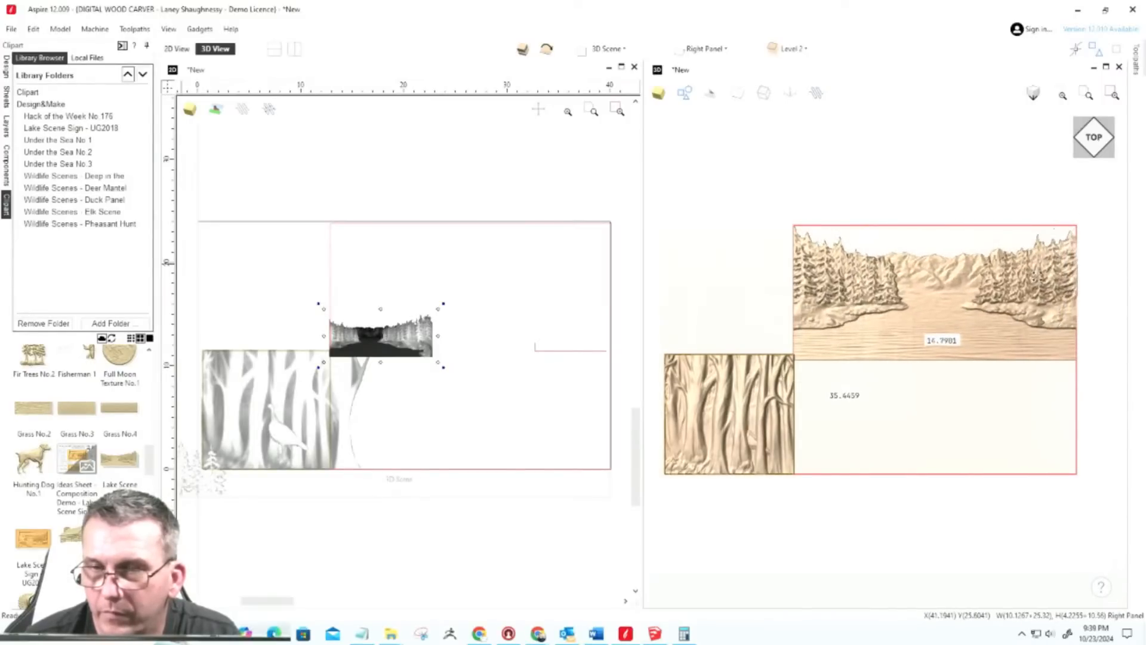
{"action": "left_click", "coordinate": [928, 367]}
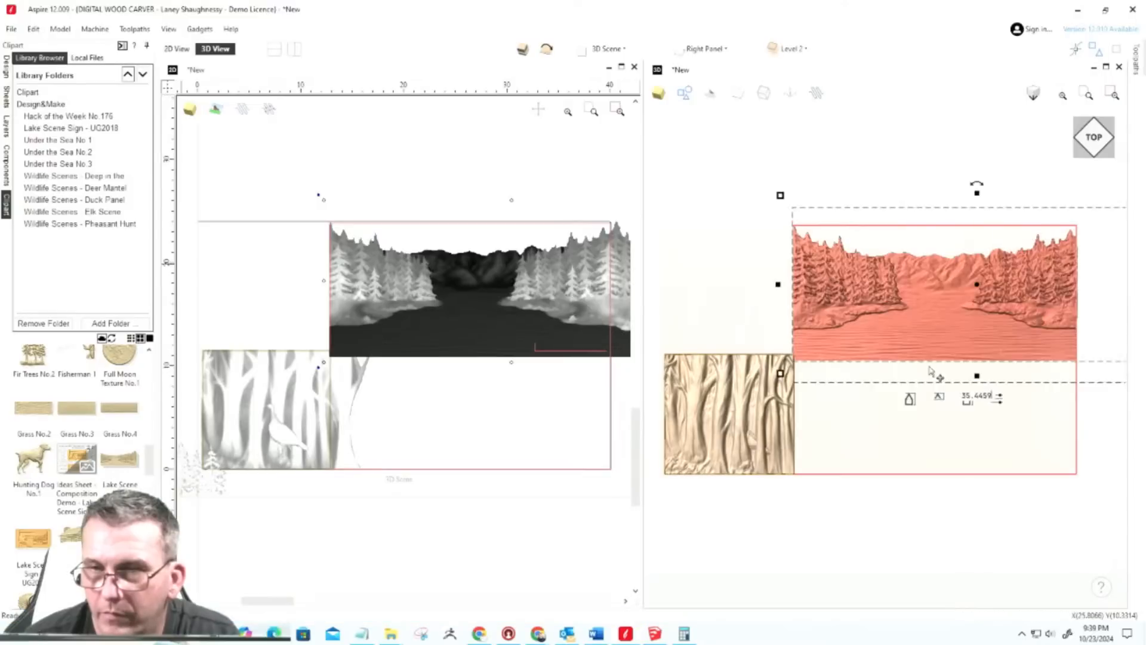
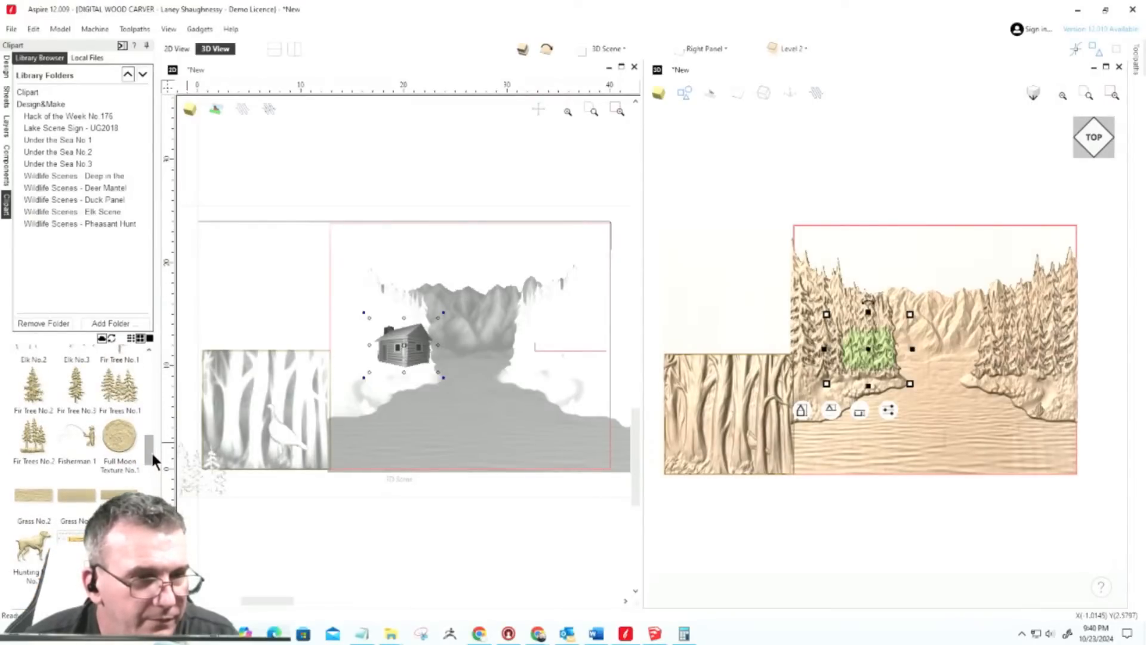
Step: Add the Grass No.2 clipart, move it over the lake's lower water area, and enlarge it to about 13.36 by 4.49 inches
{"action": "double_click", "coordinate": [27, 493]}
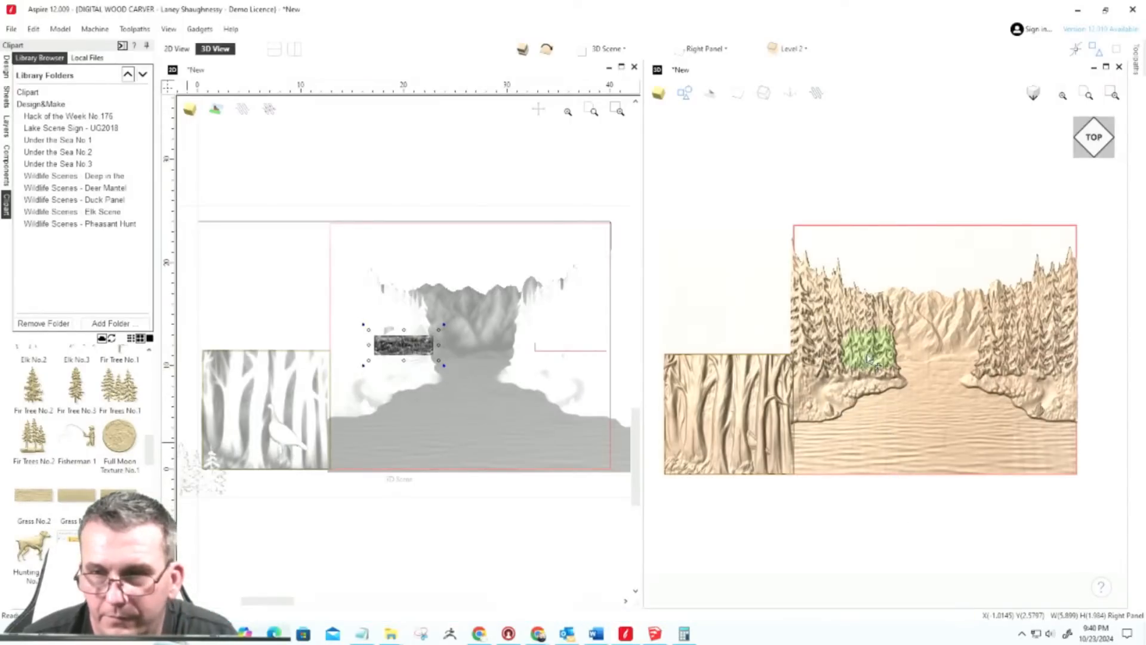
{"action": "mouse_move", "coordinate": [870, 360]}
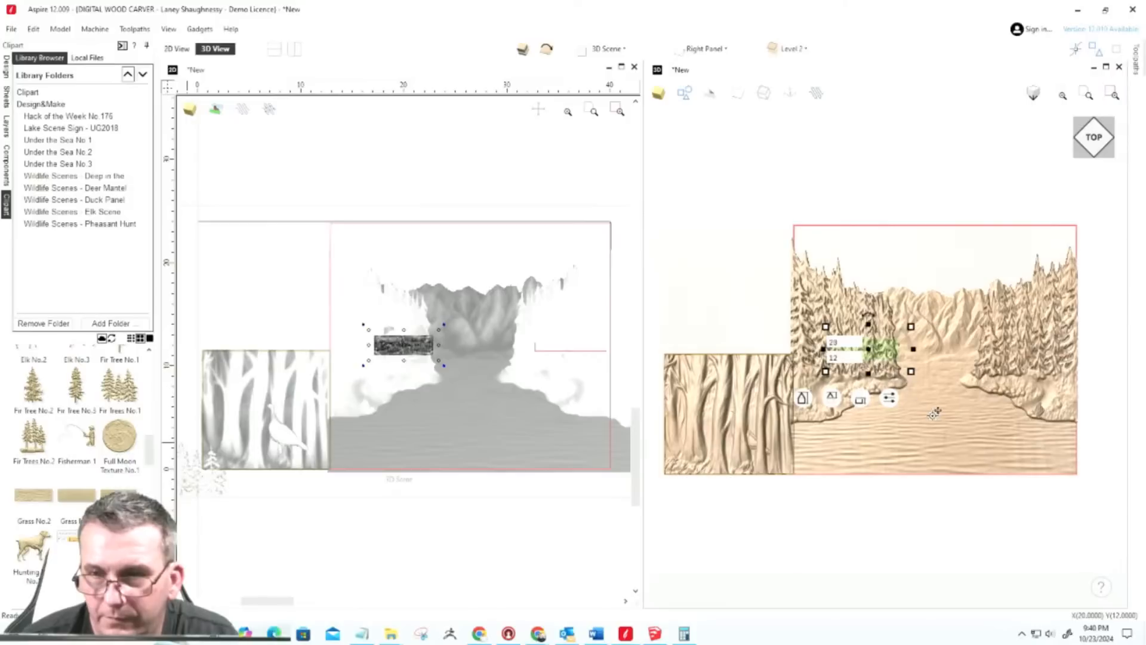
{"action": "left_click_drag", "start_coordinate": [952, 423], "coordinate": [953, 426]}
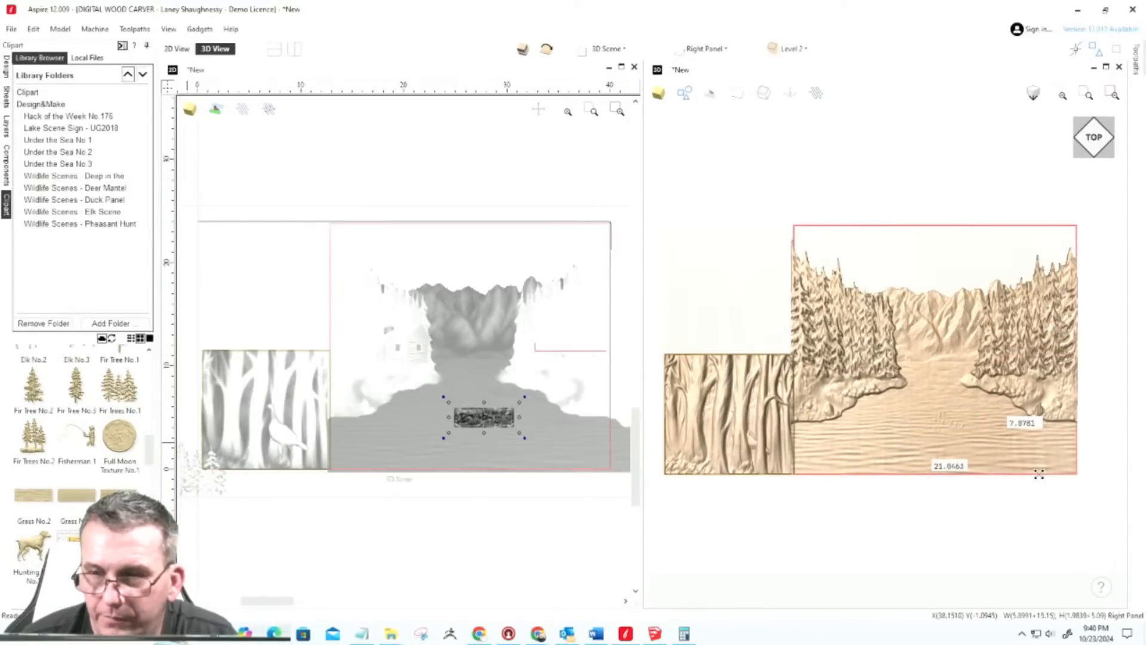
{"action": "left_click_drag", "start_coordinate": [1022, 459], "coordinate": [1009, 459]}
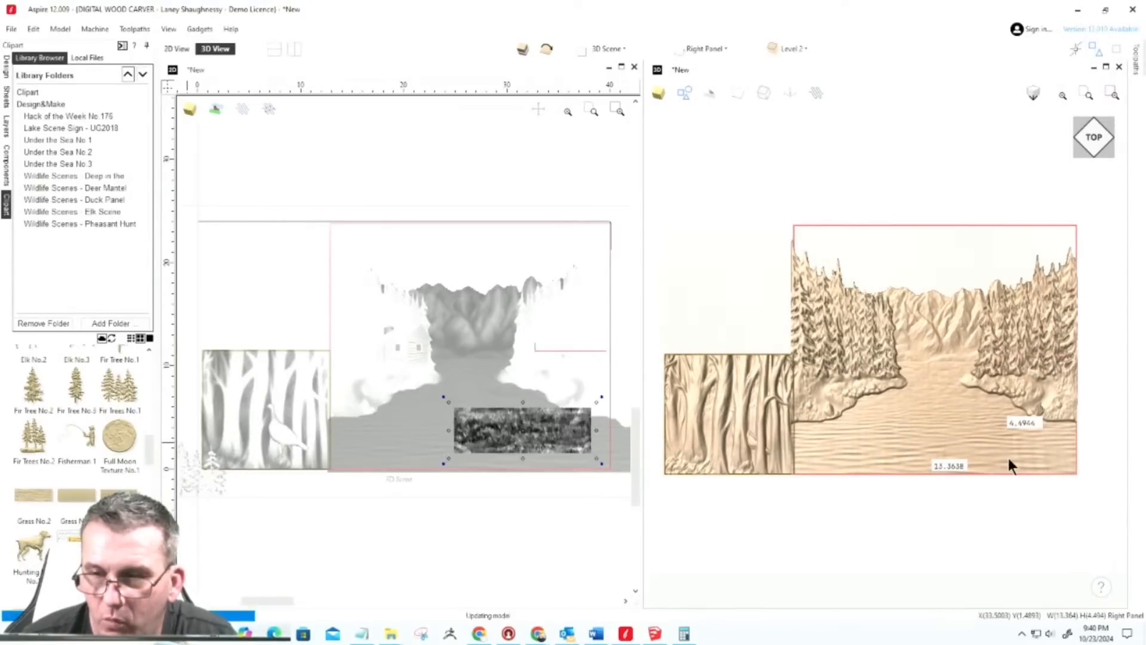
{"action": "left_click", "coordinate": [509, 430]}
{"action": "key", "text": "Delete"}
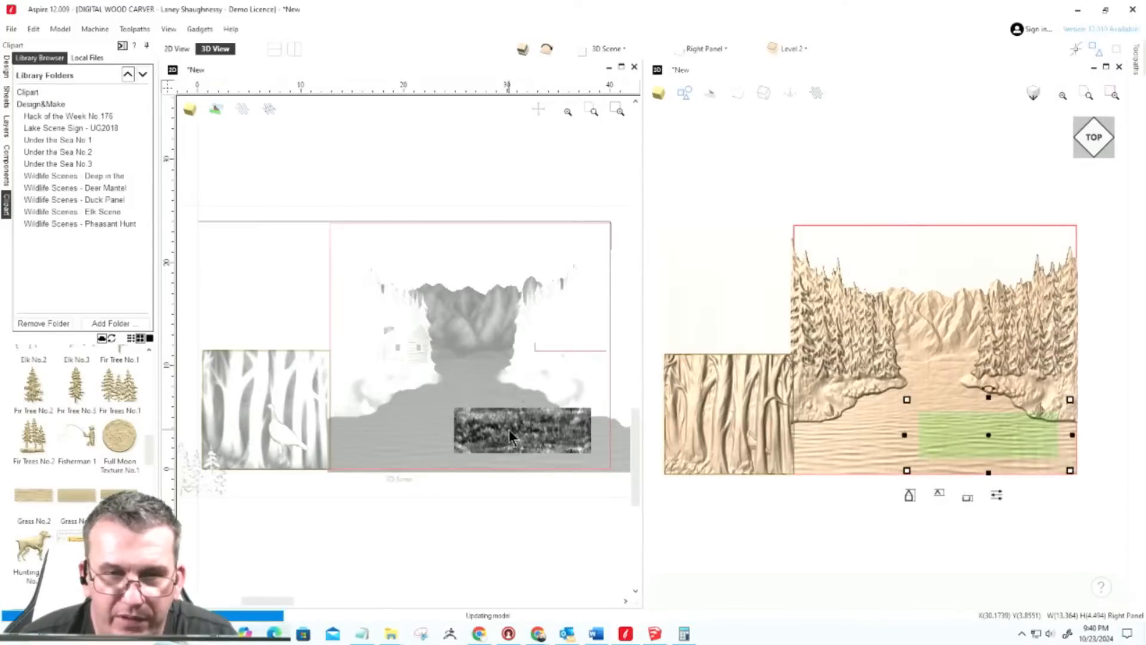
{"action": "left_click", "coordinate": [509, 430]}
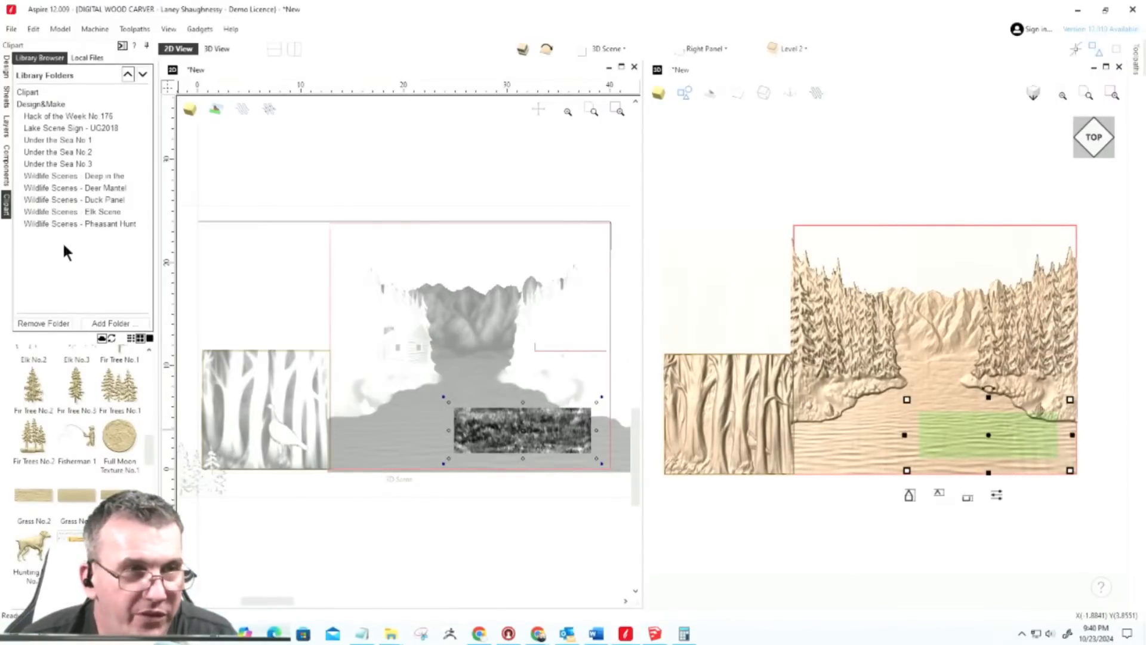
Step: Open the Lake Scene No.2 component's properties and set its shape height to 0.375 inches
{"action": "left_click", "coordinate": [6, 66]}
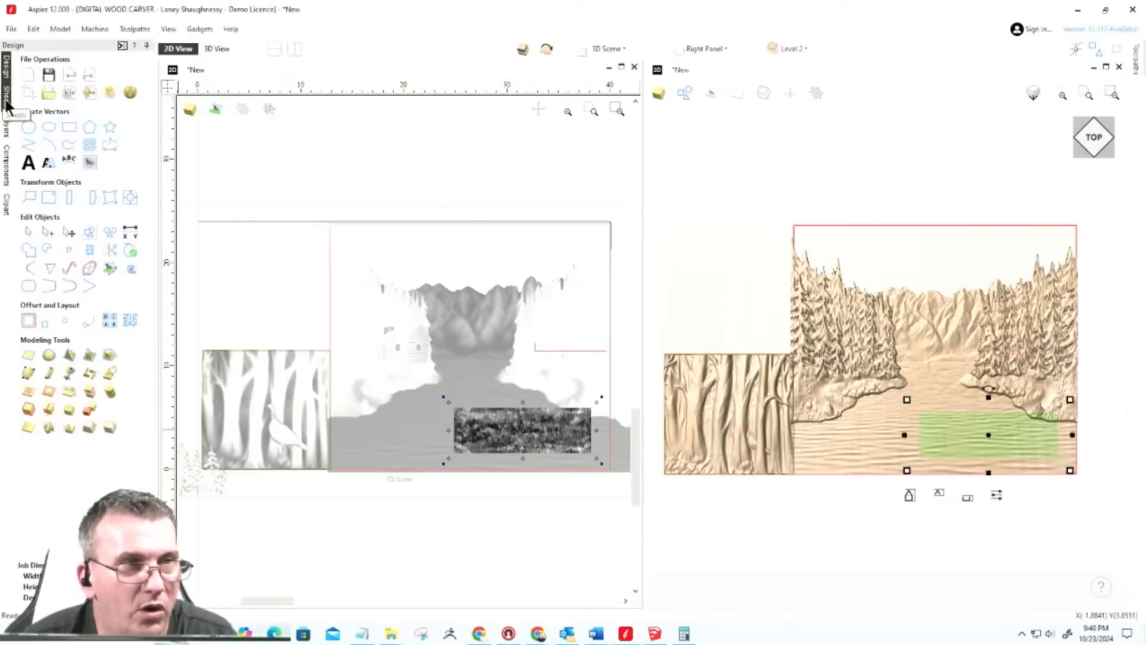
{"action": "left_click", "coordinate": [7, 173]}
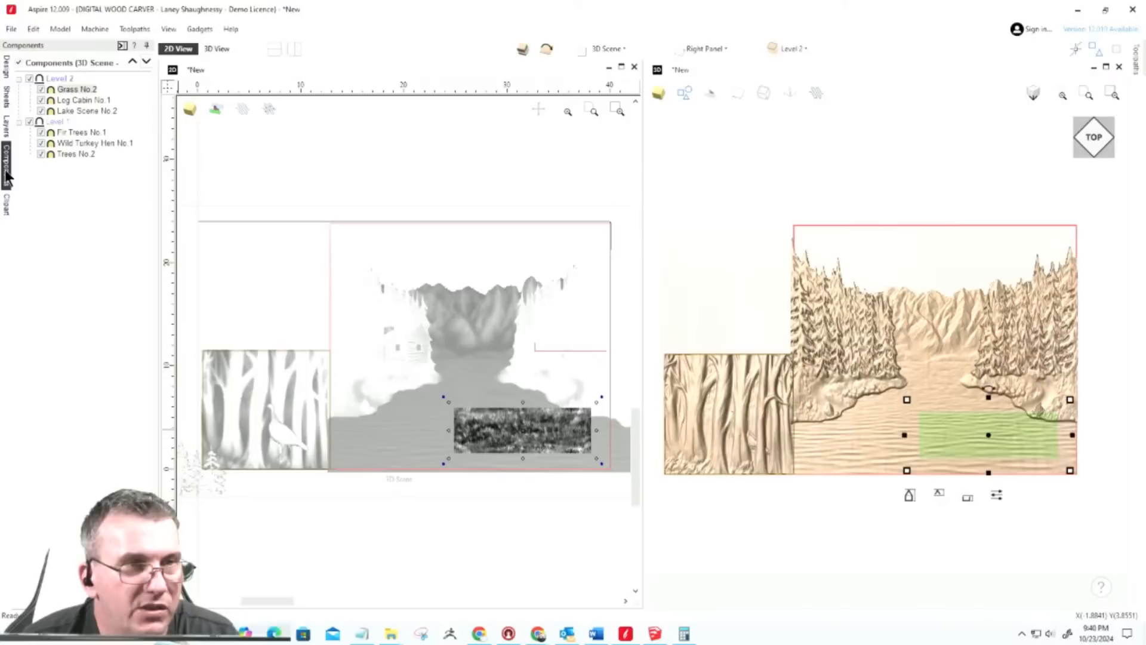
{"action": "left_click", "coordinate": [70, 112]}
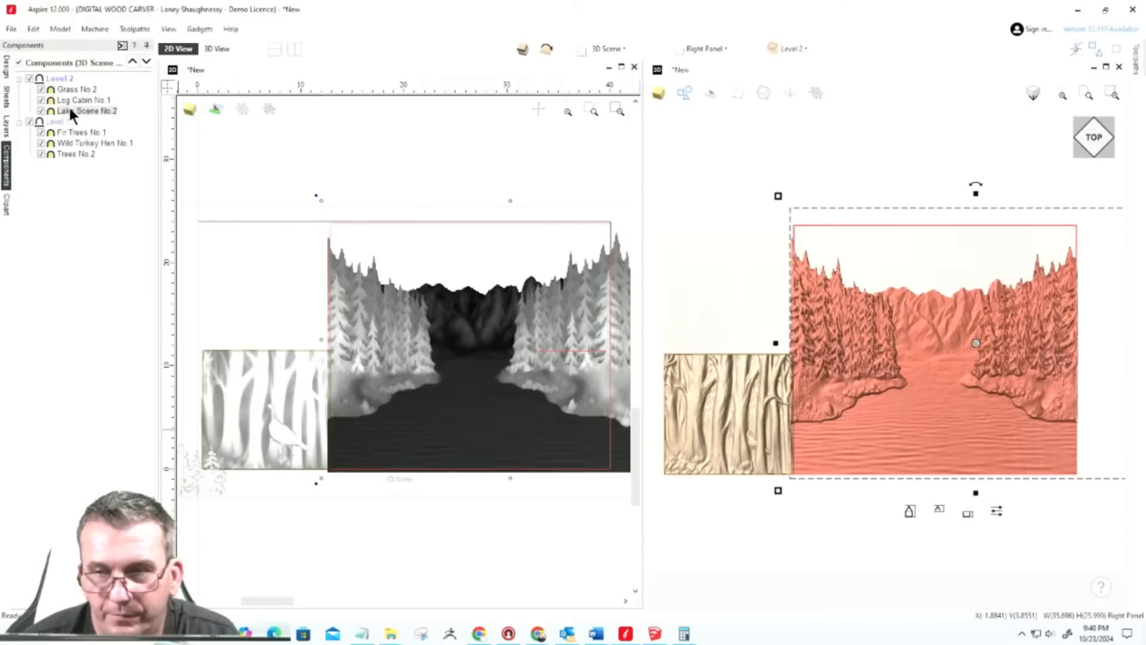
{"action": "double_click", "coordinate": [70, 111]}
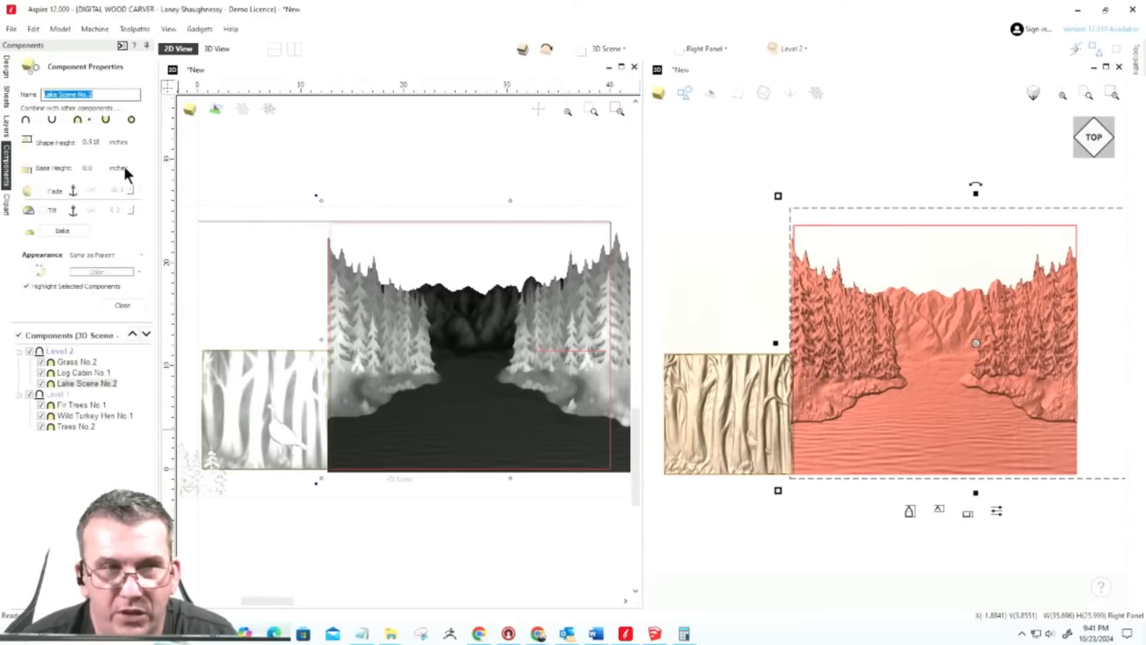
{"action": "left_click", "coordinate": [90, 141]}
{"action": "key", "text": "BackSpace"}
{"action": "key", "text": "BackSpace"}
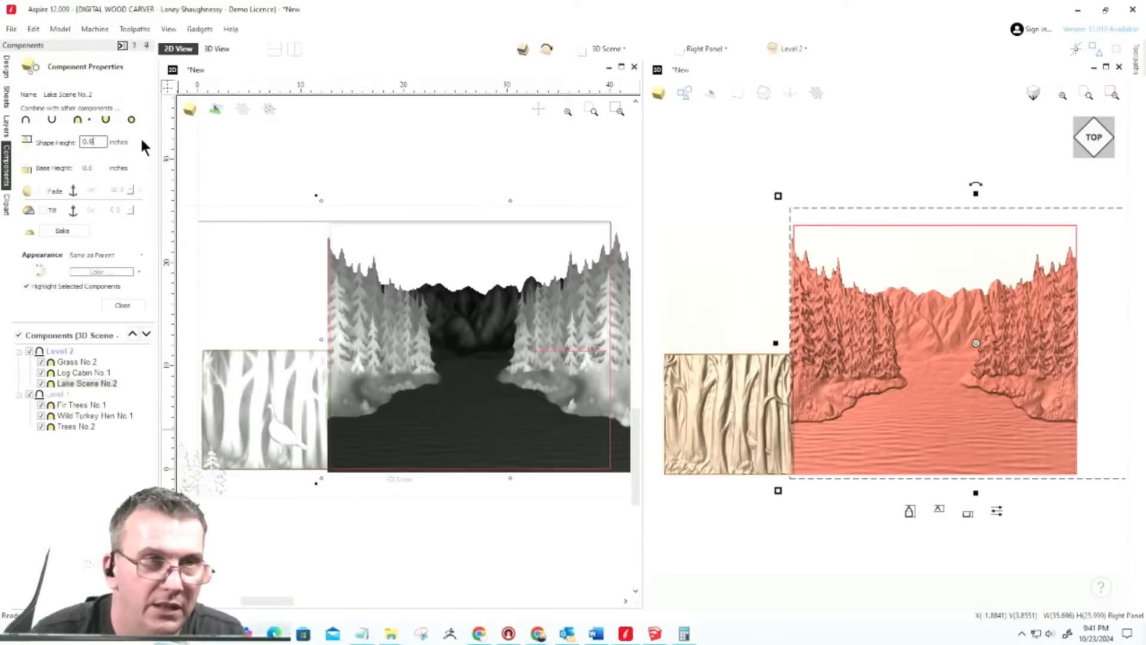
{"action": "type", "text": "375"}
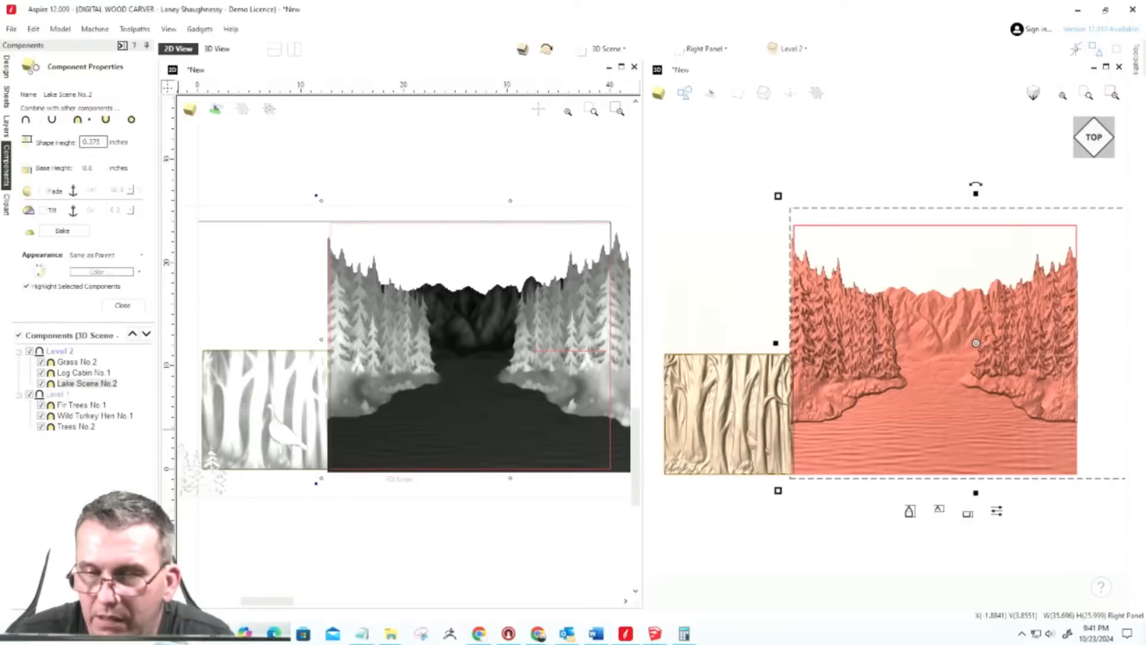
{"action": "key", "text": "Return"}
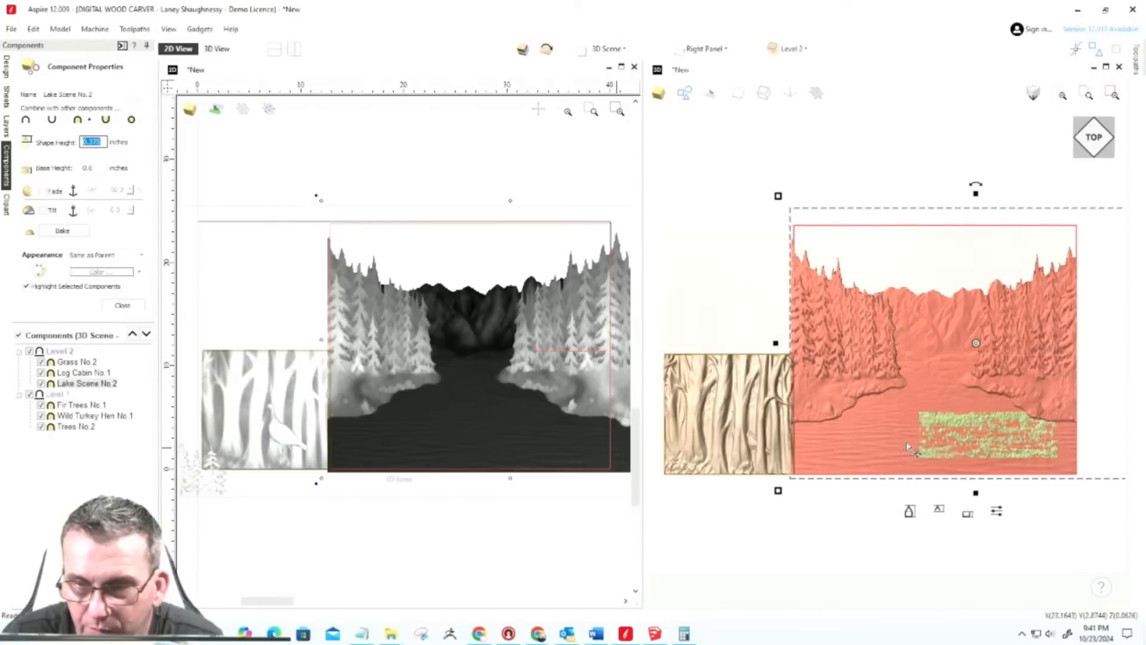
Step: Set the Grass No.2 component's shape height to 0.25 inches
{"action": "left_click", "coordinate": [69, 361]}
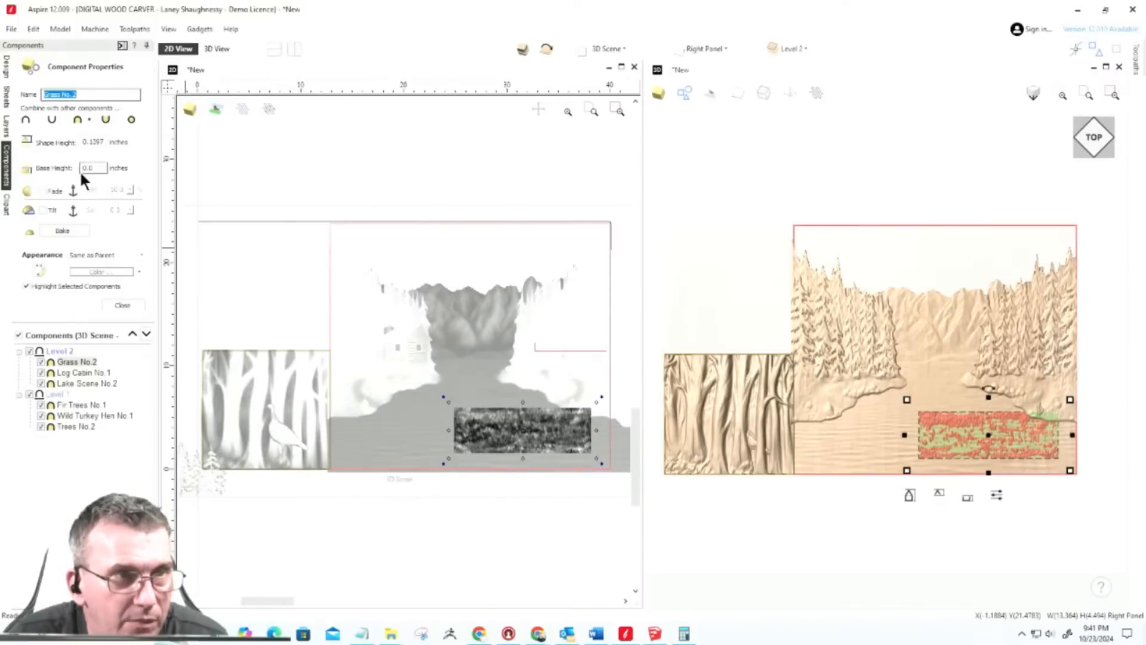
{"action": "left_click", "coordinate": [88, 143]}
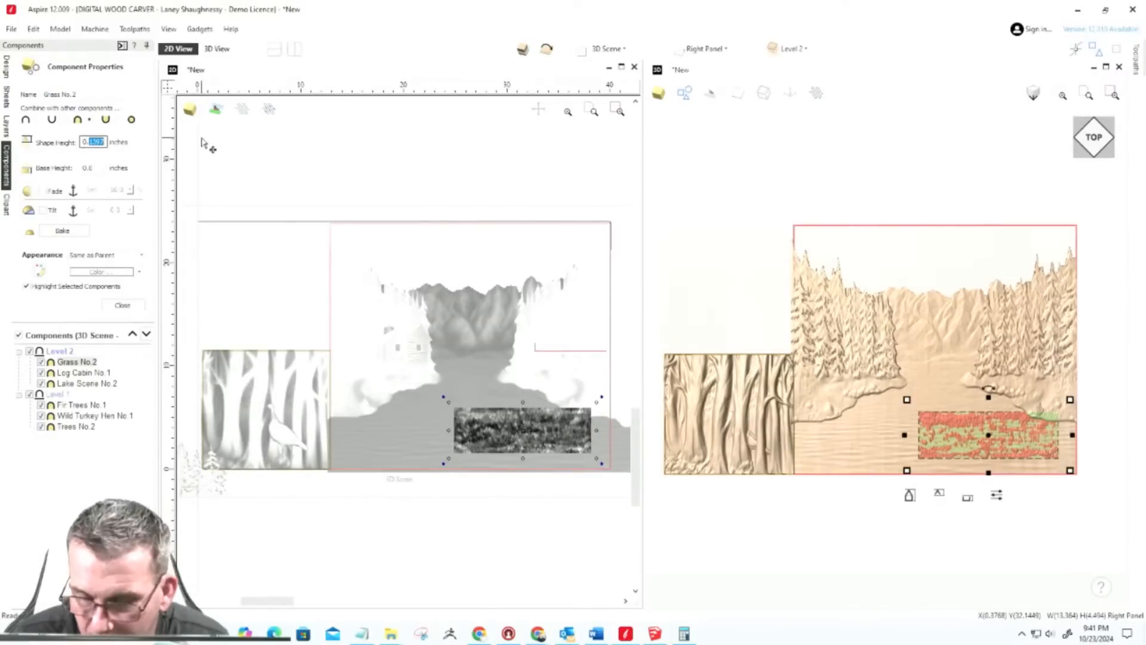
{"action": "type", "text": "25"}
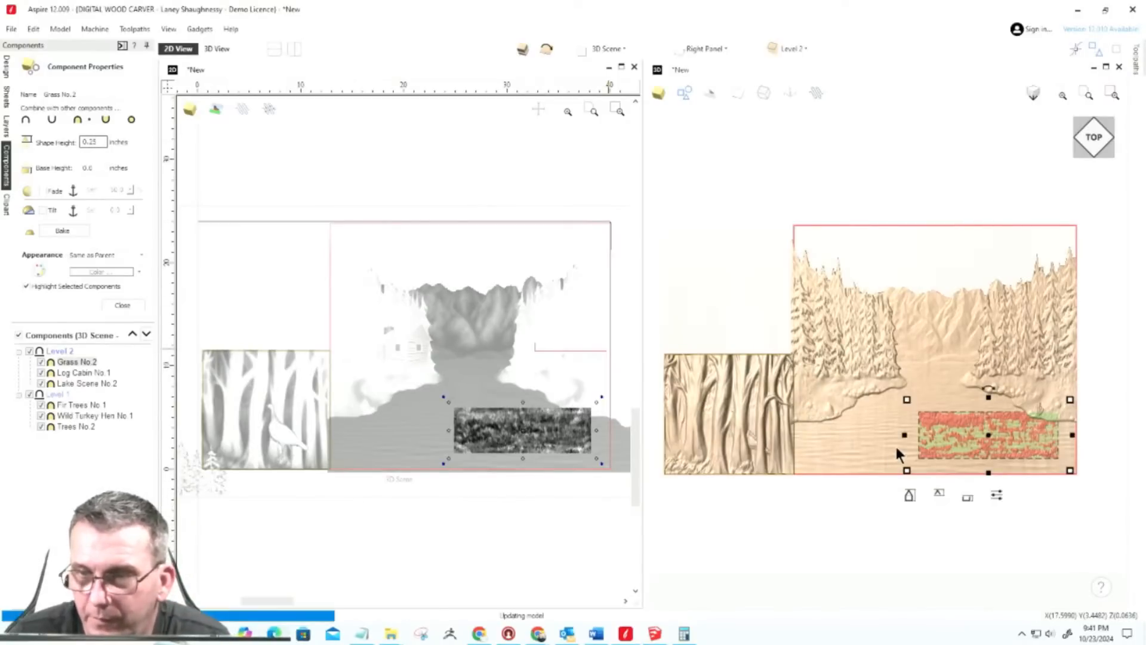
Step: Move the Grass No.2 component to the panel's lower-right corner so that it extends past the right edge
{"action": "left_click", "coordinate": [979, 428]}
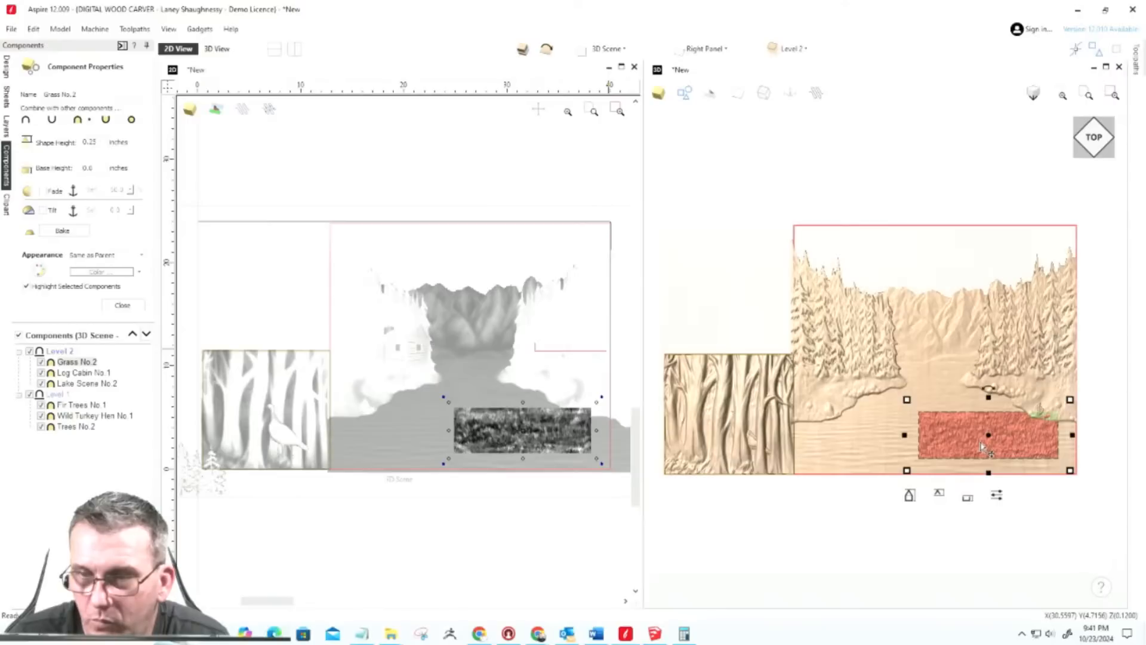
{"action": "left_click_drag", "start_coordinate": [981, 427], "coordinate": [982, 443]}
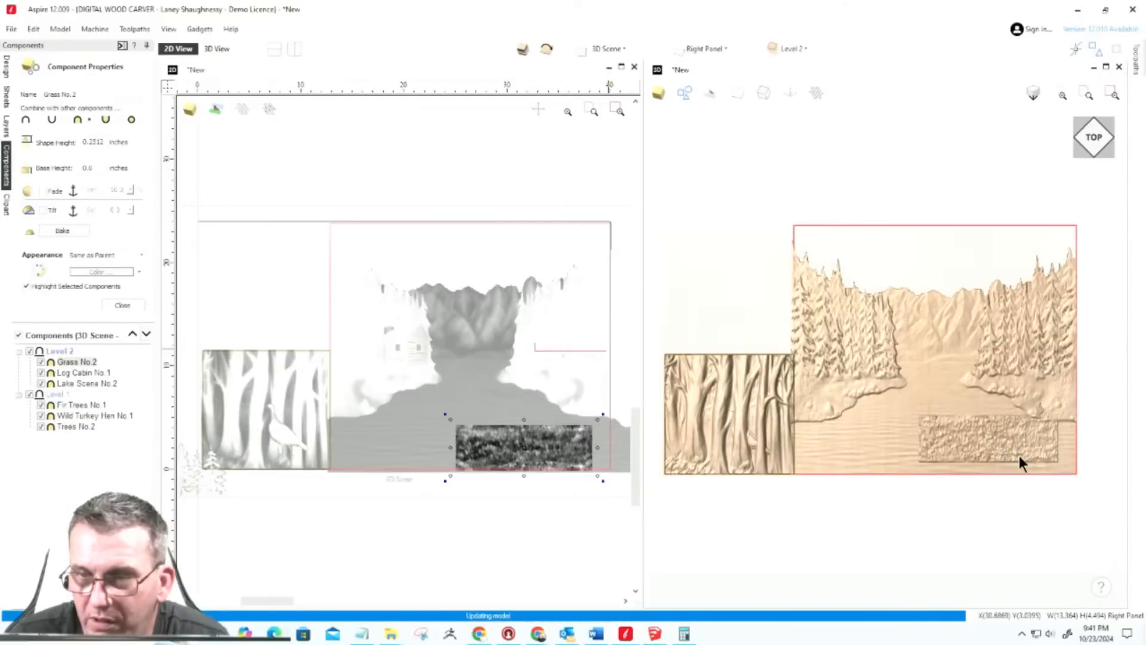
{"action": "left_click", "coordinate": [1002, 445]}
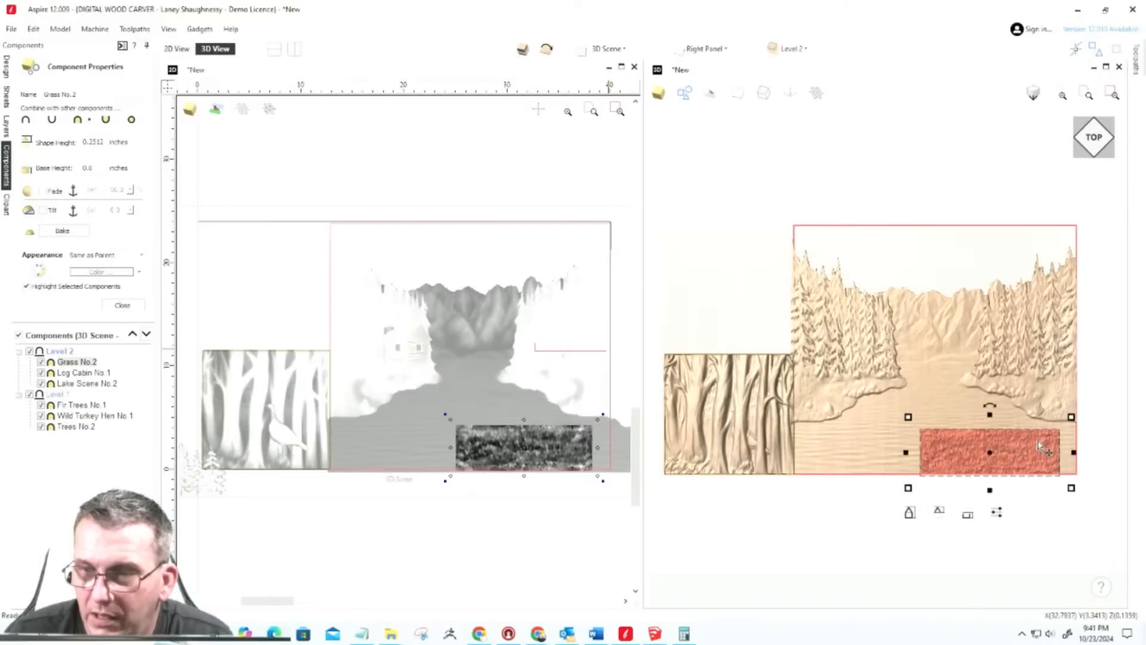
{"action": "left_click_drag", "start_coordinate": [1002, 441], "coordinate": [1053, 443]}
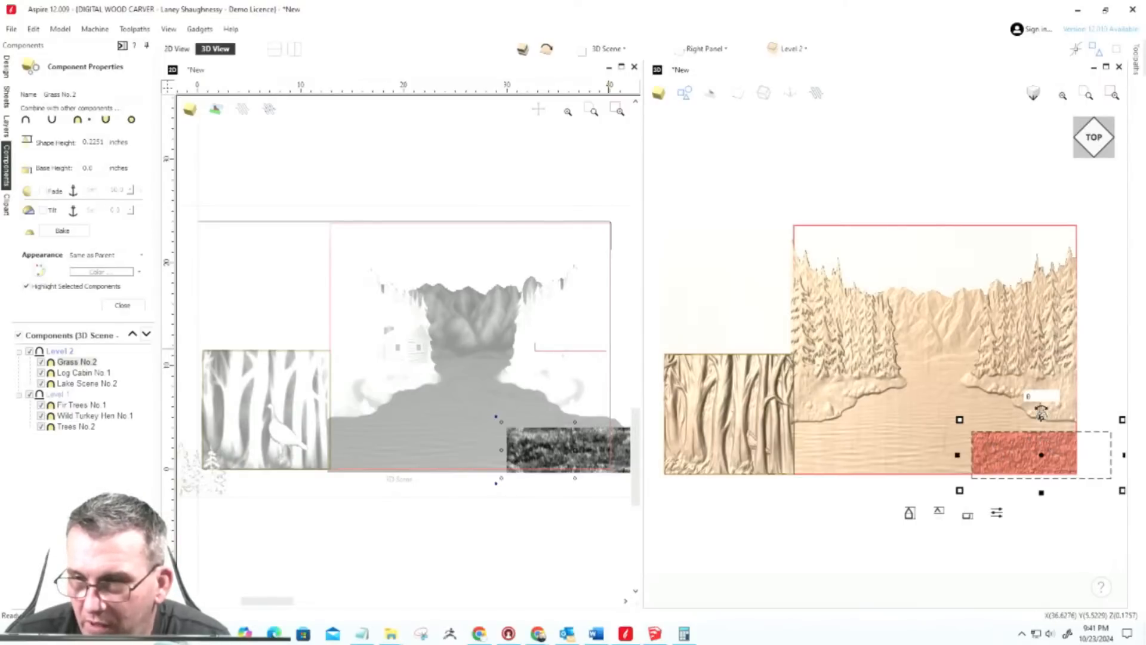
Step: Stretch the grass upward and across the panel's full width to about 30.72 by 6.33 inches, covering the foreground
{"action": "left_click_drag", "start_coordinate": [1042, 406], "coordinate": [1041, 413]}
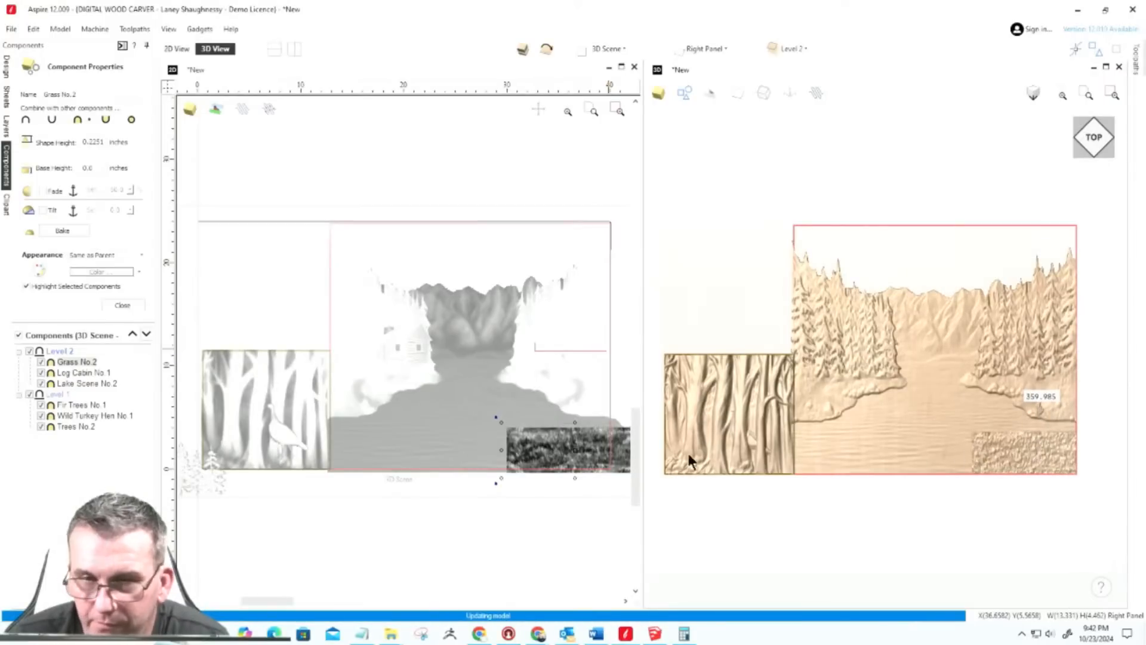
{"action": "left_click", "coordinate": [578, 425]}
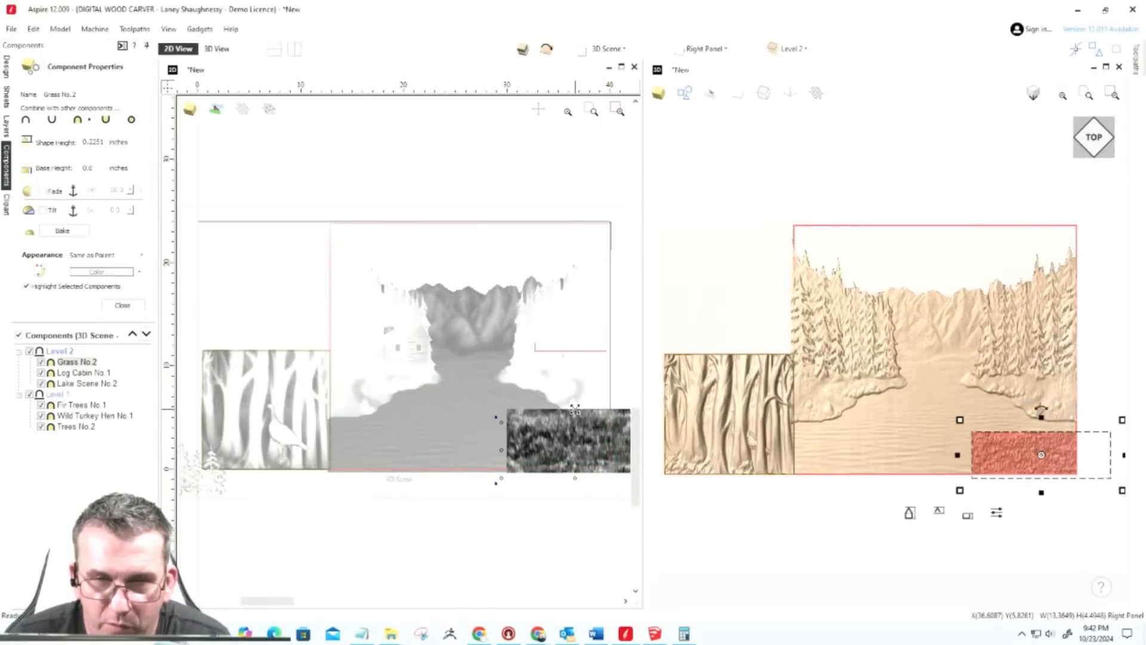
{"action": "left_click_drag", "start_coordinate": [575, 409], "coordinate": [575, 410]}
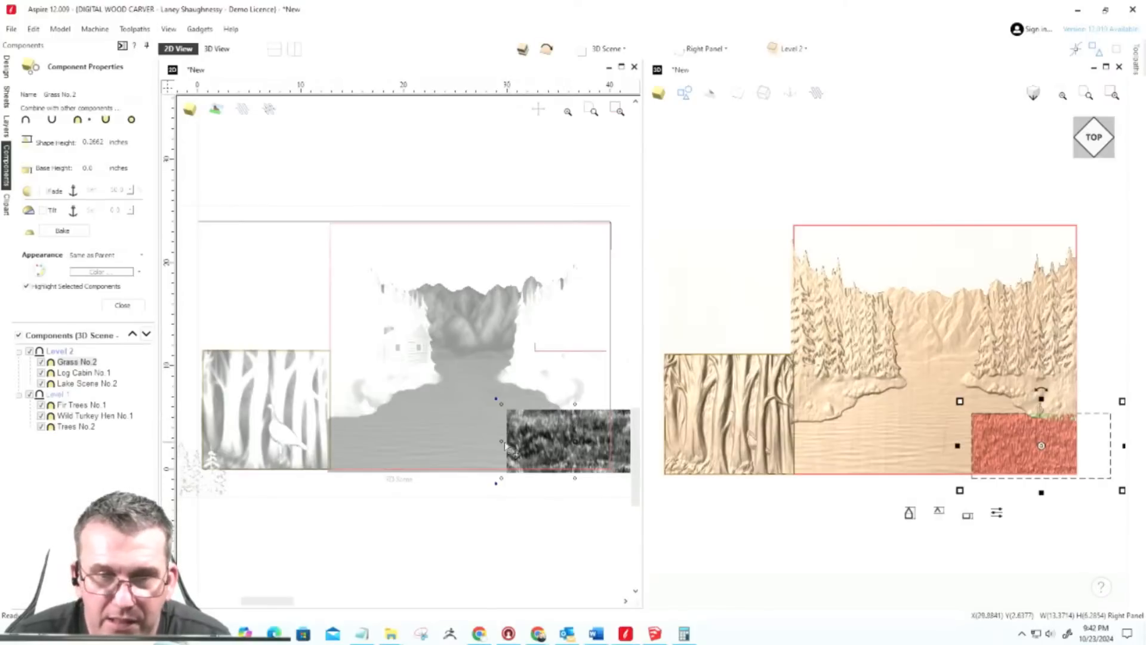
{"action": "mouse_move", "coordinate": [507, 444]}
{"action": "left_mouse_down"}
{"action": "mouse_move", "coordinate": [321, 443]}
{"action": "mouse_move", "coordinate": [329, 454]}
{"action": "left_mouse_up"}
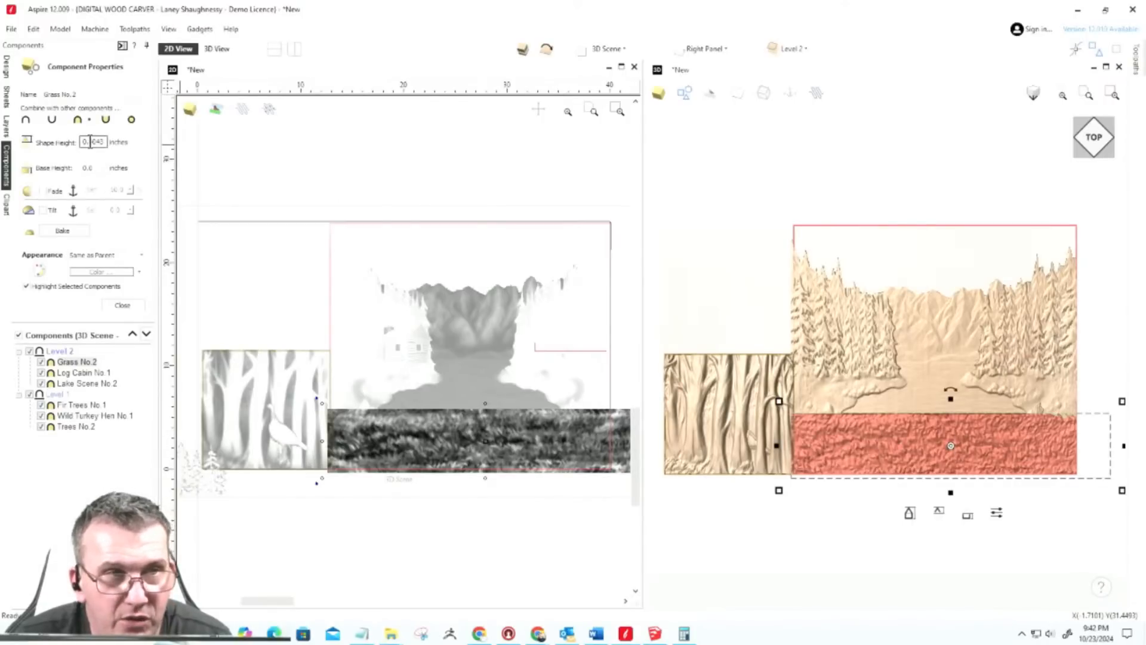
Step: Try to reduce the widened grass strip's shape height to 0.25 inches and close its properties
{"action": "left_click_drag", "start_coordinate": [89, 141], "coordinate": [136, 144]}
{"action": "type", "text": "25"}
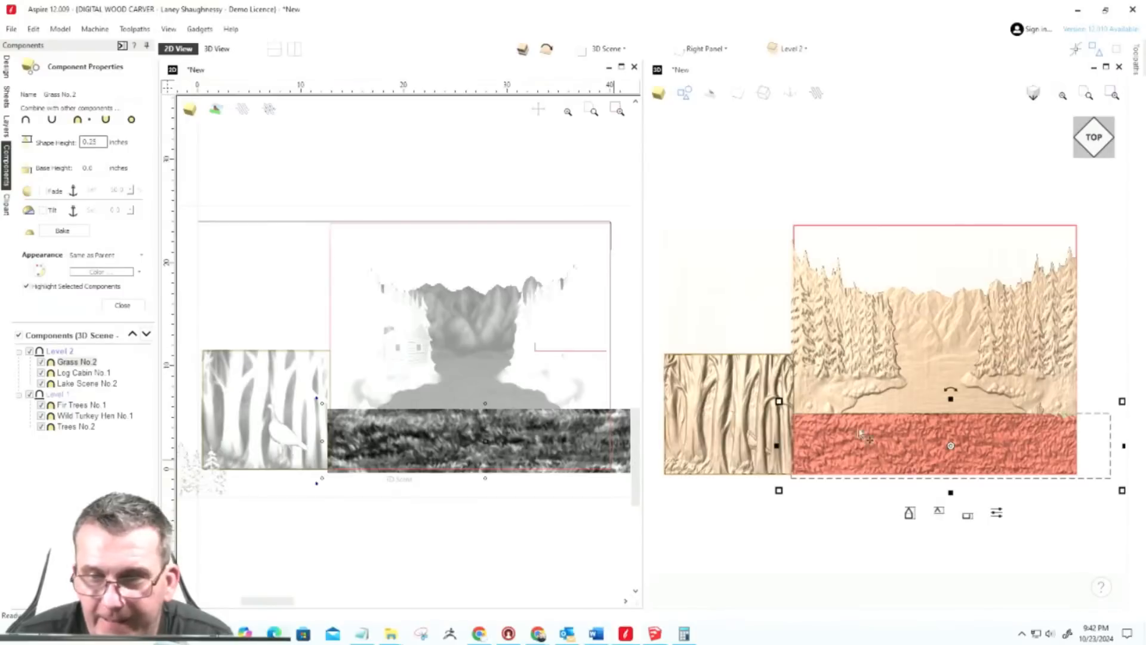
{"action": "key", "text": "Return"}
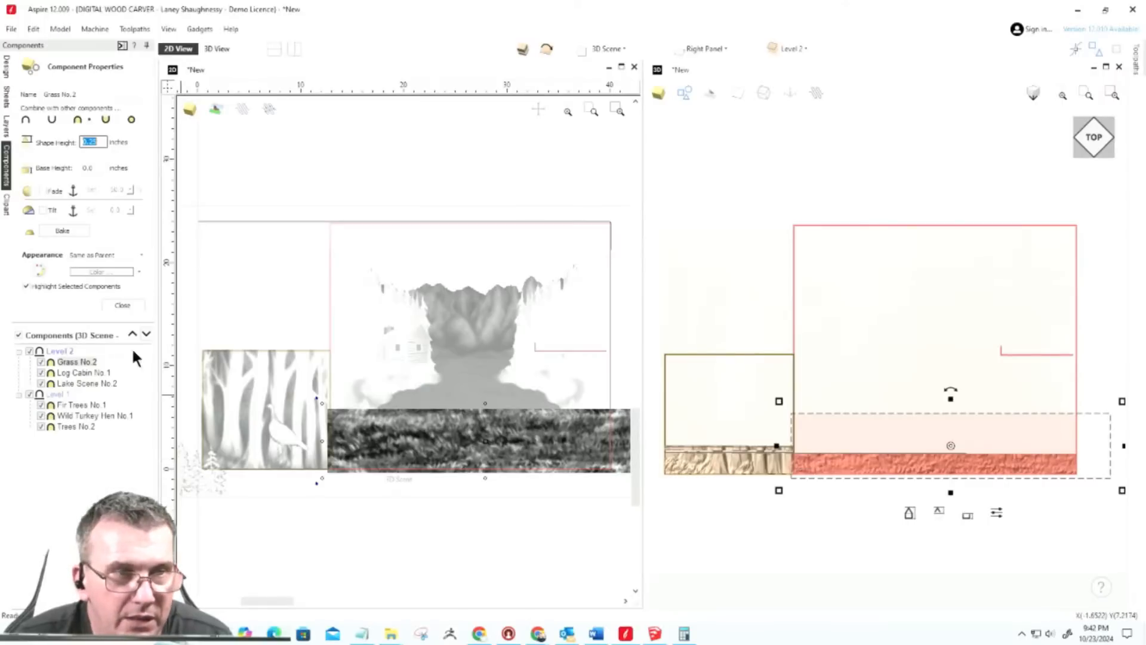
{"action": "left_click", "coordinate": [123, 306]}
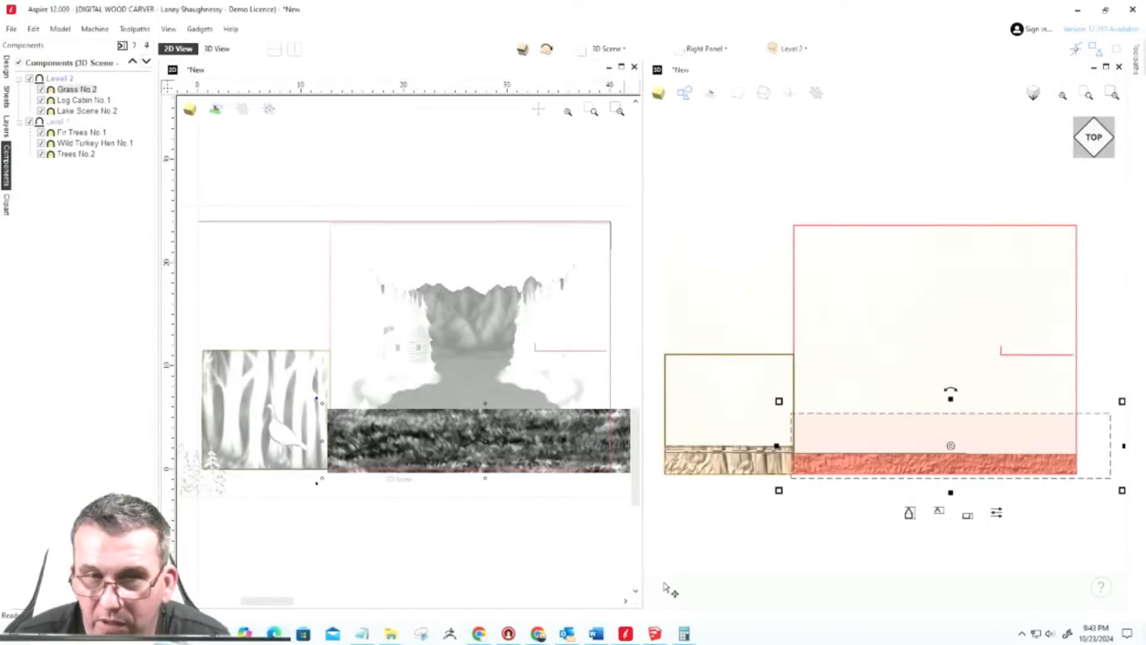
Step: Check the cabin, grass and lake components in the model, and undo the last component height change
{"action": "left_click", "coordinate": [408, 348]}
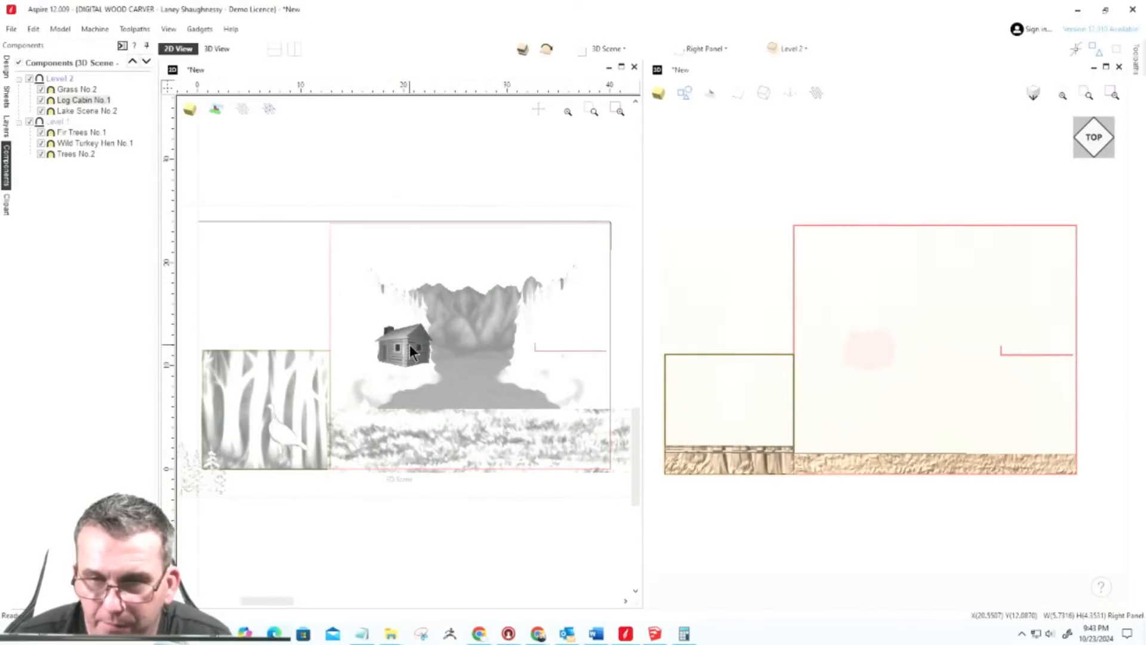
{"action": "left_click", "coordinate": [866, 455]}
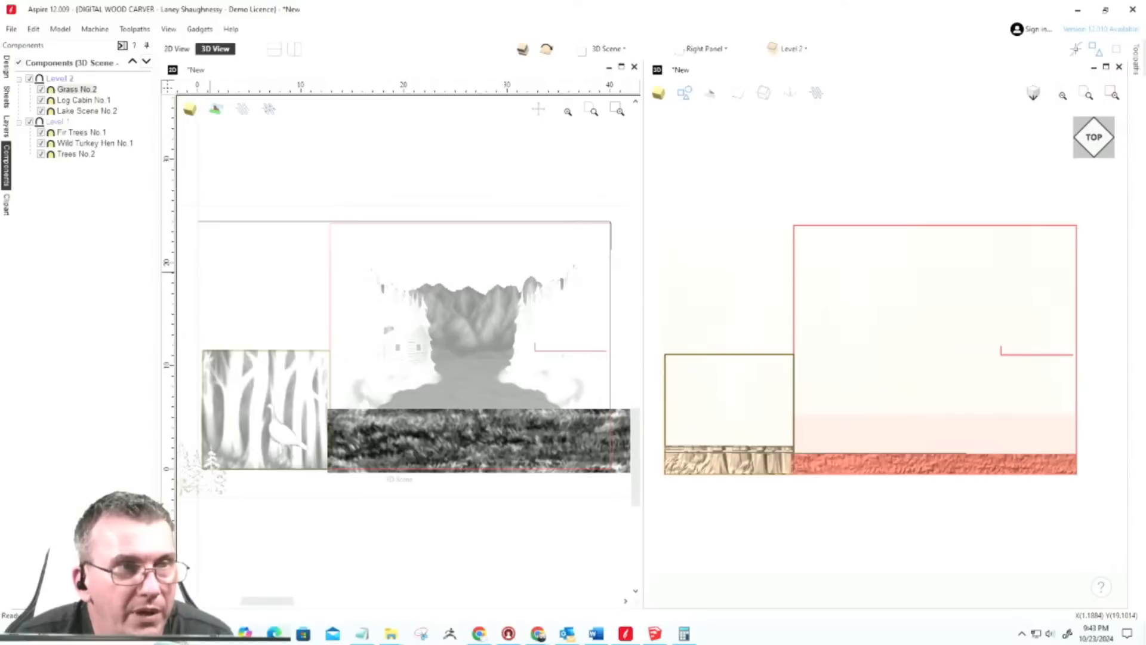
{"action": "left_click", "coordinate": [77, 111]}
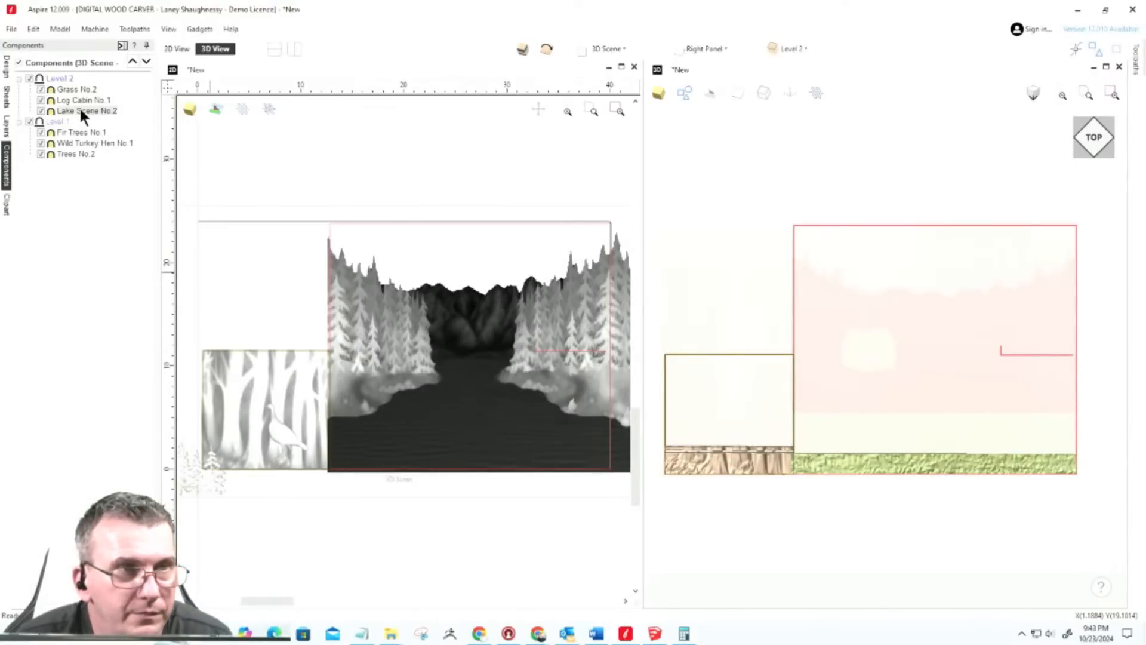
{"action": "left_click", "coordinate": [32, 28]}
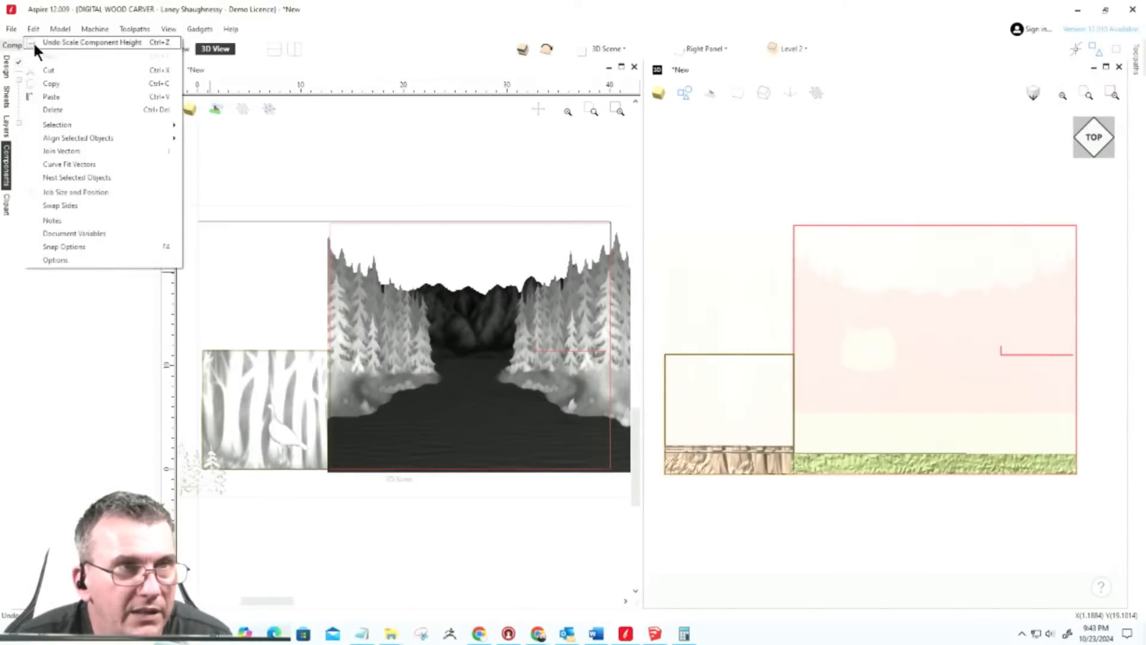
{"action": "left_click", "coordinate": [38, 42]}
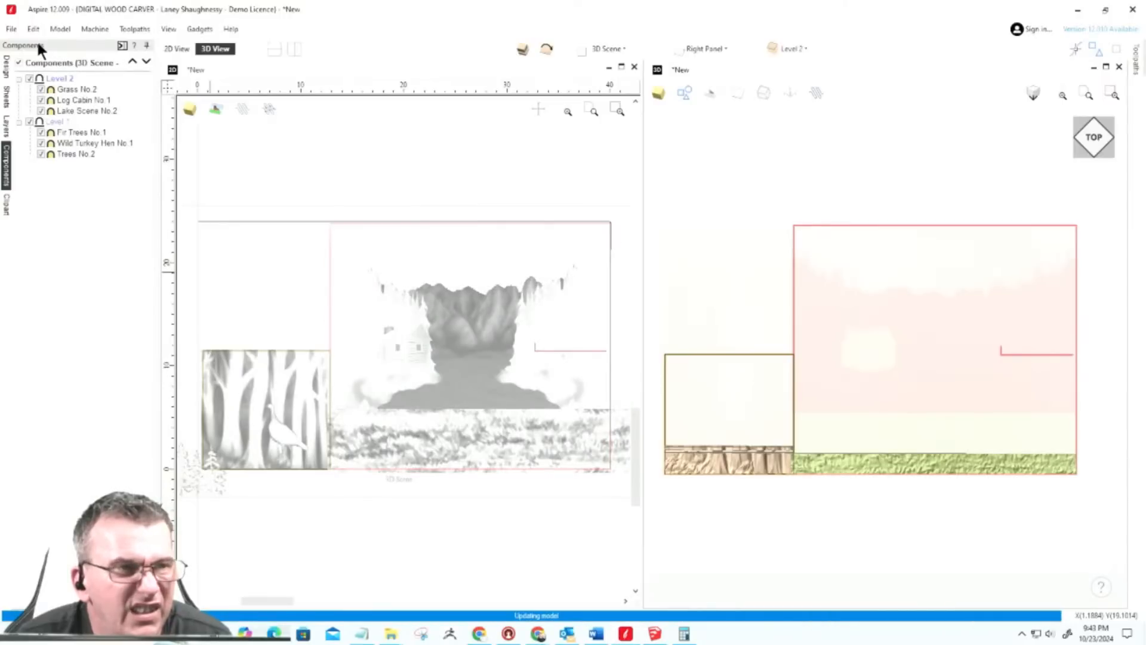
Step: Reopen the Grass No.2 component's properties and set its shape height to 0.25 inches
{"action": "left_click", "coordinate": [48, 111]}
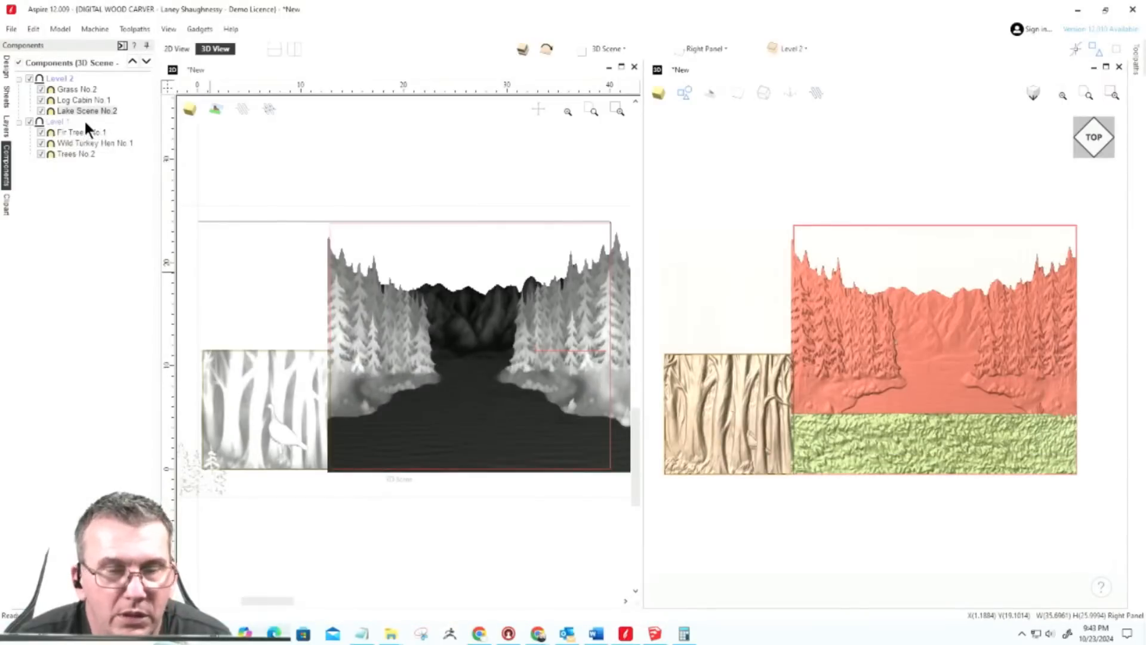
{"action": "left_click", "coordinate": [77, 88]}
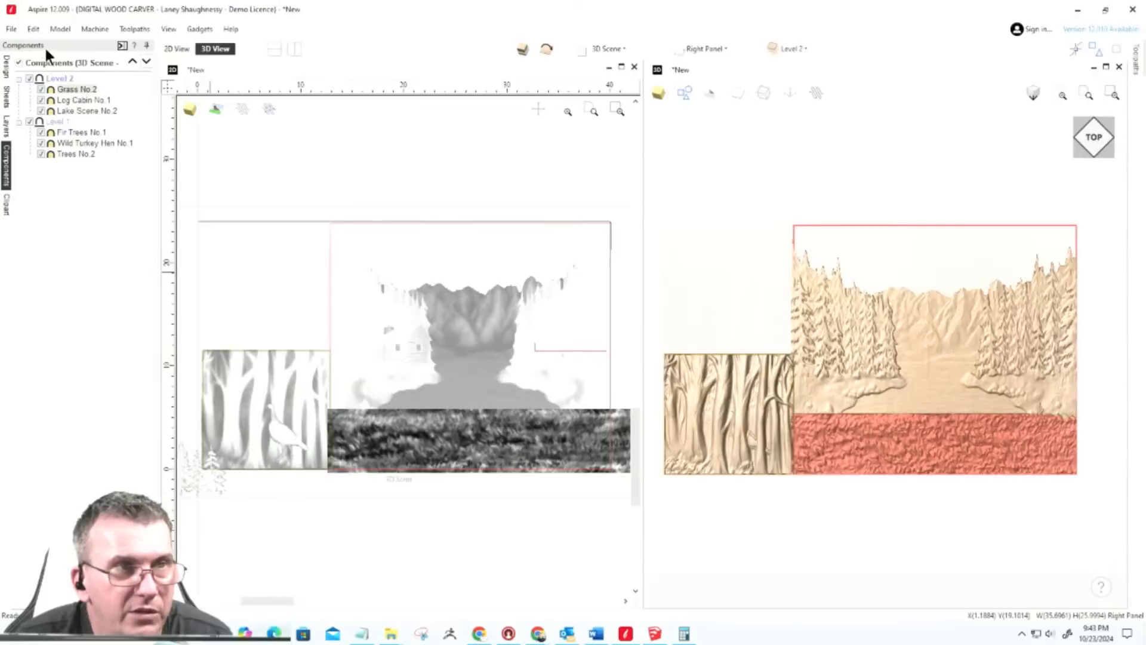
{"action": "double_click", "coordinate": [83, 90]}
{"action": "double_click", "coordinate": [88, 142]}
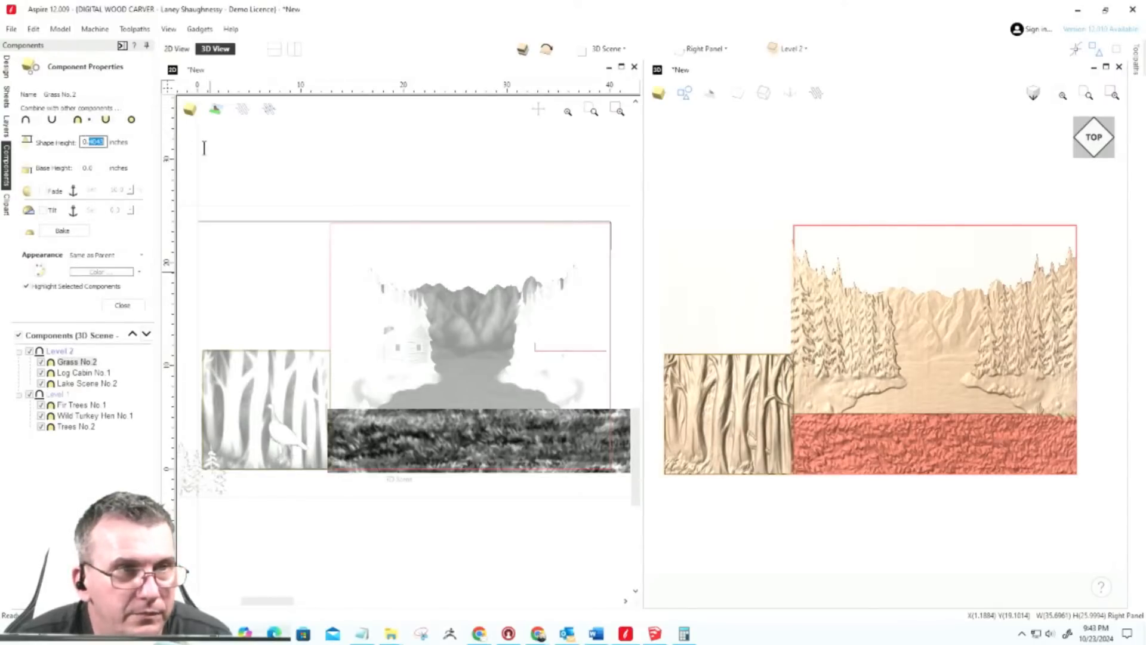
{"action": "type", "text": "25"}
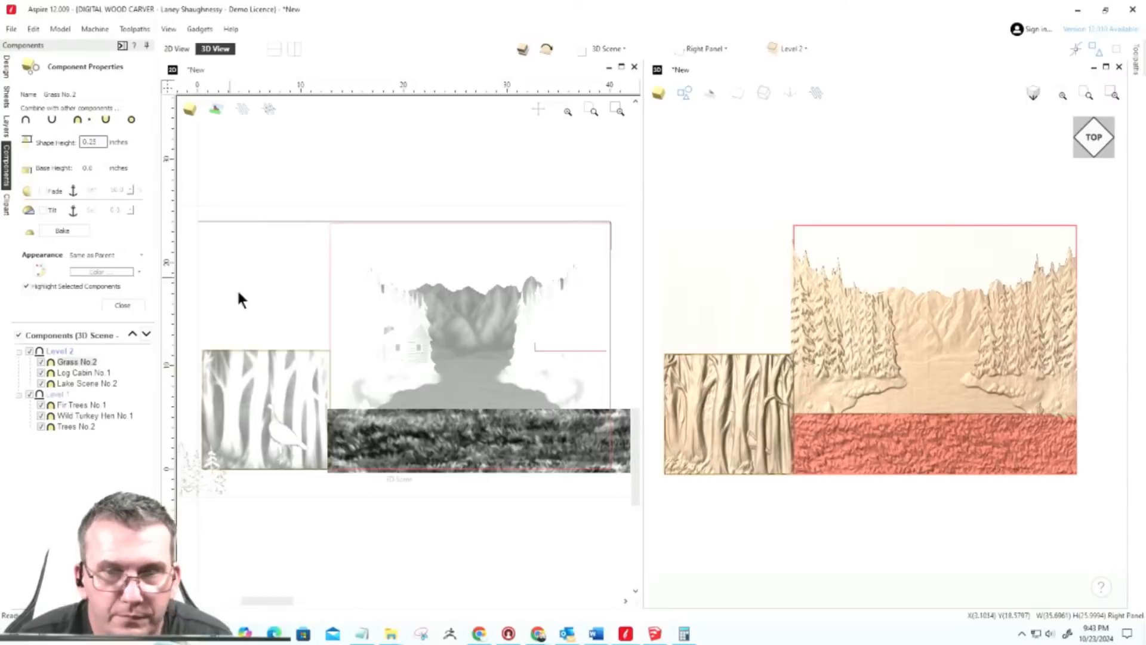
{"action": "key", "text": "Return"}
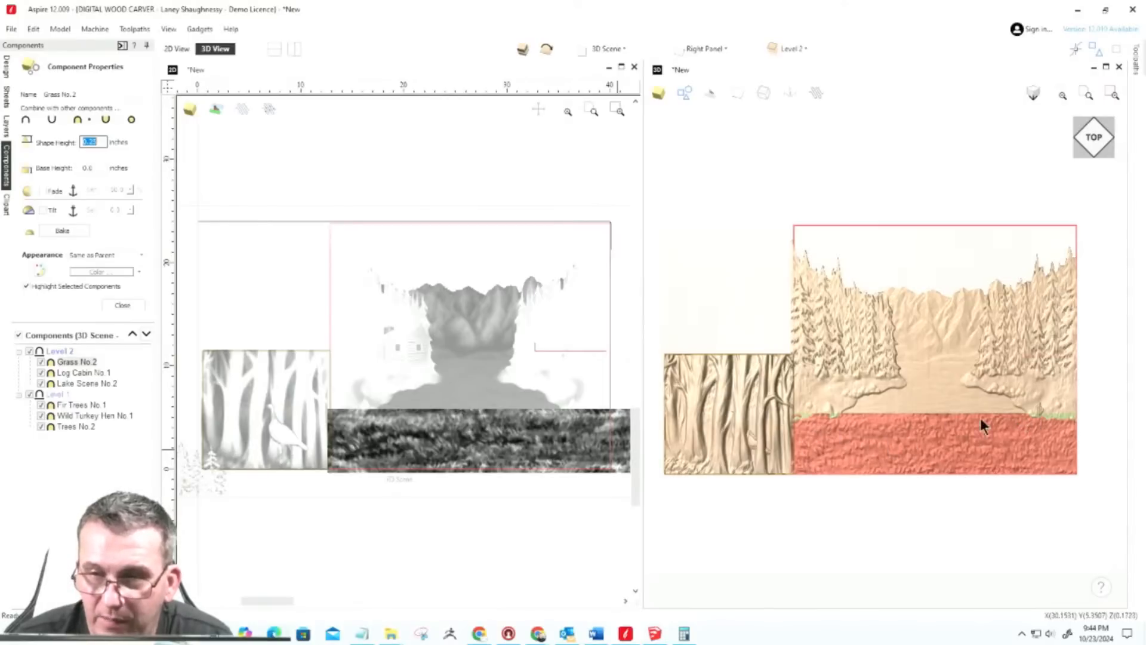
Step: Fade the Grass No.2 component from an anchor at its lower edge toward its upper edge, and close its properties
{"action": "left_click", "coordinate": [43, 191]}
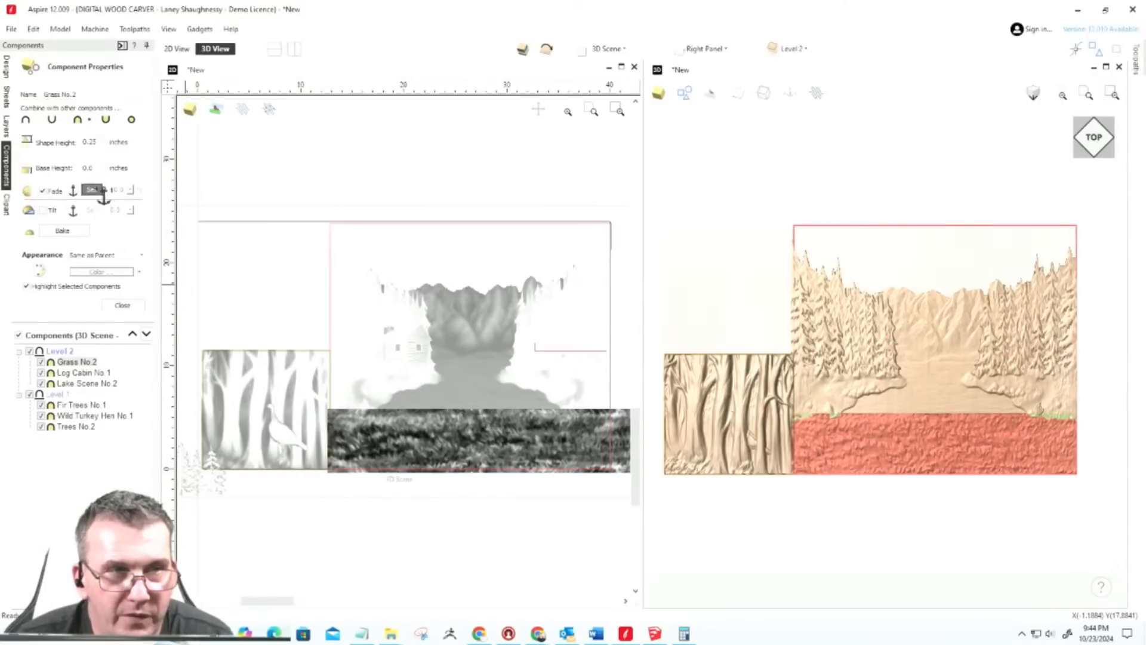
{"action": "left_click", "coordinate": [472, 468]}
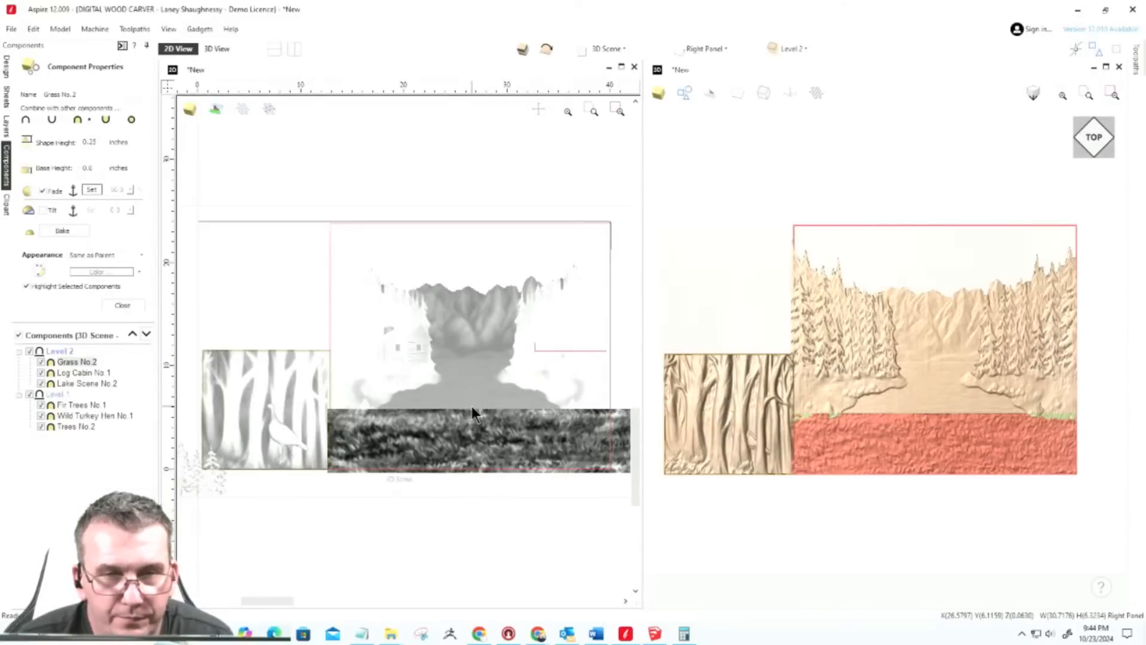
{"action": "left_click", "coordinate": [88, 188]}
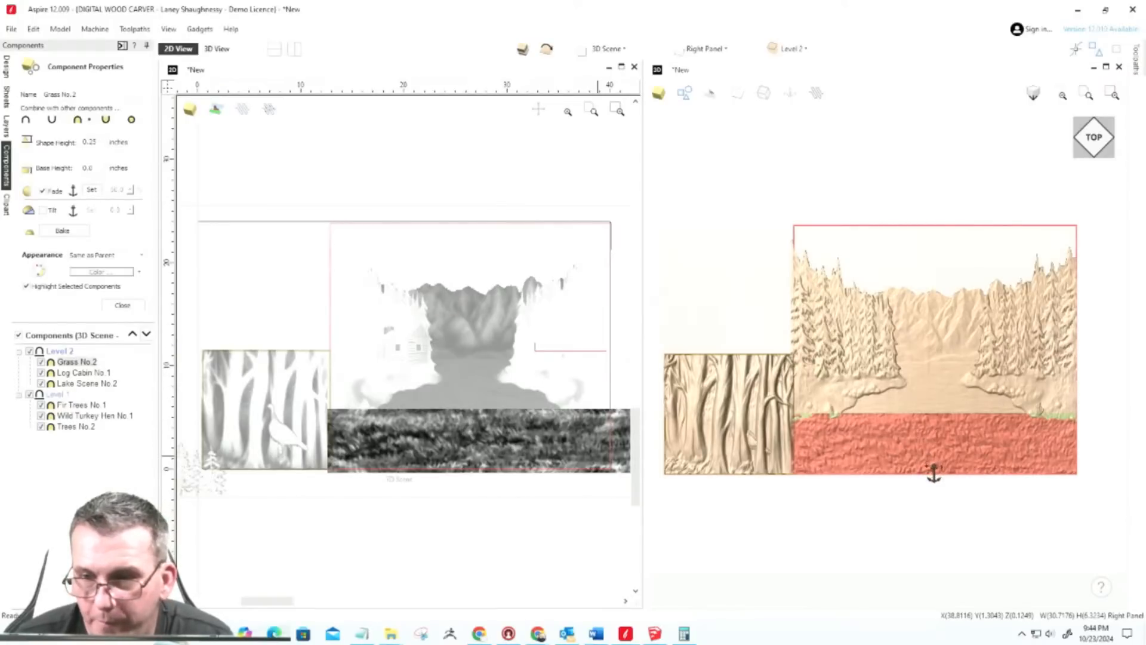
{"action": "key", "text": "F3"}
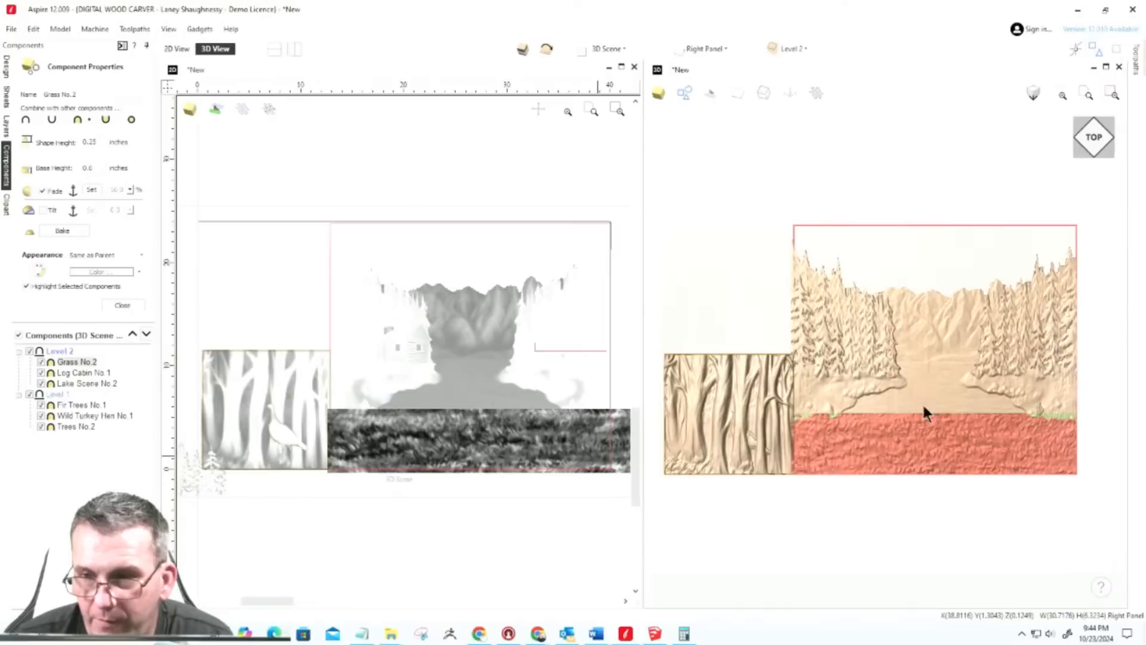
{"action": "left_click", "coordinate": [924, 410]}
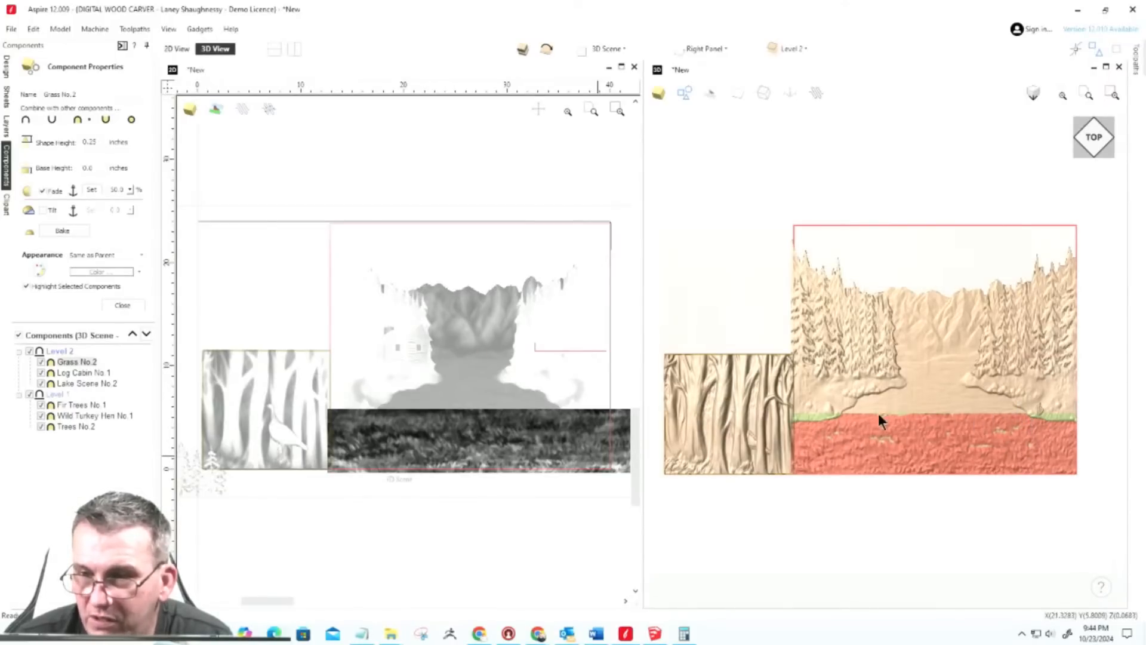
{"action": "left_click", "coordinate": [355, 500]}
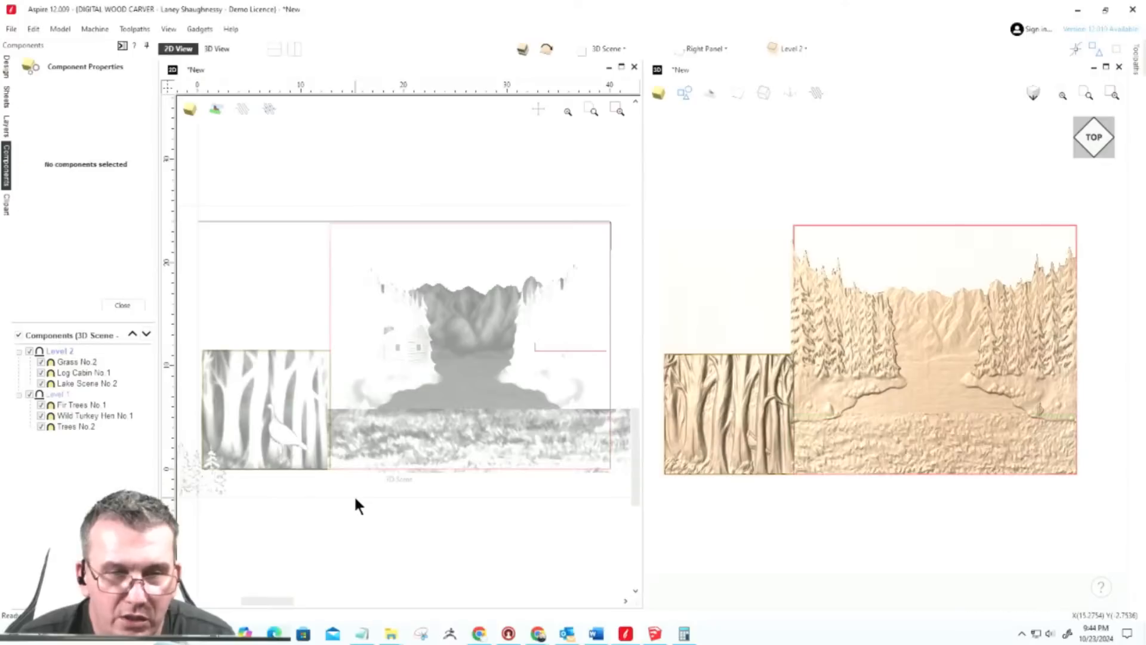
{"action": "left_click", "coordinate": [374, 435]}
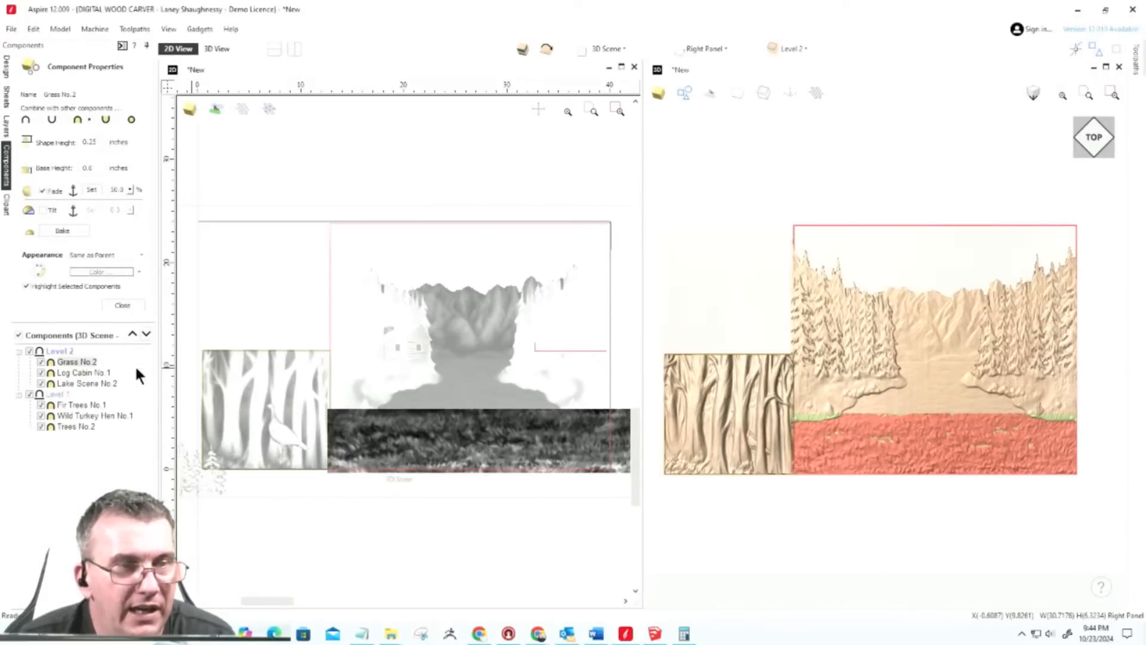
{"action": "left_click", "coordinate": [121, 304]}
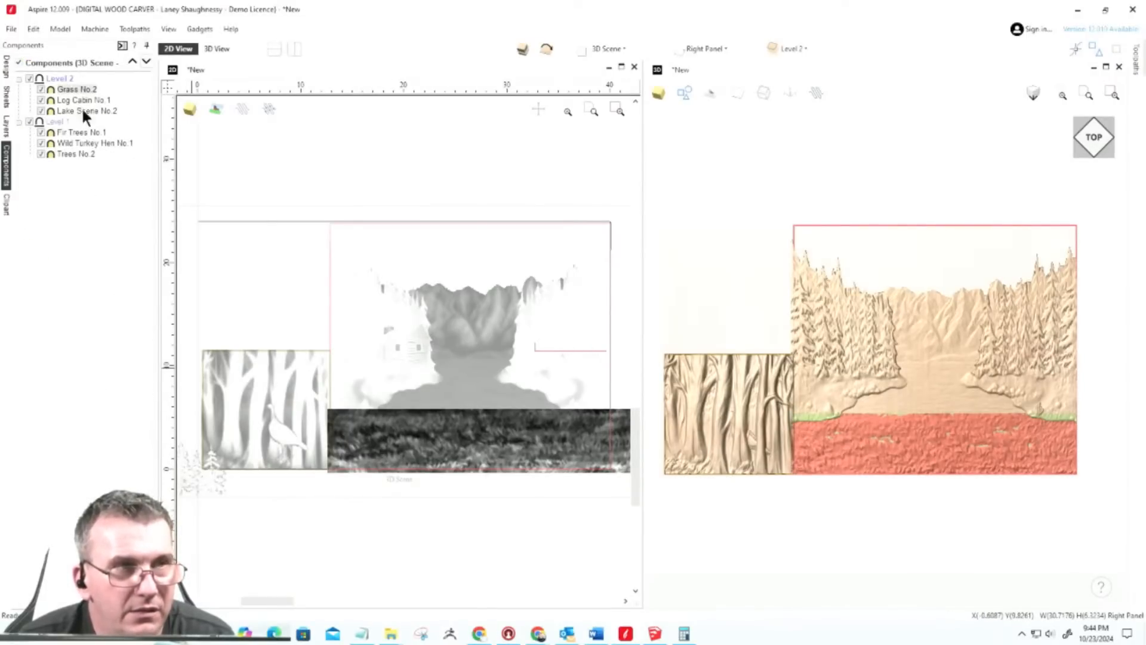
Step: Insert a new component level above Level 2 and move the Grass No.2 component into it
{"action": "right_click", "coordinate": [55, 80]}
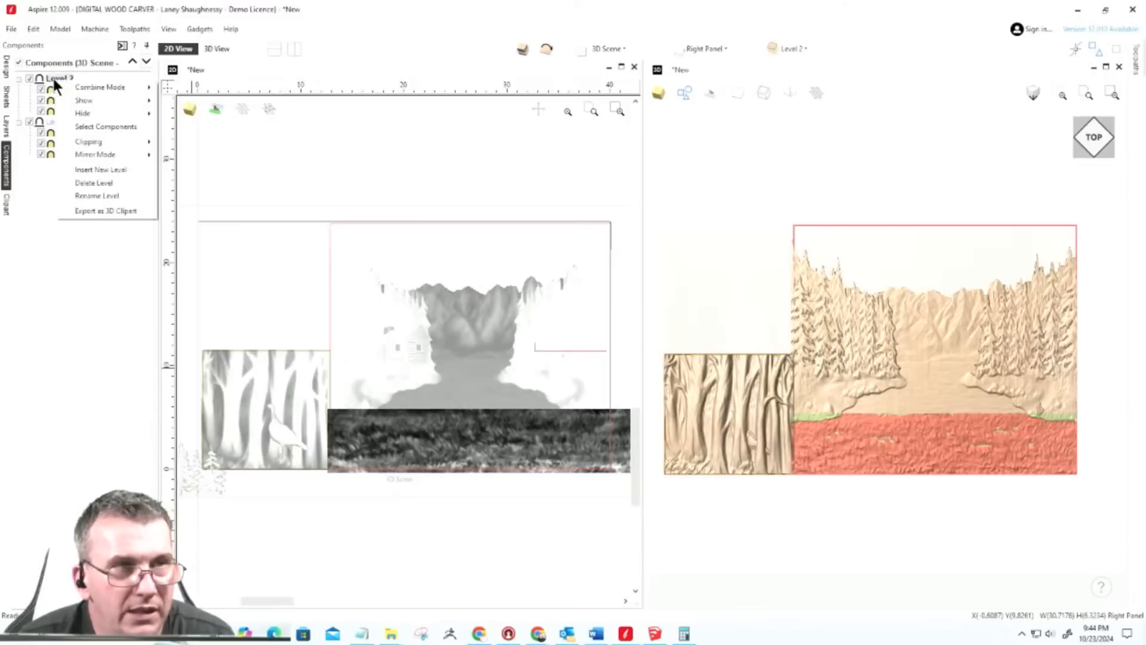
{"action": "left_click", "coordinate": [66, 164]}
{"action": "left_click_drag", "start_coordinate": [65, 101], "coordinate": [63, 85]}
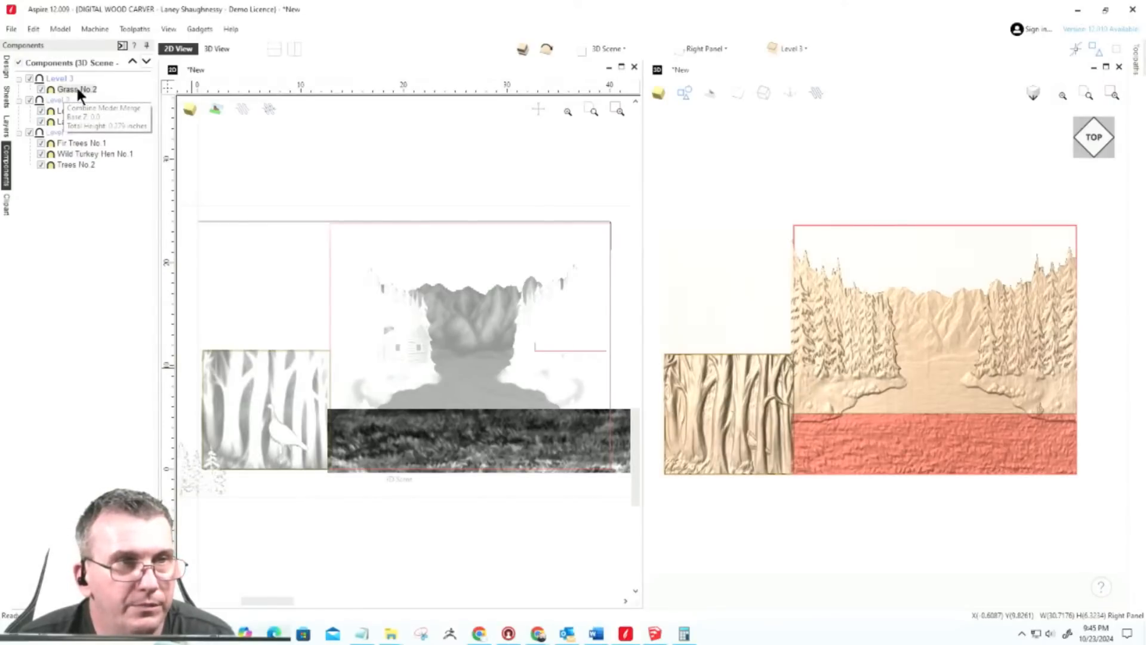
Step: Set the combine mode of Level 3, which holds the grass, to Merge
{"action": "right_click", "coordinate": [79, 93]}
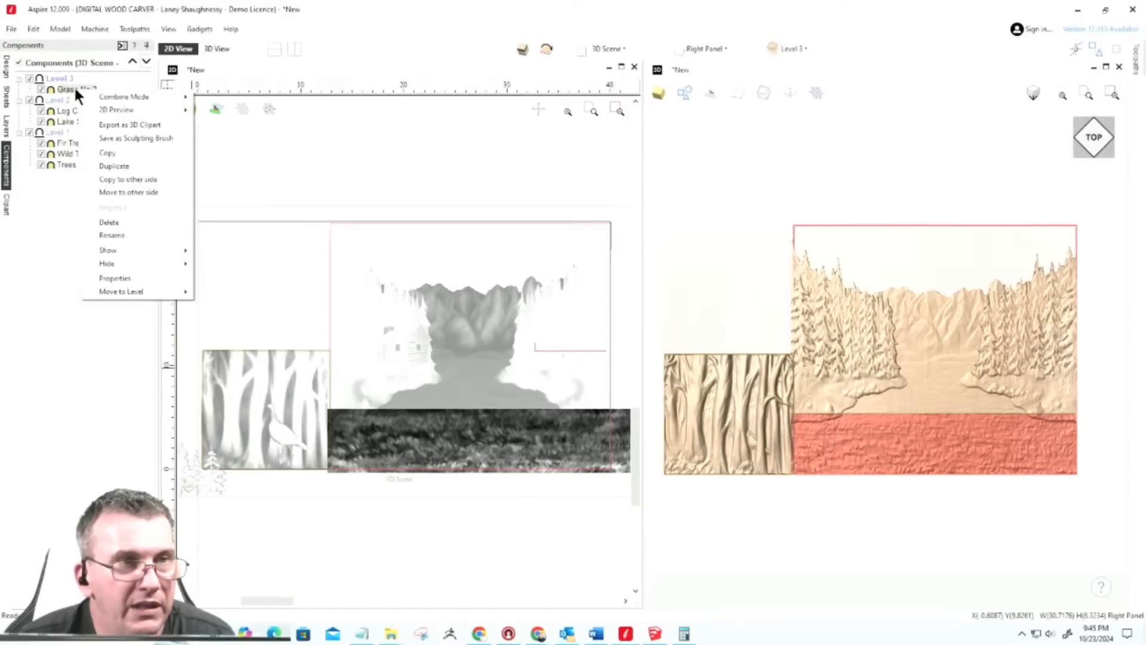
{"action": "left_click", "coordinate": [41, 78]}
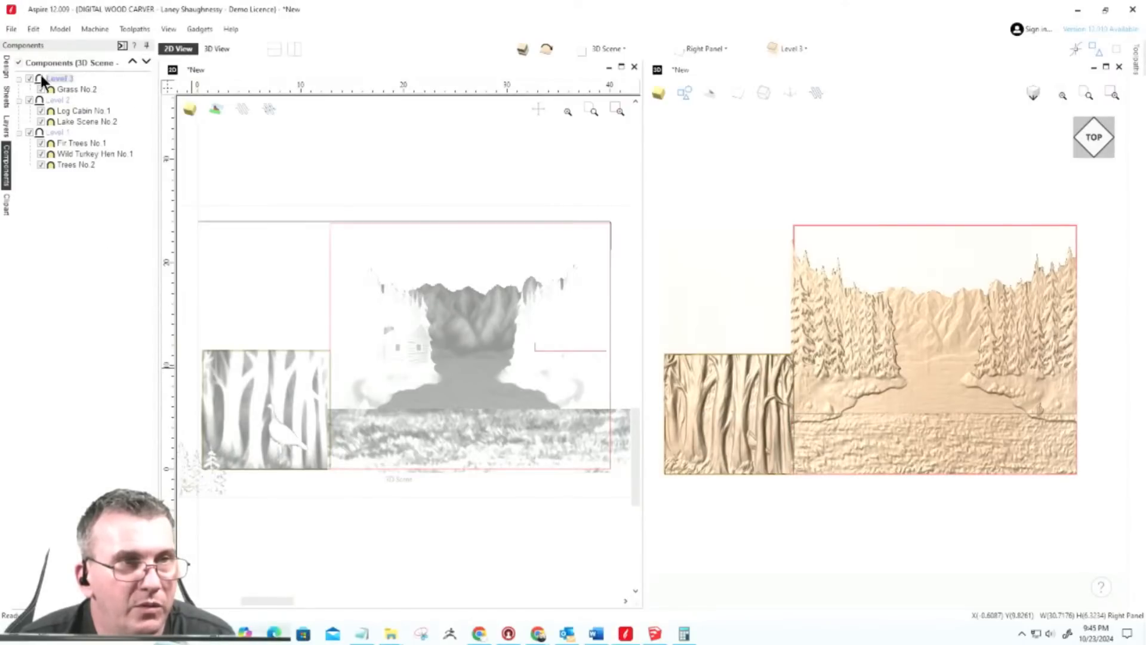
{"action": "right_click", "coordinate": [58, 79]}
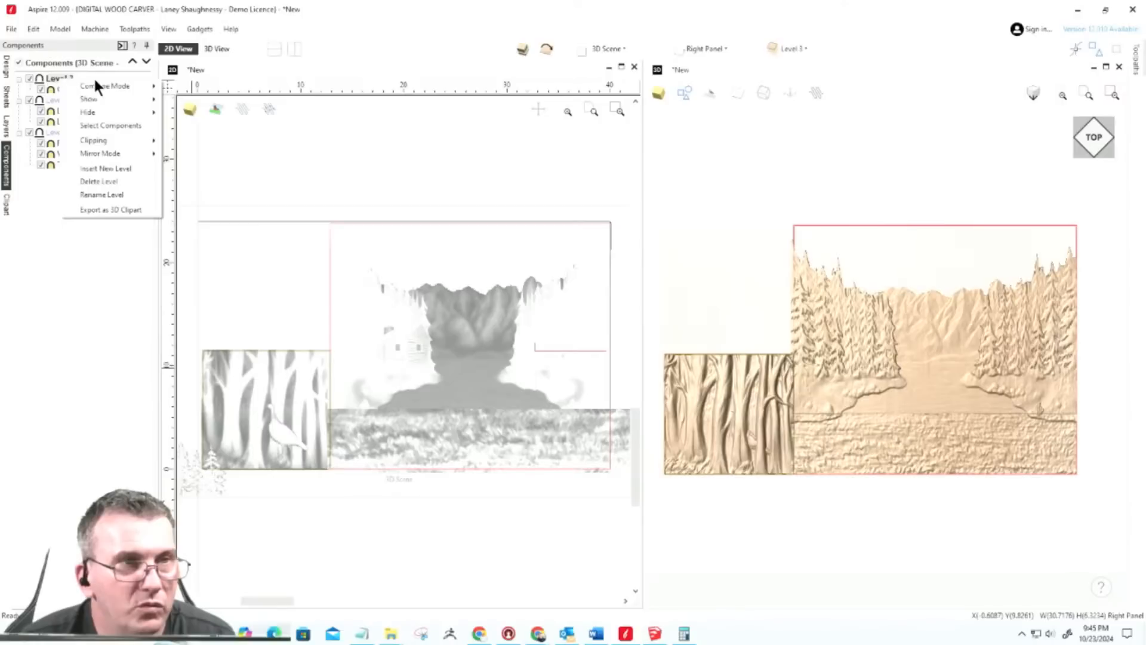
{"action": "mouse_move", "coordinate": [128, 85]}
{"action": "left_click", "coordinate": [189, 113]}
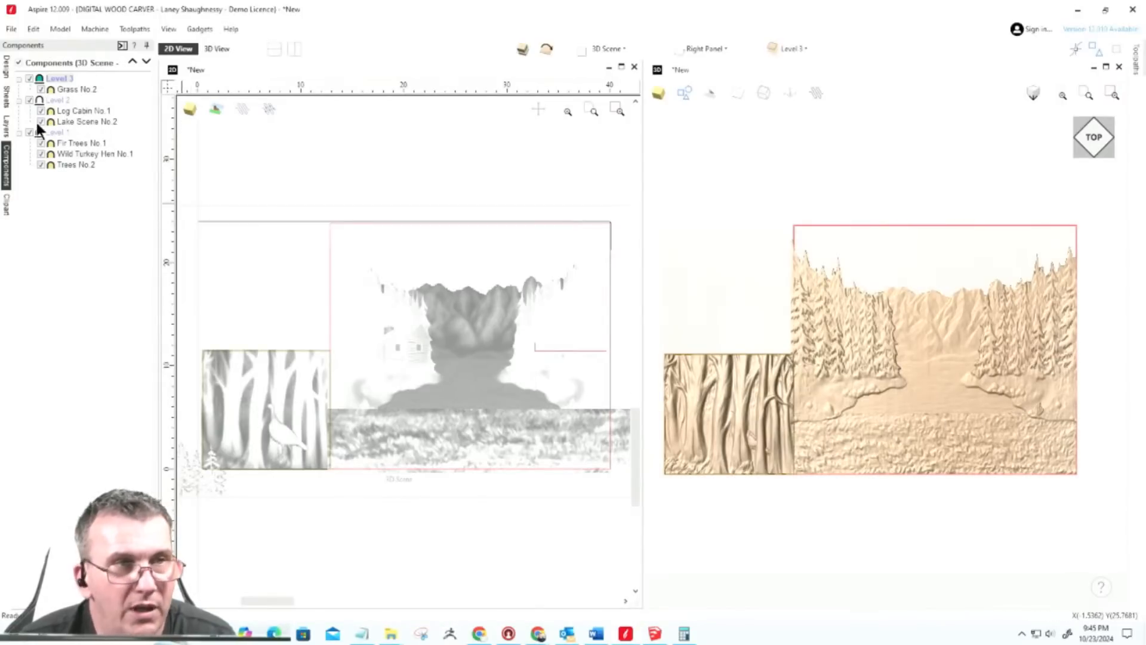
Step: Draw a wavy freehand line about 27.2 inches wide along the grass's upper edge, spanning the lake scene from side to side
{"action": "left_click", "coordinate": [7, 65]}
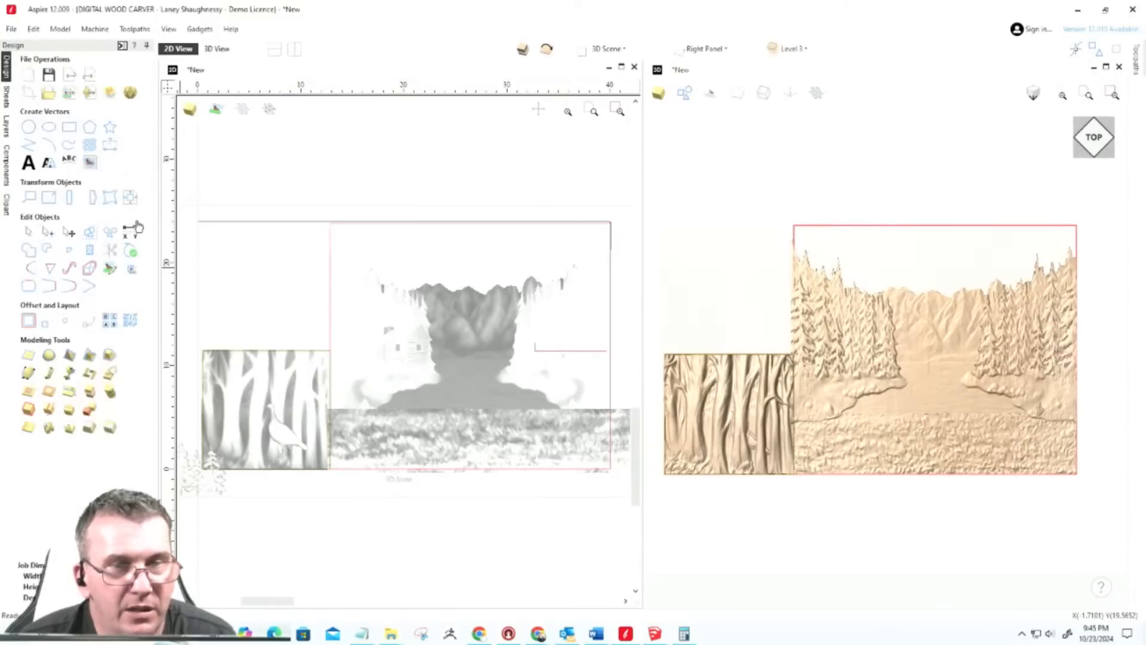
{"action": "left_click", "coordinate": [69, 145]}
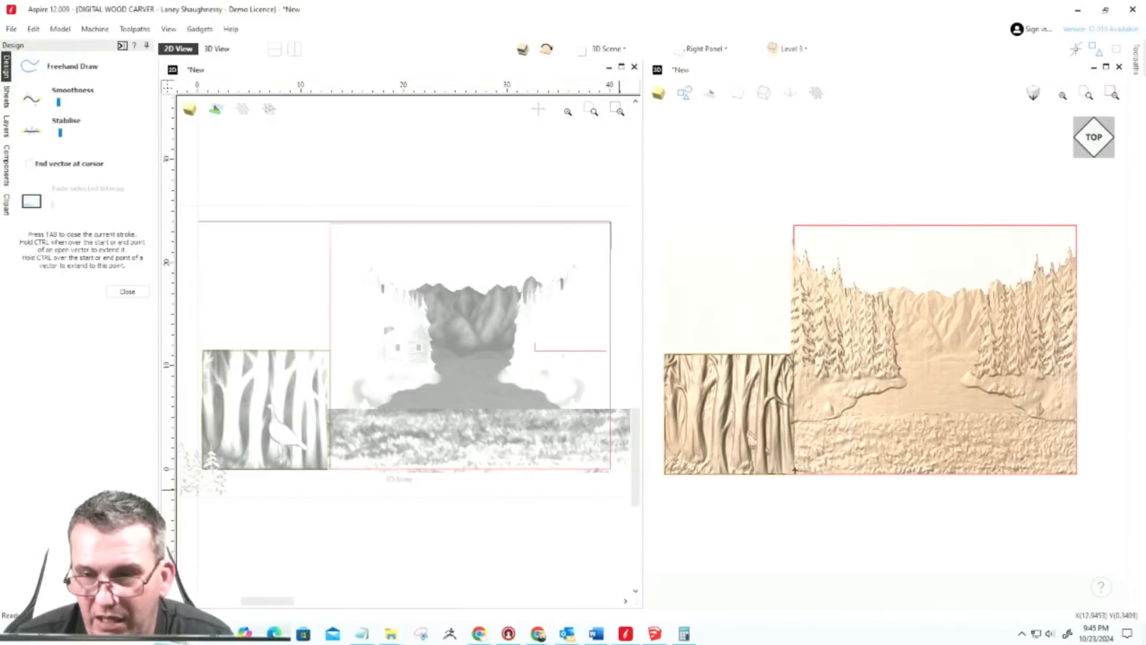
{"action": "left_click", "coordinate": [792, 422]}
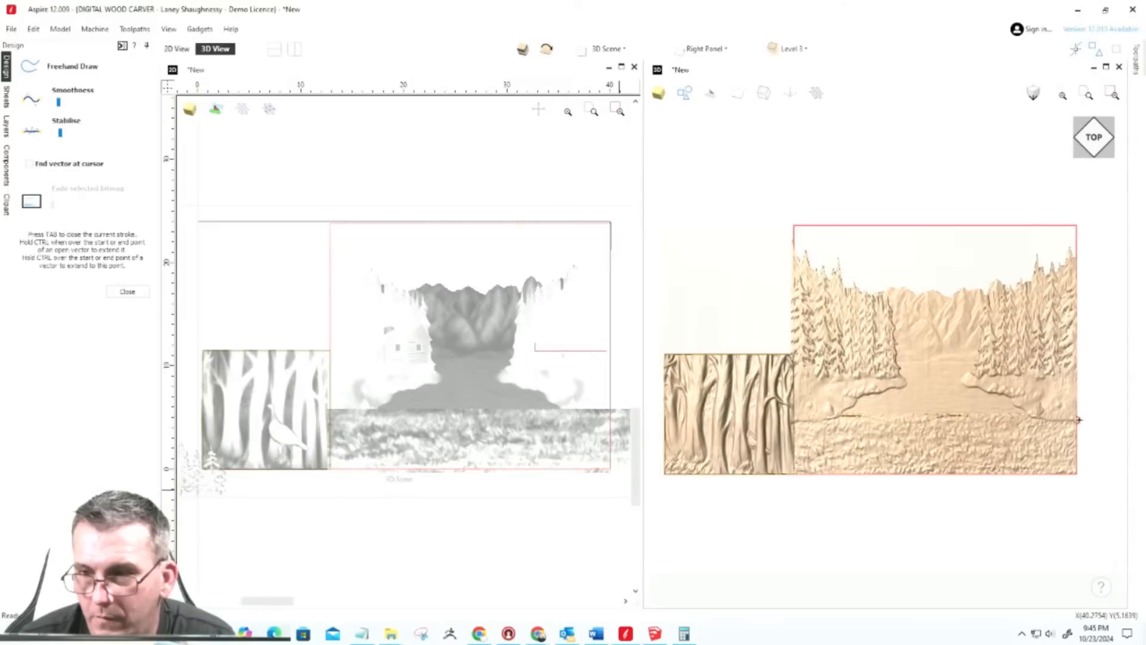
{"action": "left_click_drag", "start_coordinate": [1079, 419], "coordinate": [1082, 420]}
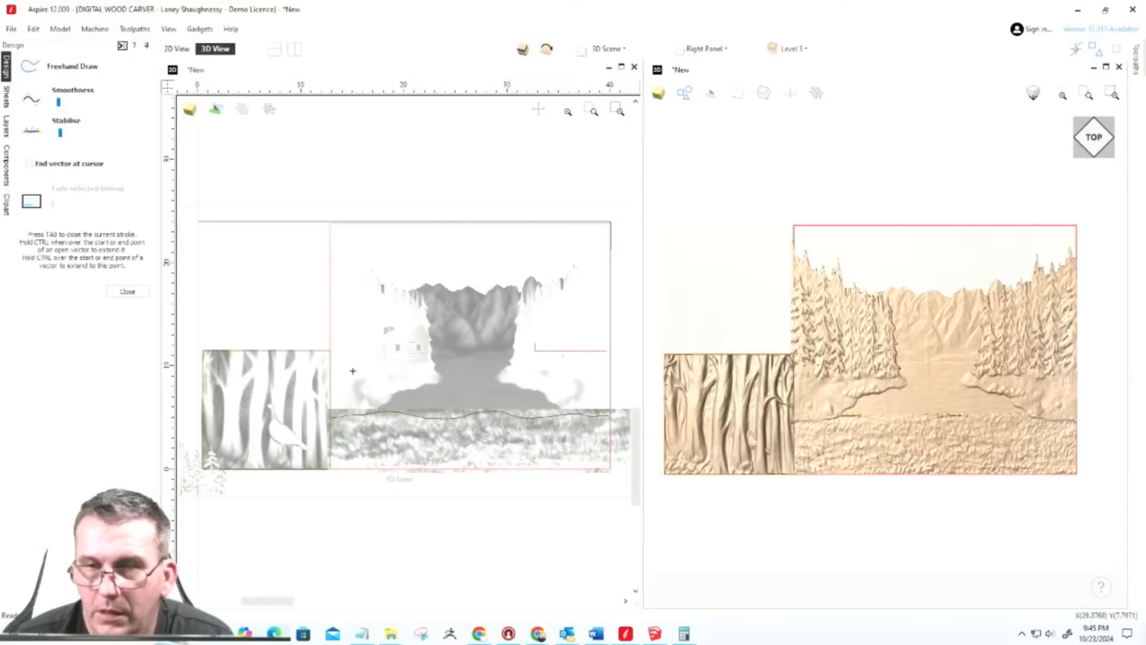
{"action": "left_click", "coordinate": [113, 291]}
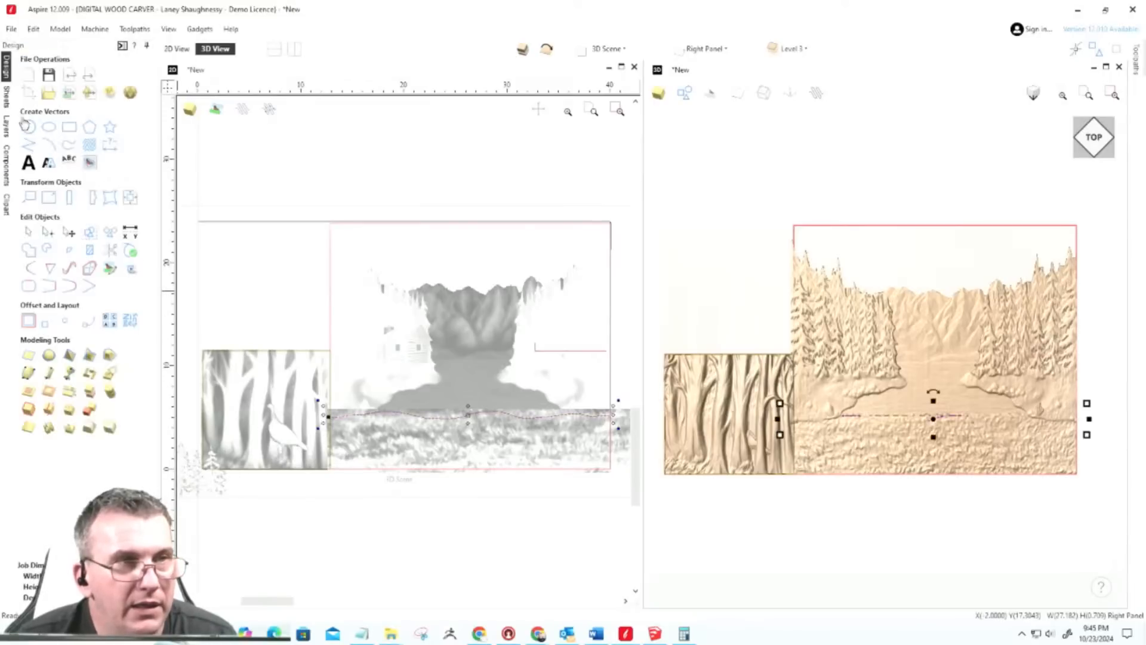
Step: Draw a three-sided polyline from the wavy line's right end, around about 0.7 inches below the panel, and up to its left end
{"action": "left_click", "coordinate": [28, 145]}
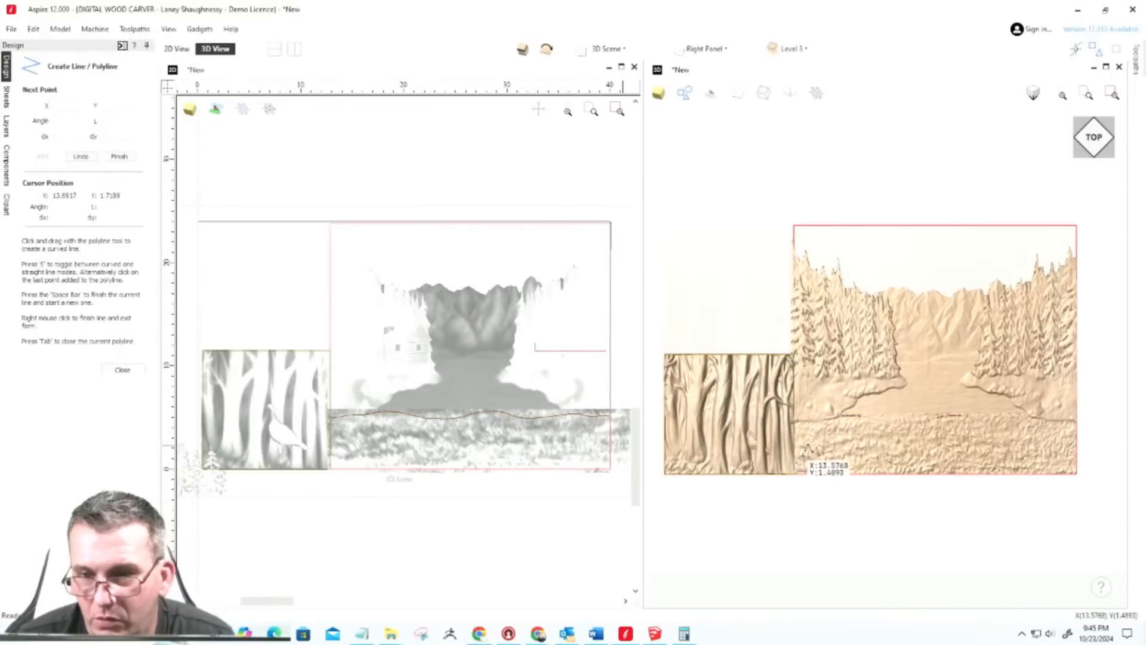
{"action": "left_click", "coordinate": [1076, 420]}
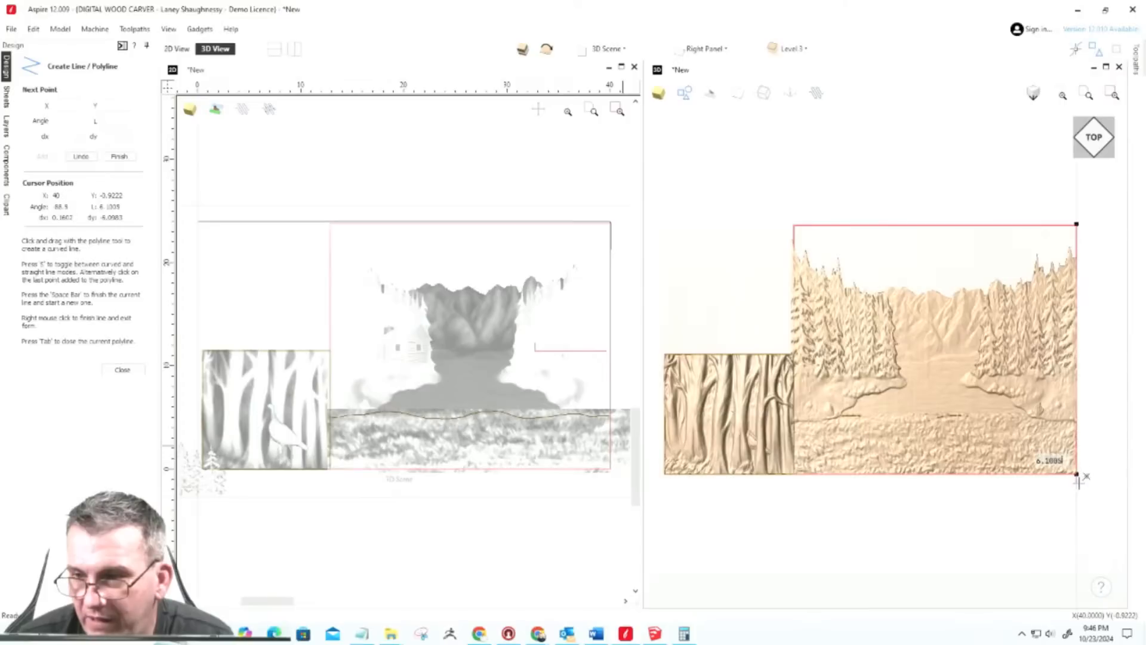
{"action": "left_click", "coordinate": [1077, 480]}
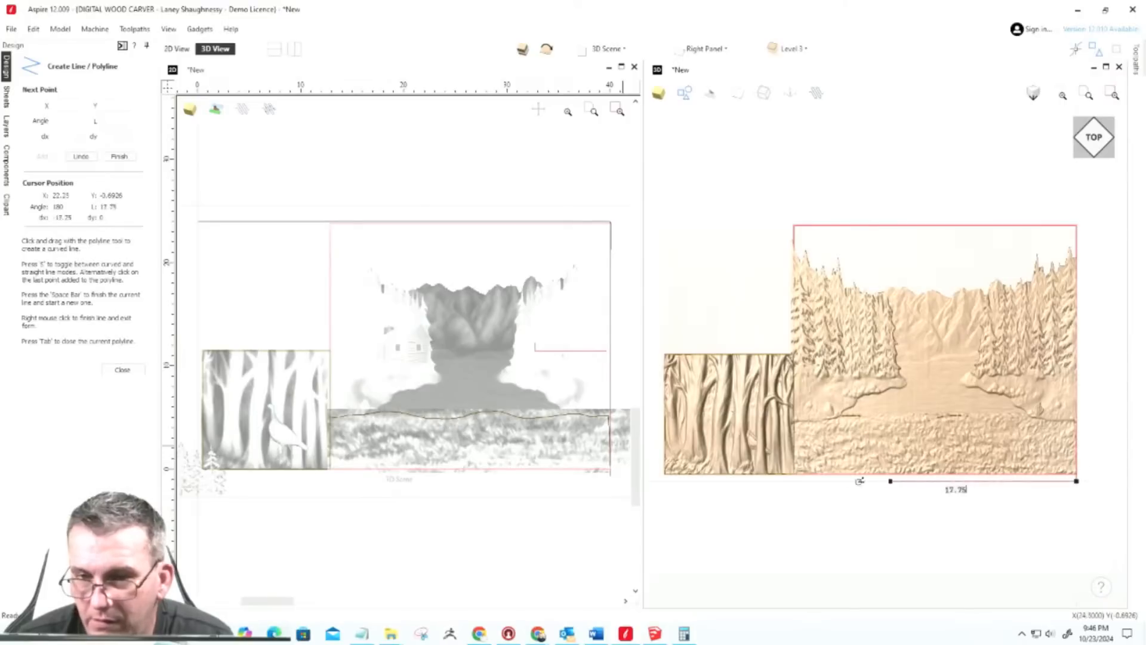
{"action": "left_click", "coordinate": [794, 480]}
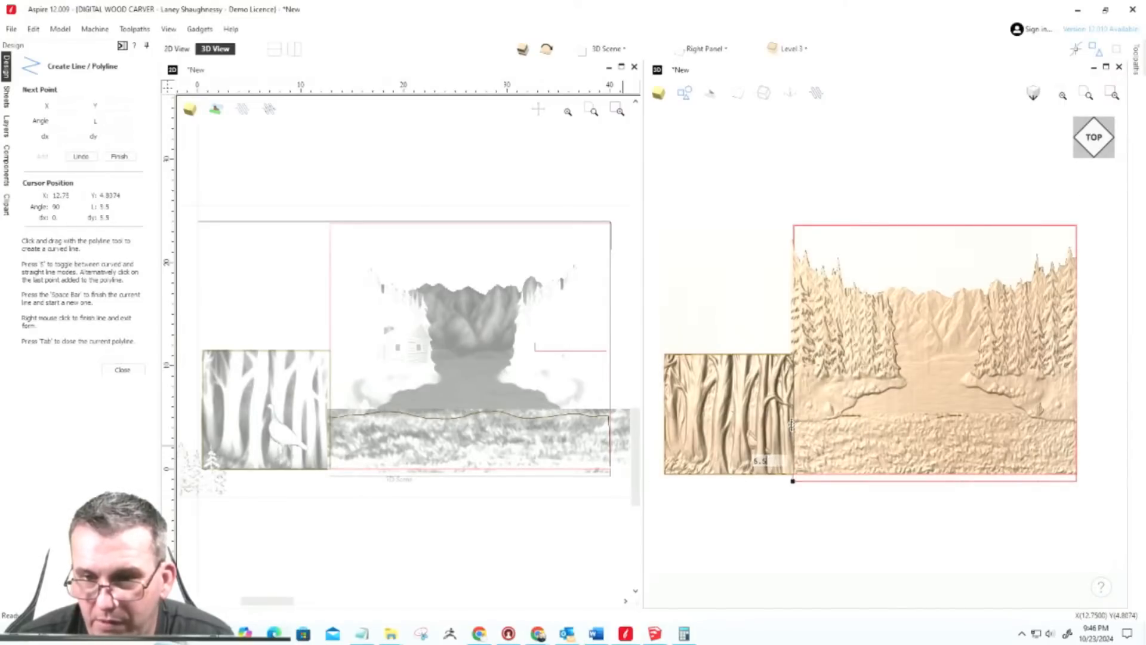
{"action": "left_click", "coordinate": [793, 439]}
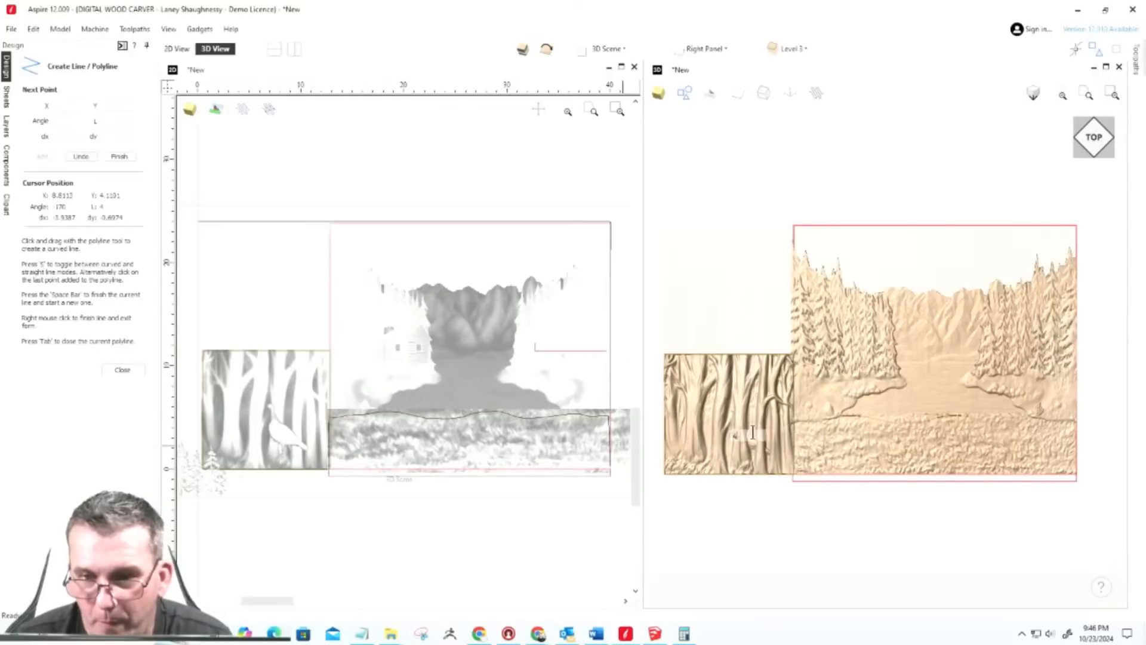
{"action": "key", "text": "space"}
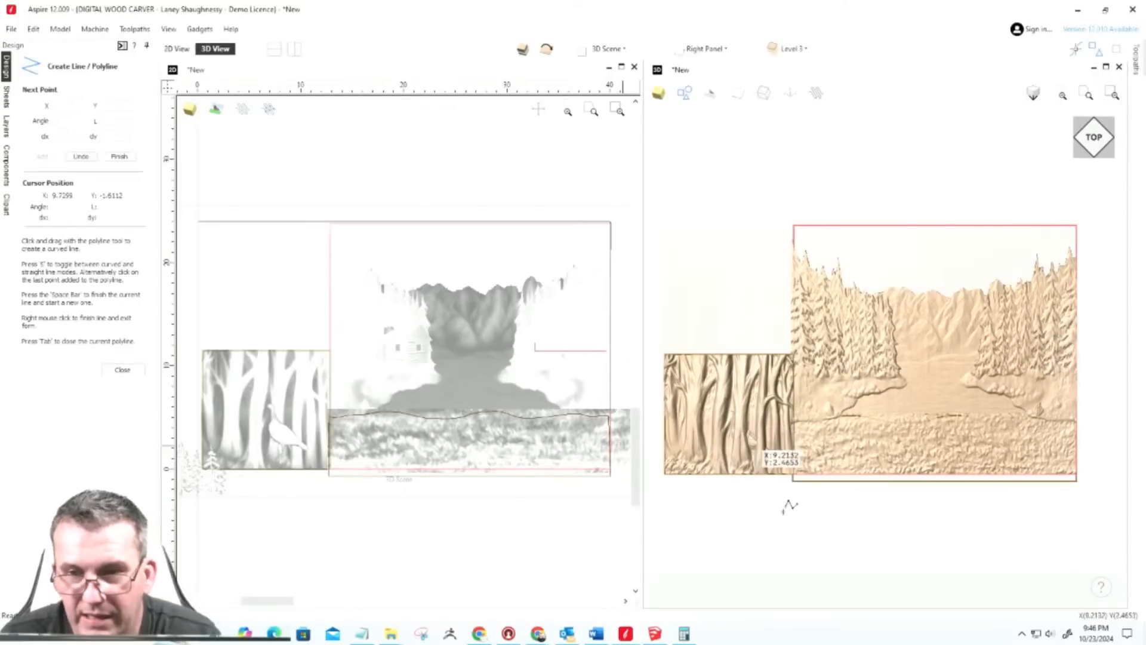
{"action": "left_click", "coordinate": [123, 369]}
Step: Join the three-sided polyline and the wavy freehand line into one vector
{"action": "left_click", "coordinate": [815, 477]}
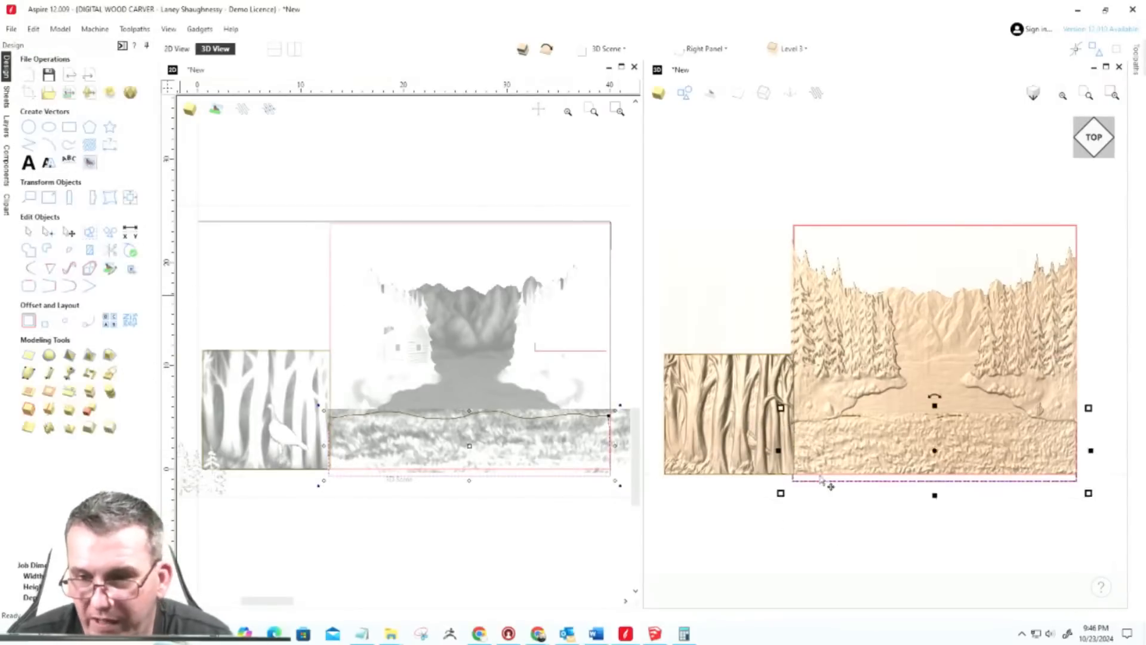
{"action": "left_click", "coordinate": [883, 417], "text": "shift"}
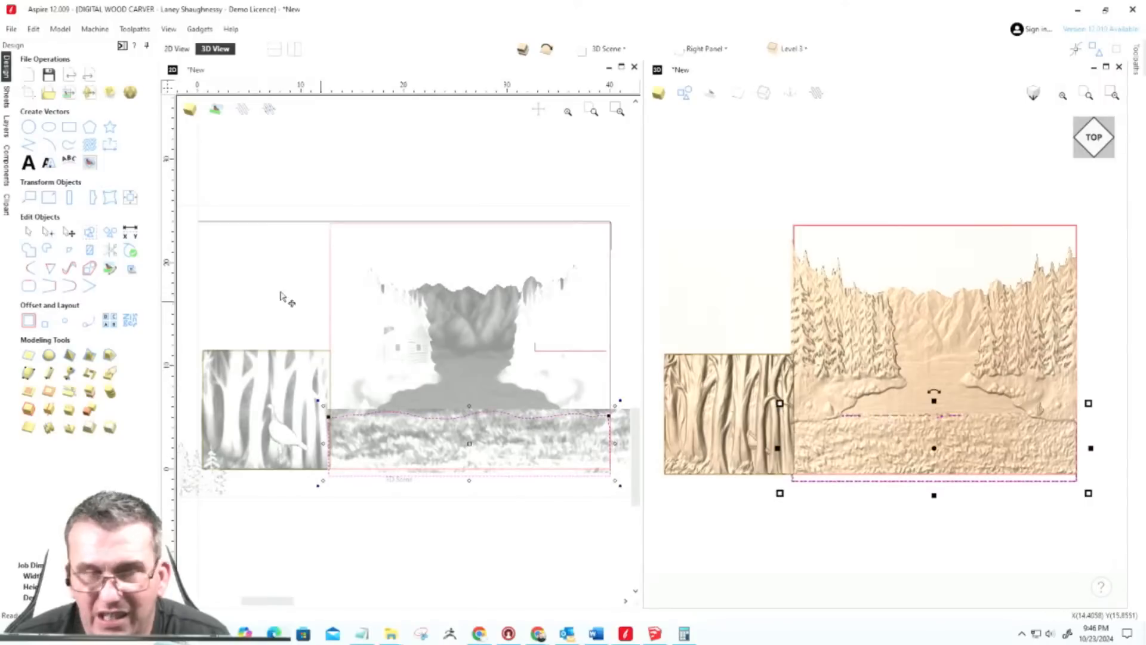
{"action": "left_click", "coordinate": [29, 286]}
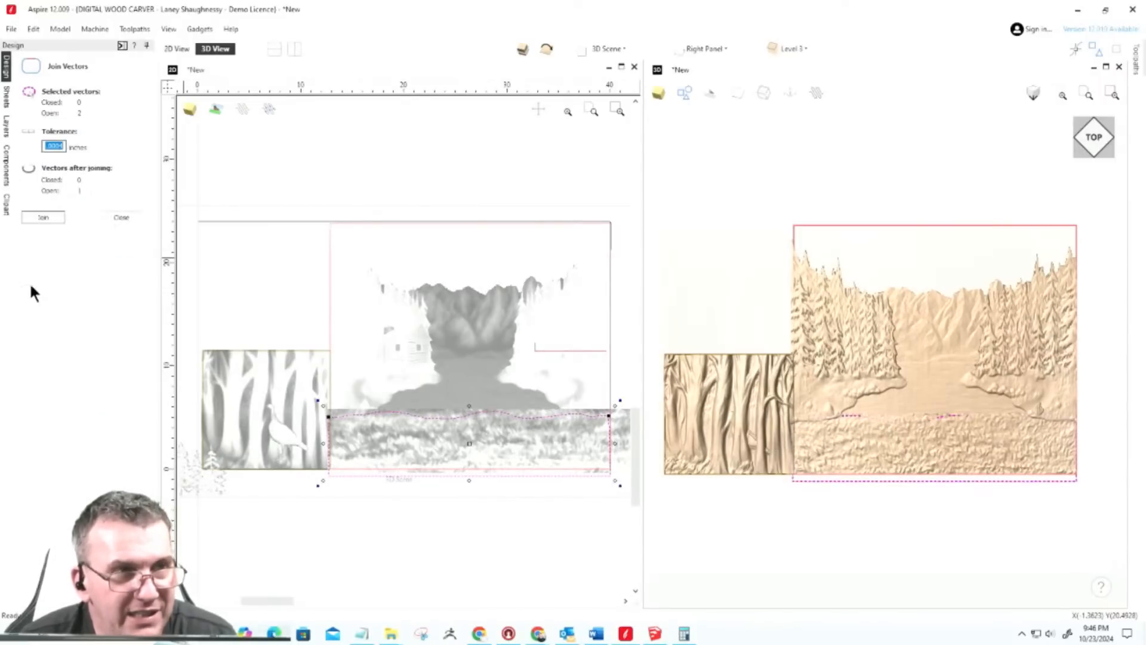
{"action": "left_click", "coordinate": [43, 217]}
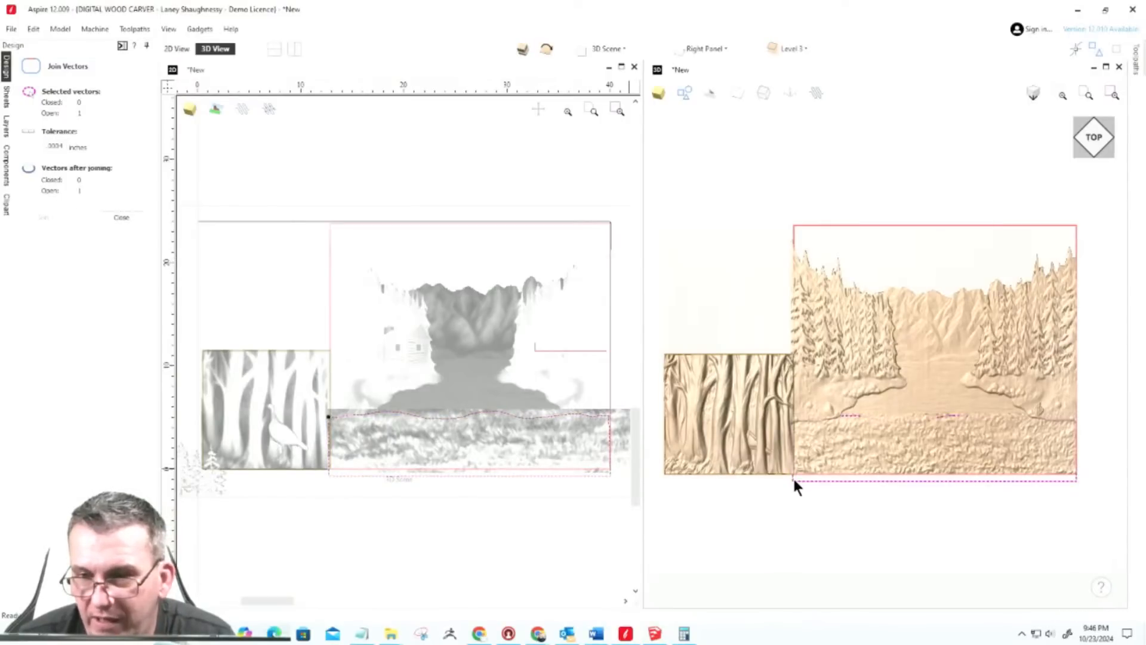
Step: Move the outline's loose end node onto the wavy line's left end and join the outline into a closed vector
{"action": "scroll", "coordinate": [1106, 484], "scroll_direction": "up", "scroll_amount": 3}
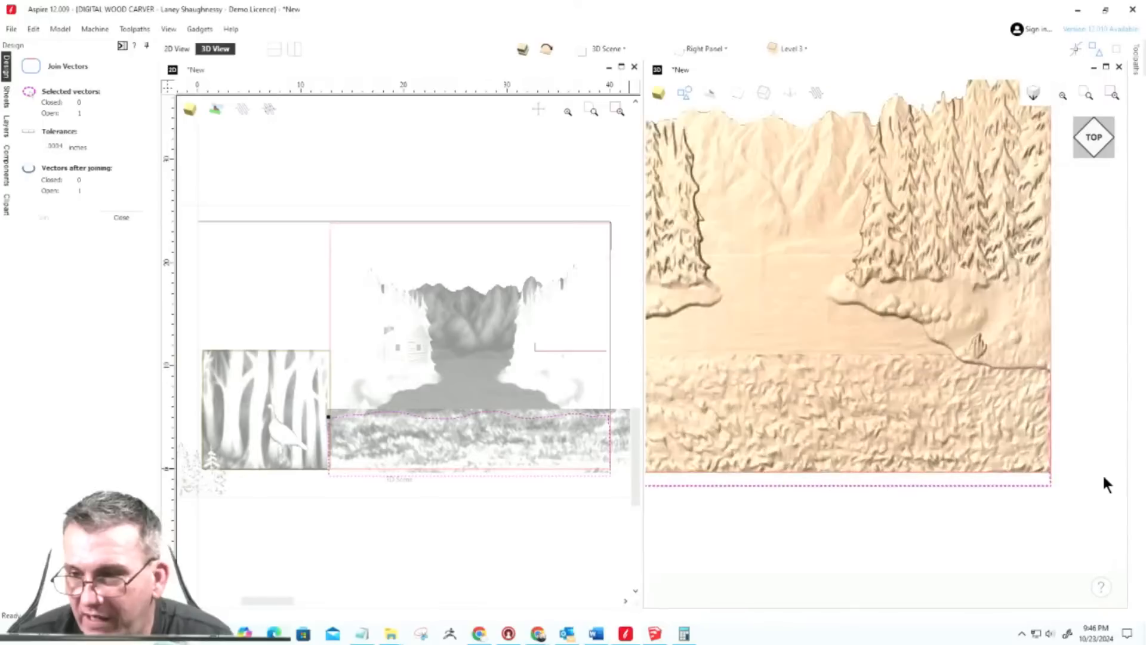
{"action": "scroll", "coordinate": [1102, 472], "scroll_direction": "down", "scroll_amount": 3}
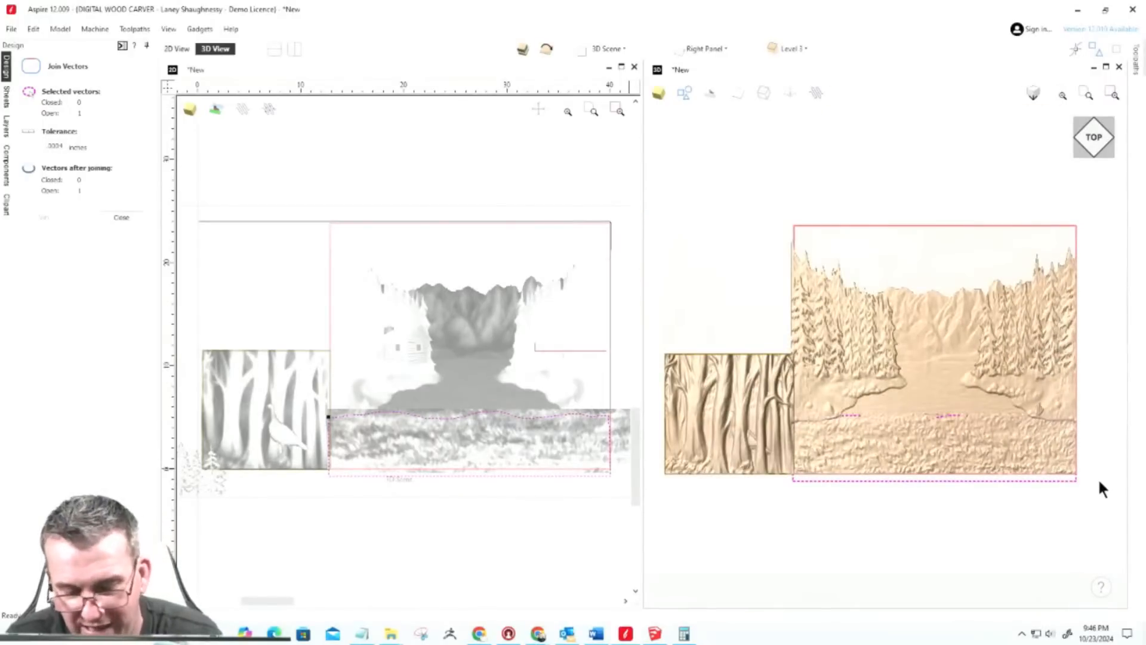
{"action": "key", "text": "n"}
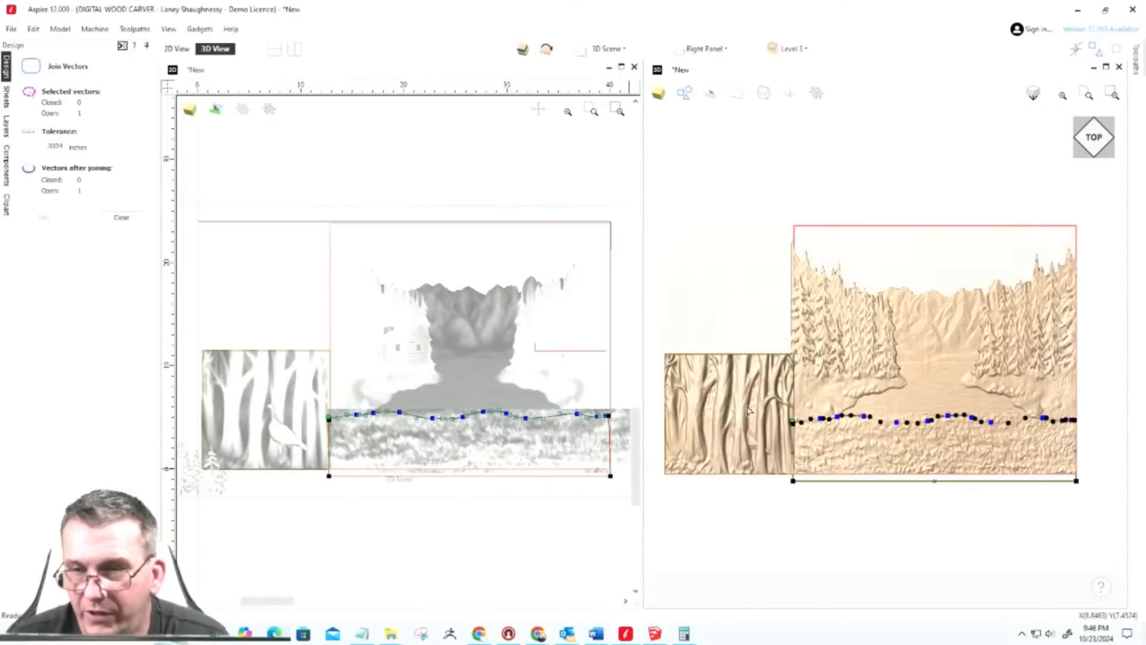
{"action": "scroll", "coordinate": [789, 422], "scroll_direction": "up", "scroll_amount": 5}
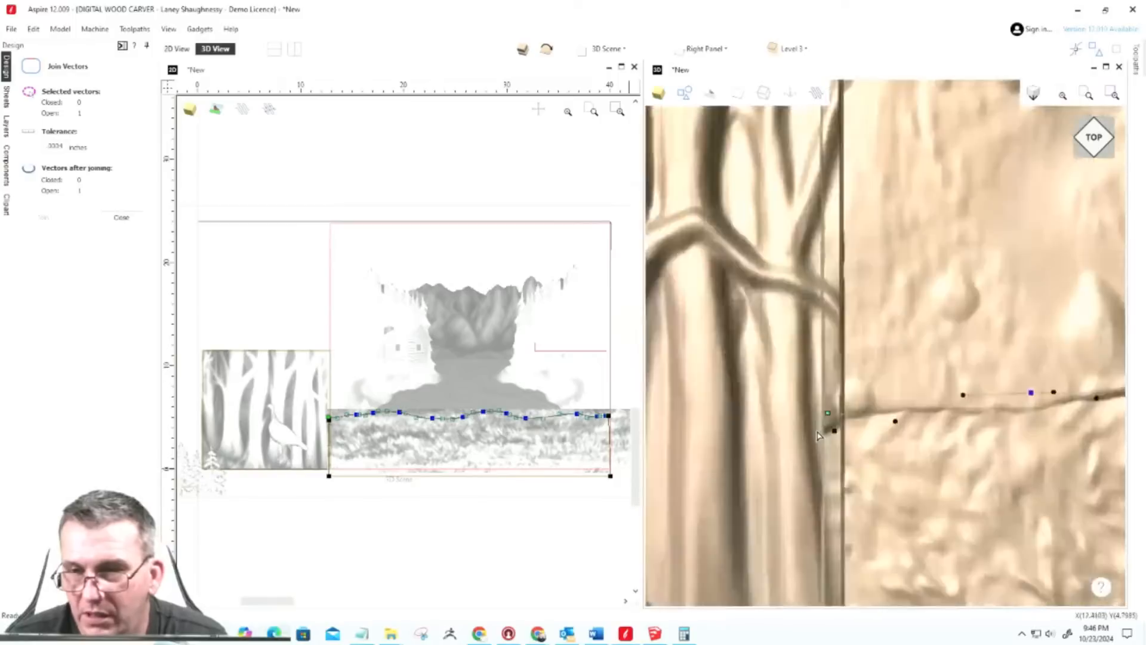
{"action": "scroll", "coordinate": [821, 431], "scroll_direction": "up", "scroll_amount": 3}
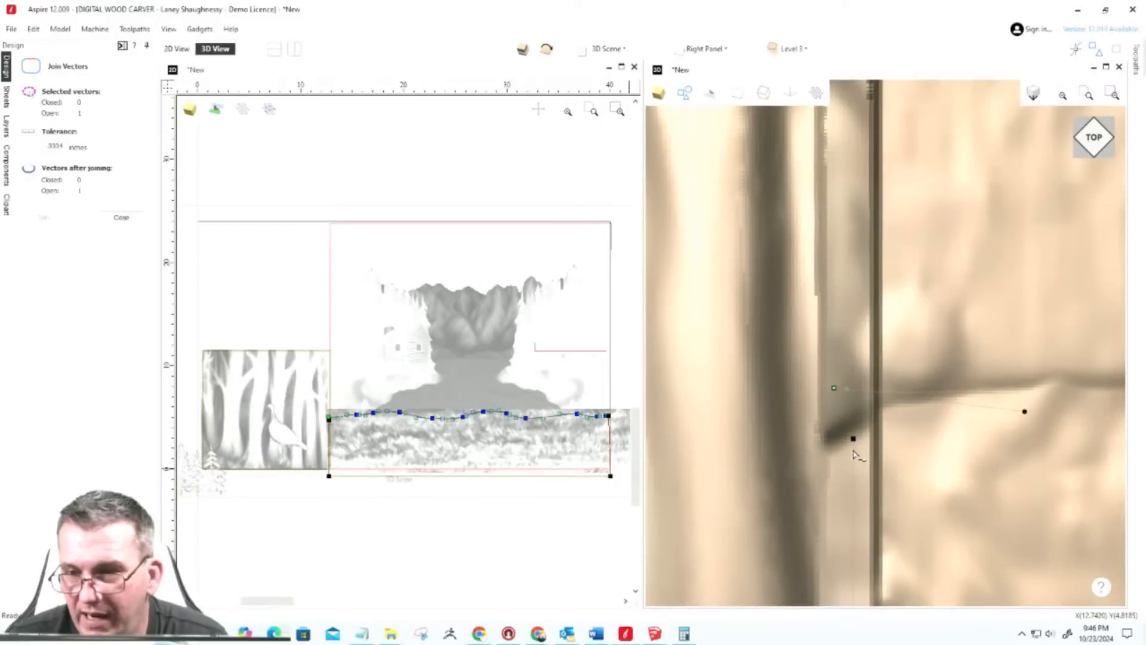
{"action": "left_click_drag", "start_coordinate": [852, 438], "coordinate": [833, 388]}
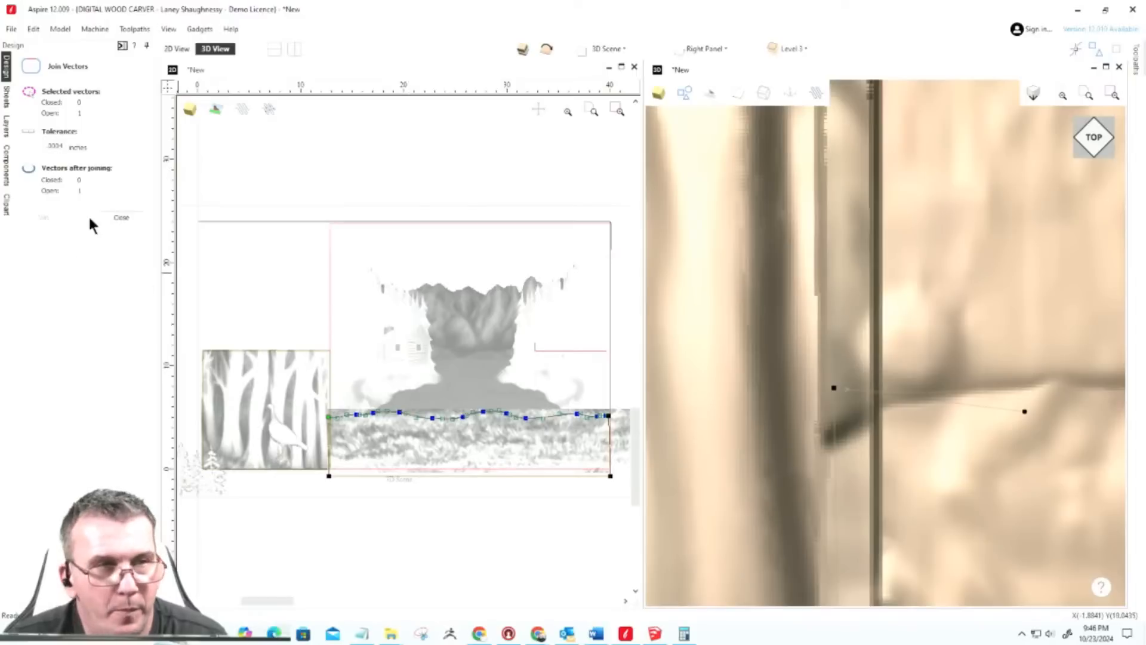
{"action": "left_click", "coordinate": [121, 218]}
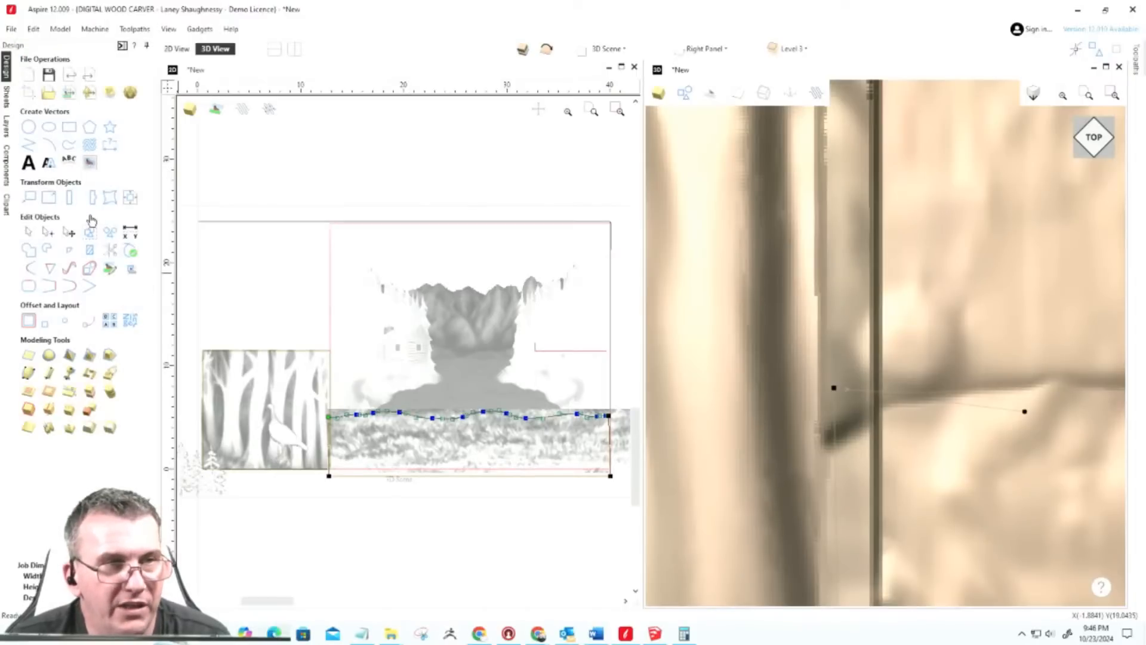
{"action": "left_click", "coordinate": [23, 271]}
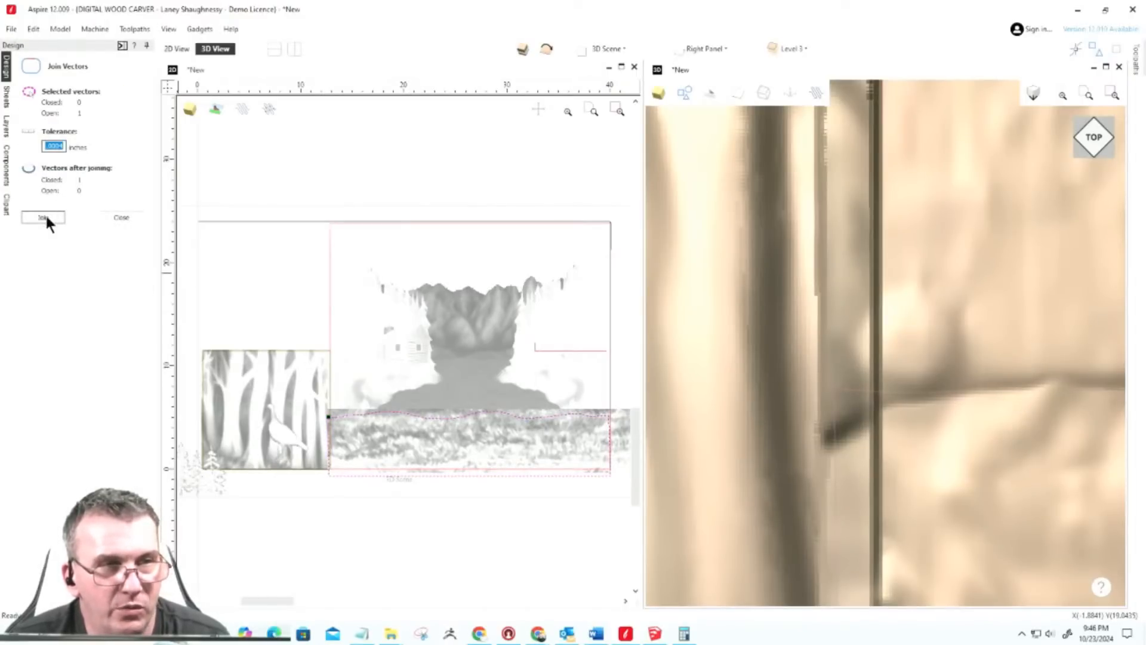
{"action": "left_click", "coordinate": [46, 217]}
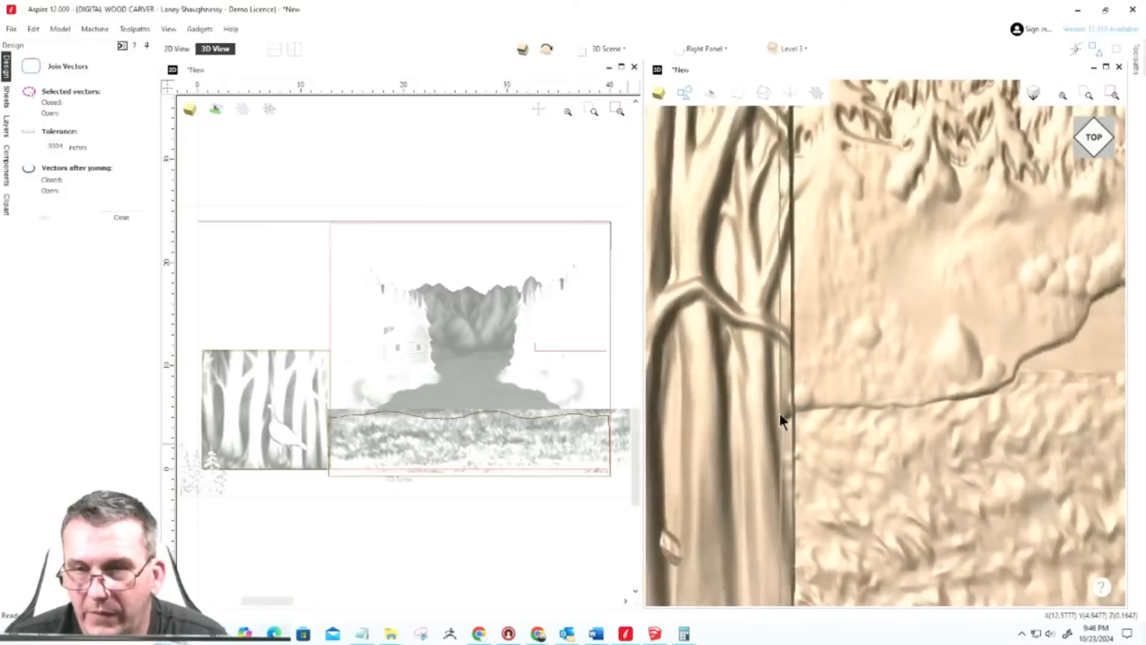
Step: Node-edit the grass outline to shift its left side slightly outward beyond the lake panel's left edge
{"action": "scroll", "coordinate": [781, 422], "scroll_direction": "down", "scroll_amount": 3}
{"action": "scroll", "coordinate": [783, 421], "scroll_direction": "up", "scroll_amount": 5}
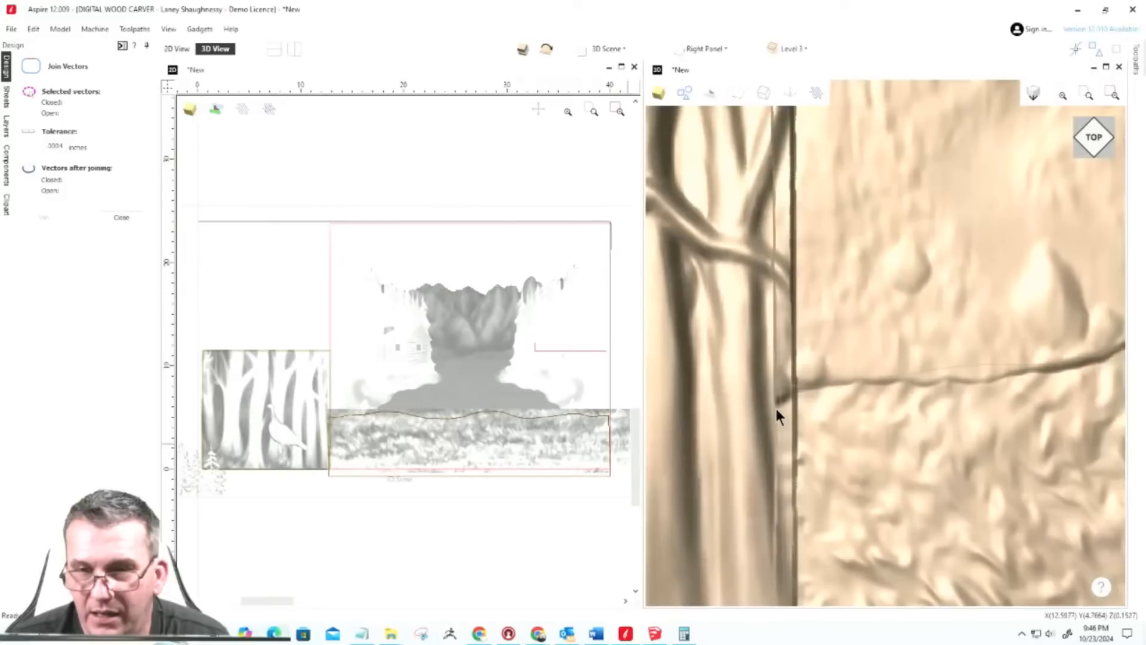
{"action": "left_click", "coordinate": [780, 415]}
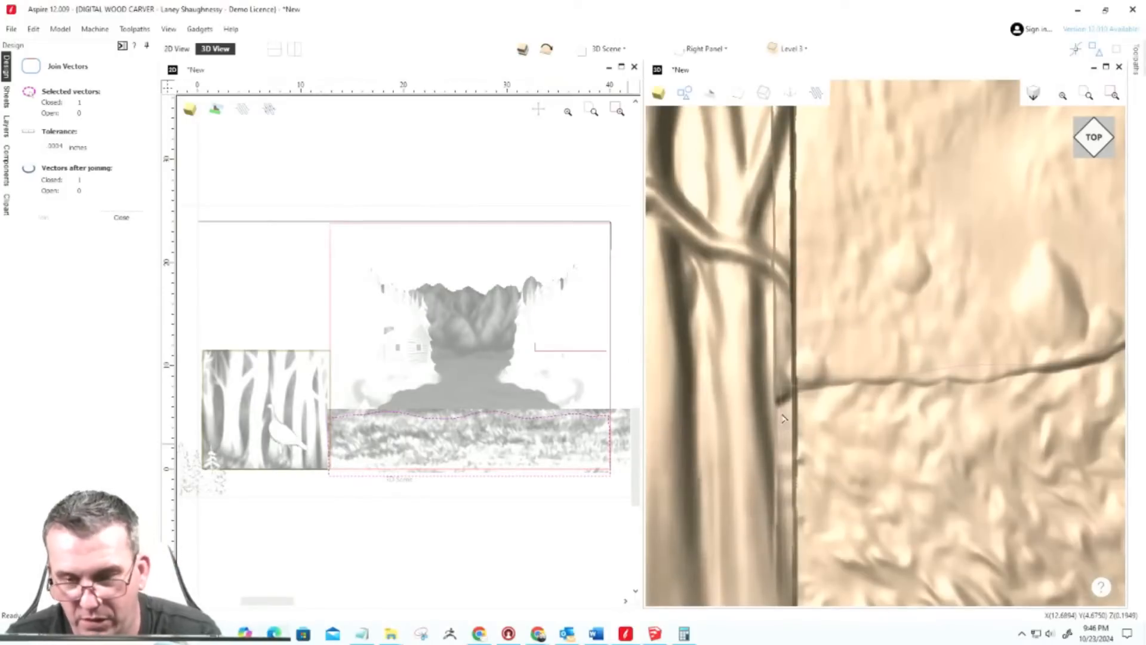
{"action": "left_click", "coordinate": [782, 413]}
{"action": "scroll", "coordinate": [779, 400], "scroll_direction": "down", "scroll_amount": 5}
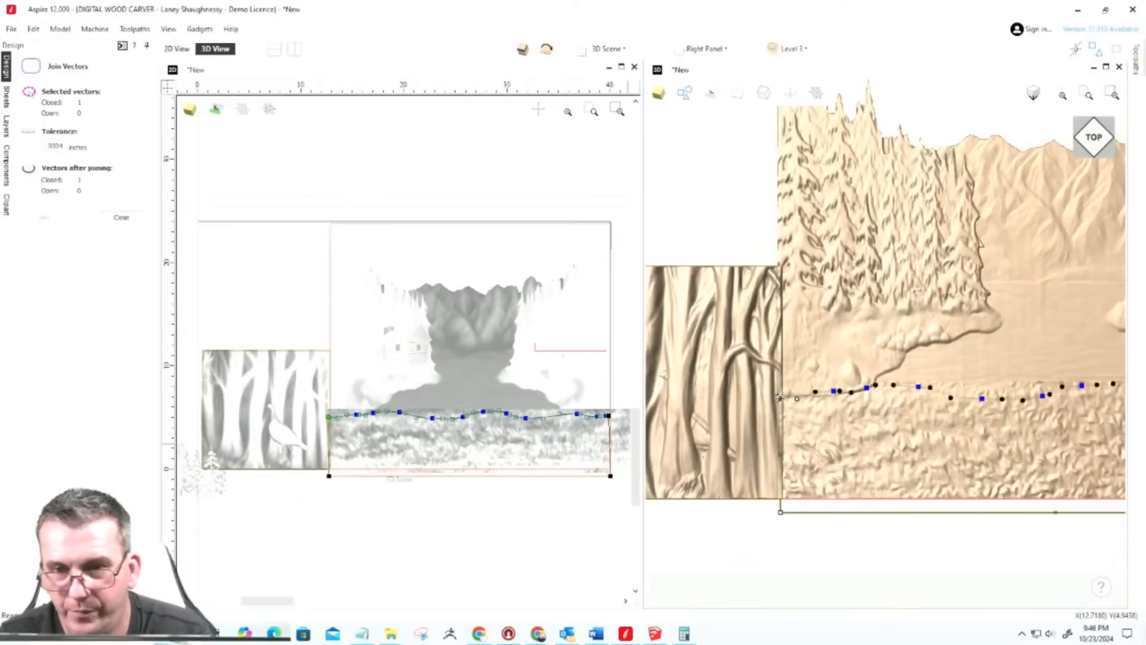
{"action": "left_click_drag", "start_coordinate": [779, 397], "coordinate": [773, 395]}
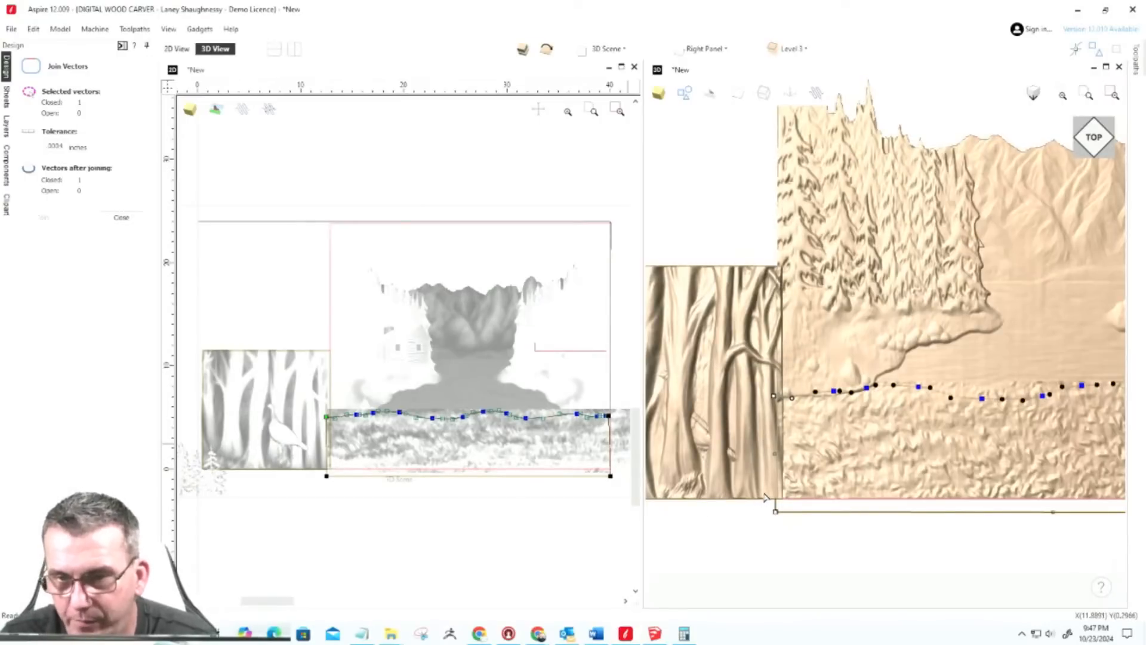
Step: Shift the right side of the grass outline slightly outward beyond the lake panel's right edge, and leave the join tool
{"action": "scroll", "coordinate": [766, 498], "scroll_direction": "down", "scroll_amount": 4}
{"action": "scroll", "coordinate": [1008, 485], "scroll_direction": "up", "scroll_amount": 4}
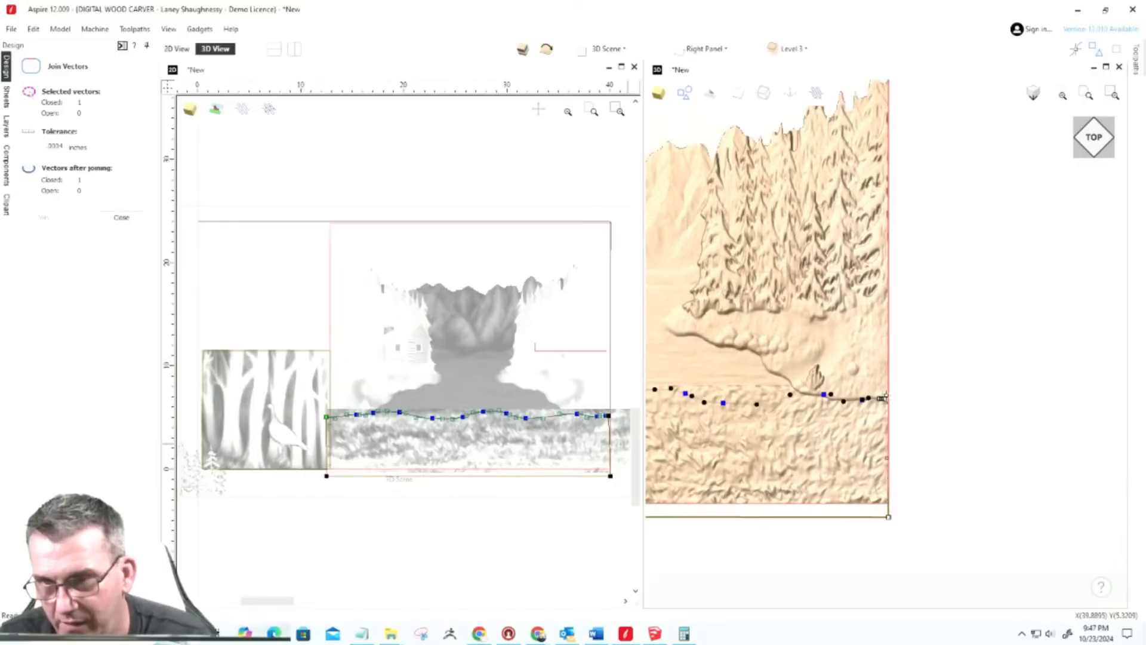
{"action": "left_click_drag", "start_coordinate": [887, 397], "coordinate": [894, 398]}
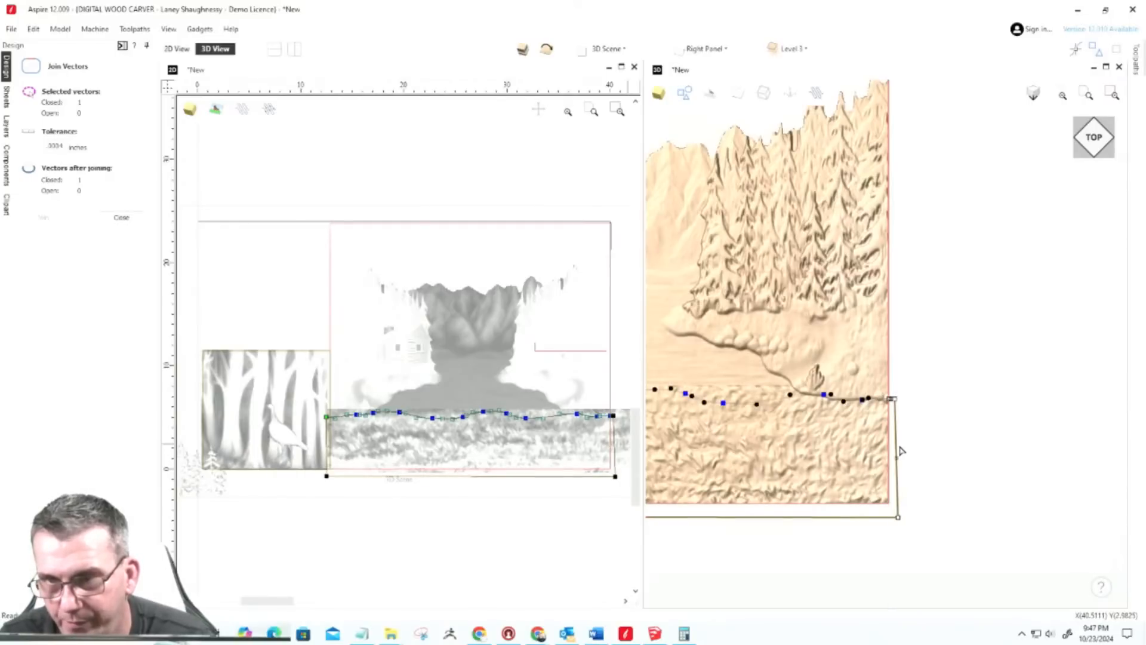
{"action": "left_click", "coordinate": [945, 452]}
{"action": "scroll", "coordinate": [1013, 576], "scroll_direction": "down", "scroll_amount": 6}
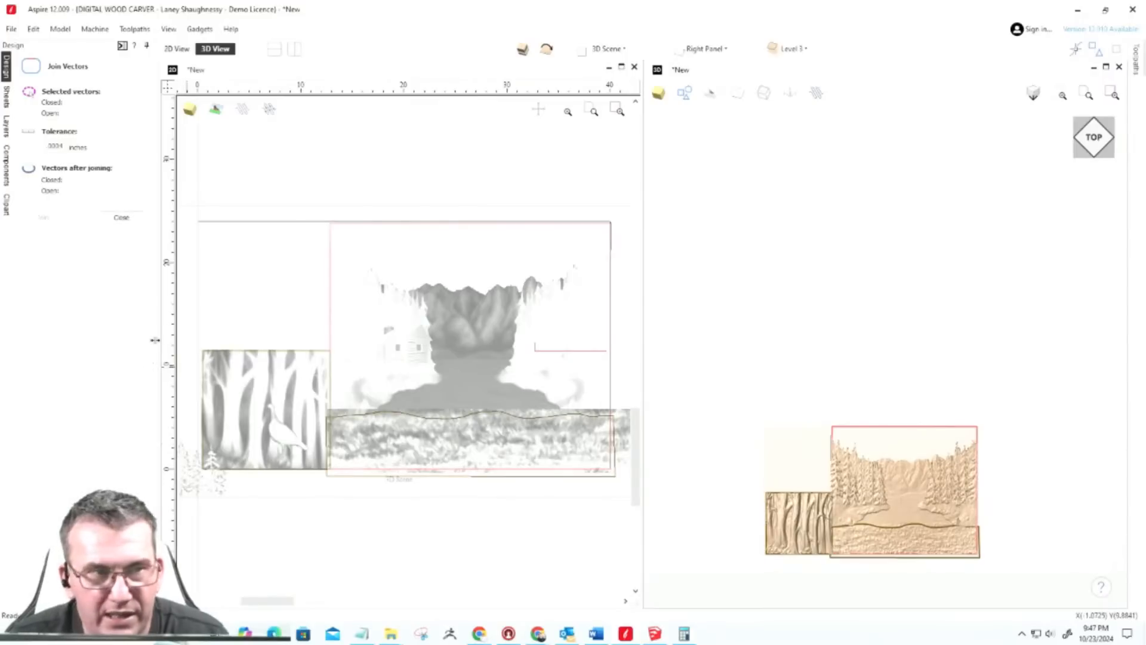
{"action": "left_click", "coordinate": [124, 217]}
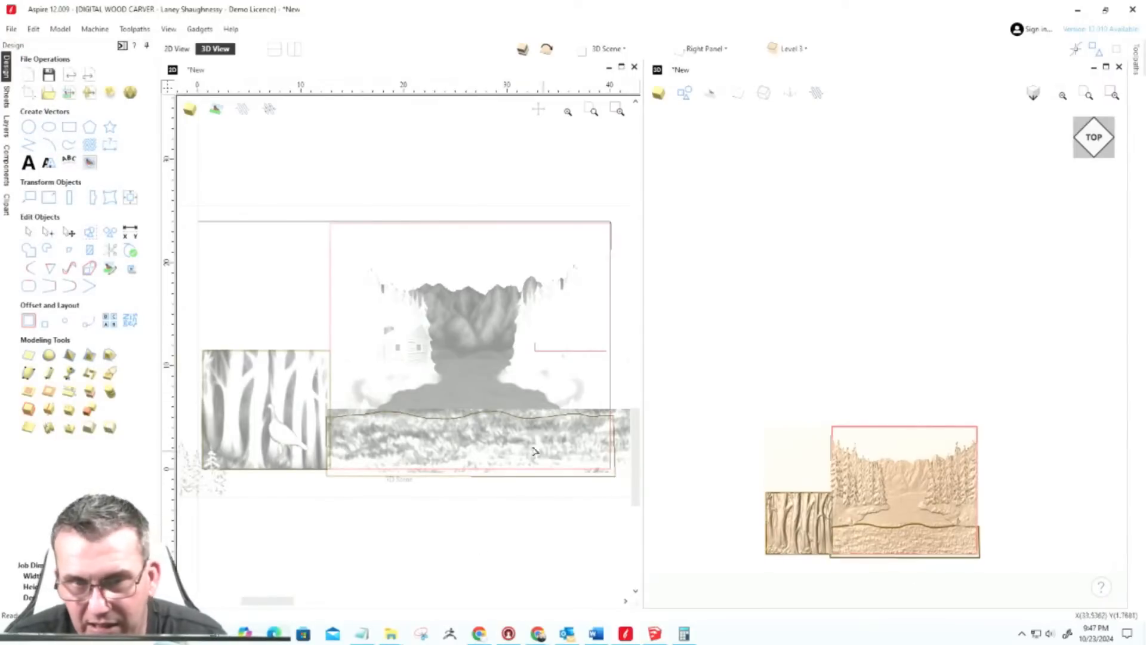
Step: Try to apply clipping to Level 3 with the closed wavy grass outline and examine the foreground relief
{"action": "left_click", "coordinate": [469, 414]}
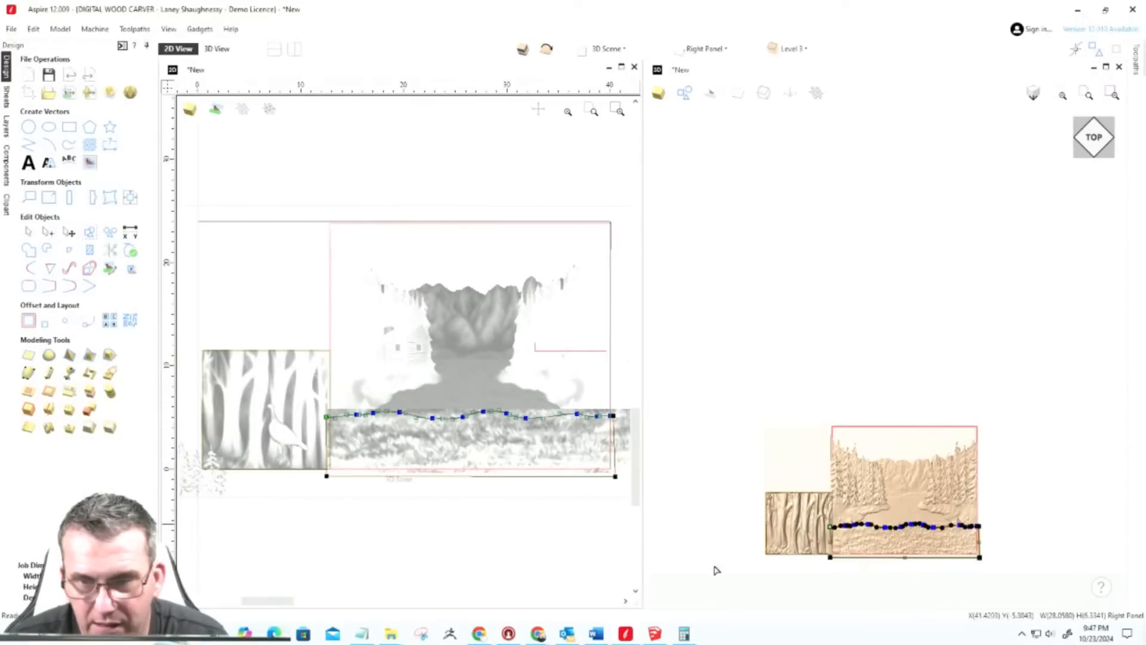
{"action": "scroll", "coordinate": [935, 551], "scroll_direction": "up", "scroll_amount": 6}
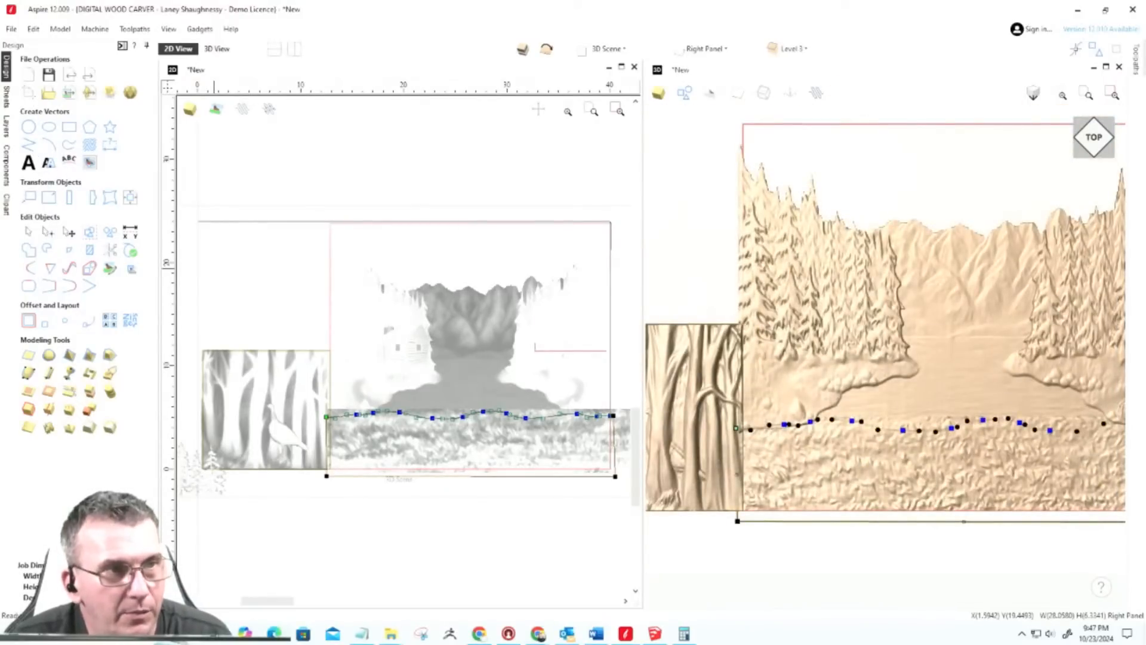
{"action": "left_click", "coordinate": [6, 166]}
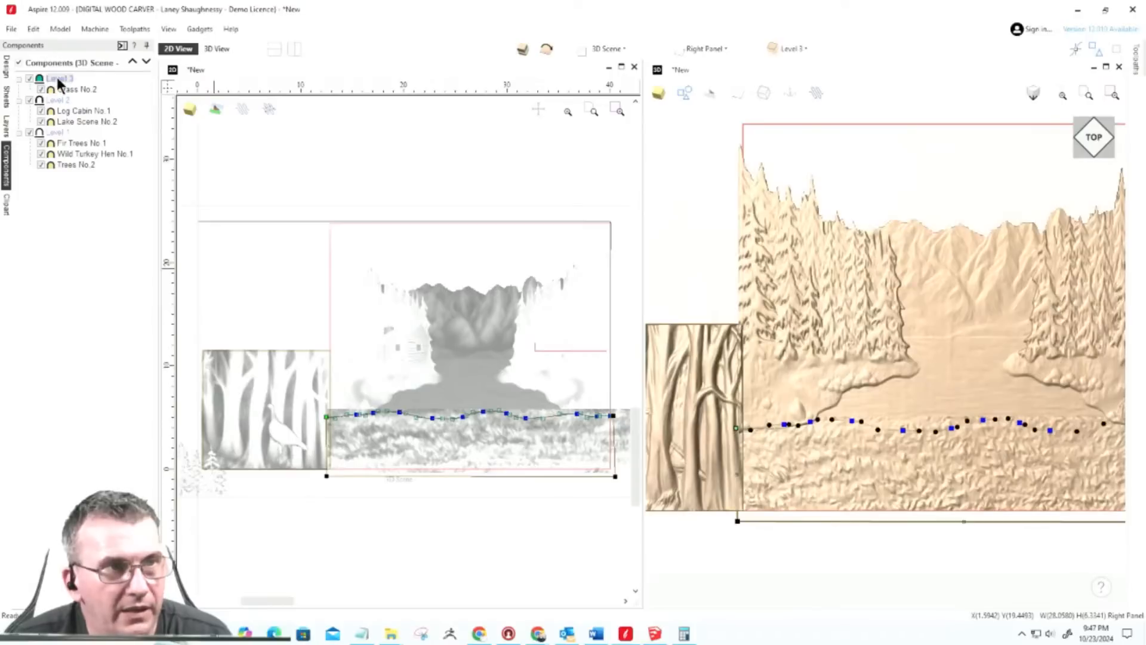
{"action": "right_click", "coordinate": [60, 80]}
{"action": "mouse_move", "coordinate": [74, 141]}
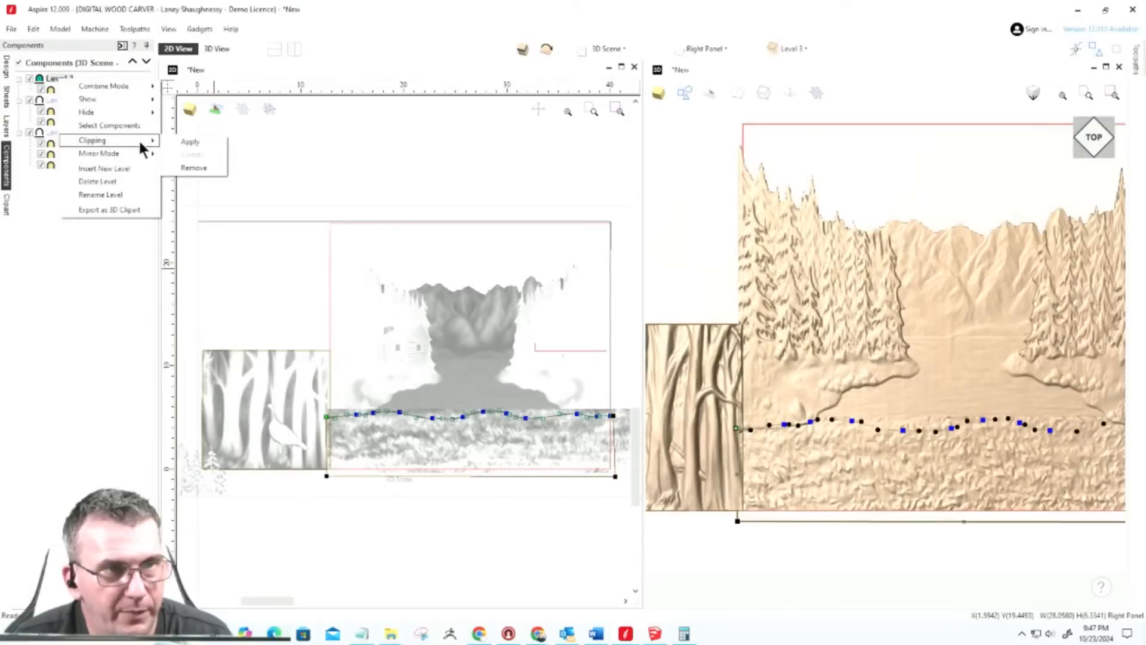
{"action": "left_click", "coordinate": [186, 142]}
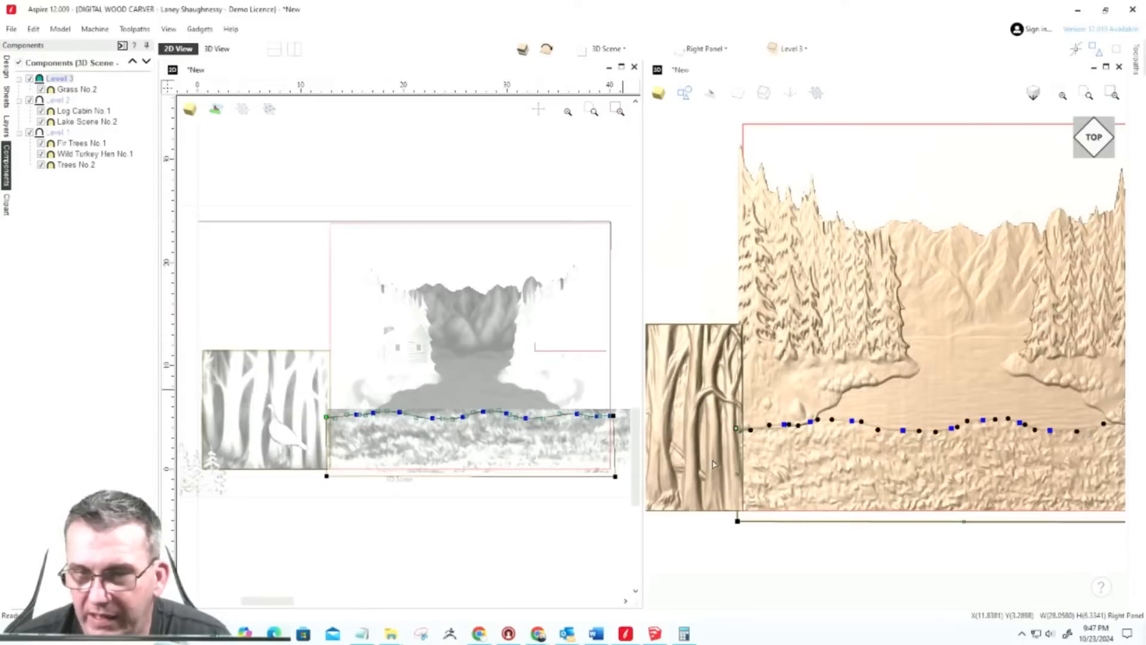
{"action": "left_click", "coordinate": [488, 540]}
{"action": "scroll", "coordinate": [601, 425], "scroll_direction": "down", "scroll_amount": 2}
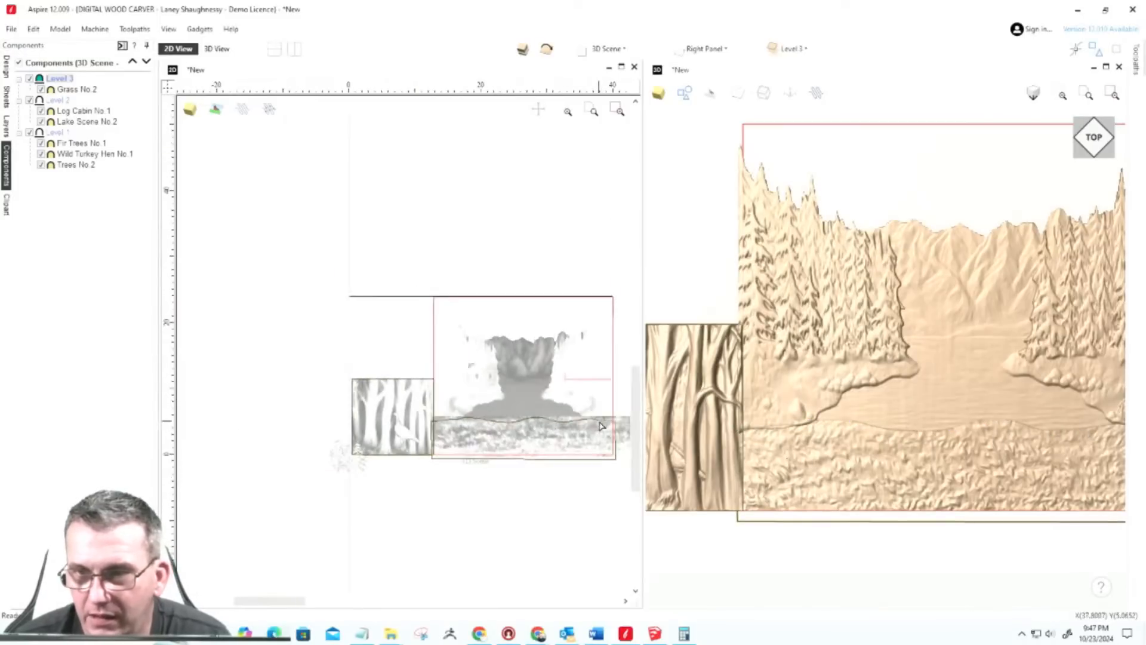
{"action": "scroll", "coordinate": [935, 420], "scroll_direction": "up", "scroll_amount": 2}
{"action": "scroll", "coordinate": [890, 421], "scroll_direction": "down", "scroll_amount": 4}
{"action": "scroll", "coordinate": [949, 419], "scroll_direction": "up", "scroll_amount": 1}
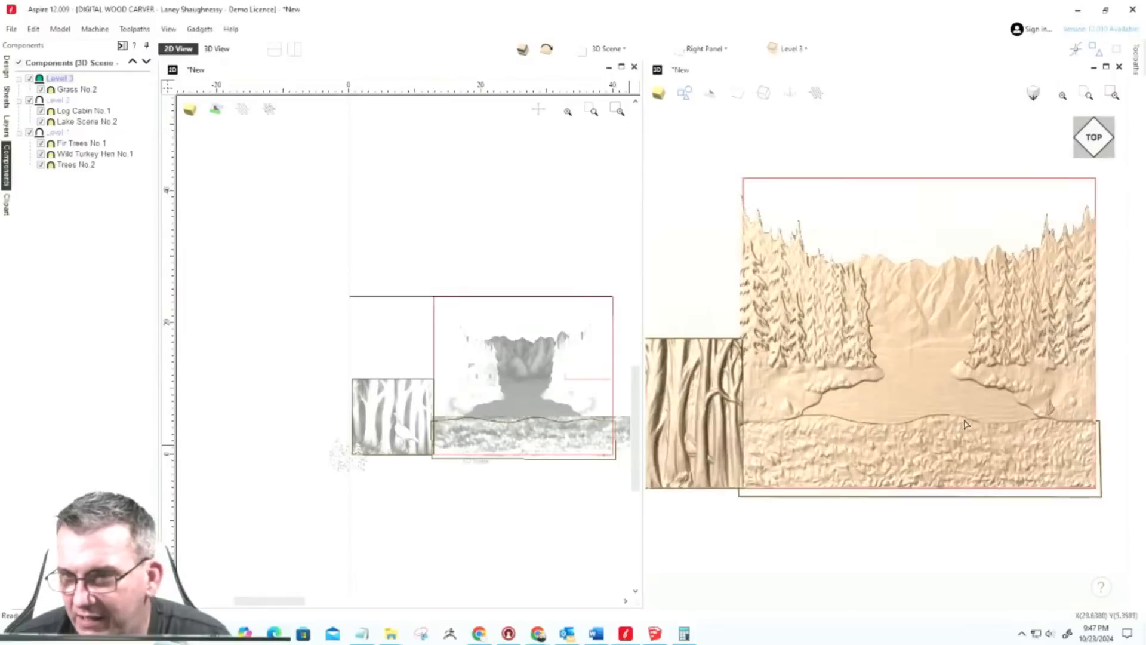
{"action": "scroll", "coordinate": [965, 423], "scroll_direction": "up", "scroll_amount": 2}
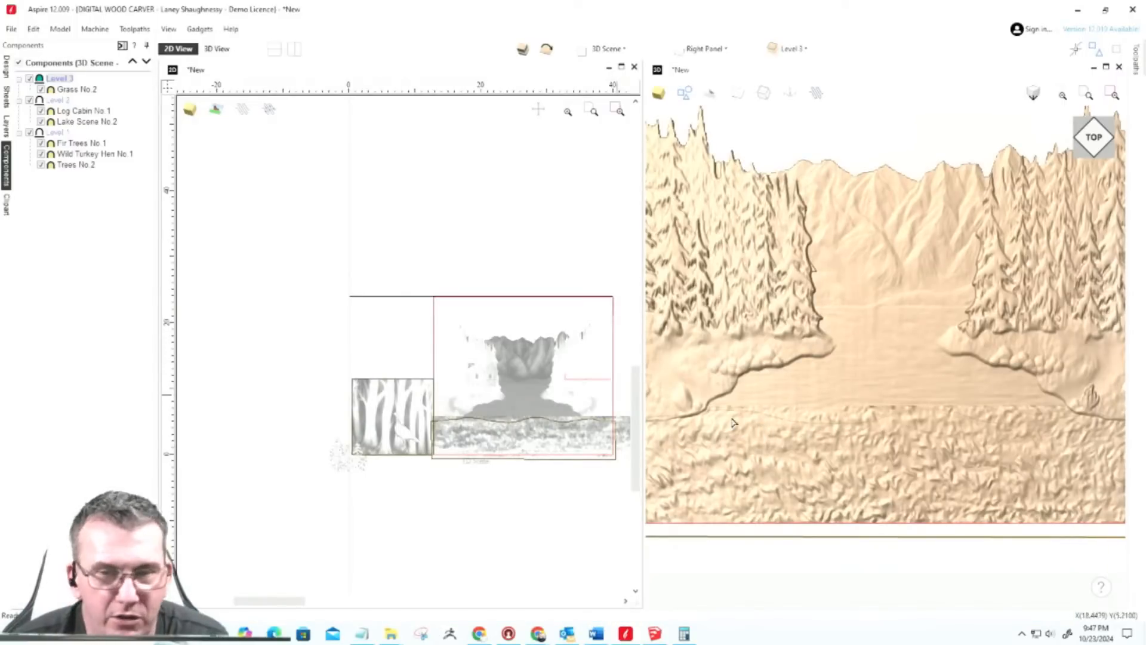
Step: Reshape the middle and right parts of the grass outline's wavy edge by moving its nodes and a curve handle near the right shoreline
{"action": "left_click", "coordinate": [780, 421]}
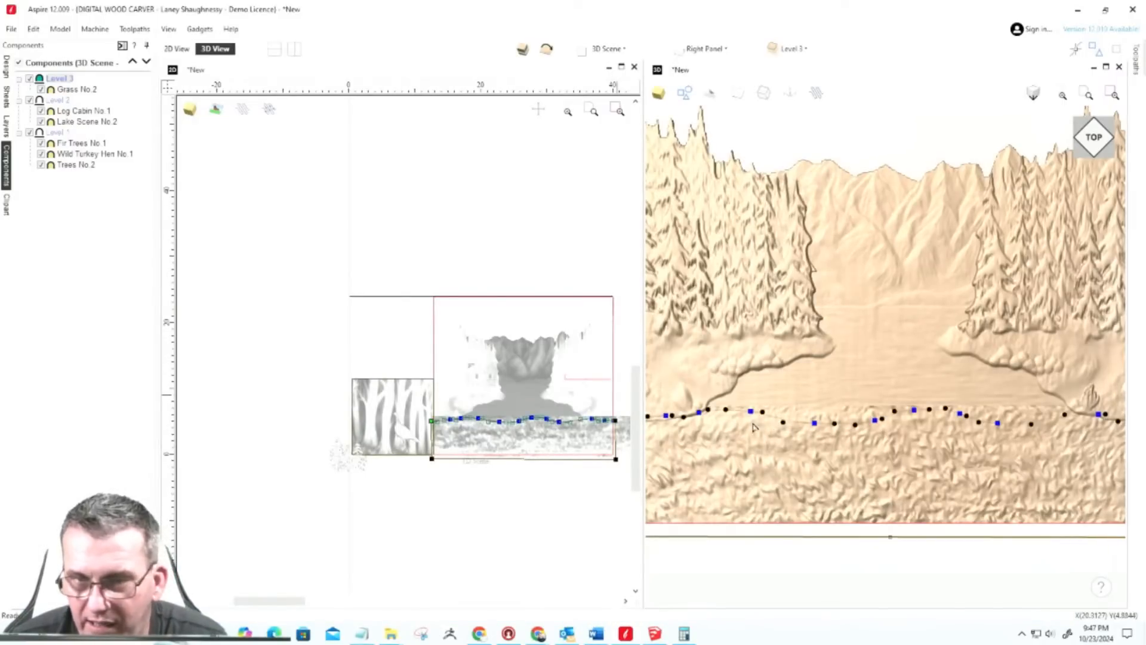
{"action": "mouse_move", "coordinate": [750, 411]}
{"action": "left_mouse_down"}
{"action": "mouse_move", "coordinate": [744, 423]}
{"action": "mouse_move", "coordinate": [747, 411]}
{"action": "left_mouse_up"}
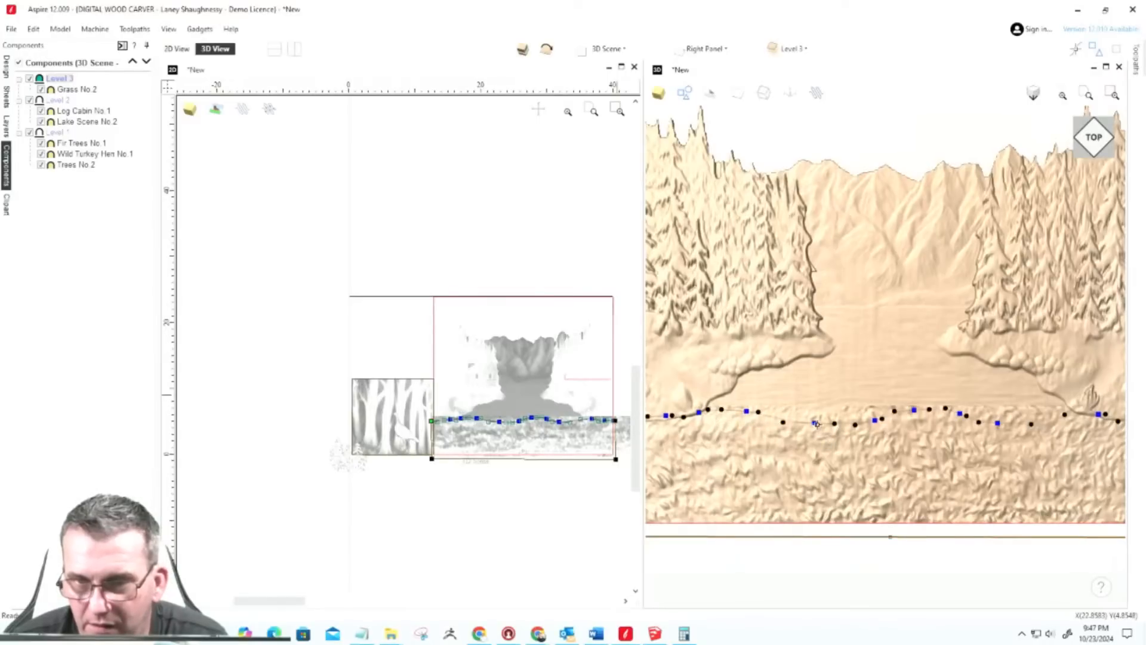
{"action": "left_click_drag", "start_coordinate": [816, 424], "coordinate": [817, 414]}
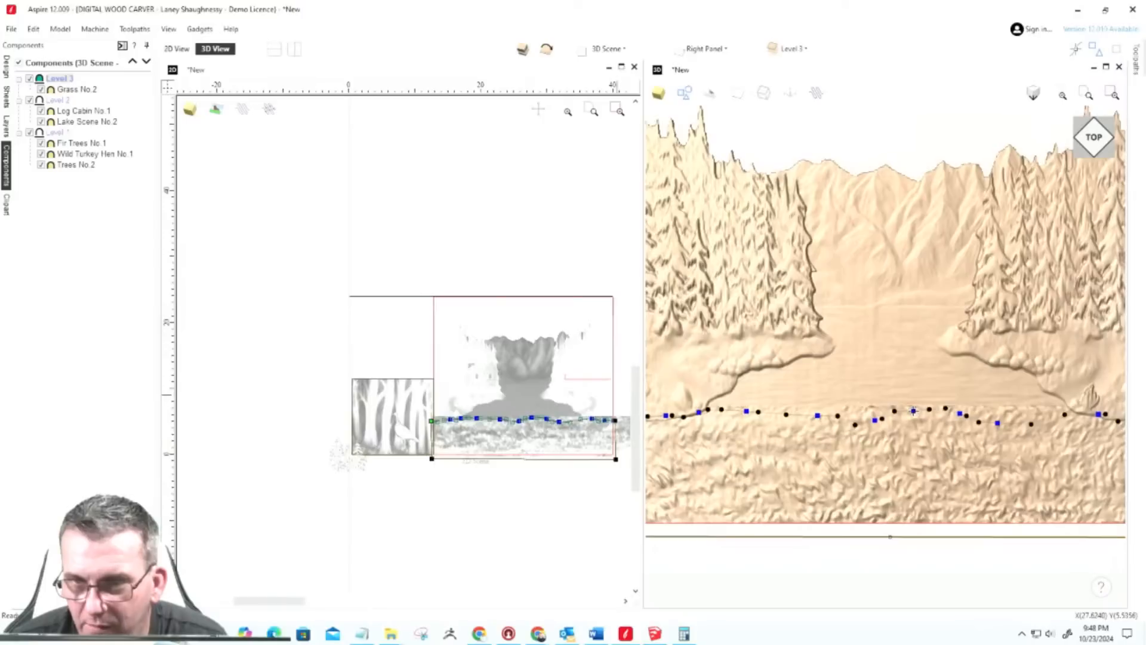
{"action": "left_click_drag", "start_coordinate": [914, 411], "coordinate": [1007, 414]}
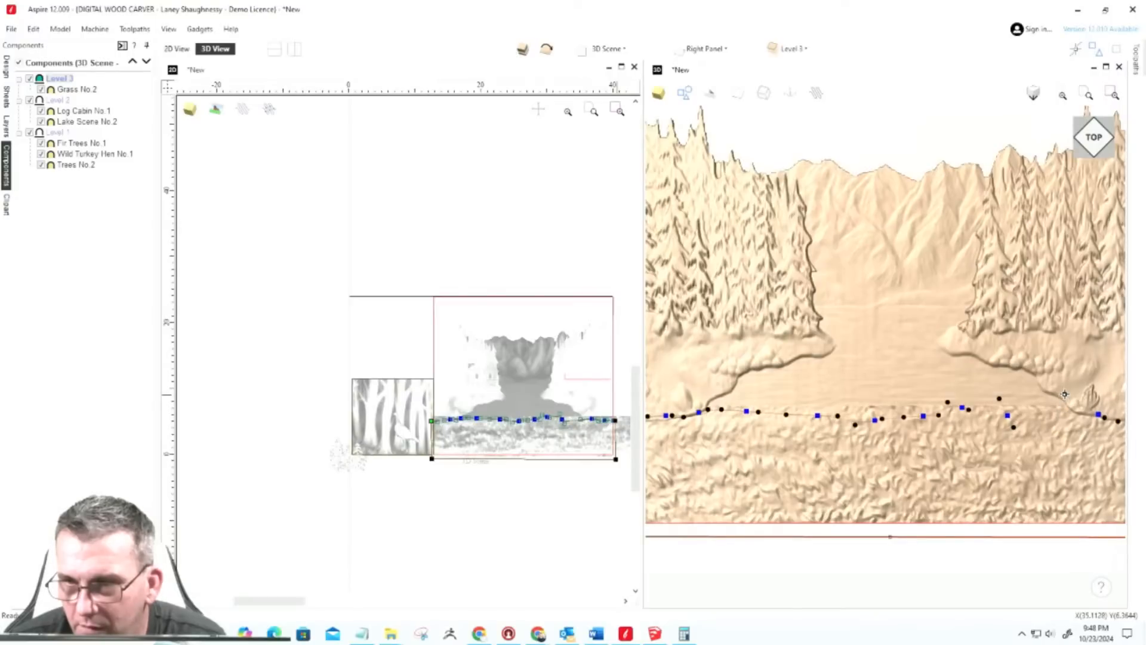
{"action": "left_click_drag", "start_coordinate": [1064, 394], "coordinate": [1065, 394]}
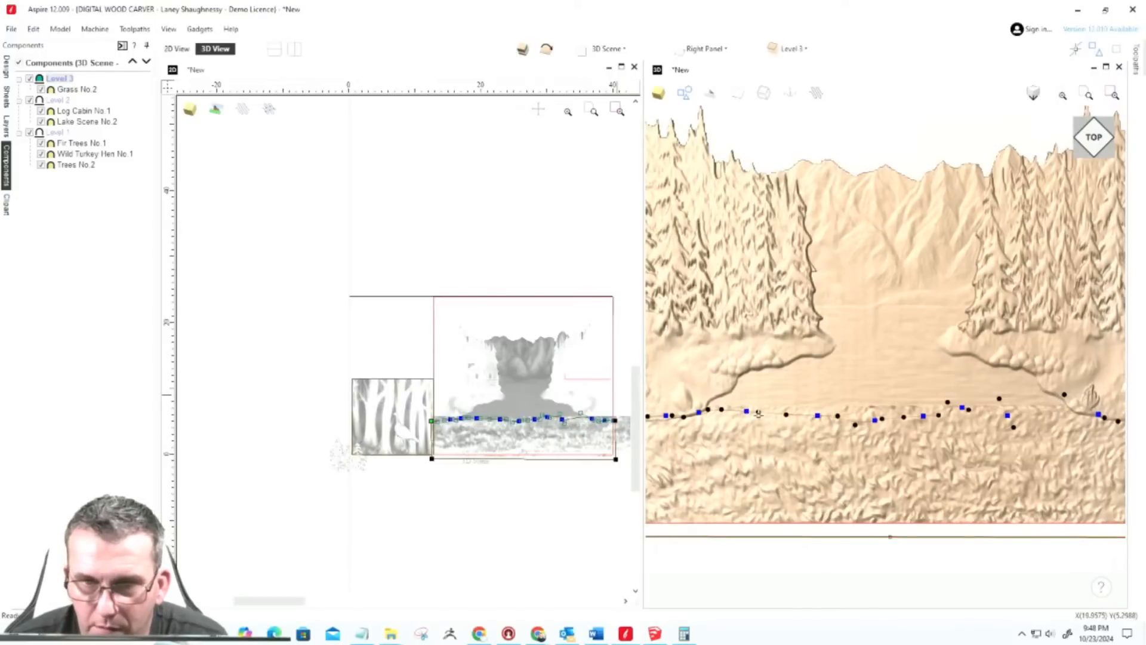
Step: Adjust the curve handles of the grass outline where it meets the left shoreline, and finish the node edit
{"action": "scroll", "coordinate": [758, 413], "scroll_direction": "up", "scroll_amount": 3}
{"action": "scroll", "coordinate": [758, 413], "scroll_direction": "down", "scroll_amount": 4}
{"action": "scroll", "coordinate": [816, 406], "scroll_direction": "up", "scroll_amount": 3}
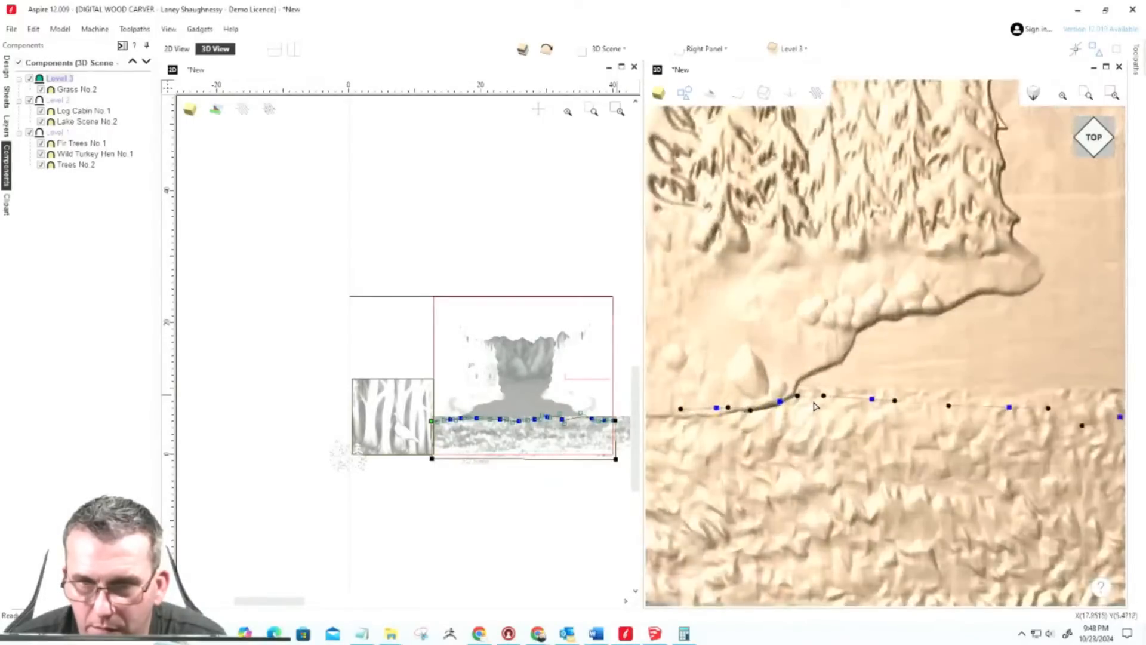
{"action": "scroll", "coordinate": [816, 406], "scroll_direction": "up", "scroll_amount": 2}
{"action": "left_click_drag", "start_coordinate": [826, 393], "coordinate": [826, 385]}
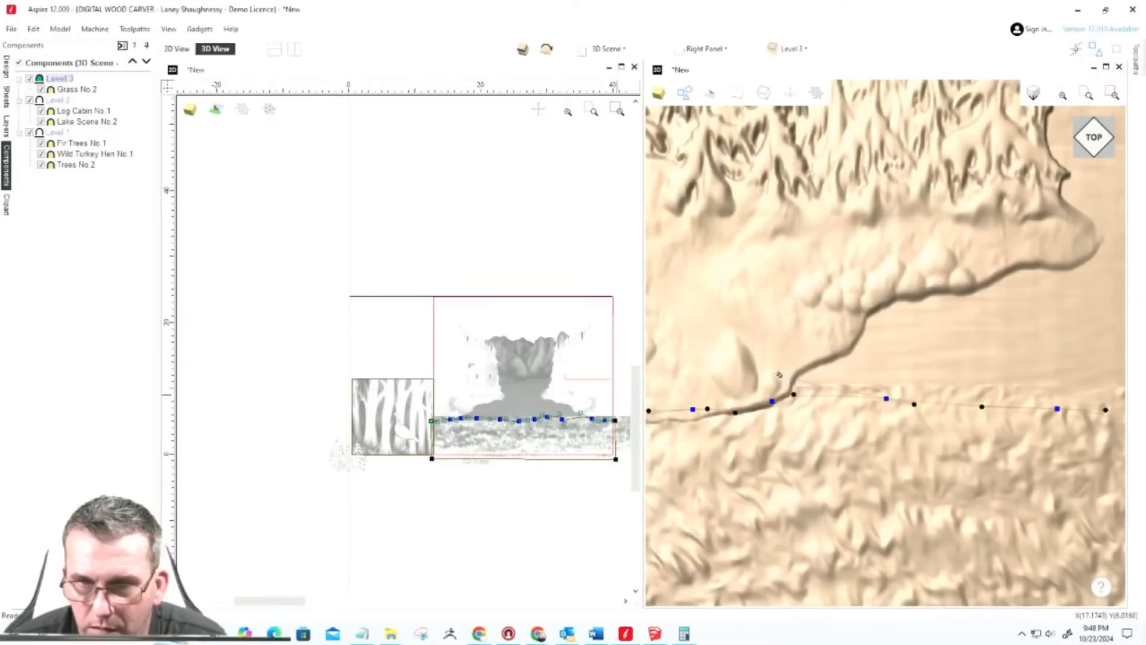
{"action": "left_click_drag", "start_coordinate": [760, 364], "coordinate": [763, 377]}
{"action": "left_click", "coordinate": [803, 467]}
{"action": "scroll", "coordinate": [790, 431], "scroll_direction": "down", "scroll_amount": 8}
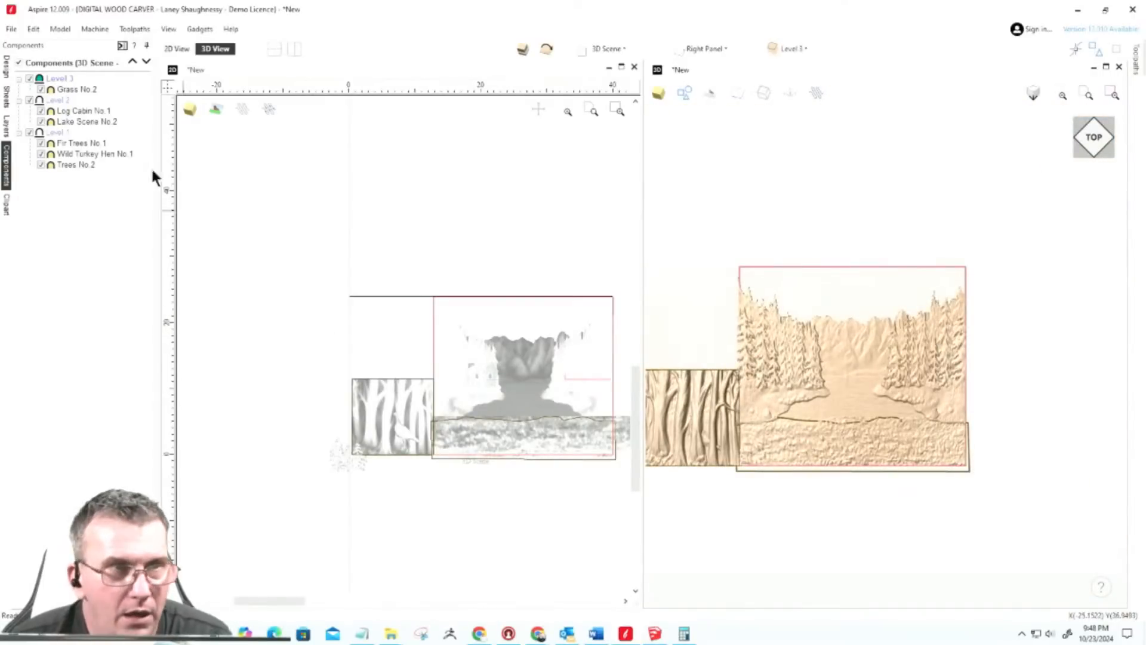
{"action": "right_click", "coordinate": [60, 79]}
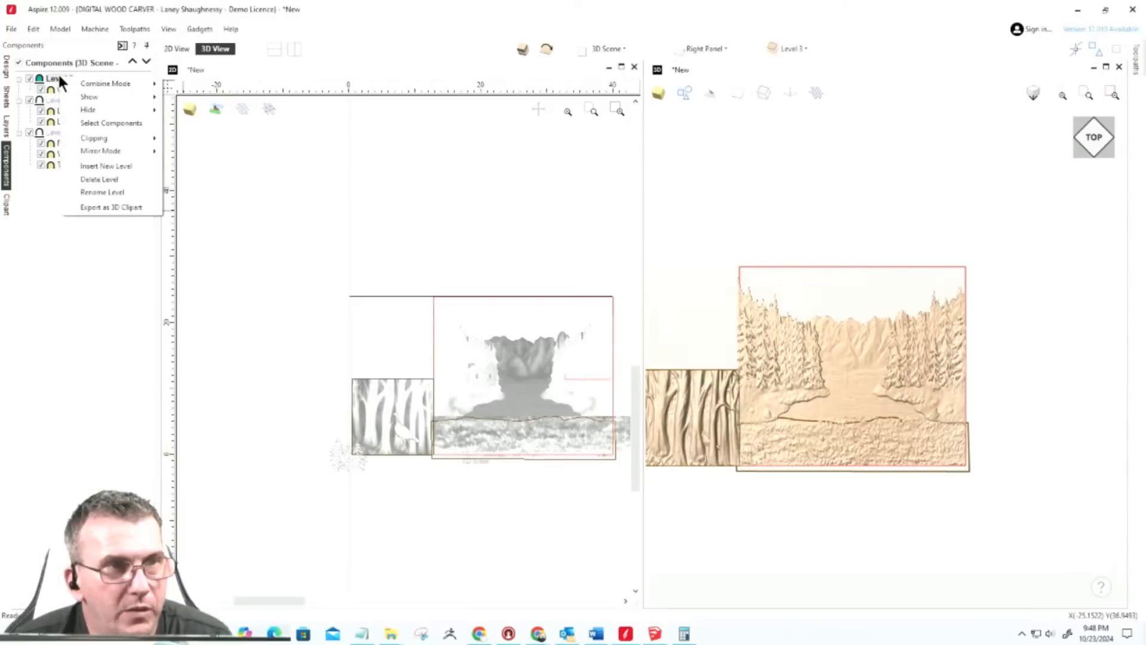
{"action": "mouse_move", "coordinate": [83, 138]}
{"action": "left_click", "coordinate": [181, 142]}
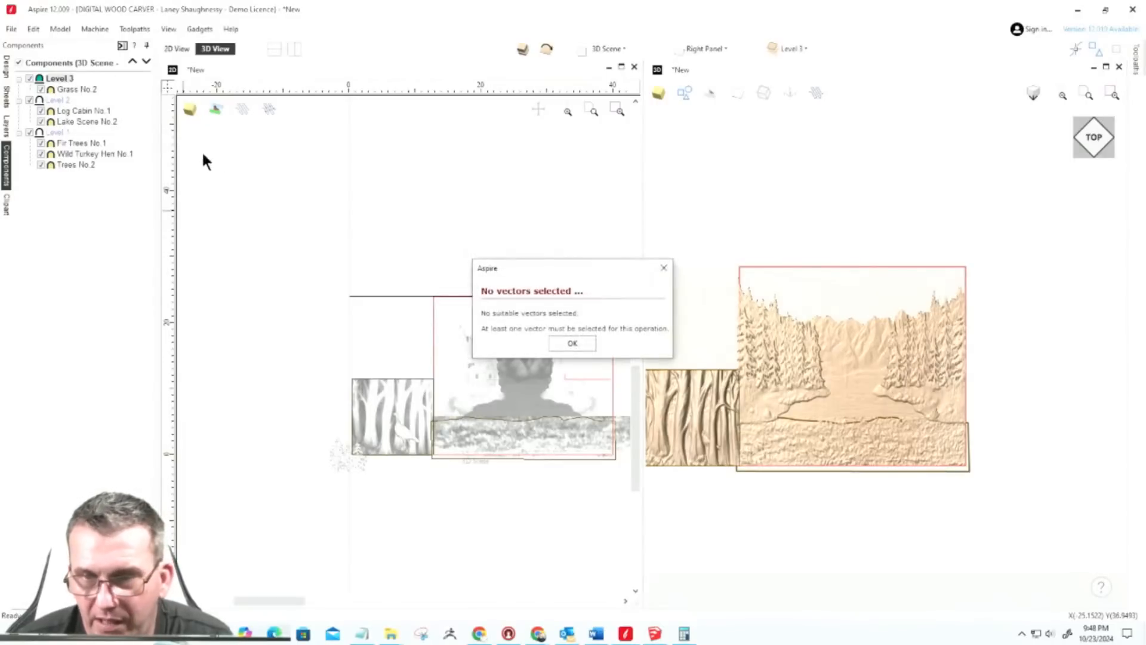
{"action": "left_click", "coordinate": [572, 343]}
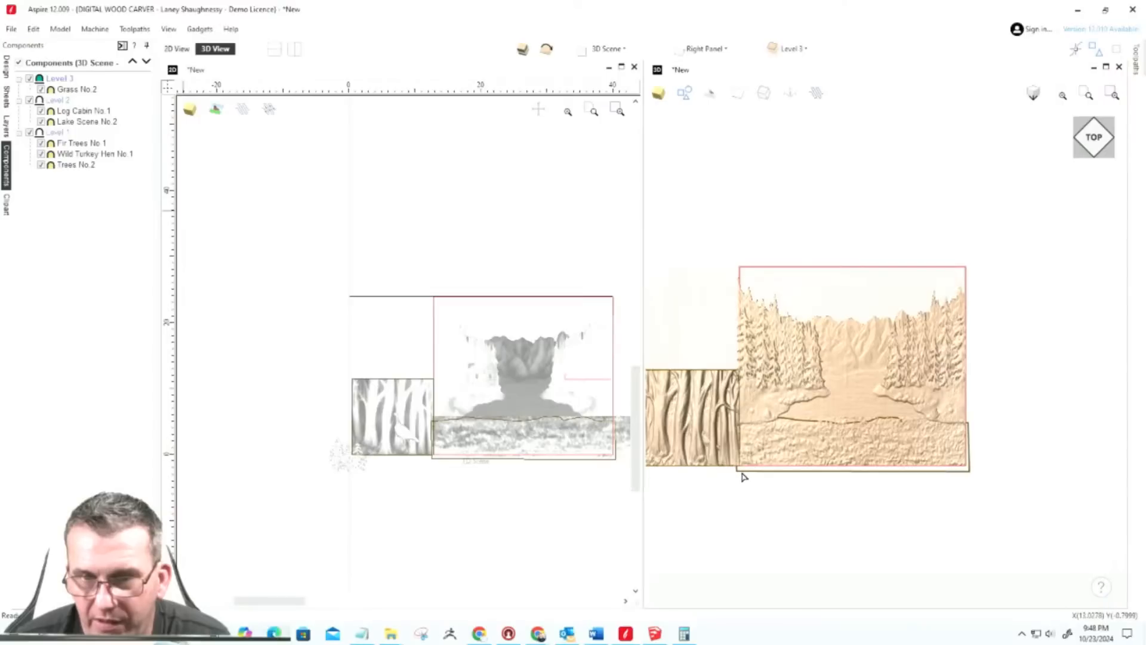
Step: Apply clipping to Level 3 with the closed wavy grass outline, and inspect the clipped grass edge
{"action": "left_click", "coordinate": [740, 472]}
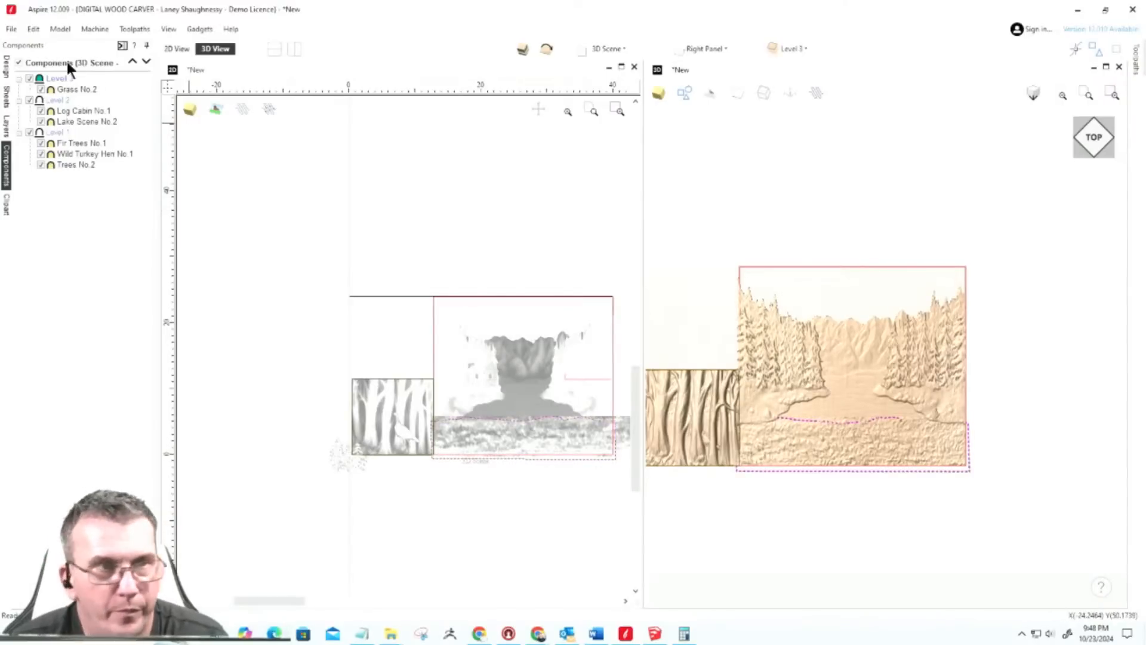
{"action": "right_click", "coordinate": [60, 83]}
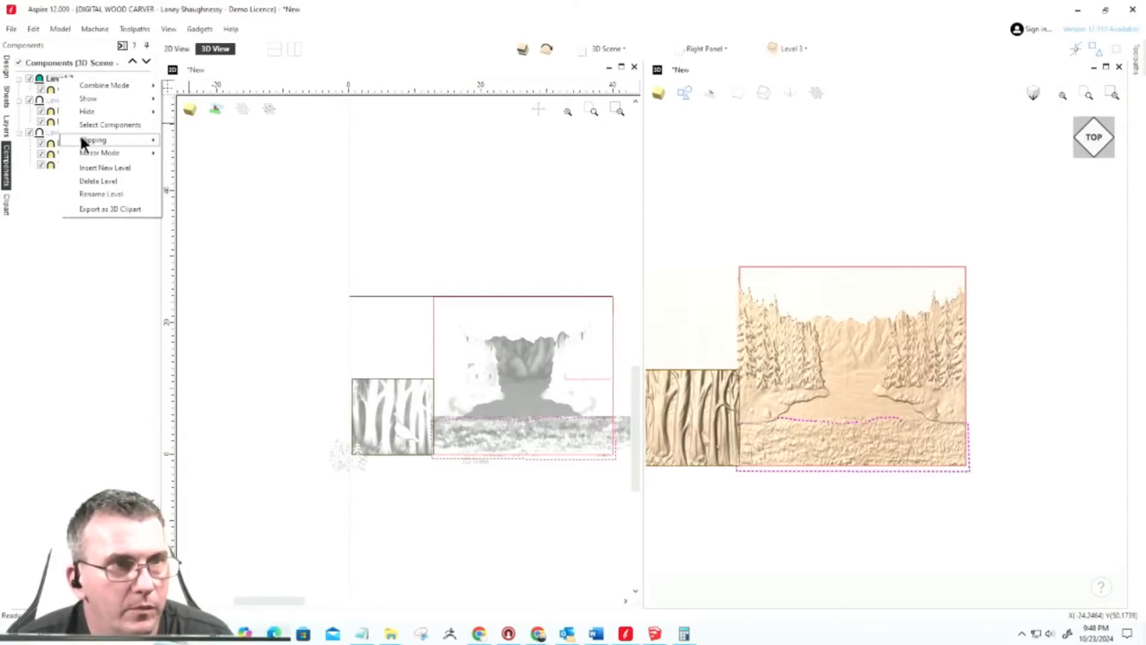
{"action": "mouse_move", "coordinate": [82, 140]}
{"action": "left_click", "coordinate": [185, 141]}
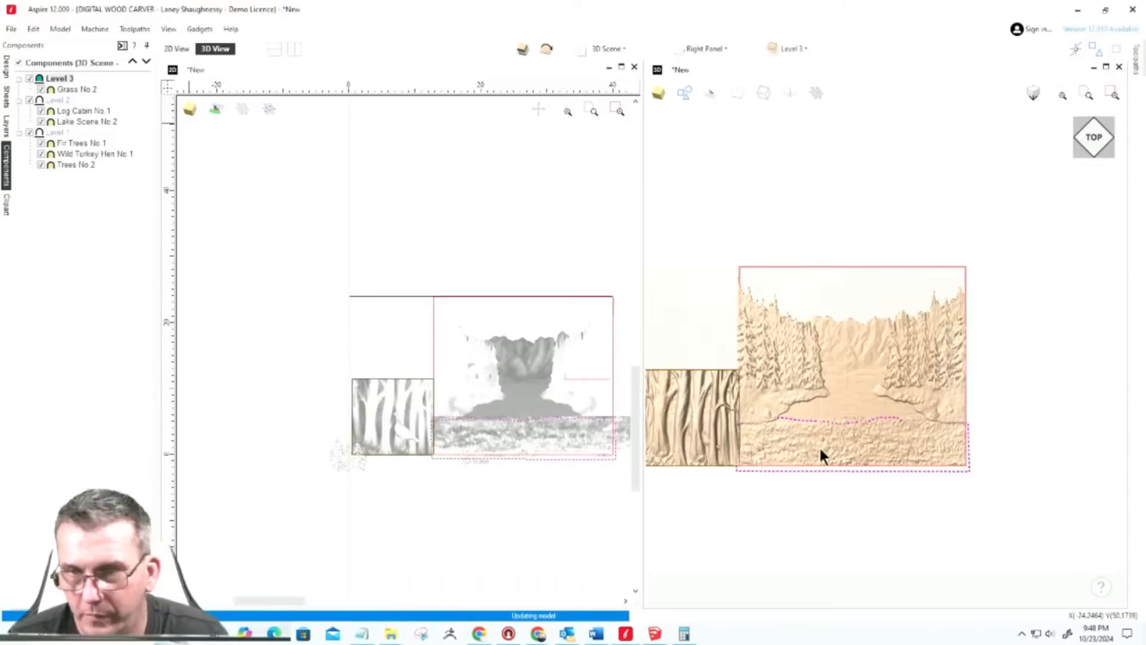
{"action": "scroll", "coordinate": [859, 424], "scroll_direction": "up", "scroll_amount": 3}
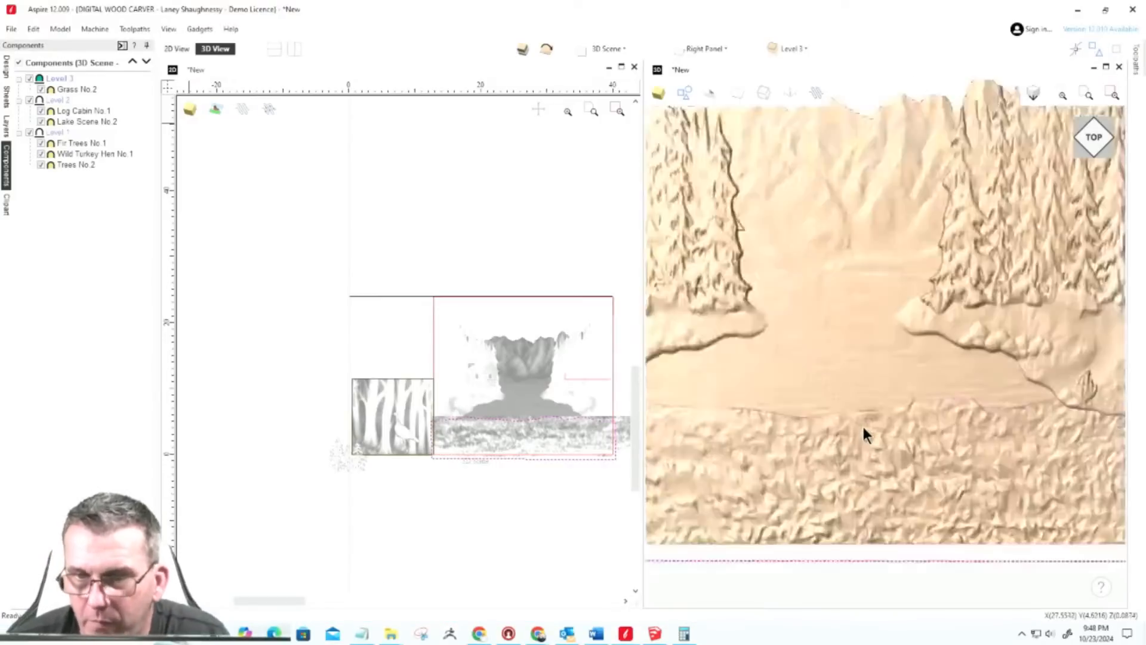
{"action": "scroll", "coordinate": [866, 434], "scroll_direction": "down", "scroll_amount": 3}
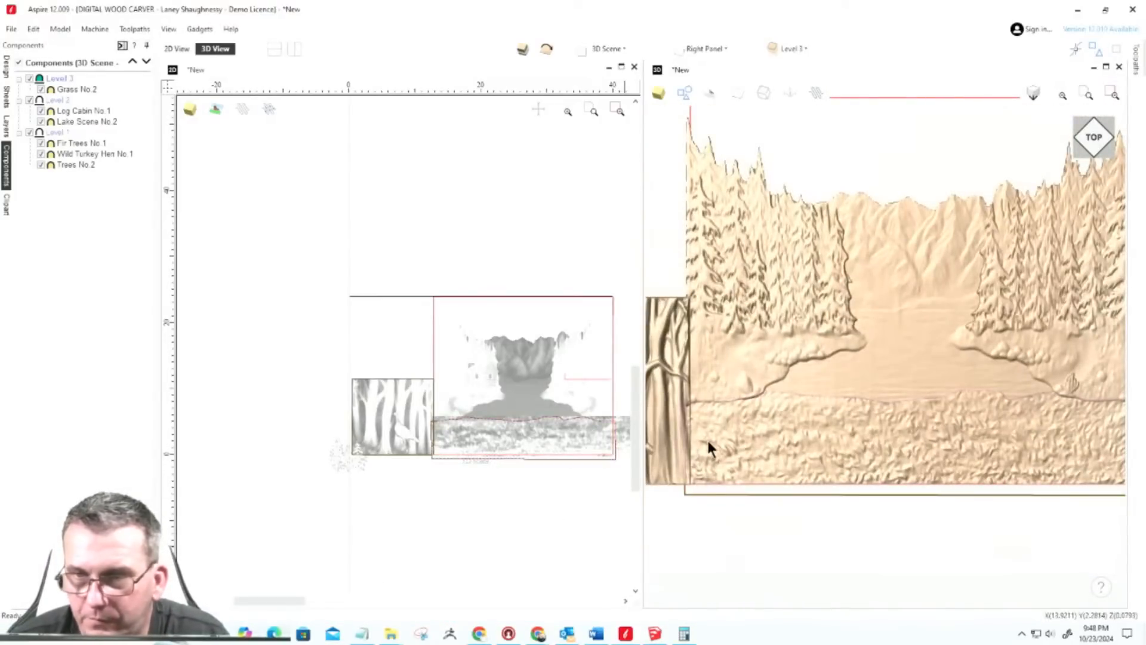
{"action": "scroll", "coordinate": [860, 397], "scroll_direction": "down", "scroll_amount": 2}
{"action": "scroll", "coordinate": [952, 440], "scroll_direction": "up", "scroll_amount": 4}
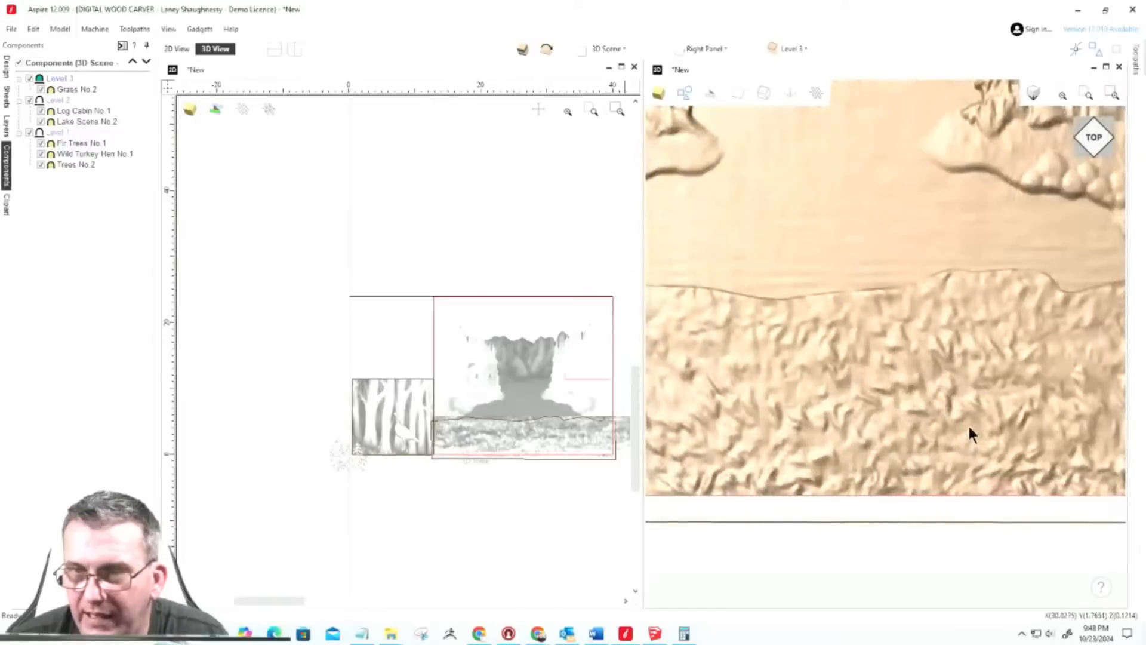
{"action": "scroll", "coordinate": [968, 430], "scroll_direction": "down", "scroll_amount": 2}
{"action": "scroll", "coordinate": [889, 368], "scroll_direction": "down", "scroll_amount": 1}
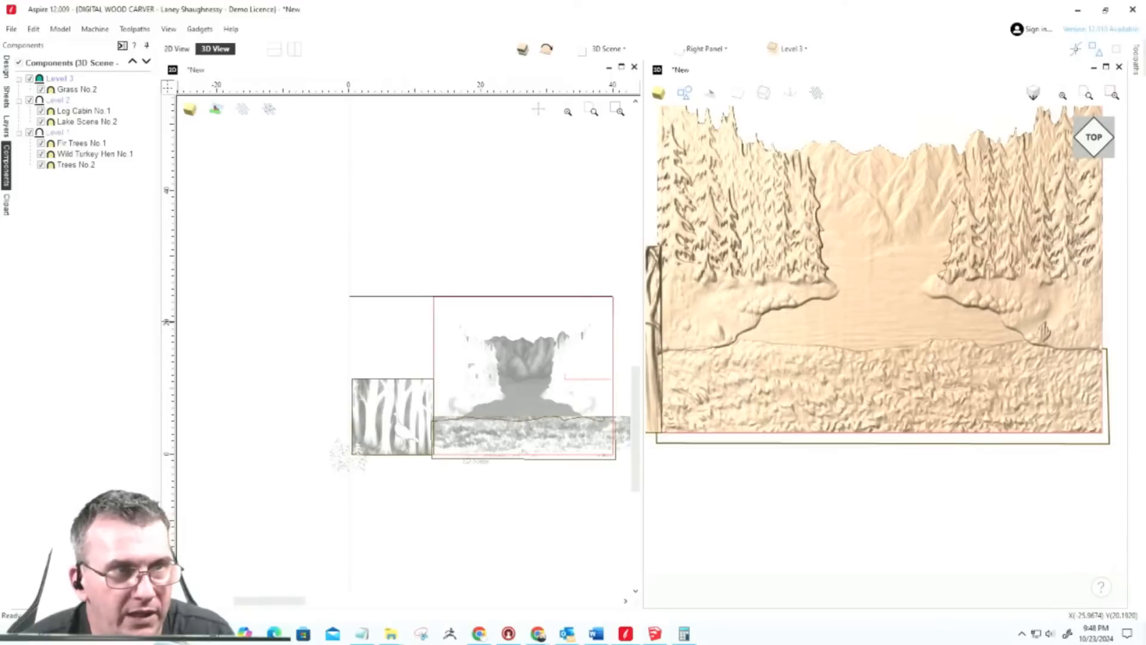
Step: Hide the vectors in the 3D view and browse the clipart library to the rocks models
{"action": "left_click", "coordinate": [6, 206]}
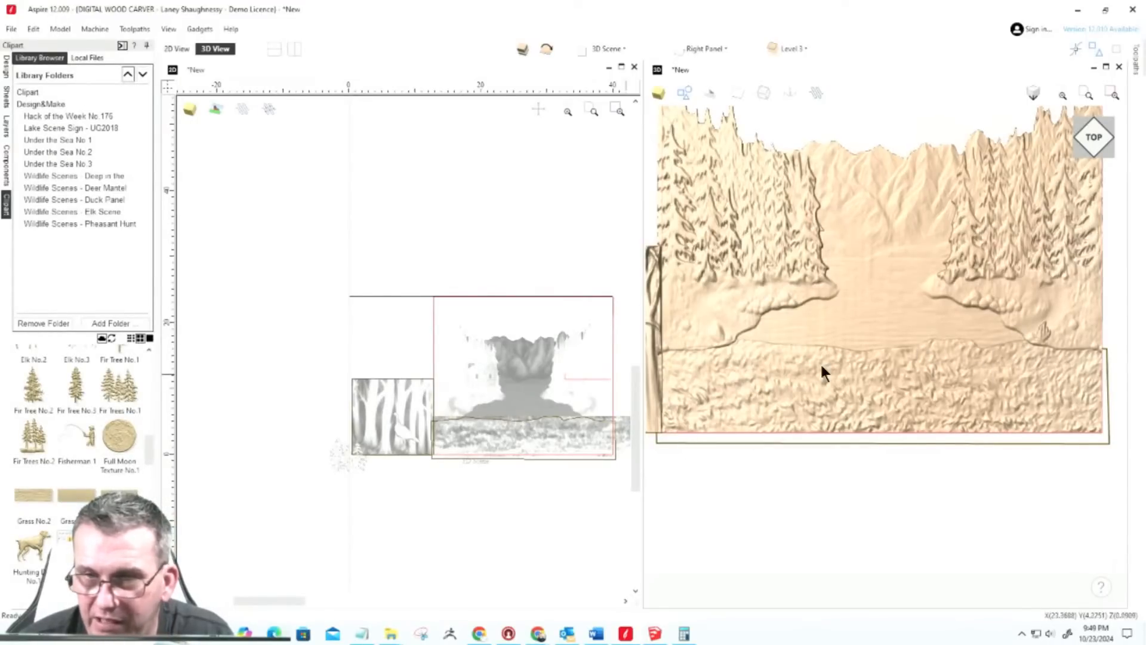
{"action": "left_click", "coordinate": [683, 94]}
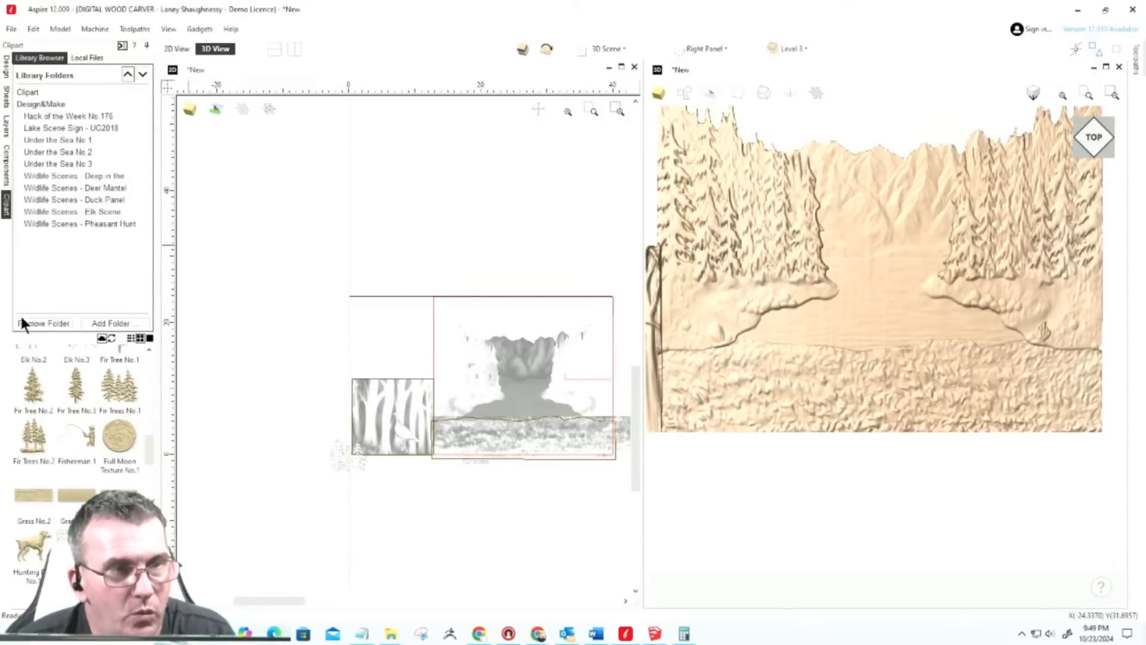
{"action": "left_click_drag", "start_coordinate": [145, 436], "coordinate": [153, 466]}
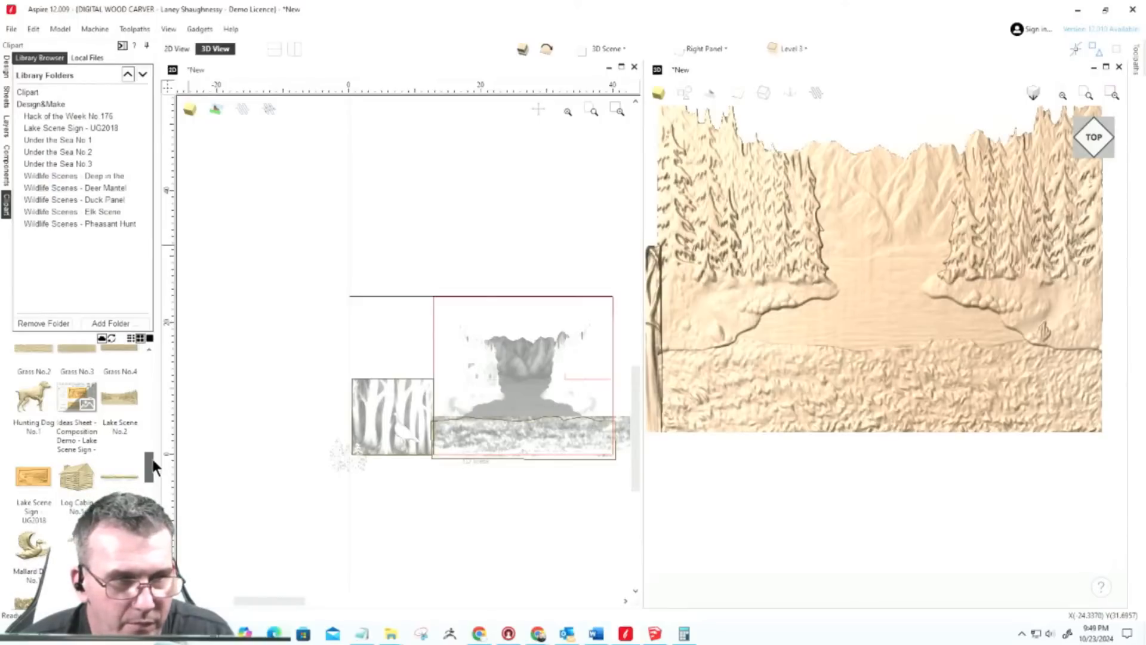
{"action": "left_click_drag", "start_coordinate": [153, 467], "coordinate": [153, 508]}
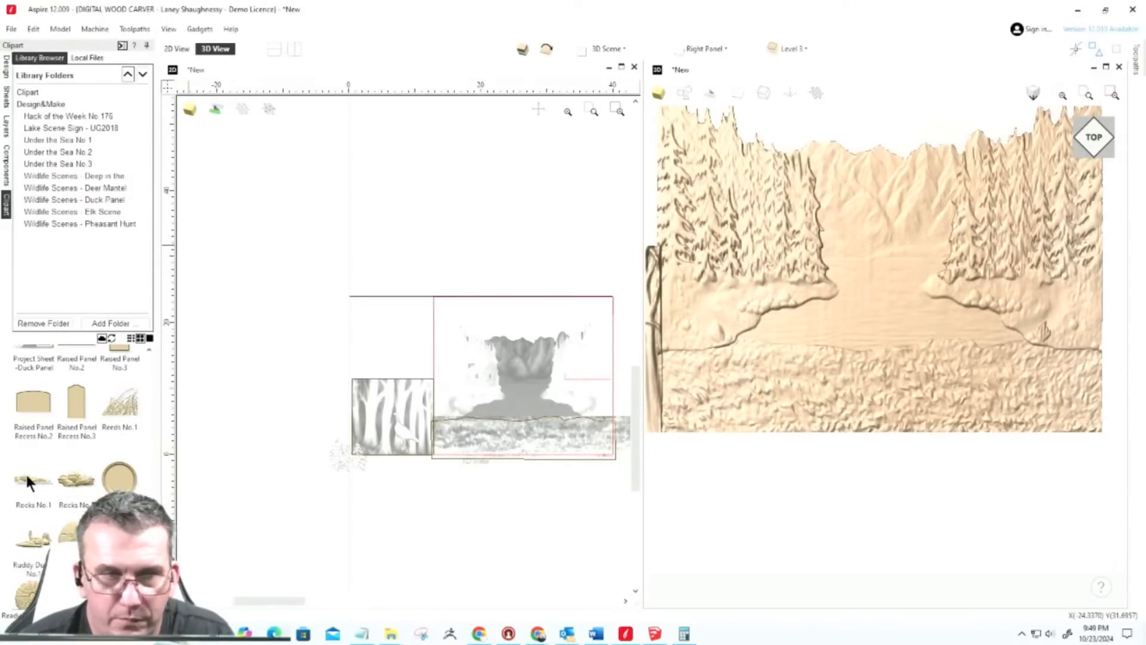
Step: Insert a new component level above Level 3 and return to the rocks in the clipart library
{"action": "left_click", "coordinate": [7, 67]}
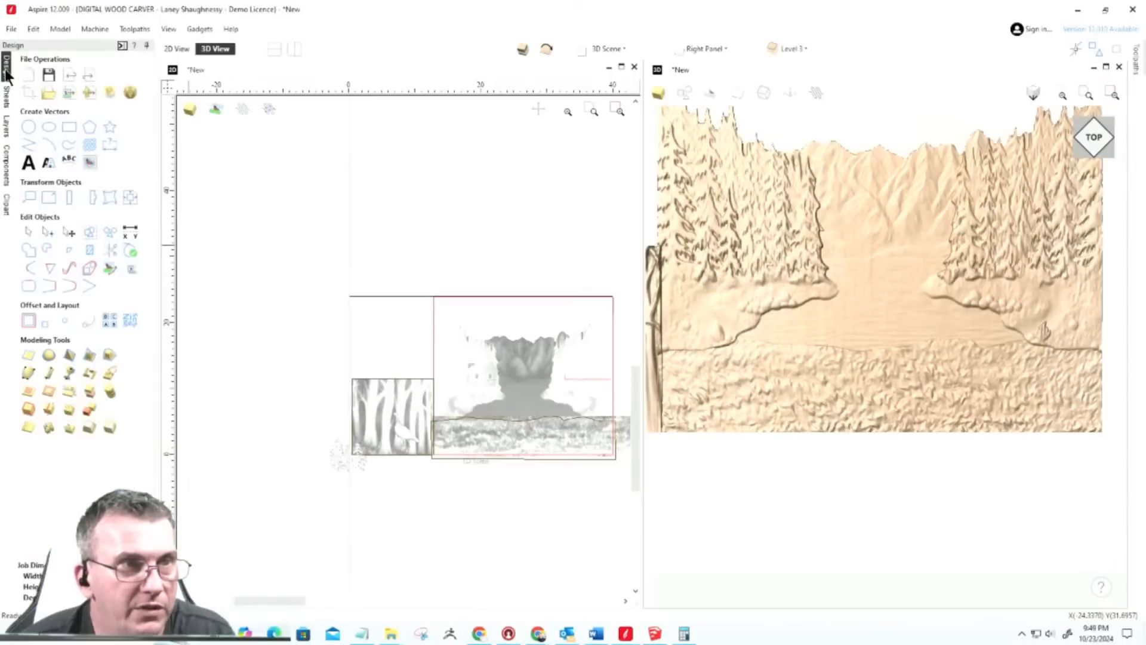
{"action": "left_click", "coordinate": [12, 143]}
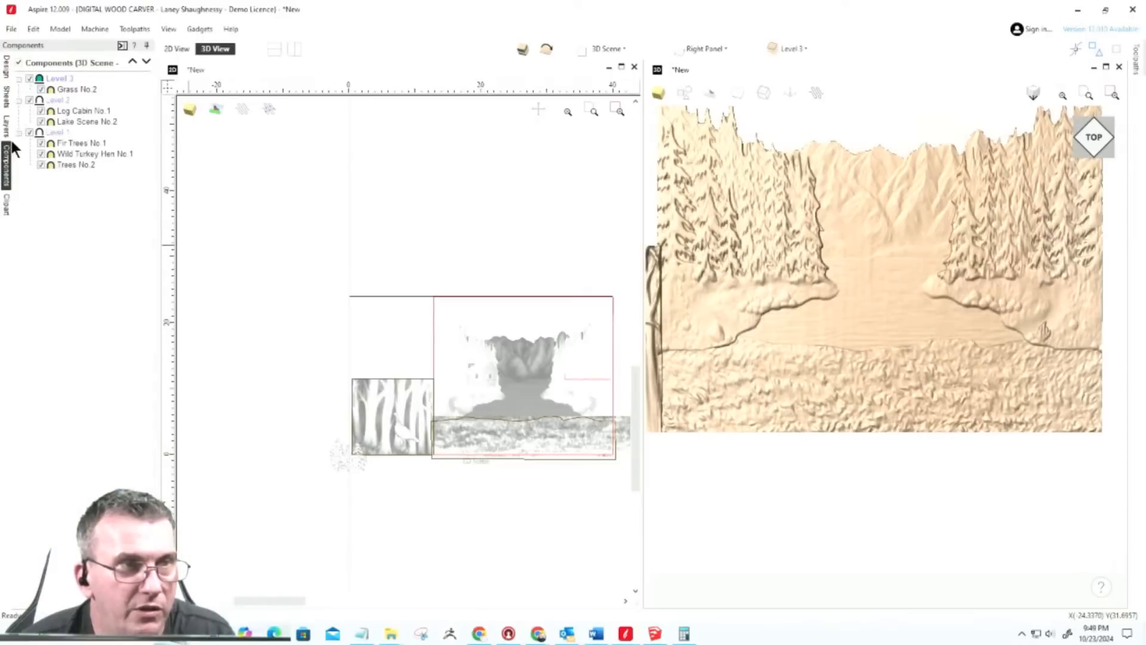
{"action": "right_click", "coordinate": [57, 79]}
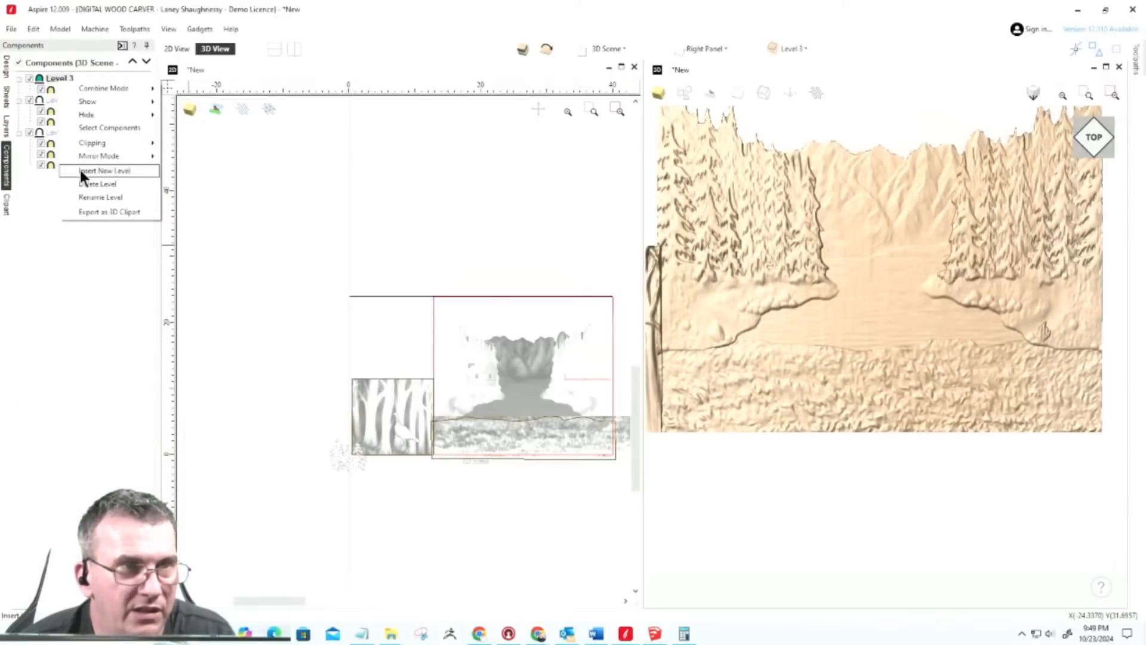
{"action": "left_click", "coordinate": [95, 170]}
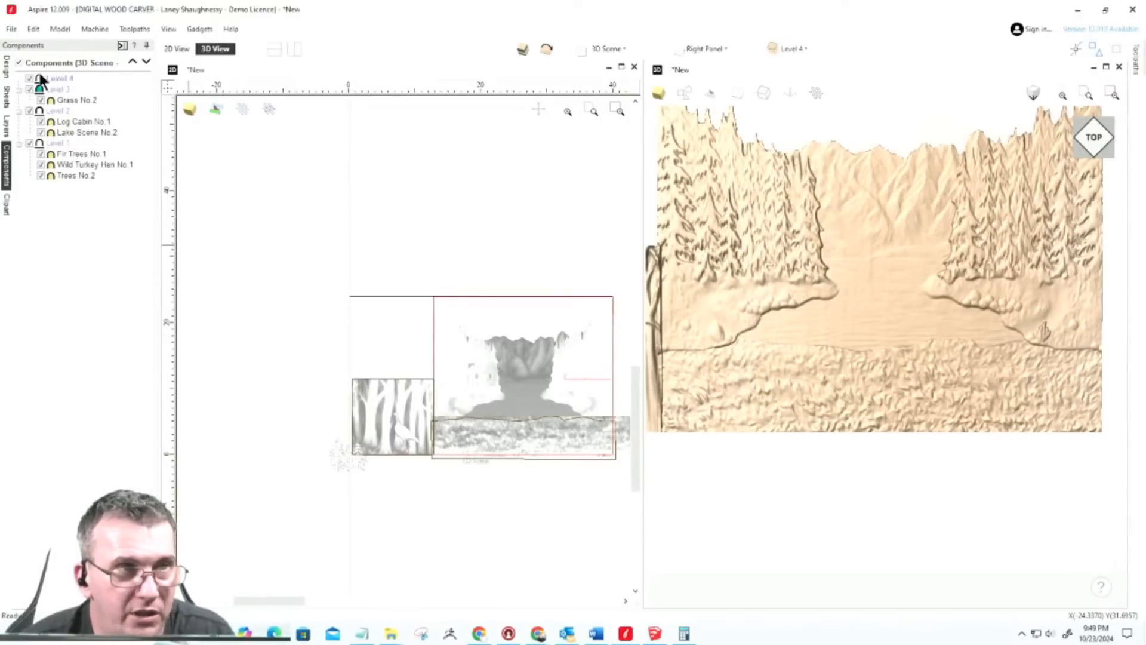
{"action": "left_click", "coordinate": [6, 205]}
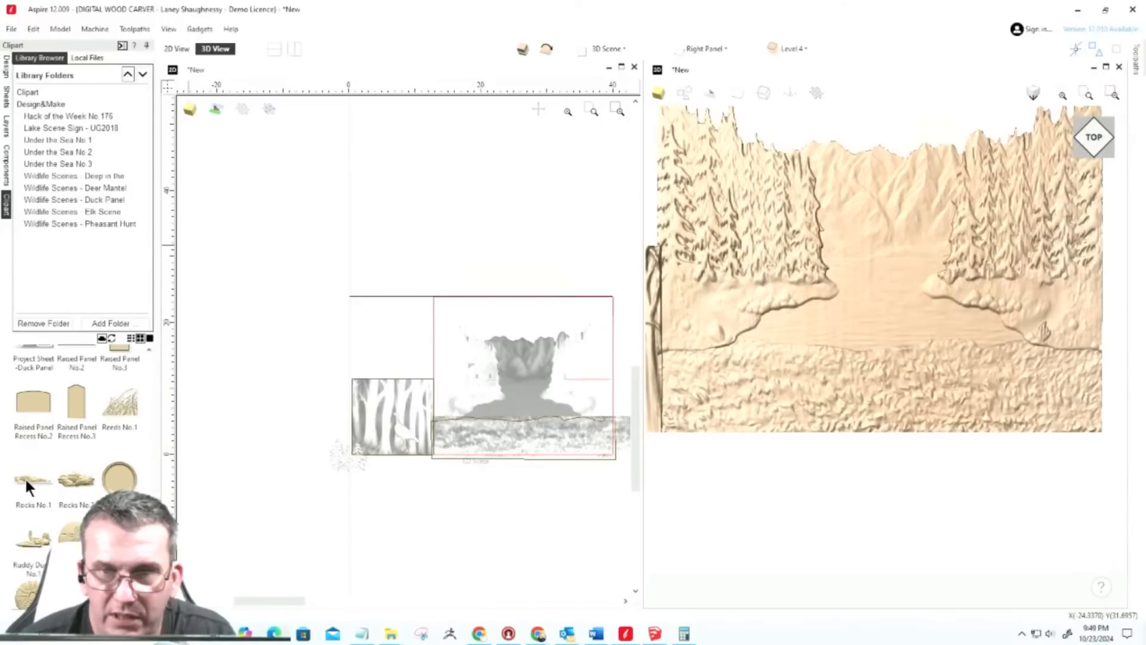
Step: Insert the Rocks No.1 clipart on Level 4 and move it down toward the left shoreline of the lake scene
{"action": "left_click_drag", "start_coordinate": [27, 485], "coordinate": [778, 237]}
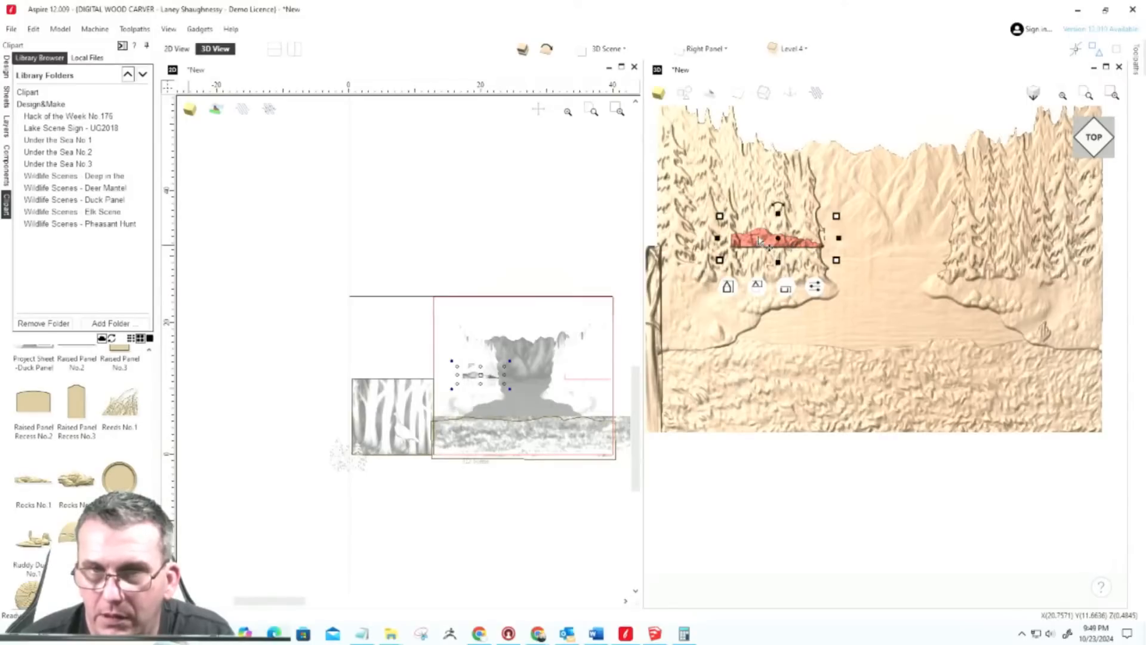
{"action": "left_click", "coordinate": [769, 243]}
{"action": "left_click_drag", "start_coordinate": [758, 234], "coordinate": [758, 233]}
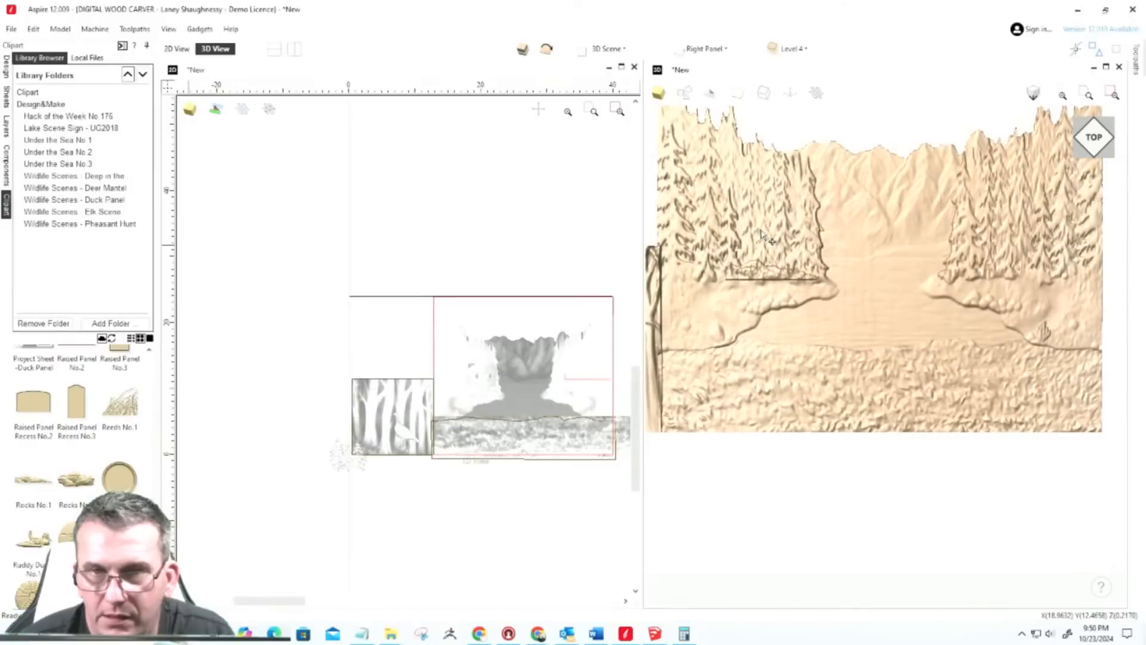
{"action": "left_click_drag", "start_coordinate": [761, 234], "coordinate": [763, 273]}
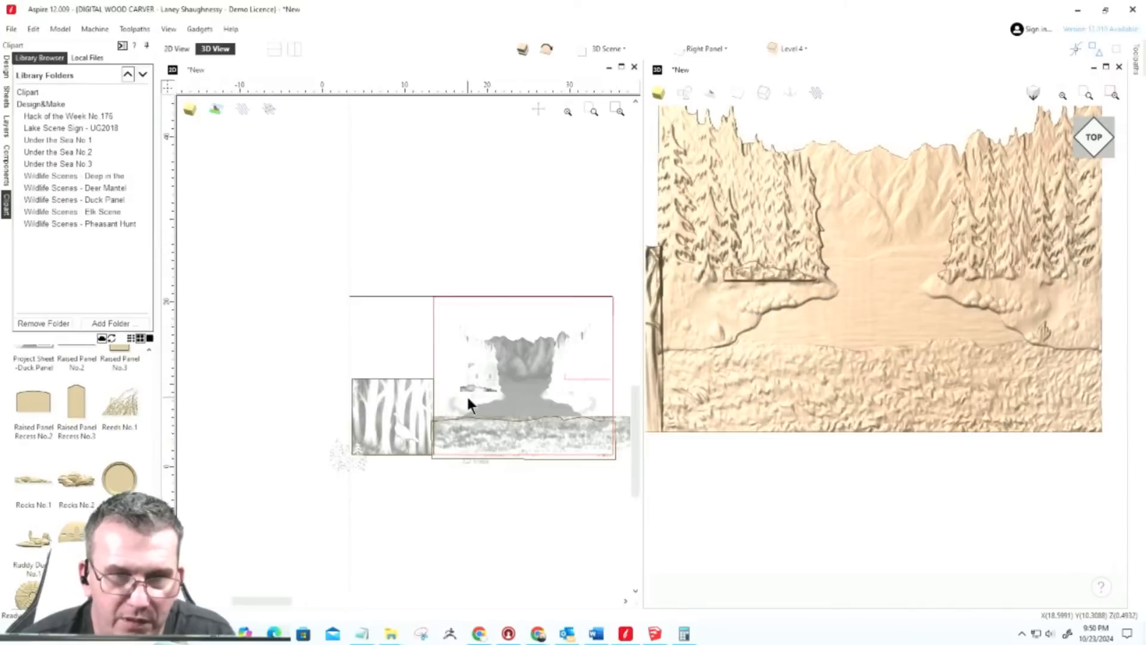
Step: Move the rocks along the top edge of the grass to the left border of the lake scene
{"action": "scroll", "coordinate": [455, 405], "scroll_direction": "up", "scroll_amount": 1}
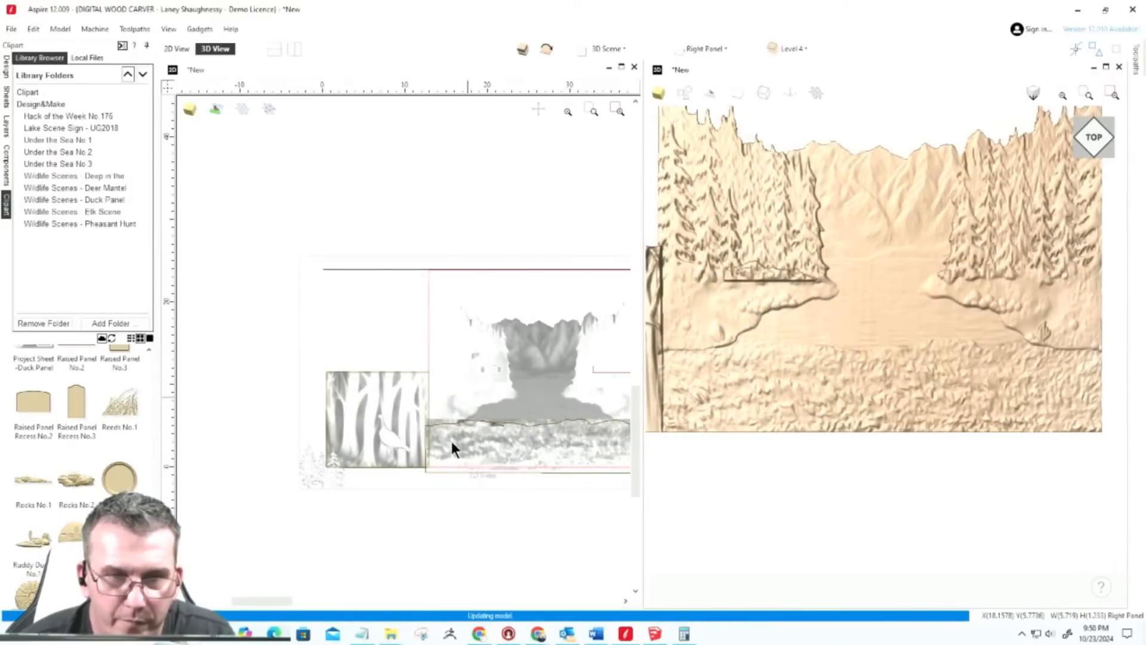
{"action": "scroll", "coordinate": [455, 431], "scroll_direction": "up", "scroll_amount": 3}
{"action": "scroll", "coordinate": [493, 413], "scroll_direction": "up", "scroll_amount": 2}
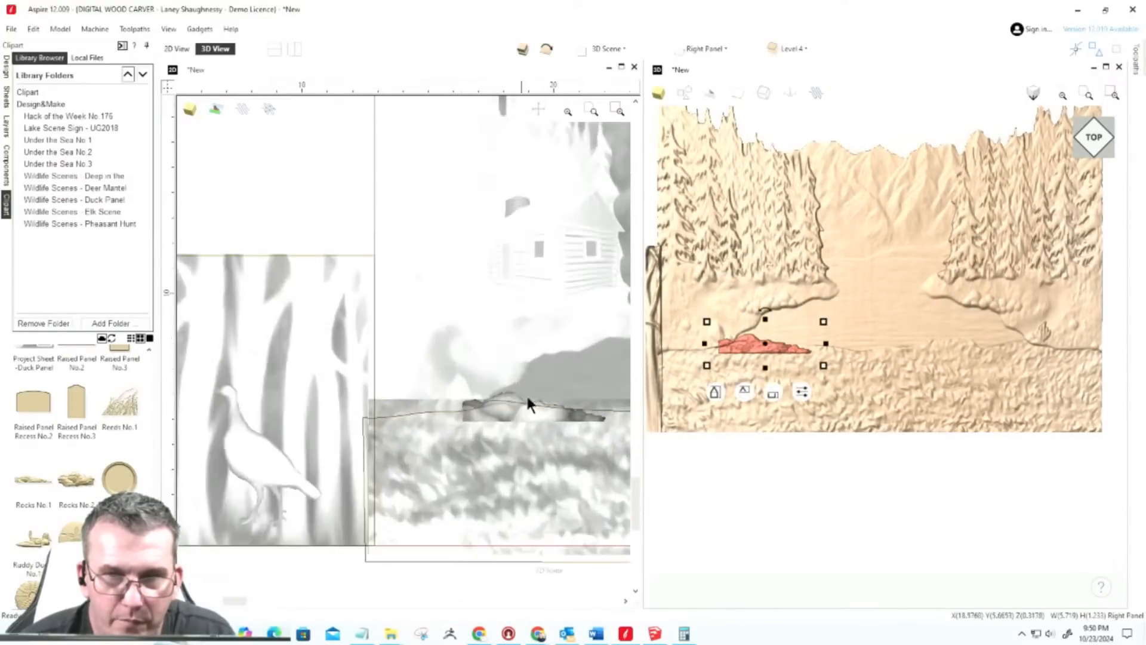
{"action": "scroll", "coordinate": [619, 310], "scroll_direction": "down", "scroll_amount": 3}
{"action": "scroll", "coordinate": [577, 359], "scroll_direction": "up", "scroll_amount": 6}
{"action": "left_click", "coordinate": [550, 382]}
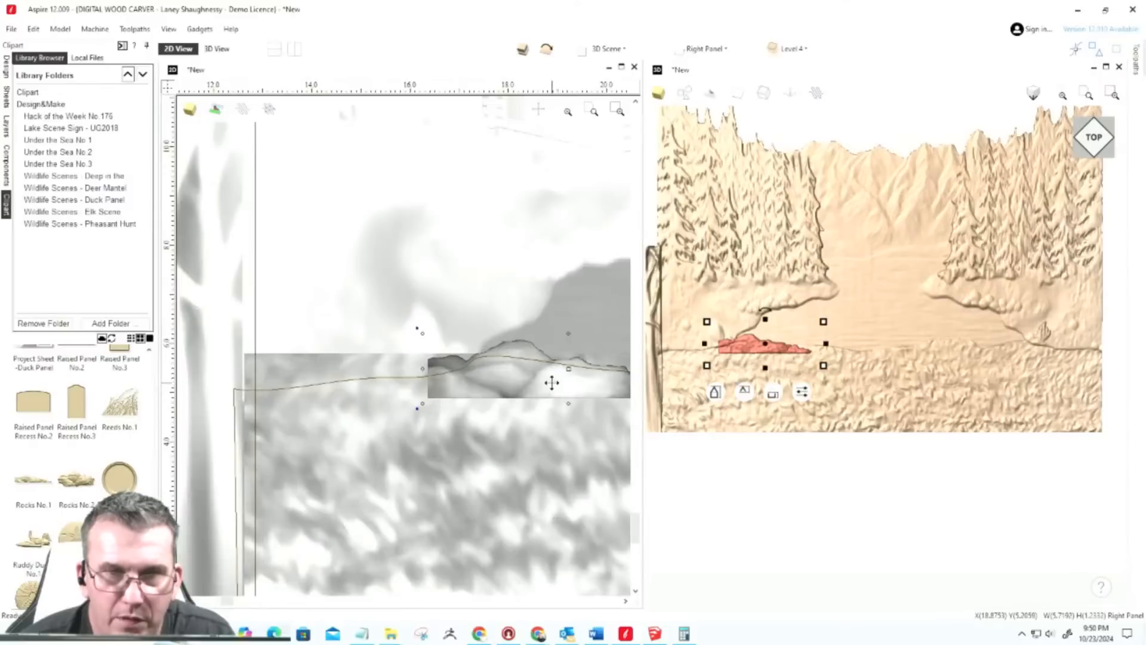
{"action": "left_click_drag", "start_coordinate": [545, 378], "coordinate": [368, 367]}
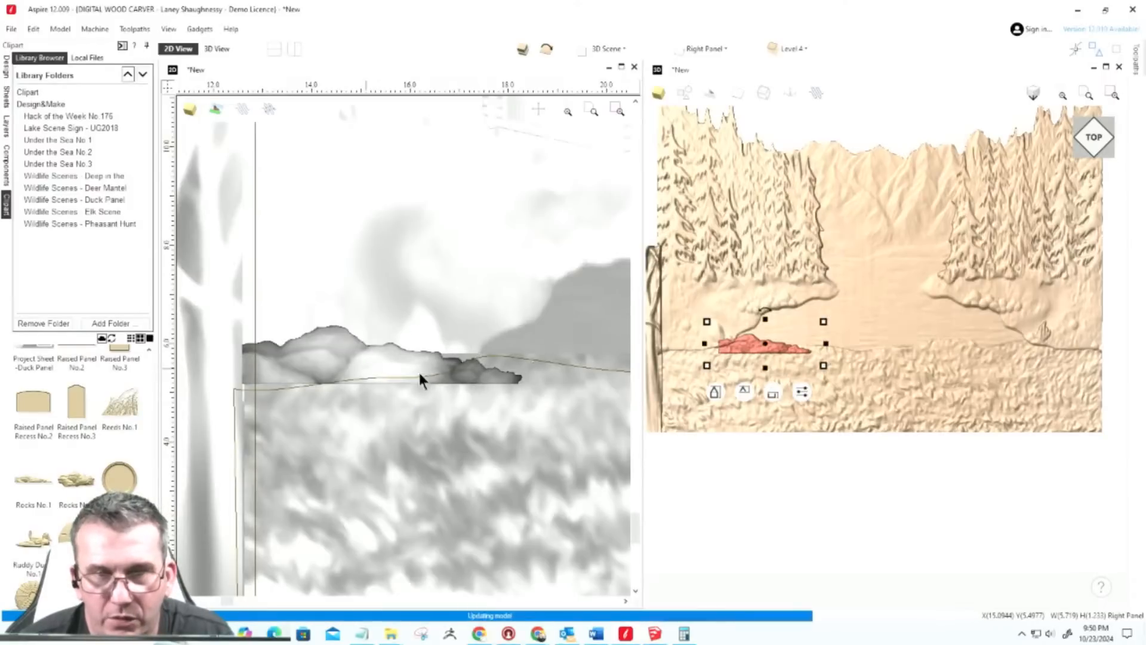
Step: Enlarge the rocks to about 12.4 inches wide and stretch them down to the scene's bottom edge, about 8 inches high
{"action": "scroll", "coordinate": [348, 354], "scroll_direction": "down", "scroll_amount": 3}
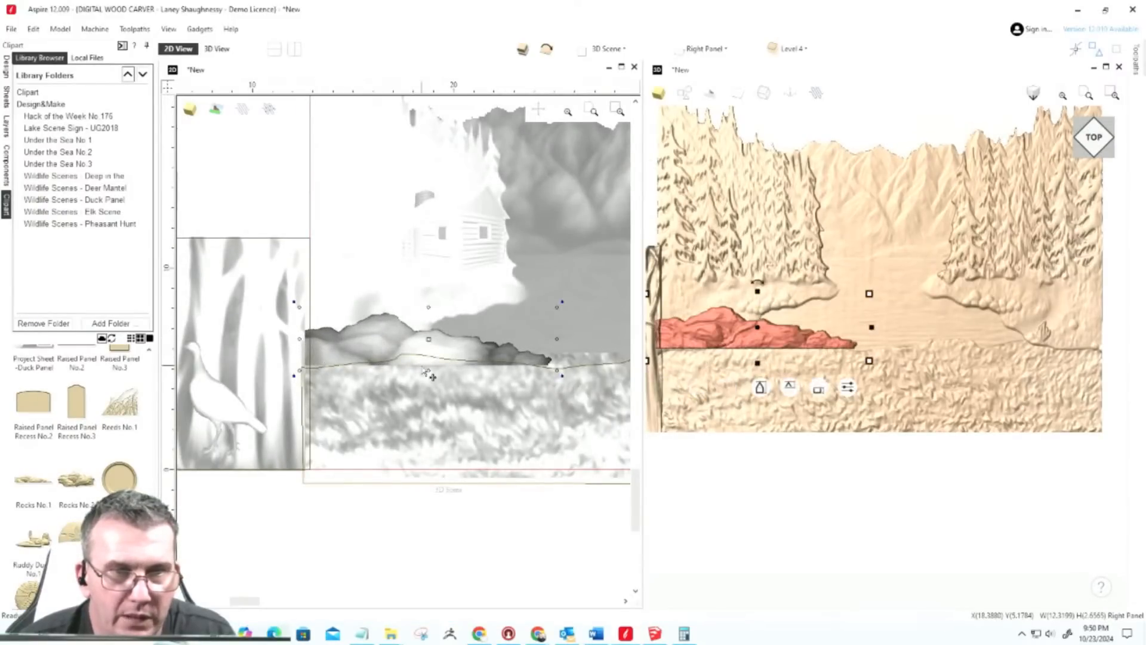
{"action": "left_click_drag", "start_coordinate": [427, 370], "coordinate": [420, 472]}
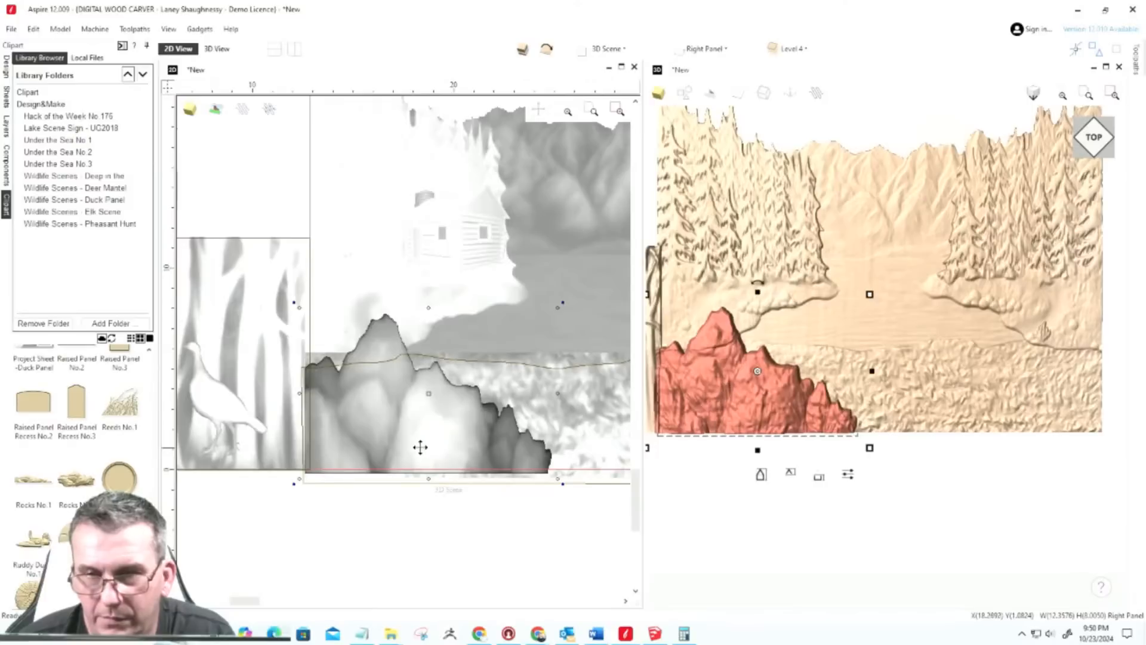
{"action": "key", "text": "Escape"}
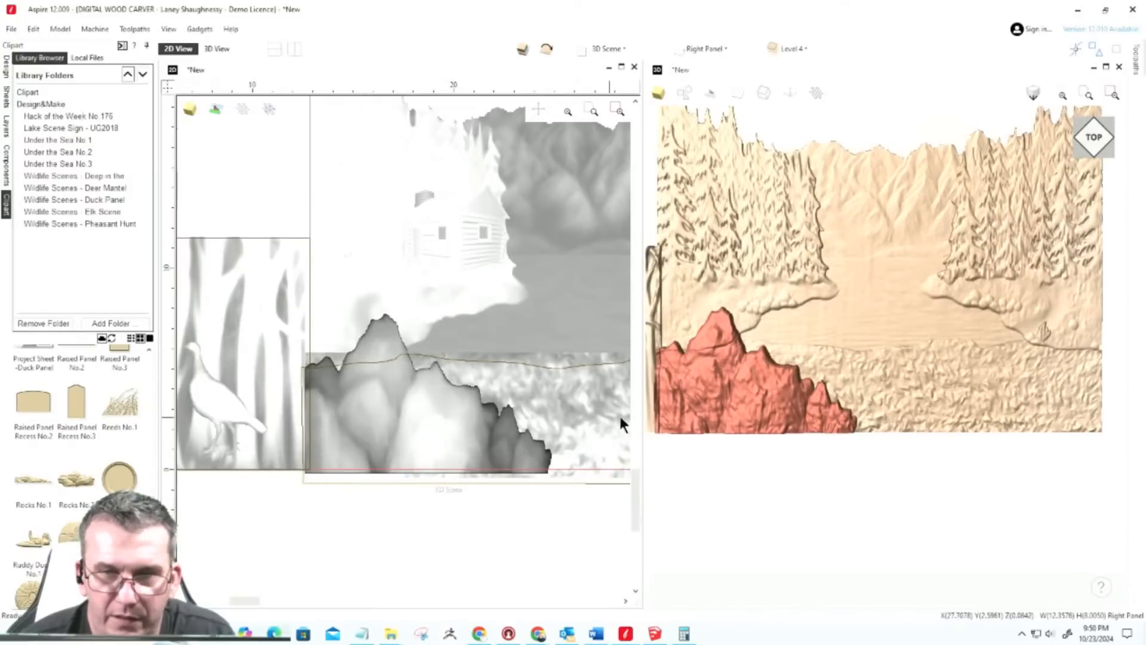
Step: Examine the enlarged rocks in the 3D lake scene and how the turkey hen sits among the trees of the adjoining panel
{"action": "scroll", "coordinate": [619, 413], "scroll_direction": "down", "scroll_amount": 2}
{"action": "scroll", "coordinate": [782, 358], "scroll_direction": "down", "scroll_amount": 4}
{"action": "scroll", "coordinate": [701, 391], "scroll_direction": "up", "scroll_amount": 6}
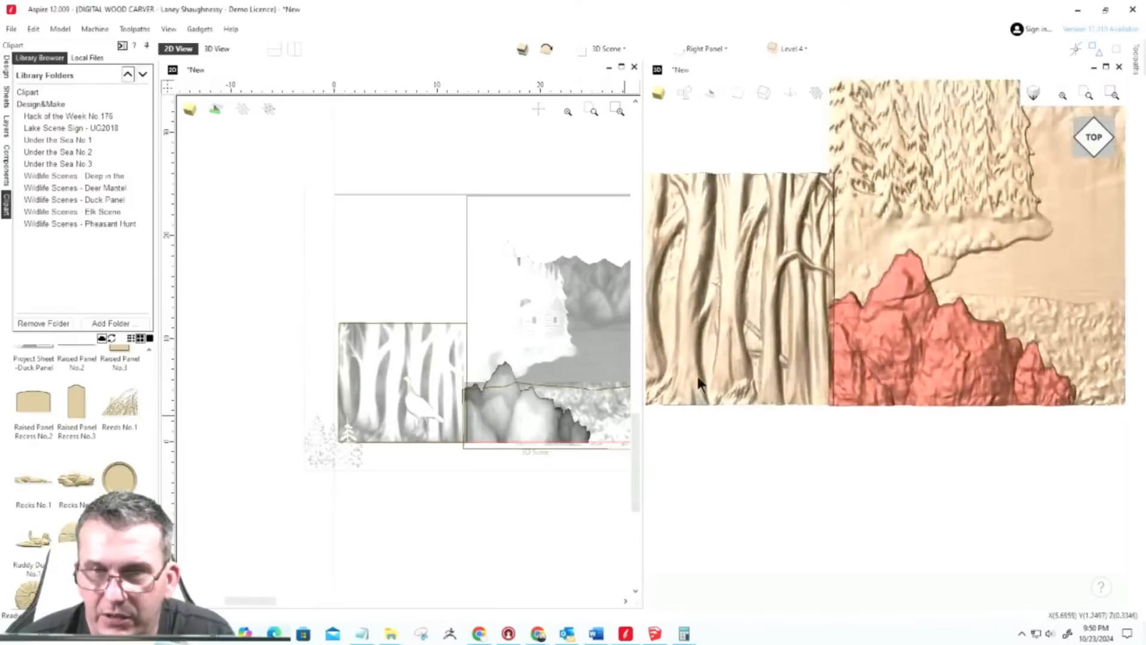
{"action": "scroll", "coordinate": [776, 363], "scroll_direction": "down", "scroll_amount": 3}
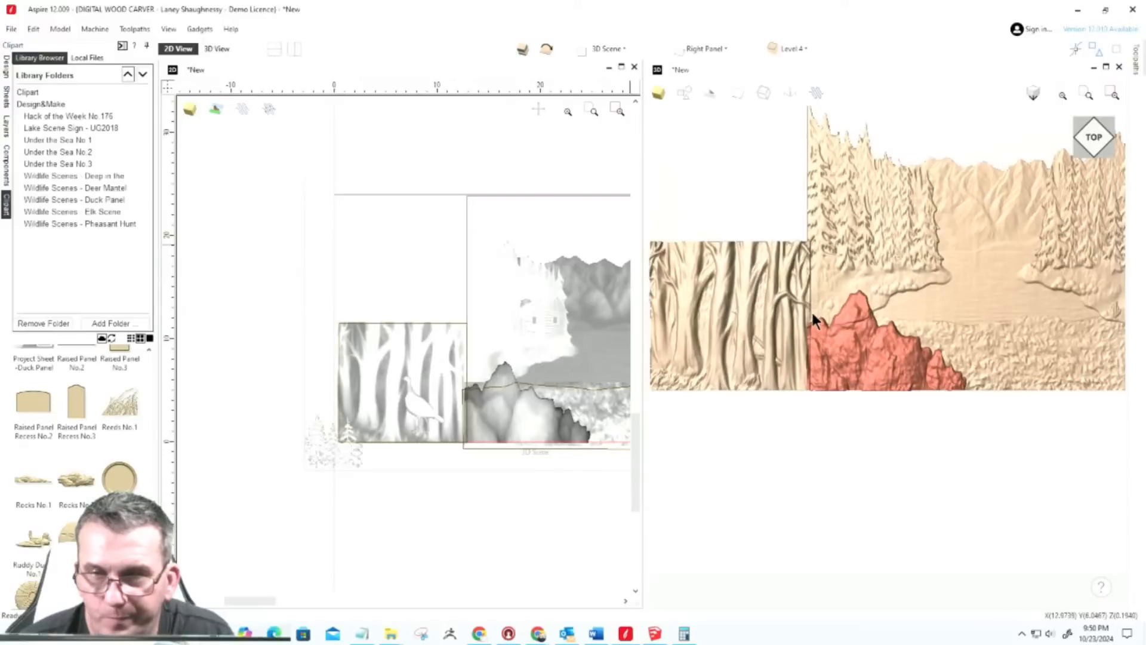
{"action": "left_click", "coordinate": [757, 349]}
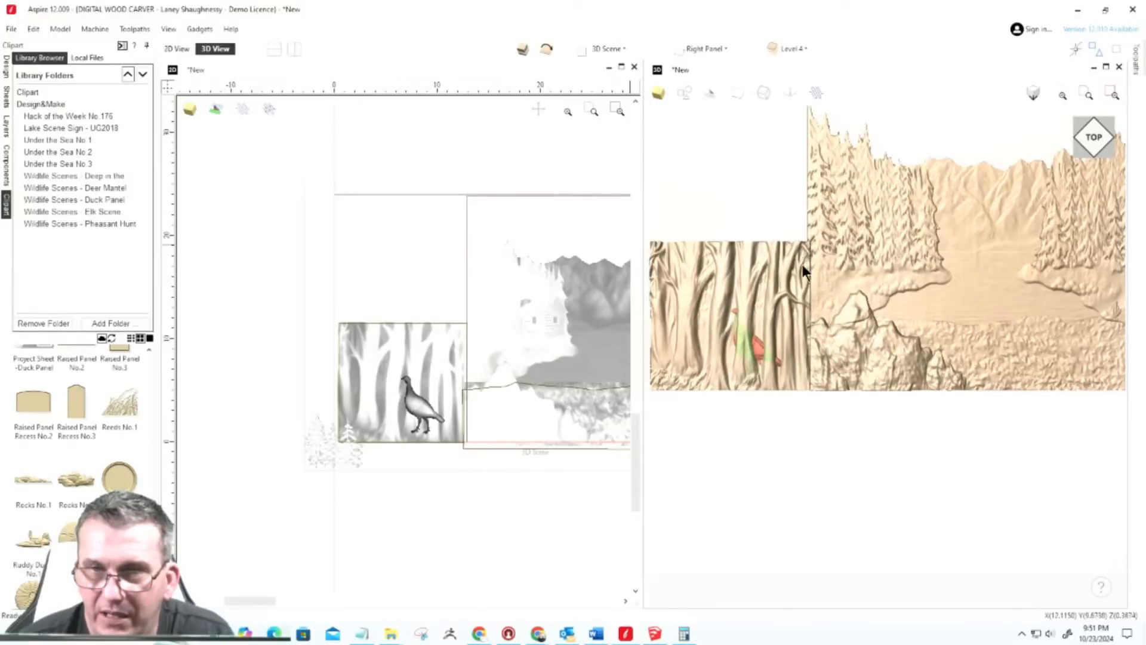
{"action": "scroll", "coordinate": [806, 260], "scroll_direction": "up", "scroll_amount": 3}
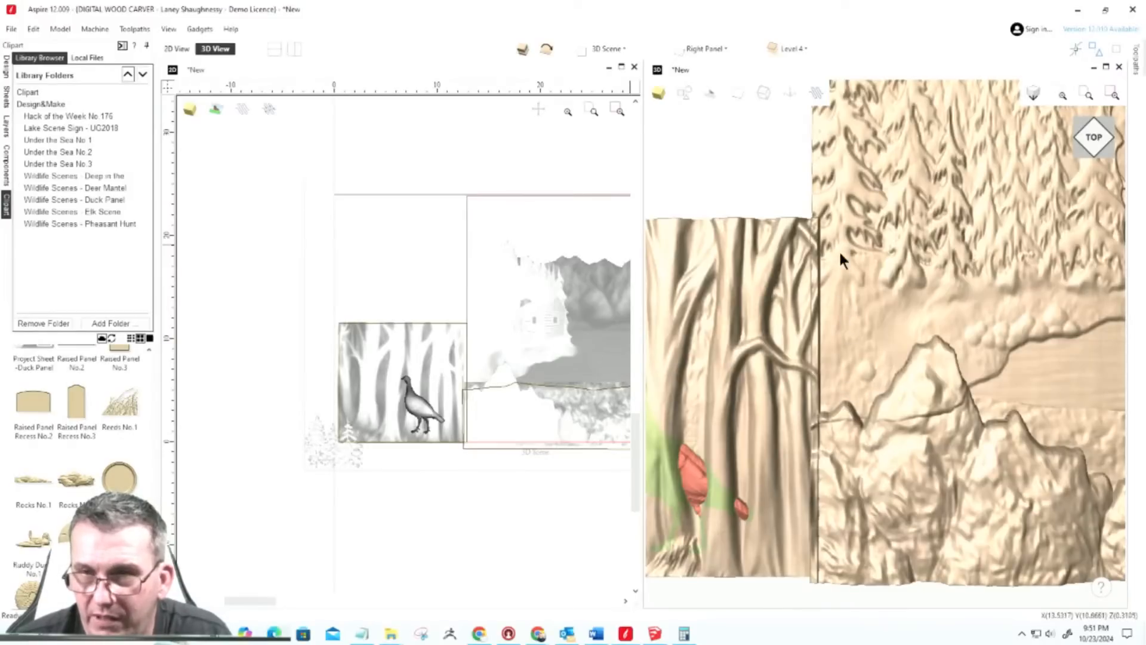
{"action": "key", "text": "Escape"}
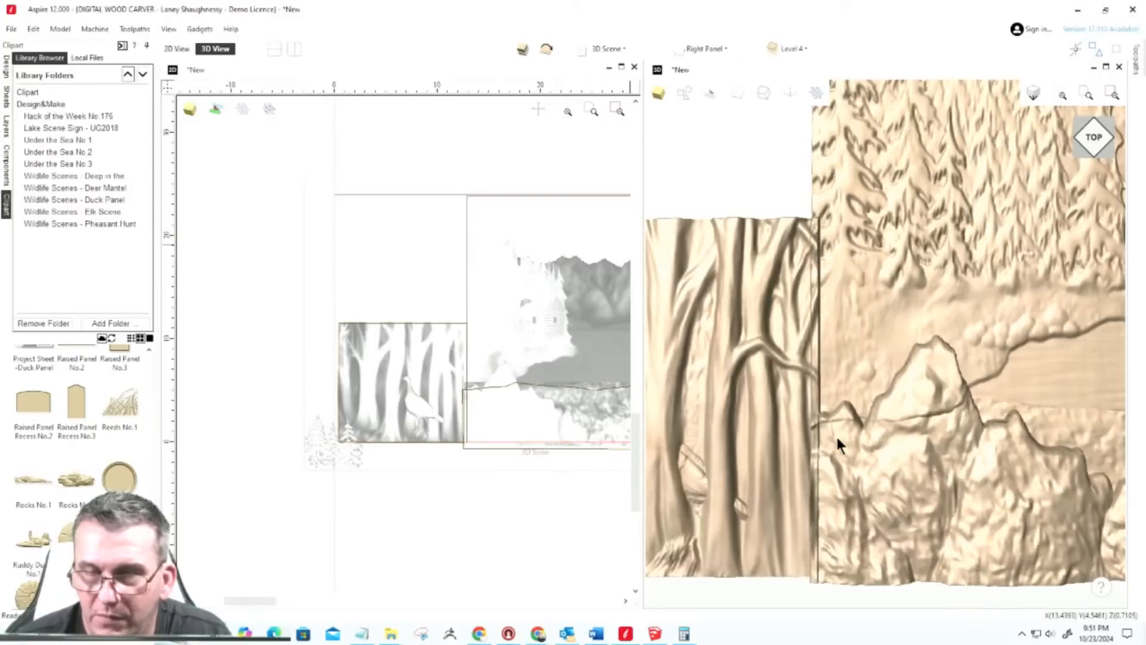
{"action": "scroll", "coordinate": [751, 396], "scroll_direction": "down", "scroll_amount": 6}
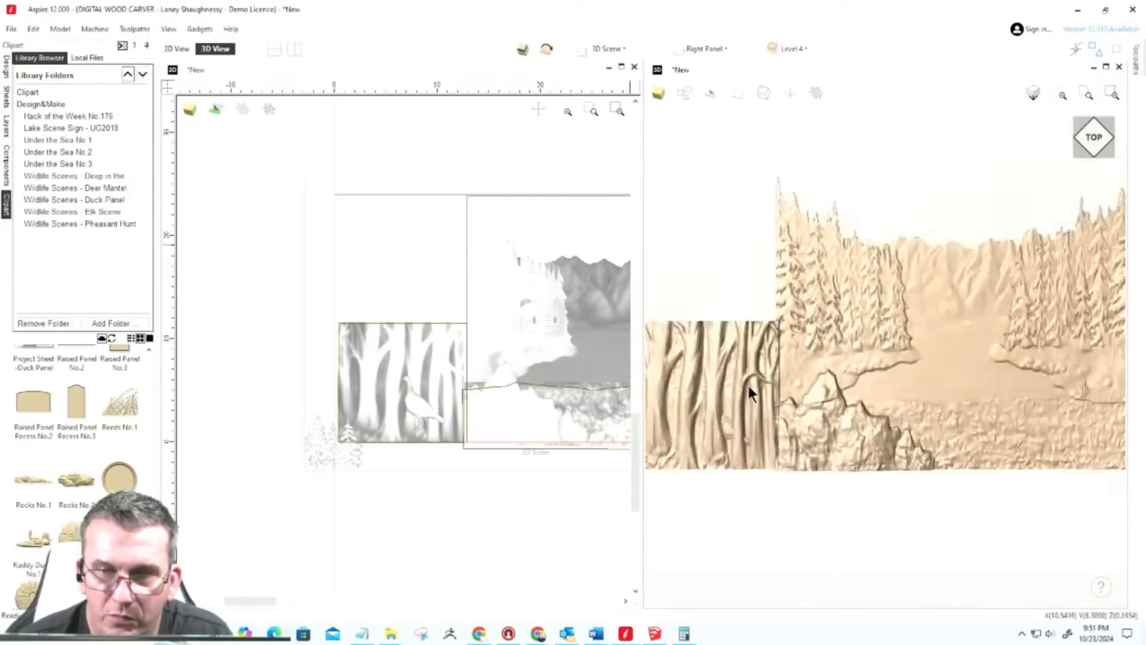
{"action": "scroll", "coordinate": [762, 414], "scroll_direction": "up", "scroll_amount": 2}
{"action": "scroll", "coordinate": [803, 357], "scroll_direction": "down", "scroll_amount": 2}
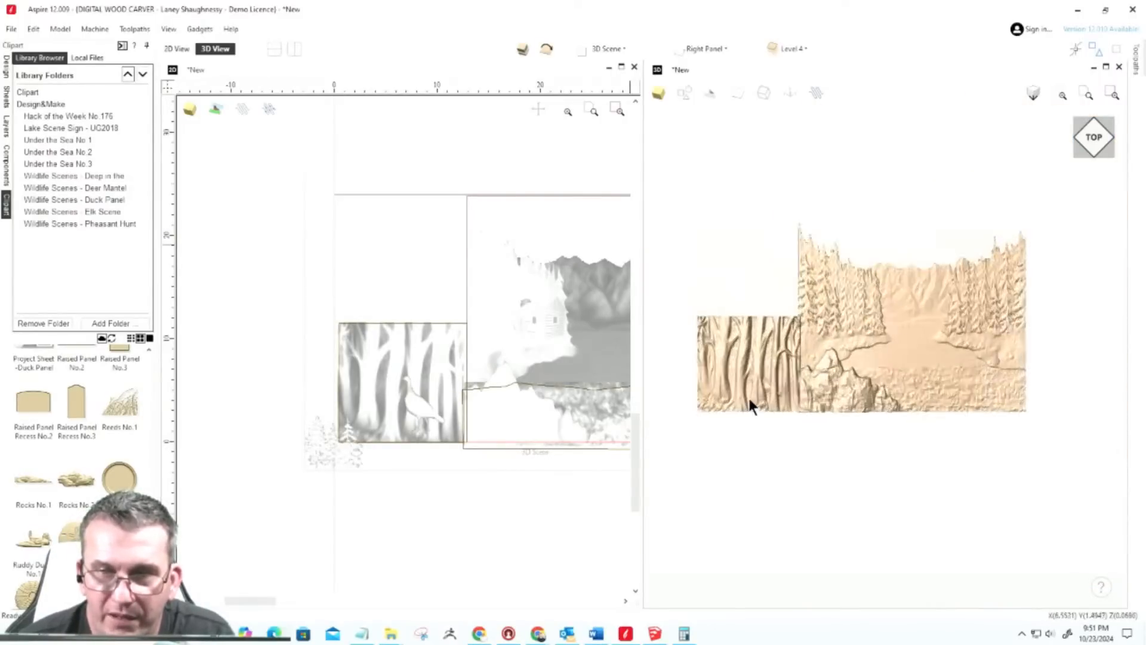
{"action": "scroll", "coordinate": [750, 399], "scroll_direction": "up", "scroll_amount": 3}
Step: Select the turkey hen in the woods panel and open the component properties of Wild Turkey Hen No.1 at its shape height
{"action": "left_click", "coordinate": [791, 361]}
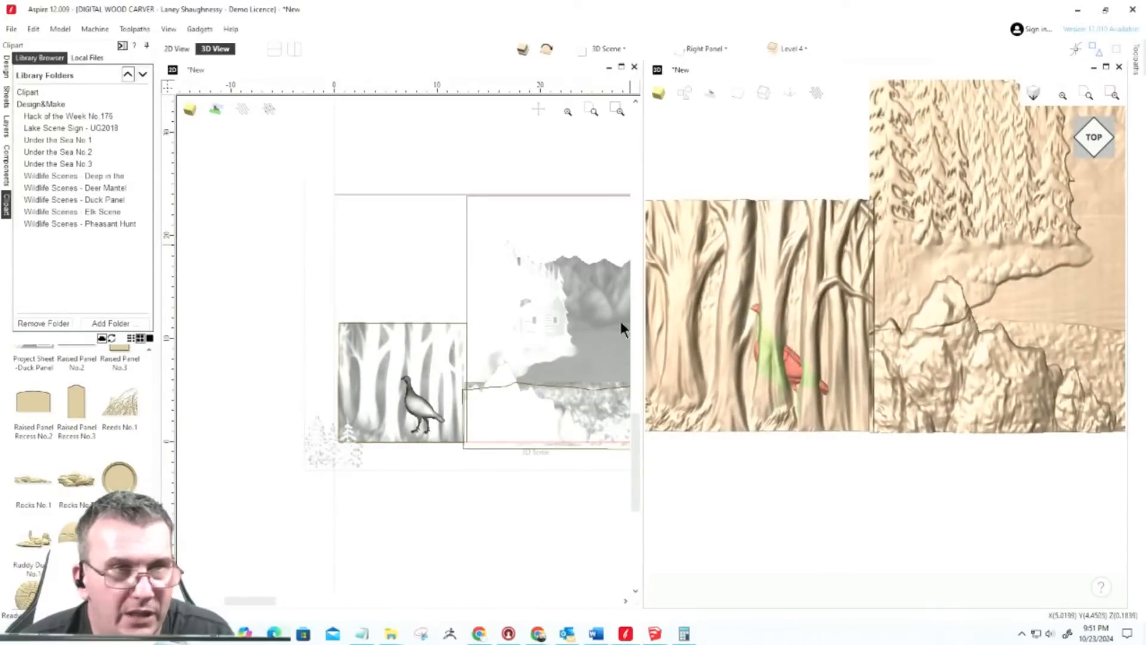
{"action": "left_click", "coordinate": [7, 174]}
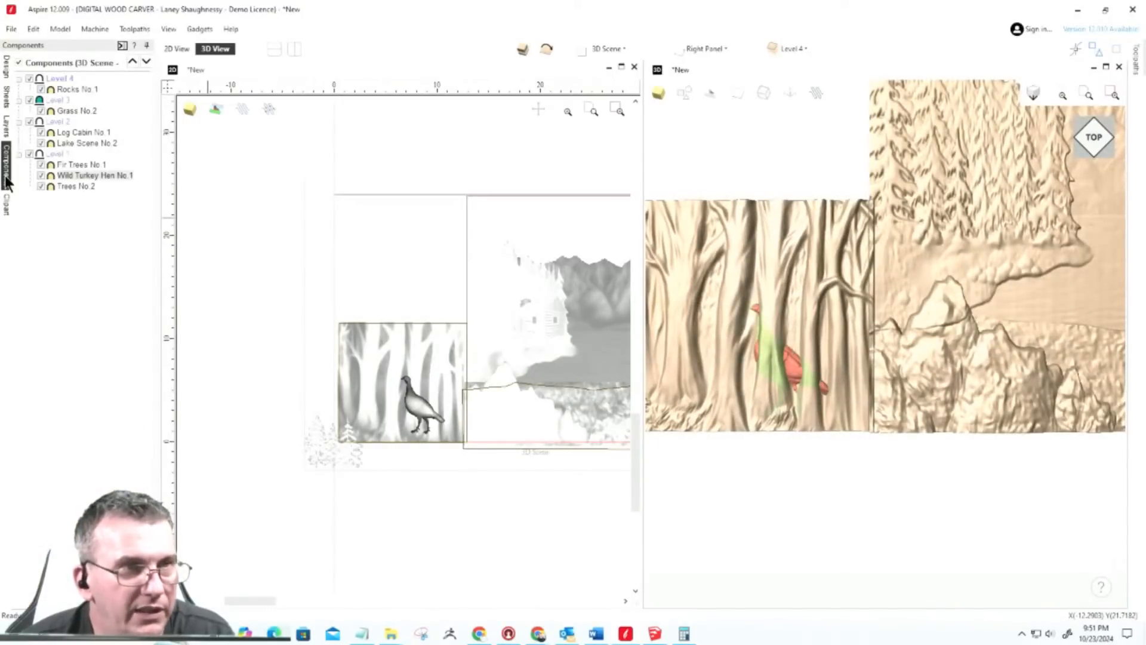
{"action": "right_click", "coordinate": [69, 178]}
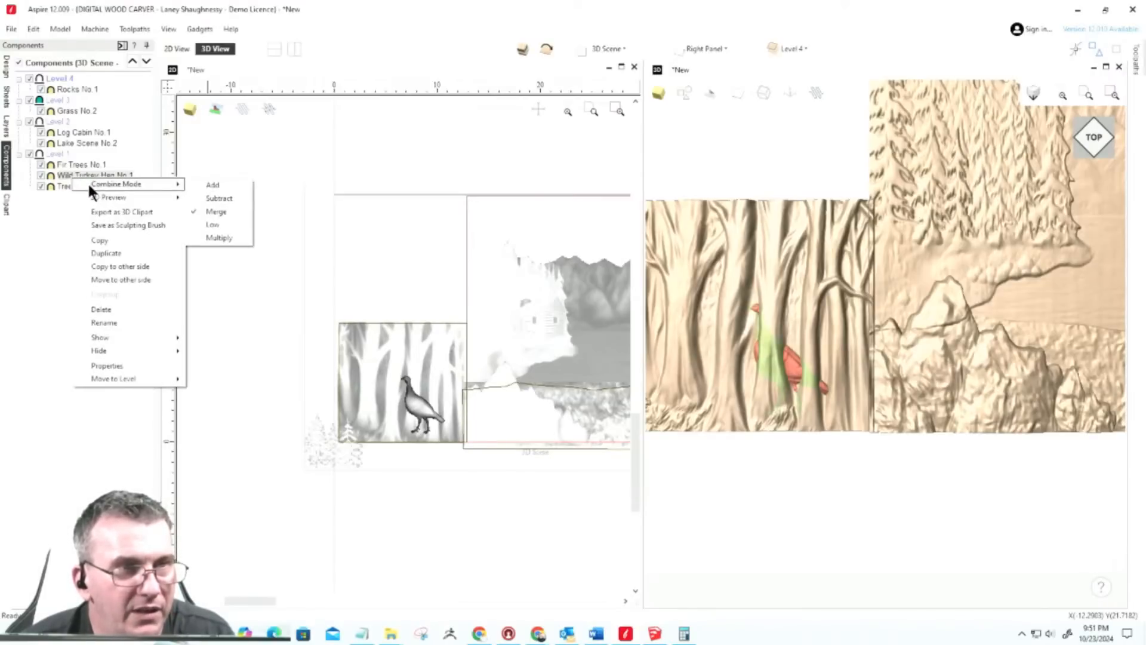
{"action": "left_click", "coordinate": [63, 175]}
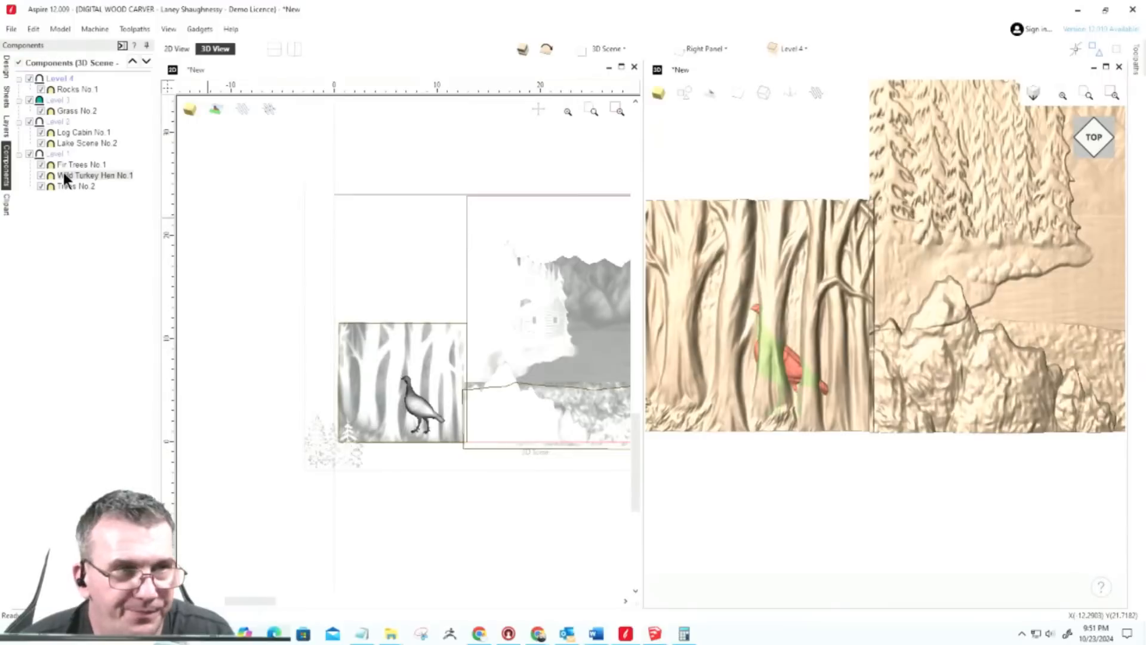
{"action": "left_click", "coordinate": [64, 173]}
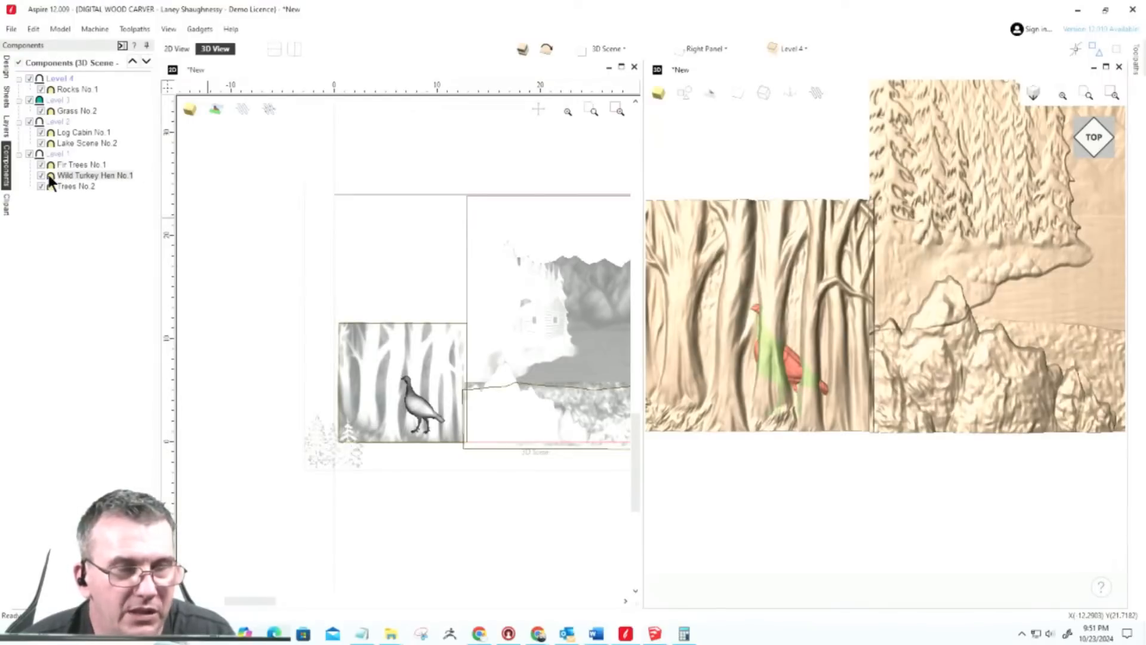
{"action": "double_click", "coordinate": [47, 172]}
{"action": "left_click_drag", "start_coordinate": [88, 143], "coordinate": [99, 144]}
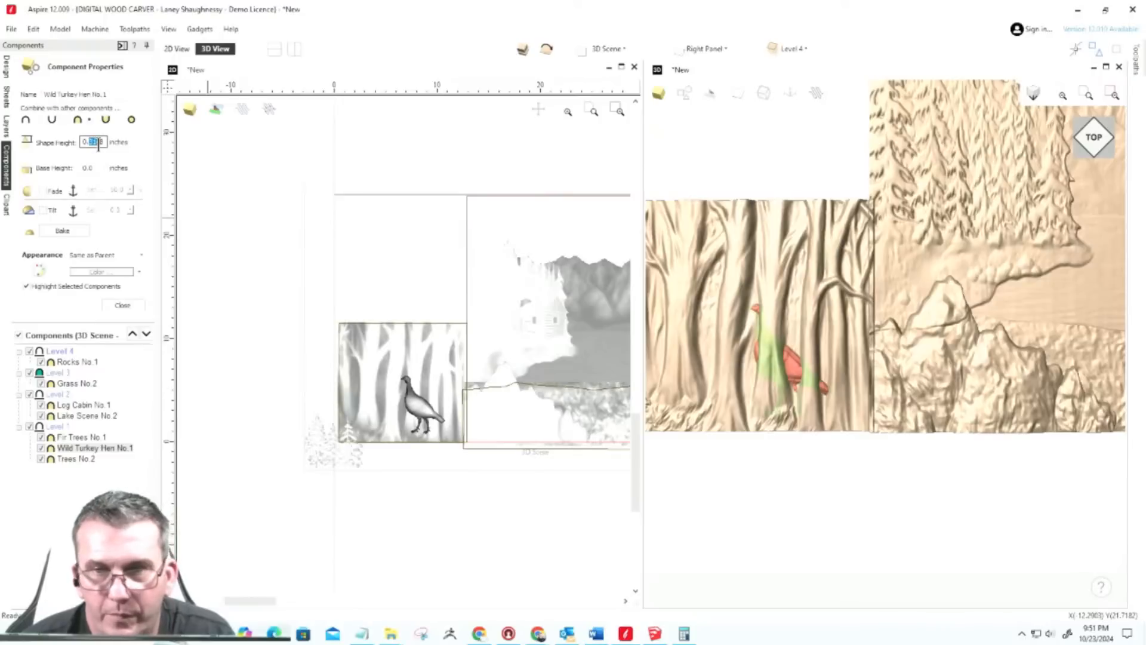
Step: Set the shape height of the Trees No.2 component to 0.375 inches
{"action": "left_click", "coordinate": [79, 460]}
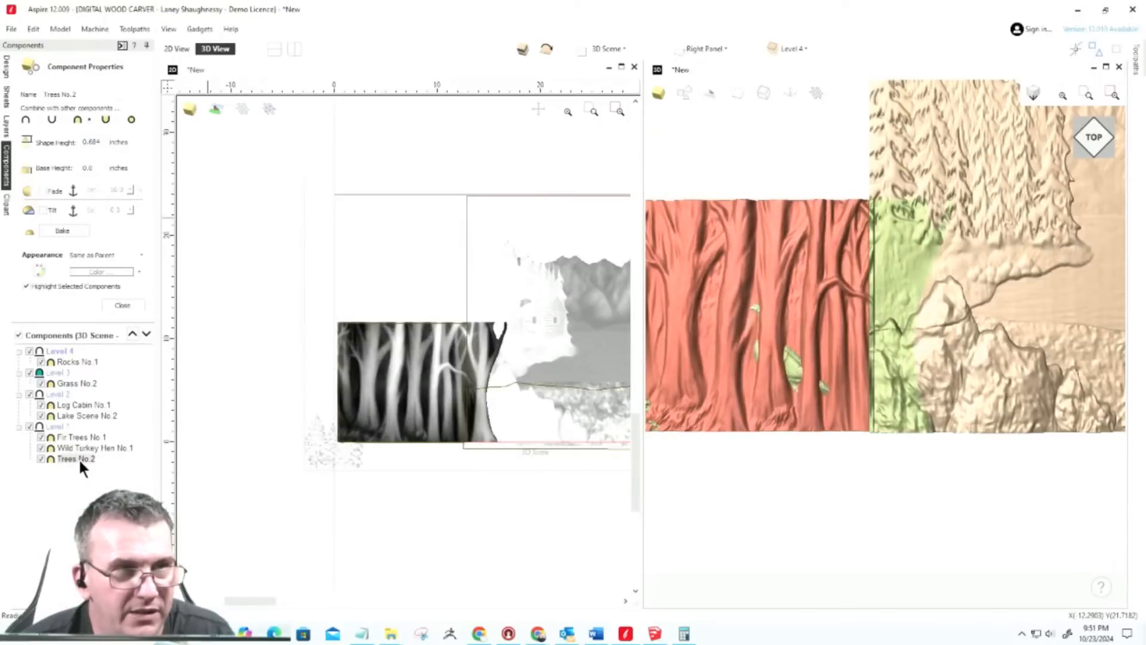
{"action": "left_click_drag", "start_coordinate": [89, 143], "coordinate": [100, 142]}
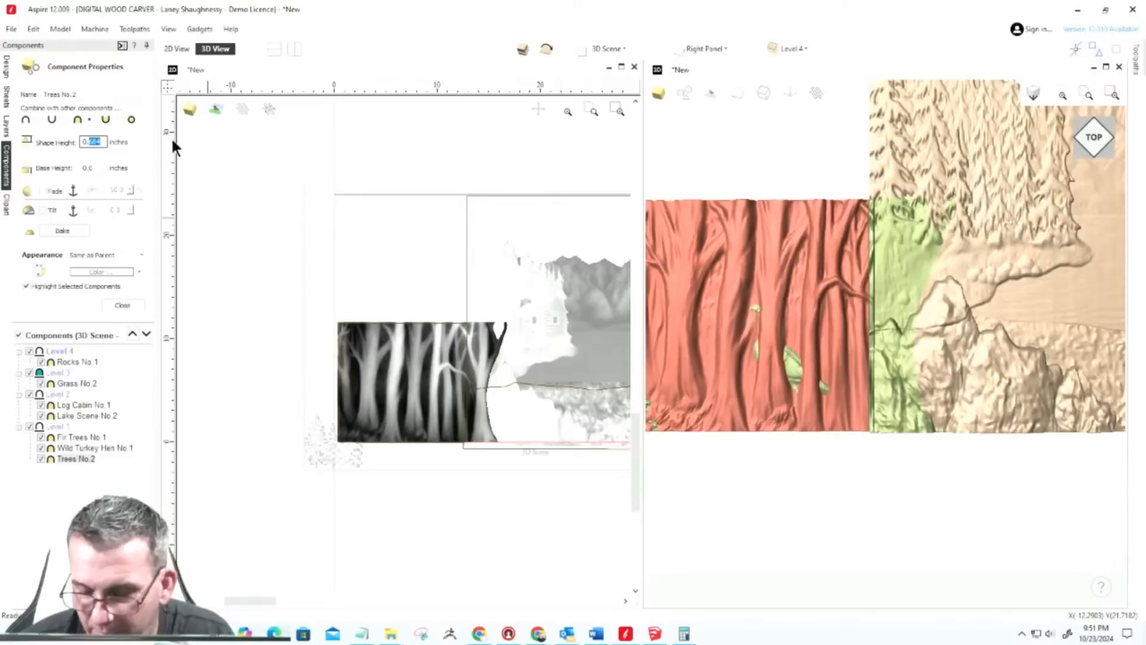
{"action": "key", "text": "BackSpace"}
{"action": "type", "text": "375"}
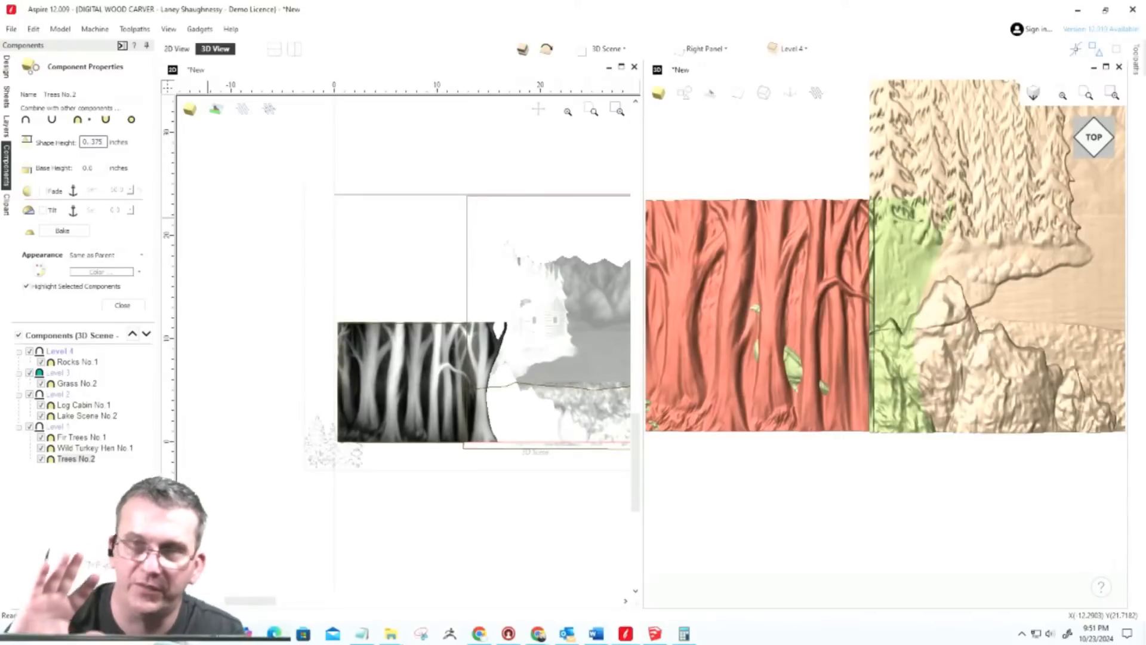
{"action": "key", "text": "Return"}
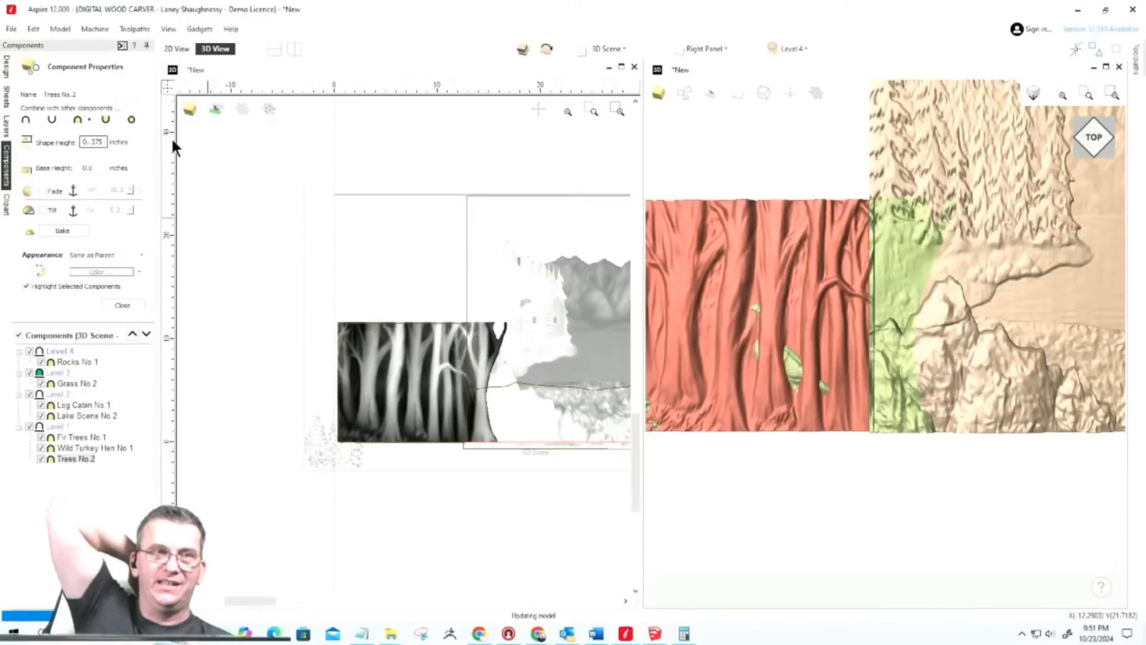
{"action": "double_click", "coordinate": [92, 142]}
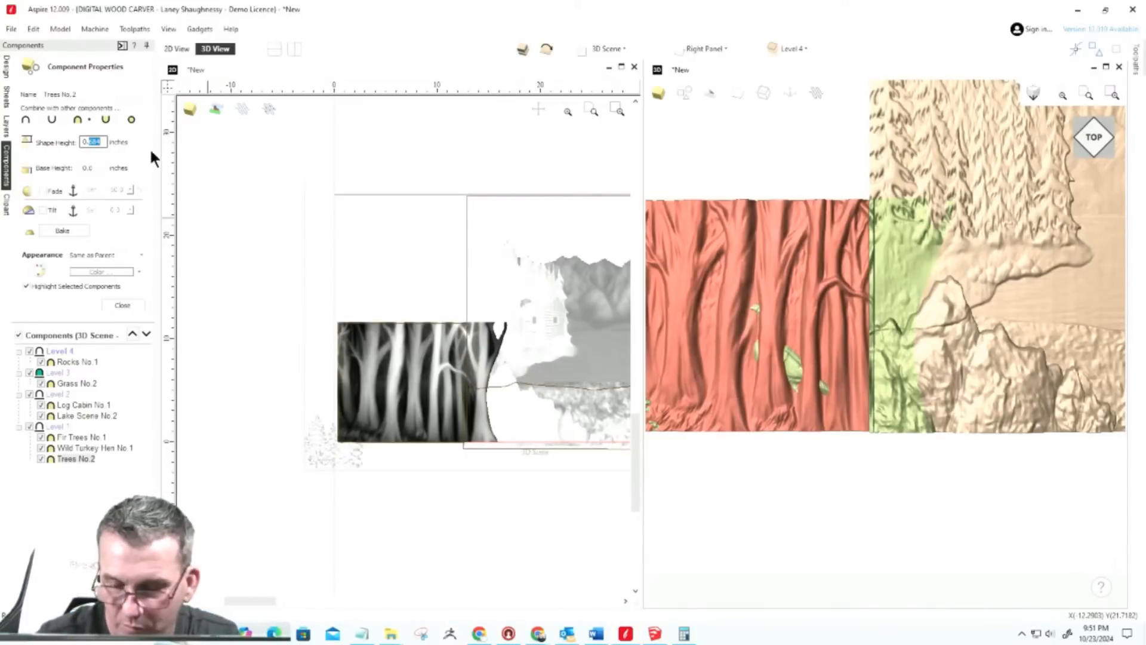
{"action": "type", "text": "0.375"}
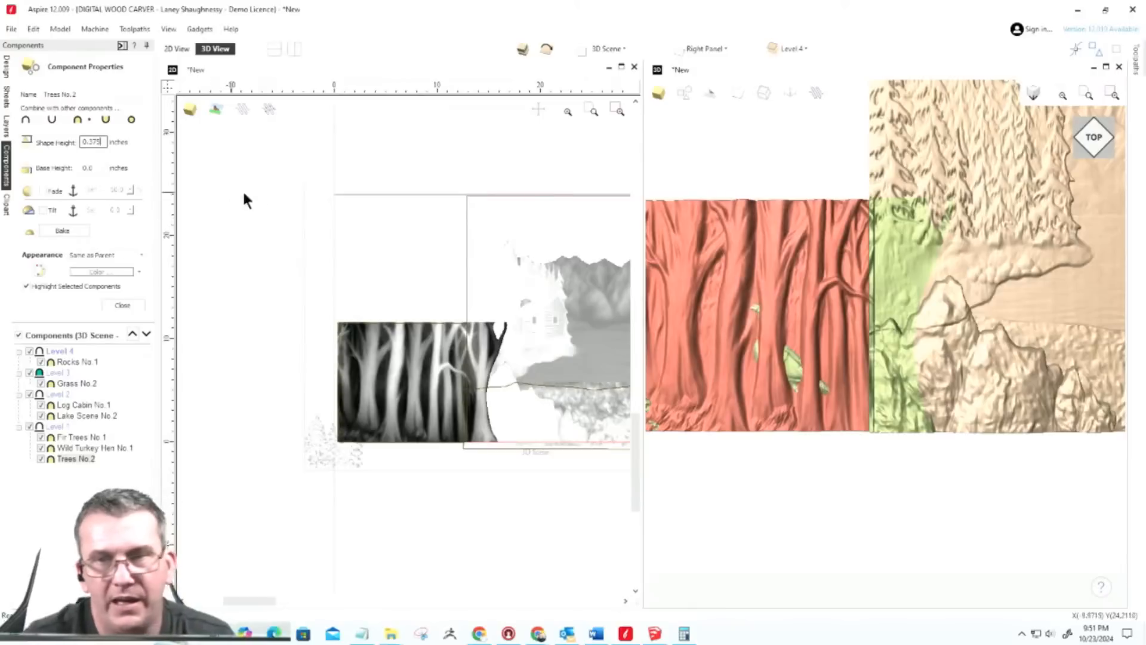
{"action": "key", "text": "Return"}
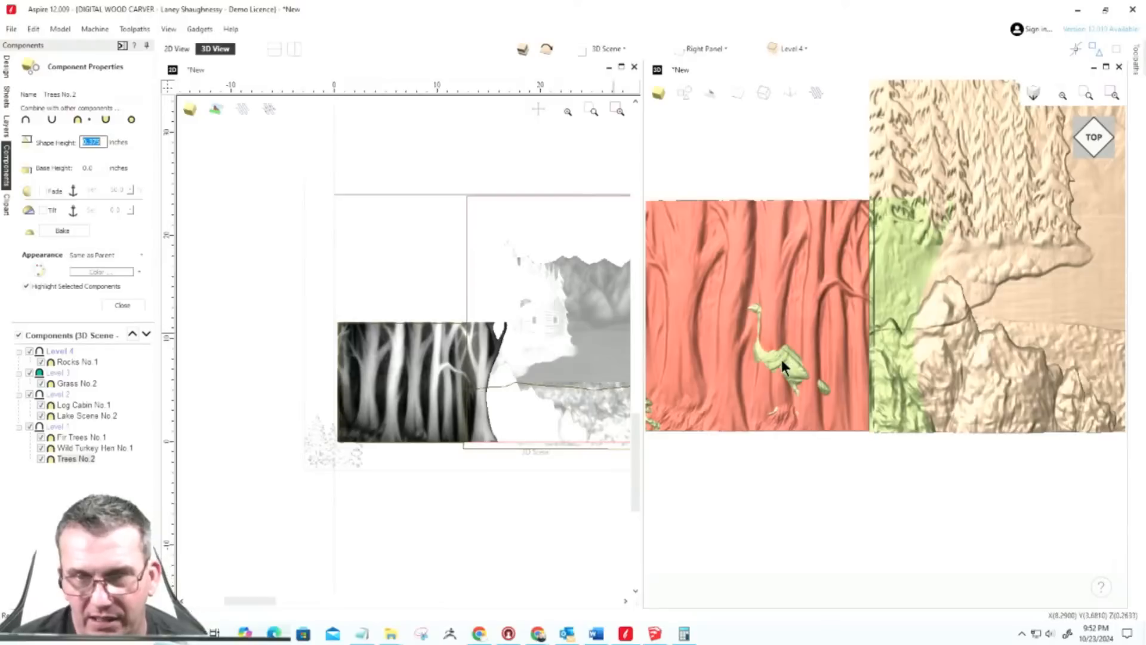
Step: Set the base height of Wild Turkey Hen No.1 to 0.125 inches and move the hen to the woods panel's lower-left corner
{"action": "left_click", "coordinate": [76, 448]}
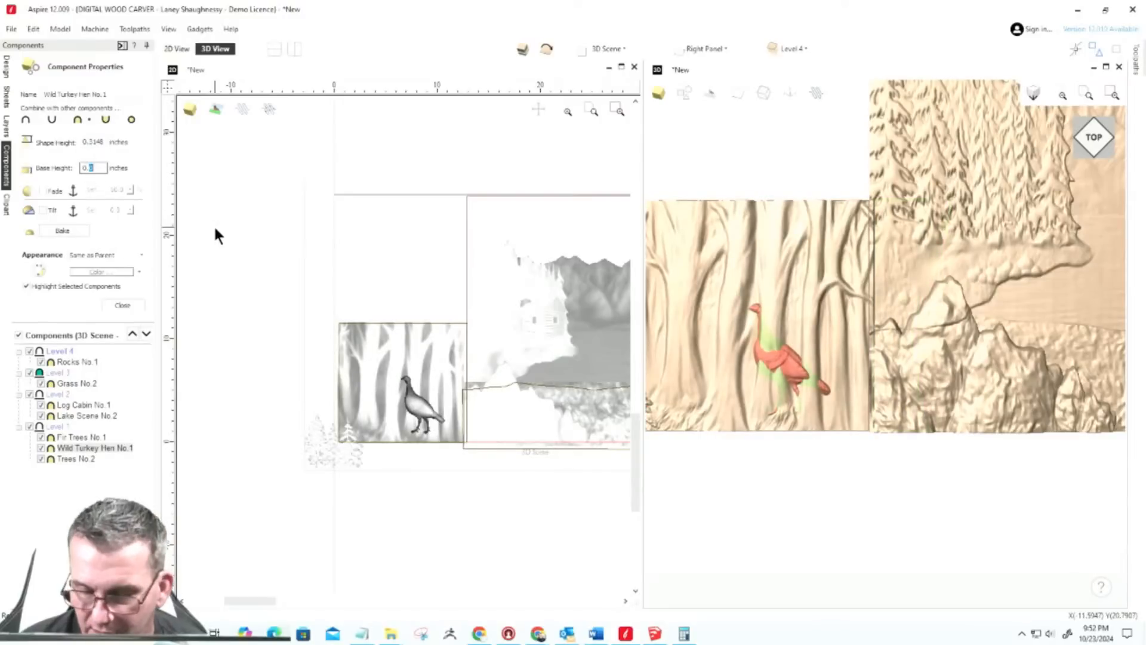
{"action": "key", "text": "BackSpace"}
{"action": "type", "text": "125"}
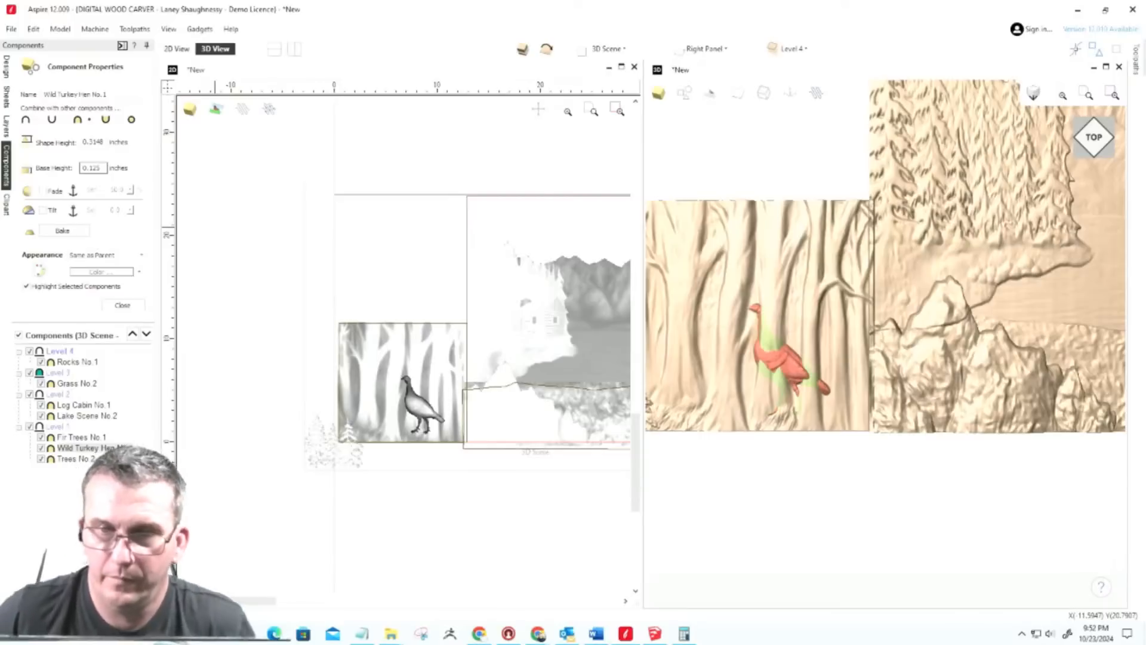
{"action": "key", "text": "Return"}
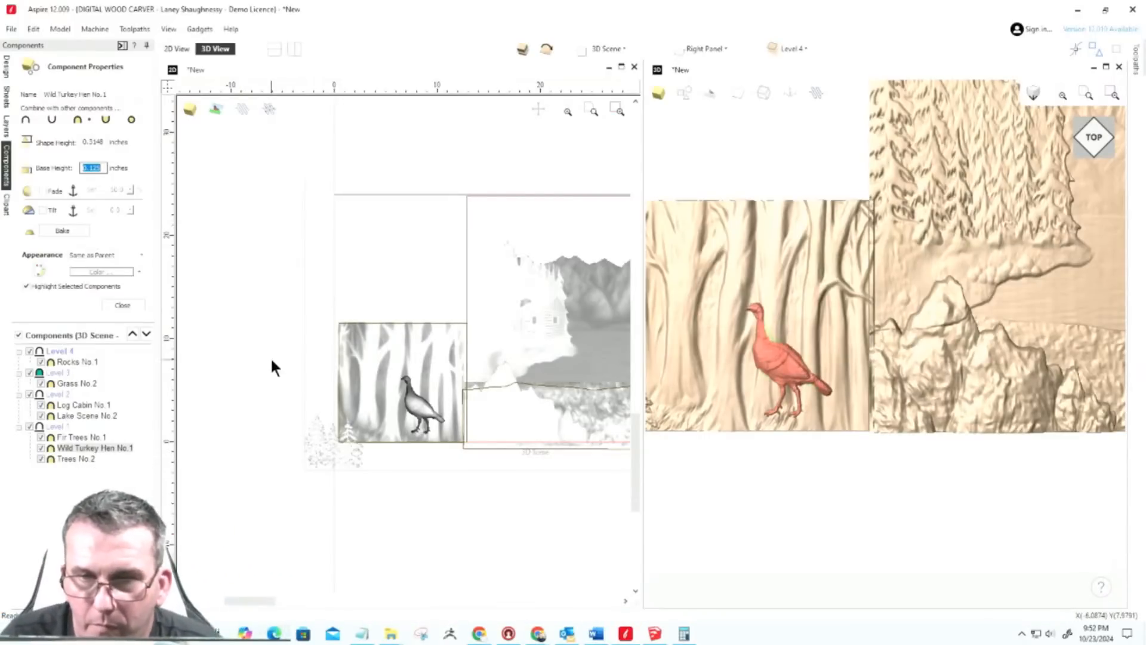
{"action": "left_click", "coordinate": [777, 364]}
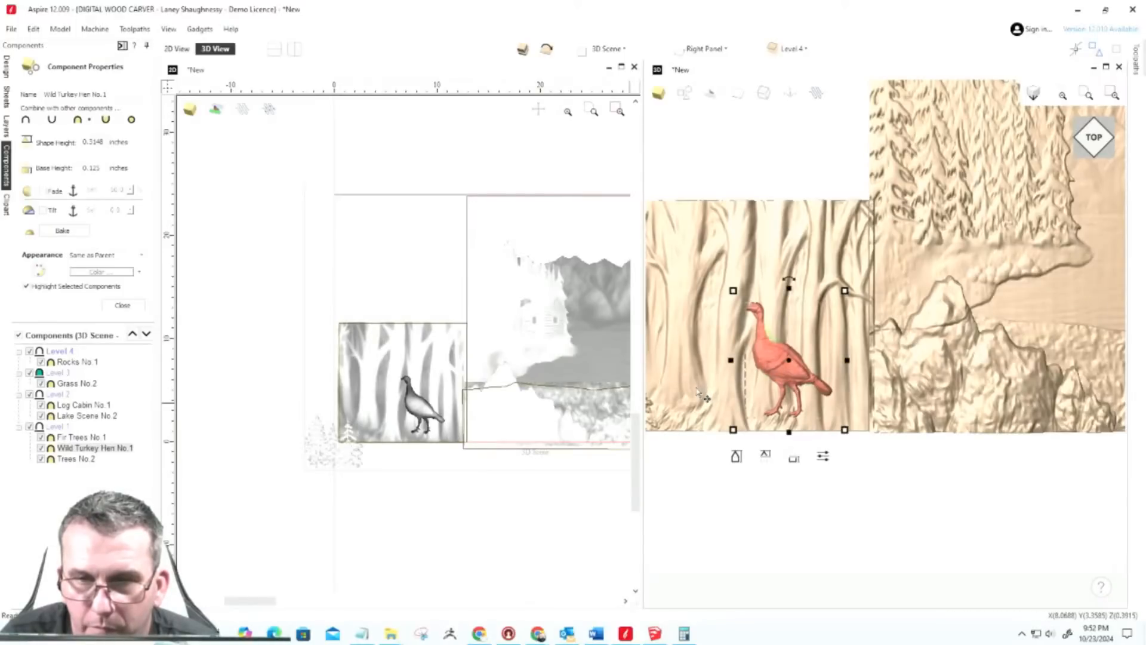
{"action": "left_click_drag", "start_coordinate": [417, 402], "coordinate": [375, 414]}
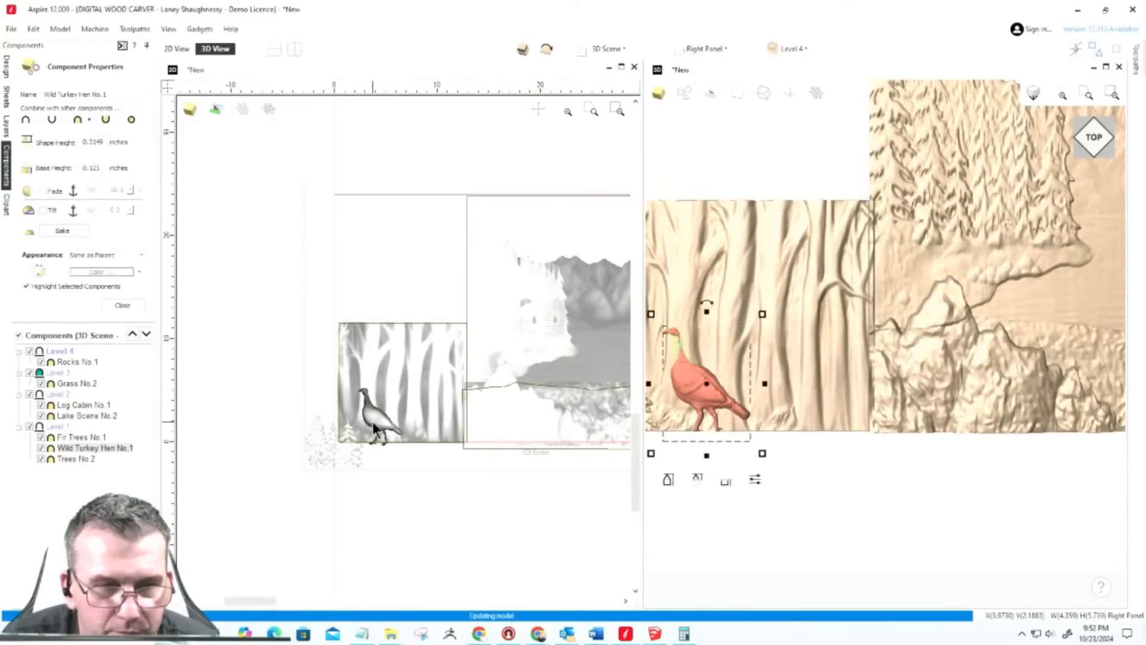
Step: Reselect the turkey hen and shift it slightly upward so its feet sit on the woods panel's lower edge
{"action": "key", "text": "Escape"}
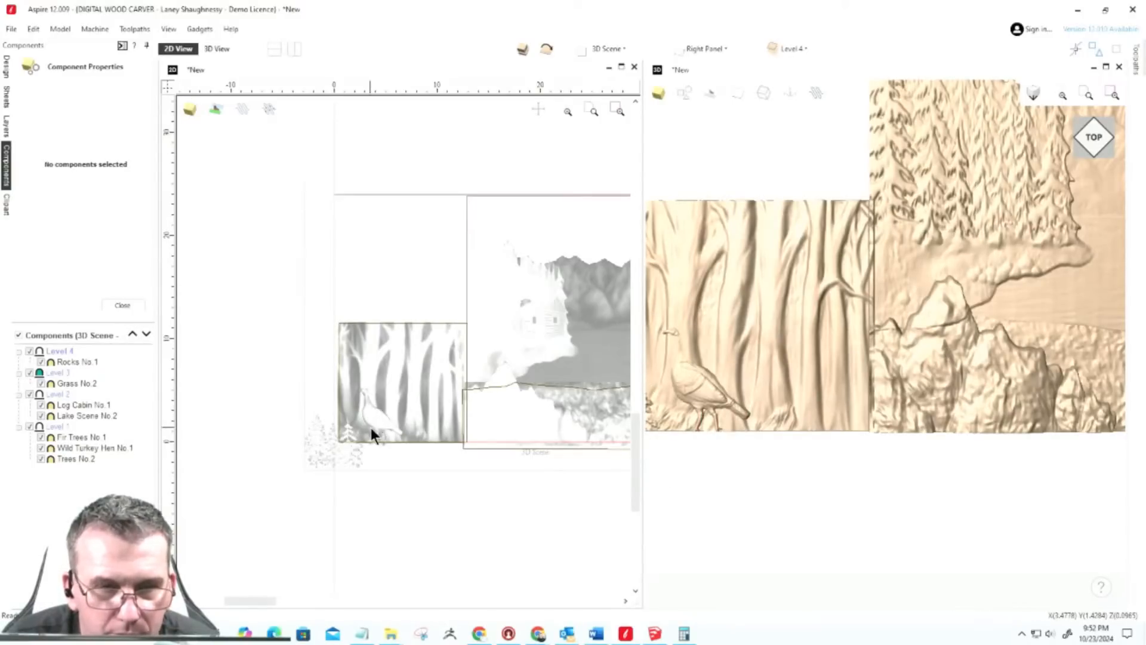
{"action": "scroll", "coordinate": [372, 428], "scroll_direction": "up", "scroll_amount": 2}
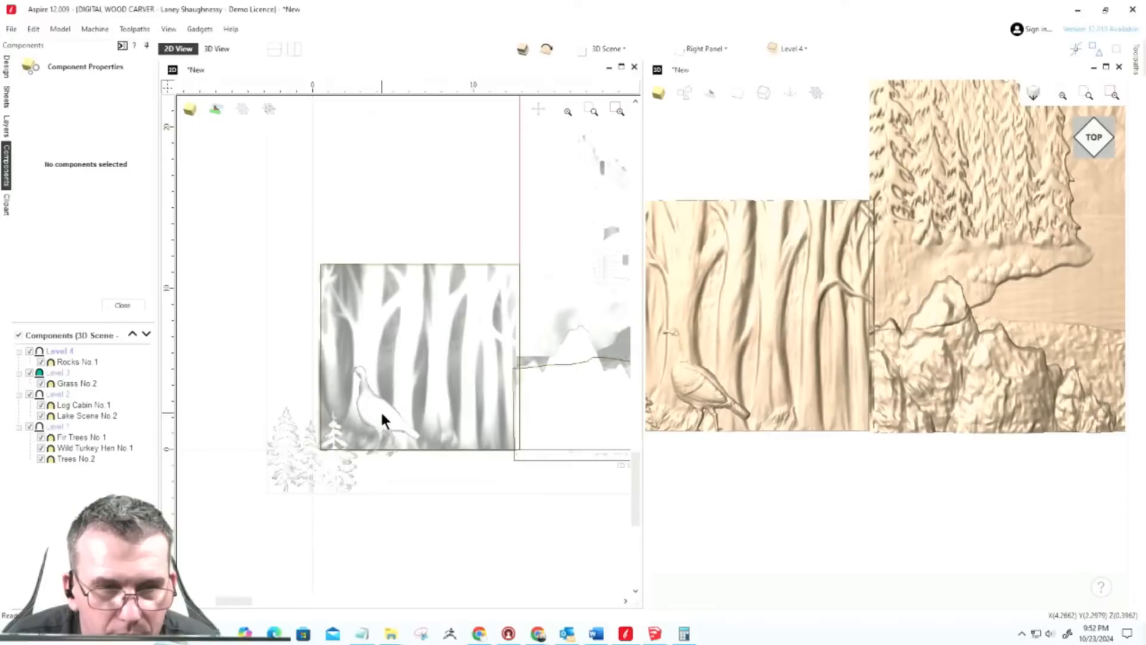
{"action": "left_click", "coordinate": [381, 410]}
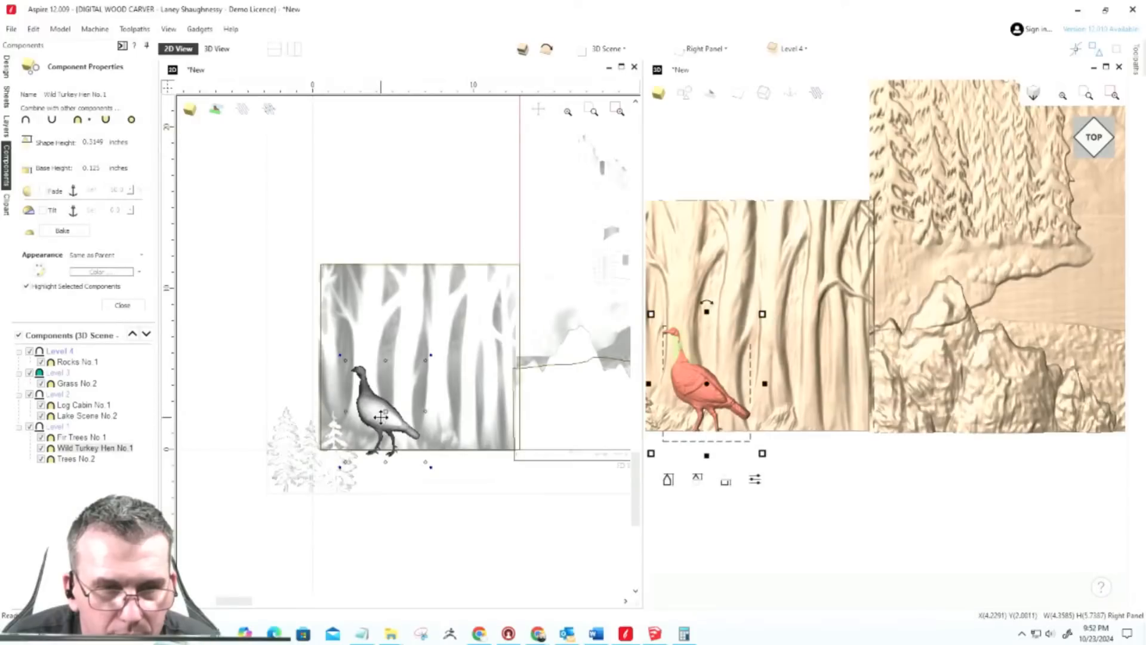
{"action": "key", "text": "h"}
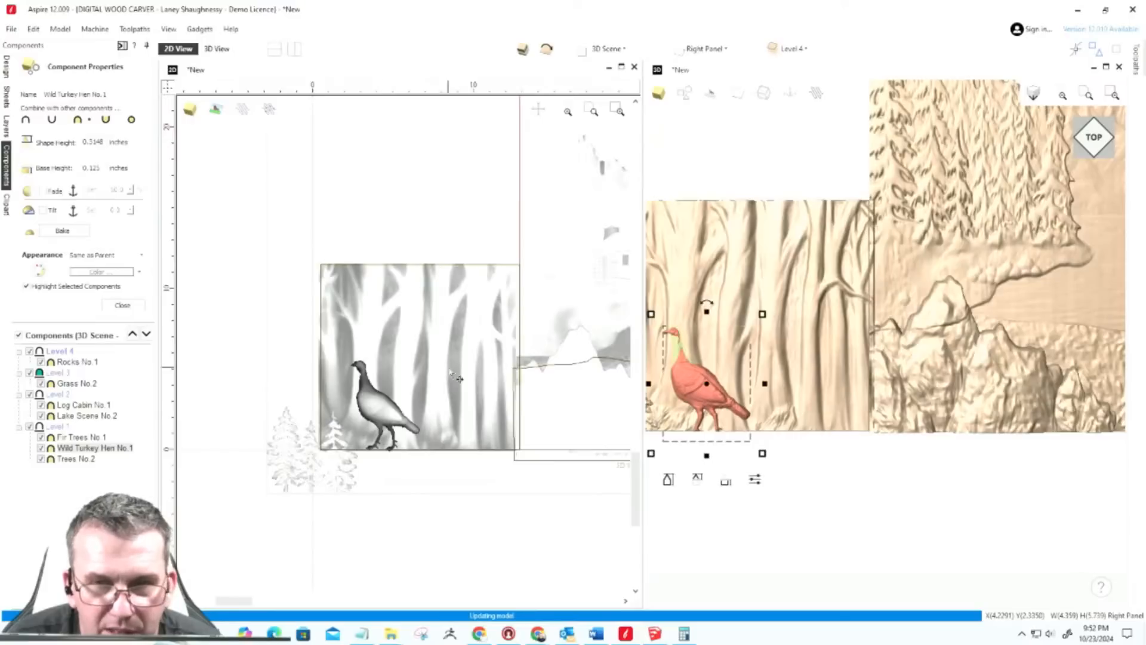
{"action": "scroll", "coordinate": [451, 372], "scroll_direction": "down", "scroll_amount": 1}
{"action": "scroll", "coordinate": [516, 375], "scroll_direction": "down", "scroll_amount": 1}
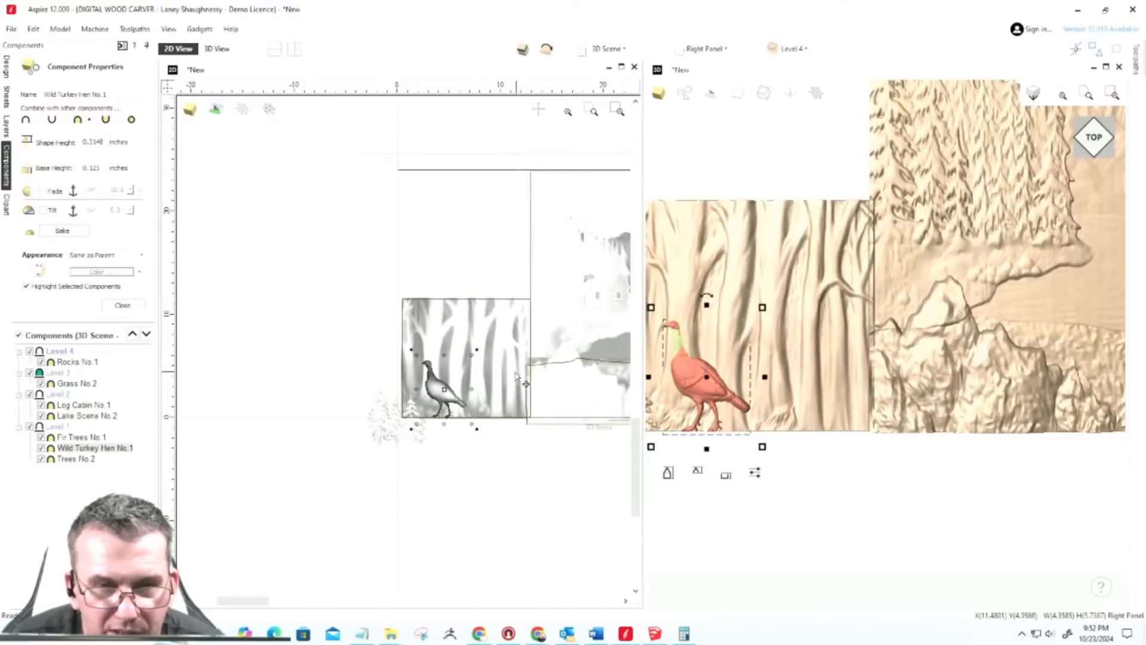
Step: Try to set the base height of Wild Turkey Hen No.1 to 0.1875 inches and check the 3D model
{"action": "scroll", "coordinate": [759, 414], "scroll_direction": "up", "scroll_amount": 2}
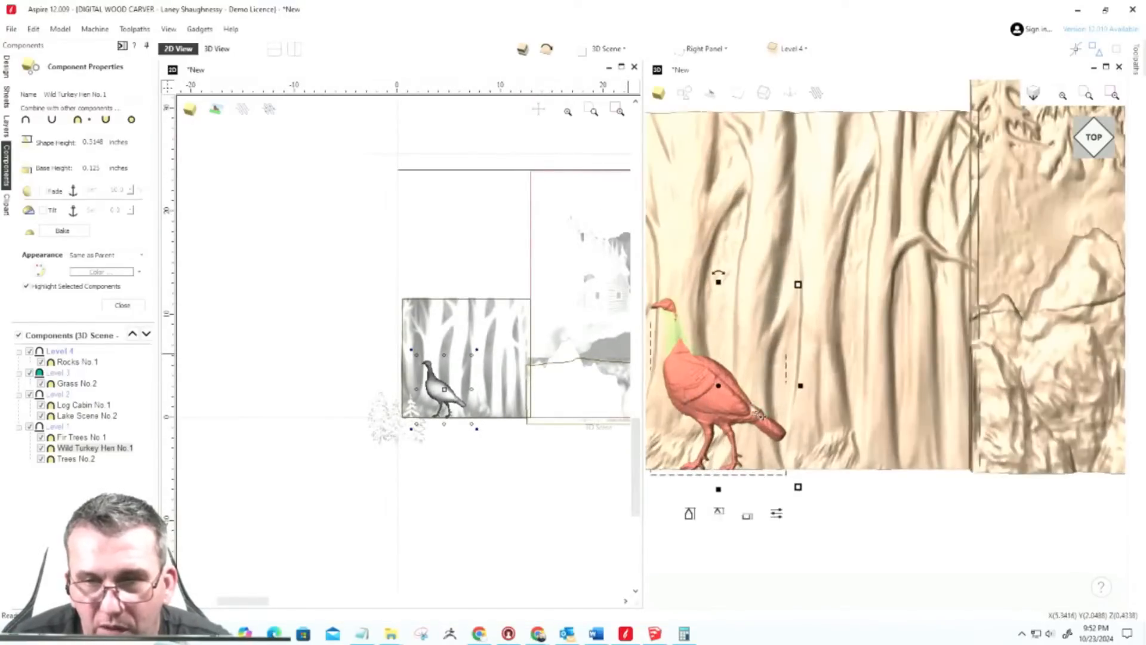
{"action": "scroll", "coordinate": [759, 415], "scroll_direction": "down", "scroll_amount": 2}
{"action": "scroll", "coordinate": [827, 371], "scroll_direction": "up", "scroll_amount": 4}
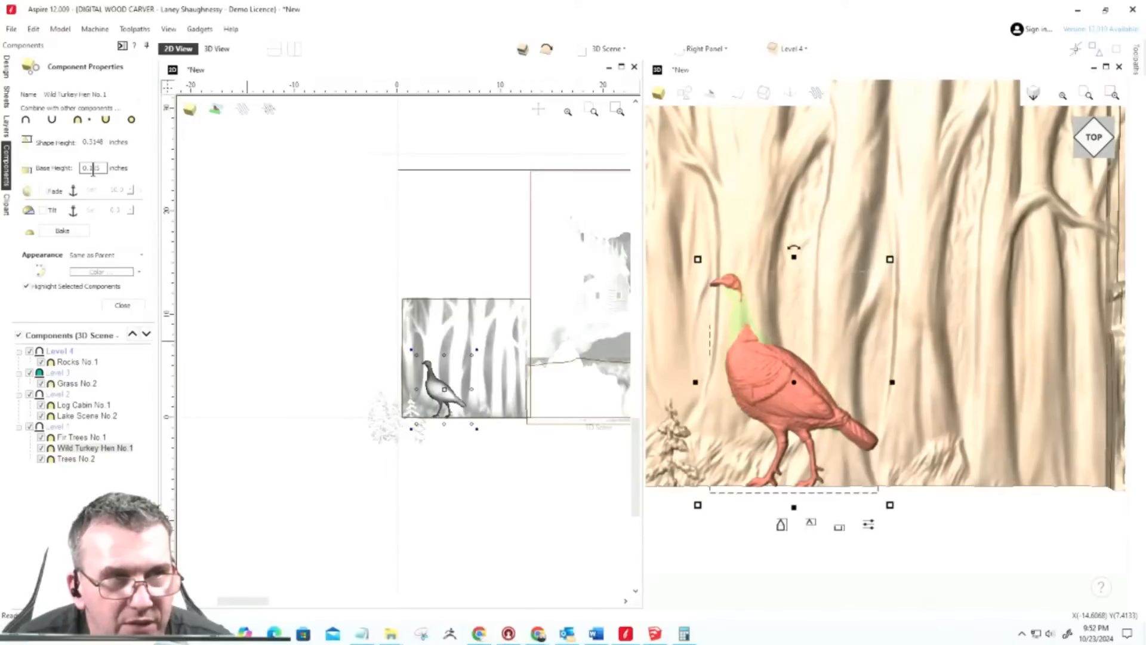
{"action": "left_click_drag", "start_coordinate": [93, 169], "coordinate": [110, 168]}
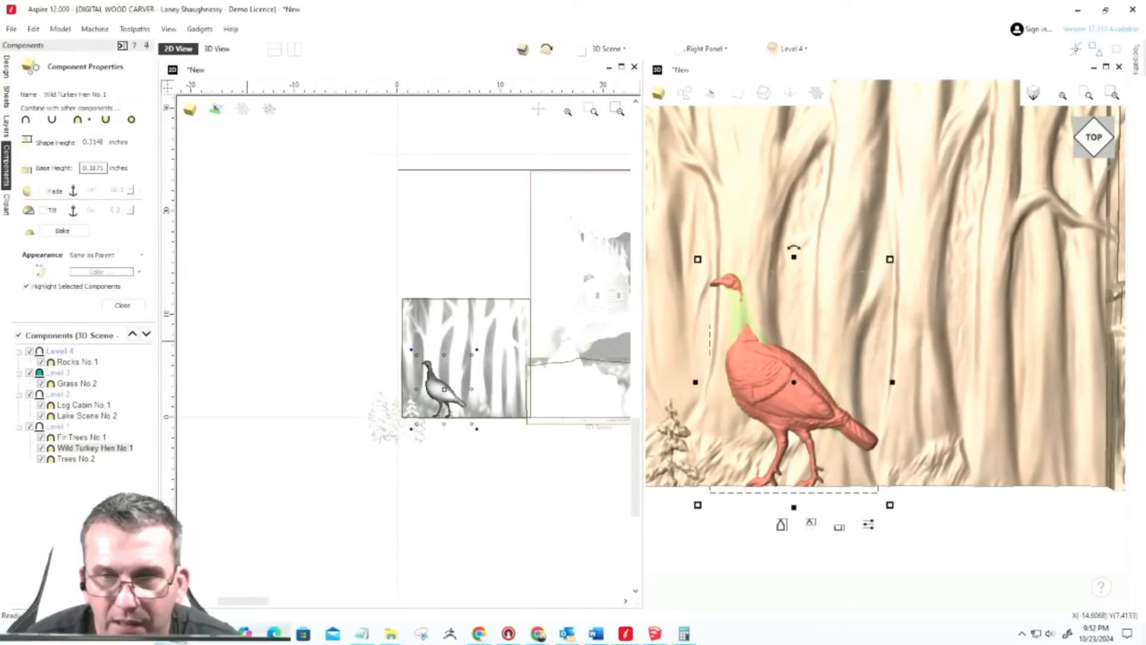
{"action": "key", "text": "space"}
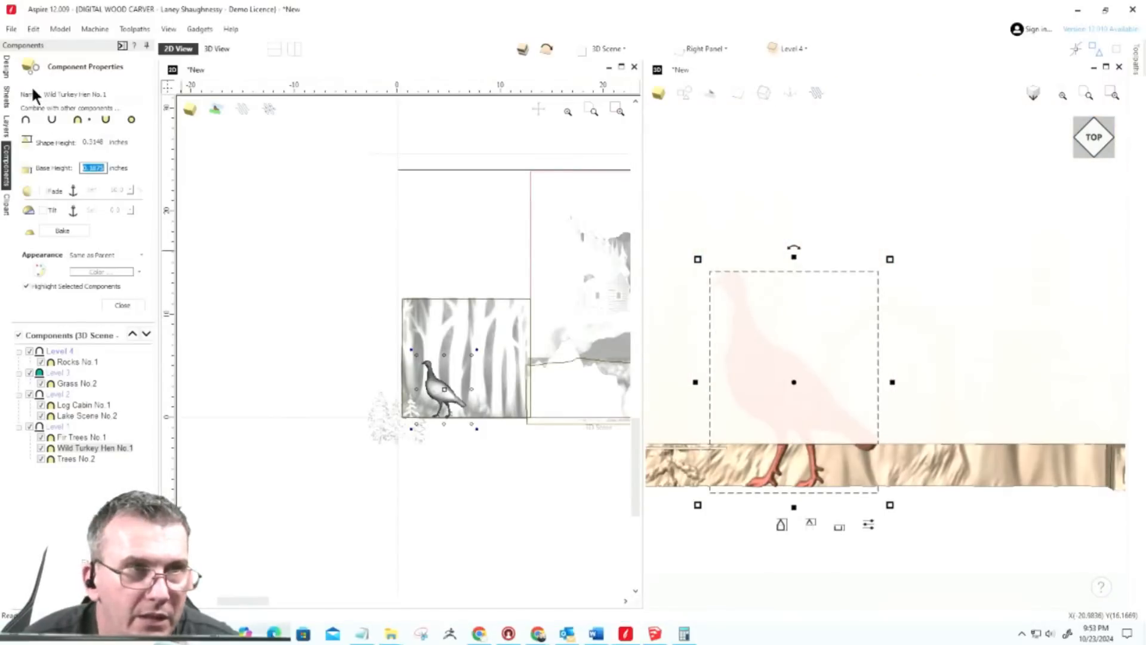
{"action": "left_click", "coordinate": [473, 528]}
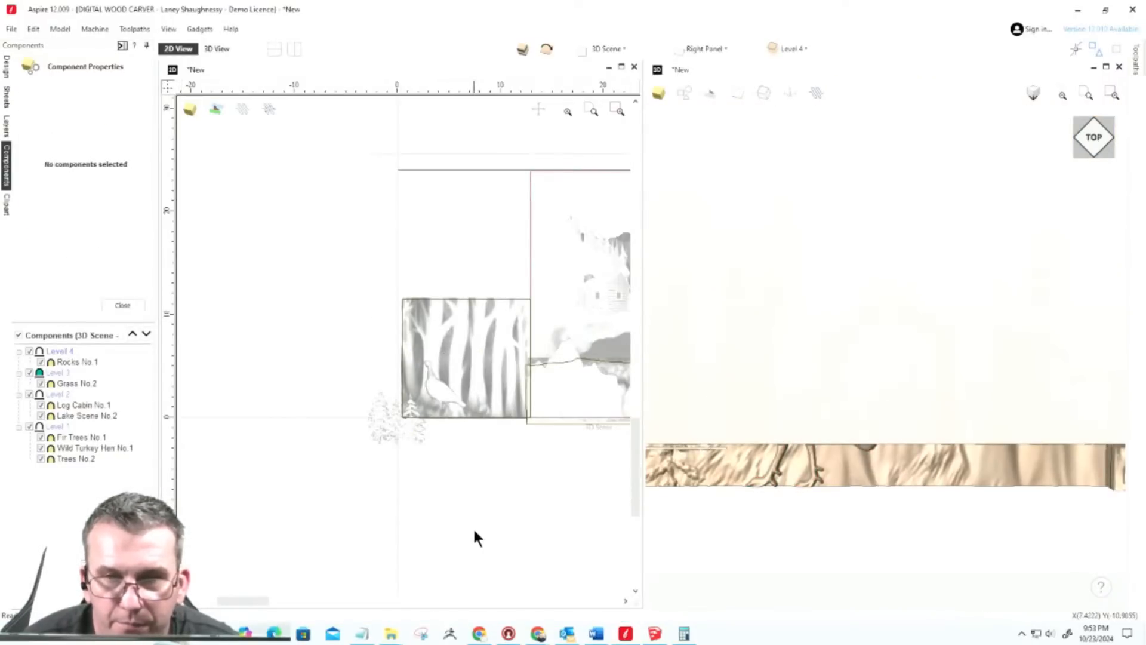
{"action": "left_click", "coordinate": [440, 394]}
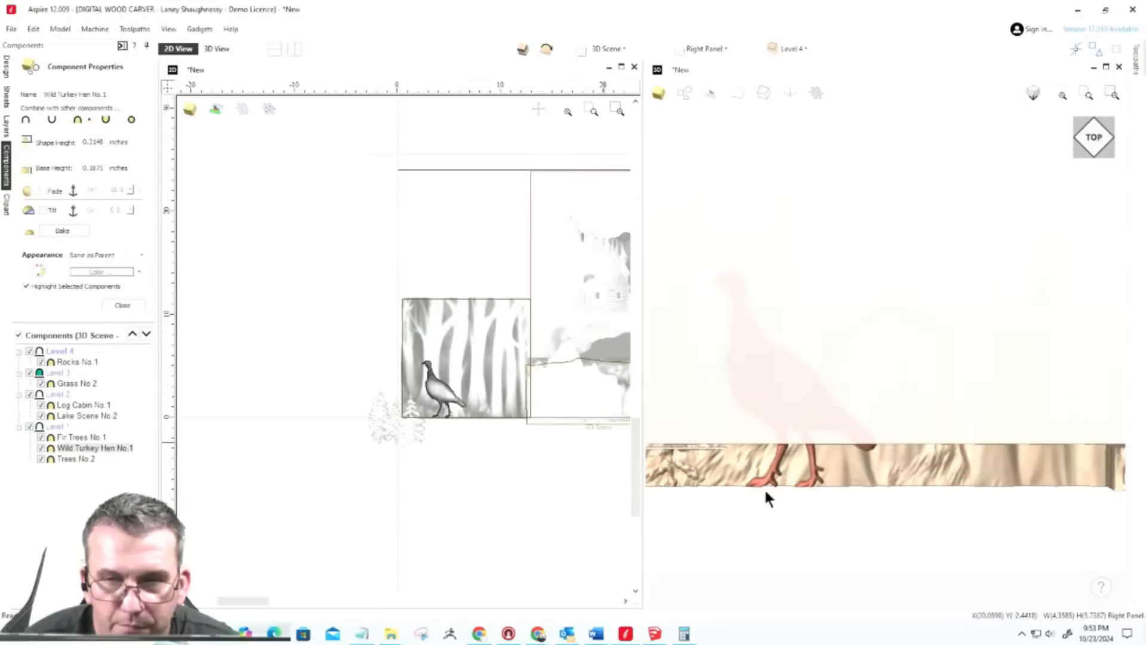
{"action": "scroll", "coordinate": [690, 504], "scroll_direction": "down", "scroll_amount": 5}
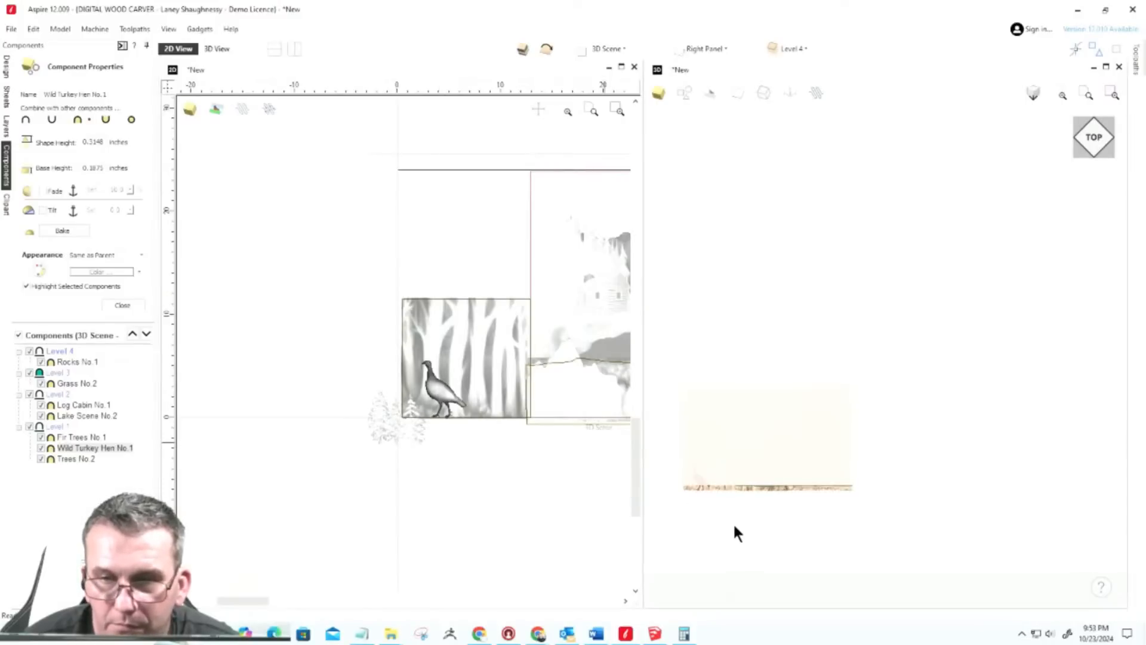
{"action": "left_click", "coordinate": [704, 506]}
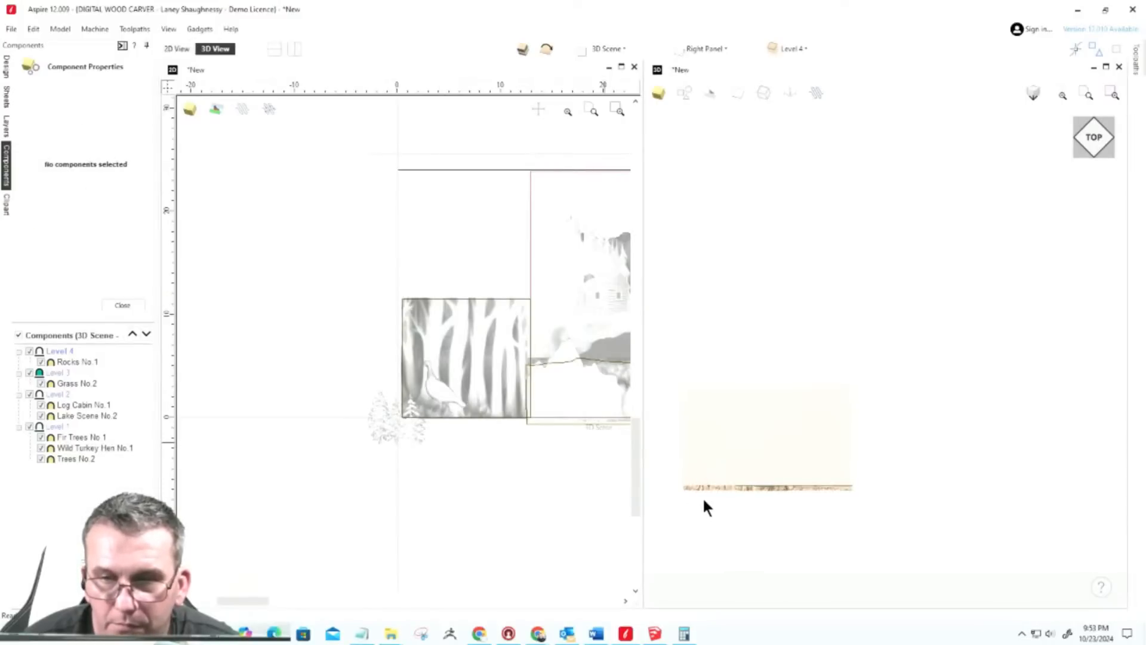
Step: Close the component properties and undo the last base height change of the turkey hen
{"action": "left_click", "coordinate": [122, 306]}
{"action": "left_click", "coordinate": [29, 28]}
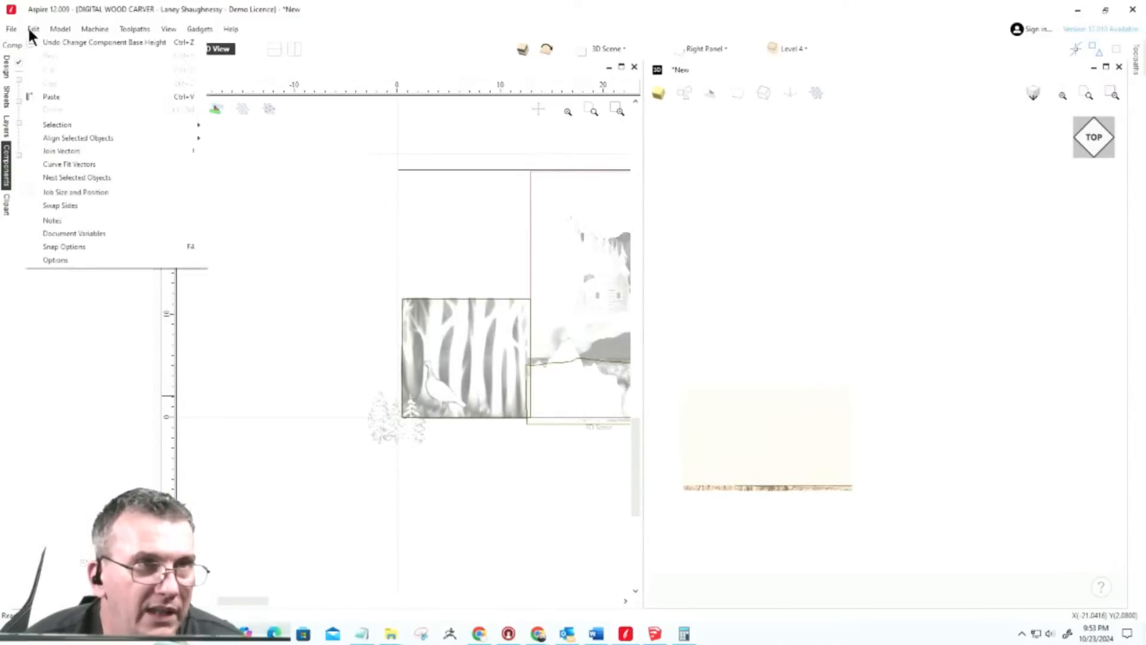
{"action": "left_click", "coordinate": [43, 41]}
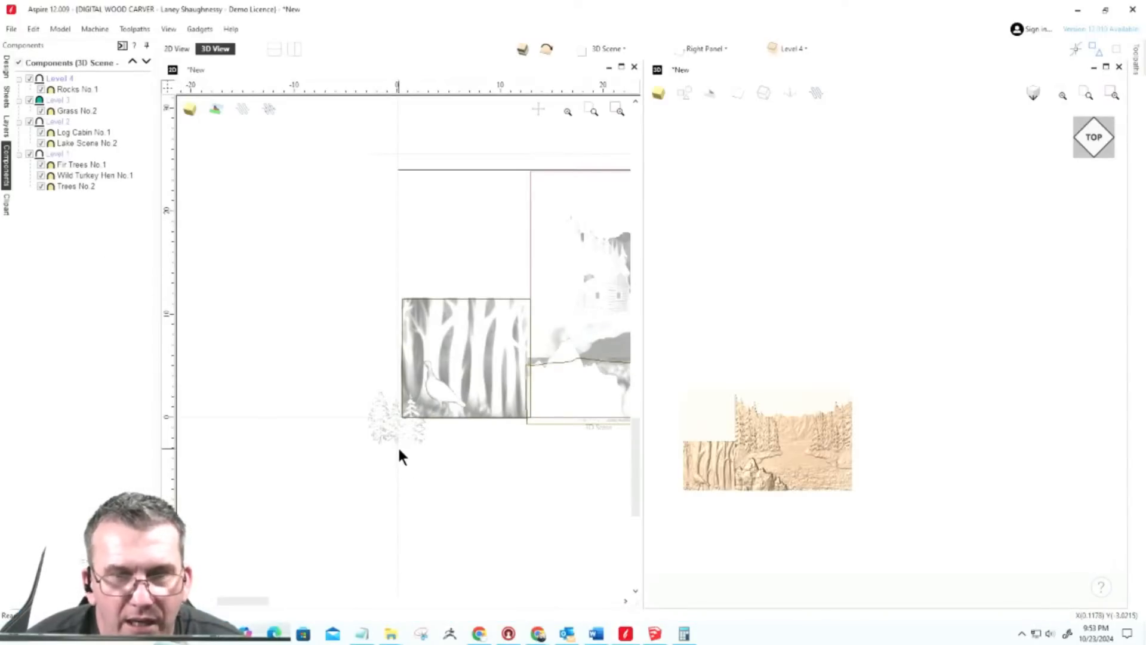
Step: Open the component properties of Wild Turkey Hen No.1 and set its base height to 0.1875 inches
{"action": "scroll", "coordinate": [434, 380], "scroll_direction": "up", "scroll_amount": 8}
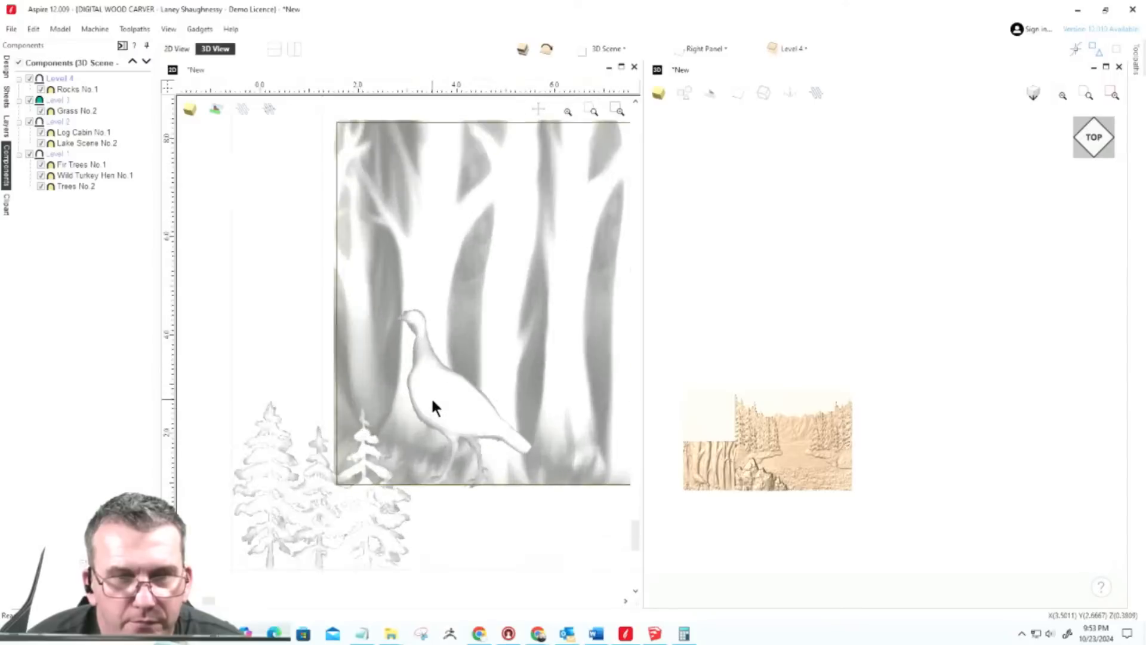
{"action": "left_click", "coordinate": [434, 396]}
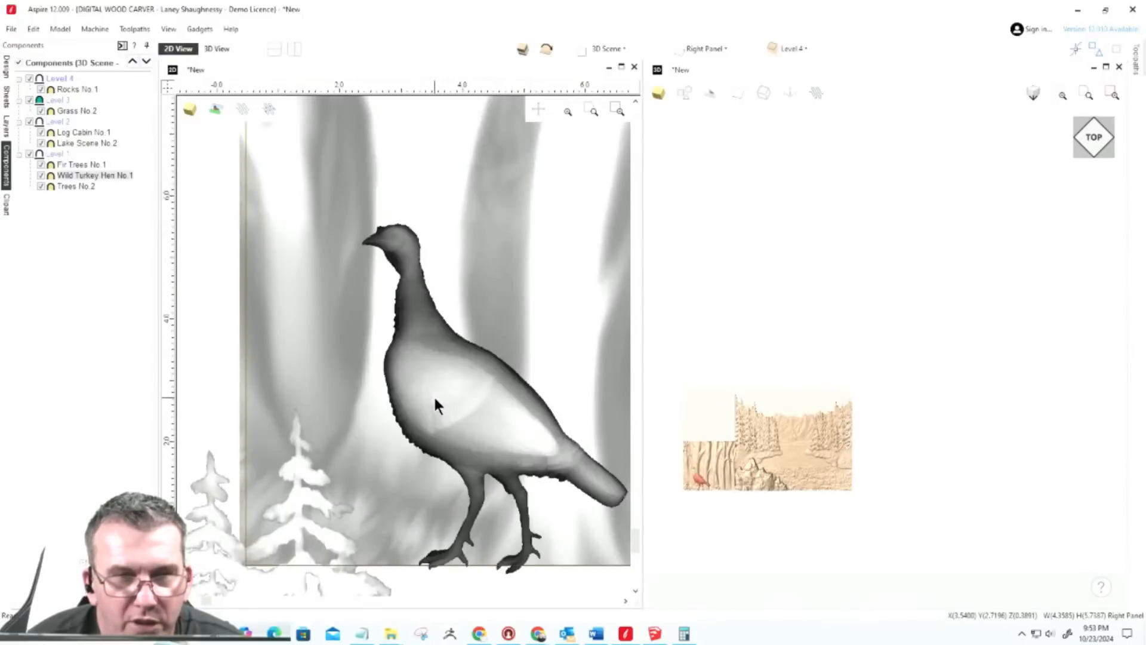
{"action": "double_click", "coordinate": [71, 175]}
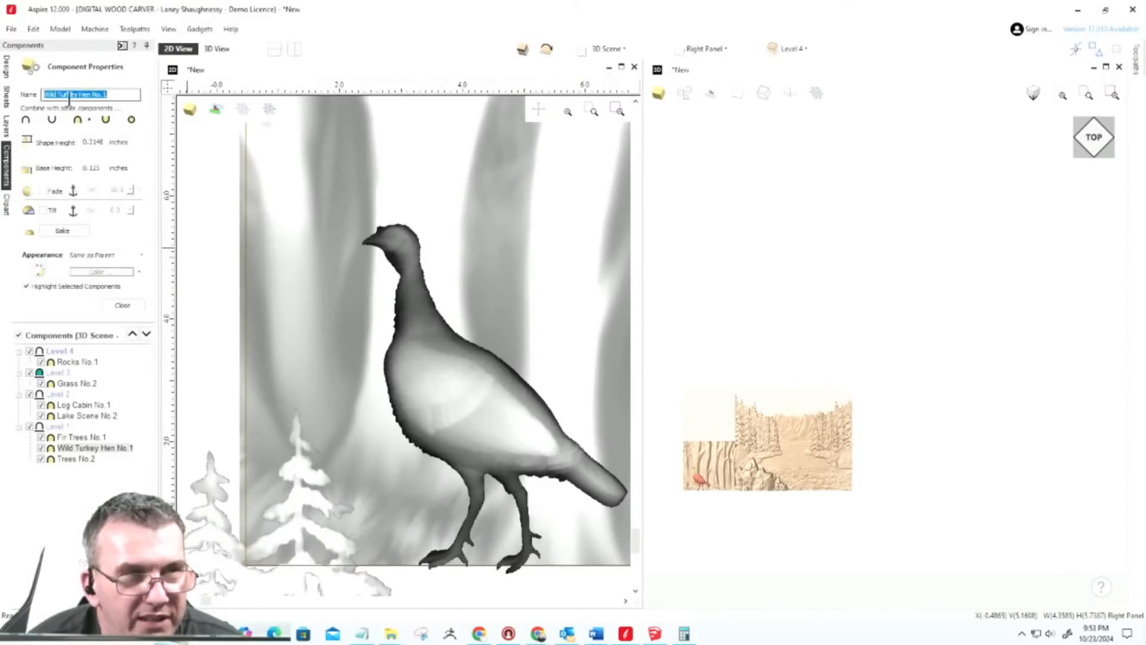
{"action": "left_click_drag", "start_coordinate": [90, 169], "coordinate": [103, 169]}
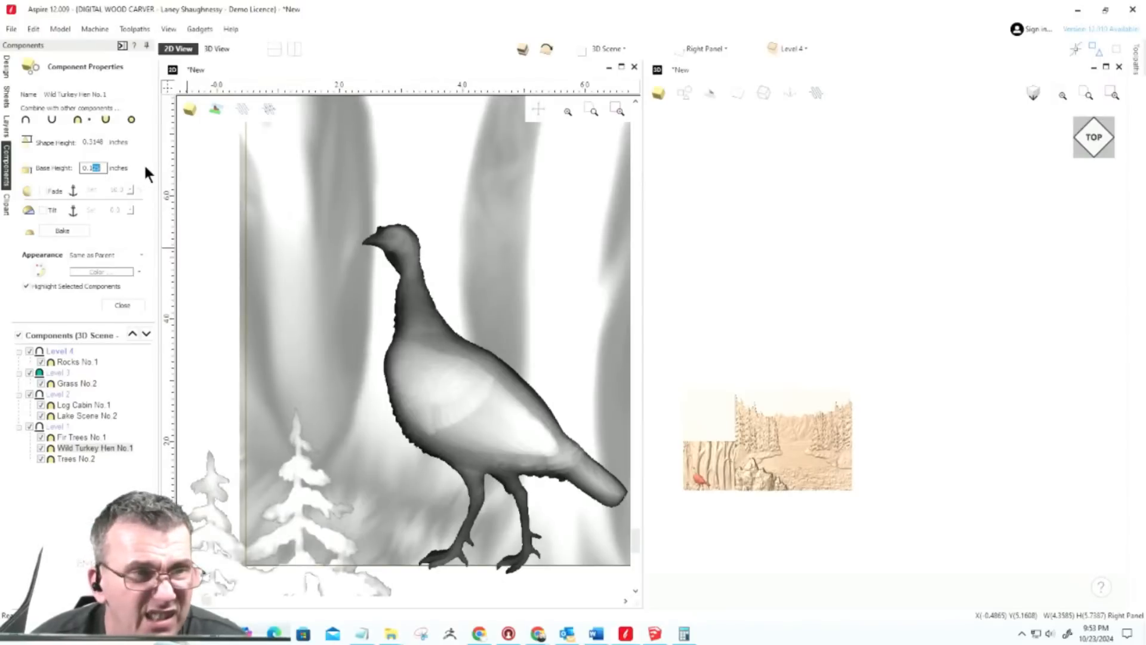
{"action": "type", "text": "7"}
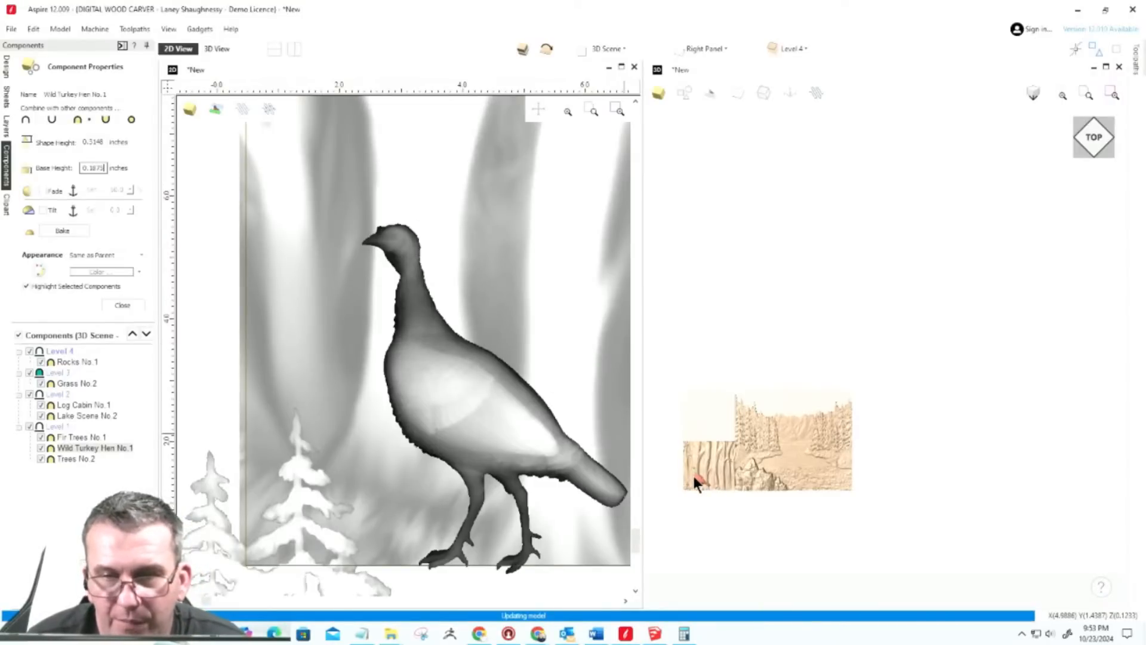
Step: Examine how the raised turkey hen stands out from the trees and how the woods panel meets the lake scene
{"action": "scroll", "coordinate": [693, 475], "scroll_direction": "up", "scroll_amount": 8}
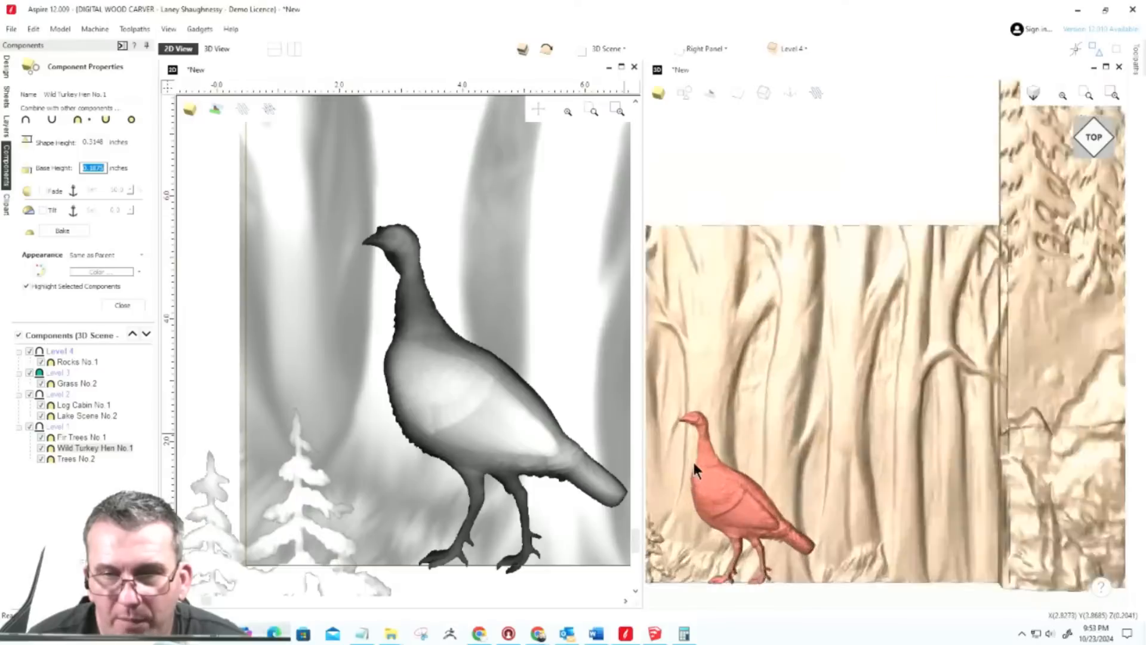
{"action": "scroll", "coordinate": [779, 401], "scroll_direction": "down", "scroll_amount": 5}
{"action": "scroll", "coordinate": [761, 438], "scroll_direction": "up", "scroll_amount": 5}
{"action": "scroll", "coordinate": [756, 418], "scroll_direction": "down", "scroll_amount": 3}
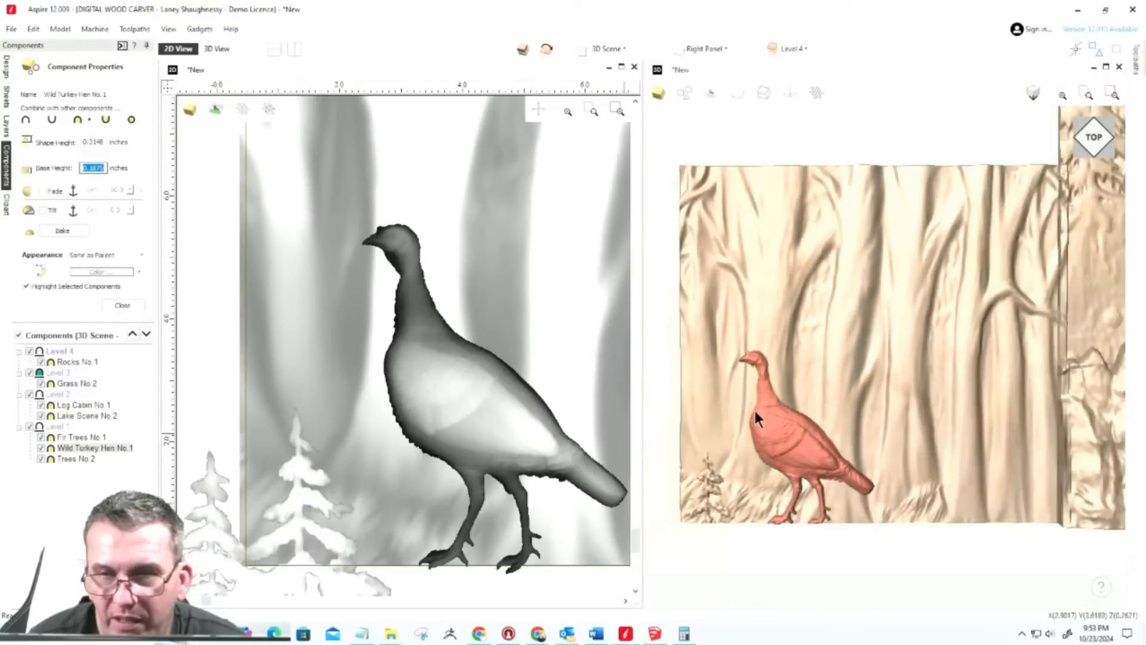
{"action": "left_click", "coordinate": [723, 401]}
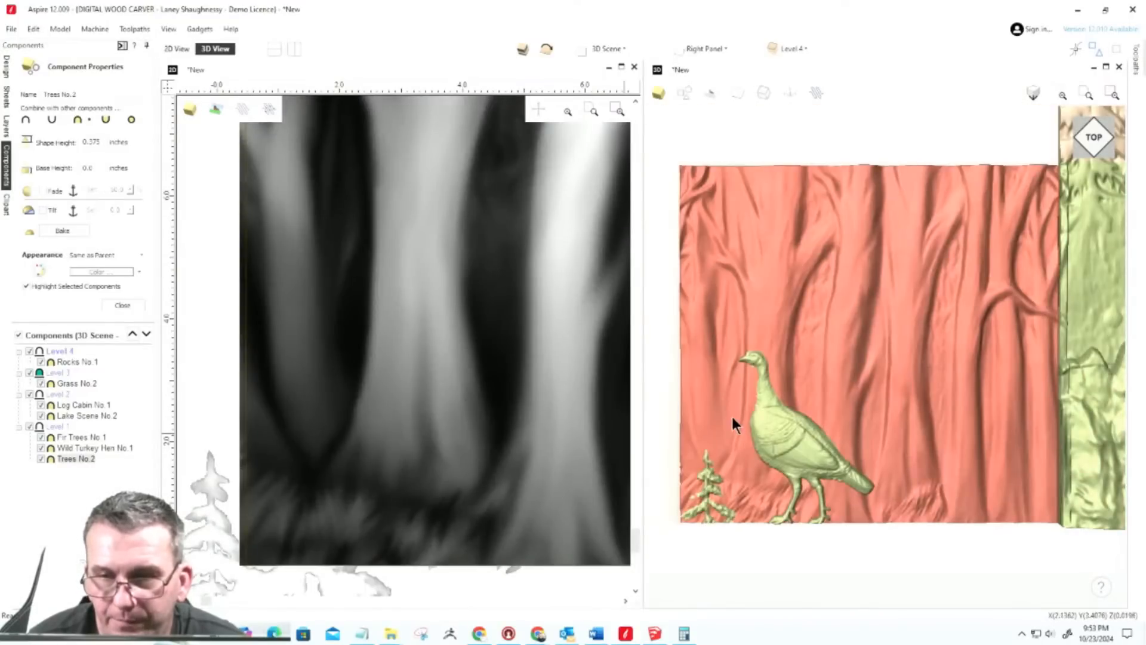
{"action": "scroll", "coordinate": [710, 406], "scroll_direction": "down", "scroll_amount": 3}
{"action": "scroll", "coordinate": [771, 448], "scroll_direction": "up", "scroll_amount": 4}
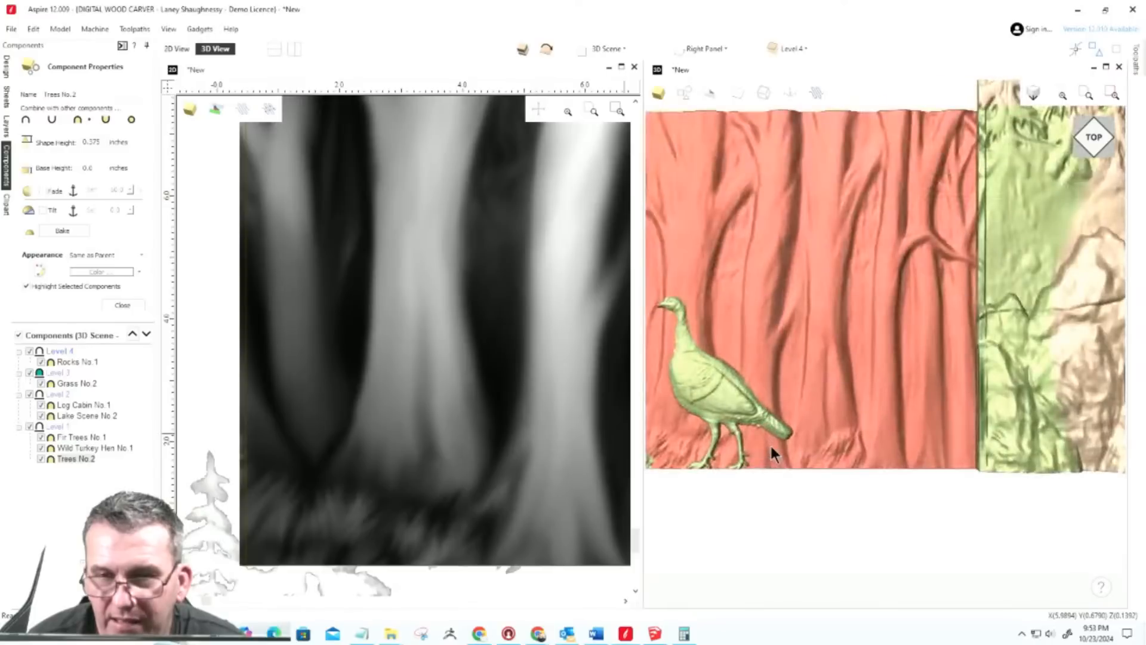
{"action": "scroll", "coordinate": [773, 447], "scroll_direction": "down", "scroll_amount": 4}
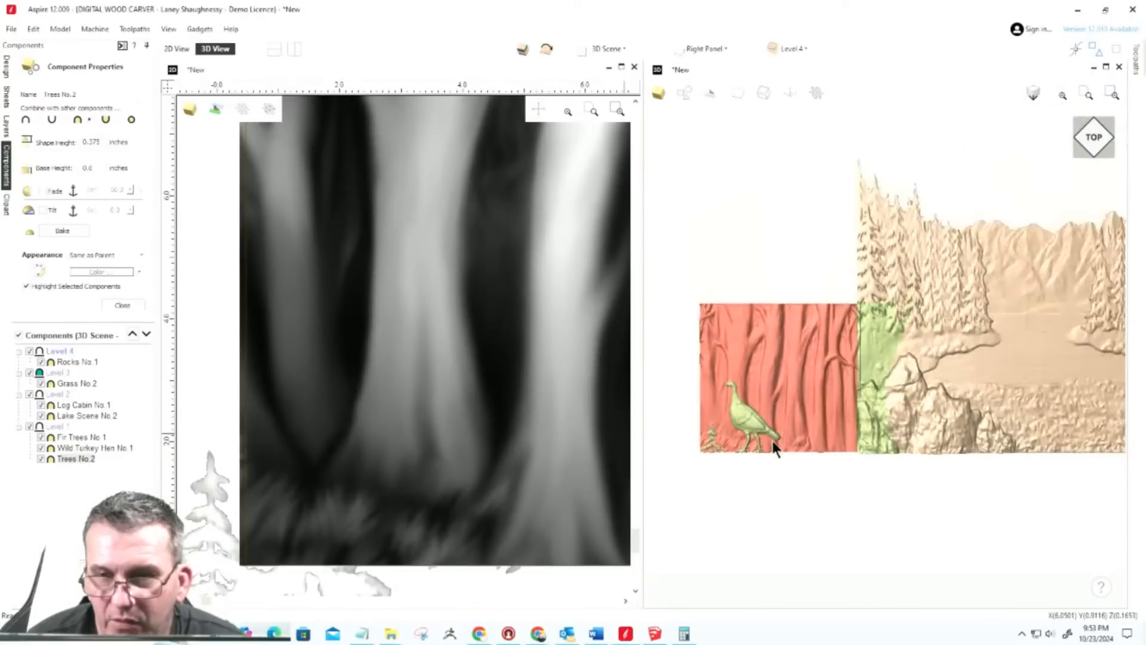
{"action": "left_click", "coordinate": [823, 500]}
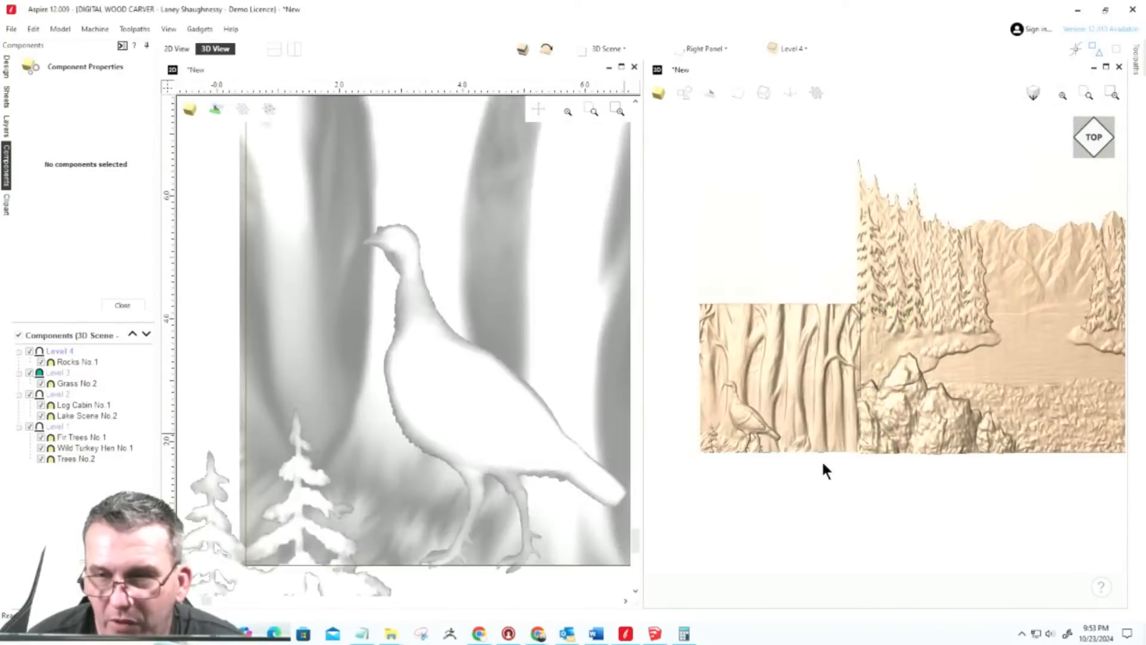
{"action": "scroll", "coordinate": [722, 269], "scroll_direction": "down", "scroll_amount": 3}
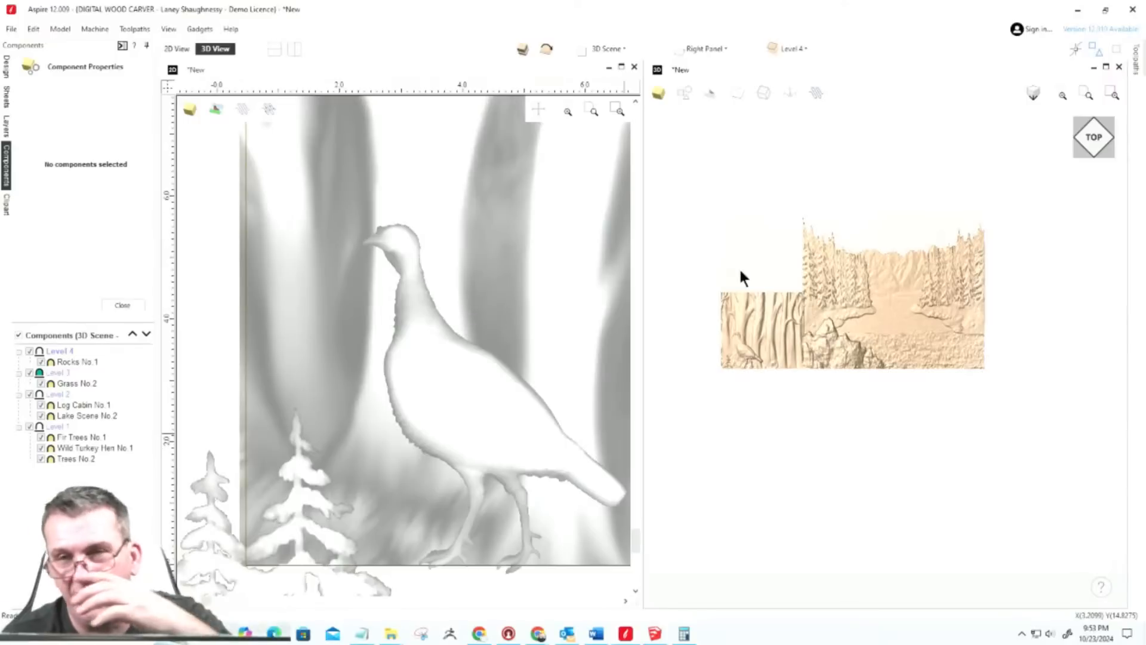
{"action": "scroll", "coordinate": [780, 315], "scroll_direction": "up", "scroll_amount": 5}
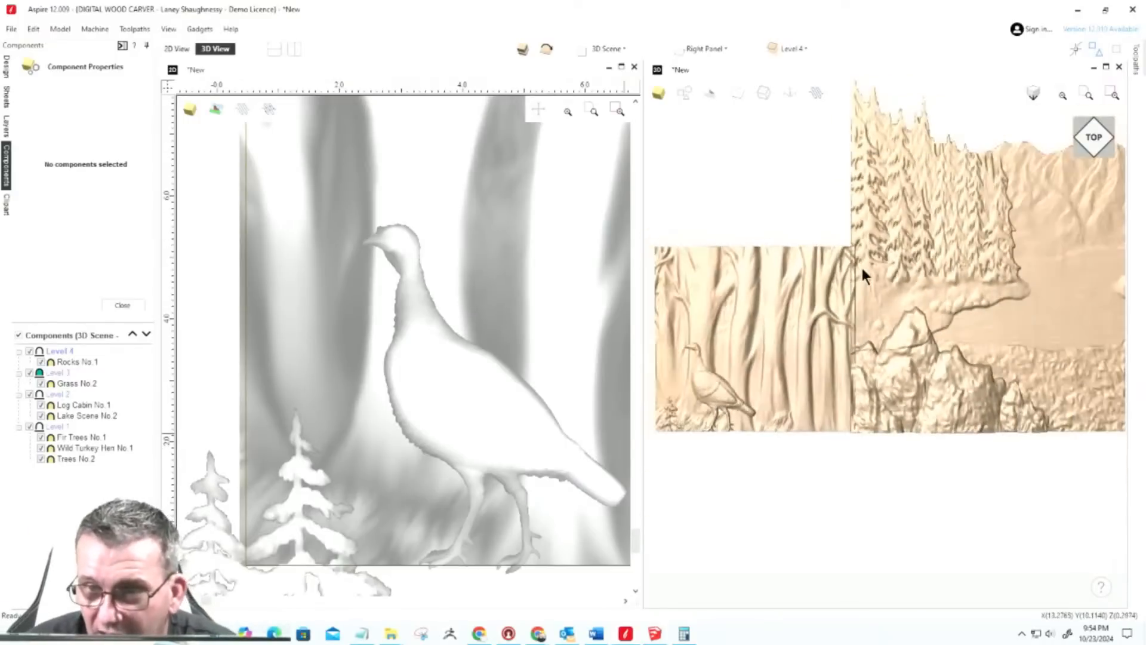
{"action": "scroll", "coordinate": [880, 267], "scroll_direction": "down", "scroll_amount": 3}
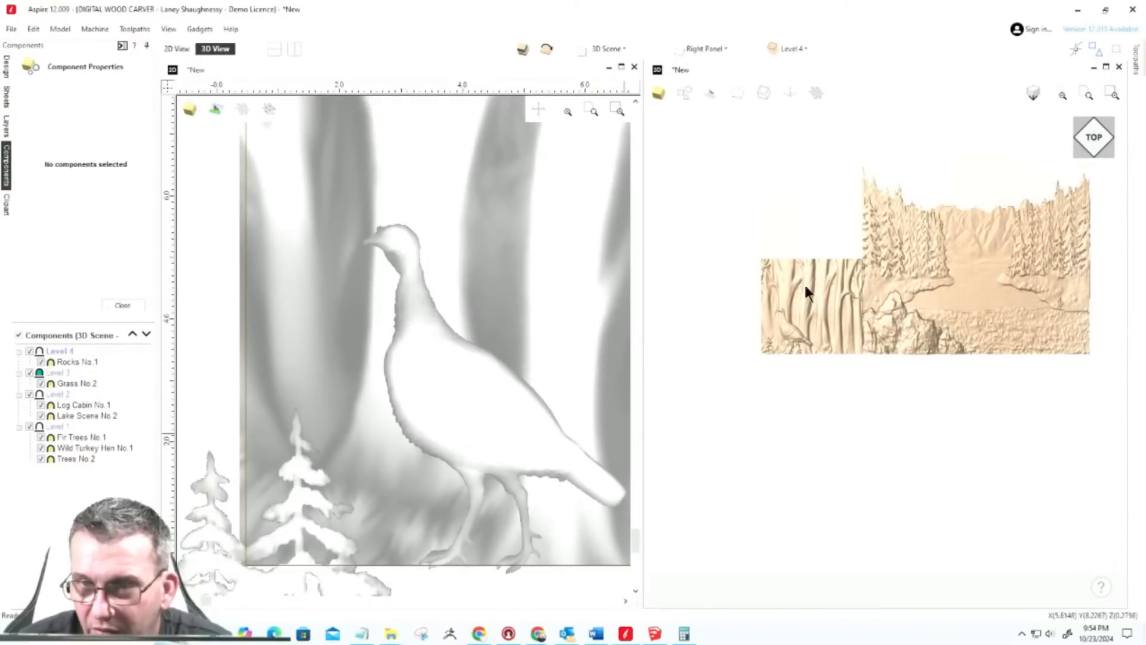
{"action": "scroll", "coordinate": [813, 282], "scroll_direction": "up", "scroll_amount": 1}
{"action": "scroll", "coordinate": [785, 302], "scroll_direction": "down", "scroll_amount": 3}
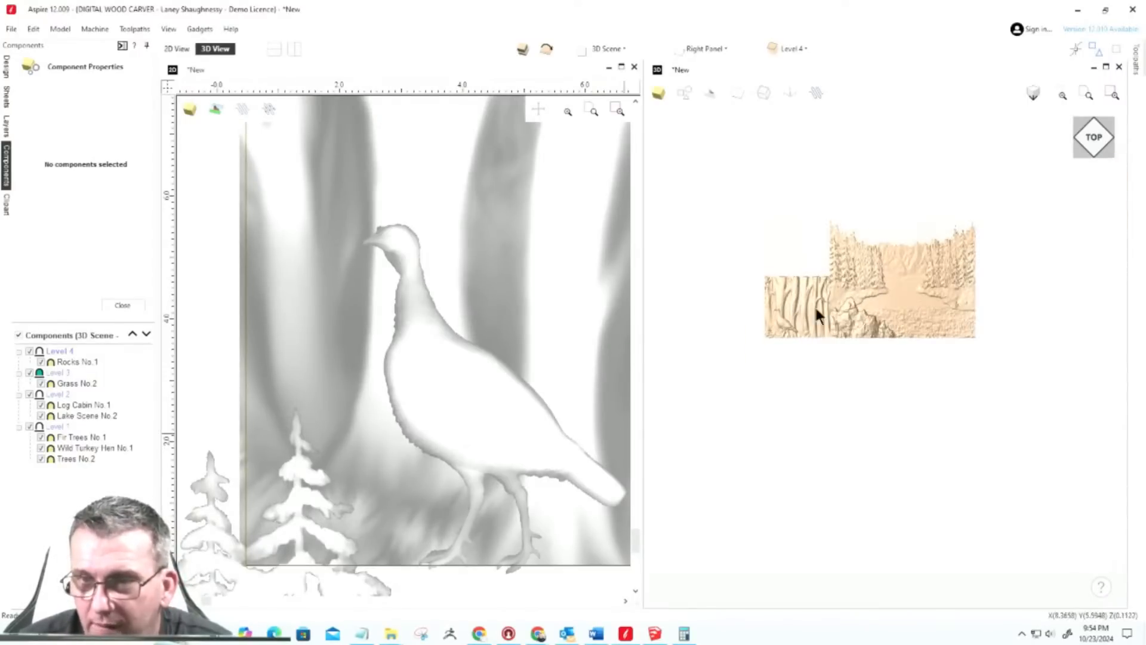
{"action": "scroll", "coordinate": [844, 305], "scroll_direction": "up", "scroll_amount": 4}
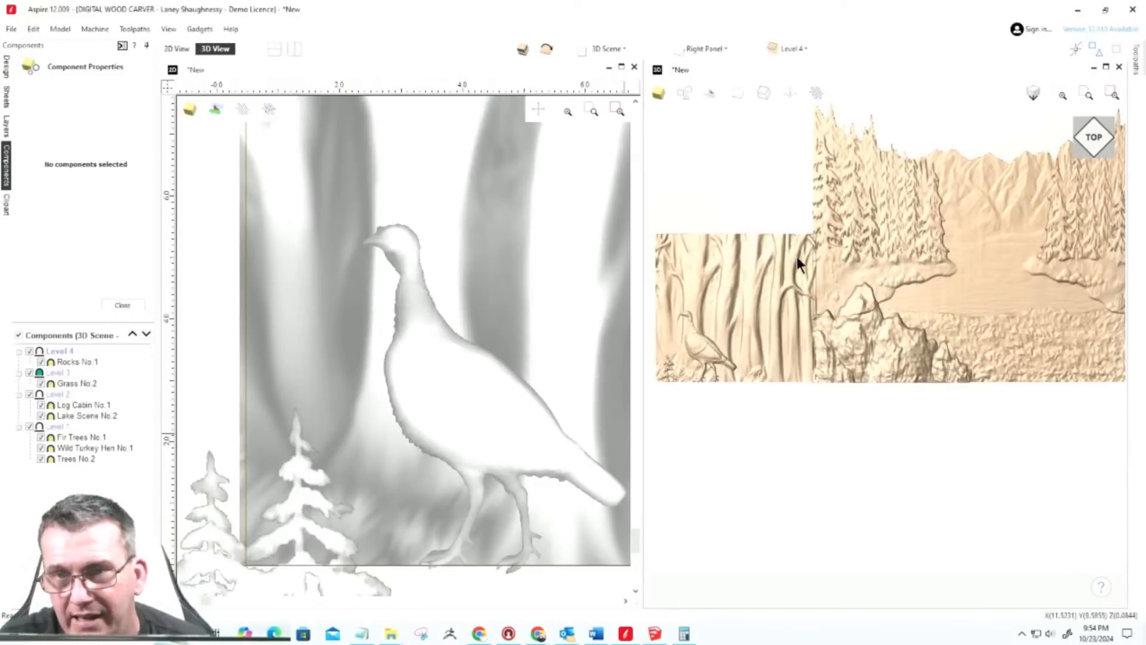
Step: Compare the component properties of Lake Scene No.2 and Trees No.2, and close them with Trees No.2 selected
{"action": "left_click", "coordinate": [832, 272]}
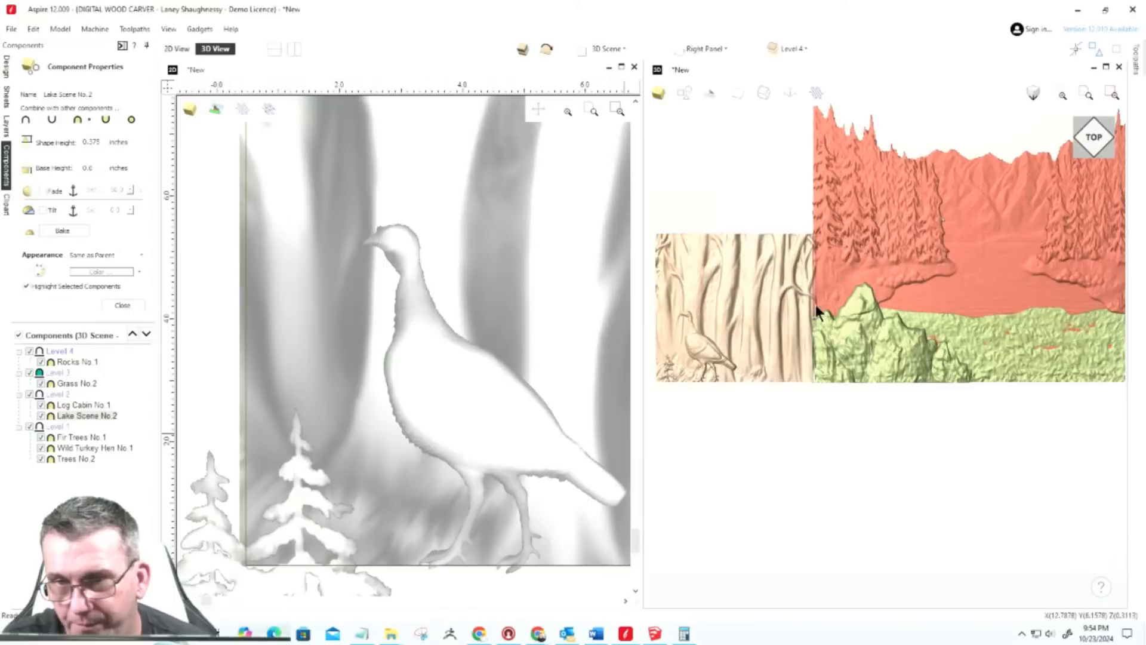
{"action": "left_click", "coordinate": [804, 278]}
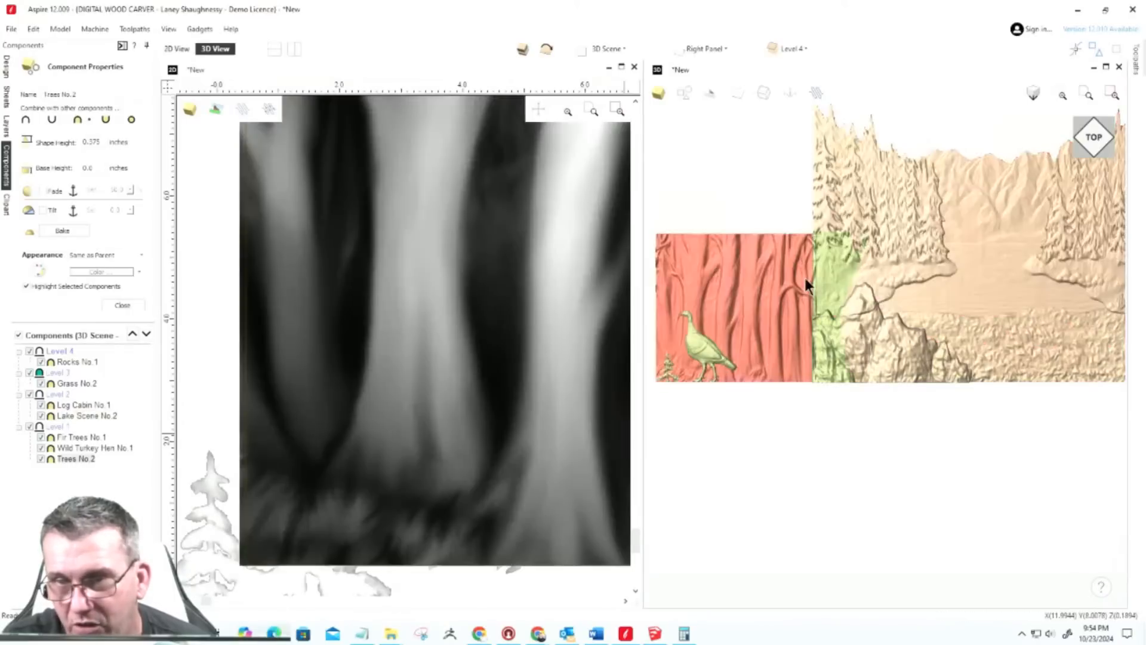
{"action": "left_click", "coordinate": [804, 278]}
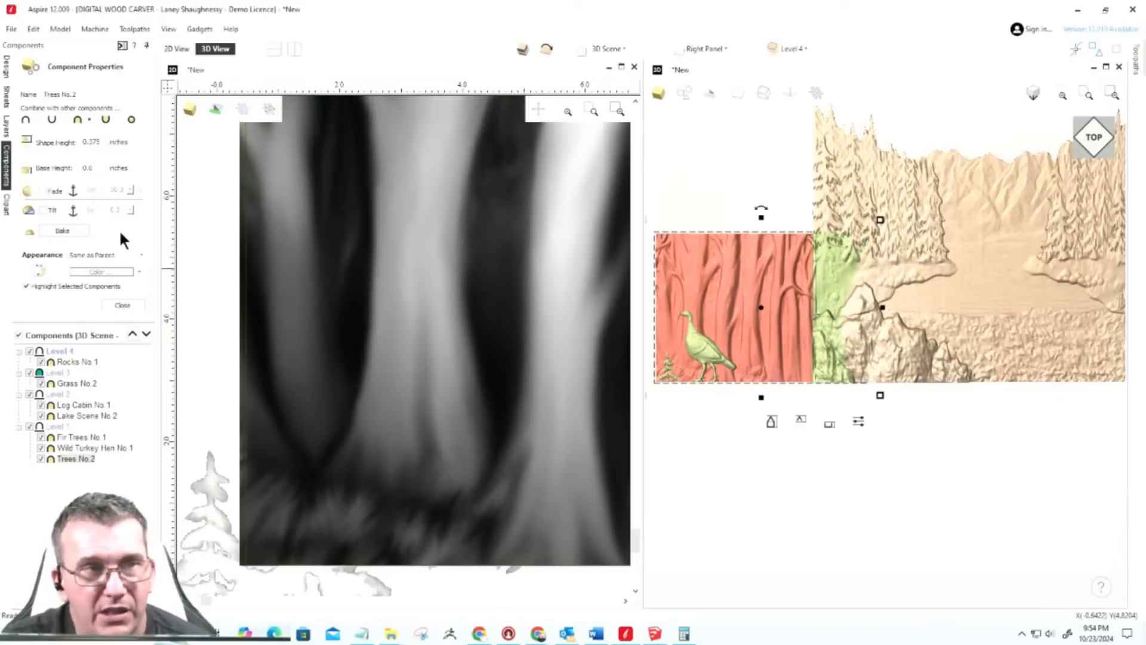
{"action": "left_click", "coordinate": [121, 304]}
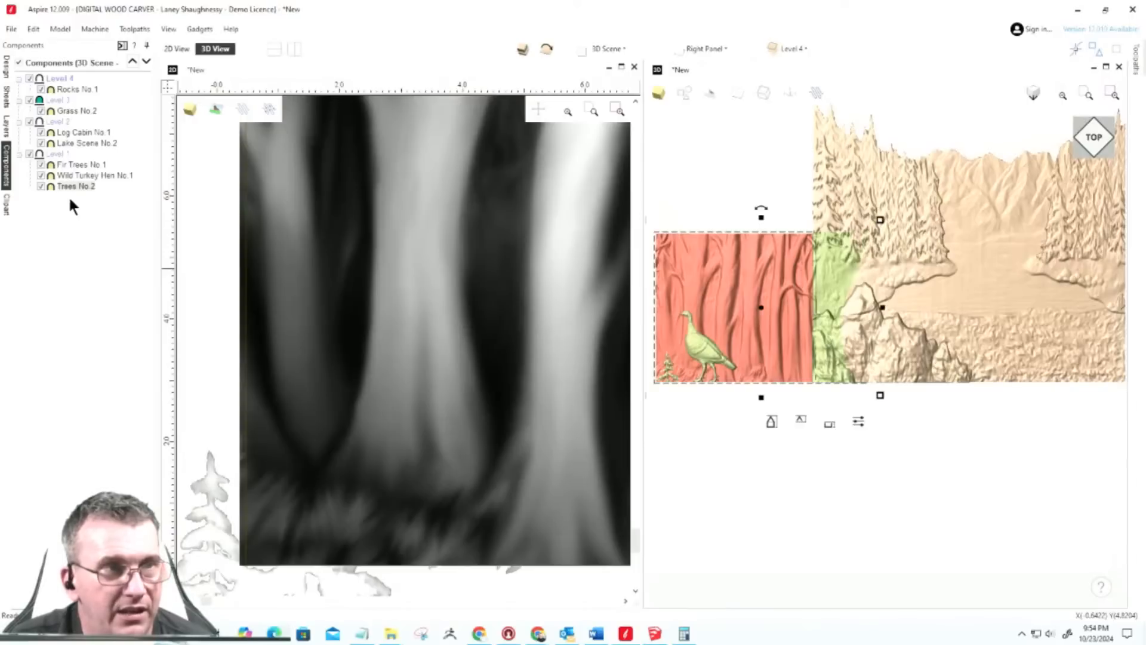
Step: Remove the clipping from Level 1
{"action": "right_click", "coordinate": [52, 151]}
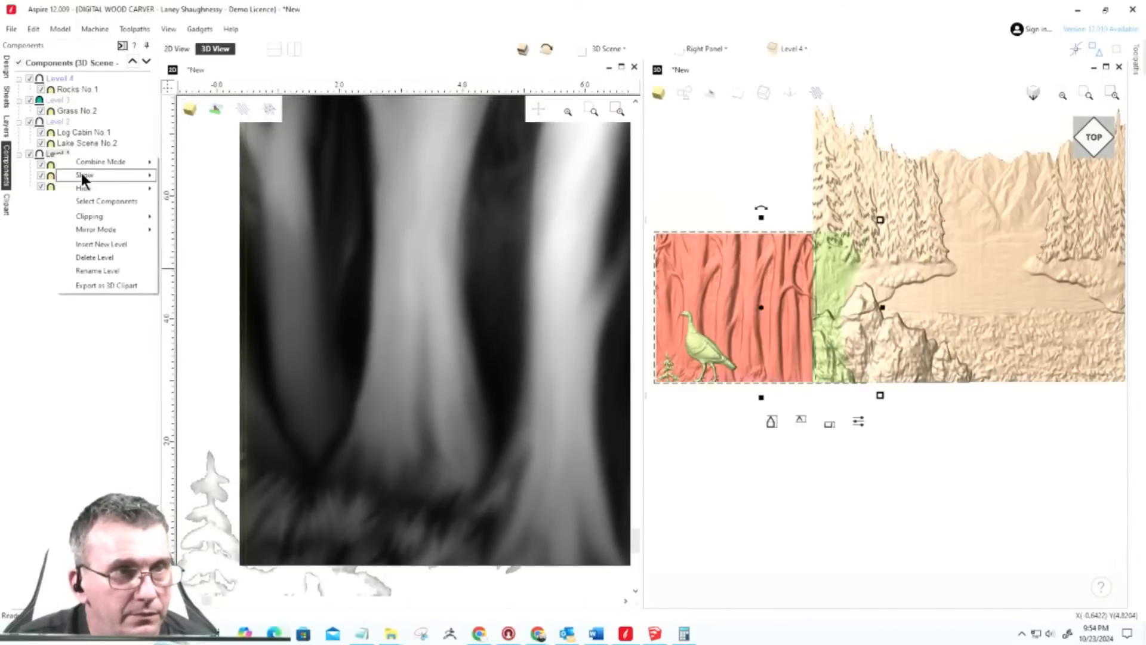
{"action": "mouse_move", "coordinate": [80, 215]}
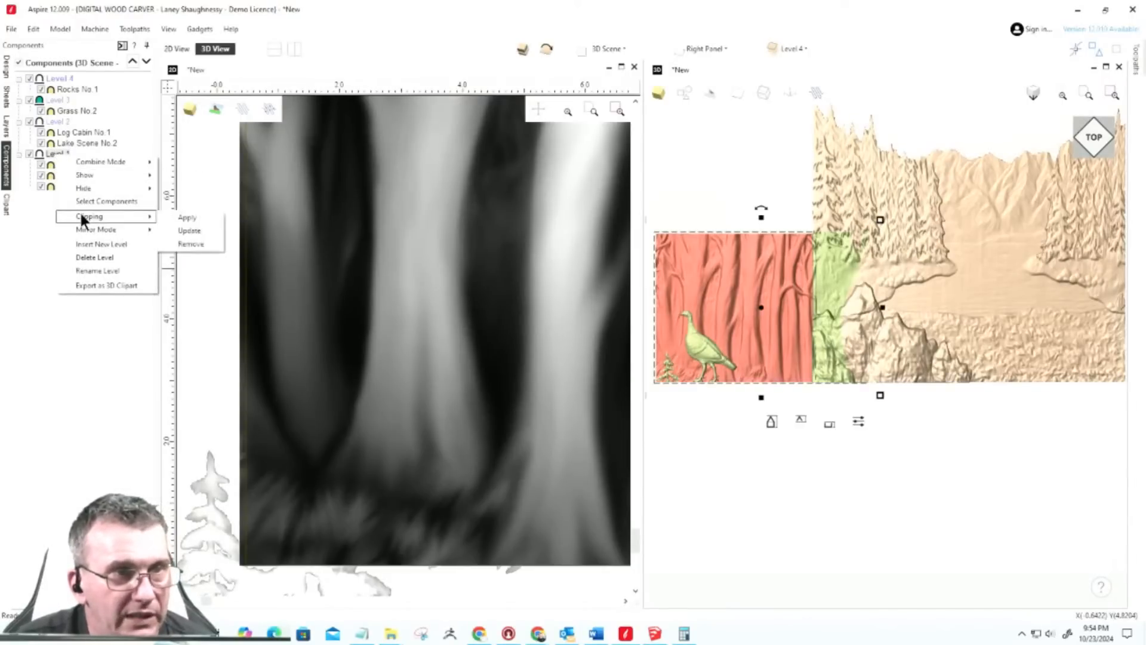
{"action": "left_click", "coordinate": [191, 244]}
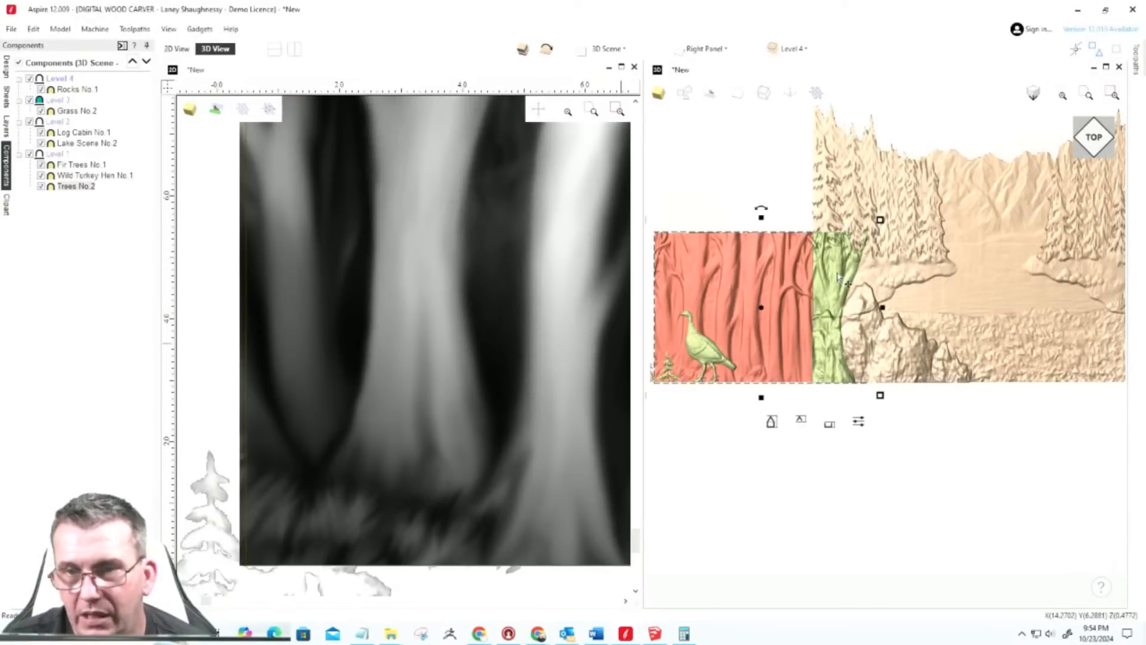
Step: Delete the Rocks No.1 component from the foreground beside the woods panel
{"action": "left_click", "coordinate": [890, 354]}
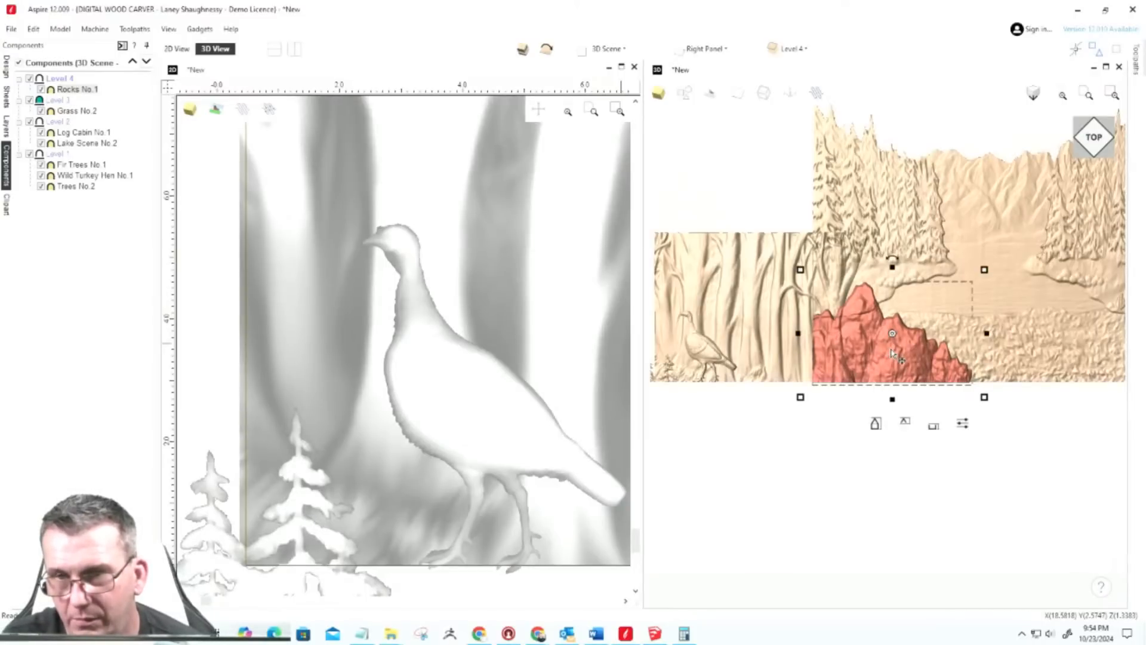
{"action": "left_click", "coordinate": [890, 350]}
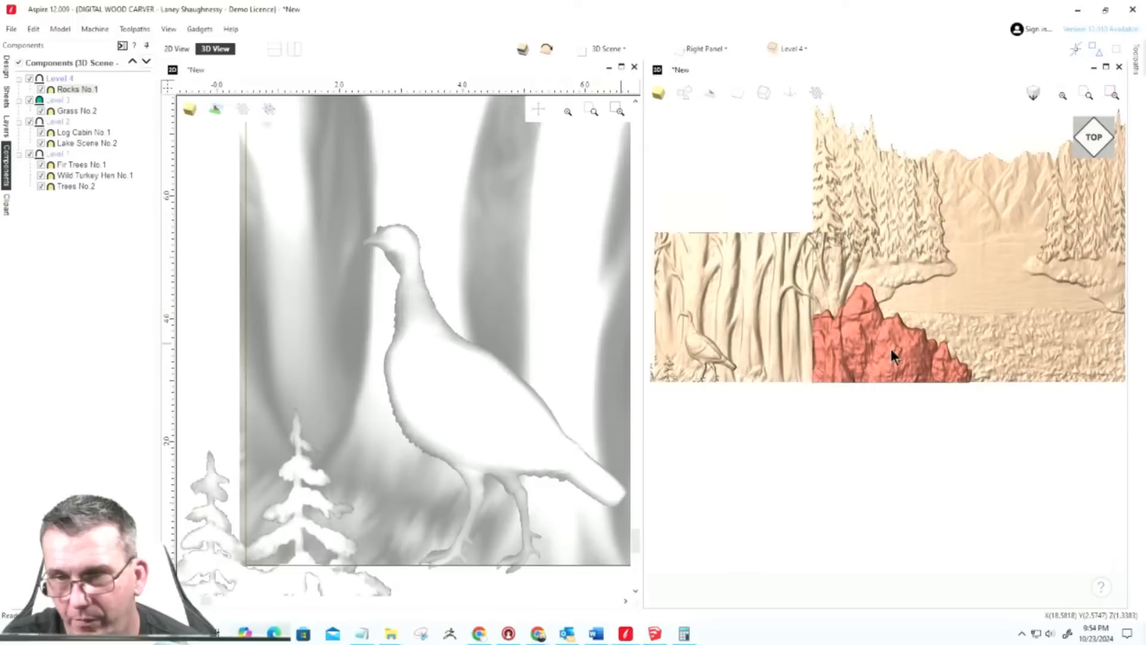
{"action": "left_click", "coordinate": [891, 349]}
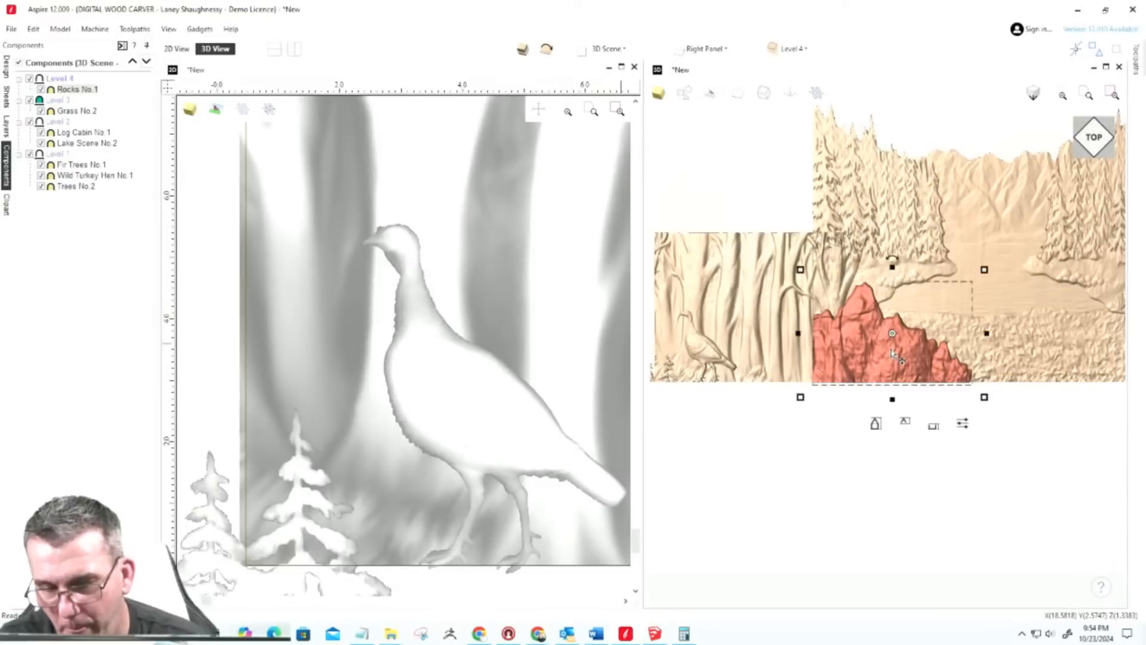
{"action": "key", "text": "Delete"}
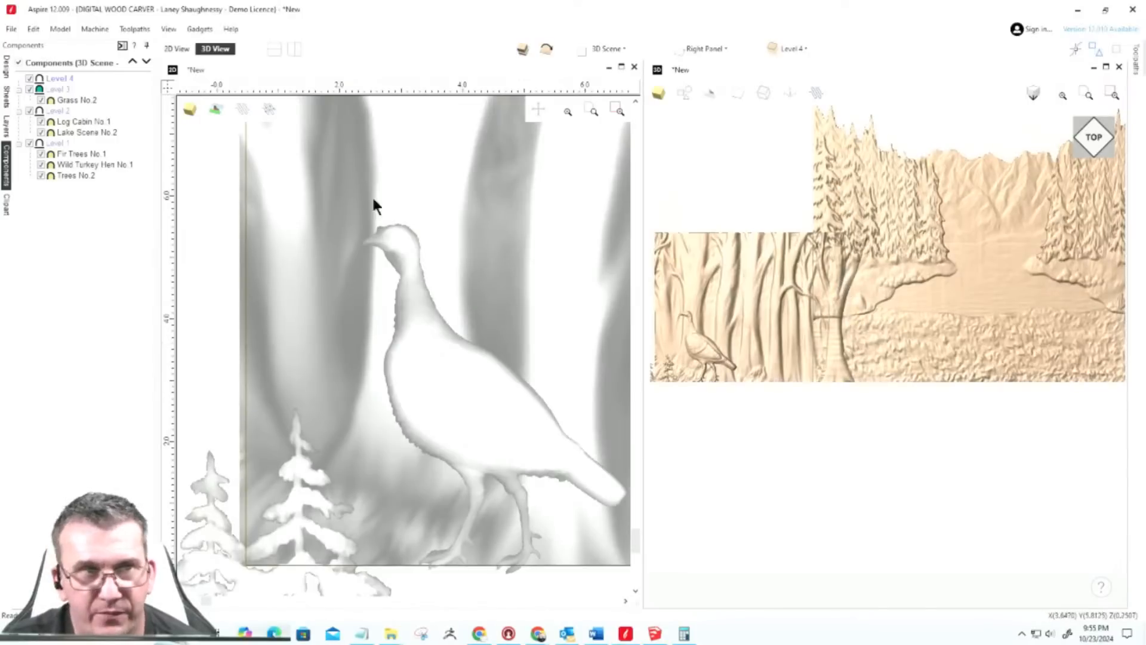
{"action": "left_click", "coordinate": [28, 28]}
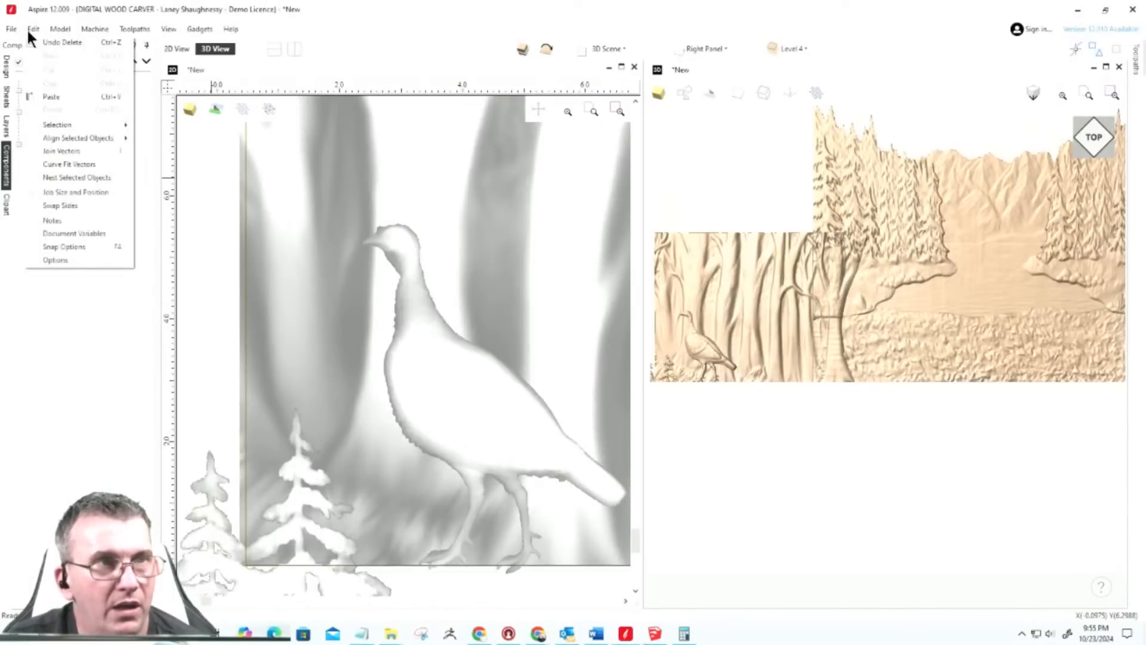
{"action": "left_click", "coordinate": [51, 317]}
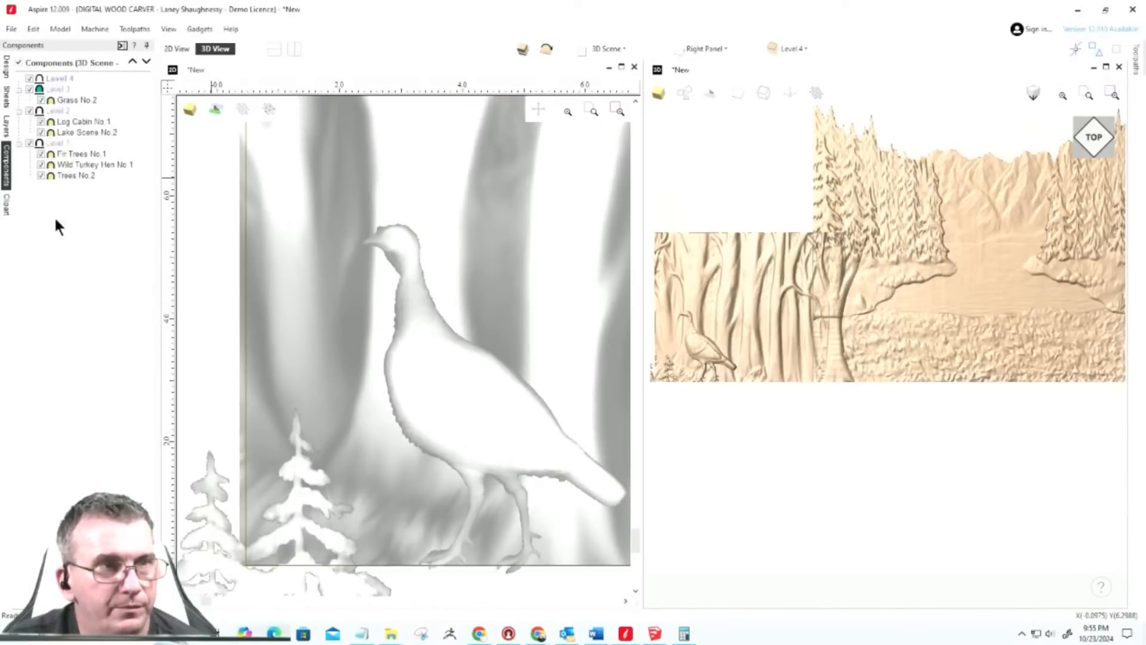
Step: Apply clipping to Level 1 using the woods panel's boundary vector
{"action": "left_click", "coordinate": [54, 144]}
{"action": "right_click", "coordinate": [53, 142]}
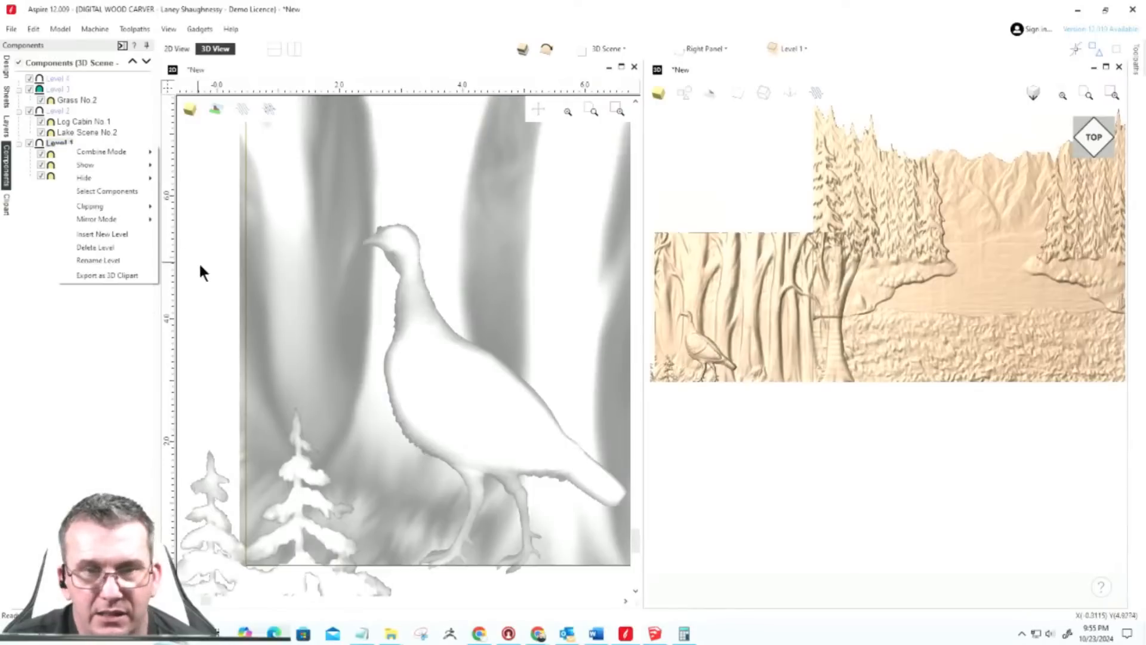
{"action": "left_click", "coordinate": [244, 454]}
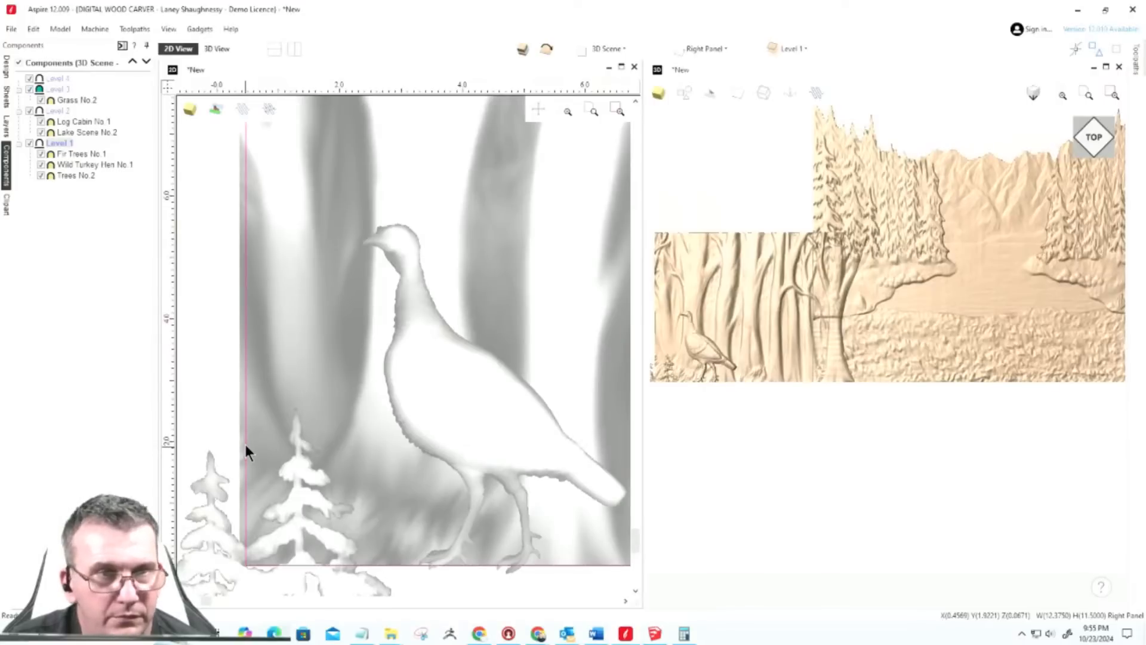
{"action": "right_click", "coordinate": [61, 142]}
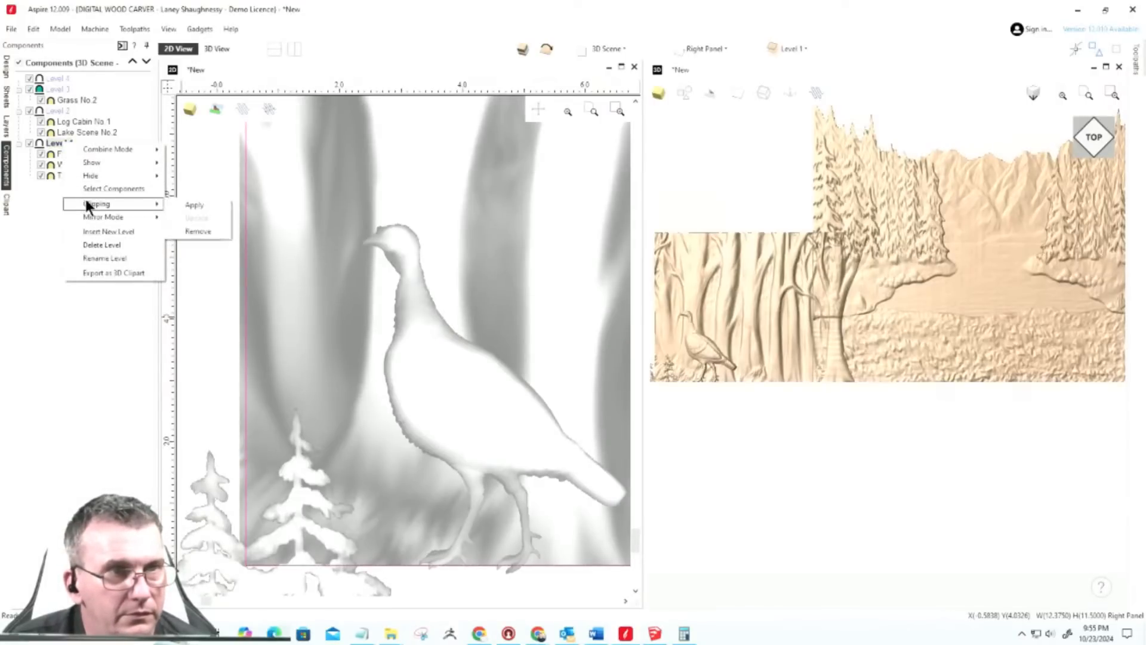
{"action": "left_click", "coordinate": [198, 204]}
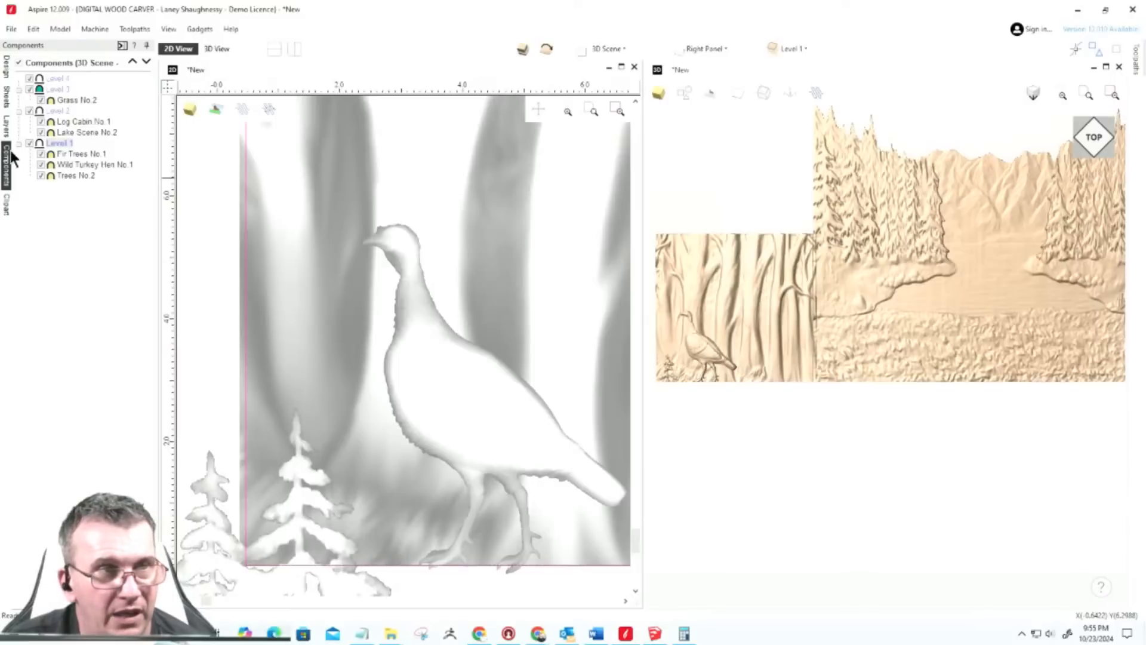
Step: Place the Tree Stumps and Rocks No.1 clipart on the lake and move it to Level 4
{"action": "left_click", "coordinate": [6, 204]}
{"action": "scroll", "coordinate": [98, 424], "scroll_direction": "down", "scroll_amount": 5}
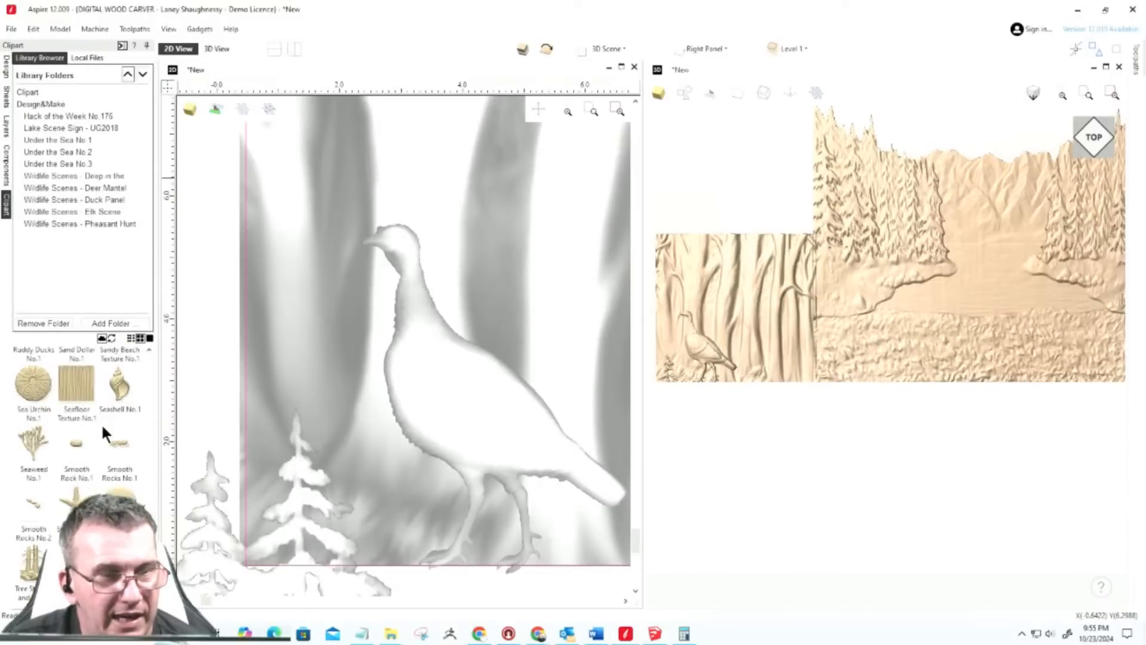
{"action": "scroll", "coordinate": [31, 416], "scroll_direction": "up", "scroll_amount": 1}
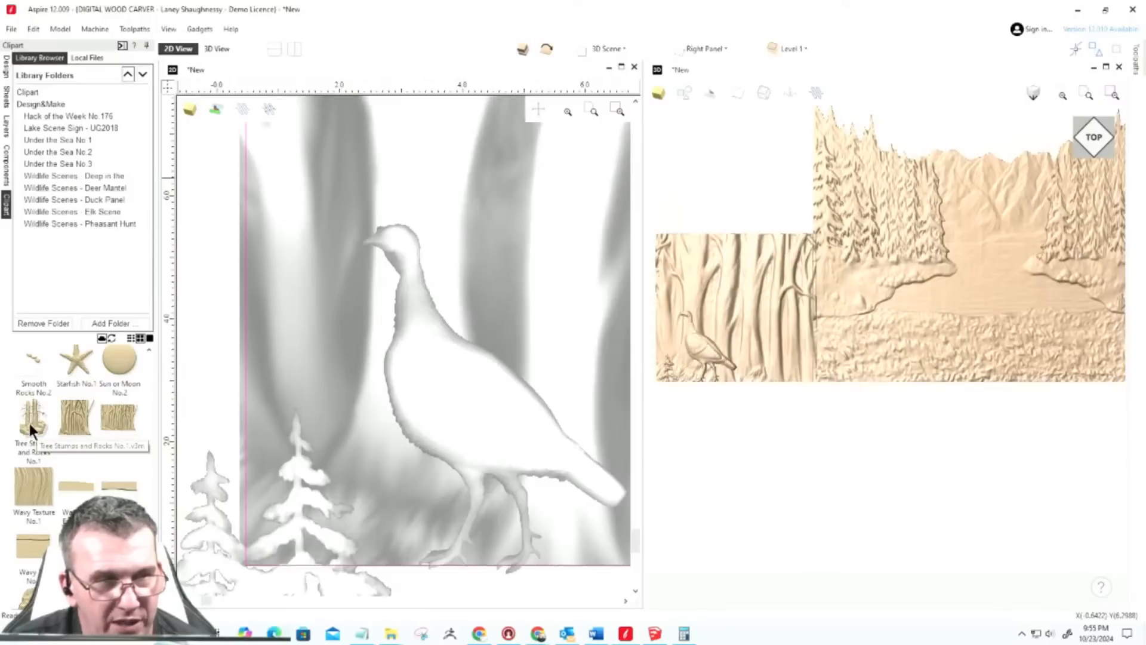
{"action": "left_click_drag", "start_coordinate": [30, 424], "coordinate": [998, 286]}
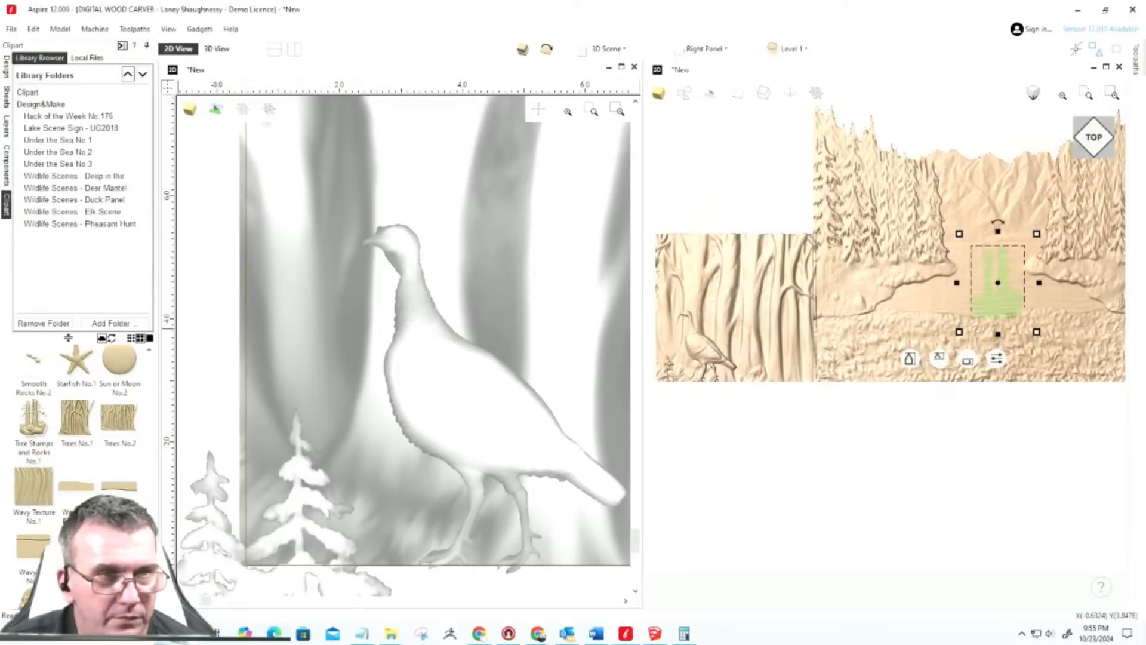
{"action": "left_click", "coordinate": [5, 63]}
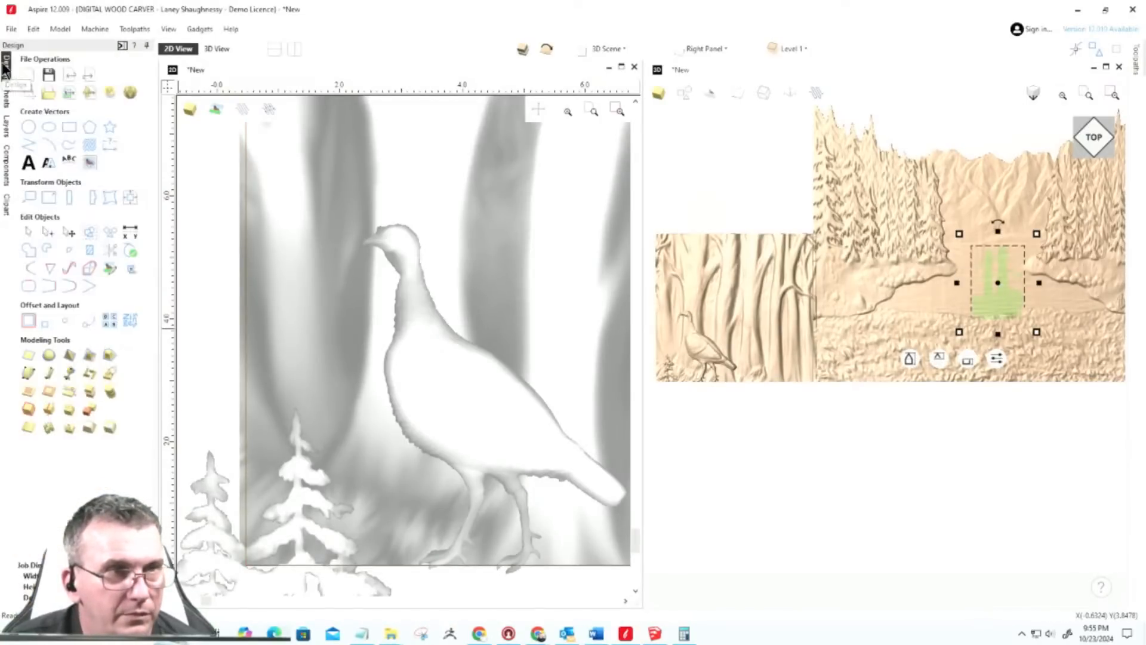
{"action": "left_click", "coordinate": [4, 171]}
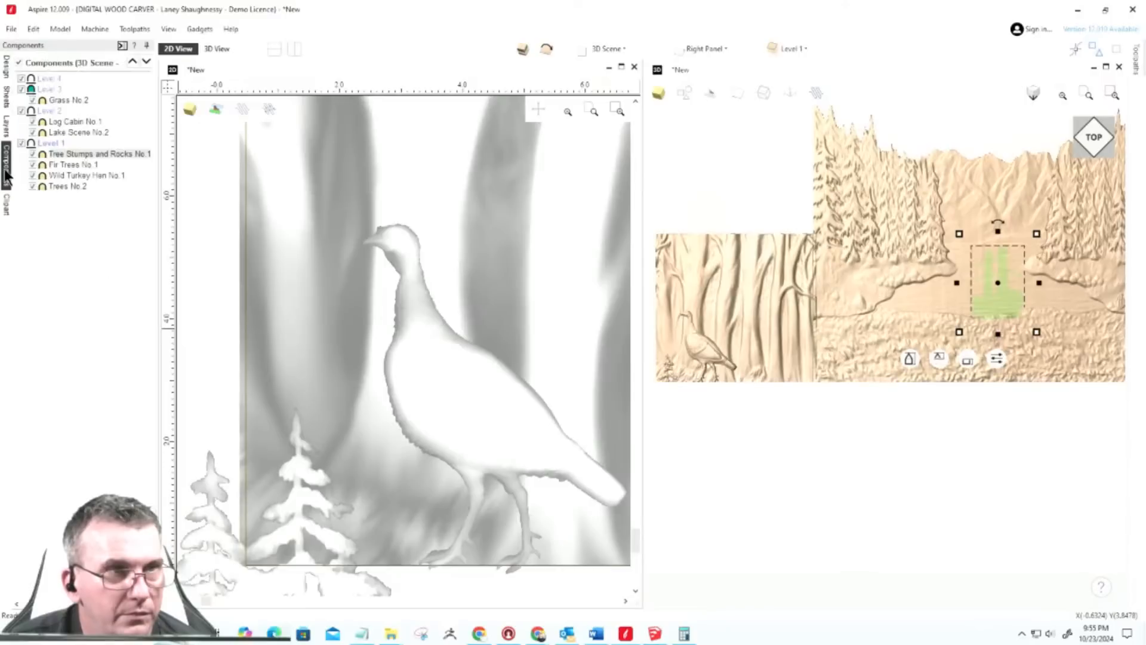
{"action": "left_click_drag", "start_coordinate": [72, 155], "coordinate": [69, 87]}
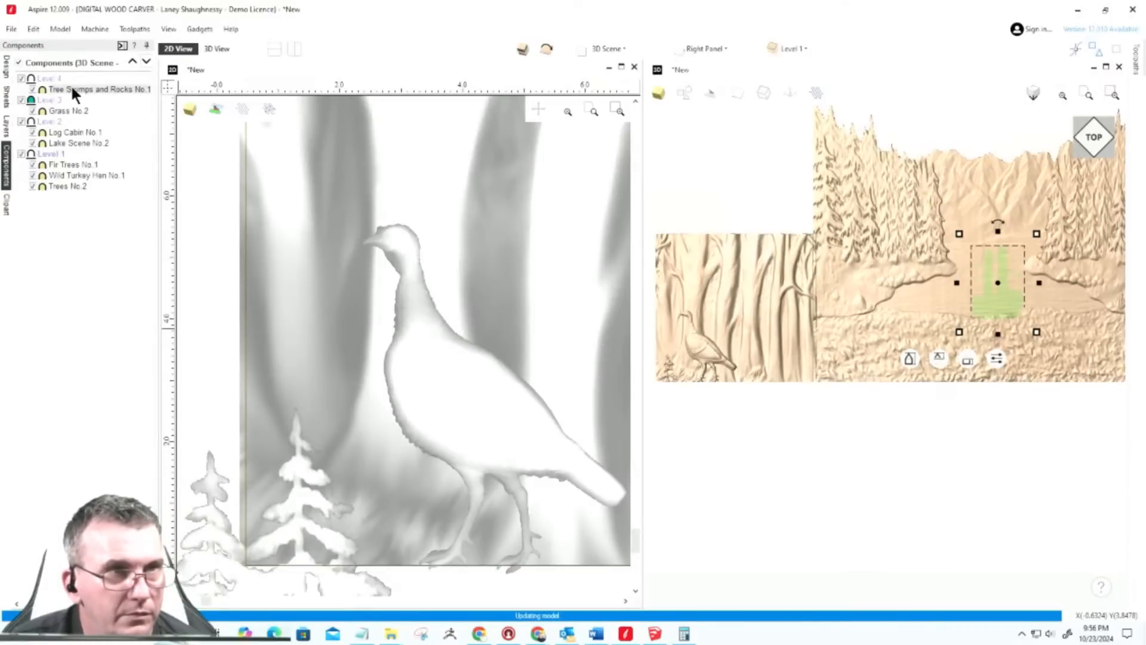
Step: Show only Tree Stumps and Rocks No.1 and inspect its shape on its own
{"action": "right_click", "coordinate": [72, 88]}
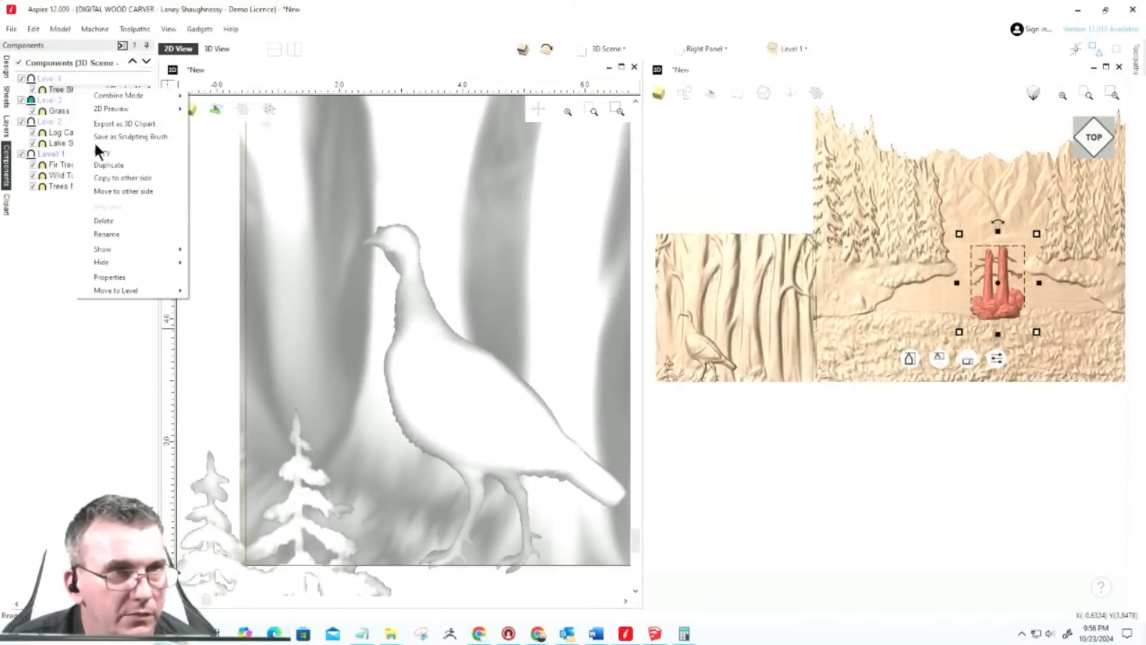
{"action": "mouse_move", "coordinate": [99, 248]}
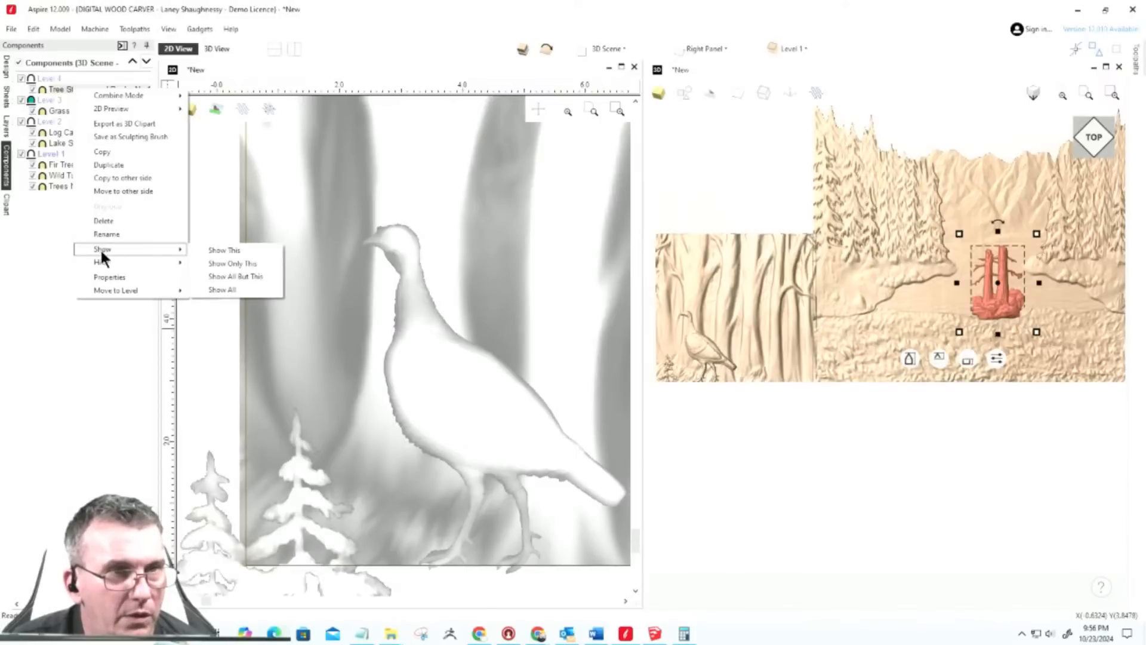
{"action": "left_click", "coordinate": [222, 264]}
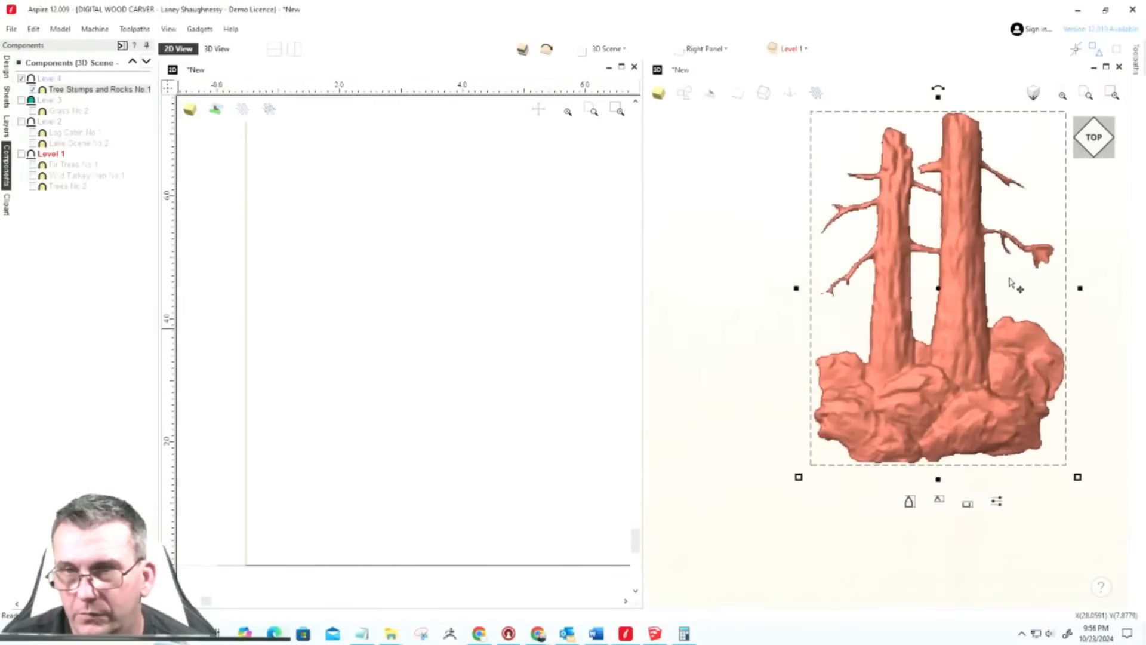
{"action": "scroll", "coordinate": [877, 302], "scroll_direction": "down", "scroll_amount": 3}
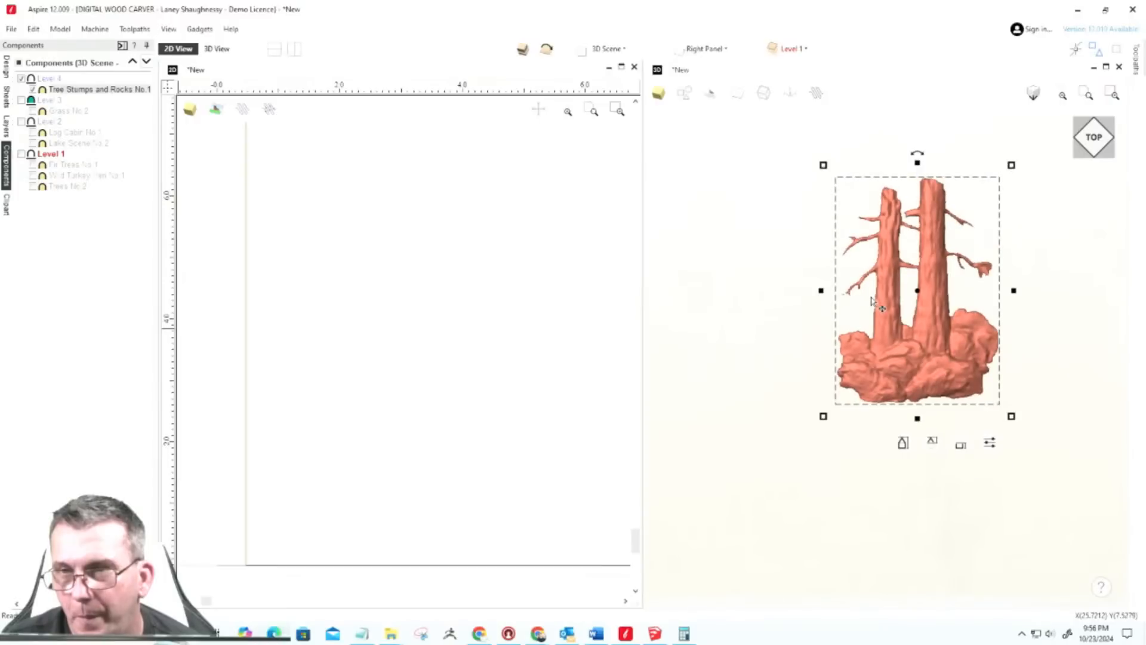
{"action": "scroll", "coordinate": [871, 302], "scroll_direction": "down", "scroll_amount": 5}
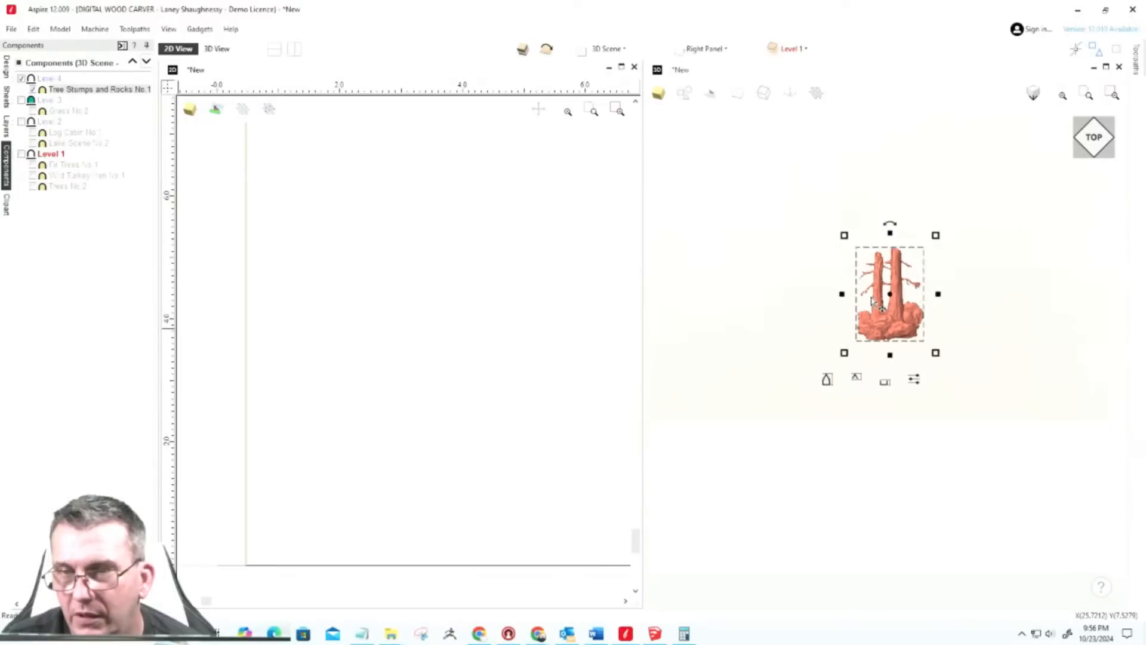
Step: Delete Tree Stumps and Rocks No.1 and show Levels 1, 2 and 3 again
{"action": "left_click", "coordinate": [886, 312]}
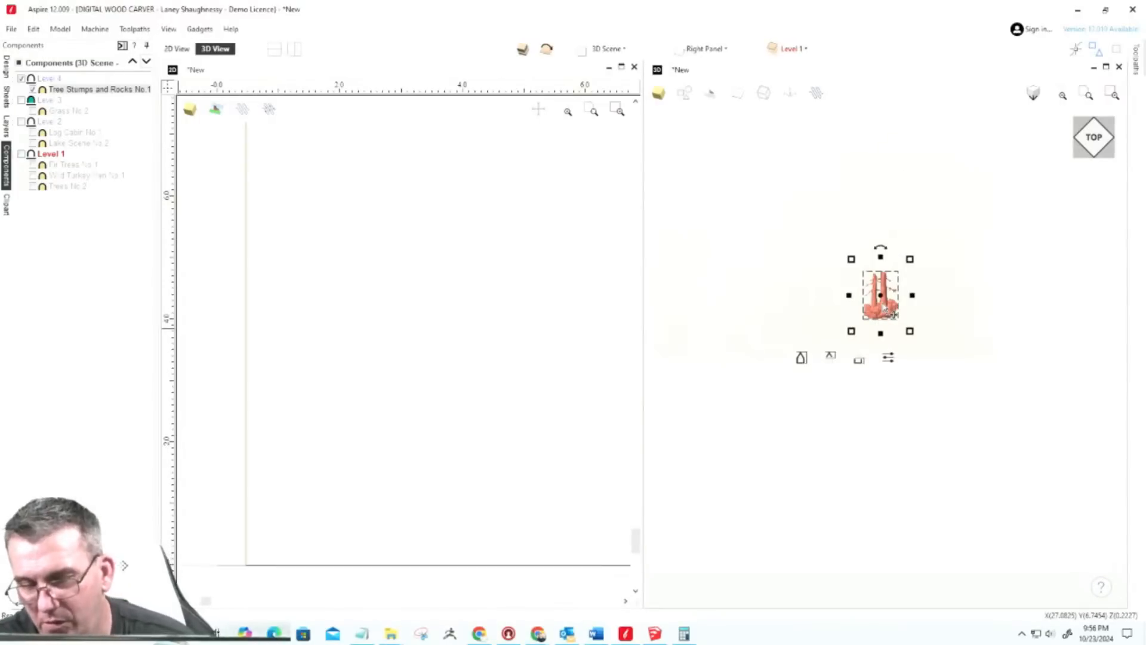
{"action": "key", "text": "Delete"}
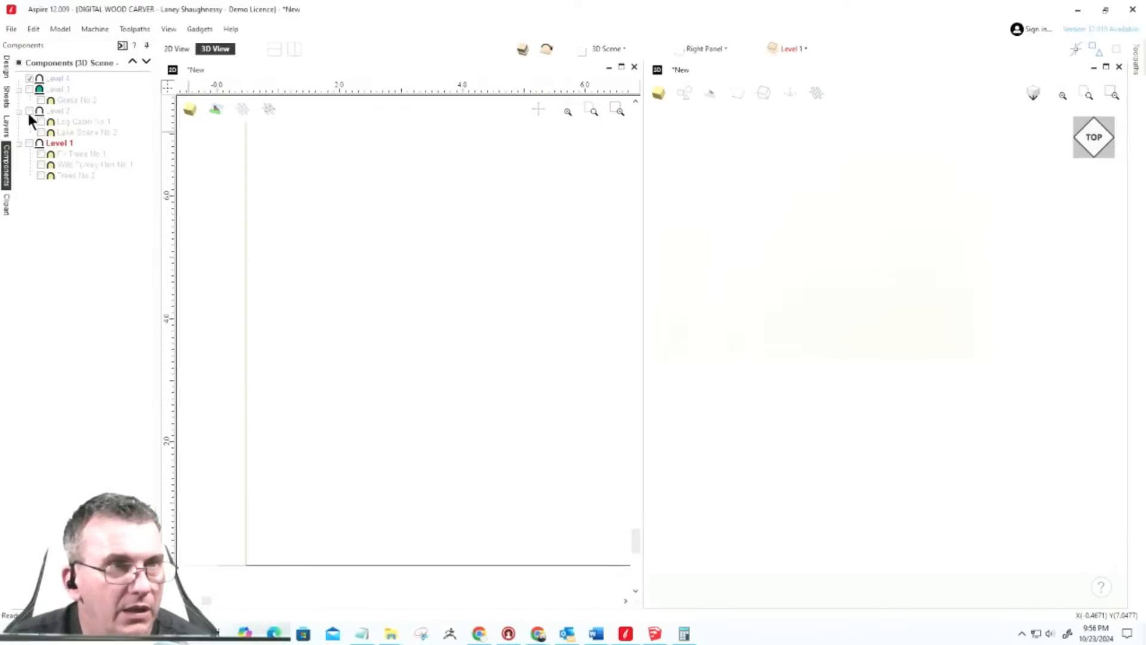
{"action": "left_click", "coordinate": [29, 89]}
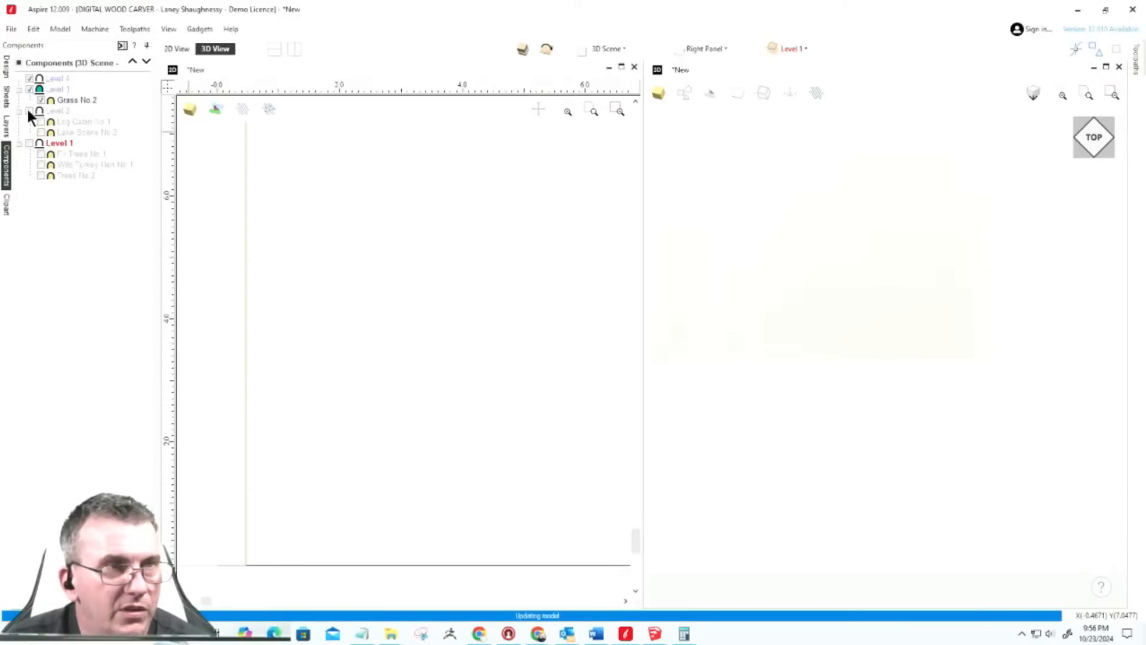
{"action": "left_click", "coordinate": [28, 111]}
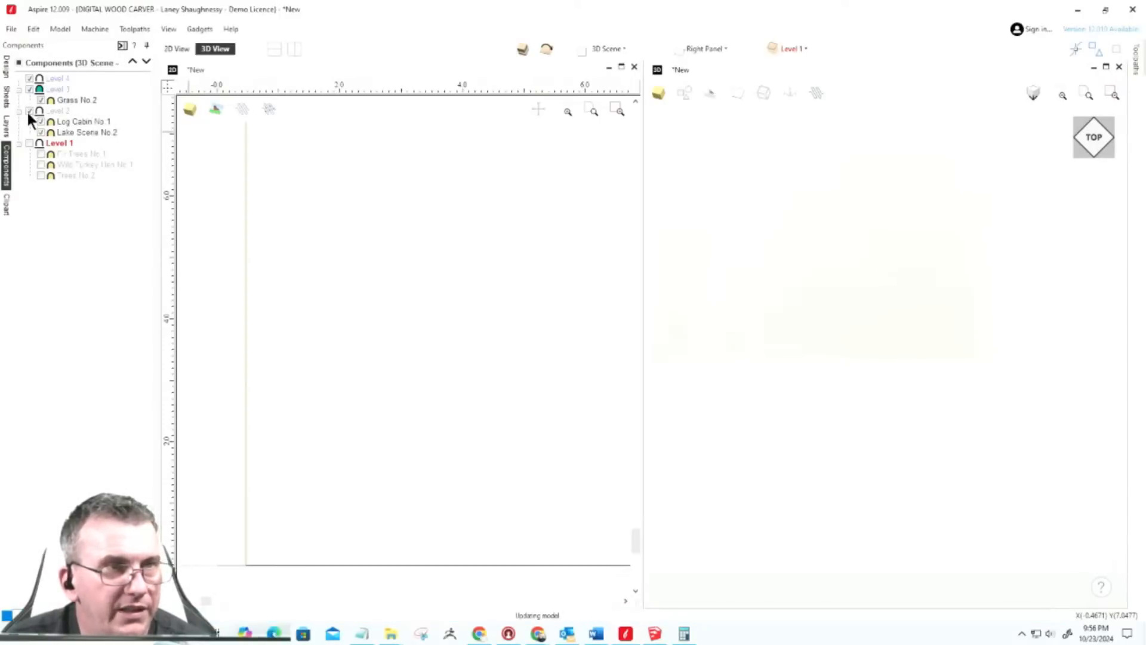
{"action": "left_click", "coordinate": [29, 143]}
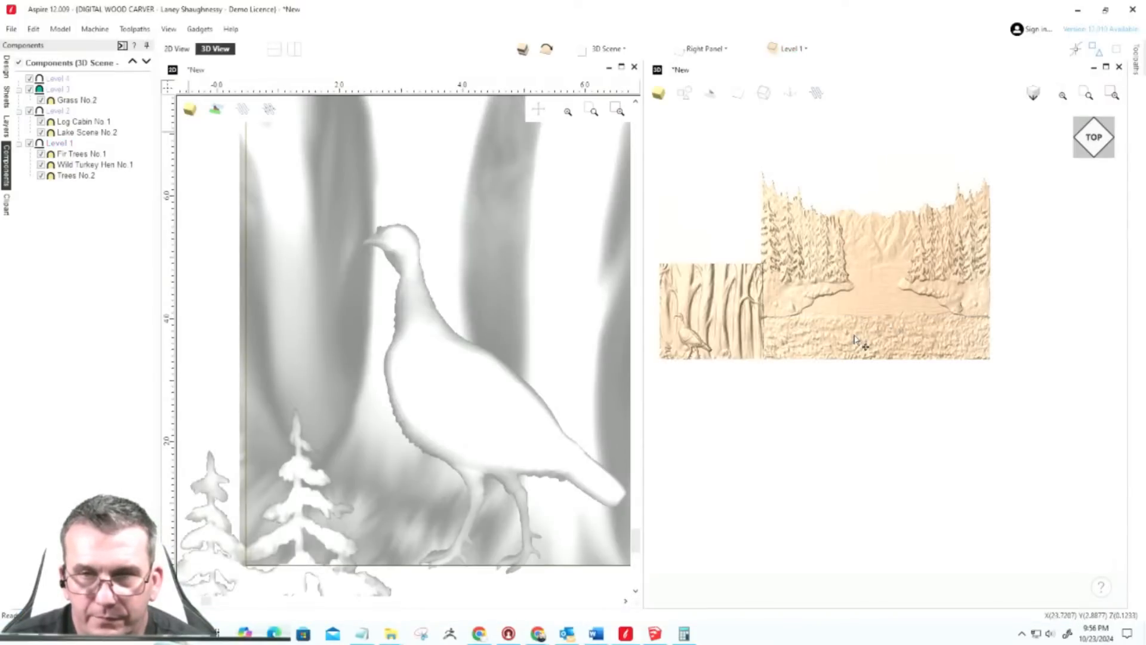
Step: Stretch Lake Scene No.2 sideways to about 38 inches wide so its edge overlaps the clipped trees of the woods panel
{"action": "scroll", "coordinate": [705, 310], "scroll_direction": "up", "scroll_amount": 3}
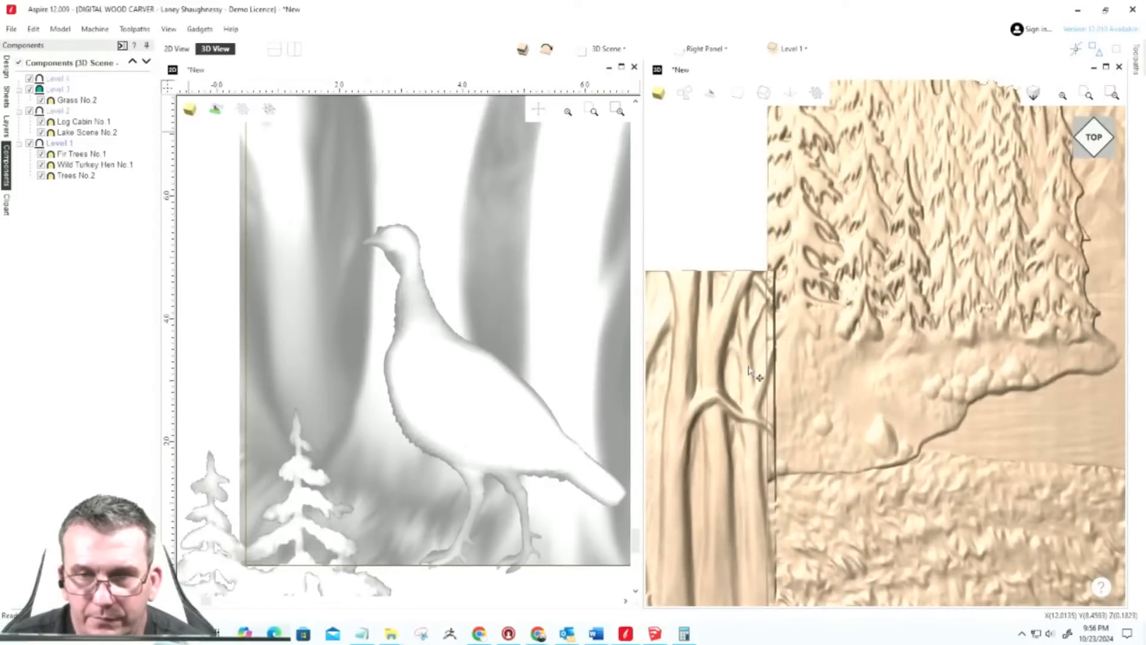
{"action": "left_click", "coordinate": [752, 373]}
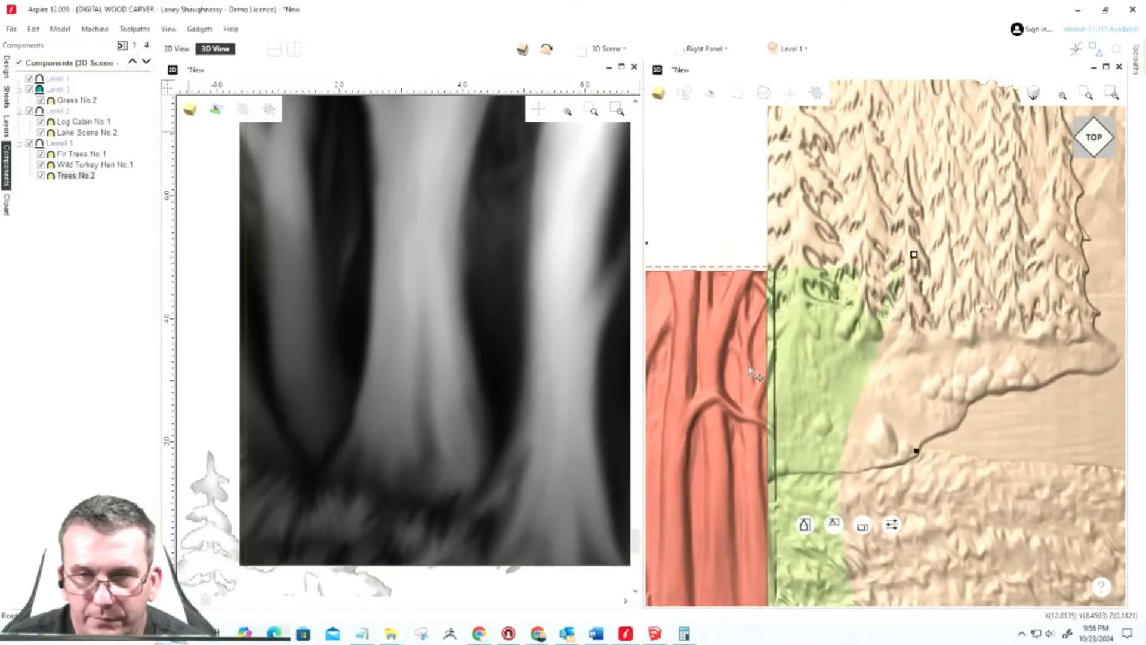
{"action": "scroll", "coordinate": [754, 371], "scroll_direction": "down", "scroll_amount": 4}
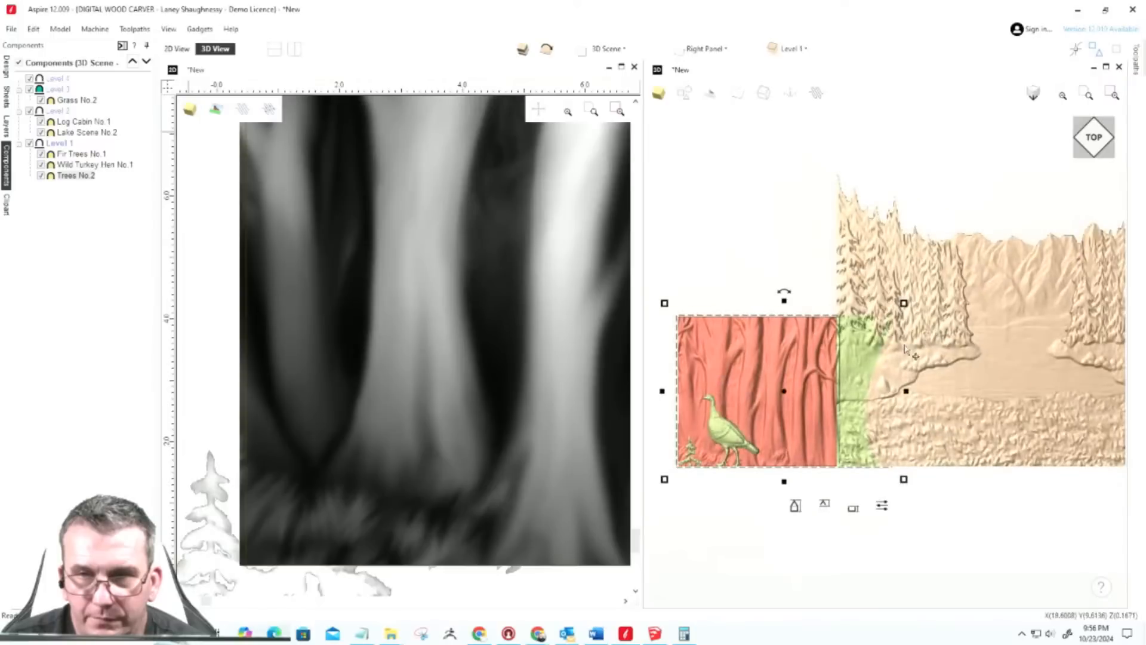
{"action": "left_click", "coordinate": [861, 293]}
{"action": "mouse_move", "coordinate": [820, 303]}
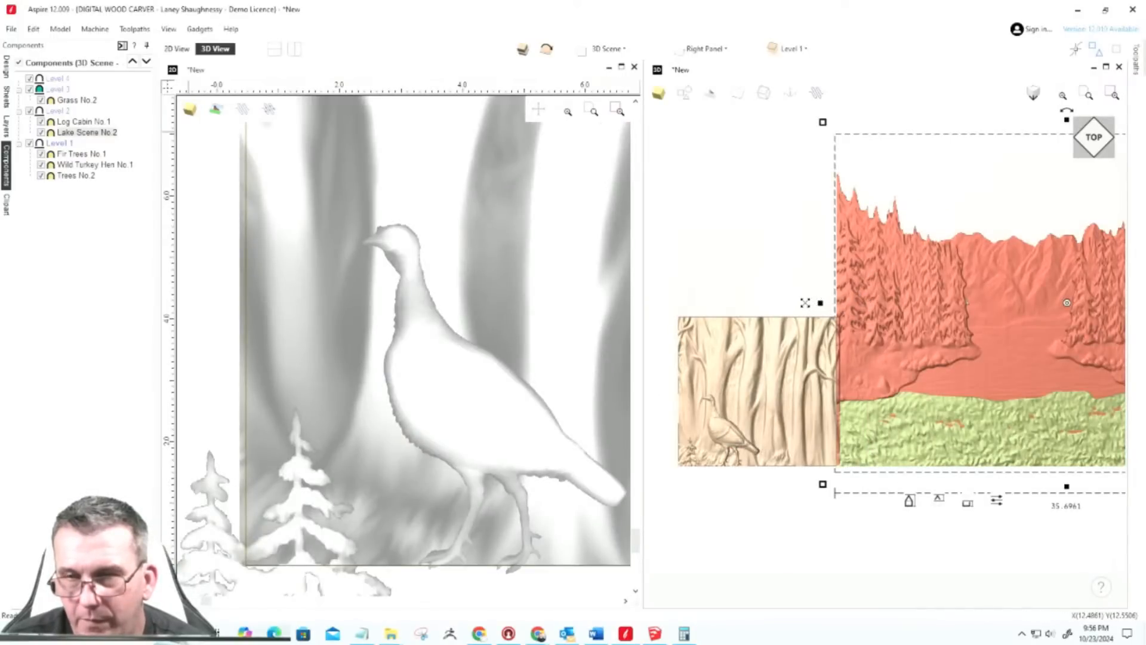
{"action": "left_click_drag", "start_coordinate": [805, 303], "coordinate": [790, 301]}
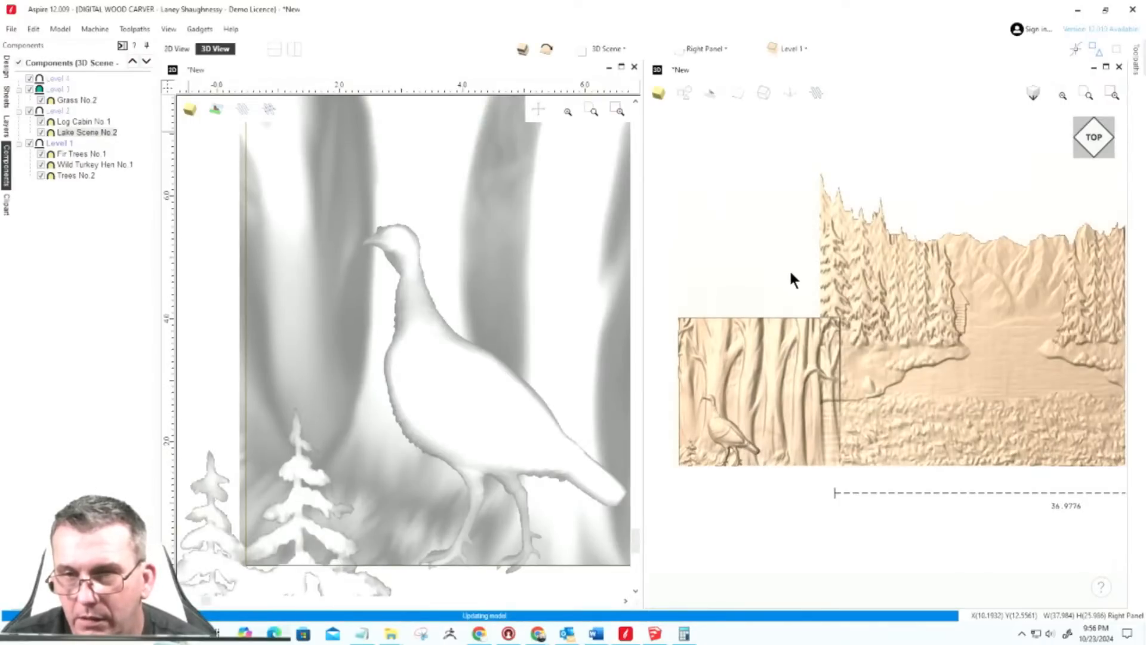
{"action": "left_click", "coordinate": [787, 303]}
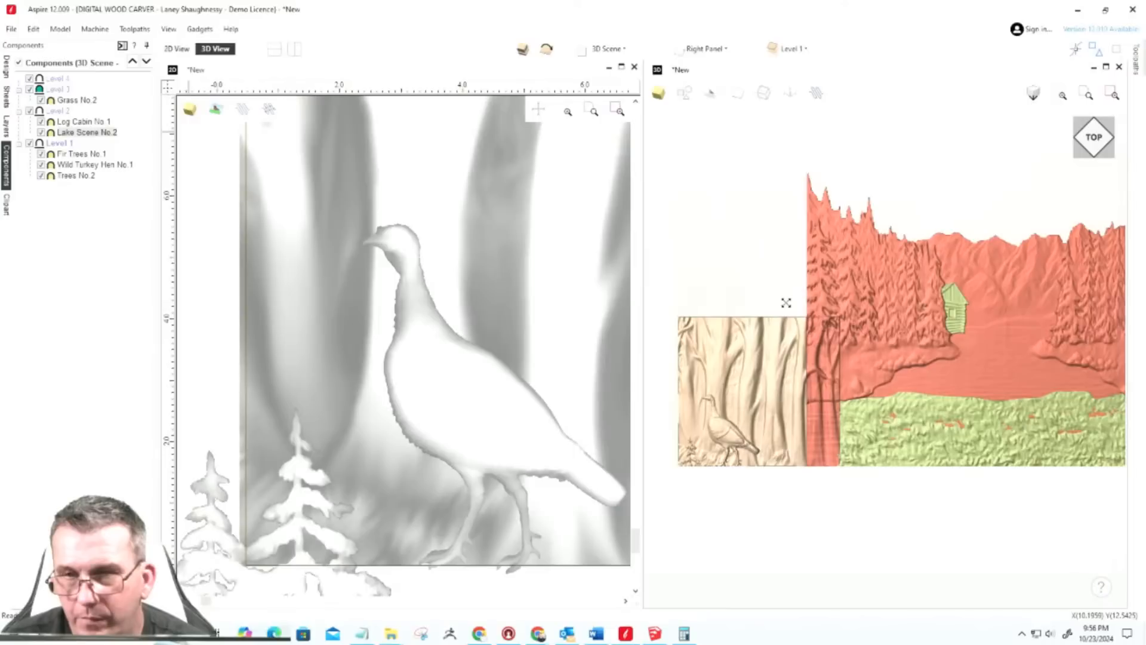
Step: Fine-tune the sideways stretch of Lake Scene No.2 to about 39.5 inches wide, overlapping the clipped trees of the woods panel
{"action": "left_click_drag", "start_coordinate": [786, 302], "coordinate": [678, 301]}
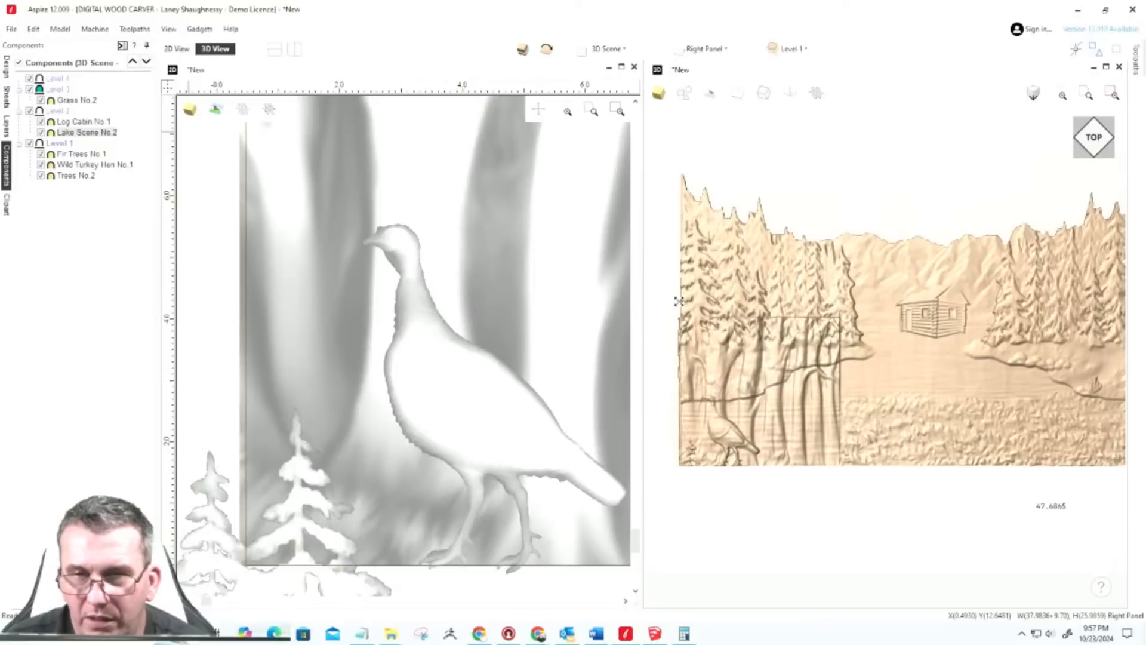
{"action": "left_click_drag", "start_coordinate": [679, 302], "coordinate": [788, 314]}
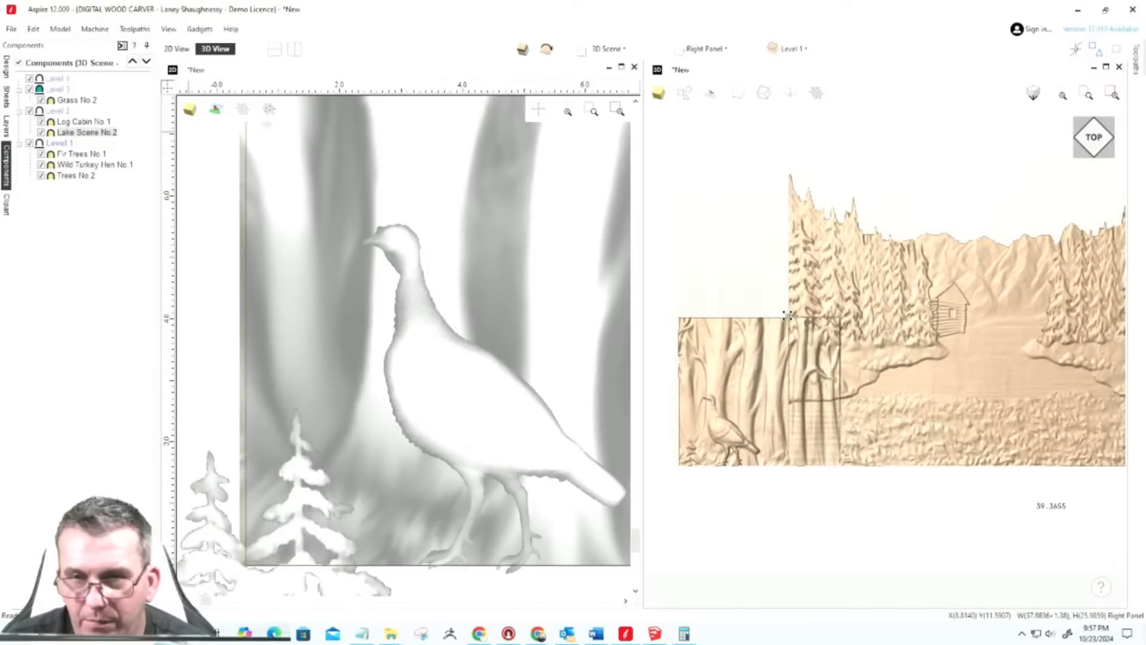
{"action": "left_click_drag", "start_coordinate": [787, 315], "coordinate": [763, 308]}
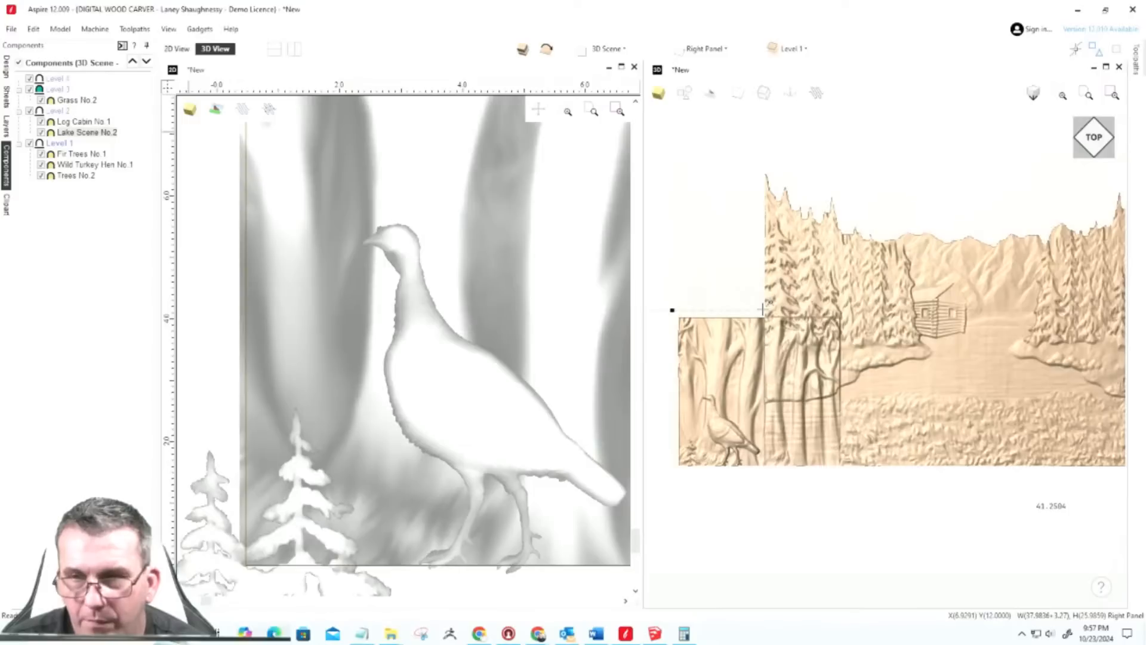
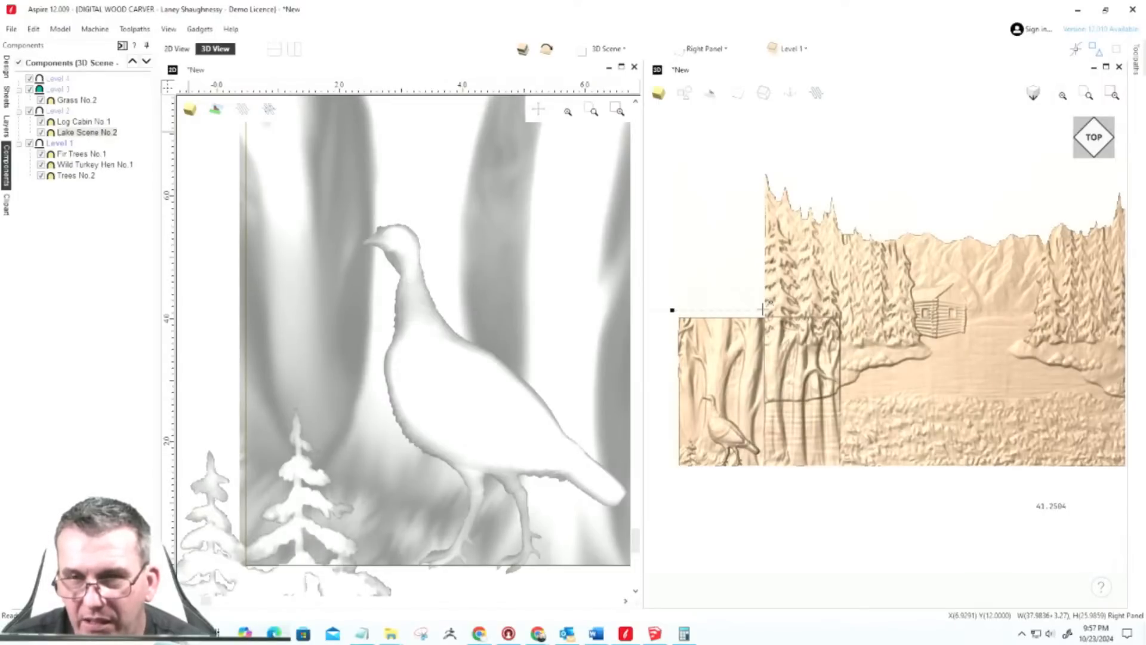
{"action": "left_click_drag", "start_coordinate": [763, 308], "coordinate": [785, 310]}
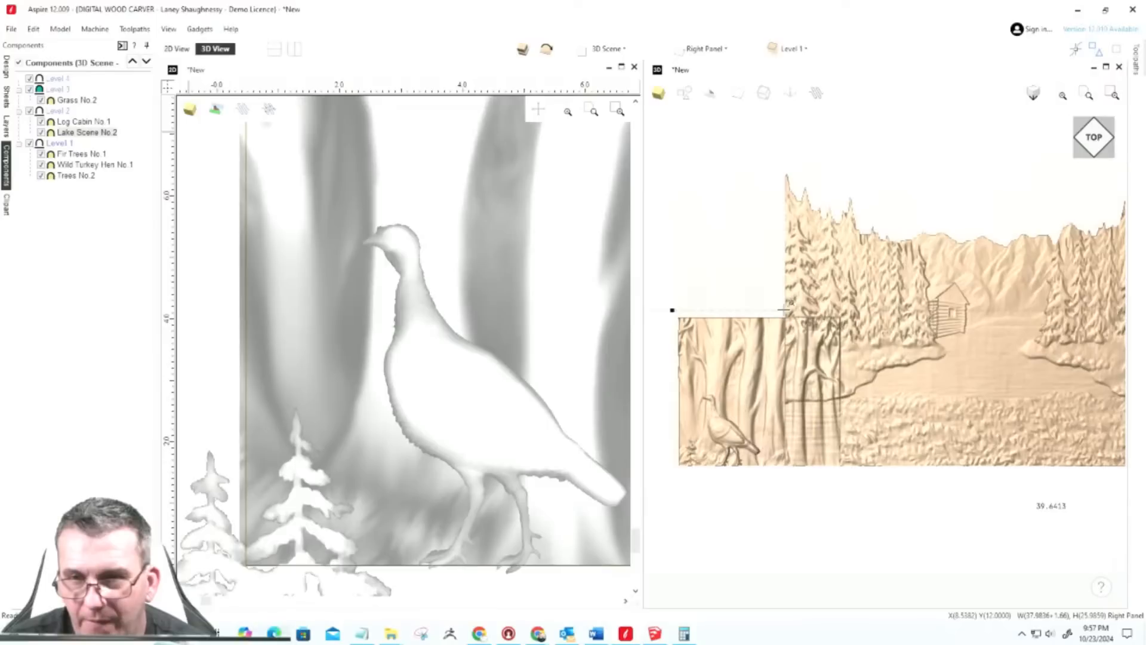
{"action": "left_click_drag", "start_coordinate": [783, 309], "coordinate": [787, 310]}
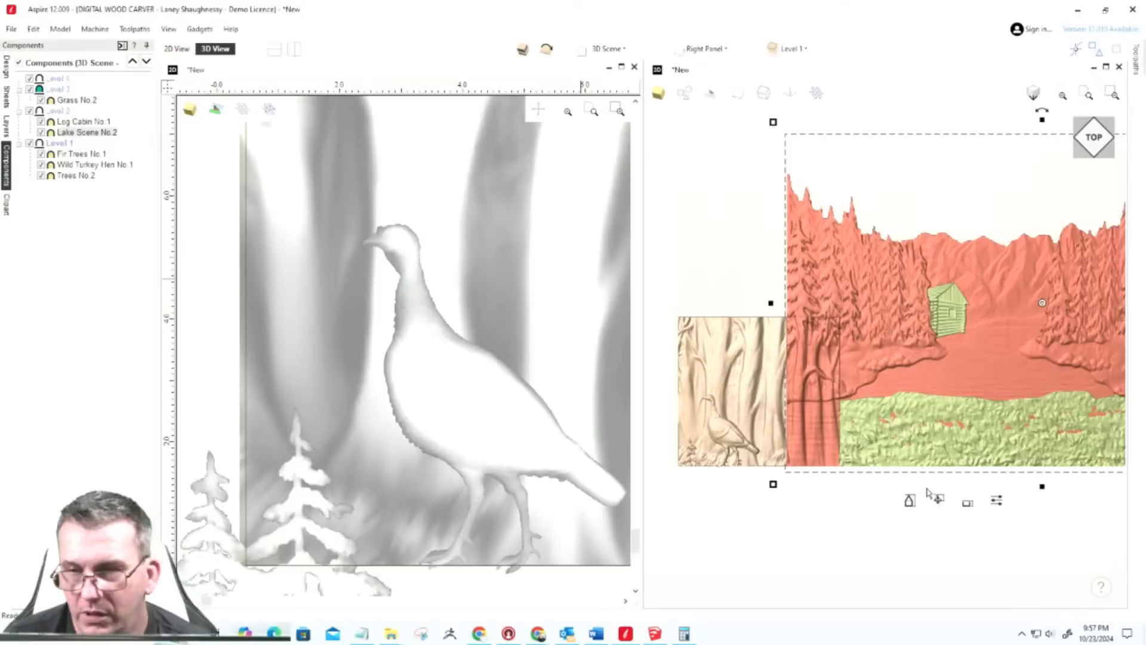
Step: Apply an 85% fade to Lake Scene No.2, directed toward its edge over the woods panel
{"action": "left_click", "coordinate": [996, 502]}
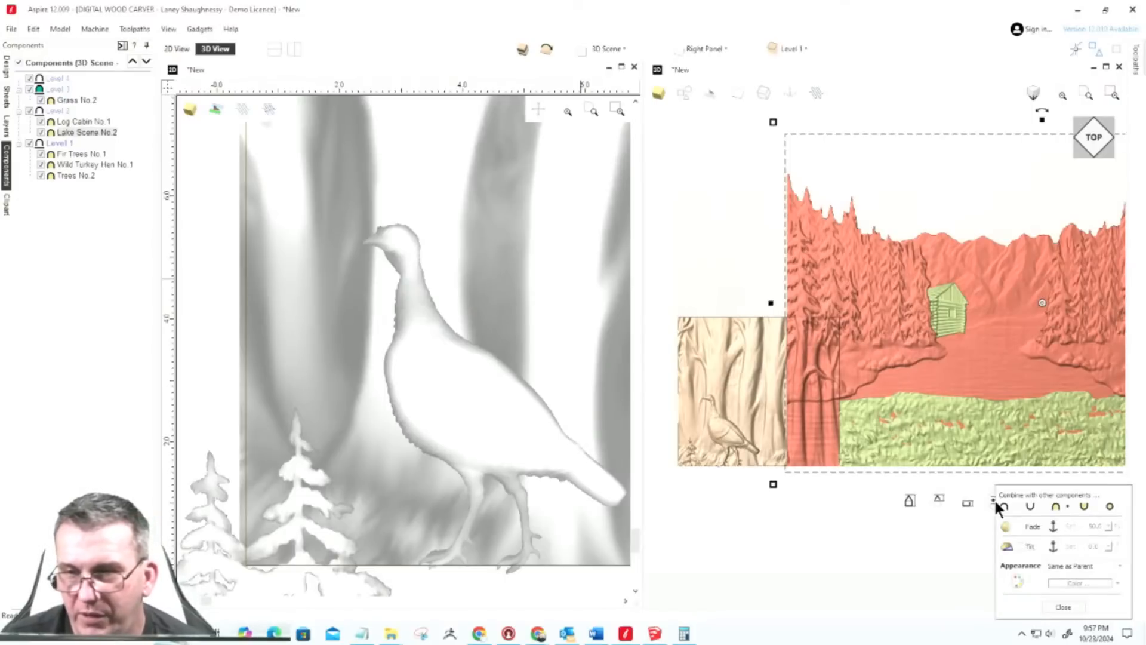
{"action": "left_click", "coordinate": [1020, 525]}
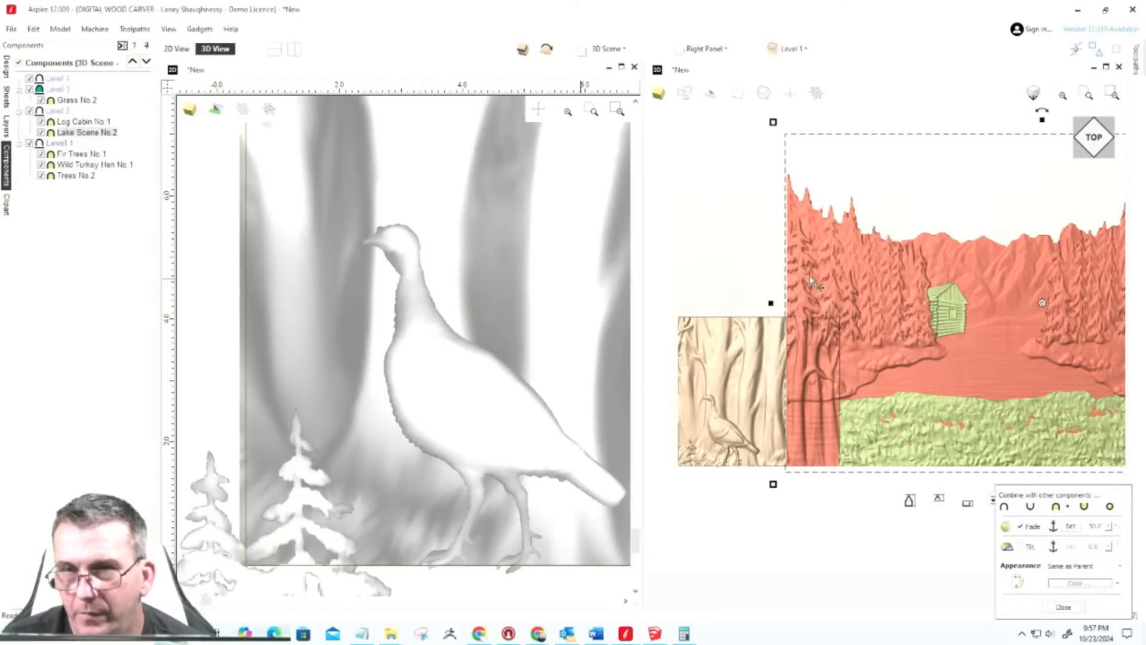
{"action": "left_click", "coordinate": [1069, 526]}
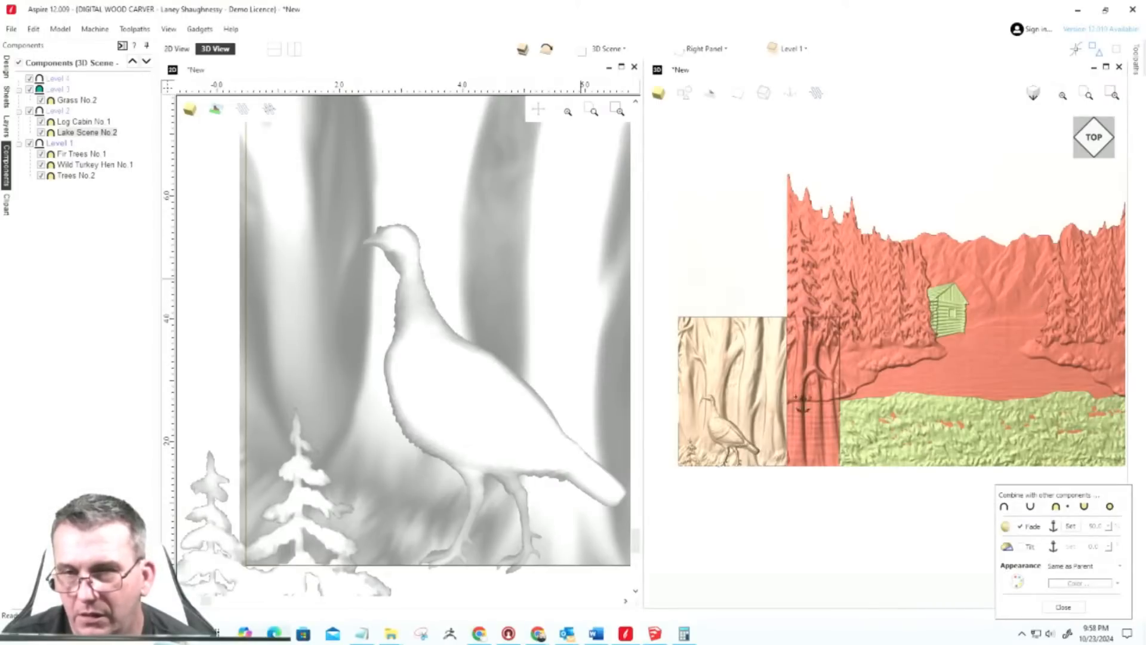
{"action": "left_click_drag", "start_coordinate": [804, 418], "coordinate": [798, 415]}
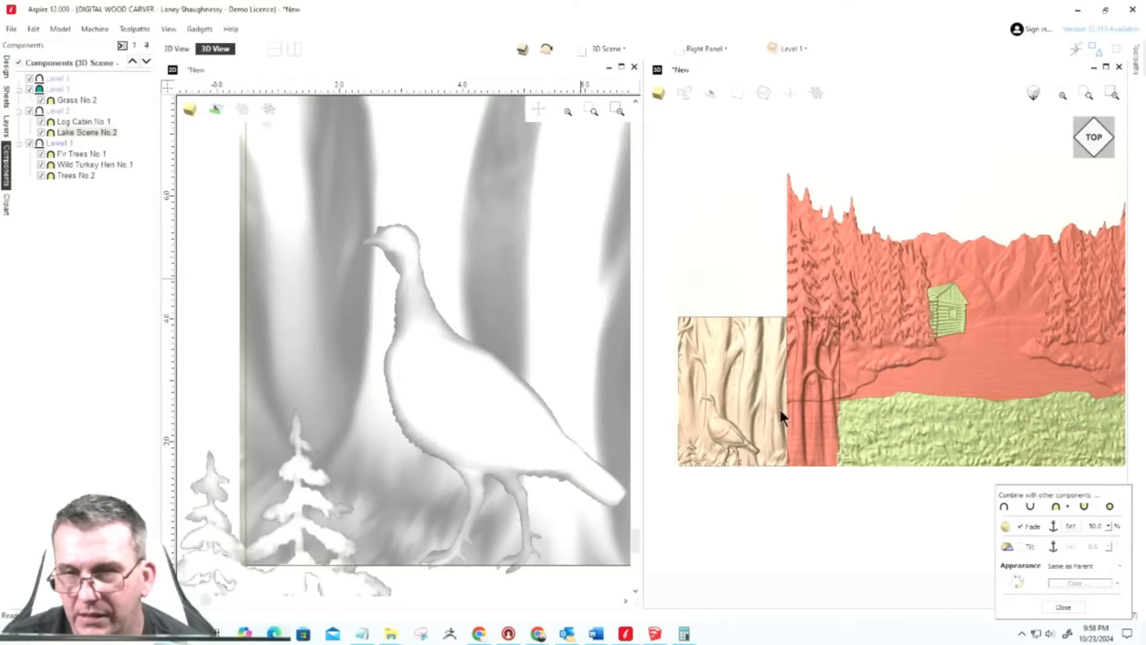
{"action": "left_click", "coordinate": [1107, 529]}
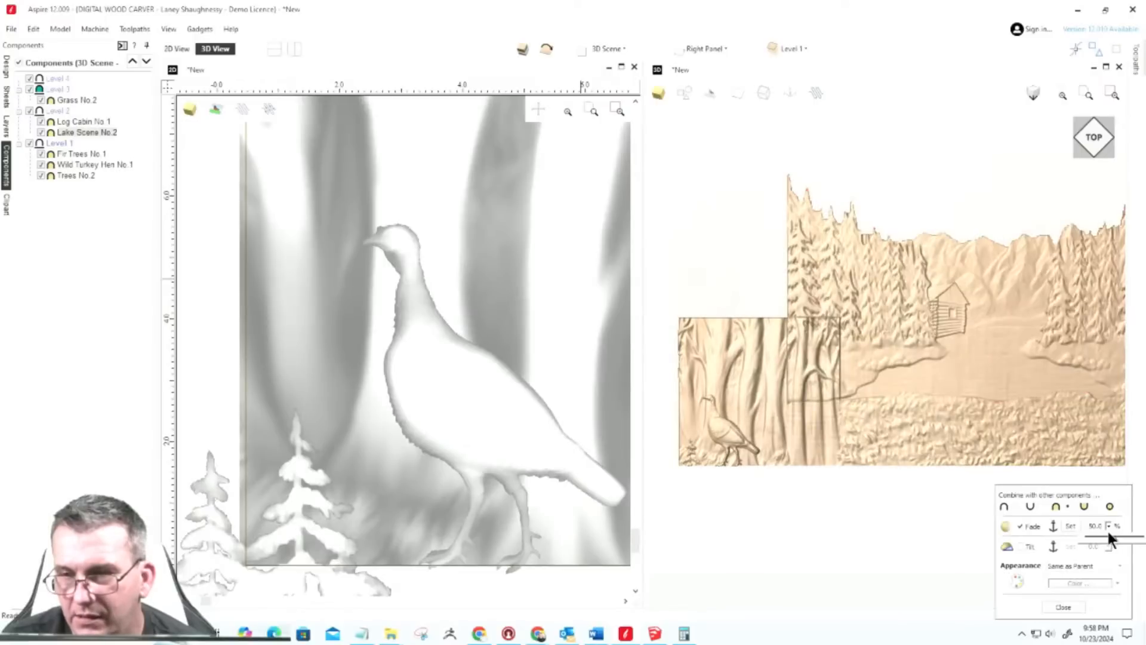
{"action": "mouse_move", "coordinate": [1124, 539]}
{"action": "left_mouse_down"}
{"action": "mouse_move", "coordinate": [1145, 540]}
{"action": "mouse_move", "coordinate": [1136, 544]}
{"action": "left_mouse_up"}
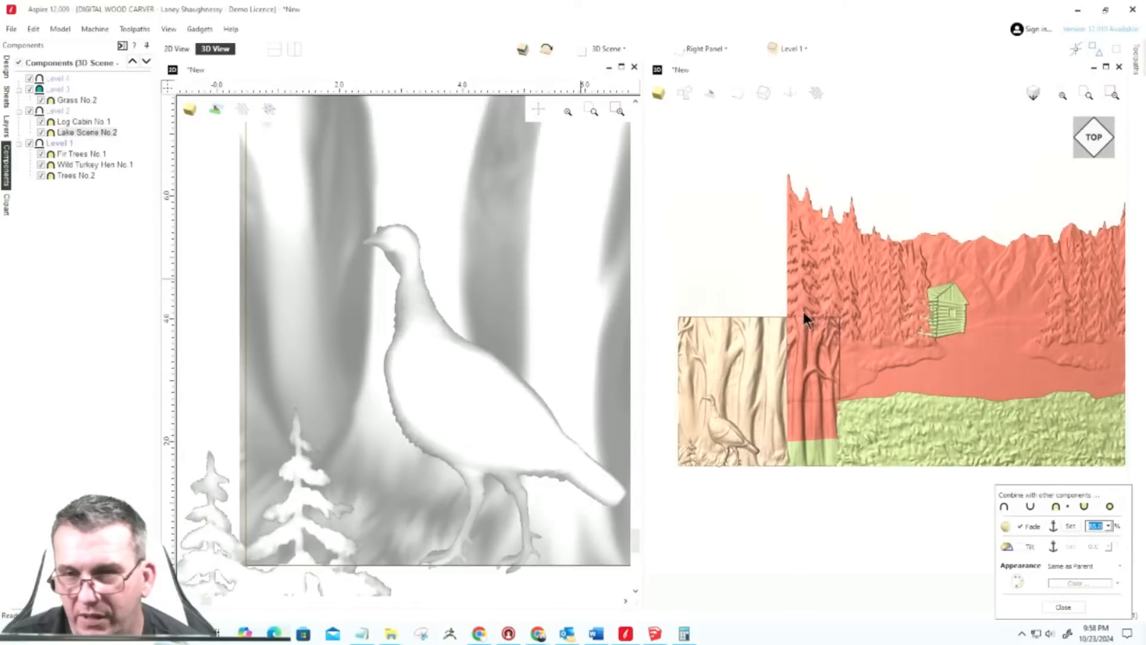
{"action": "scroll", "coordinate": [840, 379], "scroll_direction": "up", "scroll_amount": 2}
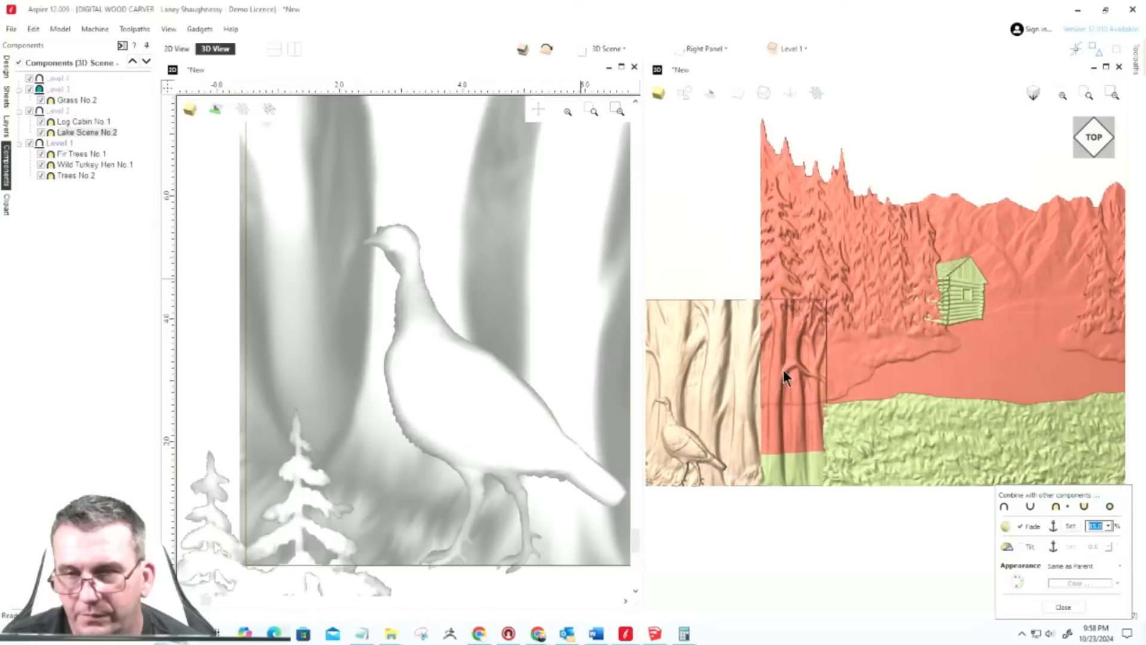
{"action": "left_click", "coordinate": [840, 377]}
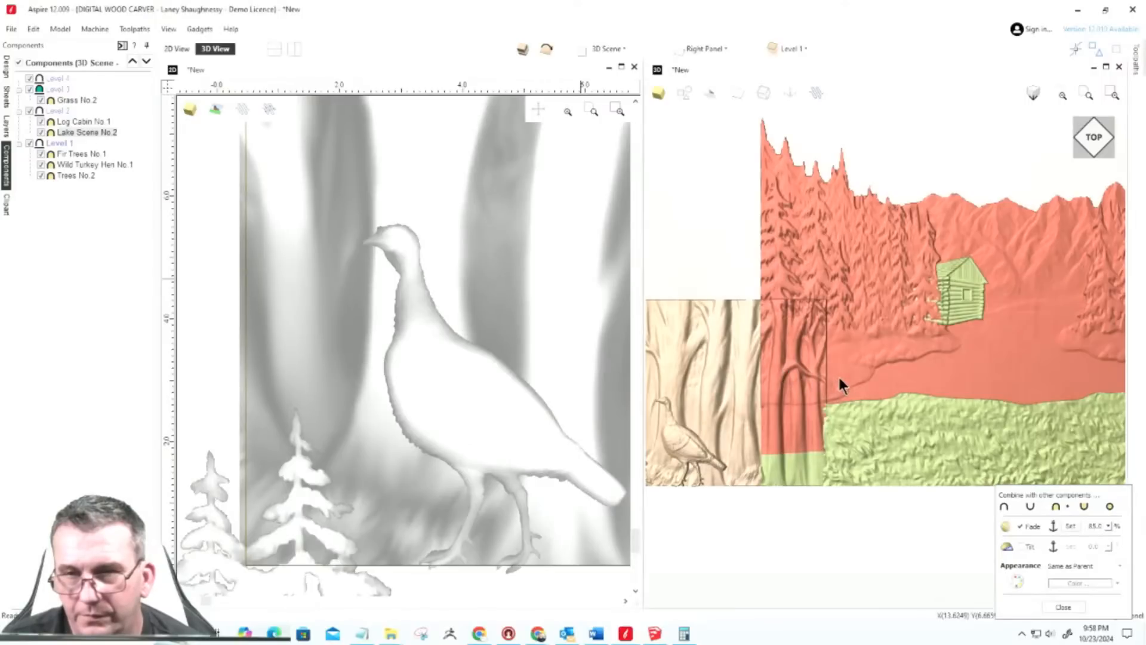
{"action": "left_click", "coordinate": [840, 379]}
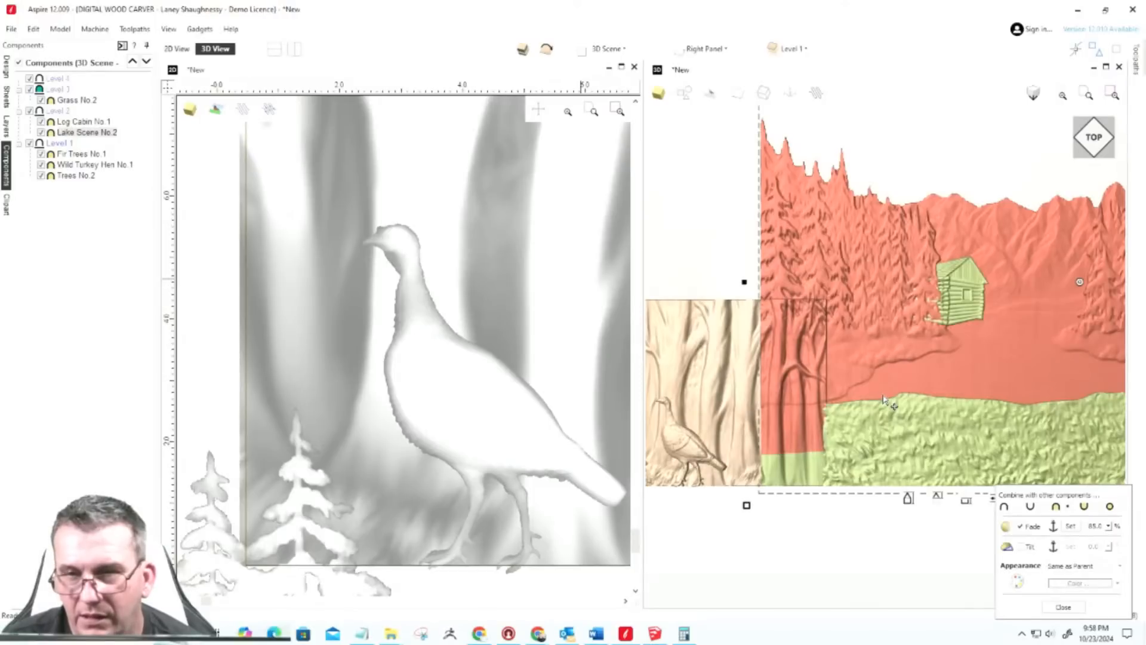
{"action": "left_click", "coordinate": [685, 241]}
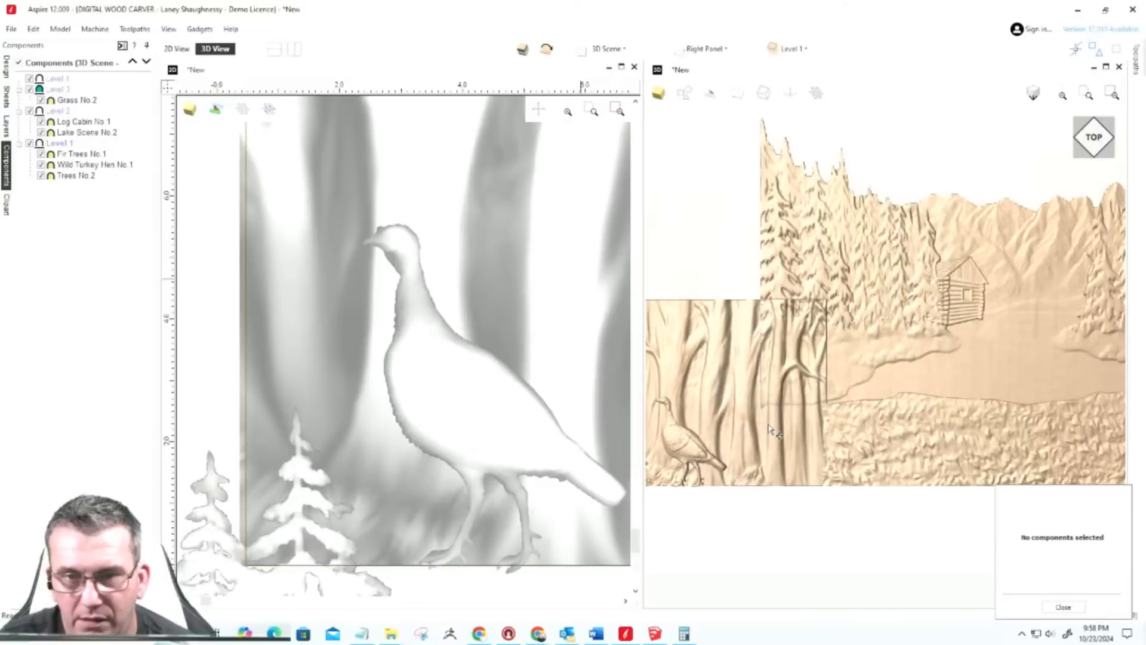
Step: Apply a 95% fade to Trees No.2, setting its fade anchor across the seam with the lake scene
{"action": "left_click", "coordinate": [740, 428]}
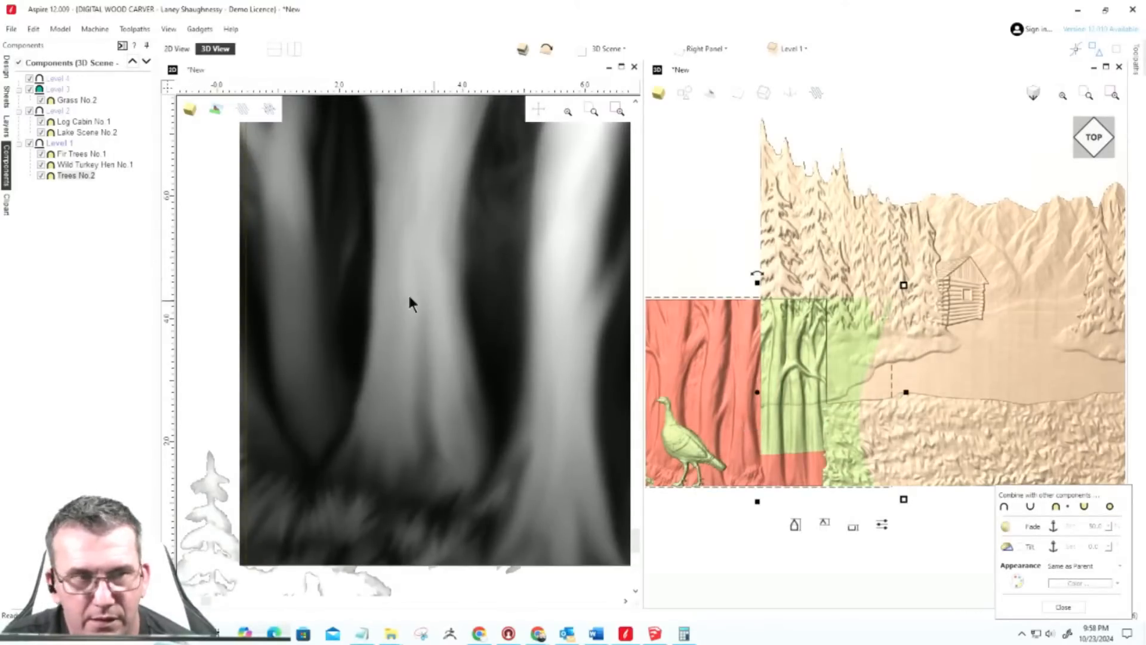
{"action": "left_click", "coordinate": [67, 176]}
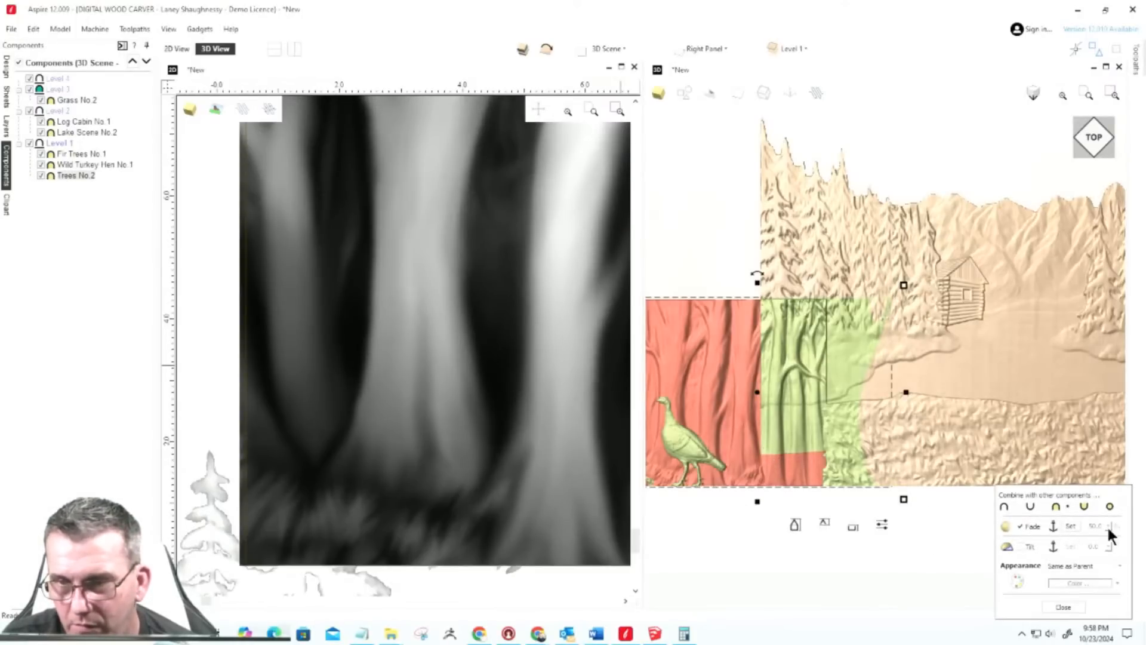
{"action": "left_click", "coordinate": [1071, 525]}
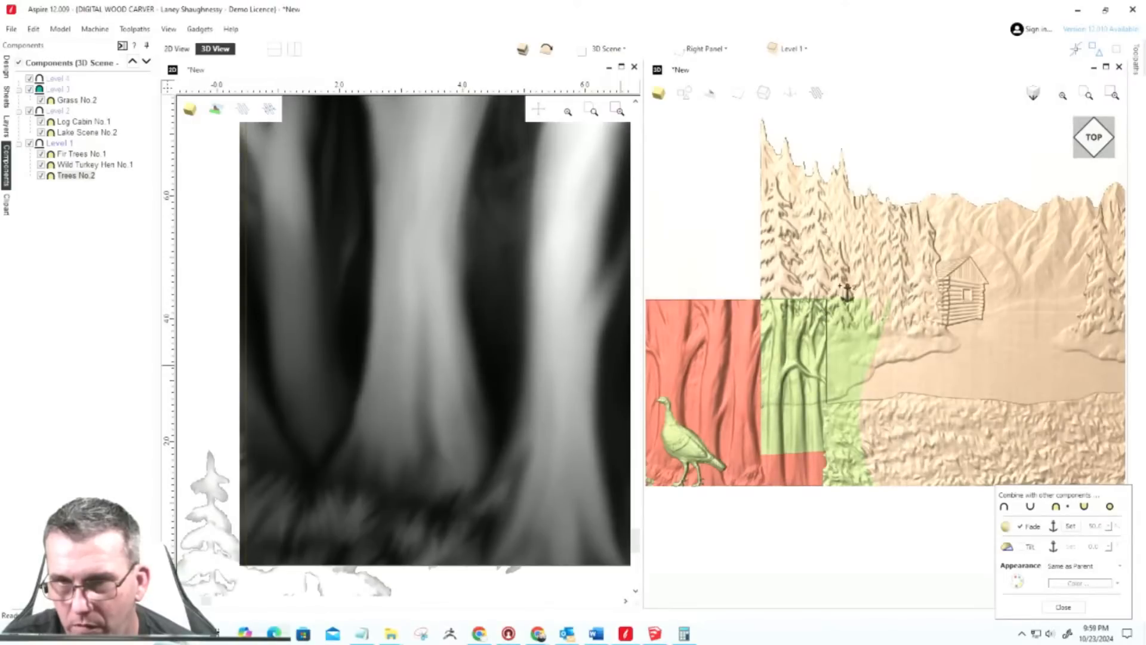
{"action": "left_click", "coordinate": [849, 275]}
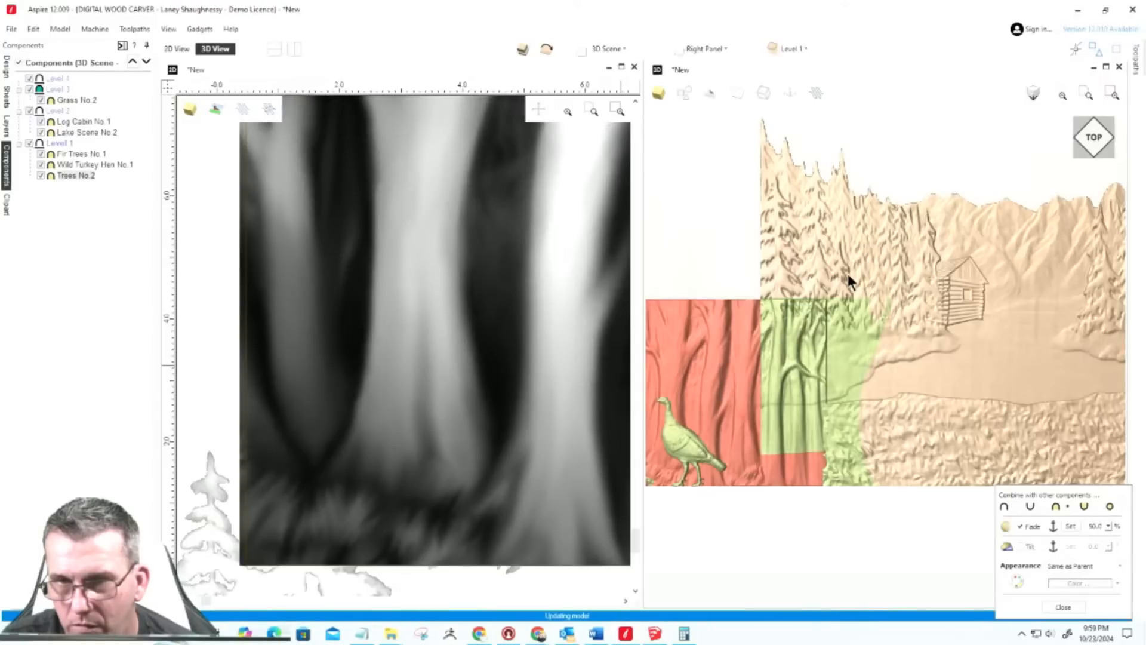
{"action": "left_click", "coordinate": [1108, 528]}
{"action": "left_click_drag", "start_coordinate": [1110, 539], "coordinate": [1142, 542]}
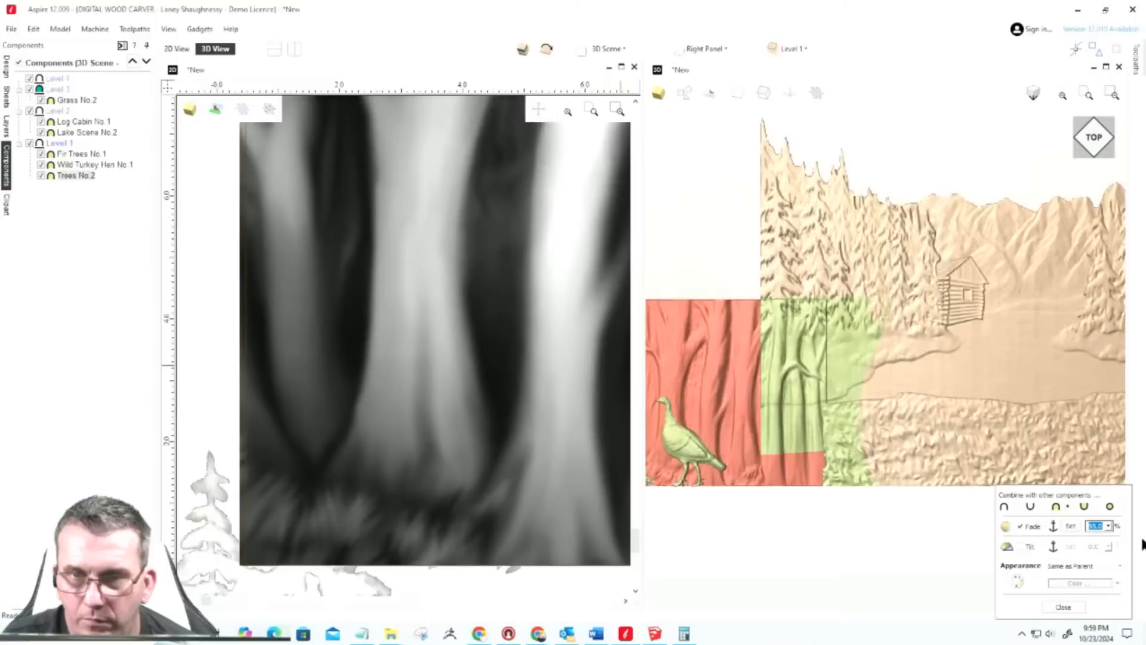
Step: Try a shape height of 0.4 inches for Lake Scene No.2 and raise it to 0.5 inches
{"action": "left_click", "coordinate": [821, 274]}
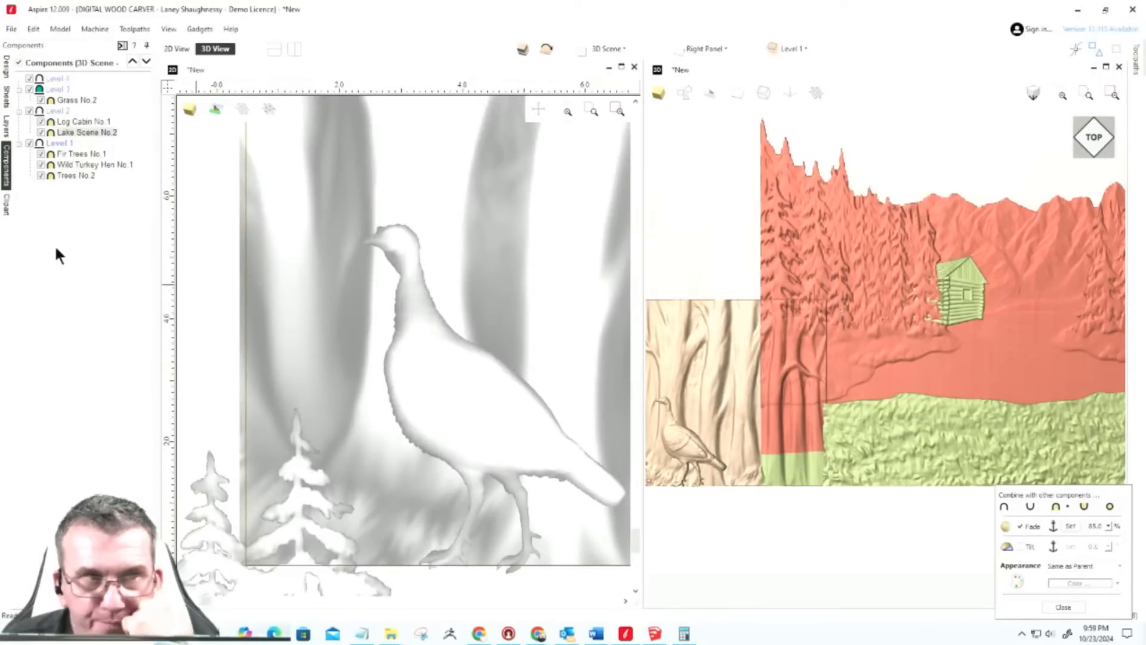
{"action": "double_click", "coordinate": [67, 133]}
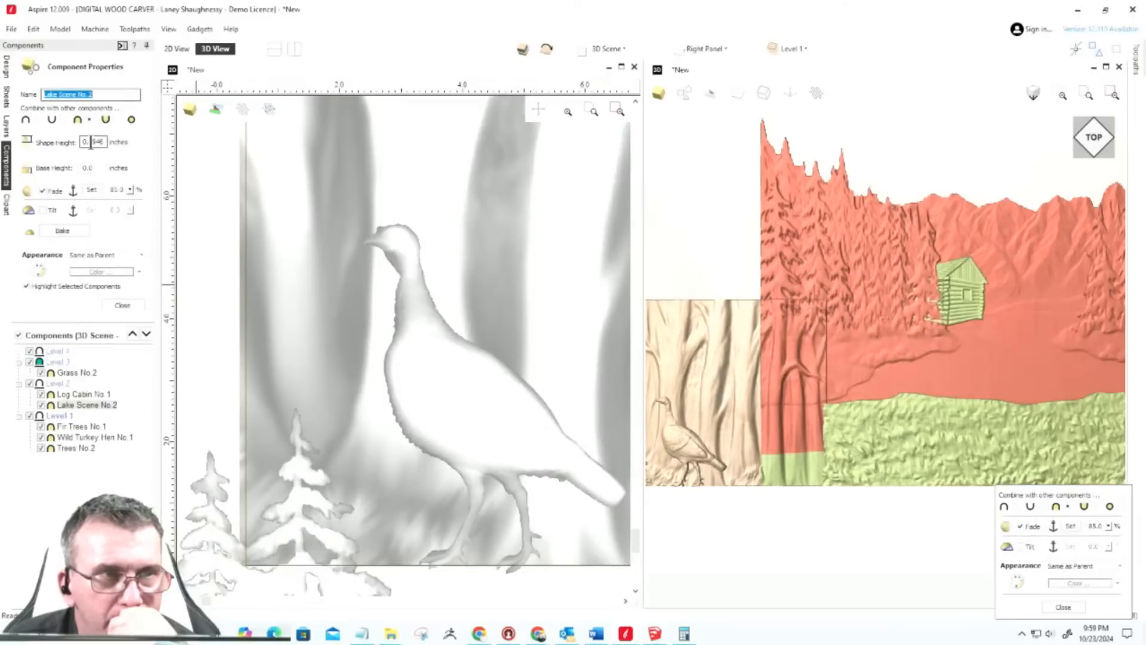
{"action": "left_click_drag", "start_coordinate": [90, 143], "coordinate": [121, 144]}
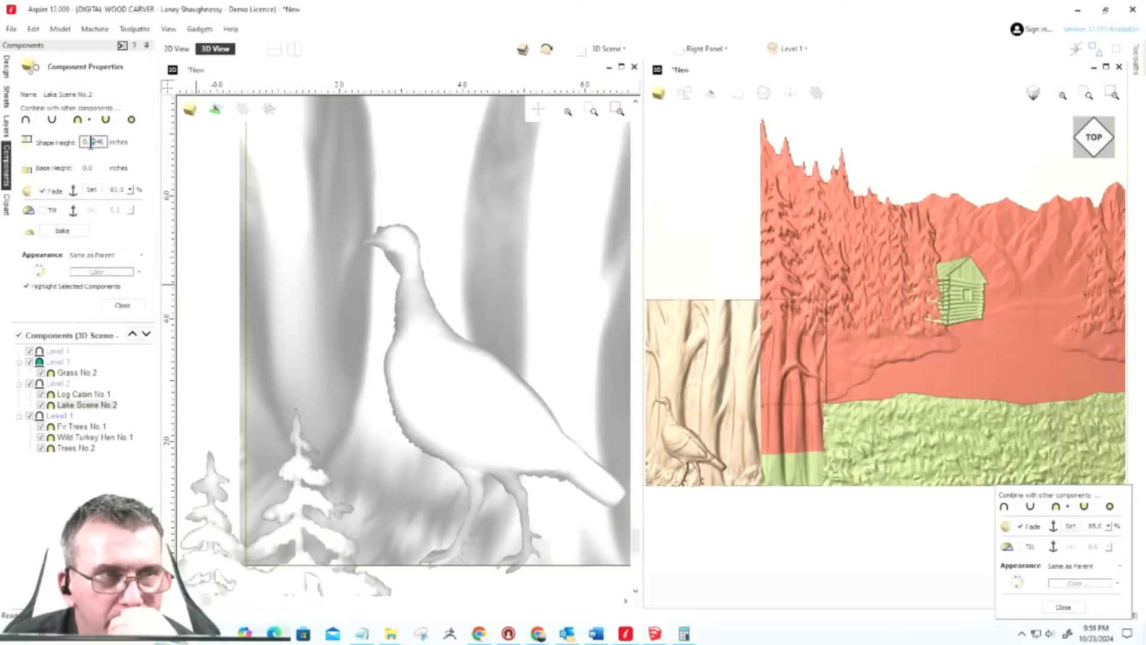
{"action": "key", "text": "BackSpace"}
{"action": "key", "text": "BackSpace"}
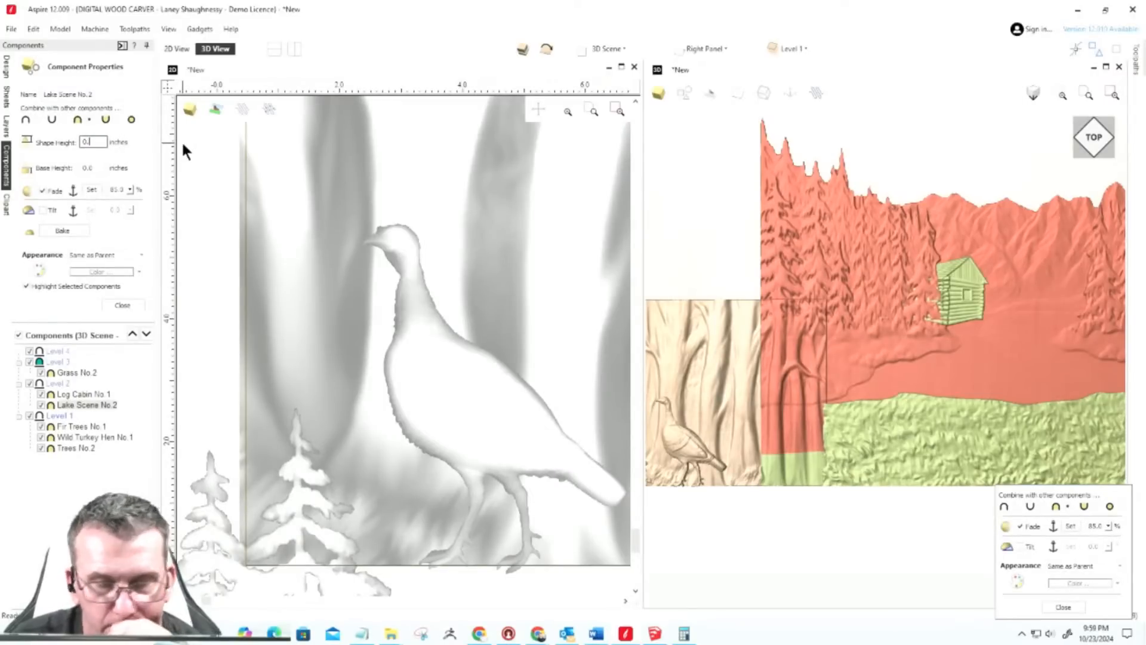
{"action": "type", "text": "4"}
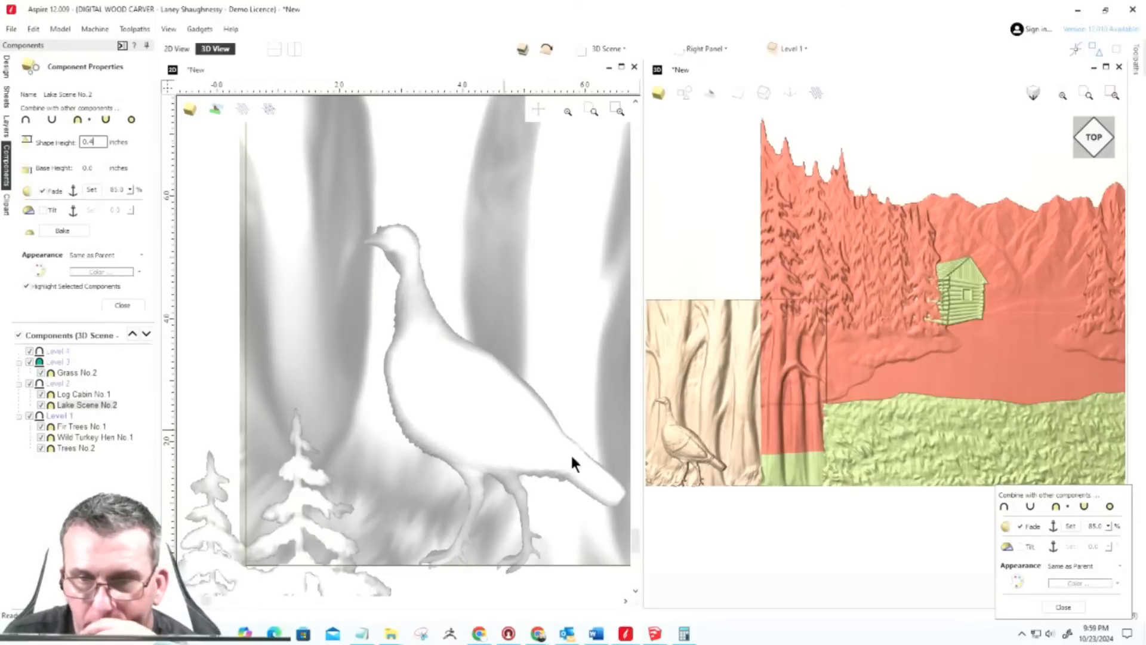
{"action": "key", "text": "Return"}
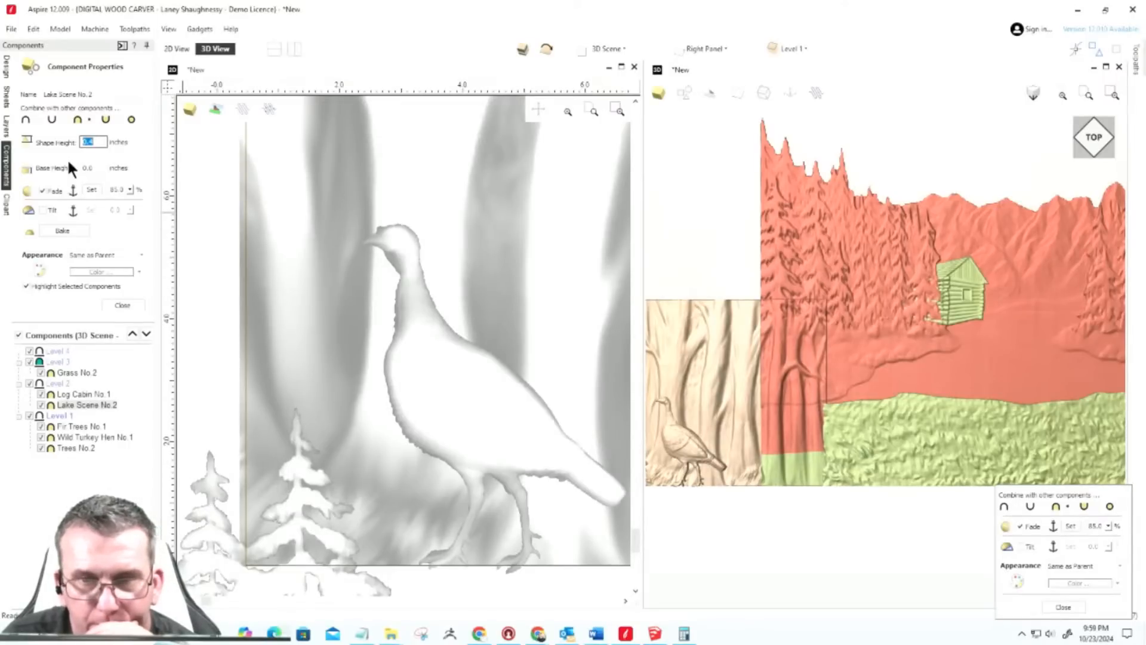
{"action": "left_click_drag", "start_coordinate": [90, 142], "coordinate": [108, 141]}
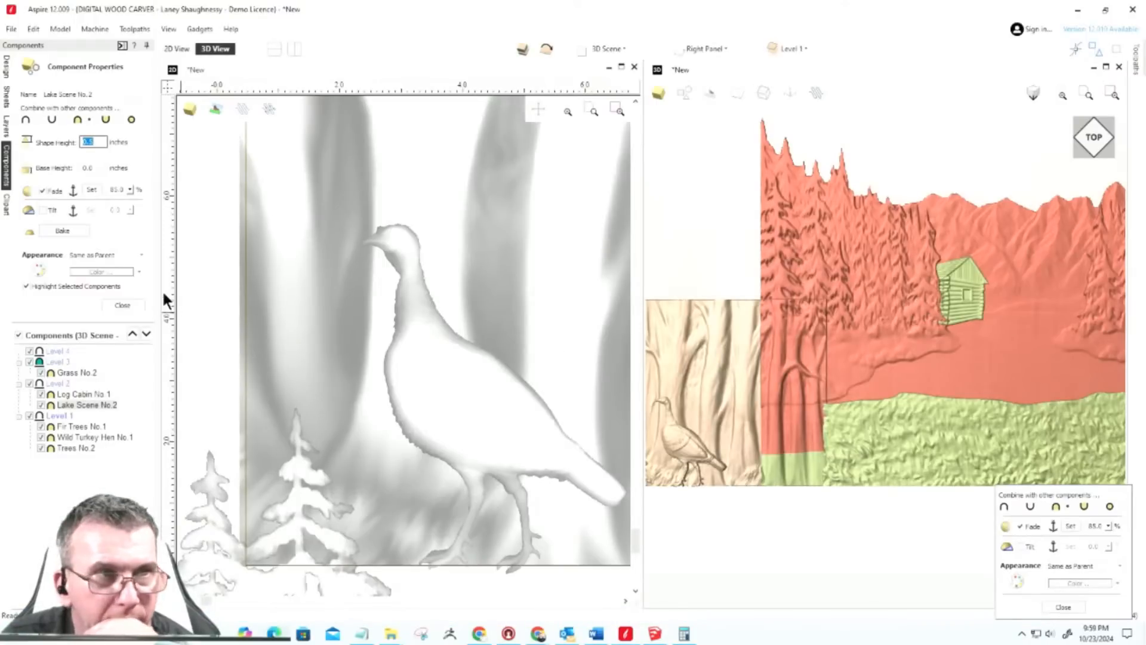
{"action": "left_click", "coordinate": [123, 305]}
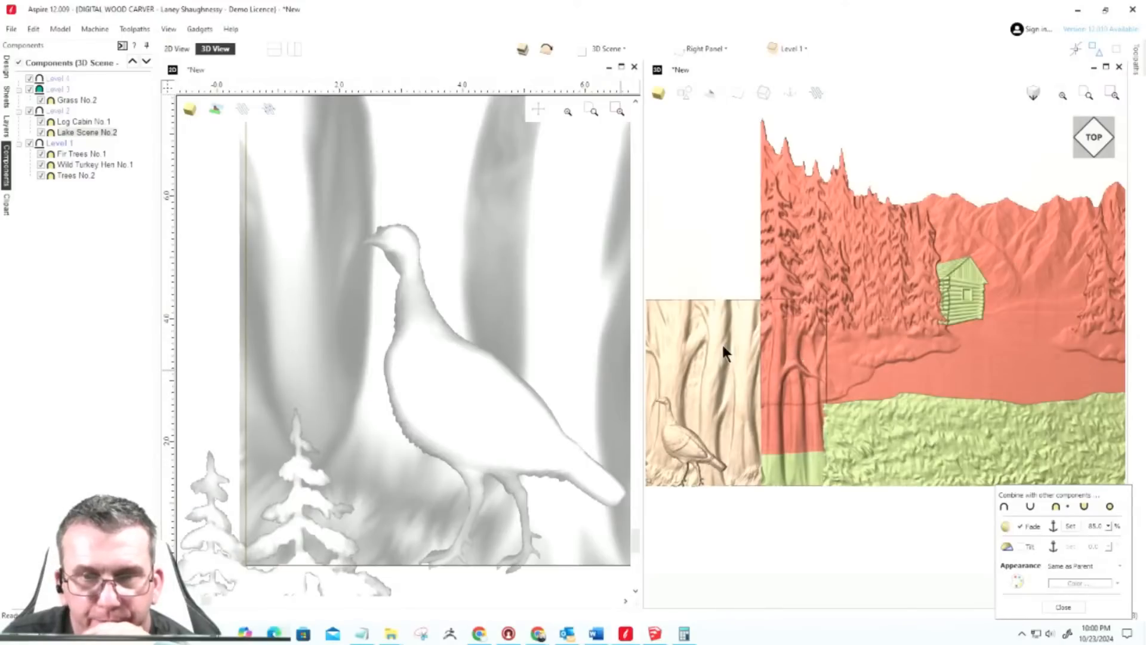
Step: Change the combine mode of Trees No.2 to Low
{"action": "left_click", "coordinate": [81, 177]}
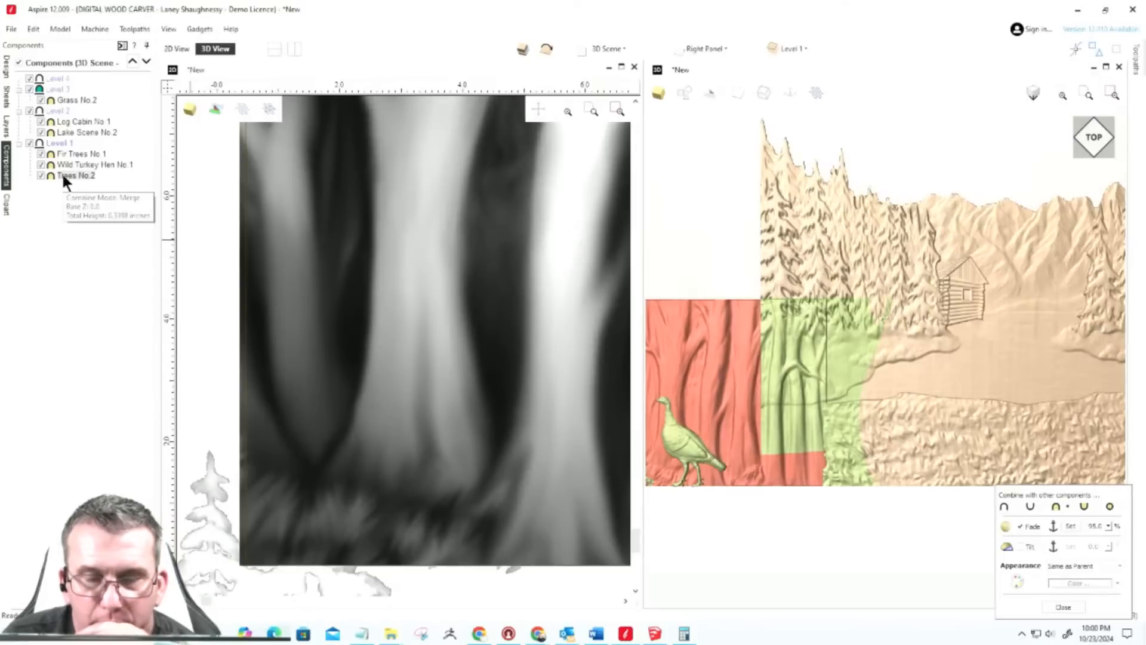
{"action": "right_click", "coordinate": [63, 176]}
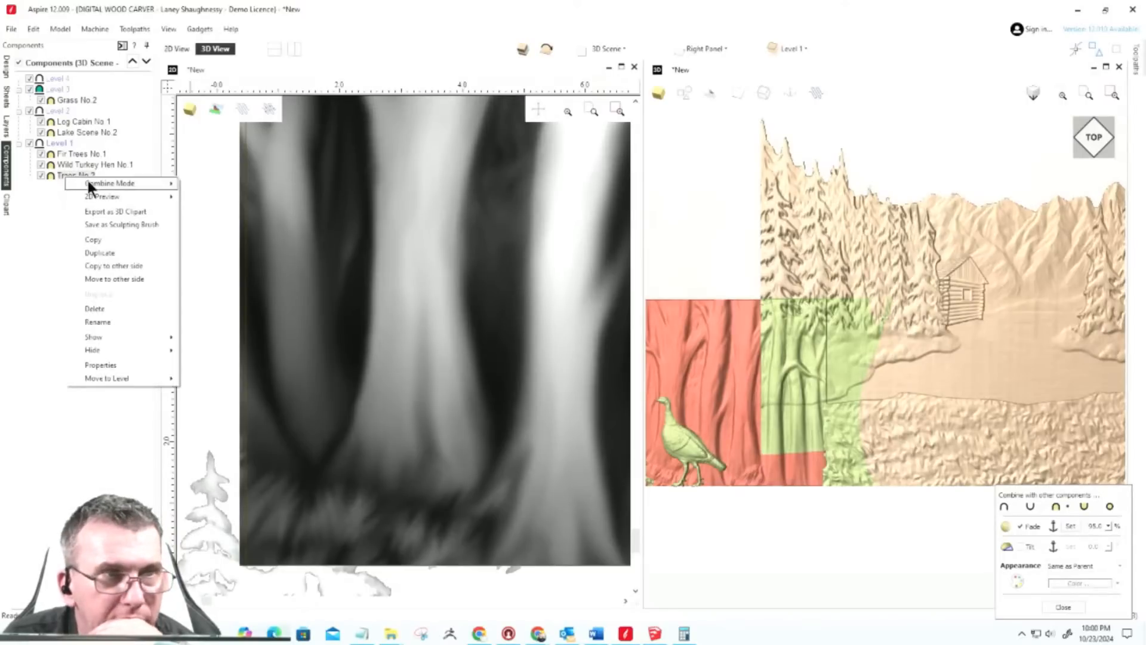
{"action": "mouse_move", "coordinate": [95, 181]}
{"action": "left_click", "coordinate": [197, 224]}
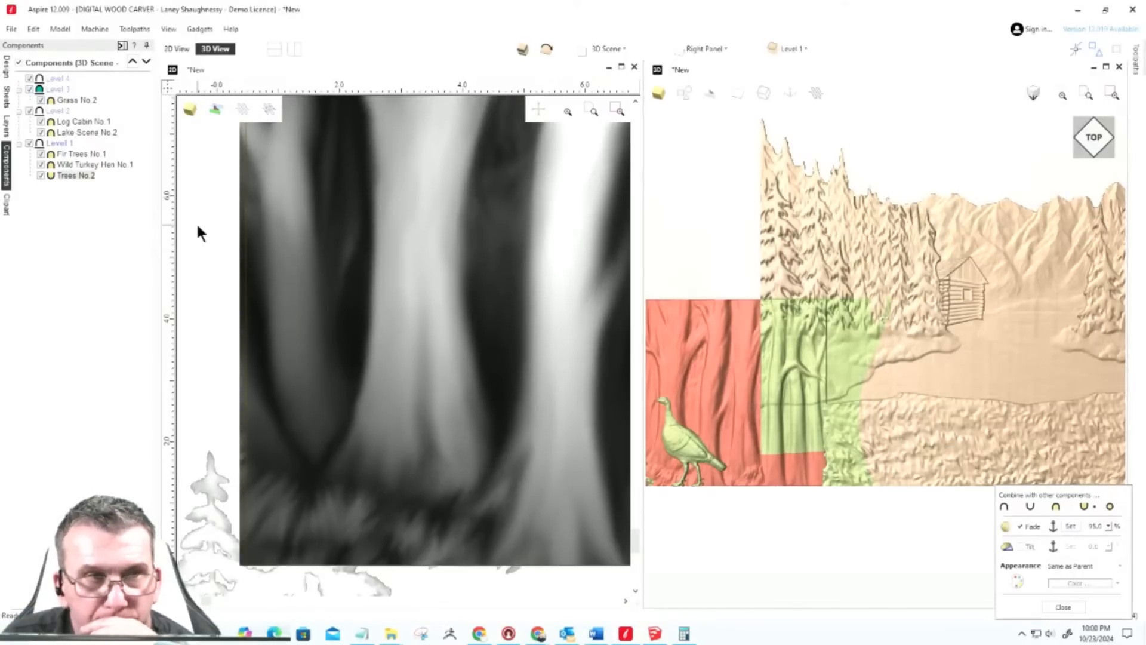
{"action": "mouse_move", "coordinate": [65, 177]}
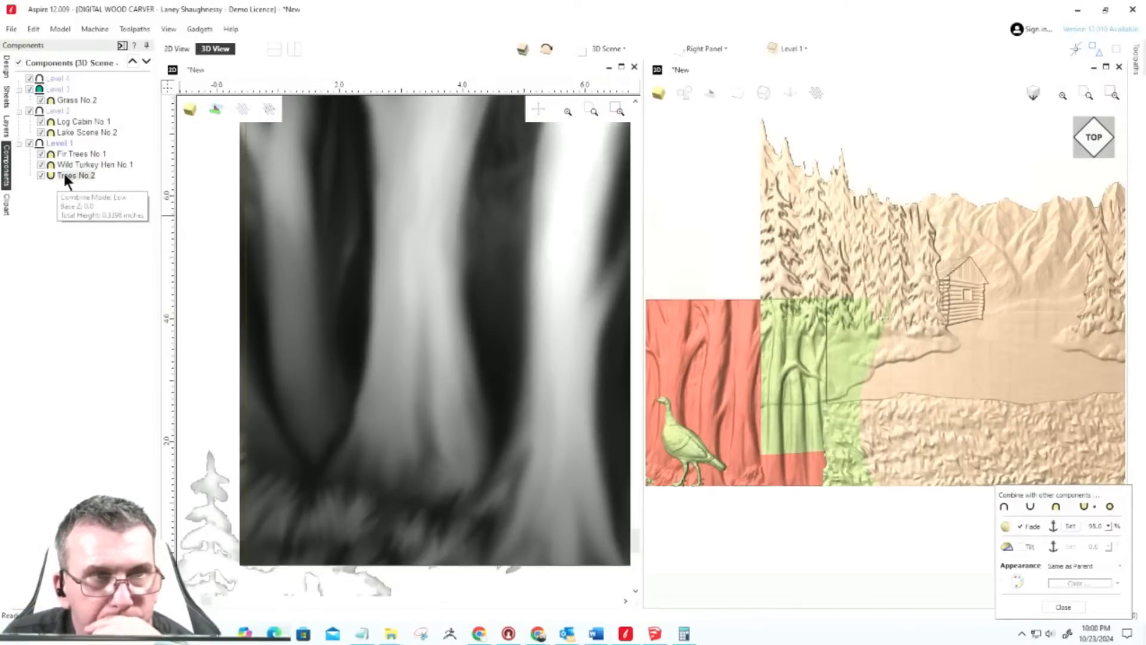
Step: Move Lake Scene No.2 from Level 2 into Level 1, directly above Trees No.2
{"action": "left_click", "coordinate": [70, 134]}
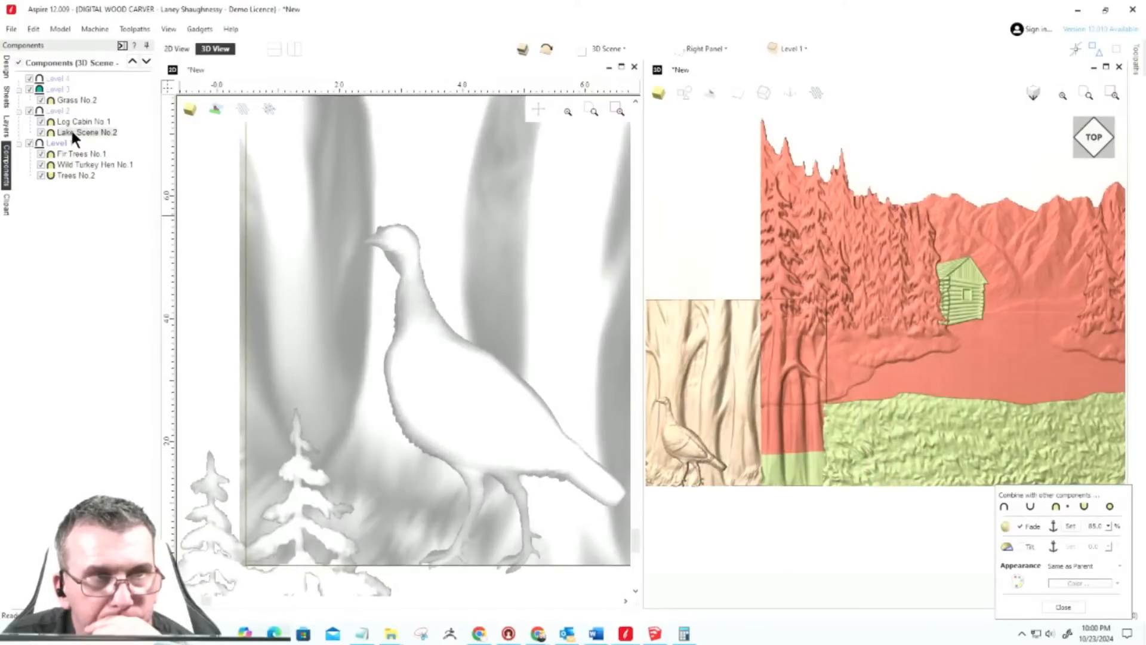
{"action": "mouse_move", "coordinate": [72, 133]}
{"action": "left_click_drag", "start_coordinate": [70, 128], "coordinate": [70, 166]}
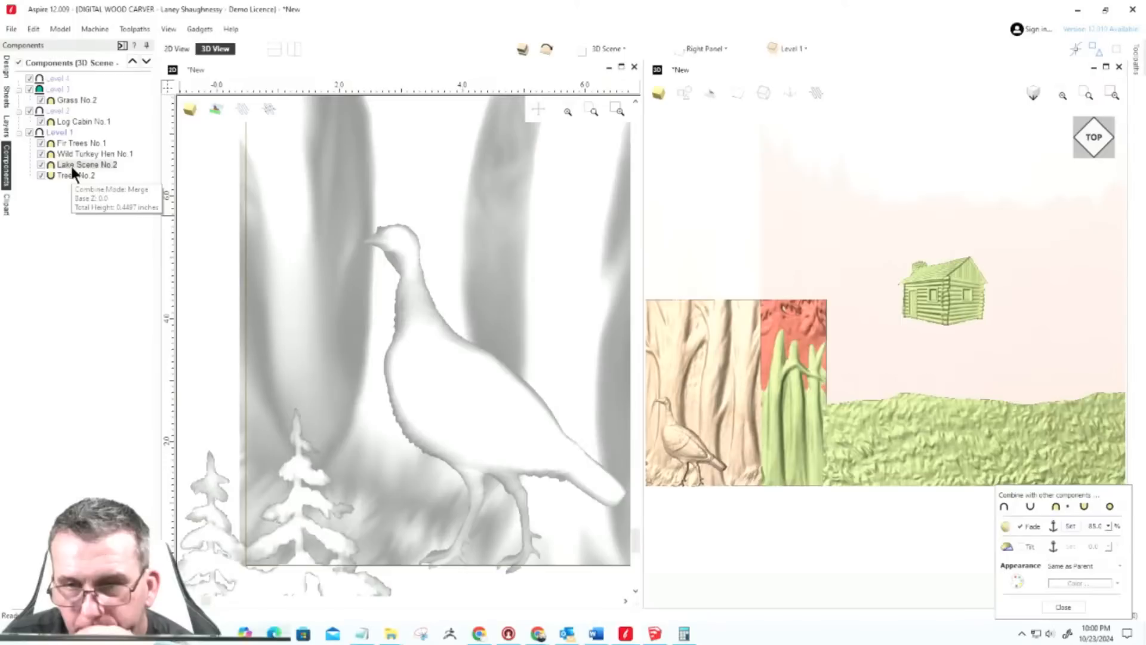
Step: Move Lake Scene No.2 back into Level 2 and change the combine mode of Trees No.2 to Merge
{"action": "left_click_drag", "start_coordinate": [71, 165], "coordinate": [76, 131]}
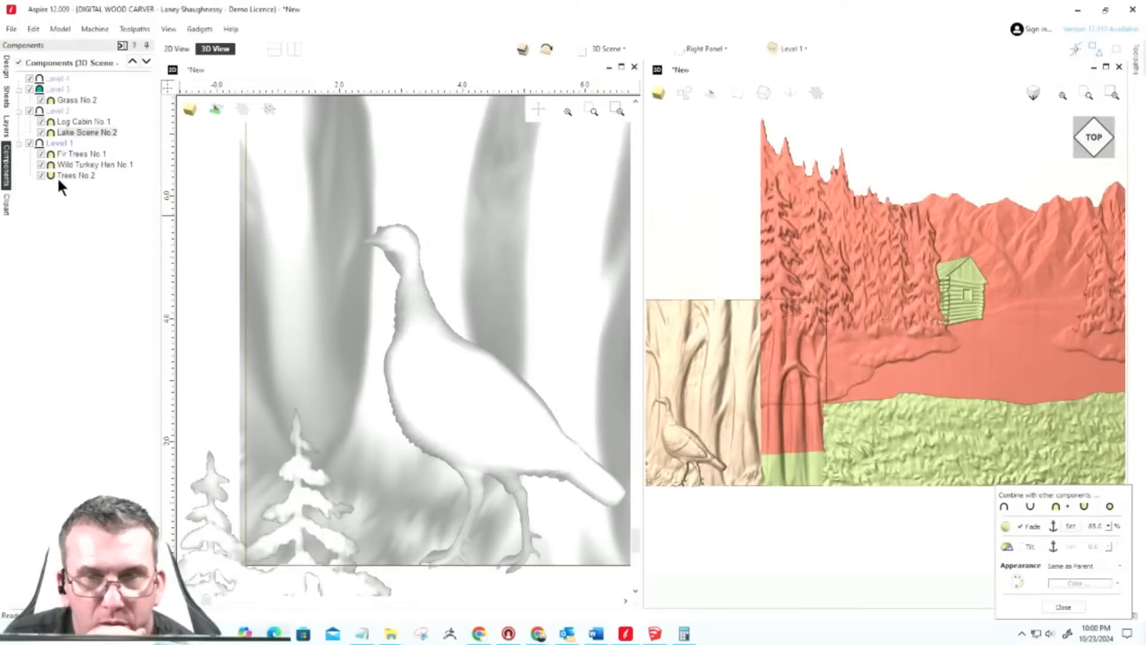
{"action": "right_click", "coordinate": [62, 177]}
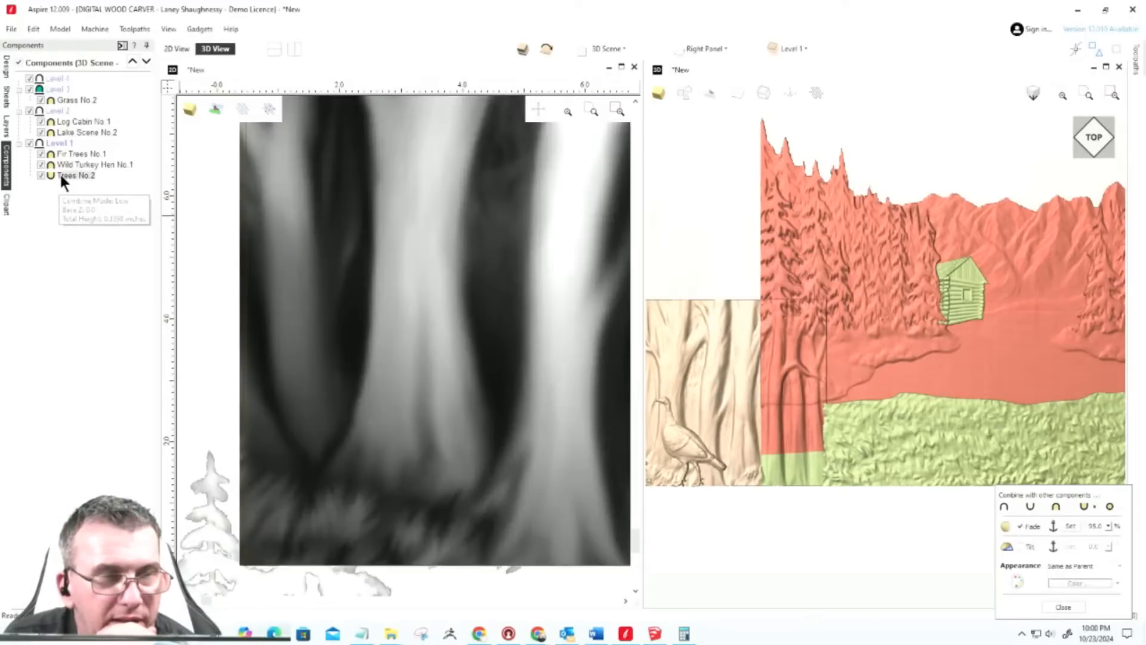
{"action": "mouse_move", "coordinate": [110, 179]}
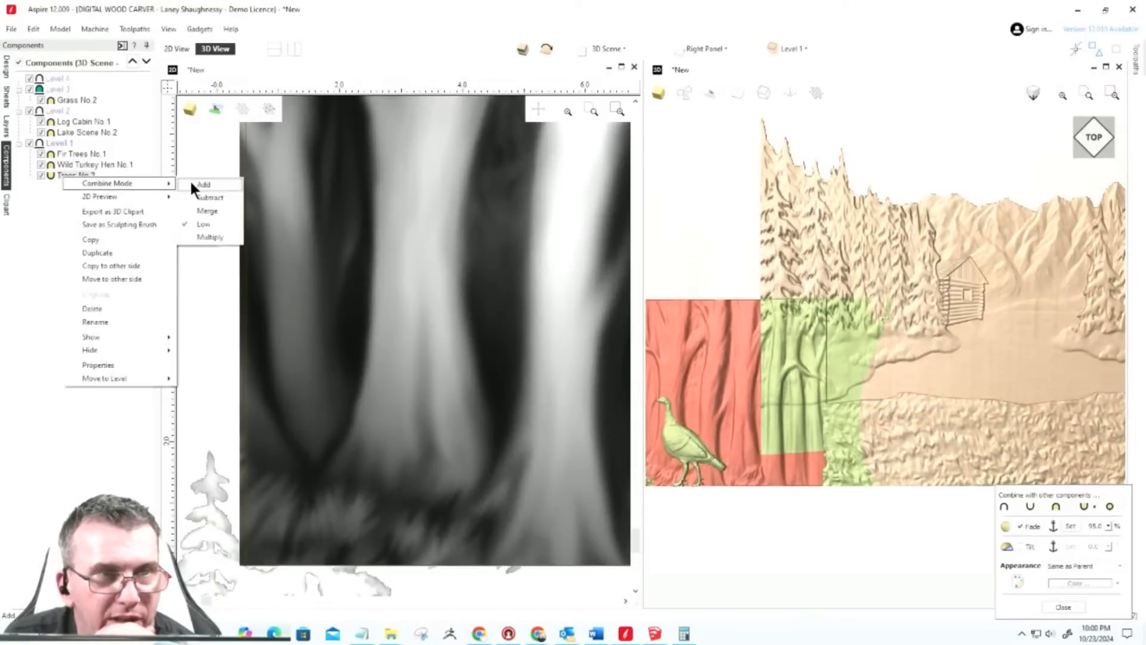
{"action": "left_click", "coordinate": [203, 213]}
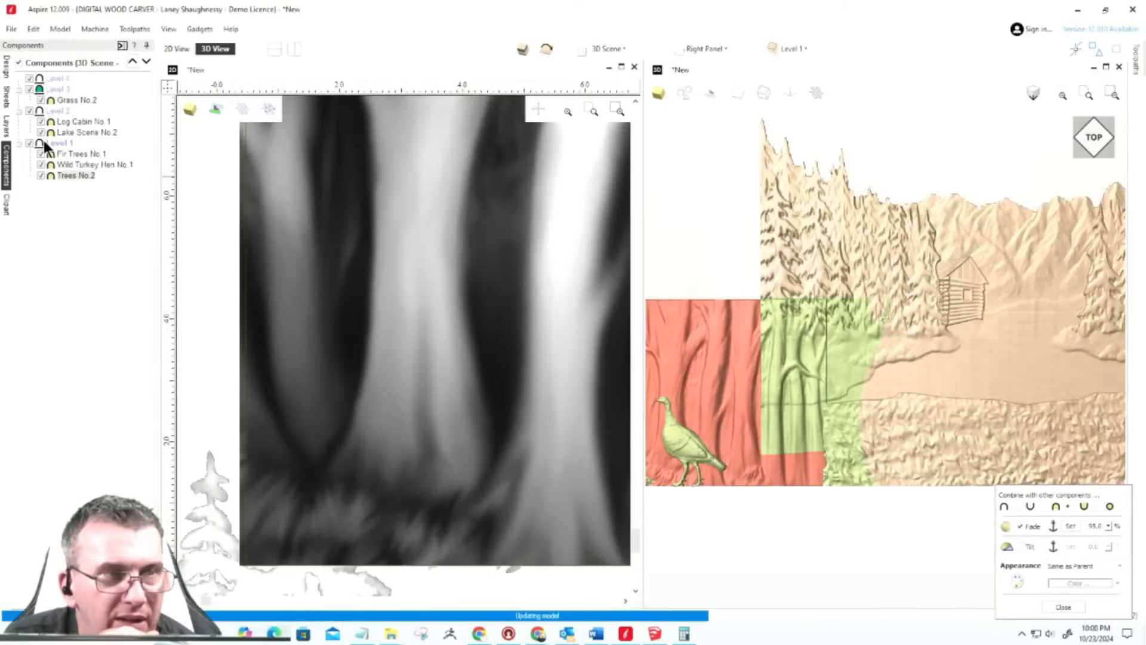
Step: Try the Low combine mode on both Level 1 and Level 2
{"action": "right_click", "coordinate": [44, 143]}
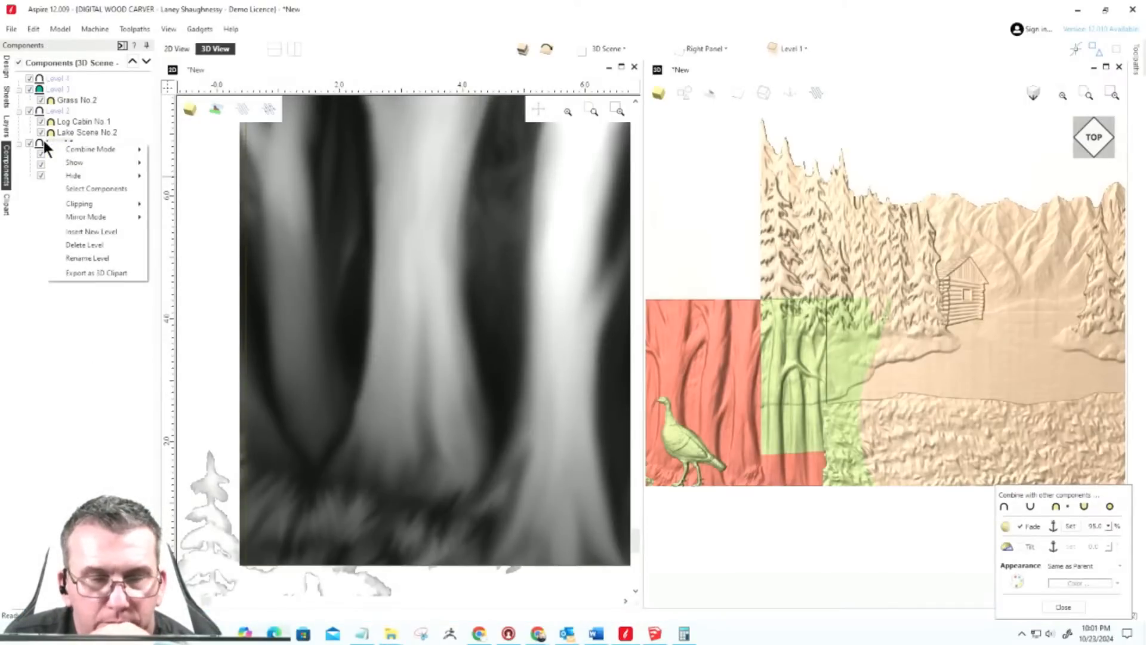
{"action": "mouse_move", "coordinate": [86, 149]}
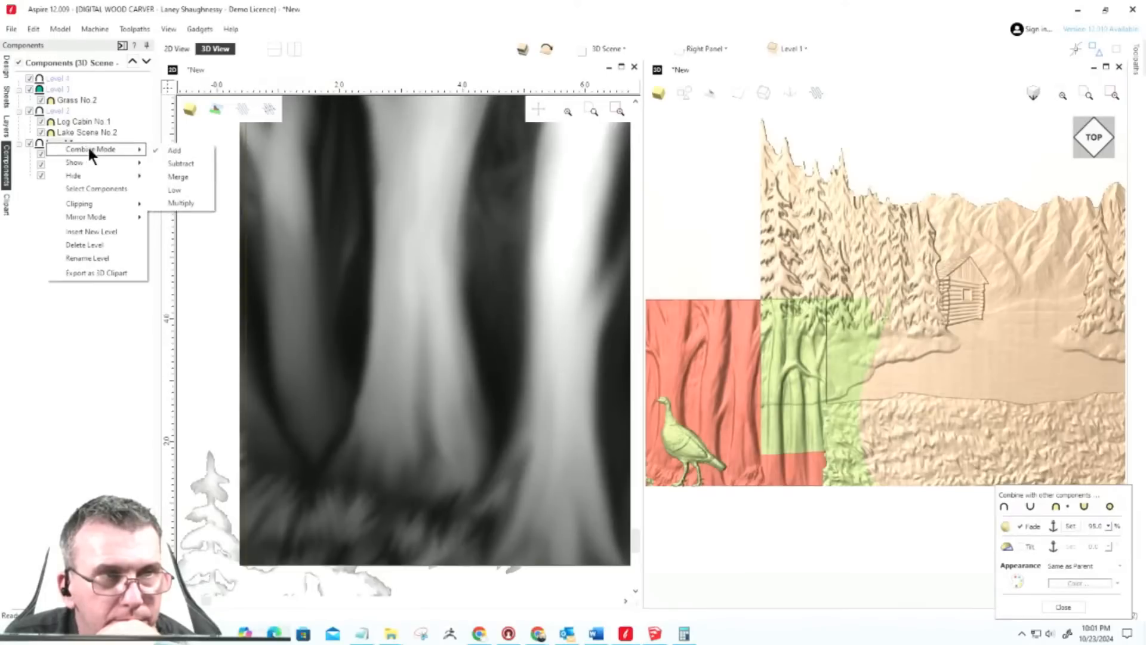
{"action": "left_click", "coordinate": [173, 190]}
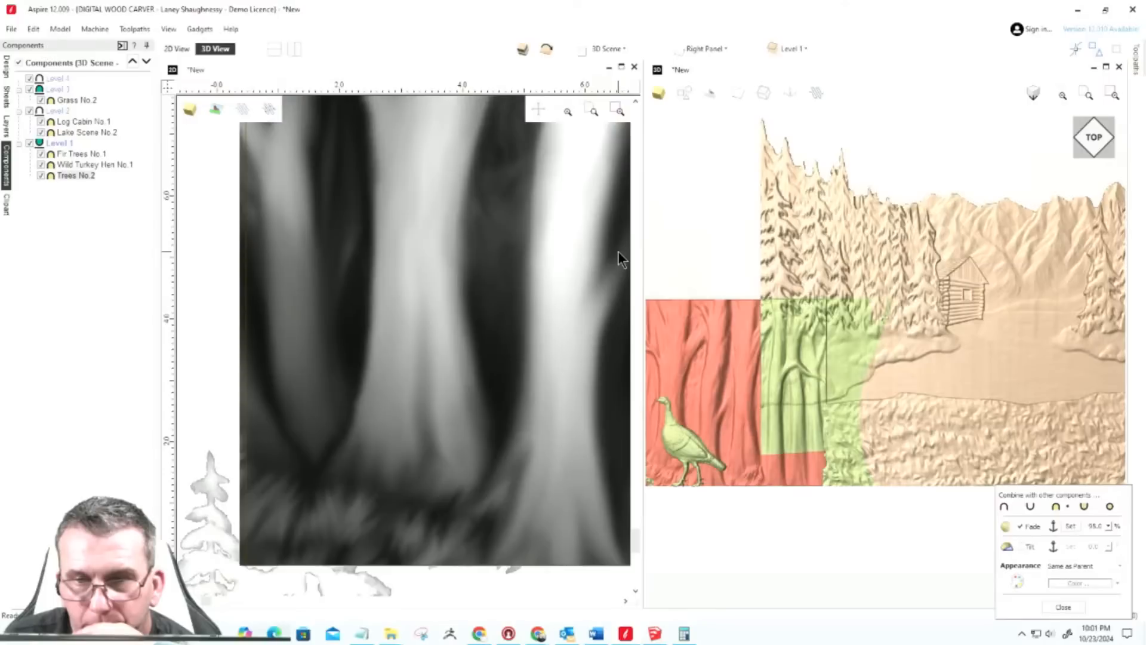
{"action": "right_click", "coordinate": [39, 115]}
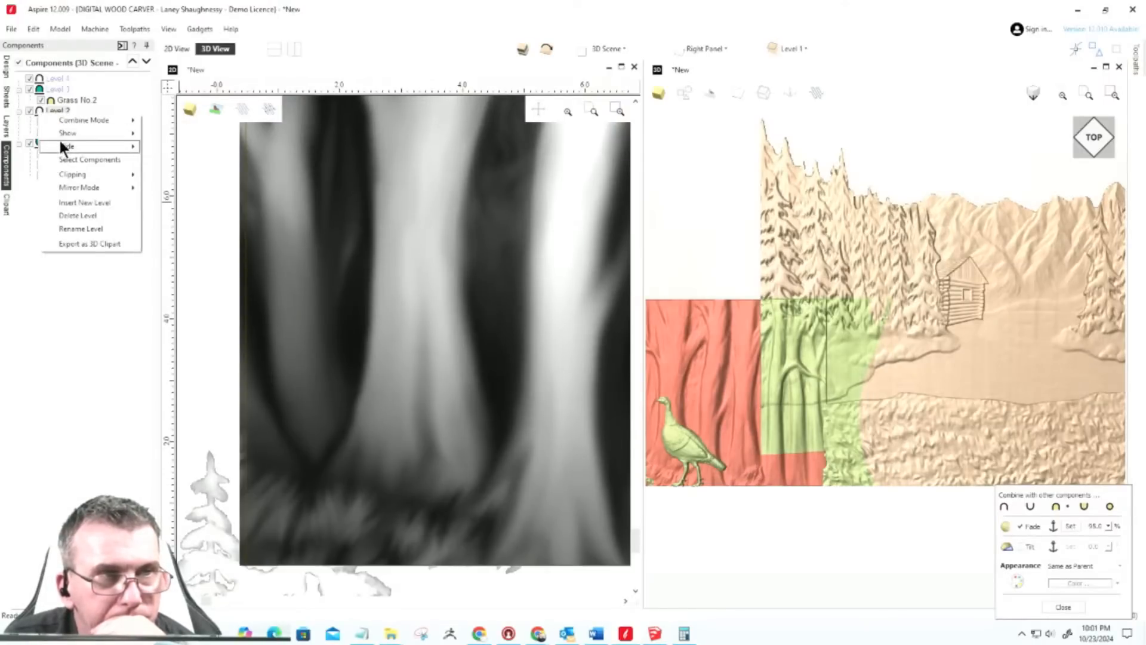
{"action": "mouse_move", "coordinate": [121, 117]}
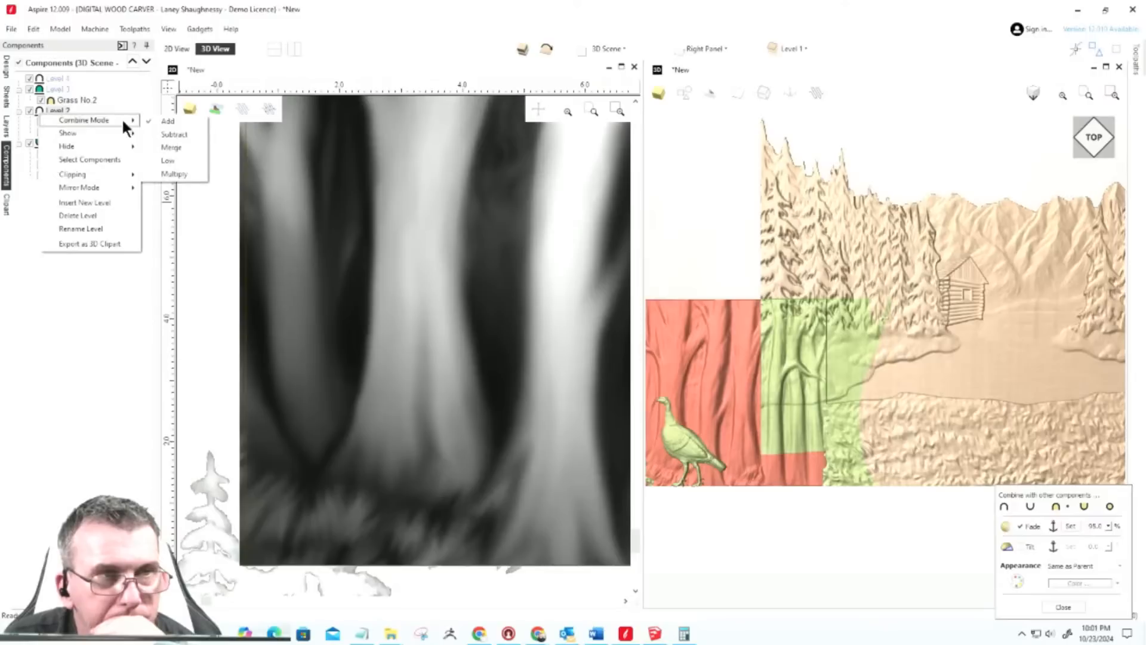
{"action": "left_click", "coordinate": [160, 156]}
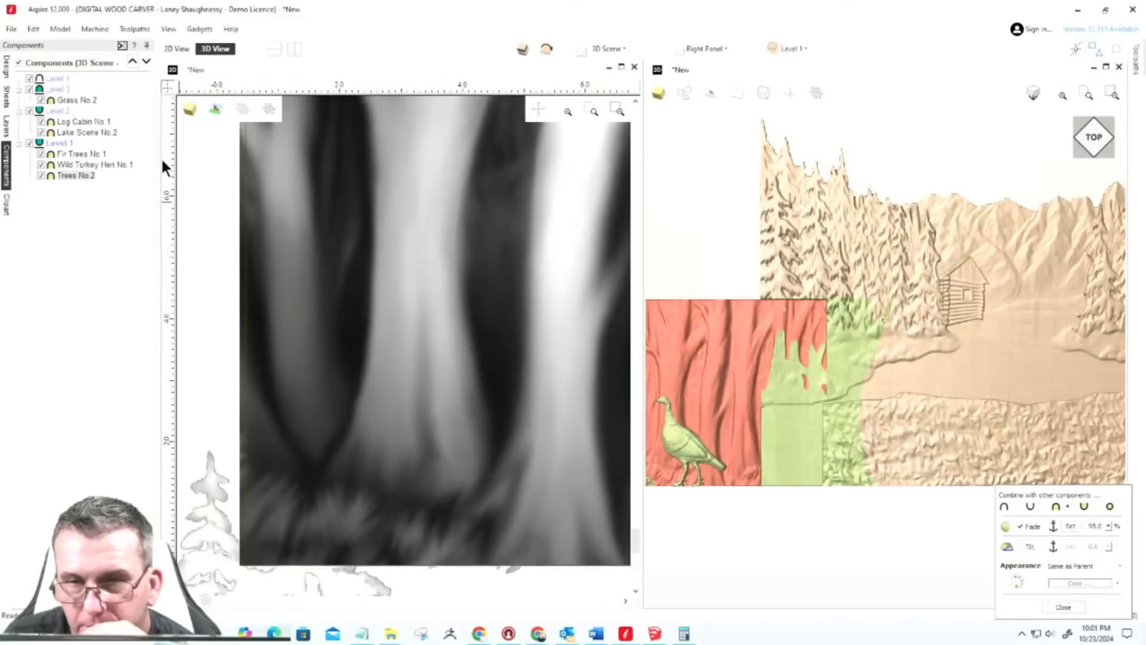
Step: Set the combine mode of Level 1 and Level 2 to Merge
{"action": "right_click", "coordinate": [50, 144]}
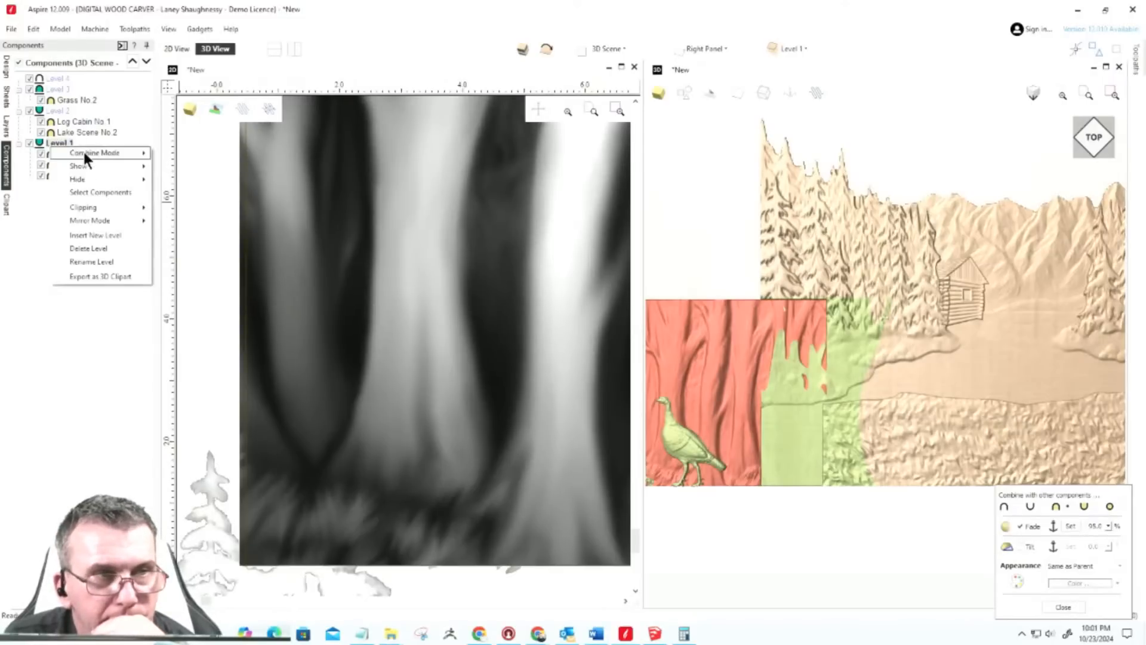
{"action": "mouse_move", "coordinate": [85, 154]}
{"action": "left_click", "coordinate": [166, 175]}
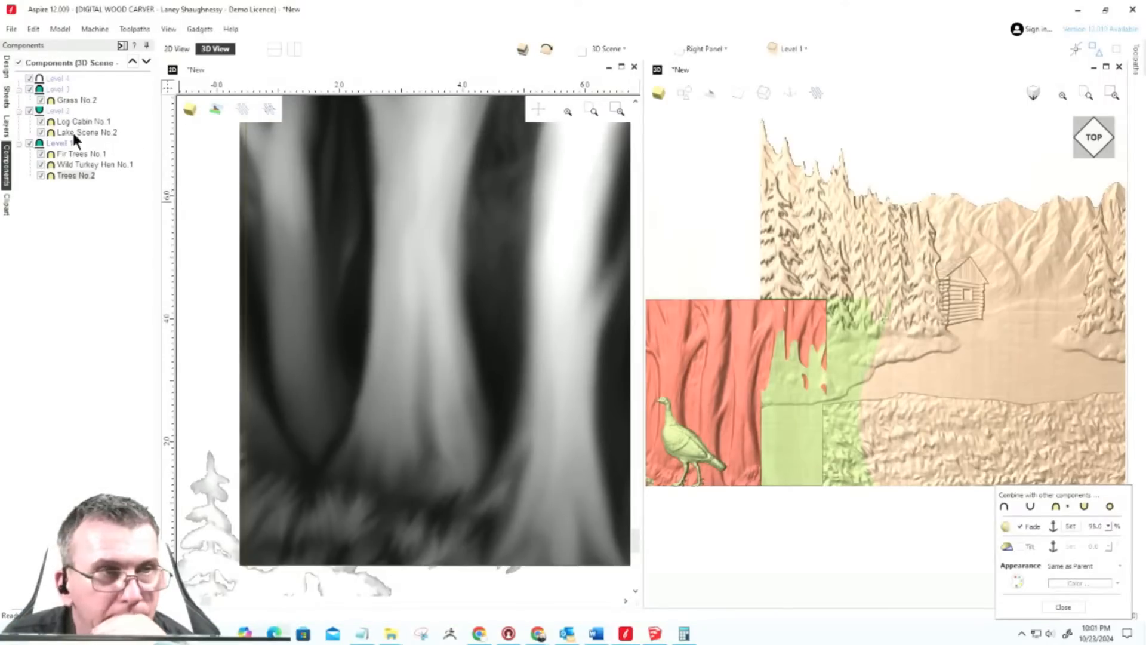
{"action": "right_click", "coordinate": [58, 113]}
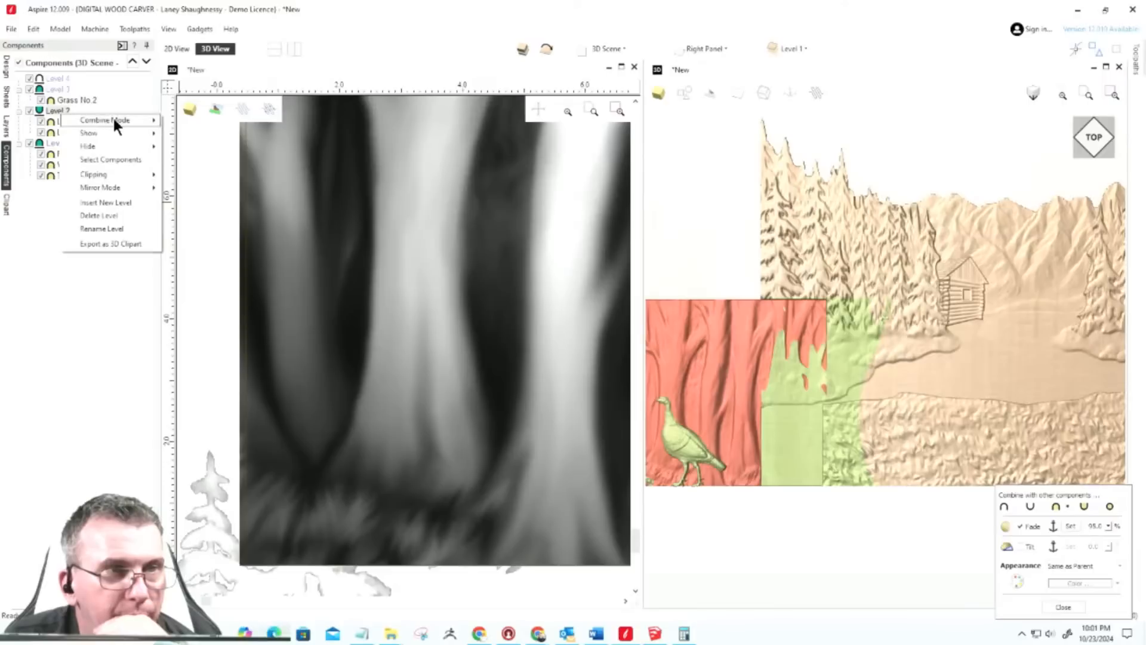
{"action": "mouse_move", "coordinate": [112, 120]}
{"action": "left_click", "coordinate": [180, 149]}
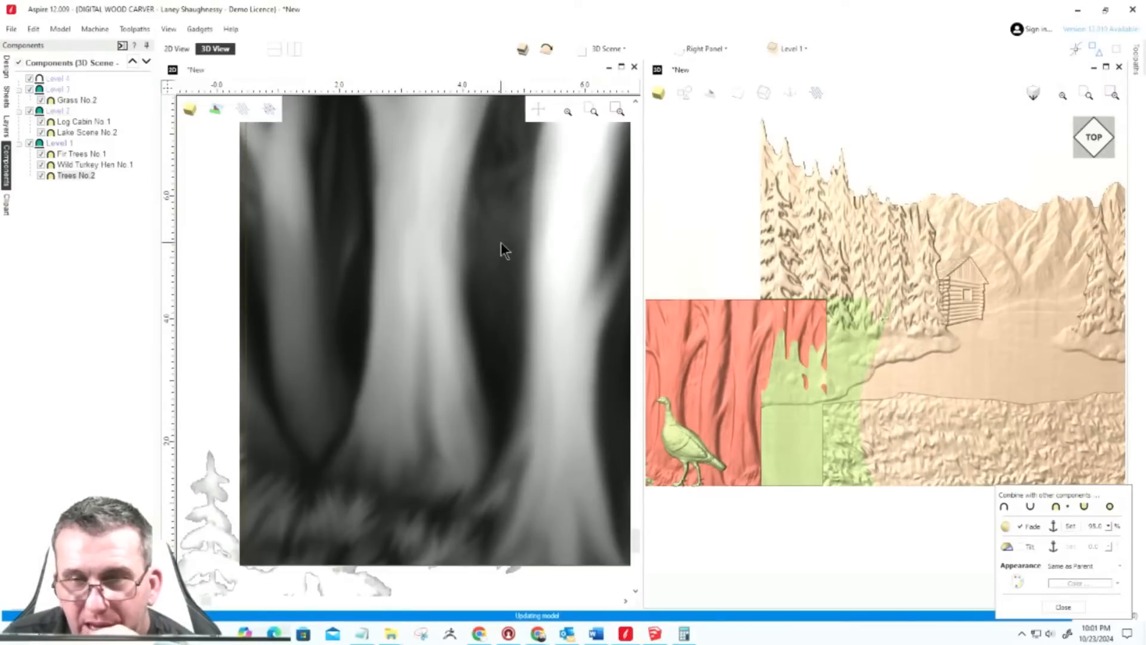
Step: Delete the Trees No.2 component from behind the turkey hen
{"action": "left_click", "coordinate": [714, 349]}
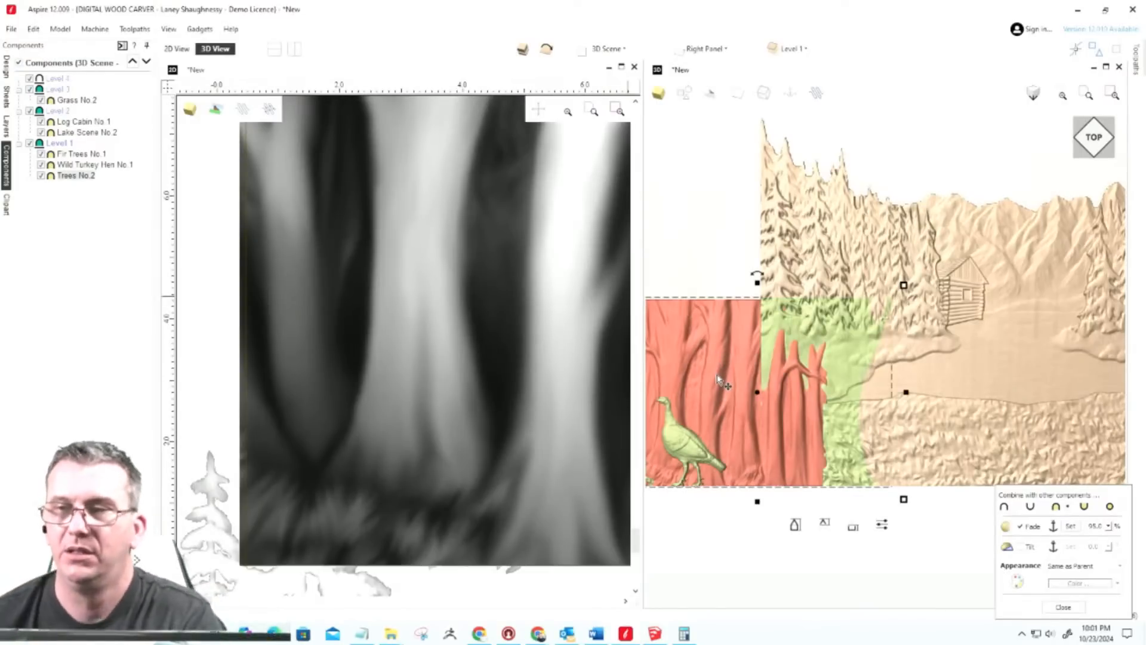
{"action": "scroll", "coordinate": [722, 380], "scroll_direction": "down", "scroll_amount": 3}
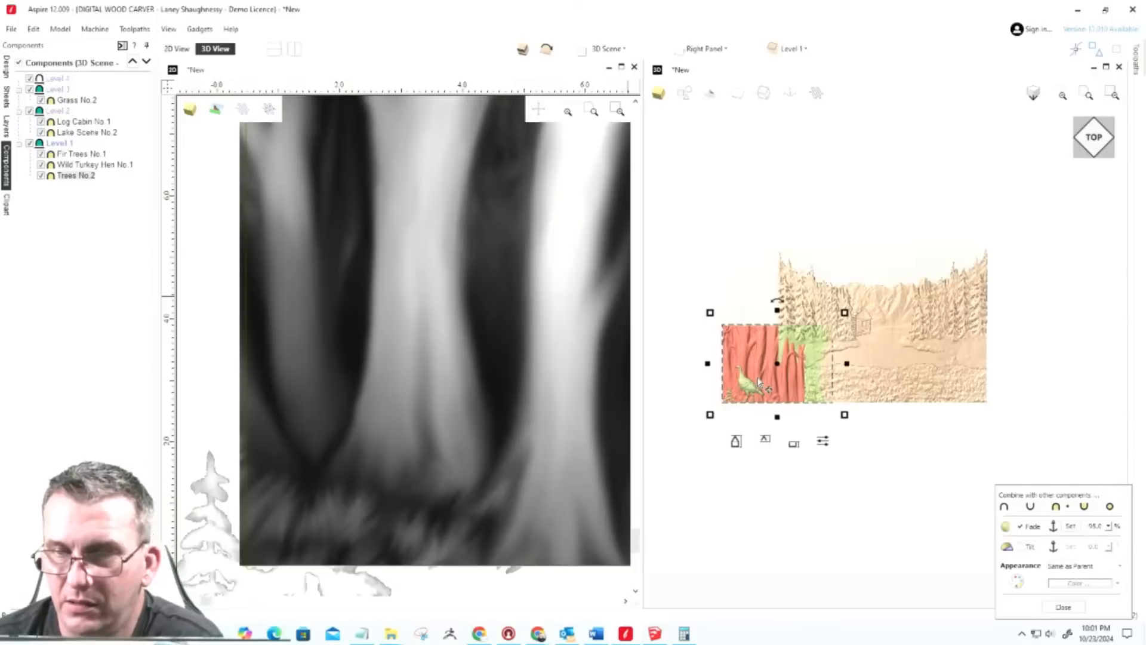
{"action": "scroll", "coordinate": [785, 387], "scroll_direction": "up", "scroll_amount": 1}
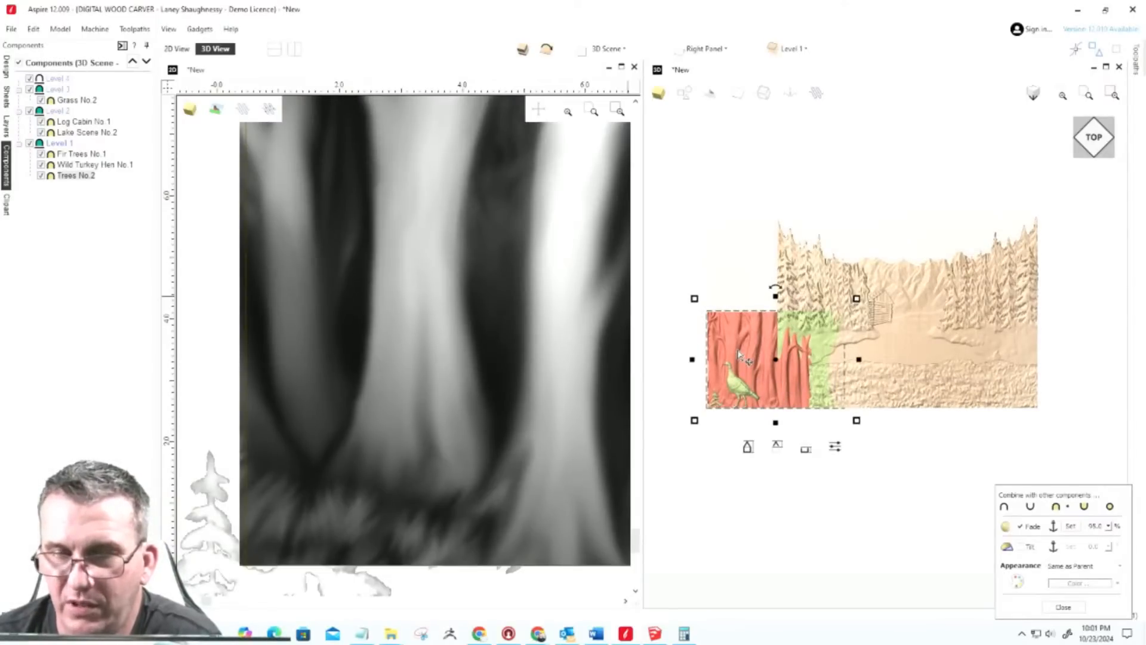
{"action": "key", "text": "Delete"}
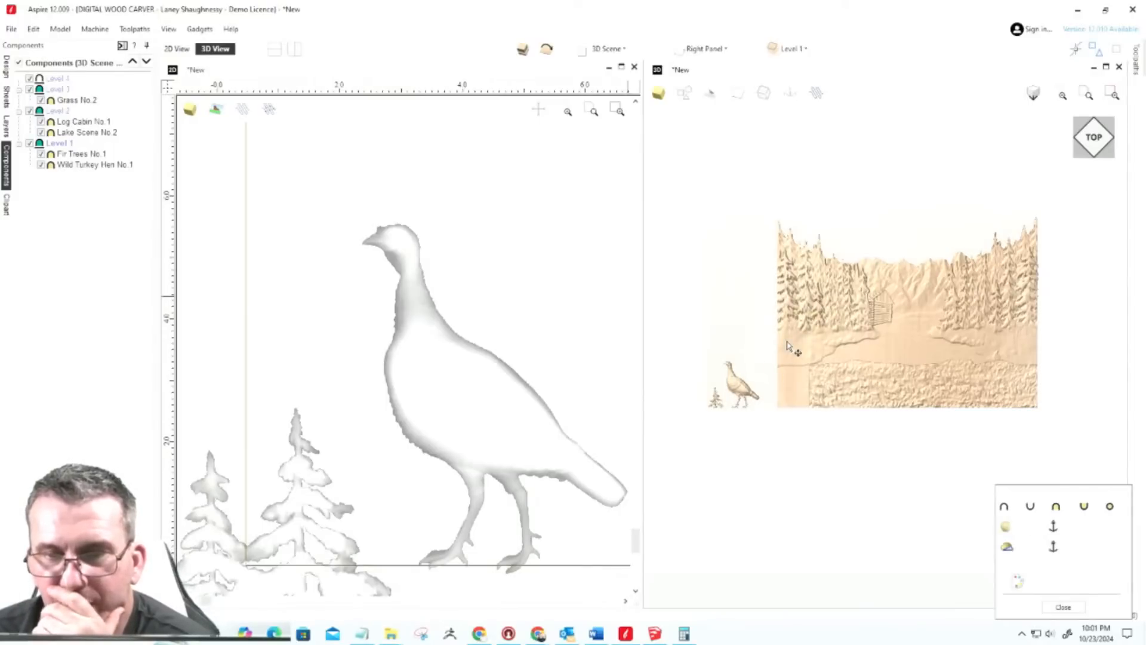
Step: Stretch Lake Scene No.2 leftward so it spans the area behind the turkey hen and small fir trees
{"action": "left_click", "coordinate": [788, 345]}
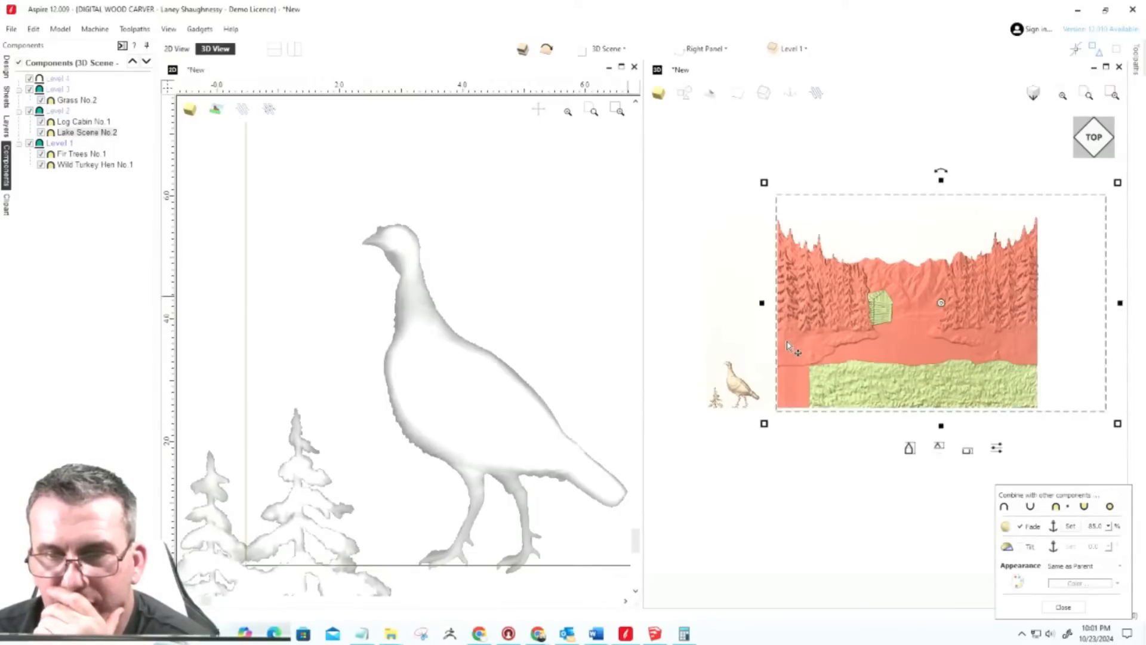
{"action": "left_click_drag", "start_coordinate": [763, 302], "coordinate": [704, 304]}
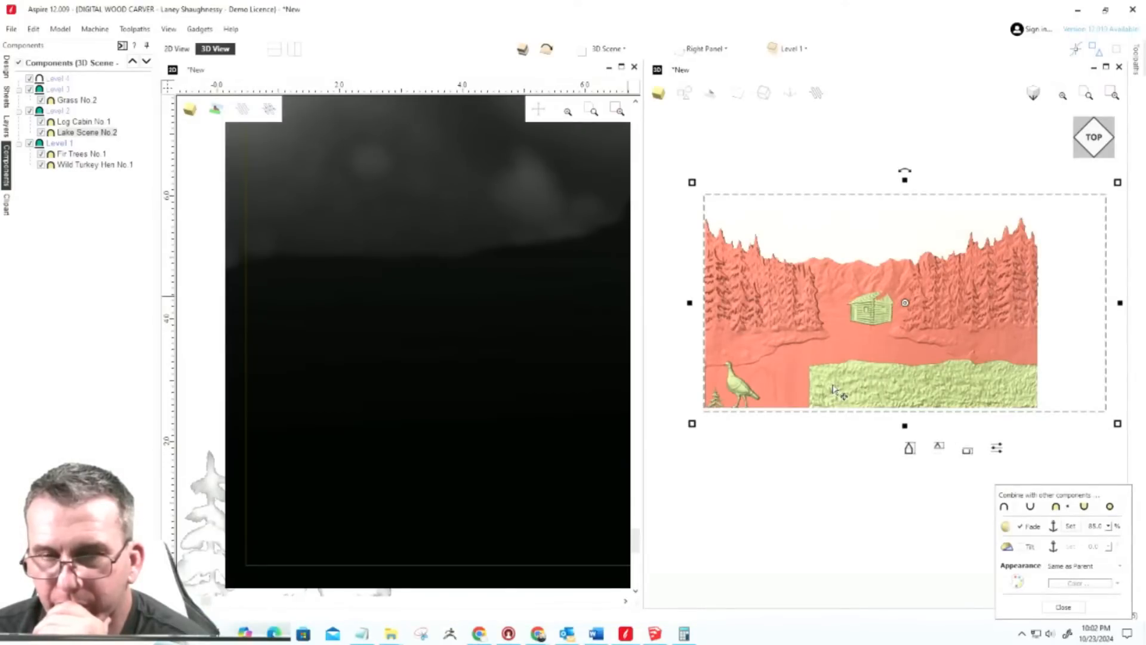
{"action": "scroll", "coordinate": [463, 359], "scroll_direction": "down", "scroll_amount": 10}
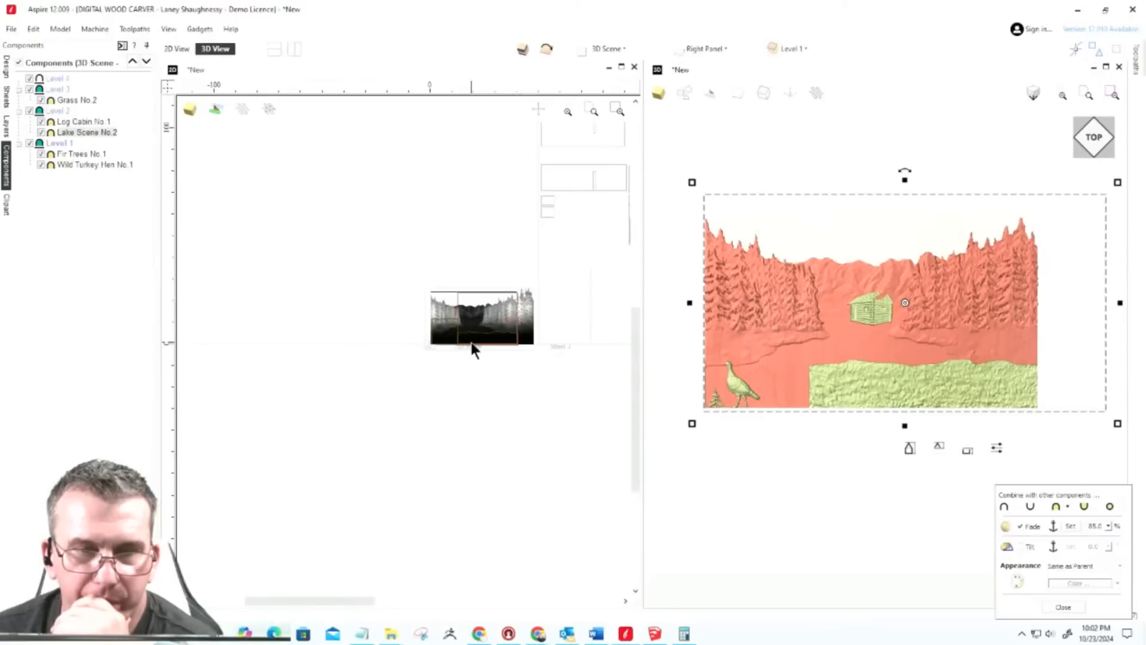
{"action": "scroll", "coordinate": [472, 345], "scroll_direction": "up", "scroll_amount": 5}
{"action": "left_click", "coordinate": [471, 334]}
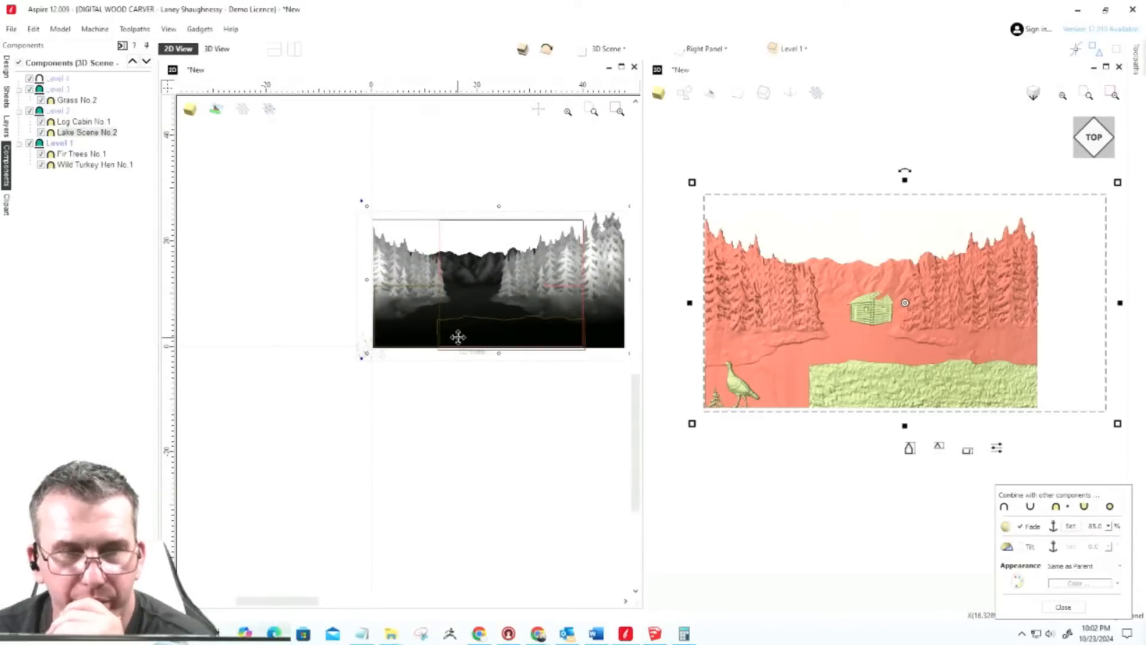
{"action": "left_click", "coordinate": [461, 399]}
Step: Stretch Grass No.2 leftward until its edge lines up with the left edge of the lake scene
{"action": "left_click", "coordinate": [474, 330]}
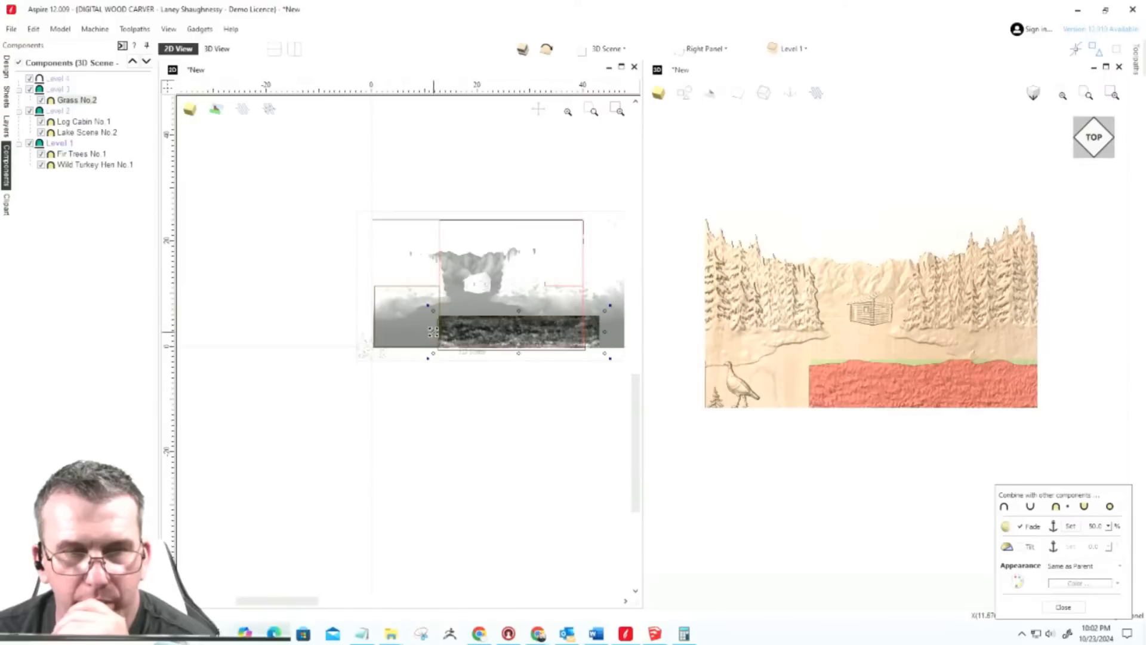
{"action": "left_click_drag", "start_coordinate": [432, 331], "coordinate": [374, 338]}
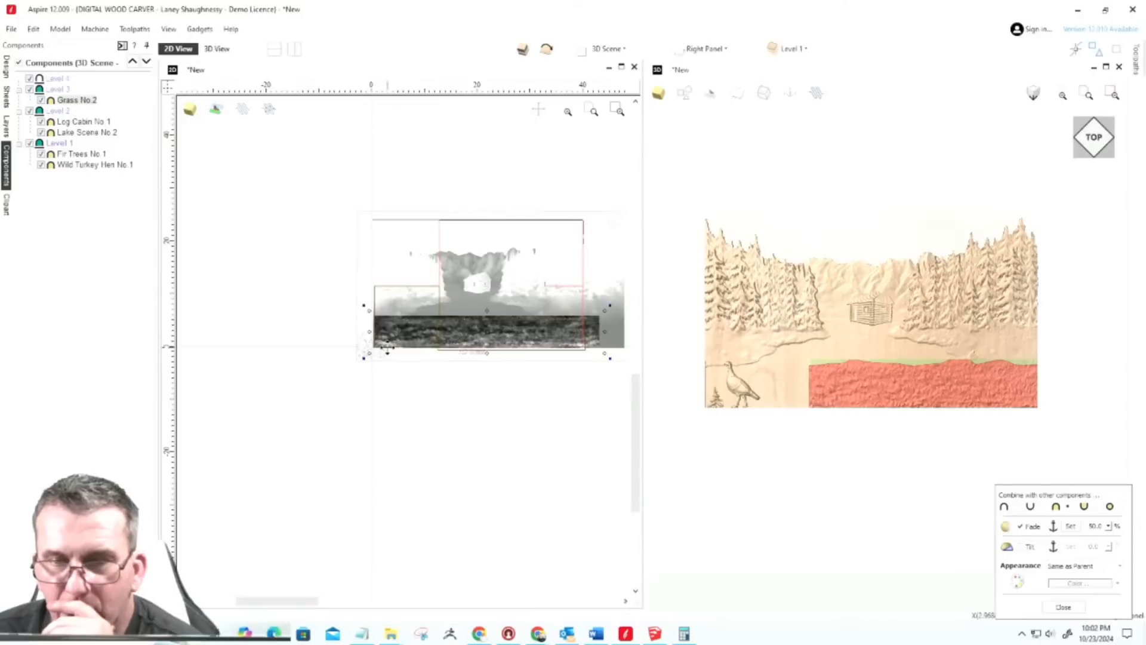
{"action": "left_click", "coordinate": [827, 384]}
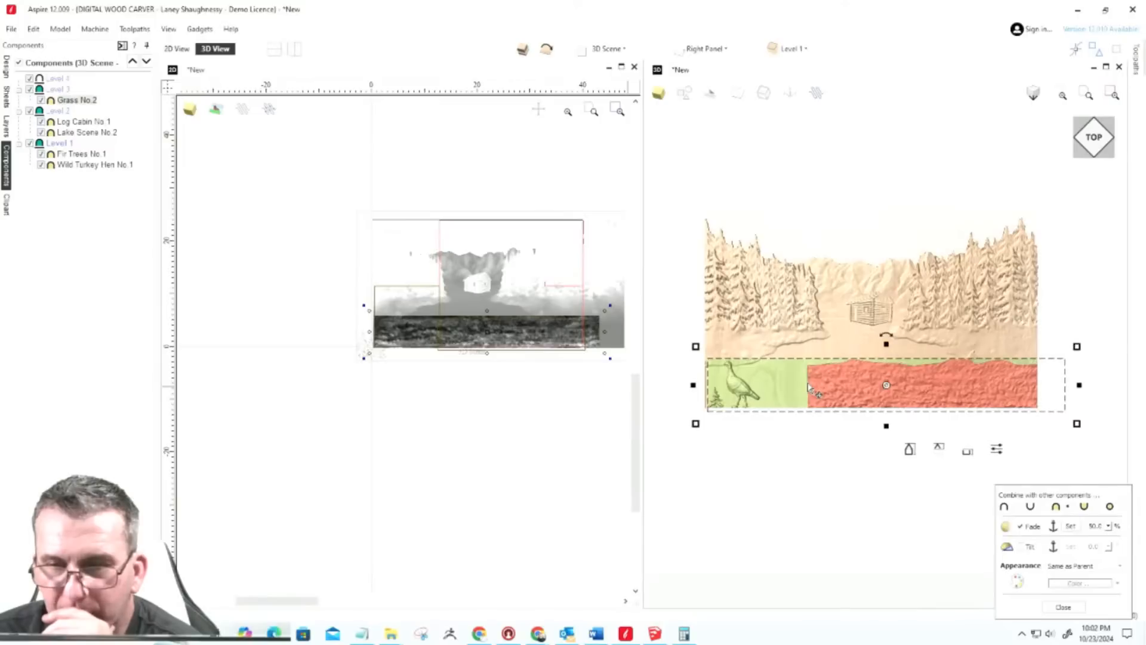
{"action": "left_click", "coordinate": [813, 460]}
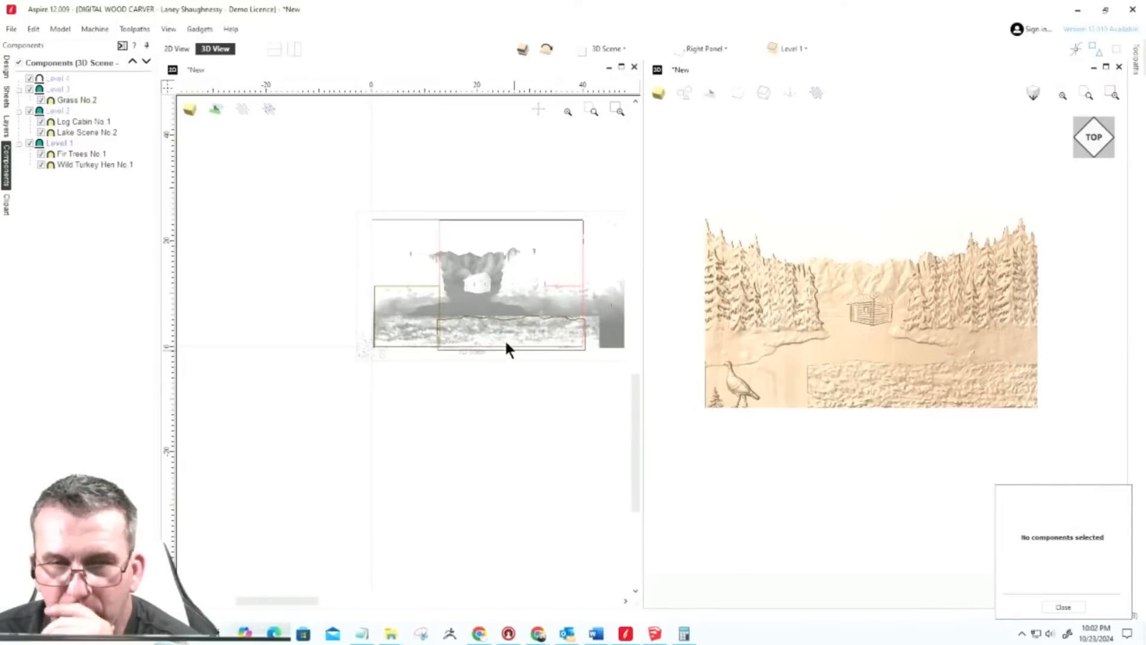
Step: Edit the nodes of the grass boundary vector and extend its left end to the panel's left edge at about X 0
{"action": "left_click", "coordinate": [437, 327]}
{"action": "scroll", "coordinate": [437, 335], "scroll_direction": "up", "scroll_amount": 5}
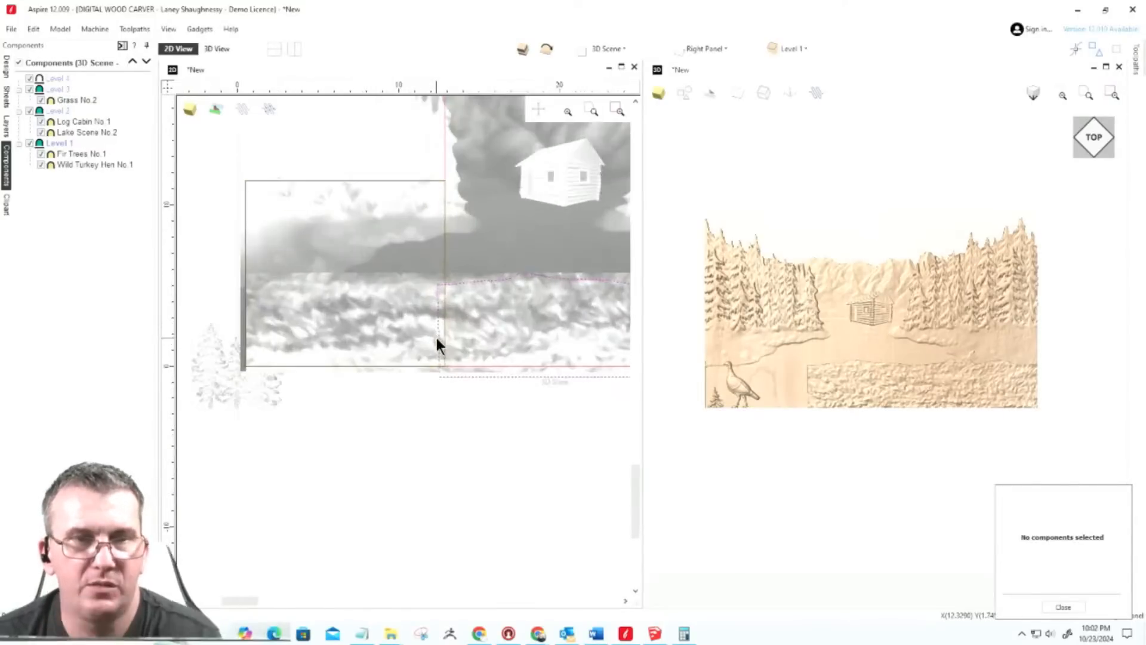
{"action": "scroll", "coordinate": [435, 335], "scroll_direction": "down", "scroll_amount": 3}
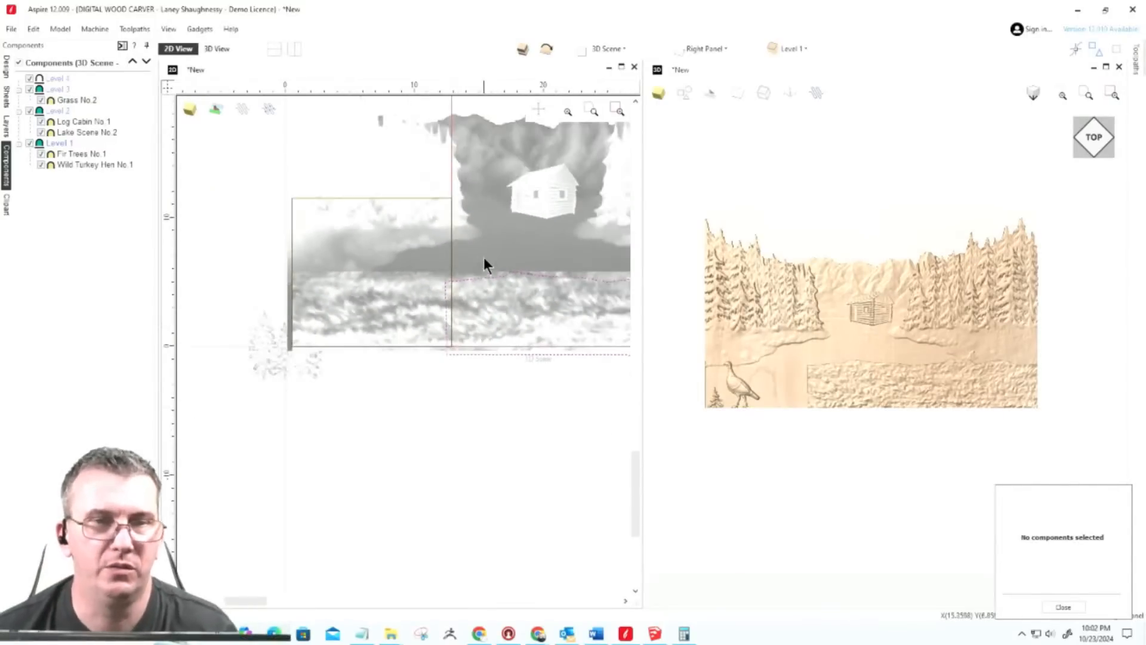
{"action": "double_click", "coordinate": [445, 310]}
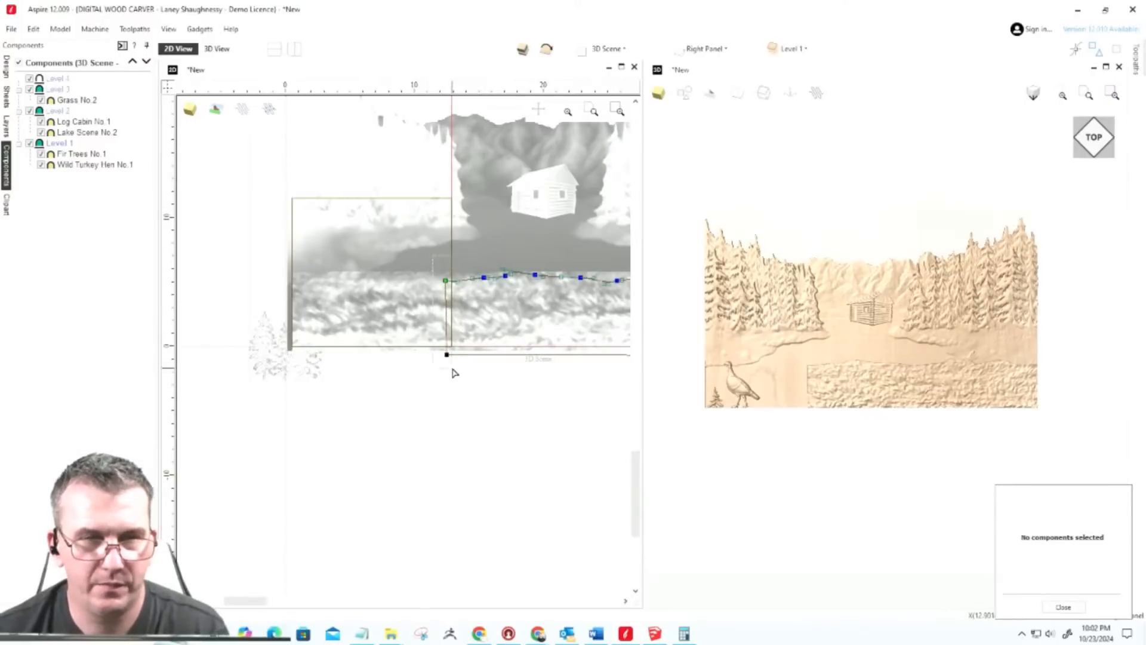
{"action": "left_click_drag", "start_coordinate": [447, 355], "coordinate": [287, 351]}
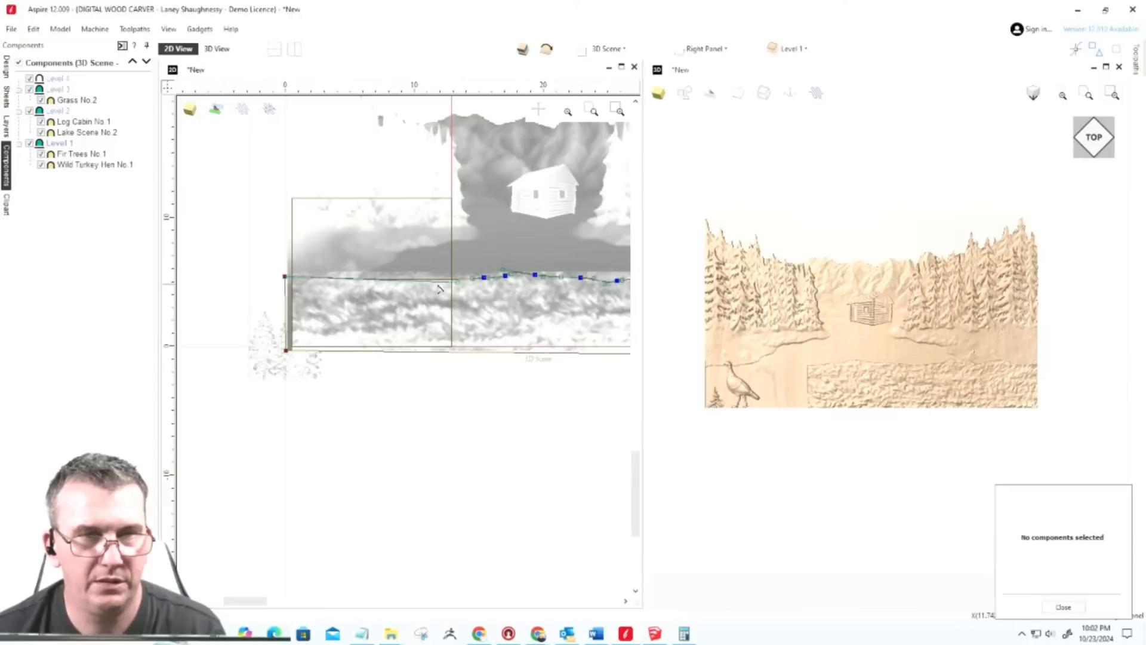
Step: Insert two points on the grass boundary's new upper span and reshape it into an uneven, wavy grass line
{"action": "right_click", "coordinate": [393, 283]}
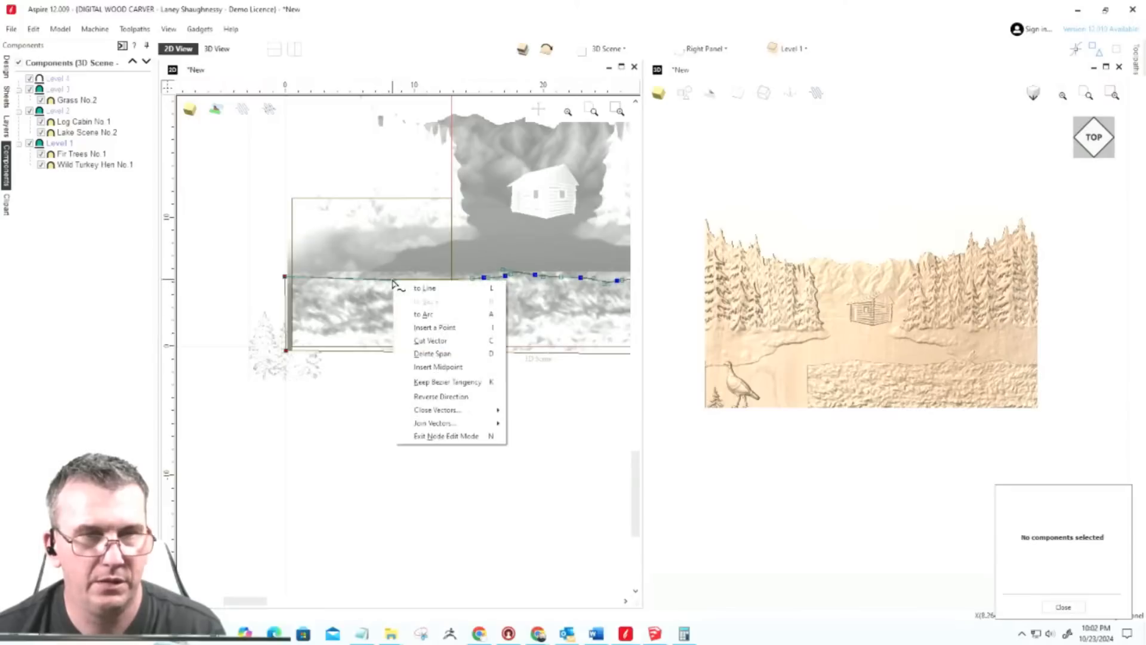
{"action": "left_click", "coordinate": [406, 326]}
{"action": "right_click", "coordinate": [352, 282]}
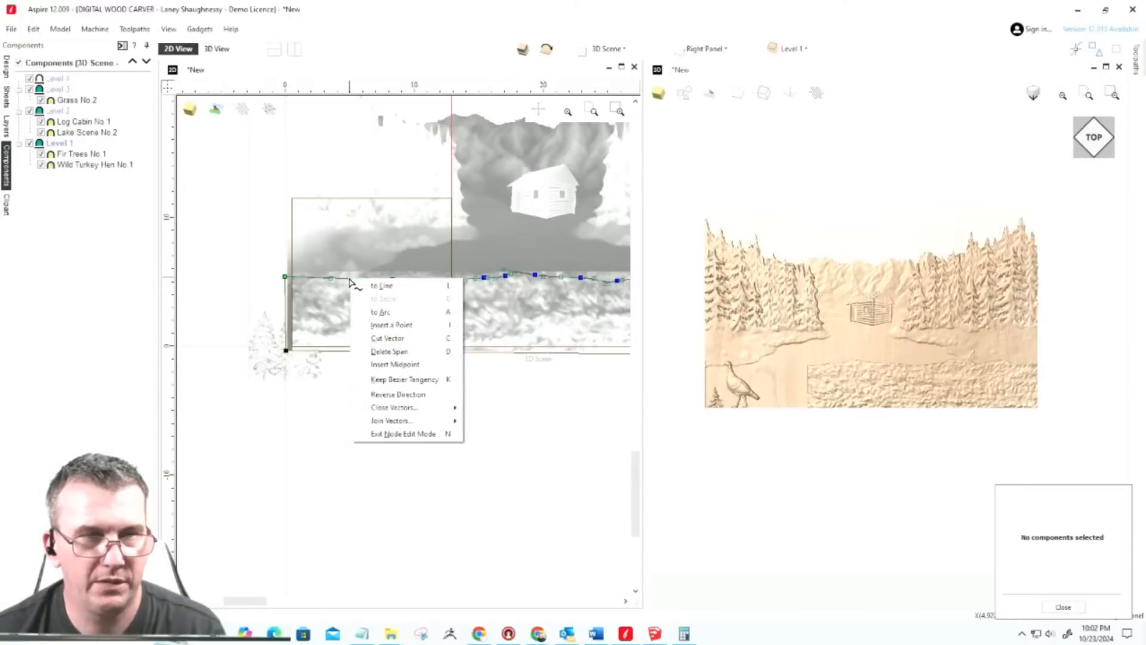
{"action": "left_click", "coordinate": [361, 324]}
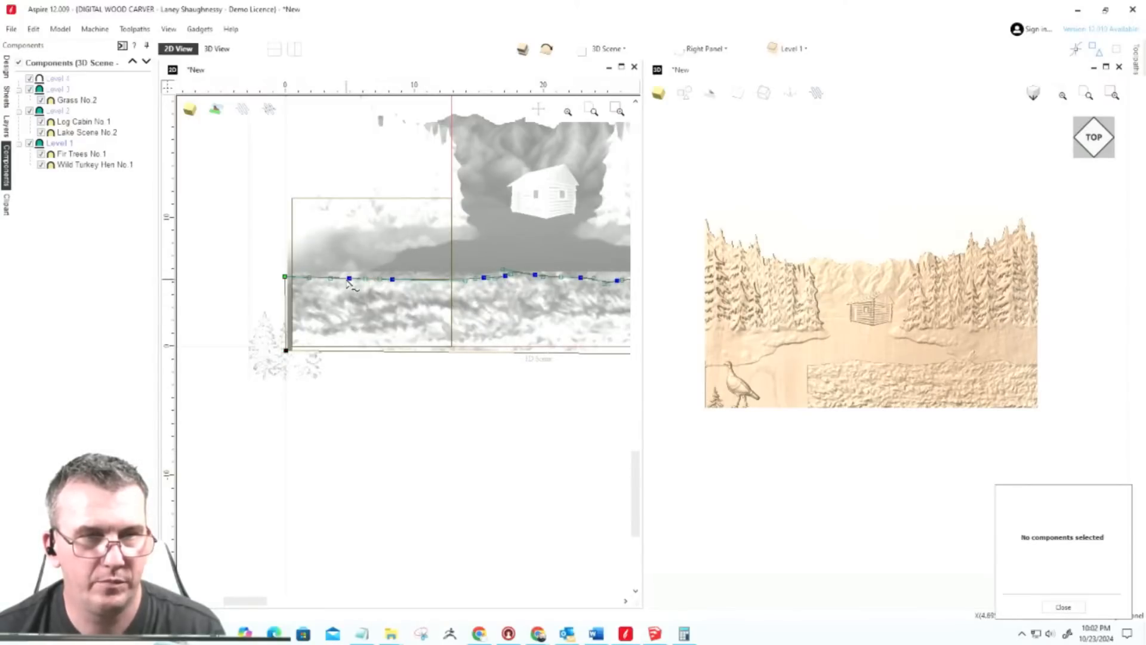
{"action": "left_click_drag", "start_coordinate": [348, 279], "coordinate": [388, 275]}
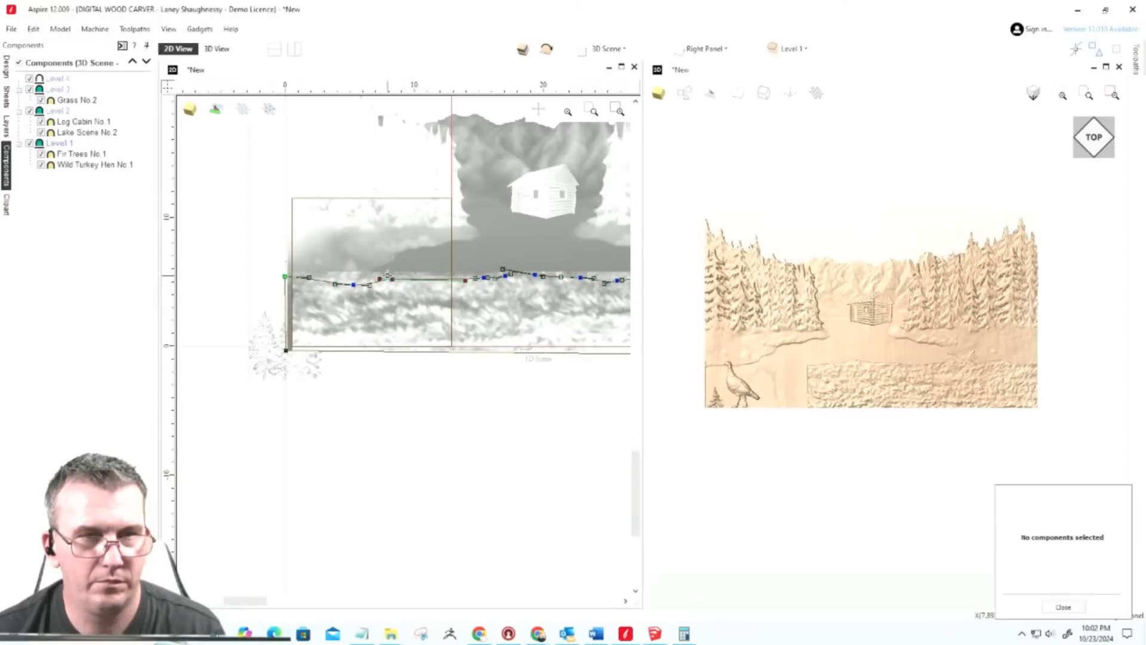
{"action": "left_click", "coordinate": [424, 345]}
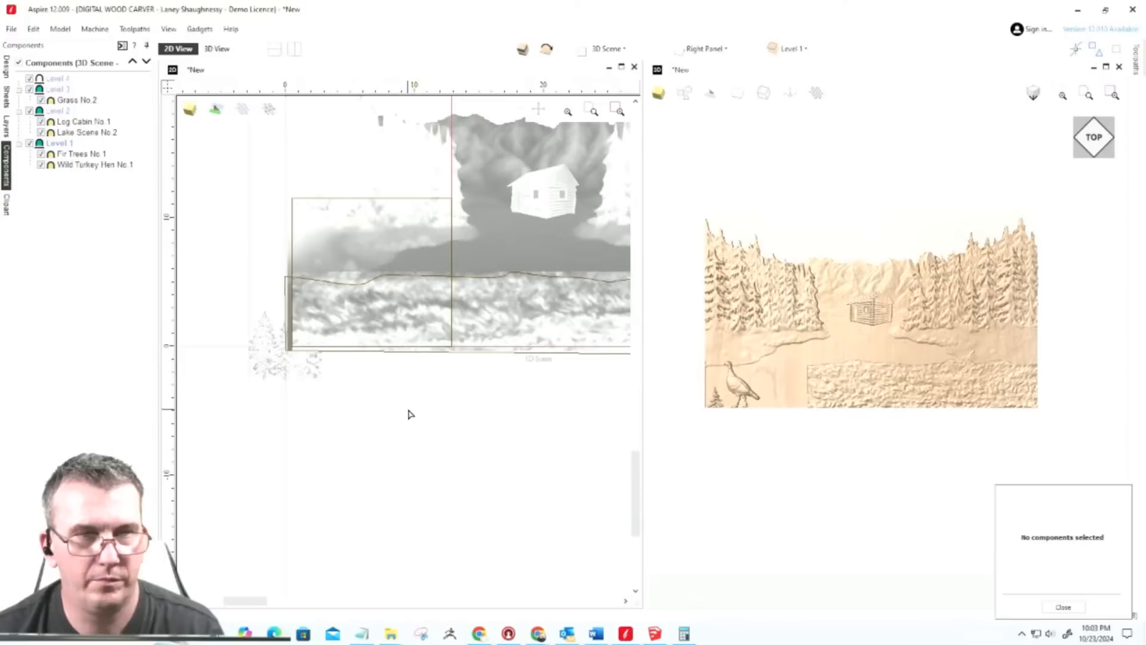
Step: Finish node editing on the grass boundary vector and update the clipping of Level 3 to the reshaped grass line
{"action": "left_click", "coordinate": [327, 283]}
{"action": "right_click", "coordinate": [327, 283]}
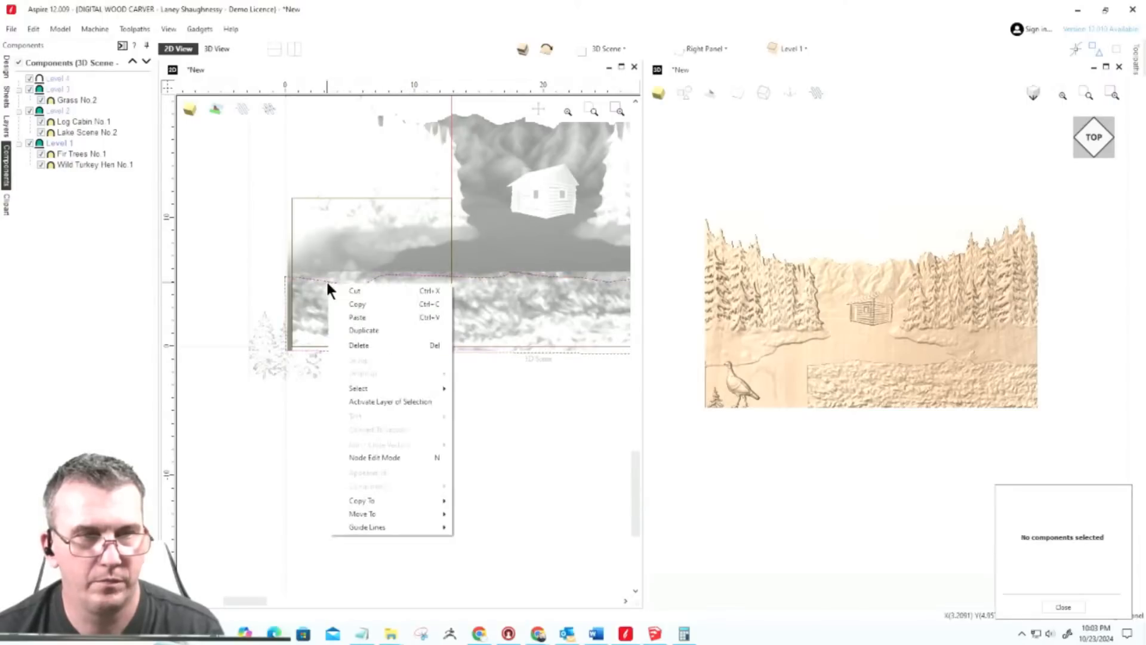
{"action": "left_click", "coordinate": [338, 329]}
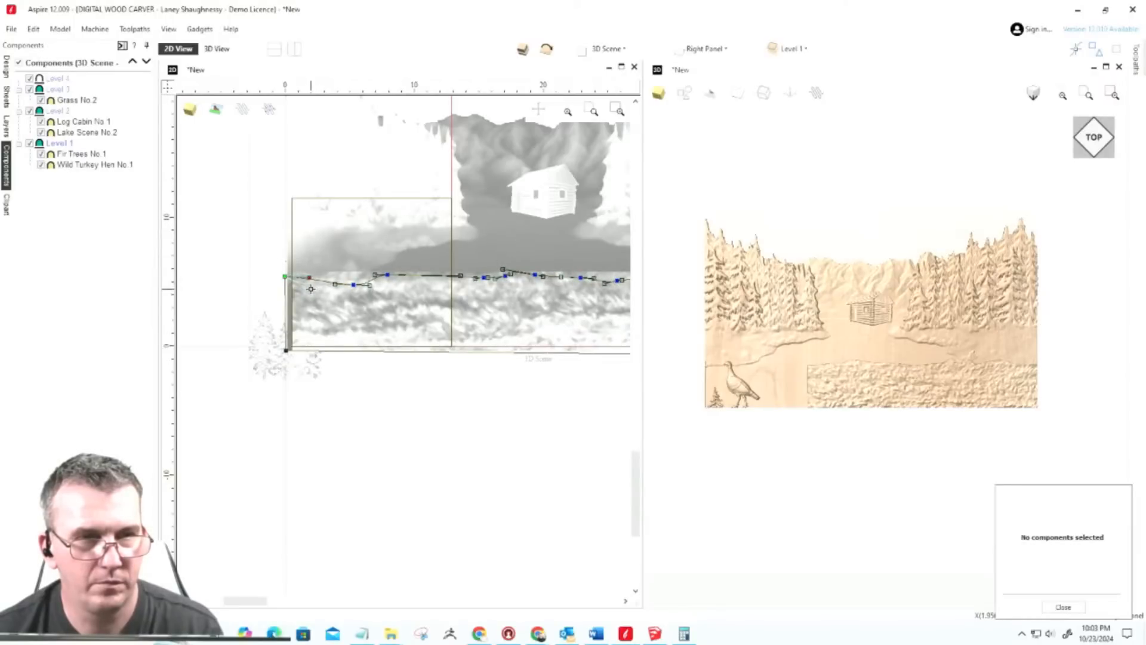
{"action": "left_click", "coordinate": [342, 328]}
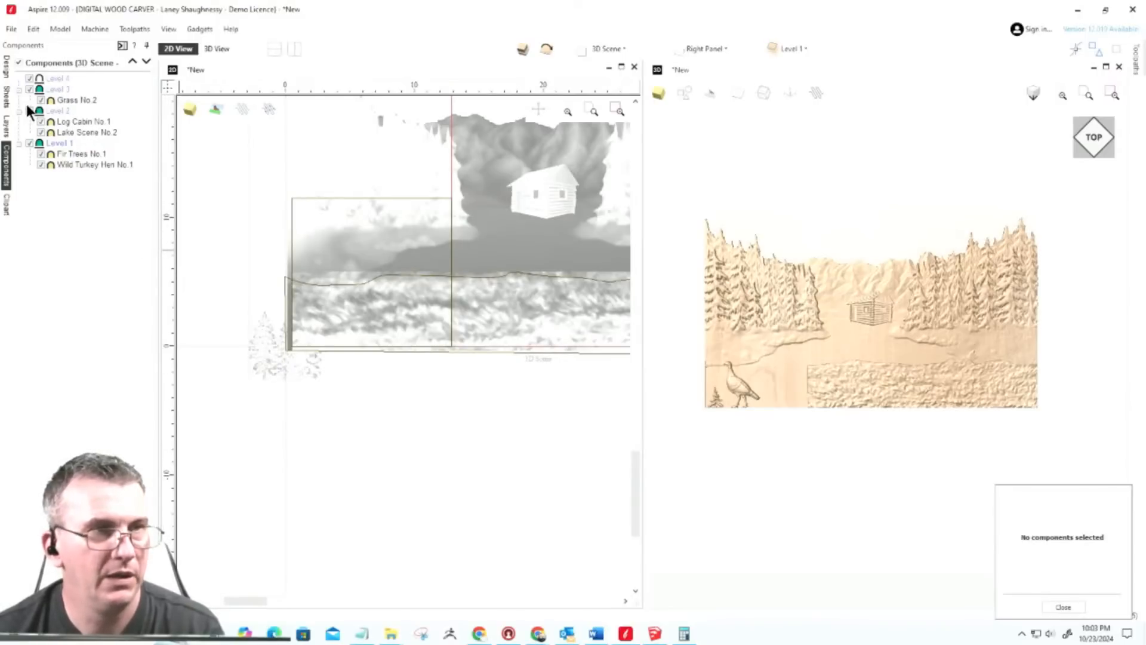
{"action": "left_click", "coordinate": [59, 111]}
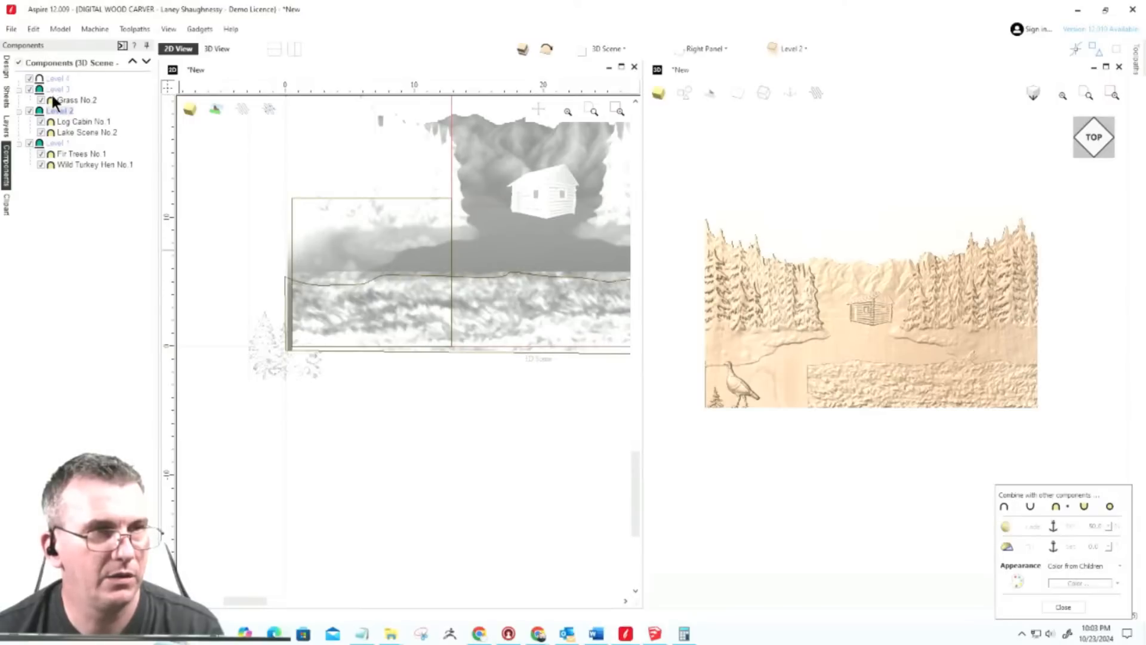
{"action": "left_click", "coordinate": [50, 88]}
{"action": "right_click", "coordinate": [52, 88]}
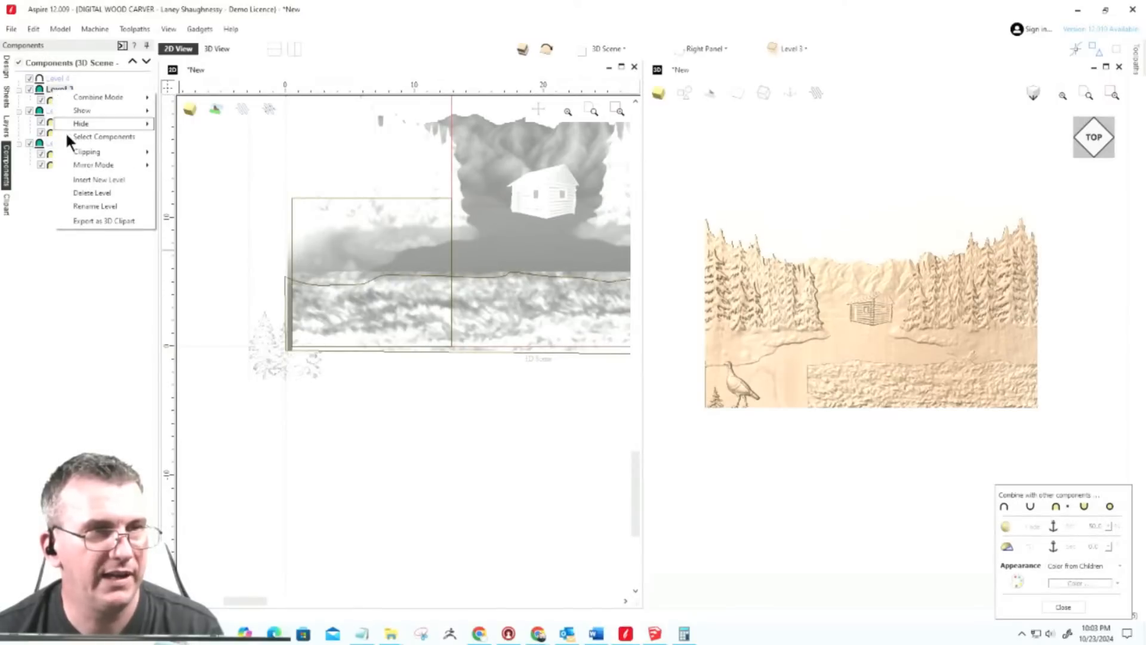
{"action": "mouse_move", "coordinate": [68, 151]}
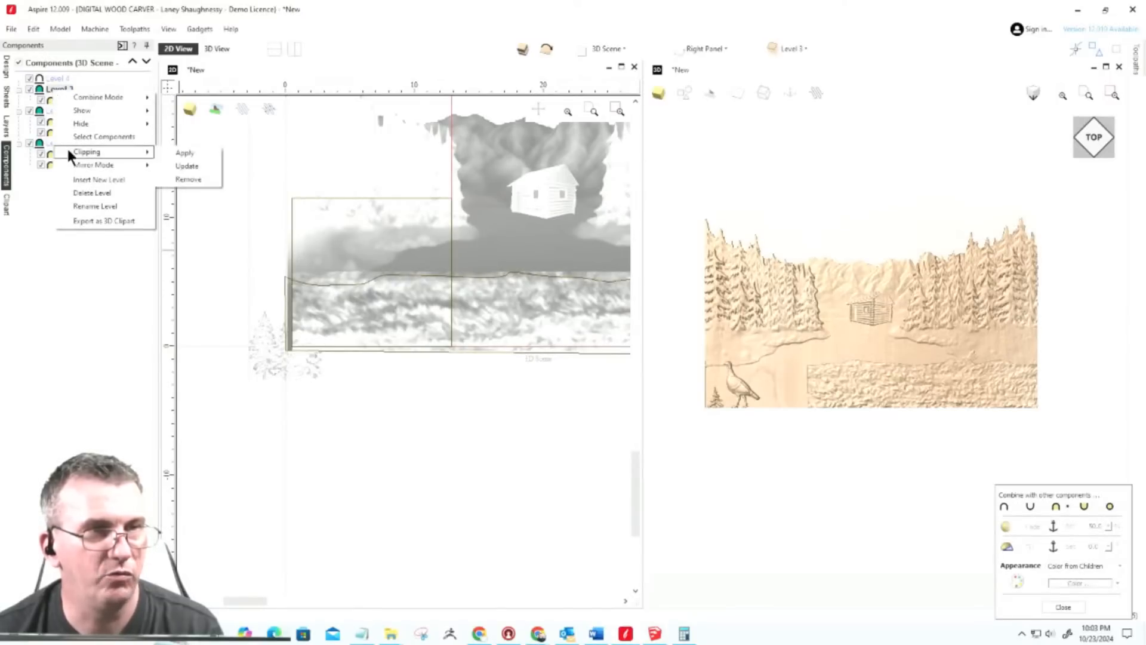
{"action": "left_click", "coordinate": [185, 167]}
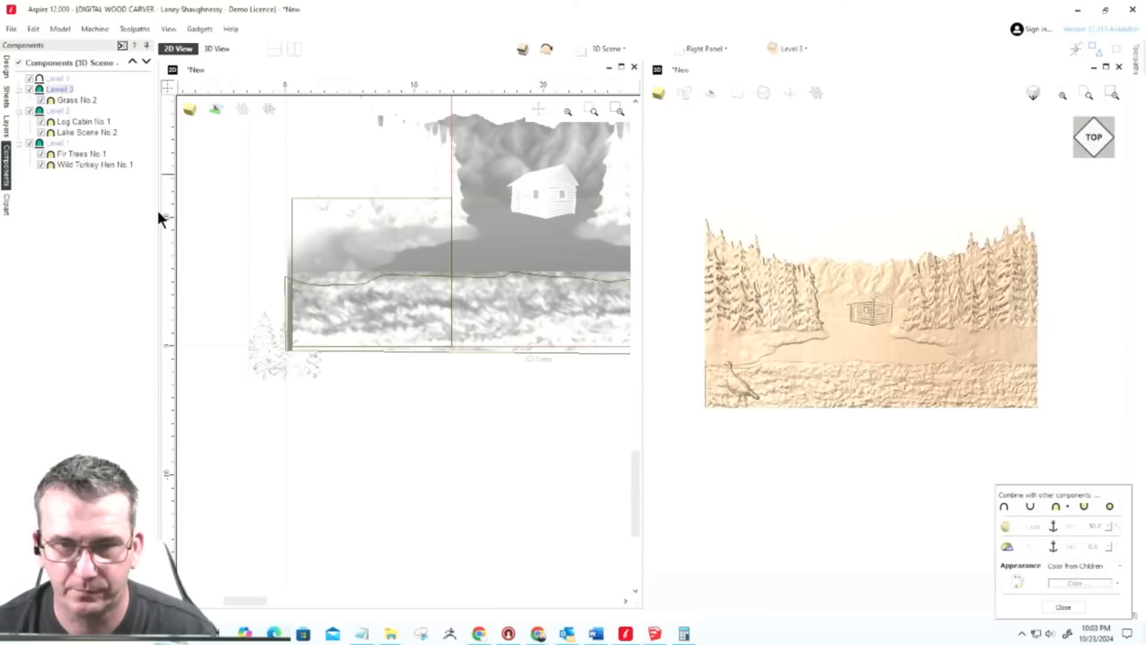
Step: Move the log cabin from the lake to the panel's lower-left corner and enlarge it proportionally to fill the left foreground
{"action": "left_click", "coordinate": [380, 249]}
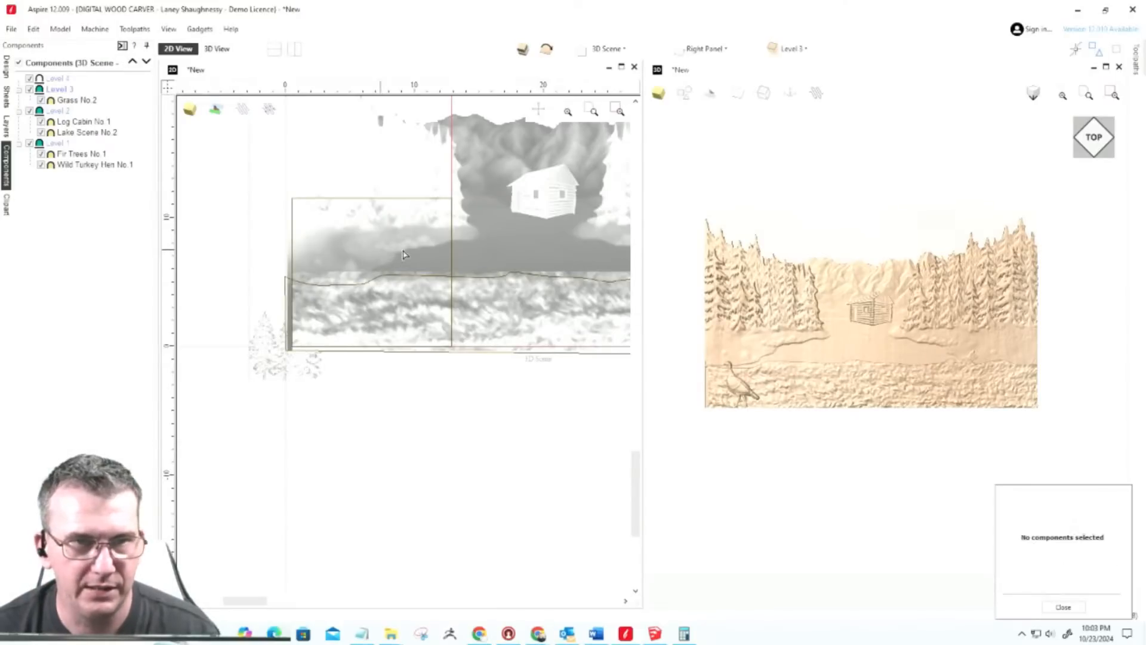
{"action": "left_click", "coordinate": [507, 237]}
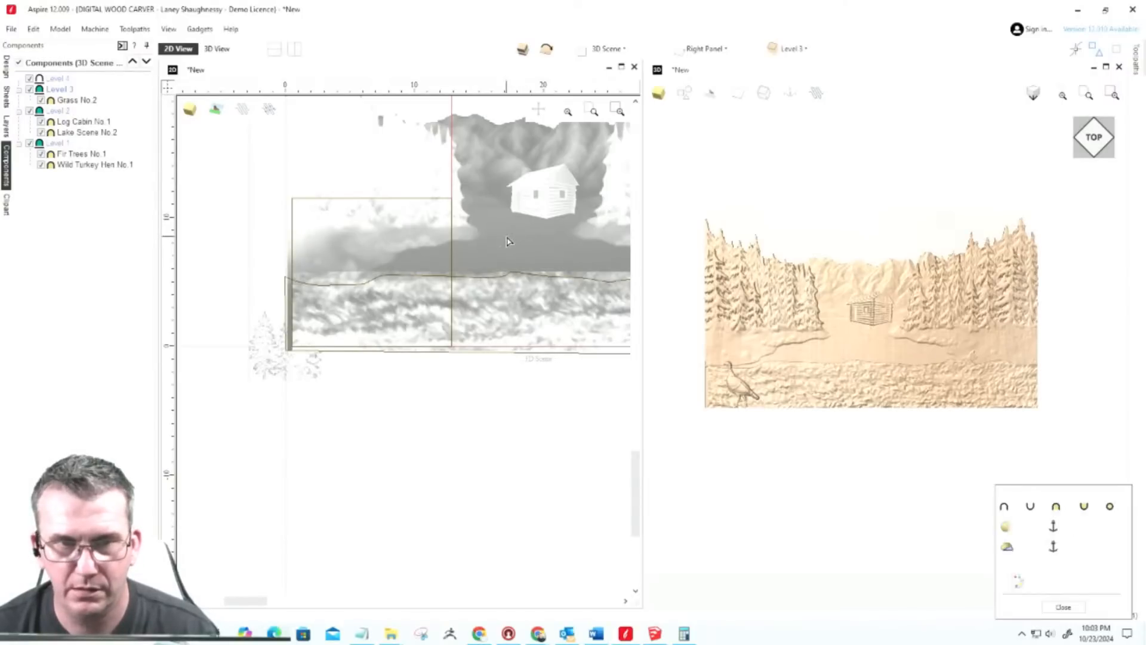
{"action": "left_click", "coordinate": [6, 66]}
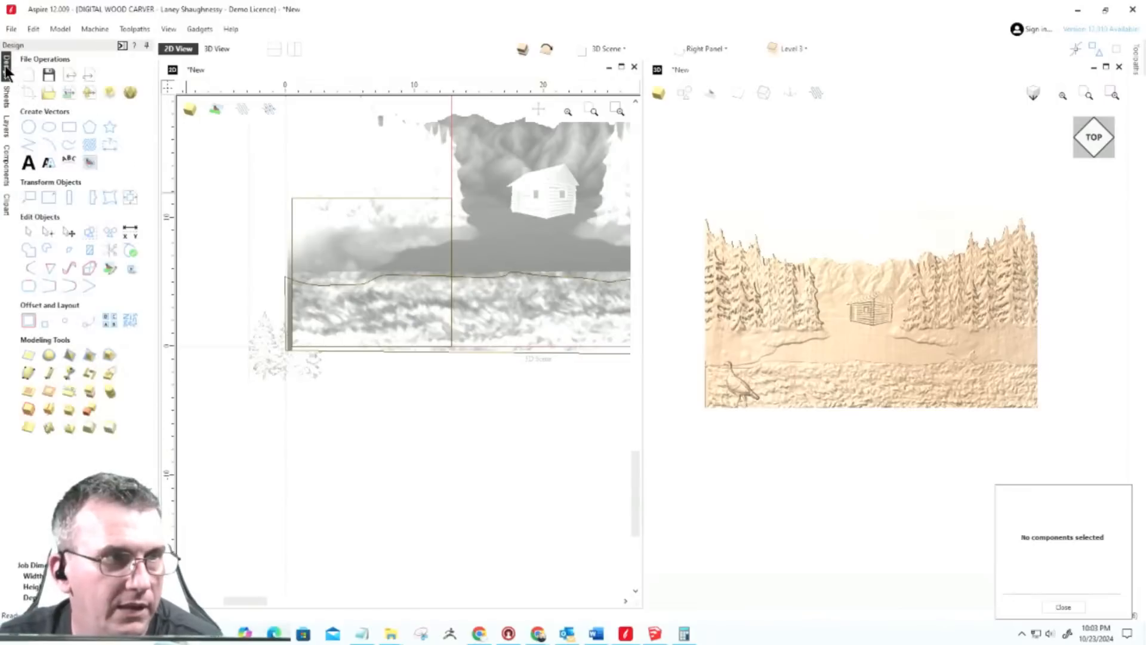
{"action": "left_click", "coordinate": [472, 228]}
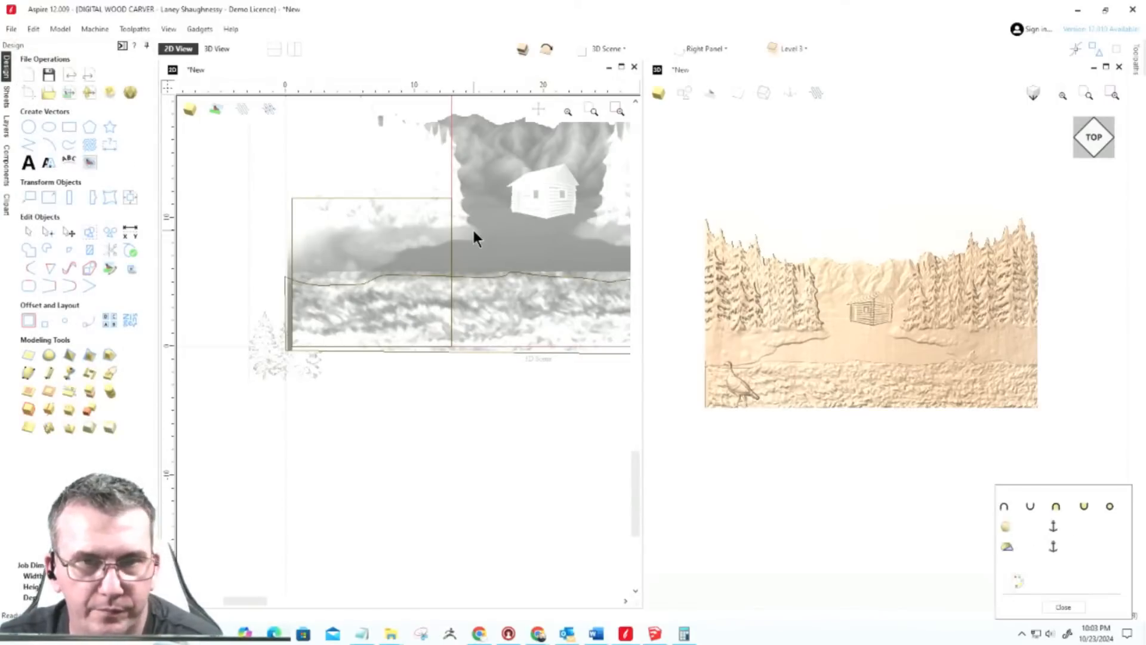
{"action": "scroll", "coordinate": [745, 288], "scroll_direction": "down", "scroll_amount": 3}
{"action": "scroll", "coordinate": [822, 330], "scroll_direction": "up", "scroll_amount": 4}
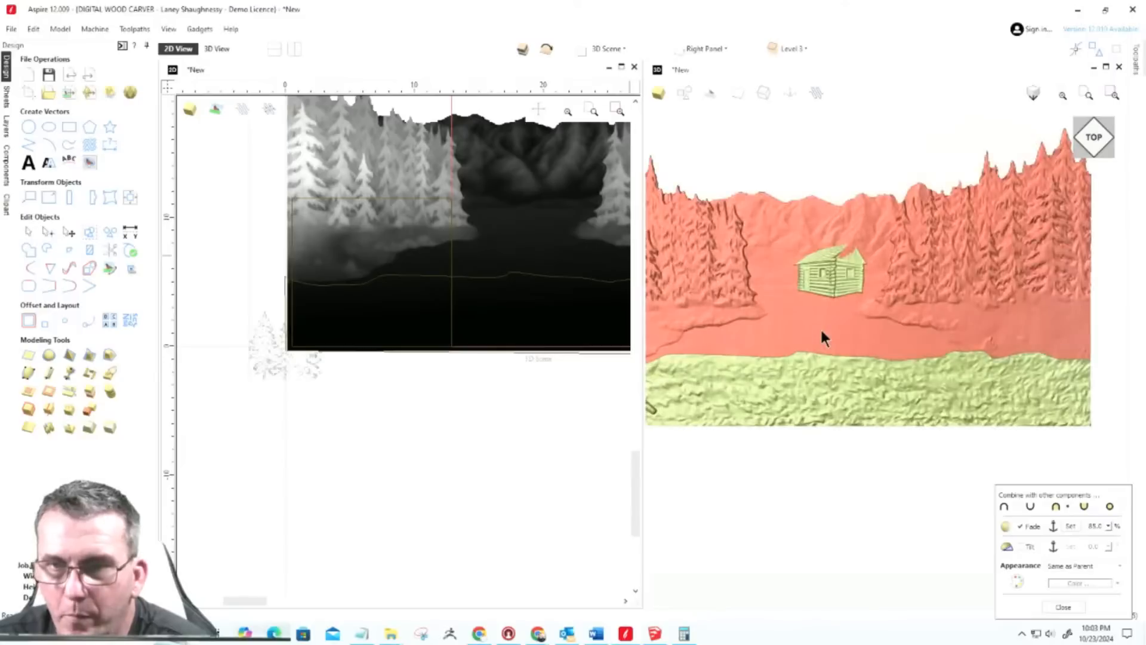
{"action": "scroll", "coordinate": [822, 330], "scroll_direction": "down", "scroll_amount": 2}
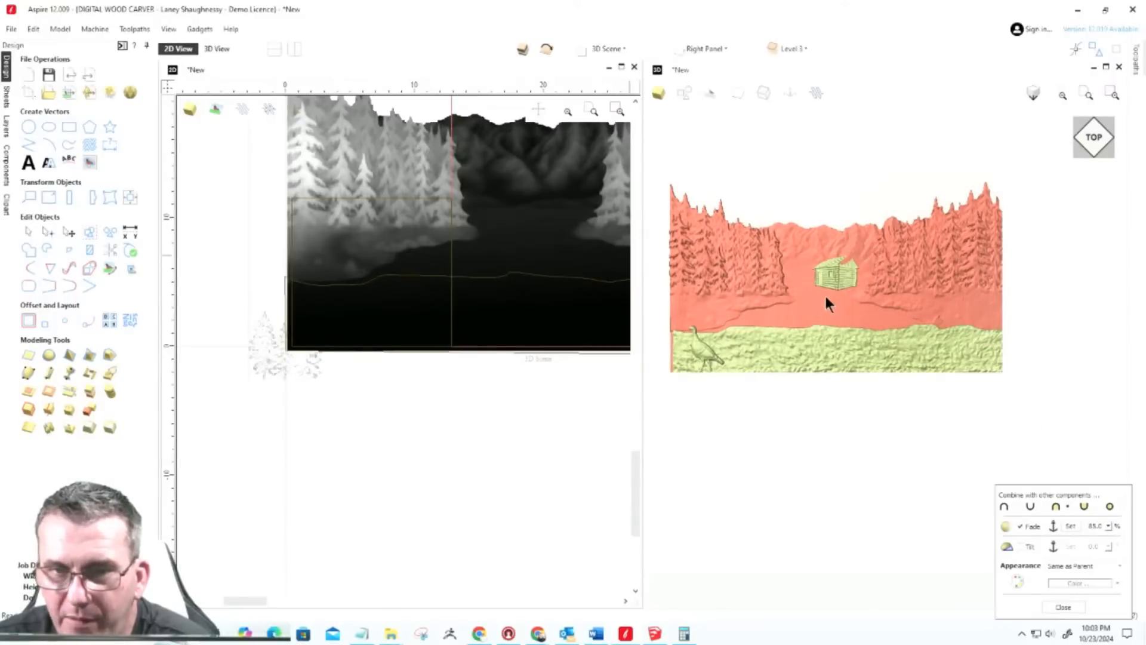
{"action": "left_click", "coordinate": [831, 274]}
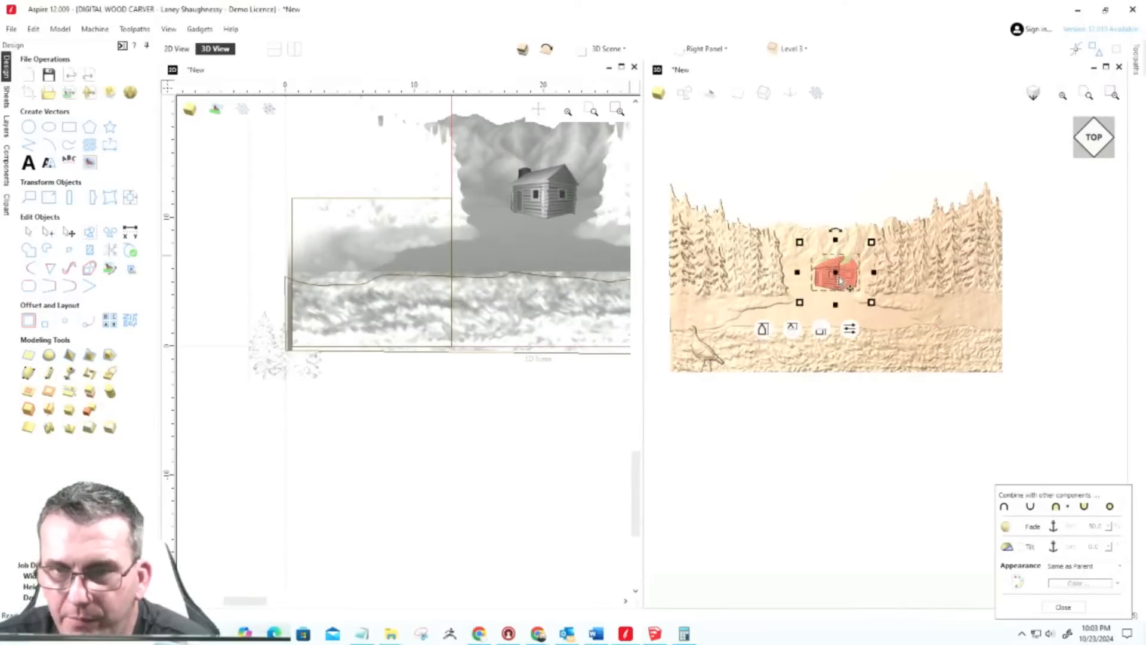
{"action": "left_click_drag", "start_coordinate": [836, 273], "coordinate": [693, 350]}
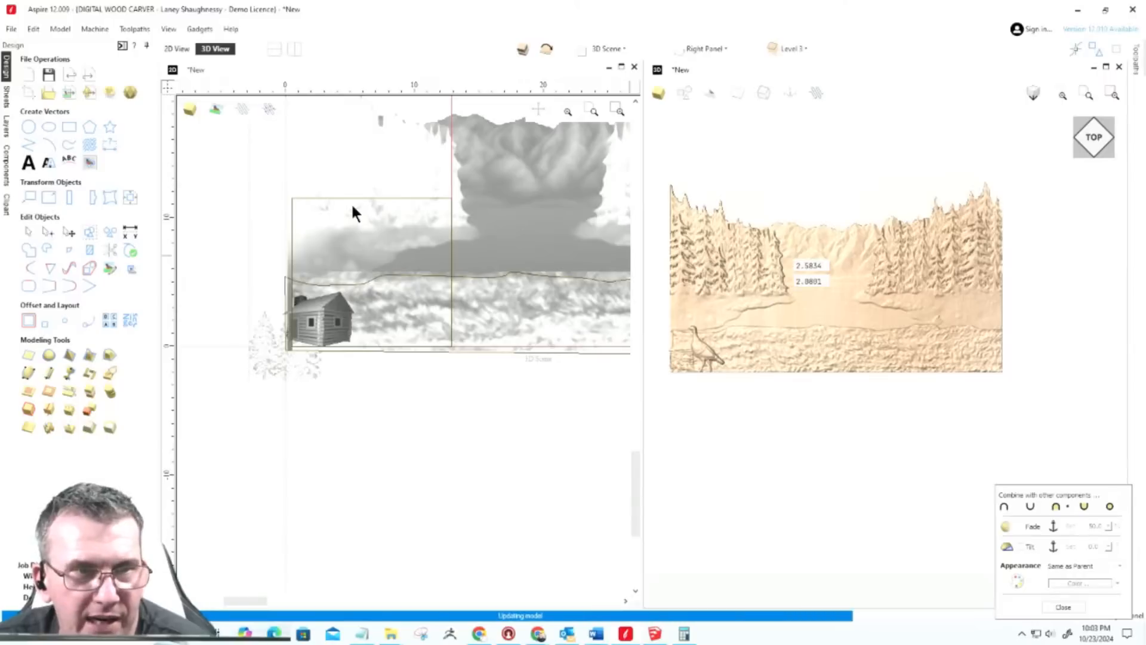
{"action": "left_click", "coordinate": [334, 305]}
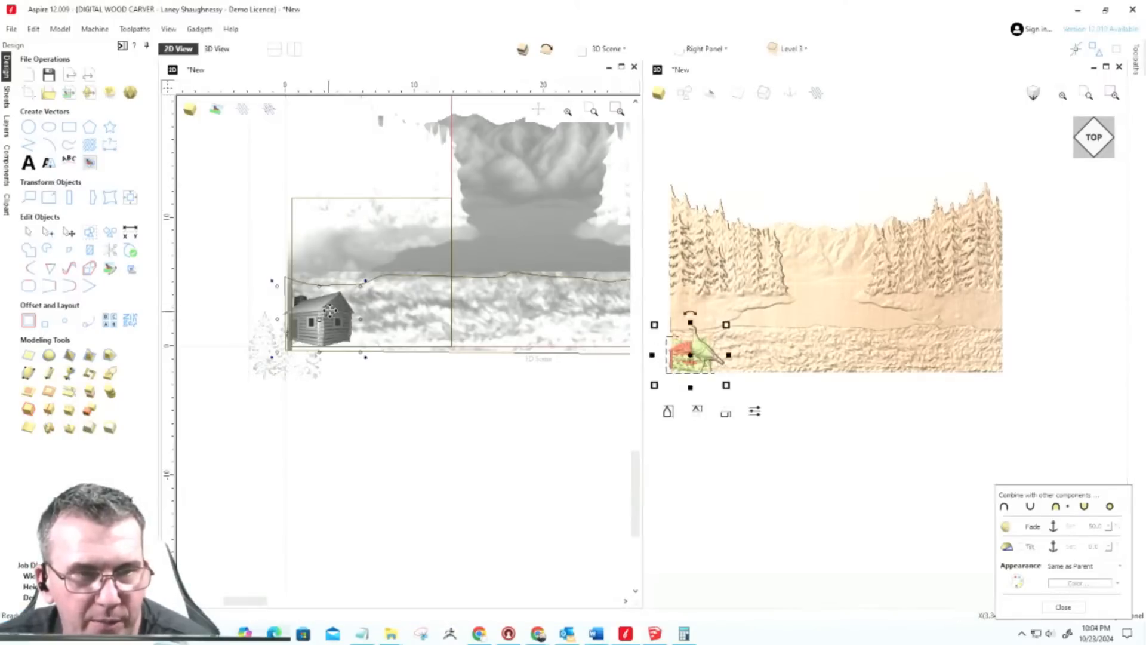
{"action": "left_click_drag", "start_coordinate": [360, 287], "coordinate": [454, 198]}
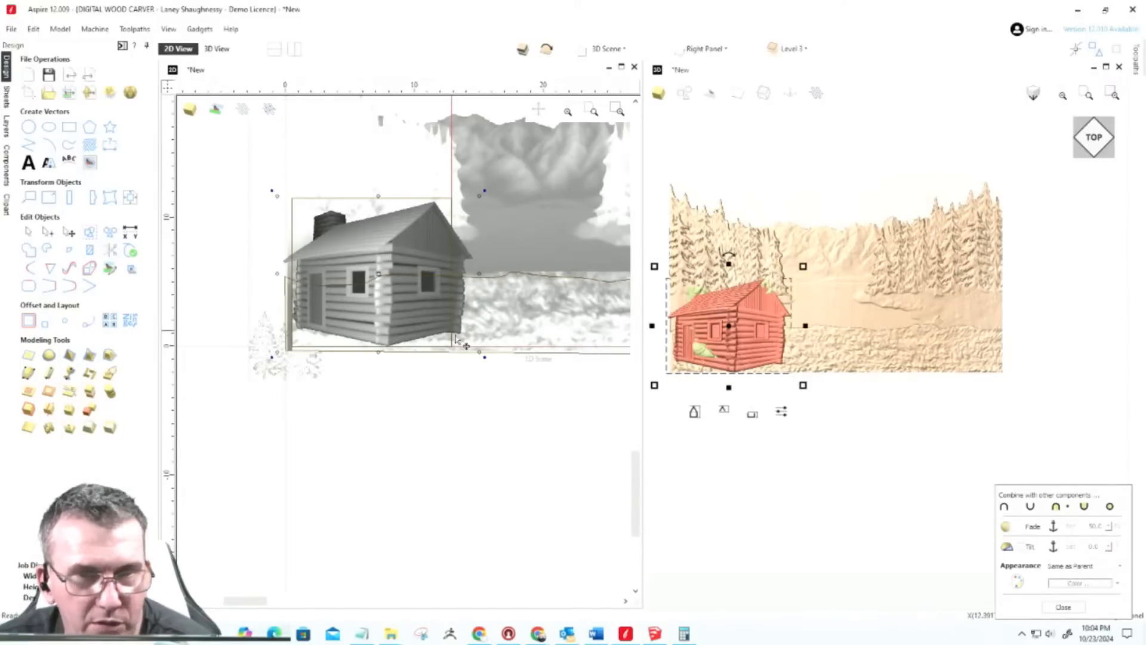
Step: Move the wild turkey hen out of the enlarged cabin to the grass at about X 22
{"action": "left_click", "coordinate": [706, 358]}
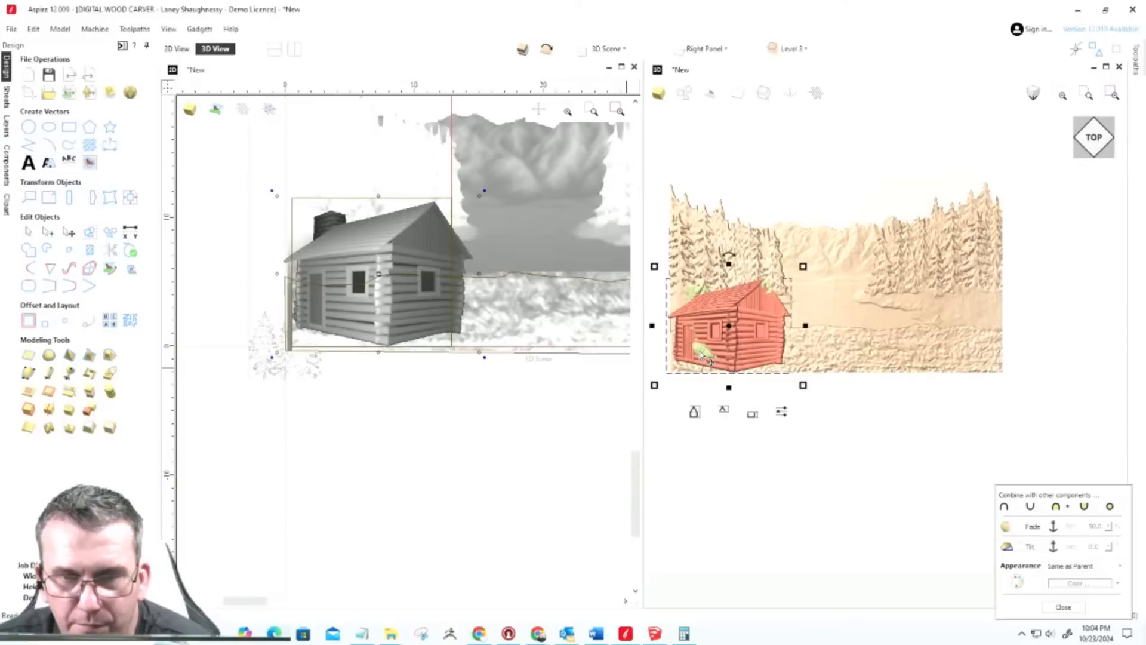
{"action": "key", "text": "Escape"}
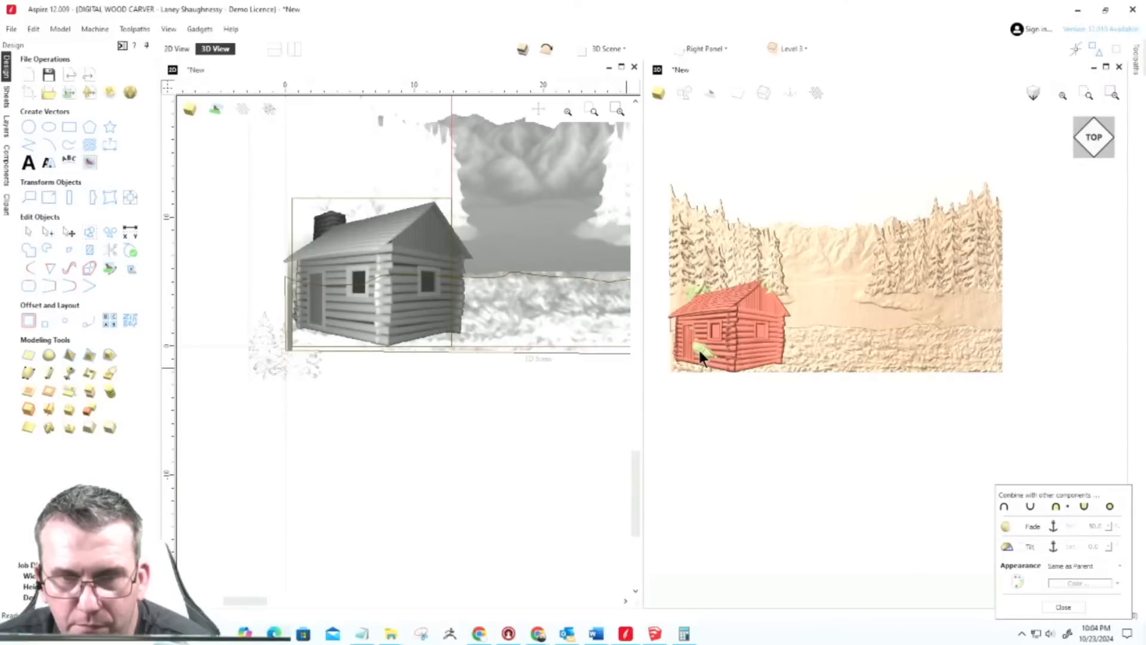
{"action": "left_click", "coordinate": [698, 348]}
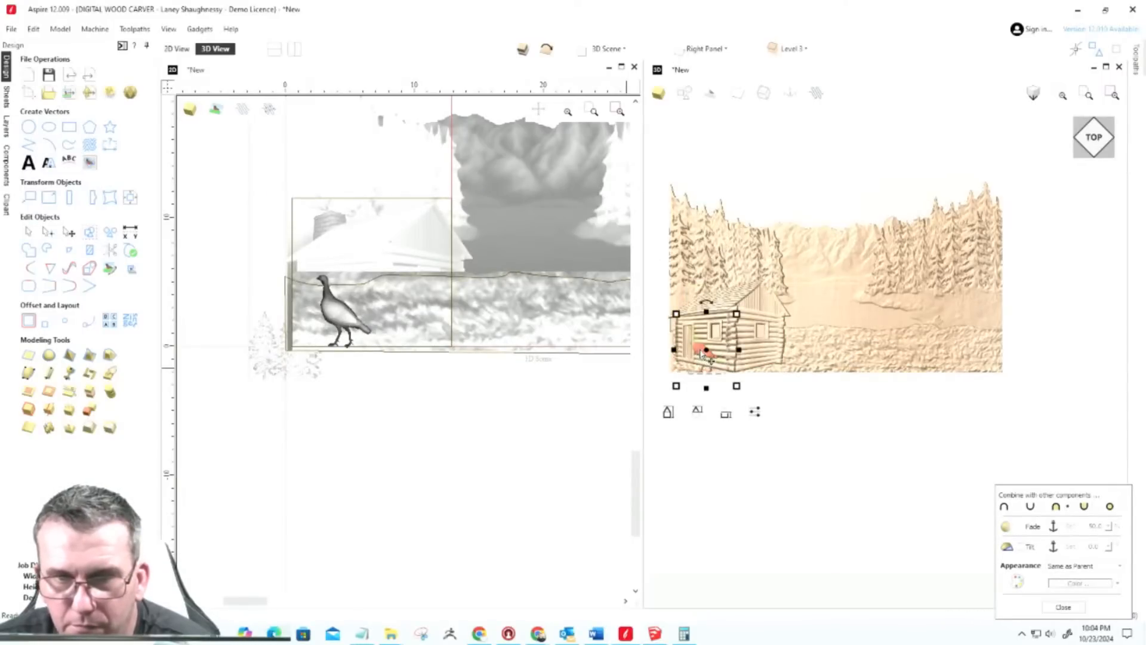
{"action": "left_click_drag", "start_coordinate": [701, 350], "coordinate": [851, 354]}
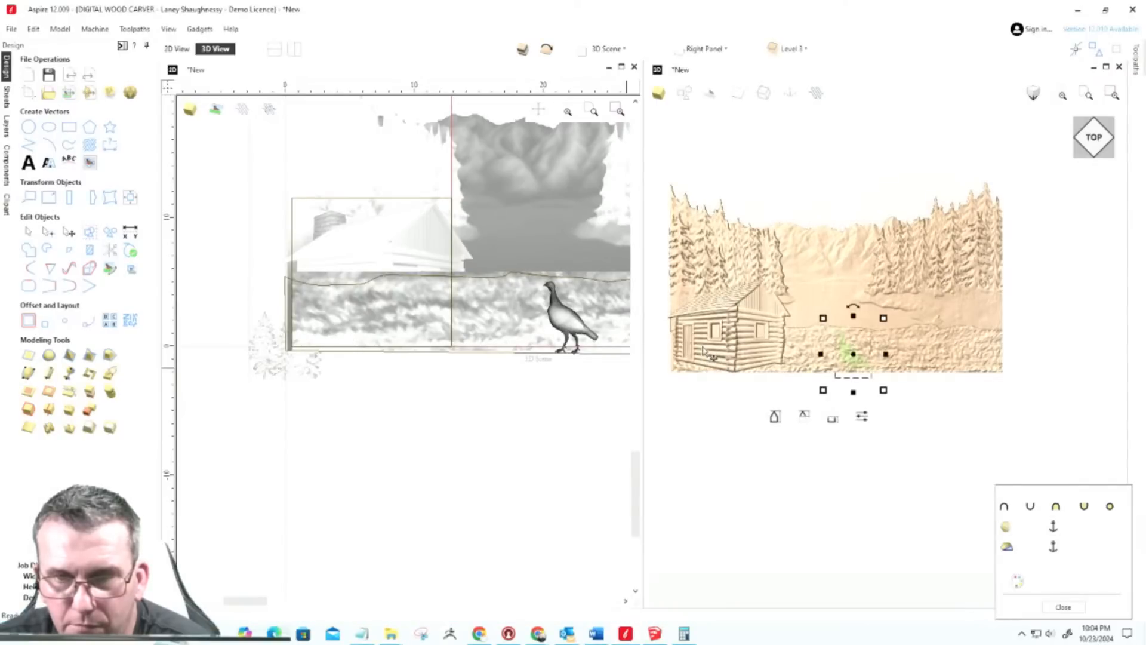
{"action": "double_click", "coordinate": [704, 346]}
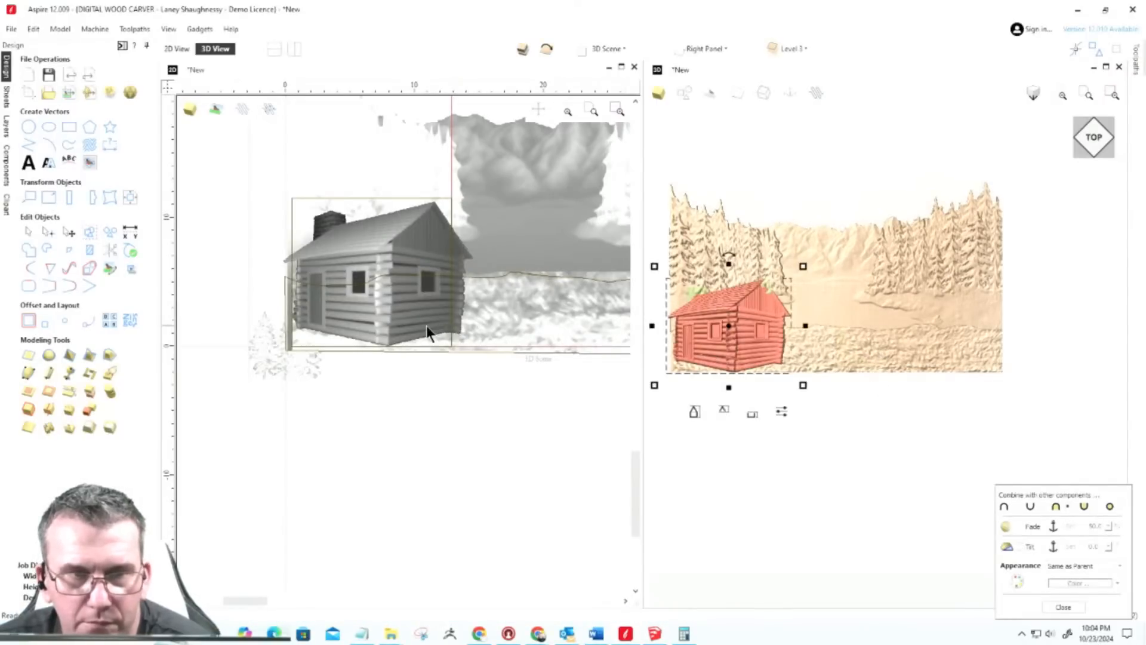
Step: Turn off the fade on Lake Scene No.2 so the component keeps its full height across its width
{"action": "scroll", "coordinate": [421, 333], "scroll_direction": "down", "scroll_amount": 3}
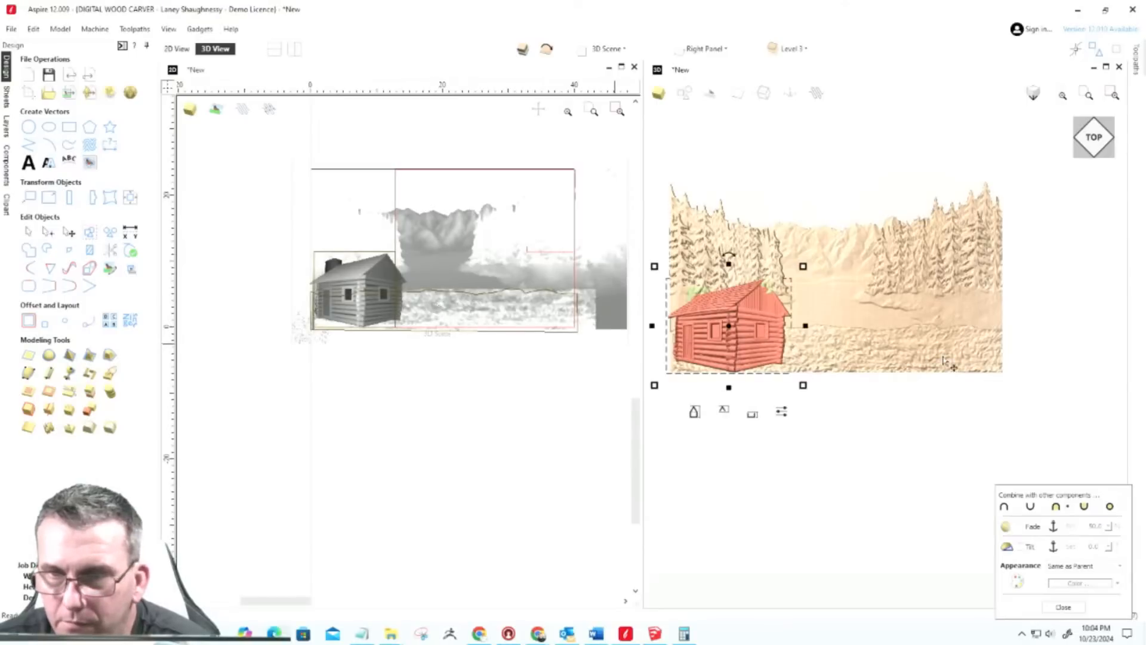
{"action": "scroll", "coordinate": [1004, 325], "scroll_direction": "up", "scroll_amount": 4}
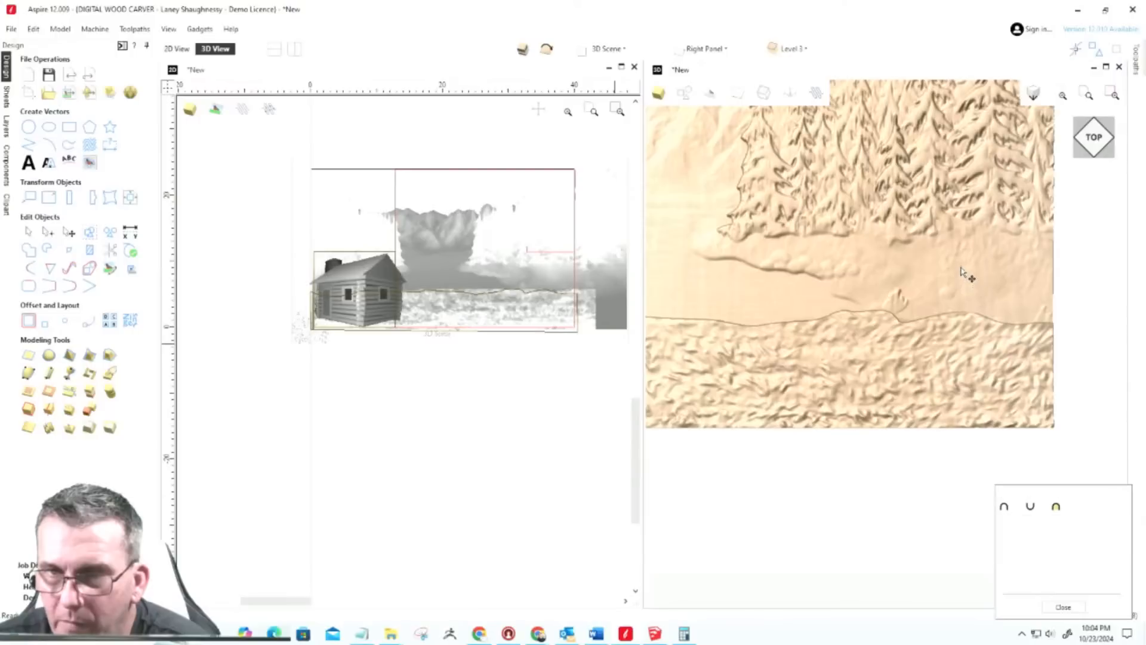
{"action": "left_click", "coordinate": [468, 244]}
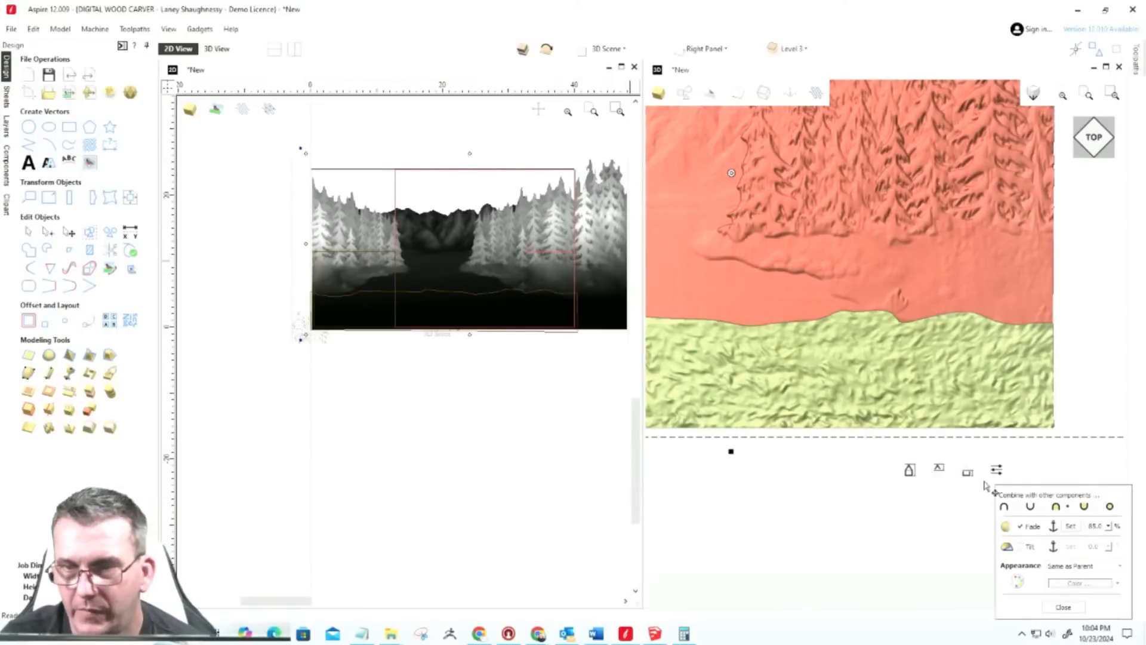
{"action": "left_click", "coordinate": [1003, 472]}
{"action": "left_click", "coordinate": [1029, 514]}
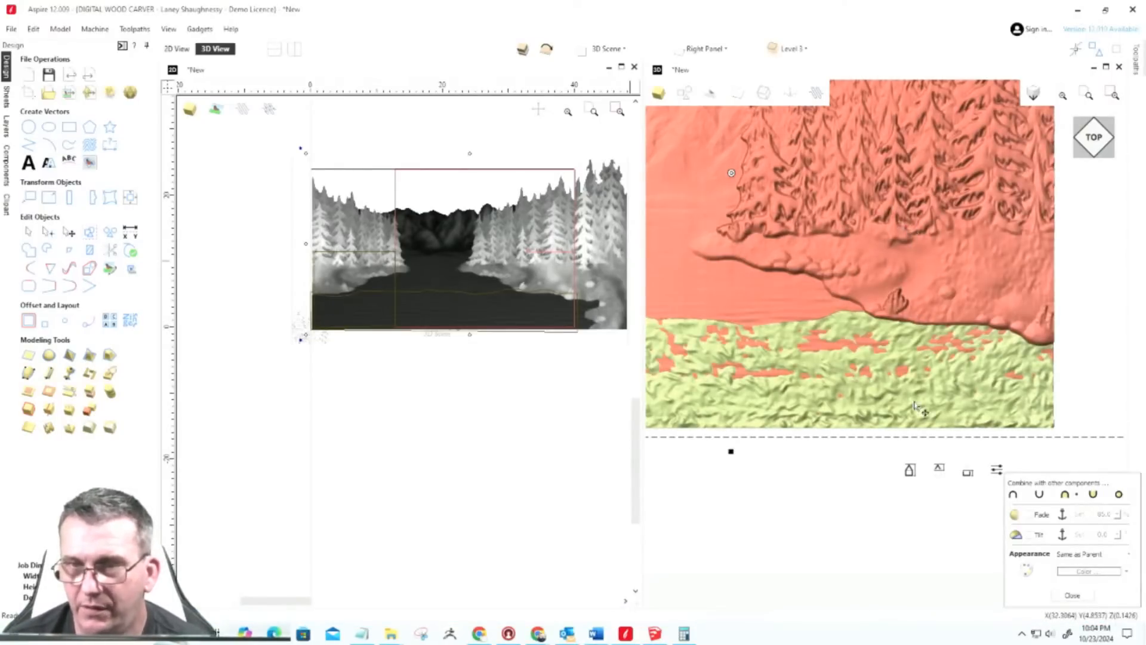
{"action": "scroll", "coordinate": [985, 323], "scroll_direction": "down", "scroll_amount": 4}
{"action": "left_click", "coordinate": [841, 431]}
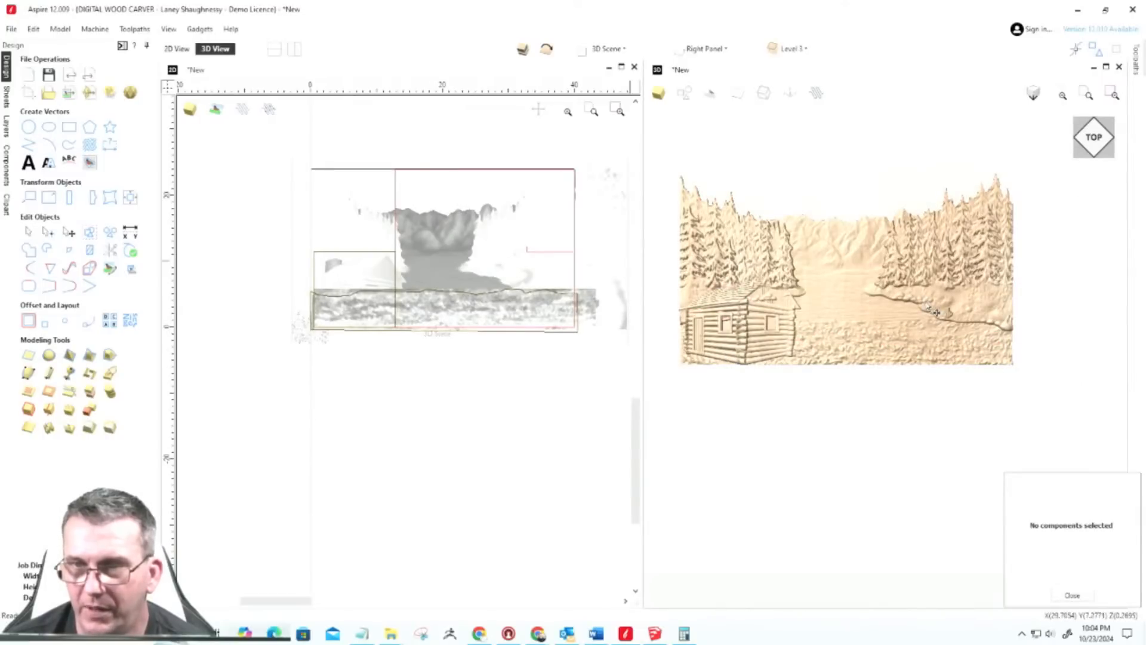
Step: Examine how the right end of the grass and its boundary vector meet the lake shoreline in both views
{"action": "scroll", "coordinate": [1013, 341], "scroll_direction": "up", "scroll_amount": 3}
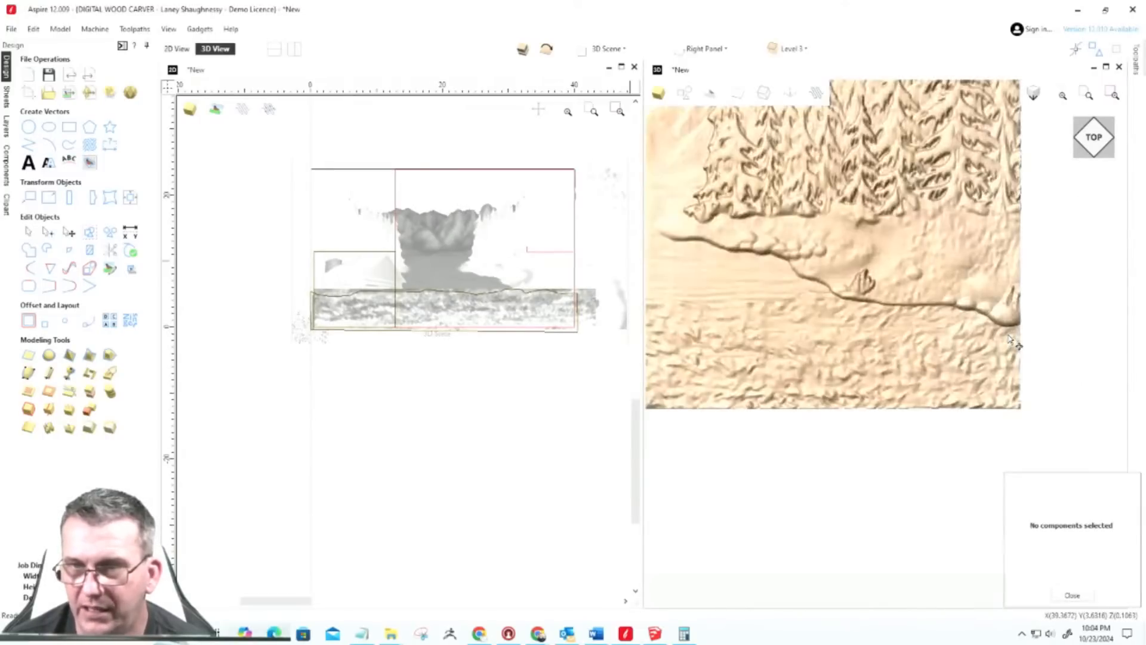
{"action": "scroll", "coordinate": [1013, 342], "scroll_direction": "down", "scroll_amount": 3}
{"action": "left_click", "coordinate": [904, 350]}
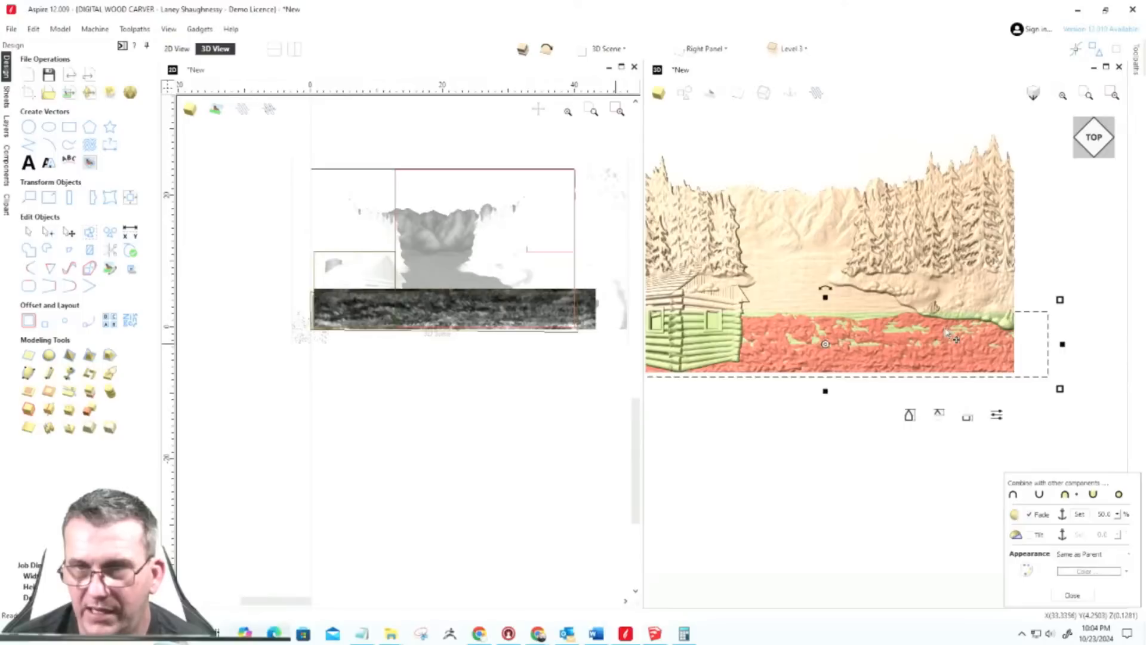
{"action": "scroll", "coordinate": [540, 298], "scroll_direction": "up", "scroll_amount": 3}
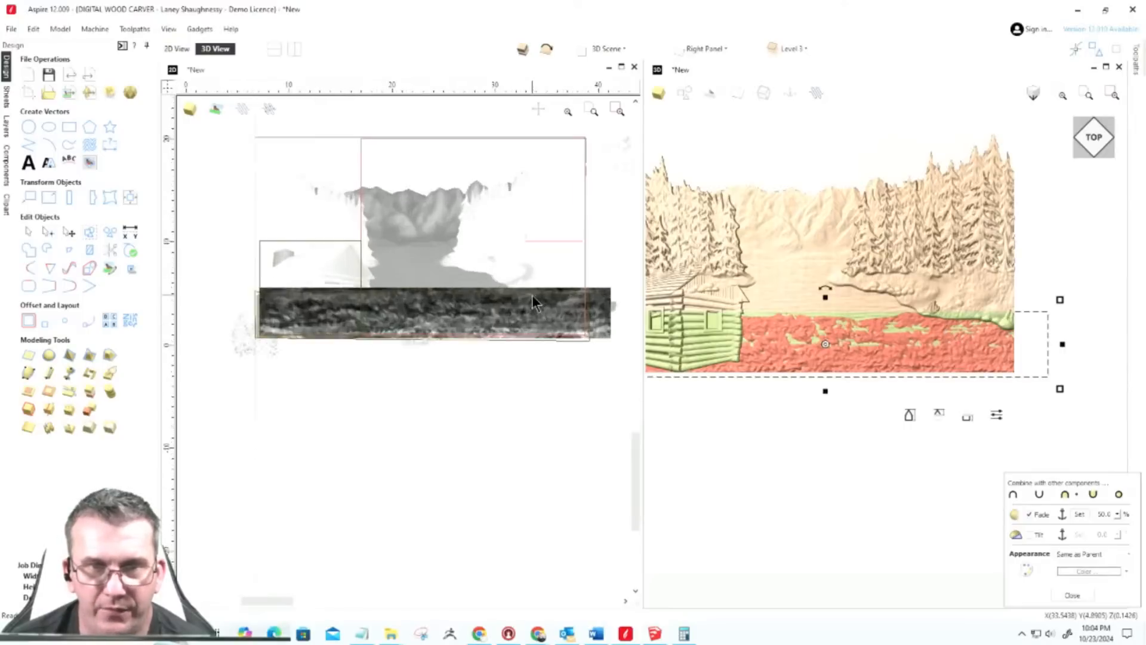
{"action": "scroll", "coordinate": [519, 284], "scroll_direction": "down", "scroll_amount": 2}
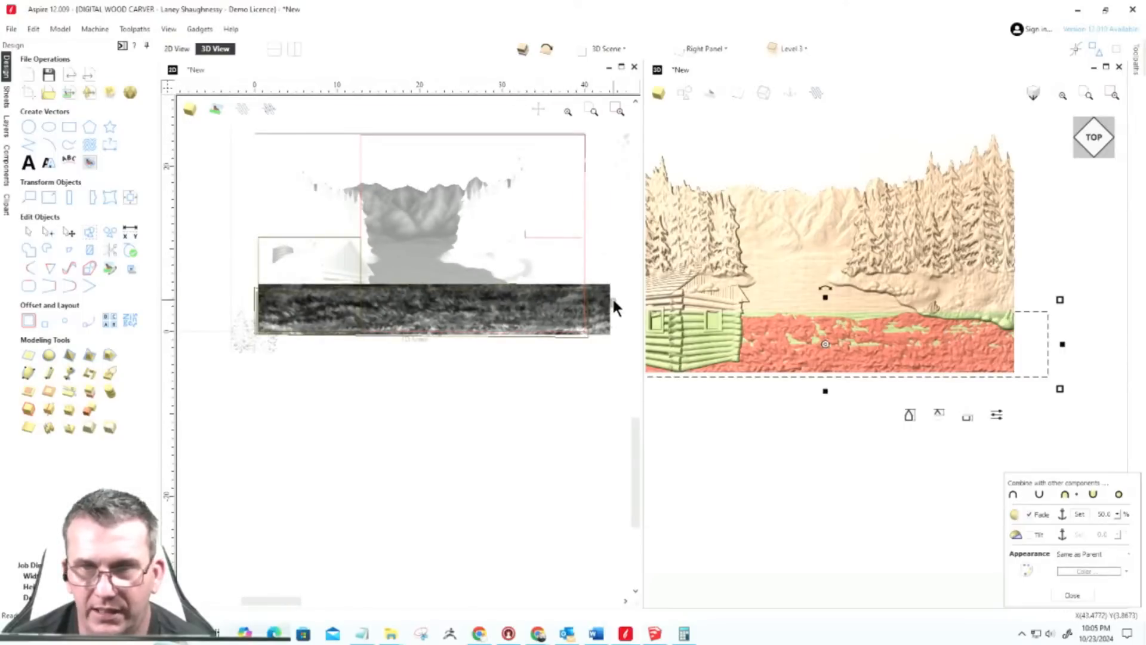
{"action": "scroll", "coordinate": [611, 296], "scroll_direction": "up", "scroll_amount": 3}
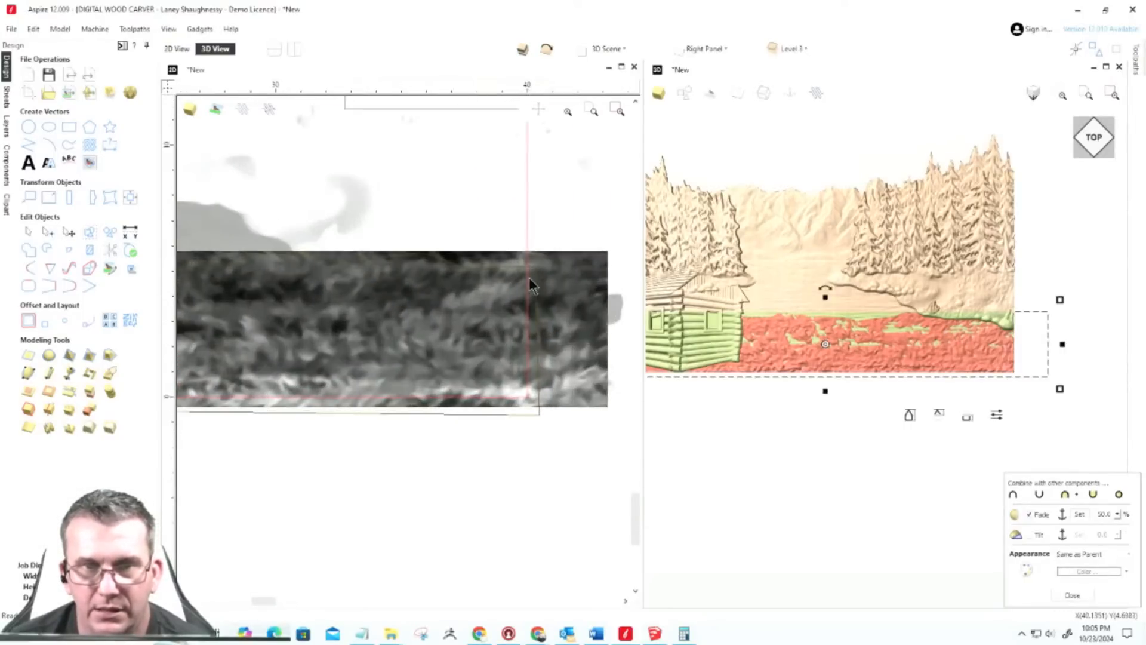
{"action": "scroll", "coordinate": [528, 277], "scroll_direction": "down", "scroll_amount": 1}
{"action": "left_click", "coordinate": [484, 267]}
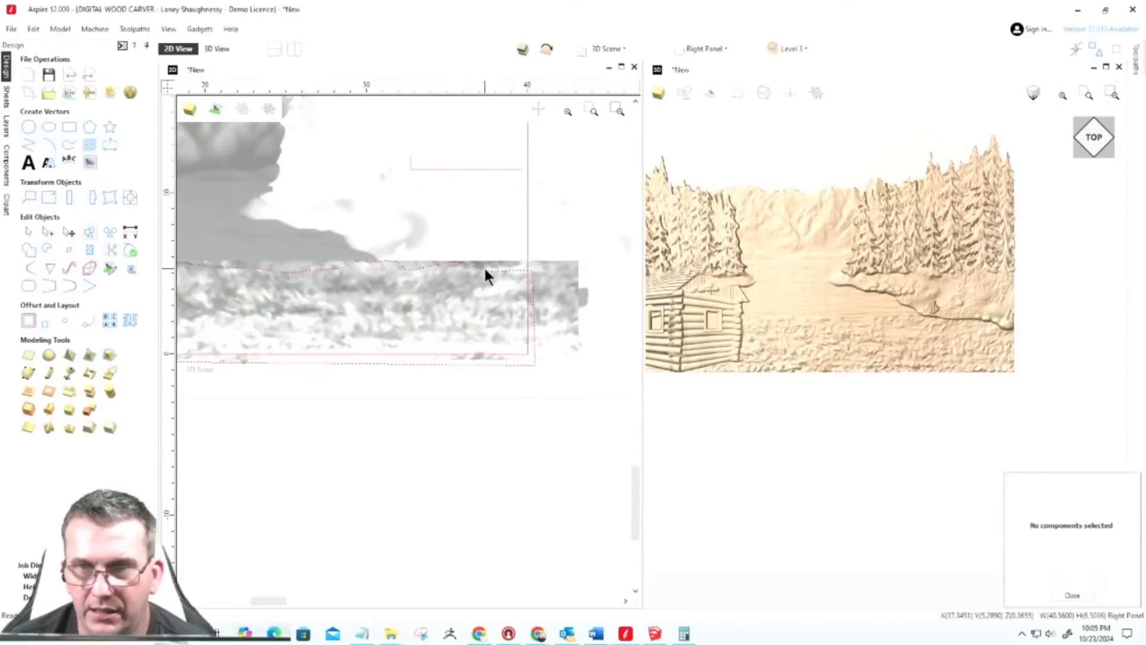
{"action": "left_click", "coordinate": [485, 268]}
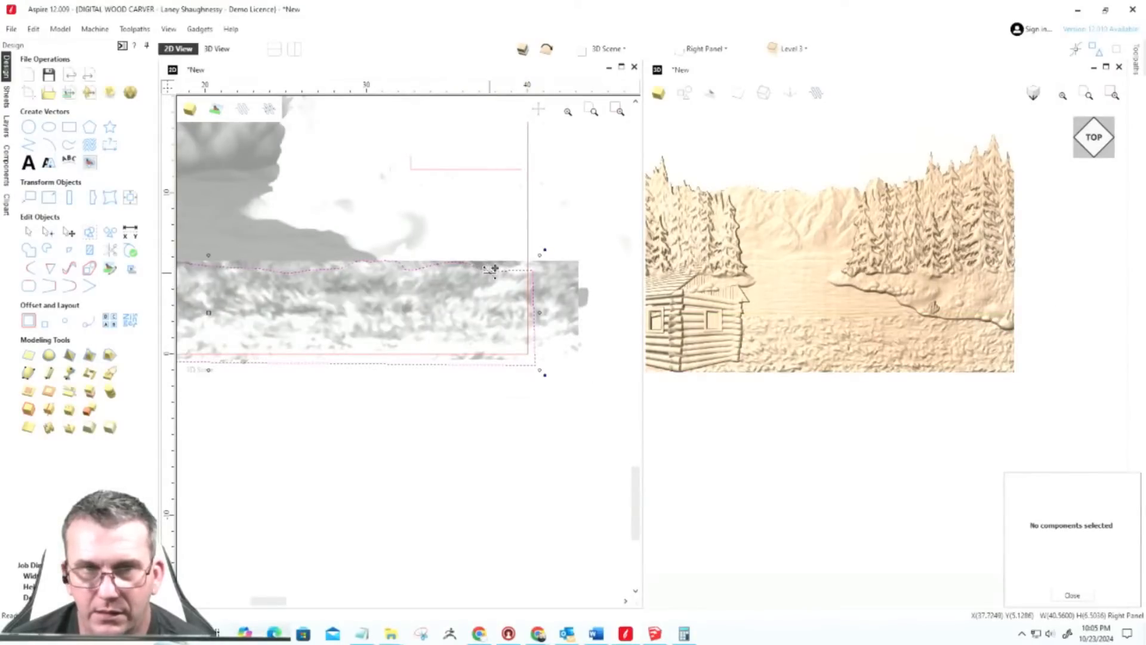
{"action": "scroll", "coordinate": [485, 265], "scroll_direction": "down", "scroll_amount": 1}
{"action": "left_click", "coordinate": [482, 244]}
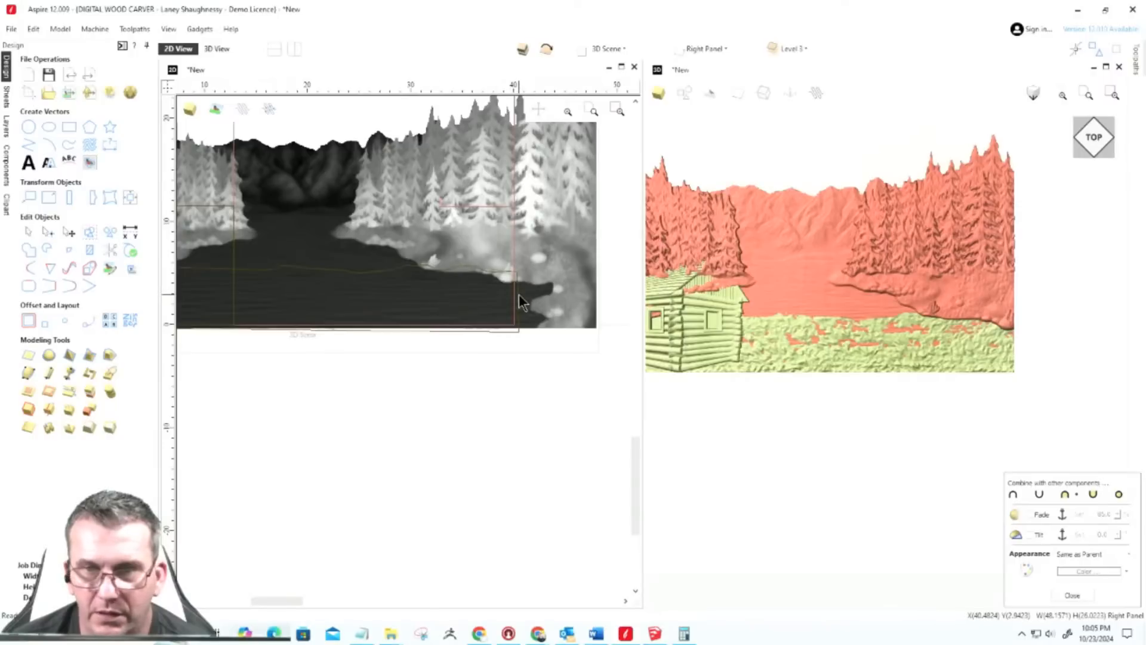
Step: Change the combine mode of Grass No.2 to Add in its component properties
{"action": "key", "text": "Escape"}
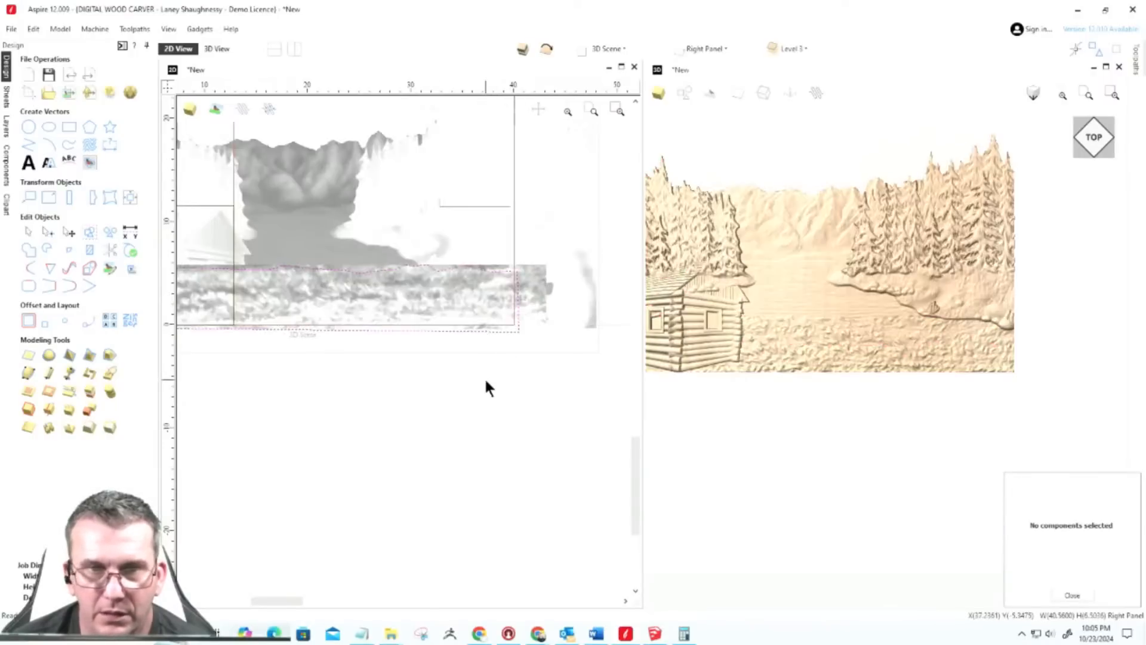
{"action": "left_click", "coordinate": [485, 382]}
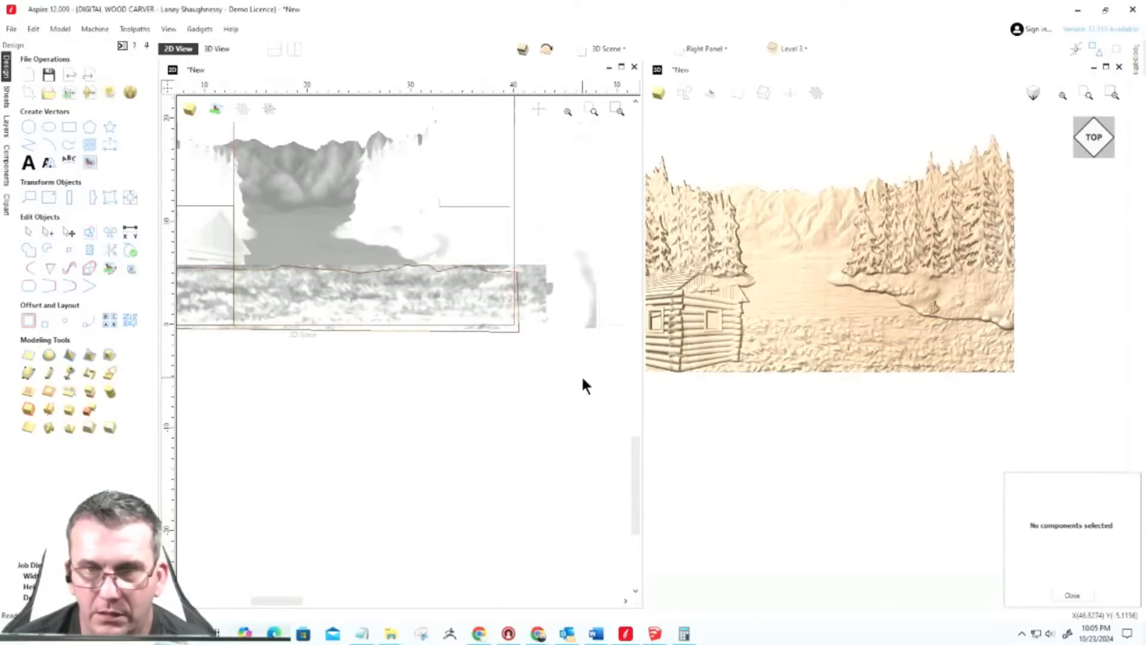
{"action": "left_click", "coordinate": [387, 304]}
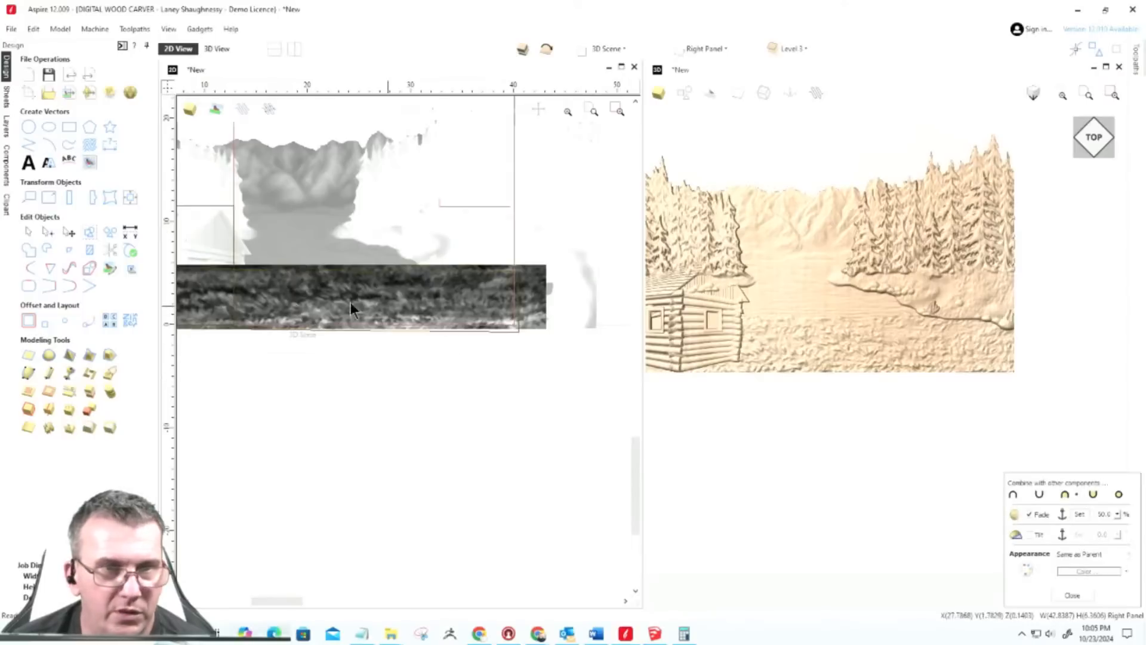
{"action": "left_click", "coordinate": [7, 182]}
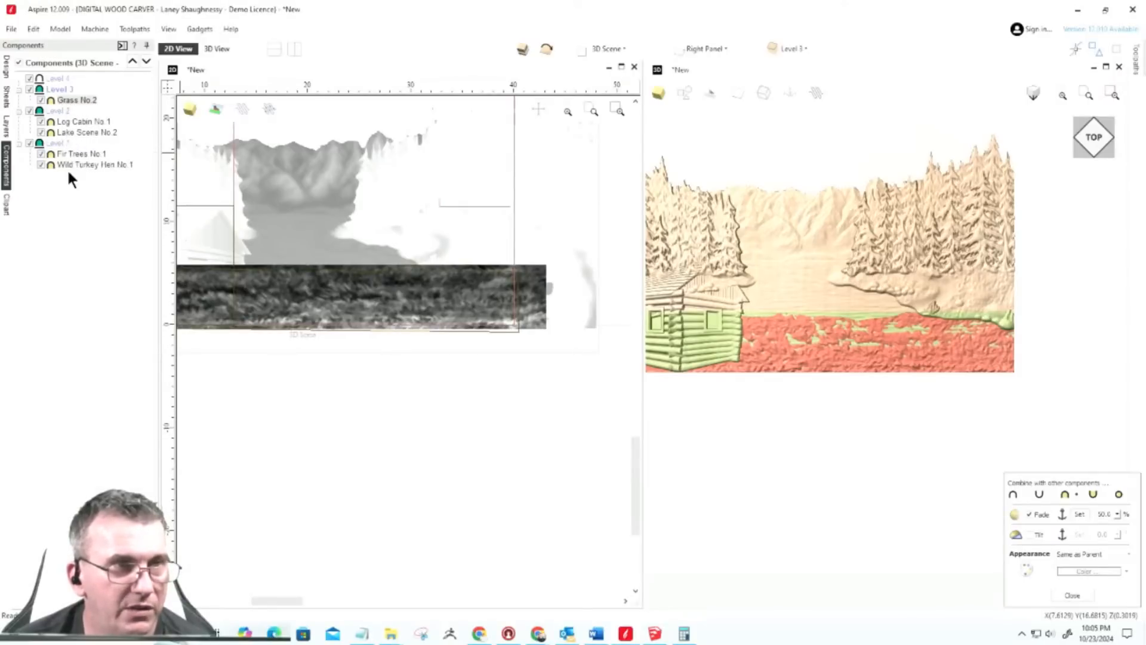
{"action": "double_click", "coordinate": [62, 100]}
{"action": "double_click", "coordinate": [59, 102]}
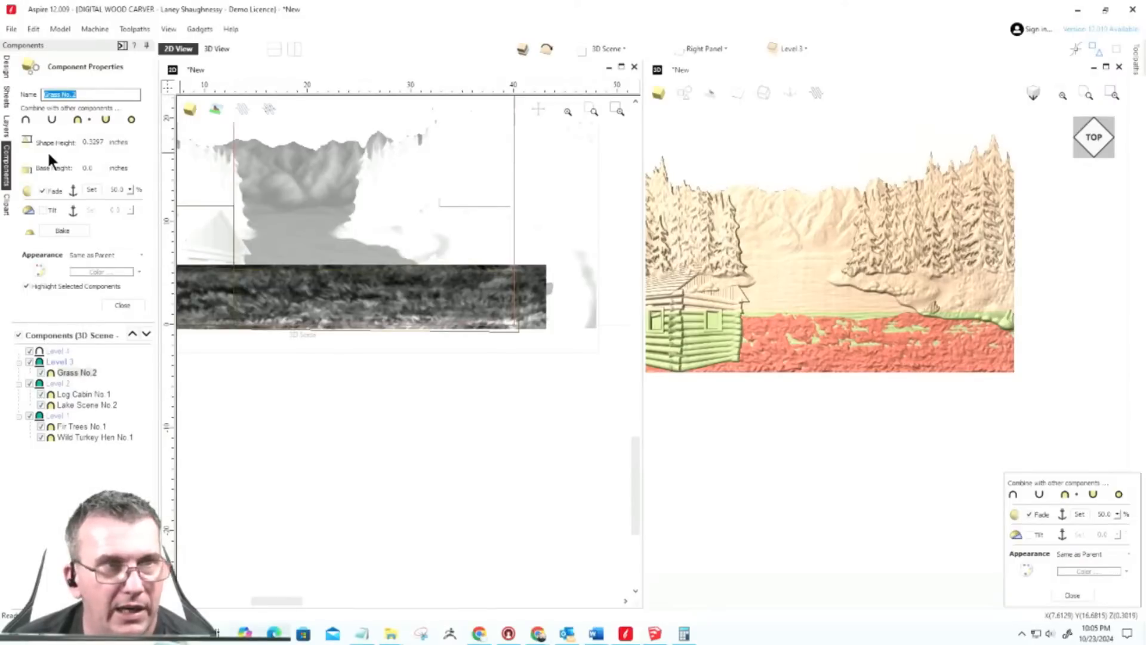
{"action": "left_click", "coordinate": [34, 116]}
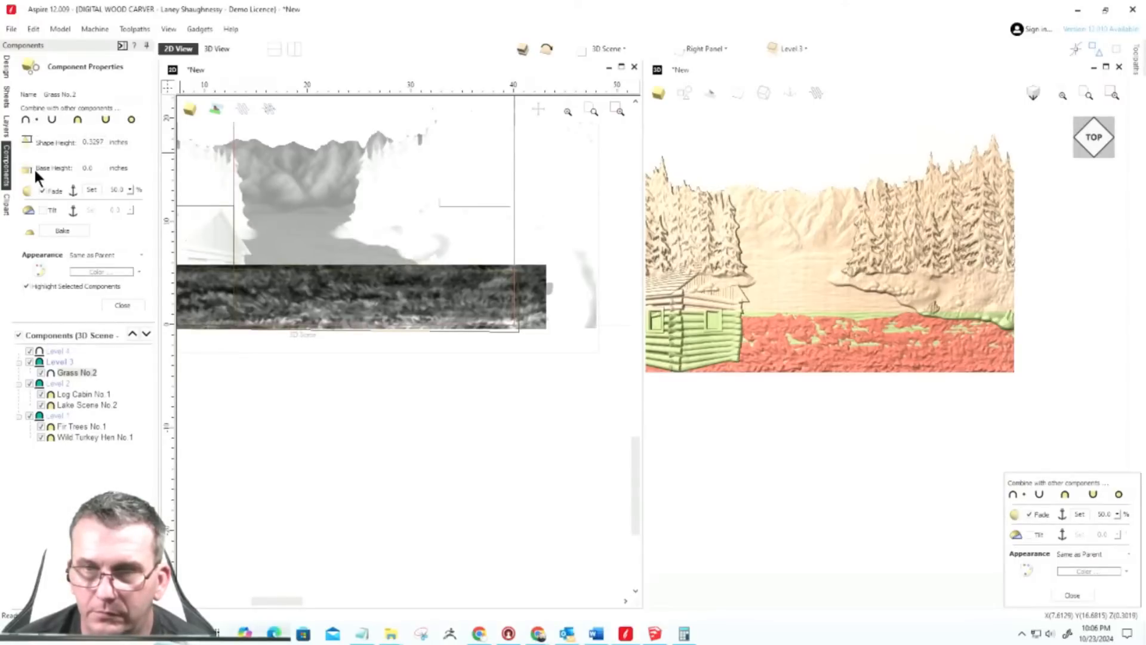
Step: Set the shape height of Grass No.2 to 0.375 inches
{"action": "left_click_drag", "start_coordinate": [90, 142], "coordinate": [175, 141]}
{"action": "type", "text": "75"}
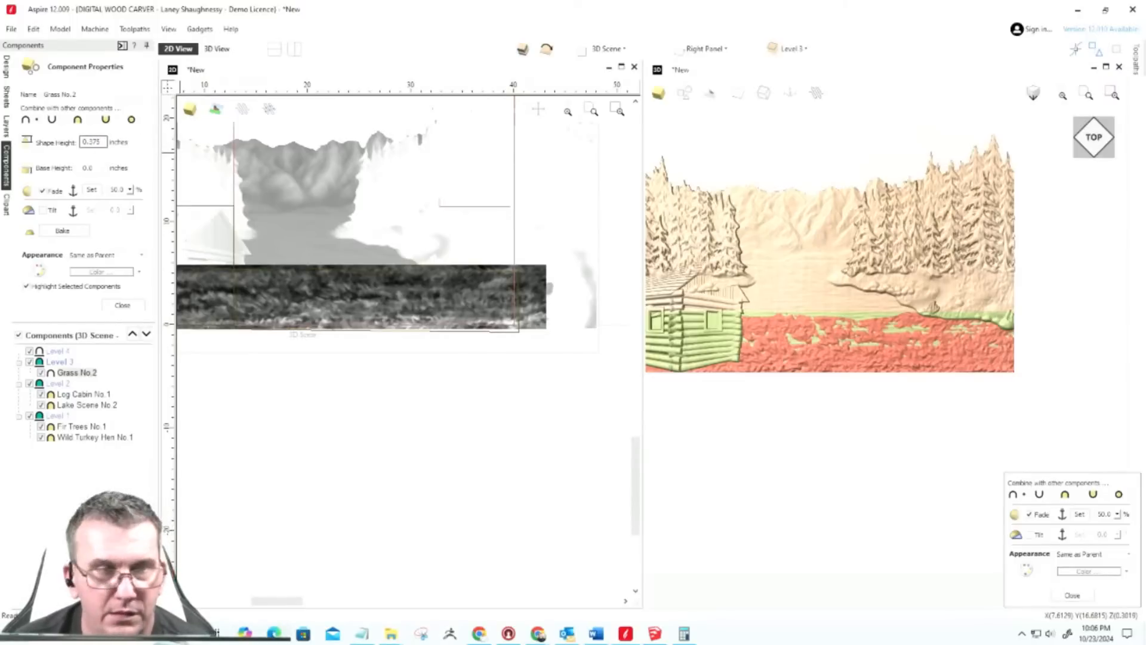
{"action": "left_click", "coordinate": [28, 140]}
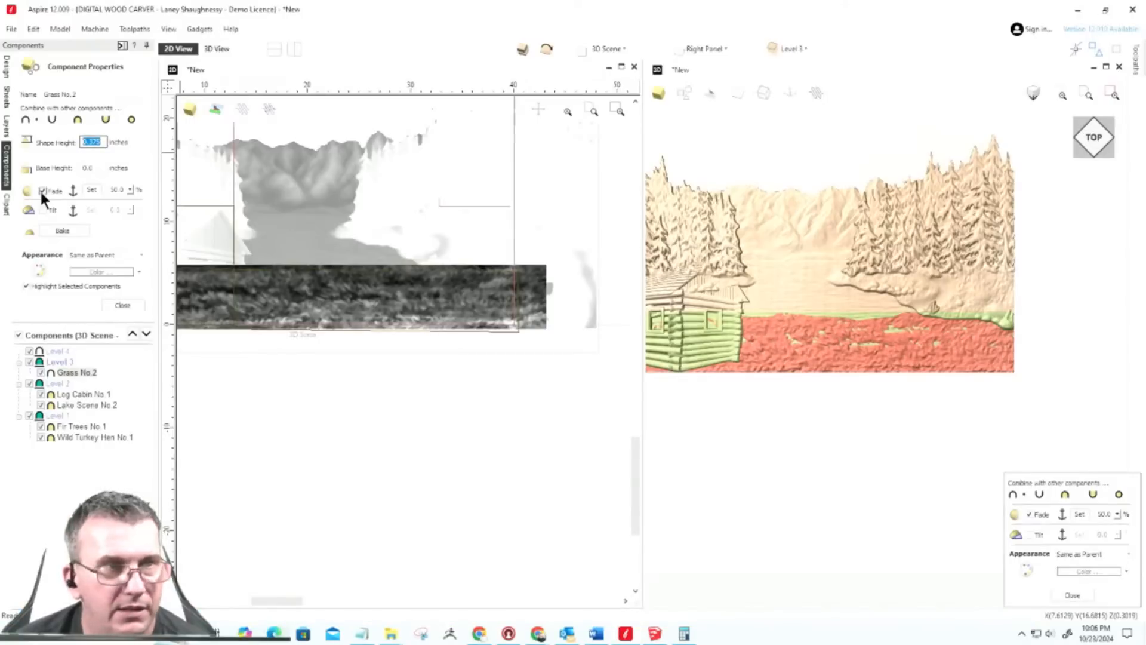
Step: Reduce the fade on Grass No.2 to 37% and close its component properties
{"action": "left_click", "coordinate": [129, 189]}
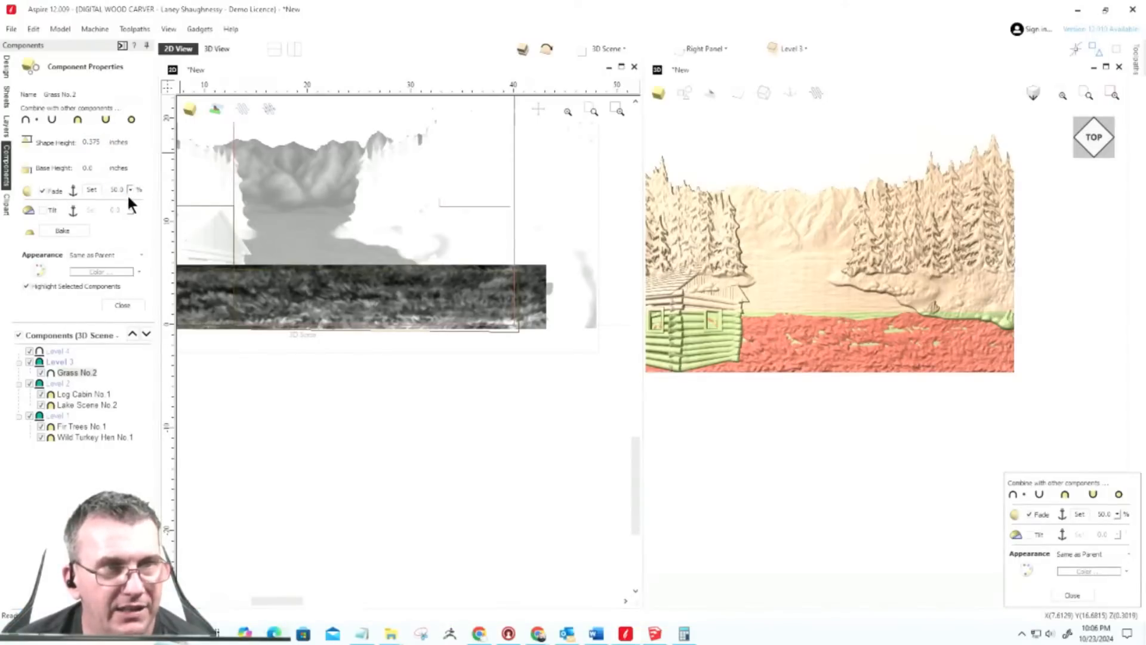
{"action": "left_click", "coordinate": [129, 200]}
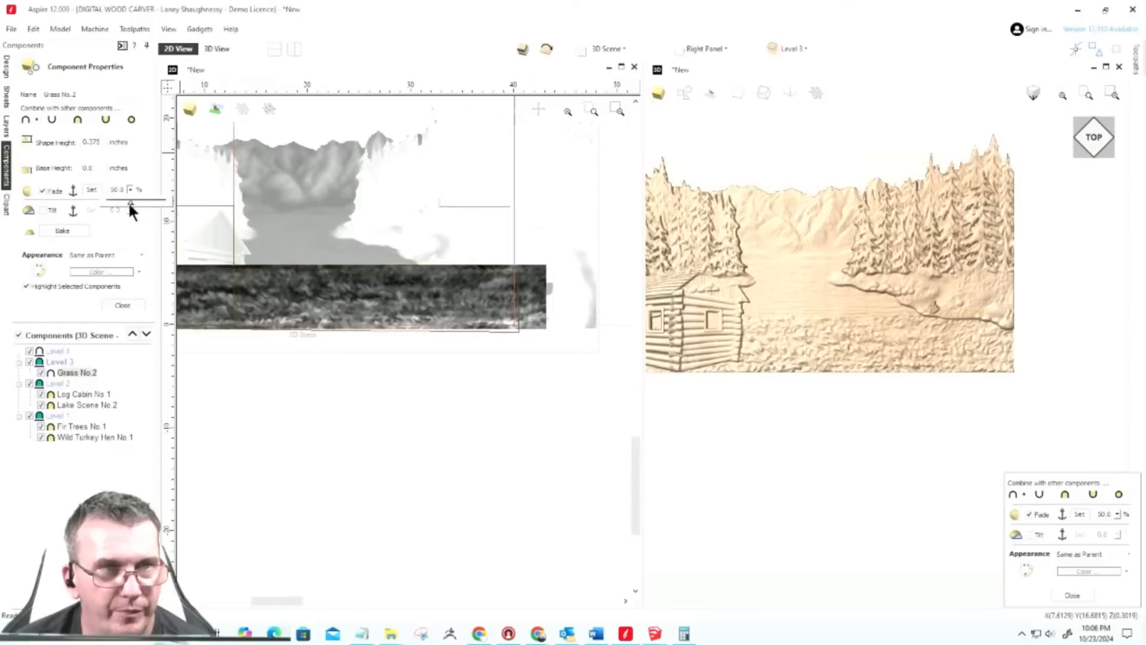
{"action": "left_click", "coordinate": [127, 202]}
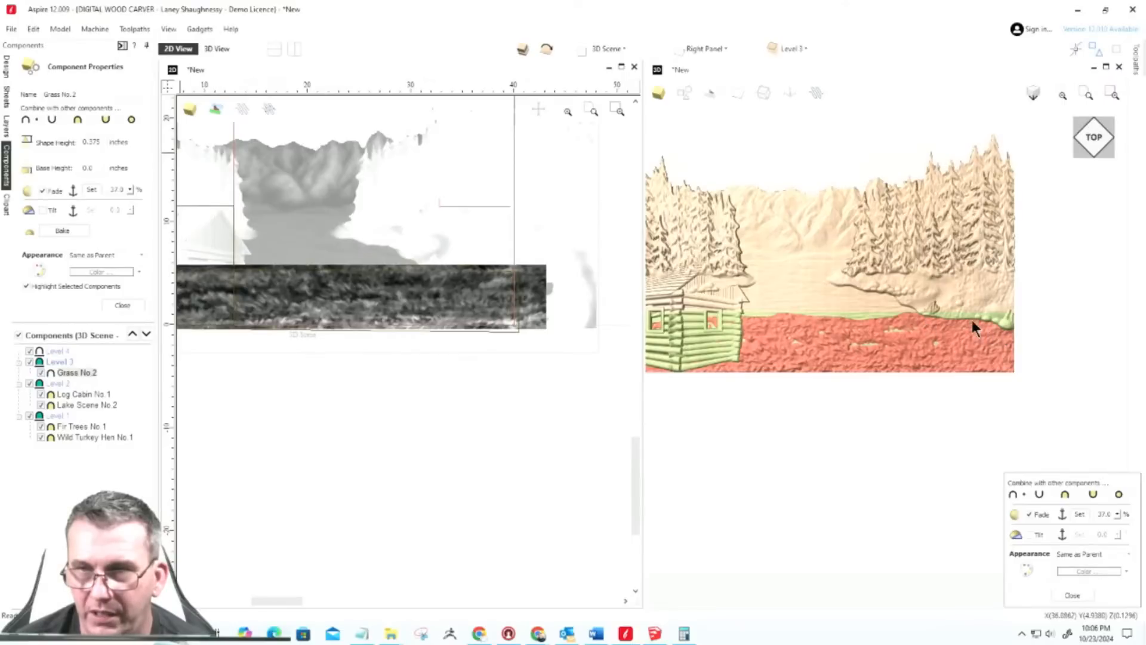
{"action": "left_click", "coordinate": [773, 419]}
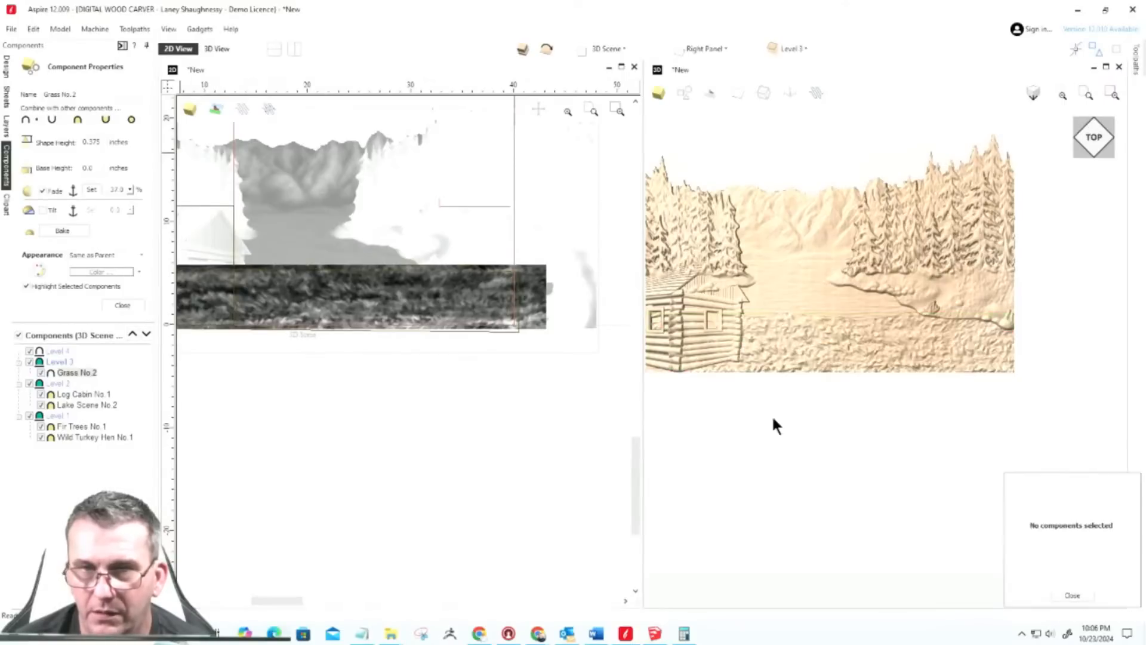
{"action": "scroll", "coordinate": [944, 315], "scroll_direction": "down", "scroll_amount": 3}
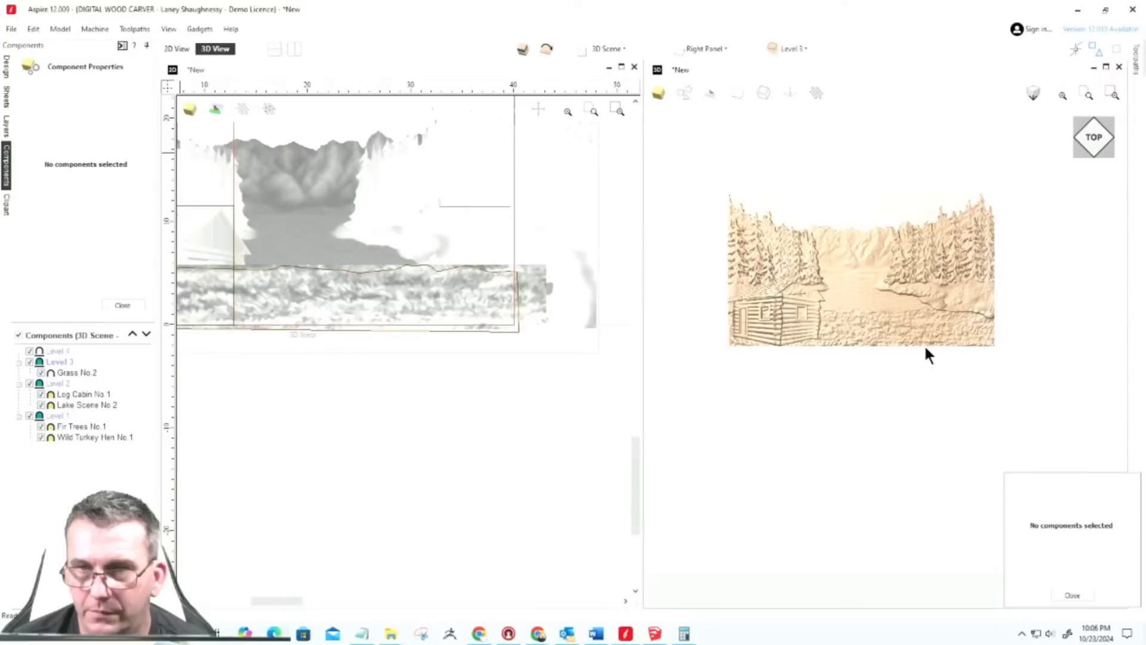
{"action": "left_click", "coordinate": [800, 313]}
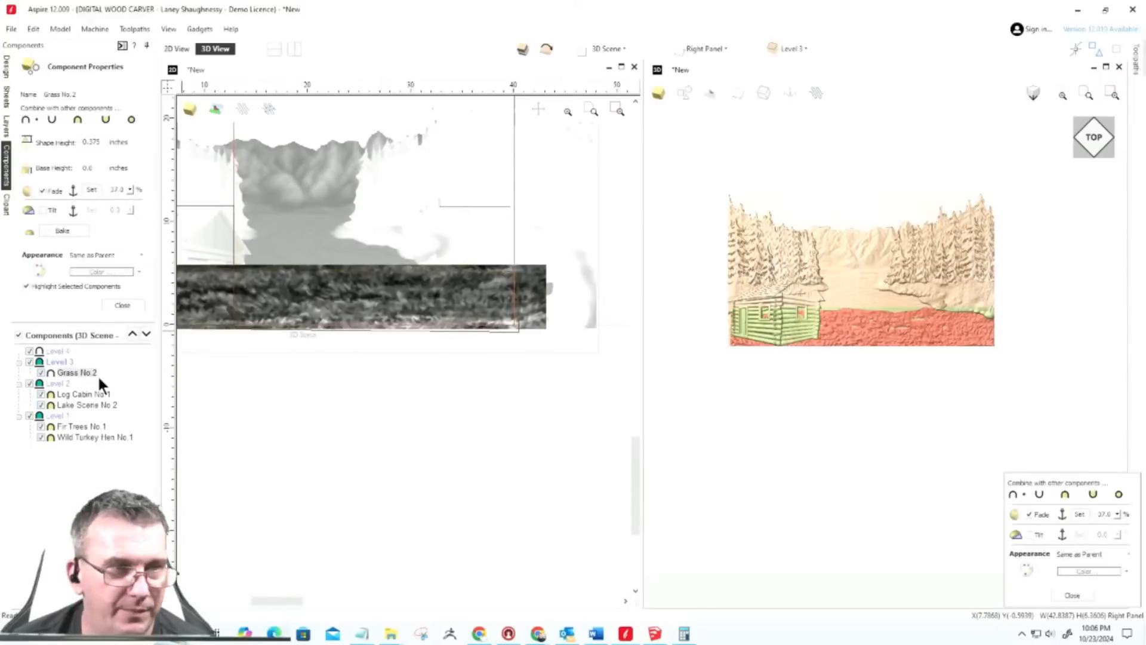
{"action": "left_click", "coordinate": [122, 305]}
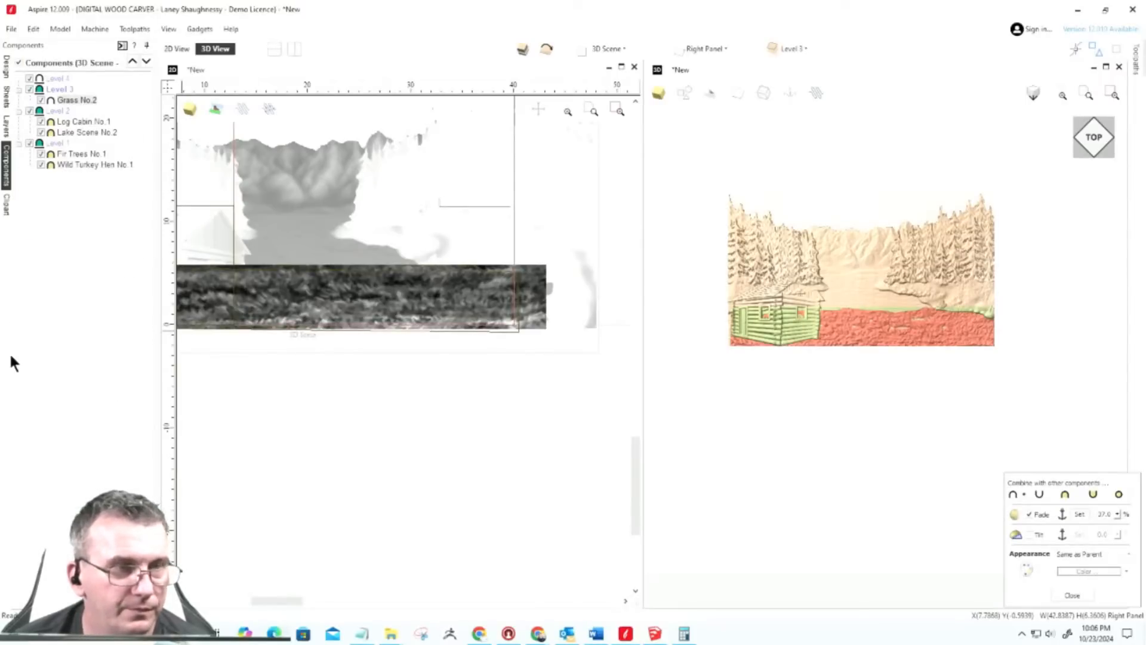
Step: Turn on tilt for Log Cabin No.1 and set its direction so the roof end rises
{"action": "double_click", "coordinate": [68, 123]}
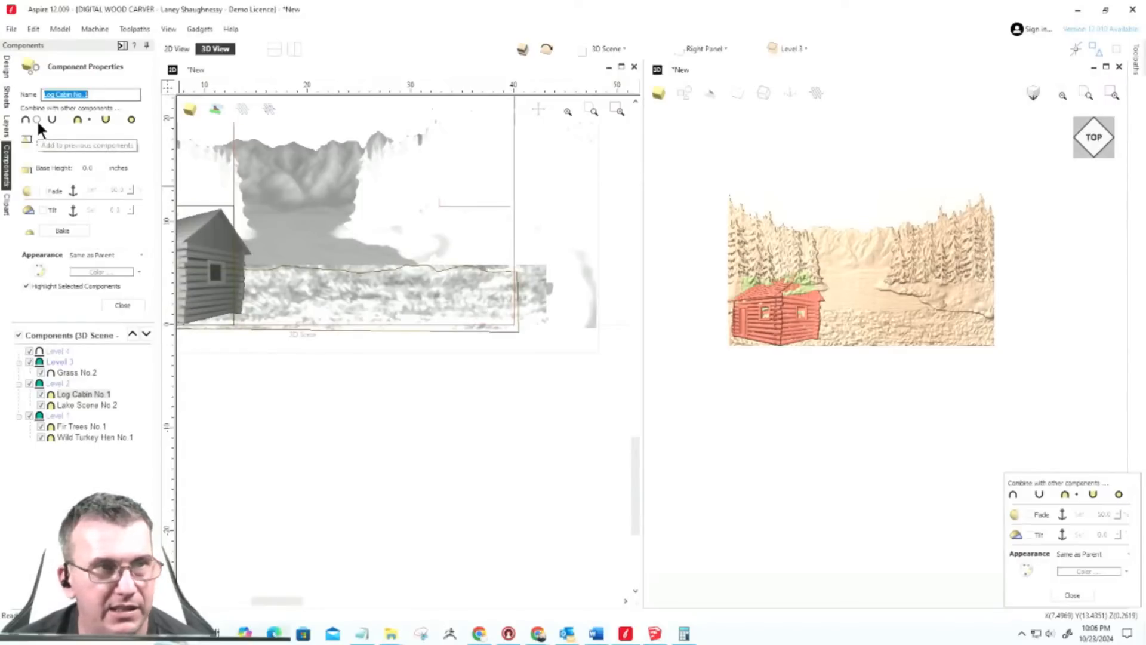
{"action": "scroll", "coordinate": [808, 317], "scroll_direction": "down", "scroll_amount": 2}
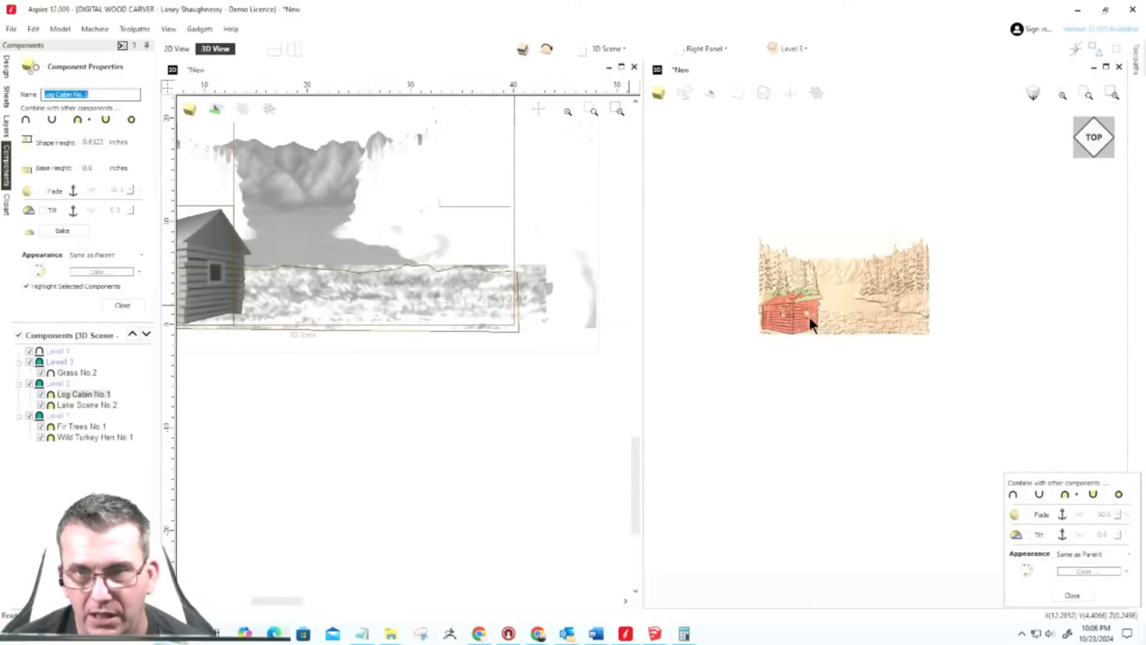
{"action": "scroll", "coordinate": [809, 316], "scroll_direction": "up", "scroll_amount": 5}
{"action": "scroll", "coordinate": [842, 304], "scroll_direction": "down", "scroll_amount": 3}
{"action": "scroll", "coordinate": [779, 302], "scroll_direction": "up", "scroll_amount": 3}
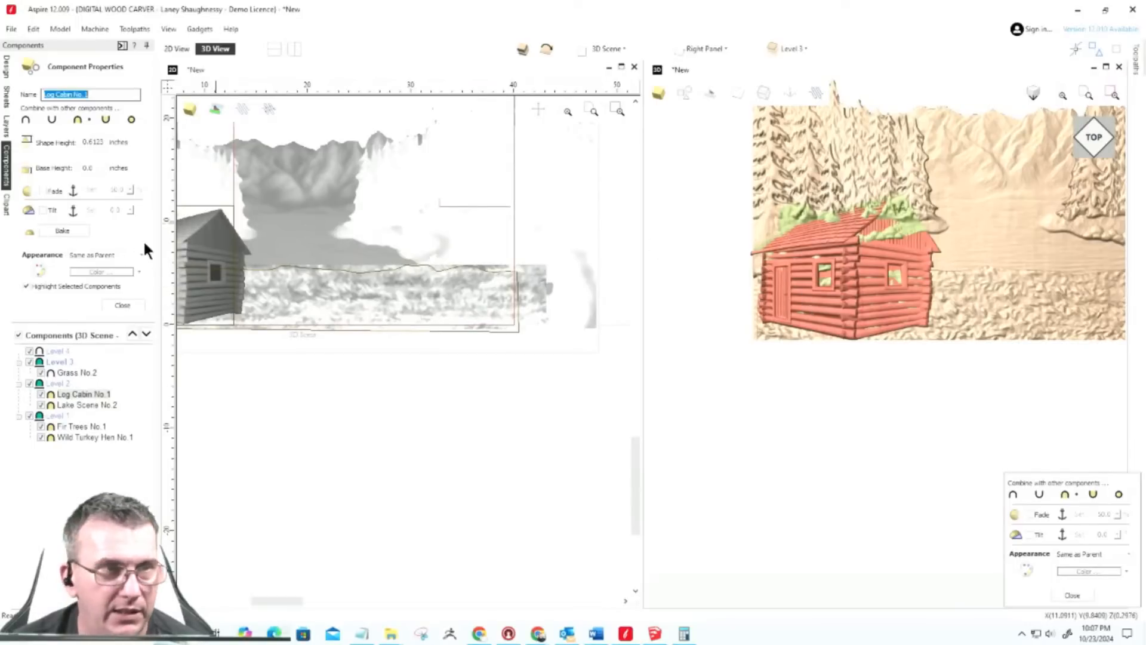
{"action": "scroll", "coordinate": [403, 274], "scroll_direction": "down", "scroll_amount": 7}
{"action": "scroll", "coordinate": [338, 283], "scroll_direction": "up", "scroll_amount": 3}
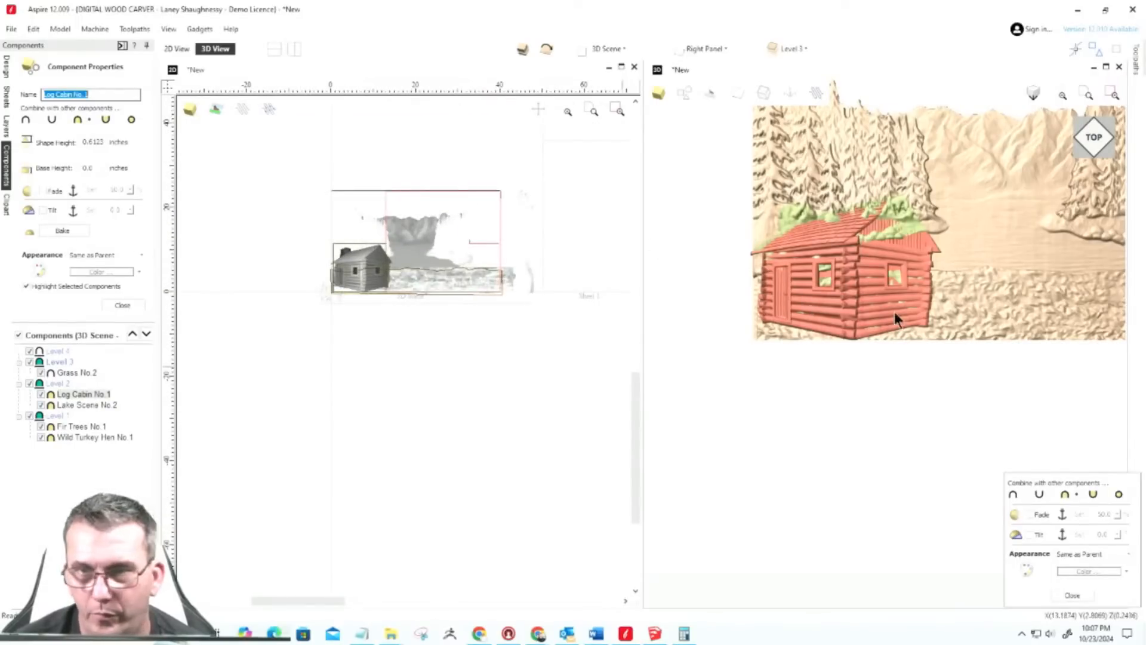
{"action": "left_click", "coordinate": [873, 303]}
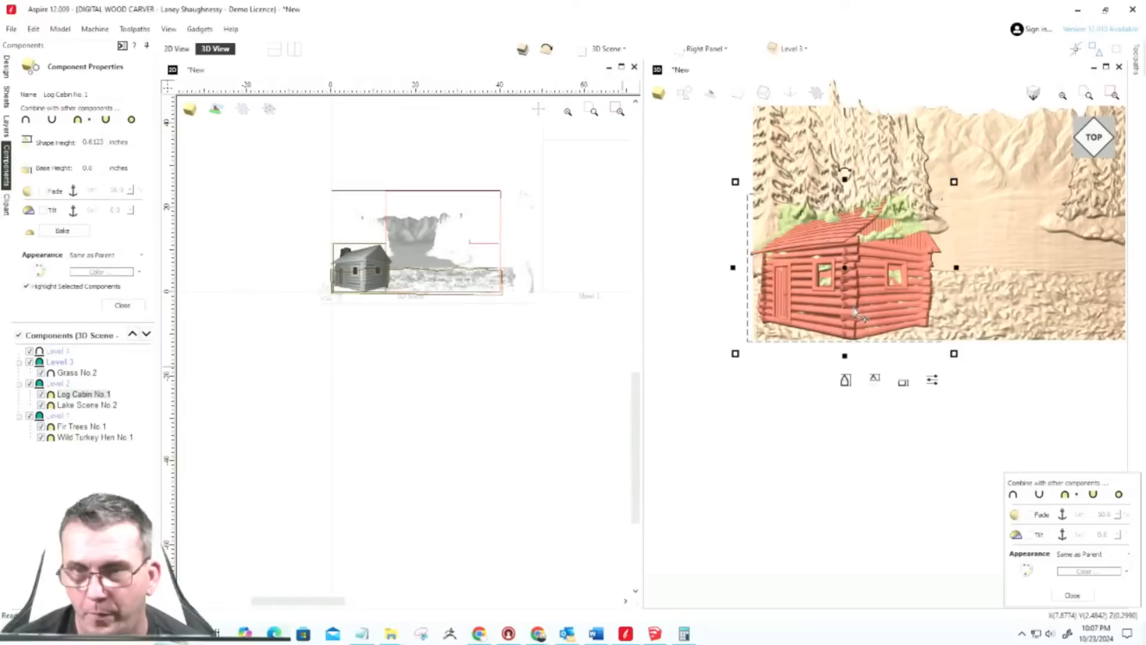
{"action": "left_click", "coordinate": [932, 380]}
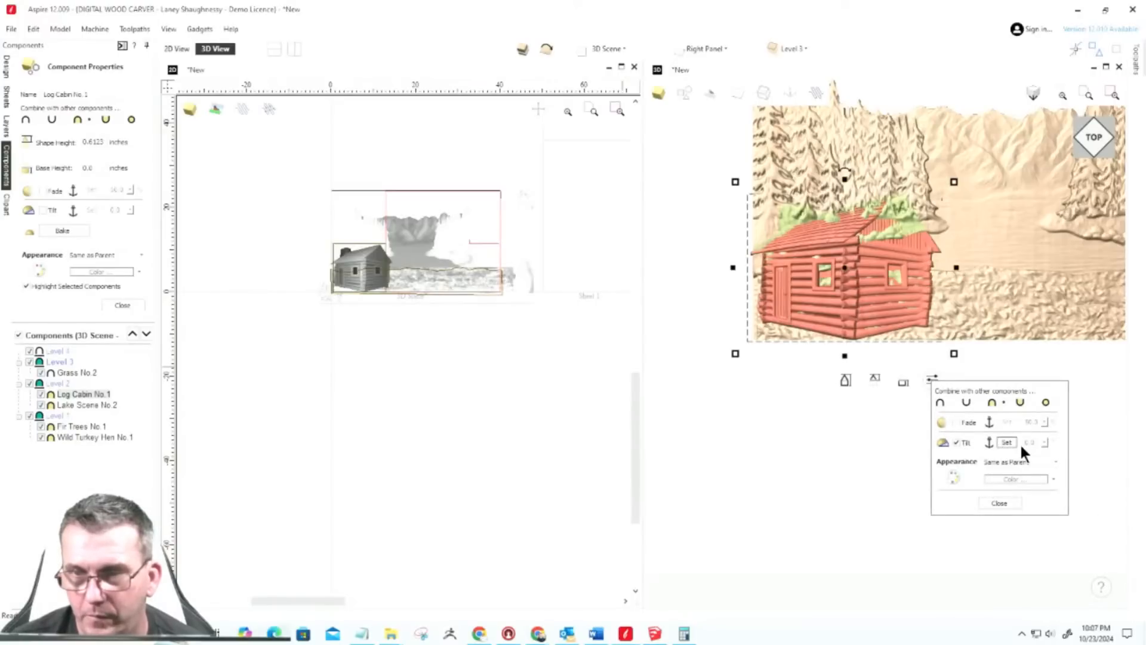
{"action": "left_click", "coordinate": [1007, 442]}
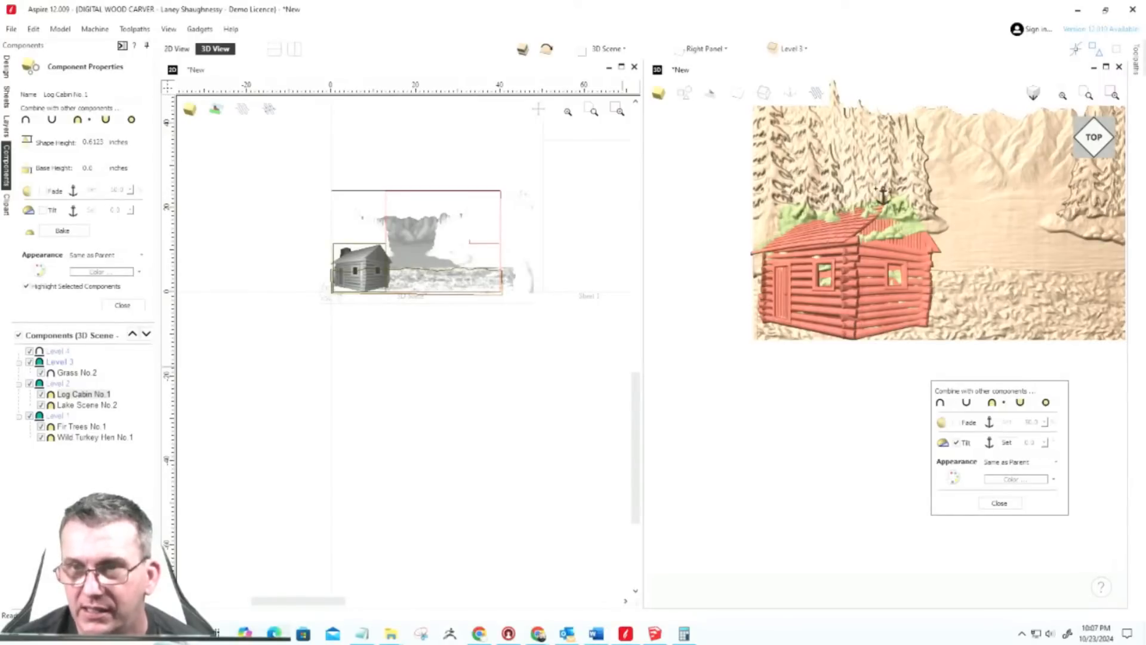
Step: Set the tilt angle of Log Cabin No.1 to 4.4 degrees and close its quick settings
{"action": "left_click", "coordinate": [1043, 442]}
{"action": "left_click_drag", "start_coordinate": [1052, 455], "coordinate": [1058, 457]}
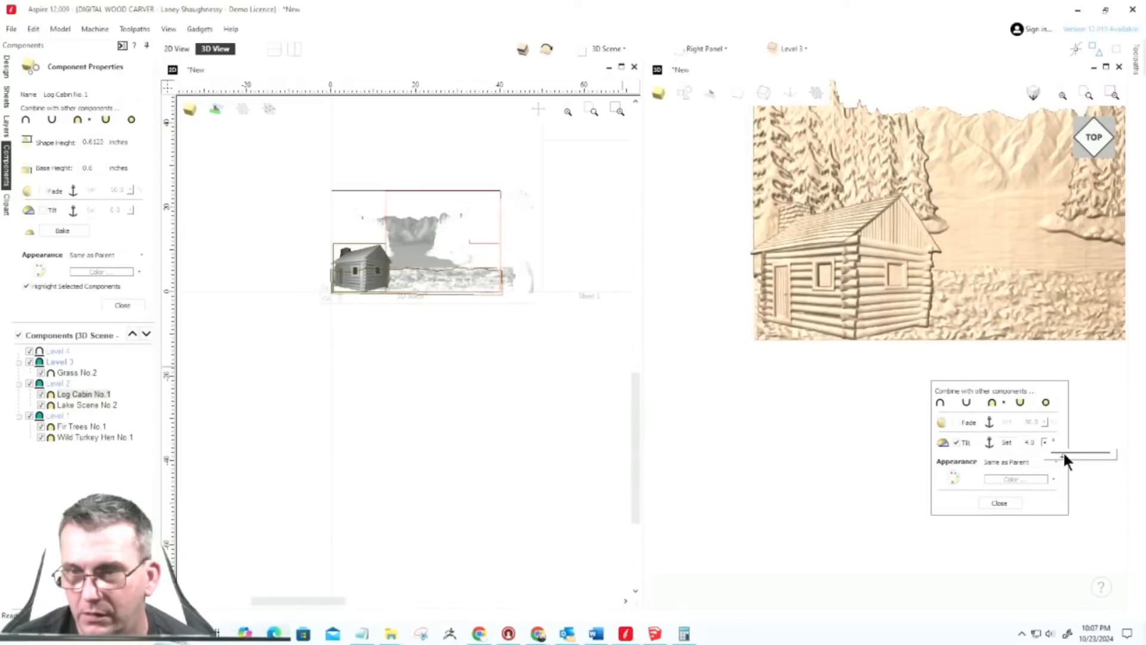
{"action": "left_click_drag", "start_coordinate": [1064, 453], "coordinate": [1064, 453]}
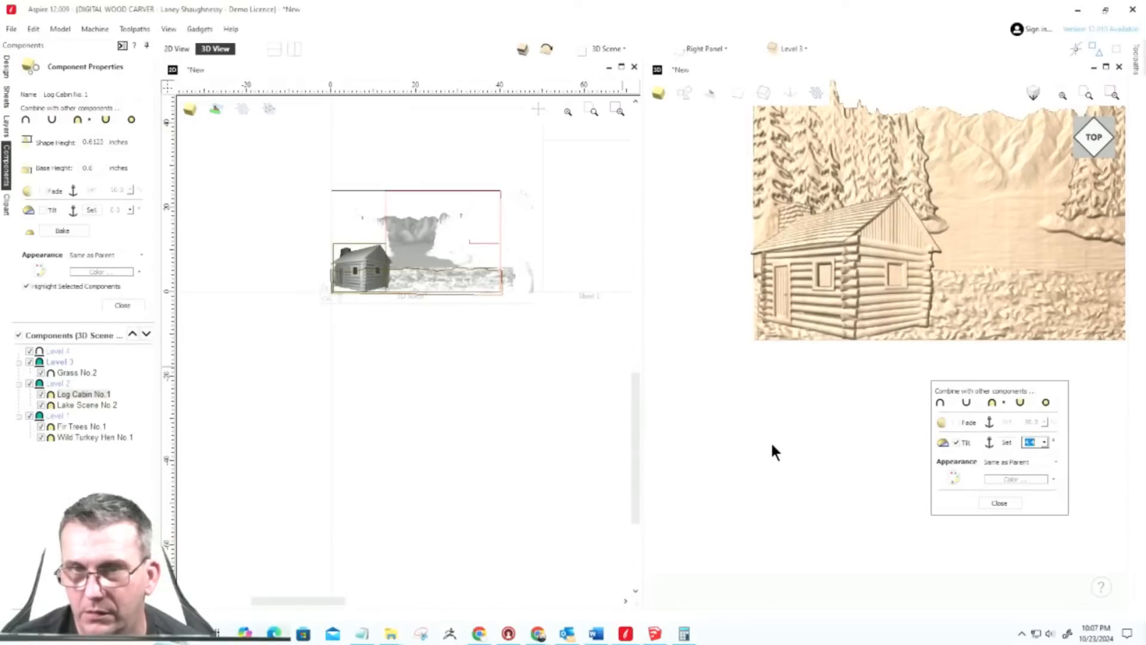
{"action": "left_click", "coordinate": [725, 380]}
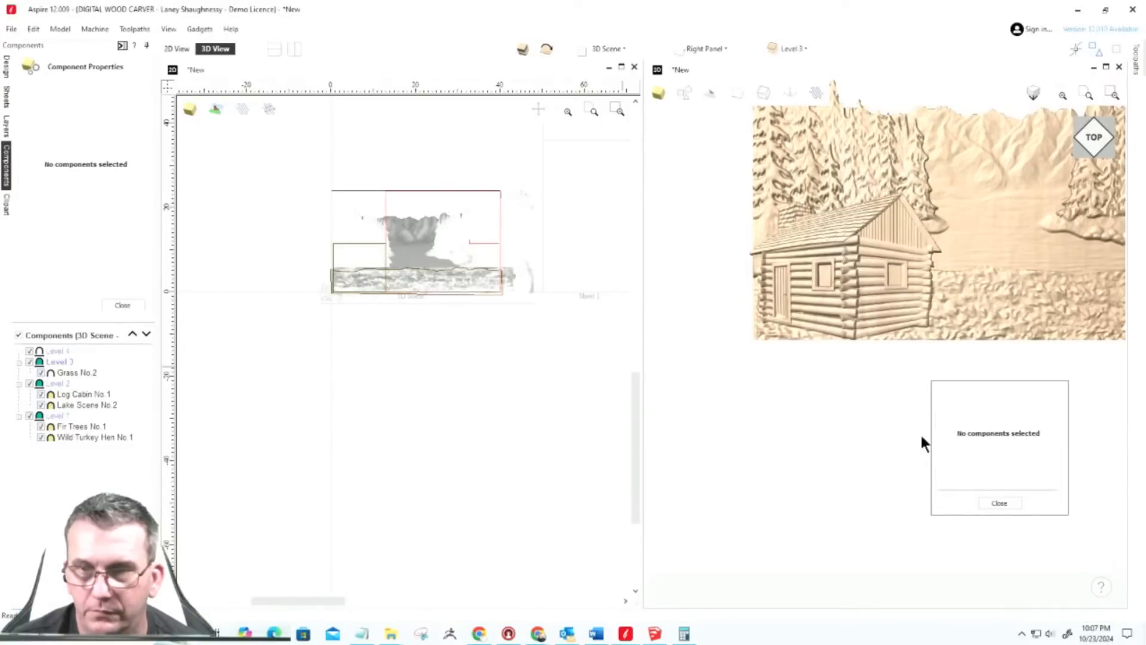
{"action": "left_click", "coordinate": [1001, 503]}
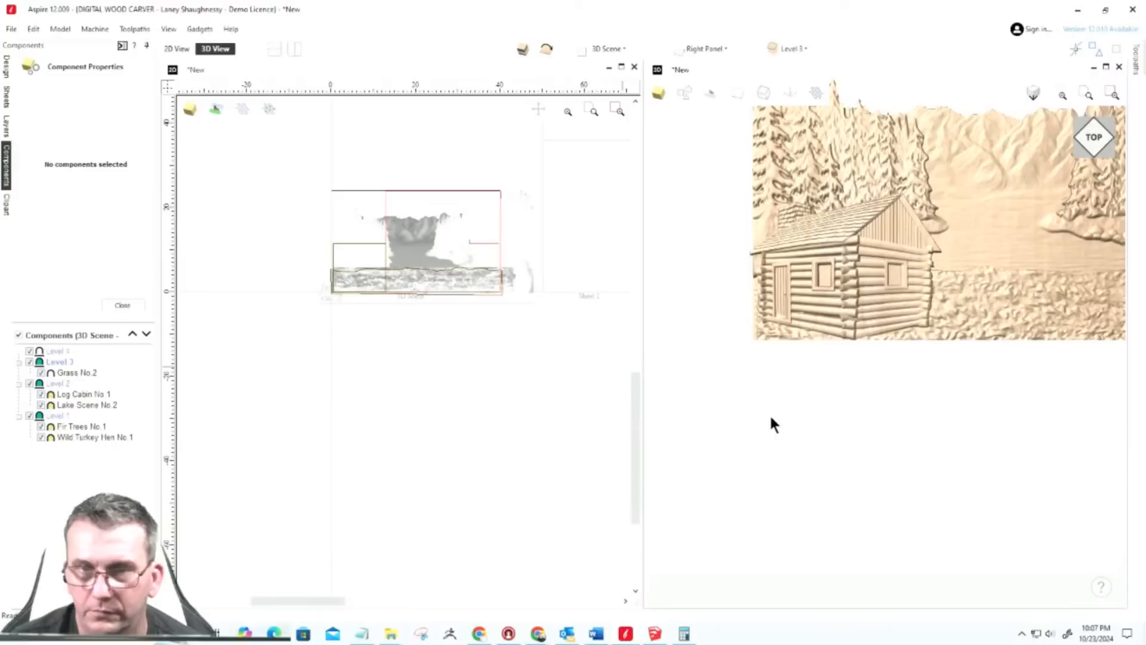
Step: Examine in both views how the base and door of the log cabin meet Grass No.2
{"action": "left_click", "coordinate": [819, 310]}
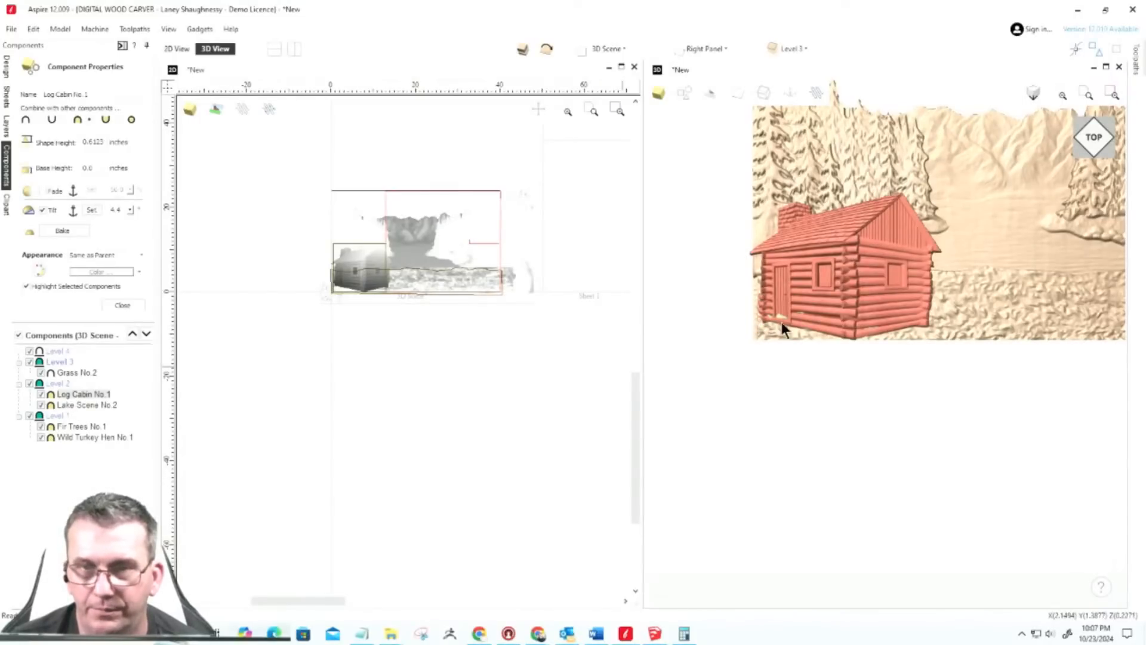
{"action": "scroll", "coordinate": [785, 323], "scroll_direction": "up", "scroll_amount": 2}
{"action": "scroll", "coordinate": [760, 314], "scroll_direction": "down", "scroll_amount": 1}
{"action": "scroll", "coordinate": [742, 333], "scroll_direction": "down", "scroll_amount": 1}
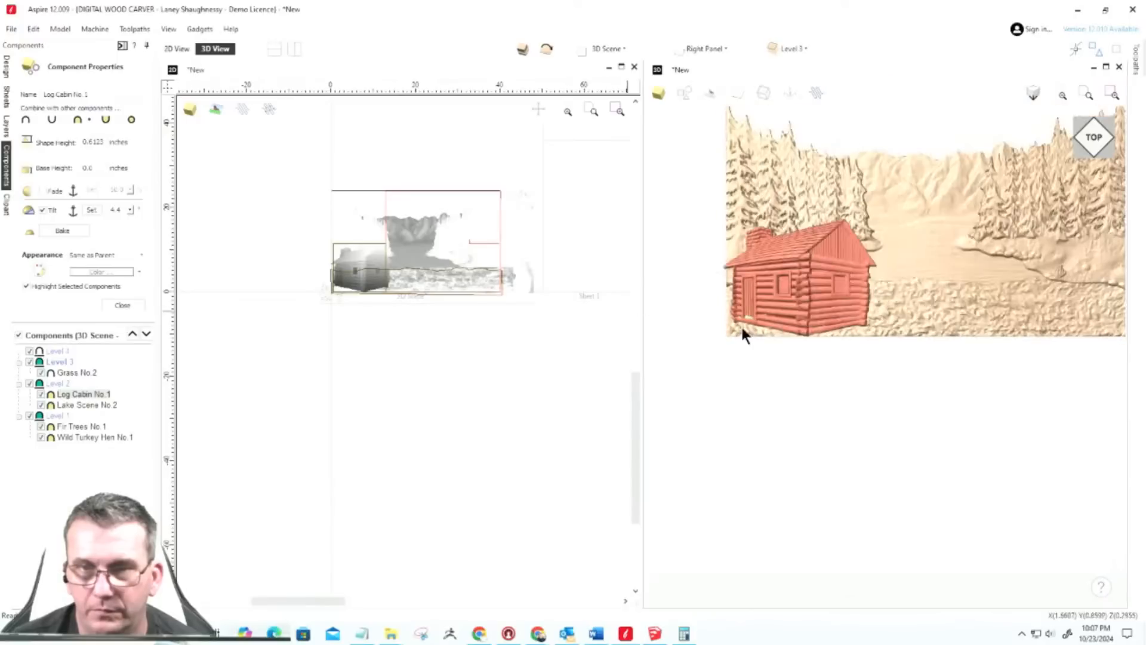
{"action": "scroll", "coordinate": [819, 327], "scroll_direction": "up", "scroll_amount": 2}
{"action": "scroll", "coordinate": [779, 334], "scroll_direction": "down", "scroll_amount": 2}
{"action": "scroll", "coordinate": [772, 324], "scroll_direction": "up", "scroll_amount": 3}
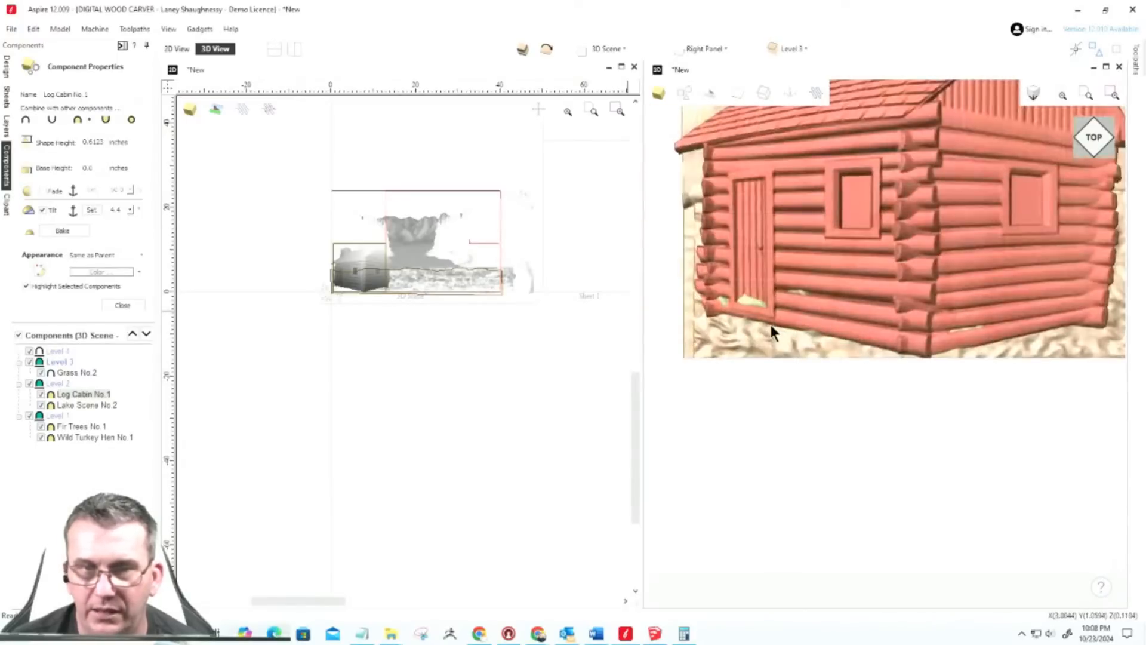
{"action": "scroll", "coordinate": [341, 296], "scroll_direction": "up", "scroll_amount": 4}
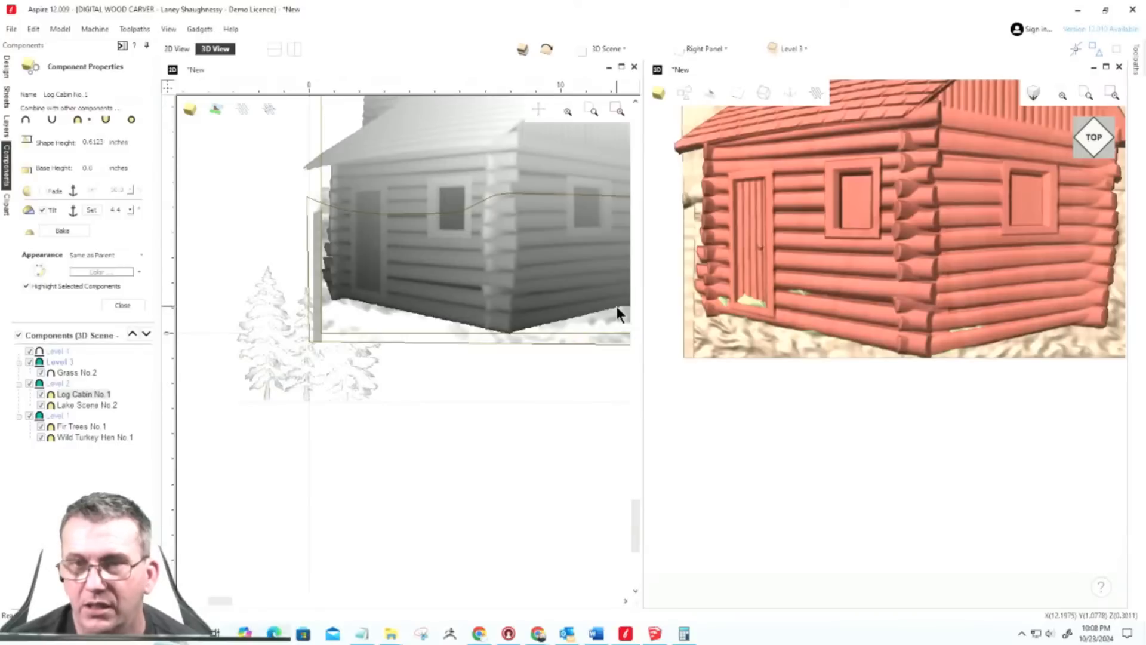
{"action": "scroll", "coordinate": [616, 306], "scroll_direction": "down", "scroll_amount": 10}
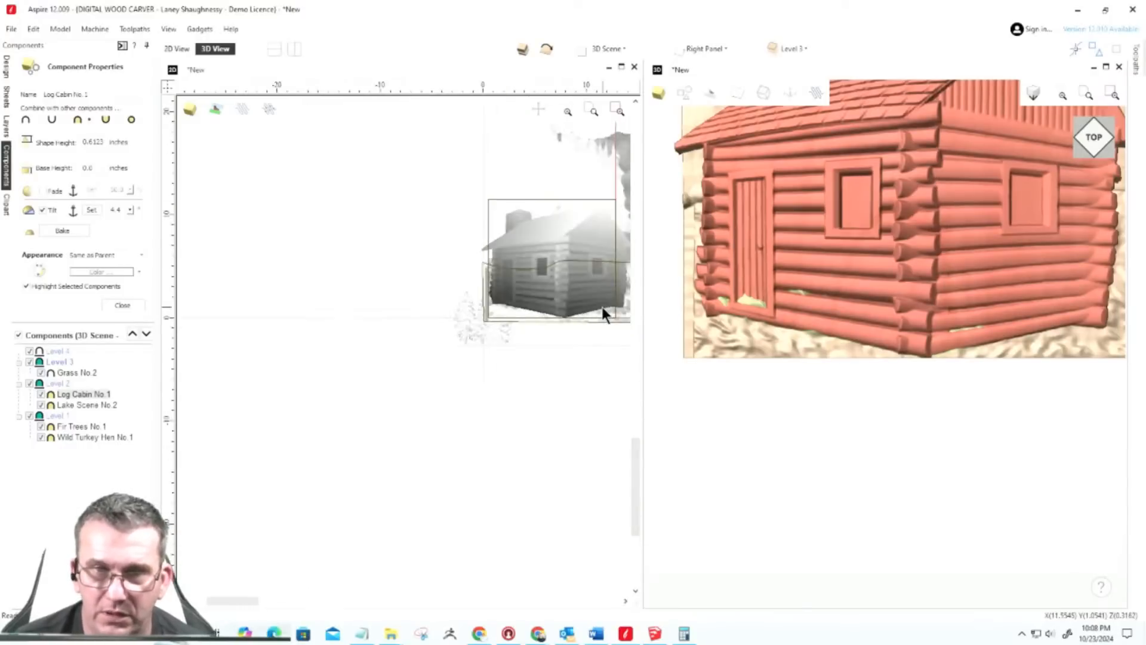
{"action": "scroll", "coordinate": [399, 280], "scroll_direction": "up", "scroll_amount": 4}
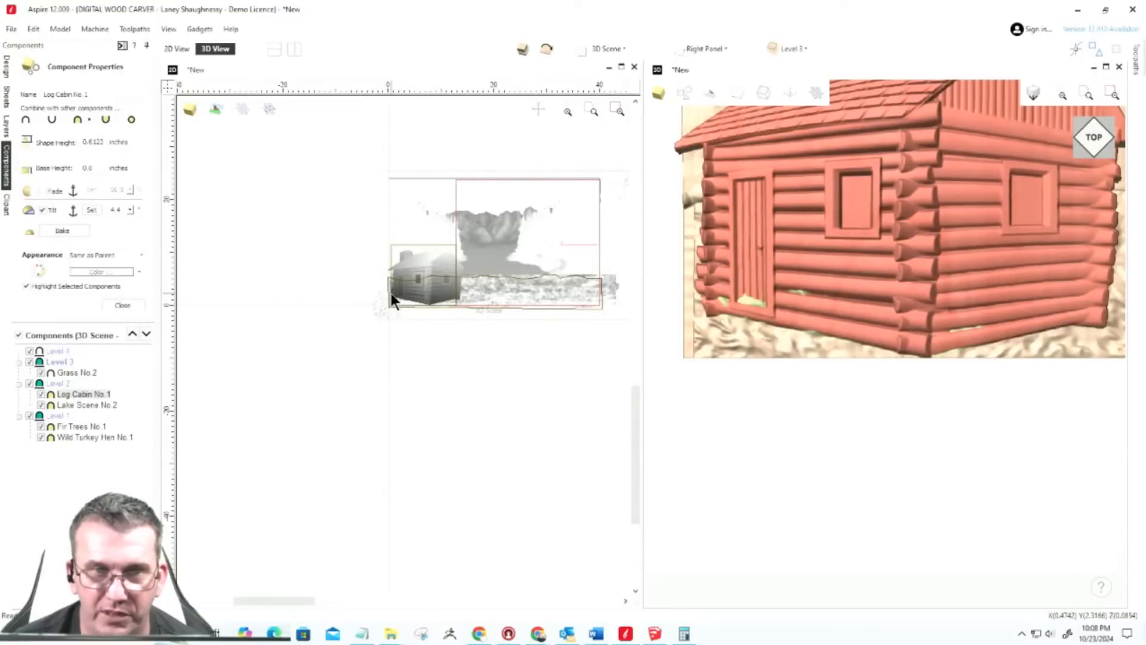
{"action": "scroll", "coordinate": [392, 298], "scroll_direction": "up", "scroll_amount": 3}
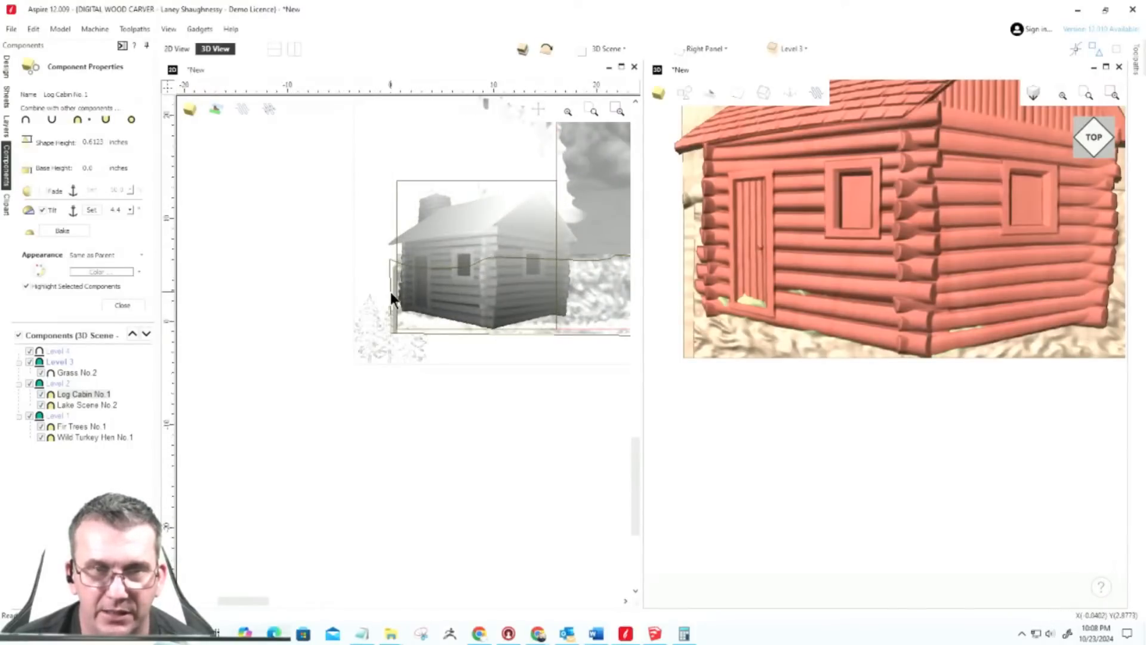
{"action": "scroll", "coordinate": [390, 292], "scroll_direction": "down", "scroll_amount": 3}
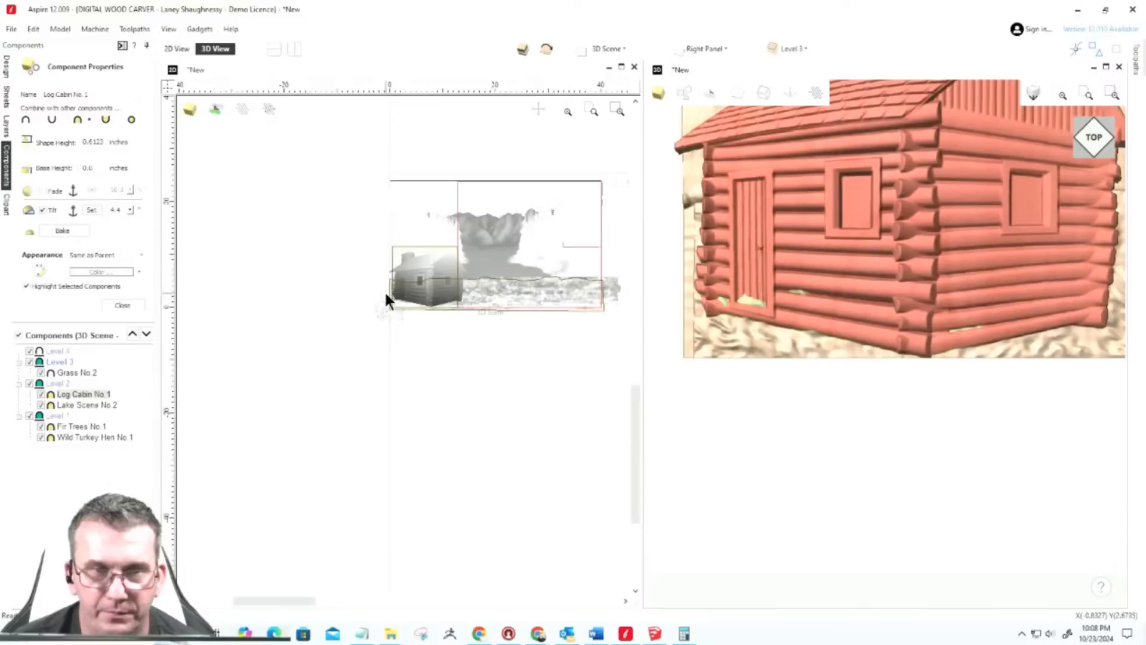
{"action": "left_click", "coordinate": [493, 294]}
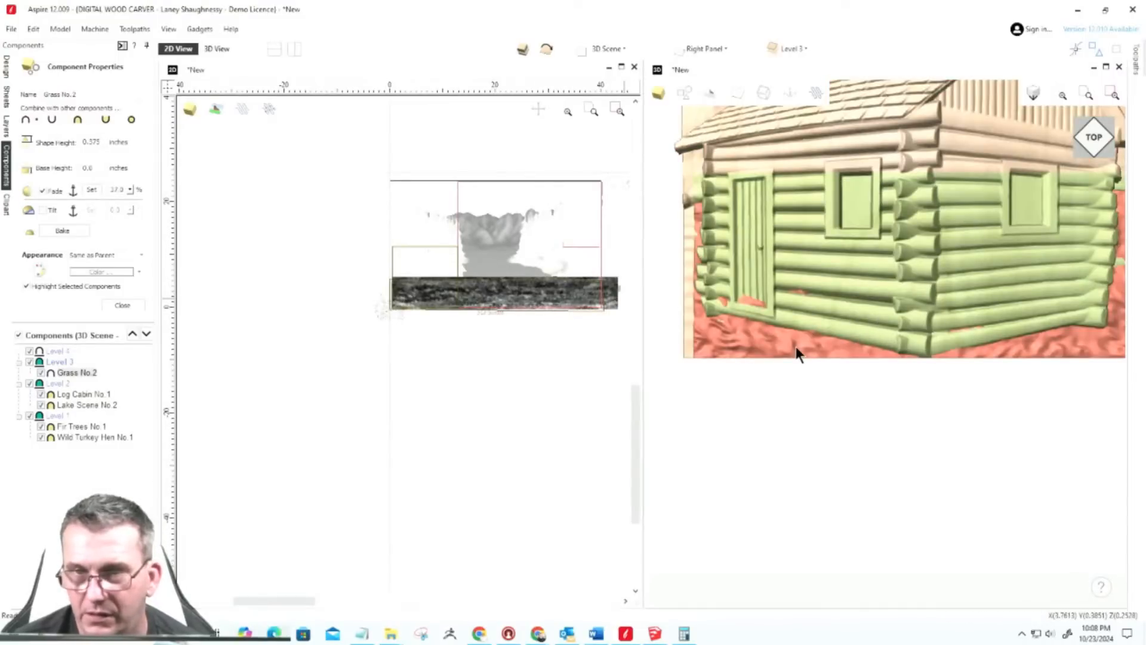
Step: Review the combine mode and fade settings of Grass No.2 and inspect the grass around the cabin's door in 3D
{"action": "left_click", "coordinate": [797, 346]}
{"action": "scroll", "coordinate": [665, 335], "scroll_direction": "down", "scroll_amount": 5}
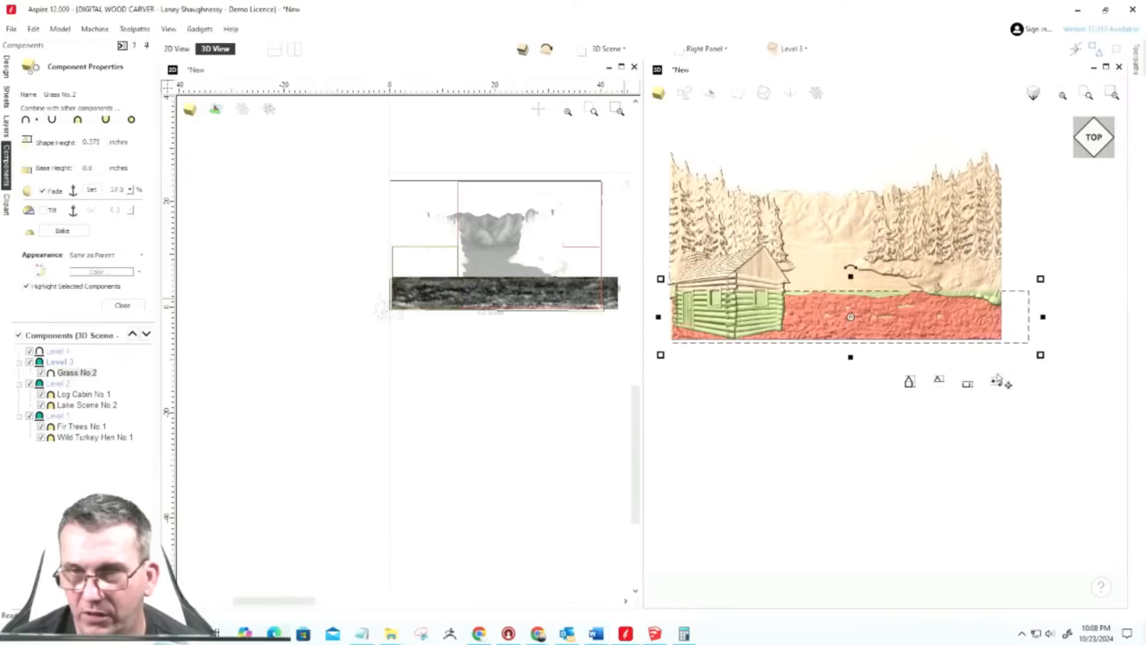
{"action": "left_click", "coordinate": [999, 382]}
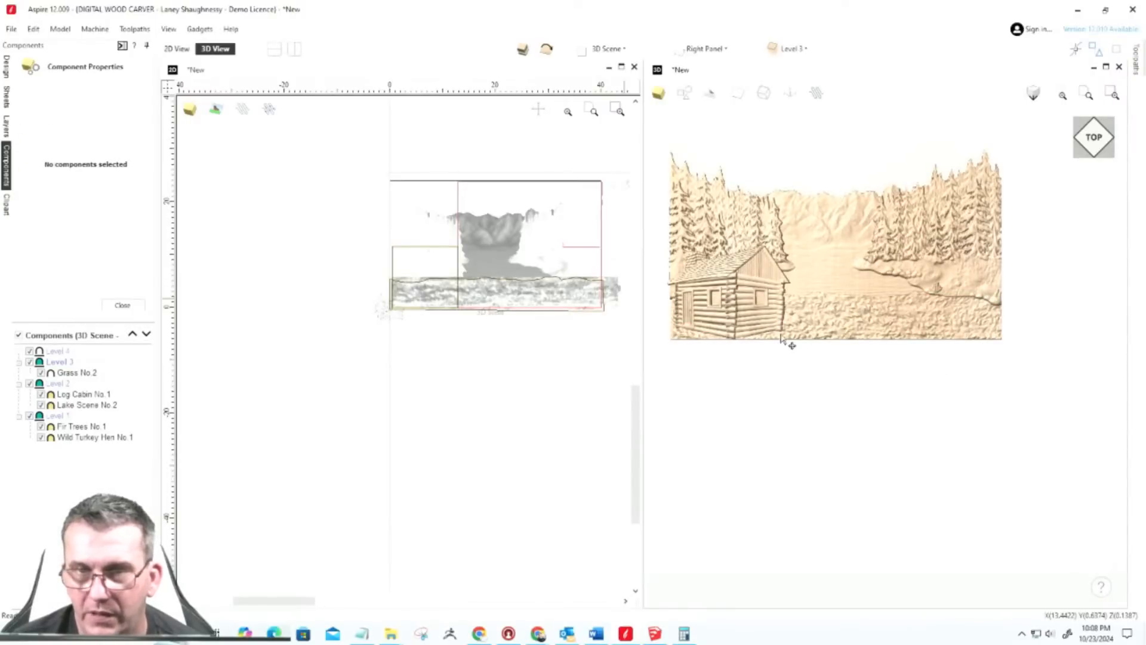
{"action": "left_click", "coordinate": [824, 329]}
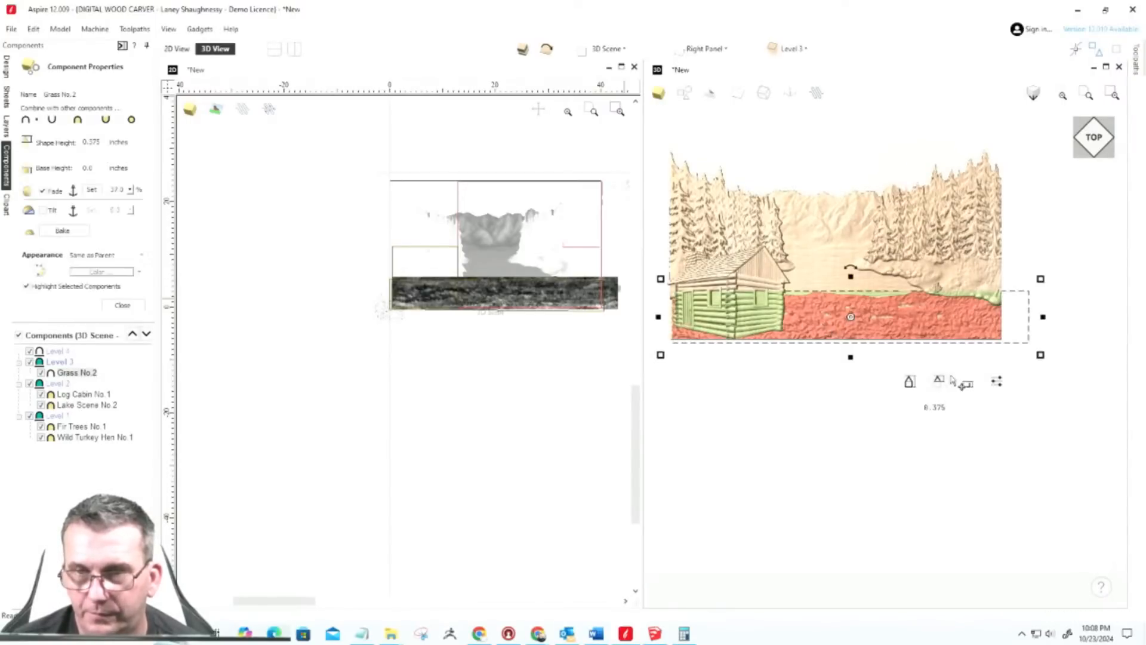
{"action": "left_click", "coordinate": [998, 382]}
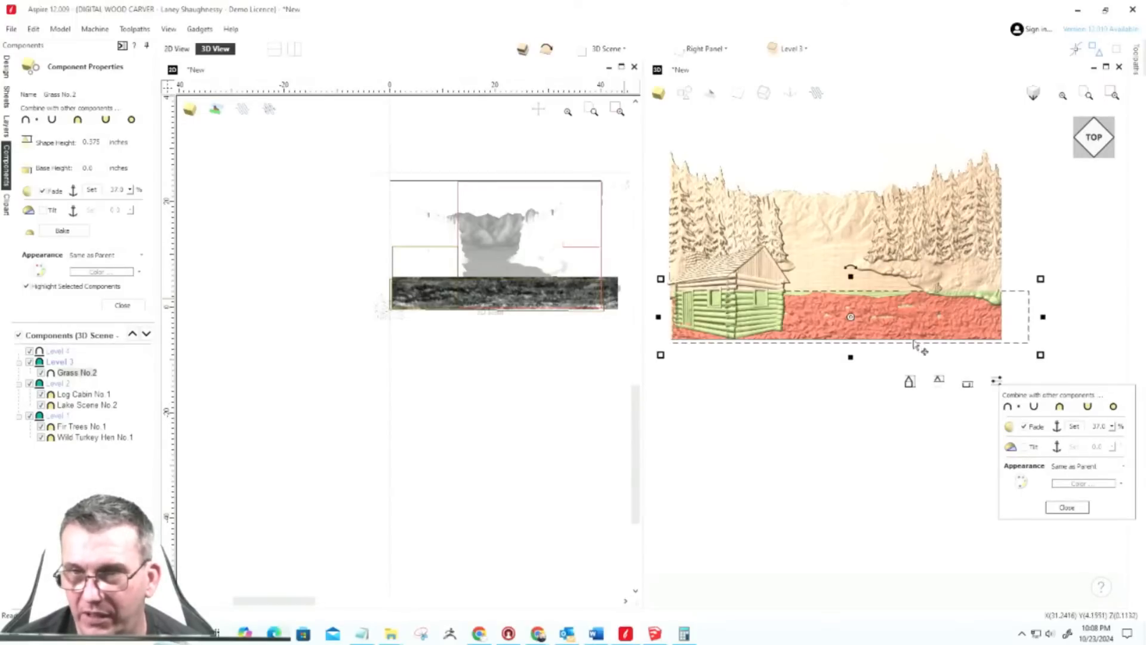
{"action": "left_click", "coordinate": [753, 378]}
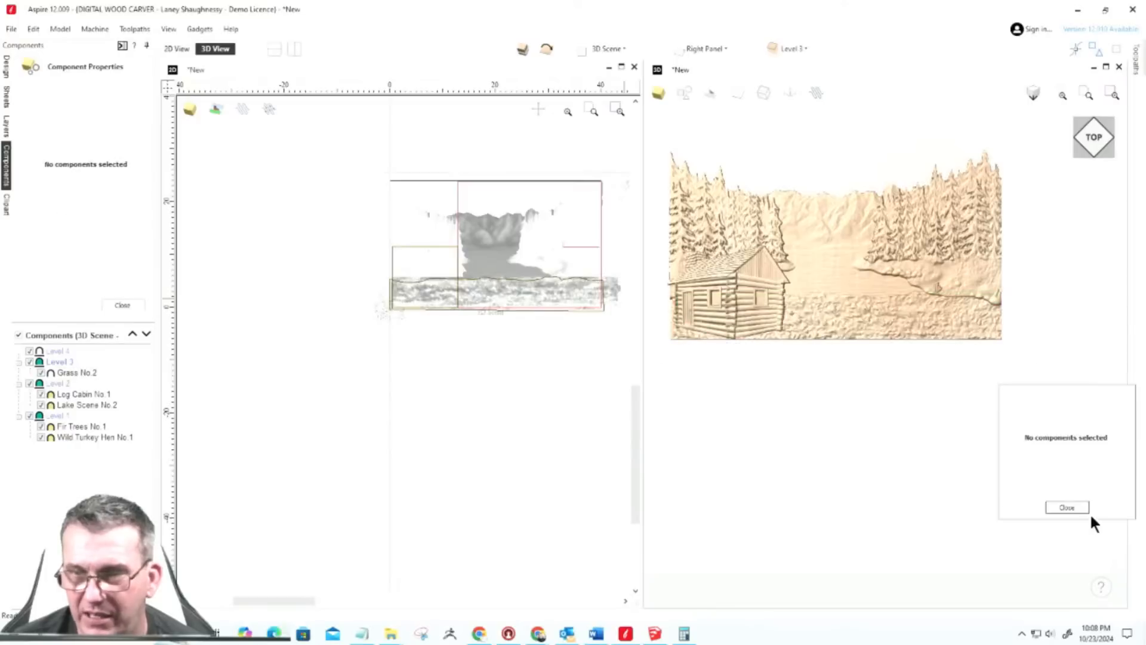
{"action": "left_click", "coordinate": [1074, 508]}
{"action": "scroll", "coordinate": [658, 323], "scroll_direction": "up", "scroll_amount": 5}
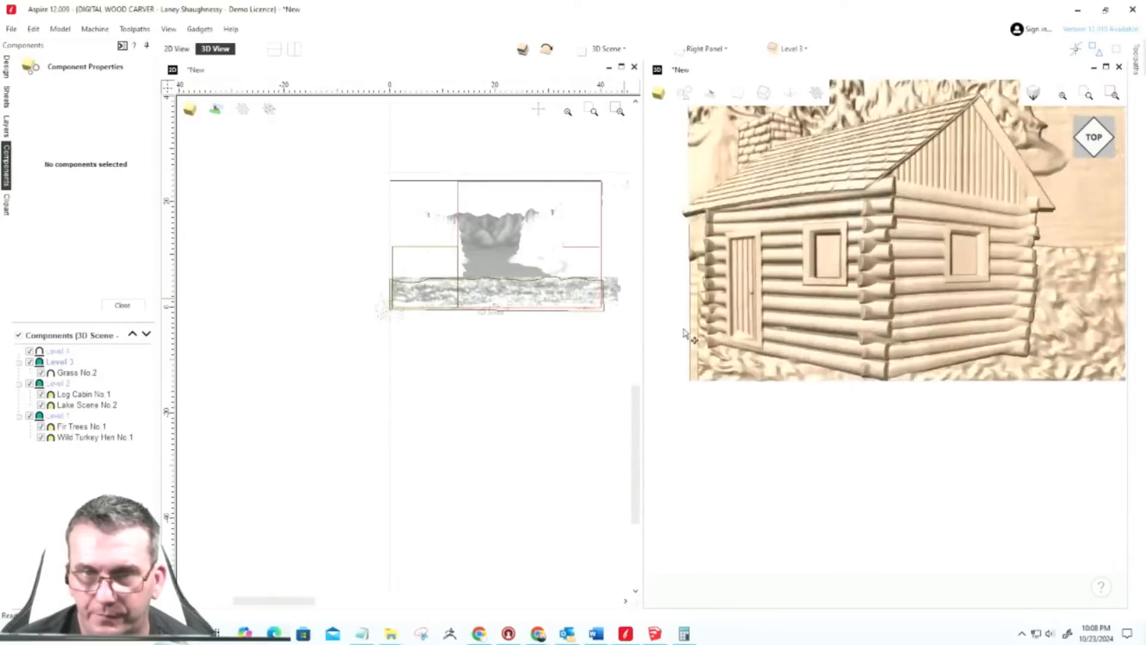
{"action": "scroll", "coordinate": [685, 358], "scroll_direction": "down", "scroll_amount": 1}
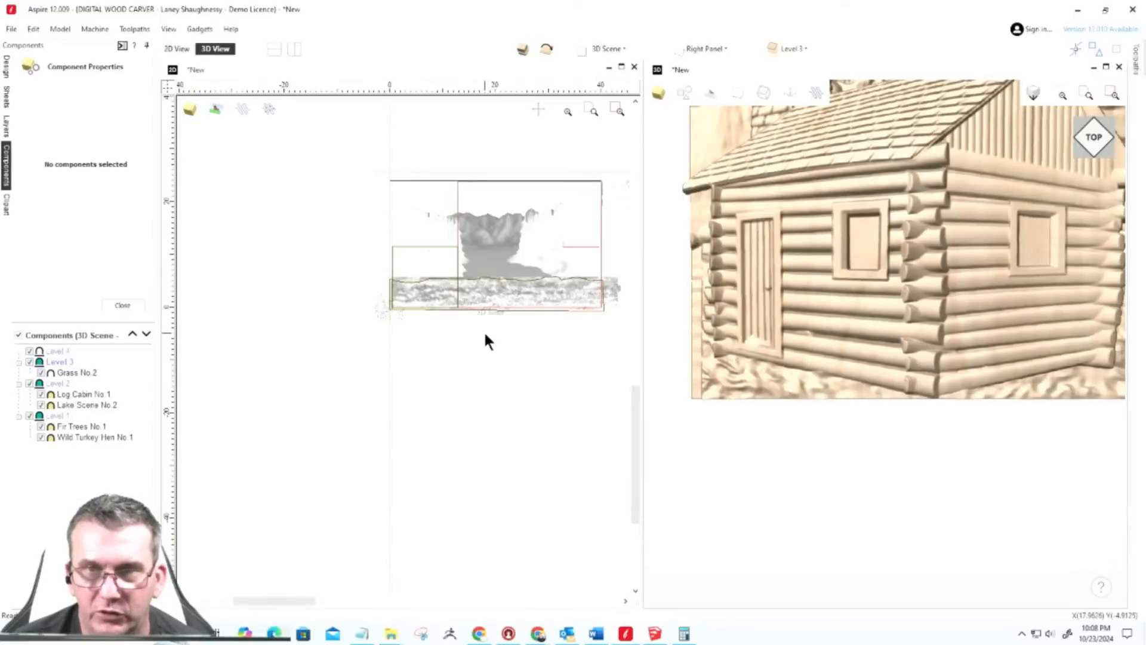
Step: Insert two points along the left edge of the grass outline vector, between its upper and lower corners
{"action": "scroll", "coordinate": [415, 346], "scroll_direction": "up", "scroll_amount": 6}
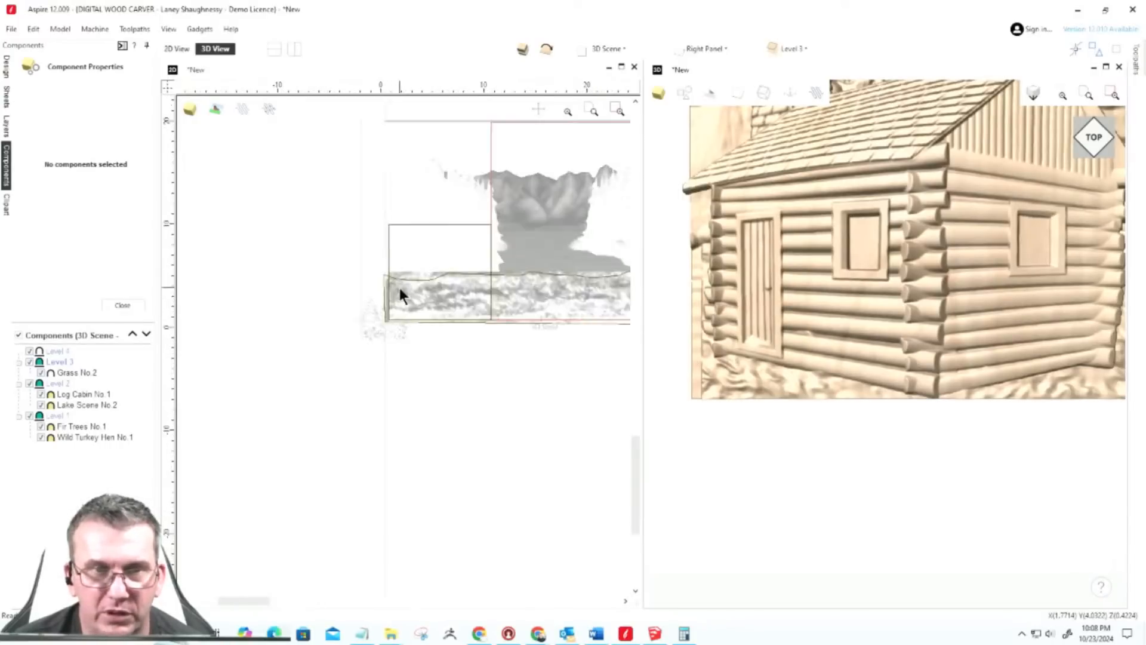
{"action": "left_click", "coordinate": [352, 266]}
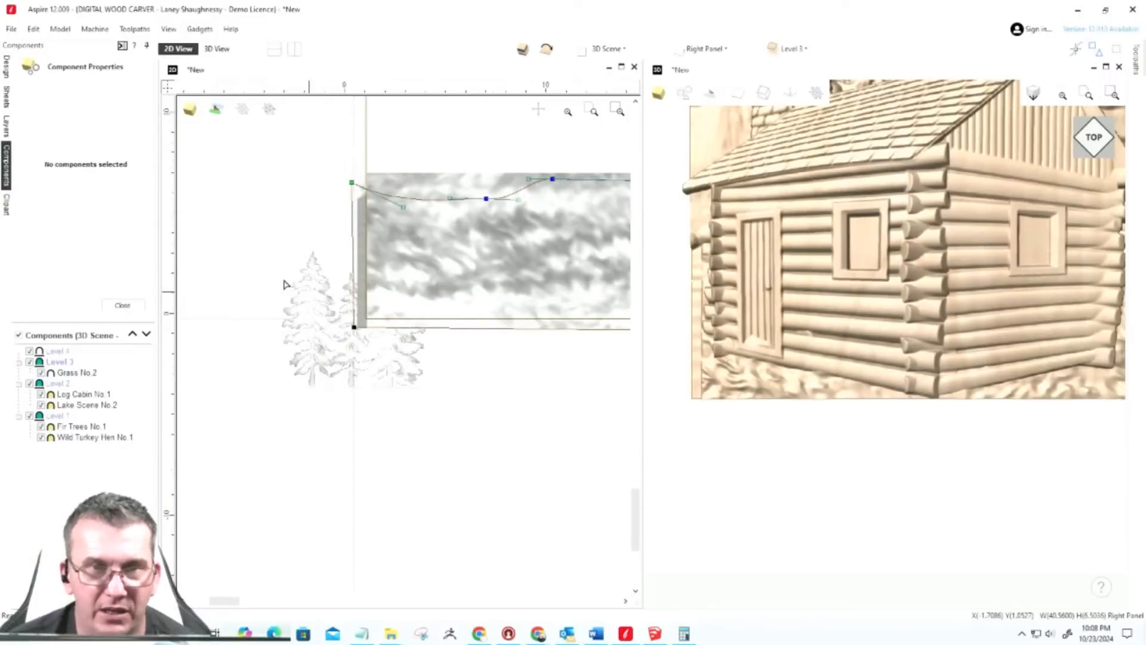
{"action": "scroll", "coordinate": [286, 284], "scroll_direction": "down", "scroll_amount": 3}
{"action": "scroll", "coordinate": [310, 278], "scroll_direction": "up", "scroll_amount": 2}
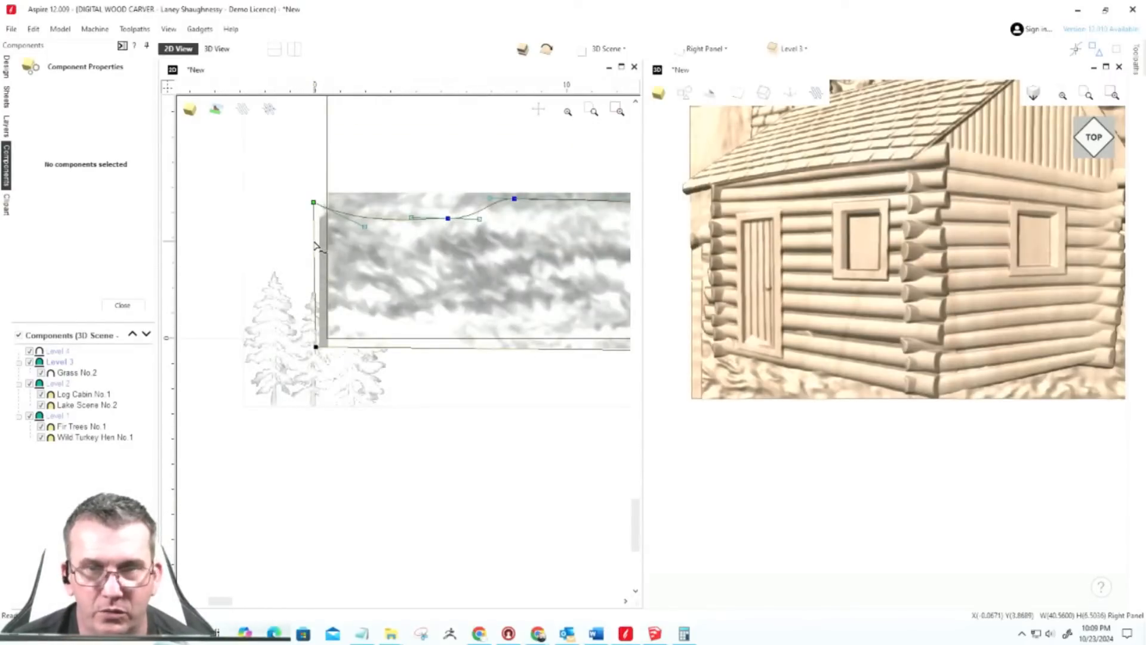
{"action": "right_click", "coordinate": [316, 252]}
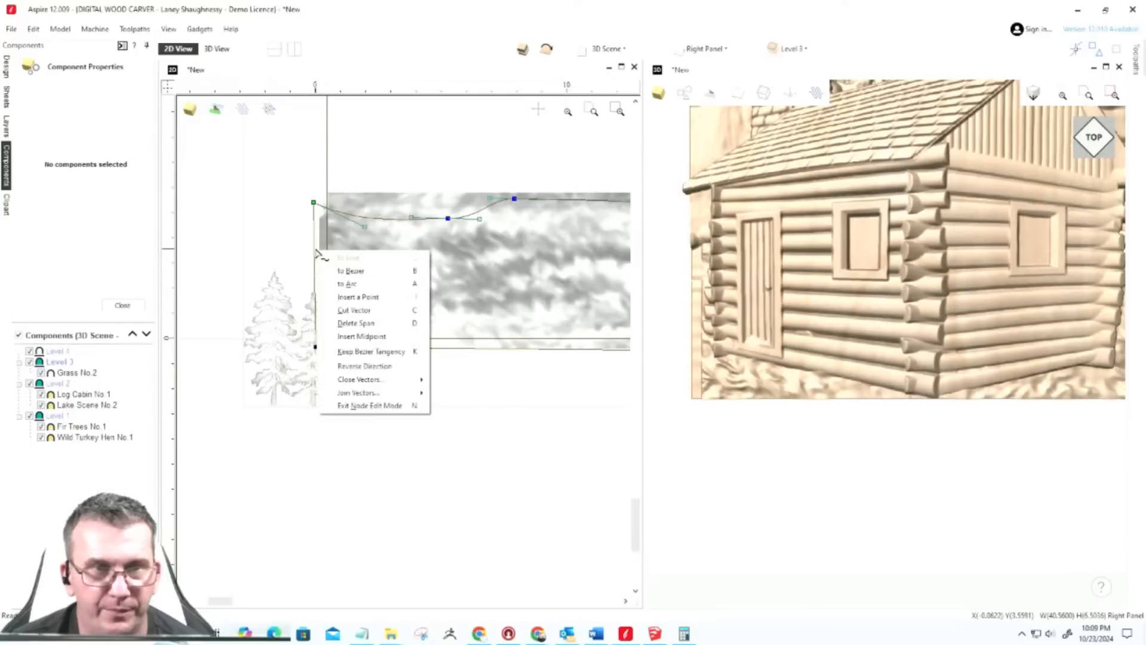
{"action": "left_click", "coordinate": [329, 297]}
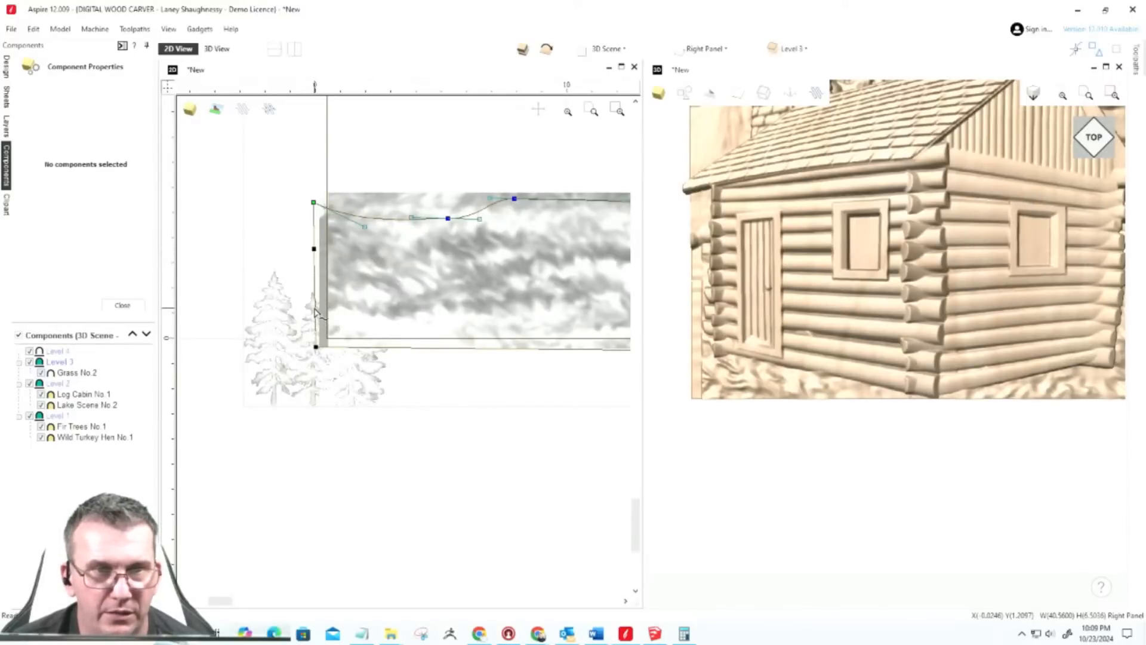
{"action": "right_click", "coordinate": [315, 311]}
{"action": "left_click", "coordinate": [329, 351]}
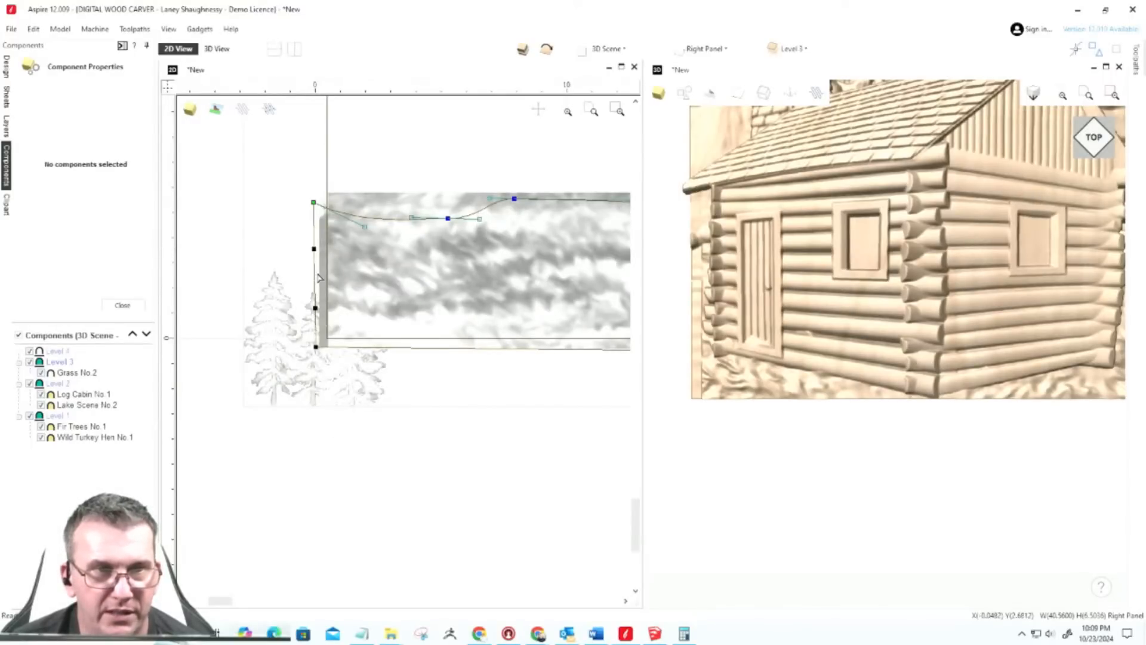
Step: Add a point between the two new ones and pull it about 10 inches right, forming a pointed notch in the grass outline
{"action": "key", "text": "a"}
{"action": "left_click_drag", "start_coordinate": [315, 278], "coordinate": [571, 314]}
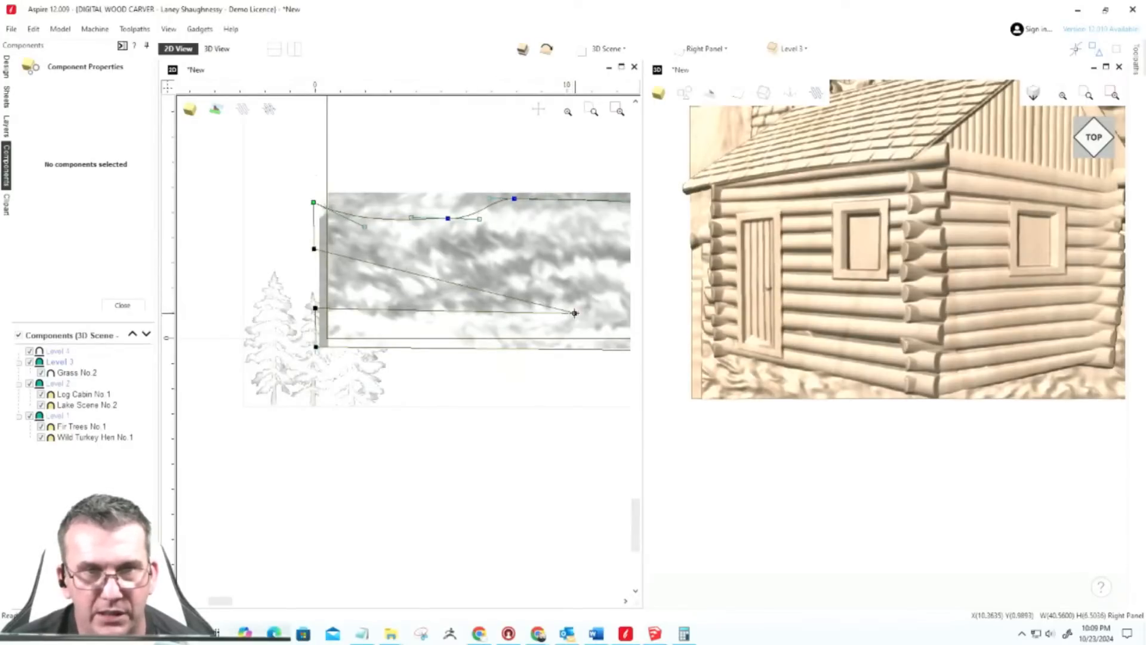
{"action": "scroll", "coordinate": [537, 313], "scroll_direction": "down", "scroll_amount": 4}
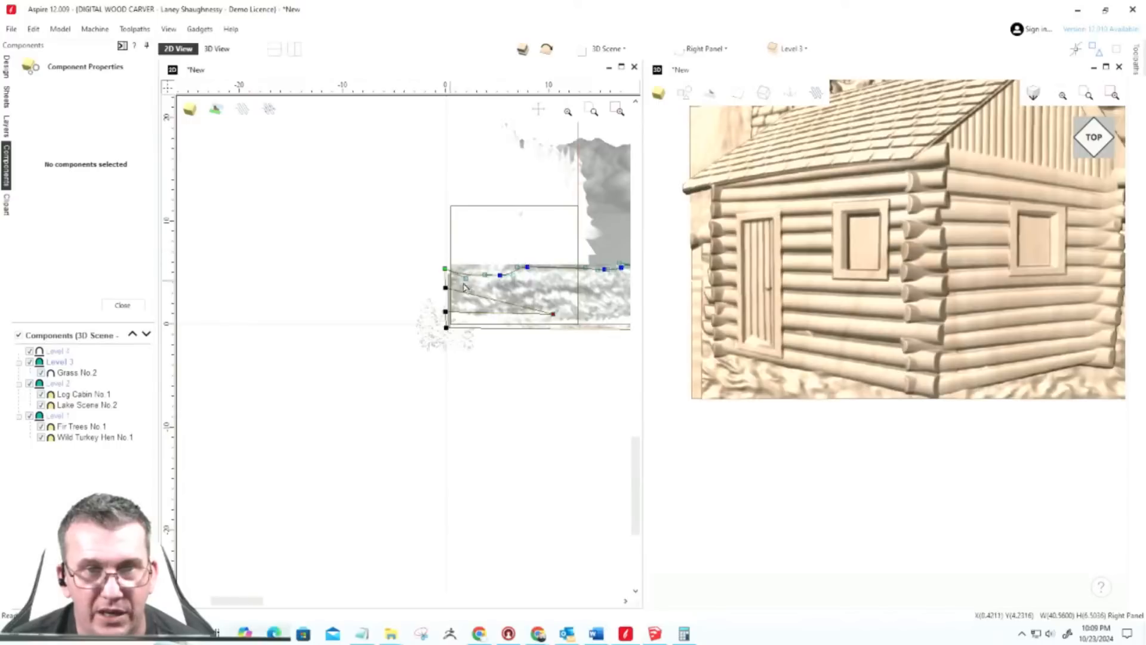
{"action": "scroll", "coordinate": [539, 271], "scroll_direction": "up", "scroll_amount": 3}
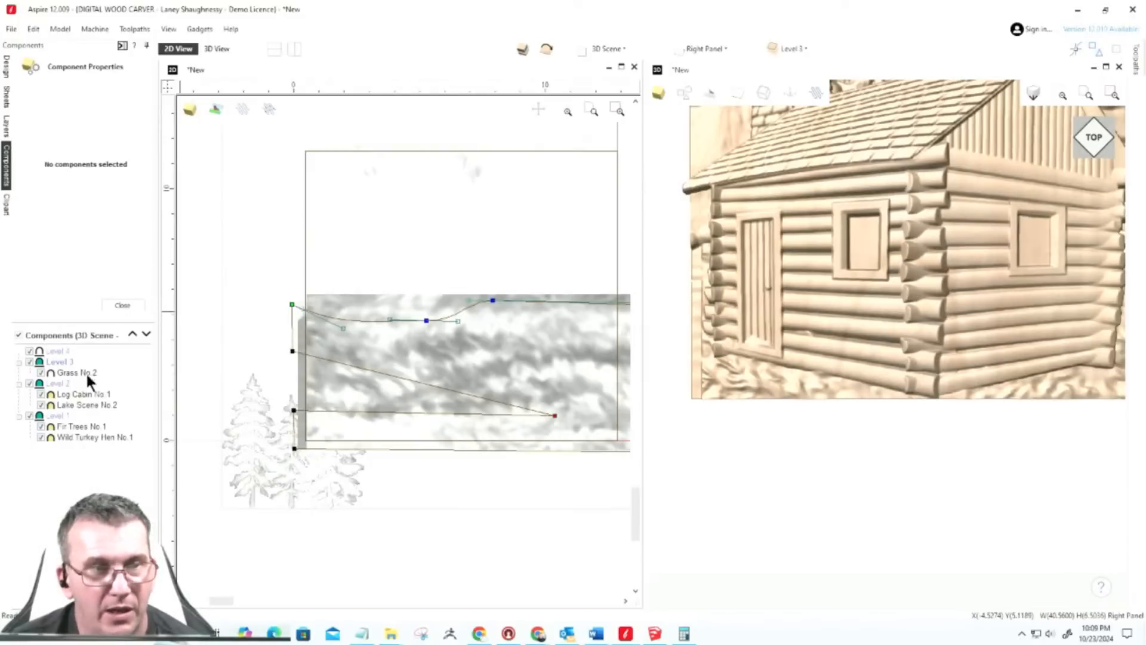
Step: Leave node editing, select Log Cabin No.1 in the 2D view and set the fading of non-selected bitmaps to 0%
{"action": "left_click", "coordinate": [121, 305]}
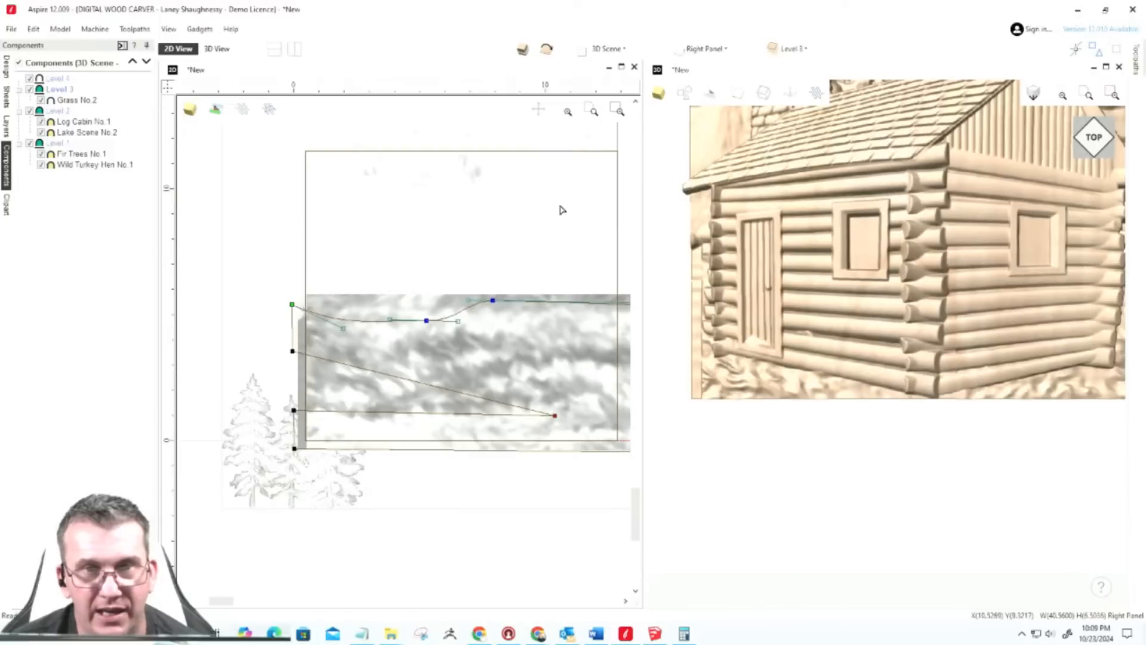
{"action": "left_click", "coordinate": [6, 67]}
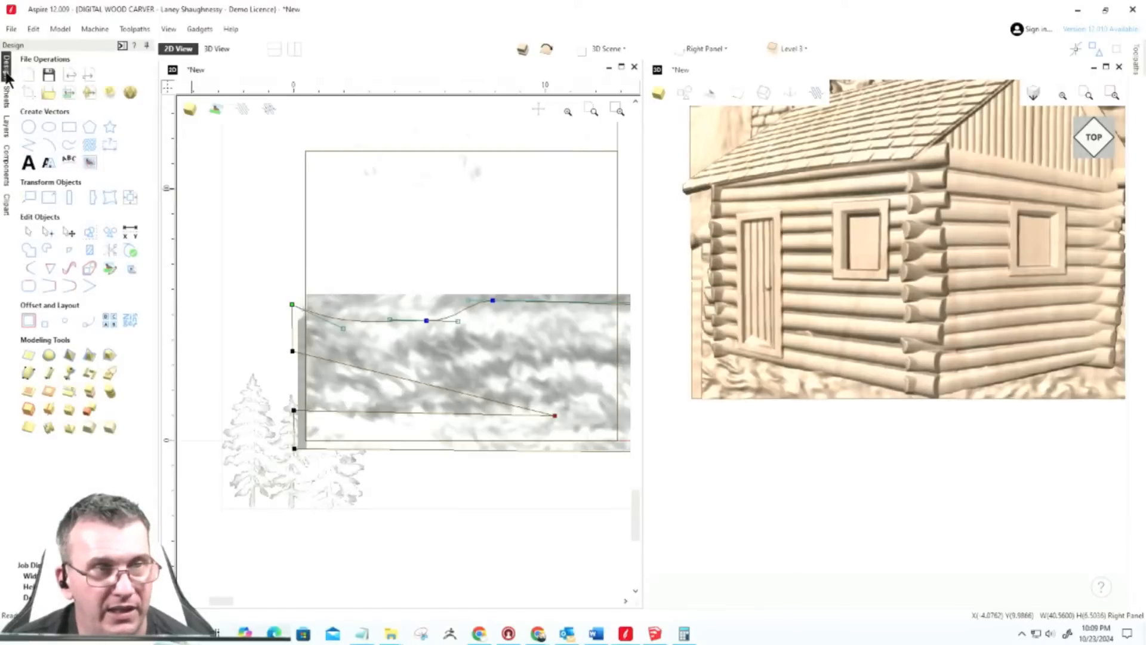
{"action": "left_click", "coordinate": [28, 236]}
{"action": "left_click", "coordinate": [562, 198]}
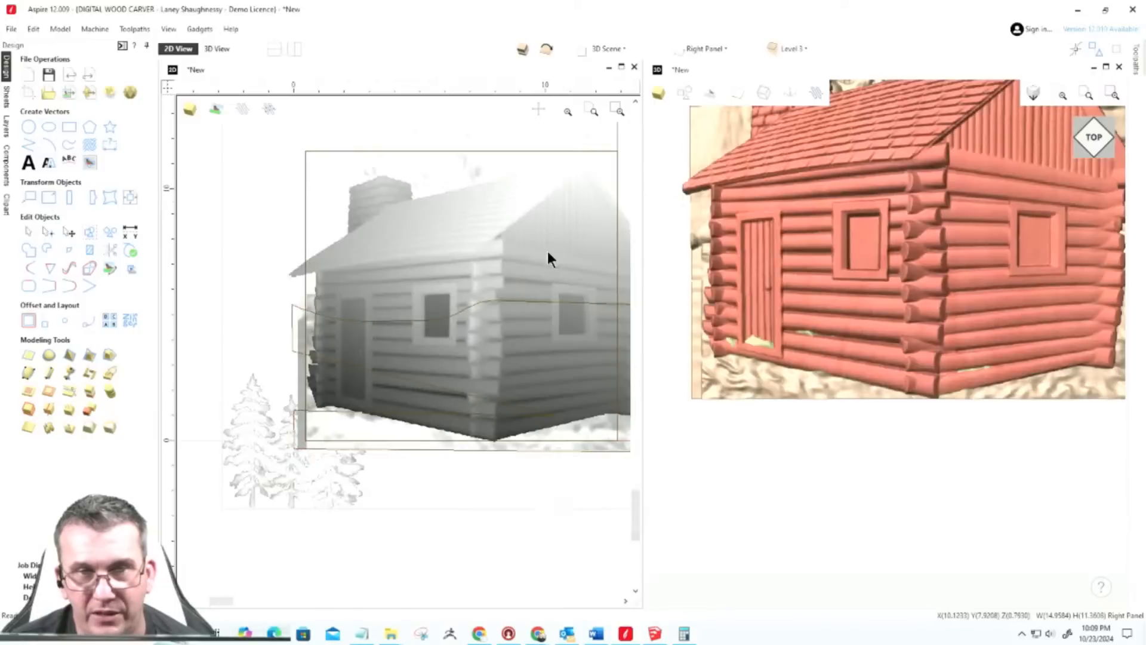
{"action": "right_click", "coordinate": [508, 232]}
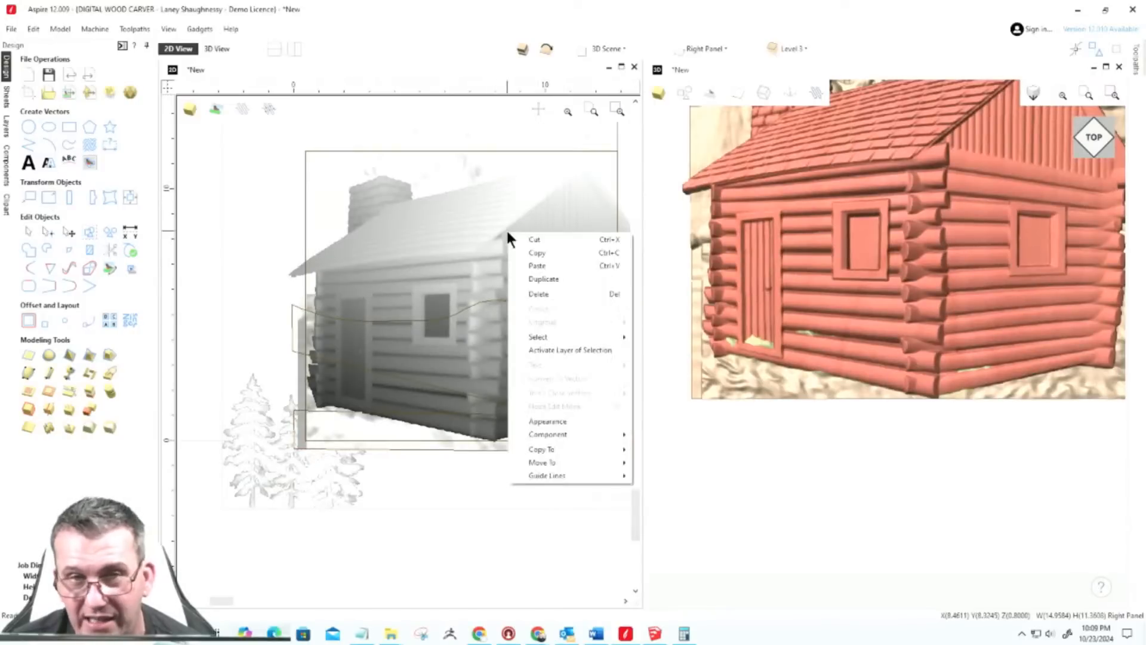
{"action": "left_click", "coordinate": [560, 421]}
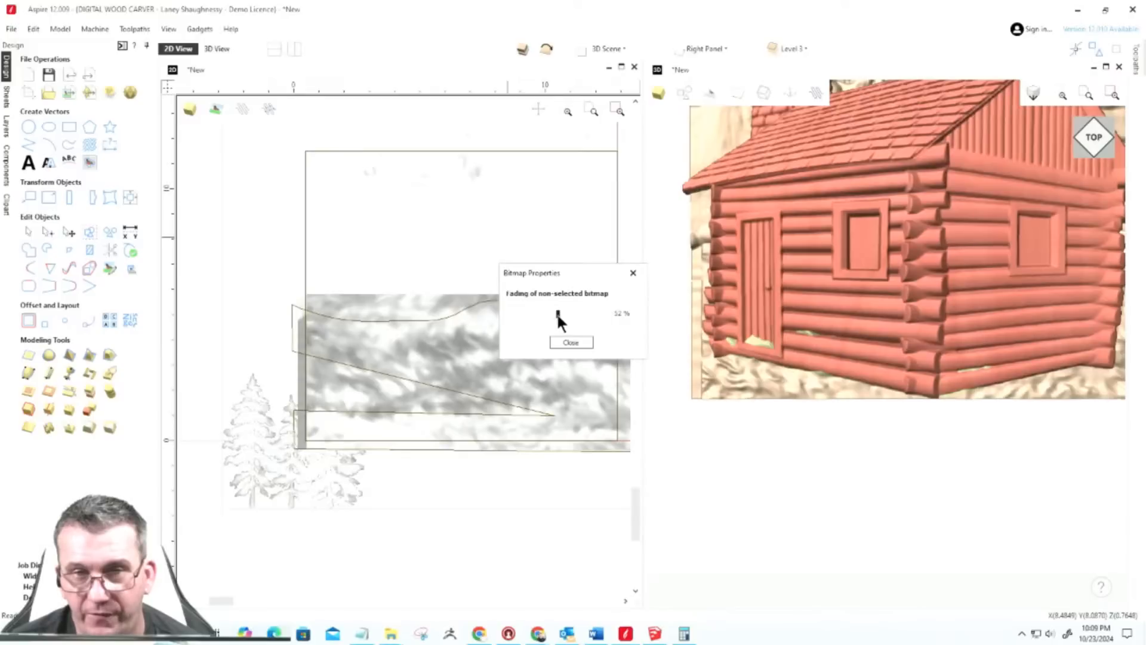
{"action": "left_click_drag", "start_coordinate": [558, 316], "coordinate": [478, 313]}
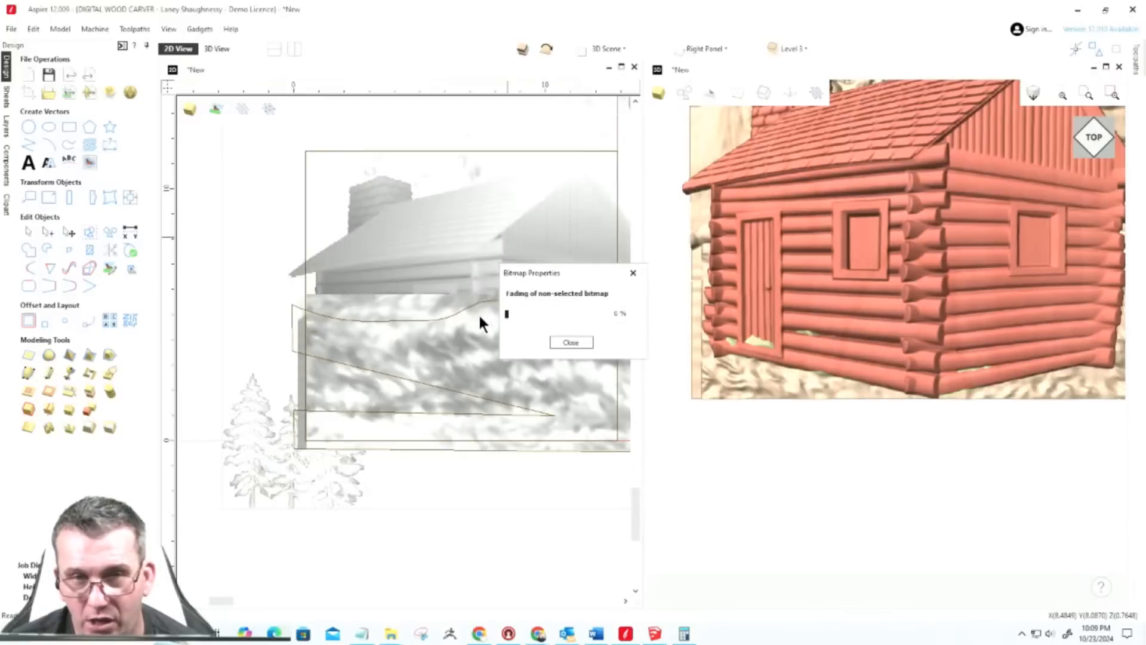
{"action": "left_click", "coordinate": [556, 344]}
Step: Compare the outline with the cabin's base, insert a point near the notch's tip and reshape the tip into a short slanted edge
{"action": "left_click", "coordinate": [440, 271]}
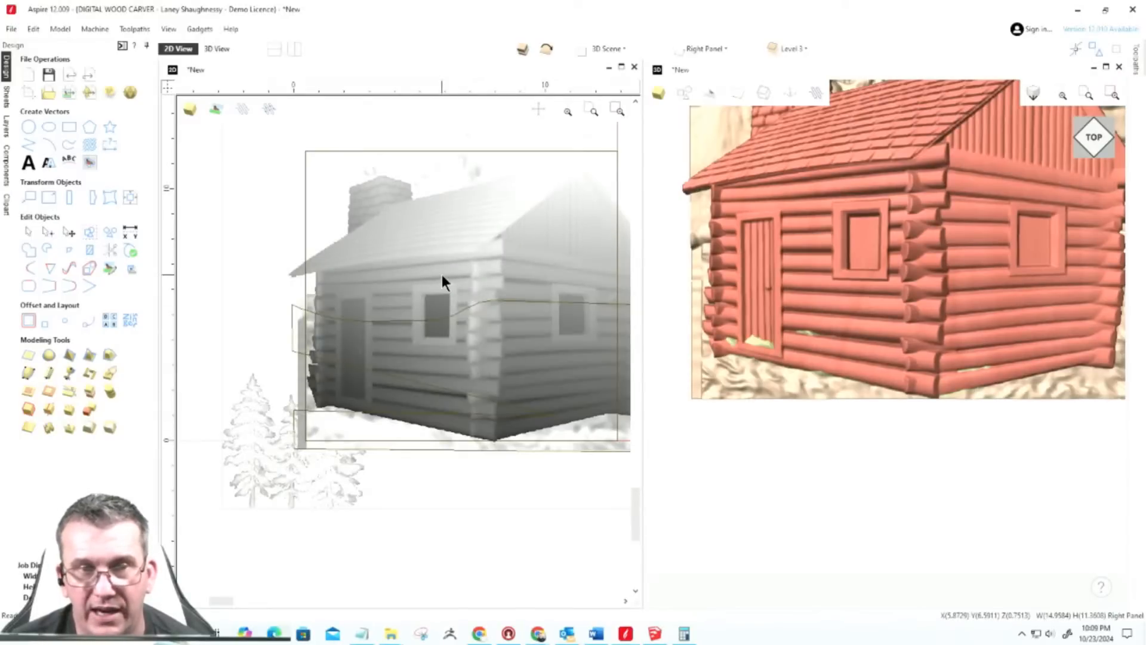
{"action": "left_click", "coordinate": [294, 352]}
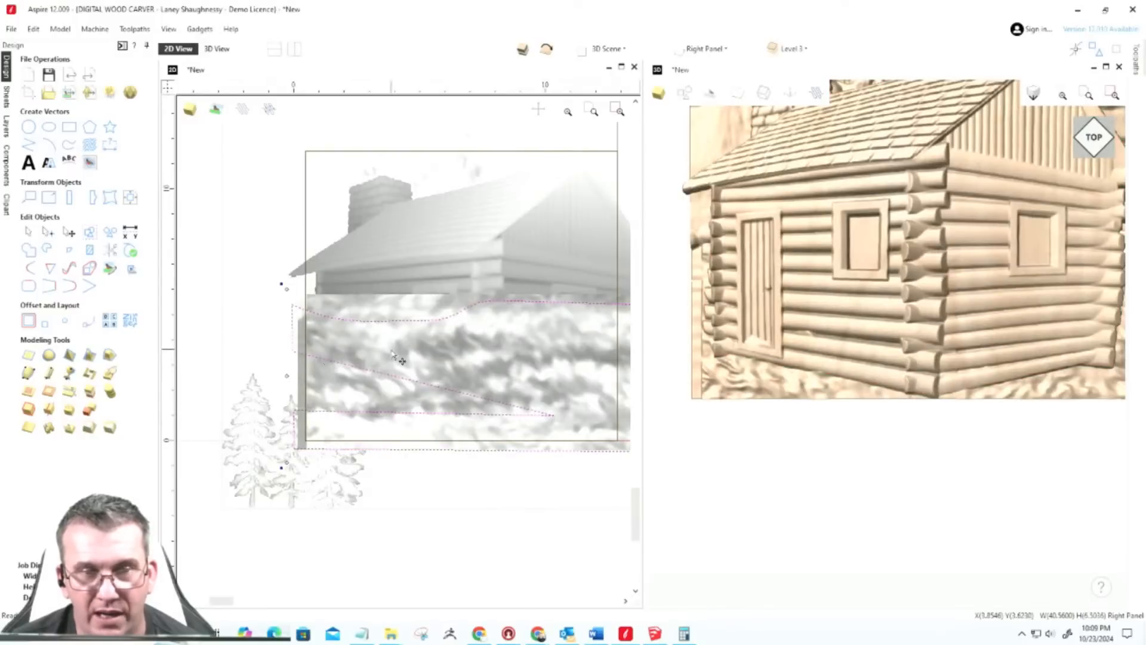
{"action": "left_click", "coordinate": [412, 257]}
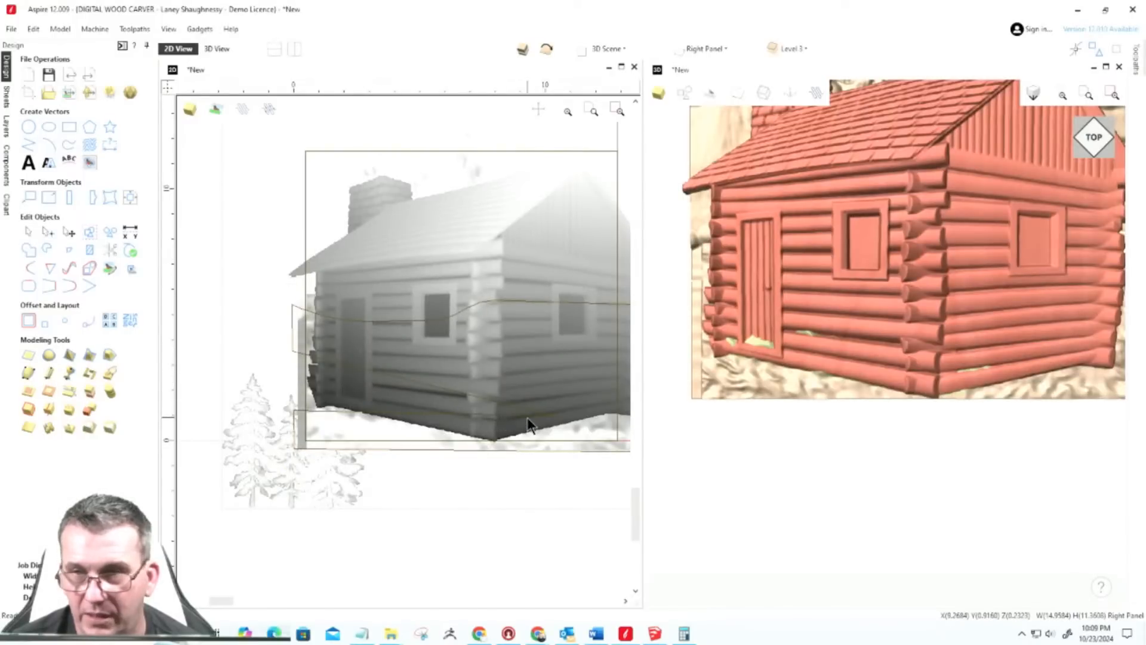
{"action": "left_click", "coordinate": [507, 416]}
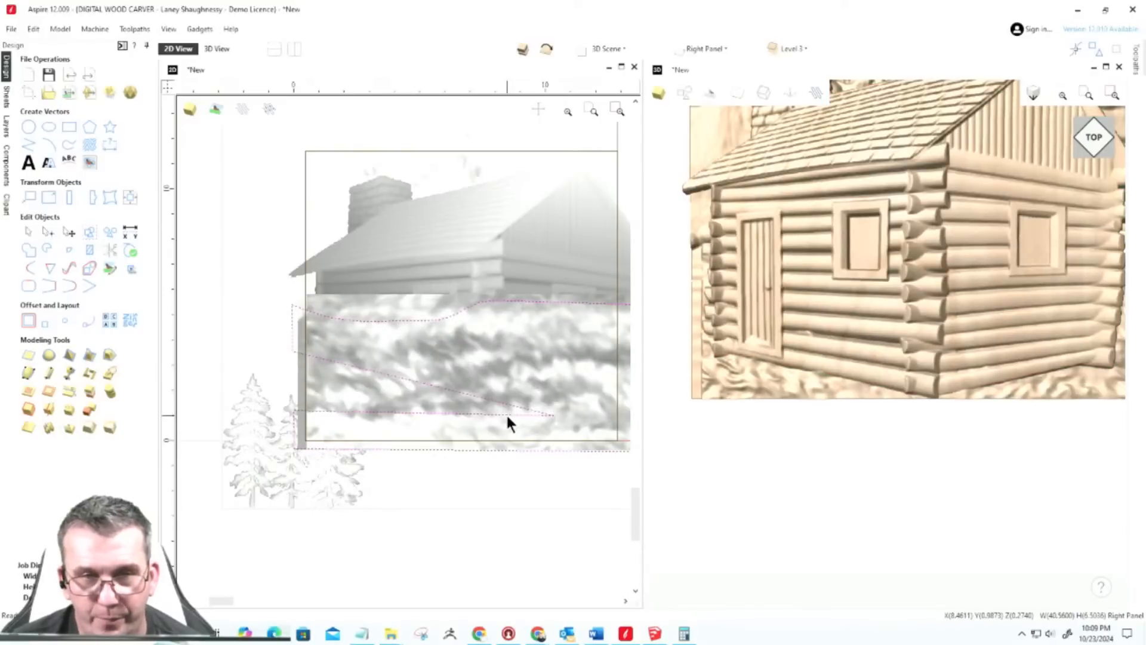
{"action": "double_click", "coordinate": [506, 414]}
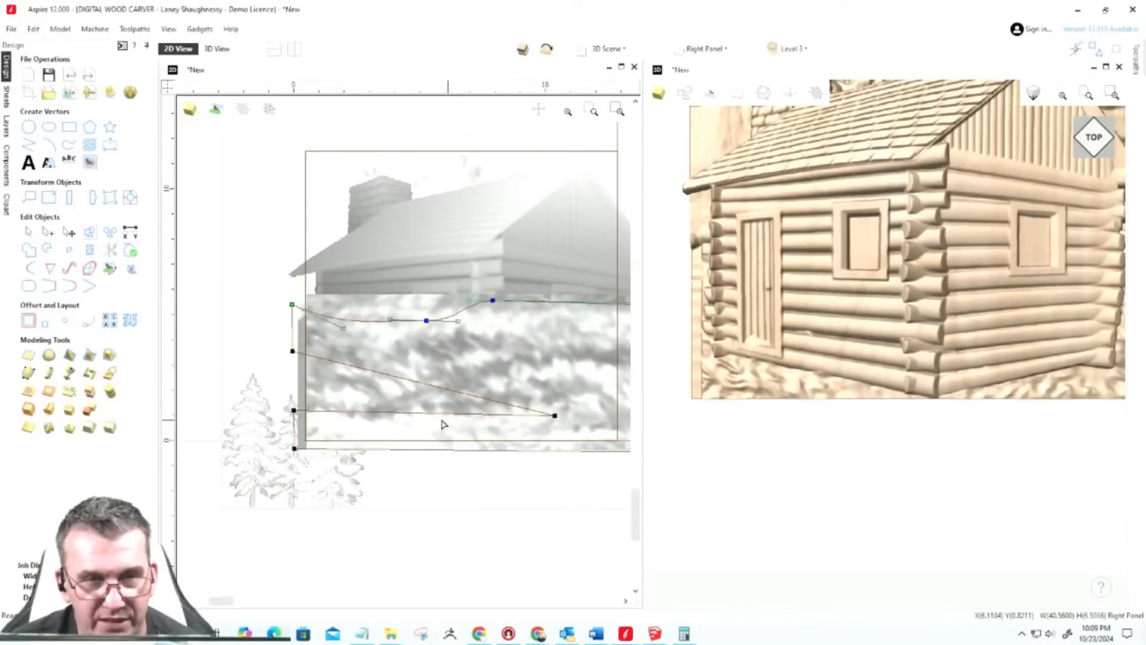
{"action": "right_click", "coordinate": [529, 418]}
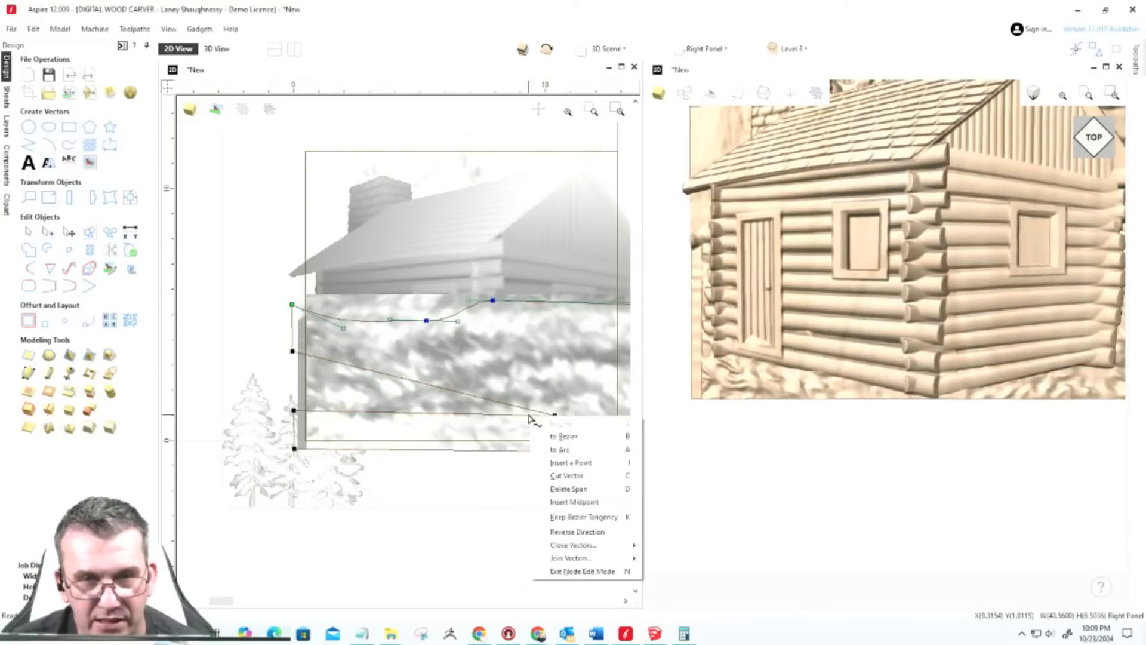
{"action": "left_click", "coordinate": [552, 460]}
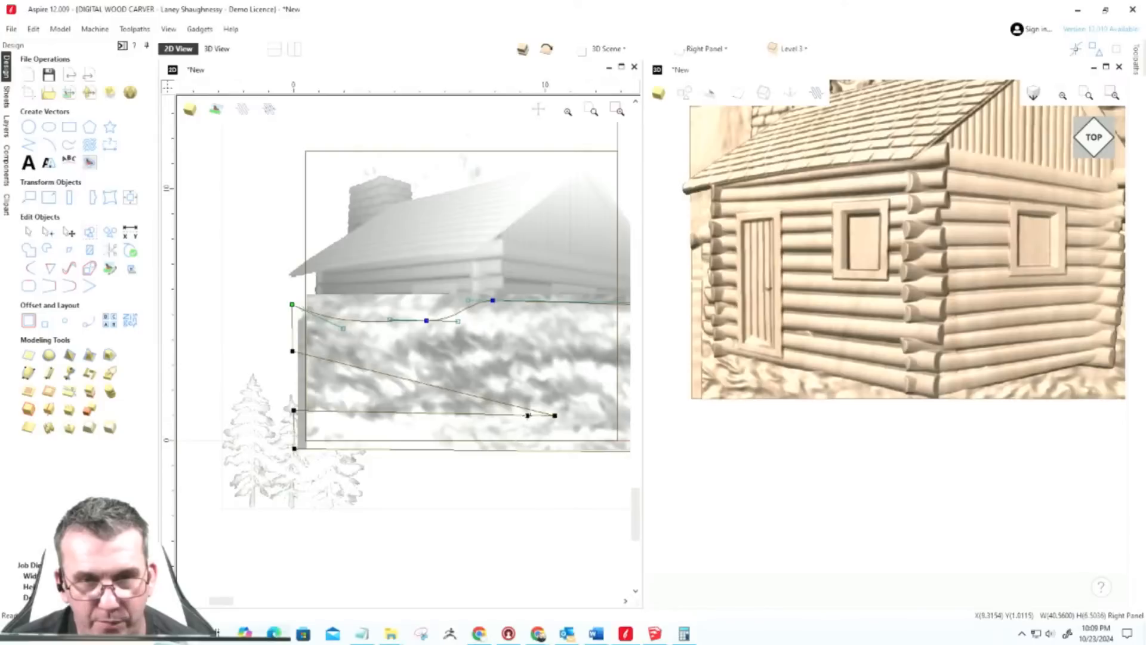
{"action": "left_click_drag", "start_coordinate": [527, 415], "coordinate": [557, 394]}
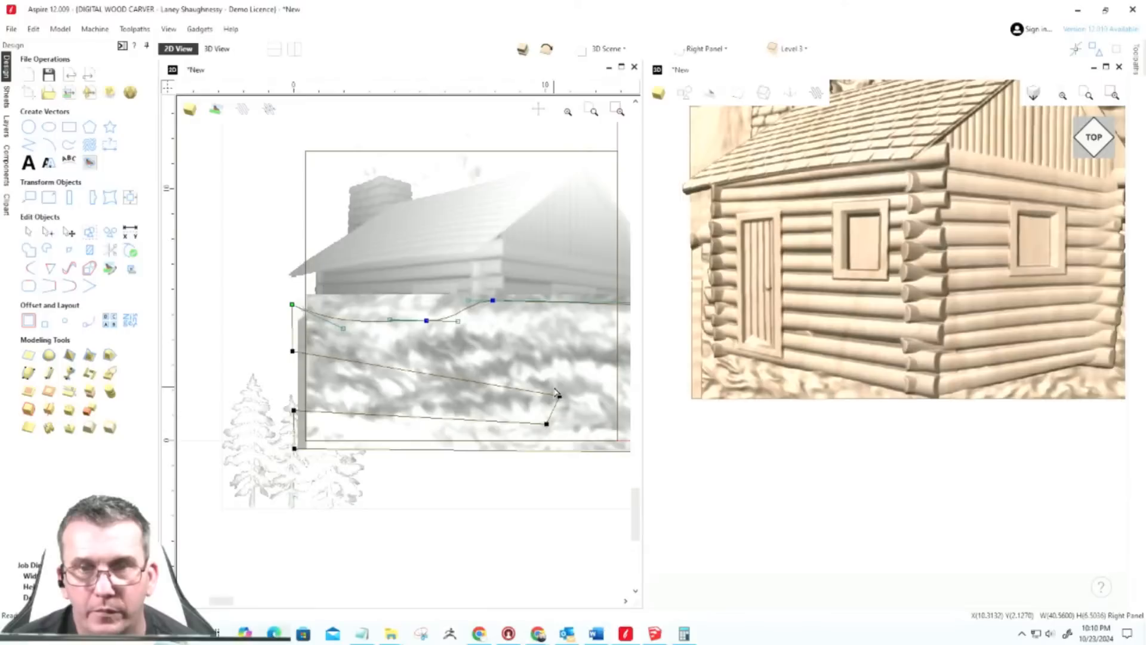
{"action": "left_click", "coordinate": [402, 247]}
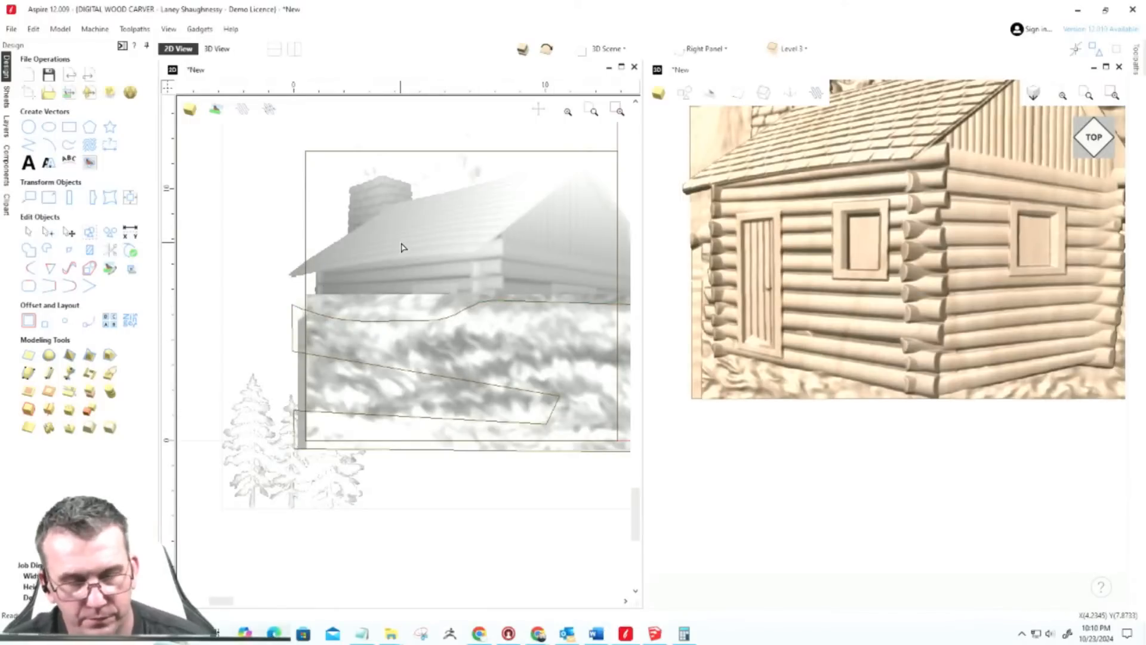
Step: Compare the grass outline with the cabin's base, then lower the notch's lower-left corner point slightly
{"action": "left_click", "coordinate": [401, 250]}
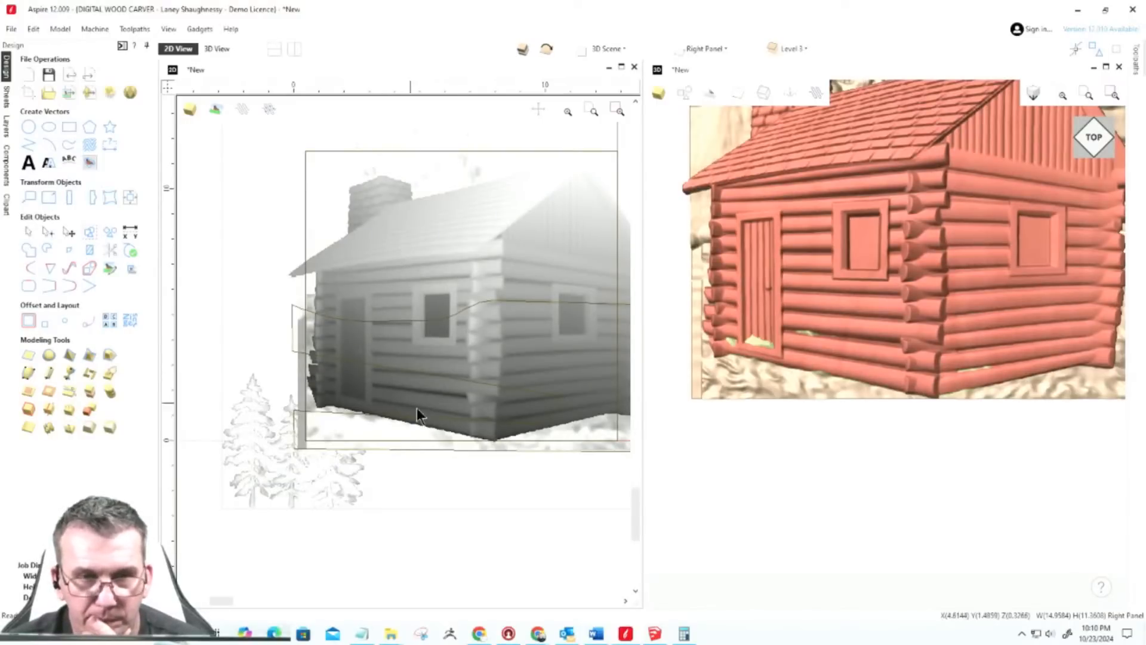
{"action": "left_click", "coordinate": [456, 420]}
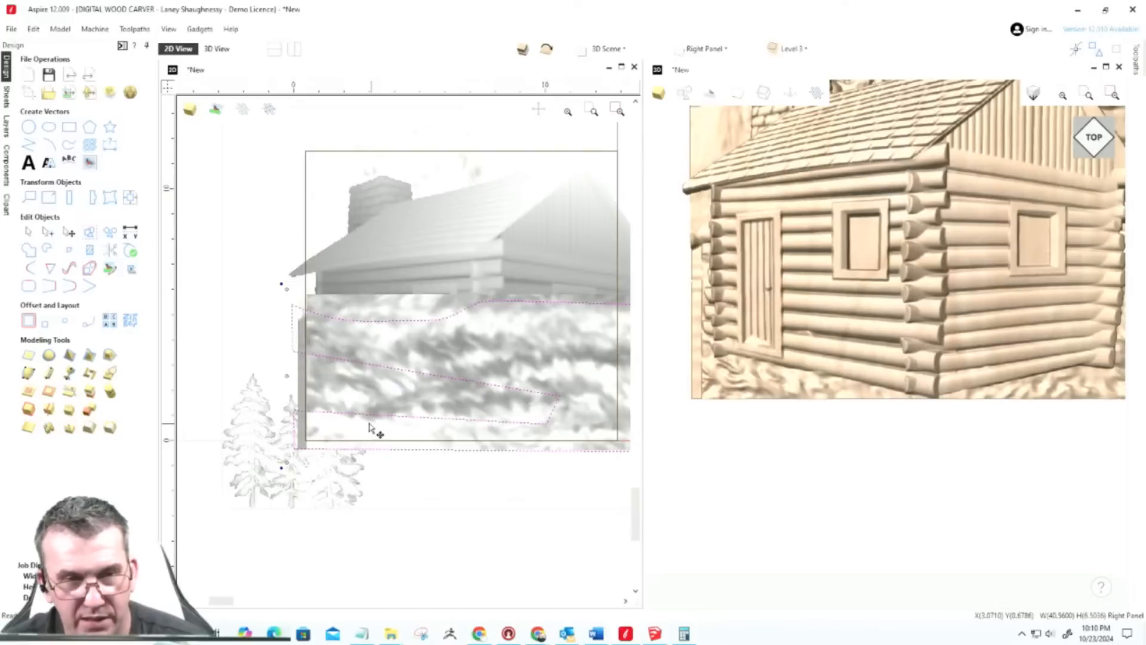
{"action": "key", "text": "m"}
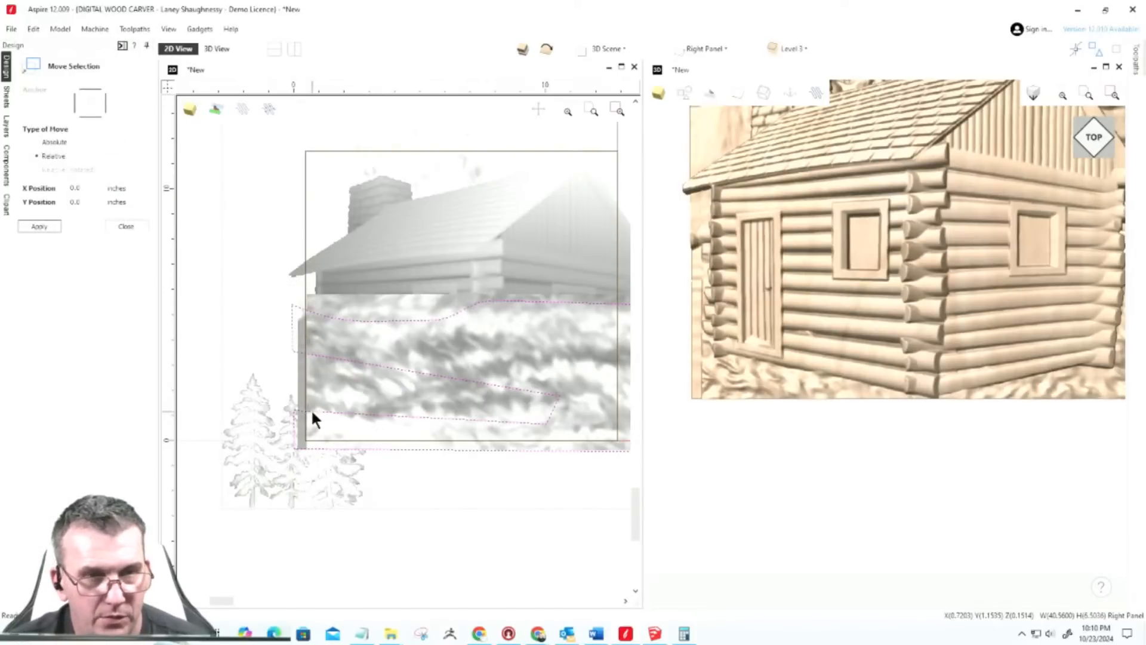
{"action": "left_click", "coordinate": [371, 386]}
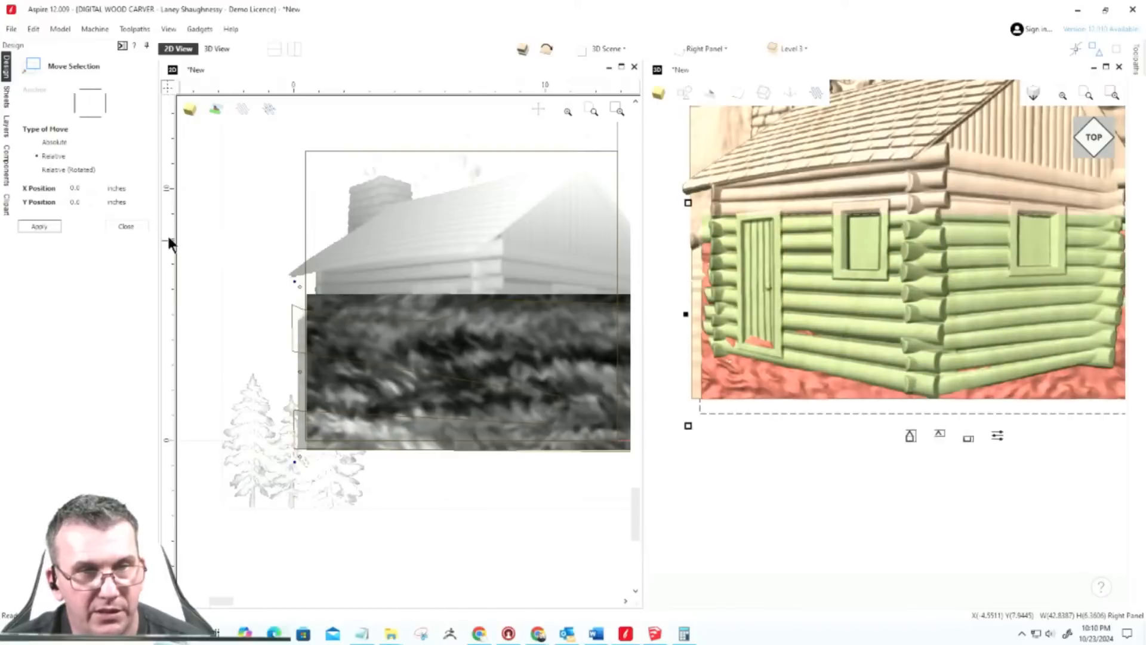
{"action": "left_click", "coordinate": [296, 415]}
{"action": "left_click", "coordinate": [351, 420]}
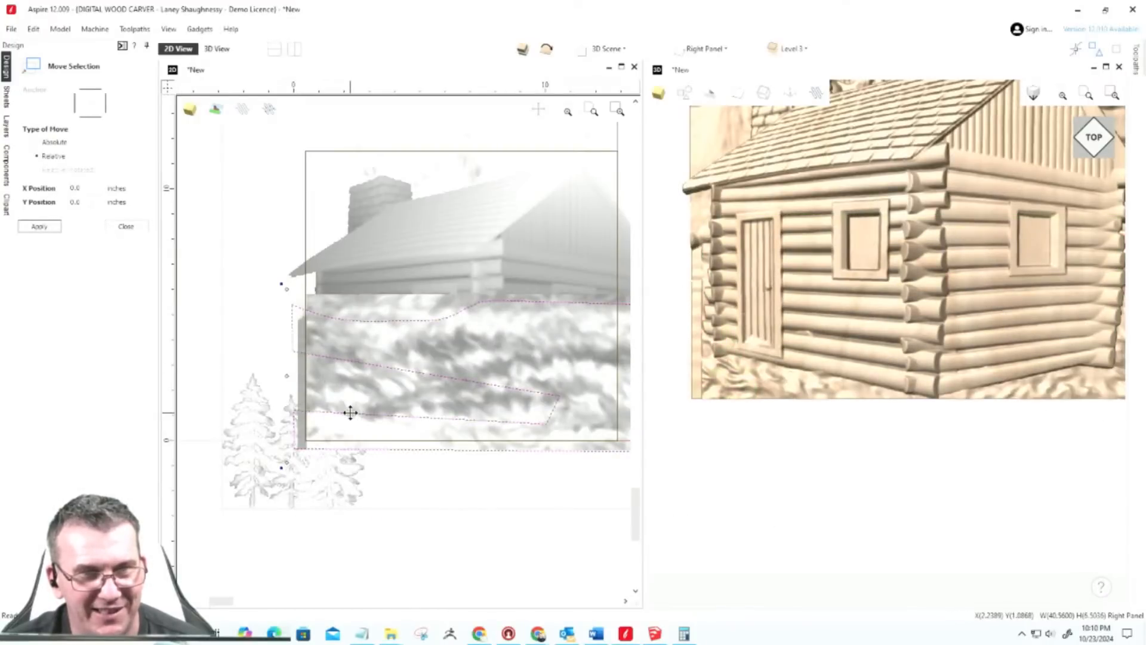
{"action": "key", "text": "n"}
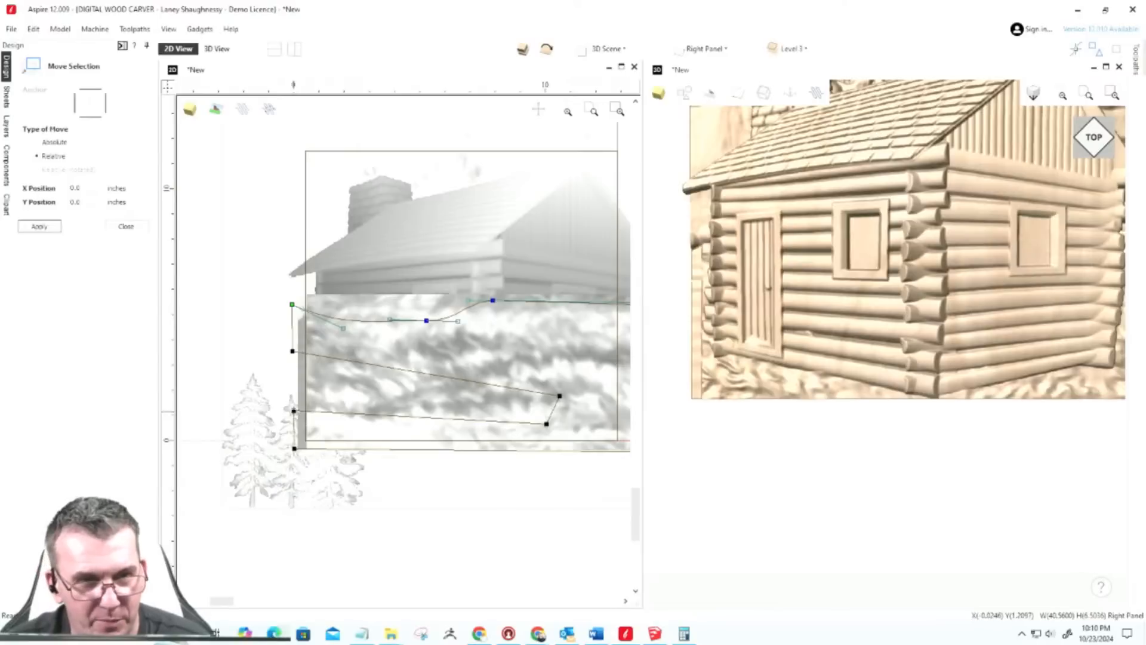
{"action": "left_click_drag", "start_coordinate": [293, 411], "coordinate": [293, 416]}
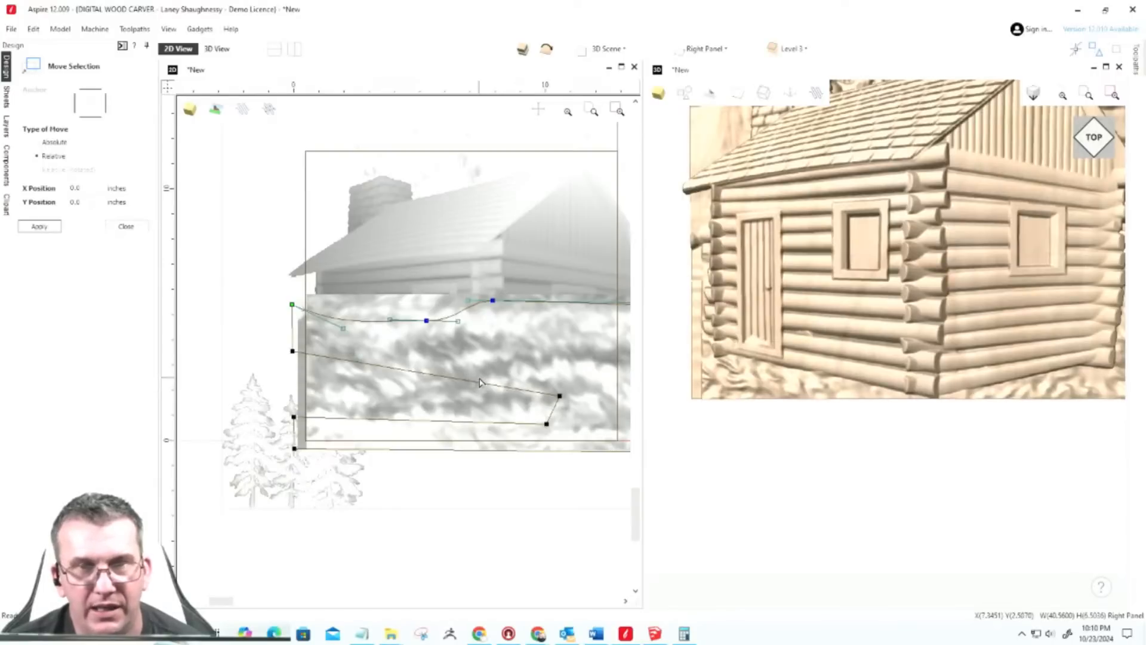
Step: Shift the two points at the grass outline's upper-left edge about 11.7 inches right, past the cabin's front corner
{"action": "scroll", "coordinate": [397, 339], "scroll_direction": "down", "scroll_amount": 3}
{"action": "scroll", "coordinate": [514, 319], "scroll_direction": "up", "scroll_amount": 3}
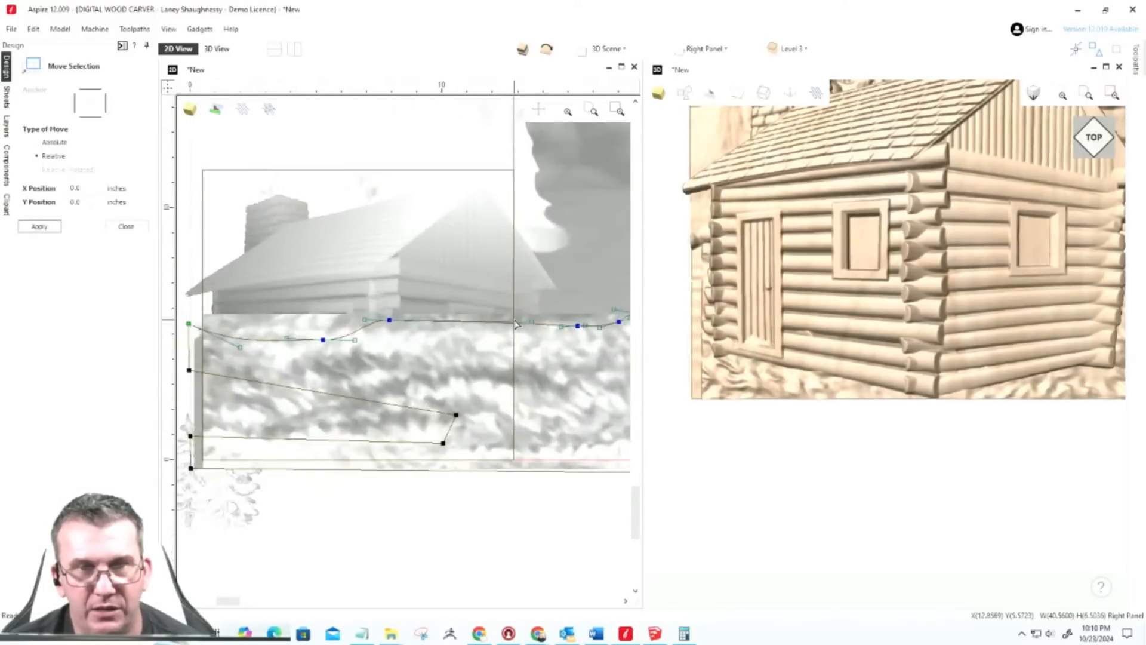
{"action": "scroll", "coordinate": [515, 323], "scroll_direction": "down", "scroll_amount": 1}
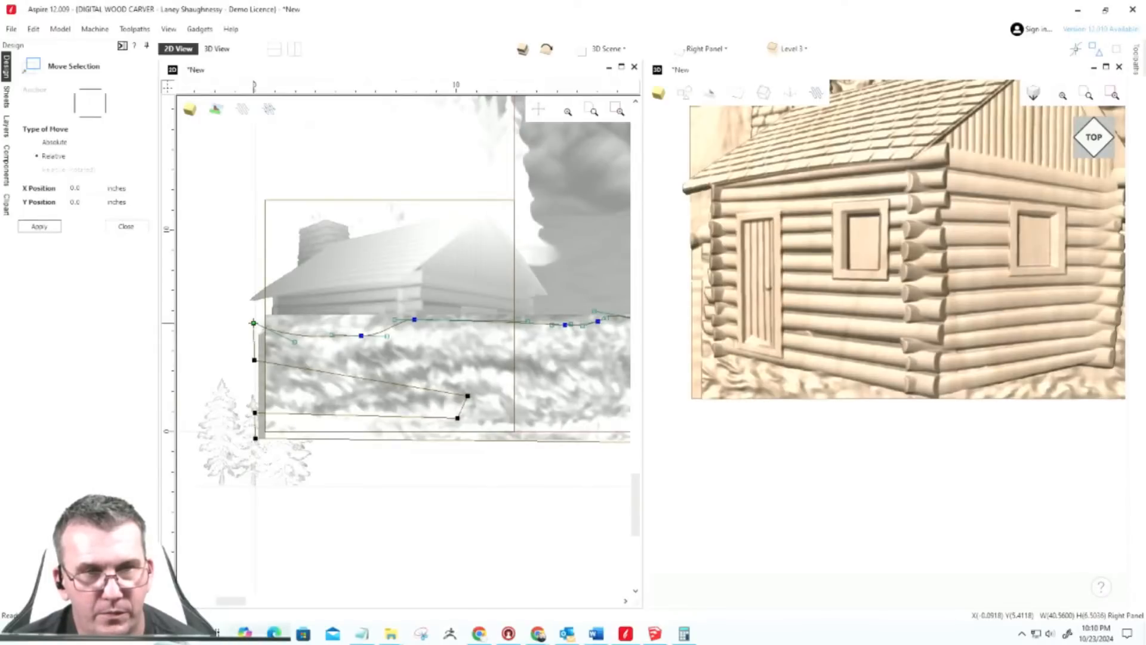
{"action": "left_click_drag", "start_coordinate": [244, 313], "coordinate": [496, 368]}
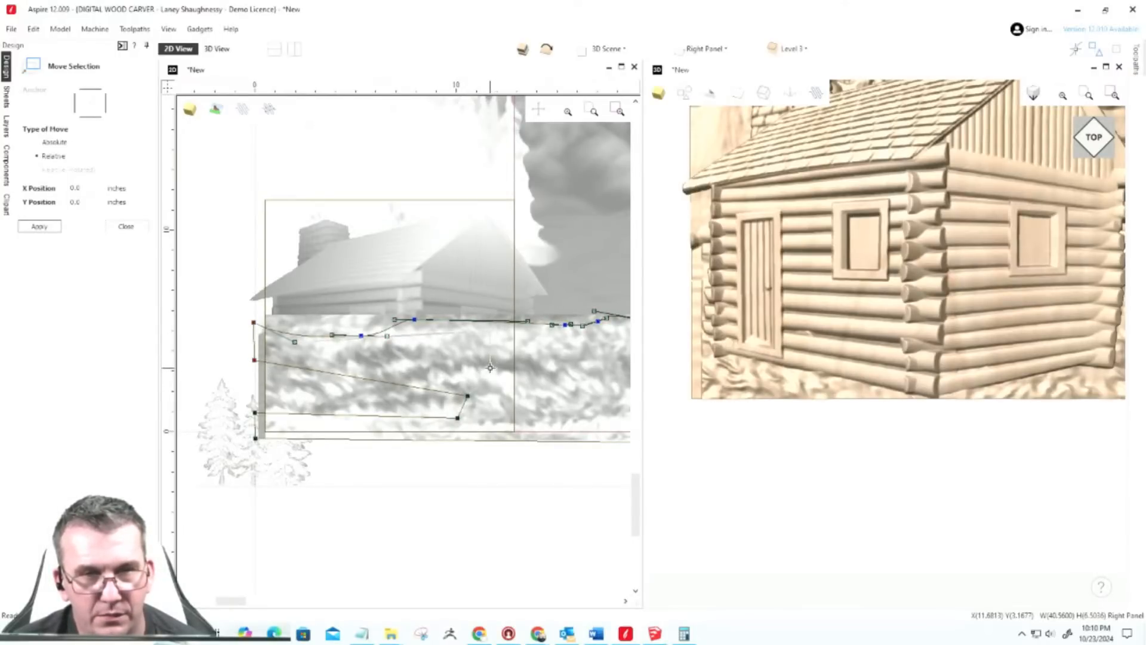
Step: Delete the two smooth points doubling back along the outline's upper edge and straighten the remaining curve handle toward the right
{"action": "right_click", "coordinate": [363, 337]}
{"action": "left_click", "coordinate": [378, 356]}
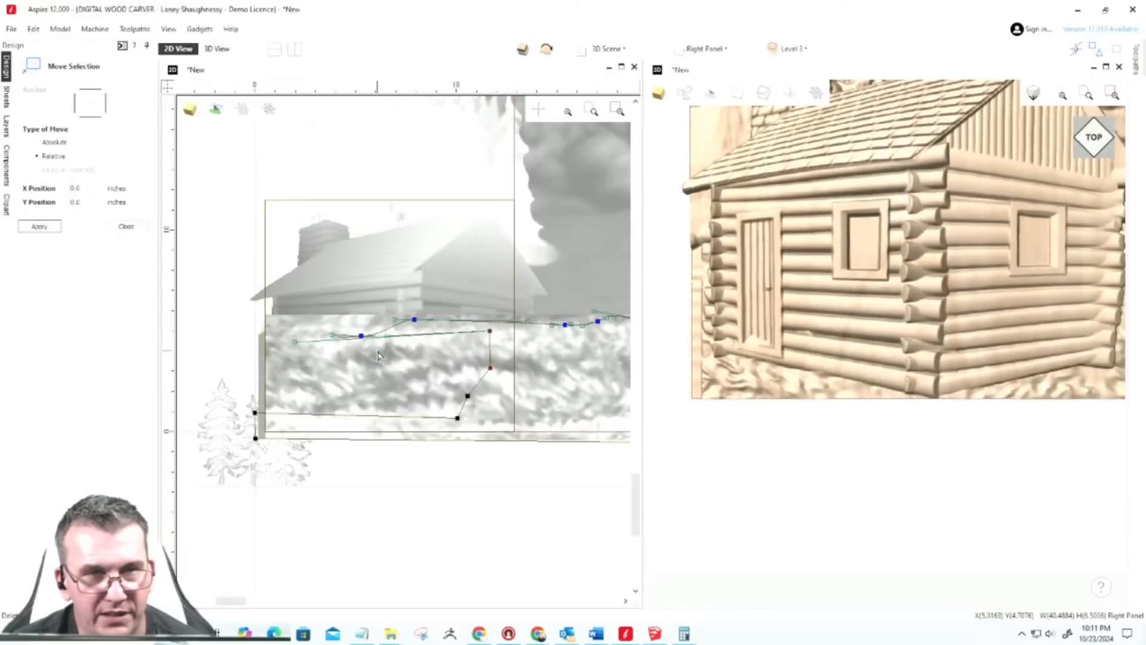
{"action": "key", "text": "Delete"}
{"action": "right_click", "coordinate": [416, 322]}
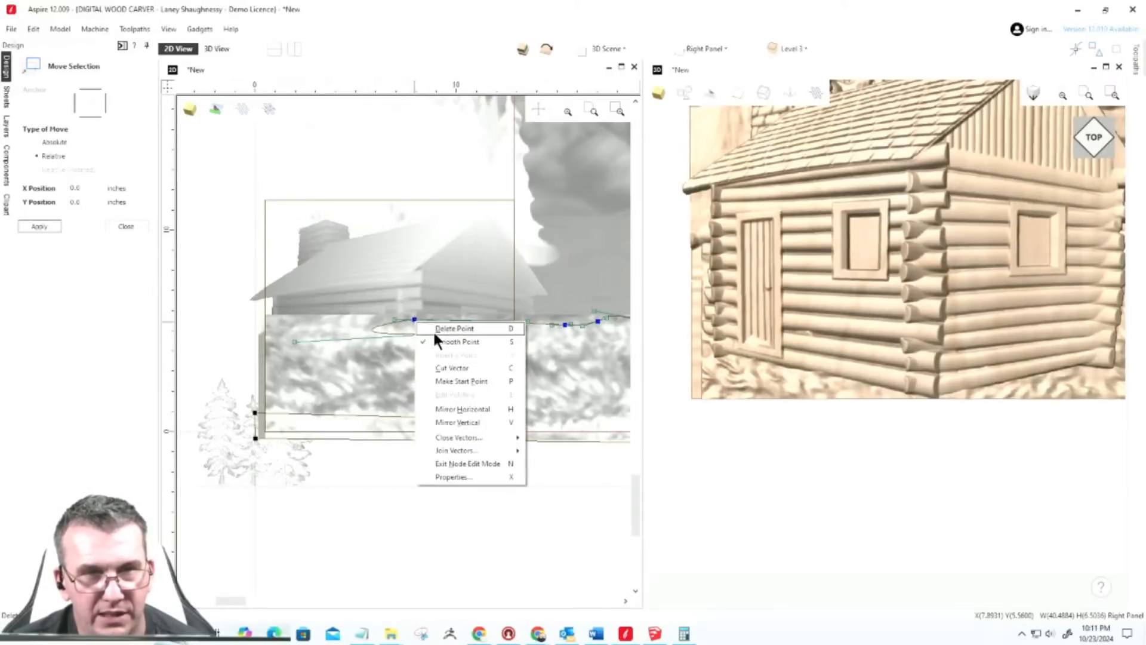
{"action": "left_click", "coordinate": [434, 329]}
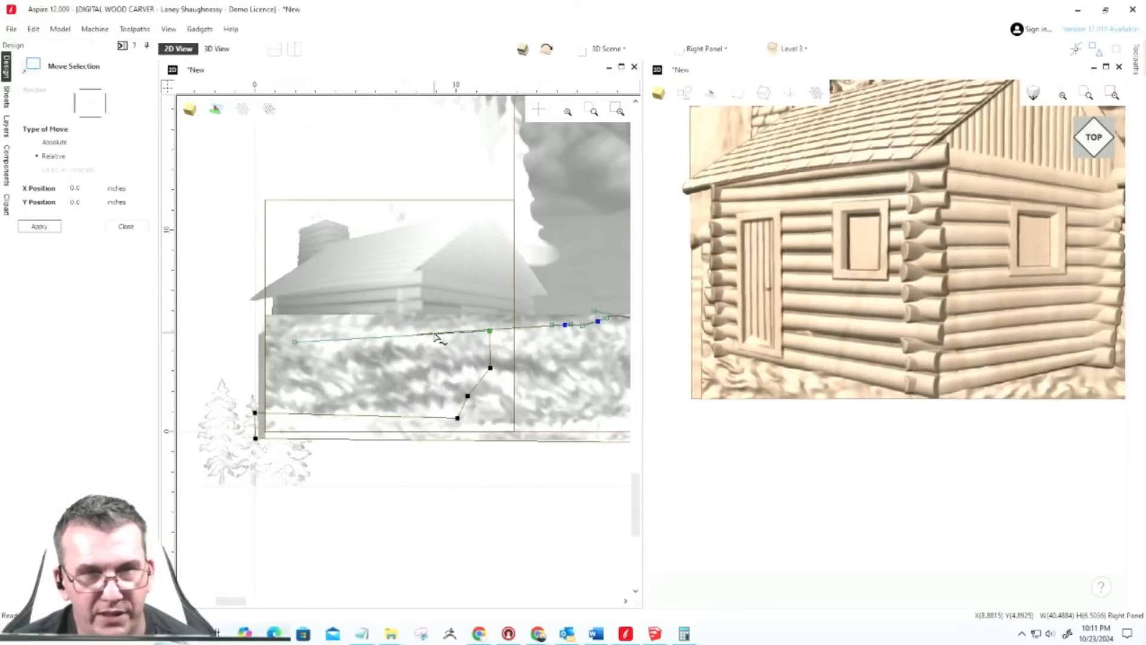
{"action": "left_click", "coordinate": [294, 342]}
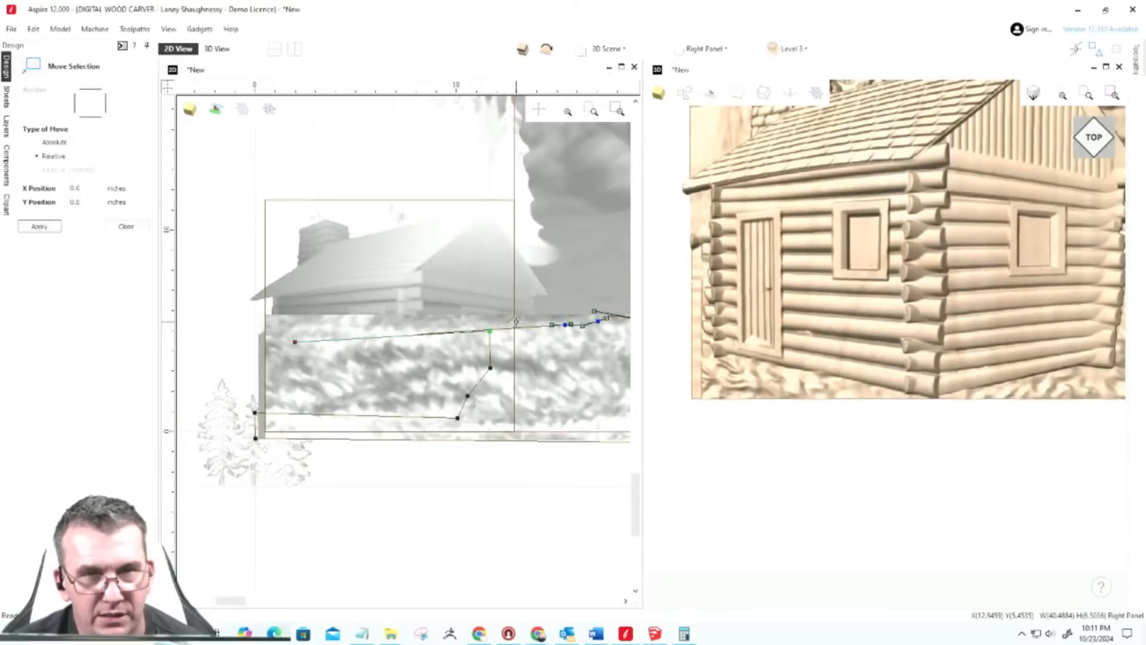
{"action": "key", "text": "Delete"}
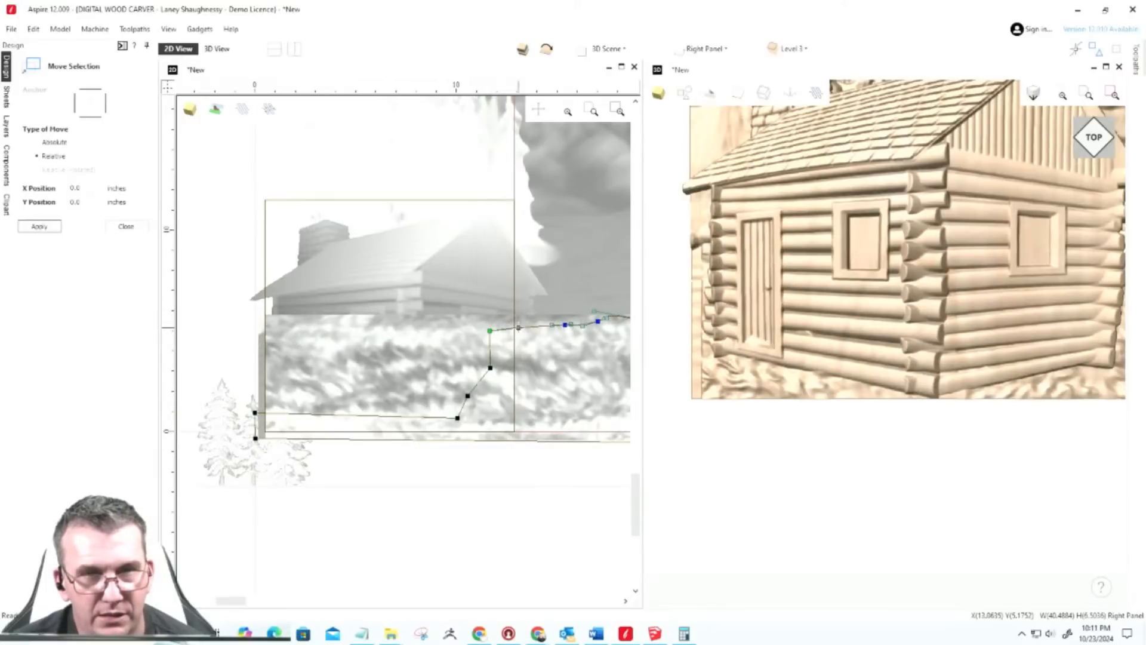
{"action": "left_click", "coordinate": [439, 369]}
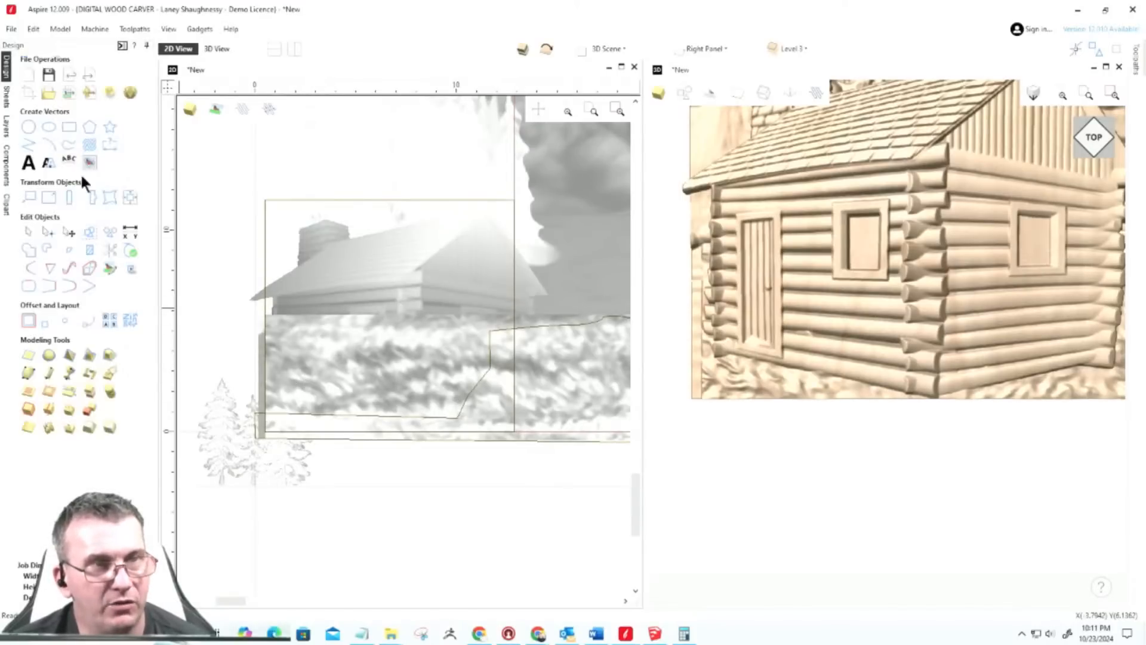
Step: Update the clipping of Level 3 to match the reshaped grass outline
{"action": "left_click", "coordinate": [7, 167]}
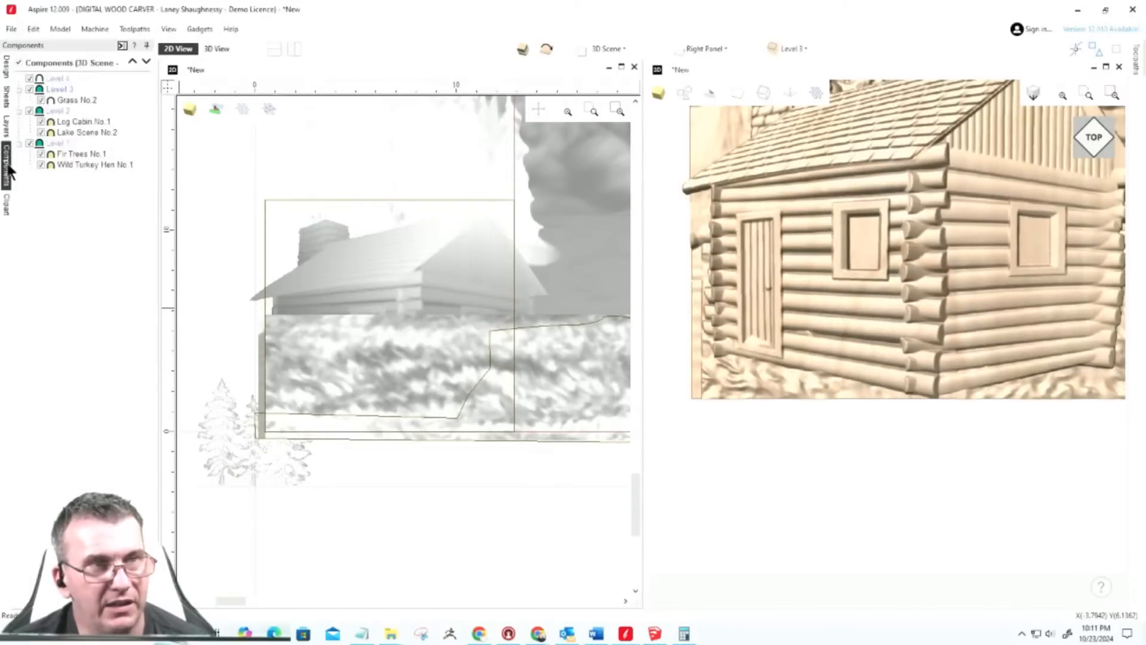
{"action": "left_click", "coordinate": [59, 90]}
{"action": "right_click", "coordinate": [60, 90]}
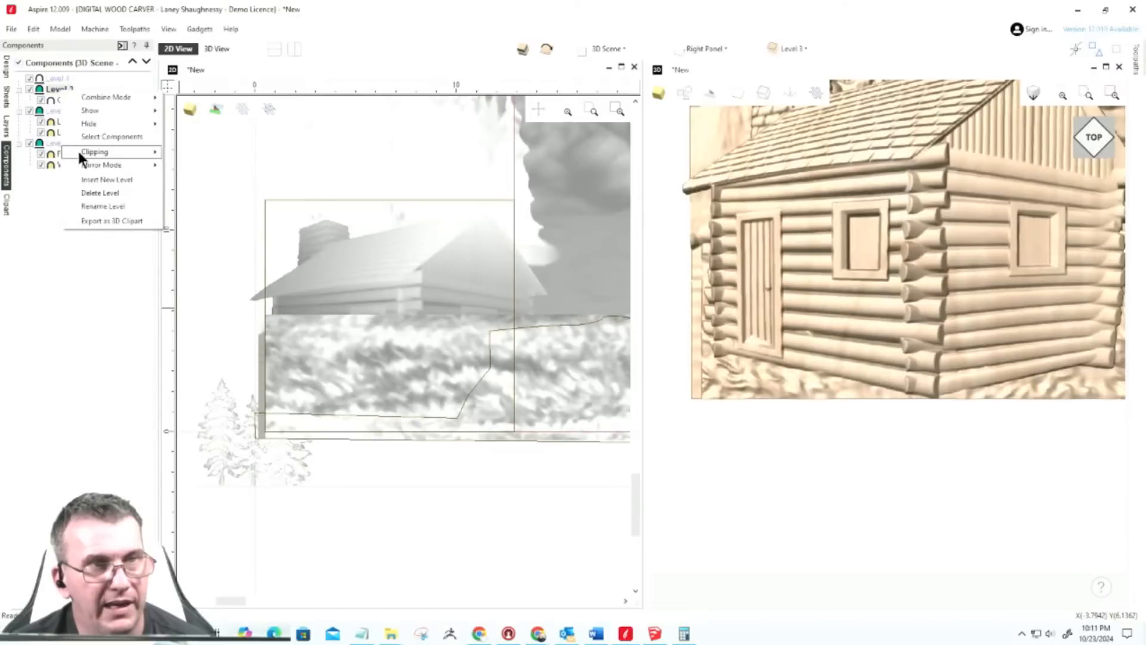
{"action": "mouse_move", "coordinate": [77, 149]}
{"action": "left_click", "coordinate": [177, 162]}
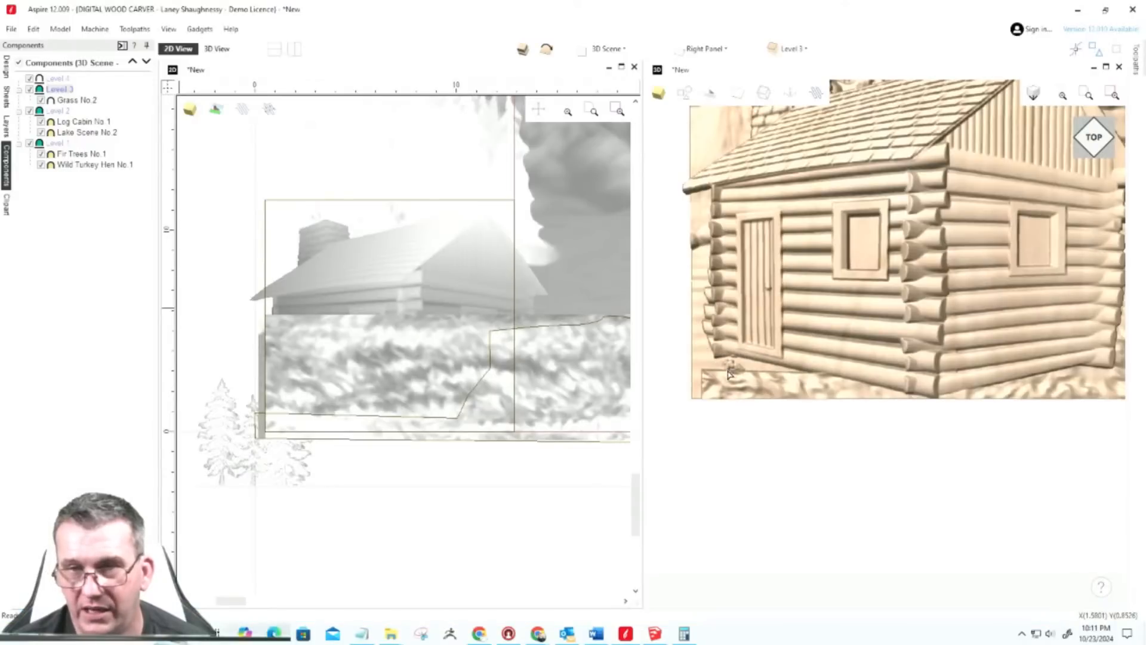
Step: Insert a point midway along the outline's lower-left edge below the cabin and raise that edge's left end to about Y 3 inches
{"action": "scroll", "coordinate": [767, 378], "scroll_direction": "up", "scroll_amount": 5}
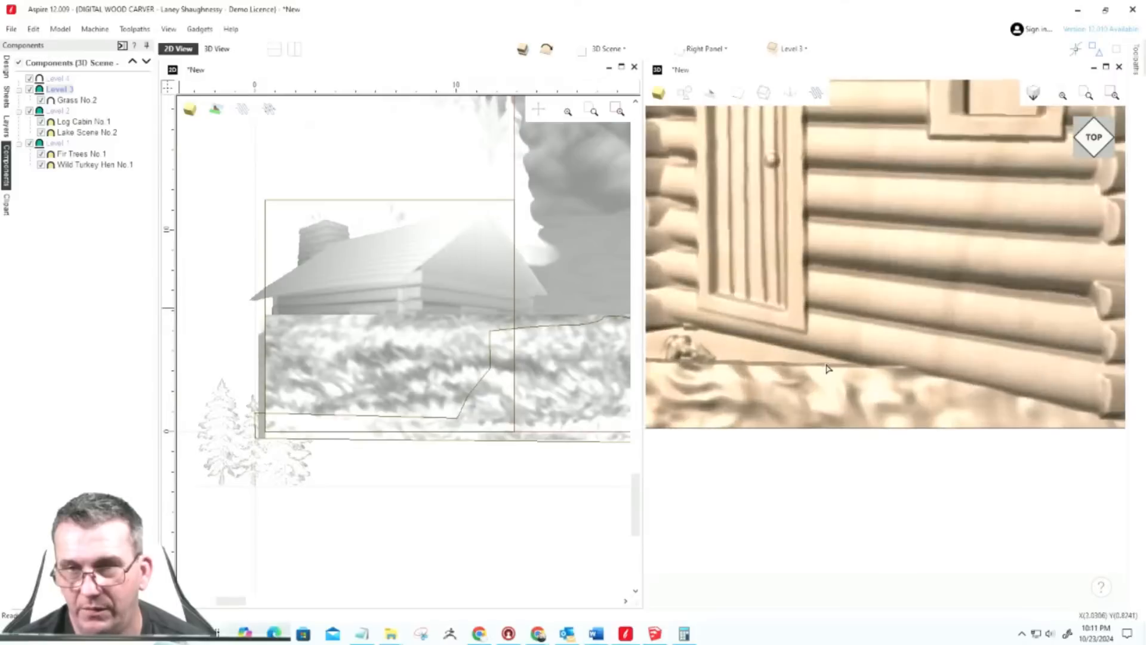
{"action": "scroll", "coordinate": [828, 368], "scroll_direction": "down", "scroll_amount": 5}
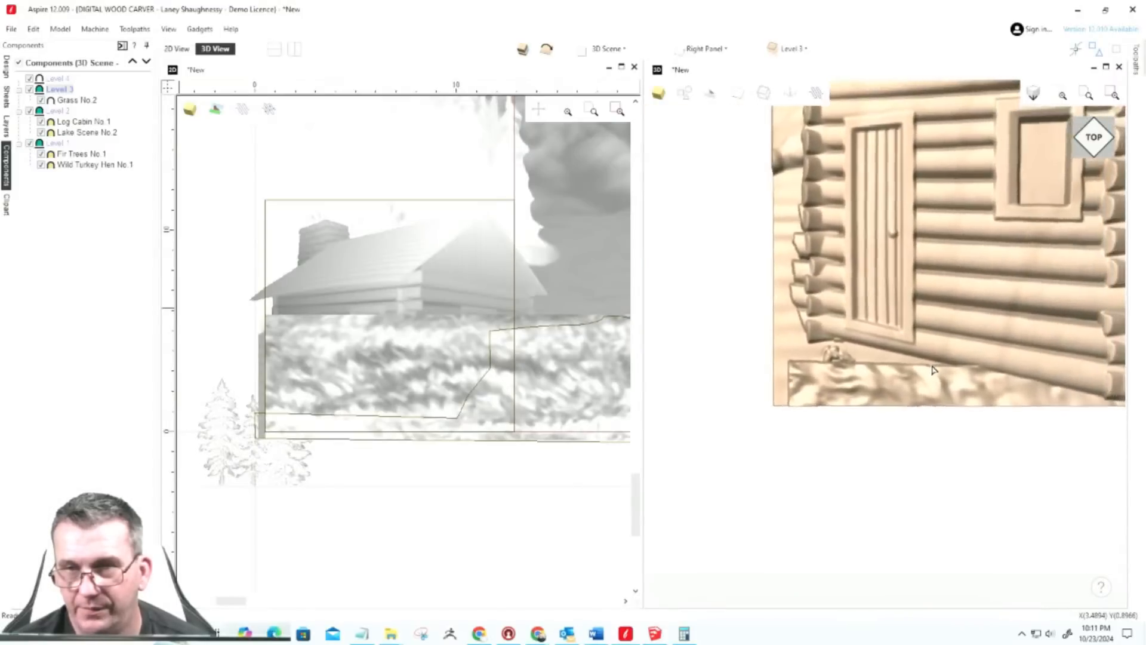
{"action": "middle_click_drag", "start_coordinate": [933, 366], "coordinate": [912, 370]}
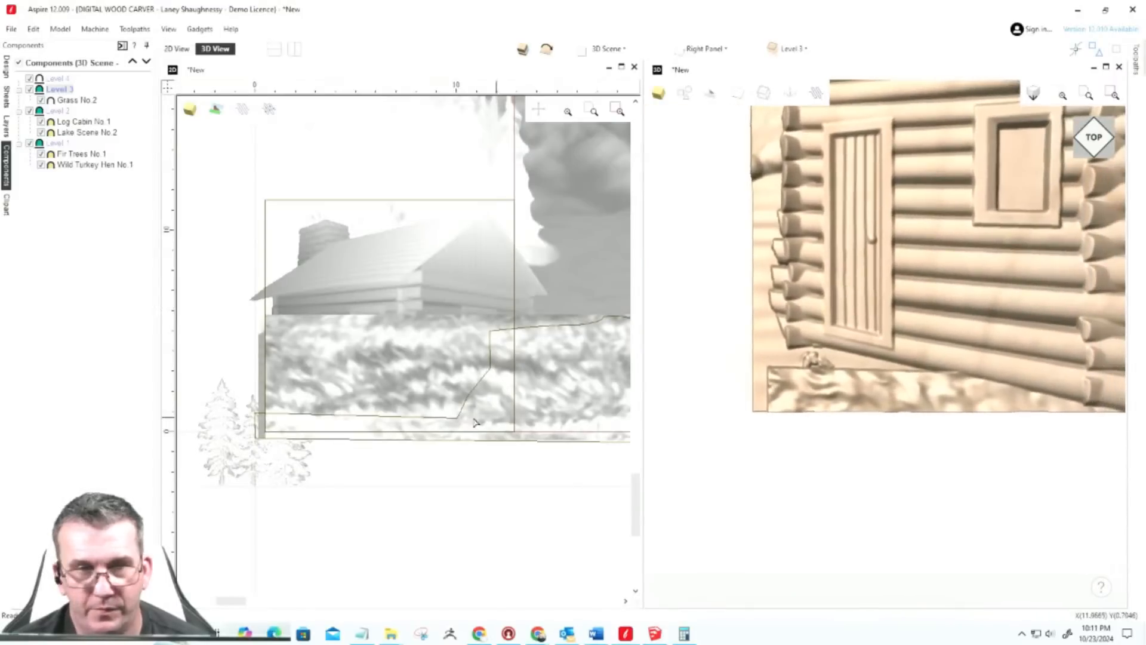
{"action": "double_click", "coordinate": [266, 418]}
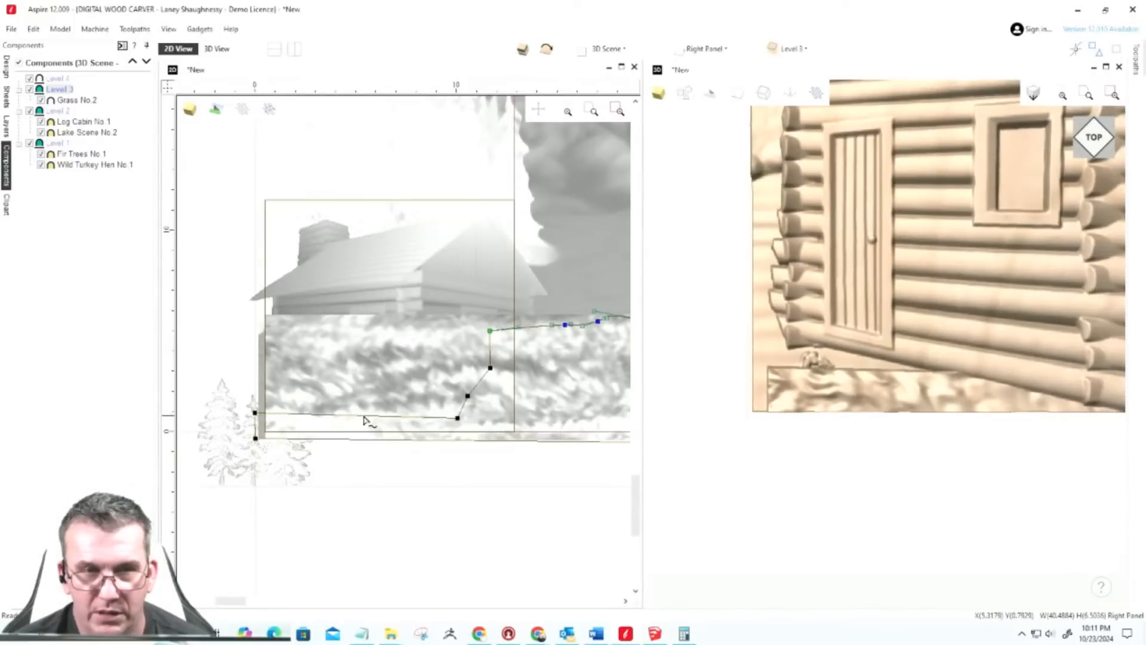
{"action": "key", "text": "Escape"}
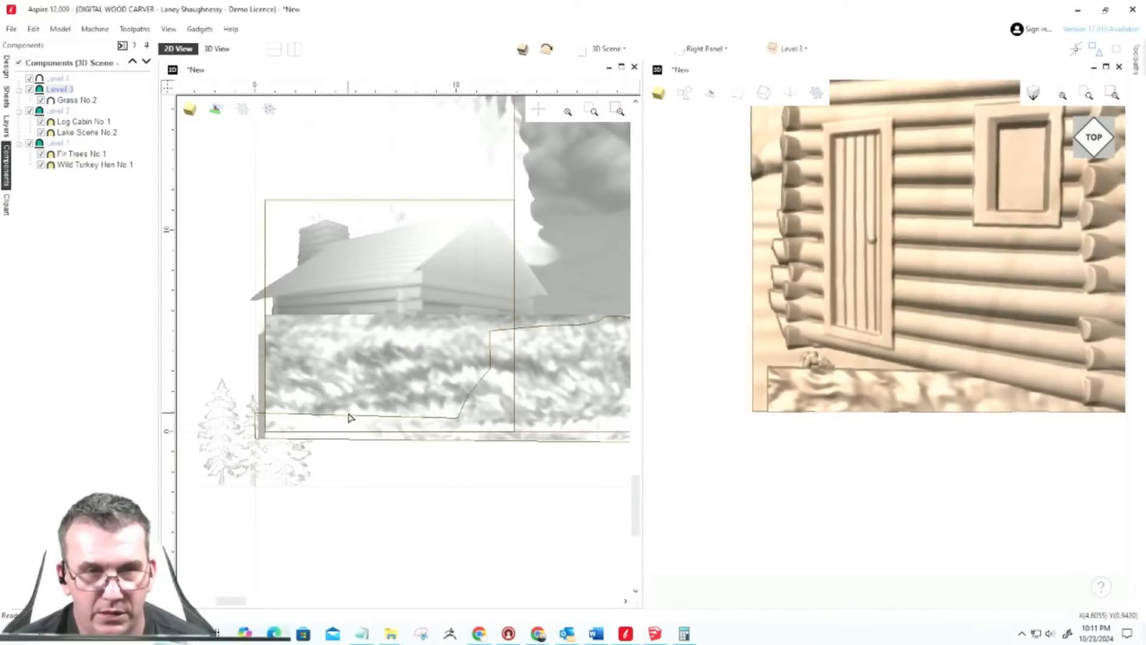
{"action": "double_click", "coordinate": [349, 418]}
{"action": "right_click", "coordinate": [352, 418]}
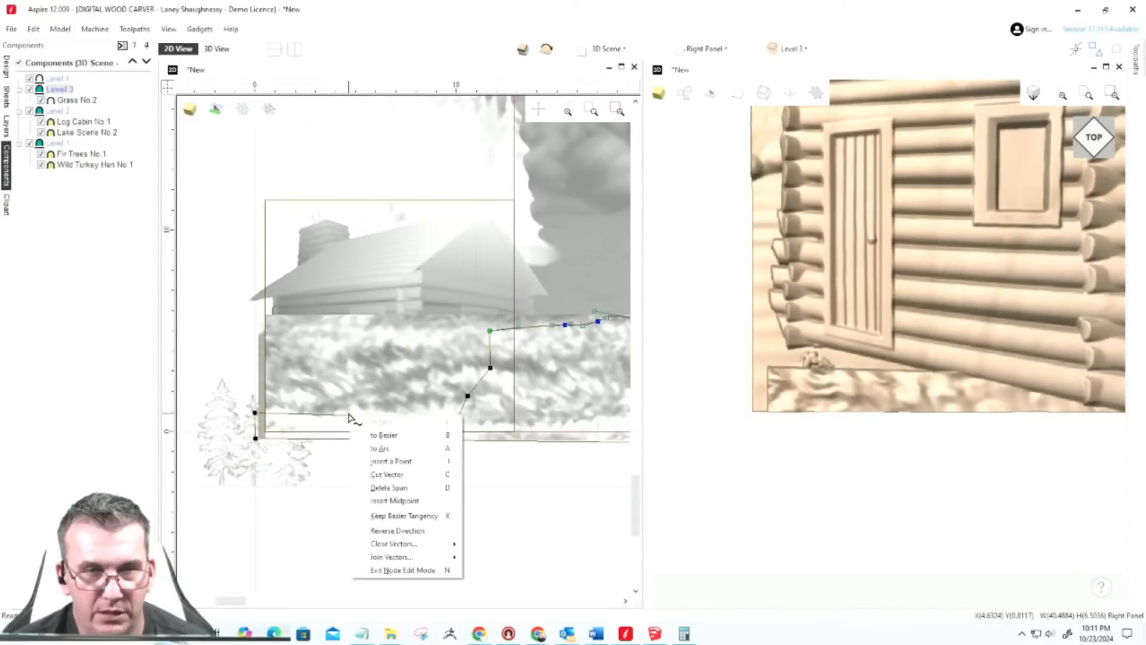
{"action": "left_click", "coordinate": [386, 461]}
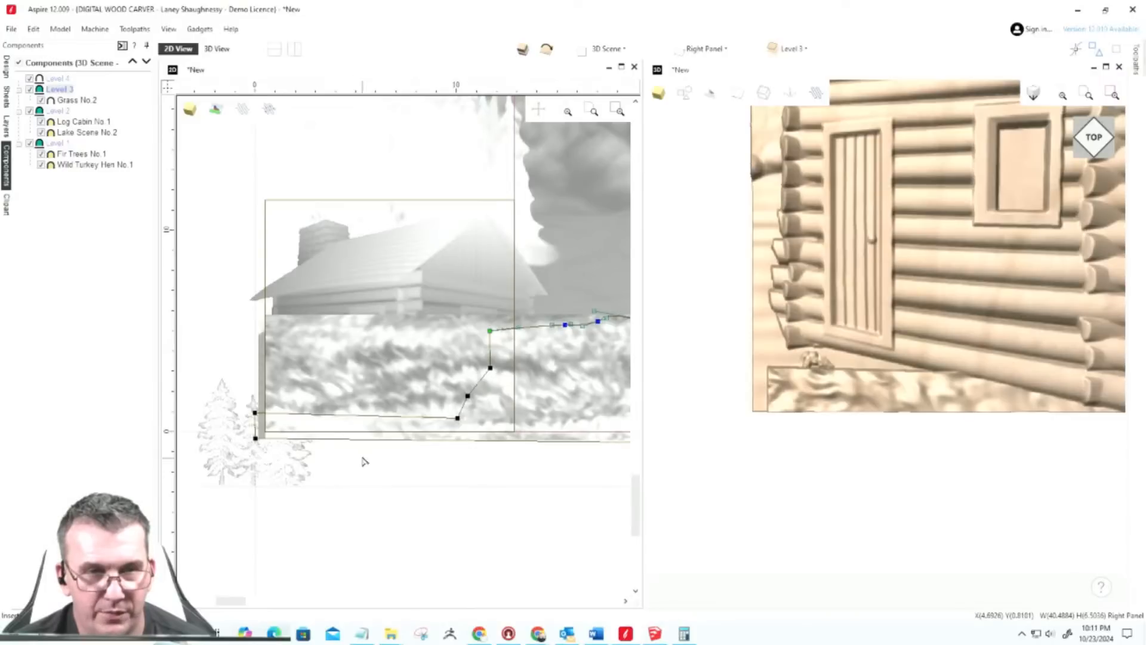
{"action": "left_click", "coordinate": [256, 413]}
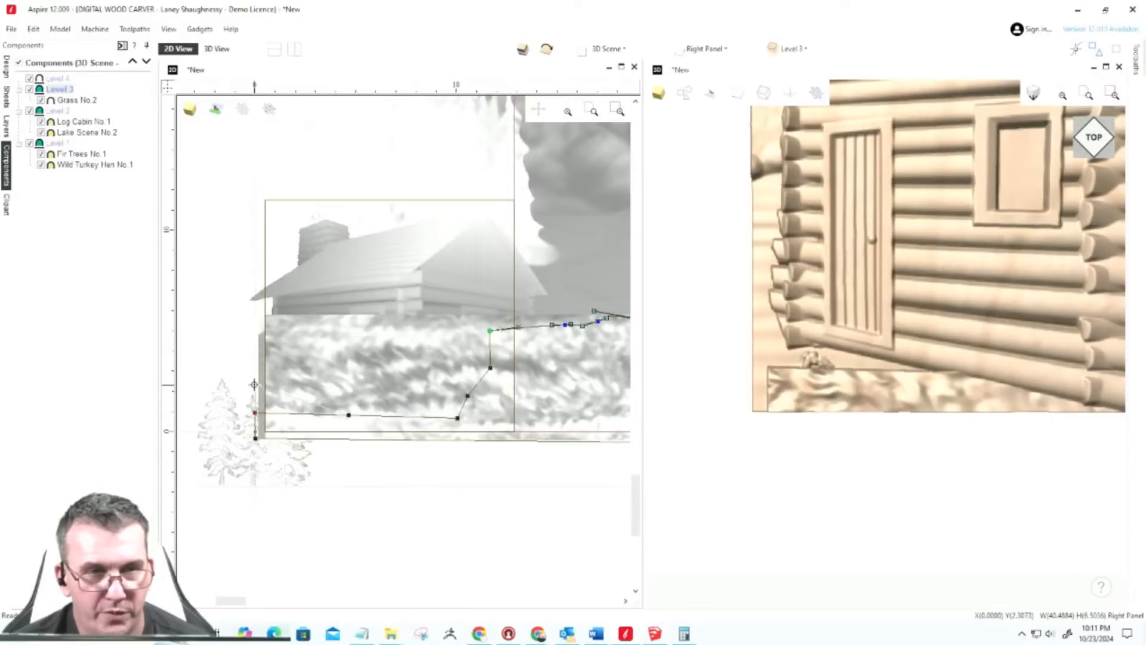
{"action": "left_click_drag", "start_coordinate": [254, 373], "coordinate": [256, 370]}
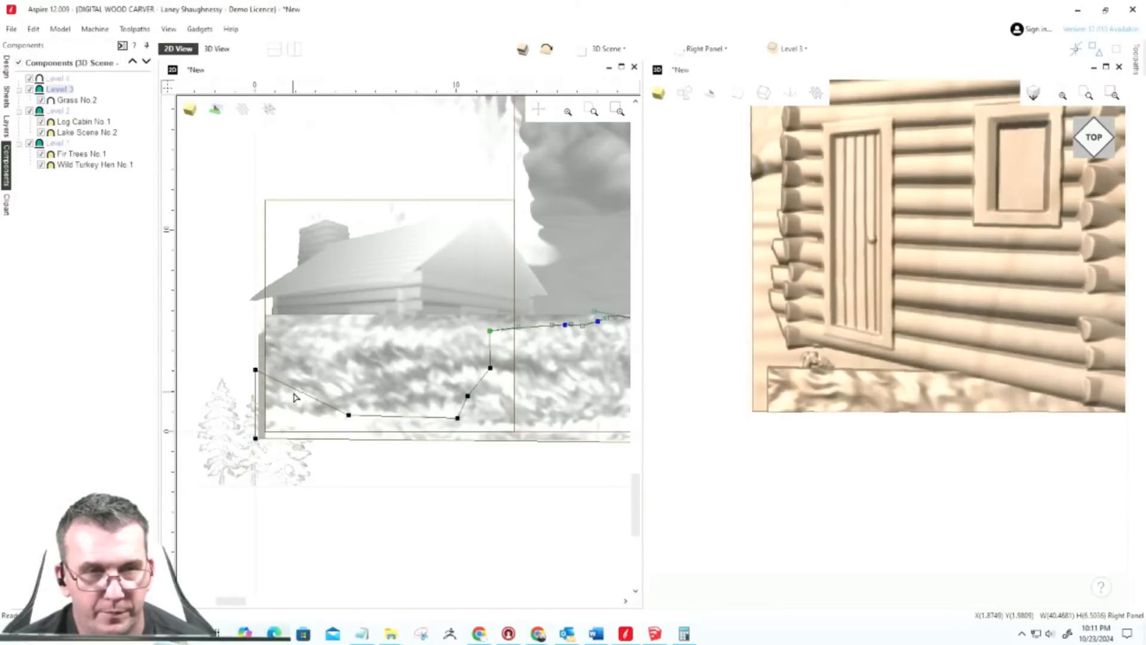
Step: Refresh Level 3's clipping with the raised left corner and check the cabin and grass in the whole scene
{"action": "right_click", "coordinate": [63, 89]}
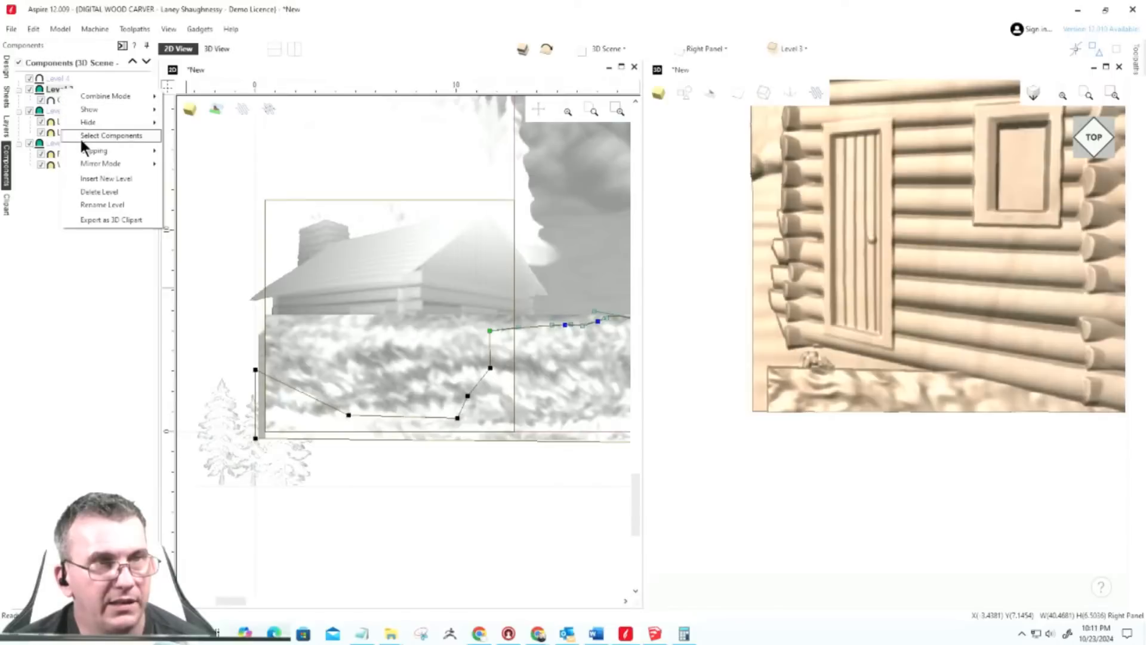
{"action": "mouse_move", "coordinate": [84, 162]}
{"action": "left_click", "coordinate": [190, 165]}
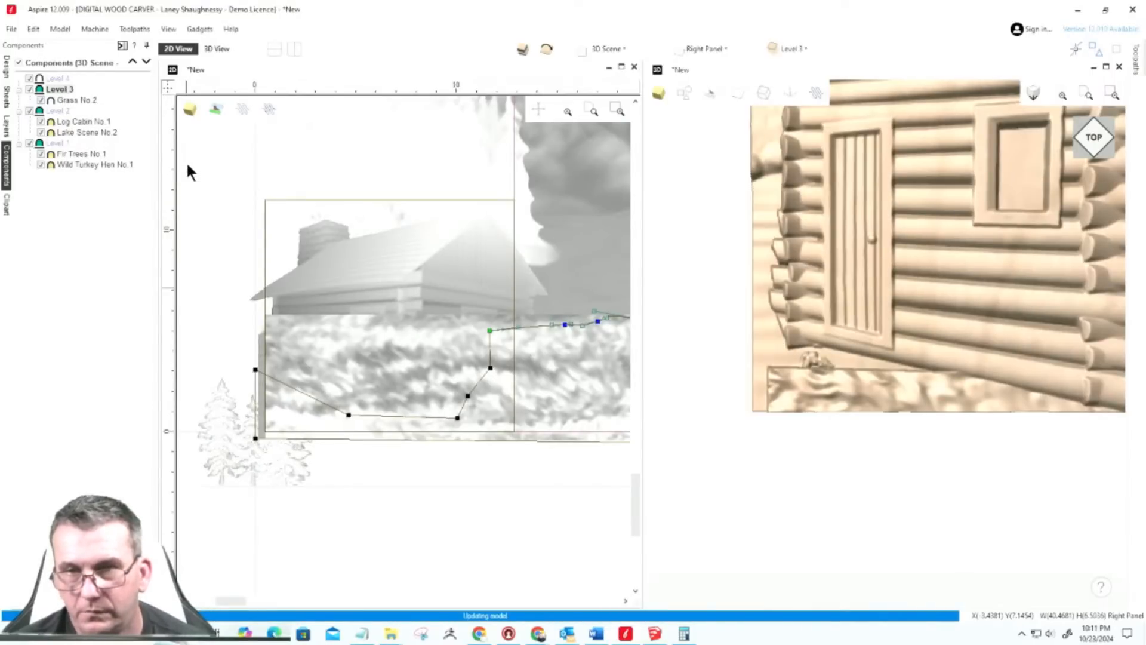
{"action": "scroll", "coordinate": [706, 453], "scroll_direction": "down", "scroll_amount": 5}
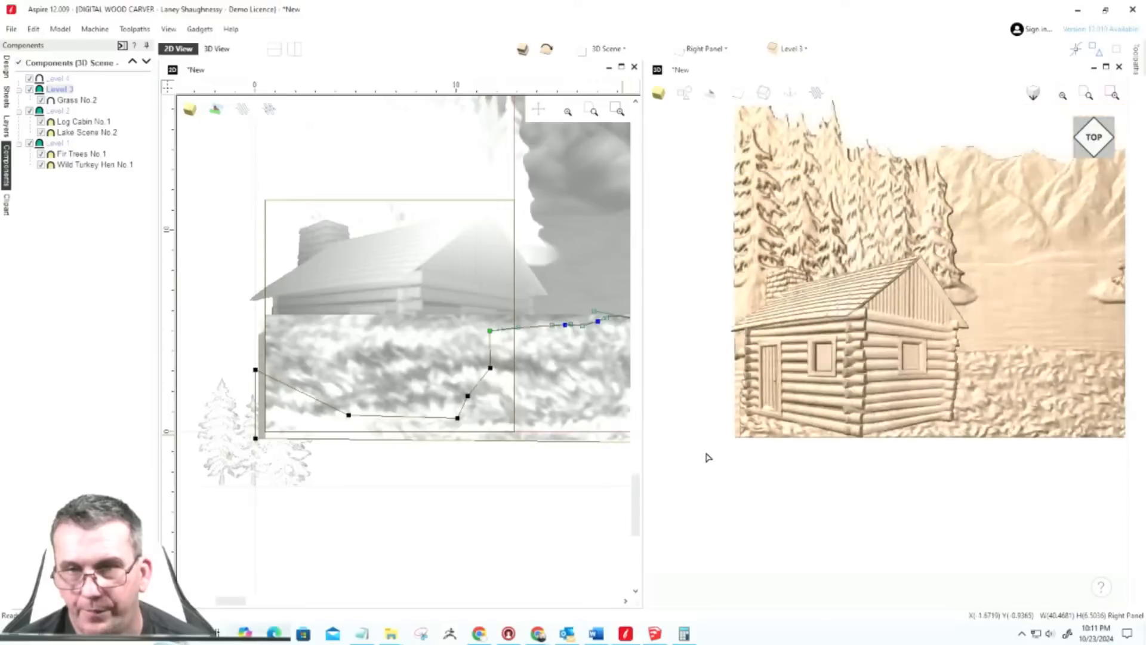
{"action": "scroll", "coordinate": [710, 458], "scroll_direction": "down", "scroll_amount": 2}
{"action": "scroll", "coordinate": [835, 455], "scroll_direction": "up", "scroll_amount": 2}
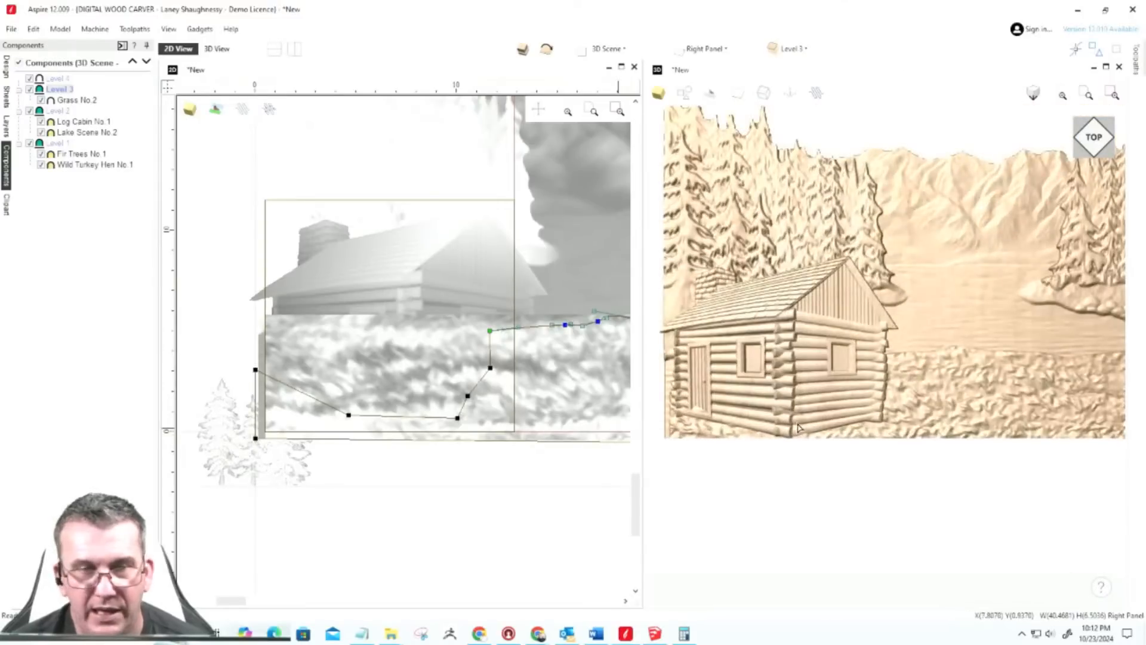
{"action": "scroll", "coordinate": [799, 428], "scroll_direction": "down", "scroll_amount": 2}
Step: Leave node editing, select Grass No.2 and stretch its left edge about 0.65 inches left, past the outline's left edge
{"action": "scroll", "coordinate": [268, 406], "scroll_direction": "up", "scroll_amount": 3}
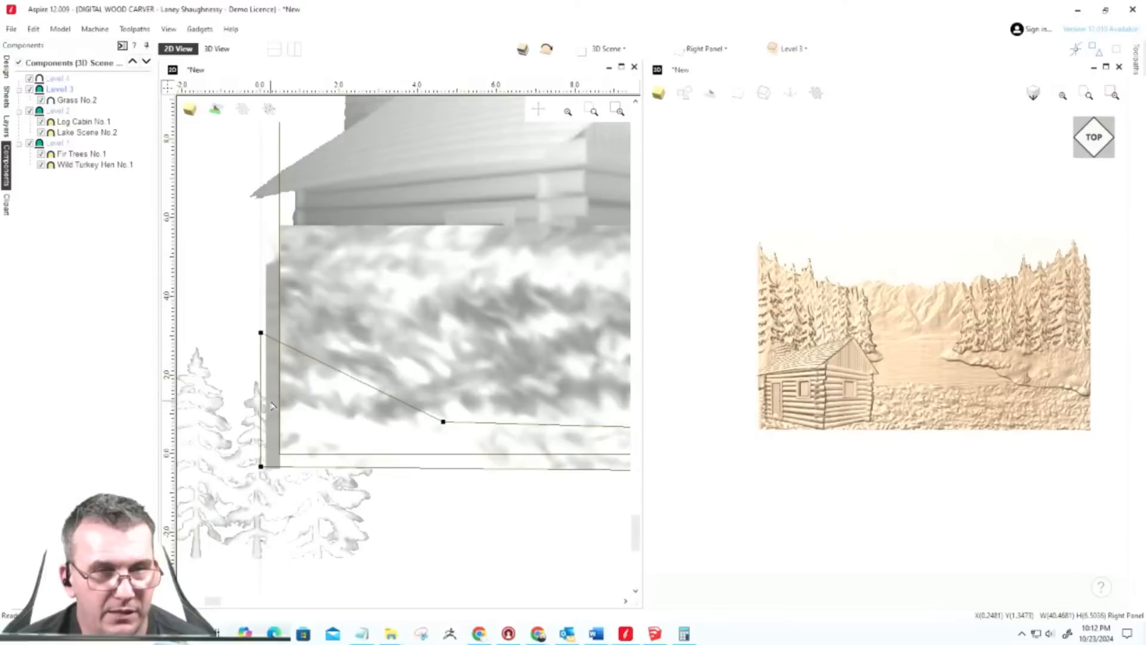
{"action": "left_click", "coordinate": [272, 407]}
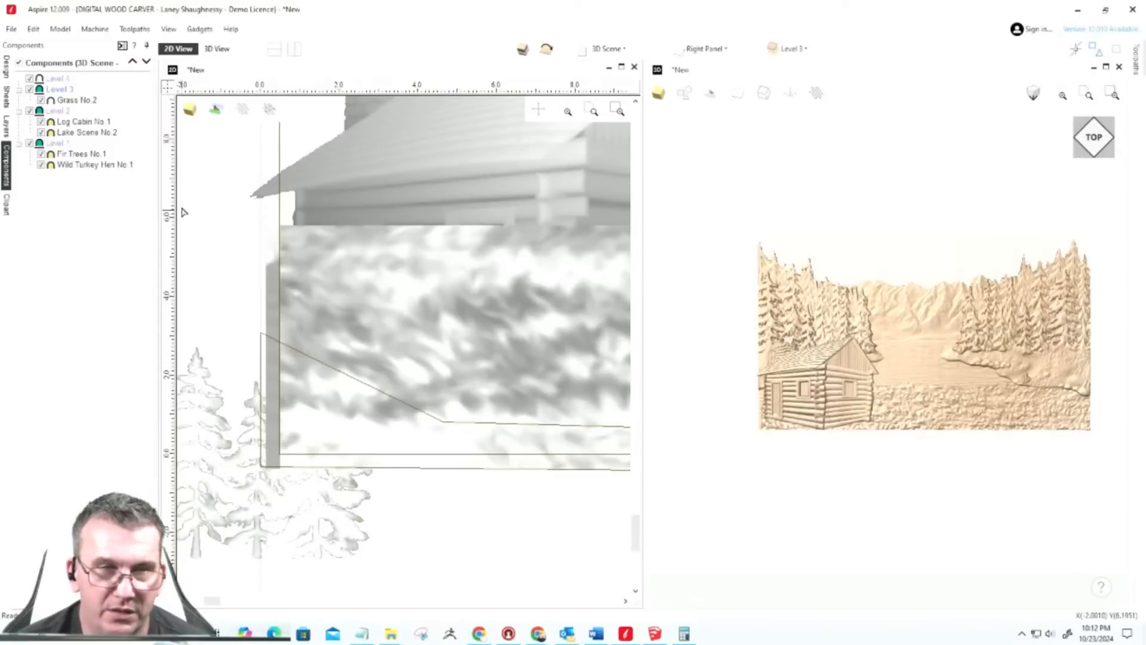
{"action": "left_click", "coordinate": [6, 67]}
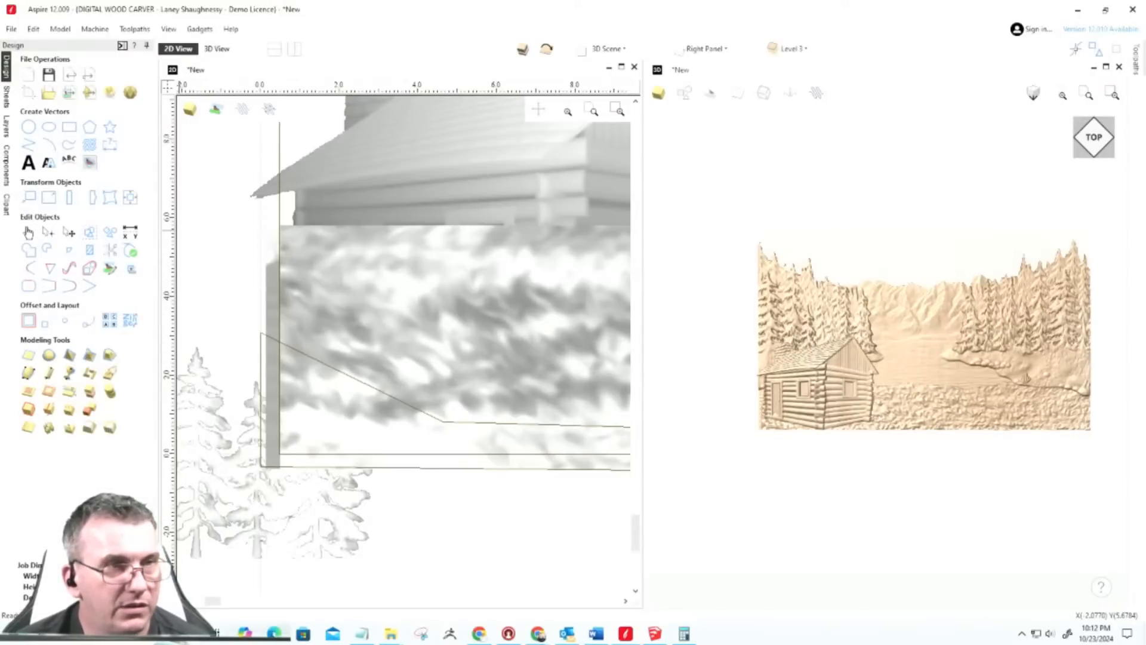
{"action": "left_click", "coordinate": [347, 329]}
{"action": "left_click", "coordinate": [346, 329]}
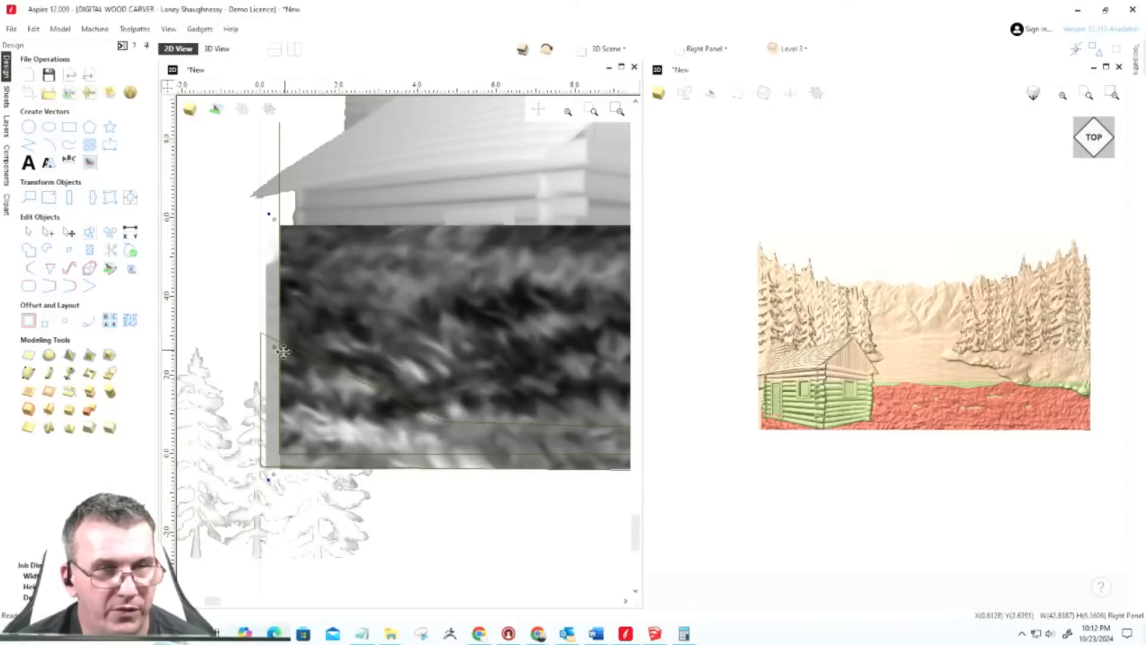
{"action": "left_click_drag", "start_coordinate": [274, 347], "coordinate": [252, 346]}
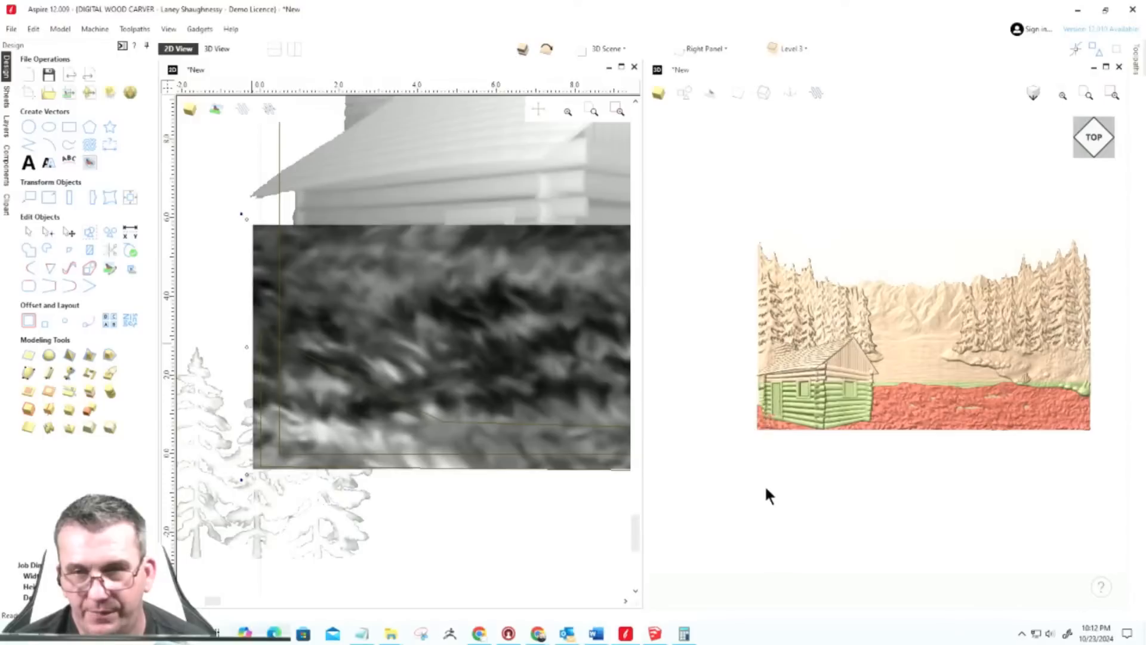
{"action": "scroll", "coordinate": [757, 419], "scroll_direction": "up", "scroll_amount": 5}
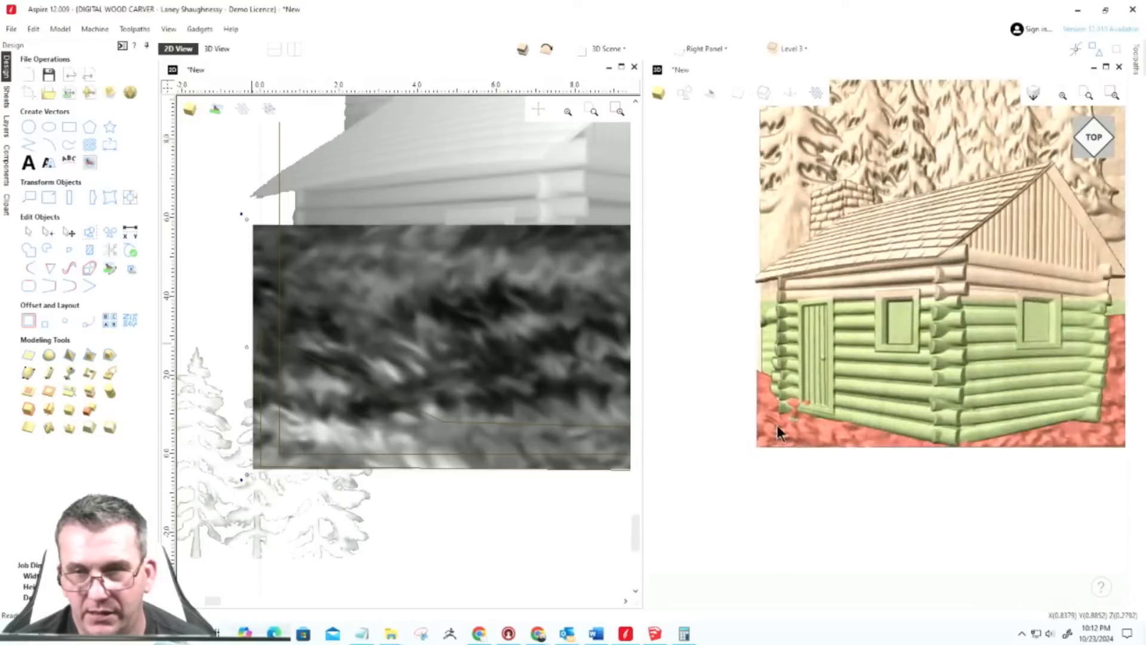
{"action": "scroll", "coordinate": [777, 425], "scroll_direction": "up", "scroll_amount": 2}
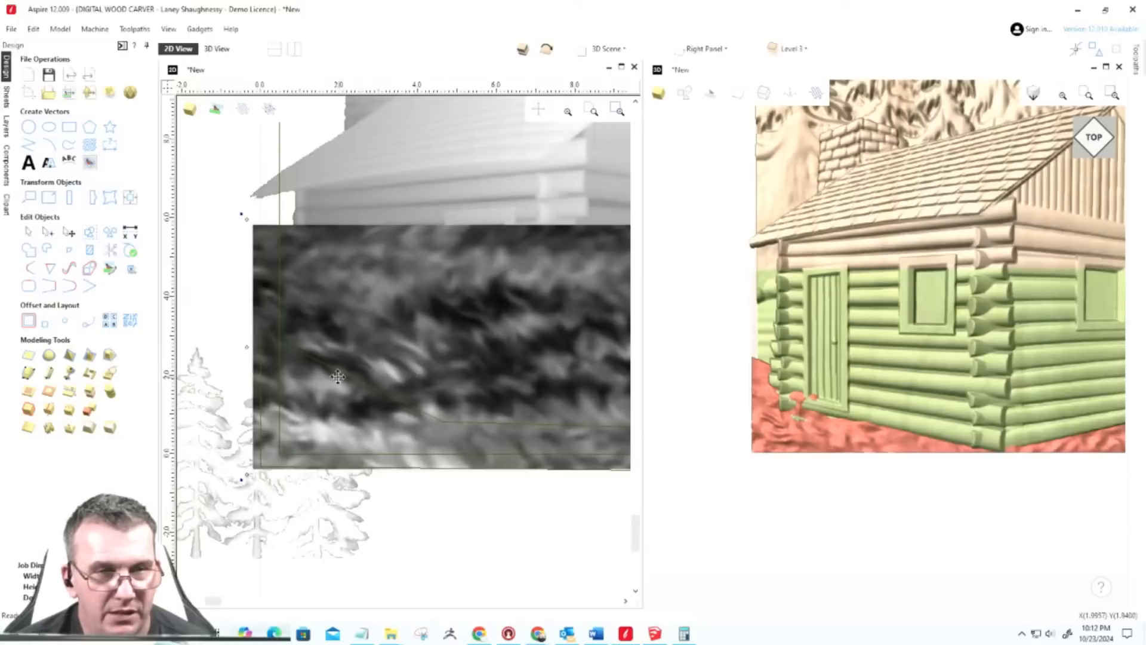
{"action": "left_click", "coordinate": [241, 305]}
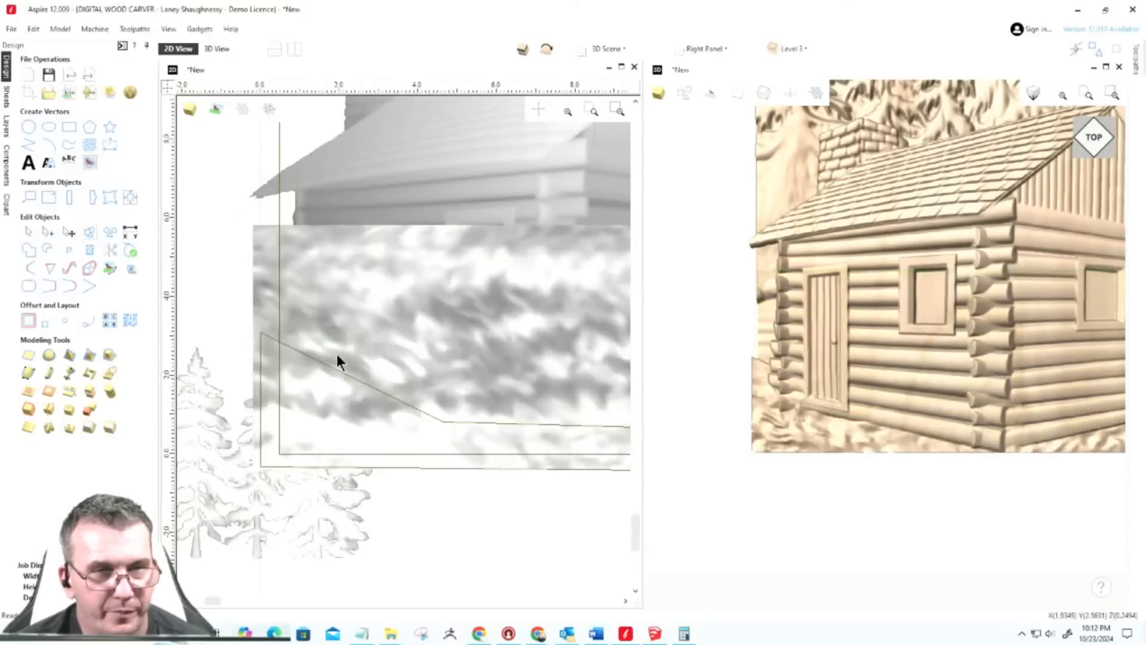
{"action": "left_click", "coordinate": [327, 365]}
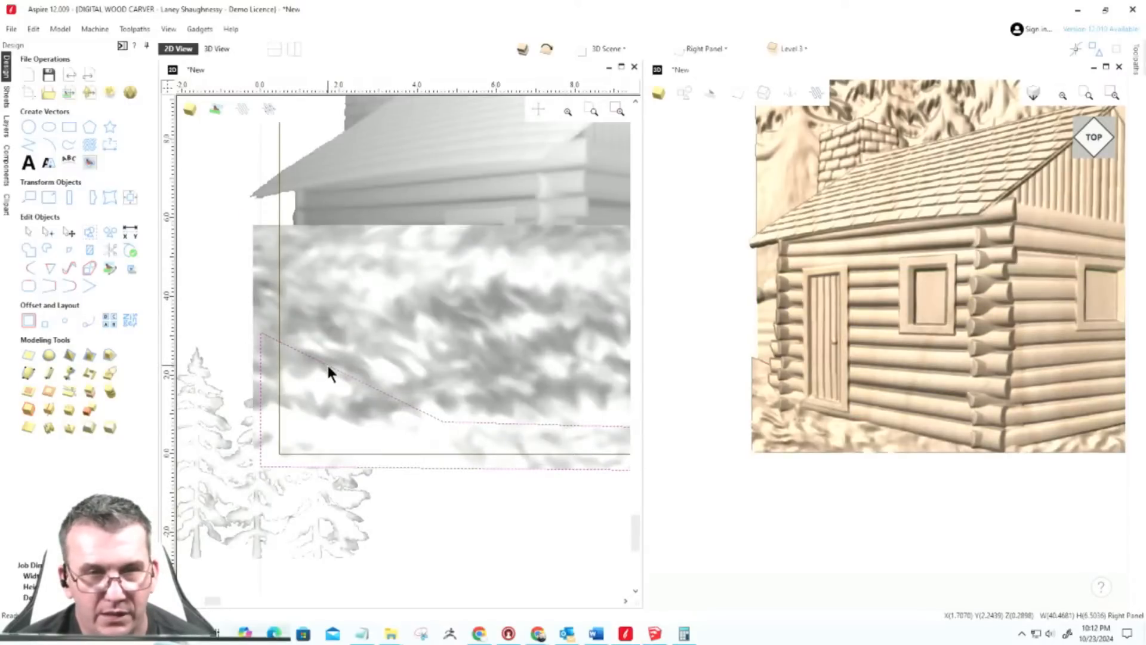
{"action": "left_click", "coordinate": [327, 366]}
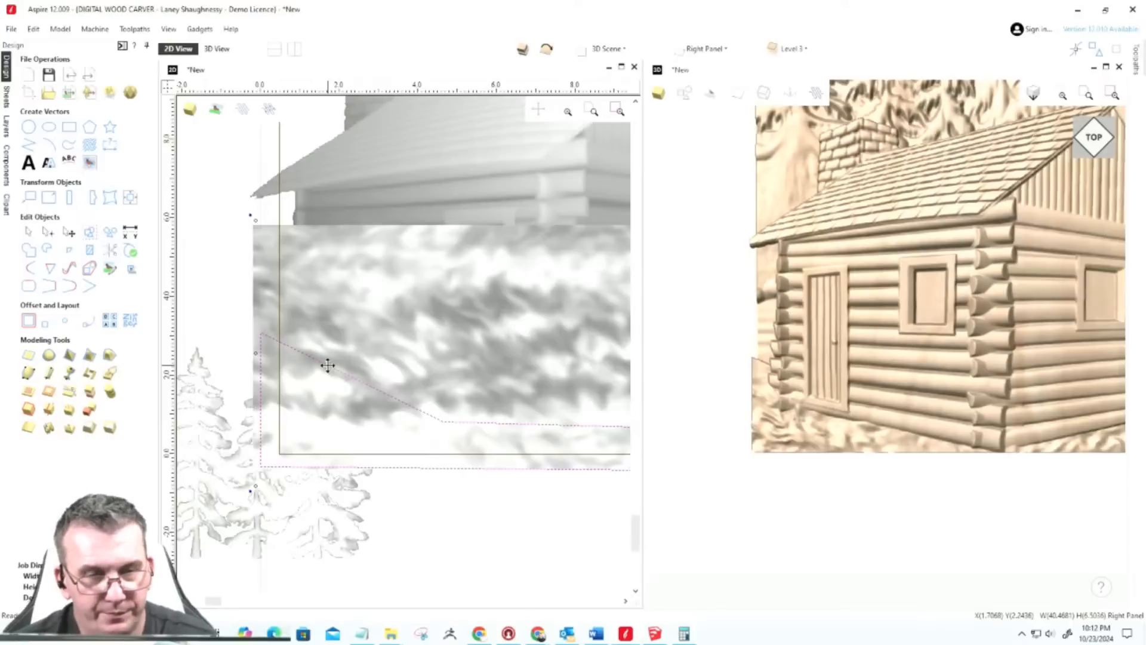
{"action": "key", "text": "n"}
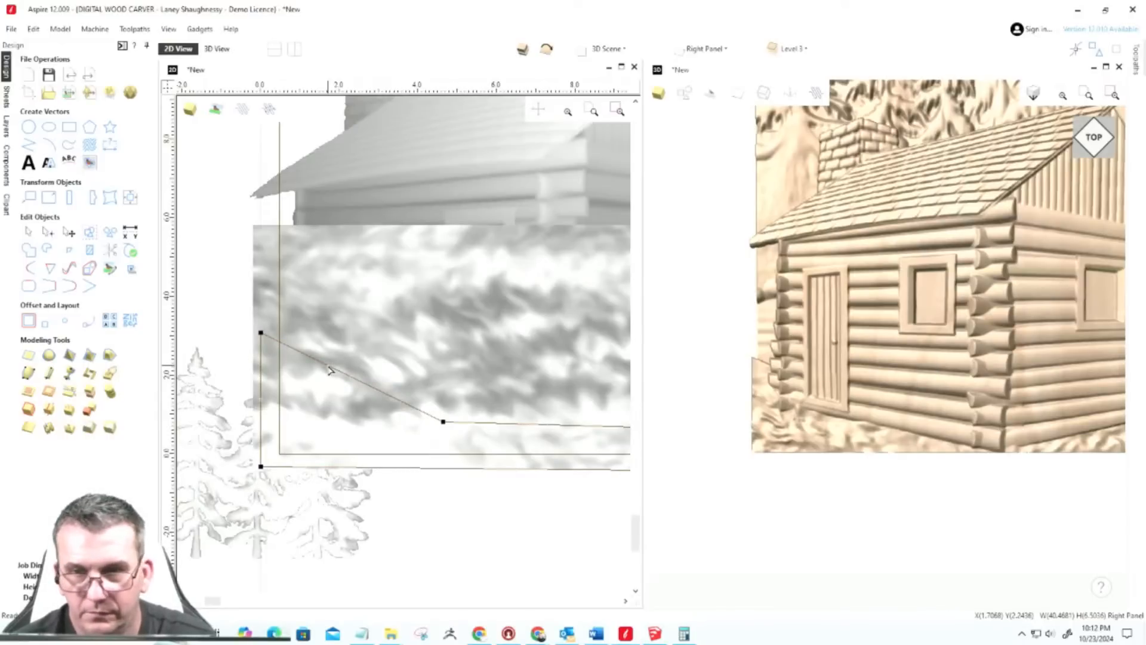
{"action": "left_click", "coordinate": [407, 199]}
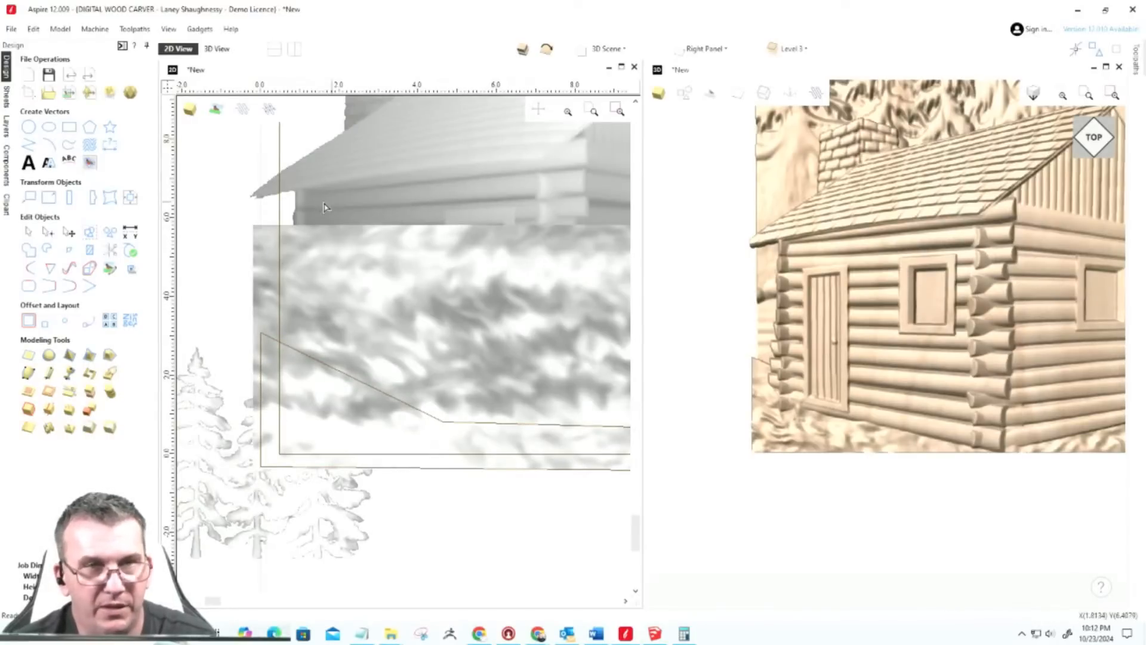
Step: Select the log cabin component and hide the Grass No.2 component on Level 3
{"action": "left_click", "coordinate": [349, 207]}
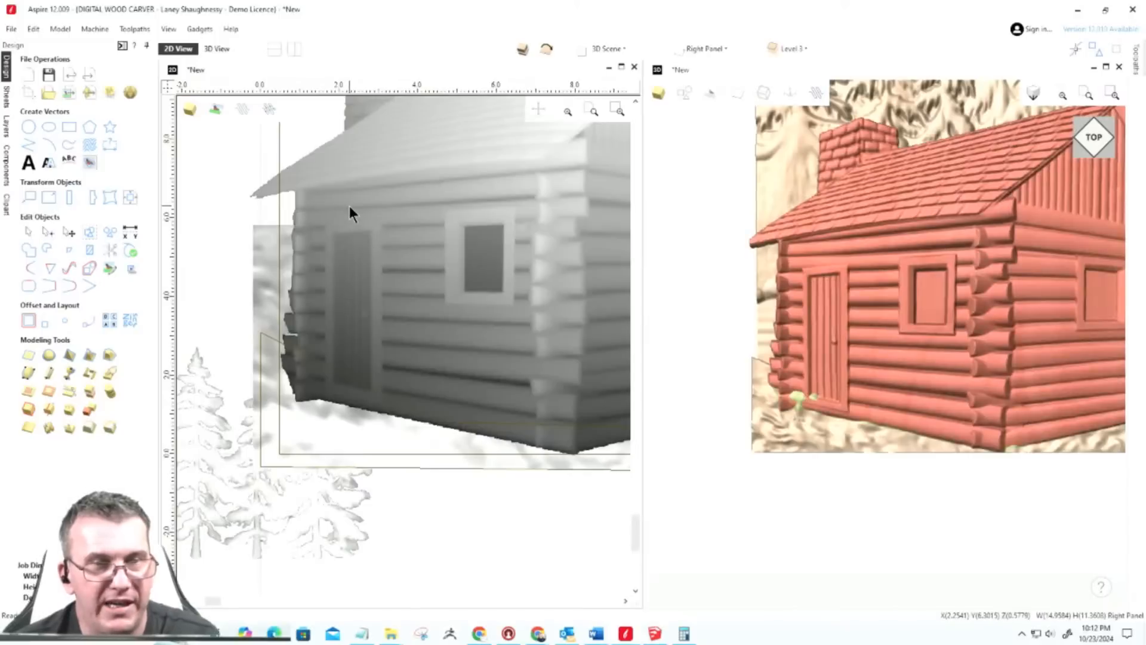
{"action": "left_click", "coordinate": [349, 206]}
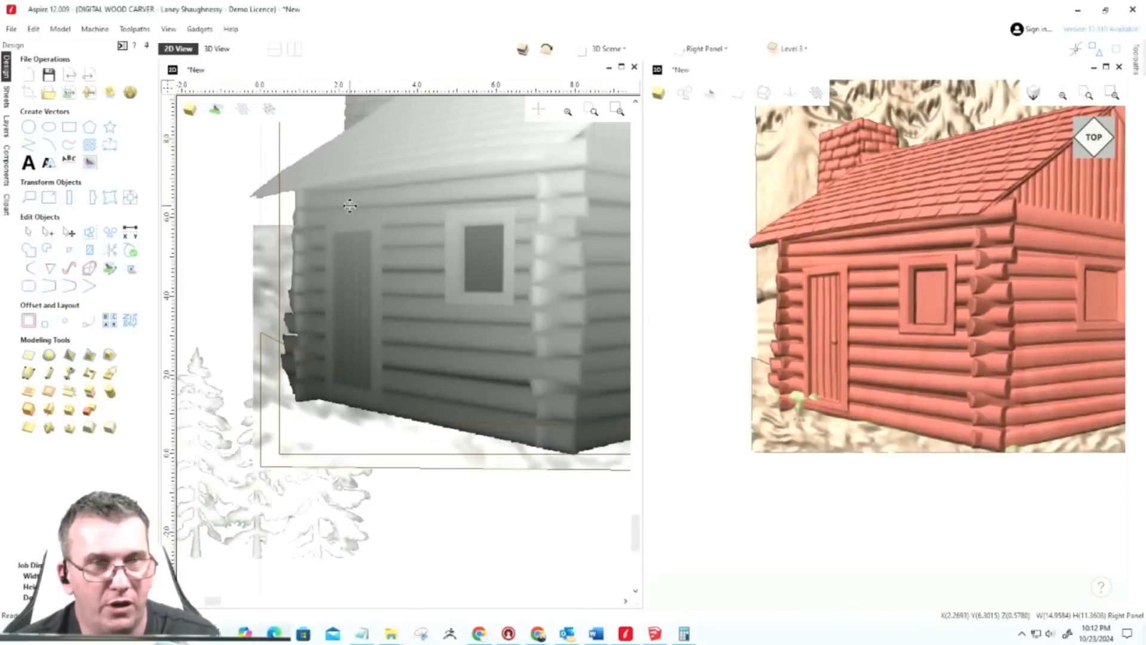
{"action": "left_click", "coordinate": [68, 149]}
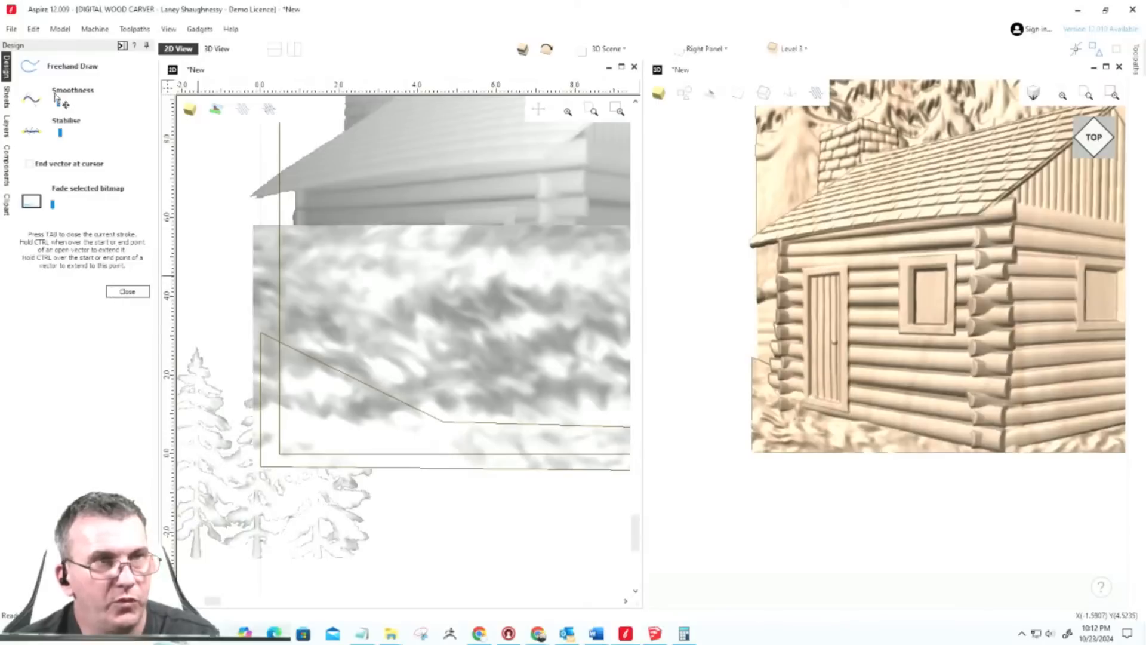
{"action": "left_click", "coordinate": [115, 291]}
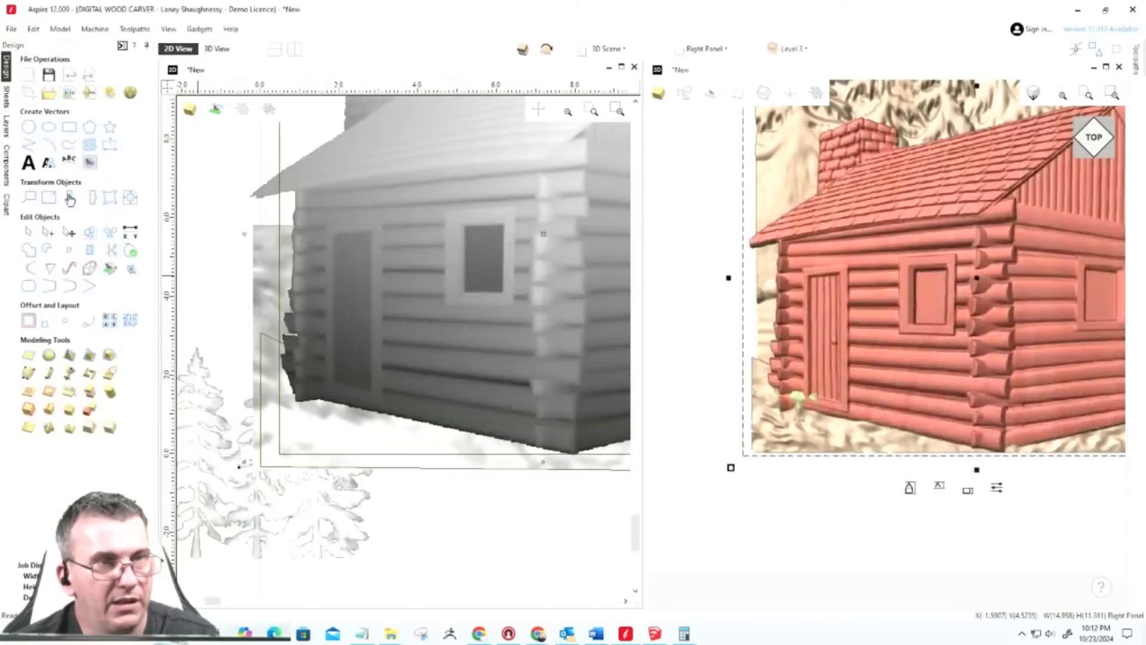
{"action": "left_click", "coordinate": [6, 165]}
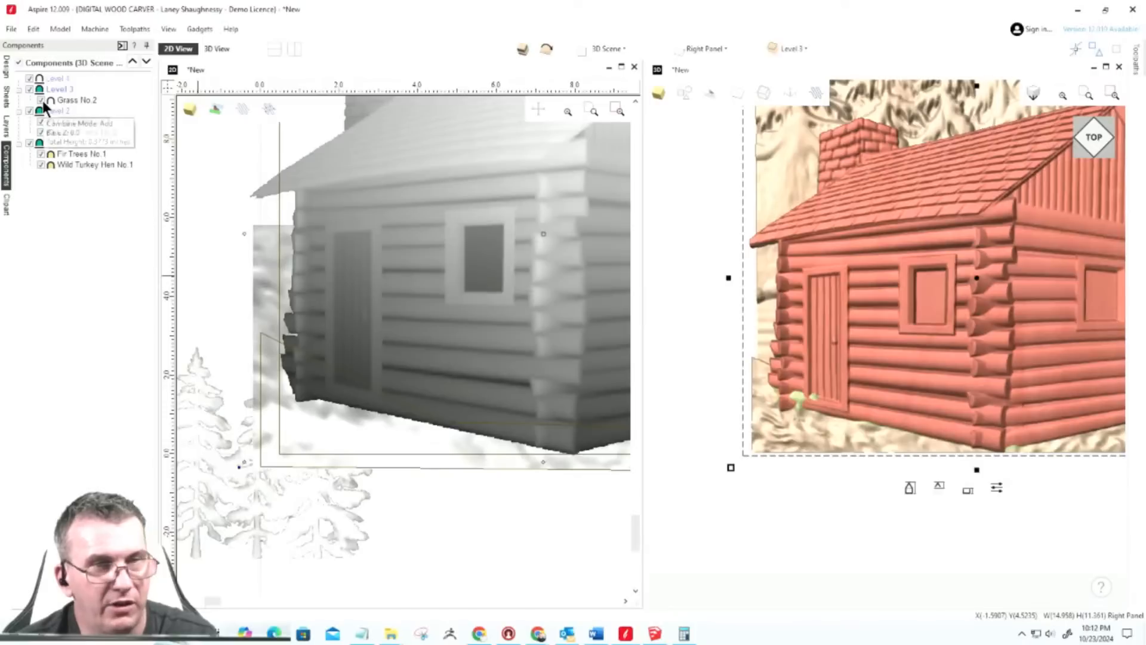
{"action": "left_click", "coordinate": [41, 100]}
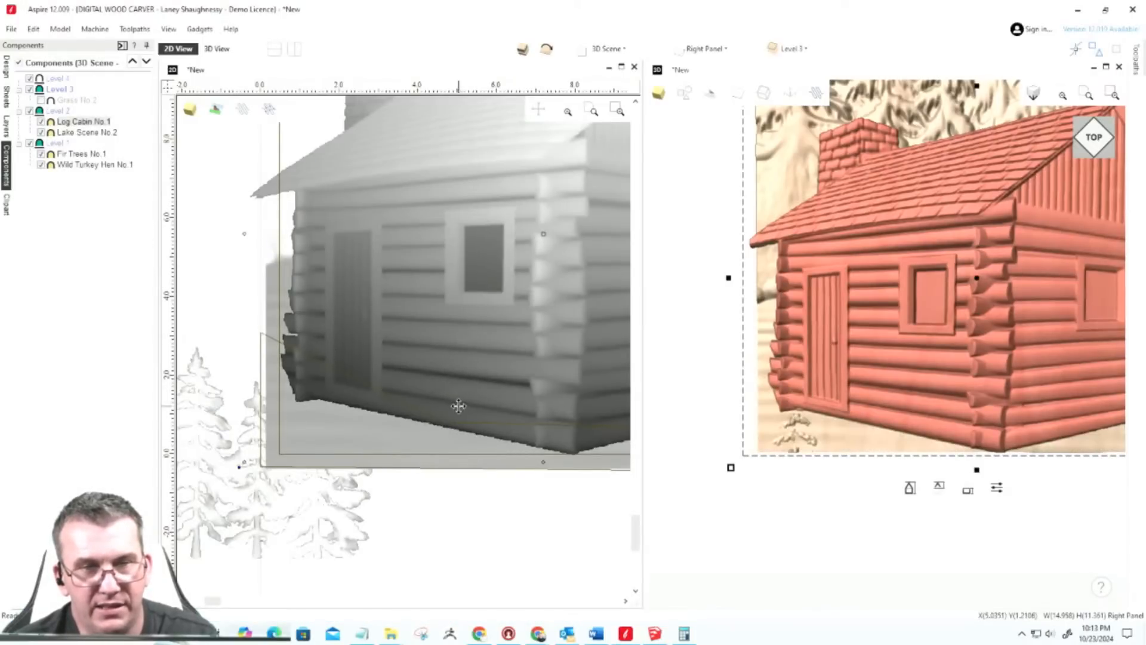
Step: Draw a freehand vector along the cabin's base from below the front wall, around its lower-left corner and out past the scene's left edge
{"action": "left_click", "coordinate": [6, 67]}
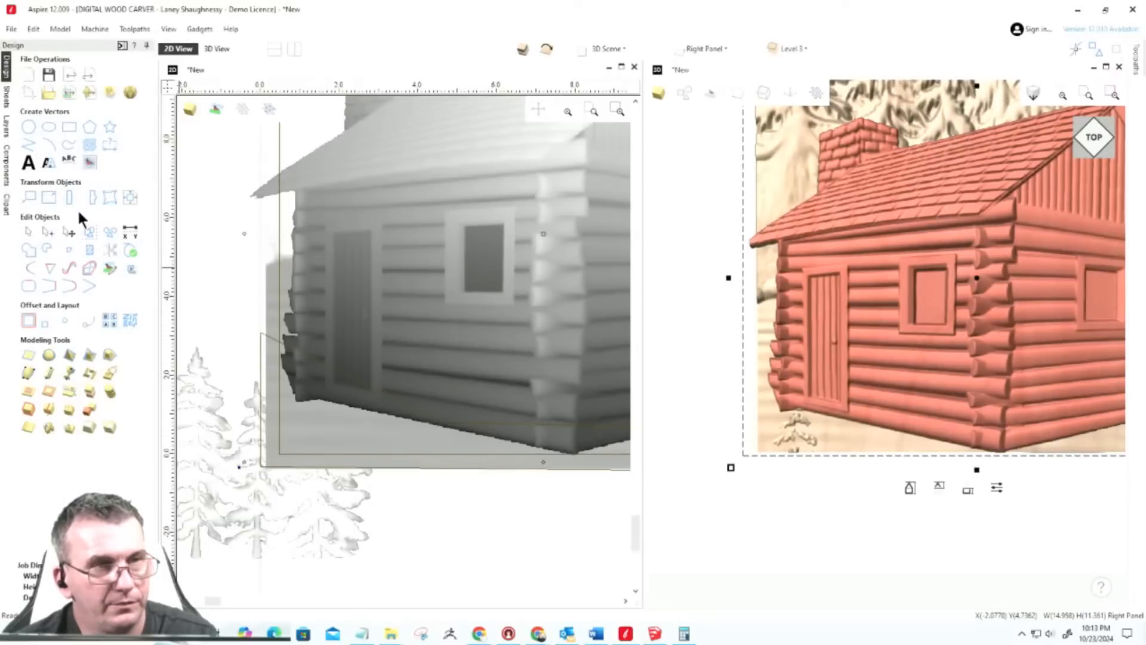
{"action": "left_click", "coordinate": [70, 146]}
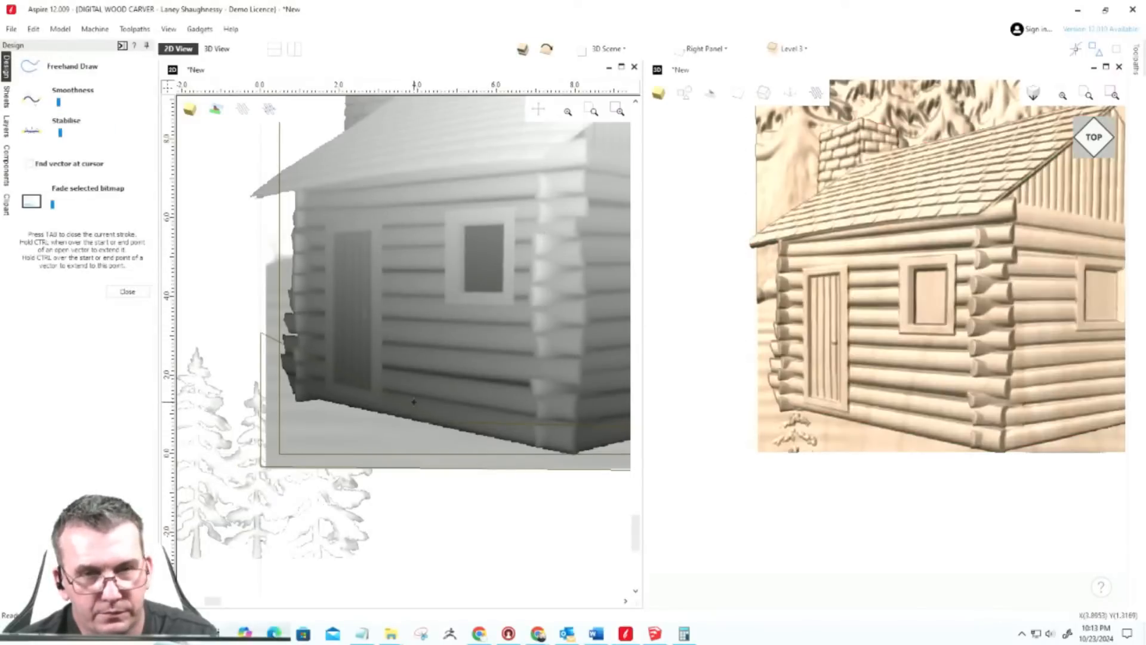
{"action": "scroll", "coordinate": [466, 444], "scroll_direction": "up", "scroll_amount": 2}
{"action": "scroll", "coordinate": [476, 406], "scroll_direction": "down", "scroll_amount": 2}
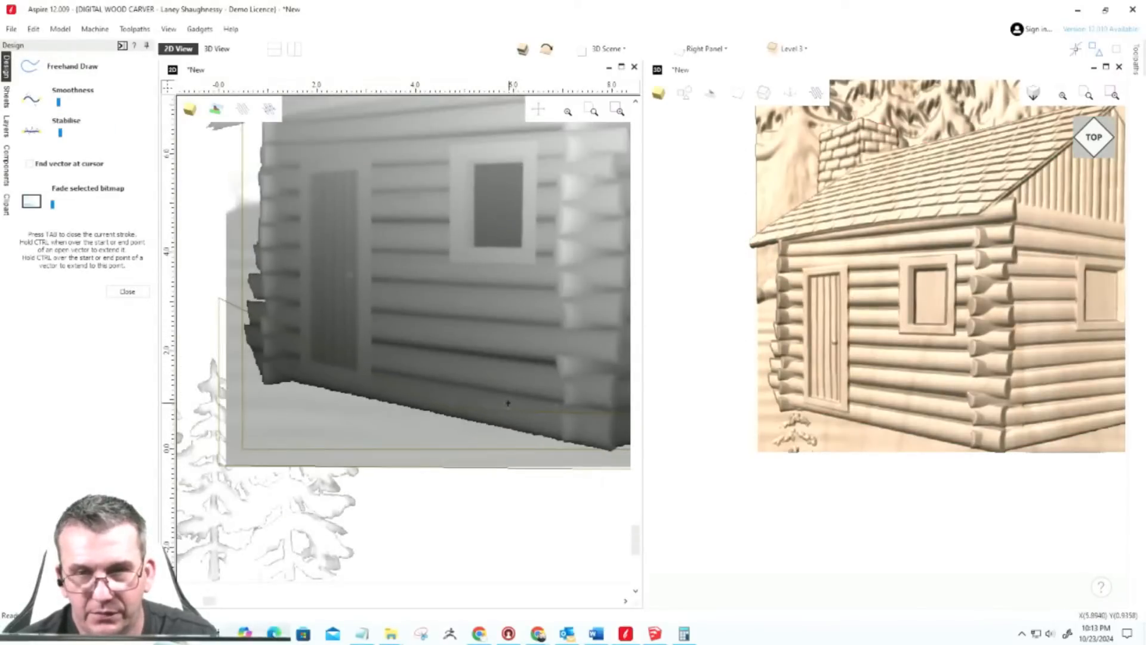
{"action": "scroll", "coordinate": [476, 406], "scroll_direction": "up", "scroll_amount": 2}
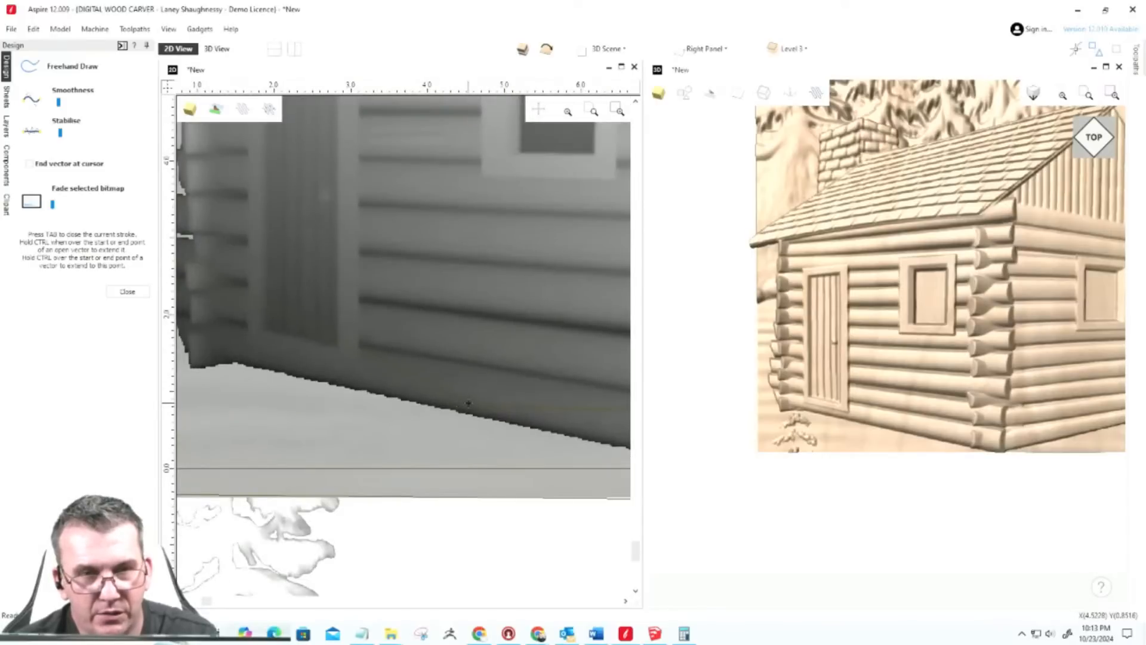
{"action": "scroll", "coordinate": [472, 407], "scroll_direction": "down", "scroll_amount": 1}
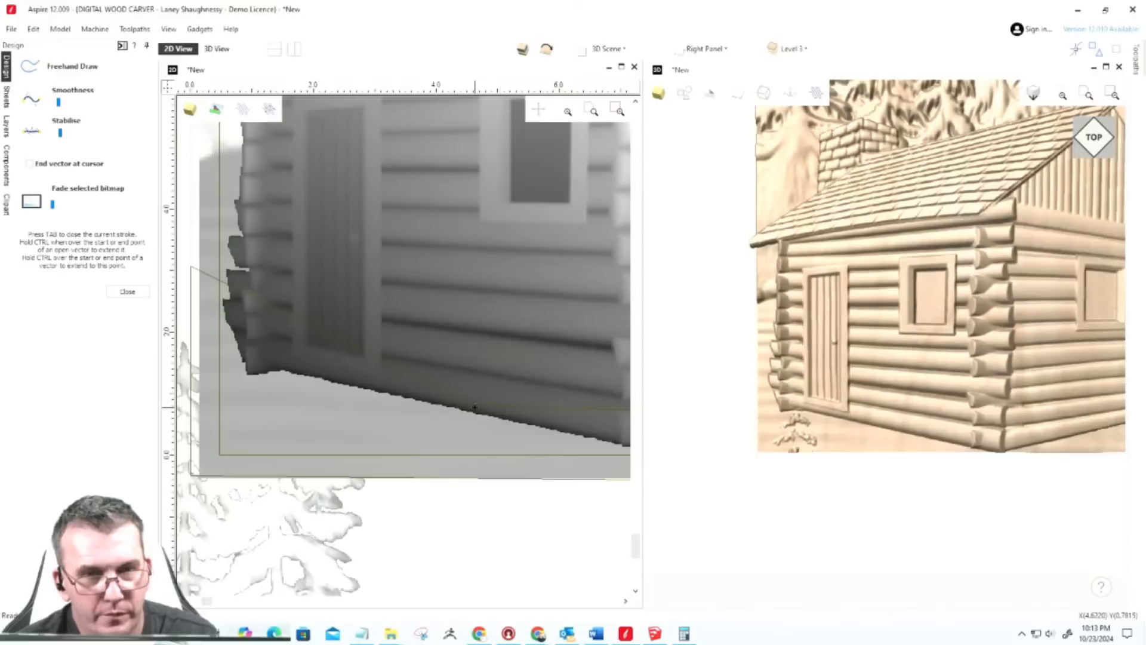
{"action": "mouse_move", "coordinate": [475, 408]}
{"action": "left_mouse_down"}
{"action": "mouse_move", "coordinate": [382, 378]}
{"action": "mouse_move", "coordinate": [246, 367]}
{"action": "left_mouse_up"}
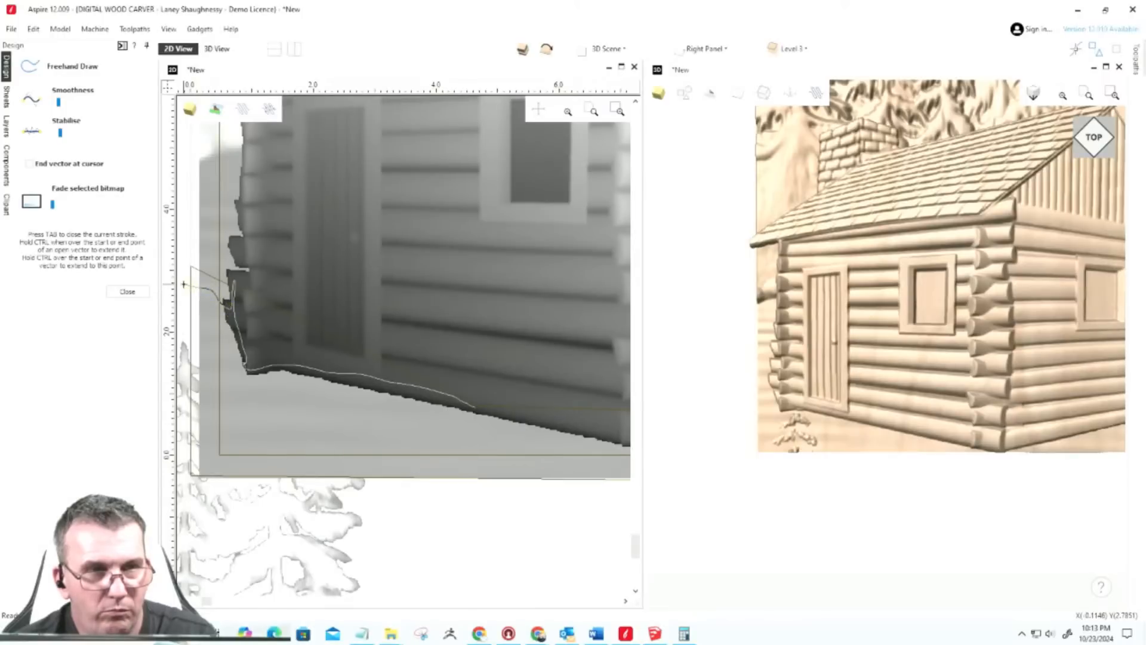
{"action": "left_click", "coordinate": [125, 291]}
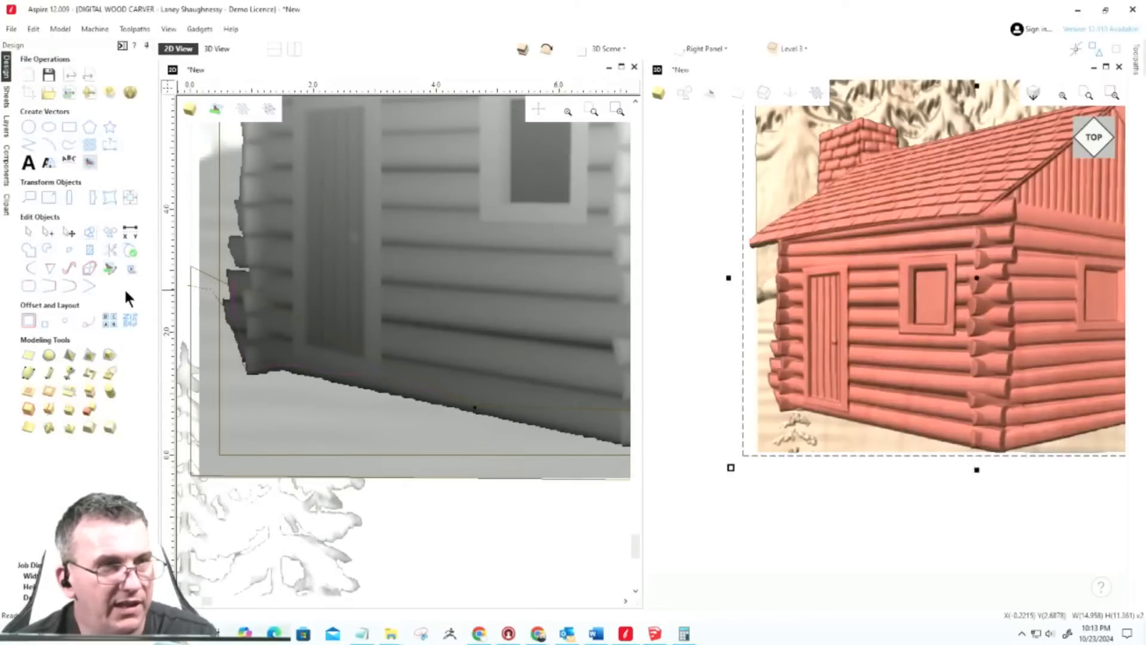
Step: Edit the freehand vector's nodes and delete the two stray points forming the spike beside the lower-left log ends
{"action": "left_click", "coordinate": [47, 234]}
{"action": "scroll", "coordinate": [231, 283], "scroll_direction": "up", "scroll_amount": 2}
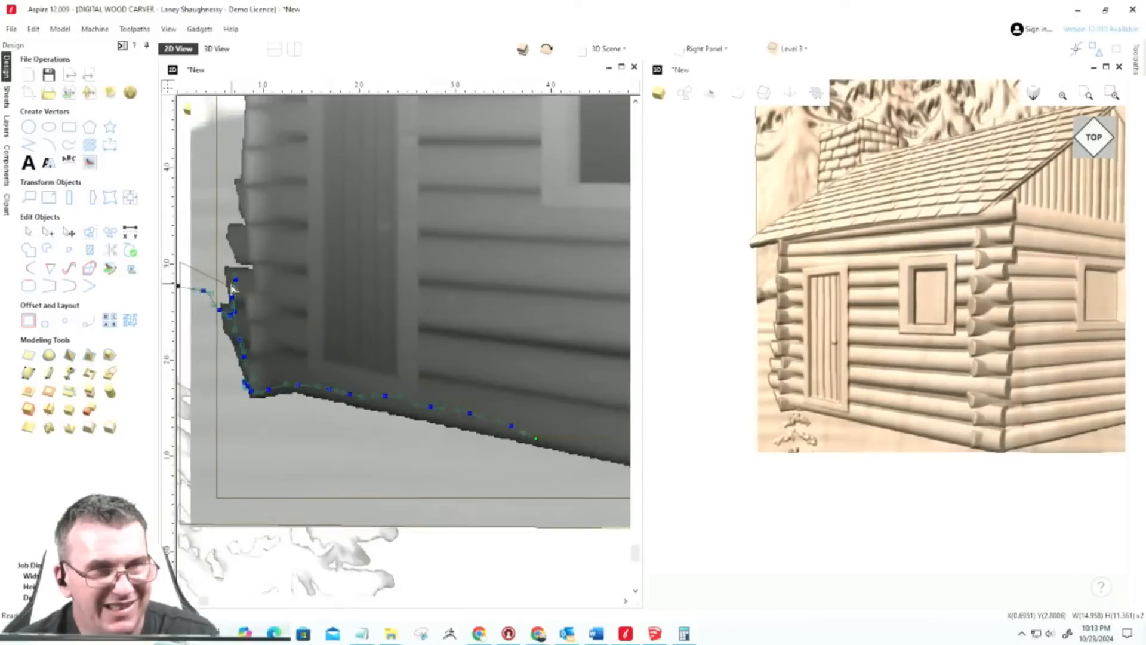
{"action": "scroll", "coordinate": [233, 289], "scroll_direction": "up", "scroll_amount": 2}
{"action": "right_click", "coordinate": [258, 276]}
{"action": "key", "text": "Escape"}
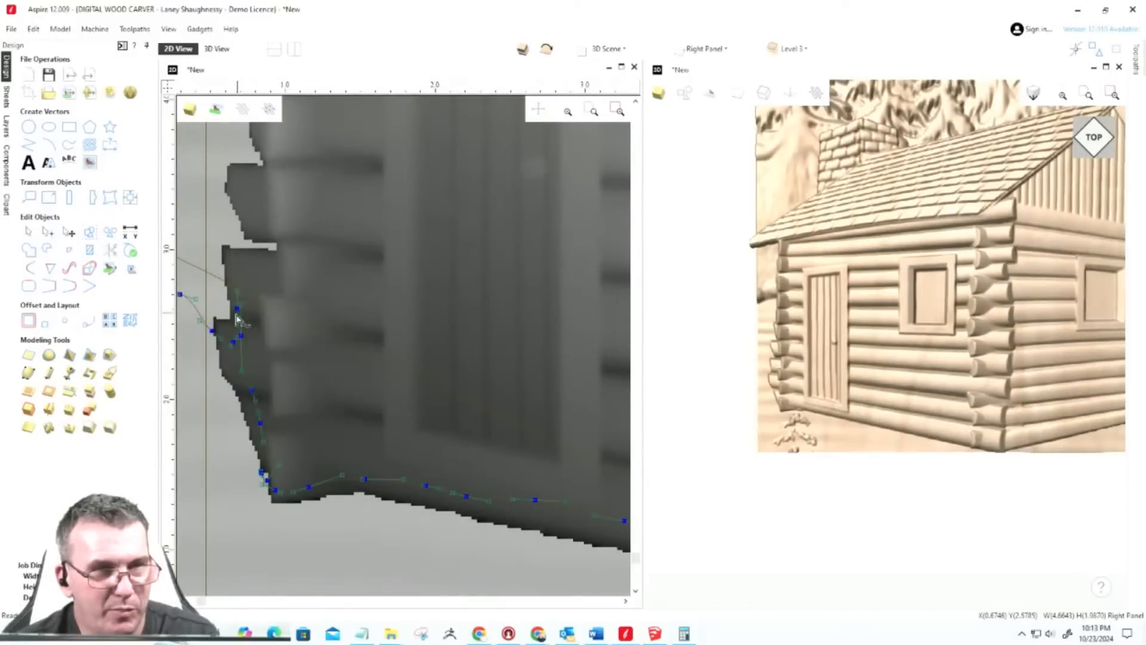
{"action": "right_click", "coordinate": [237, 311]}
{"action": "left_click", "coordinate": [258, 323]}
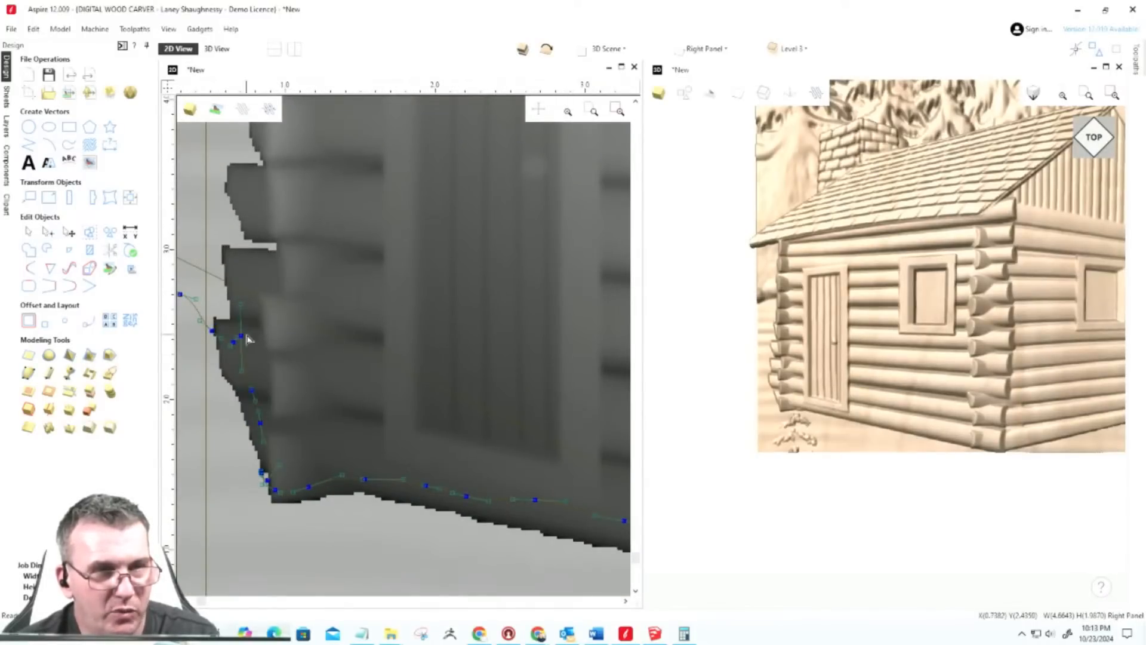
{"action": "right_click", "coordinate": [242, 336]}
{"action": "left_click", "coordinate": [262, 347]}
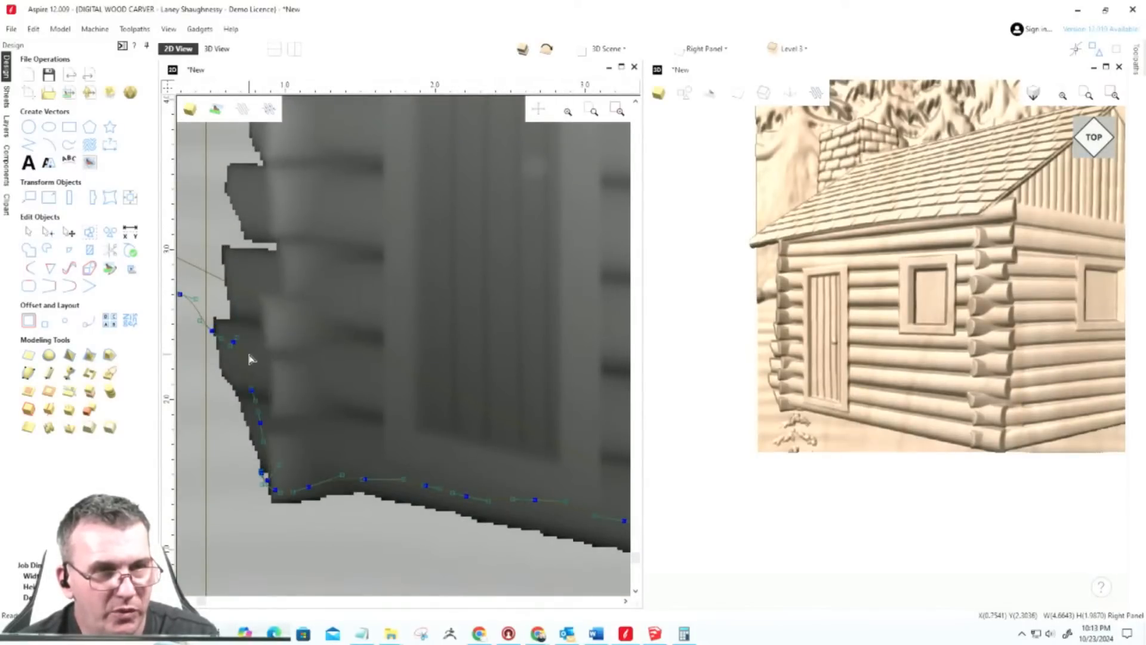
Step: Delete the stray points clustered on the freehand vector just above the cabin's lower-left corner
{"action": "scroll", "coordinate": [236, 333], "scroll_direction": "up", "scroll_amount": 4}
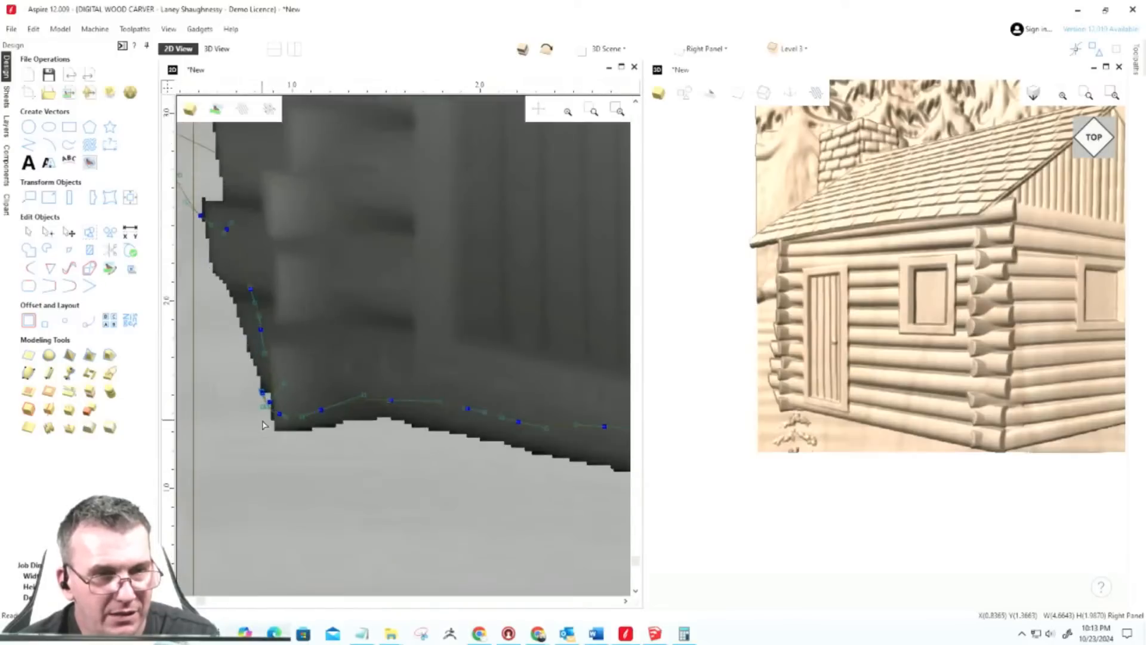
{"action": "scroll", "coordinate": [262, 377], "scroll_direction": "up", "scroll_amount": 3}
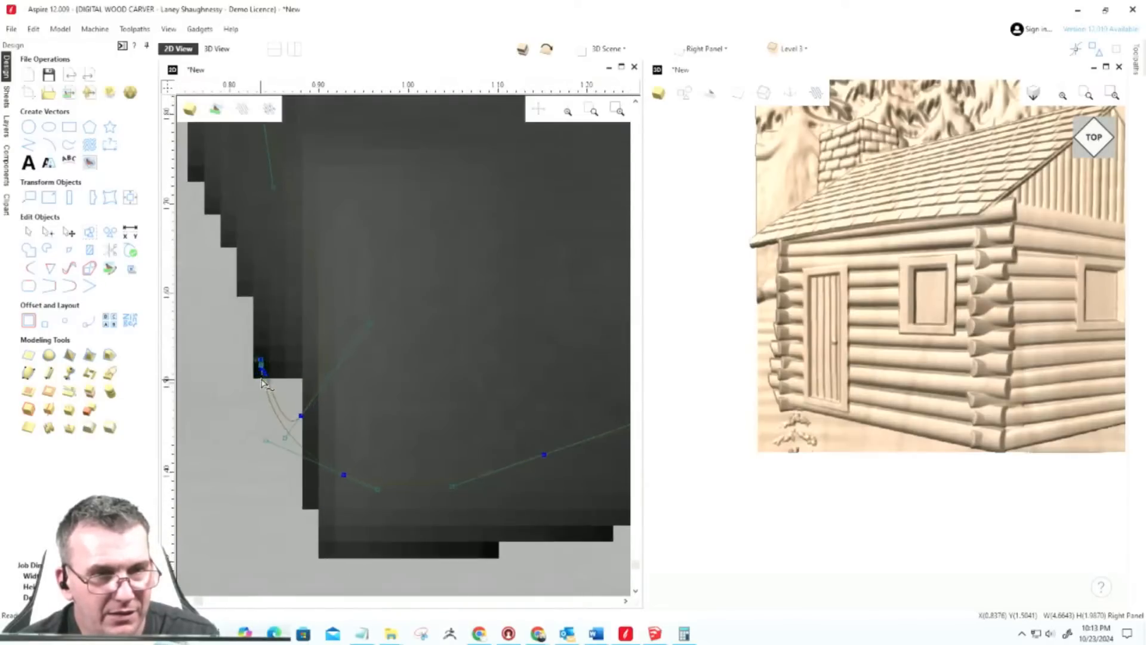
{"action": "right_click", "coordinate": [266, 370]}
{"action": "left_click", "coordinate": [282, 385]}
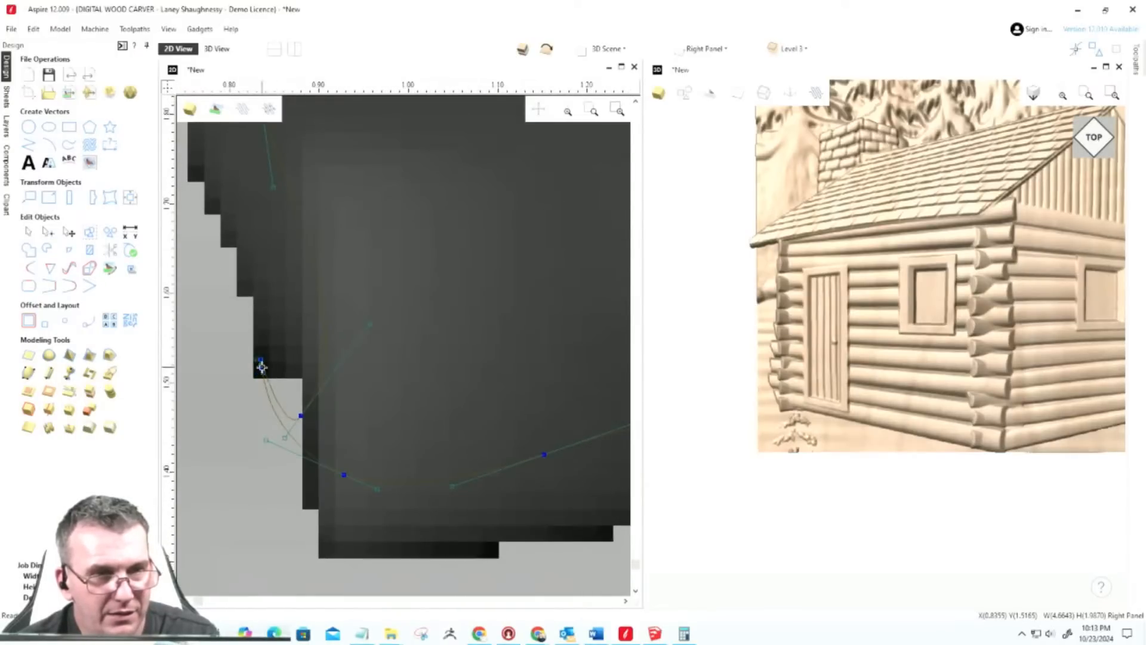
{"action": "right_click", "coordinate": [265, 369]}
{"action": "left_click", "coordinate": [275, 377]}
{"action": "scroll", "coordinate": [259, 362], "scroll_direction": "up", "scroll_amount": 3}
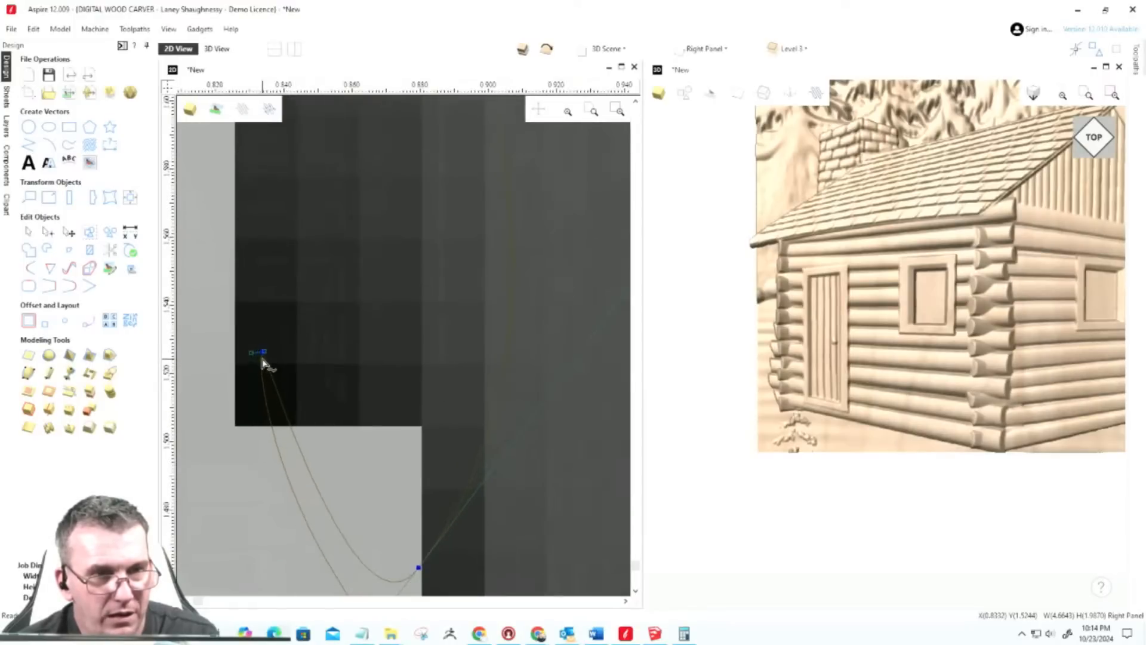
{"action": "left_click", "coordinate": [265, 352]}
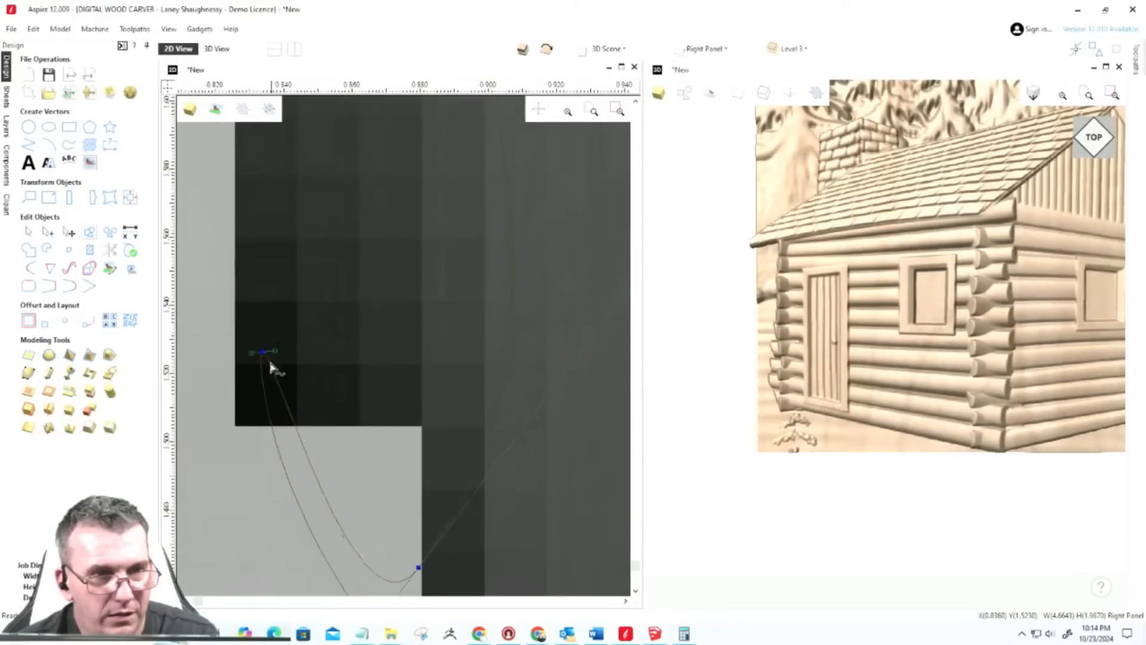
{"action": "right_click", "coordinate": [263, 352]}
{"action": "left_click", "coordinate": [279, 361]}
Step: Smooth the freehand vector at the cabin's lower-left corner by adjusting the curve handle and moving the corner node up inside the log edge
{"action": "scroll", "coordinate": [286, 370], "scroll_direction": "down", "scroll_amount": 2}
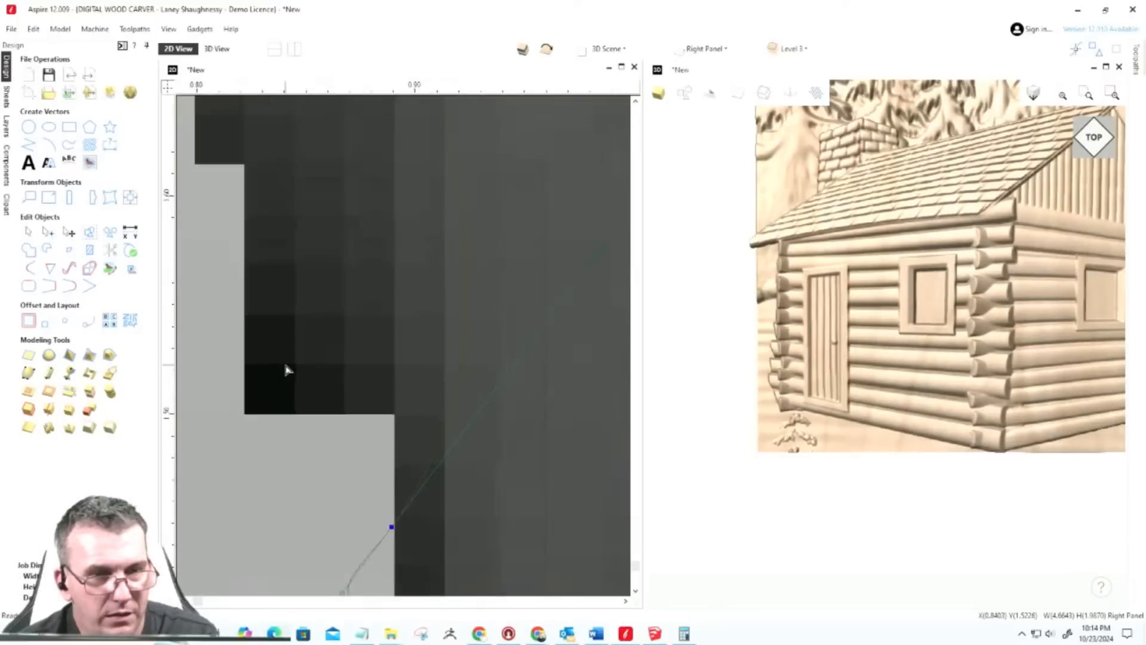
{"action": "scroll", "coordinate": [286, 371], "scroll_direction": "down", "scroll_amount": 2}
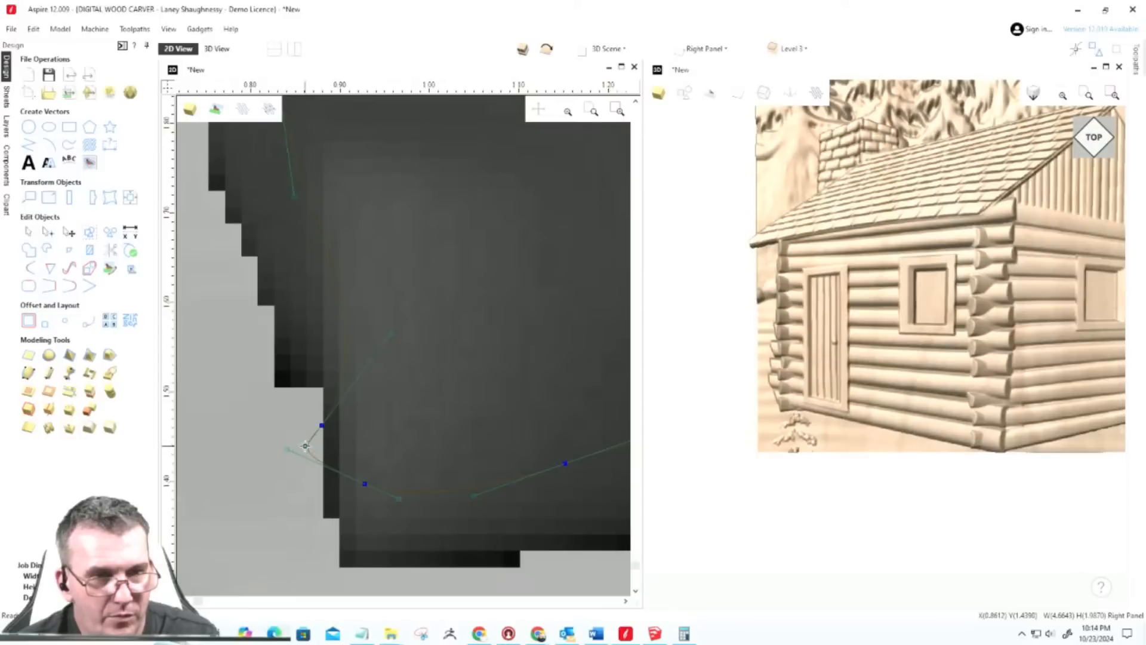
{"action": "left_click_drag", "start_coordinate": [305, 446], "coordinate": [359, 470]}
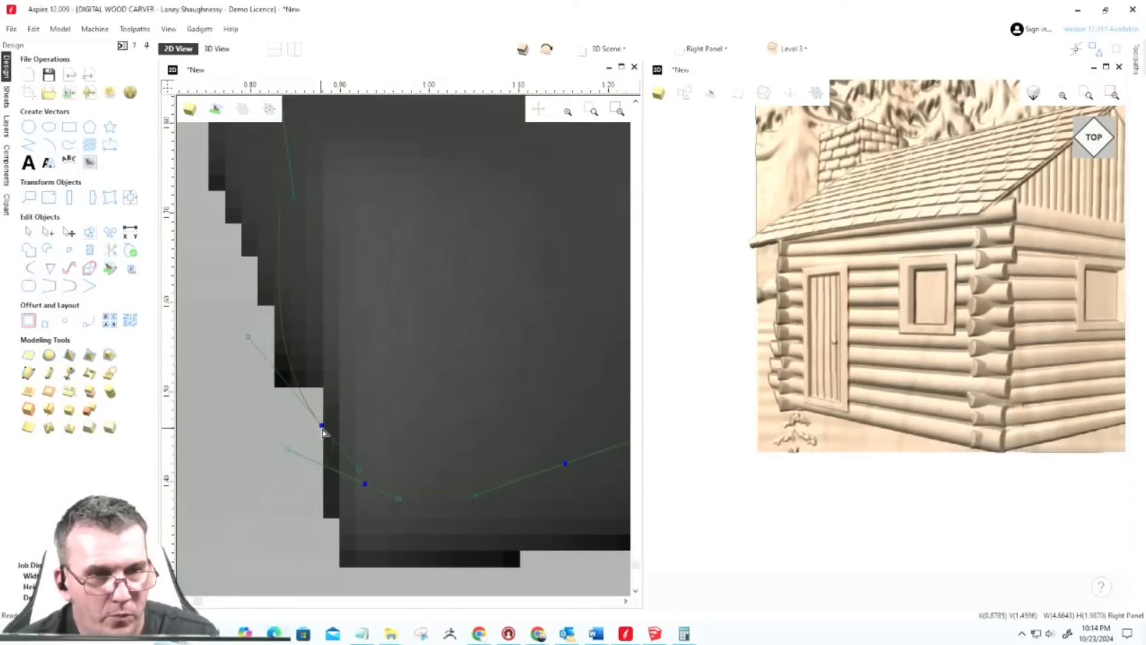
{"action": "left_click_drag", "start_coordinate": [323, 425], "coordinate": [326, 381]}
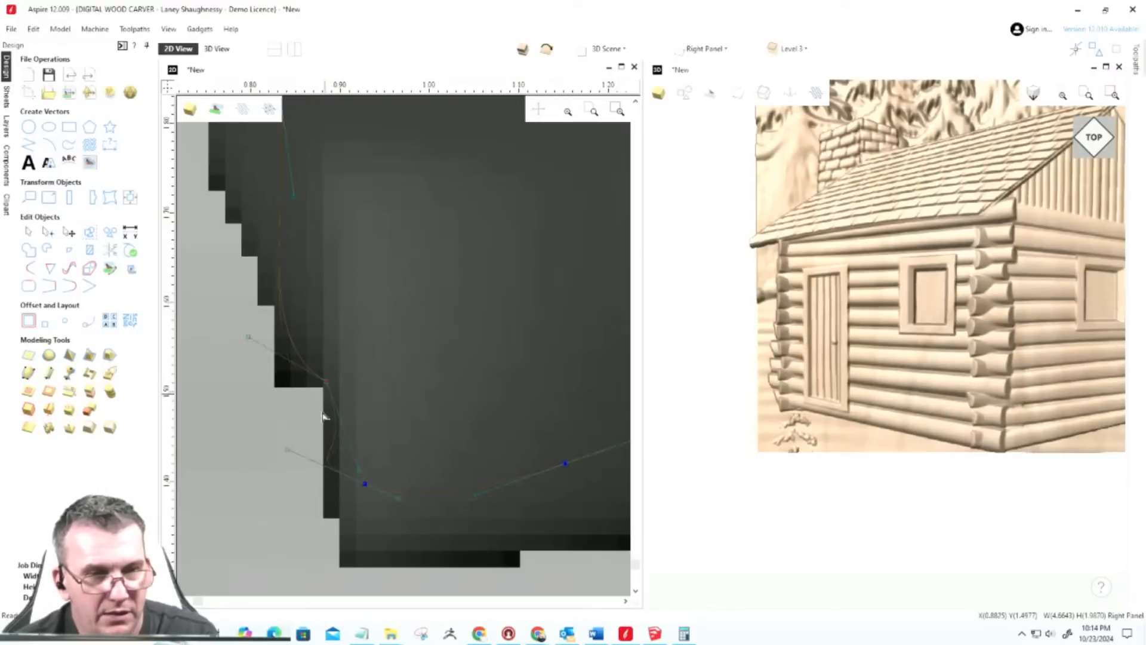
{"action": "scroll", "coordinate": [287, 455], "scroll_direction": "down", "scroll_amount": 3}
{"action": "scroll", "coordinate": [288, 458], "scroll_direction": "down", "scroll_amount": 10}
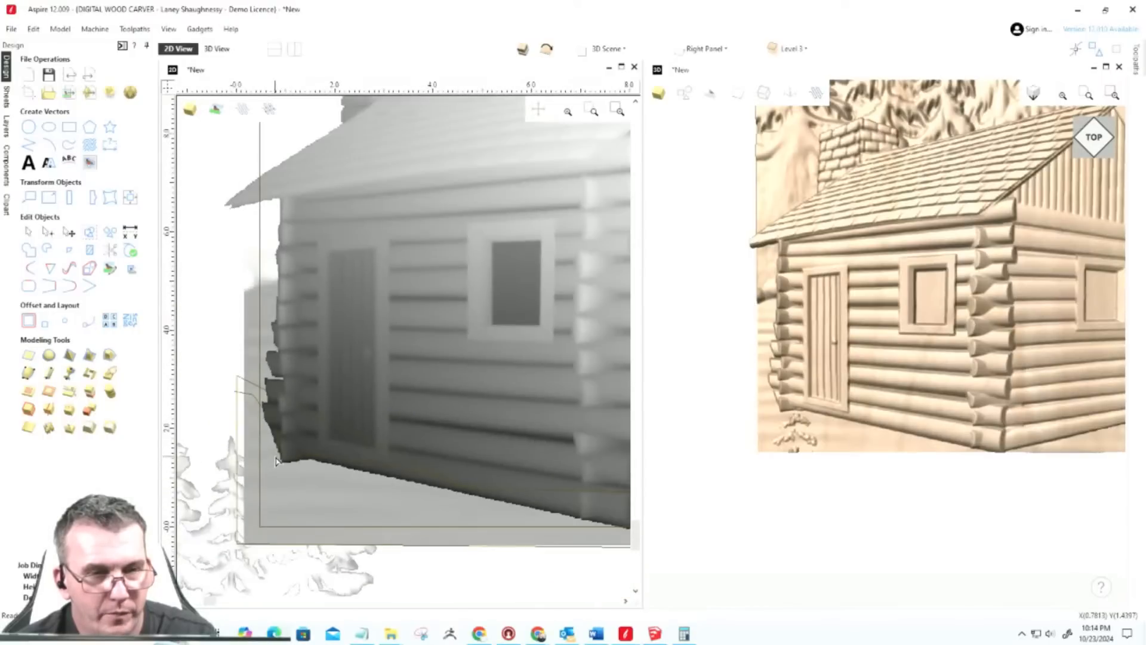
{"action": "scroll", "coordinate": [277, 460], "scroll_direction": "down", "scroll_amount": 2}
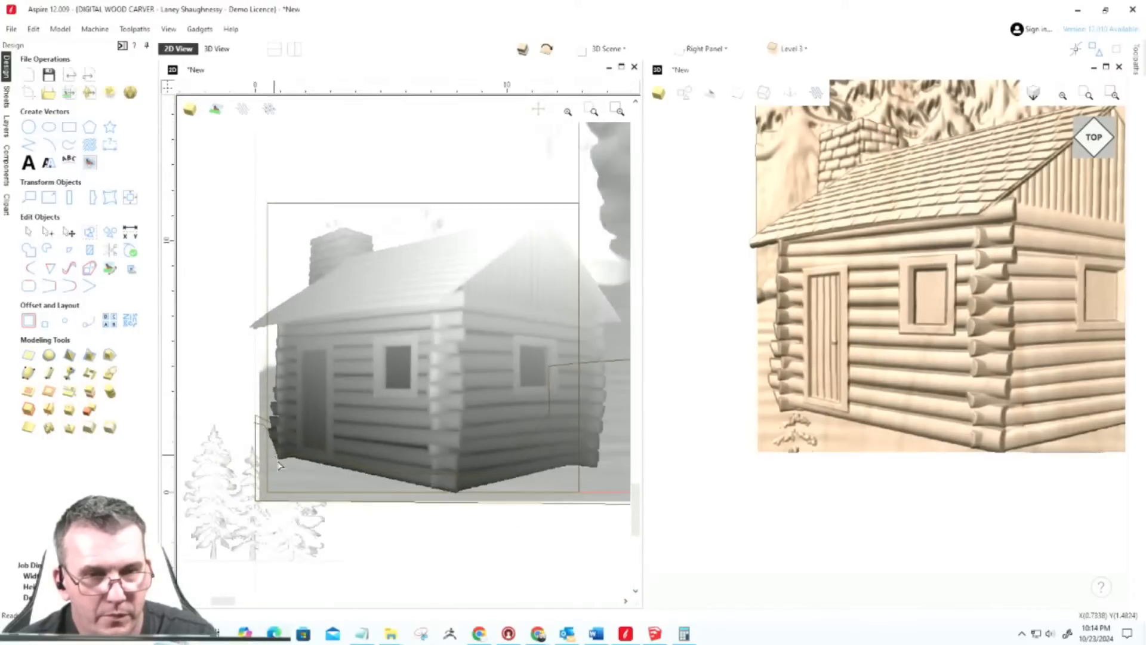
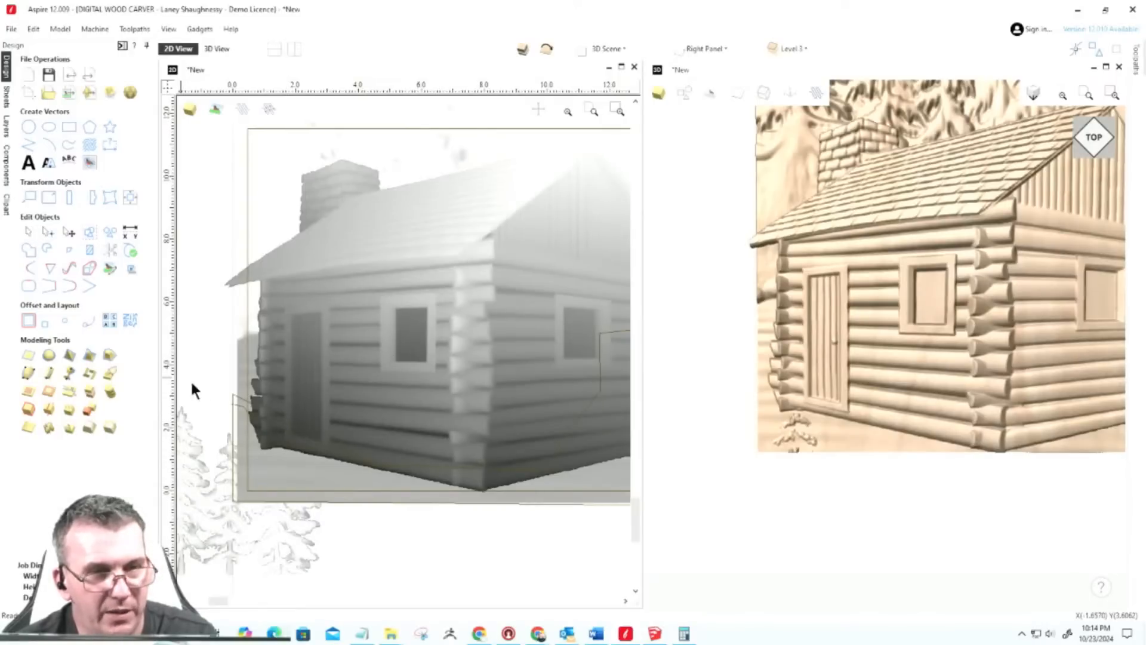
Step: Trim the old boundary vector's diagonal beside the cabin's lower-left corner and the scene-edge stub above the freehand vector
{"action": "scroll", "coordinate": [247, 418], "scroll_direction": "up", "scroll_amount": 5}
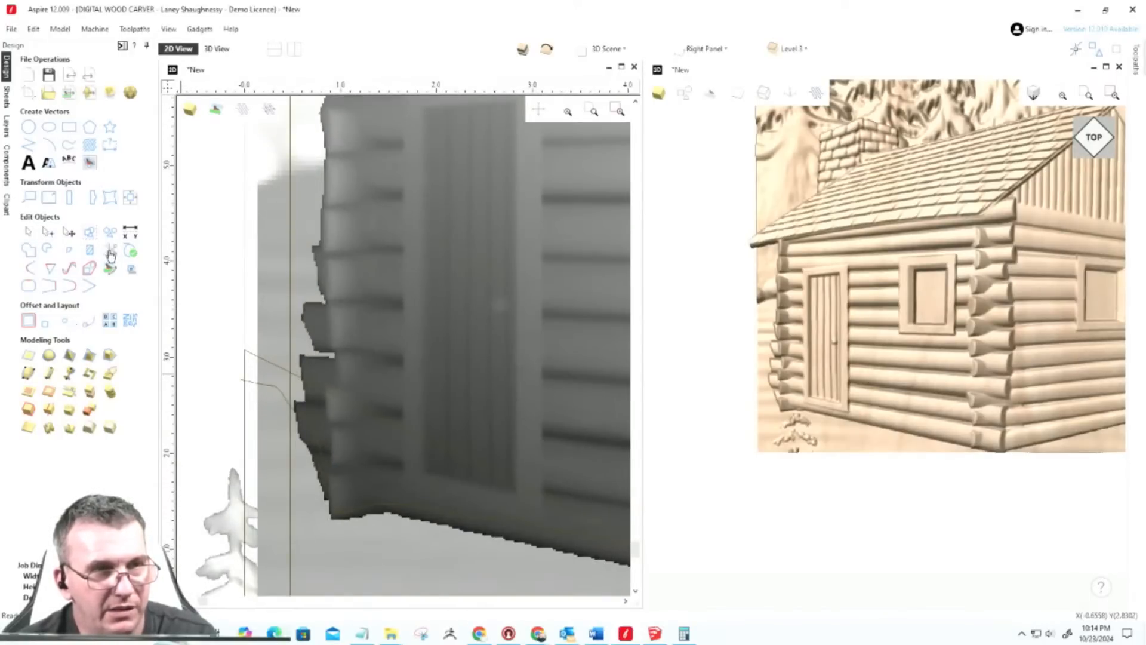
{"action": "left_click", "coordinate": [110, 254]}
{"action": "scroll", "coordinate": [251, 399], "scroll_direction": "up", "scroll_amount": 3}
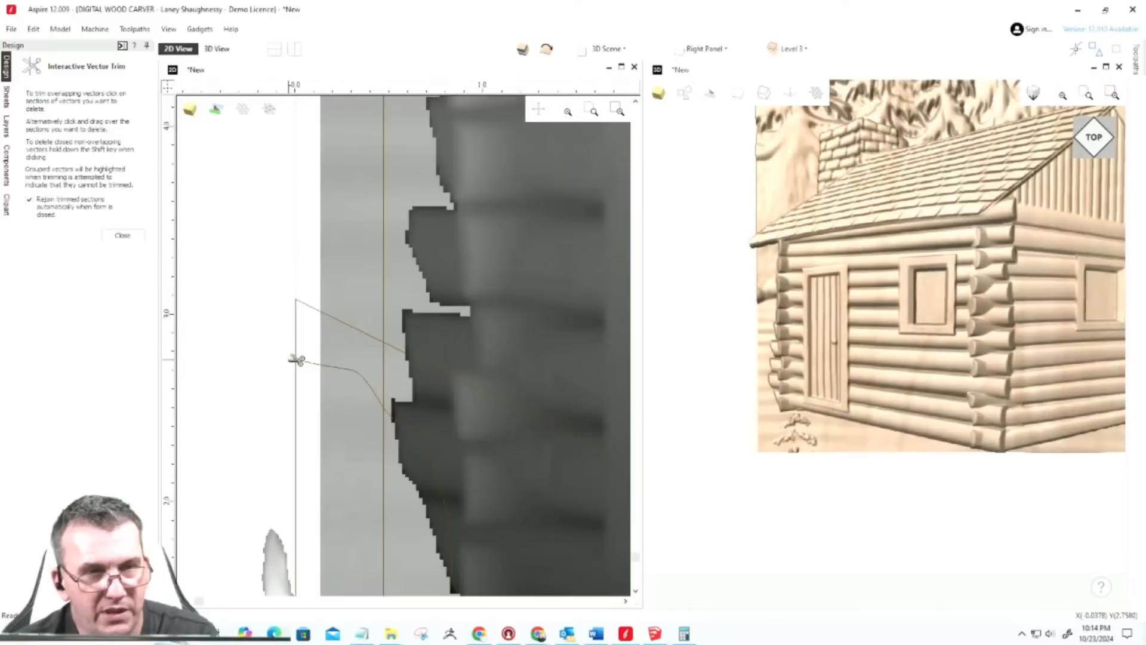
{"action": "scroll", "coordinate": [225, 316], "scroll_direction": "down", "scroll_amount": 2}
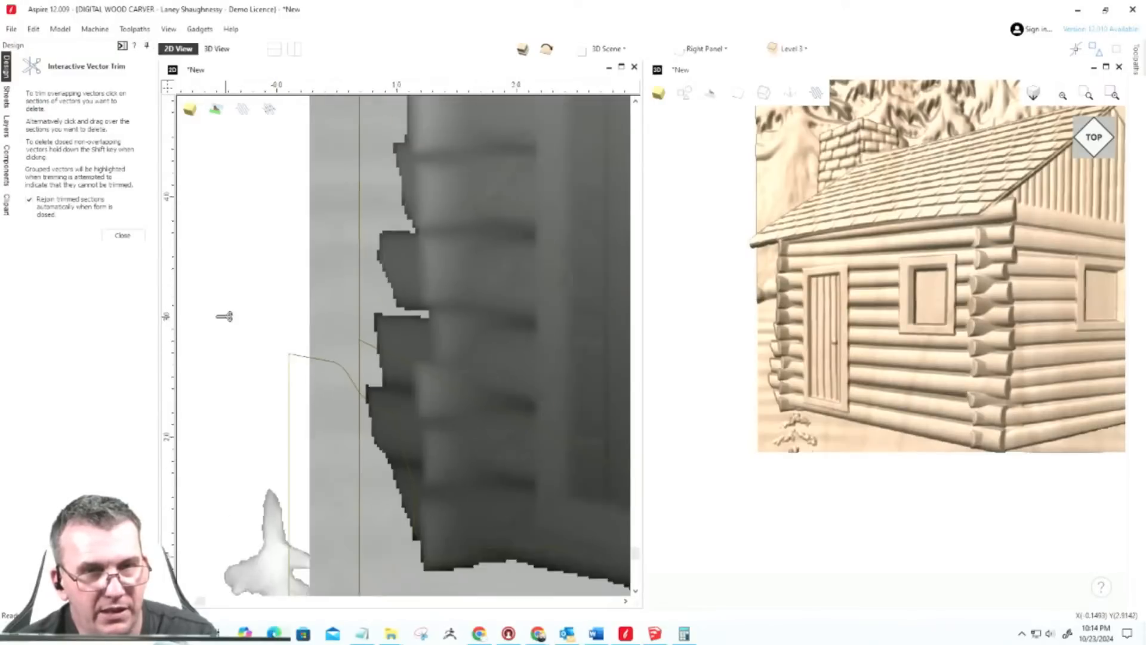
{"action": "scroll", "coordinate": [225, 316], "scroll_direction": "down", "scroll_amount": 1}
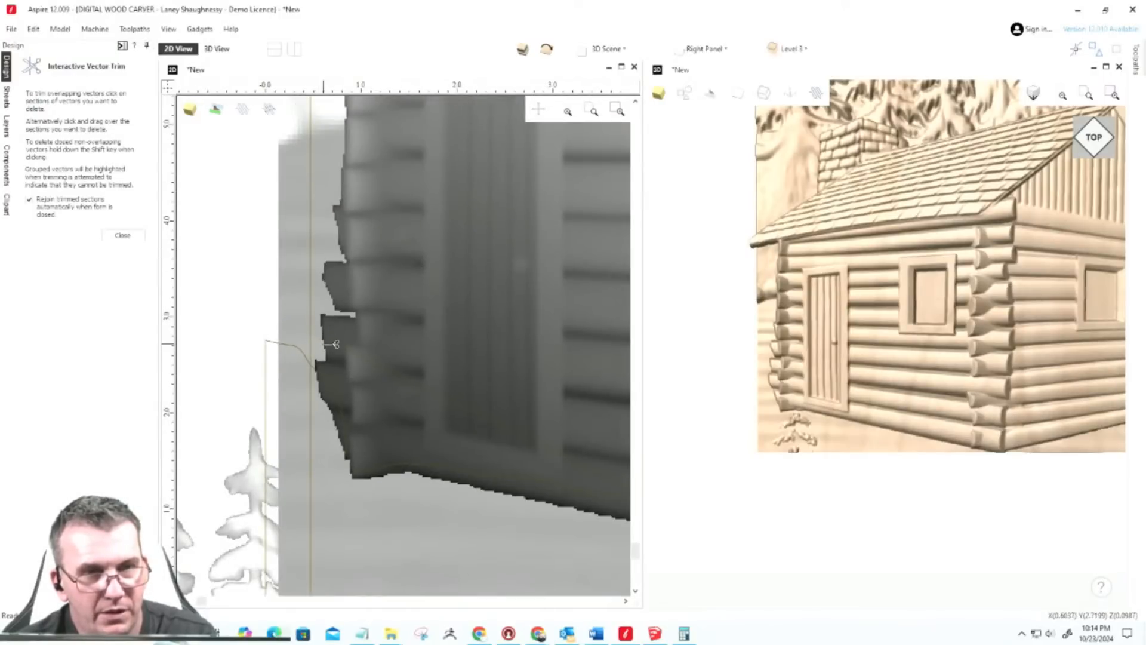
{"action": "scroll", "coordinate": [217, 325], "scroll_direction": "down", "scroll_amount": 3}
{"action": "scroll", "coordinate": [218, 325], "scroll_direction": "down", "scroll_amount": 4}
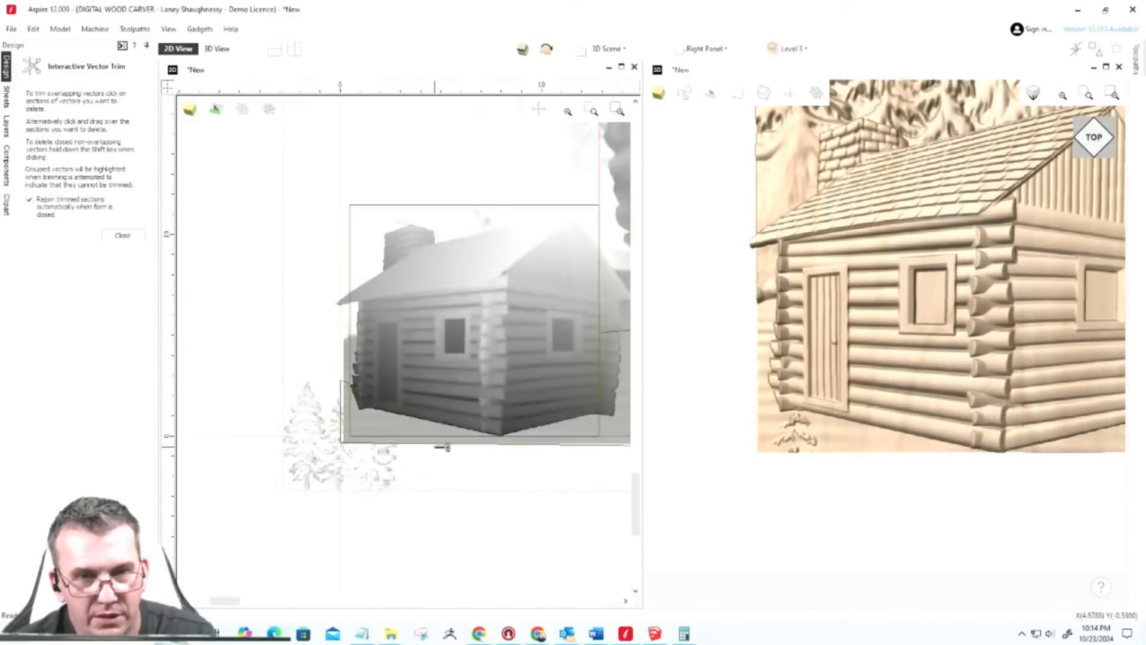
{"action": "scroll", "coordinate": [442, 442], "scroll_direction": "down", "scroll_amount": 2}
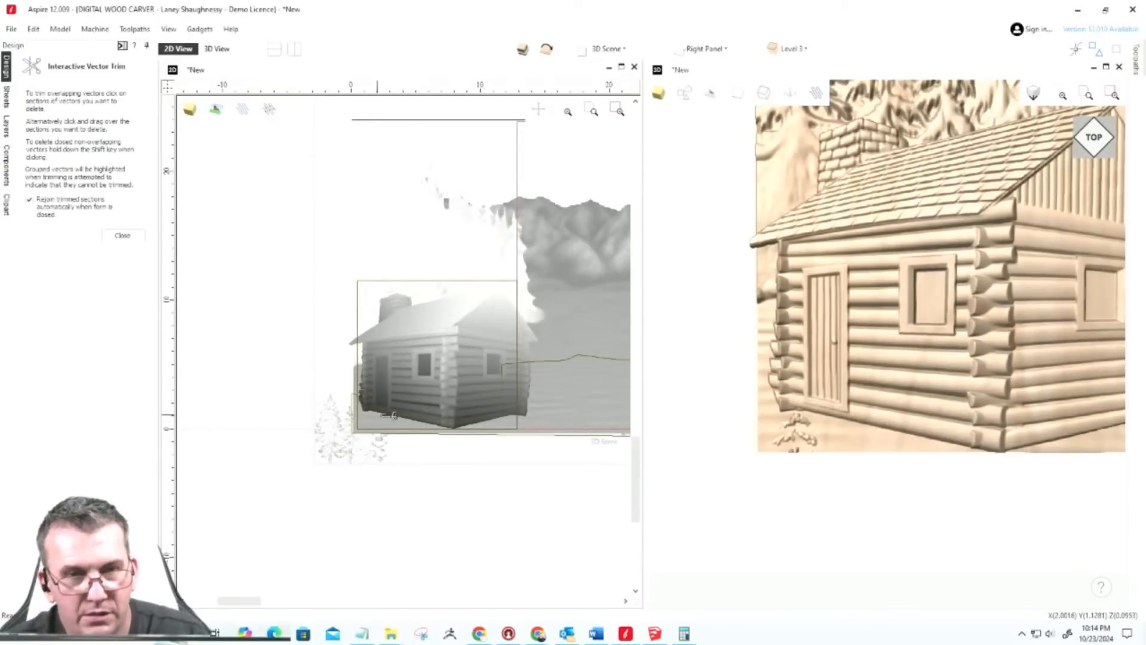
{"action": "scroll", "coordinate": [399, 421], "scroll_direction": "up", "scroll_amount": 5}
{"action": "left_click", "coordinate": [124, 236]}
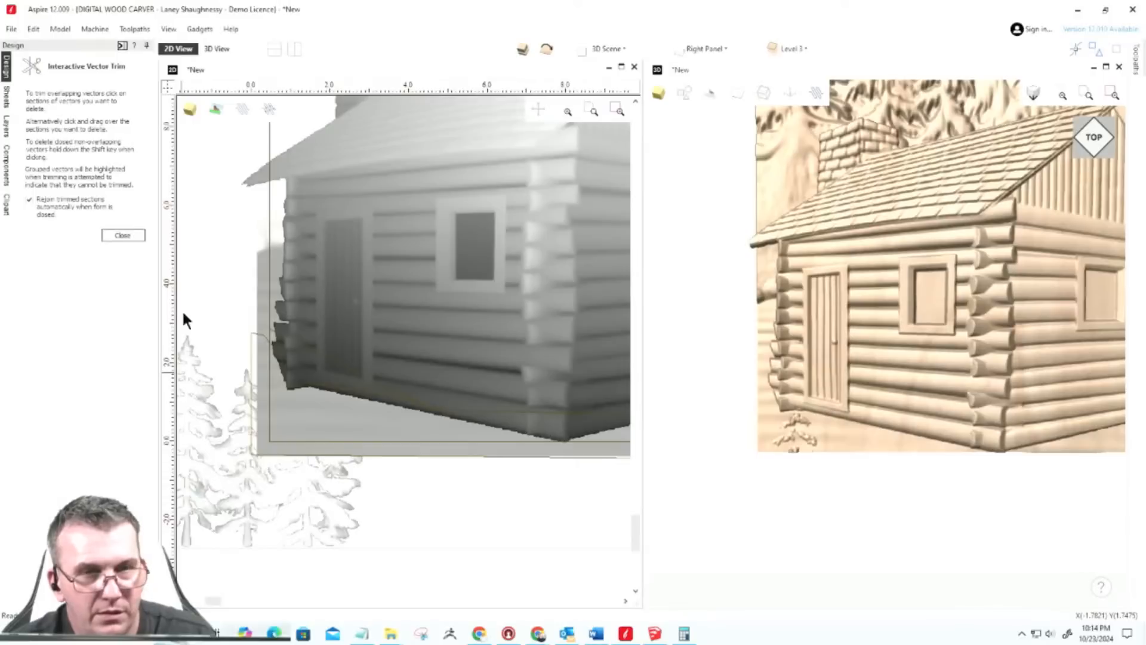
Step: Inspect where the two boundary vectors meet along the front wall's base, and set the Right Panel layer's vector colour to red
{"action": "scroll", "coordinate": [442, 413], "scroll_direction": "up", "scroll_amount": 3}
{"action": "scroll", "coordinate": [454, 415], "scroll_direction": "up", "scroll_amount": 6}
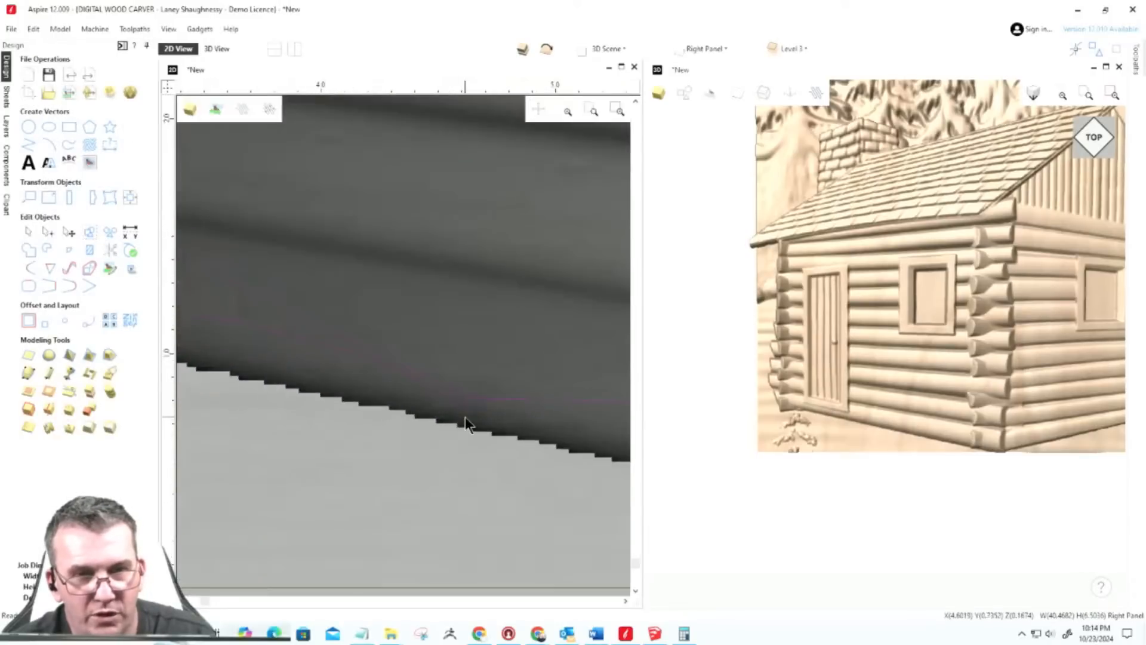
{"action": "key", "text": "n"}
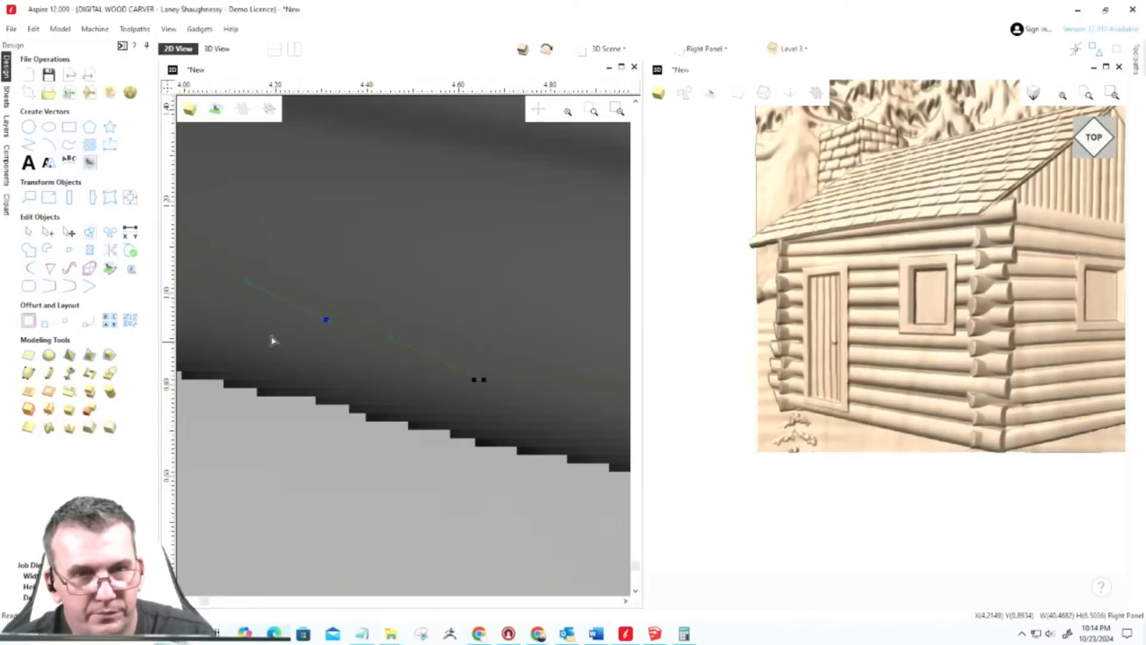
{"action": "left_click", "coordinate": [110, 252]}
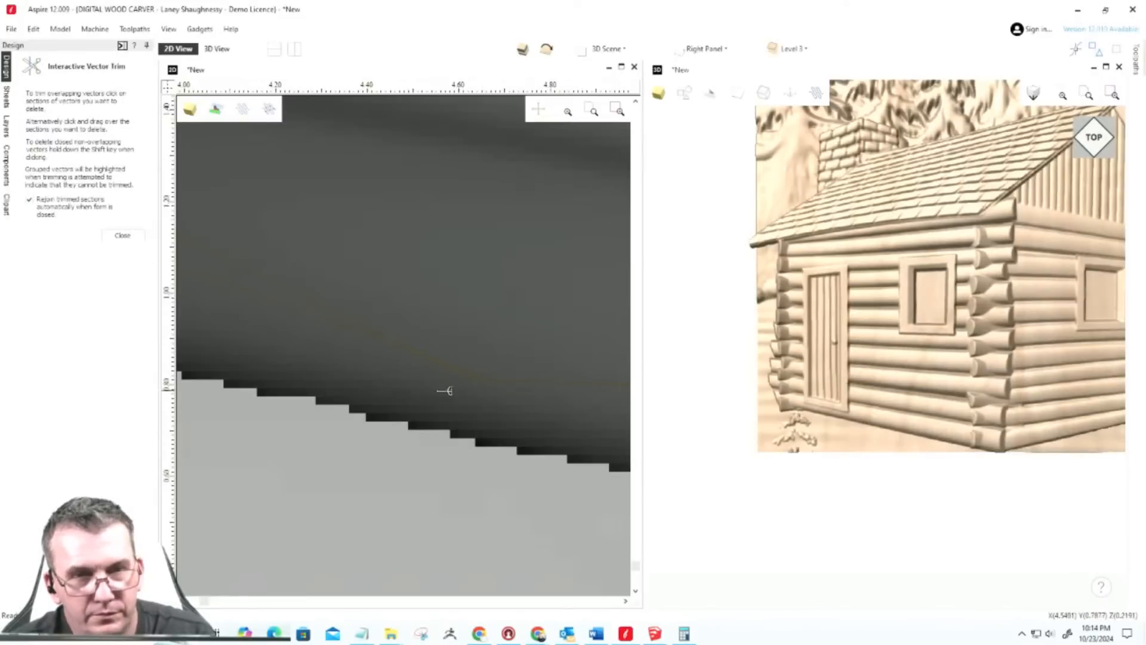
{"action": "scroll", "coordinate": [463, 376], "scroll_direction": "up", "scroll_amount": 4}
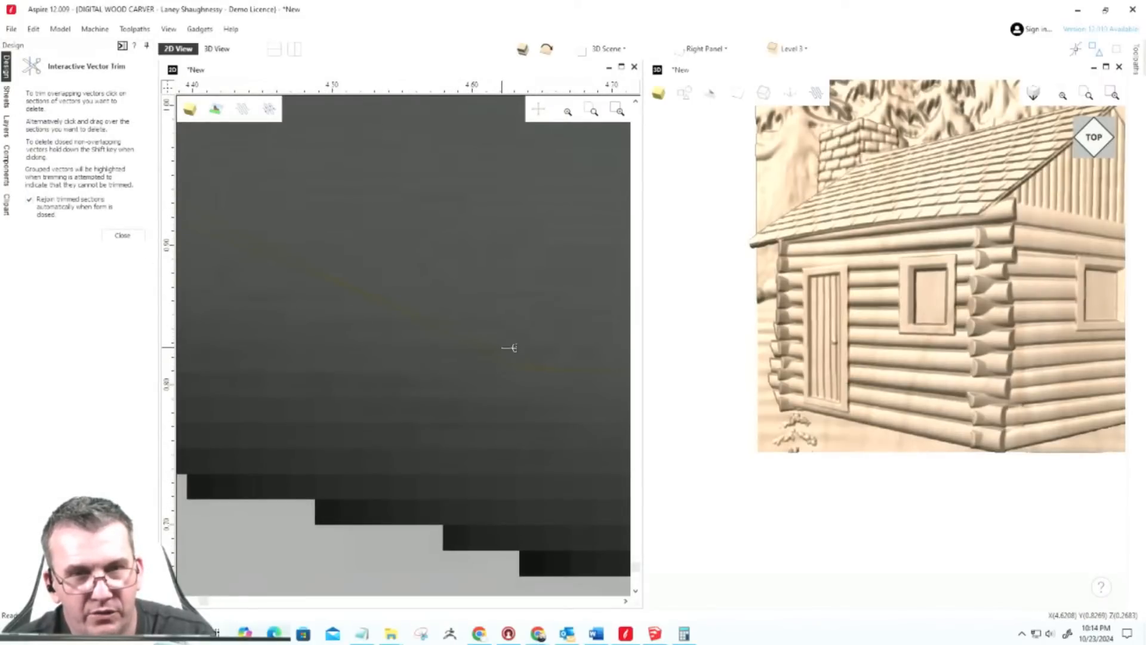
{"action": "scroll", "coordinate": [537, 406], "scroll_direction": "down", "scroll_amount": 5}
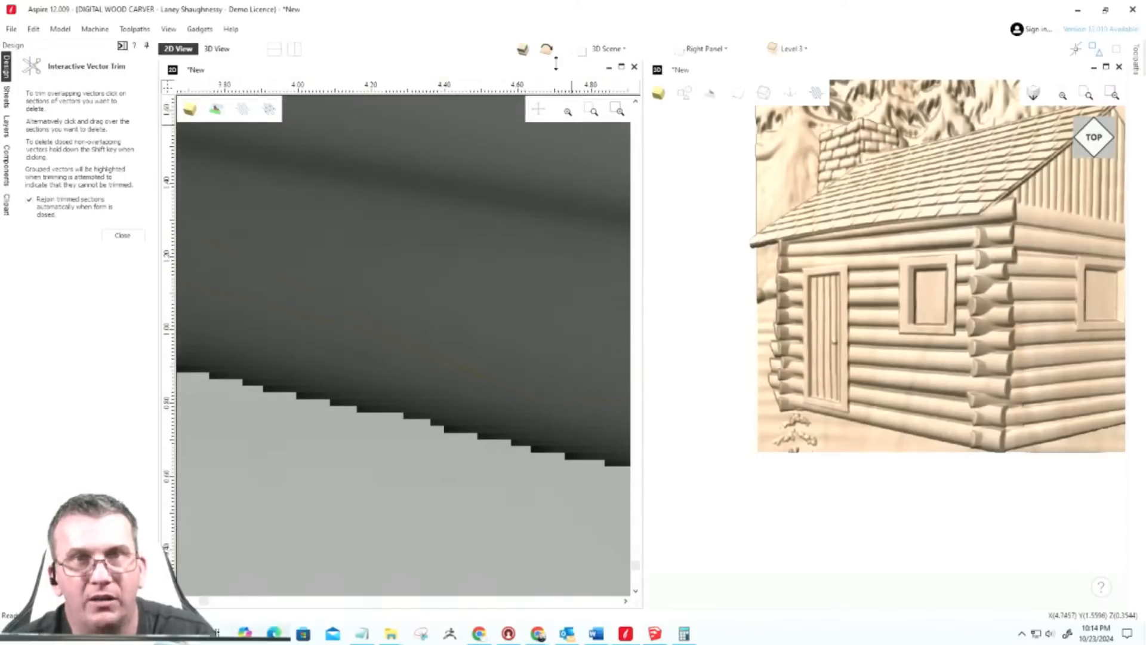
{"action": "left_click", "coordinate": [688, 48]}
{"action": "left_click", "coordinate": [706, 92]}
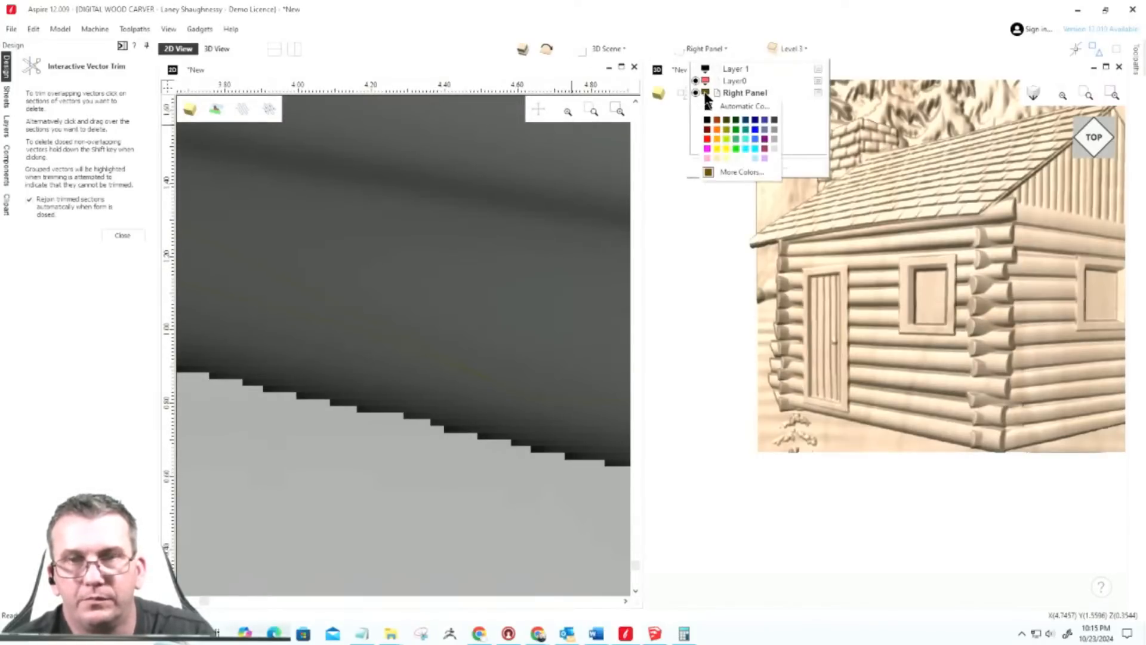
{"action": "left_click", "coordinate": [707, 139]}
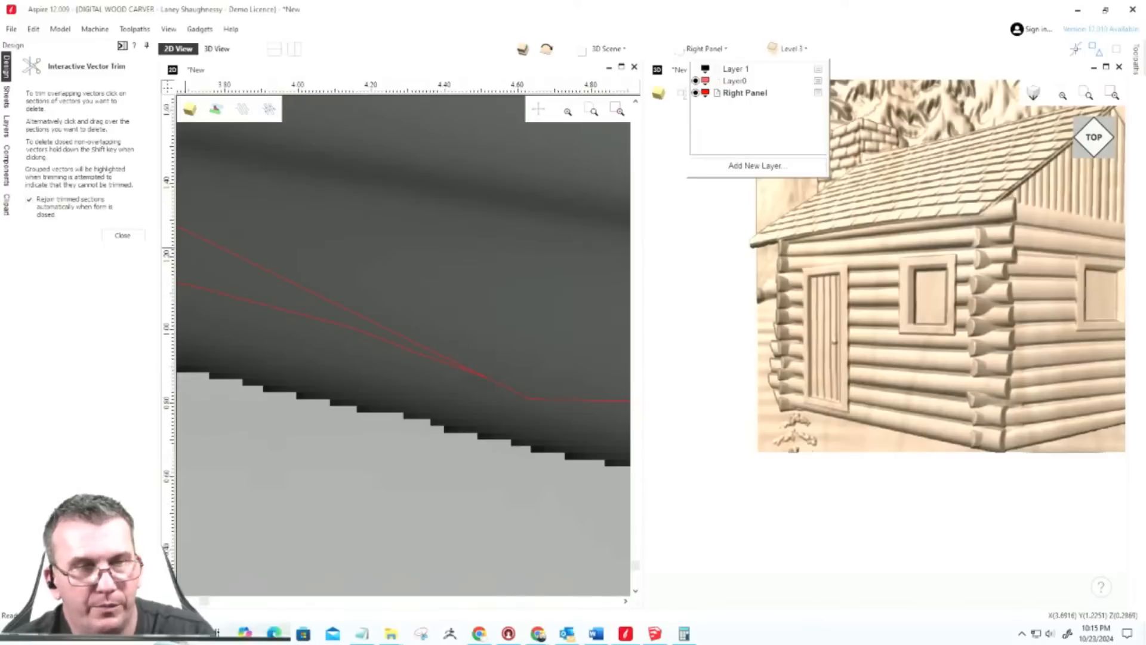
Step: Trim the old boundary segment running above the freehand vector along the front wall's base
{"action": "left_click", "coordinate": [122, 235]}
{"action": "left_click", "coordinate": [126, 234]}
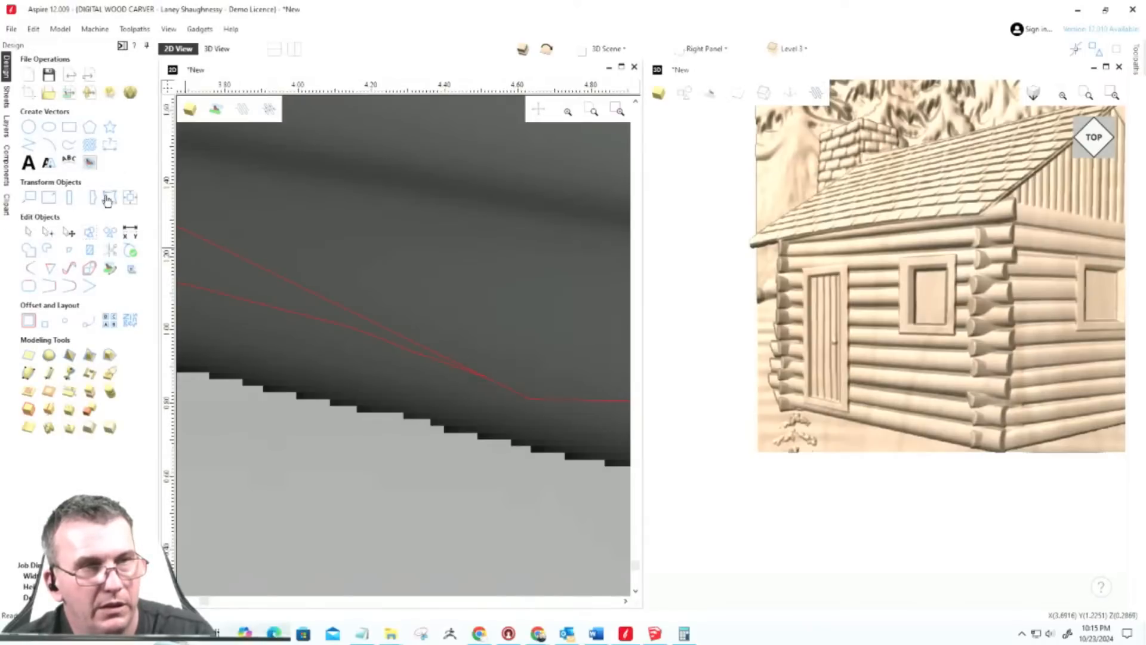
{"action": "left_click", "coordinate": [111, 252]}
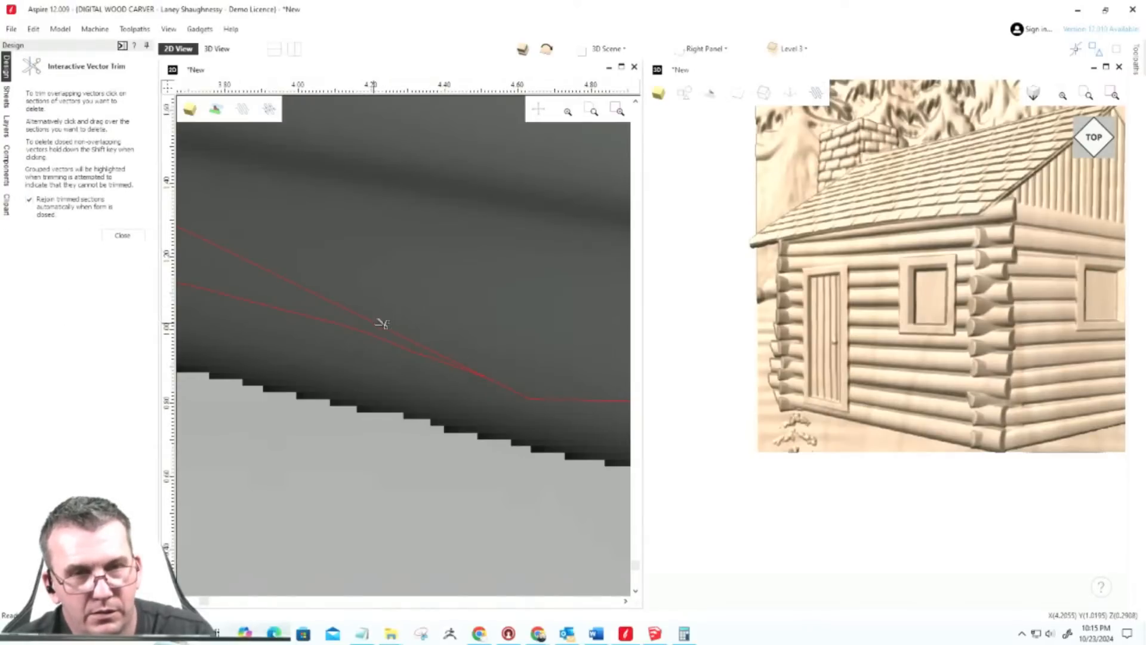
{"action": "scroll", "coordinate": [491, 419], "scroll_direction": "down", "scroll_amount": 8}
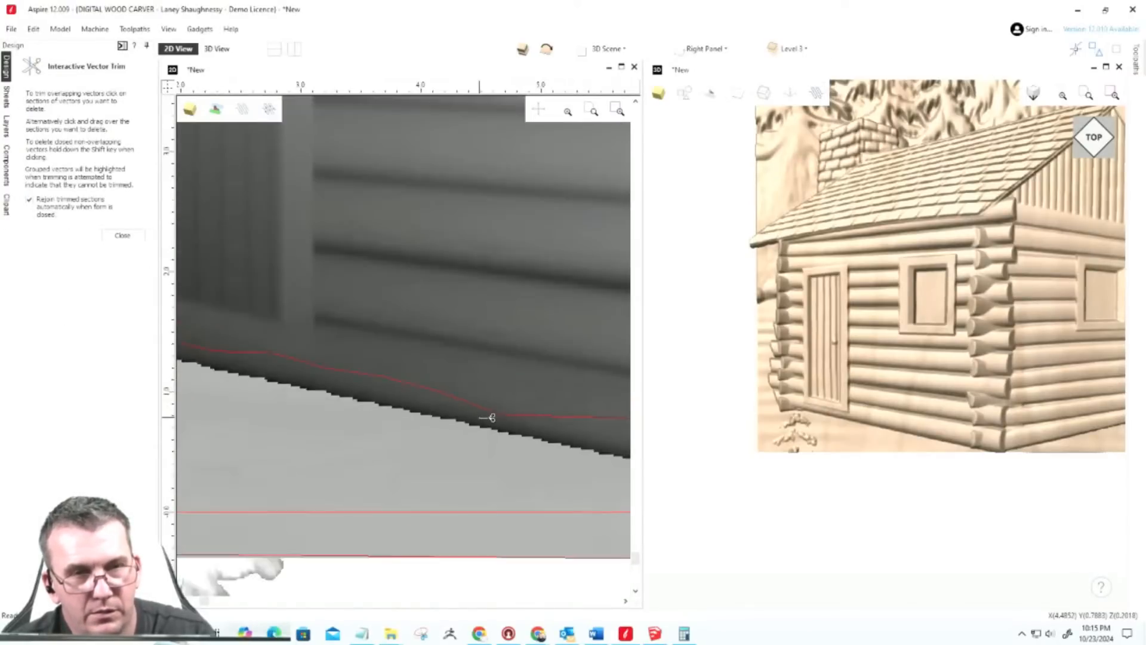
{"action": "scroll", "coordinate": [490, 418], "scroll_direction": "down", "scroll_amount": 3}
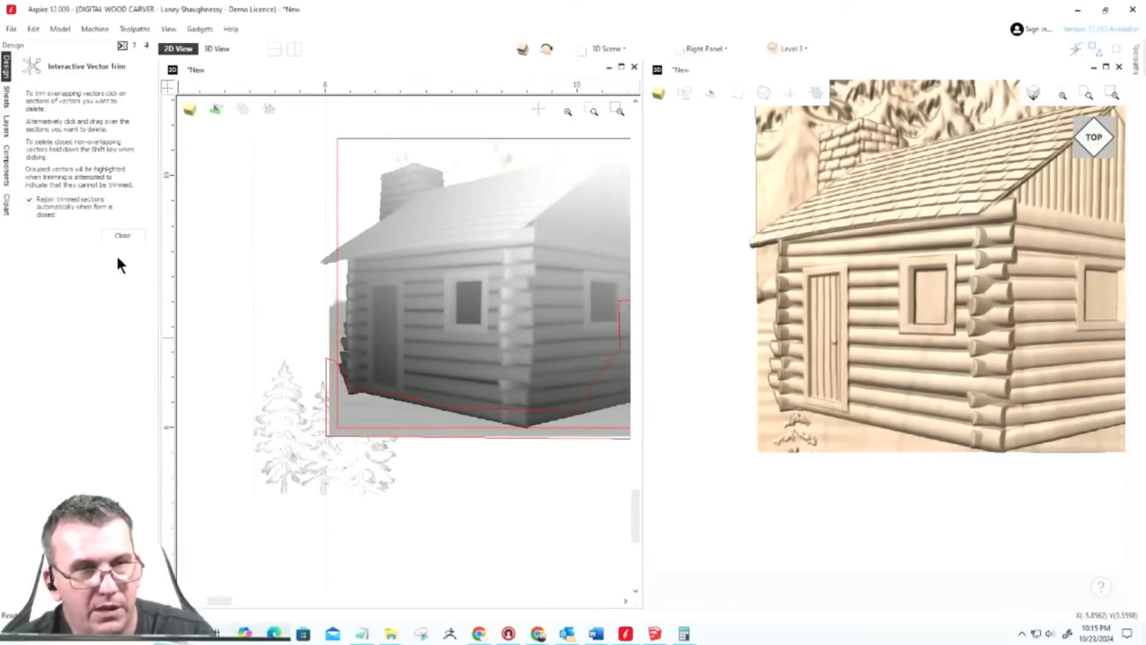
{"action": "left_click", "coordinate": [122, 235]}
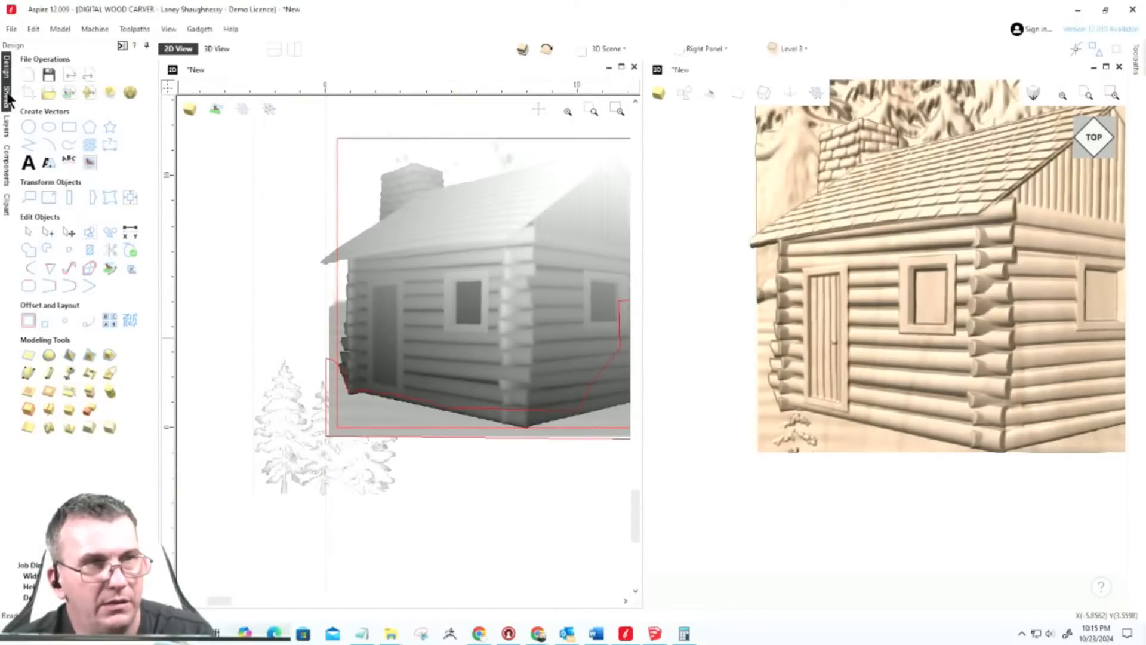
Step: Select the trimmed boundary vector and remove the existing clipping from Level 3 of the component tree
{"action": "left_click", "coordinate": [7, 151]}
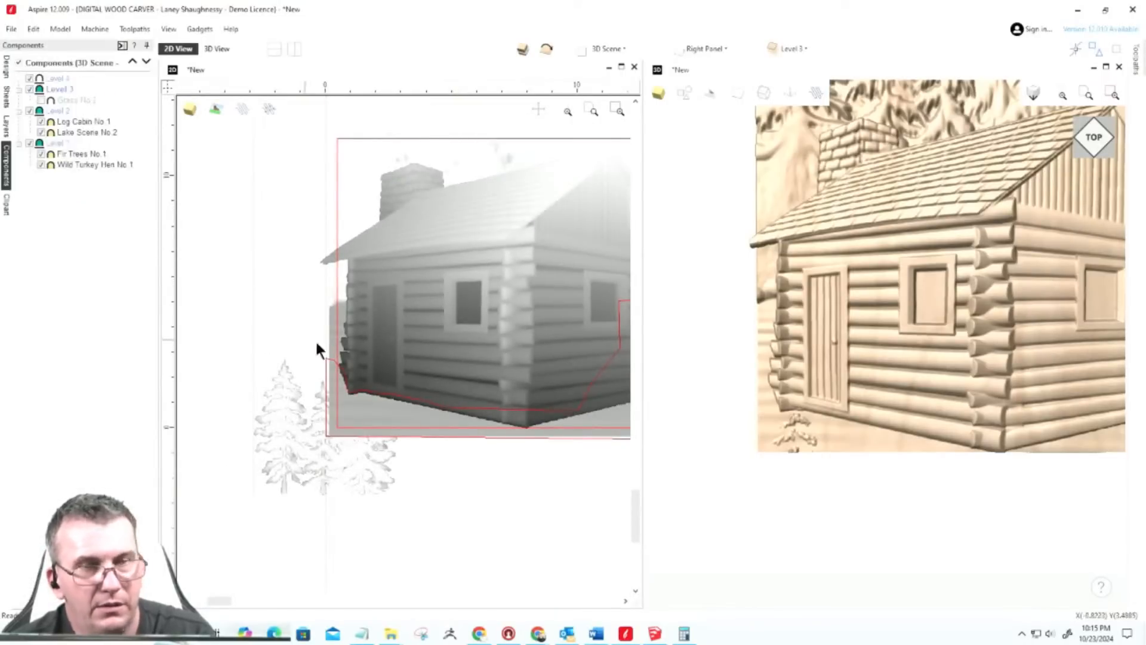
{"action": "left_click", "coordinate": [352, 392]}
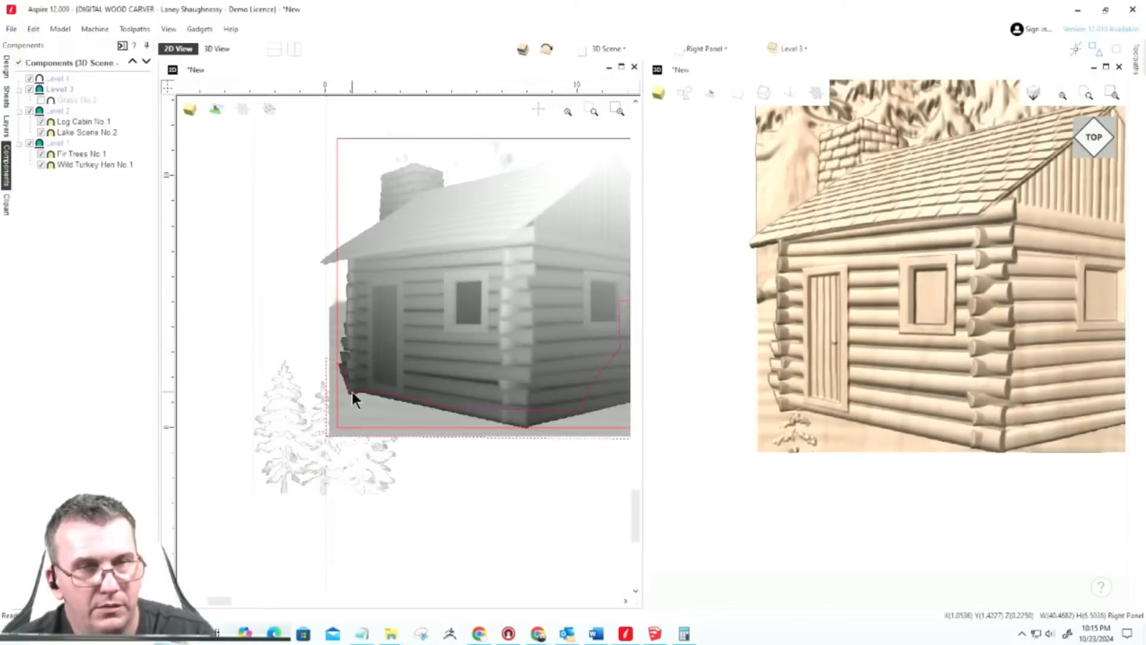
{"action": "double_click", "coordinate": [54, 90]}
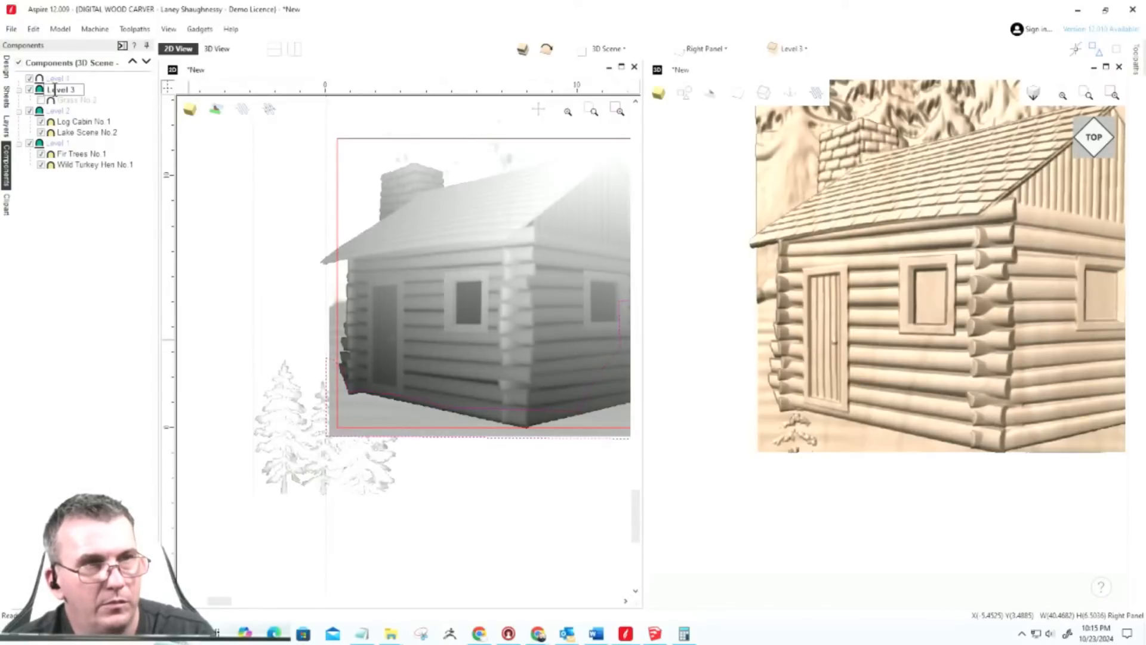
{"action": "right_click", "coordinate": [52, 88]}
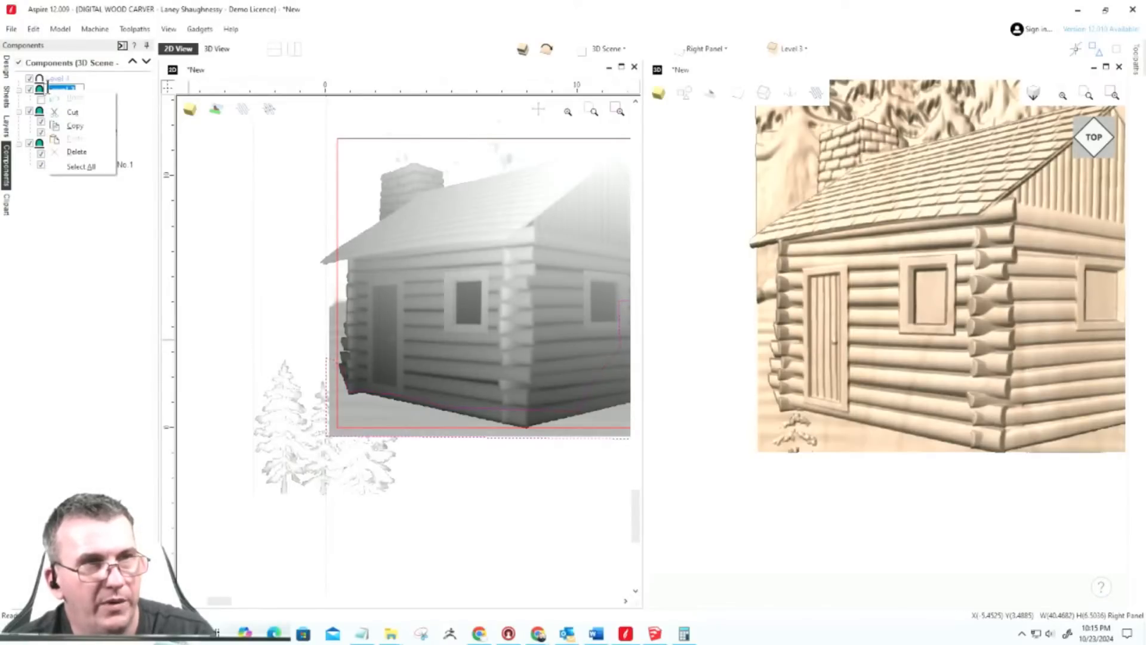
{"action": "left_click", "coordinate": [40, 88]}
{"action": "right_click", "coordinate": [57, 93]}
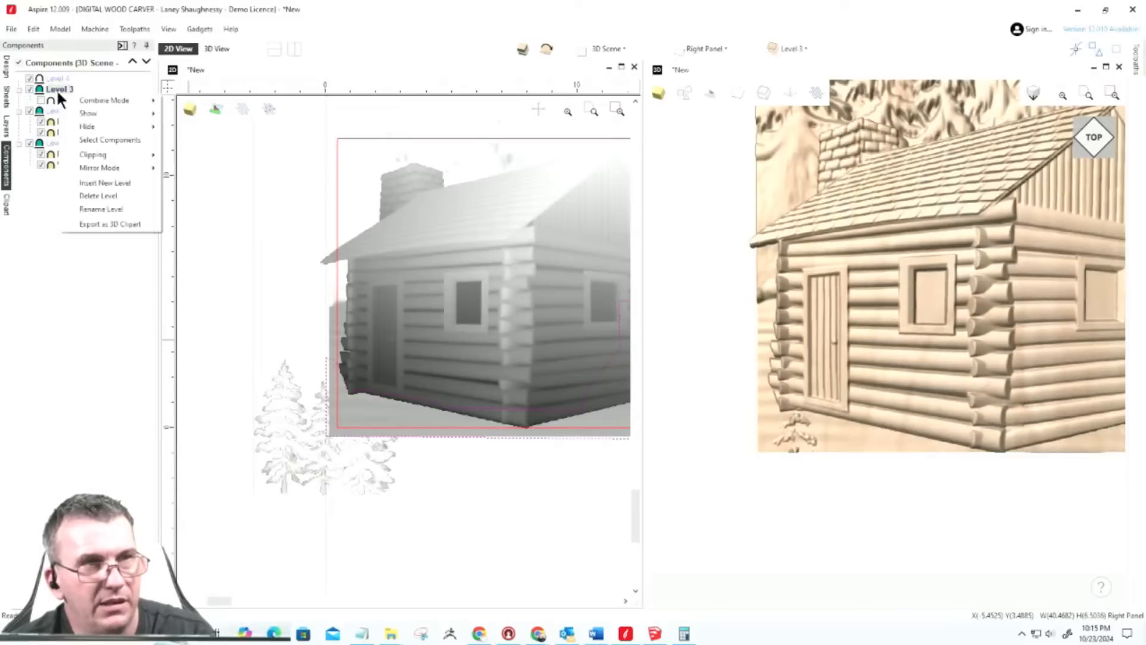
{"action": "mouse_move", "coordinate": [90, 159]}
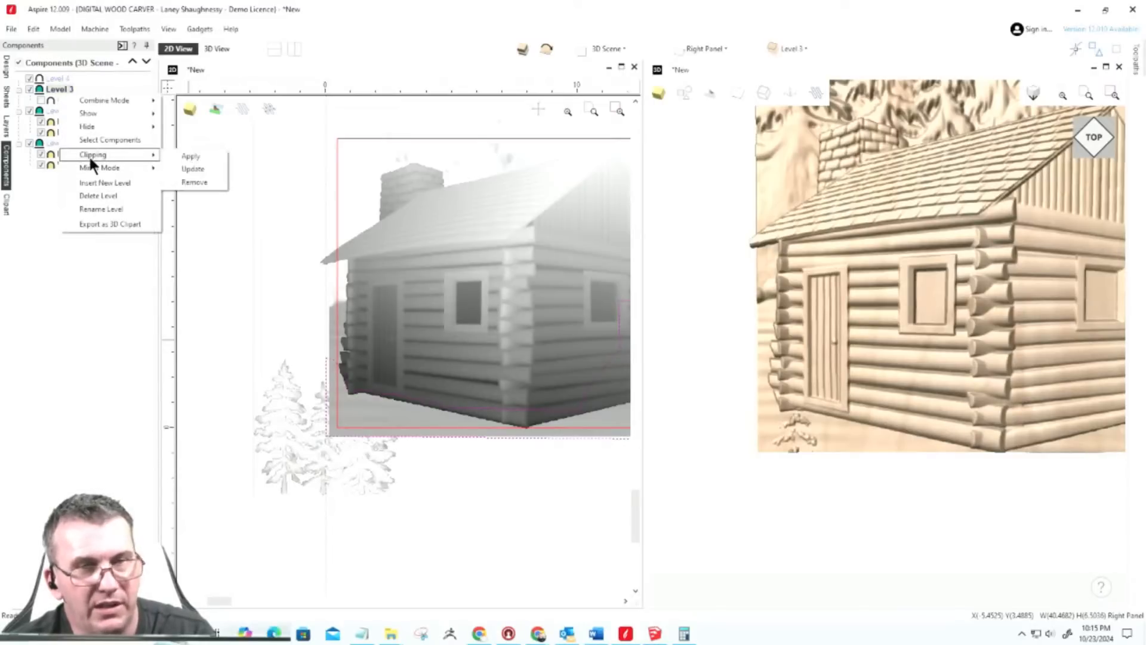
{"action": "left_click", "coordinate": [205, 186]}
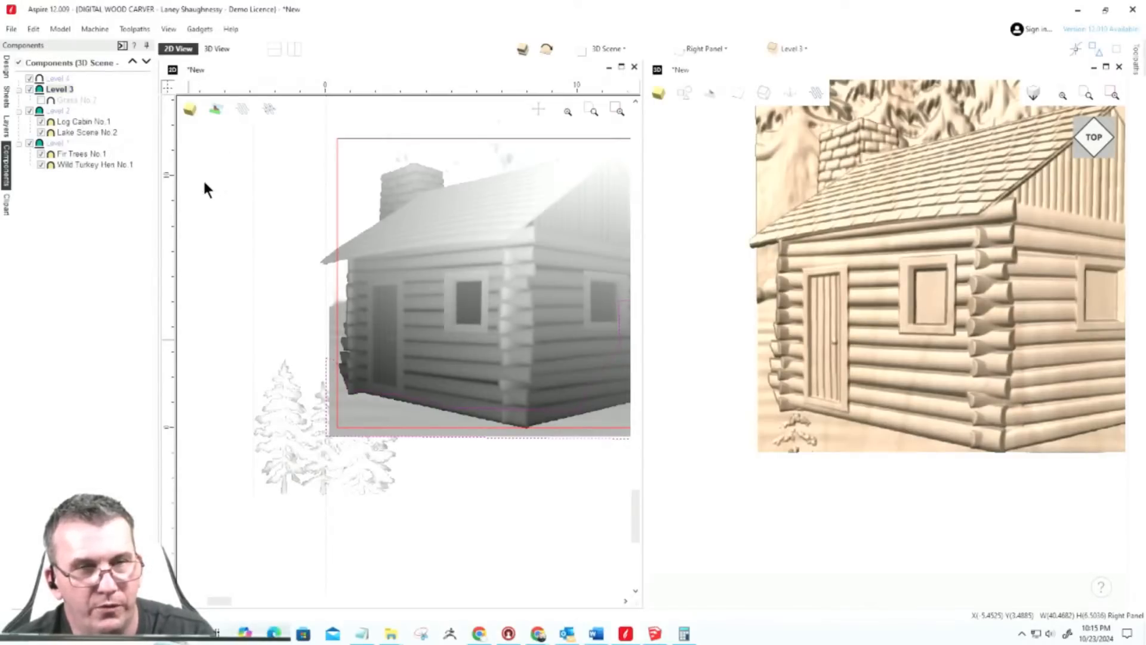
Step: Apply clipping to Level 3 using the selected boundary vector, and show the Grass No.2 component
{"action": "right_click", "coordinate": [69, 88]}
{"action": "mouse_move", "coordinate": [111, 100]}
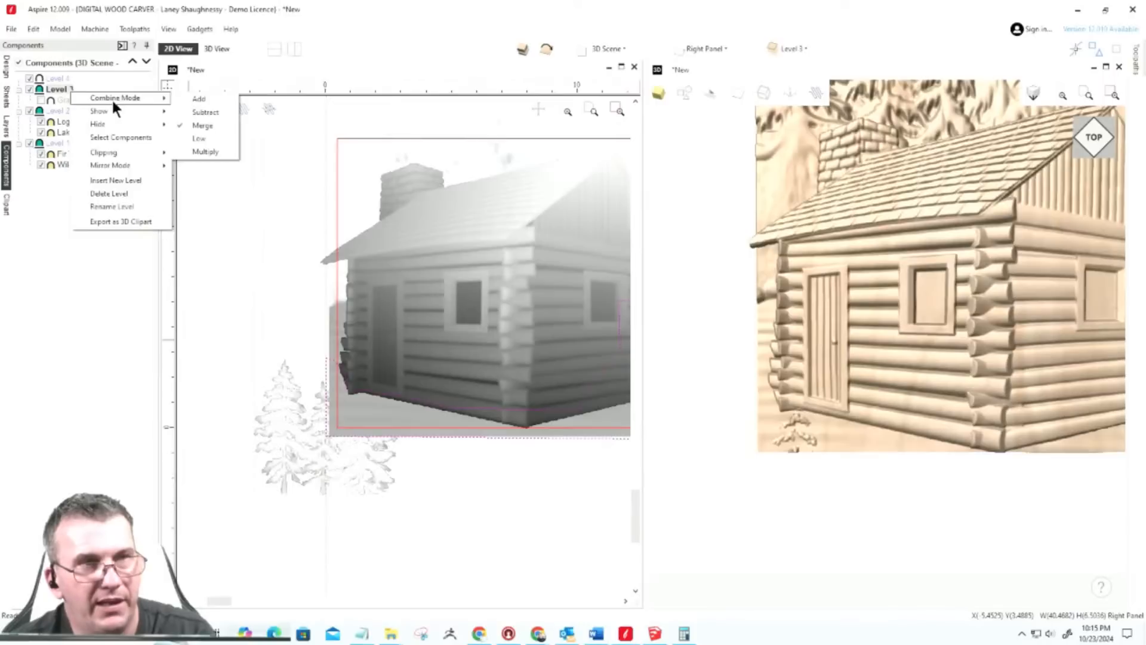
{"action": "mouse_move", "coordinate": [113, 152]}
{"action": "left_click", "coordinate": [184, 149]}
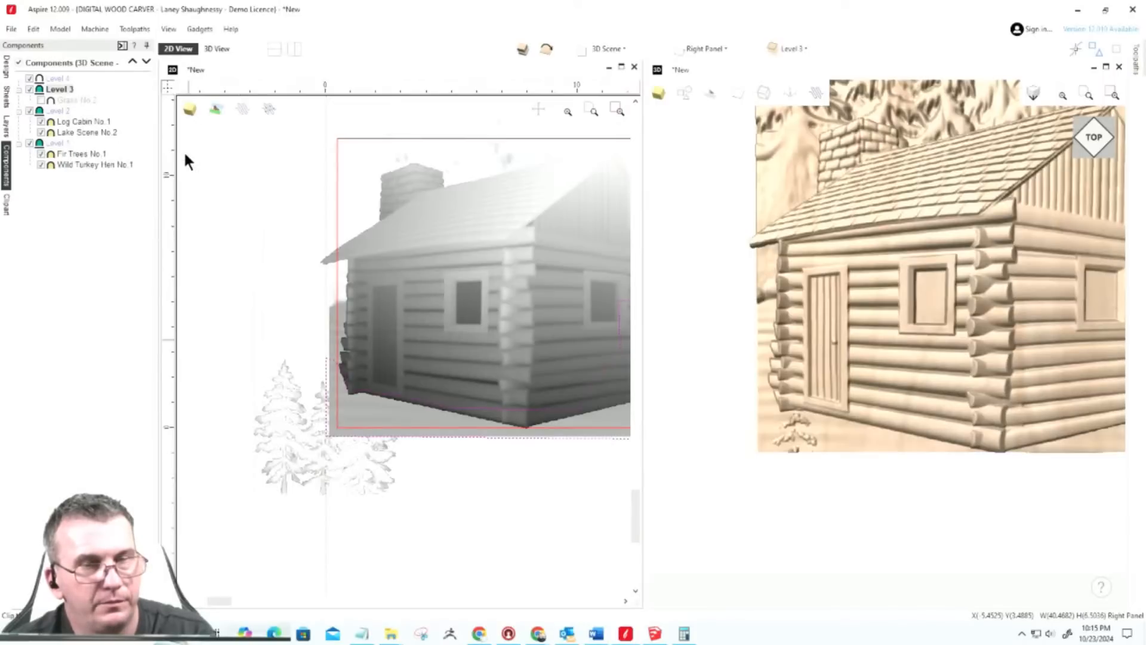
{"action": "left_click", "coordinate": [41, 102]}
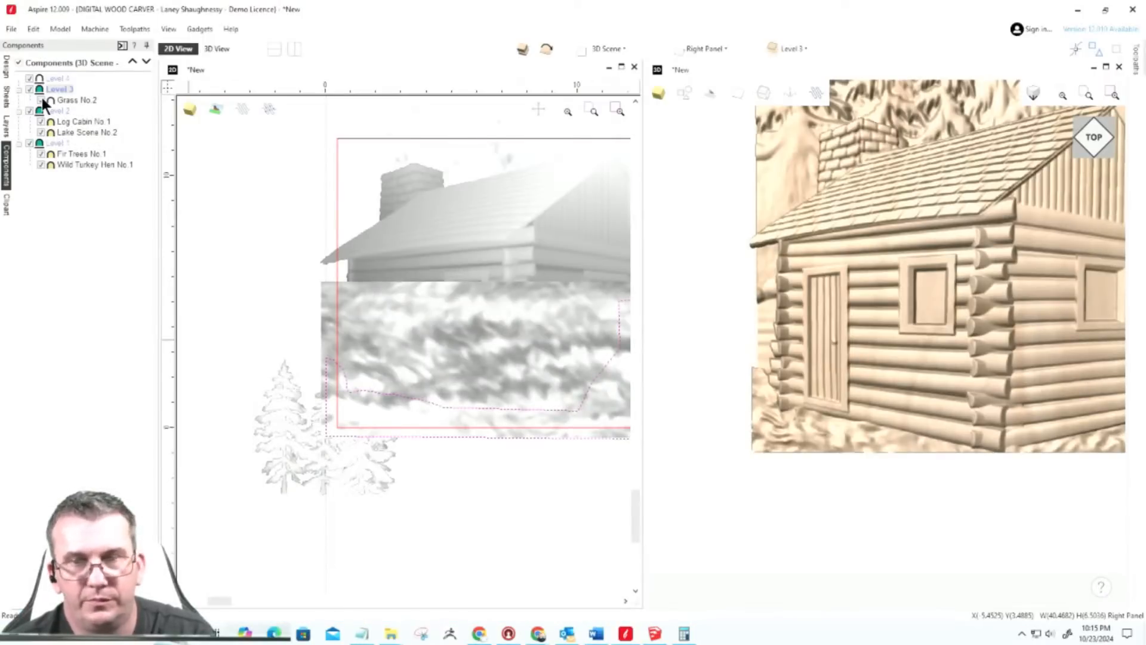
Step: Examine in the 3D view how the clipped grass fits around the cabin's base and along the lake shore
{"action": "scroll", "coordinate": [757, 413], "scroll_direction": "down", "scroll_amount": 5}
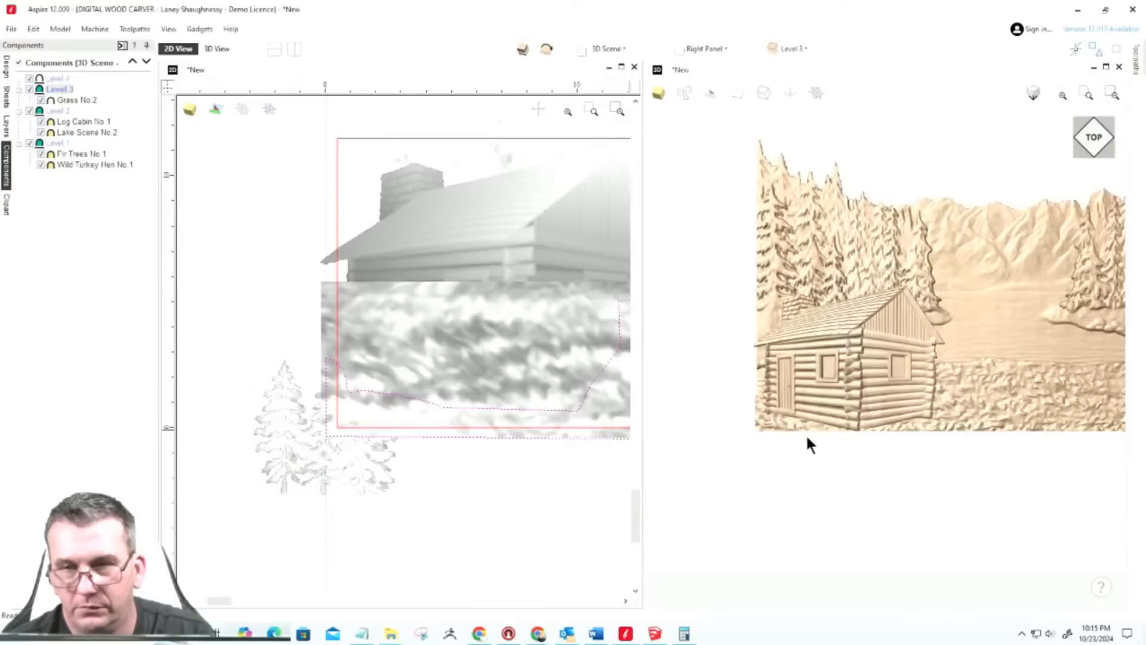
{"action": "scroll", "coordinate": [807, 438], "scroll_direction": "up", "scroll_amount": 3}
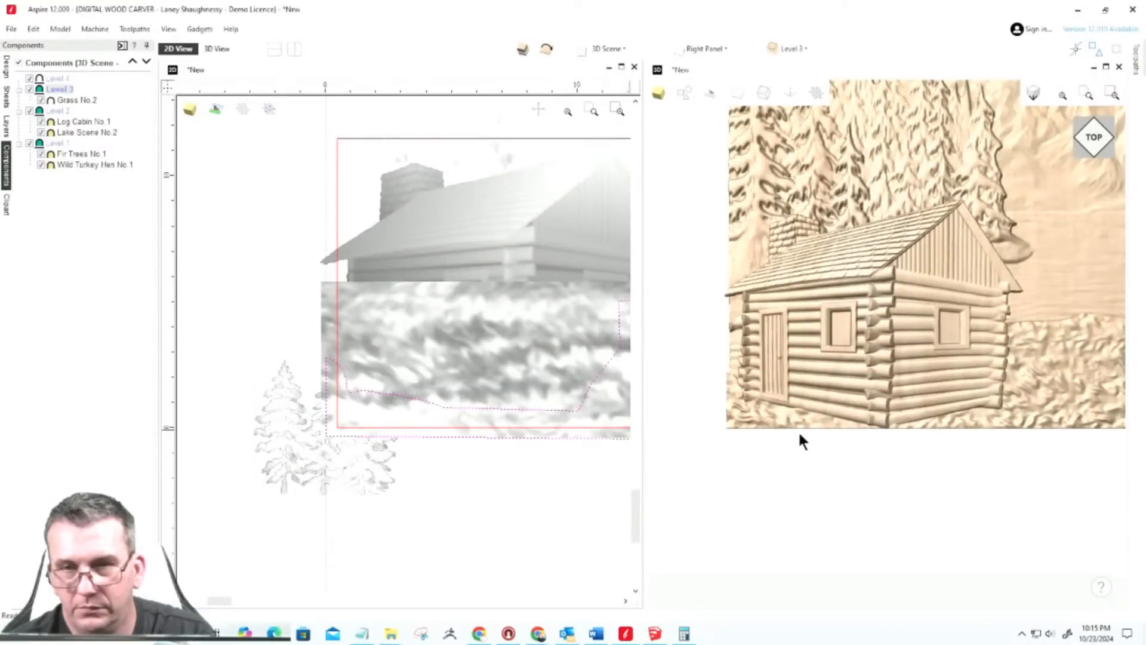
{"action": "scroll", "coordinate": [798, 430], "scroll_direction": "down", "scroll_amount": 3}
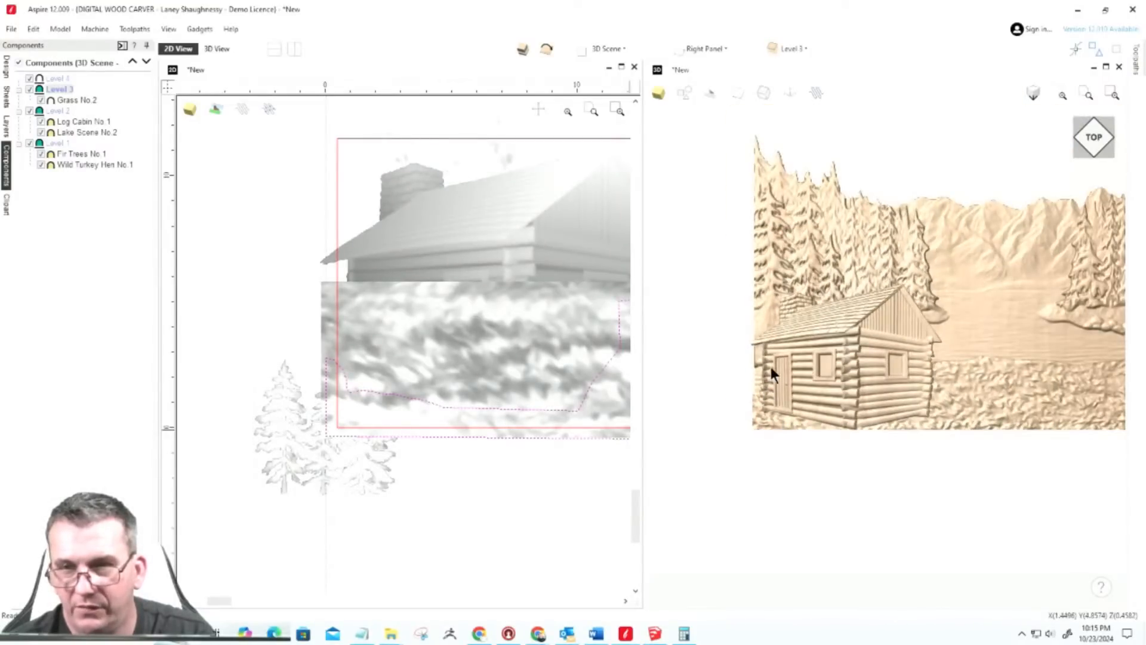
{"action": "scroll", "coordinate": [775, 358], "scroll_direction": "down", "scroll_amount": 3}
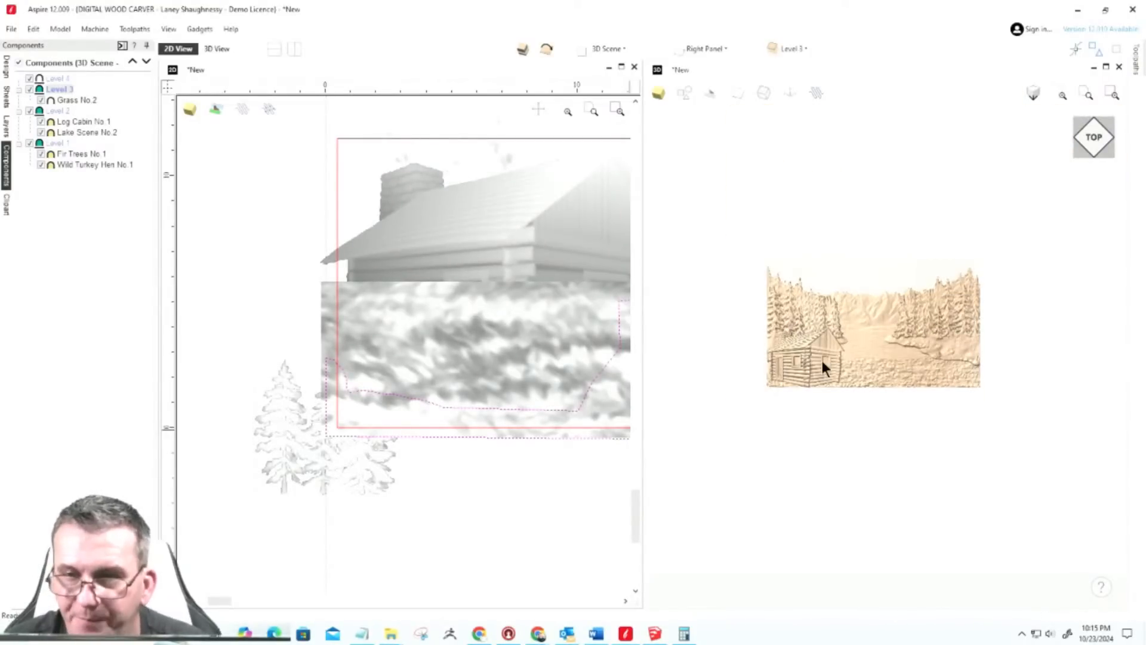
{"action": "scroll", "coordinate": [879, 317], "scroll_direction": "up", "scroll_amount": 3}
{"action": "scroll", "coordinate": [876, 320], "scroll_direction": "down", "scroll_amount": 2}
{"action": "scroll", "coordinate": [853, 398], "scroll_direction": "up", "scroll_amount": 3}
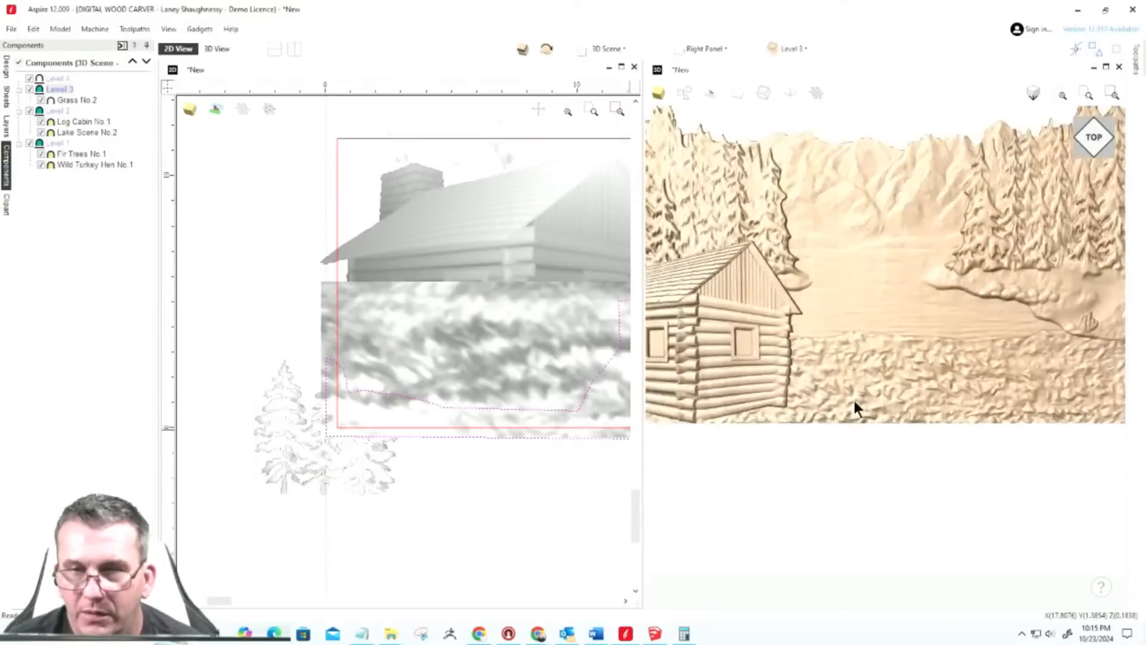
Step: Find the Fisherman 1 clipart in the library and add it to the lake scene
{"action": "scroll", "coordinate": [854, 398], "scroll_direction": "down", "scroll_amount": 3}
{"action": "scroll", "coordinate": [850, 399], "scroll_direction": "up", "scroll_amount": 1}
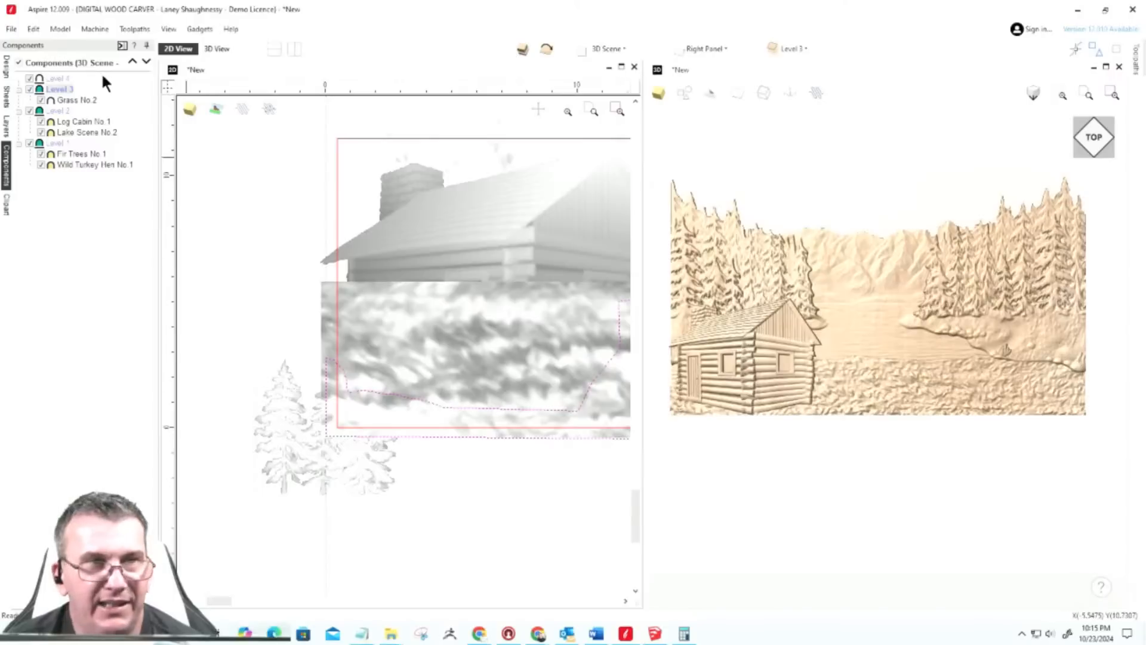
{"action": "left_click", "coordinate": [7, 205]}
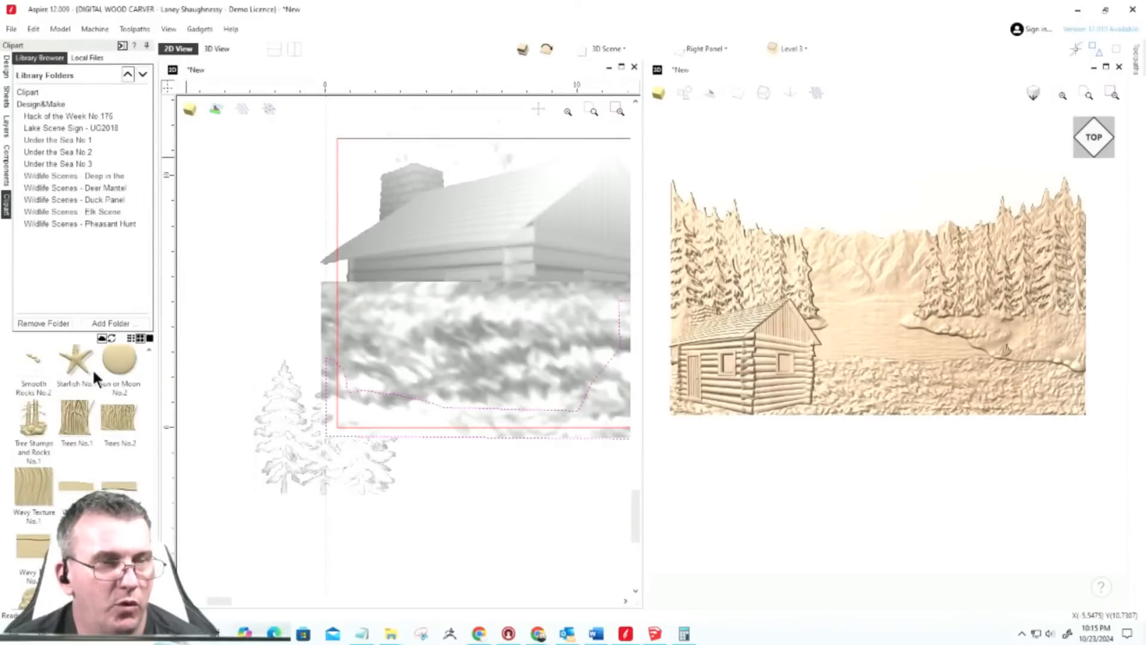
{"action": "scroll", "coordinate": [143, 497], "scroll_direction": "down", "scroll_amount": 1}
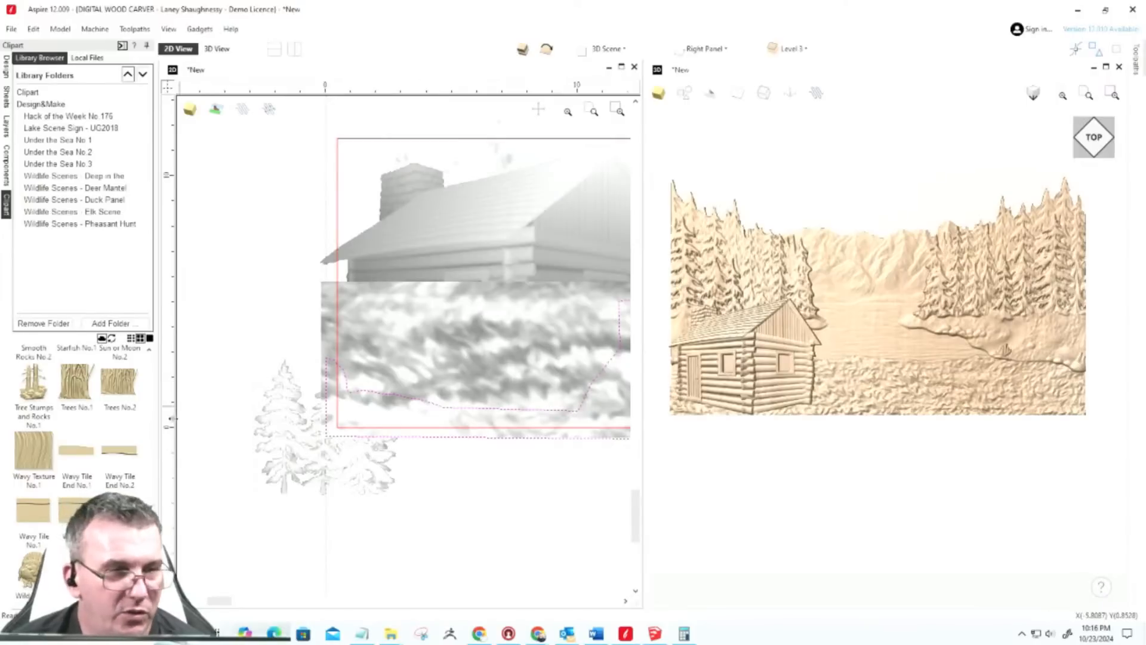
{"action": "scroll", "coordinate": [81, 418], "scroll_direction": "up", "scroll_amount": 3}
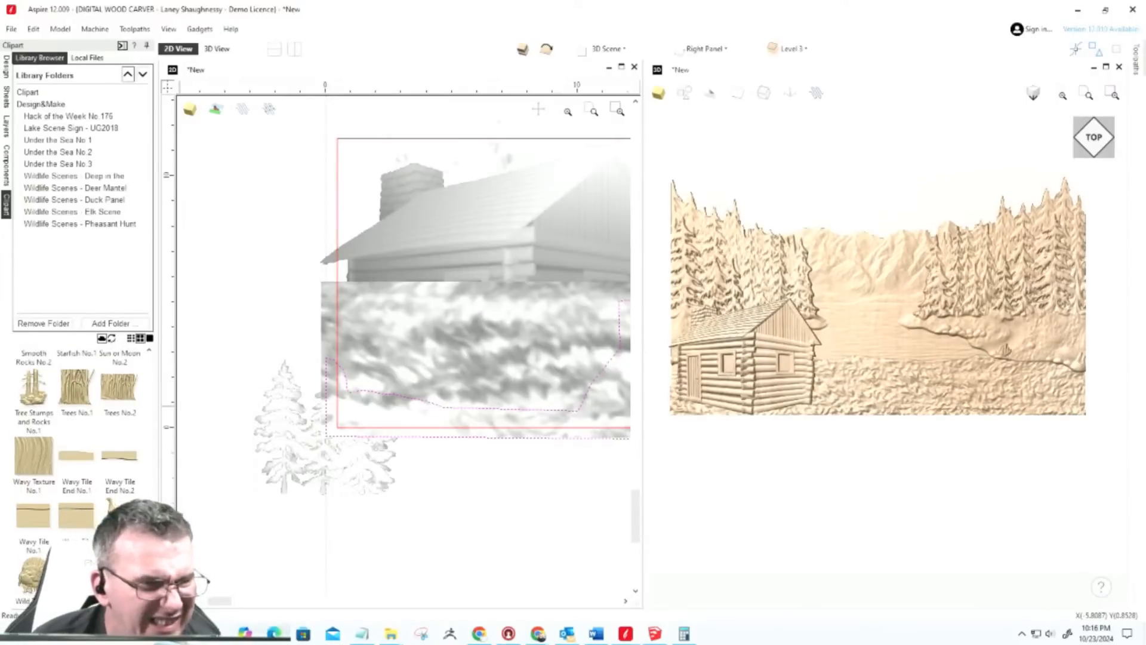
{"action": "scroll", "coordinate": [148, 479], "scroll_direction": "up", "scroll_amount": 5}
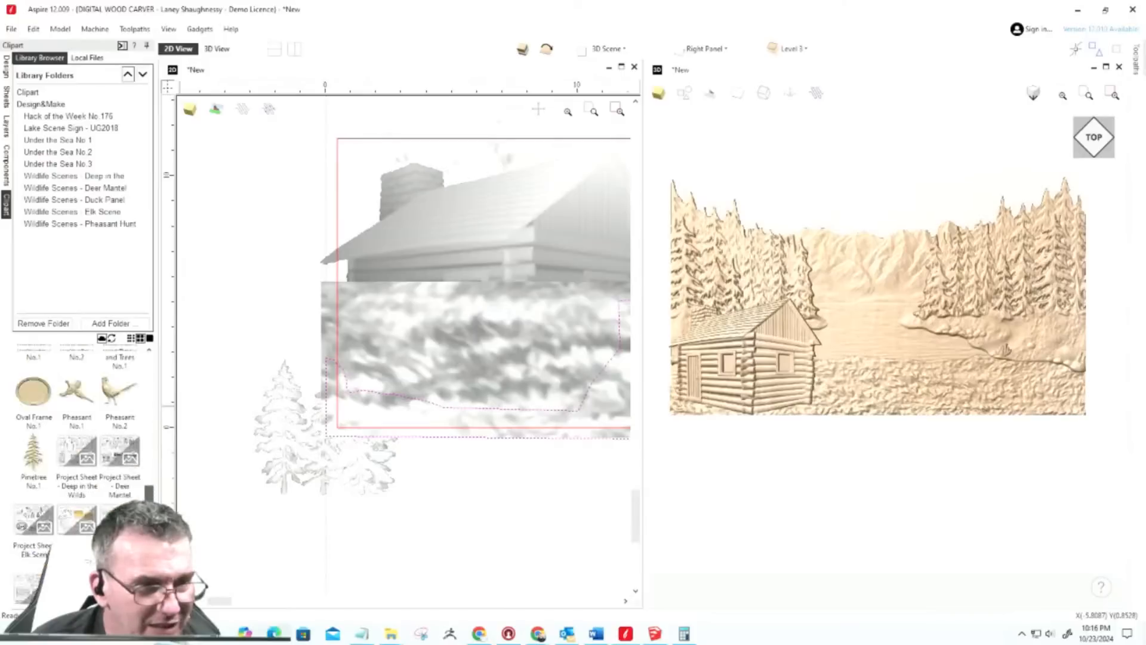
{"action": "left_click_drag", "start_coordinate": [148, 479], "coordinate": [149, 451]}
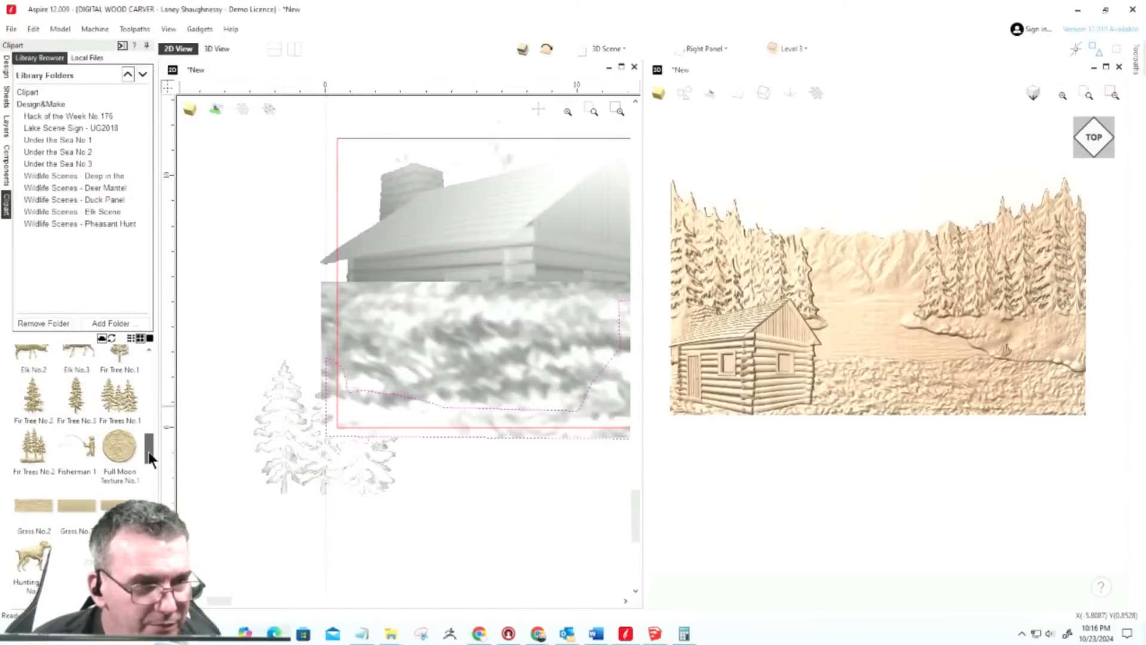
{"action": "double_click", "coordinate": [88, 446]}
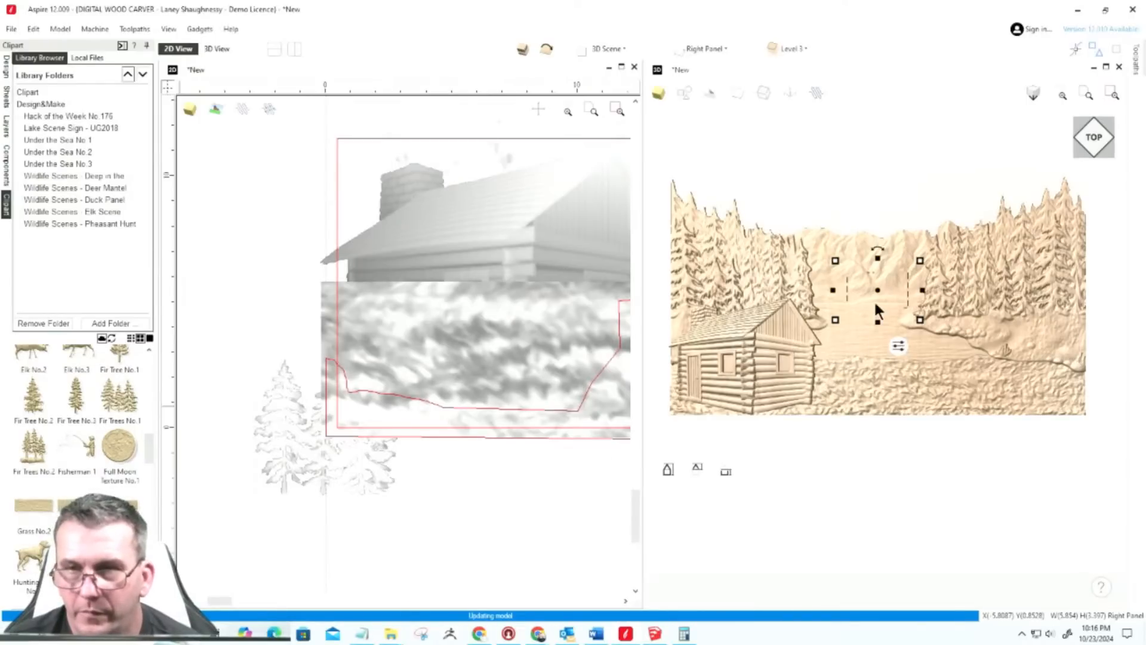
Step: Move the Fisherman 1 component into Level 4 of the component tree
{"action": "left_click", "coordinate": [902, 296]}
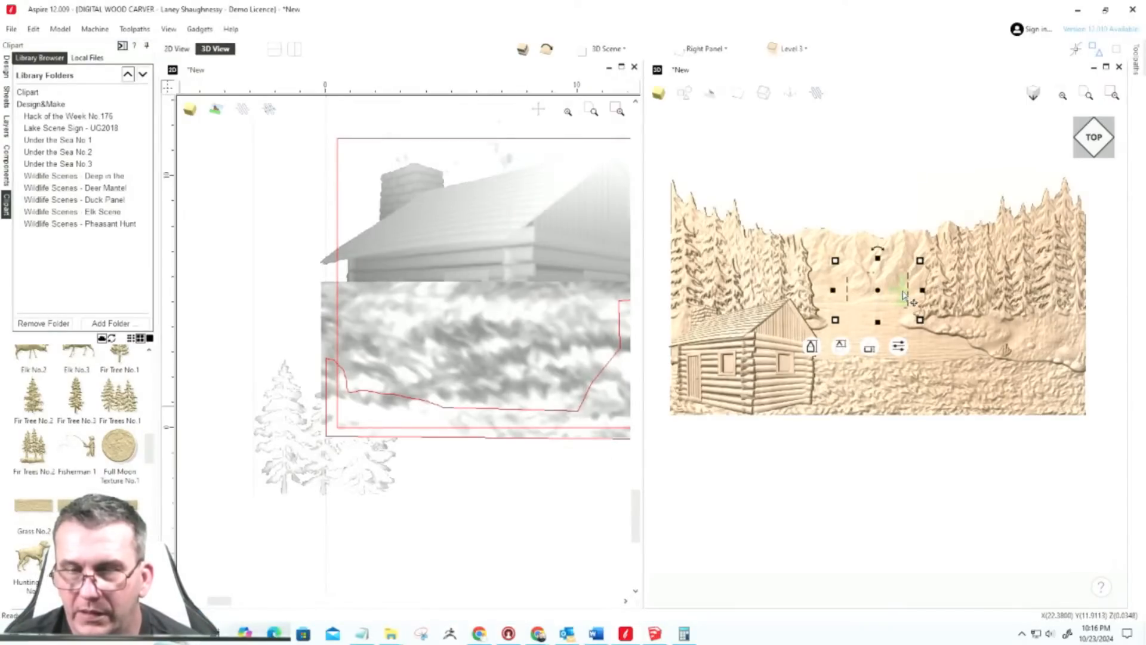
{"action": "left_click", "coordinate": [7, 166]}
{"action": "left_click_drag", "start_coordinate": [71, 103], "coordinate": [59, 80]}
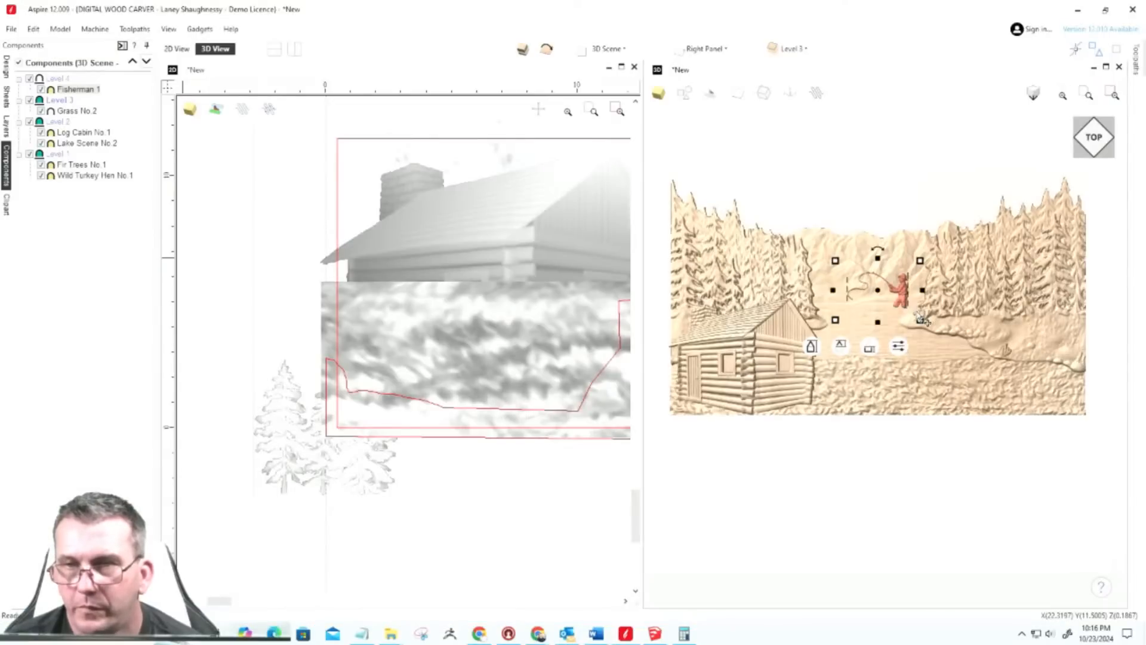
Step: Move the fisherman from the middle of the lake to the far shore, just above the grass edge
{"action": "scroll", "coordinate": [338, 363], "scroll_direction": "down", "scroll_amount": 1}
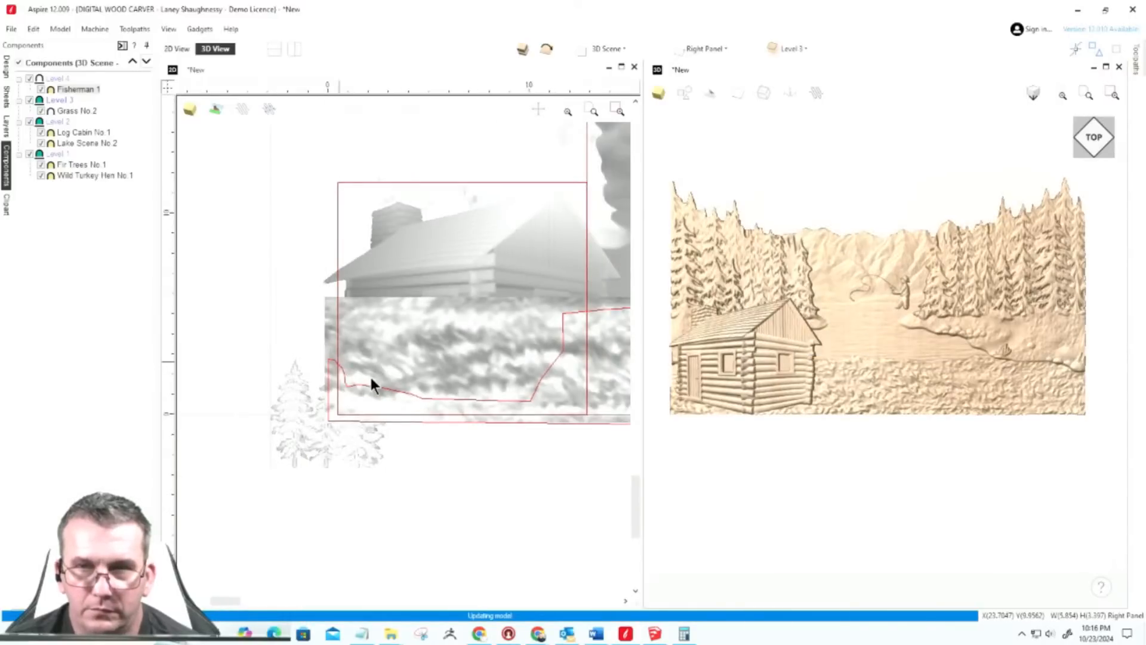
{"action": "scroll", "coordinate": [371, 377], "scroll_direction": "down", "scroll_amount": 6}
{"action": "scroll", "coordinate": [496, 334], "scroll_direction": "up", "scroll_amount": 7}
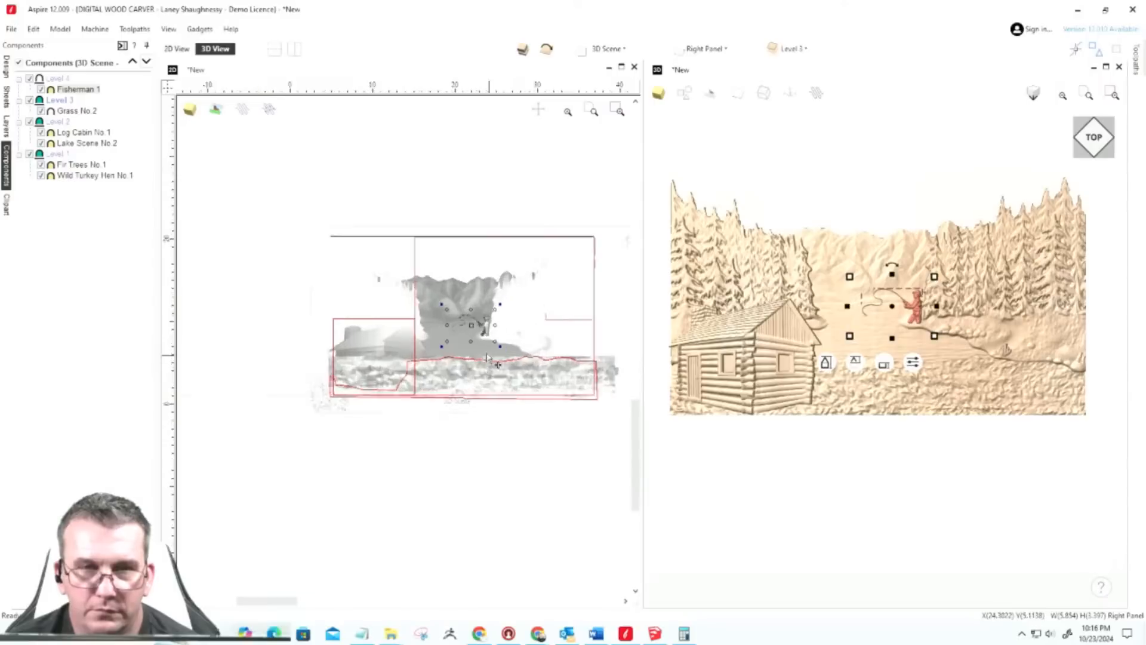
{"action": "scroll", "coordinate": [497, 306], "scroll_direction": "down", "scroll_amount": 3}
{"action": "scroll", "coordinate": [410, 286], "scroll_direction": "up", "scroll_amount": 1}
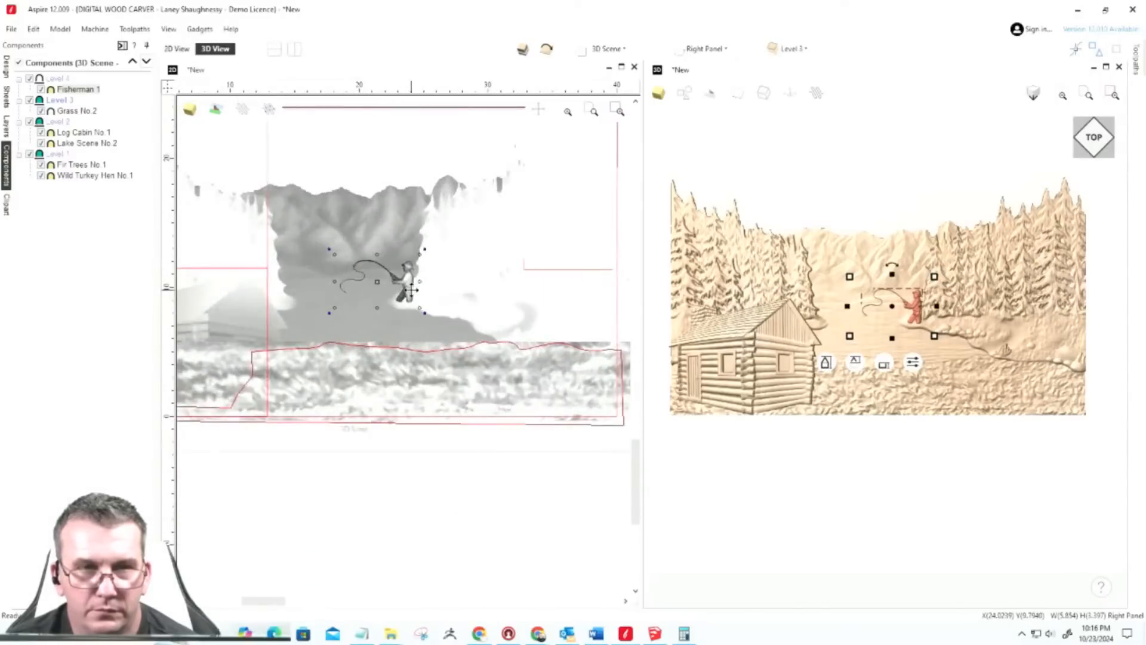
{"action": "left_click_drag", "start_coordinate": [411, 287], "coordinate": [492, 323]}
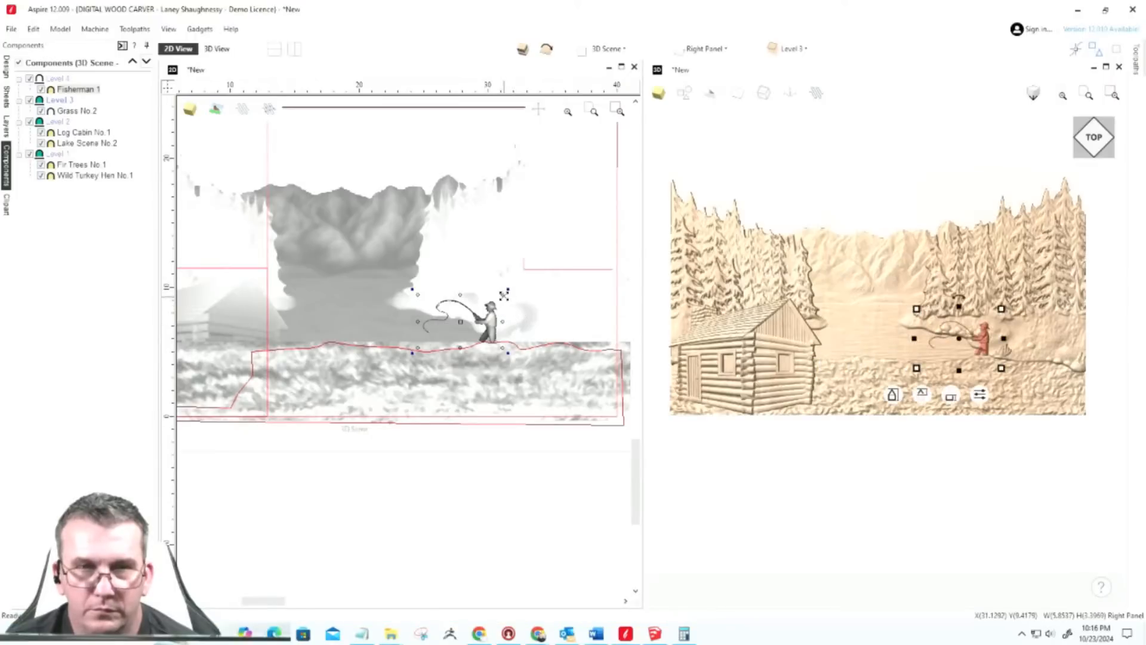
Step: Scale the fisherman to about 11.94 by 6.93 inches and shift it back toward the lake, with its legs above the grass
{"action": "left_click_drag", "start_coordinate": [505, 294], "coordinate": [575, 238]}
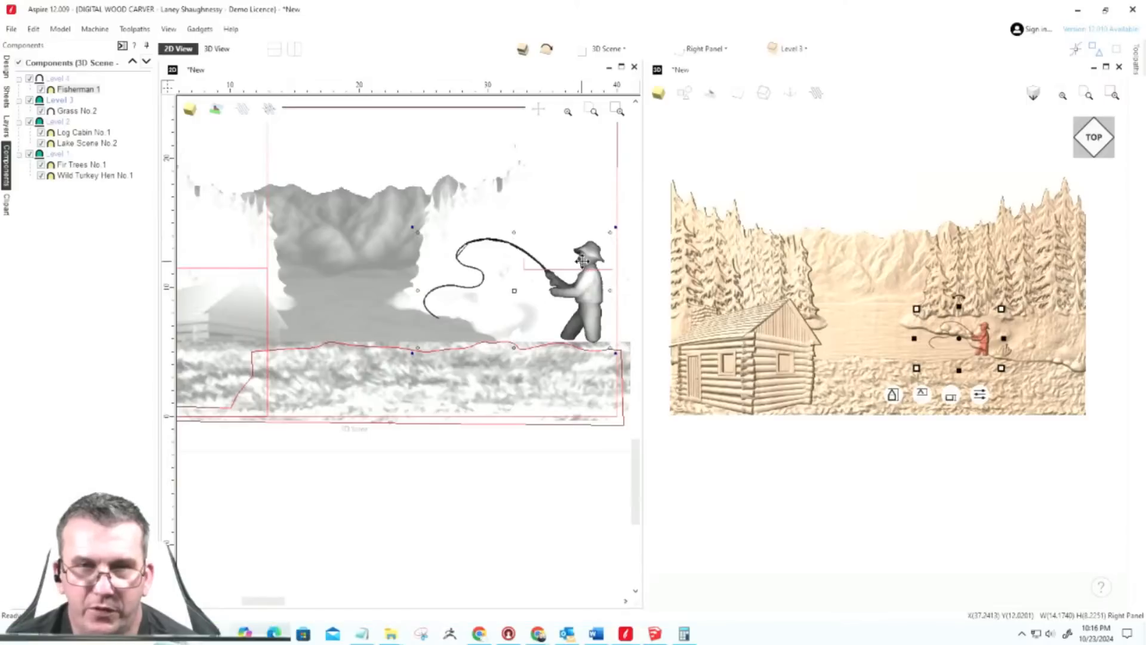
{"action": "left_click_drag", "start_coordinate": [609, 238], "coordinate": [568, 338]}
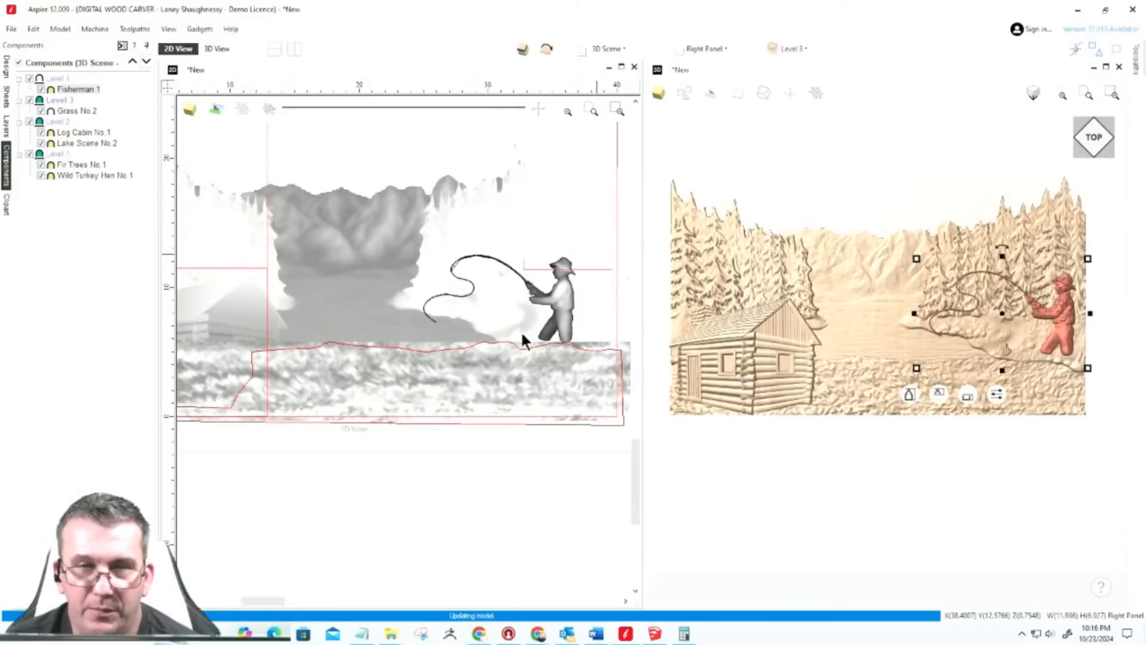
{"action": "left_click_drag", "start_coordinate": [564, 338], "coordinate": [469, 336]}
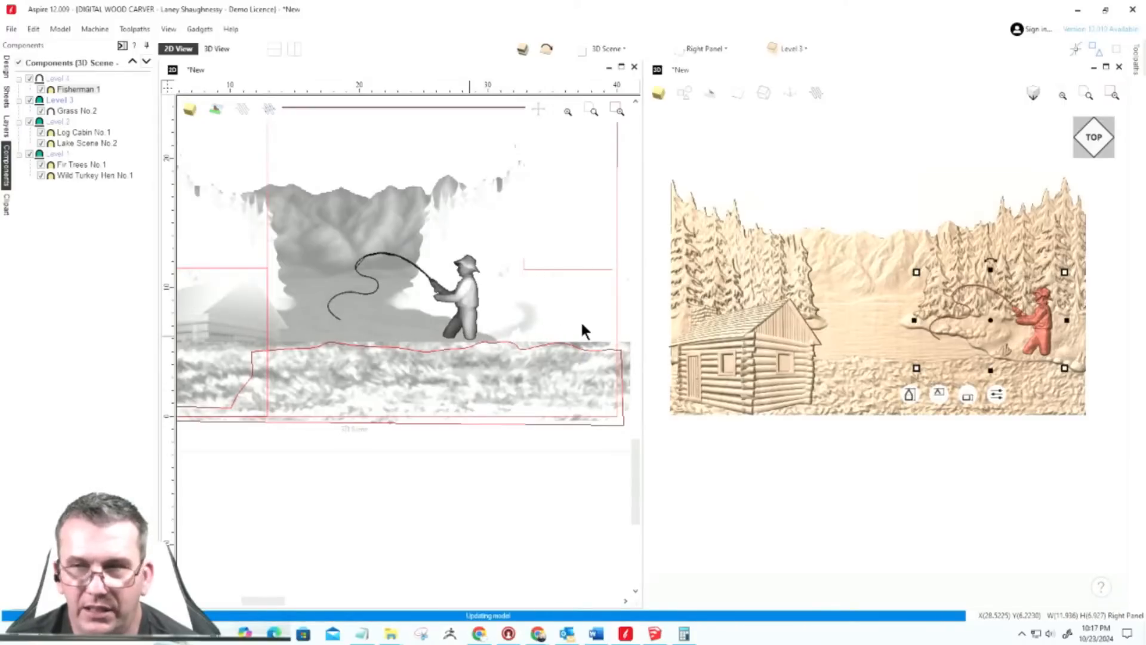
Step: Scale the fisherman to about 8.52 by 4.94 inches and place it at the lake's shoreline near the rocks
{"action": "scroll", "coordinate": [580, 320], "scroll_direction": "down", "scroll_amount": 1}
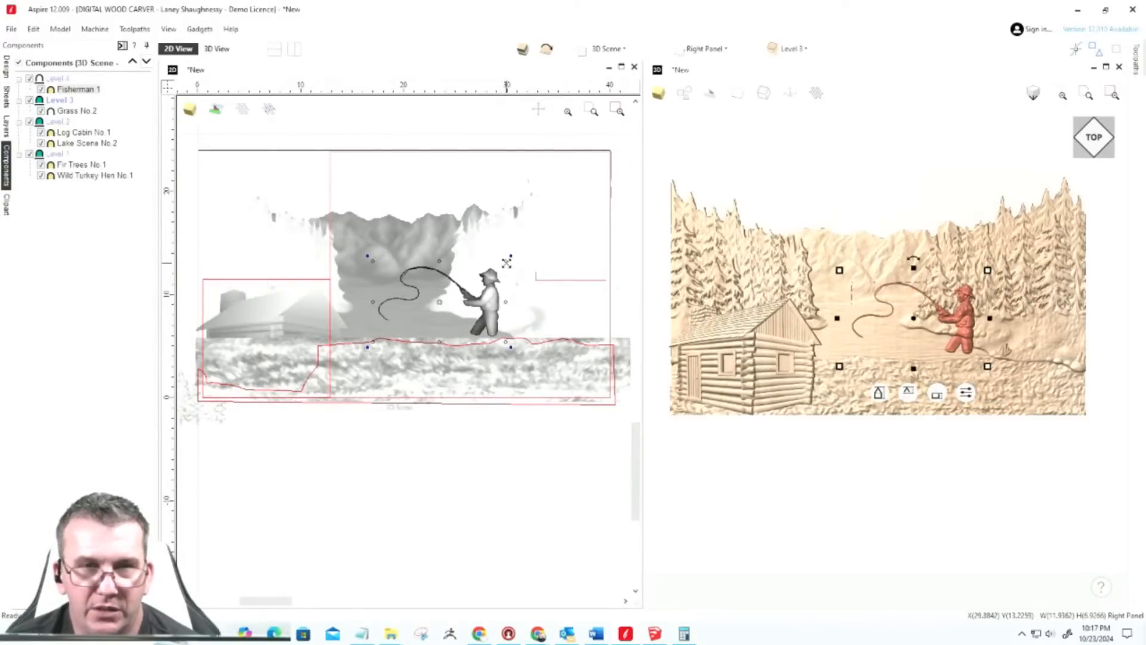
{"action": "left_click_drag", "start_coordinate": [511, 273], "coordinate": [489, 282]}
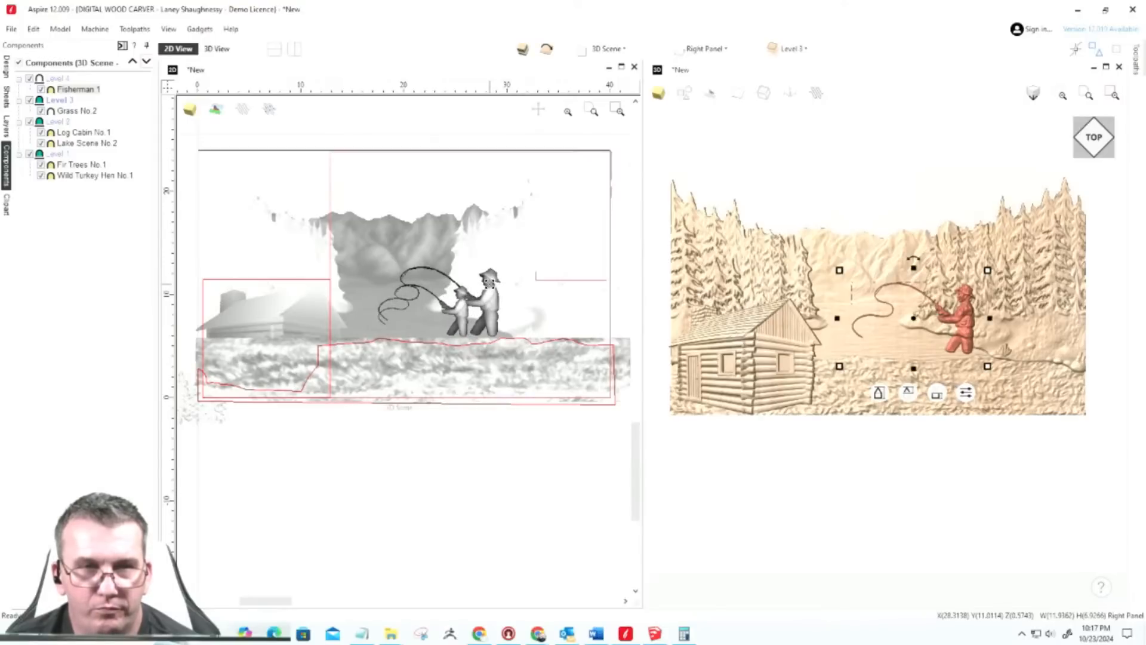
{"action": "left_click_drag", "start_coordinate": [460, 318], "coordinate": [456, 321]}
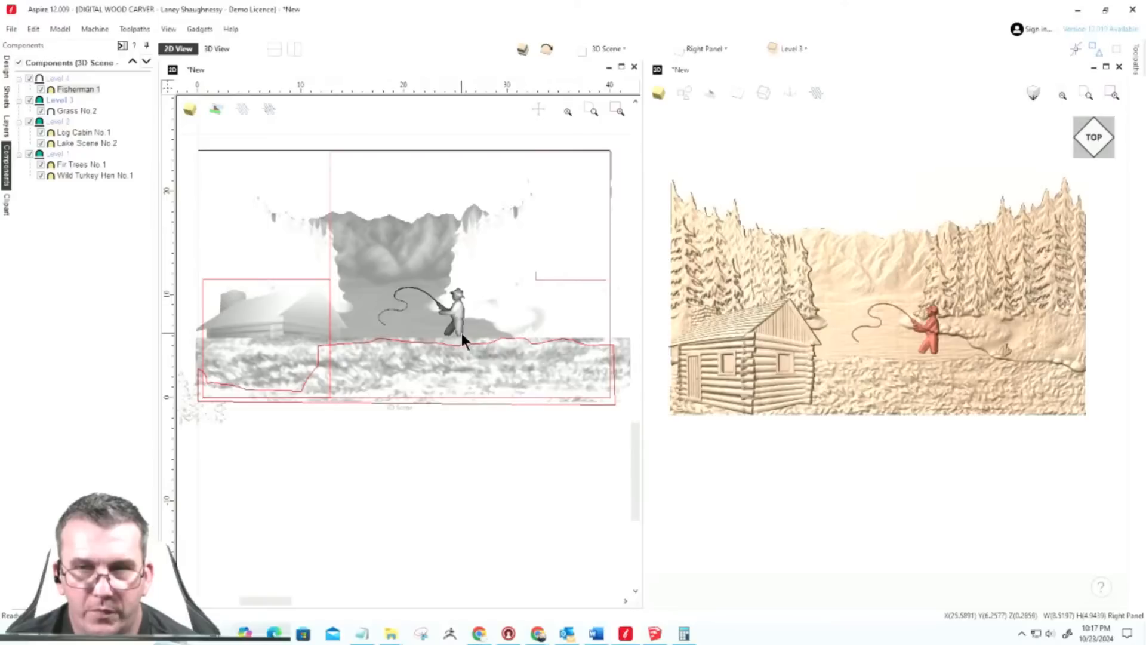
{"action": "left_click", "coordinate": [458, 330]}
{"action": "left_click_drag", "start_coordinate": [458, 330], "coordinate": [490, 332]}
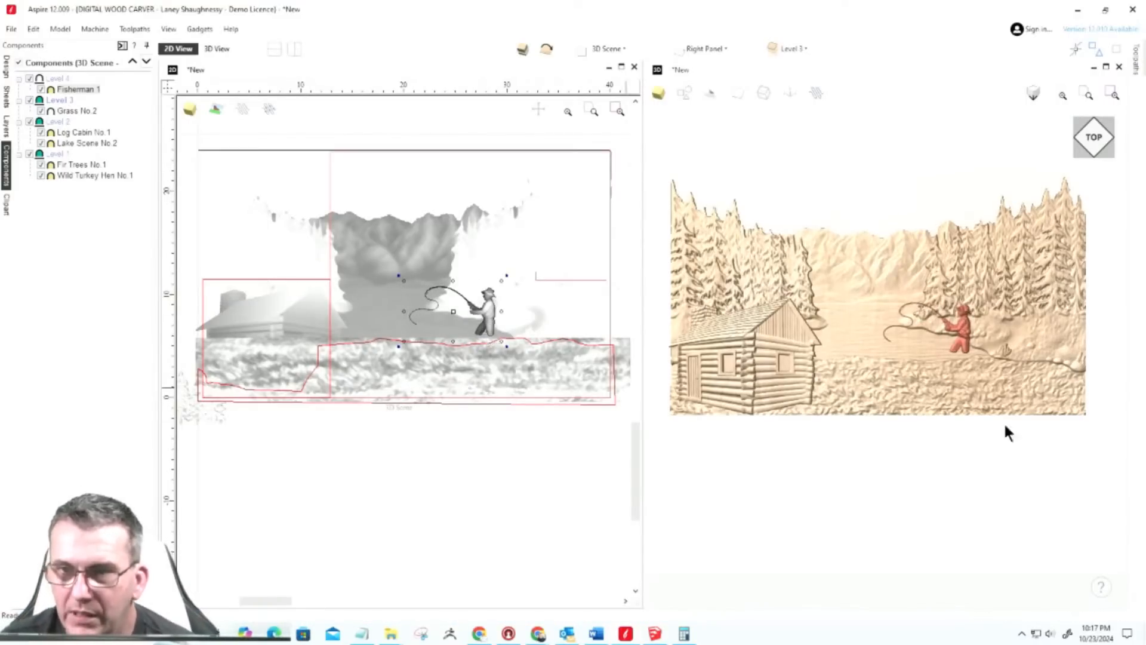
Step: Examine in the 3D view how the fisherman and fishing line stand out against the lake and shoreline
{"action": "scroll", "coordinate": [991, 358], "scroll_direction": "up", "scroll_amount": 5}
{"action": "scroll", "coordinate": [985, 353], "scroll_direction": "down", "scroll_amount": 5}
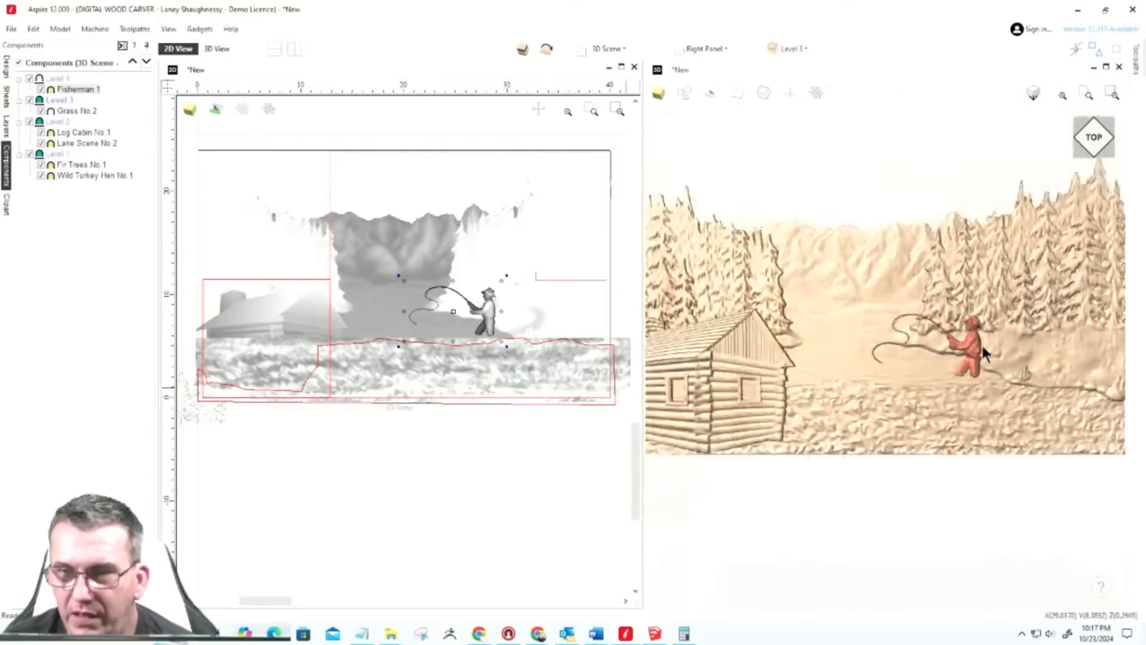
{"action": "left_click", "coordinate": [77, 306]}
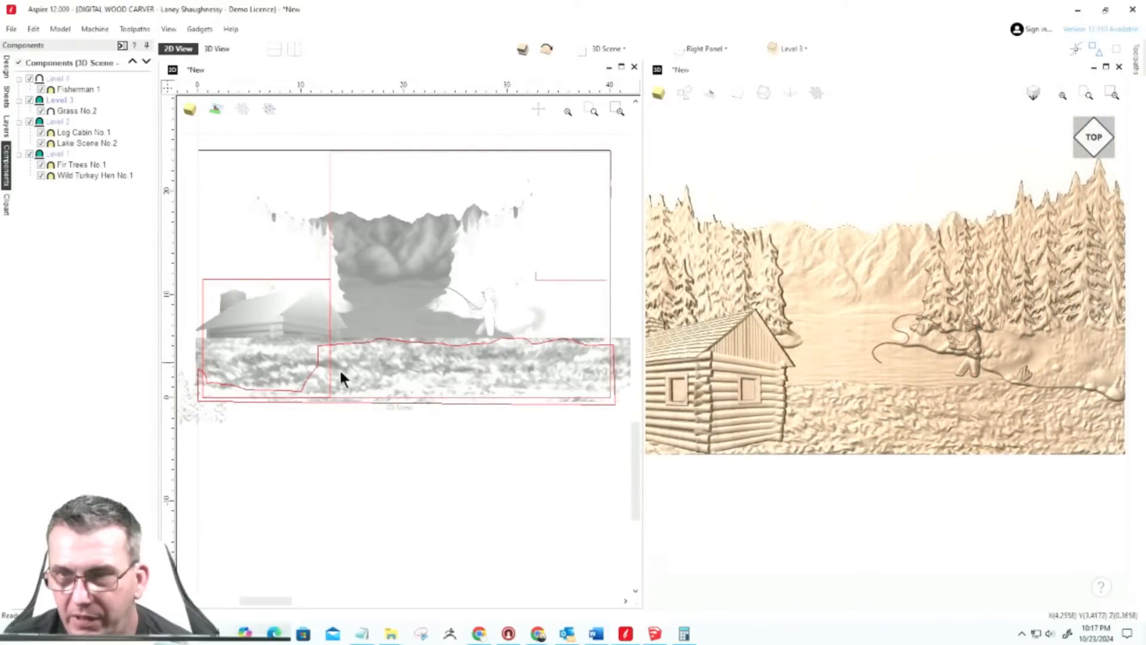
{"action": "scroll", "coordinate": [985, 348], "scroll_direction": "up", "scroll_amount": 4}
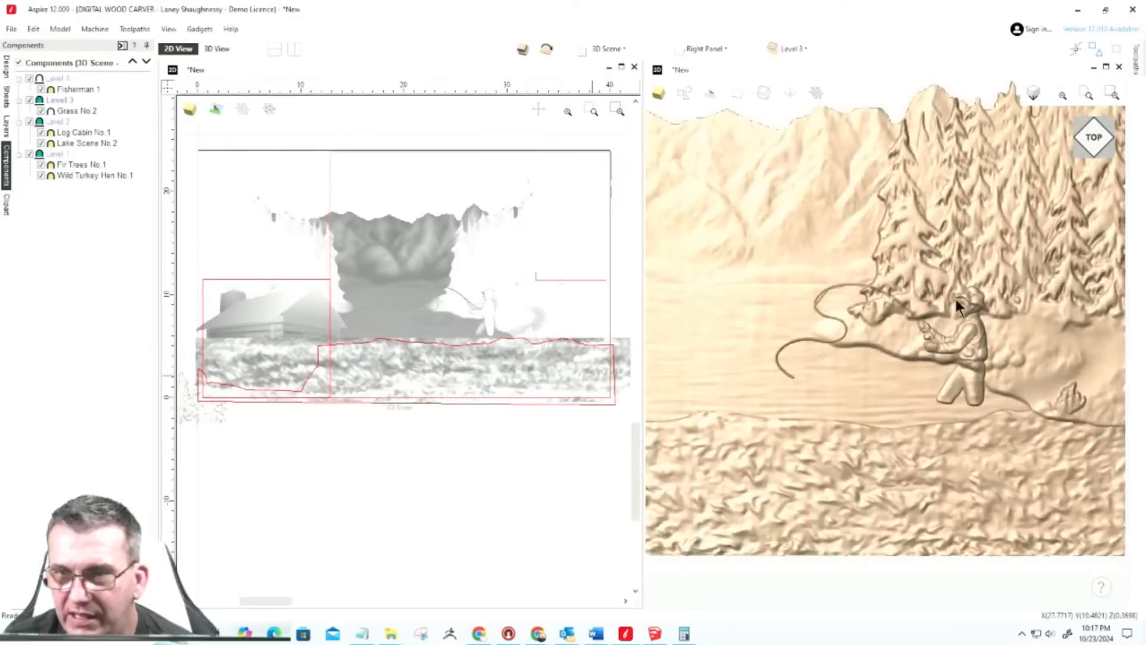
{"action": "scroll", "coordinate": [965, 360], "scroll_direction": "down", "scroll_amount": 4}
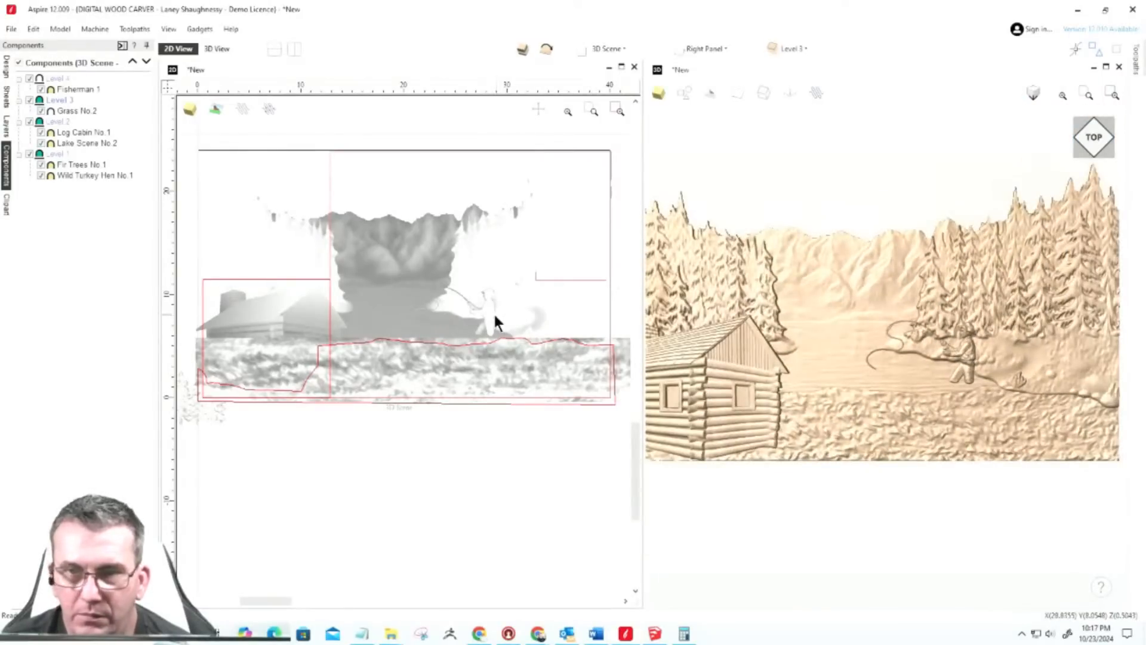
{"action": "scroll", "coordinate": [493, 312], "scroll_direction": "down", "scroll_amount": 3}
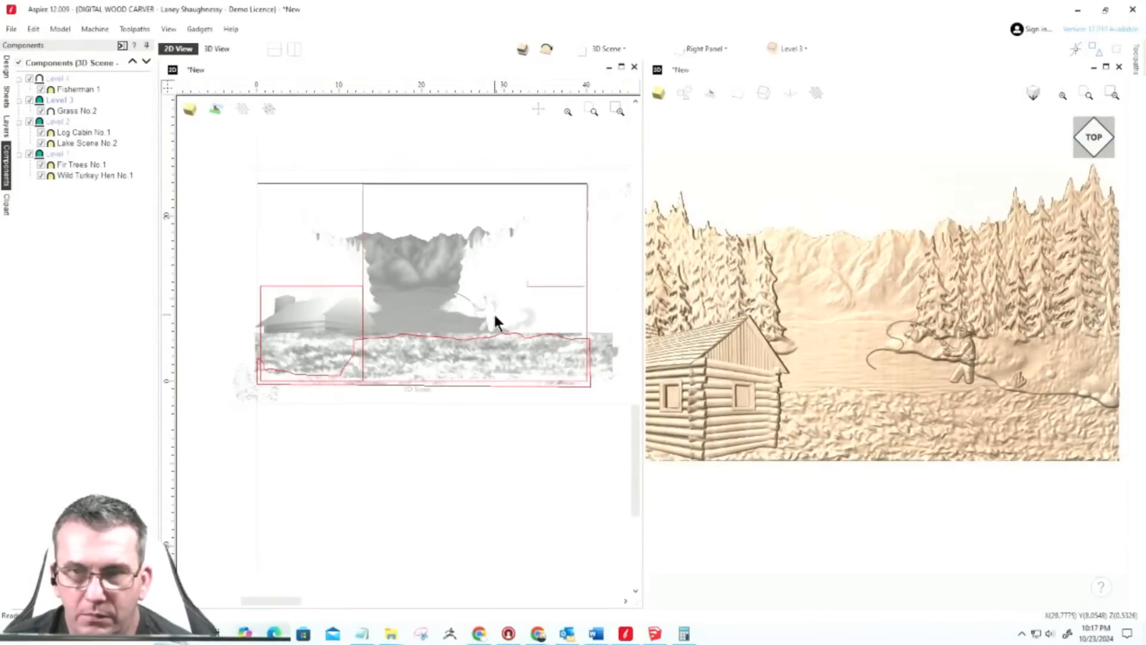
{"action": "left_click", "coordinate": [969, 380]}
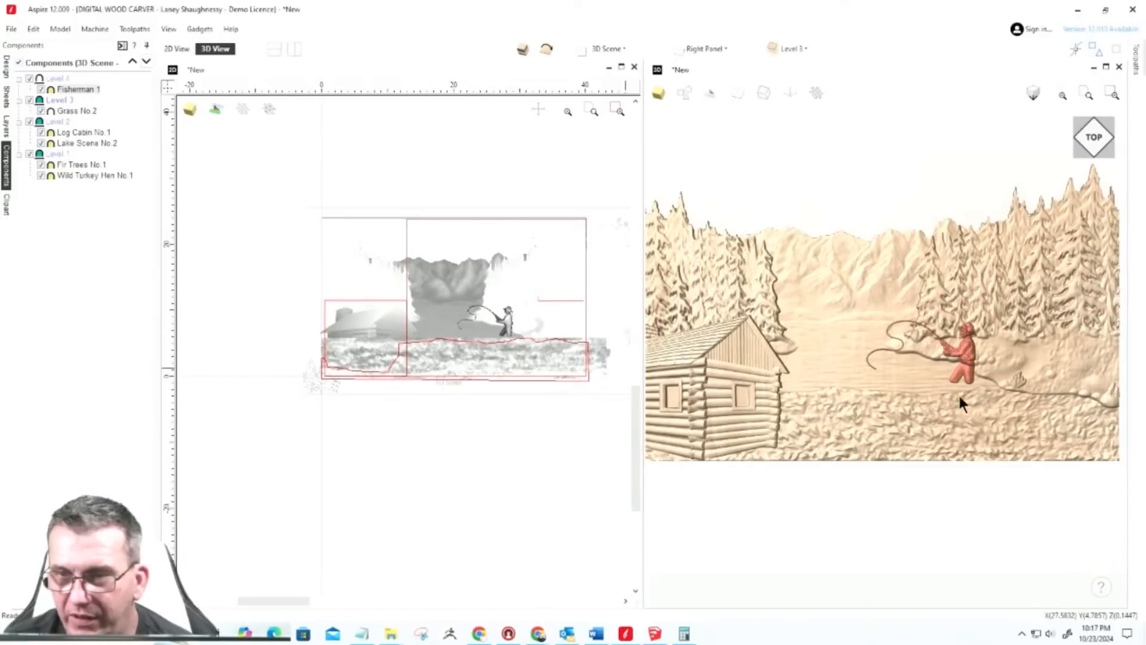
{"action": "scroll", "coordinate": [967, 394], "scroll_direction": "up", "scroll_amount": 4}
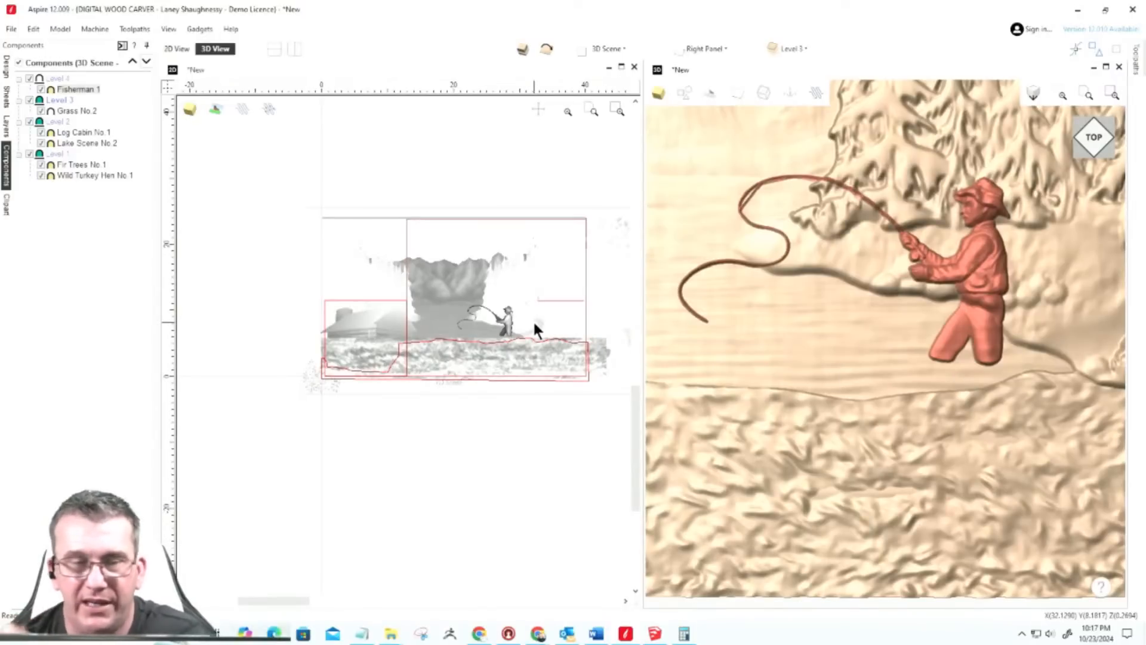
Step: Set the Fisherman 1 component's shape height to 0.41 inches
{"action": "double_click", "coordinate": [71, 91]}
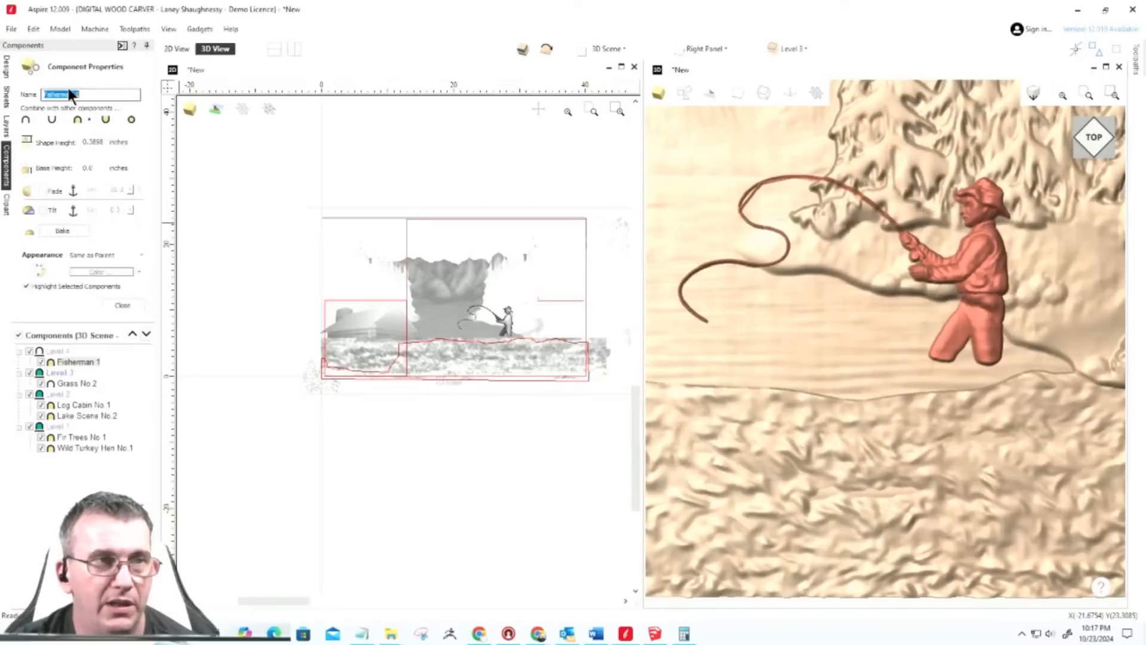
{"action": "double_click", "coordinate": [89, 142]}
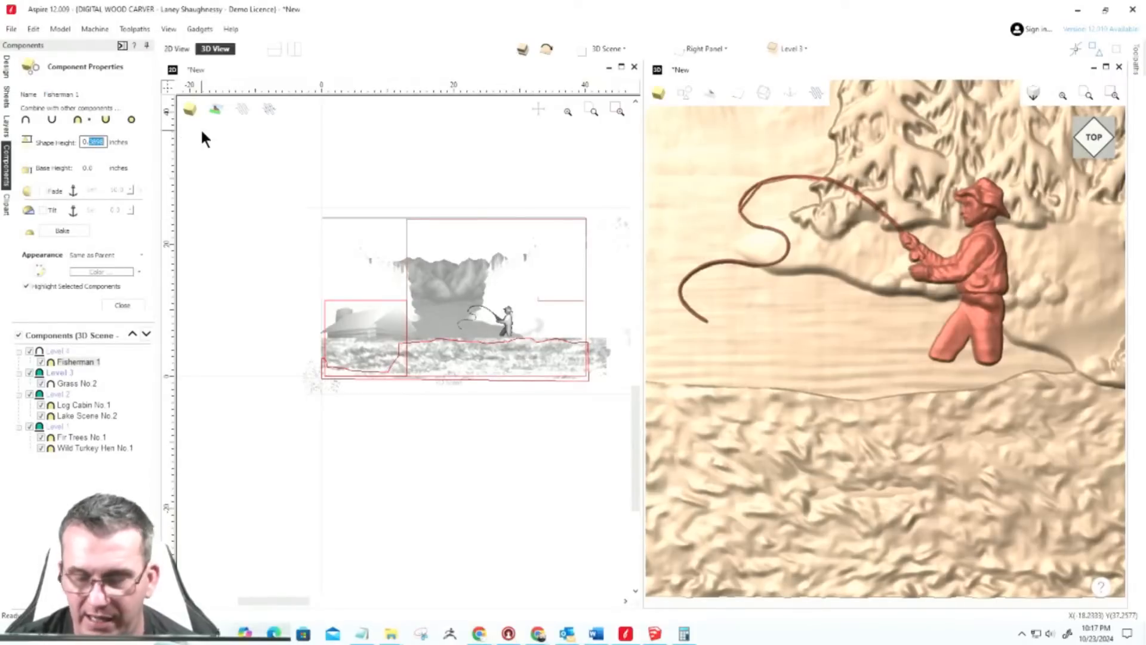
{"action": "type", "text": "0.41"}
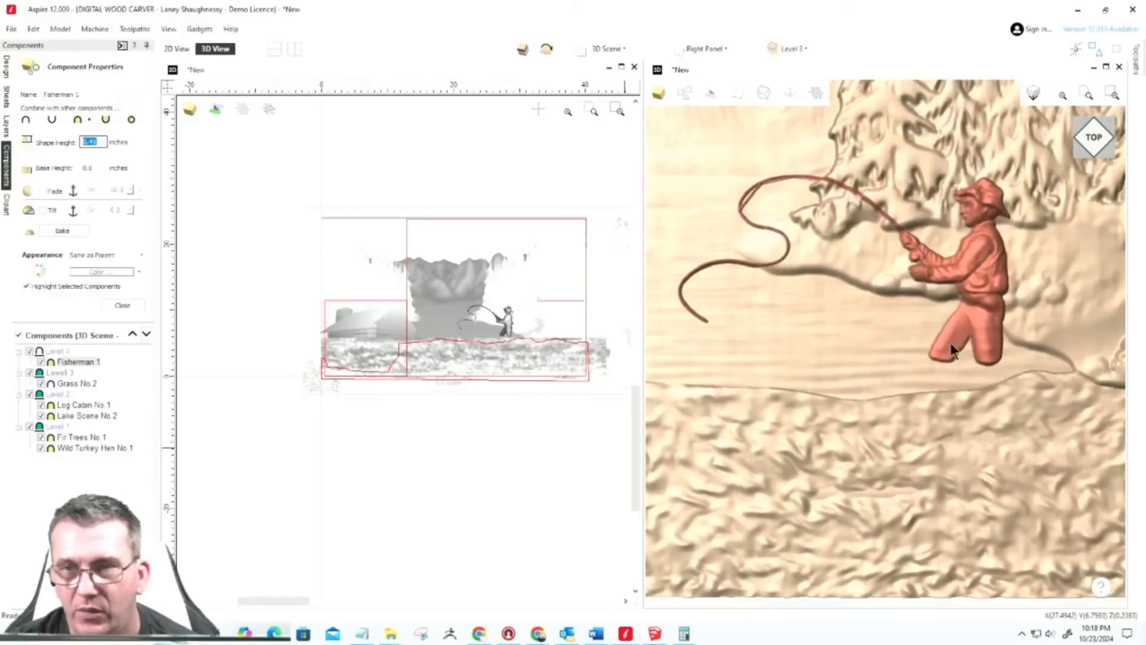
Step: Shift the fisherman slightly toward the cabin so the legs stand in the lake, and close the component properties
{"action": "left_click", "coordinate": [987, 361]}
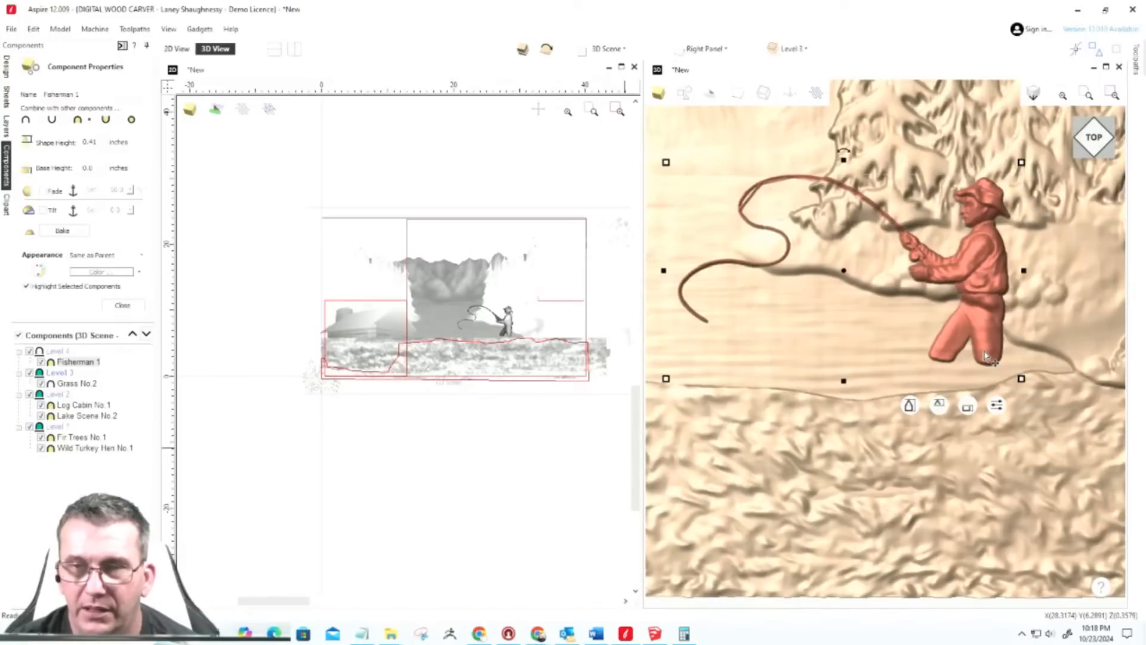
{"action": "left_click", "coordinate": [511, 331]}
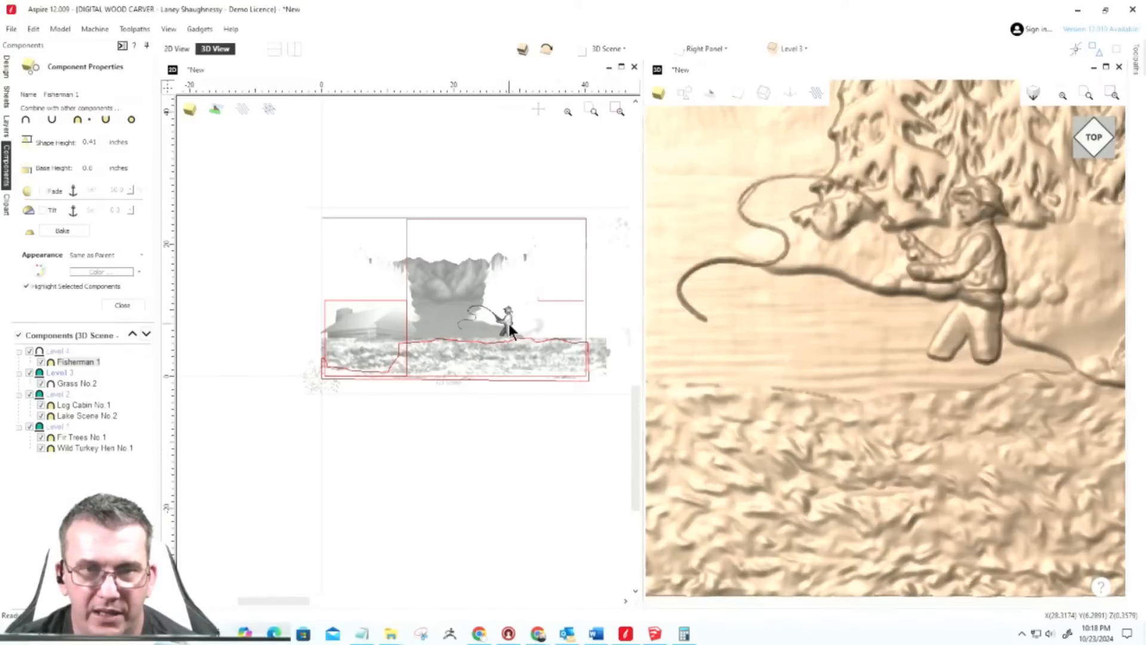
{"action": "left_click_drag", "start_coordinate": [509, 330], "coordinate": [500, 329]}
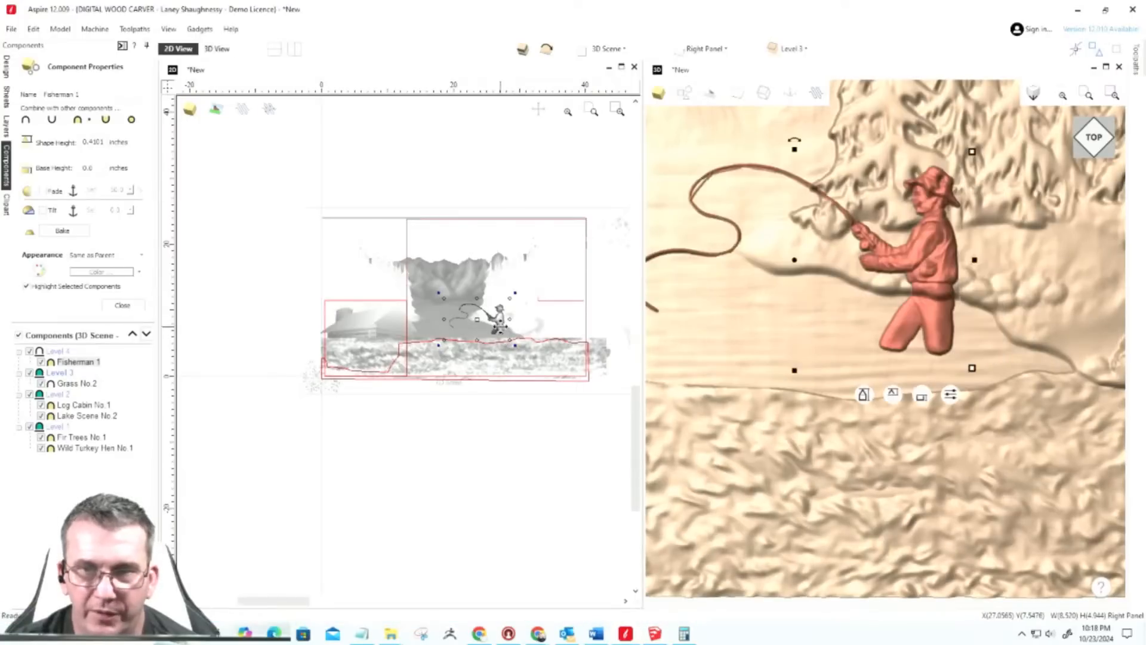
{"action": "left_click_drag", "start_coordinate": [501, 326], "coordinate": [498, 327]}
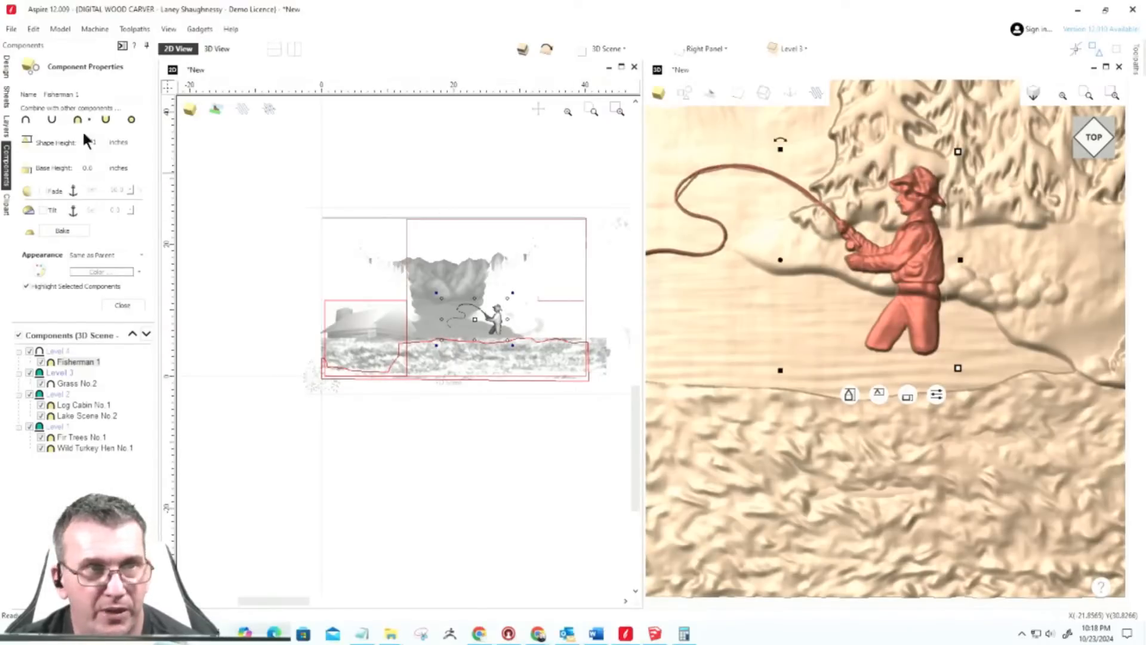
{"action": "left_click", "coordinate": [114, 306]}
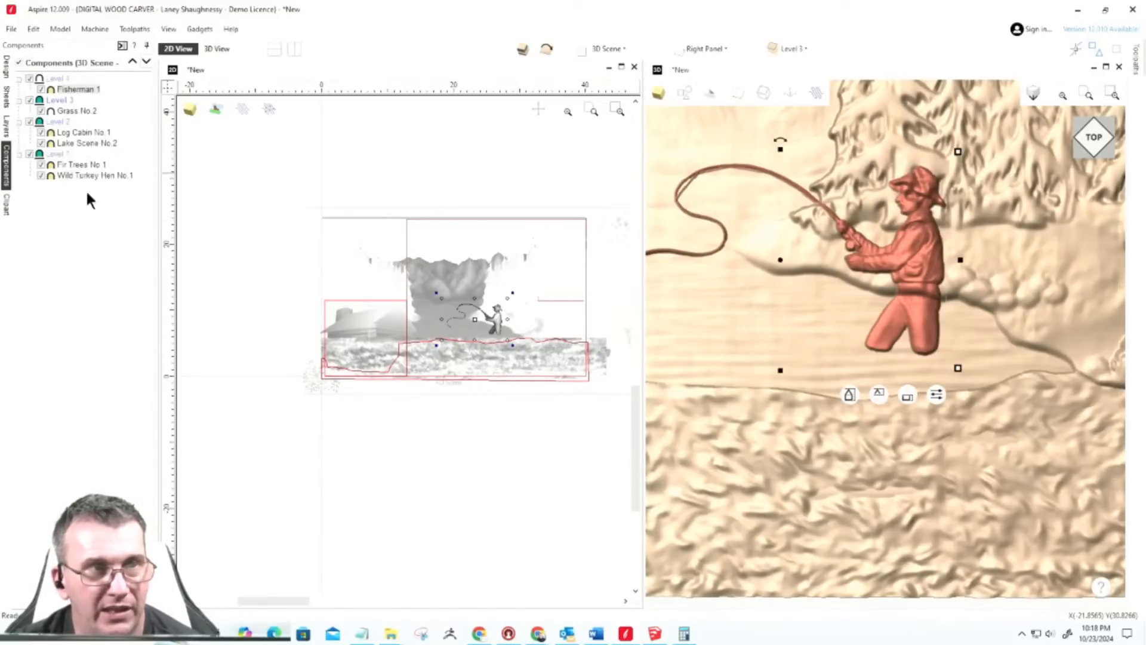
Step: Set the combine mode of Level 4, which holds the fisherman, to Merge
{"action": "right_click", "coordinate": [43, 84]}
{"action": "mouse_move", "coordinate": [66, 87]}
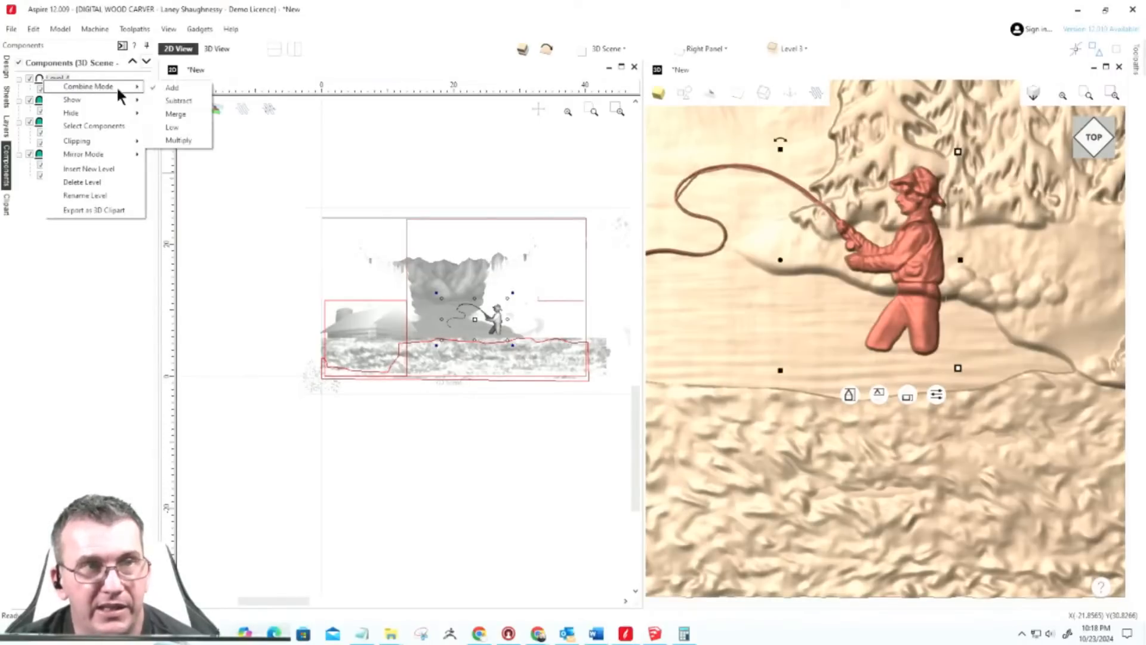
{"action": "left_click", "coordinate": [160, 117]}
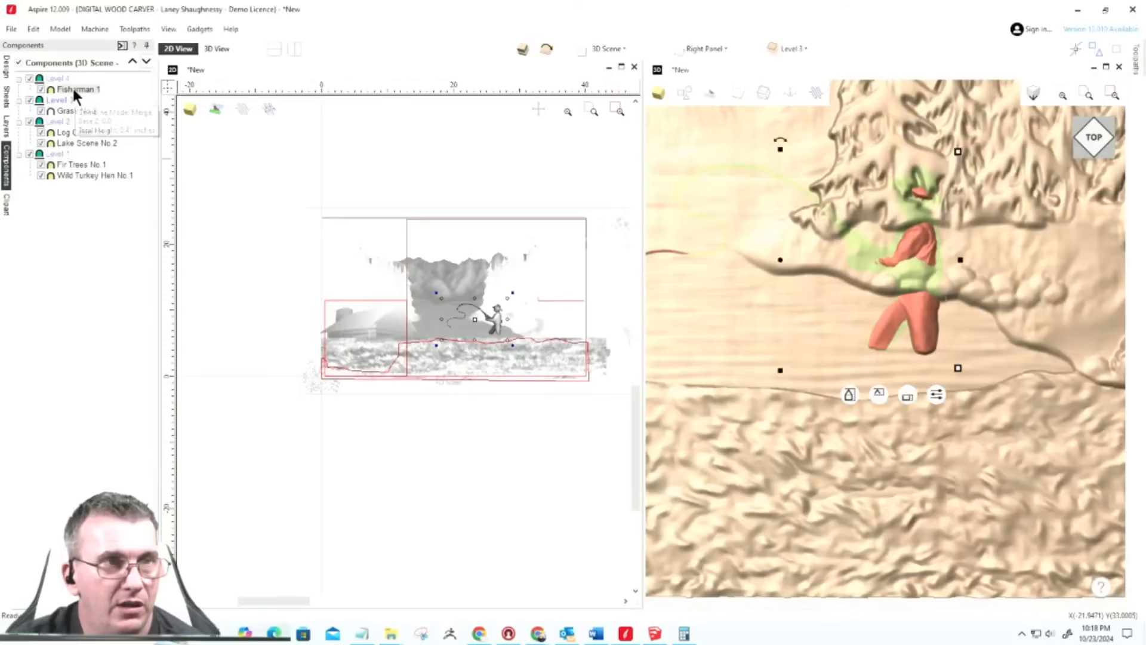
Step: Set the Fisherman 1 component's base height to 0.25 inches in its component properties
{"action": "double_click", "coordinate": [74, 89]}
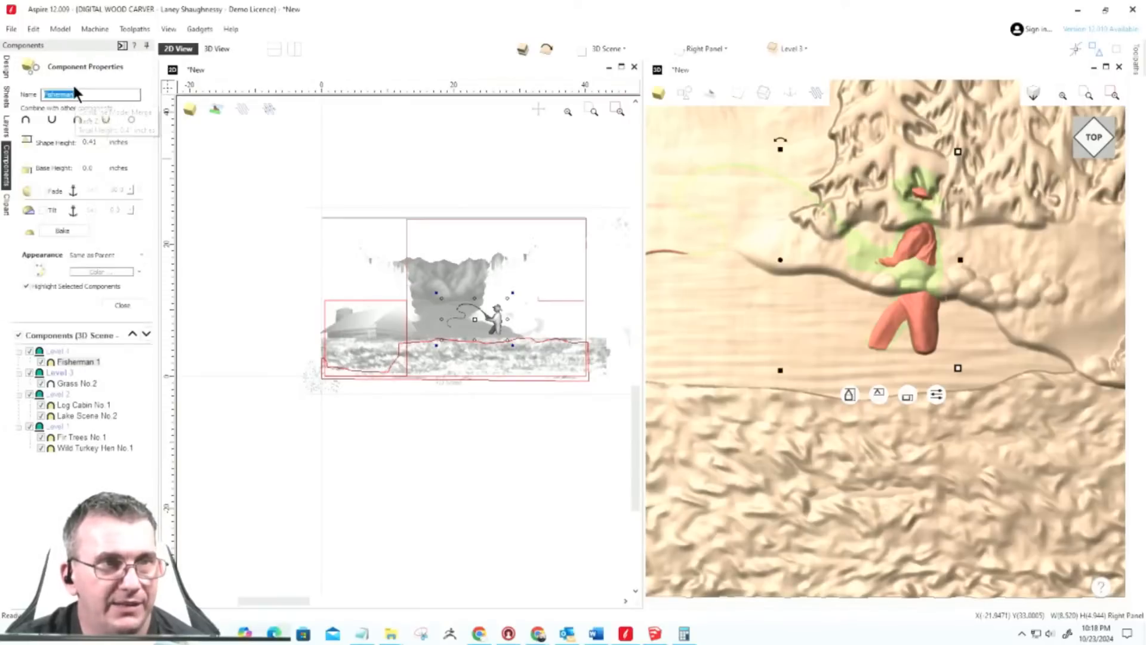
{"action": "left_click", "coordinate": [88, 167]}
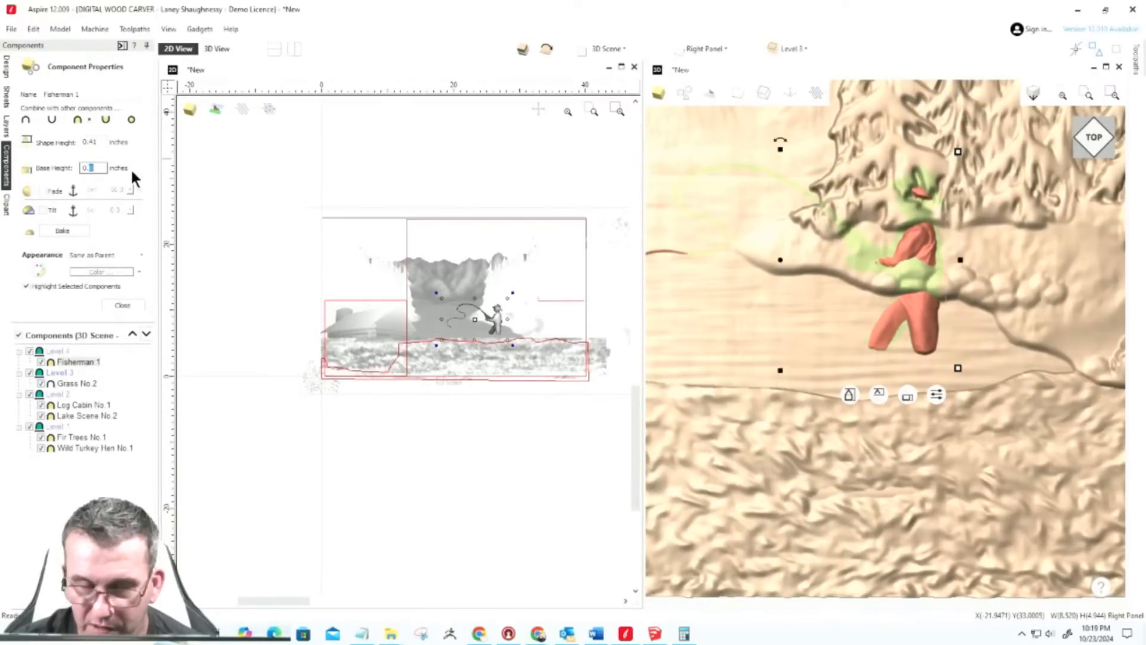
{"action": "type", "text": "125"}
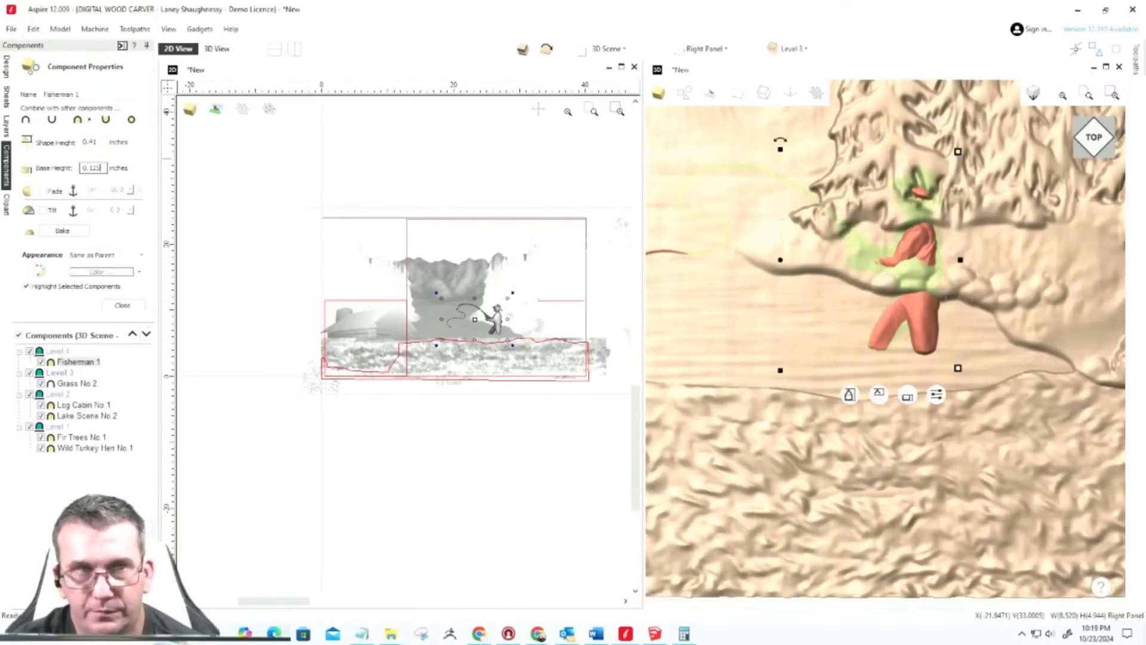
{"action": "key", "text": "space"}
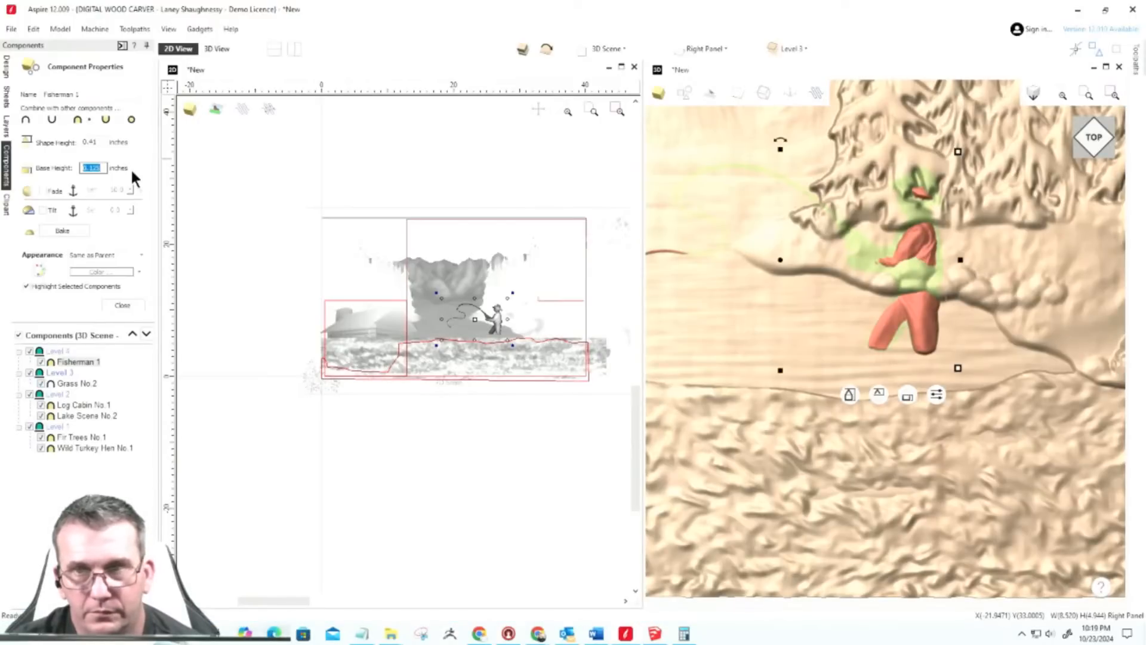
{"action": "left_click", "coordinate": [92, 169]}
{"action": "key", "text": "BackSpace"}
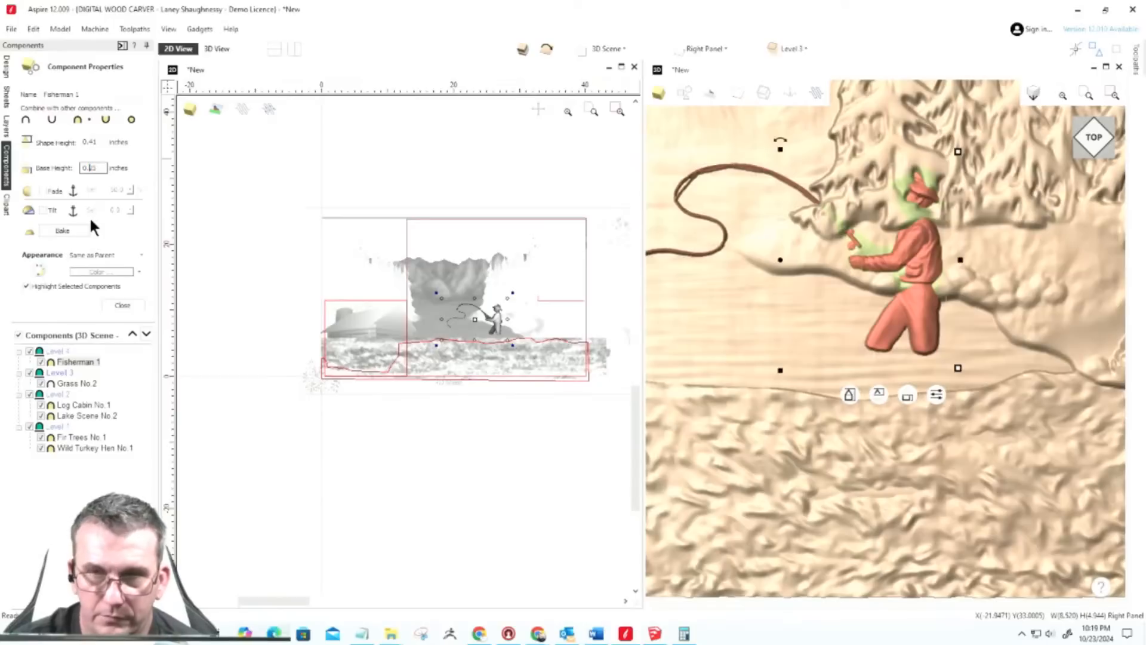
{"action": "left_click", "coordinate": [112, 316]}
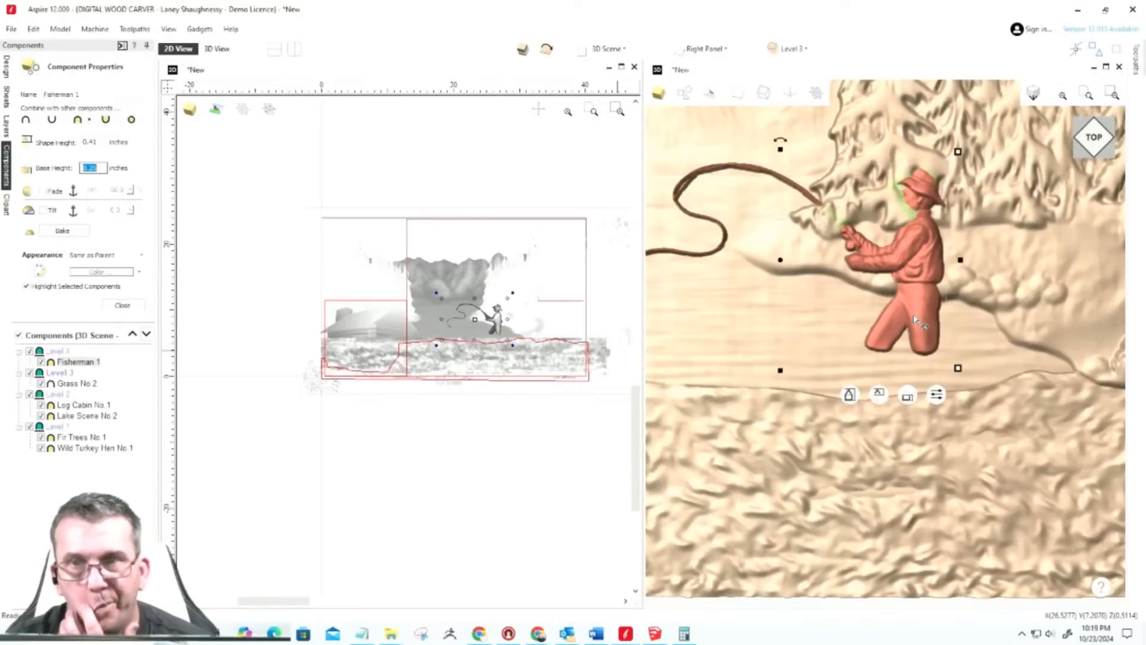
Step: Tilt the Fisherman 1 component by 3.2 degrees in the direction from the boots toward the hat, and close its properties
{"action": "left_click", "coordinate": [43, 210]}
{"action": "left_click", "coordinate": [90, 210]}
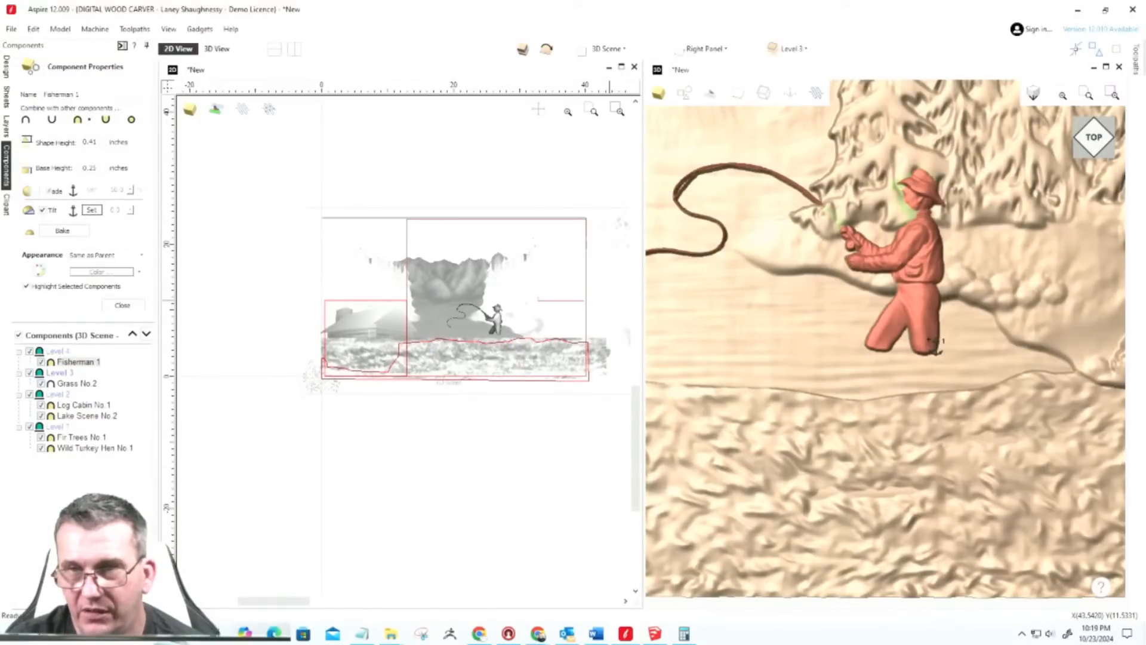
{"action": "left_click", "coordinate": [930, 341]}
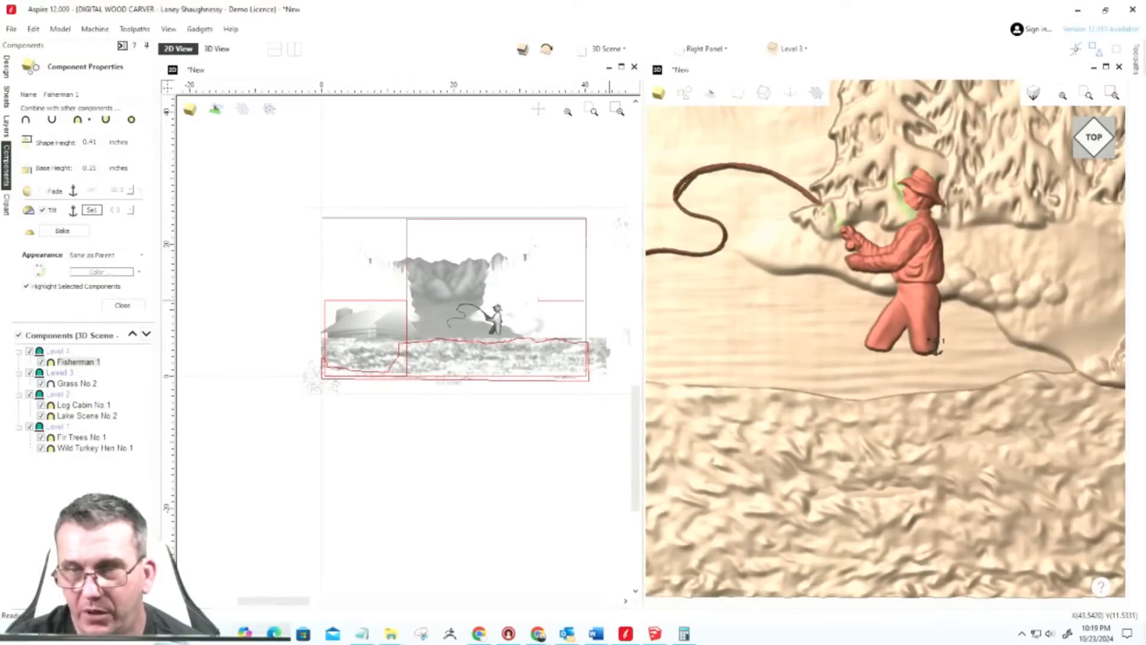
{"action": "left_click", "coordinate": [907, 177]}
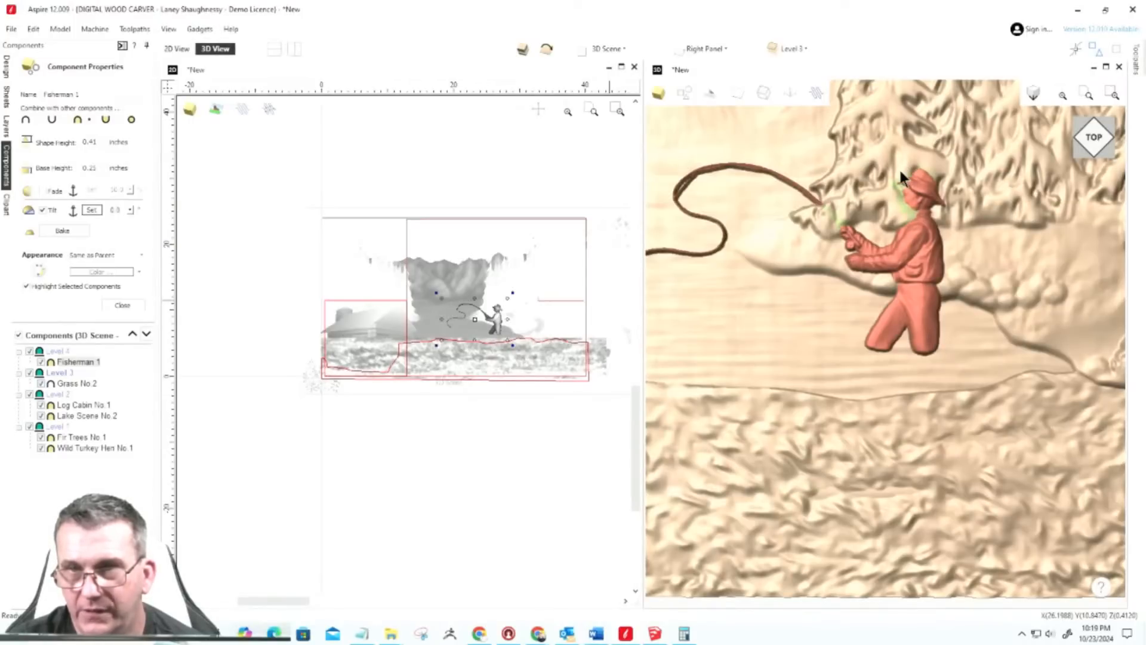
{"action": "left_click", "coordinate": [130, 212]}
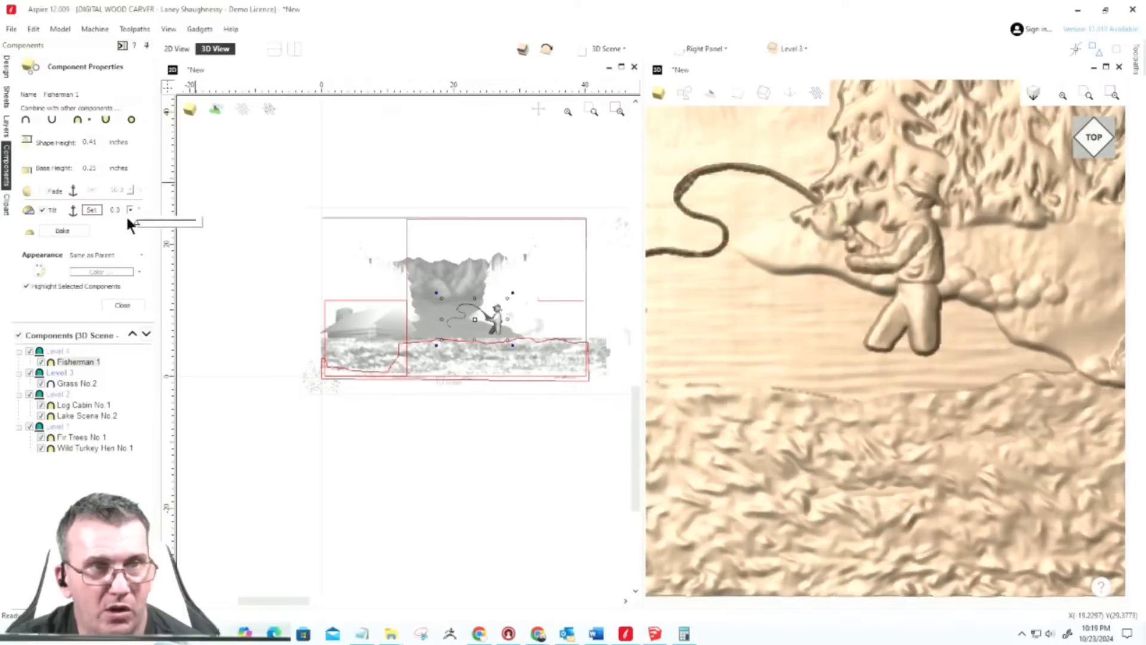
{"action": "left_click_drag", "start_coordinate": [137, 224], "coordinate": [148, 223]}
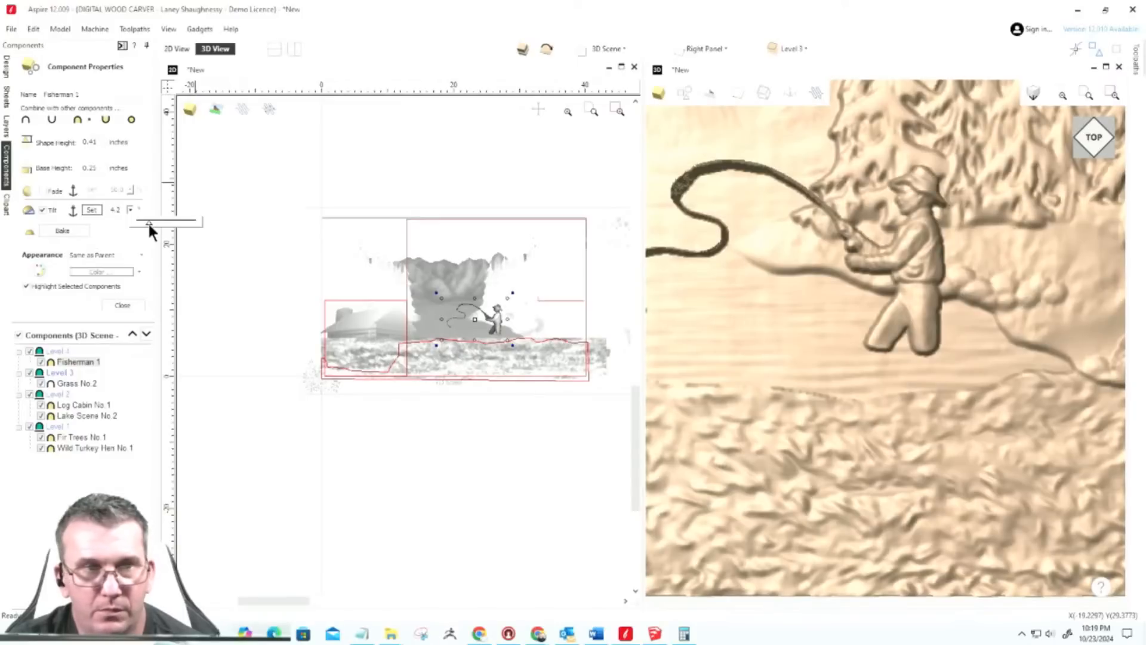
{"action": "left_click_drag", "start_coordinate": [146, 225], "coordinate": [145, 225]}
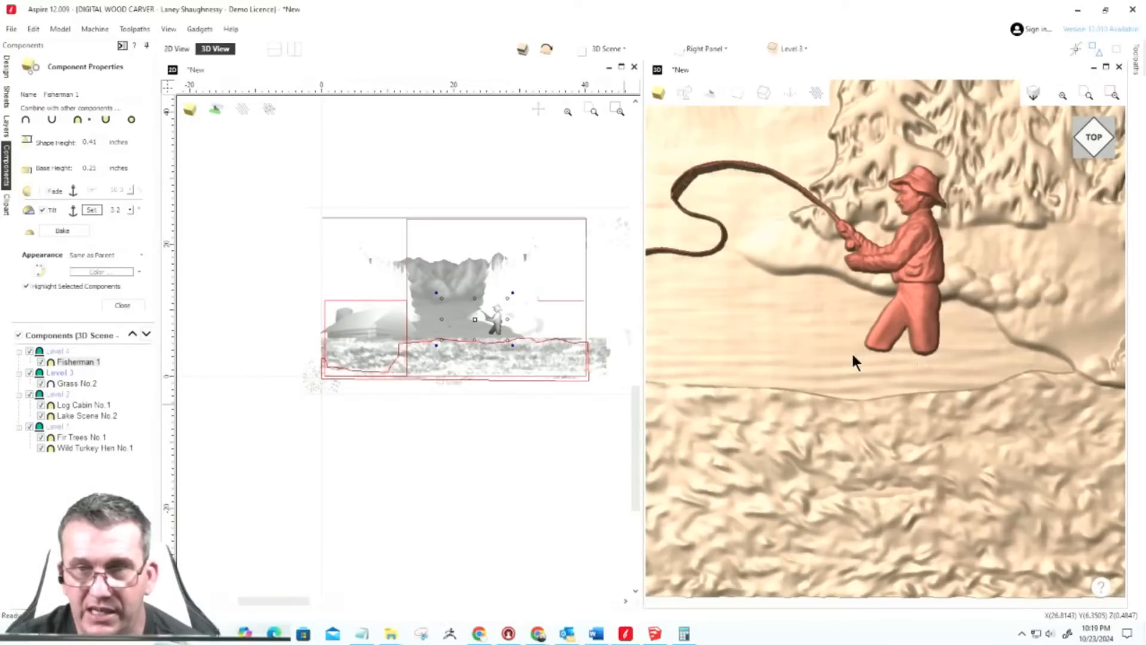
{"action": "left_click", "coordinate": [118, 308]}
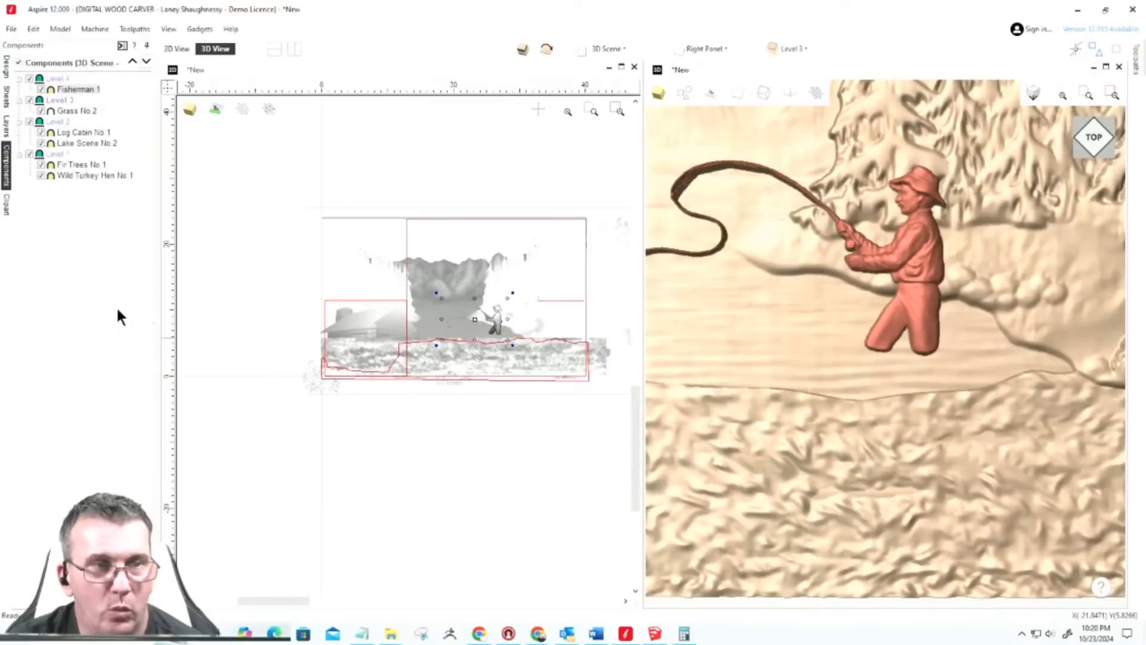
Step: Place the Cloud No.4 and Cloud No.6 clipart pieces overlapping at the fisherman's legs as water ripples
{"action": "left_click", "coordinate": [6, 205]}
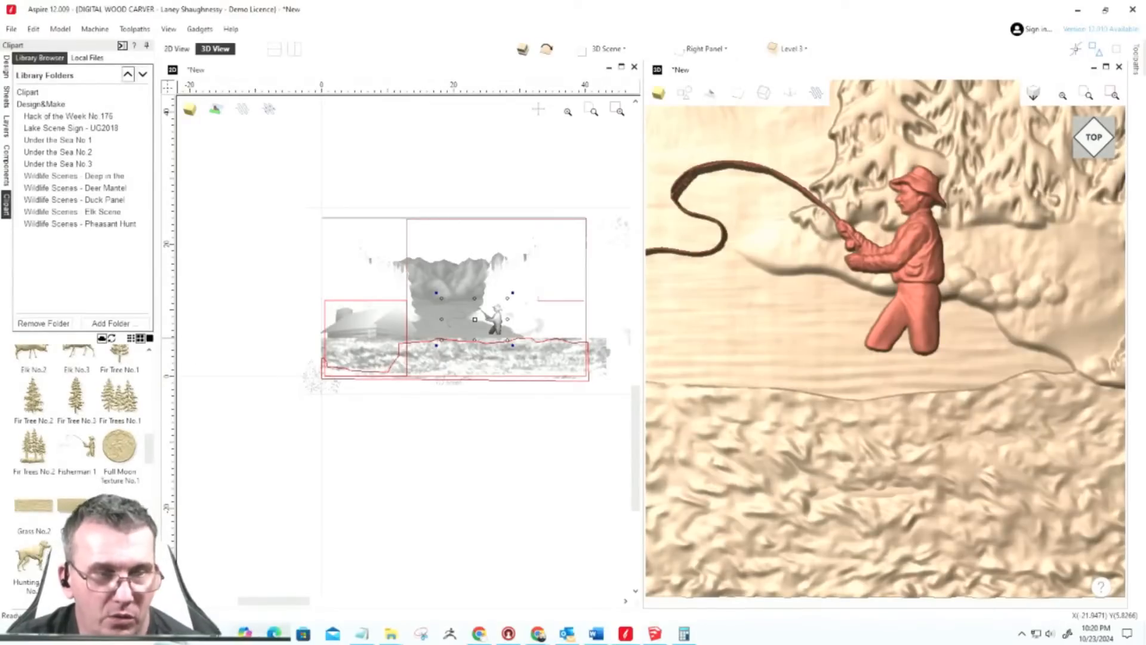
{"action": "scroll", "coordinate": [77, 418], "scroll_direction": "down", "scroll_amount": 5}
{"action": "scroll", "coordinate": [77, 448], "scroll_direction": "down", "scroll_amount": 5}
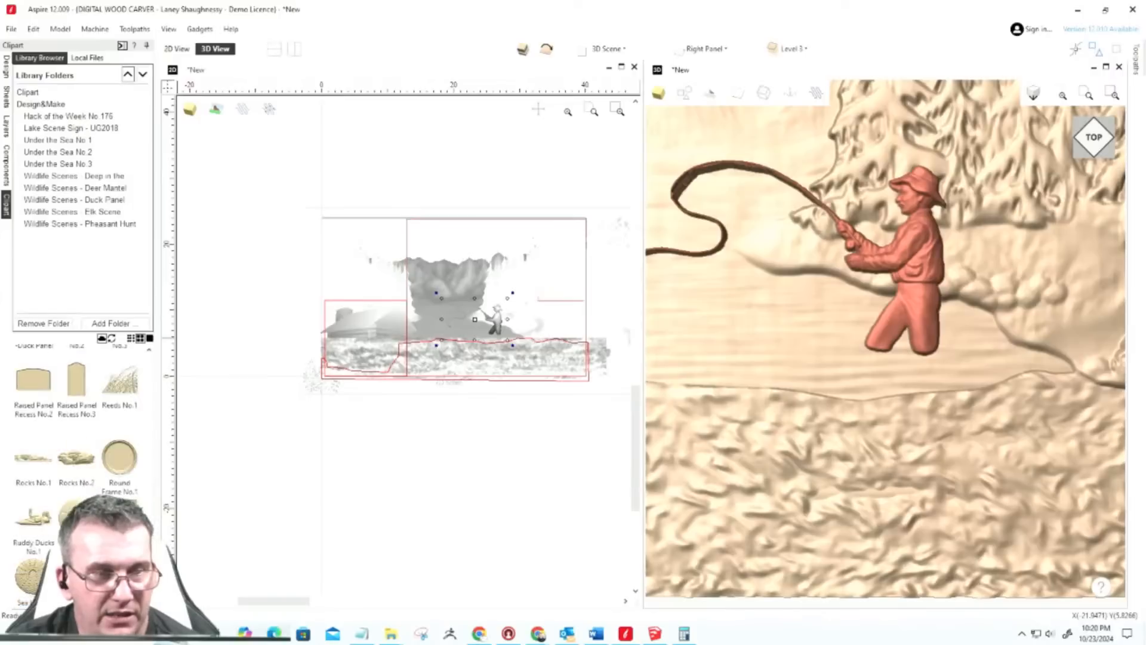
{"action": "scroll", "coordinate": [89, 418], "scroll_direction": "down", "scroll_amount": 4}
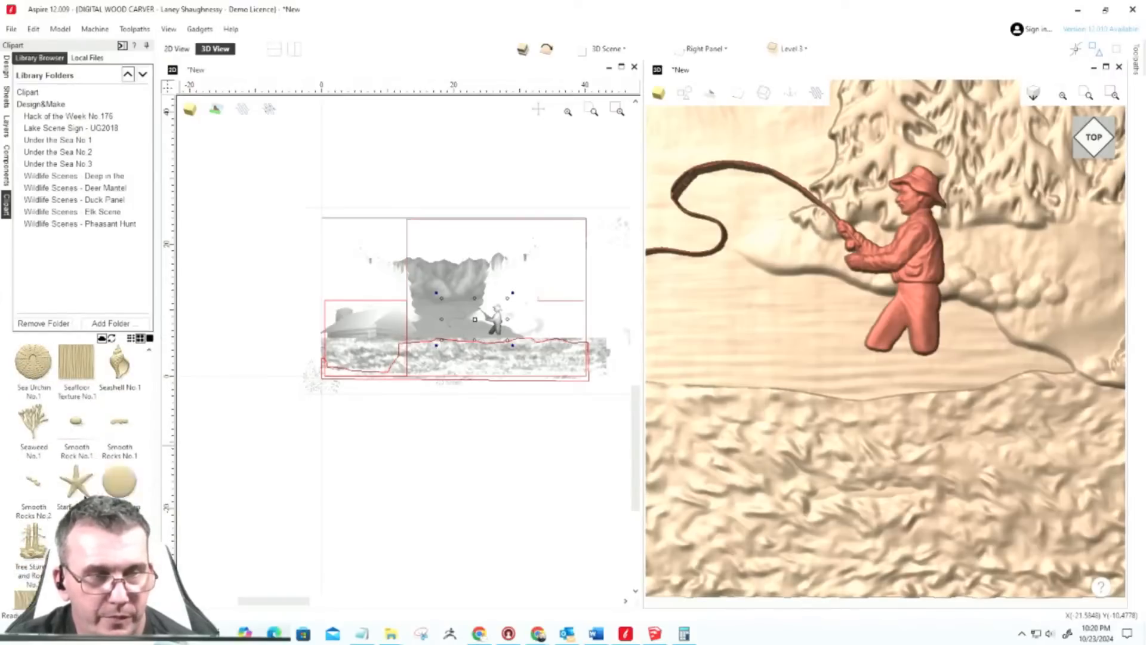
{"action": "scroll", "coordinate": [66, 456], "scroll_direction": "up", "scroll_amount": 4}
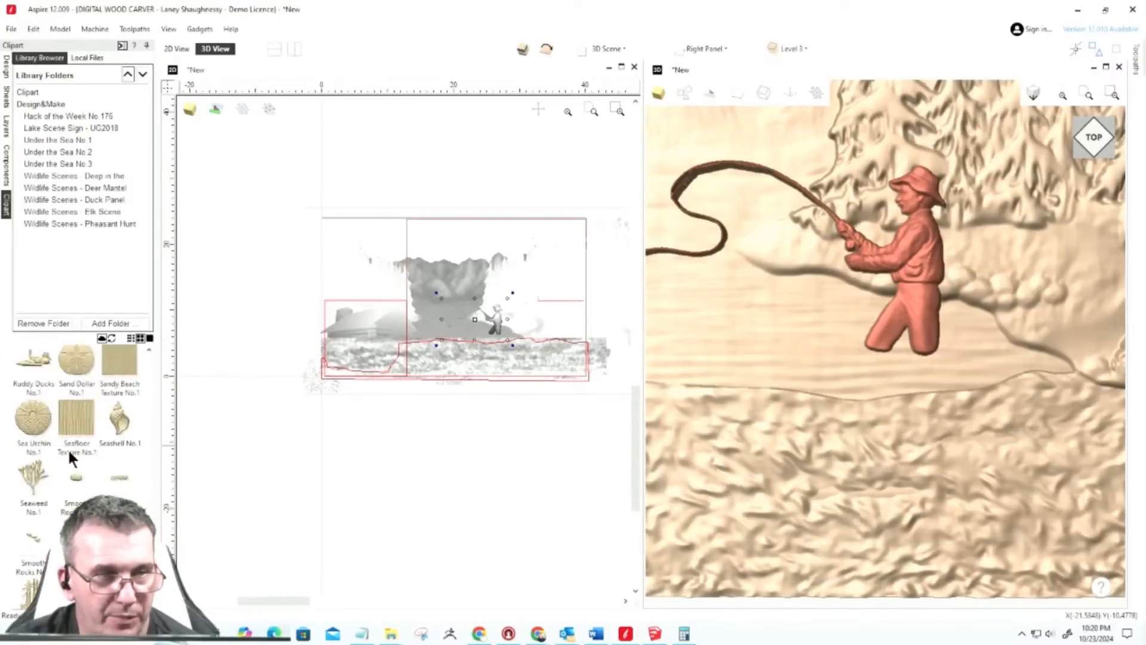
{"action": "scroll", "coordinate": [67, 454], "scroll_direction": "up", "scroll_amount": 5}
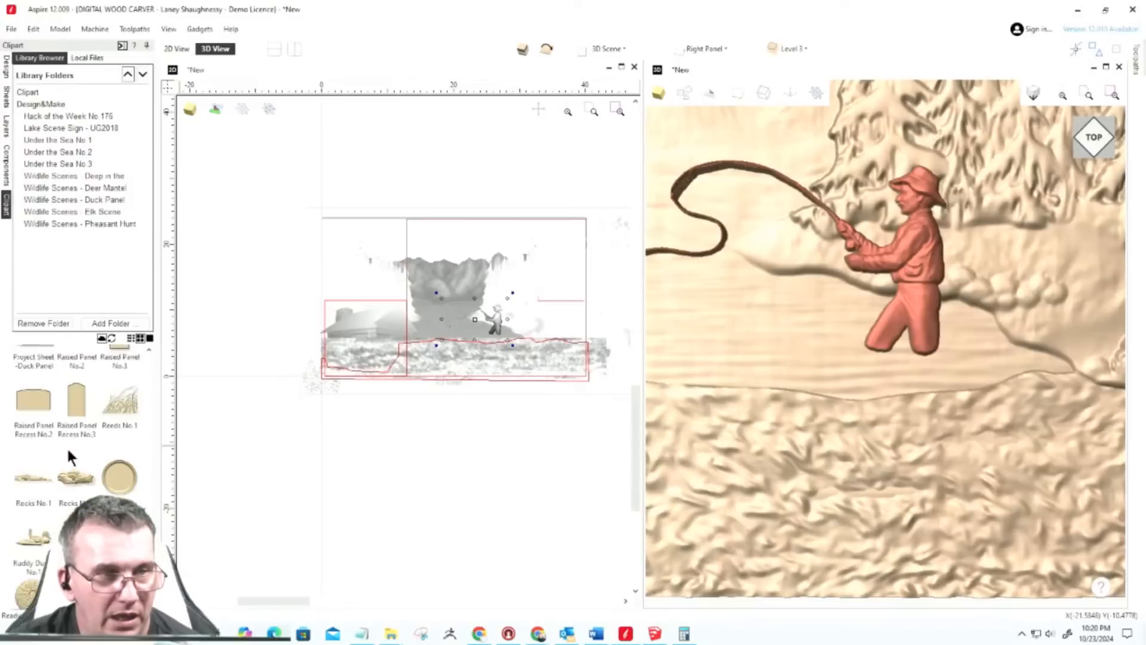
{"action": "scroll", "coordinate": [69, 455], "scroll_direction": "up", "scroll_amount": 3}
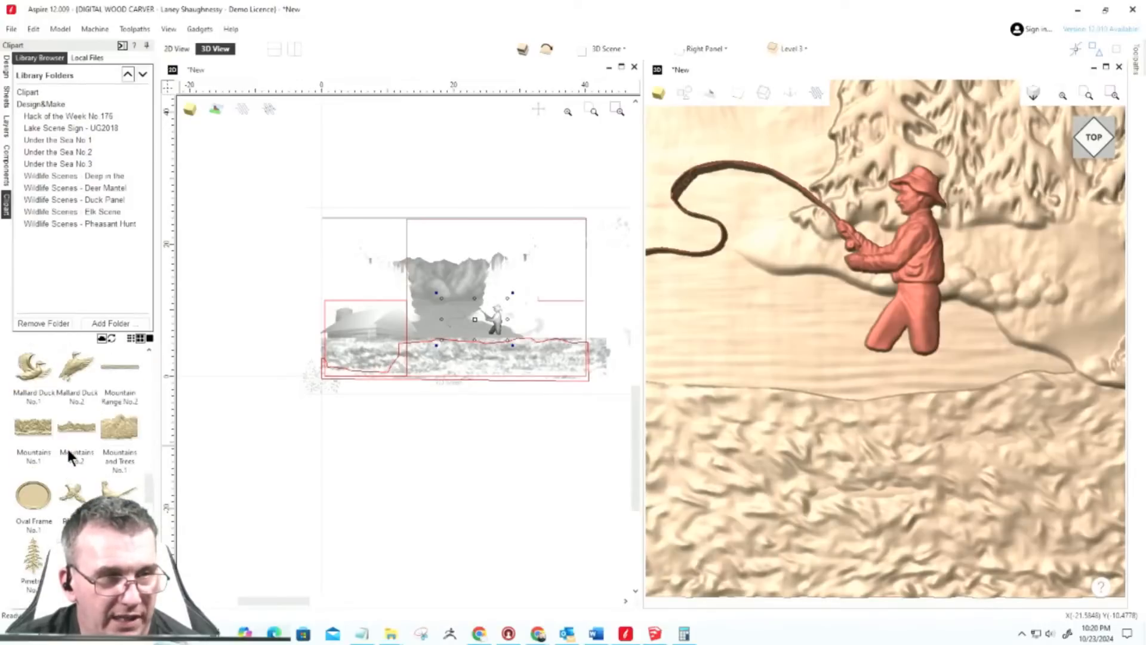
{"action": "scroll", "coordinate": [68, 454], "scroll_direction": "up", "scroll_amount": 5}
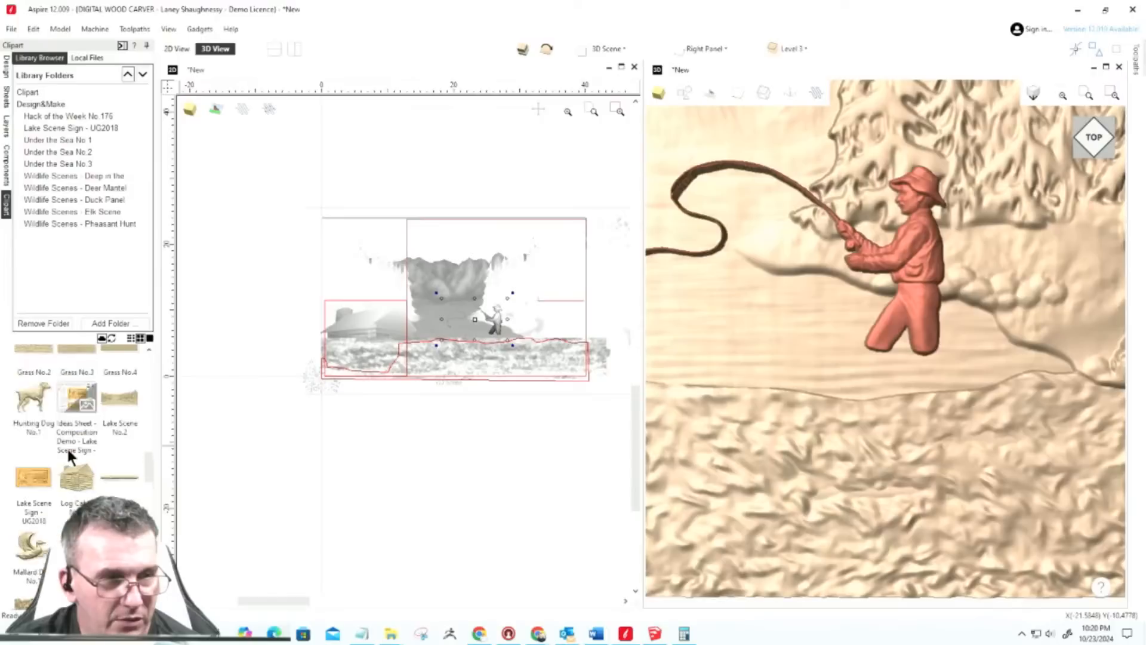
{"action": "scroll", "coordinate": [68, 455], "scroll_direction": "up", "scroll_amount": 3}
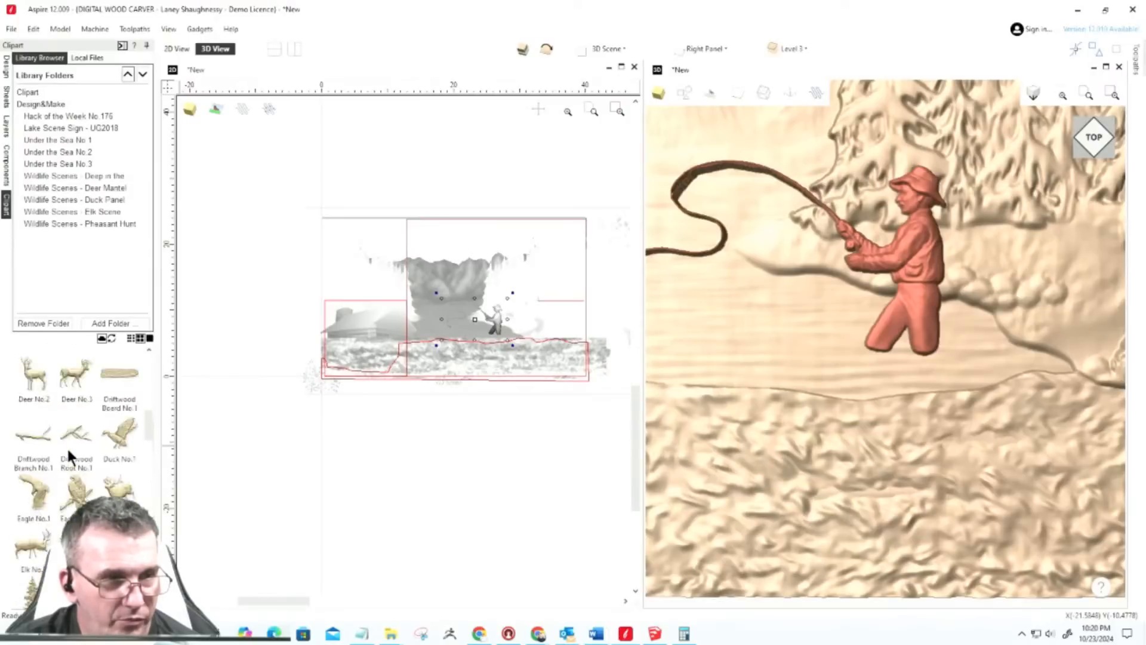
{"action": "scroll", "coordinate": [66, 446], "scroll_direction": "up", "scroll_amount": 3}
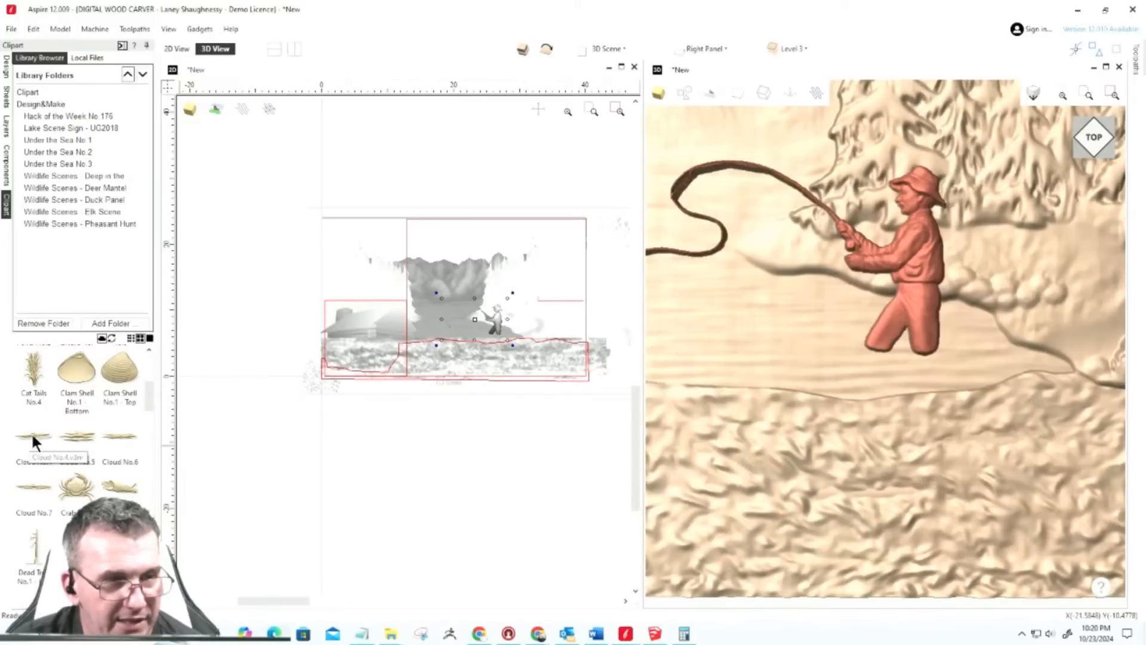
{"action": "left_click_drag", "start_coordinate": [33, 436], "coordinate": [887, 356]}
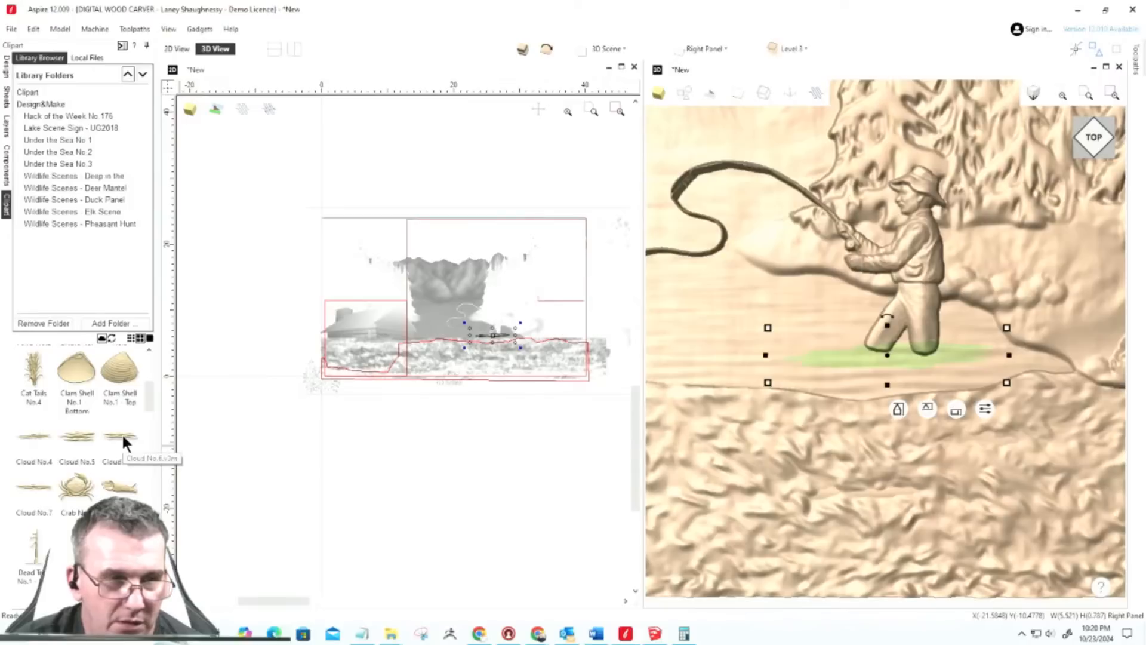
{"action": "left_click_drag", "start_coordinate": [121, 432], "coordinate": [923, 369]}
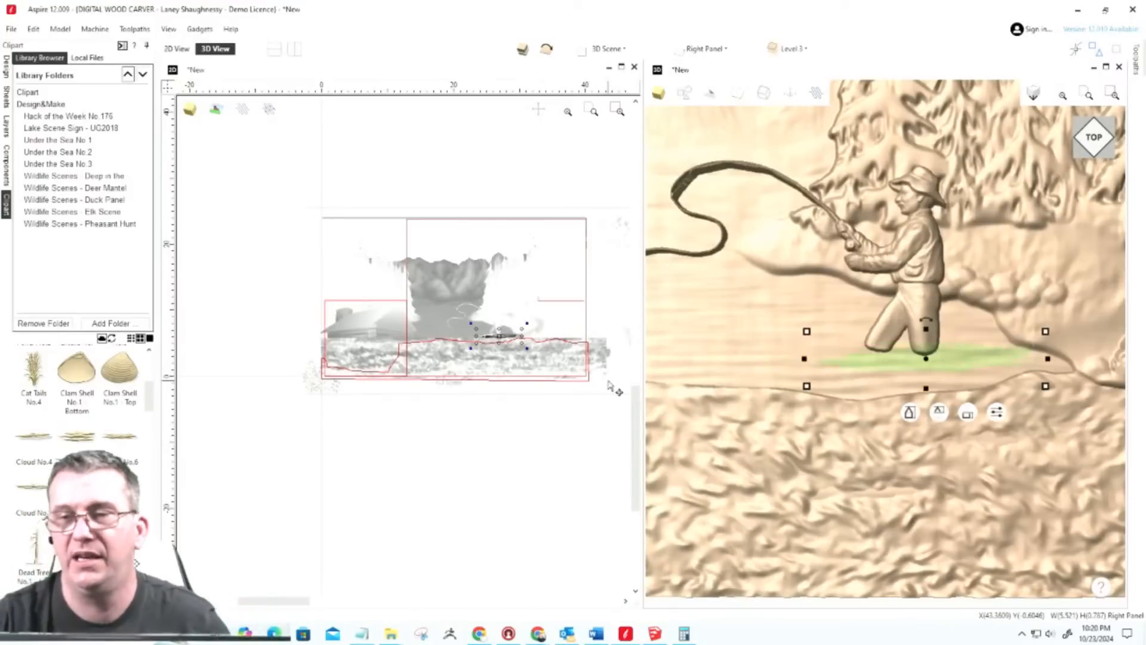
Step: Move both cloud components from Level 3 into Level 4 above Fisherman 1, and close the component options
{"action": "left_click", "coordinate": [996, 412]}
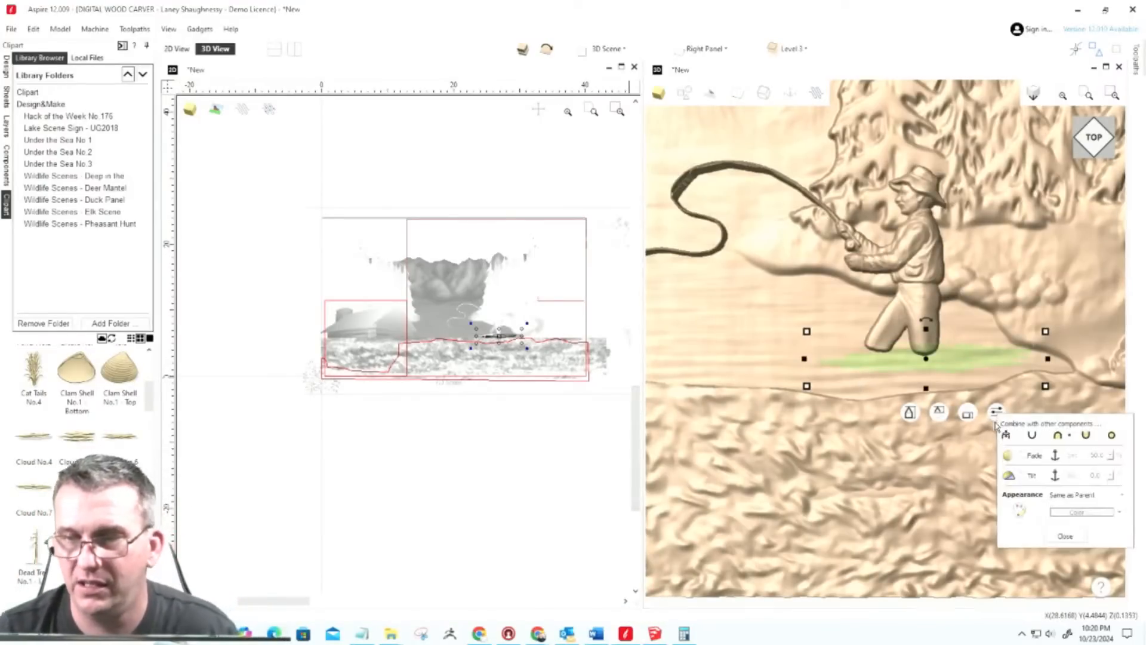
{"action": "left_click", "coordinate": [910, 411]}
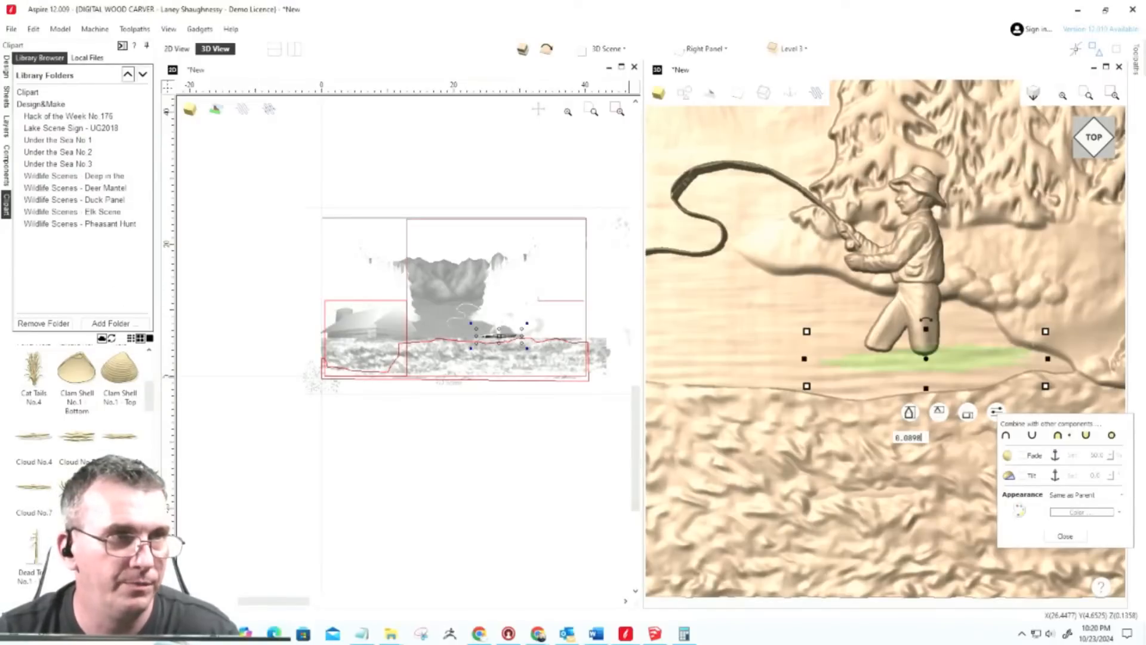
{"action": "key", "text": "Return"}
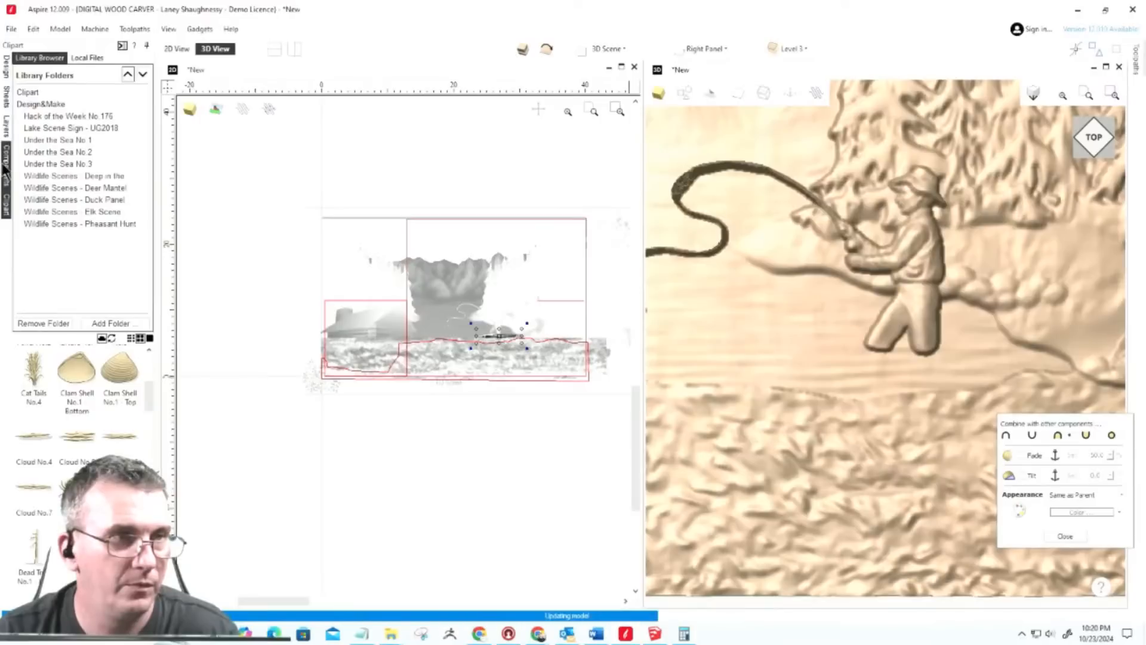
{"action": "left_click", "coordinate": [6, 164]}
{"action": "left_click", "coordinate": [52, 89]}
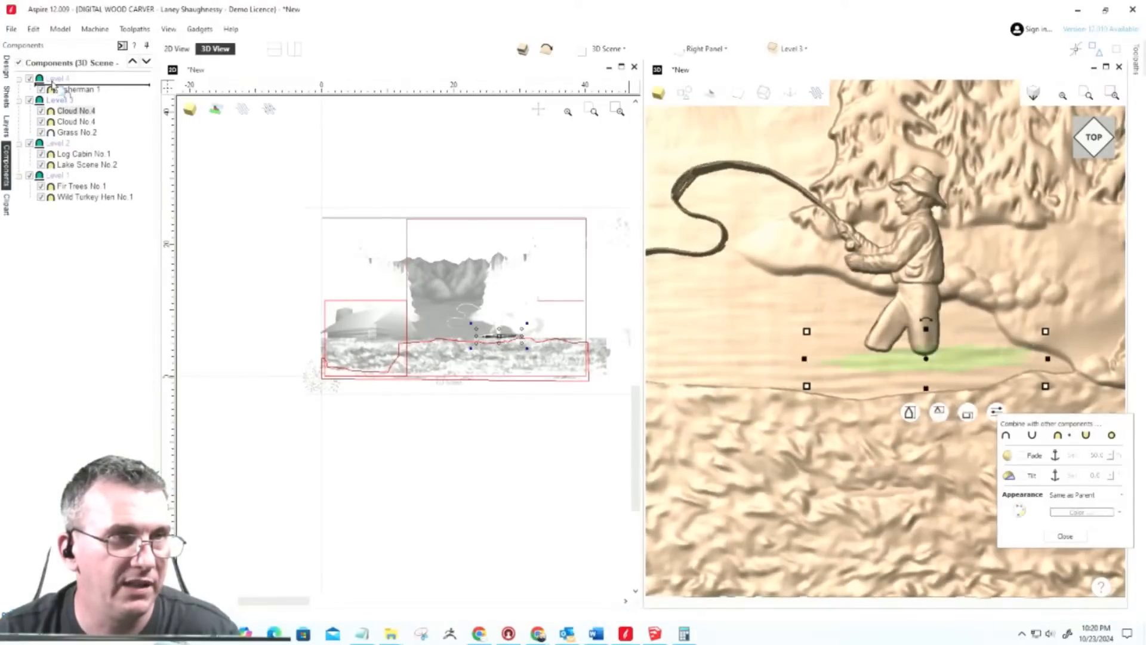
{"action": "left_click_drag", "start_coordinate": [52, 89], "coordinate": [53, 89]}
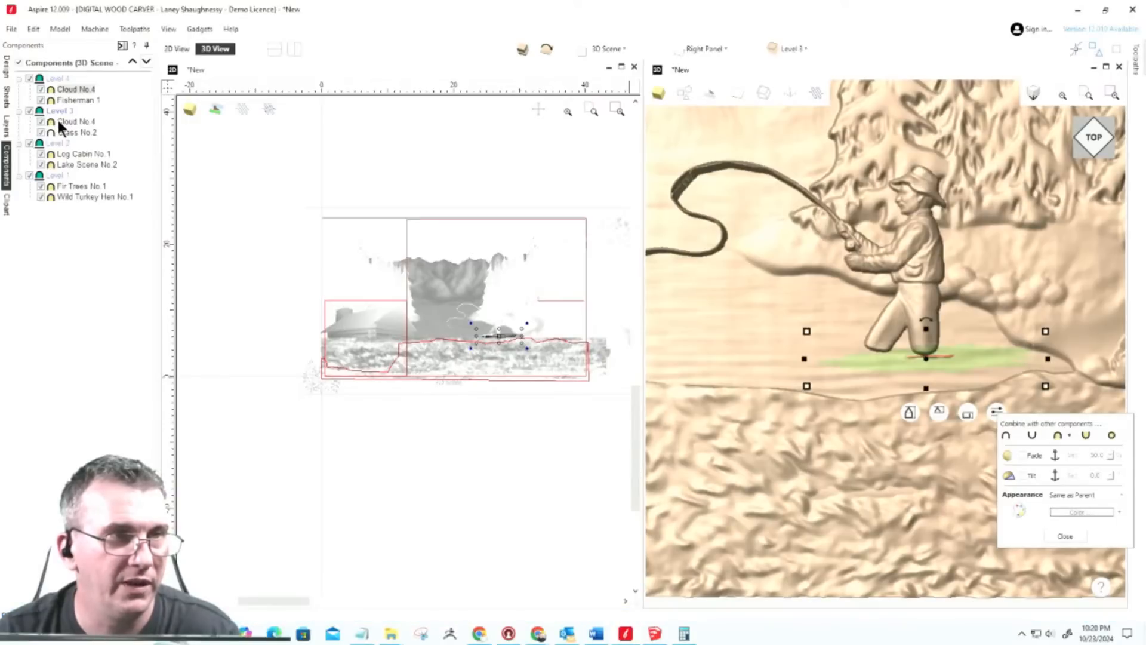
{"action": "left_click_drag", "start_coordinate": [59, 123], "coordinate": [60, 101]}
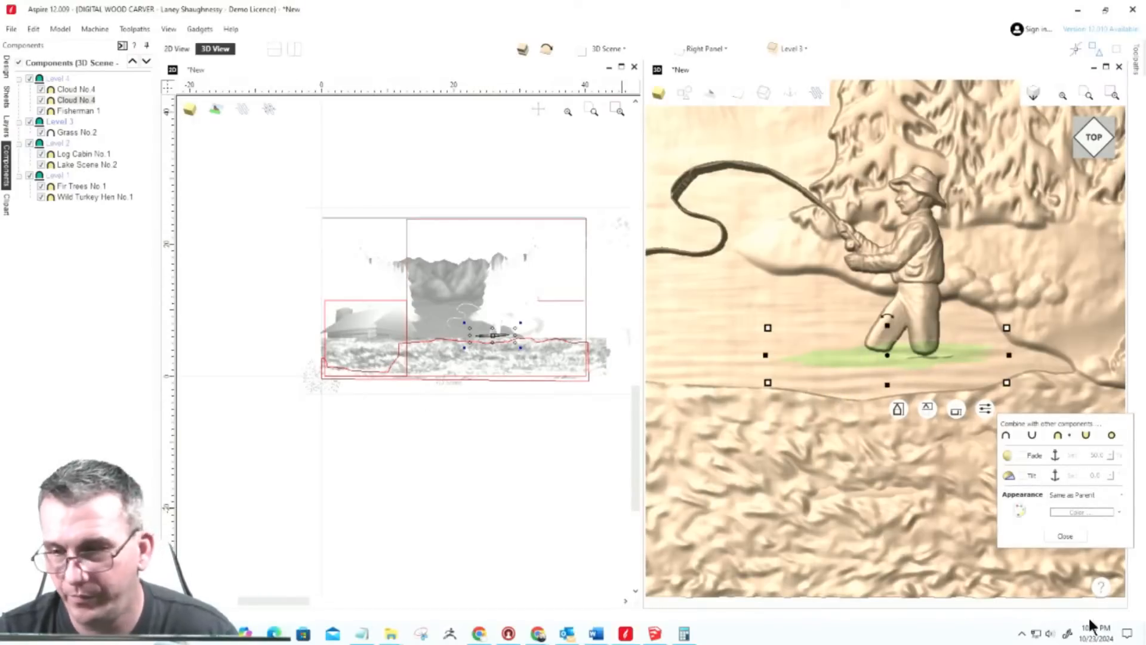
{"action": "left_click", "coordinate": [1062, 536]}
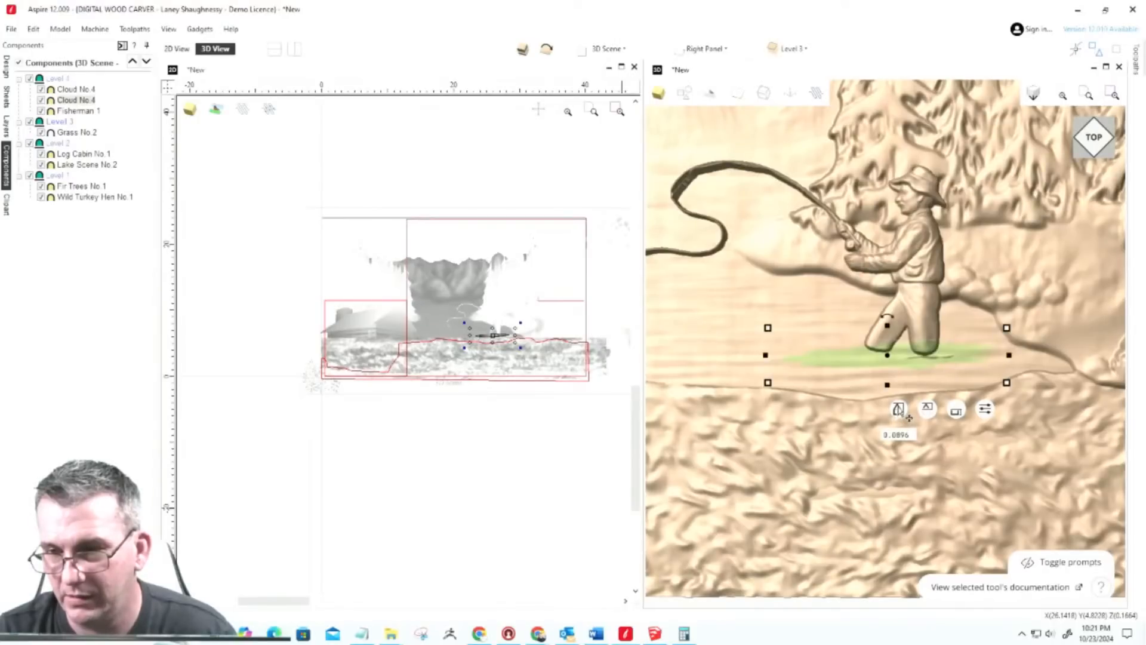
Step: Raise the selected cloud component's shape height to about 0.5664 inches so the ripples stand out around the fisherman's legs
{"action": "left_click_drag", "start_coordinate": [899, 407], "coordinate": [900, 403]}
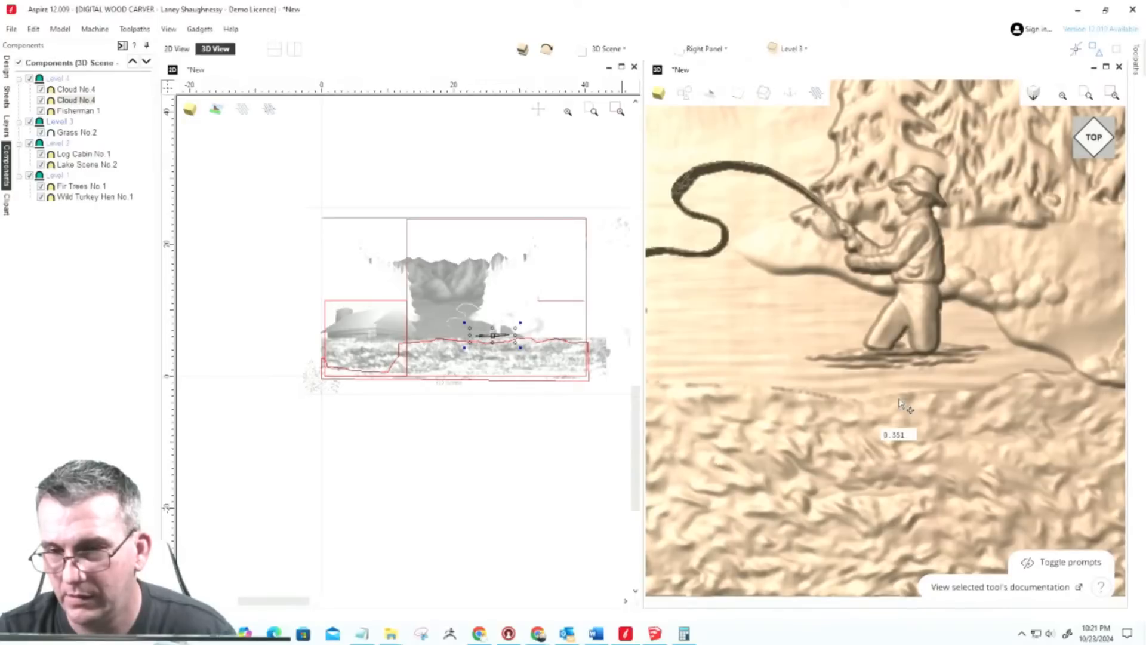
{"action": "left_click_drag", "start_coordinate": [899, 403], "coordinate": [899, 400]}
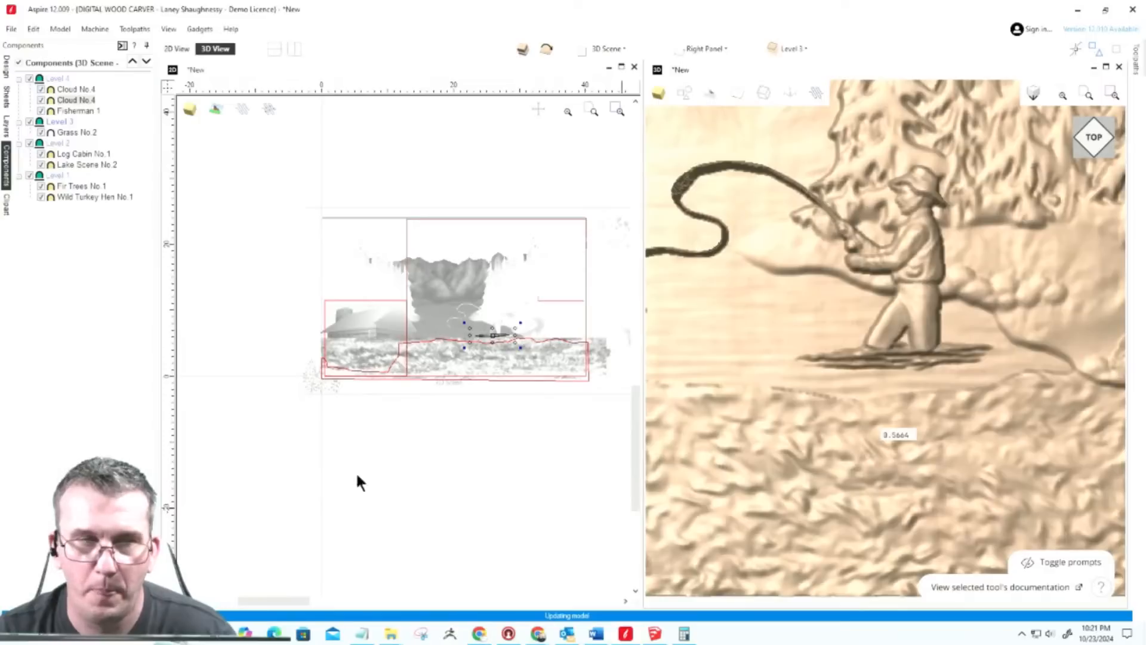
Step: Narrow the lower Cloud No.4 component in Level 4 from its left edge to about 3.66 inches wide
{"action": "left_click", "coordinate": [51, 337]}
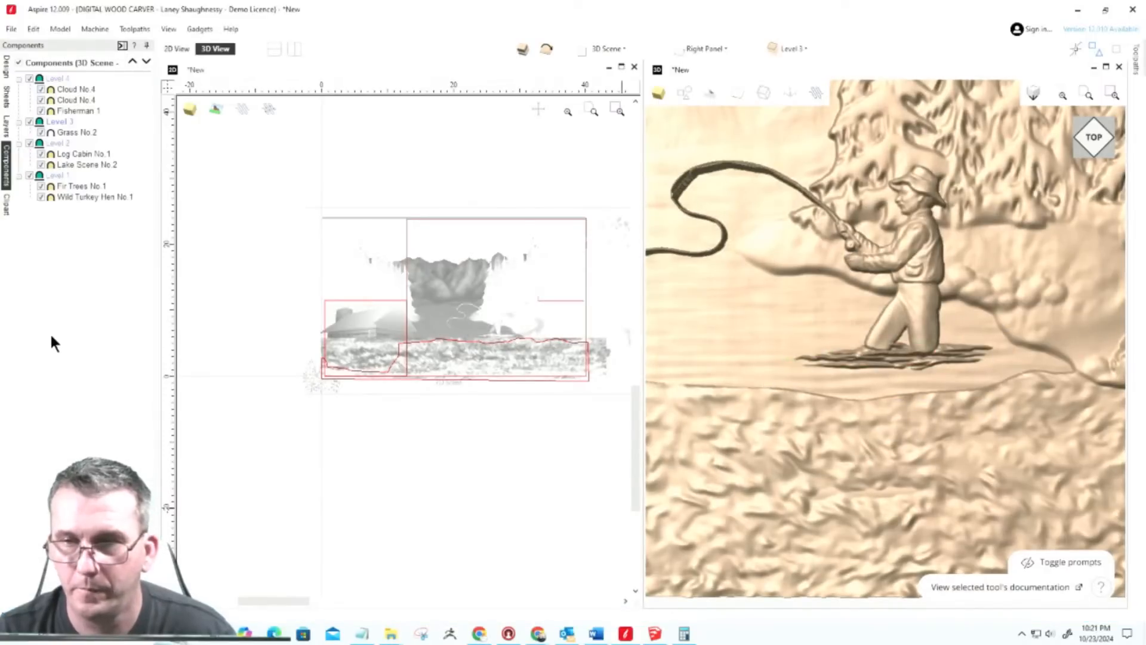
{"action": "scroll", "coordinate": [850, 373], "scroll_direction": "down", "scroll_amount": 4}
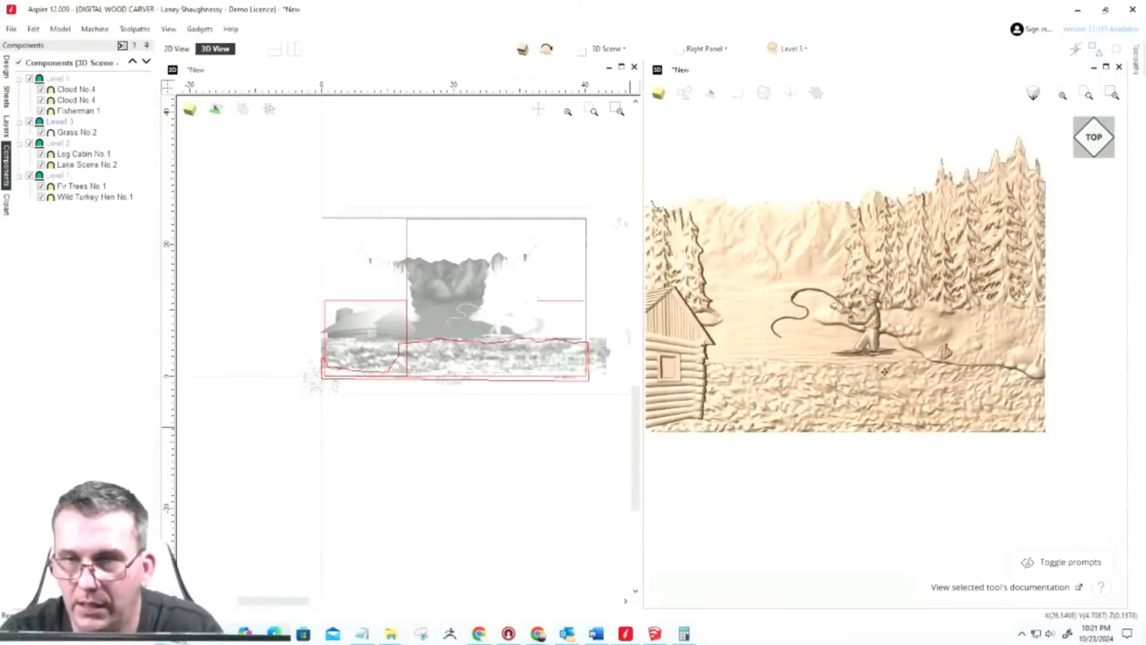
{"action": "scroll", "coordinate": [865, 358], "scroll_direction": "up", "scroll_amount": 5}
{"action": "left_click", "coordinate": [869, 353]}
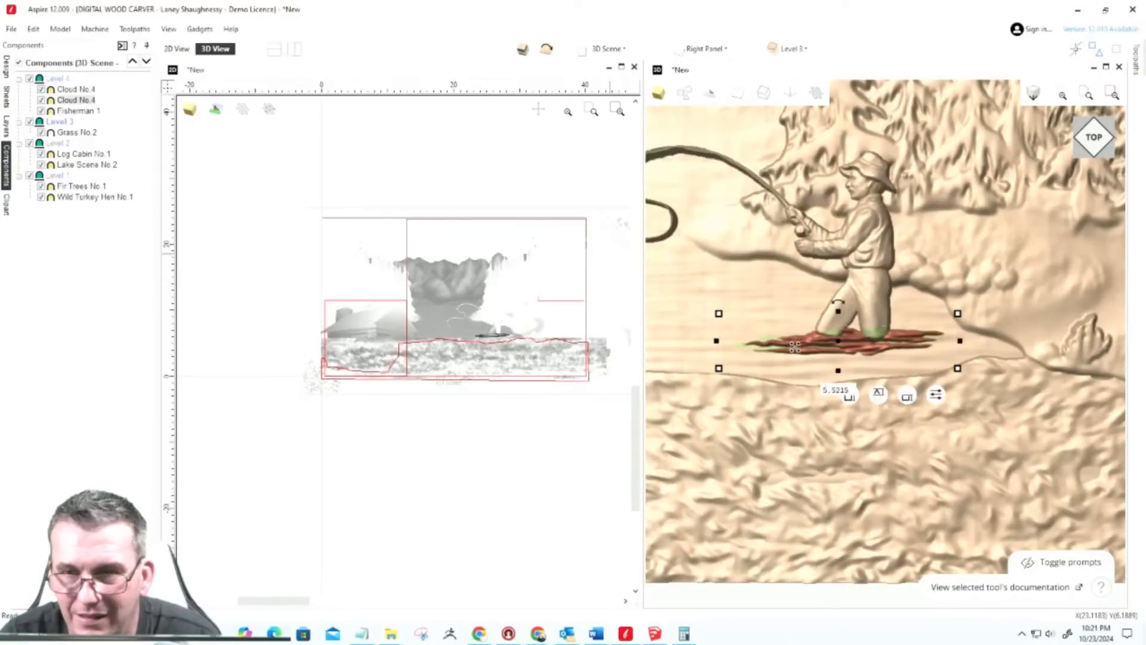
{"action": "left_click_drag", "start_coordinate": [717, 341], "coordinate": [804, 347]}
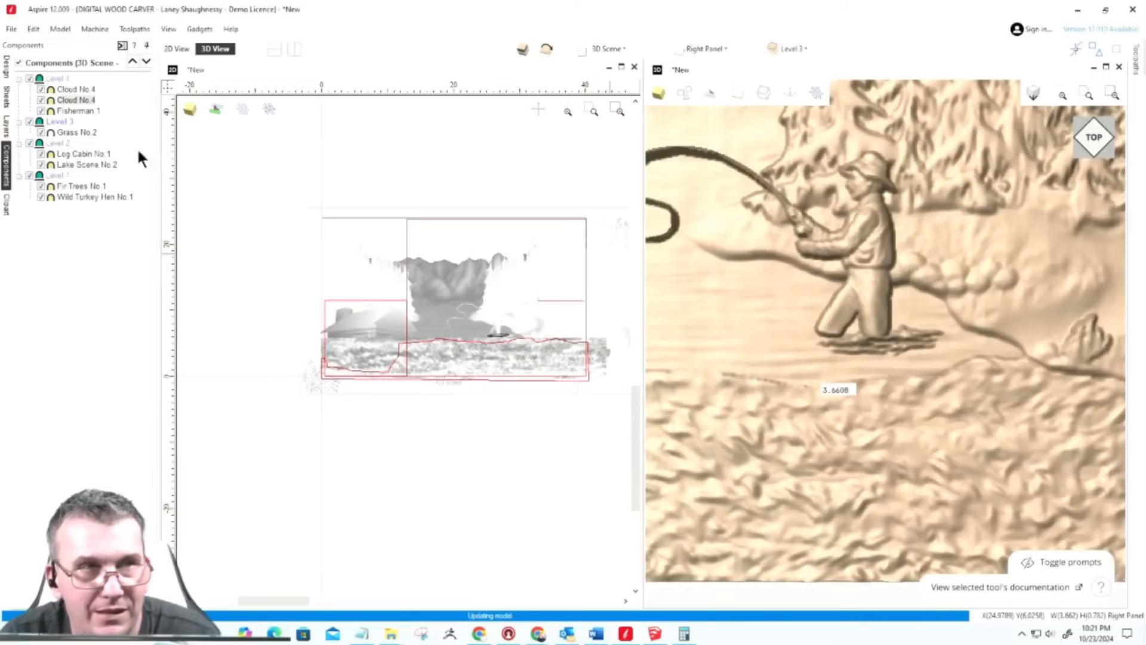
Step: Narrow the upper Cloud No.4 component in Level 4 to about 2.48 inches wide and raise its shape height to about 0.7772 inches
{"action": "left_click", "coordinate": [70, 88]}
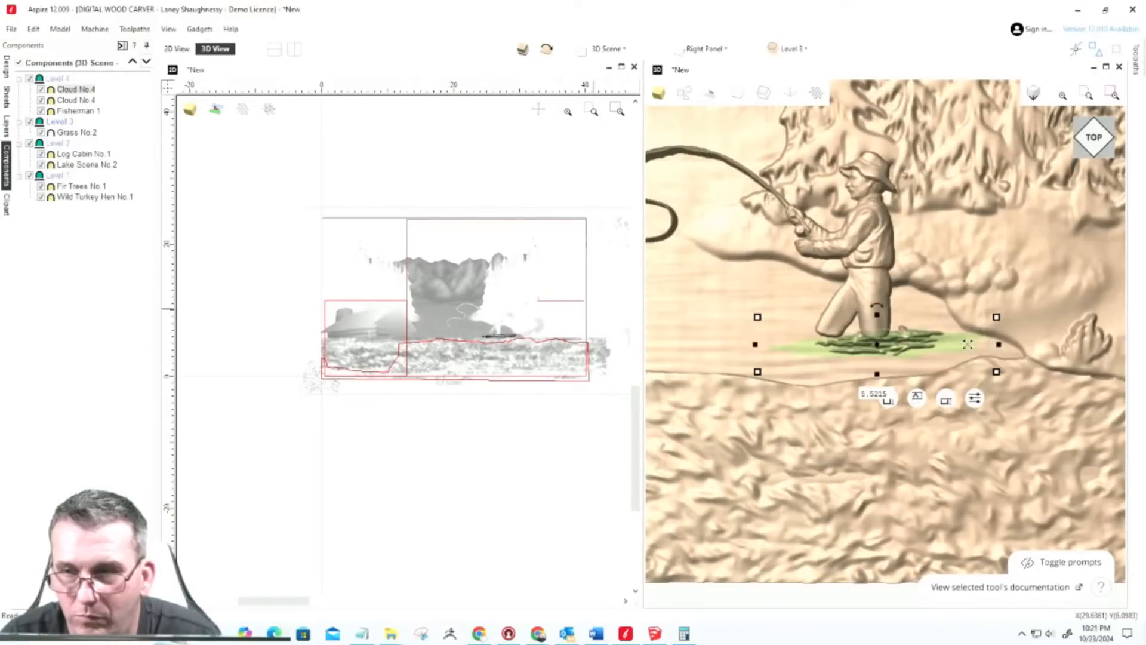
{"action": "left_click_drag", "start_coordinate": [998, 344], "coordinate": [866, 343]}
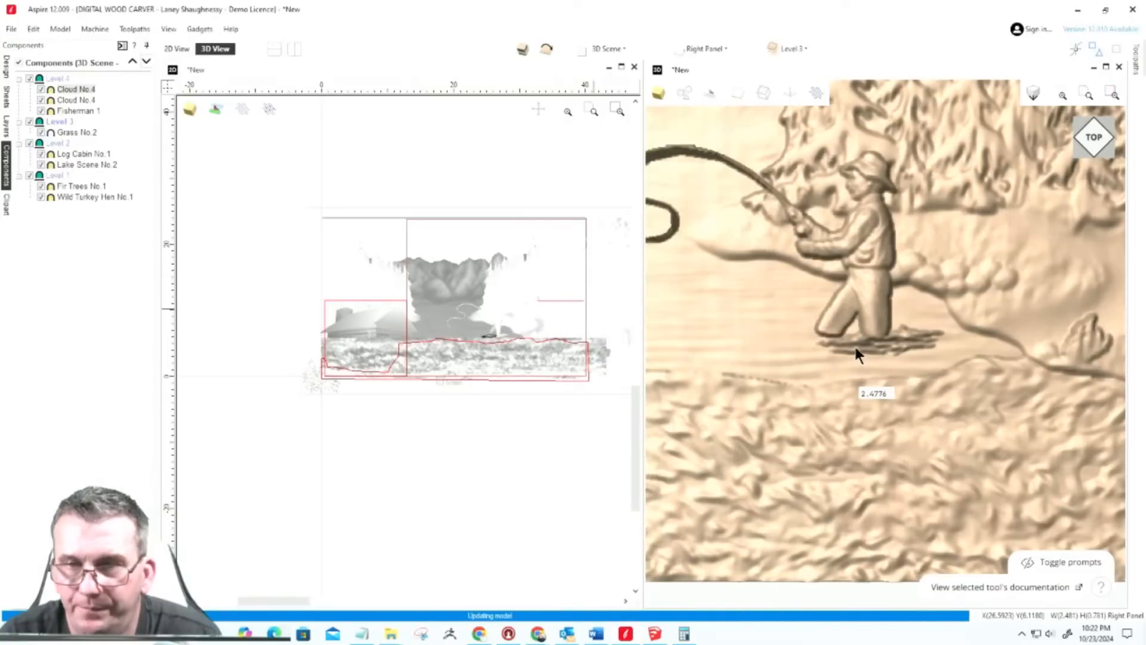
{"action": "left_click_drag", "start_coordinate": [818, 337], "coordinate": [819, 325]}
{"action": "mouse_move", "coordinate": [770, 398]}
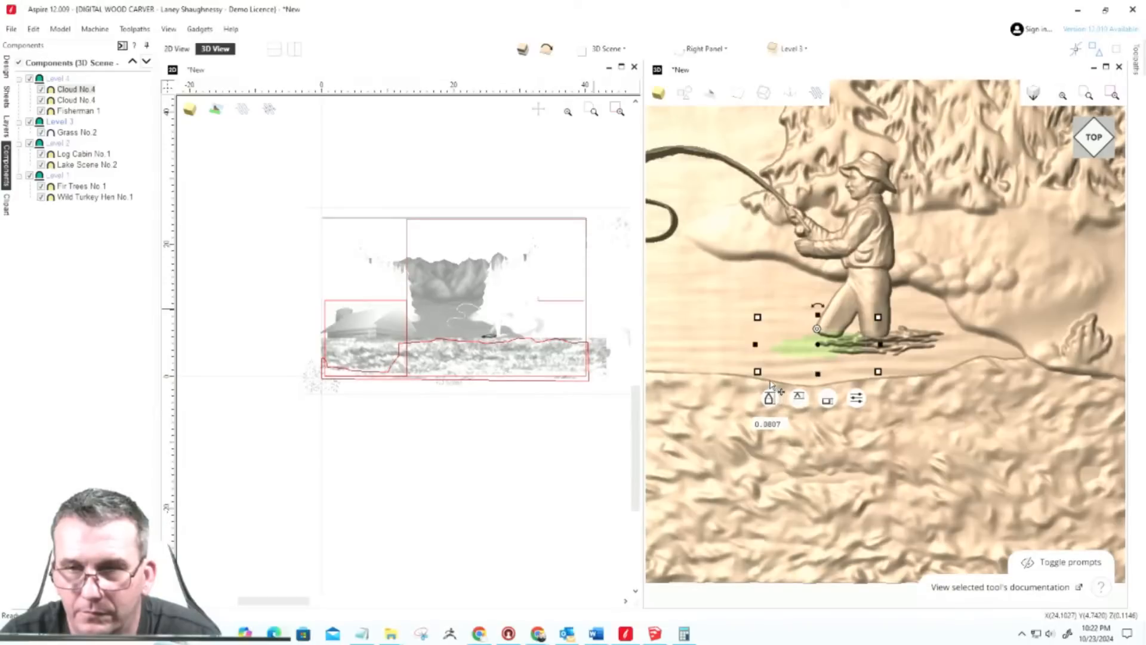
{"action": "left_click_drag", "start_coordinate": [770, 382], "coordinate": [773, 375]}
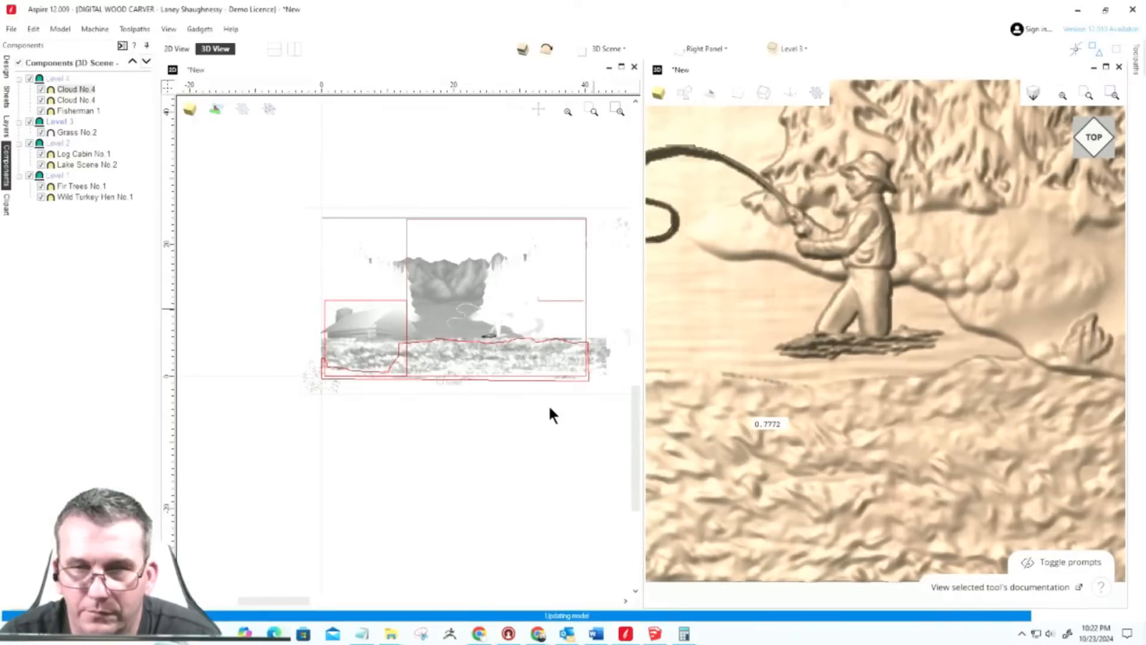
{"action": "left_click", "coordinate": [798, 348]}
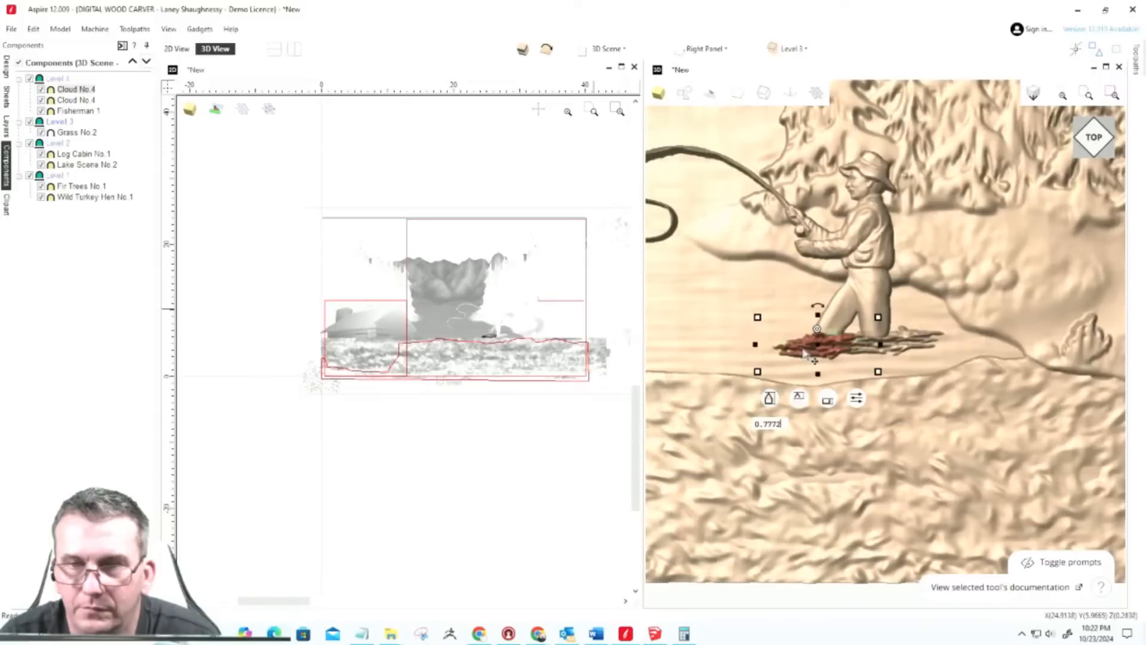
{"action": "left_click_drag", "start_coordinate": [813, 349], "coordinate": [818, 346]}
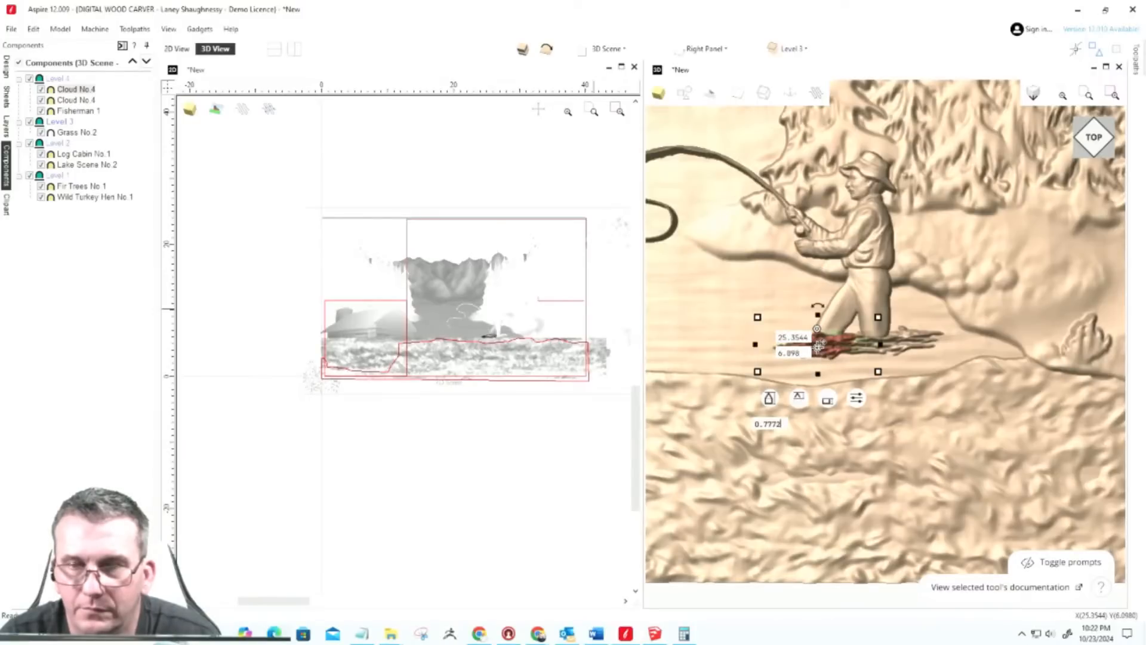
{"action": "left_click", "coordinate": [447, 484]}
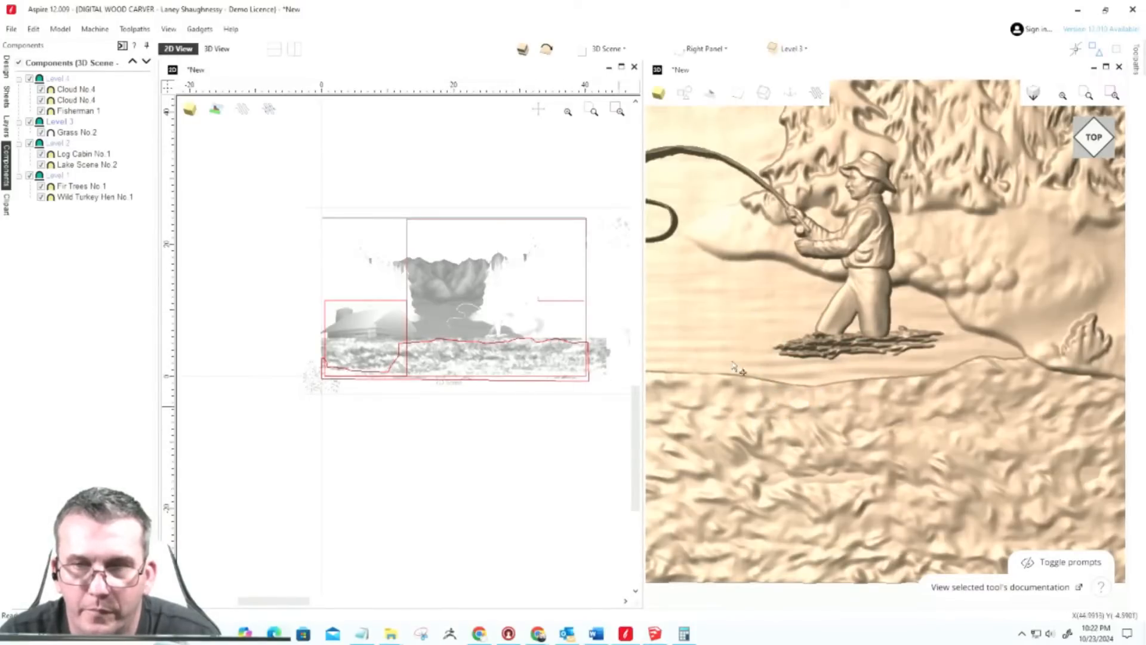
Step: Nudge the longer cloud ripple under the rear leg and move the shorter ripple up and left around the fisherman's front leg
{"action": "scroll", "coordinate": [746, 406], "scroll_direction": "down", "scroll_amount": 5}
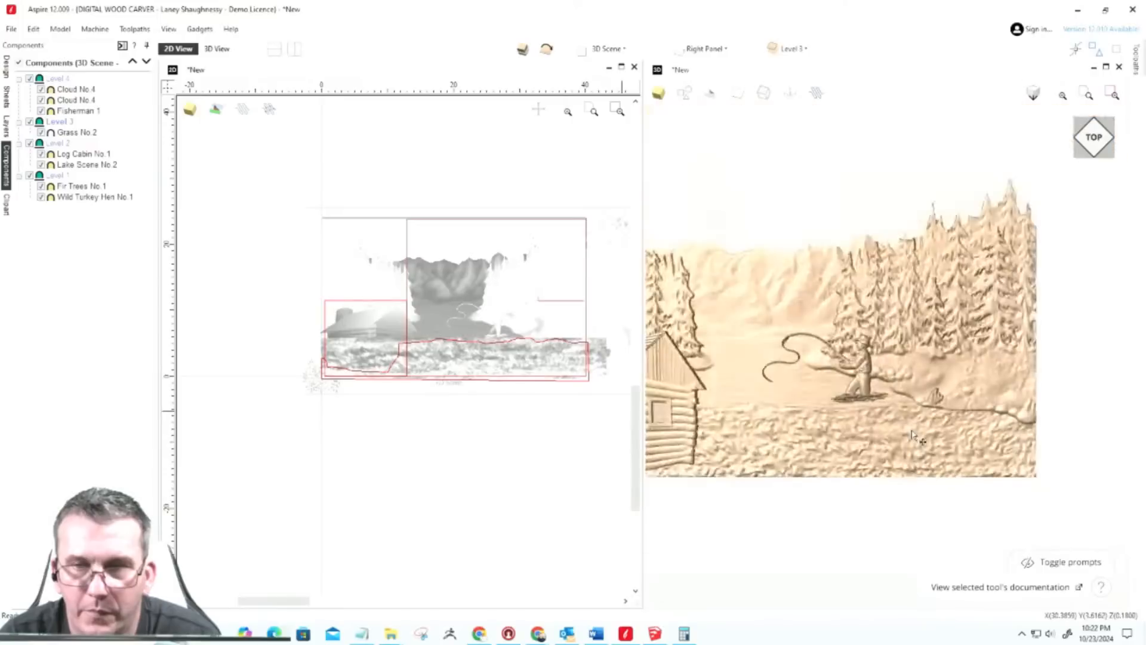
{"action": "scroll", "coordinate": [872, 418], "scroll_direction": "up", "scroll_amount": 5}
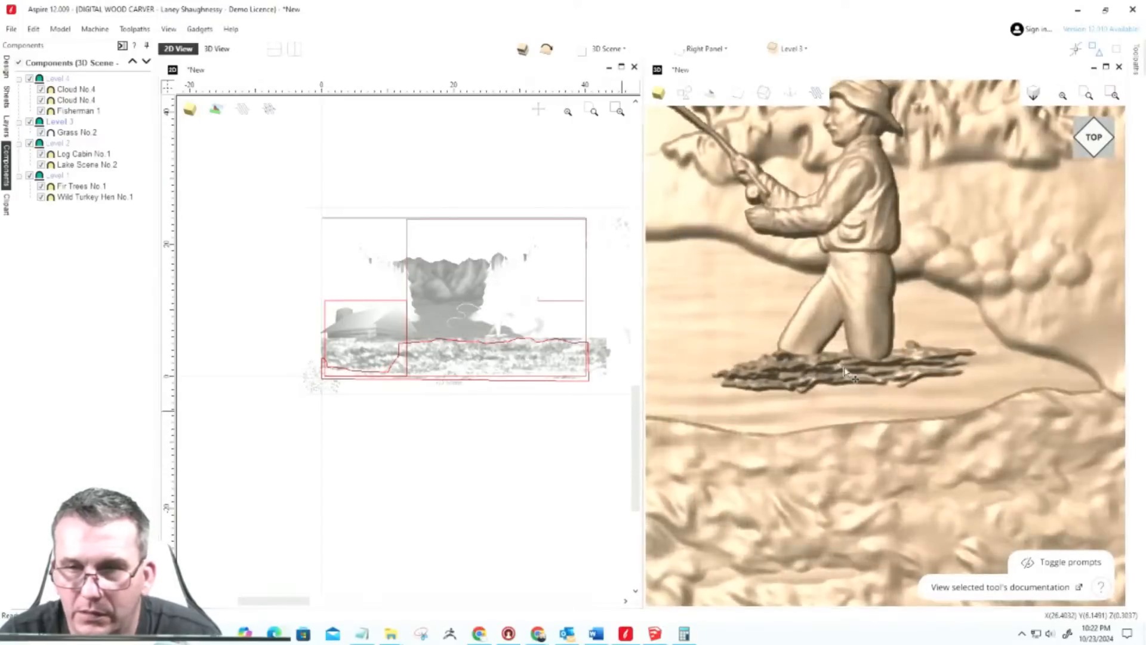
{"action": "left_click", "coordinate": [845, 372]}
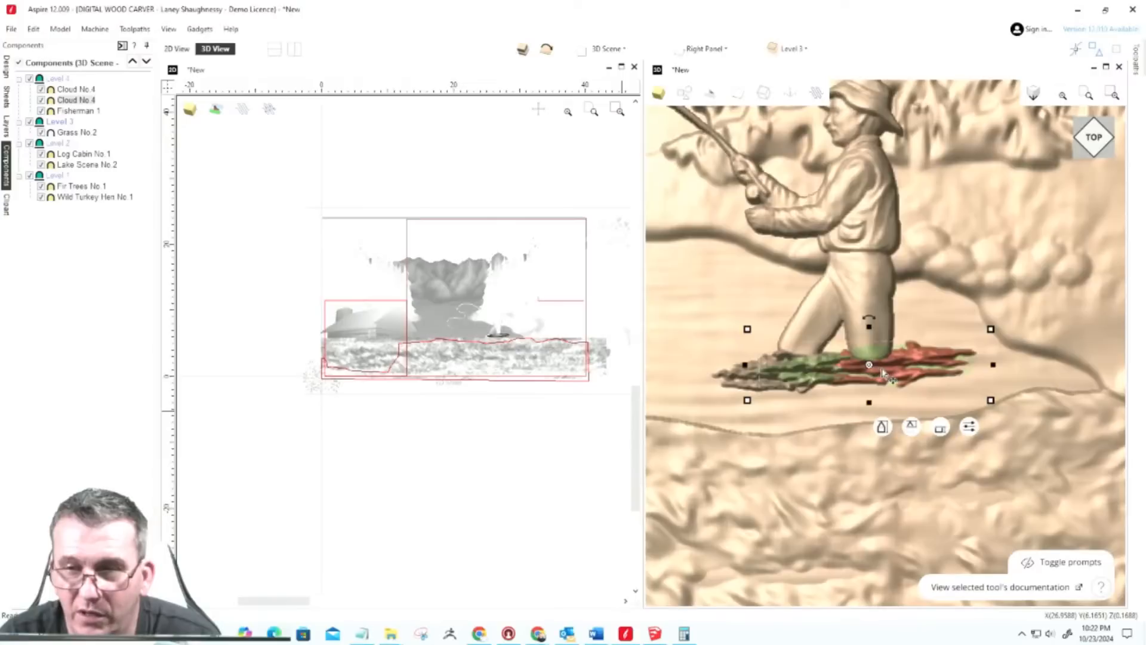
{"action": "left_click", "coordinate": [758, 365]}
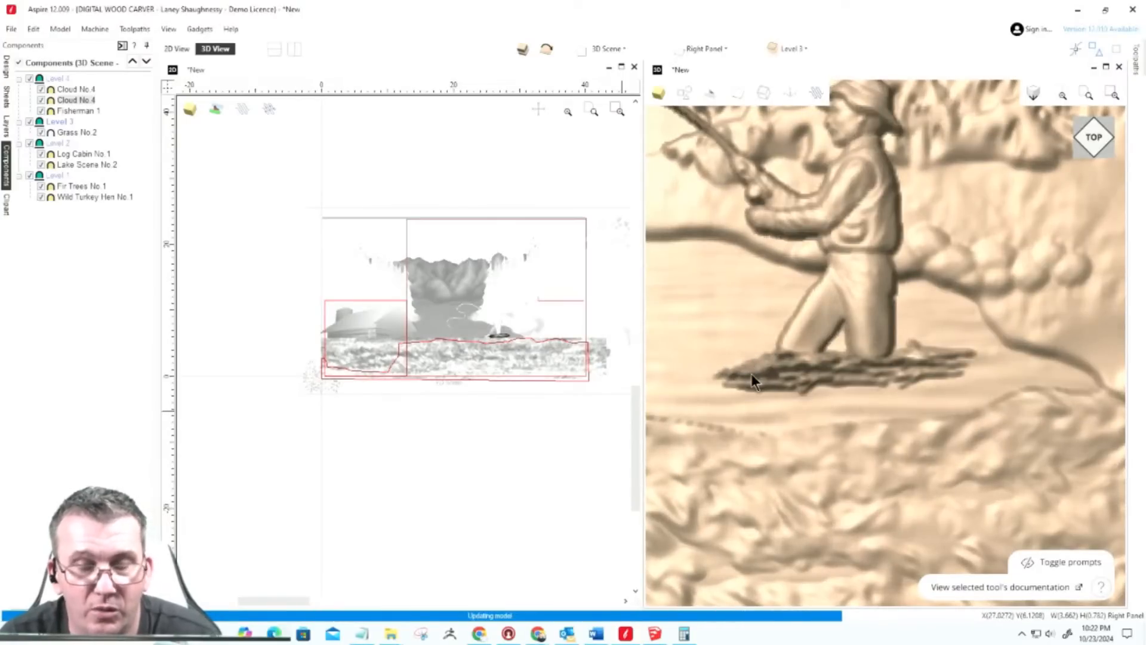
{"action": "left_click", "coordinate": [8, 69]}
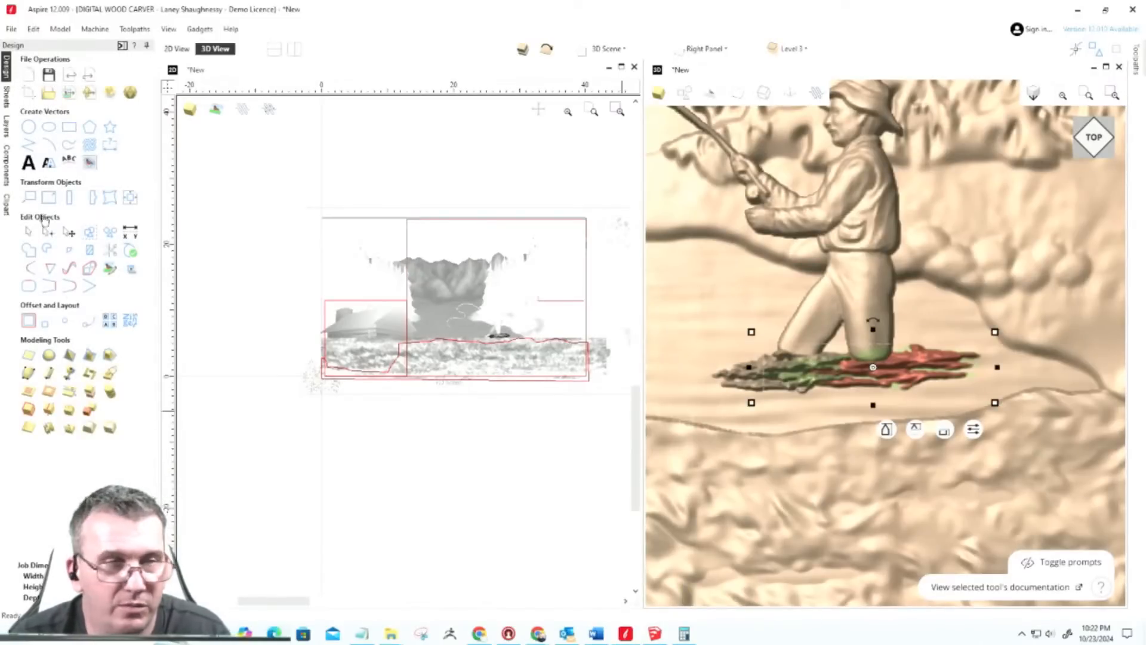
{"action": "left_click_drag", "start_coordinate": [752, 375], "coordinate": [783, 371]}
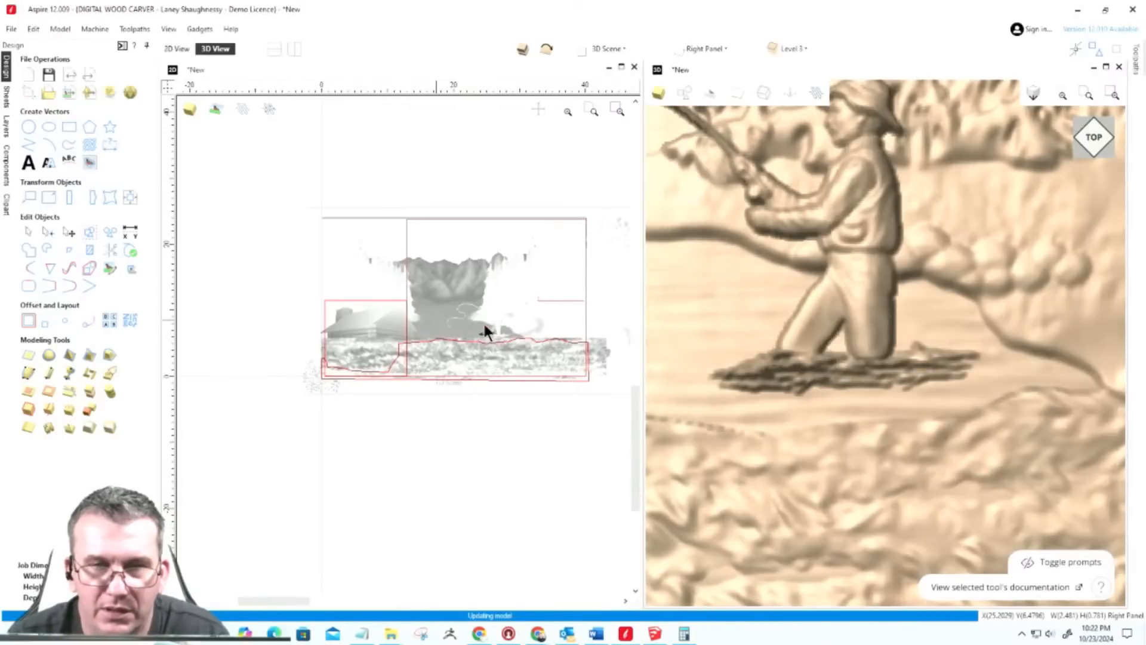
Step: Shift the shorter cloud ripple slightly down in the 2D view so it sits lower at the fisherman's front leg
{"action": "scroll", "coordinate": [485, 328], "scroll_direction": "up", "scroll_amount": 8}
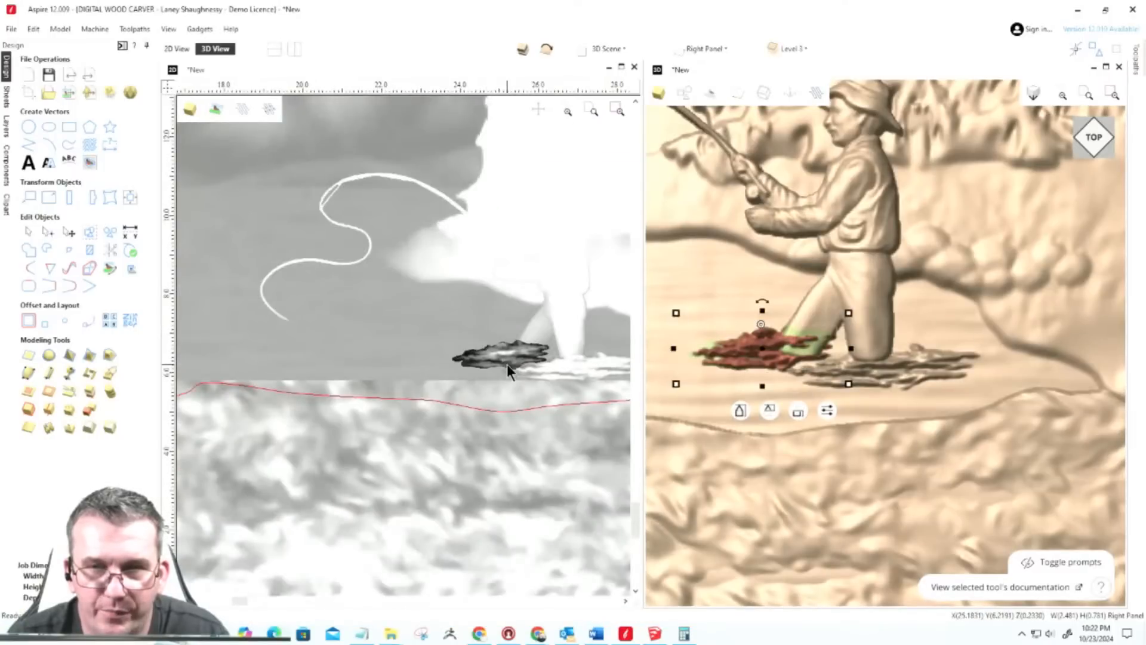
{"action": "scroll", "coordinate": [505, 364], "scroll_direction": "up", "scroll_amount": 4}
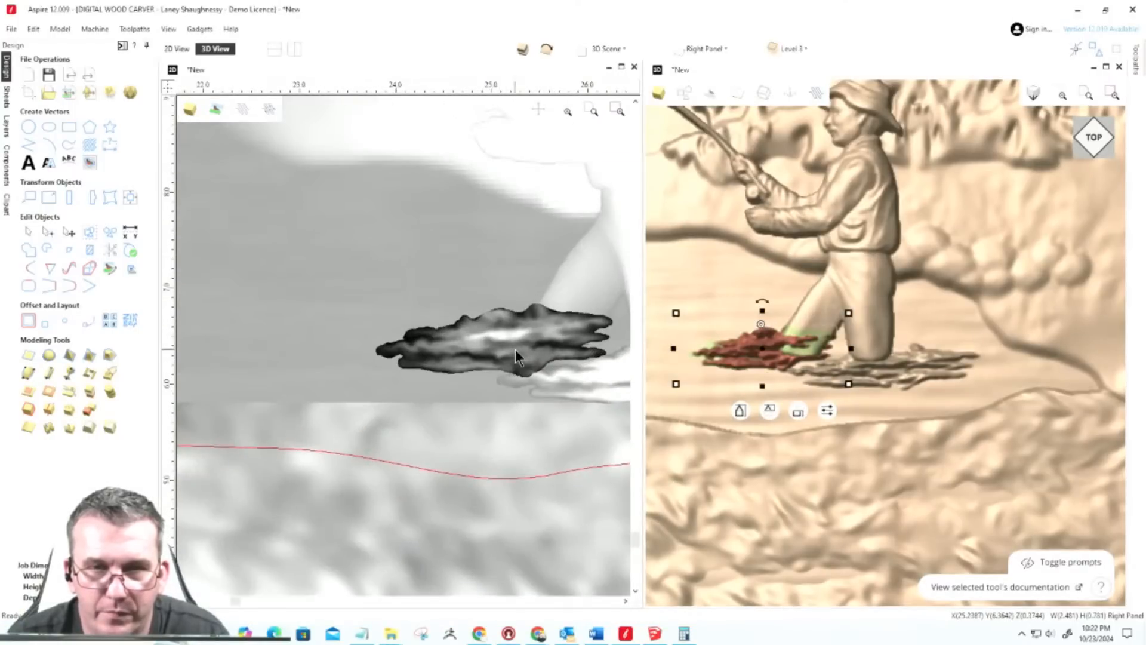
{"action": "key", "text": "Escape"}
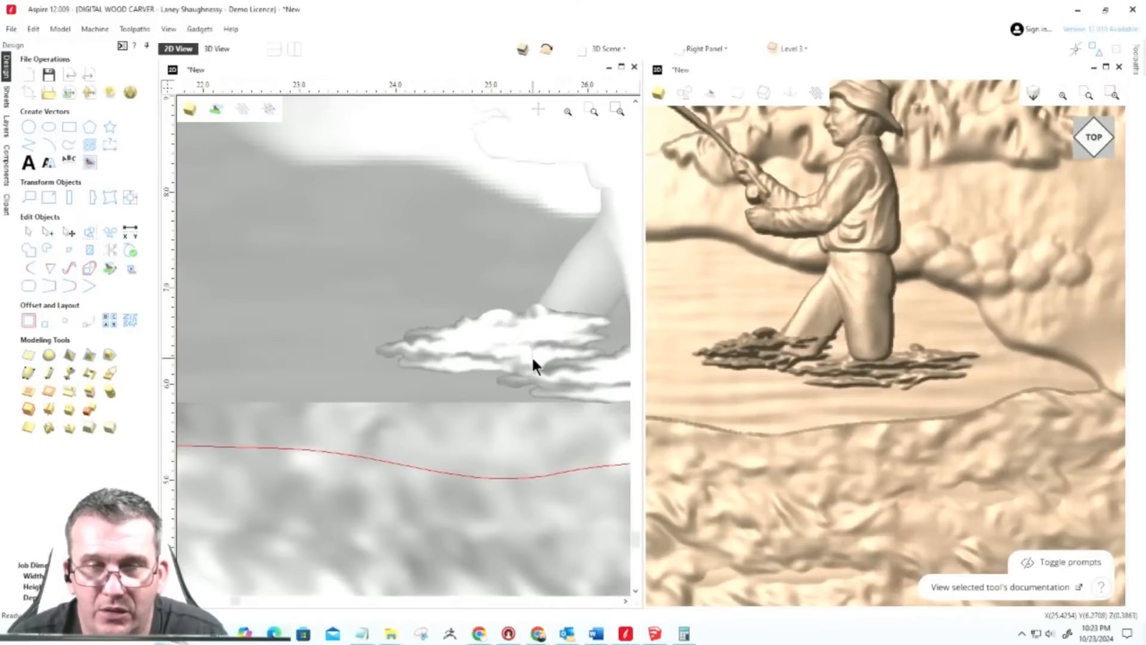
{"action": "left_click", "coordinate": [525, 343]}
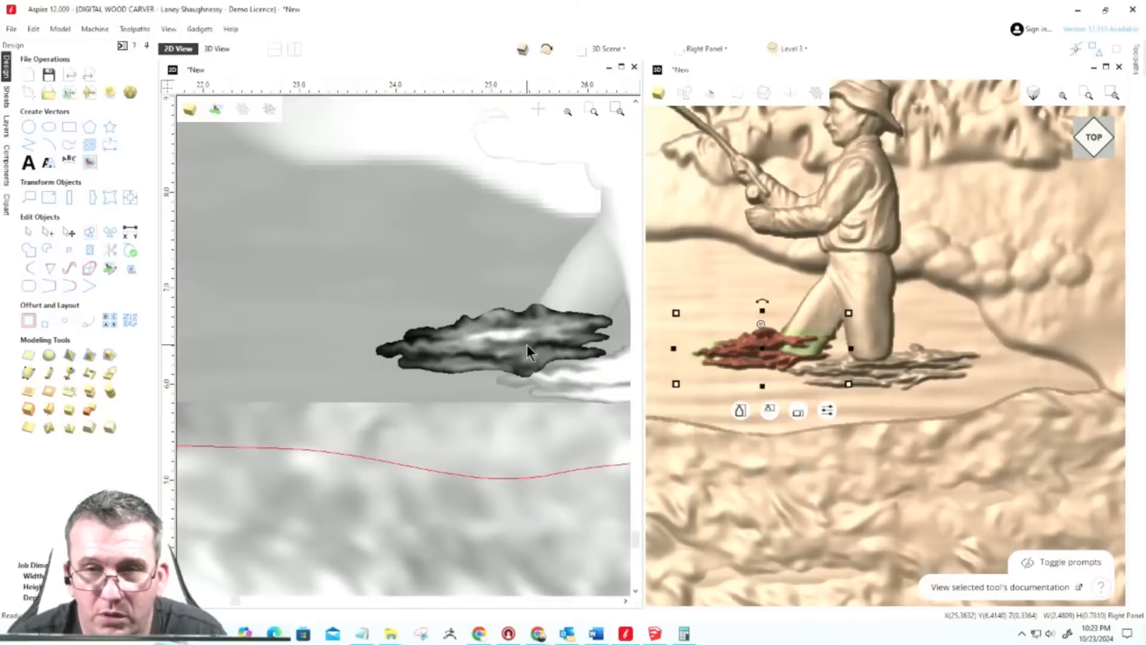
{"action": "left_click", "coordinate": [529, 348]}
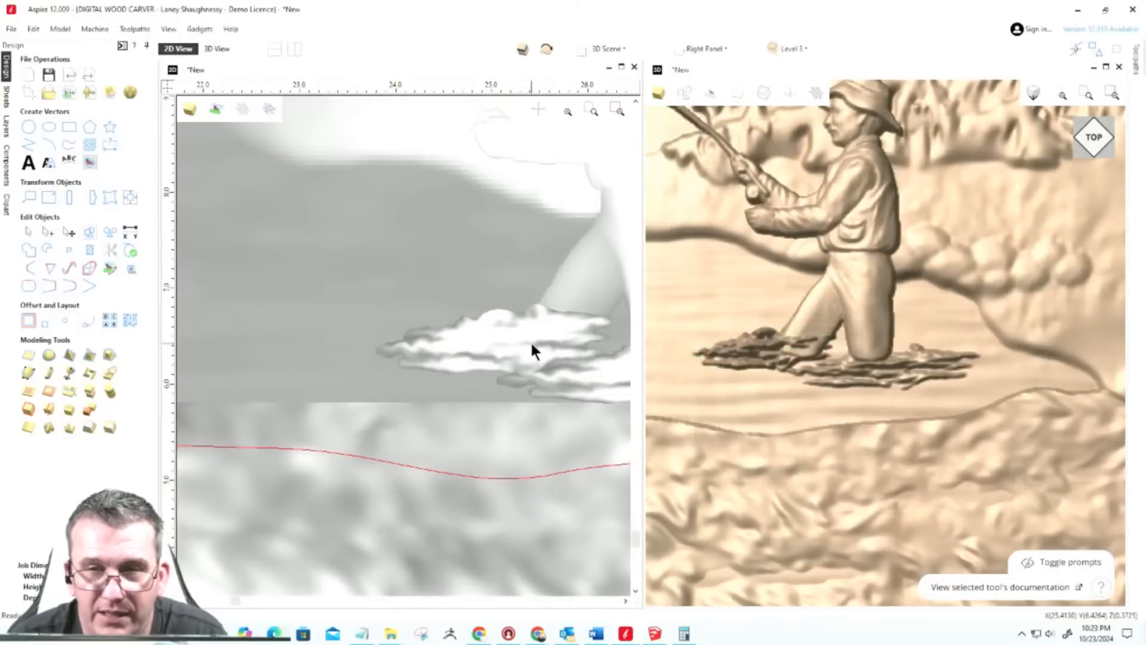
{"action": "left_click", "coordinate": [531, 341]}
{"action": "left_click", "coordinate": [531, 343]}
{"action": "left_click_drag", "start_coordinate": [532, 345], "coordinate": [533, 353]}
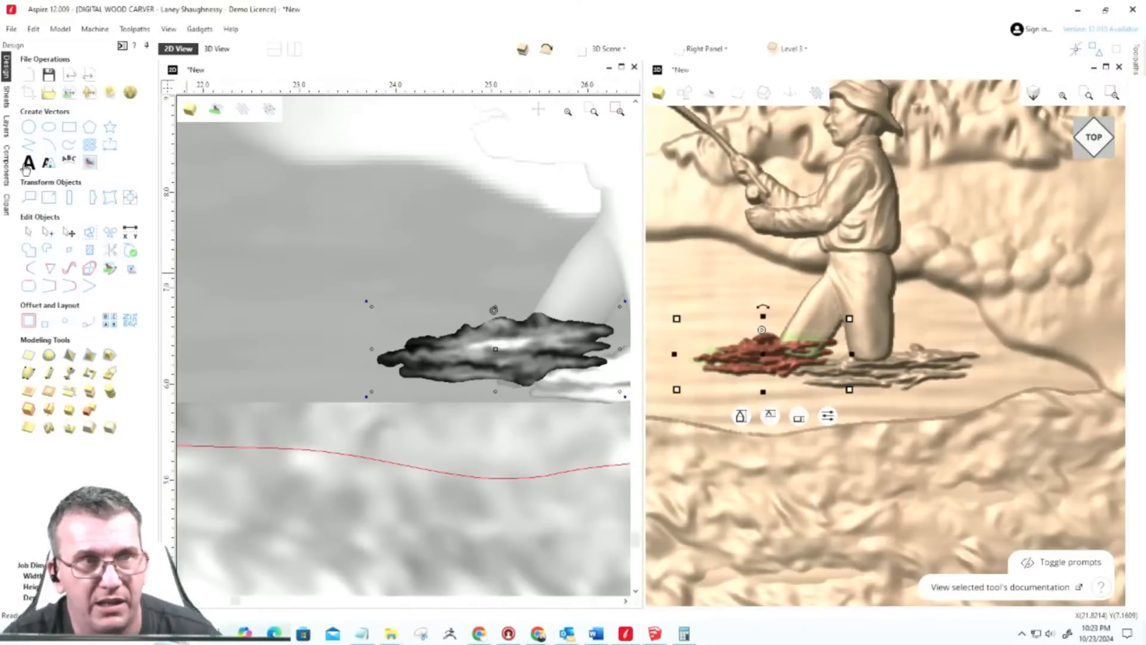
Step: Open the component properties of the shorter Cloud No.4 ripple and set its shape height to 0.625 inches
{"action": "left_click", "coordinate": [7, 164]}
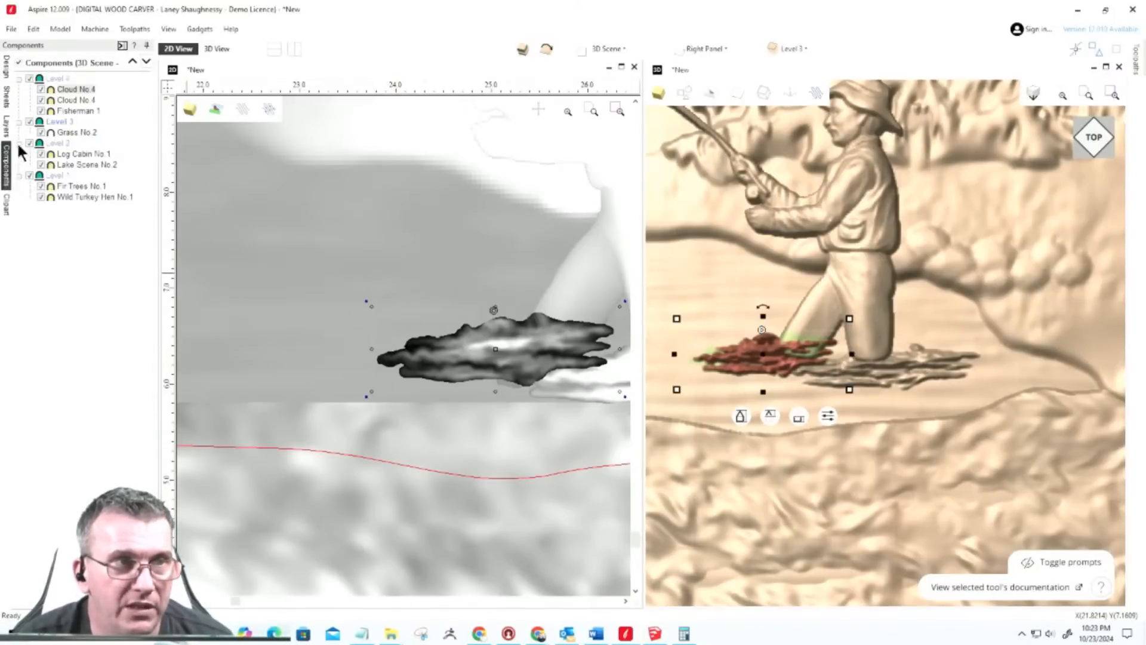
{"action": "double_click", "coordinate": [65, 91]}
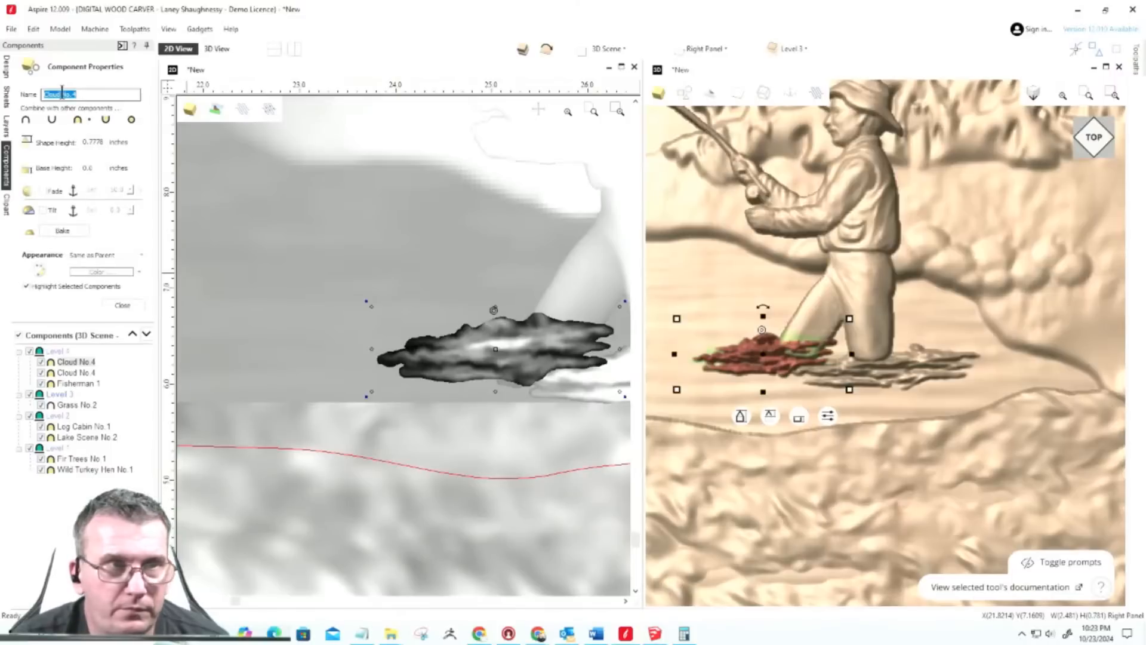
{"action": "double_click", "coordinate": [97, 142]}
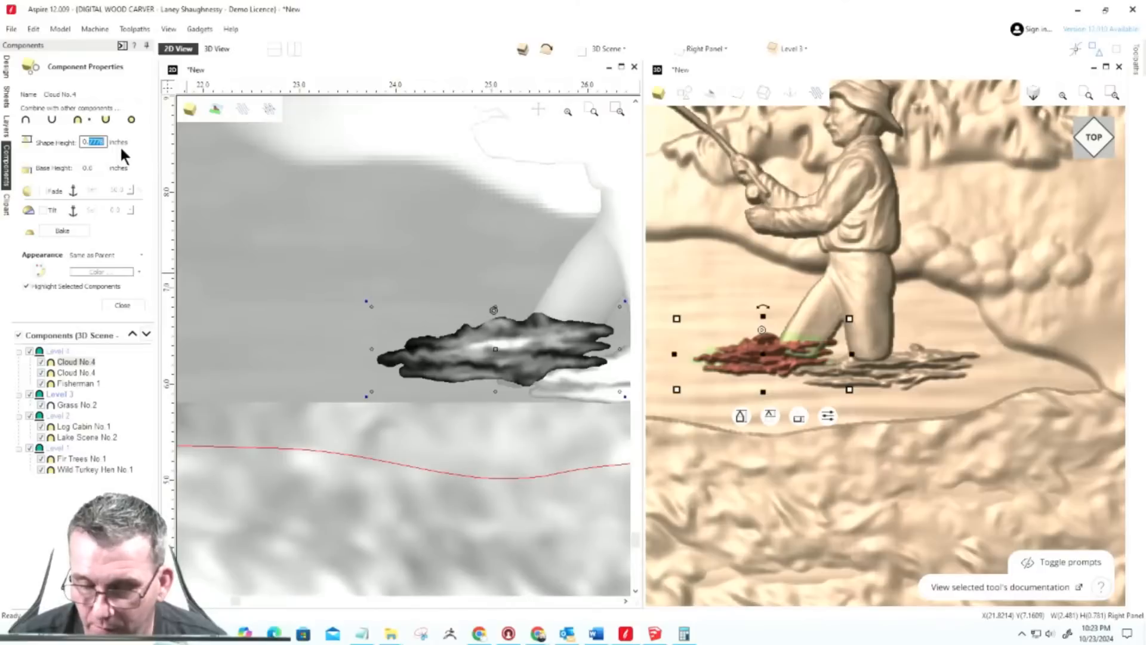
{"action": "type", "text": "5"}
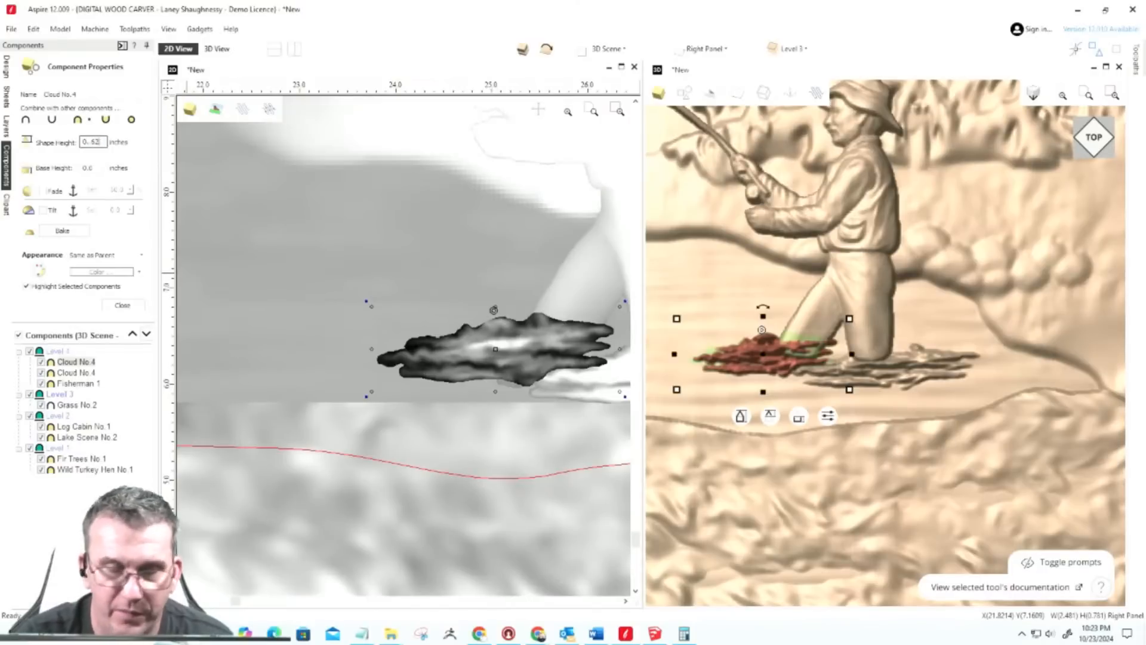
{"action": "key", "text": "BackSpace"}
{"action": "key", "text": "BackSpace"}
{"action": "type", "text": "625"}
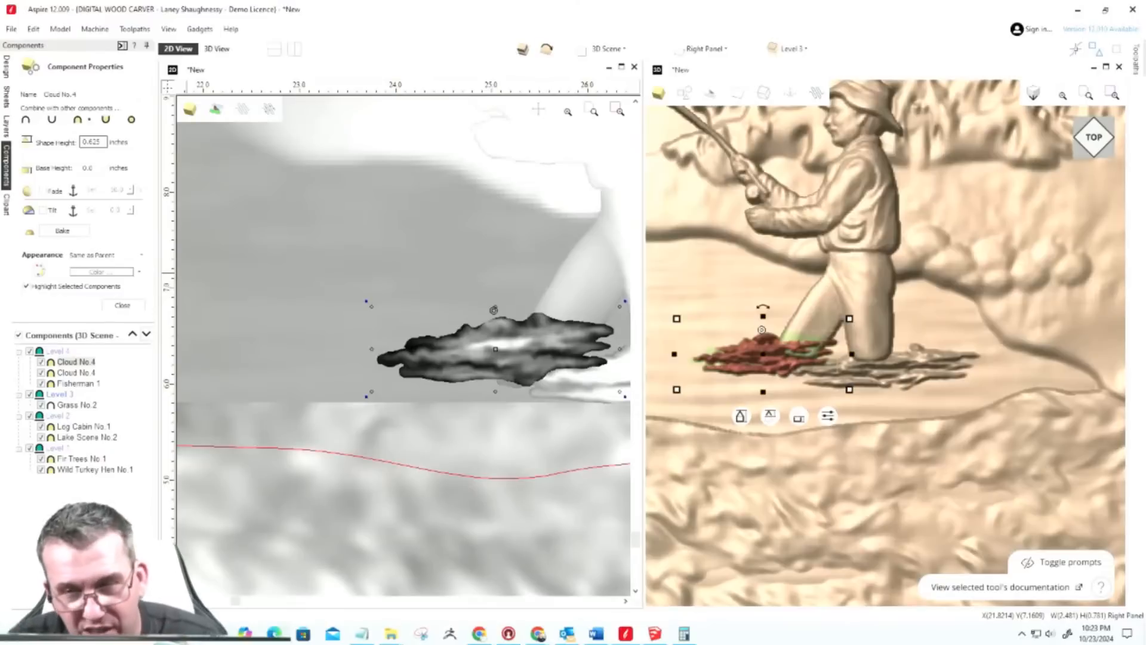
{"action": "key", "text": "Return"}
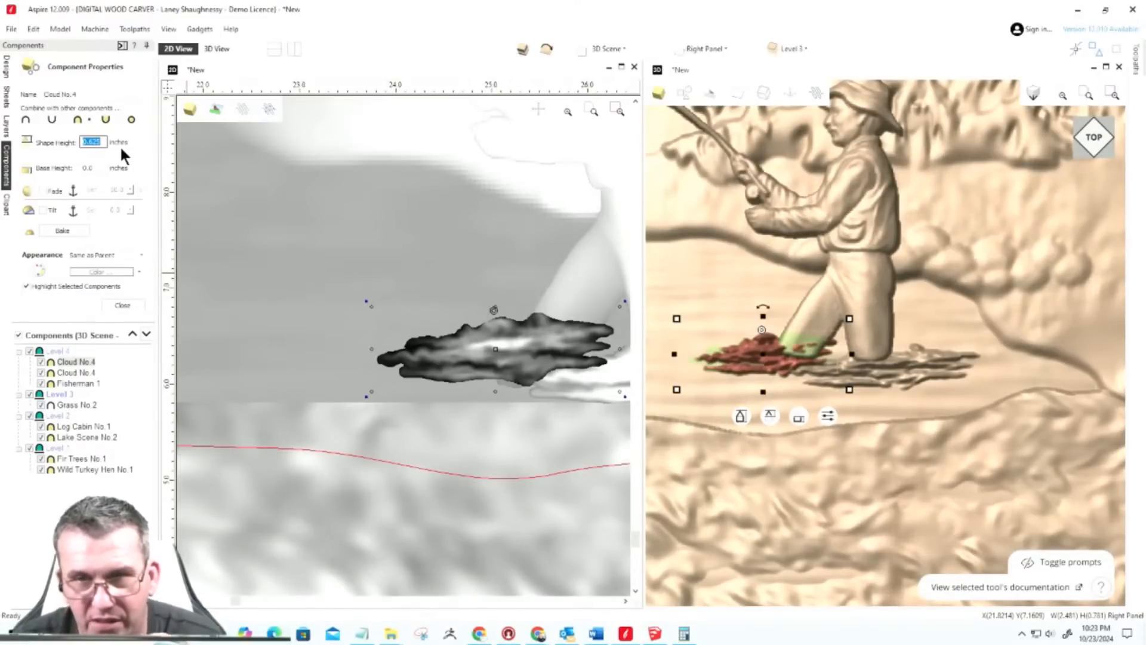
Step: Reduce the shorter cloud ripple's shape height to 0.5 inches and then to 0.425 inches
{"action": "left_click_drag", "start_coordinate": [89, 142], "coordinate": [101, 143]}
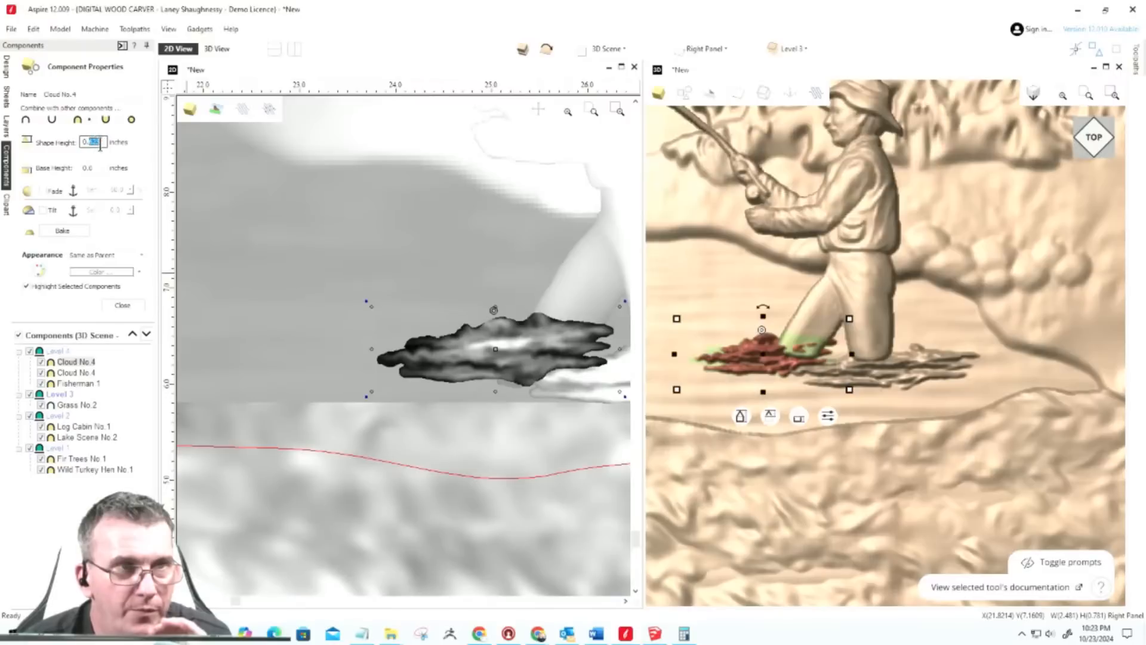
{"action": "type", "text": "5"}
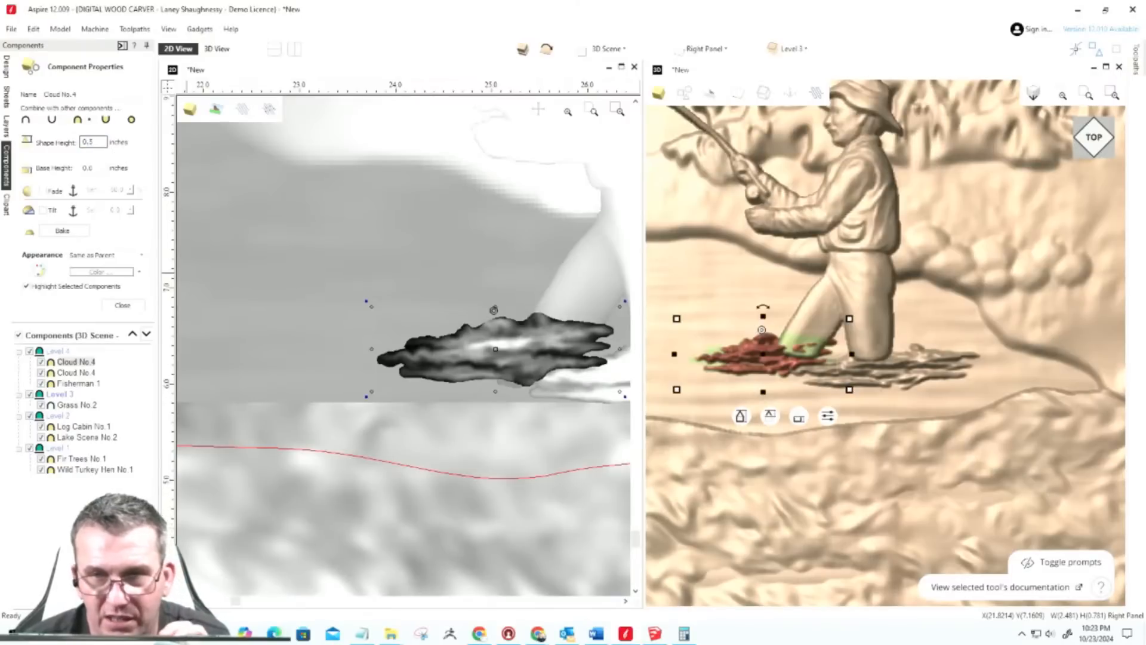
{"action": "key", "text": "Return"}
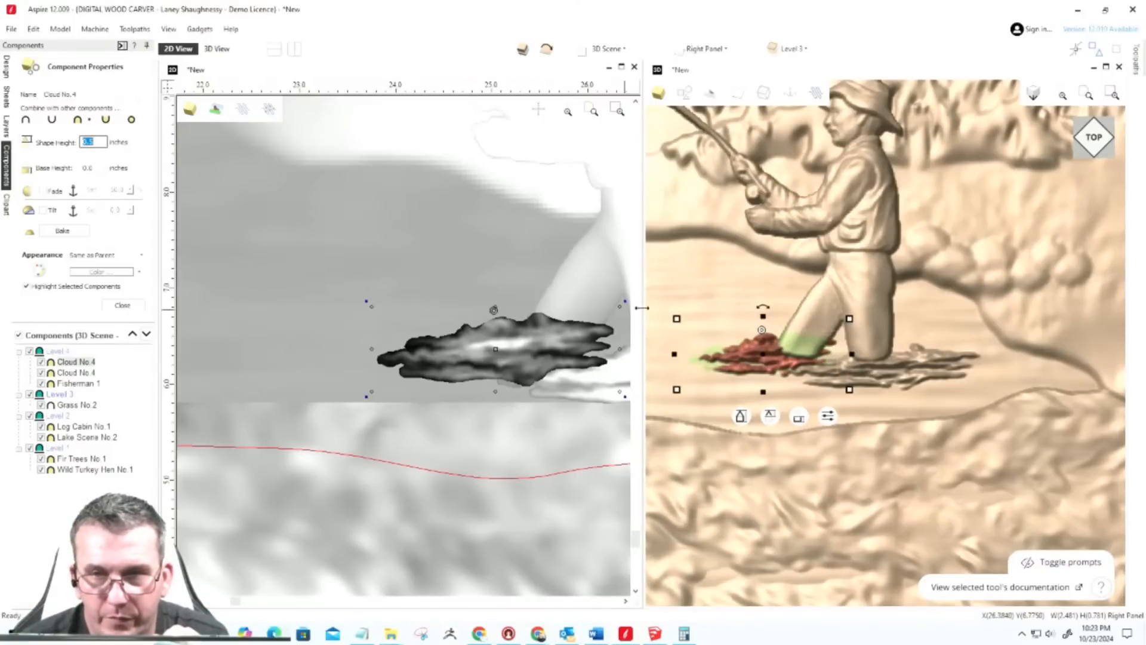
{"action": "type", "text": "0.4"}
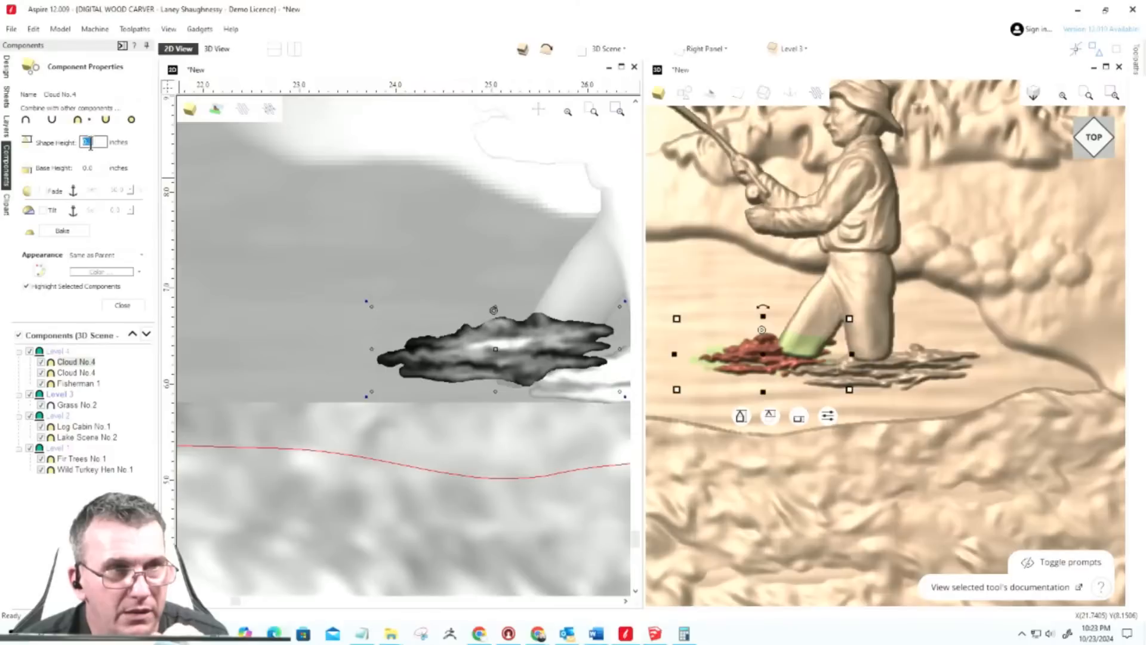
{"action": "type", "text": "25"}
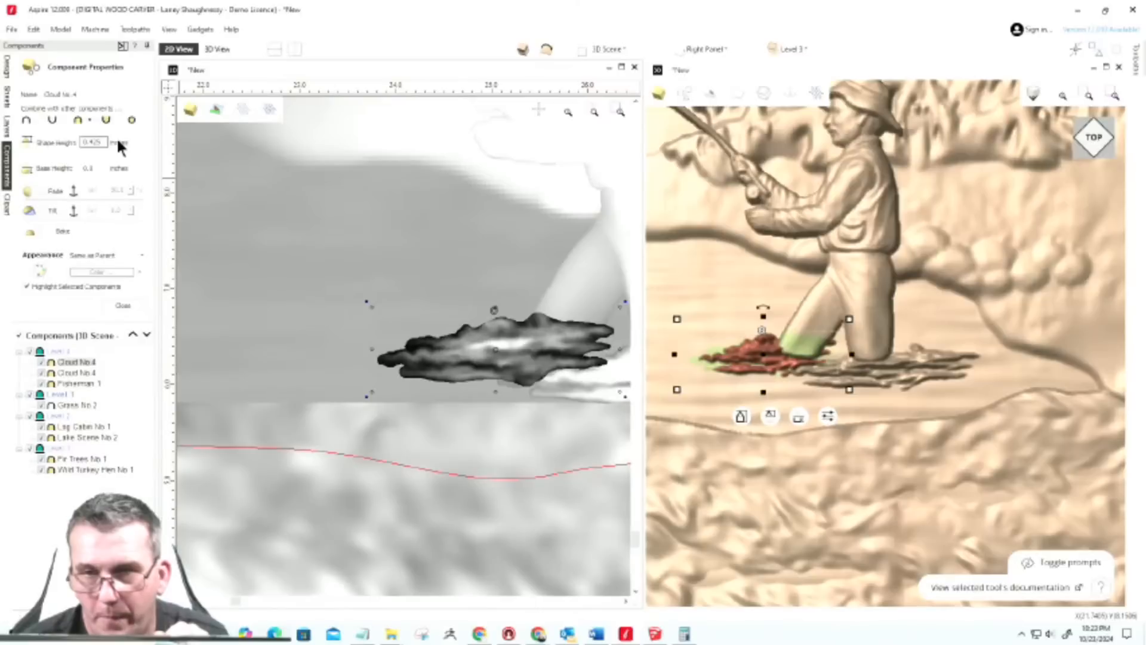
{"action": "key", "text": "Return"}
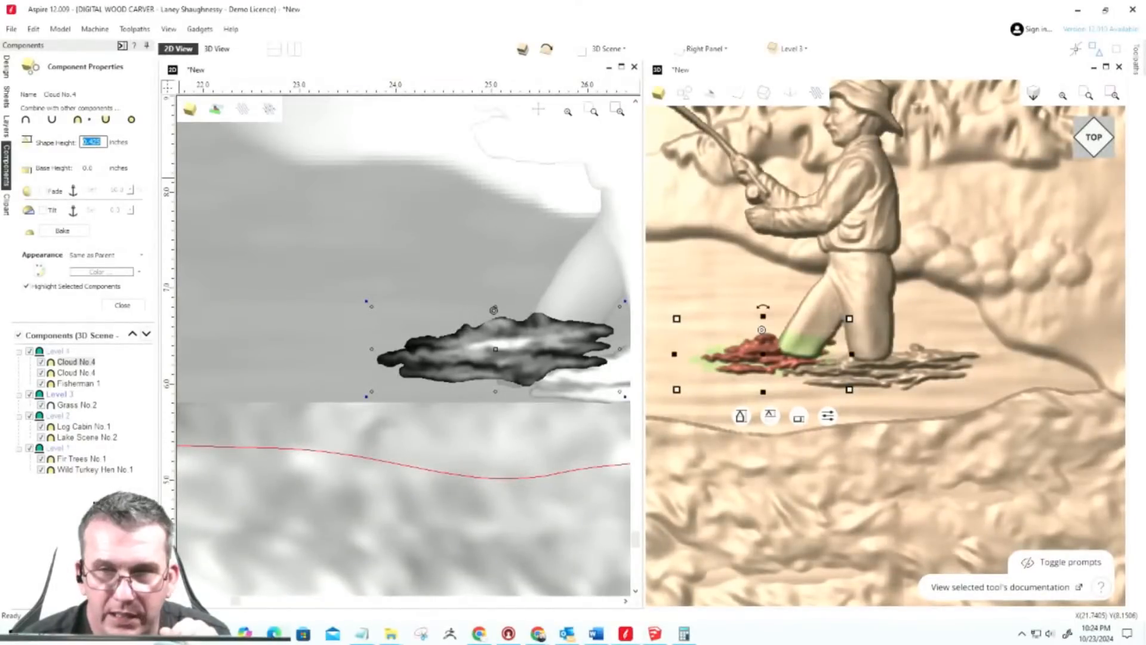
Step: Select the longer Cloud No.4 ripple under the fisherman's rear leg and set its shape height to 0.375 inches
{"action": "left_click", "coordinate": [76, 372]}
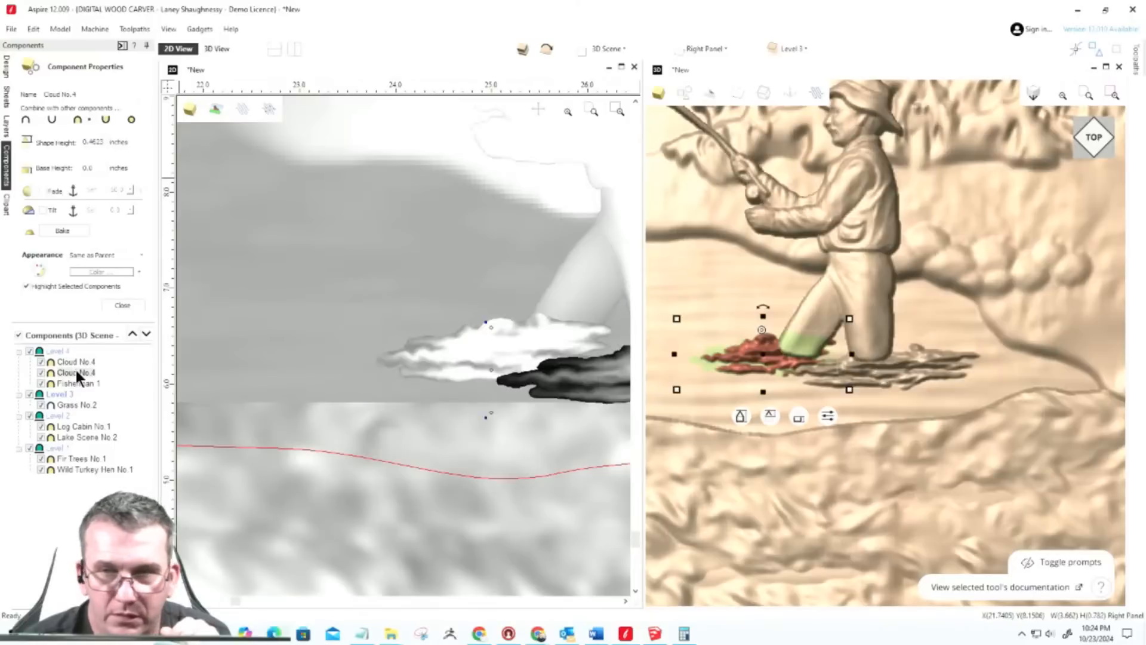
{"action": "left_click", "coordinate": [89, 142]}
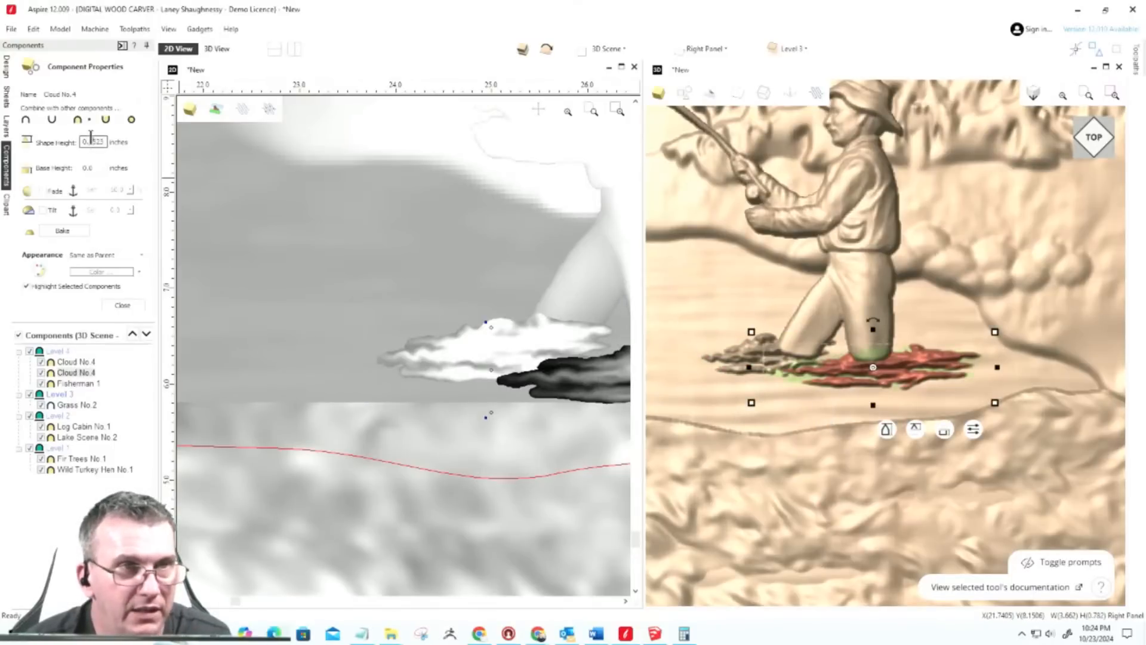
{"action": "left_click_drag", "start_coordinate": [90, 142], "coordinate": [125, 147]}
{"action": "key", "text": "BackSpace"}
{"action": "key", "text": "BackSpace"}
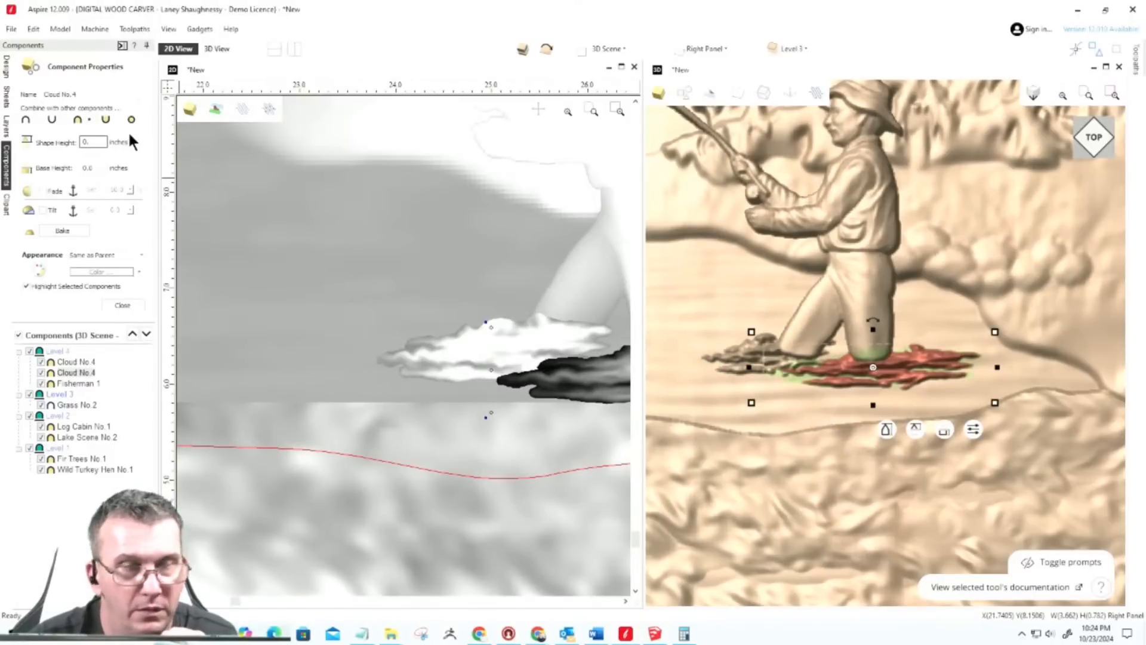
{"action": "type", "text": "375"}
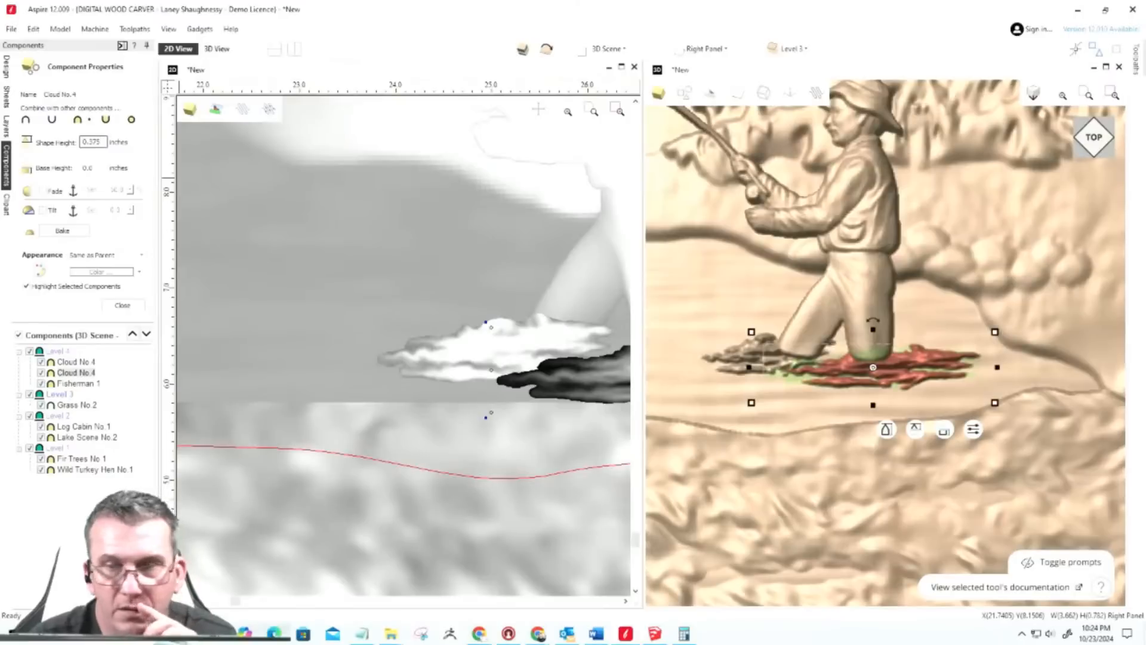
{"action": "key", "text": "Return"}
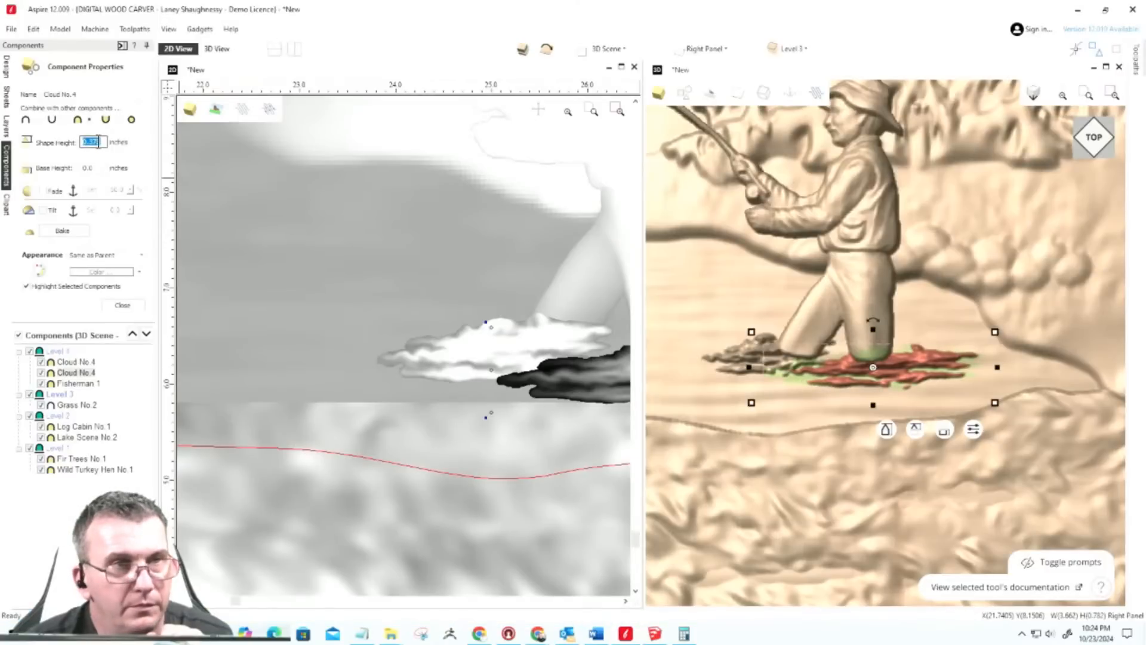
Step: Reduce the longer cloud ripple's shape height to 0.3 inches and then to 0.275 inches, and deselect it
{"action": "left_click_drag", "start_coordinate": [92, 142], "coordinate": [106, 141]}
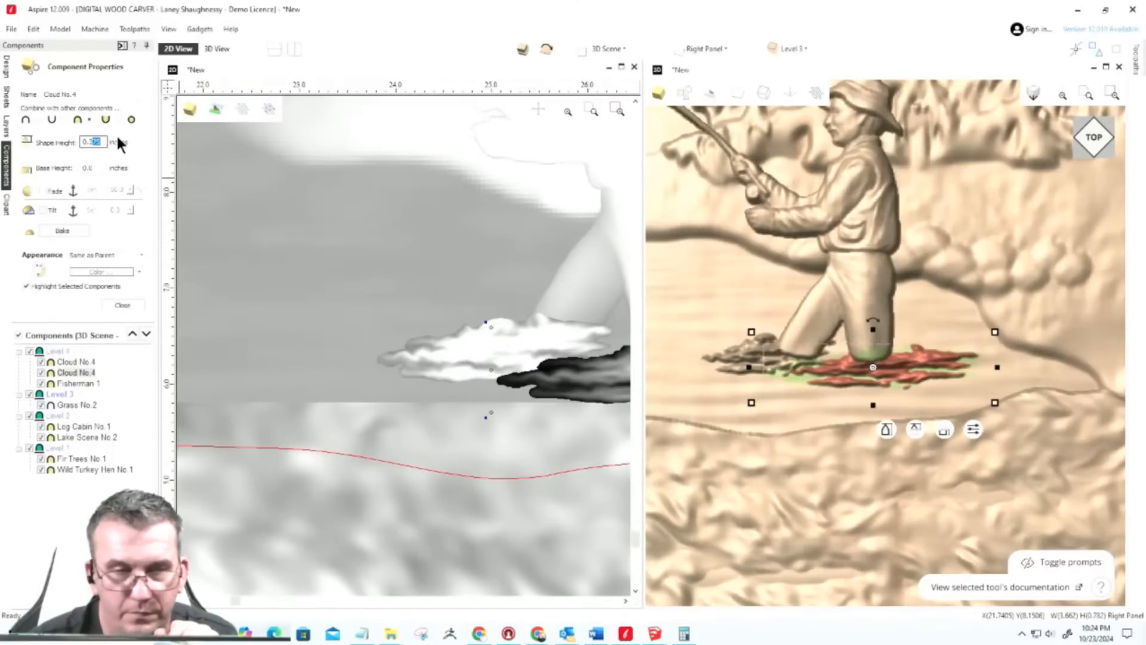
{"action": "key", "text": "BackSpace"}
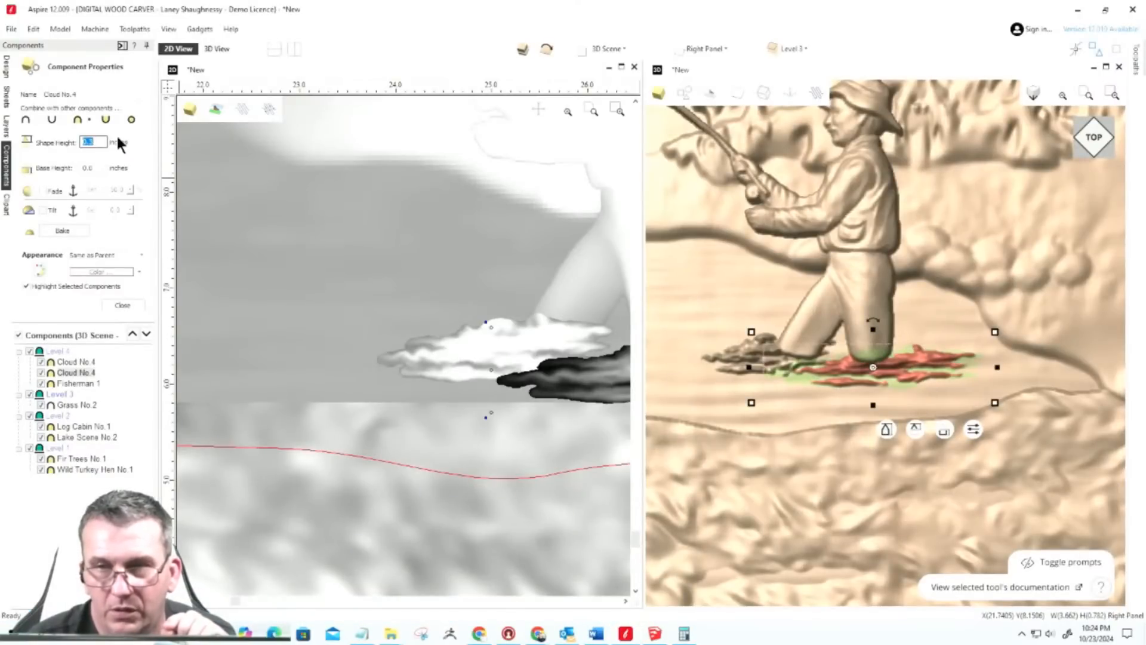
{"action": "double_click", "coordinate": [86, 142]}
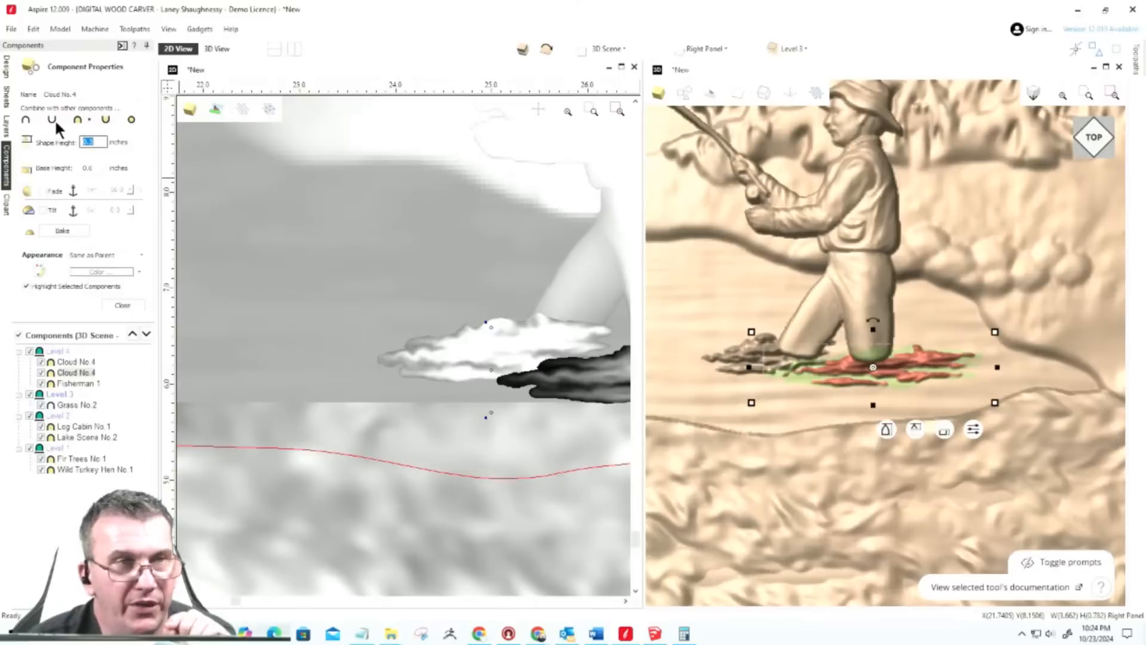
{"action": "left_click", "coordinate": [90, 143]}
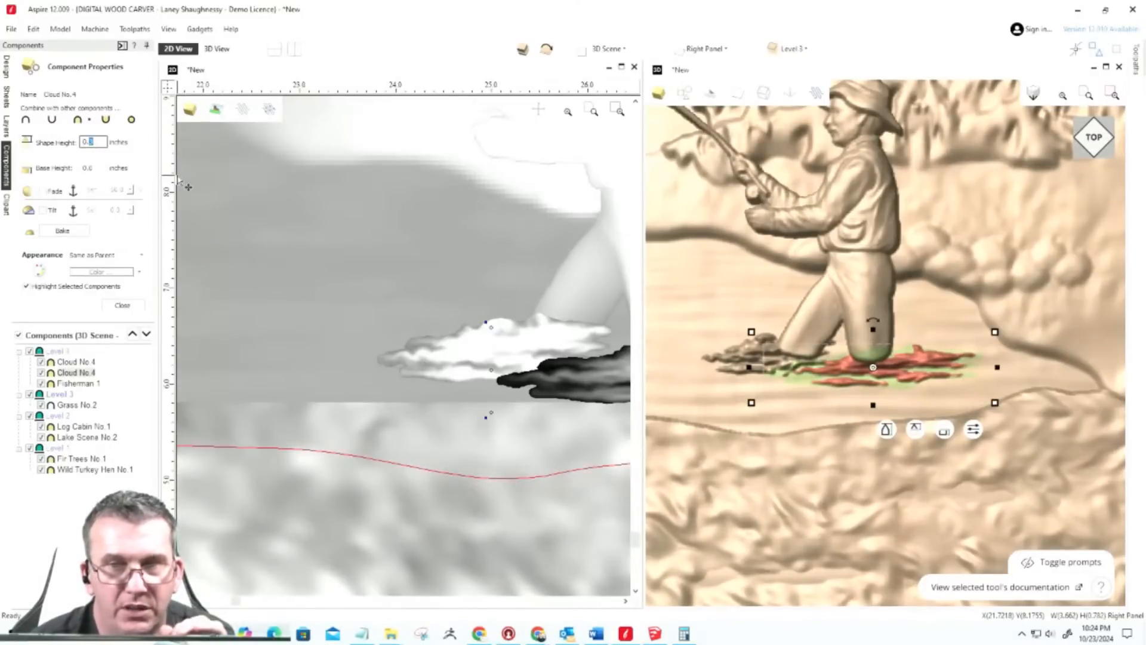
{"action": "type", "text": "275"}
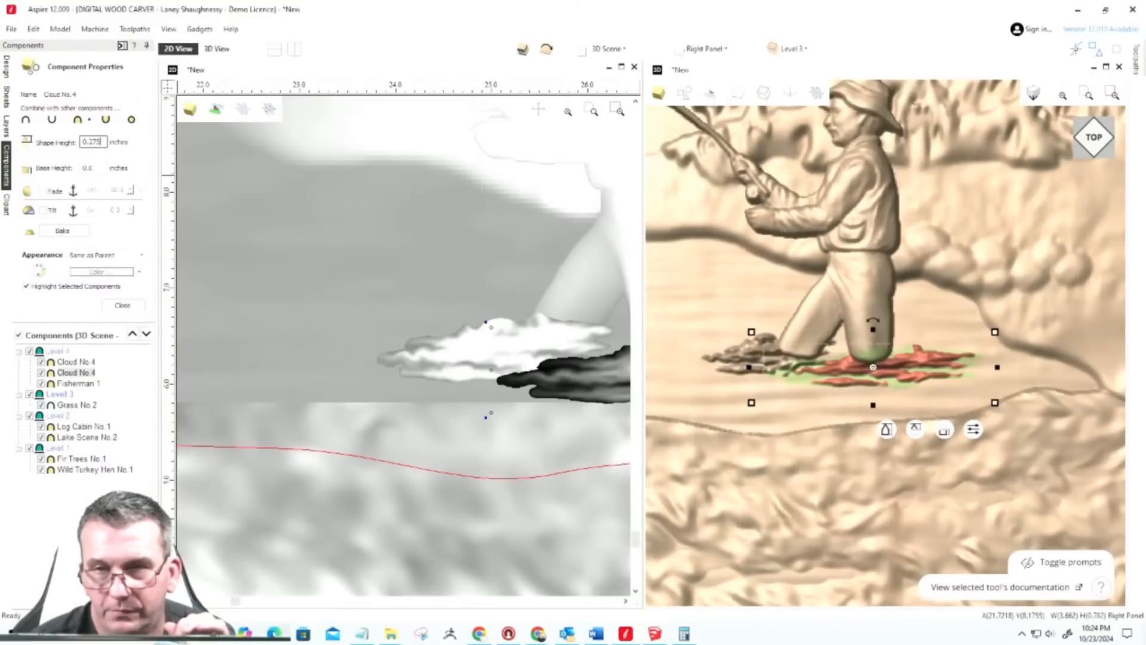
{"action": "key", "text": "space"}
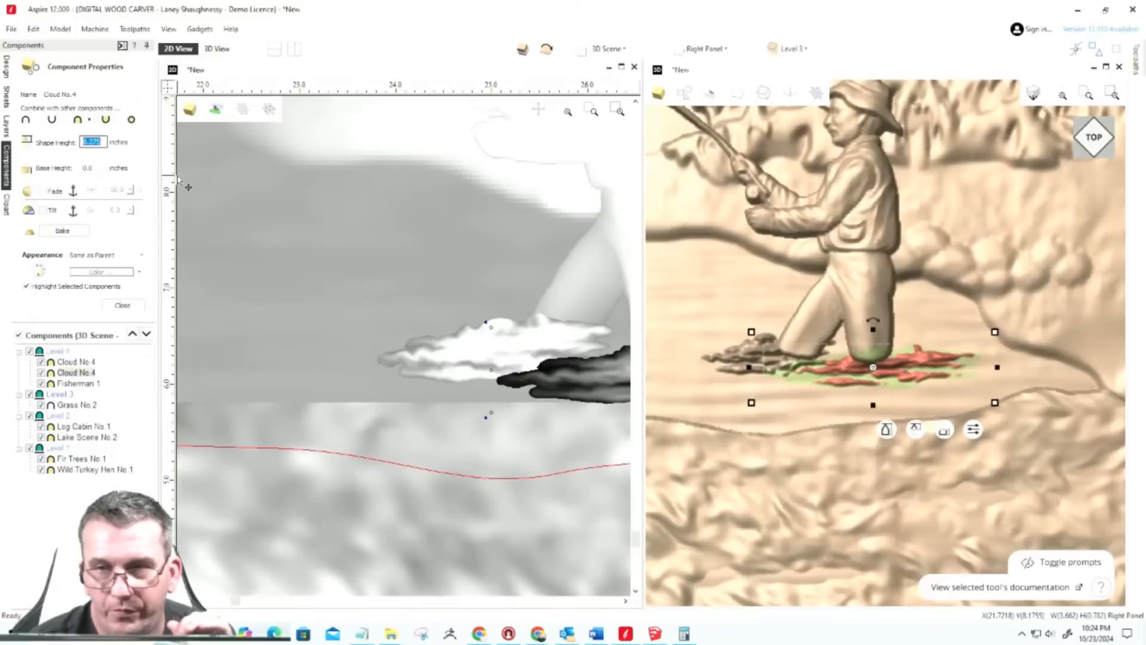
{"action": "left_click", "coordinate": [119, 519]}
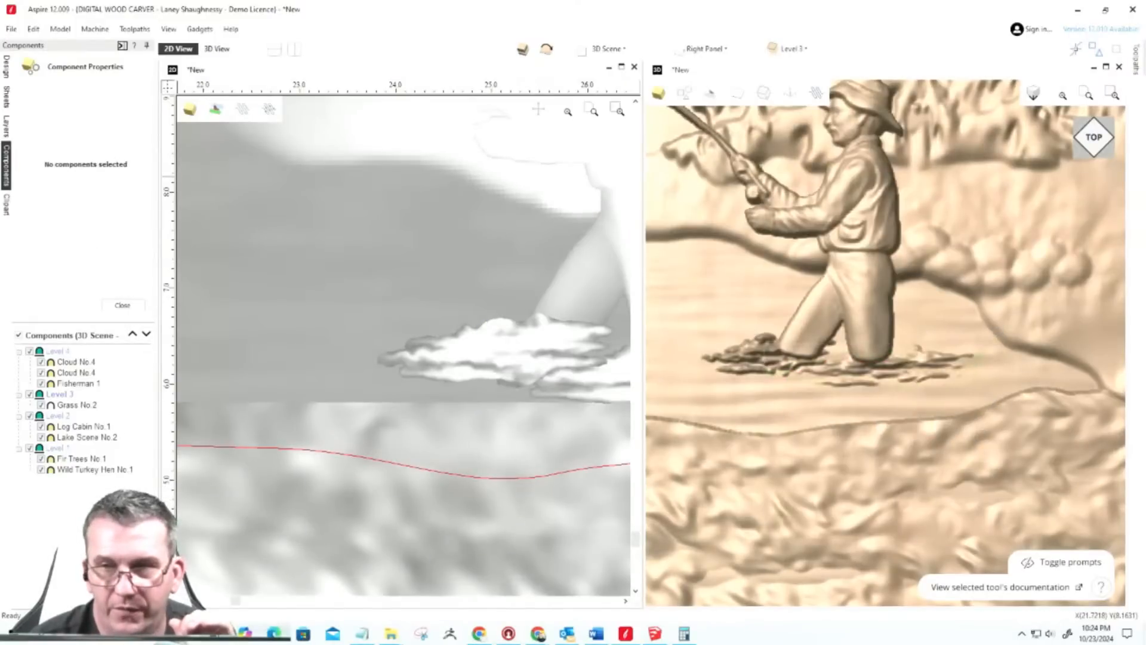
Step: Check the ripples around the fisherman's legs against the whole relief scene and close the component properties
{"action": "scroll", "coordinate": [441, 365], "scroll_direction": "down", "scroll_amount": 1}
{"action": "scroll", "coordinate": [735, 362], "scroll_direction": "down", "scroll_amount": 5}
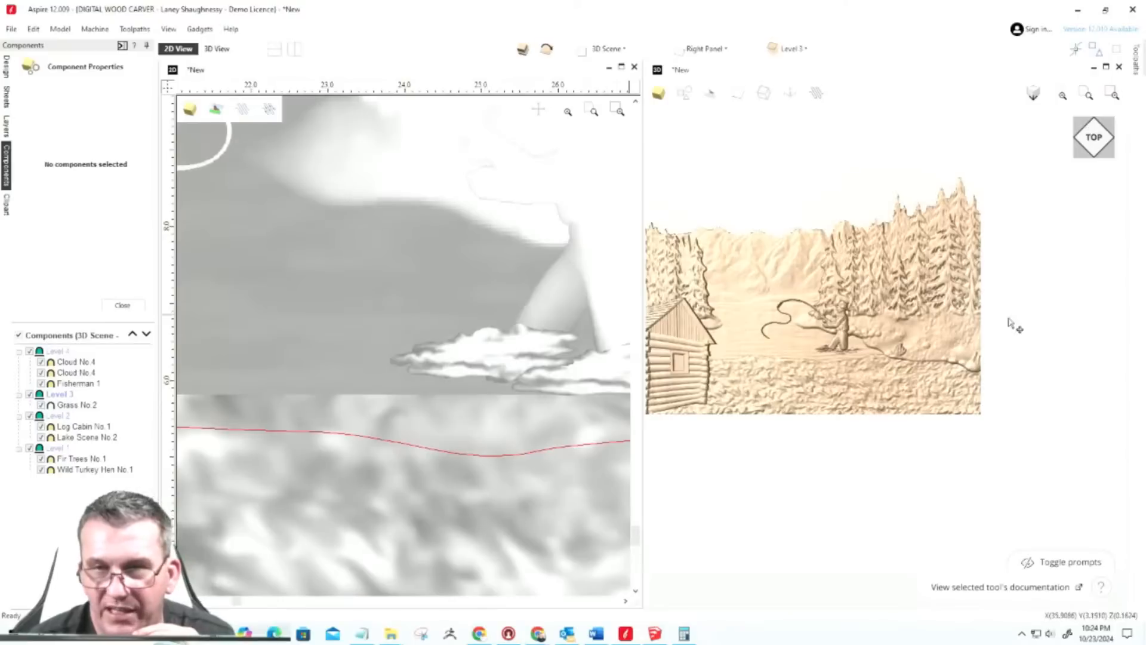
{"action": "scroll", "coordinate": [929, 358], "scroll_direction": "down", "scroll_amount": 4}
{"action": "scroll", "coordinate": [838, 347], "scroll_direction": "up", "scroll_amount": 4}
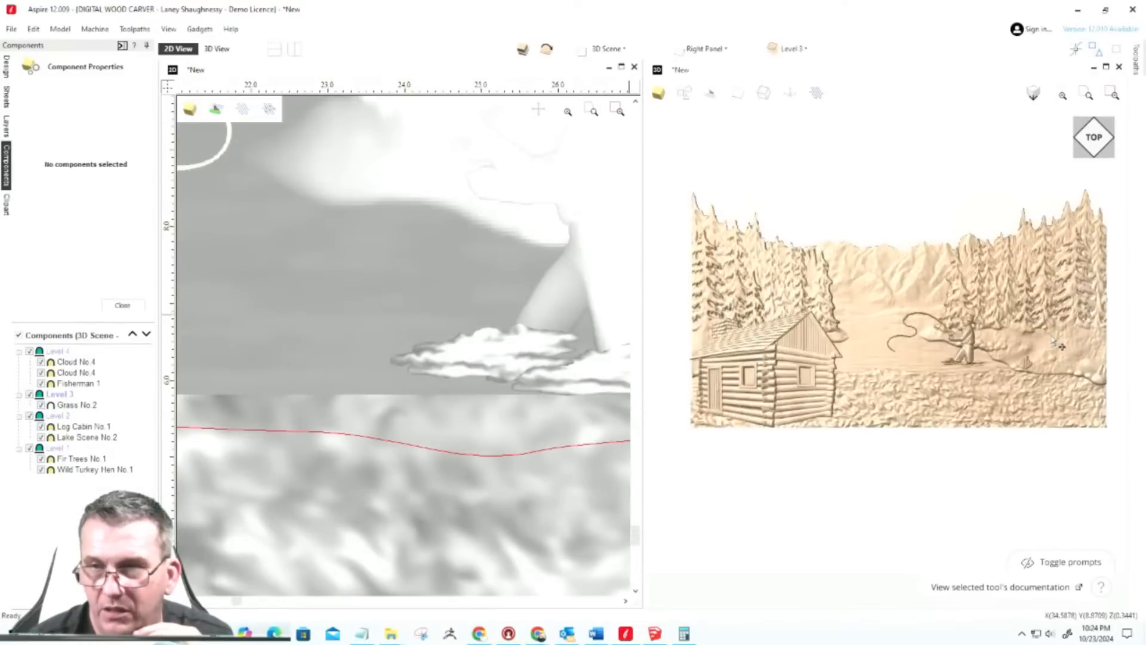
{"action": "scroll", "coordinate": [1058, 345], "scroll_direction": "up", "scroll_amount": 2}
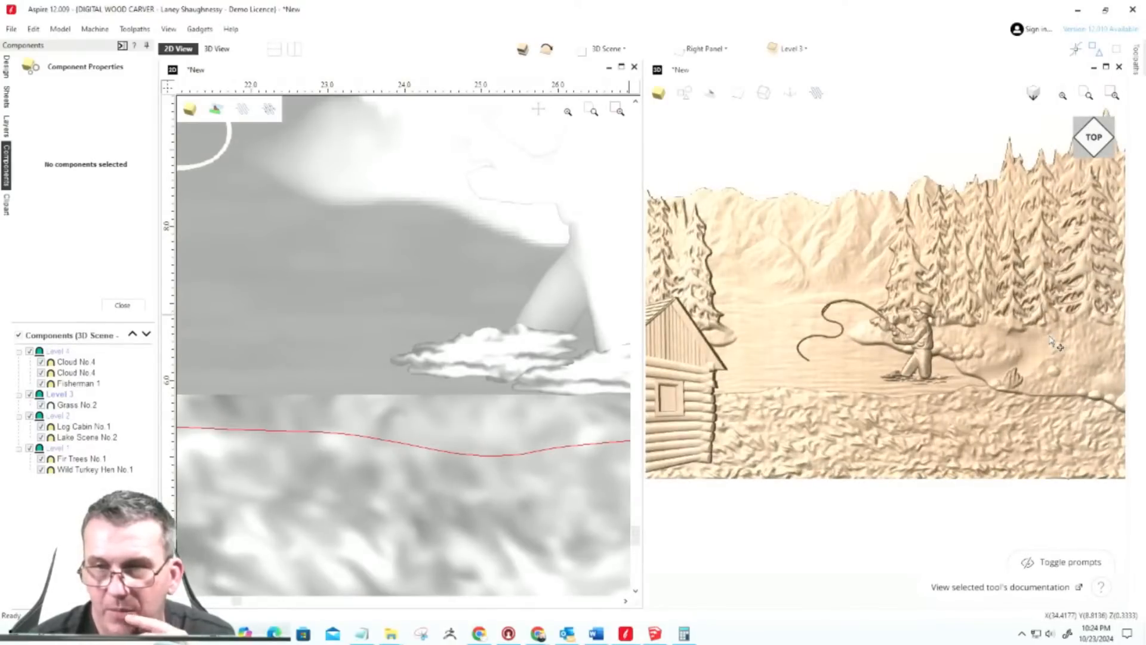
{"action": "scroll", "coordinate": [1053, 345], "scroll_direction": "down", "scroll_amount": 2}
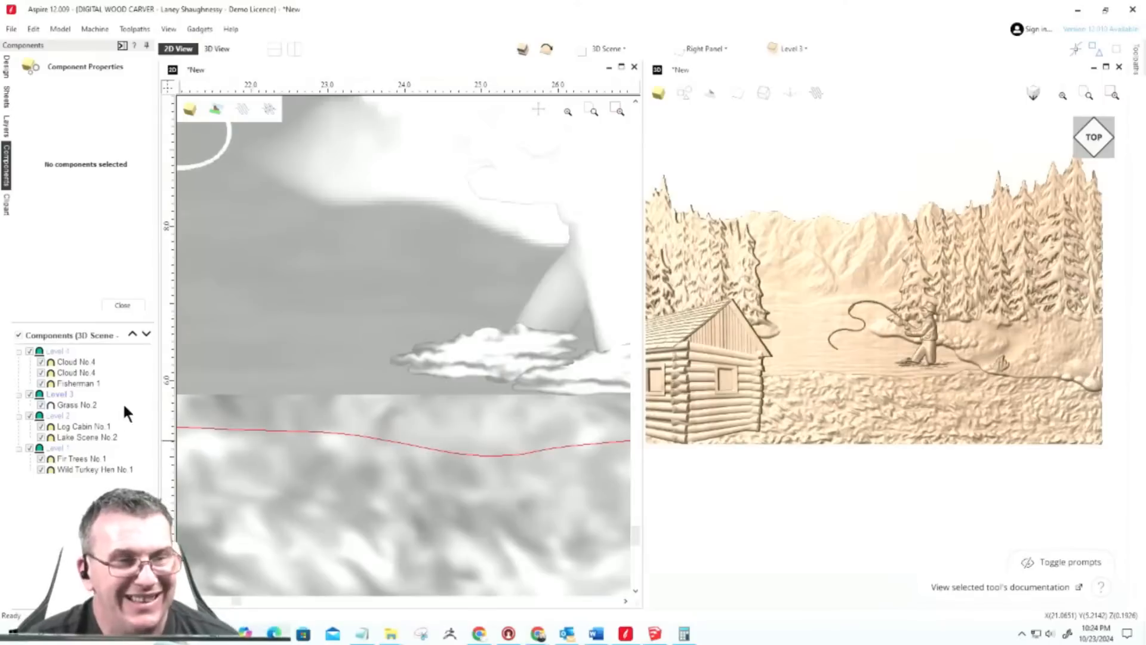
{"action": "left_click", "coordinate": [124, 306]}
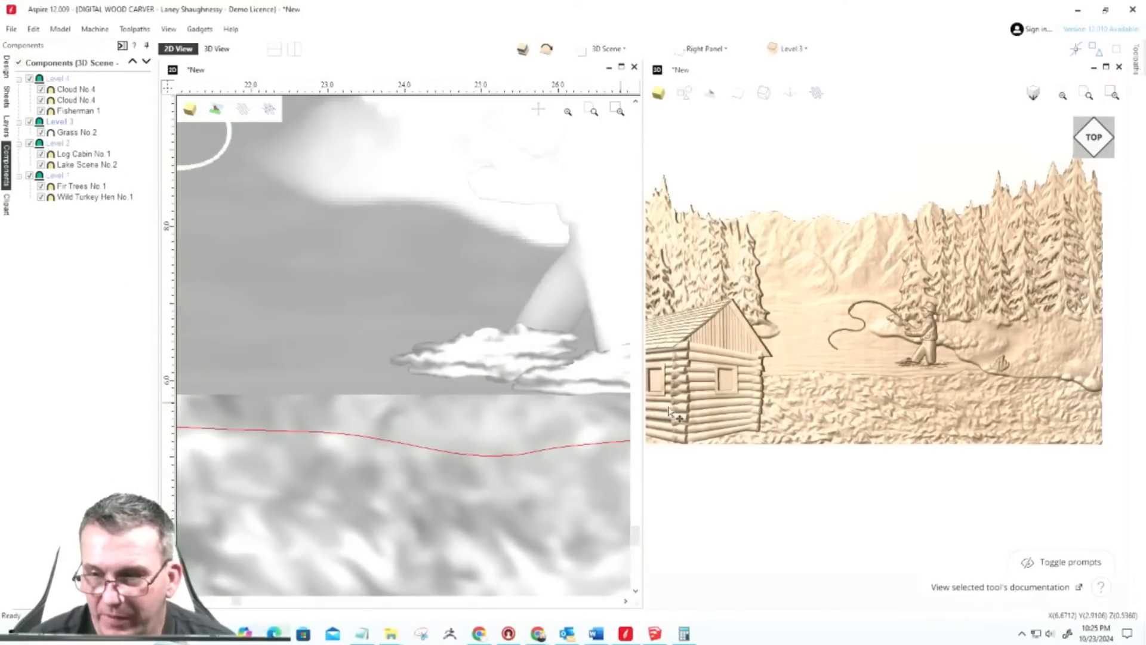
{"action": "scroll", "coordinate": [280, 396], "scroll_direction": "down", "scroll_amount": 3}
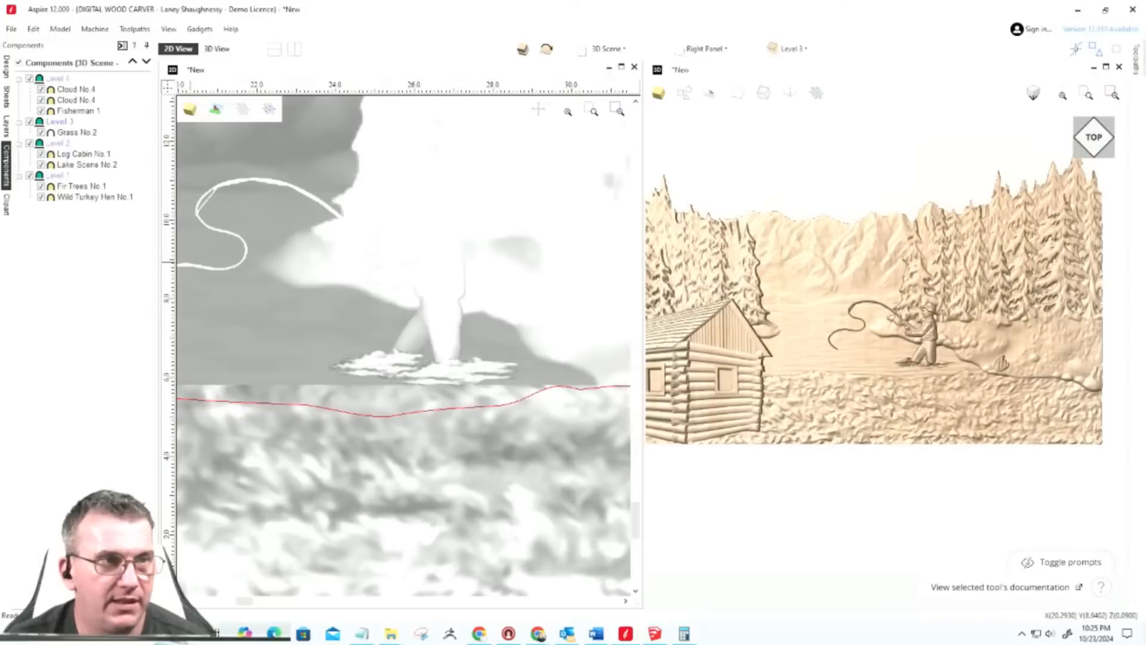
Step: Save the project as "Over-the-sink rack" in the Fall Theme project folder
{"action": "left_click", "coordinate": [10, 30]}
{"action": "left_click", "coordinate": [17, 109]}
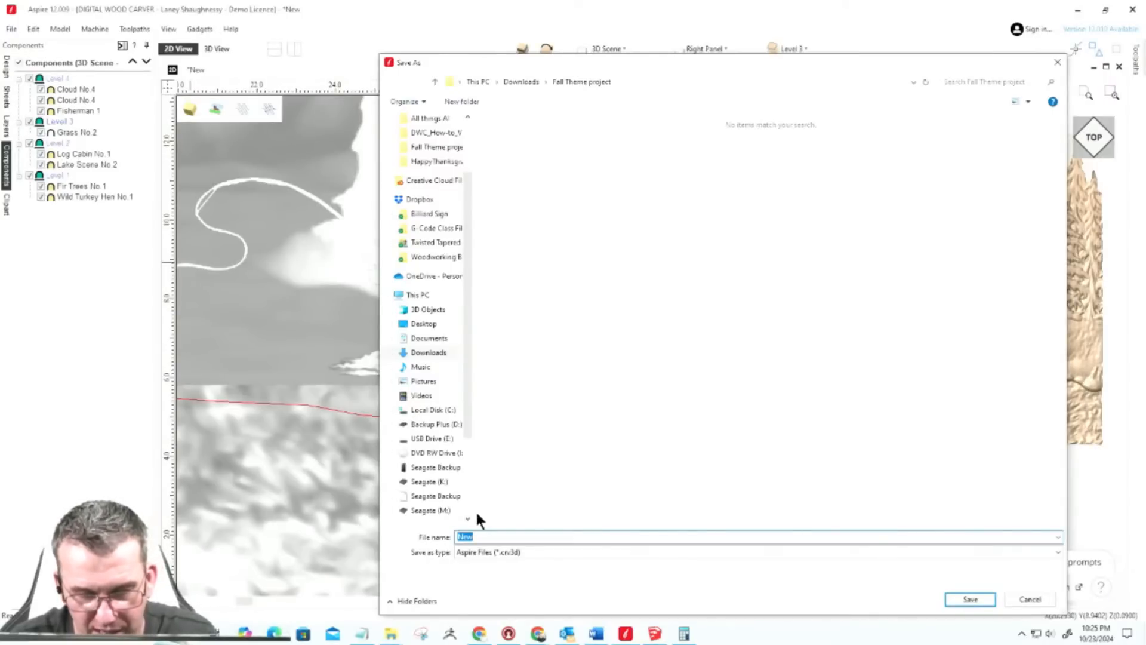
{"action": "type", "text": "Over"}
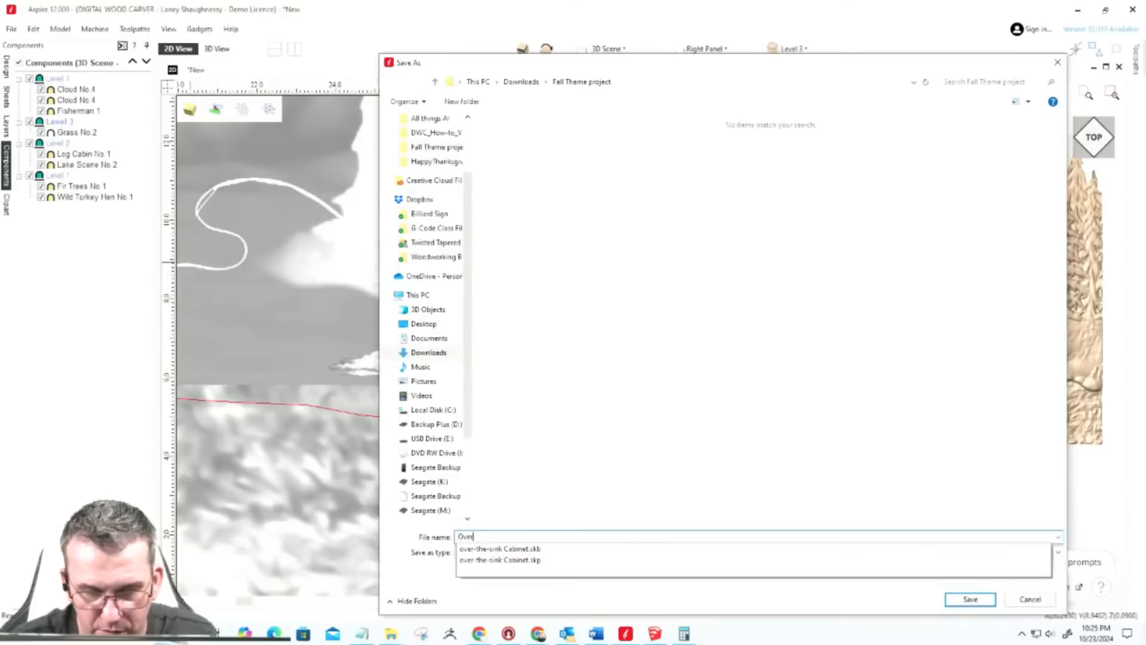
{"action": "type", "text": "-the-sin"}
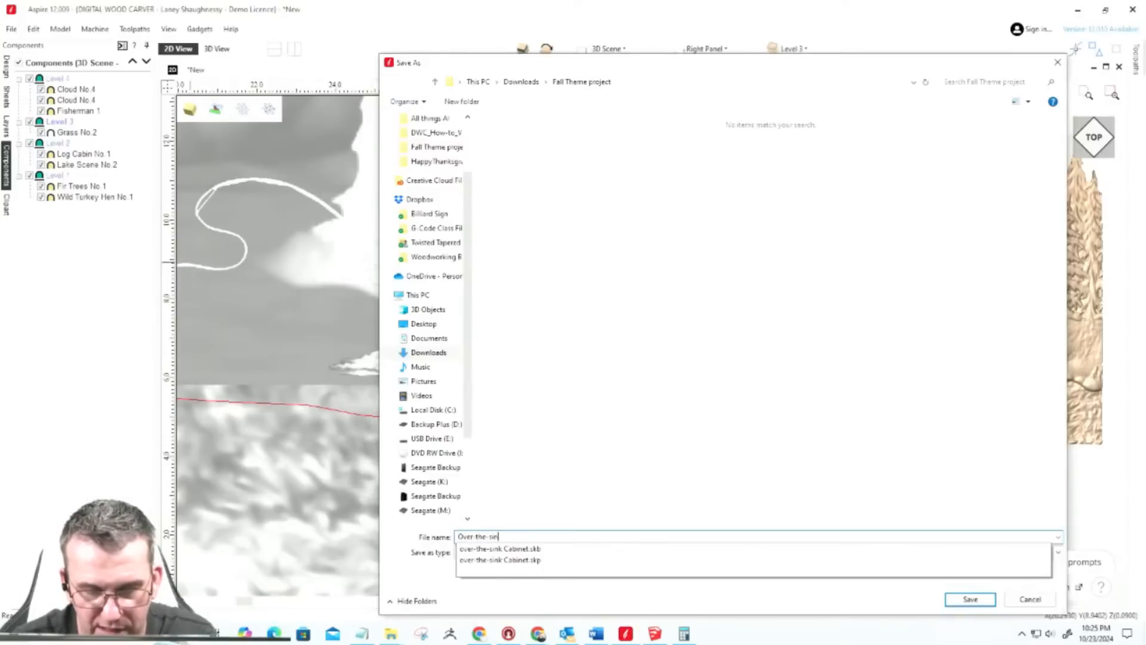
{"action": "type", "text": "k-cab"}
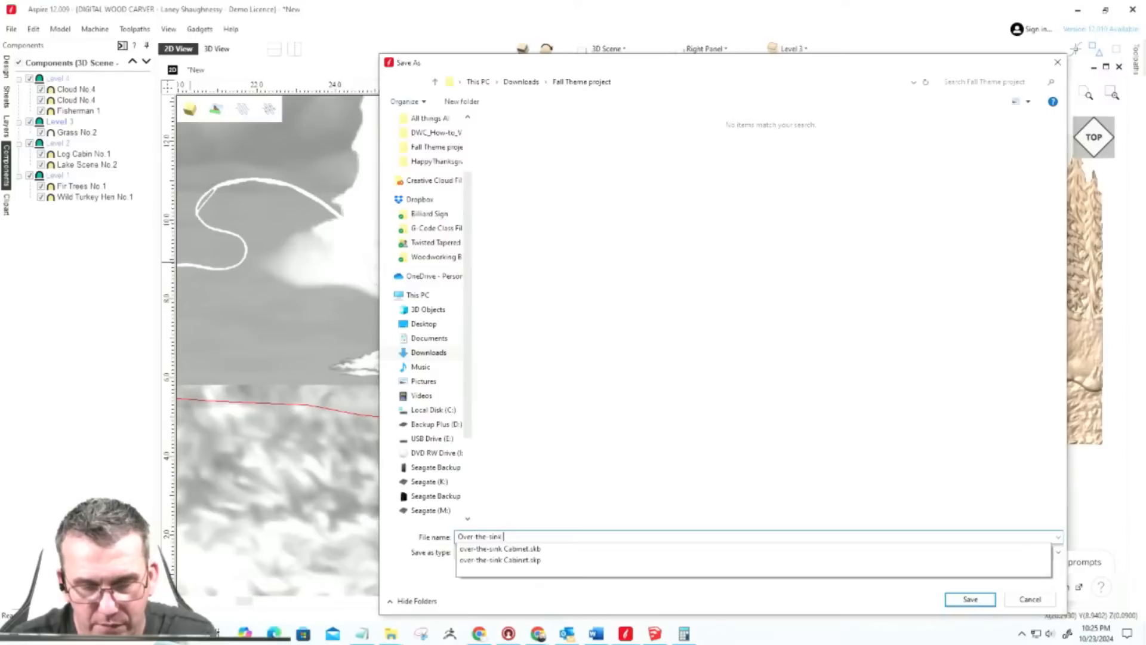
{"action": "key", "text": "Return"}
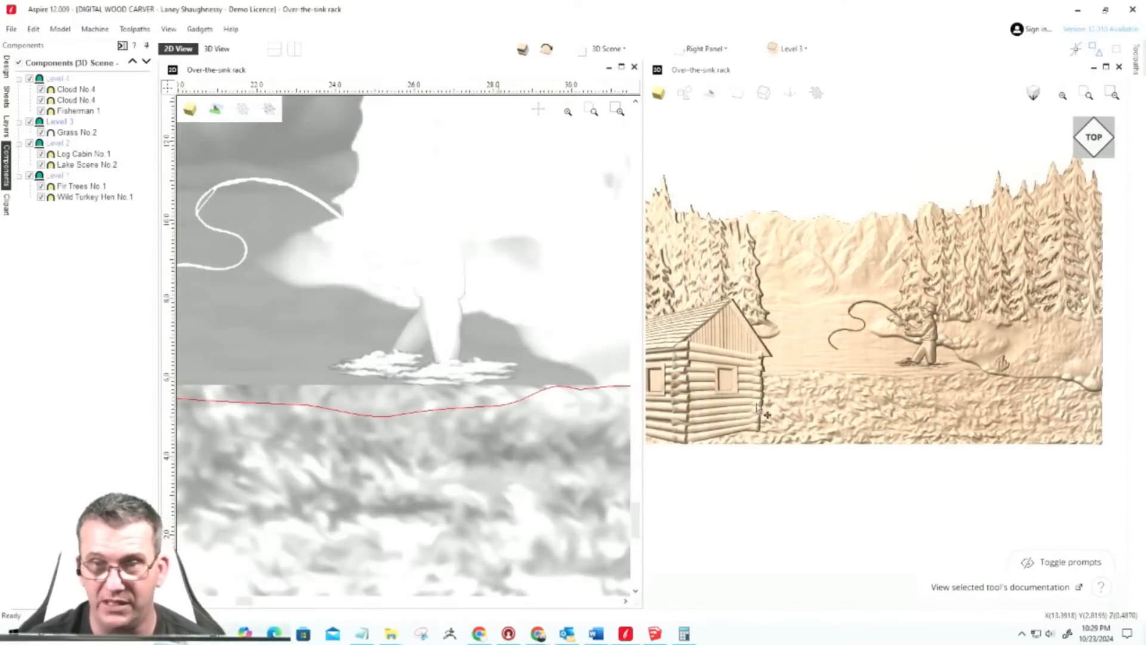
Step: Examine the complete lake scene relief up close and from a tilted angle, and return to the top view
{"action": "scroll", "coordinate": [759, 411], "scroll_direction": "down", "scroll_amount": 3}
{"action": "scroll", "coordinate": [831, 357], "scroll_direction": "up", "scroll_amount": 5}
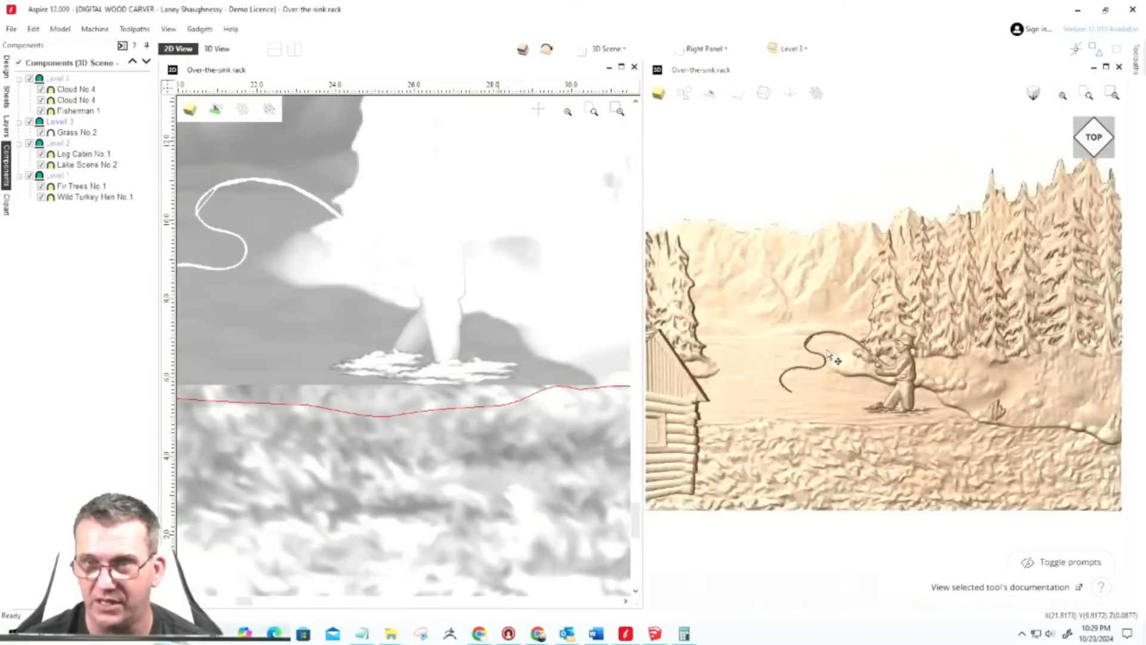
{"action": "scroll", "coordinate": [833, 358], "scroll_direction": "down", "scroll_amount": 3}
{"action": "left_click", "coordinate": [1072, 135]}
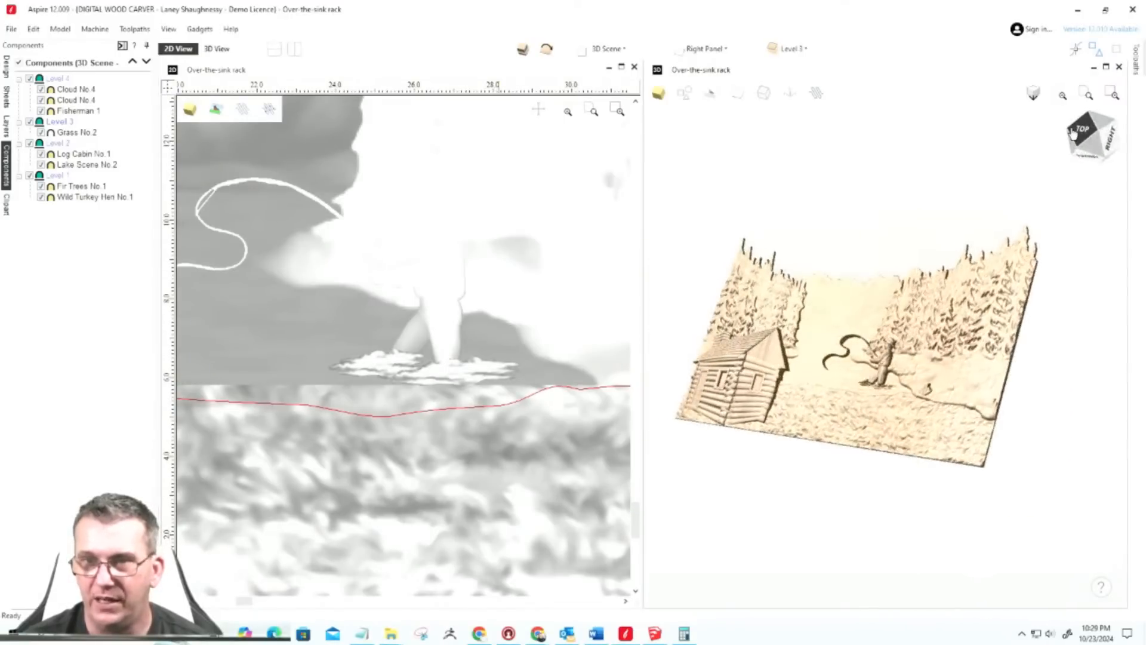
{"action": "left_click", "coordinate": [1082, 133]}
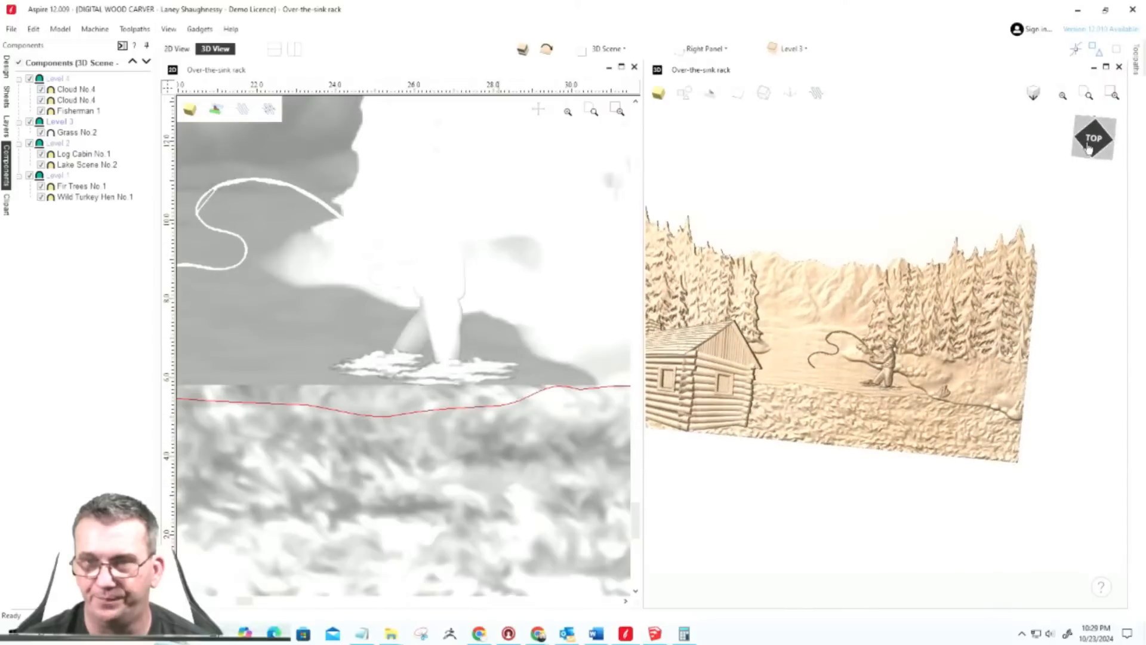
{"action": "left_click", "coordinate": [1088, 143]}
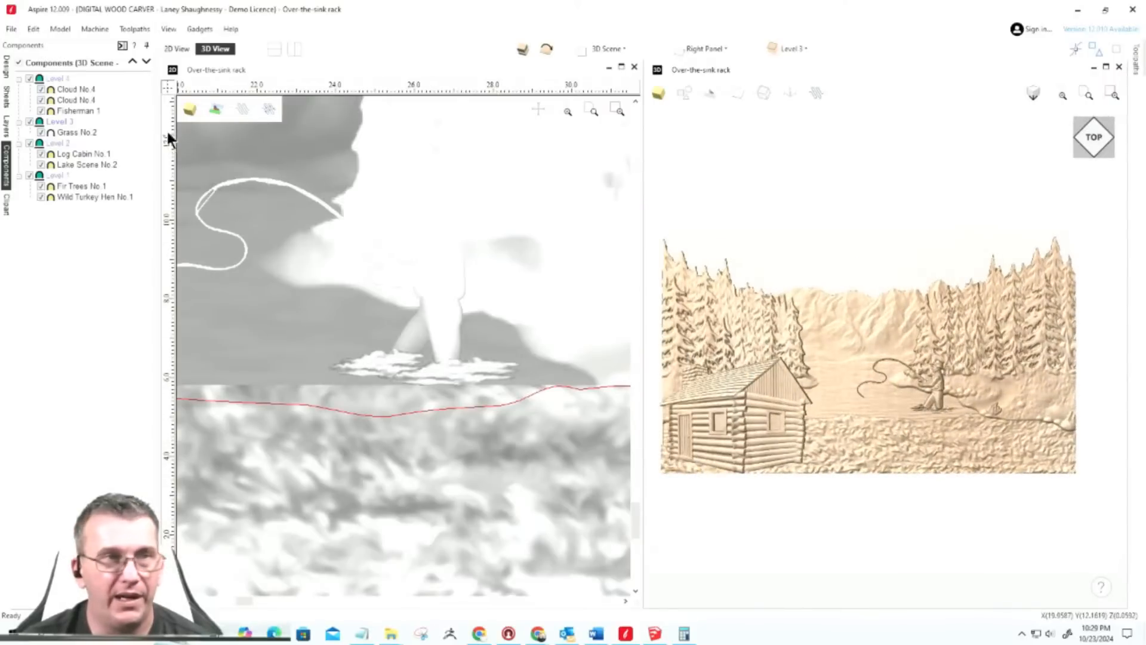
Step: Browse the whole clipart library for further pieces that could suit the lake scene
{"action": "left_click", "coordinate": [7, 206]}
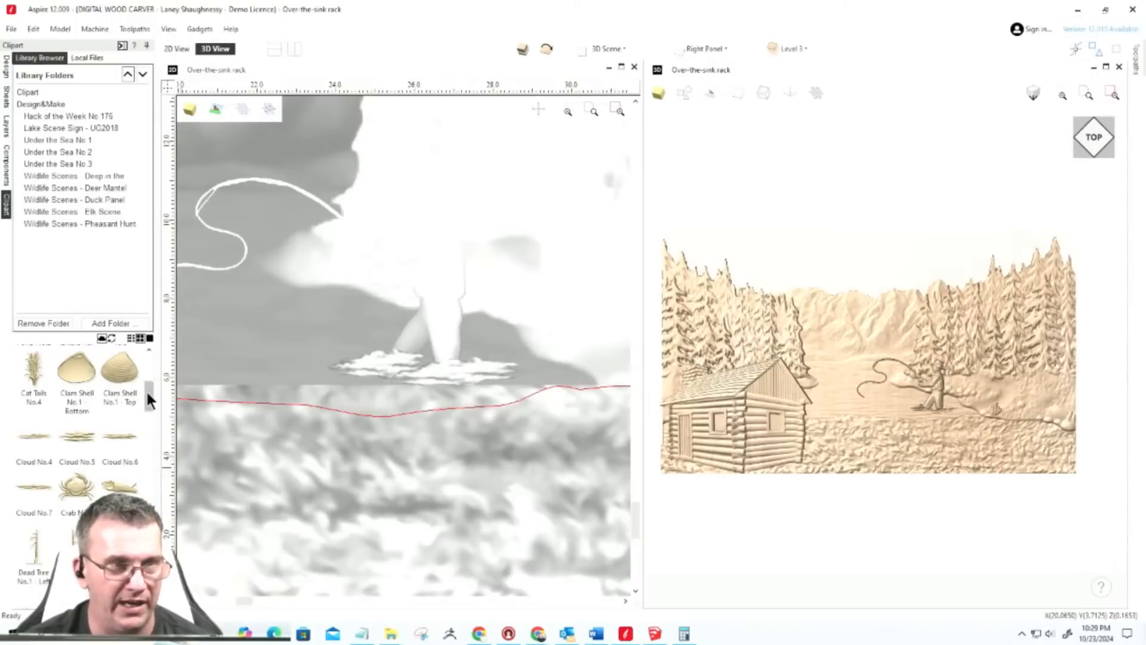
{"action": "left_click_drag", "start_coordinate": [32, 382], "coordinate": [31, 380]}
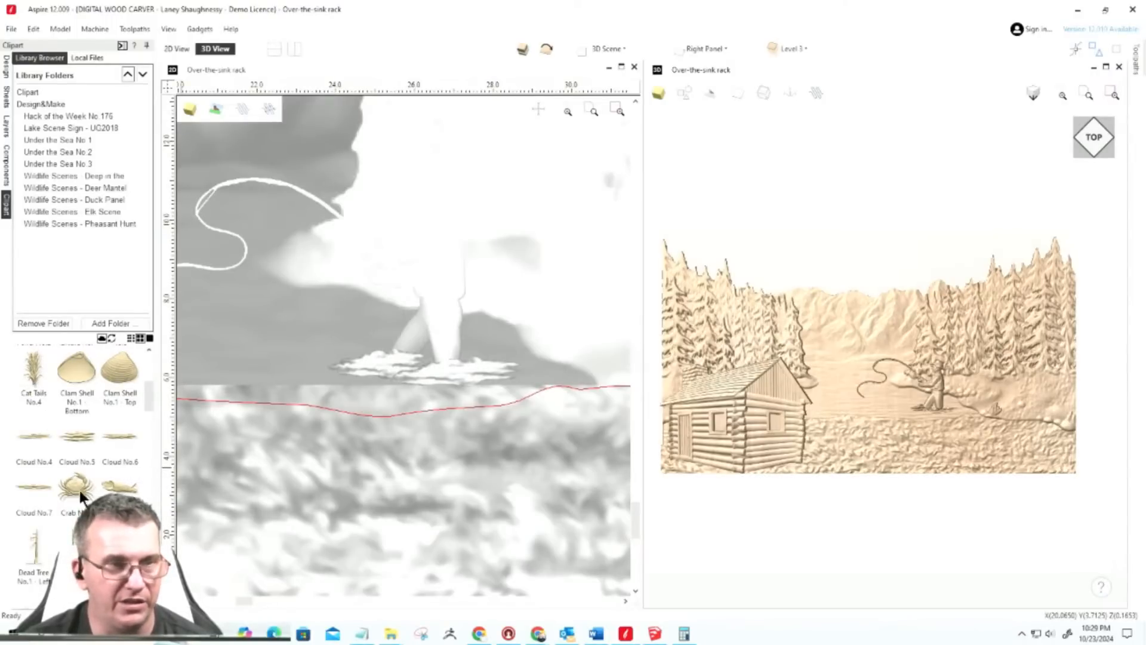
{"action": "scroll", "coordinate": [81, 495], "scroll_direction": "down", "scroll_amount": 2}
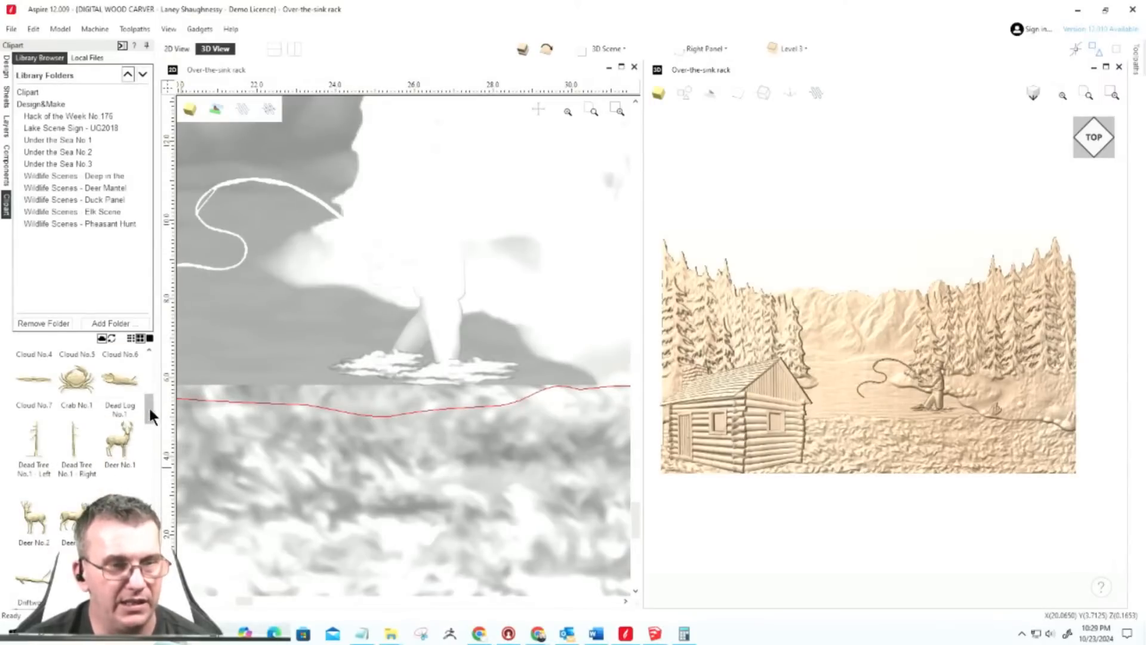
{"action": "left_click_drag", "start_coordinate": [150, 409], "coordinate": [152, 480]}
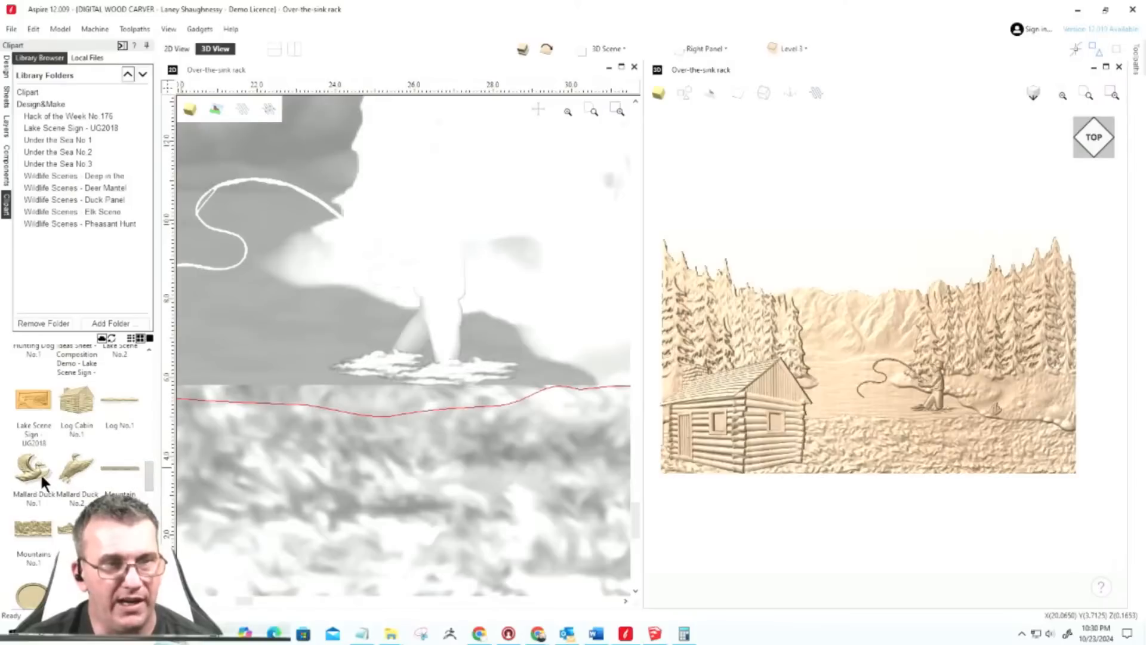
{"action": "scroll", "coordinate": [41, 474], "scroll_direction": "down", "scroll_amount": 6}
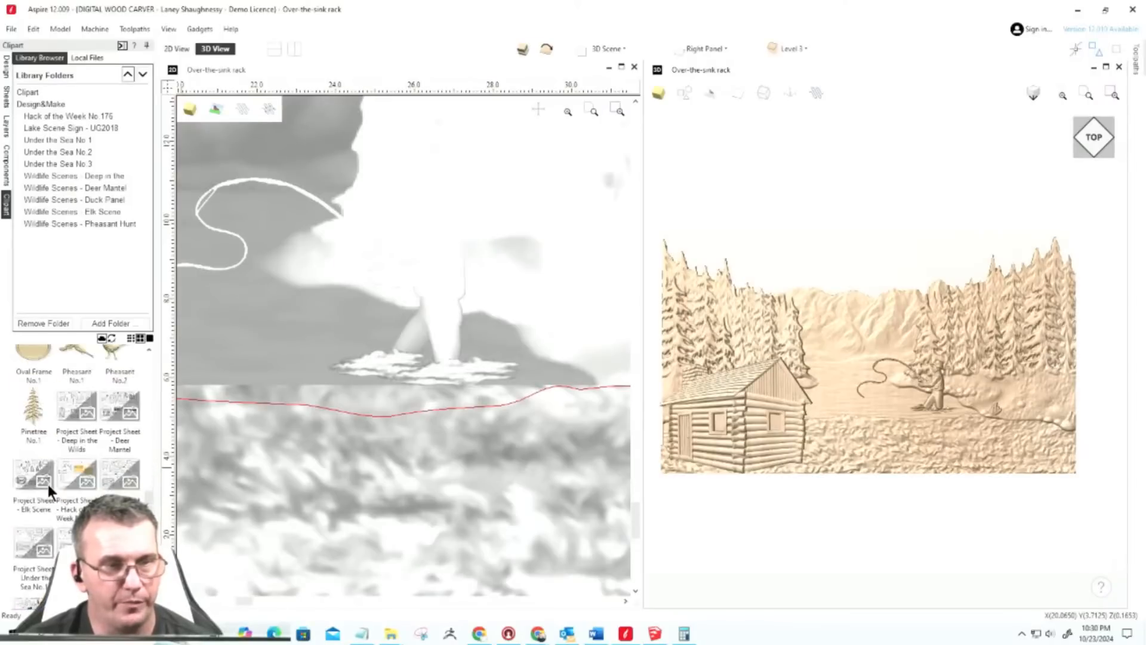
{"action": "scroll", "coordinate": [48, 485], "scroll_direction": "down", "scroll_amount": 5}
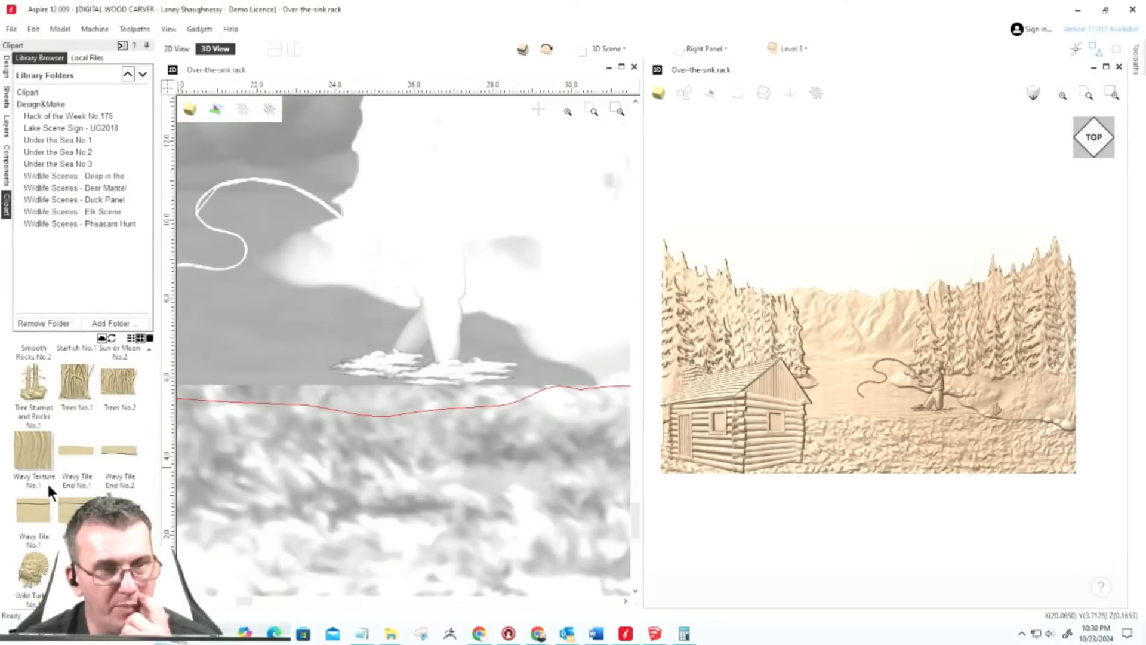
{"action": "scroll", "coordinate": [48, 486], "scroll_direction": "up", "scroll_amount": 3}
{"action": "scroll", "coordinate": [48, 482], "scroll_direction": "up", "scroll_amount": 4}
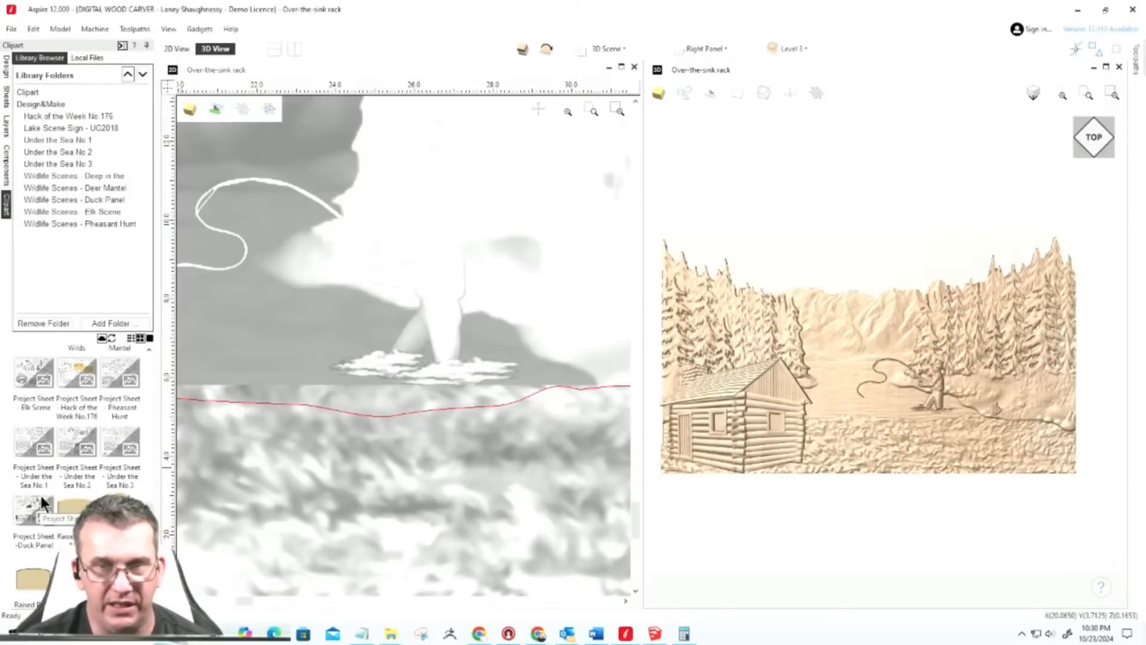
{"action": "scroll", "coordinate": [41, 495], "scroll_direction": "up", "scroll_amount": 5}
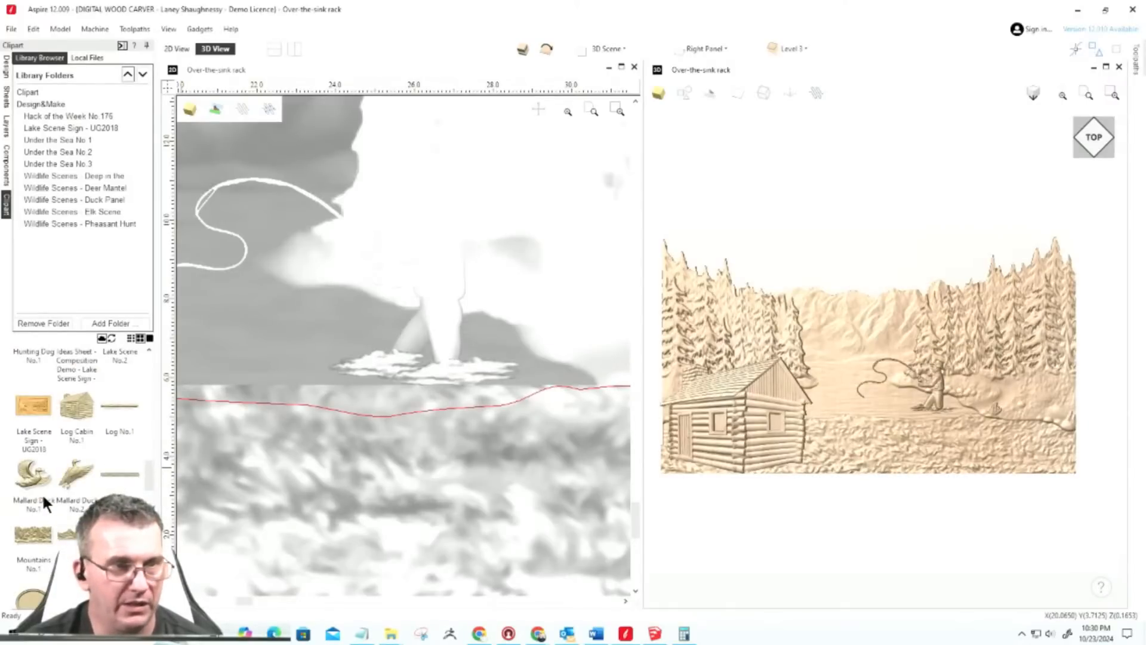
{"action": "scroll", "coordinate": [42, 493], "scroll_direction": "down", "scroll_amount": 1}
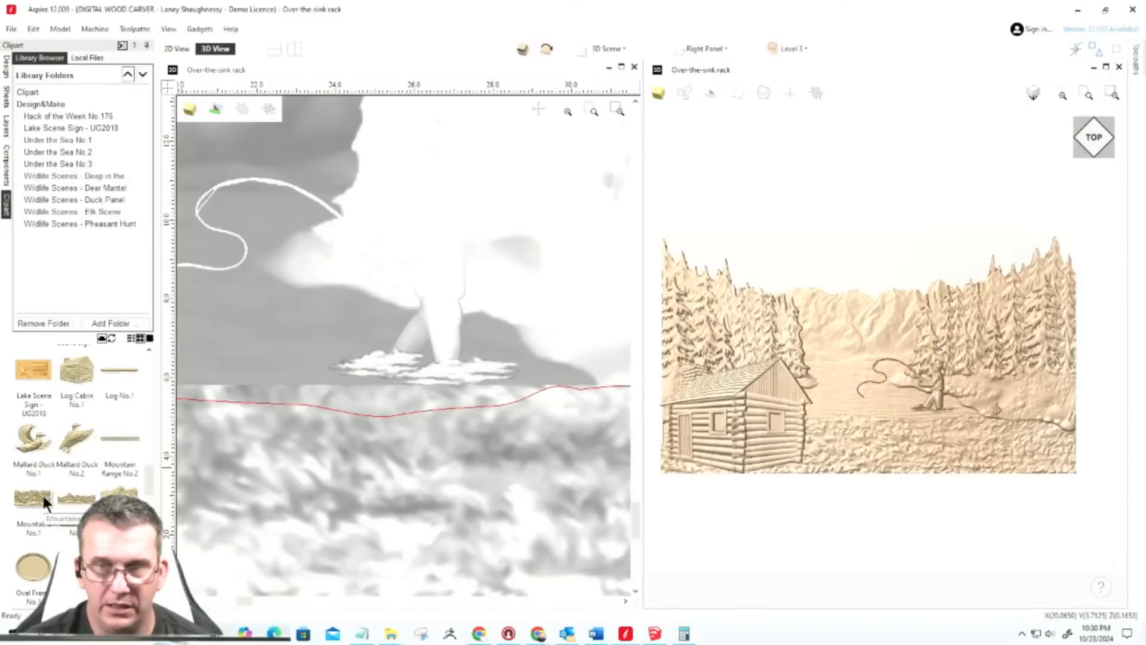
{"action": "scroll", "coordinate": [42, 492], "scroll_direction": "up", "scroll_amount": 10}
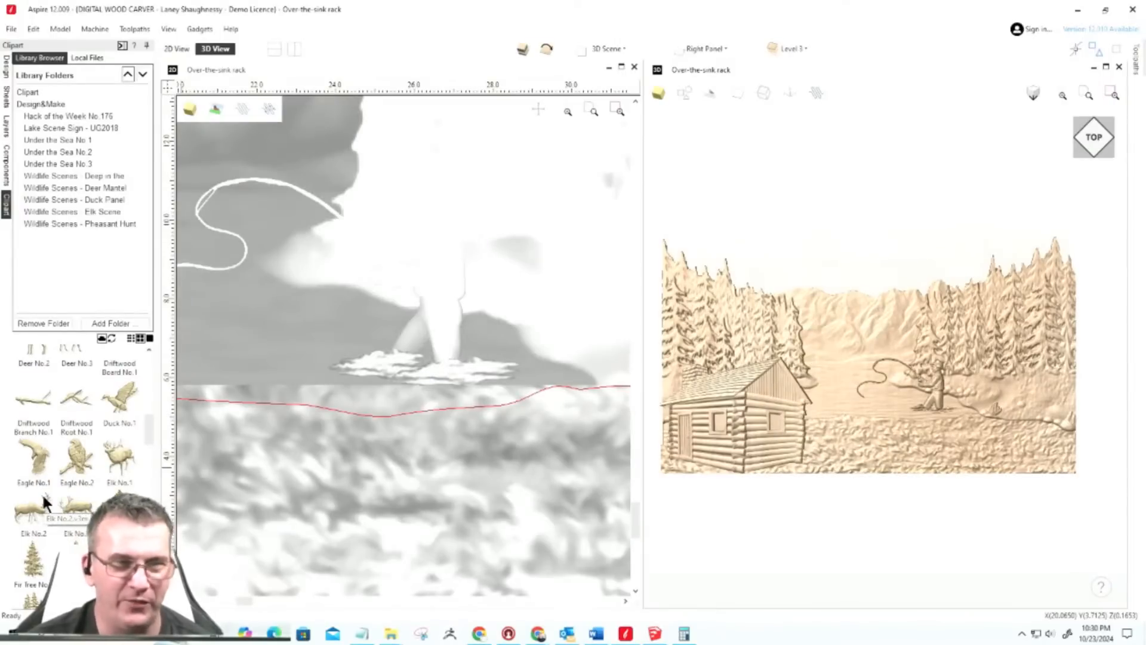
{"action": "scroll", "coordinate": [43, 501], "scroll_direction": "up", "scroll_amount": 1}
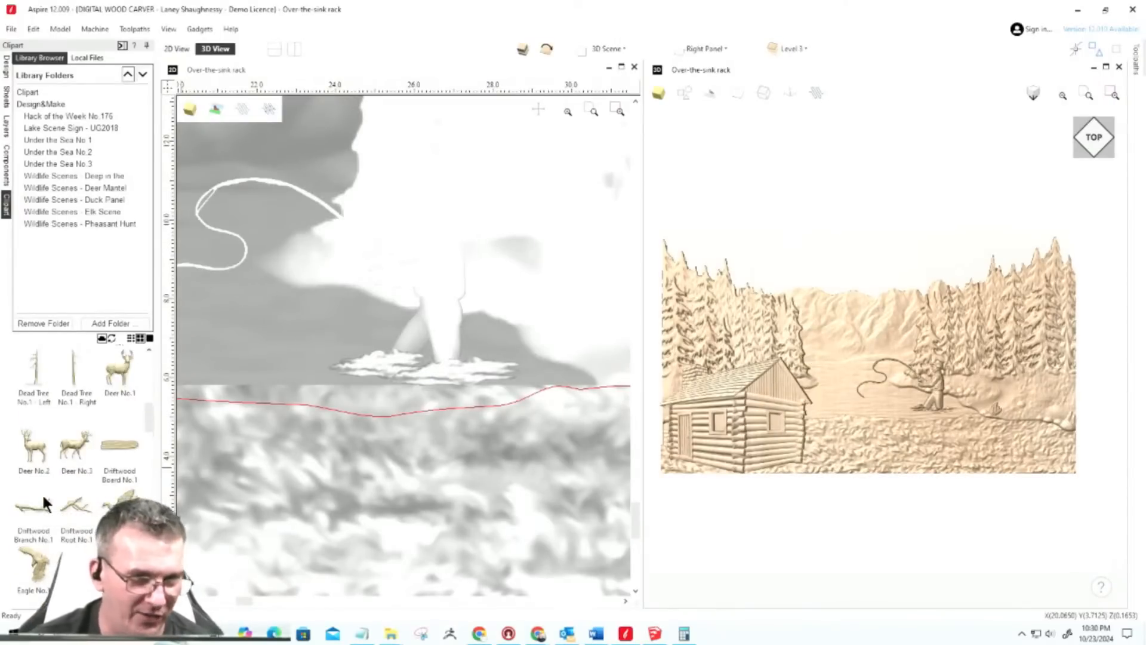
{"action": "scroll", "coordinate": [42, 492], "scroll_direction": "up", "scroll_amount": 2}
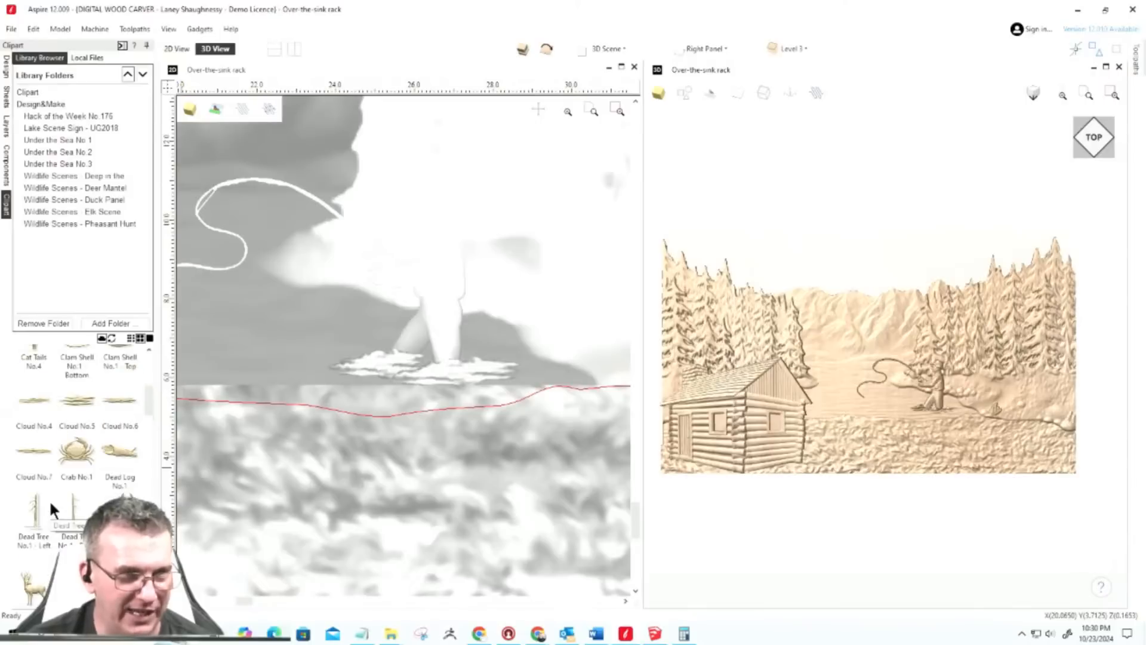
{"action": "scroll", "coordinate": [49, 497], "scroll_direction": "up", "scroll_amount": 5}
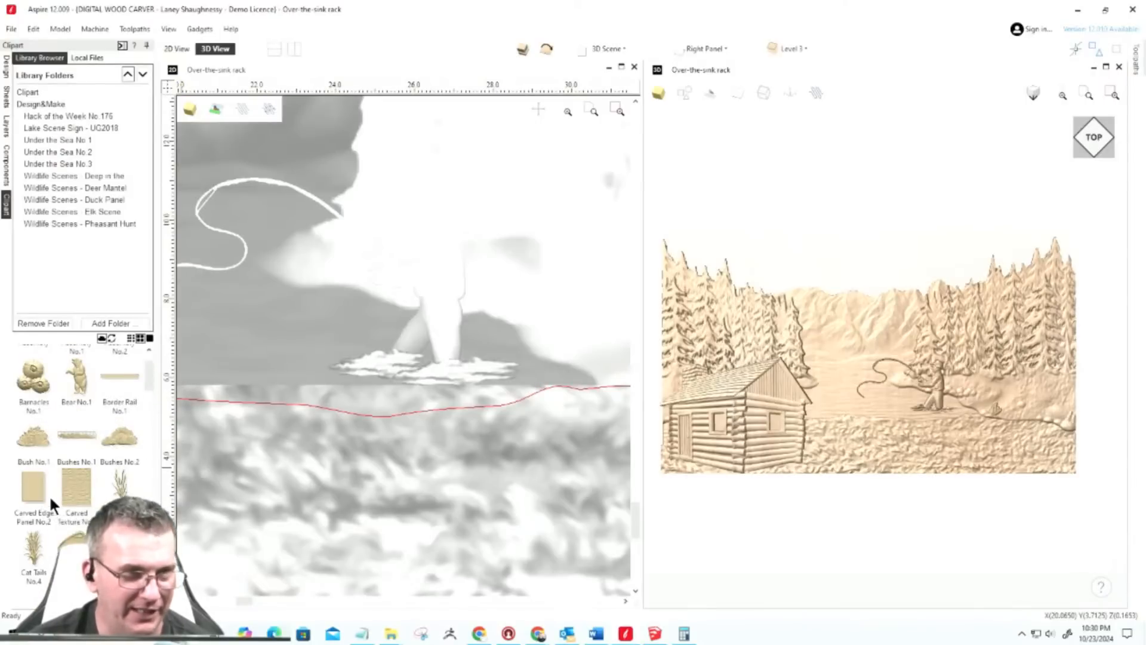
{"action": "scroll", "coordinate": [49, 494], "scroll_direction": "up", "scroll_amount": 1}
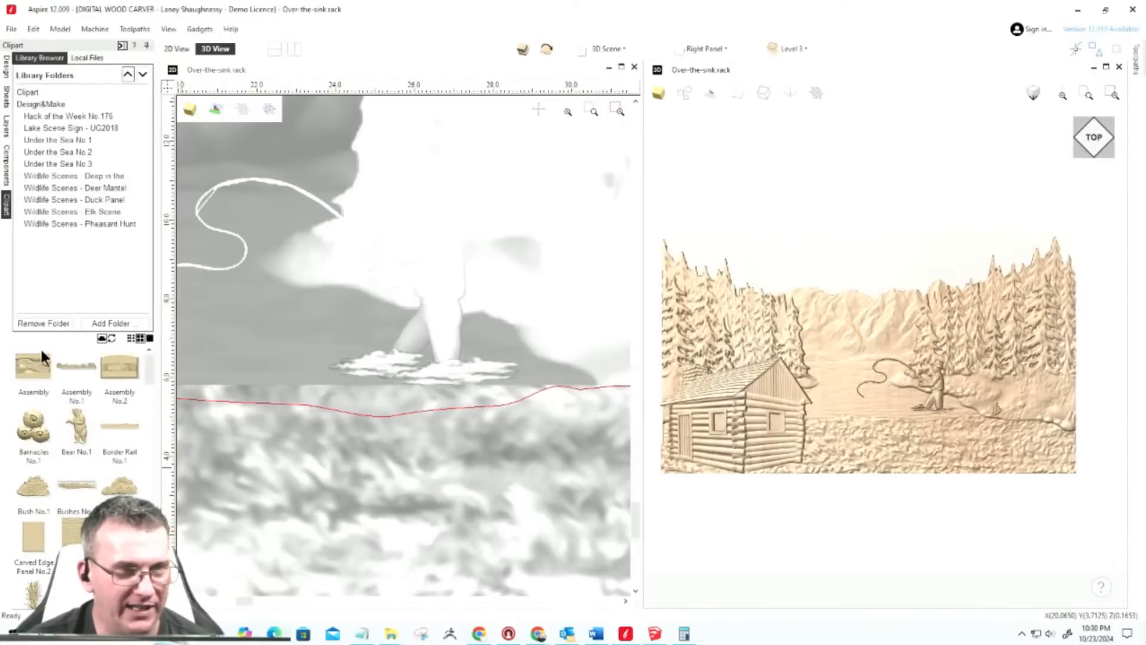
{"action": "scroll", "coordinate": [890, 393], "scroll_direction": "down", "scroll_amount": 1}
{"action": "scroll", "coordinate": [890, 392], "scroll_direction": "down", "scroll_amount": 2}
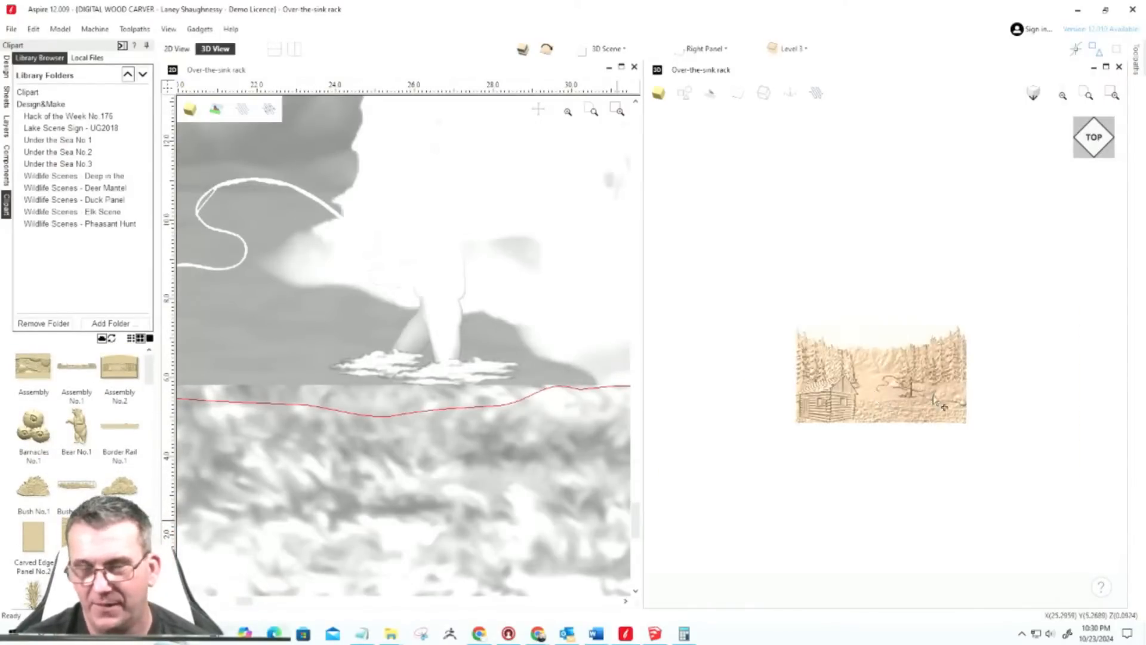
{"action": "scroll", "coordinate": [827, 379], "scroll_direction": "up", "scroll_amount": 4}
{"action": "scroll", "coordinate": [947, 402], "scroll_direction": "down", "scroll_amount": 2}
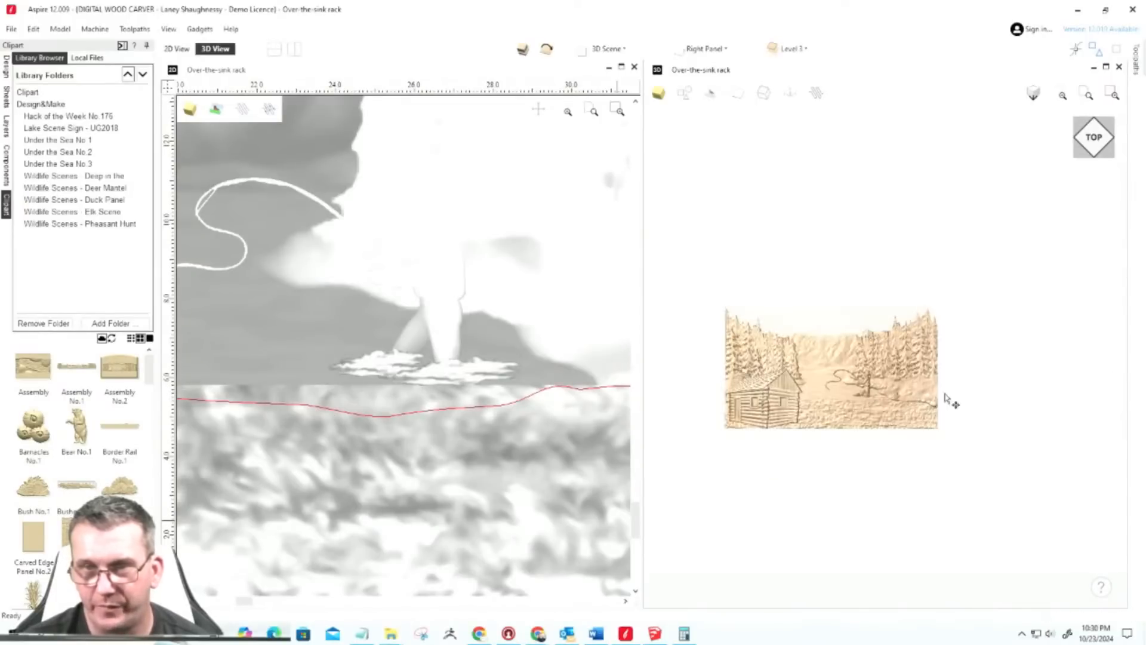
{"action": "scroll", "coordinate": [979, 402], "scroll_direction": "up", "scroll_amount": 3}
{"action": "scroll", "coordinate": [1002, 402], "scroll_direction": "down", "scroll_amount": 1}
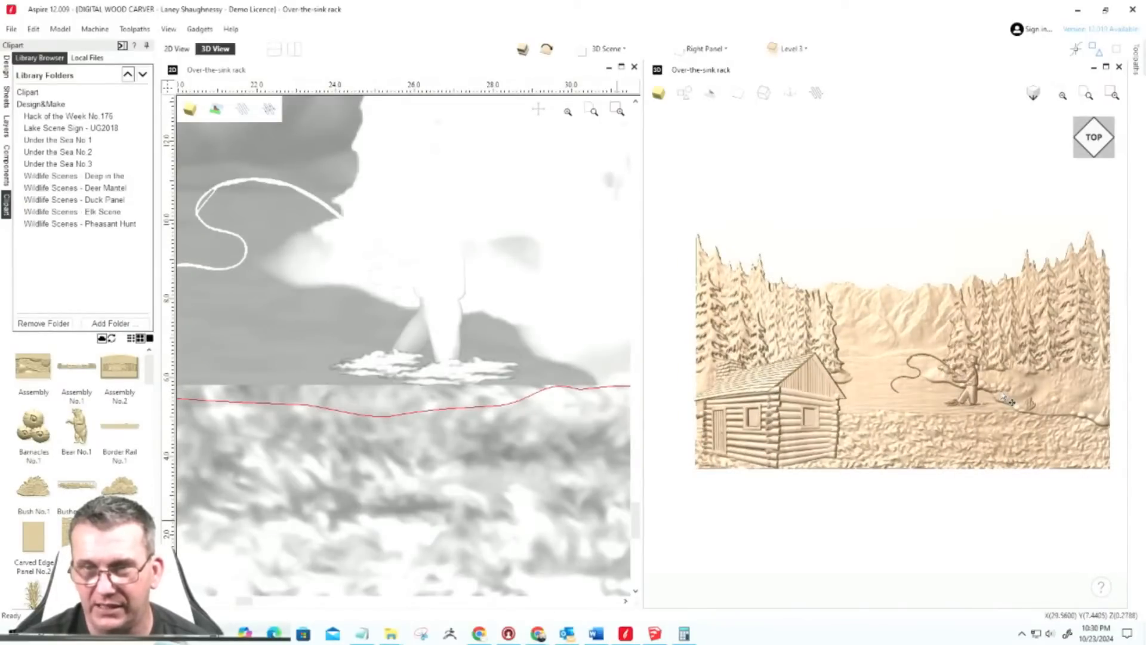
{"action": "scroll", "coordinate": [1006, 402], "scroll_direction": "up", "scroll_amount": 1}
{"action": "scroll", "coordinate": [1006, 398], "scroll_direction": "down", "scroll_amount": 1}
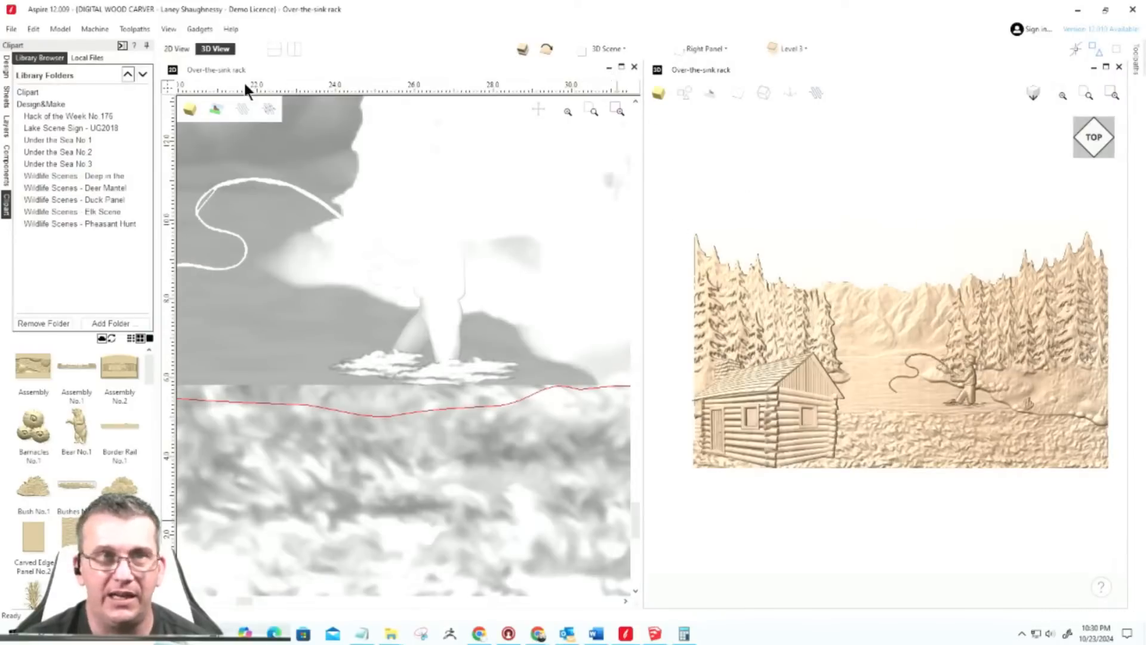
Step: Draw a square-cornered rectangle 12.8442 by 12.5 inches directly above the log cabin outline
{"action": "scroll", "coordinate": [456, 351], "scroll_direction": "down", "scroll_amount": 5}
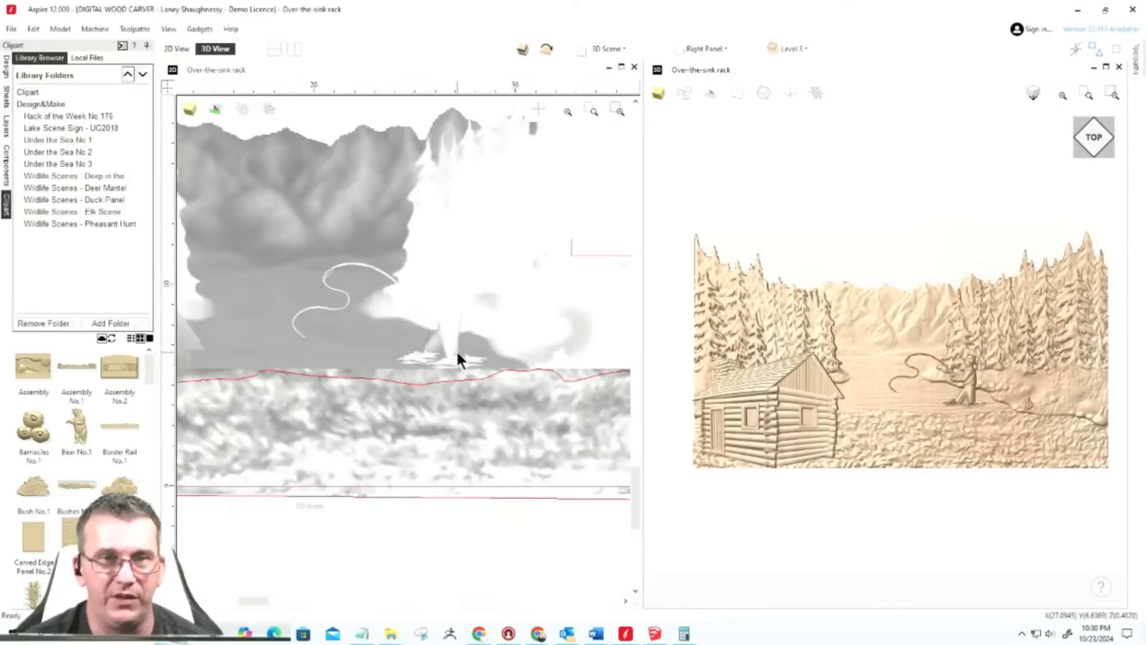
{"action": "scroll", "coordinate": [322, 313], "scroll_direction": "up", "scroll_amount": 2}
{"action": "scroll", "coordinate": [352, 310], "scroll_direction": "down", "scroll_amount": 1}
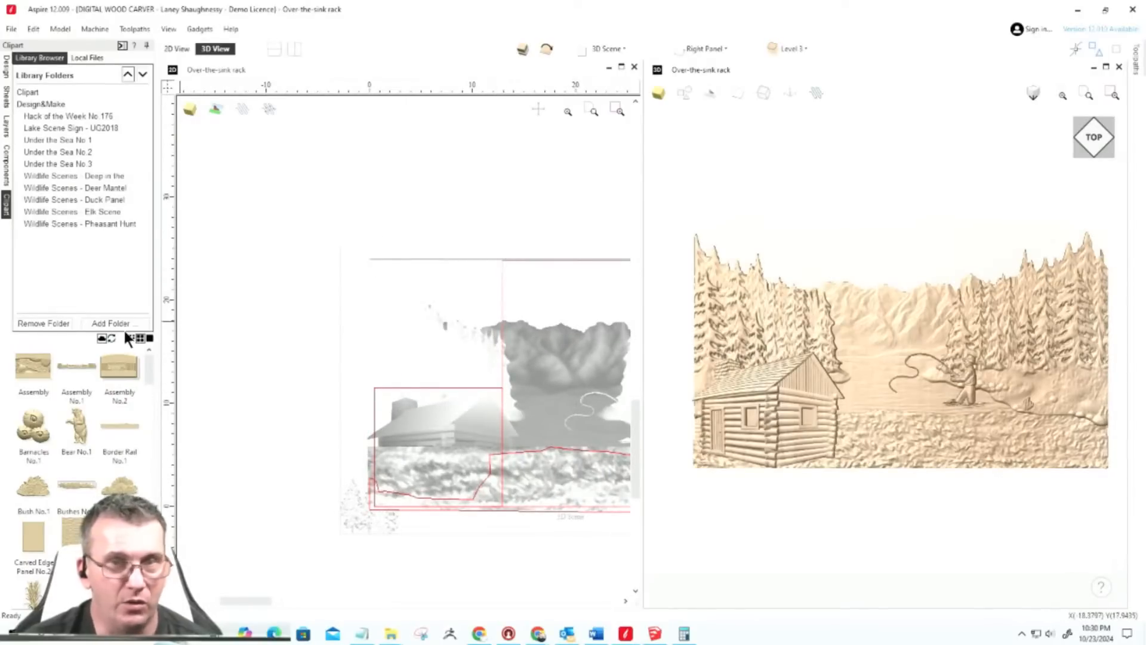
{"action": "left_click", "coordinate": [8, 69]}
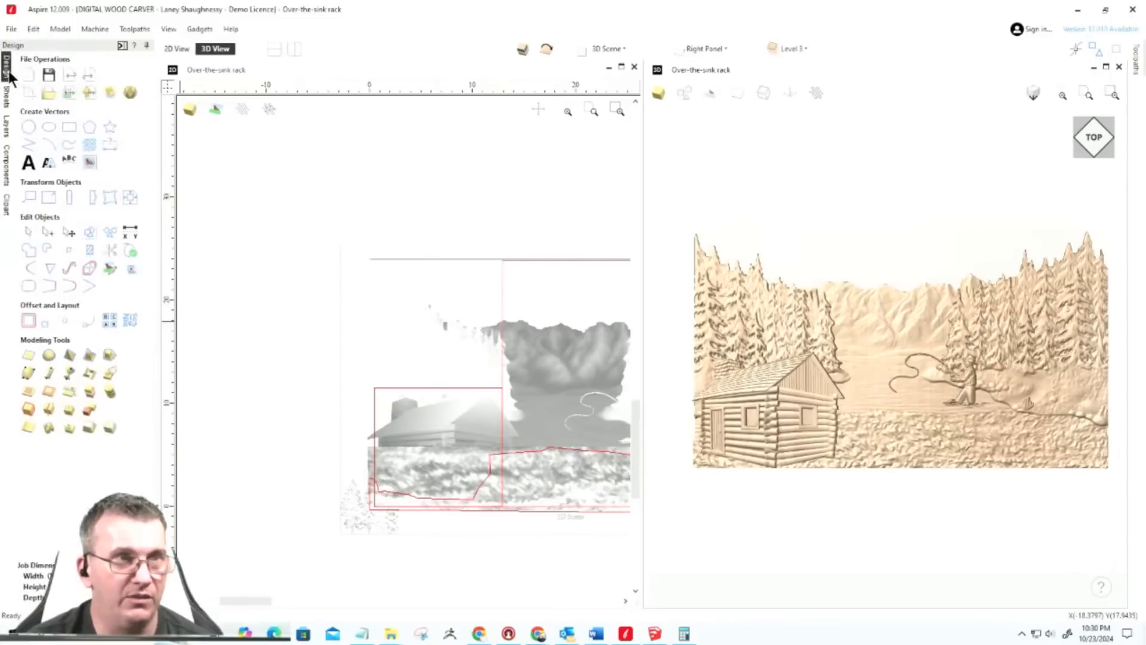
{"action": "left_click", "coordinate": [70, 127]}
{"action": "left_click_drag", "start_coordinate": [370, 259], "coordinate": [503, 387]}
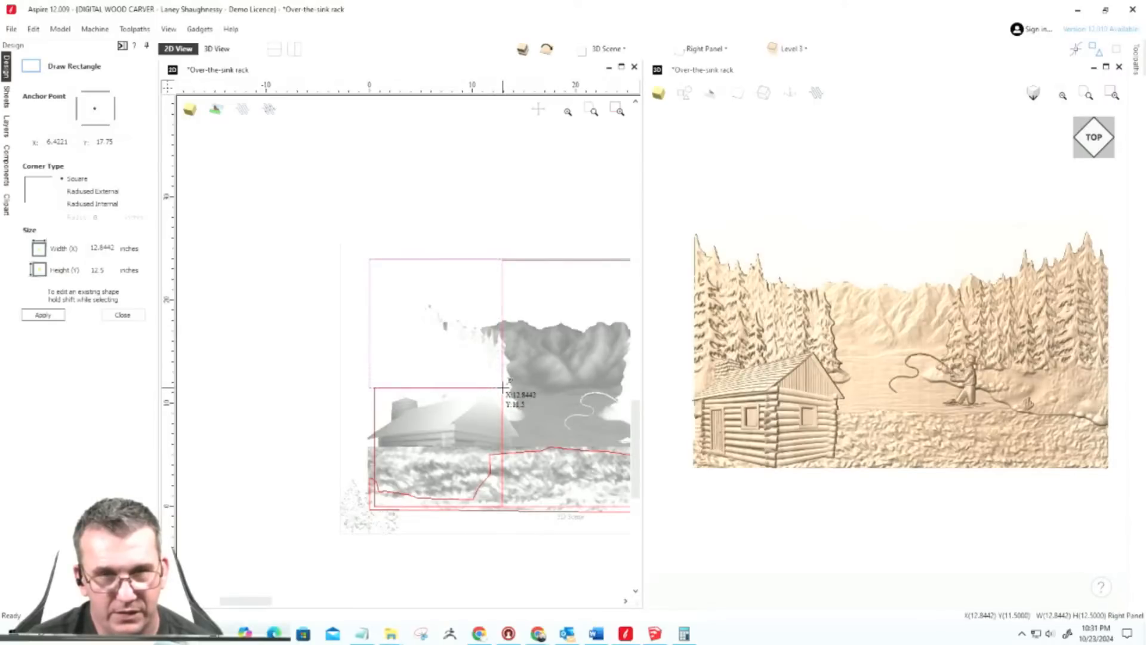
{"action": "left_click", "coordinate": [123, 315]}
{"action": "scroll", "coordinate": [203, 308], "scroll_direction": "down", "scroll_amount": 1}
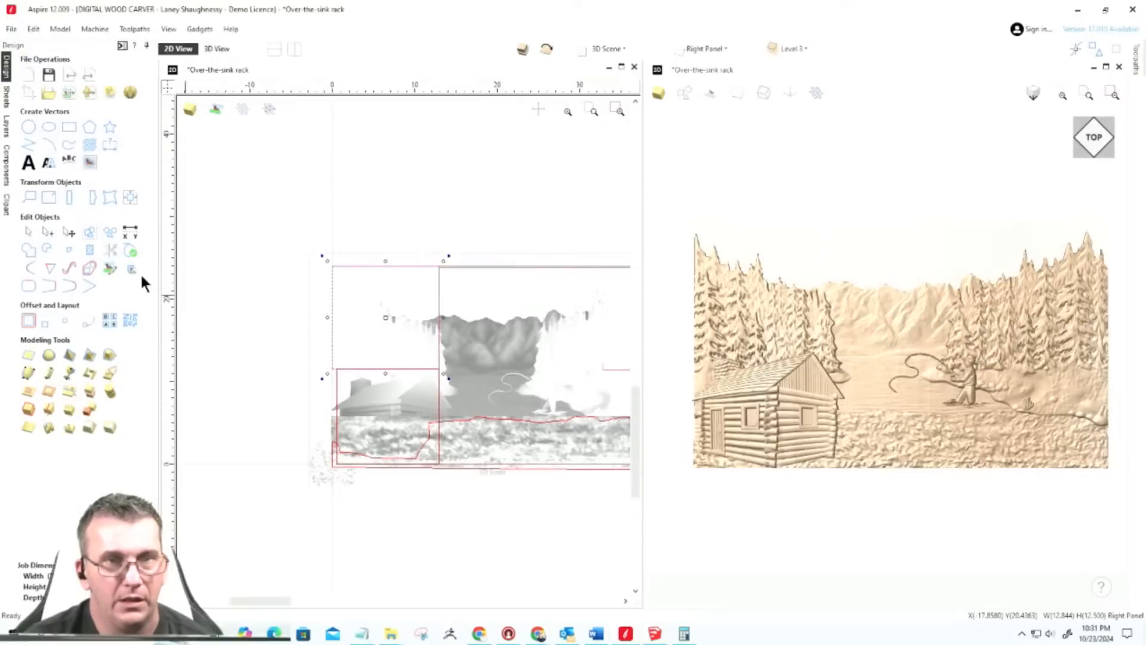
Step: Try clipping the Level 2 components to the rectangle above the log cabin
{"action": "left_click", "coordinate": [6, 170]}
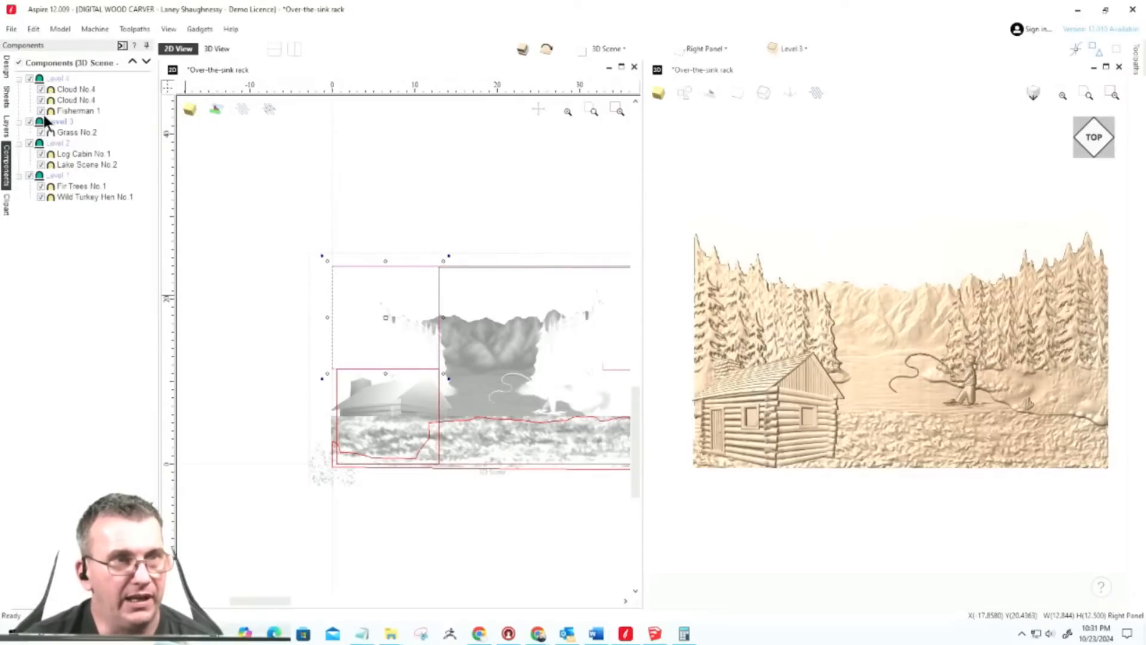
{"action": "left_click", "coordinate": [61, 165]}
{"action": "left_click", "coordinate": [57, 143]}
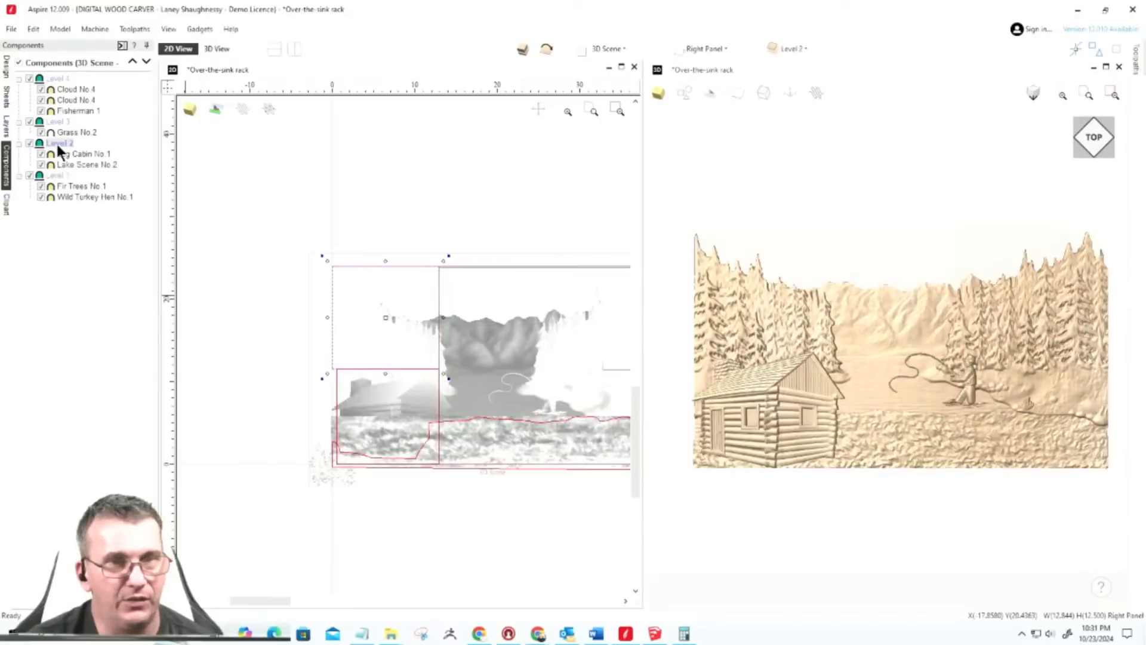
{"action": "right_click", "coordinate": [57, 148]}
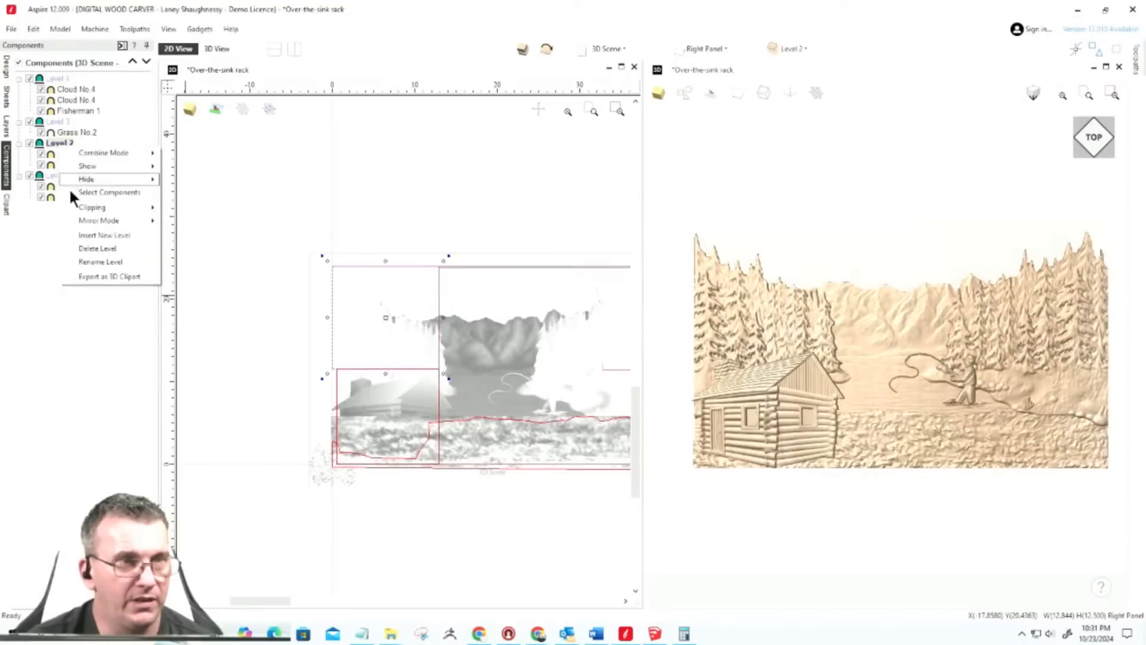
{"action": "mouse_move", "coordinate": [75, 206]}
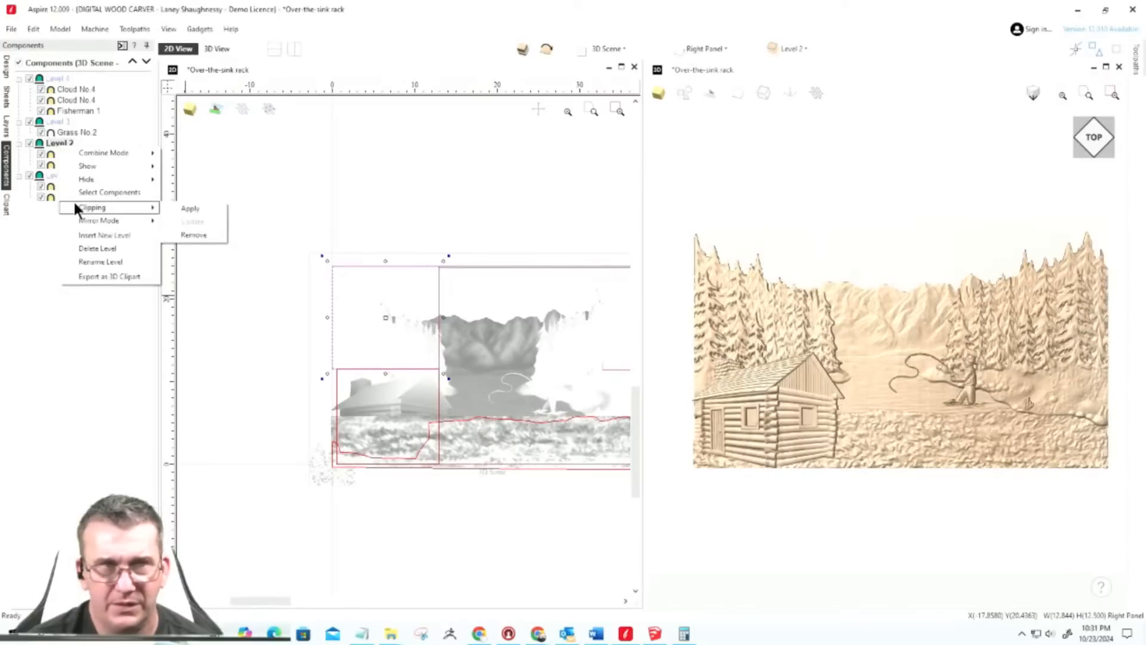
{"action": "left_click", "coordinate": [177, 209]}
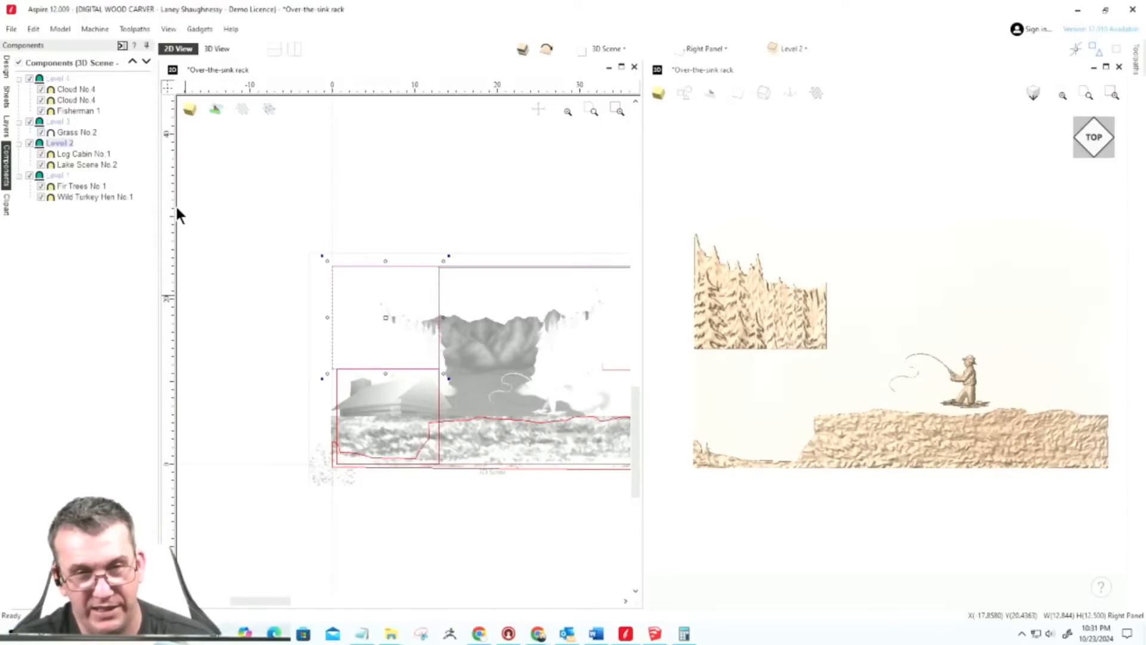
Step: Remove the clipping from Level 2 and delete the rectangle above the log cabin
{"action": "right_click", "coordinate": [56, 141]}
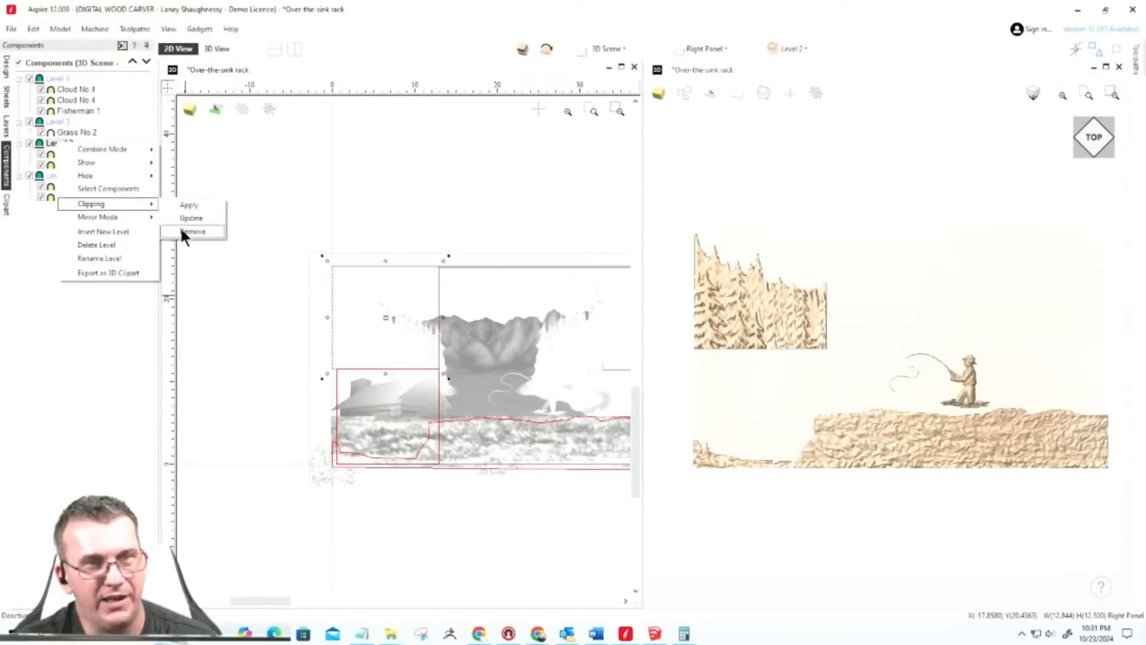
{"action": "left_click", "coordinate": [182, 231]}
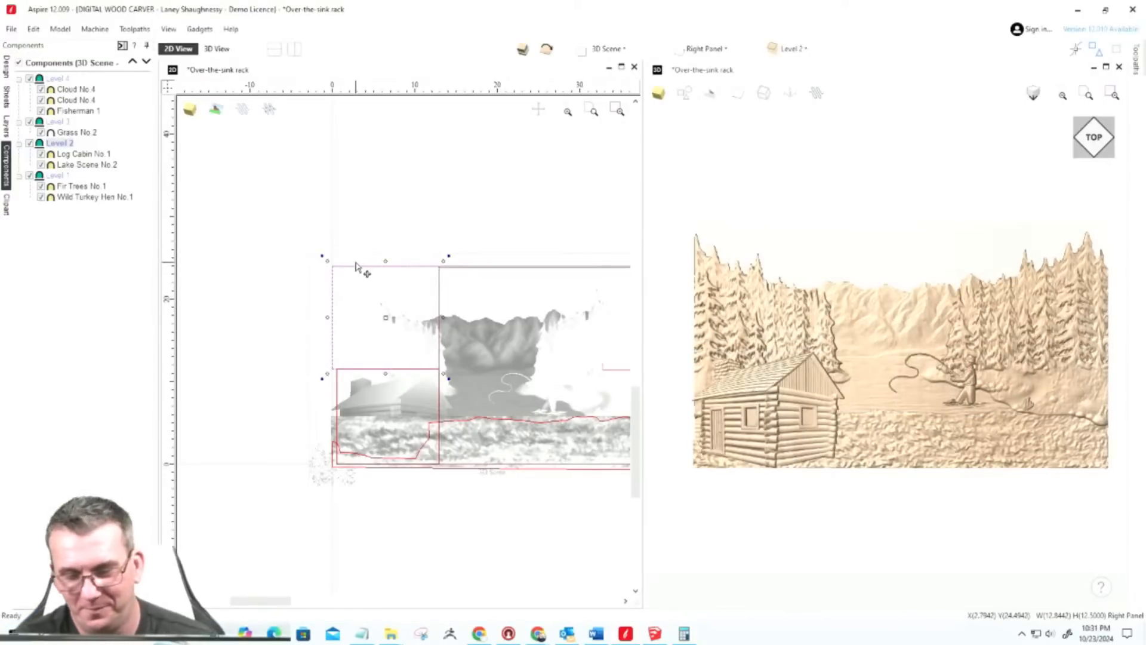
{"action": "key", "text": "Delete"}
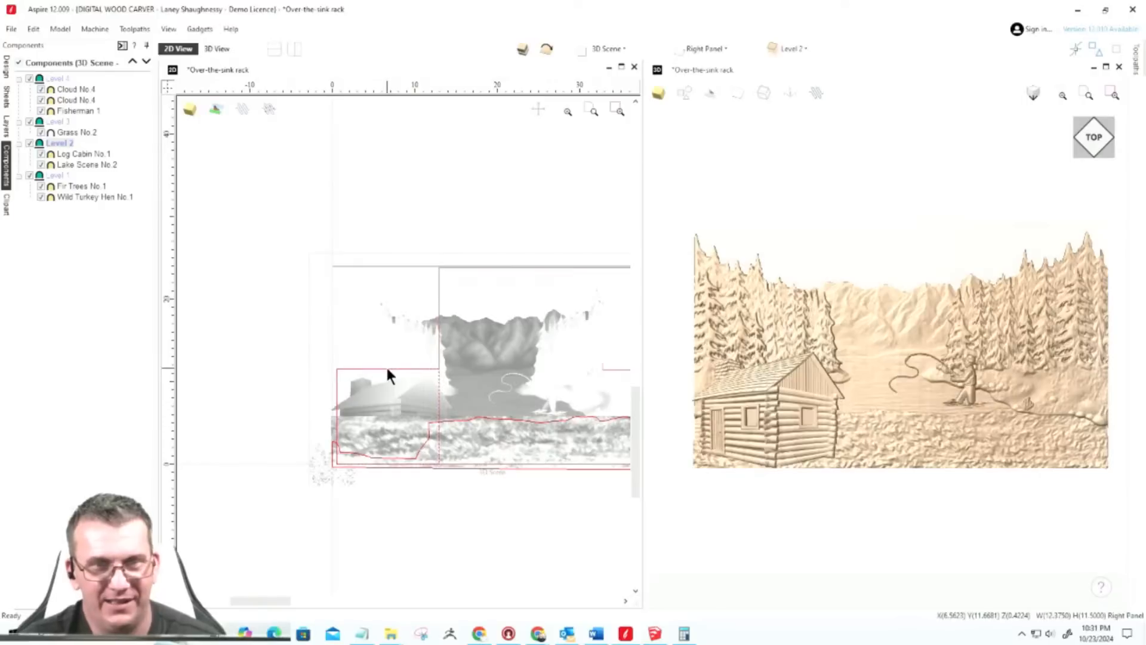
Step: Examine the panel outline and its corner nodes around the log cabin, lake scene and grass
{"action": "scroll", "coordinate": [299, 337], "scroll_direction": "down", "scroll_amount": 5}
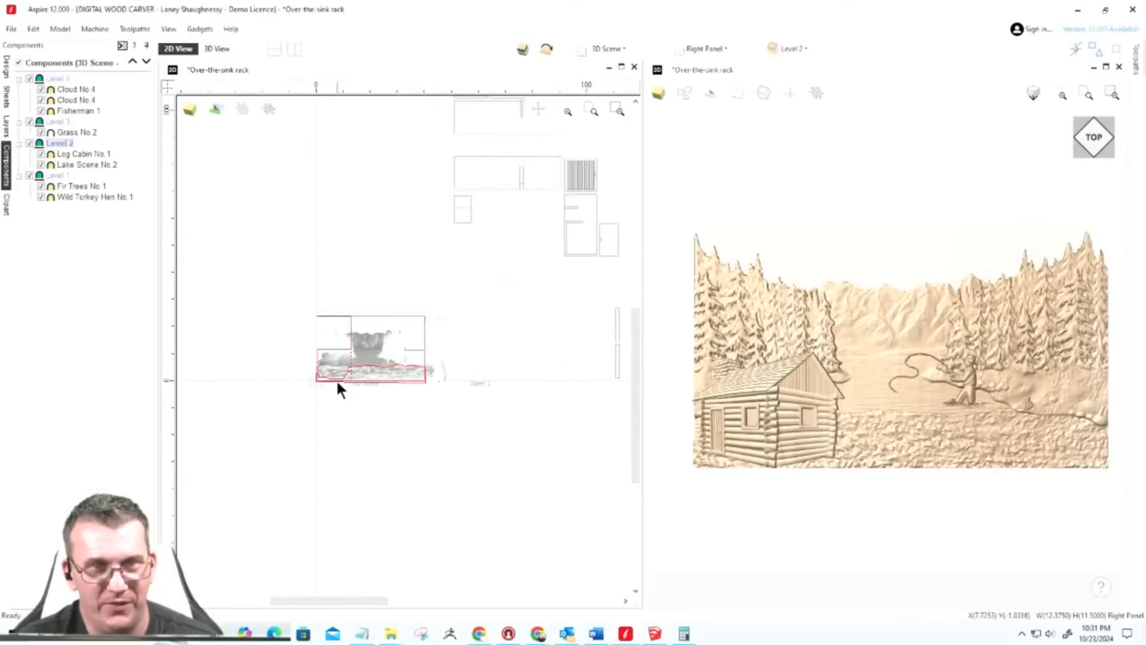
{"action": "scroll", "coordinate": [357, 310], "scroll_direction": "up", "scroll_amount": 5}
{"action": "scroll", "coordinate": [360, 326], "scroll_direction": "down", "scroll_amount": 4}
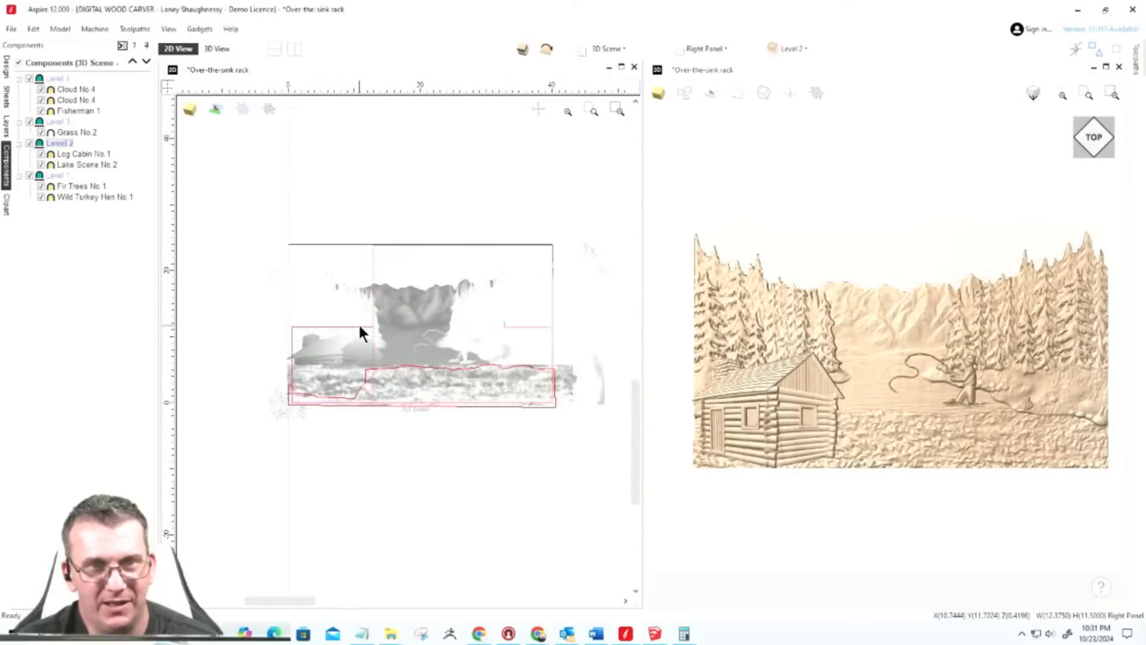
{"action": "scroll", "coordinate": [395, 245], "scroll_direction": "up", "scroll_amount": 4}
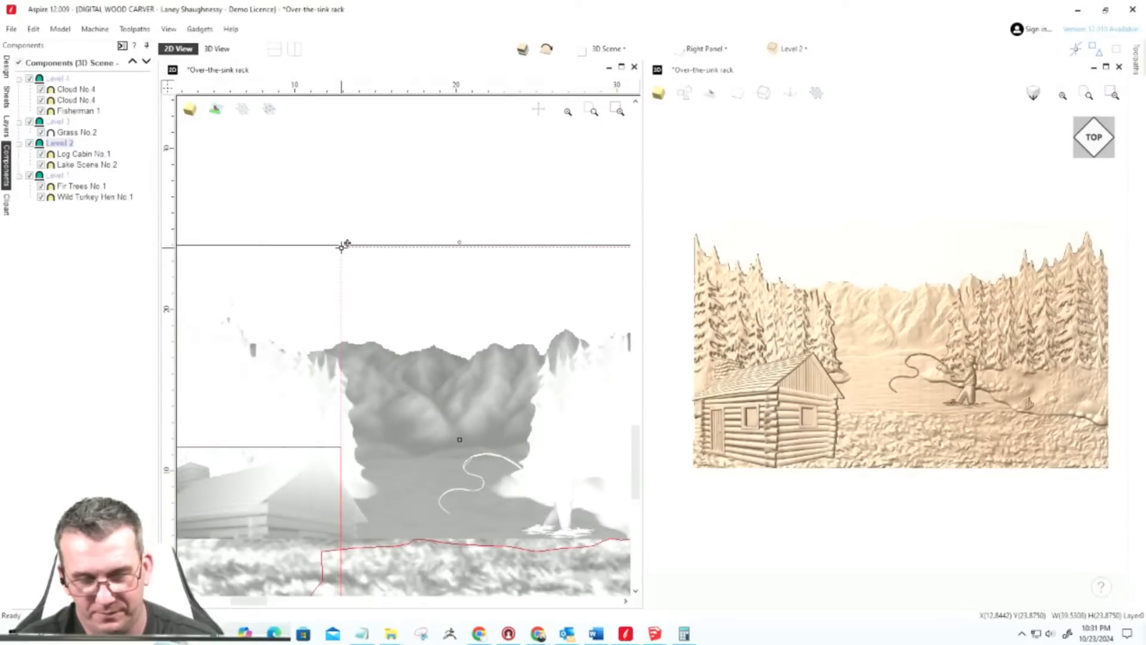
{"action": "left_click", "coordinate": [342, 246]}
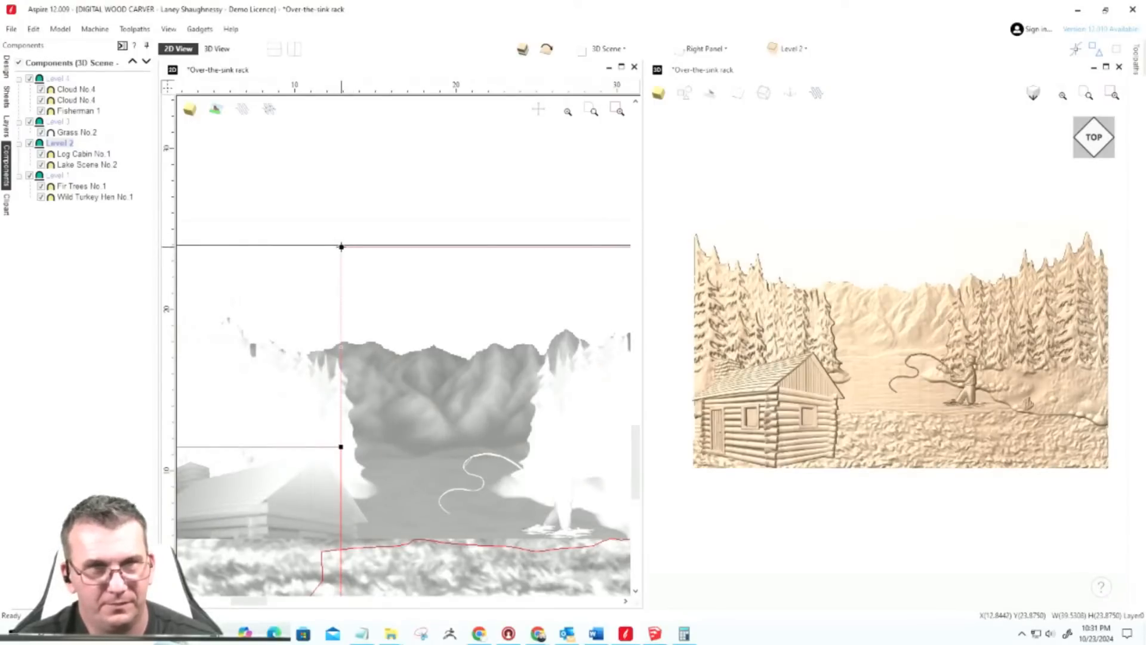
{"action": "scroll", "coordinate": [299, 244], "scroll_direction": "down", "scroll_amount": 4}
{"action": "scroll", "coordinate": [359, 253], "scroll_direction": "up", "scroll_amount": 1}
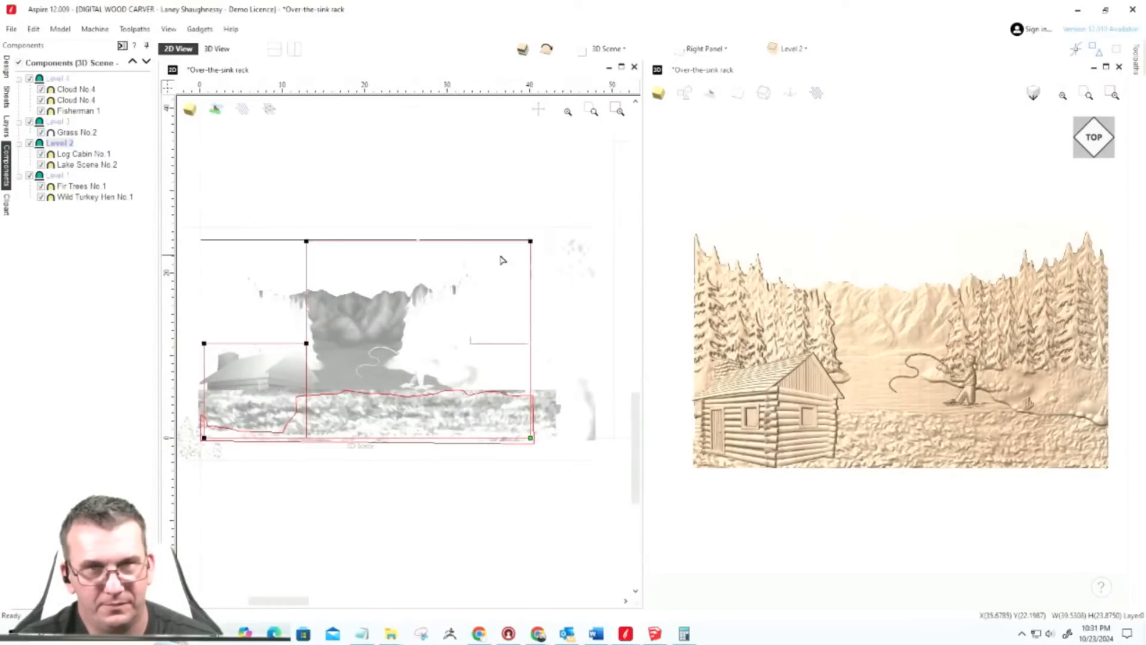
{"action": "scroll", "coordinate": [518, 253], "scroll_direction": "up", "scroll_amount": 2}
{"action": "scroll", "coordinate": [577, 256], "scroll_direction": "down", "scroll_amount": 1}
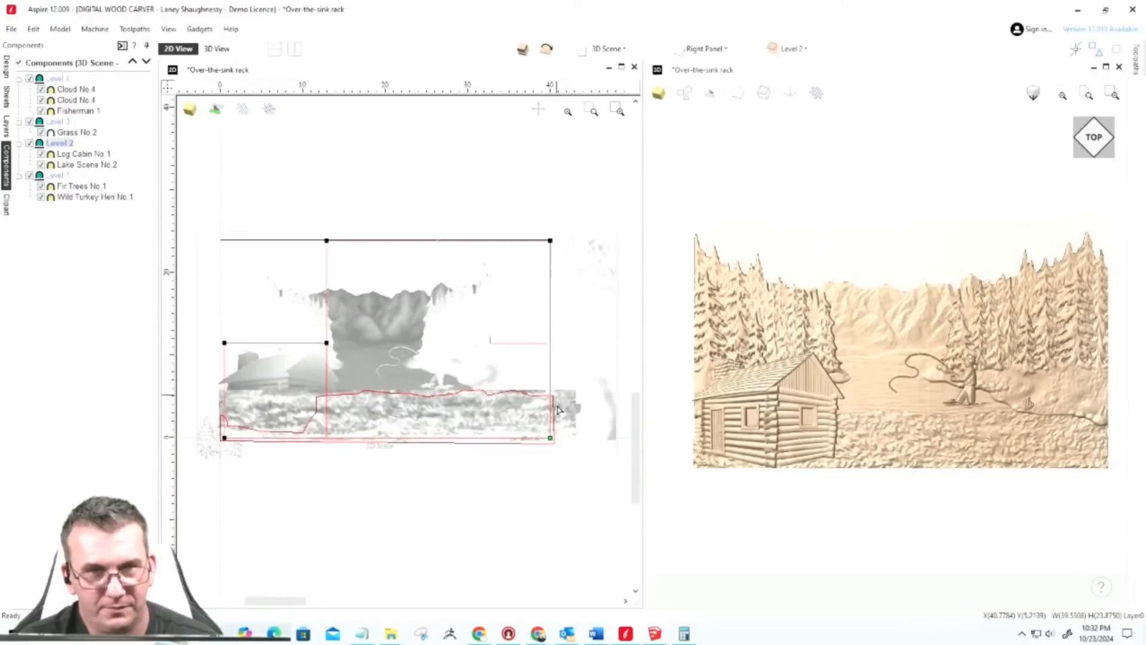
{"action": "scroll", "coordinate": [267, 387], "scroll_direction": "down", "scroll_amount": 2}
{"action": "scroll", "coordinate": [284, 375], "scroll_direction": "up", "scroll_amount": 3}
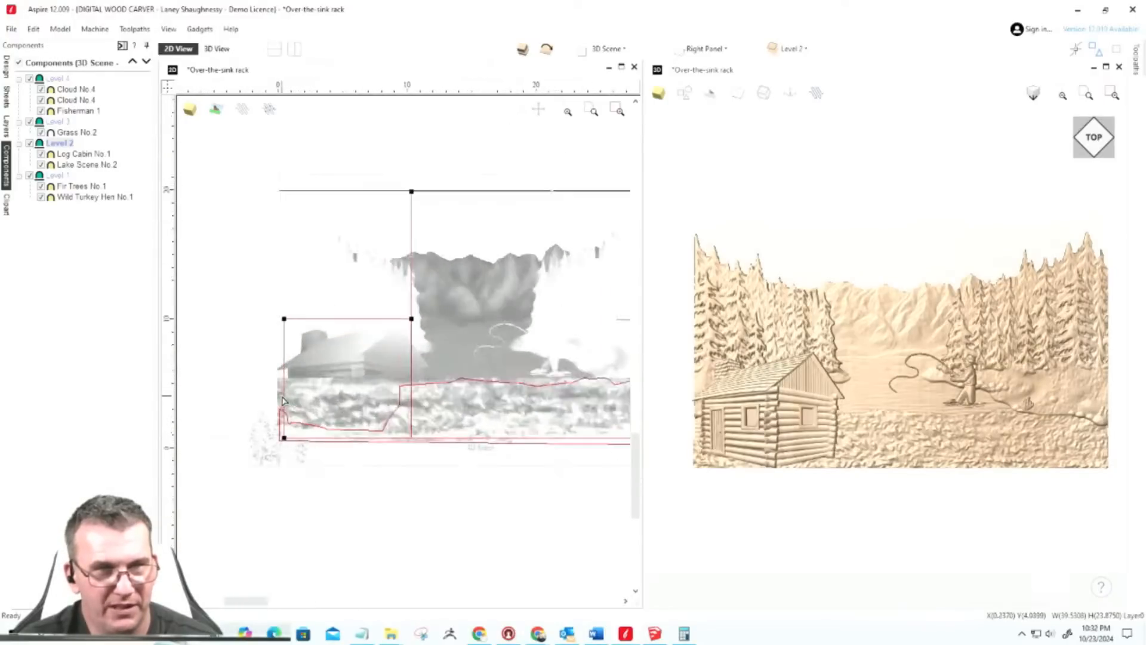
{"action": "scroll", "coordinate": [290, 366], "scroll_direction": "up", "scroll_amount": 1}
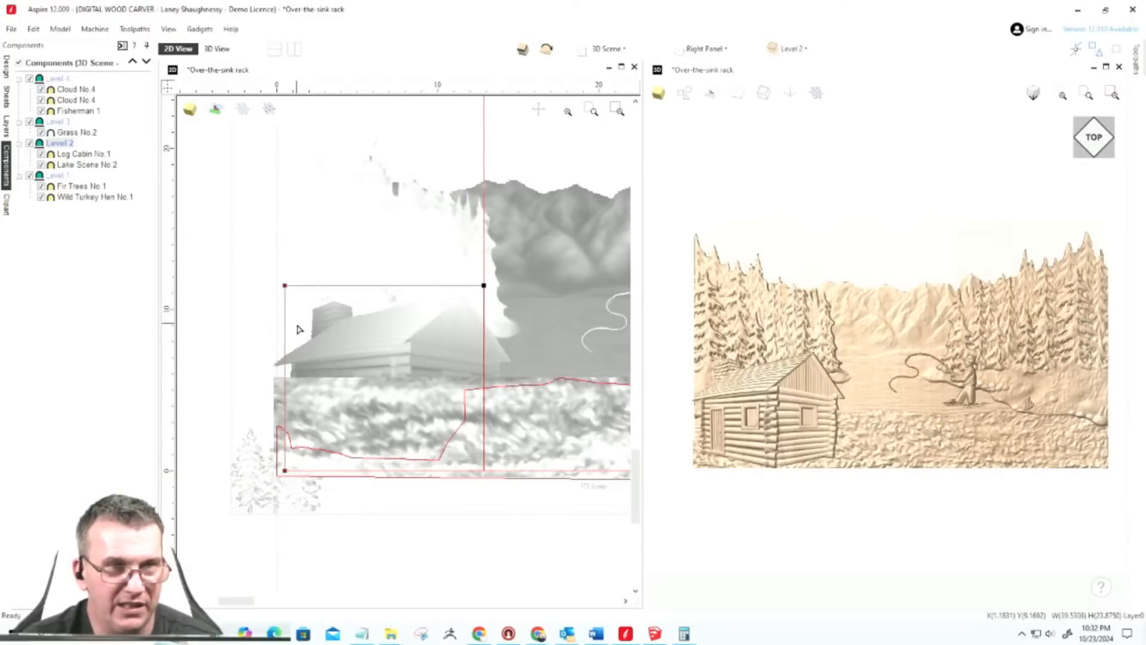
{"action": "scroll", "coordinate": [300, 329], "scroll_direction": "down", "scroll_amount": 2}
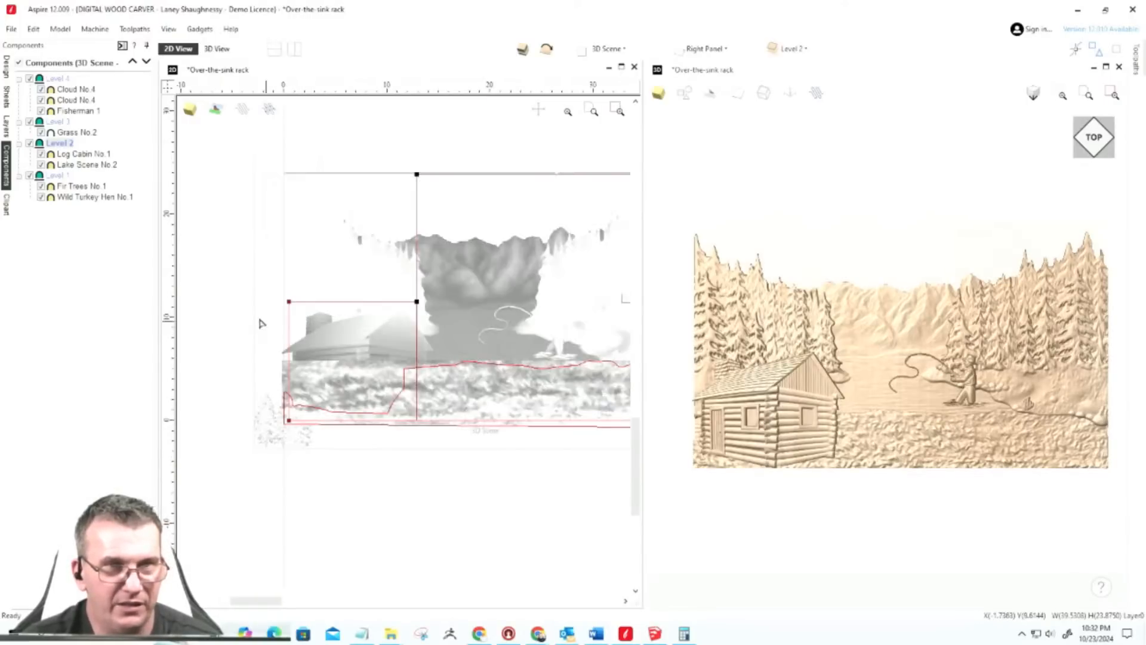
Step: Try clipping the Level 2 components to the rectangle around the log cabin only
{"action": "left_click", "coordinate": [332, 306]}
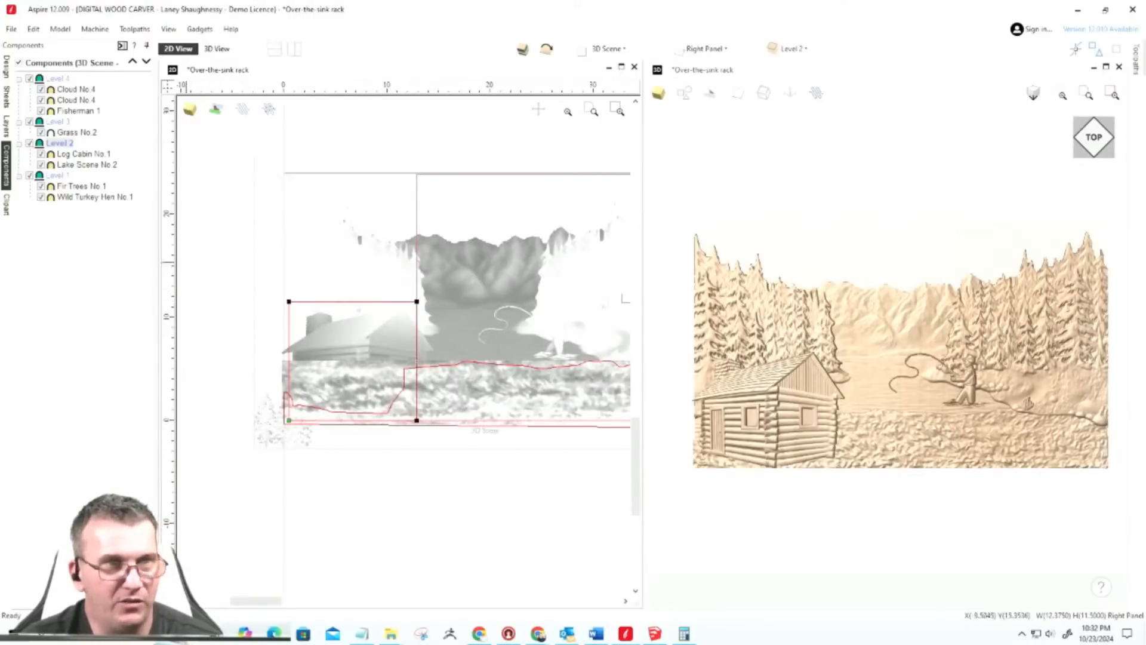
{"action": "right_click", "coordinate": [57, 144]}
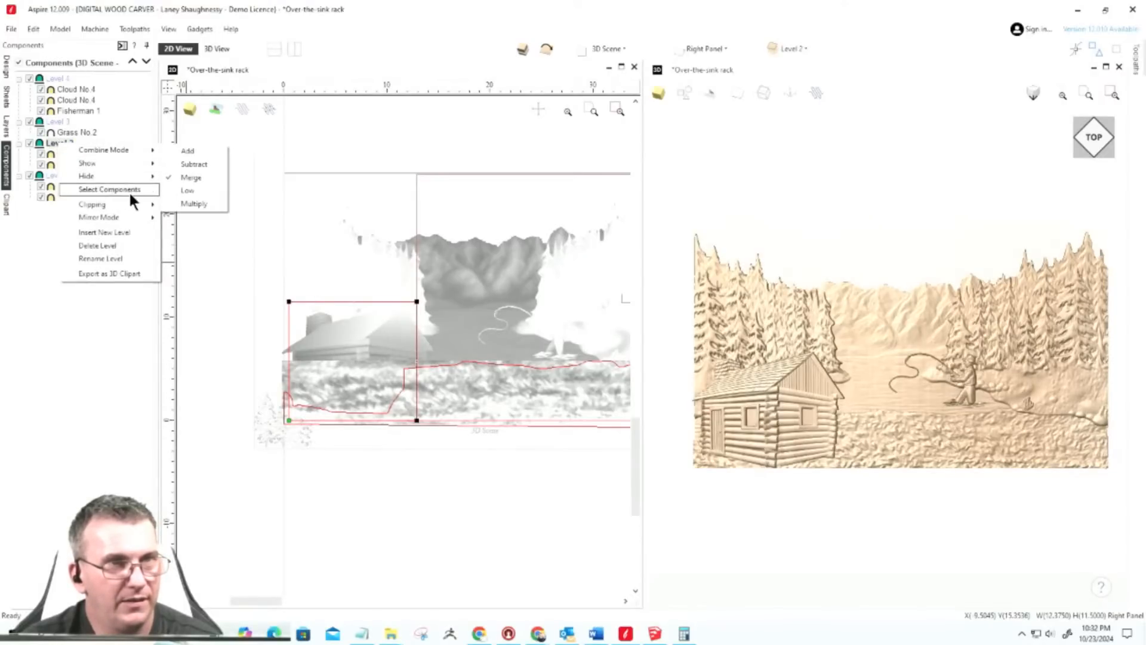
{"action": "mouse_move", "coordinate": [130, 203]}
{"action": "left_click", "coordinate": [187, 202]}
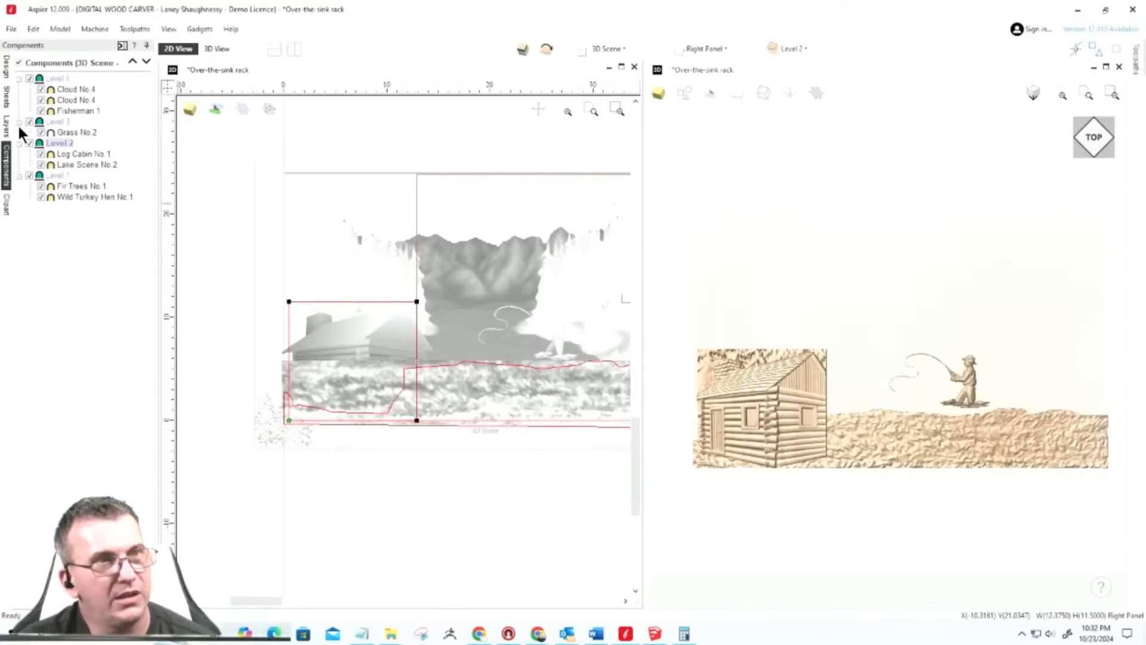
Step: Clip the Level 2 components to both the log cabin rectangle and the large panel outline around the scene
{"action": "left_click", "coordinate": [8, 74]}
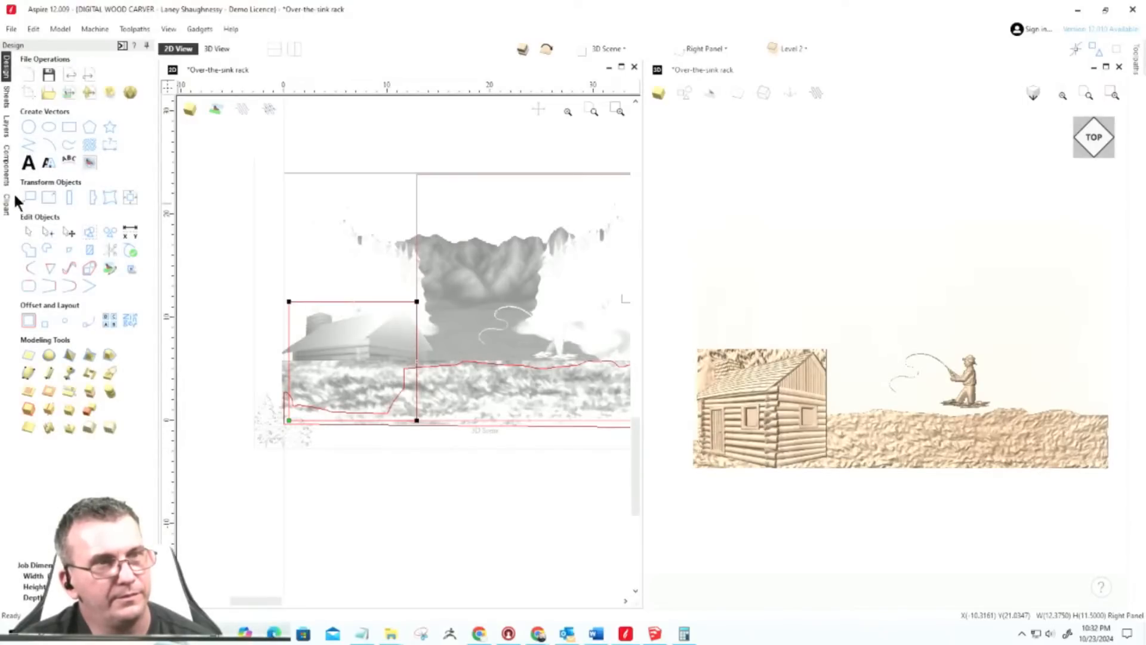
{"action": "left_click", "coordinate": [29, 235]}
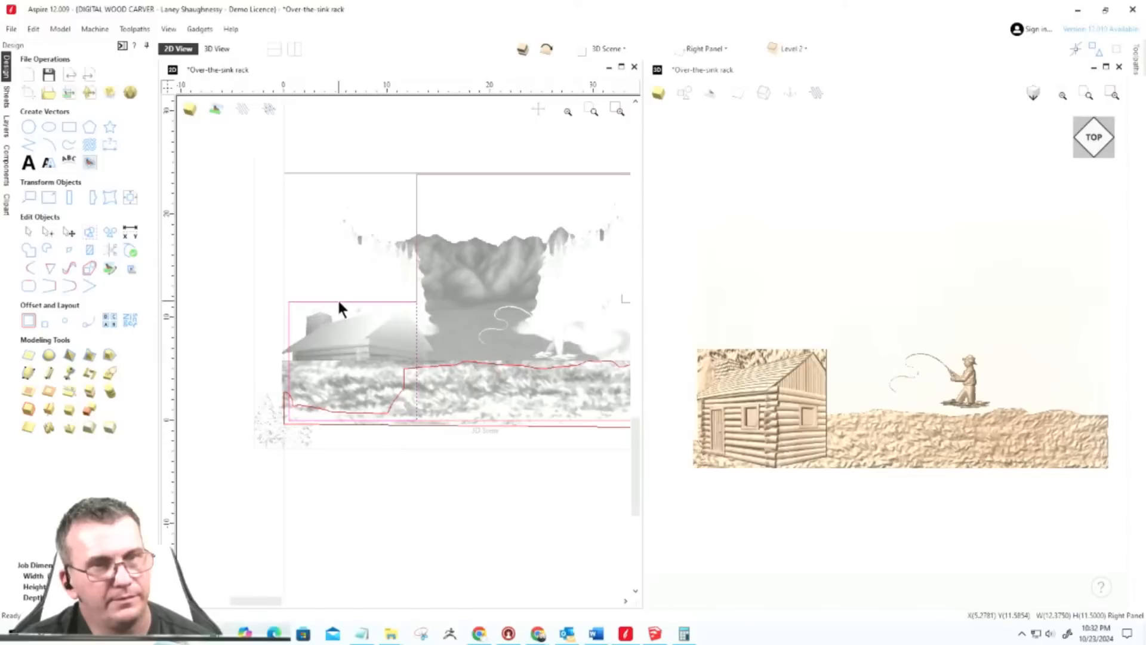
{"action": "left_click", "coordinate": [418, 235]}
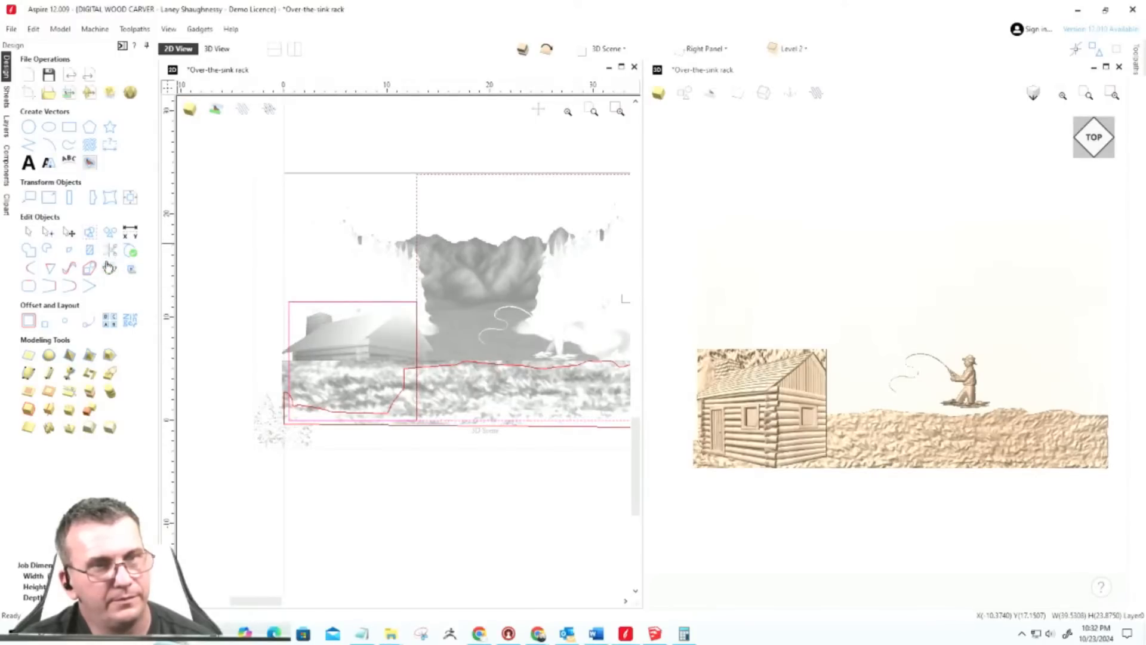
{"action": "left_click", "coordinate": [7, 168]}
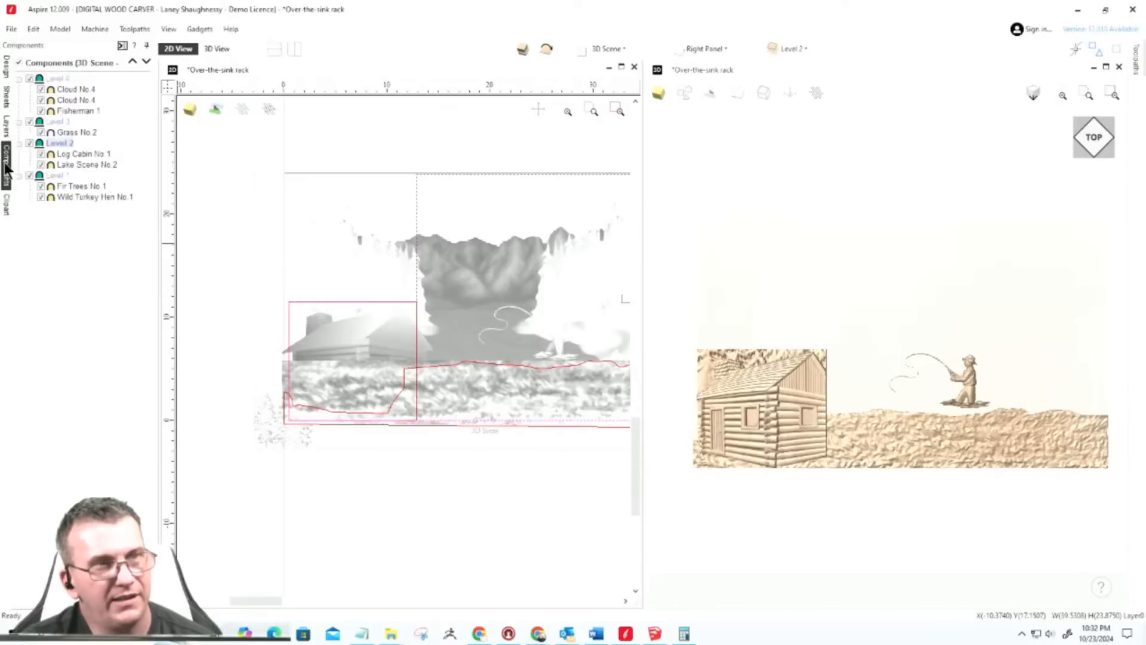
{"action": "right_click", "coordinate": [56, 142]}
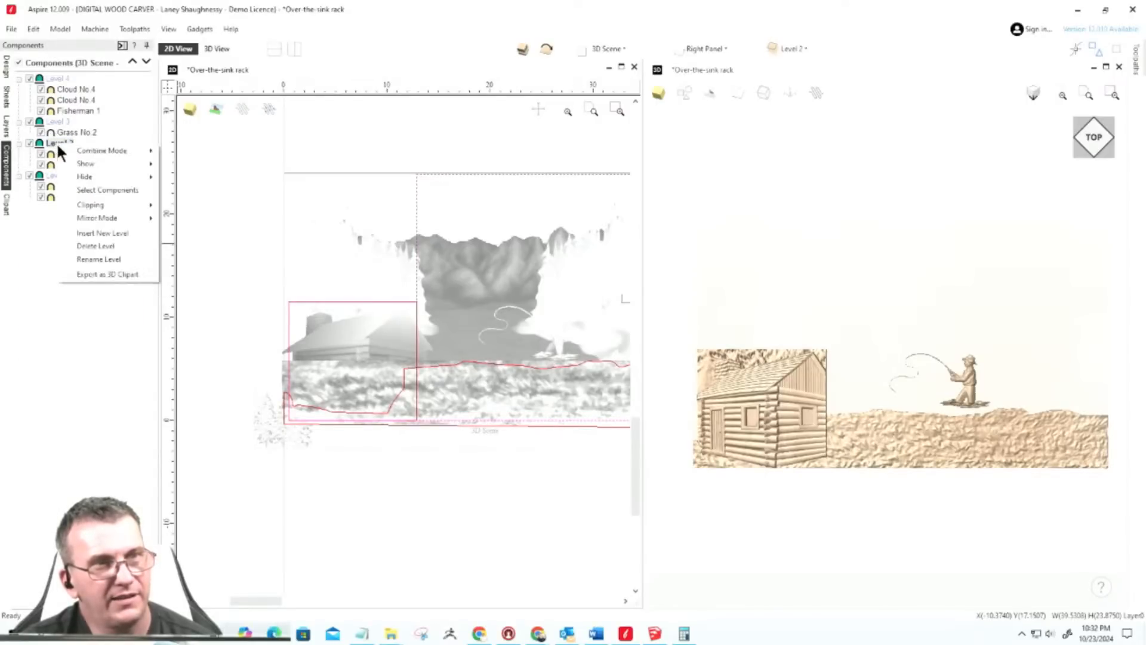
{"action": "mouse_move", "coordinate": [84, 204]}
{"action": "left_click", "coordinate": [187, 206]}
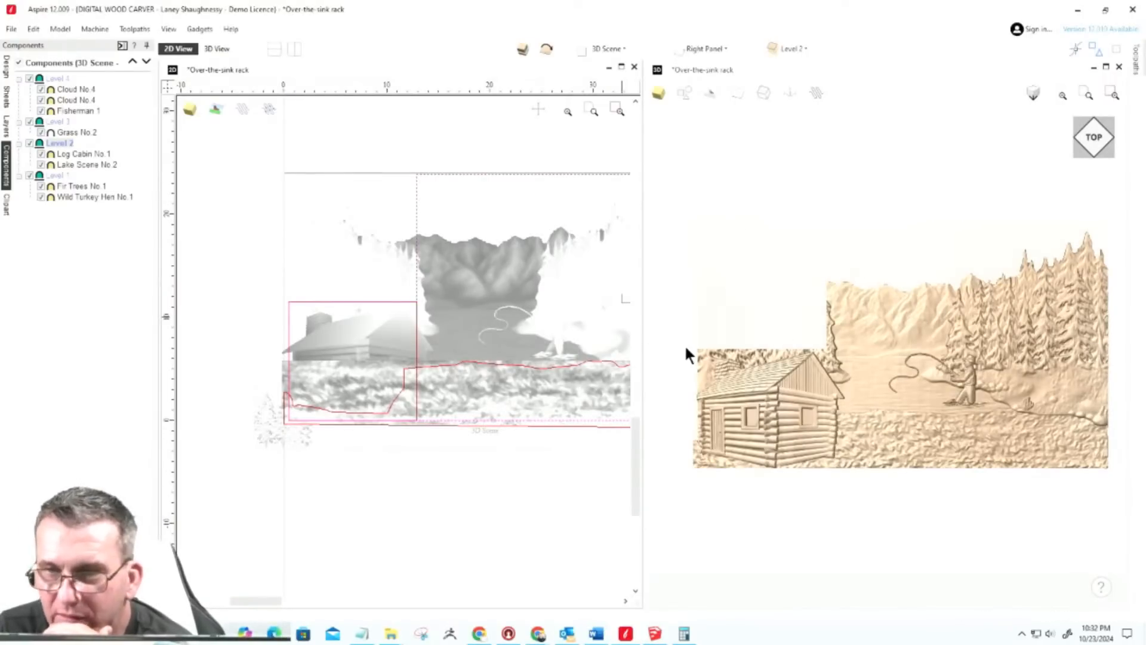
Step: Draw a narrow square-cornered rectangle about 0.6 by 10 inches inside the panel's right edge, rising from the short horizontal line
{"action": "scroll", "coordinate": [268, 331], "scroll_direction": "down", "scroll_amount": 2}
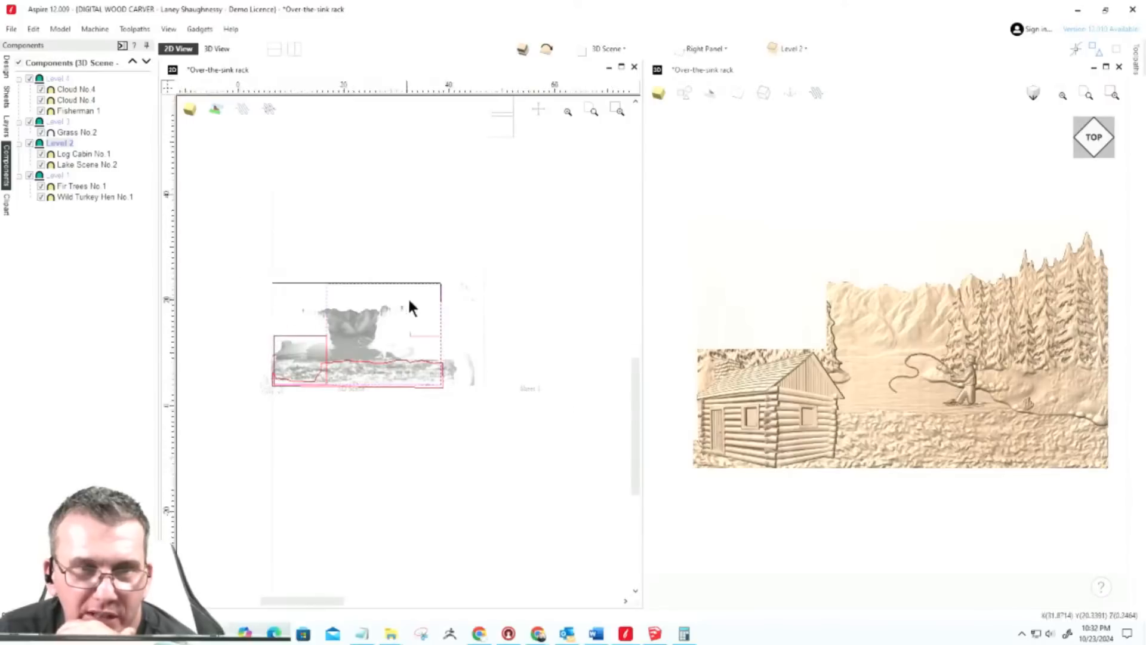
{"action": "scroll", "coordinate": [453, 298], "scroll_direction": "up", "scroll_amount": 2}
{"action": "scroll", "coordinate": [469, 301], "scroll_direction": "down", "scroll_amount": 2}
{"action": "scroll", "coordinate": [482, 310], "scroll_direction": "up", "scroll_amount": 2}
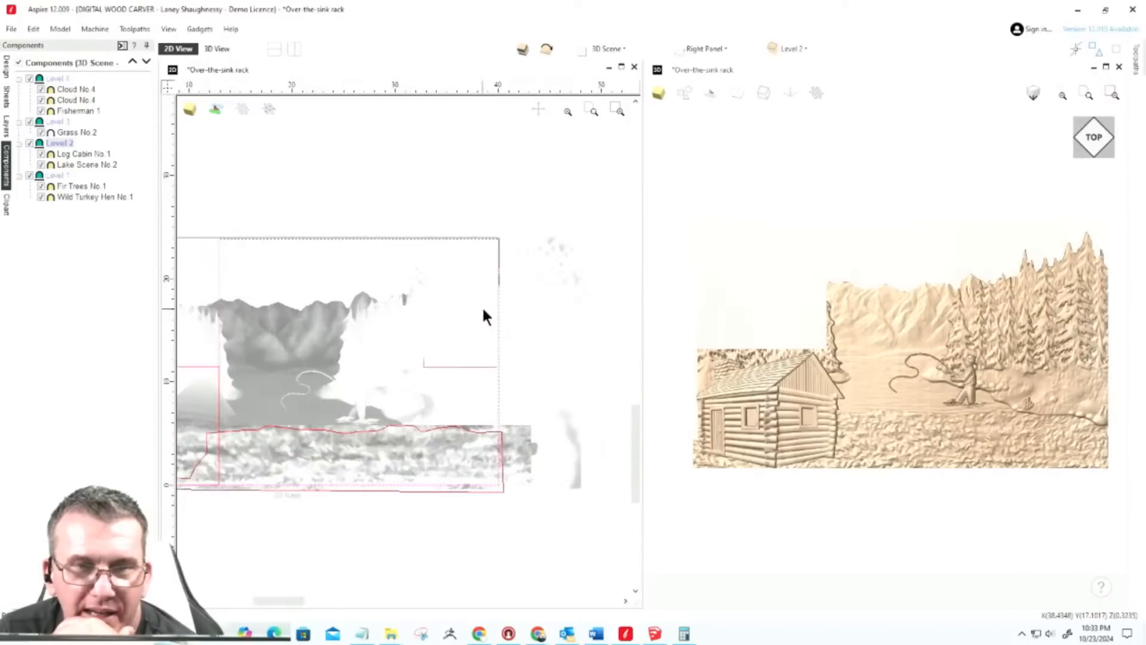
{"action": "scroll", "coordinate": [484, 309], "scroll_direction": "down", "scroll_amount": 1}
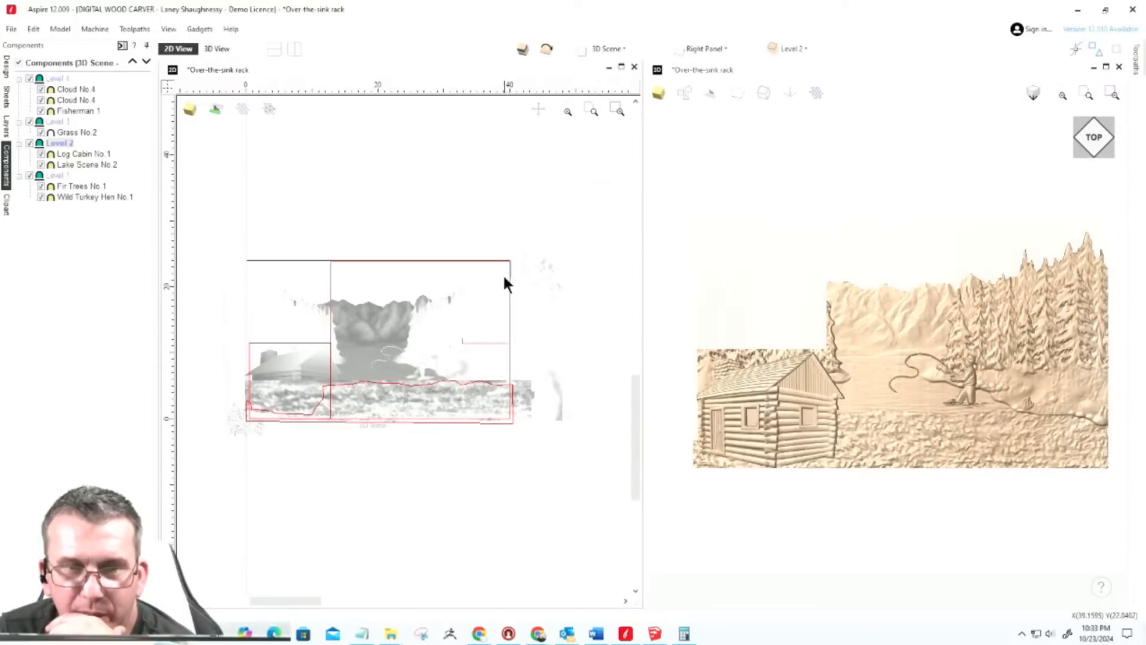
{"action": "scroll", "coordinate": [506, 281], "scroll_direction": "up", "scroll_amount": 3}
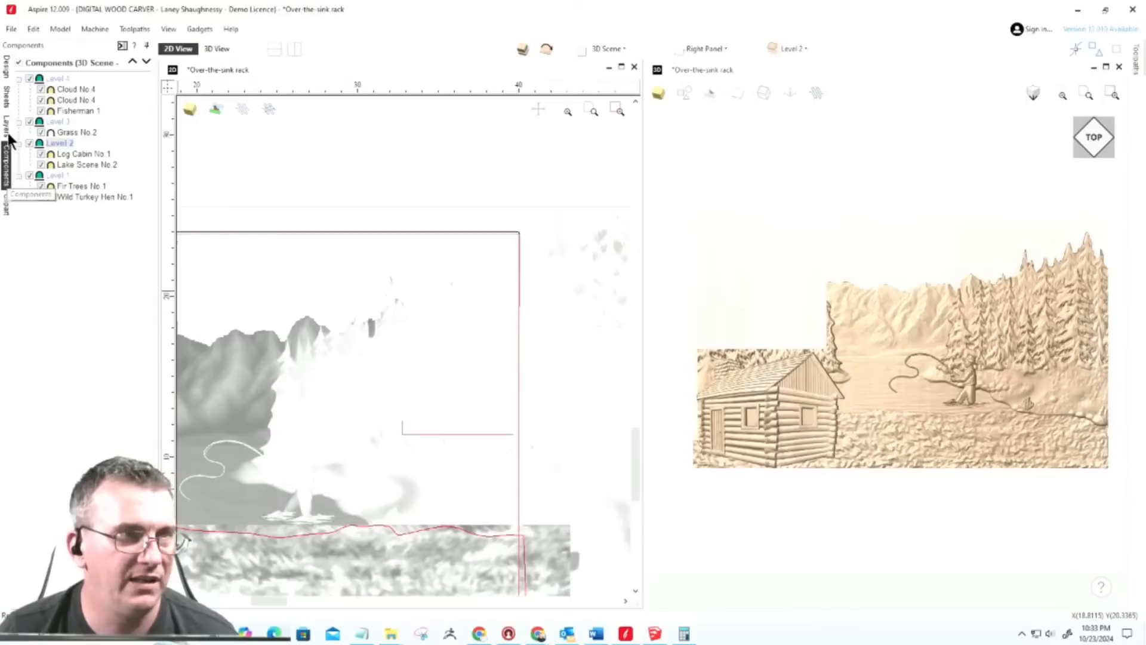
{"action": "left_click", "coordinate": [7, 67]}
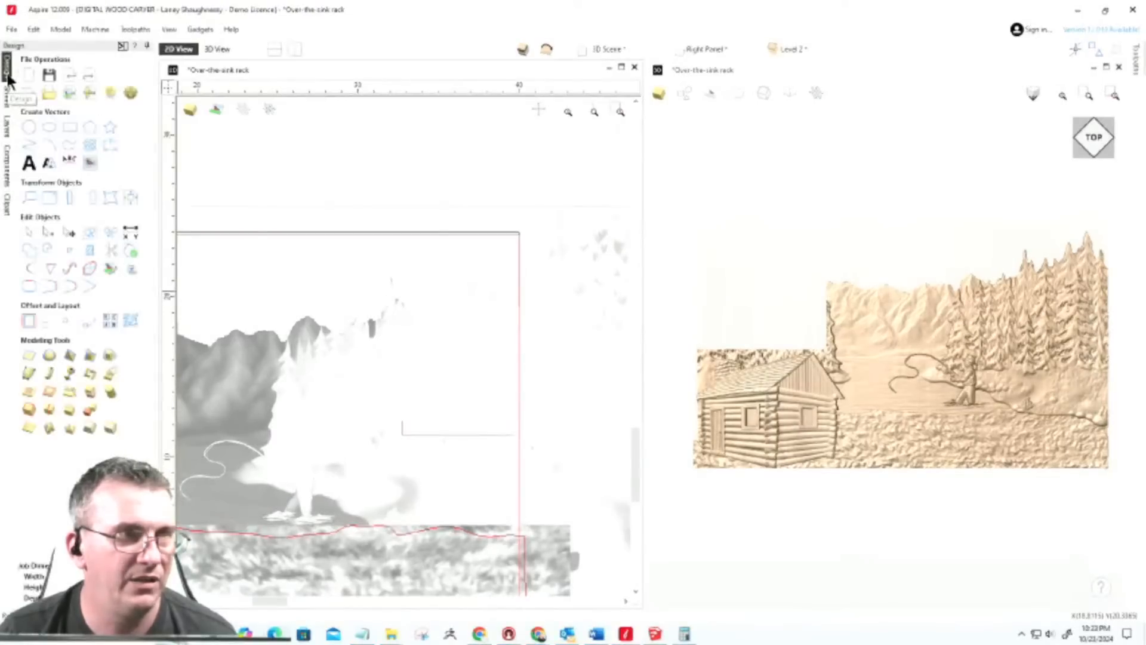
{"action": "left_click", "coordinate": [69, 127]}
{"action": "scroll", "coordinate": [528, 428], "scroll_direction": "up", "scroll_amount": 3}
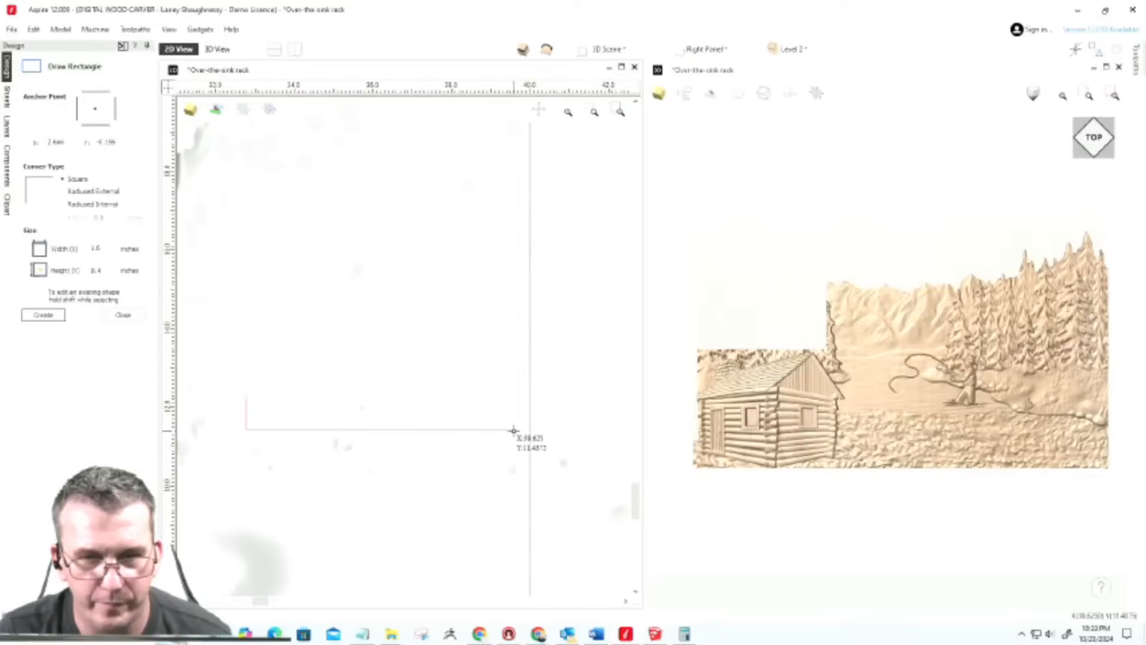
{"action": "mouse_move", "coordinate": [530, 430]}
{"action": "left_mouse_down"}
{"action": "mouse_move", "coordinate": [514, 427]}
{"action": "mouse_move", "coordinate": [498, 330]}
{"action": "mouse_move", "coordinate": [506, 56]}
{"action": "left_mouse_up"}
{"action": "left_click_drag", "start_coordinate": [505, 37], "coordinate": [505, 37]}
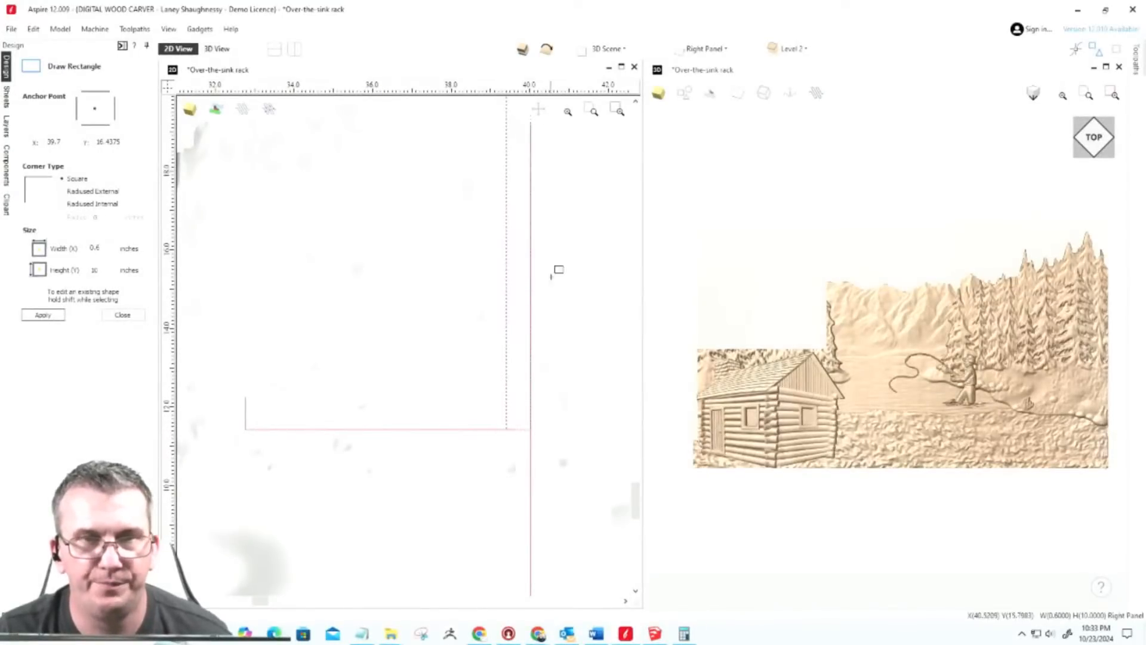
{"action": "scroll", "coordinate": [544, 382], "scroll_direction": "down", "scroll_amount": 6}
{"action": "scroll", "coordinate": [539, 285], "scroll_direction": "up", "scroll_amount": 1}
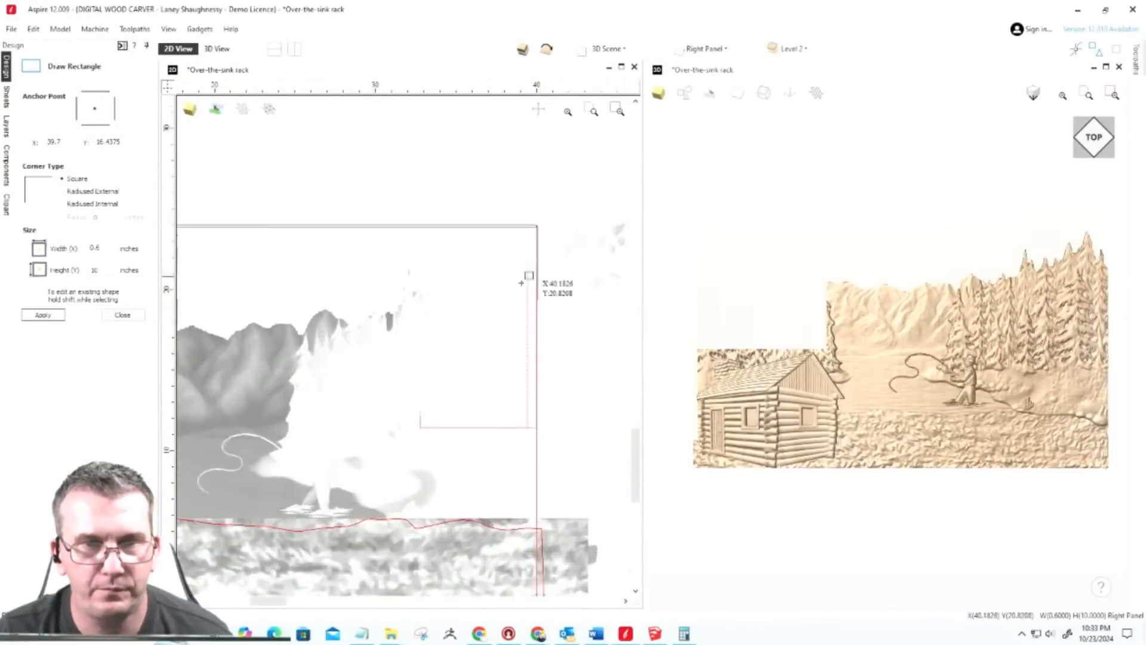
{"action": "left_click", "coordinate": [128, 316]}
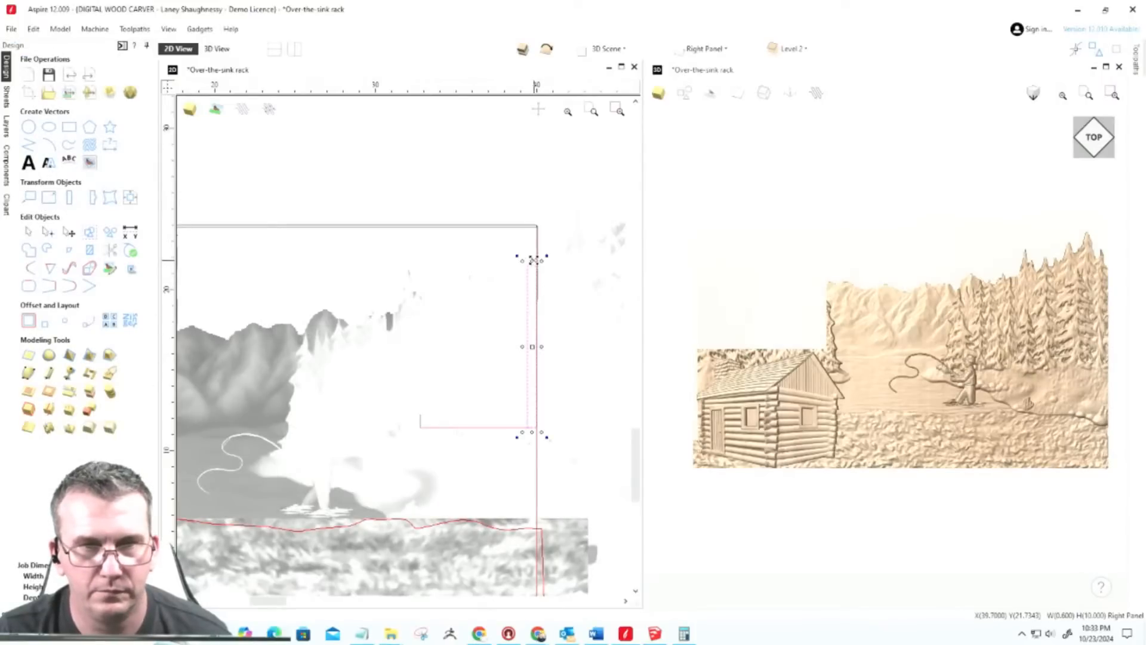
Step: Set the narrow rectangle's width to 0.75 inches and adjust its height to about 14.66 inches, past the panel's top edge
{"action": "left_click_drag", "start_coordinate": [533, 263], "coordinate": [530, 208]}
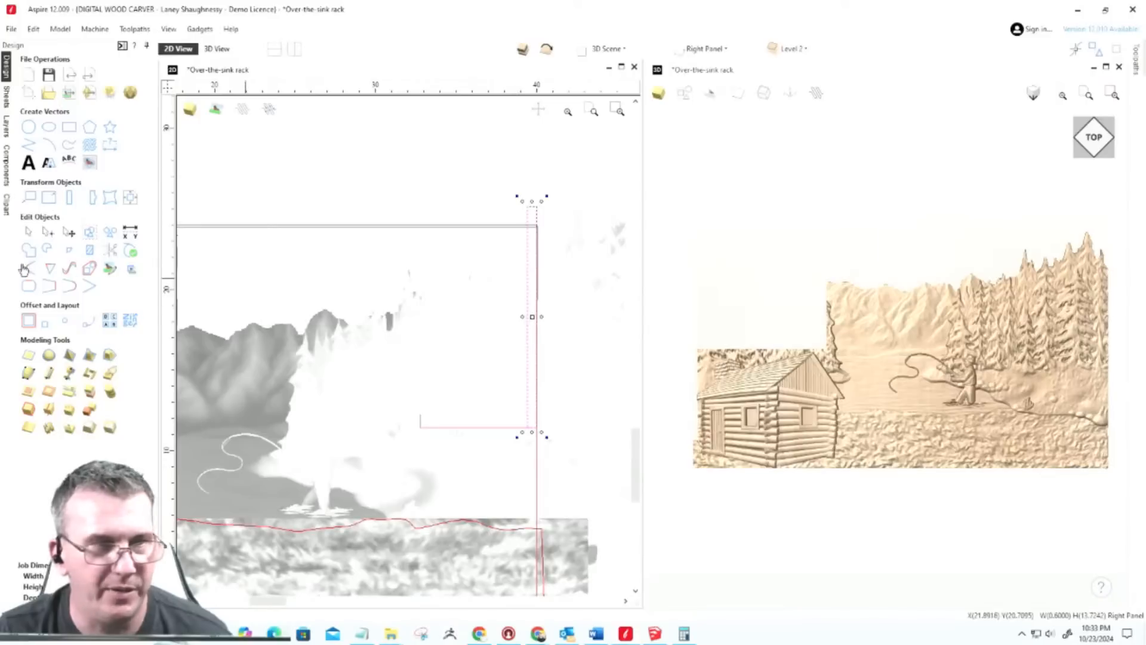
{"action": "left_click", "coordinate": [49, 197]}
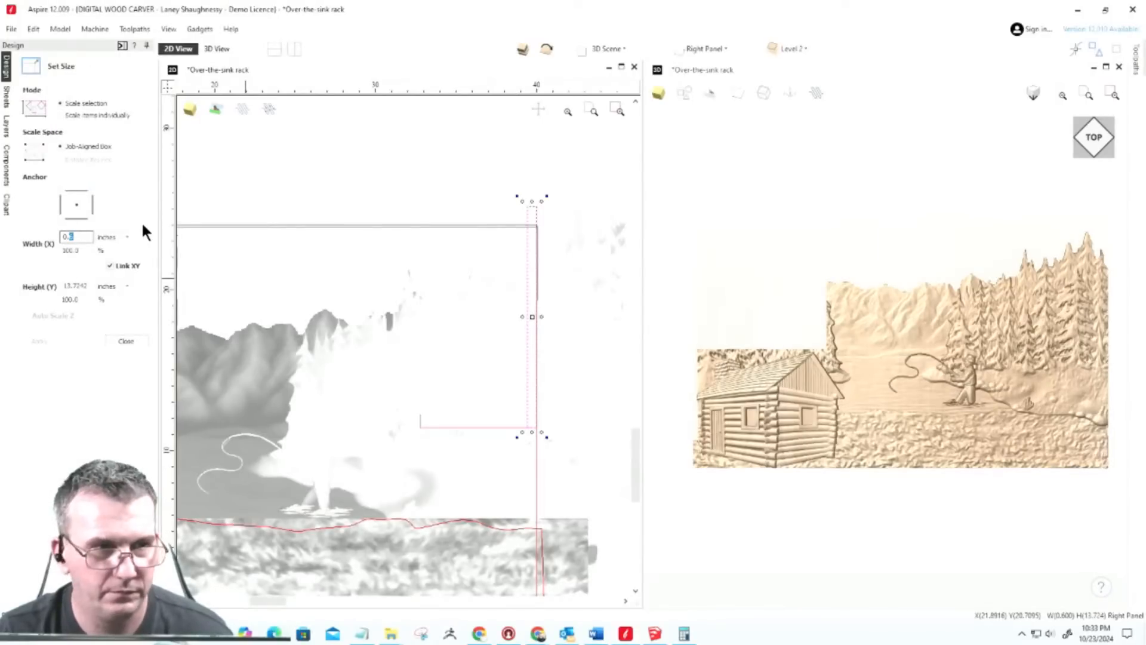
{"action": "type", "text": "75"}
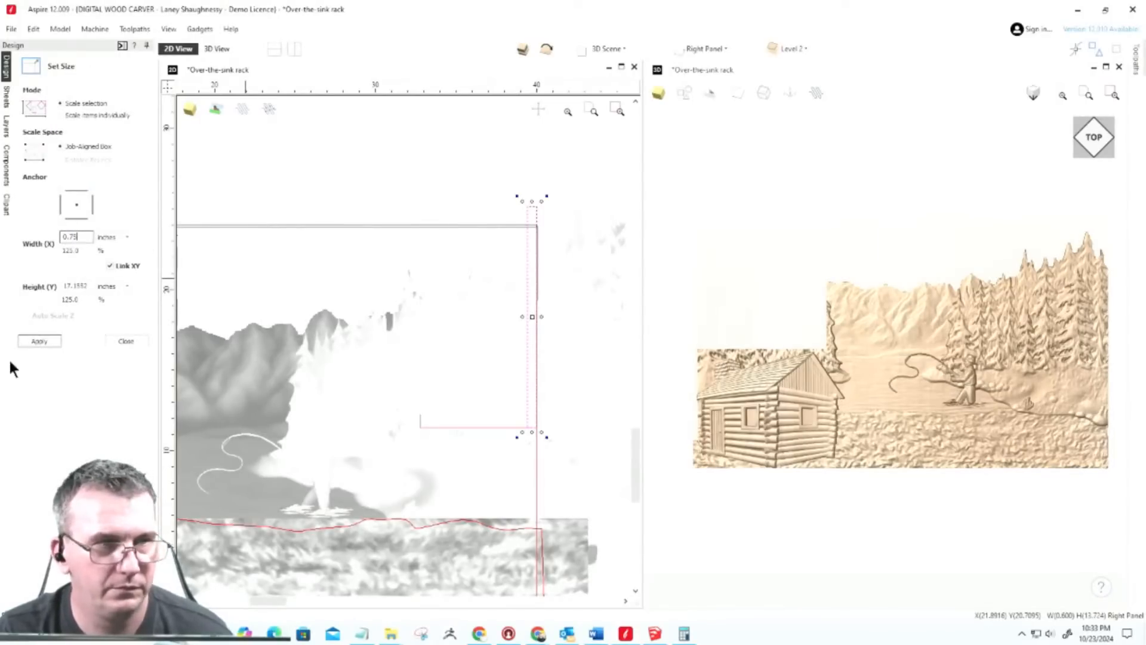
{"action": "left_click", "coordinate": [27, 344]}
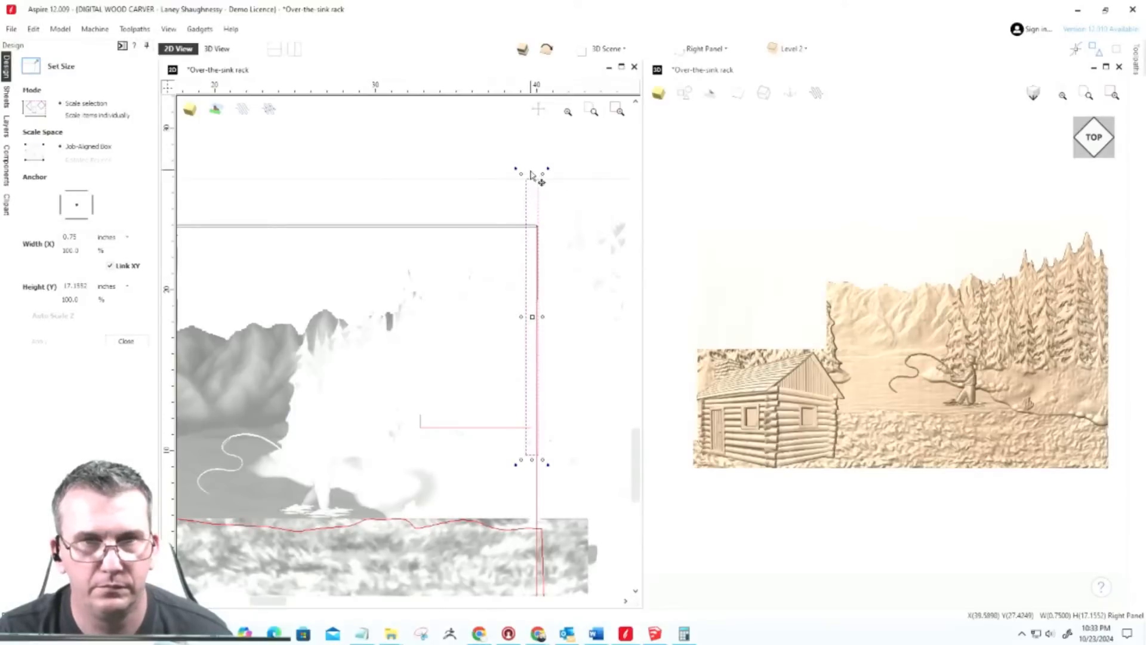
{"action": "left_click_drag", "start_coordinate": [531, 174], "coordinate": [531, 215]}
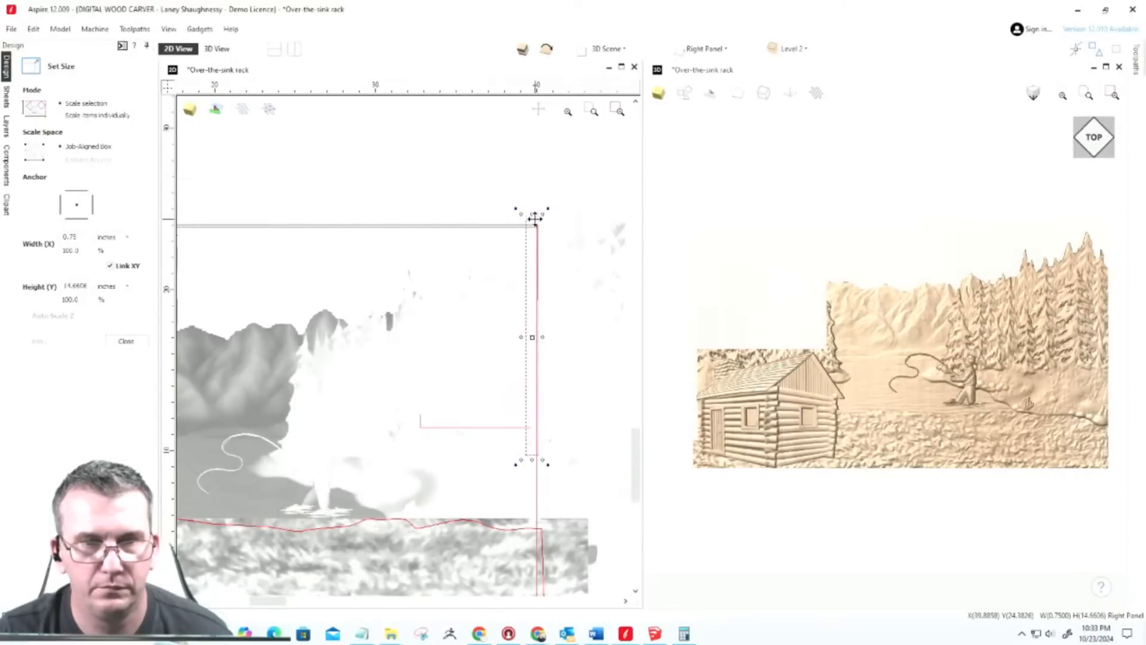
{"action": "left_click", "coordinate": [126, 340]}
Step: Trim the narrow rectangle and the panel outline where they overlap, leaving a stepped notch along the panel's right edge
{"action": "left_click", "coordinate": [272, 231]}
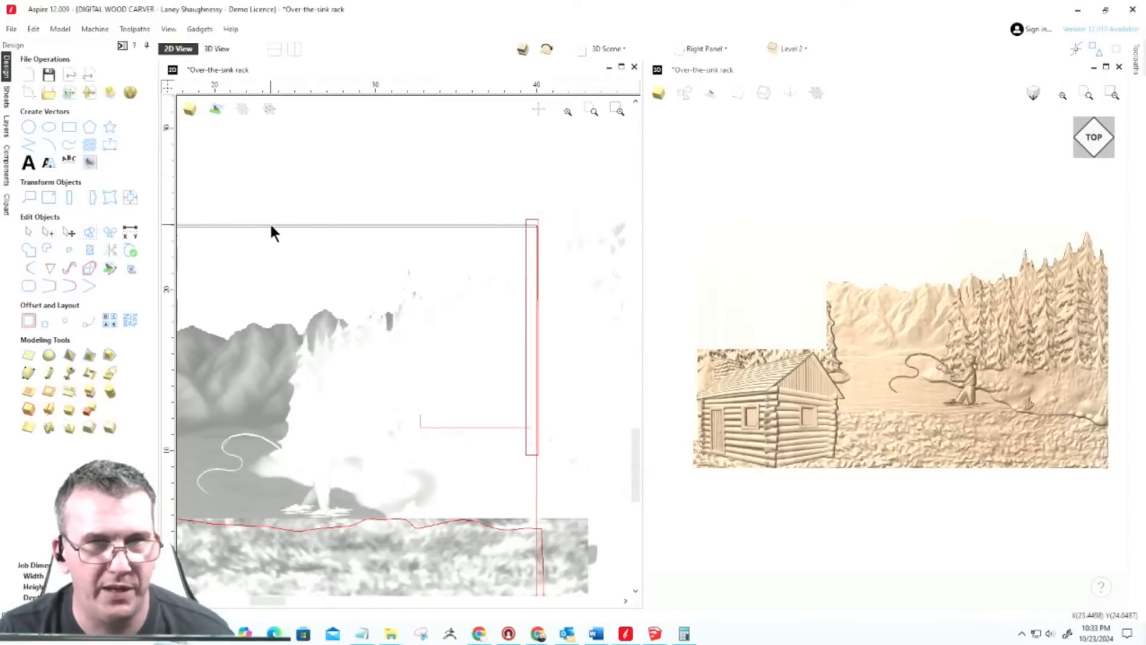
{"action": "left_click", "coordinate": [92, 251]}
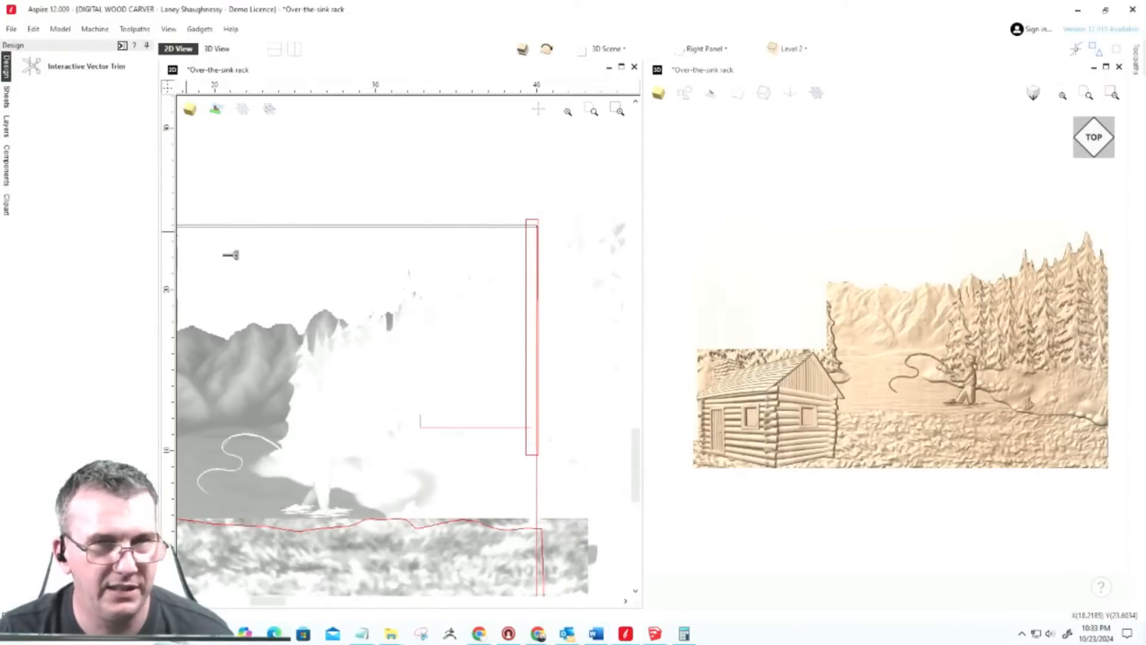
{"action": "scroll", "coordinate": [531, 226], "scroll_direction": "up", "scroll_amount": 5}
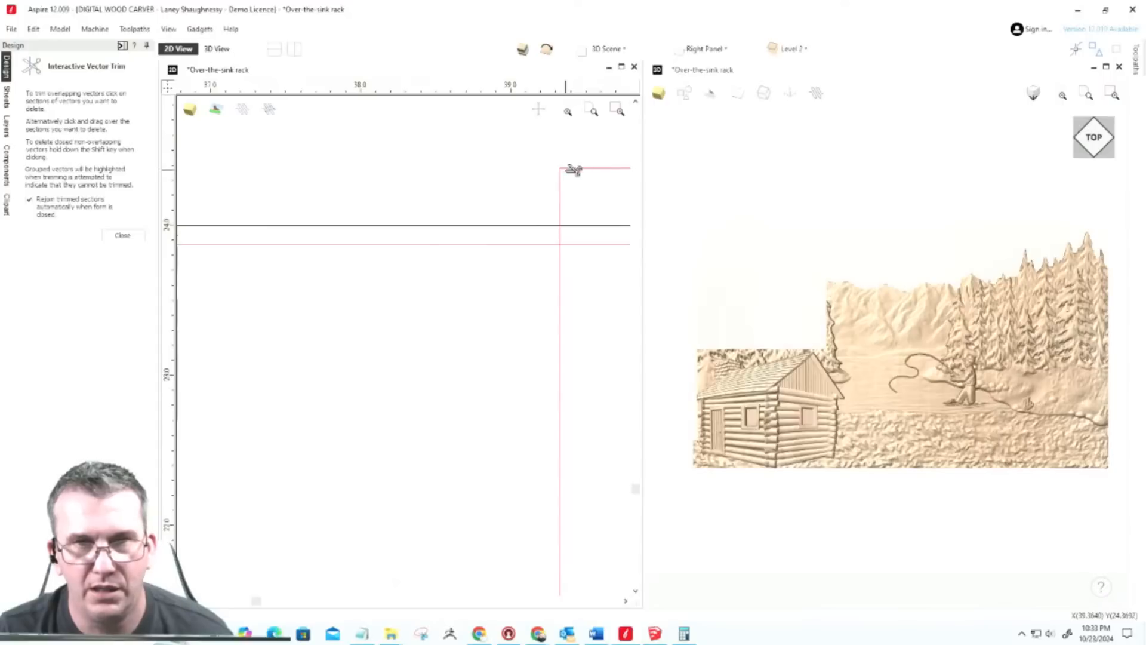
{"action": "left_click", "coordinate": [573, 169]}
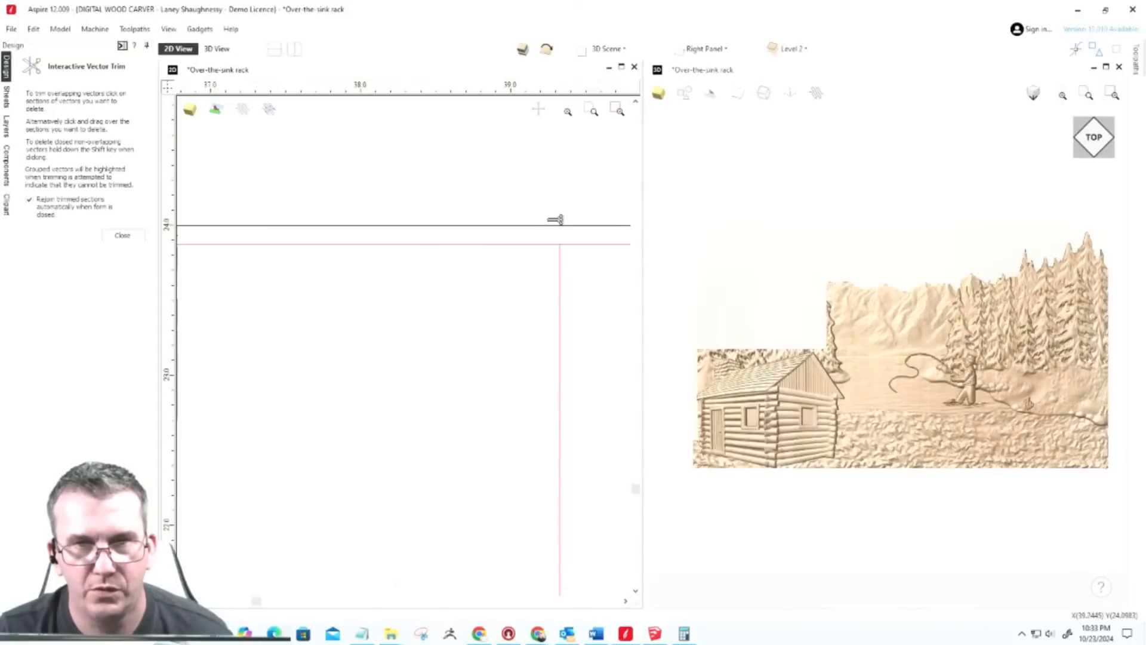
{"action": "left_click", "coordinate": [591, 243]}
{"action": "scroll", "coordinate": [392, 180], "scroll_direction": "down", "scroll_amount": 5}
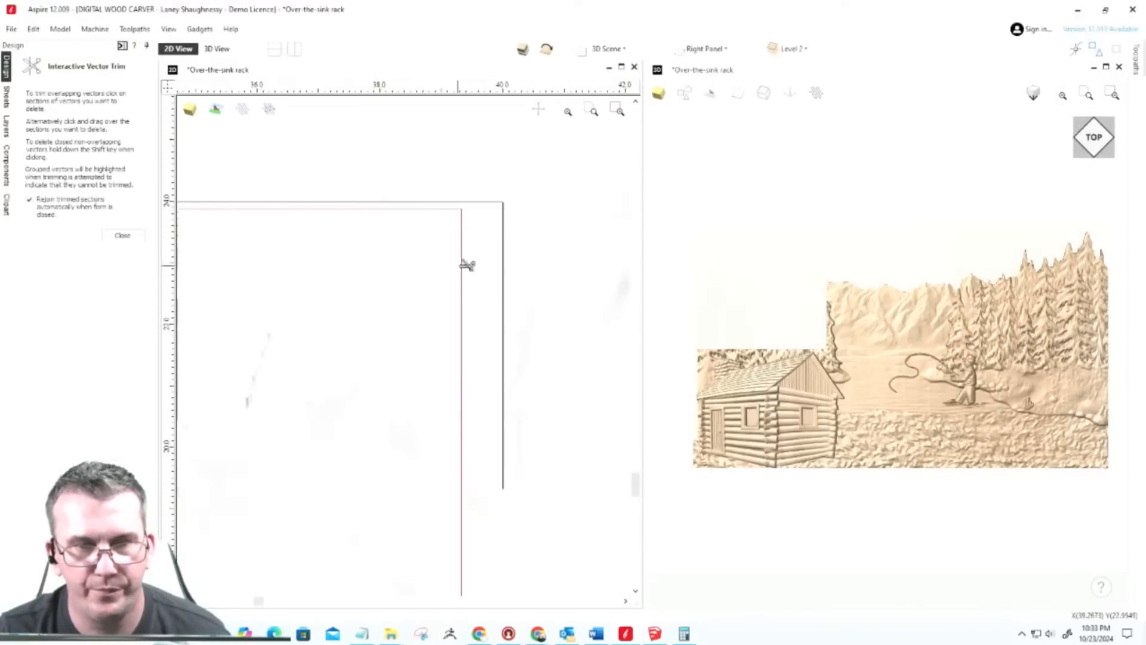
{"action": "scroll", "coordinate": [506, 219], "scroll_direction": "down", "scroll_amount": 6}
{"action": "scroll", "coordinate": [518, 412], "scroll_direction": "up", "scroll_amount": 6}
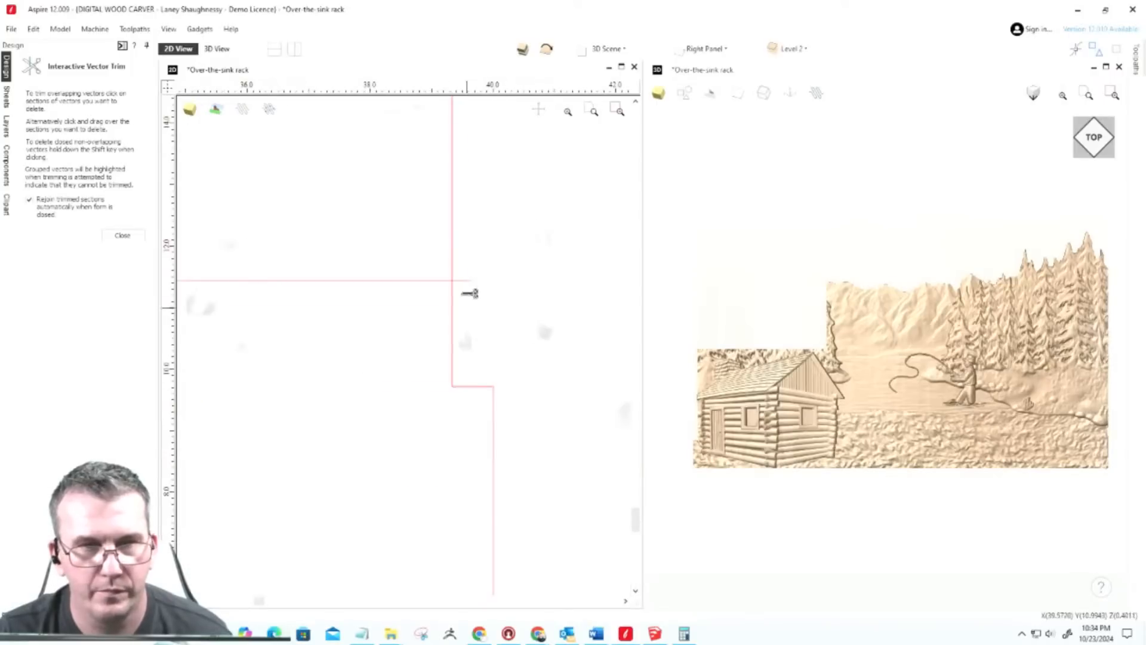
{"action": "left_click", "coordinate": [123, 234]}
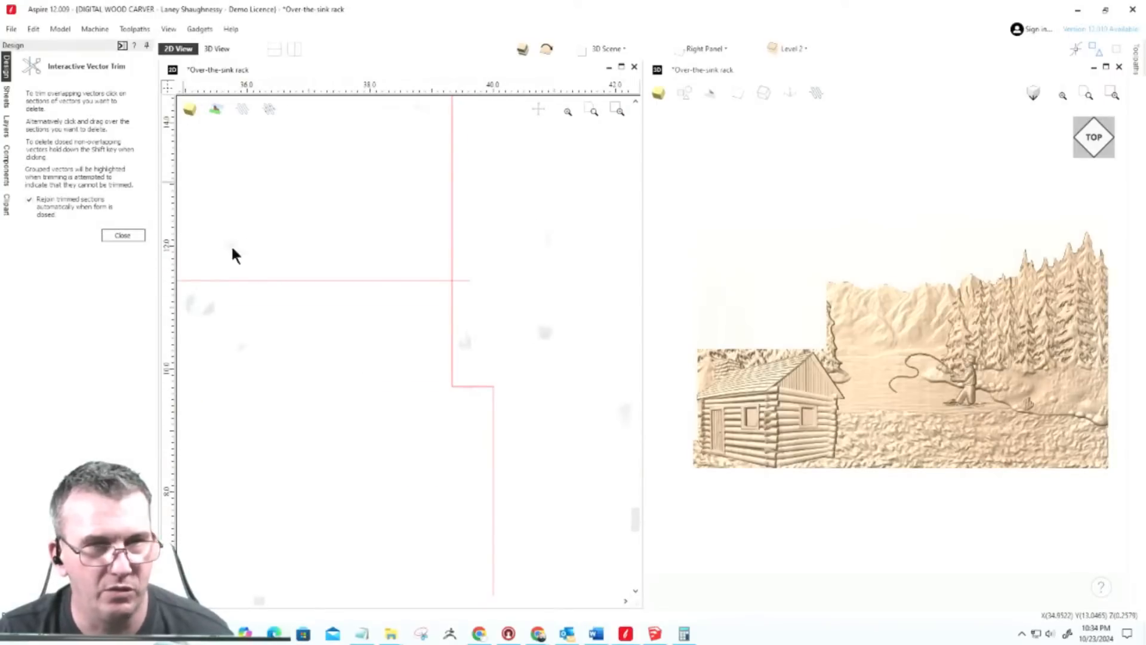
Step: Draw a square-cornered rectangle 6.575 inches wide along the short horizontal line from the panel's stepped edge, and set its height to 0.75 inches
{"action": "scroll", "coordinate": [450, 251], "scroll_direction": "down", "scroll_amount": 3}
{"action": "scroll", "coordinate": [602, 292], "scroll_direction": "down", "scroll_amount": 2}
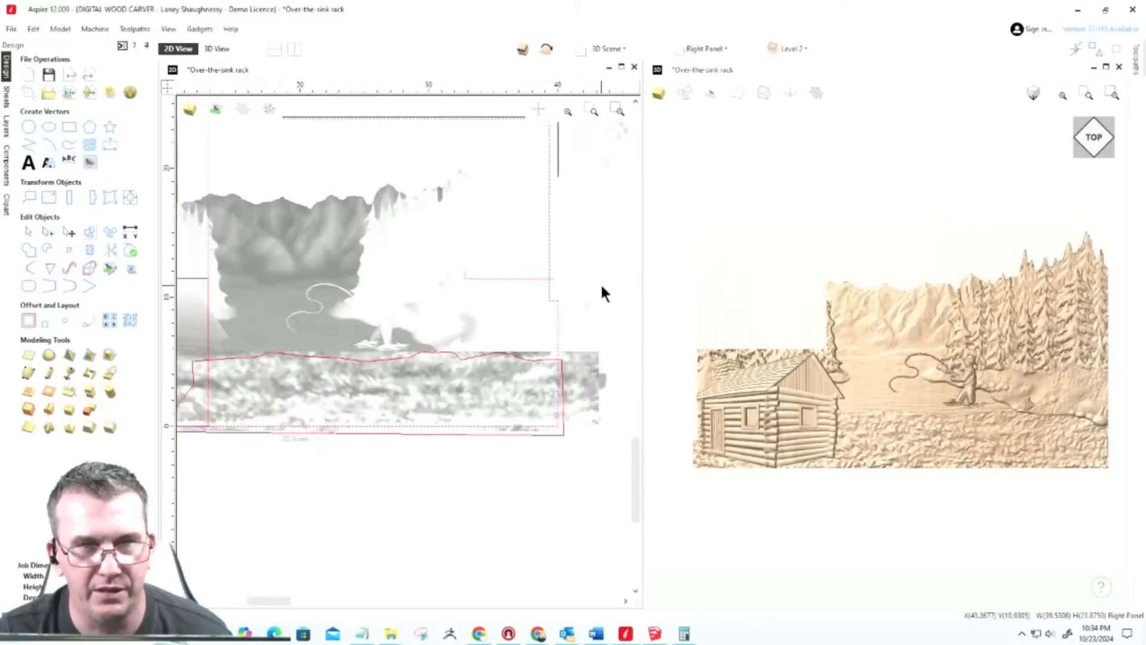
{"action": "scroll", "coordinate": [602, 287], "scroll_direction": "down", "scroll_amount": 3}
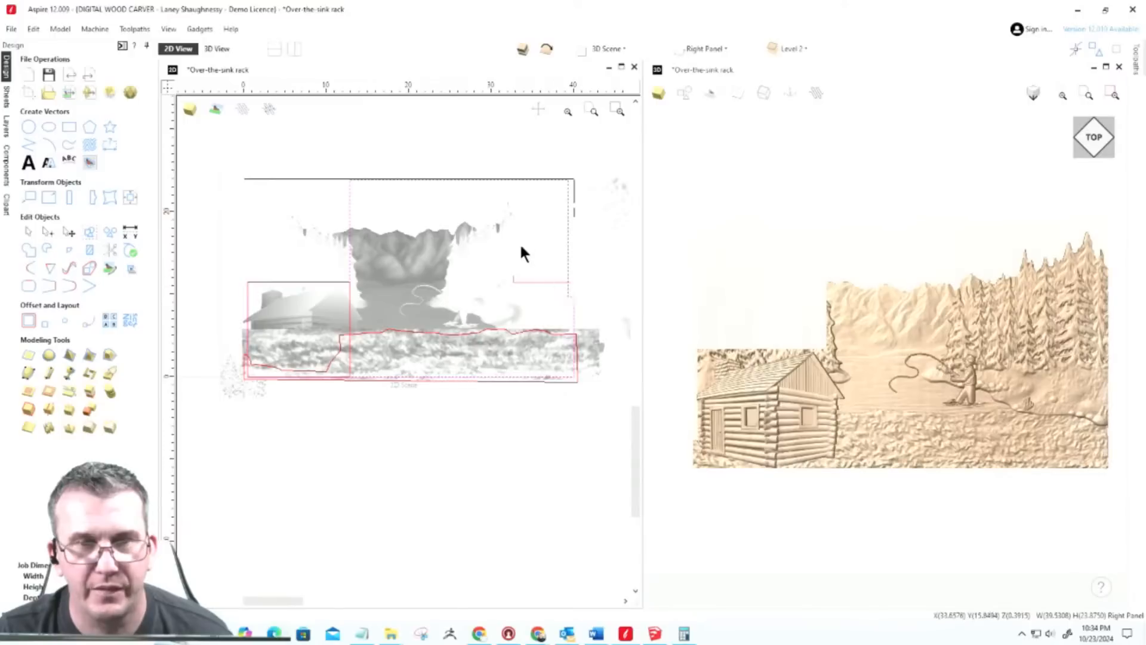
{"action": "scroll", "coordinate": [520, 245], "scroll_direction": "up", "scroll_amount": 3}
{"action": "scroll", "coordinate": [451, 292], "scroll_direction": "down", "scroll_amount": 3}
{"action": "scroll", "coordinate": [524, 306], "scroll_direction": "up", "scroll_amount": 3}
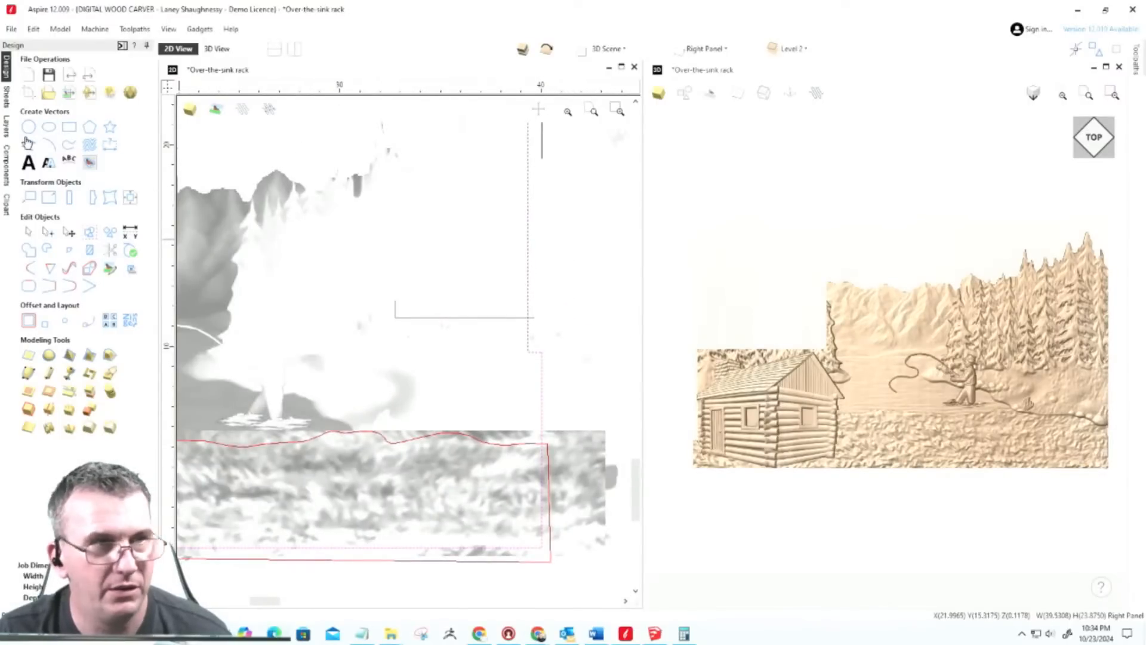
{"action": "left_click", "coordinate": [70, 127]}
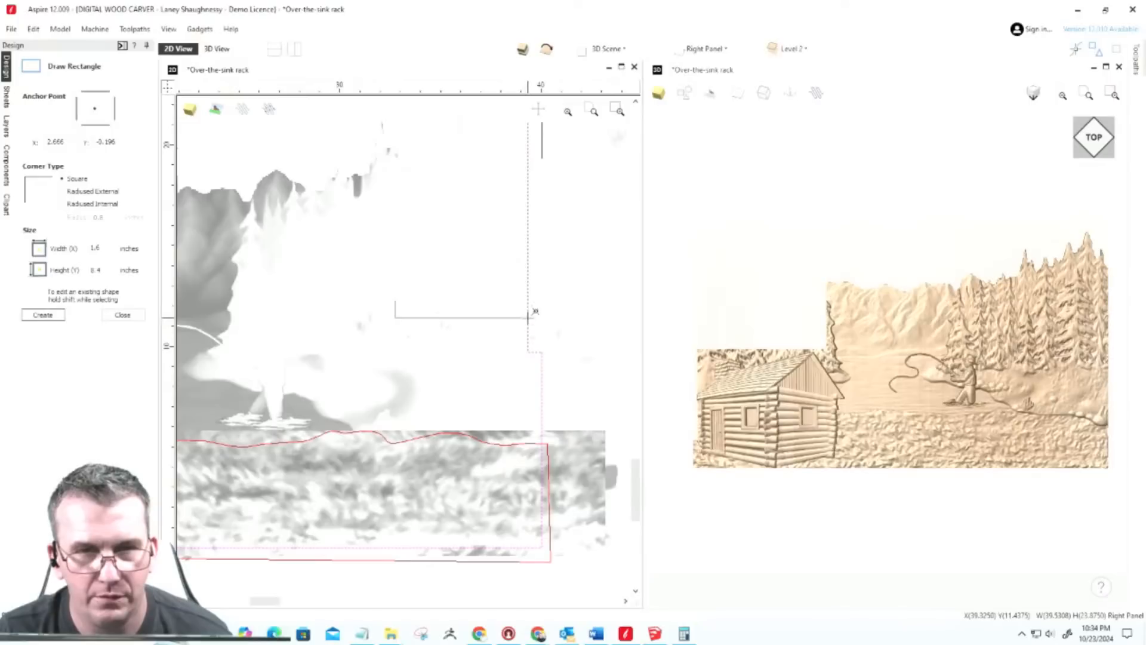
{"action": "left_click_drag", "start_coordinate": [529, 317], "coordinate": [396, 303]}
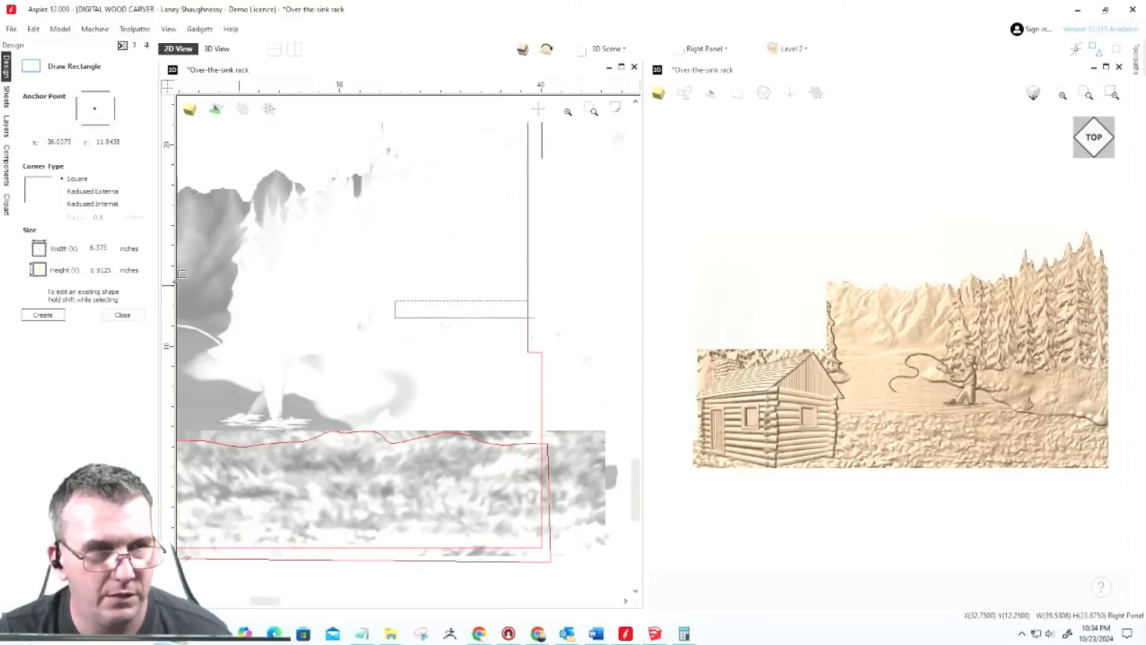
{"action": "left_click_drag", "start_coordinate": [110, 270], "coordinate": [63, 269]}
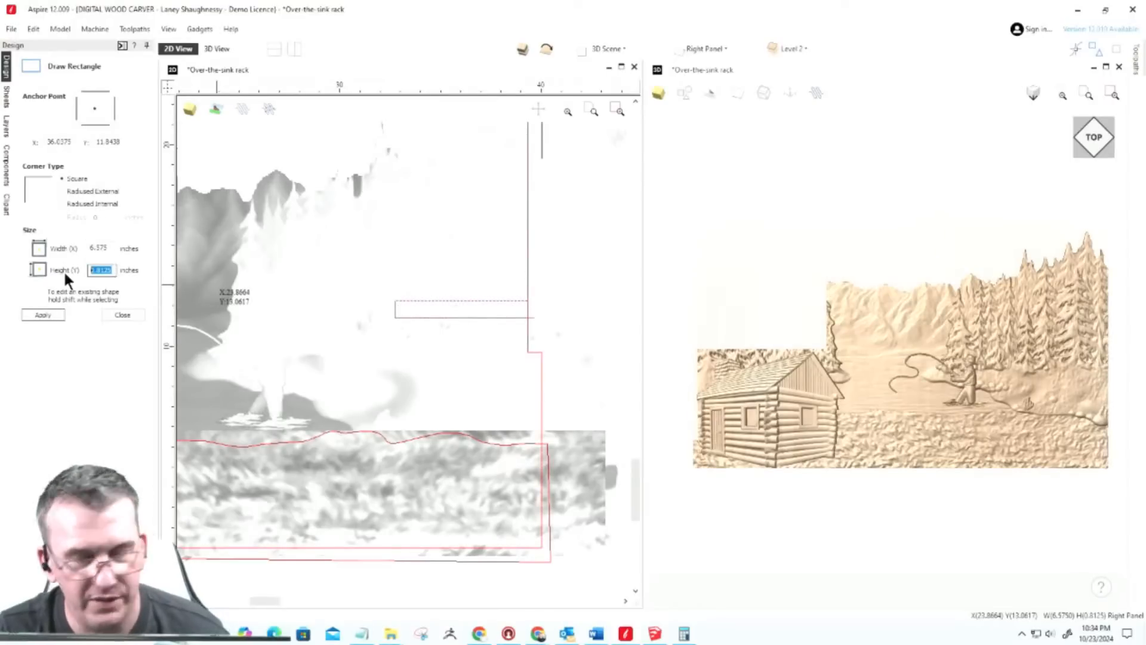
{"action": "type", "text": ".75"}
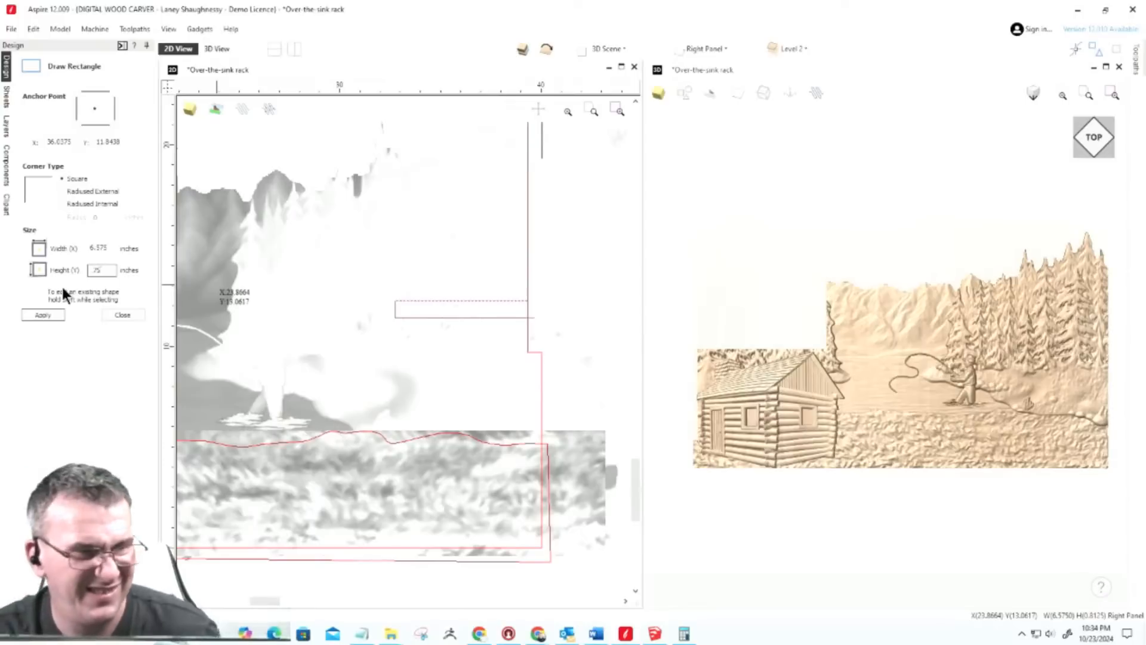
{"action": "left_click", "coordinate": [59, 314]}
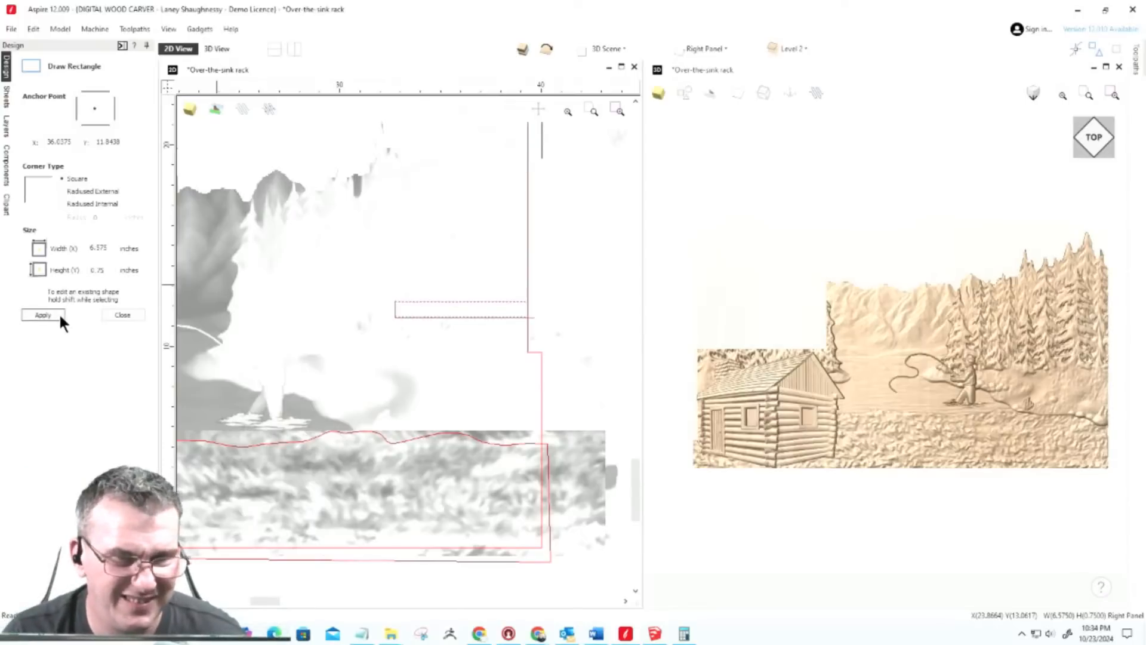
{"action": "left_click", "coordinate": [119, 316]}
Step: Delete the short horizontal guide line along the lower edge of the 0.75-inch-high rectangle
{"action": "scroll", "coordinate": [540, 320], "scroll_direction": "up", "scroll_amount": 3}
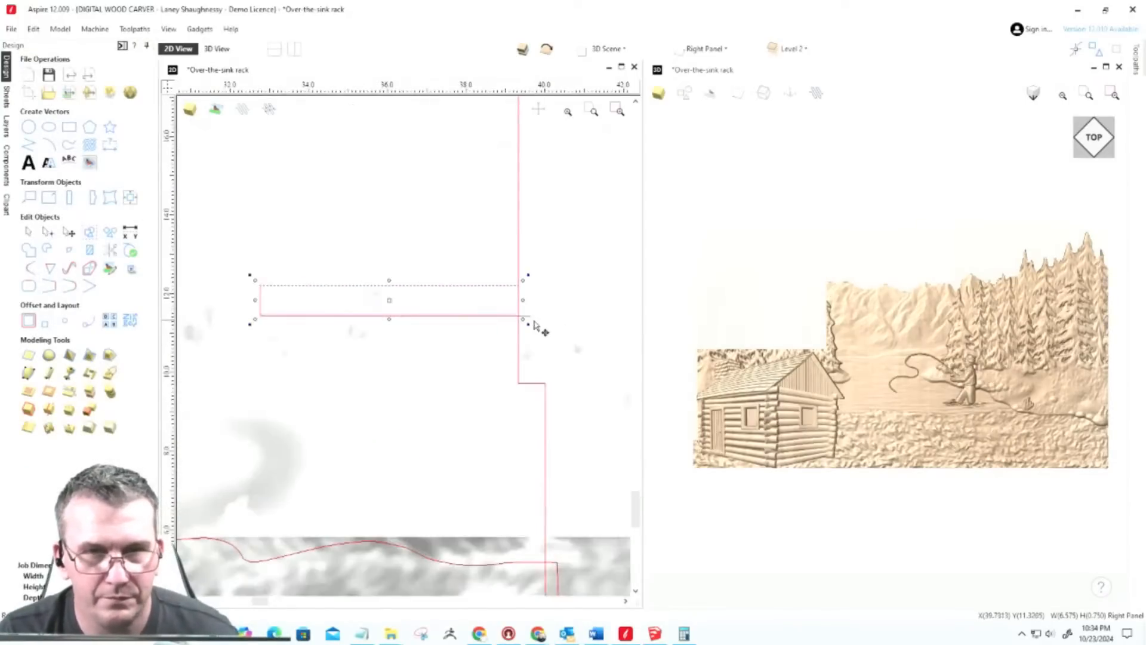
{"action": "left_click", "coordinate": [529, 316]}
{"action": "key", "text": "Delete"}
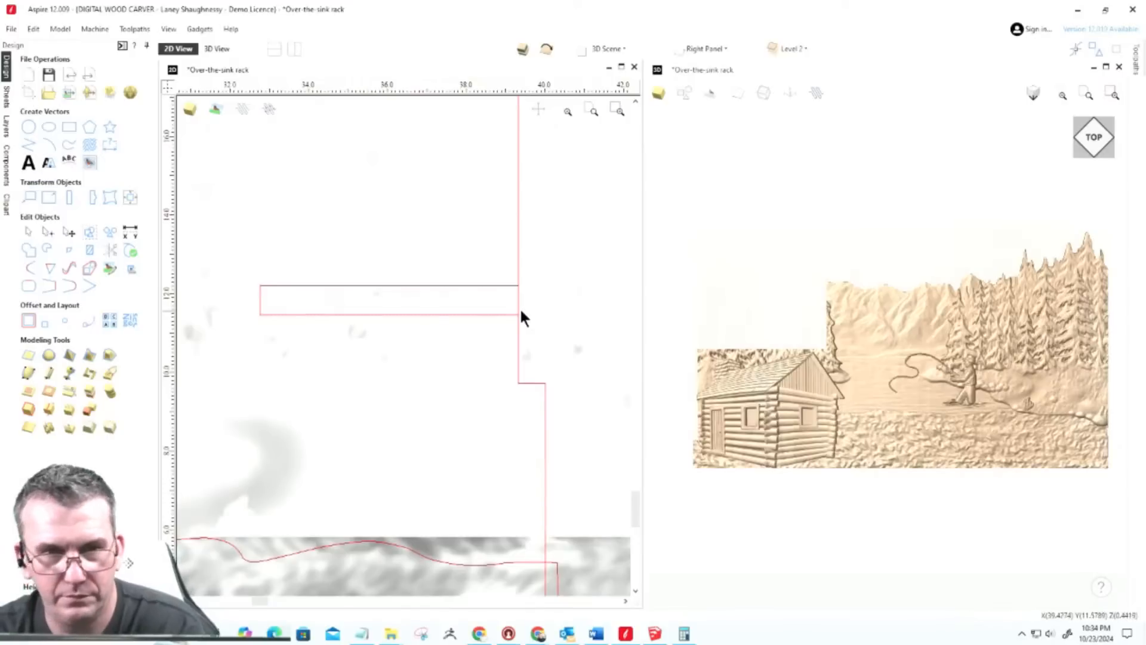
Step: Stretch the thin rectangle past the panel's right edge to about 7.6 inches wide and delete the leftover vertical guide line at its left end
{"action": "left_click", "coordinate": [517, 302]}
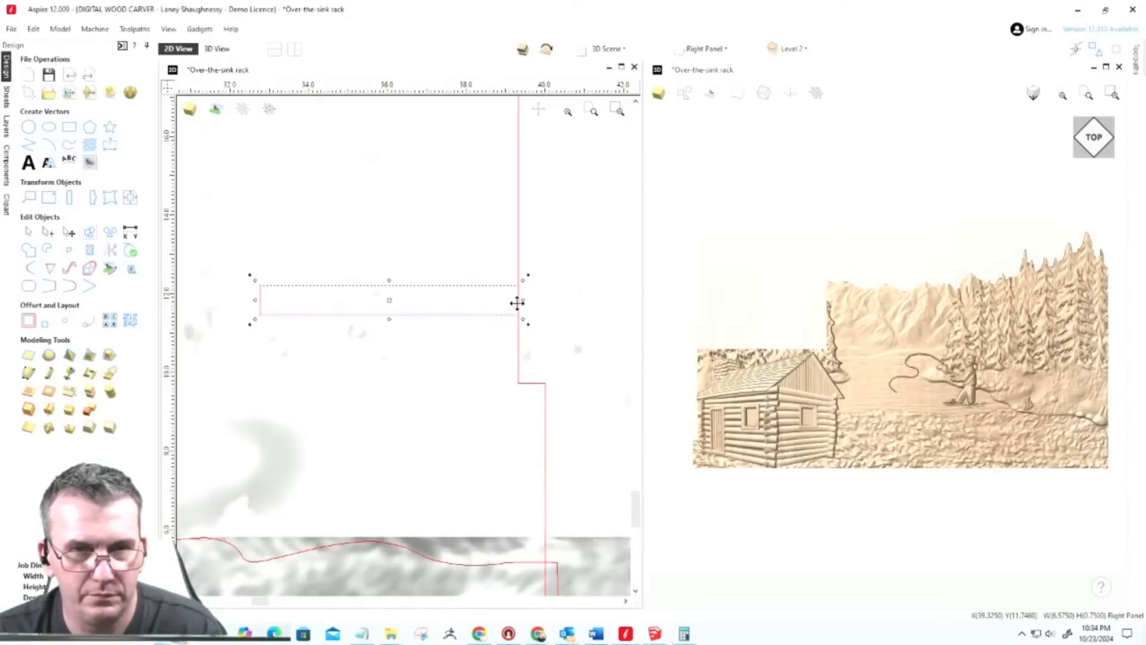
{"action": "left_click_drag", "start_coordinate": [522, 302], "coordinate": [562, 302]}
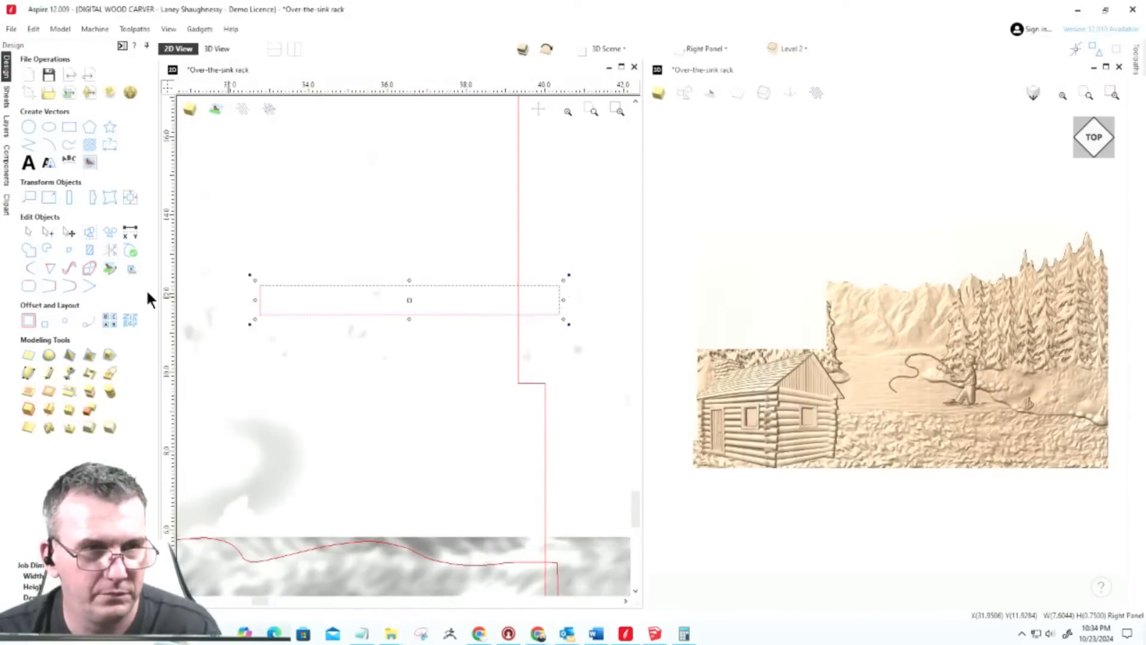
{"action": "scroll", "coordinate": [286, 284], "scroll_direction": "up", "scroll_amount": 3}
{"action": "scroll", "coordinate": [287, 283], "scroll_direction": "up", "scroll_amount": 1}
{"action": "left_click_drag", "start_coordinate": [201, 270], "coordinate": [254, 408]}
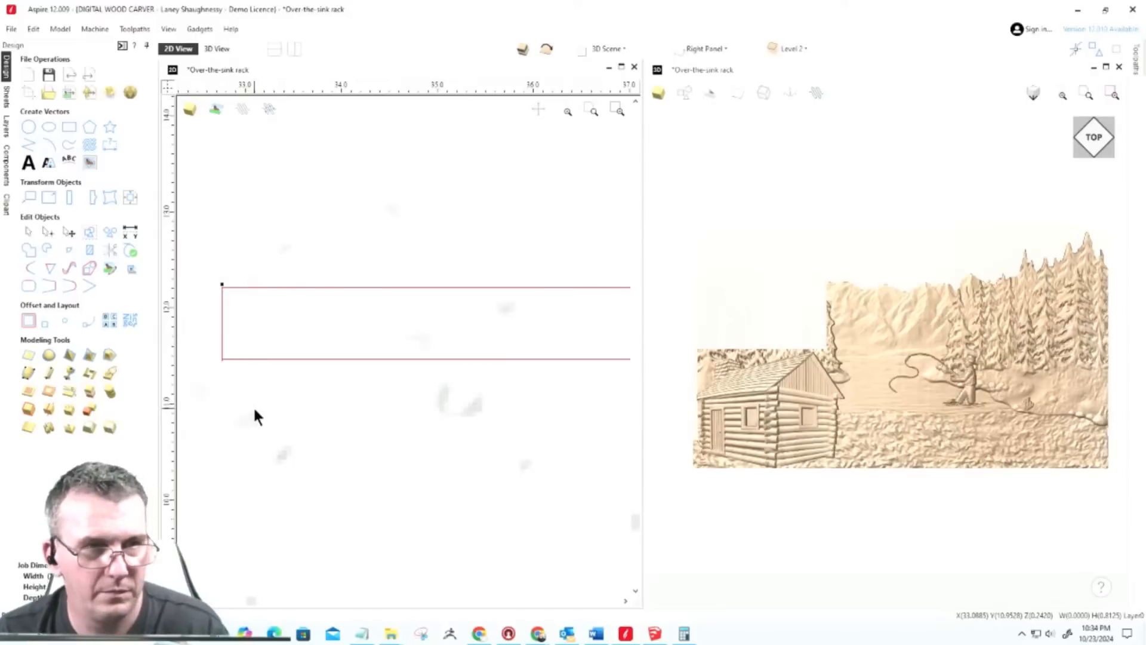
{"action": "key", "text": "Delete"}
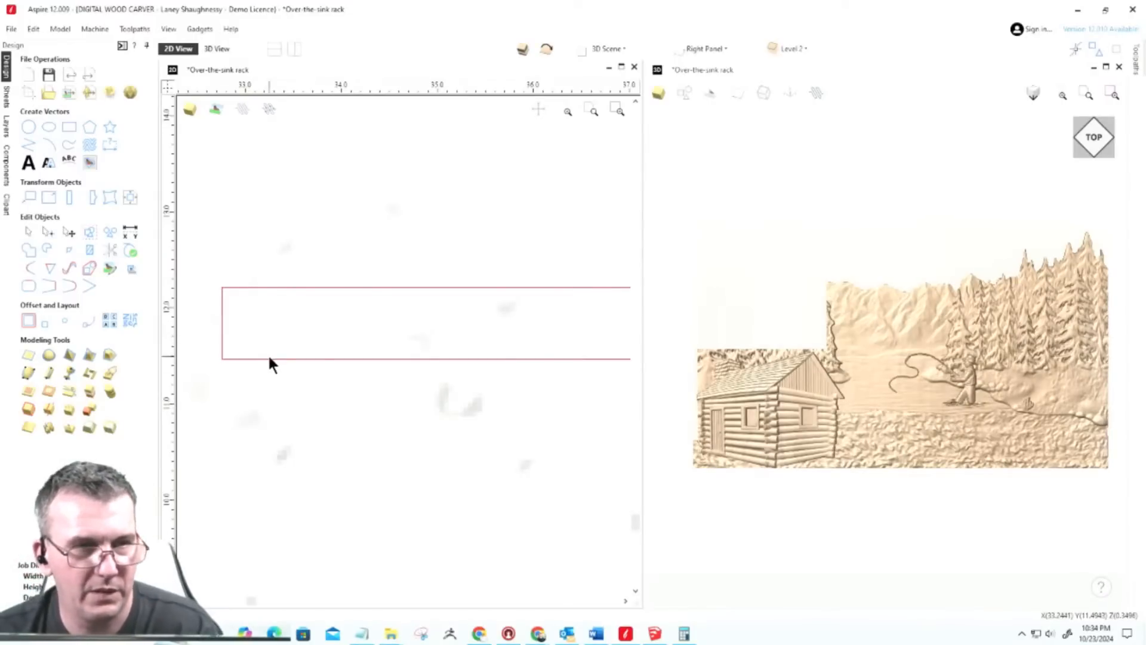
Step: Trim the rectangle's protruding end and the panel edge crossing it so the horizontal slot becomes part of the panel outline
{"action": "left_click", "coordinate": [110, 249]}
{"action": "scroll", "coordinate": [256, 274], "scroll_direction": "down", "scroll_amount": 4}
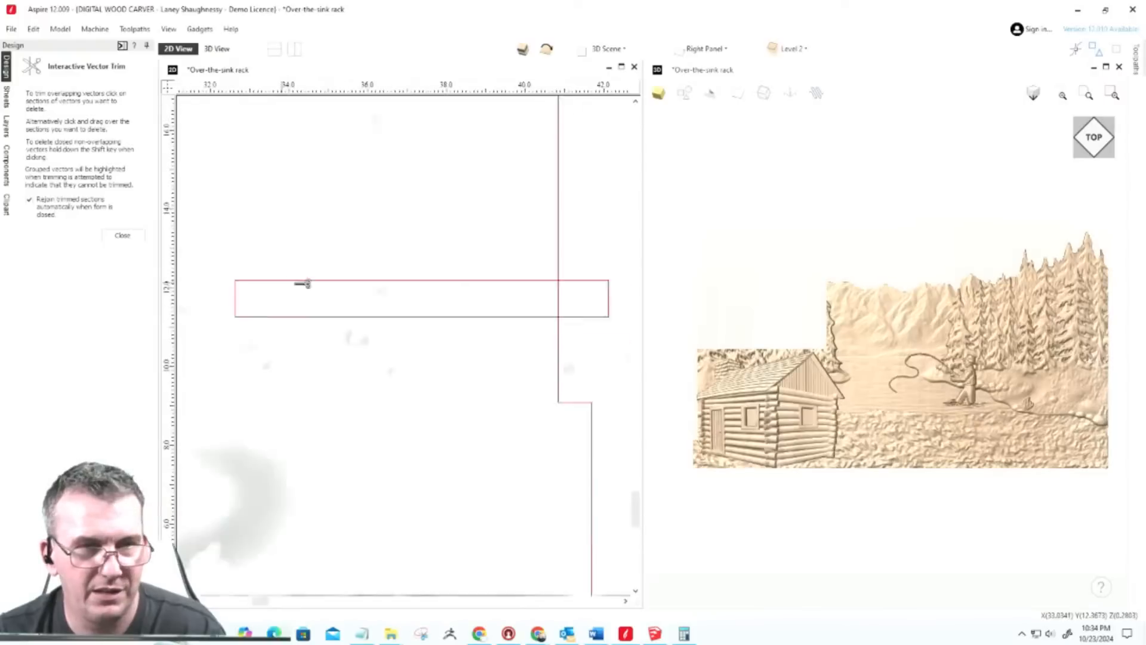
{"action": "left_click", "coordinate": [524, 280]}
{"action": "left_click", "coordinate": [502, 294]}
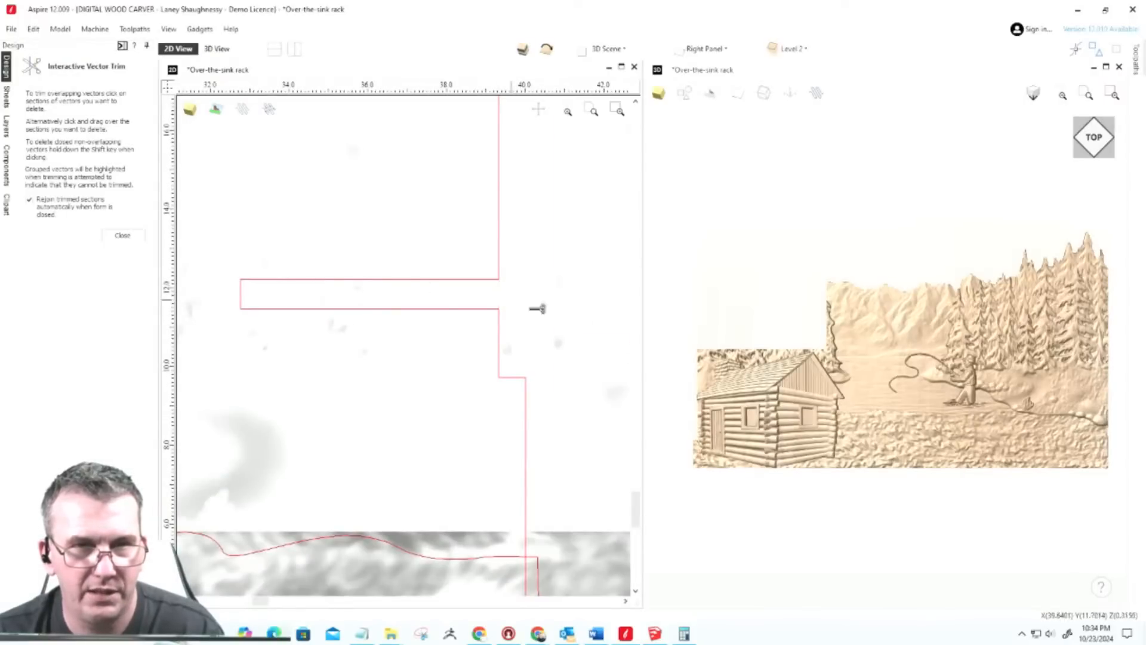
{"action": "scroll", "coordinate": [633, 314], "scroll_direction": "down", "scroll_amount": 3}
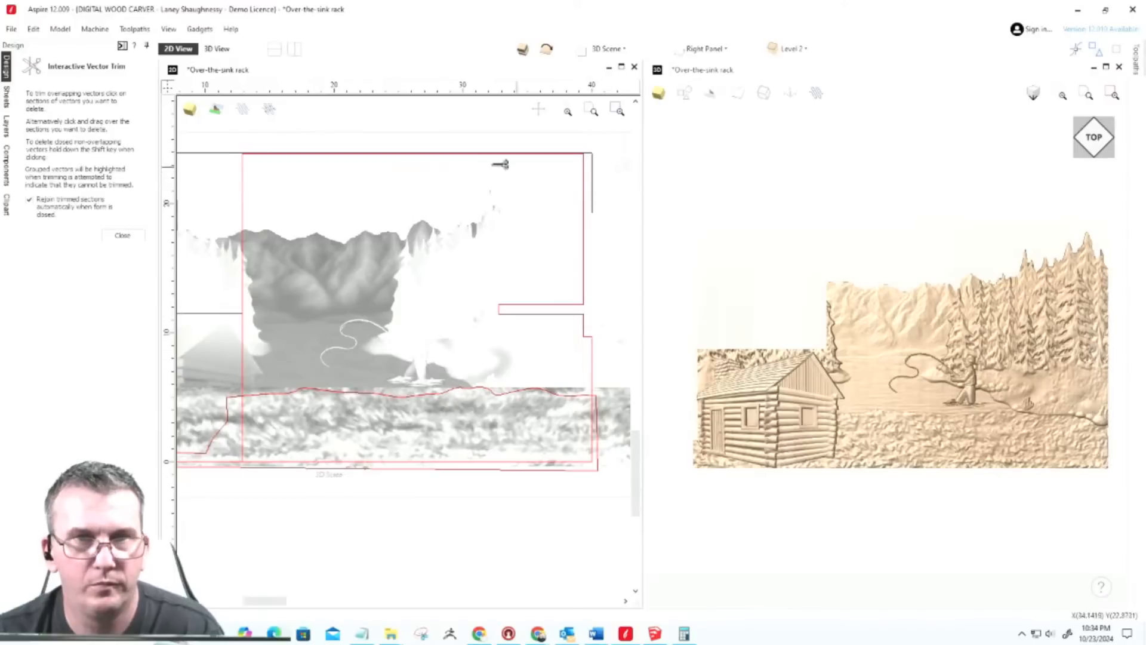
{"action": "left_click", "coordinate": [120, 236]}
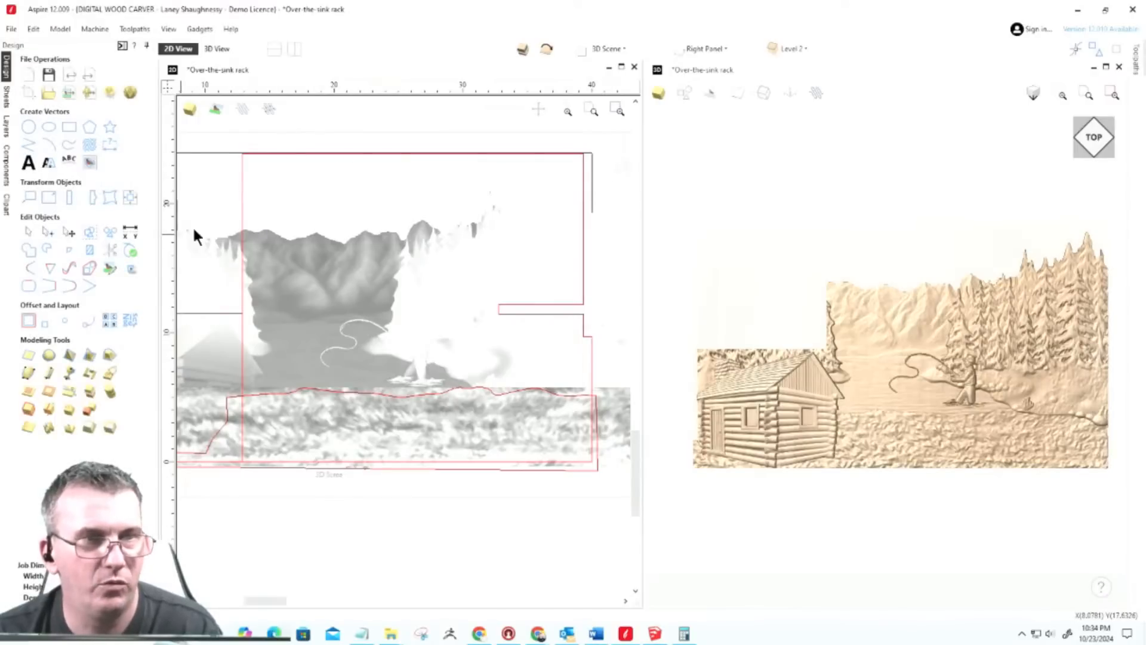
Step: Try to update the Level 2 clipping using the modified panel outline
{"action": "left_click", "coordinate": [244, 263]}
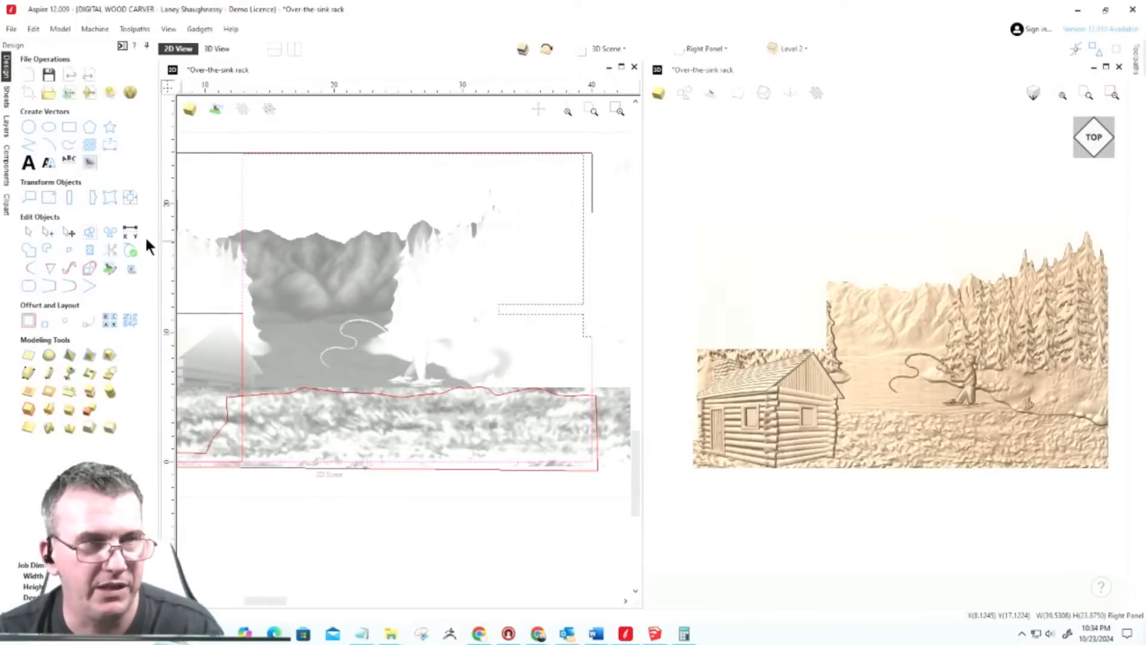
{"action": "left_click", "coordinate": [7, 168]}
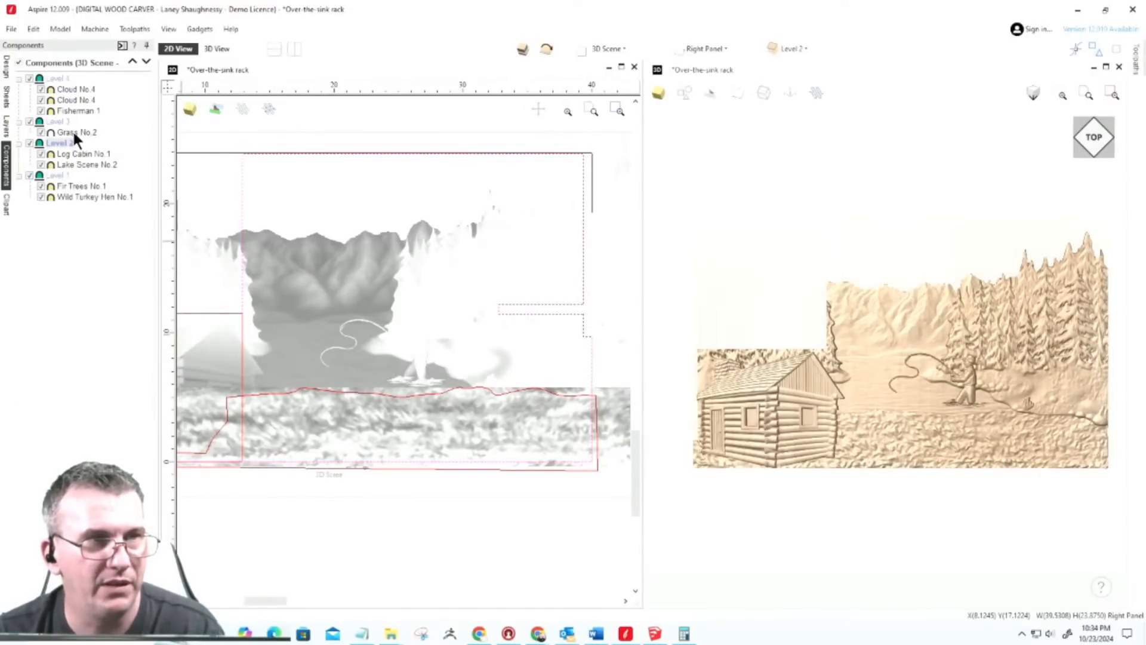
{"action": "right_click", "coordinate": [55, 140]}
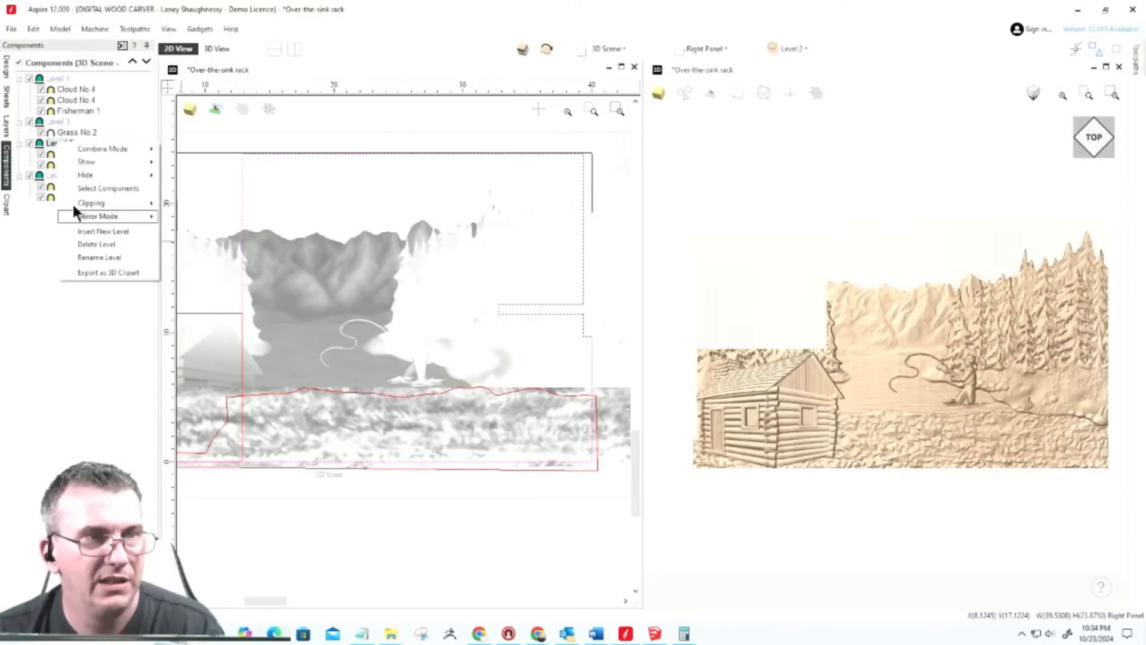
{"action": "mouse_move", "coordinate": [84, 202]}
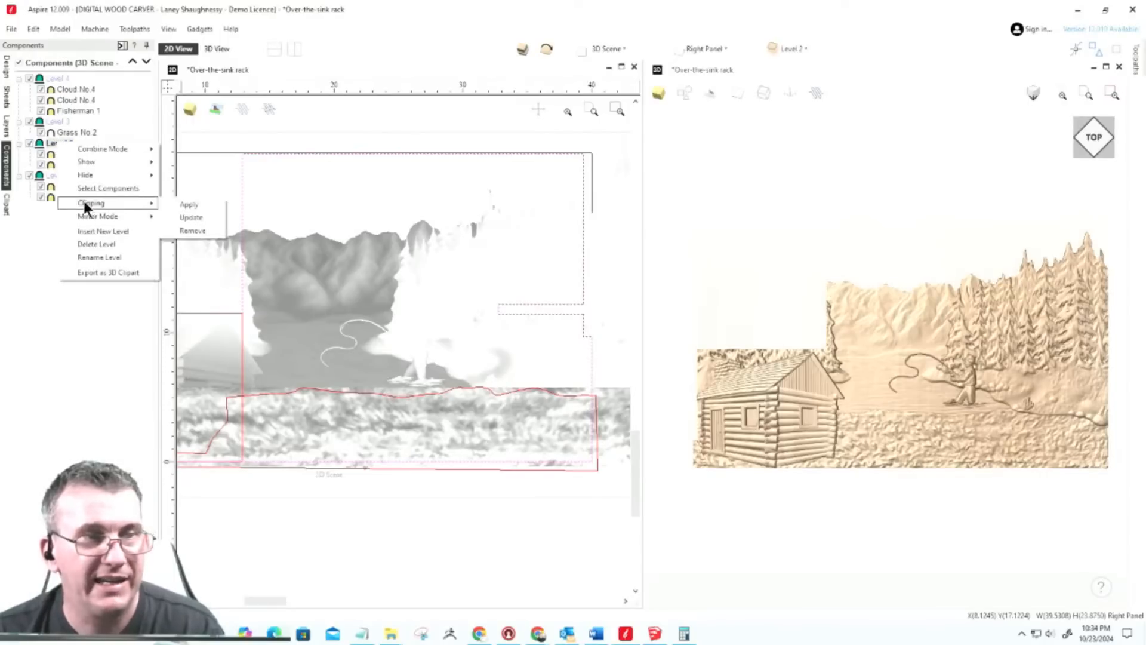
{"action": "left_click", "coordinate": [197, 217]}
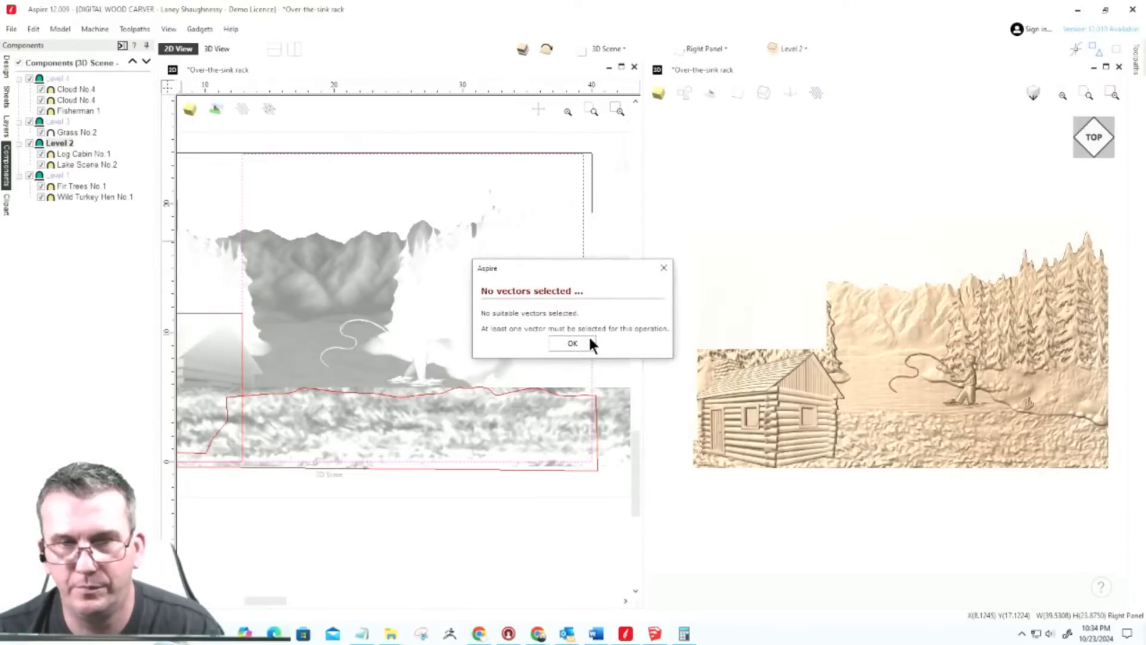
{"action": "left_click", "coordinate": [573, 344]}
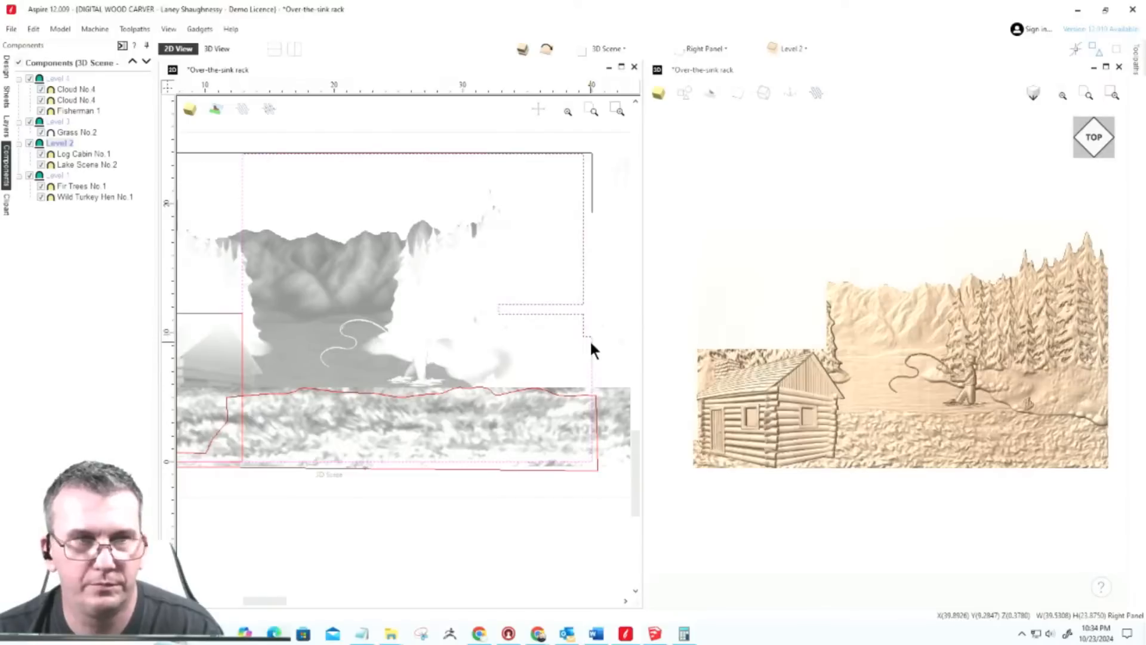
Step: Check with Join Vectors whether the selected panel outline is a closed vector
{"action": "scroll", "coordinate": [373, 321], "scroll_direction": "down", "scroll_amount": 3}
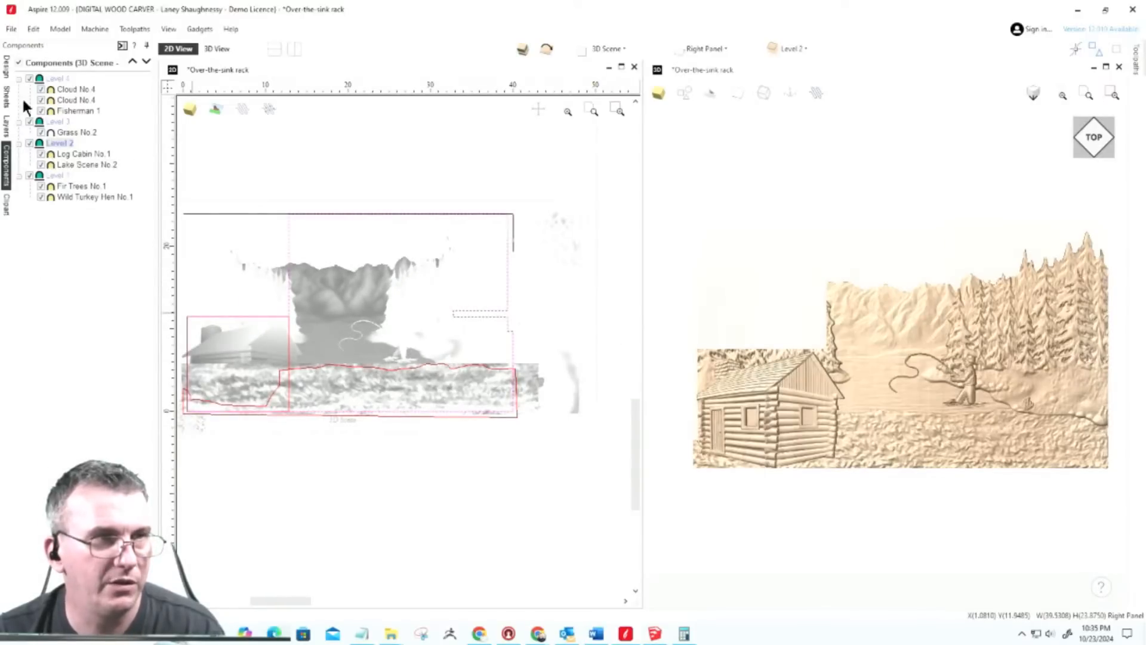
{"action": "left_click", "coordinate": [7, 68]}
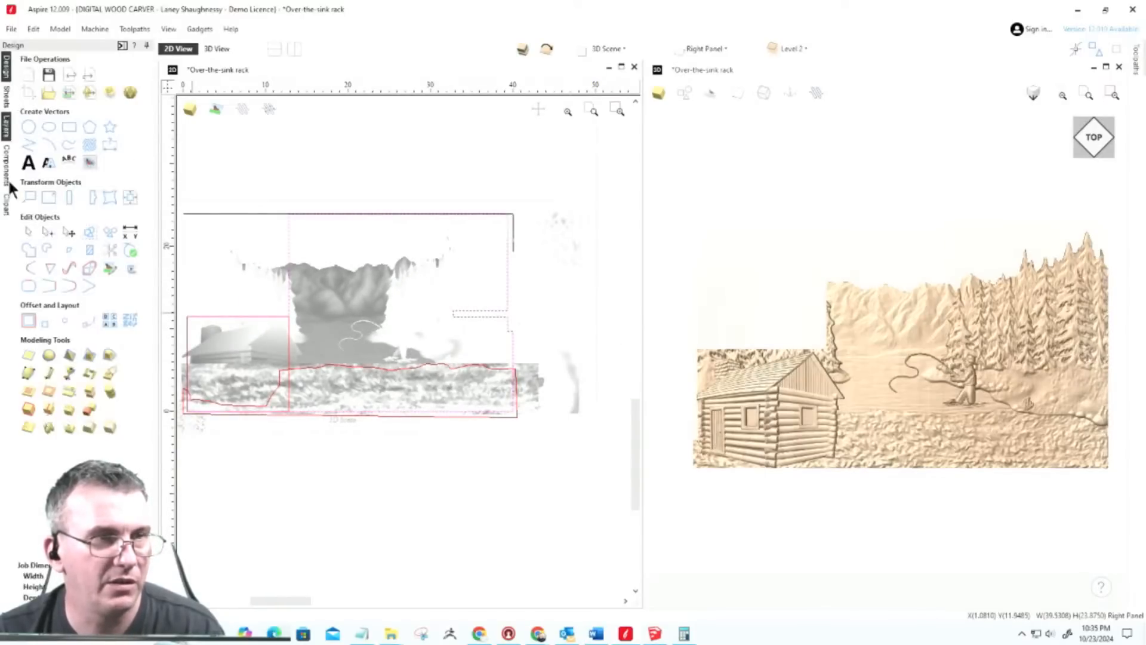
{"action": "left_click", "coordinate": [28, 289]}
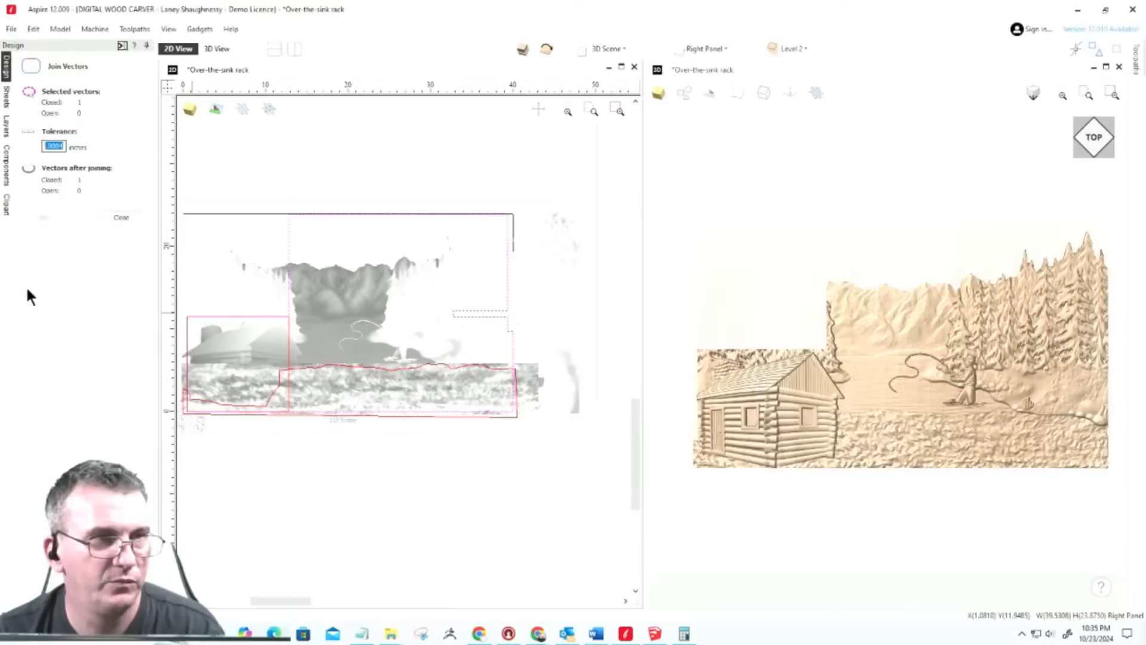
{"action": "left_click", "coordinate": [121, 218]}
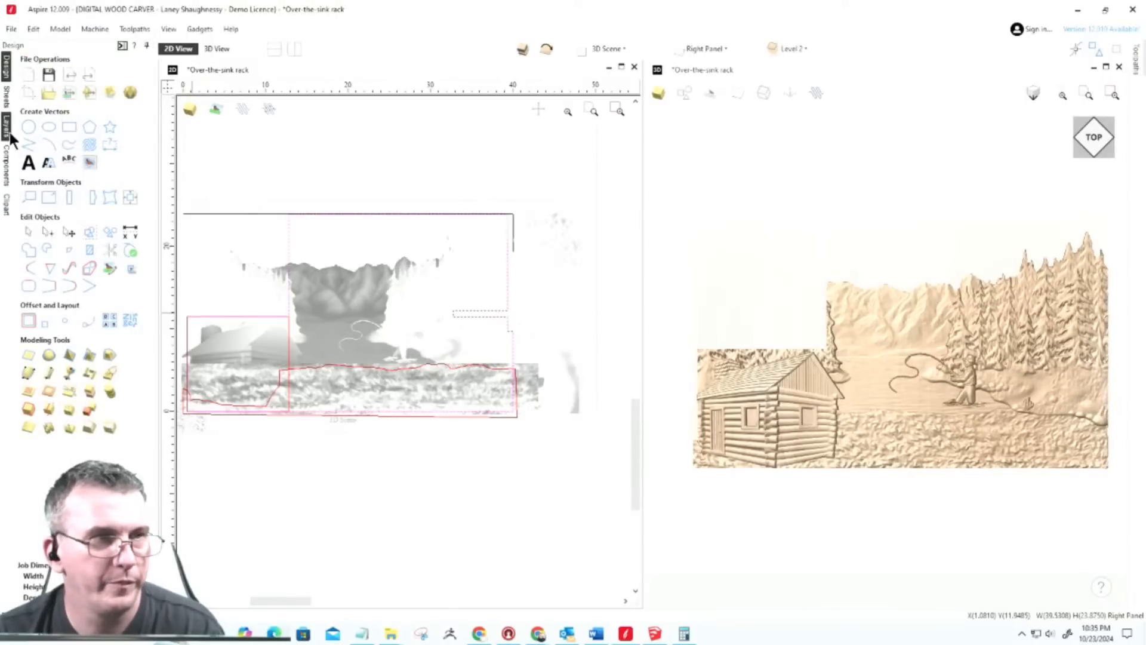
Step: Remove the existing clipping from Level 2 and apply a new clipping with the slotted panel outline
{"action": "left_click", "coordinate": [7, 162]}
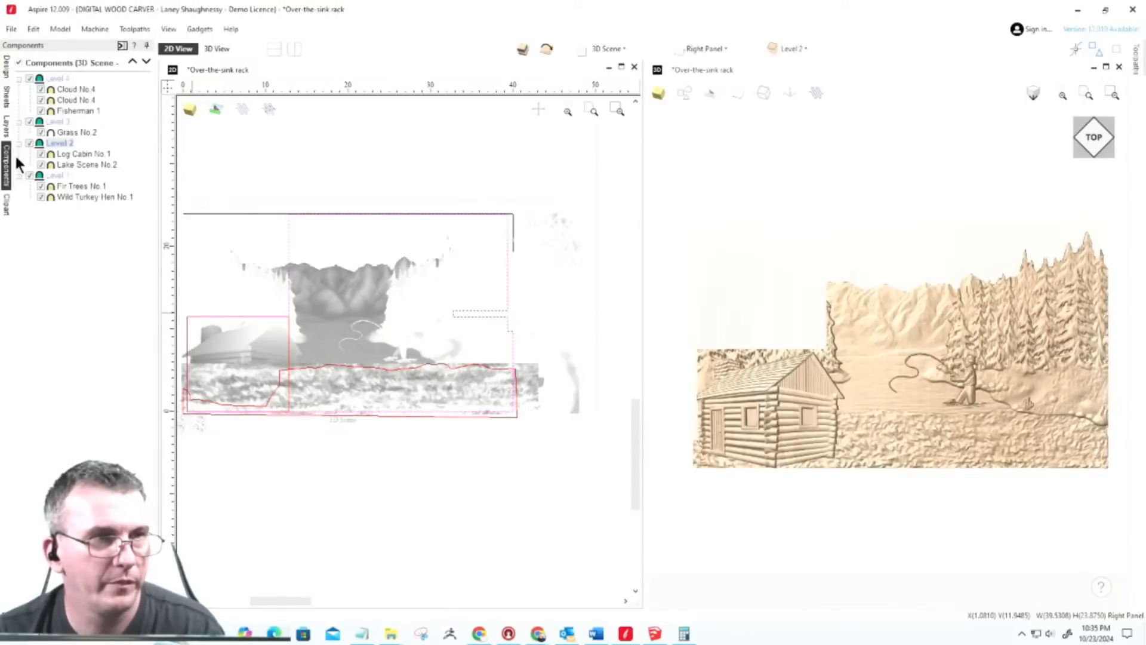
{"action": "right_click", "coordinate": [59, 144]}
{"action": "mouse_move", "coordinate": [74, 217]}
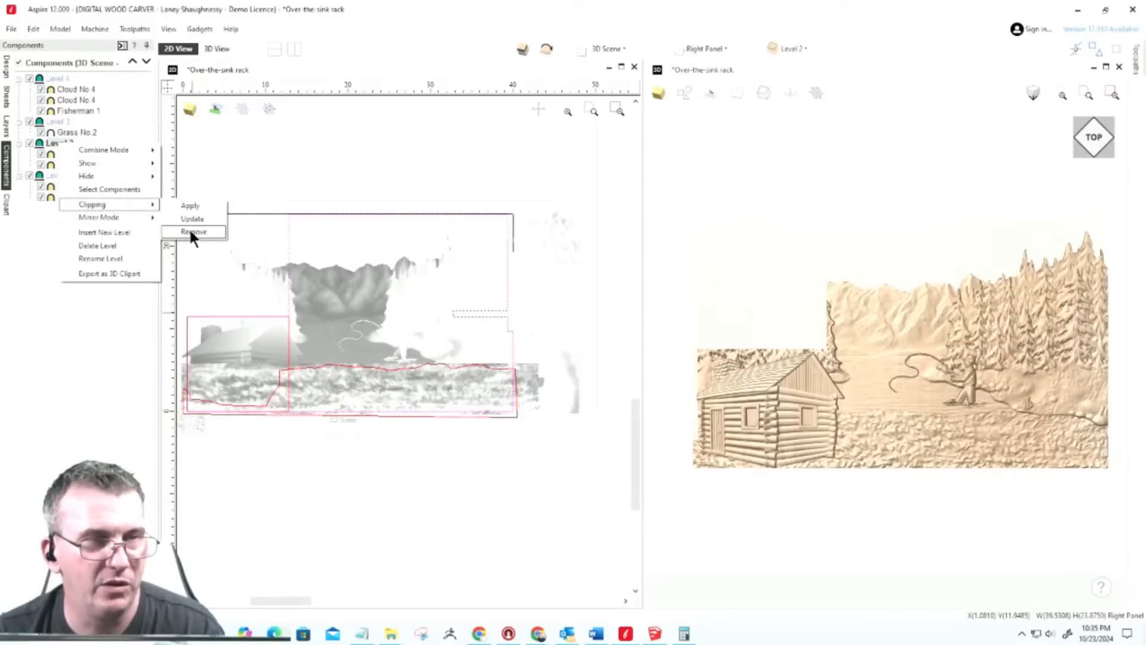
{"action": "left_click", "coordinate": [191, 232]}
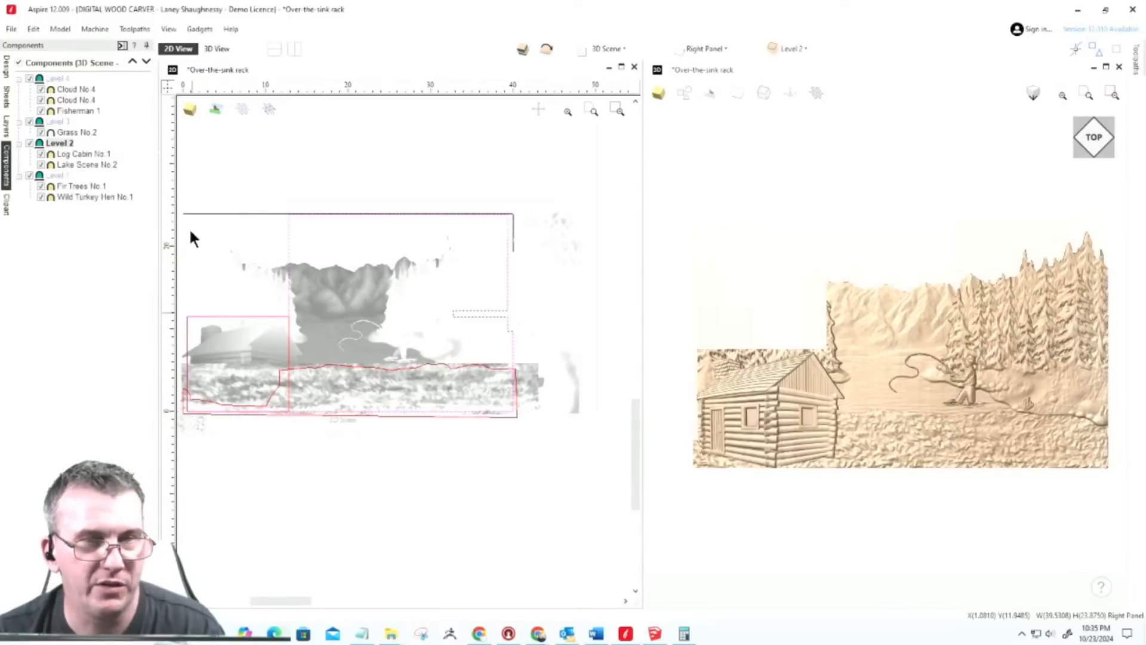
{"action": "right_click", "coordinate": [62, 144]}
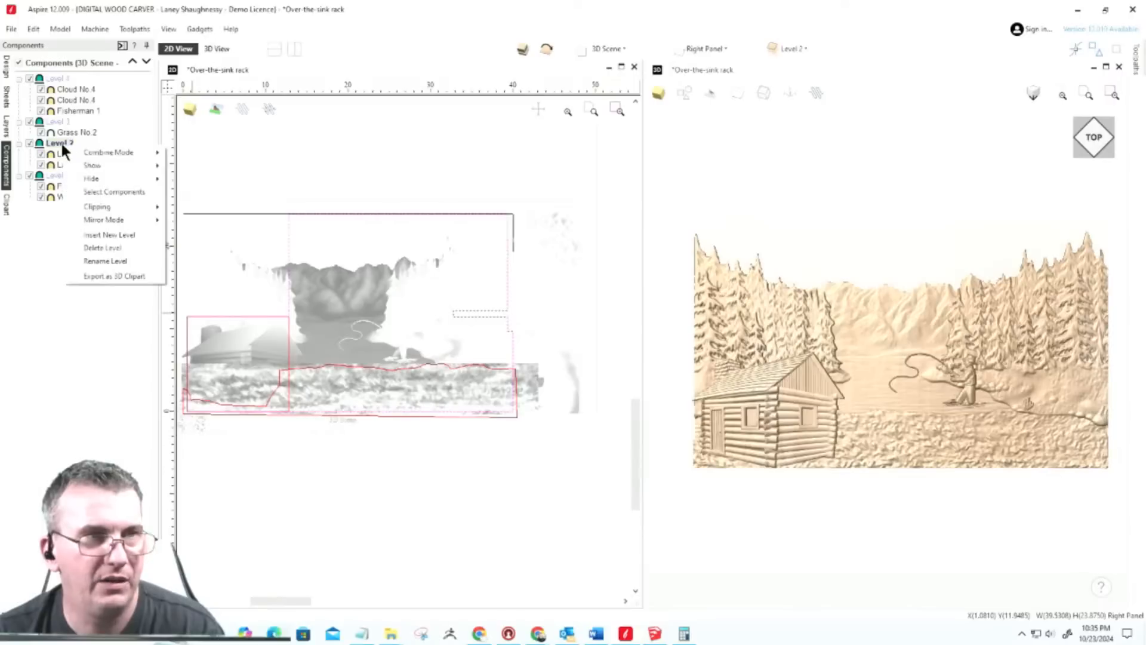
{"action": "mouse_move", "coordinate": [103, 207]}
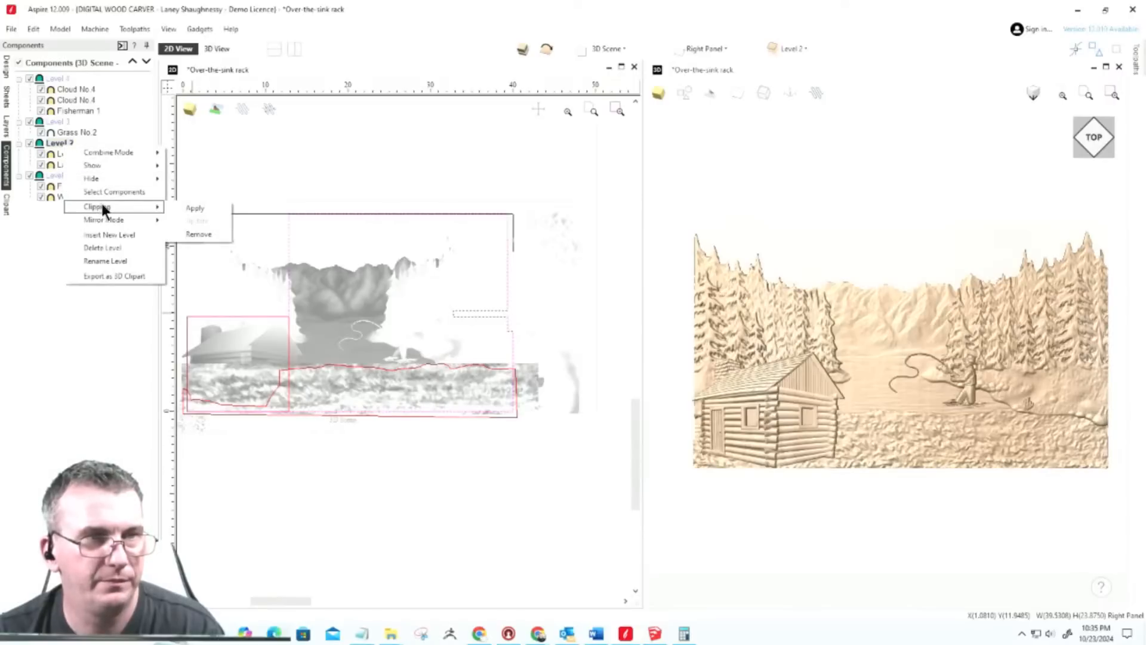
{"action": "left_click", "coordinate": [194, 208]}
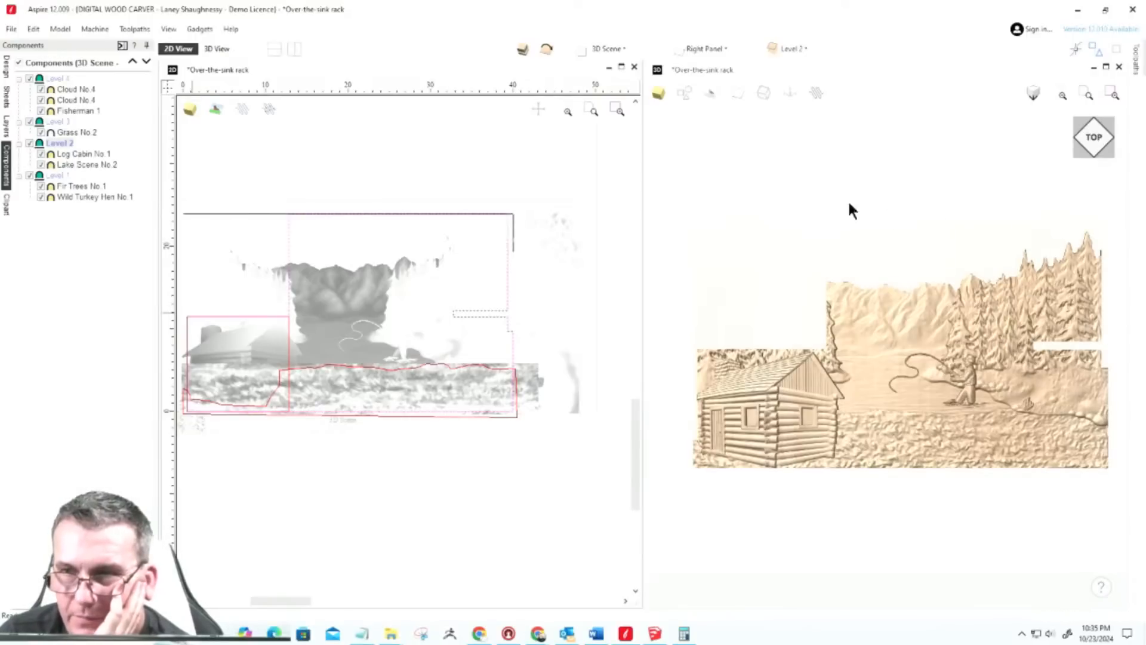
Step: Examine the clipped relief around the right-hand slot, the cabin and its lower corner, comparing it with the vector outlines
{"action": "scroll", "coordinate": [633, 203], "scroll_direction": "down", "scroll_amount": 2}
{"action": "scroll", "coordinate": [991, 242], "scroll_direction": "up", "scroll_amount": 5}
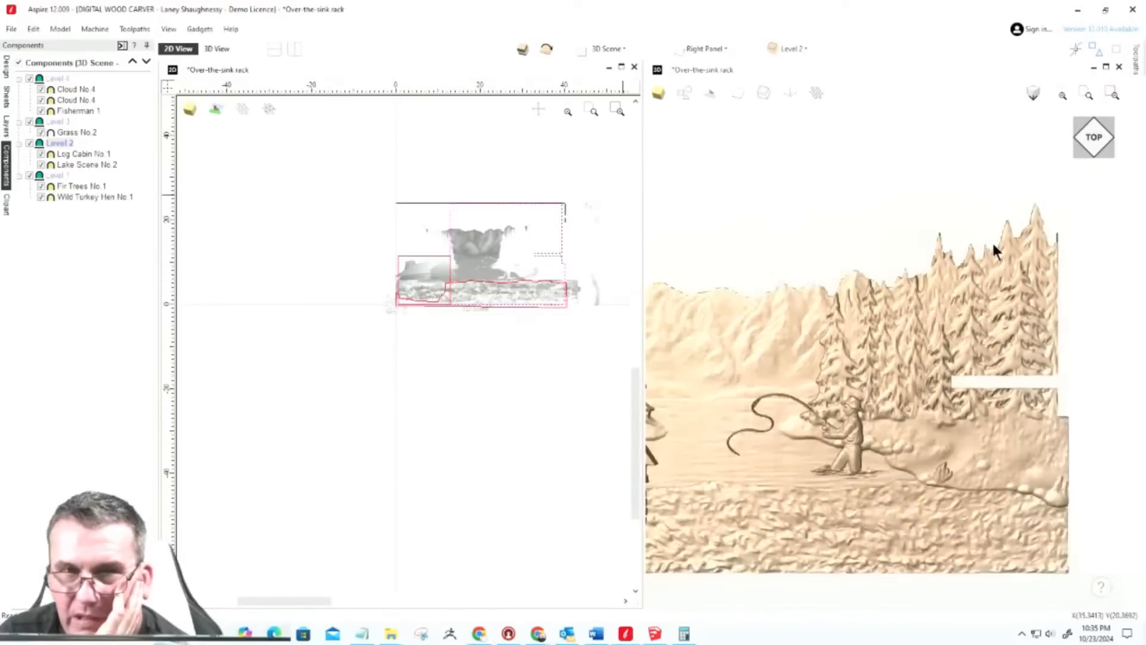
{"action": "scroll", "coordinate": [994, 250], "scroll_direction": "down", "scroll_amount": 3}
{"action": "scroll", "coordinate": [503, 199], "scroll_direction": "up", "scroll_amount": 3}
{"action": "scroll", "coordinate": [431, 206], "scroll_direction": "down", "scroll_amount": 3}
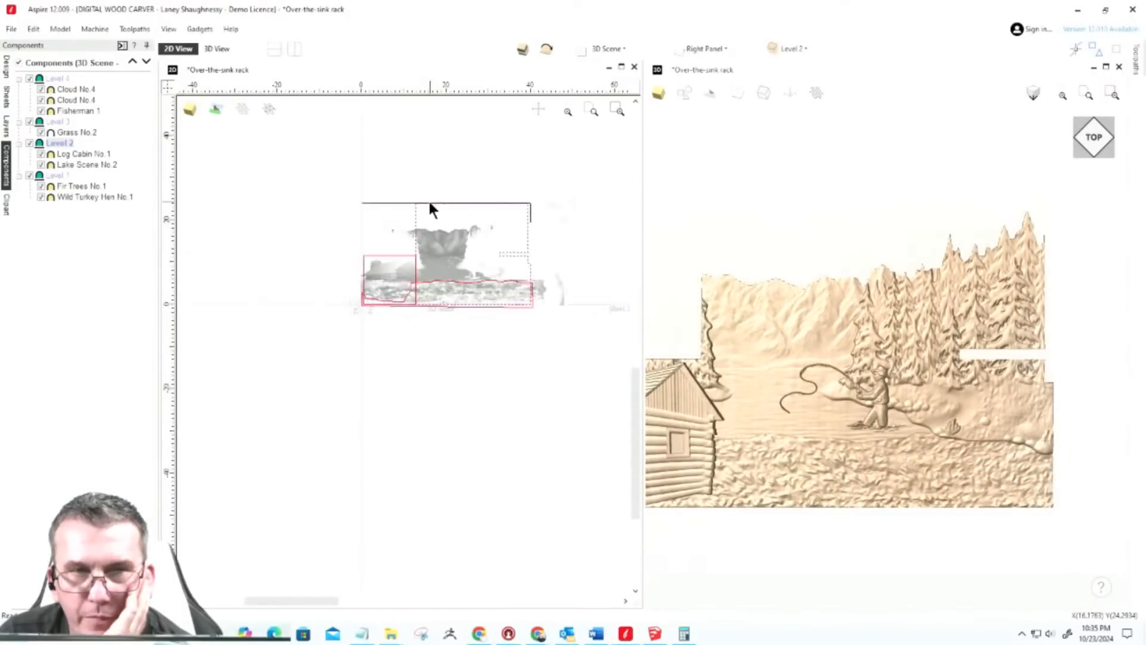
{"action": "scroll", "coordinate": [922, 281], "scroll_direction": "down", "scroll_amount": 1}
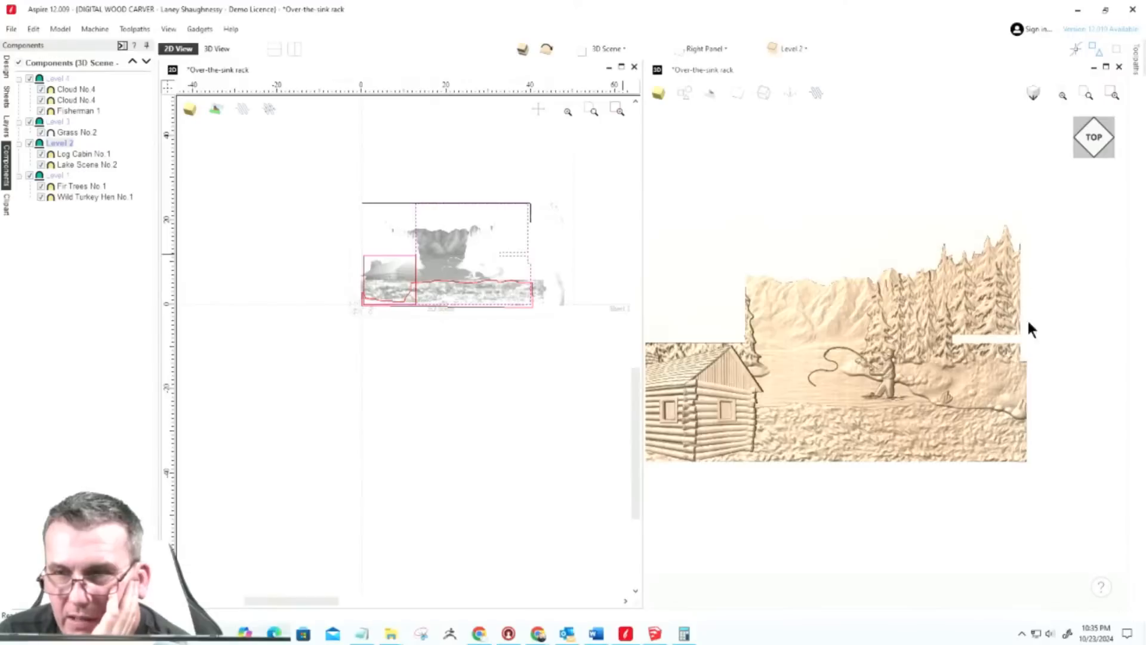
{"action": "scroll", "coordinate": [1023, 323], "scroll_direction": "down", "scroll_amount": 1}
{"action": "scroll", "coordinate": [843, 299], "scroll_direction": "up", "scroll_amount": 4}
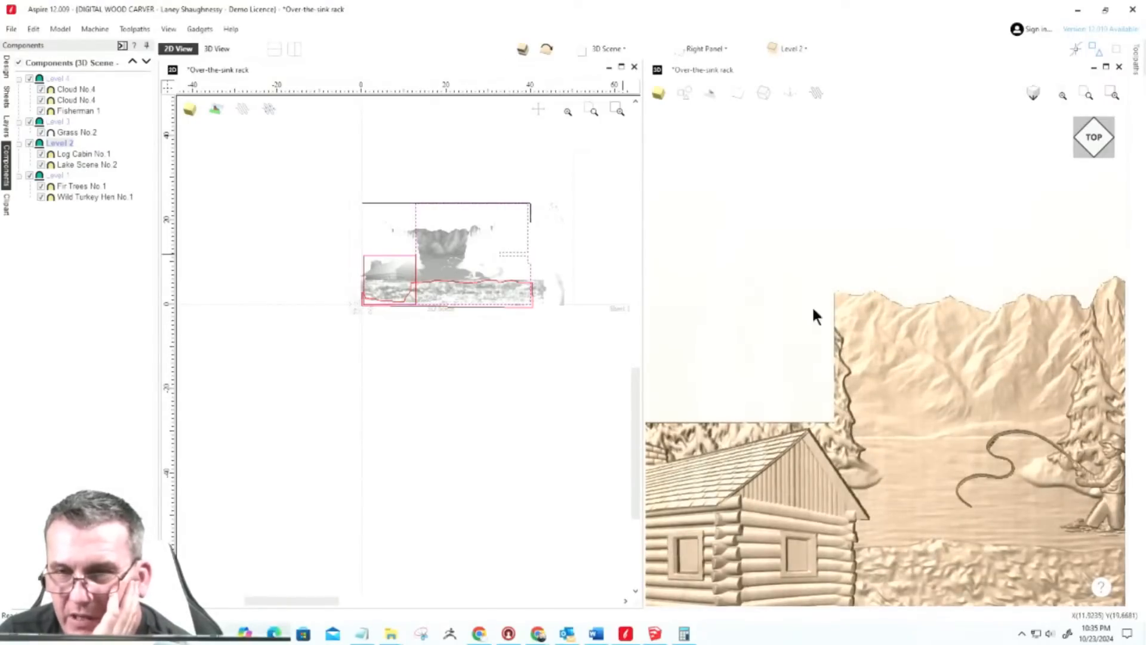
{"action": "scroll", "coordinate": [815, 314], "scroll_direction": "down", "scroll_amount": 4}
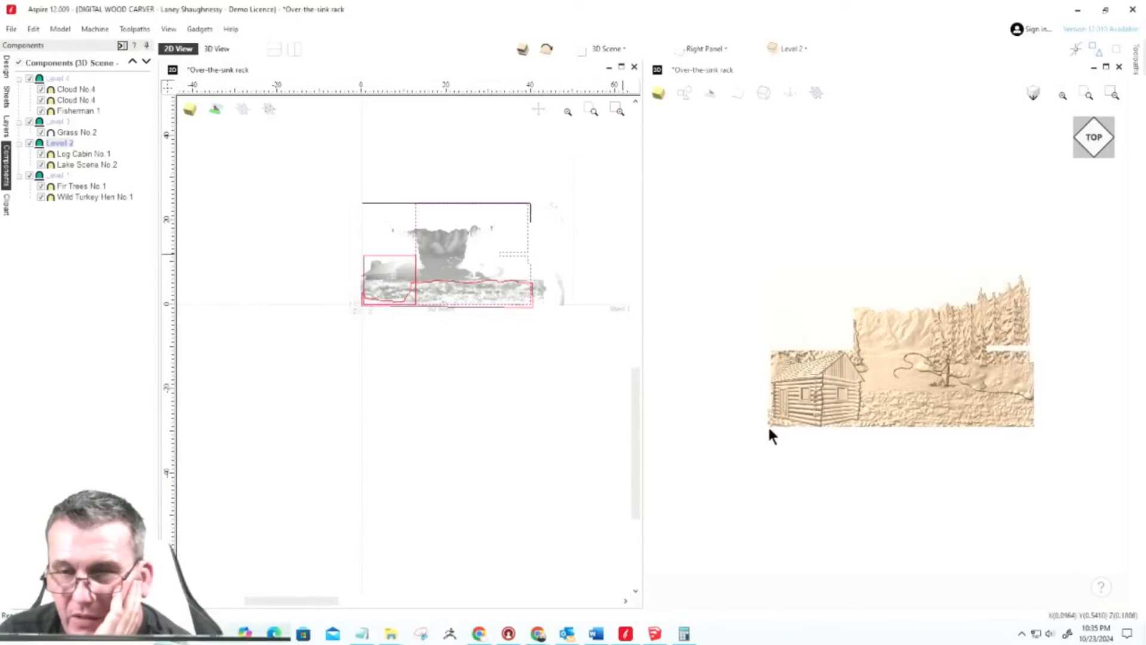
{"action": "scroll", "coordinate": [772, 369], "scroll_direction": "up", "scroll_amount": 4}
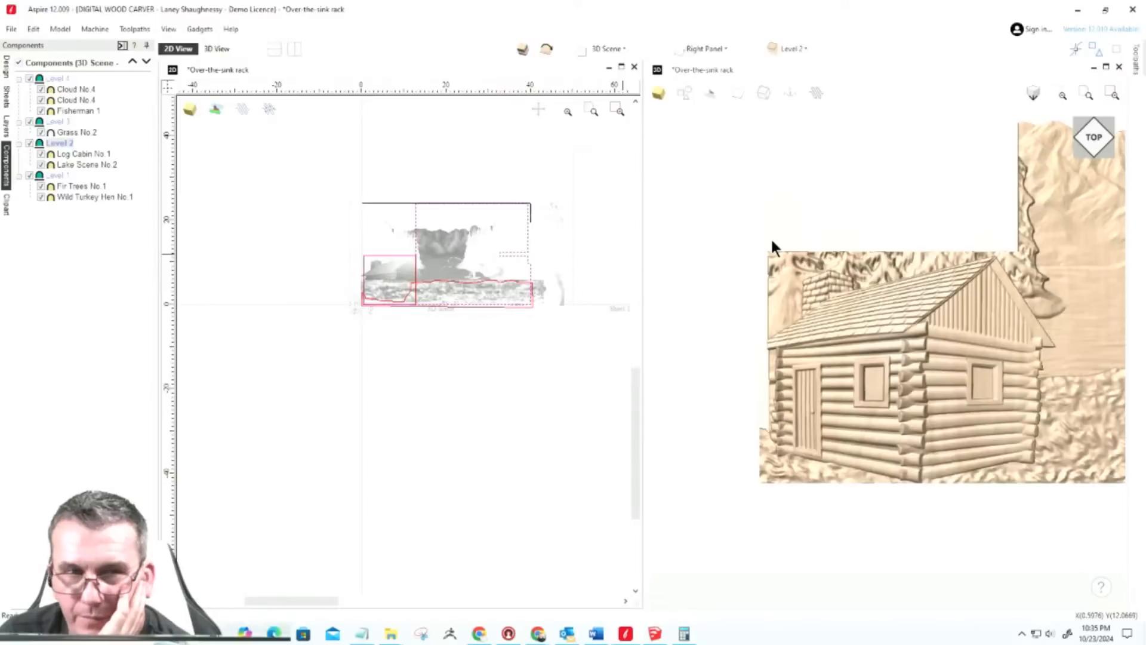
{"action": "scroll", "coordinate": [365, 269], "scroll_direction": "up", "scroll_amount": 5}
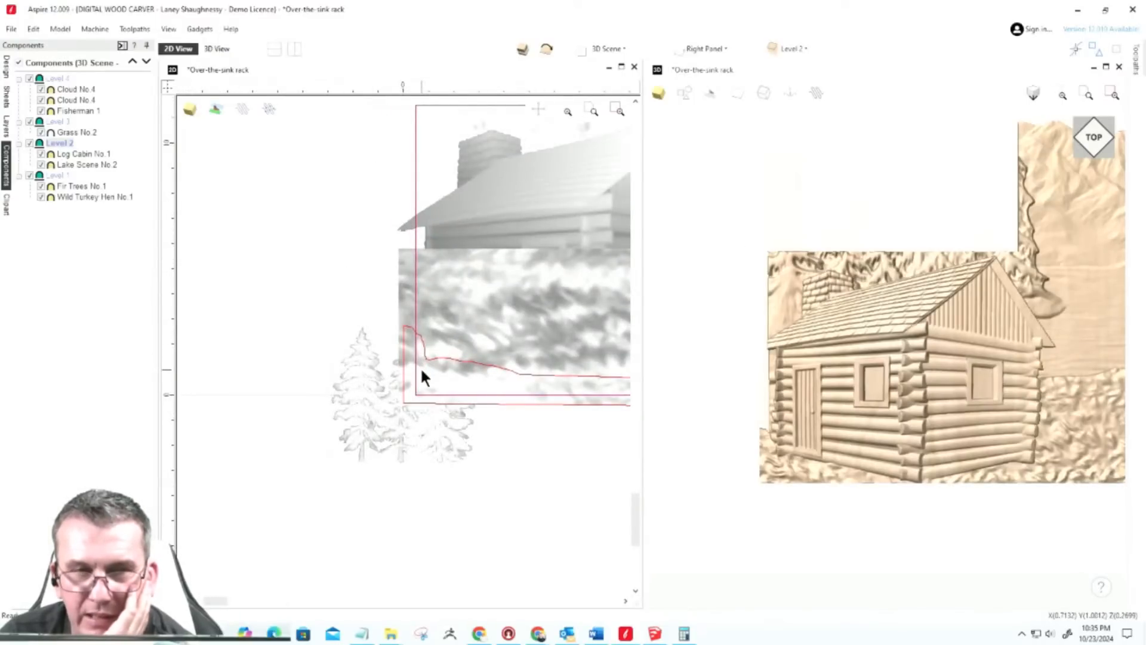
{"action": "scroll", "coordinate": [413, 388], "scroll_direction": "down", "scroll_amount": 3}
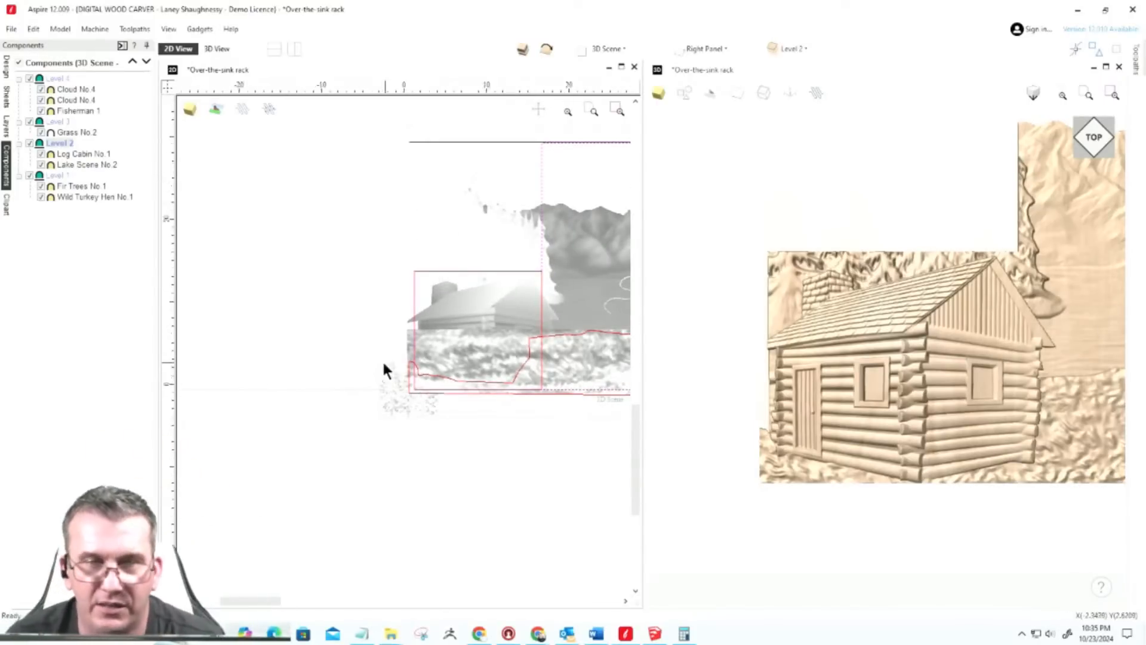
{"action": "scroll", "coordinate": [330, 355], "scroll_direction": "down", "scroll_amount": 3}
{"action": "scroll", "coordinate": [682, 244], "scroll_direction": "down", "scroll_amount": 5}
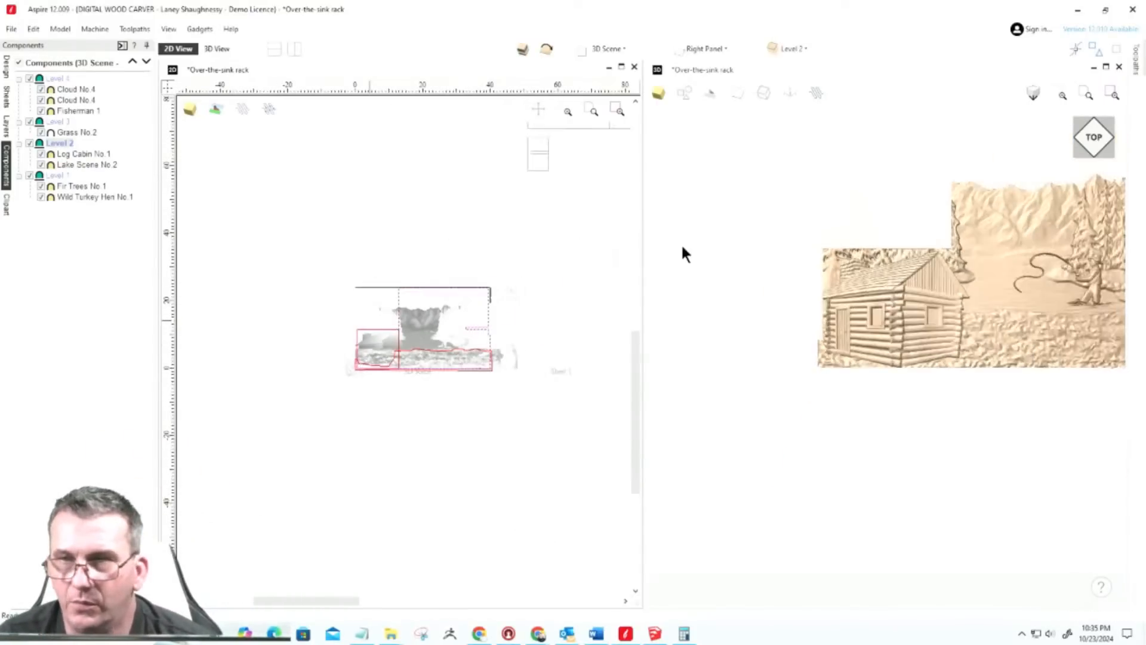
Step: Inspect the whole 3D relief again, checking the trees around the slot, the fisherman and the grass
{"action": "scroll", "coordinate": [886, 241], "scroll_direction": "up", "scroll_amount": 2}
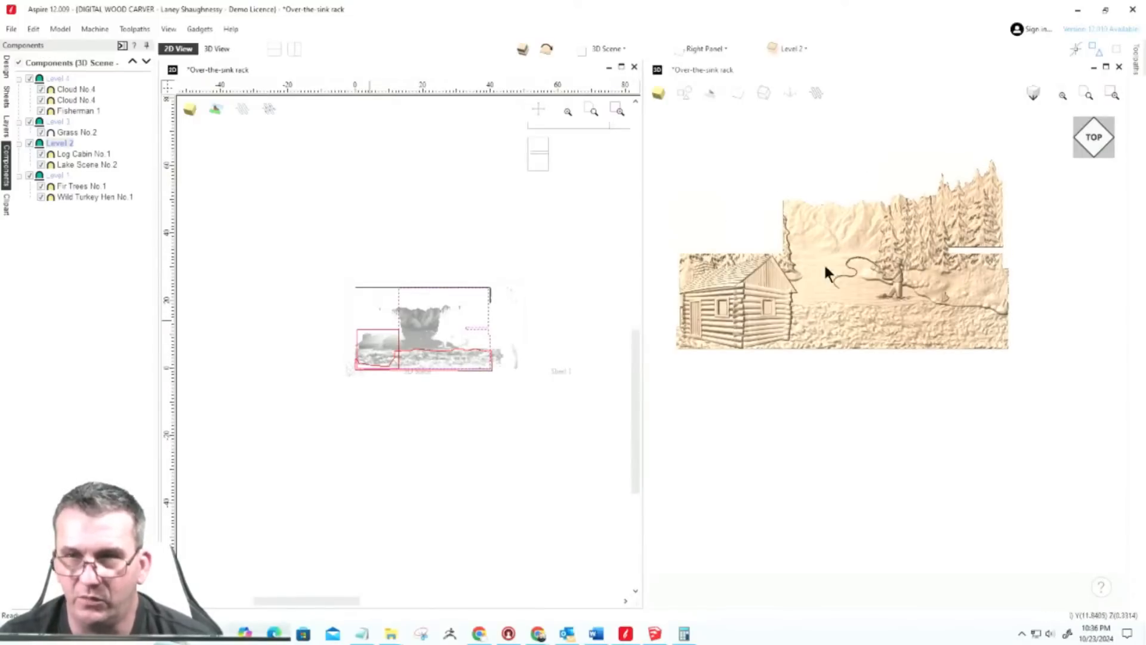
{"action": "scroll", "coordinate": [915, 272], "scroll_direction": "down", "scroll_amount": 2}
{"action": "scroll", "coordinate": [963, 237], "scroll_direction": "up", "scroll_amount": 2}
{"action": "scroll", "coordinate": [890, 295], "scroll_direction": "up", "scroll_amount": 3}
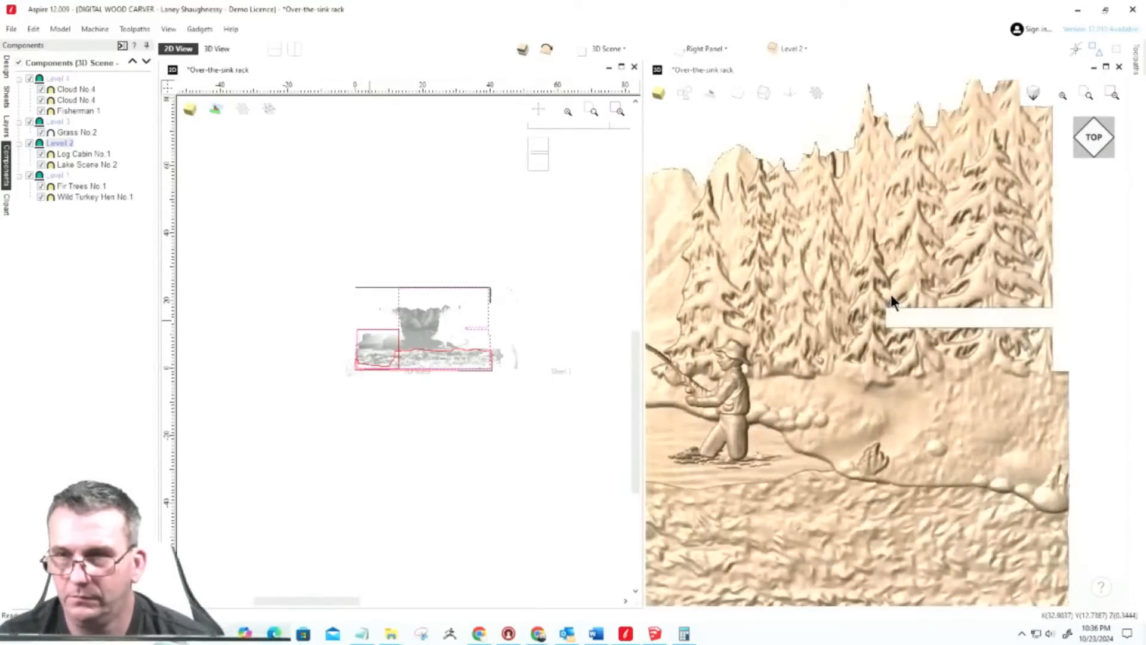
{"action": "scroll", "coordinate": [890, 295], "scroll_direction": "down", "scroll_amount": 3}
{"action": "scroll", "coordinate": [899, 354], "scroll_direction": "up", "scroll_amount": 1}
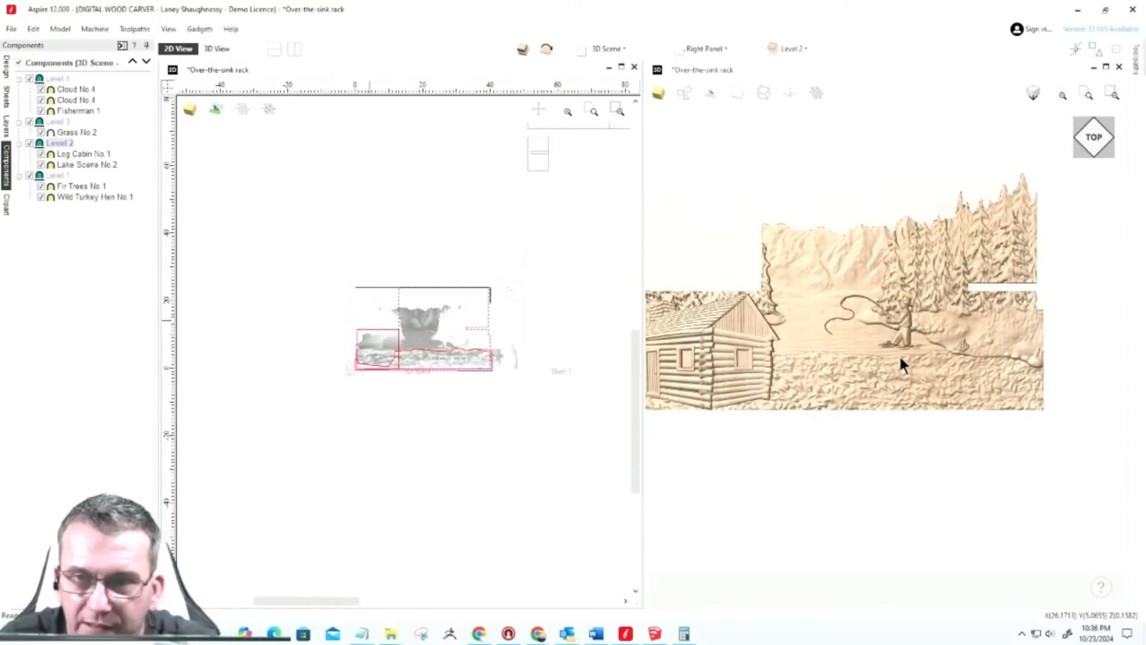
{"action": "scroll", "coordinate": [900, 358], "scroll_direction": "down", "scroll_amount": 1}
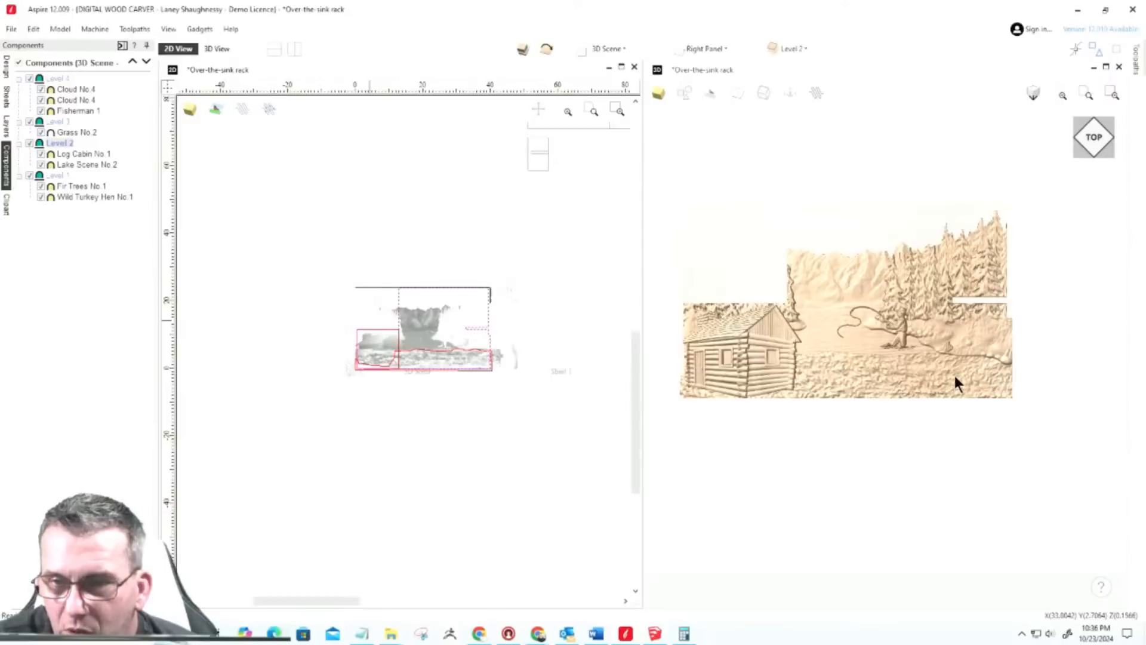
{"action": "scroll", "coordinate": [954, 370], "scroll_direction": "up", "scroll_amount": 2}
{"action": "scroll", "coordinate": [954, 369], "scroll_direction": "down", "scroll_amount": 2}
{"action": "scroll", "coordinate": [893, 243], "scroll_direction": "up", "scroll_amount": 1}
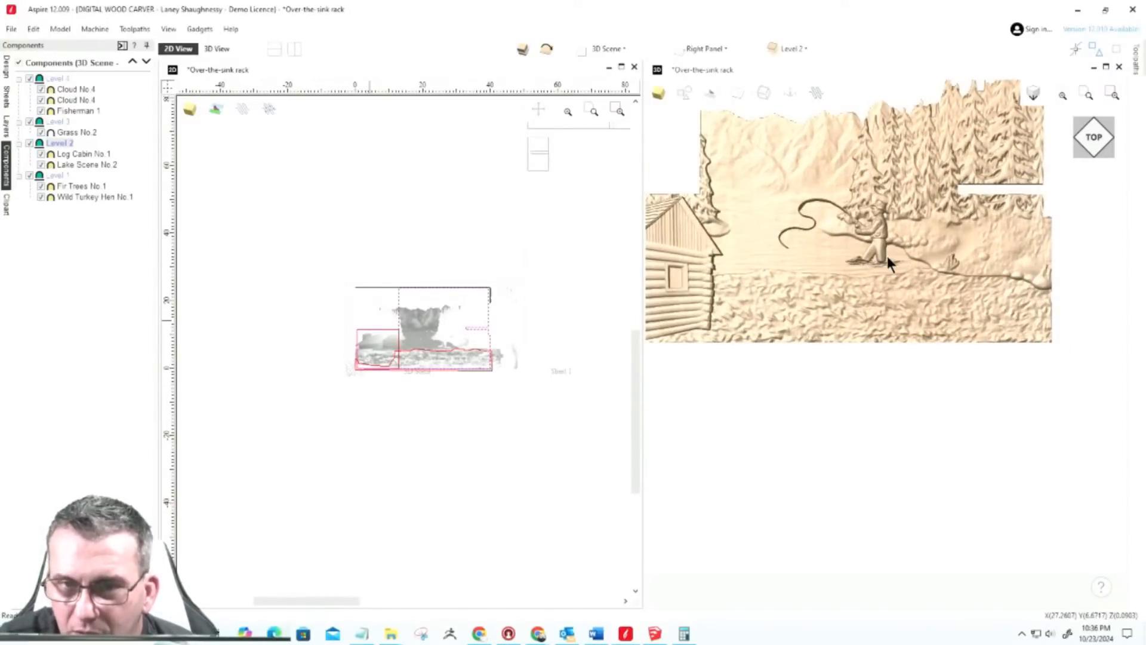
{"action": "scroll", "coordinate": [887, 257], "scroll_direction": "down", "scroll_amount": 2}
{"action": "scroll", "coordinate": [786, 263], "scroll_direction": "up", "scroll_amount": 1}
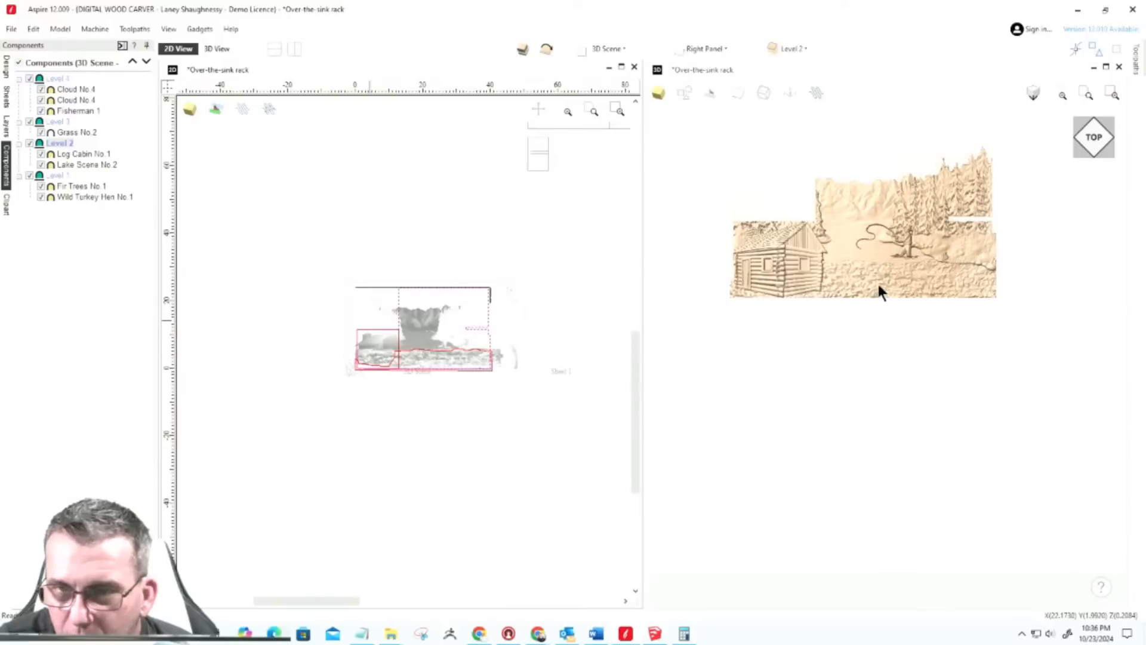
{"action": "scroll", "coordinate": [879, 287], "scroll_direction": "up", "scroll_amount": 1}
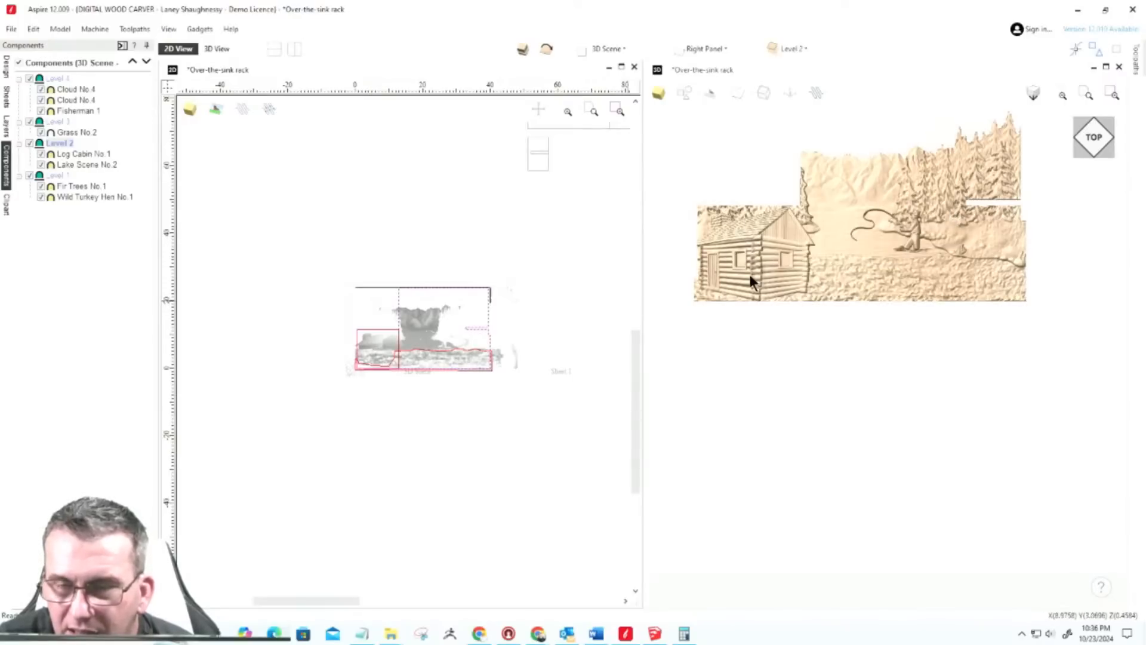
{"action": "scroll", "coordinate": [750, 273], "scroll_direction": "down", "scroll_amount": 2}
{"action": "scroll", "coordinate": [753, 269], "scroll_direction": "up", "scroll_amount": 2}
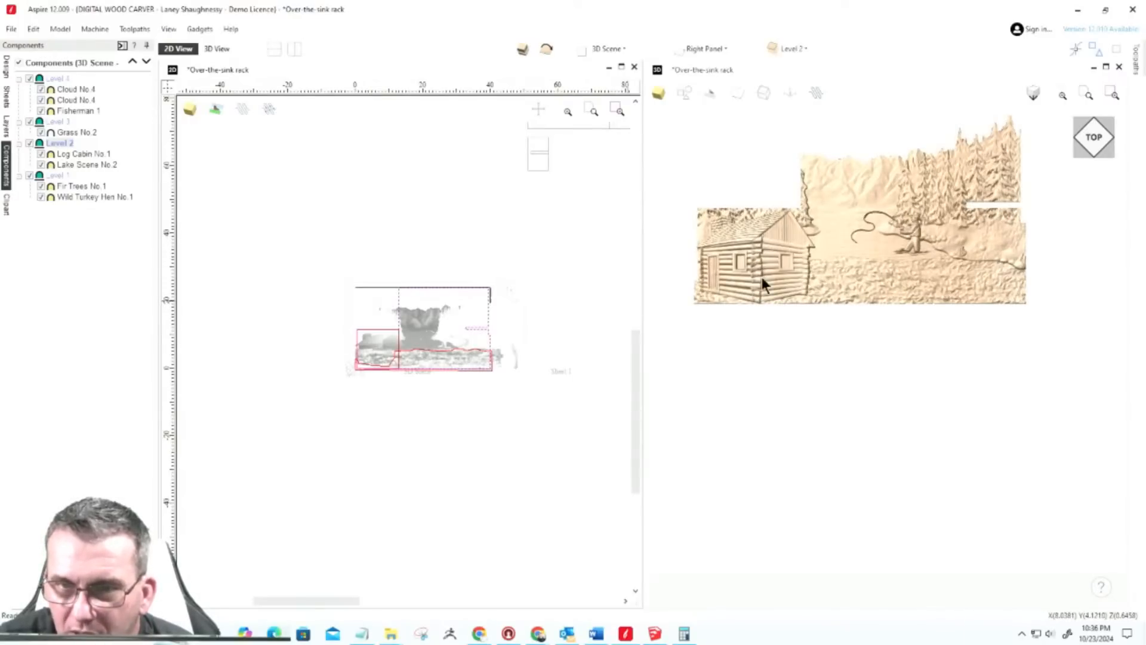
Step: Place the Ruddy Ducks No.1 clipart on the lake between the cabin and the fisherman
{"action": "left_click", "coordinate": [6, 206]}
{"action": "scroll", "coordinate": [167, 352], "scroll_direction": "down", "scroll_amount": 2}
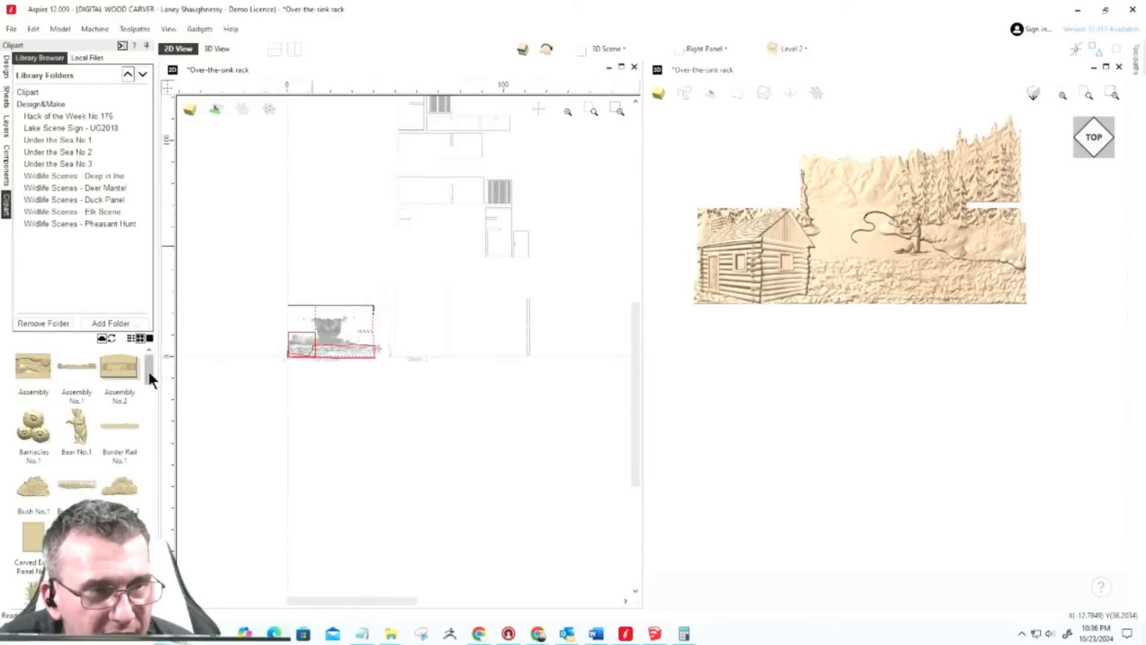
{"action": "left_click_drag", "start_coordinate": [149, 376], "coordinate": [147, 467]}
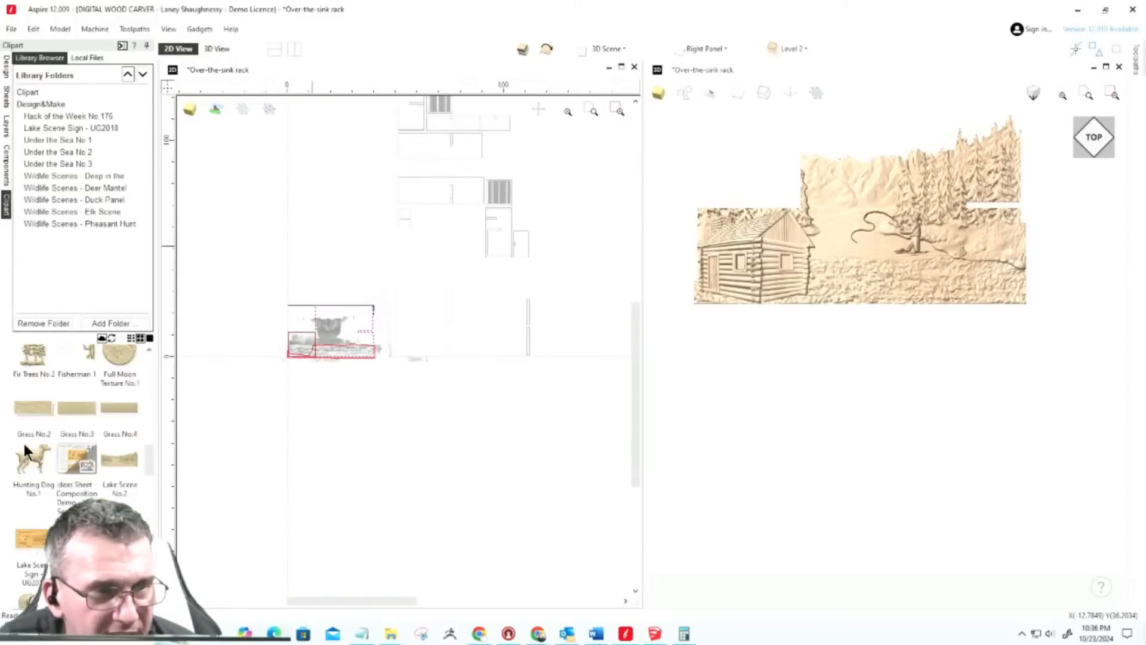
{"action": "scroll", "coordinate": [24, 442], "scroll_direction": "down", "scroll_amount": 4}
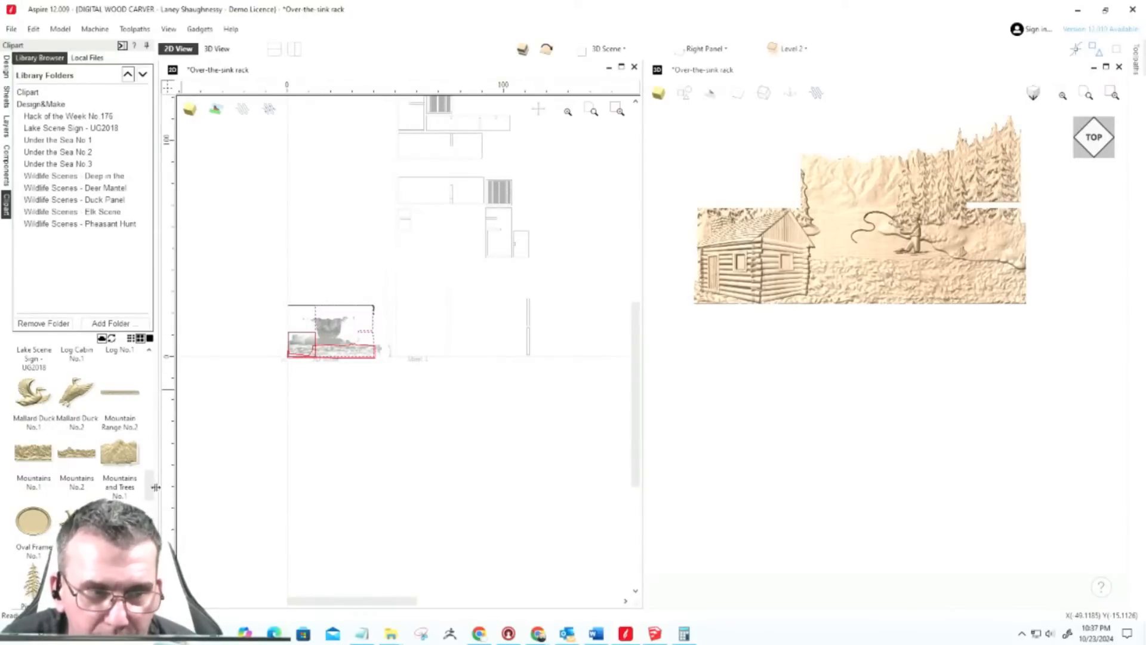
{"action": "left_click_drag", "start_coordinate": [147, 489], "coordinate": [150, 555]}
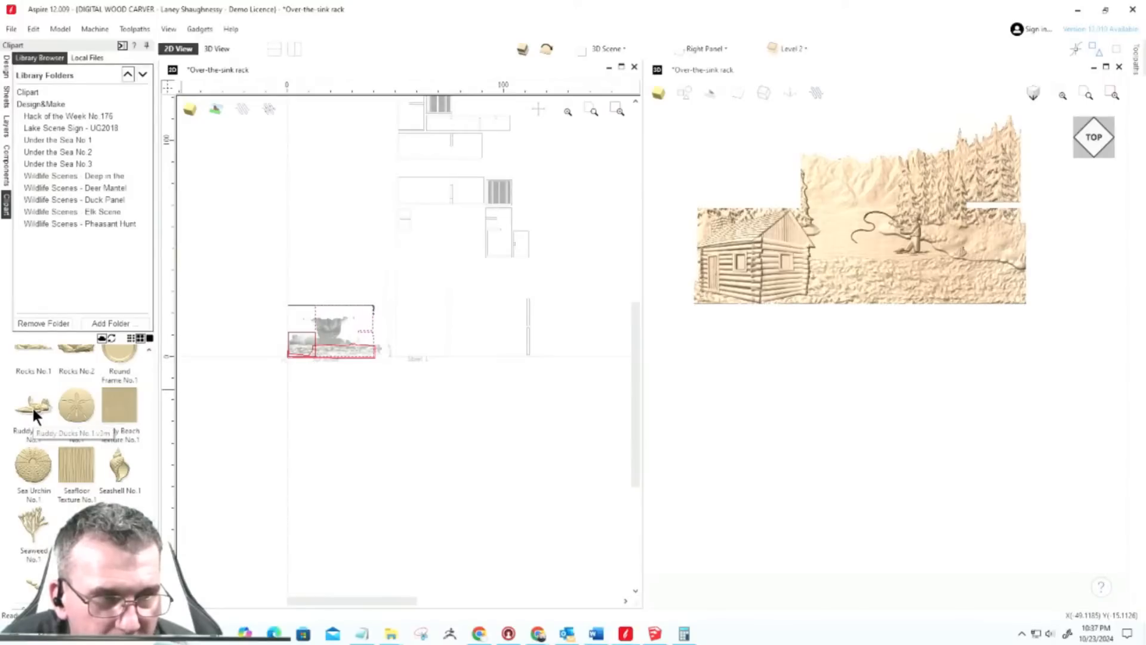
{"action": "left_click_drag", "start_coordinate": [31, 406], "coordinate": [851, 256]}
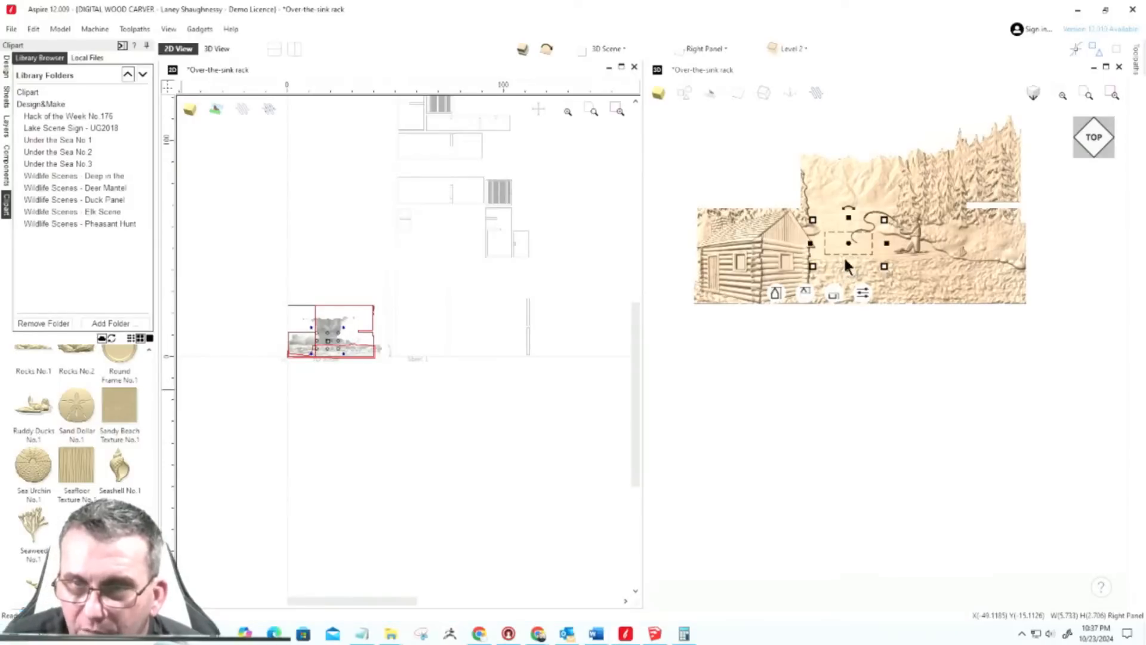
{"action": "scroll", "coordinate": [851, 248], "scroll_direction": "up", "scroll_amount": 4}
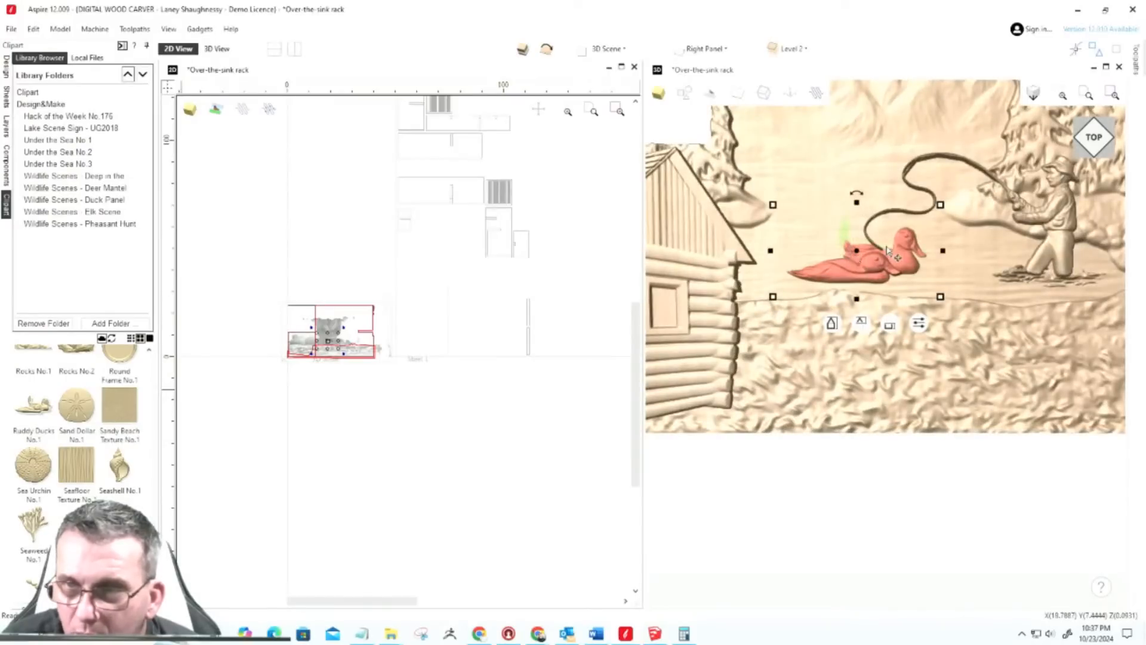
Step: Try the ducks nearer the cabin, beside the end of the fishing line, and delete them from the scene
{"action": "left_click", "coordinate": [873, 273]}
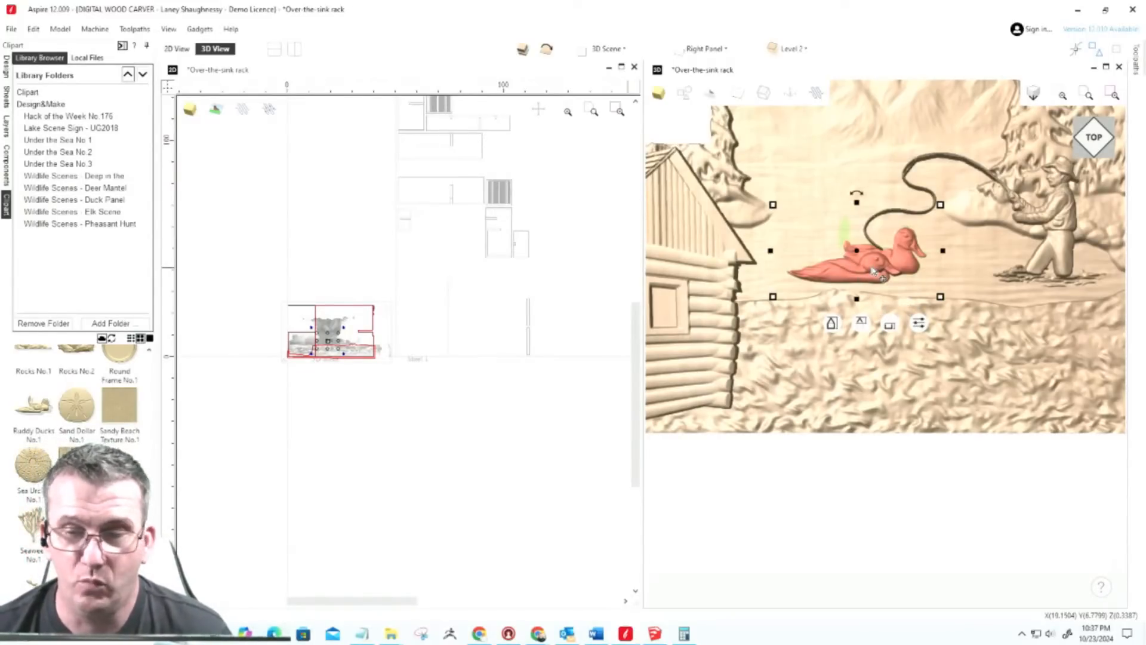
{"action": "key", "text": "Escape"}
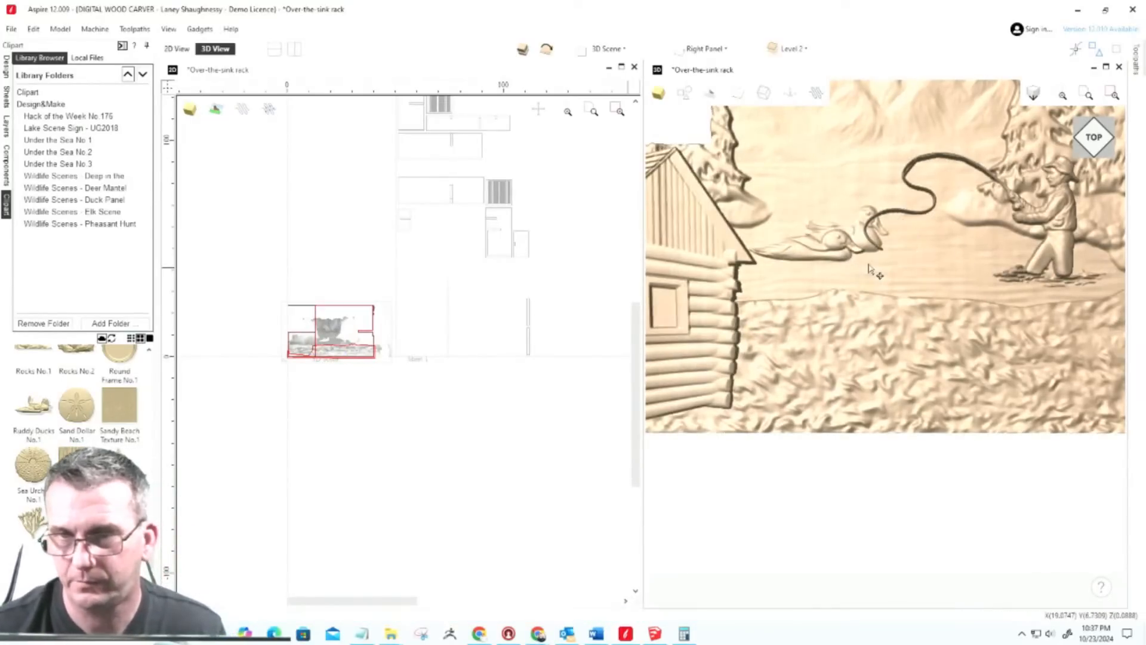
{"action": "left_click_drag", "start_coordinate": [871, 264], "coordinate": [841, 251]}
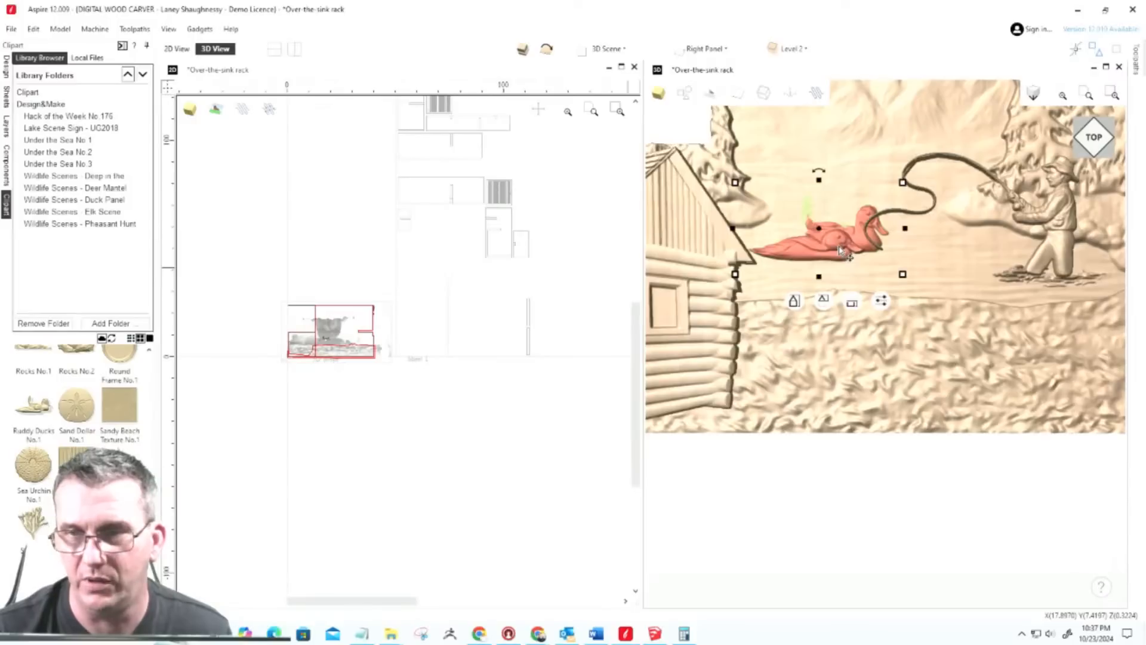
{"action": "key", "text": "Delete"}
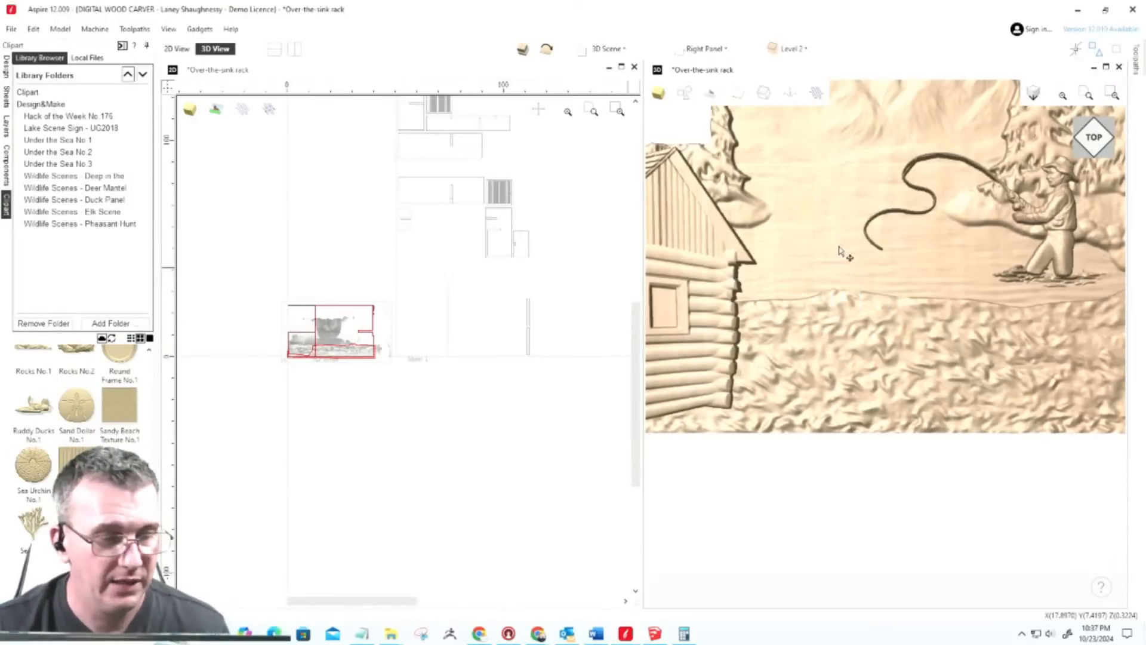
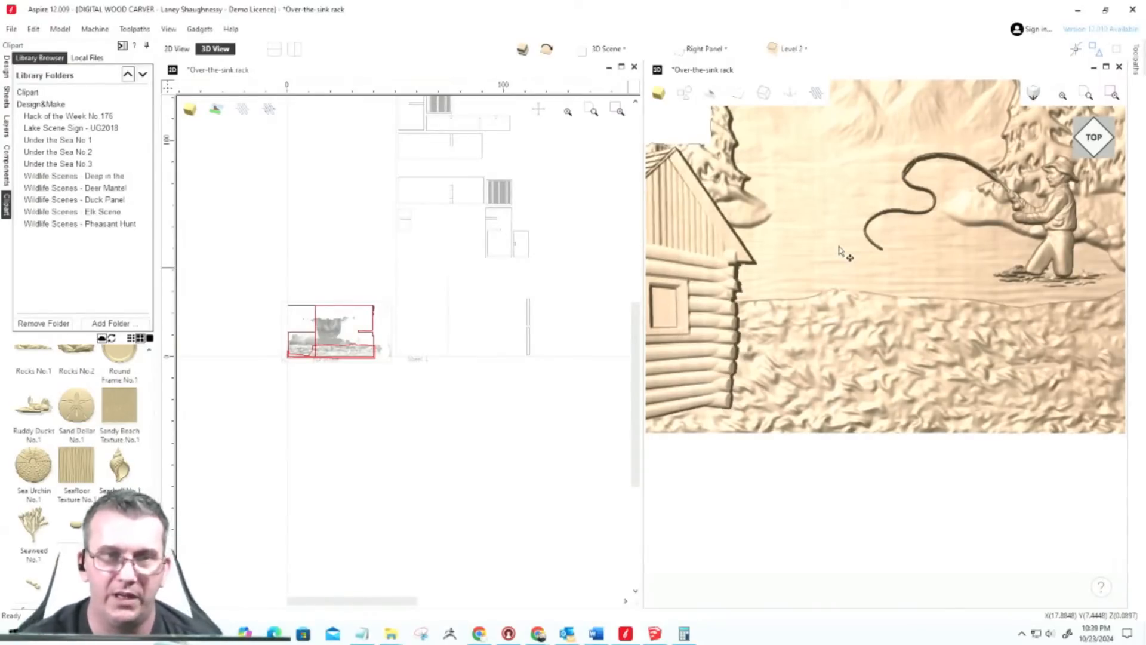
Step: Switch to the SketchUp cabinet model and examine the lower right shelf and divider alongside the slatted plate rack compartment
{"action": "left_click", "coordinate": [655, 633]}
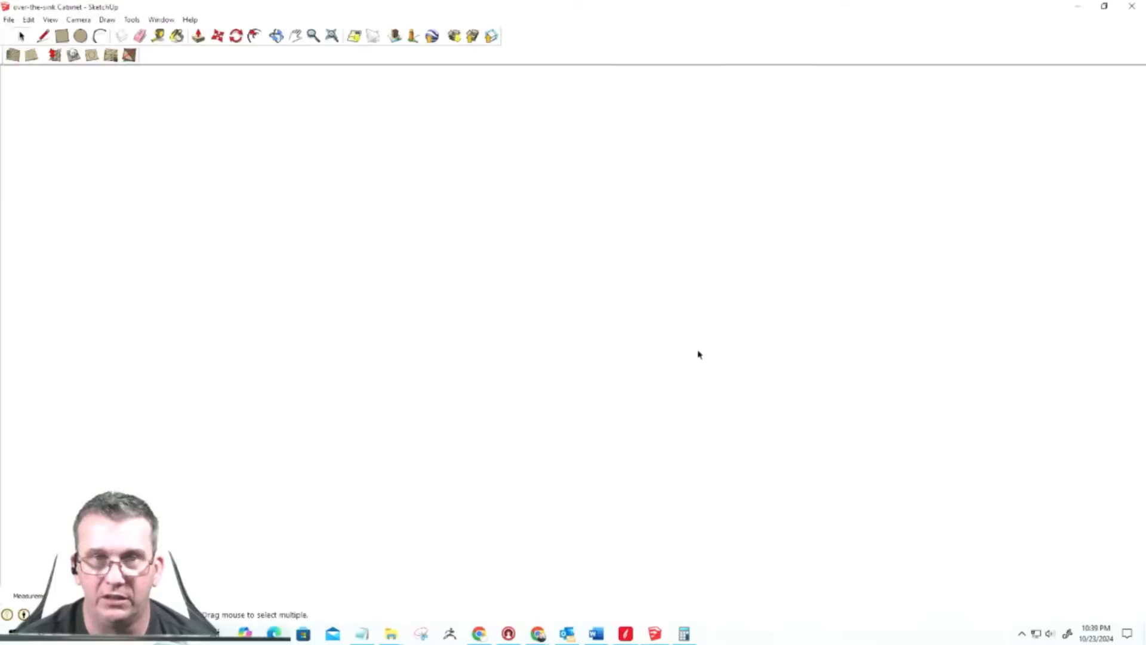
{"action": "left_click", "coordinate": [602, 398]}
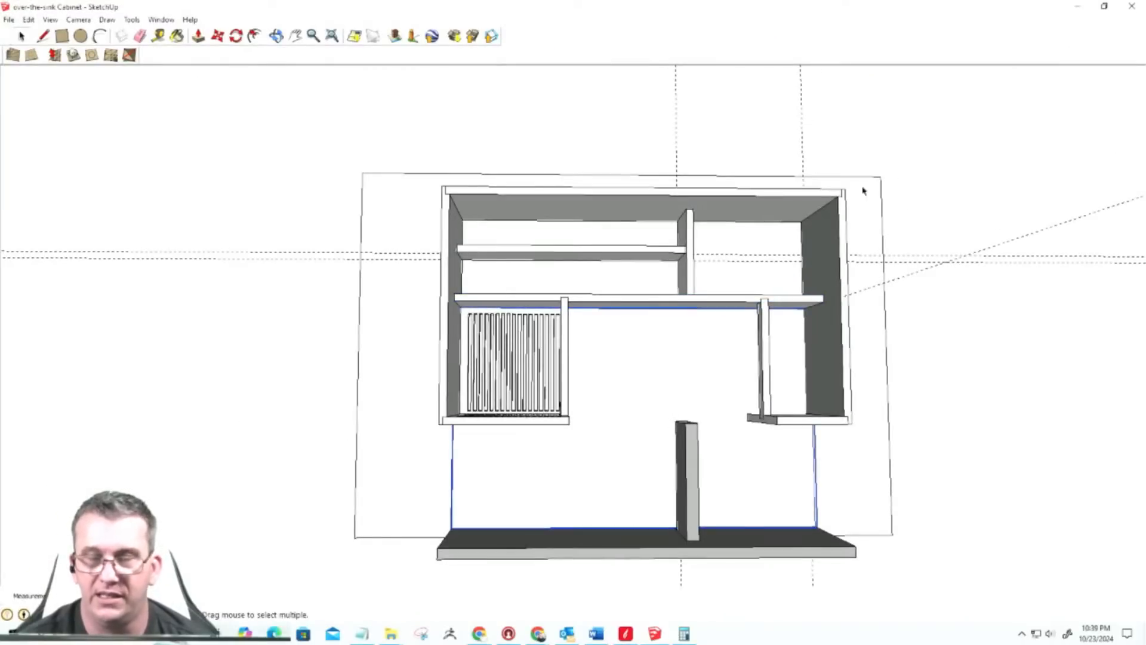
{"action": "scroll", "coordinate": [745, 380], "scroll_direction": "down", "scroll_amount": 1}
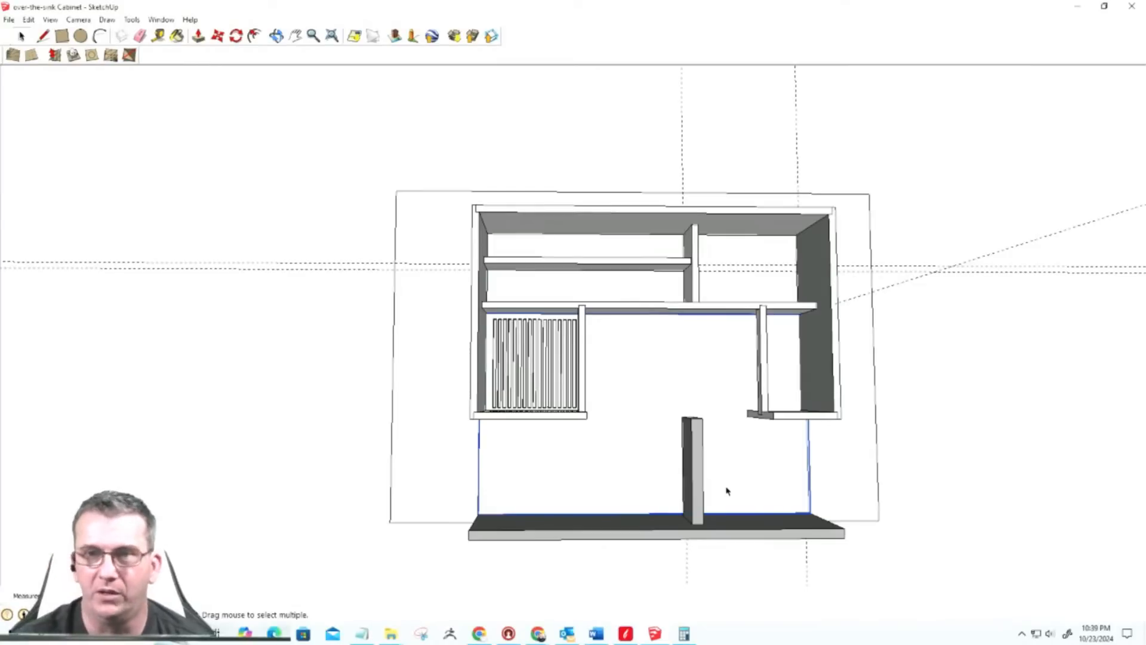
{"action": "scroll", "coordinate": [789, 342], "scroll_direction": "up", "scroll_amount": 3}
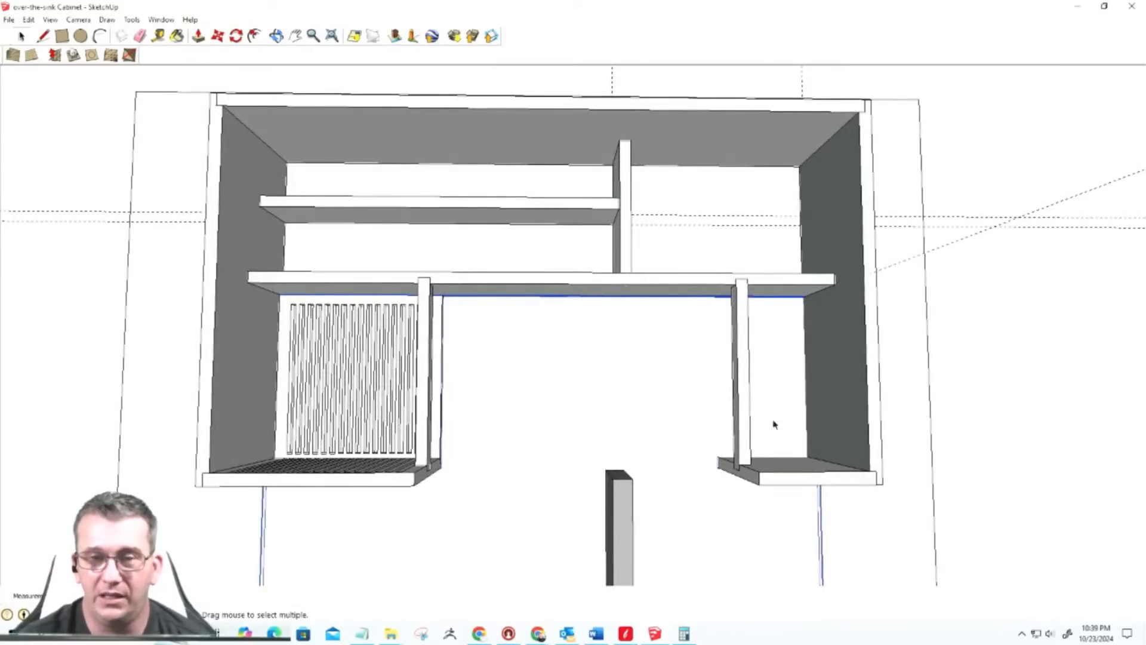
{"action": "middle_click_drag", "start_coordinate": [786, 440], "coordinate": [757, 542]}
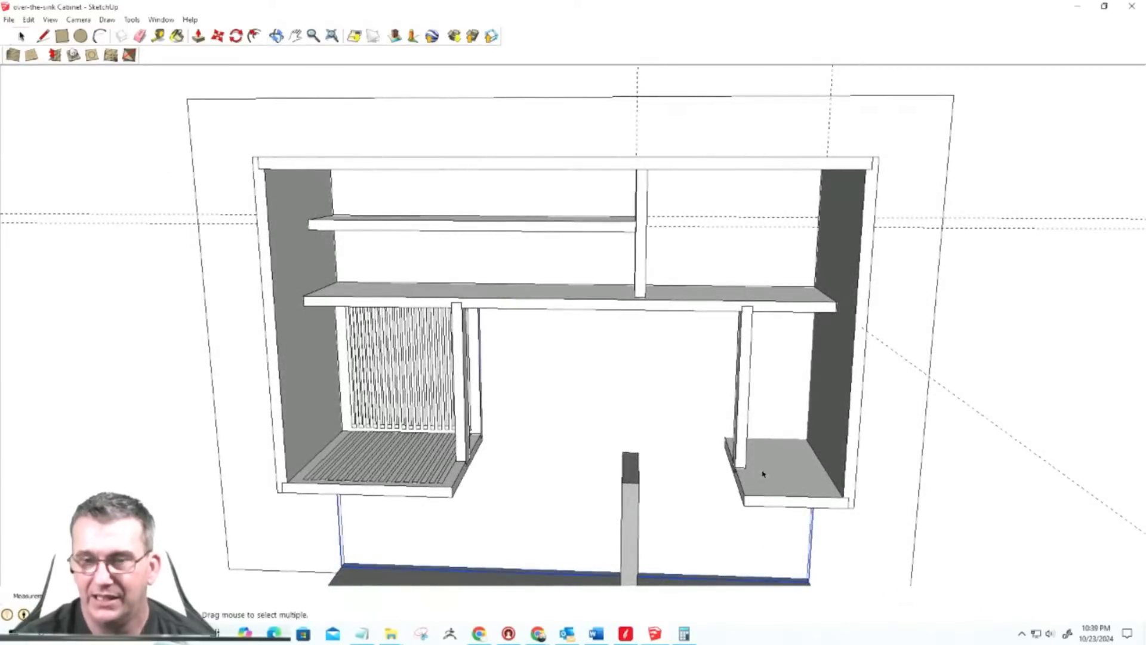
{"action": "scroll", "coordinate": [764, 473], "scroll_direction": "up", "scroll_amount": 3}
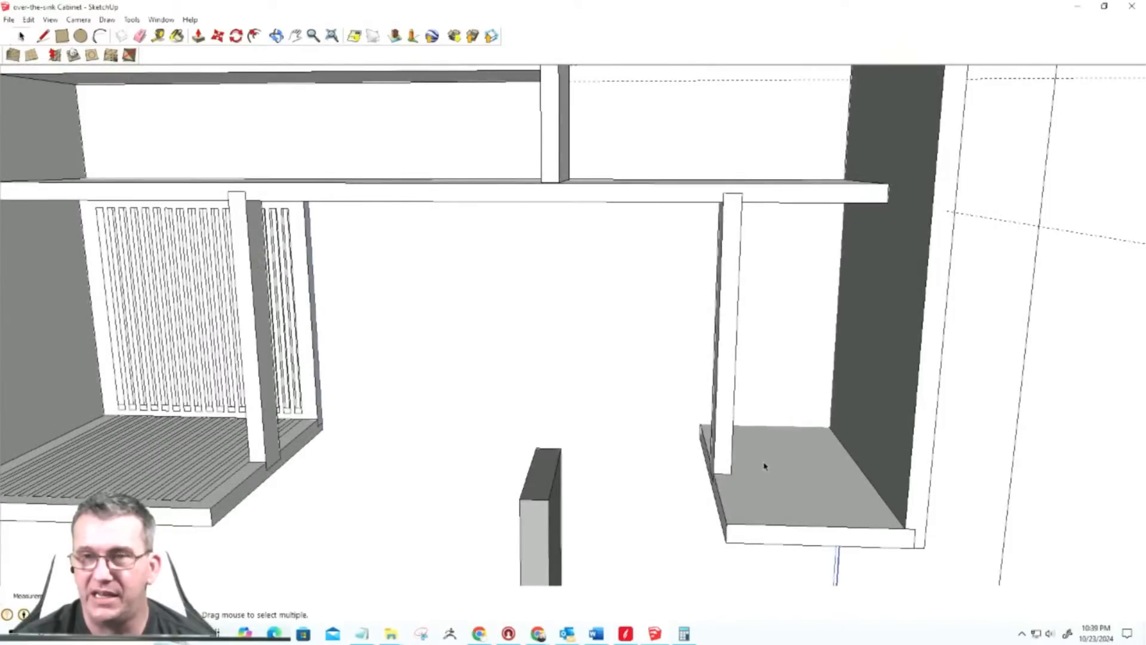
{"action": "scroll", "coordinate": [765, 466], "scroll_direction": "down", "scroll_amount": 4}
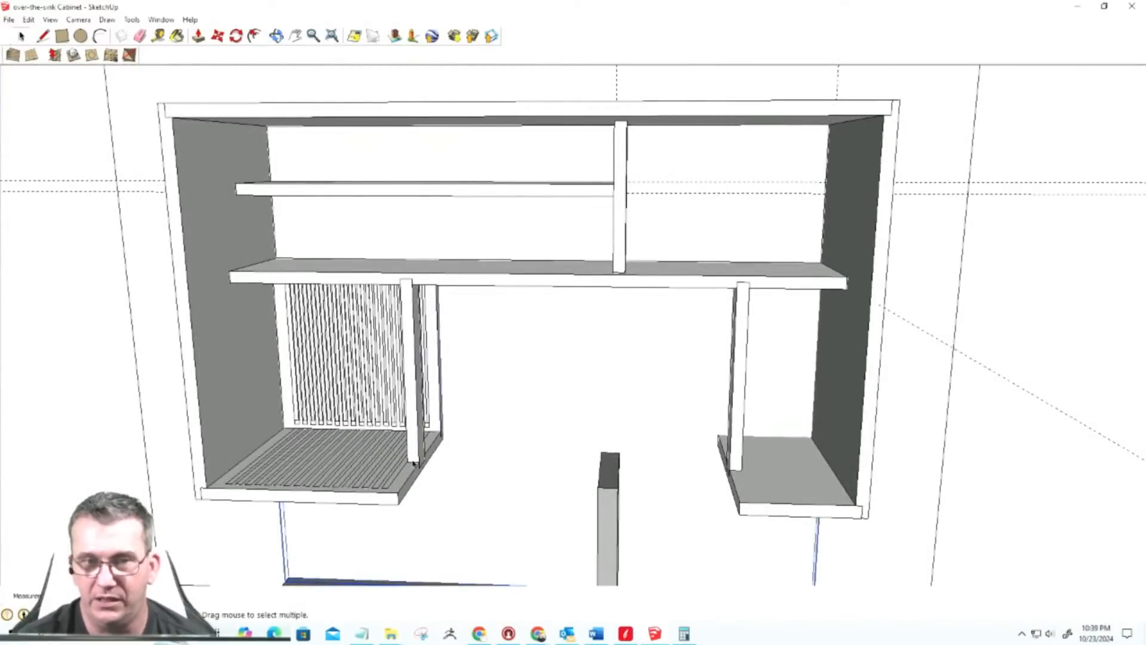
{"action": "scroll", "coordinate": [736, 478], "scroll_direction": "up", "scroll_amount": 4}
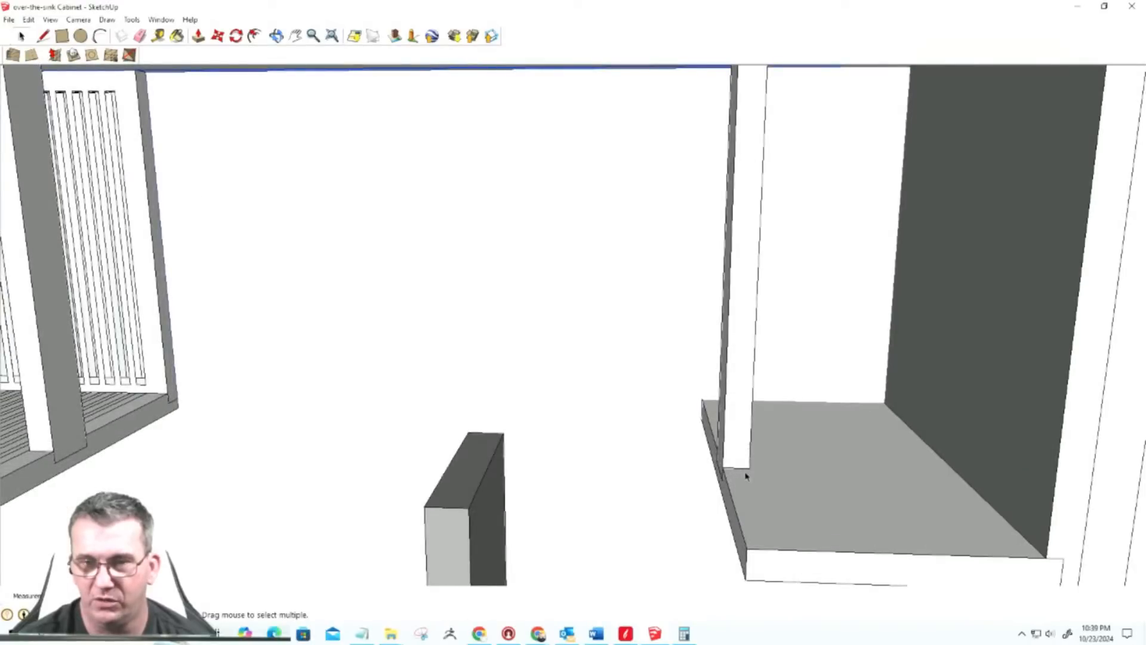
{"action": "scroll", "coordinate": [748, 475], "scroll_direction": "up", "scroll_amount": 2}
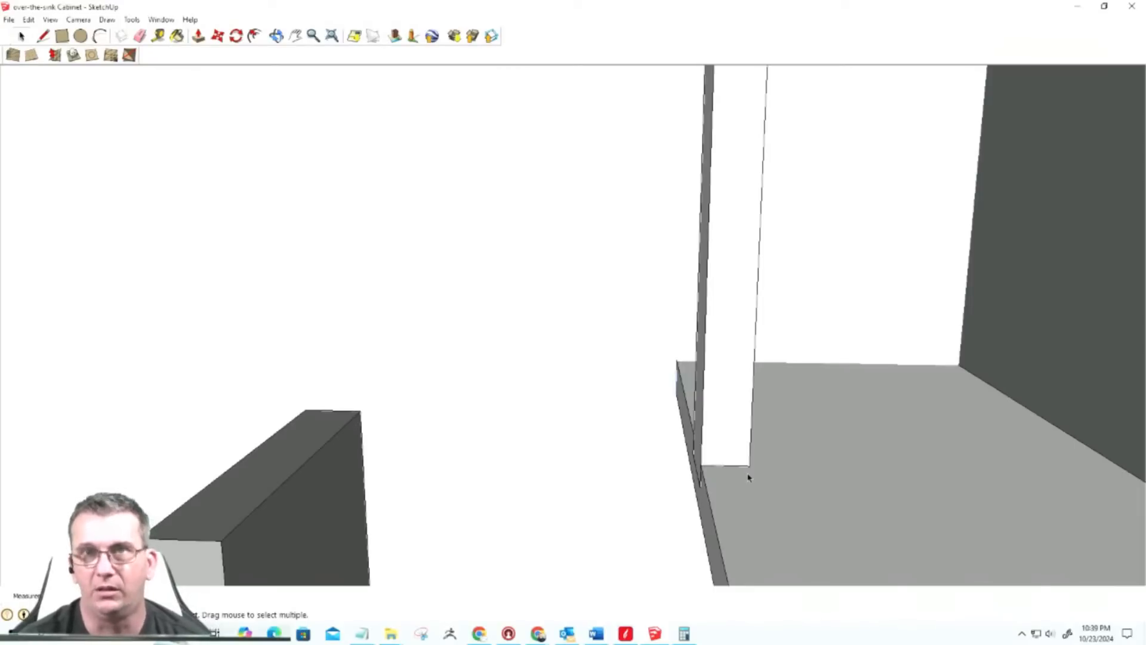
{"action": "scroll", "coordinate": [748, 477], "scroll_direction": "down", "scroll_amount": 5}
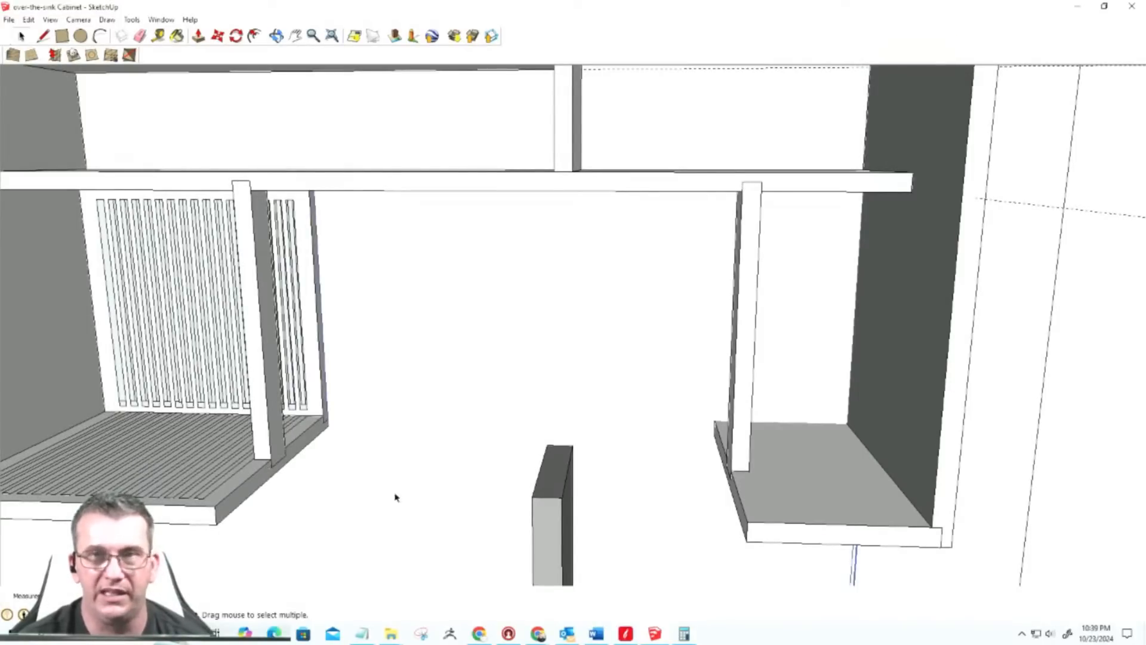
{"action": "scroll", "coordinate": [394, 495], "scroll_direction": "down", "scroll_amount": 5}
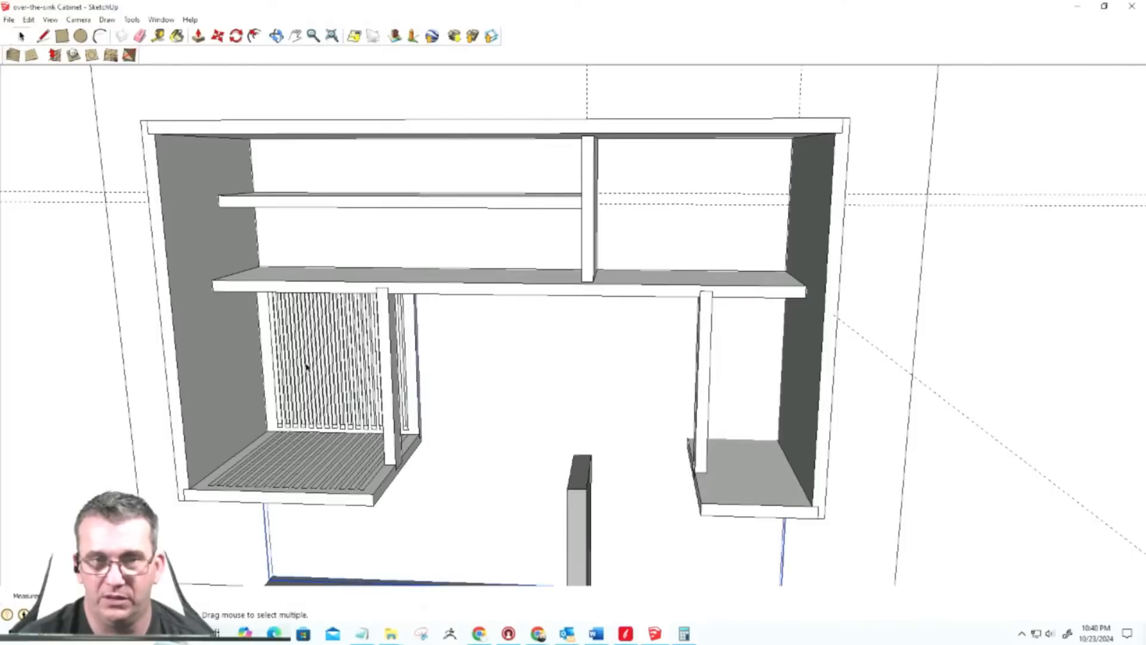
{"action": "scroll", "coordinate": [627, 392], "scroll_direction": "down", "scroll_amount": 3}
{"action": "middle_click_drag", "start_coordinate": [677, 537], "coordinate": [724, 499]}
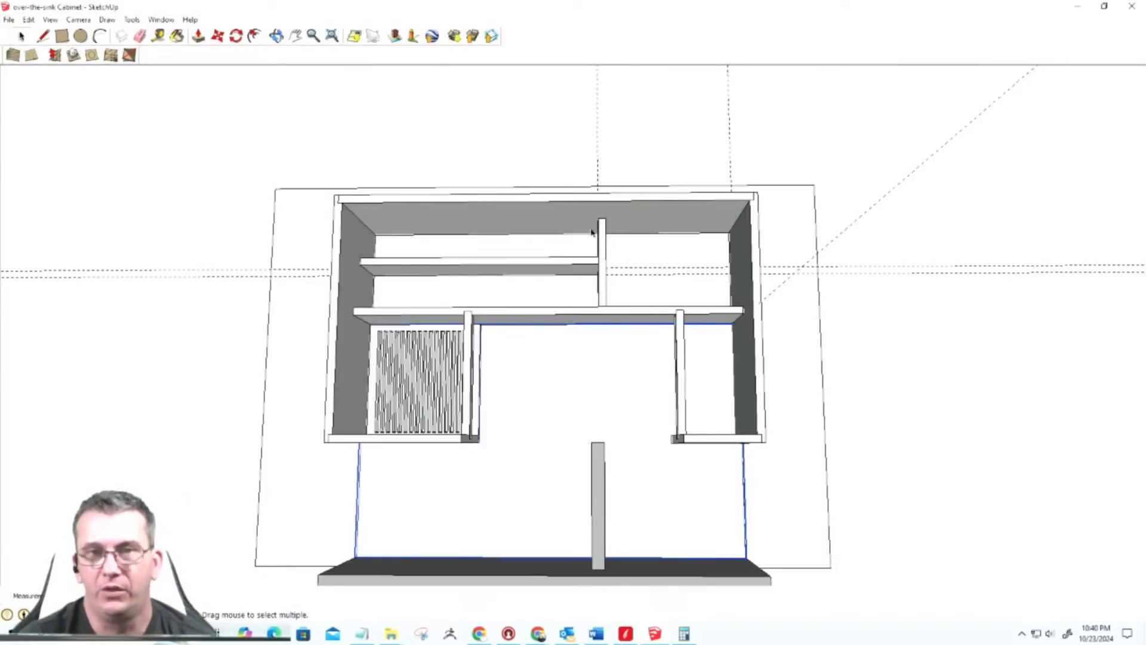
Step: Inspect the whole cabinet assembly from the front and both sides, including the shelves, dividers, plate rack and back panel
{"action": "middle_click_drag", "start_coordinate": [609, 268], "coordinate": [594, 392]}
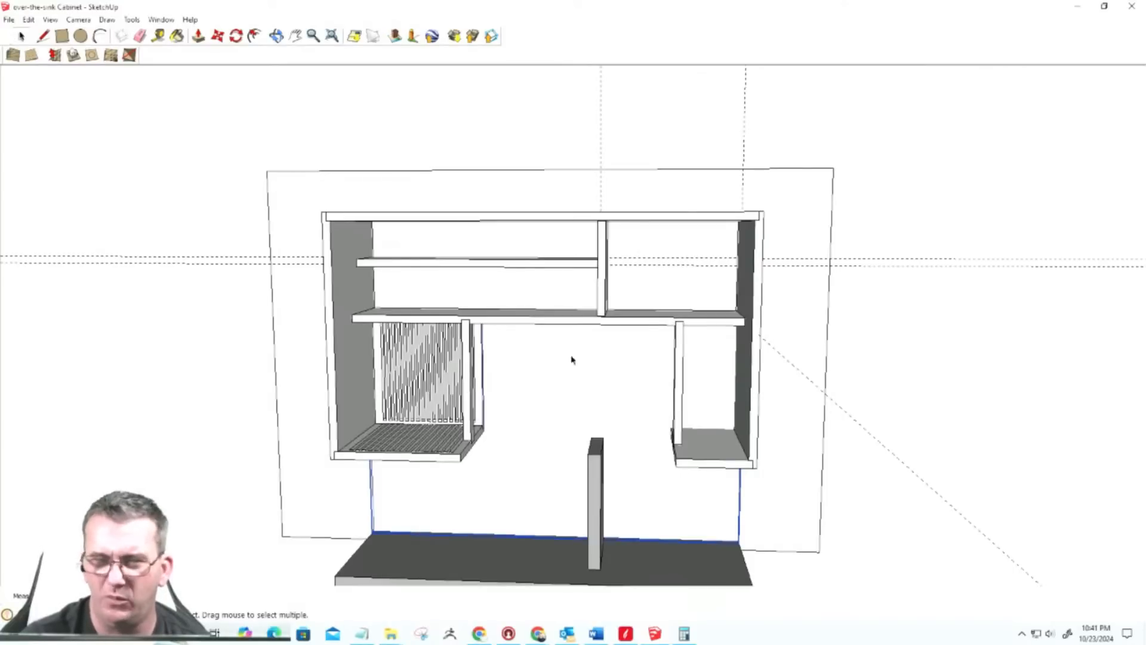
{"action": "middle_click_drag", "start_coordinate": [570, 358], "coordinate": [936, 238]}
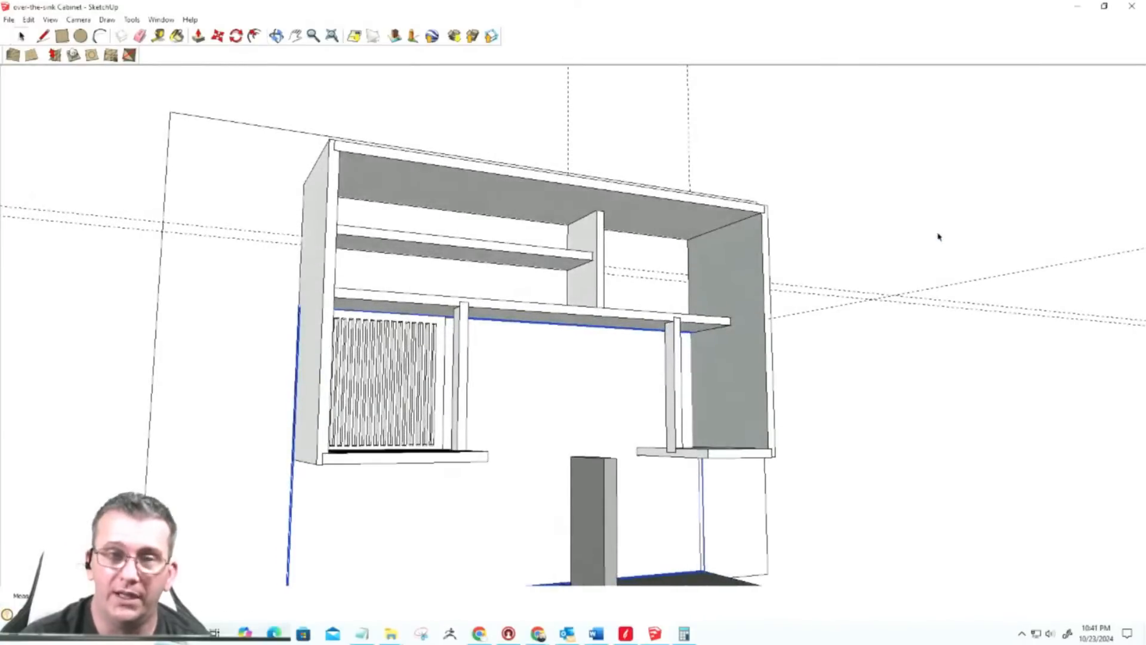
{"action": "middle_click_drag", "start_coordinate": [588, 304], "coordinate": [330, 387]}
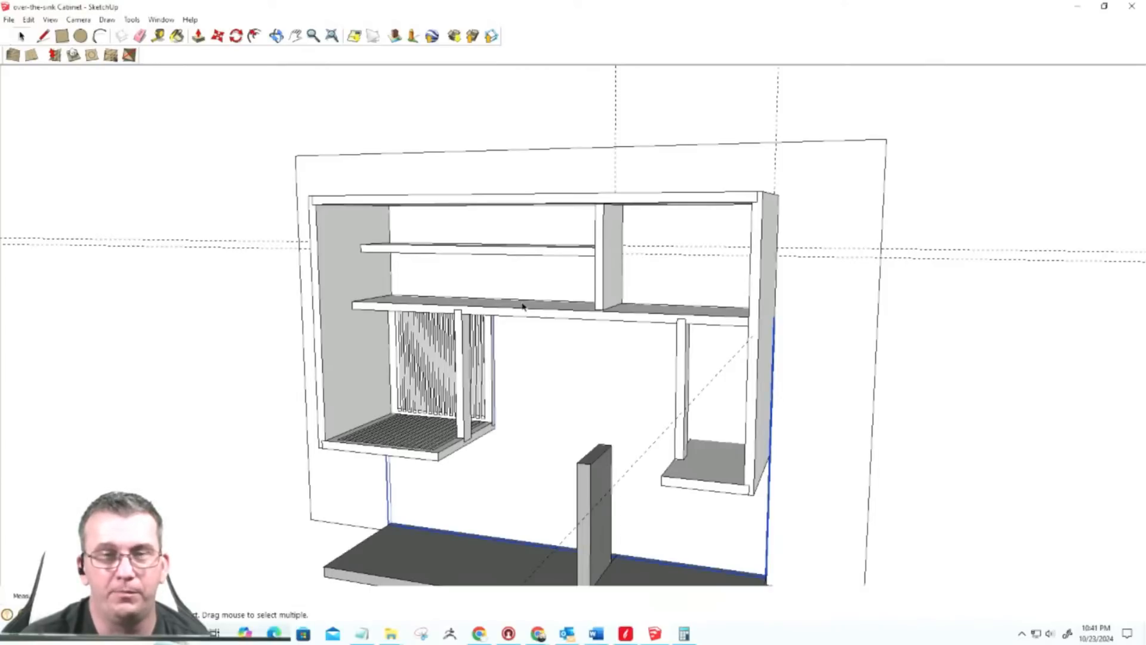
{"action": "middle_click_drag", "start_coordinate": [524, 306], "coordinate": [593, 320]}
{"action": "scroll", "coordinate": [591, 321], "scroll_direction": "down", "scroll_amount": 2}
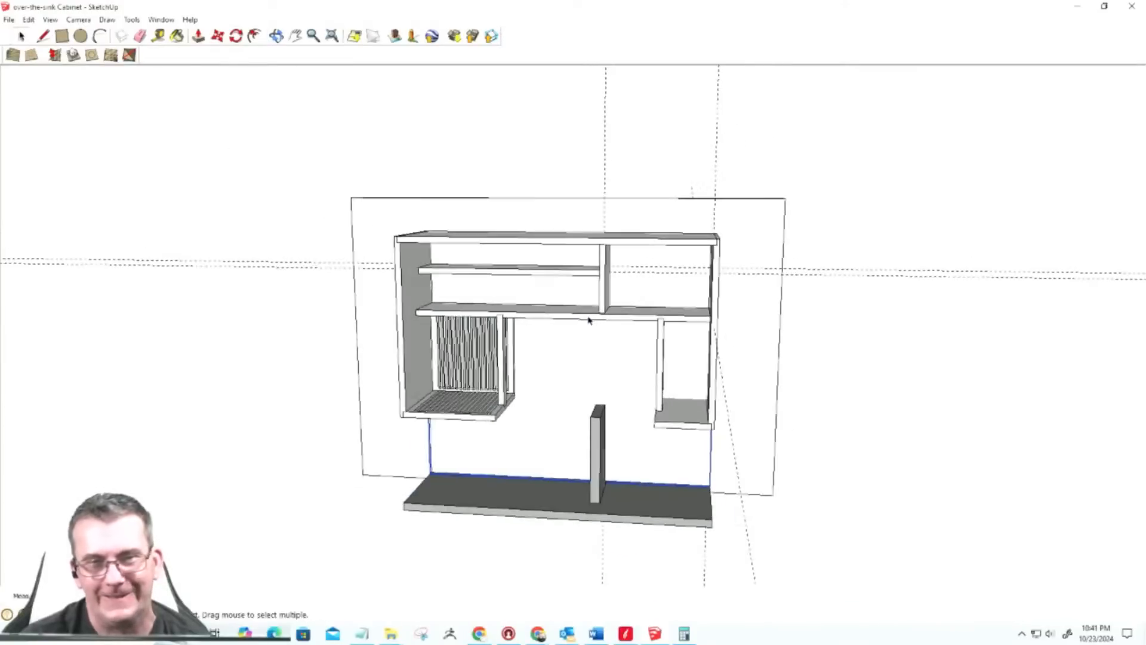
{"action": "scroll", "coordinate": [567, 361], "scroll_direction": "up", "scroll_amount": 3}
{"action": "middle_click_drag", "start_coordinate": [567, 361], "coordinate": [656, 264]}
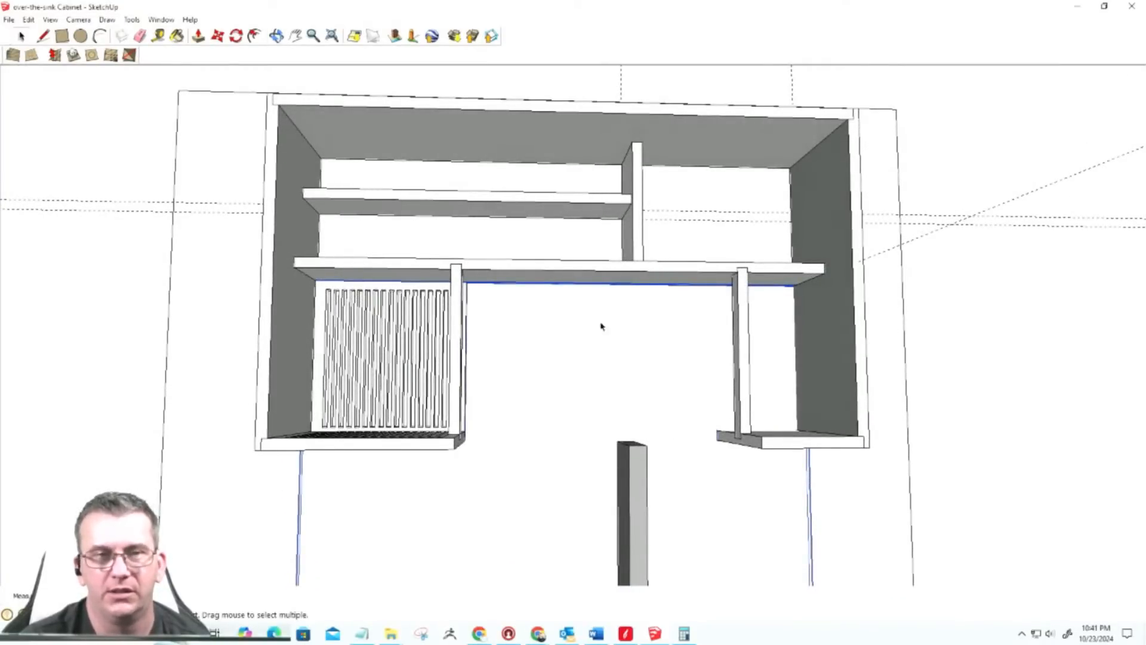
{"action": "scroll", "coordinate": [601, 326], "scroll_direction": "down", "scroll_amount": 3}
{"action": "middle_click_drag", "start_coordinate": [588, 325], "coordinate": [456, 366]}
{"action": "scroll", "coordinate": [634, 338], "scroll_direction": "up", "scroll_amount": 5}
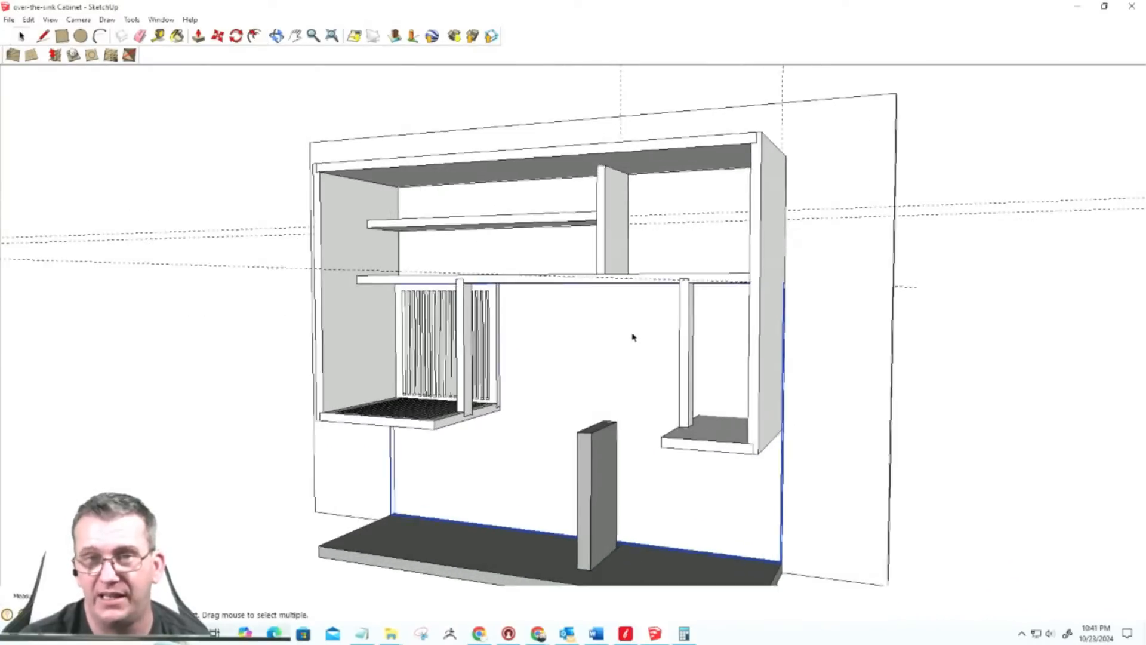
{"action": "scroll", "coordinate": [638, 327], "scroll_direction": "down", "scroll_amount": 3}
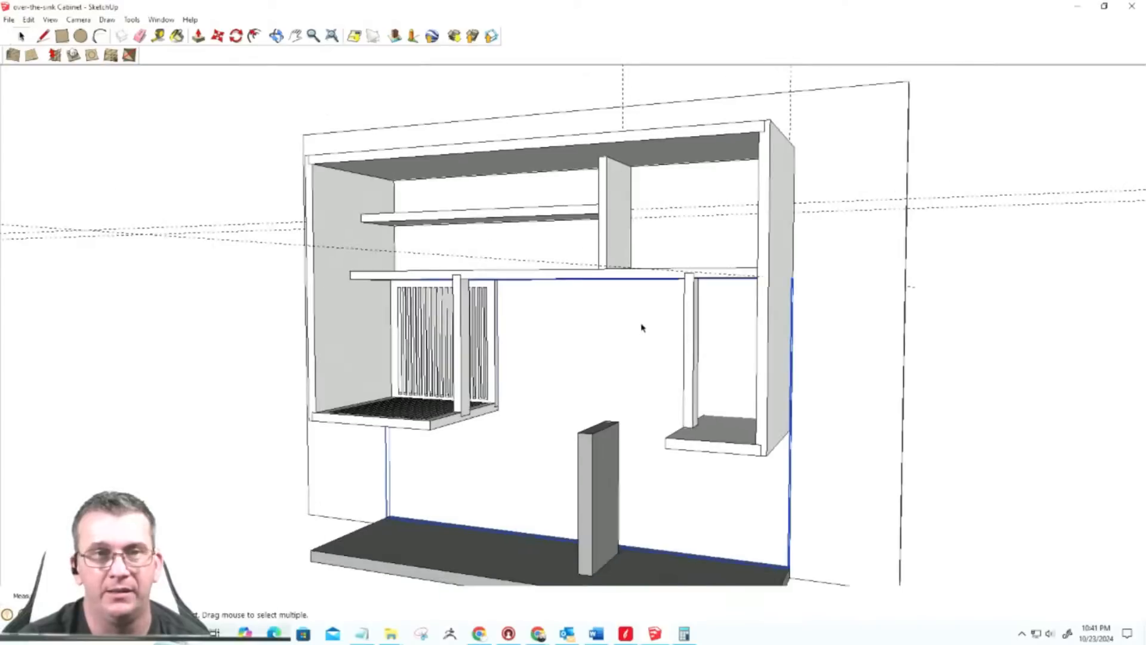
{"action": "scroll", "coordinate": [578, 273], "scroll_direction": "down", "scroll_amount": 2}
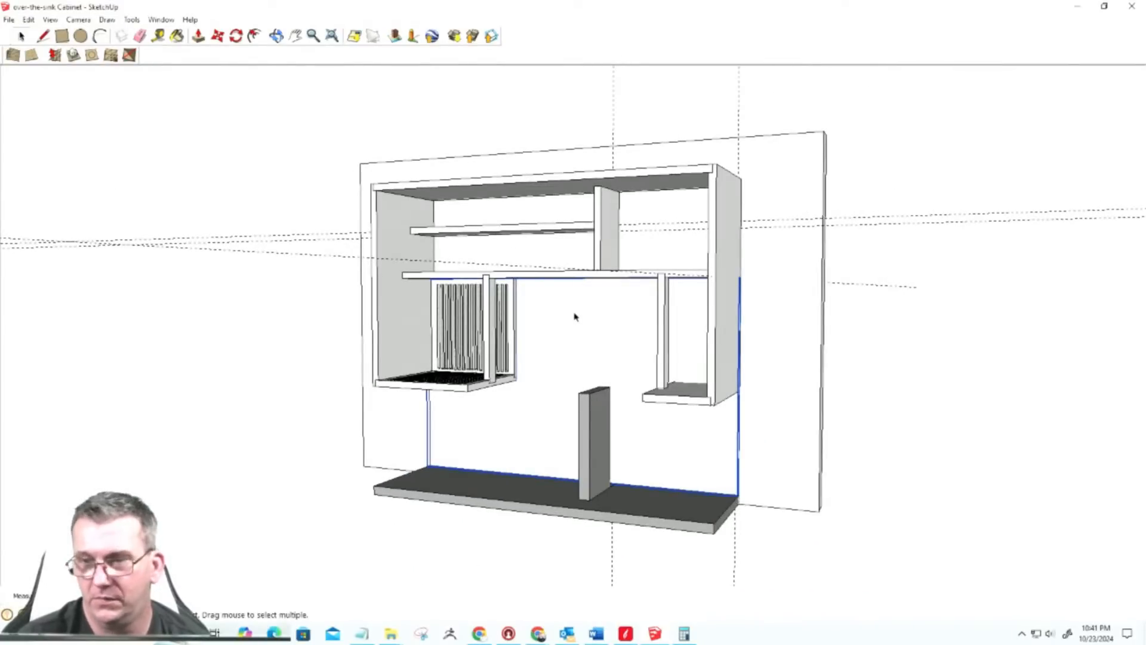
{"action": "middle_click_drag", "start_coordinate": [575, 312], "coordinate": [531, 343]}
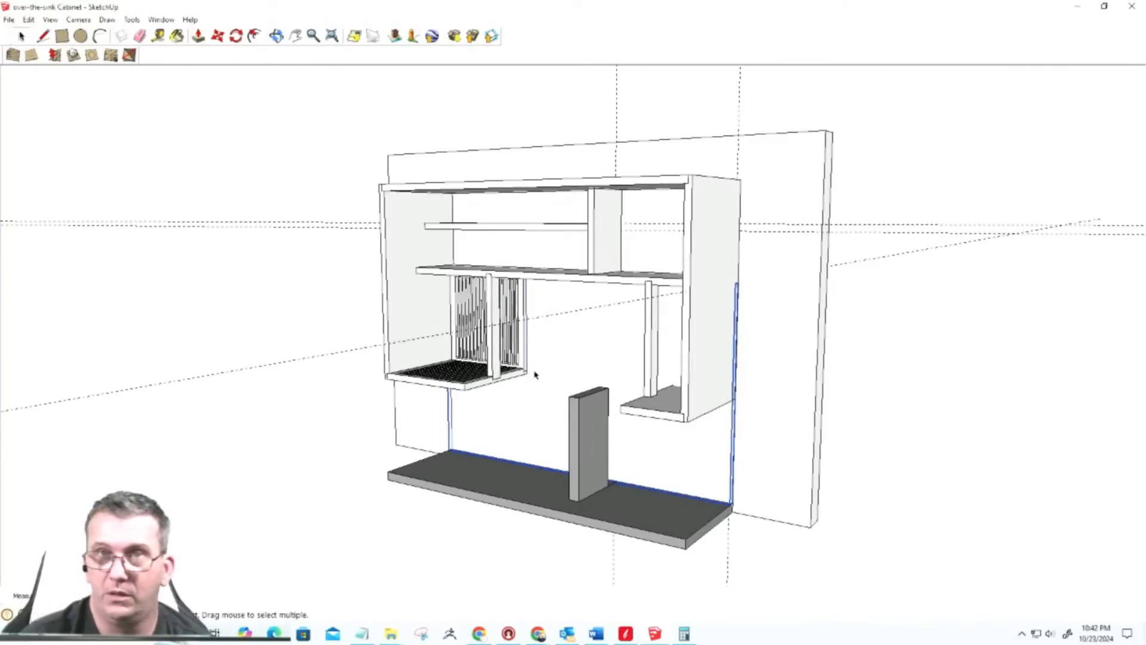
{"action": "middle_click_drag", "start_coordinate": [535, 375], "coordinate": [780, 328]}
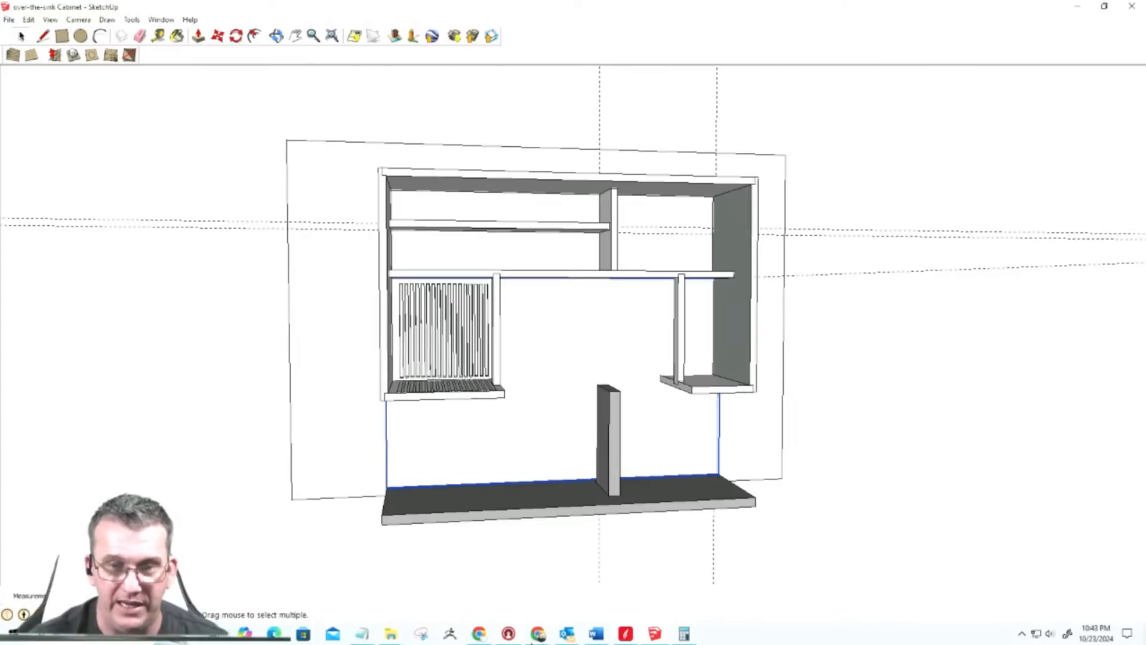
Step: Return to Aspire and inspect the complete clipped lake scene relief, from the cabin across to the slotted tree side
{"action": "left_click", "coordinate": [535, 640]}
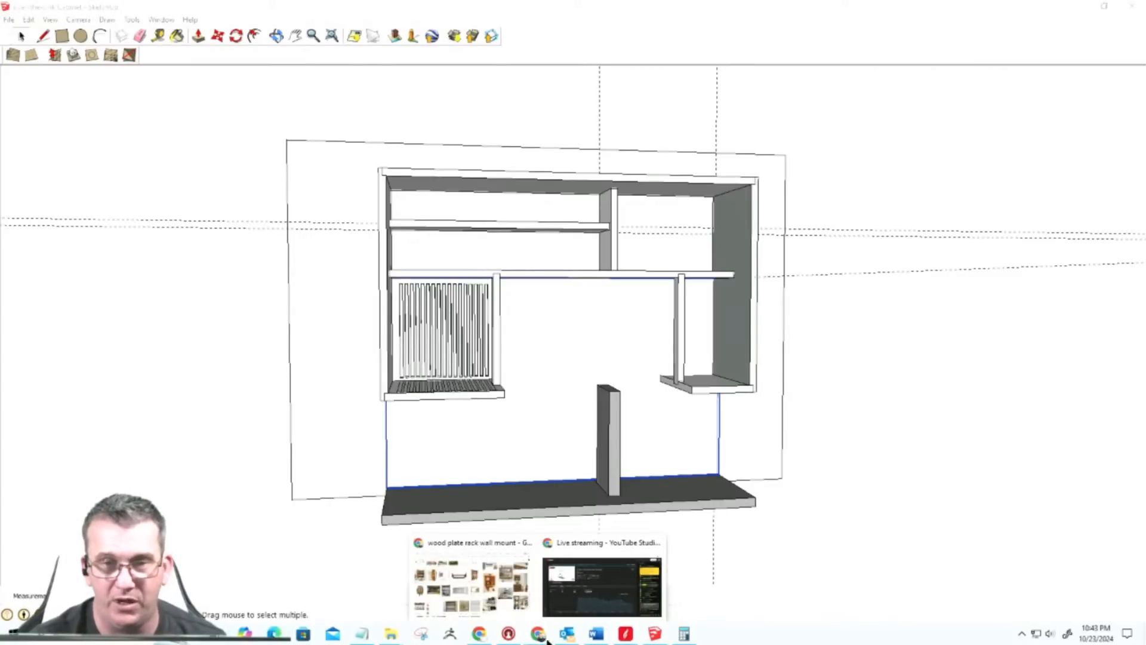
{"action": "left_click", "coordinate": [626, 633]}
{"action": "scroll", "coordinate": [368, 361], "scroll_direction": "up", "scroll_amount": 2}
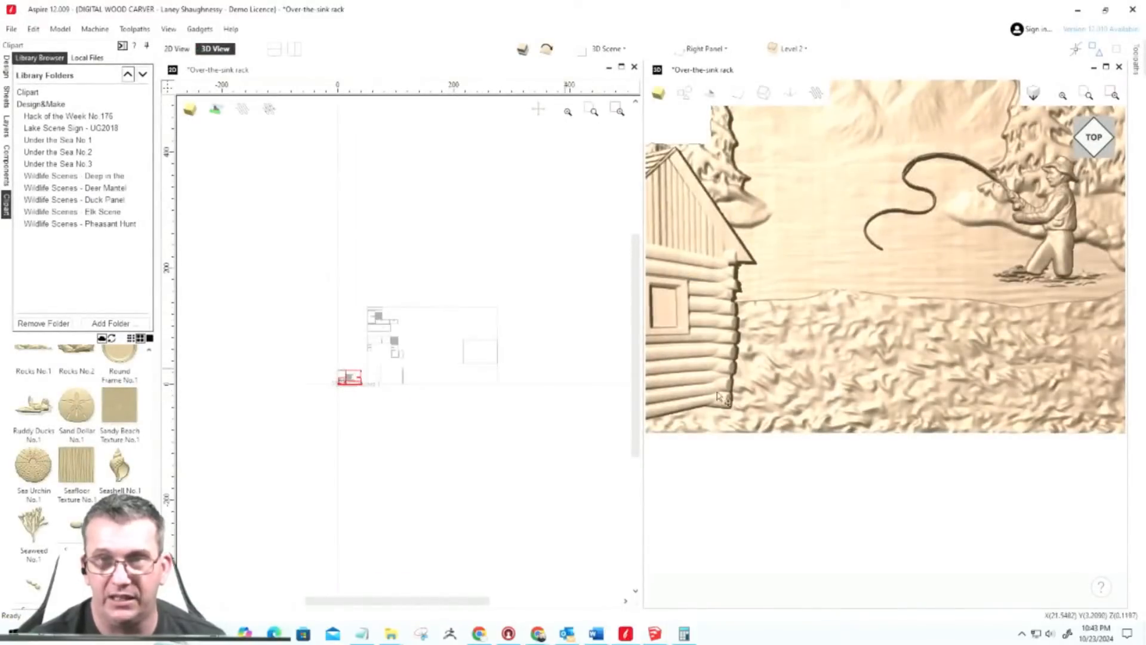
{"action": "scroll", "coordinate": [719, 394], "scroll_direction": "down", "scroll_amount": 6}
{"action": "scroll", "coordinate": [828, 305], "scroll_direction": "up", "scroll_amount": 3}
{"action": "middle_click_drag", "start_coordinate": [829, 303], "coordinate": [846, 302]}
{"action": "scroll", "coordinate": [998, 286], "scroll_direction": "down", "scroll_amount": 3}
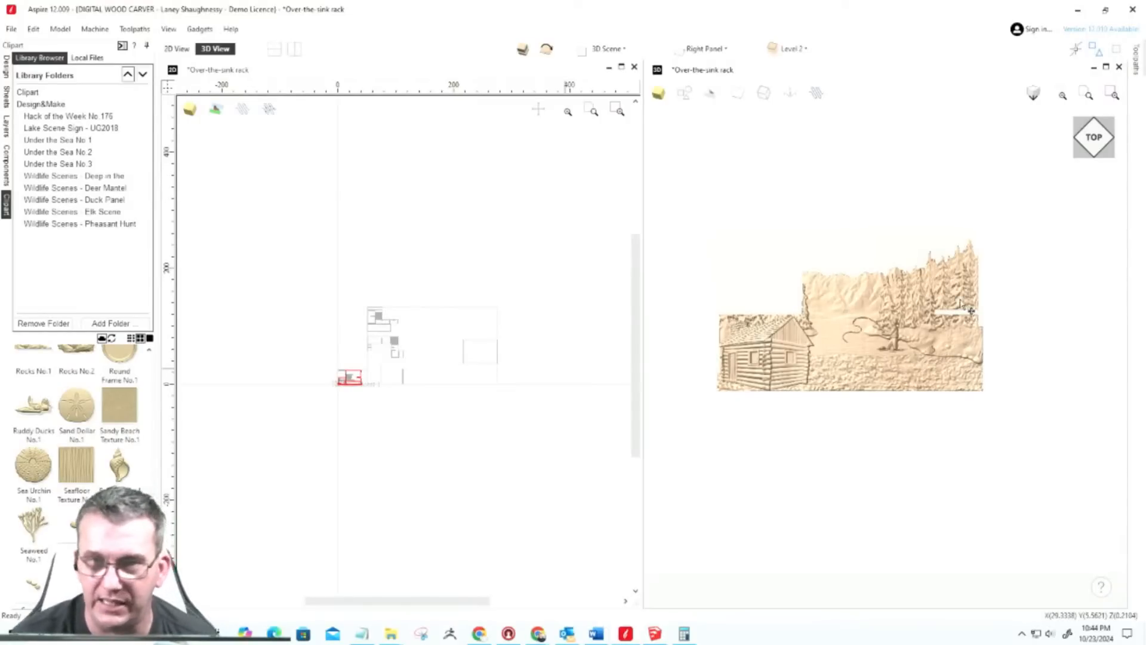
{"action": "scroll", "coordinate": [833, 317], "scroll_direction": "up", "scroll_amount": 3}
{"action": "scroll", "coordinate": [866, 355], "scroll_direction": "down", "scroll_amount": 2}
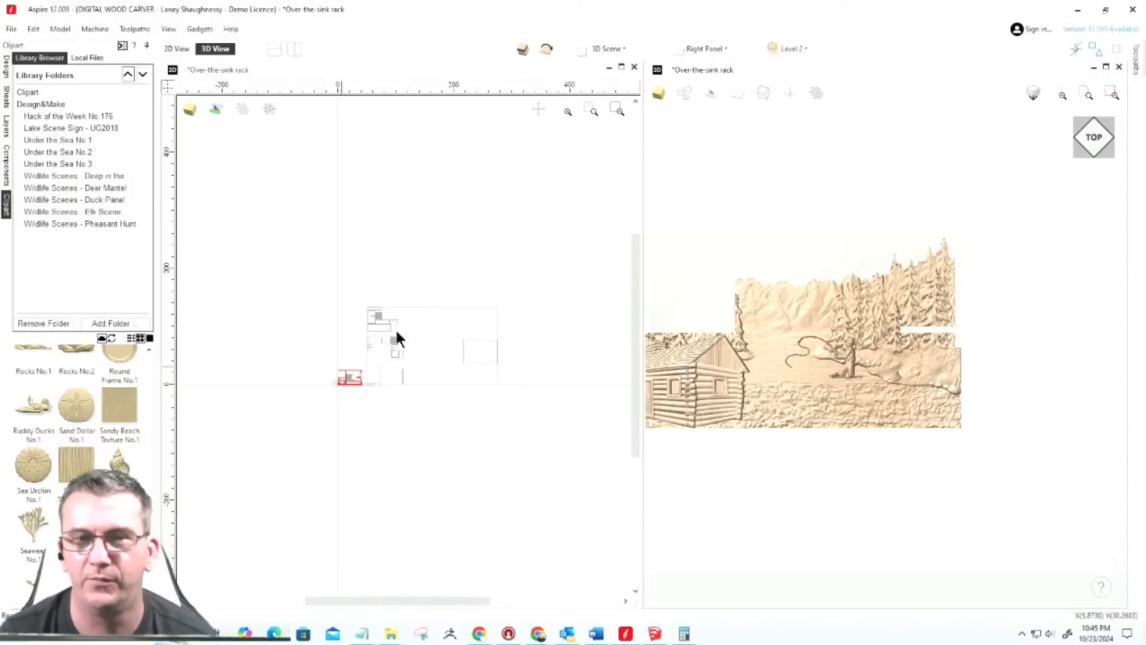
Step: Examine the flat cabinet part outlines in the 2D layout, including the slotted shelves and slatted plate rack panels
{"action": "scroll", "coordinate": [630, 198], "scroll_direction": "up", "scroll_amount": 2}
{"action": "scroll", "coordinate": [618, 230], "scroll_direction": "down", "scroll_amount": 2}
{"action": "scroll", "coordinate": [440, 361], "scroll_direction": "up", "scroll_amount": 3}
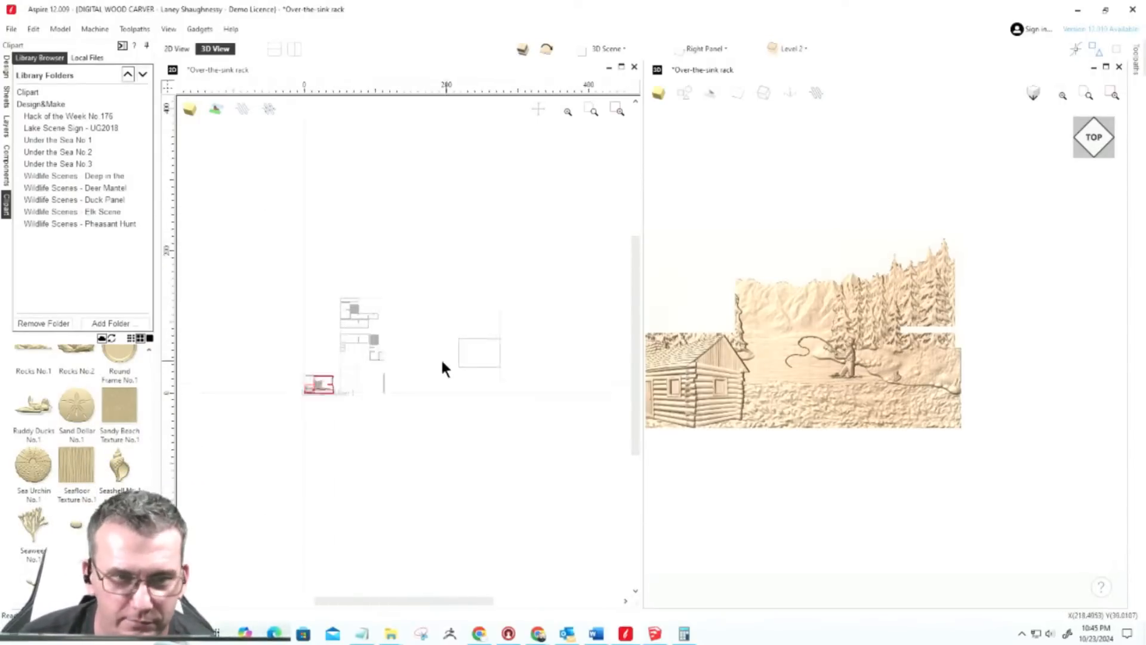
{"action": "scroll", "coordinate": [438, 367], "scroll_direction": "down", "scroll_amount": 2}
{"action": "scroll", "coordinate": [500, 364], "scroll_direction": "up", "scroll_amount": 3}
{"action": "scroll", "coordinate": [495, 357], "scroll_direction": "down", "scroll_amount": 2}
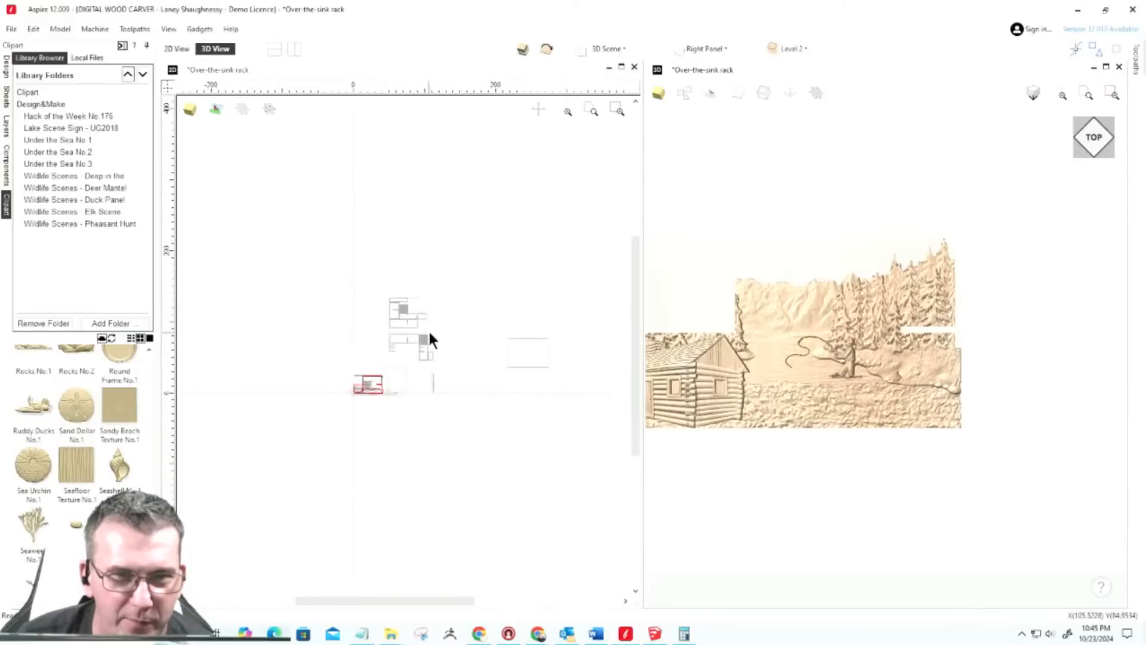
{"action": "scroll", "coordinate": [567, 315], "scroll_direction": "up", "scroll_amount": 3}
{"action": "scroll", "coordinate": [421, 351], "scroll_direction": "down", "scroll_amount": 3}
{"action": "scroll", "coordinate": [423, 360], "scroll_direction": "up", "scroll_amount": 2}
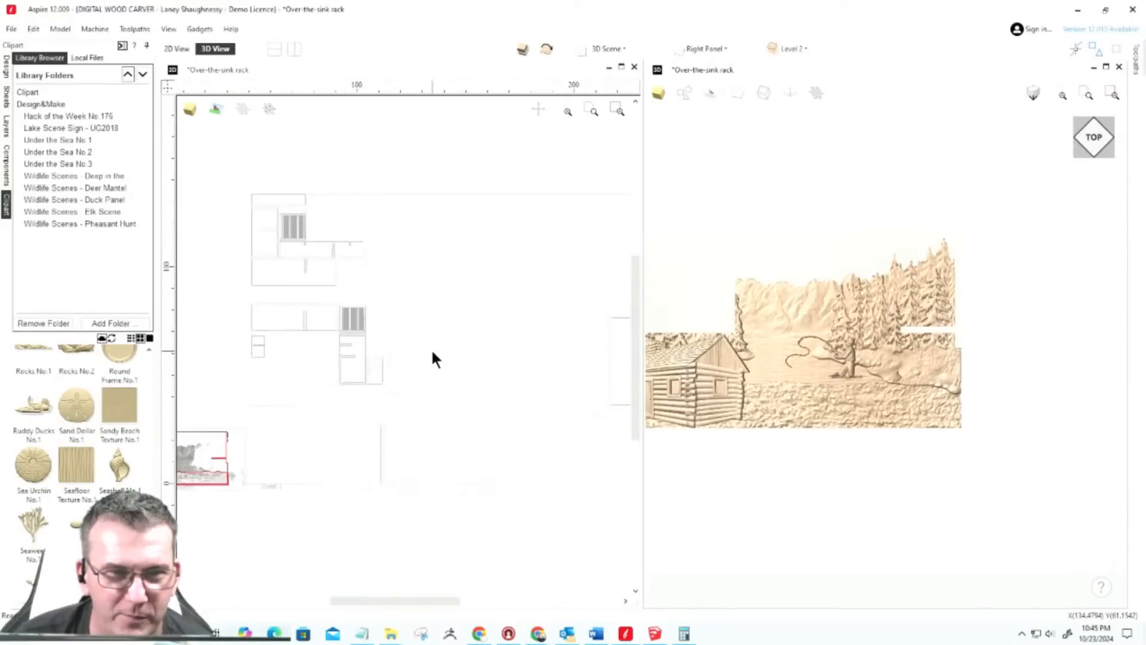
{"action": "scroll", "coordinate": [432, 359], "scroll_direction": "down", "scroll_amount": 1}
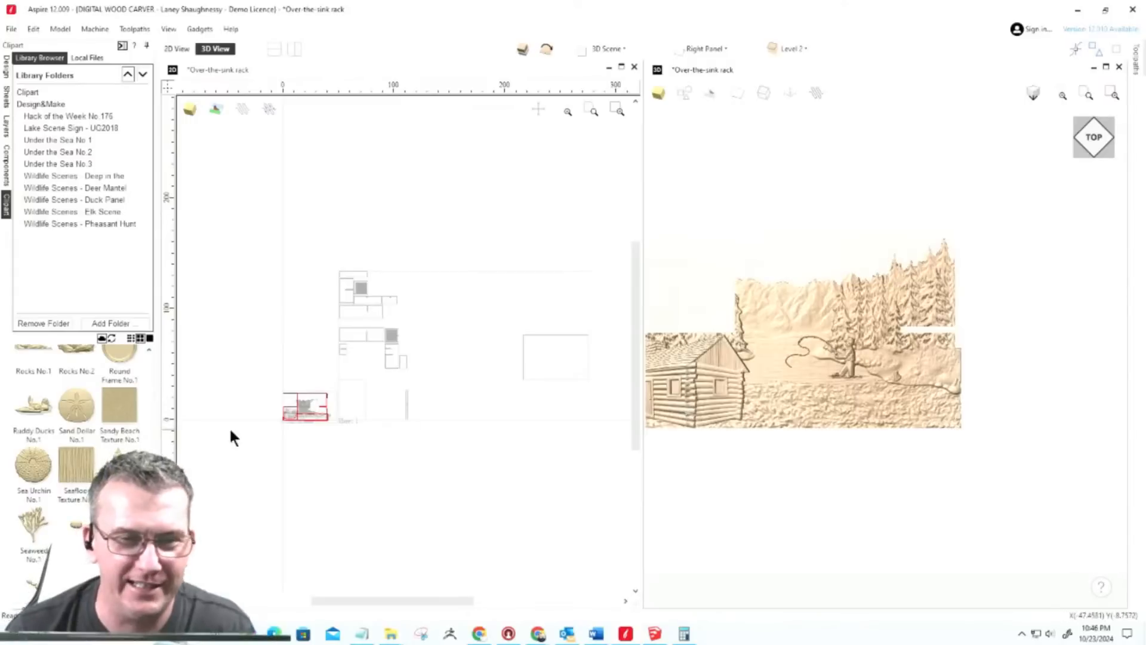
{"action": "scroll", "coordinate": [323, 428], "scroll_direction": "up", "scroll_amount": 4}
{"action": "scroll", "coordinate": [331, 427], "scroll_direction": "down", "scroll_amount": 4}
{"action": "scroll", "coordinate": [338, 288], "scroll_direction": "up", "scroll_amount": 5}
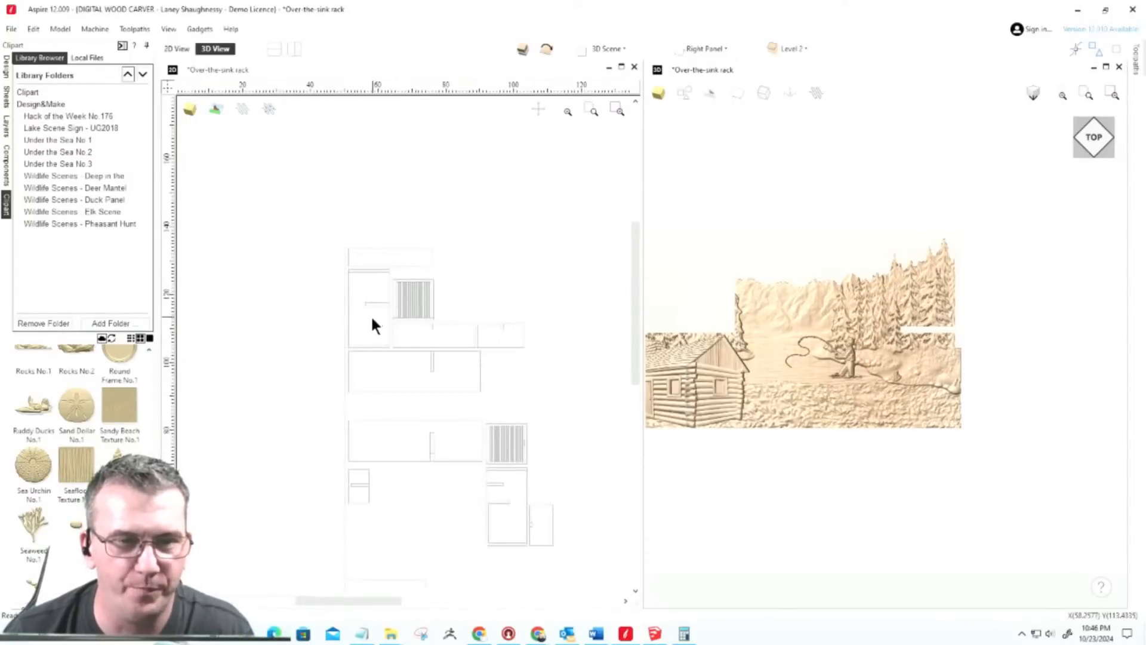
Step: Check the cabinet model in SketchUp once more, return to Aspire and save the Over-the-sink rack file
{"action": "left_click", "coordinate": [662, 636]}
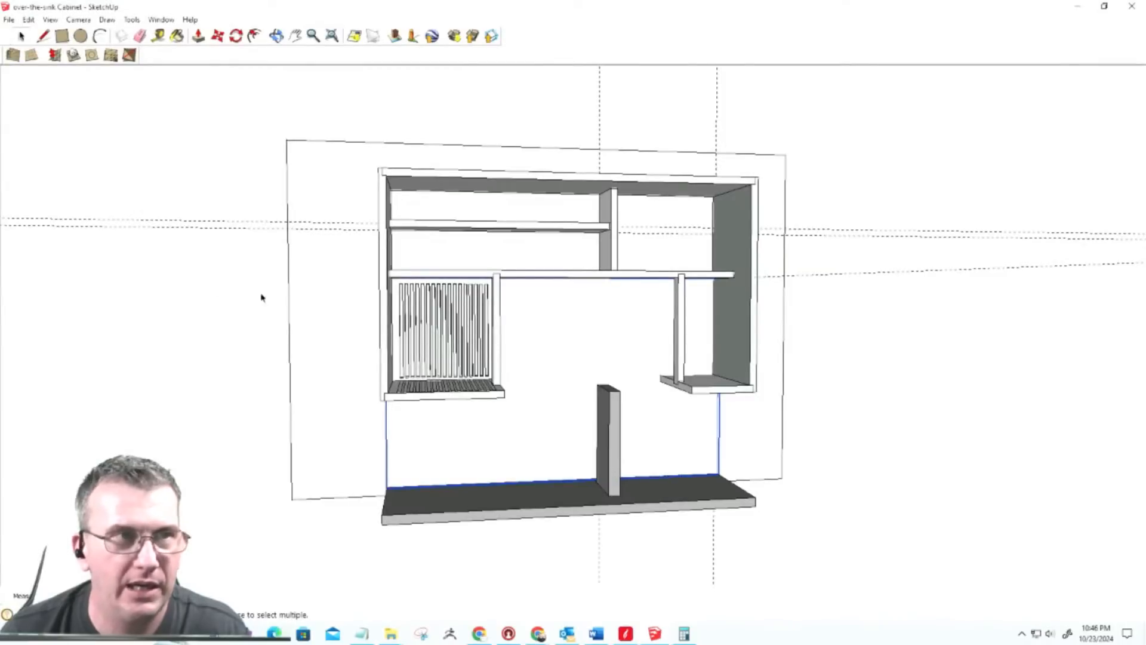
{"action": "left_click", "coordinate": [627, 635]}
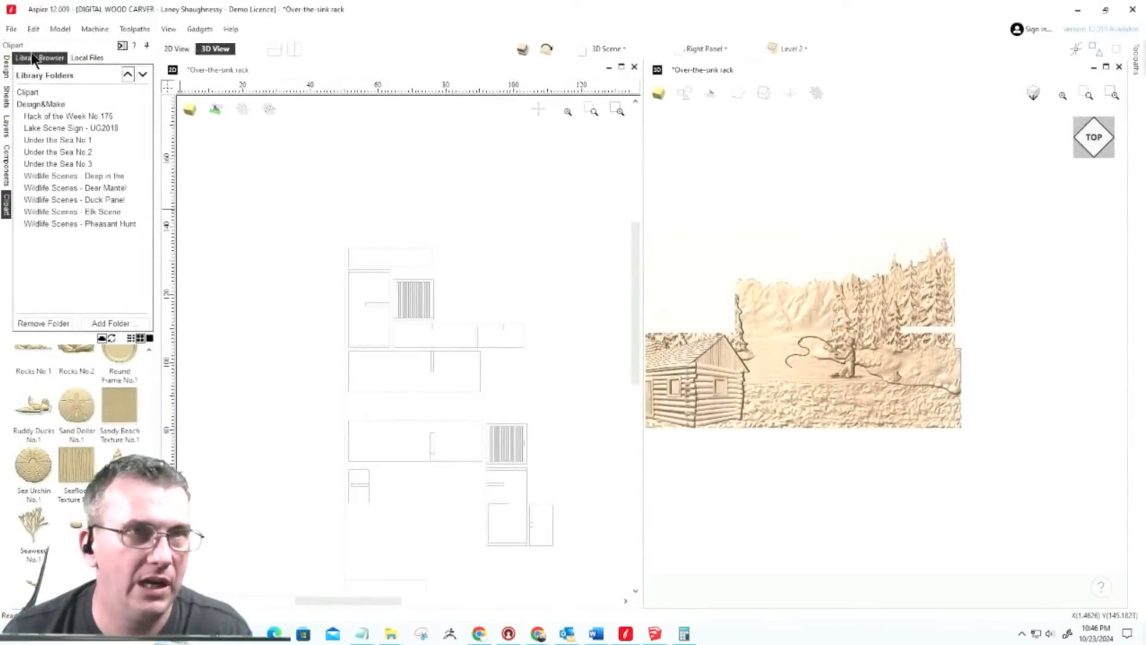
{"action": "left_click", "coordinate": [11, 28]}
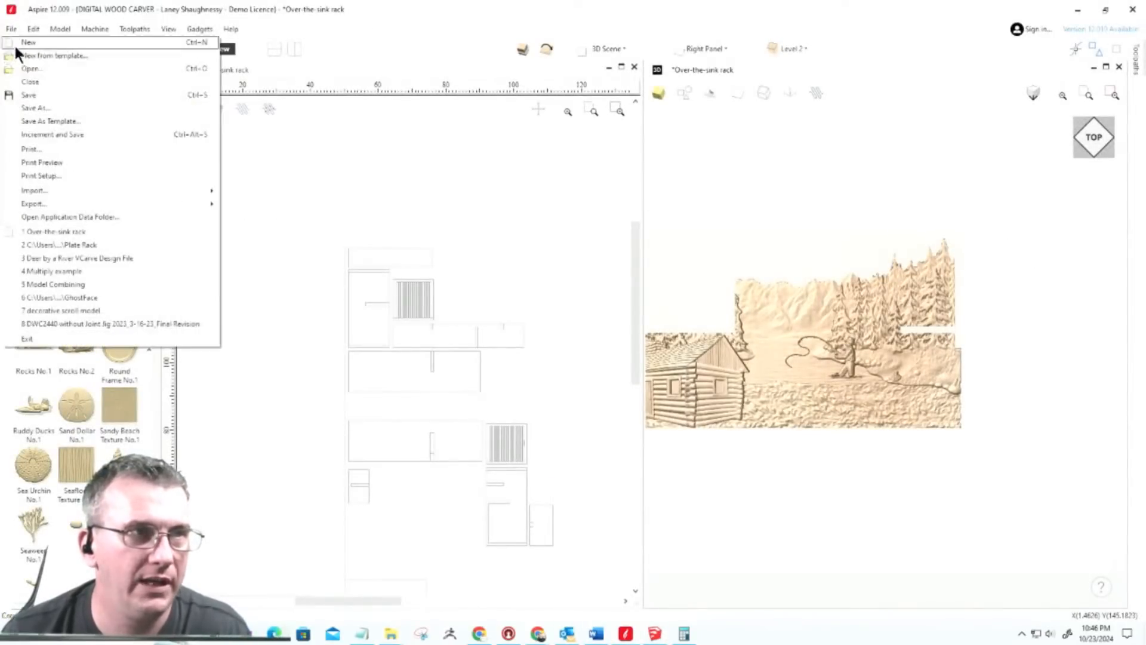
{"action": "left_click", "coordinate": [27, 95]}
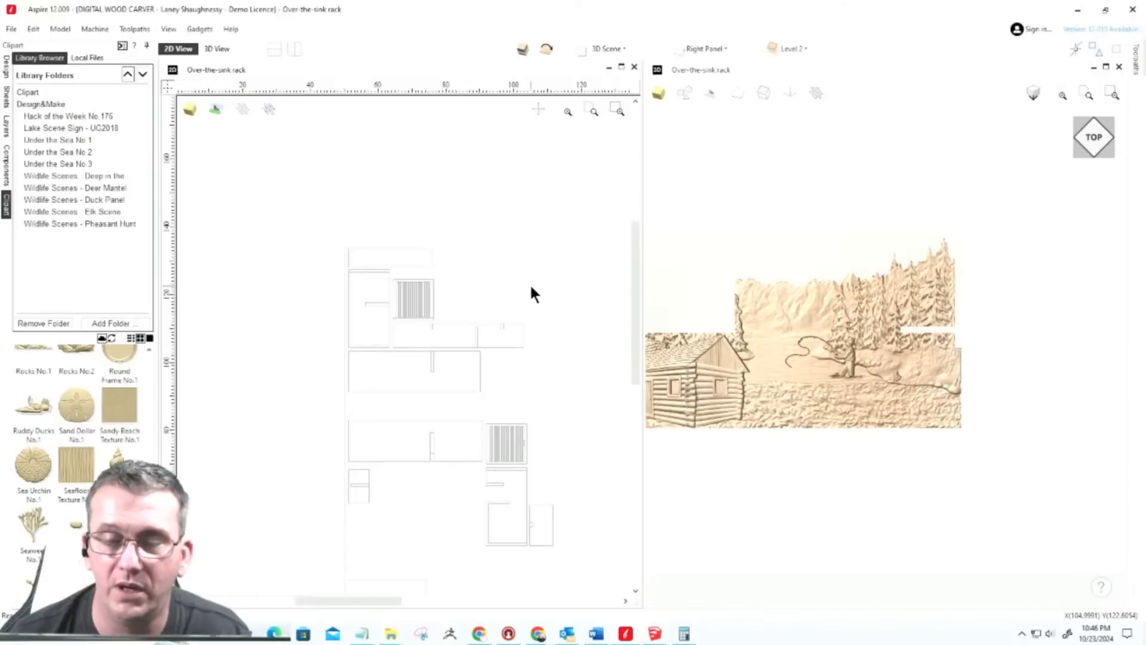
Step: Examine the full 2D part layout and the lake scene relief up close, from the fisherman and grass across to the log cabin
{"action": "scroll", "coordinate": [529, 289], "scroll_direction": "down", "scroll_amount": 4}
{"action": "scroll", "coordinate": [529, 297], "scroll_direction": "down", "scroll_amount": 2}
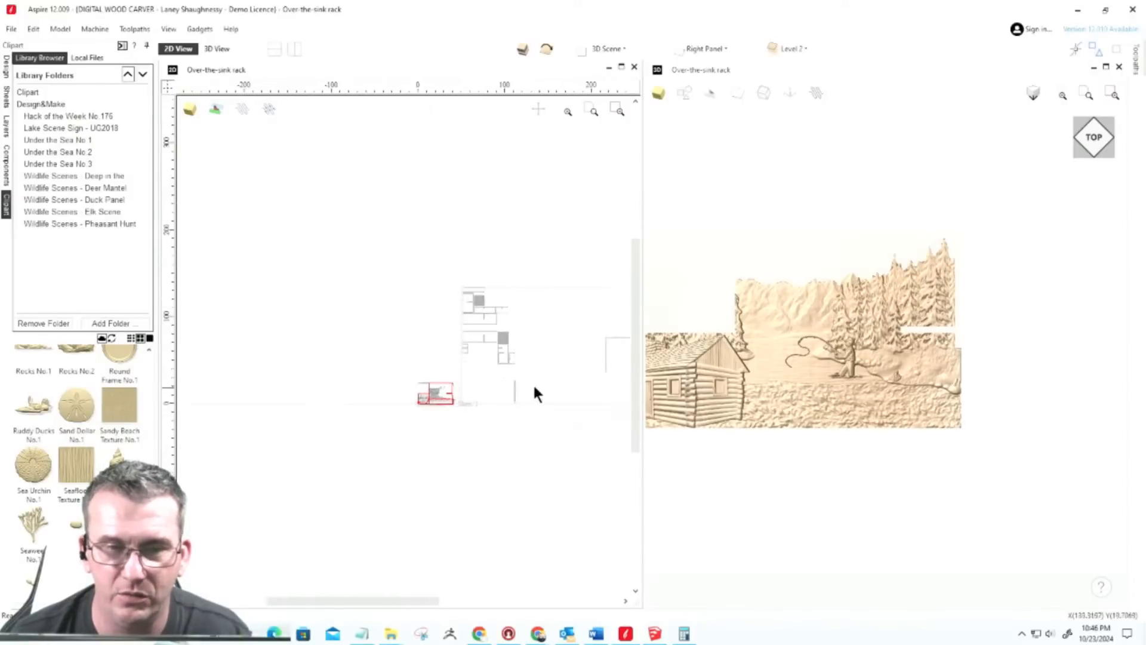
{"action": "scroll", "coordinate": [776, 296], "scroll_direction": "up", "scroll_amount": 4}
{"action": "scroll", "coordinate": [728, 289], "scroll_direction": "down", "scroll_amount": 1}
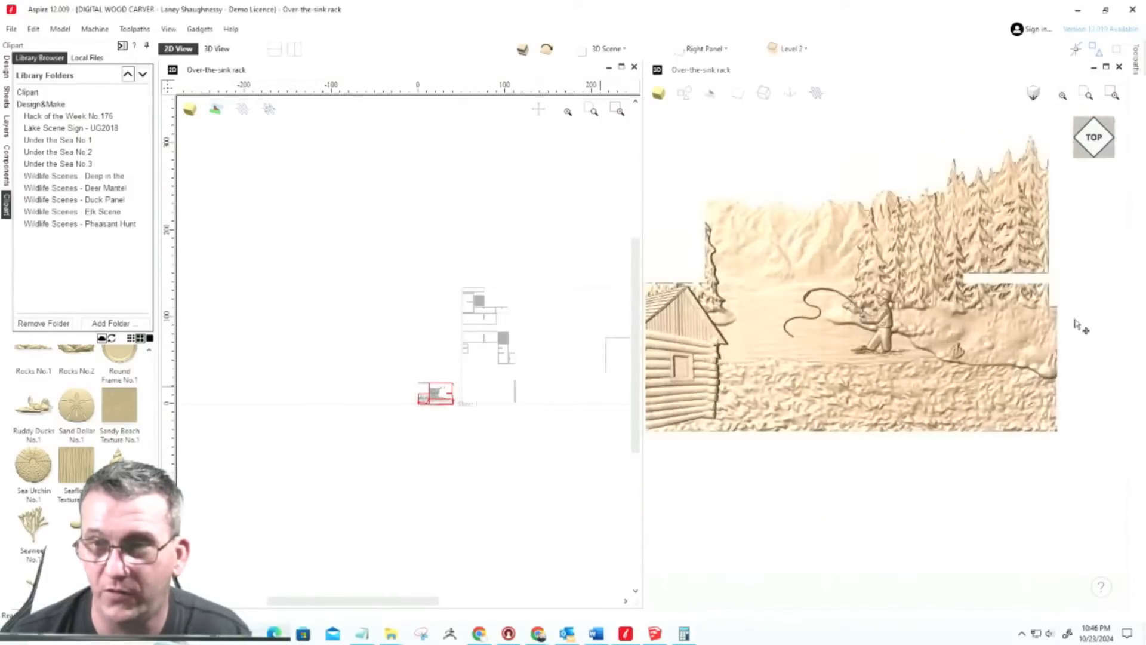
{"action": "scroll", "coordinate": [878, 307], "scroll_direction": "down", "scroll_amount": 1}
{"action": "scroll", "coordinate": [899, 387], "scroll_direction": "up", "scroll_amount": 4}
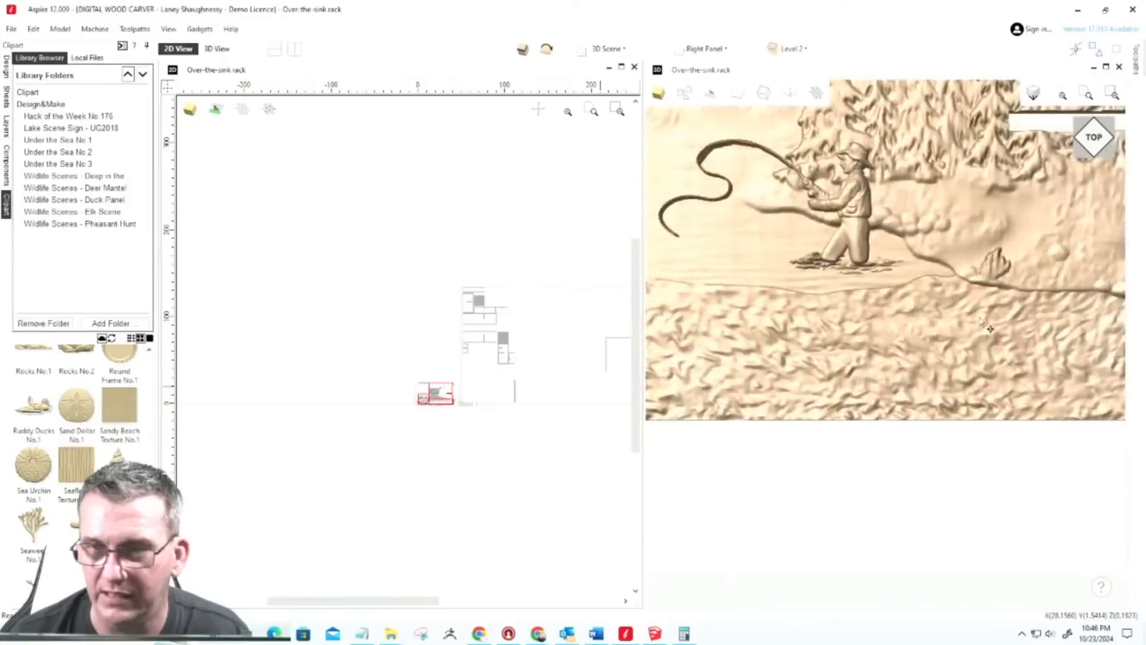
{"action": "scroll", "coordinate": [979, 323], "scroll_direction": "down", "scroll_amount": 4}
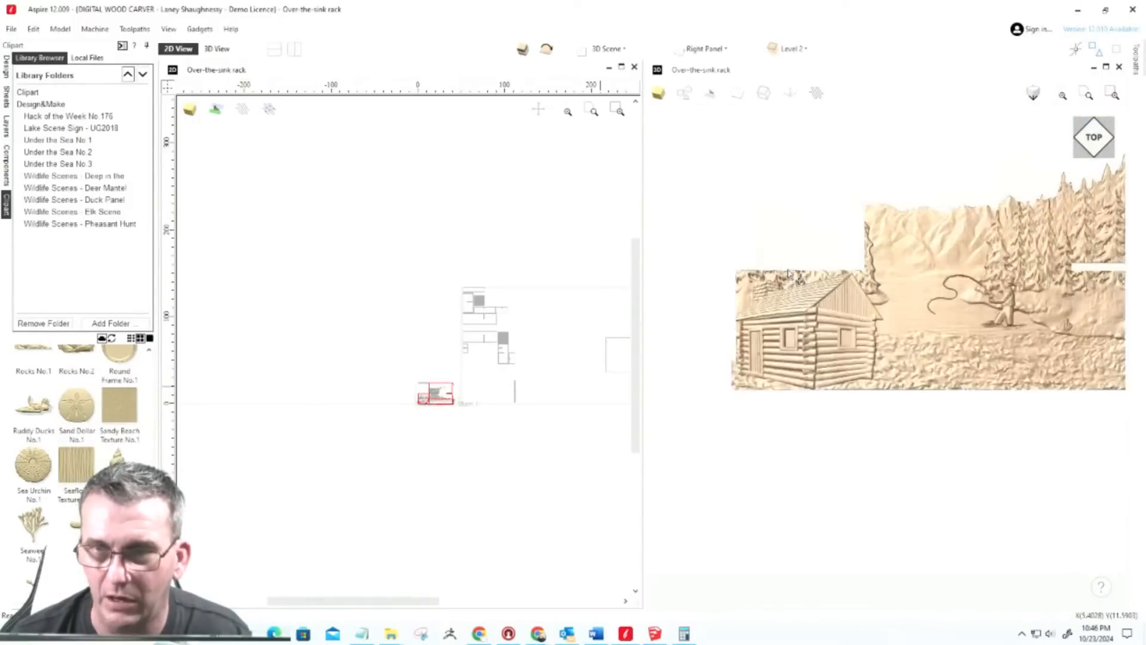
{"action": "scroll", "coordinate": [788, 278], "scroll_direction": "up", "scroll_amount": 4}
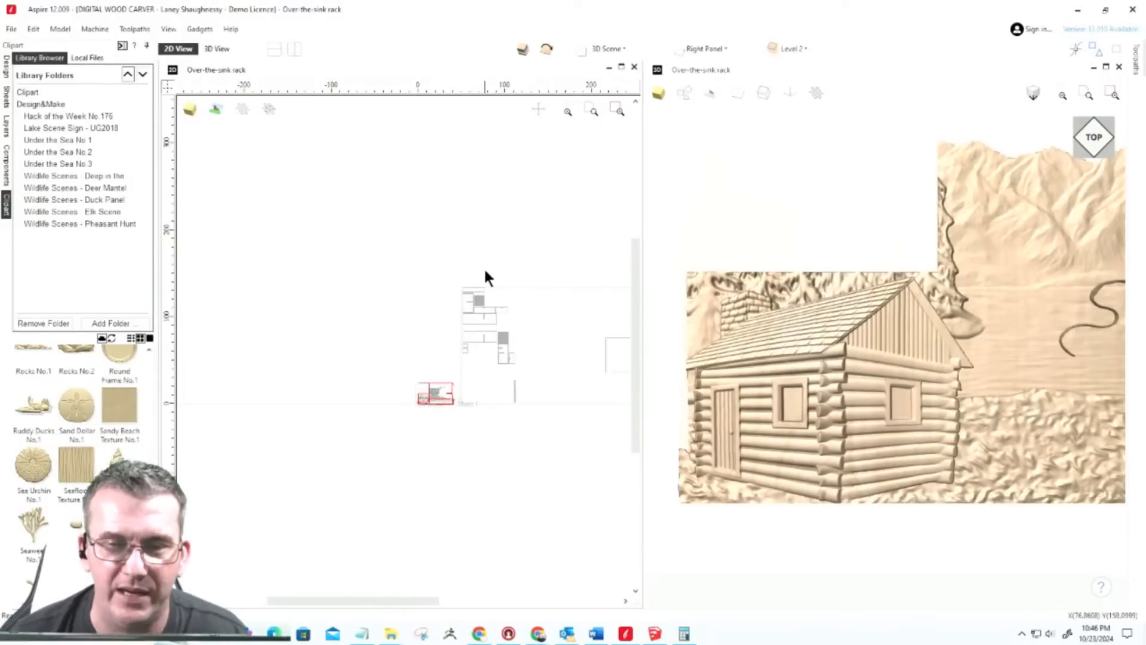
{"action": "scroll", "coordinate": [454, 227], "scroll_direction": "down", "scroll_amount": 1}
{"action": "scroll", "coordinate": [890, 375], "scroll_direction": "down", "scroll_amount": 5}
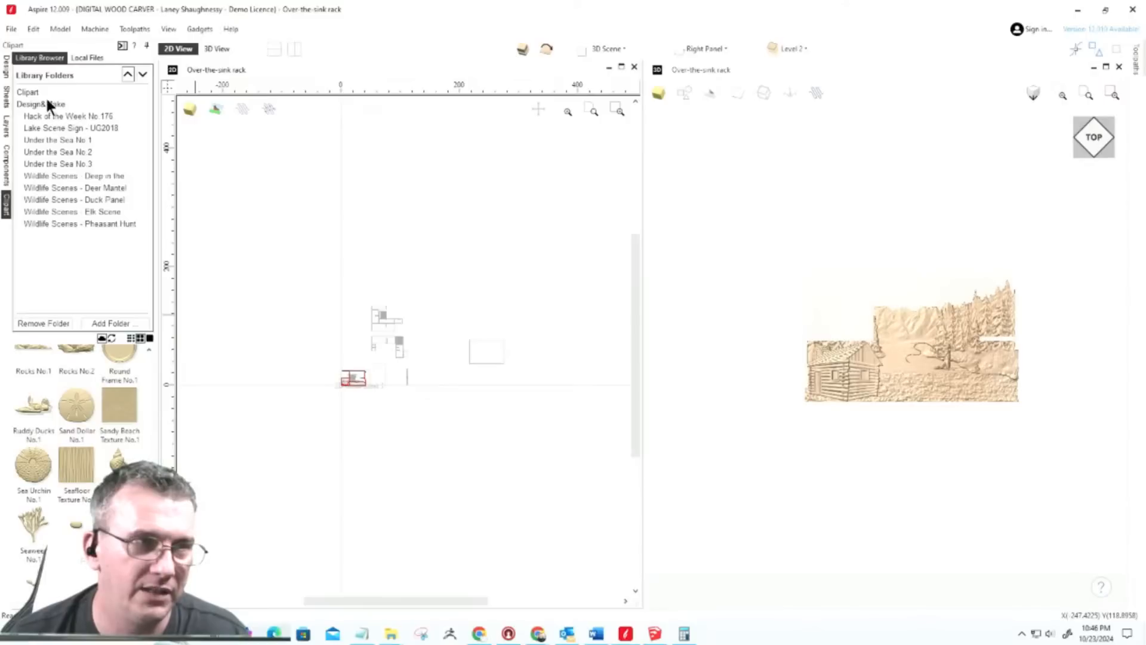
Step: Browse the Under the Sea No.2 and Wildlife Scenes - Elk Scene clipart folders, and review the tree side of the relief
{"action": "left_click", "coordinate": [47, 104]}
{"action": "left_click", "coordinate": [39, 152]}
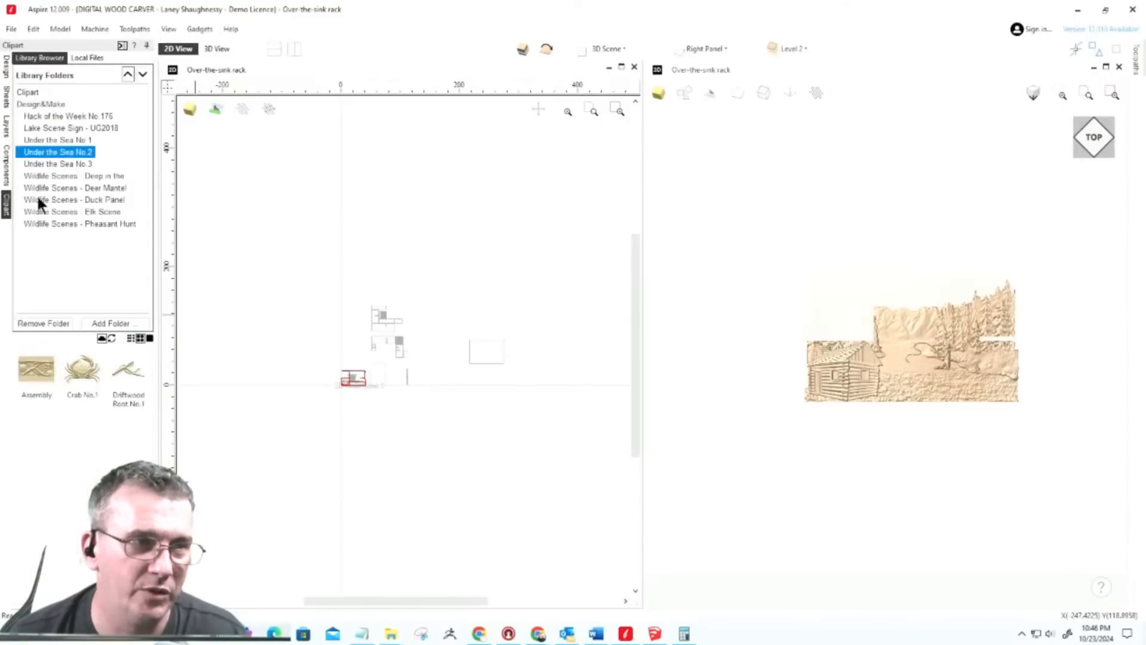
{"action": "left_click", "coordinate": [38, 211]}
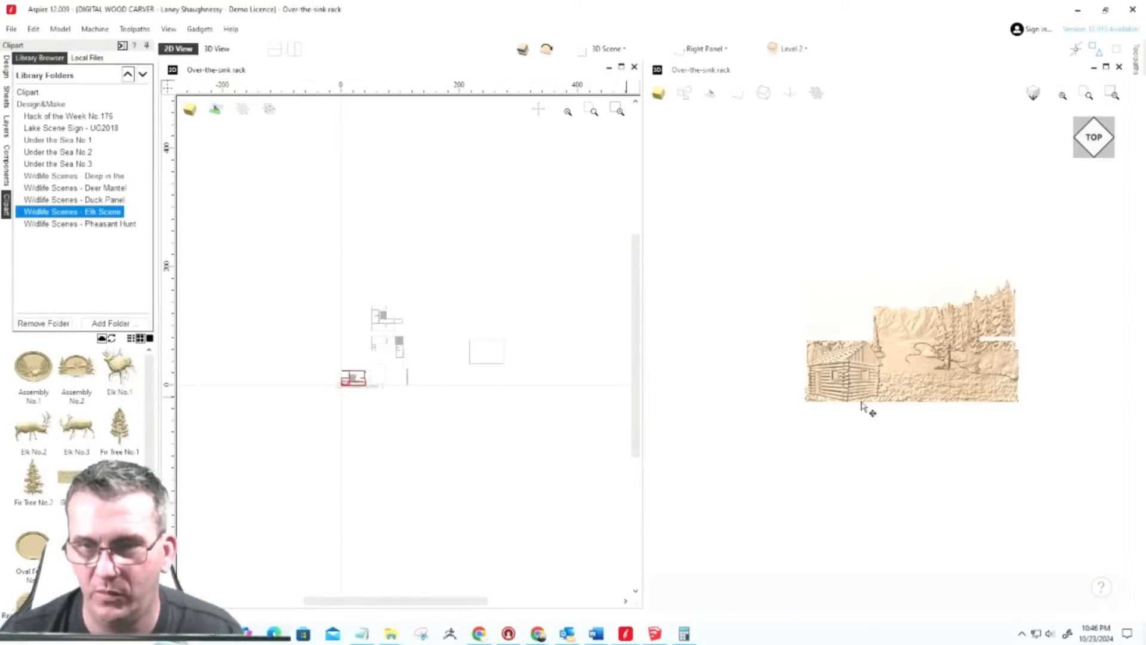
{"action": "scroll", "coordinate": [862, 409], "scroll_direction": "up", "scroll_amount": 3}
{"action": "scroll", "coordinate": [836, 343], "scroll_direction": "down", "scroll_amount": 3}
{"action": "scroll", "coordinate": [971, 345], "scroll_direction": "up", "scroll_amount": 4}
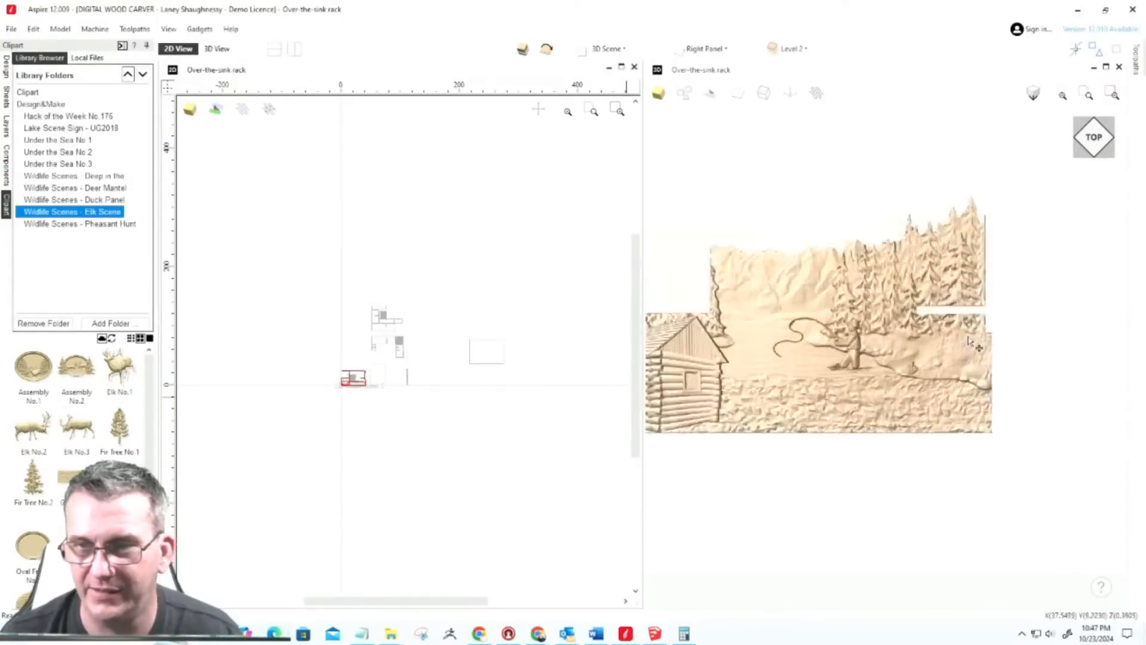
{"action": "scroll", "coordinate": [972, 345], "scroll_direction": "down", "scroll_amount": 2}
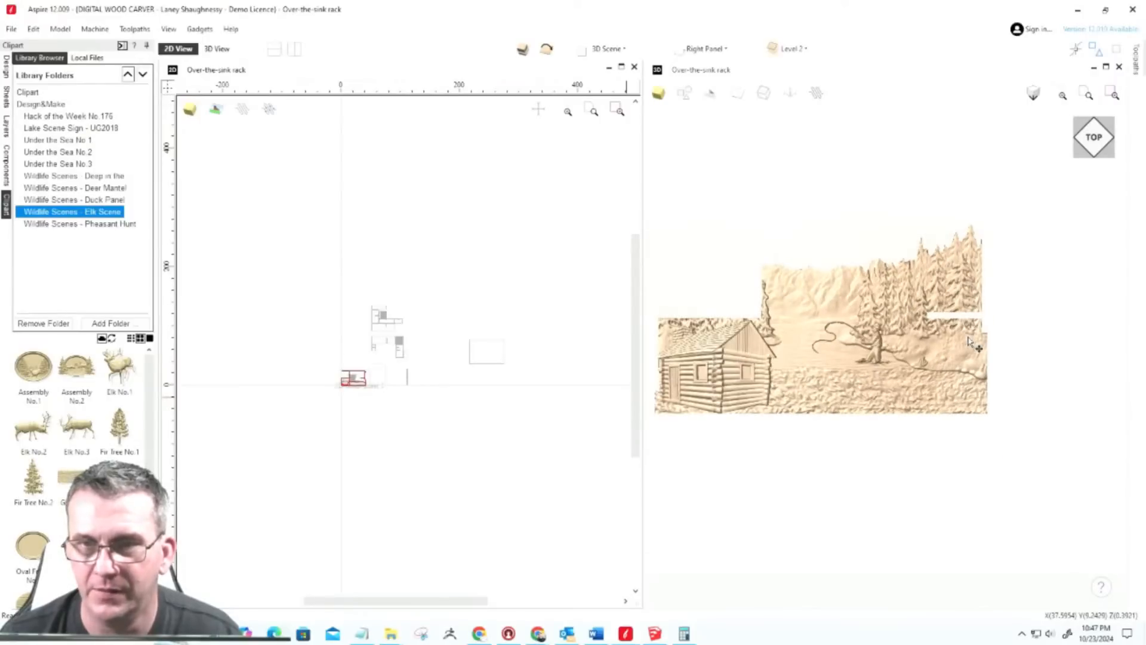